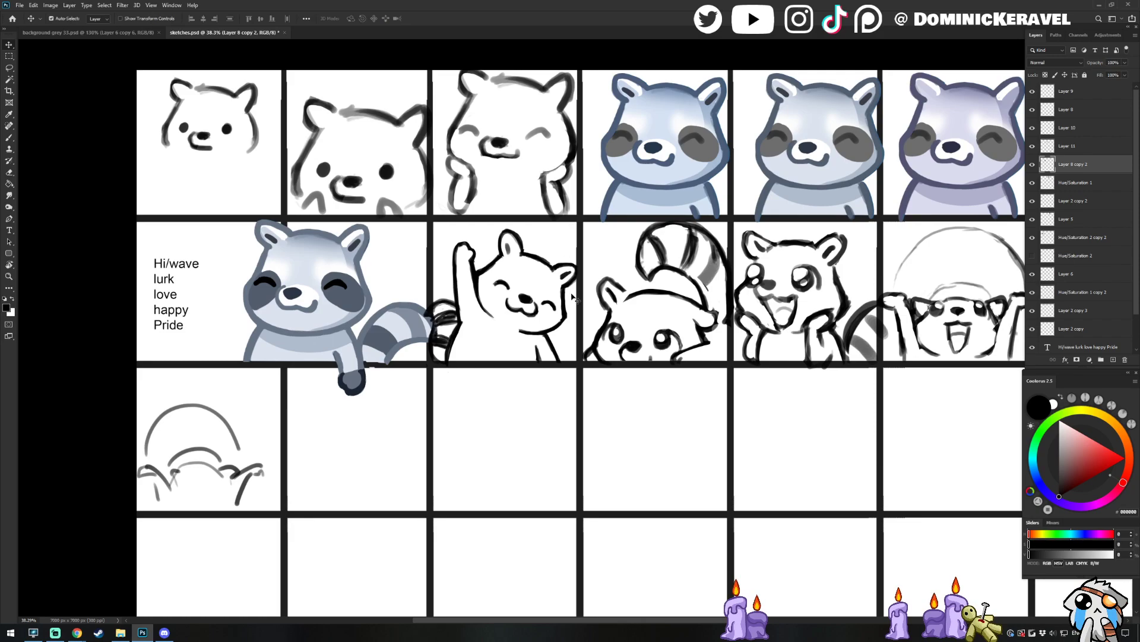
Touch up the head outline of the waving raccoon sketch using the Brush and Eraser tools
key("e")
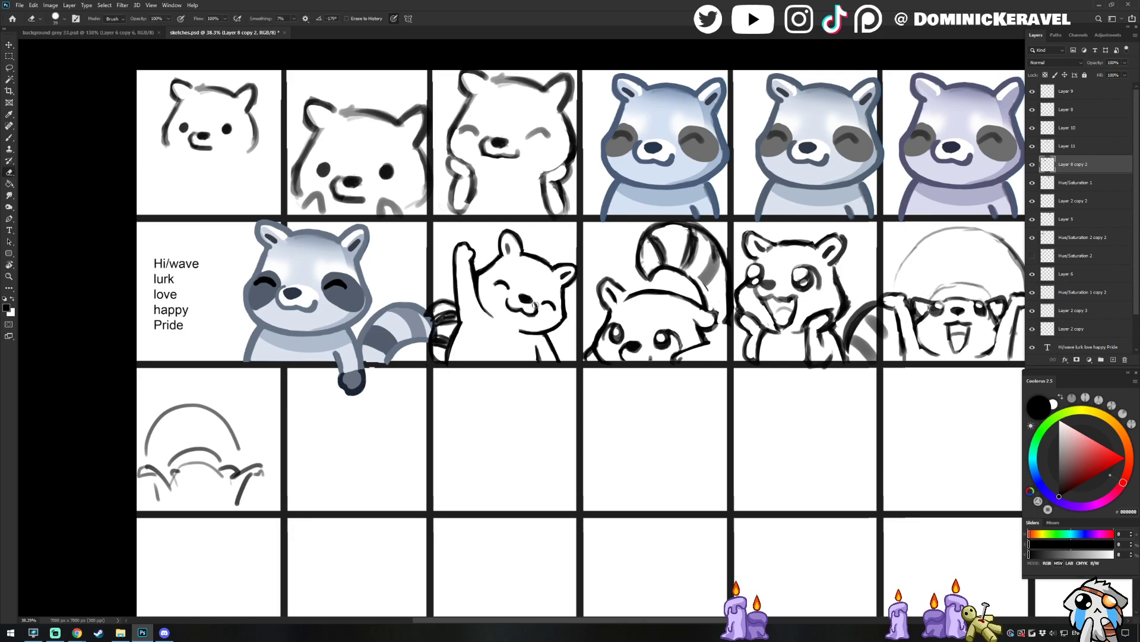
left_click_drag(536, 303, 535, 308)
key("v")
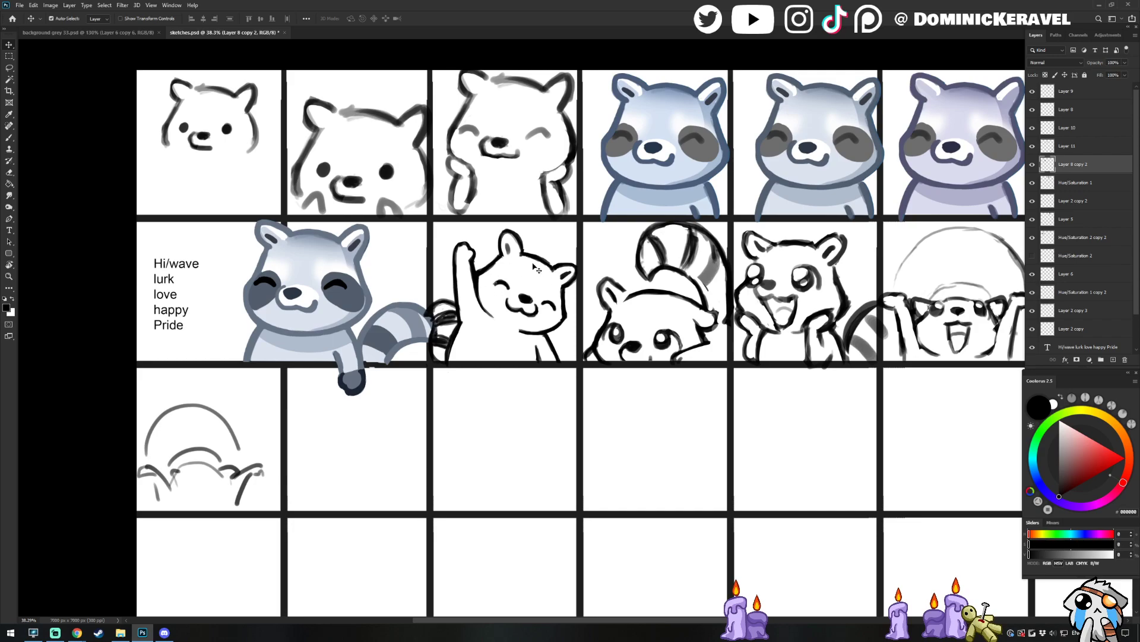
key("b")
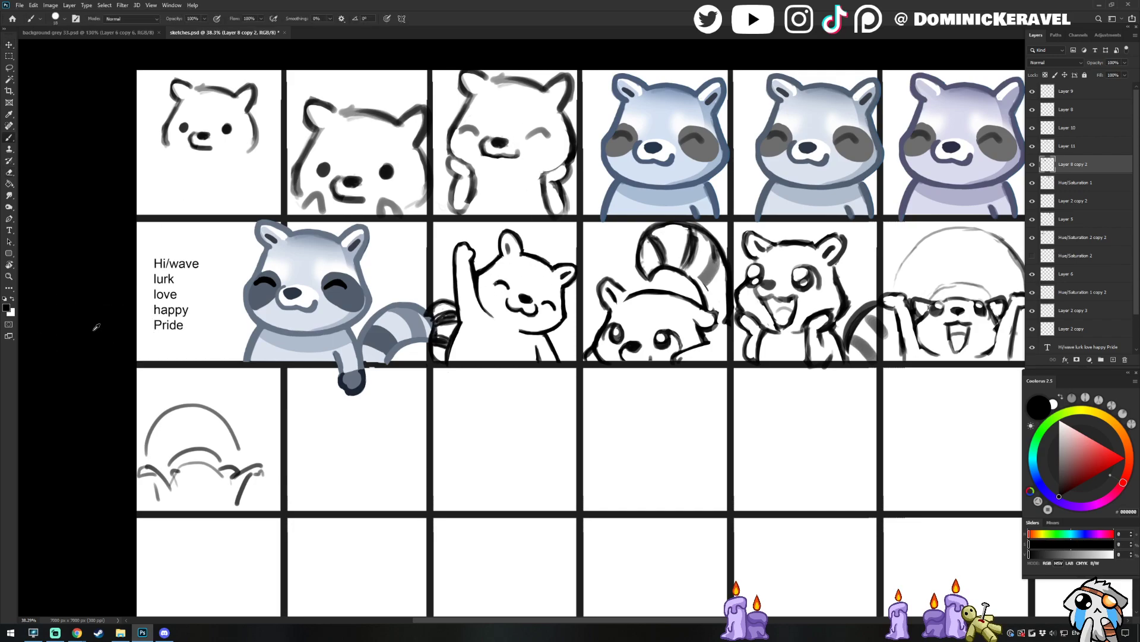
key("v")
left_click_drag(563, 250, 492, 264)
key("b")
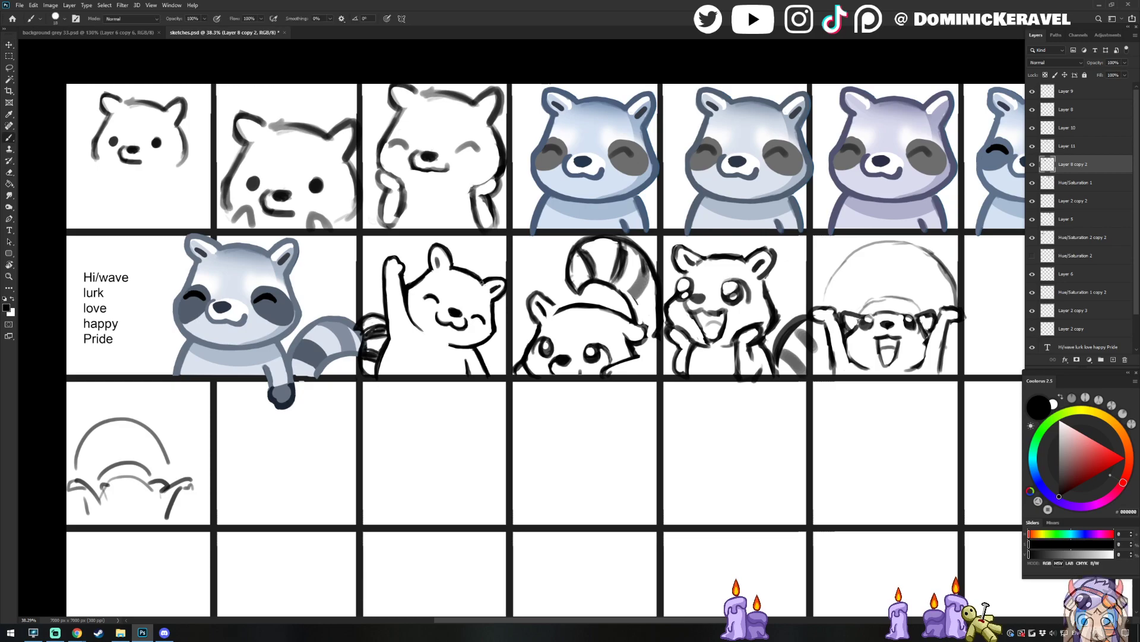
key("v")
key("b")
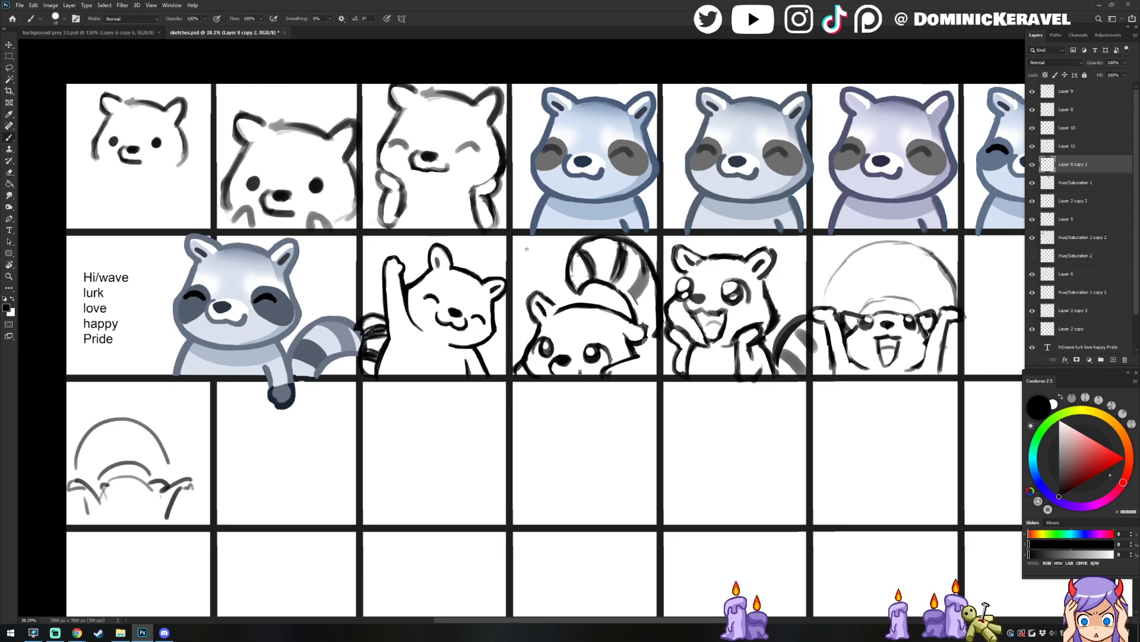
key("e")
key("b")
key("e")
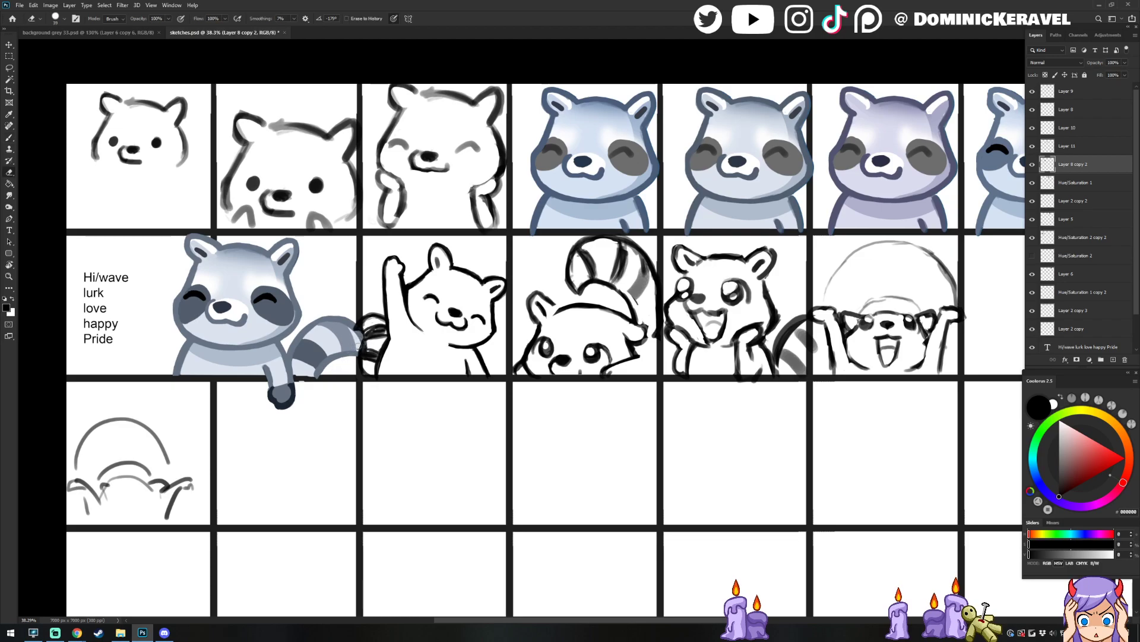
key("v")
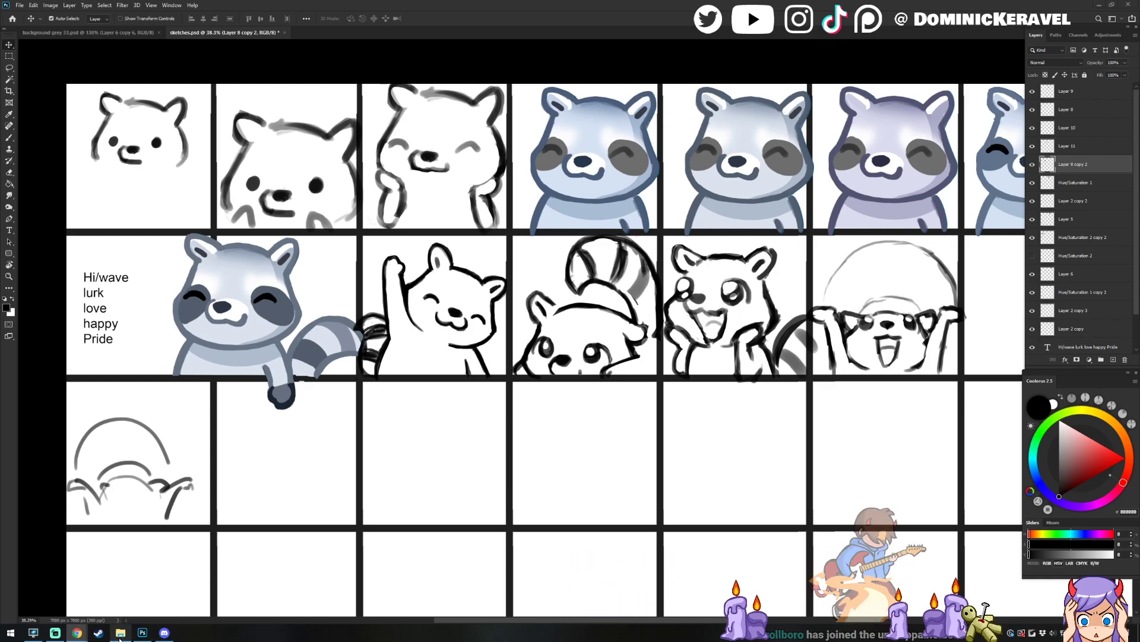
mouse_move(122, 637)
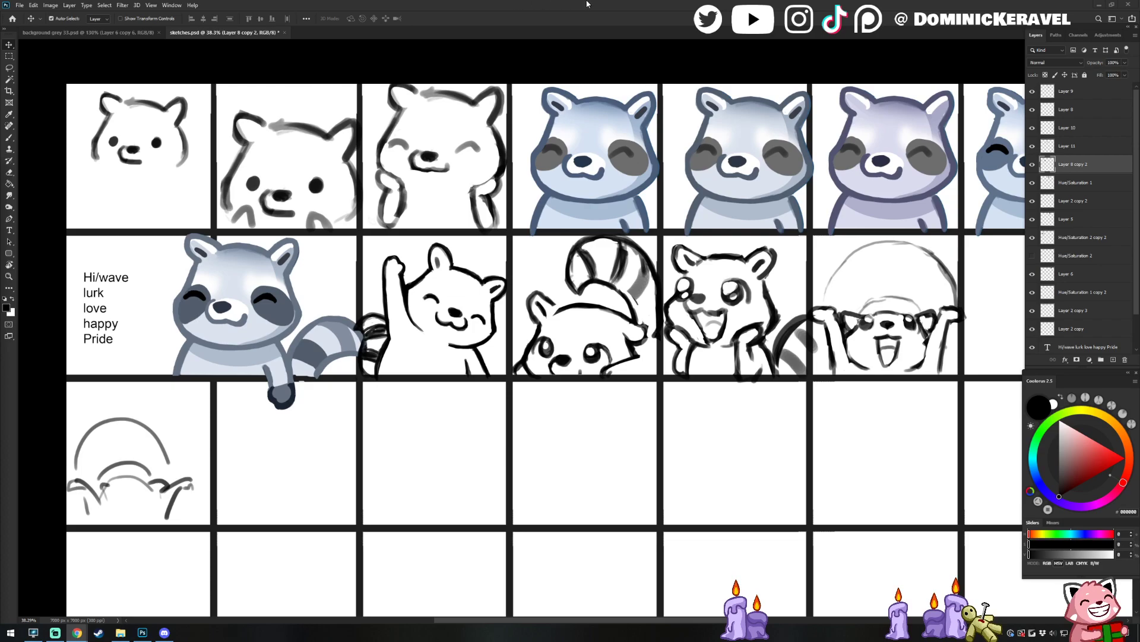
left_click(607, 4)
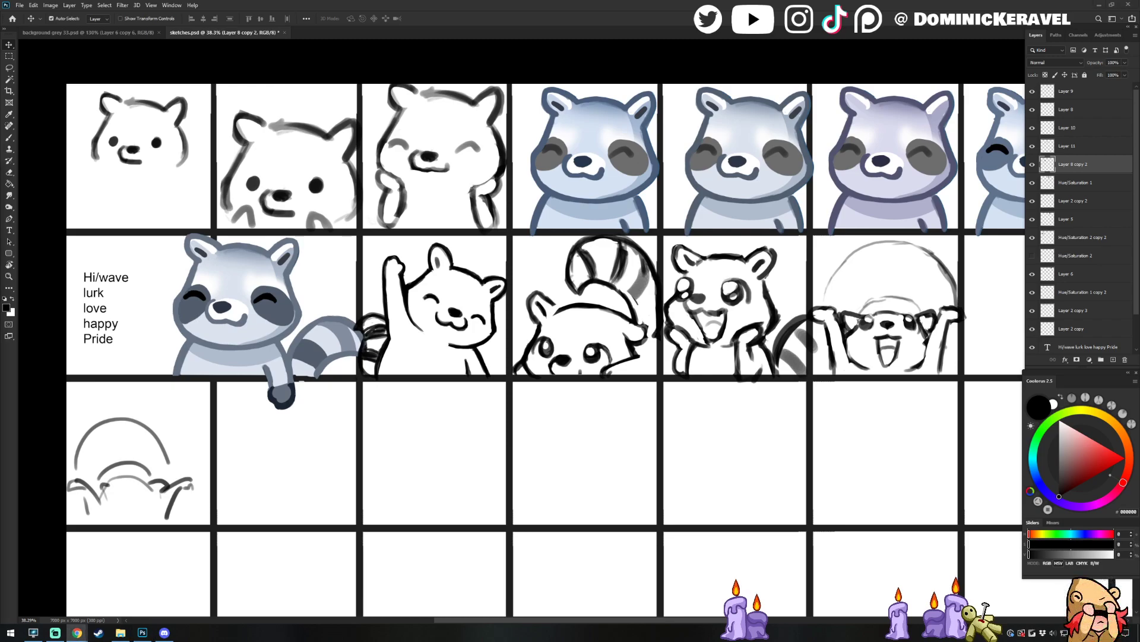
left_click(526, 4)
key("b")
key("v")
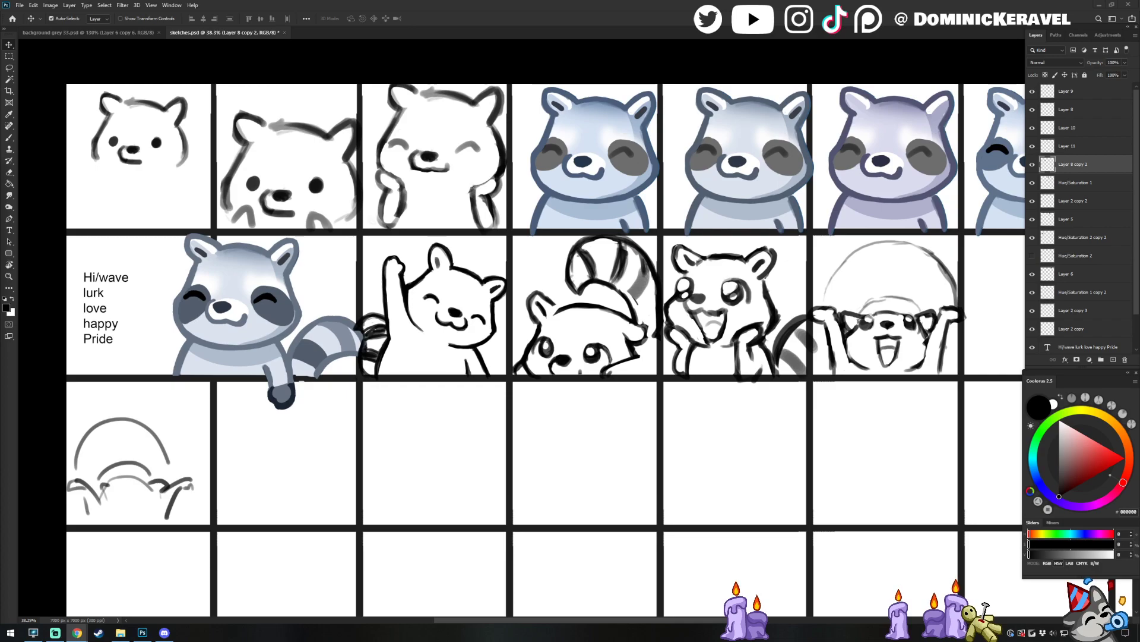
key("e")
key("v")
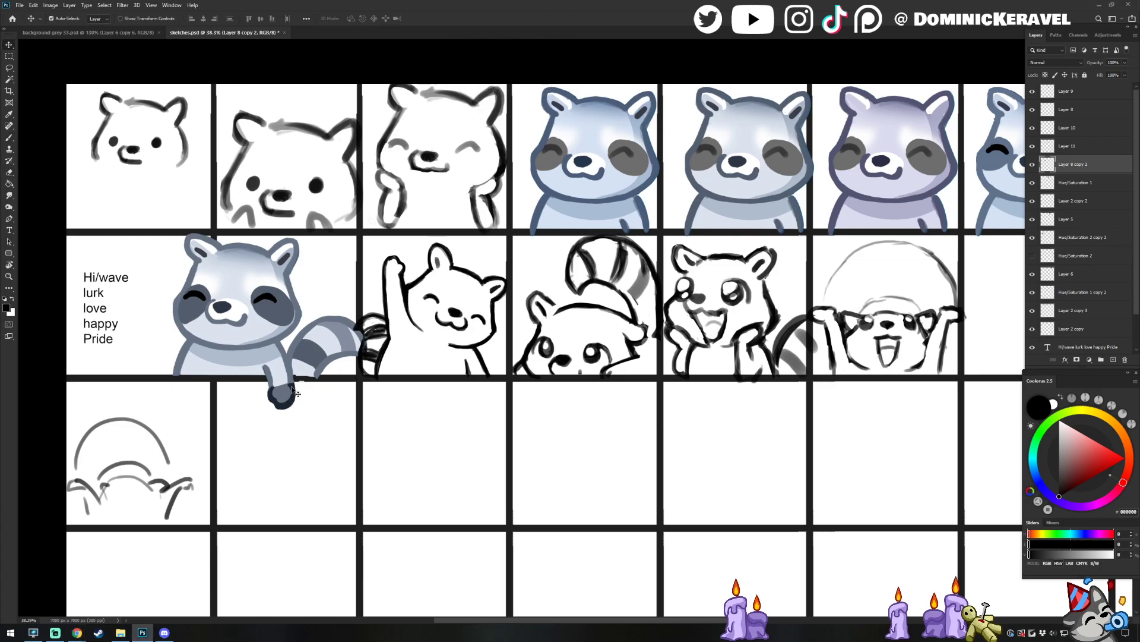
Refine the short lines of the waving raccoon's lowered arm beneath the chin, alternating brush strokes and erasing
scroll(293, 393, "up", 2)
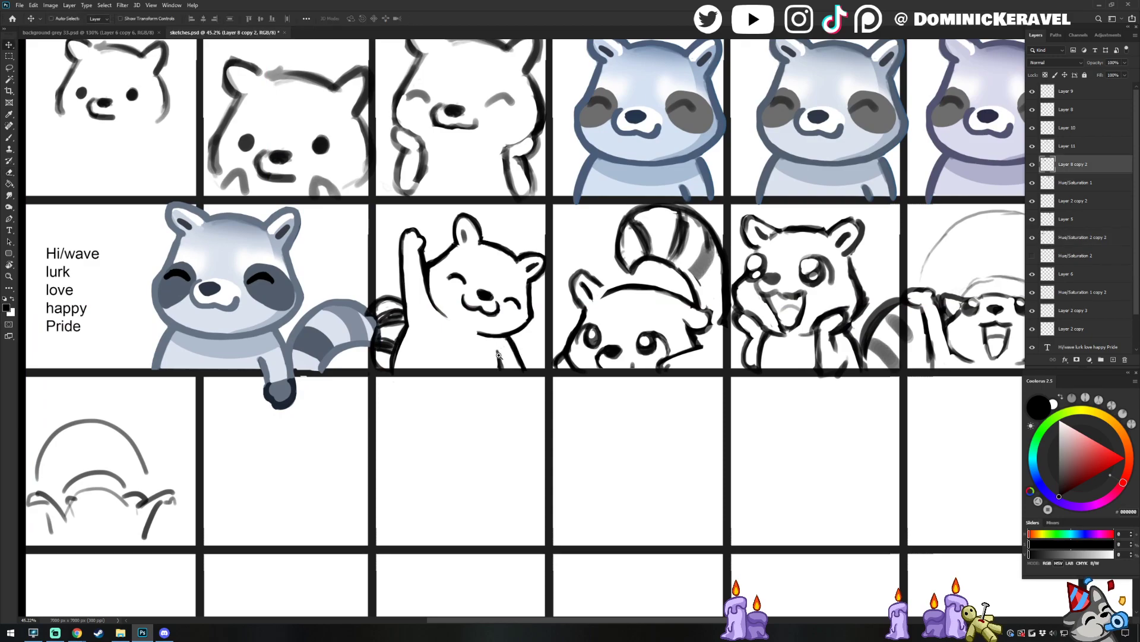
scroll(667, 277, "up", 3)
key("e")
key("b")
mouse_move(414, 369)
left_mouse_down()
mouse_move(433, 410)
mouse_move(448, 388)
mouse_move(434, 382)
mouse_move(447, 414)
mouse_move(439, 391)
left_mouse_up()
key("e")
key("b")
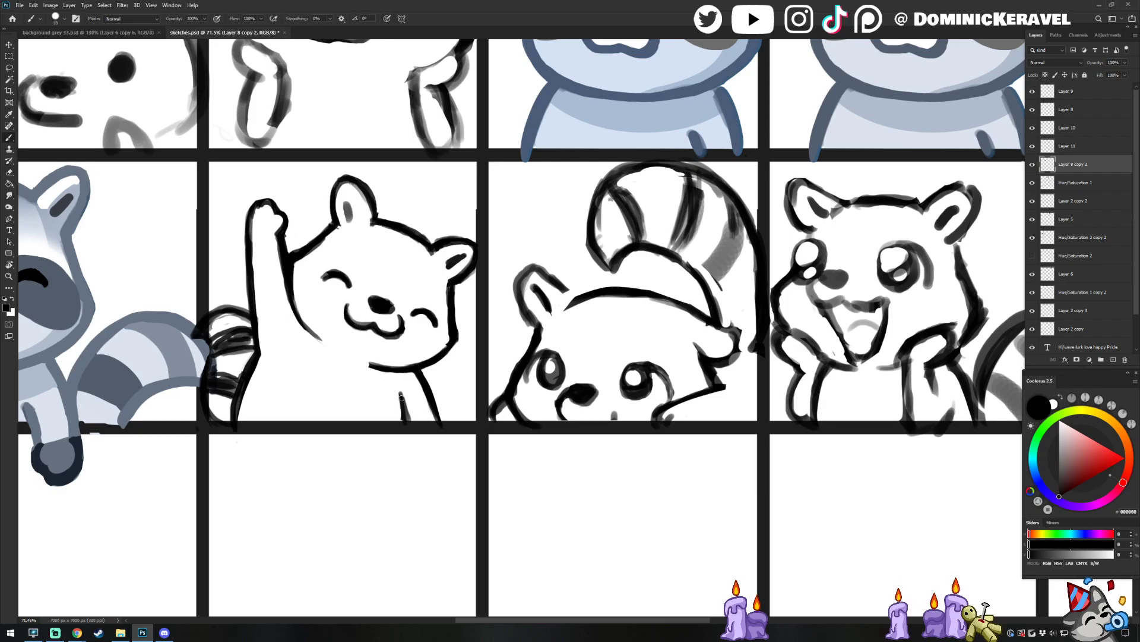
key("v")
key("b")
mouse_move(431, 394)
left_mouse_down()
mouse_move(459, 415)
mouse_move(459, 376)
left_mouse_up()
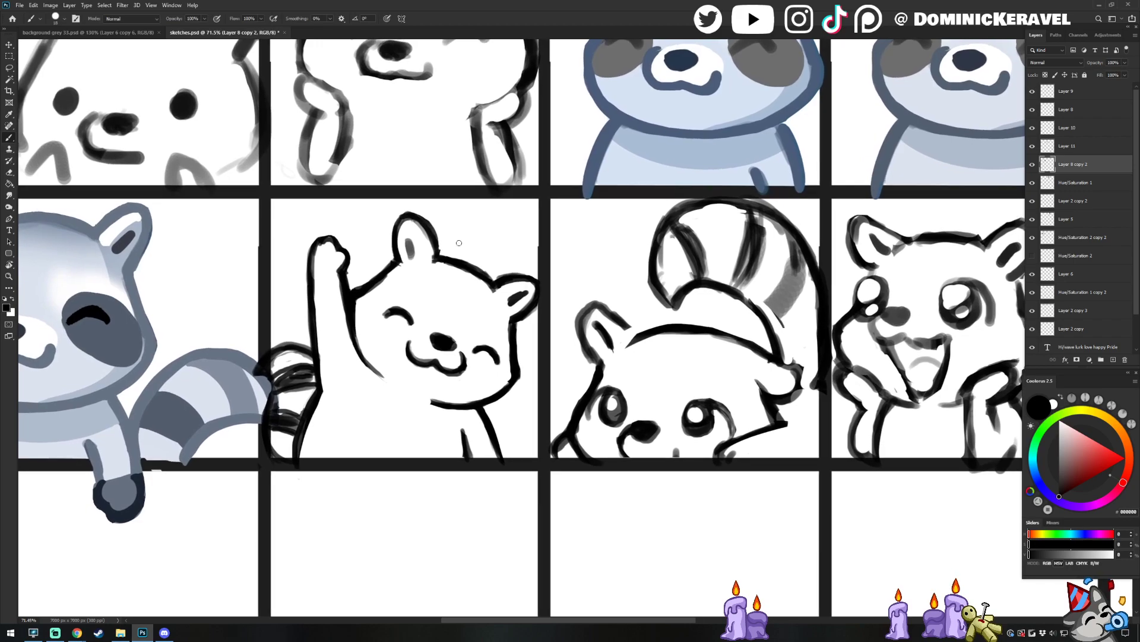
Clean up the waving raccoon's raised paw and the side of its body next to the striped tail
key("XF86AudioRaiseVolume")
key("e")
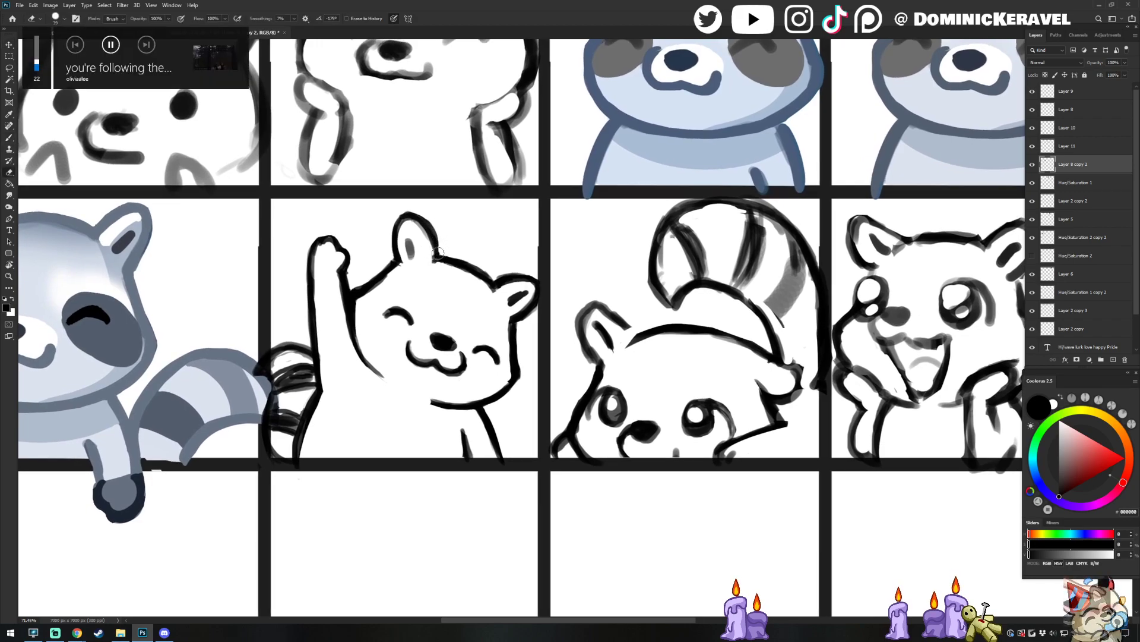
key("b")
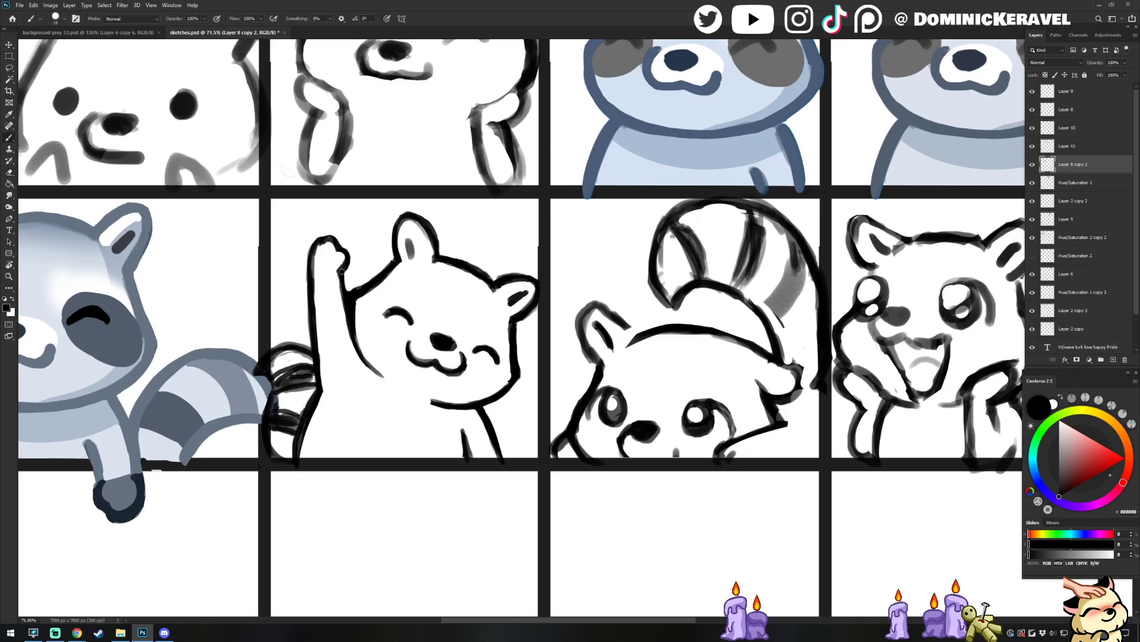
key("e")
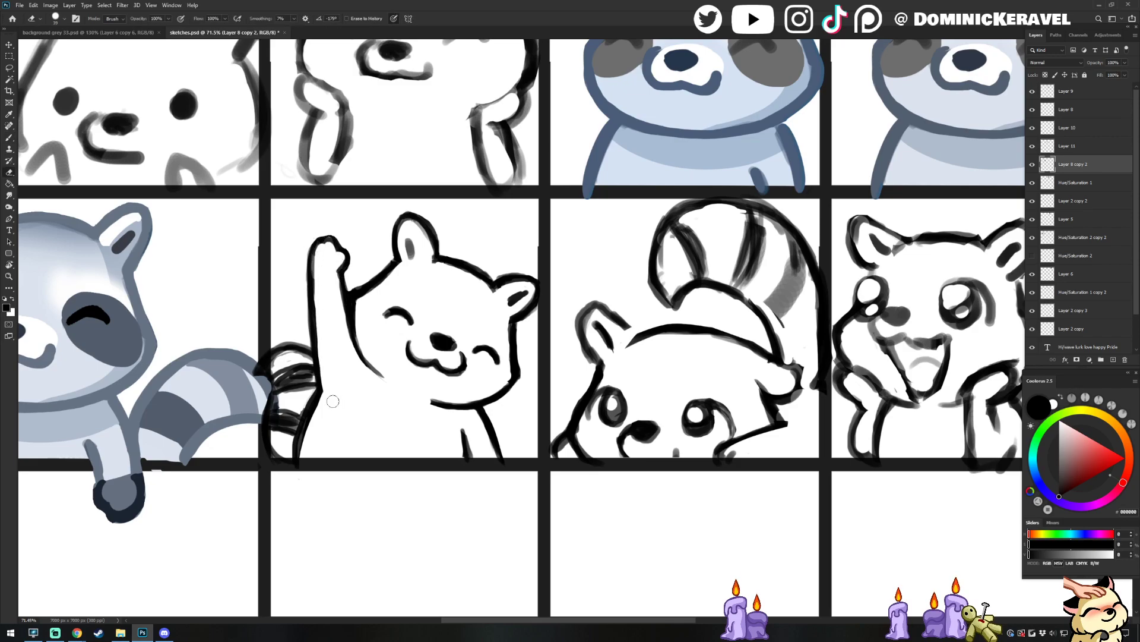
mouse_move(322, 436)
left_mouse_down()
mouse_move(288, 365)
mouse_move(328, 371)
left_mouse_up()
key("b")
key("v")
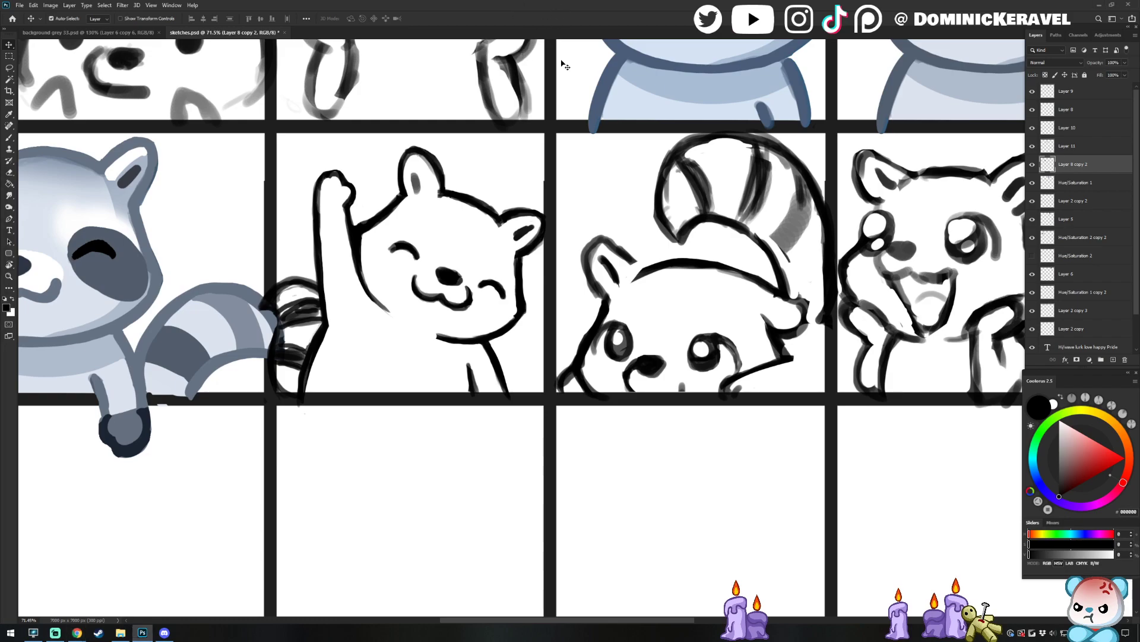
Tidy the outline of the waving raccoon's ear on the side away from the raised arm
left_click_drag(456, 222, 554, 240)
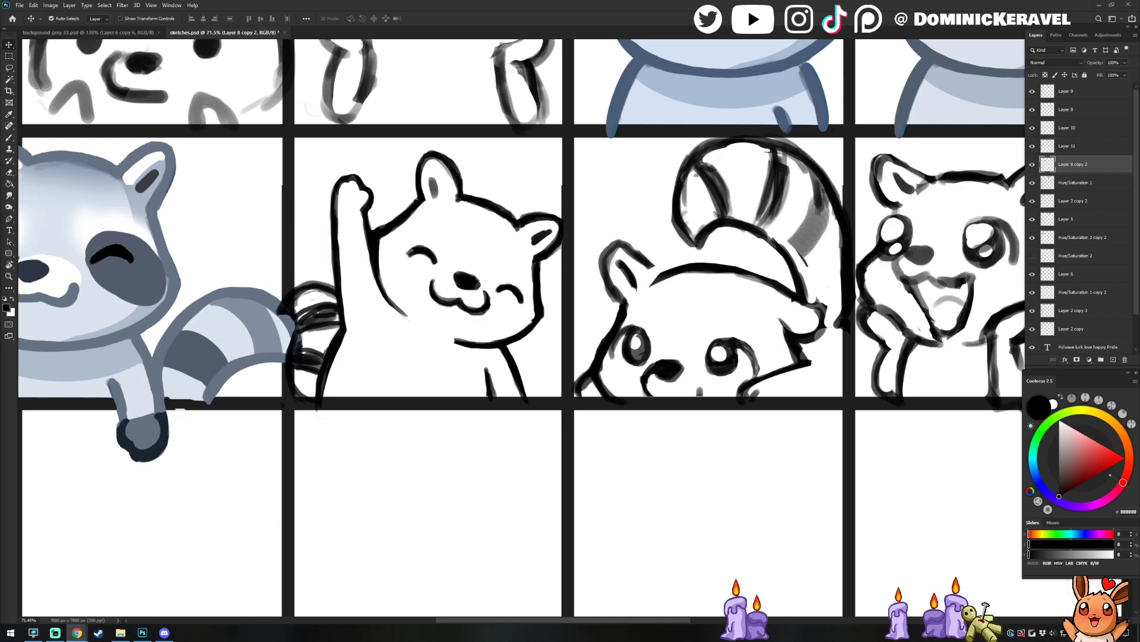
key("e")
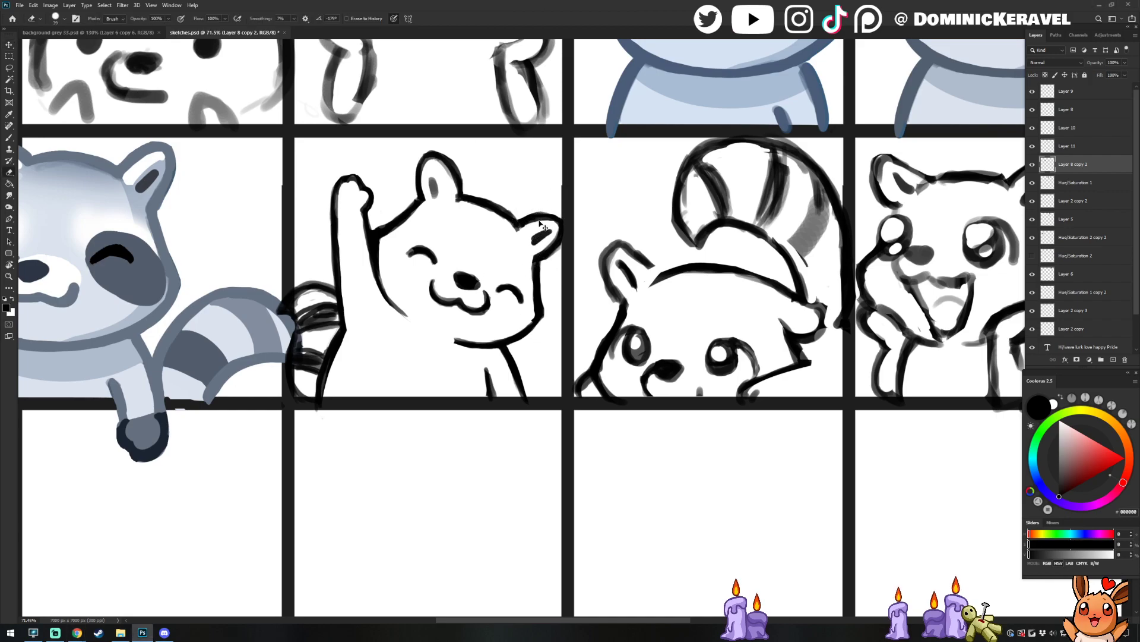
key("b")
left_click_drag(580, 250, 553, 254)
Select Layer 11 with the peeking raccoon and clean up the side of its face and the inner ear base
left_click_drag(642, 290, 461, 330)
left_click(466, 332)
scroll(457, 330, "up", 2)
key("b")
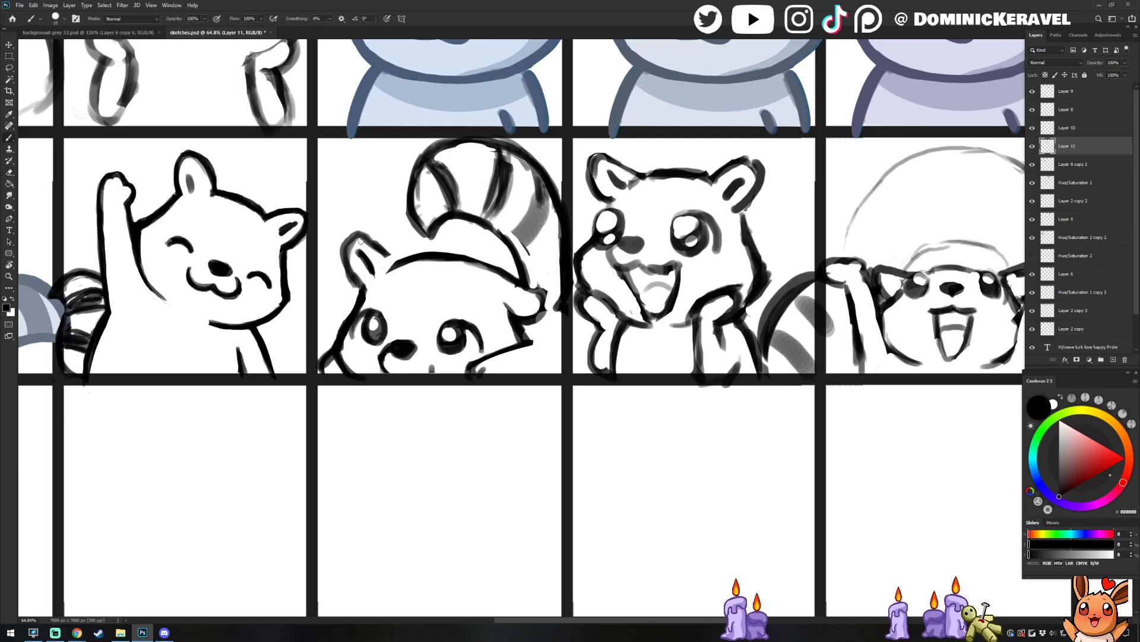
left_click_drag(355, 327, 353, 334)
key("e")
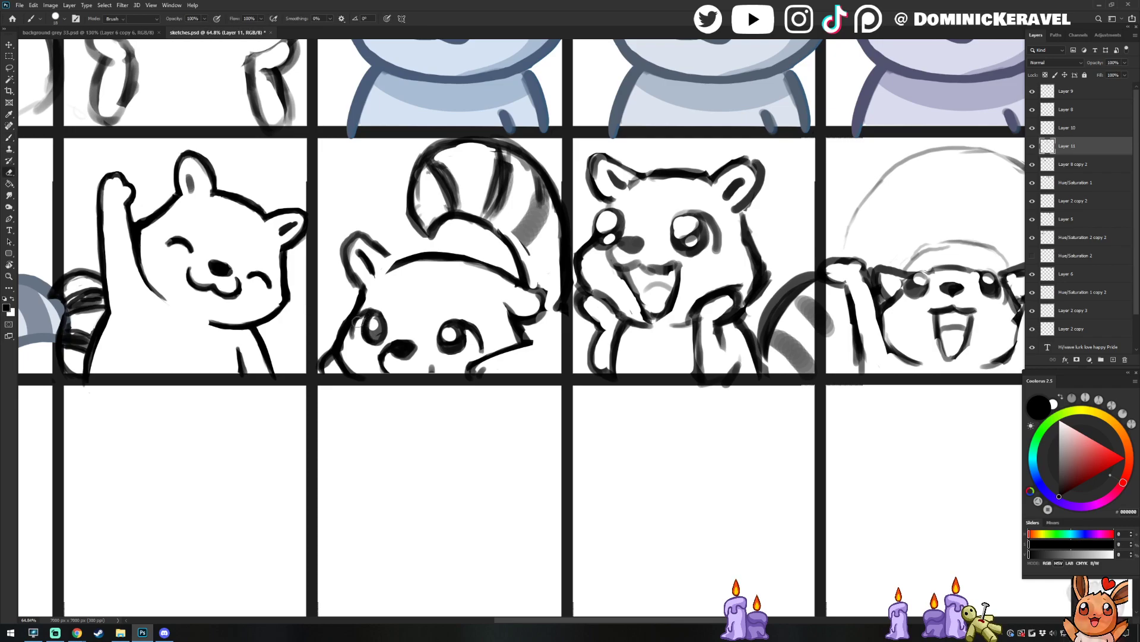
key("b")
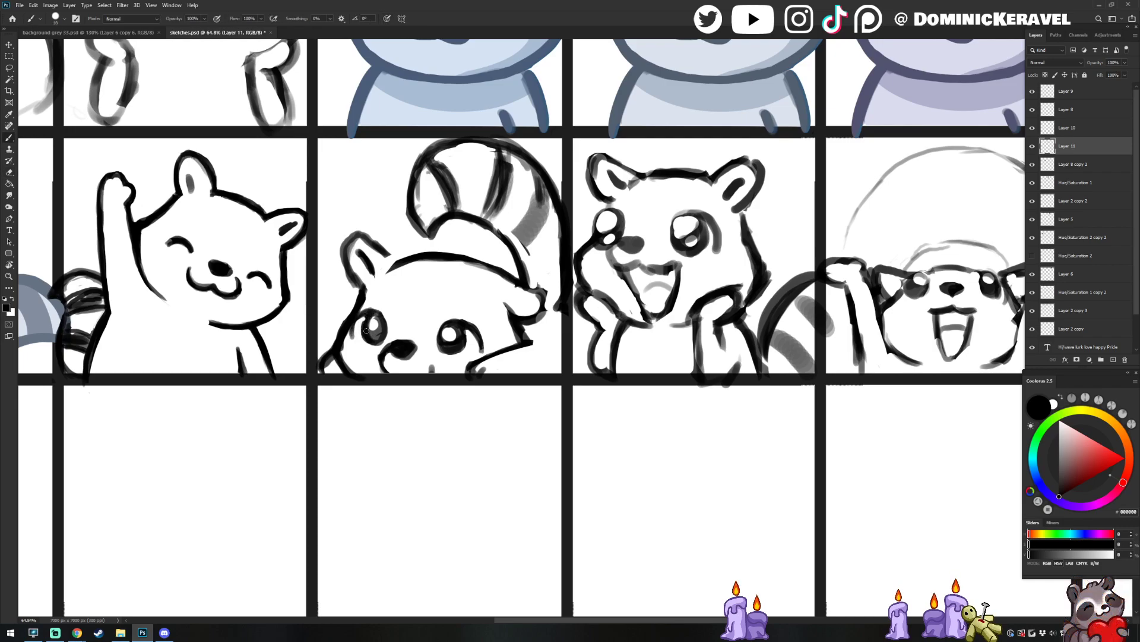
key("e")
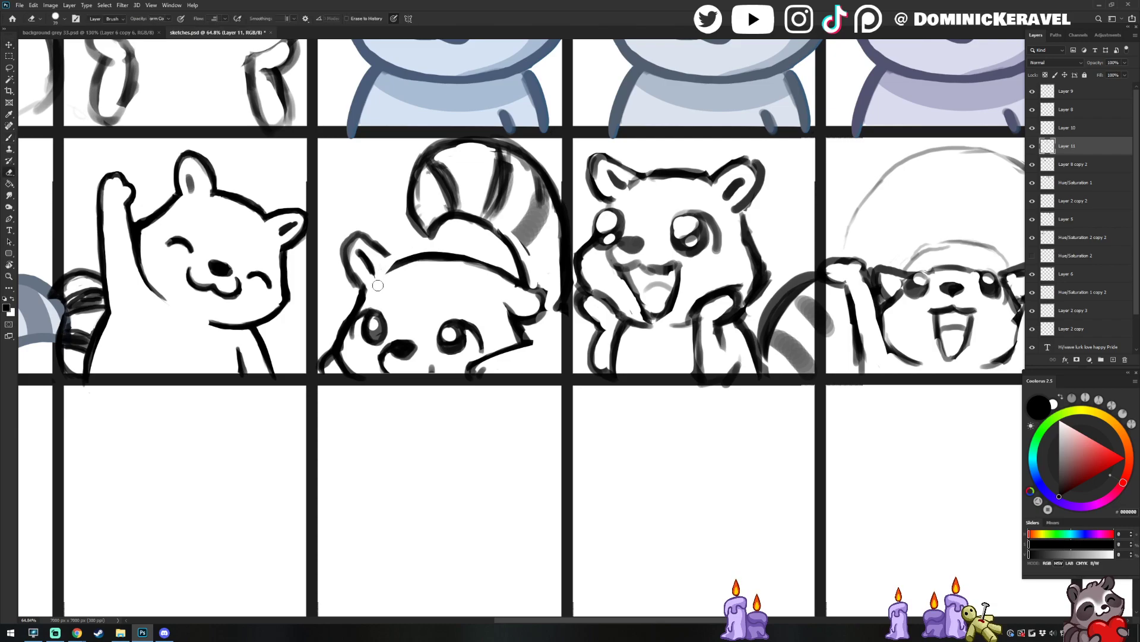
left_click_drag(390, 272, 386, 259)
key("b")
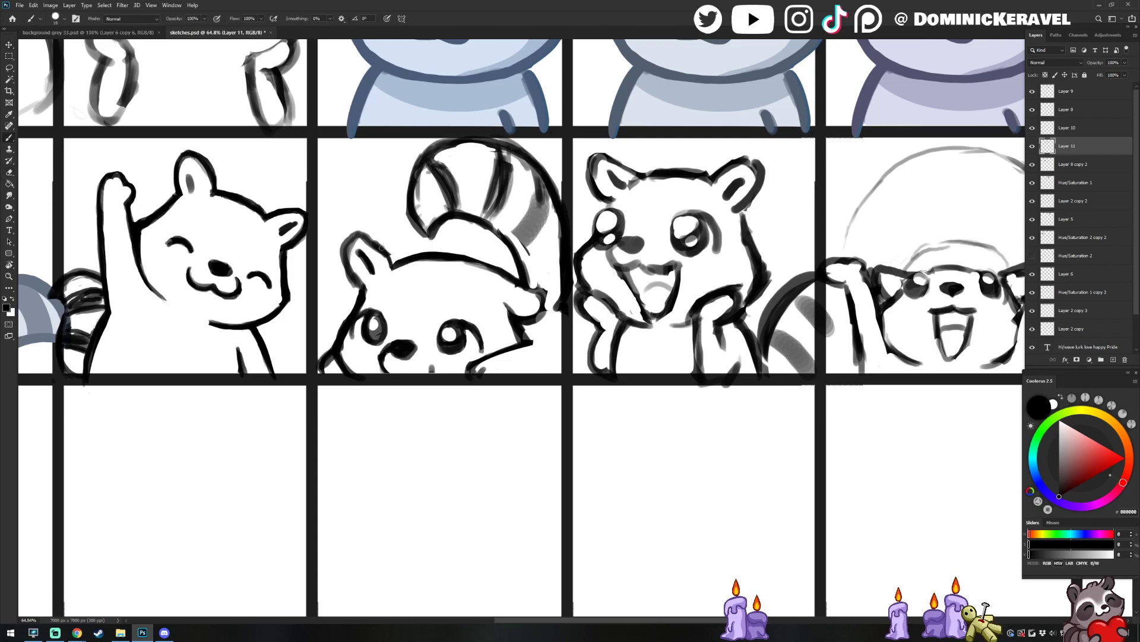
Erase rough strokes around the peeking raccoon's ear and redraw its rounded outline in solid black
key("e")
mouse_move(366, 244)
left_mouse_down()
mouse_move(349, 251)
mouse_move(356, 271)
mouse_move(345, 252)
mouse_move(348, 264)
left_mouse_up()
key("b")
key("e")
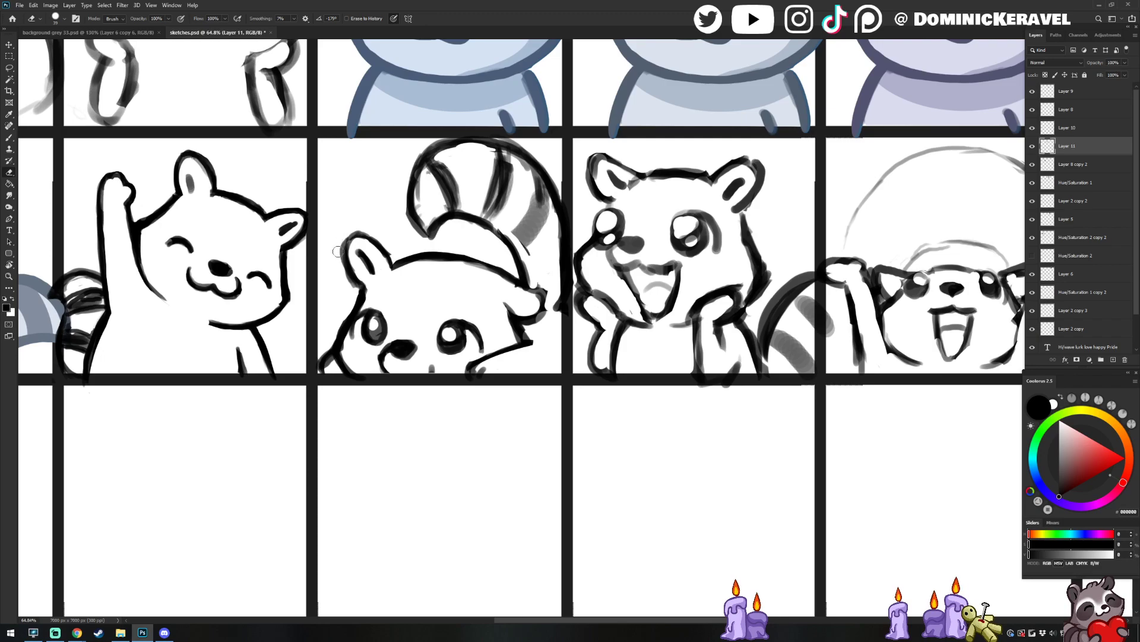
key("b")
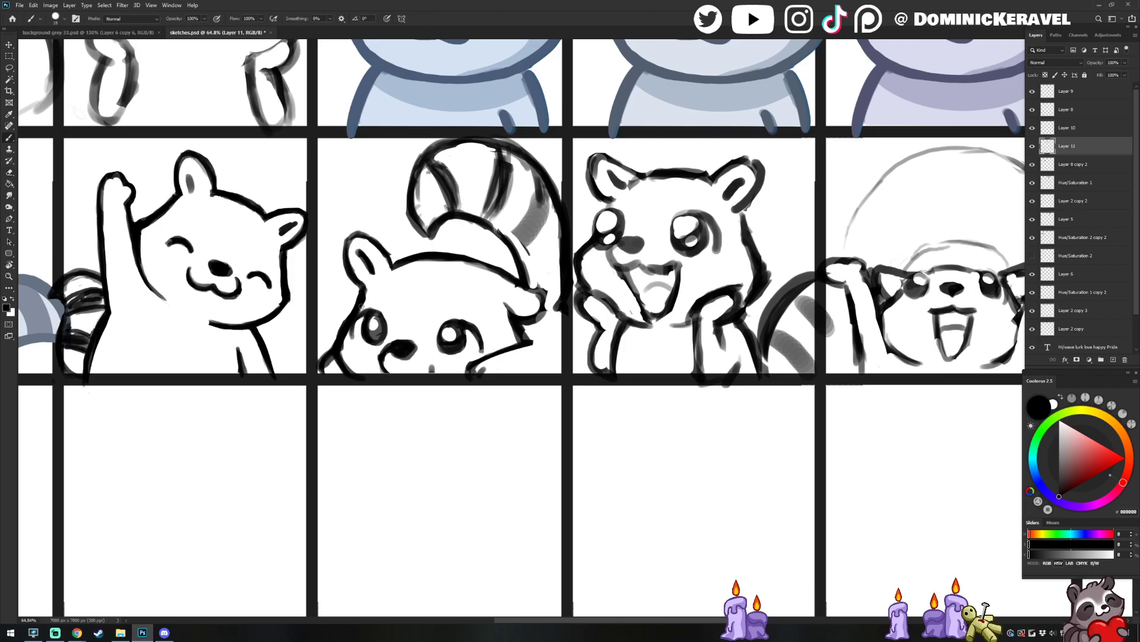
key("e")
key("b")
mouse_move(349, 227)
left_mouse_down()
mouse_move(359, 231)
mouse_move(347, 239)
mouse_move(389, 248)
left_mouse_up()
Refine the base of the peeking raccoon's ear where it joins the side of the head
key("e")
key("b")
key("e")
key("b")
key("e")
key("b")
left_click_drag(356, 273, 368, 289)
key("e")
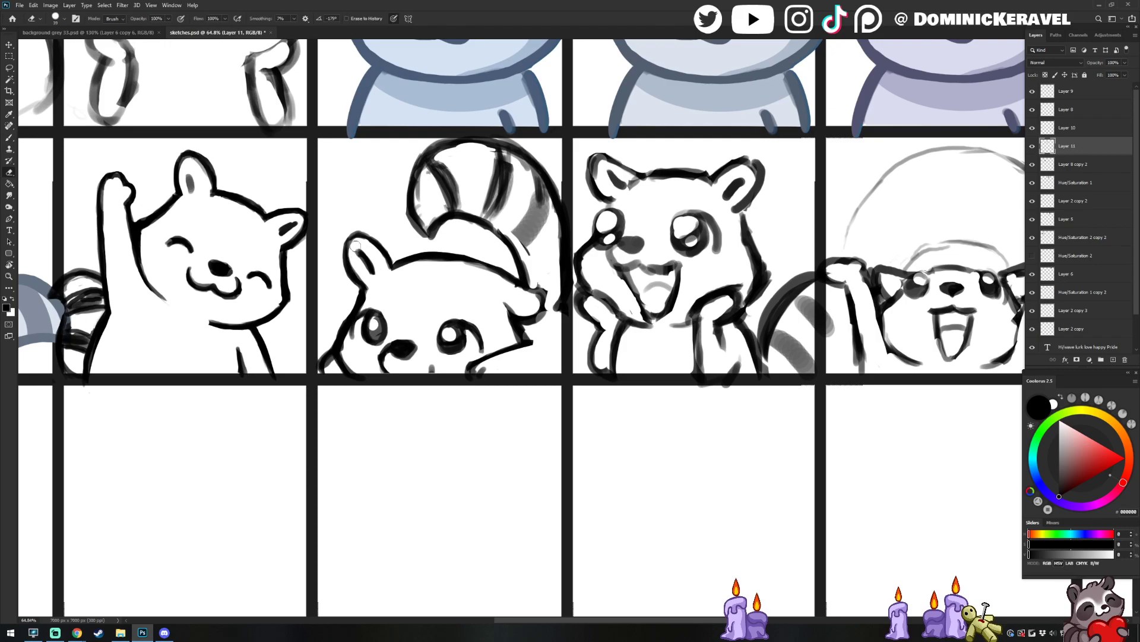
Clean up the peeking raccoon's cheek fur tufts beneath the tail with brush and eraser
key("v")
mouse_move(532, 276)
left_mouse_down()
mouse_move(471, 312)
mouse_move(479, 351)
mouse_move(464, 359)
mouse_move(486, 327)
mouse_move(467, 374)
mouse_move(477, 370)
left_mouse_up()
key("b")
key("e")
key("b")
key("e")
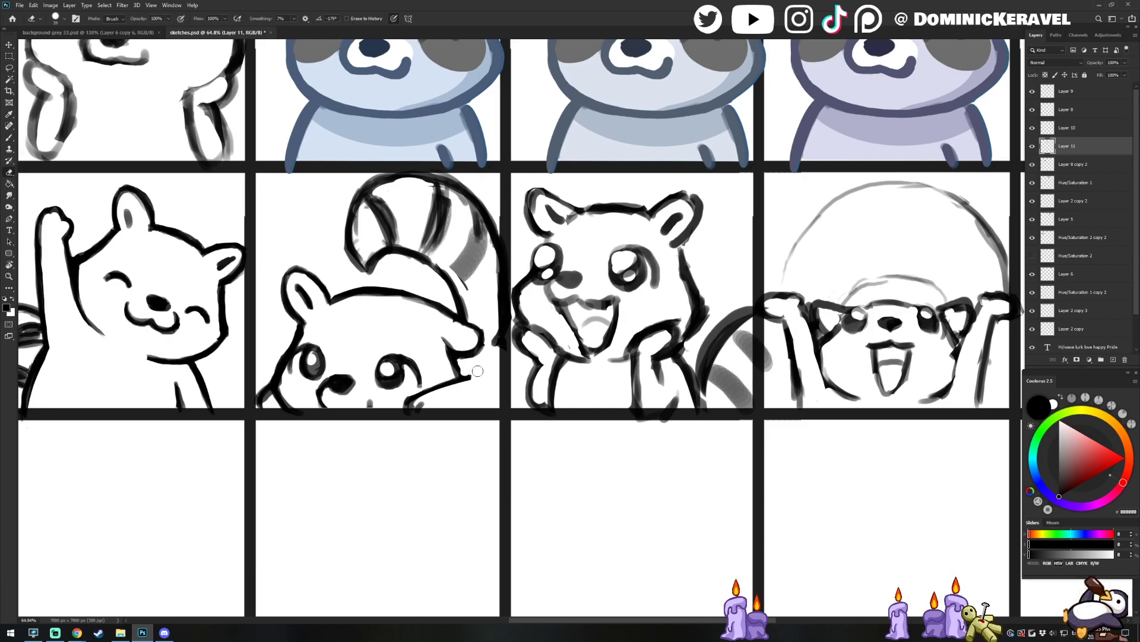
key("b")
Redraw the inner lower edge of the peeking raccoon's tail curving down toward the back of its head
key("v")
scroll(367, 435, "down", 3)
key("b")
scroll(493, 178, "down", 2)
key("e")
scroll(428, 219, "up", 2)
key("b")
mouse_move(424, 297)
left_mouse_down()
mouse_move(481, 288)
mouse_move(508, 324)
left_mouse_up()
key("e")
key("b")
key("e")
left_click_drag(403, 236, 419, 284)
key("ctrl+z")
Smooth the outer upper edge of the peeking raccoon's striped tail with brush and eraser
key("b")
key("e")
key("b")
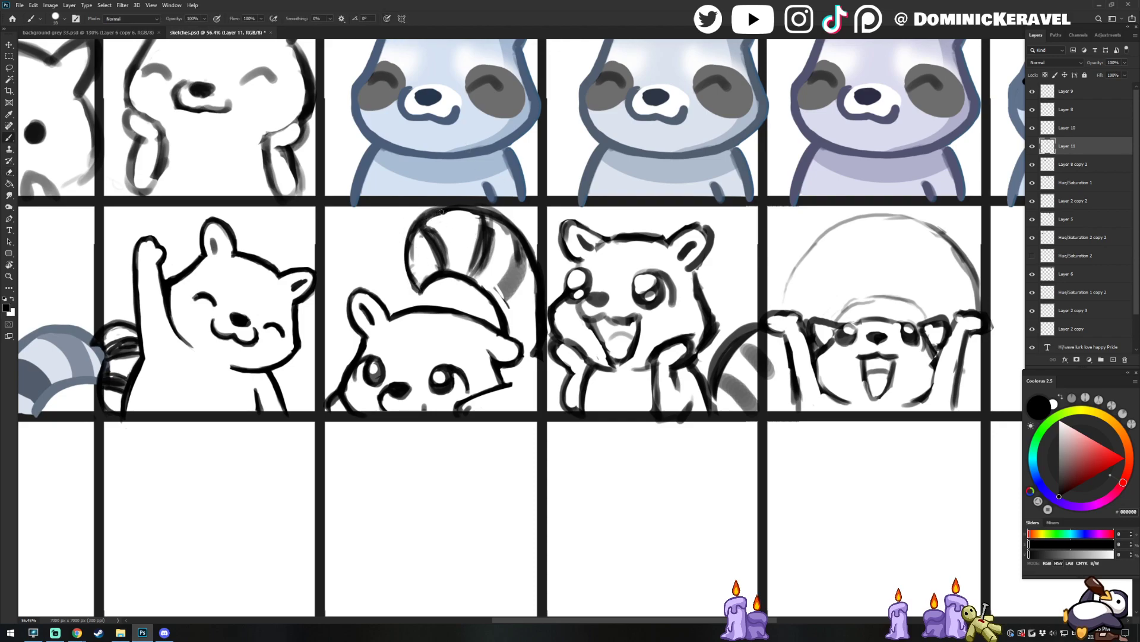
left_click_drag(439, 216, 488, 212)
key("e")
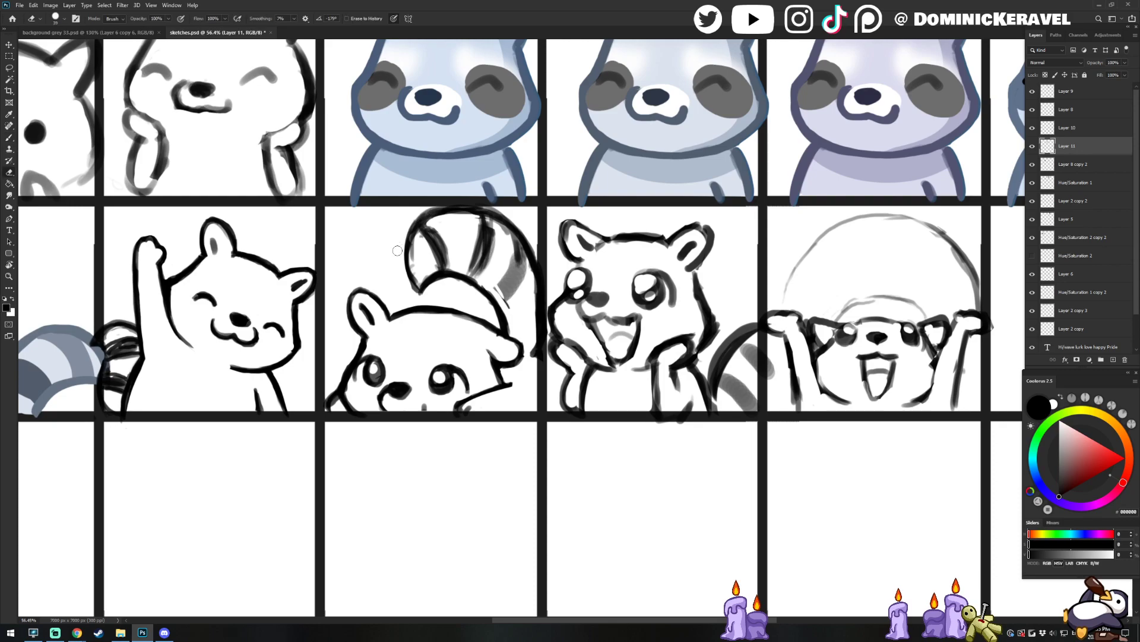
mouse_move(411, 218)
left_mouse_down()
mouse_move(463, 202)
mouse_move(504, 209)
mouse_move(435, 203)
mouse_move(518, 224)
left_mouse_up()
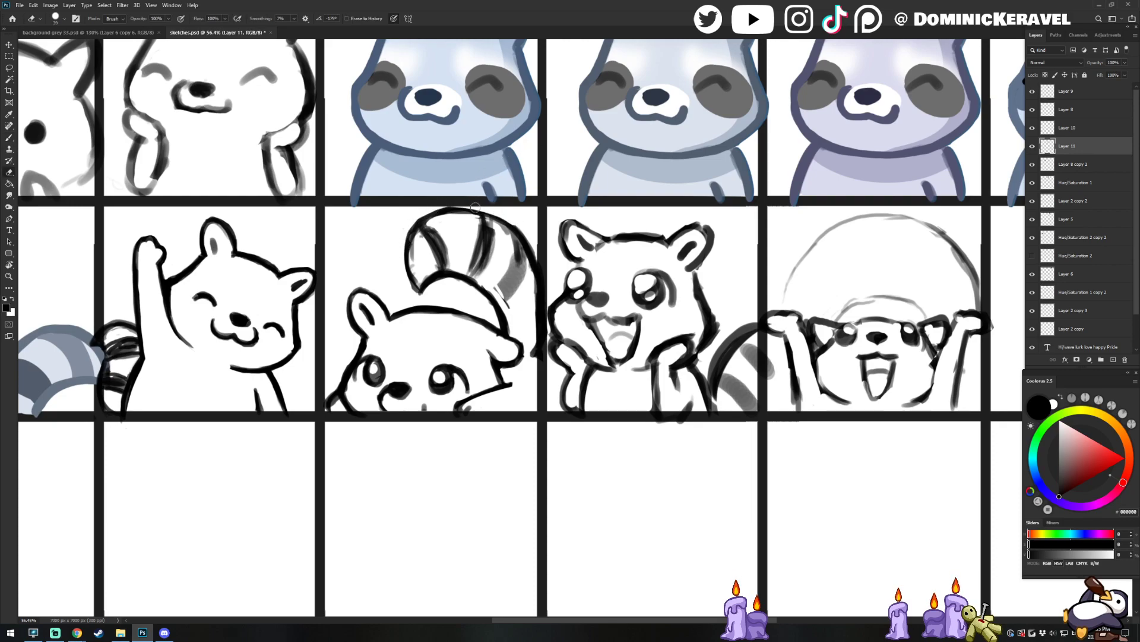
key("b")
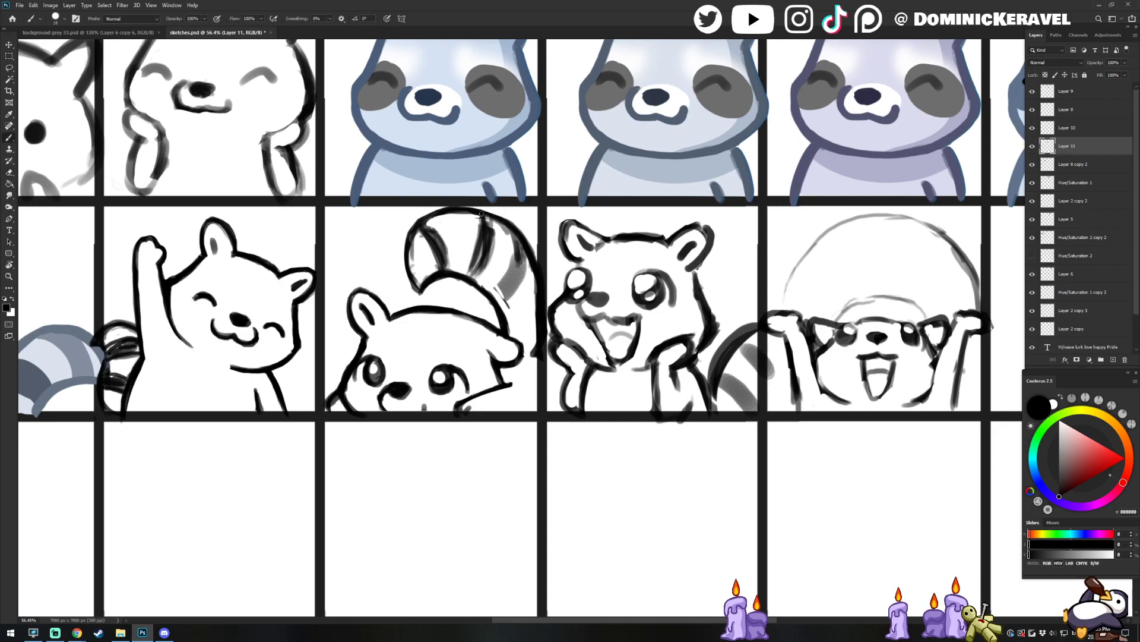
key("e")
key("b")
key("e")
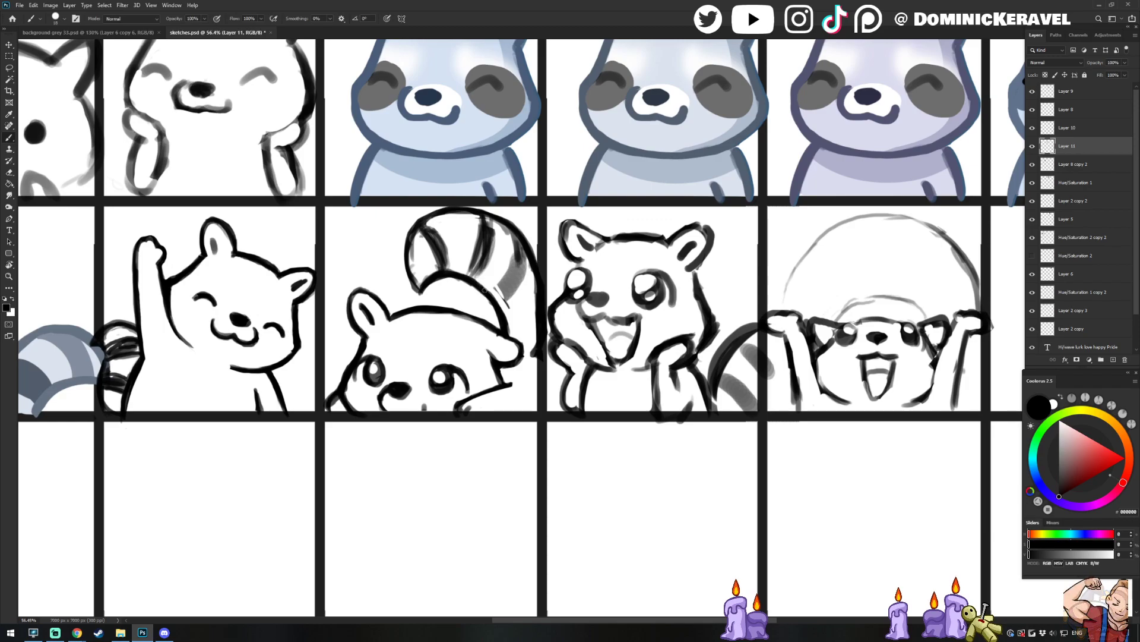
key("b")
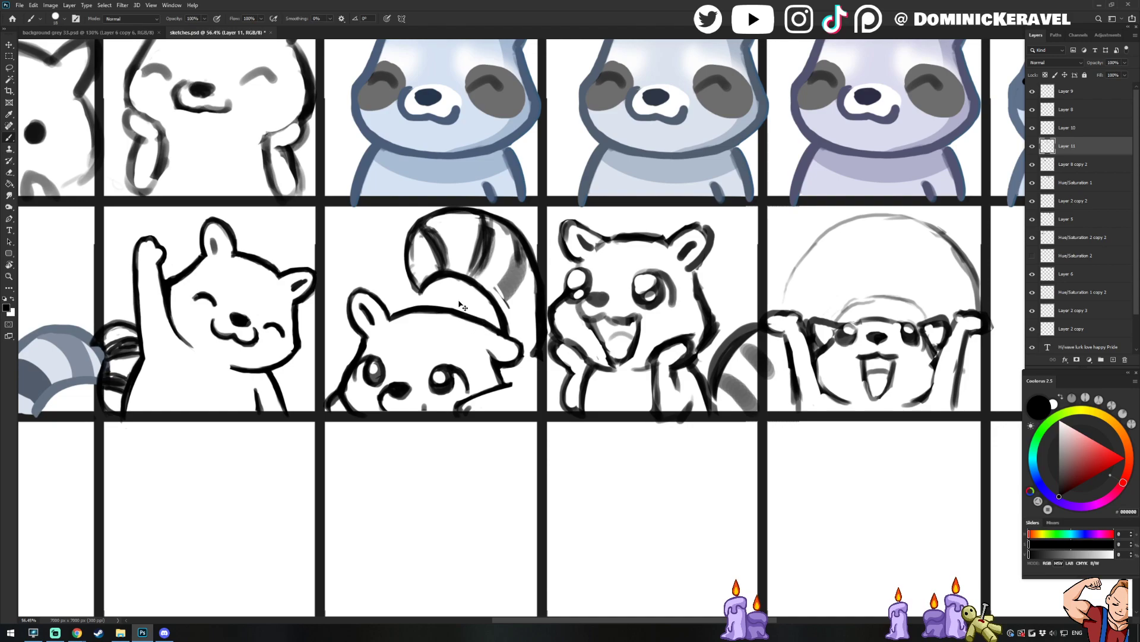
Try to redraw the shoulder line running below the peeking raccoon's cheek fur
key("e")
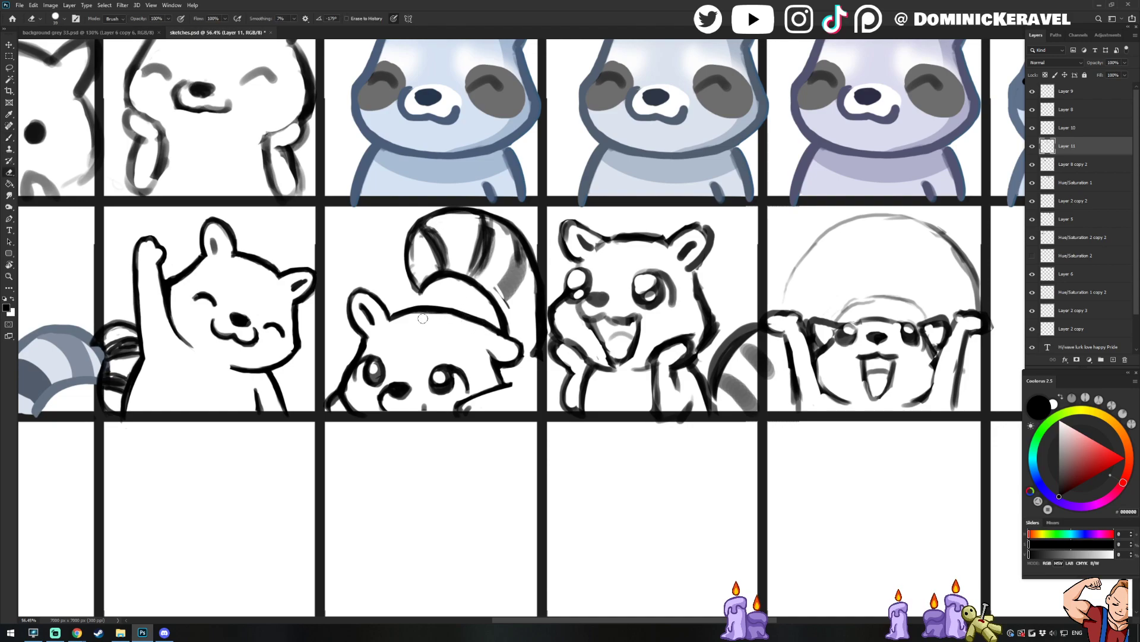
key("v")
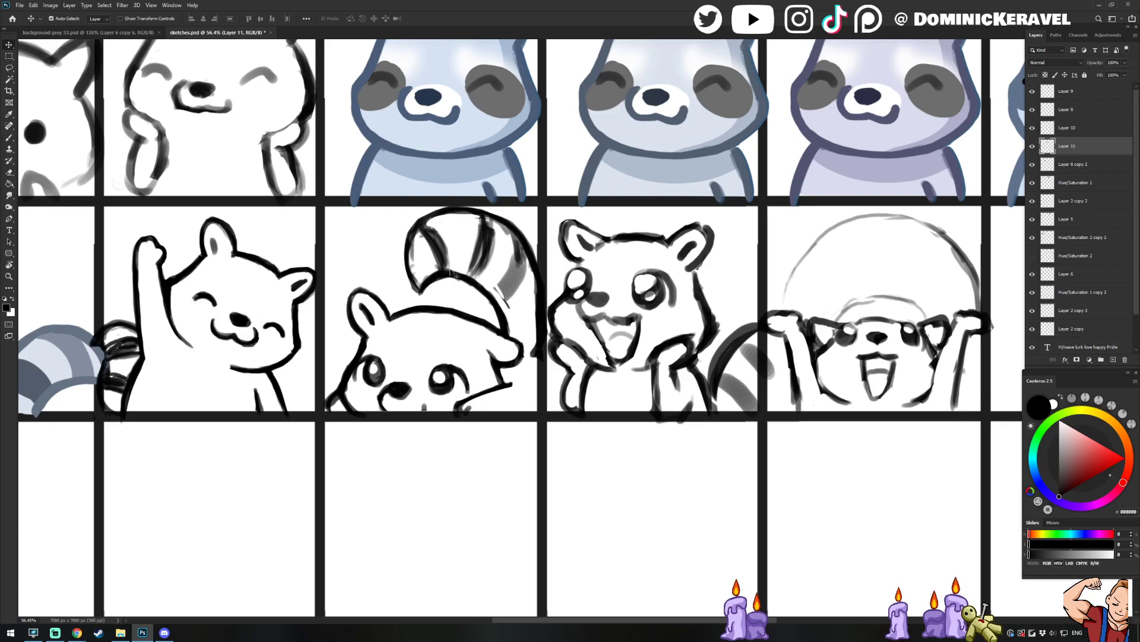
key("b")
left_click_drag(492, 391, 447, 409)
key("ctrl+z")
left_click_drag(499, 385, 455, 419)
key("ctrl+z")
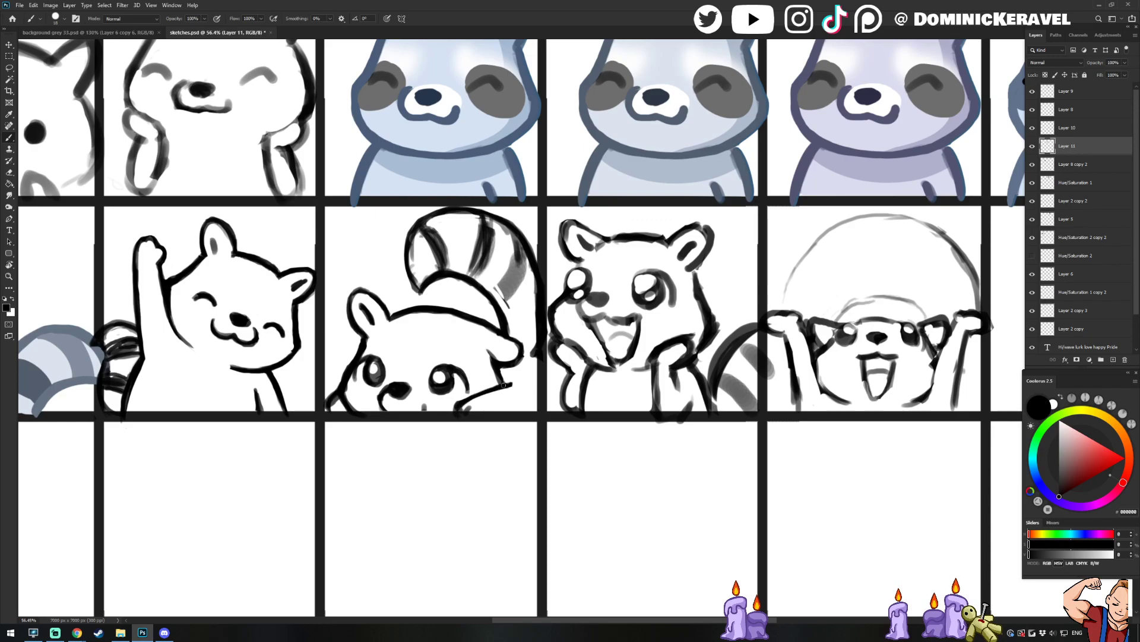
Rework the line under the peeking raccoon's cheek into one smooth curve reaching the panel's lower edge
key("e")
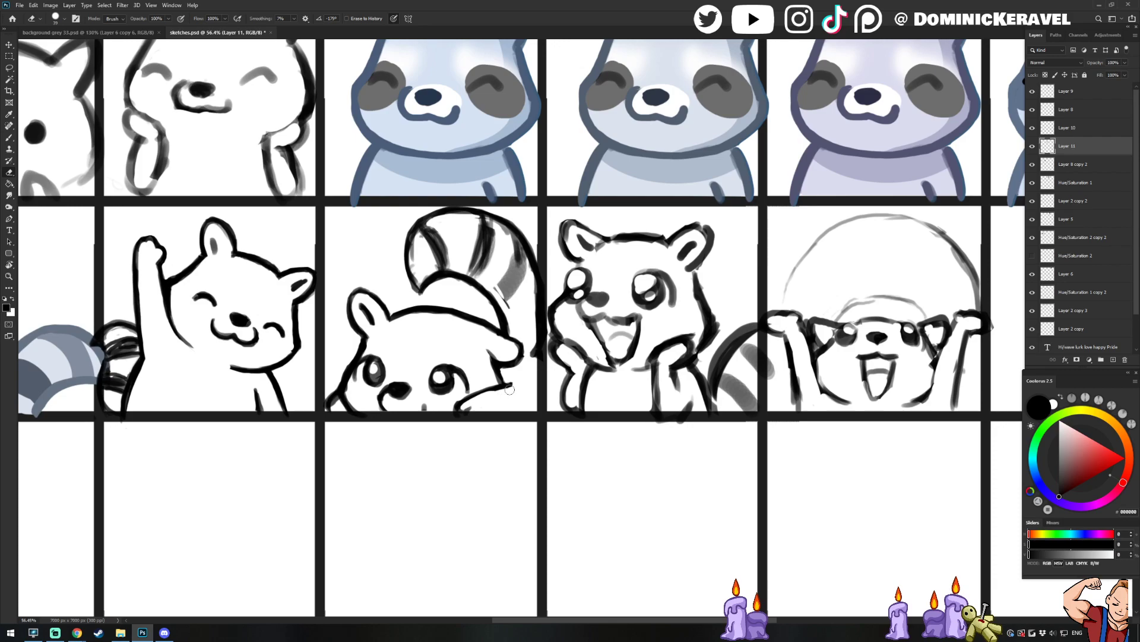
key("b")
mouse_move(456, 409)
left_mouse_down()
mouse_move(511, 384)
mouse_move(457, 409)
left_mouse_up()
key("ctrl+z")
key("ctrl+z")
left_click_drag(511, 382, 459, 410)
key("ctrl+z")
key("e")
key("v")
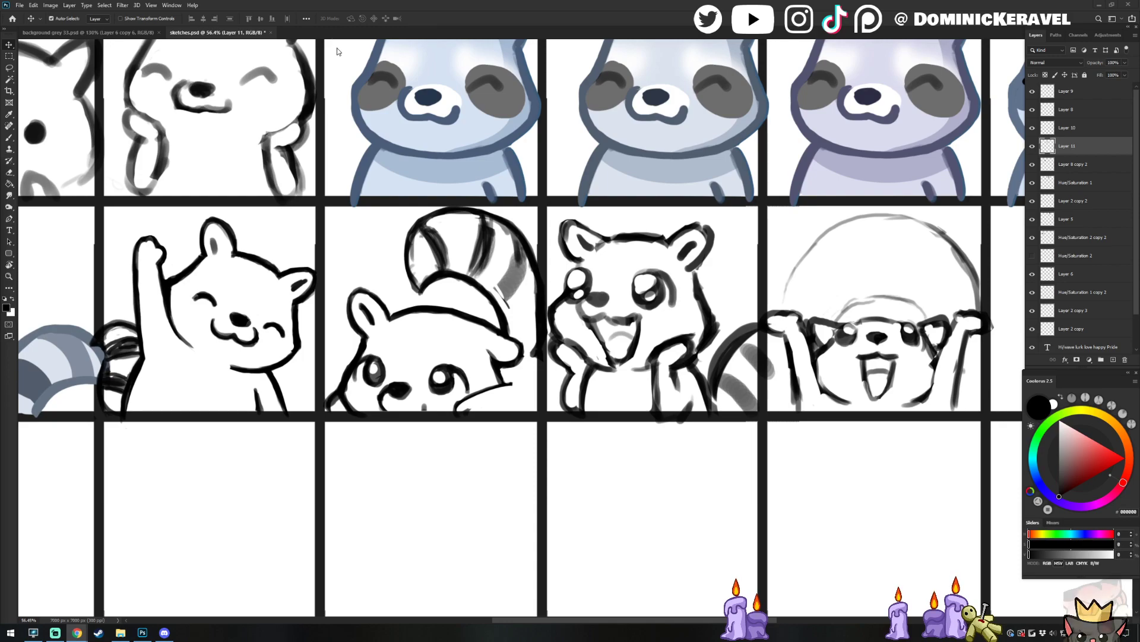
Touch up the peeking raccoon's top-of-head line and darken the last stripe near the base of its tail
key("b")
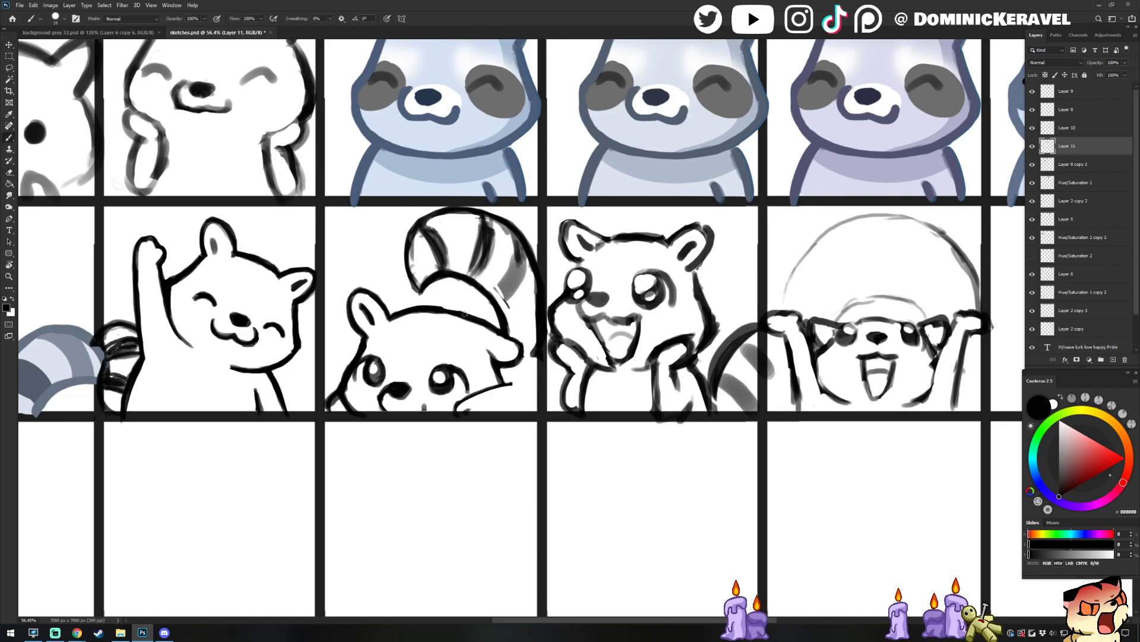
left_click_drag(461, 315, 429, 309)
key("e")
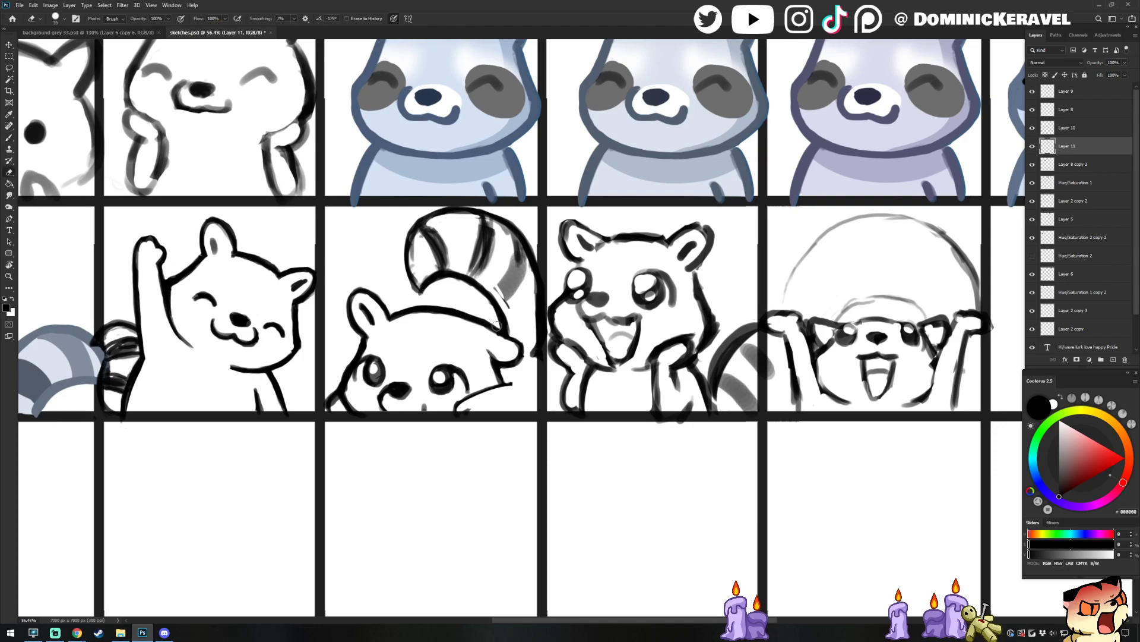
key("b")
left_click_drag(497, 283, 510, 303)
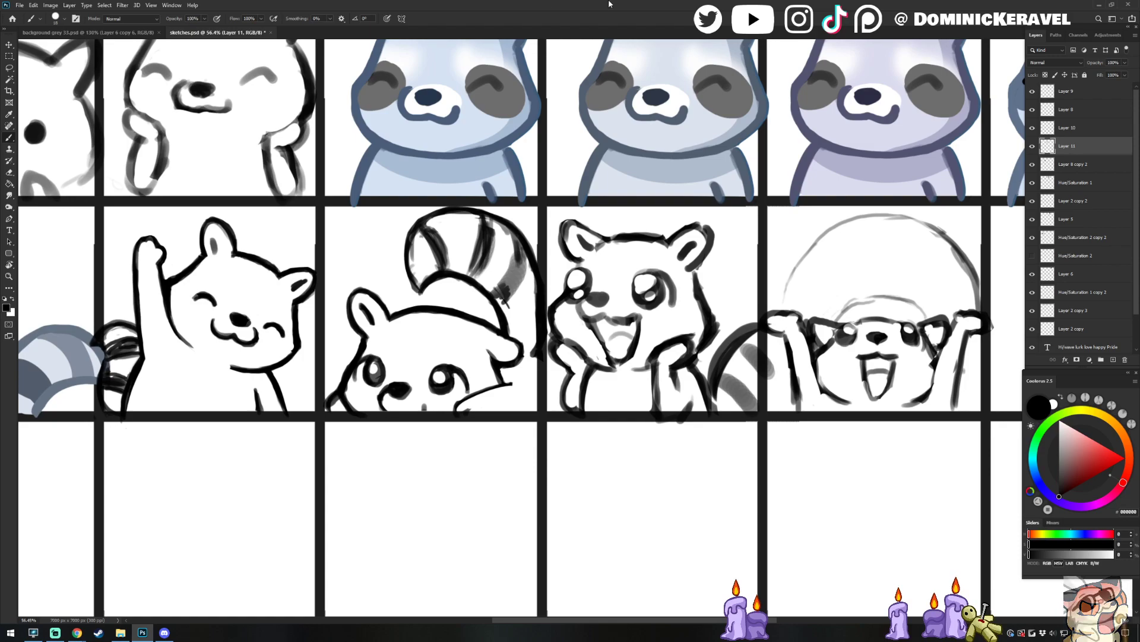
key("e")
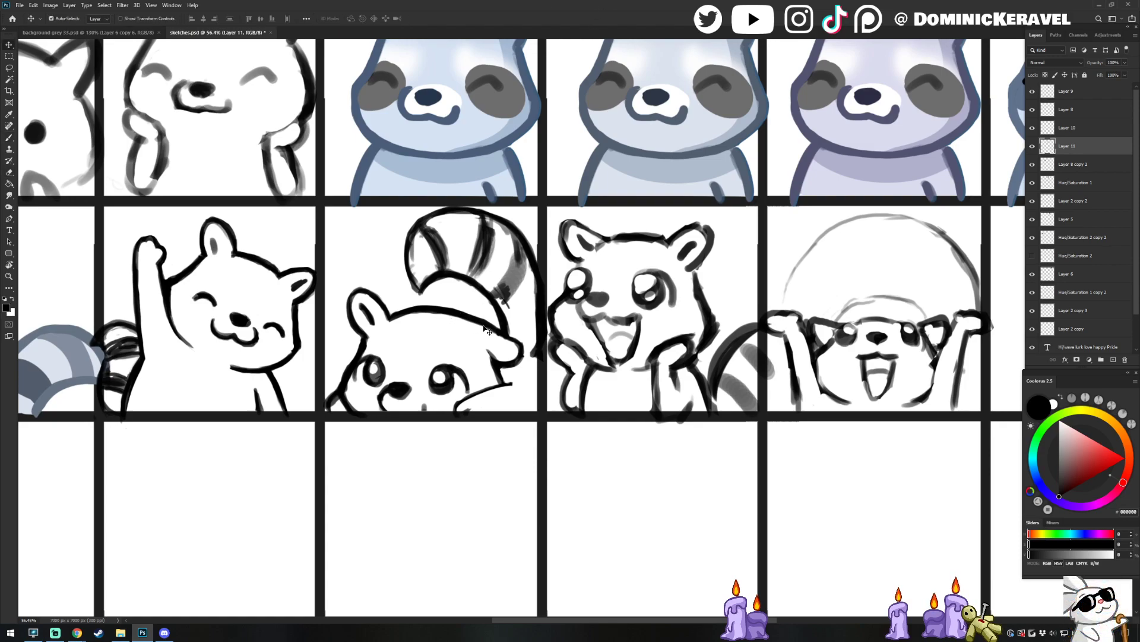
key("b")
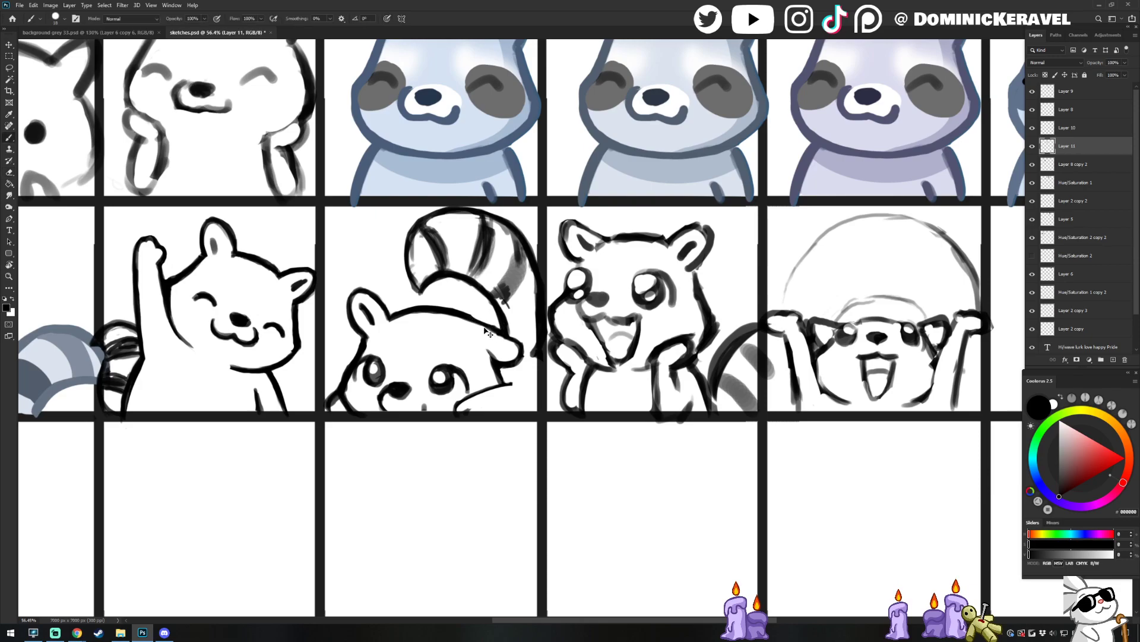
Make the open-mouthed raccoon's Layer 9 active and begin cleaning up the lines around its chin and paws
key("b")
left_click_drag(496, 359, 328, 387)
left_click(508, 376)
key("e")
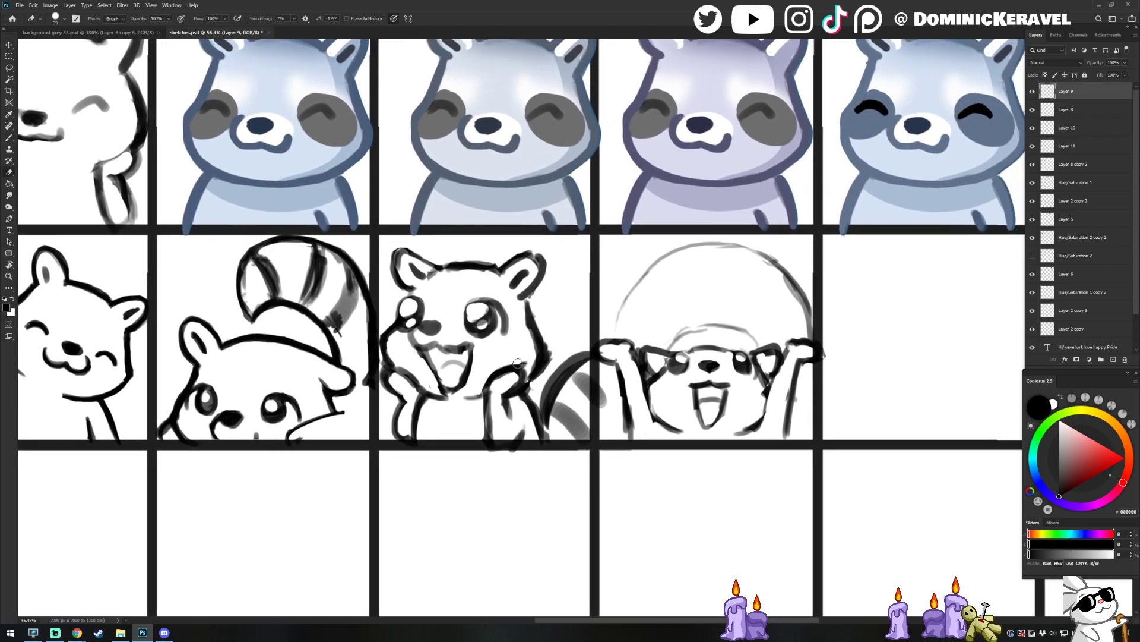
key("b")
key("e")
key("b")
left_click_drag(481, 353, 581, 336)
key("b")
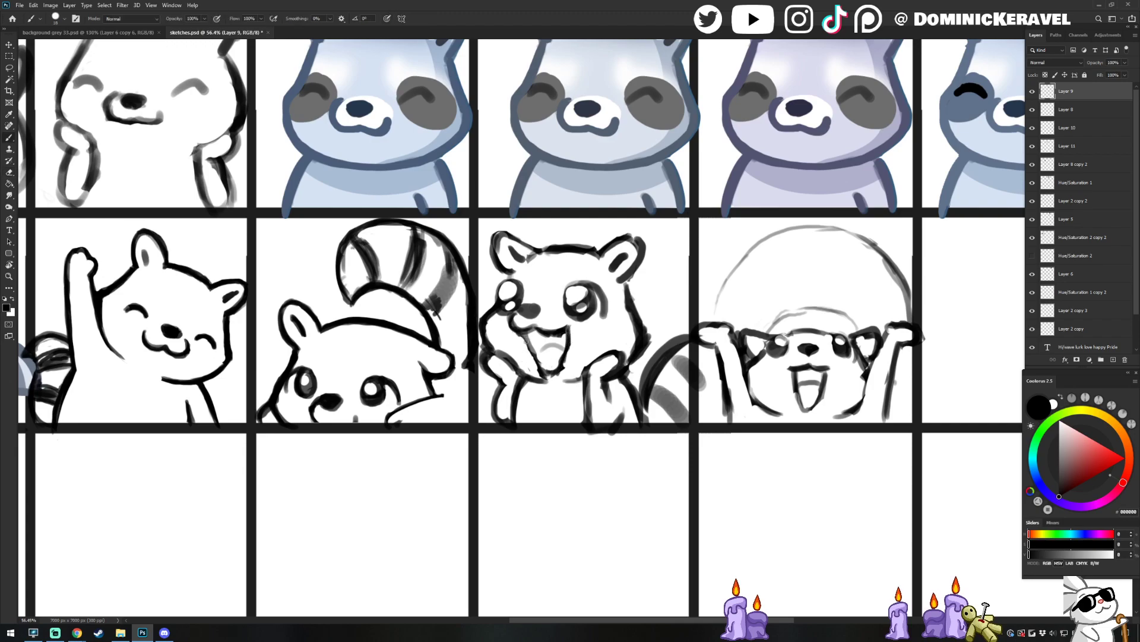
Erase the rough lower outline of the raccoon's open mouth and redraw it as a rounded solid black curve
key("e")
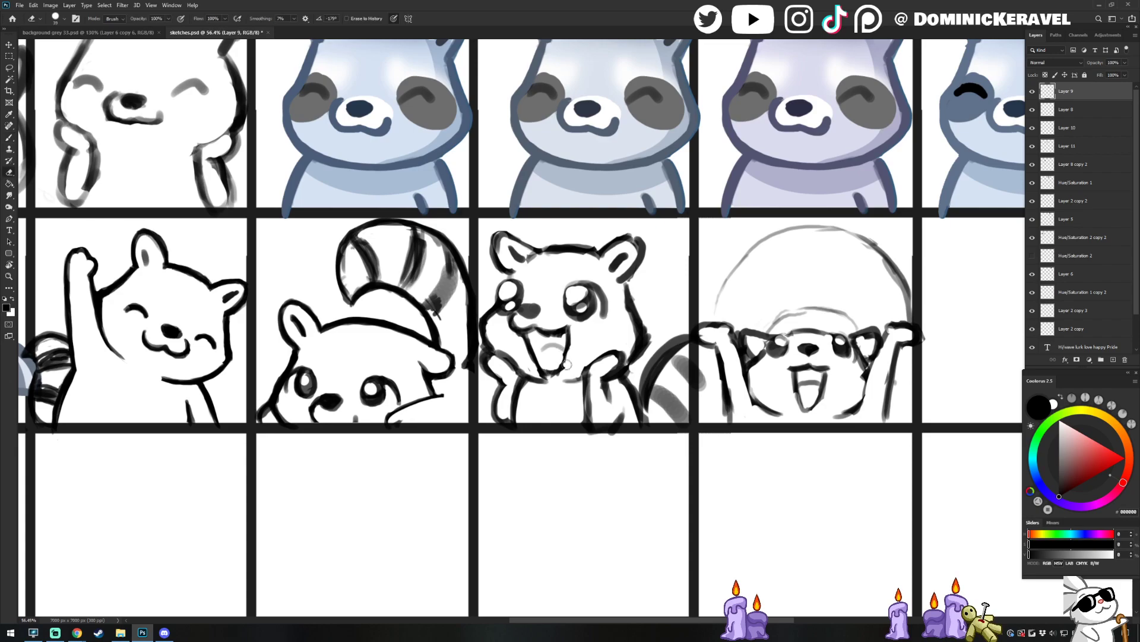
left_click_drag(534, 366, 554, 370)
key("b")
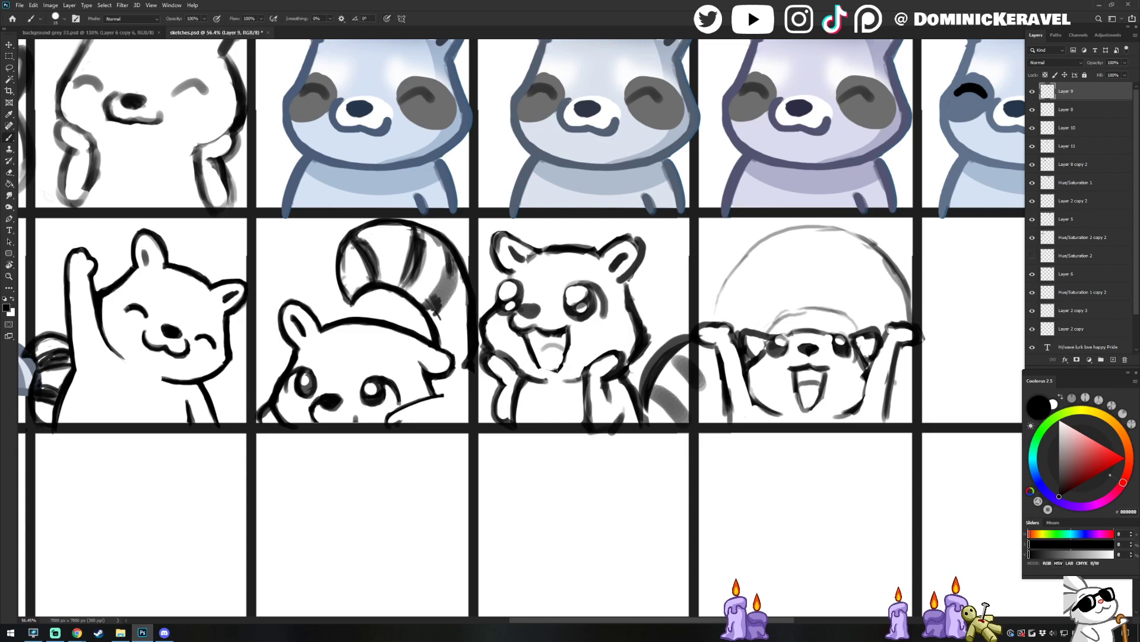
key("e")
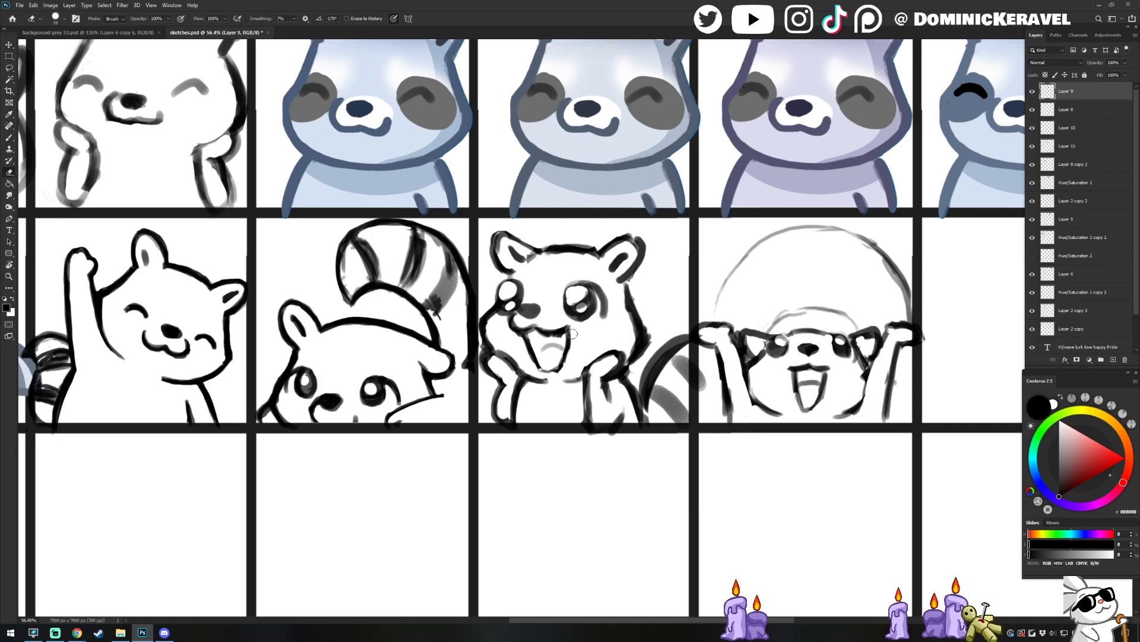
key("b")
left_click_drag(534, 361, 557, 371)
key("e")
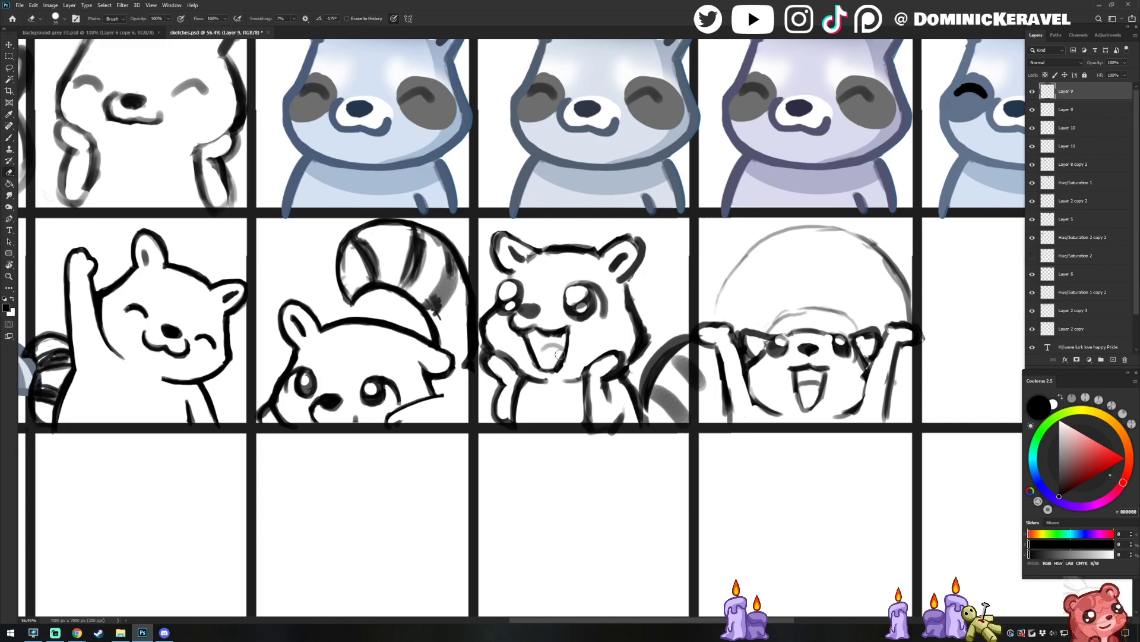
key("b")
key("e")
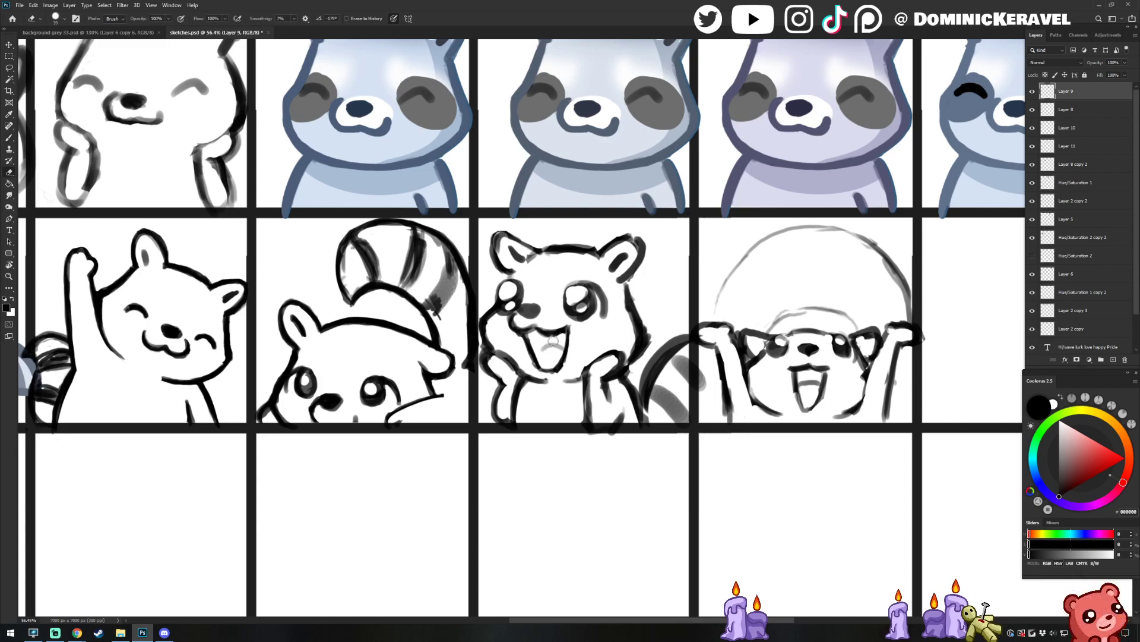
Refine the open-mouthed raccoon's mouth and chin lines by alternating brush and eraser
key("b")
key("e")
key("b")
key("e")
key("b")
key("e")
key("b")
key("e")
Trim the rough strokes along the open-mouthed raccoon's right forearm and tidy its edge
mouse_move(584, 377)
left_mouse_down()
mouse_move(585, 424)
mouse_move(605, 431)
left_mouse_up()
key("b")
key("e")
key("b")
key("e")
Clean up the open-mouthed raccoon's right cheek fur where it meets the supporting paw
scroll(634, 332, "down", 5)
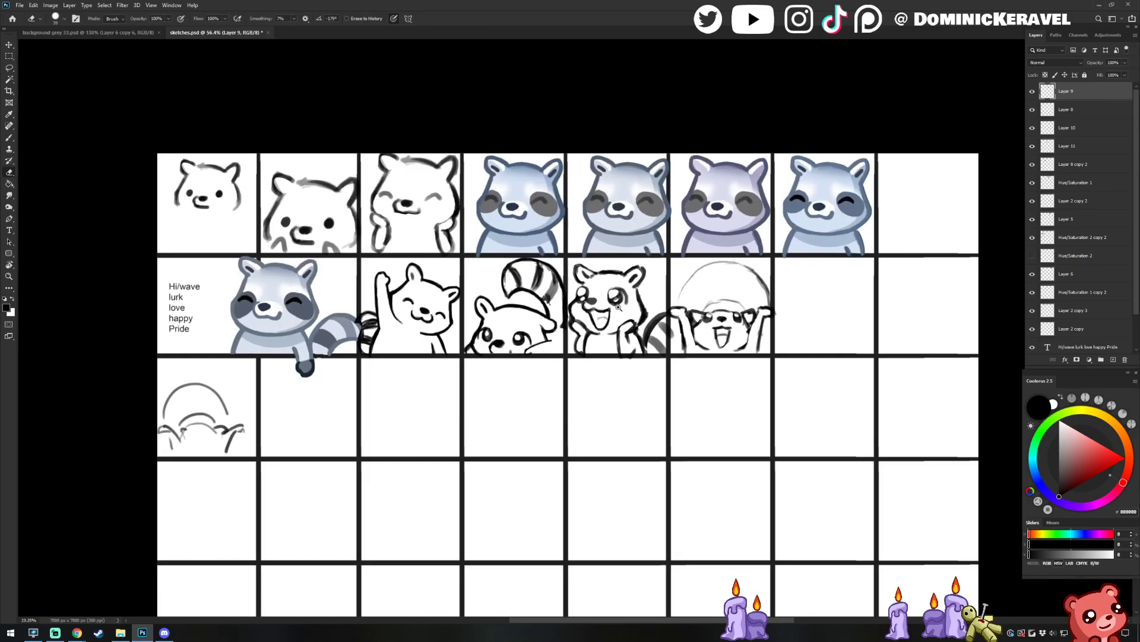
key("v")
scroll(655, 279, "up", 6)
key("e")
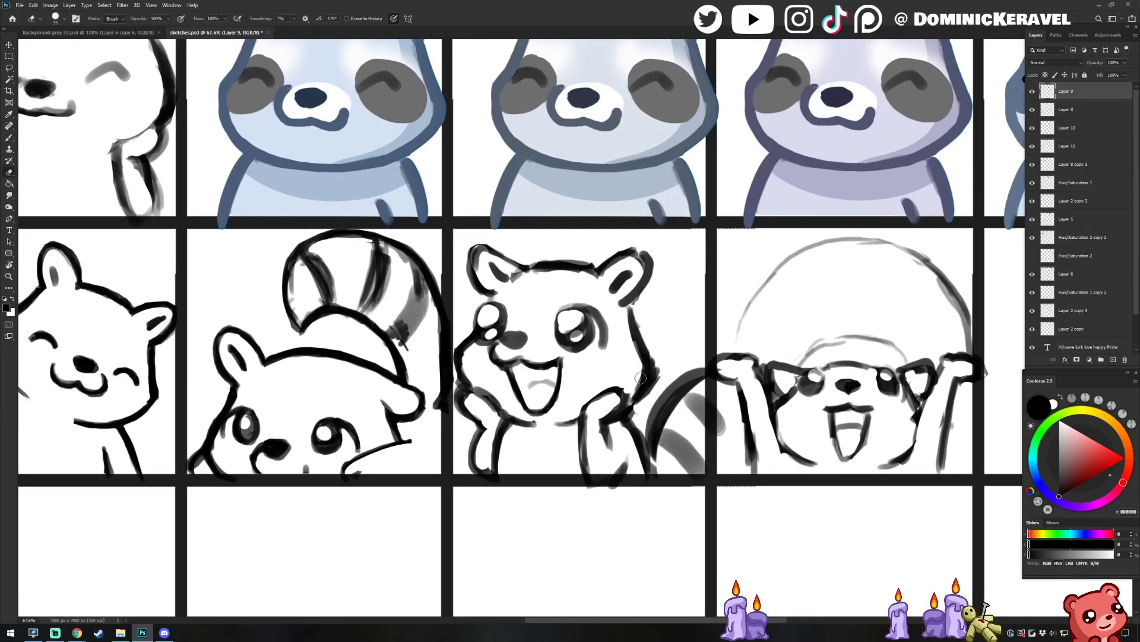
key("b")
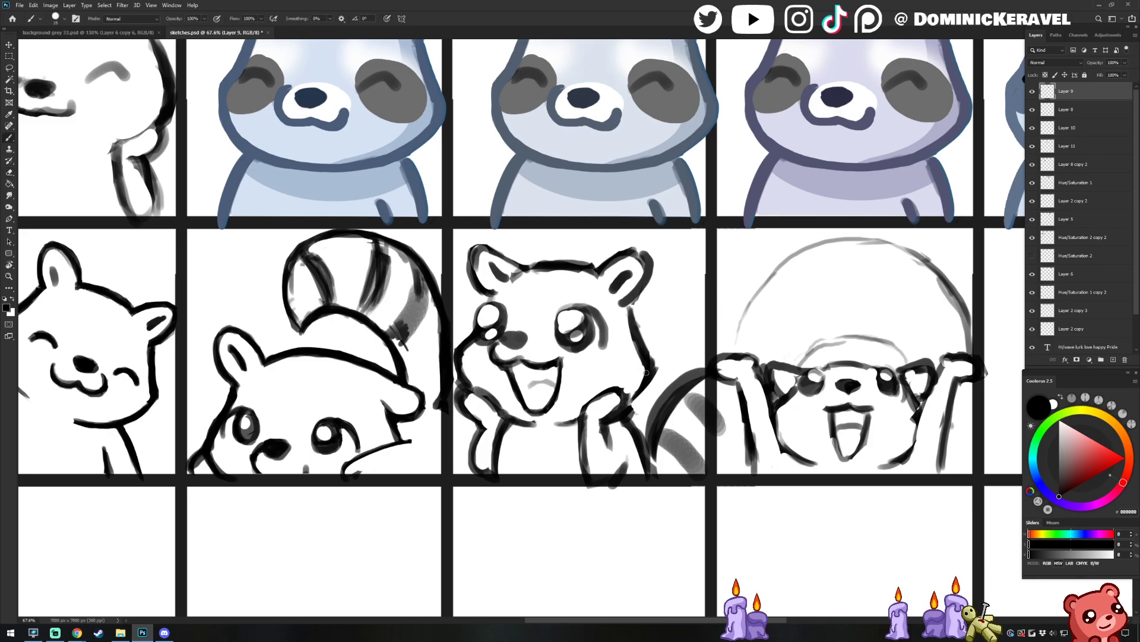
key("e")
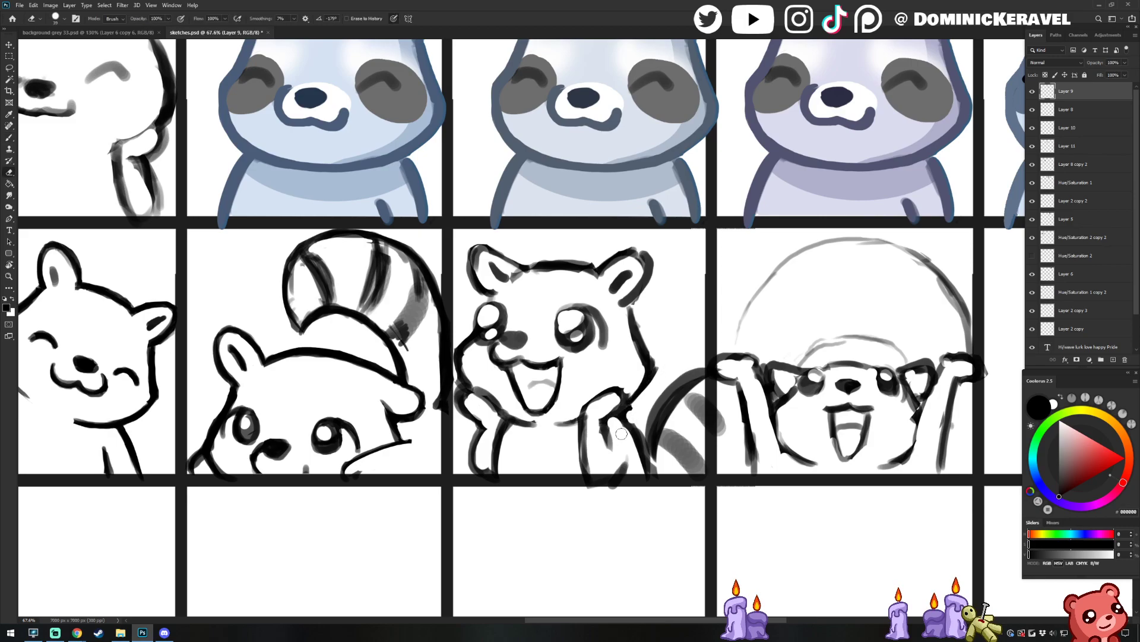
key("b")
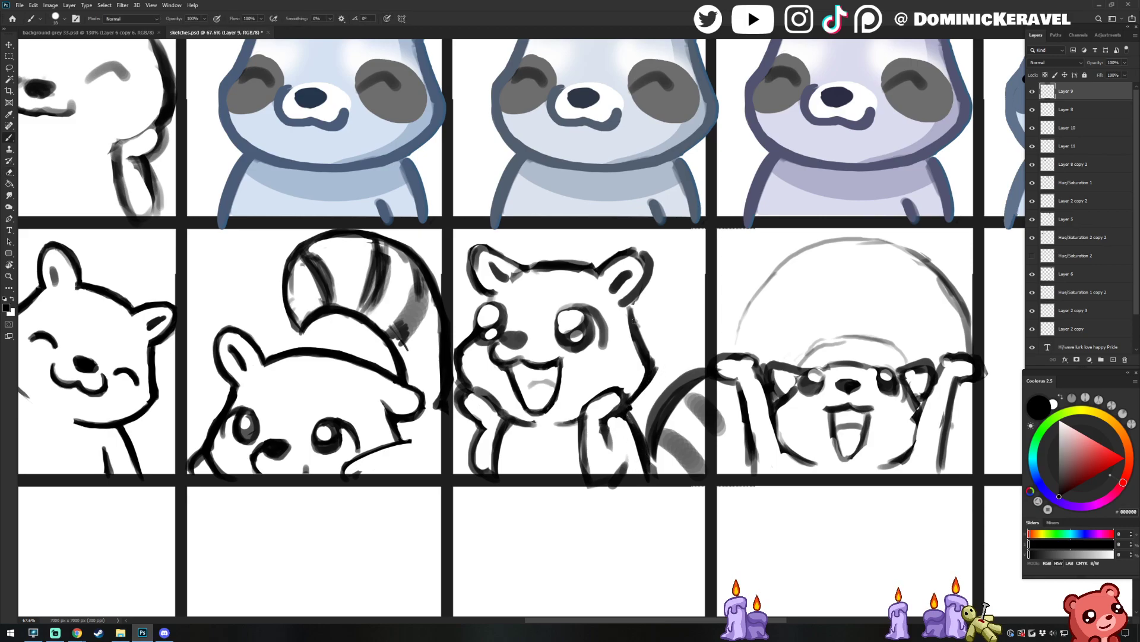
Erase the rough strokes between the open-mouthed raccoon's body and tail and redraw its side line
key("e")
left_click_drag(645, 438, 651, 479)
key("b")
left_click_drag(628, 421, 645, 484)
Redraw the outer curve of the open-mouthed raccoon's tail in solid black and erase the stray inner strokes
left_click_drag(662, 402, 646, 469)
left_click_drag(654, 420, 648, 473)
key("e")
mouse_move(697, 384)
left_mouse_down()
mouse_move(659, 452)
mouse_move(662, 443)
mouse_move(647, 451)
mouse_move(659, 465)
left_mouse_up()
key("b")
left_click_drag(707, 374, 670, 384)
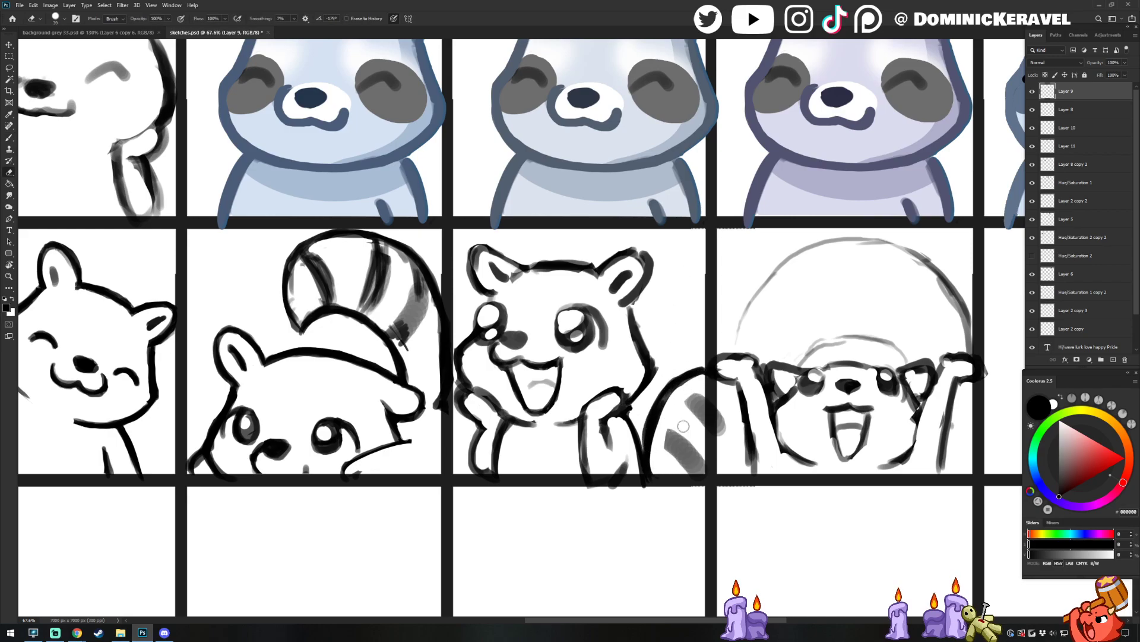
Clean up the open-mouthed raccoon's right ear, erasing the rough strokes around its outline and along the head
key("e")
key("b")
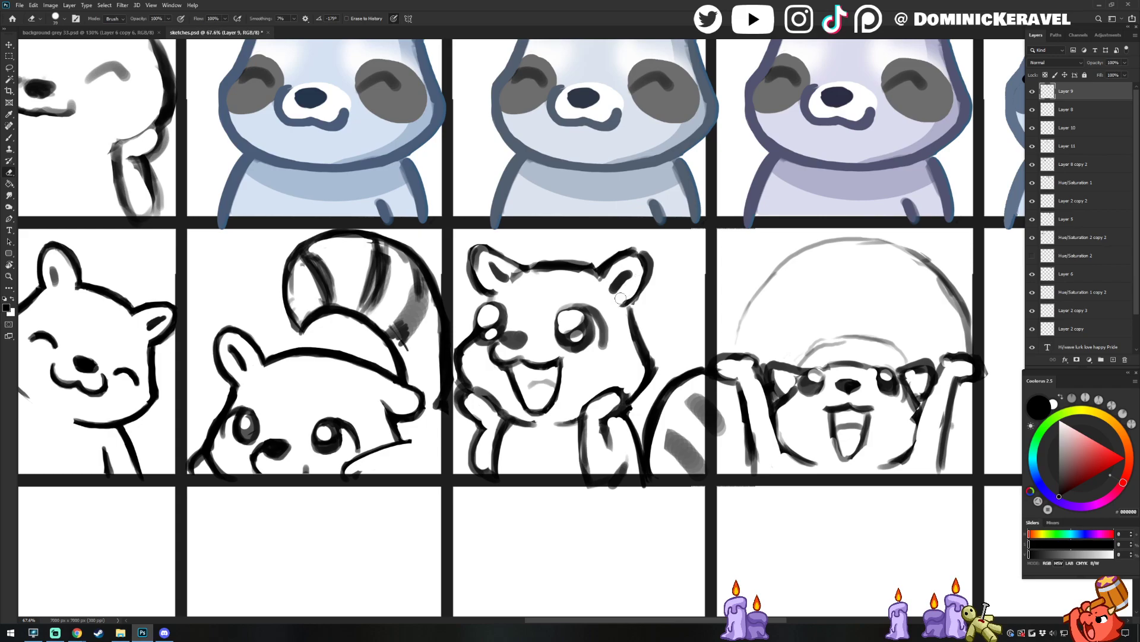
key("e")
key("b")
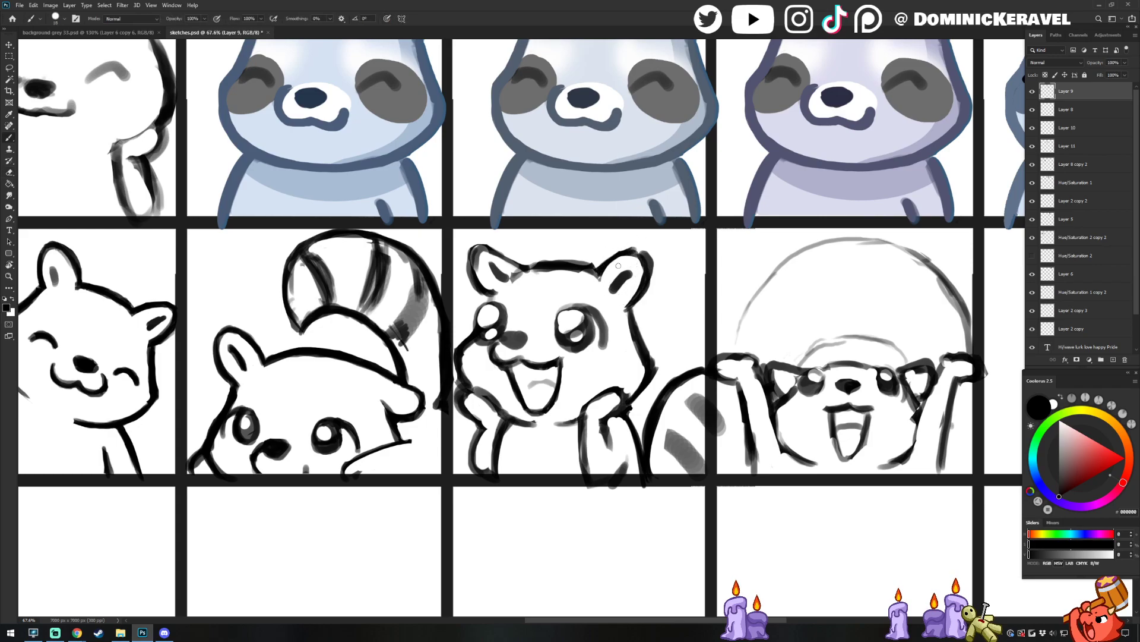
key("e")
mouse_move(644, 247)
left_mouse_down()
mouse_move(646, 275)
mouse_move(553, 268)
mouse_move(516, 279)
left_mouse_up()
Redraw the top-of-head line between the open-mouthed raccoon's ears as a smooth black curve
key("b")
key("e")
key("b")
key("e")
key("b")
key("e")
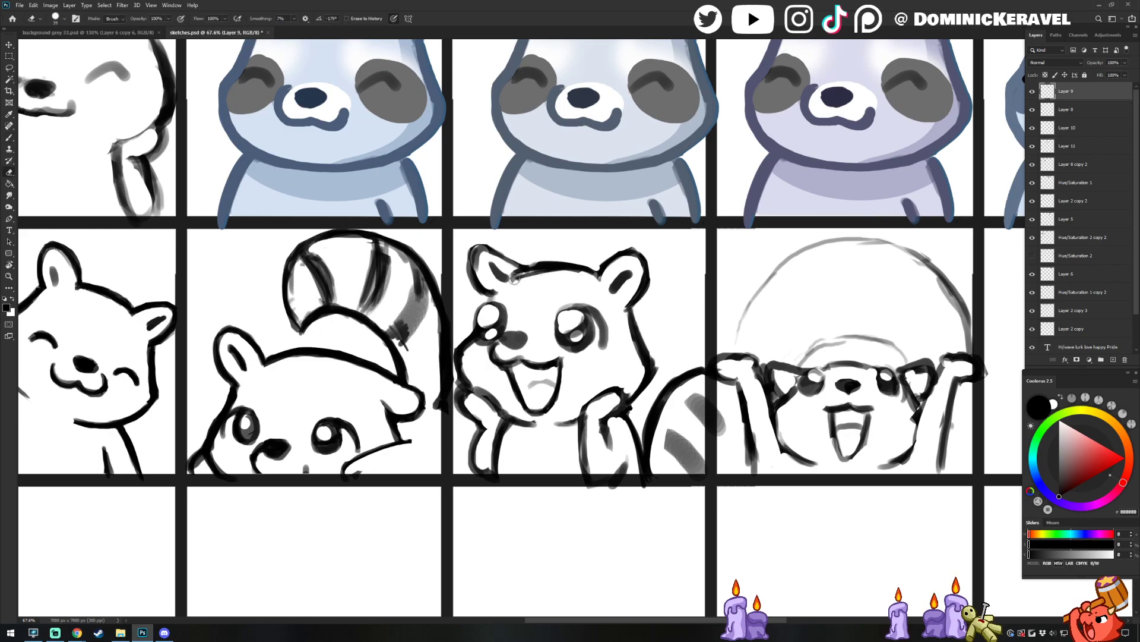
key("b")
mouse_move(585, 272)
left_mouse_down()
mouse_move(514, 277)
mouse_move(498, 255)
mouse_move(501, 280)
mouse_move(494, 251)
mouse_move(480, 278)
left_mouse_up()
Erase the rough edges of the open-mouthed raccoon's left ear and tidy its pointed outline
key("e")
key("b")
key("e")
mouse_move(493, 237)
left_mouse_down()
mouse_move(466, 262)
mouse_move(489, 293)
left_mouse_up()
key("b")
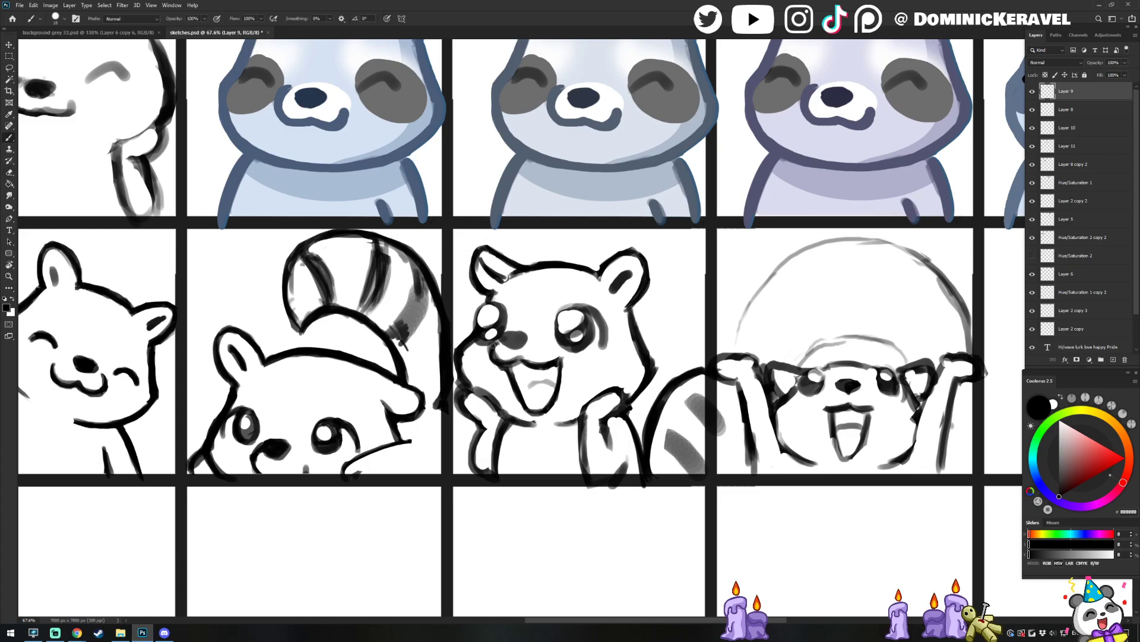
key("e")
key("b")
Refine the outline of the open-mouthed raccoon's left cheek and the paw beneath it
key("e")
key("b")
key("e")
key("b")
key("e")
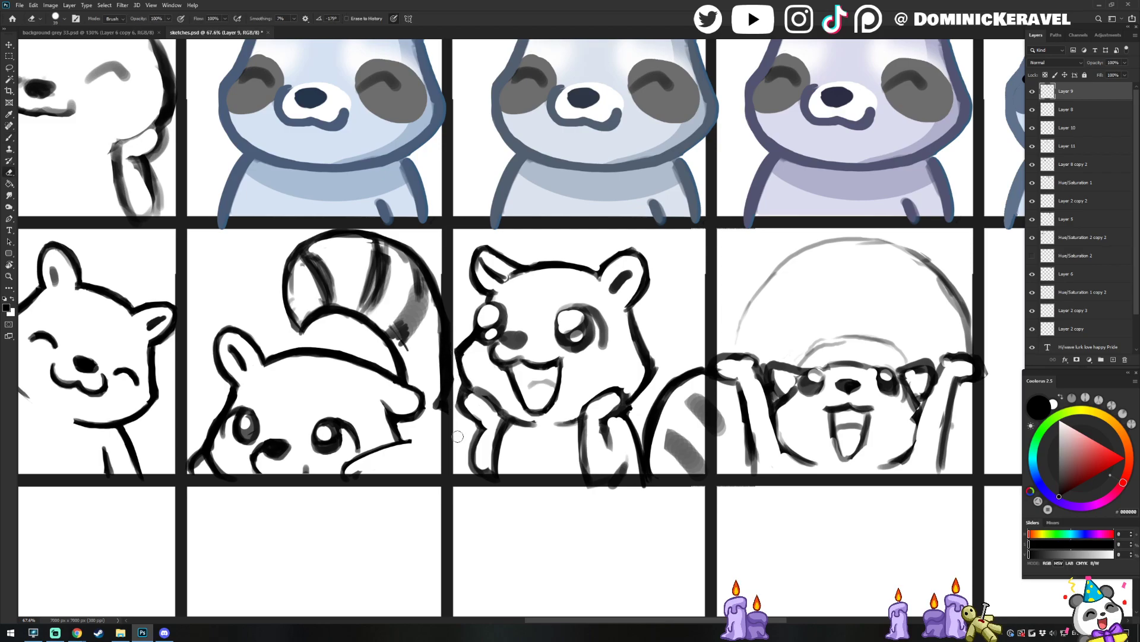
key("b")
key("v")
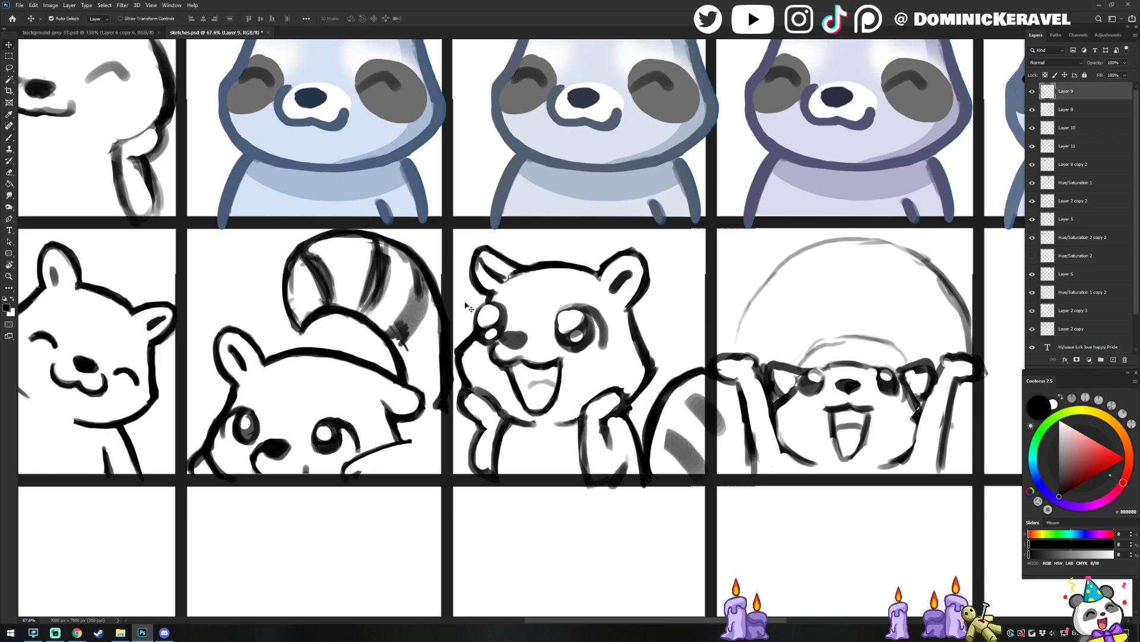
Redraw the open-mouthed raccoon's left cheek edge and the forearm beneath it in solid black, erasing the rough strokes
key("e")
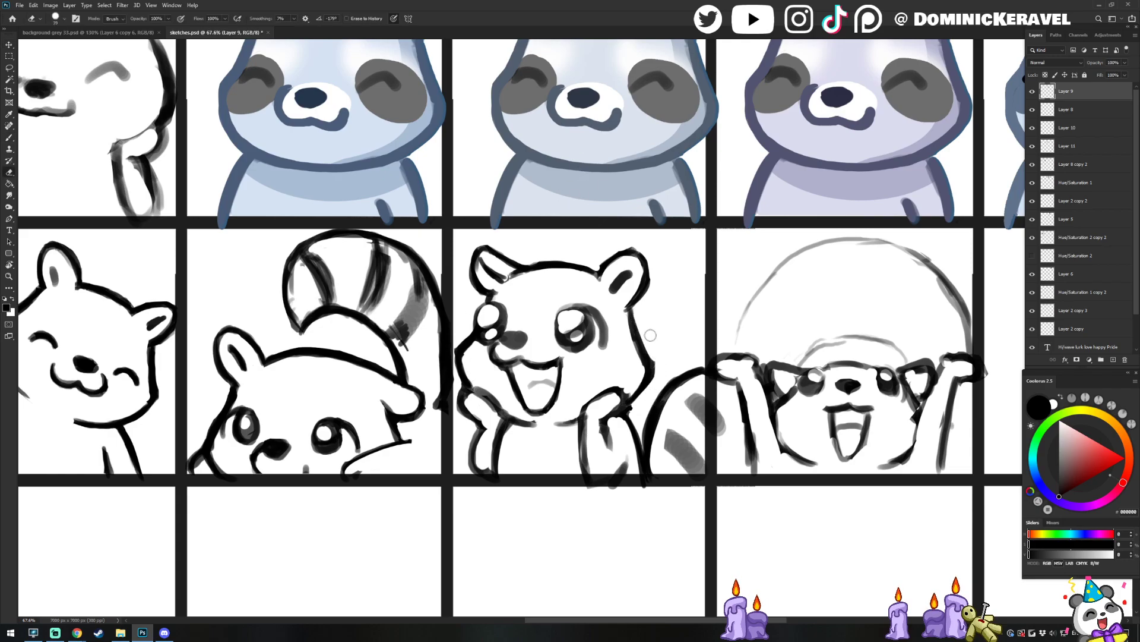
key("b")
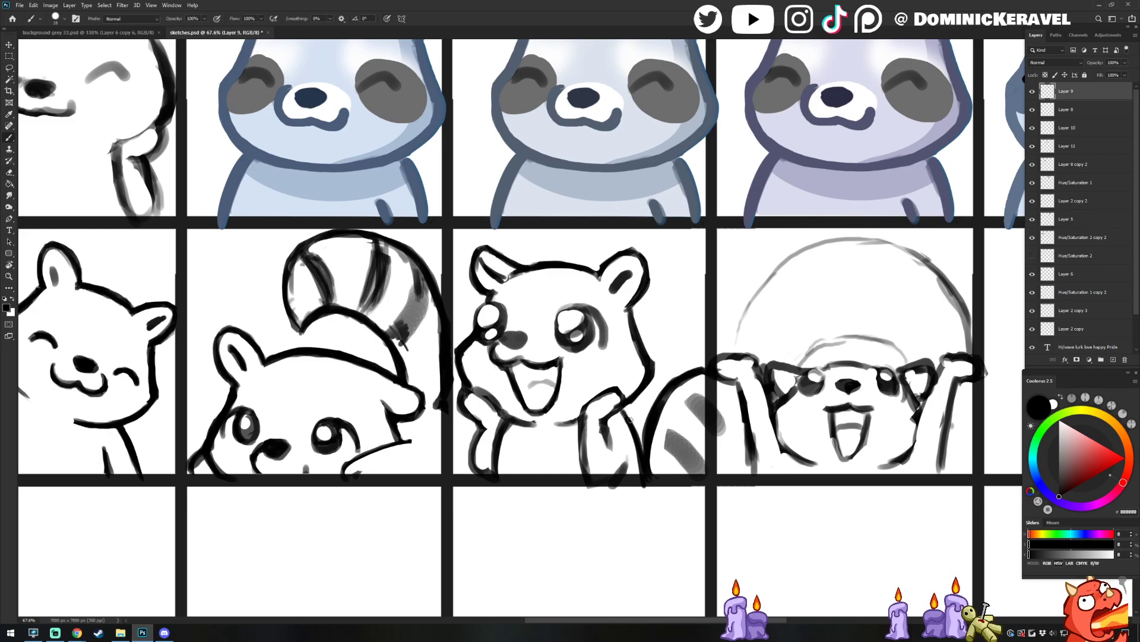
key("e")
key("b")
key("e")
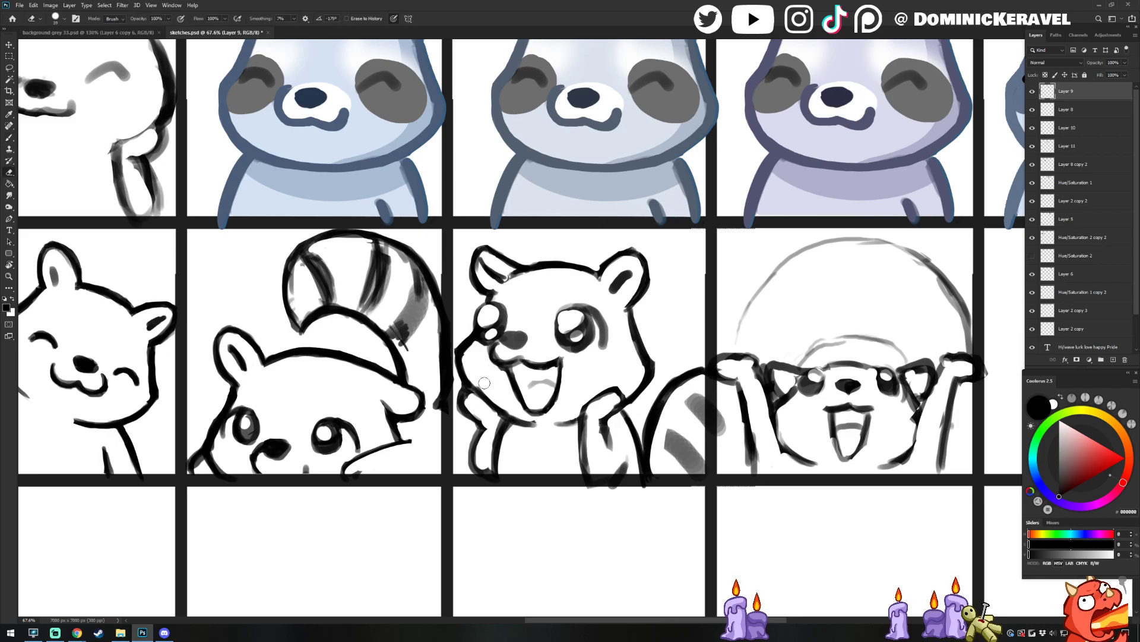
key("b")
mouse_move(464, 392)
left_mouse_down()
mouse_move(493, 442)
mouse_move(475, 458)
mouse_move(478, 472)
mouse_move(498, 475)
mouse_move(502, 431)
mouse_move(499, 475)
left_mouse_up()
key("e")
key("b")
key("e")
key("b")
key("e")
key("b")
left_click_drag(493, 422, 503, 475)
key("ctrl+z")
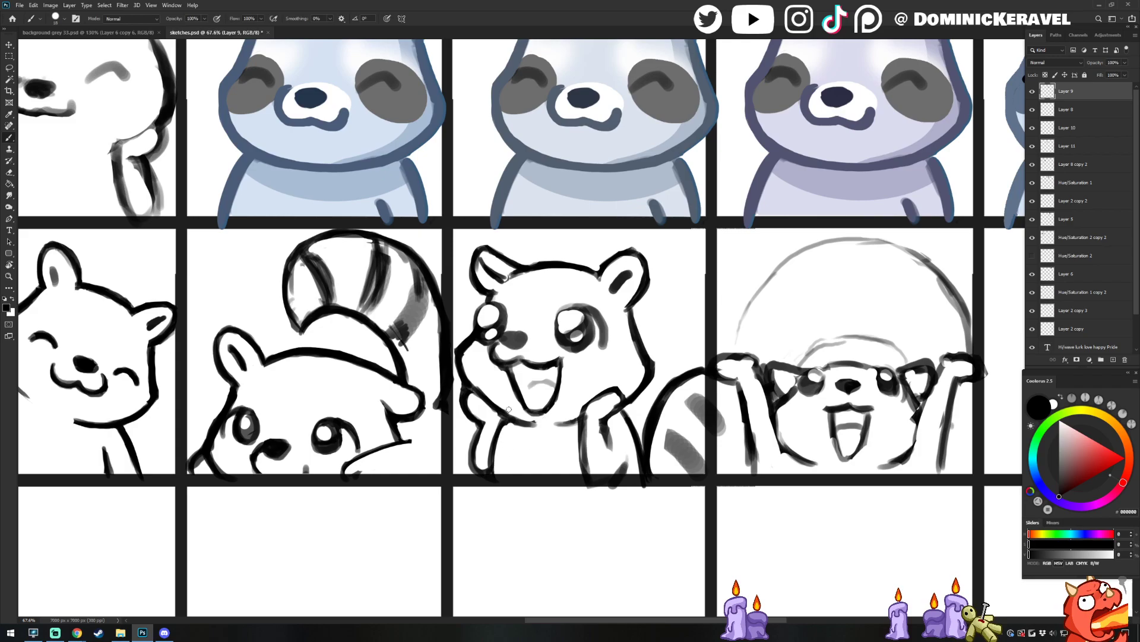
Draw the open-mouthed raccoon's jaw line from the left paw to the chin and trim its edges
left_click_drag(470, 387, 521, 420)
key("e")
key("b")
key("e")
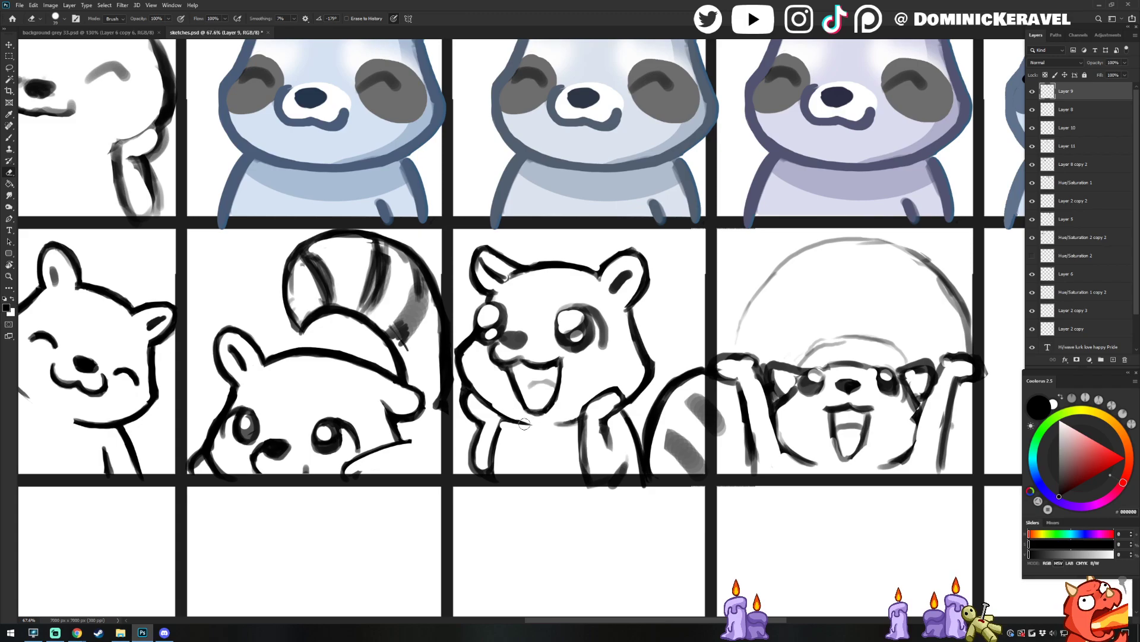
key("b")
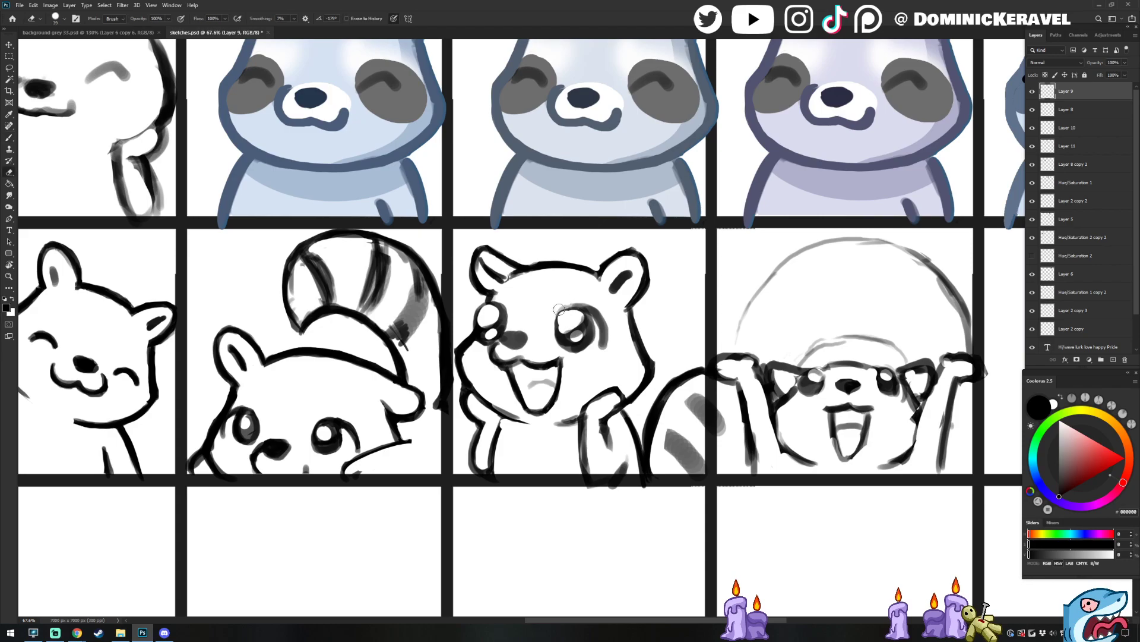
Clean up the outline of the open-mouthed raccoon's right eye and reduce the grey shading beside it to a thin curved line
left_click_drag(564, 315, 575, 333)
key("e")
left_click_drag(593, 320, 595, 341)
key("b")
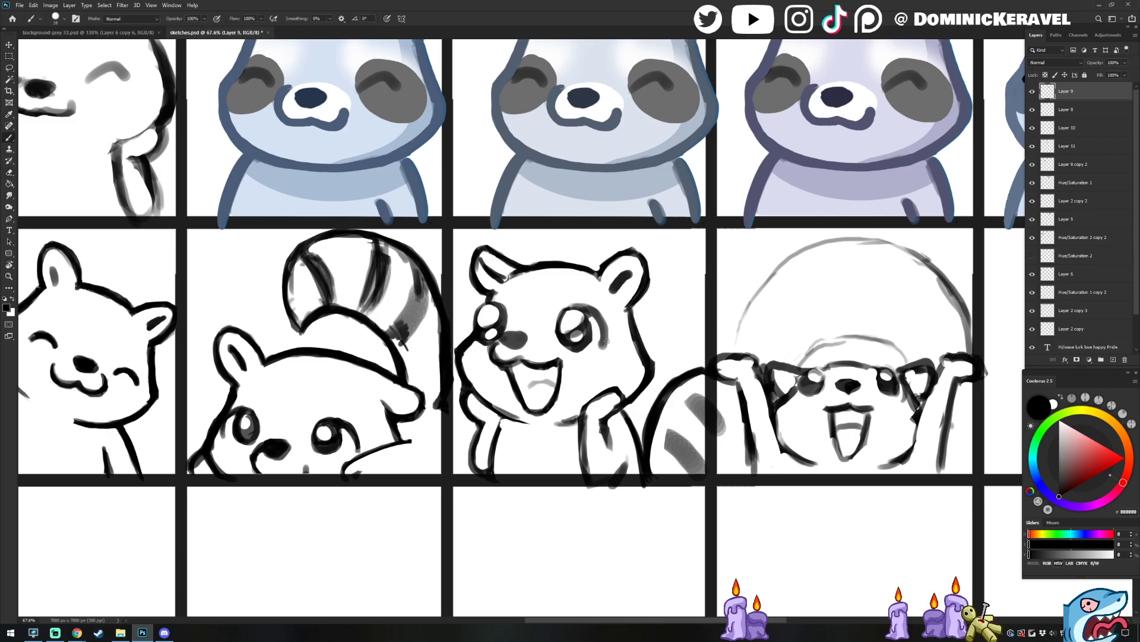
key("e")
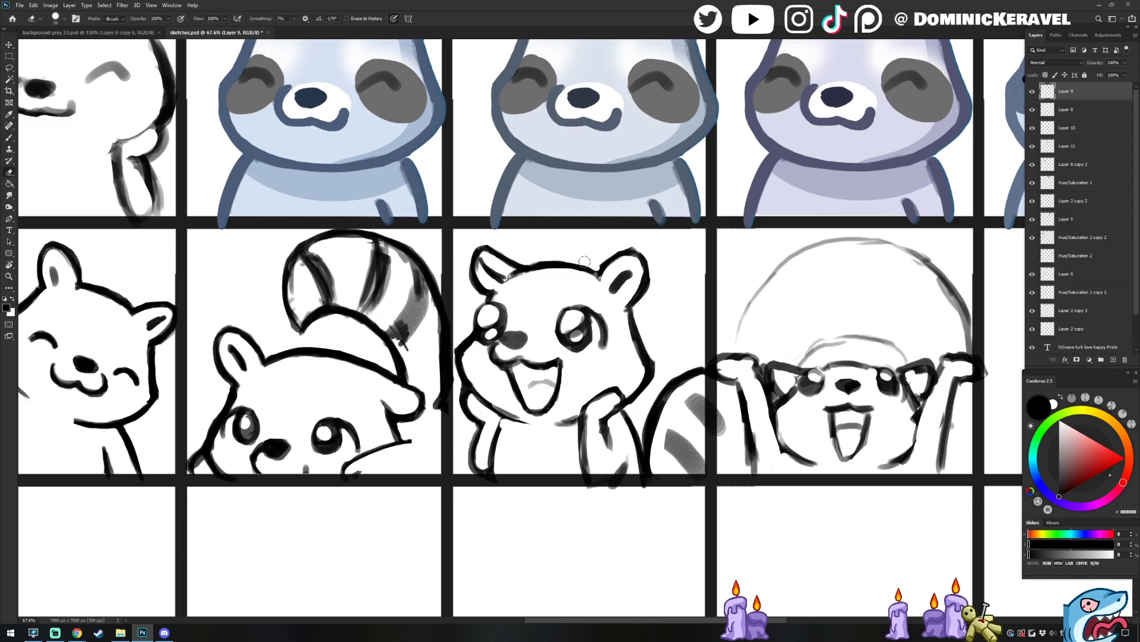
key("b")
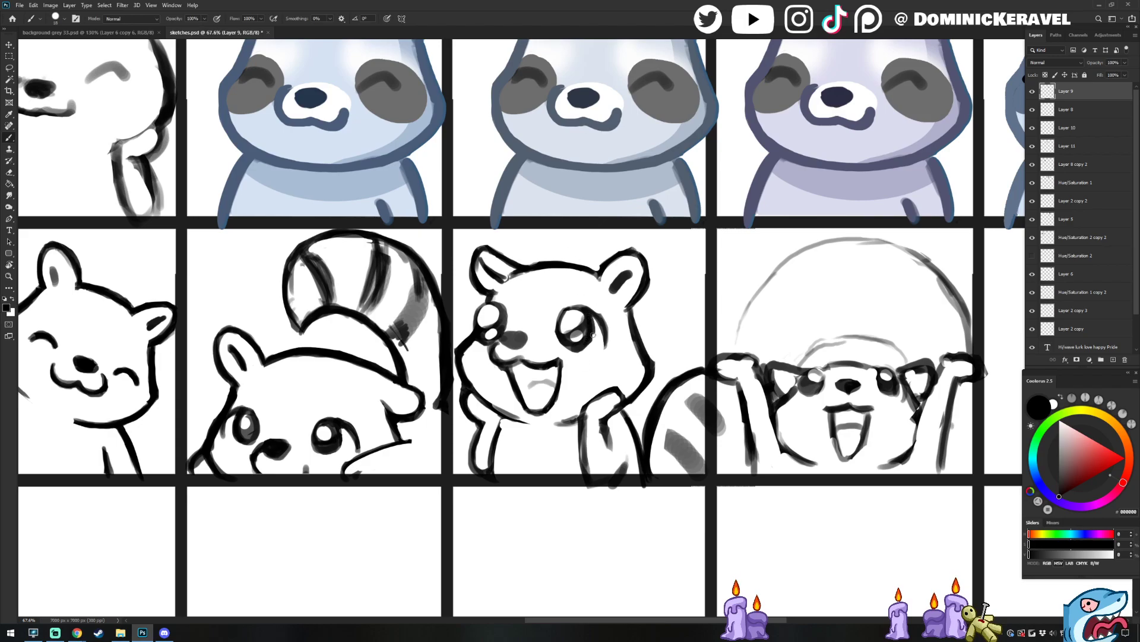
key("e")
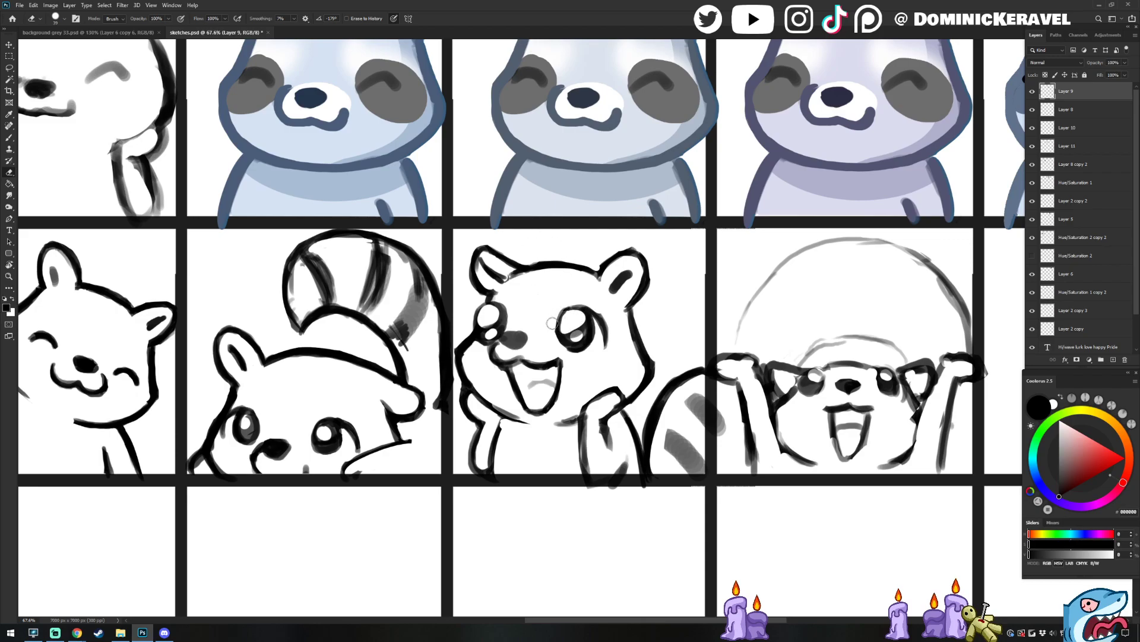
Fill the pupil of the open-mouthed raccoon's right eye with solid black and clean the area around it
key("b")
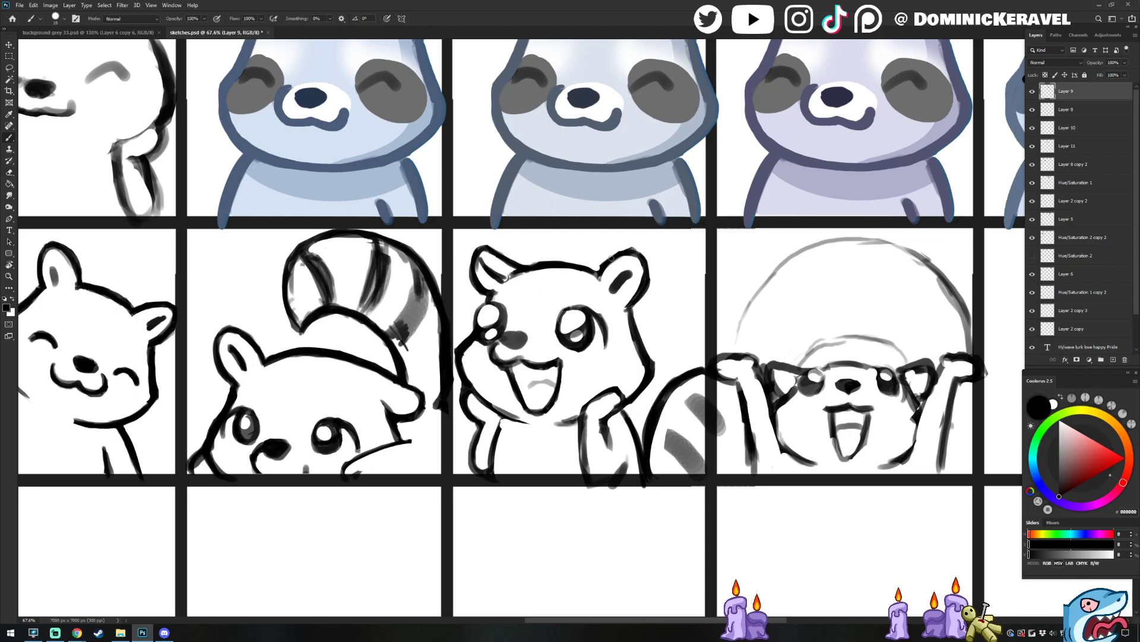
key("e")
key("b")
key("e")
key("b")
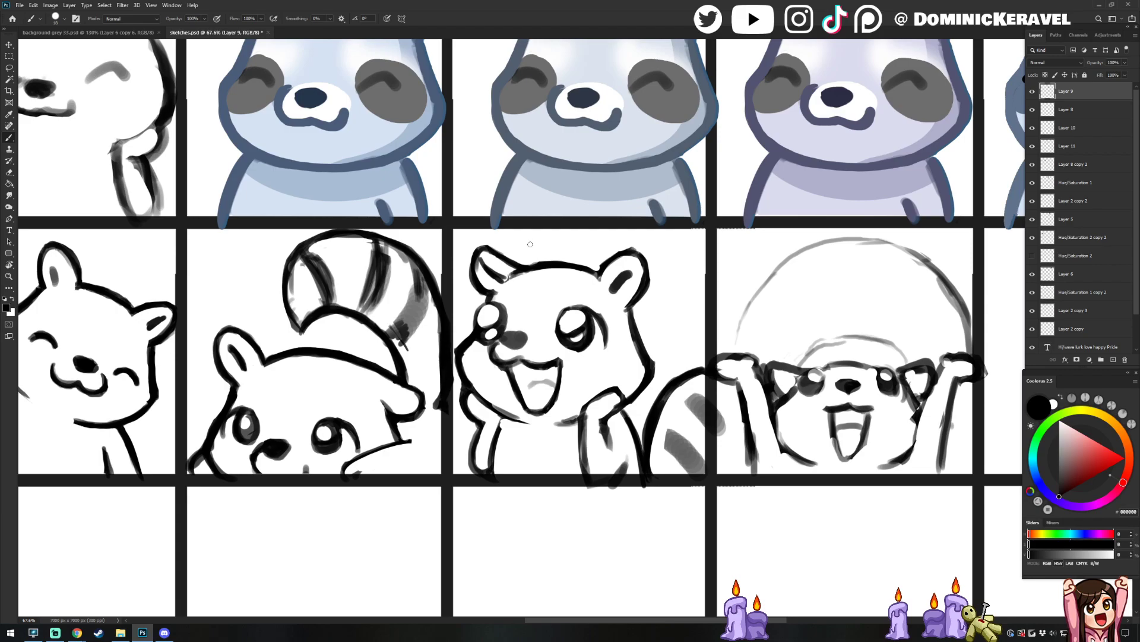
key("e")
key("b")
left_click_drag(576, 334, 581, 346)
key("e")
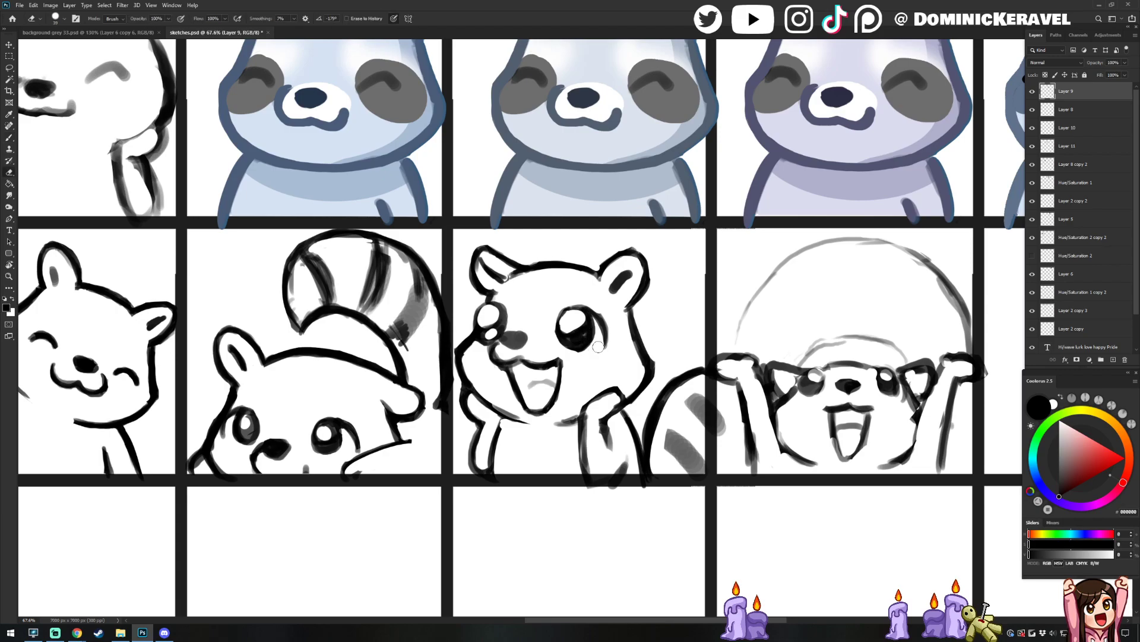
key("b")
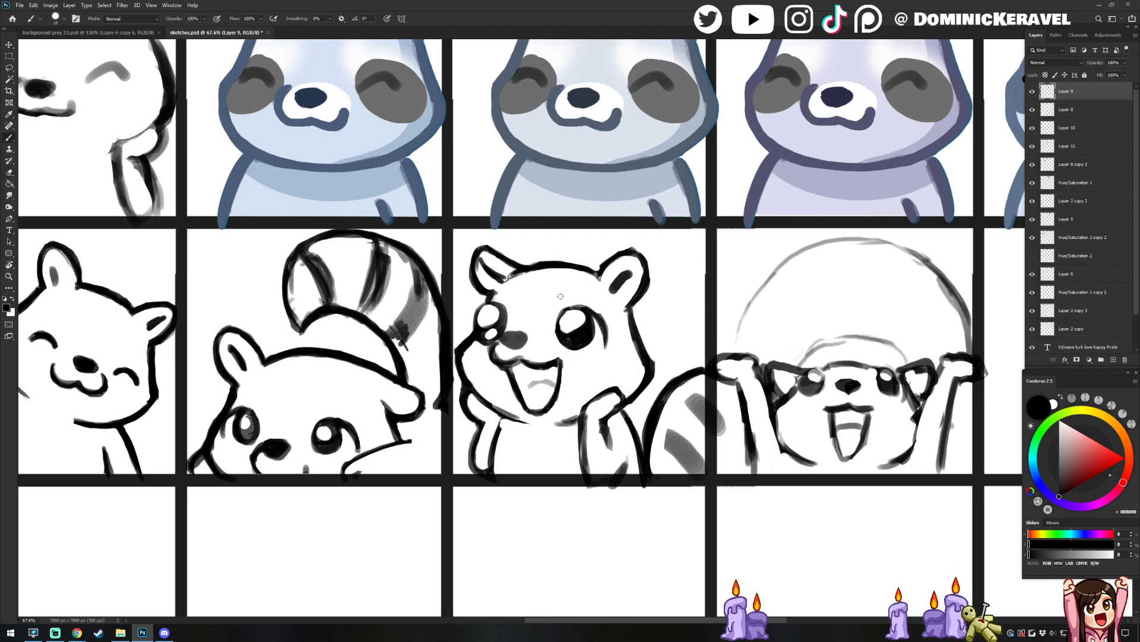
Tidy the upper outline of the right eye and carve small white highlights into its black pupil
left_click_drag(574, 307, 559, 329)
key("e")
key("b")
key("e")
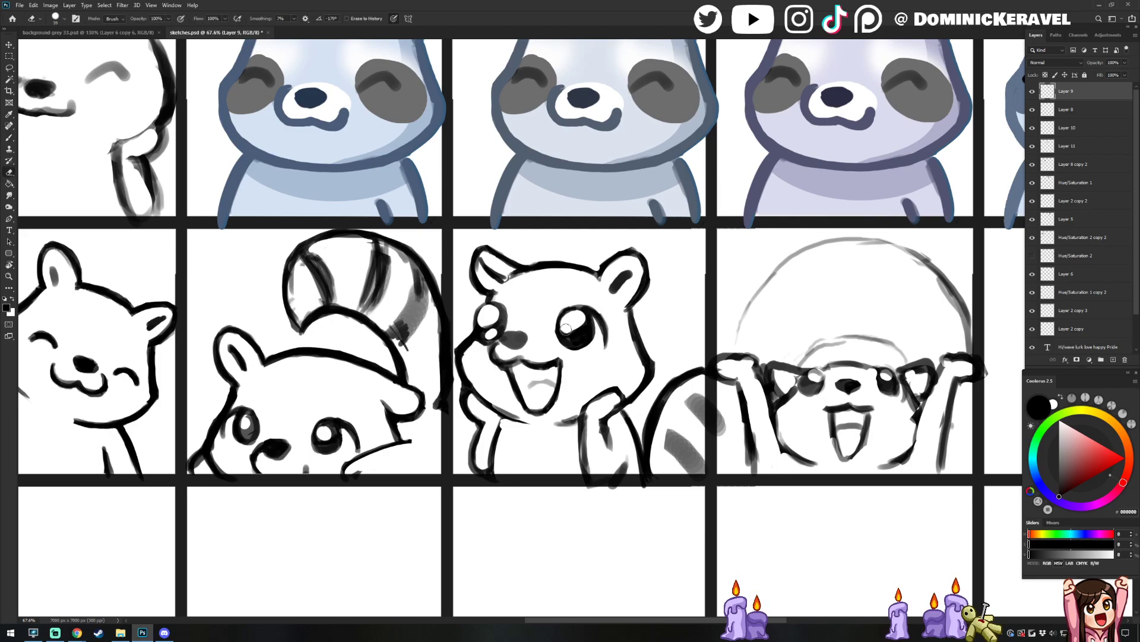
key("b")
key("e")
left_click_drag(577, 340, 582, 337)
key("b")
Erase the rough lines in and around the open-mouthed raccoon's left eye and tidy its round outline
key("e")
mouse_move(495, 321)
left_mouse_down()
mouse_move(488, 327)
mouse_move(495, 307)
mouse_move(476, 320)
left_mouse_up()
key("b")
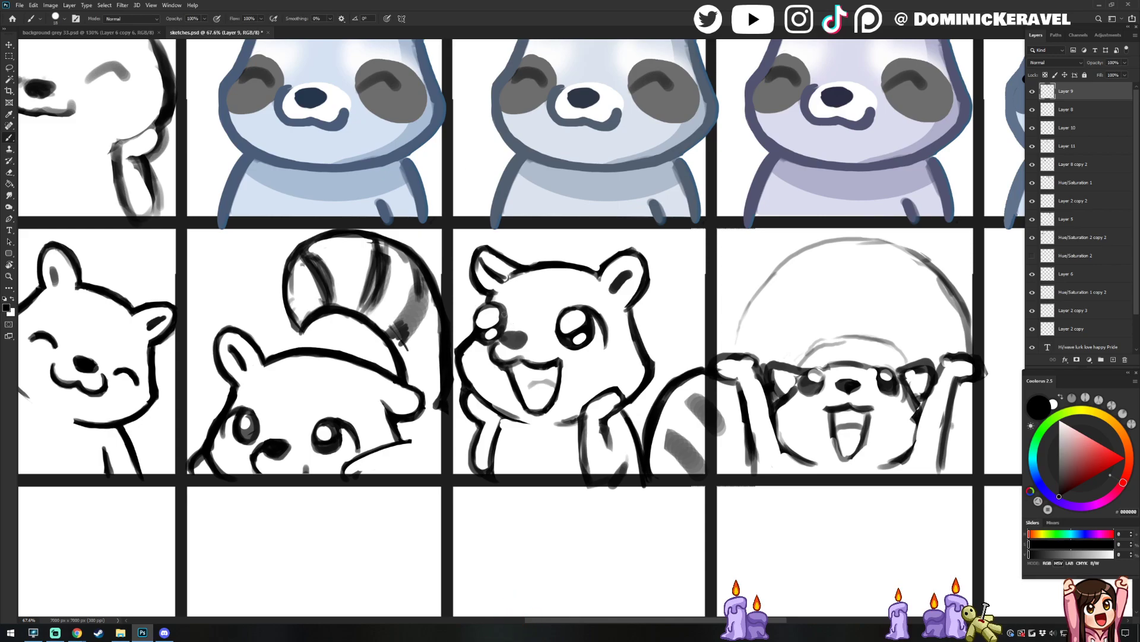
key("e")
left_click_drag(501, 303, 501, 308)
key("b")
key("v")
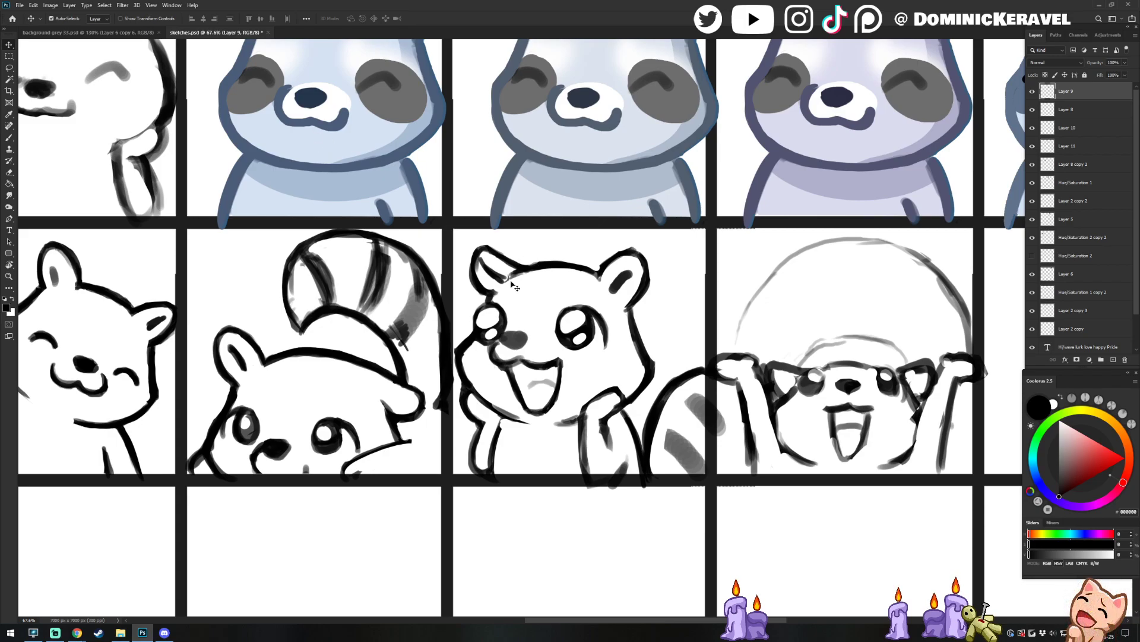
Fill the left eye's pupil with solid black and erase a white highlight at its lower edge
key("e")
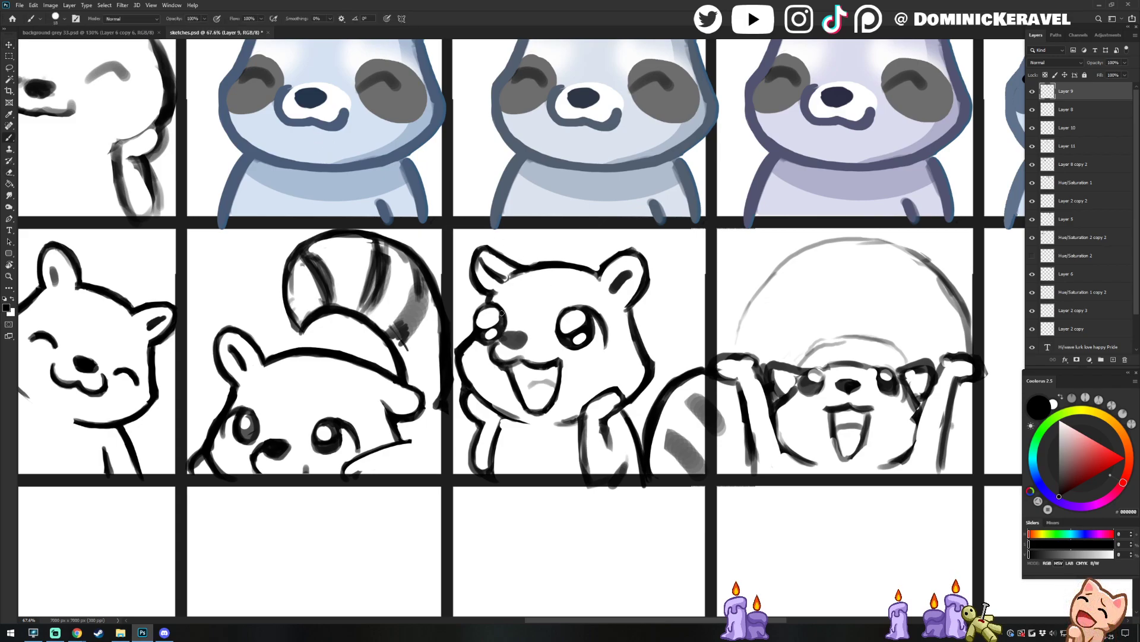
key("b")
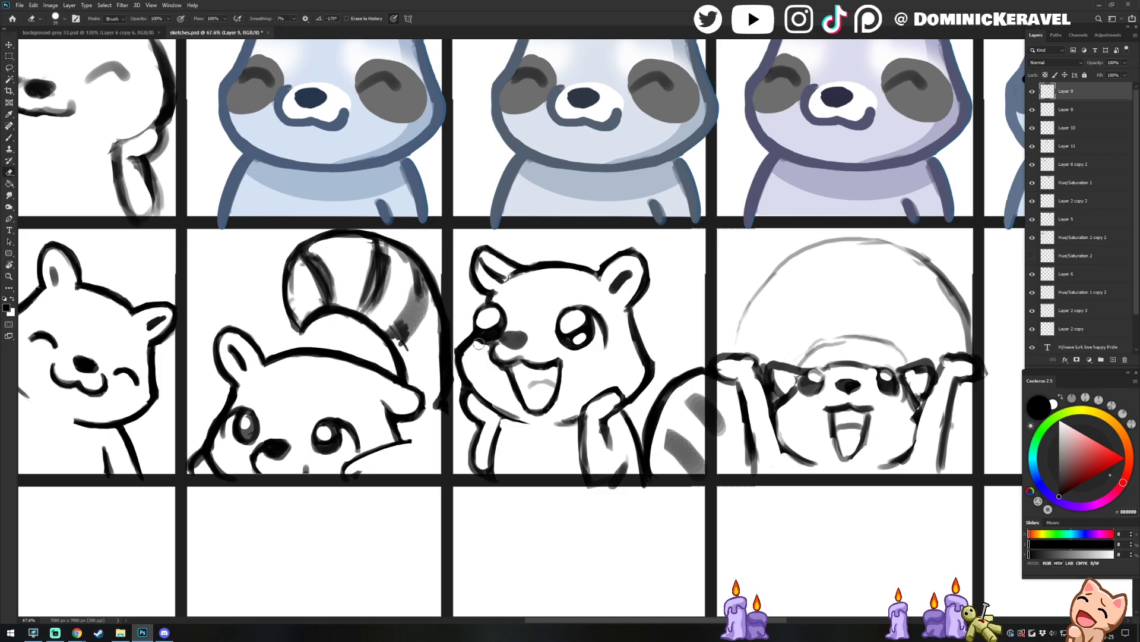
key("e")
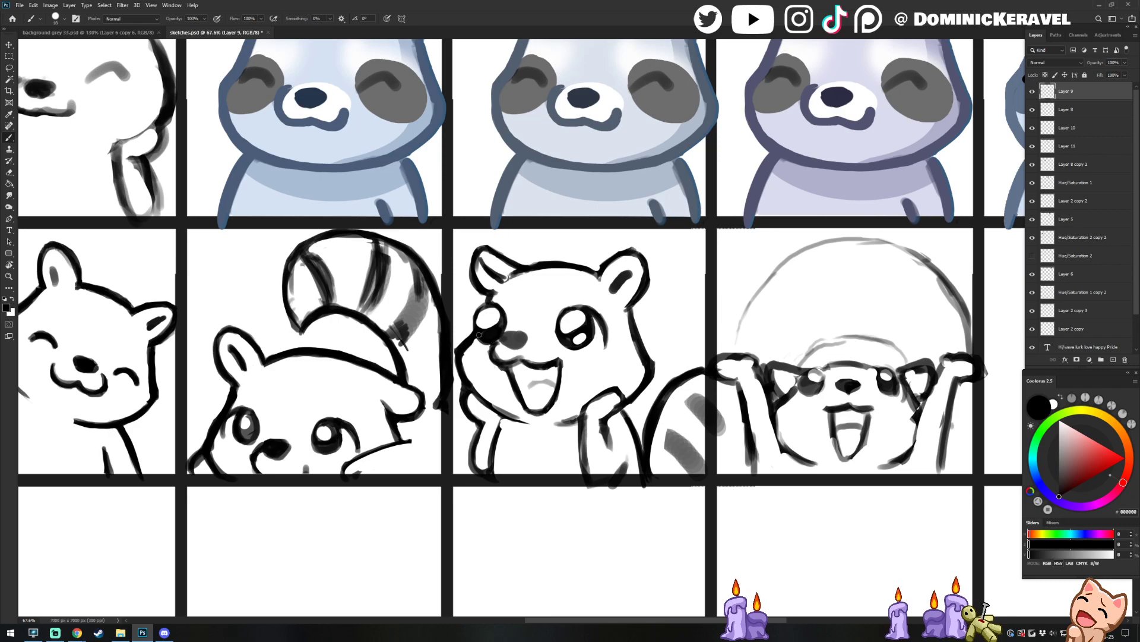
key("e")
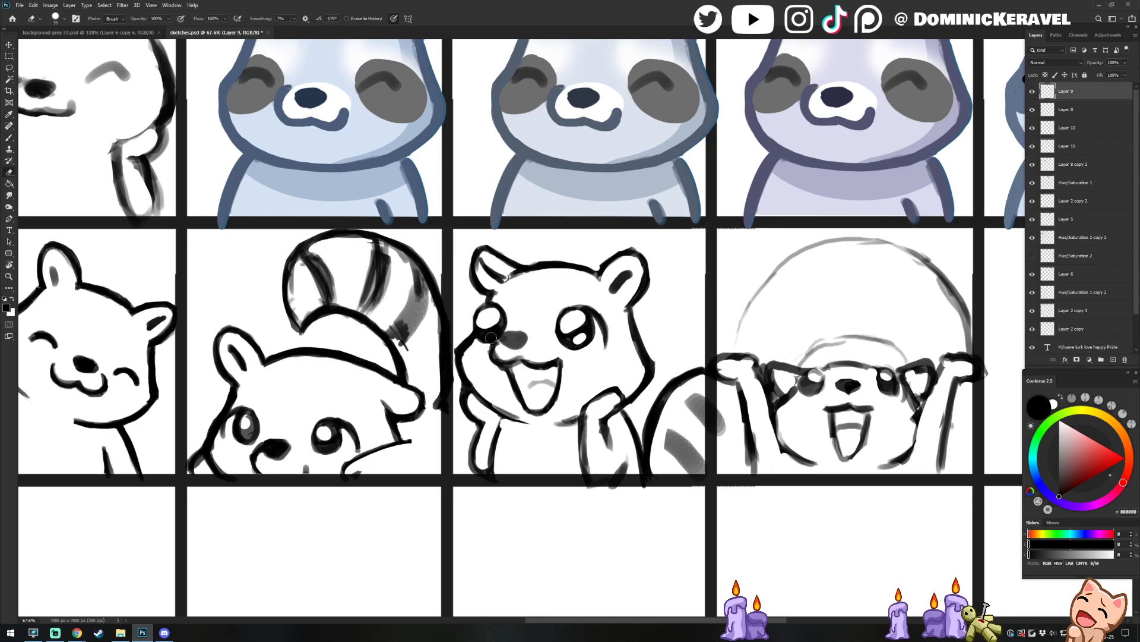
left_click_drag(487, 336, 495, 333)
key("b")
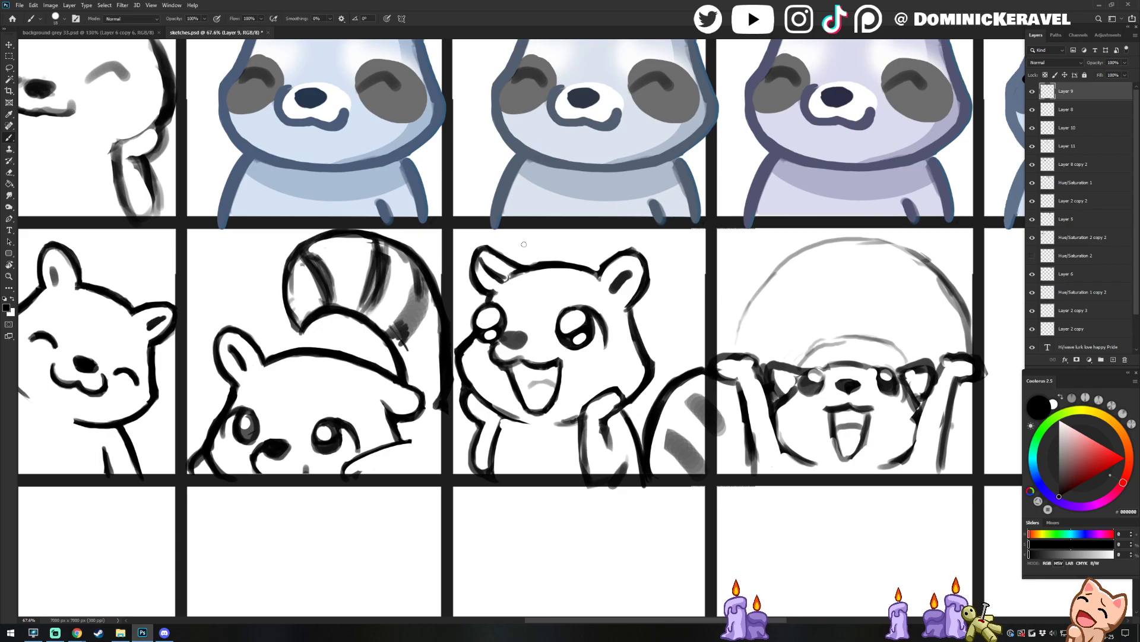
Clean up the base of the open-mouthed raccoon's left ear where it meets the head and refine the inner ear line
key("e")
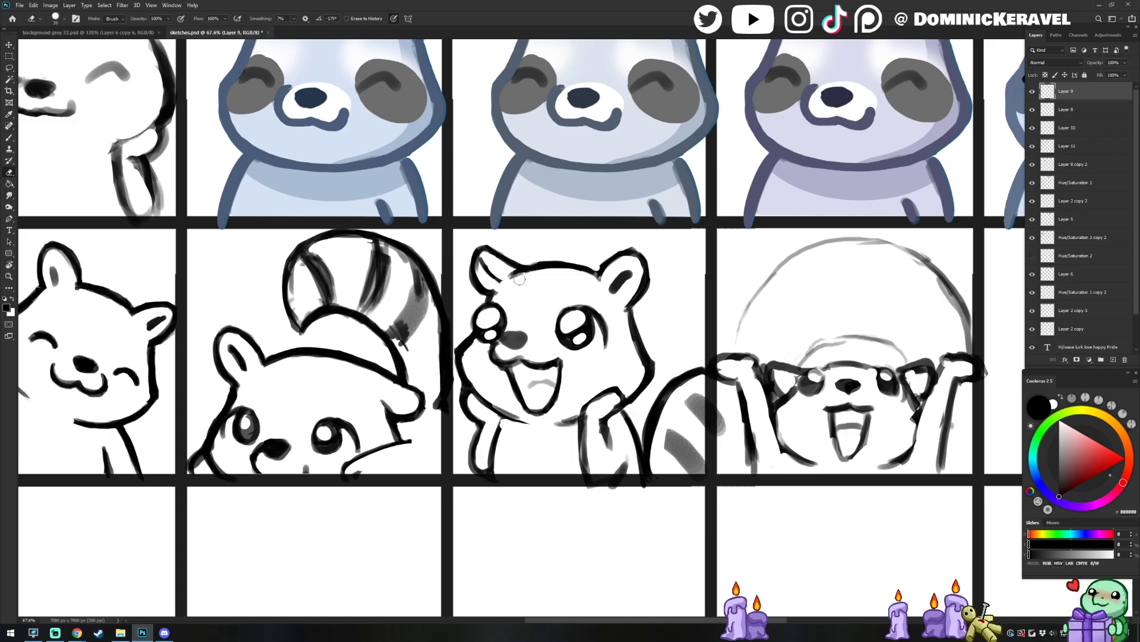
key("b")
key("b")
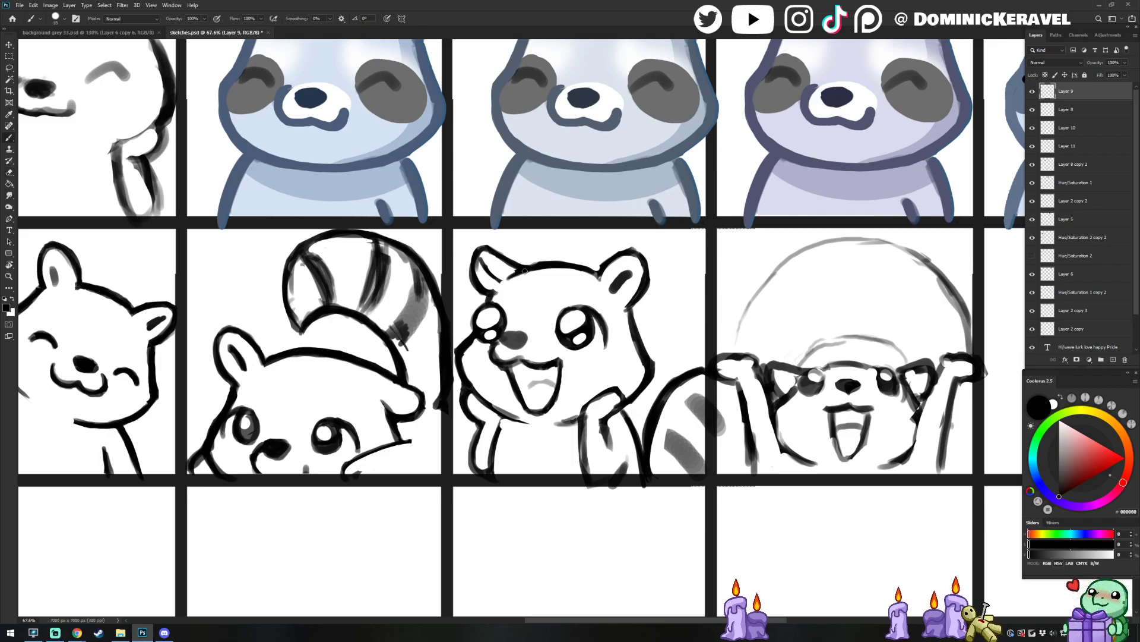
key("e")
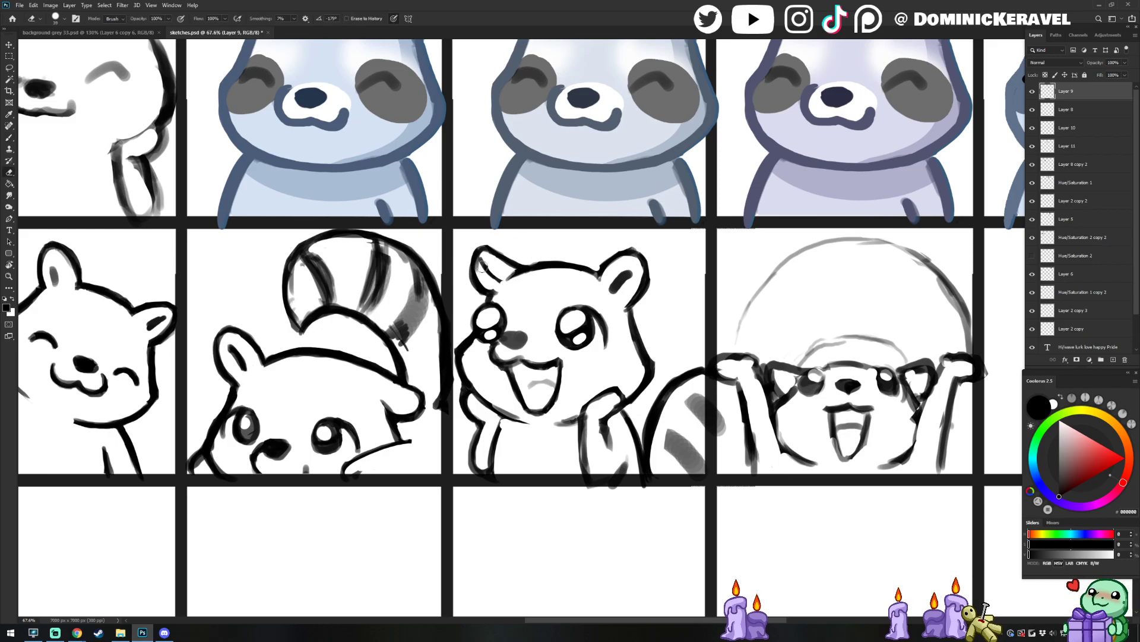
key("b")
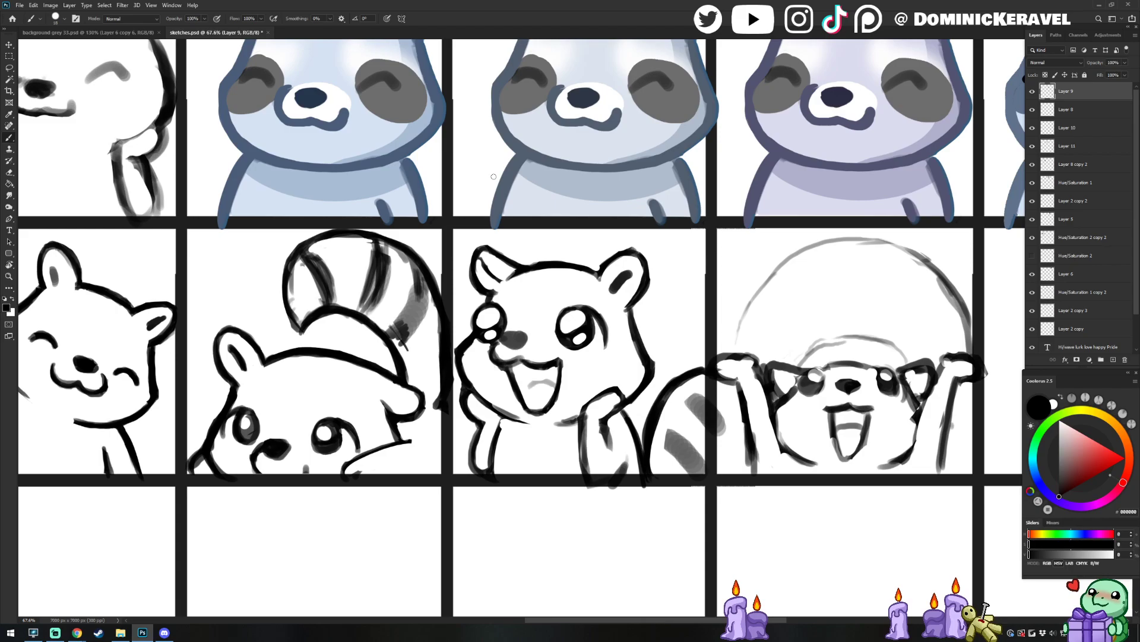
key("e")
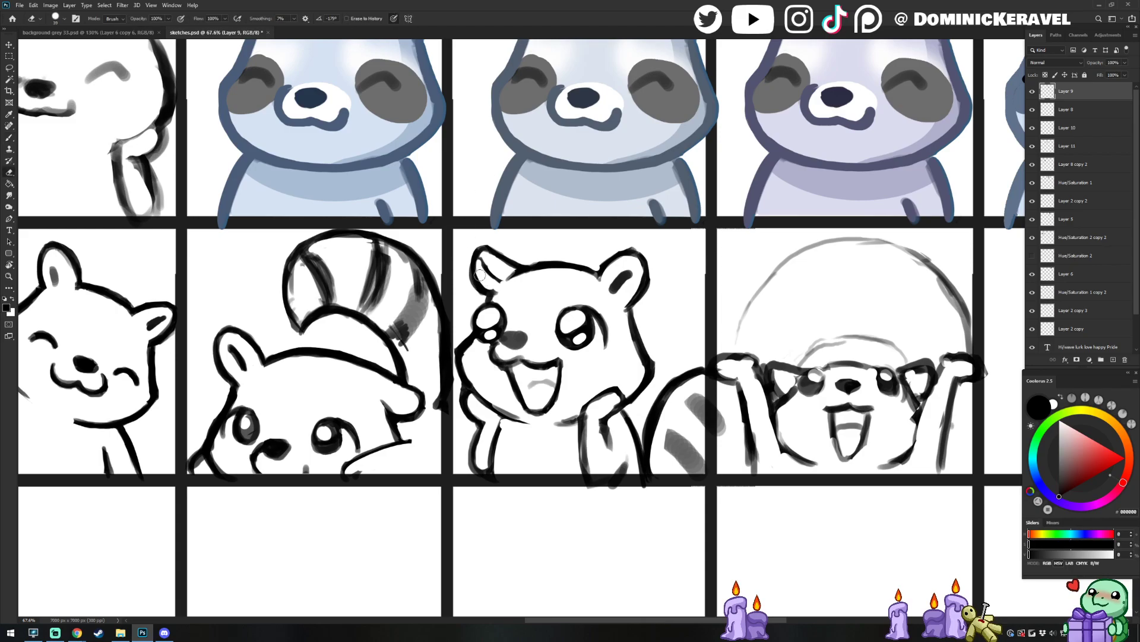
key("b")
key("e")
key("b")
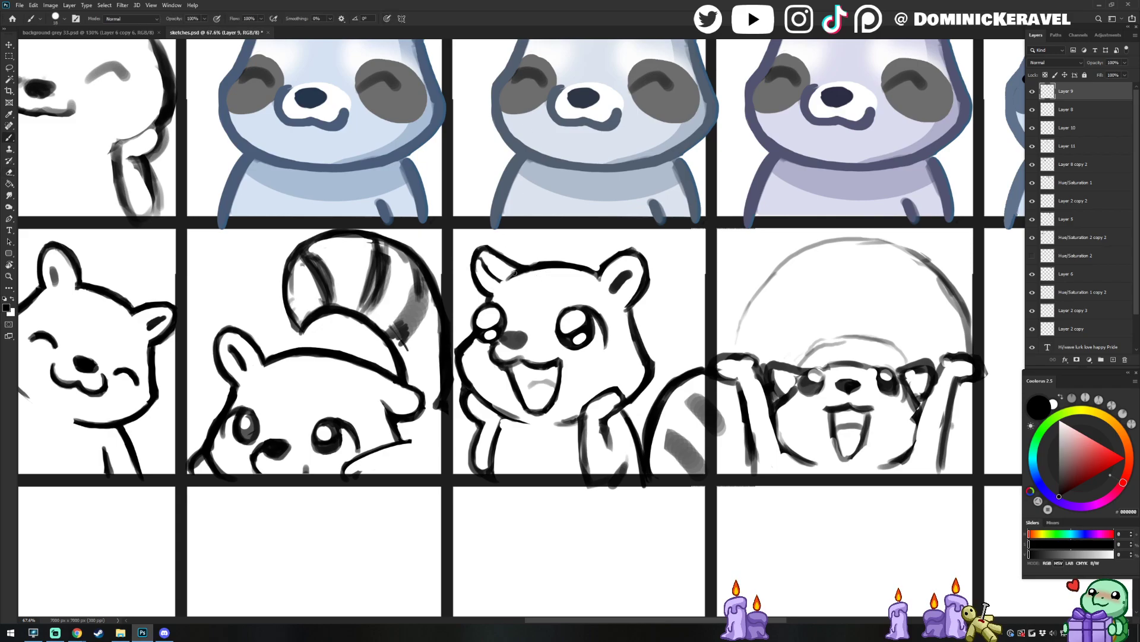
Slim the open-mouthed raccoon's right ear by erasing its inner and outer edges and redrawing the outline
key("e")
key("b")
key("e")
key("b")
key("e")
mouse_move(600, 267)
left_mouse_down()
mouse_move(636, 247)
mouse_move(650, 262)
mouse_move(646, 302)
mouse_move(648, 289)
mouse_move(627, 306)
left_mouse_up()
key("b")
key("ctrl+z")
key("e")
left_click_drag(645, 261, 640, 303)
key("b")
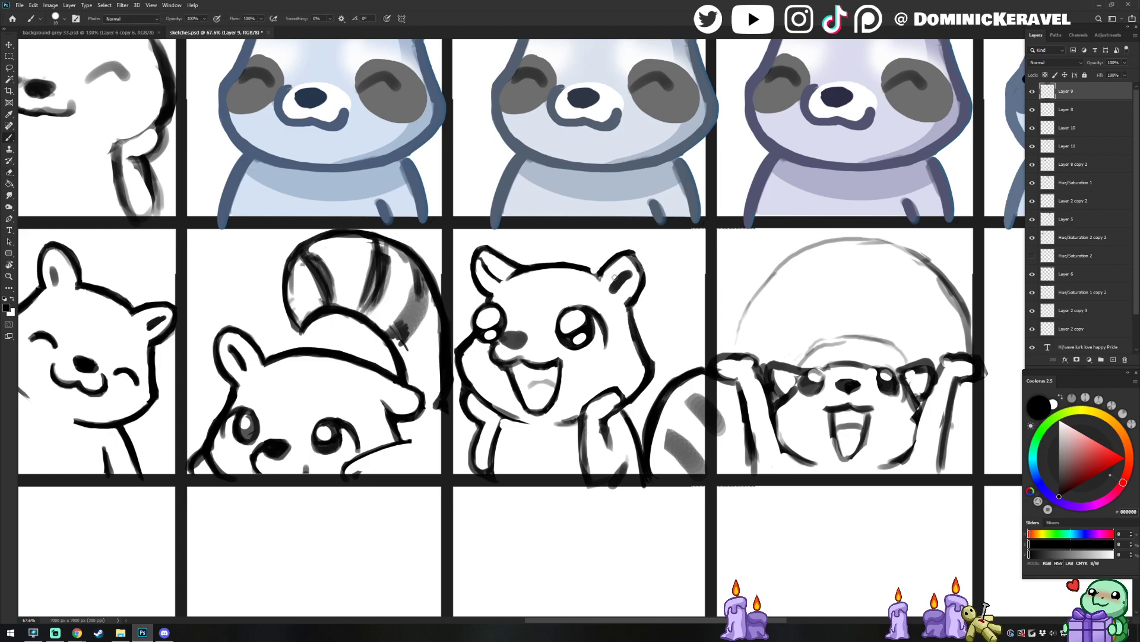
Smooth the right side of the open-mouthed raccoon's head from the ear down to the cheek, trimming the thick strokes
key("e")
key("b")
key("e")
left_click_drag(624, 326, 644, 364)
left_click_drag(645, 356, 628, 418)
key("b")
key("e")
key("b")
key("e")
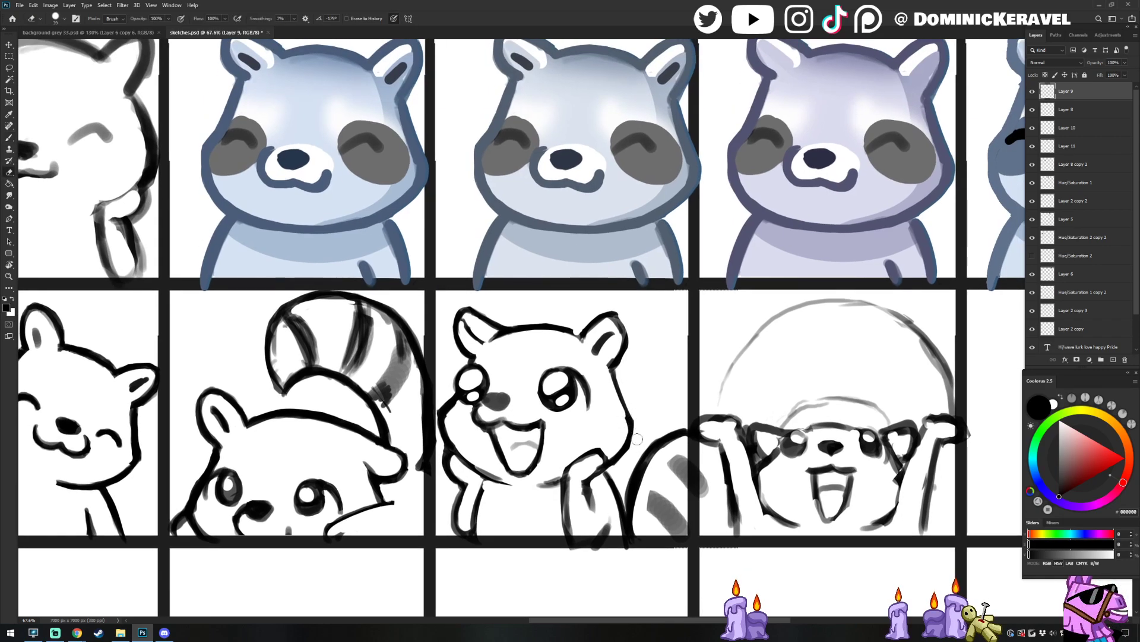
Draw the open-mouthed raccoon's chin line under the mouth to the right paw and erase the rough strokes around the paw
key("b")
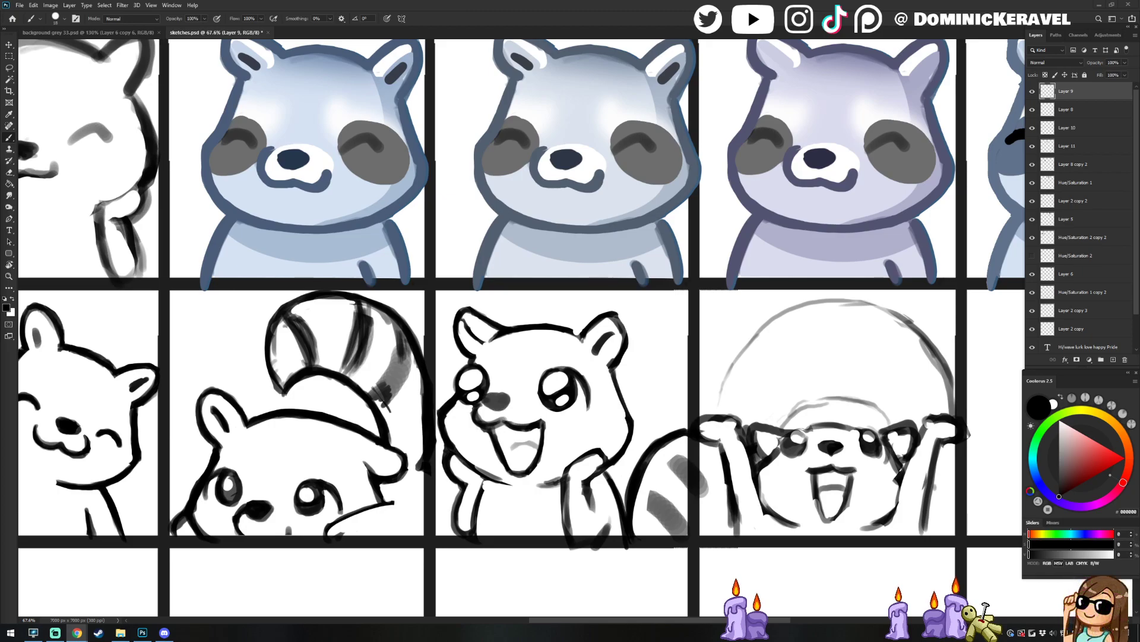
left_click_drag(485, 461, 416, 431)
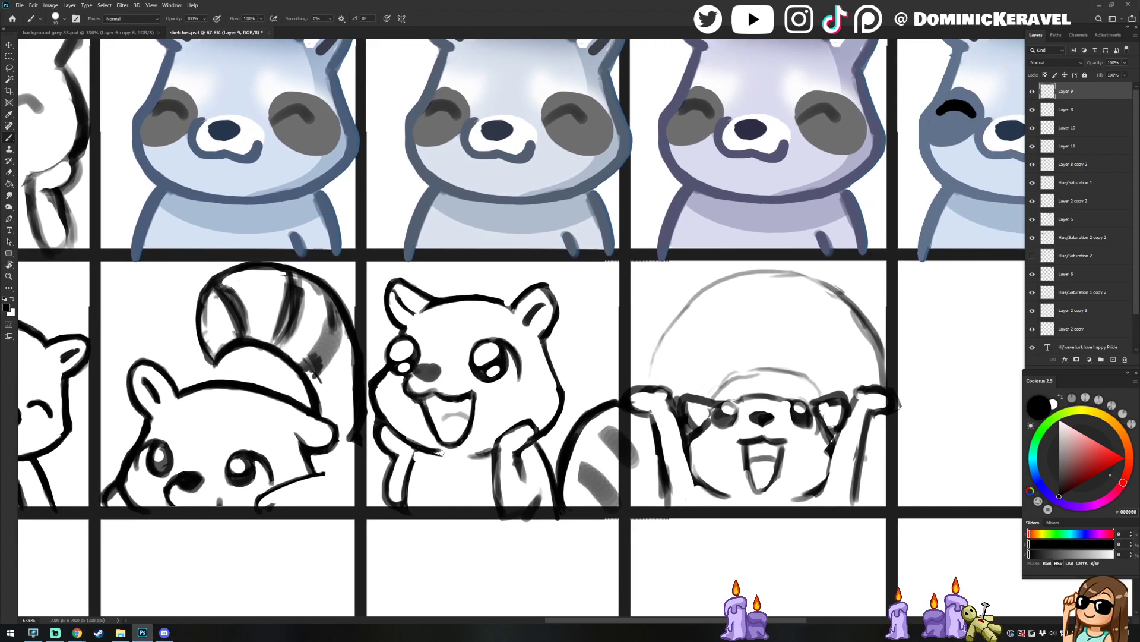
mouse_move(410, 444)
left_mouse_down()
mouse_move(493, 451)
mouse_move(467, 451)
left_mouse_up()
key("e")
key("b")
key("e")
key("e")
key("b")
key("e")
key("b")
key("e")
key("b")
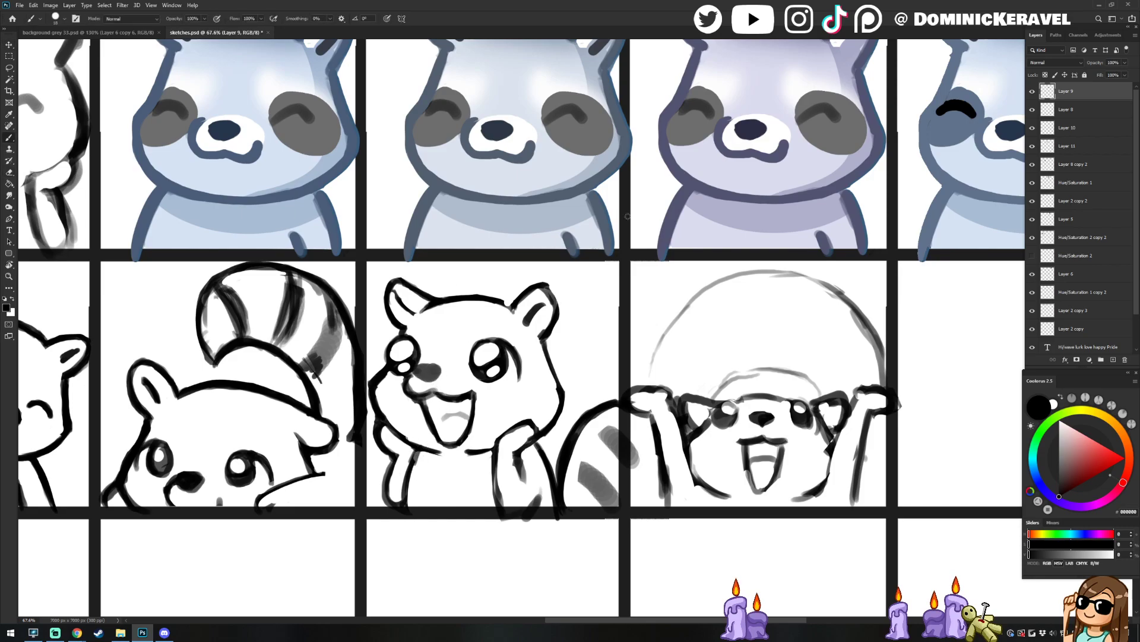
Remove the grey stripes inside the open-mouthed raccoon's tail and rough in its outer curve
mouse_move(612, 394)
left_mouse_down()
mouse_move(570, 437)
mouse_move(609, 392)
mouse_move(587, 418)
mouse_move(573, 487)
mouse_move(605, 403)
mouse_move(583, 418)
mouse_move(594, 491)
mouse_move(609, 433)
mouse_move(618, 483)
mouse_move(641, 480)
mouse_move(611, 477)
left_mouse_up()
key("e")
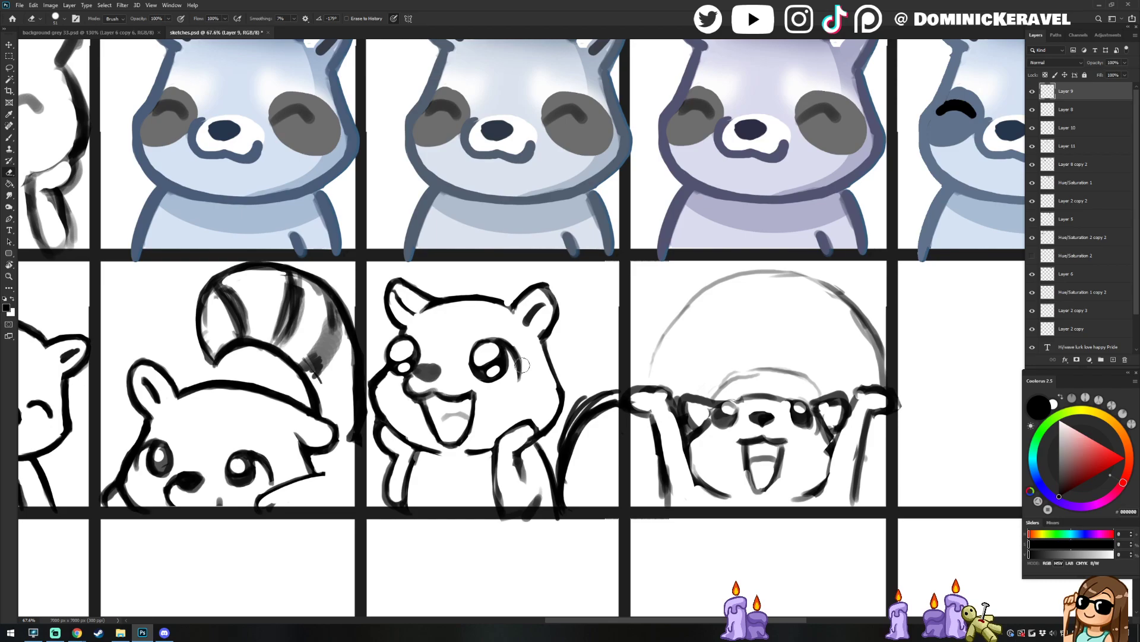
key("b")
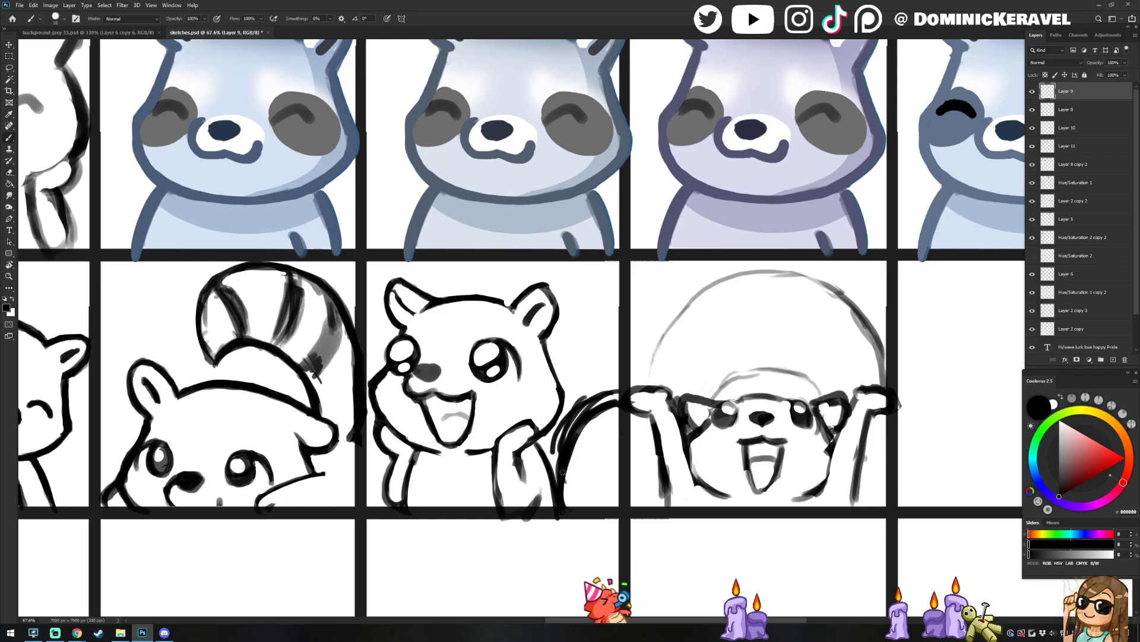
key("e")
mouse_move(611, 407)
left_mouse_down()
mouse_move(567, 463)
mouse_move(585, 499)
left_mouse_up()
key("b")
mouse_move(616, 382)
left_mouse_down()
mouse_move(584, 401)
mouse_move(556, 483)
mouse_move(568, 410)
mouse_move(554, 484)
left_mouse_up()
key("ctrl+z")
key("ctrl+z")
Redraw the tail's edge beside the body and erase the surrounding rough strokes down to a single clean line
left_click_drag(563, 432, 559, 470)
key("e")
mouse_move(615, 396)
left_mouse_down()
mouse_move(587, 396)
mouse_move(570, 419)
left_mouse_up()
key("b")
key("e")
left_click_drag(617, 386, 559, 490)
key("b")
key("e")
mouse_move(562, 427)
left_mouse_down()
mouse_move(558, 460)
mouse_move(577, 415)
mouse_move(571, 462)
mouse_move(561, 423)
mouse_move(568, 515)
left_mouse_up()
key("b")
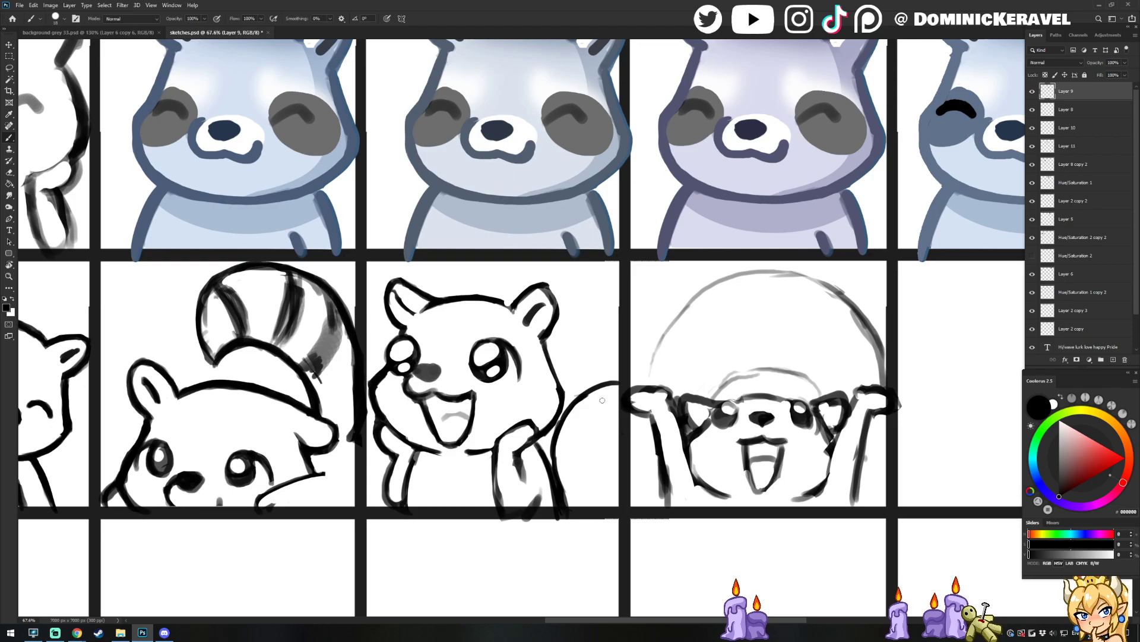
Smooth the upper curve of the open-mouthed raccoon's tail with a solid stroke
key("e")
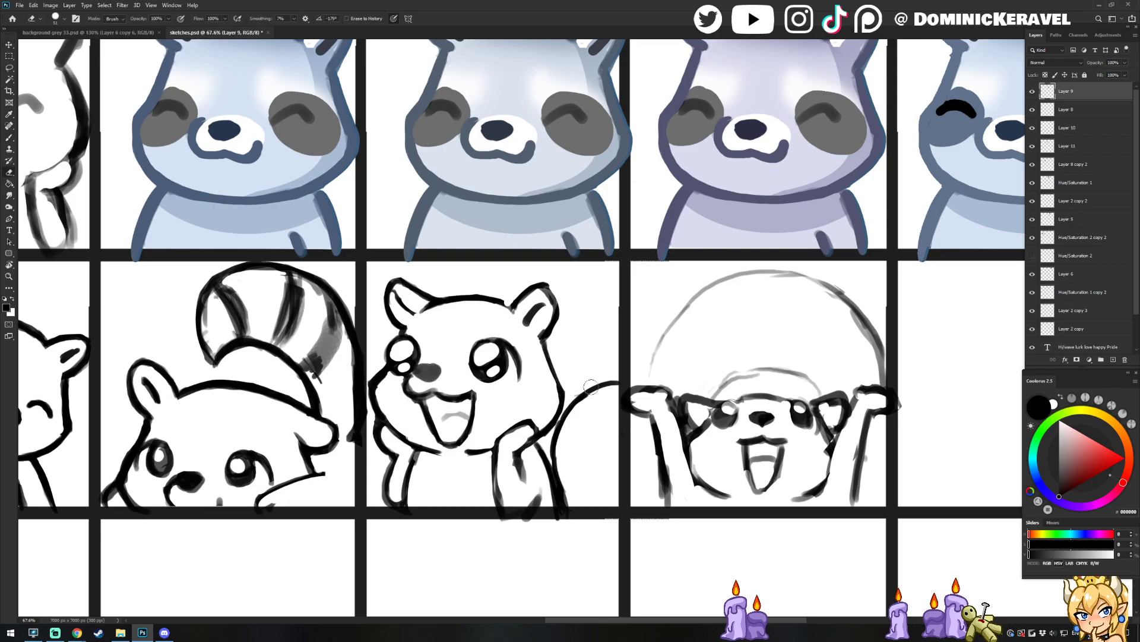
key("b")
mouse_move(615, 380)
left_mouse_down()
mouse_move(582, 401)
mouse_move(562, 446)
left_mouse_up()
key("v")
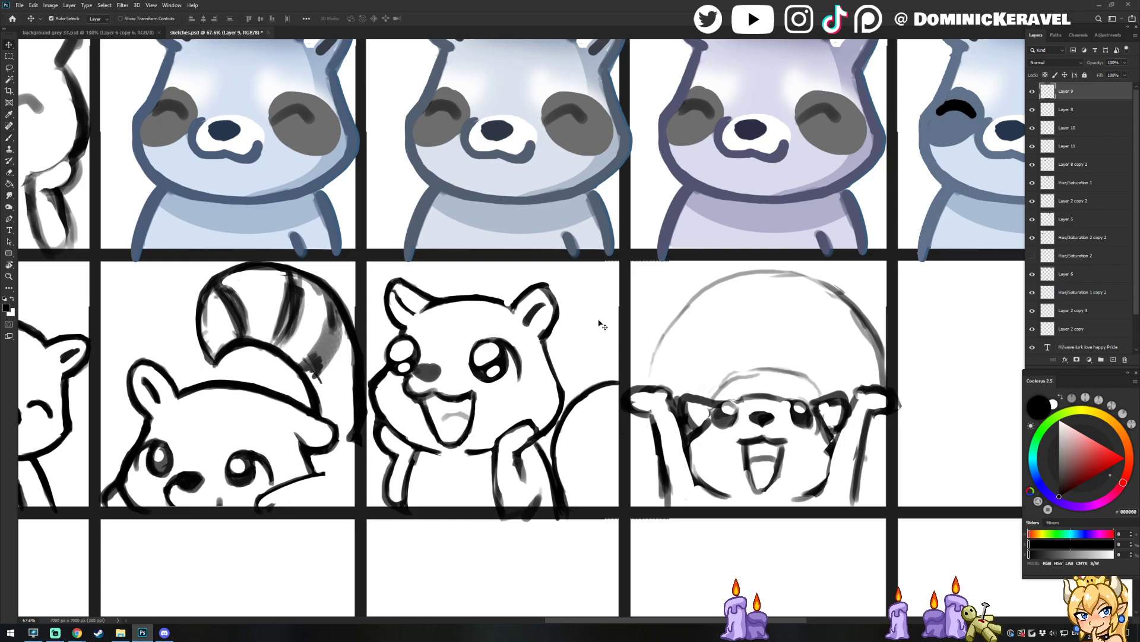
key("alt+Tab")
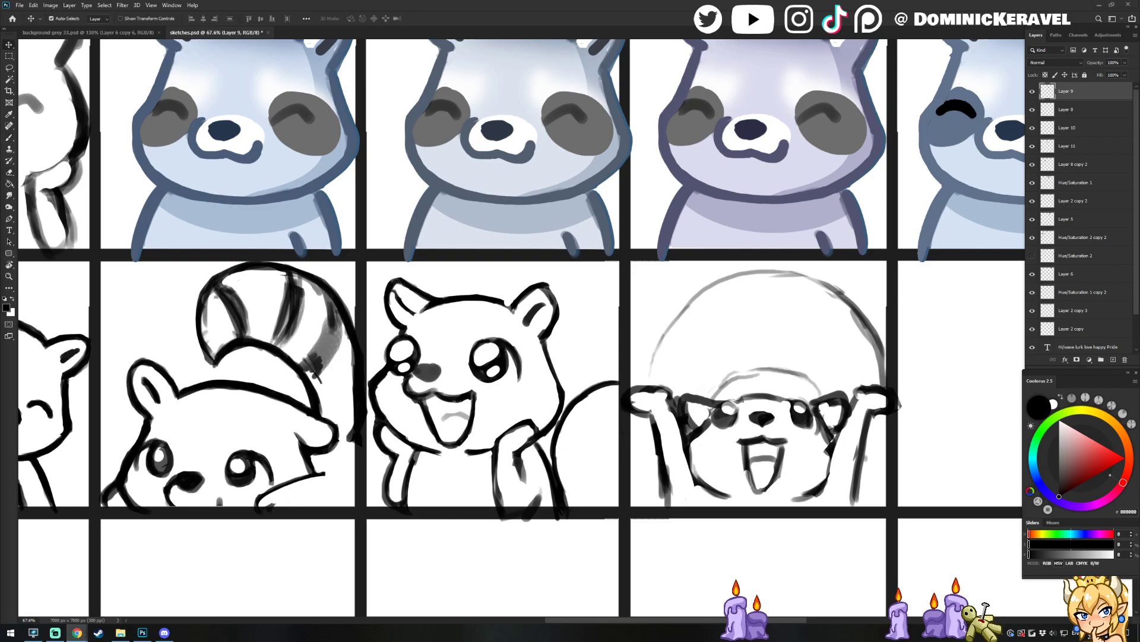
key("alt+Tab")
Erase the excess strokes where the tail meets the body and touch up the back line beside the right arm
key("e")
left_click_drag(559, 452, 573, 526)
key("b")
mouse_move(548, 466)
left_mouse_down()
mouse_move(554, 419)
mouse_move(550, 468)
left_mouse_up()
key("v")
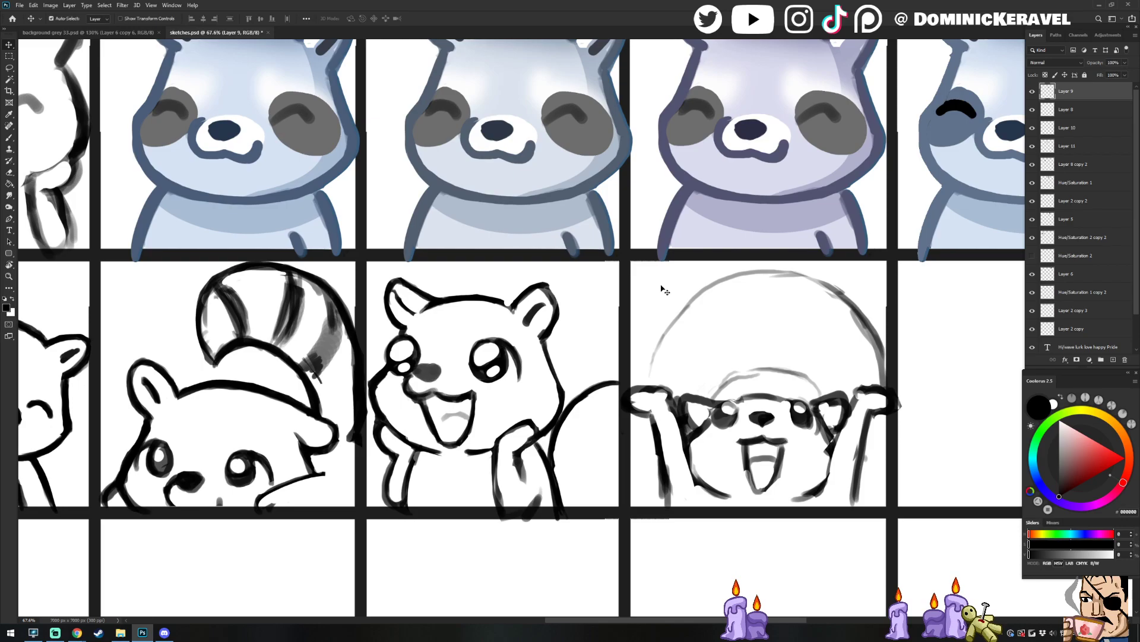
key("b")
mouse_move(511, 313)
left_mouse_down()
mouse_move(539, 275)
mouse_move(515, 309)
mouse_move(547, 289)
mouse_move(533, 295)
mouse_move(554, 301)
mouse_move(556, 322)
mouse_move(544, 294)
mouse_move(537, 326)
left_mouse_up()
key("ctrl+z")
Thin the outer edge of the open-mouthed raccoon's right ear and redraw its outline
key("e")
mouse_move(540, 284)
left_mouse_down()
mouse_move(567, 325)
mouse_move(562, 300)
mouse_move(556, 330)
mouse_move(554, 310)
mouse_move(526, 330)
mouse_move(550, 320)
left_mouse_up()
key("b")
key("e")
key("b")
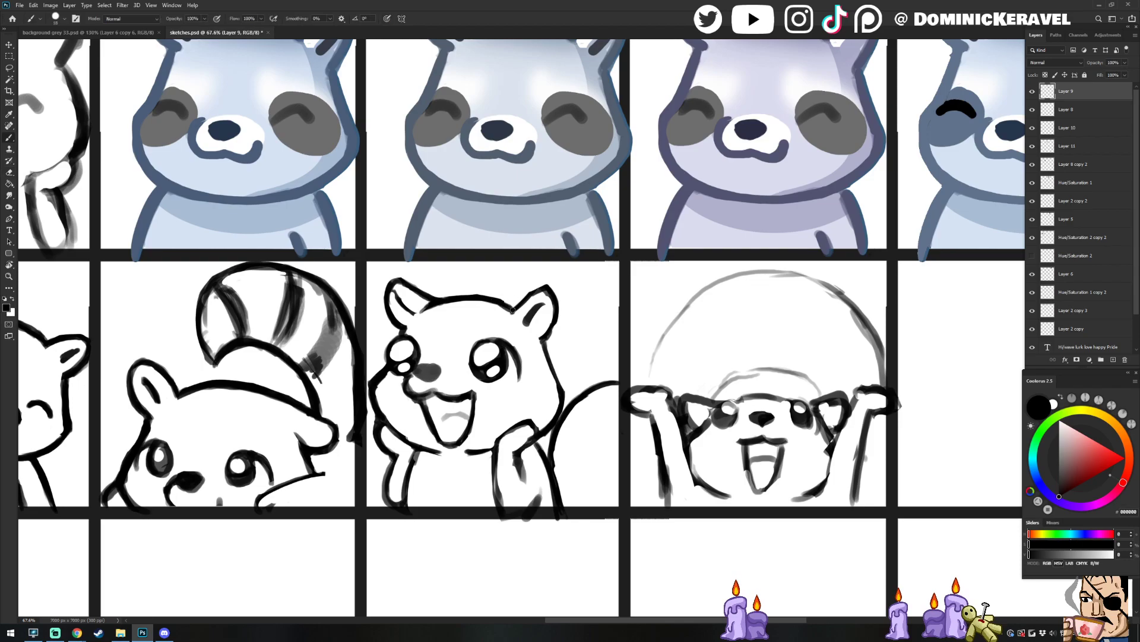
Lasso the head-top line beside the right ear and clean up where it joins the ear
key("l")
mouse_move(513, 296)
left_mouse_down()
mouse_move(450, 317)
mouse_move(416, 313)
mouse_move(493, 285)
mouse_move(478, 302)
left_mouse_up()
key("ctrl+d")
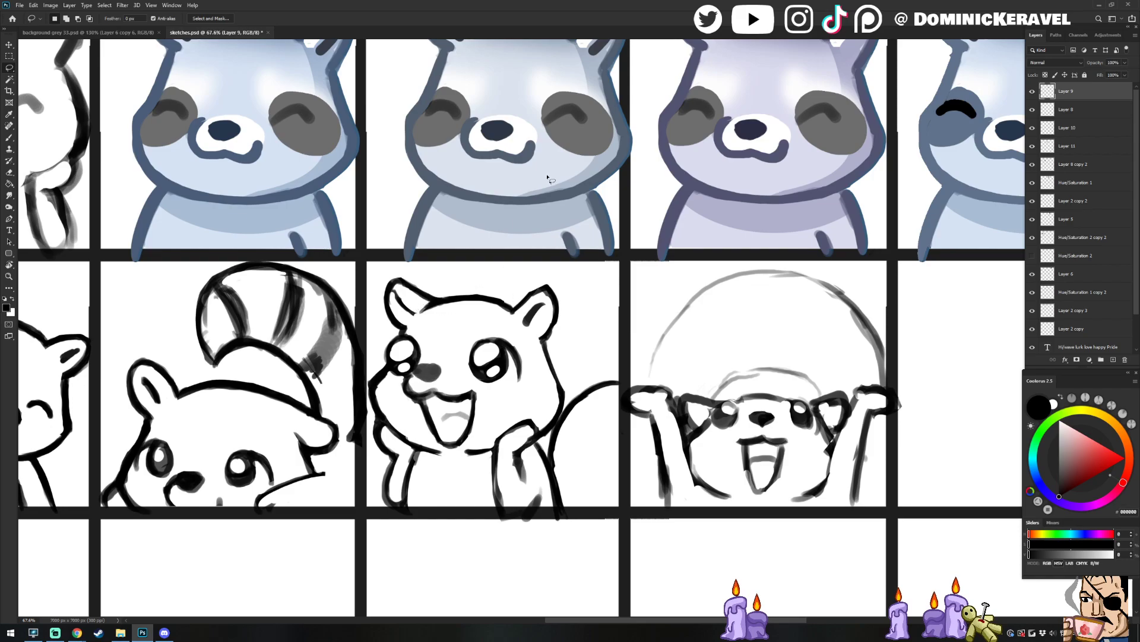
key("b")
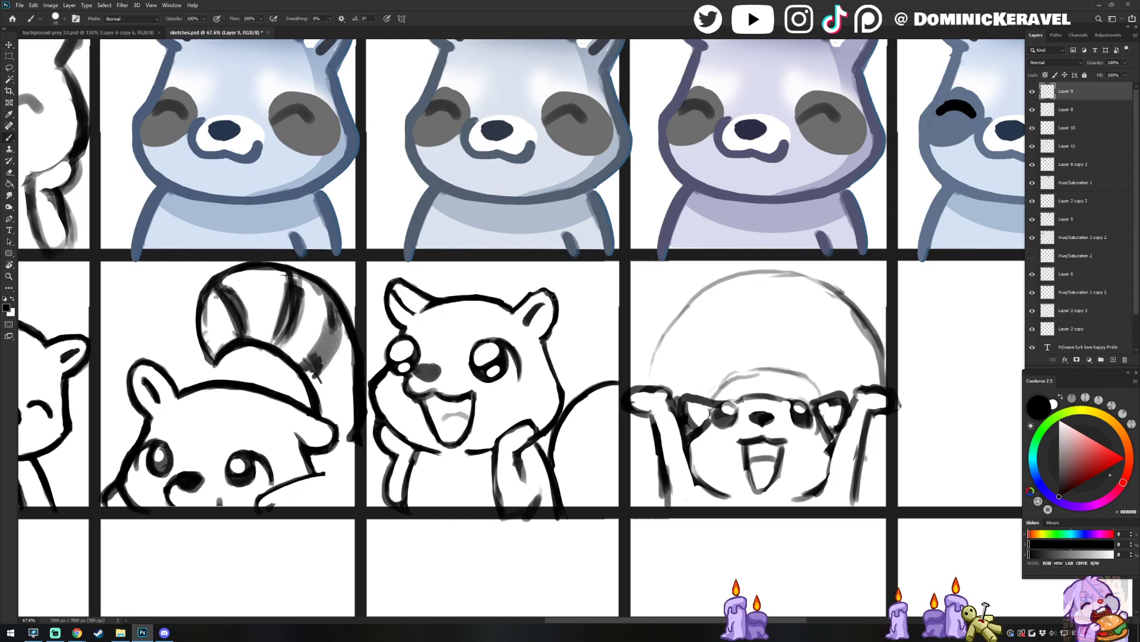
key("e")
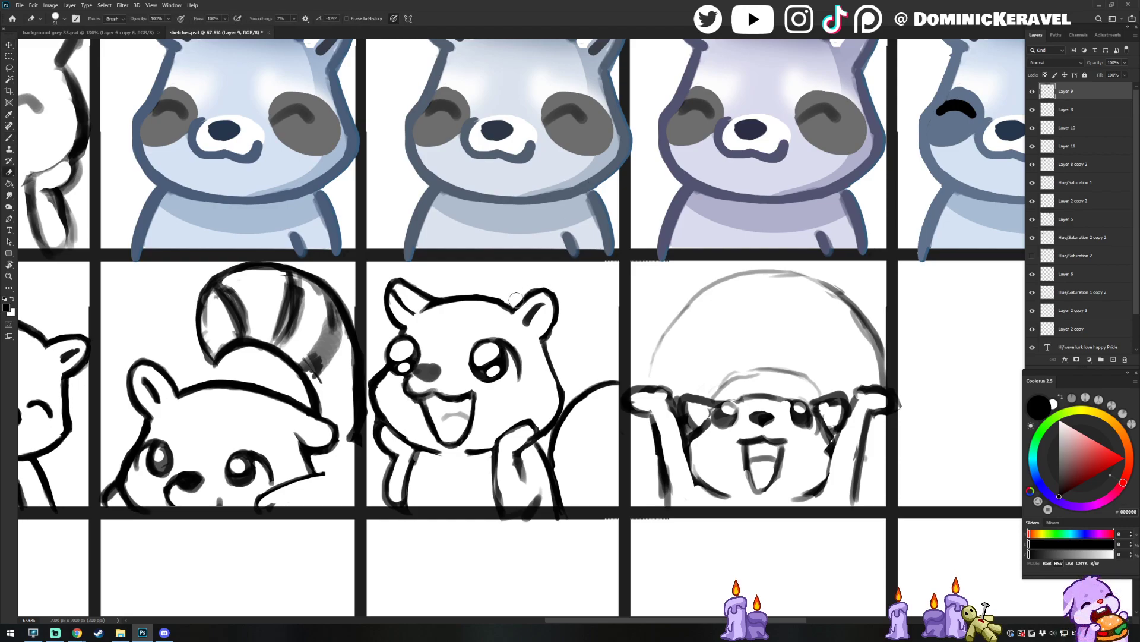
key("b")
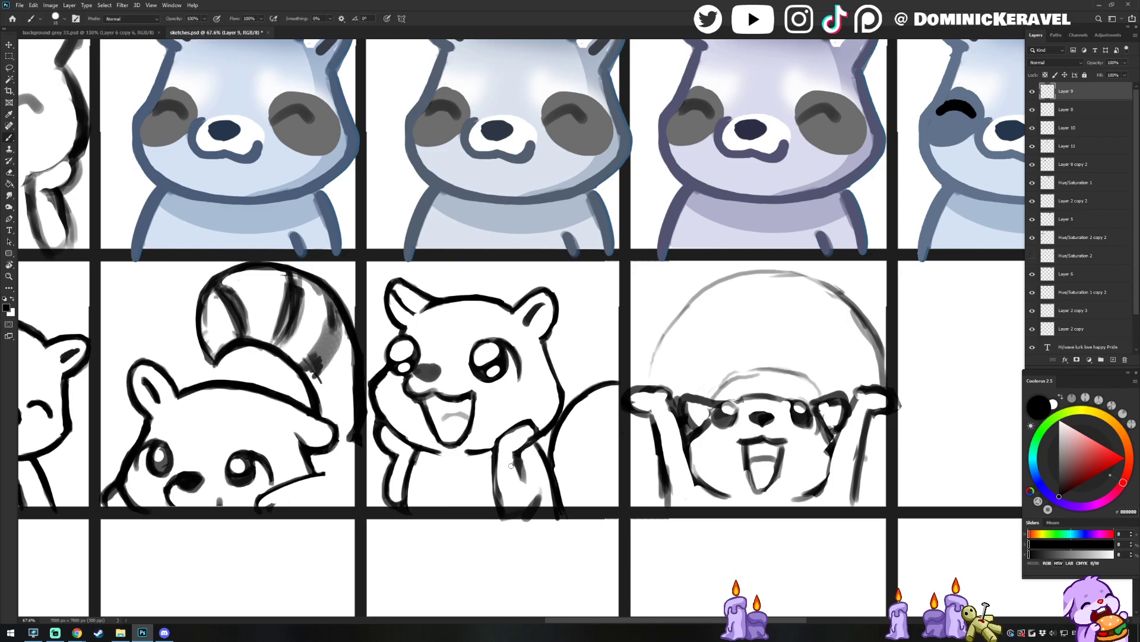
Erase the rough strokes inside the open-mouthed raccoon's right arm and redraw the arm's inner and lower lines
key("e")
mouse_move(517, 456)
left_mouse_down()
mouse_move(527, 478)
mouse_move(500, 504)
mouse_move(548, 518)
left_mouse_up()
key("b")
key("e")
left_click_drag(523, 472, 532, 459)
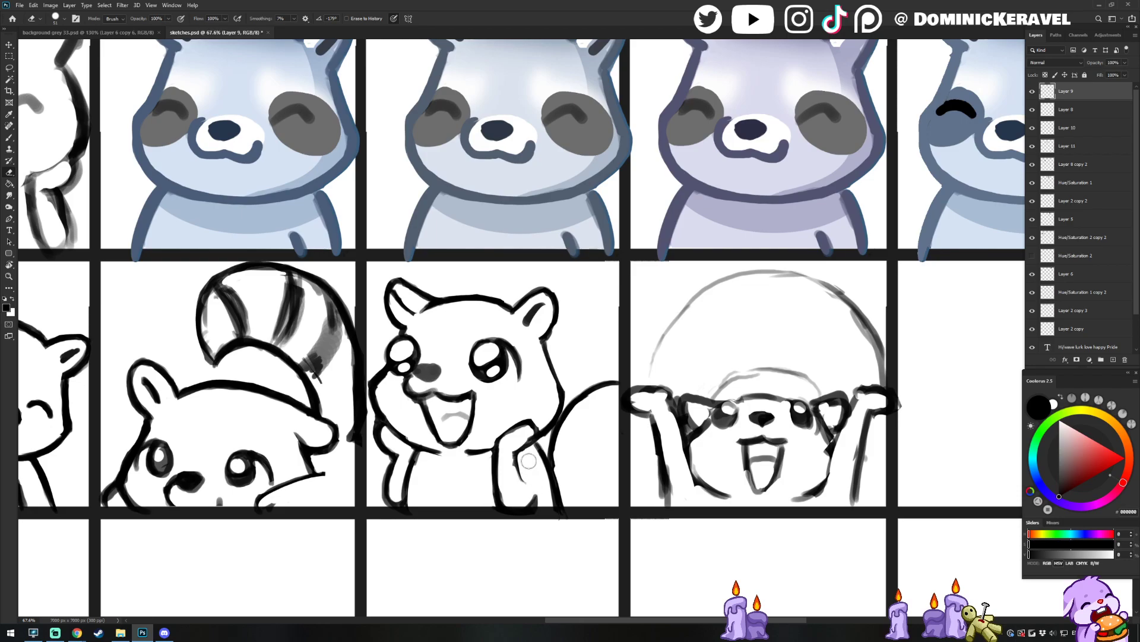
key("b")
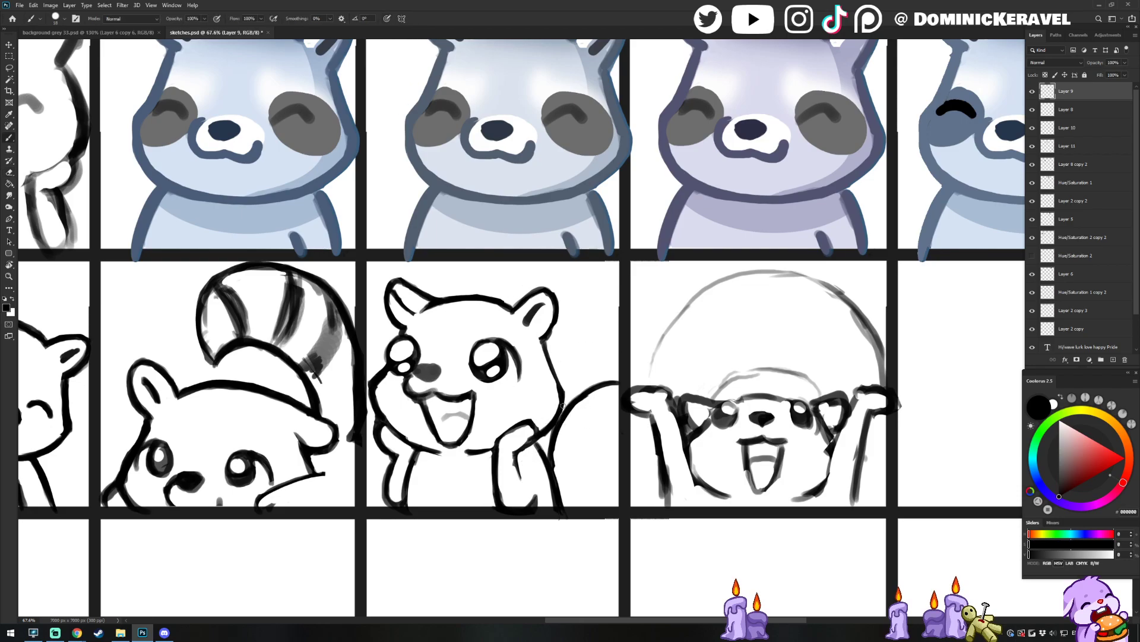
Erase the rough muzzle strokes and redraw the rounded muzzle line between the nose and the open mouth
key("e")
mouse_move(401, 377)
left_mouse_down()
mouse_move(414, 401)
mouse_move(415, 383)
mouse_move(434, 386)
mouse_move(411, 377)
mouse_move(446, 400)
mouse_move(419, 399)
mouse_move(462, 386)
mouse_move(439, 388)
mouse_move(455, 363)
mouse_move(456, 388)
mouse_move(436, 386)
mouse_move(468, 393)
left_mouse_up()
key("b")
key("e")
key("b")
key("e")
key("b")
key("e")
key("b")
Reshape the open-mouthed raccoon's grey nose into a smaller form and fill it solid black
key("e")
left_click_drag(413, 368, 443, 367)
key("b")
key("e")
key("b")
key("e")
key("b")
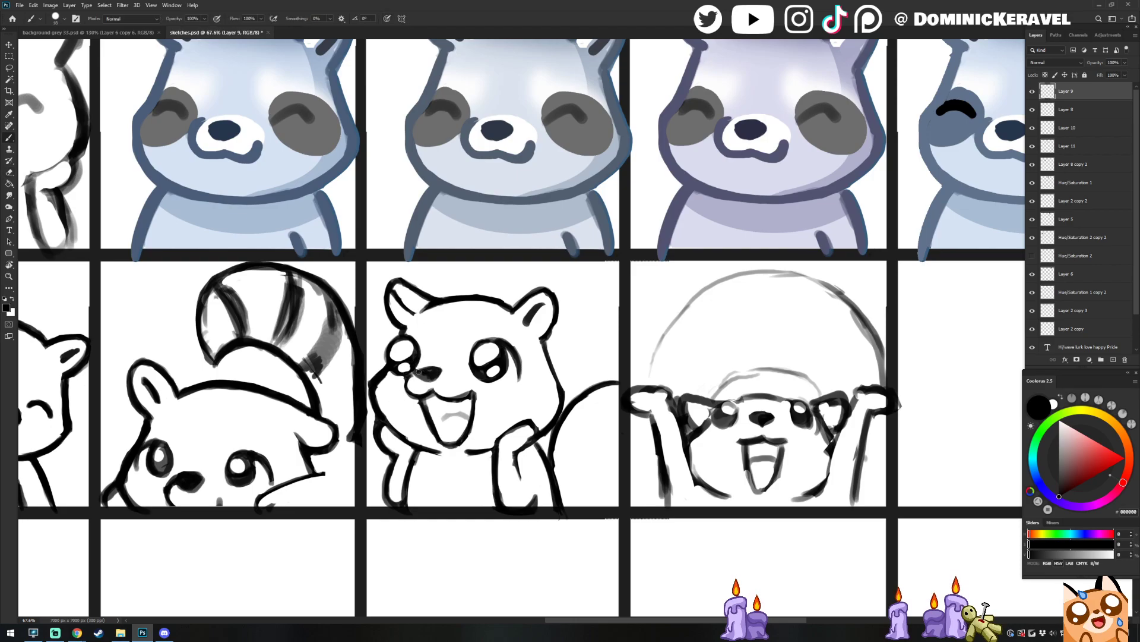
left_click_drag(417, 373, 428, 371)
key("e")
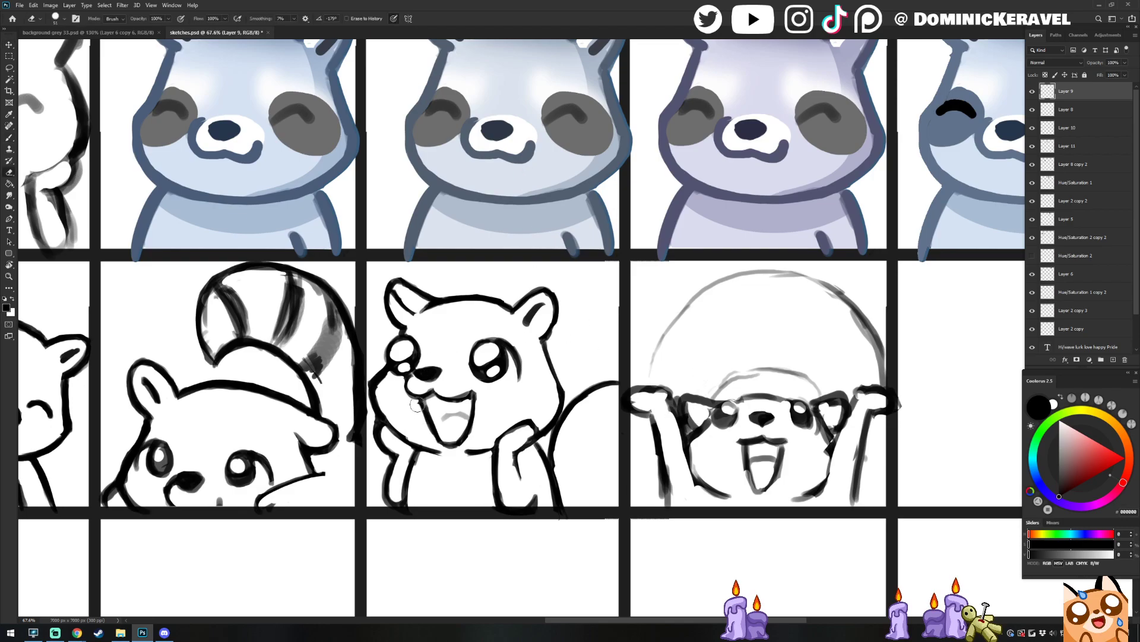
Refine the open mouth's outline with a smaller eraser, trimming its edges and redrawing the right side
key("b")
key("e")
key("bracketleft")
key("bracketleft")
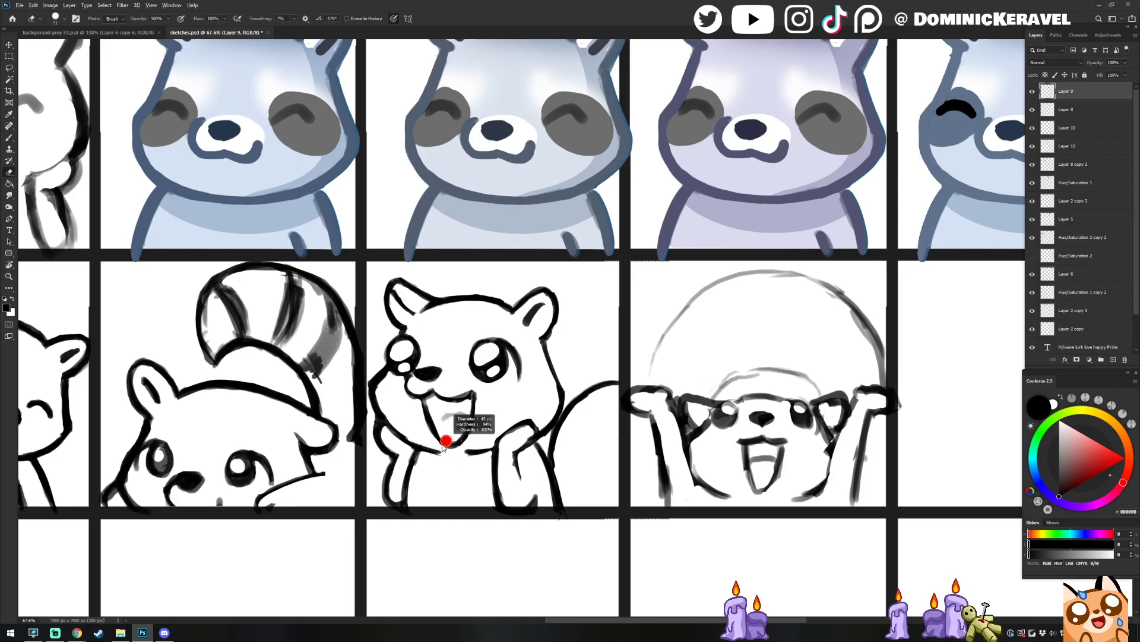
key("b")
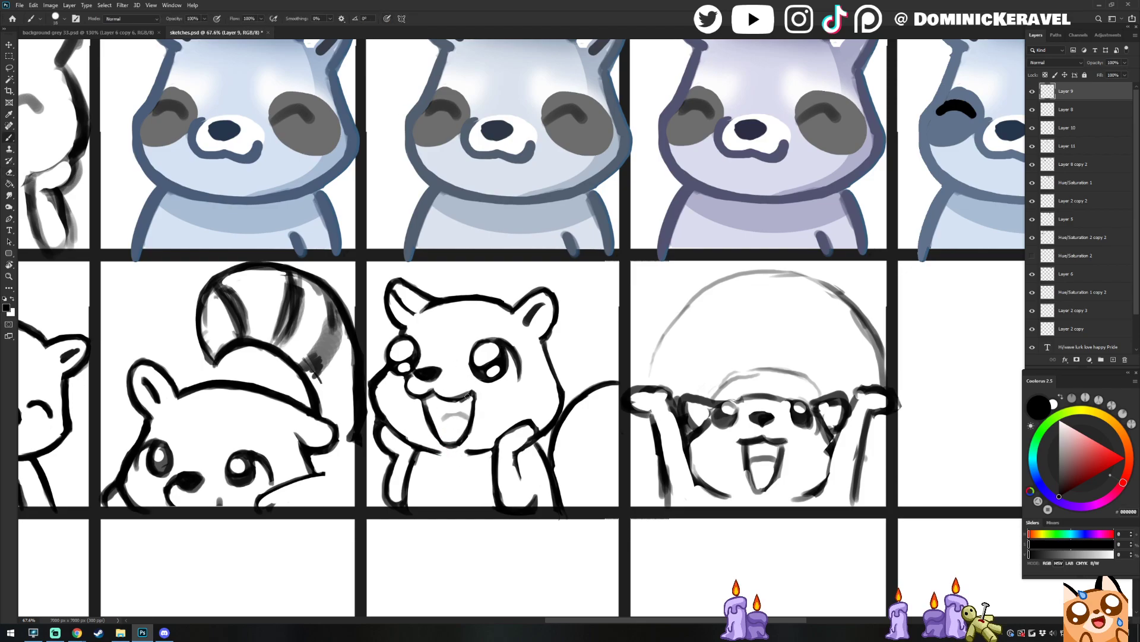
left_click_drag(475, 394, 472, 441)
key("e")
left_click_drag(477, 388, 472, 446)
key("b")
key("e")
Save the document and select the layer of the raccoon with both arms raised
key("v")
mouse_move(562, 470)
left_mouse_down()
mouse_move(467, 480)
mouse_move(682, 436)
left_mouse_up()
key("ctrl+s")
left_click(681, 435)
key("b")
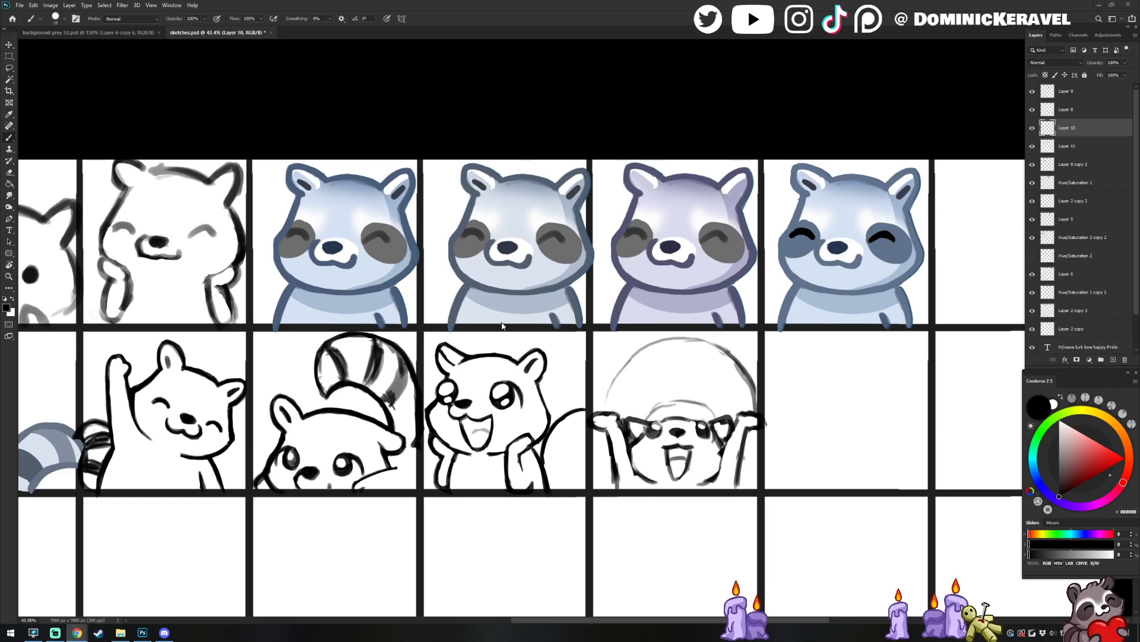
left_click_drag(678, 410, 646, 349)
Adjust the placement of the arms-raised raccoon's eyes using lasso selections
key("v")
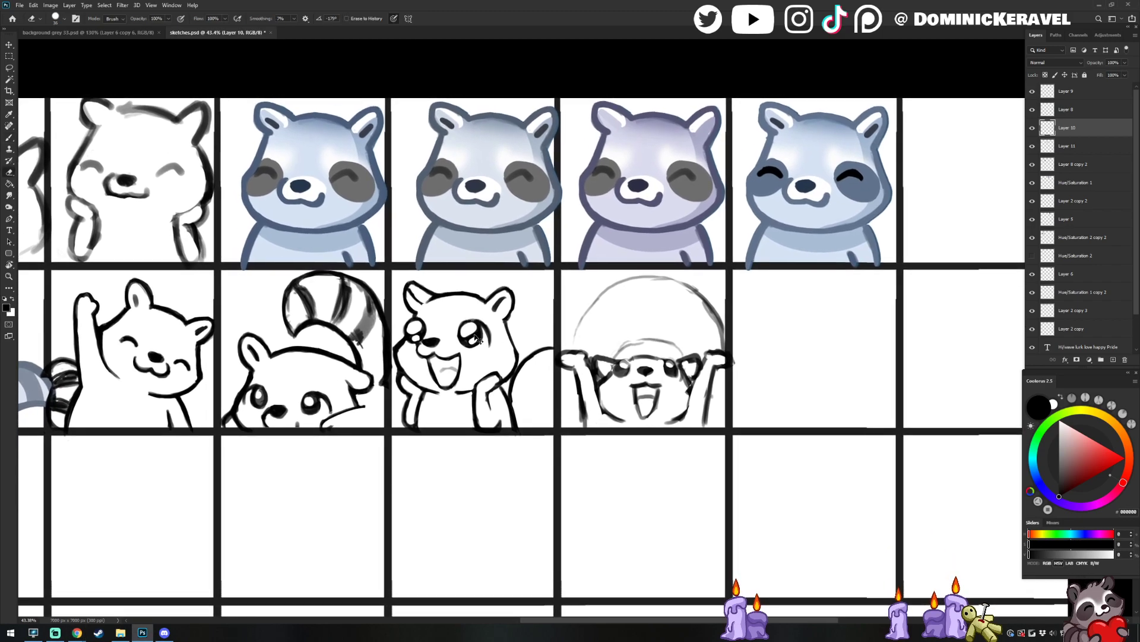
key("b")
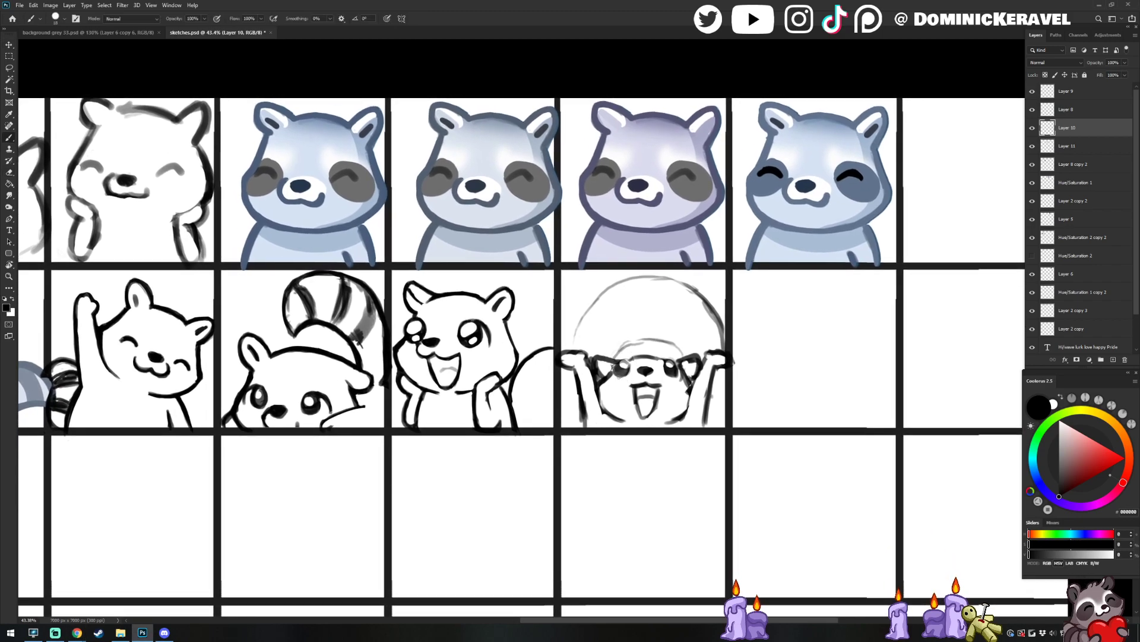
key("l")
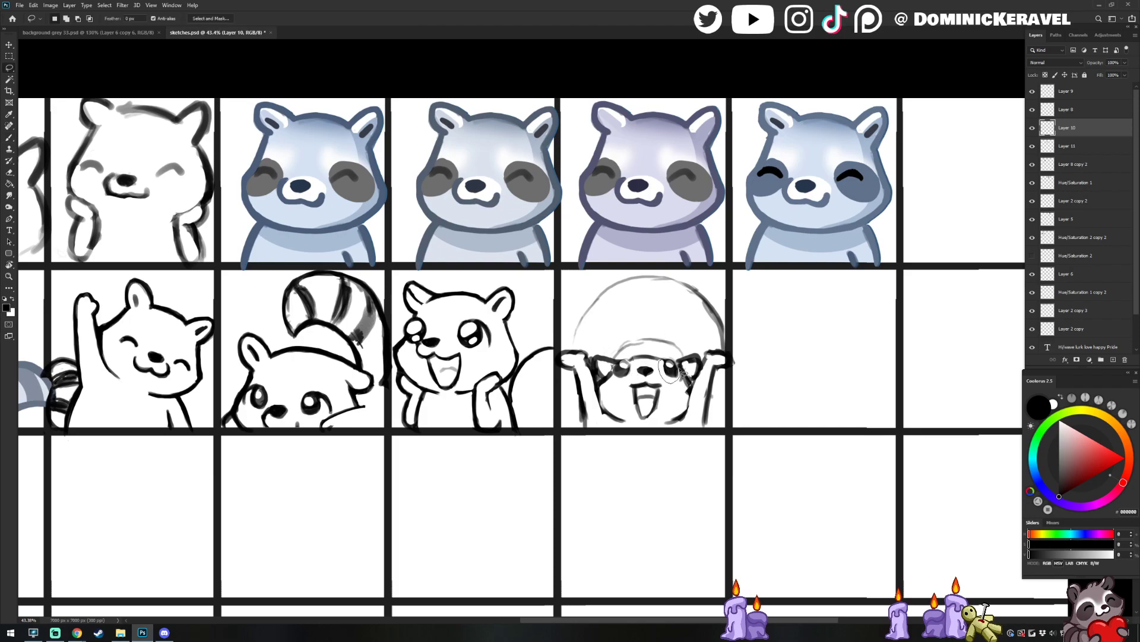
mouse_move(670, 375)
left_mouse_down()
mouse_move(614, 379)
mouse_move(614, 362)
mouse_move(632, 365)
left_mouse_up()
key("ctrl+d")
left_click_drag(626, 371, 627, 372)
key("ctrl+d")
Redraw the arms-raised raccoon's top-of-head line and clean up the strokes above the eyes
key("b")
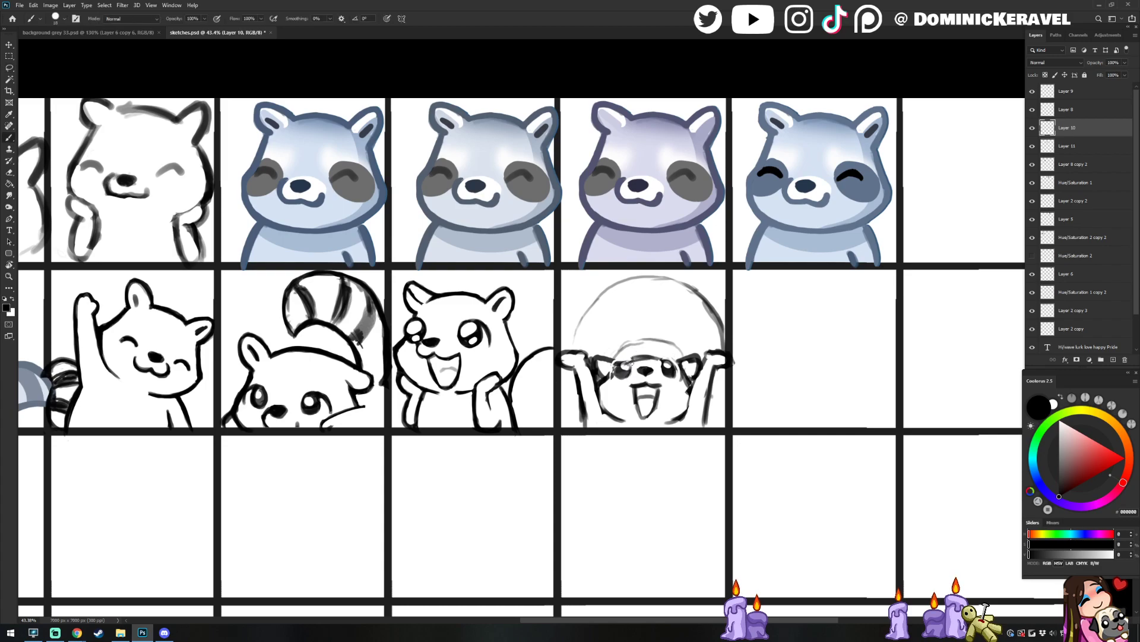
key("e")
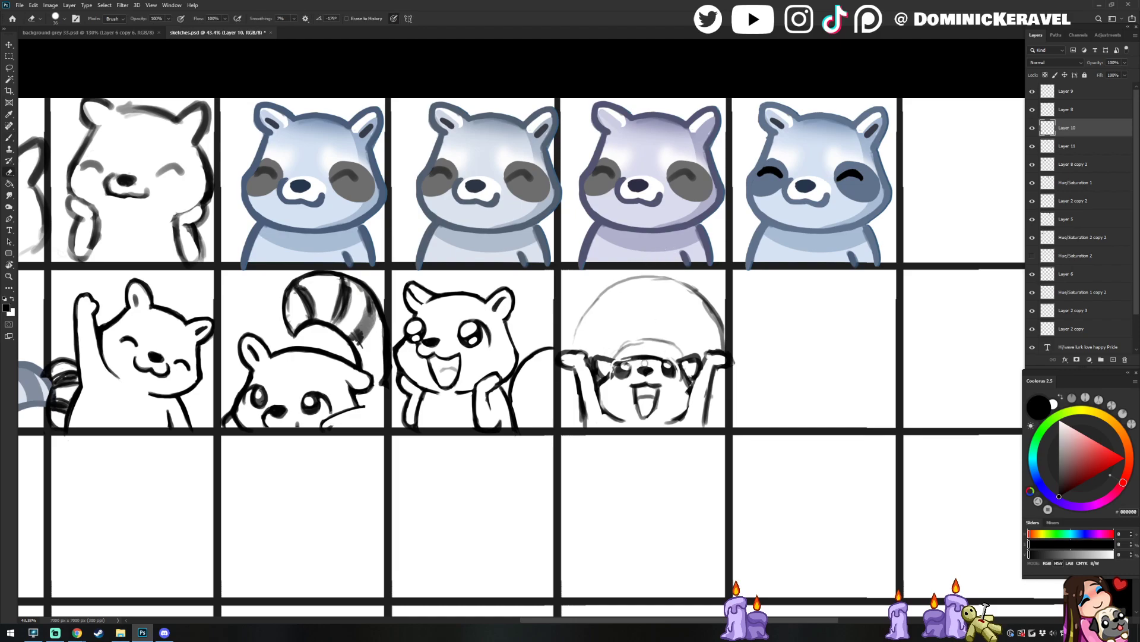
key("b")
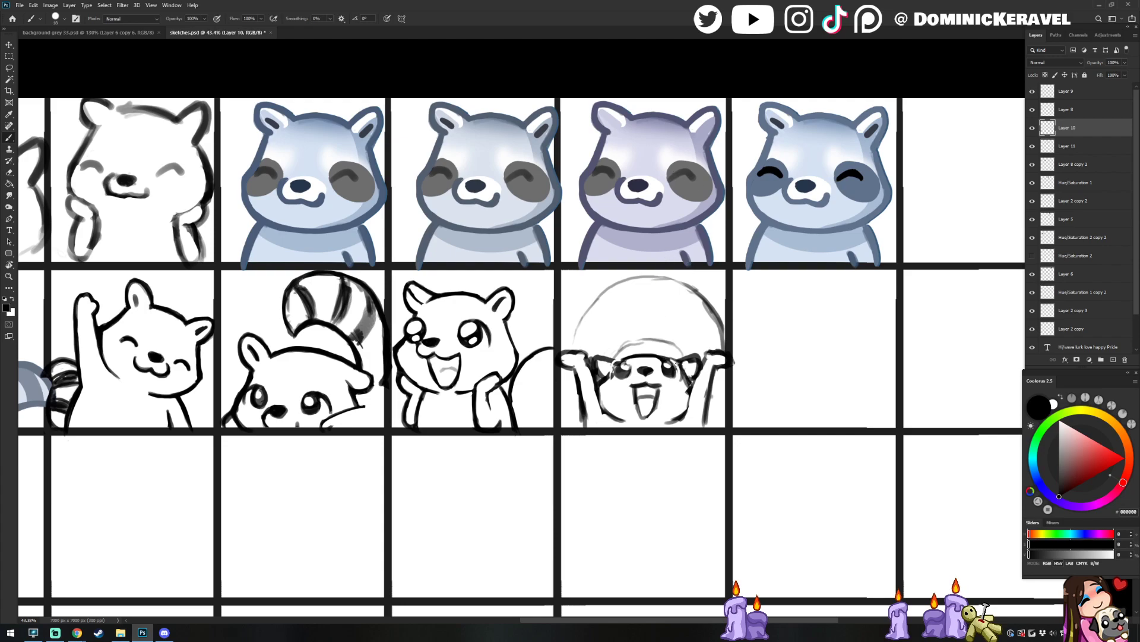
key("v")
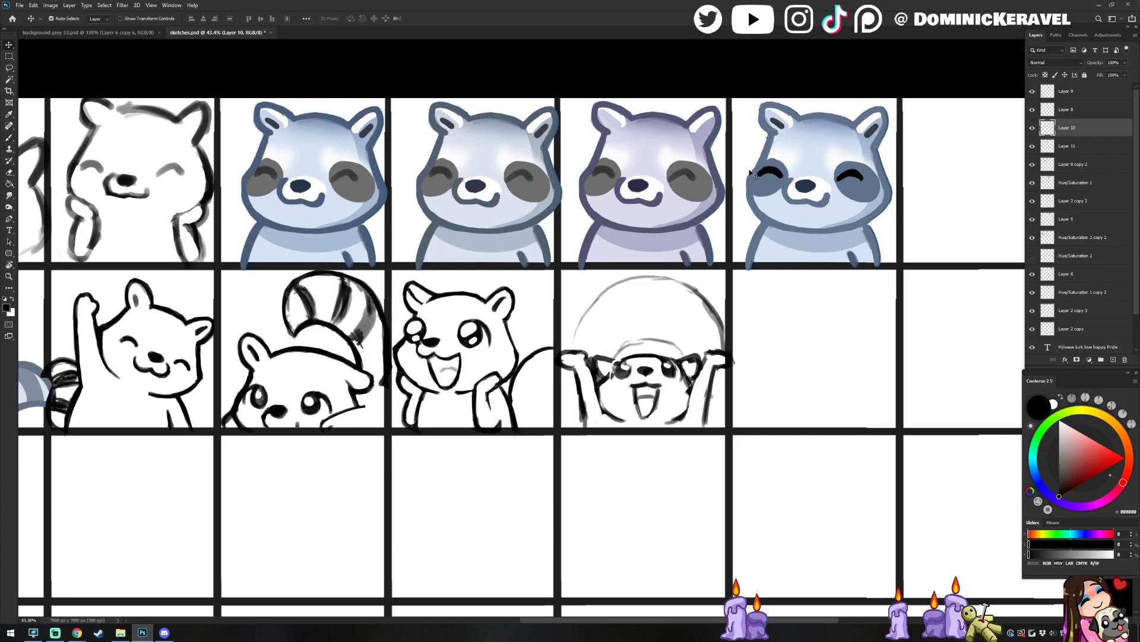
key("b")
Erase the arms-raised raccoon's pointed ears and redraw both as smaller rounded ears
key("e")
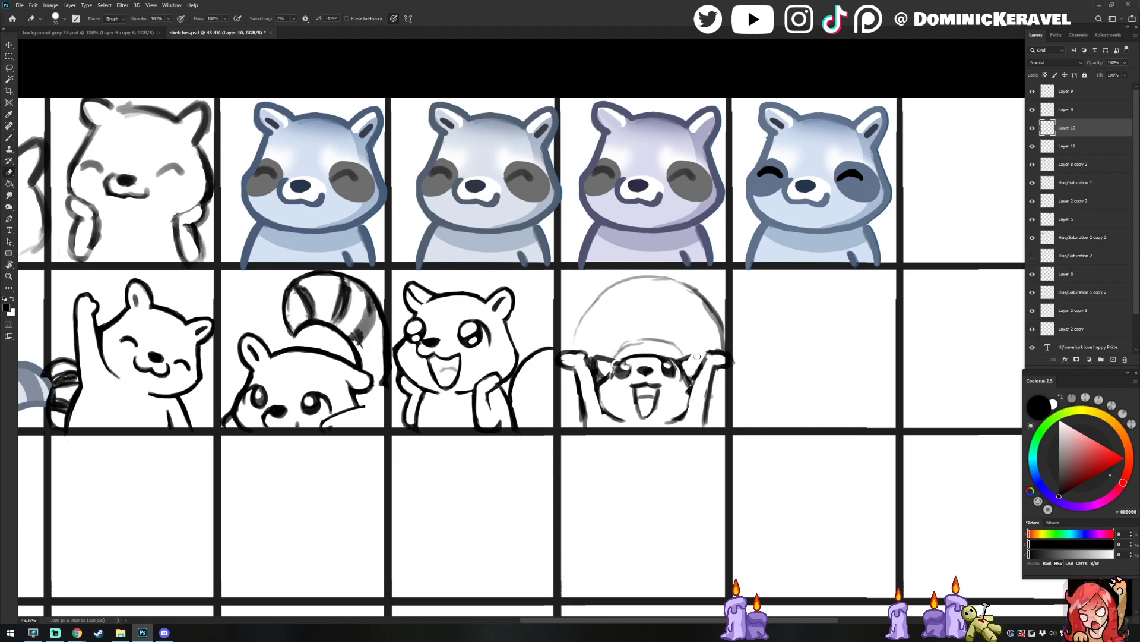
key("b")
left_click_drag(695, 379, 696, 351)
mouse_move(605, 356)
left_mouse_down()
mouse_move(618, 363)
mouse_move(602, 376)
left_mouse_up()
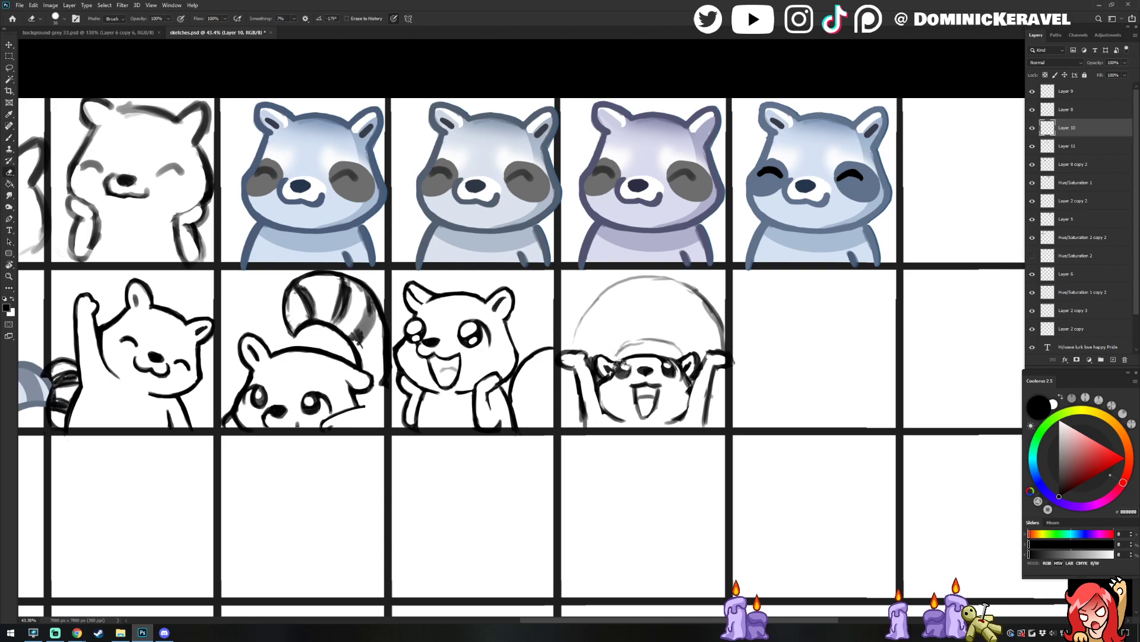
key("e")
key("b")
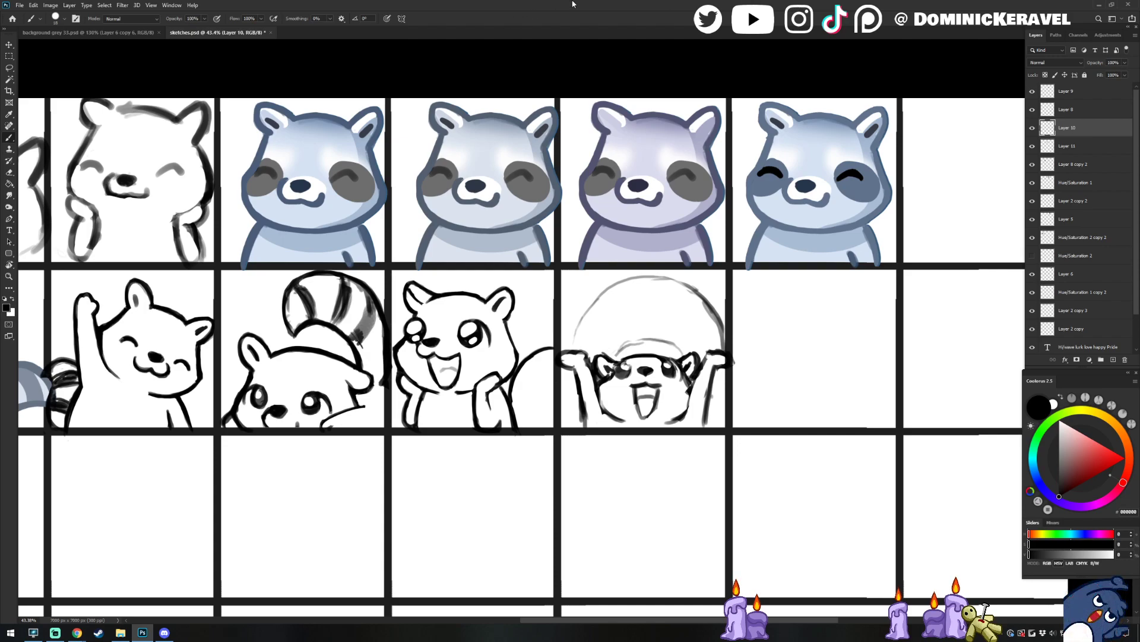
Trim the arms-raised raccoon's right cheek edge and redraw the left cheek curve toward the chin
left_click_drag(615, 350, 430, 291)
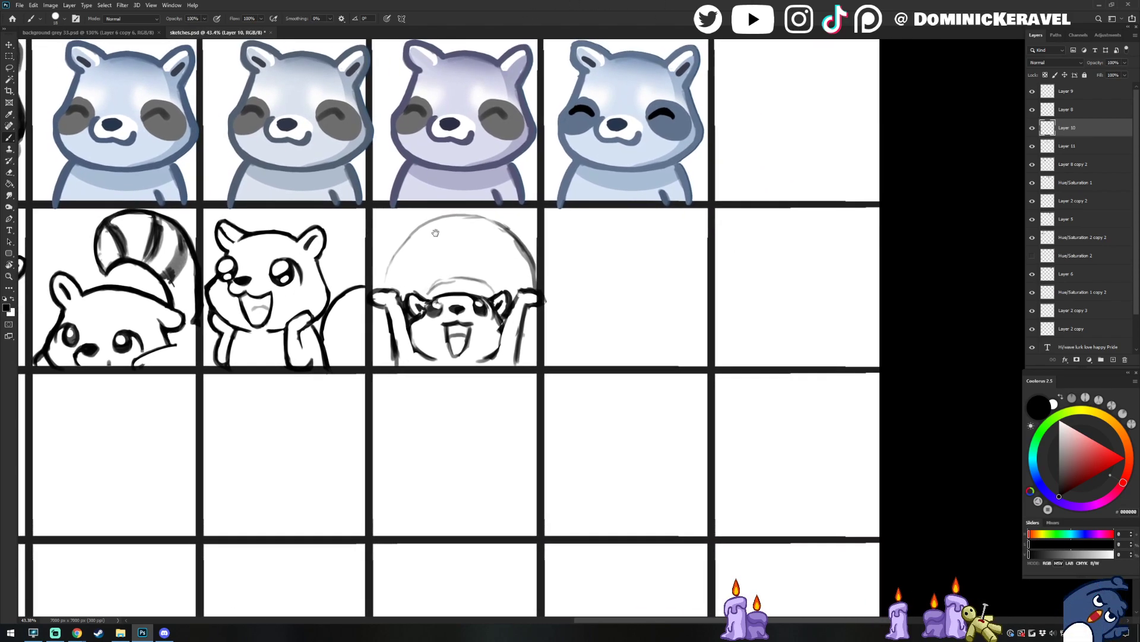
scroll(447, 306, "up", 3)
key("e")
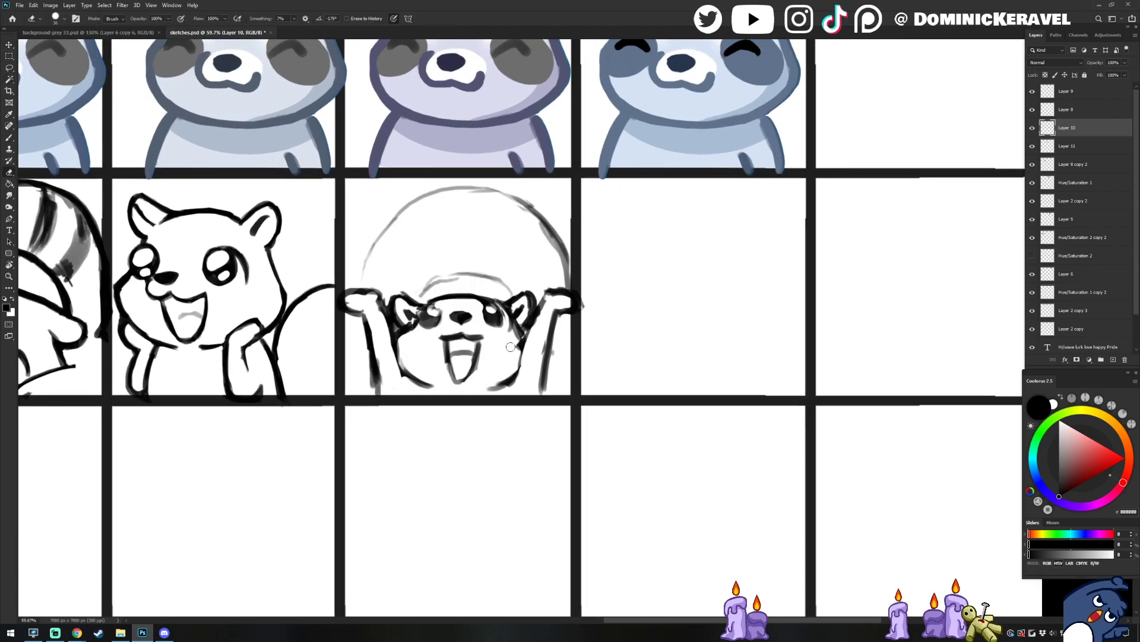
left_click_drag(523, 345, 538, 351)
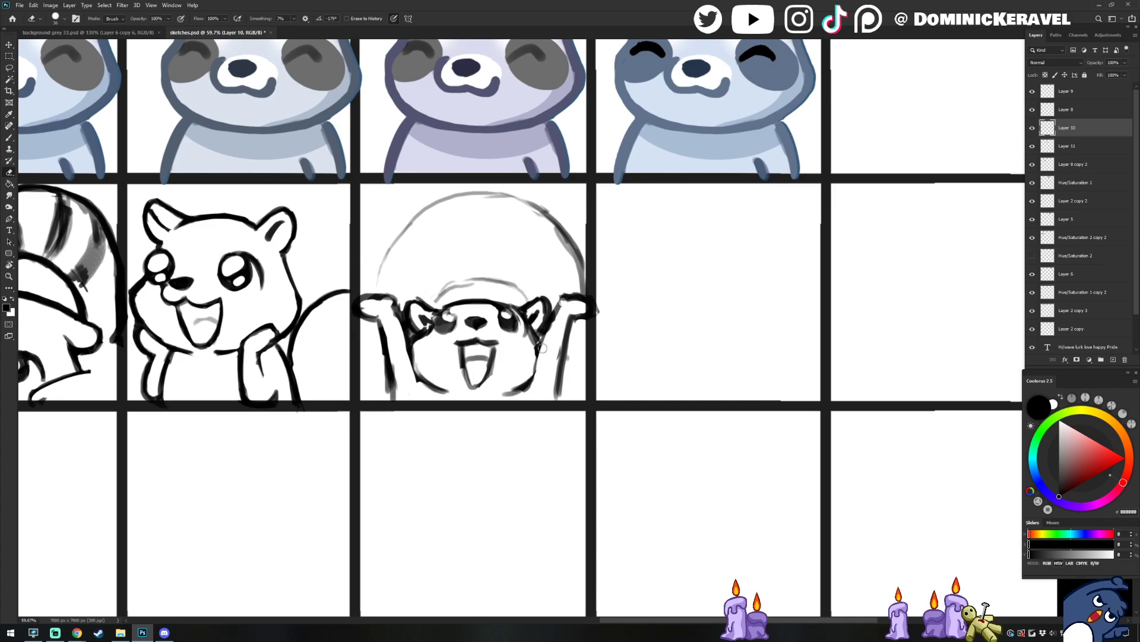
key("b")
mouse_move(419, 351)
left_mouse_down()
mouse_move(416, 377)
mouse_move(445, 392)
left_mouse_up()
Erase the rough strokes outside the arms-raised raccoon's right cheek and redraw the lower right jaw curve
key("e")
left_click_drag(524, 364, 559, 421)
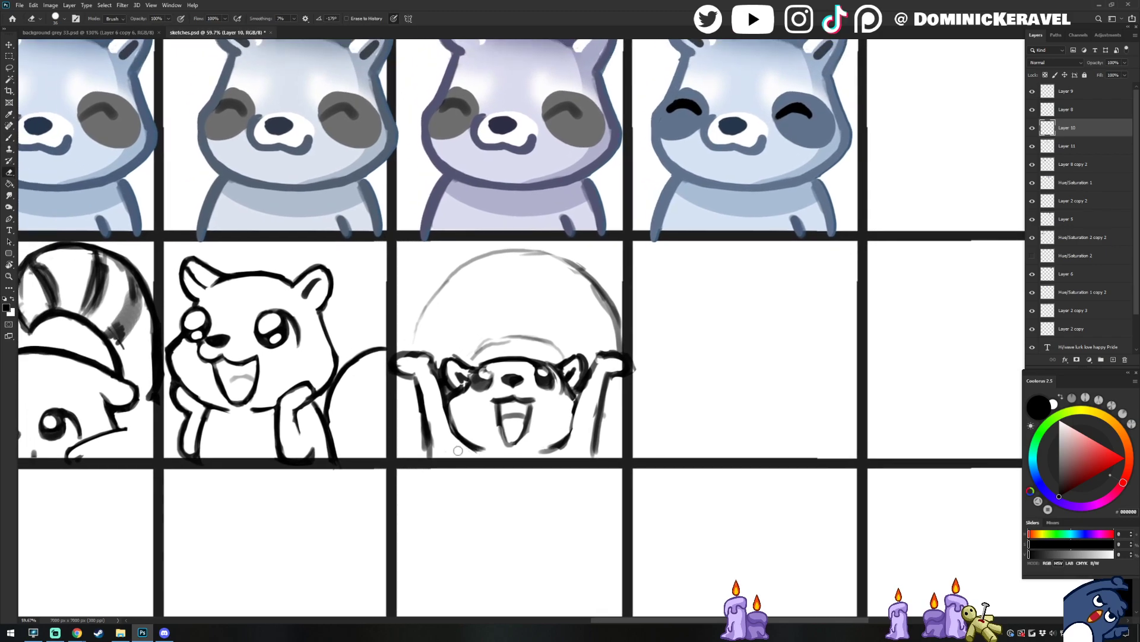
key("b")
left_click_drag(540, 449, 572, 432)
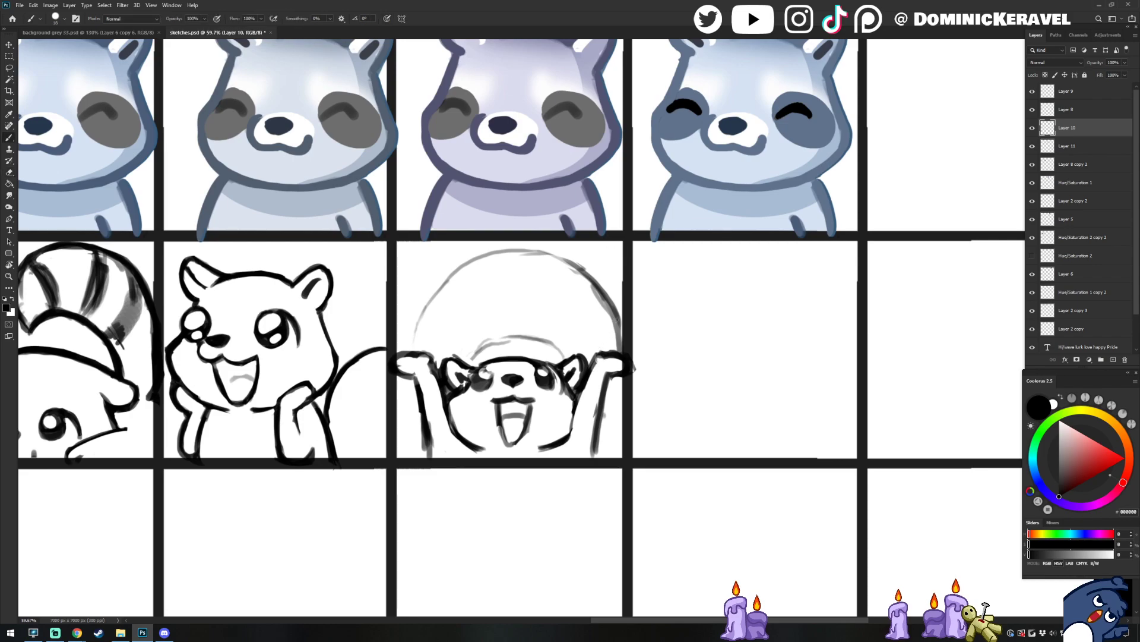
key("e")
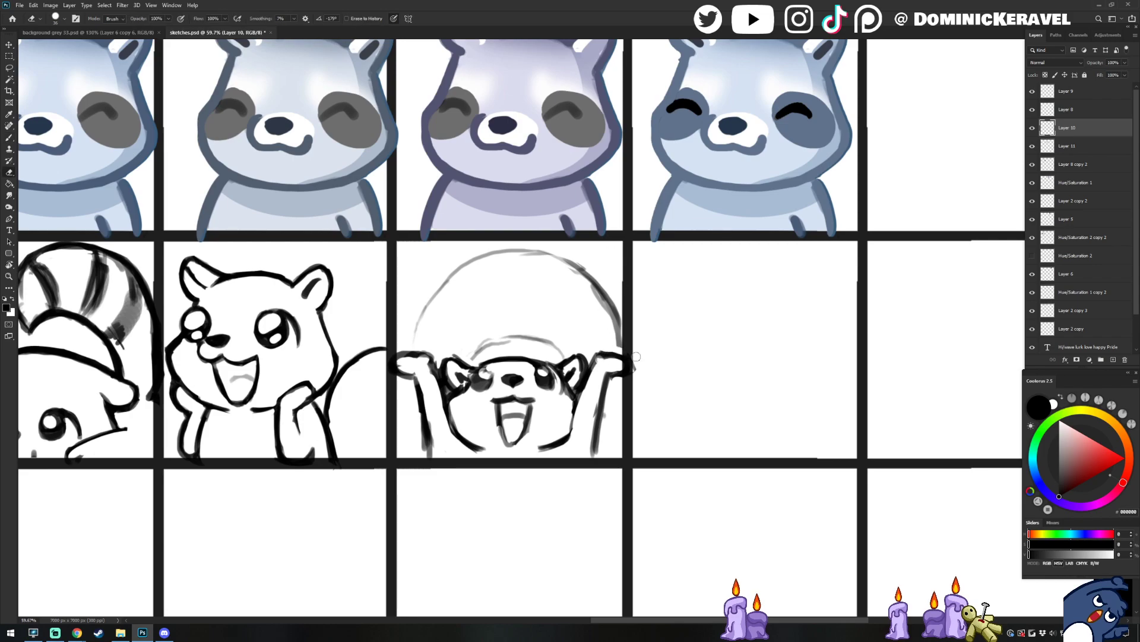
Trim the arms-raised raccoon's right hand, clean up the lines of both raised arms, and save the document
mouse_move(600, 352)
left_mouse_down()
mouse_move(629, 356)
mouse_move(638, 374)
mouse_move(641, 365)
mouse_move(618, 385)
left_mouse_up()
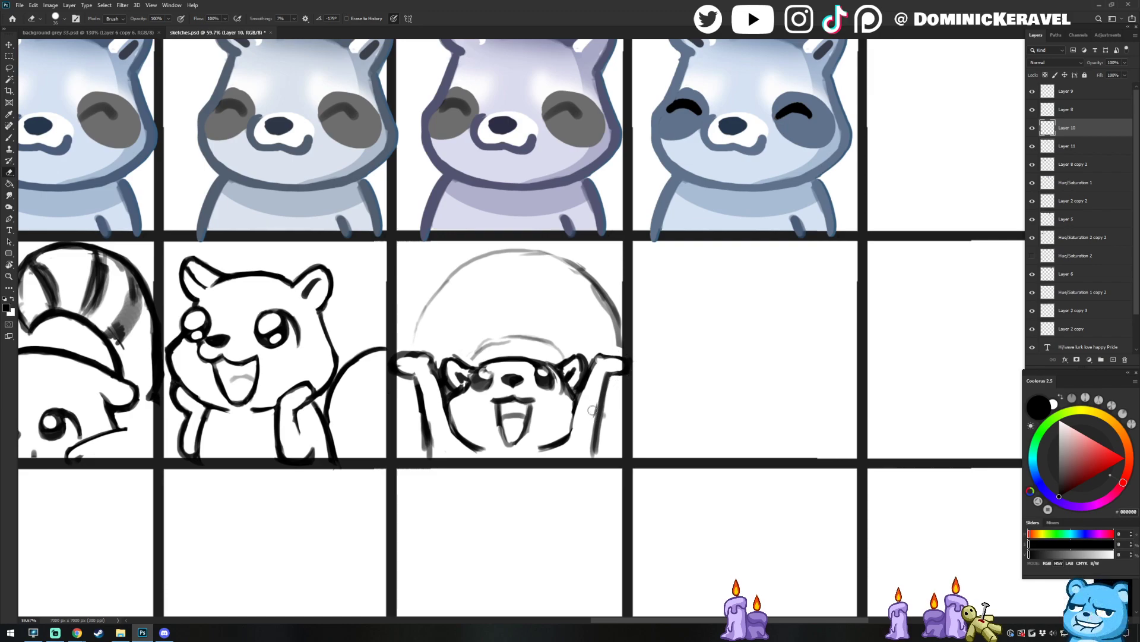
key("b")
key("e")
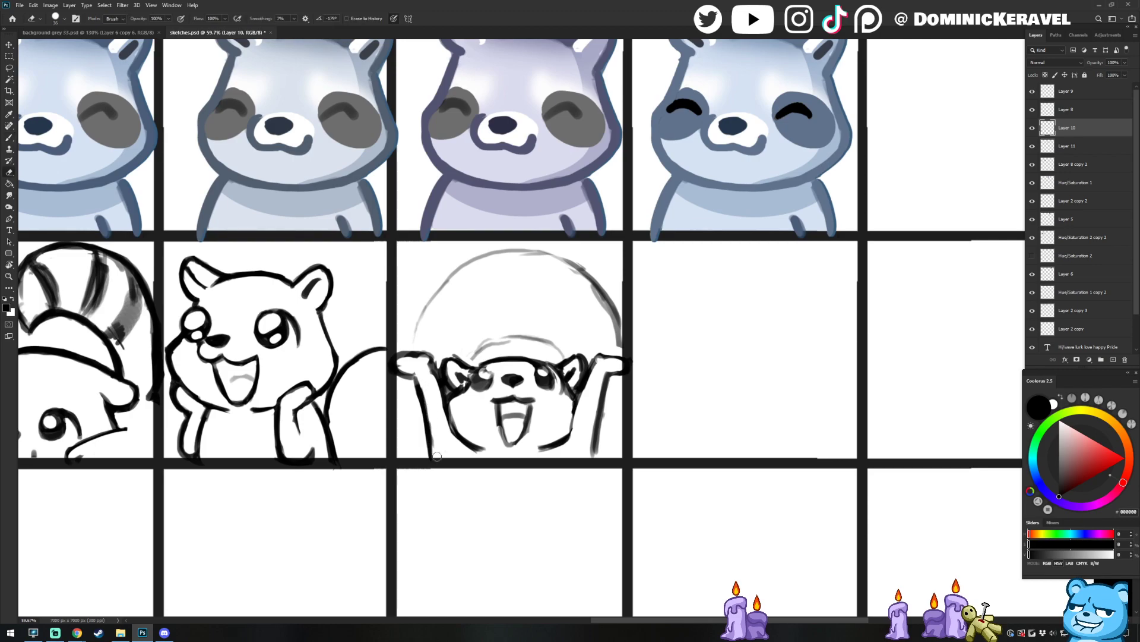
key("b")
key("e")
key("b")
key("e")
key("b")
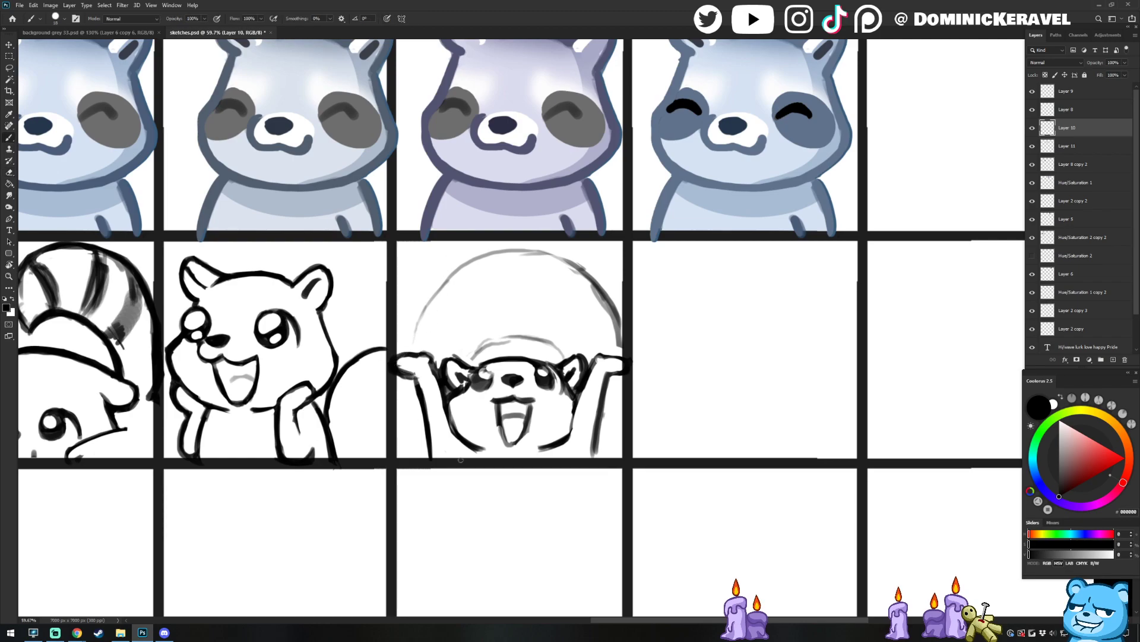
key("v")
key("ctrl+s")
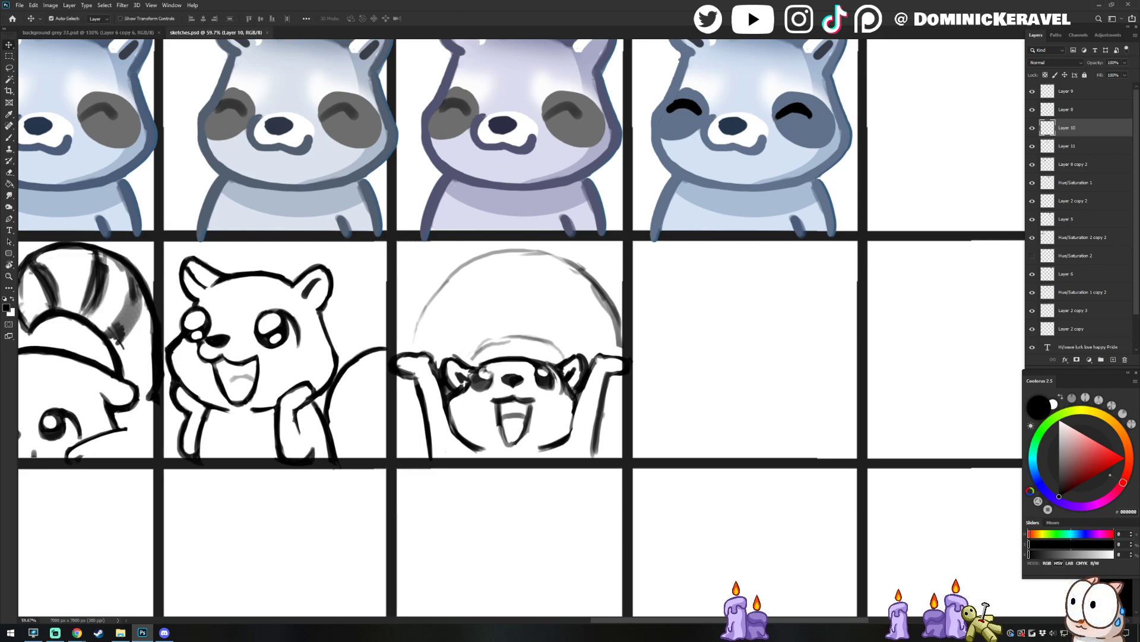
Redraw the arms-raised raccoon's eyes as rounder black shapes with white highlights
key("e")
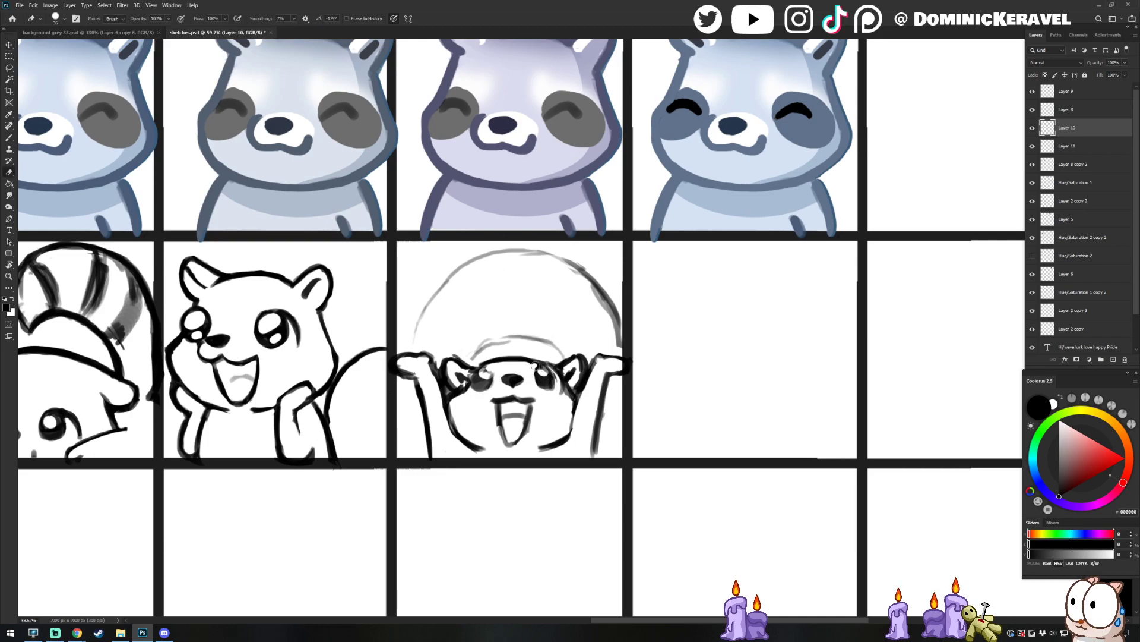
key("b")
key("e")
key("b")
key("e")
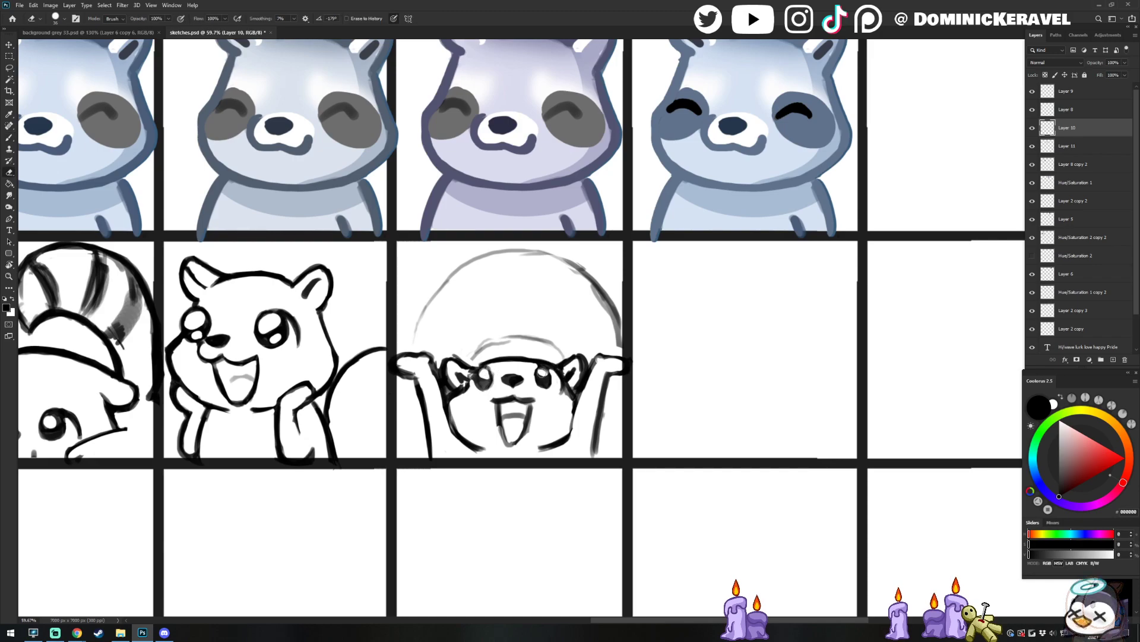
key("b")
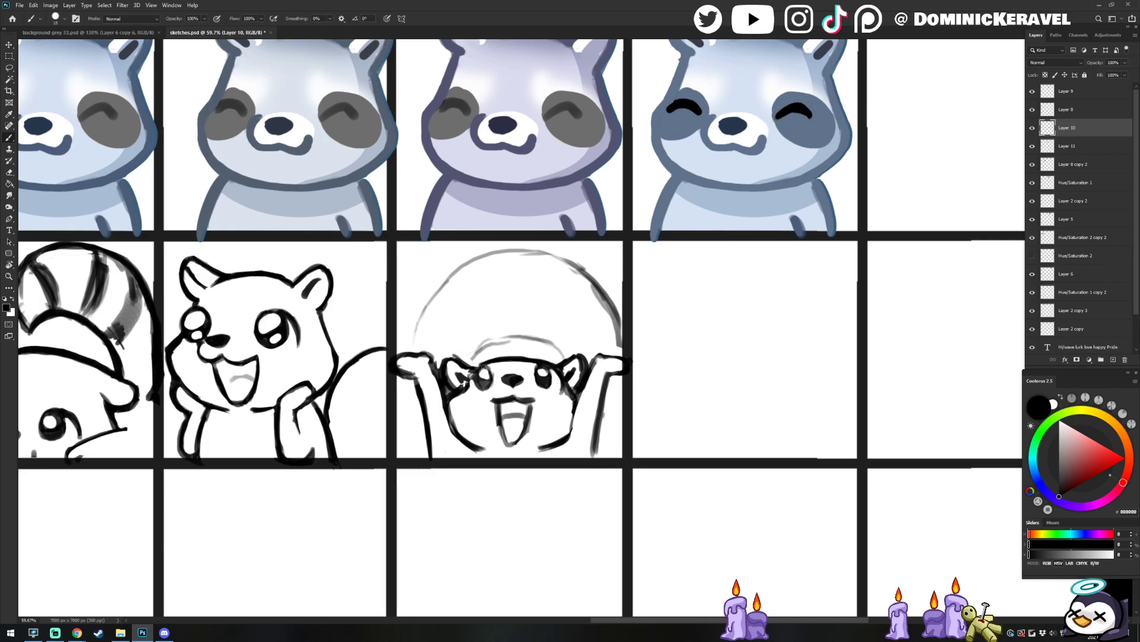
Erase the dark fill inside the arms-raised raccoon's left ear and sketch a small inner-ear mark
key("e")
key("b")
key("e")
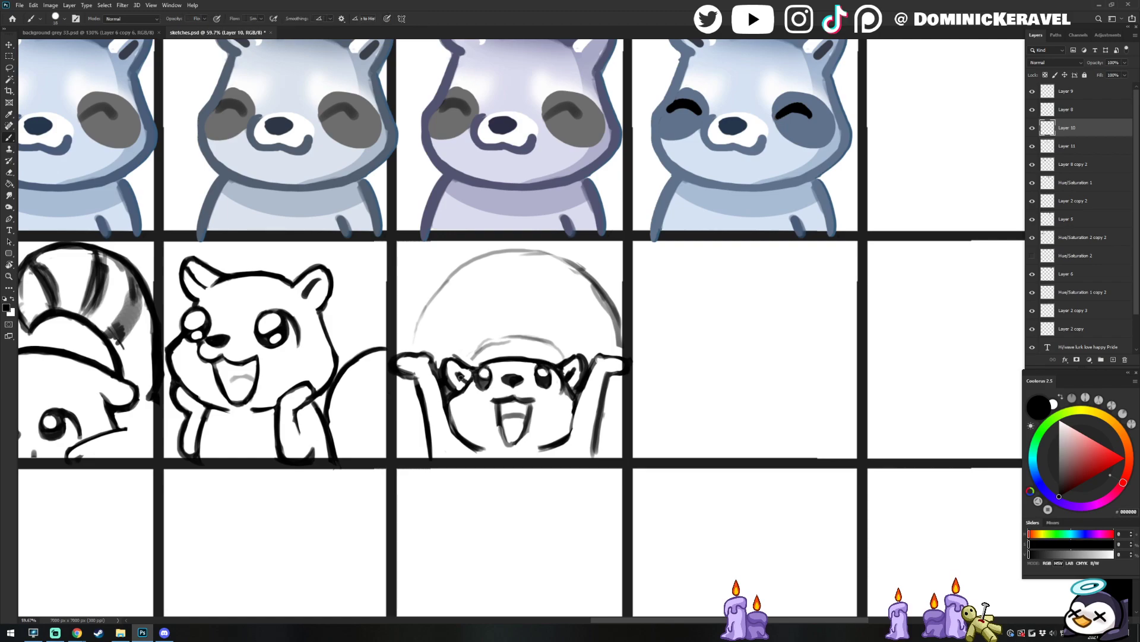
key("b")
key("e")
key("b")
key("e")
Clear the inside of the arms-raised raccoon's right ear and rework its outline and the cheek below it
left_click_drag(571, 400, 574, 411)
key("e")
key("b")
left_click_drag(555, 369, 563, 386)
key("e")
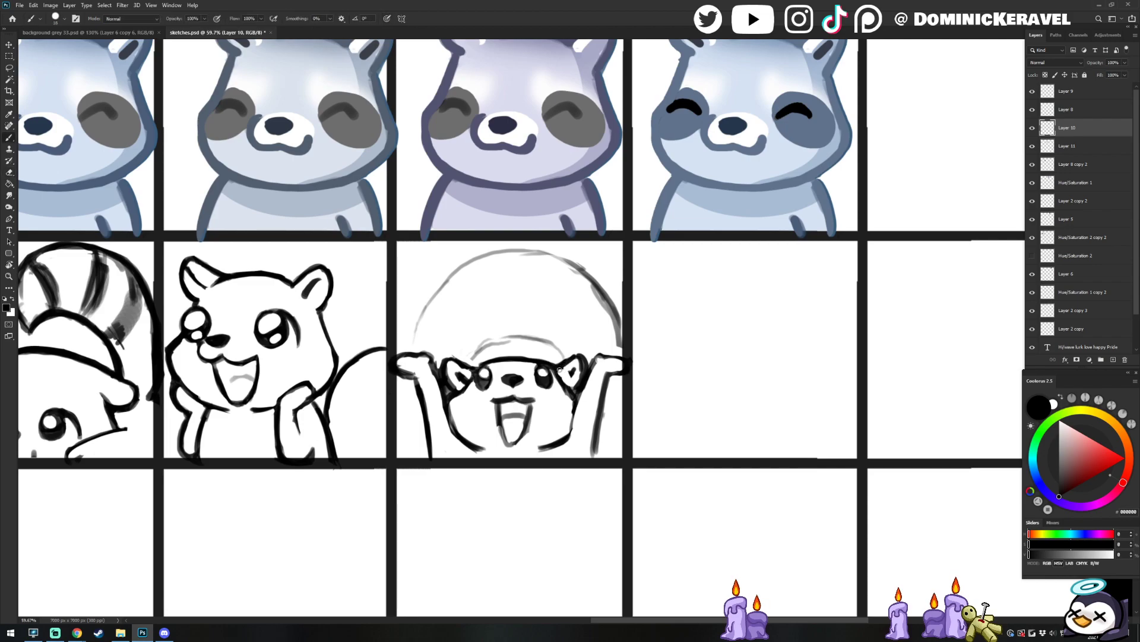
left_click_drag(559, 360, 567, 368)
key("b")
key("e")
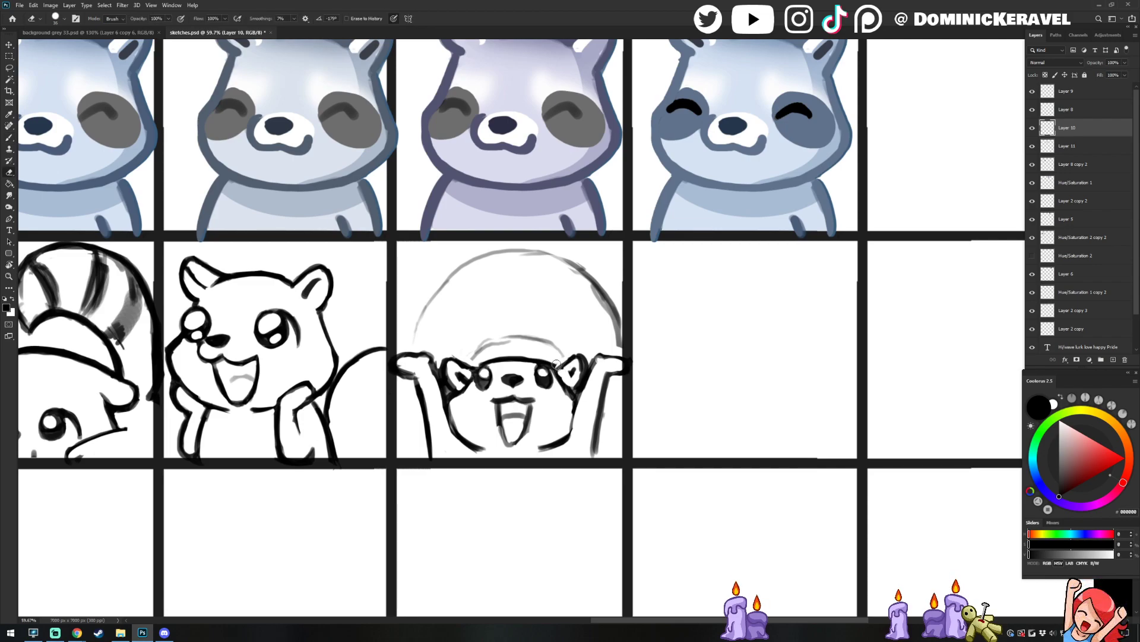
key("b")
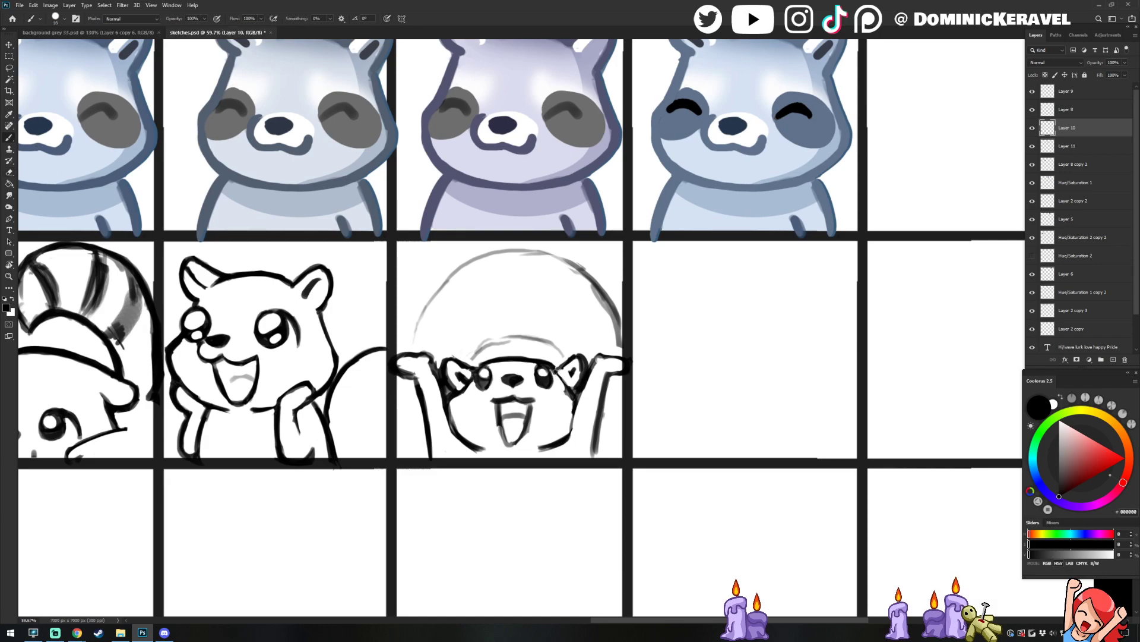
key("e")
key("b")
key("e")
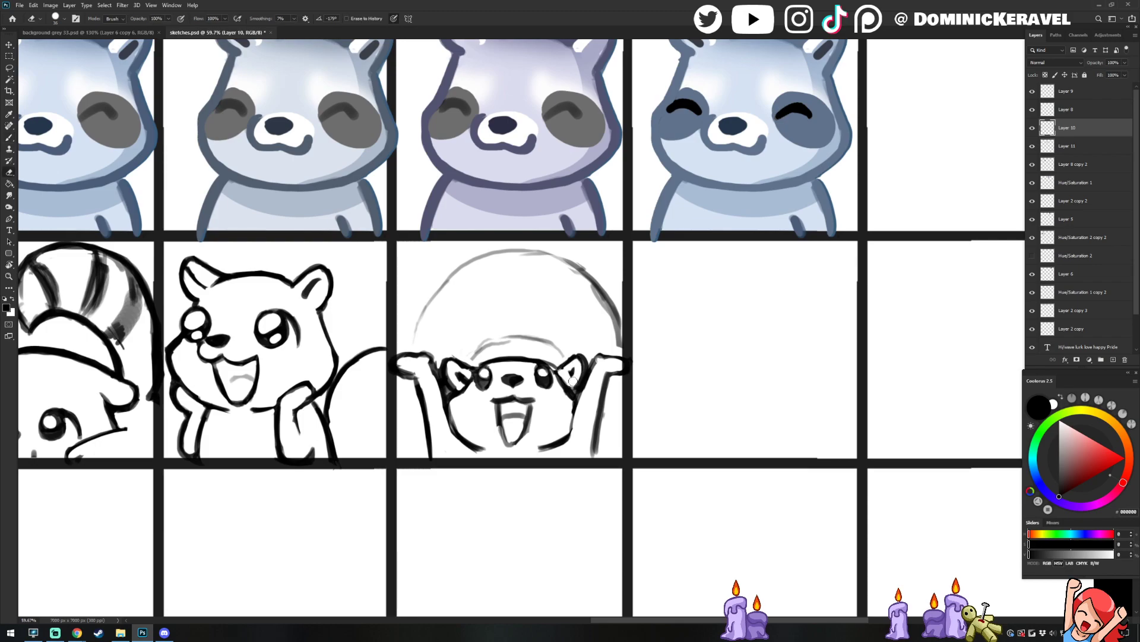
Erase the inner mark from the arms-raised raccoon's right ear and tidy its outline
key("b")
key("e")
key("b")
key("e")
key("b")
key("e")
key("b")
key("e")
key("b")
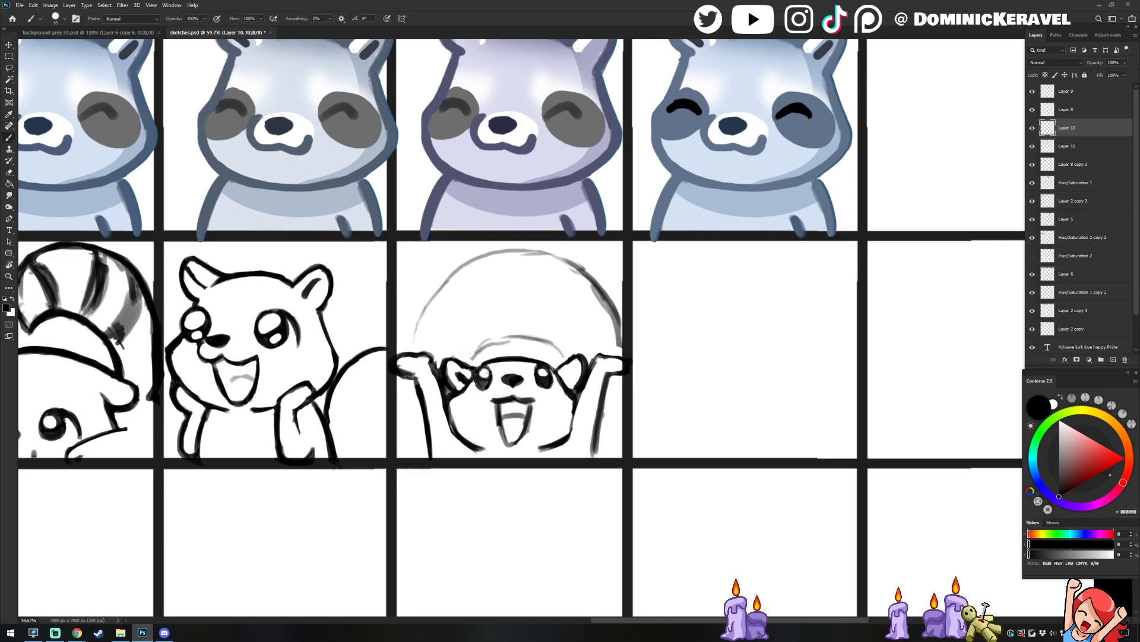
key("e")
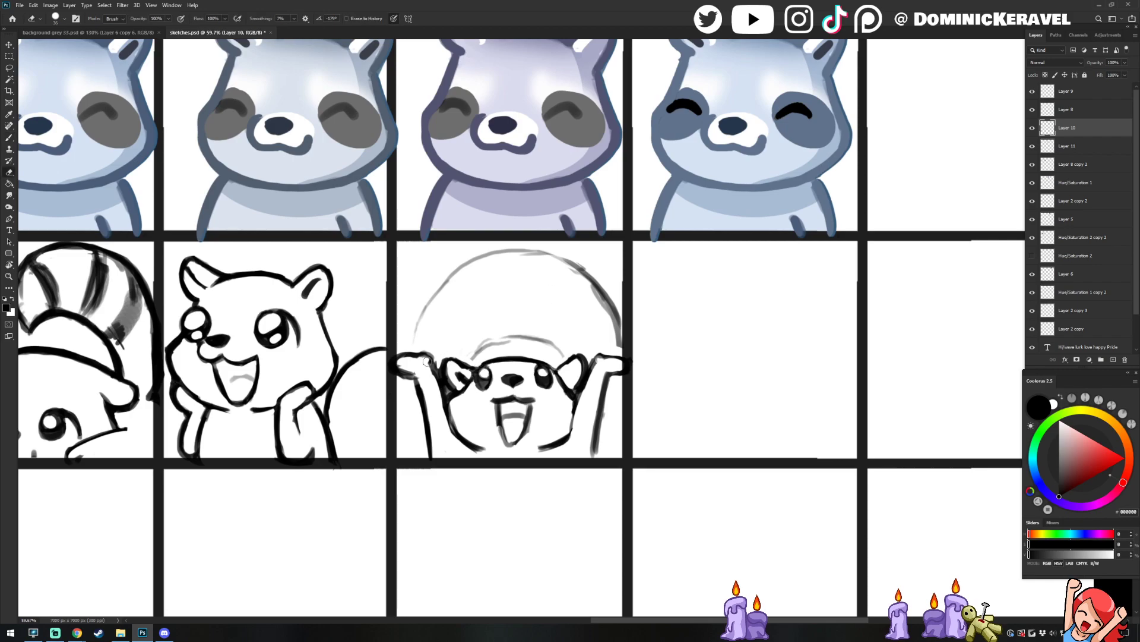
Reshape the arms-raised raccoon's right ear and draw a slanted inner-ear line in it
key("b")
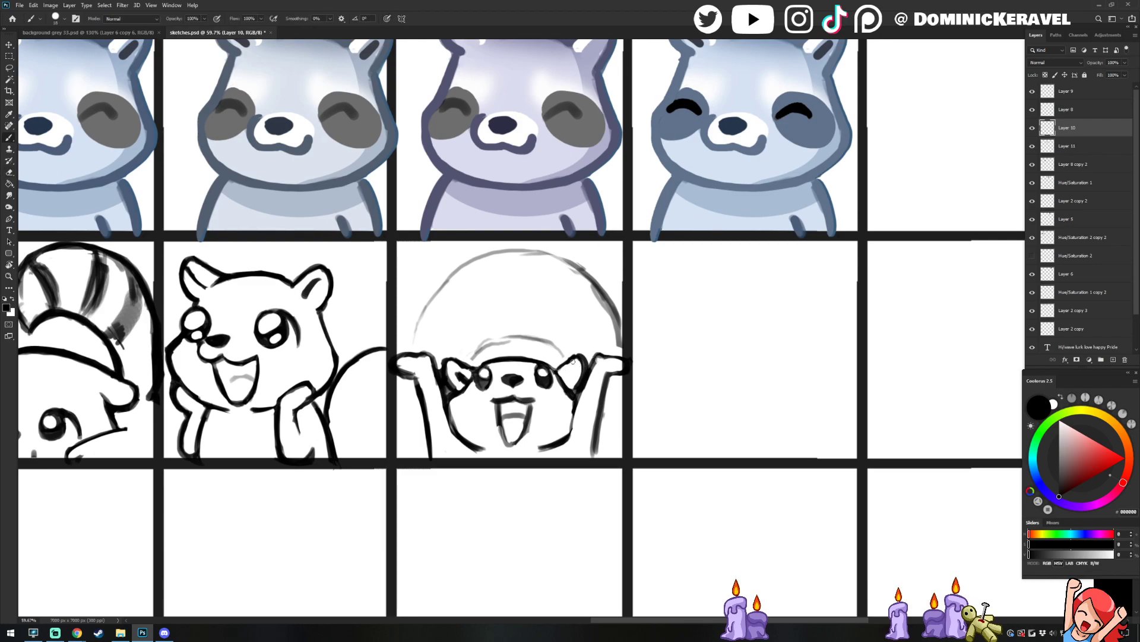
key("e")
key("b")
key("e")
key("b")
key("e")
key("b")
key("e")
key("b")
key("e")
key("b")
key("e")
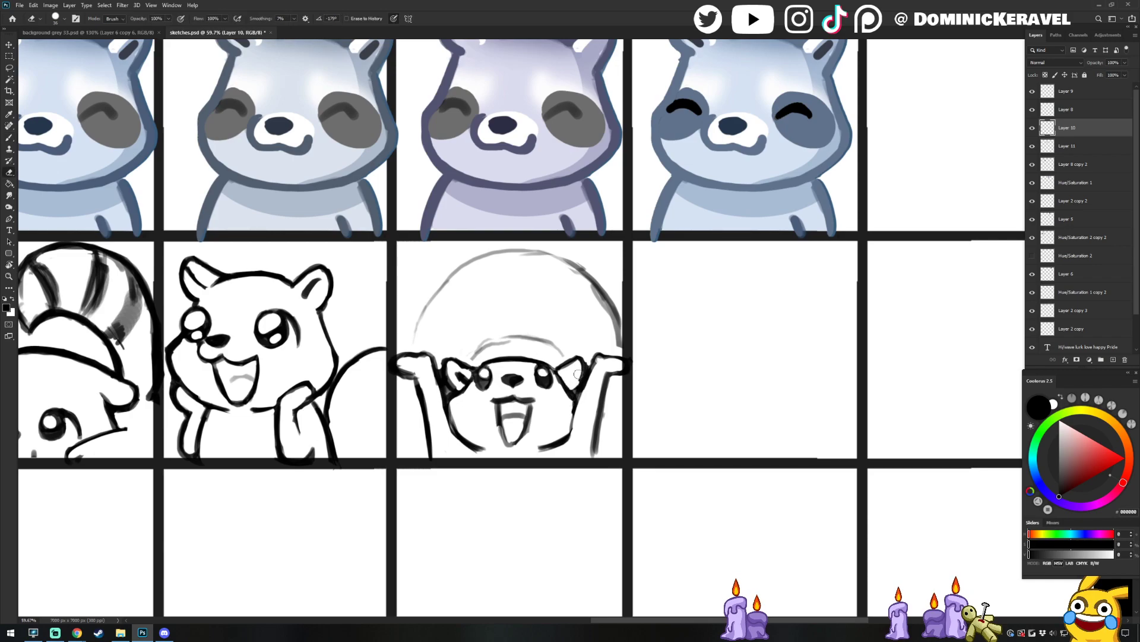
key("b")
key("e")
key("b")
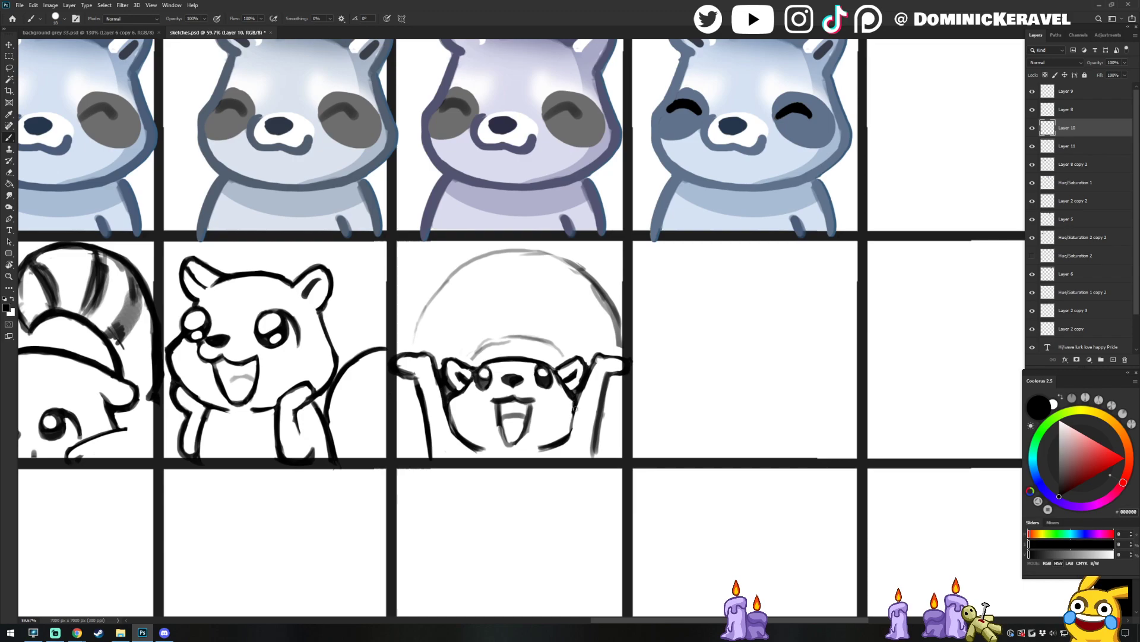
Refine the arms-raised raccoon's right cheek edge and clean up the strokes inside the left ear
left_click_drag(570, 425, 574, 403)
key("e")
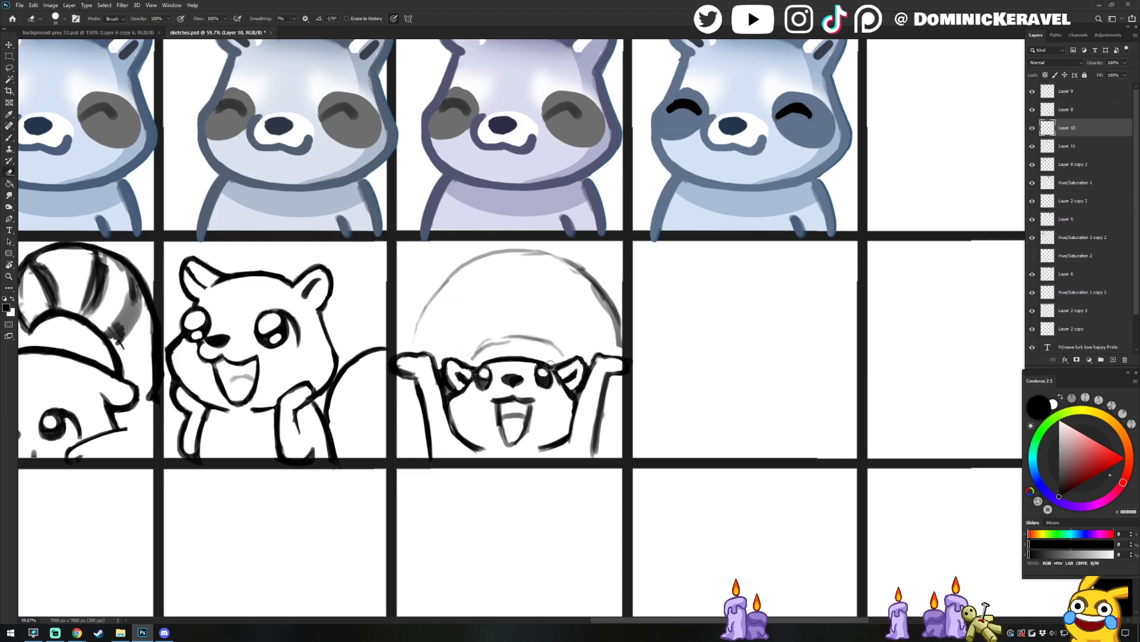
key("b")
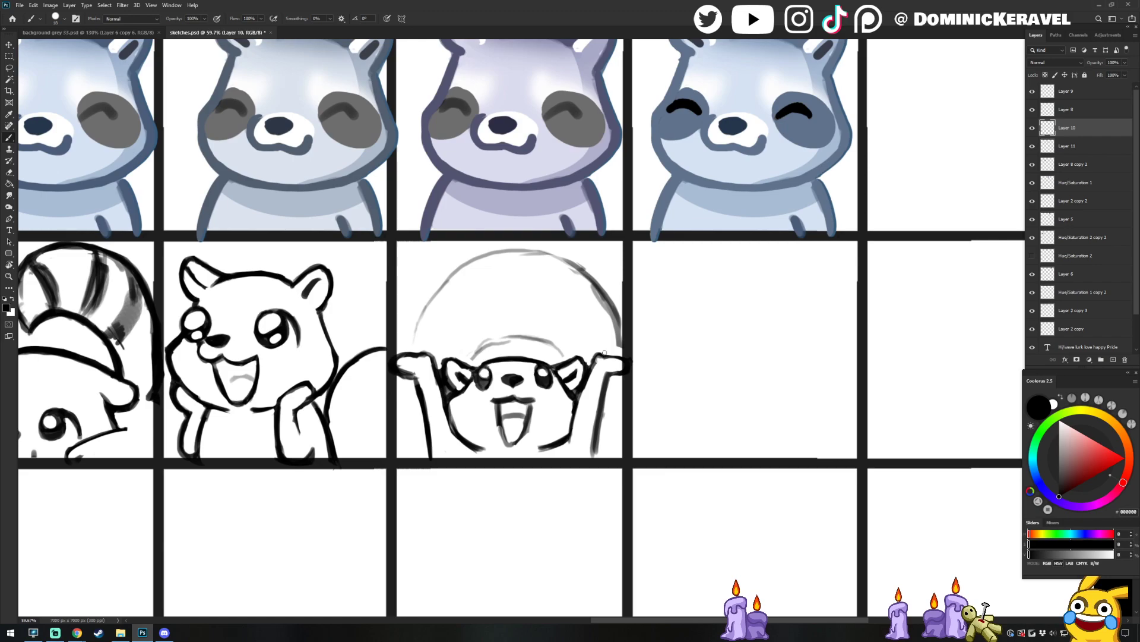
key("e")
key("v")
key("e")
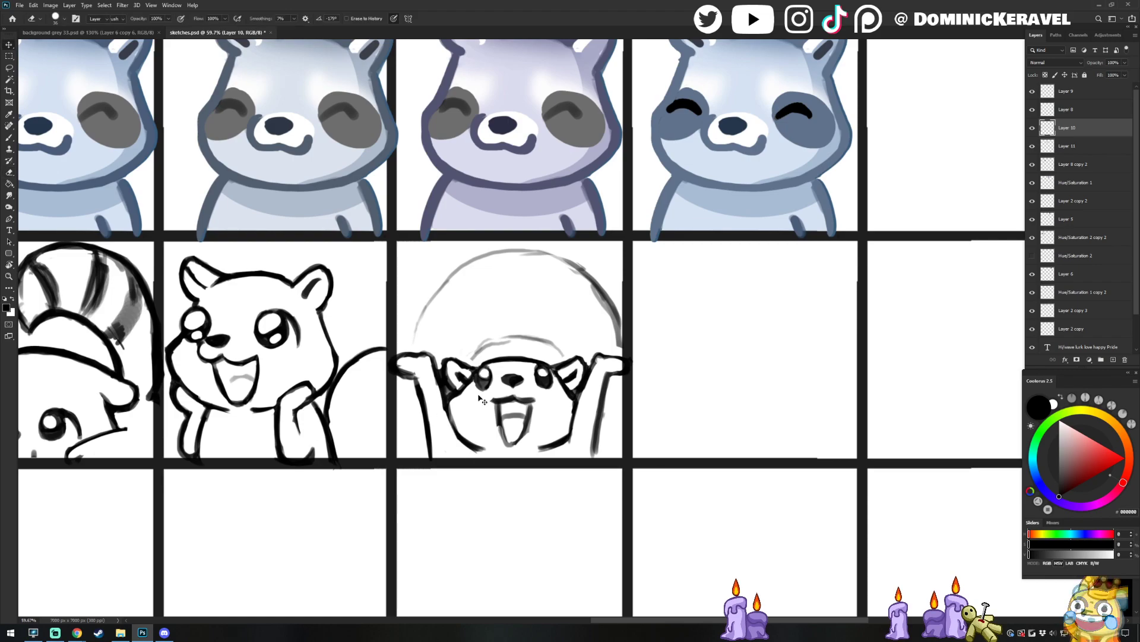
key("b")
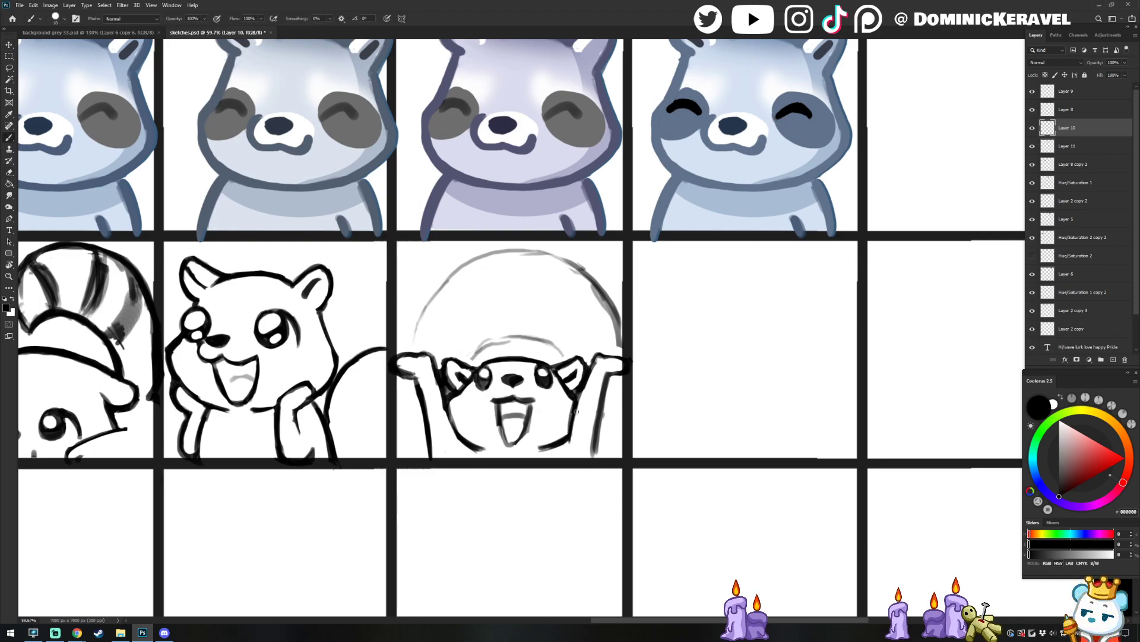
key("e")
key("b")
key("e")
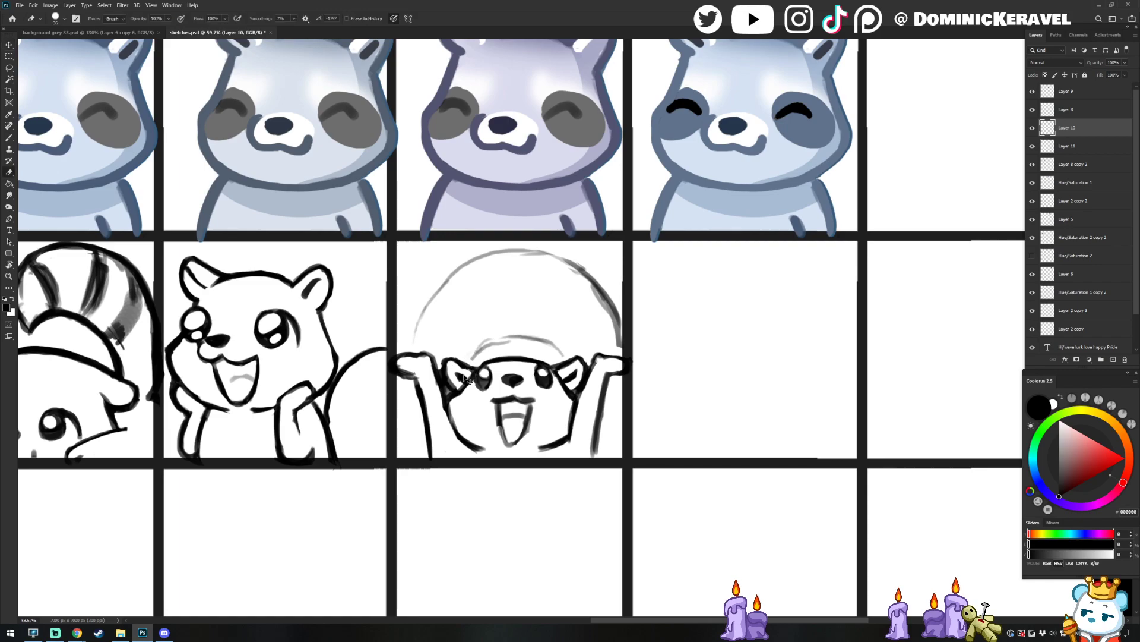
key("b")
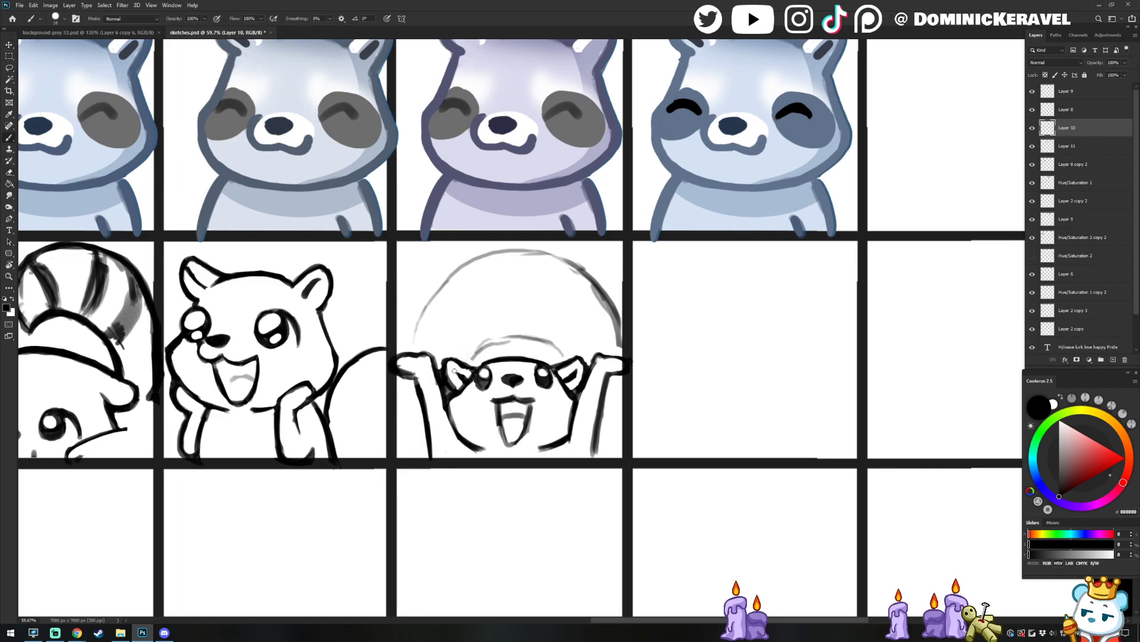
Redraw the arms-raised raccoon's left inner-ear line to match the right ear, and save the document
key("e")
key("b")
key("e")
key("b")
key("v")
key("b")
key("e")
key("b")
key("e")
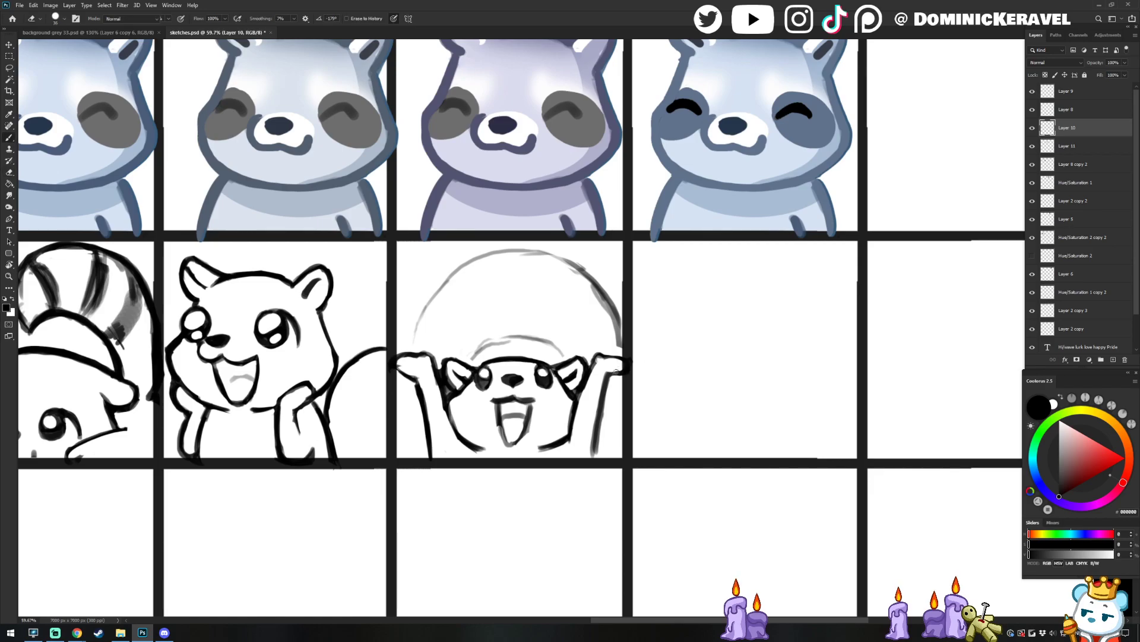
mouse_move(475, 375)
left_mouse_down()
mouse_move(389, 369)
mouse_move(457, 365)
left_mouse_up()
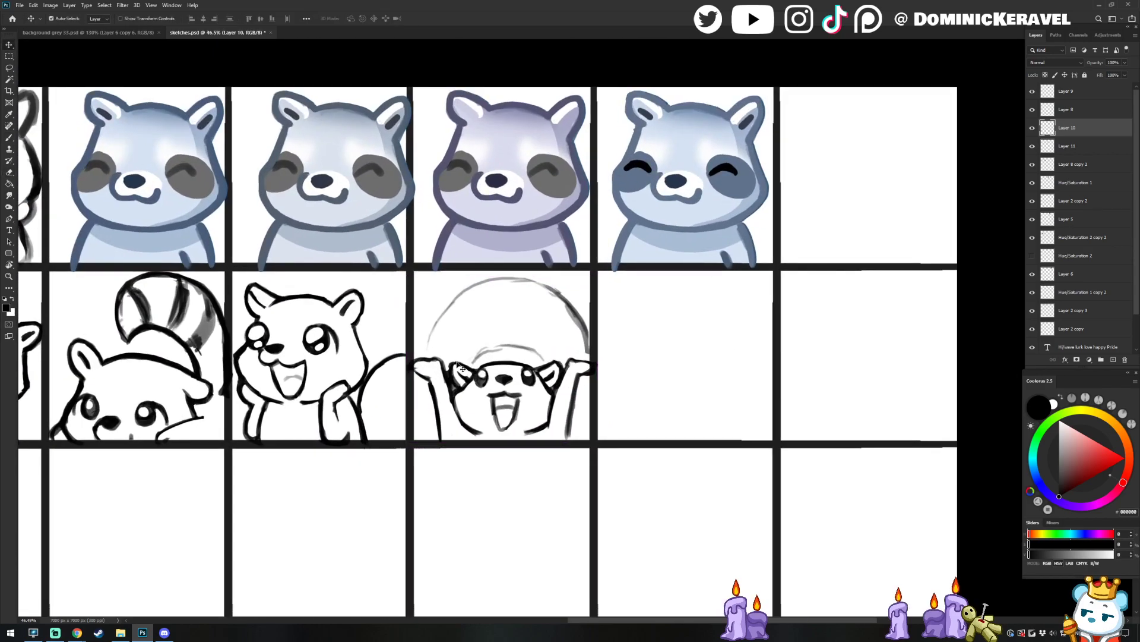
key("ctrl+s")
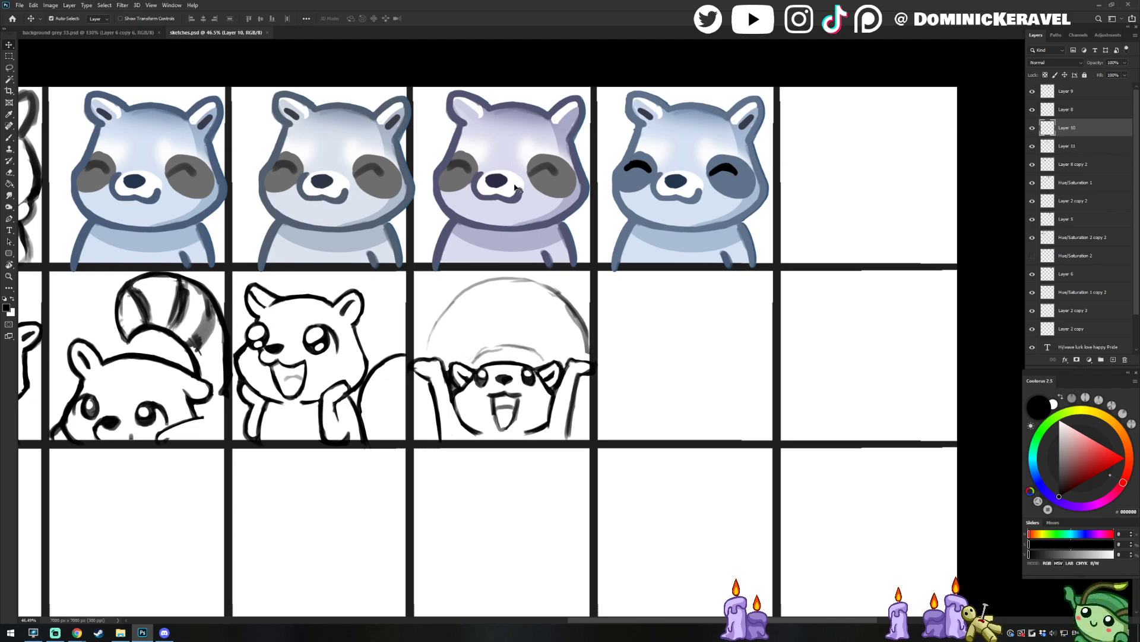
Try to reposition the arms-raised raccoon's hands with lasso selections, undo the move and deselect
scroll(435, 384, "up", 1)
key("l")
left_click_drag(447, 352, 460, 359)
key("v")
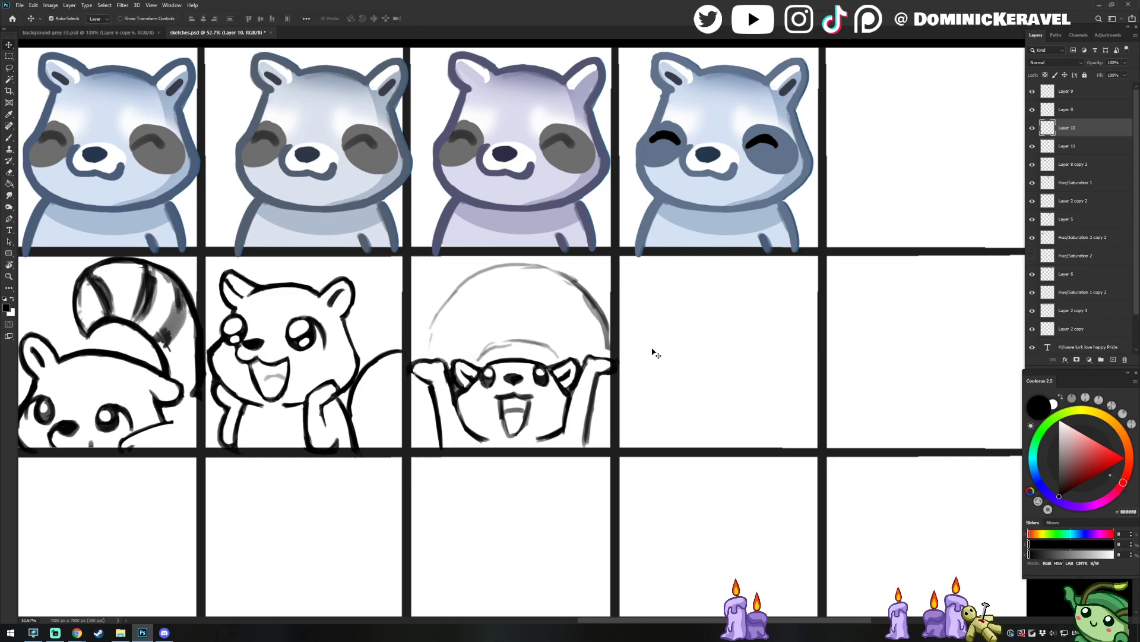
mouse_move(586, 357)
left_mouse_down()
mouse_move(620, 370)
mouse_move(581, 346)
mouse_move(588, 376)
mouse_move(626, 376)
mouse_move(612, 344)
left_mouse_up()
key("ctrl+z")
key("l")
key("ctrl+d")
key("e")
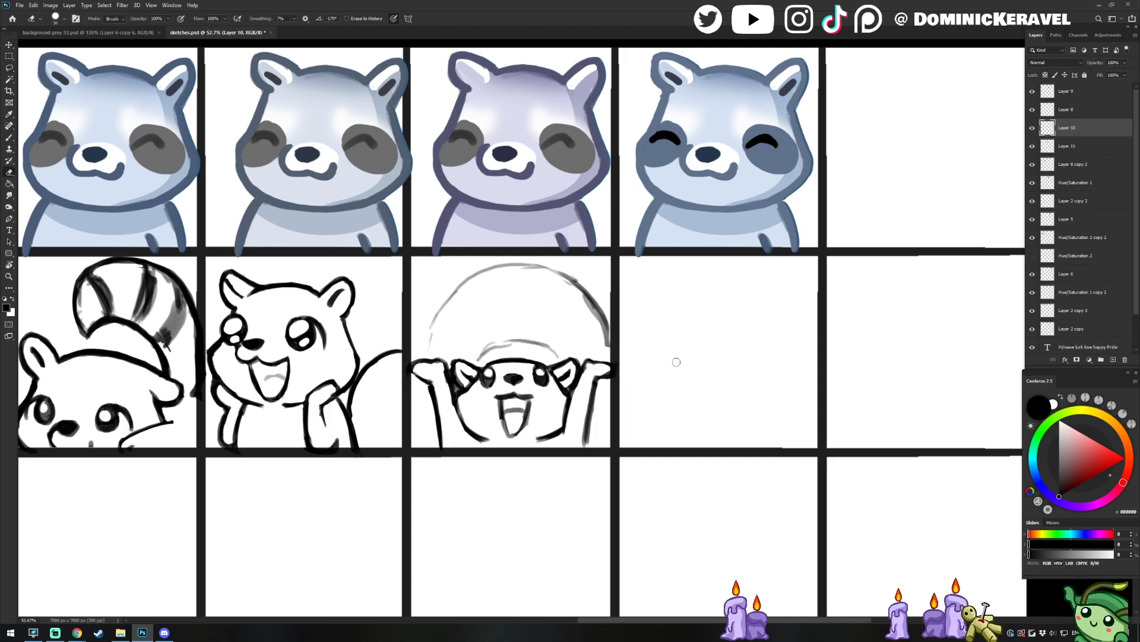
Lasso the large round outline above the arms-raised raccoon, shift it slightly left, and save the document
key("v")
key("e")
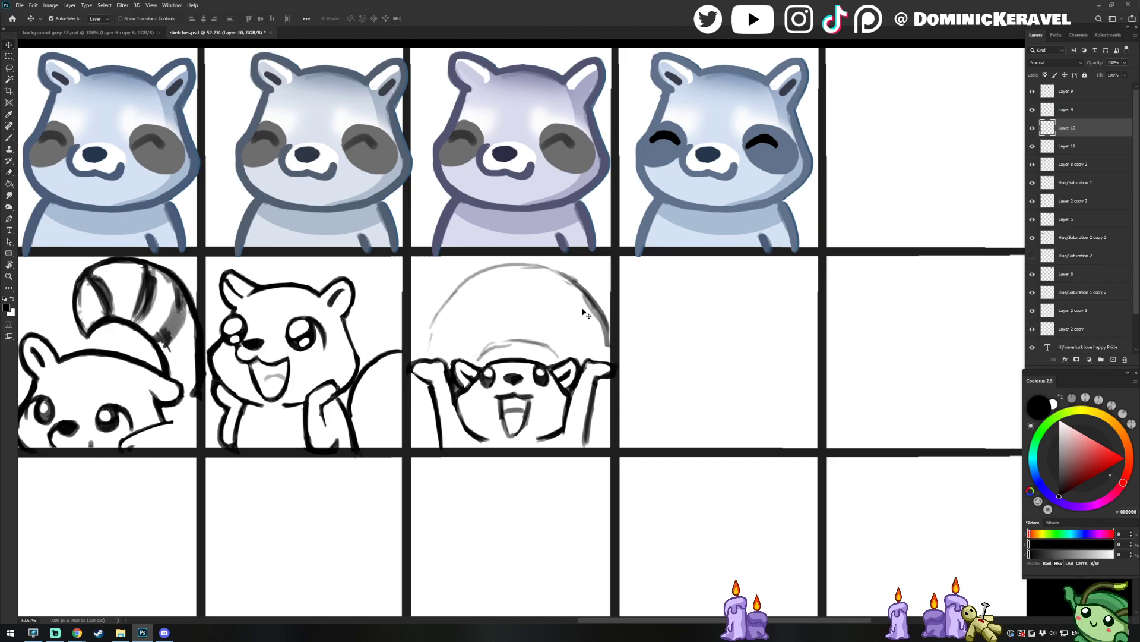
key("ctrl+s")
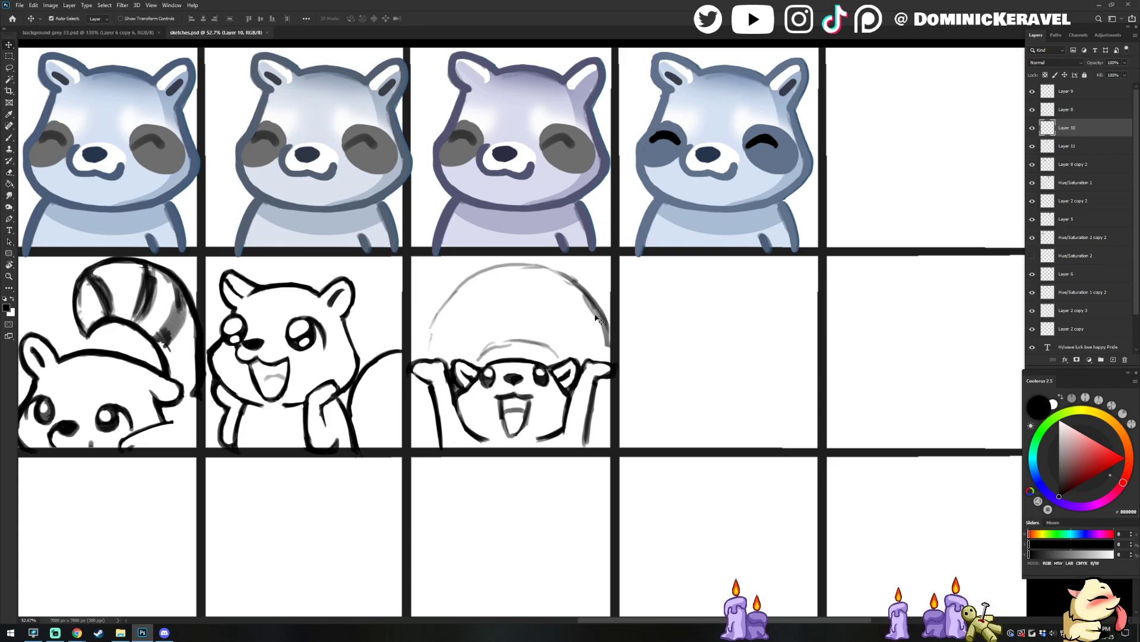
key("l")
mouse_move(623, 319)
left_mouse_down()
mouse_move(580, 340)
mouse_move(442, 355)
mouse_move(488, 217)
mouse_move(623, 332)
mouse_move(581, 307)
left_mouse_up()
key("ctrl+d")
key("v")
key("e")
key("v")
key("ctrl+s")
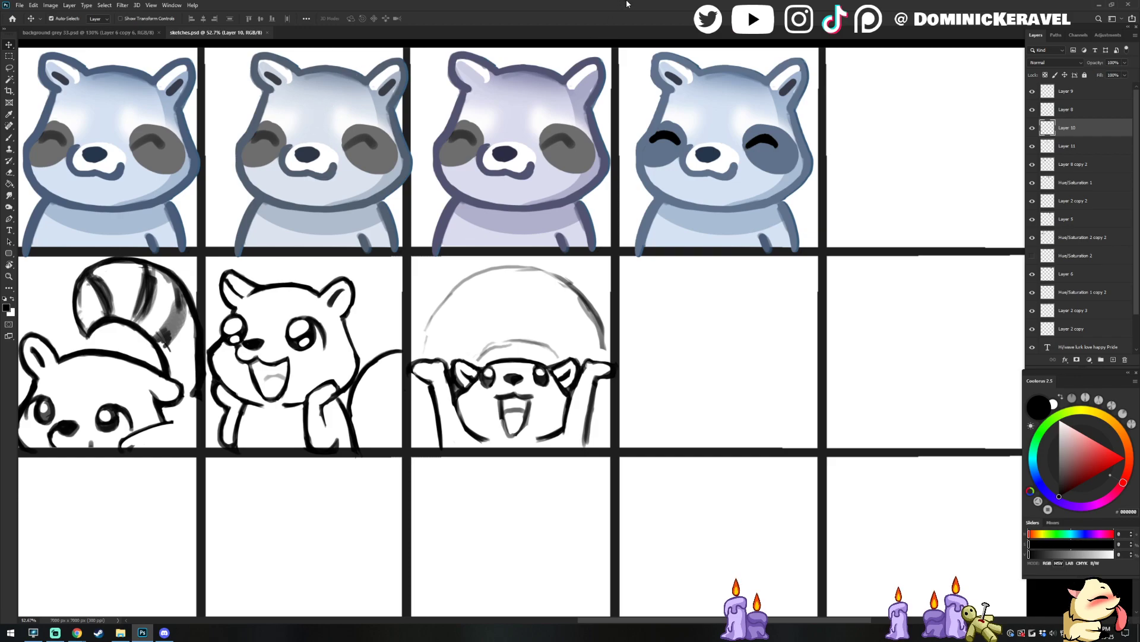
Clean up the arms-raised raccoon's right ear and right eye edges and solidify the right arm line
key("e")
left_click_drag(576, 356, 564, 375)
key("b")
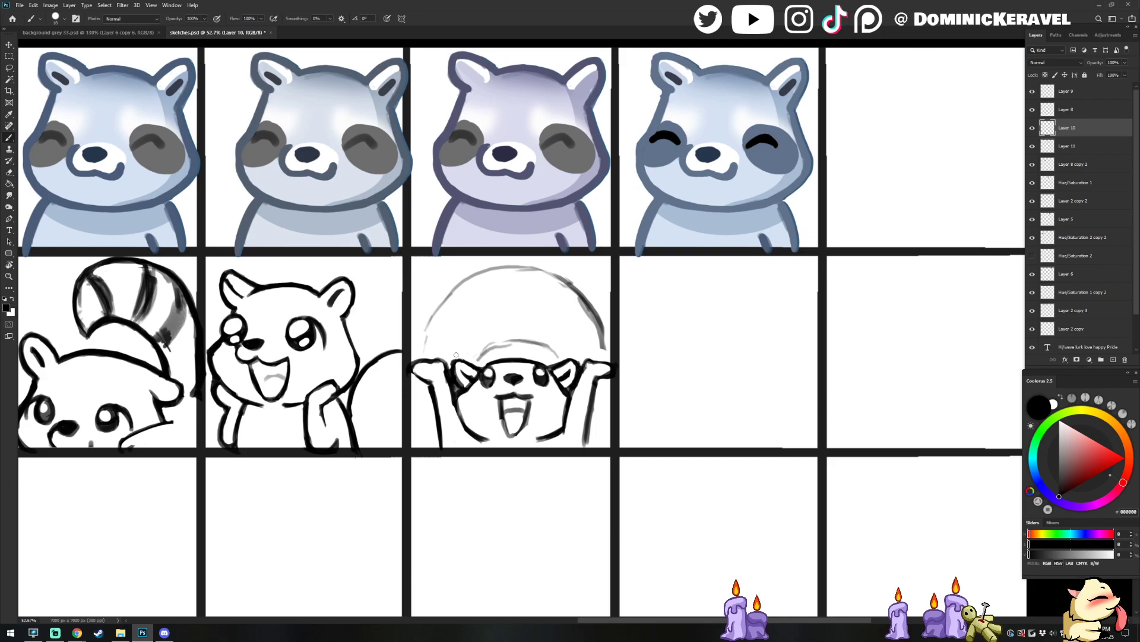
key("e")
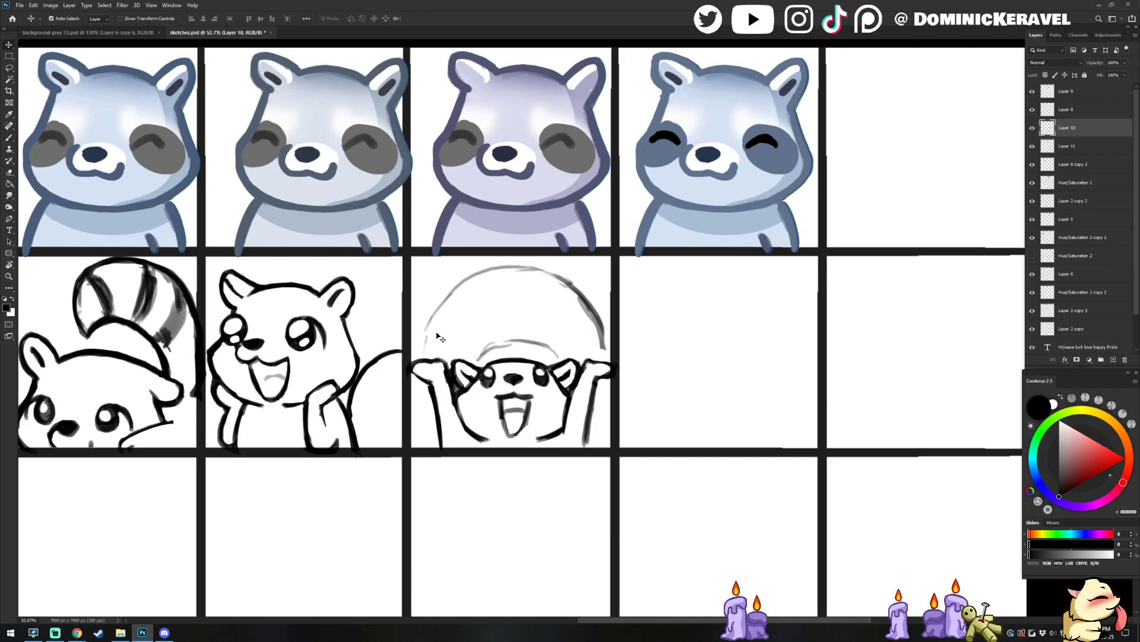
key("b")
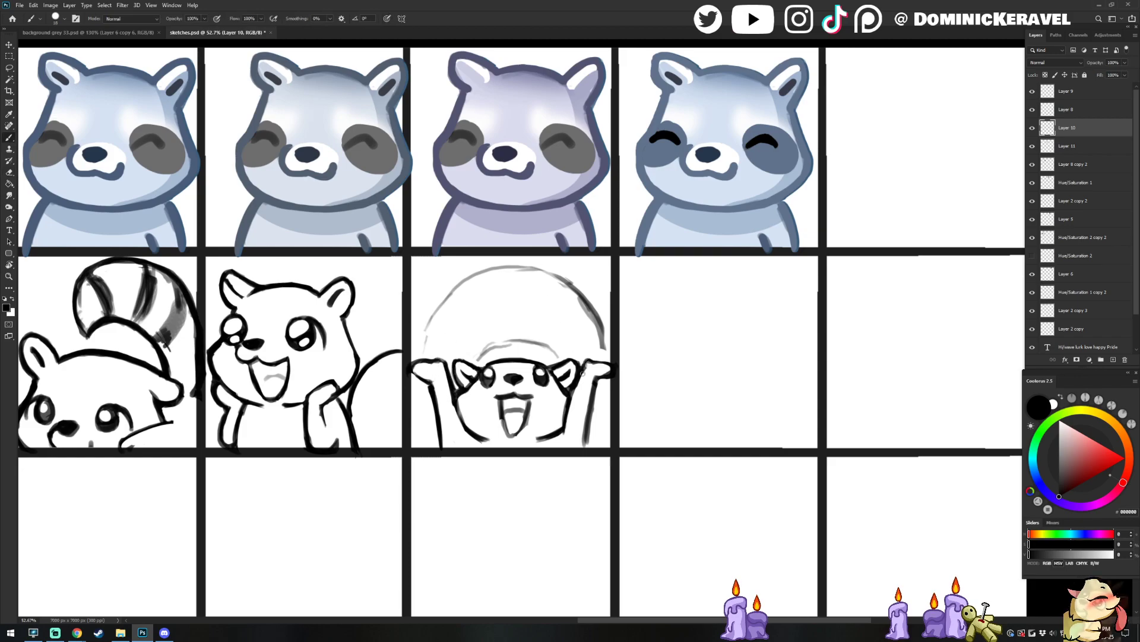
key("v")
key("e")
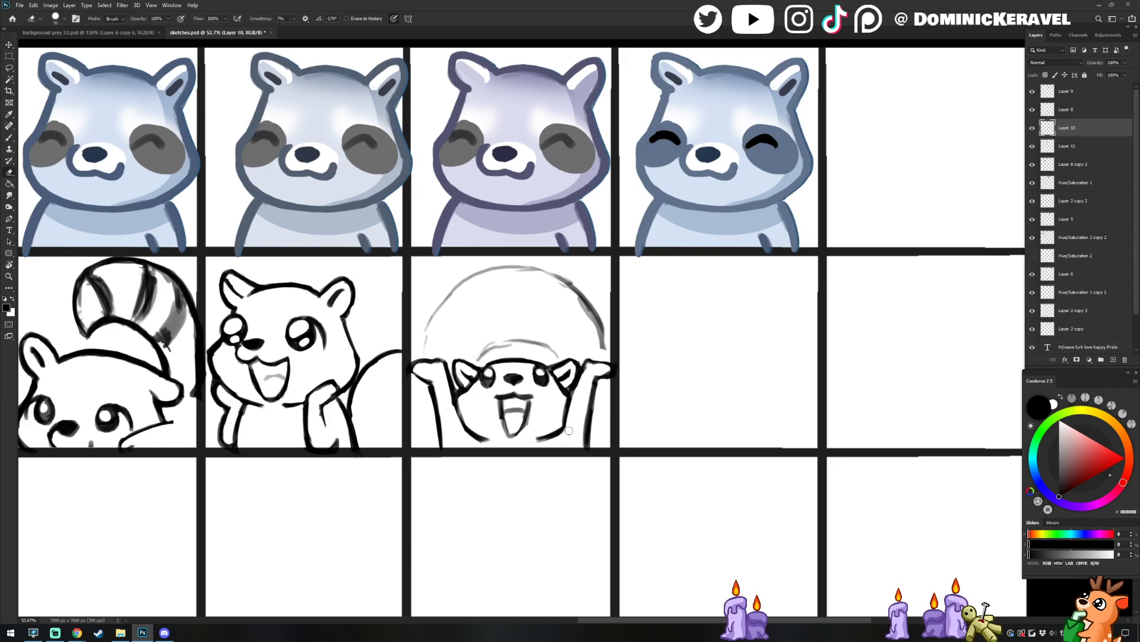
Redraw the arms-raised raccoon's open mouth in solid black, firming up its sides and upper lip line
key("b")
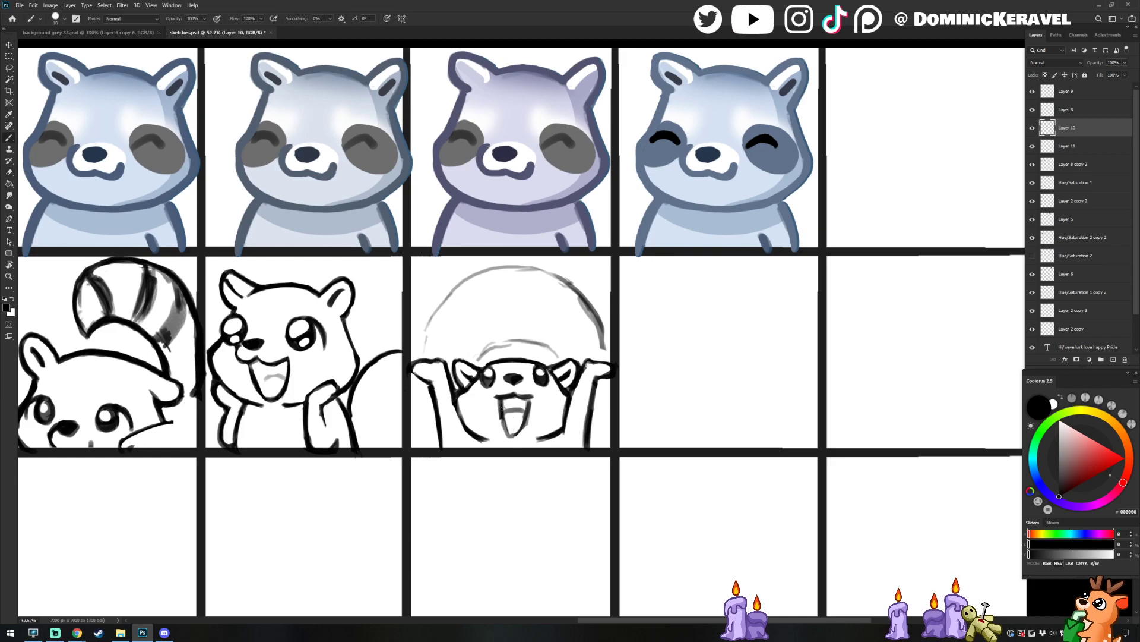
left_click_drag(504, 412, 507, 427)
key("e")
key("b")
key("e")
mouse_move(523, 415)
left_mouse_down()
mouse_move(520, 428)
mouse_move(529, 407)
left_mouse_up()
key("b")
key("e")
key("b")
key("e")
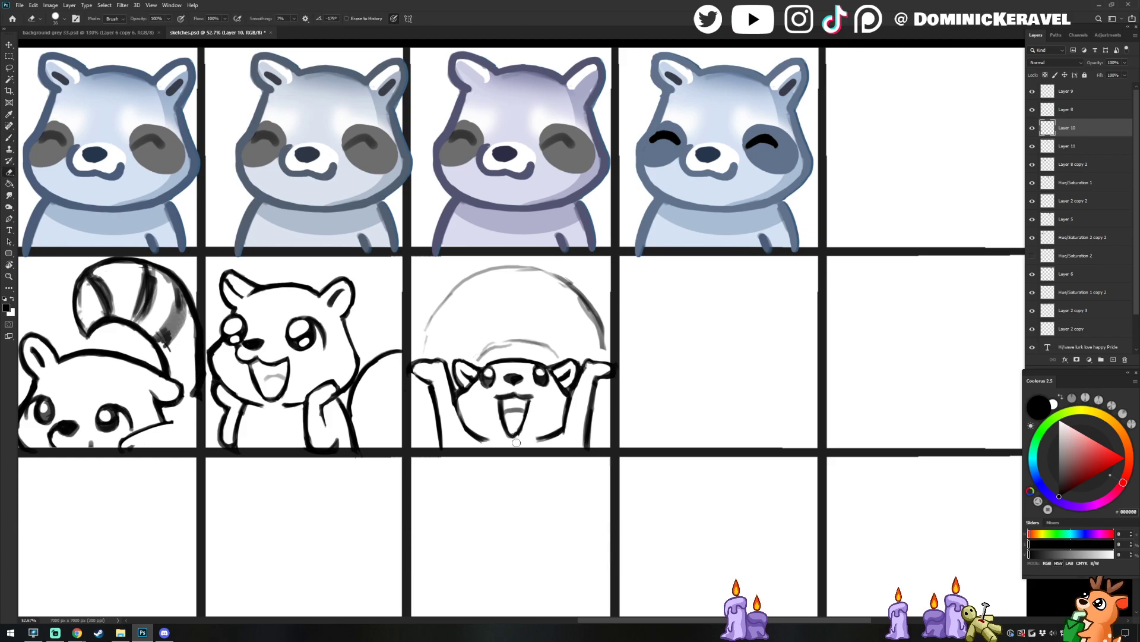
left_click_drag(518, 387, 537, 385)
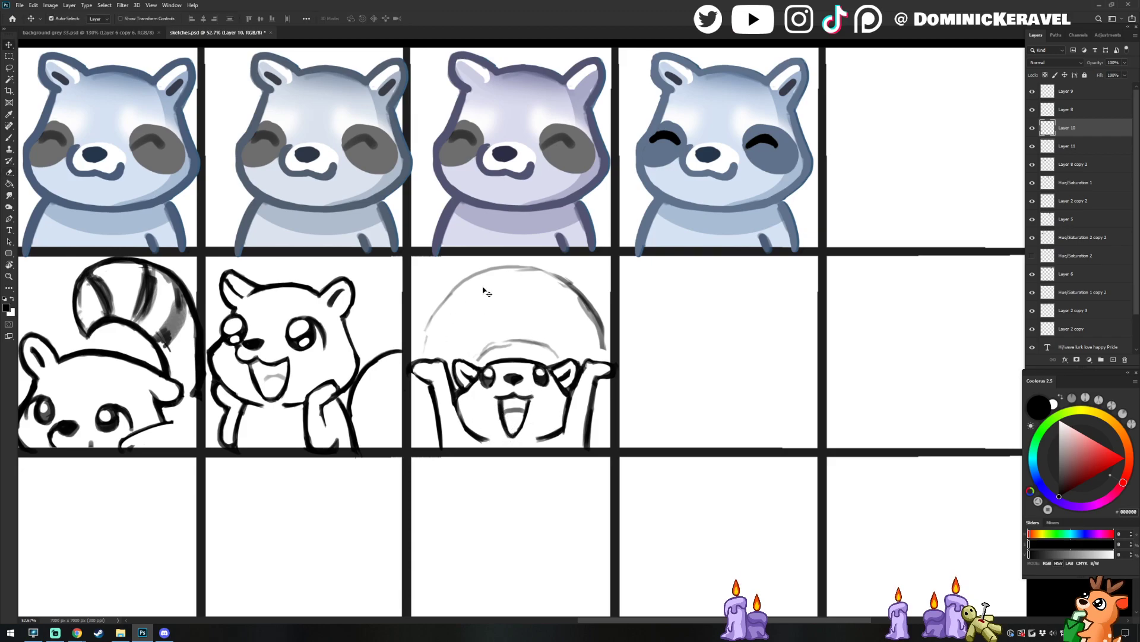
Refine the arms-raised raccoon's mouth edges and lower tip with alternating brush and eraser touch-ups
key("b")
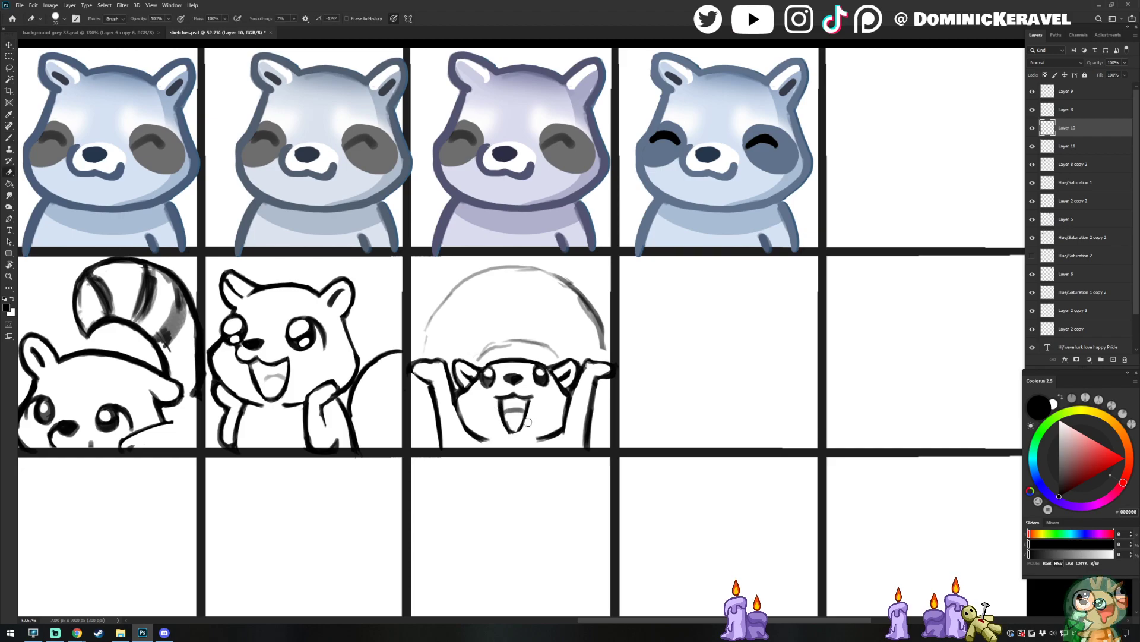
key("e")
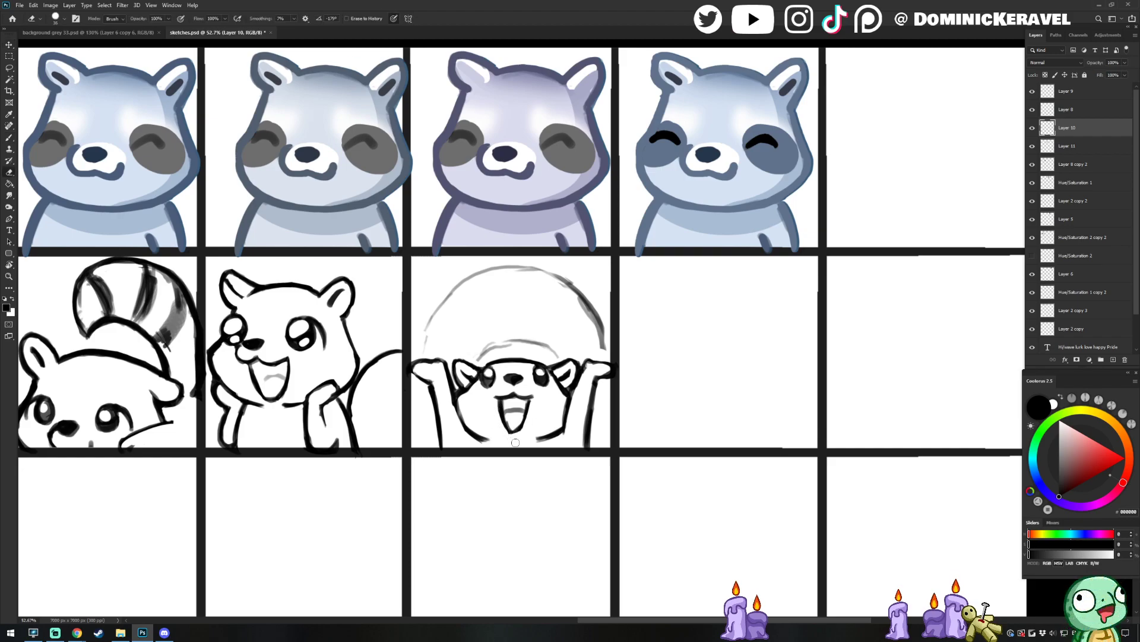
key("b")
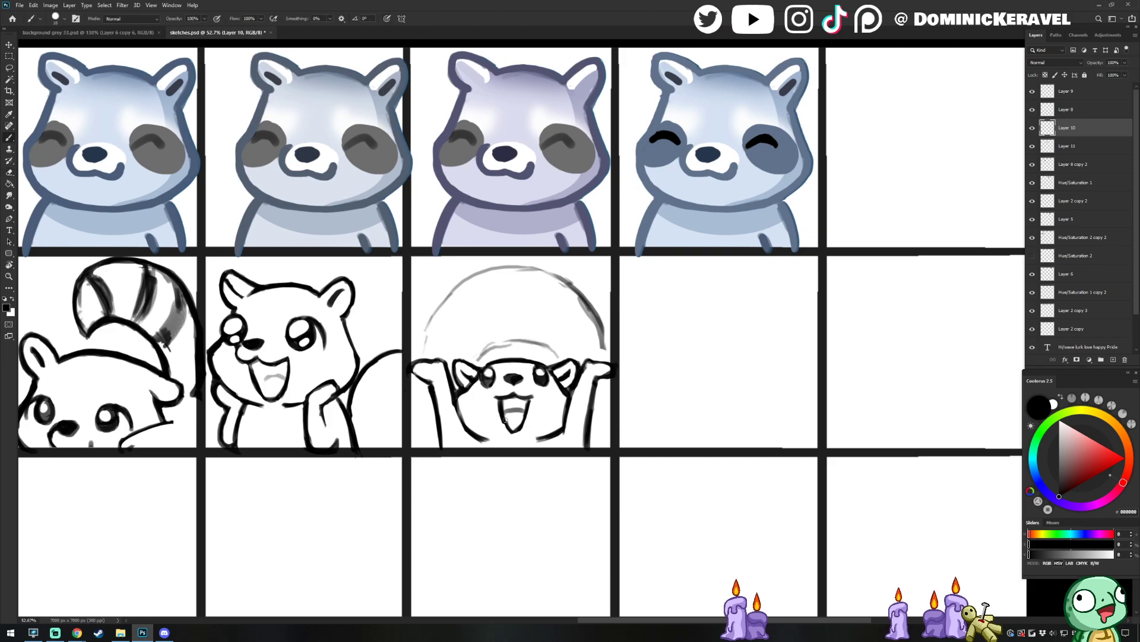
key("e")
key("b")
key("e")
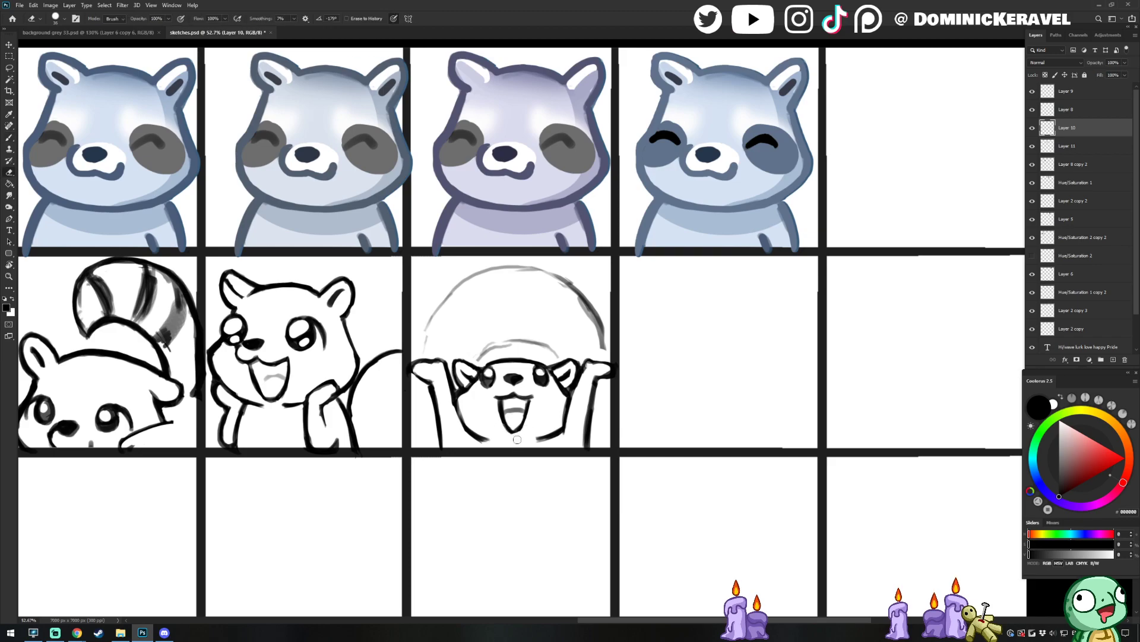
key("b")
key("e")
Touch up the arms-raised raccoon's right eye with brush and eraser, and save the document
key("v")
key("e")
key("b")
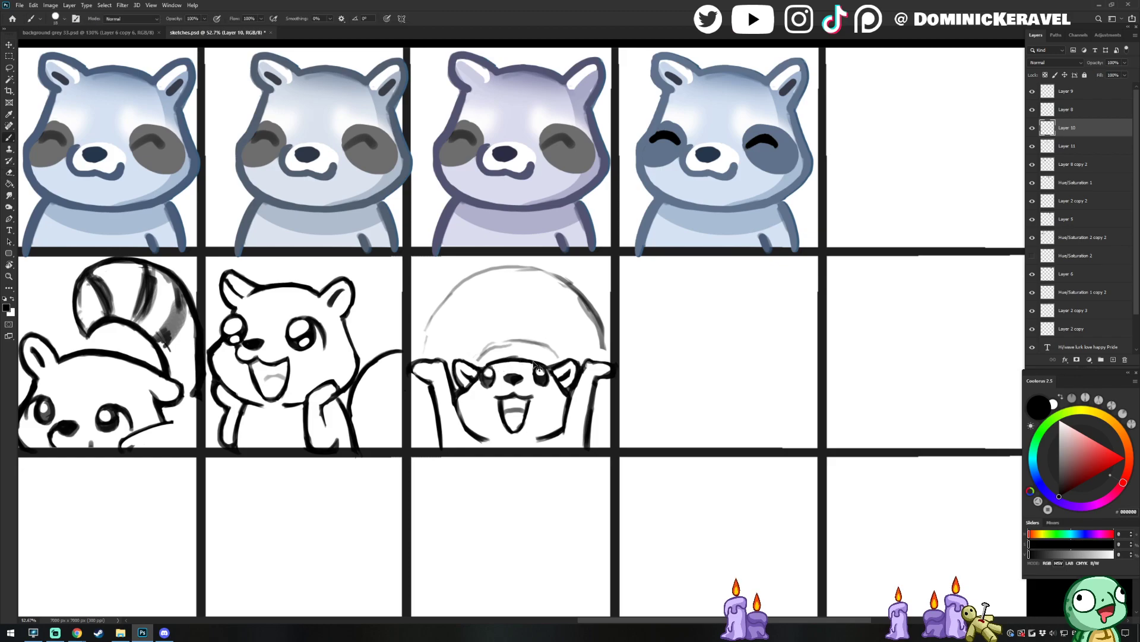
key("e")
key("b")
key("e")
key("b")
key("e")
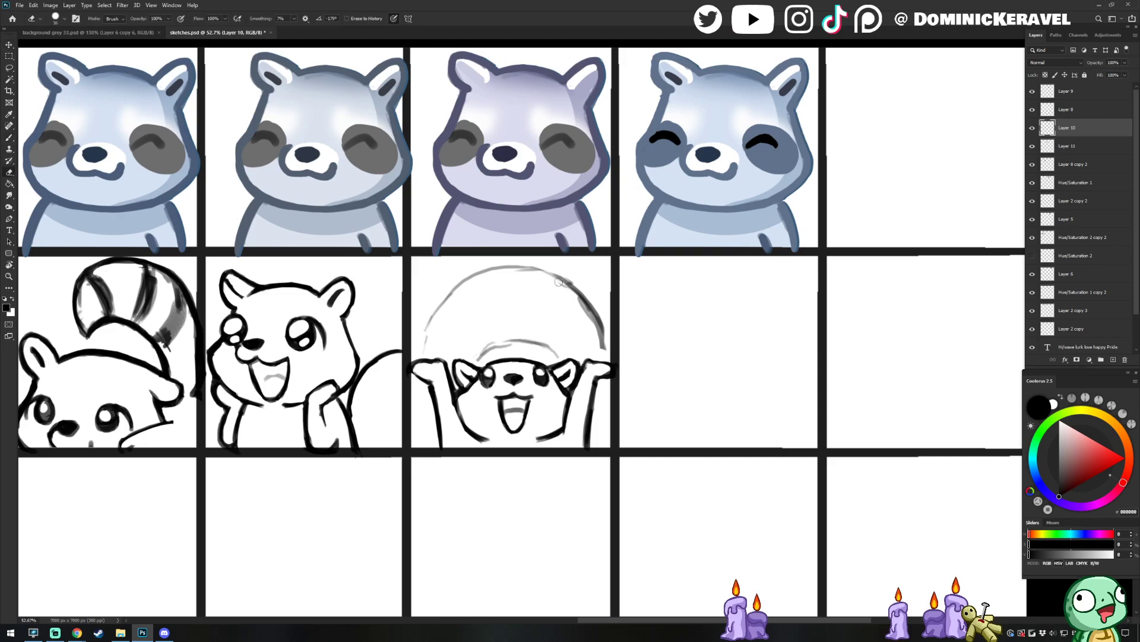
key("v")
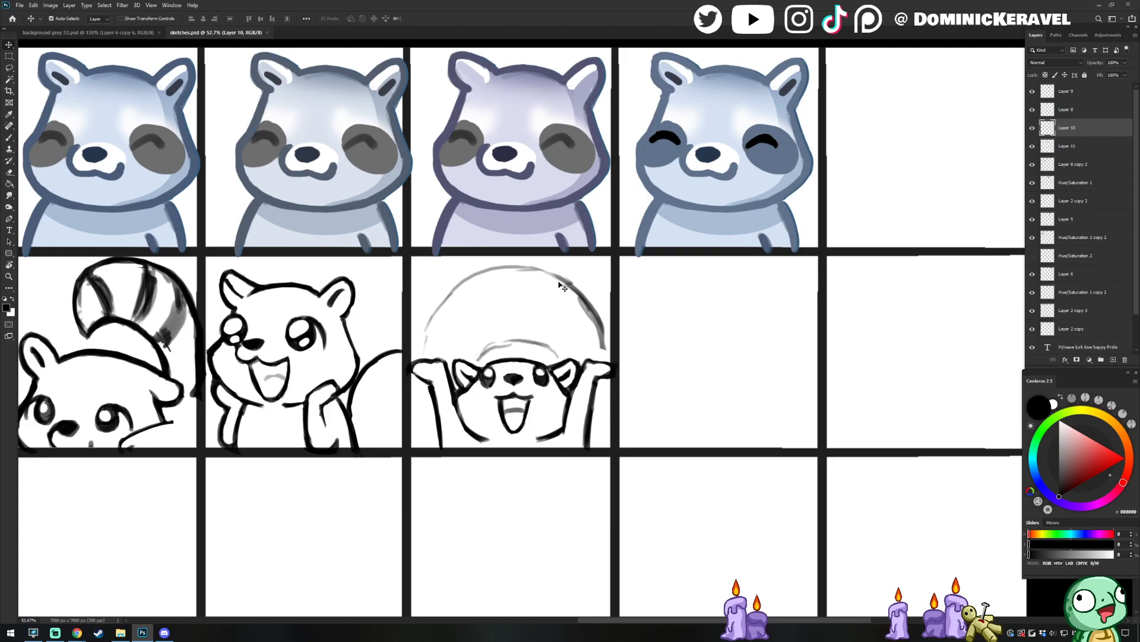
Darken the arms-raised raccoon's left eye, clean its highlight with the eraser, and save the document
key("b")
left_click_drag(486, 380, 487, 384)
key("e")
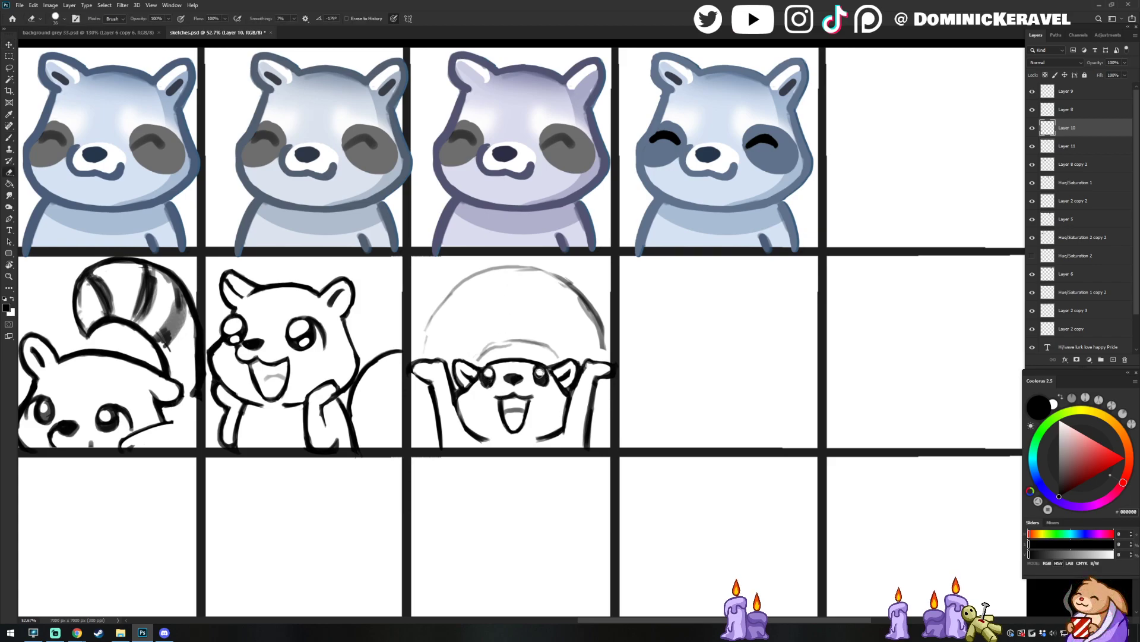
left_click(488, 371)
left_click(488, 373)
key("v")
key("ctrl+s")
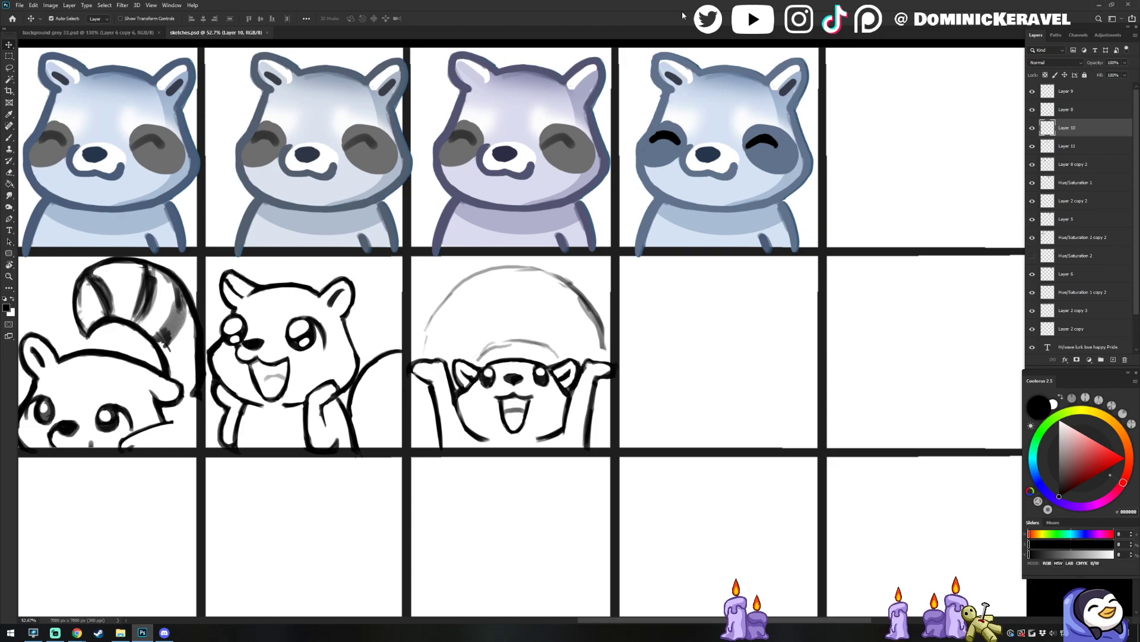
Clean up the outline of the arms-raised raccoon's left hand and save the document
key("b")
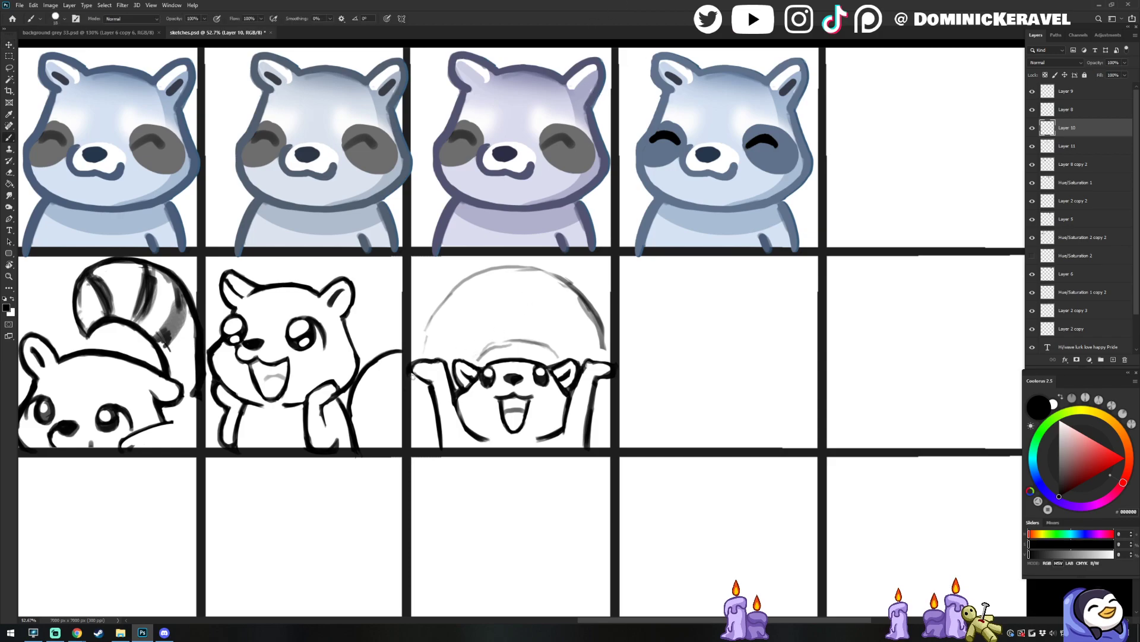
key("e")
key("v")
key("e")
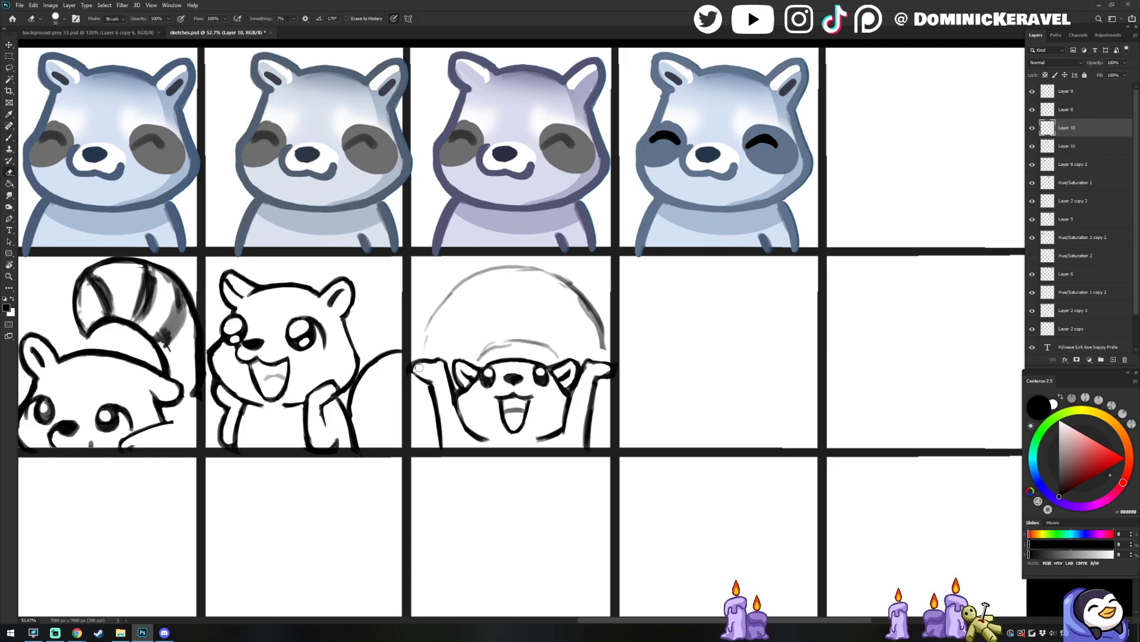
key("ctrl+s")
key("v")
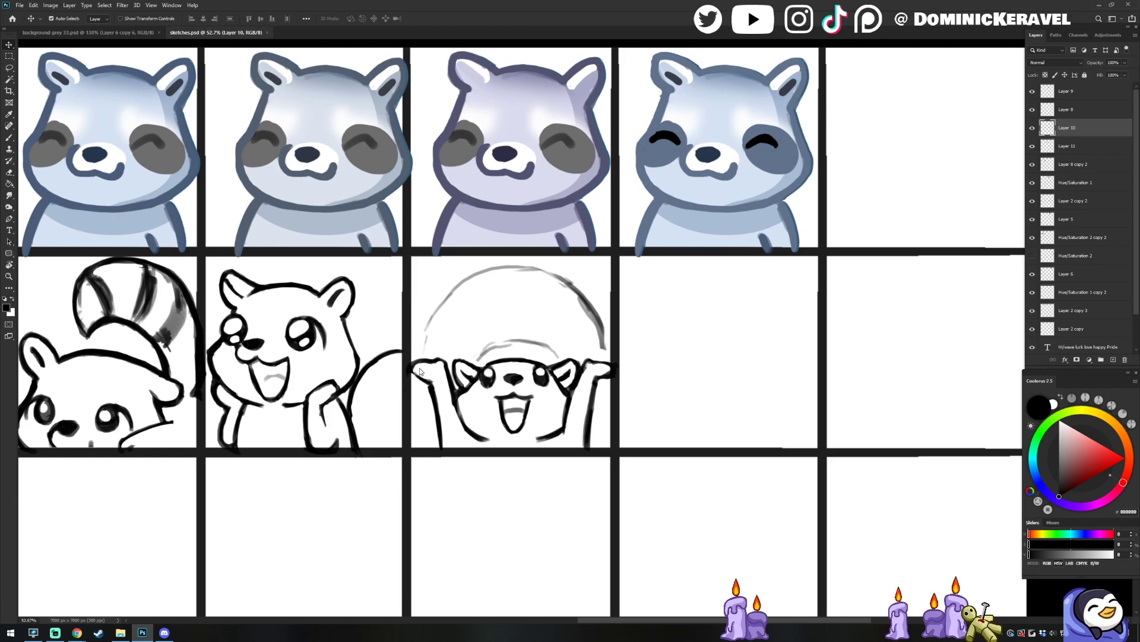
Clean up the outline of the arms-raised raccoon's right hand and save the document
key("b")
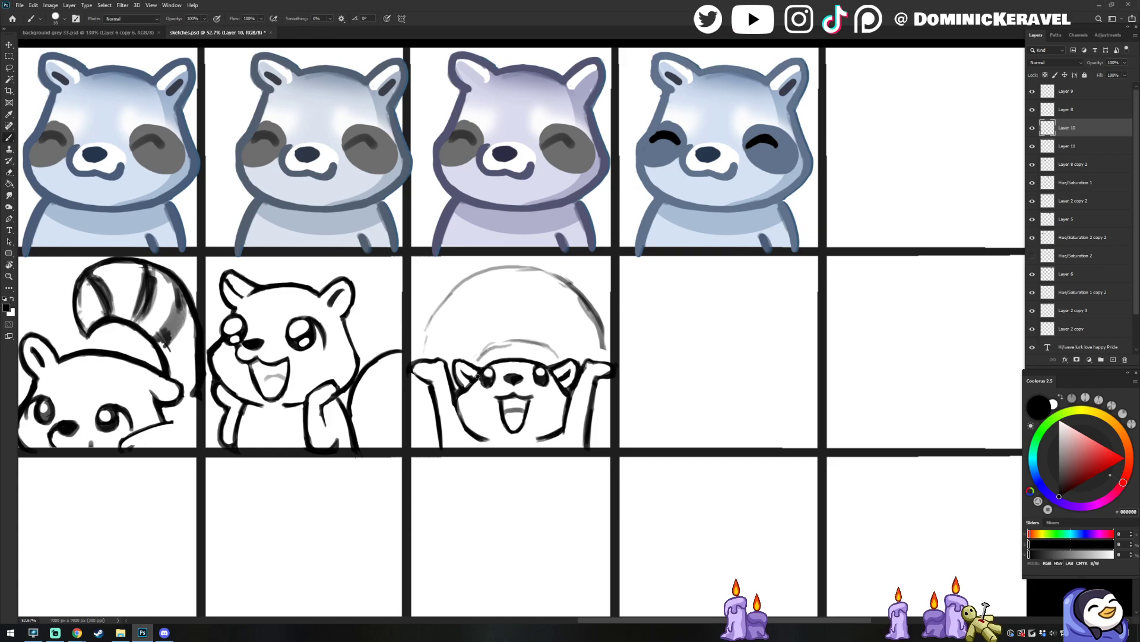
key("e")
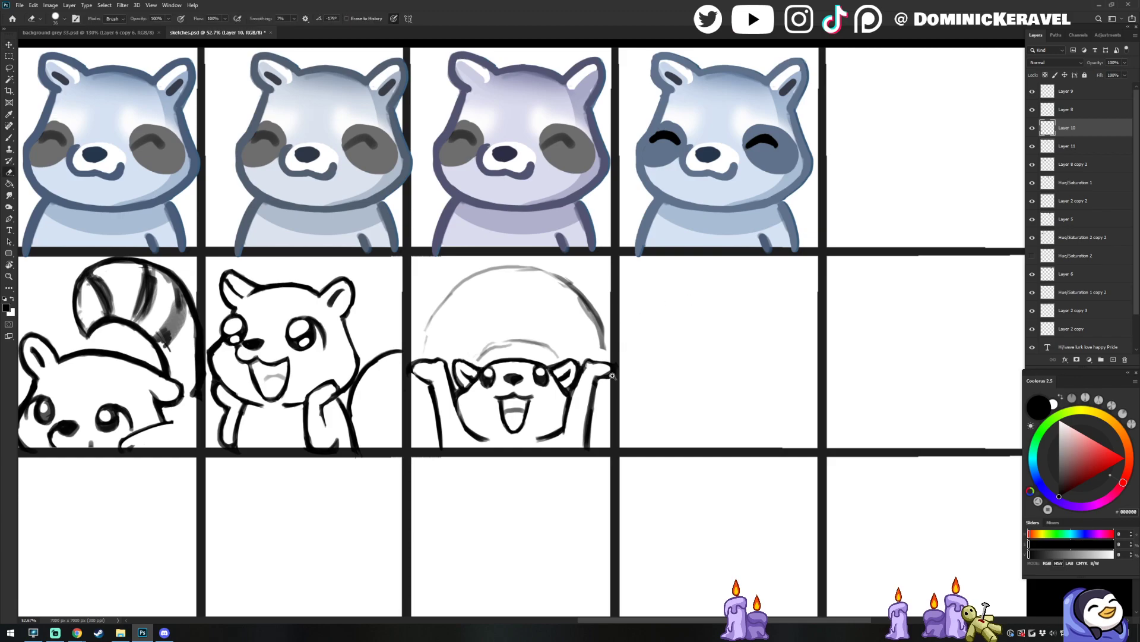
scroll(466, 363, "down", 4)
scroll(762, 241, "up", 3)
key("v")
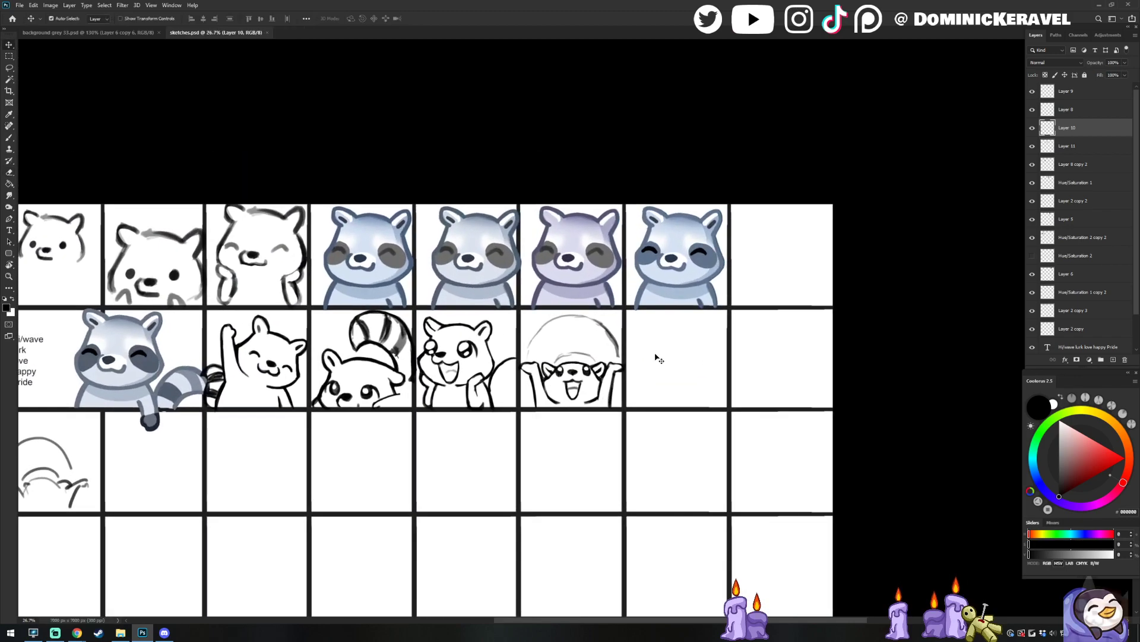
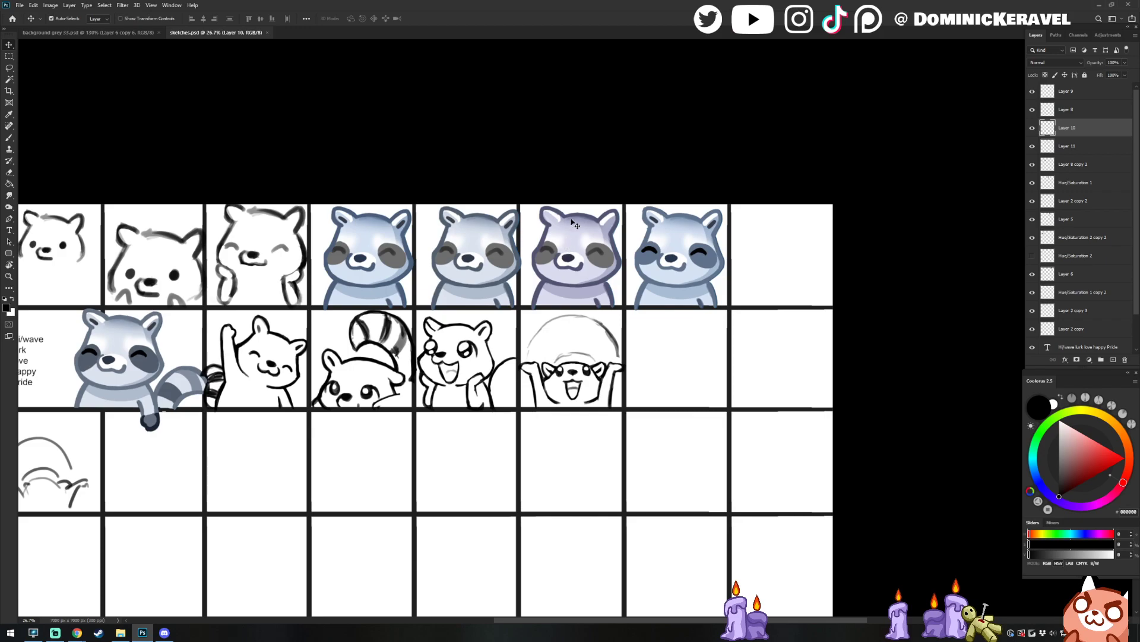
Adjust parts of the arms-raised raccoon, including its right eye, with lasso selections and Free Transform, and deselect
left_click_drag(594, 376, 604, 380)
key("l")
mouse_move(534, 357)
left_mouse_down()
mouse_move(555, 377)
mouse_move(538, 345)
left_mouse_up()
key("ctrl+t")
left_click_drag(597, 320, 610, 212)
key("Return")
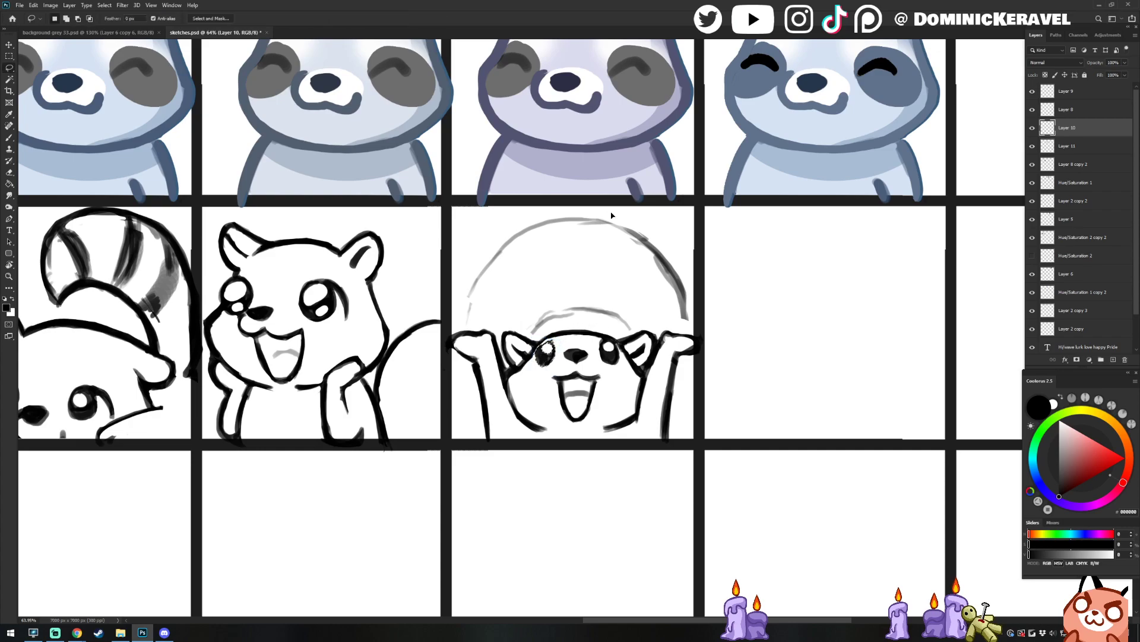
mouse_move(596, 349)
left_mouse_down()
mouse_move(622, 360)
mouse_move(625, 348)
mouse_move(600, 350)
mouse_move(596, 364)
left_mouse_up()
key("ctrl+t")
left_click_drag(638, 333, 633, 327)
key("Return")
key("ctrl+d")
Touch up the arms-raised raccoon's right eye and the top line of its head with brush and eraser
key("b")
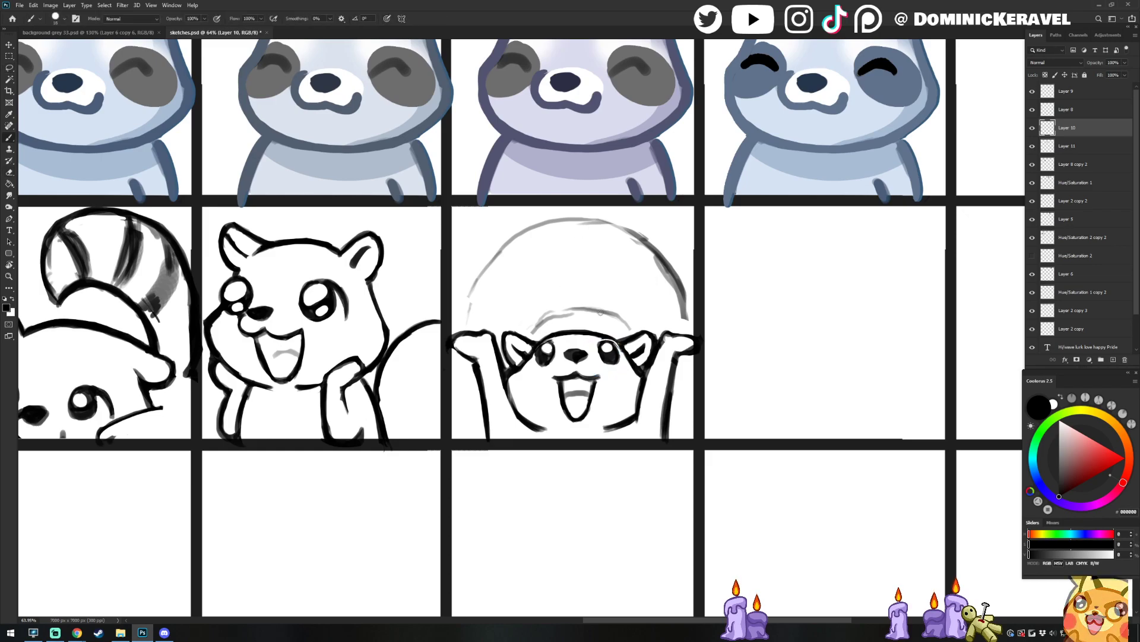
key("e")
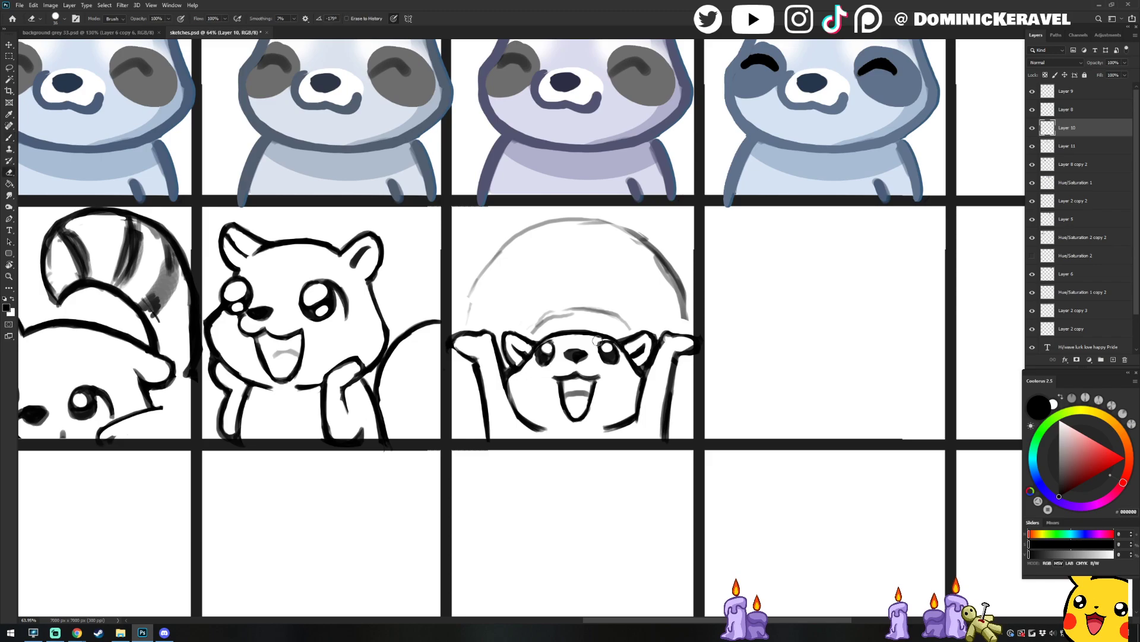
key("b")
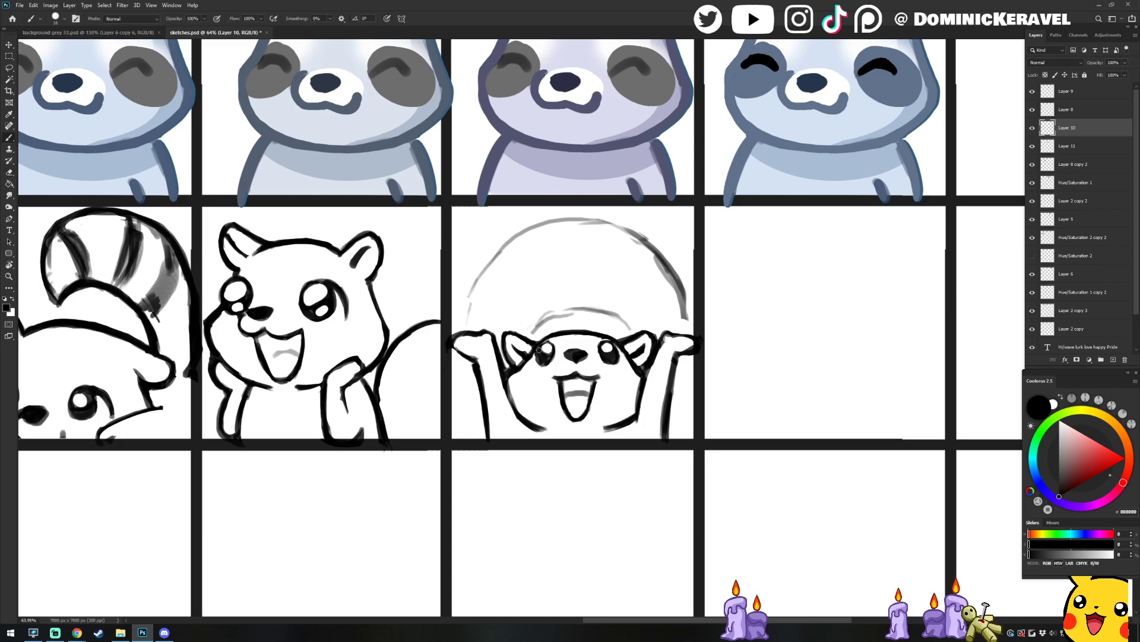
key("e")
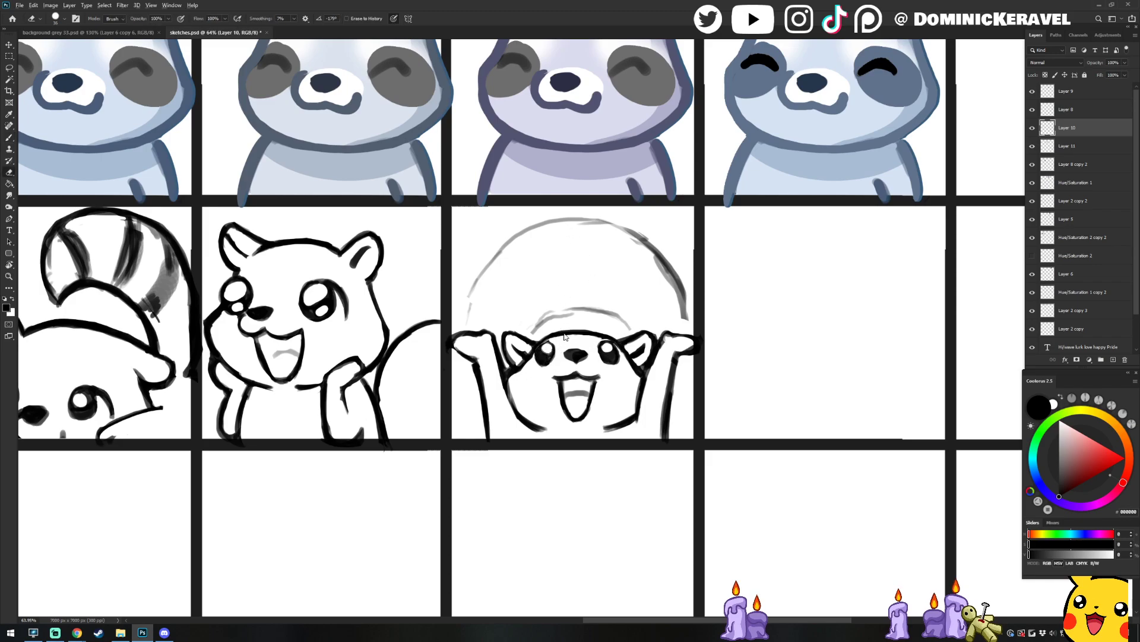
key("b")
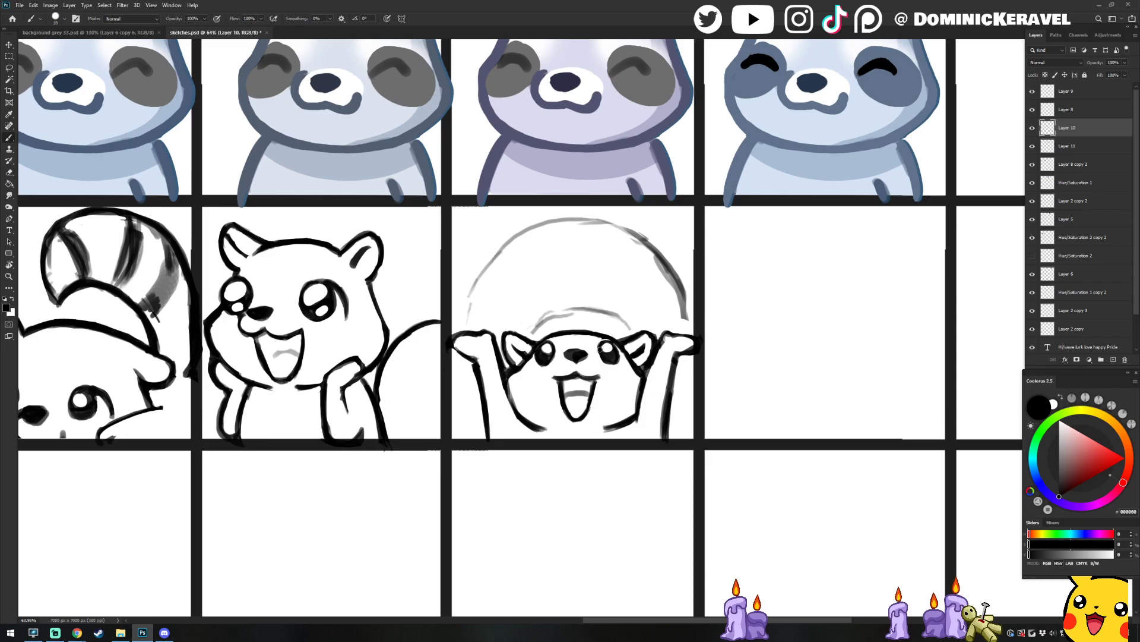
key("e")
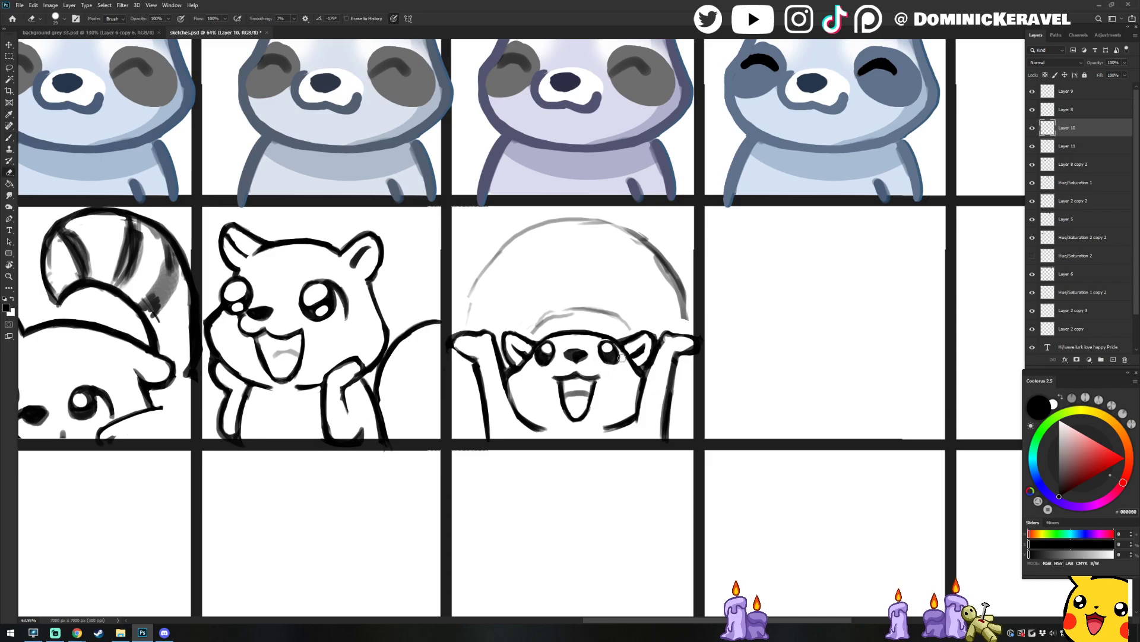
Clean up the area below the arms-raised raccoon's right eye and across its right cheek
key("b")
key("e")
key("v")
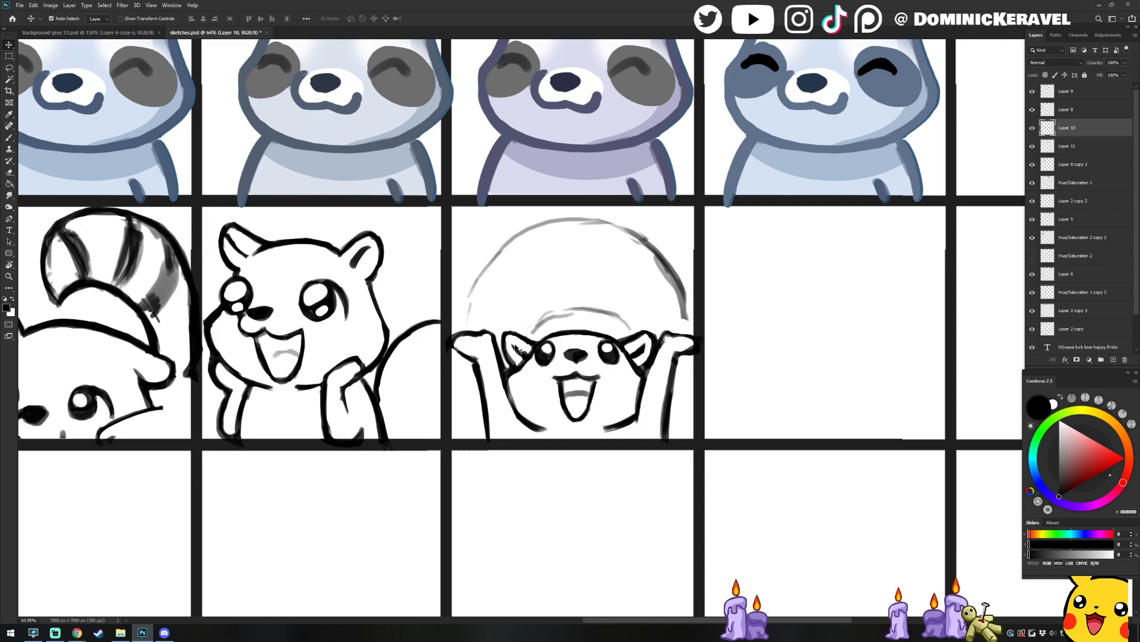
key("e")
mouse_move(633, 367)
left_mouse_down()
mouse_move(576, 389)
mouse_move(603, 392)
left_mouse_up()
key("v")
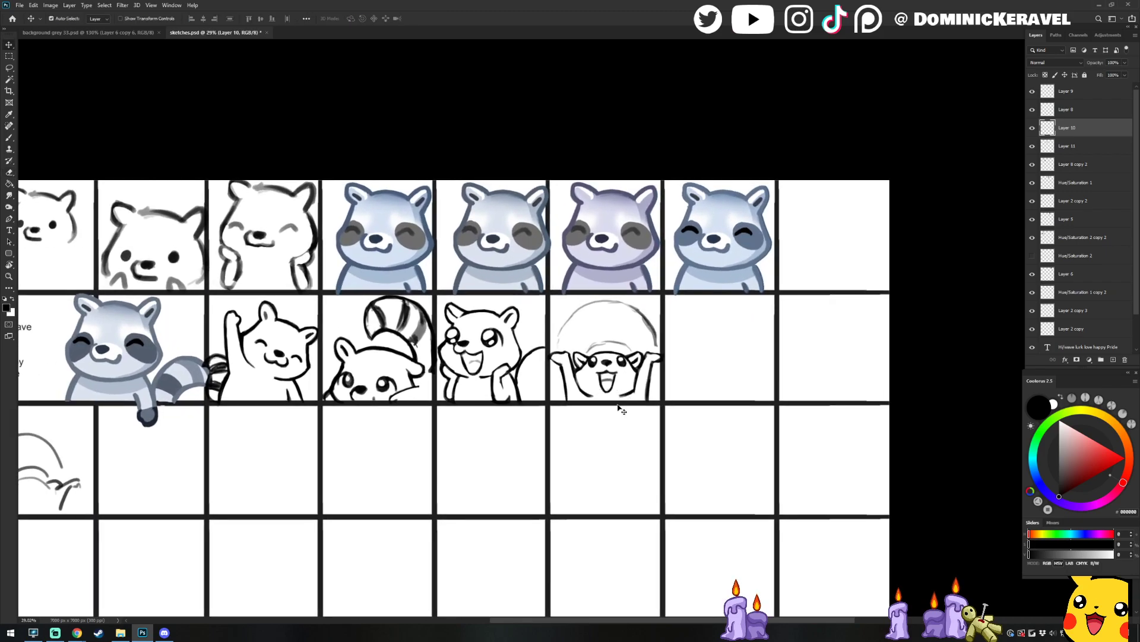
Lasso the arms-raised raccoon's left eye, deselect it, and refine its shape with brush and eraser
scroll(618, 397, "up", 2)
key("l")
scroll(609, 348, "up", 2)
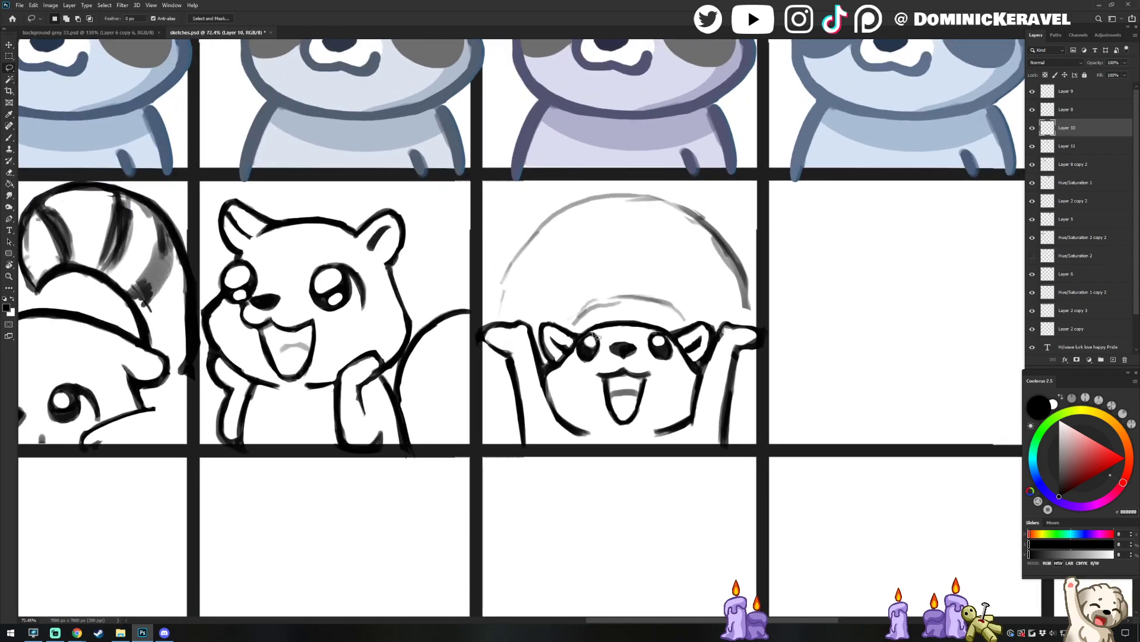
mouse_move(576, 354)
left_mouse_down()
mouse_move(599, 359)
mouse_move(589, 332)
left_mouse_up()
key("ctrl+d")
key("b")
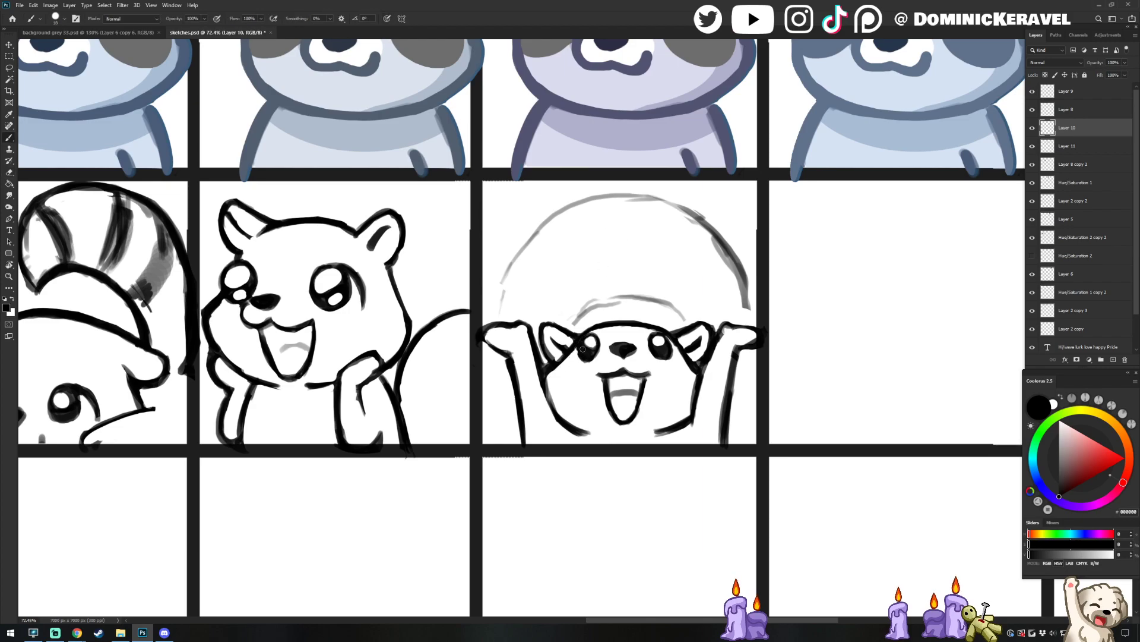
key("e")
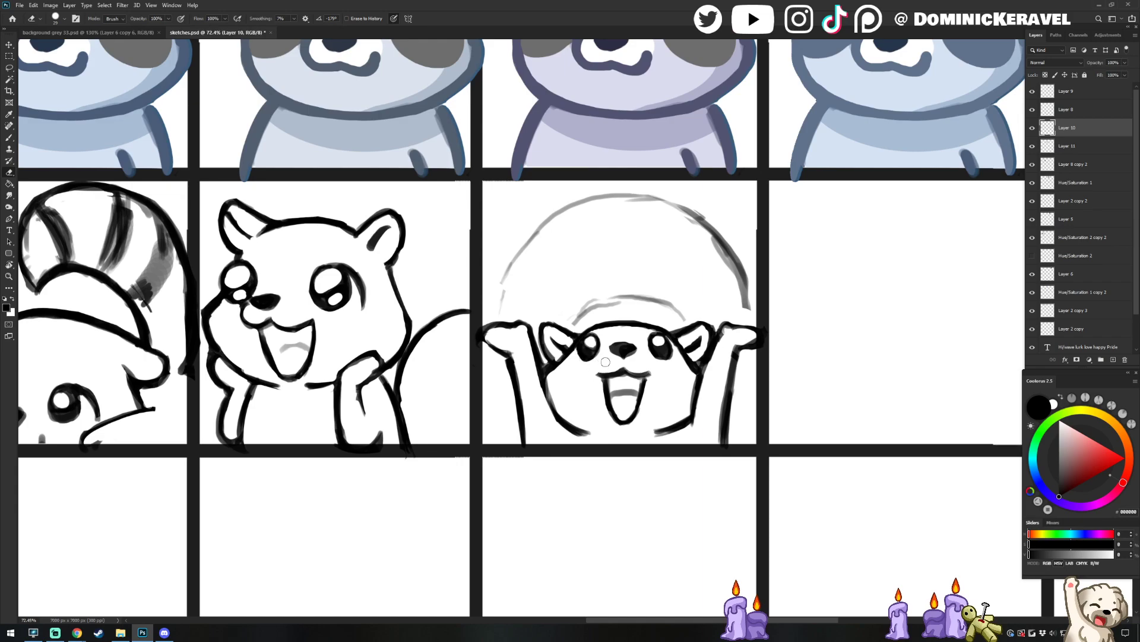
Touch up the arms-raised raccoon's left cheek line below the ear and save the document
key("b")
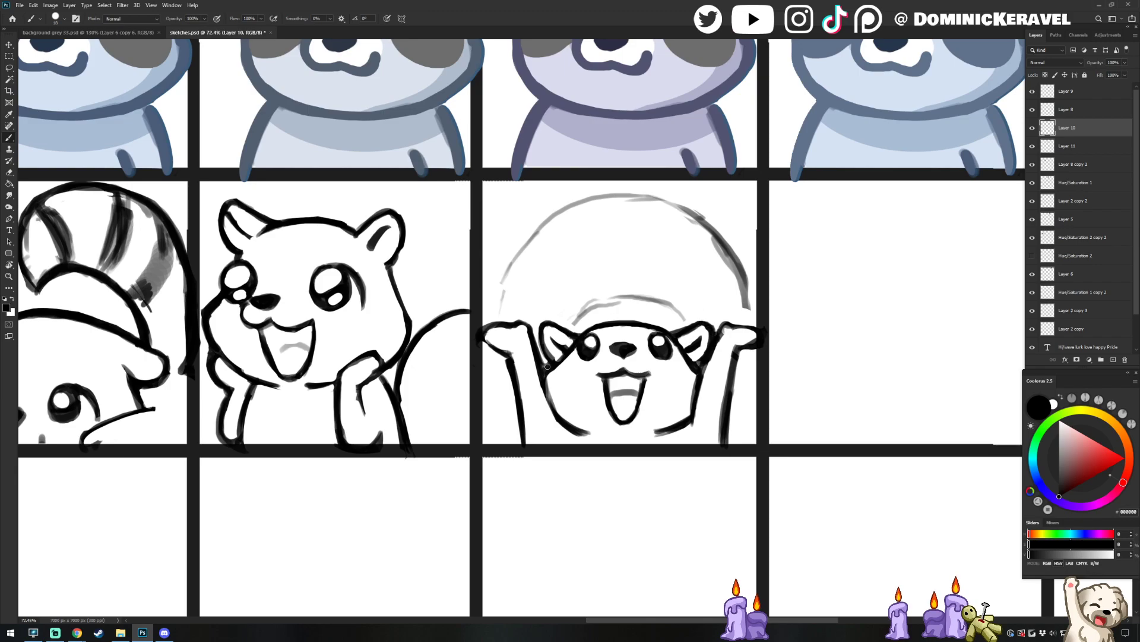
key("e")
scroll(741, 359, "down", 5)
key("v")
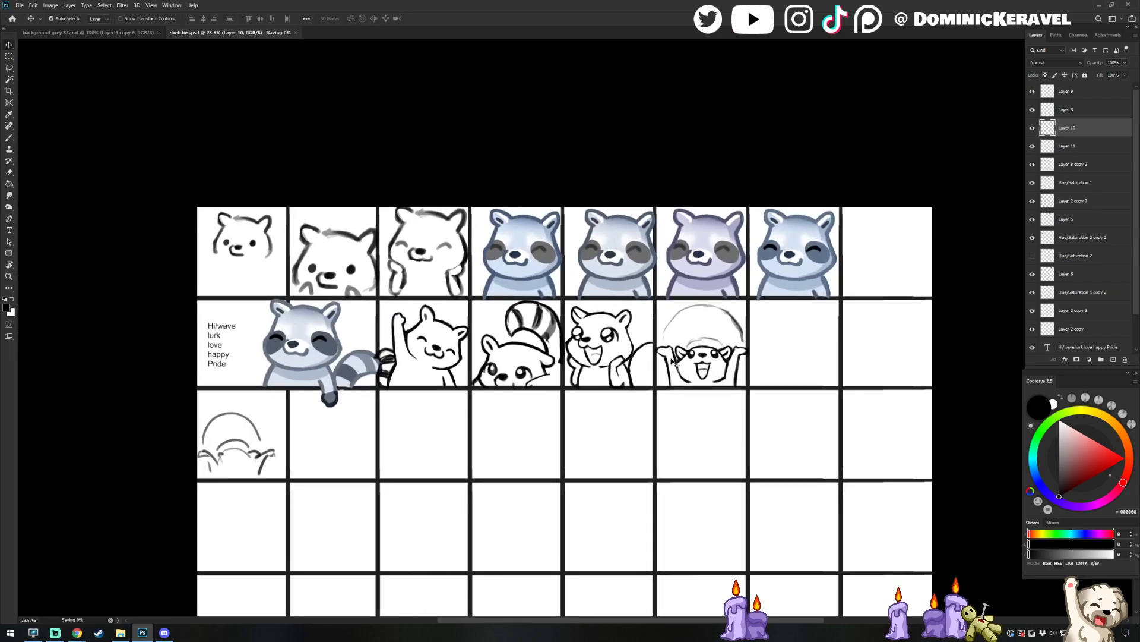
Activate the peeking raccoon's layer and refine the shapes of its eyes with brush and eraser
left_click(527, 381, "ctrl")
scroll(494, 382, "up", 4)
left_click_drag(536, 287, 509, 317)
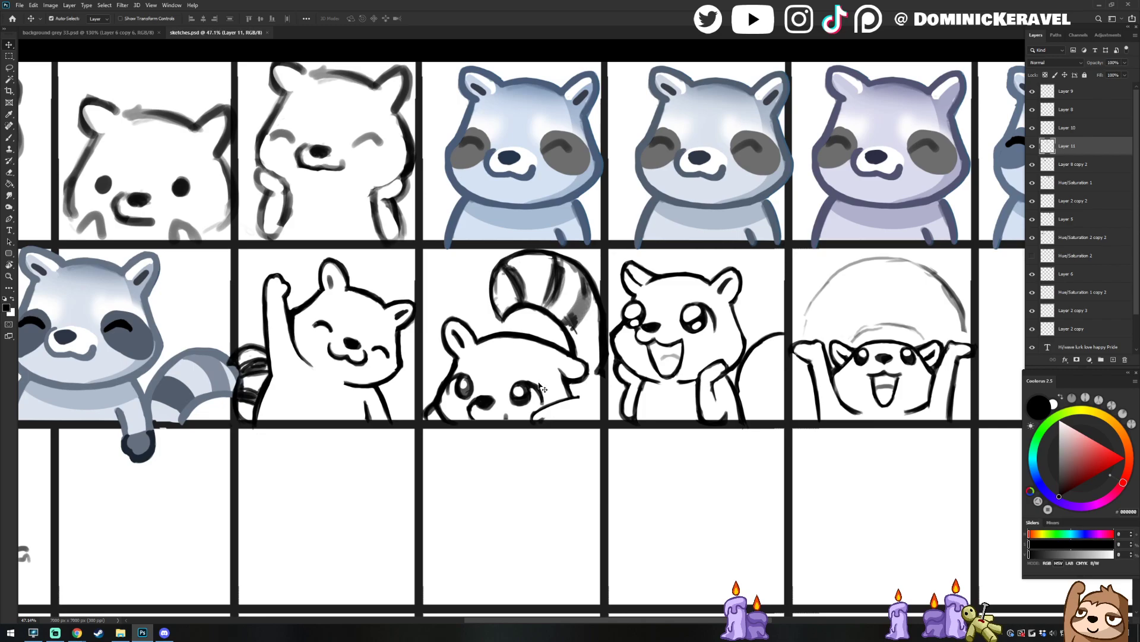
key("l")
key("b")
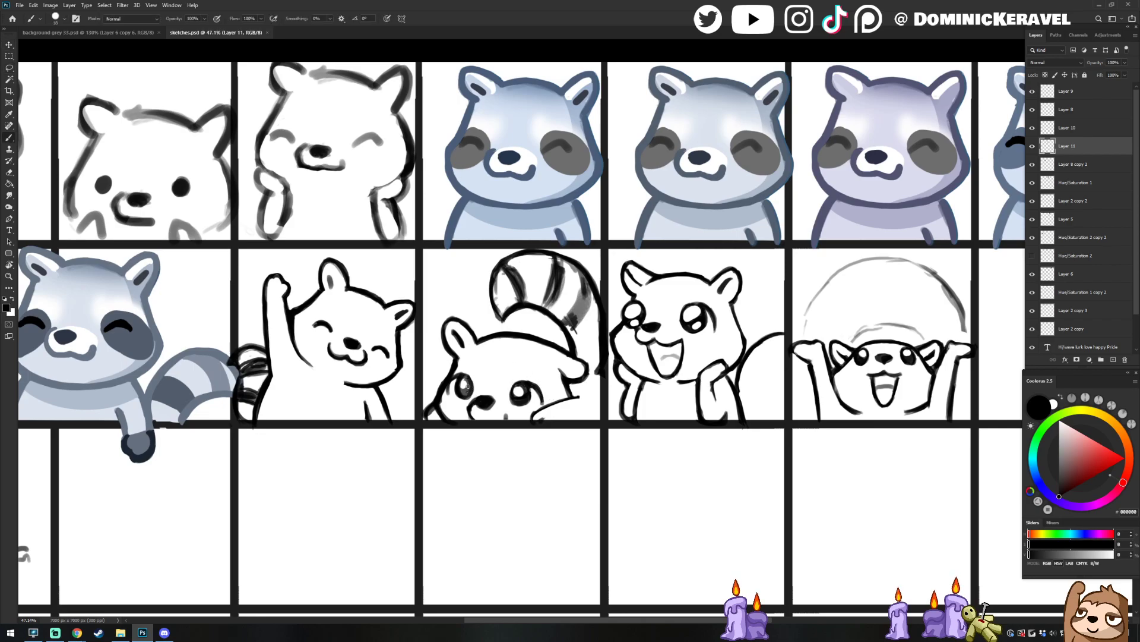
key("e")
left_click(464, 383)
key("b")
key("e")
left_click_drag(457, 372, 472, 378)
Clean up the peeking raccoon's left cheek line beside the eye with brush and eraser
key("b")
key("e")
key("b")
key("e")
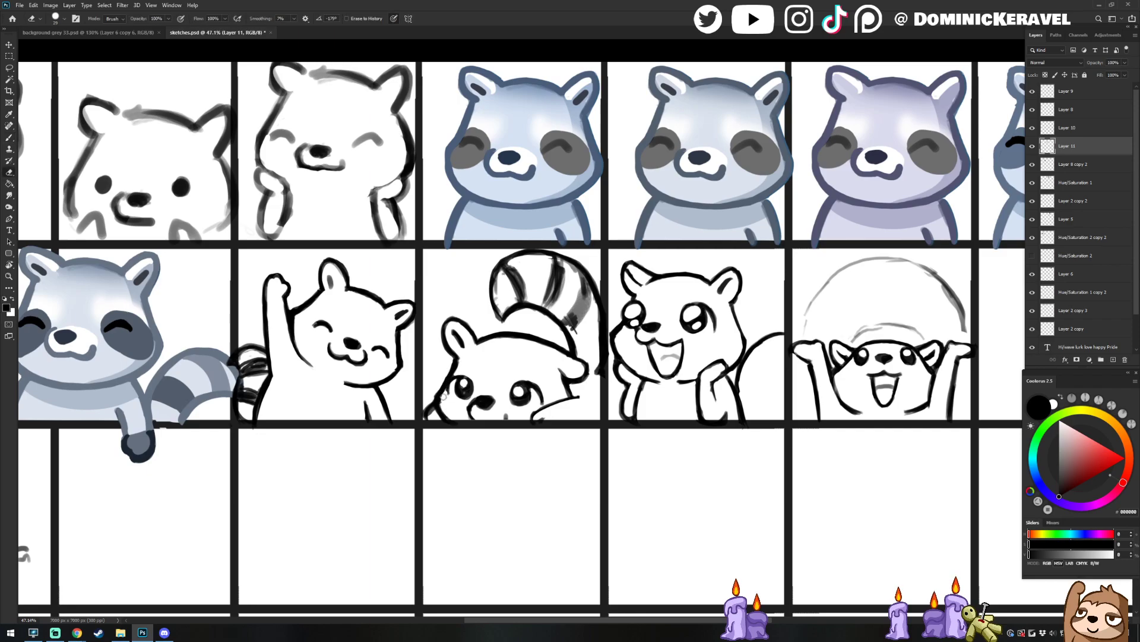
key("b")
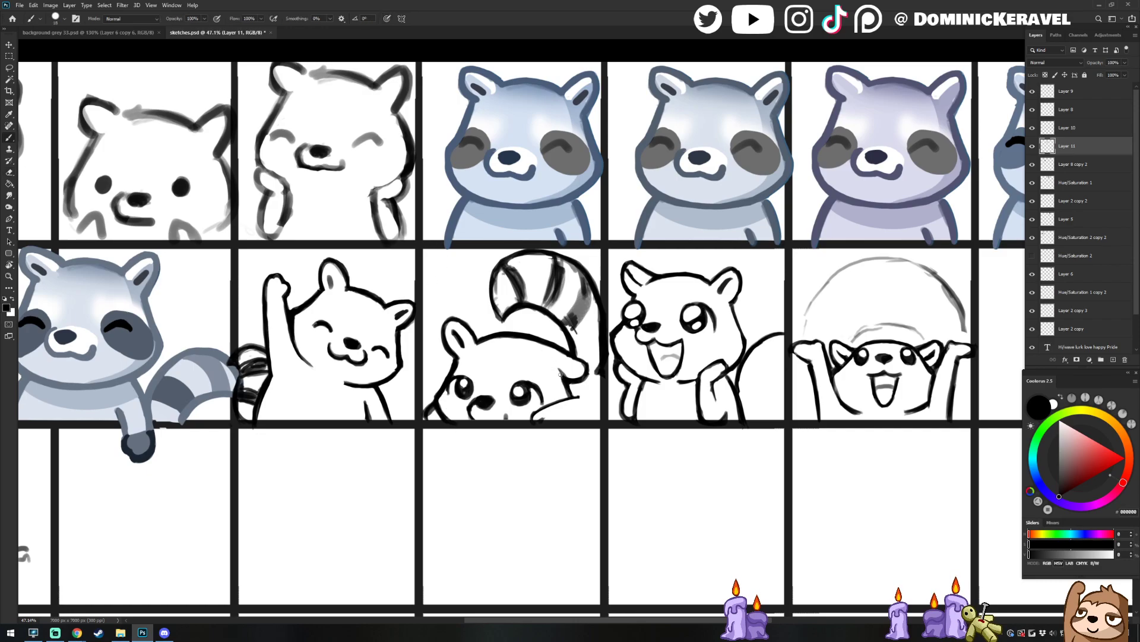
Redraw the peeking raccoon's right cheek line down to the cell's lower edge and save the document
left_click_drag(572, 398, 528, 424)
key("ctrl+z")
key("ctrl+z")
key("e")
key("b")
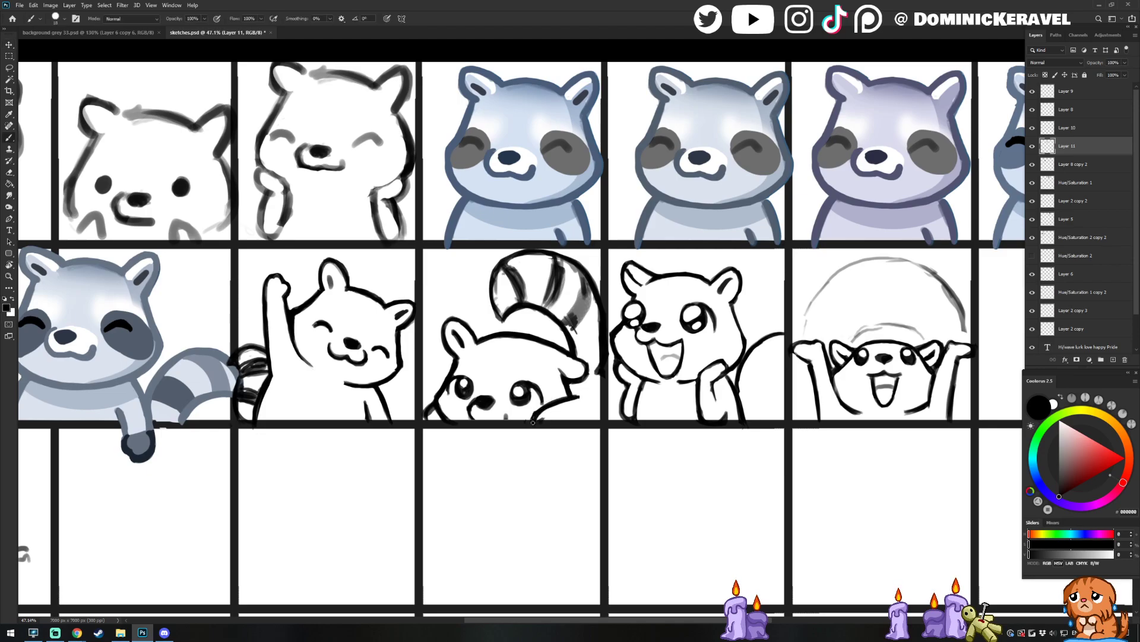
left_click_drag(535, 426, 473, 511)
key("v")
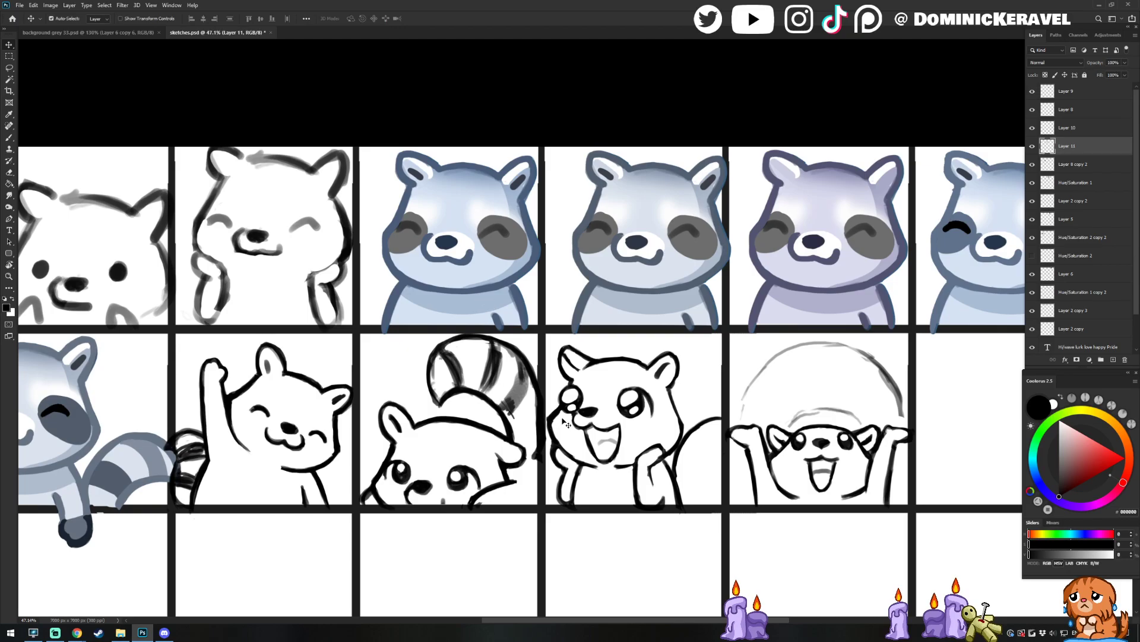
scroll(636, 395, "down", 5)
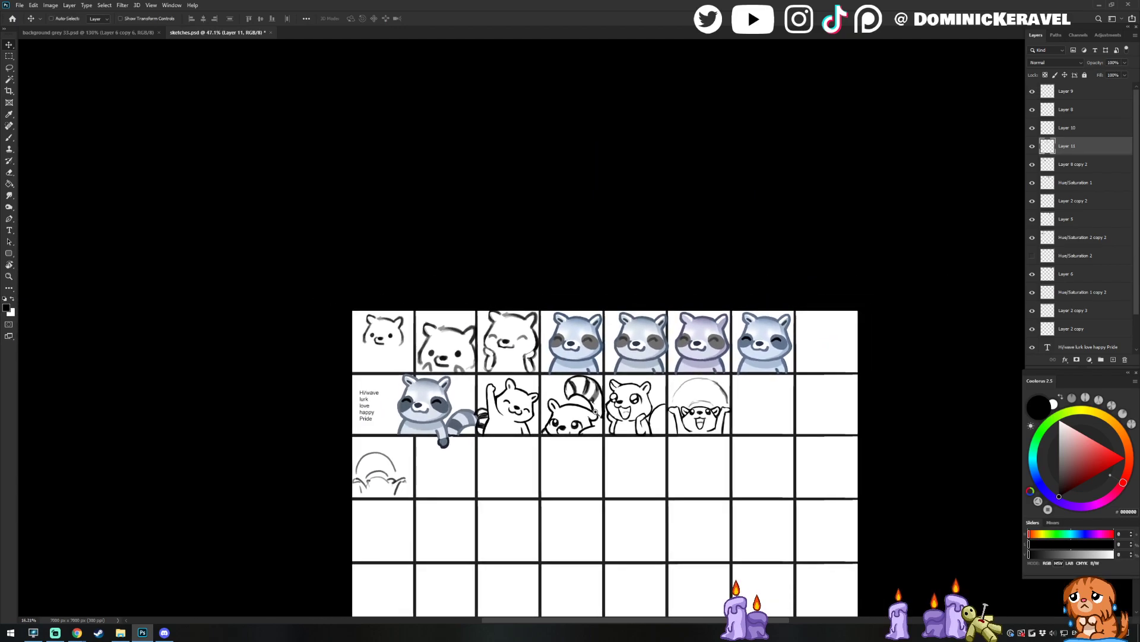
scroll(595, 411, "up", 3)
key("ctrl+s")
Touch up the peeking raccoon's head outline and right cheek fur with eraser and brush
key("b")
scroll(493, 438, "up", 2)
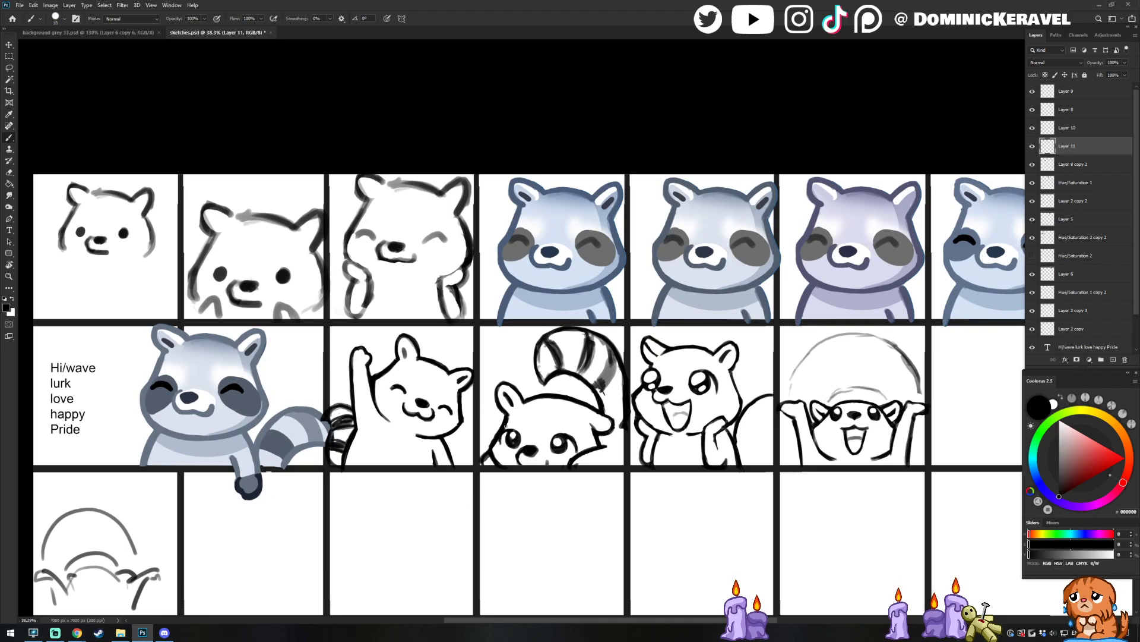
key("e")
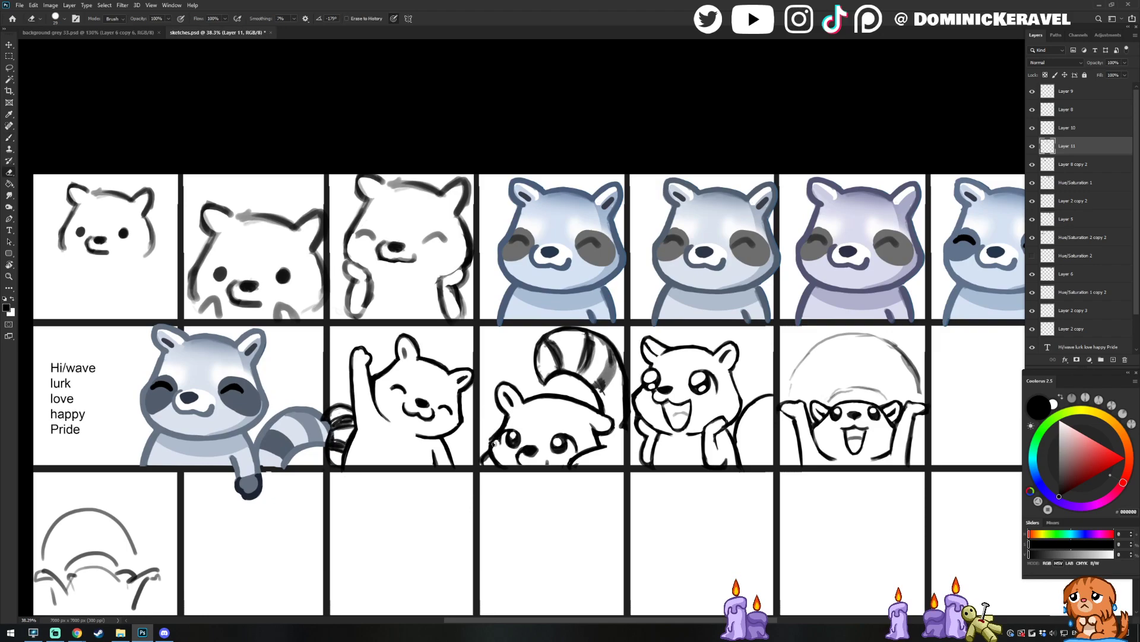
key("b")
key("e")
mouse_move(517, 428)
left_mouse_down()
mouse_move(475, 454)
mouse_move(561, 420)
left_mouse_up()
key("v")
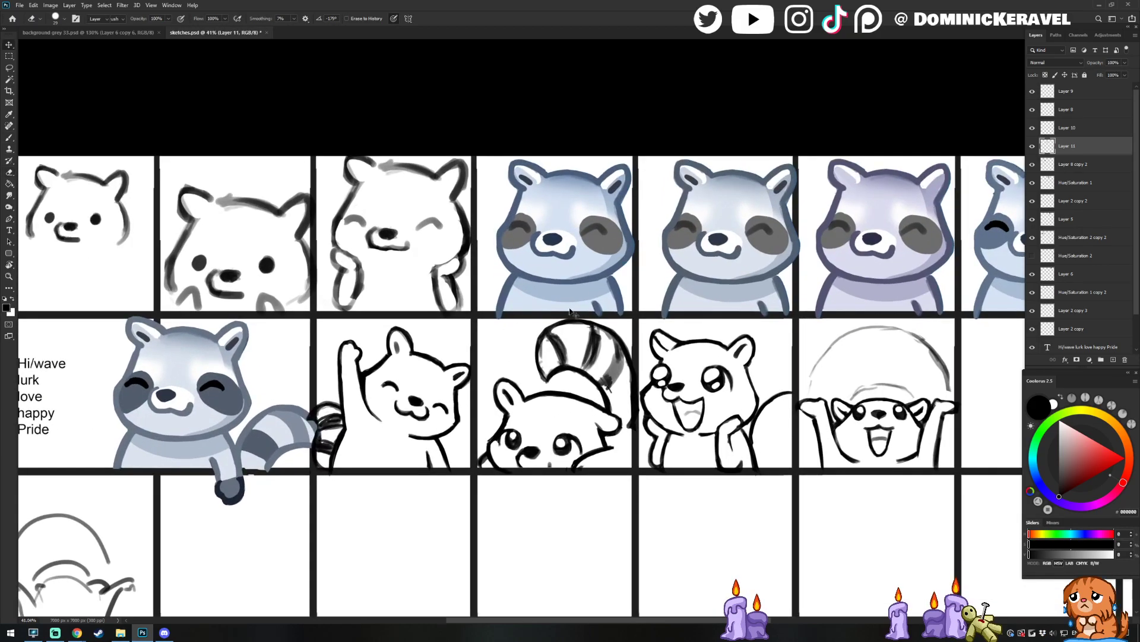
key("b")
scroll(561, 420, "right", 2)
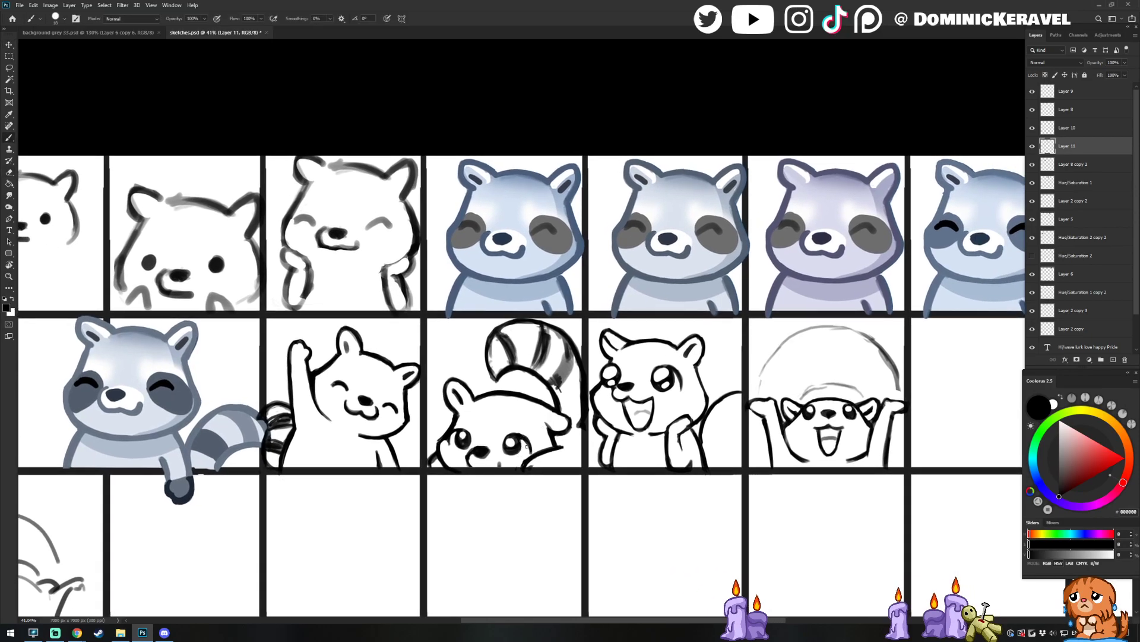
key("e")
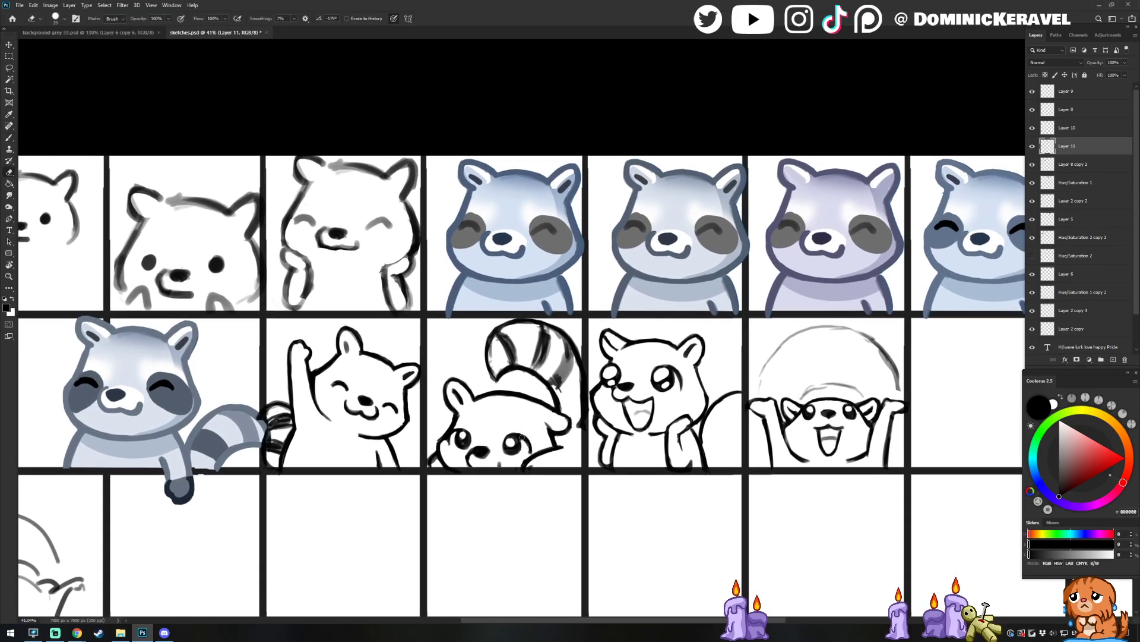
key("b")
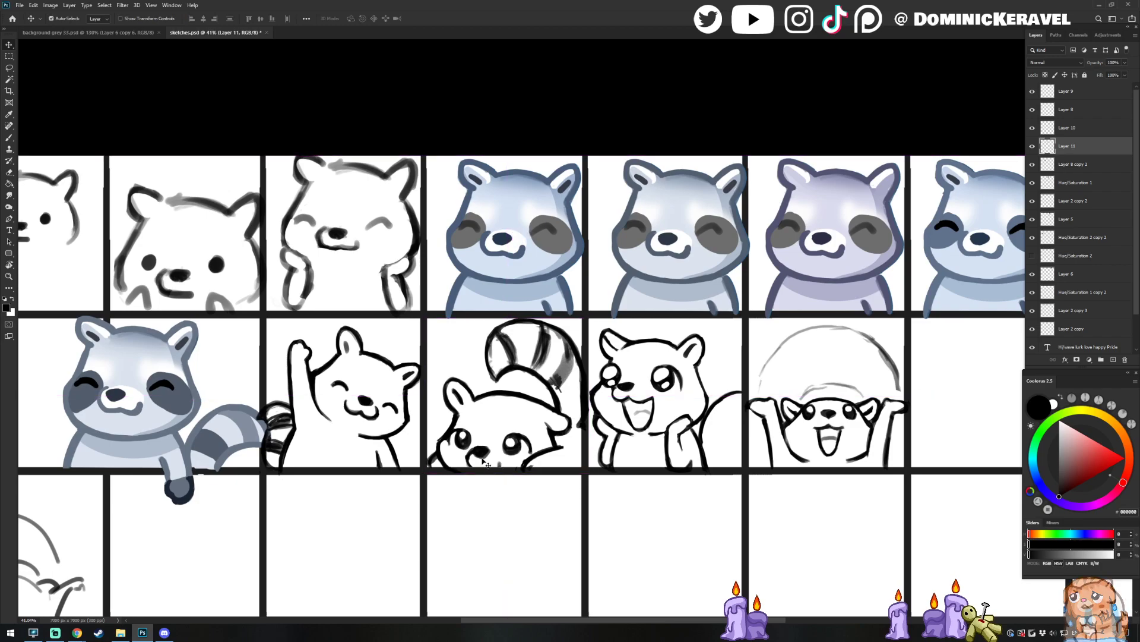
Scale the open-mouthed, starry-eyed raccoon sketch up to 111.82% so it fills its cell
left_click_drag(581, 389, 521, 389)
key("v")
left_click_drag(617, 379, 610, 392)
key("ctrl+t")
left_click_drag(679, 344, 712, 315)
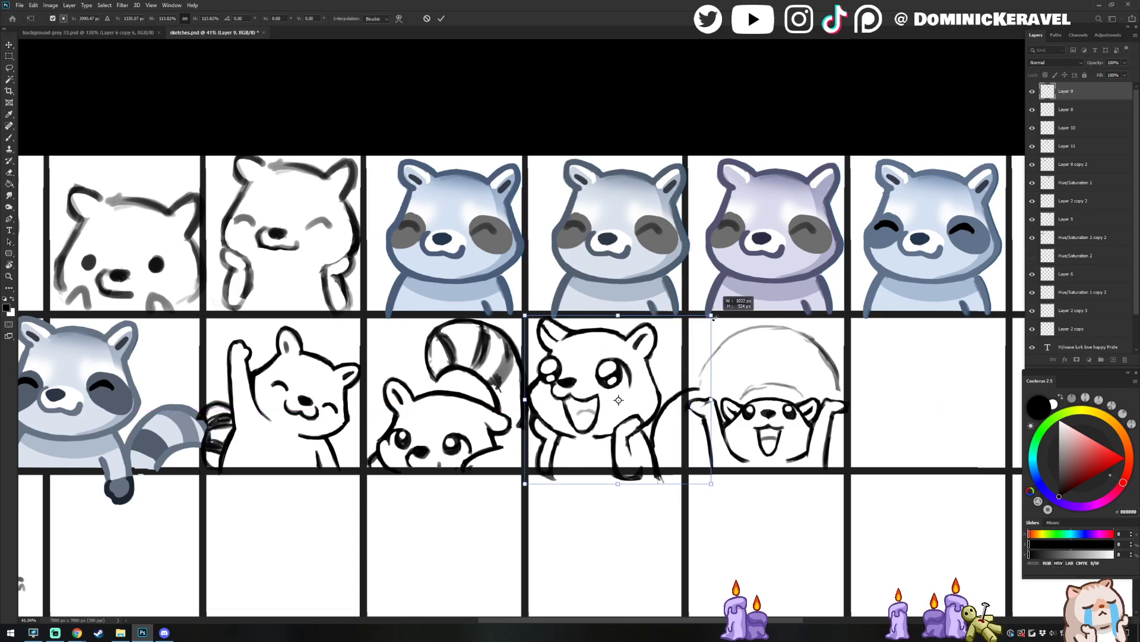
key("Return")
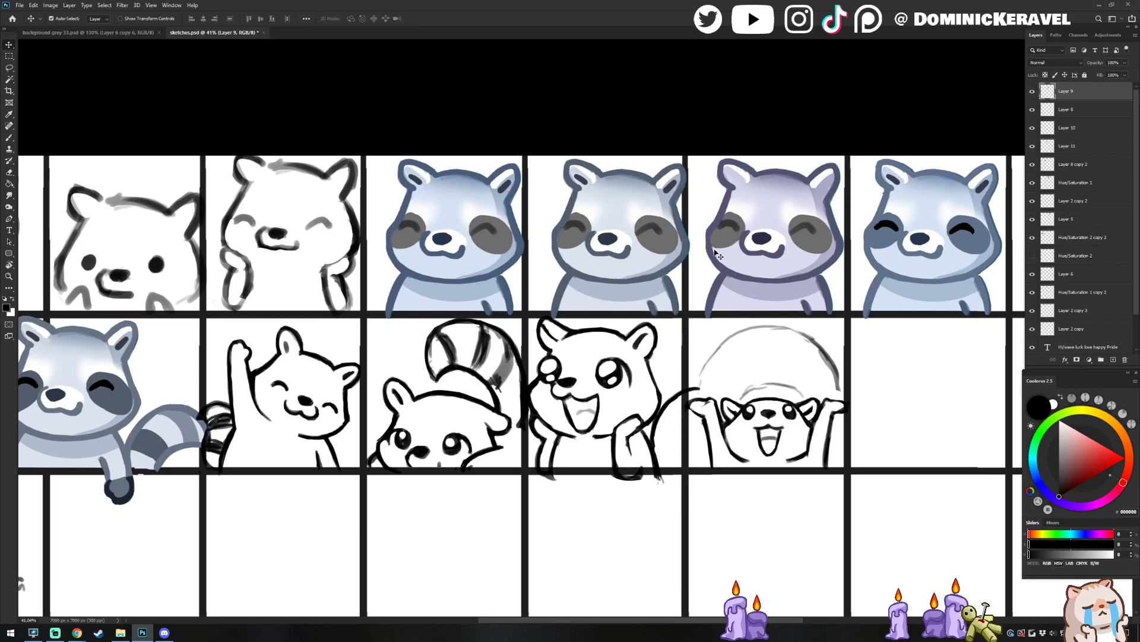
Erase the starry-eyed raccoon's lines that spill below the lower edge of its cell
key("e")
mouse_move(674, 473)
left_mouse_down()
mouse_move(665, 484)
mouse_move(618, 475)
left_mouse_up()
key("b")
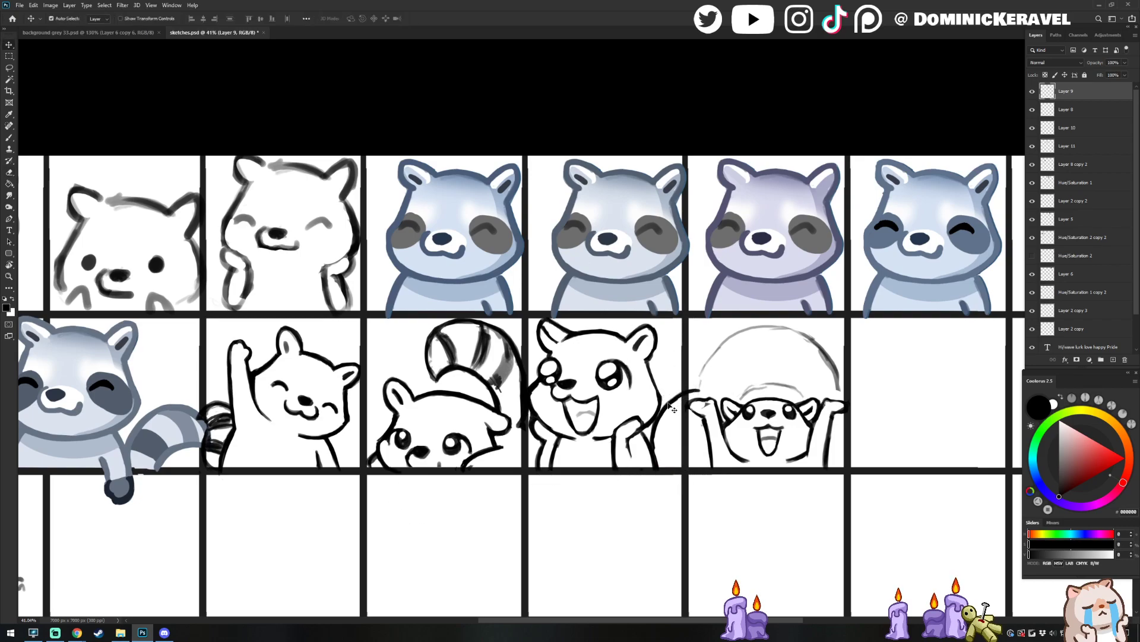
Trim the starry-eyed raccoon's tail where it runs into the neighbouring cell and tidy the tail line
mouse_move(677, 388)
left_mouse_down()
mouse_move(680, 467)
mouse_move(686, 391)
mouse_move(667, 404)
left_mouse_up()
key("e")
key("b")
key("e")
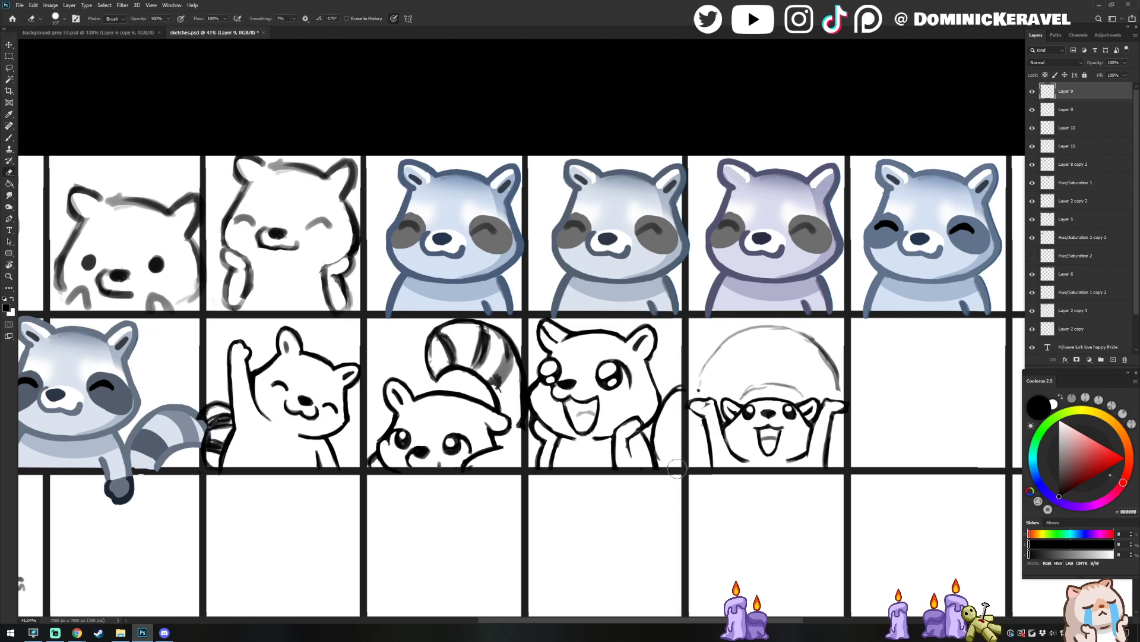
left_click_drag(666, 467, 662, 444)
key("b")
key("v")
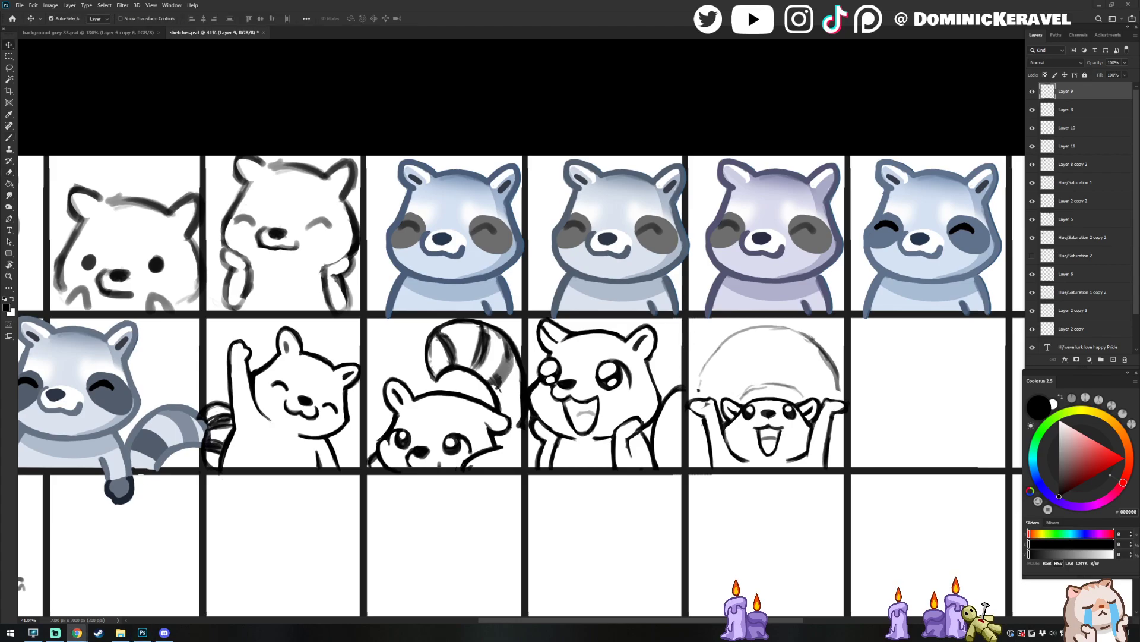
Check the forecast in the Weather app, then minimize it and return to Photoshop
left_click(77, 632)
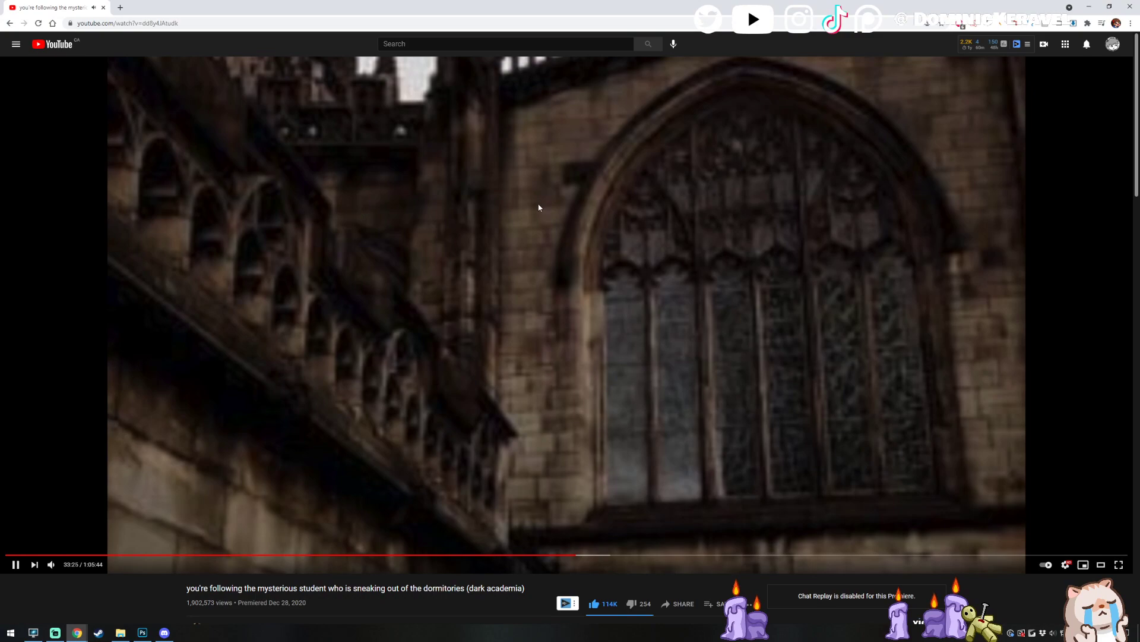
key("super")
left_click(165, 383)
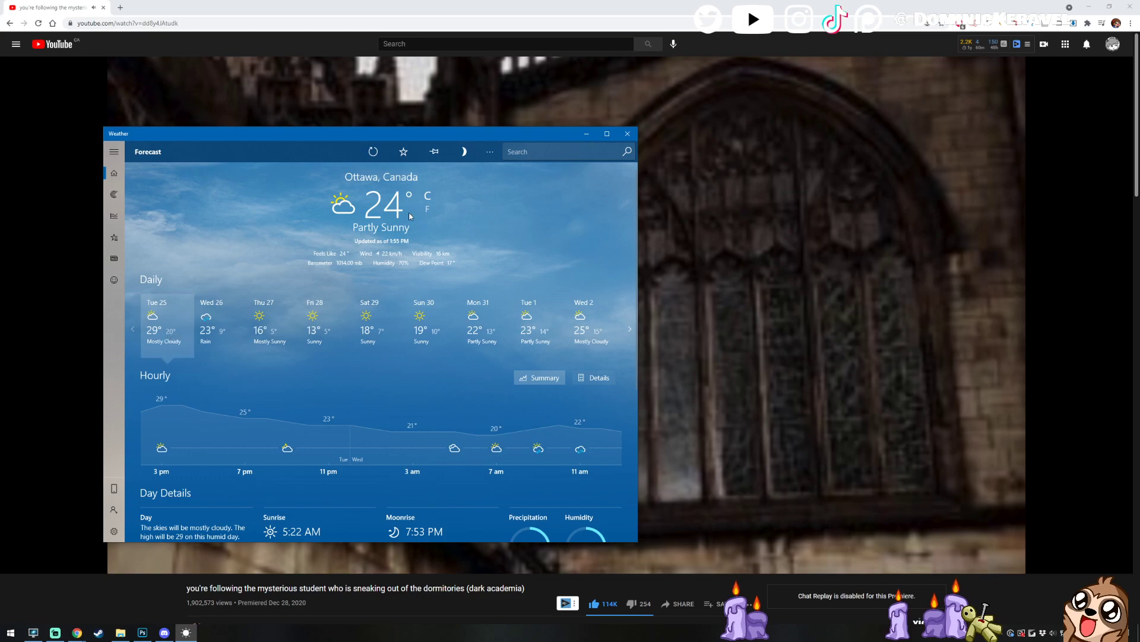
left_click(587, 133)
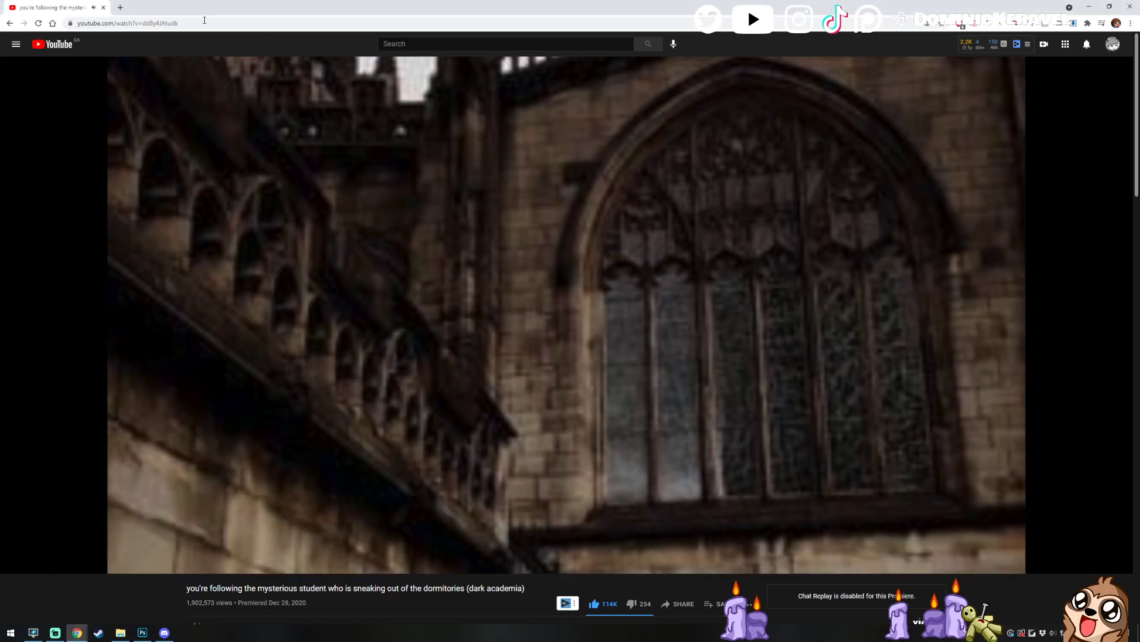
left_click_drag(58, 8, 0, 148)
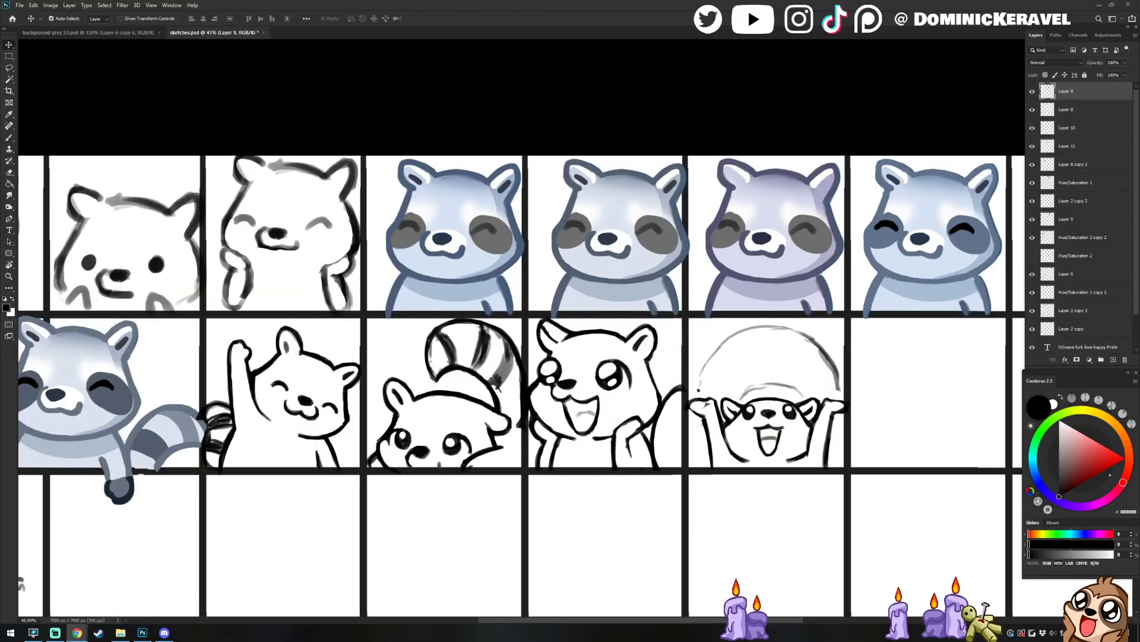
Touch up the starry-eyed raccoon's right paw beside the cheek with eraser and brush
key("b")
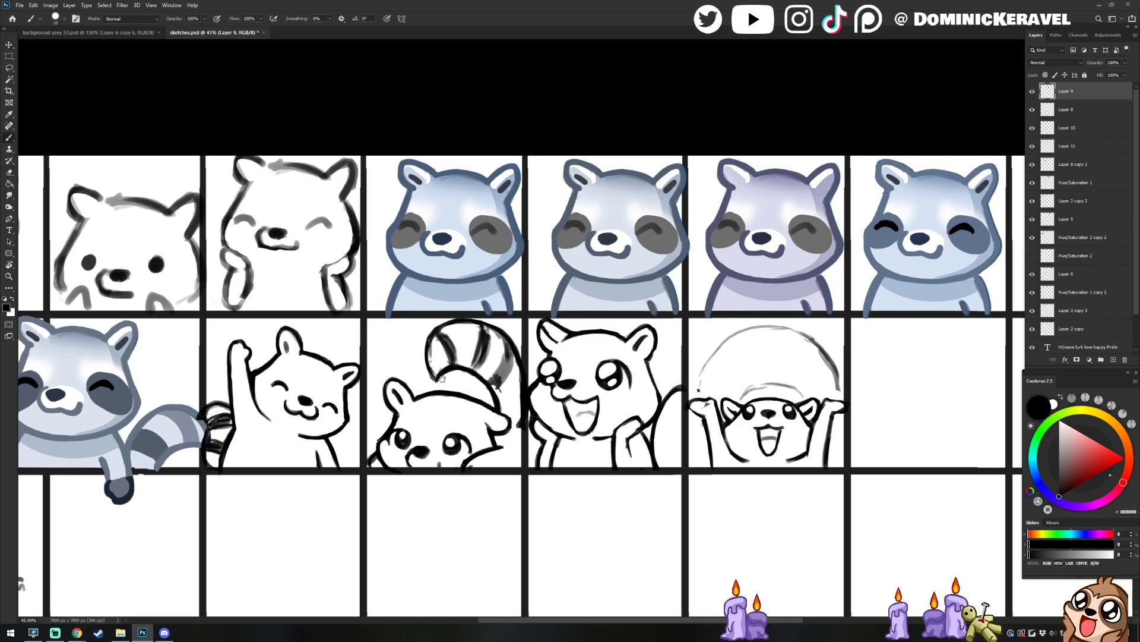
left_click_drag(438, 348, 408, 304)
left_click_drag(586, 337, 496, 340)
key("v")
key("b")
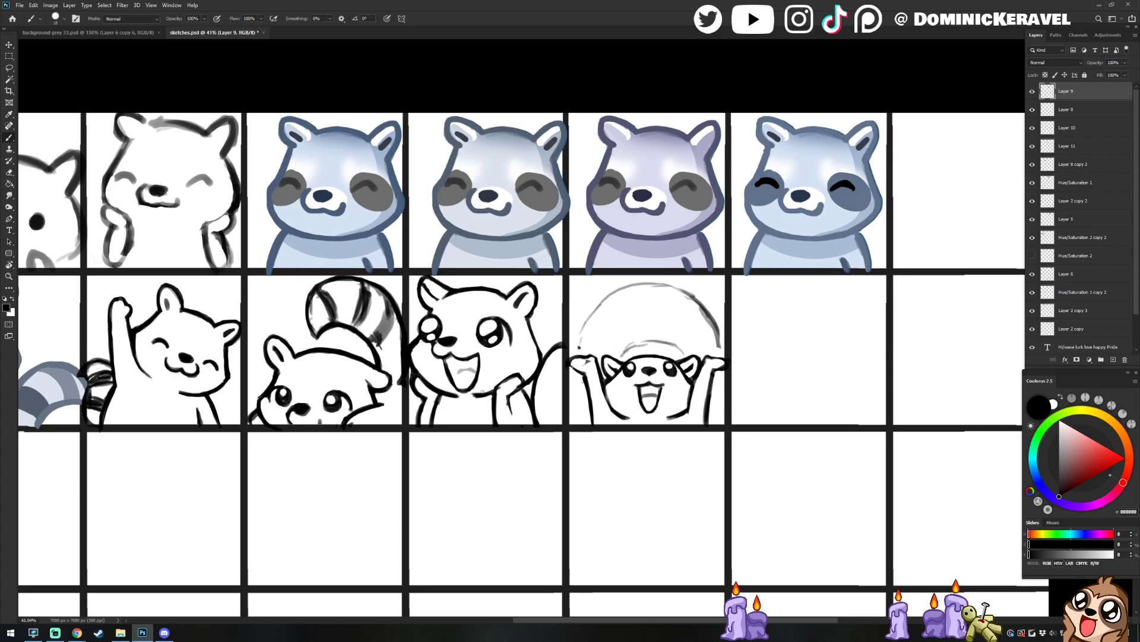
key("e")
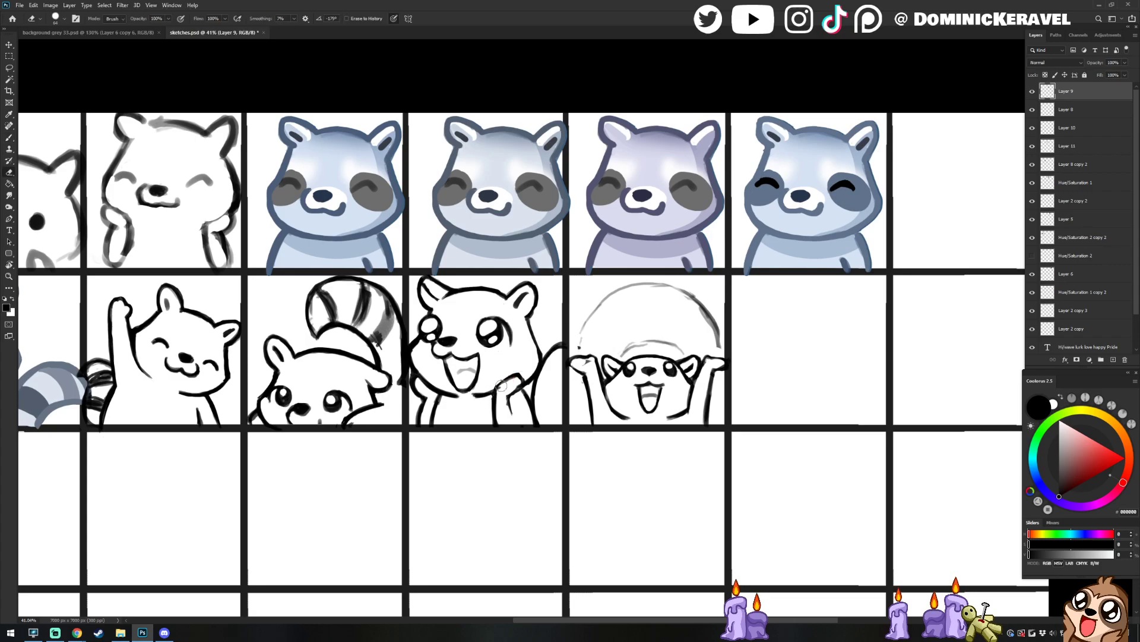
key("b")
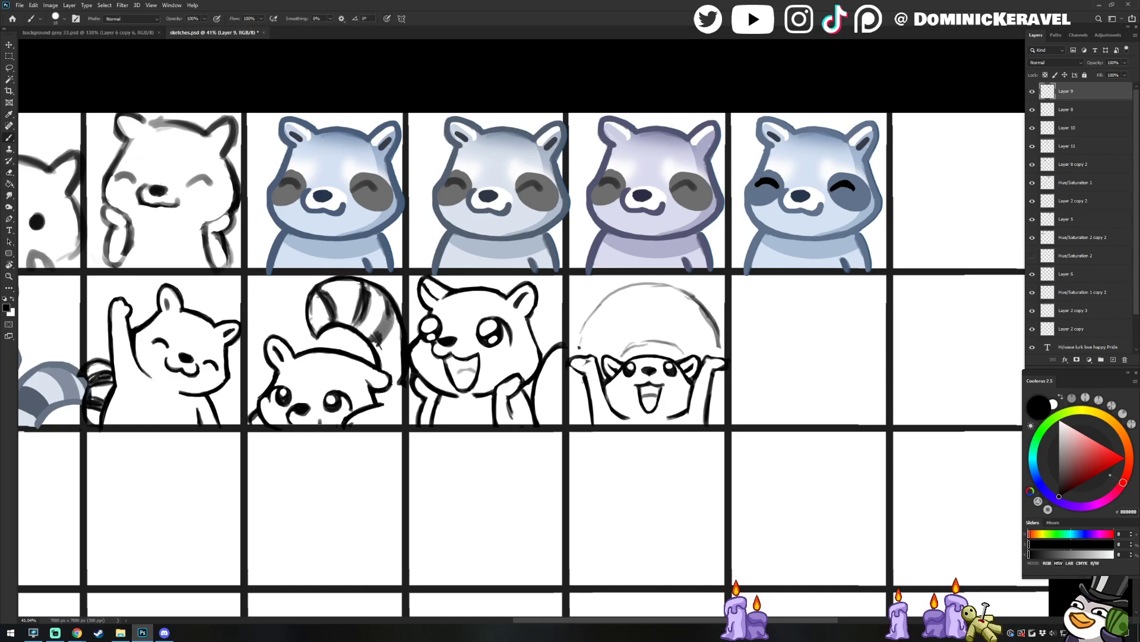
key("v")
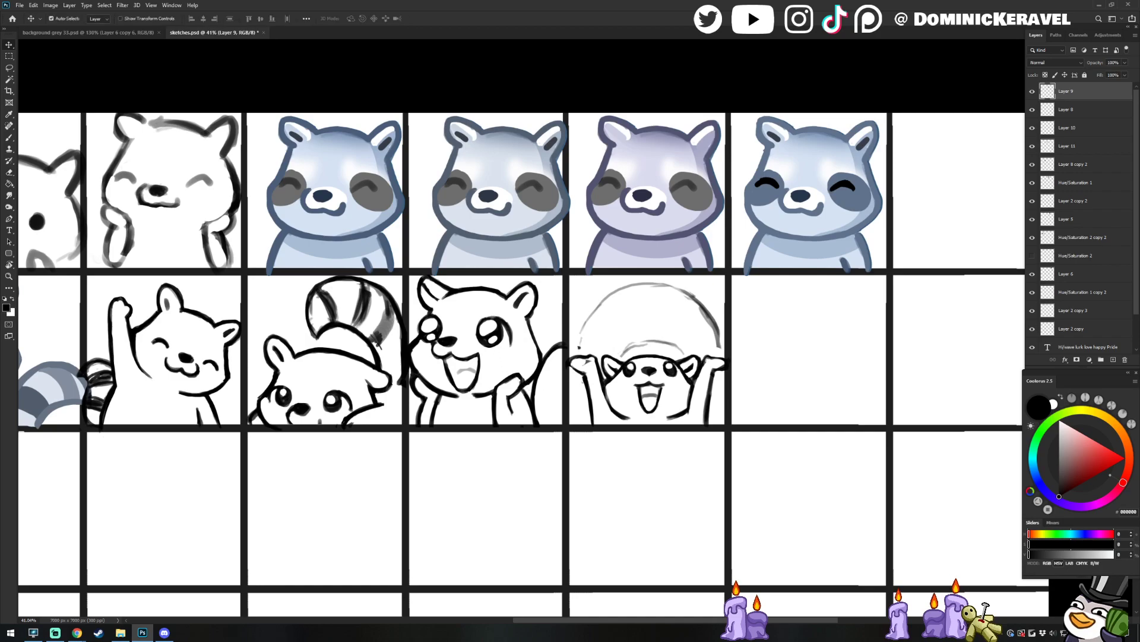
key("b")
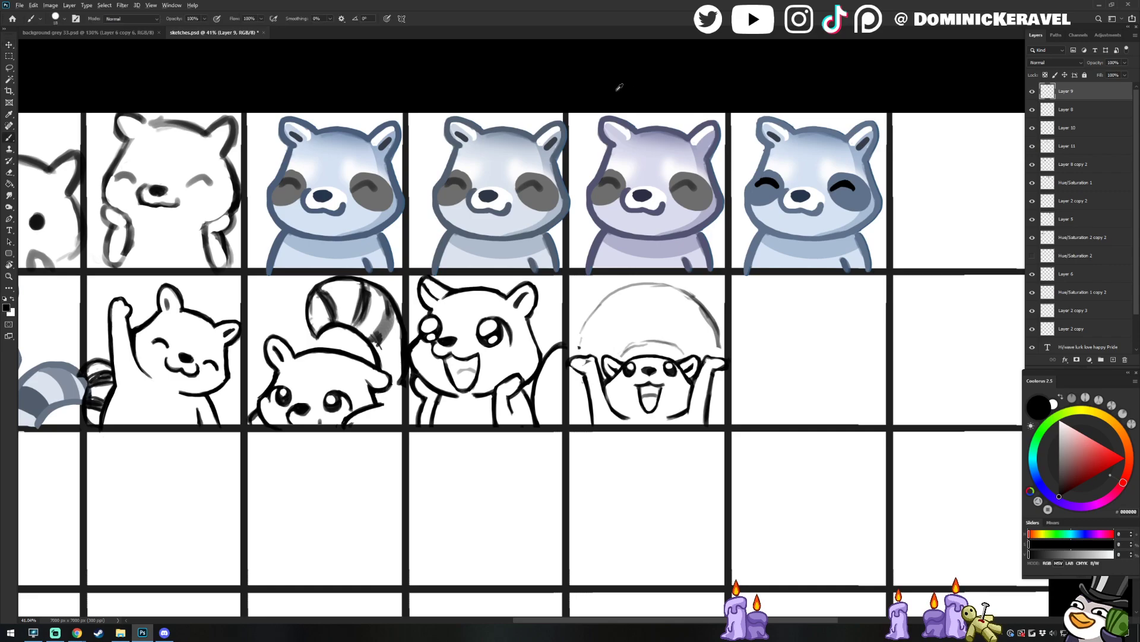
key("v")
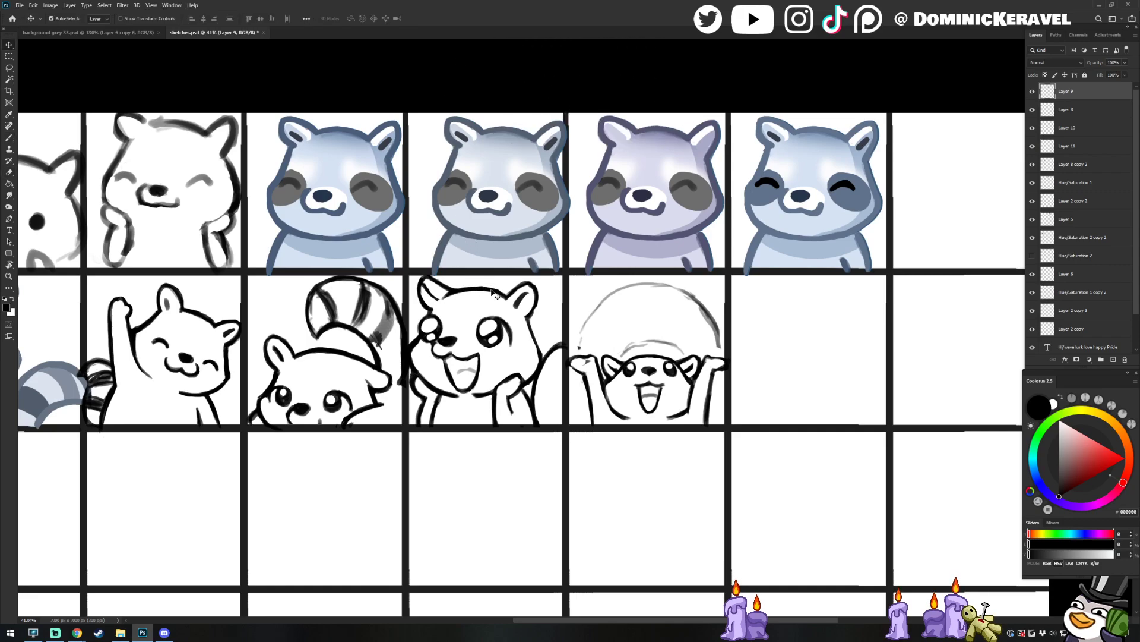
left_click_drag(525, 285, 490, 264)
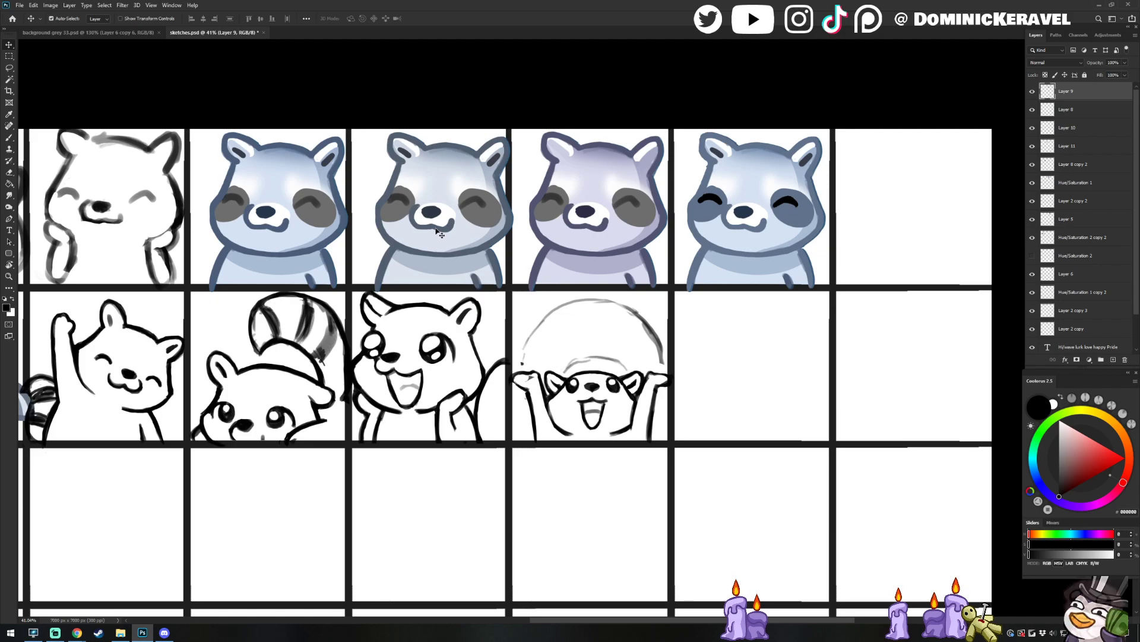
key("b")
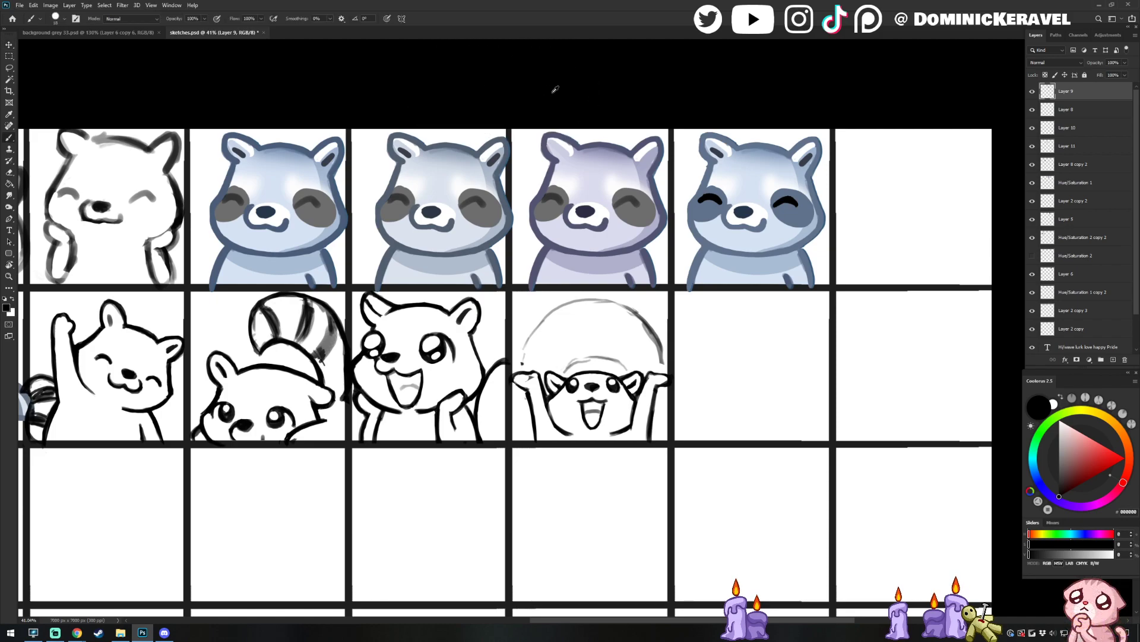
key("v")
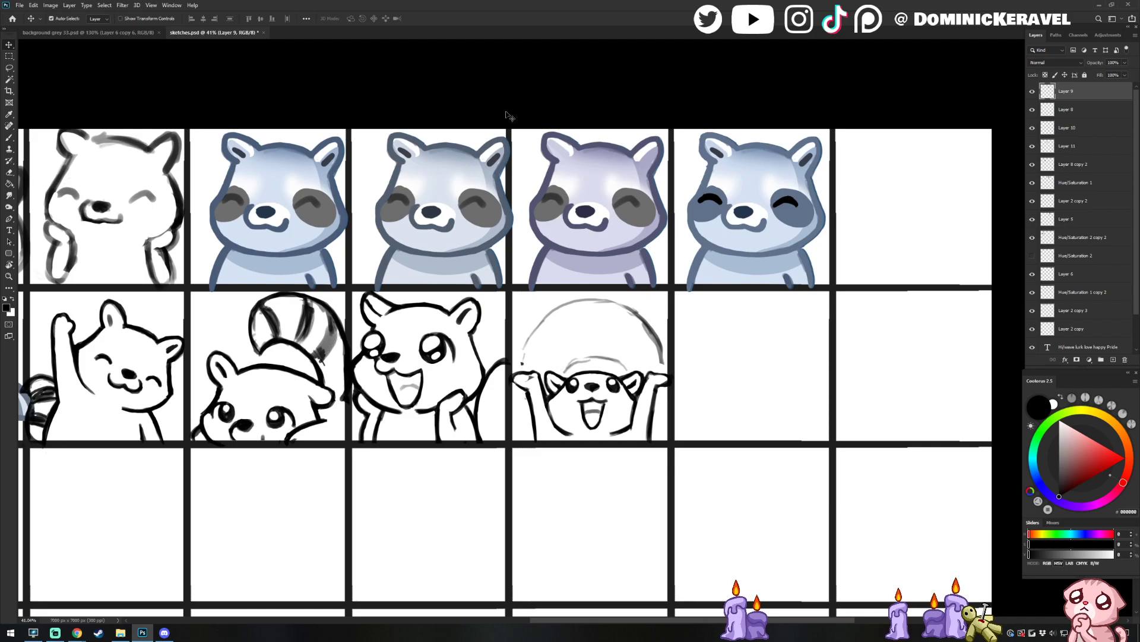
key("b")
mouse_move(488, 101)
left_mouse_down()
mouse_move(539, 98)
mouse_move(484, 97)
mouse_move(514, 91)
left_mouse_up()
key("e")
key("b")
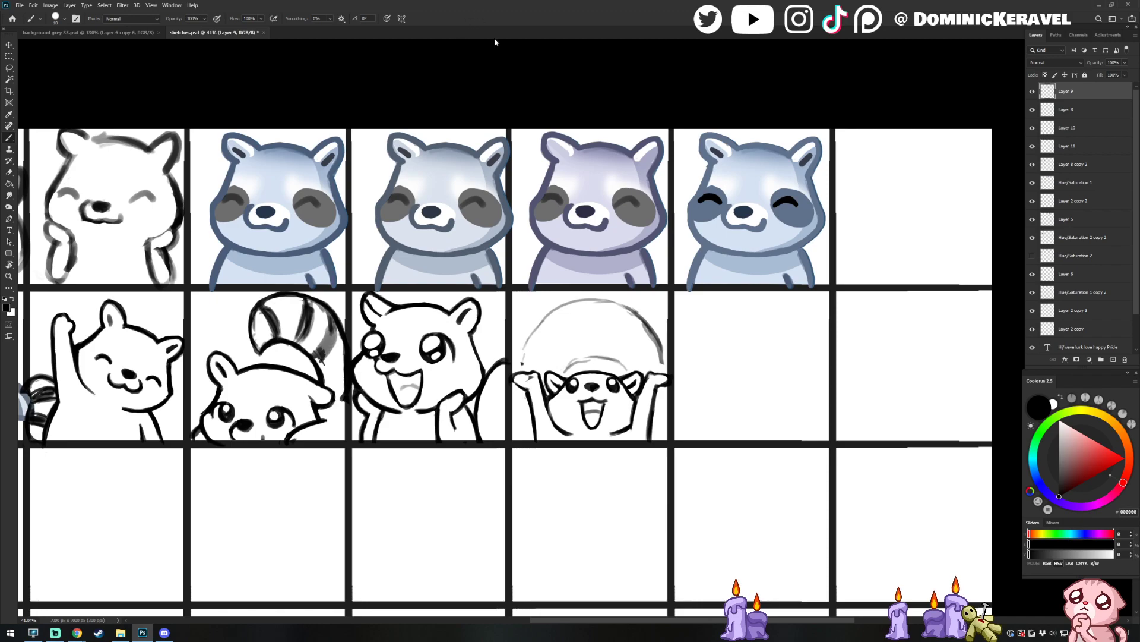
key("alt+Tab")
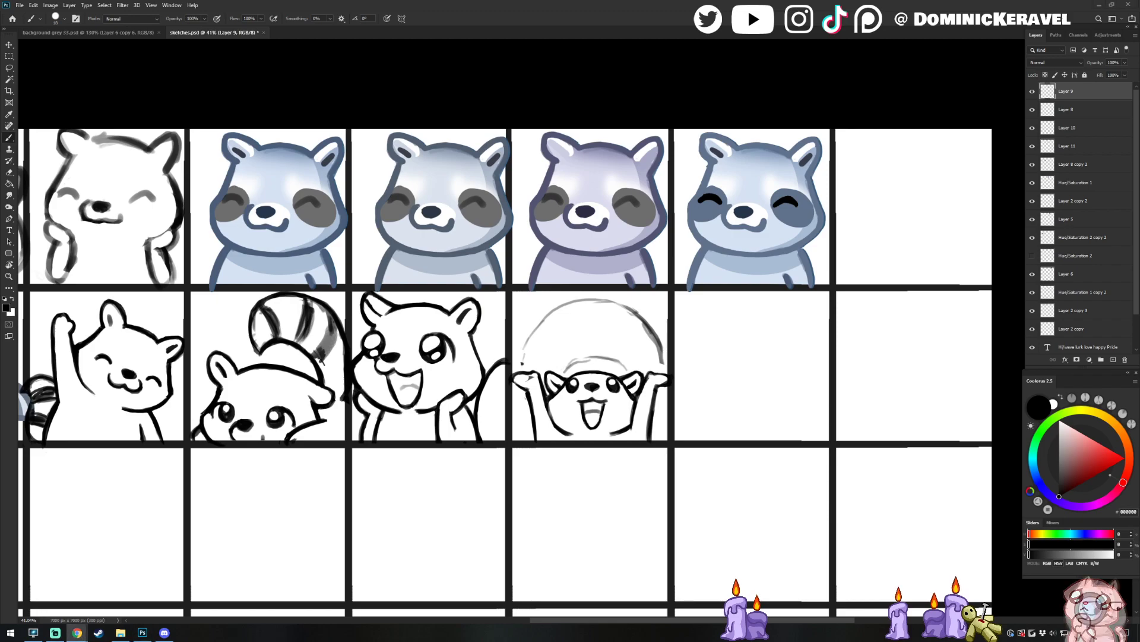
left_click(573, 98)
key("v")
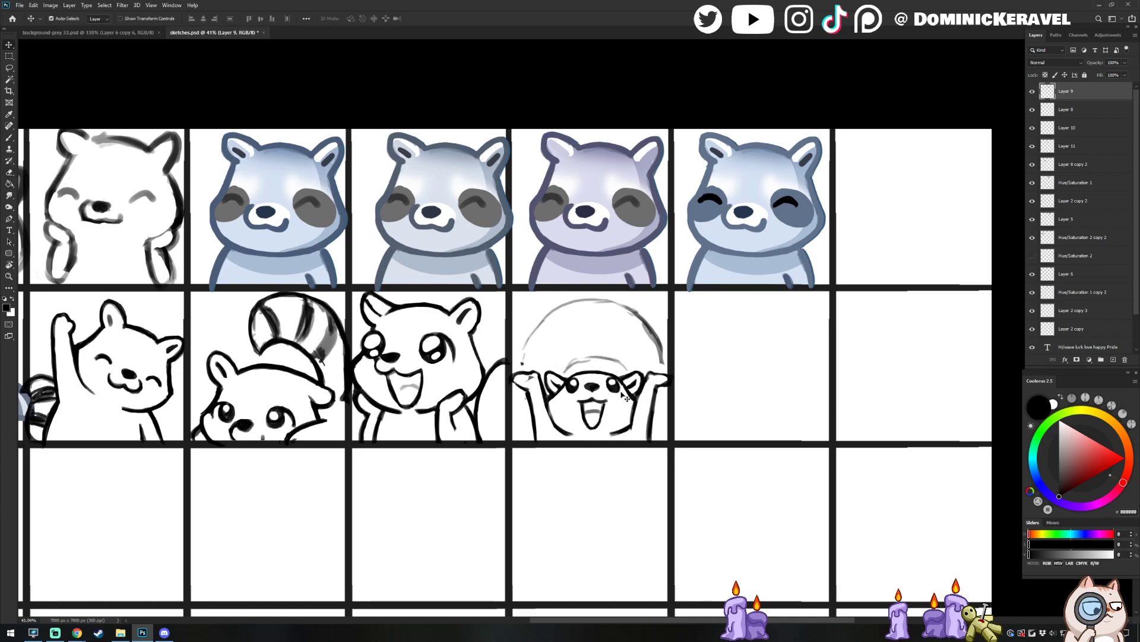
Select the arms-raised raccoon's line layer and touch up its forehead line and eyes with eraser and brush
left_click(624, 397)
key("b")
scroll(621, 340, "up", 5)
key("e")
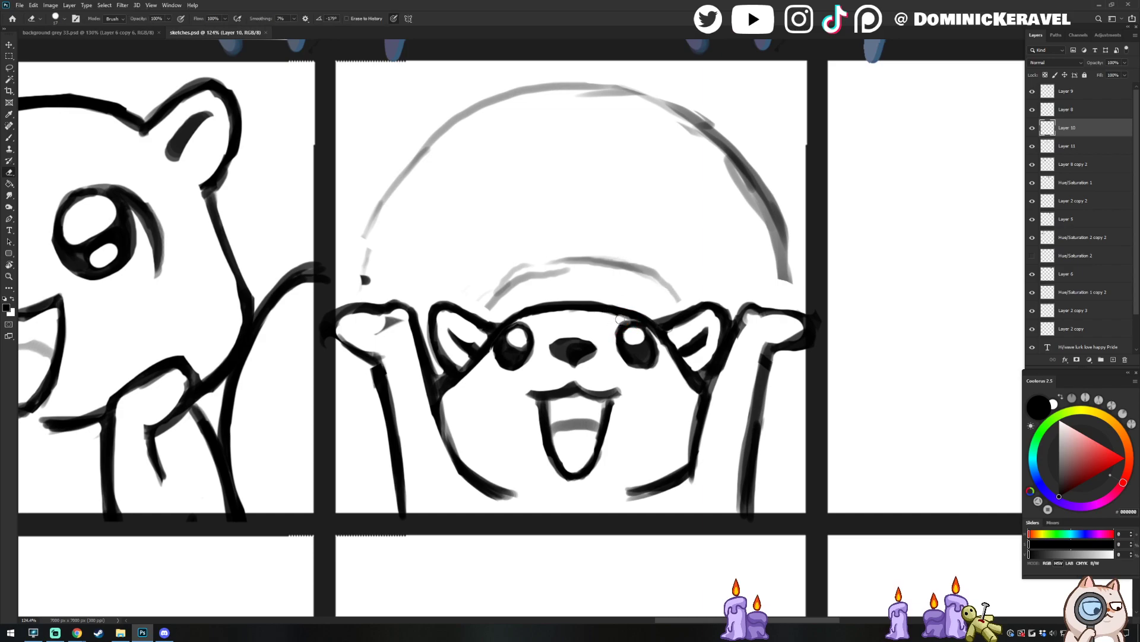
left_click_drag(618, 324, 620, 351)
key("b")
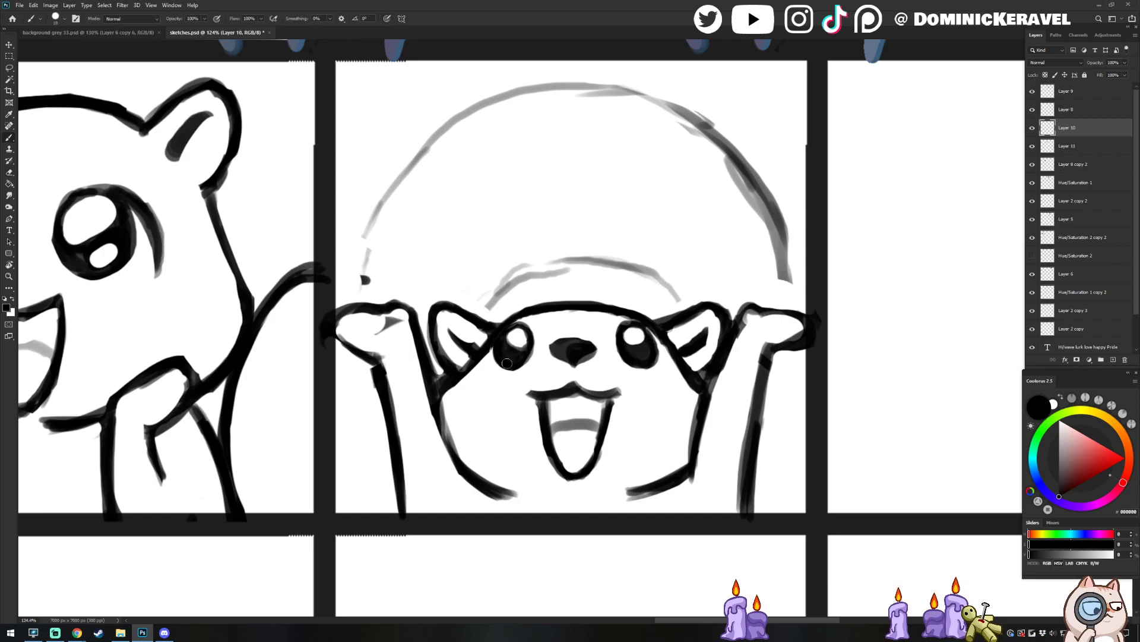
key("e")
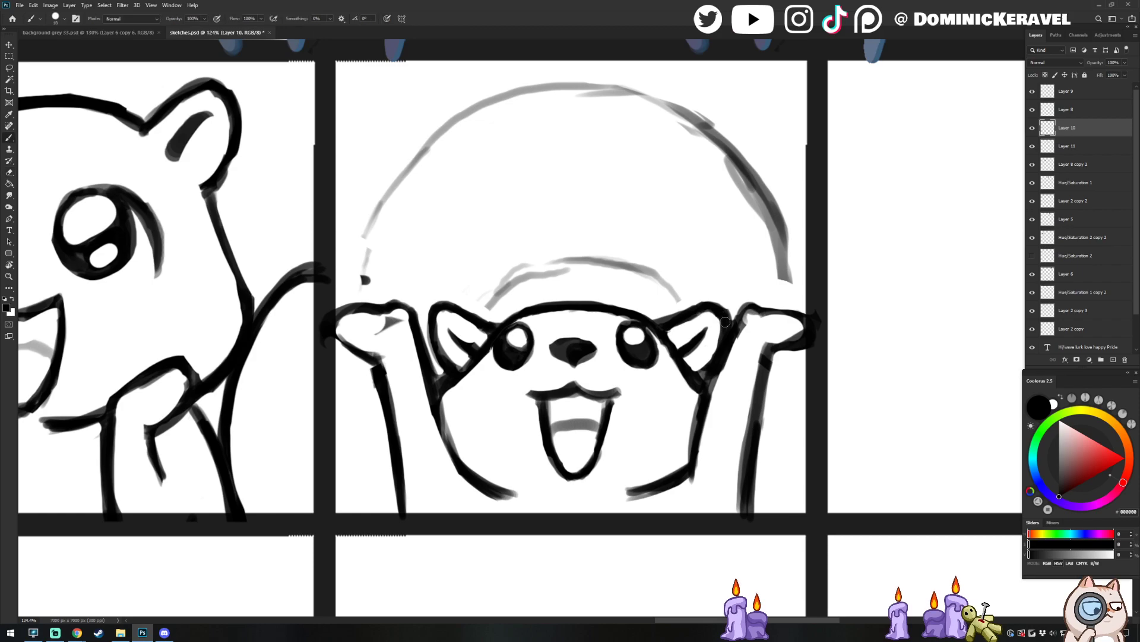
Refine the arms-raised raccoon's ears, erasing rough edges and redrawing their outlines
mouse_move(732, 313)
left_mouse_down()
mouse_move(690, 307)
mouse_move(655, 322)
mouse_move(722, 294)
mouse_move(682, 319)
mouse_move(718, 313)
left_mouse_up()
key("b")
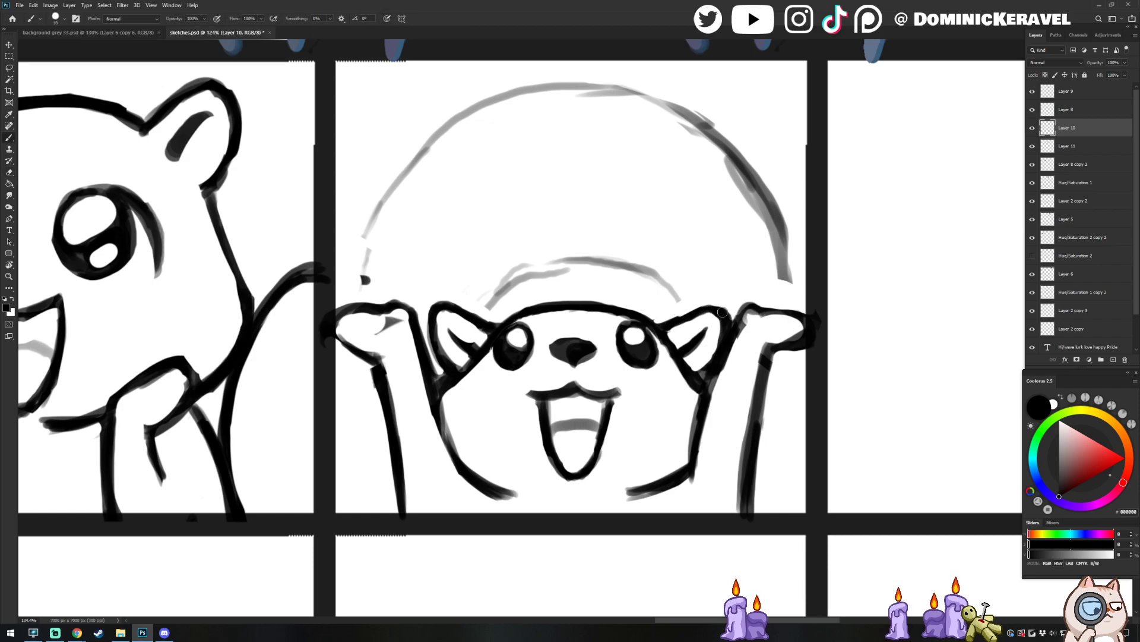
key("e")
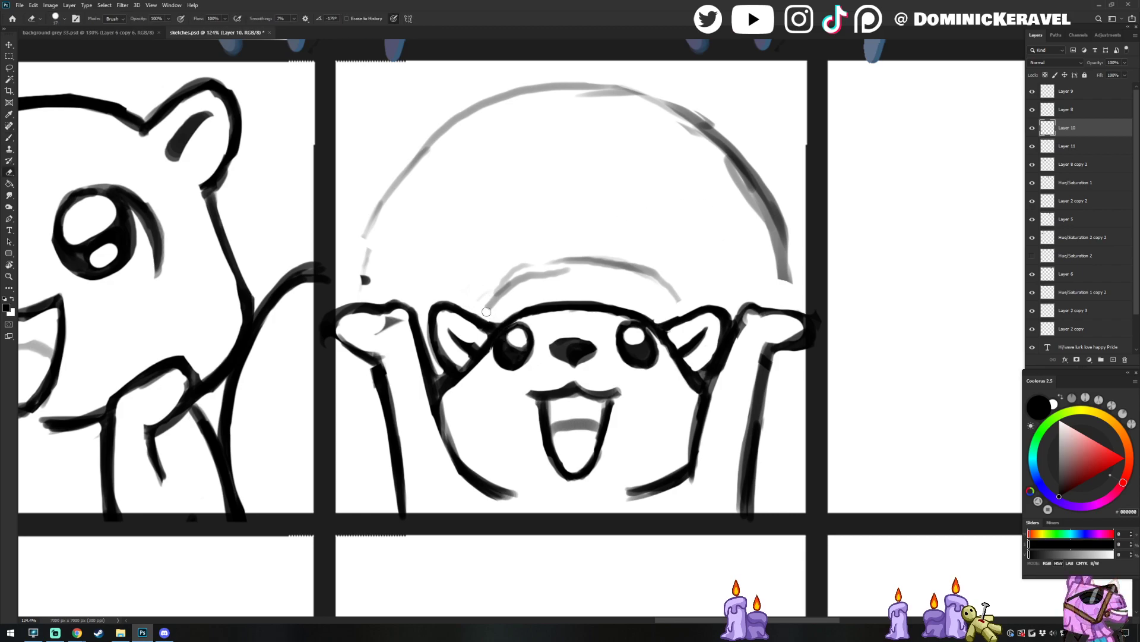
key("v")
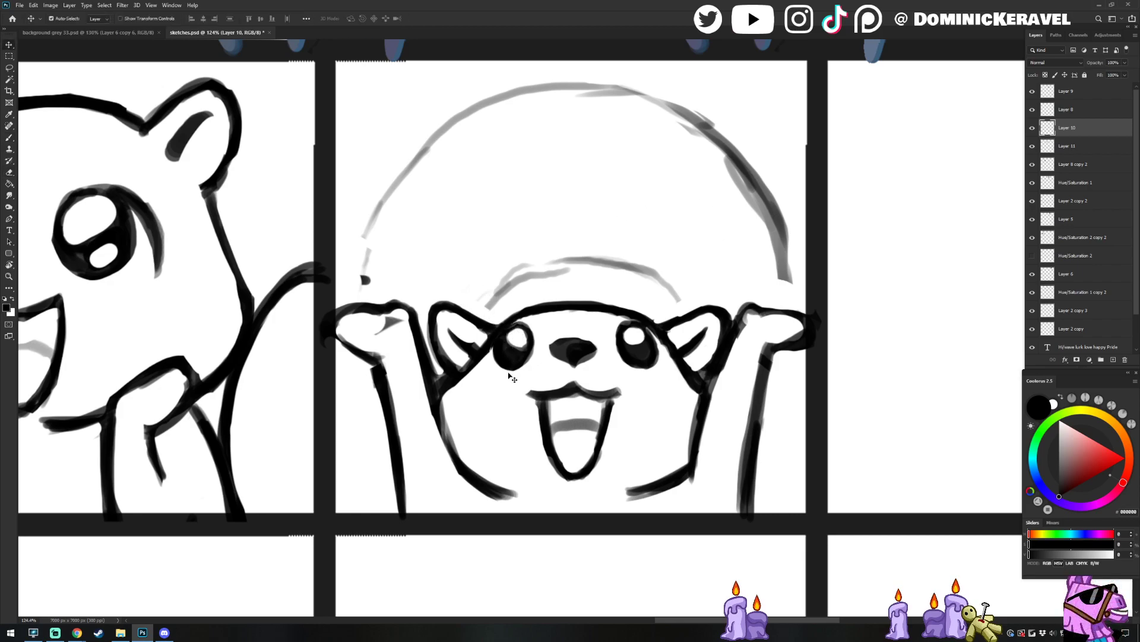
key("e")
left_click_drag(466, 335, 479, 346)
key("b")
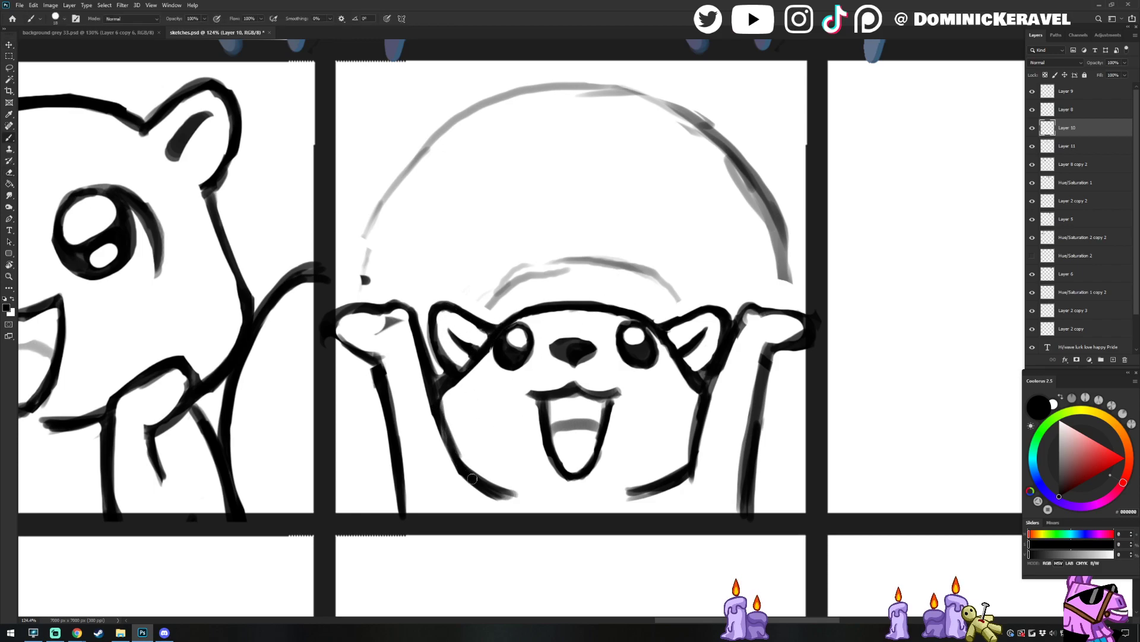
Touch up the arms-raised raccoon's cheek and arm lines and erase the stray dark mark inside the left paw
key("e")
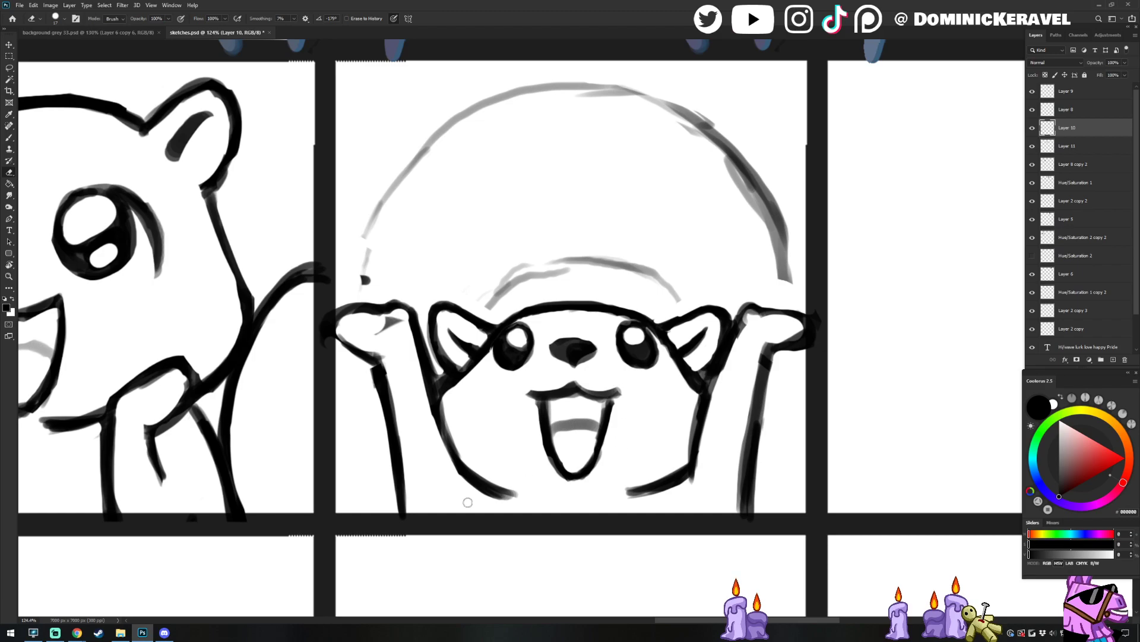
key("v")
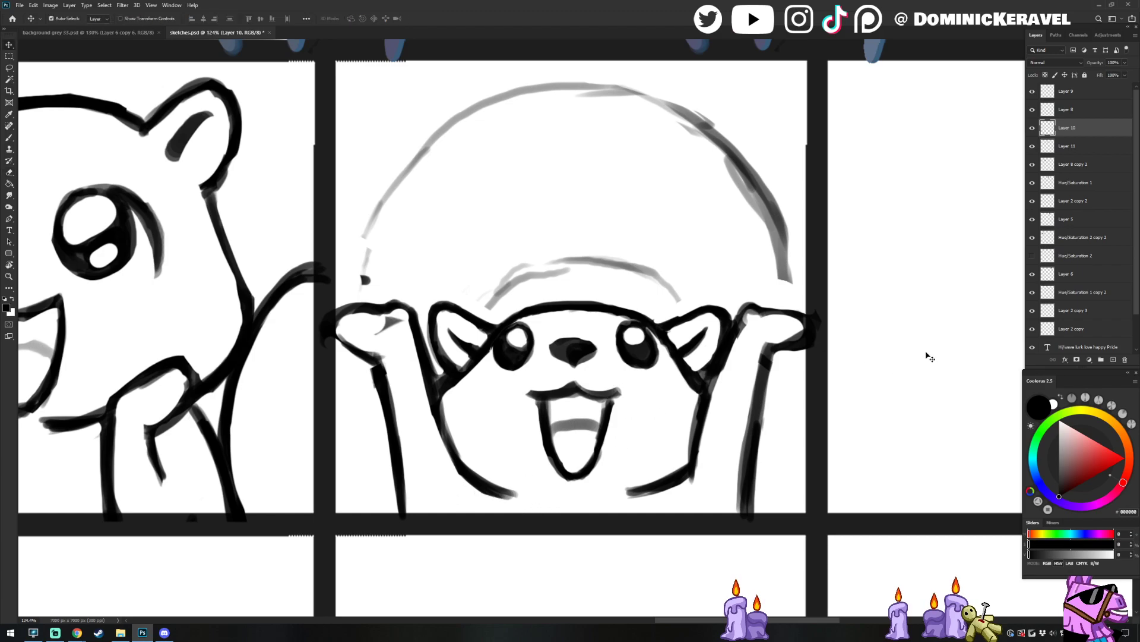
key("e")
key("b")
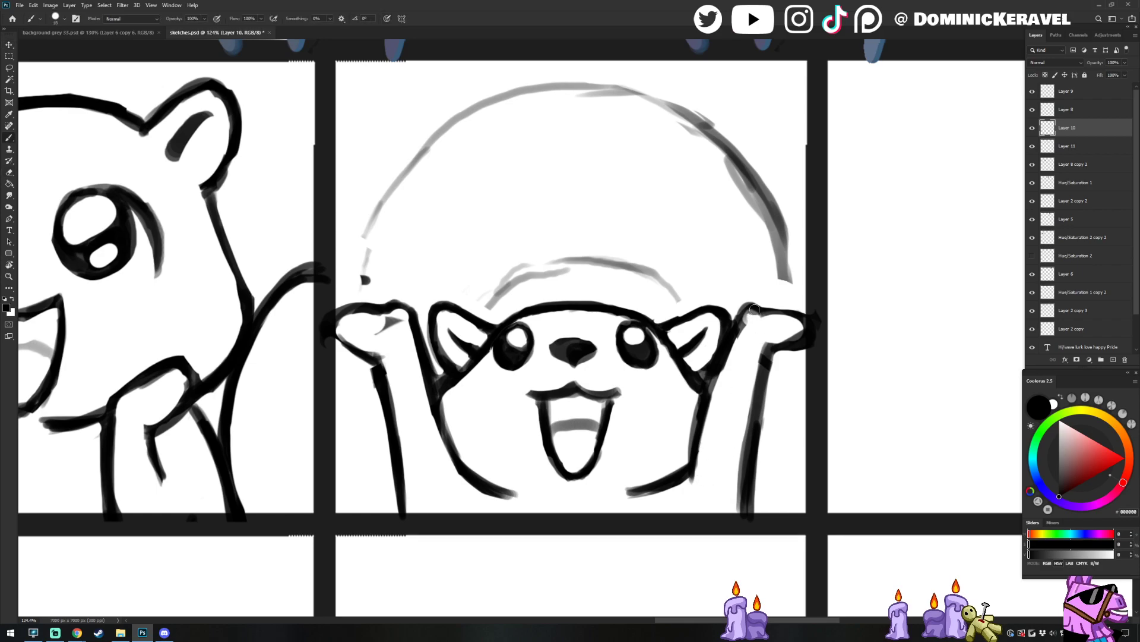
key("e")
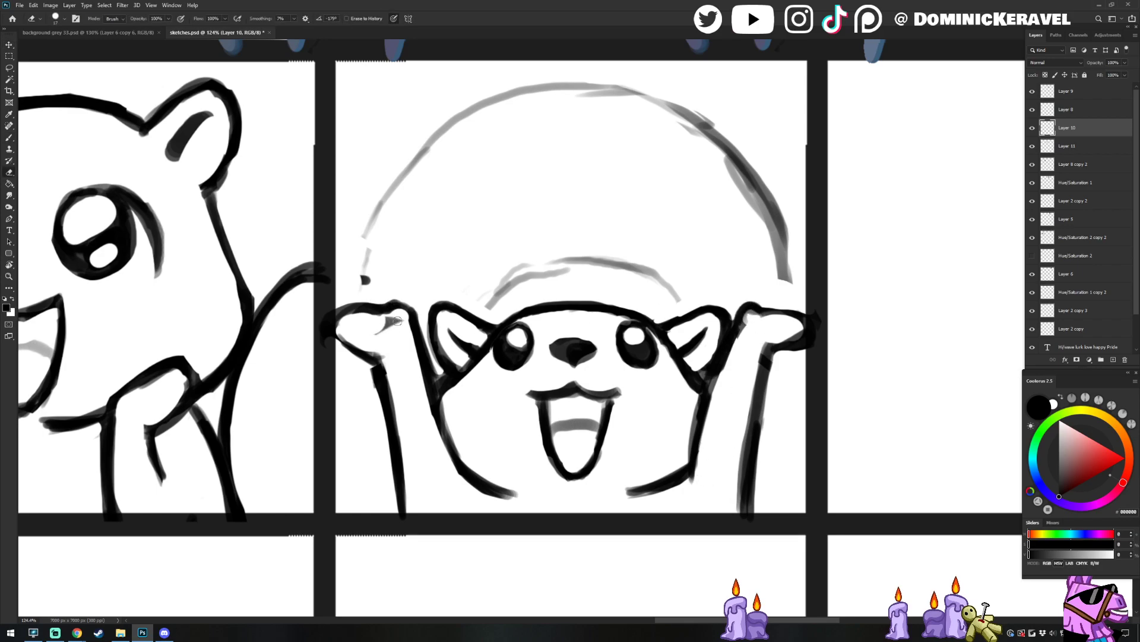
left_click(391, 320, "ctrl")
key("v")
left_click(510, 328)
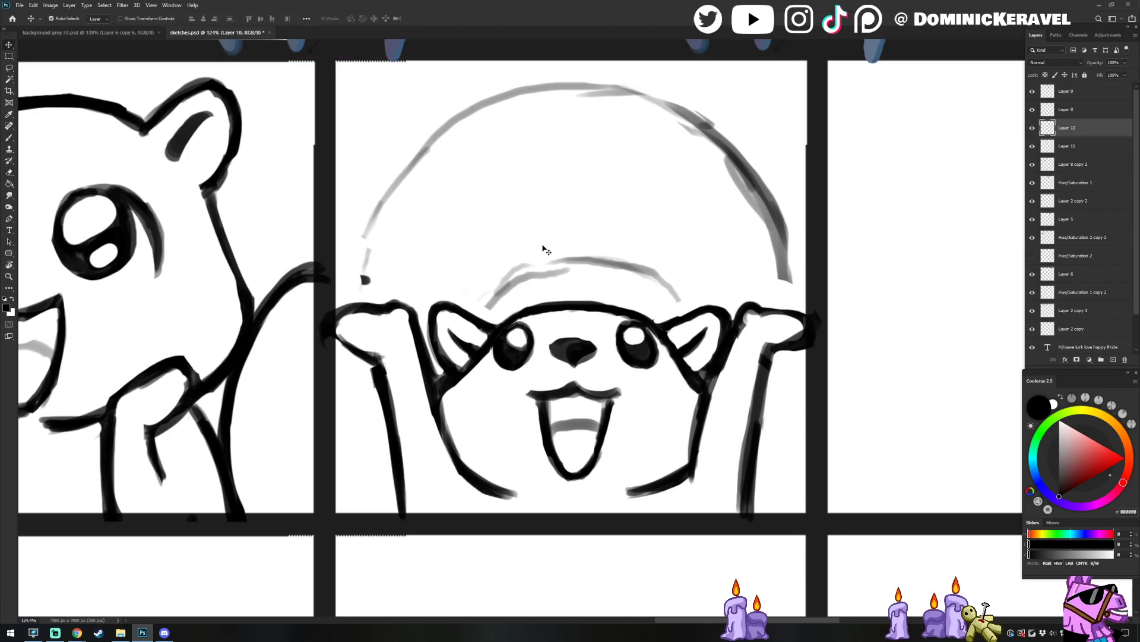
left_click(398, 383)
mouse_move(376, 385)
left_mouse_down()
mouse_move(360, 405)
mouse_move(387, 404)
mouse_move(362, 410)
left_mouse_up()
key("ctrl+z")
left_click(1074, 278)
key("ctrl+z")
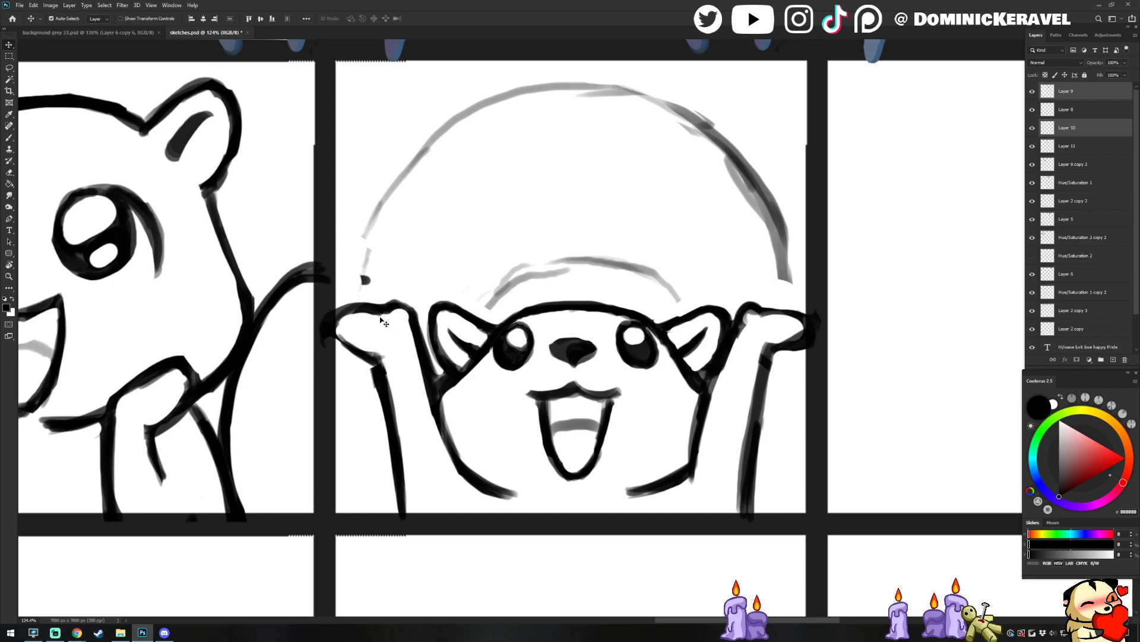
left_click(287, 295)
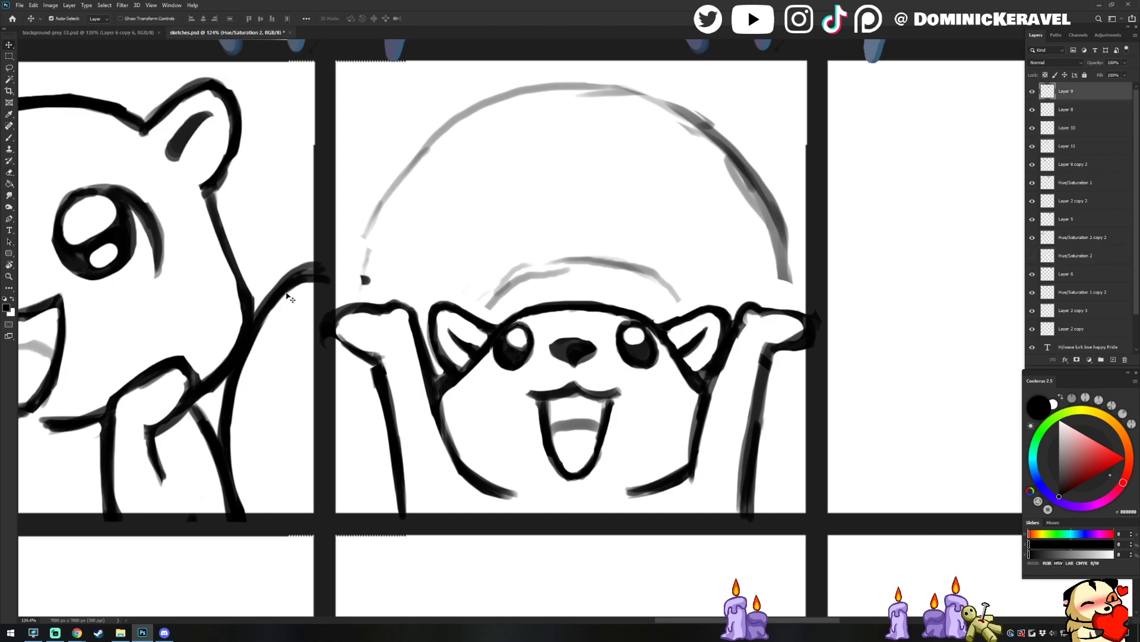
left_click(414, 403)
key("e")
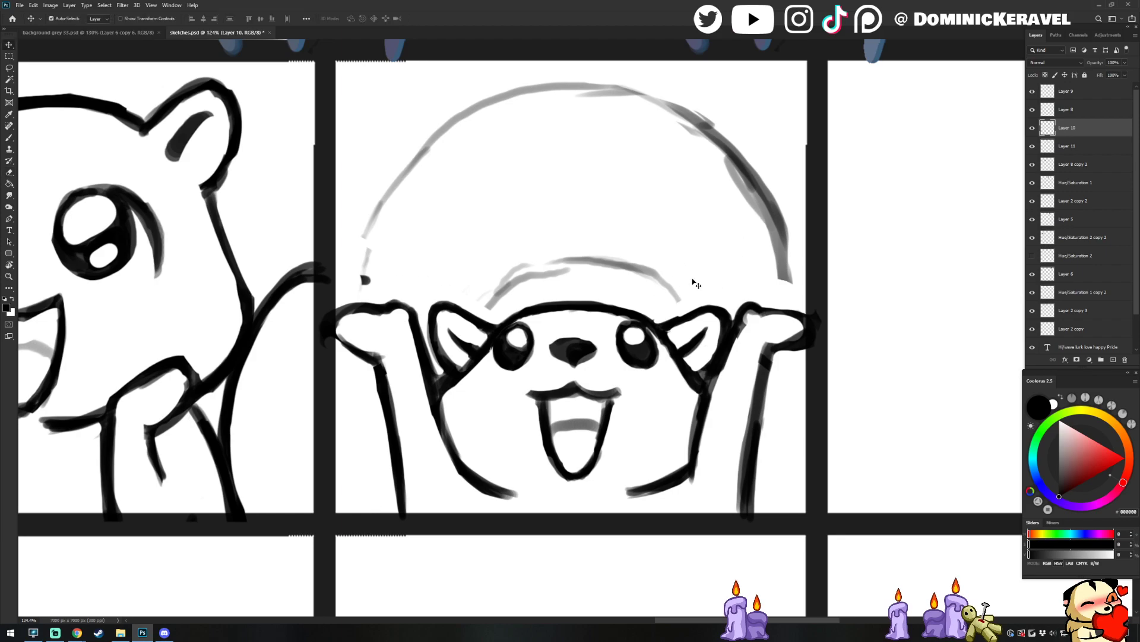
Select the starry-eyed raccoon's layer and save the document
key("v")
scroll(683, 283, "down", 5)
key("e")
key("v")
left_click_drag(630, 275, 664, 298)
left_click(613, 308)
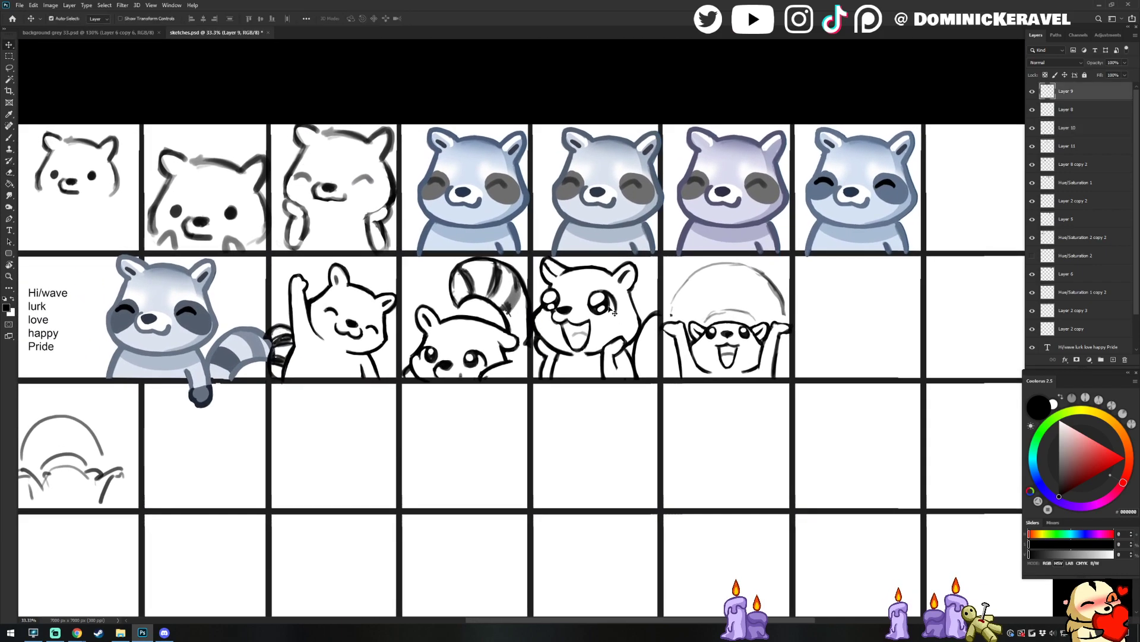
key("ctrl+s")
Duplicate the starry-eyed raccoon into the empty cell directly below it
scroll(618, 308, "up", 2)
mouse_move(619, 308)
left_mouse_down()
mouse_move(671, 323)
mouse_move(684, 223)
mouse_move(700, 362)
mouse_move(667, 315)
mouse_move(701, 317)
left_mouse_up()
scroll(684, 234, "down", 4)
scroll(693, 328, "up", 1)
Lasso the duplicated raccoon's left eye and scale it down to 88.49%
key("l")
key("ctrl+t")
key("Return")
mouse_move(643, 339)
left_mouse_down()
mouse_move(627, 353)
mouse_move(614, 333)
mouse_move(630, 323)
mouse_move(647, 333)
mouse_move(630, 338)
left_mouse_up()
key("ctrl+t")
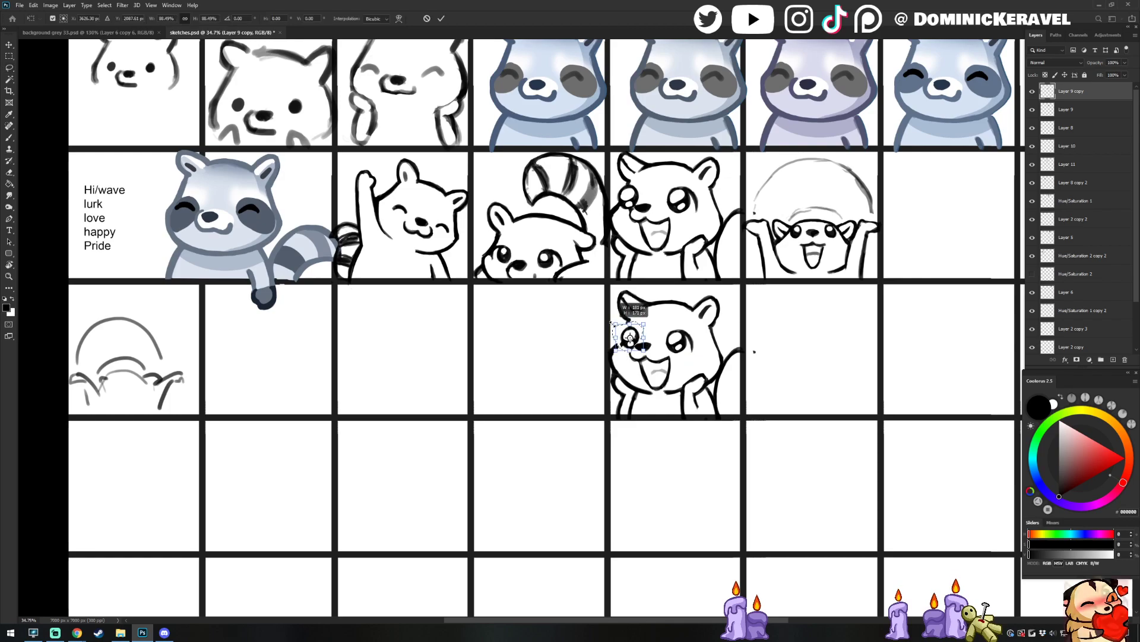
key("Return")
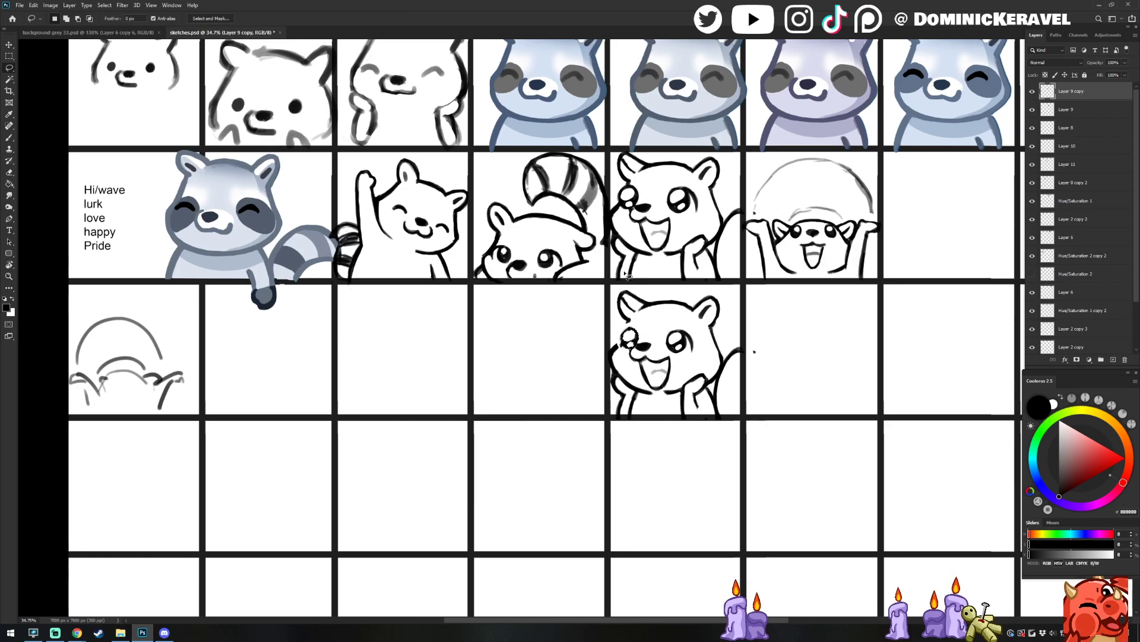
Lasso the top of the duplicated raccoon's head and adjust its outline
left_click(818, 226)
key("b")
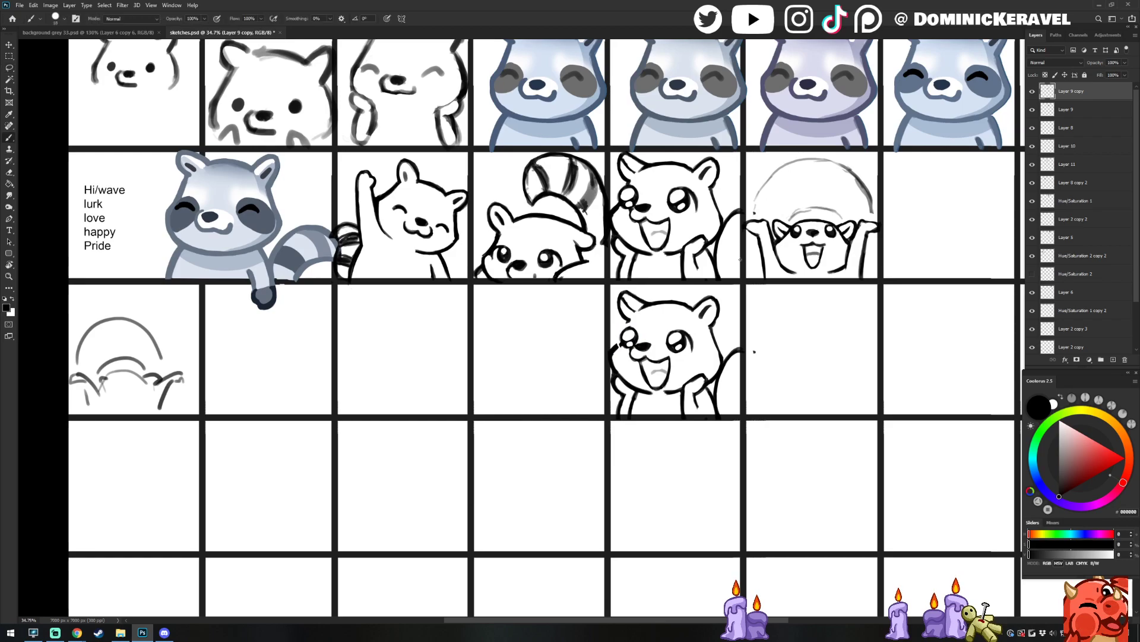
key("l")
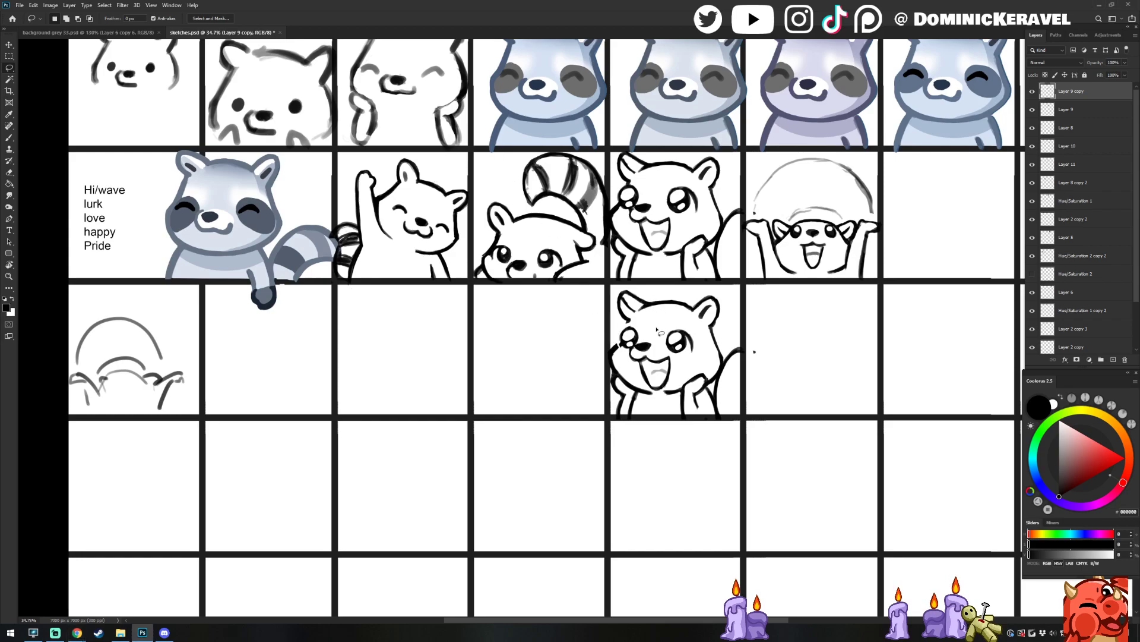
mouse_move(738, 327)
left_mouse_down()
mouse_move(603, 315)
mouse_move(697, 250)
left_mouse_up()
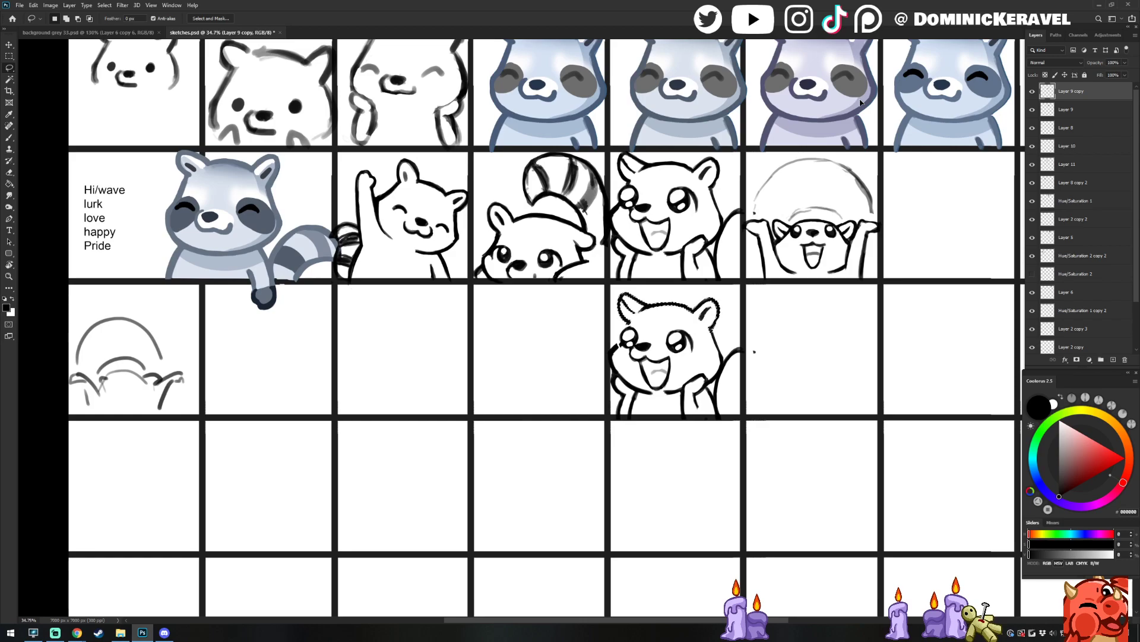
key("b")
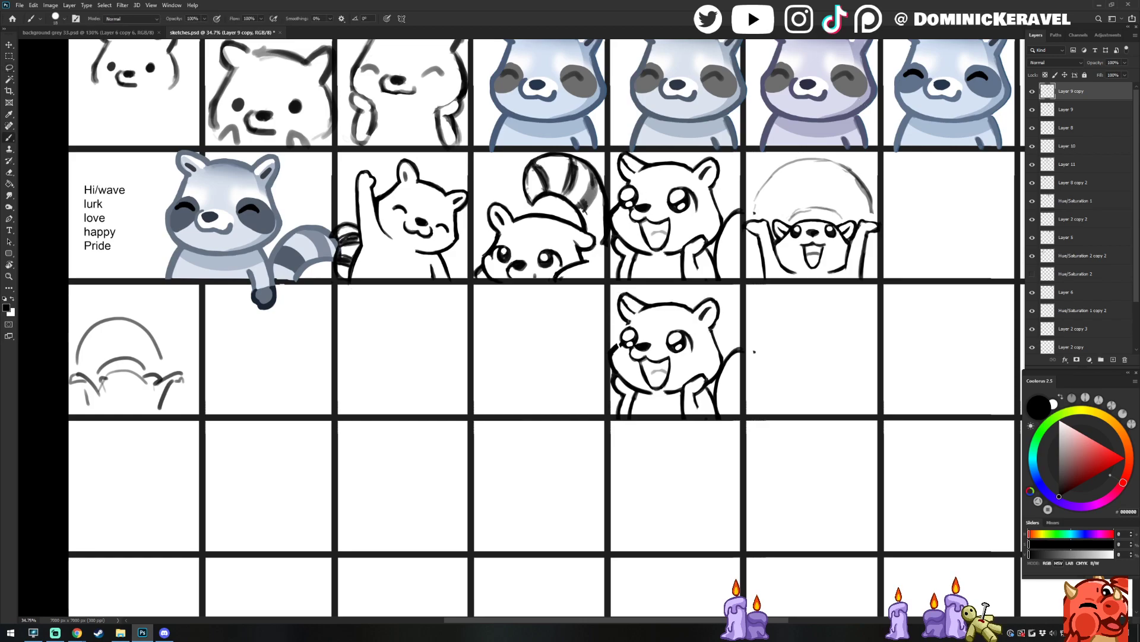
Lasso the duplicated raccoon's right eye, transform it to match the smaller left eye, and clear the selection
key("l")
mouse_move(670, 322)
left_mouse_down()
mouse_move(672, 359)
mouse_move(706, 353)
mouse_move(676, 319)
left_mouse_up()
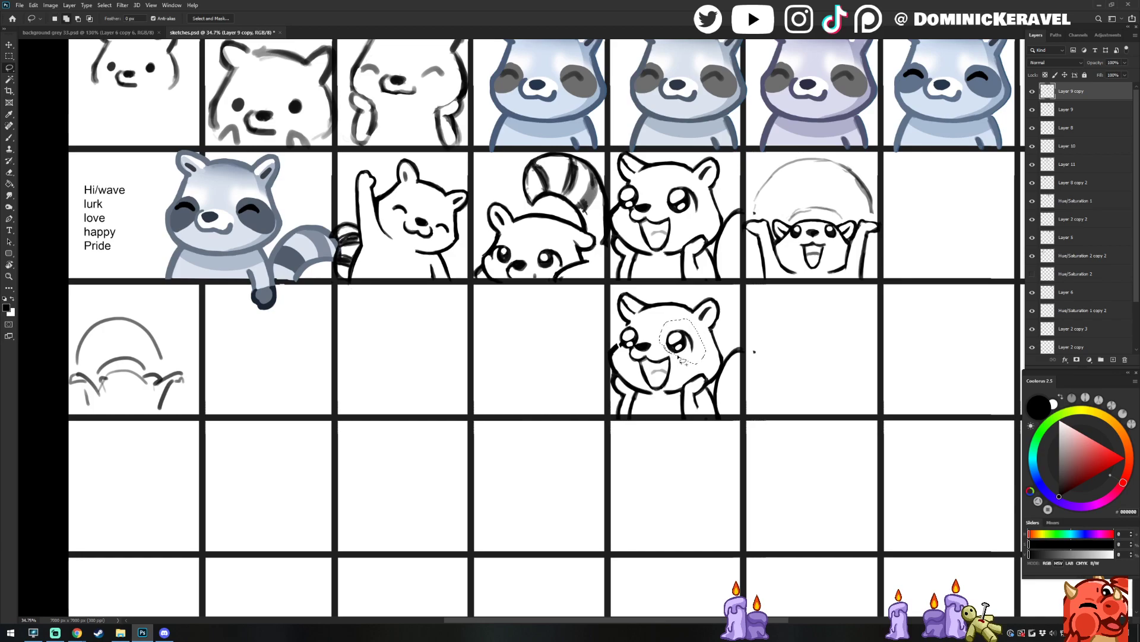
key("ctrl+t")
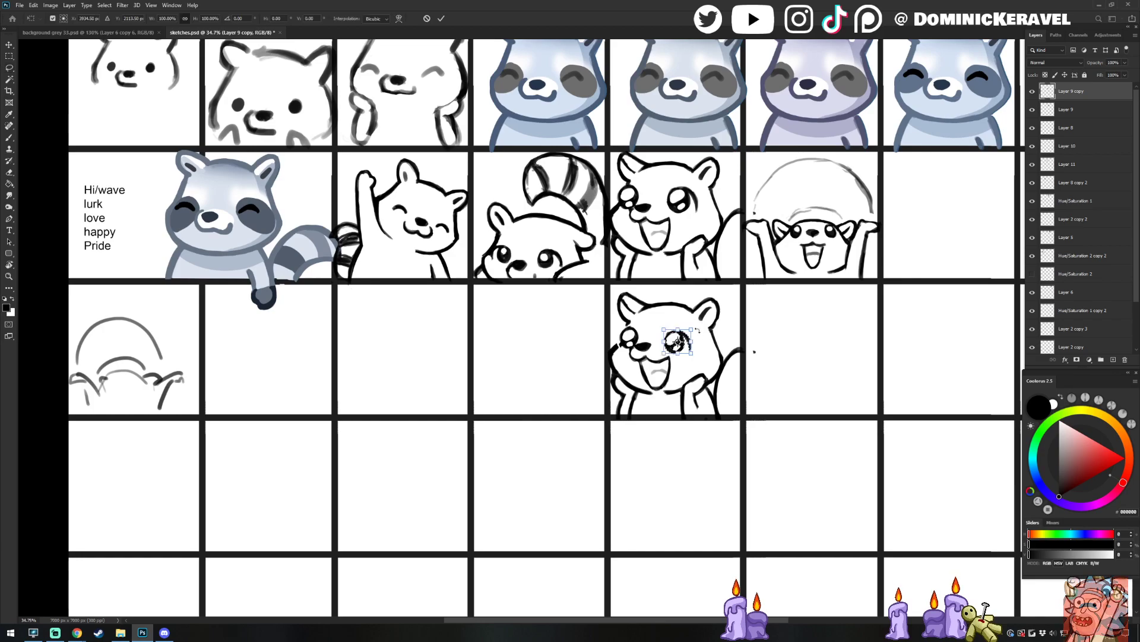
left_click_drag(694, 327, 695, 326)
key("Return")
mouse_move(619, 335)
left_mouse_down()
mouse_move(455, 336)
mouse_move(657, 352)
mouse_move(630, 364)
mouse_move(621, 329)
mouse_move(644, 324)
mouse_move(647, 340)
left_mouse_up()
key("ctrl+d")
Redraw the face outline around the duplicated raccoon's left eye with eraser and brush
key("b")
key("e")
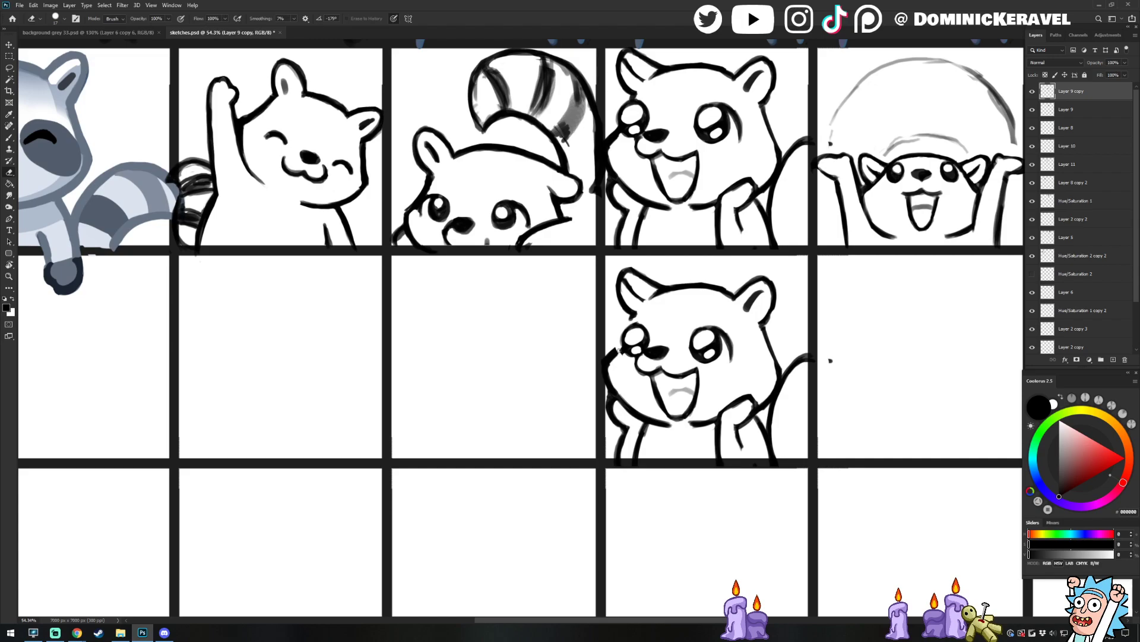
key("b")
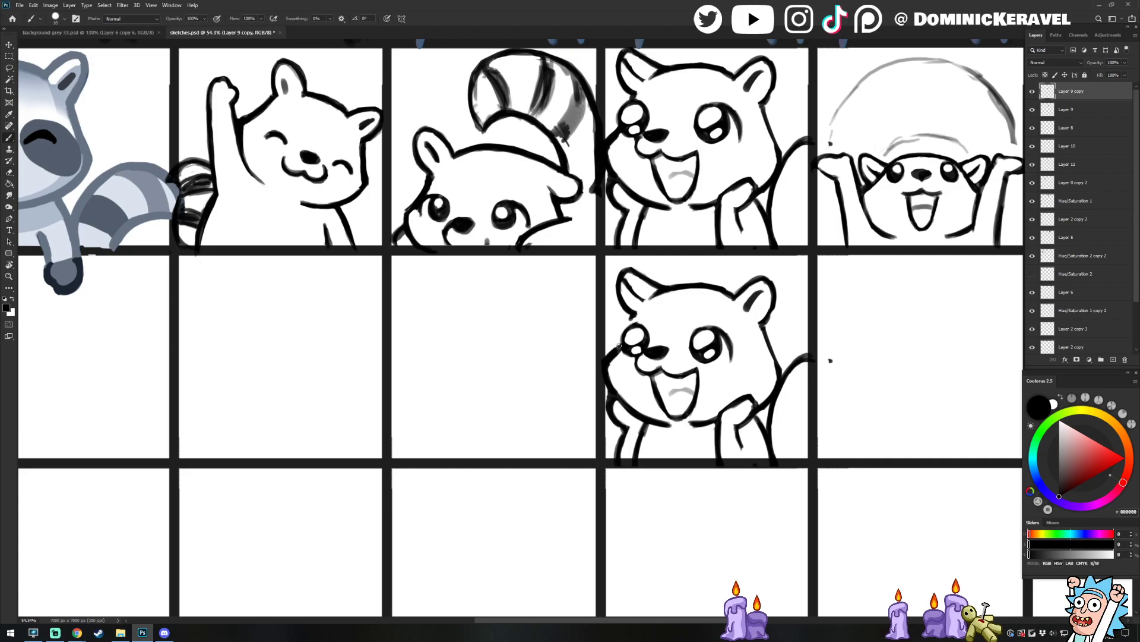
left_click_drag(632, 314, 630, 322)
key("v")
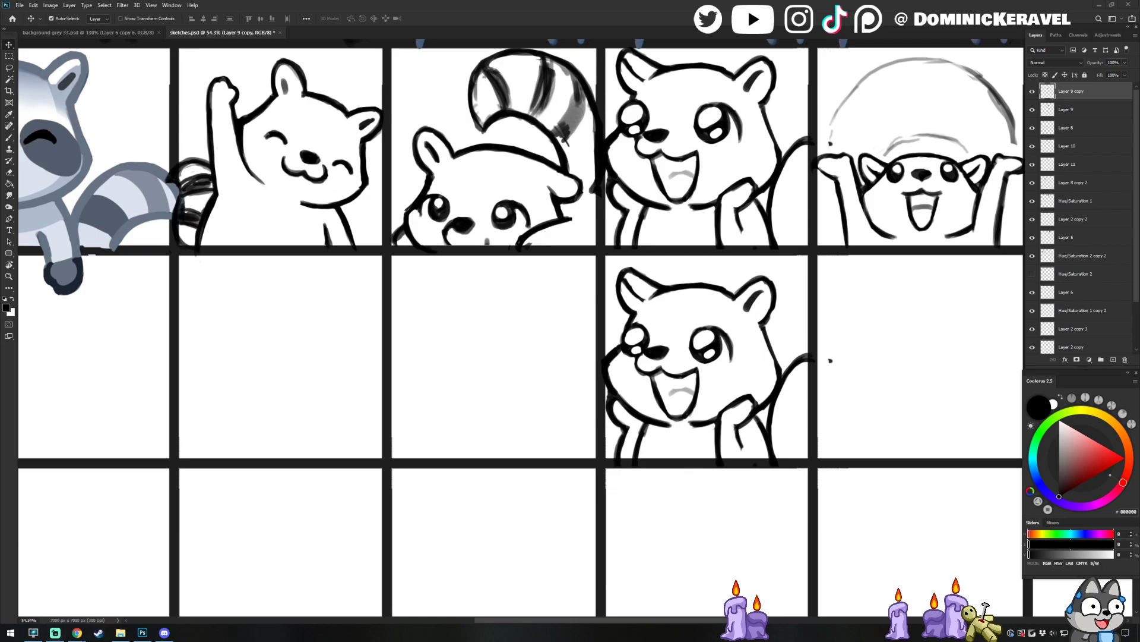
Switch to Chrome and look through the in-theaters movies on Rotten Tomatoes
left_click(481, 4)
key("alt+Tab")
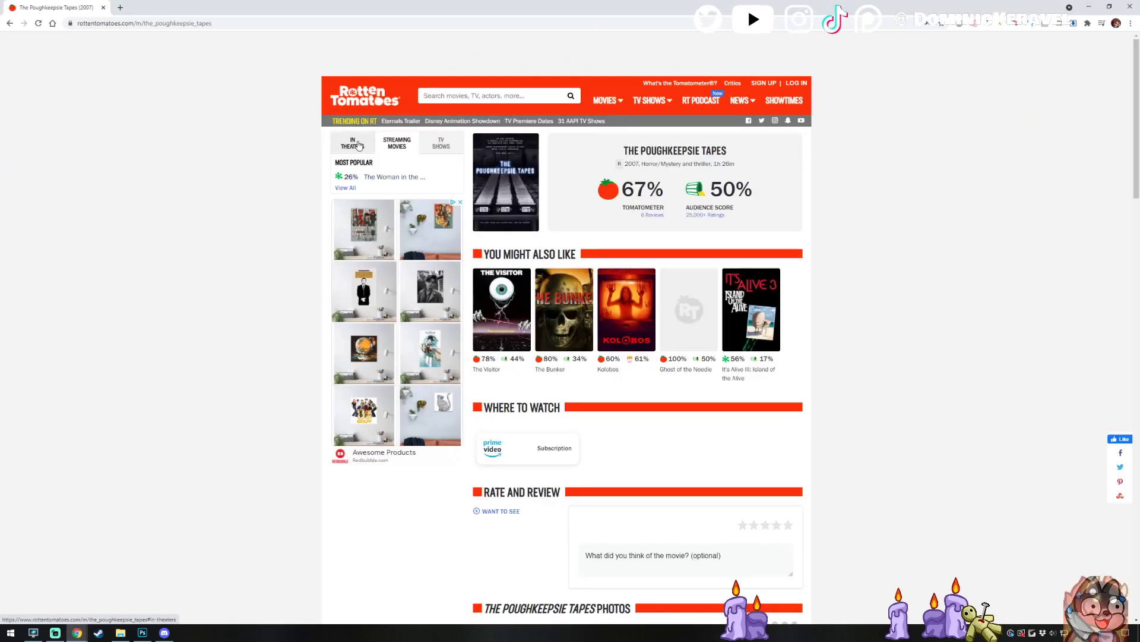
left_click(358, 146)
left_click(396, 182)
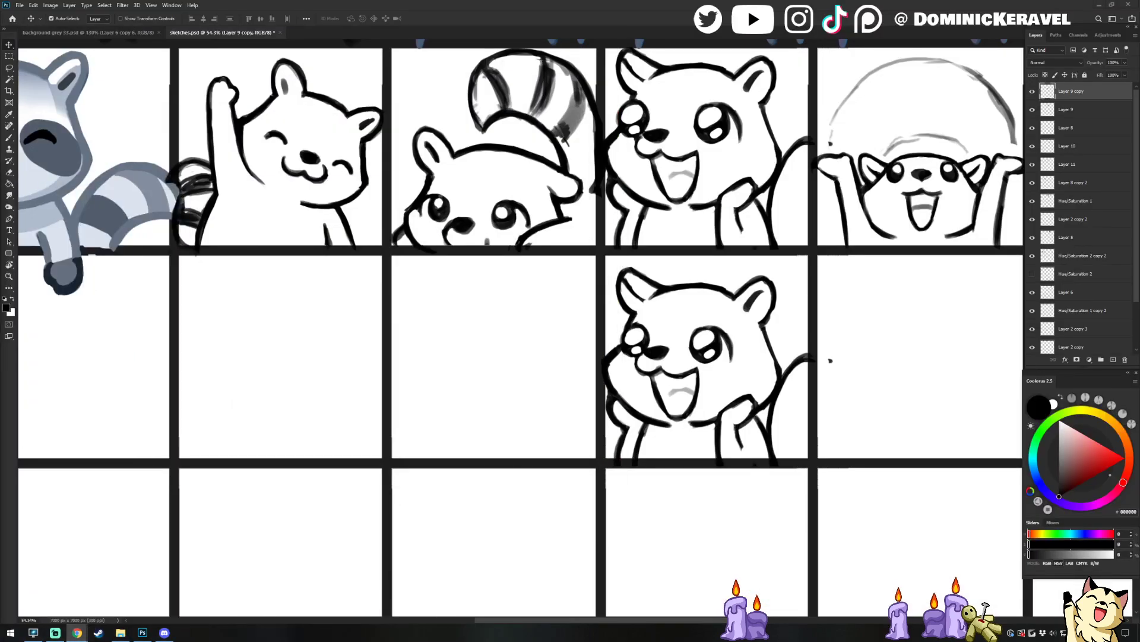
Return to Photoshop and erase the stray dot to the right of the duplicated starry-eyed raccoon
key("e")
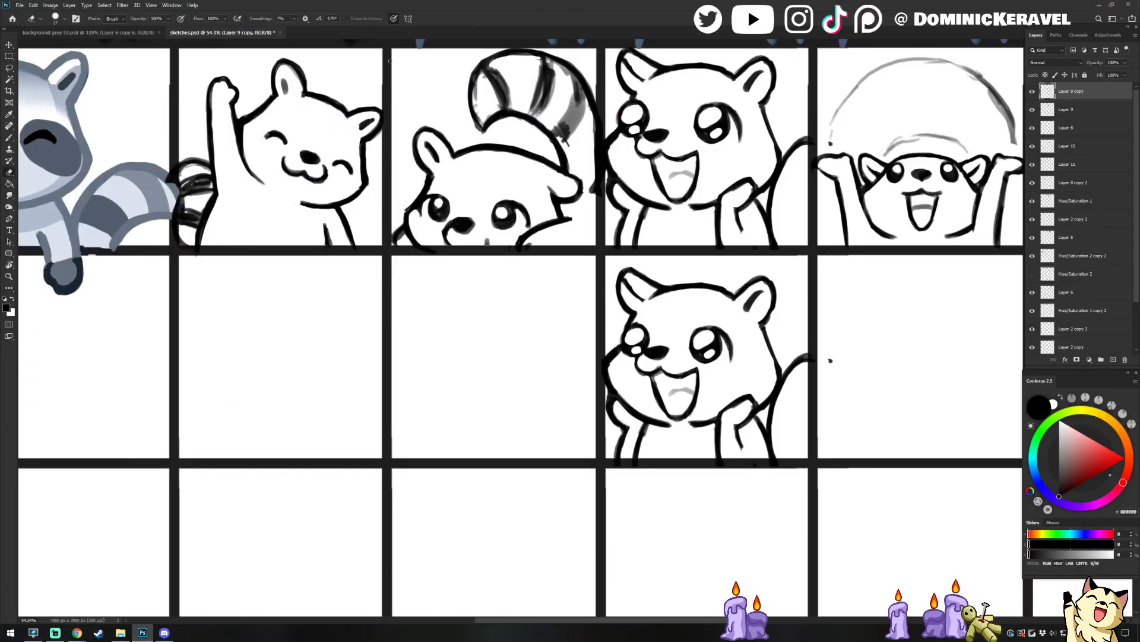
key("v")
left_click(373, 231)
scroll(396, 217, "down", 3)
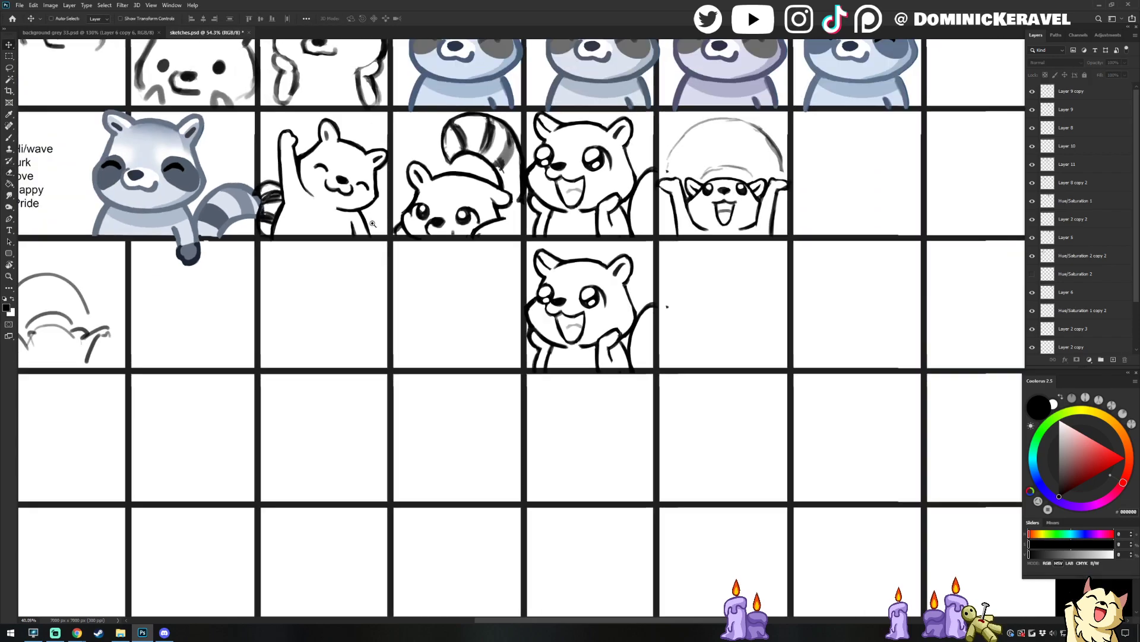
left_click(480, 182)
scroll(475, 202, "down", 3)
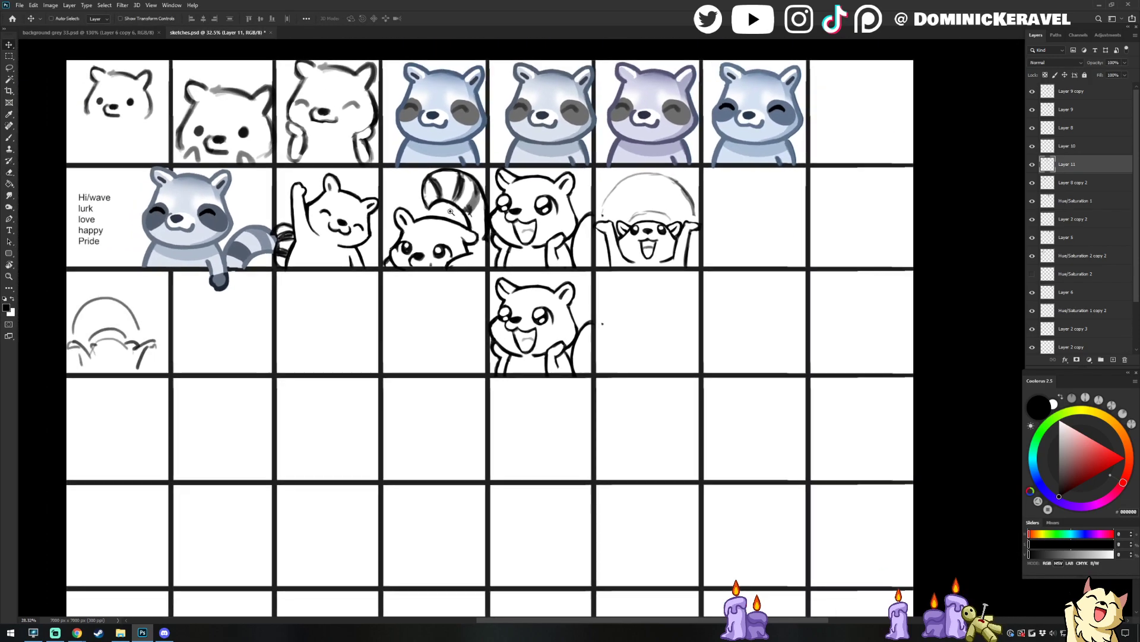
left_click(597, 321)
key("e")
key("v")
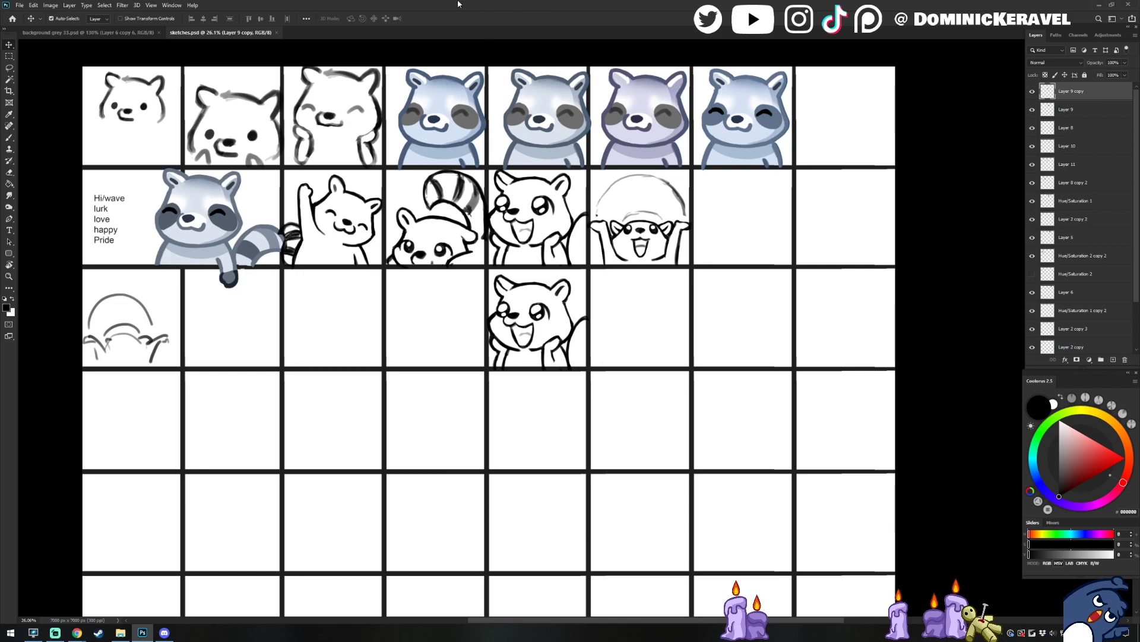
scroll(498, 163, "left", 3)
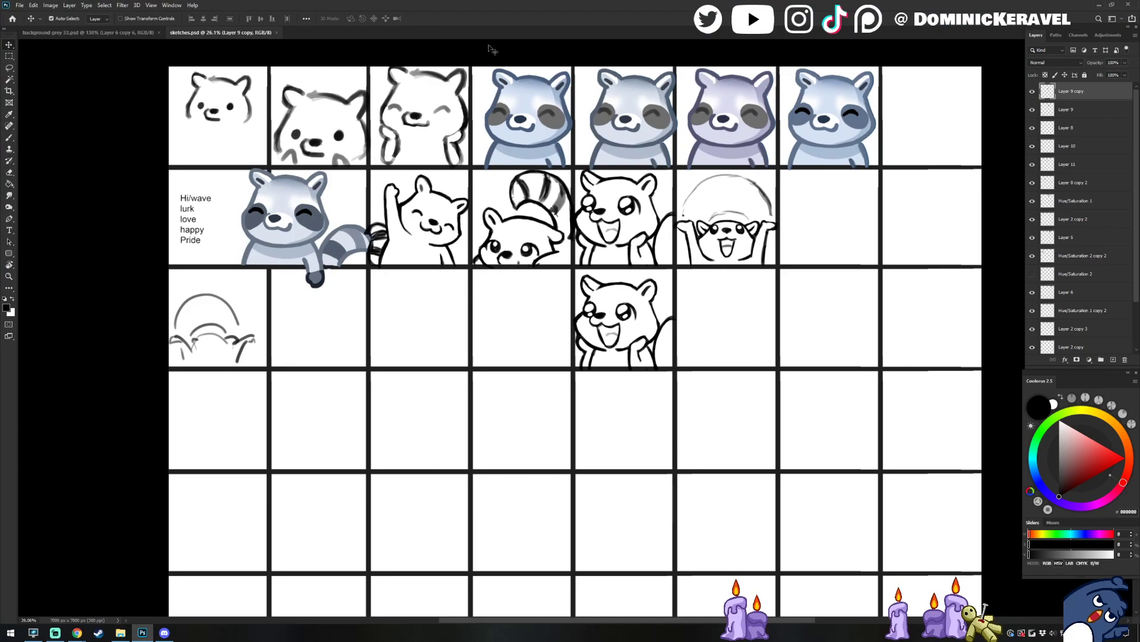
key("b")
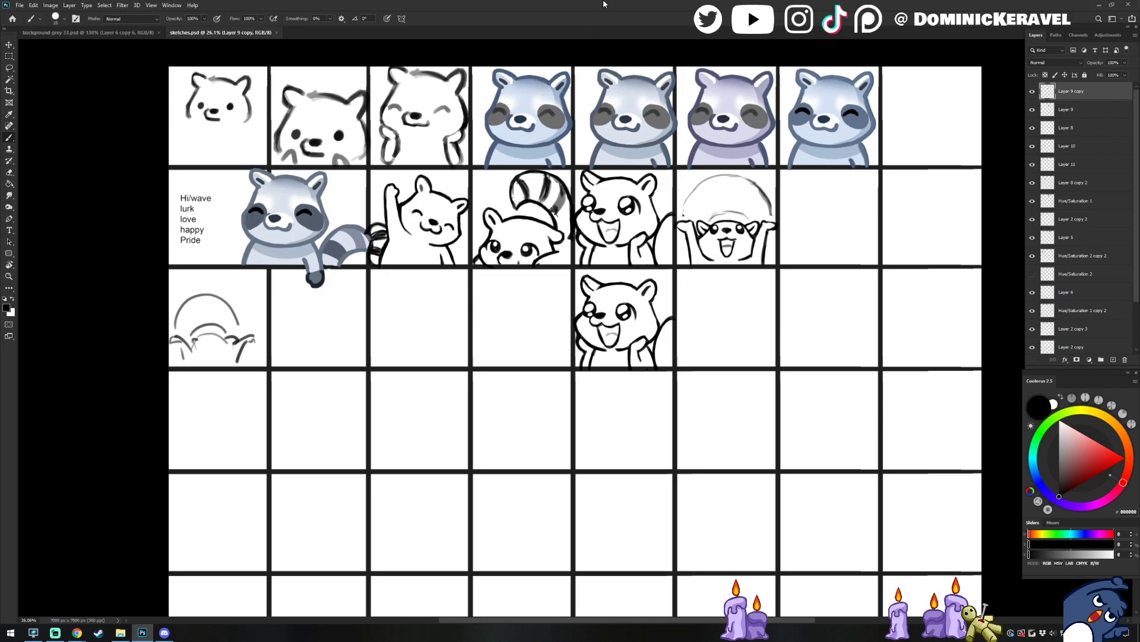
key("v")
scroll(588, 74, "right", 2)
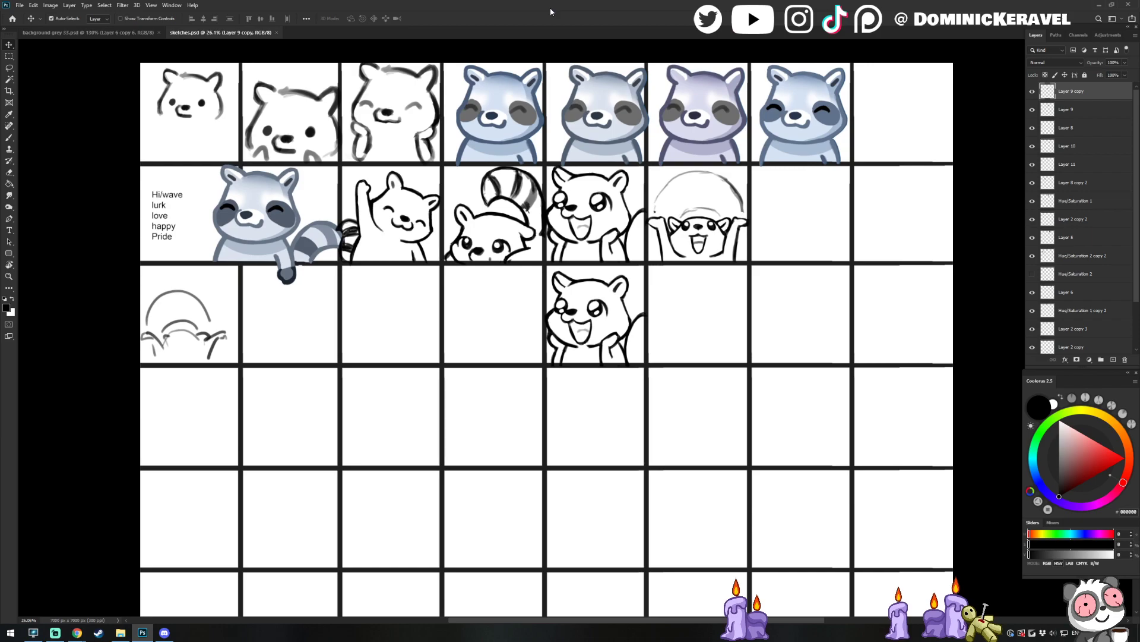
key("e")
key("v")
left_click_drag(387, 282, 395, 259)
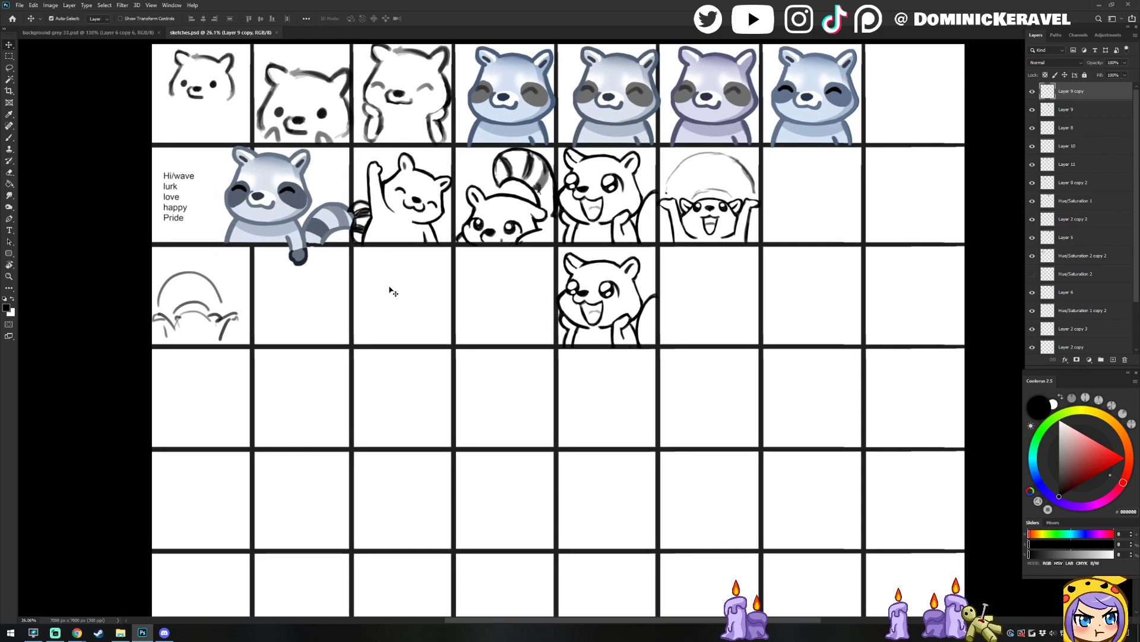
key("b")
key("v")
left_click_drag(532, 236, 442, 220)
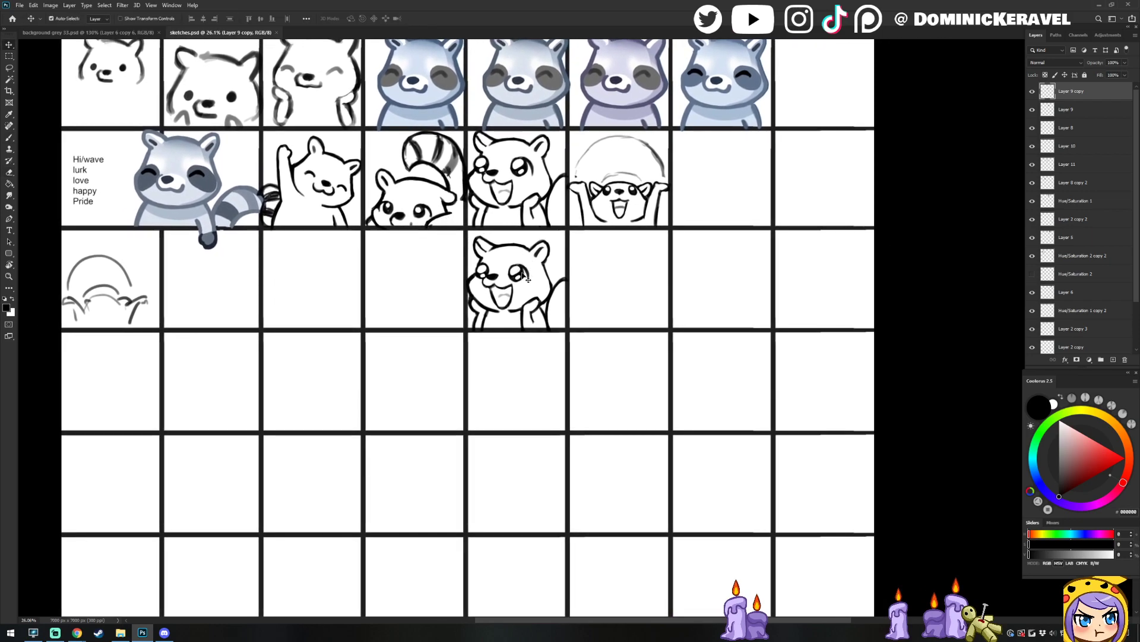
left_click_drag(523, 274, 552, 272)
left_click_drag(504, 228, 564, 239)
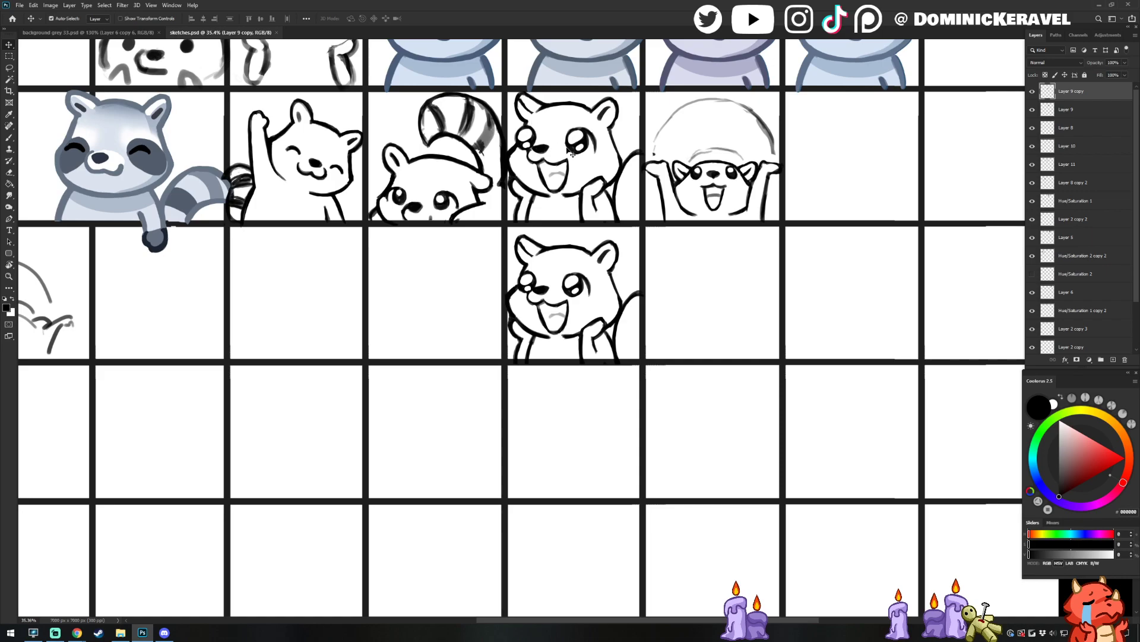
Erase along the face outline beside the duplicated raccoon's left eye to clean up the line
scroll(539, 267, "up", 4)
key("e")
scroll(527, 261, "up", 2)
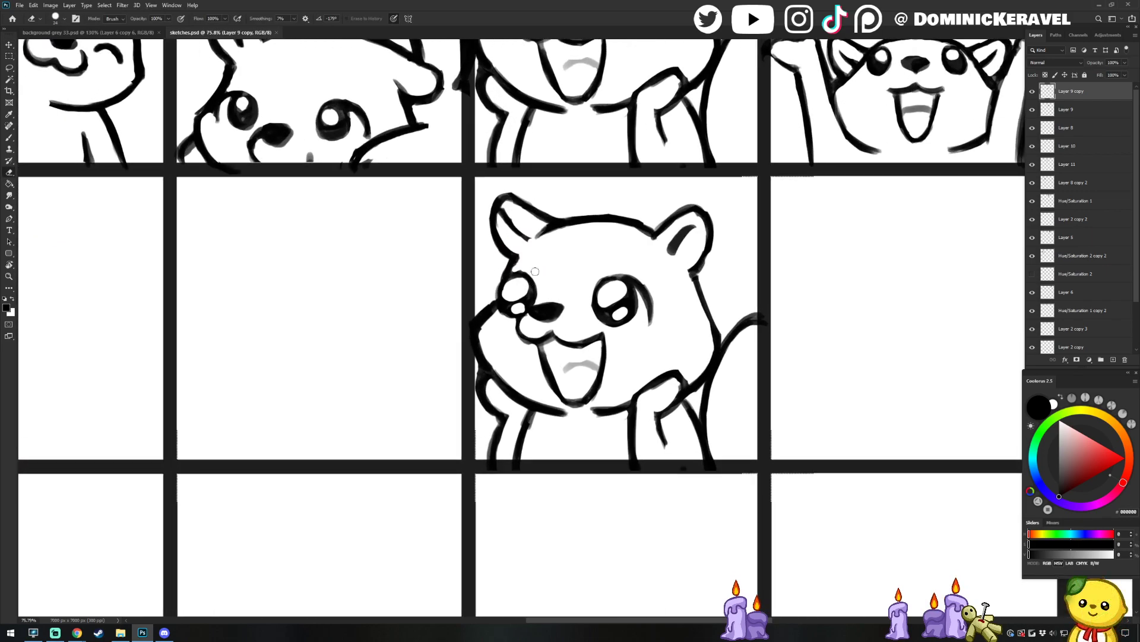
key("b")
key("e")
left_click_drag(510, 260, 504, 278)
key("b")
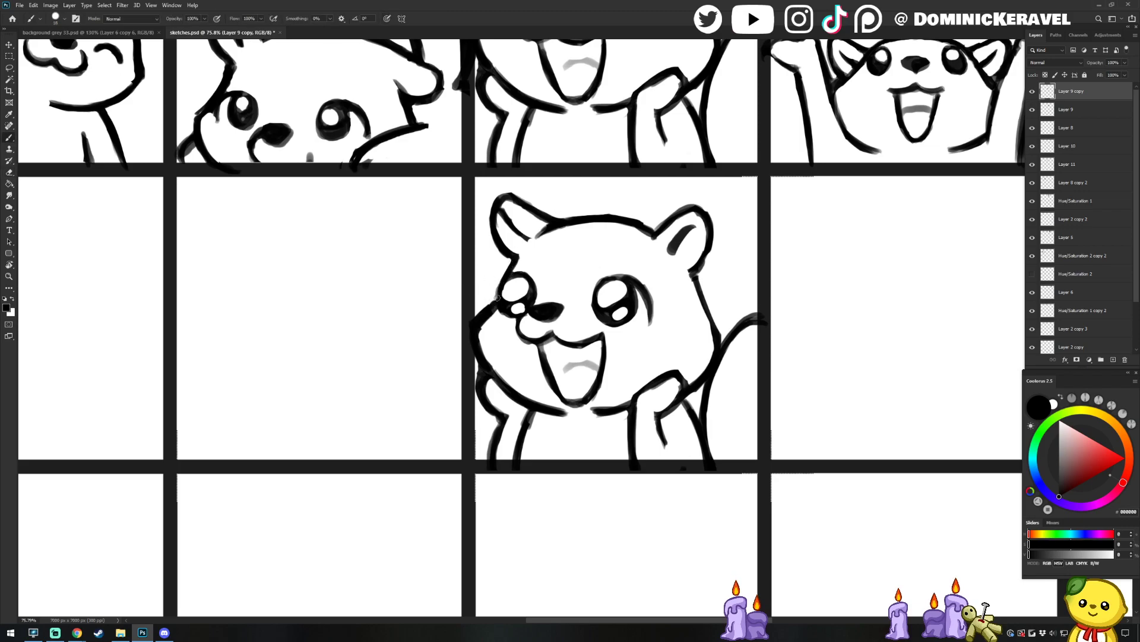
Touch up the line work around the duplicated raccoon's eyes with brush and eraser, and save the document
mouse_move(658, 270)
left_mouse_down()
mouse_move(526, 278)
mouse_move(514, 336)
left_mouse_up()
key("e")
key("b")
key("e")
key("b")
key("e")
key("b")
mouse_move(507, 293)
left_mouse_down()
mouse_move(521, 328)
mouse_move(503, 296)
mouse_move(504, 318)
left_mouse_up()
key("e")
key("b")
key("e")
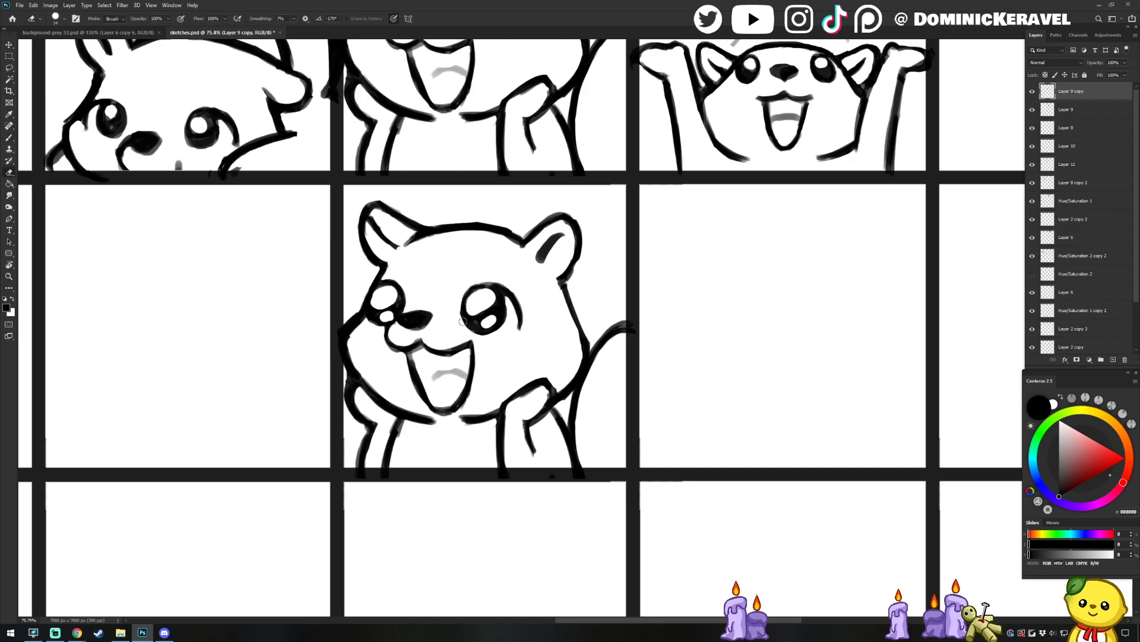
key("b")
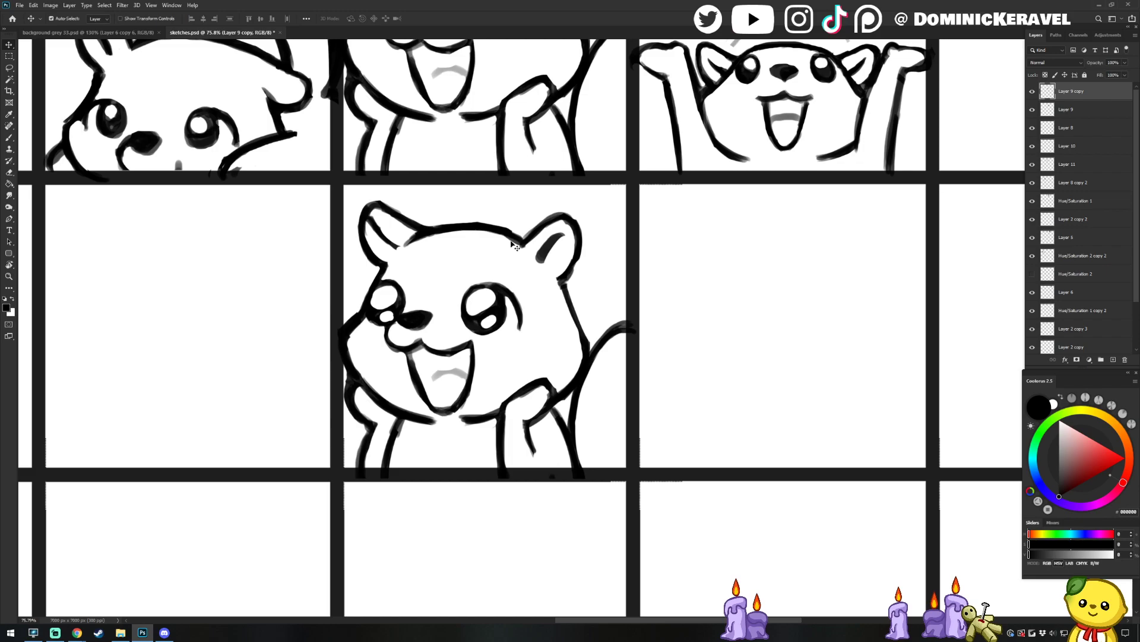
key("e")
key("b")
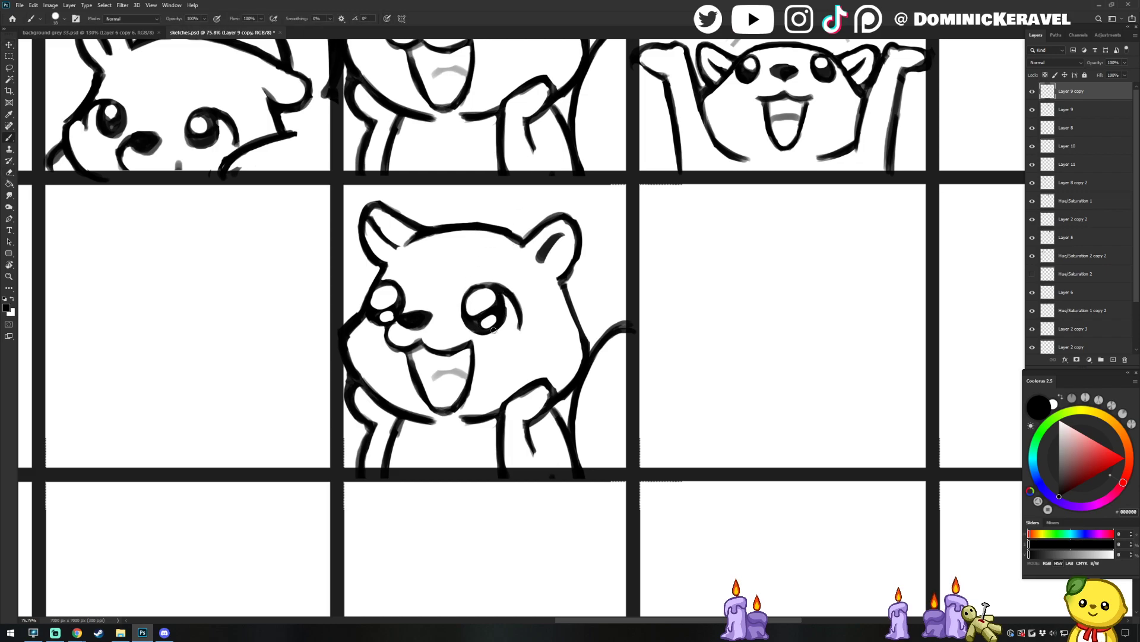
key("v")
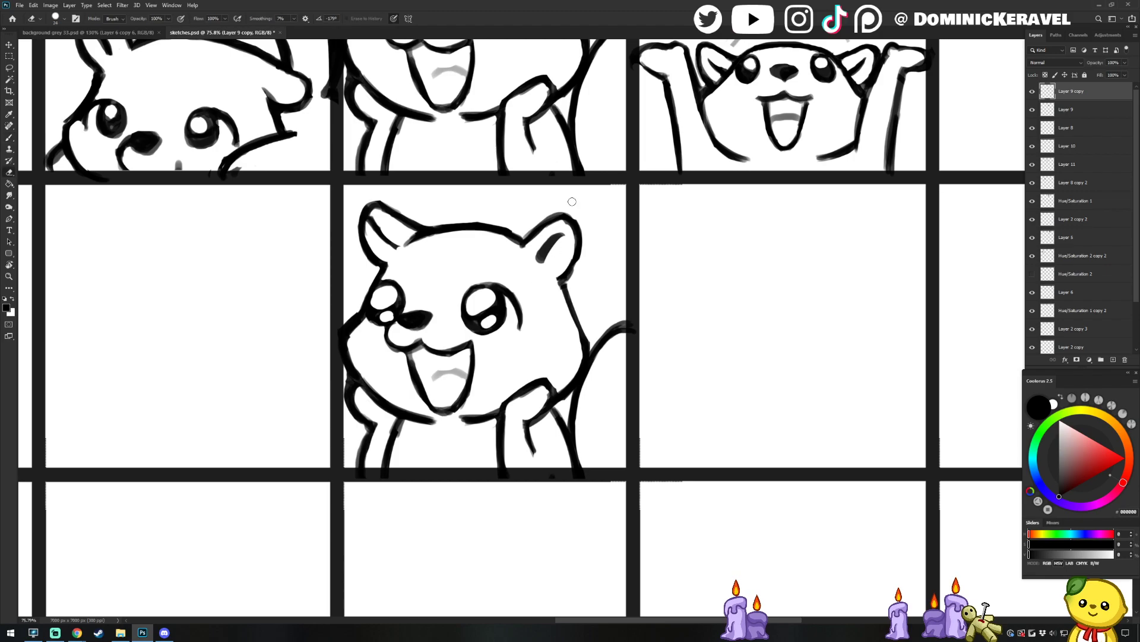
key("e")
key("ctrl+s")
key("v")
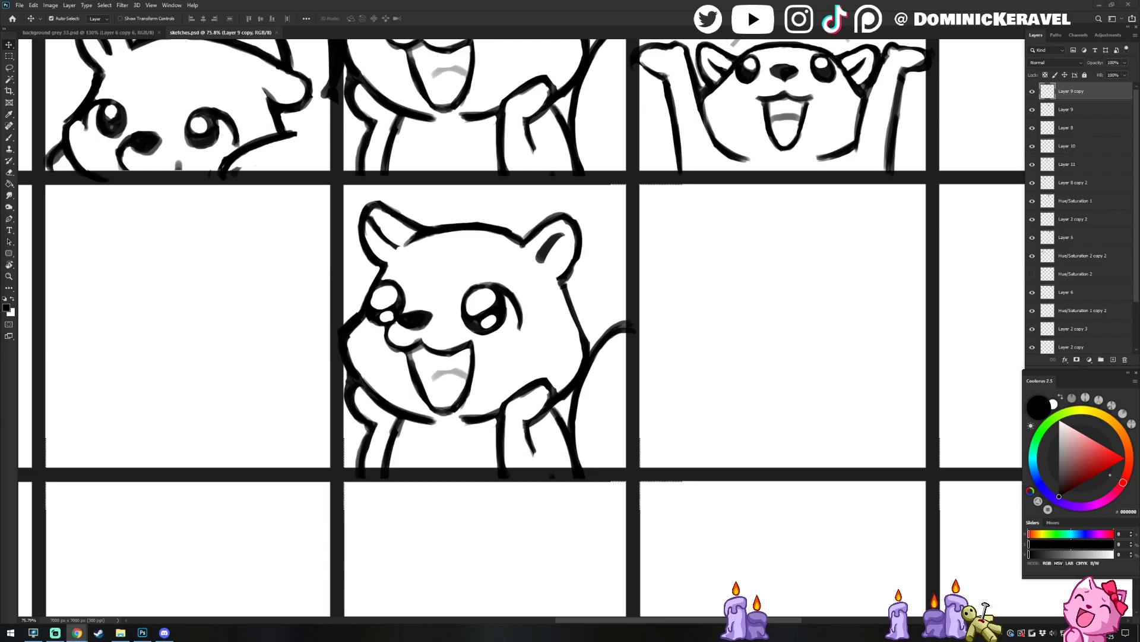
Switch to Google Maps in Chrome and examine the surroundings of Colonnade Pizza in Ottawa, down to street level
key("alt+Tab")
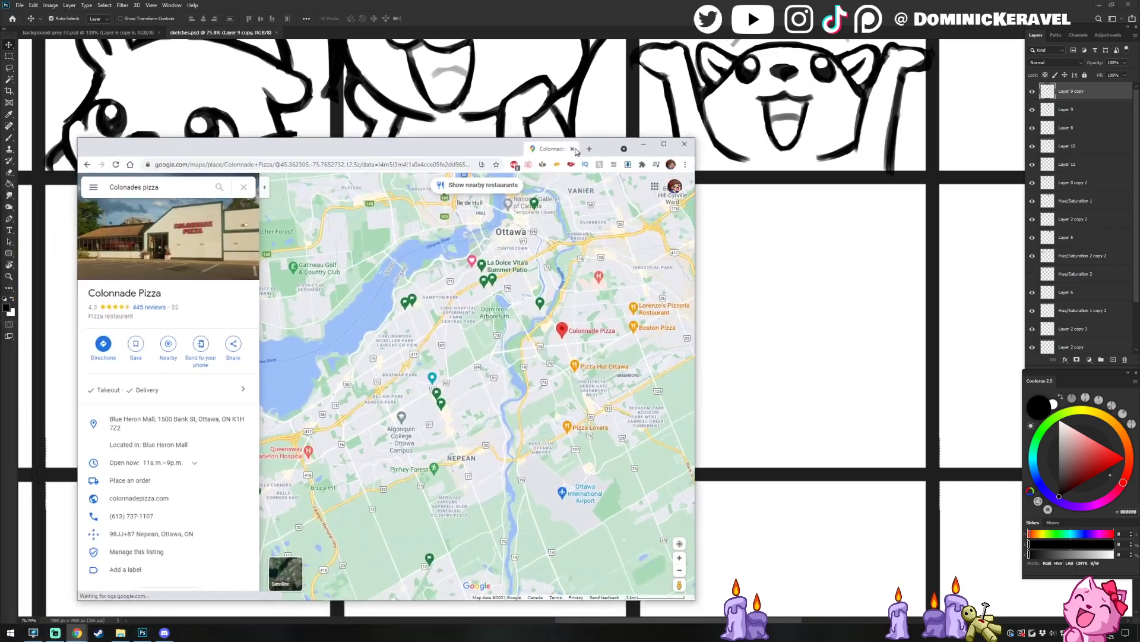
scroll(564, 321, "up", 2)
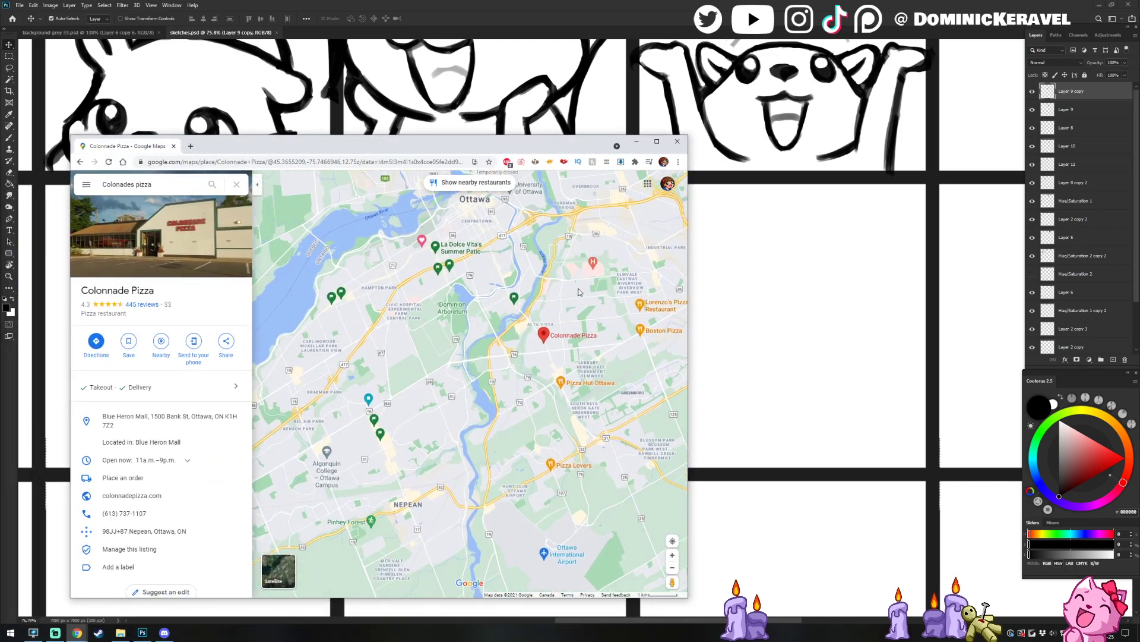
scroll(547, 307, "down", 2)
left_click_drag(475, 289, 553, 273)
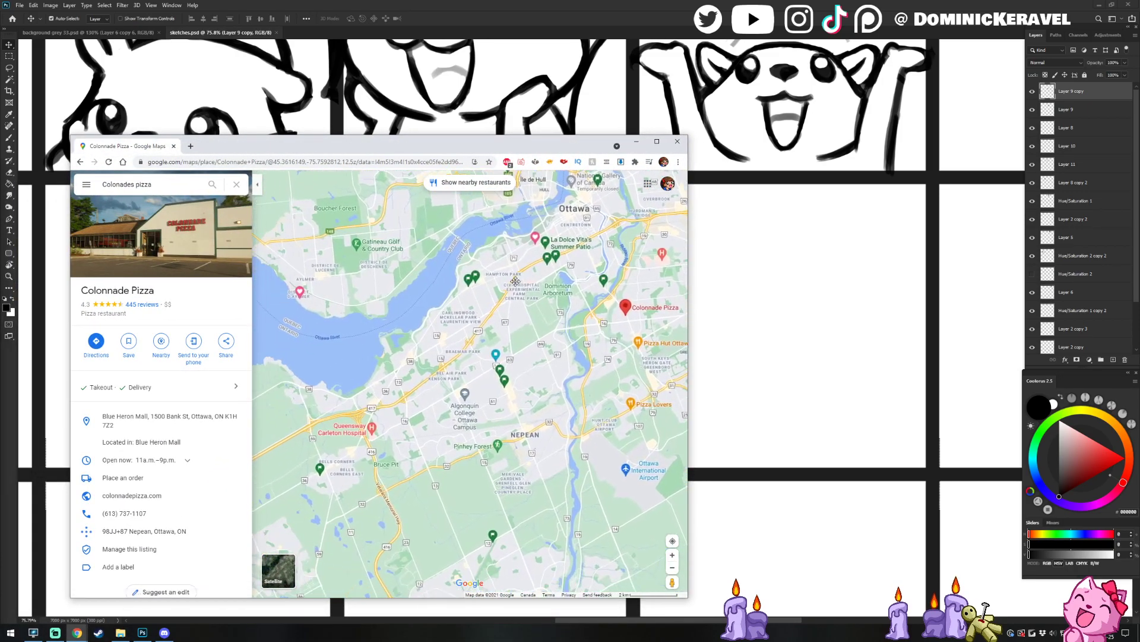
scroll(553, 273, "up", 2)
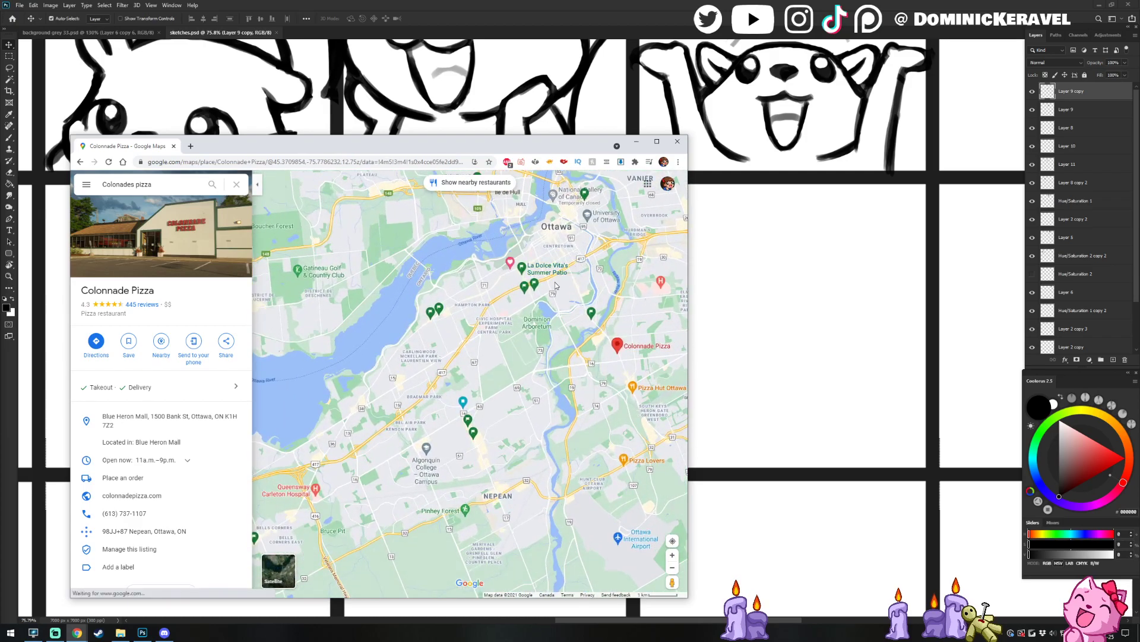
left_click_drag(555, 338, 436, 331)
scroll(498, 326, "up", 1)
scroll(498, 322, "up", 1)
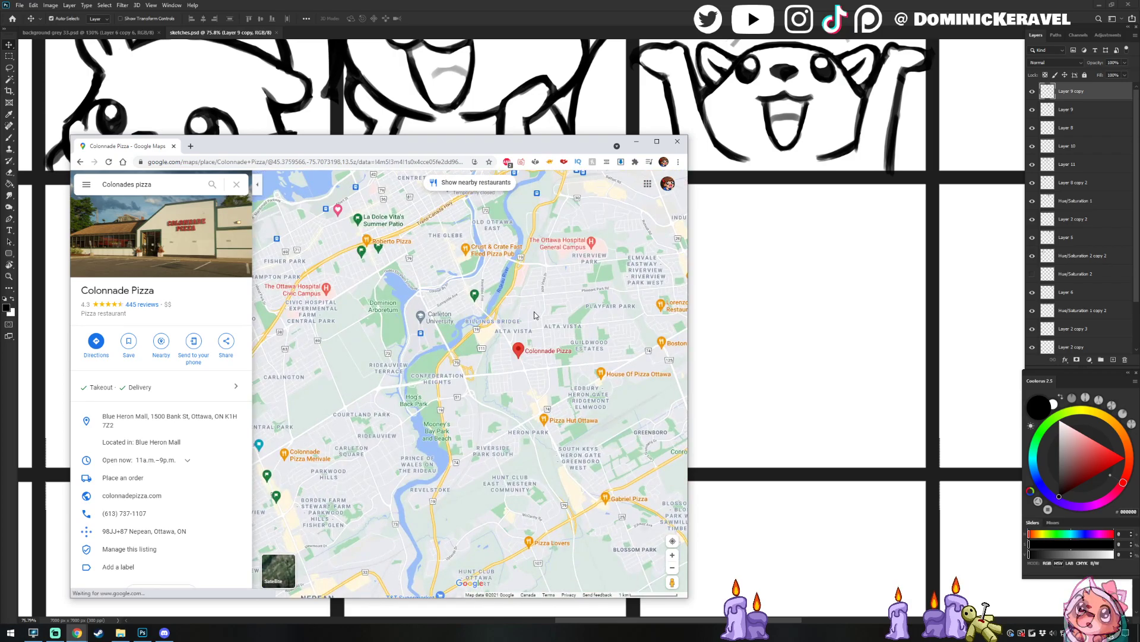
scroll(535, 308, "up", 1)
scroll(534, 308, "up", 2)
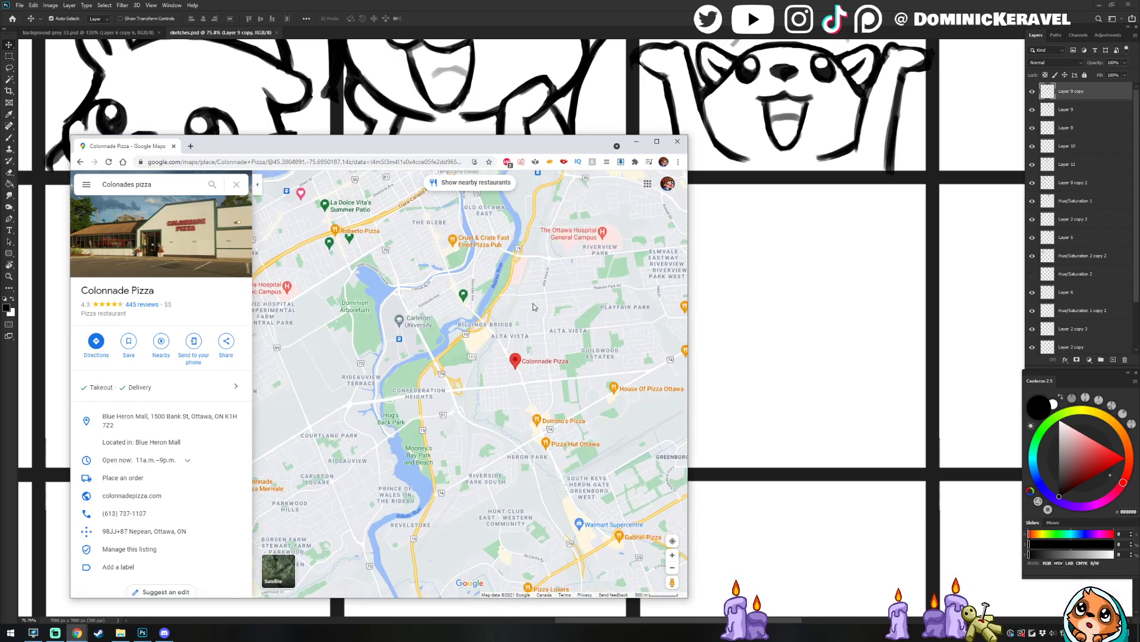
left_click_drag(533, 307, 525, 367)
scroll(538, 426, "down", 2)
left_click_drag(537, 426, 541, 351)
scroll(534, 356, "up", 2)
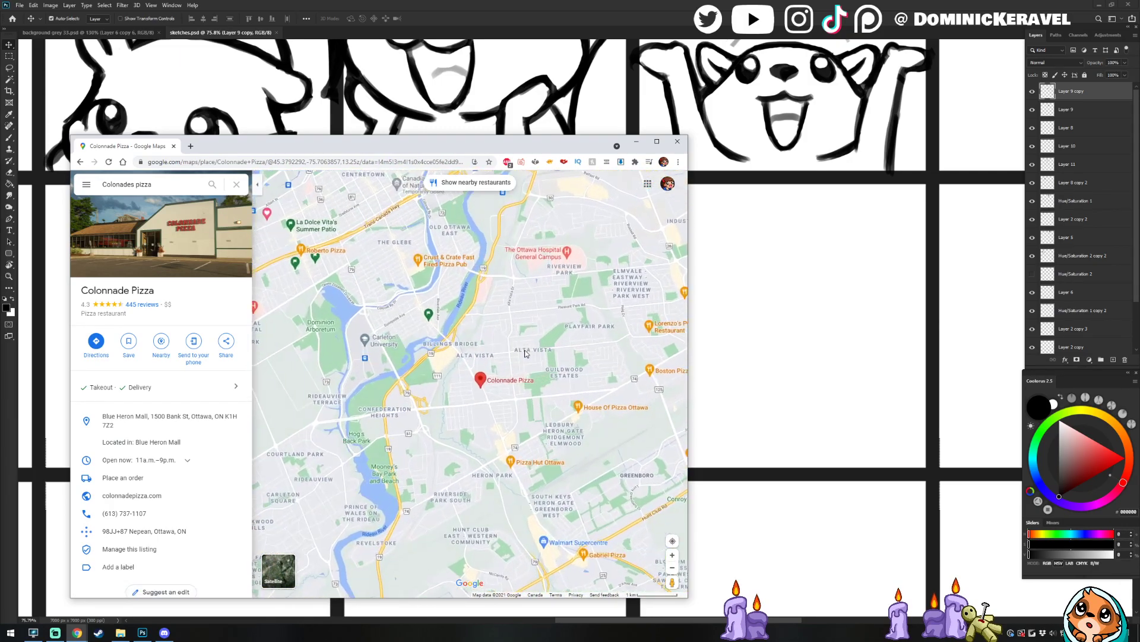
scroll(480, 363, "up", 2)
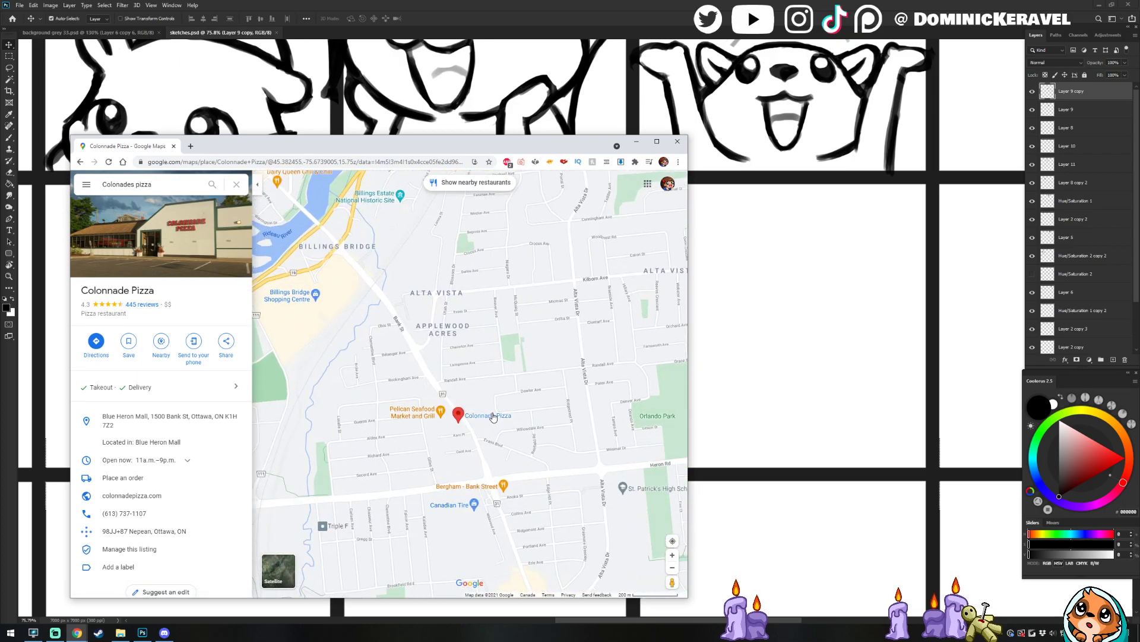
scroll(467, 424, "up", 3)
scroll(476, 428, "up", 2)
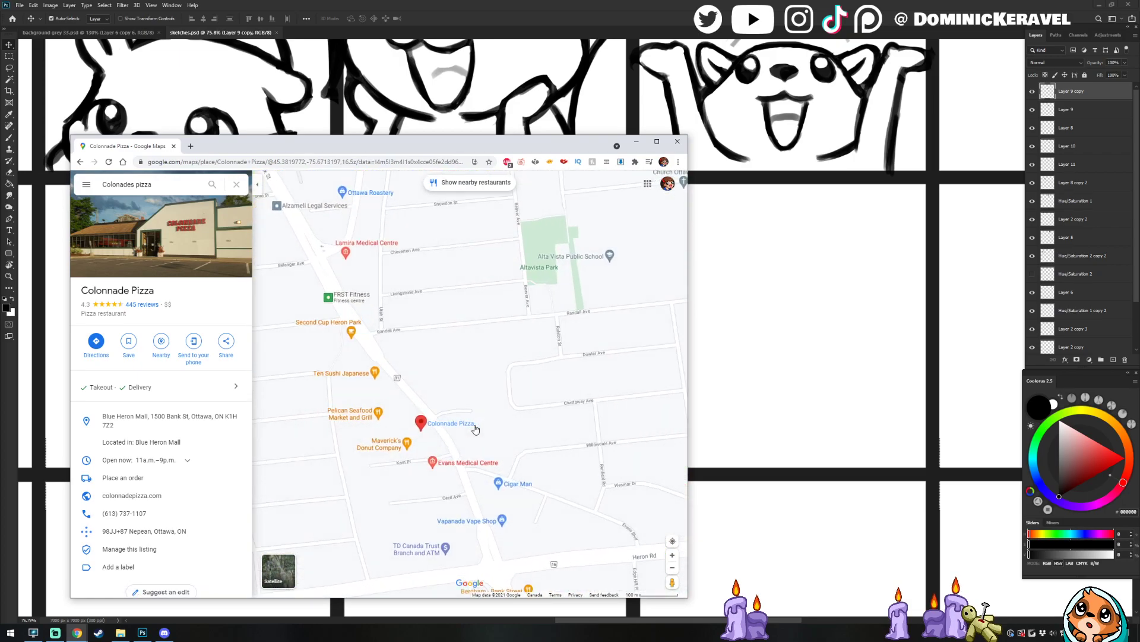
mouse_move(442, 425)
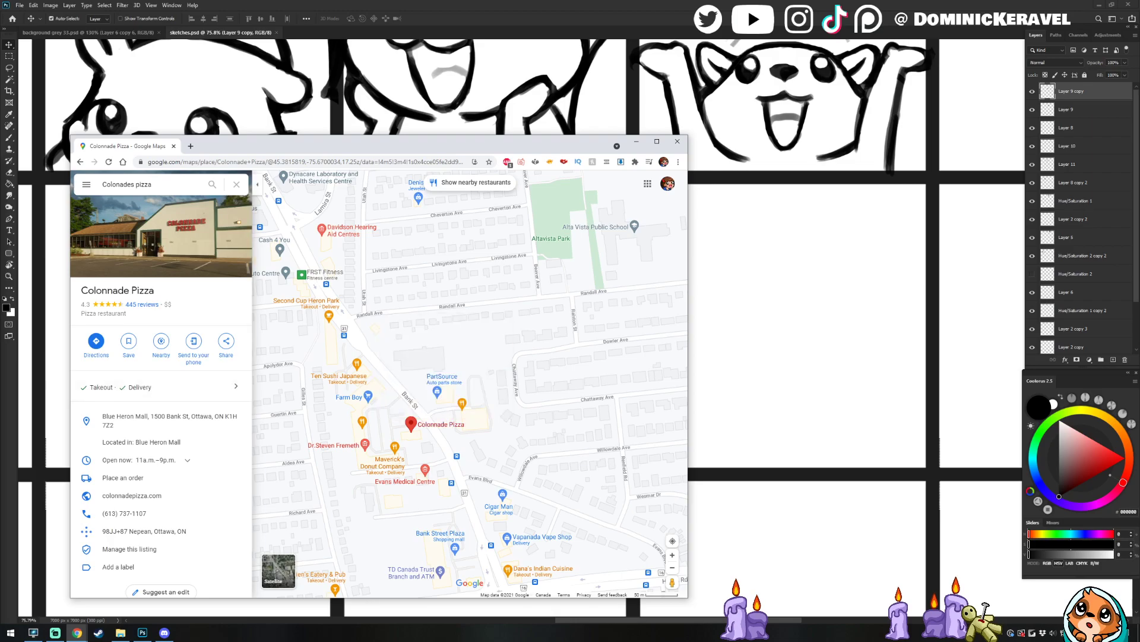
left_click(425, 424)
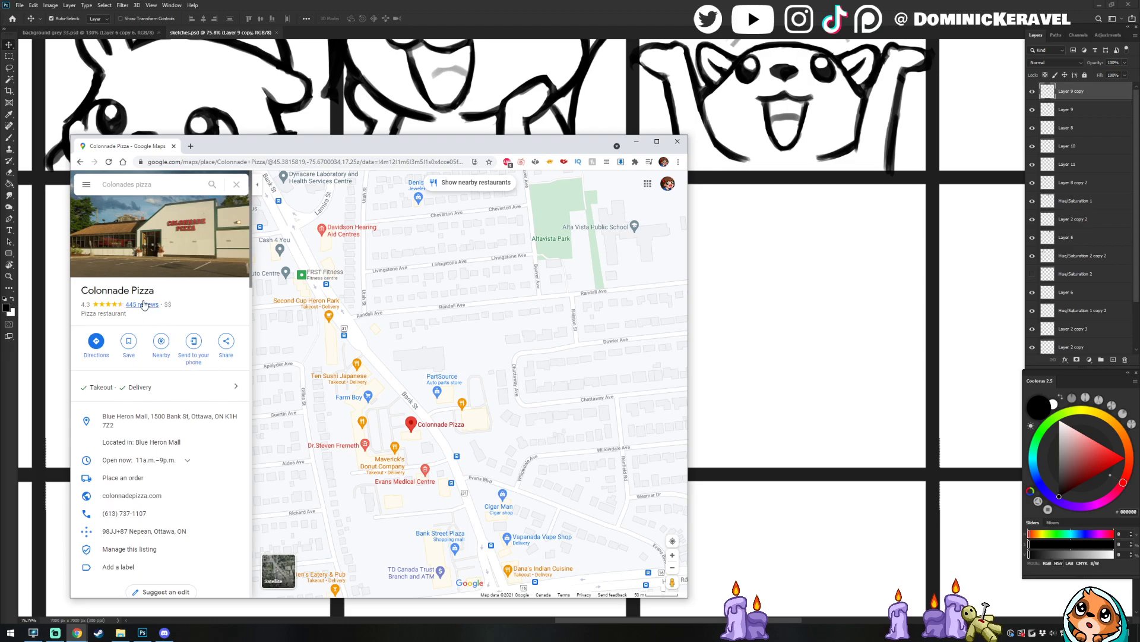
Look through the Colonnade Pizza photo gallery, including the fries and building photos, and move the browser window out of the way
left_click(173, 249)
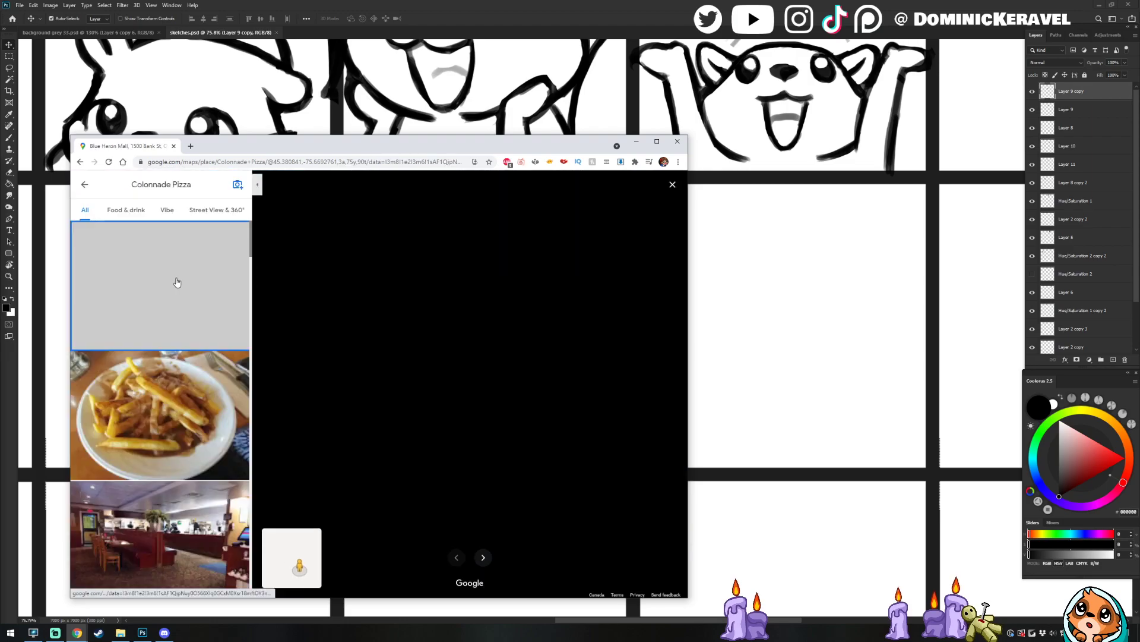
left_click(203, 401)
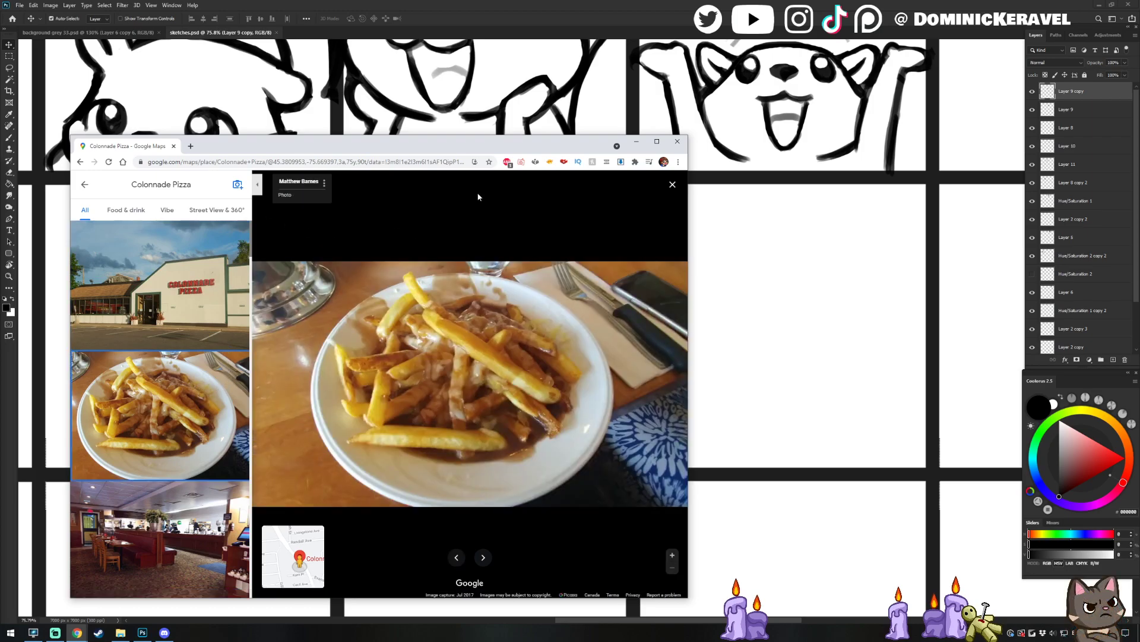
left_click(668, 186)
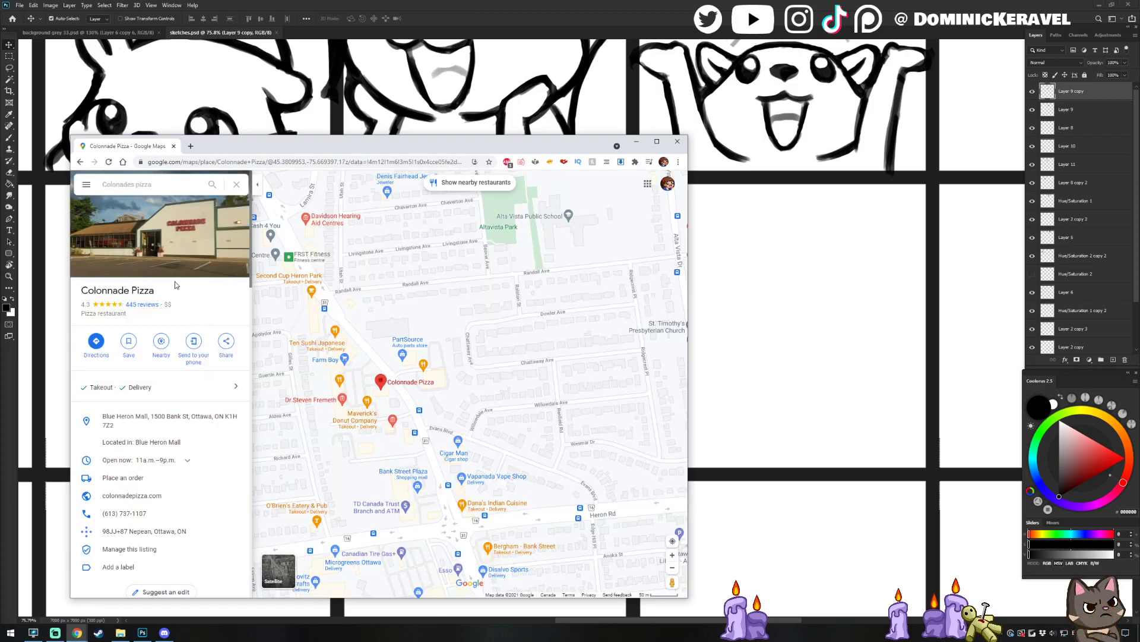
left_click(168, 245)
scroll(214, 349, "down", 3)
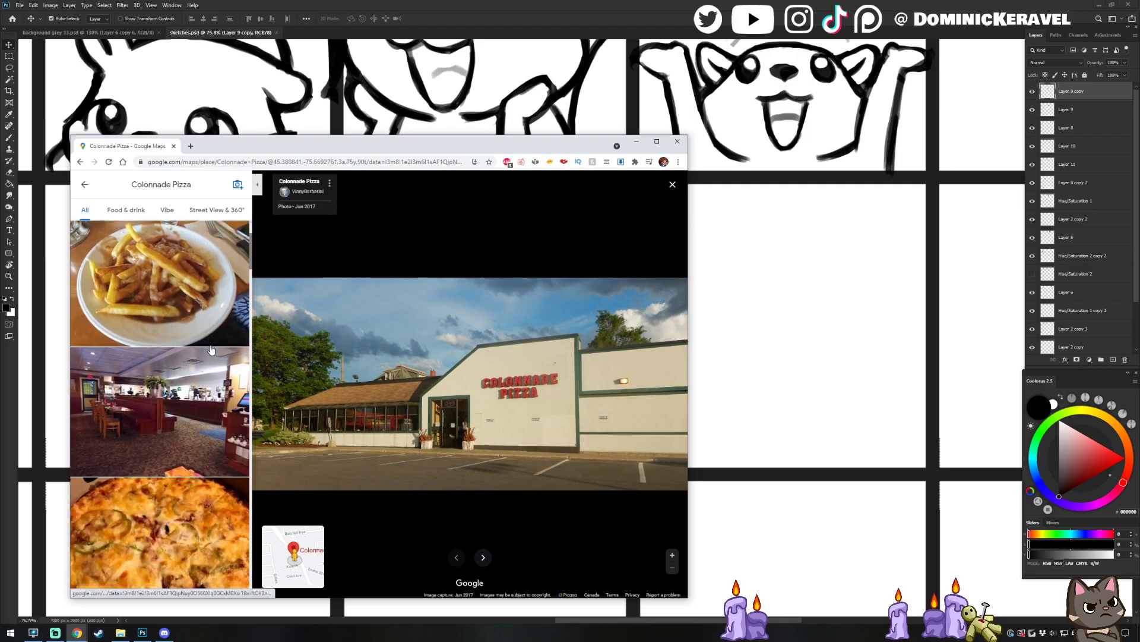
scroll(208, 339, "up", 3)
scroll(201, 324, "down", 4)
scroll(201, 324, "down", 2)
scroll(209, 288, "up", 2)
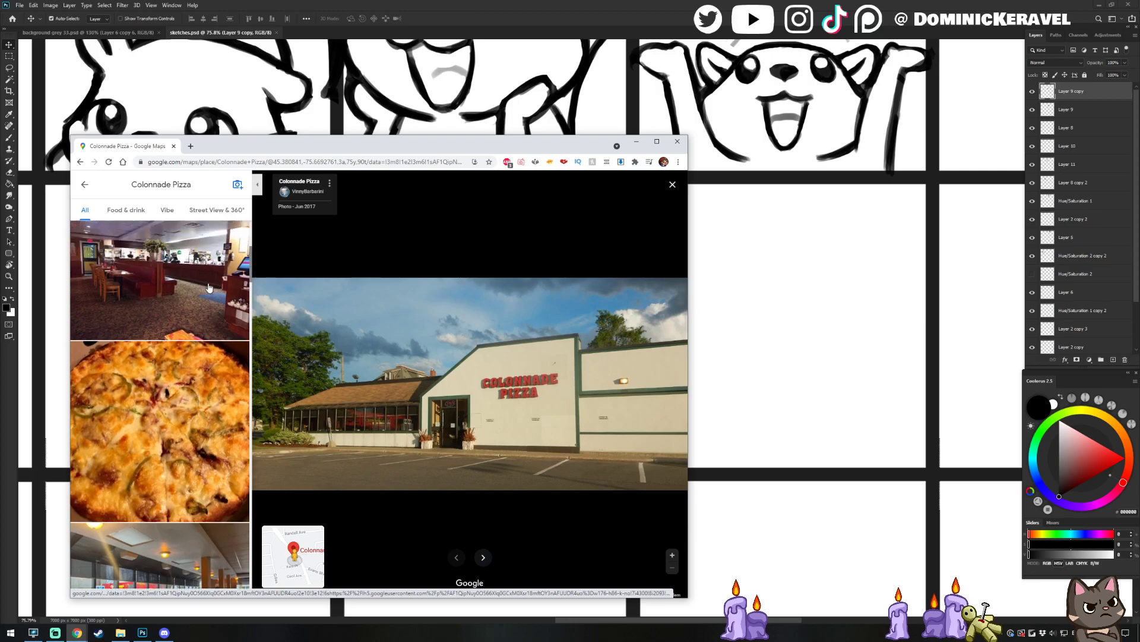
scroll(209, 288, "up", 3)
scroll(210, 290, "down", 2)
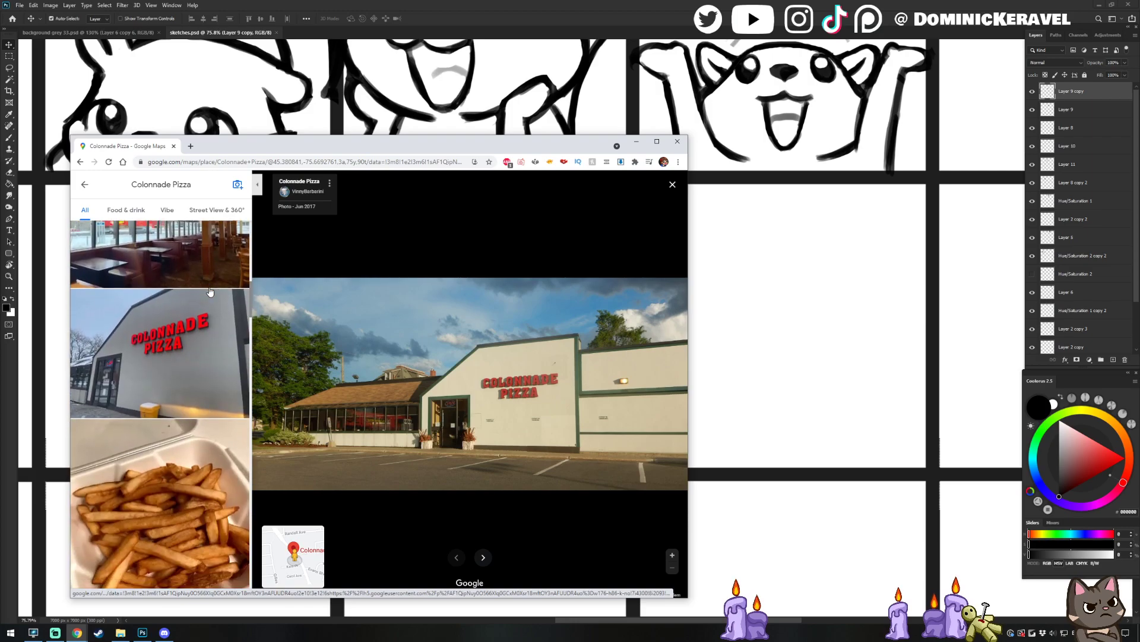
scroll(210, 291, "down", 3)
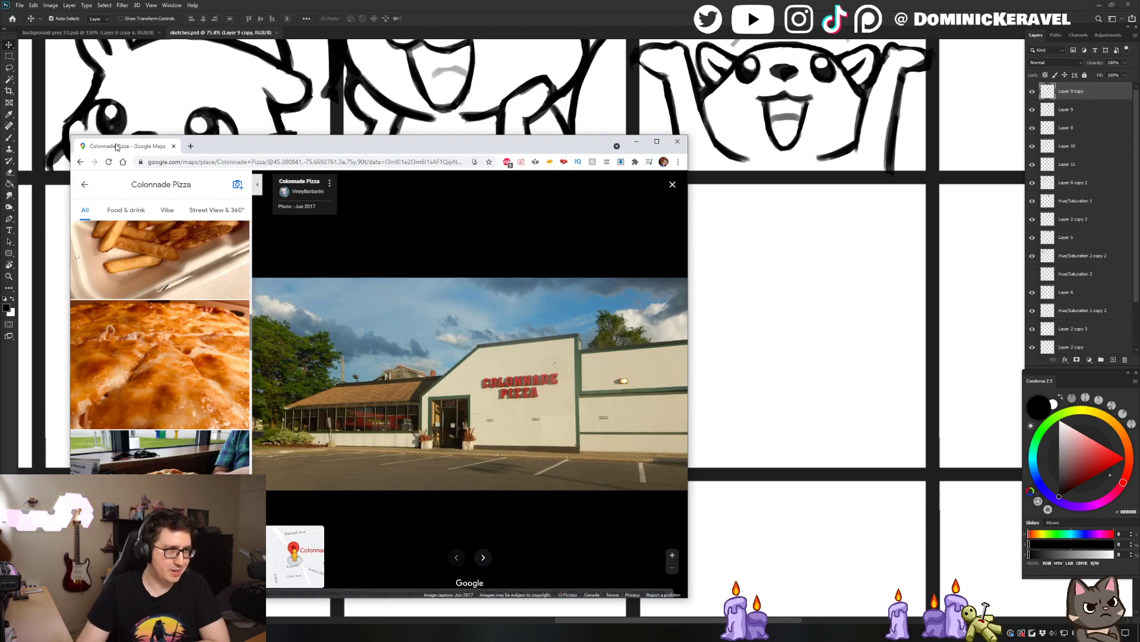
left_click_drag(105, 142, 0, 179)
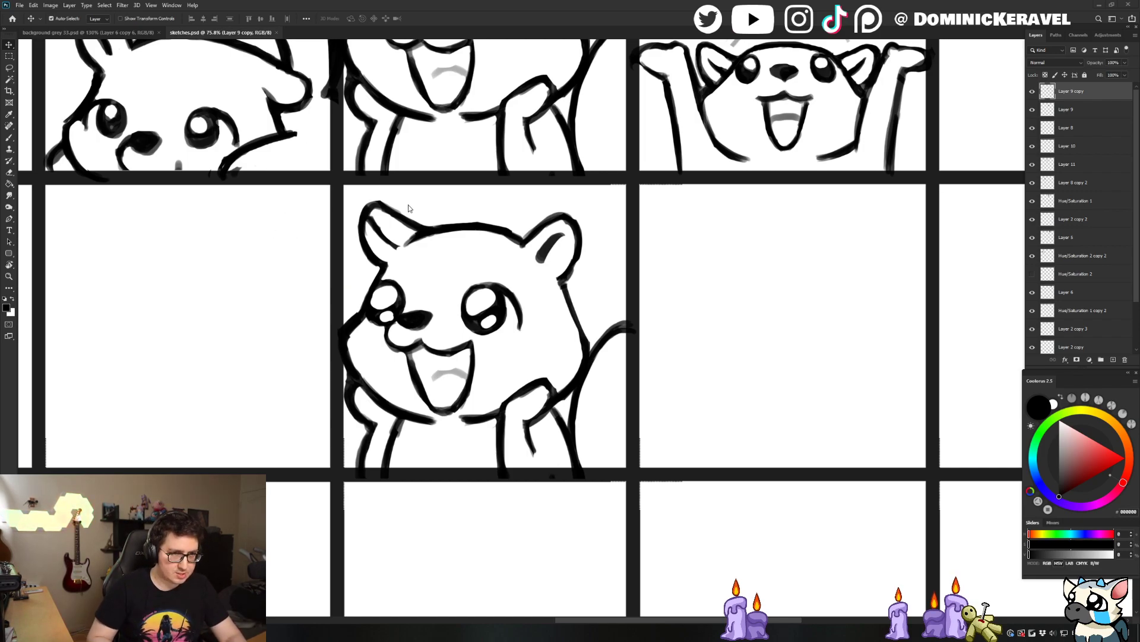
Add a small black brush dab to the duplicated raccoon's right eye in the Photoshop sketch
left_click_drag(457, 218, 455, 221)
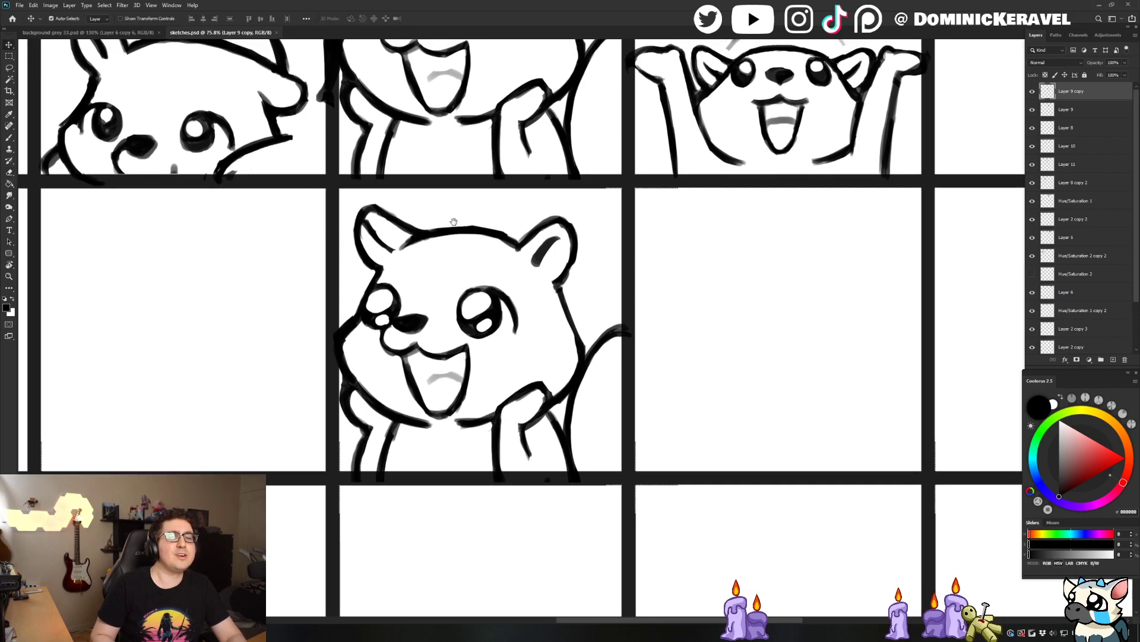
scroll(455, 231, "down", 3)
scroll(455, 246, "down", 1)
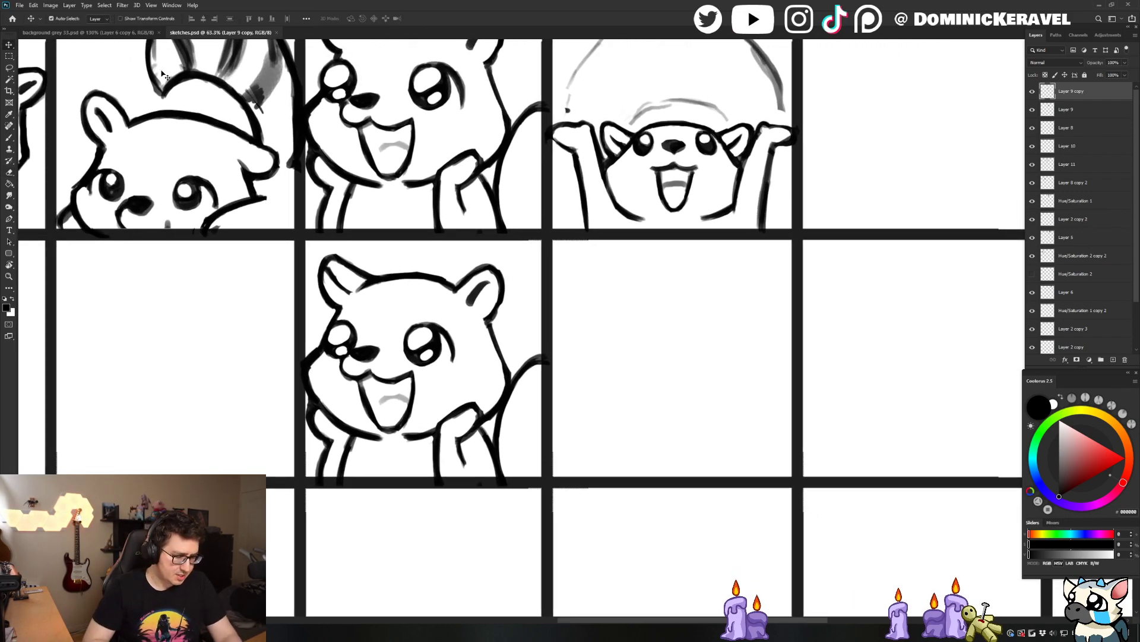
scroll(246, 218, "down", 1)
key("e")
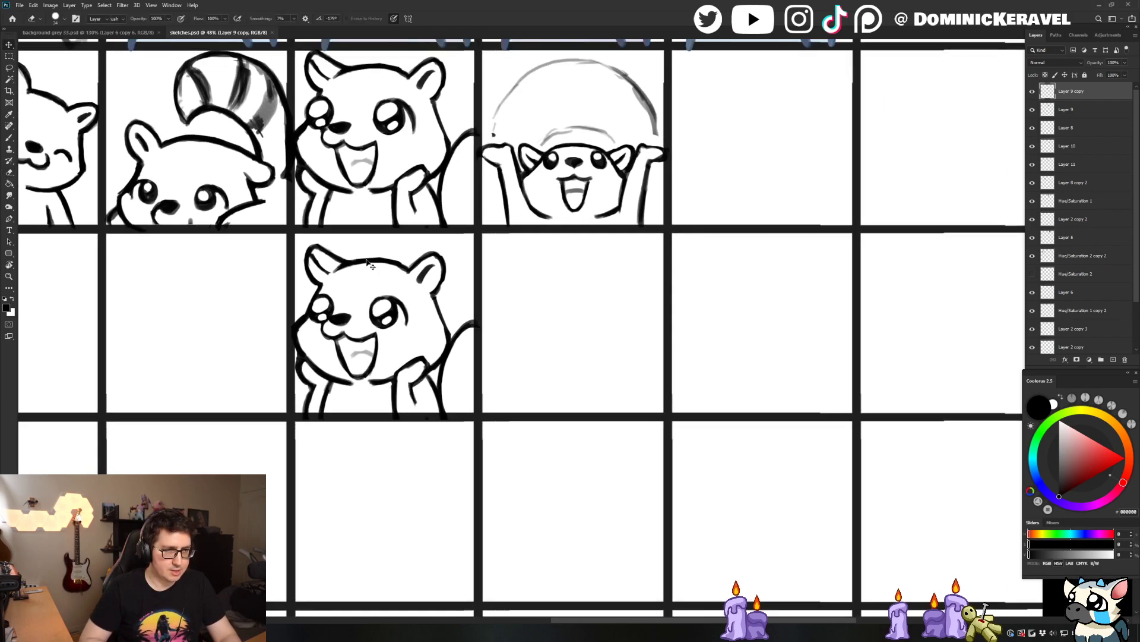
left_click_drag(304, 292, 349, 297)
key("v")
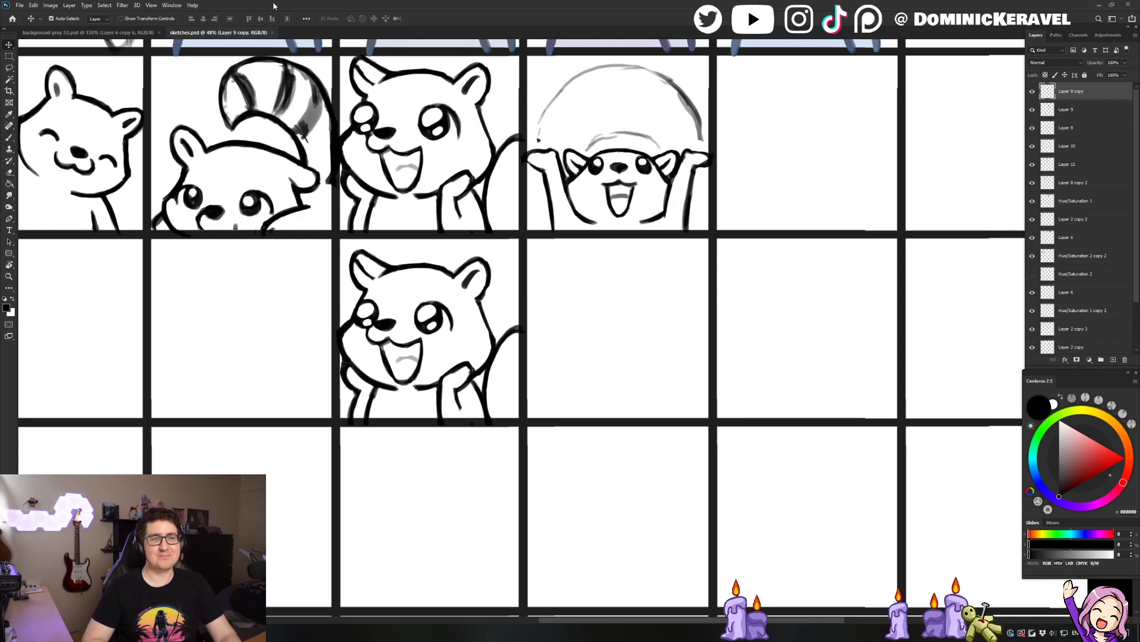
key("b")
left_click(424, 326)
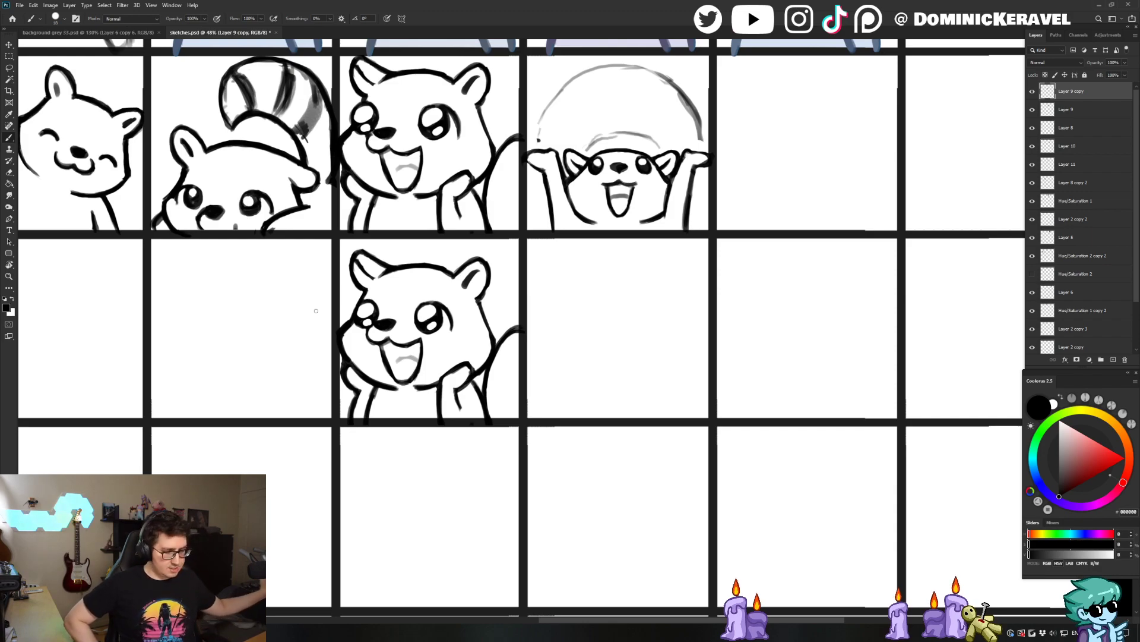
Select the waving raccoon's line art layer and save the sketches document
key("v")
left_click(381, 192, "ctrl")
mouse_move(295, 204)
left_mouse_down()
mouse_move(295, 214)
mouse_move(511, 266)
left_mouse_up()
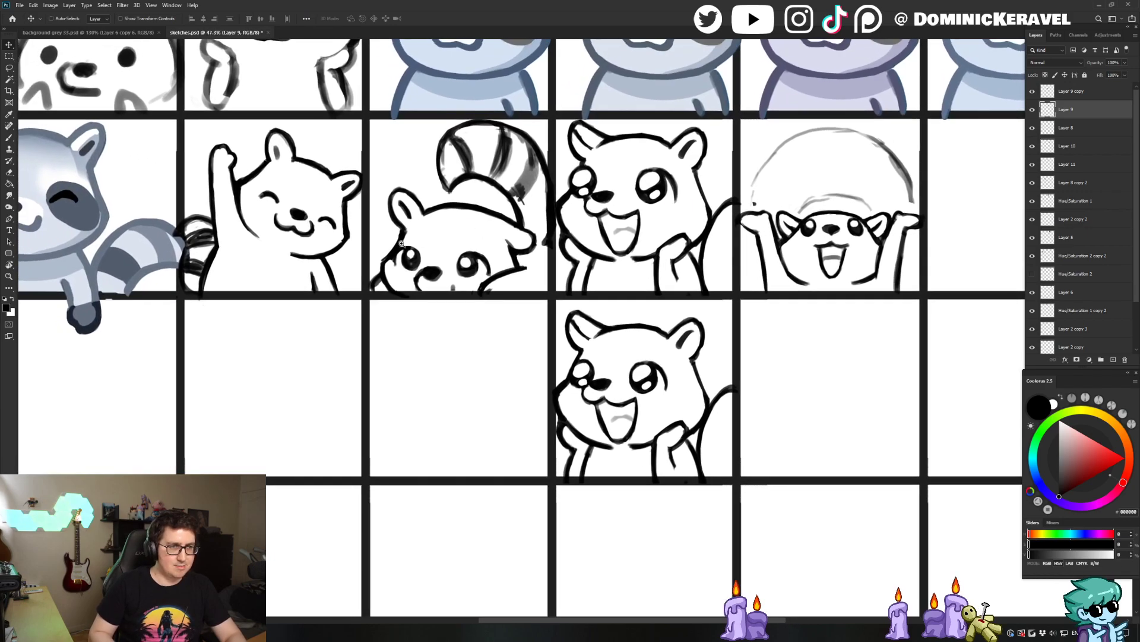
scroll(401, 243, "down", 2)
left_click(340, 226, "ctrl")
scroll(308, 220, "up", 1)
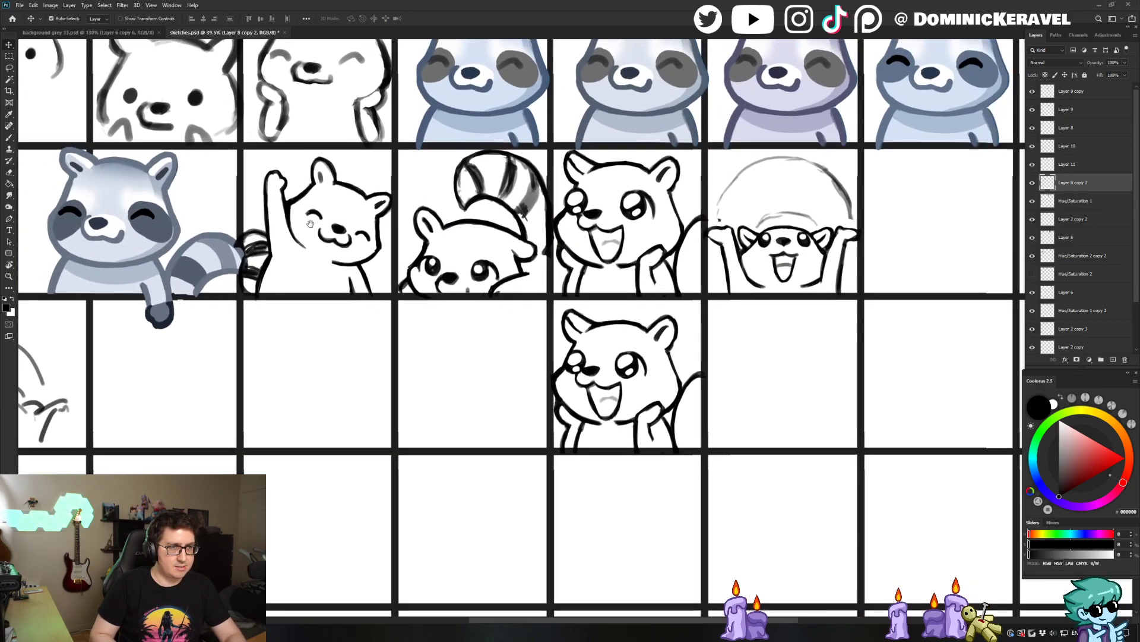
left_click_drag(307, 220, 503, 306)
key("ctrl+s")
key("l")
mouse_move(431, 250)
left_mouse_down()
mouse_move(583, 438)
mouse_move(554, 190)
mouse_move(563, 196)
left_mouse_up()
scroll(568, 185, "down", 2)
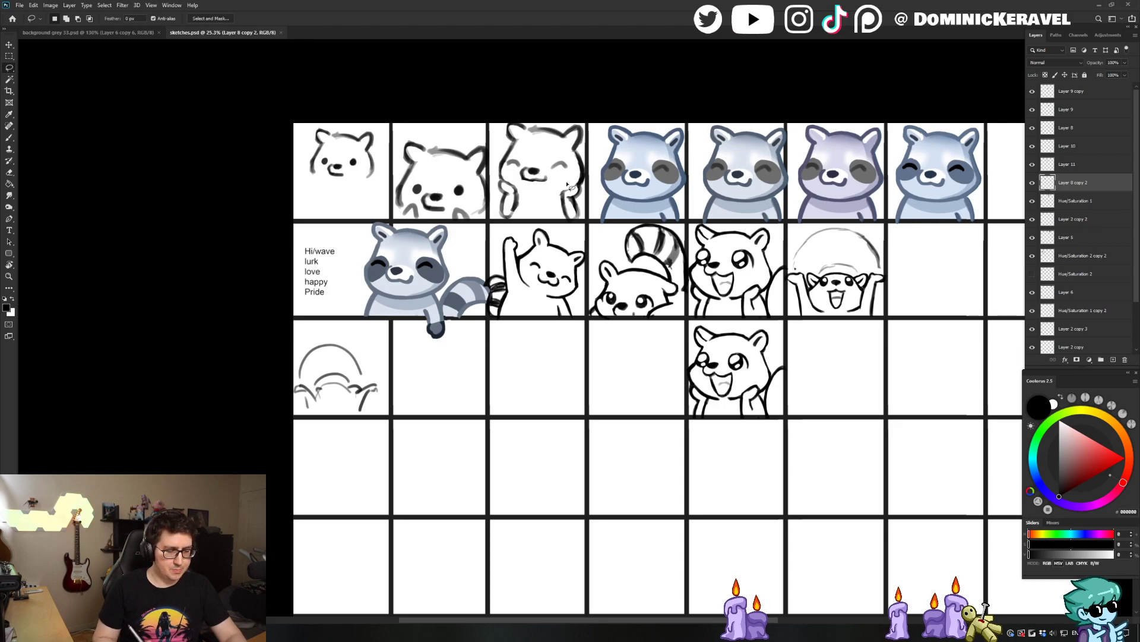
Create a new 448 x 448 px document at 300 ppi from the recent document sizes
key("ctrl+n")
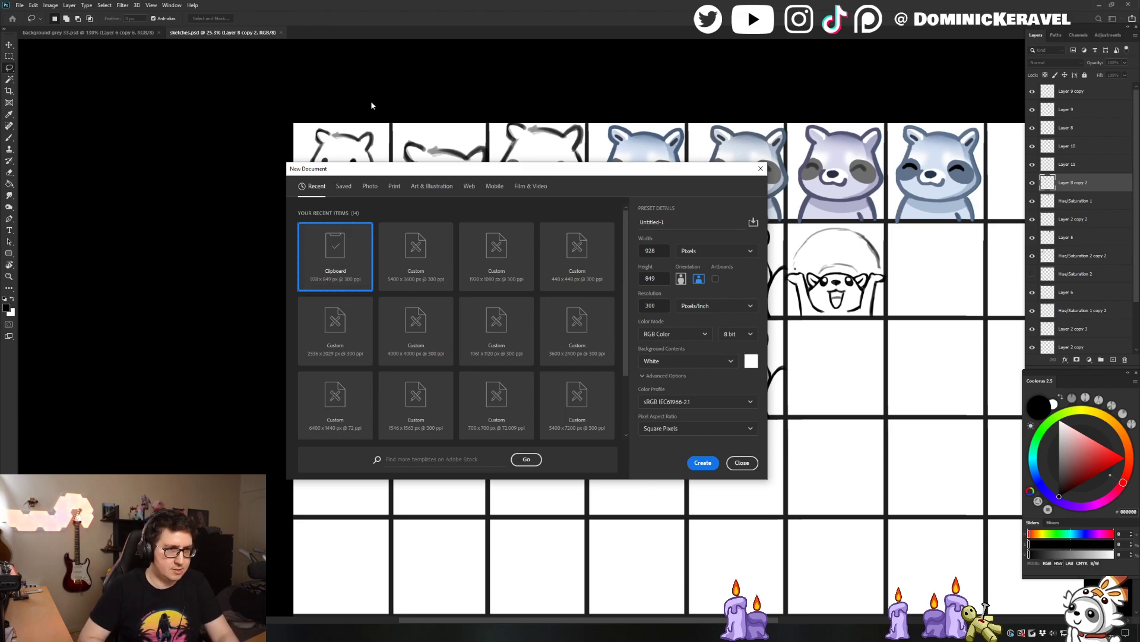
left_click_drag(398, 173, 393, 171)
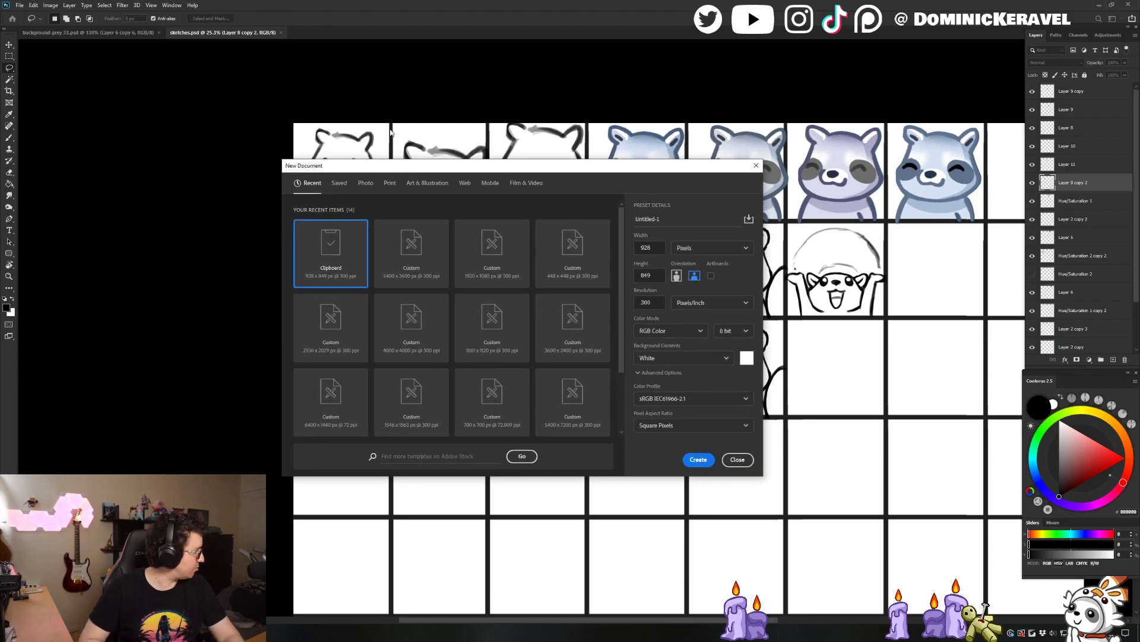
left_click_drag(466, 171, 390, 111)
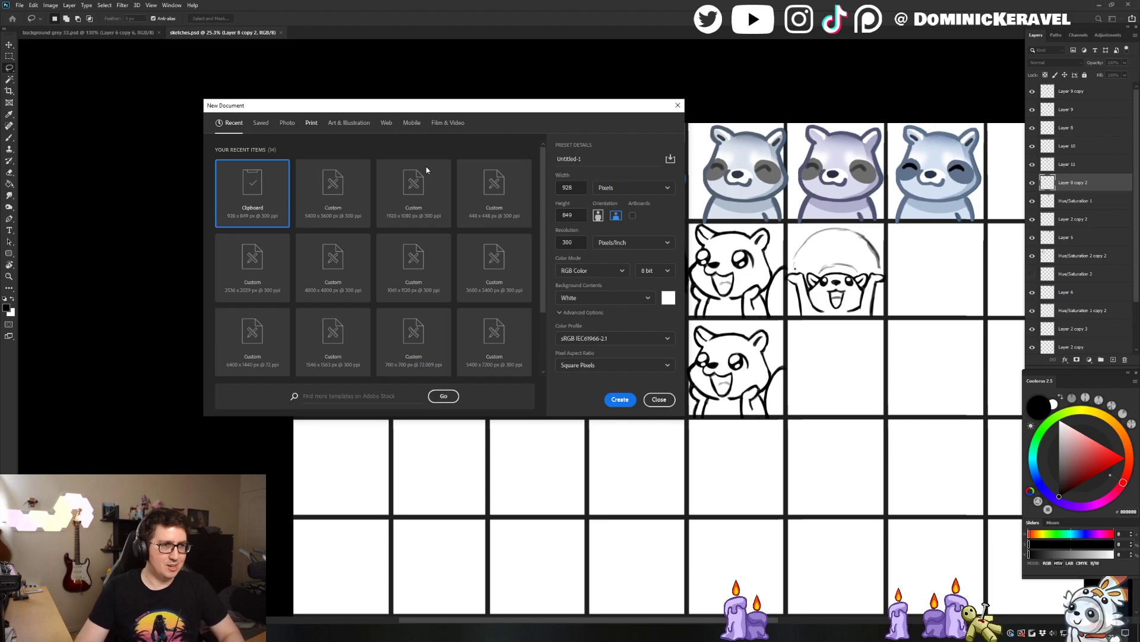
left_click_drag(374, 109, 335, 100)
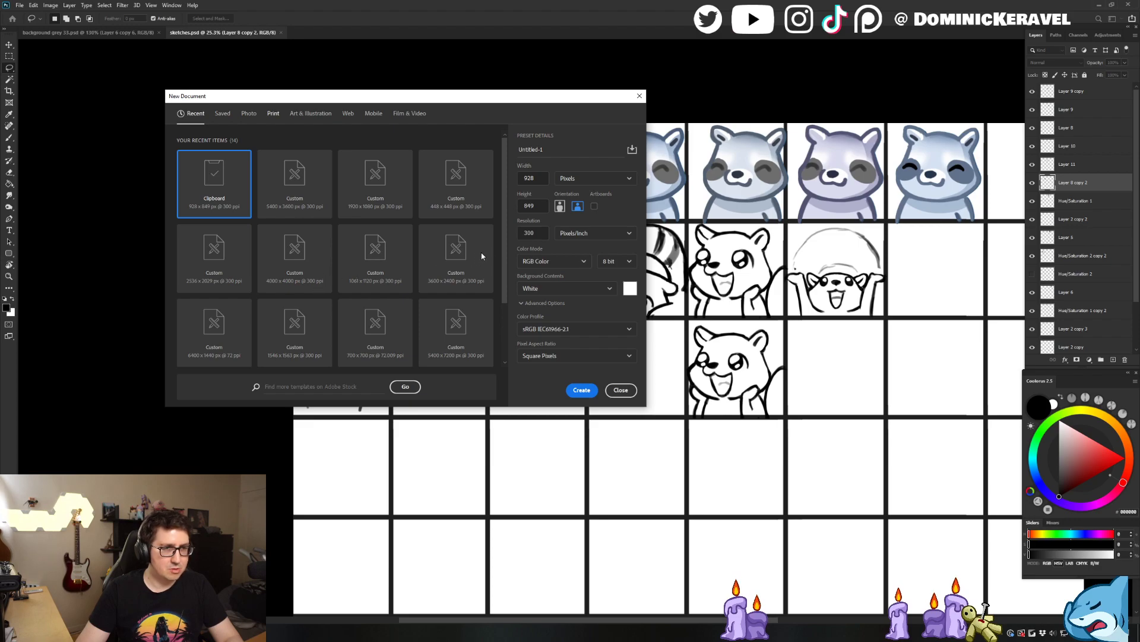
scroll(495, 315, "down", 2)
scroll(494, 320, "up", 2)
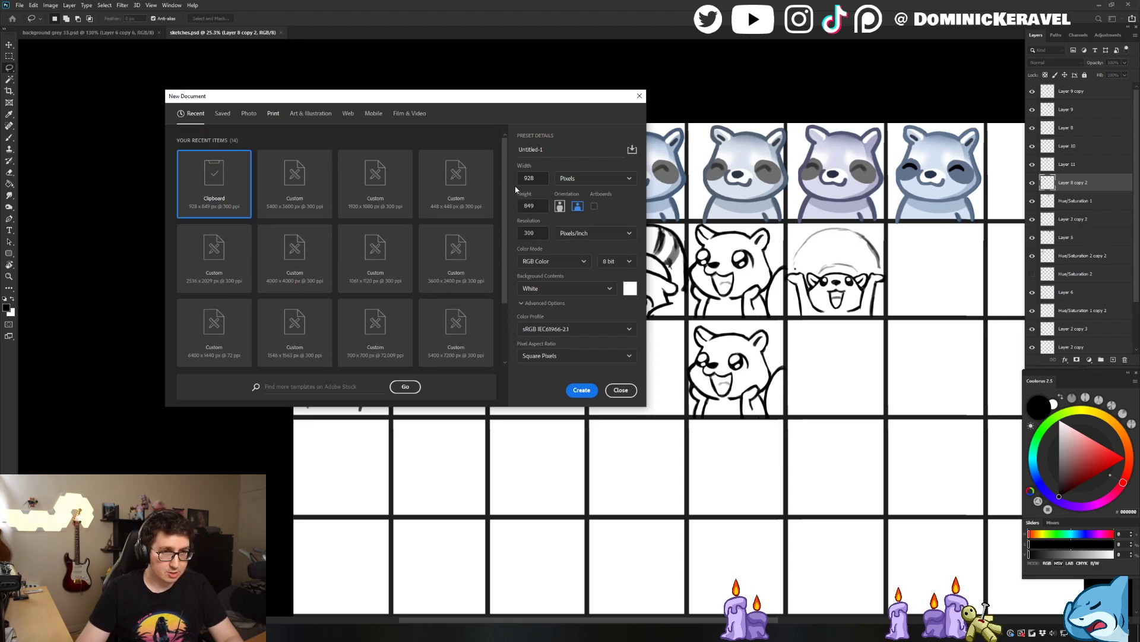
double_click(456, 181)
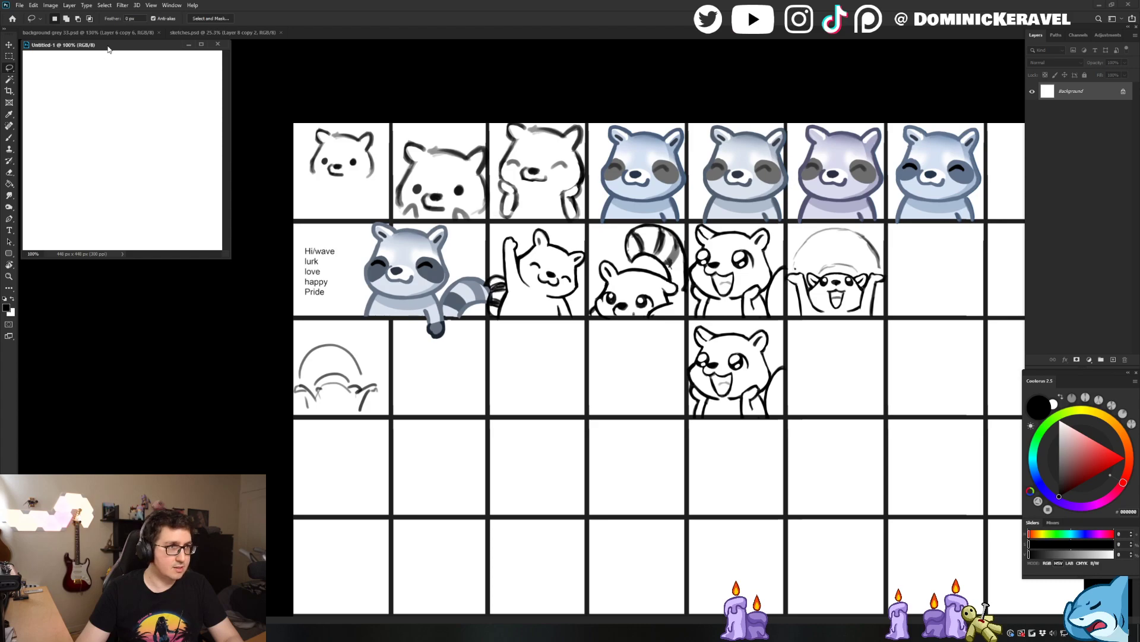
Enlarge the blank document's floating window, place it beside the sketch sheet, and return to the sheet with the Move tool
left_click_drag(105, 51, 207, 106)
left_click_drag(322, 316, 394, 380)
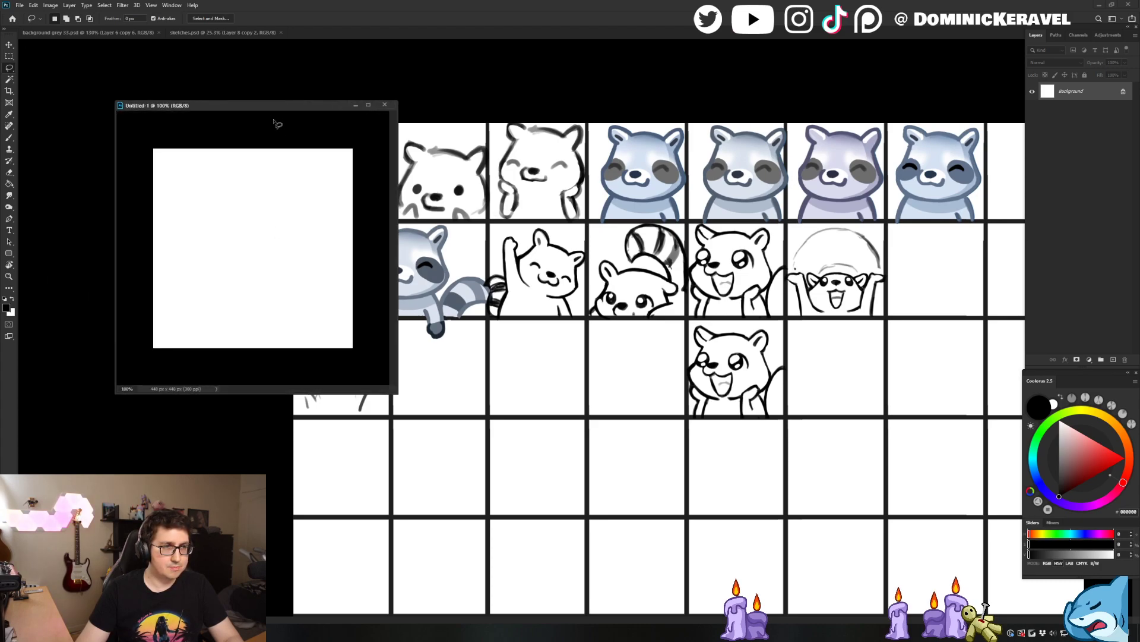
left_click_drag(283, 106, 191, 93)
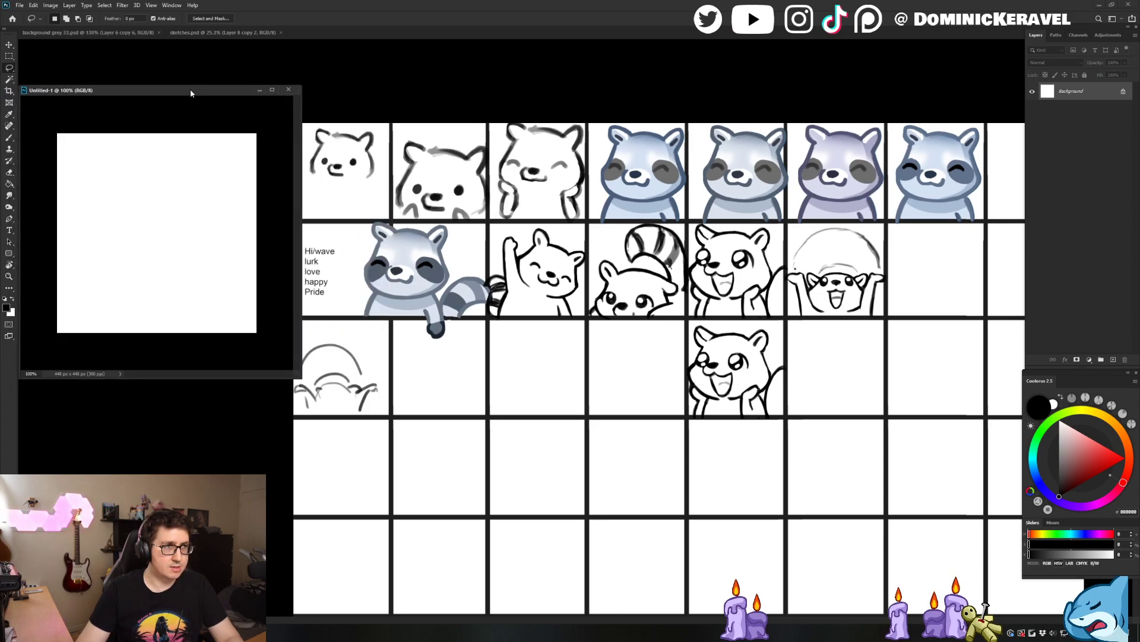
left_click(435, 95)
key("v")
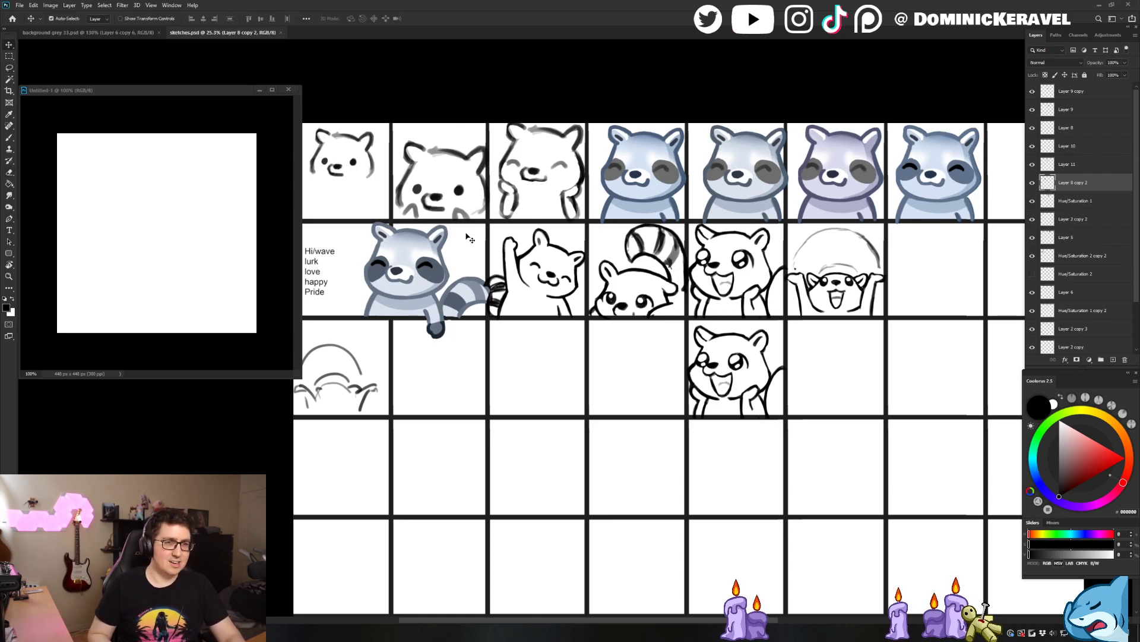
Paste the waving raccoon into the blank document and scale it down to about 52.6% to fit the canvas
left_click(181, 153)
key("ctrl+v")
key("ctrl+t")
left_click_drag(297, 373, 565, 588)
left_click_drag(512, 504, 469, 493)
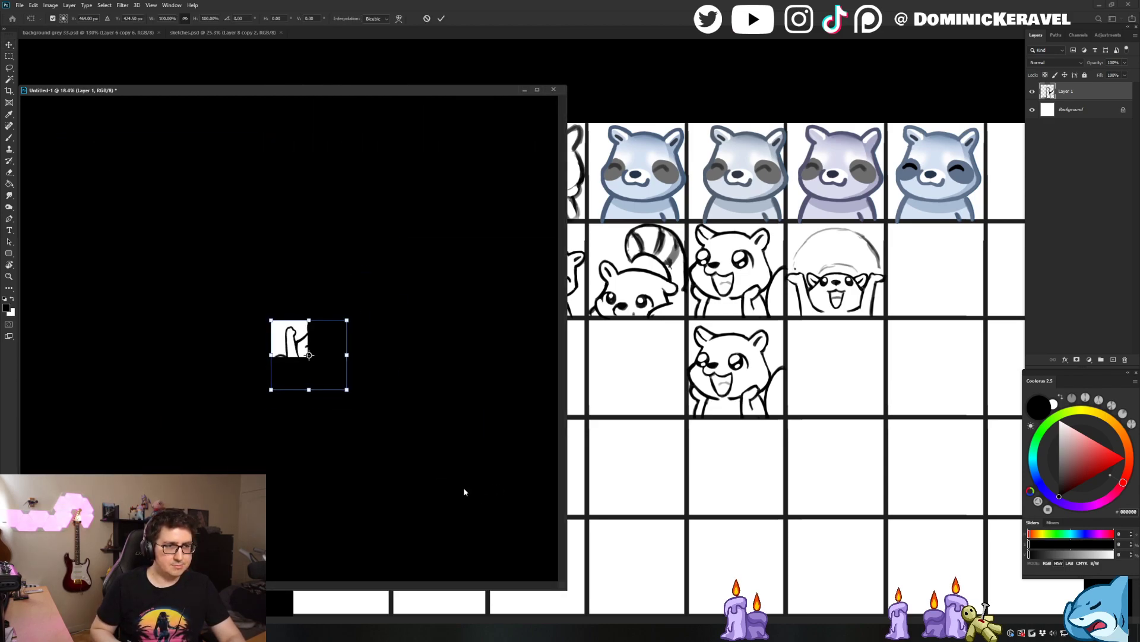
left_click_drag(330, 423, 389, 435)
mouse_move(486, 522)
left_mouse_down()
mouse_move(484, 500)
mouse_move(363, 401)
left_mouse_up()
left_click_drag(327, 355, 321, 360)
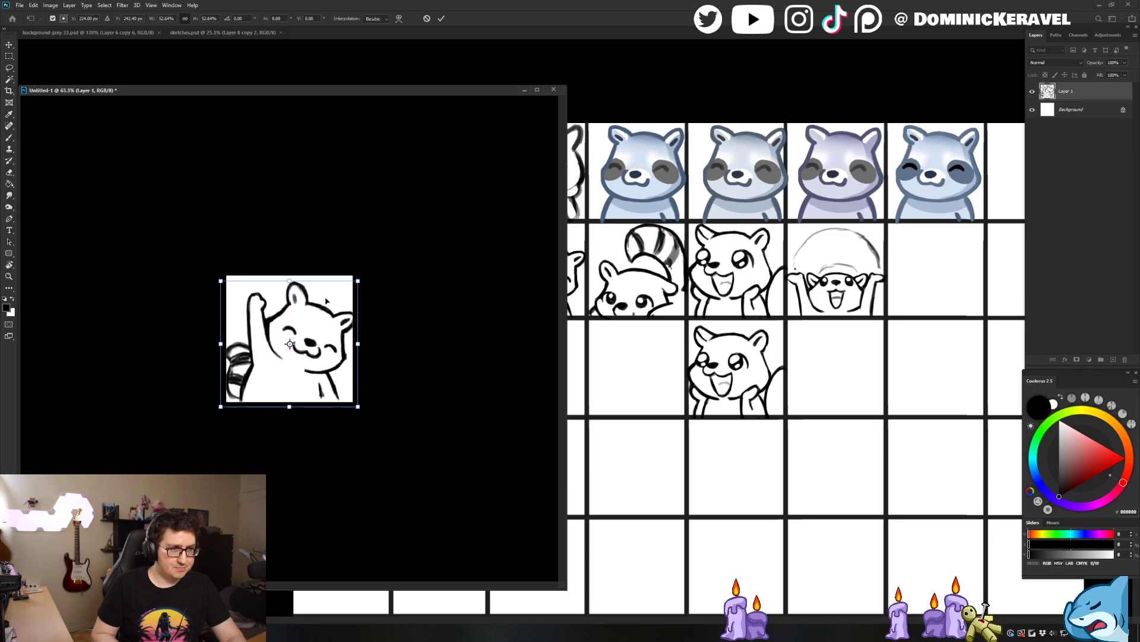
key("Return")
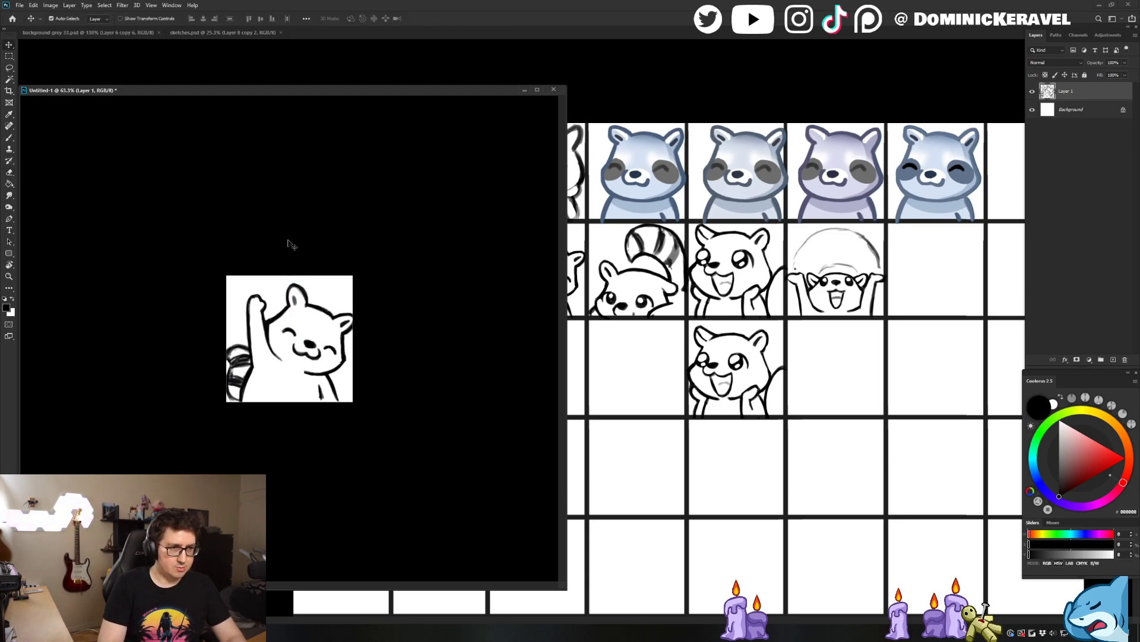
Enlarge the pasted waving raccoon to about 103.9% so it fills the canvas, and reposition its document window
key("ctrl+t")
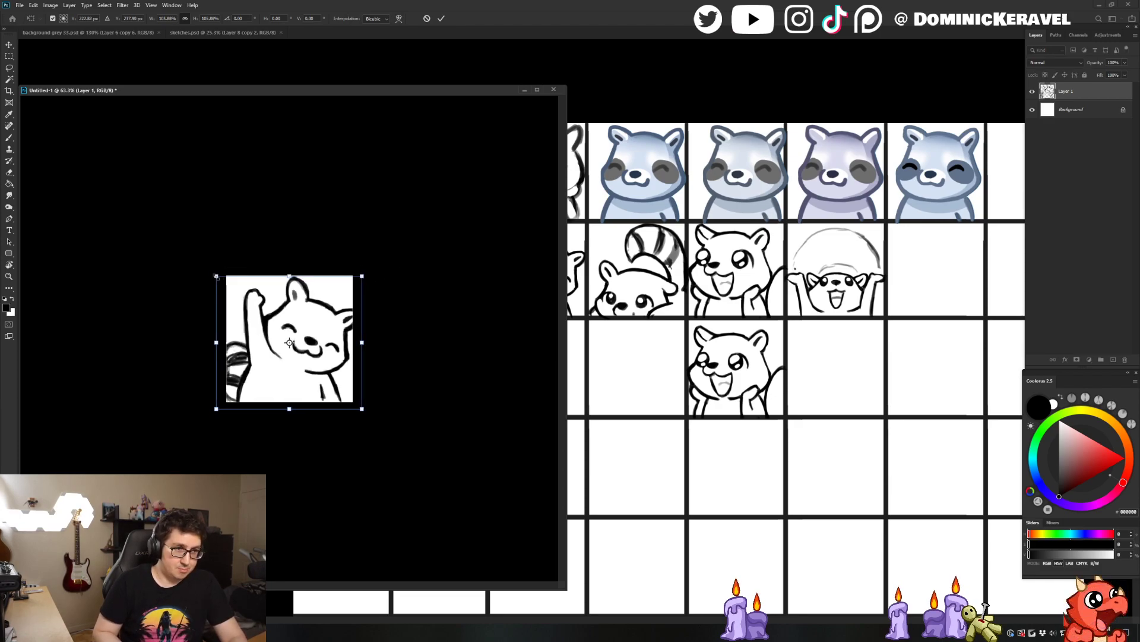
key("Return")
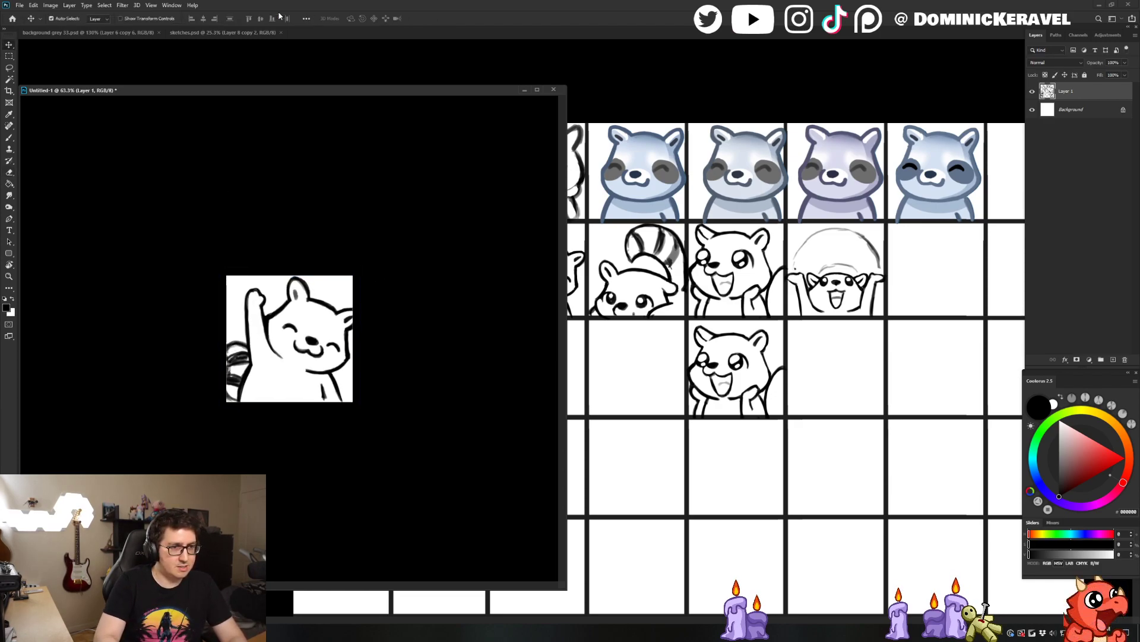
left_click_drag(341, 90, 410, 78)
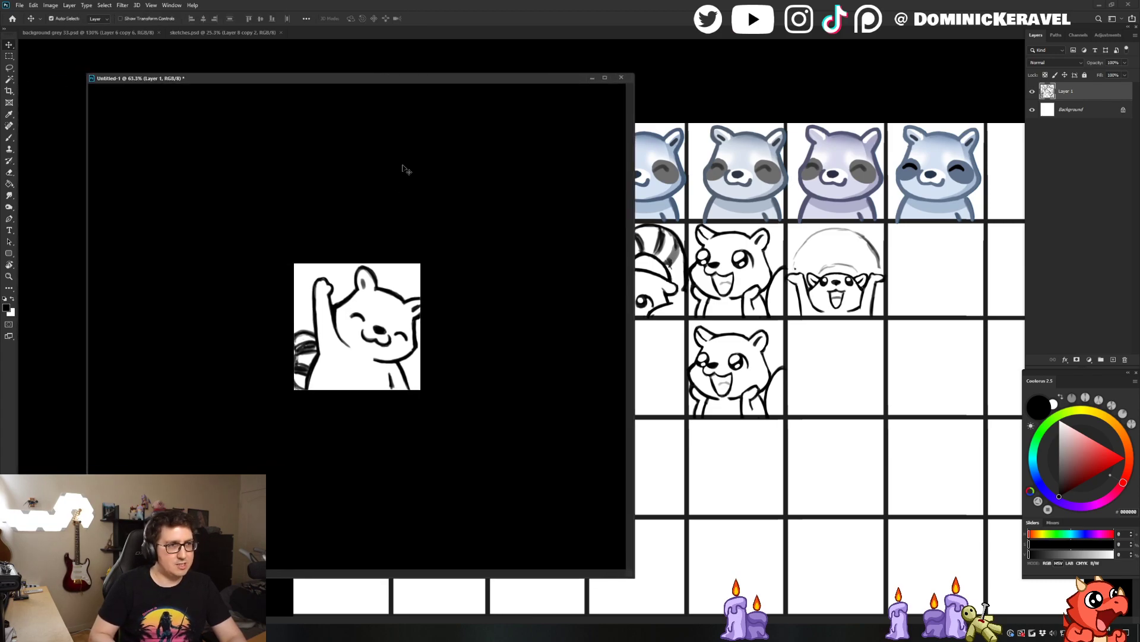
scroll(372, 396, "up", 3)
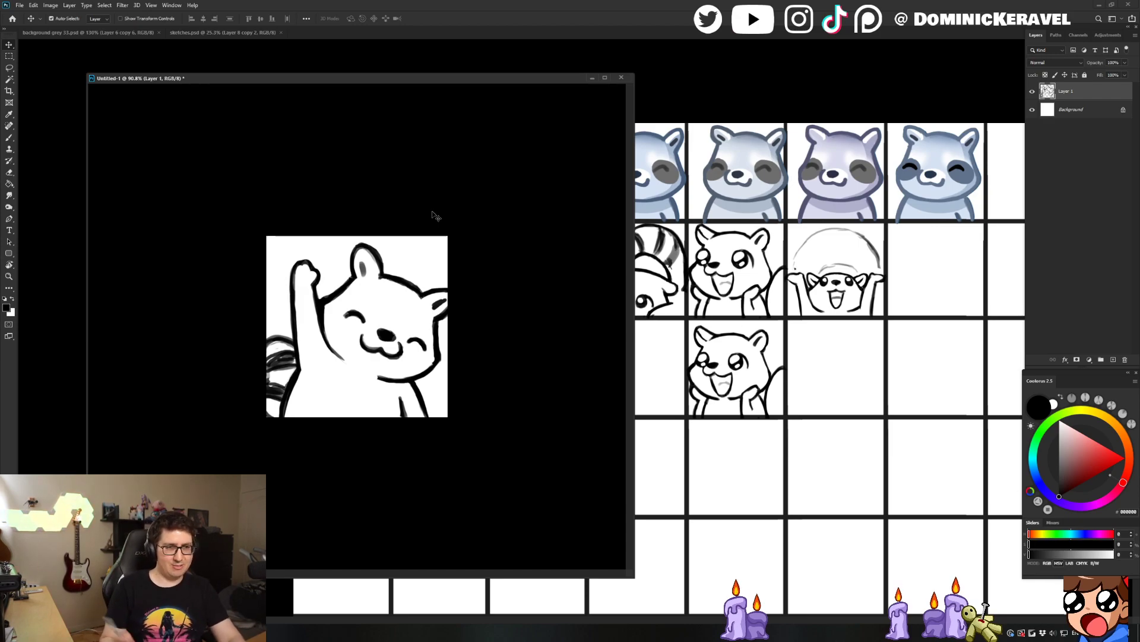
mouse_move(337, 82)
left_mouse_down()
mouse_move(374, 90)
mouse_move(443, 78)
left_mouse_up()
key("b")
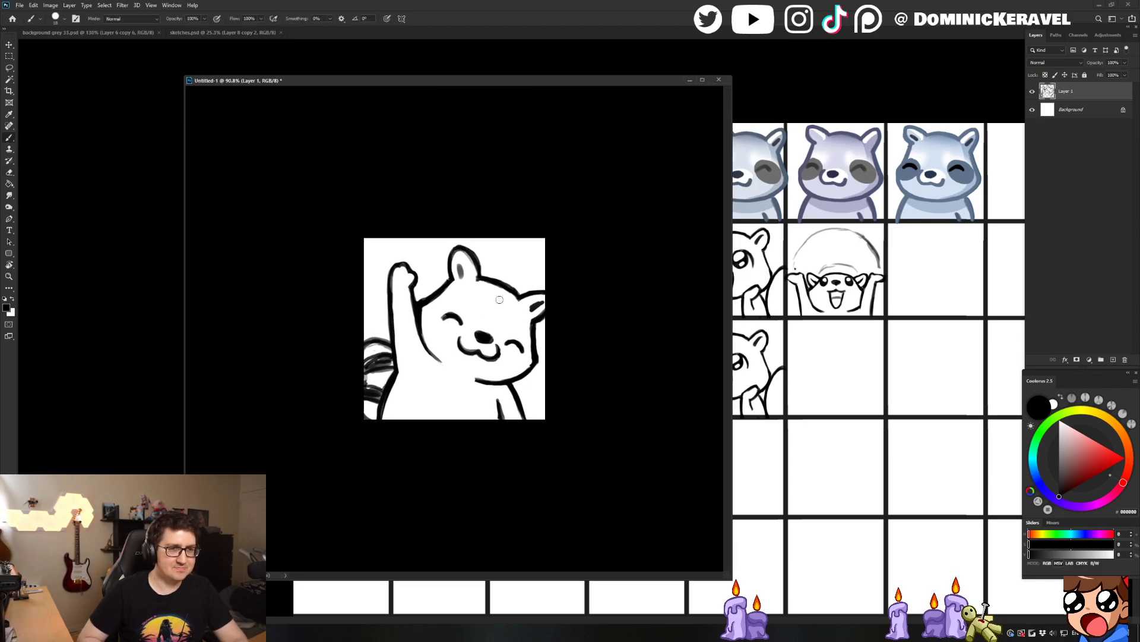
key("ctrl+t")
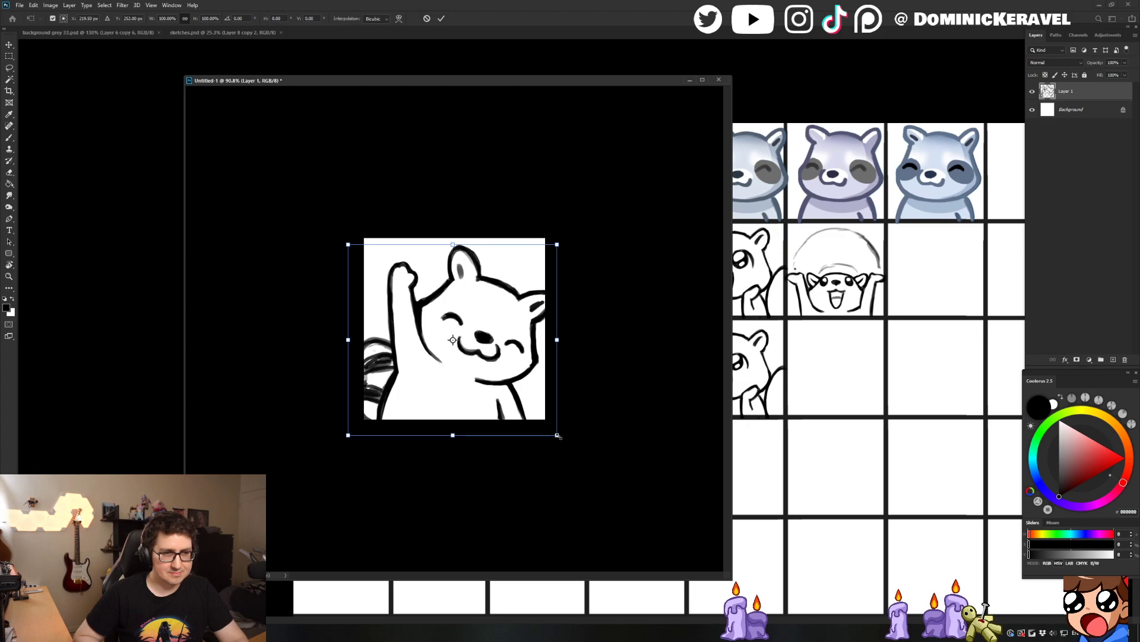
key("Return")
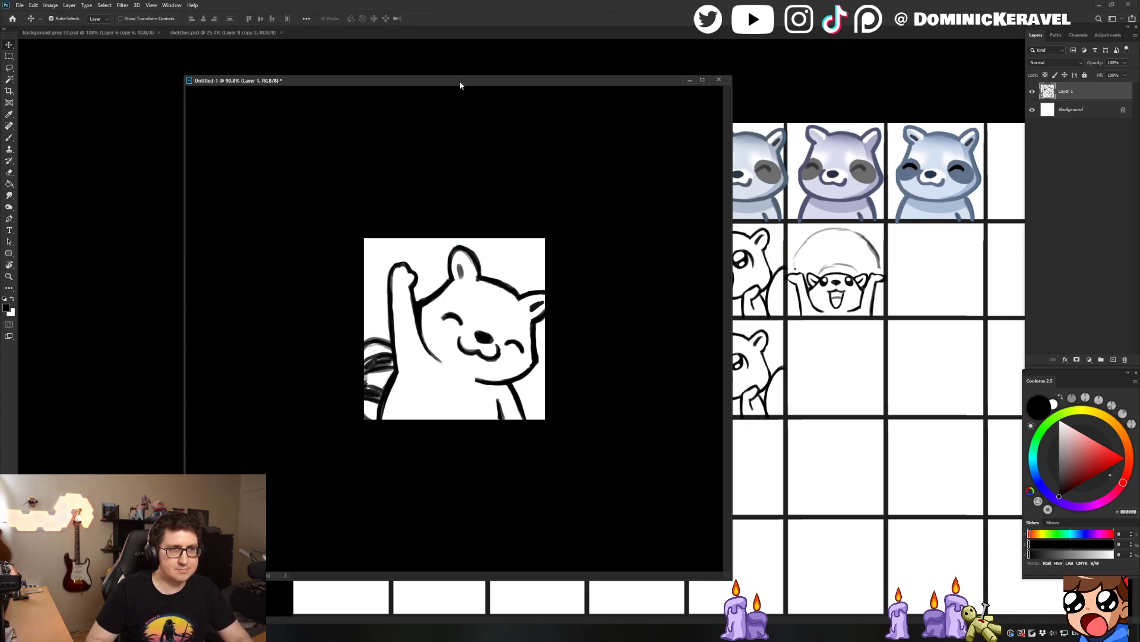
Rearrange the sketch sheet and the emote window side by side, and lower the waving raccoon layer's opacity
left_click_drag(461, 85, 725, 95)
mouse_move(523, 252)
left_mouse_down()
mouse_move(297, 271)
mouse_move(287, 246)
mouse_move(271, 246)
left_mouse_up()
left_click_drag(565, 90, 425, 85)
left_click(1125, 63)
left_click(1110, 74)
Add a new normal layer above the faded waving raccoon and choose a brush preset with smoothing for inking
key("ctrl+shift+n")
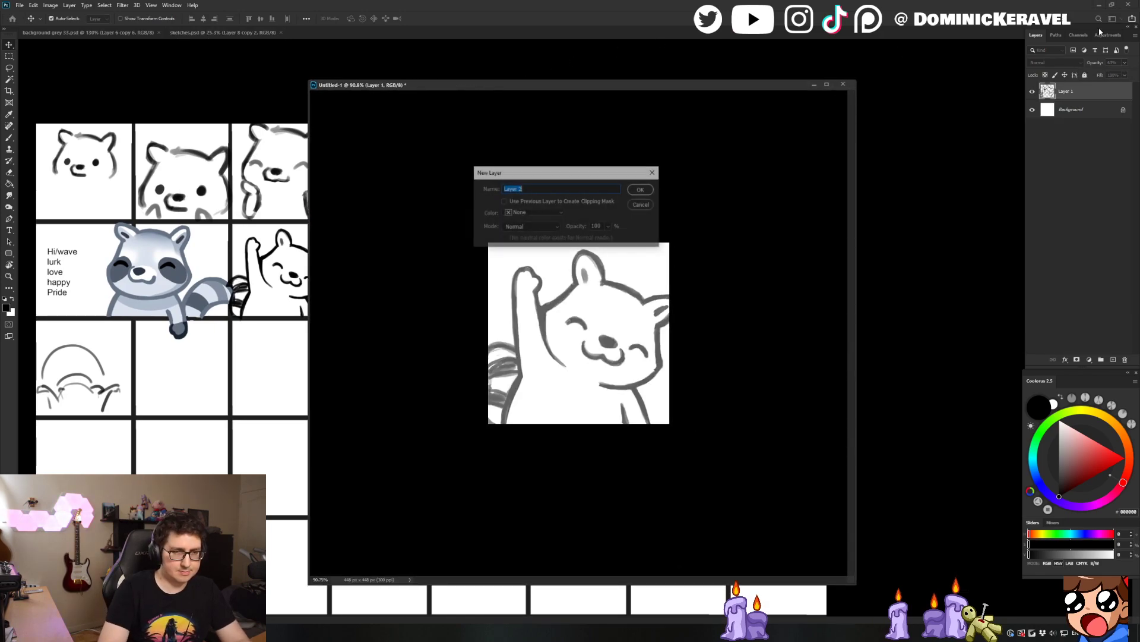
key("Return")
key("b")
right_click(592, 249)
double_click(747, 427)
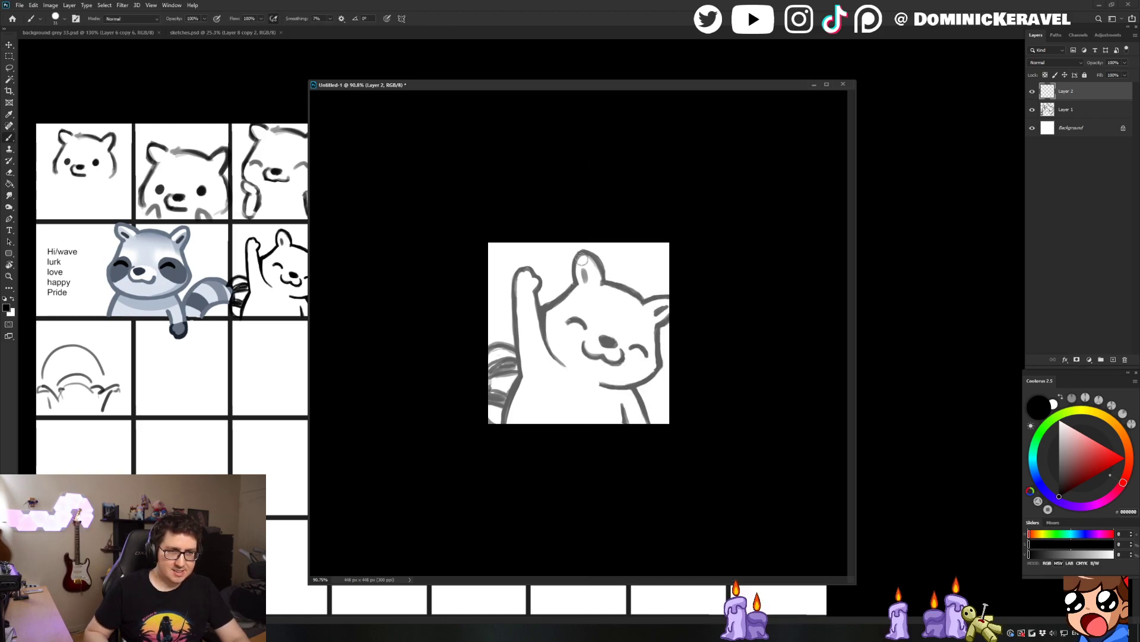
right_click(579, 318, "alt")
key("v")
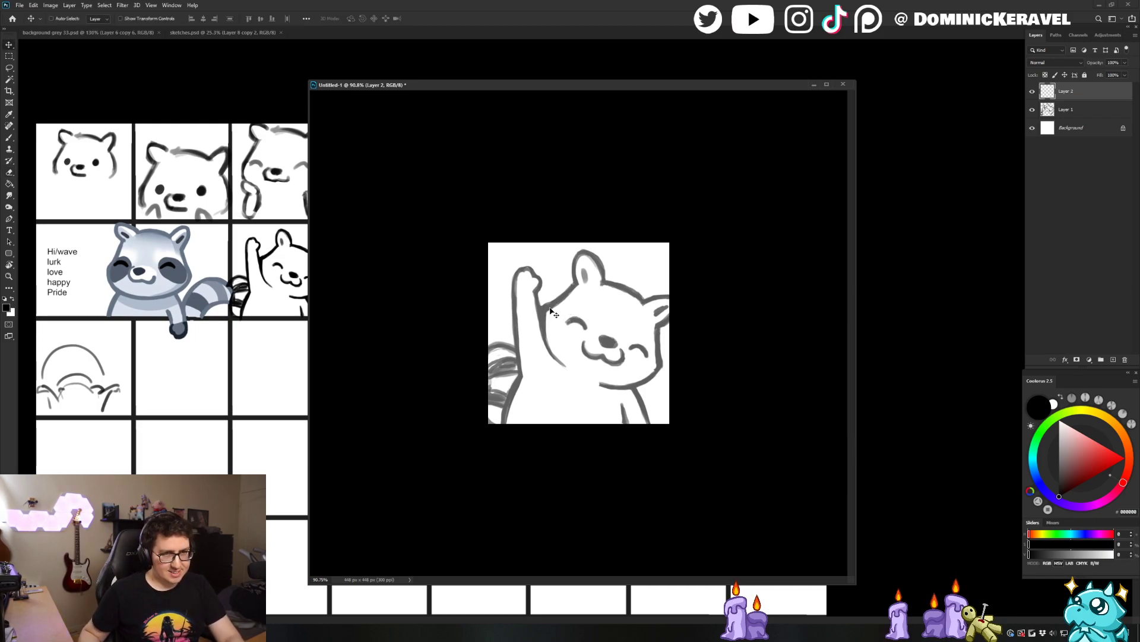
Start saving the new emote document as a Photoshop file and browse to the Dropbox folder
key("ctrl+s")
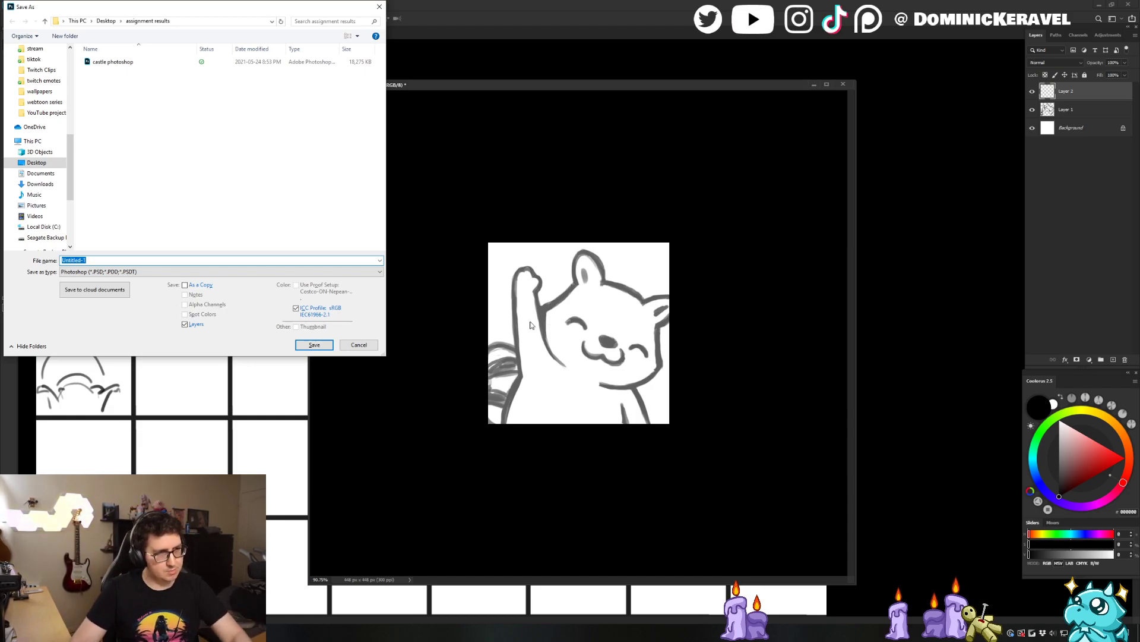
left_click_drag(248, 9, 309, 34)
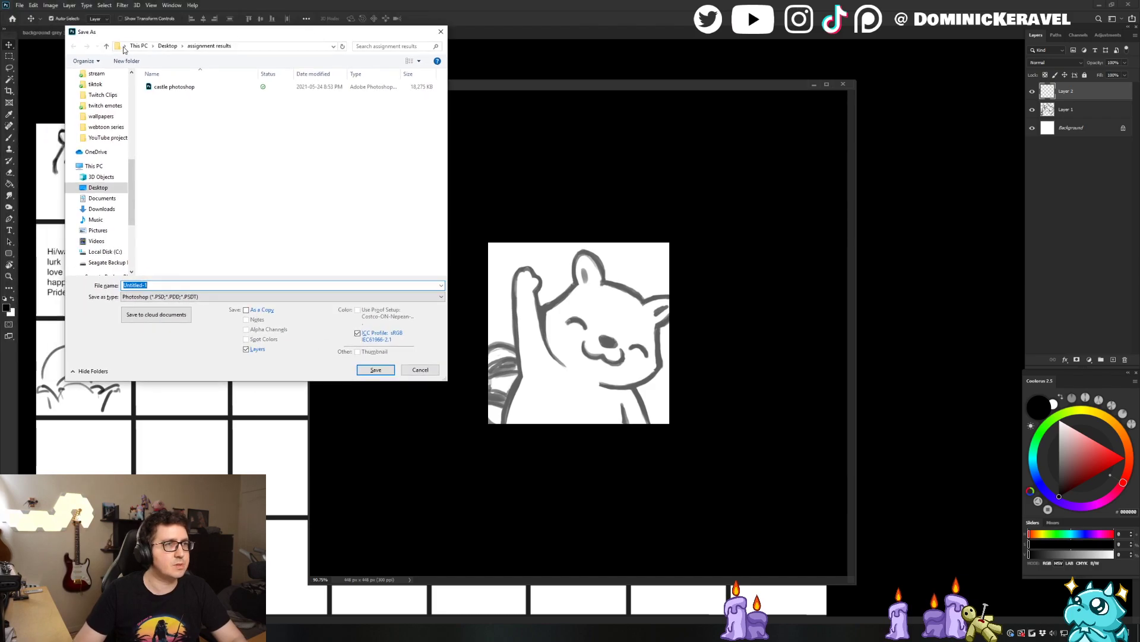
scroll(134, 156, "up", 3)
scroll(133, 156, "up", 8)
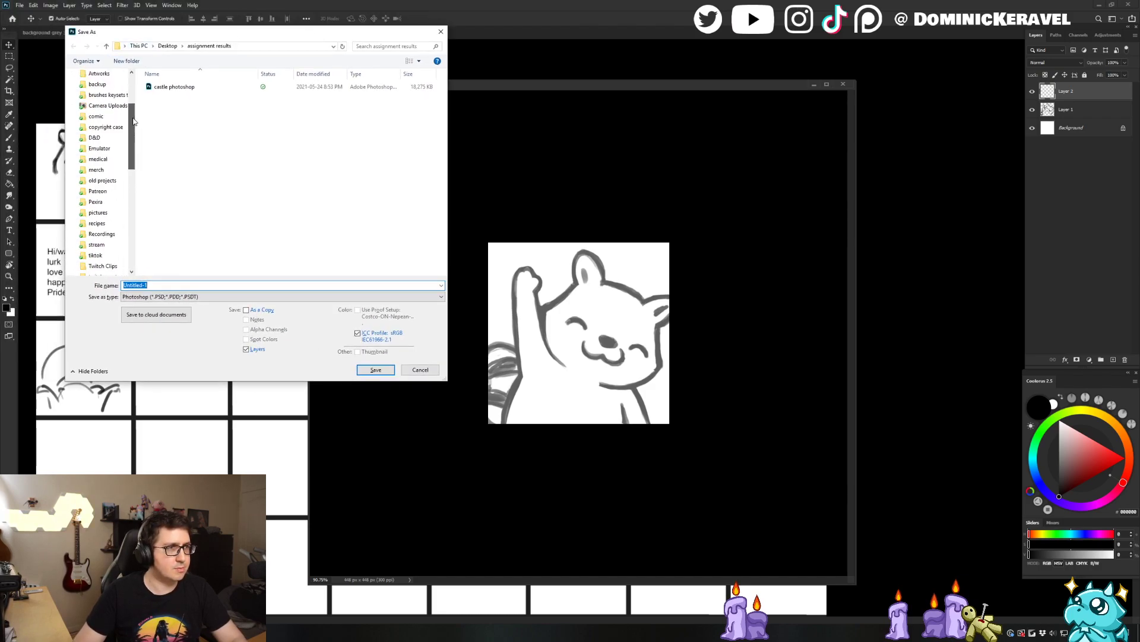
left_click(119, 109)
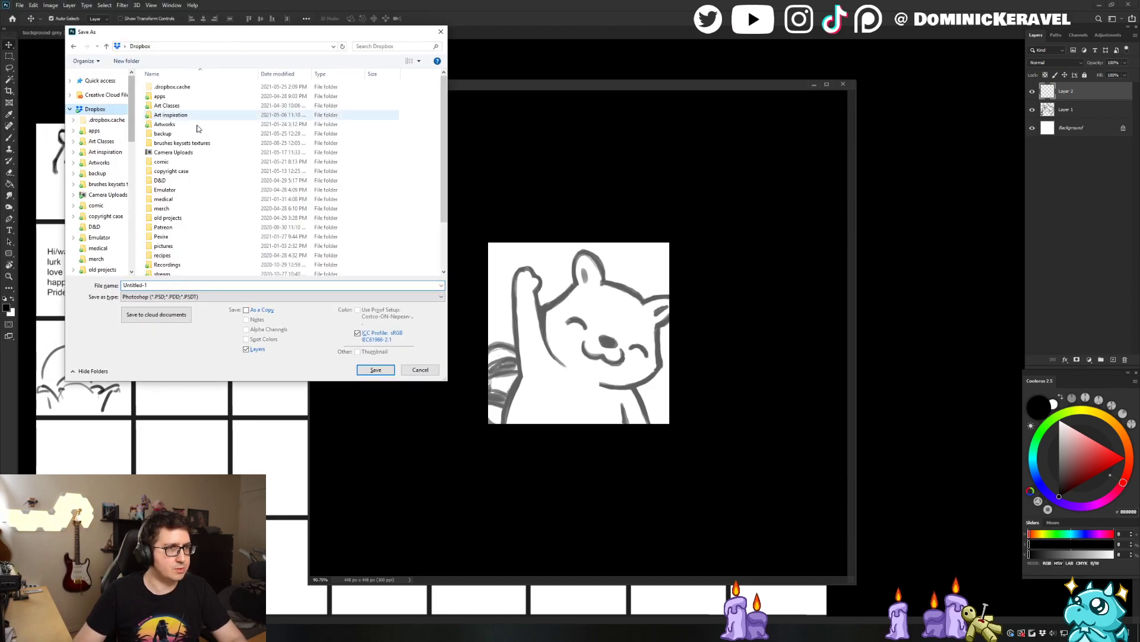
left_click(297, 283)
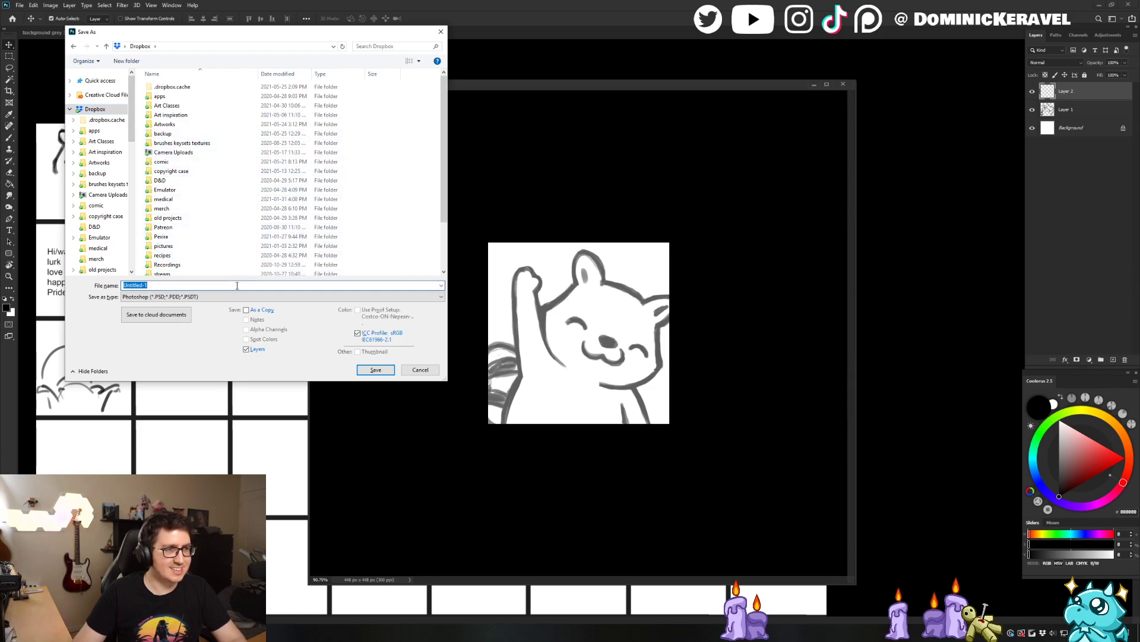
left_click_drag(442, 151, 437, 233)
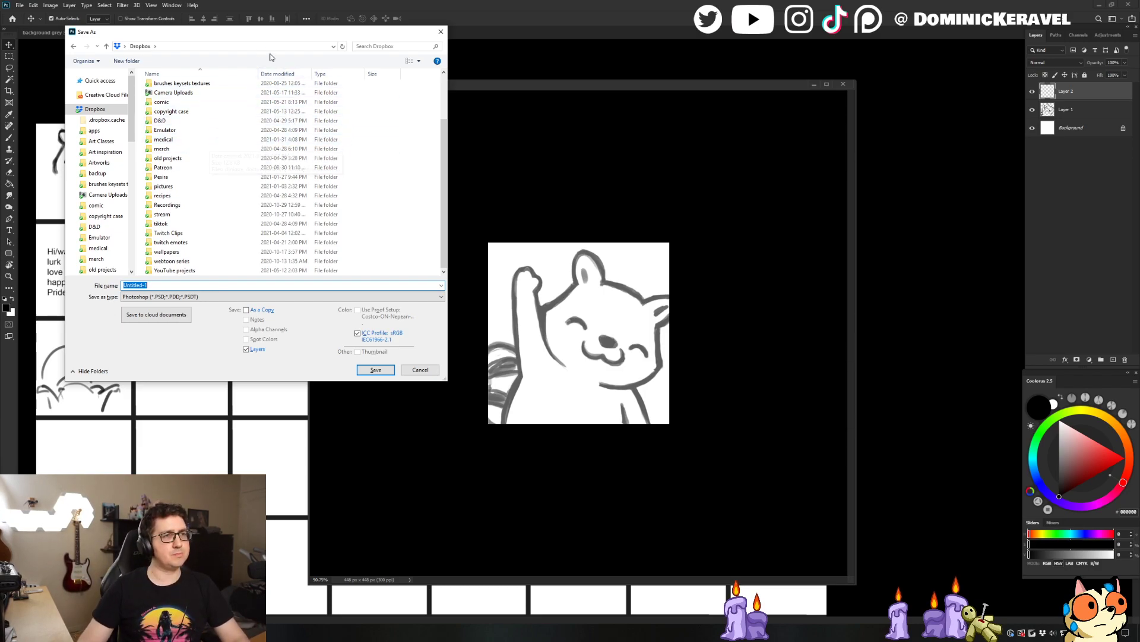
left_click_drag(261, 36, 278, 74)
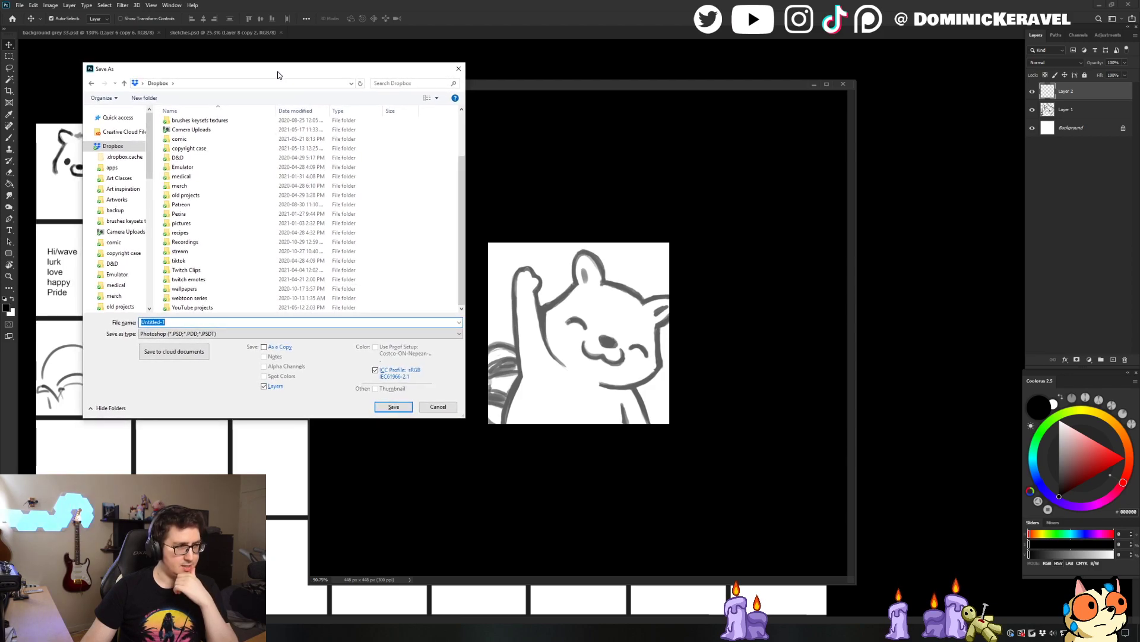
left_click_drag(278, 75, 275, 71)
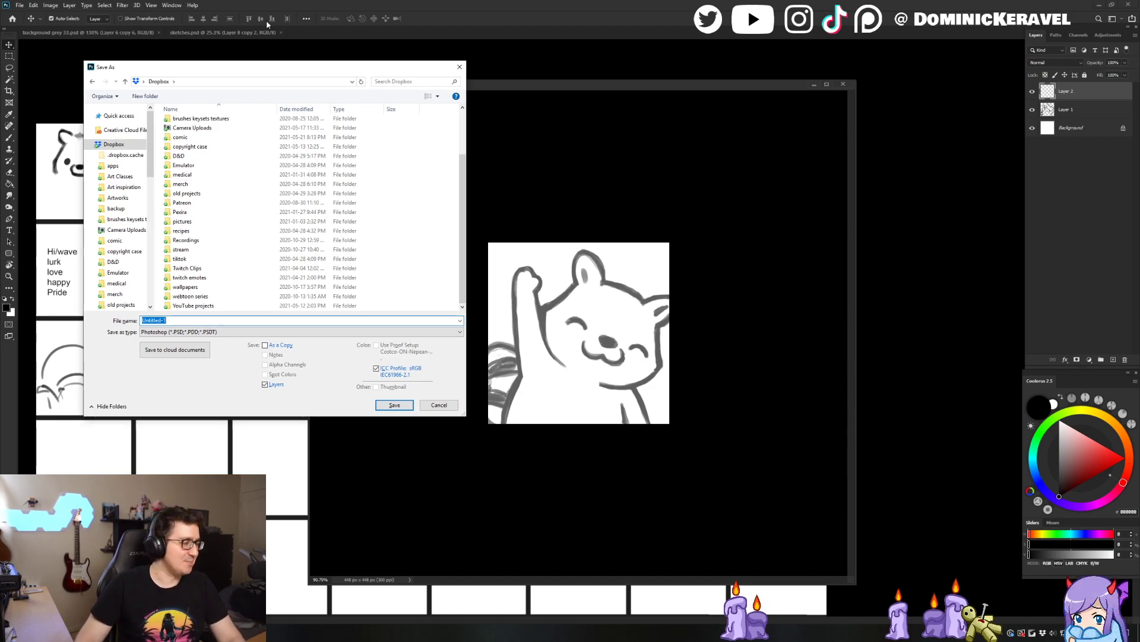
left_click_drag(253, 72, 317, 72)
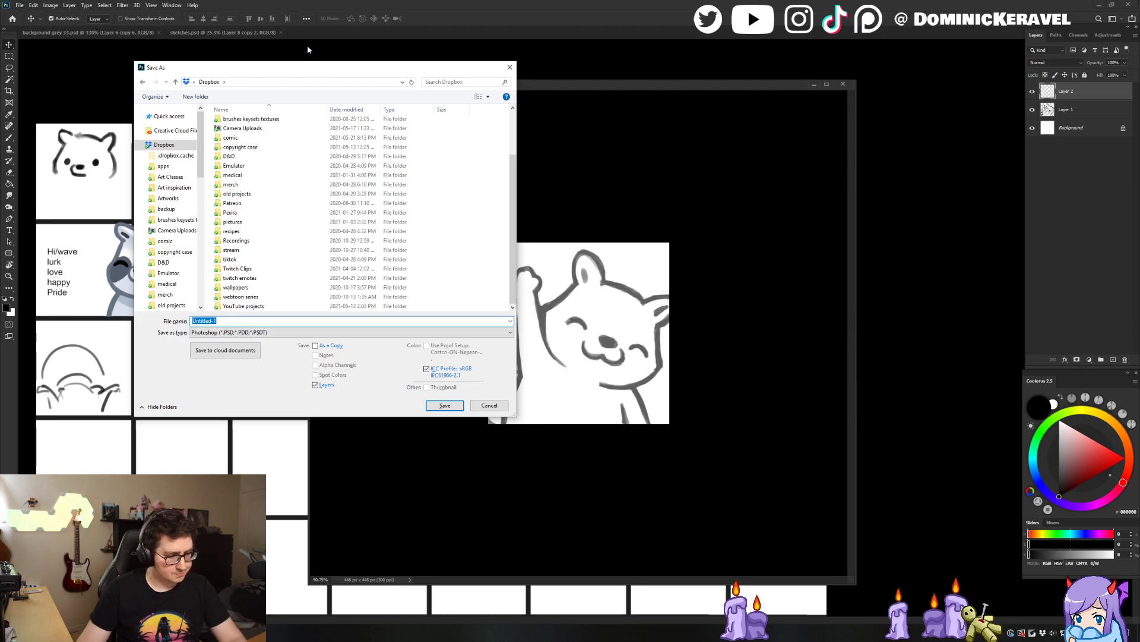
left_click_drag(288, 67, 384, 71)
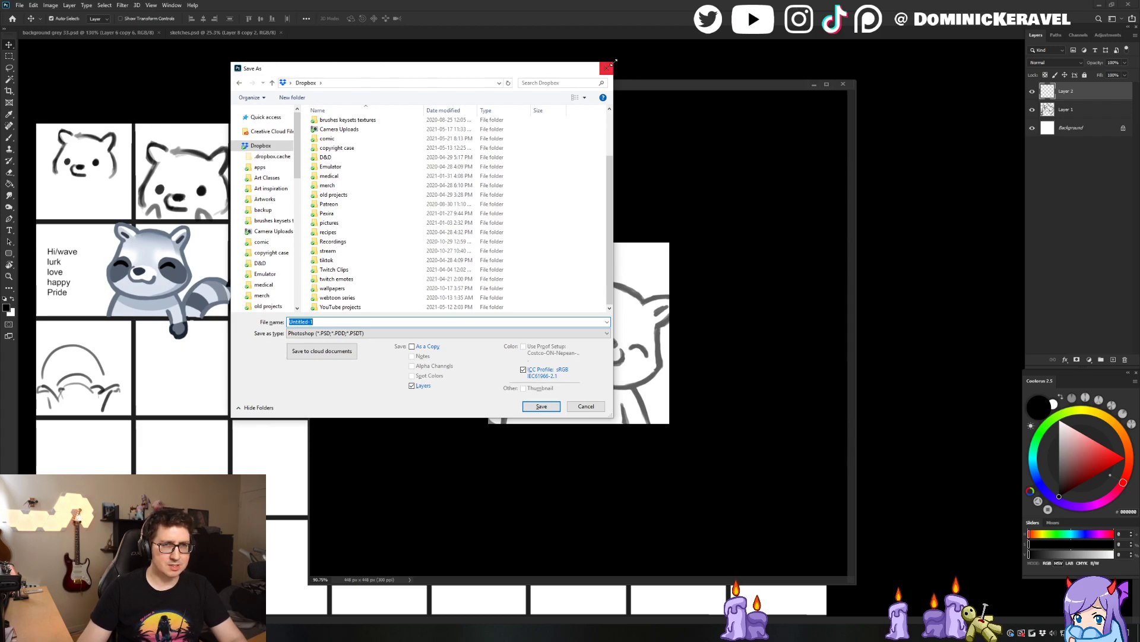
Open the twitch emotes folder inside Dropbox as the save location for the new emote document
left_click_drag(439, 76, 443, 76)
left_click(356, 260)
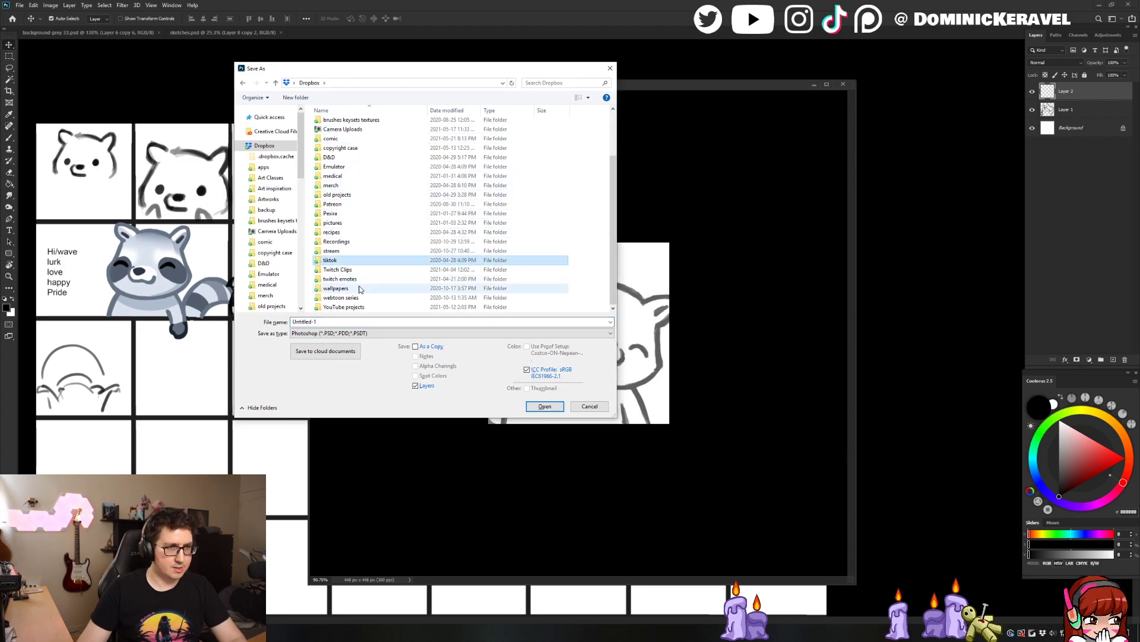
left_click(380, 270)
left_click(375, 280)
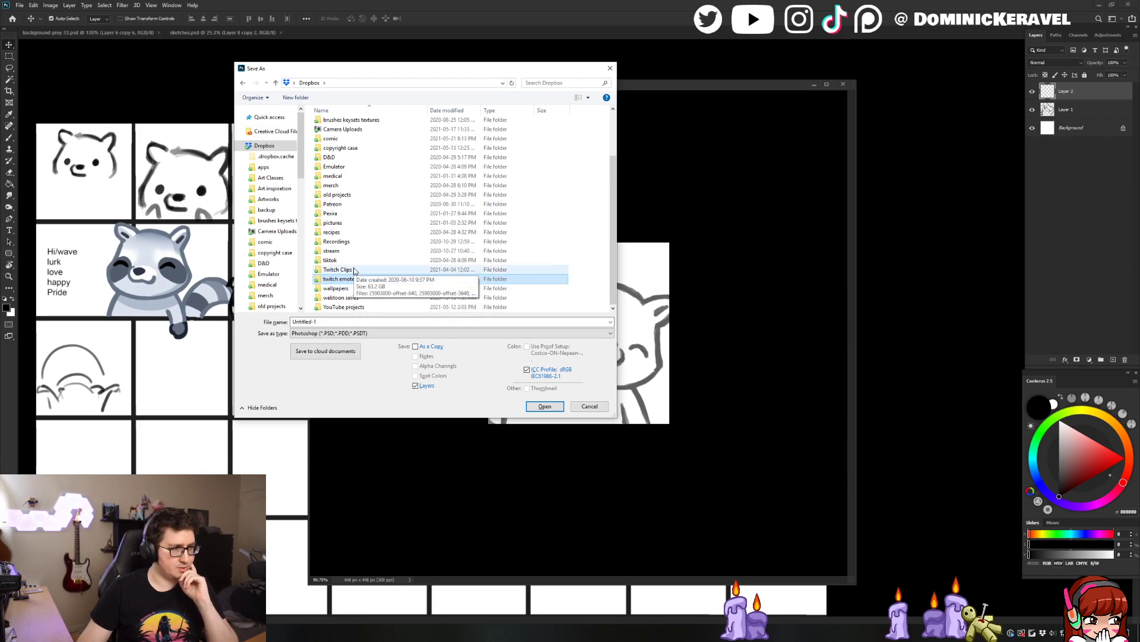
left_click(588, 269)
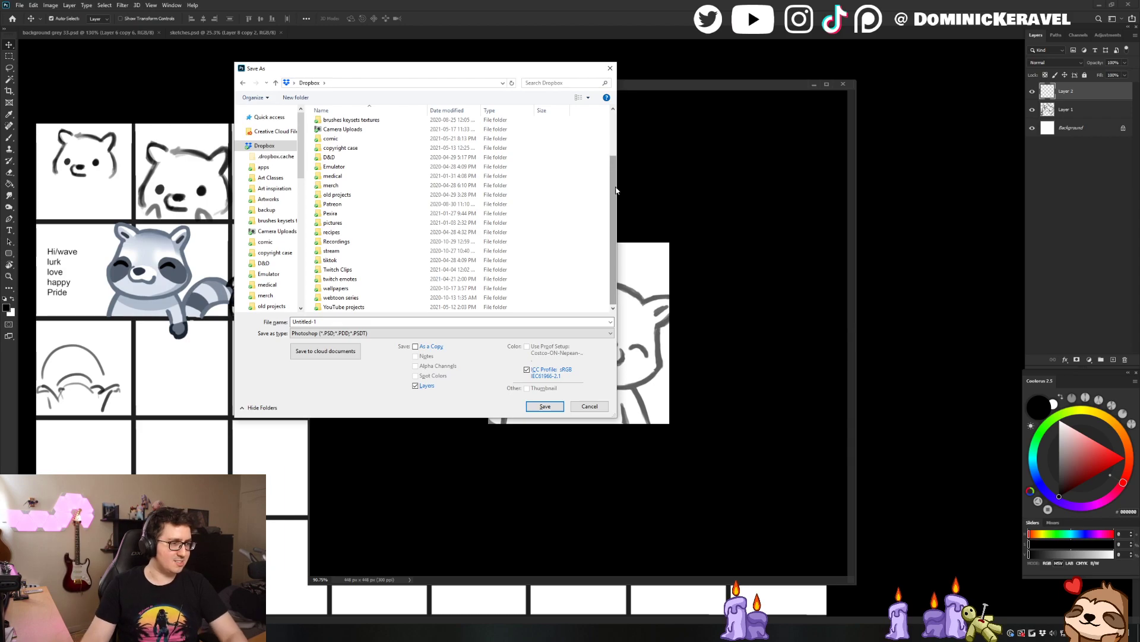
mouse_move(451, 68)
left_mouse_down()
mouse_move(557, 73)
mouse_move(436, 75)
left_mouse_up()
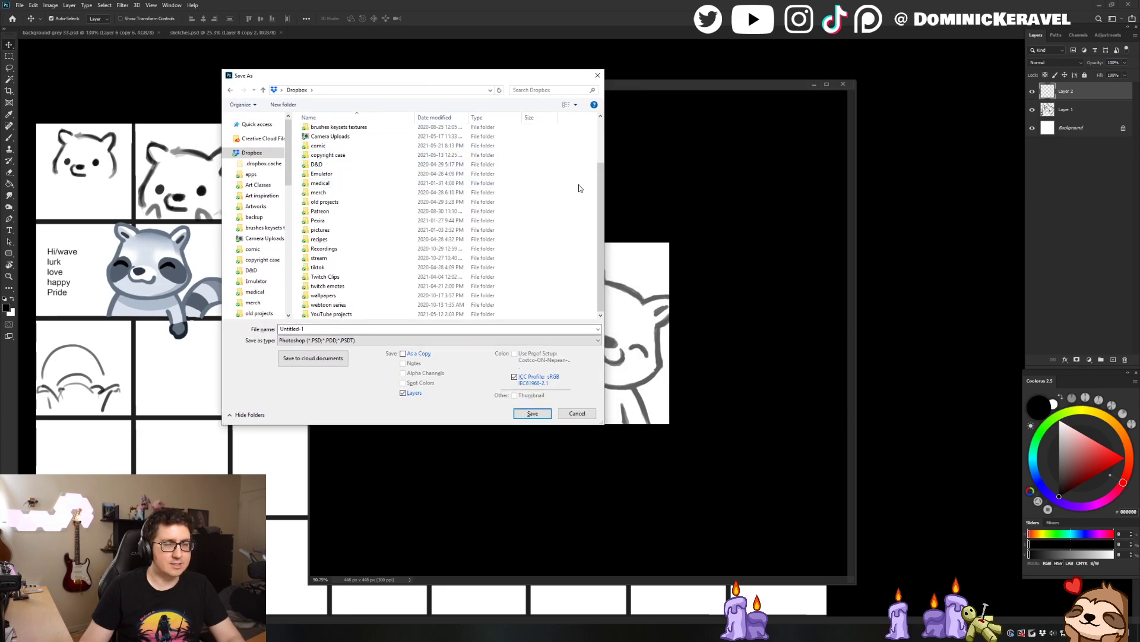
double_click(332, 286)
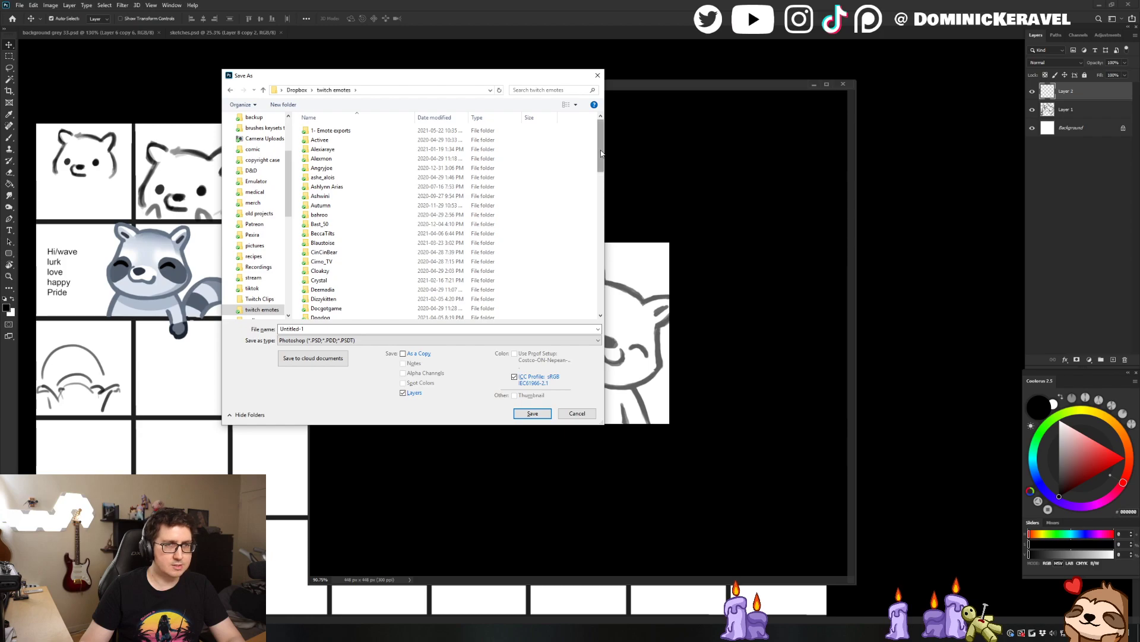
Find the client's folder among the twitch emotes folders and open it as the save location
left_click_drag(602, 146, 591, 229)
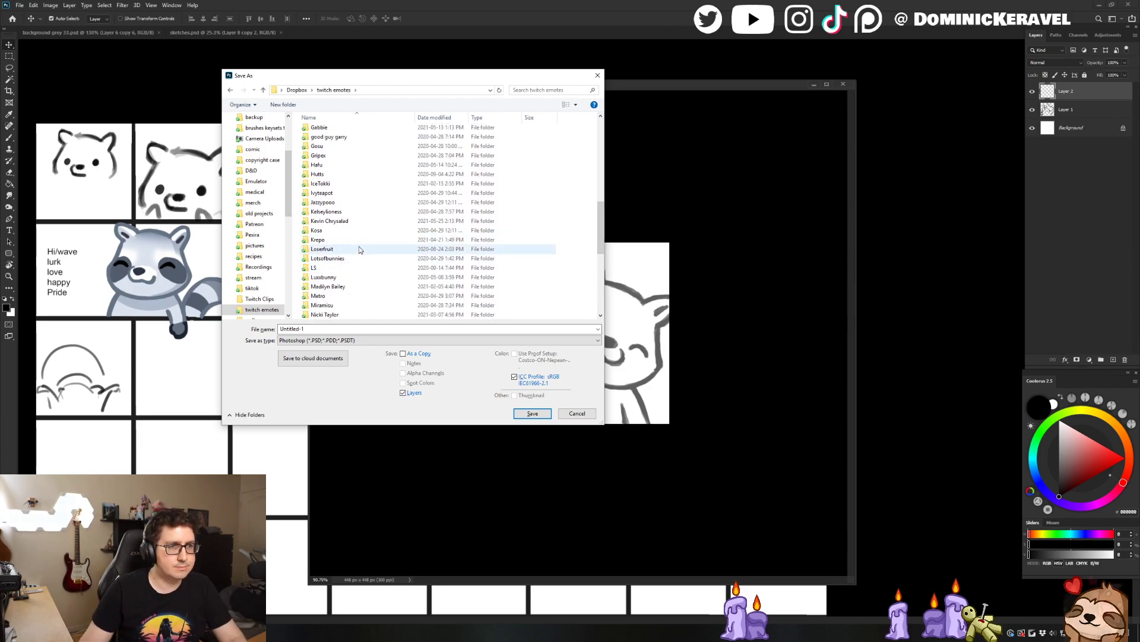
left_click(357, 230)
key("c")
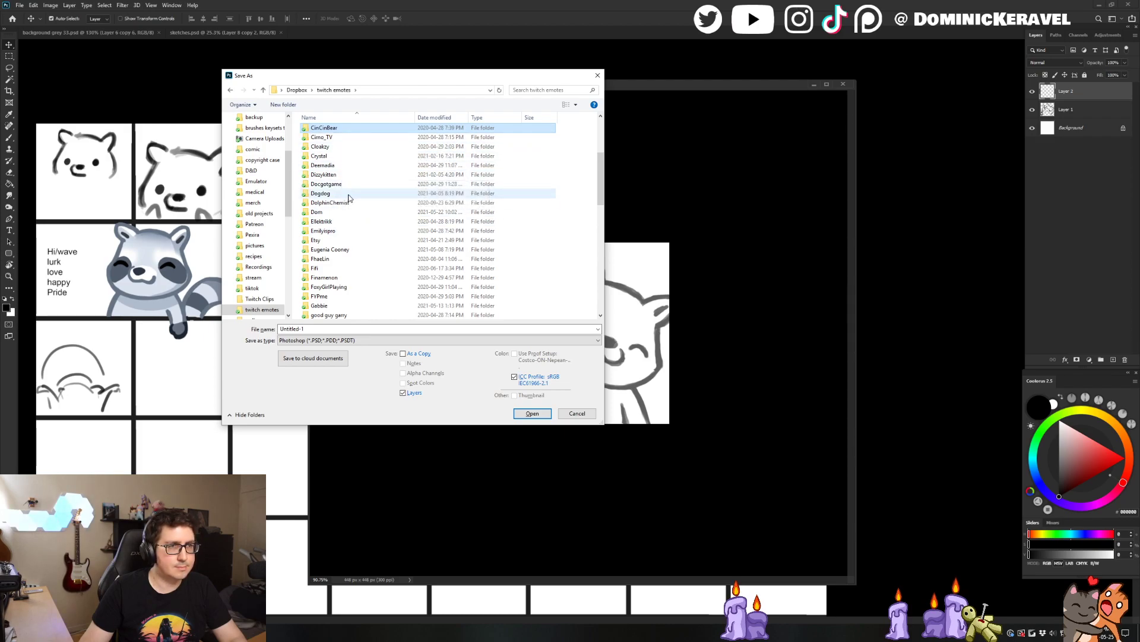
key("c")
key("c")
key("c")
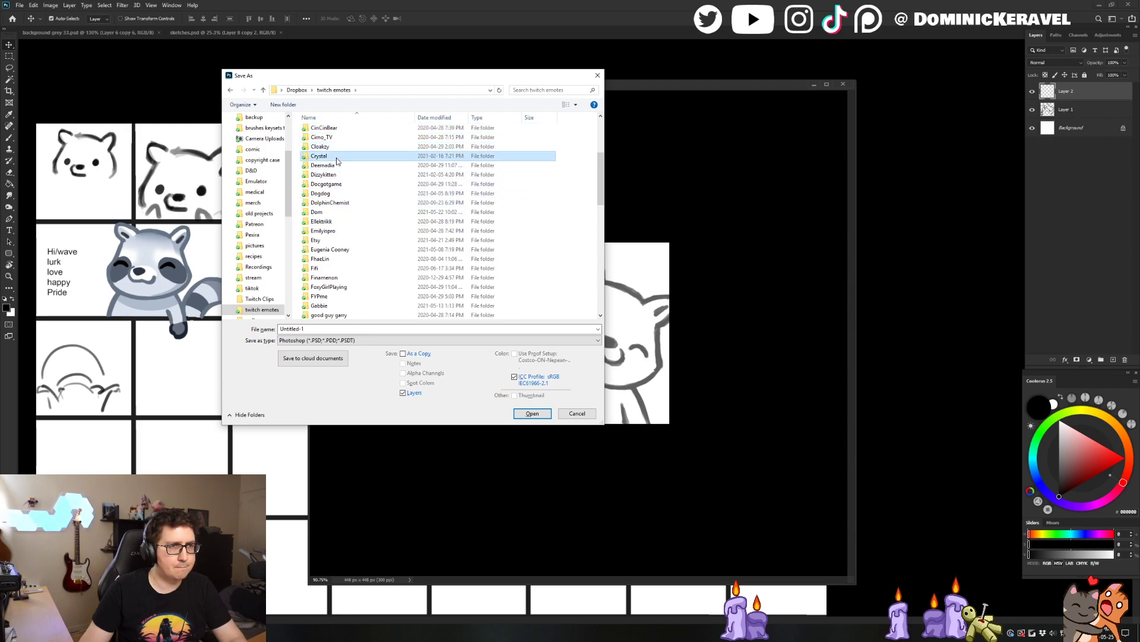
key("c")
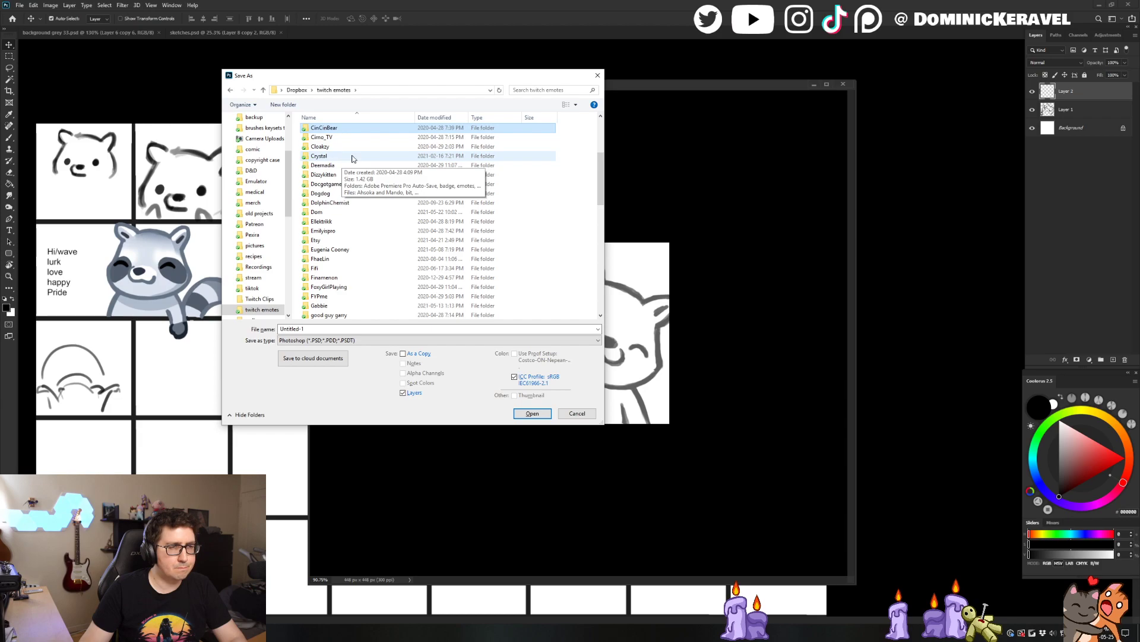
key("k")
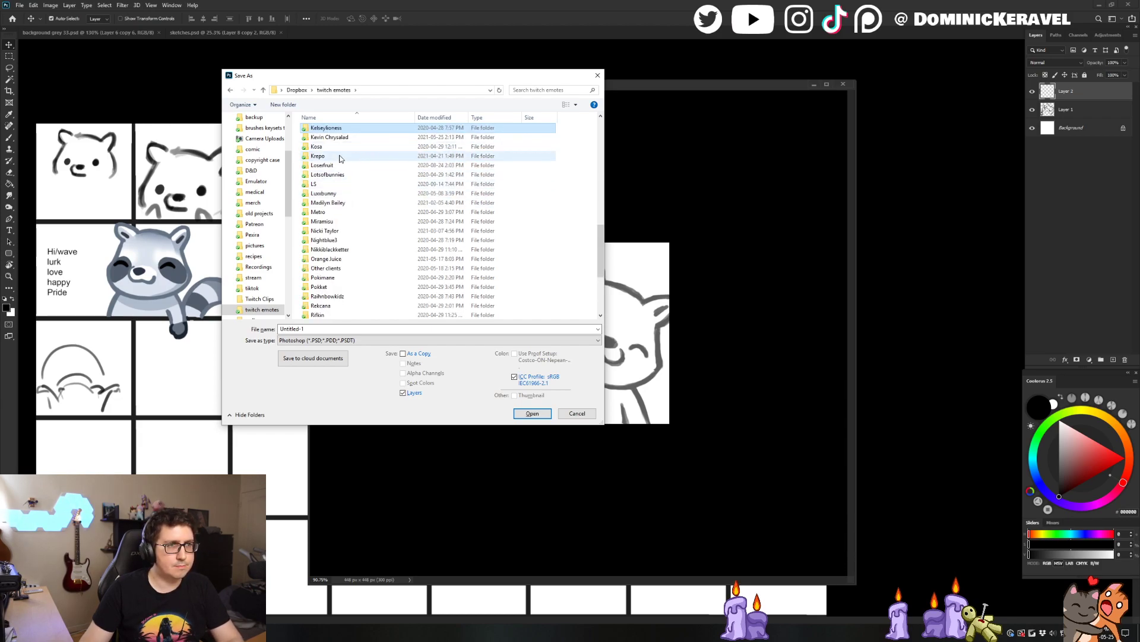
double_click(331, 138)
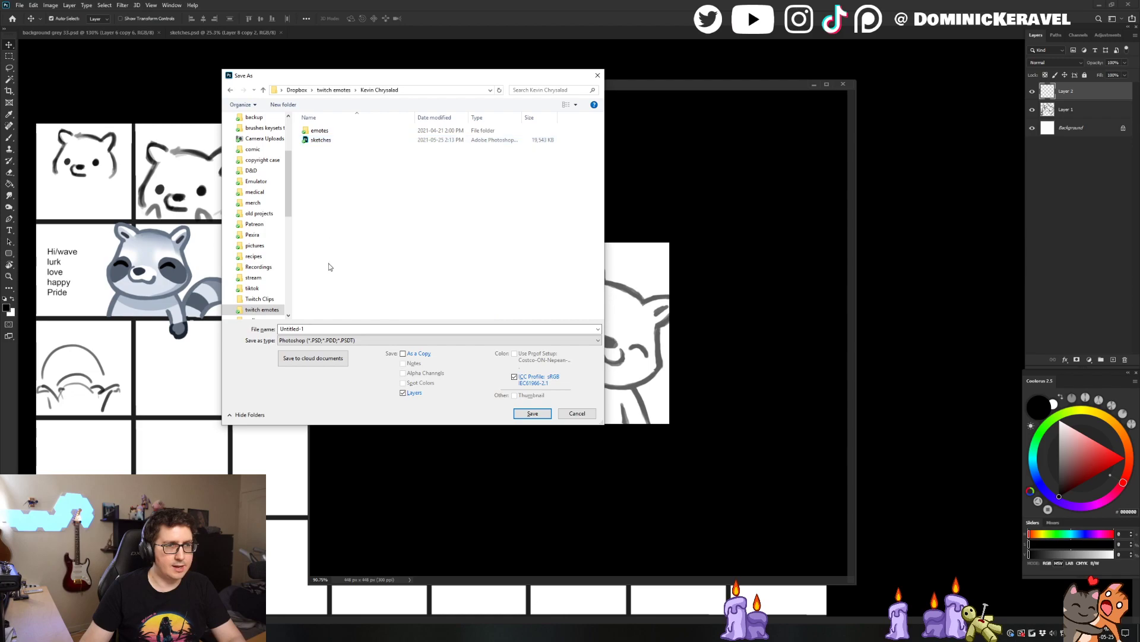
Name the Photoshop file wave and save it in the client's folder
left_click(348, 328)
type("wave")
key("Return")
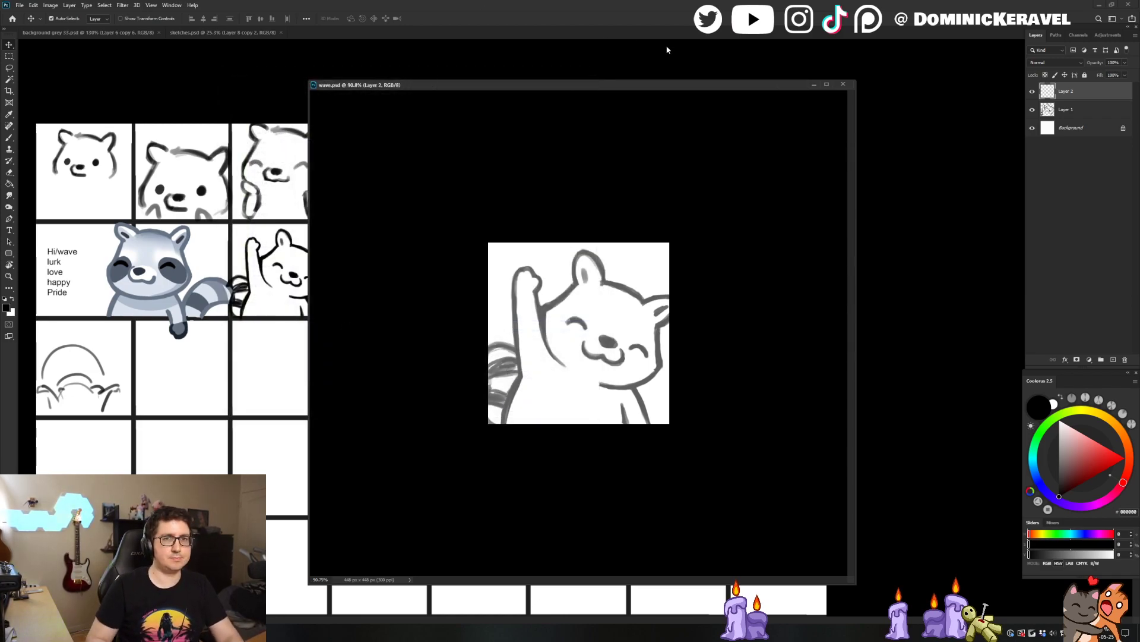
Resize the floating wave.psd window and place it over the sketch sheet, keeping the whole emote in view
mouse_move(856, 80)
left_mouse_down()
mouse_move(764, 241)
mouse_move(705, 249)
left_mouse_up()
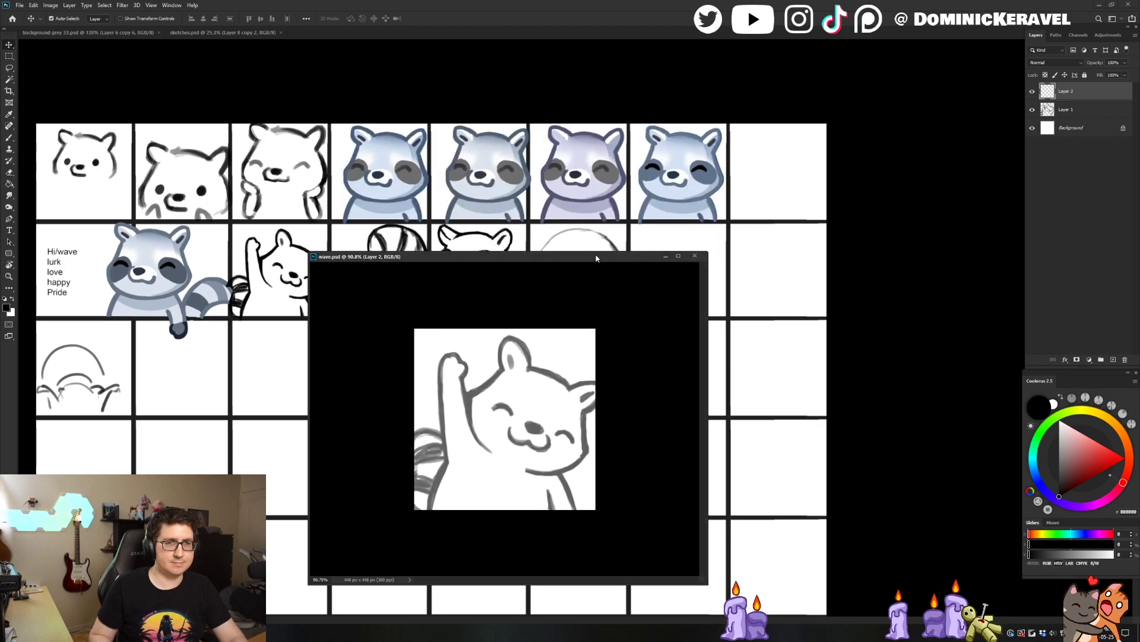
left_click_drag(594, 254, 647, 161)
key("b")
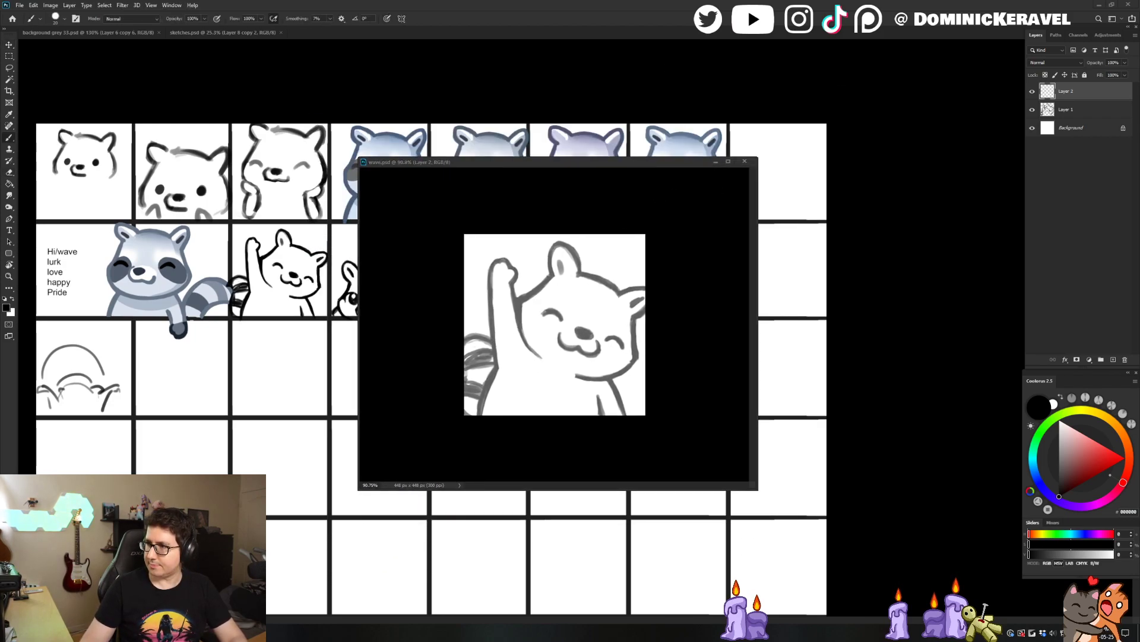
left_click_drag(496, 166, 488, 143)
key("v")
left_click_drag(748, 470, 779, 558)
scroll(656, 458, "up", 2)
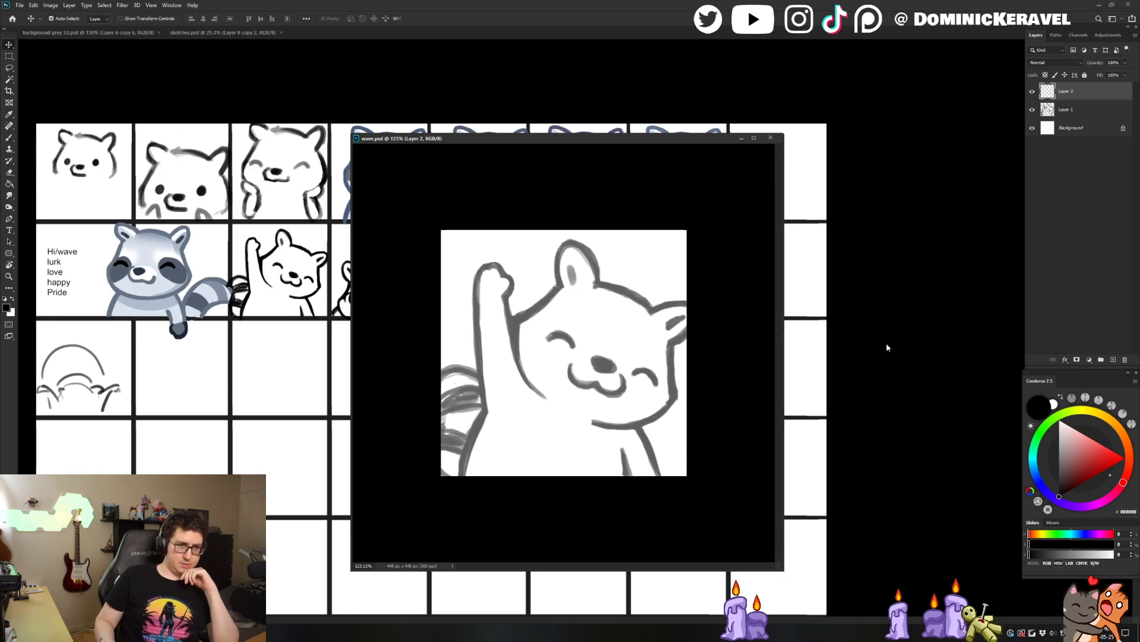
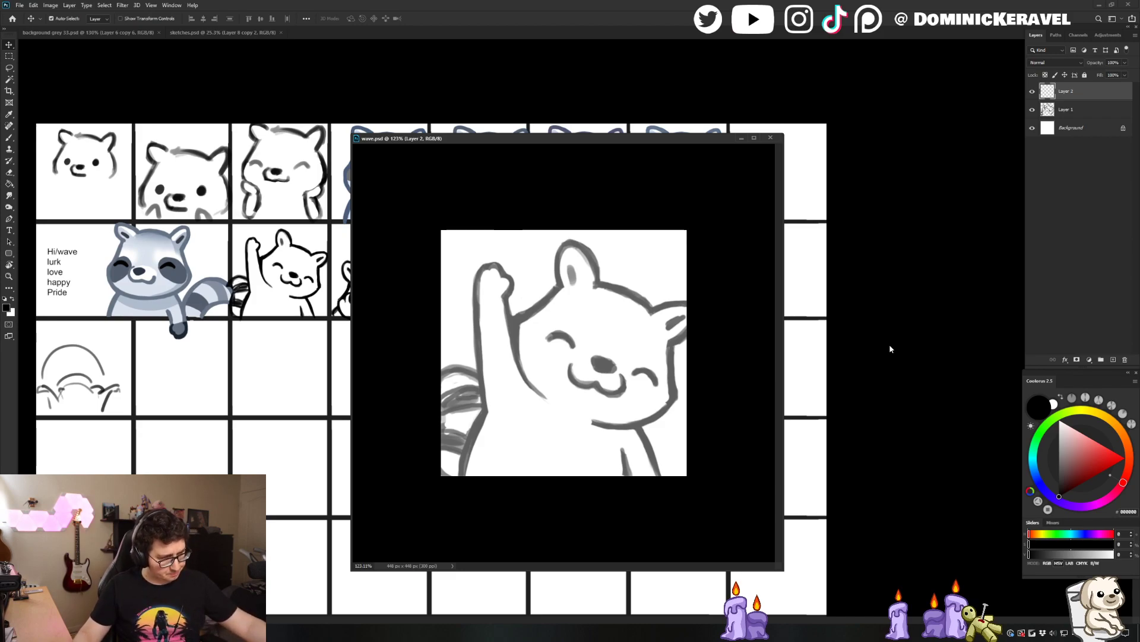
Arrange the sketch sheet and an enlarged wave.psd window so the coloured raccoon and waving sketch stay uncovered as reference
left_click_drag(438, 138, 446, 113)
key("b")
key("v")
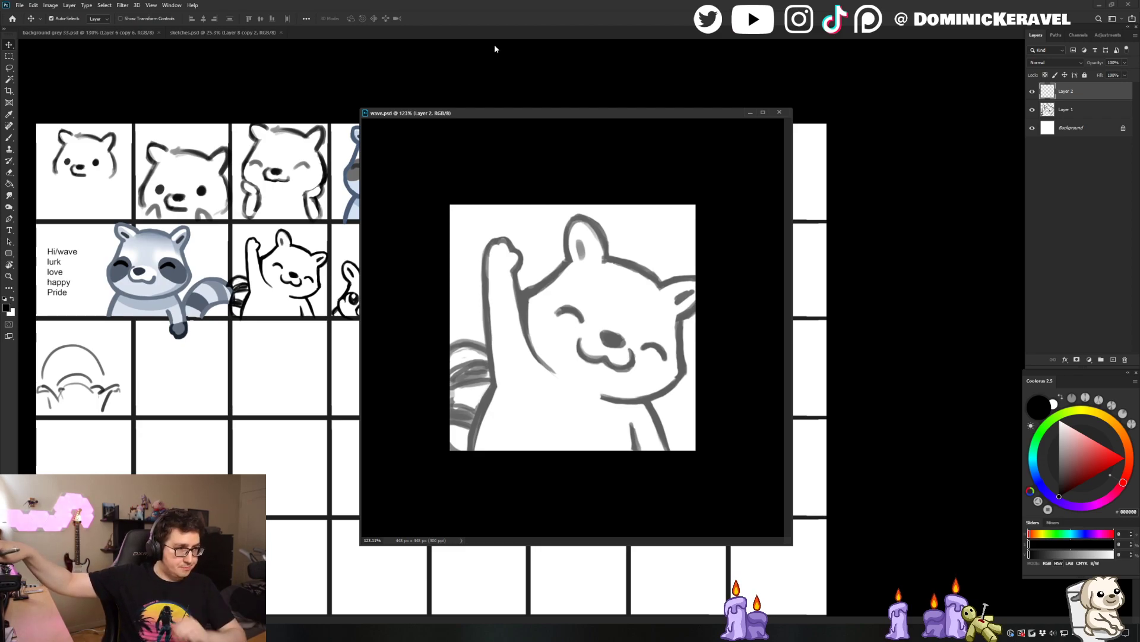
left_click_drag(483, 112, 503, 112)
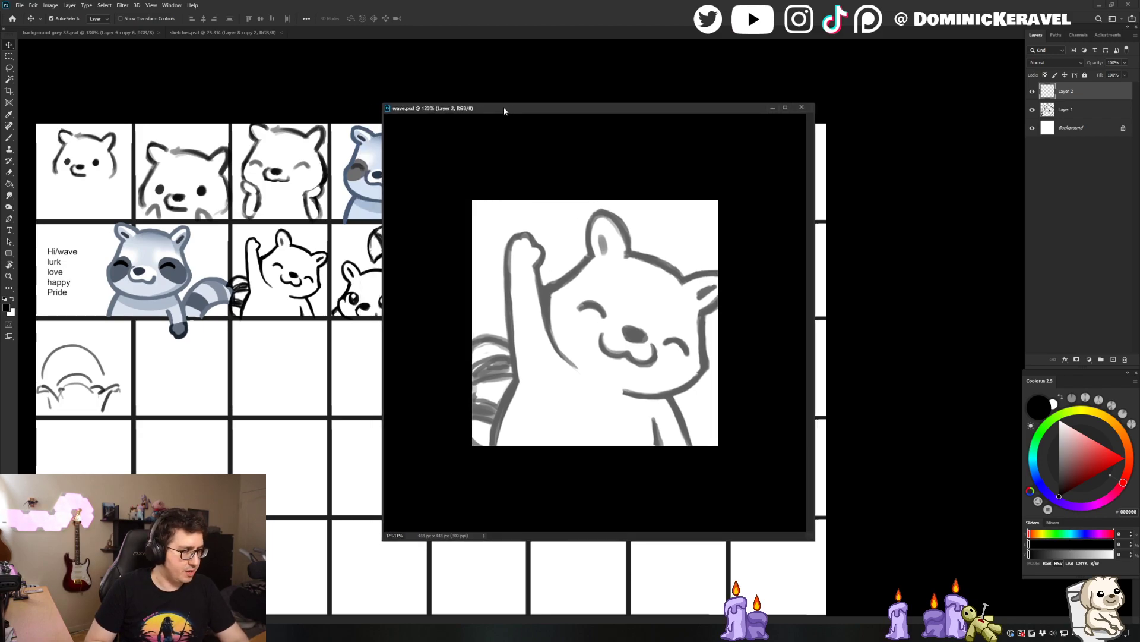
left_click(312, 136)
scroll(297, 167, "down", 2)
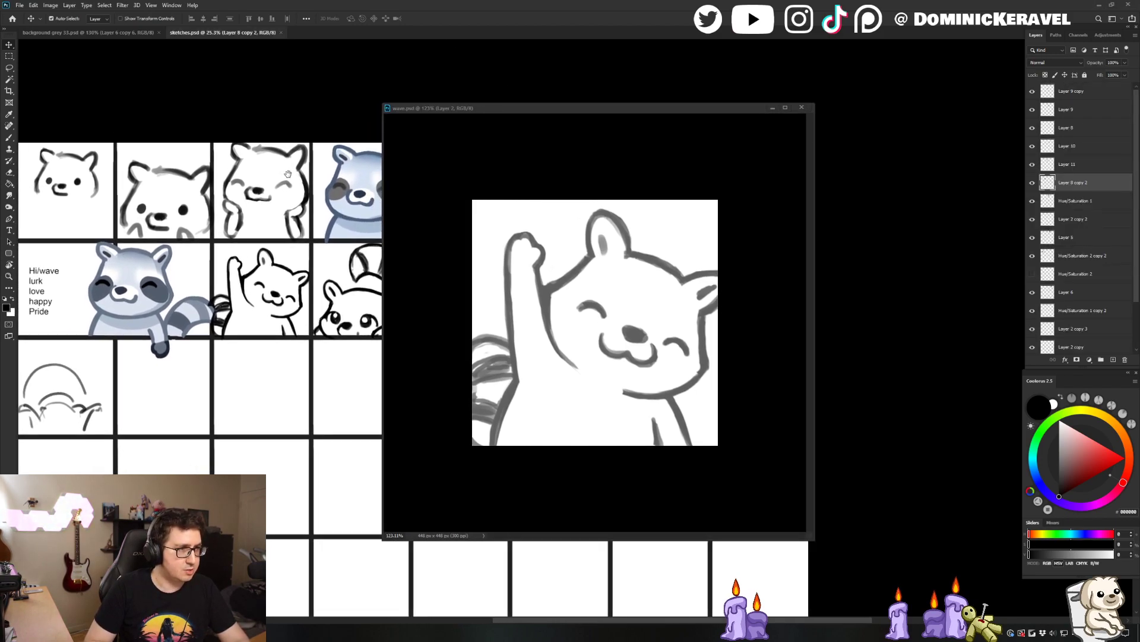
mouse_move(487, 112)
left_mouse_down()
mouse_move(455, 107)
mouse_move(540, 109)
mouse_move(408, 94)
left_mouse_up()
key("b")
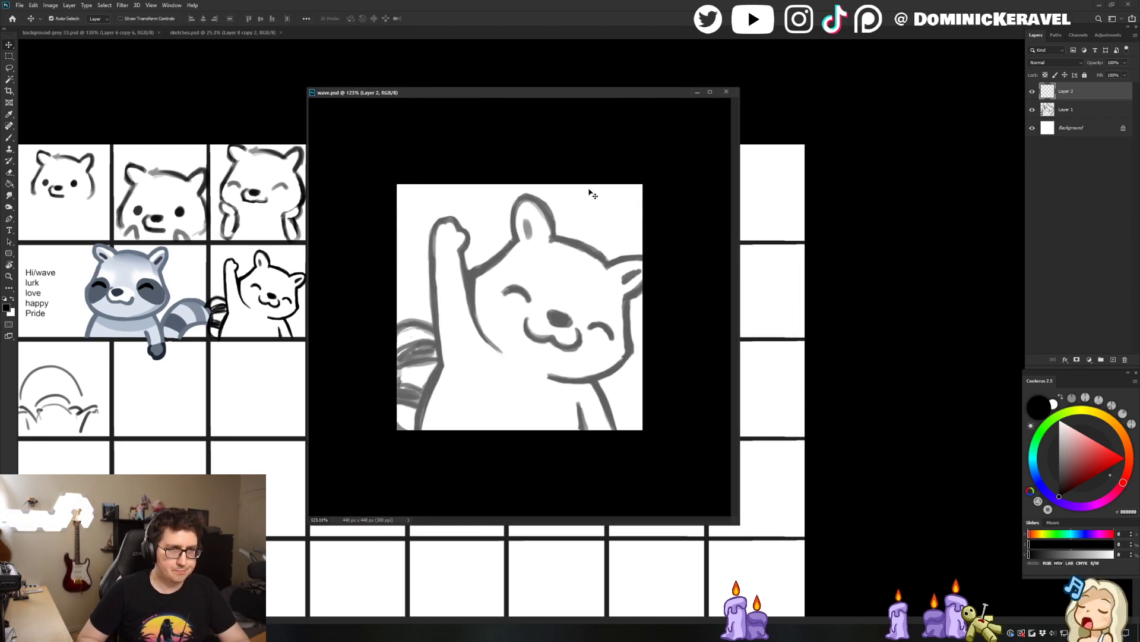
left_click_drag(740, 524, 819, 604)
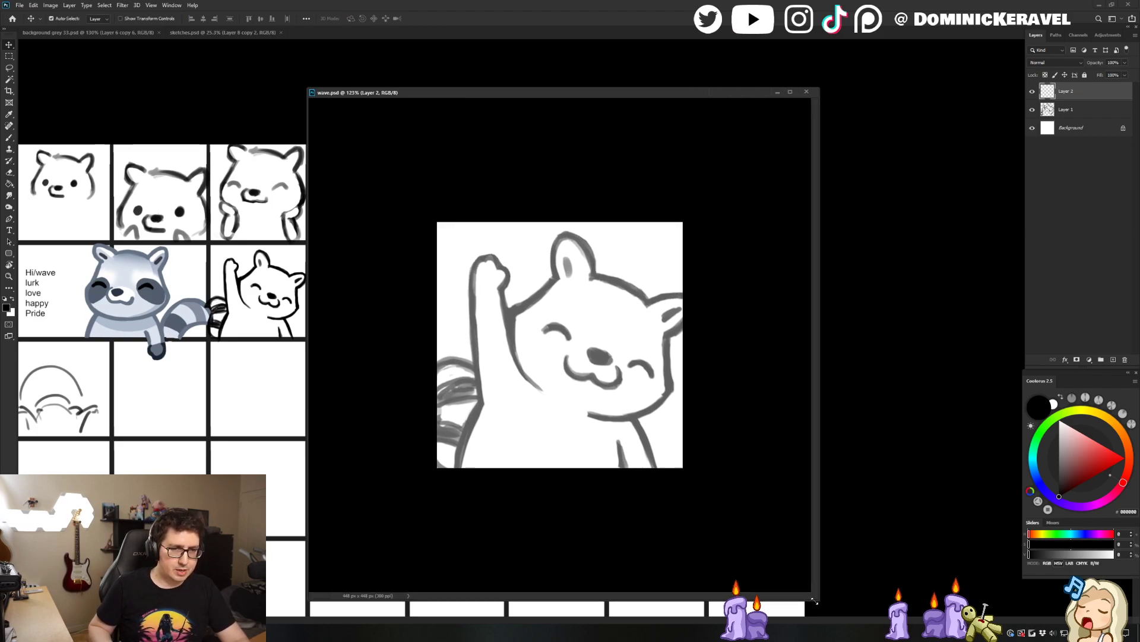
Ink the raised arm on the new layer in black with the Brush, tracing both arm edges, the paw and the adjoining body side
mouse_move(520, 226)
left_mouse_down()
mouse_move(527, 244)
mouse_move(500, 279)
mouse_move(496, 322)
mouse_move(506, 297)
left_mouse_up()
left_click(602, 162, "alt")
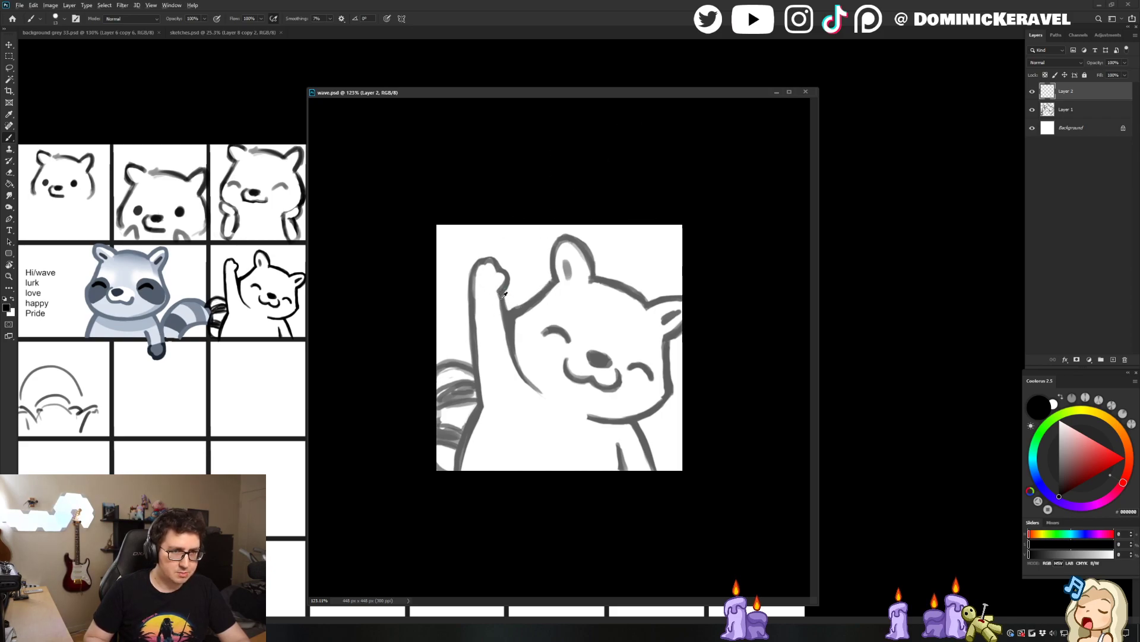
mouse_move(497, 290)
left_mouse_down()
mouse_move(510, 344)
mouse_move(539, 392)
left_mouse_up()
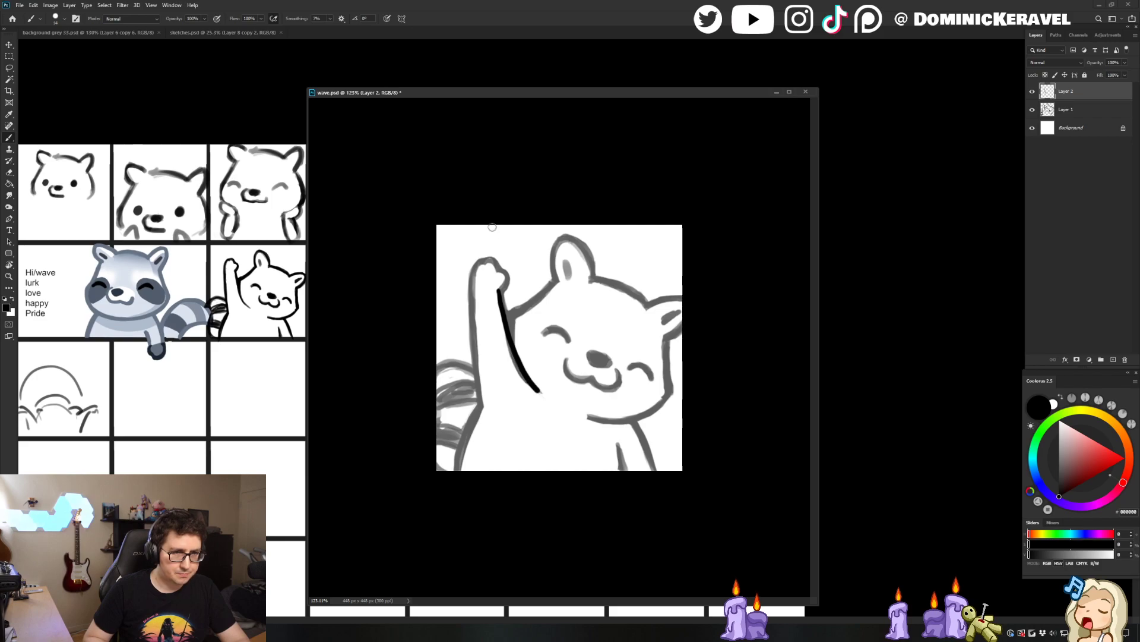
mouse_move(498, 294)
left_mouse_down()
mouse_move(510, 279)
mouse_move(482, 255)
mouse_move(469, 268)
mouse_move(470, 324)
left_mouse_up()
key("ctrl+z")
key("ctrl+z")
mouse_move(471, 269)
left_mouse_down()
mouse_move(478, 403)
mouse_move(452, 470)
left_mouse_up()
Ink the lowered arm's short inner line and its outer contour down to the canvas edge, redoing the outer stroke once
left_click_drag(618, 446, 624, 469)
left_click_drag(631, 420, 653, 469)
key("ctrl+z")
left_click_drag(630, 419, 652, 469)
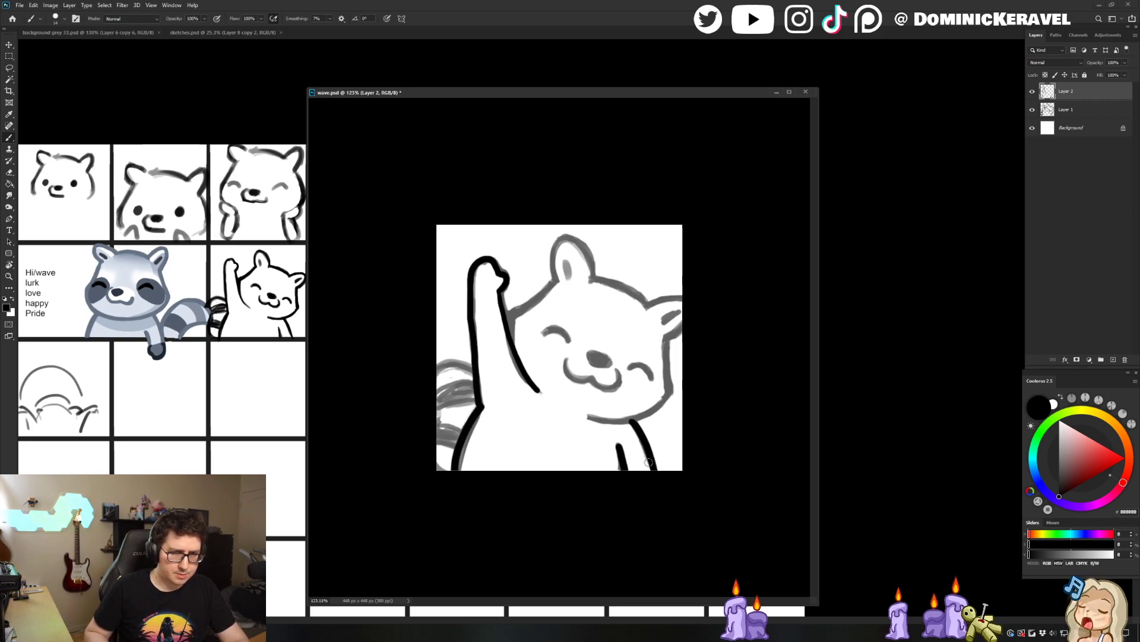
Ink the head contour between the upright ear and the raised arm, replacing the first attempt with a cleaner stroke
key("v")
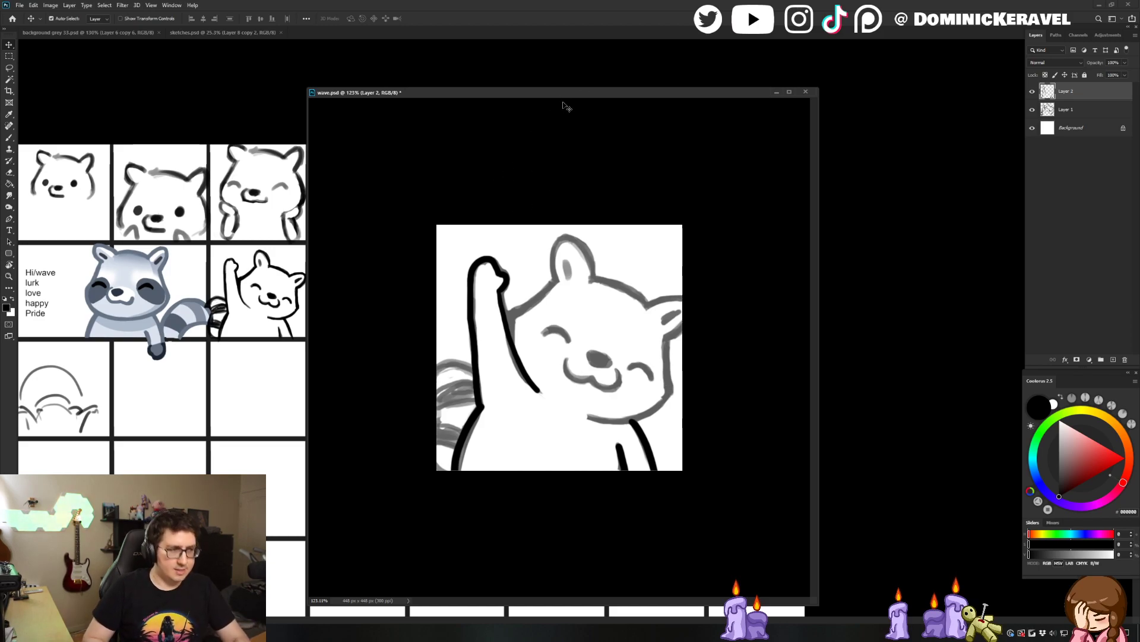
left_click_drag(593, 101, 571, 95)
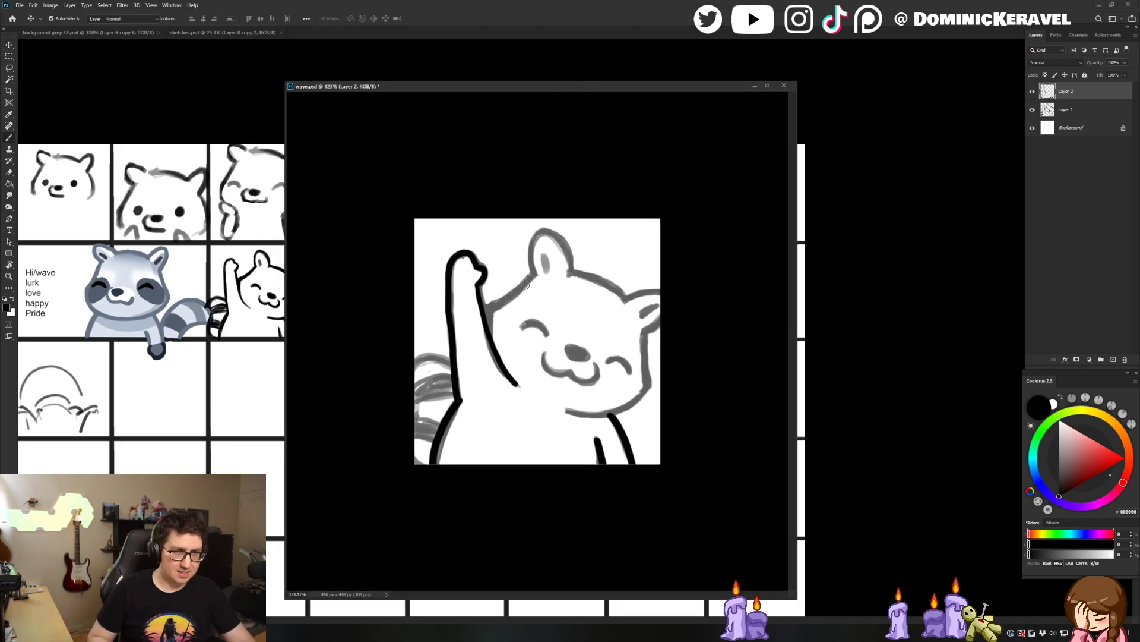
key("b")
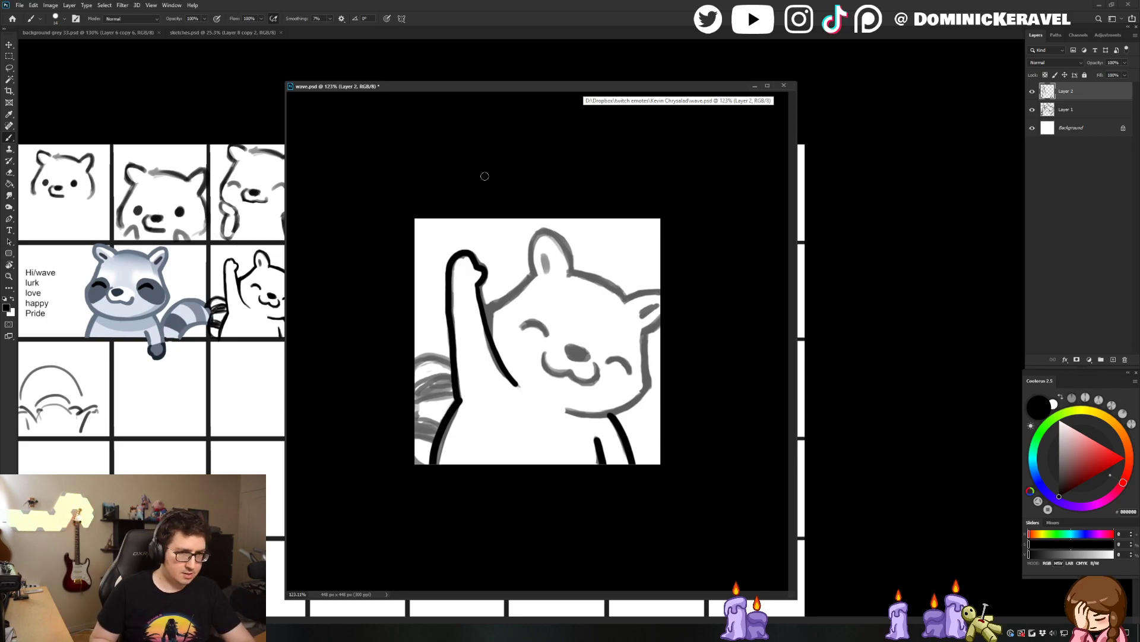
left_click_drag(535, 278, 473, 310)
key("ctrl+z")
key("ctrl+z")
left_click_drag(536, 275, 484, 307)
Ink the cheek line running down from the ear at the canvas edge, redrawing it after a rejected stroke
left_click_drag(643, 332, 649, 375)
key("ctrl+z")
key("ctrl+z")
left_click_drag(643, 330, 642, 410)
Ink the curved jaw line from below the mouth to the cheek, undoing and redrawing strokes until it joins cleanly
mouse_move(566, 409)
left_mouse_down()
mouse_move(650, 389)
mouse_move(602, 412)
mouse_move(650, 383)
left_mouse_up()
key("ctrl+z")
key("ctrl+z")
left_click_drag(564, 409, 648, 385)
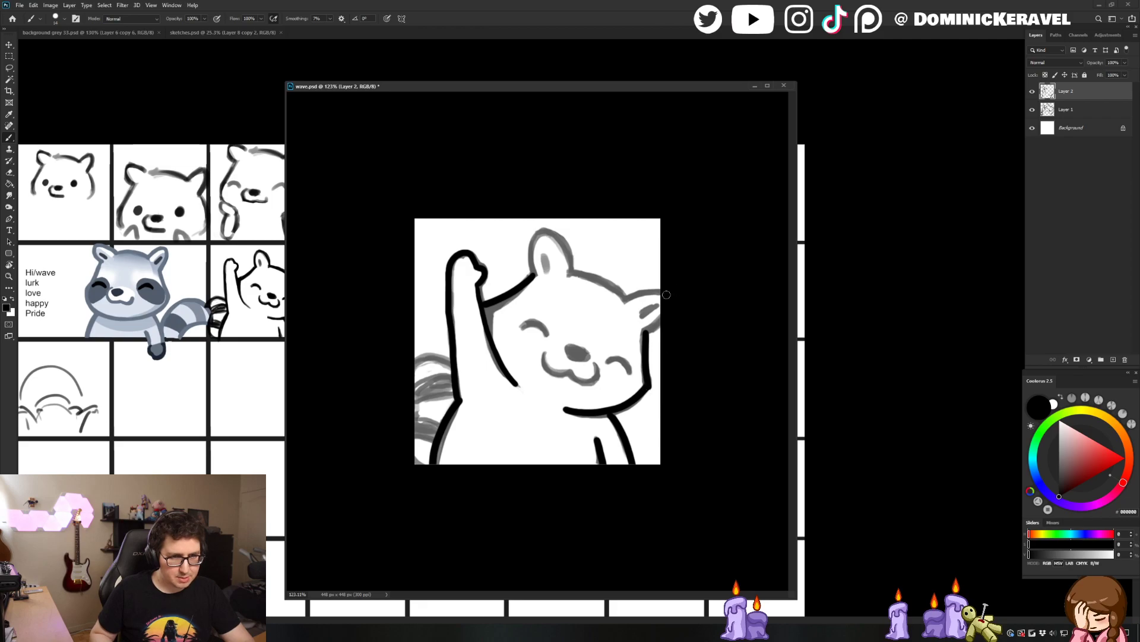
key("ctrl+z")
mouse_move(562, 408)
left_mouse_down()
mouse_move(608, 410)
mouse_move(646, 387)
mouse_move(570, 410)
mouse_move(650, 389)
left_mouse_up()
key("ctrl+z")
key("ctrl+z")
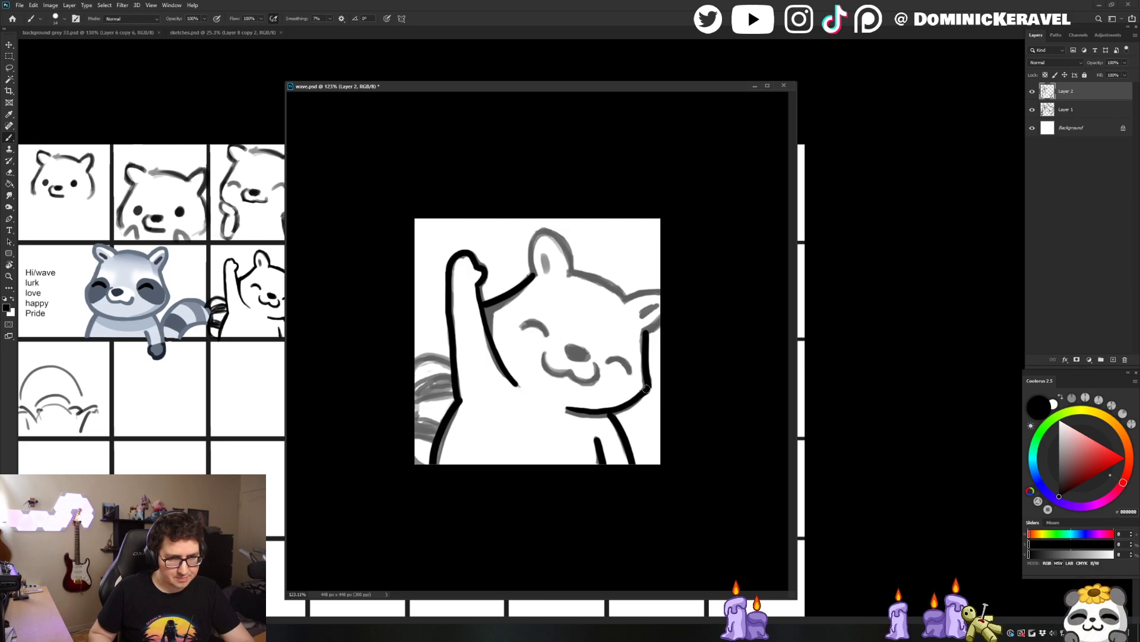
key("v")
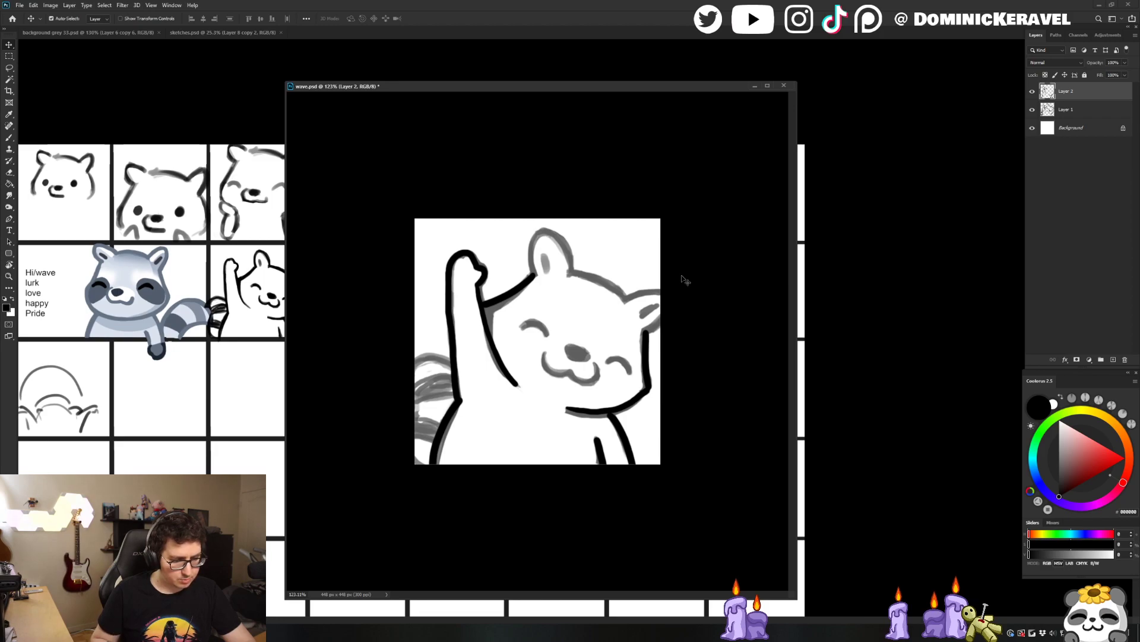
left_click_drag(558, 88, 523, 87)
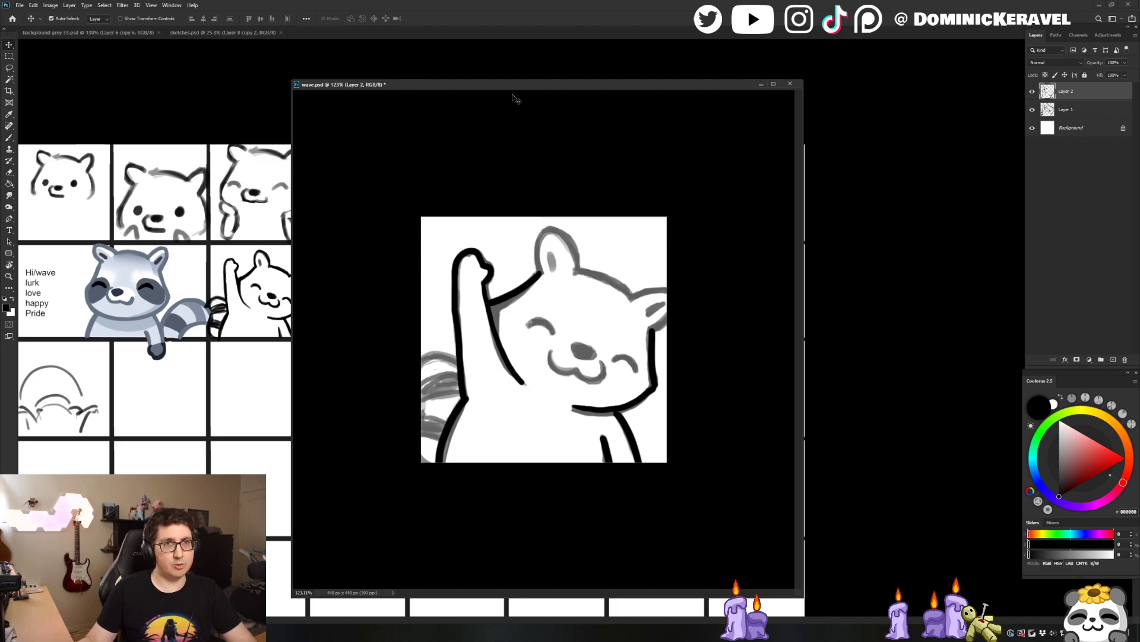
left_click_drag(495, 86, 500, 84)
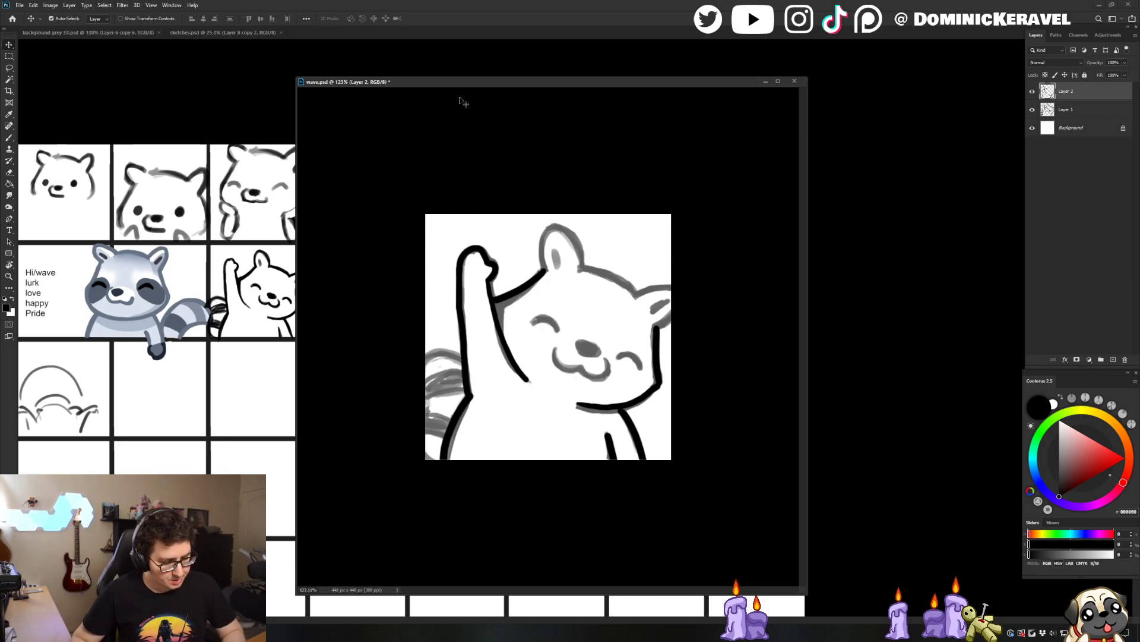
left_click_drag(452, 82, 468, 76)
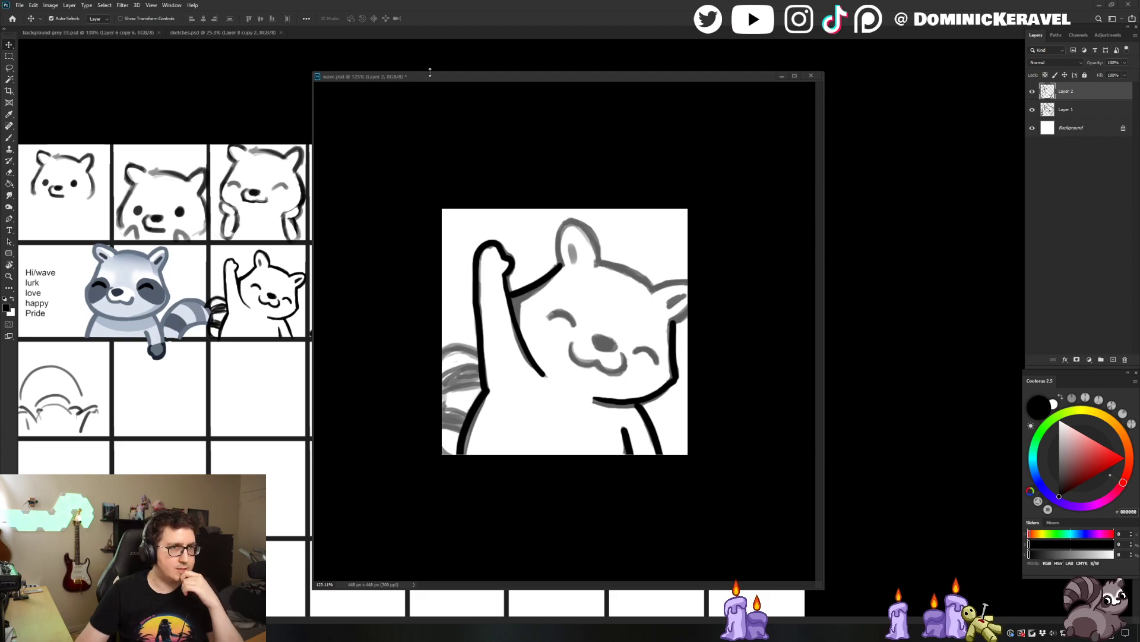
mouse_move(431, 70)
left_mouse_down()
mouse_move(430, 146)
mouse_move(439, 104)
mouse_move(426, 90)
left_mouse_up()
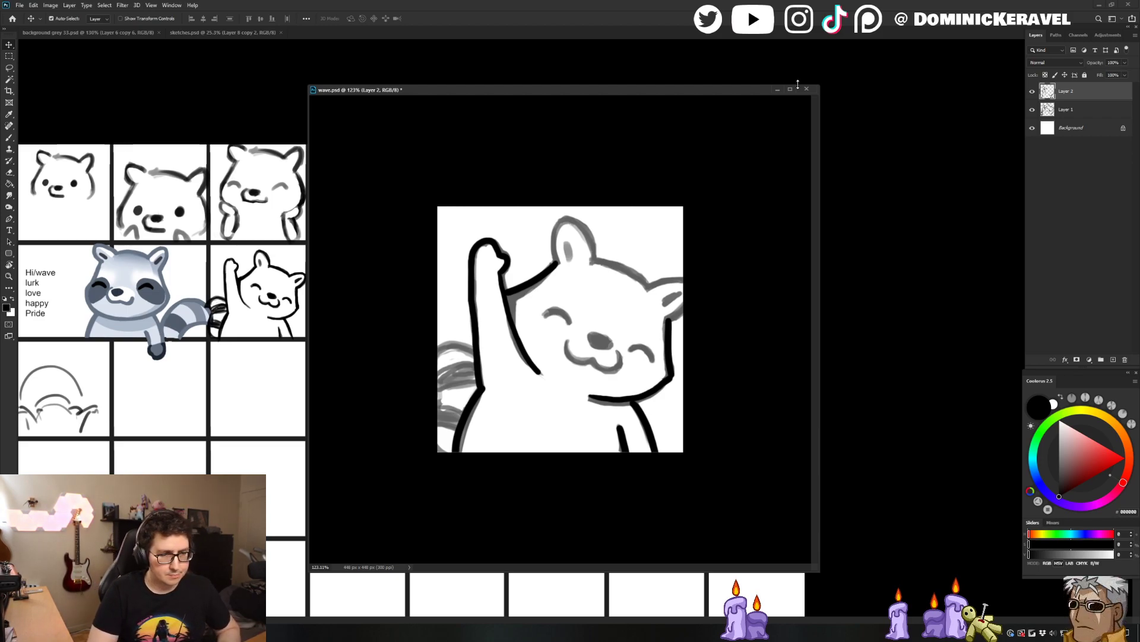
mouse_move(469, 90)
left_mouse_down()
mouse_move(483, 83)
mouse_move(470, 84)
left_mouse_up()
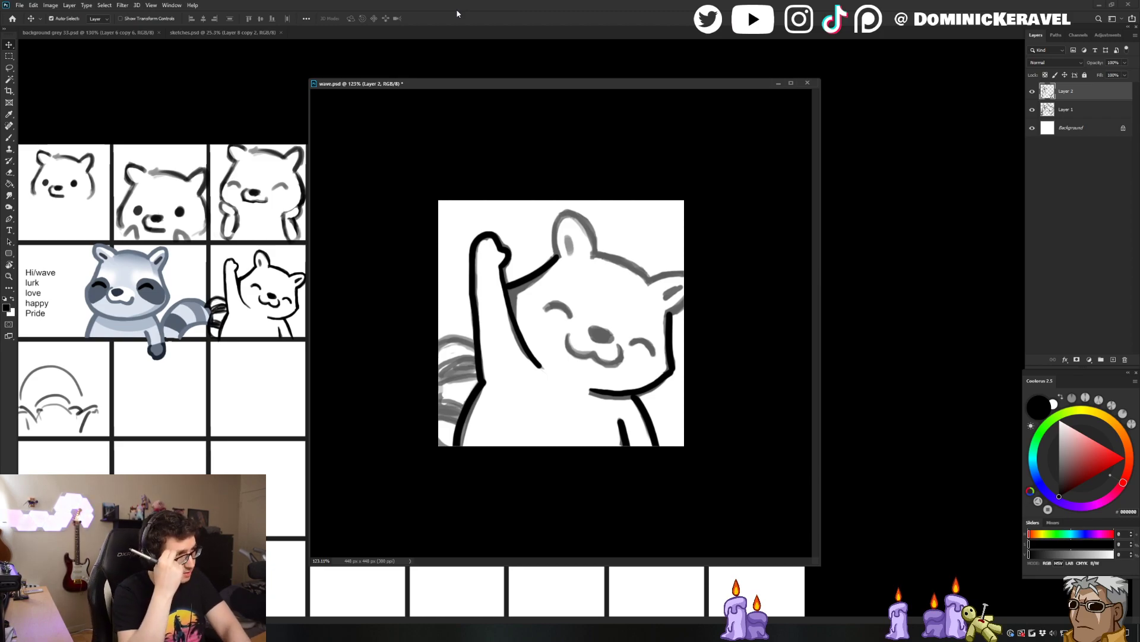
Ink the outline of the upright ear, undoing and redrawing strokes until the curve follows the sketch
left_click_drag(411, 79, 481, 93)
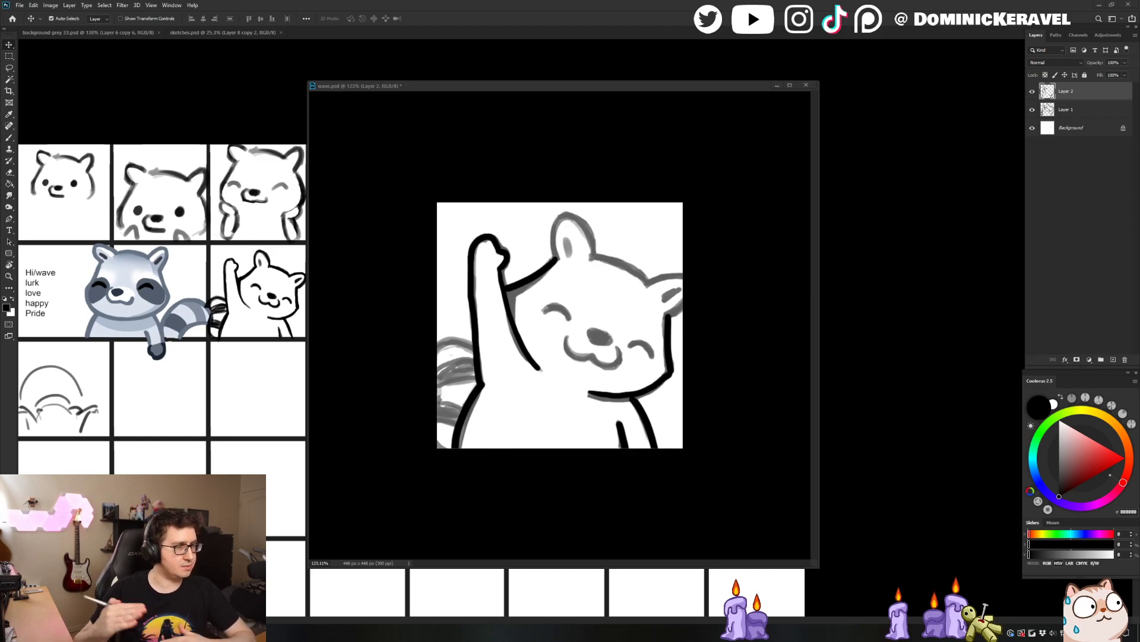
left_click_drag(521, 78, 542, 77)
key("b")
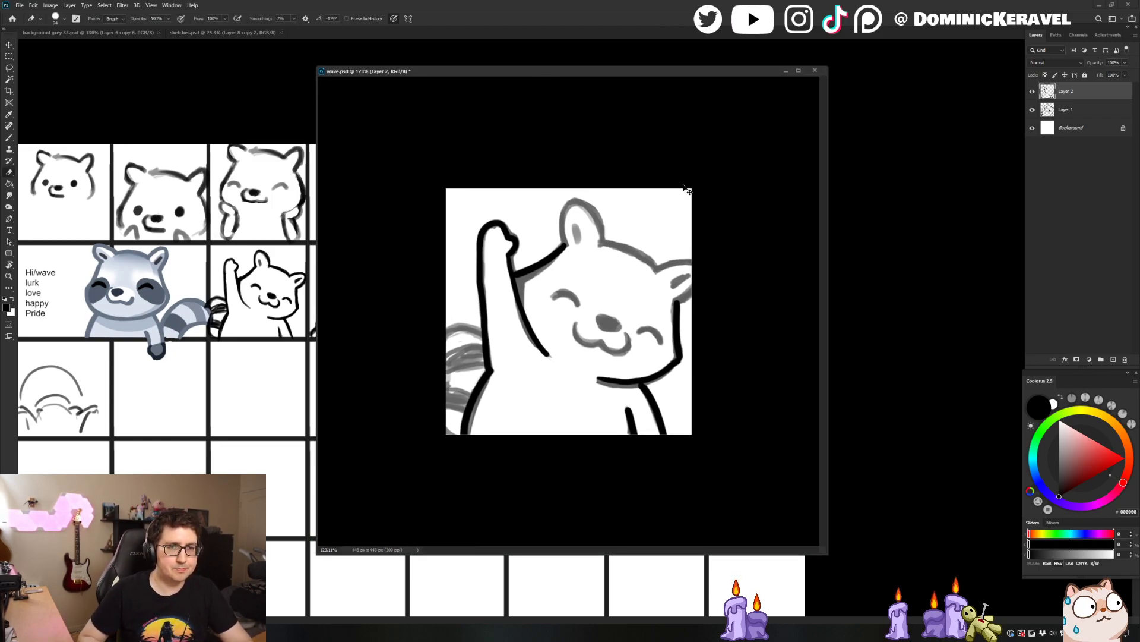
left_click_drag(597, 239, 568, 200)
key("ctrl+z")
mouse_move(600, 241)
left_mouse_down()
mouse_move(574, 198)
mouse_move(559, 250)
mouse_move(574, 202)
mouse_move(601, 242)
mouse_move(574, 201)
mouse_move(585, 199)
mouse_move(574, 202)
left_mouse_up()
key("ctrl+z")
key("ctrl+z")
key("ctrl+z")
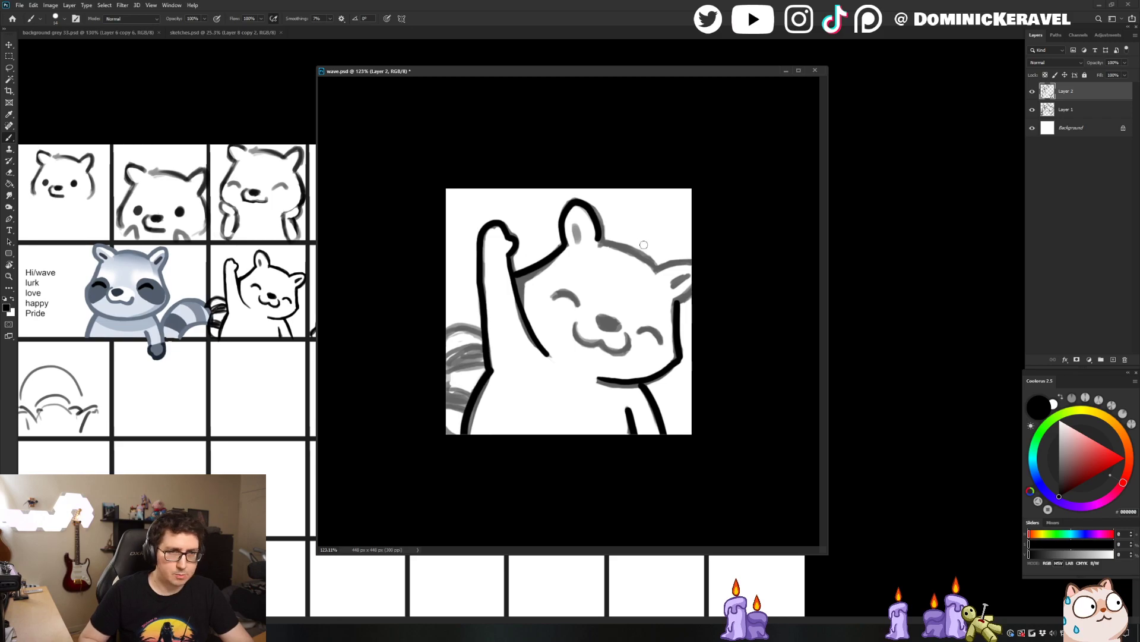
Ink the top of the head between the ears and the upper edge of the ear at the canvas edge, rotating the canvas for easier strokes
mouse_move(597, 241)
left_mouse_down()
mouse_move(660, 269)
mouse_move(665, 186)
mouse_move(629, 236)
left_mouse_up()
key("r")
key("ctrl+z")
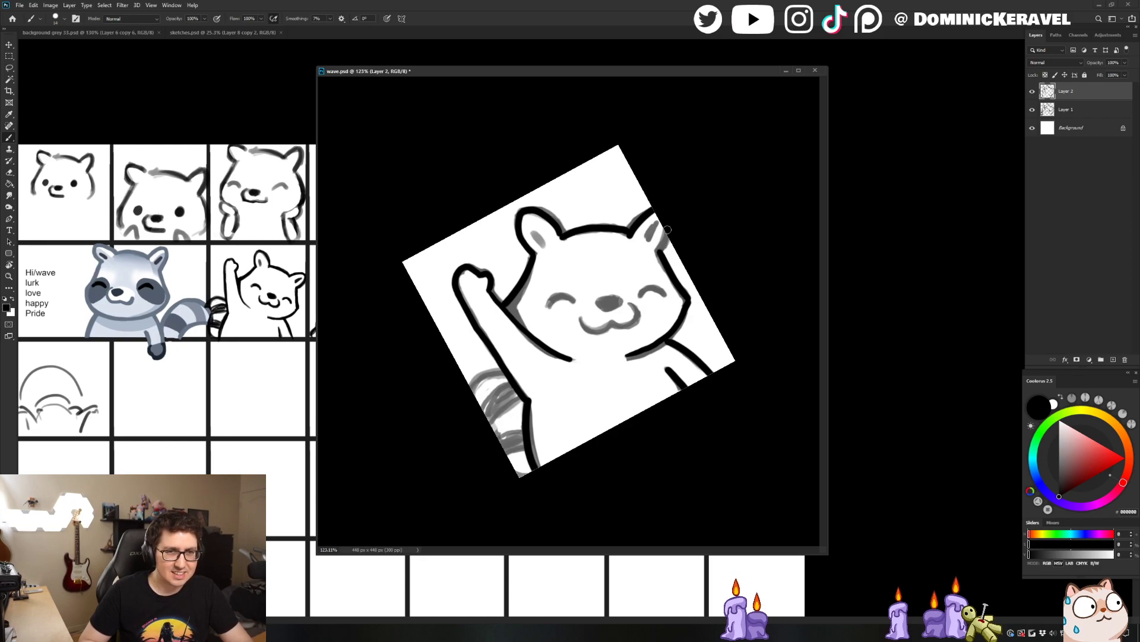
key("e")
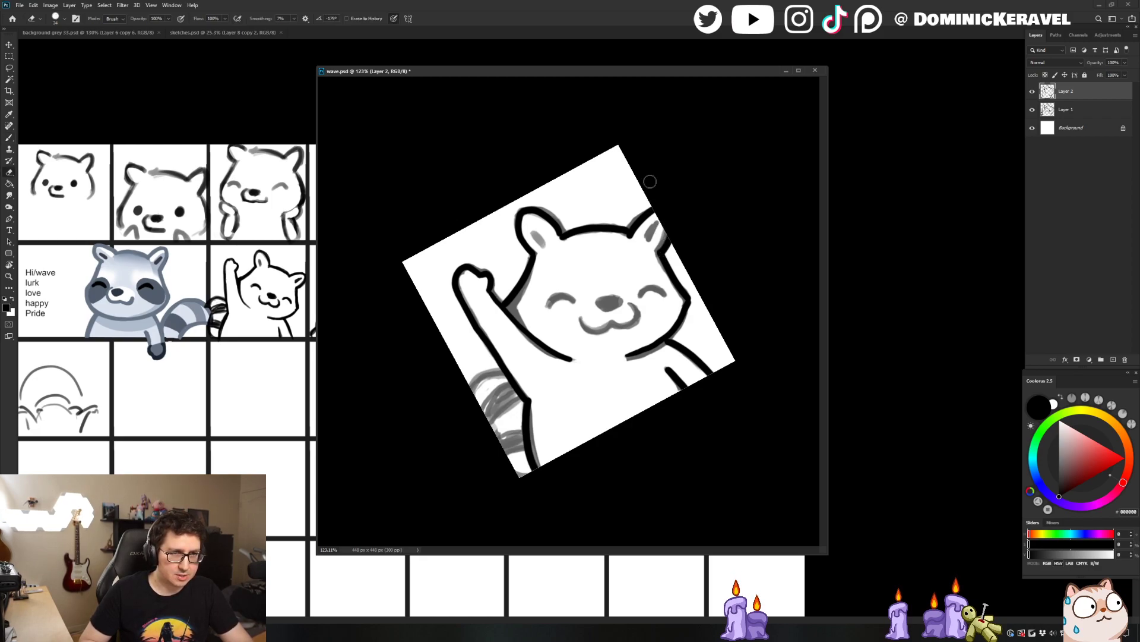
key("v")
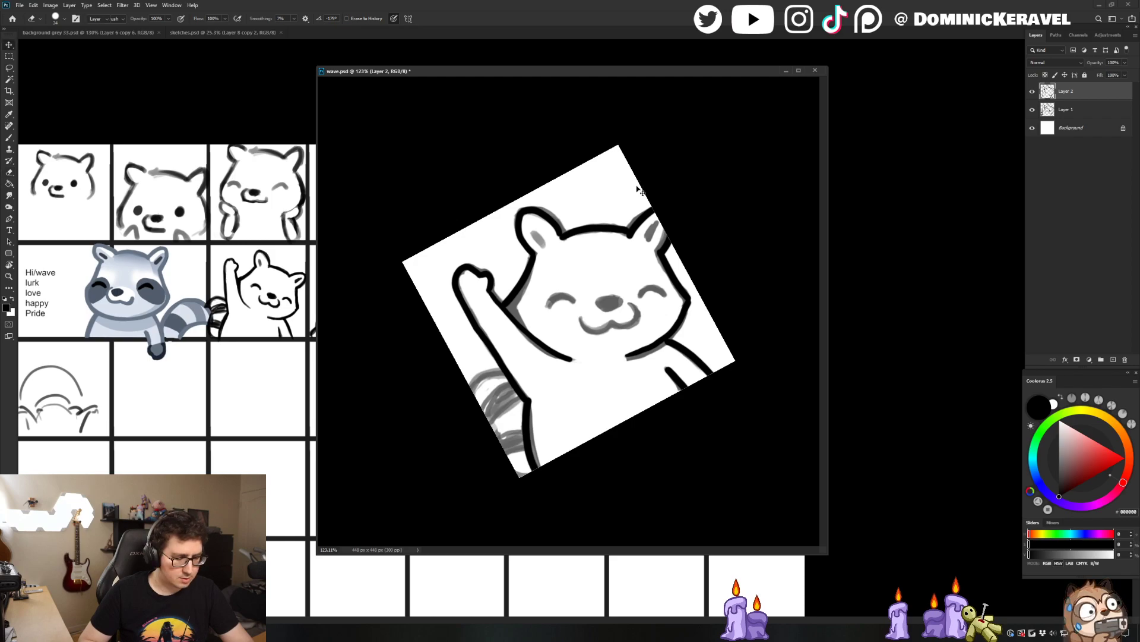
key("e")
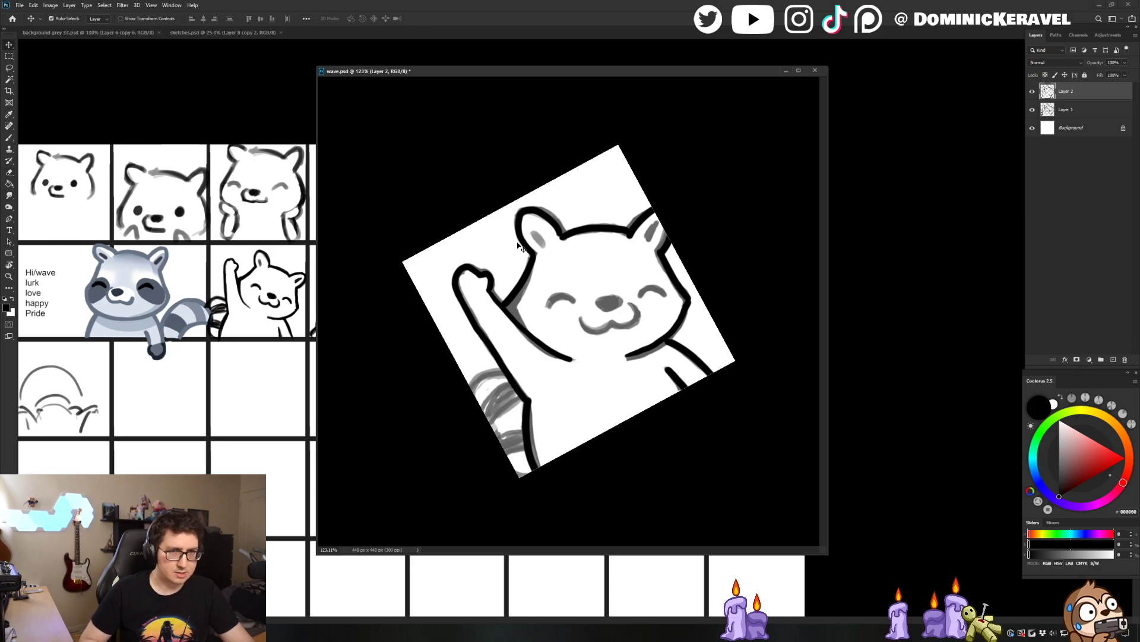
Touch up the outline of the ear at the canvas edge where it meets the head contour
key("b")
mouse_move(635, 222)
left_mouse_down()
mouse_move(651, 206)
mouse_move(631, 243)
left_mouse_up()
key("e")
key("b")
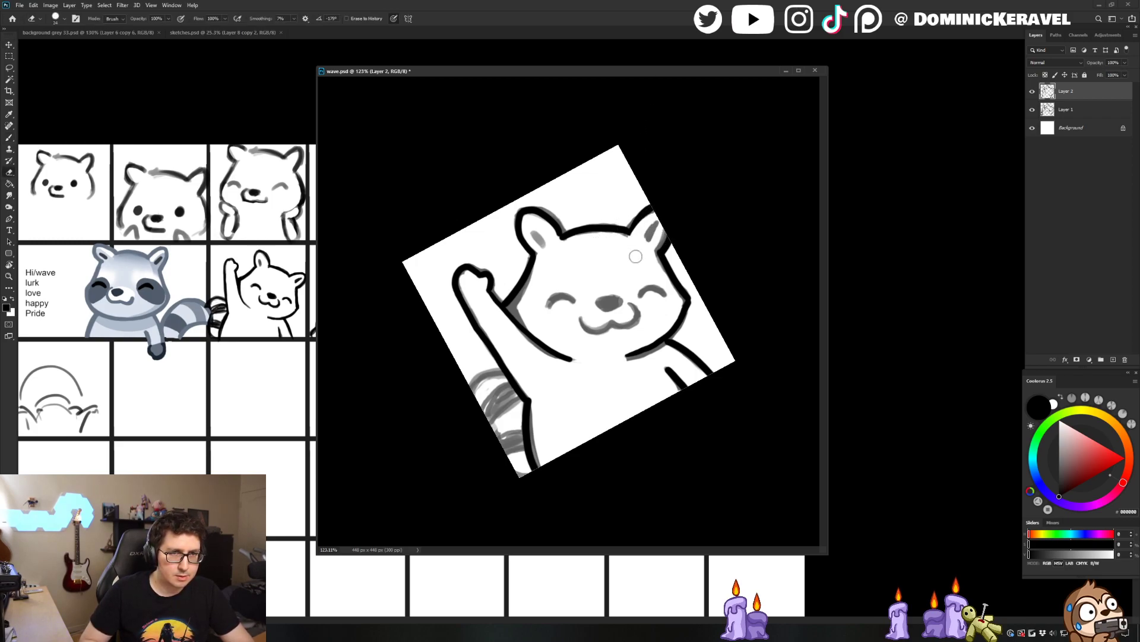
left_click_drag(652, 206, 624, 228)
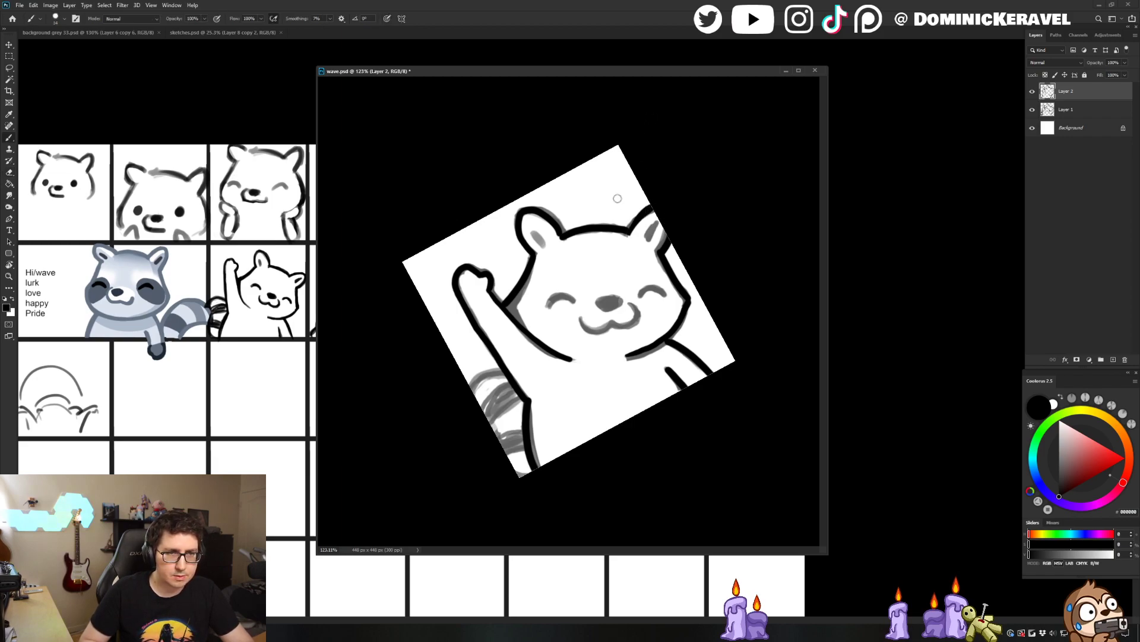
Fill in the nose and ink both curved closed eyes, undoing stray strokes
mouse_move(601, 303)
left_mouse_down()
mouse_move(619, 299)
mouse_move(604, 303)
left_mouse_up()
key("ctrl+z")
key("ctrl+z")
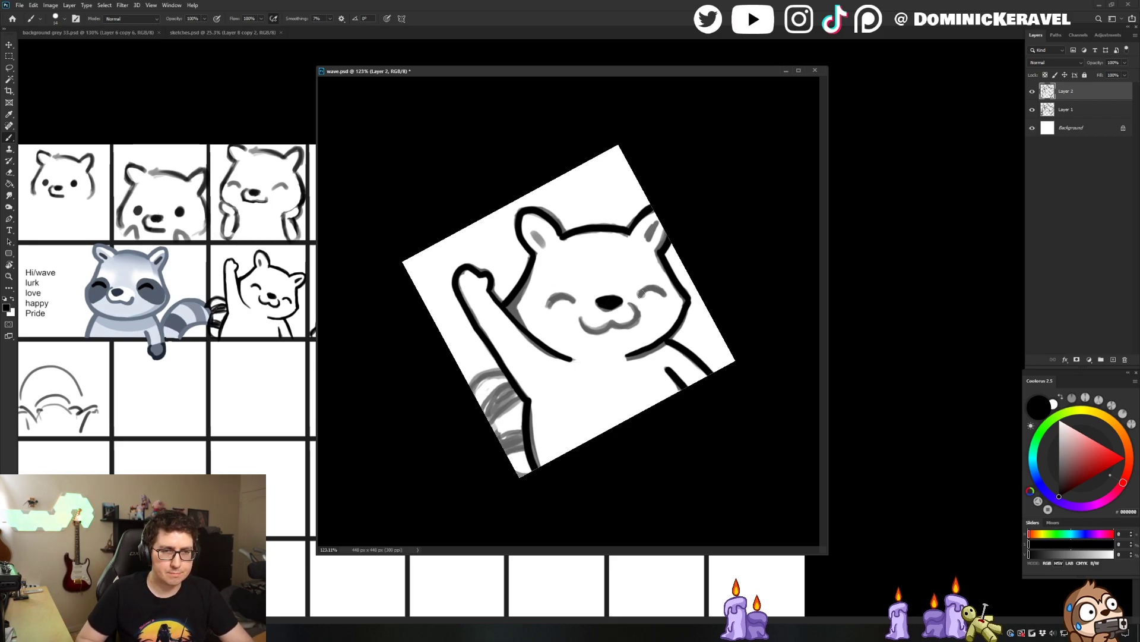
left_click_drag(569, 301, 545, 306)
key("ctrl+z")
key("ctrl+z")
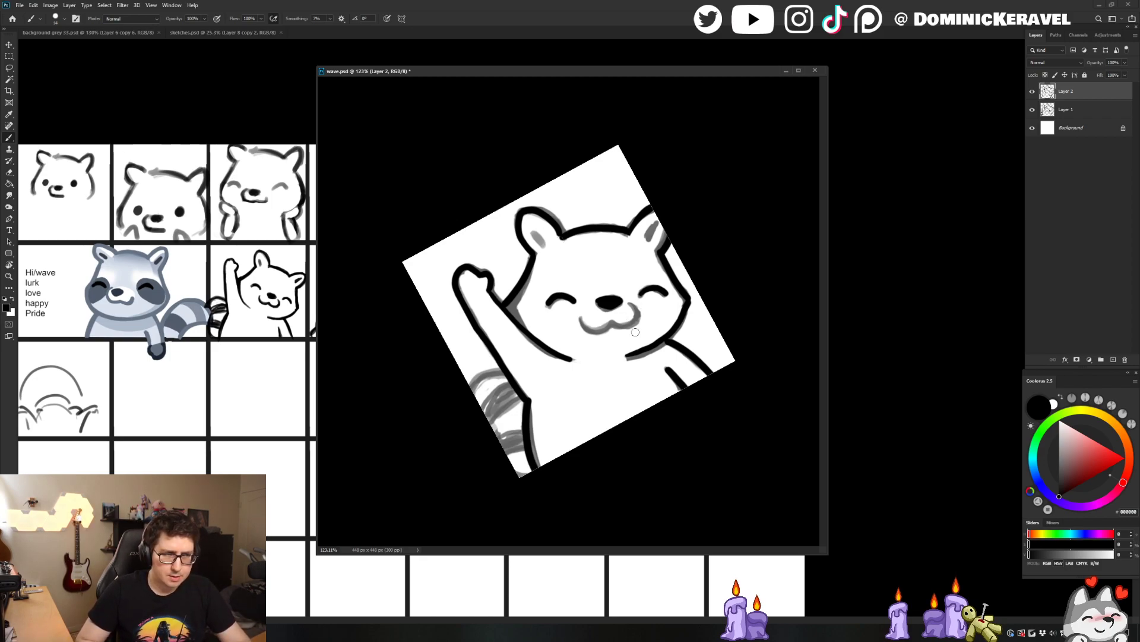
Ink the two curves of the smiling mouth below the nose, undoing and redrawing strokes until they join cleanly
mouse_move(634, 306)
left_mouse_down()
mouse_move(632, 325)
mouse_move(588, 321)
left_mouse_up()
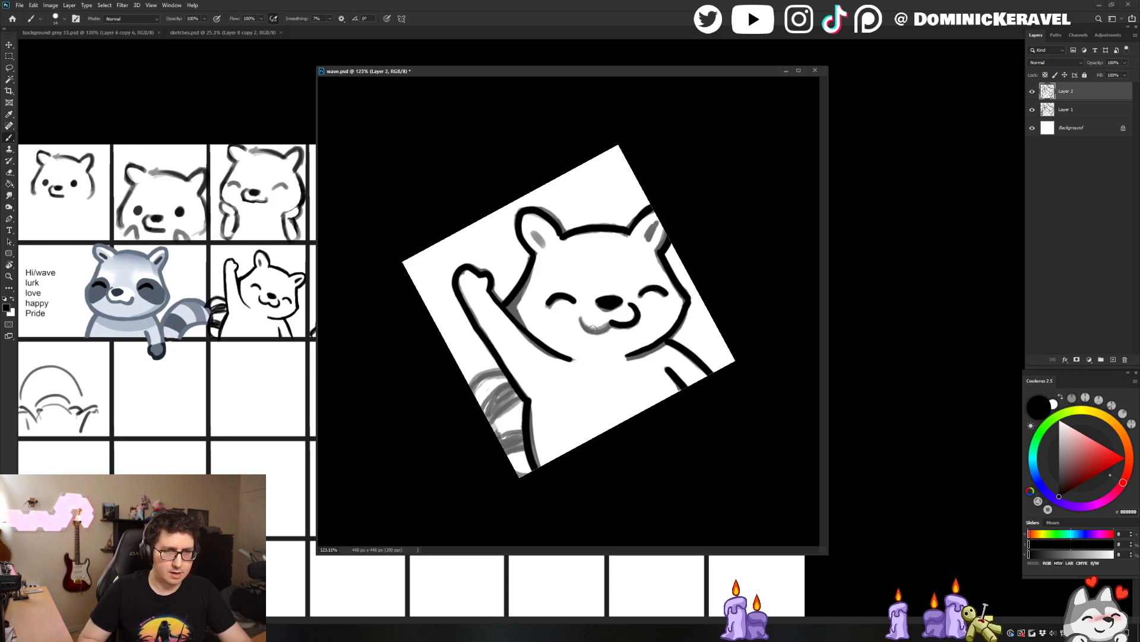
mouse_move(580, 318)
left_mouse_down()
mouse_move(614, 325)
mouse_move(583, 318)
mouse_move(631, 305)
mouse_move(624, 323)
mouse_move(613, 322)
mouse_move(631, 304)
mouse_move(638, 318)
mouse_move(625, 325)
mouse_move(580, 319)
mouse_move(612, 327)
mouse_move(610, 336)
mouse_move(612, 325)
mouse_move(580, 318)
mouse_move(597, 331)
mouse_move(612, 321)
mouse_move(579, 317)
mouse_move(615, 328)
left_mouse_up()
key("ctrl+z")
key("ctrl+z")
key("ctrl+z")
key("ctrl+z")
key("ctrl+z")
key("ctrl+z")
key("ctrl+z")
key("v")
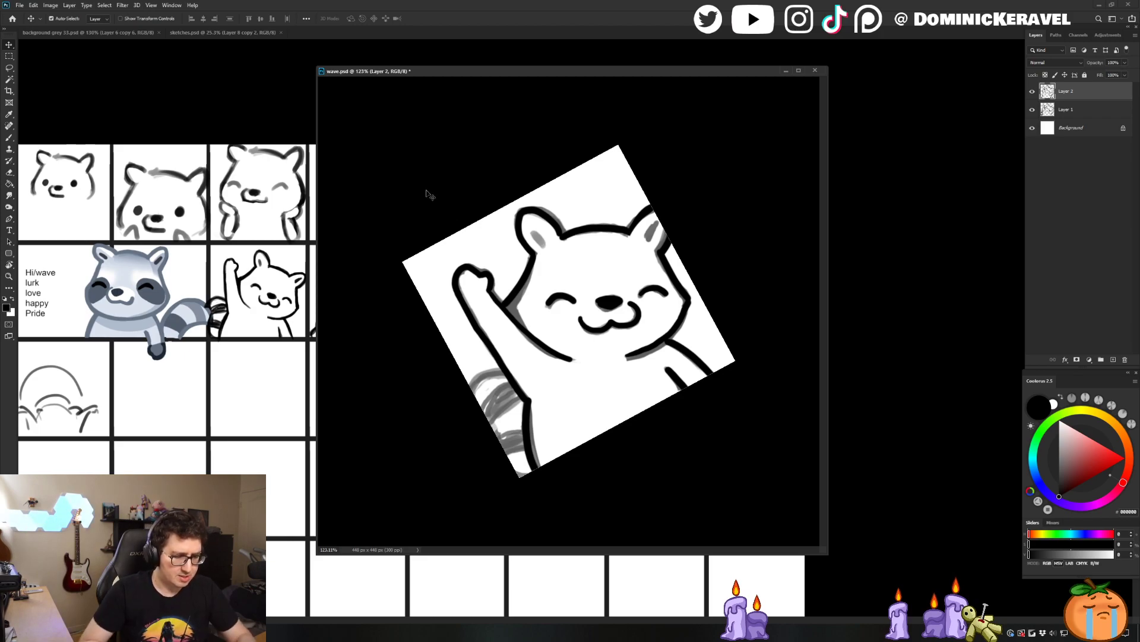
key("r")
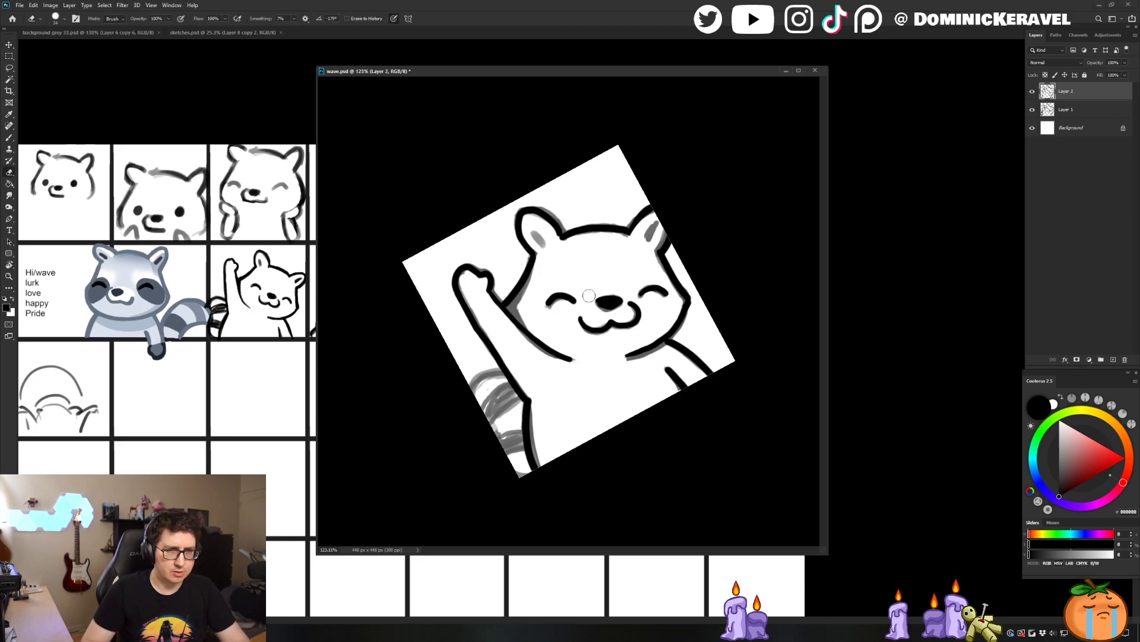
key("Escape")
key("v")
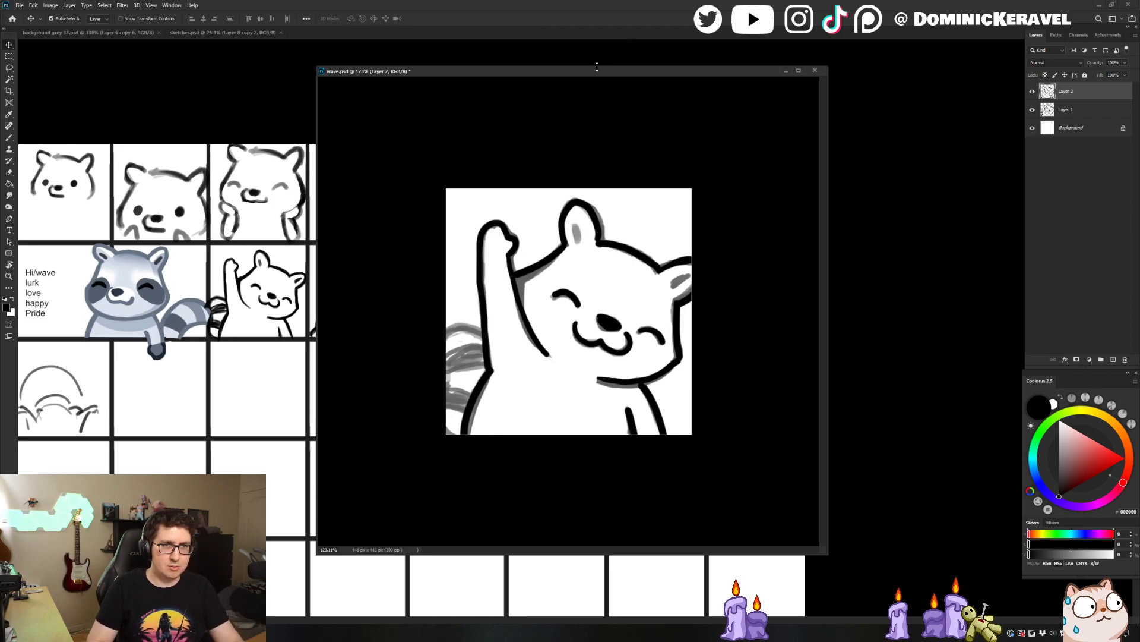
Ink the tail's upper contour from the canvas edge to the raised arm, redrawing it after several rejected strokes
left_click_drag(599, 70, 602, 77)
key("b")
key("v")
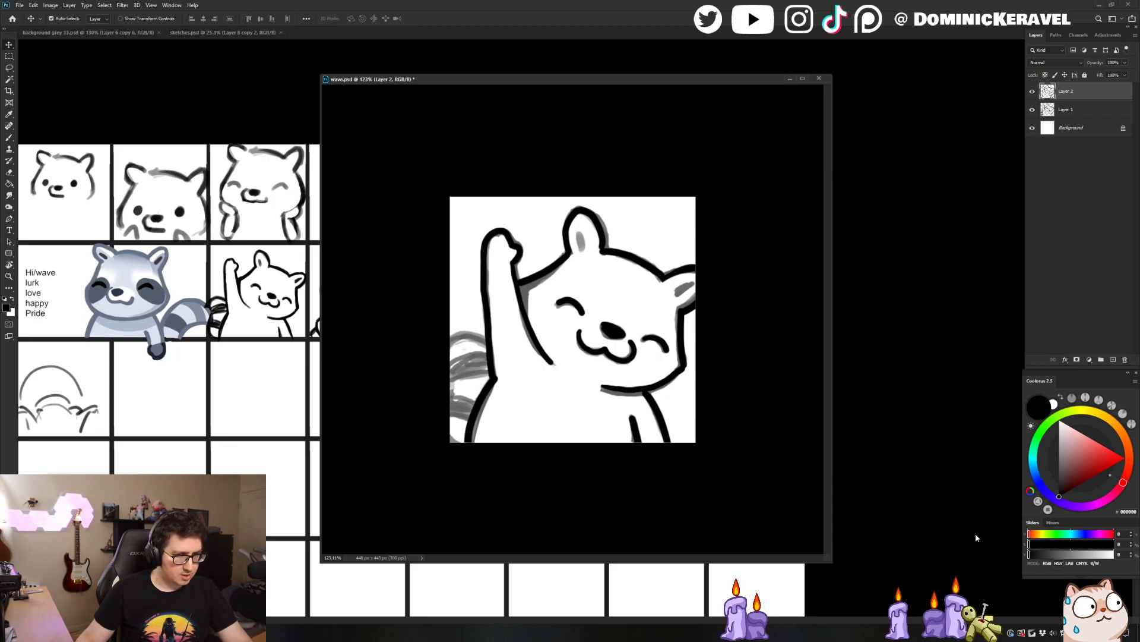
left_click_drag(607, 77, 607, 73)
key("b")
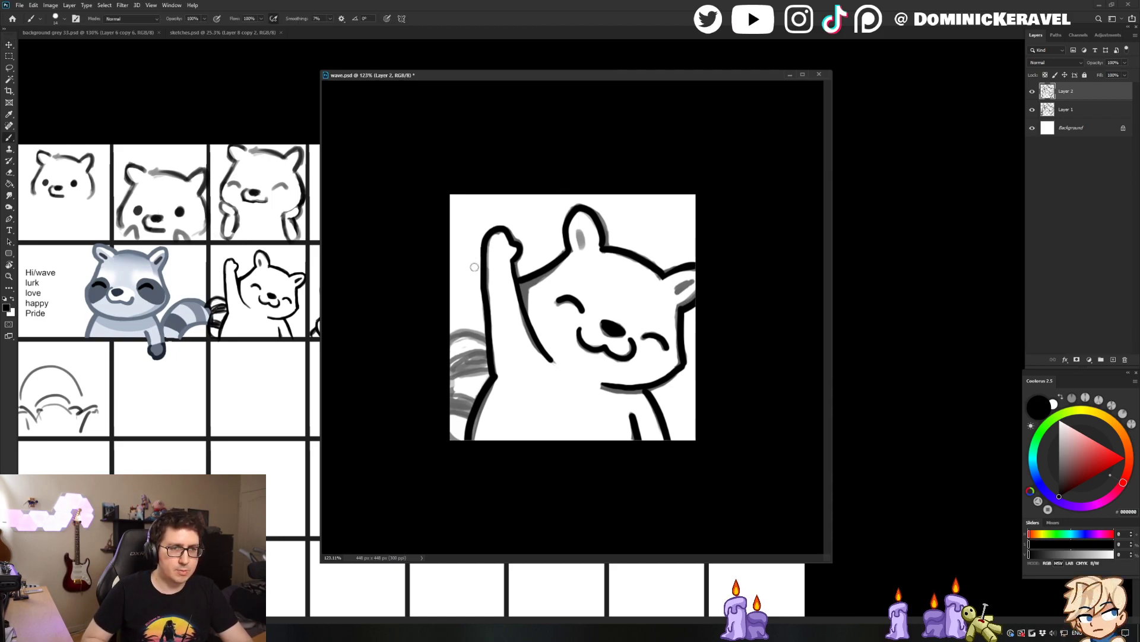
left_click_drag(441, 326, 485, 350)
key("ctrl+z")
left_click_drag(446, 318, 487, 355)
key("ctrl+z")
mouse_move(449, 315)
left_mouse_down()
mouse_move(490, 359)
mouse_move(480, 327)
mouse_move(491, 363)
left_mouse_up()
key("ctrl+z")
key("ctrl+z")
left_click_drag(443, 313, 488, 359)
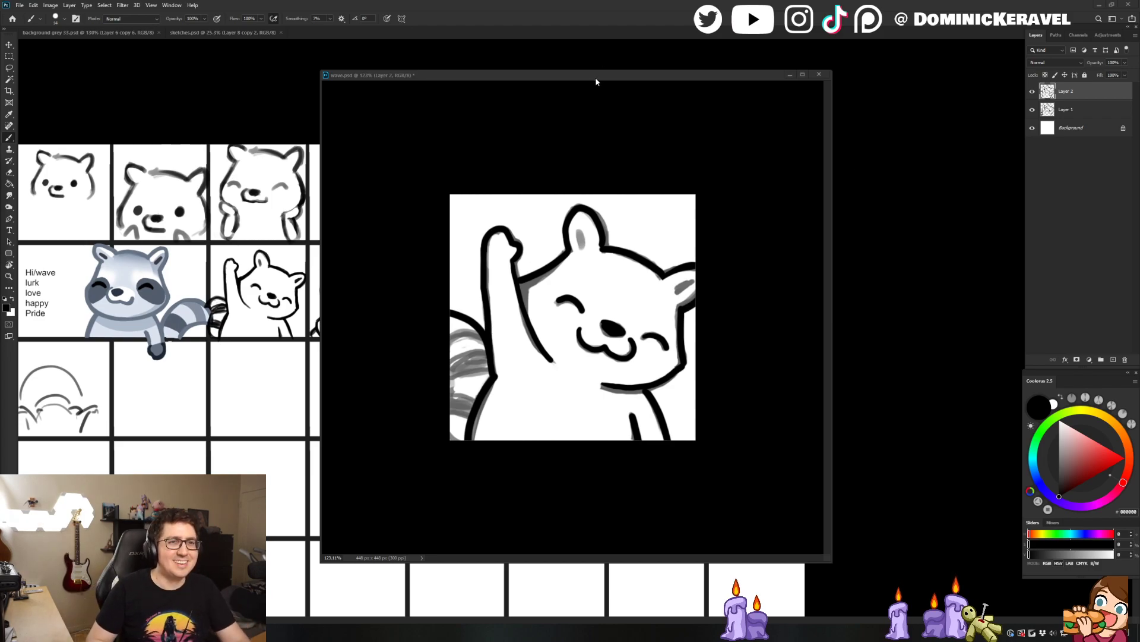
Brush a black stroke over the raccoon's head outline between its upper ear and the raised arm on Layer 2
left_click_drag(596, 75, 600, 77)
key("v")
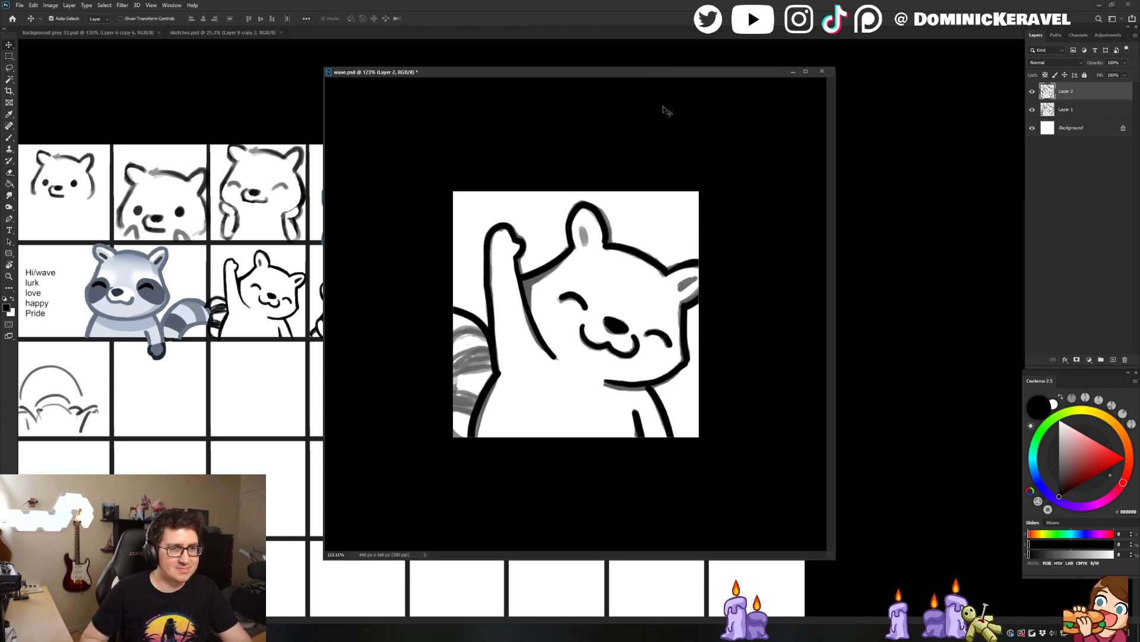
key("b")
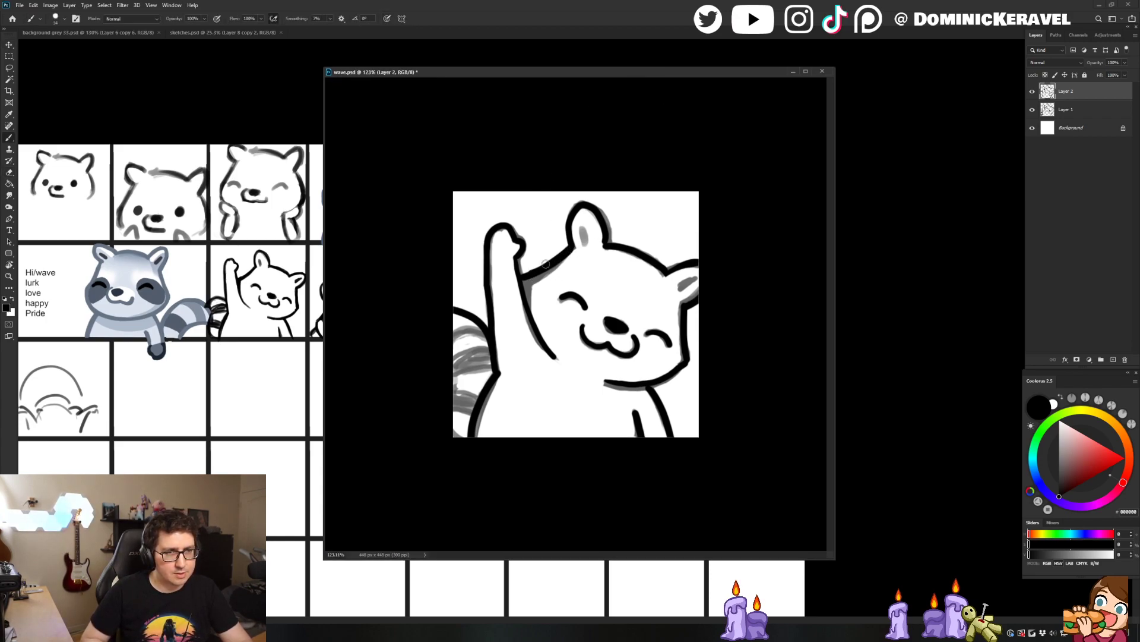
key("e")
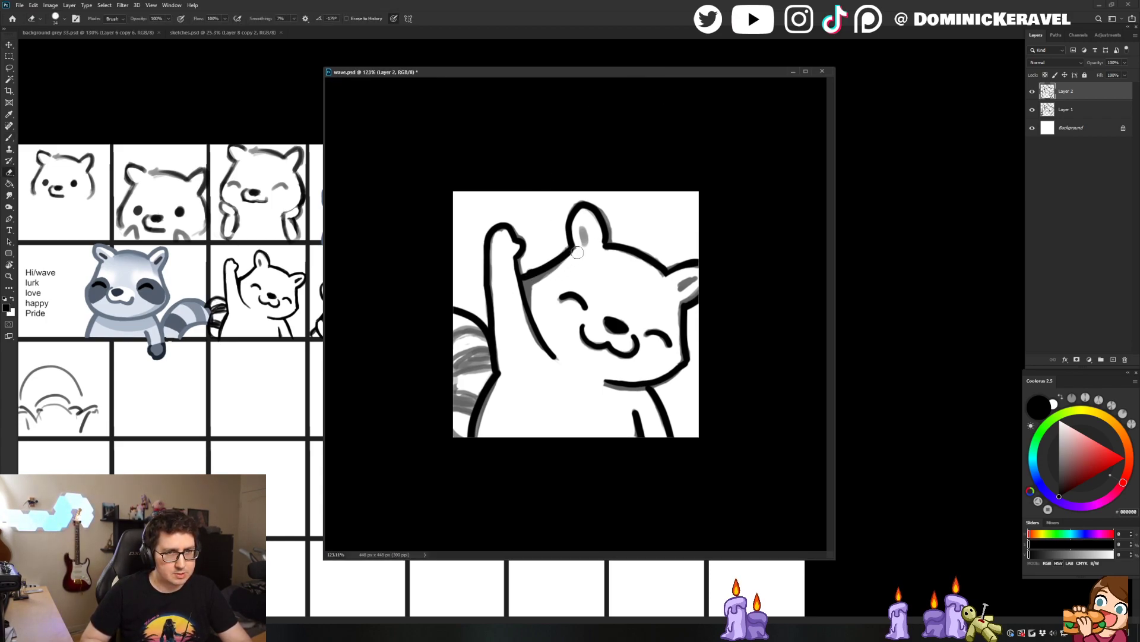
key("b")
left_click_drag(570, 250, 523, 275)
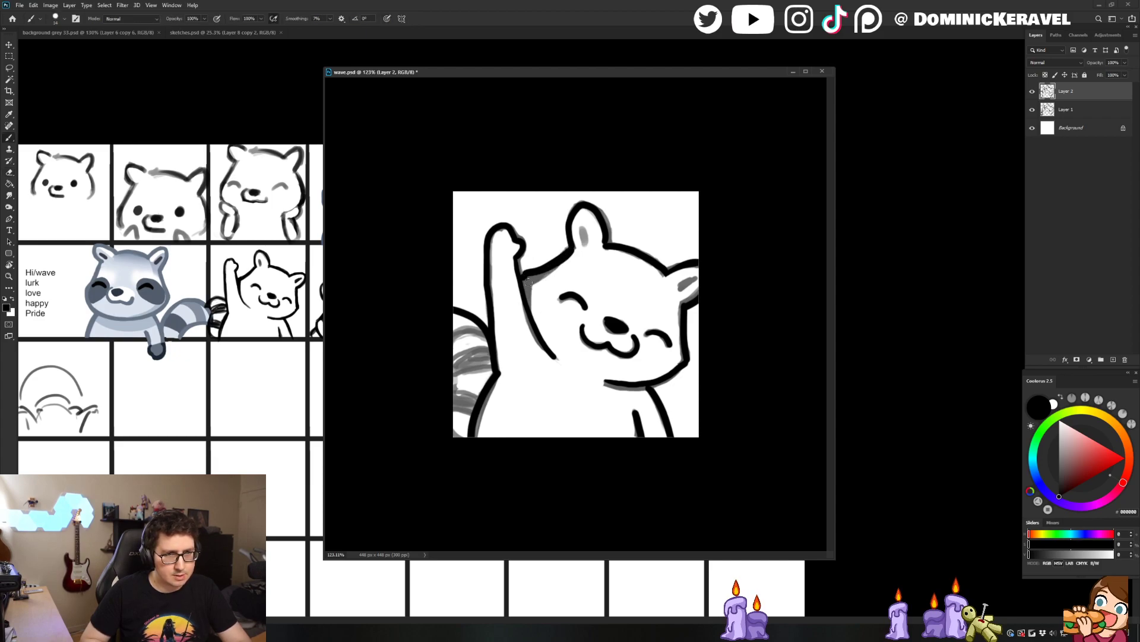
key("v")
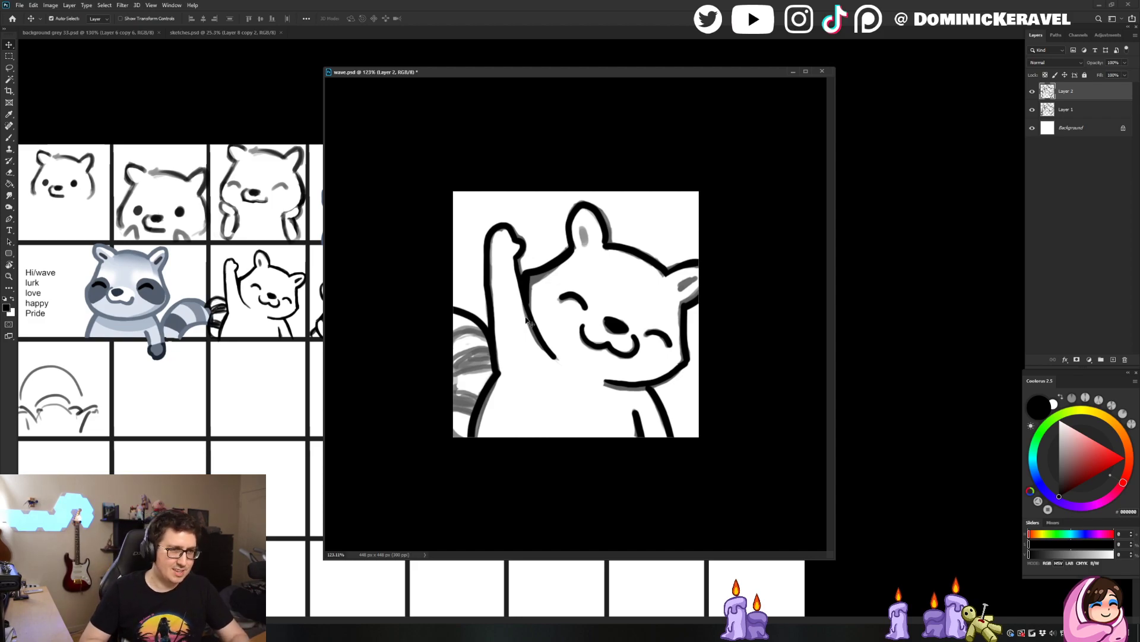
left_click_drag(614, 76, 618, 78)
key("e")
key("v")
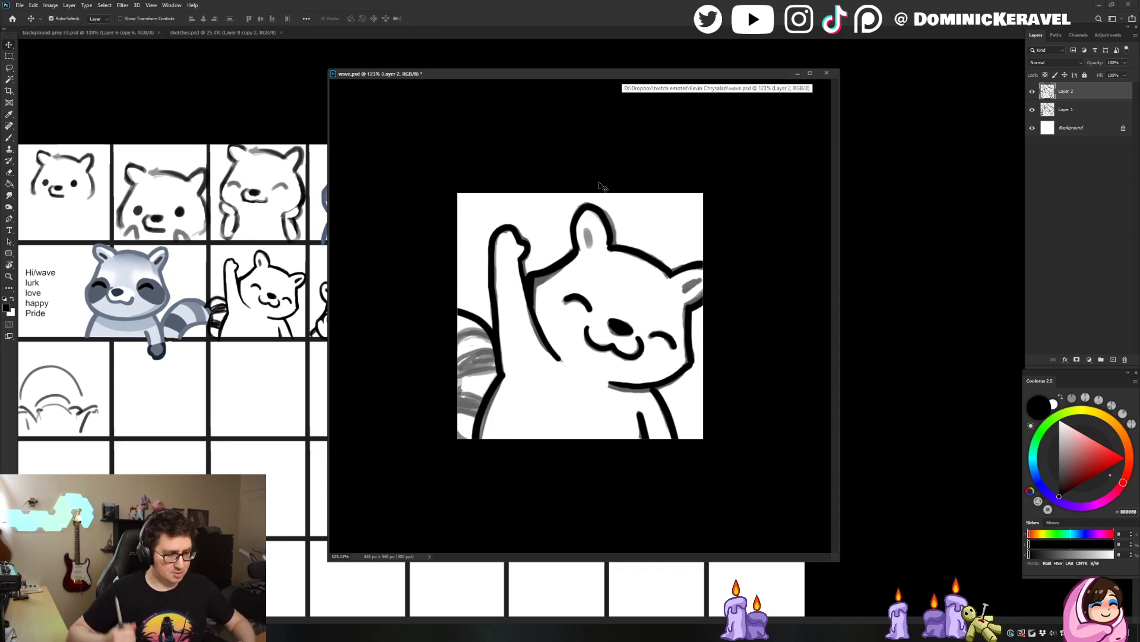
key("b")
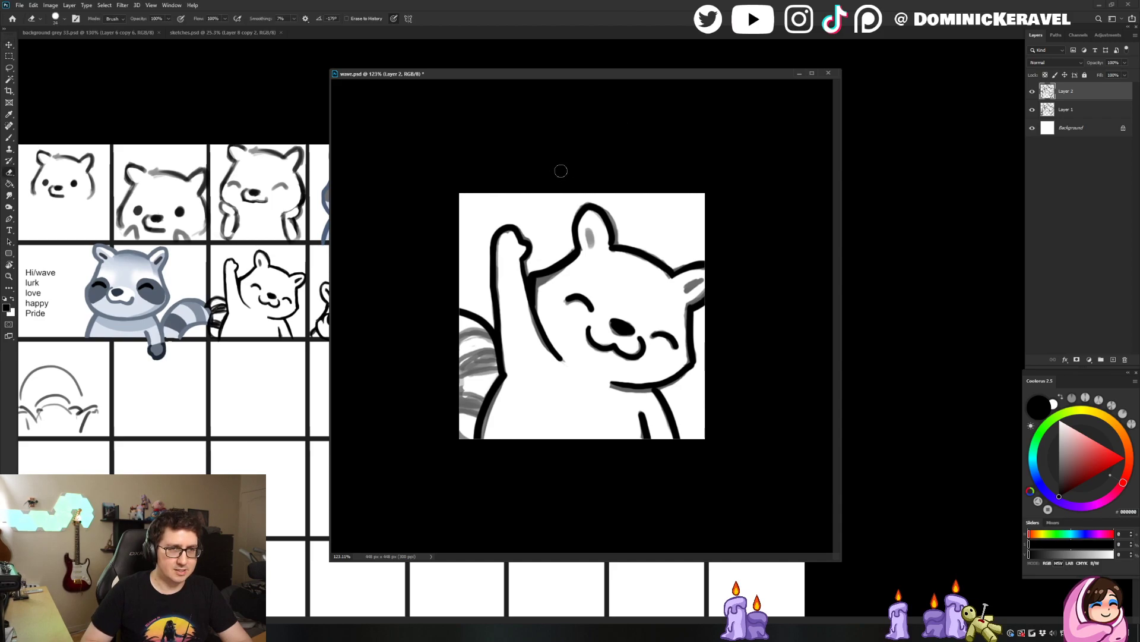
key("v")
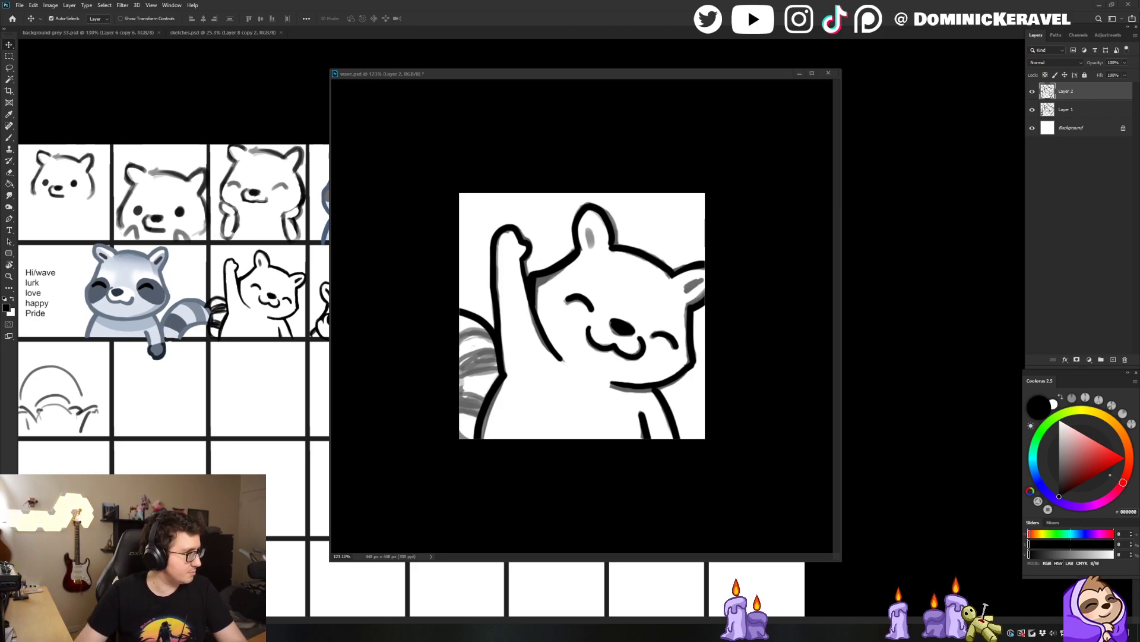
Switch to Chrome, open the NIH Standard BMI Calculator search result, and compute the BMI for 5 feet 8 inches and 192 pounds
key("alt+Tab")
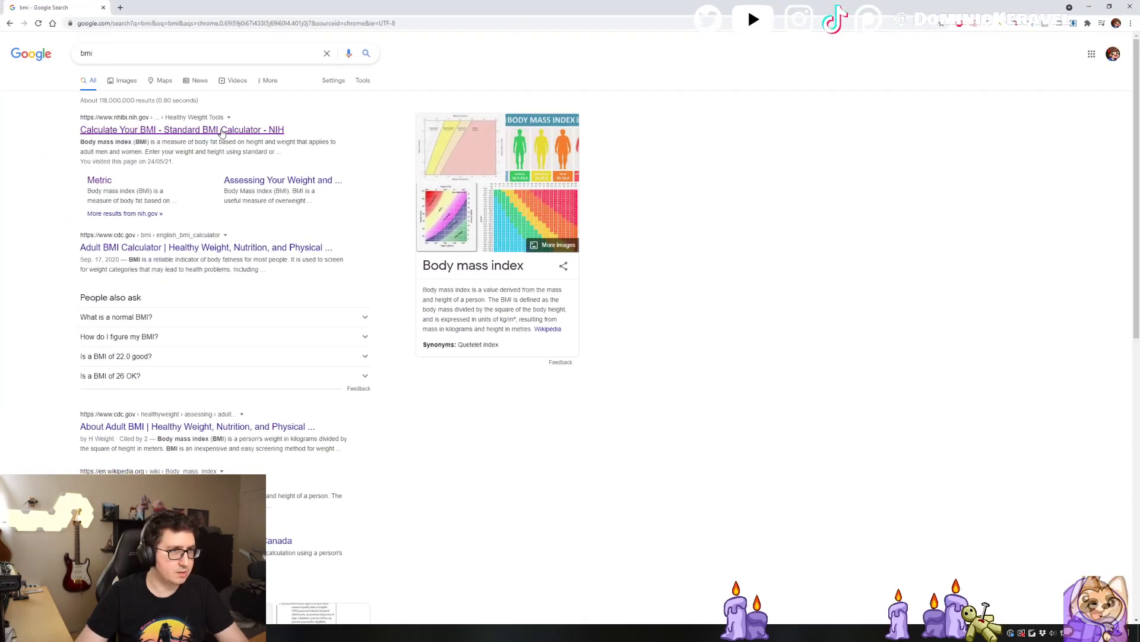
left_click(221, 130)
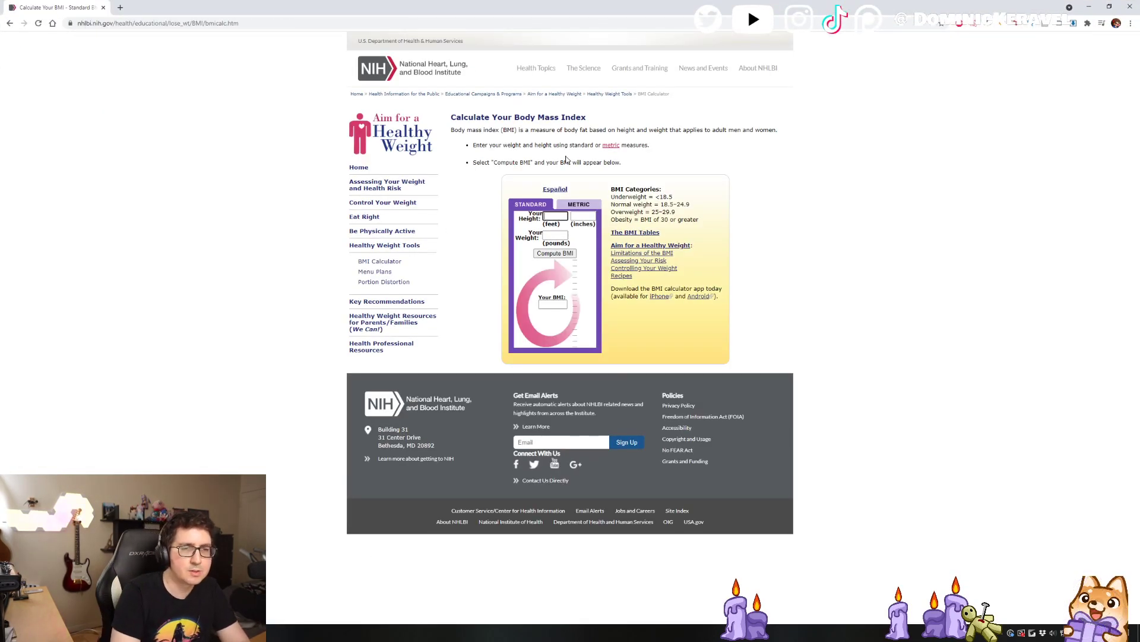
key("Tab")
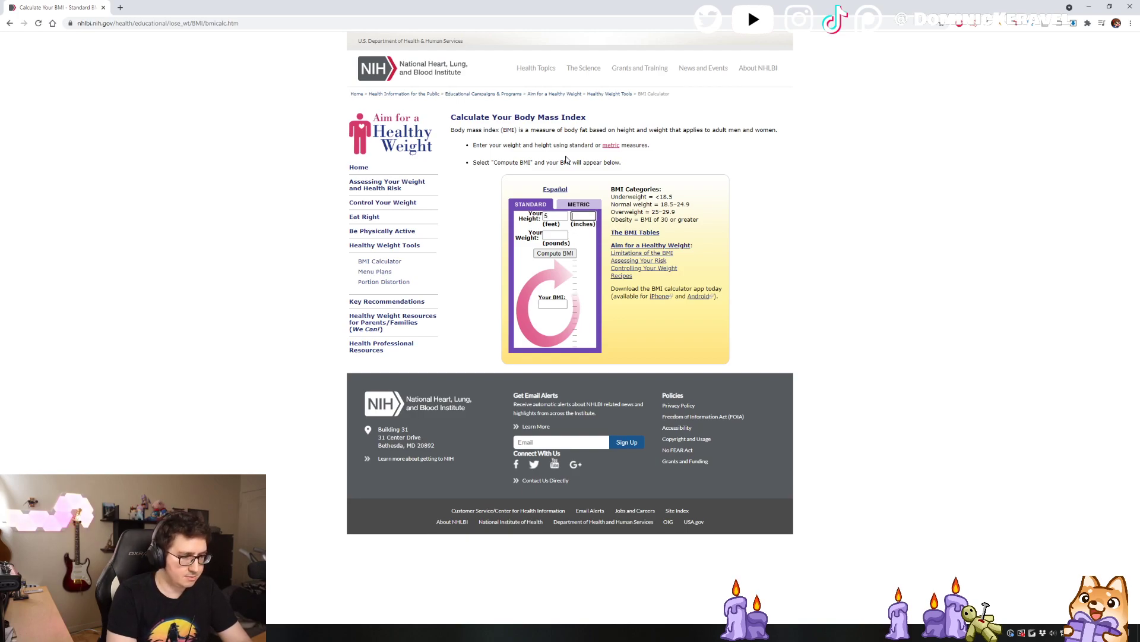
key("Tab")
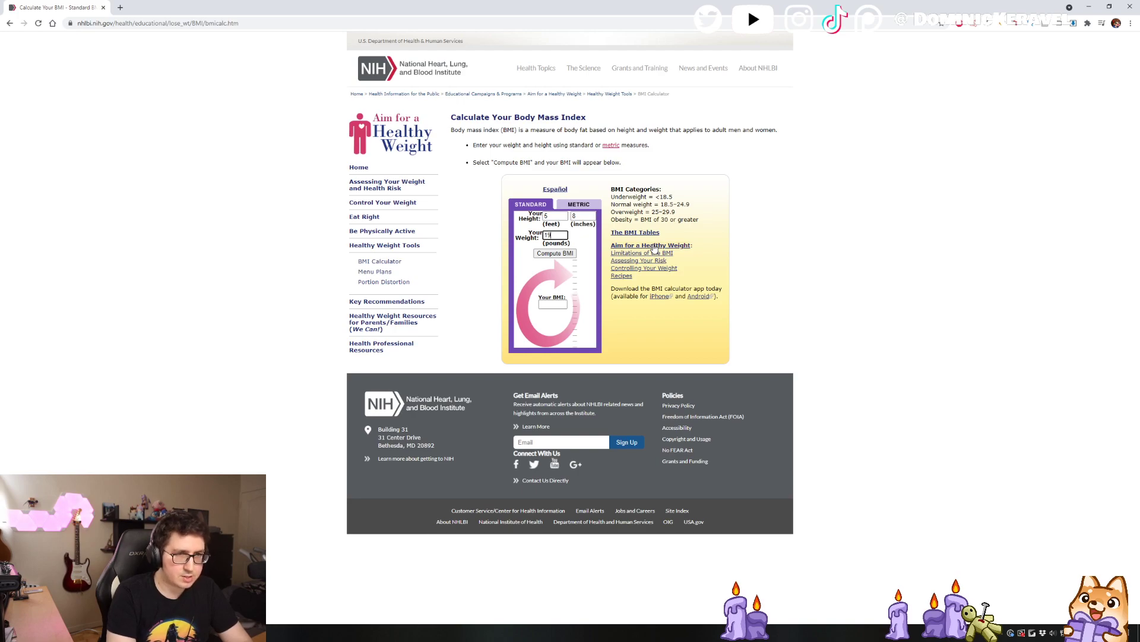
type("2")
left_click(563, 254)
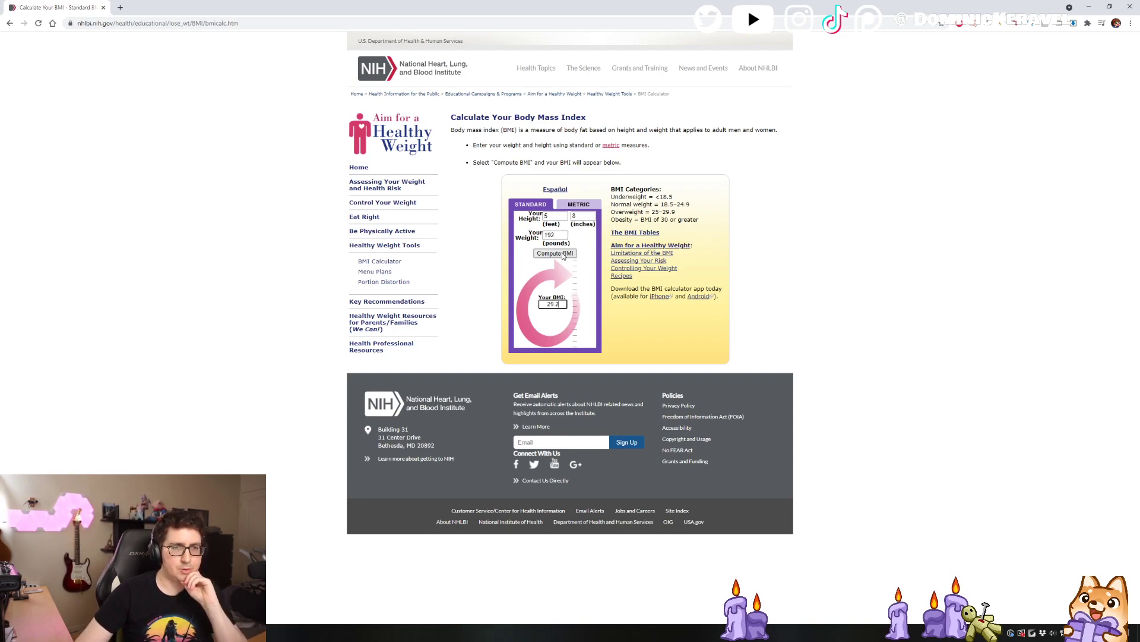
Enlarge the page to 125% and compare the computed BMI with the Overweight and Obesity category ranges
left_click_drag(560, 304, 546, 304)
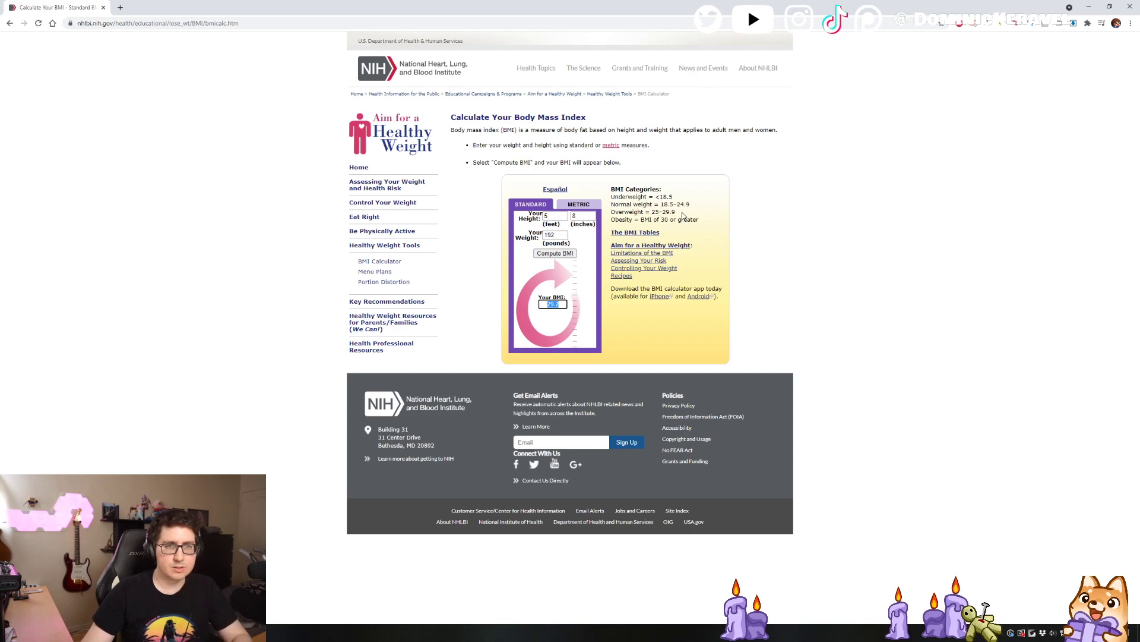
key("ctrl+plus")
key("ctrl+plus")
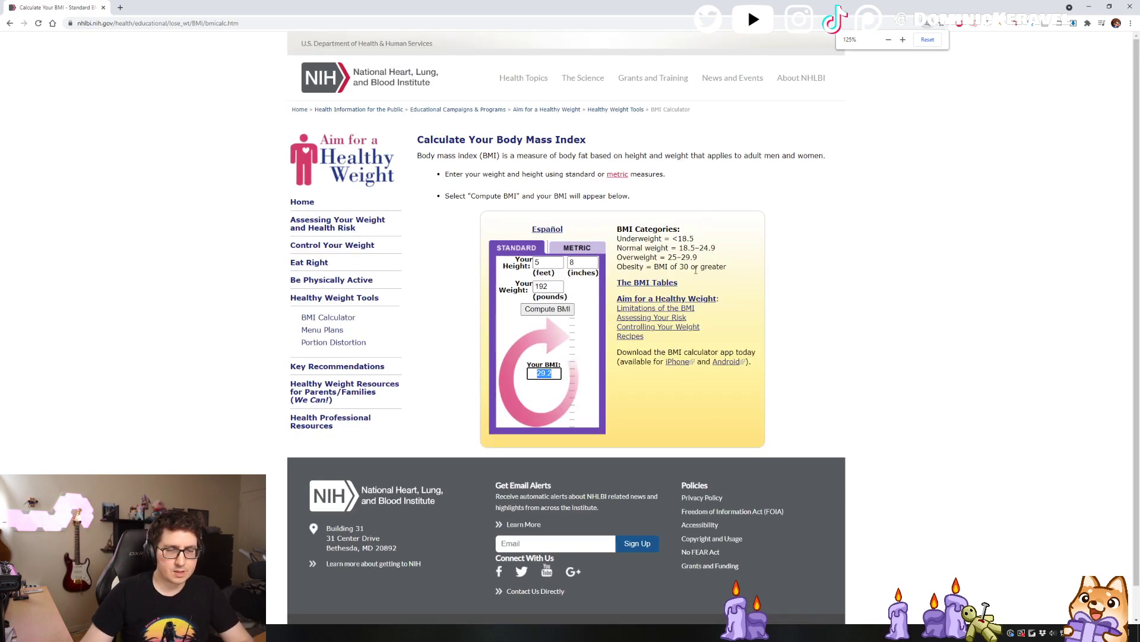
left_click_drag(619, 258, 695, 258)
left_click(684, 258)
double_click(684, 257)
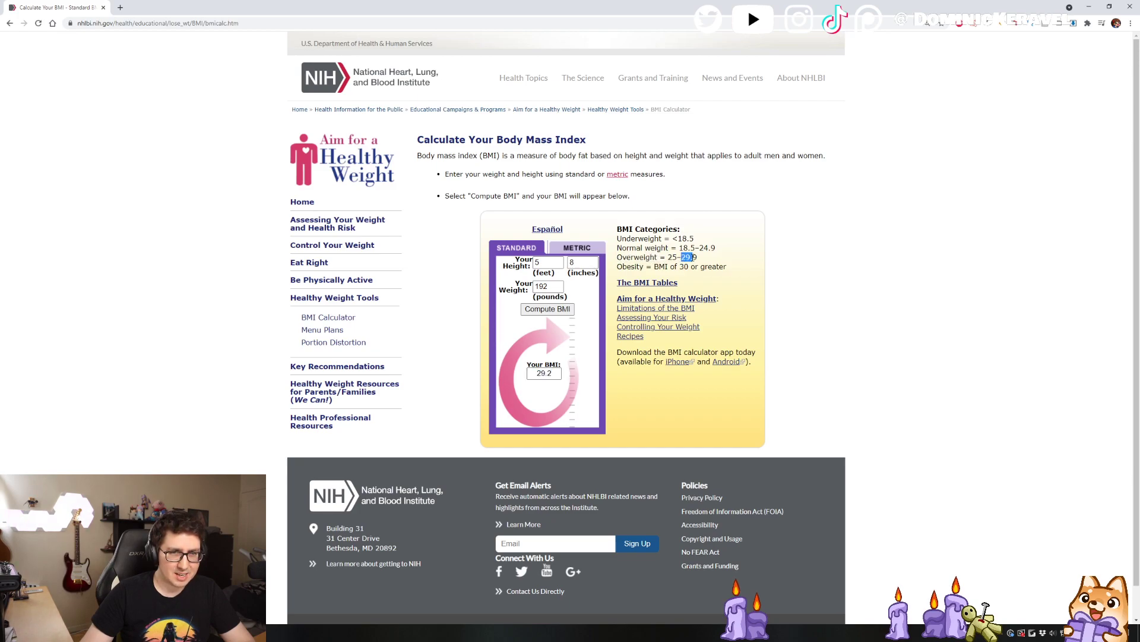
double_click(631, 266)
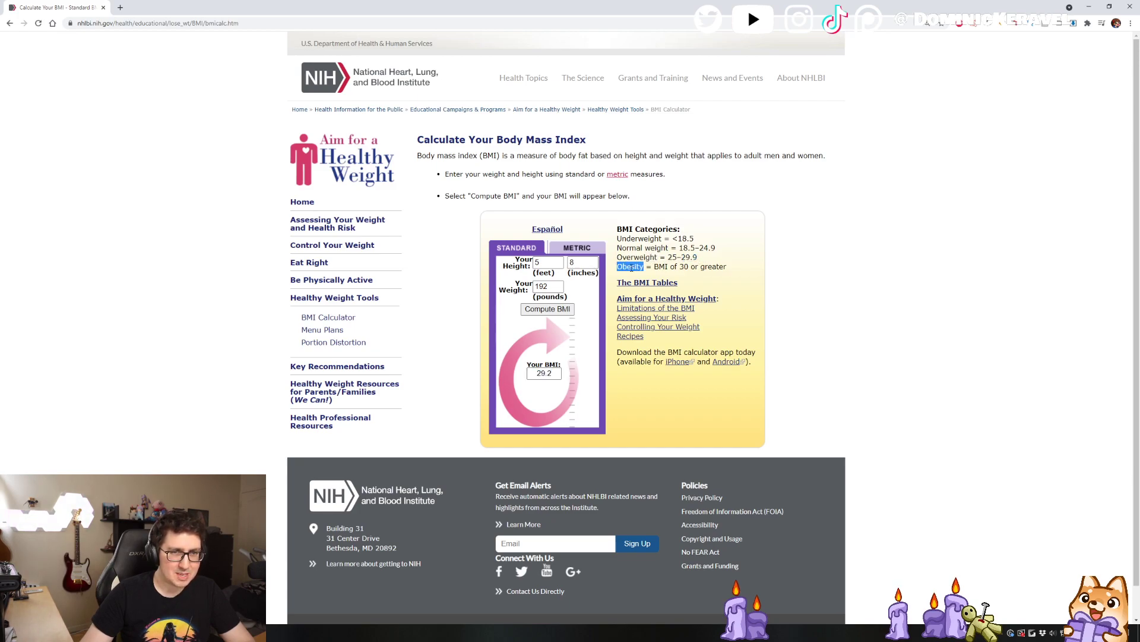
left_click(674, 256)
double_click(685, 257)
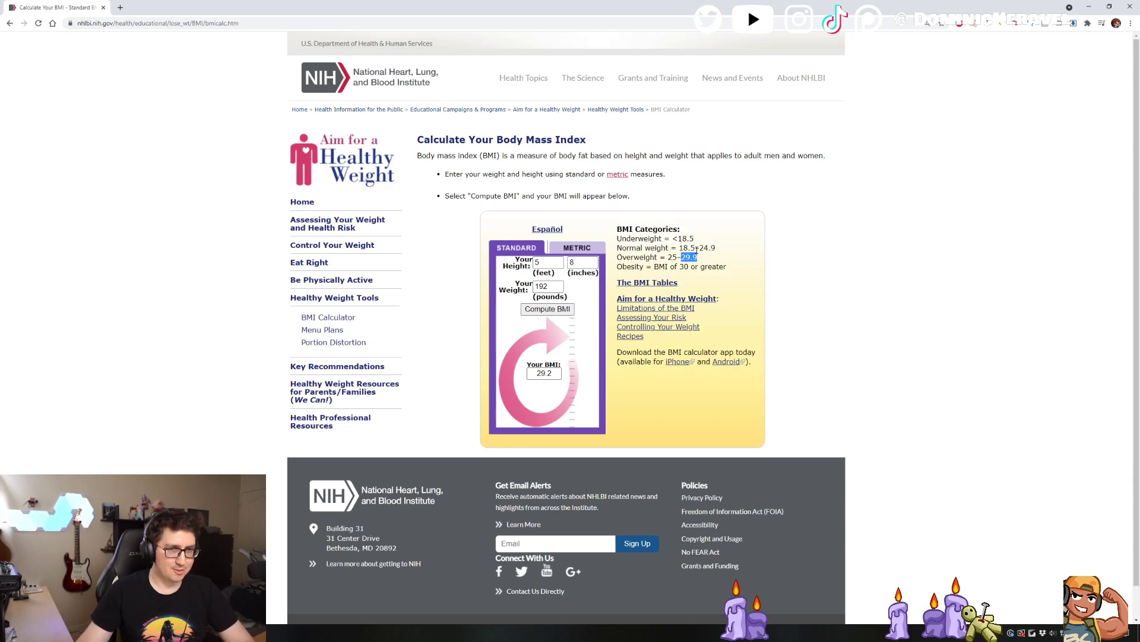
mouse_move(699, 257)
left_mouse_down()
mouse_move(680, 257)
mouse_move(698, 258)
left_mouse_up()
left_click(696, 257)
left_click(643, 267)
left_click(695, 261)
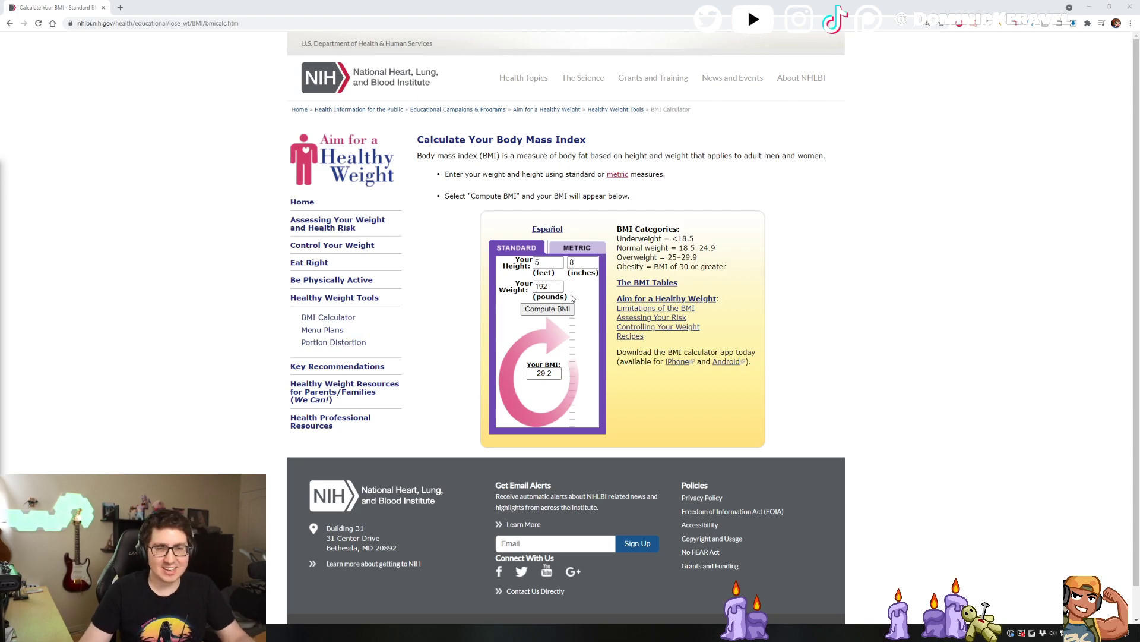
Examine the Obesity threshold and the upper limit of the Overweight range in the BMI categories list
double_click(659, 265)
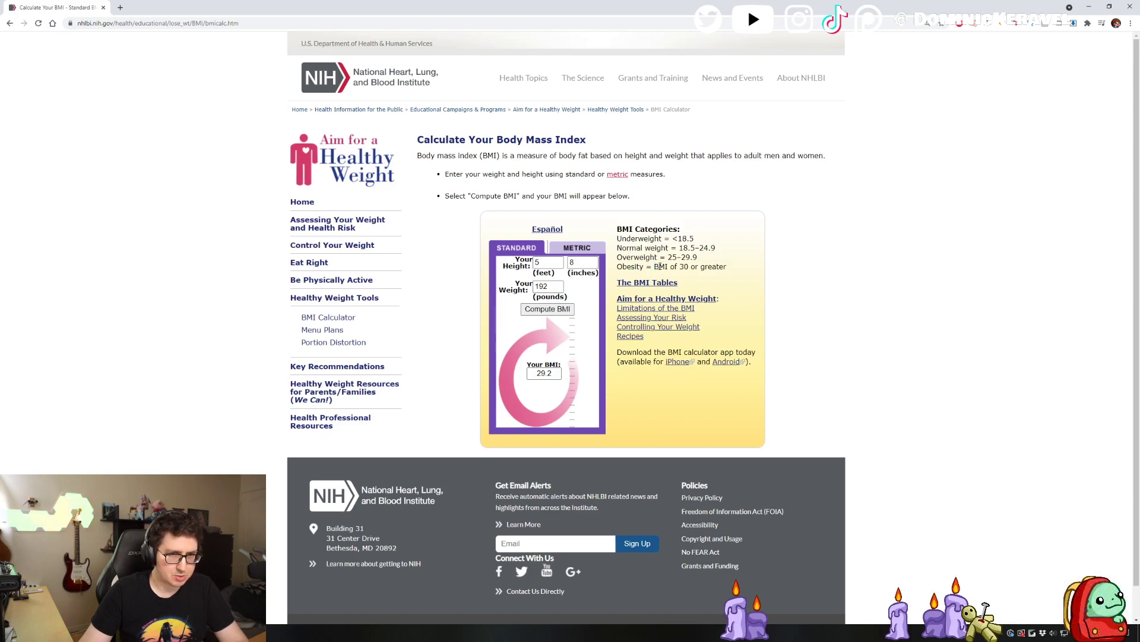
triple_click(661, 265)
double_click(661, 266)
triple_click(661, 266)
left_click(661, 267)
double_click(662, 268)
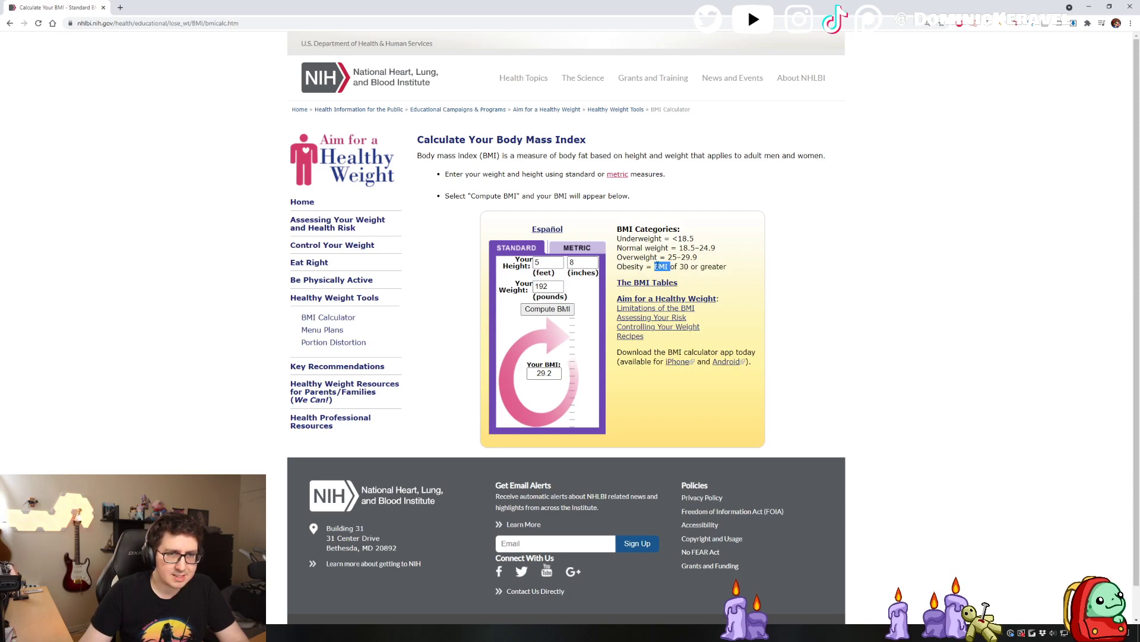
left_click_drag(698, 258, 682, 258)
left_click(681, 258)
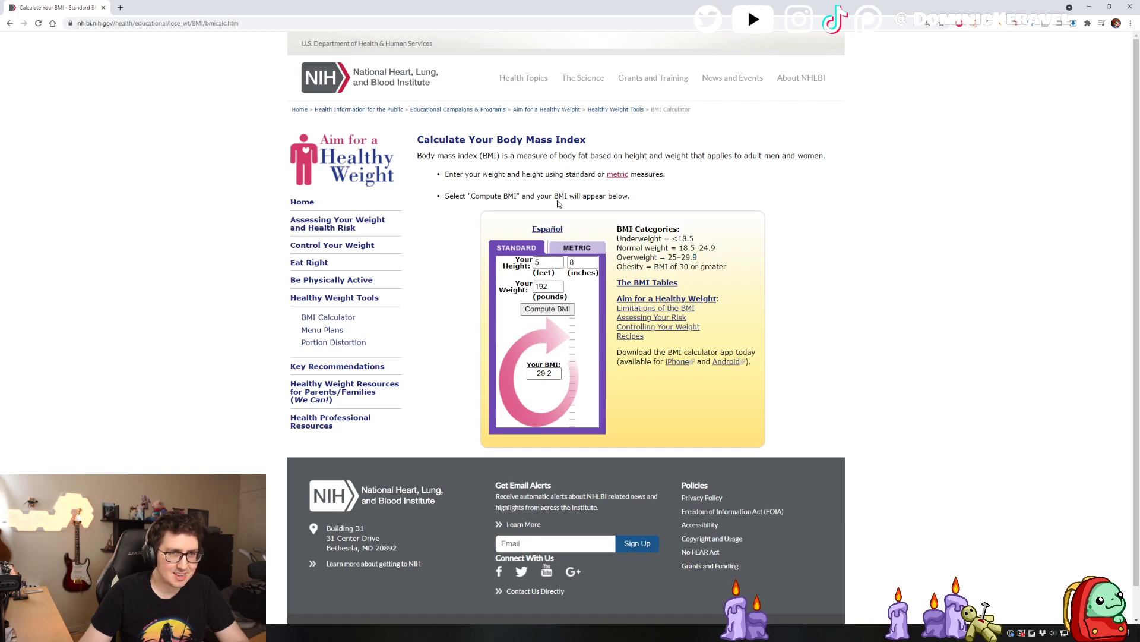
Set the weight to 179 pounds and compute the BMI again for the same height
left_click_drag(556, 286, 533, 285)
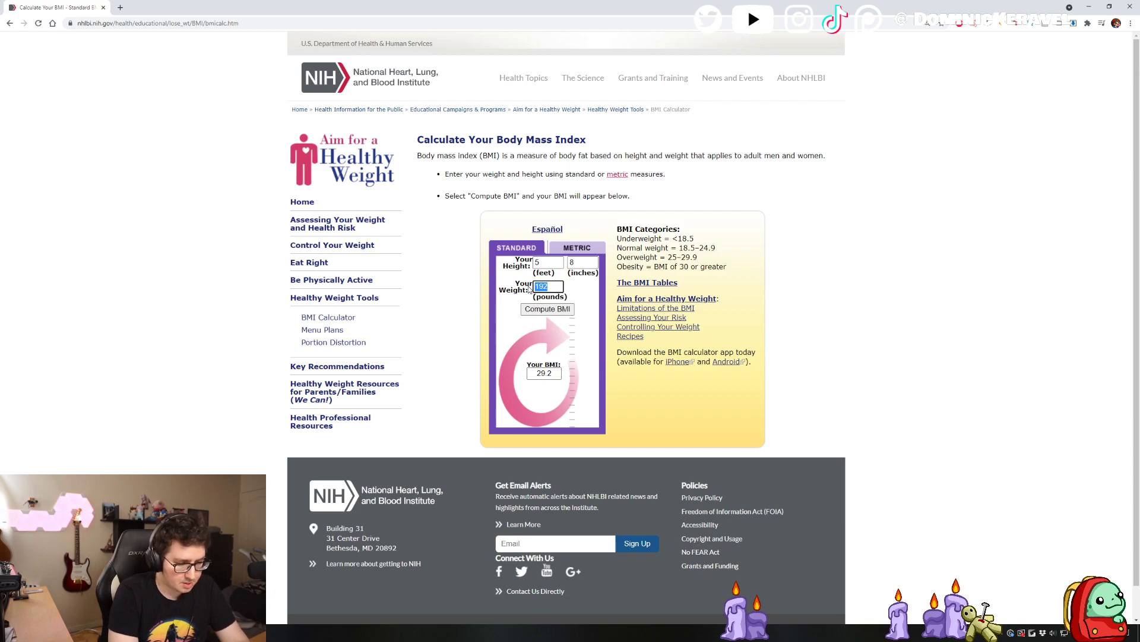
type("179")
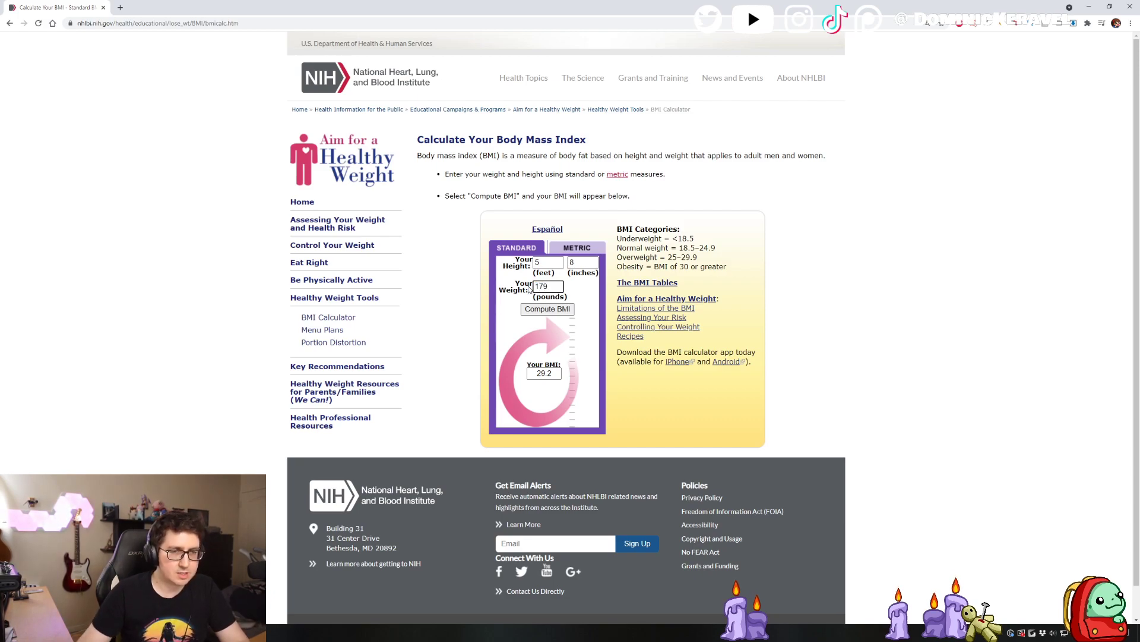
left_click(552, 310)
double_click(544, 373)
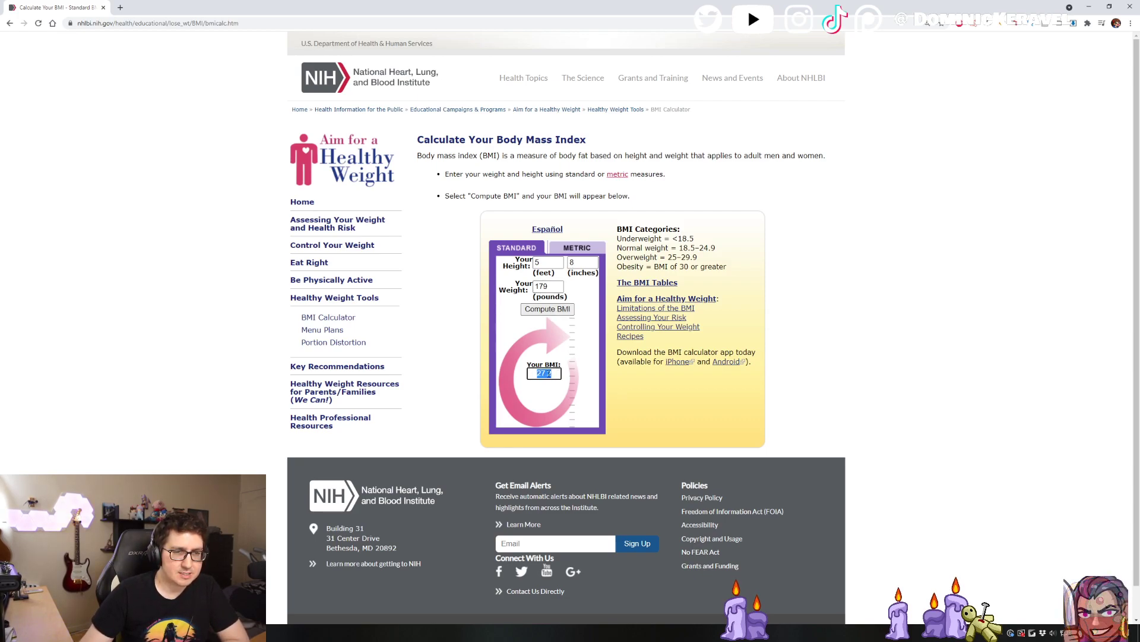
Compare the BMI computed for 179 pounds with the lower and upper limits of the Overweight range
left_click(673, 257)
double_click(673, 257)
left_click_drag(702, 257, 667, 257)
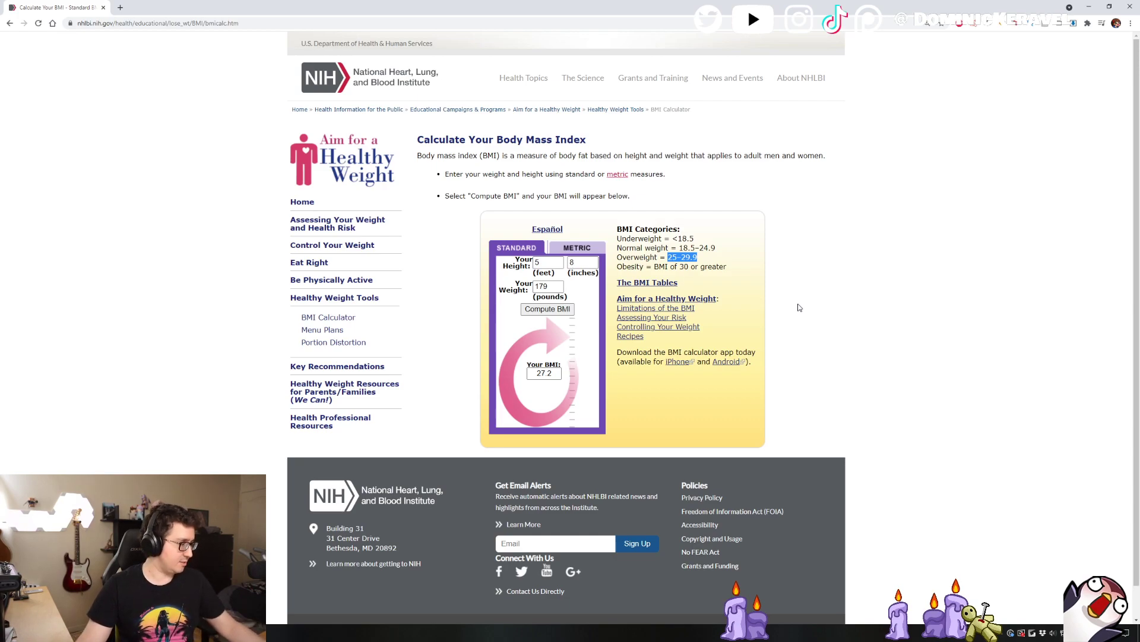
mouse_move(699, 257)
left_mouse_down()
mouse_move(669, 257)
mouse_move(698, 258)
left_mouse_up()
left_click(673, 257)
left_click(671, 256)
left_click(699, 257)
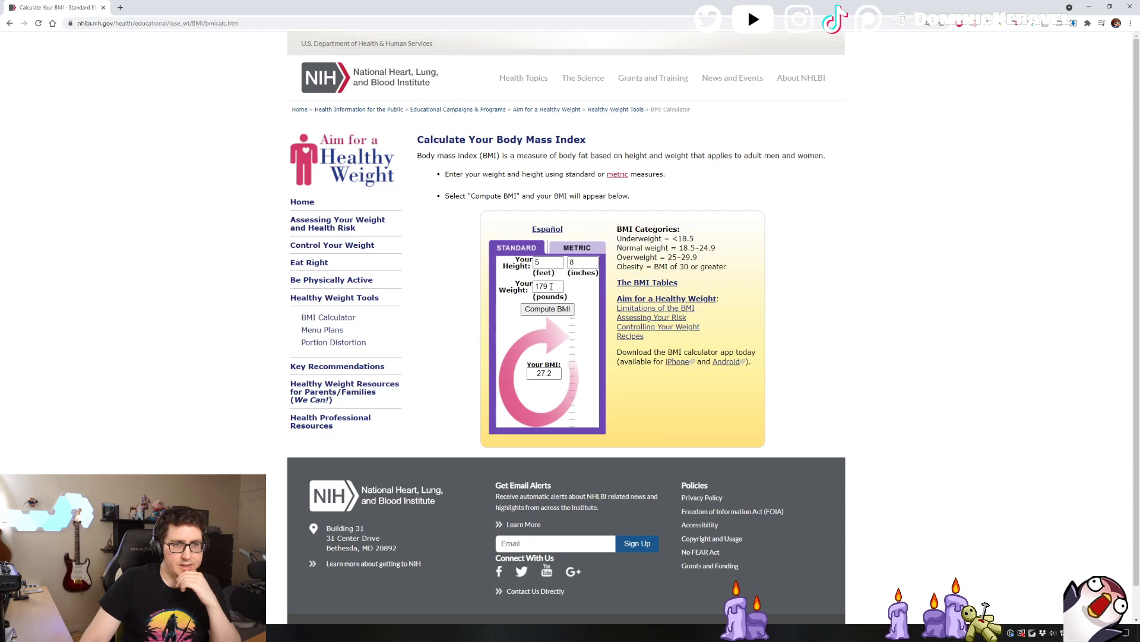
Examine the Normal weight category and its range against the entered weight of 179 pounds
left_click_drag(557, 288, 534, 286)
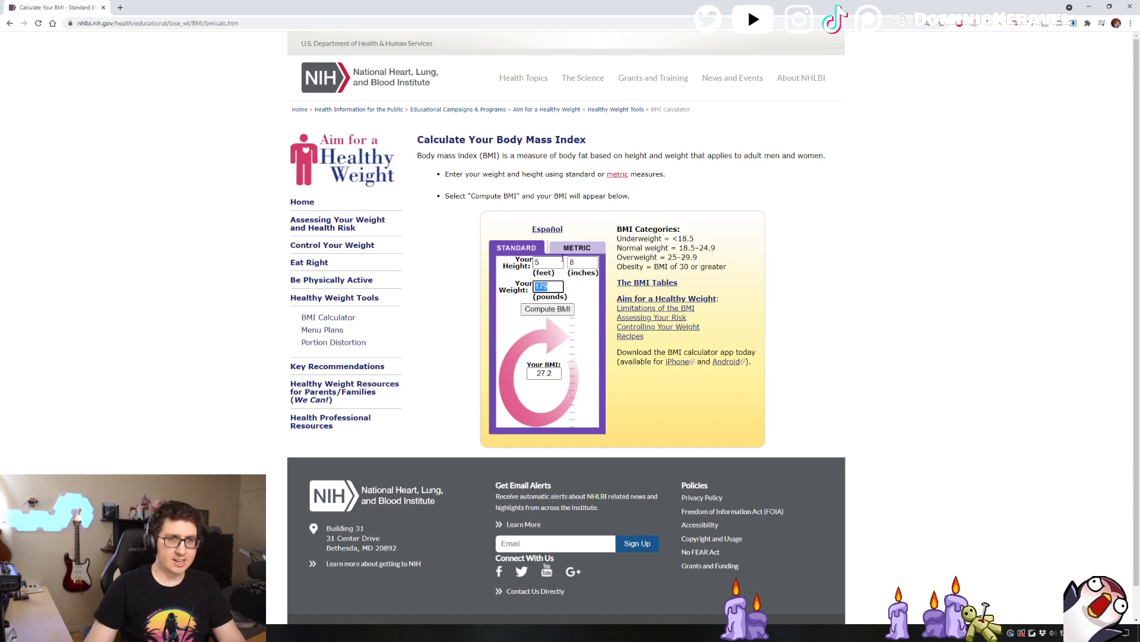
left_click_drag(667, 249, 618, 248)
left_click(643, 245)
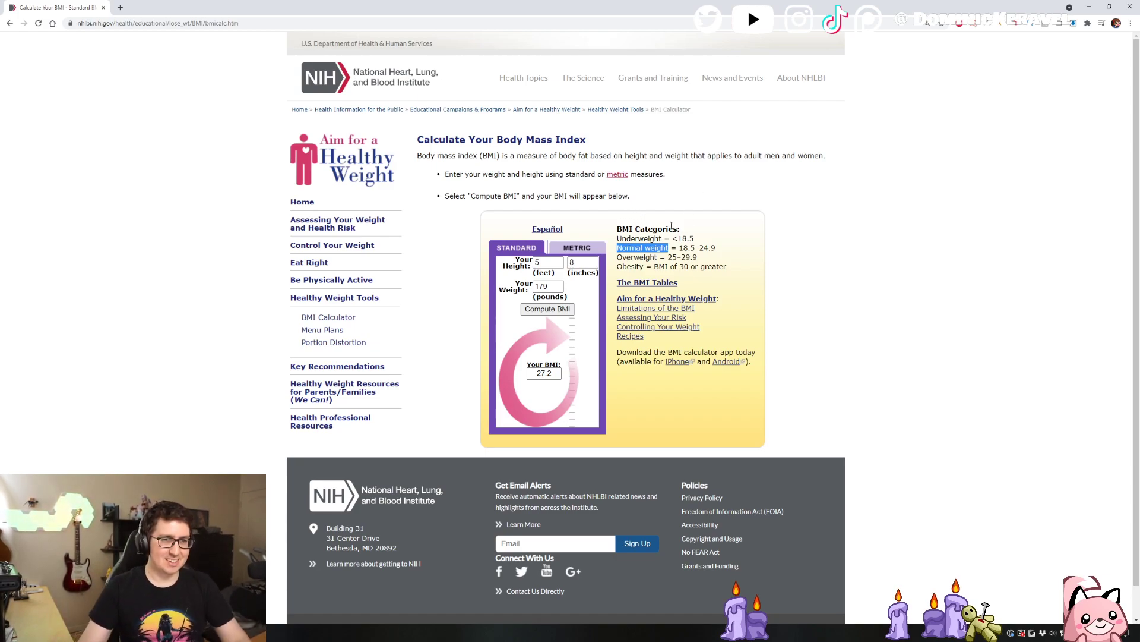
left_click_drag(688, 244, 718, 252)
left_click(688, 275)
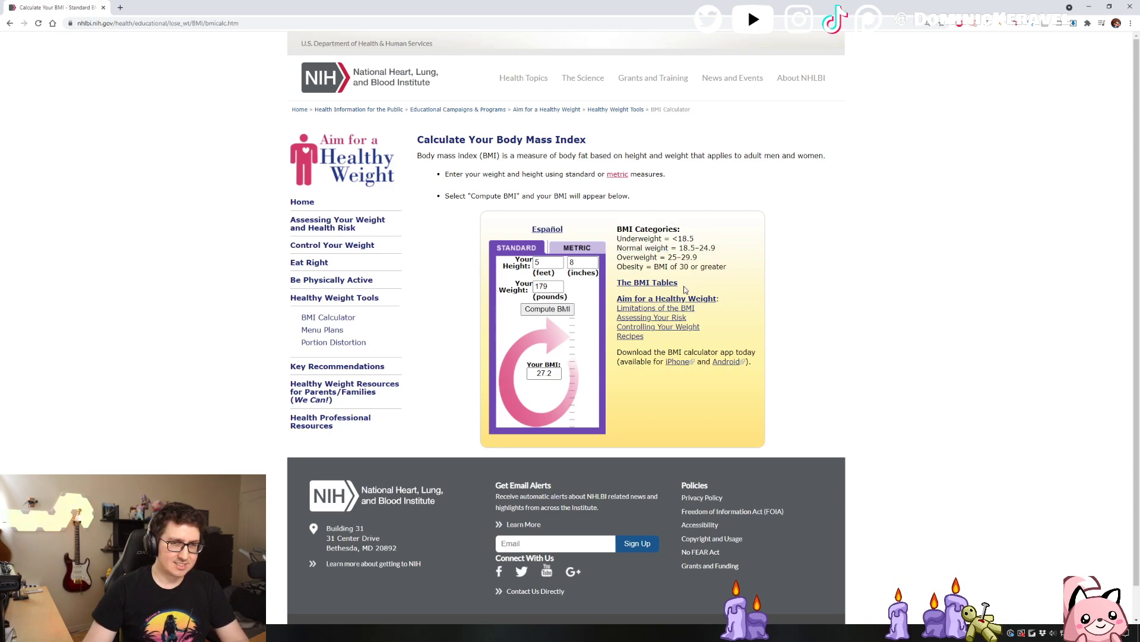
Set the weight to 170 pounds, compute the BMI, and compare it with the Overweight range
double_click(558, 289)
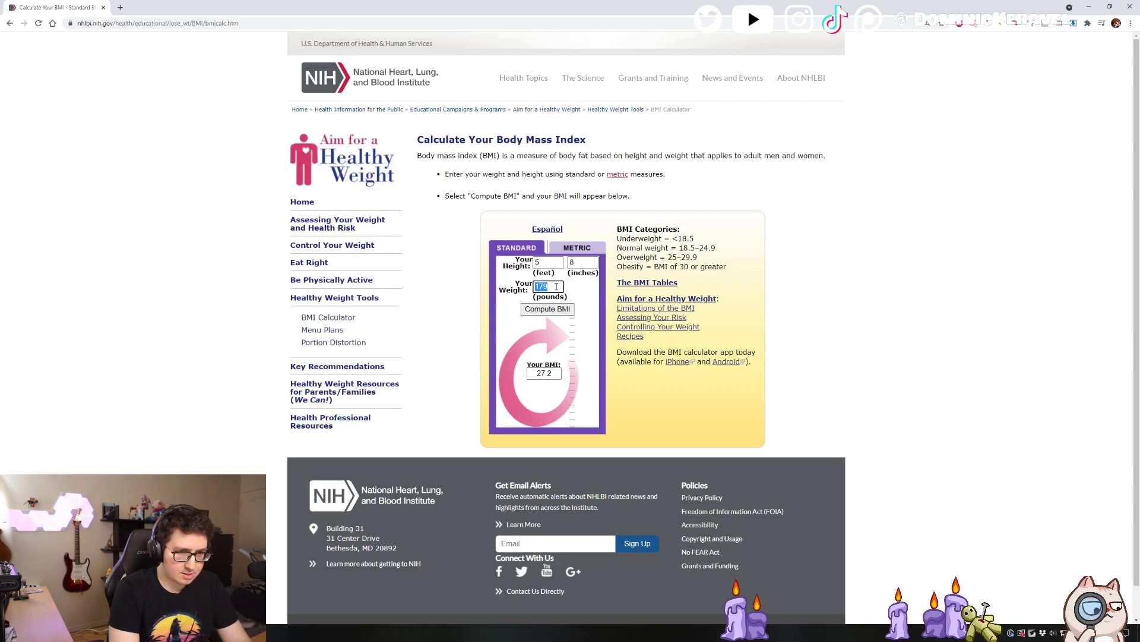
type("170")
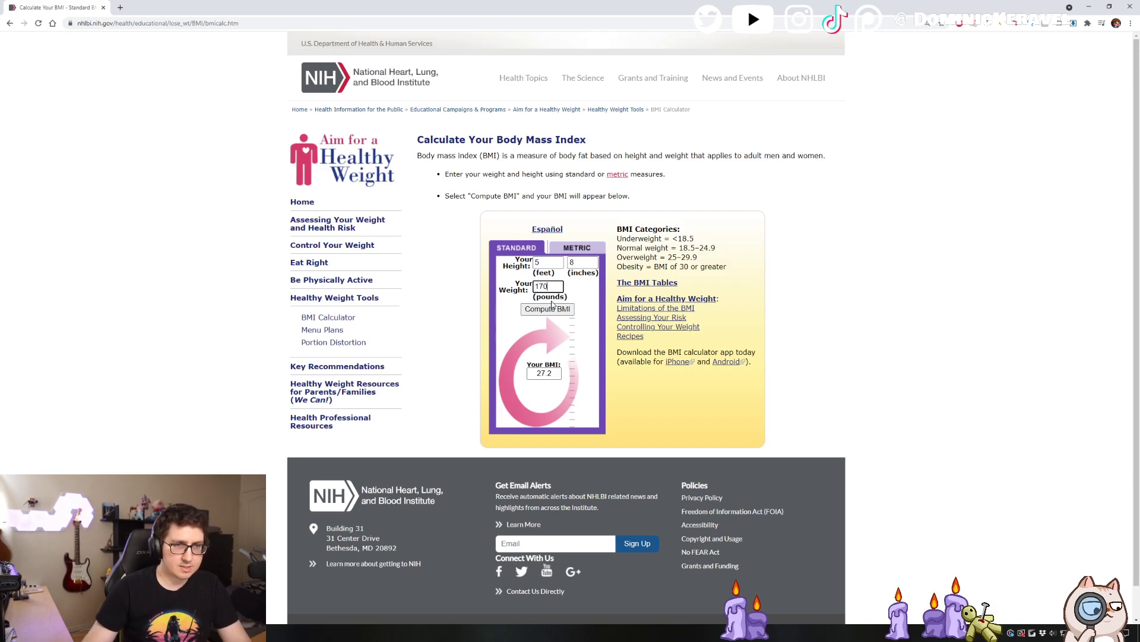
left_click(553, 310)
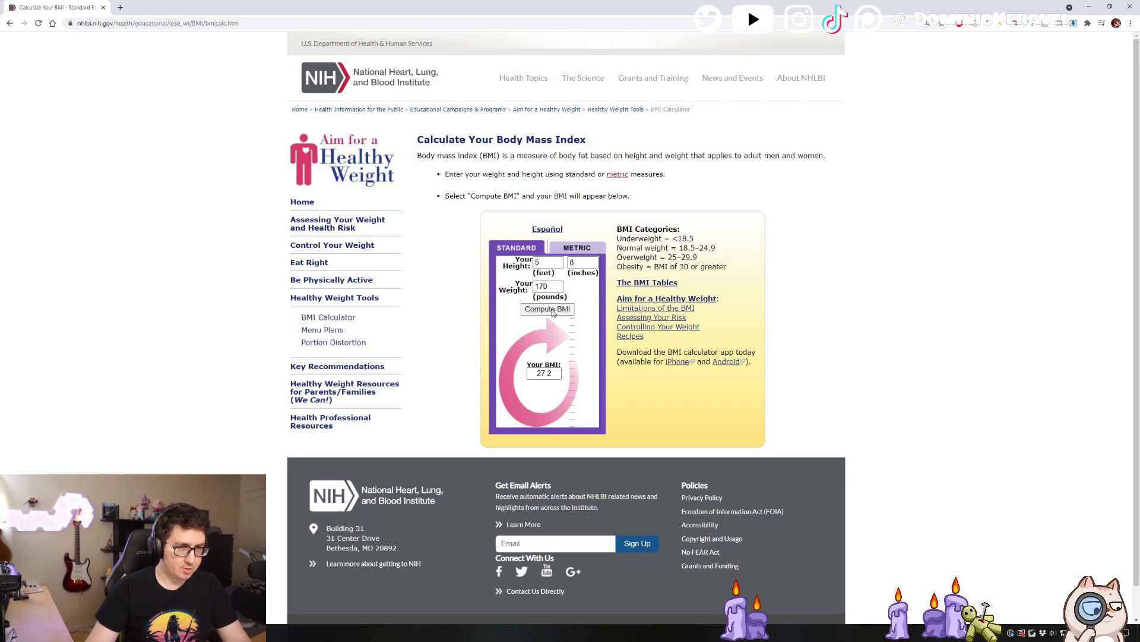
left_click_drag(672, 257, 698, 258)
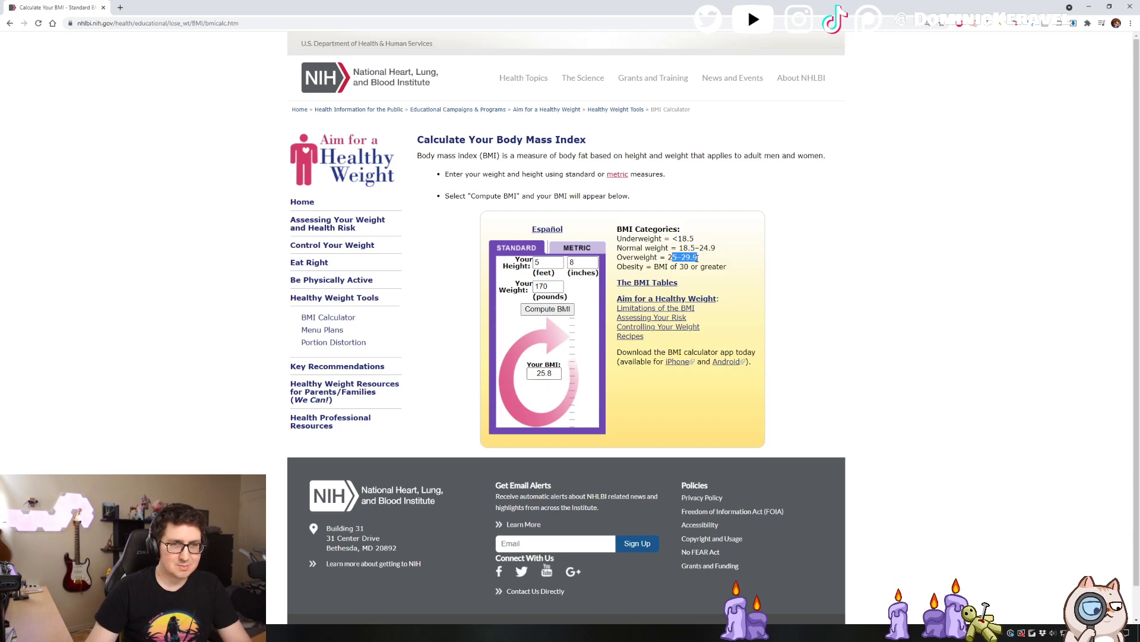
left_click(557, 288)
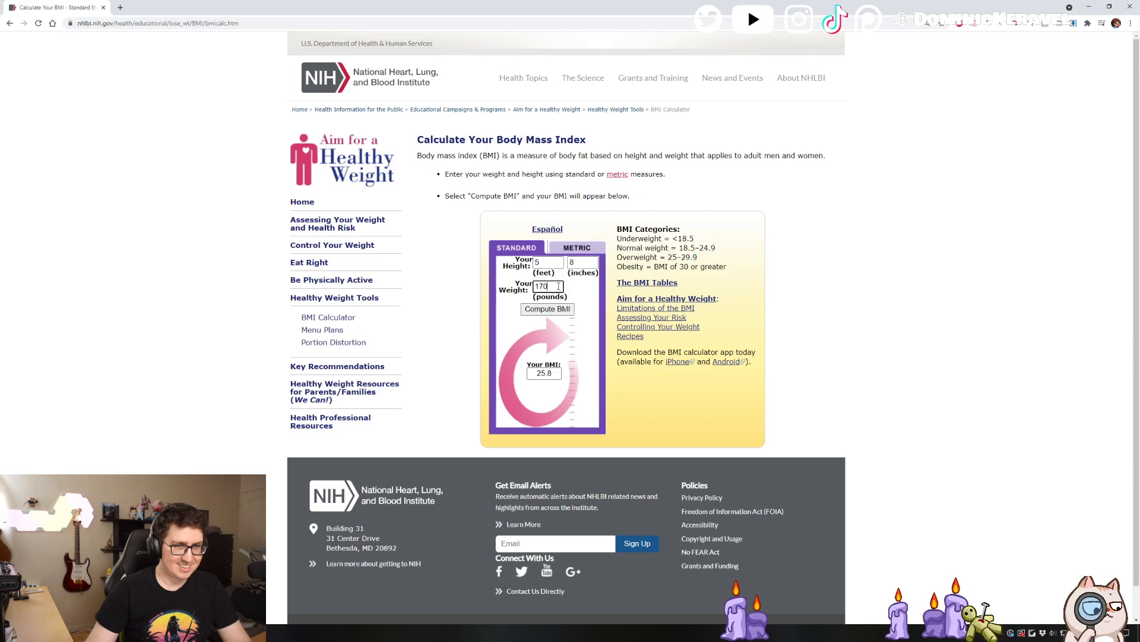
Compute the BMI for 165 and 160 pounds, and compare it with the upper limit of the Normal weight range
type("165")
left_click(551, 311)
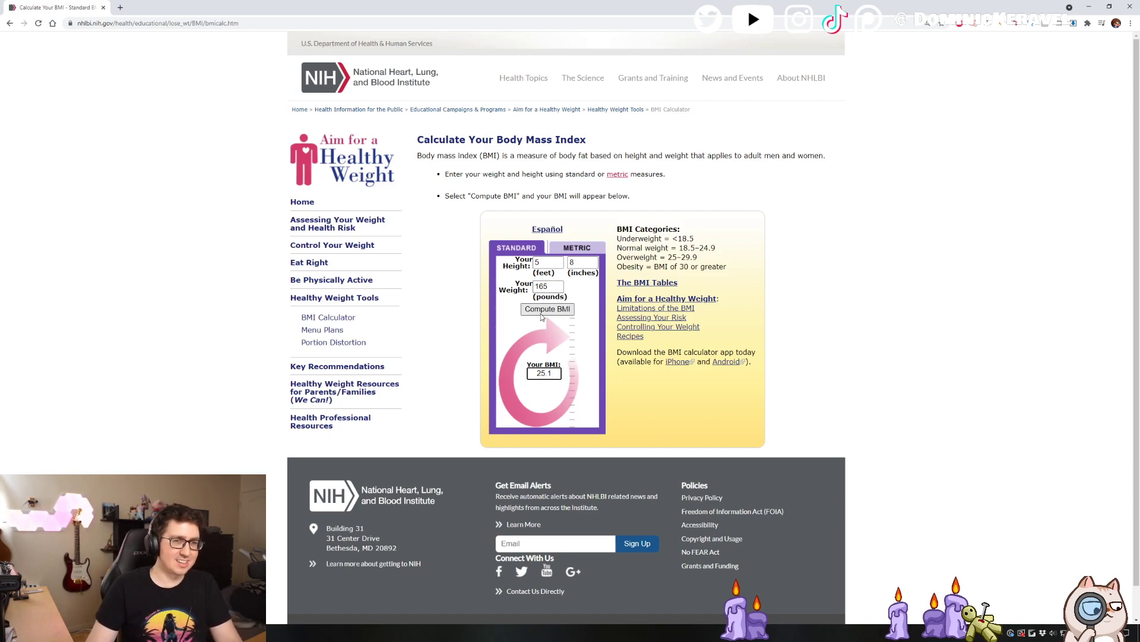
left_click(557, 287)
type("0")
key("Return")
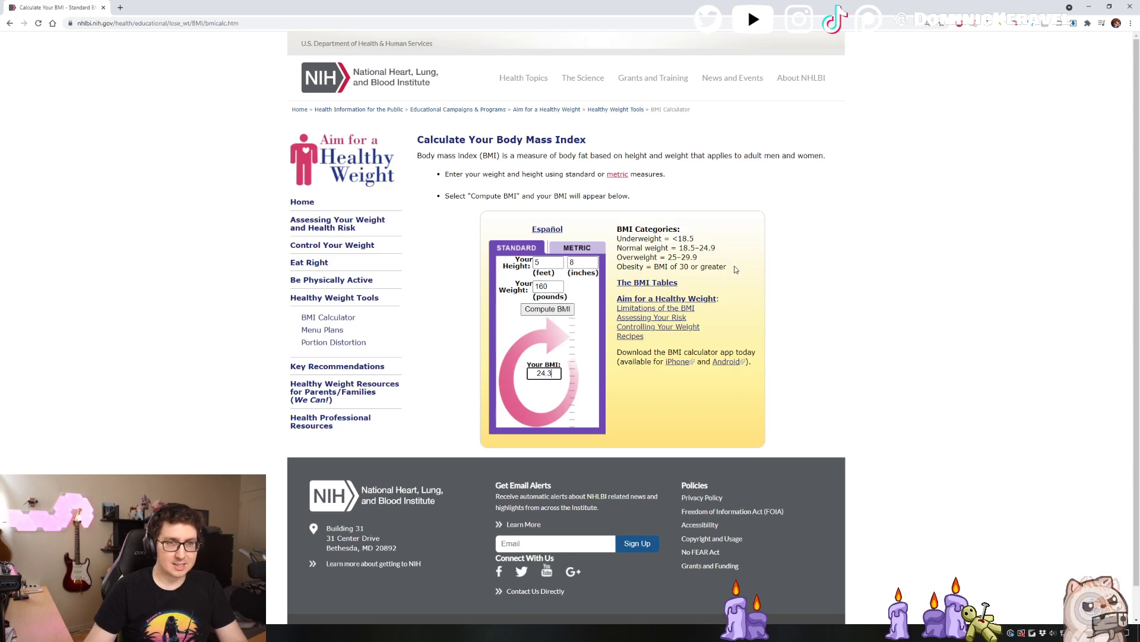
left_click_drag(717, 248, 699, 249)
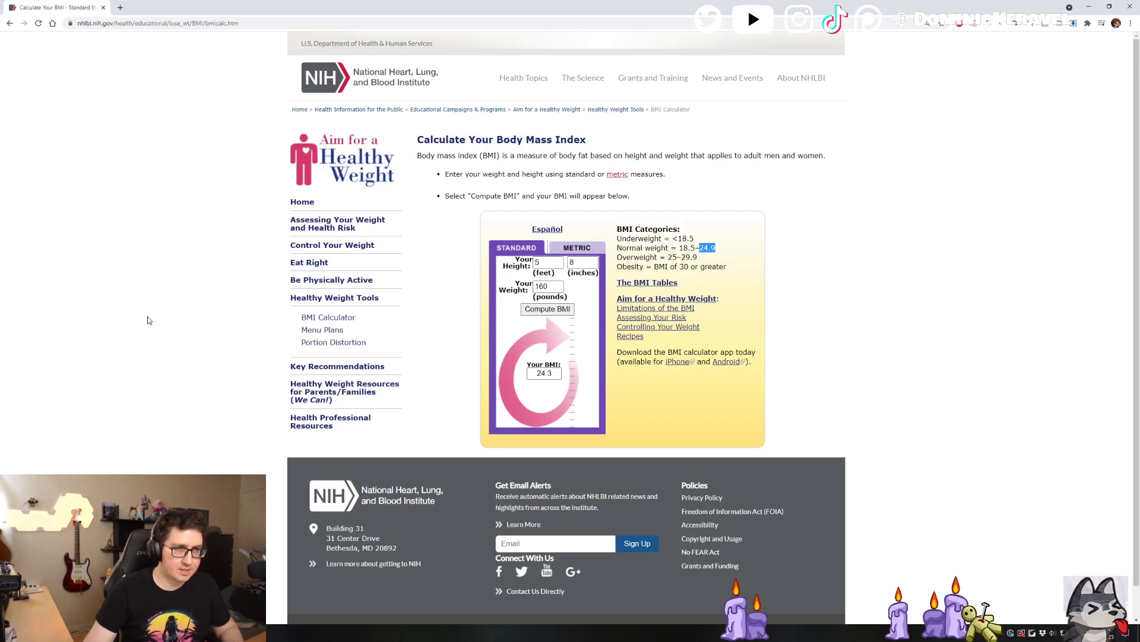
left_click_drag(534, 286, 567, 288)
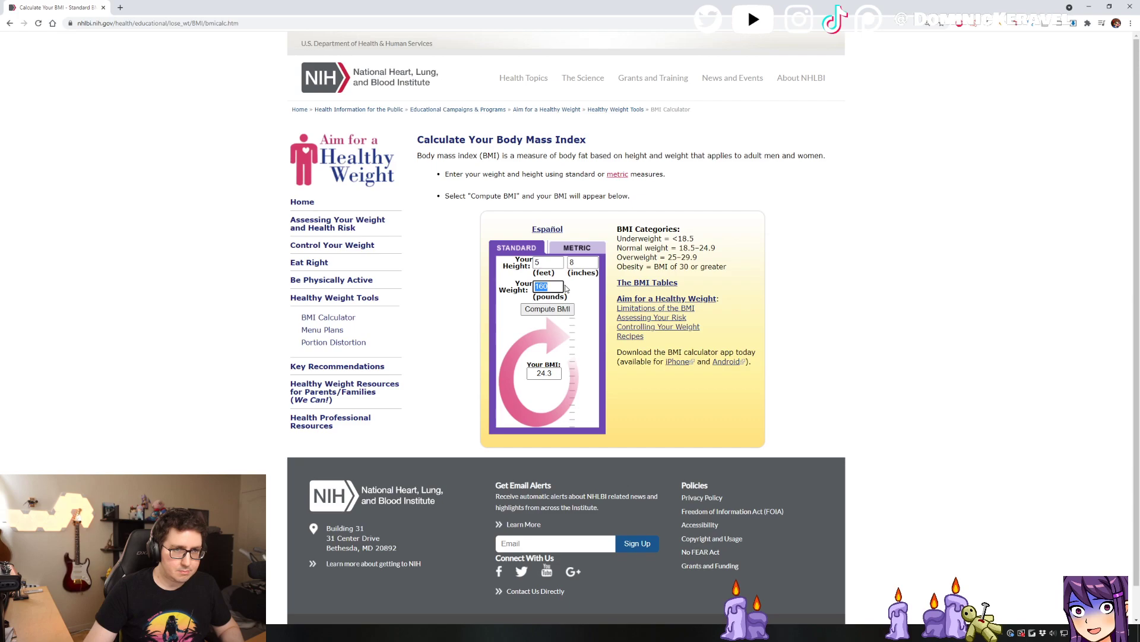
left_click(559, 286)
double_click(559, 285)
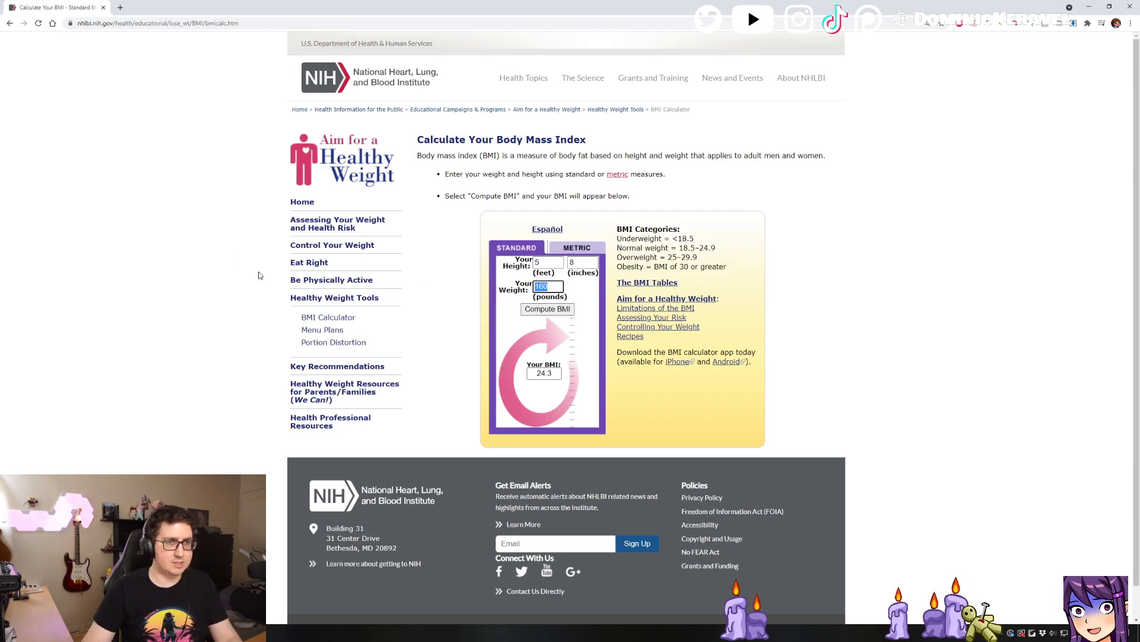
left_click(559, 285)
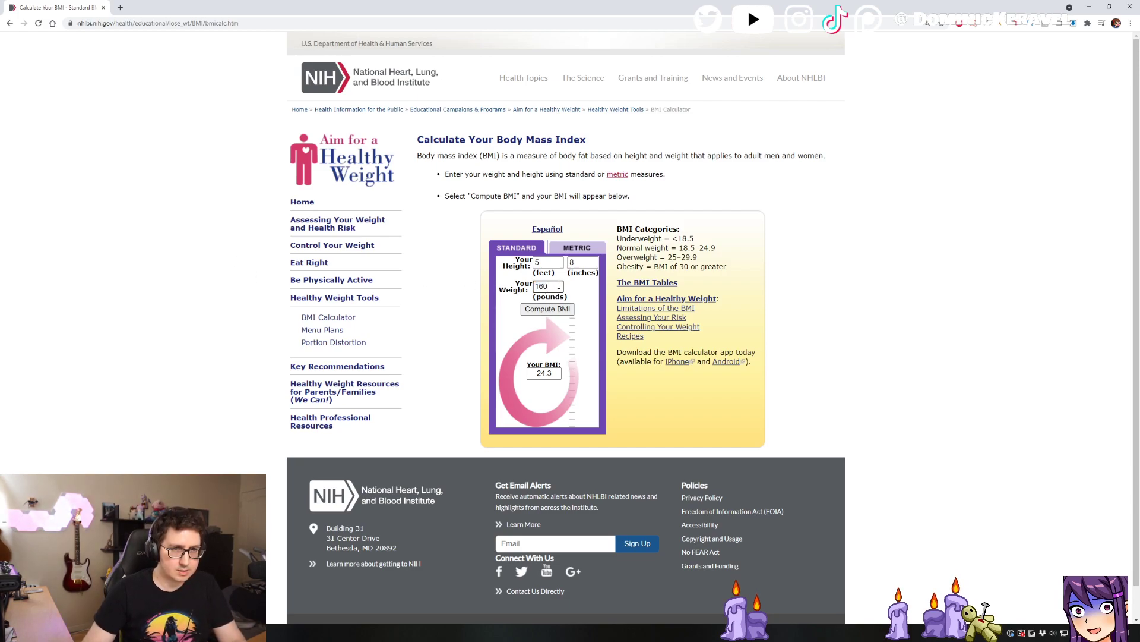
left_click(277, 281)
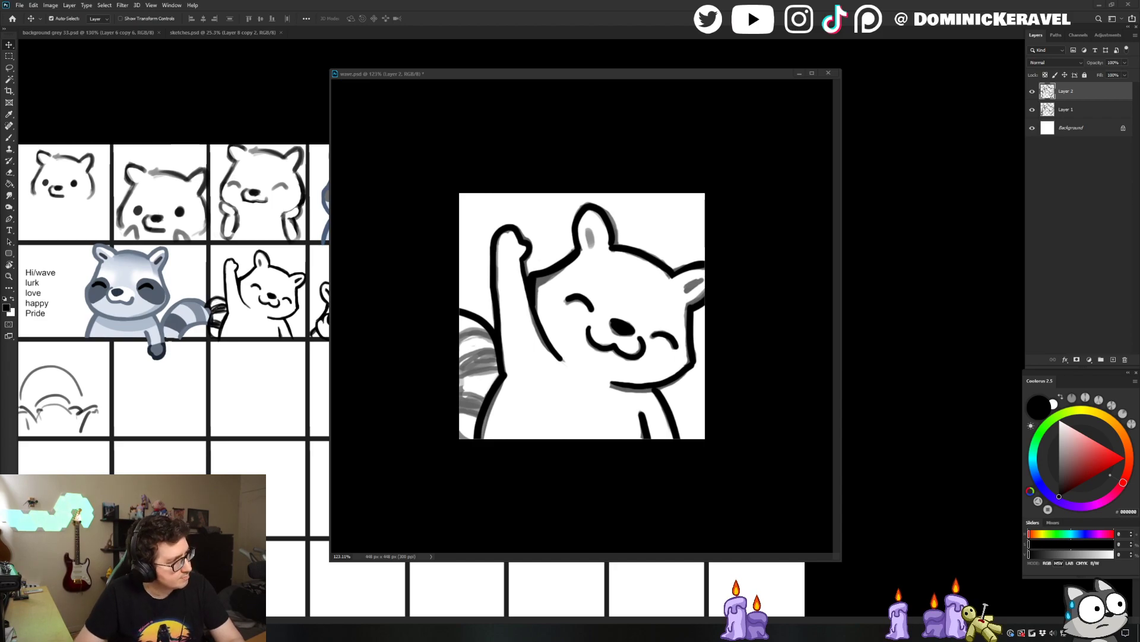
Switch to the browser's body fat percentage search results and examine the men's Athletes and Fitness ranges
left_click_drag(0, 5, 487, 0)
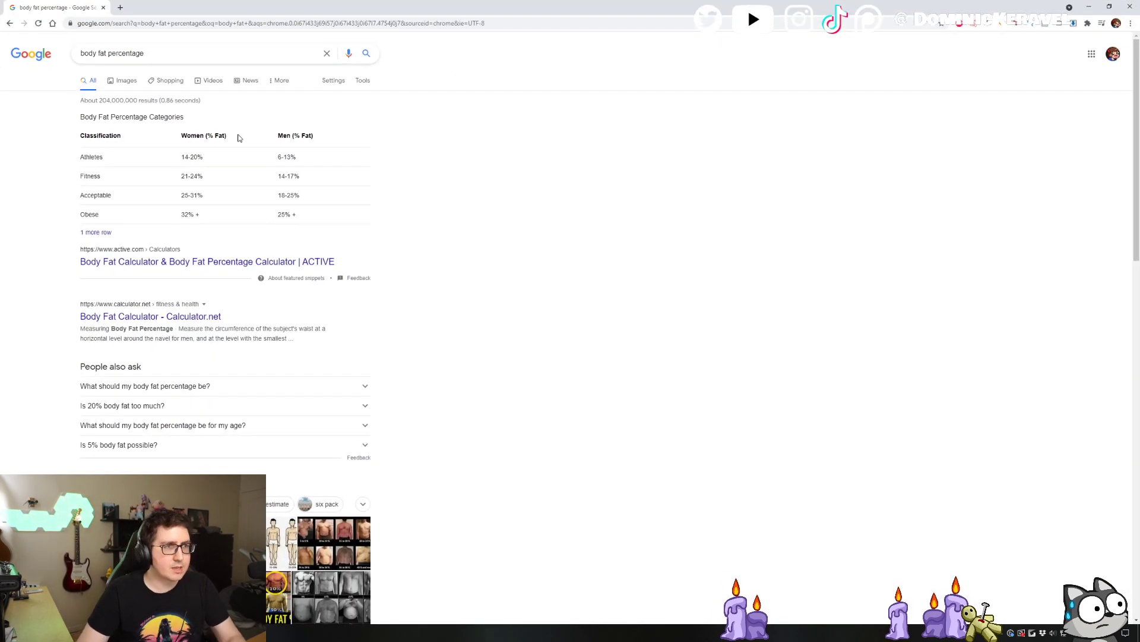
mouse_move(283, 157)
left_mouse_down()
mouse_move(294, 159)
mouse_move(276, 159)
left_mouse_up()
left_click(491, 159)
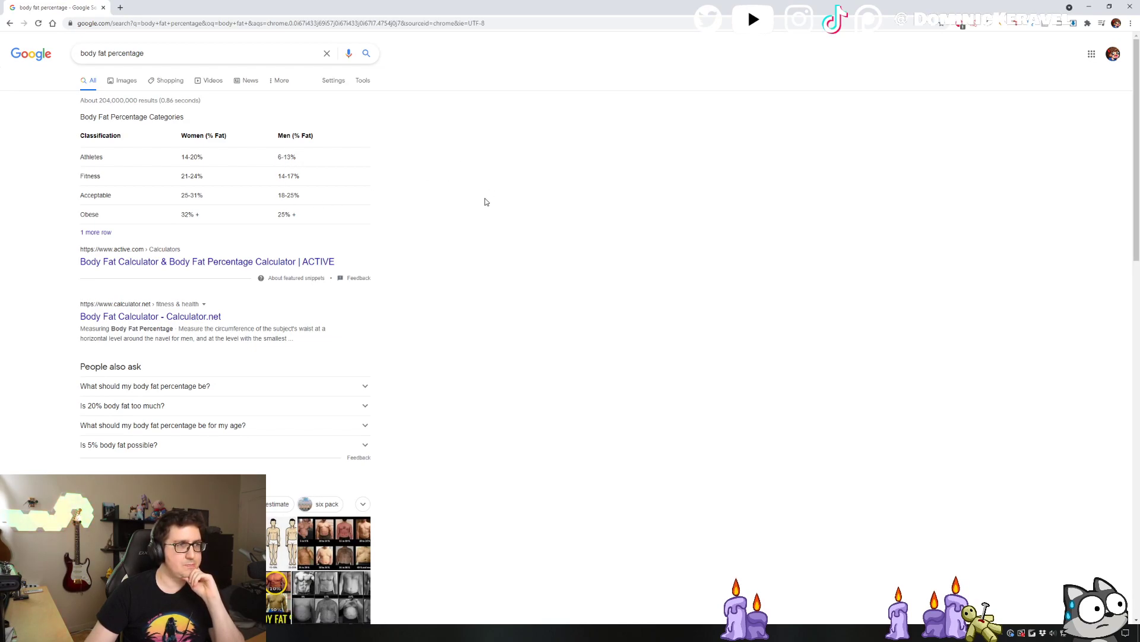
left_click_drag(308, 180, 270, 176)
left_click(299, 178)
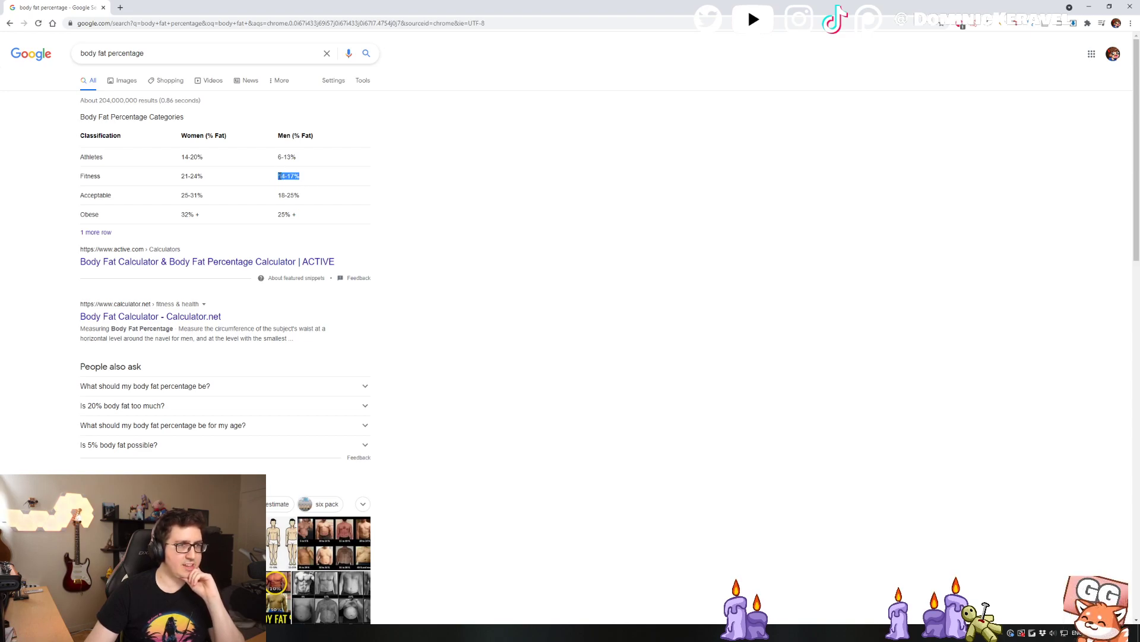
Examine the Acceptable classification and its body fat range for men in the table
left_click(316, 196)
left_click_drag(316, 194, 272, 196)
left_click(172, 202)
left_click_drag(130, 199, 55, 203)
left_click(385, 172)
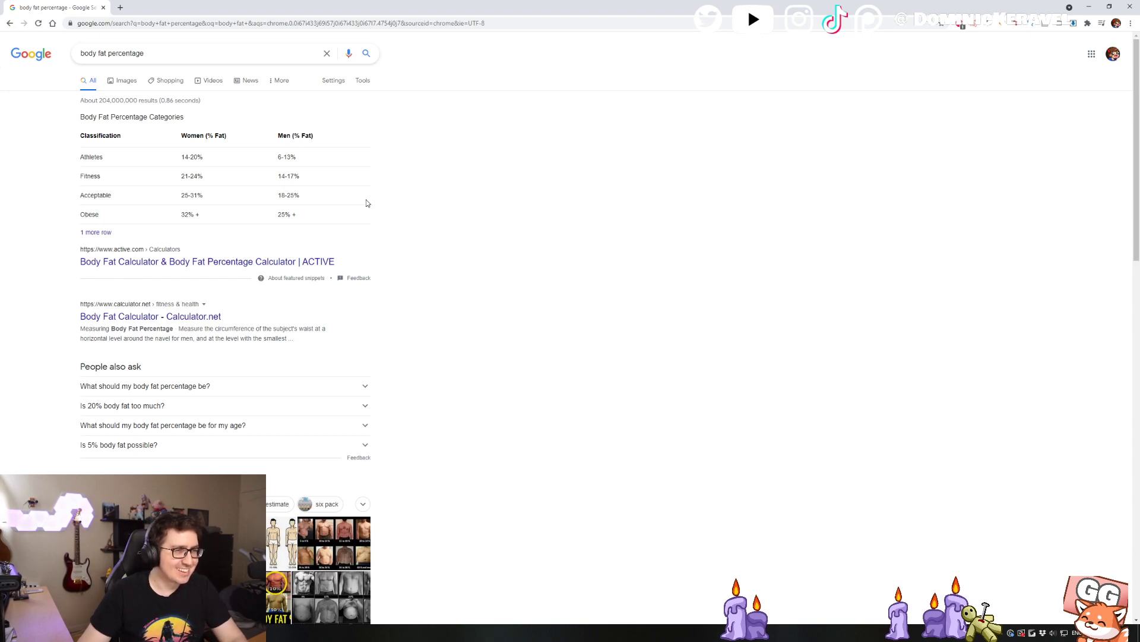
left_click_drag(112, 197, 75, 200)
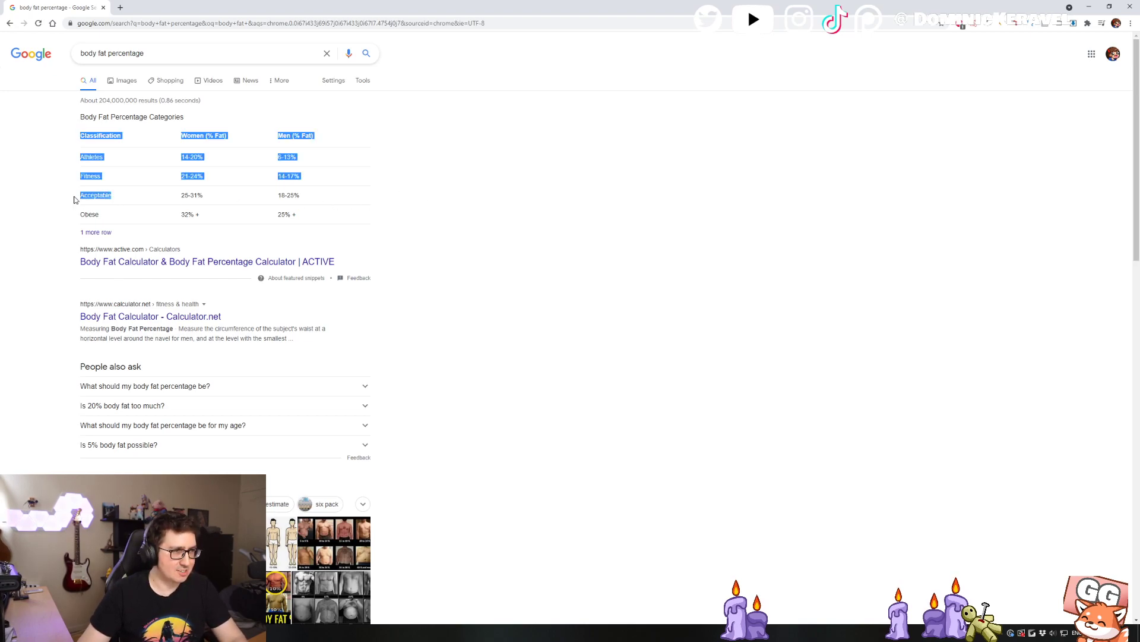
left_click(116, 202)
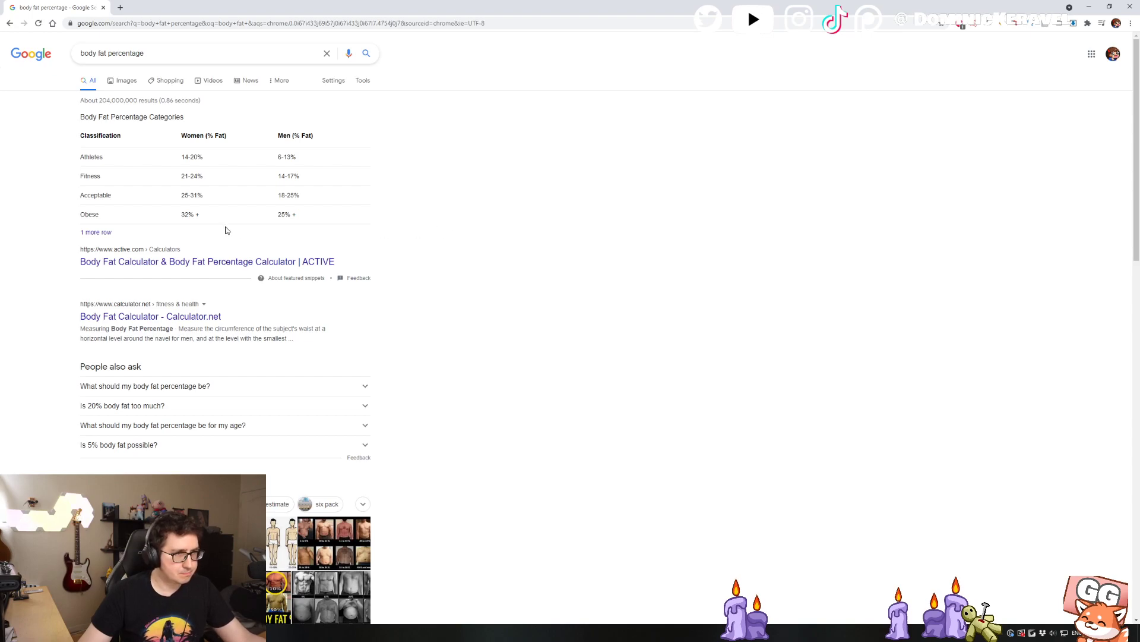
Open the ACTIVE Body Fat Calculator result, dismiss its pop-up, and review the measurements it asks for
left_click(230, 264)
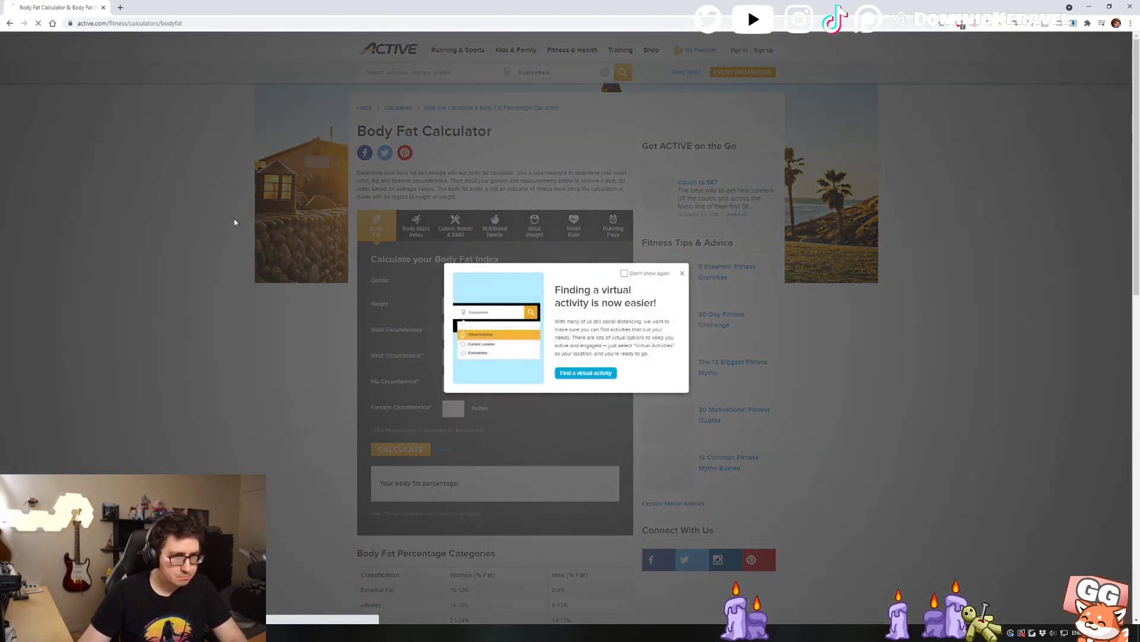
left_click(683, 275)
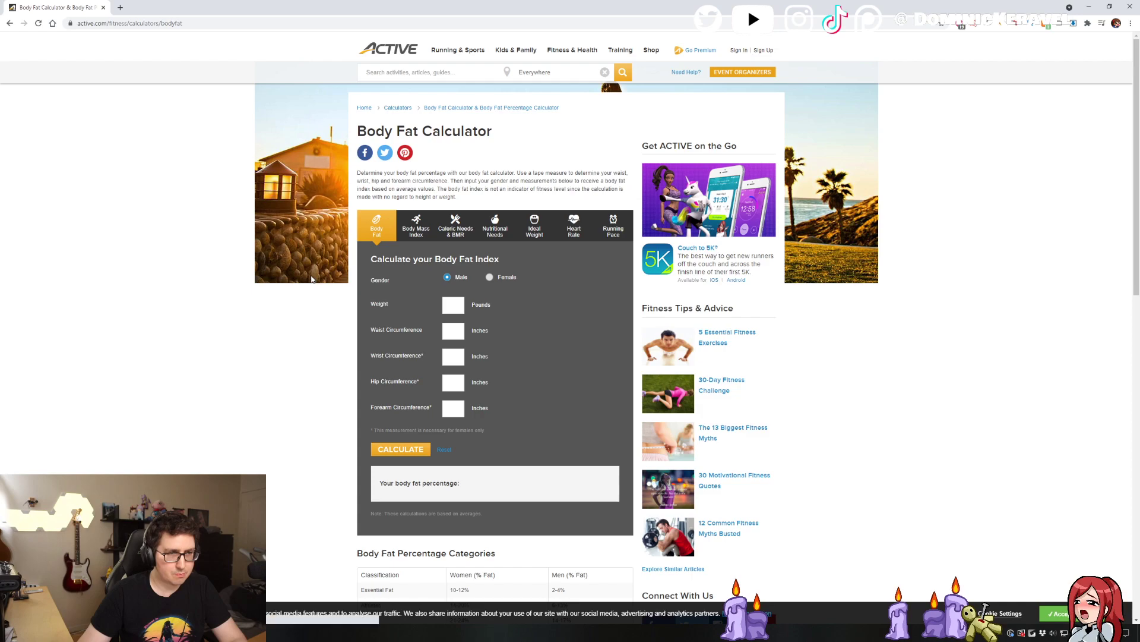
left_click(451, 363)
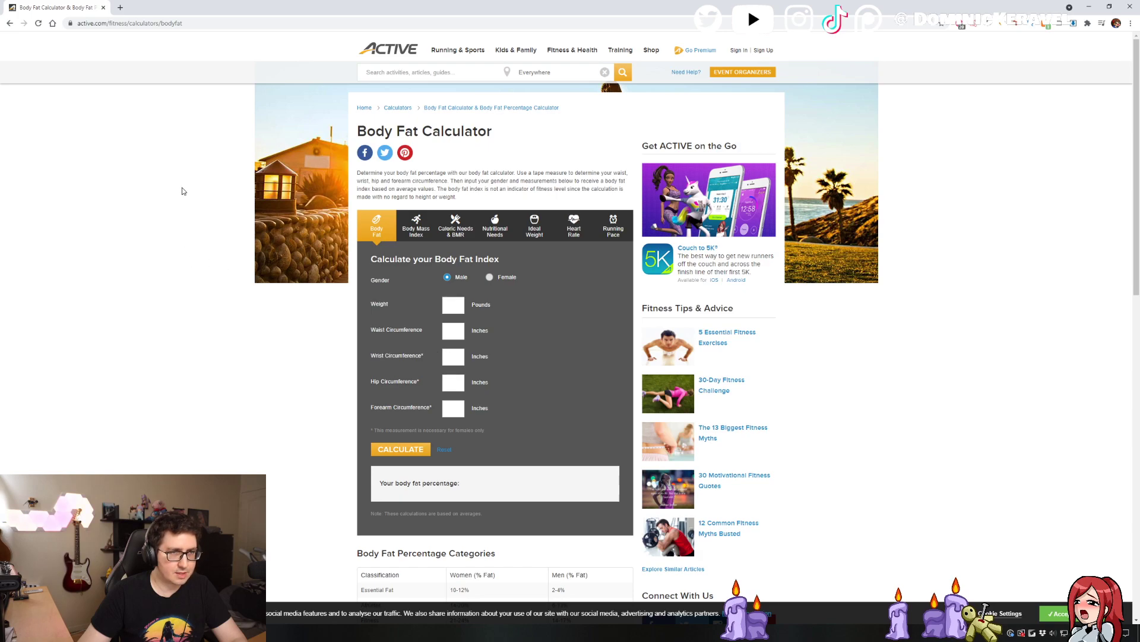
Switch back to Photoshop and draw black inner-ear lines in both of the waving raccoon's ears on Layer 2
left_click_drag(98, 12, 0, 59)
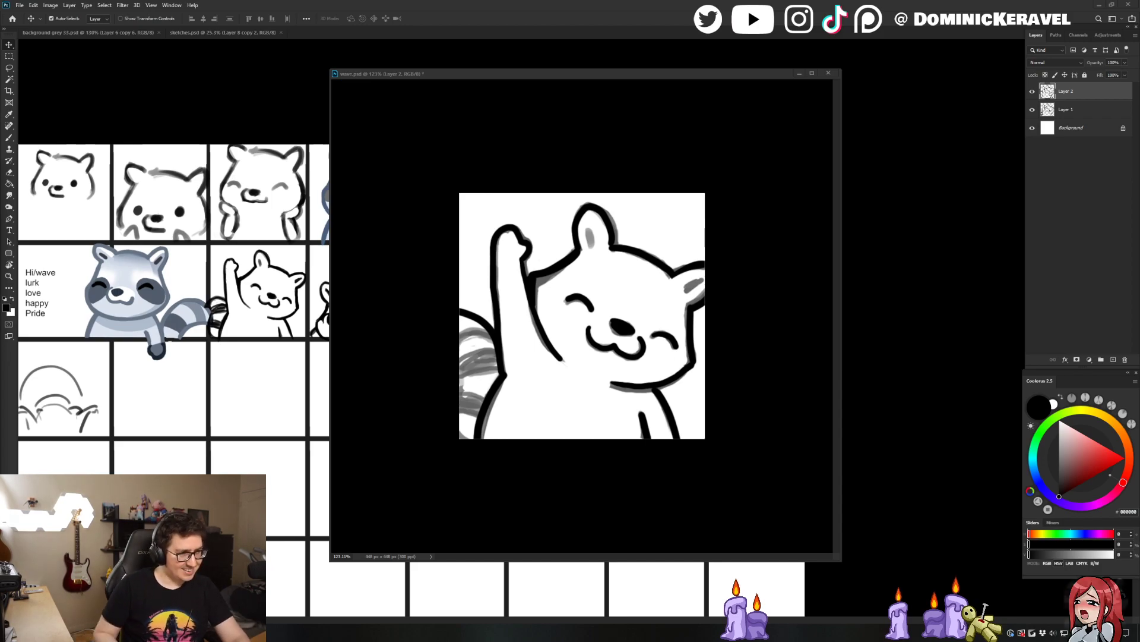
left_click_drag(510, 75, 484, 64)
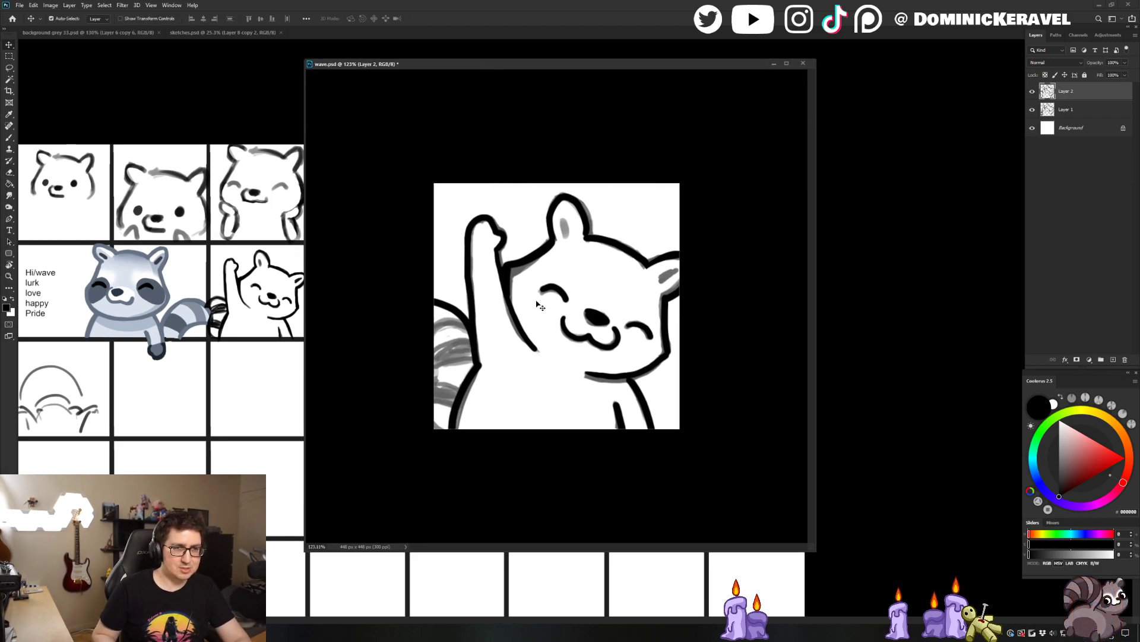
key("b")
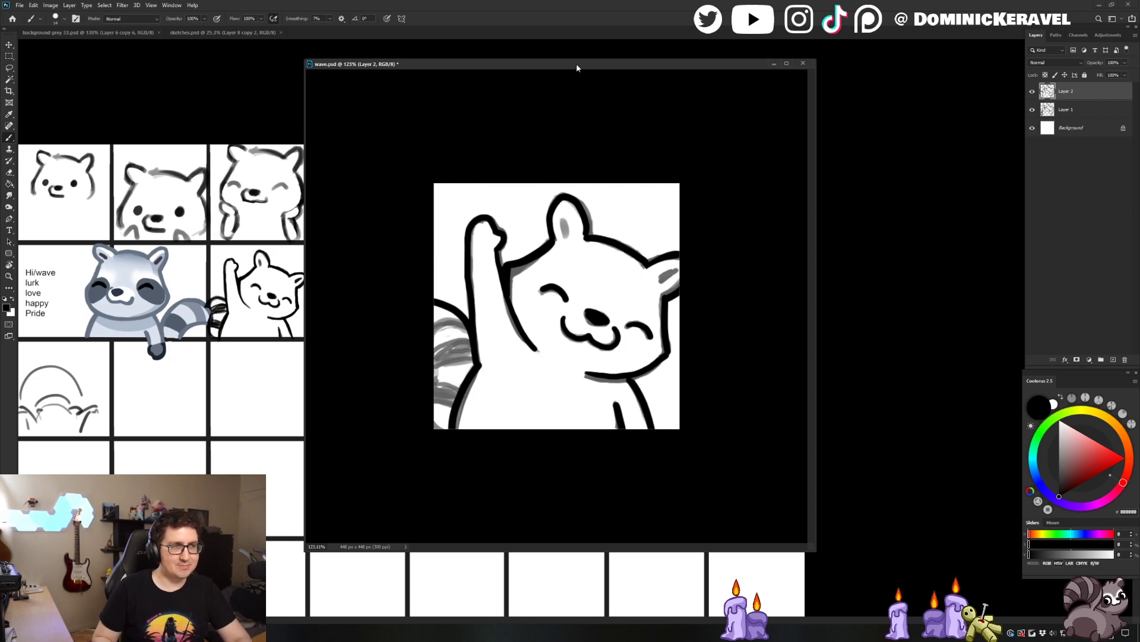
left_click_drag(564, 220, 568, 238)
left_click_drag(674, 273, 660, 282)
key("ctrl+z")
key("e")
key("v")
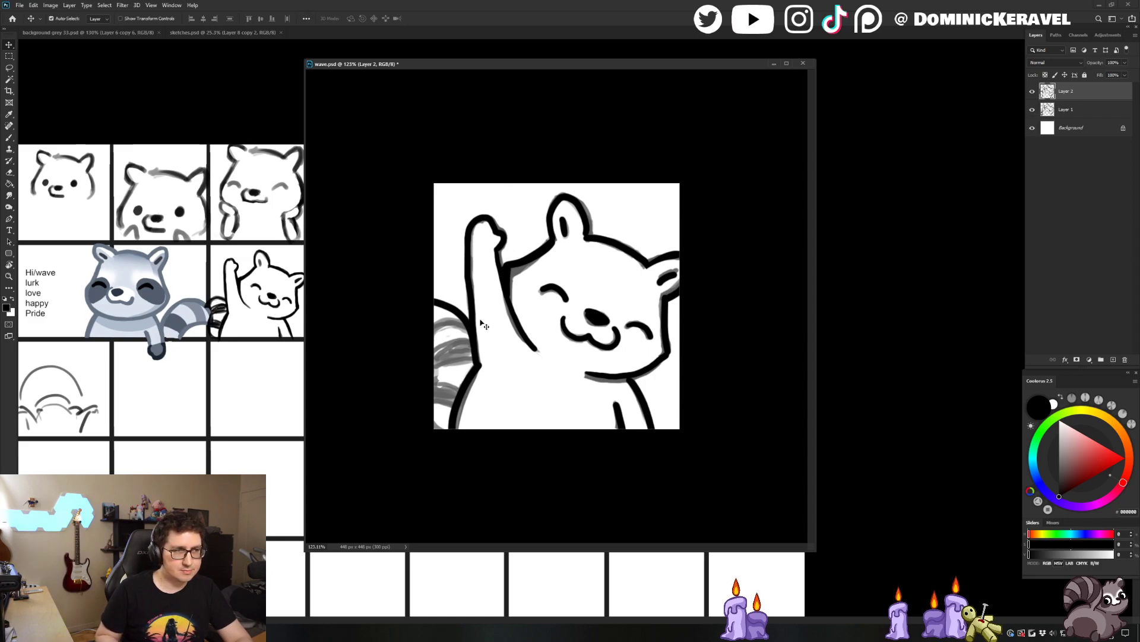
Hide the rough sketch on Layer 1 and restore the default black foreground and white background colors
key("b")
left_click(204, 313, "alt")
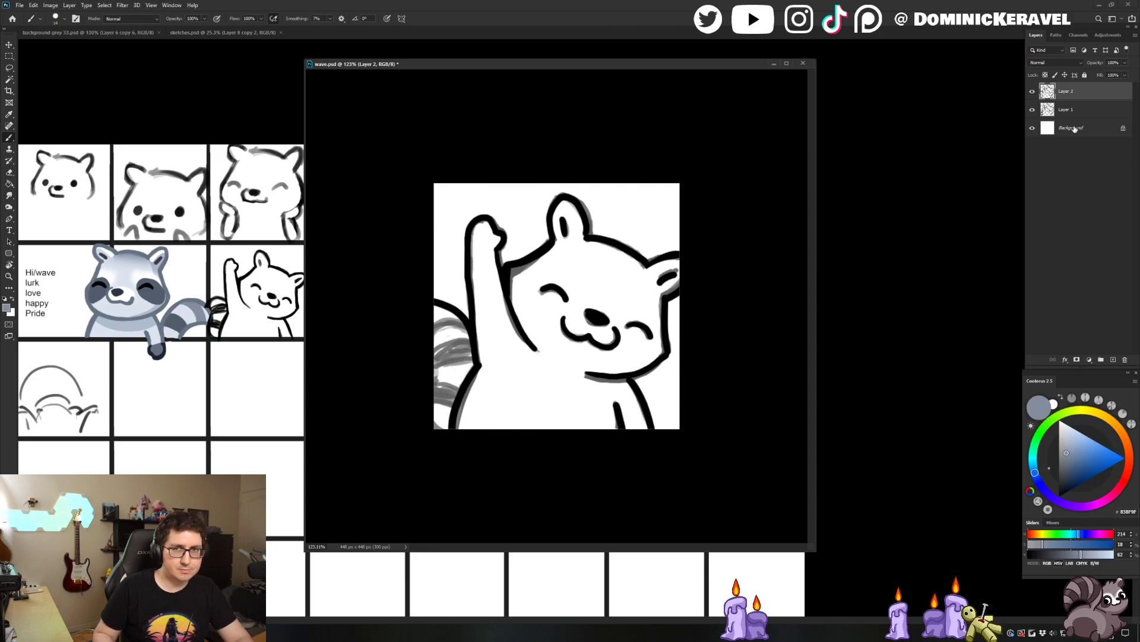
left_click(1033, 110)
key("v")
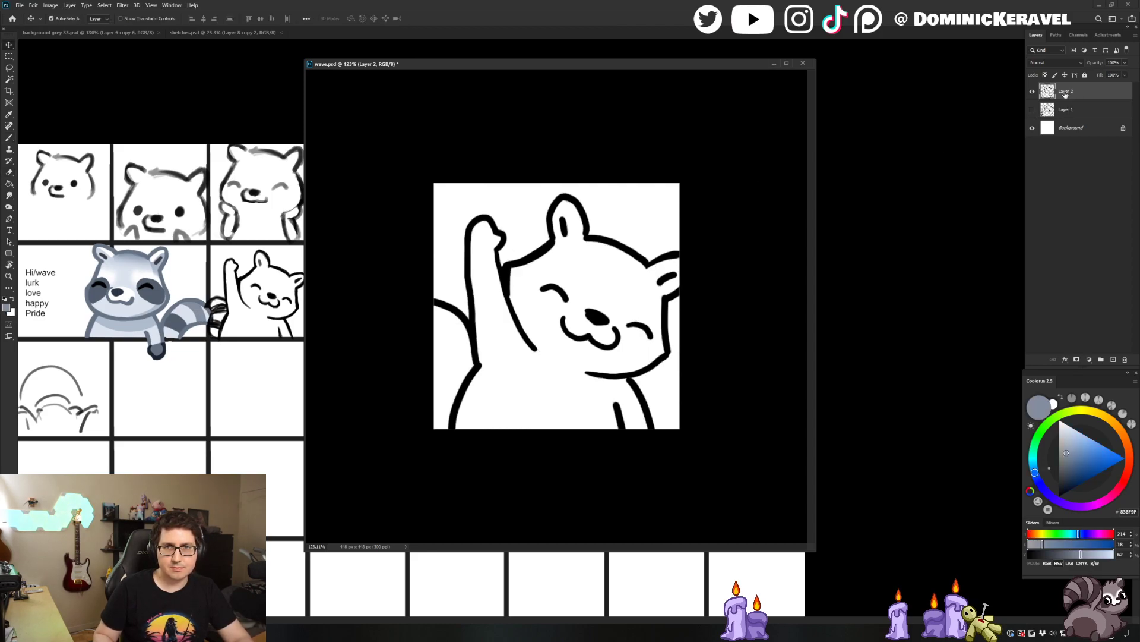
key("d")
Mirror the canvas view horizontally and try to rework the raccoon's mouth line
scroll(704, 220, "down", 3)
key("h")
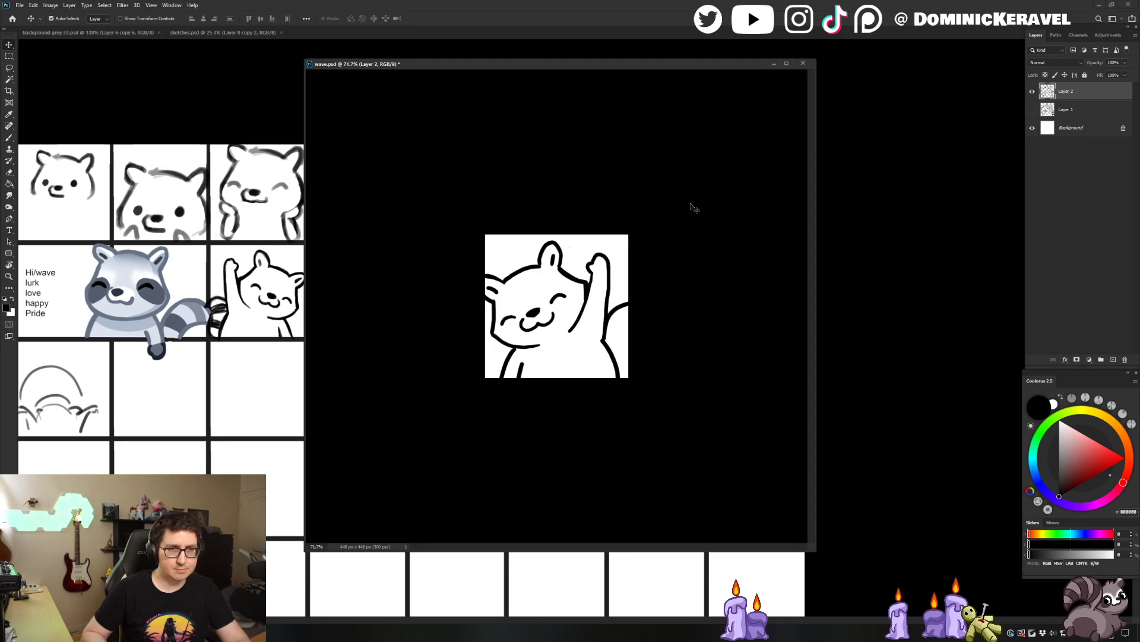
scroll(558, 300, "up", 1)
key("b")
key("e")
mouse_move(516, 326)
left_mouse_down()
mouse_move(514, 336)
mouse_move(556, 321)
mouse_move(538, 331)
mouse_move(522, 332)
mouse_move(555, 311)
left_mouse_up()
key("b")
key("ctrl+z")
key("v")
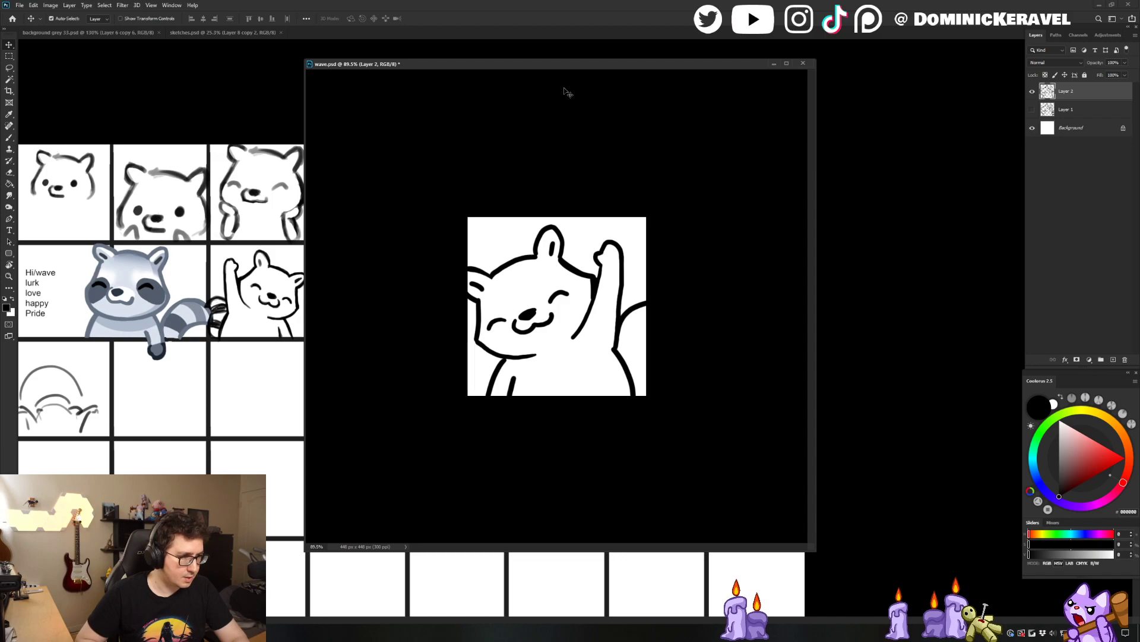
Rotate the canvas view clockwise so the raccoon's head sits level, and save wave.psd
key("r")
left_click_drag(672, 255, 682, 295)
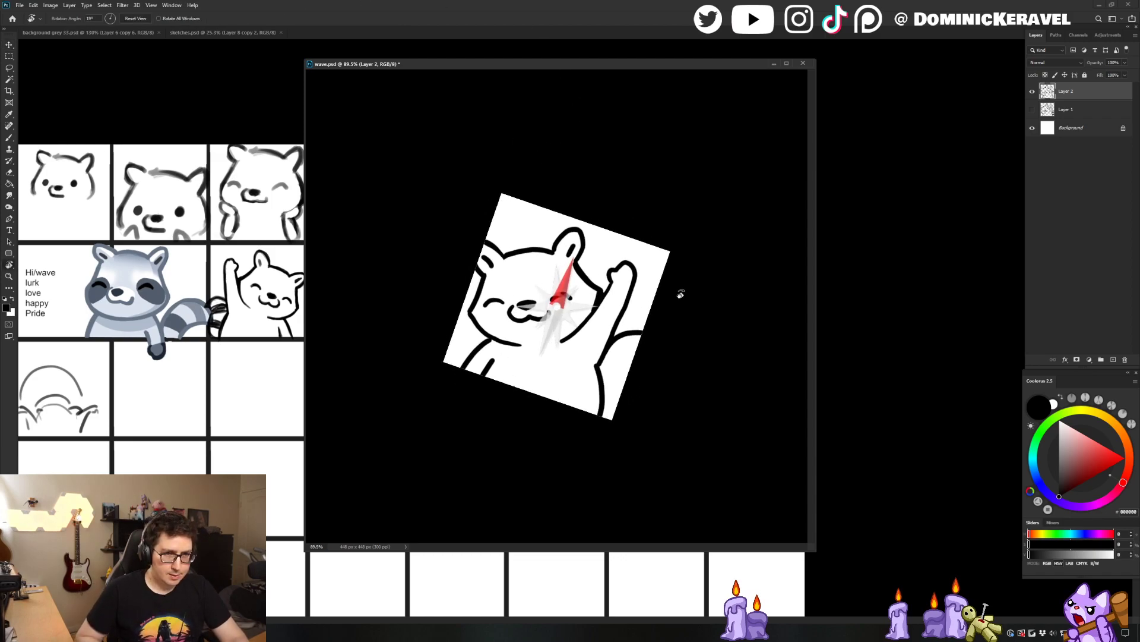
scroll(560, 307, "up", 3)
key("v")
key("ctrl+s")
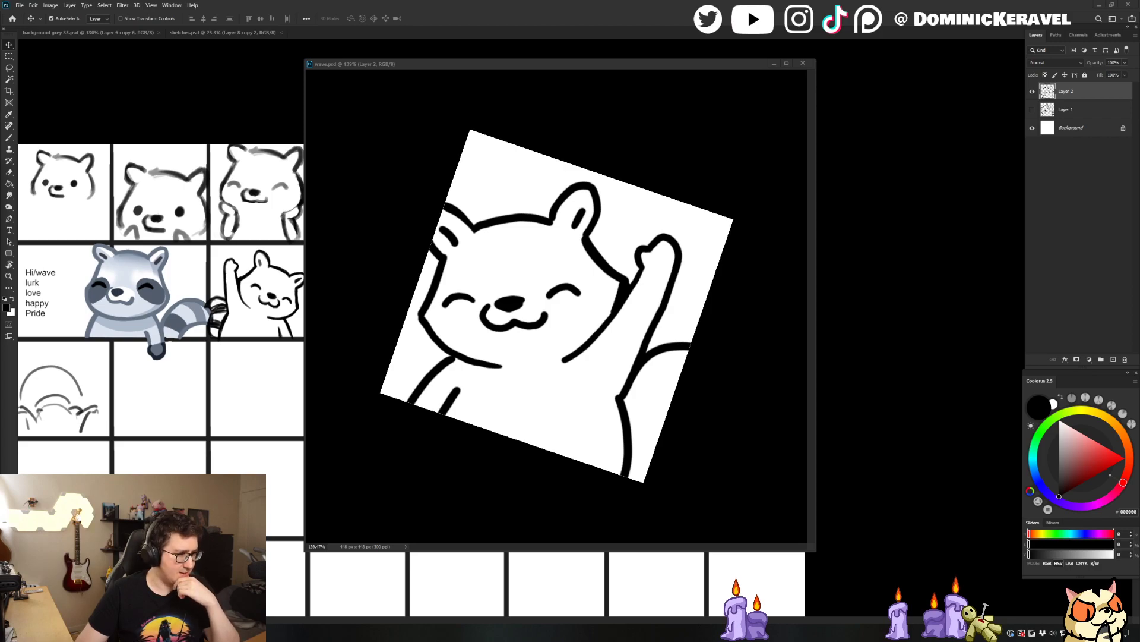
Erase the angular cheek outline below the cropped ear and redraw it as a rounder curve into the chin
left_click_drag(600, 65, 595, 64)
key("e")
key("b")
key("e")
mouse_move(419, 308)
left_mouse_down()
mouse_move(427, 346)
mouse_move(458, 358)
left_mouse_up()
key("b")
key("ctrl+z")
left_click_drag(419, 310, 486, 361)
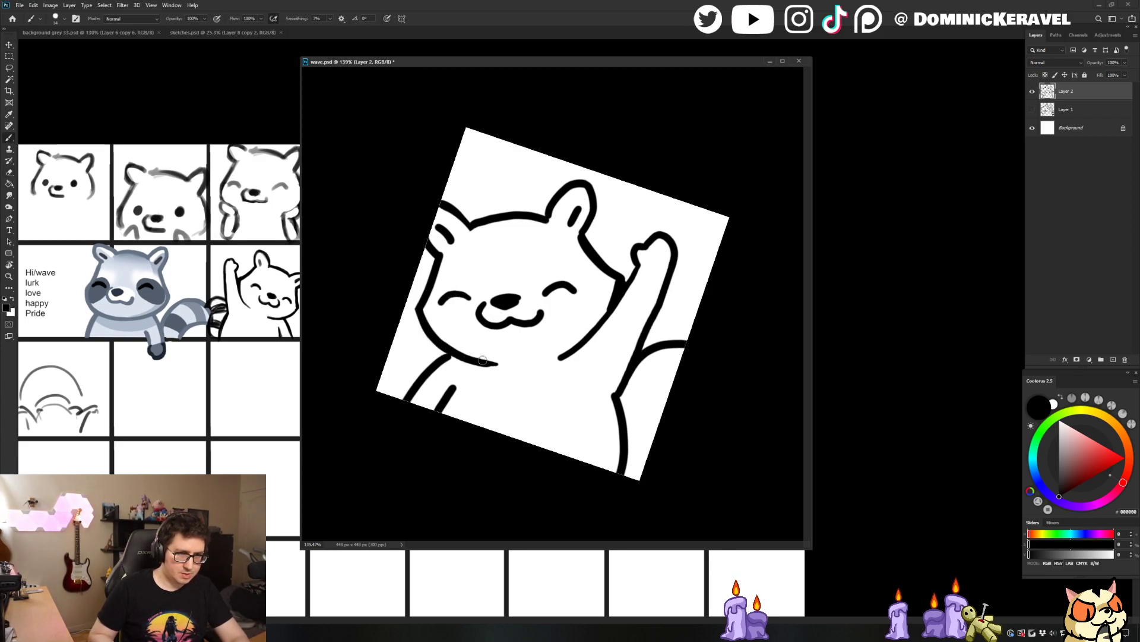
Redraw the cheek line beside the raised arm as a smoother curve and trim its upper end
left_click_drag(608, 308, 559, 357)
key("ctrl+z")
left_click_drag(620, 286, 557, 357)
key("e")
mouse_move(621, 284)
left_mouse_down()
mouse_move(600, 251)
mouse_move(630, 287)
mouse_move(619, 280)
mouse_move(614, 302)
mouse_move(636, 272)
mouse_move(620, 292)
left_mouse_up()
key("b")
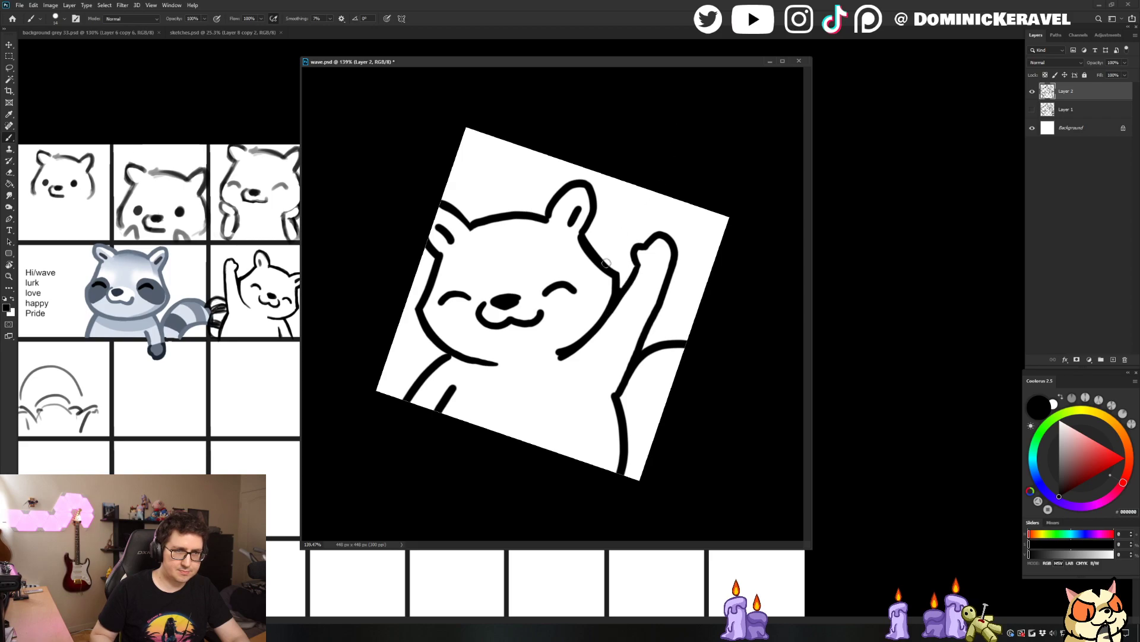
Taper and shorten the open ends of the chin line and the arm-side cheek line with the eraser and brush
key("e")
mouse_move(574, 352)
left_mouse_down()
mouse_move(593, 317)
mouse_move(576, 343)
left_mouse_up()
key("ctrl")
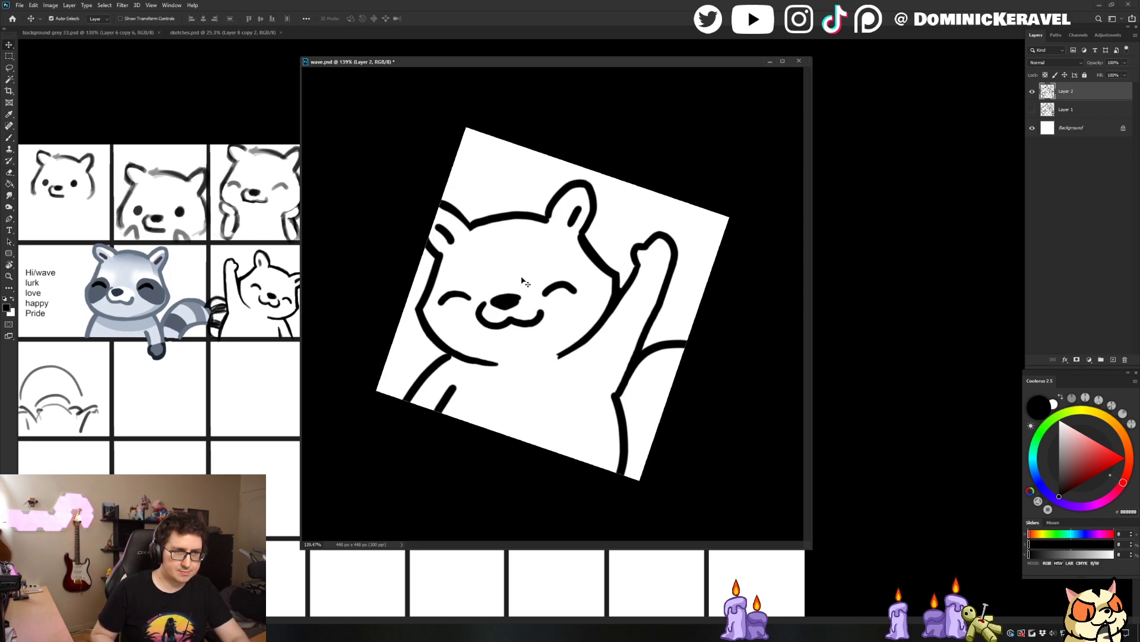
left_click_drag(457, 360, 499, 364)
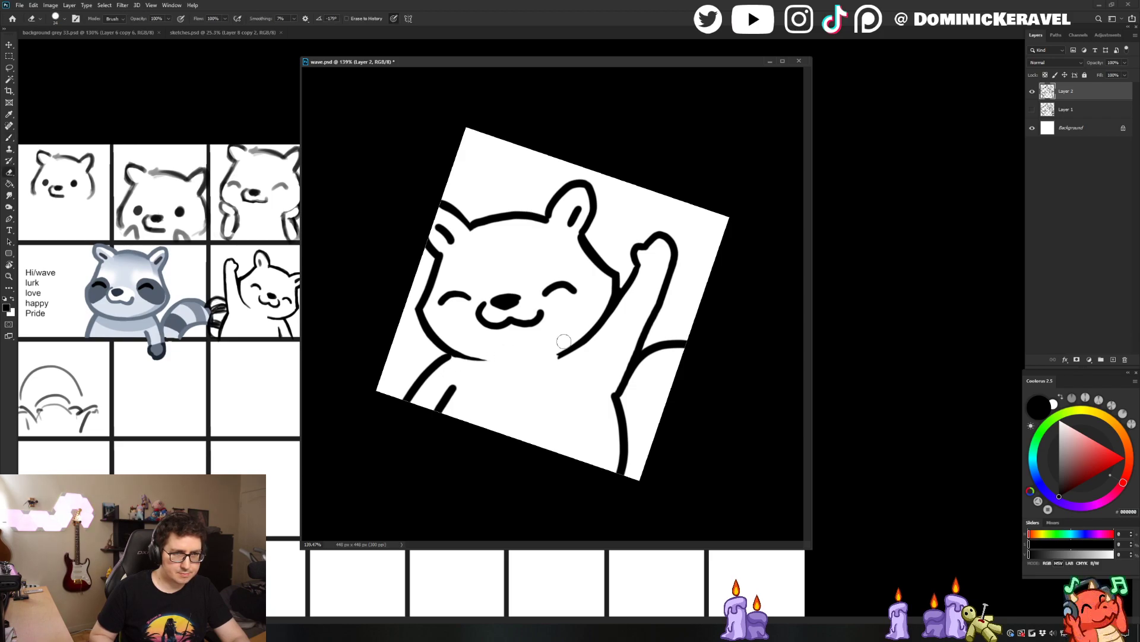
left_click_drag(605, 344, 521, 363)
key("ctrl")
key("b")
left_click_drag(569, 349, 598, 326)
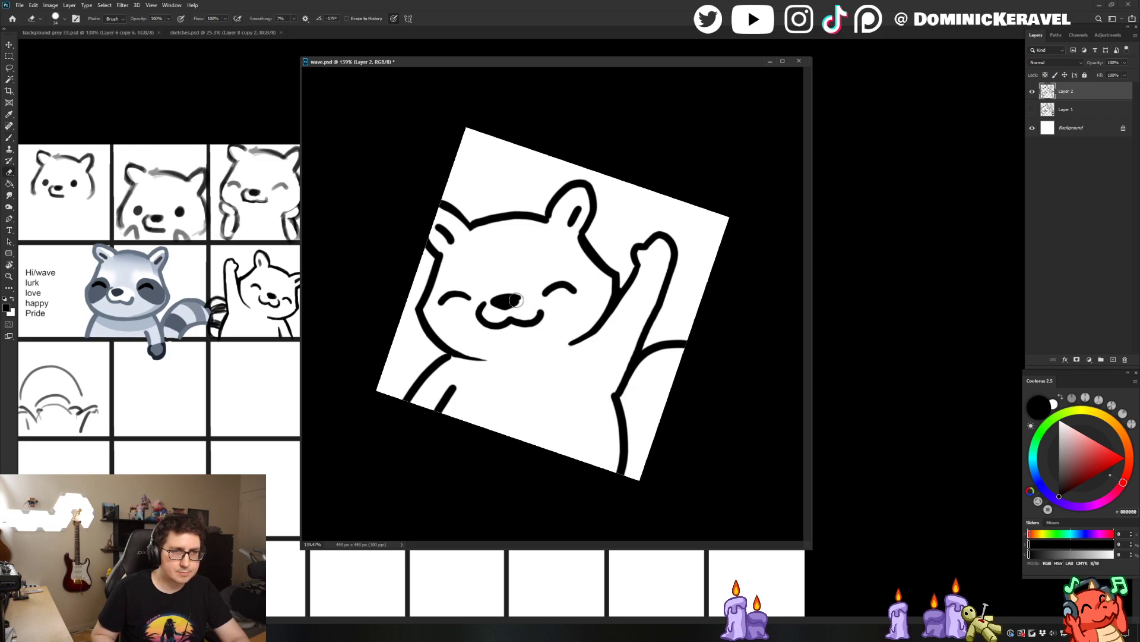
key("e")
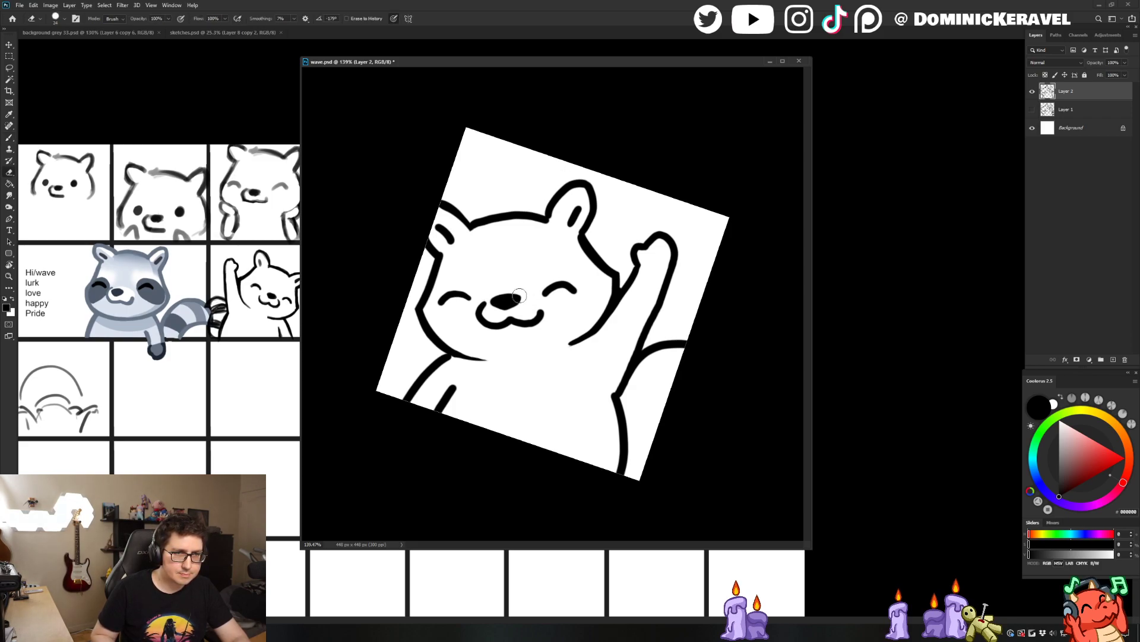
key("v")
key("b")
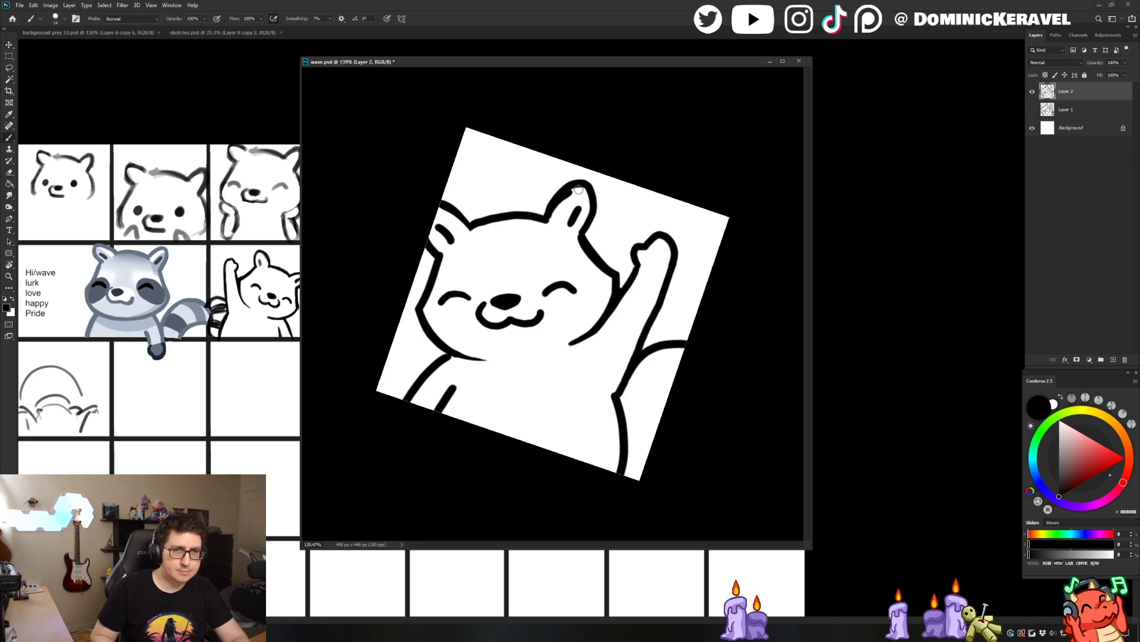
key("v")
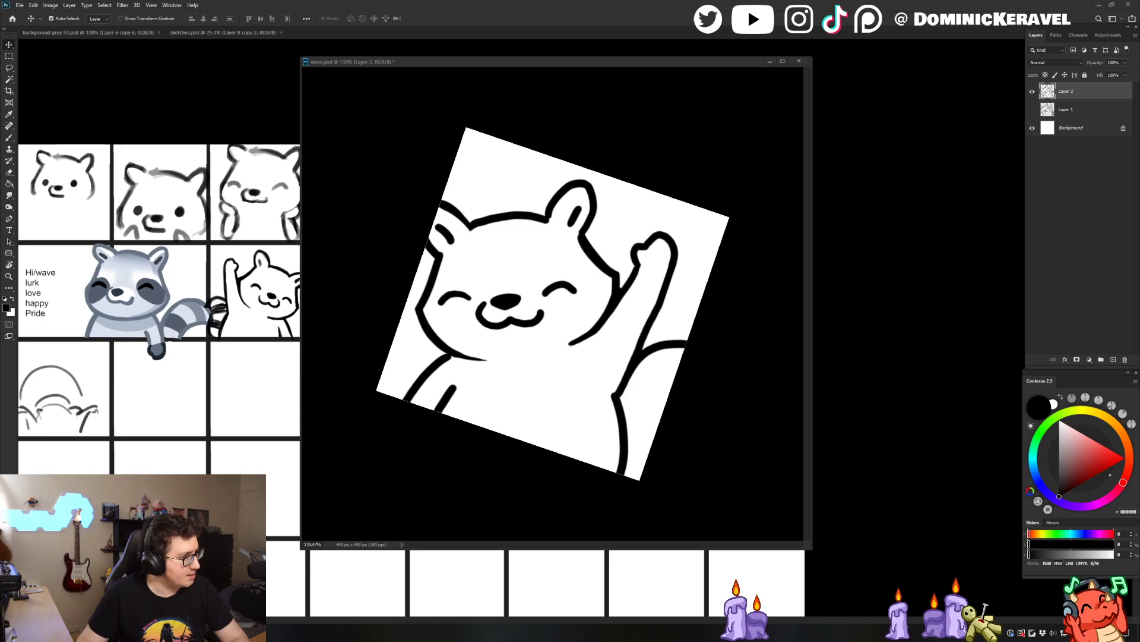
Switch to the browser's Google Maps photos of Colonnade Pizza and move that window over the drawing
key("alt+Tab")
left_click_drag(492, 82, 419, 123)
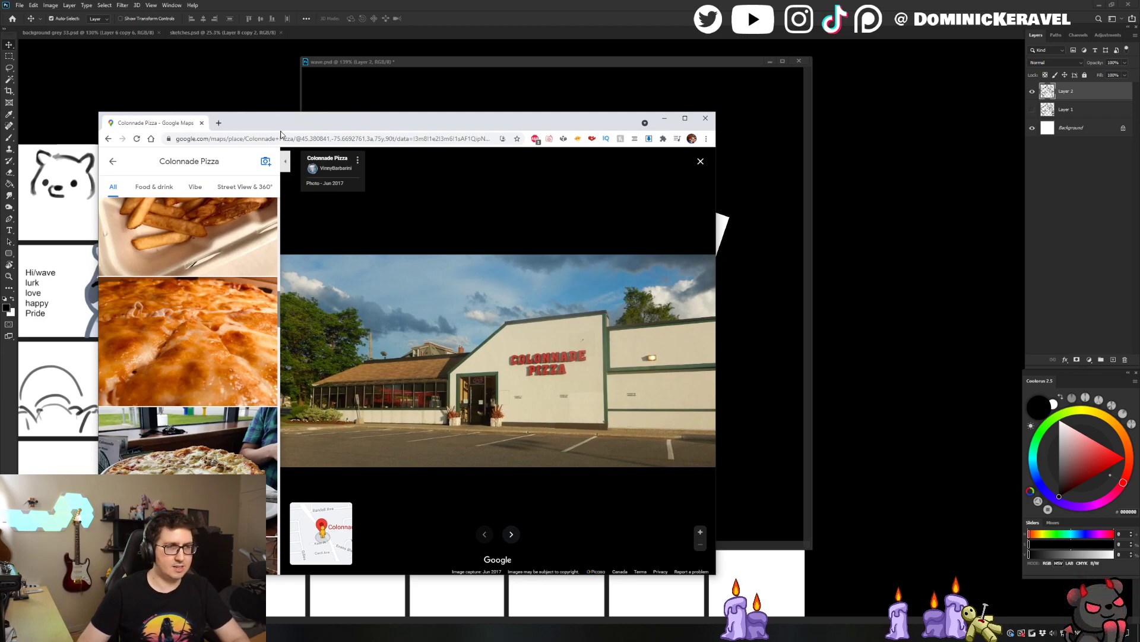
Put away the Google Maps window, return to the wave drawing and set its canvas upright again
left_click_drag(269, 120, 224, 118)
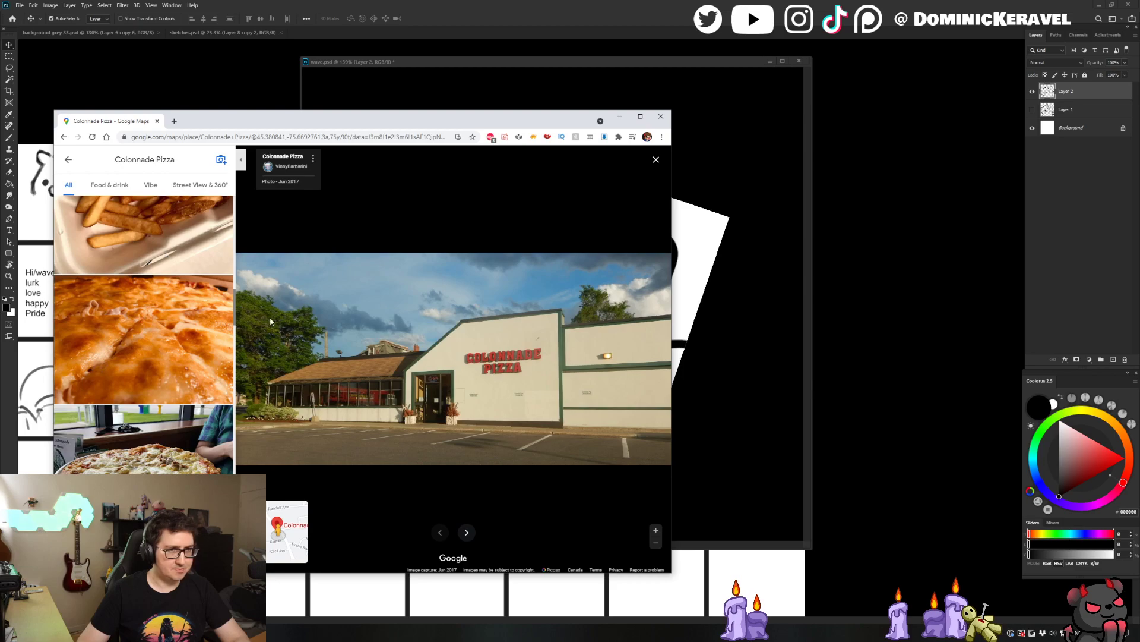
left_click(619, 117)
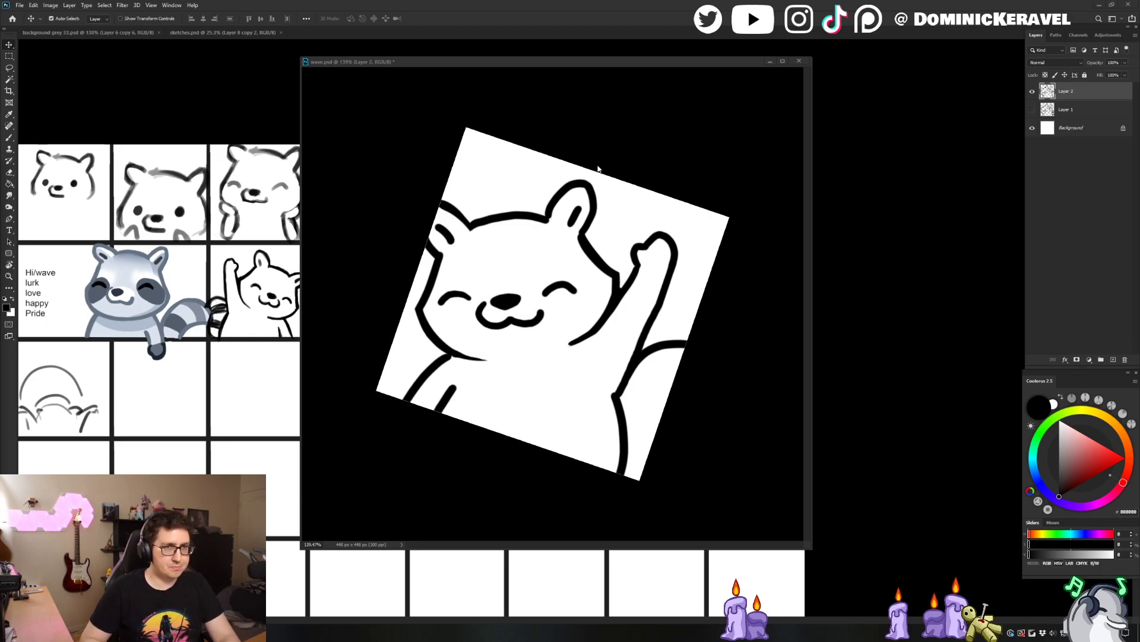
key("r")
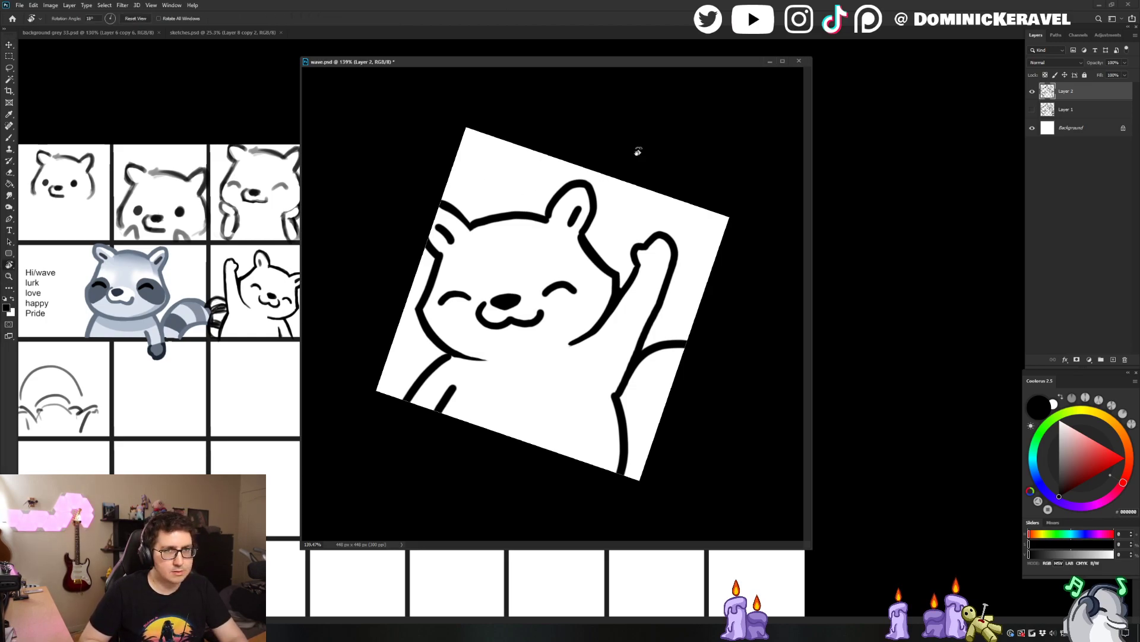
left_click_drag(636, 148, 620, 130)
key("Escape")
key("v")
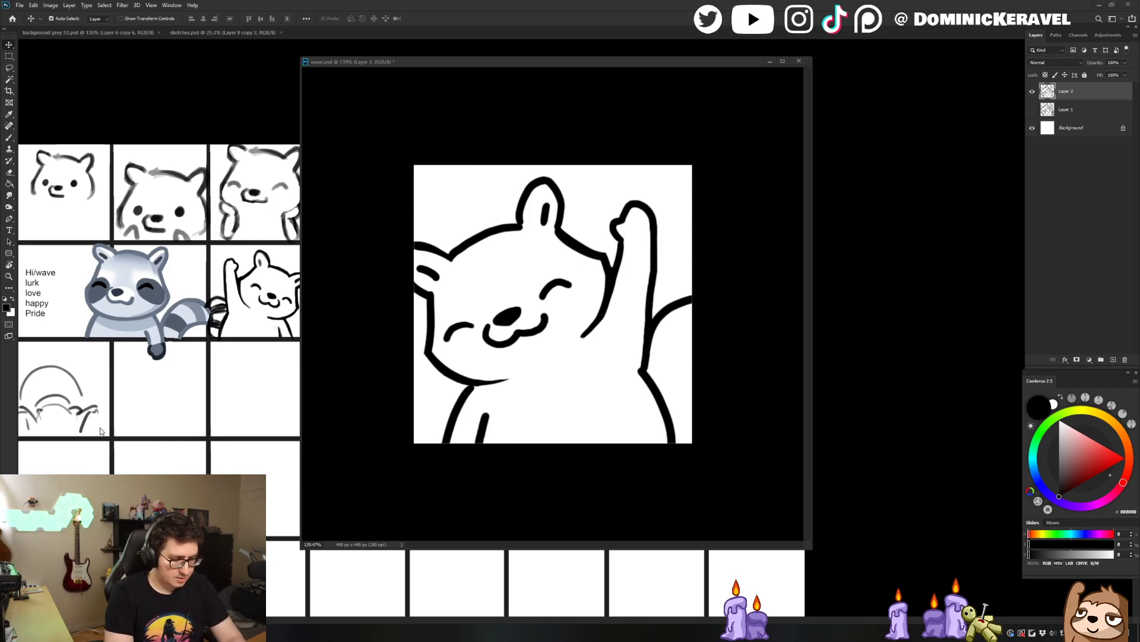
left_click_drag(530, 62, 519, 57)
Trim the cheek line beside the raised arm with the eraser, undoing one stray stroke
key("e")
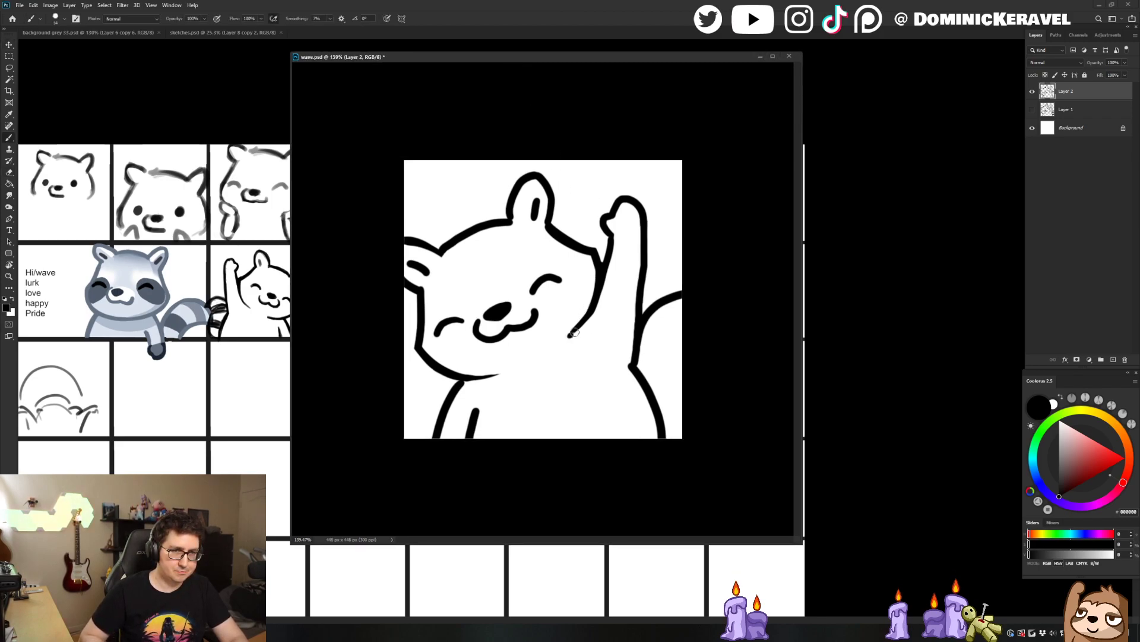
mouse_move(601, 313)
left_mouse_down()
mouse_move(585, 329)
mouse_move(527, 337)
left_mouse_up()
key("b")
key("ctrl+z")
key("e")
left_click_drag(601, 293, 631, 267)
Scale the whole line-art layer up to about 104% with Free Transform and shift it slightly
key("ctrl+t")
left_click_drag(616, 229, 619, 227)
left_click_drag(550, 290, 555, 294)
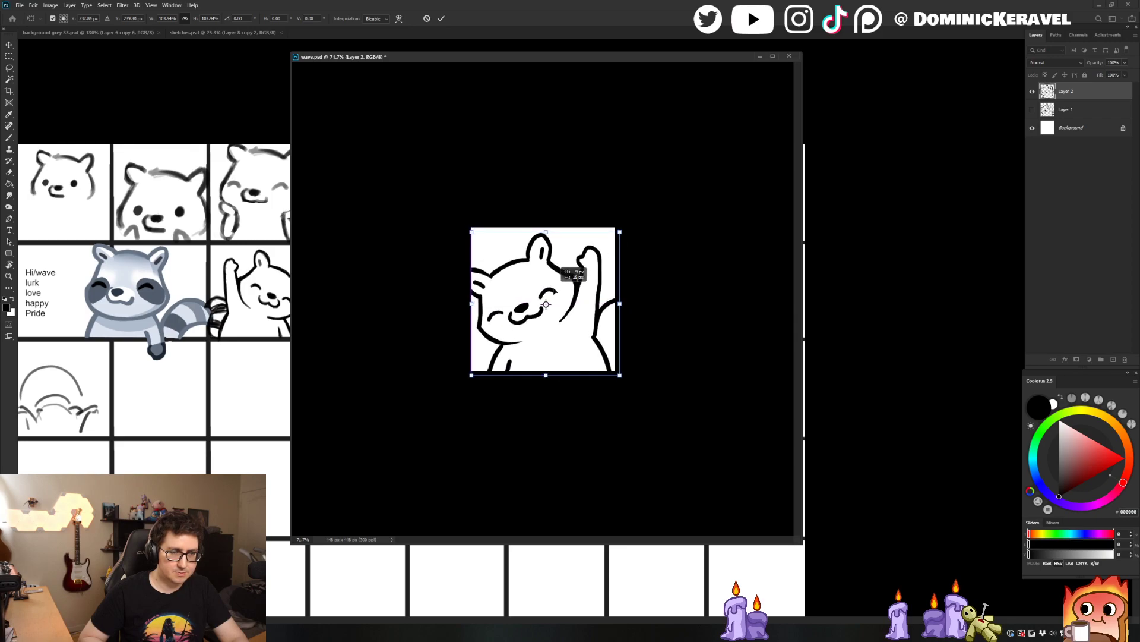
key("Return")
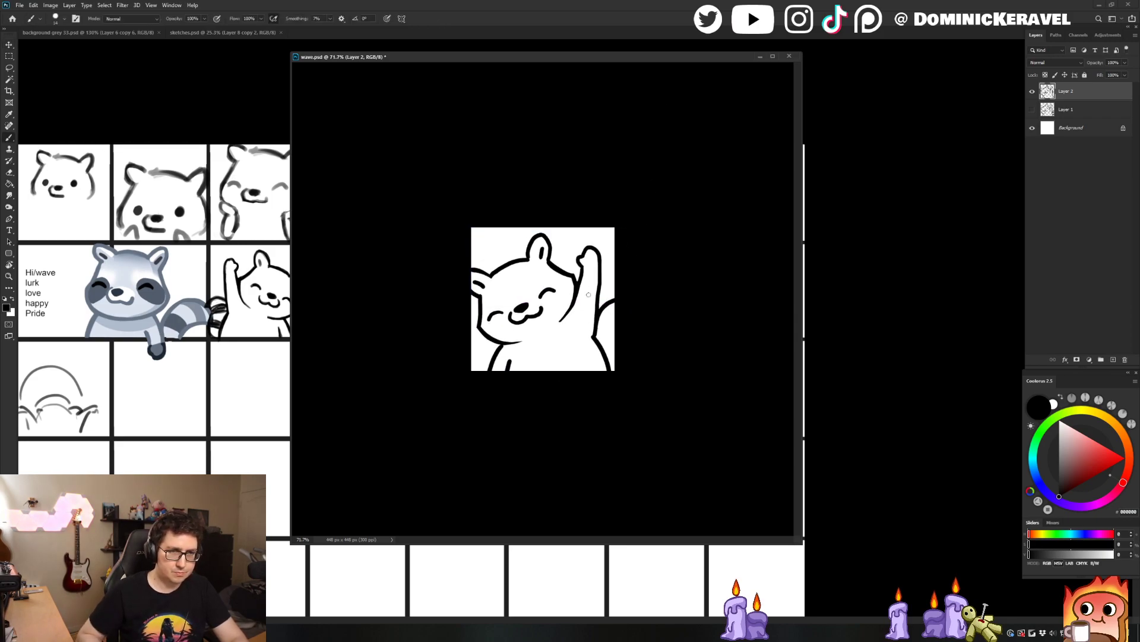
Redraw the body's side below the raised arm and the arm's outer outline further inward
left_click_drag(585, 342, 609, 368)
key("e")
key("b")
left_click_drag(596, 287, 592, 335)
Lasso the raised arm, adjust it with Free Transform and deselect it
key("l")
mouse_move(575, 259)
left_mouse_down()
mouse_move(580, 285)
mouse_move(562, 322)
mouse_move(581, 339)
mouse_move(607, 297)
mouse_move(599, 225)
mouse_move(578, 227)
mouse_move(575, 270)
left_mouse_up()
key("ctrl+t")
mouse_move(616, 229)
left_mouse_down()
mouse_move(632, 228)
mouse_move(636, 215)
left_mouse_up()
key("Return")
key("ctrl+d")
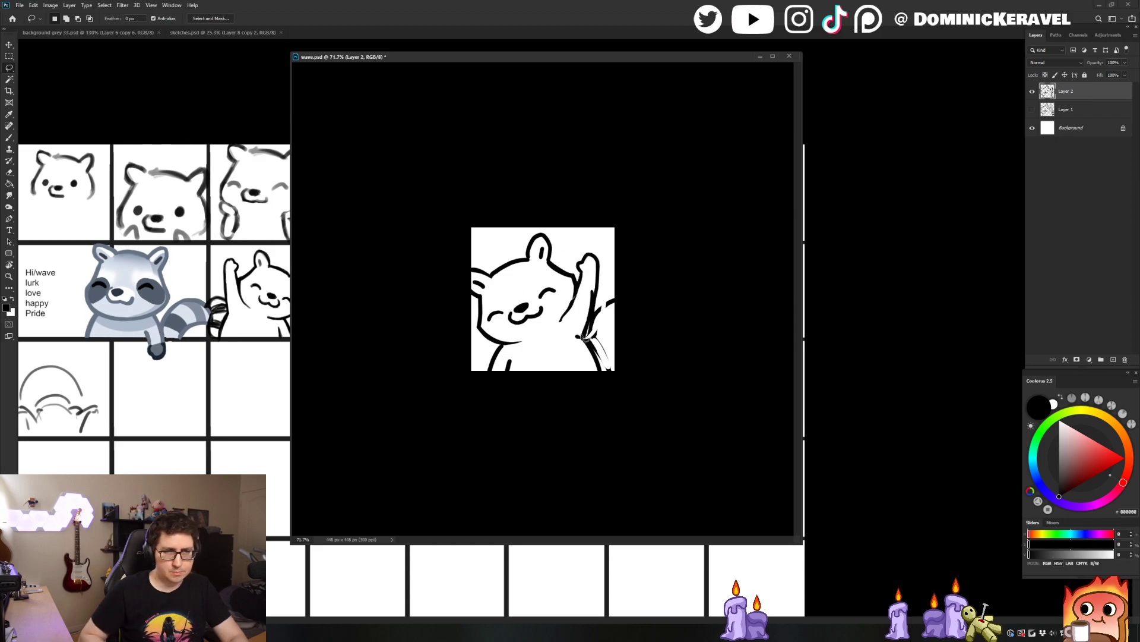
Rework the lowered arm's lines at the canvas's lower edge with the brush and clean them with the eraser
key("b")
mouse_move(513, 371)
left_mouse_down()
mouse_move(512, 360)
mouse_move(512, 377)
left_mouse_up()
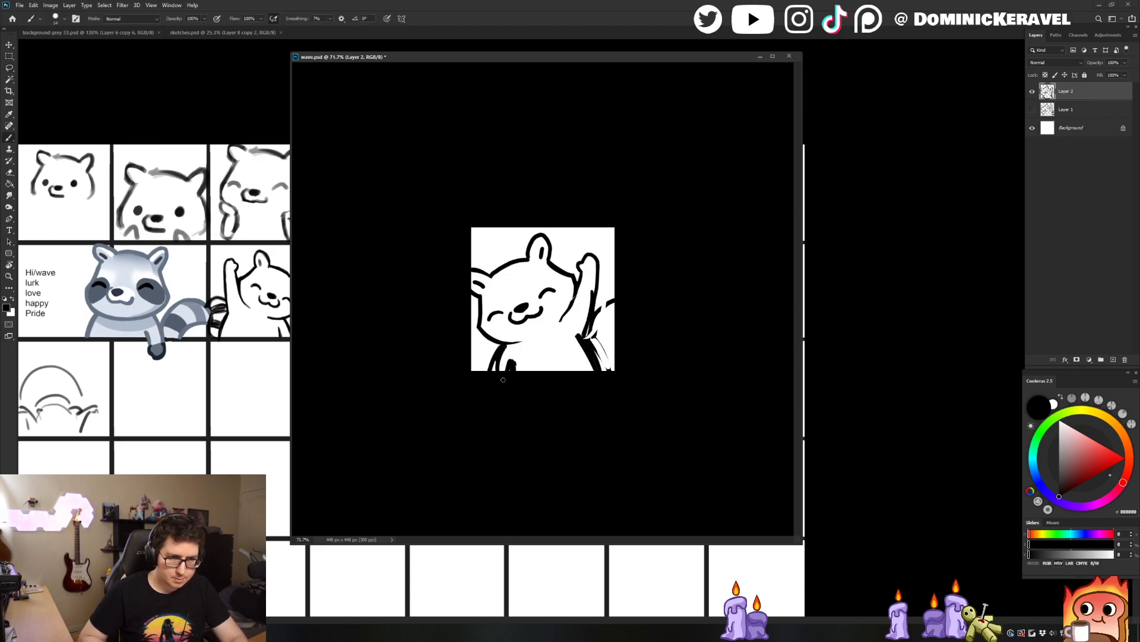
key("e")
mouse_move(508, 360)
left_mouse_down()
mouse_move(519, 381)
mouse_move(512, 357)
mouse_move(513, 377)
mouse_move(490, 374)
left_mouse_up()
key("b")
key("e")
key("b")
key("e")
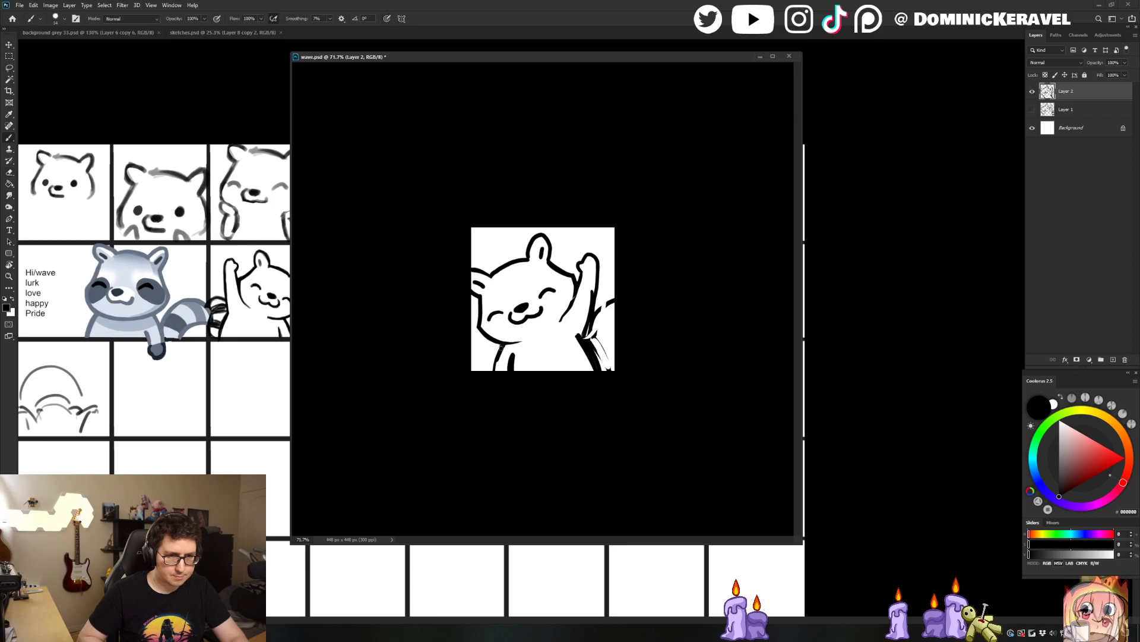
Shift the line art slightly down and erase the leftover outer line beside the body
key("v")
left_click_drag(522, 305, 521, 318)
key("e")
mouse_move(594, 342)
left_mouse_down()
mouse_move(604, 372)
mouse_move(594, 385)
left_mouse_up()
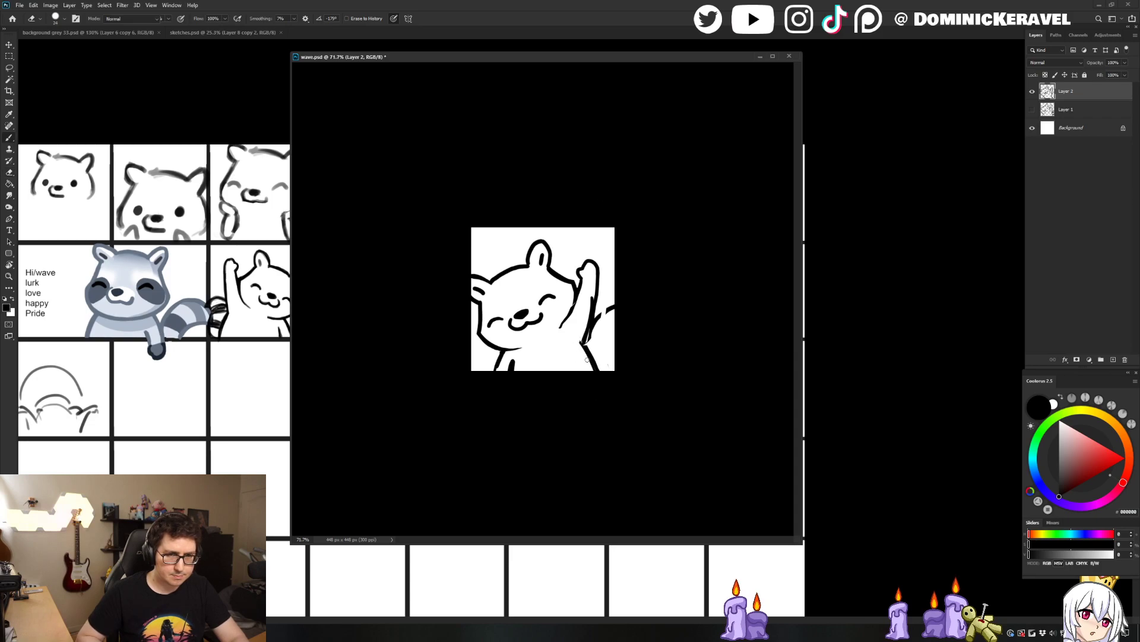
Redraw the tail's curve from the canvas edge down to the base of the raised arm
key("b")
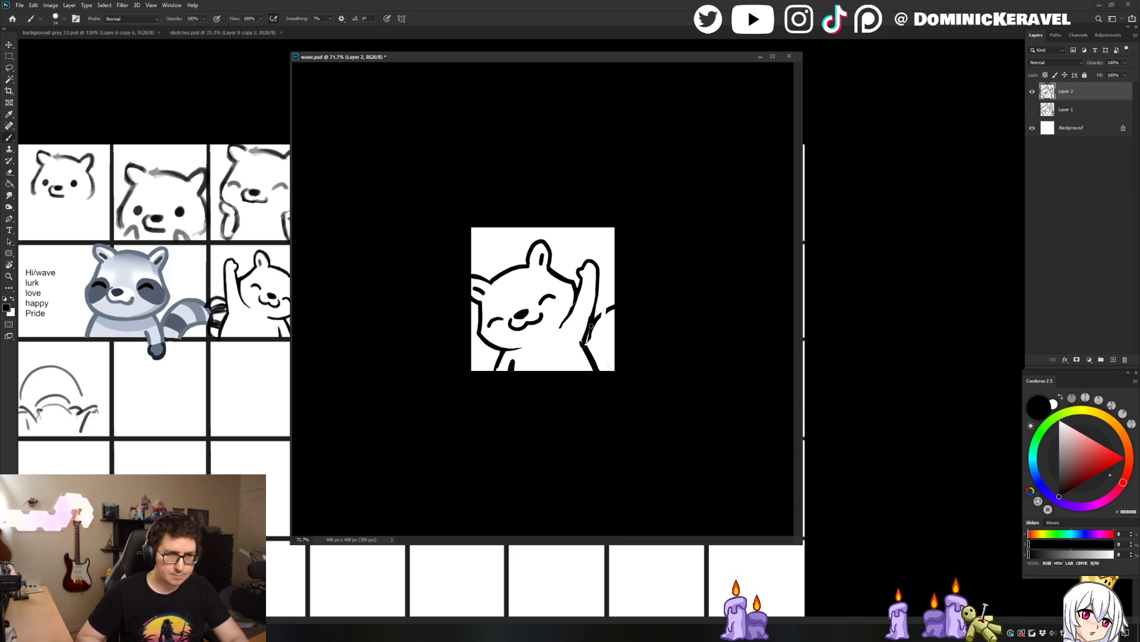
left_click_drag(614, 304, 594, 345)
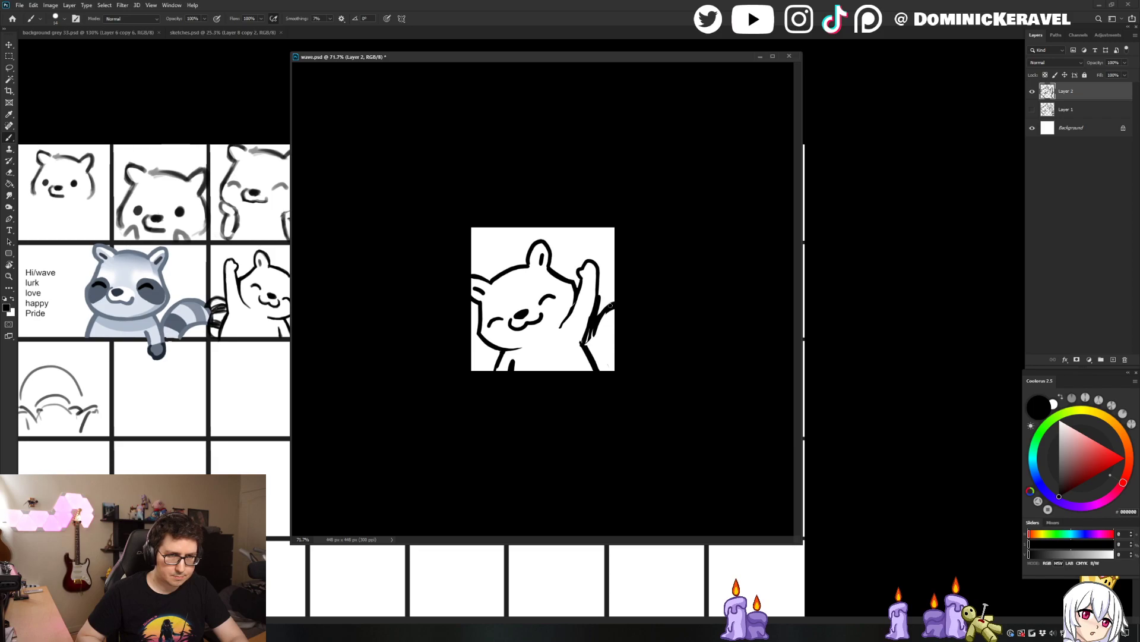
mouse_move(613, 303)
left_mouse_down()
mouse_move(600, 351)
mouse_move(588, 344)
left_mouse_up()
key("e")
key("b")
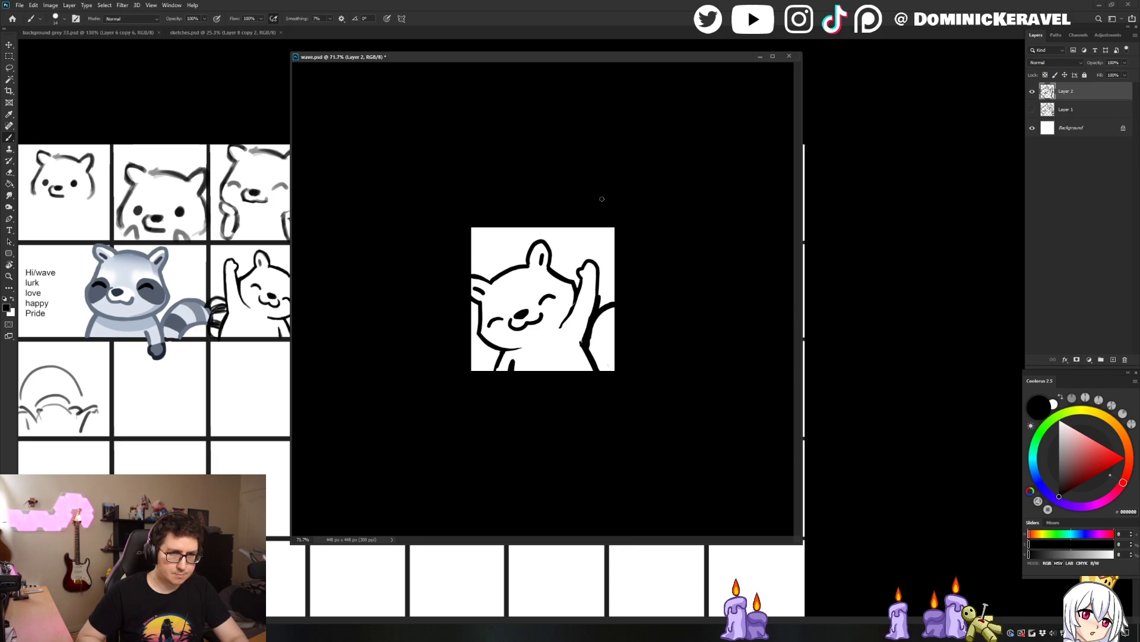
Clean up the junction of the tail, raised arm and body lines, and save the file
key("e")
left_click_drag(593, 330, 587, 349)
key("b")
key("e")
key("b")
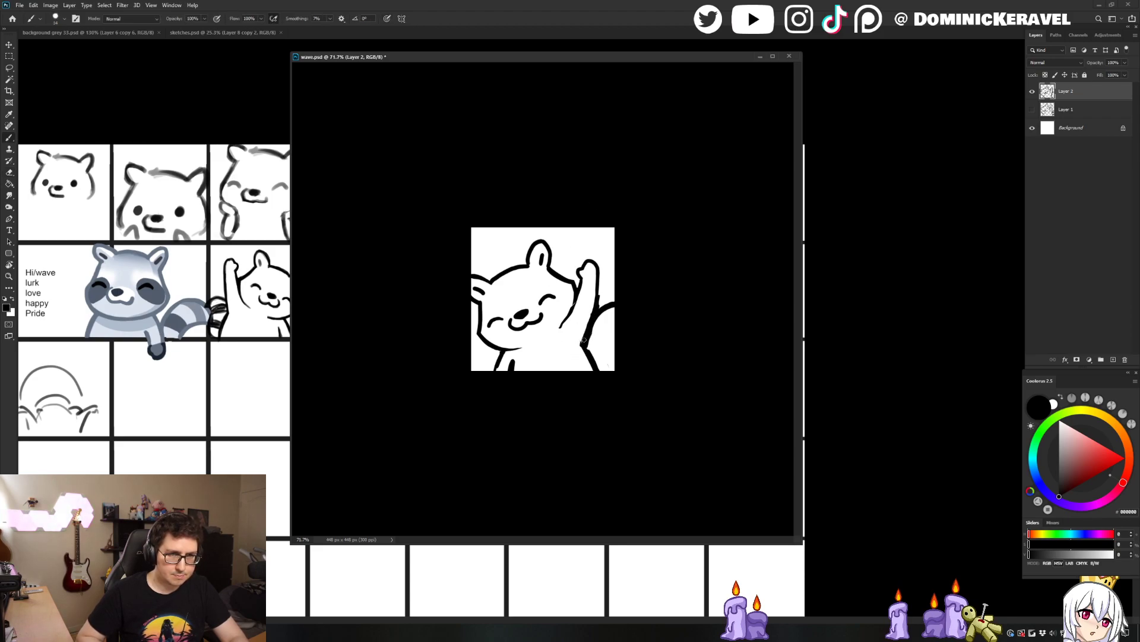
key("v")
key("ctrl+s")
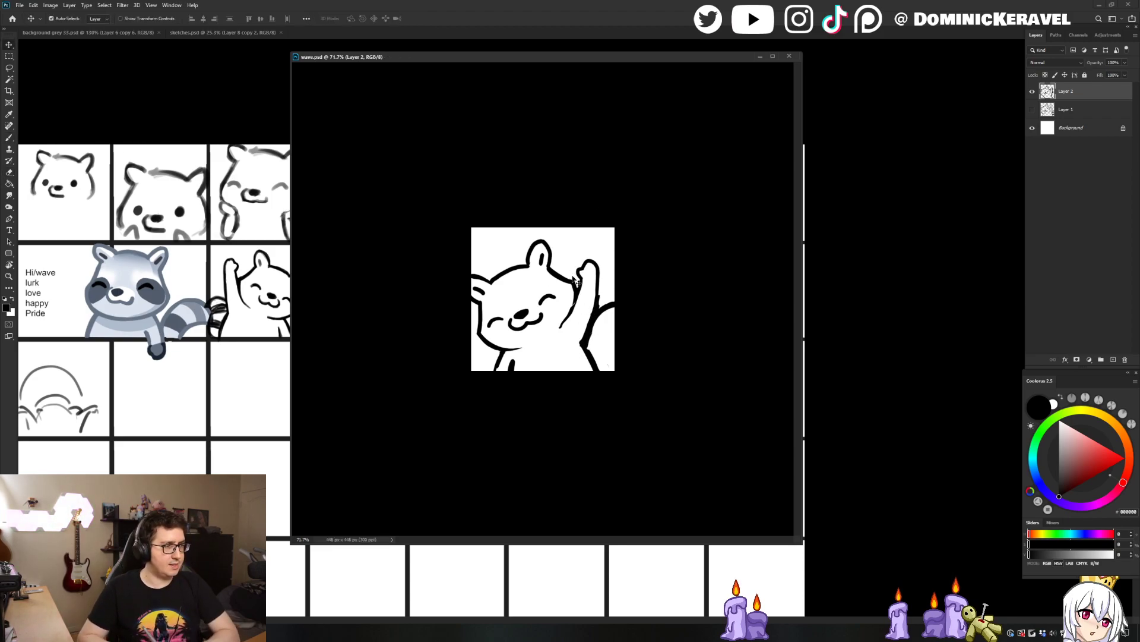
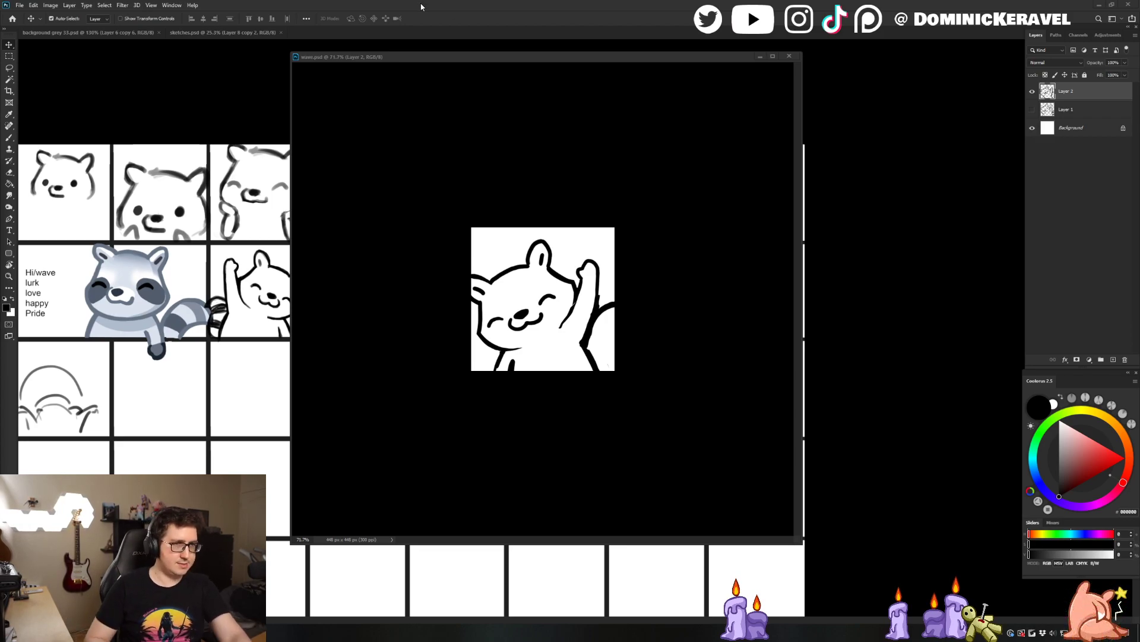
Shrink the wave drawing's floating window and reposition it over the sketch sheet
left_click_drag(468, 57, 493, 59)
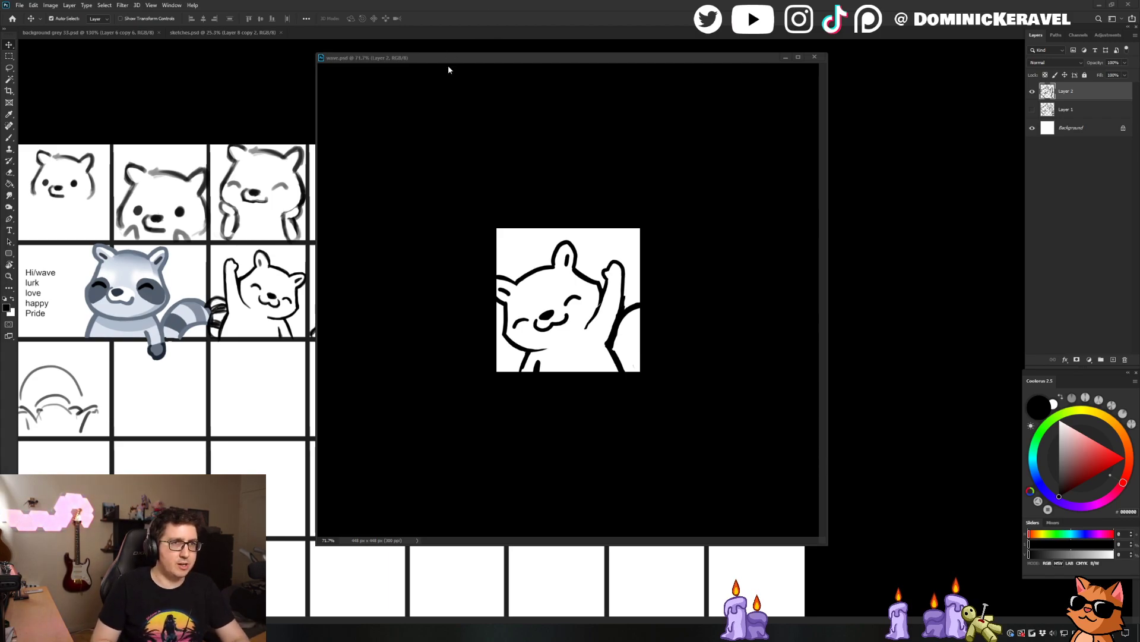
left_click_drag(450, 59, 439, 68)
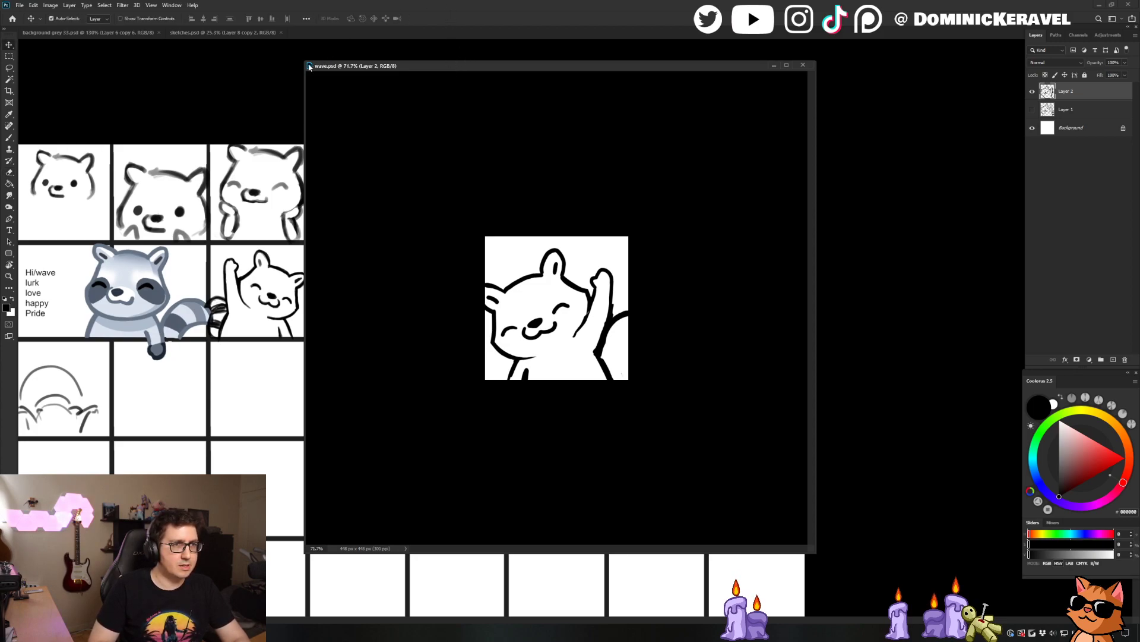
left_click_drag(305, 62, 409, 92)
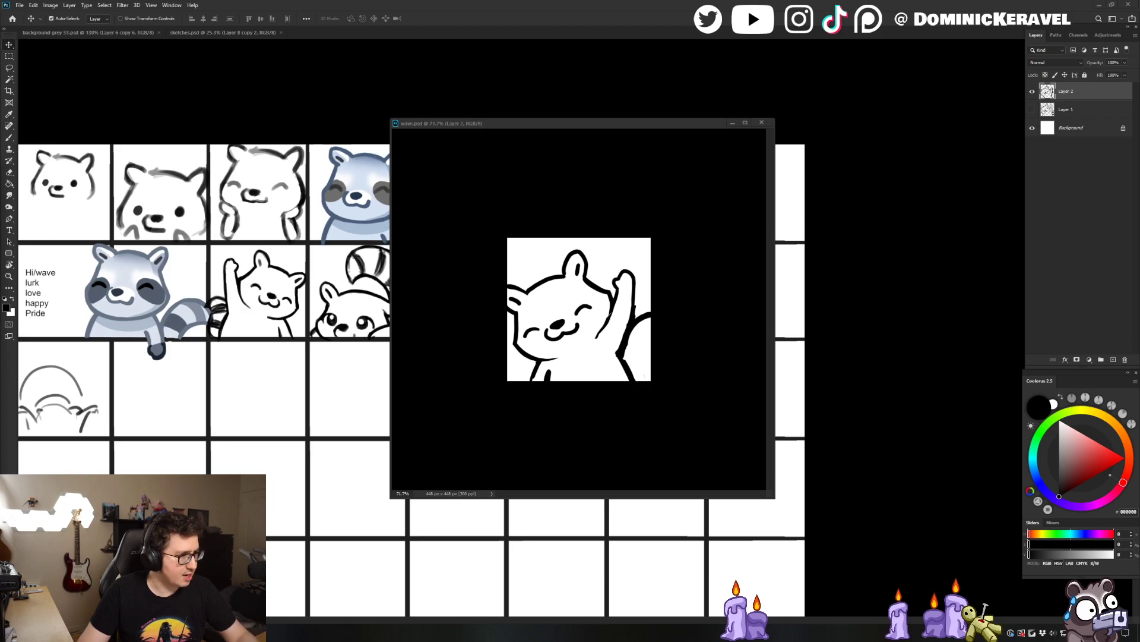
left_click_drag(596, 124, 626, 94)
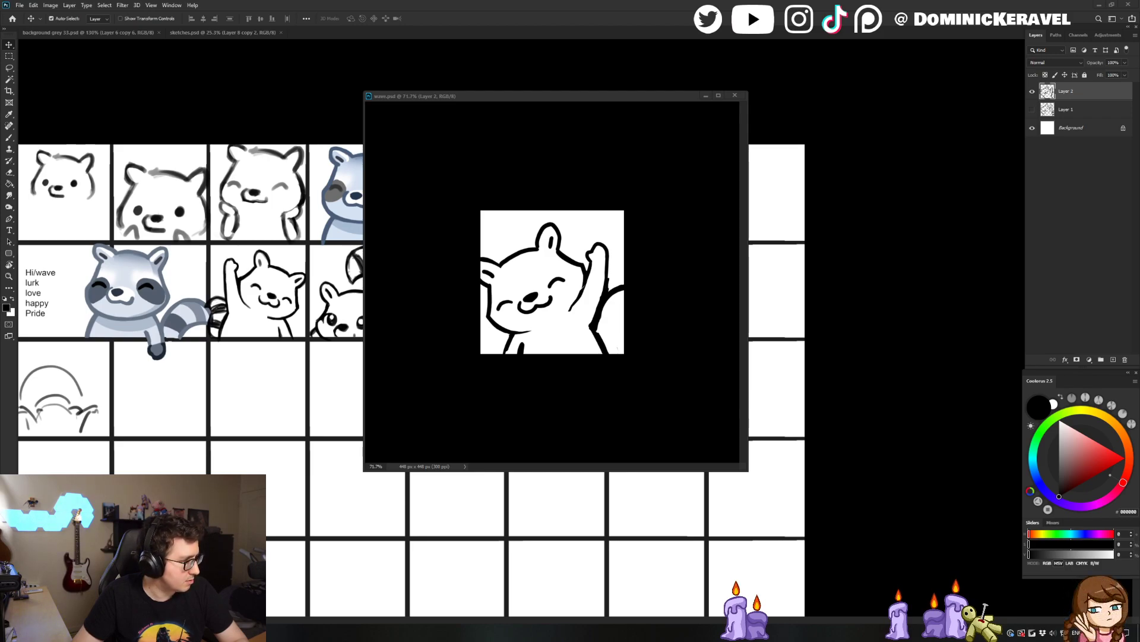
Switch to the browser's falafel image results, preview two recipe photos and return to the drawing
key("alt+Tab")
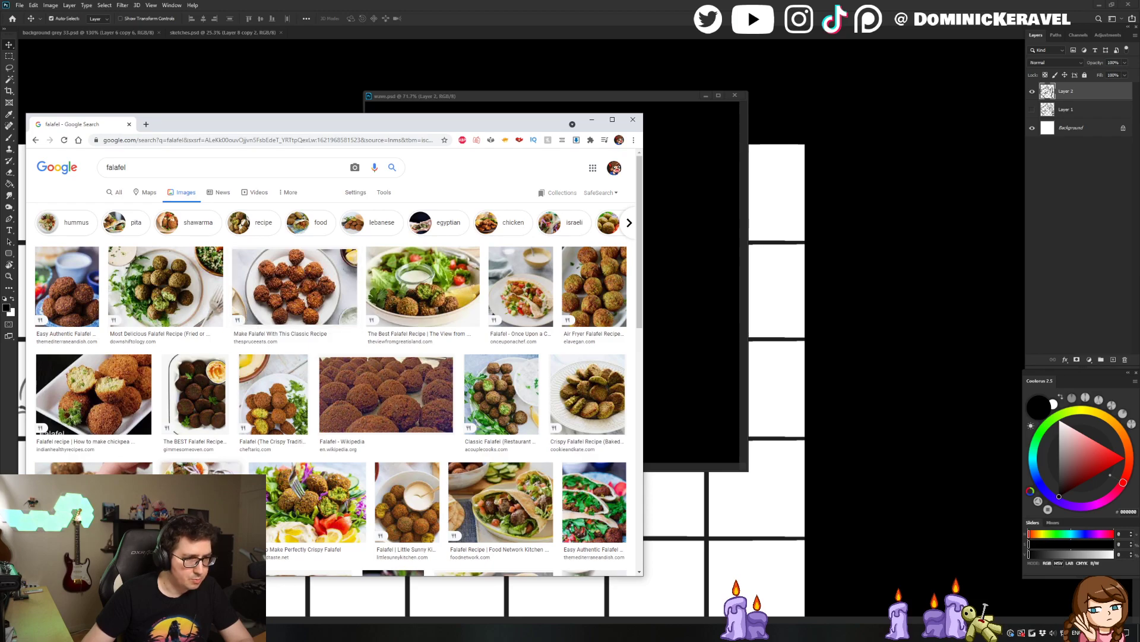
left_click(201, 467)
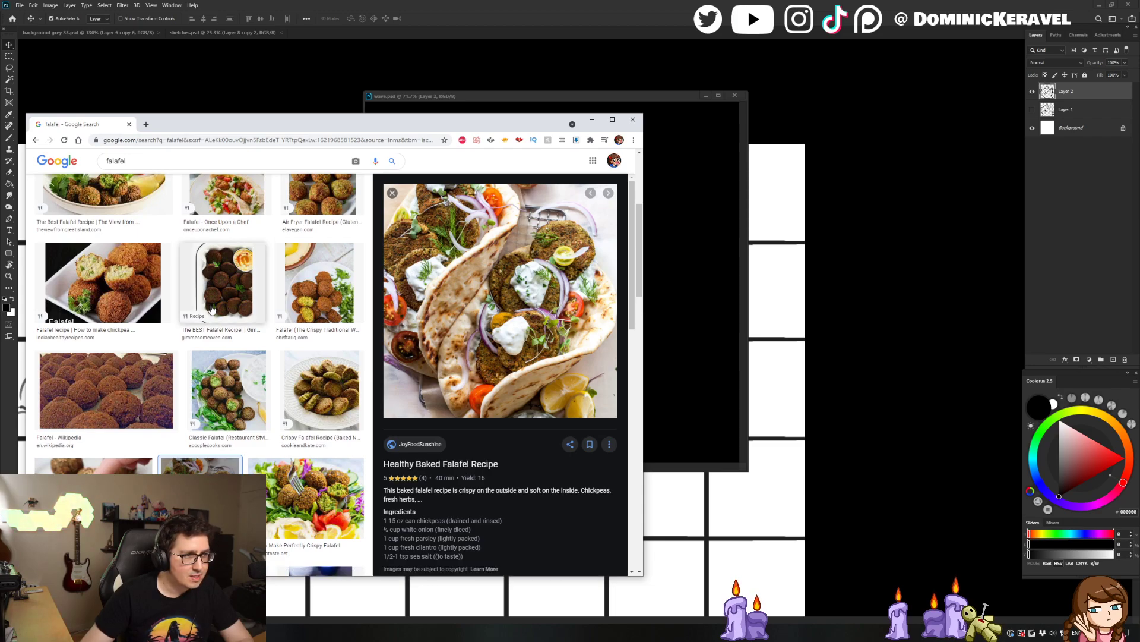
left_click(104, 282)
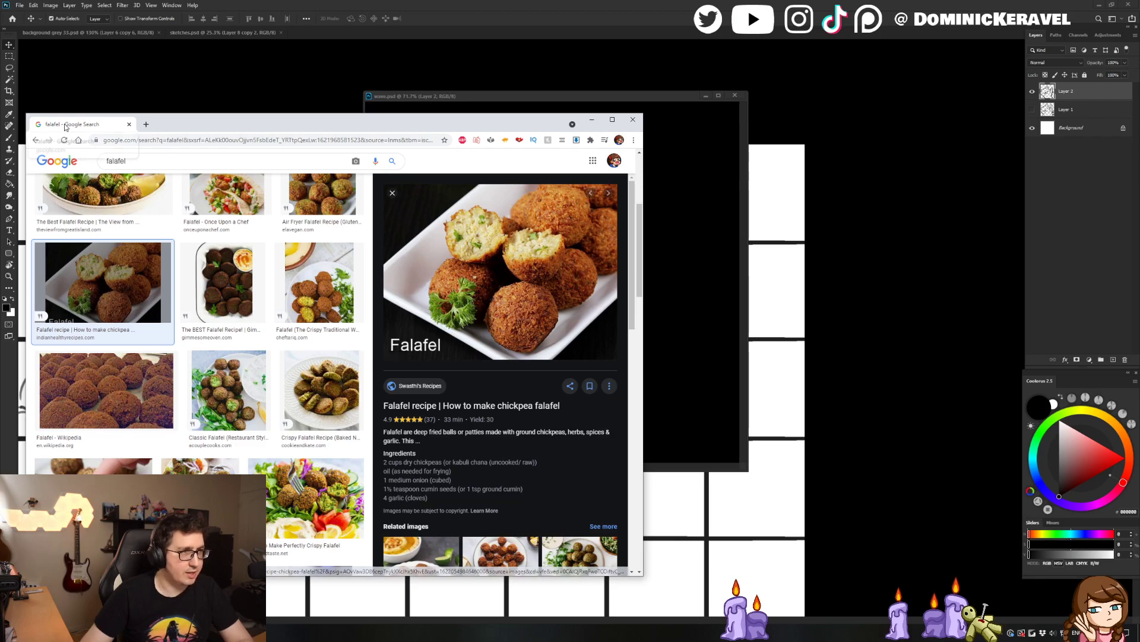
key("alt+Tab")
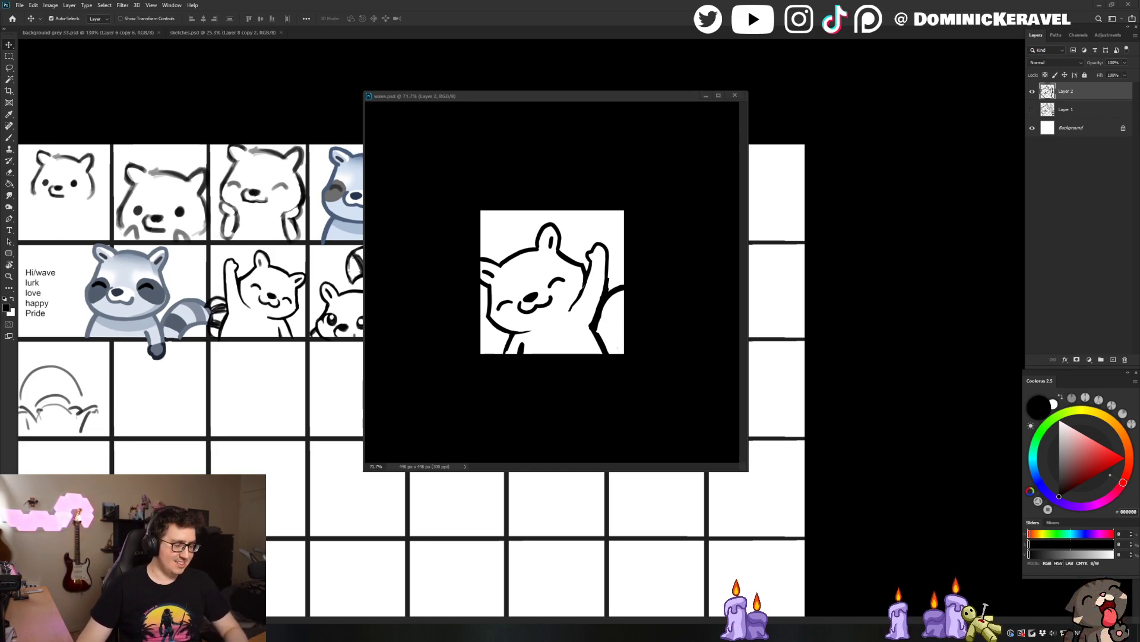
Move the wave drawing's window away from the sheet's colored raccoon sketches and save the file
left_click_drag(514, 98, 535, 107)
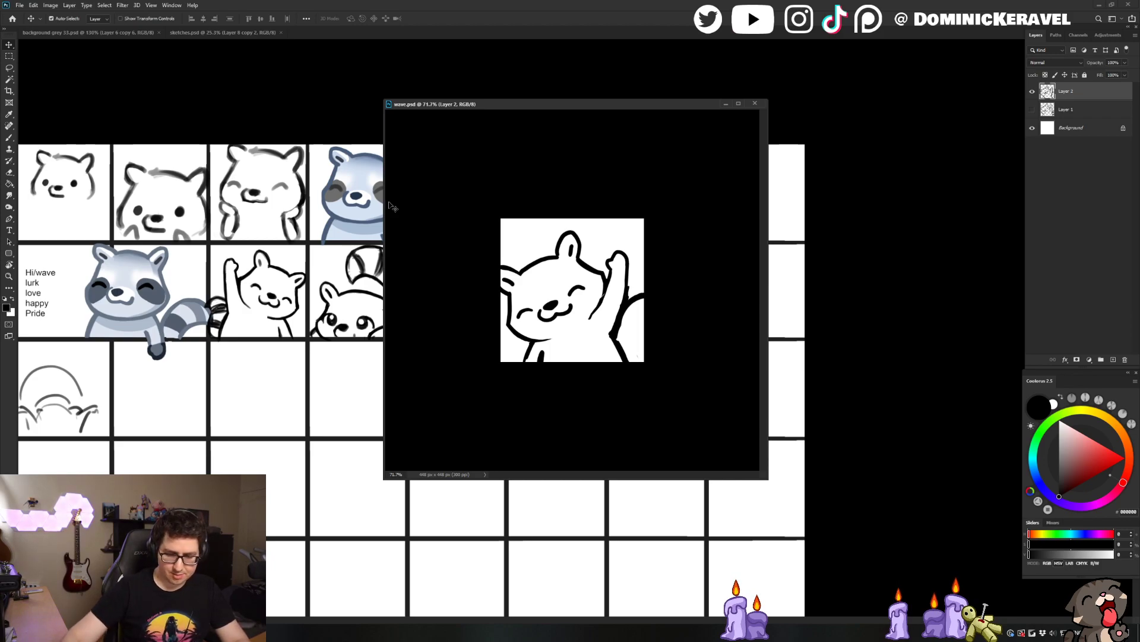
left_click_drag(507, 104, 514, 101)
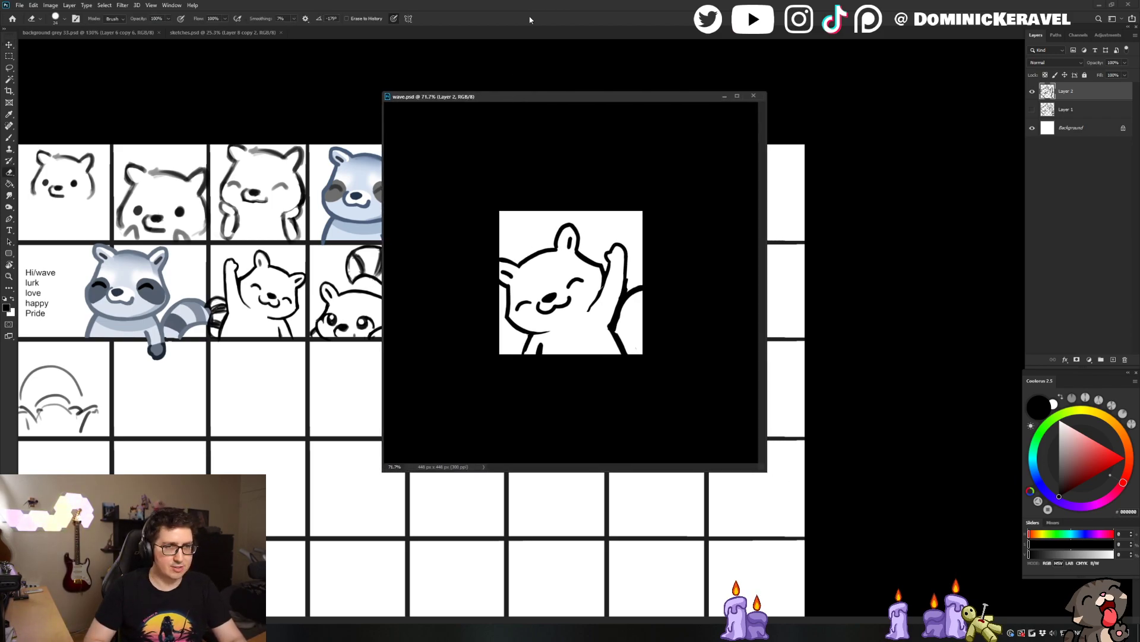
left_click_drag(617, 94, 661, 84)
key("ctrl+s")
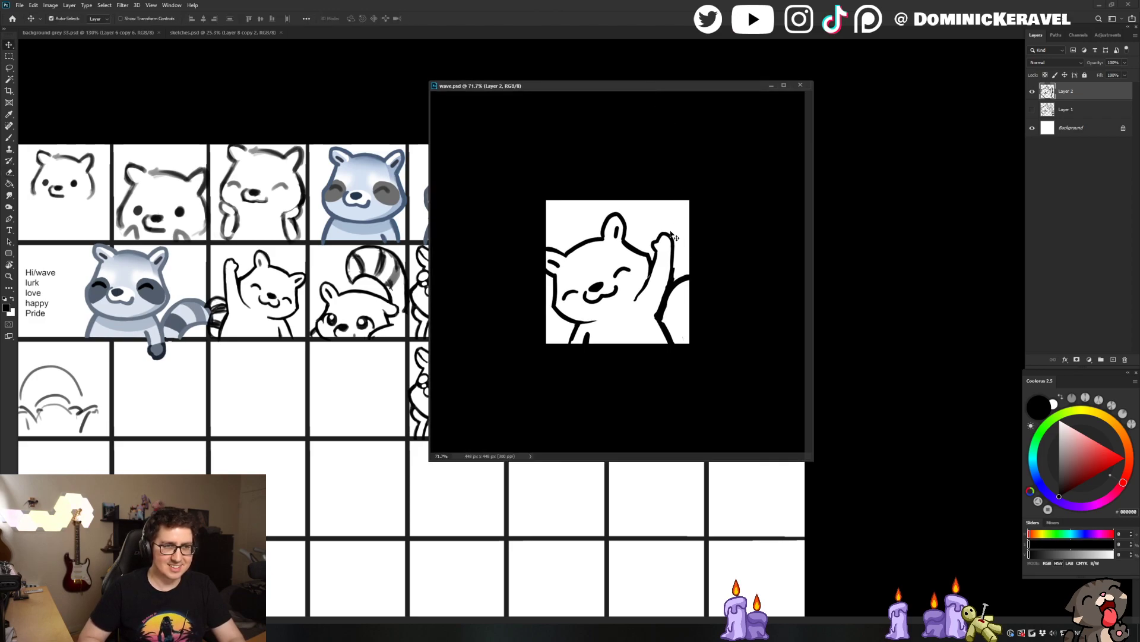
Tilt the canvas clockwise, duplicate Layer 2 and hide the original
key("r")
left_click_drag(710, 209, 739, 262)
key("ctrl+0")
left_click_drag(767, 226, 760, 208)
key("b")
key("ctrl+j")
scroll(655, 236, "up", 1)
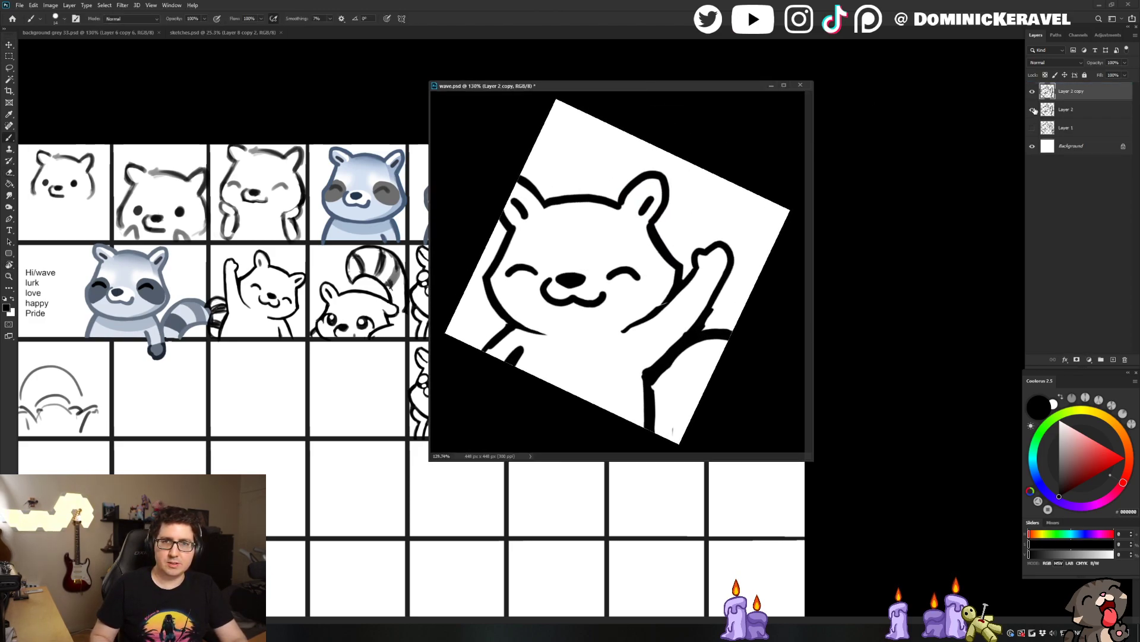
Lasso the arm-side ear and head outline and move them inward toward the face
key("l")
mouse_move(597, 167)
left_mouse_down()
mouse_move(652, 270)
mouse_move(651, 300)
mouse_move(677, 286)
mouse_move(707, 173)
left_mouse_up()
mouse_move(662, 158)
left_mouse_down()
mouse_move(613, 175)
mouse_move(680, 214)
mouse_move(660, 158)
left_mouse_up()
mouse_move(629, 197)
left_mouse_down()
mouse_move(678, 209)
mouse_move(650, 176)
mouse_move(613, 207)
mouse_move(626, 224)
mouse_move(664, 219)
mouse_move(701, 162)
left_mouse_up()
key("ctrl+d")
key("ctrl+t")
key("Return")
key("ctrl+d")
Redraw the cheek outline beside the raised arm further inward and extend it toward the chin
key("b")
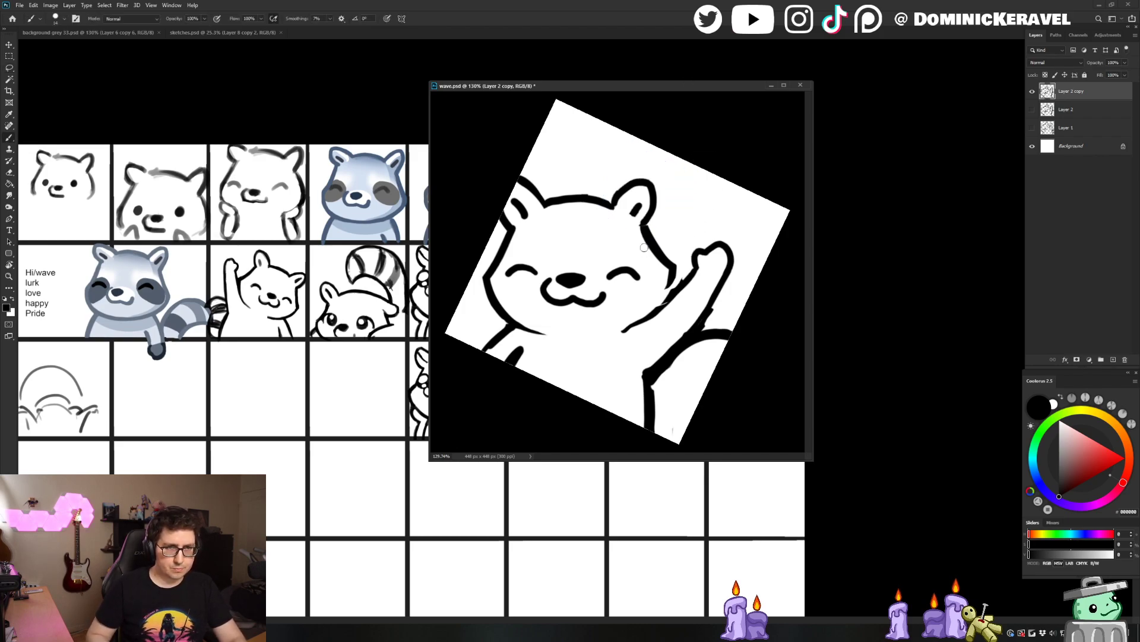
left_click_drag(669, 271, 640, 313)
key("e")
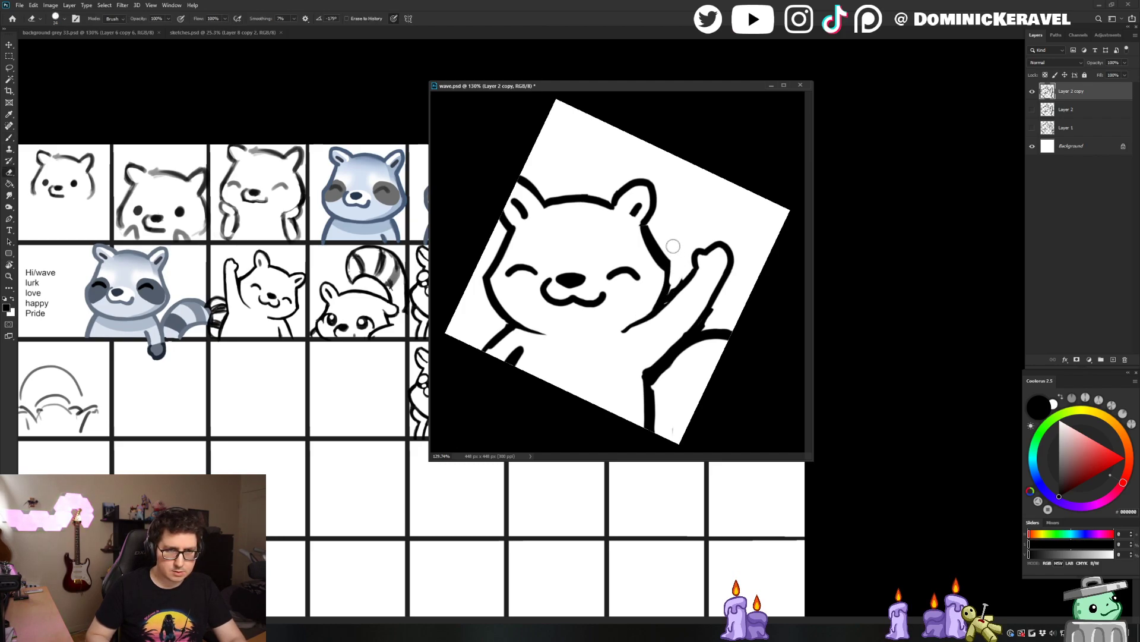
key("b")
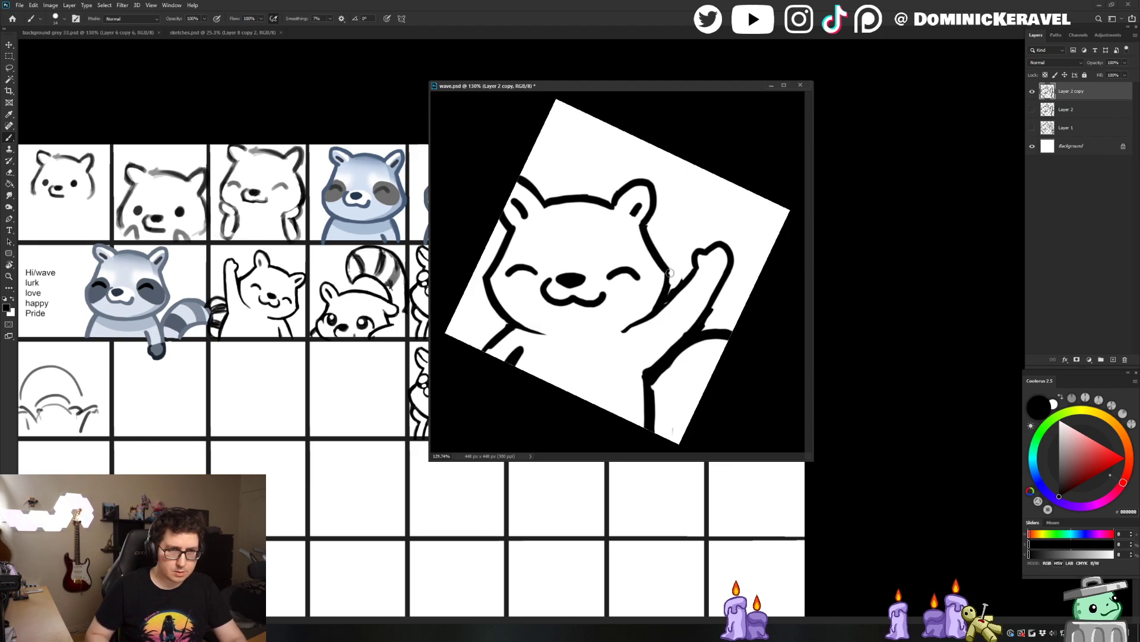
left_click_drag(662, 274, 618, 330)
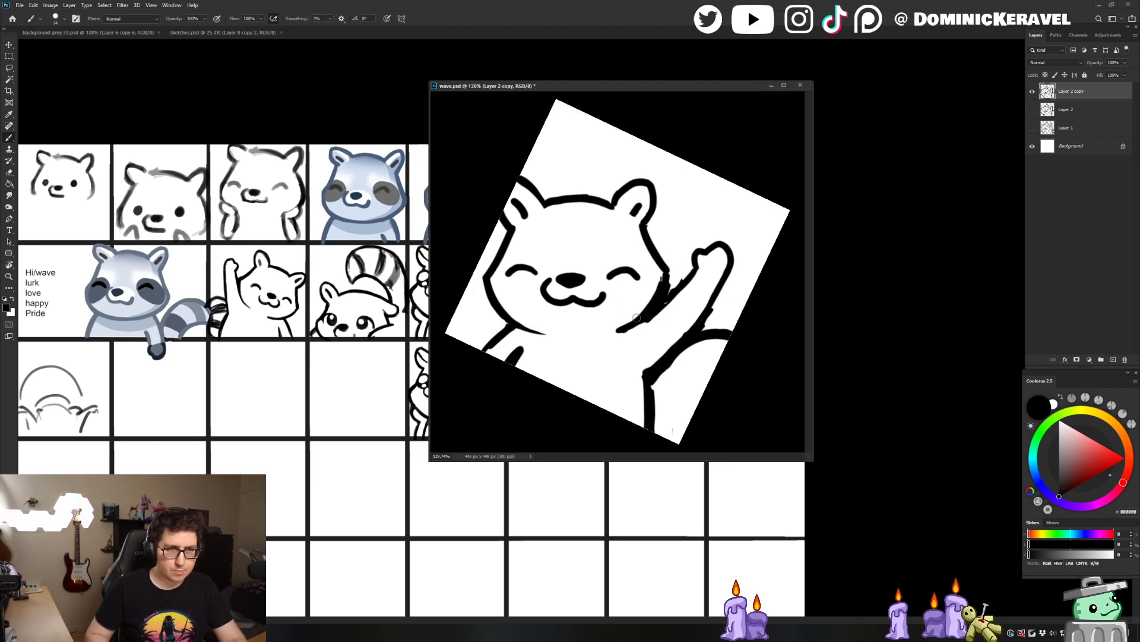
Repaint the chin line and trim the chin and cheek strokes with the eraser
mouse_move(513, 316)
left_mouse_down()
mouse_move(605, 333)
mouse_move(576, 327)
left_mouse_up()
key("e")
left_click_drag(547, 352, 573, 351)
mouse_move(602, 298)
left_mouse_down()
mouse_move(626, 299)
mouse_move(612, 304)
mouse_move(633, 286)
mouse_move(592, 321)
mouse_move(617, 309)
left_mouse_up()
key("b")
key("e")
Return the canvas to its upright rotation and trim the rough cheek strokes beside the raised arm with the eraser
key("r")
left_click_drag(686, 252, 799, 125)
left_click_drag(652, 174, 677, 174)
key("e")
mouse_move(612, 305)
left_mouse_down()
mouse_move(632, 308)
mouse_move(599, 322)
mouse_move(650, 315)
mouse_move(725, 108)
left_mouse_up()
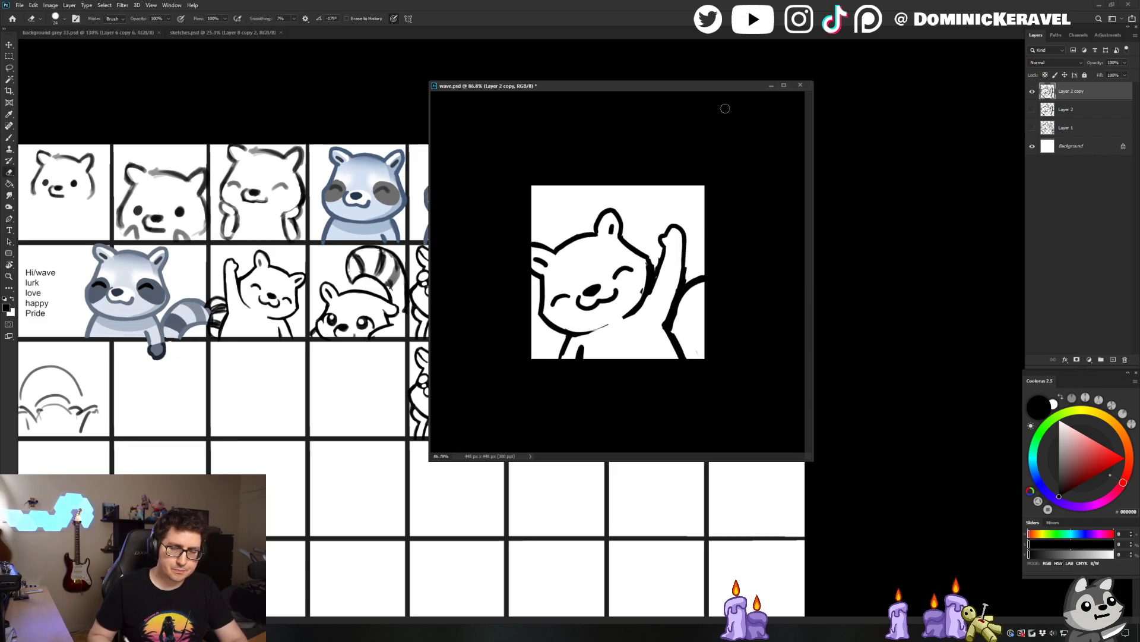
key("b")
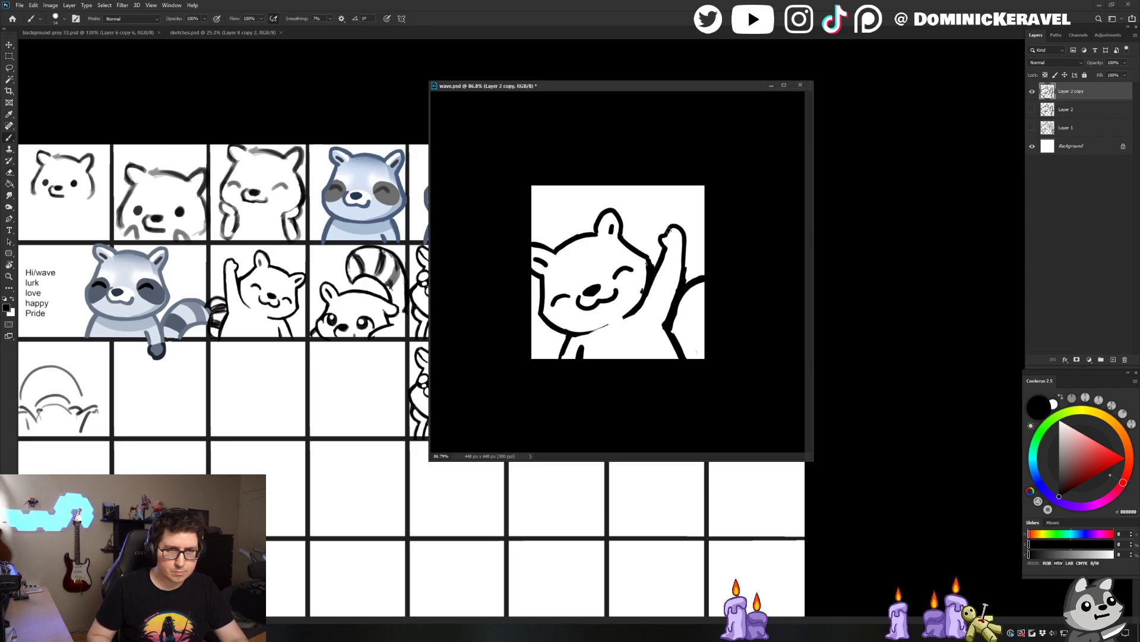
Lasso the raised paw, rotate it outward away from the head, and repaint the arm's inner outline to meet it
key("l")
mouse_move(681, 261)
left_mouse_down()
mouse_move(704, 252)
mouse_move(721, 203)
left_mouse_up()
key("ctrl+t")
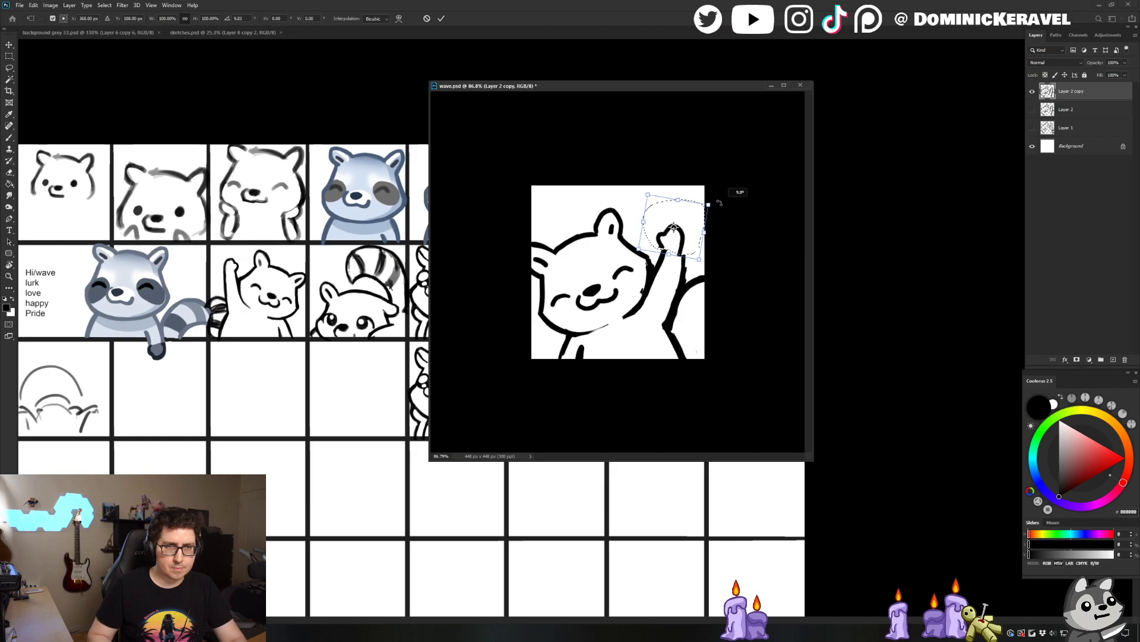
key("Return")
key("ctrl+d")
key("b")
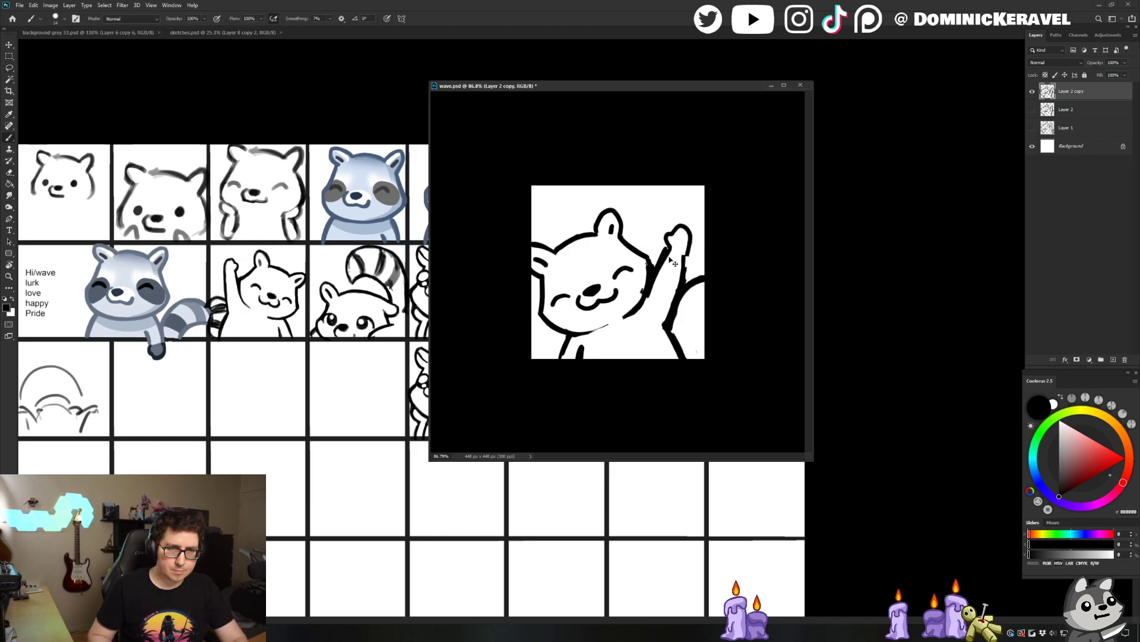
left_click_drag(668, 249, 655, 279)
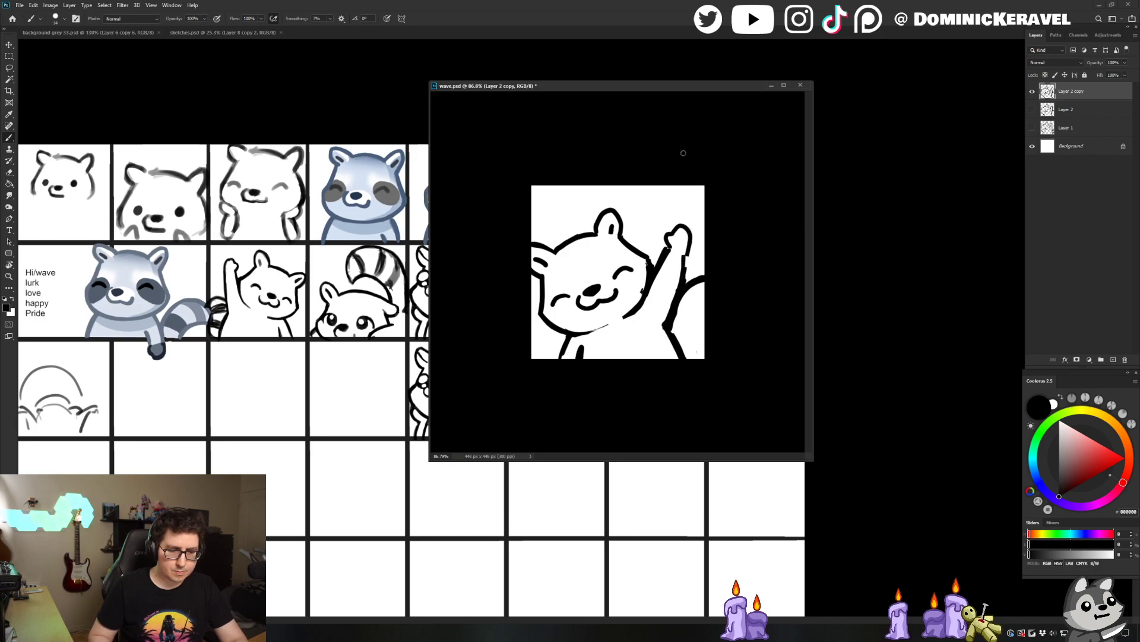
Lasso the raised paw again, transform it to sit lower on the arm, and erase the excess ink at the wrist
key("l")
mouse_move(676, 204)
left_mouse_down()
mouse_move(668, 248)
mouse_move(693, 262)
mouse_move(677, 205)
mouse_move(726, 188)
left_mouse_up()
key("ctrl+t")
key("Return")
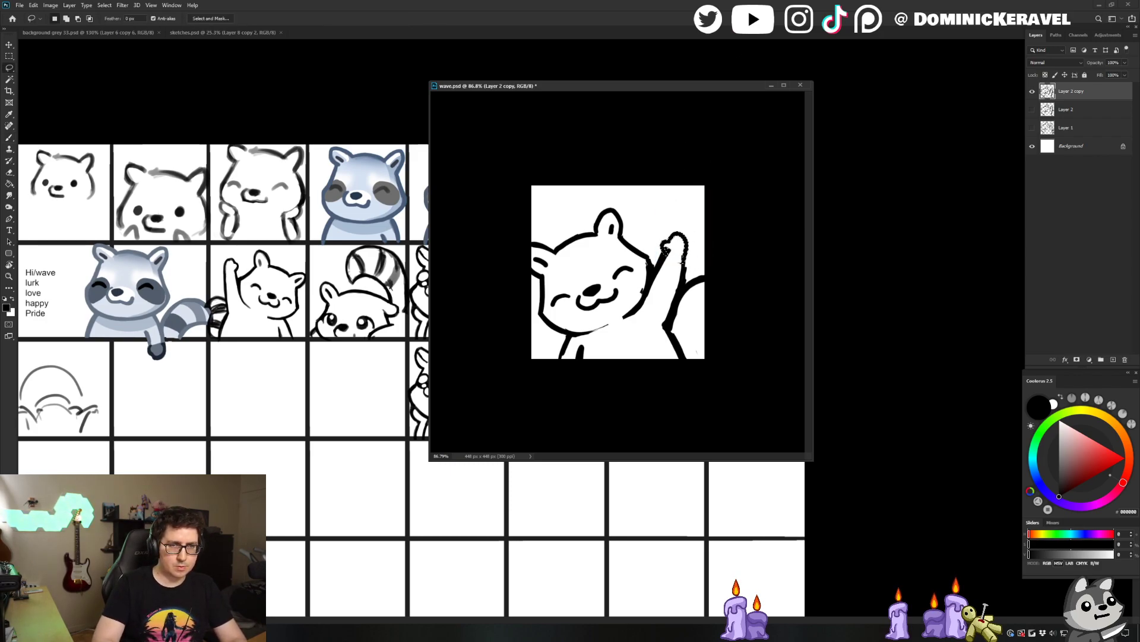
key("ctrl+d")
key("e")
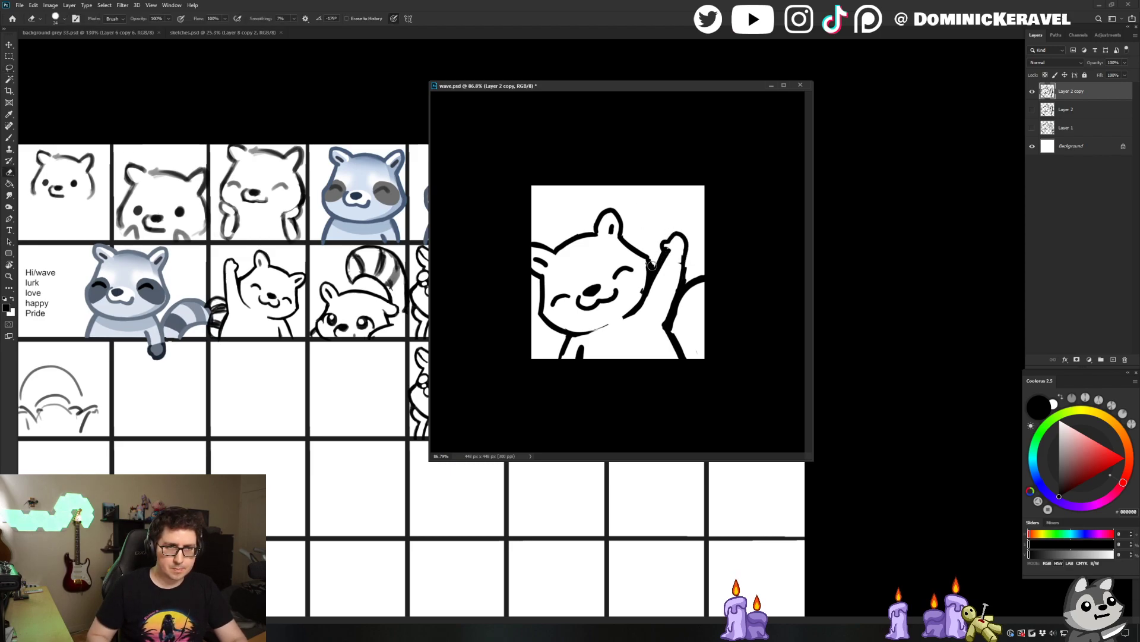
left_click_drag(659, 249, 671, 245)
Smooth the wrist and outer arm outline with brush and eraser, and clean stray marks near the tail
key("b")
key("e")
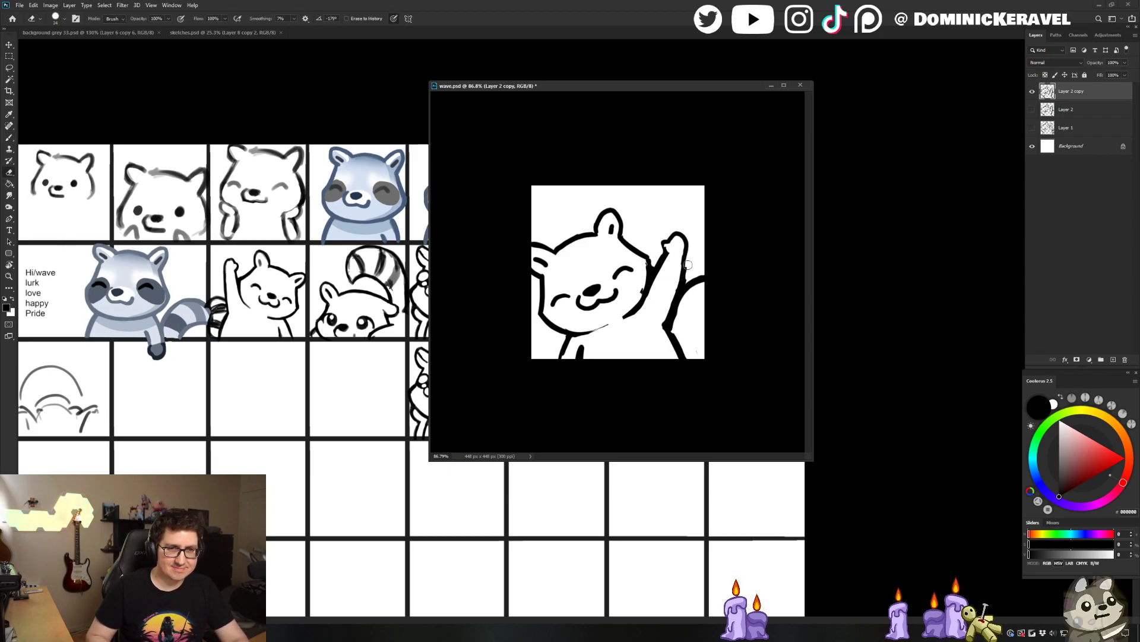
key("b")
key("e")
key("b")
key("e")
key("b")
key("e")
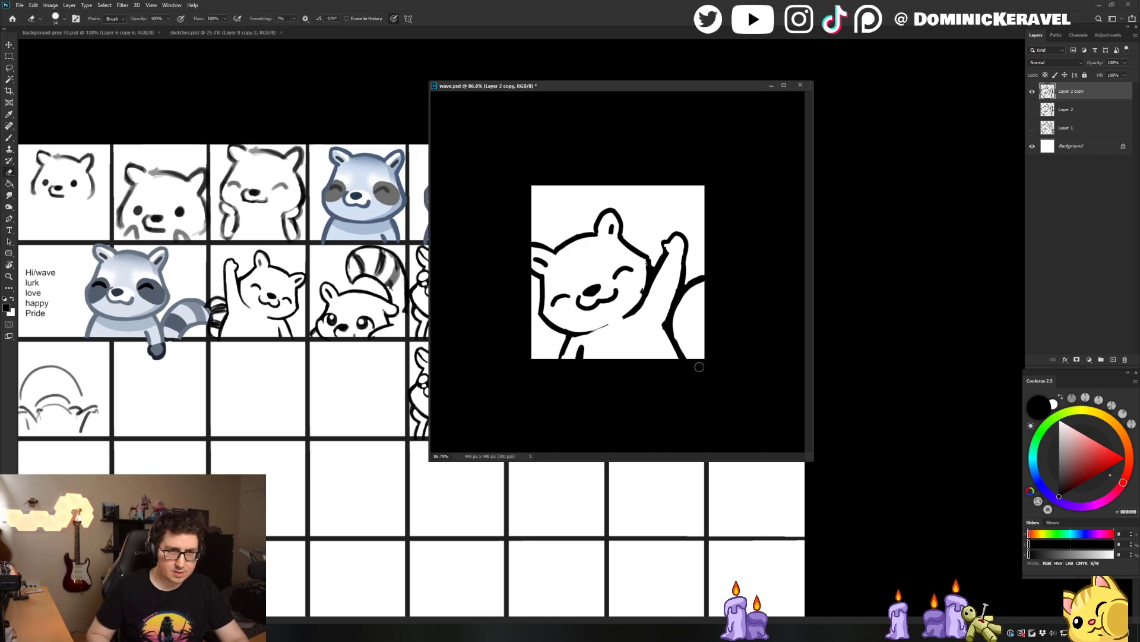
Clean up the cheek outline beside the raised arm, alternating brush and eraser to even out the line
key("b")
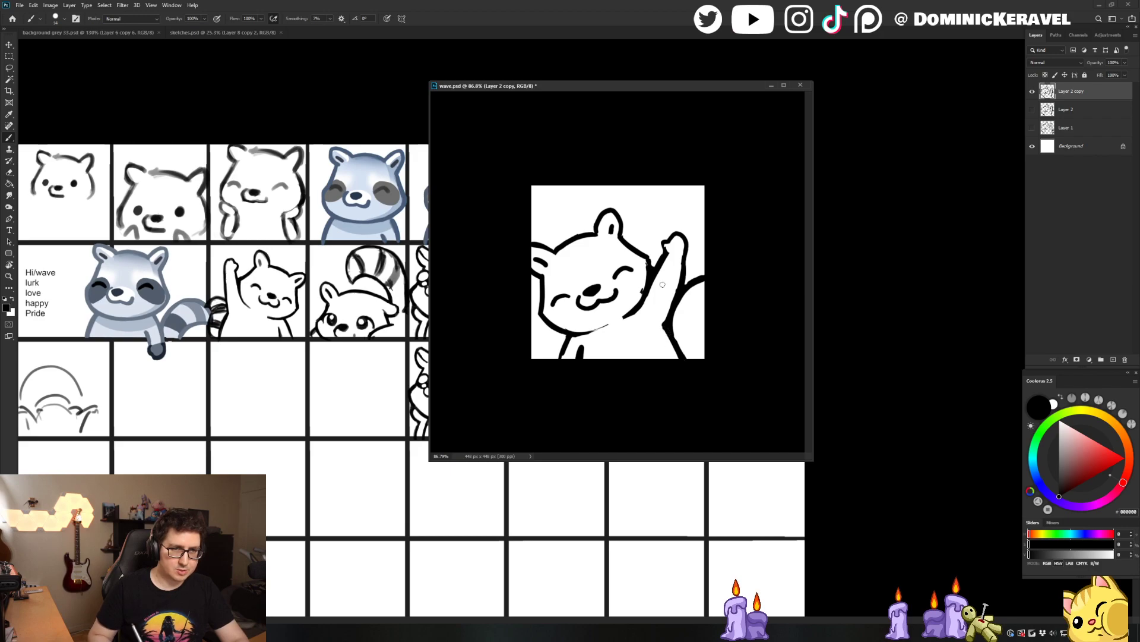
key("e")
key("b")
key("e")
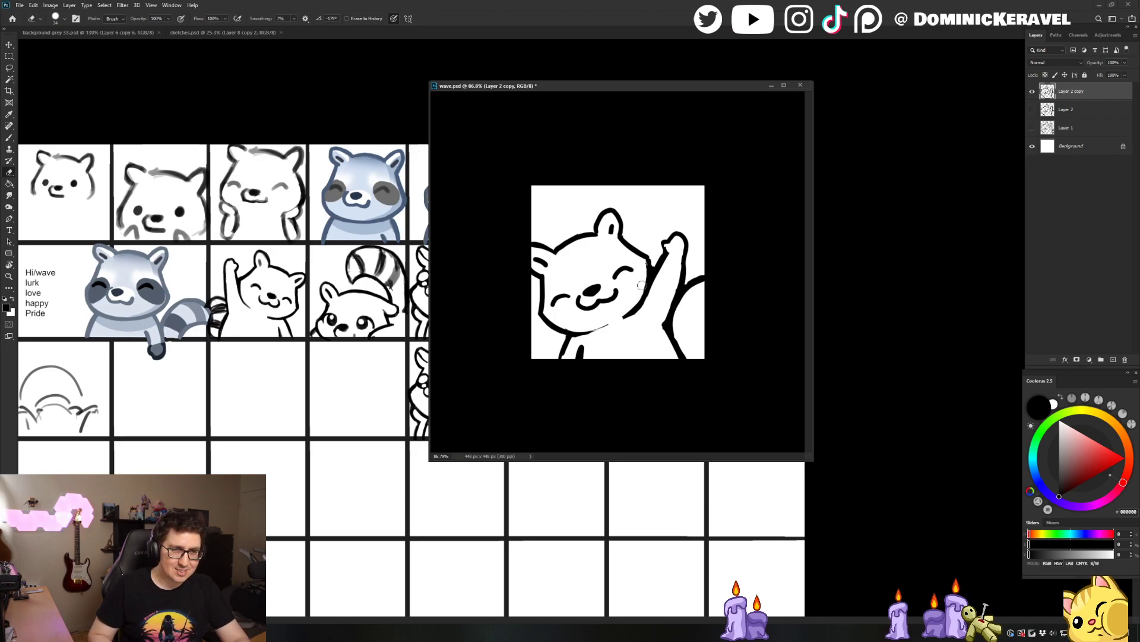
key("b")
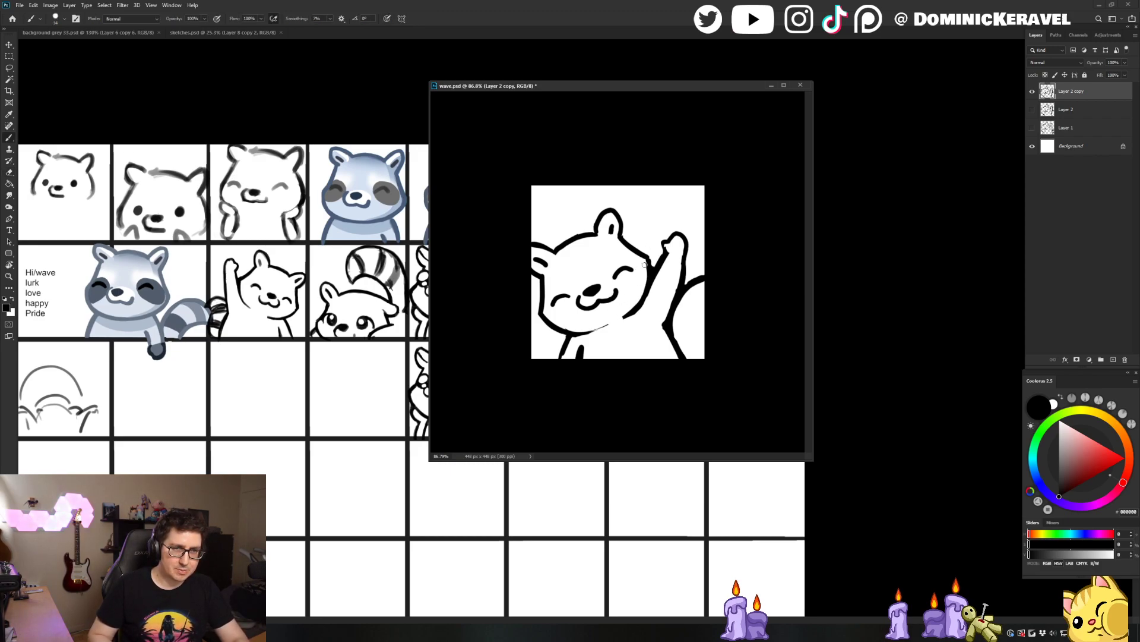
key("e")
key("b")
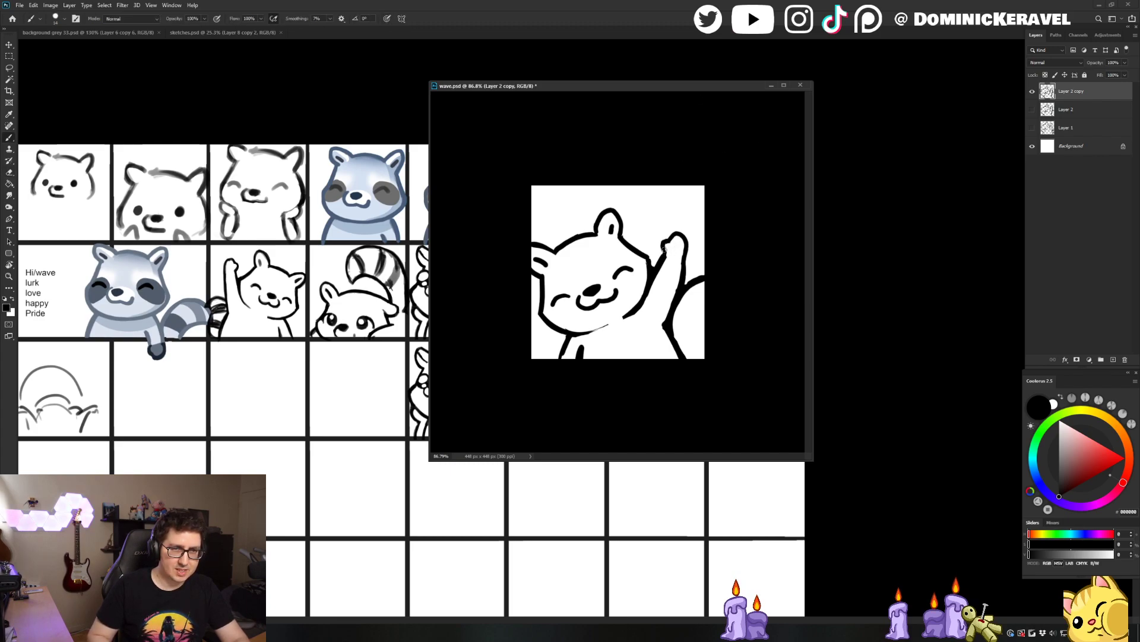
key("e")
key("b")
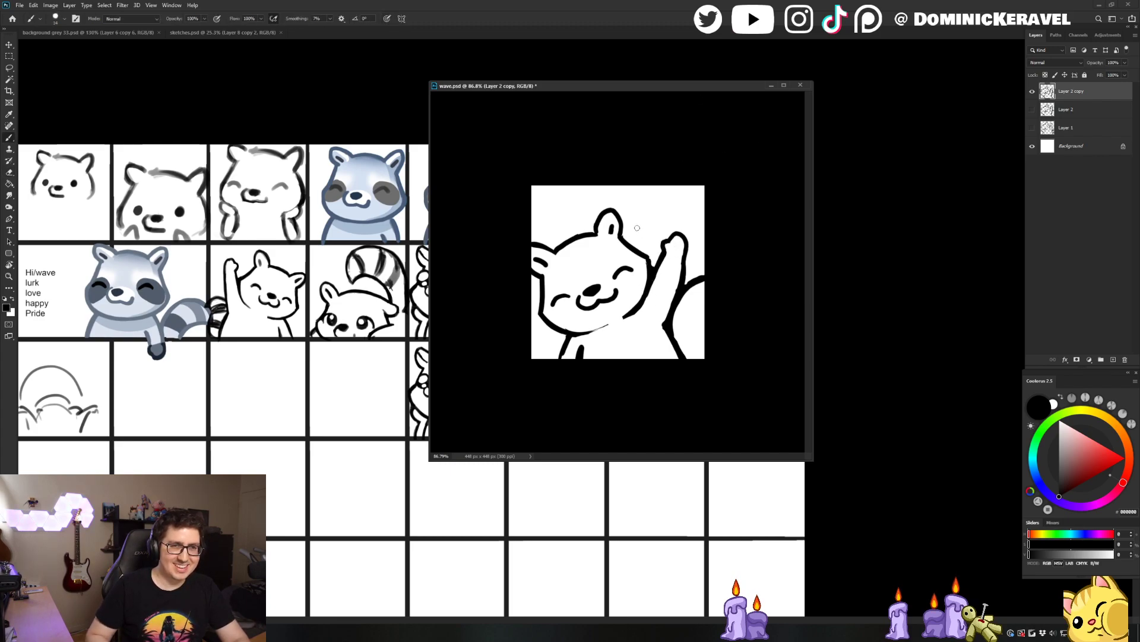
key("e")
Tilt the canvas clockwise and refine the top-of-head outline between the ears with brush and eraser
key("r")
mouse_move(707, 191)
left_mouse_down()
mouse_move(733, 224)
mouse_move(740, 191)
left_mouse_up()
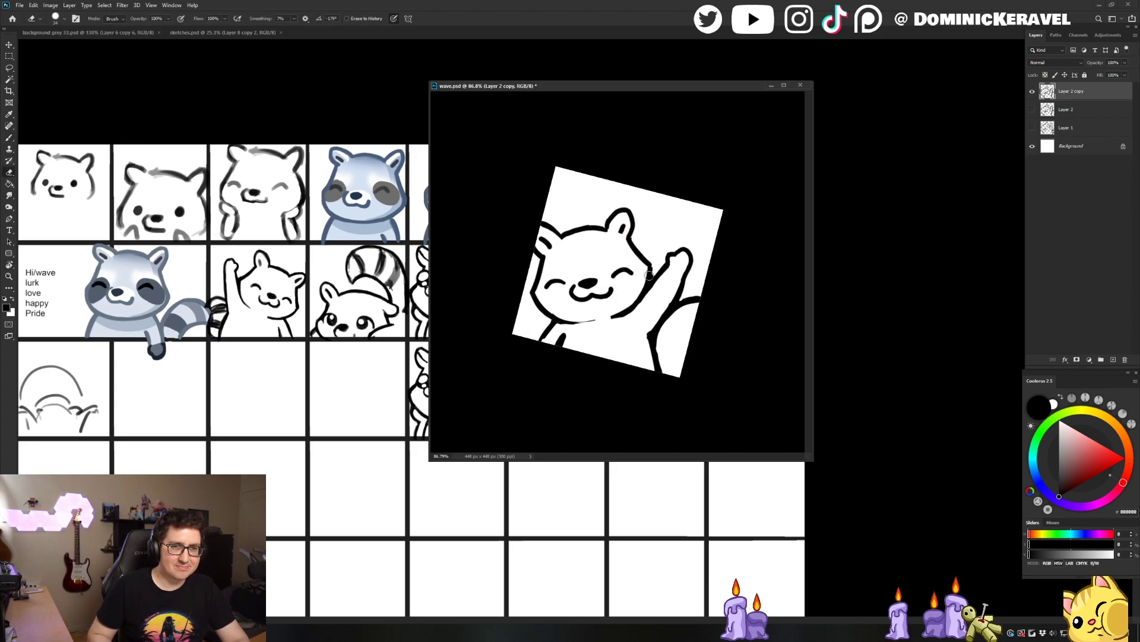
key("b")
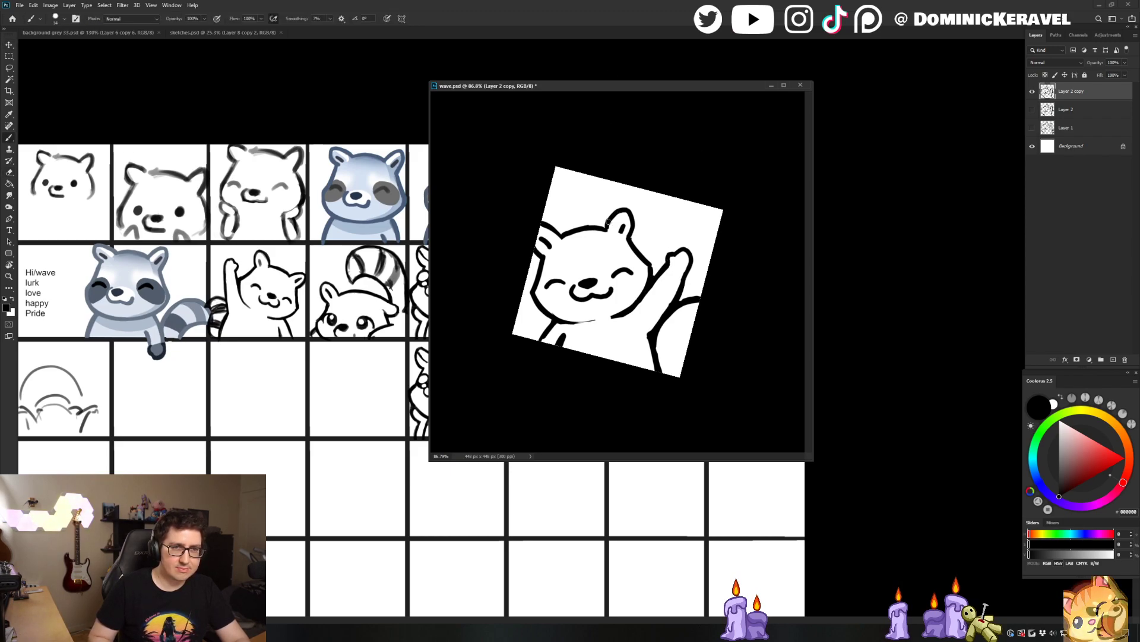
key("e")
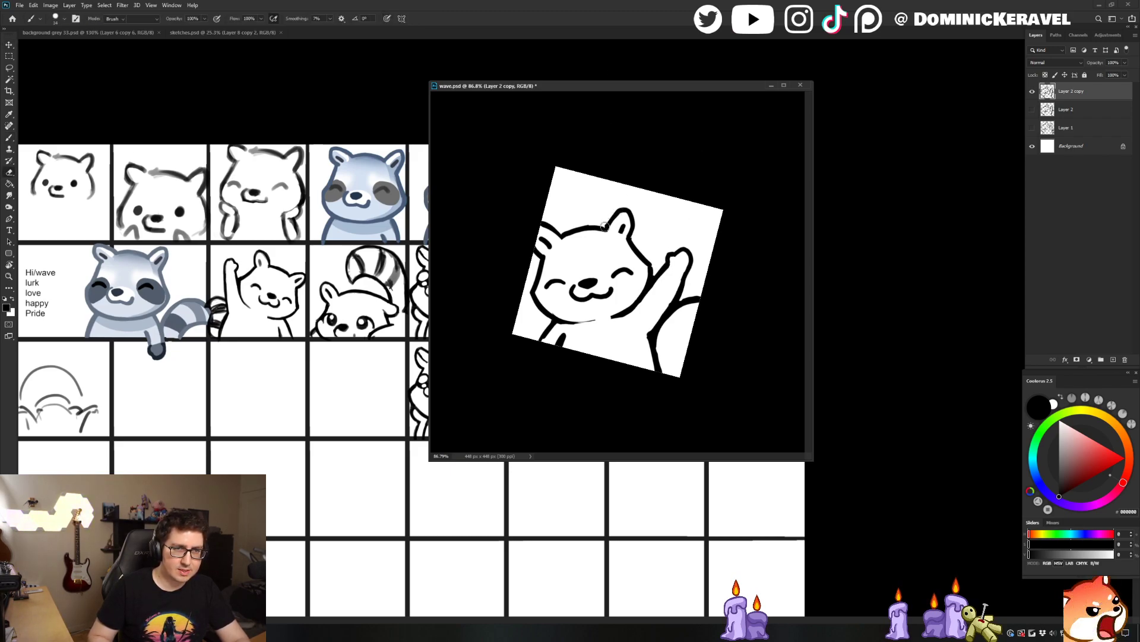
key("b")
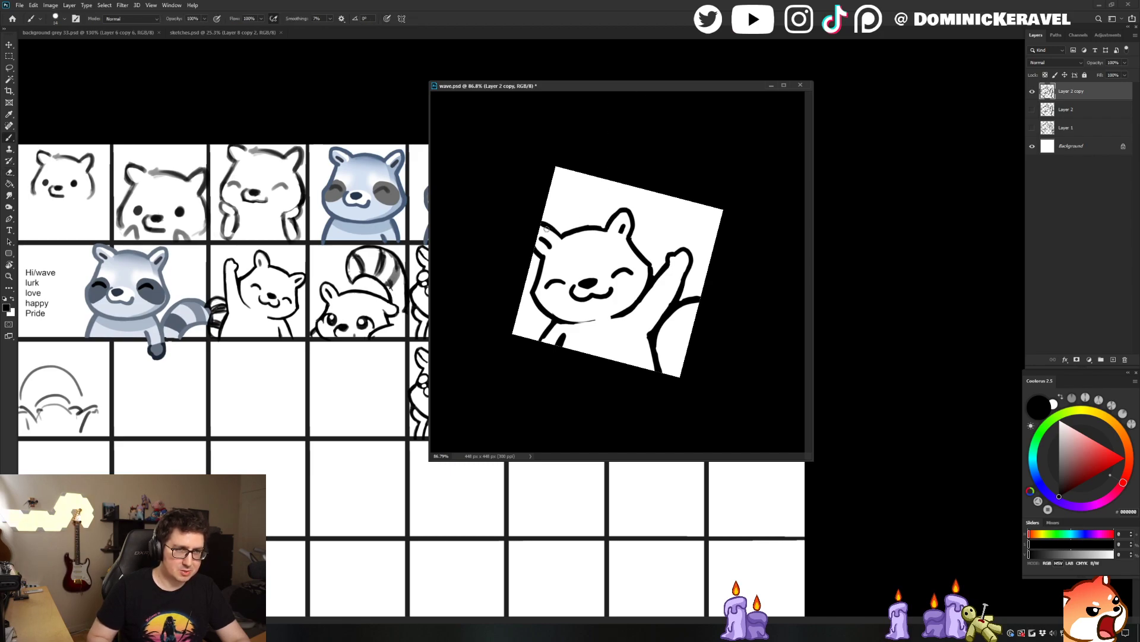
key("e")
key("b")
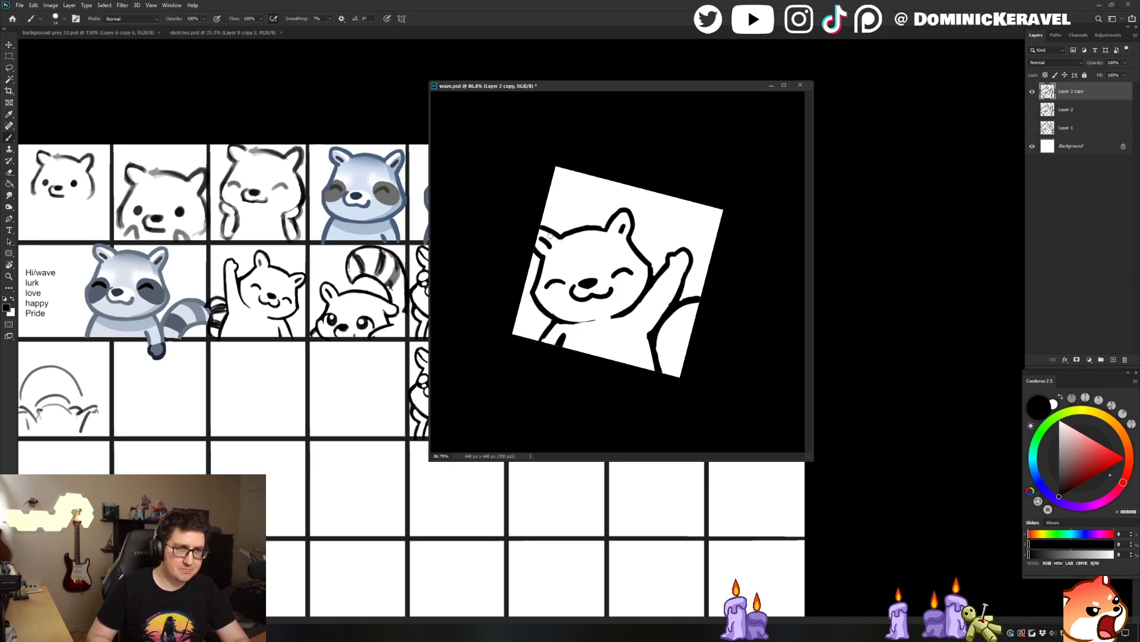
key("e")
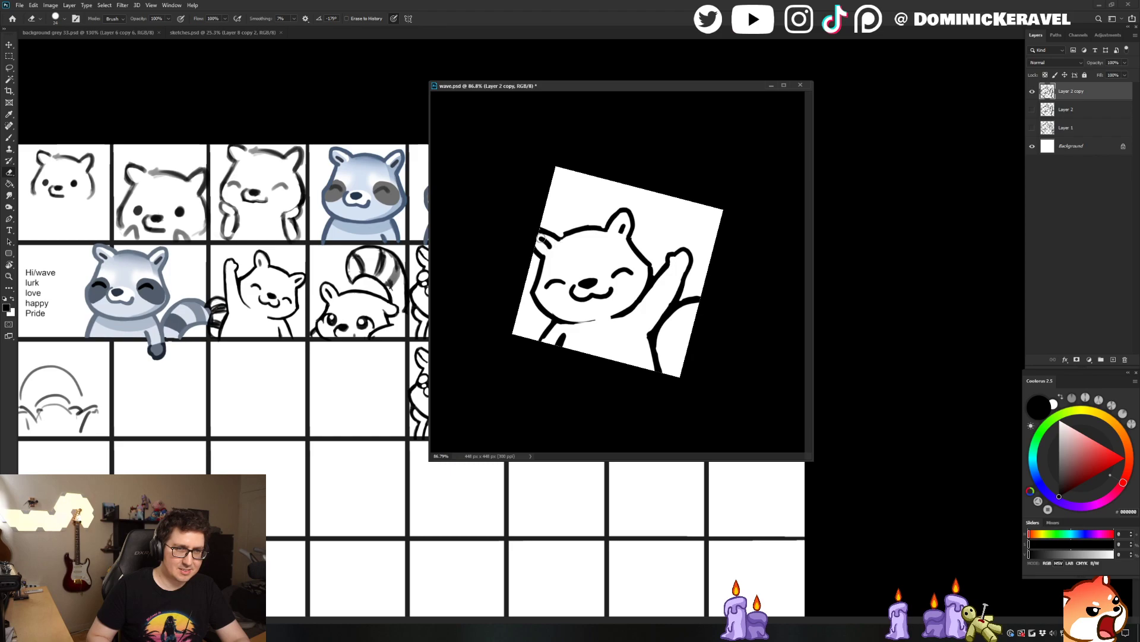
key("b")
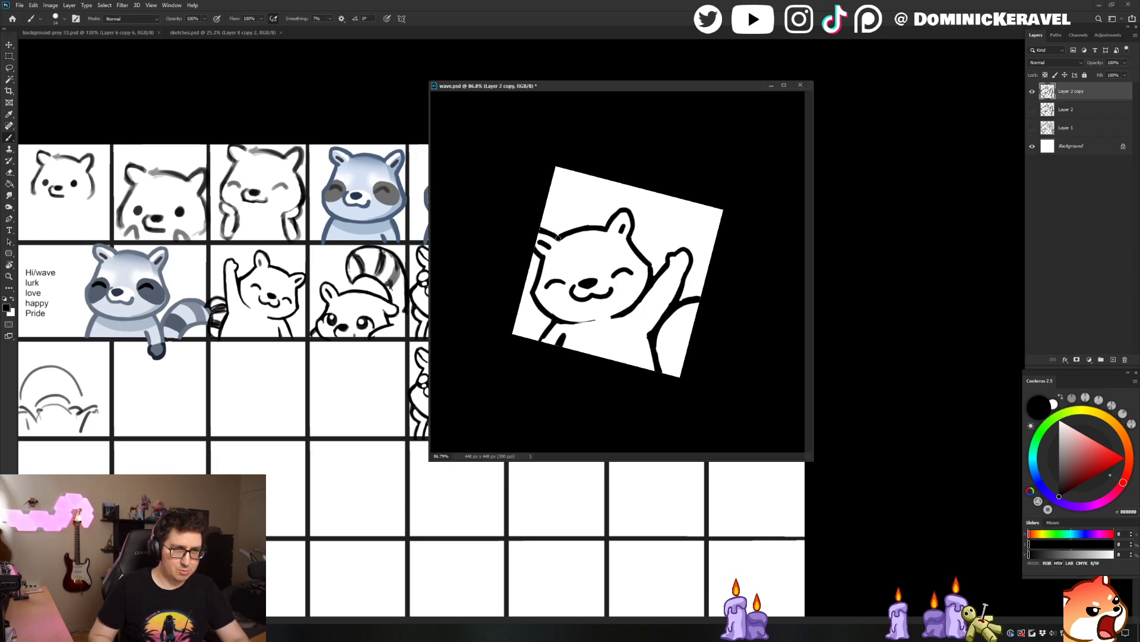
Repaint the chin line toward the lowered arm's shoulder and trim its edges with the eraser
key("e")
key("b")
mouse_move(593, 319)
left_mouse_down()
mouse_move(555, 319)
mouse_move(595, 321)
mouse_move(567, 316)
left_mouse_up()
key("e")
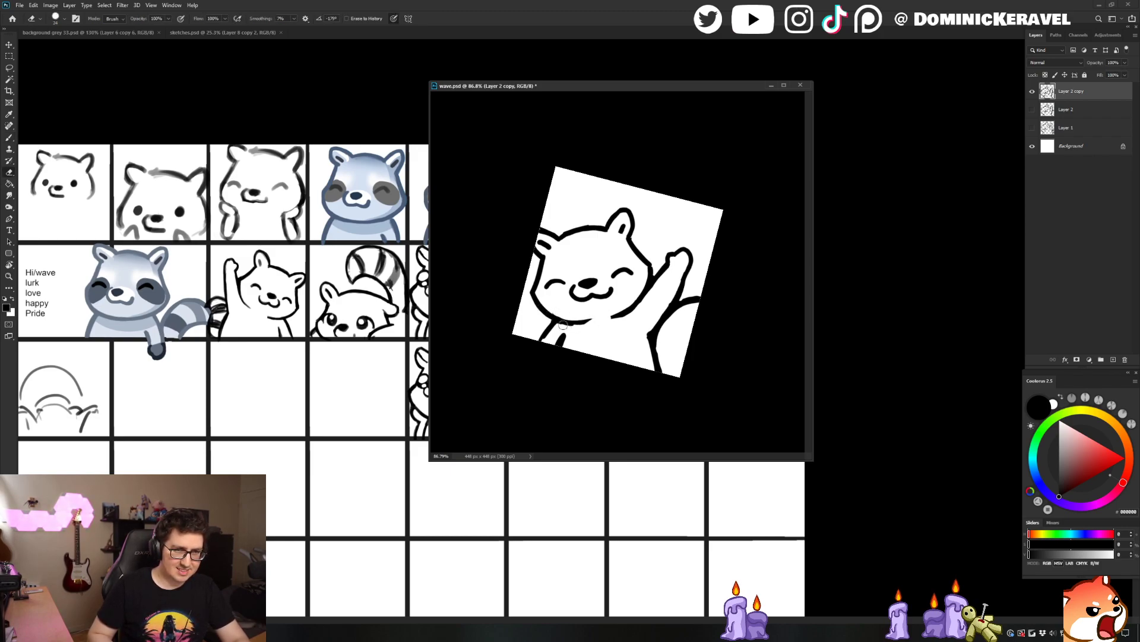
key("b")
left_click_drag(575, 319, 552, 319)
key("e")
mouse_move(633, 312)
left_mouse_down()
mouse_move(560, 326)
mouse_move(584, 319)
mouse_move(556, 340)
mouse_move(600, 311)
left_mouse_up()
Redraw the lowered arm's short inner line and clean up the shoulder strokes around it
key("b")
key("e")
key("b")
key("e")
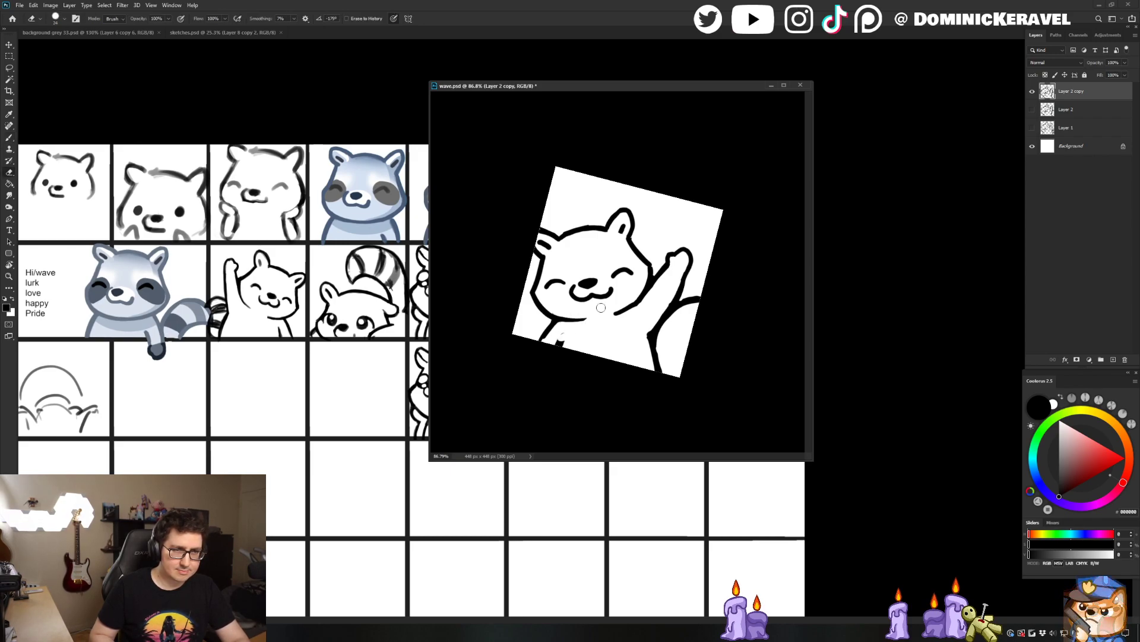
key("b")
key("e")
mouse_move(550, 336)
left_mouse_down()
mouse_move(568, 342)
mouse_move(558, 333)
left_mouse_up()
key("b")
key("e")
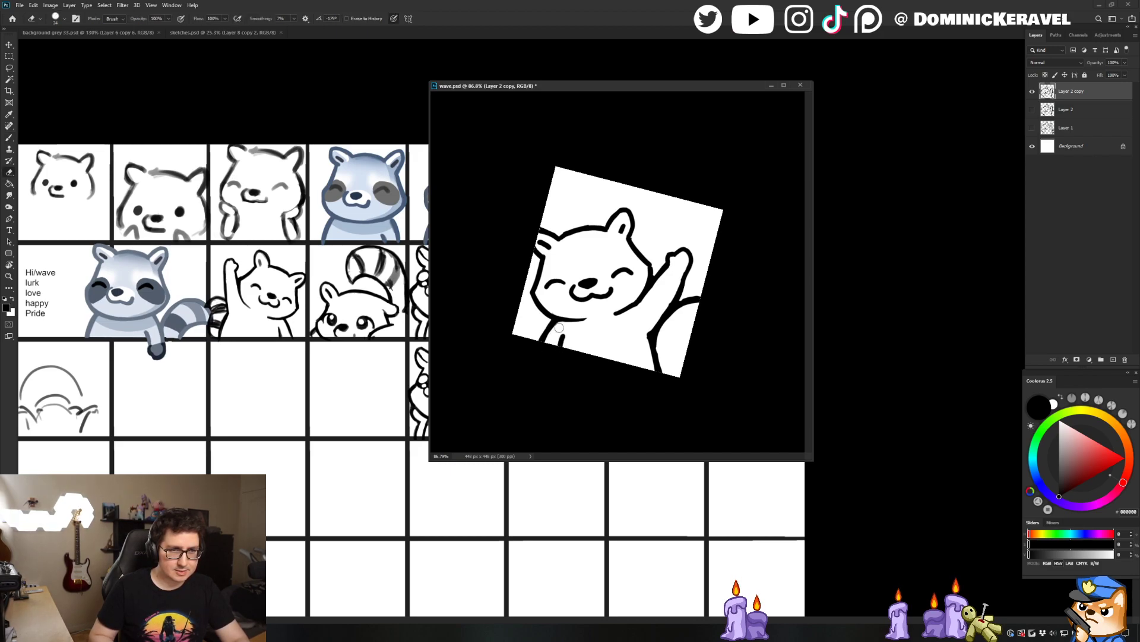
key("b")
key("e")
key("b")
key("e")
key("b")
key("e")
key("b")
key("e")
Tidy the mouth line's corner on the raised-arm side with eraser and brush
key("v")
key("b")
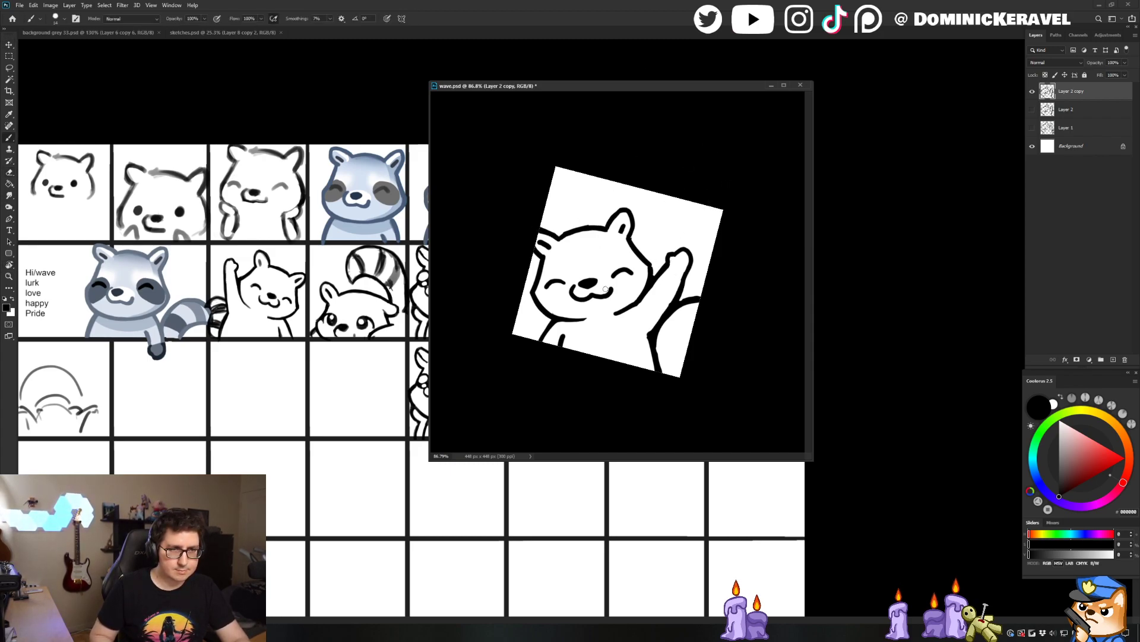
key("e")
key("b")
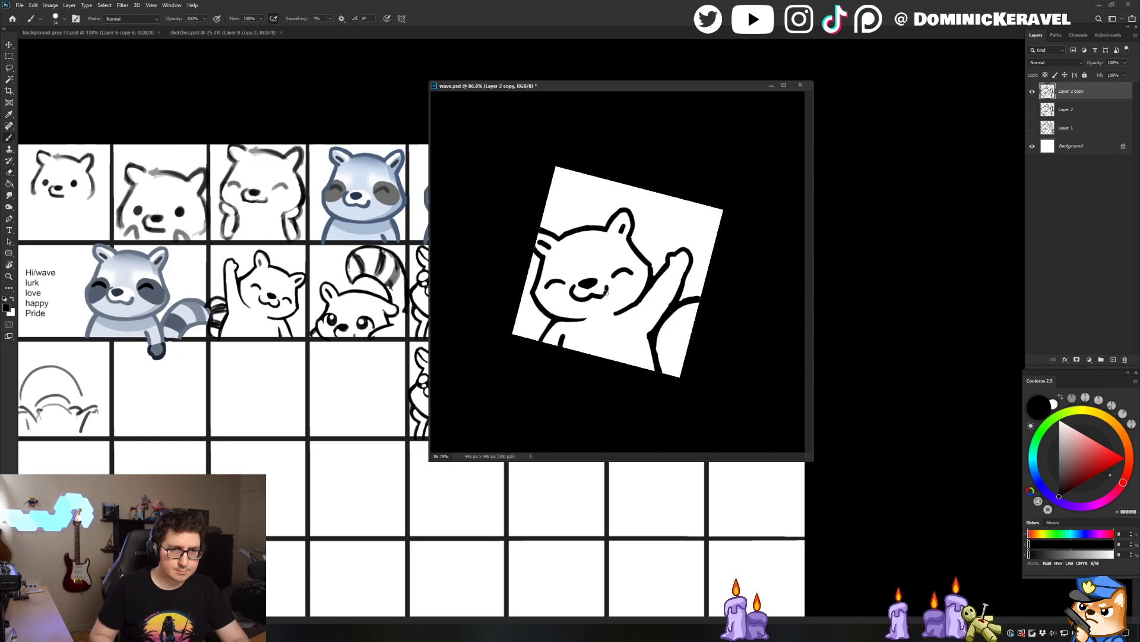
key("v")
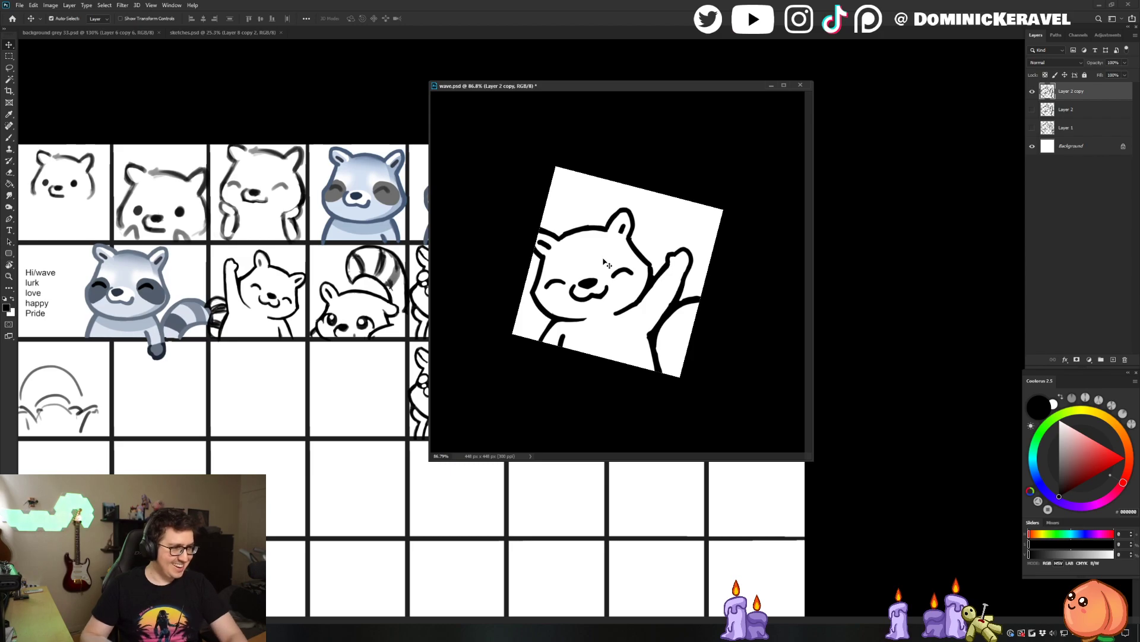
Reposition the floating wave.psd window and return its canvas to the upright rotation
left_click_drag(569, 86, 565, 82)
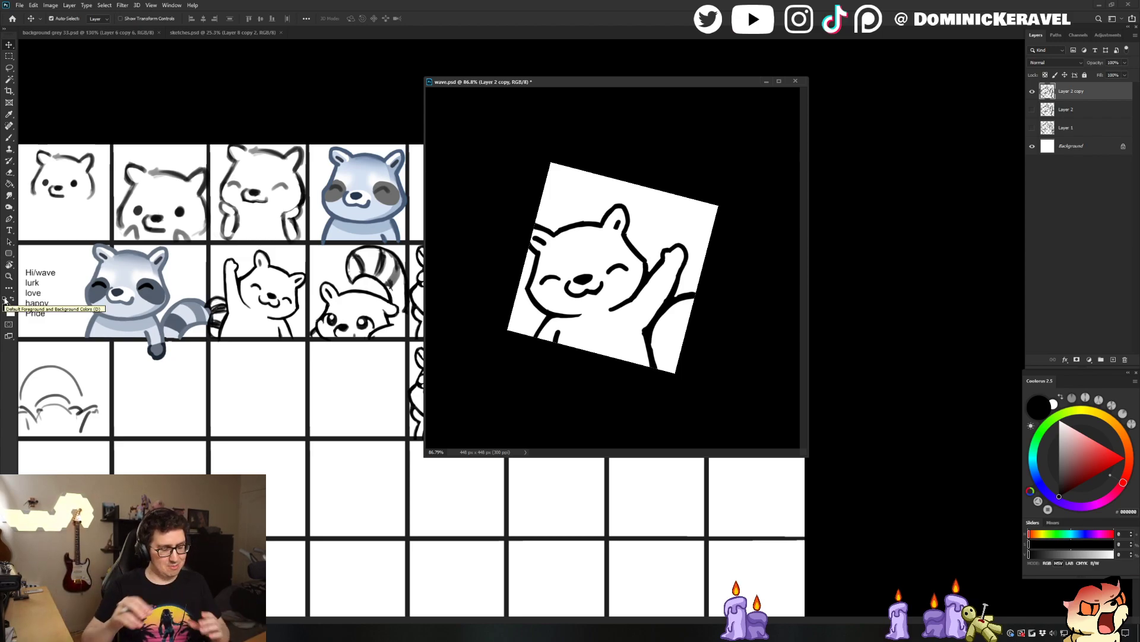
left_click_drag(631, 89, 654, 93)
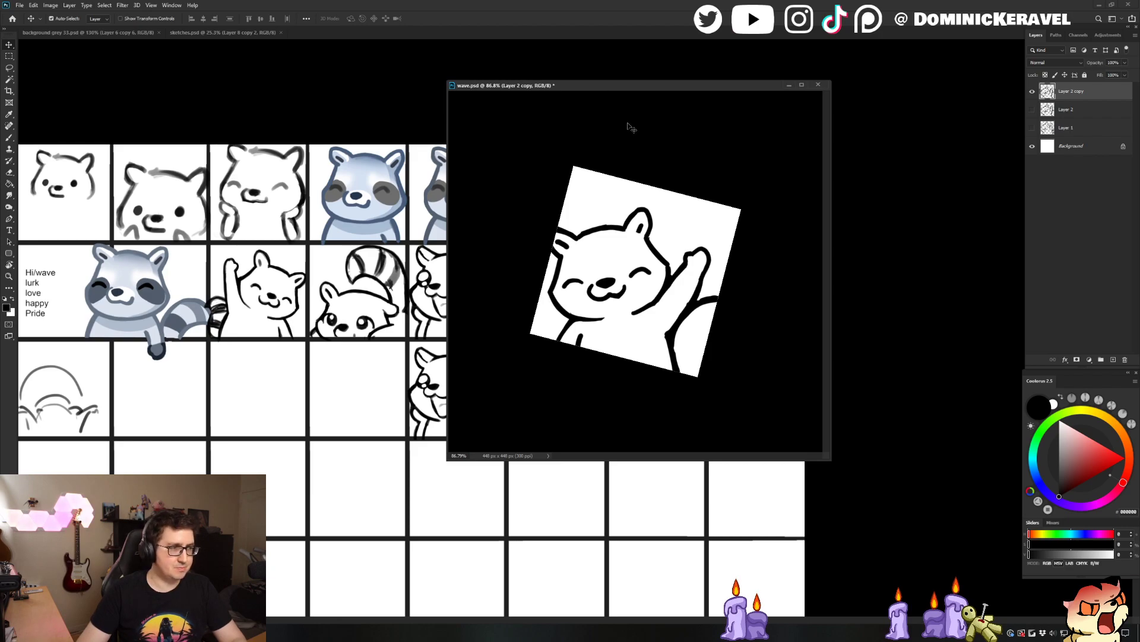
key("r")
mouse_move(631, 121)
left_mouse_down()
mouse_move(665, 135)
mouse_move(631, 122)
left_mouse_up()
key("v")
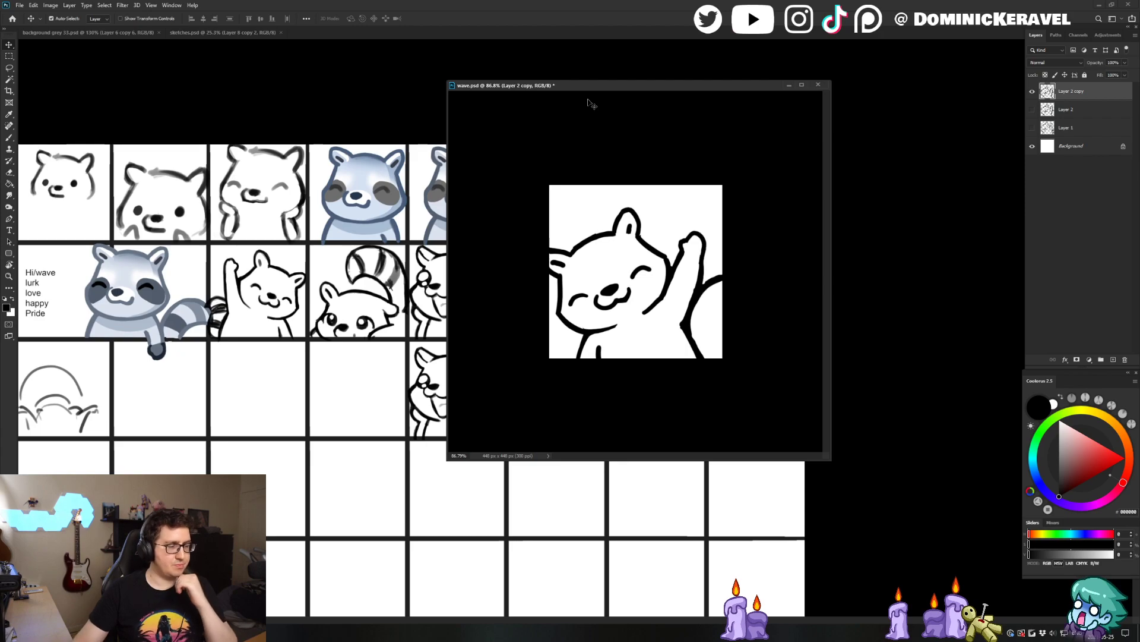
Move the wave.psd window back toward the finished raccoon sketches and save the document
mouse_move(531, 88)
left_mouse_down()
mouse_move(531, 76)
mouse_move(491, 86)
left_mouse_up()
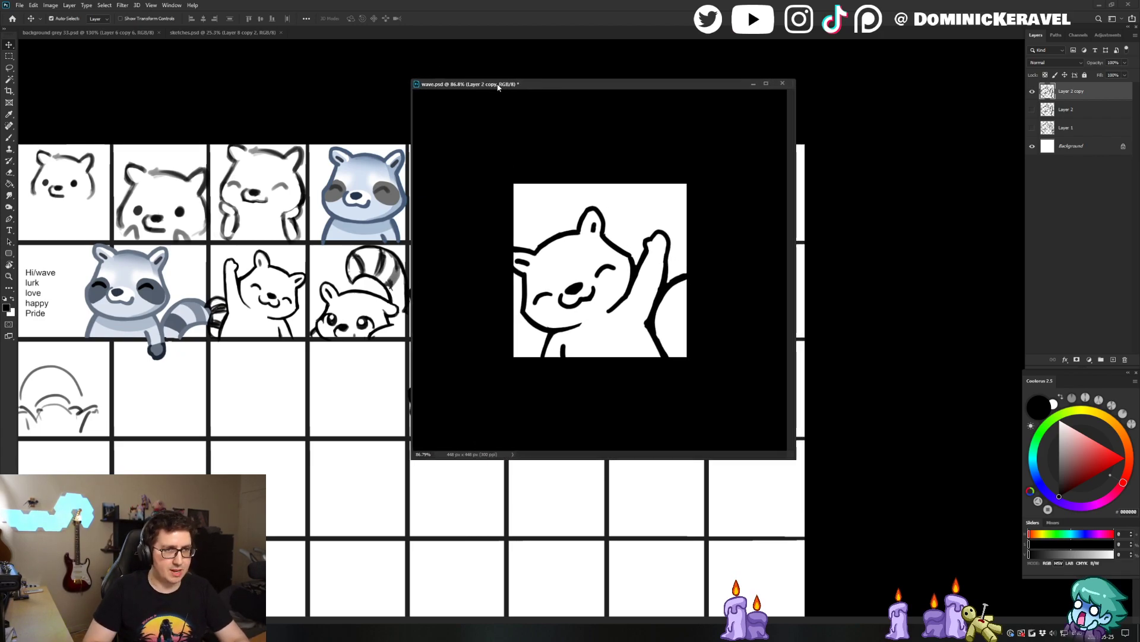
key("e")
key("v")
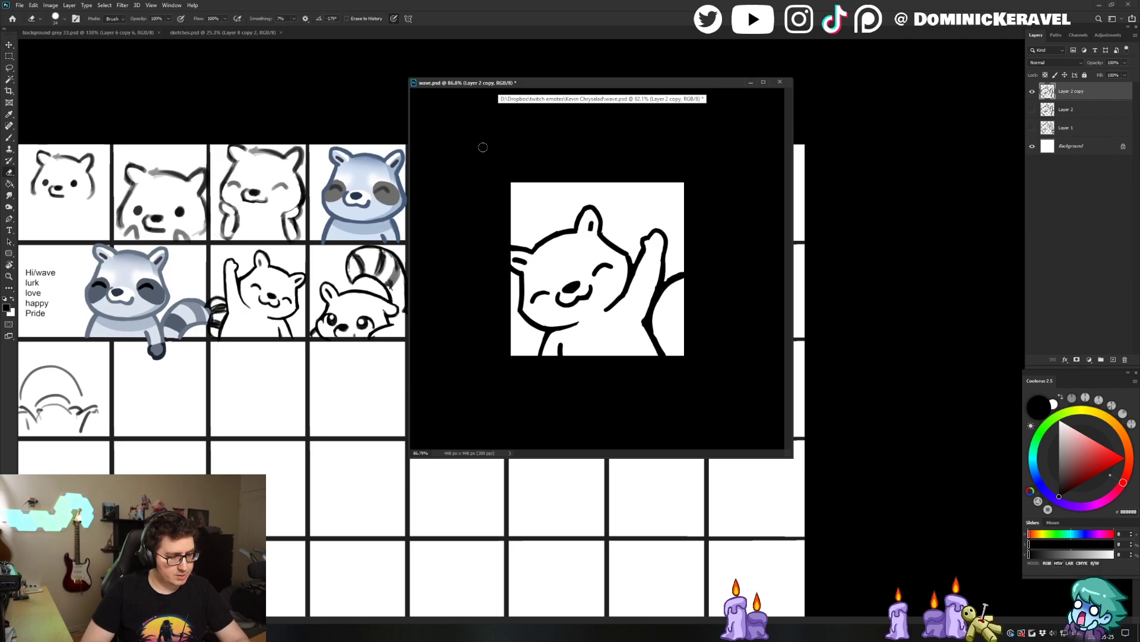
left_click_drag(535, 87, 538, 91)
key("e")
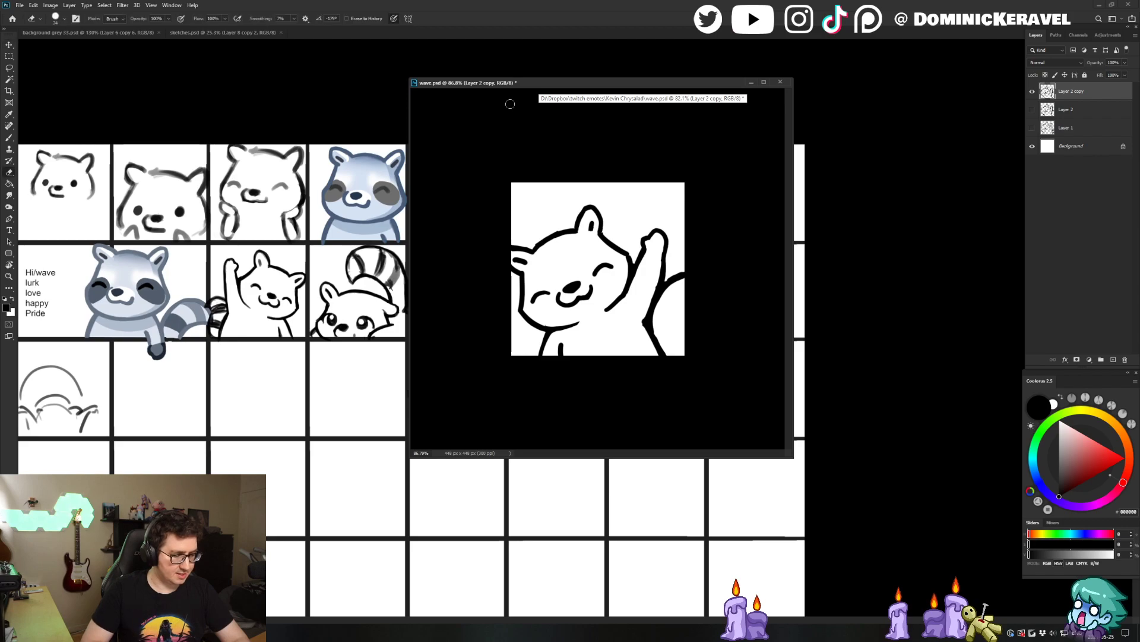
key("v")
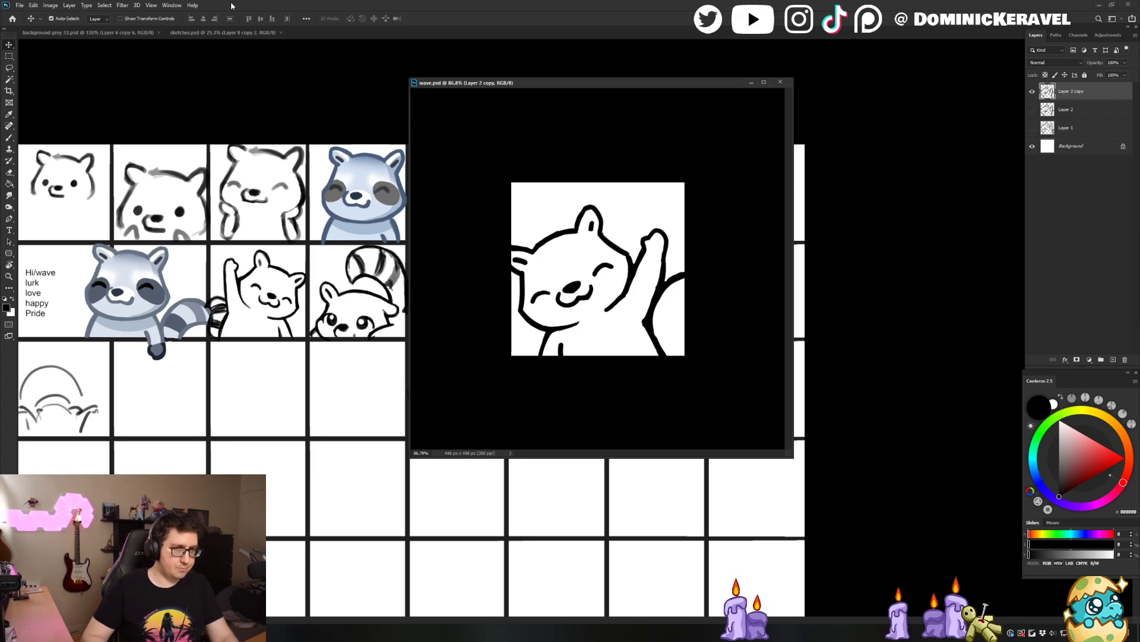
Shift the wave.psd window slightly upward and tilt its canvas clockwise until the raccoon's face is level
left_click_drag(525, 84, 523, 71)
key("e")
key("r")
left_click_drag(662, 112, 690, 231)
key("k")
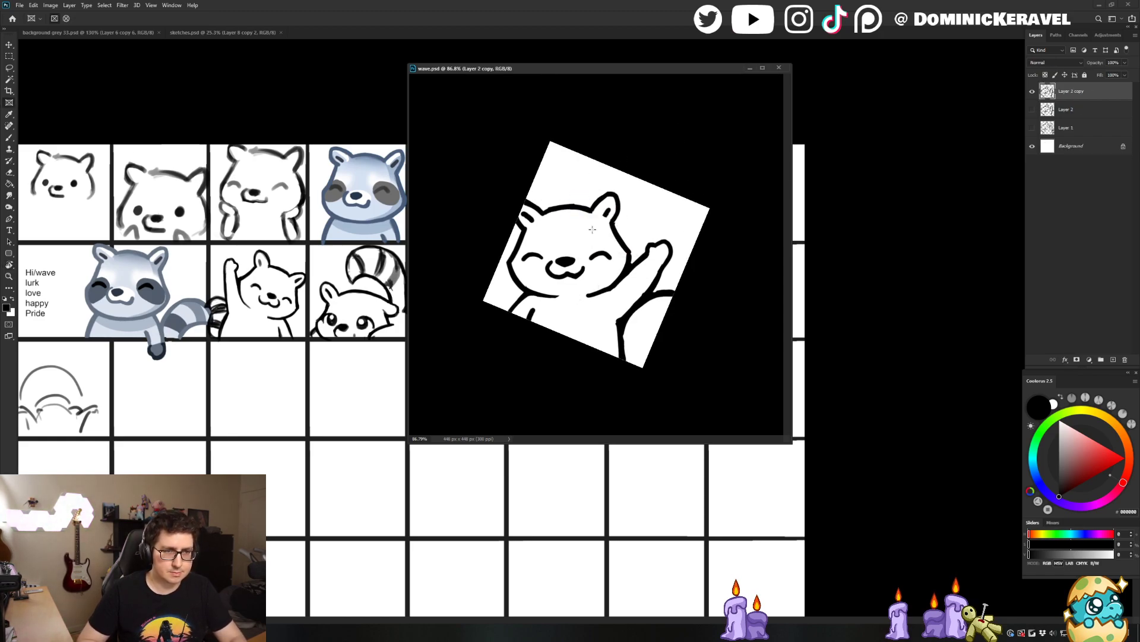
Lasso and adjust the upper head and ear, and patch the outline where the cheek meets the raised arm
key("l")
mouse_move(572, 187)
left_mouse_down()
mouse_move(586, 298)
mouse_move(611, 290)
mouse_move(638, 257)
mouse_move(629, 181)
mouse_move(619, 221)
left_mouse_up()
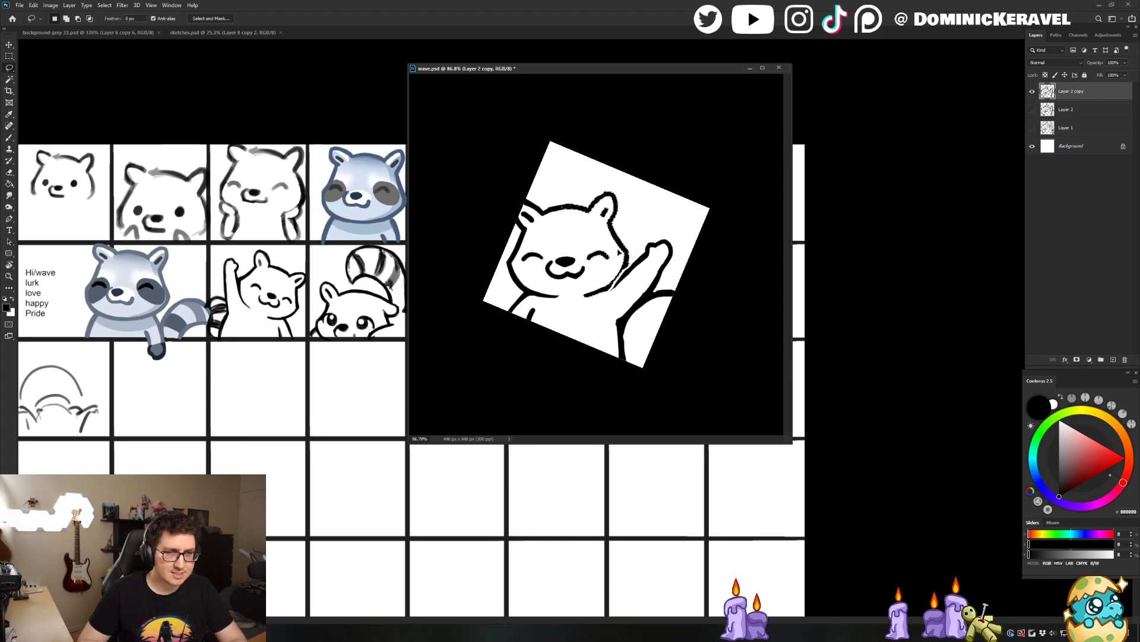
key("ctrl+d")
key("b")
left_click_drag(626, 262, 606, 290)
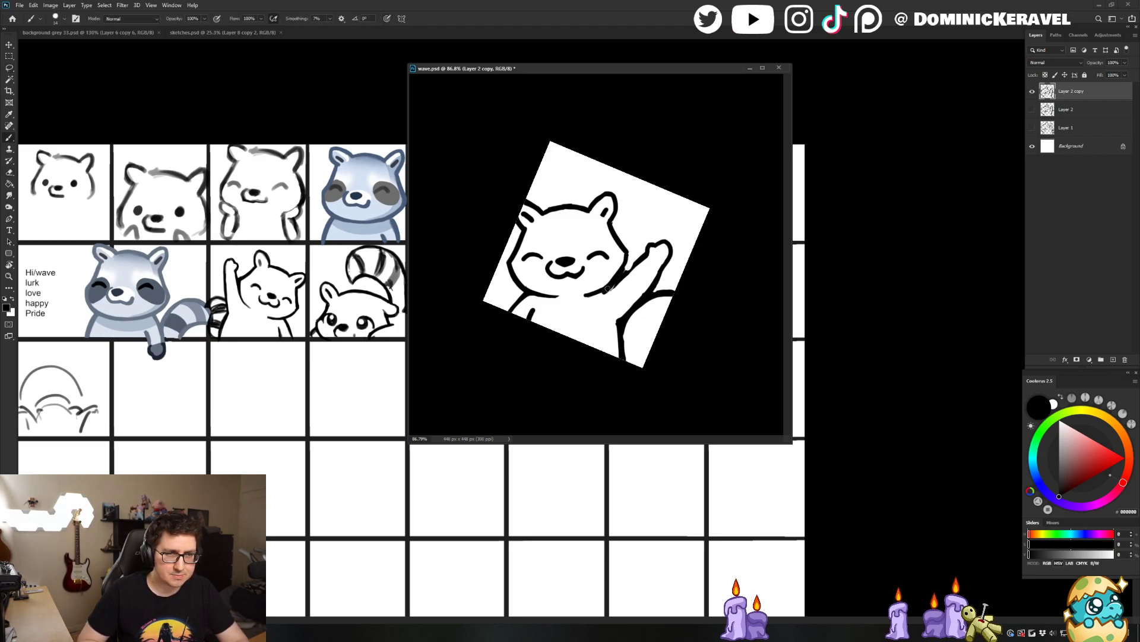
key("e")
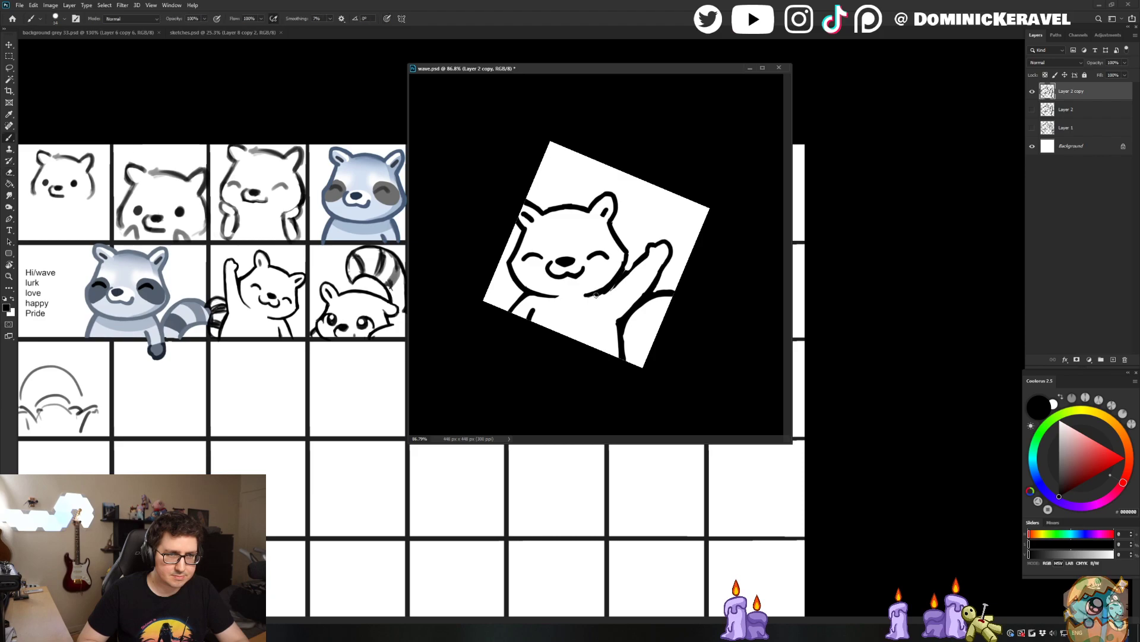
key("v")
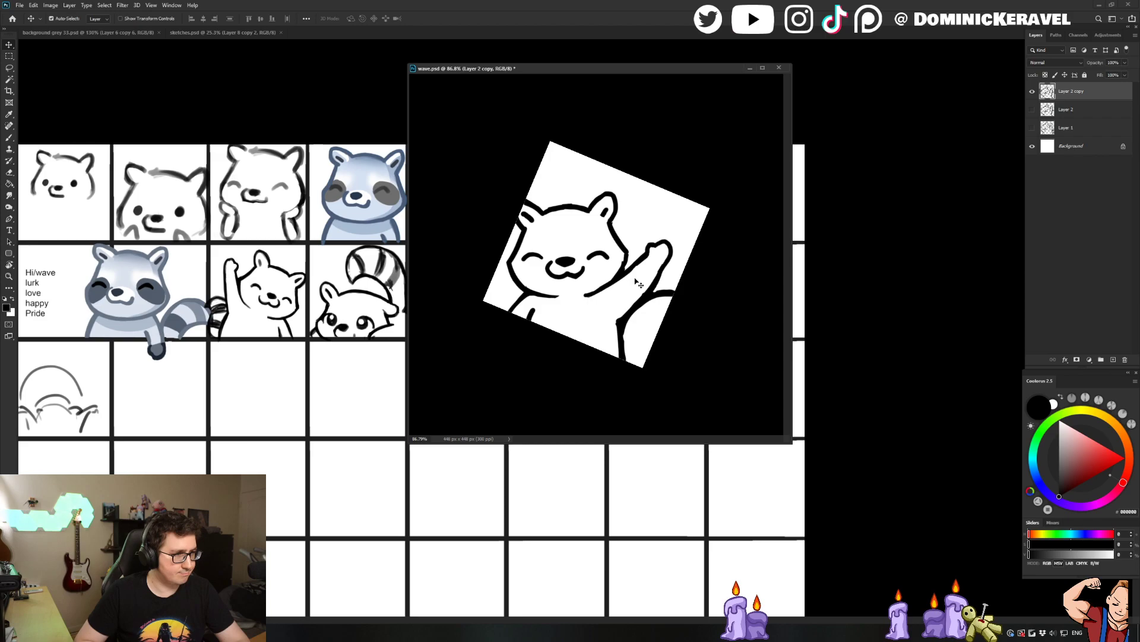
Smooth the cheek outline beside the raised arm with eraser and brush on the upright canvas
key("r")
left_click_drag(725, 203, 707, 198)
left_click_drag(612, 236, 637, 252)
key("v")
key("e")
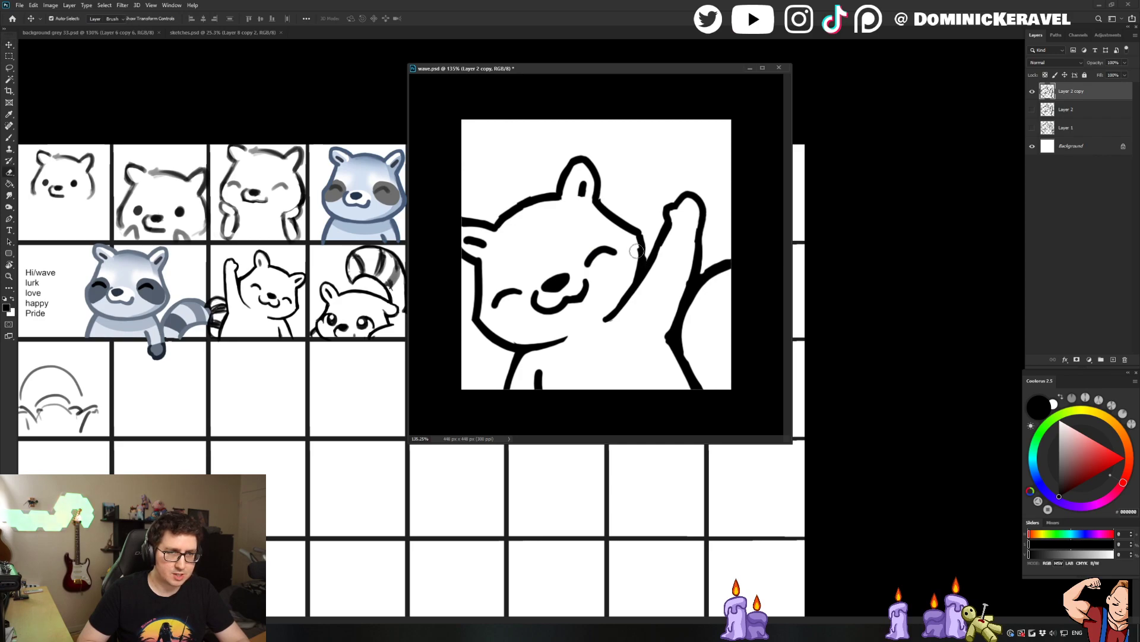
key("b")
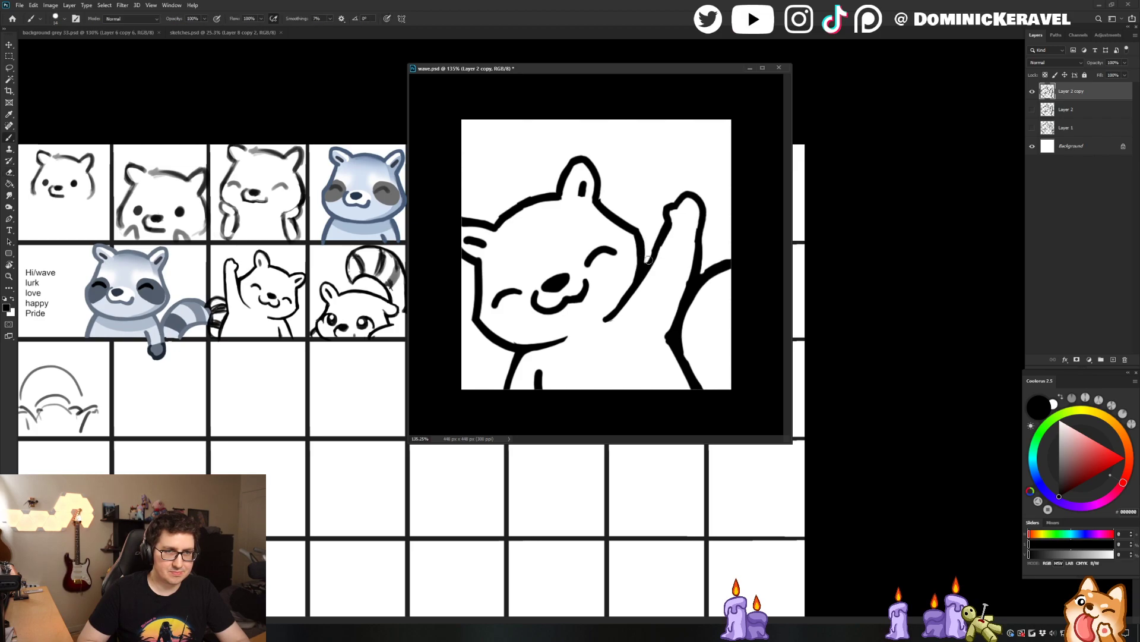
Clean up the chin outline above the lowered arm and the head line beside the cropped ear
key("e")
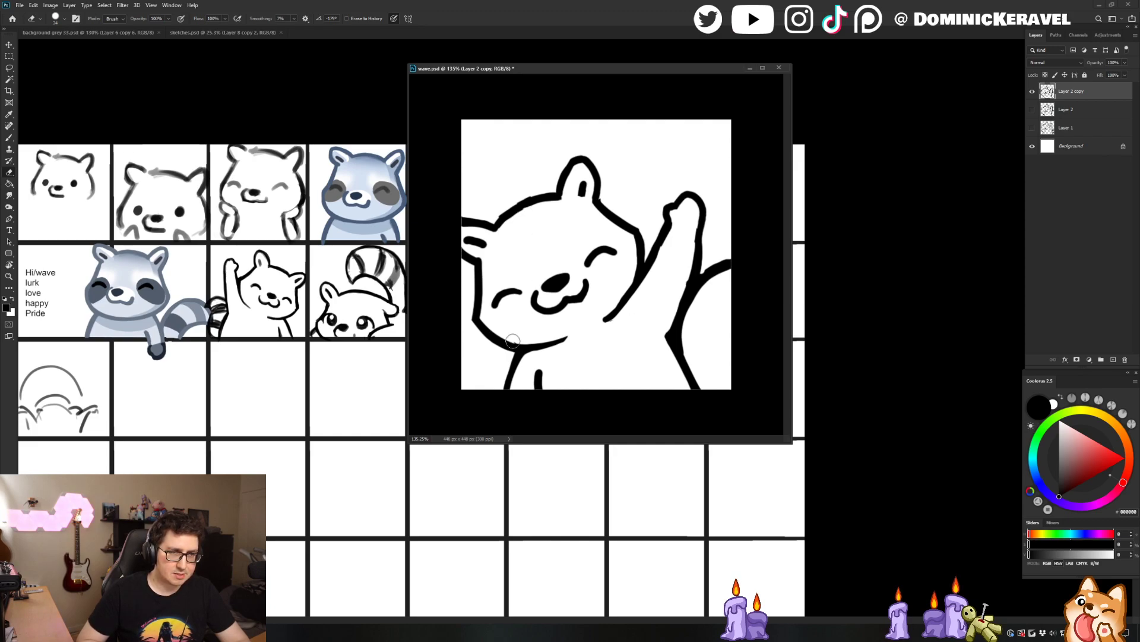
key("b")
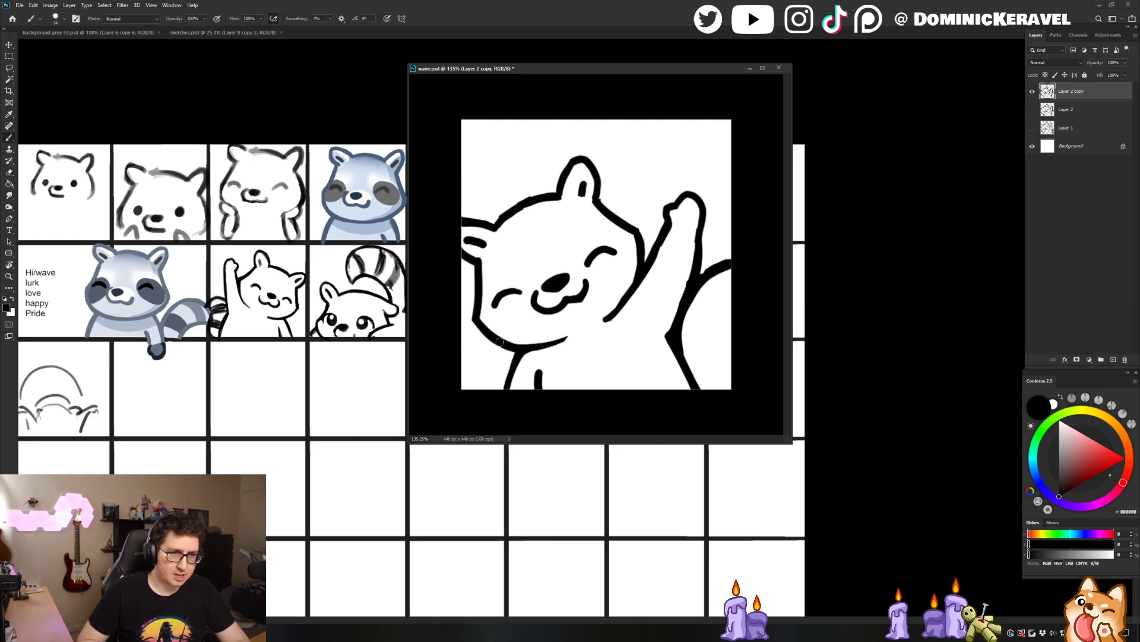
key("e")
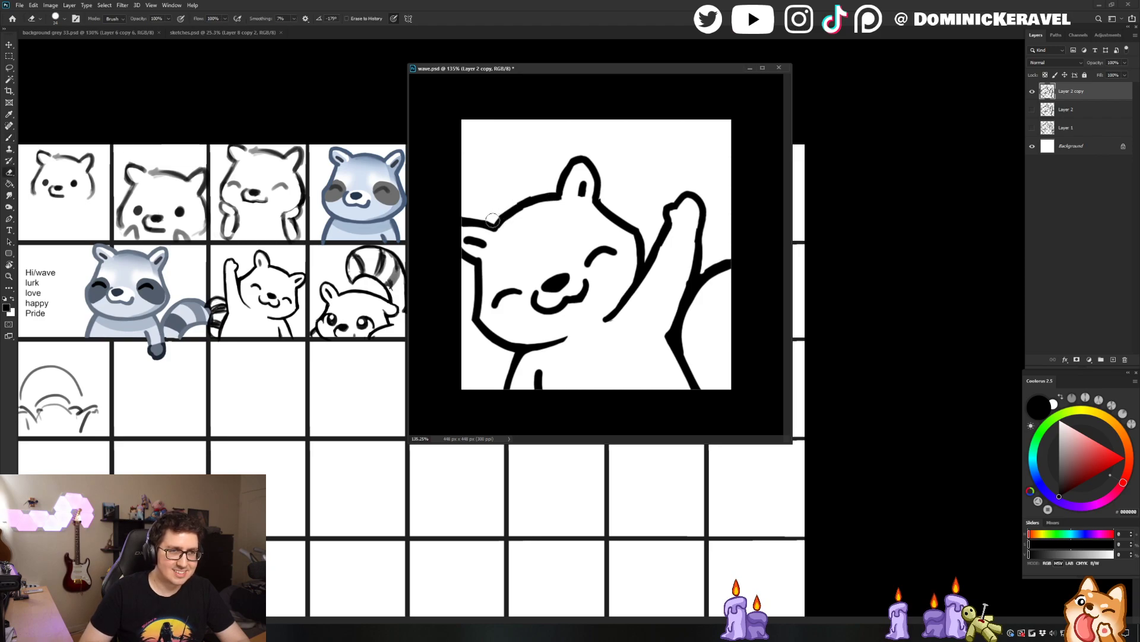
key("v")
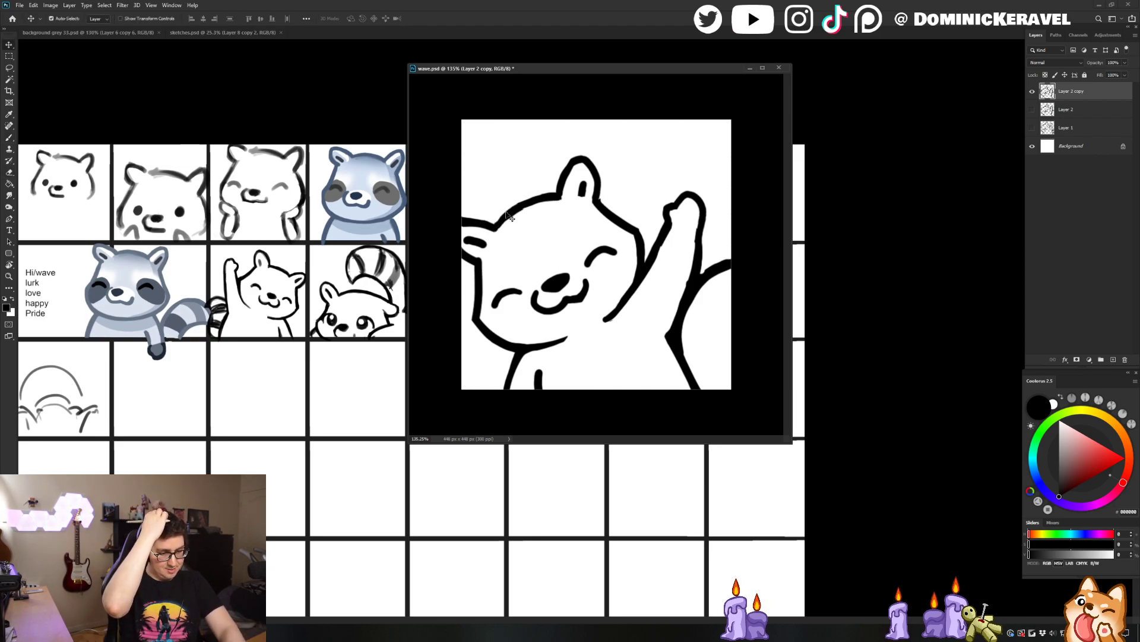
Move the floating wave.psd window away from the finished raccoon sketches to uncover more of them
key("f")
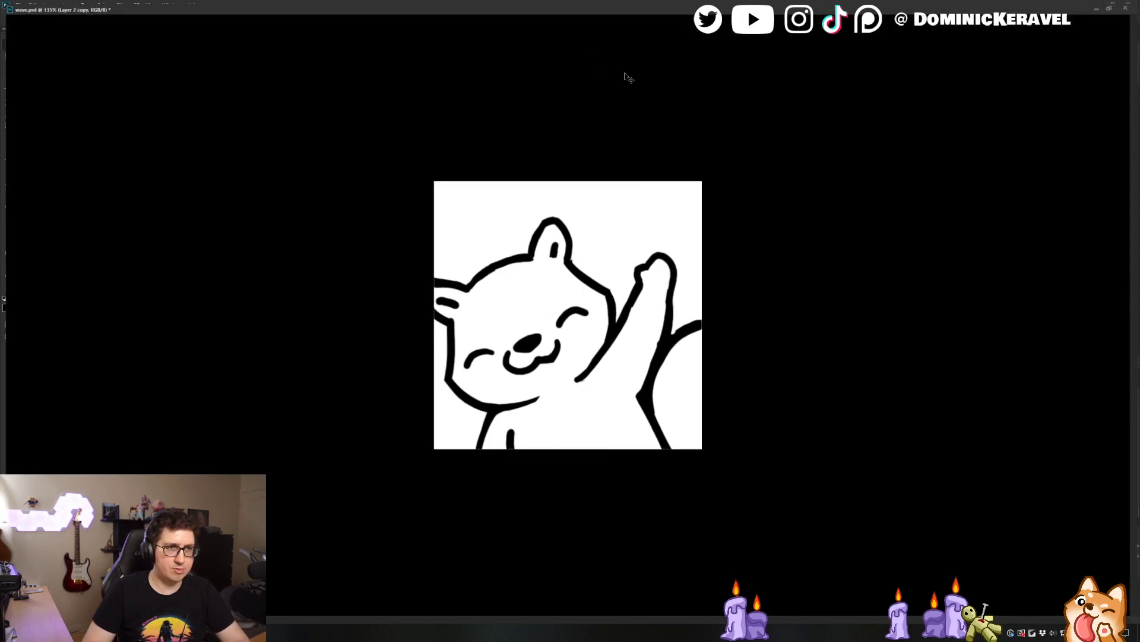
key("f")
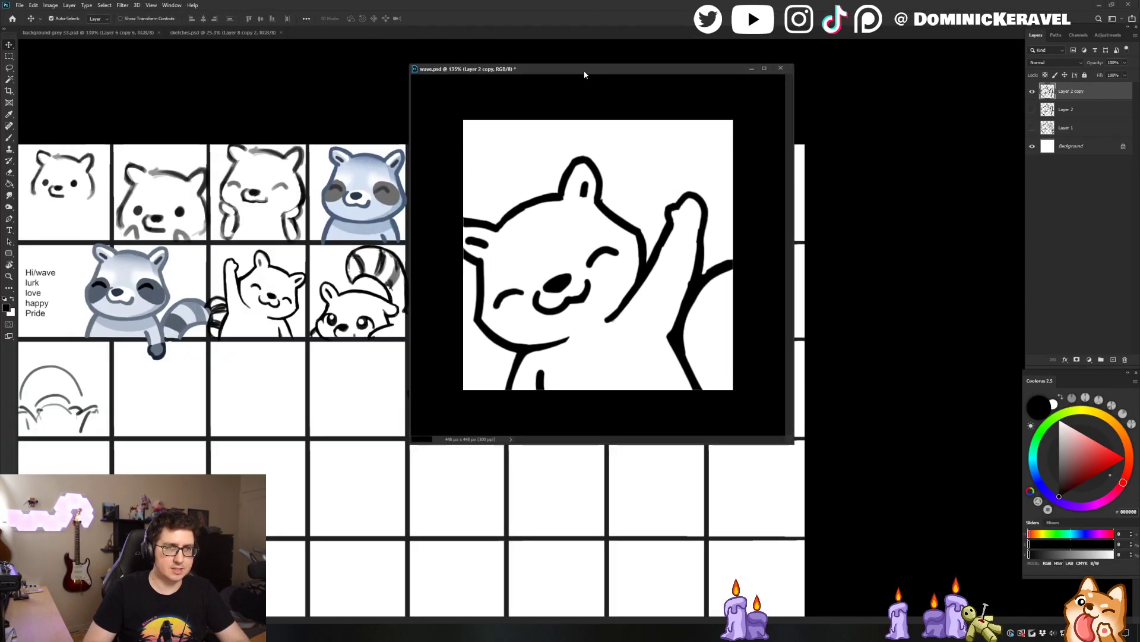
left_click_drag(585, 70, 639, 81)
key("v")
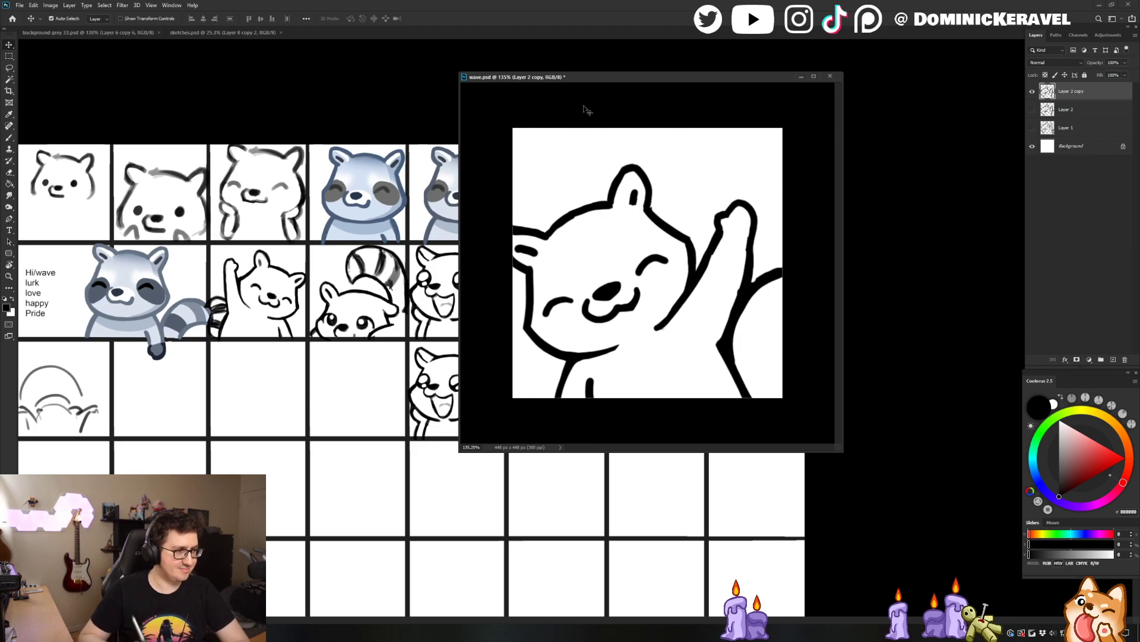
Refine the outline of the fully visible ear with brush and eraser
key("e")
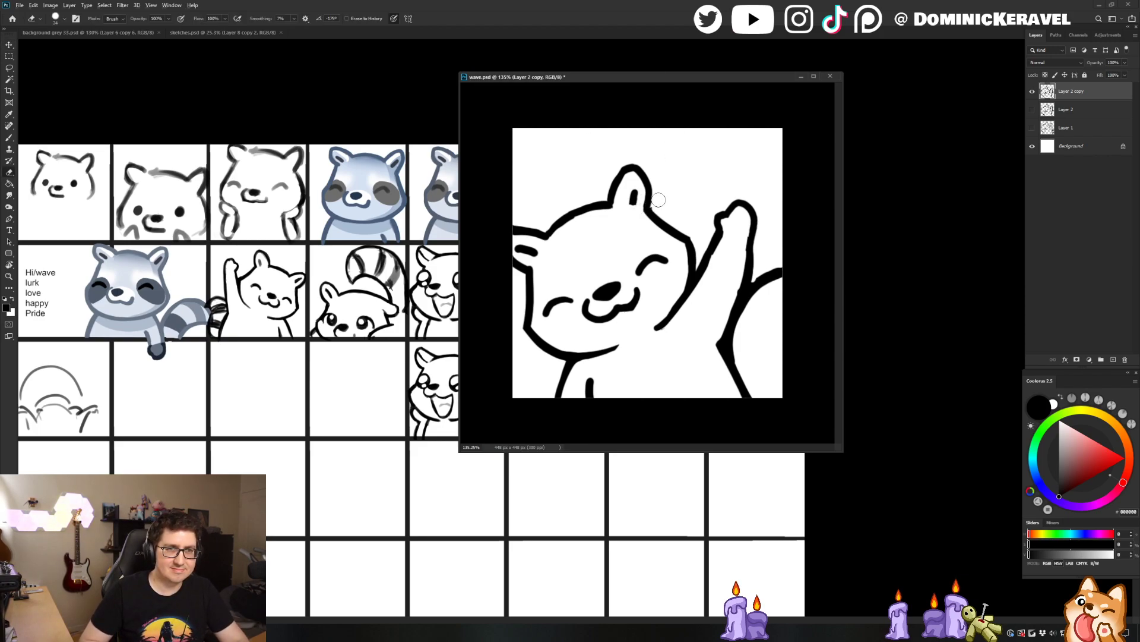
key("b")
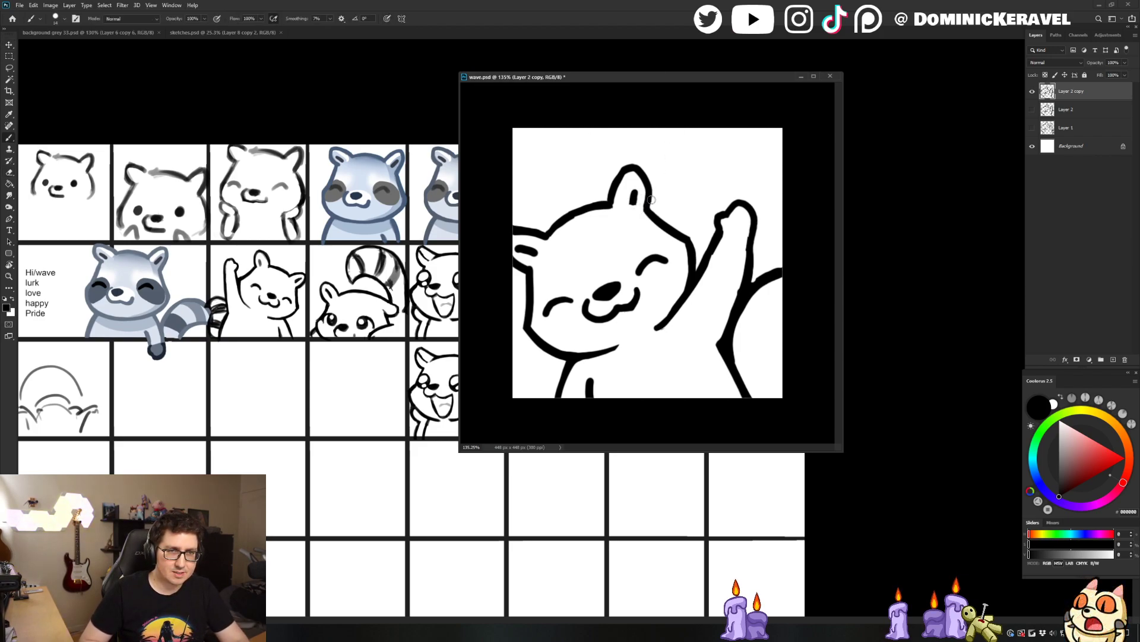
left_click_drag(629, 168, 614, 189)
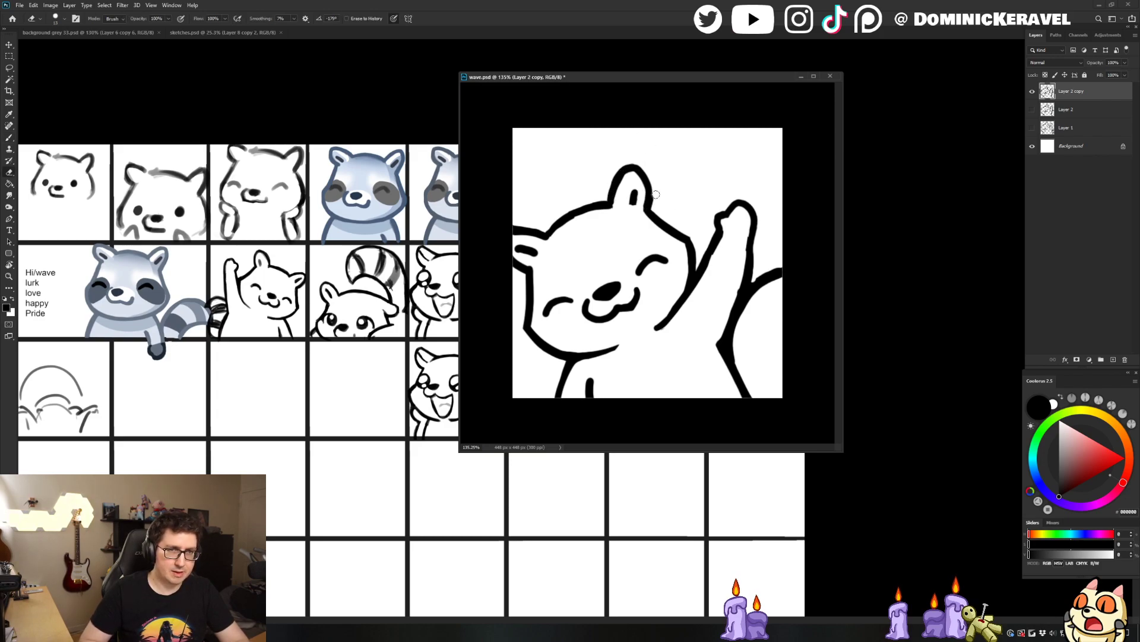
key("e")
key("v")
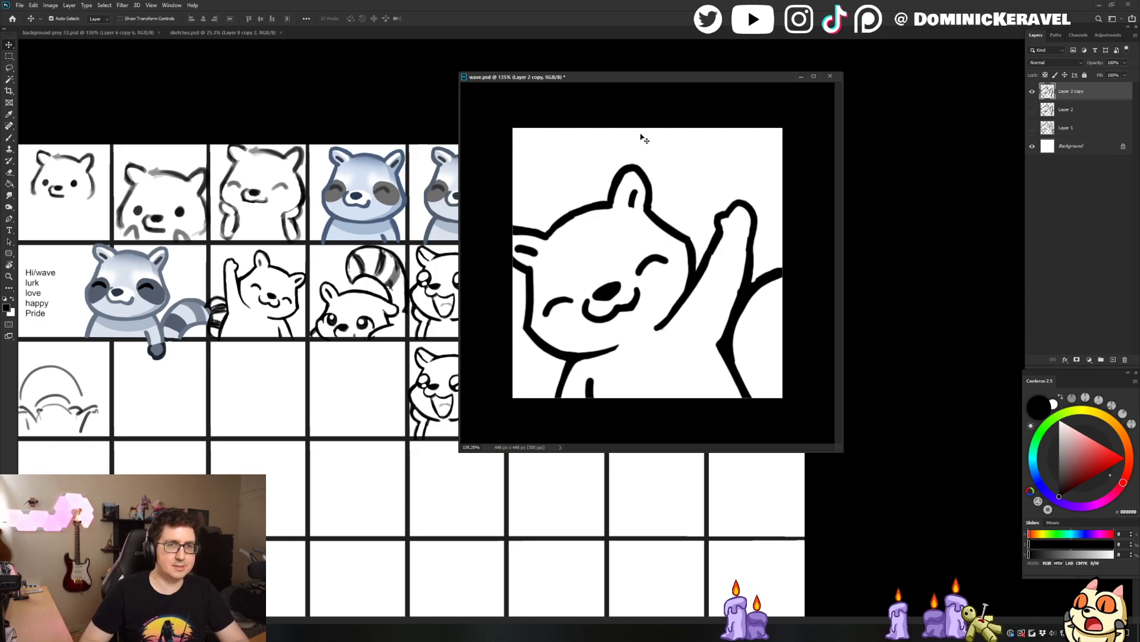
Redraw the raised arm's outer line down toward the body beside the tail, trimming the excess with the eraser
key("e")
key("b")
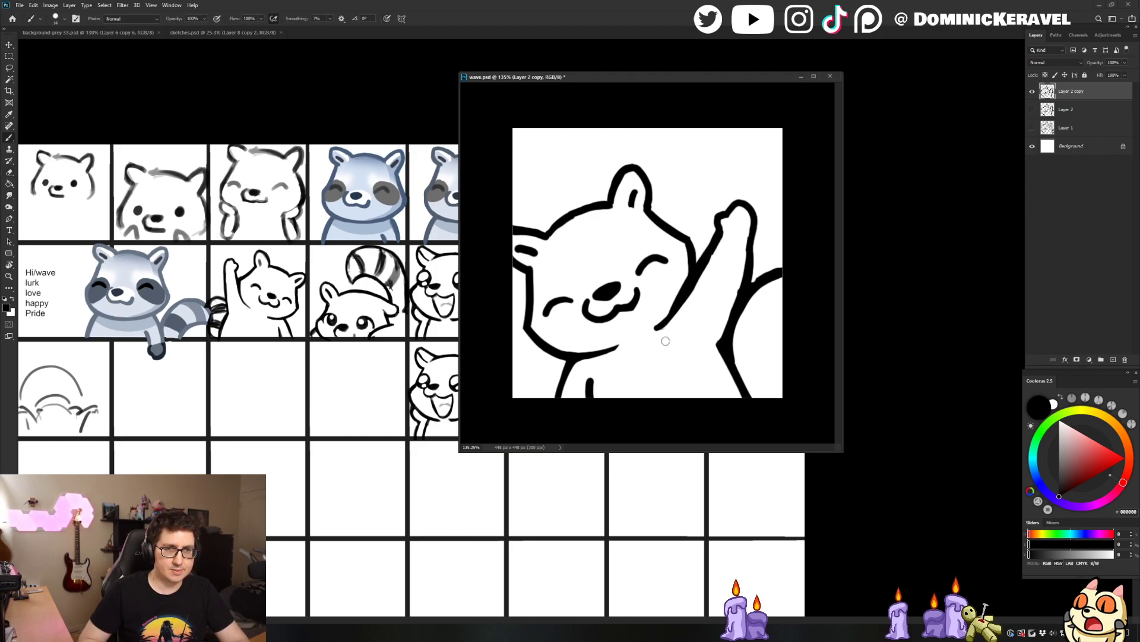
left_click_drag(746, 249, 720, 340)
key("e")
mouse_move(753, 277)
left_mouse_down()
mouse_move(756, 222)
mouse_move(734, 208)
mouse_move(752, 224)
mouse_move(746, 199)
mouse_move(760, 232)
mouse_move(750, 288)
left_mouse_up()
key("b")
key("e")
key("b")
Reshape the outer edge of the raised paw and wrist with alternating brush and eraser strokes
left_click_drag(753, 242, 748, 268)
mouse_move(756, 221)
left_mouse_down()
mouse_move(741, 312)
mouse_move(775, 277)
mouse_move(747, 288)
left_mouse_up()
key("e")
key("b")
key("e")
key("b")
key("e")
key("b")
key("e")
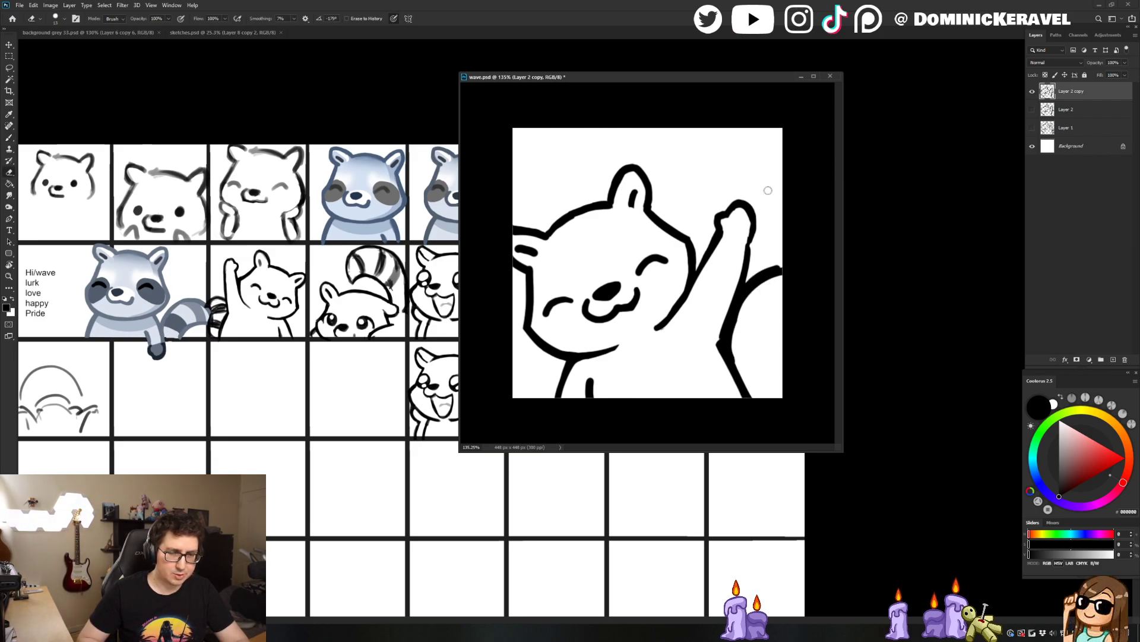
Check the emote at a small display size and save the document
scroll(713, 357, "down", 5)
key("v")
key("e")
key("v")
key("ctrl+s")
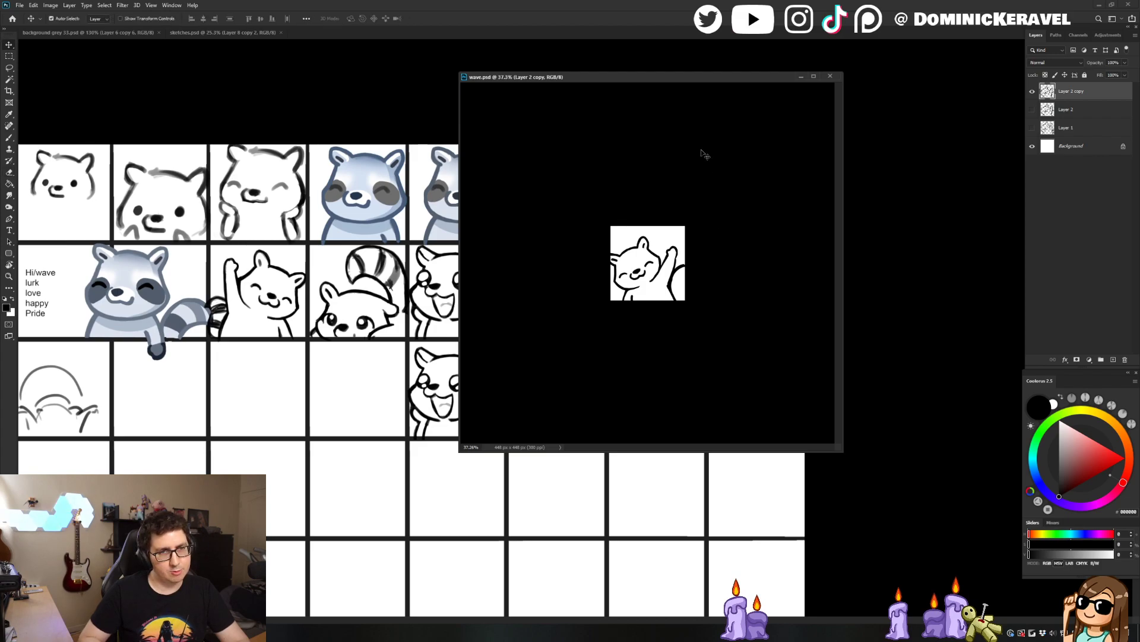
Rework the raised arm's inner line near the chin with brush and eraser, and save the document
scroll(664, 284, "up", 3)
key("b")
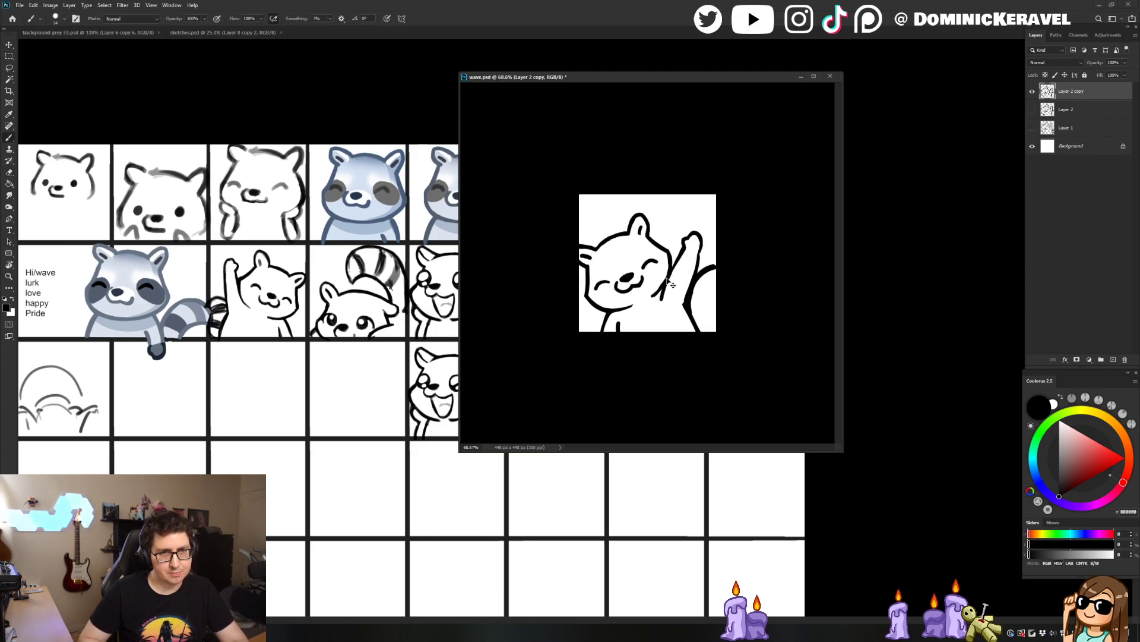
key("e")
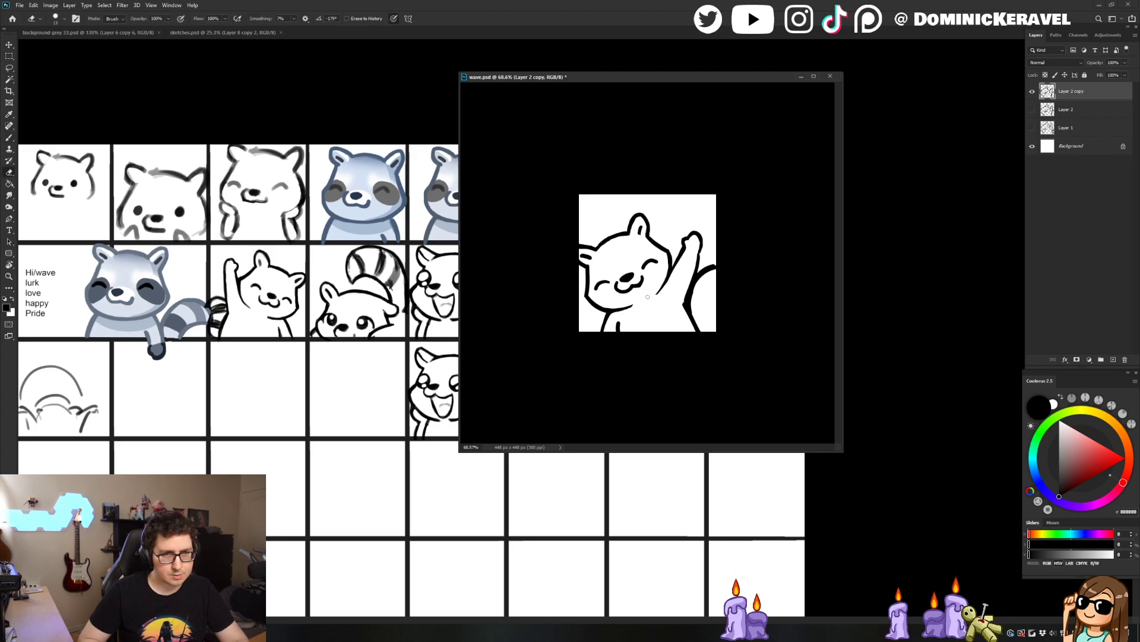
scroll(648, 297, "down", 4)
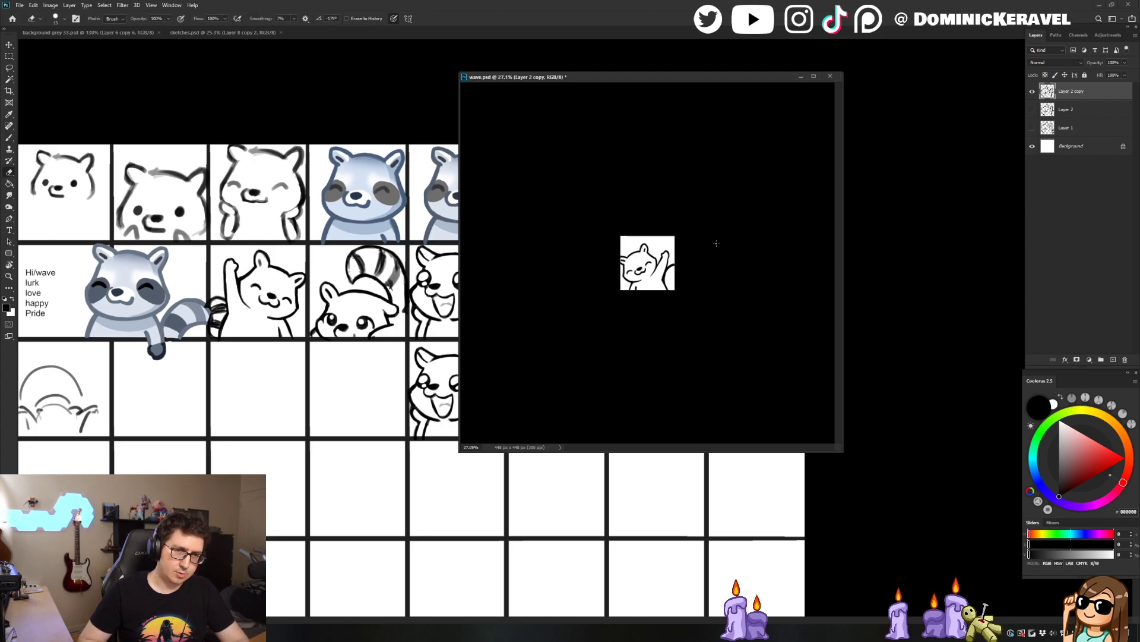
scroll(724, 234, "up", 4)
key("b")
key("b")
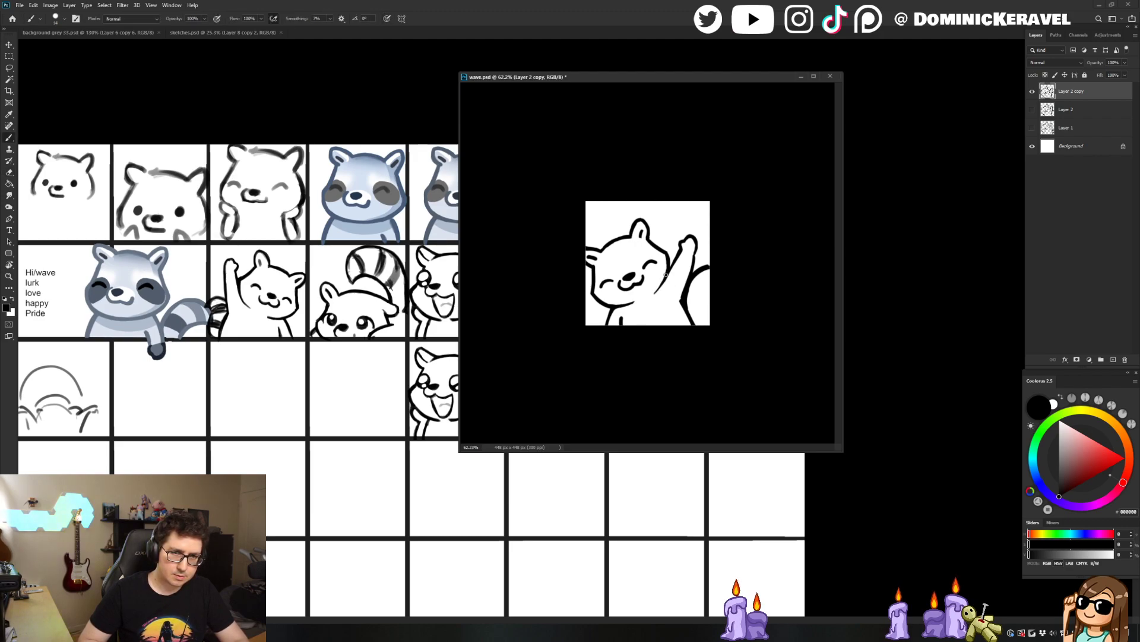
key("e")
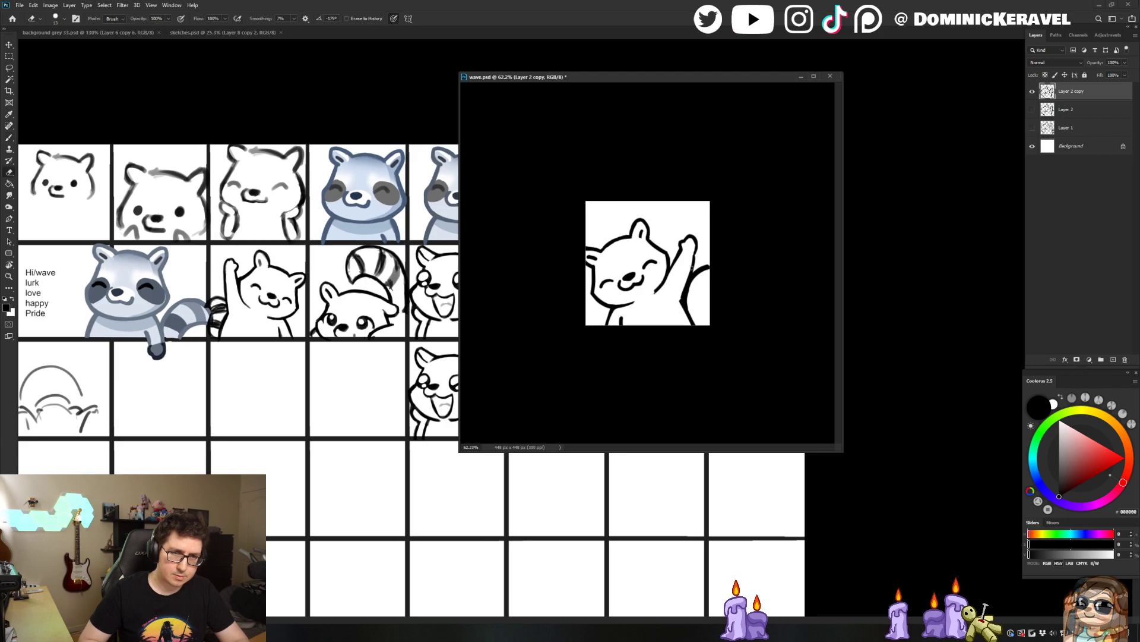
key("v")
key("ctrl+s")
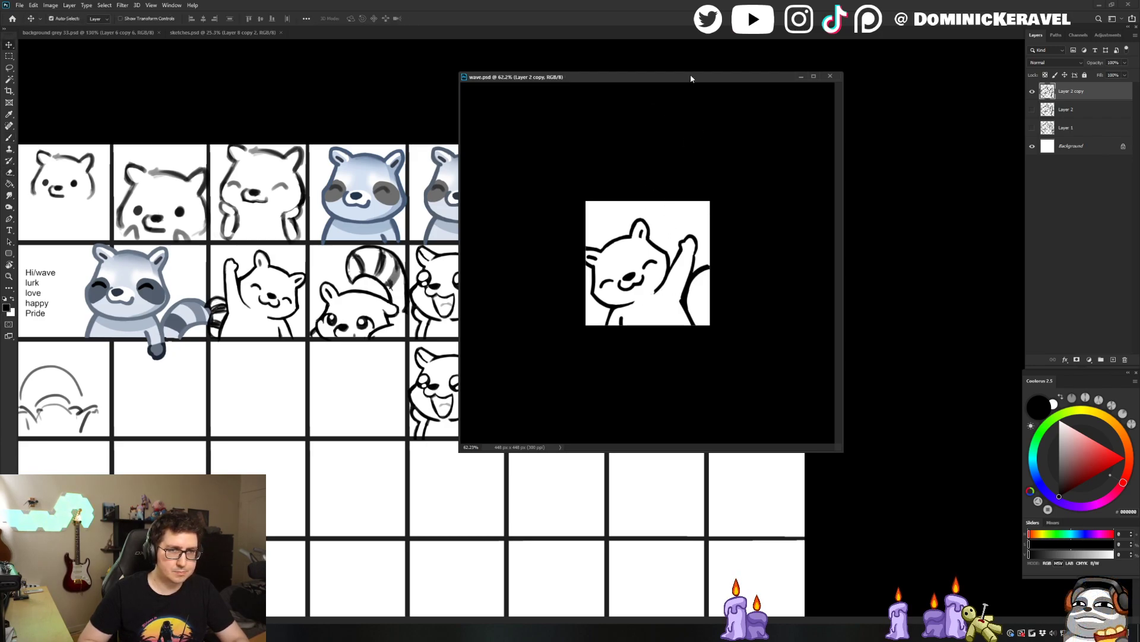
Reshape the raccoon's nose with eraser and brush while the face is rotated level
key("r")
left_click_drag(697, 260, 664, 243)
key("ctrl+0")
key("e")
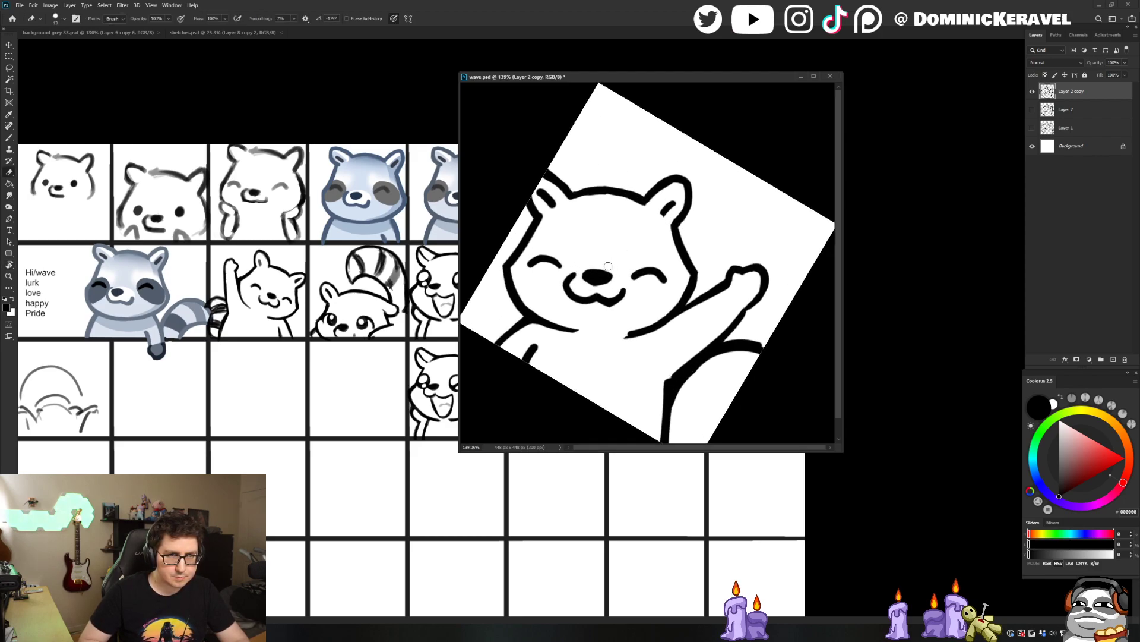
key("b")
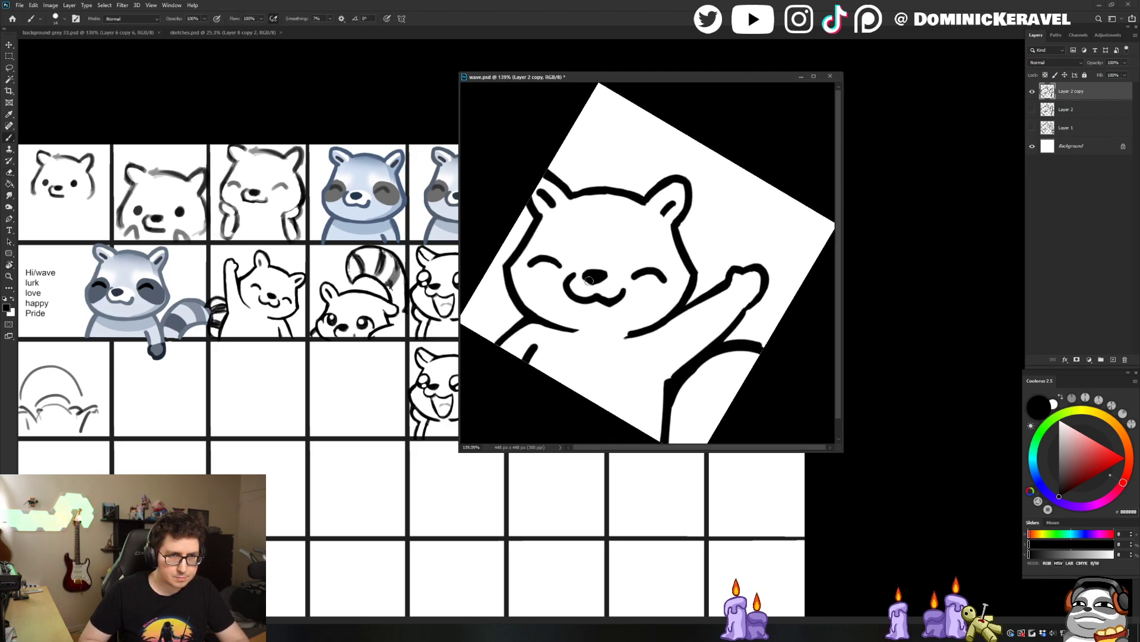
Redraw and trim the mouth's curve on the side away from the raised arm, and save the document
key("e")
key("b")
key("e")
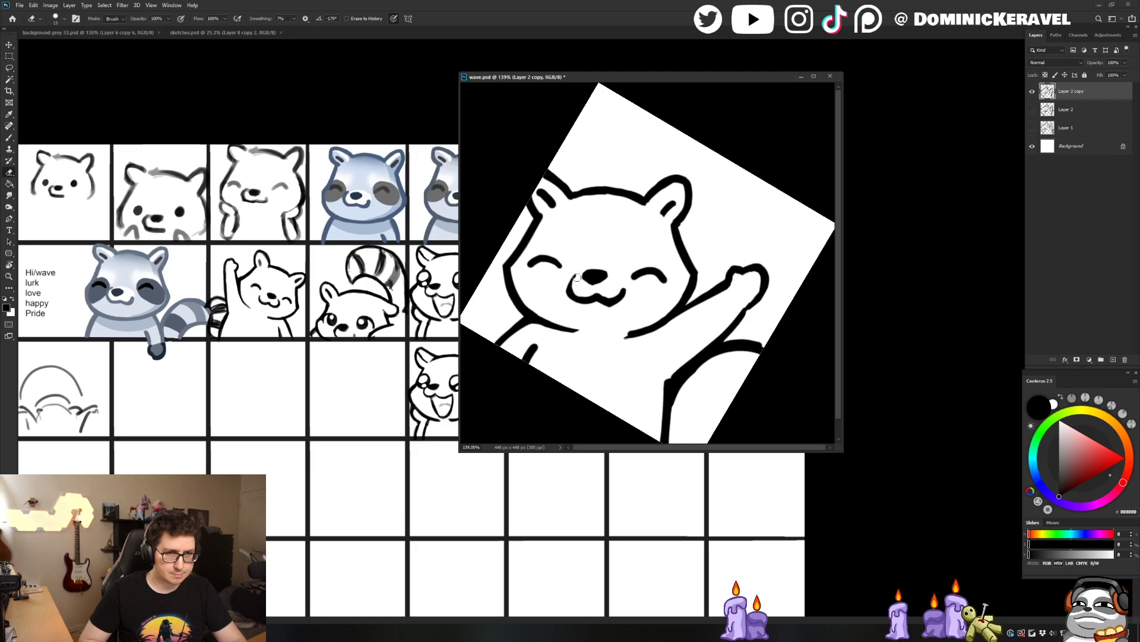
key("b")
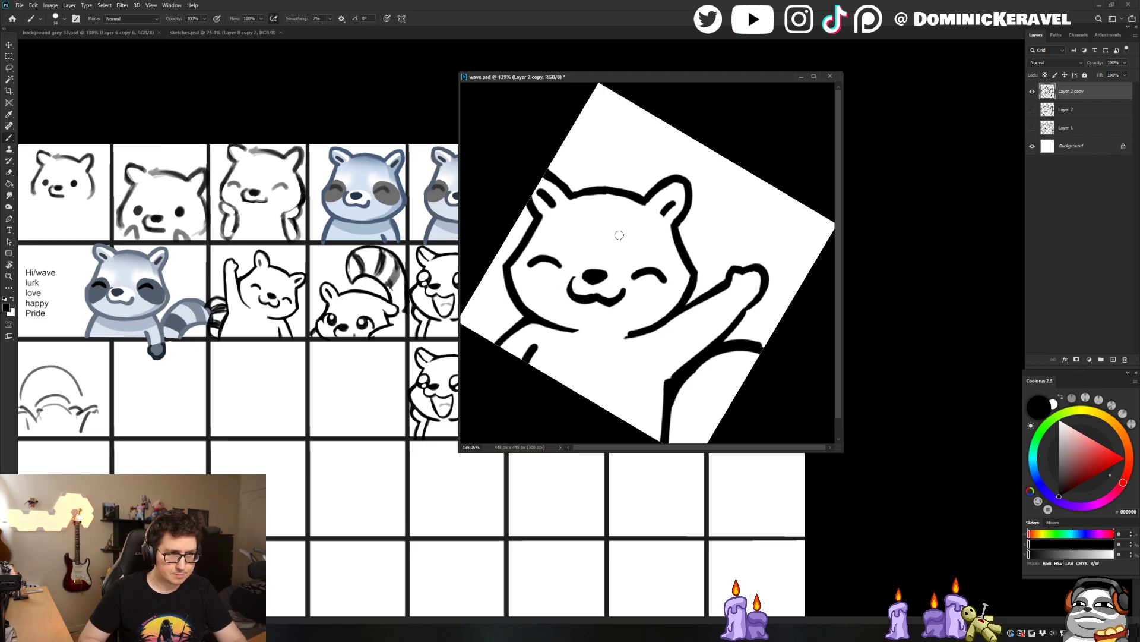
key("e")
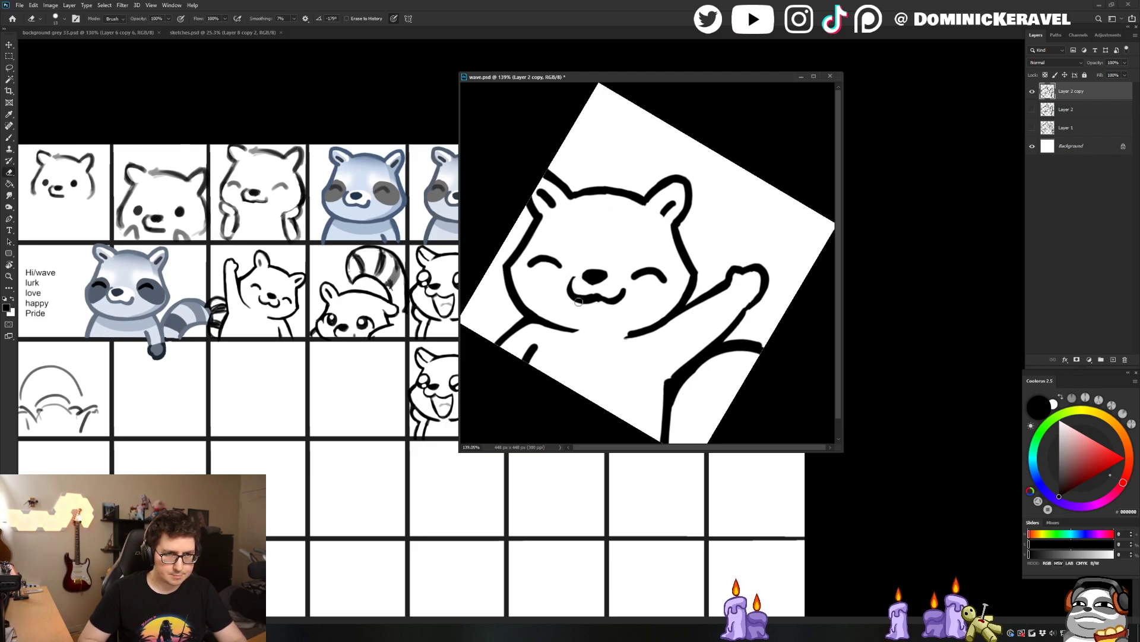
left_click_drag(567, 281, 580, 305)
key("ctrl+s")
Shift the wave.psd window slightly back toward the finished raccoon sketches and save the document
key("v")
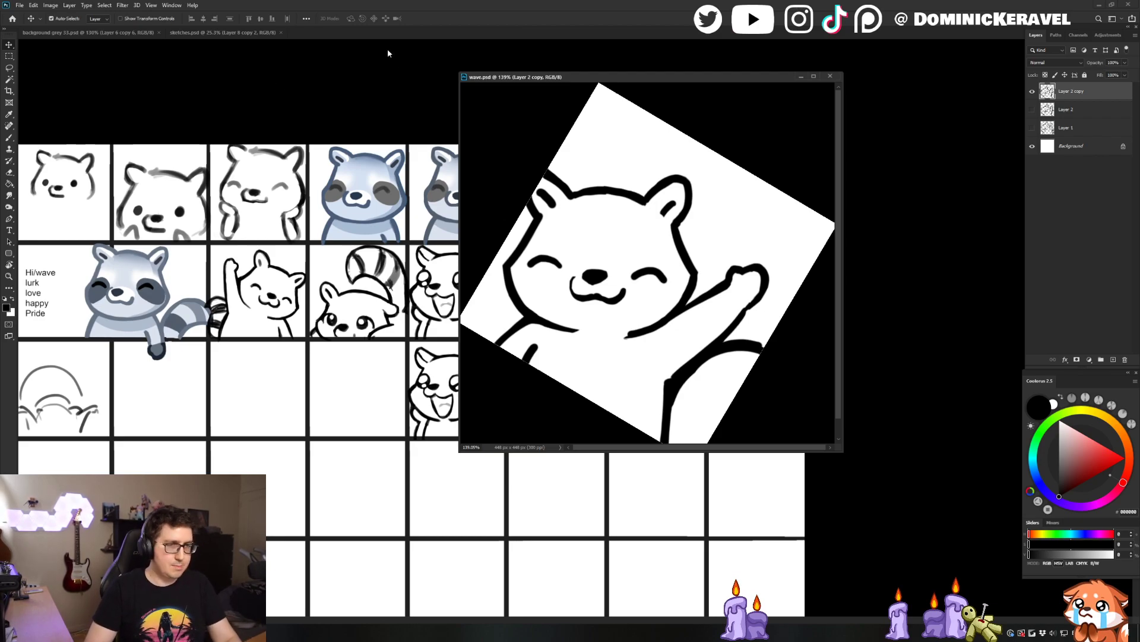
left_click_drag(522, 79, 497, 91)
key("ctrl+s")
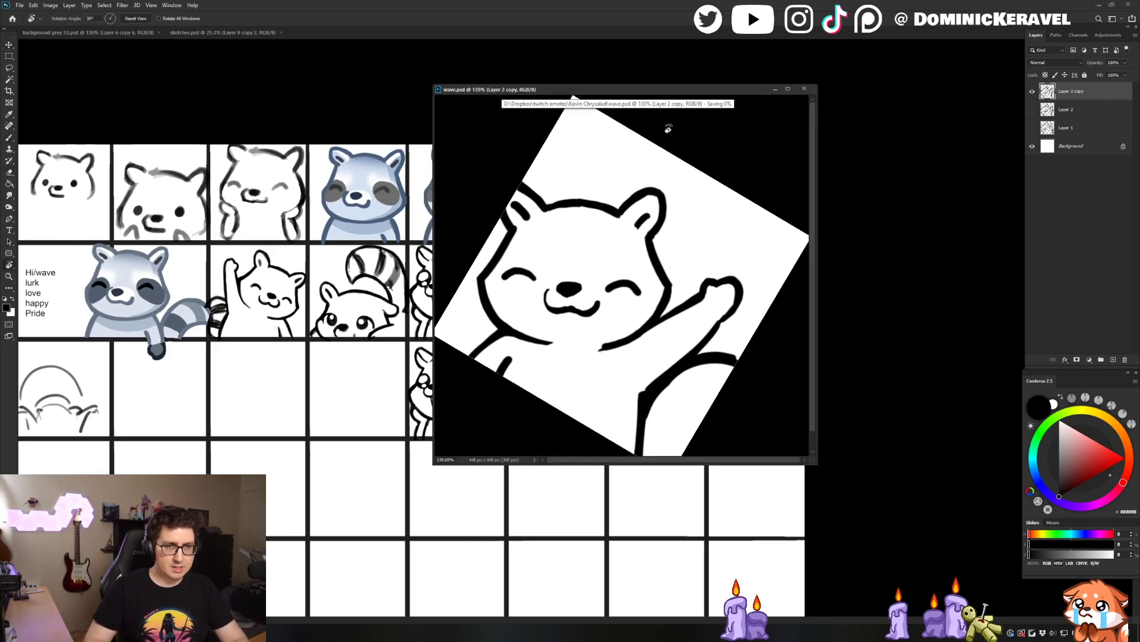
Touch up the outline along the top of the raccoon's head with brush and eraser
key("b")
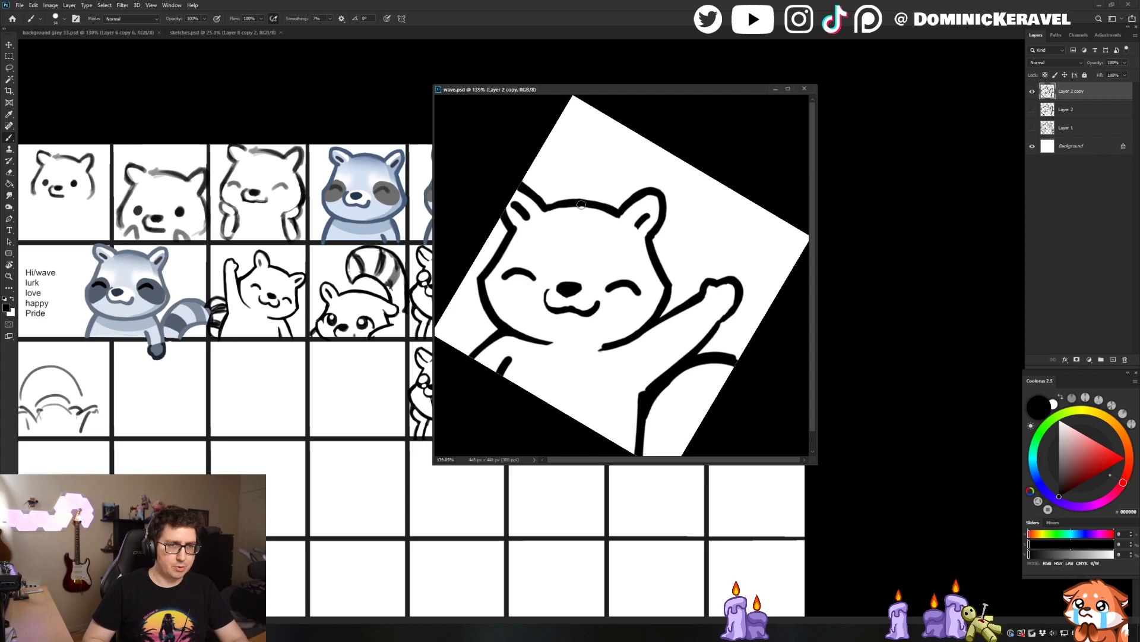
key("e")
key("b")
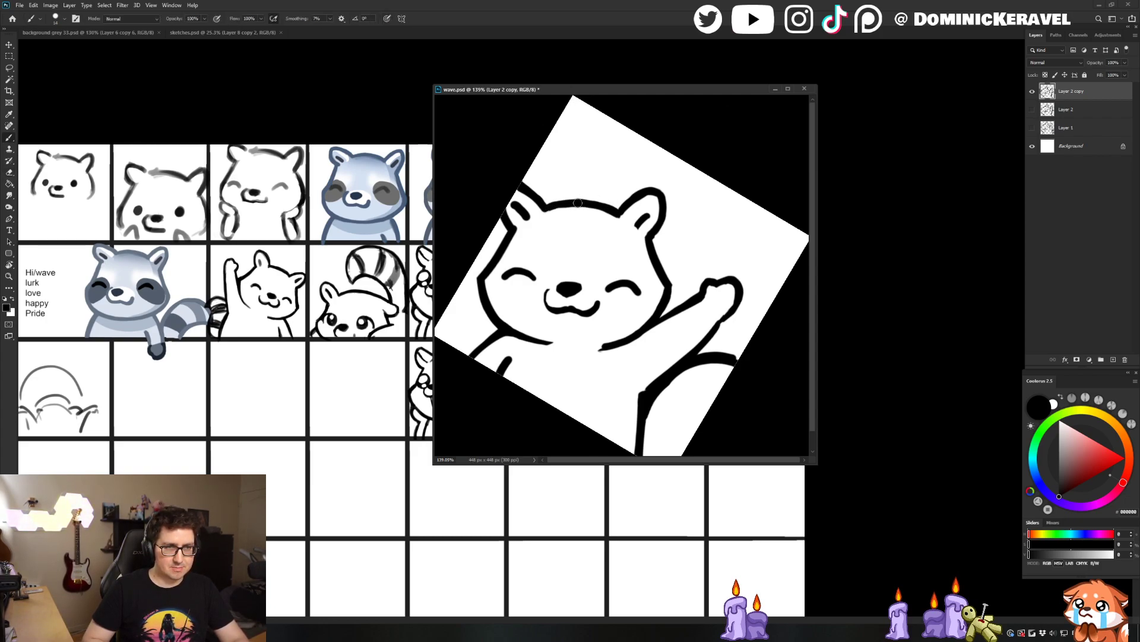
key("v")
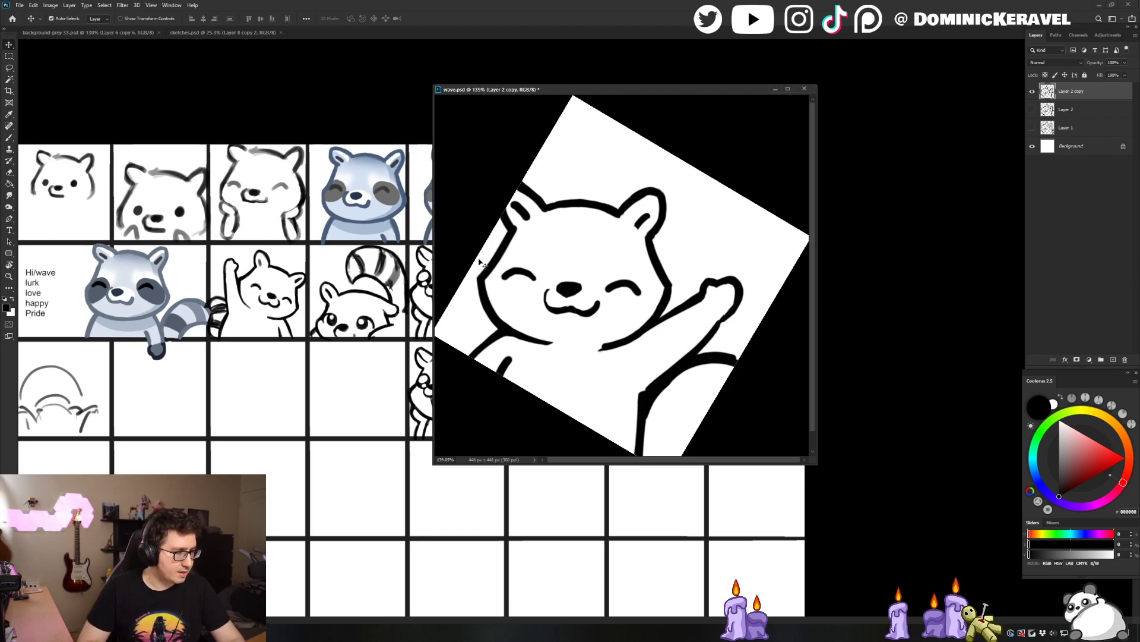
Refine the mouth's curve beneath the nose and clean the arm line's end below the chin with brush and eraser
key("r")
left_click_drag(689, 176, 612, 149)
key("e")
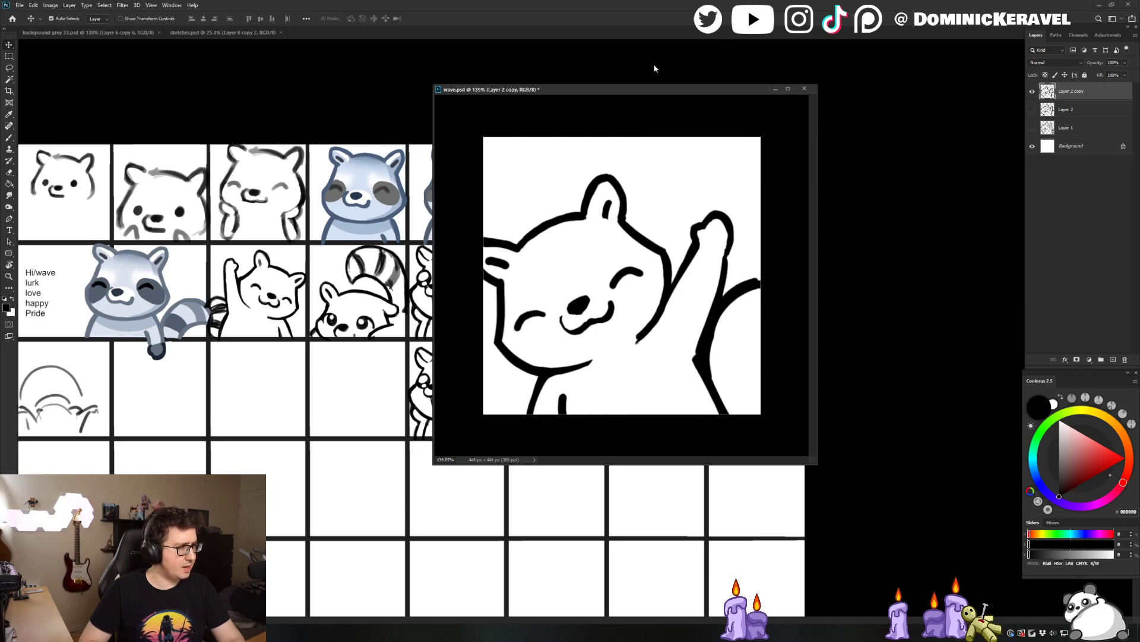
key("r")
mouse_move(690, 173)
left_mouse_down()
mouse_move(738, 209)
mouse_move(756, 184)
mouse_move(709, 219)
left_mouse_up()
scroll(600, 283, "up", 3)
key("b")
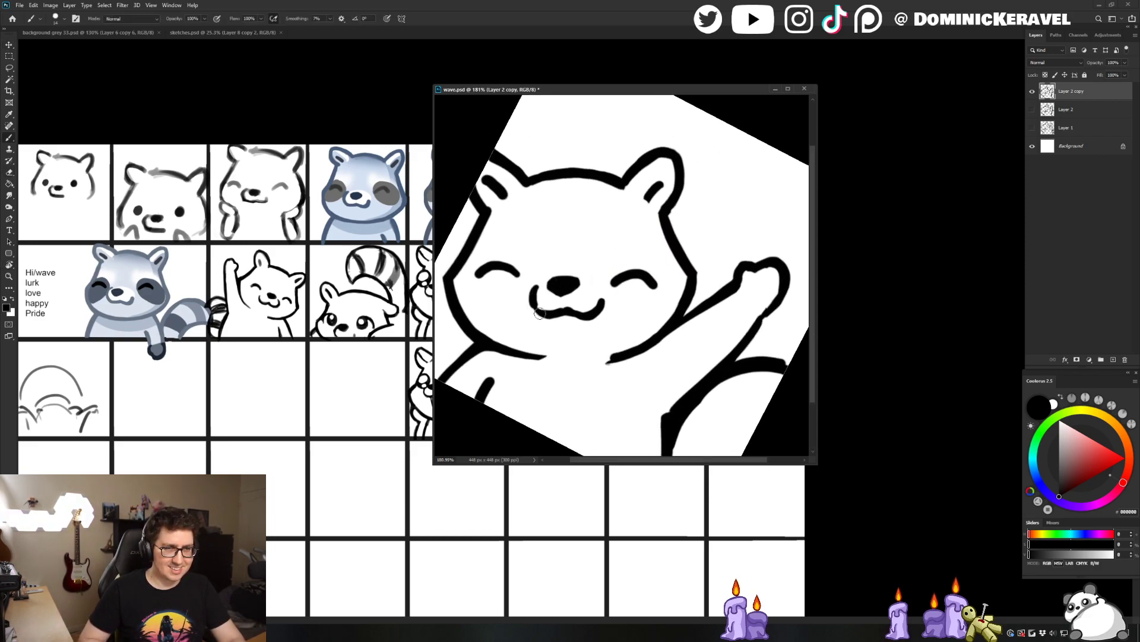
key("ctrl+z")
left_click_drag(543, 299, 540, 315)
key("ctrl+z")
key("e")
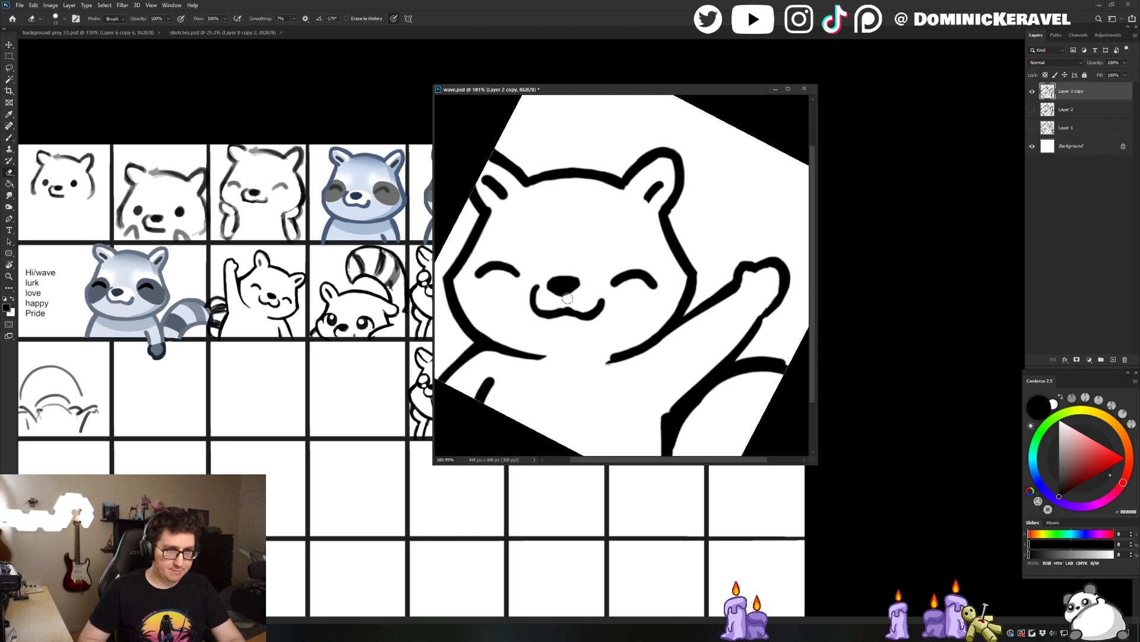
key("b")
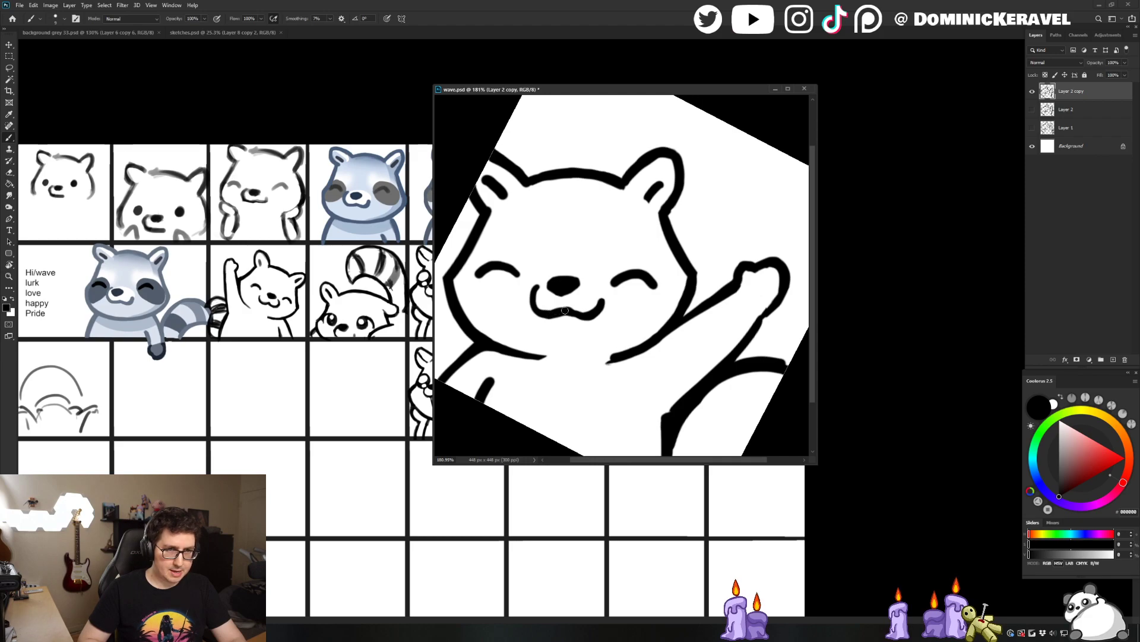
key("e")
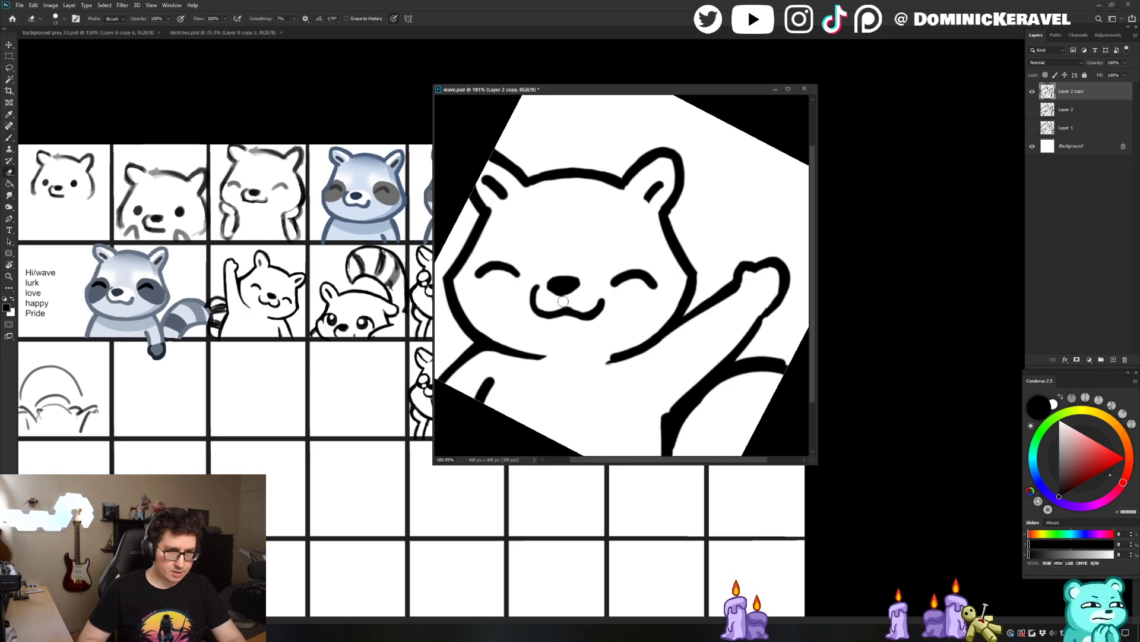
key("b")
key("b")
key("e")
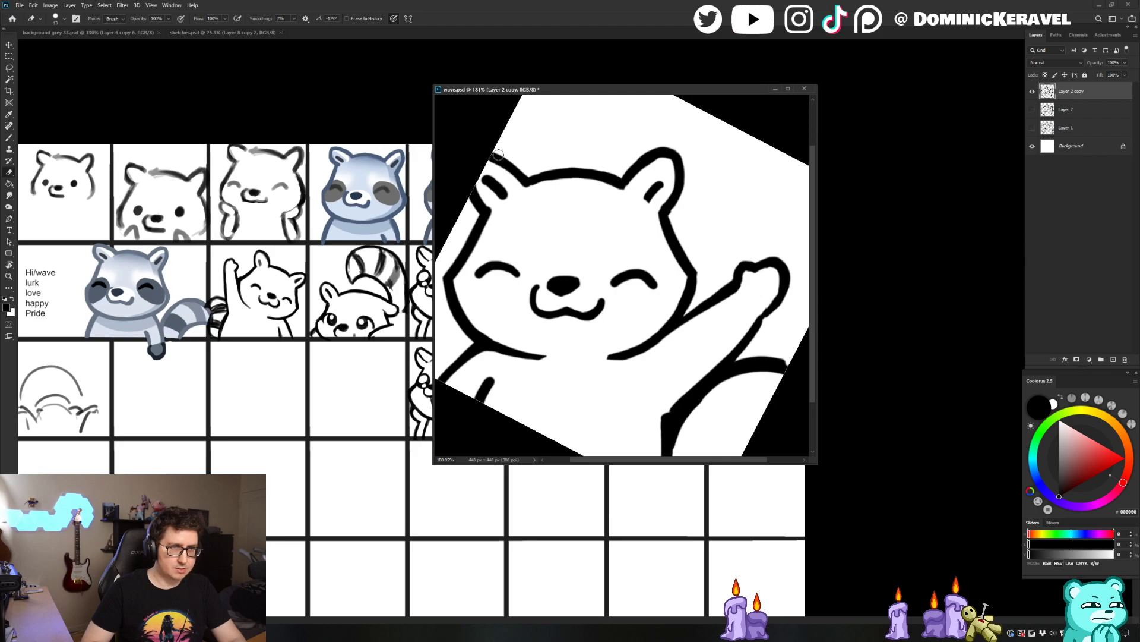
Smooth the raised arm's outer line below the paw and the upper edge of the tail outline with brush and eraser
key("b")
mouse_move(747, 291)
left_mouse_down()
mouse_move(686, 235)
mouse_move(680, 293)
left_mouse_up()
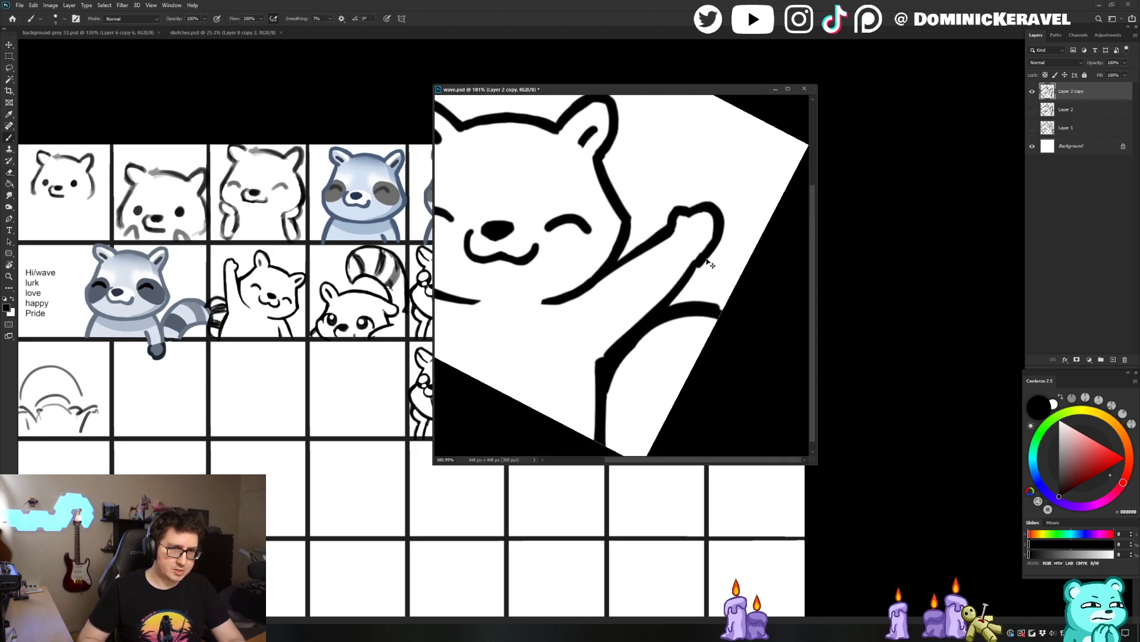
left_click_drag(713, 245, 680, 291)
key("e")
key("b")
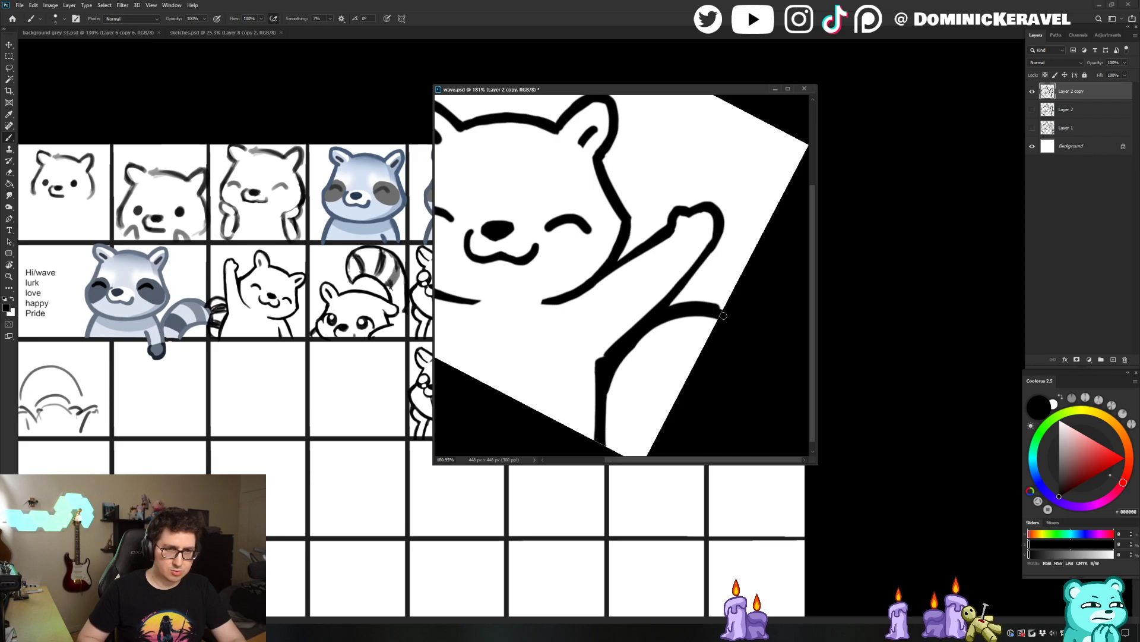
key("e")
mouse_move(719, 318)
left_mouse_down()
mouse_move(627, 356)
mouse_move(617, 346)
left_mouse_up()
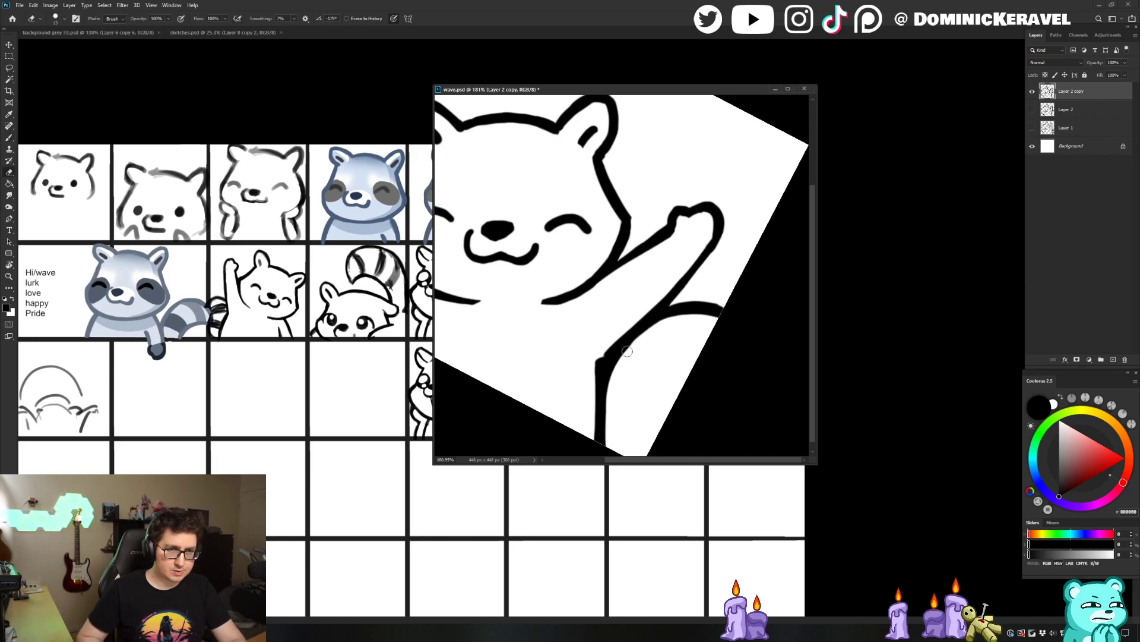
Clean up the corner where the raised arm's outer line meets the tail outline with eraser and brush
scroll(650, 351, "down", 5)
key("r")
left_click_drag(736, 295, 707, 233)
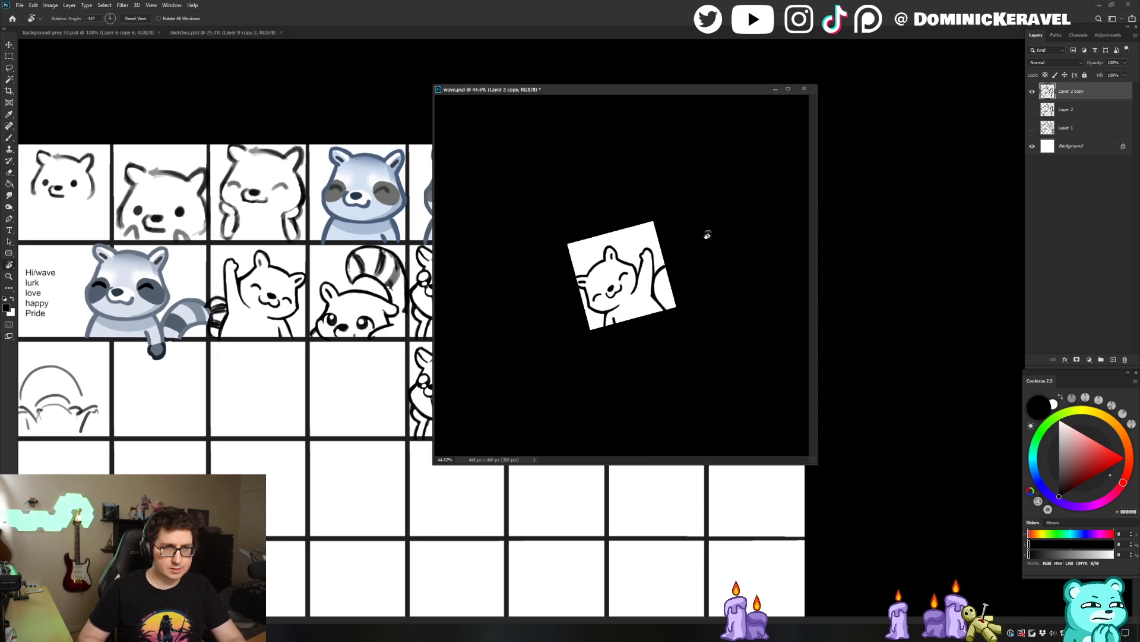
left_click_drag(722, 165, 719, 234)
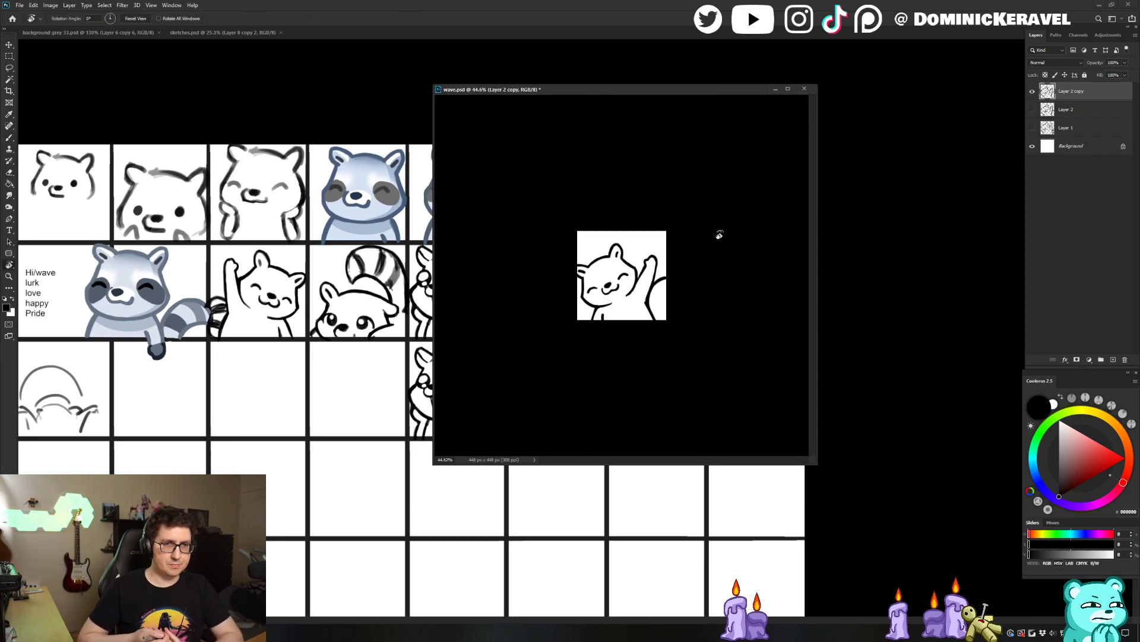
key("v")
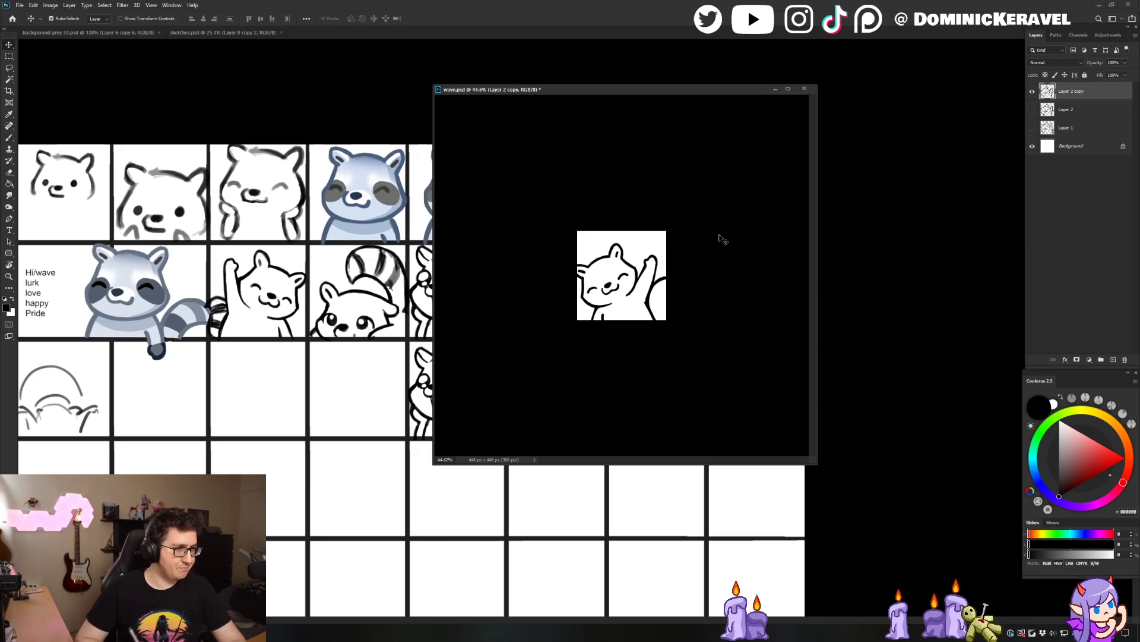
left_click_drag(627, 90, 623, 88)
left_click_drag(585, 325, 632, 326)
key("e")
key("b")
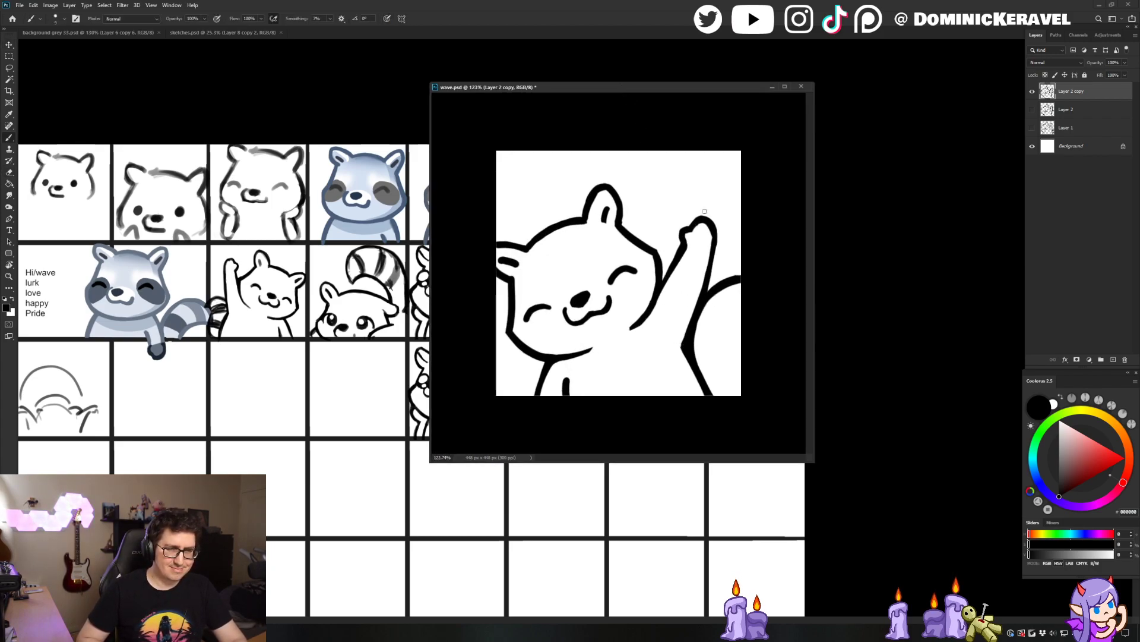
key("v")
Select the raccoon's nose with the Lasso tool and rotate it slightly with Free Transform
key("r")
left_click_drag(634, 263, 698, 236)
left_click_drag(700, 235, 686, 232)
key("l")
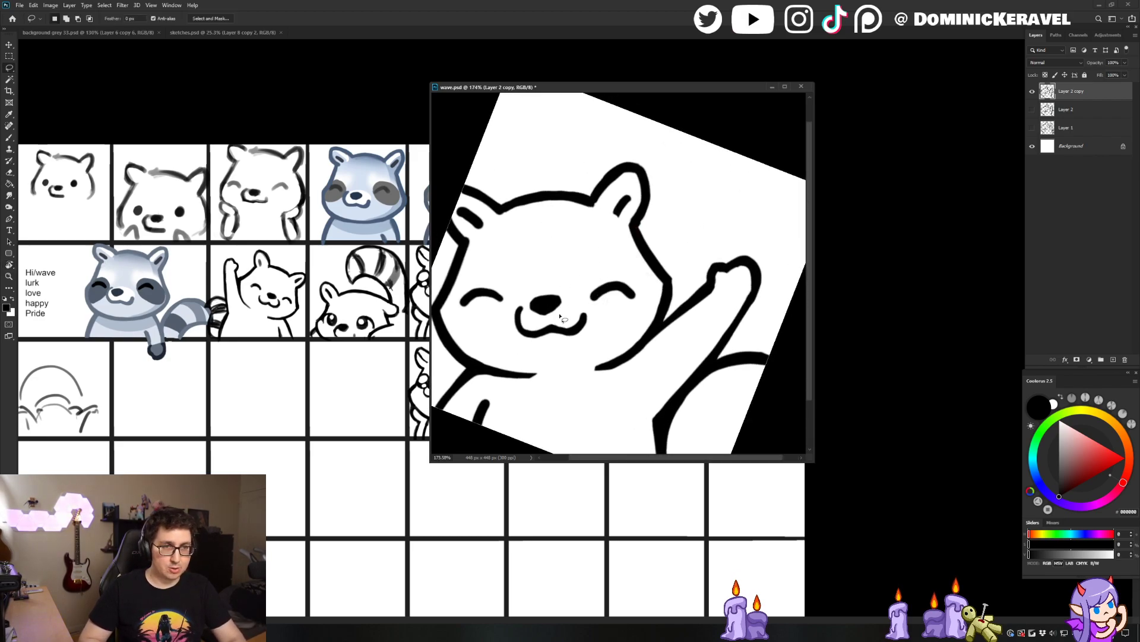
mouse_move(530, 317)
left_mouse_down()
mouse_move(535, 279)
mouse_move(561, 311)
left_mouse_up()
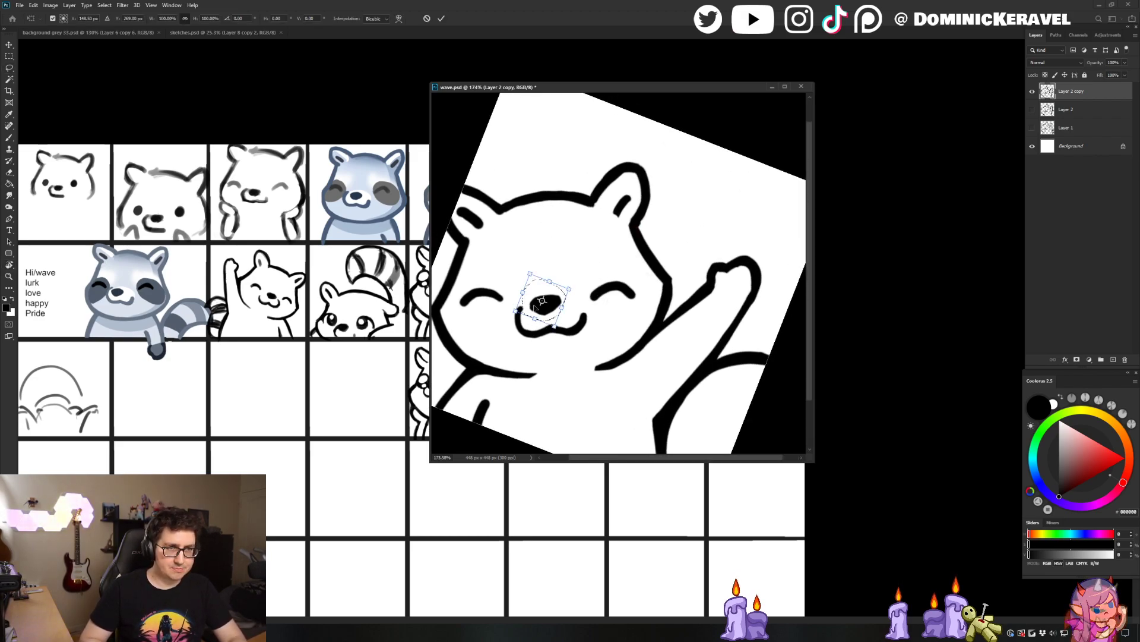
key("ctrl+d")
mouse_move(535, 319)
left_mouse_down()
mouse_move(547, 275)
mouse_move(531, 292)
left_mouse_up()
key("ctrl+t")
left_click_drag(583, 265, 588, 269)
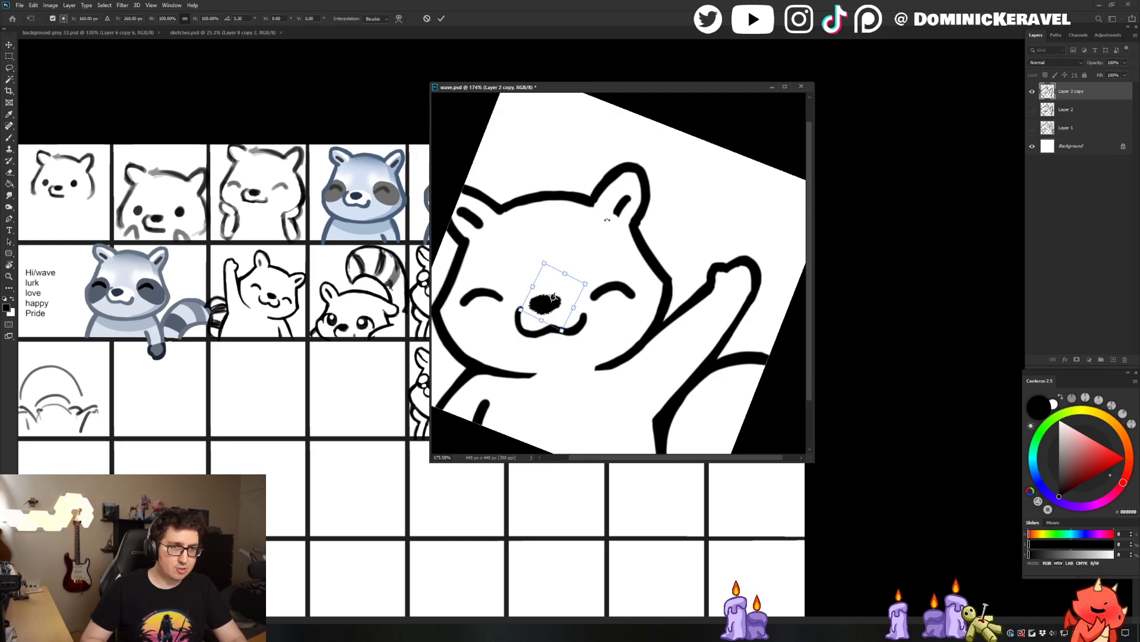
key("Return")
key("ctrl+shift+d")
key("ctrl+t")
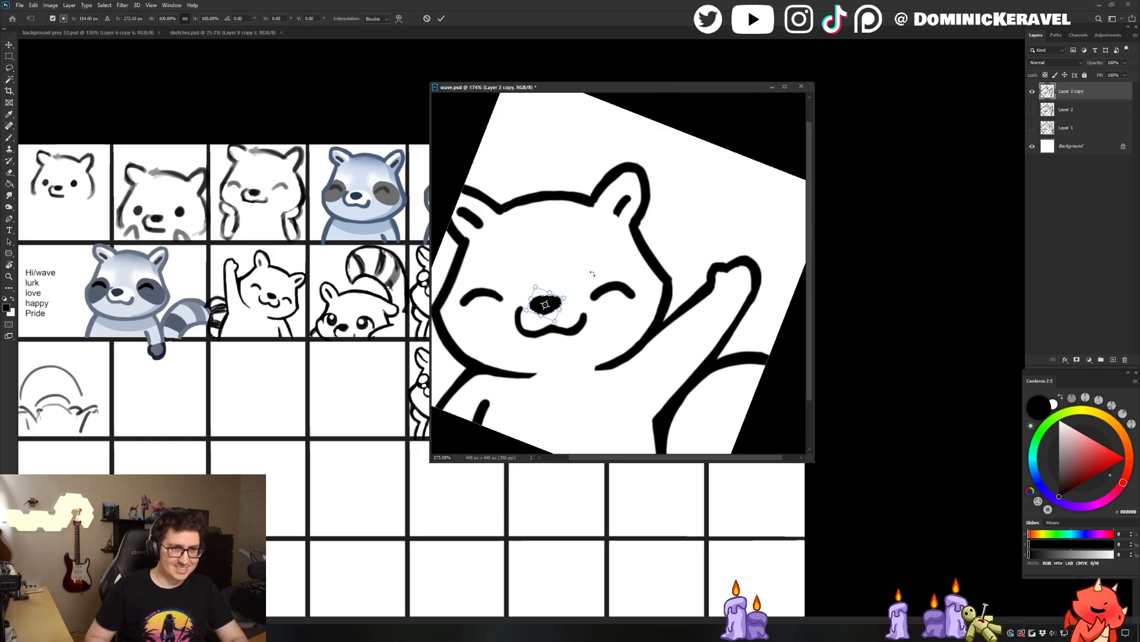
key("Return")
key("v")
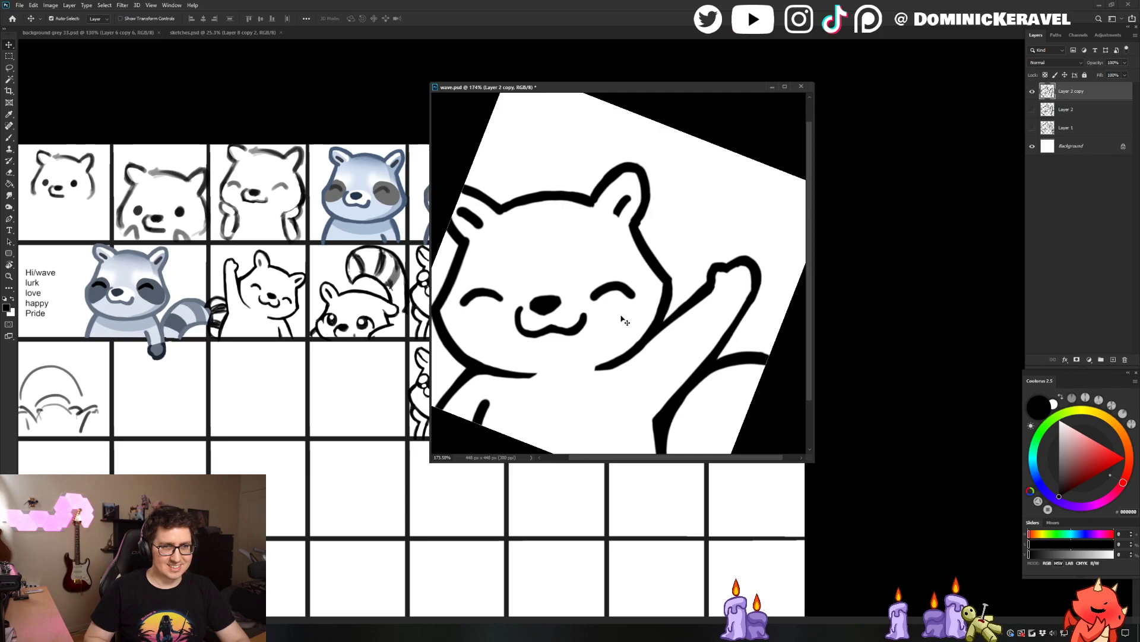
Sample the finished raccoon's light blue-grey body colour and add a new layer directly above Layer 2
key("r")
left_click_drag(725, 250, 684, 215)
key("b")
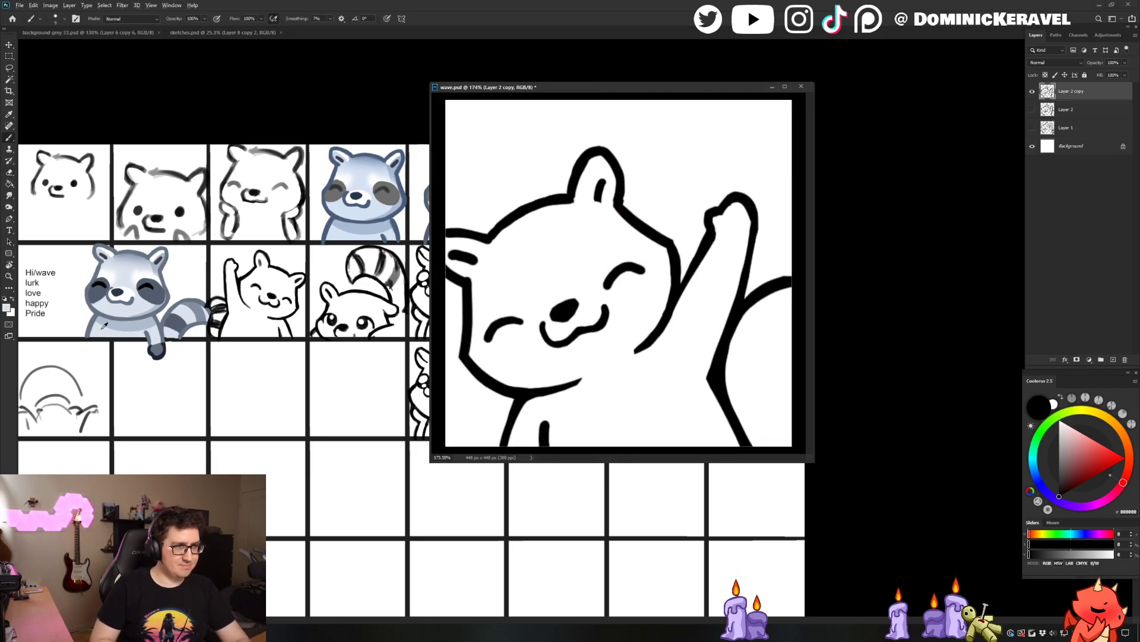
left_click(104, 326, "alt")
key("v")
left_click(1086, 107)
key("ctrl+shift+n")
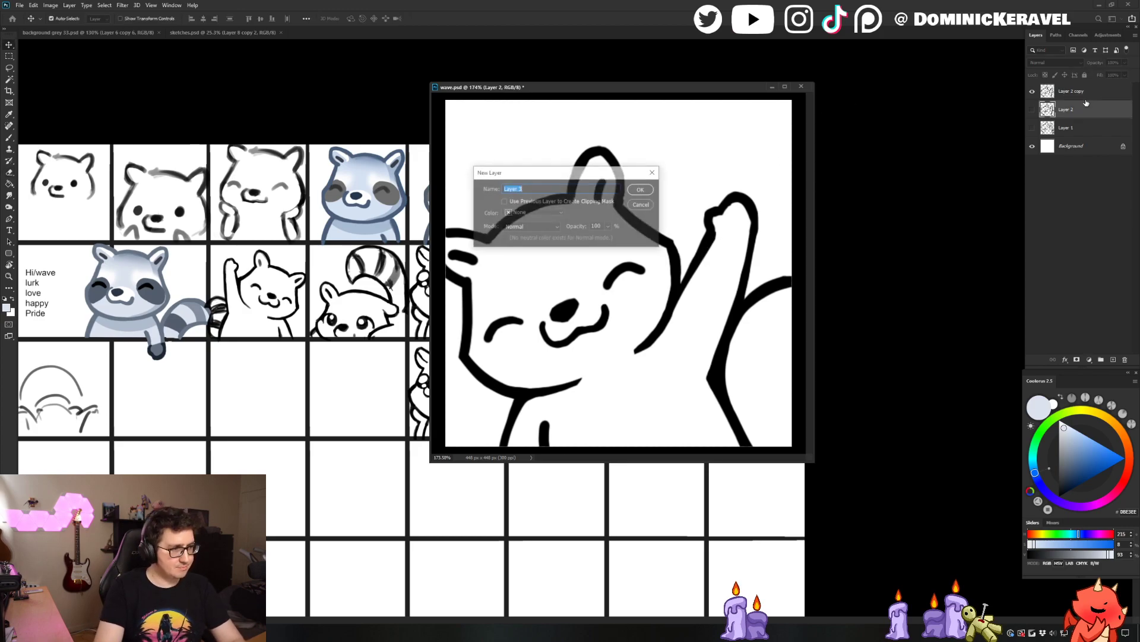
key("Return")
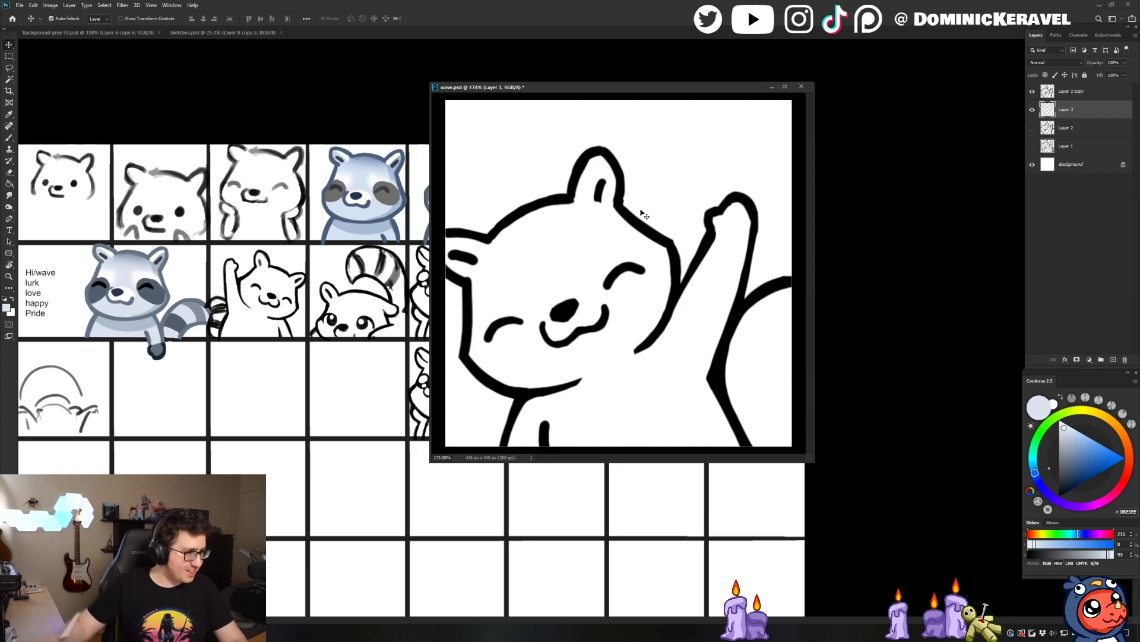
Paint the head, raised arm, body and tail with the light blue-grey base colour, switching to another brush preset
key("b")
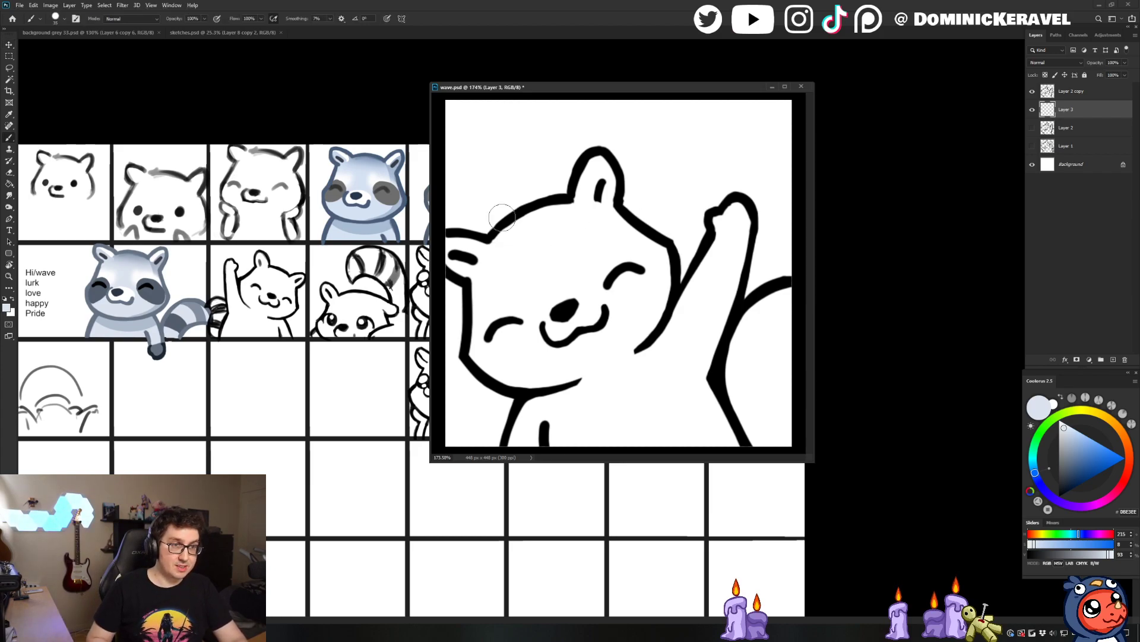
mouse_move(496, 246)
left_mouse_down()
mouse_move(461, 261)
mouse_move(487, 271)
left_mouse_up()
mouse_move(540, 238)
left_mouse_down()
mouse_move(495, 248)
mouse_move(583, 239)
left_mouse_up()
right_click(574, 314)
double_click(740, 482)
mouse_move(540, 229)
left_mouse_down()
mouse_move(490, 256)
mouse_move(601, 181)
mouse_move(580, 229)
mouse_move(540, 200)
mouse_move(526, 274)
mouse_move(492, 300)
mouse_move(485, 284)
mouse_move(486, 352)
mouse_move(575, 381)
mouse_move(529, 424)
mouse_move(596, 311)
mouse_move(555, 246)
mouse_move(517, 302)
mouse_move(548, 340)
mouse_move(620, 248)
mouse_move(648, 257)
mouse_move(649, 292)
mouse_move(645, 304)
mouse_move(616, 289)
mouse_move(587, 322)
mouse_move(617, 348)
mouse_move(646, 271)
left_mouse_up()
mouse_move(720, 227)
left_mouse_down()
mouse_move(738, 214)
mouse_move(700, 298)
mouse_move(738, 239)
mouse_move(669, 347)
mouse_move(709, 282)
mouse_move(728, 318)
mouse_move(657, 370)
mouse_move(684, 385)
mouse_move(796, 307)
mouse_move(752, 340)
mouse_move(734, 425)
mouse_move(783, 448)
mouse_move(746, 414)
mouse_move(653, 466)
mouse_move(632, 419)
mouse_move(633, 385)
mouse_move(560, 438)
left_mouse_up()
key("e")
key("b")
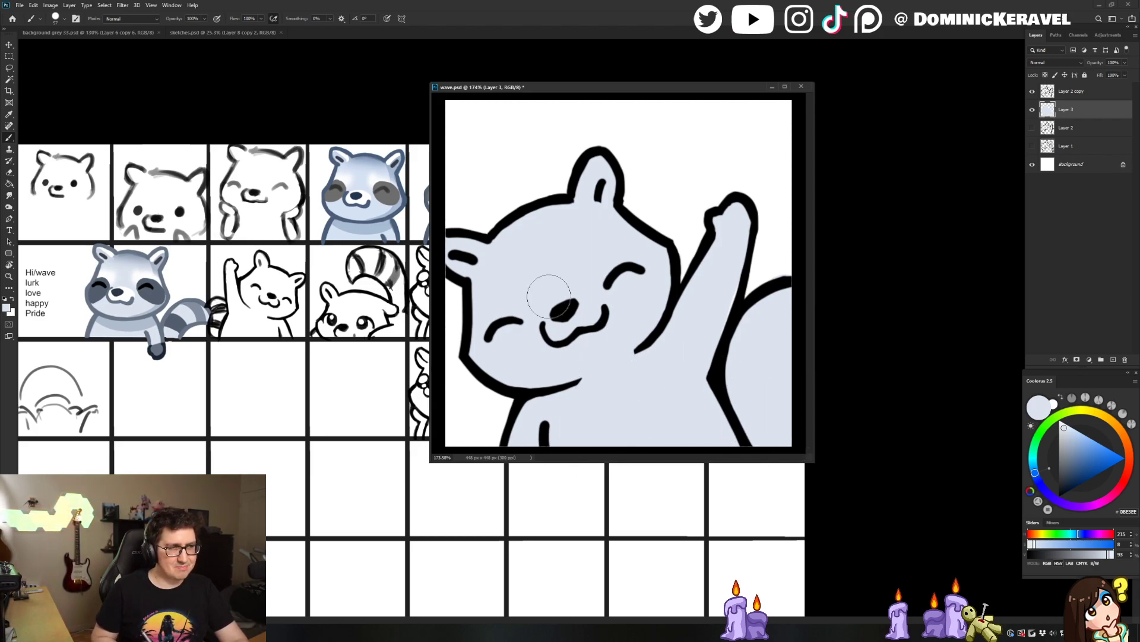
Set the brush colour to the darker blue-grey AFBCCC and lock the base colour layer's transparent pixels
left_click(606, 331, "alt")
key("v")
key("w")
scroll(660, 356, "down", 1)
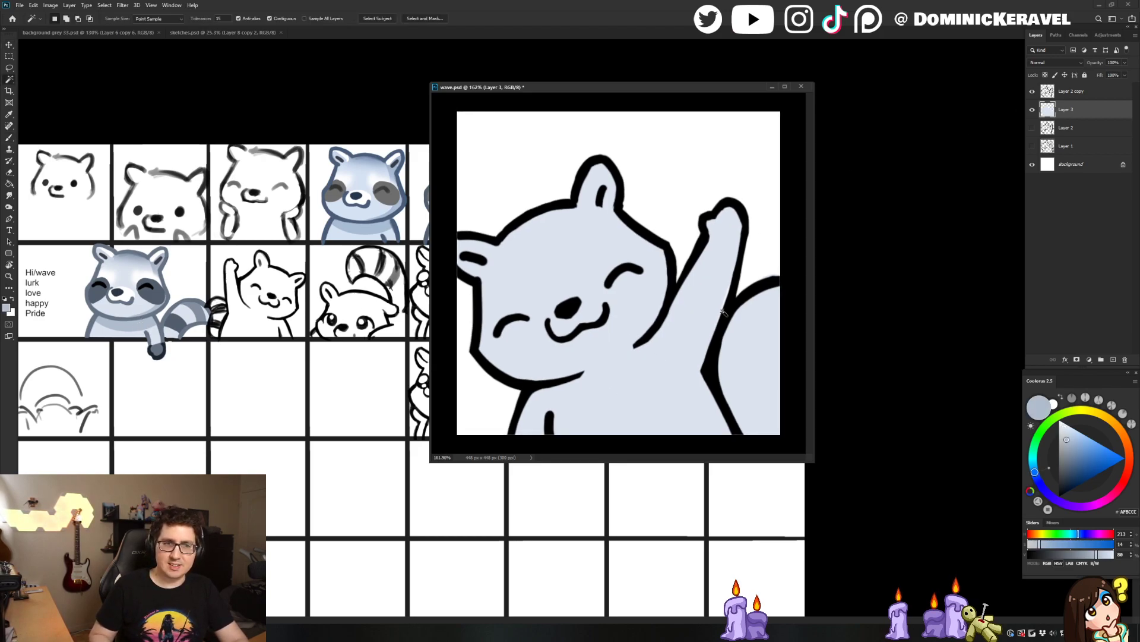
key("b")
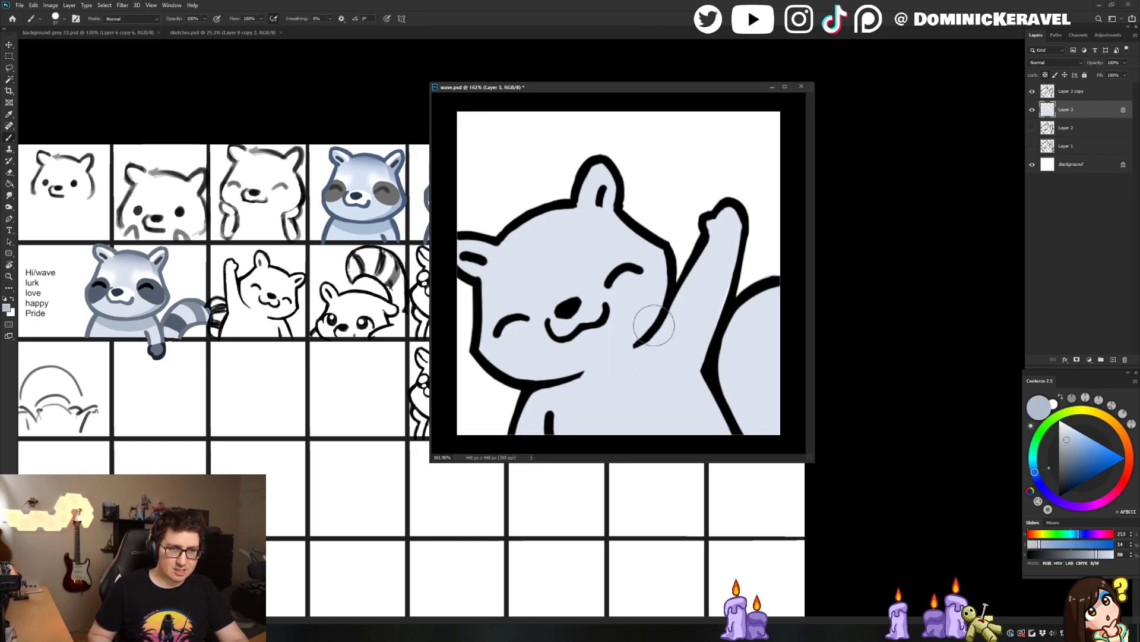
Paint a darker blue-grey shadow under the chin across the chest, restoring the base colour inside the face outline
left_click_drag(659, 323, 514, 393)
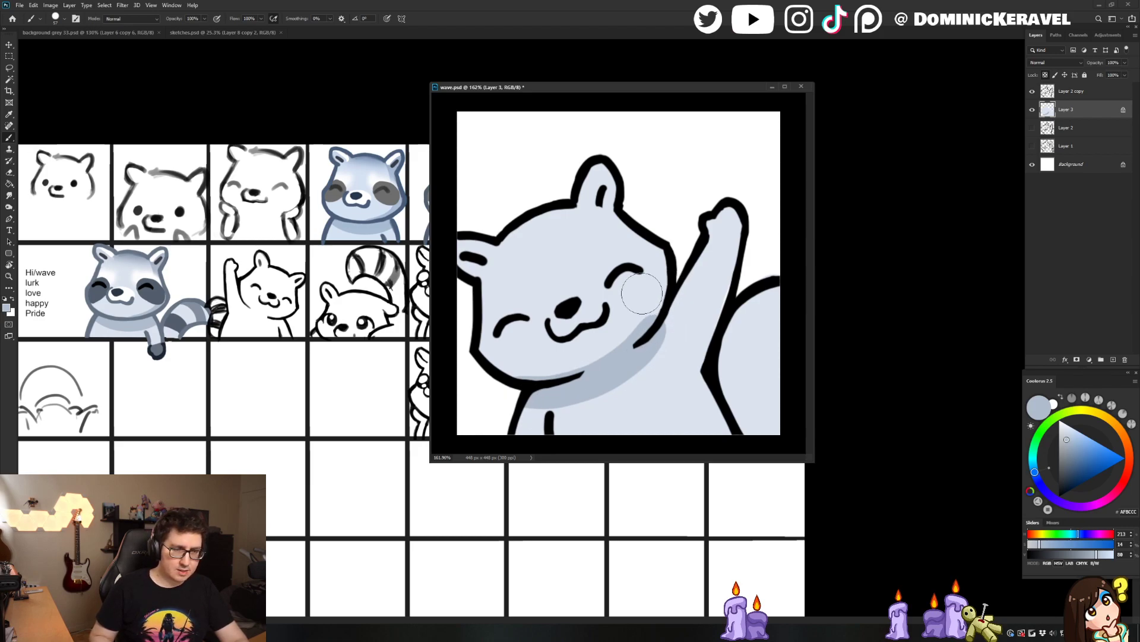
mouse_move(655, 314)
left_mouse_down()
mouse_move(536, 412)
mouse_move(522, 392)
left_mouse_up()
key("ctrl+z")
key("ctrl+z")
left_click_drag(650, 316, 534, 395)
key("ctrl+z")
left_click_drag(651, 322, 543, 397)
left_click(641, 313, "alt")
mouse_move(641, 313)
left_mouse_down()
mouse_move(514, 368)
mouse_move(611, 353)
left_mouse_up()
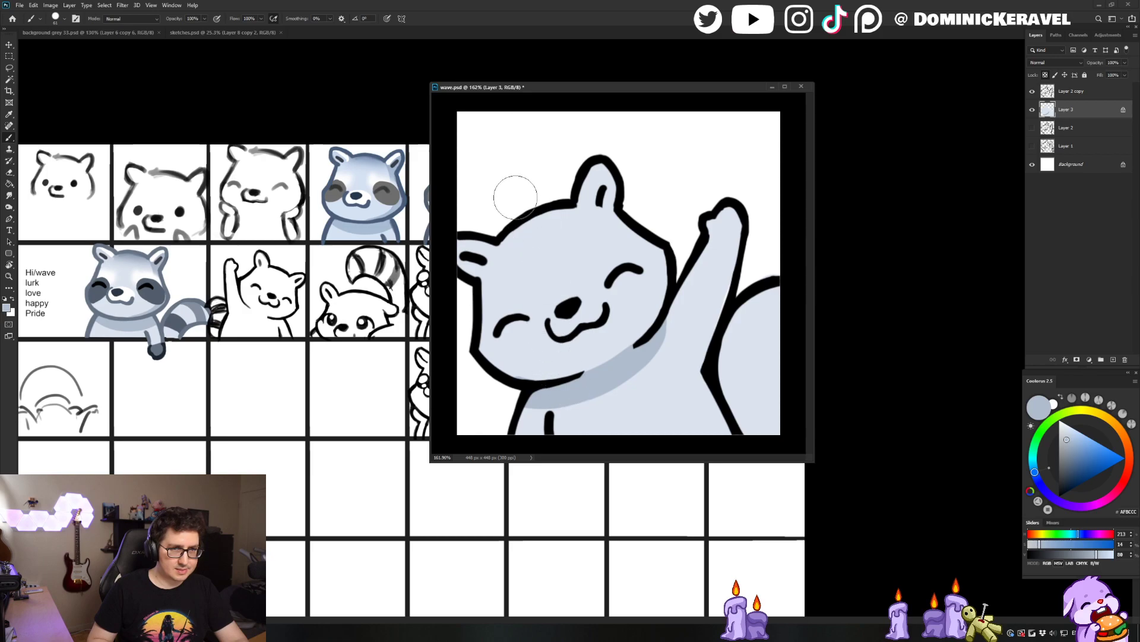
Shade the cheek away from the raised arm and the jaw in darker blue-grey, trimming the shadow with the base colour
left_click_drag(493, 232, 534, 374)
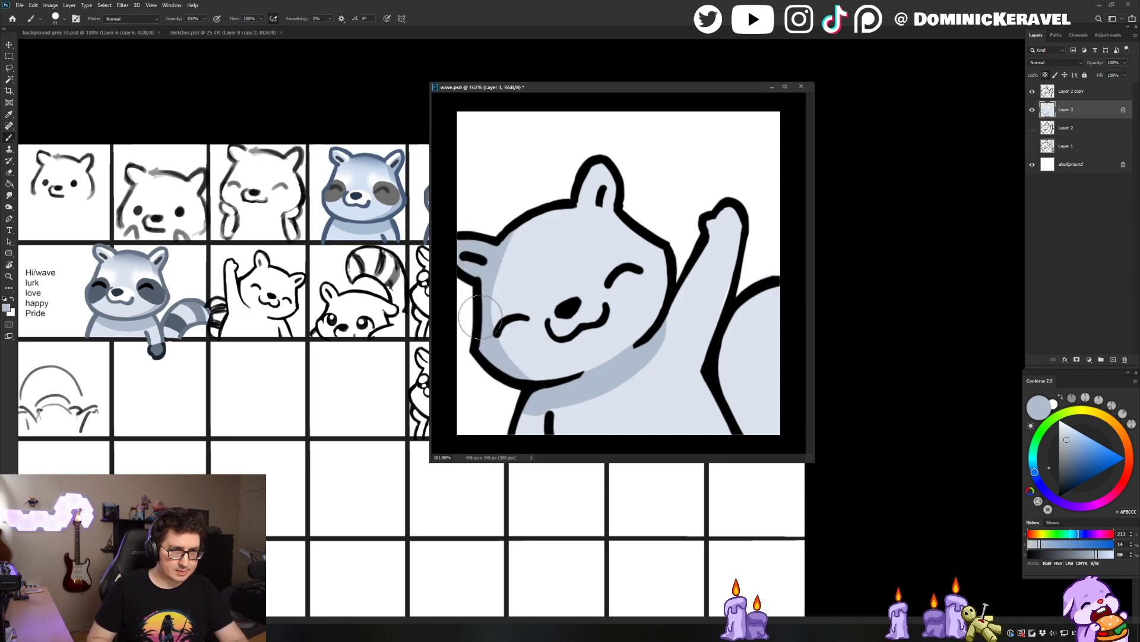
key("ctrl+z")
mouse_move(494, 230)
left_mouse_down()
mouse_move(480, 316)
mouse_move(492, 358)
mouse_move(545, 394)
left_mouse_up()
left_click(536, 271, "alt")
mouse_move(517, 231)
left_mouse_down()
mouse_move(527, 342)
mouse_move(517, 249)
mouse_move(510, 277)
mouse_move(532, 283)
left_mouse_up()
left_click(558, 373, "alt")
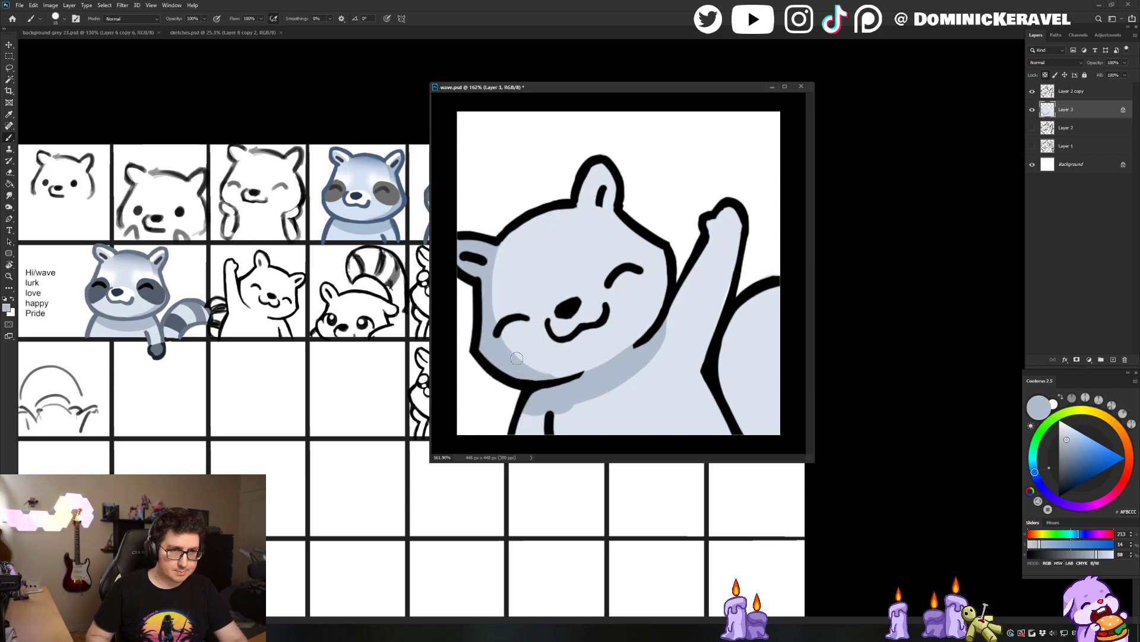
key("ctrl+z")
left_click_drag(544, 380, 603, 372)
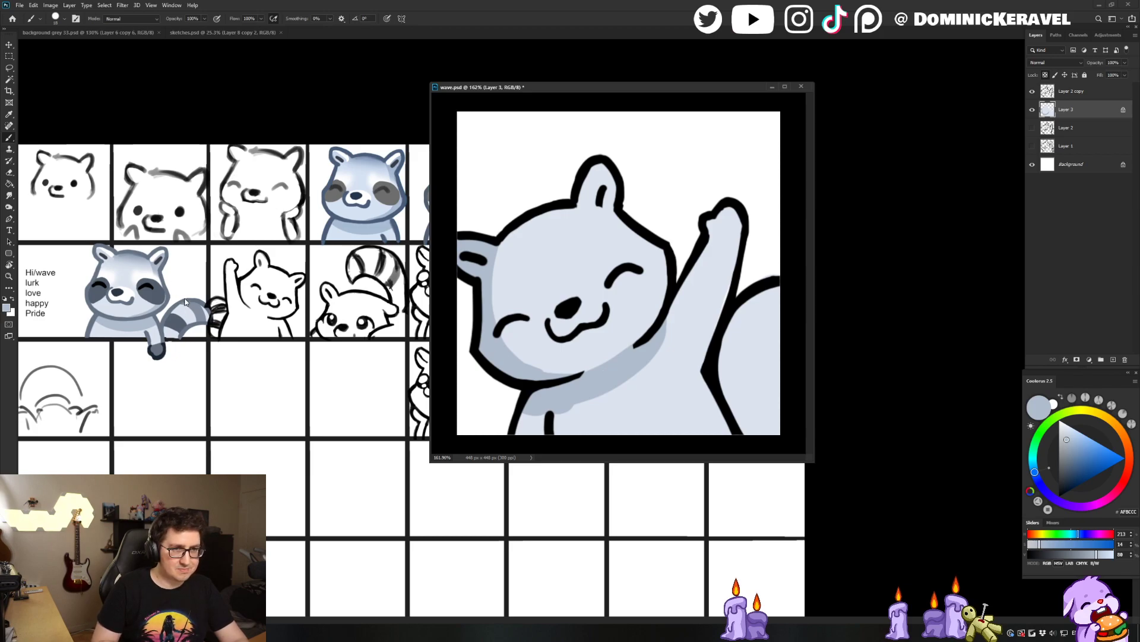
left_click(544, 368, "alt")
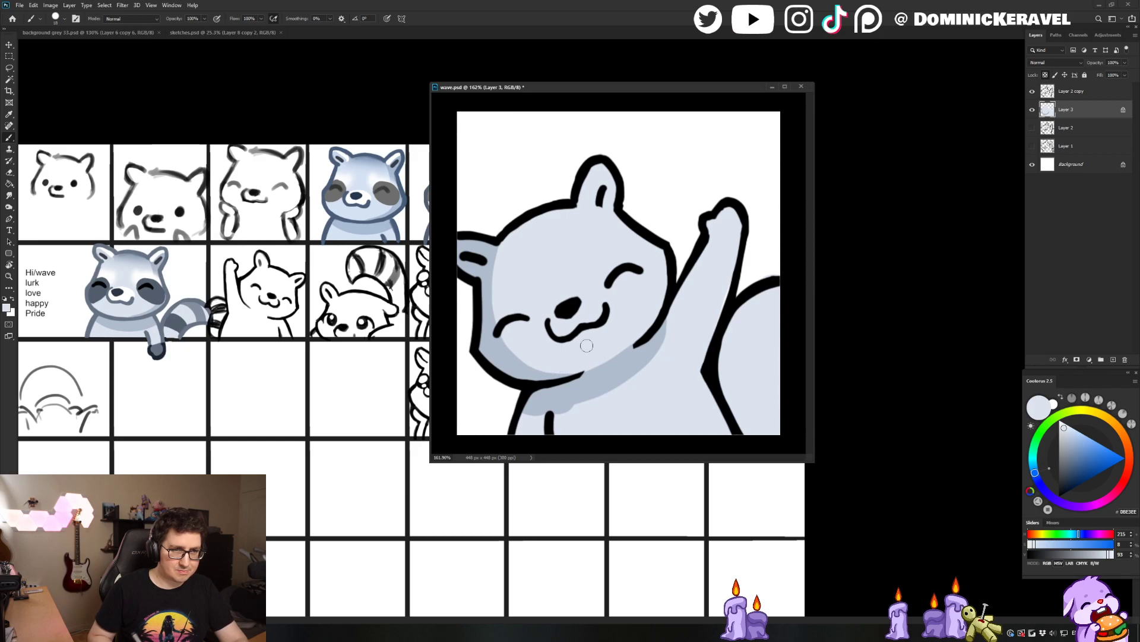
key("x")
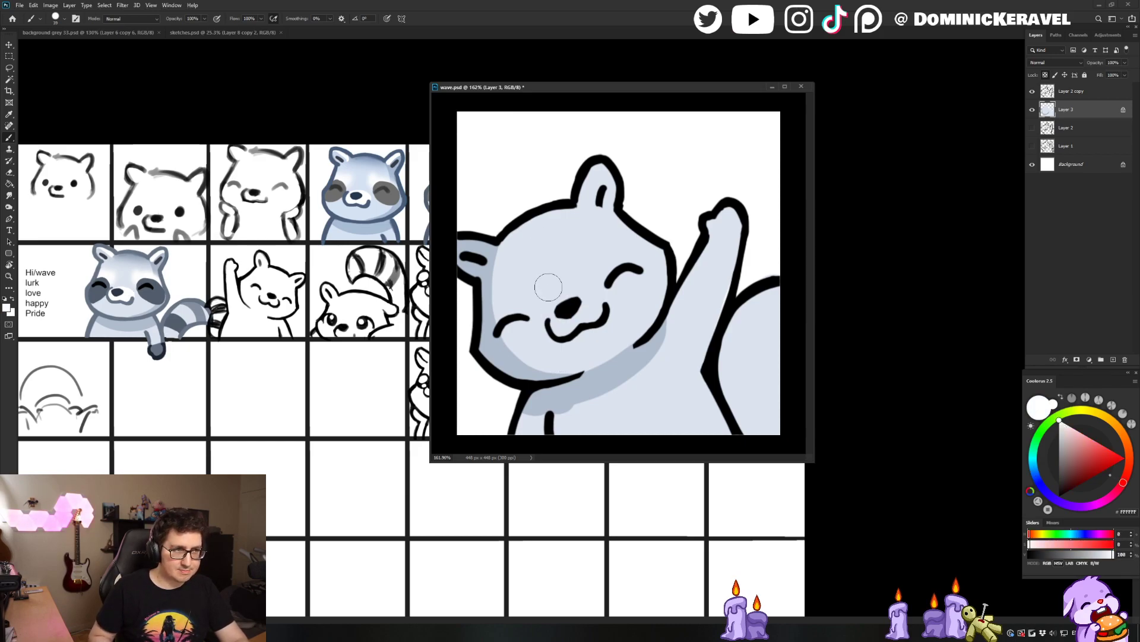
Paint the muzzle around the nose and mouth white, trimming its upper edge with the light blue-grey base colour
mouse_move(594, 312)
left_mouse_down()
mouse_move(565, 303)
mouse_move(589, 310)
mouse_move(576, 312)
left_mouse_up()
key("v")
key("b")
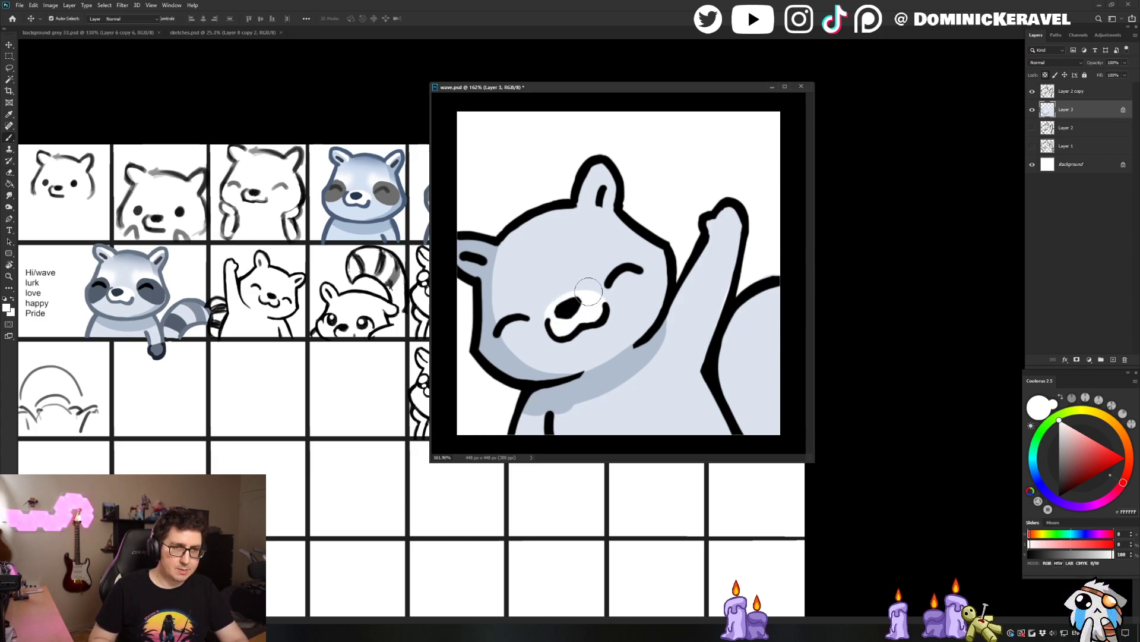
left_click(585, 277, "alt")
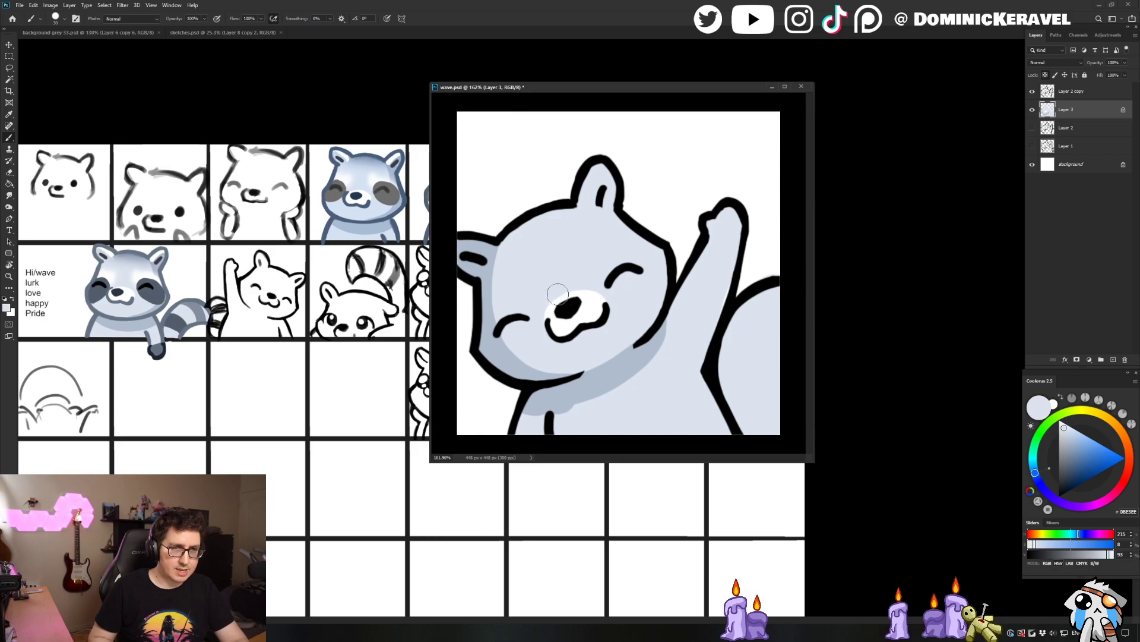
left_click(591, 307, "alt")
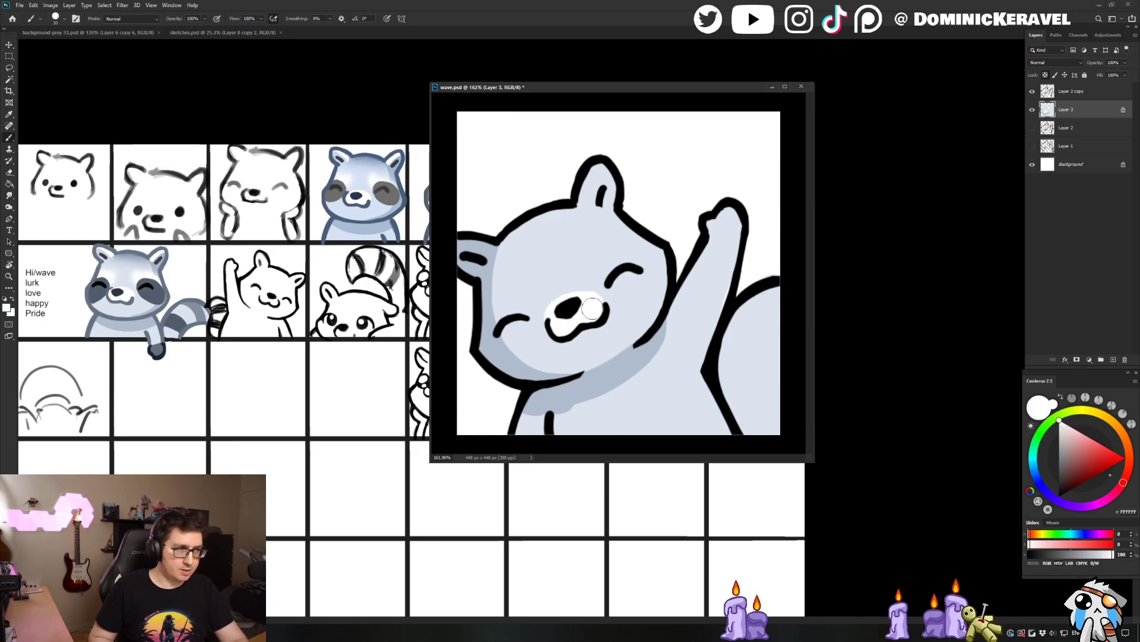
key("v")
key("b")
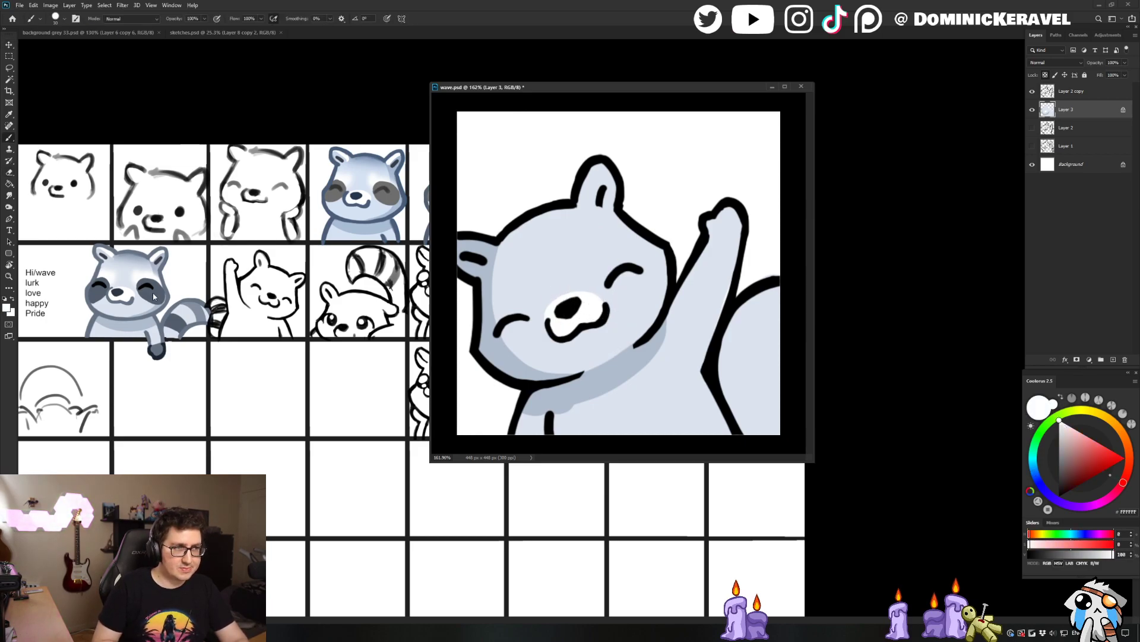
Sample dark blue-grey 525D6C from the reference raccoon and paint rounded patches around both closed eyes
left_click(162, 282, "alt")
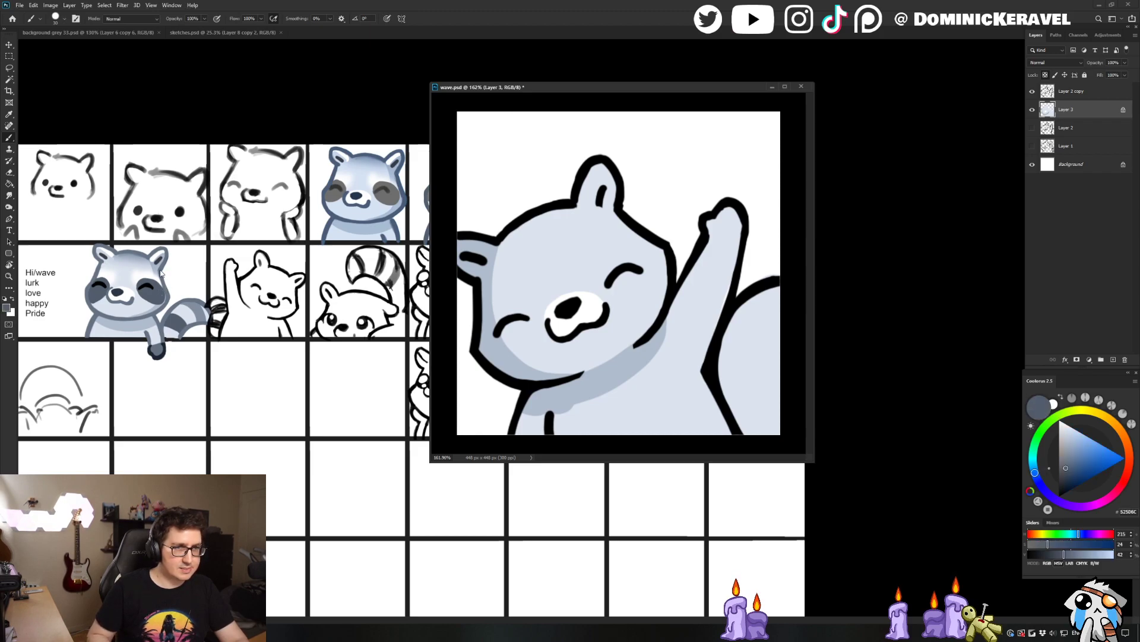
key("r")
mouse_move(667, 158)
left_mouse_down()
mouse_move(719, 216)
mouse_move(734, 191)
left_mouse_up()
key("b")
mouse_move(478, 294)
left_mouse_down()
mouse_move(502, 275)
mouse_move(513, 284)
mouse_move(507, 302)
mouse_move(475, 306)
mouse_move(528, 267)
mouse_move(508, 263)
mouse_move(507, 298)
mouse_move(477, 302)
mouse_move(484, 324)
left_mouse_up()
key("ctrl+z")
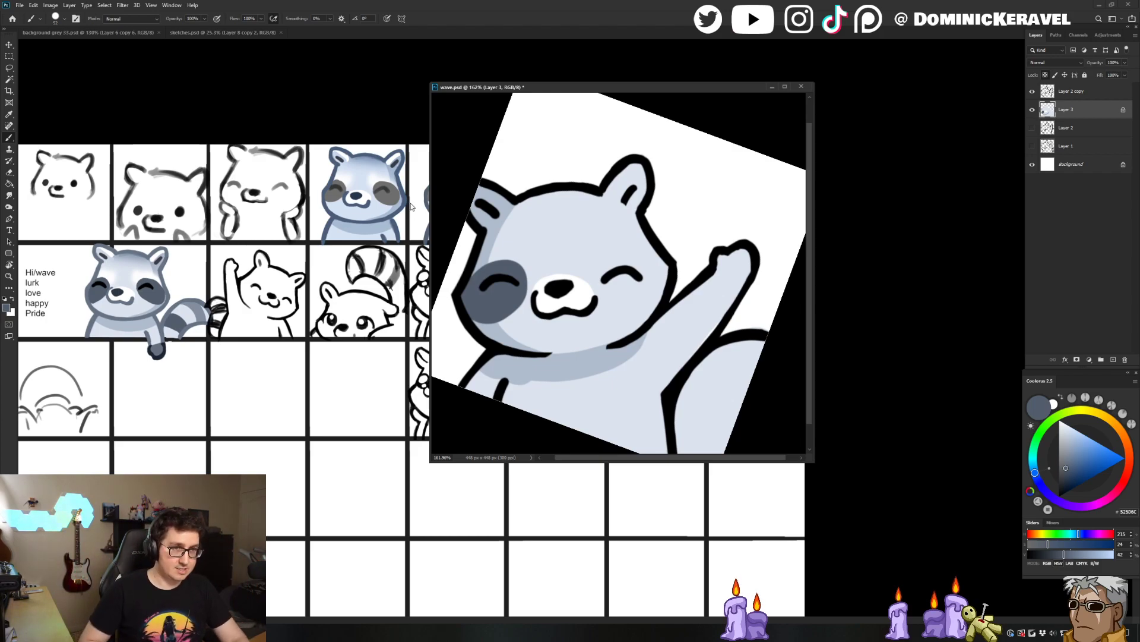
mouse_move(616, 271)
left_mouse_down()
mouse_move(612, 285)
mouse_move(625, 268)
mouse_move(611, 285)
mouse_move(636, 297)
mouse_move(639, 251)
mouse_move(617, 269)
mouse_move(638, 273)
left_mouse_up()
key("ctrl+z")
key("ctrl+z")
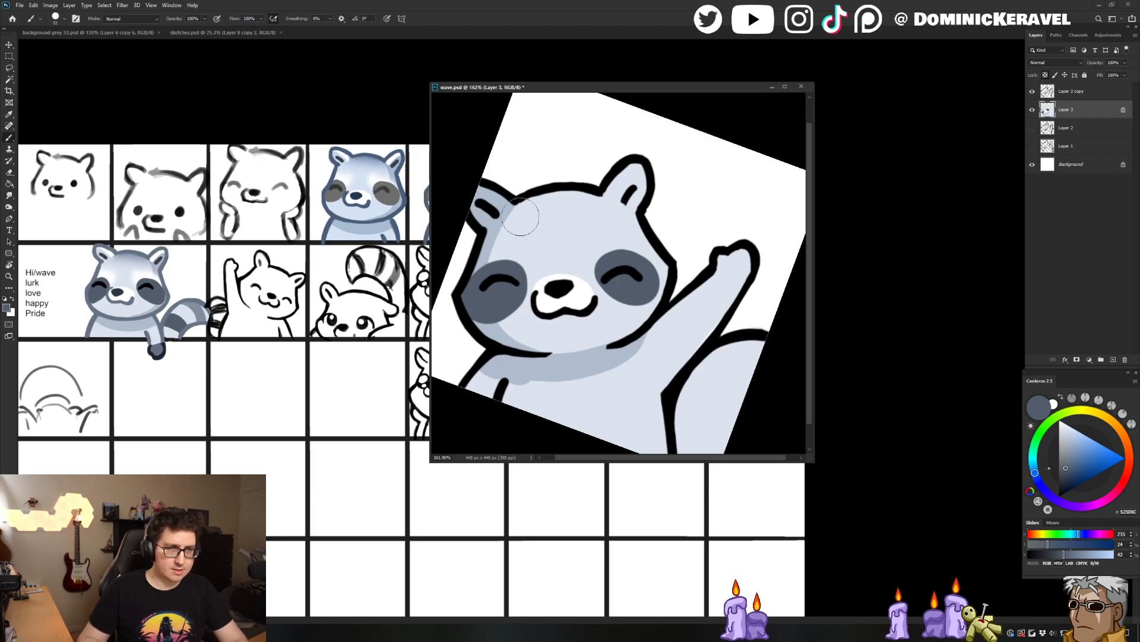
Clean up the edges of both eye patches, alternating between sampled surrounding and patch colours
left_click(585, 289, "alt")
key("v")
key("b")
left_click(615, 267, "alt")
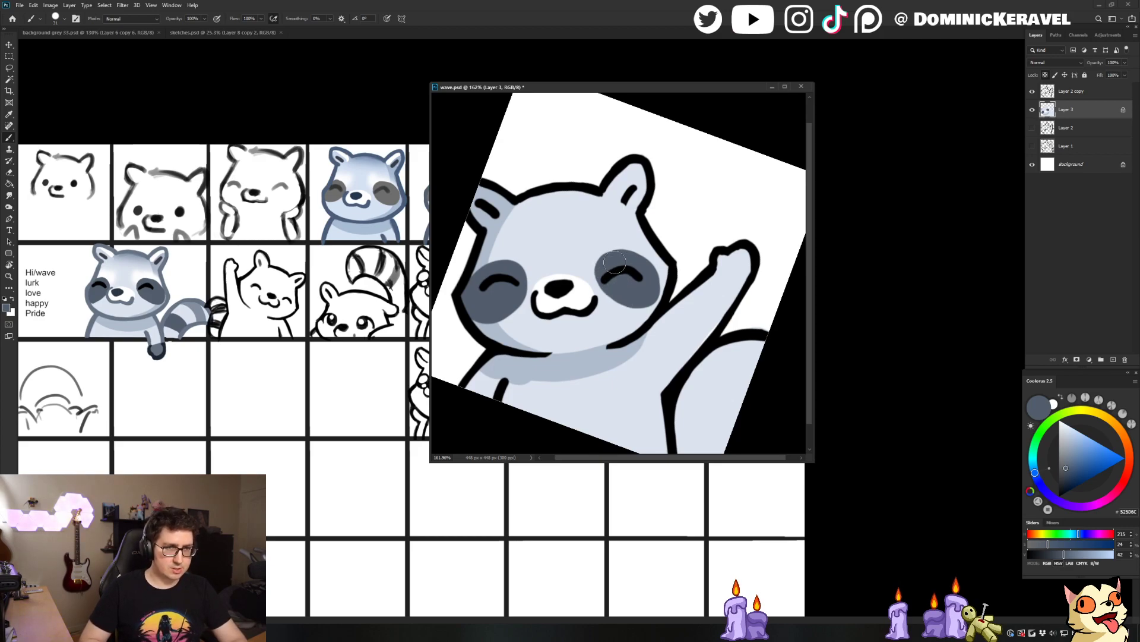
key("v")
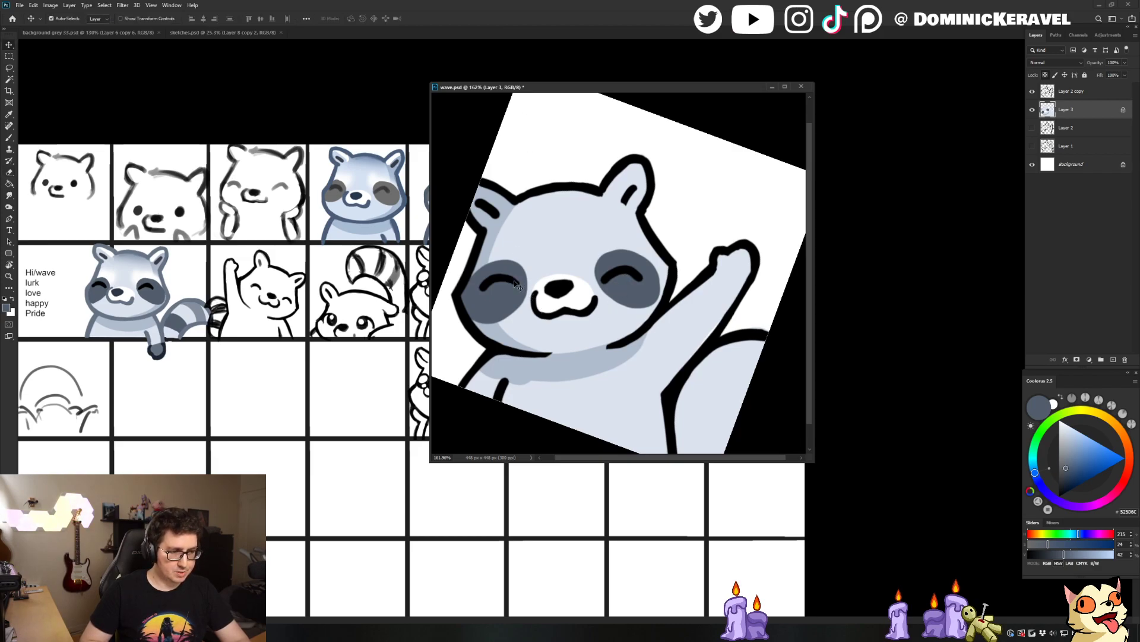
key("b")
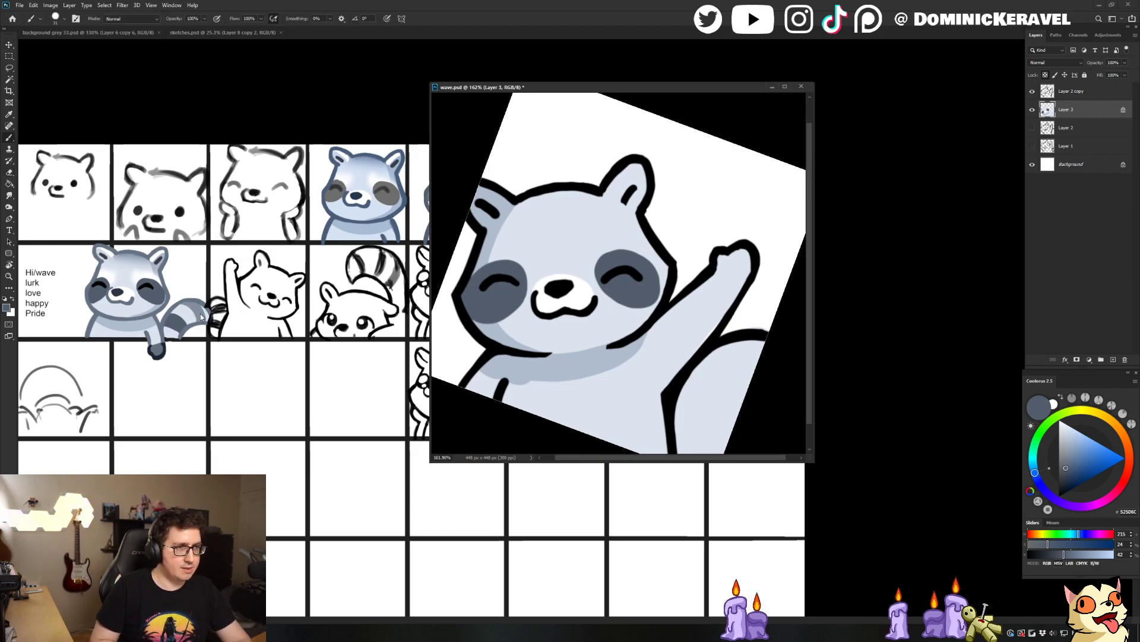
Sample the reference tail's mid blue-grey and paint two curved stripes across the tail, trimming them with the base colour
left_click(211, 305, "alt")
mouse_move(723, 375)
left_mouse_down()
mouse_move(719, 360)
mouse_move(741, 376)
left_mouse_up()
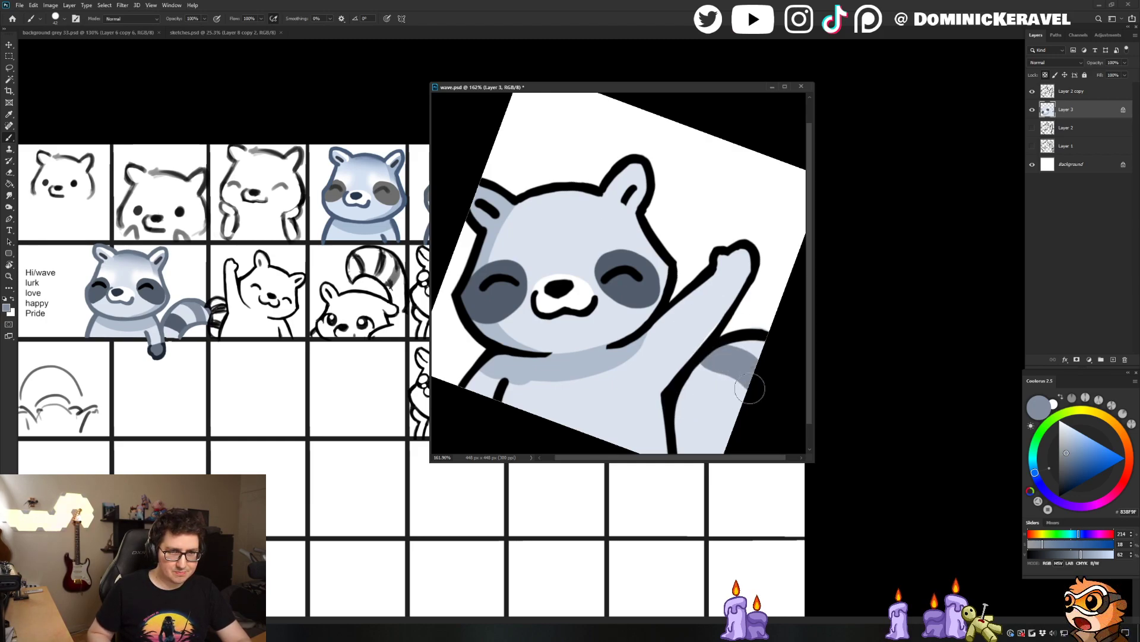
key("ctrl+z")
mouse_move(750, 383)
left_mouse_down()
mouse_move(712, 358)
mouse_move(757, 374)
mouse_move(731, 401)
mouse_move(687, 409)
mouse_move(726, 391)
mouse_move(718, 375)
mouse_move(694, 371)
mouse_move(749, 374)
mouse_move(716, 348)
mouse_move(767, 362)
left_mouse_up()
left_click(750, 349, "alt")
left_click(737, 367, "alt")
left_click_drag(695, 371, 766, 372)
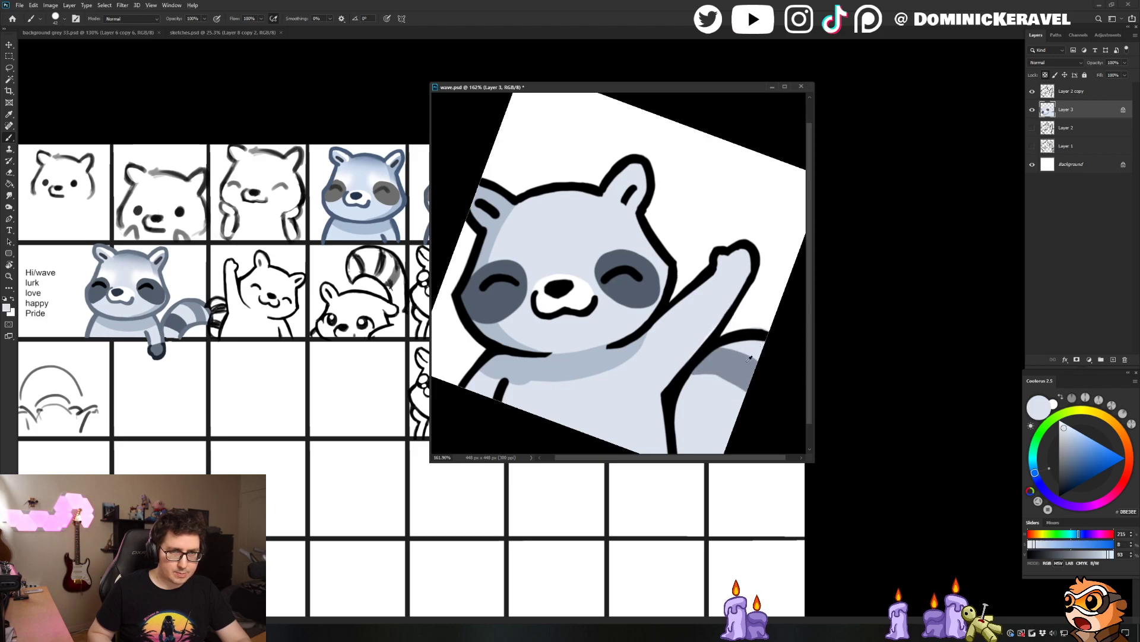
mouse_move(680, 407)
left_mouse_down()
mouse_move(742, 423)
mouse_move(750, 442)
left_mouse_up()
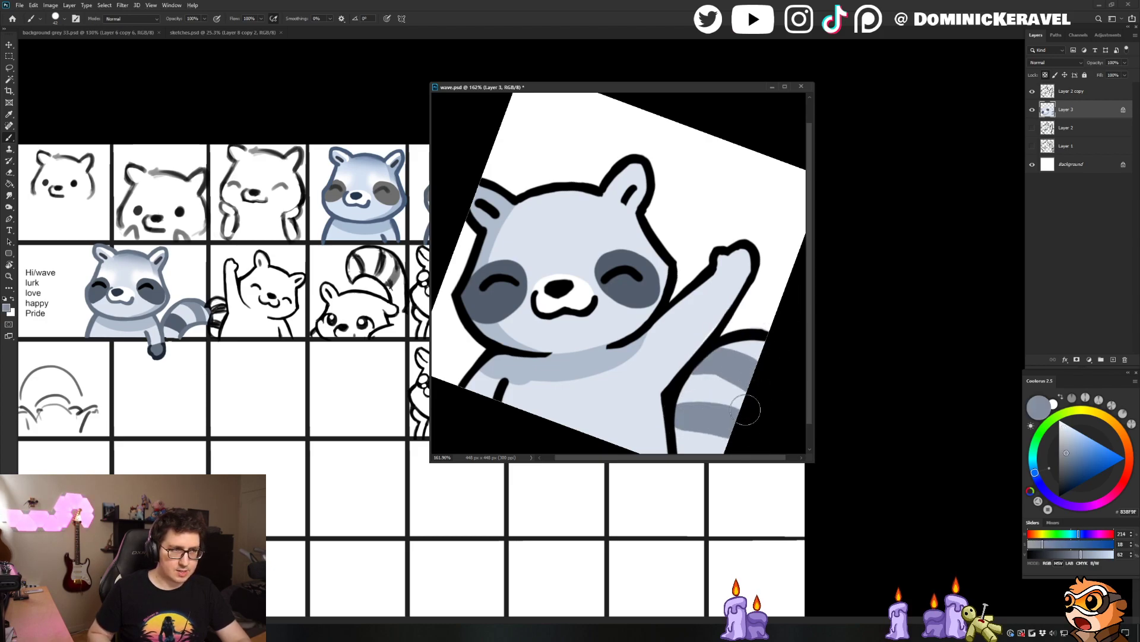
left_click(721, 399, "alt")
left_click_drag(694, 391, 755, 397)
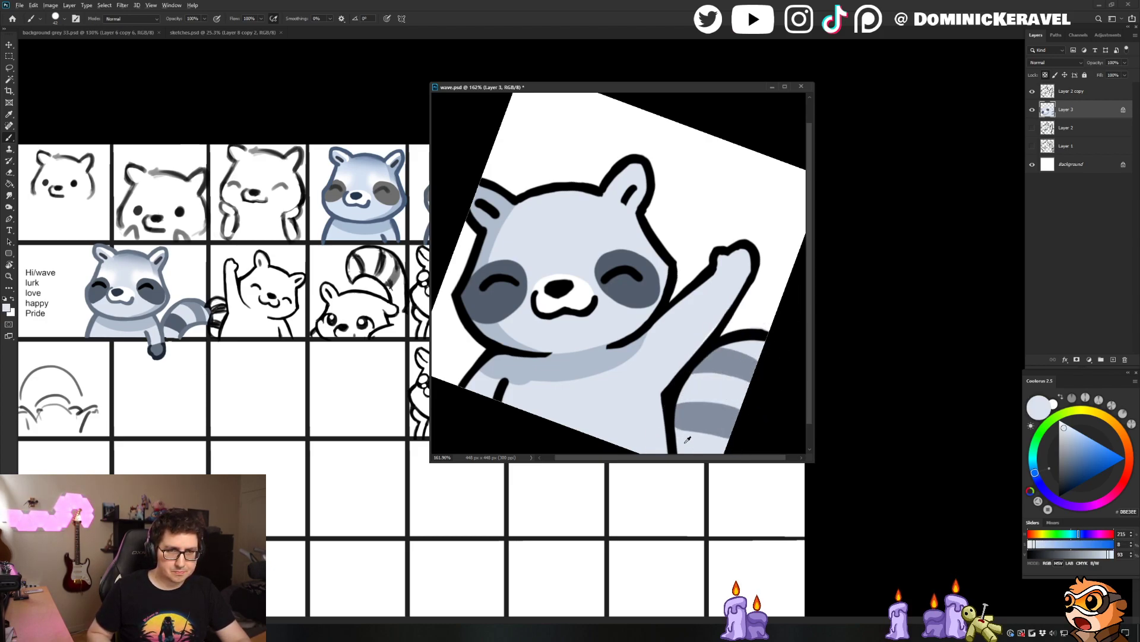
Refine the curves and widths of the tail stripes with the sampled stripe and base colours, cleaning the arm beside the tail
left_click(699, 425, "alt")
mouse_move(679, 399)
left_mouse_down()
mouse_move(727, 403)
mouse_move(752, 381)
left_mouse_up()
left_click(723, 385, "alt")
left_click(750, 383, "alt")
mouse_move(677, 363)
left_mouse_down()
mouse_move(740, 380)
mouse_move(760, 365)
mouse_move(759, 344)
mouse_move(692, 367)
mouse_move(759, 381)
mouse_move(678, 367)
mouse_move(760, 356)
mouse_move(779, 368)
left_mouse_up()
left_click(717, 378, "alt")
left_click(728, 357, "alt")
left_click(751, 349, "alt")
left_click(702, 404, "alt")
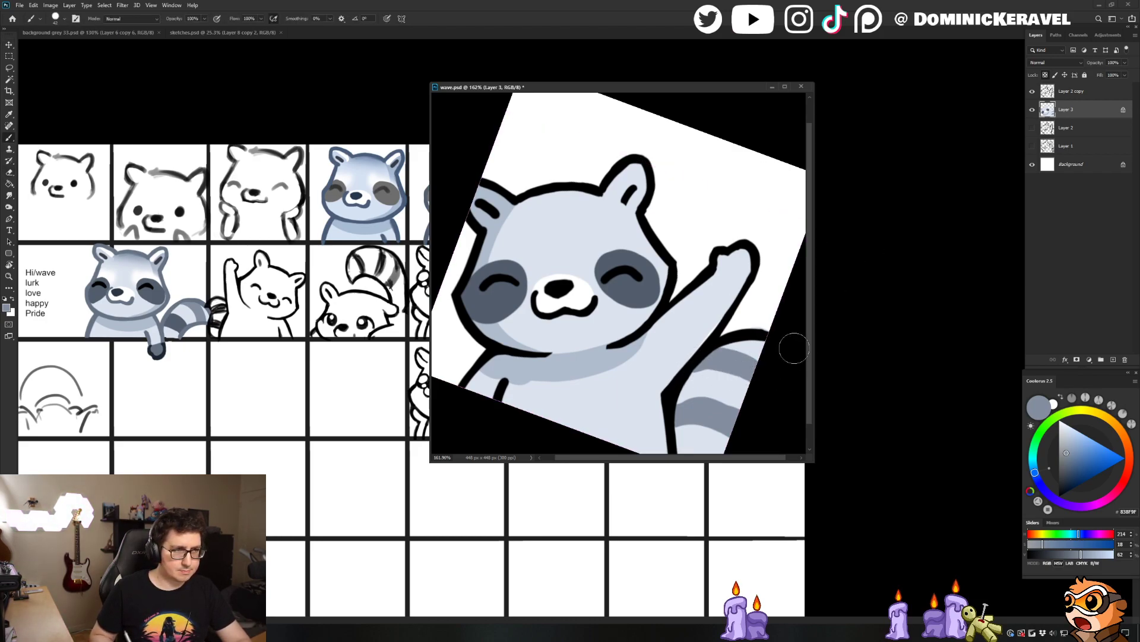
left_click_drag(683, 367, 750, 377)
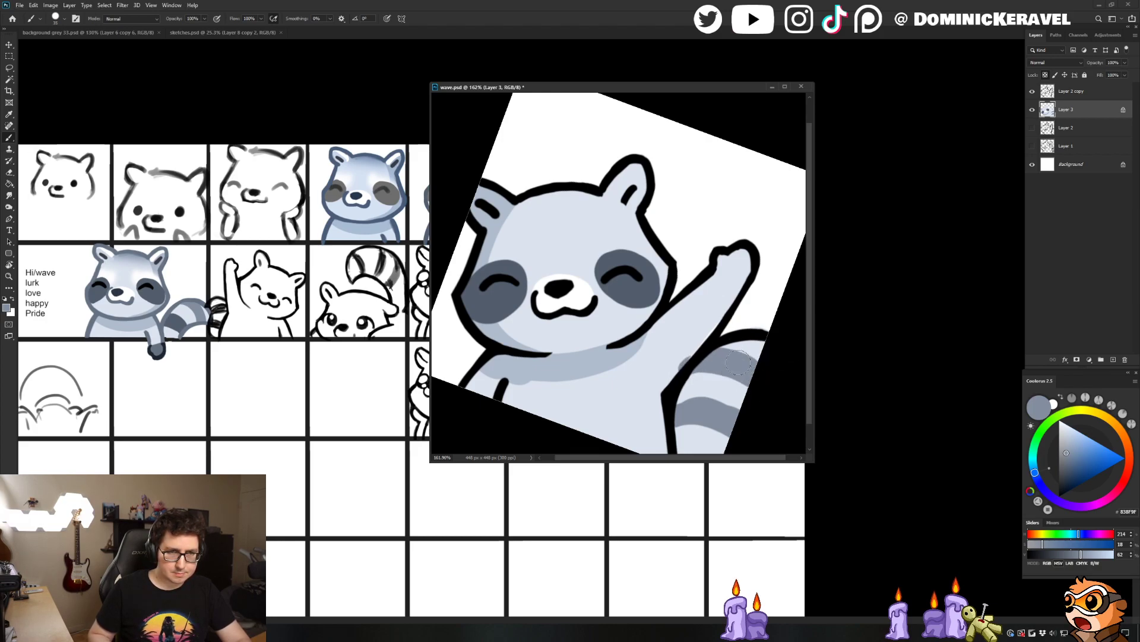
left_click(668, 321, "alt")
left_click_drag(677, 362, 657, 381)
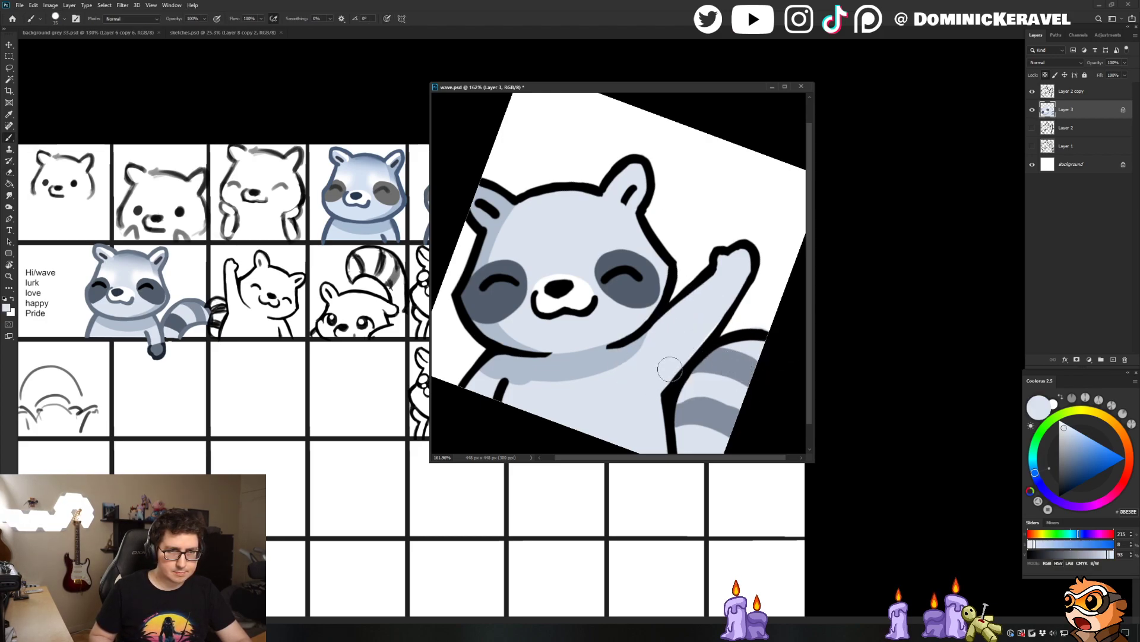
Paint the inside of both ears white
key("x")
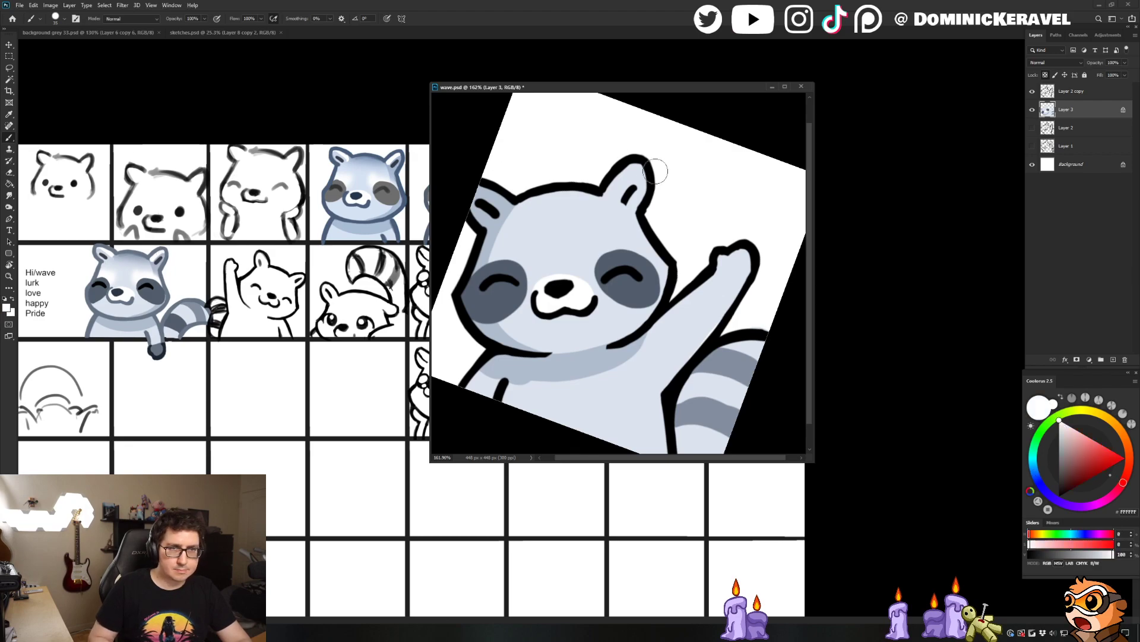
mouse_move(477, 194)
left_mouse_down()
mouse_move(505, 203)
mouse_move(512, 234)
mouse_move(505, 197)
mouse_move(489, 192)
mouse_move(511, 201)
left_mouse_up()
key("ctrl+z")
key("v")
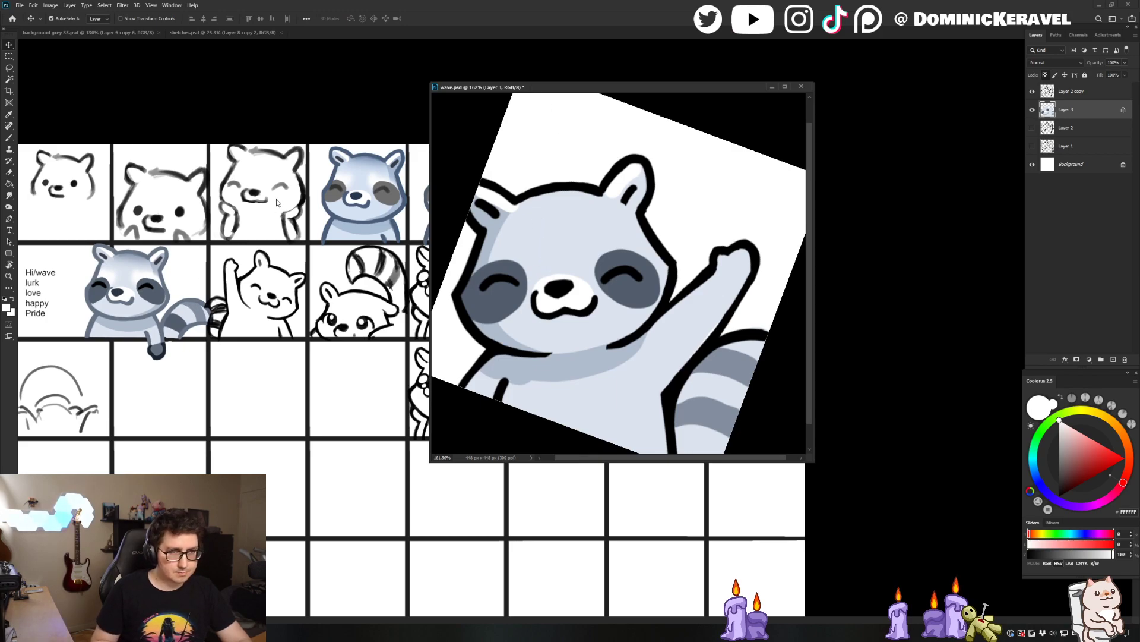
Extend the darker blue-grey AFBCCC chin shadow over the shoulder away from the raised arm
key("b")
left_click(534, 385, "alt")
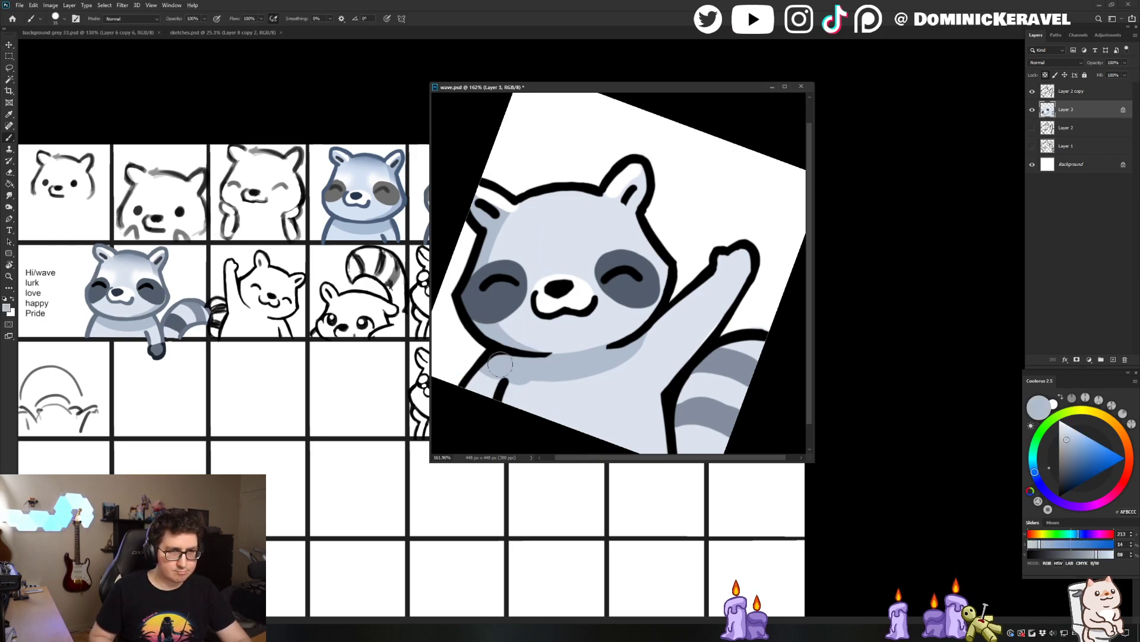
left_click(525, 394, "alt")
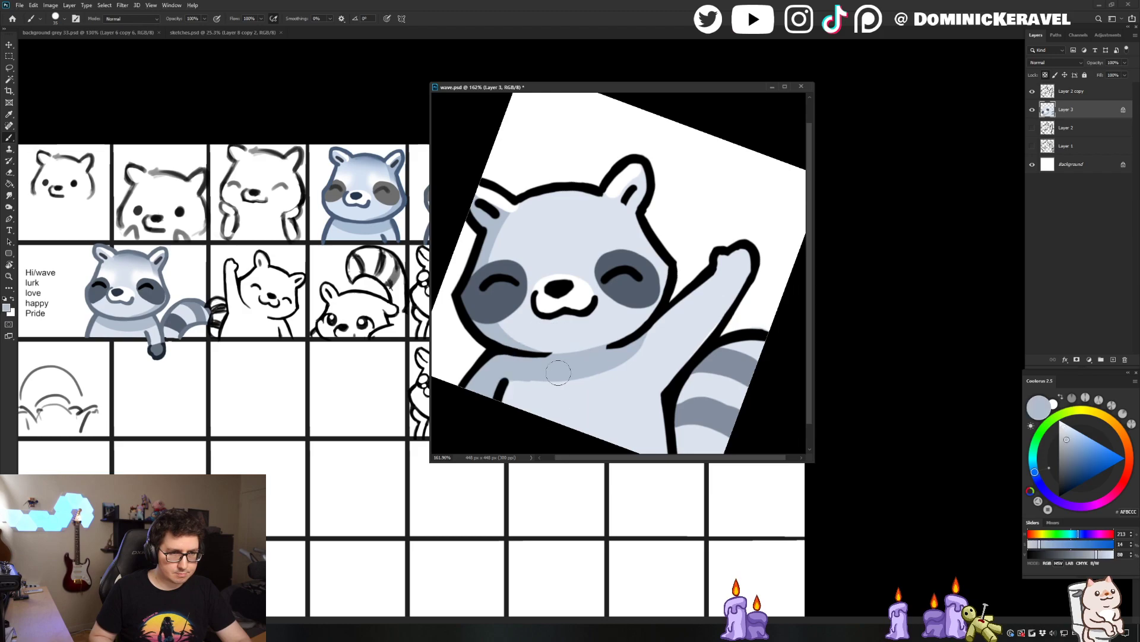
Sample white from the muzzle, select the face's base-colour area with the Magic Wand and choose the Air Brush preset
left_click(582, 297, "alt")
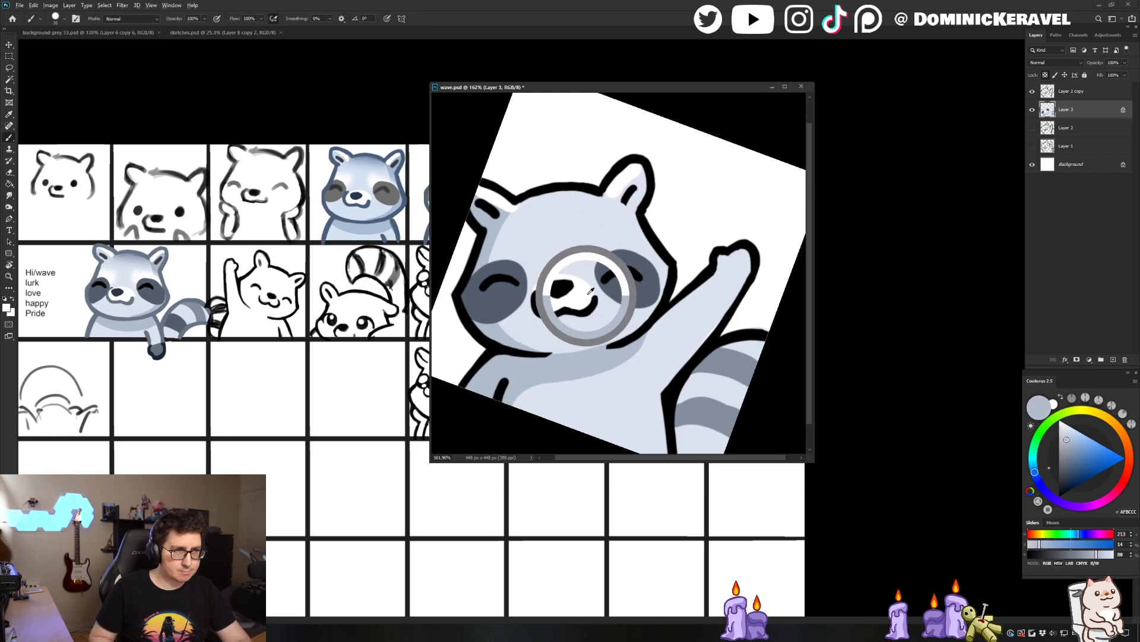
key("w")
left_click(521, 254)
key("b")
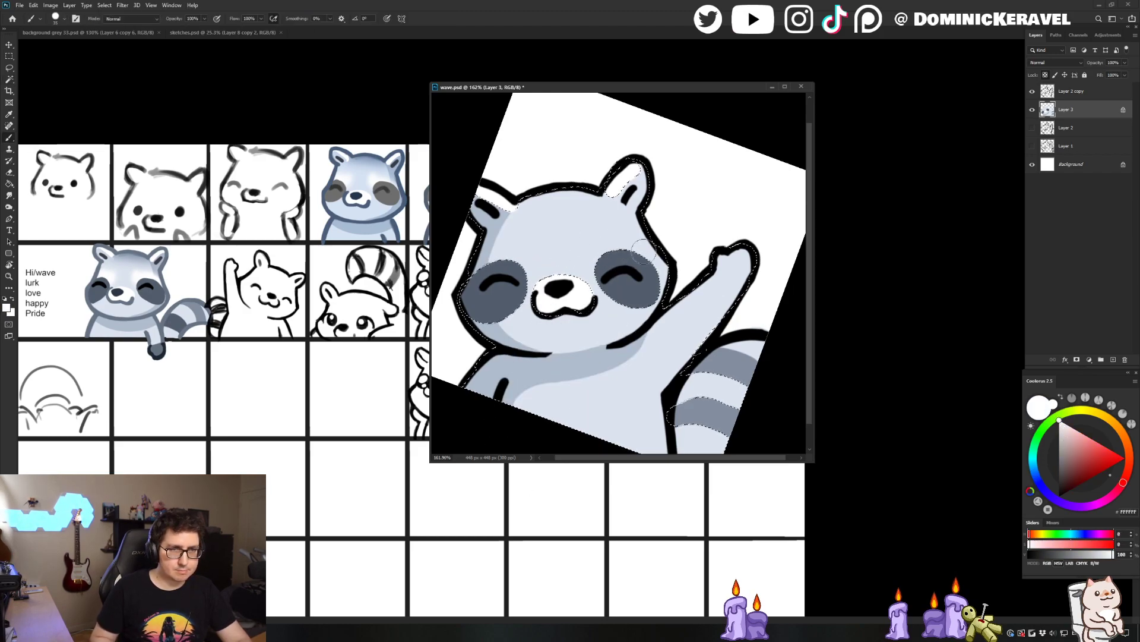
right_click(647, 157)
double_click(712, 448)
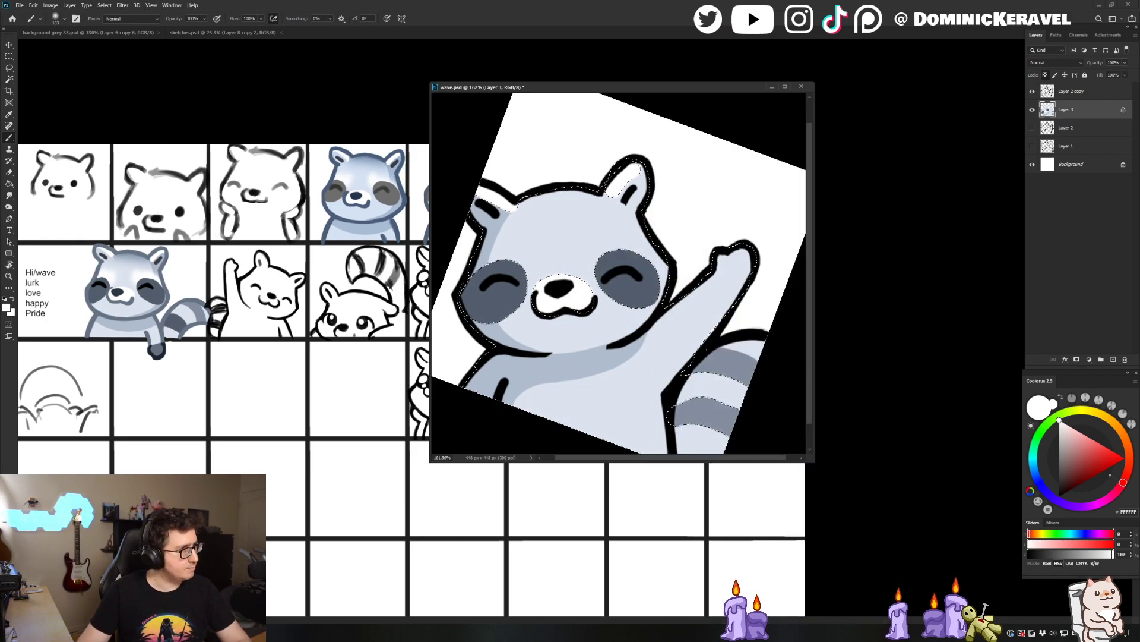
Airbrush soft white highlights above both eye patches within the selection, and deselect
key("XF86AudioLowerVolume")
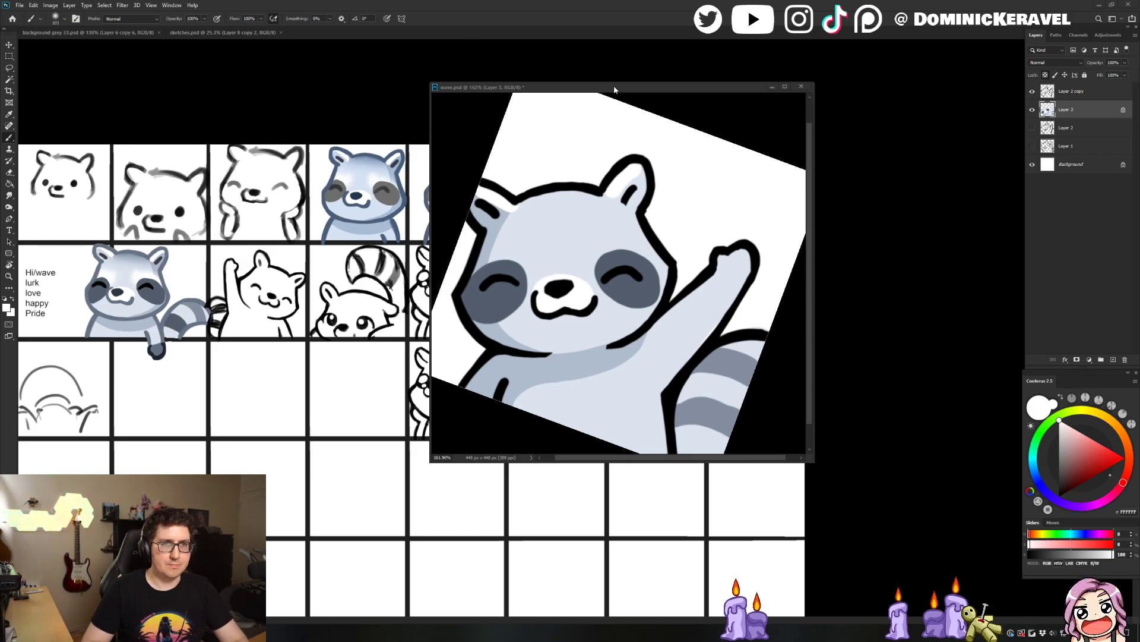
left_click_drag(615, 90, 607, 83)
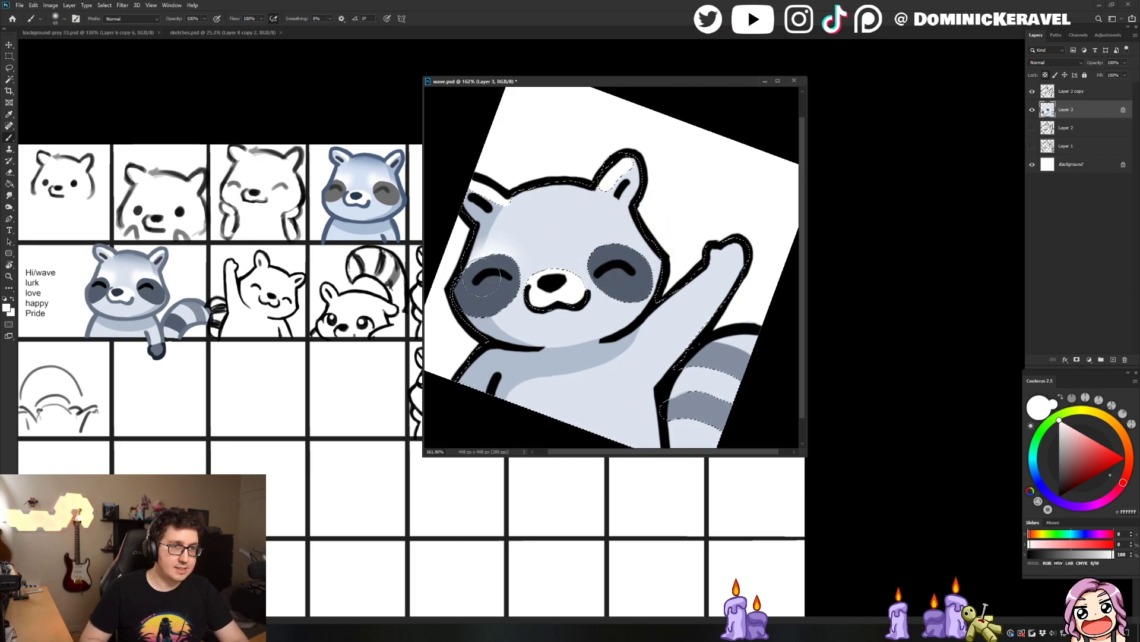
left_click_drag(616, 259, 620, 252)
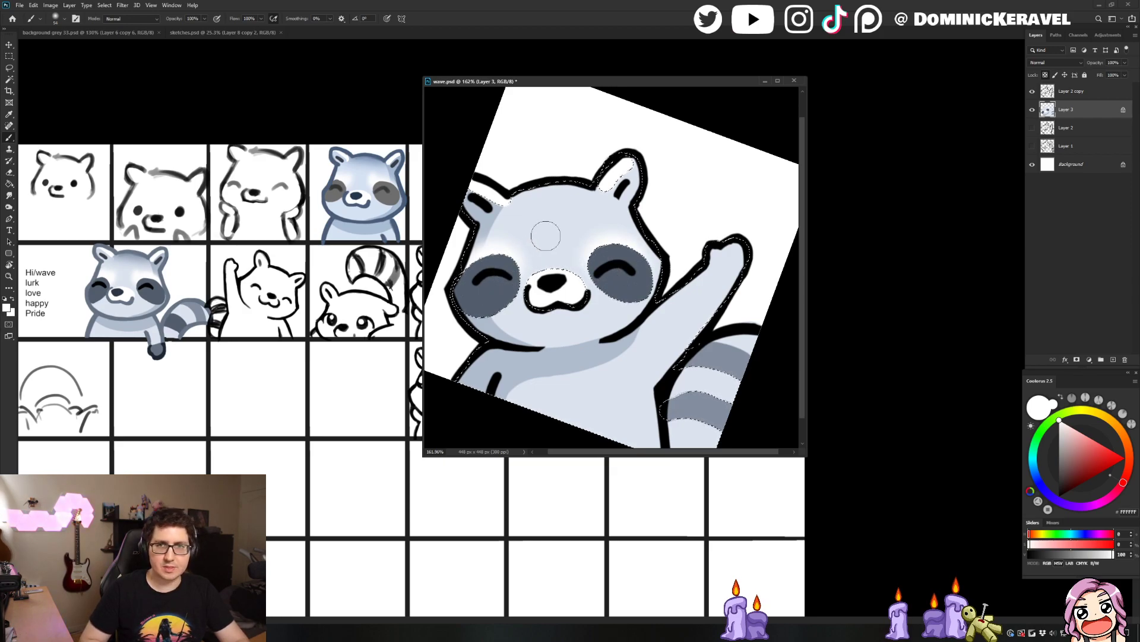
right_click(605, 244)
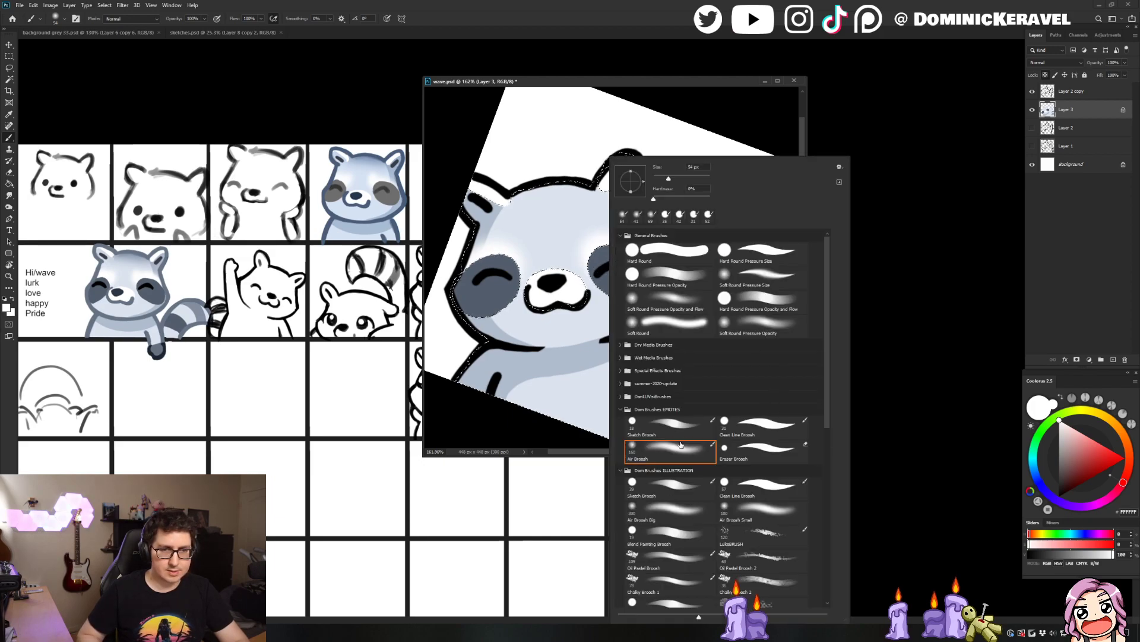
double_click(680, 444)
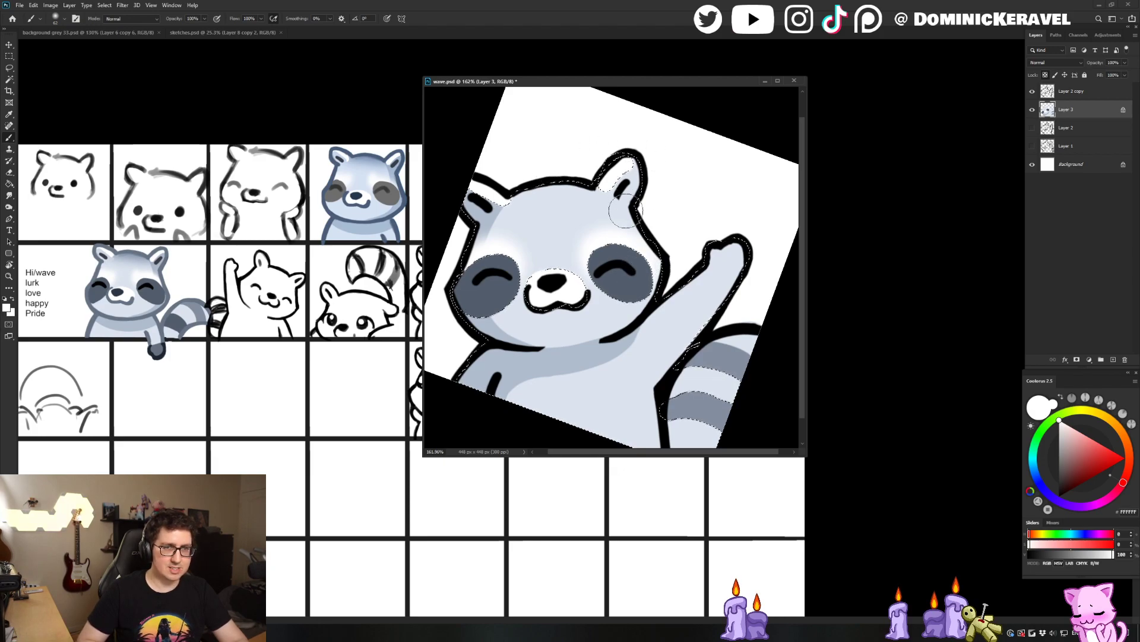
key("ctrl+d")
key("v")
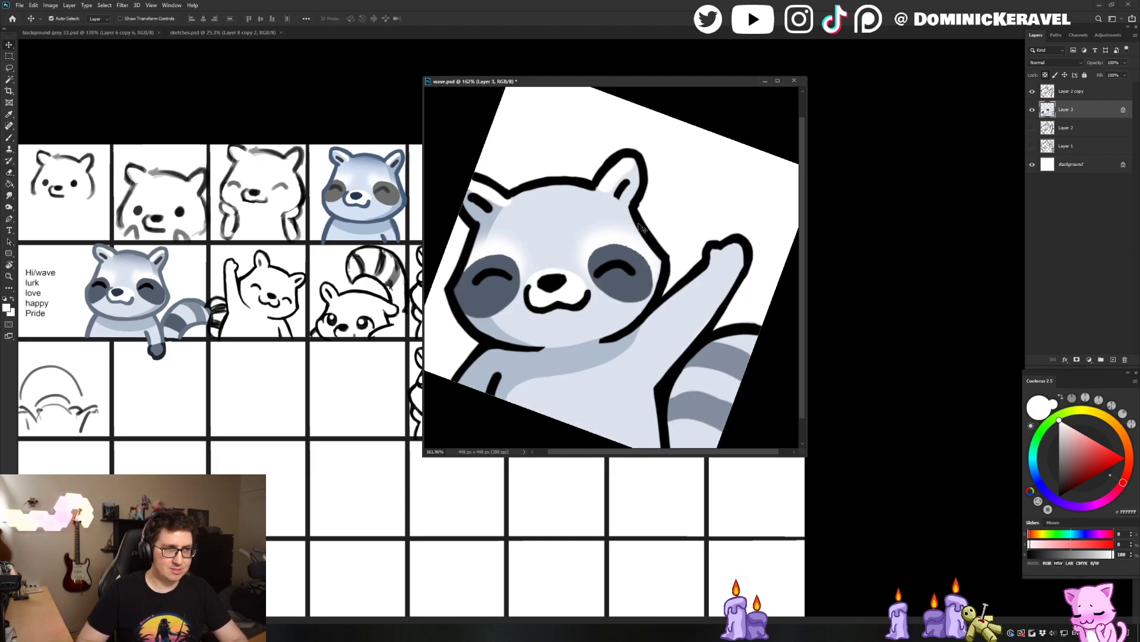
key("b")
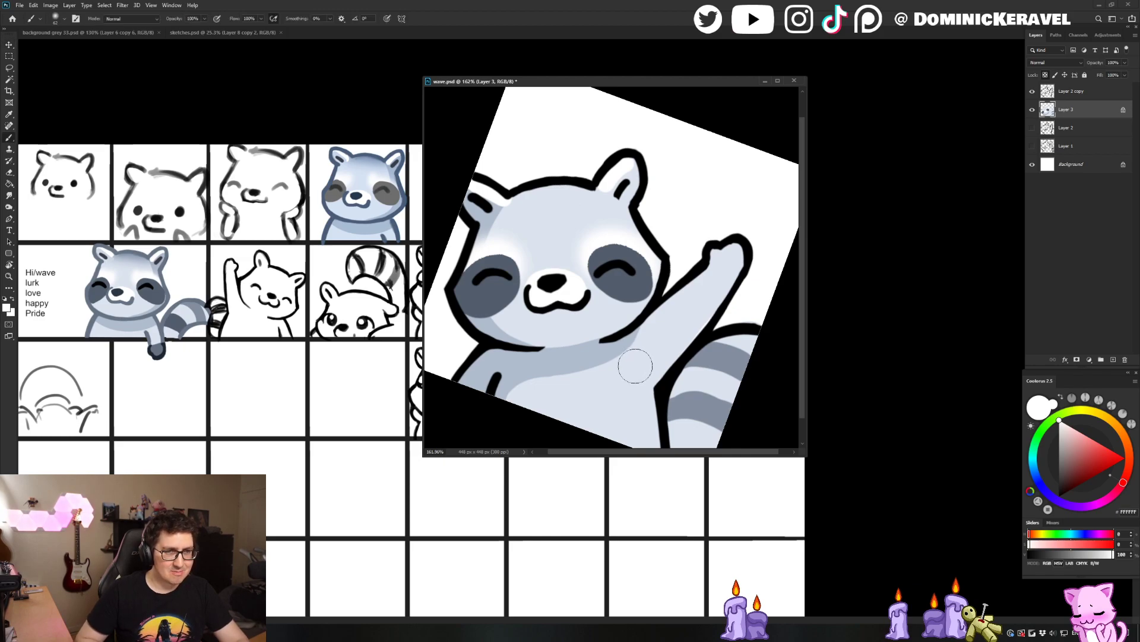
Sample 667080 from the reference raccoon's paw and paint the raised paw with a hard-edged brush preset
left_click(159, 350, "alt")
right_click(706, 297)
double_click(828, 417)
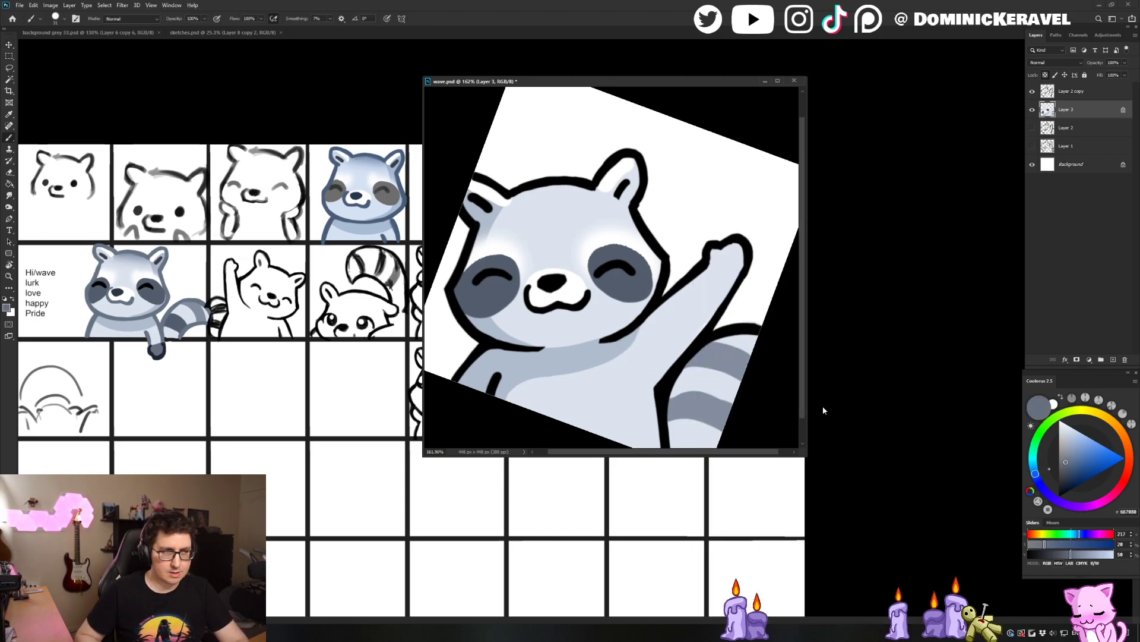
left_click_drag(715, 260, 732, 256)
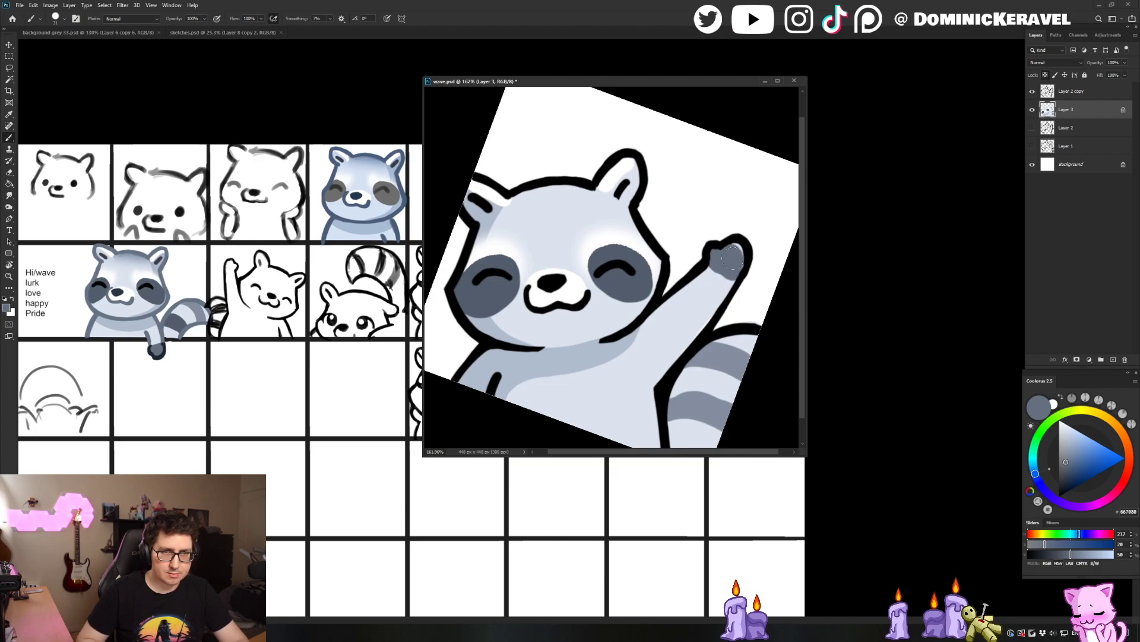
Sample 525D6C from the eye patch and refine the outlines of both eye patches with the brush
key("v")
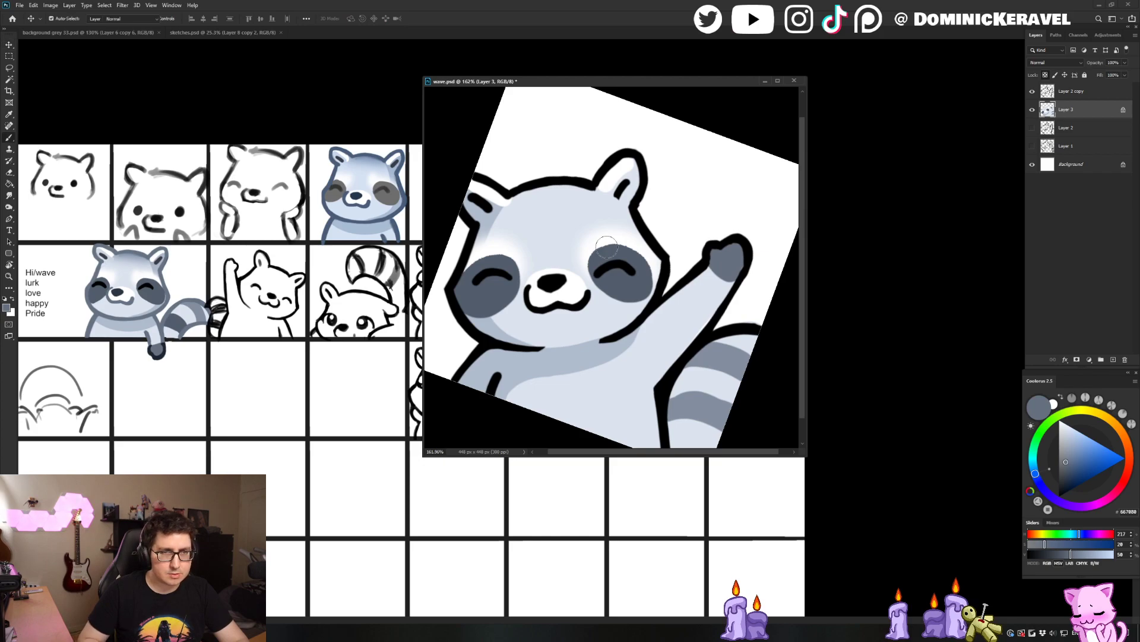
key("b")
left_click(615, 239, "alt")
scroll(612, 244, "up", 3)
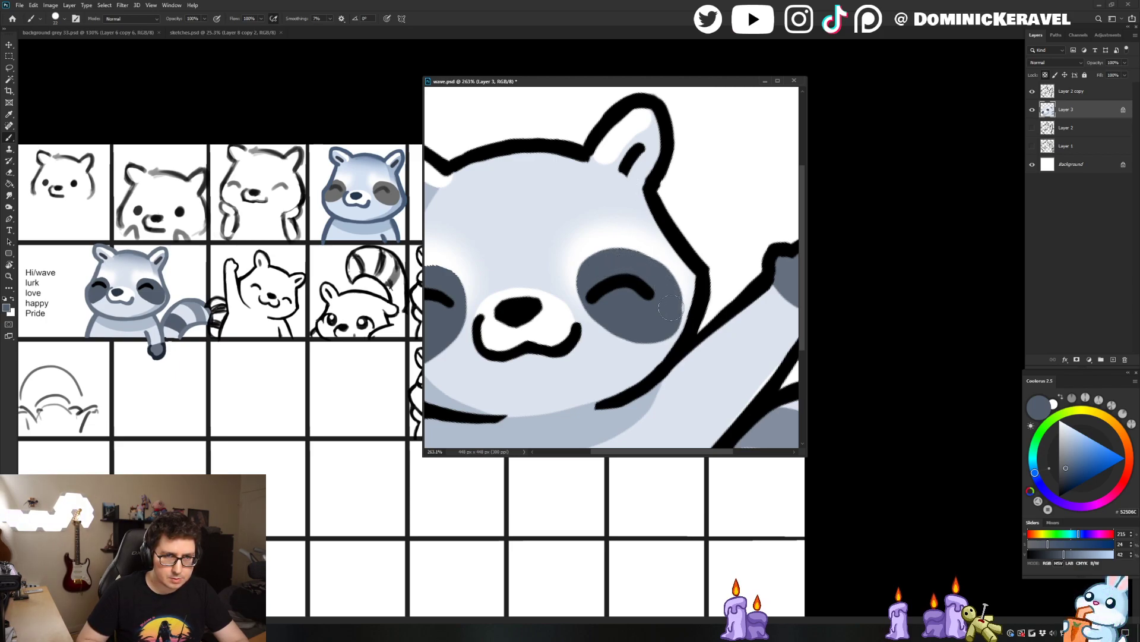
left_click_drag(647, 272, 601, 253)
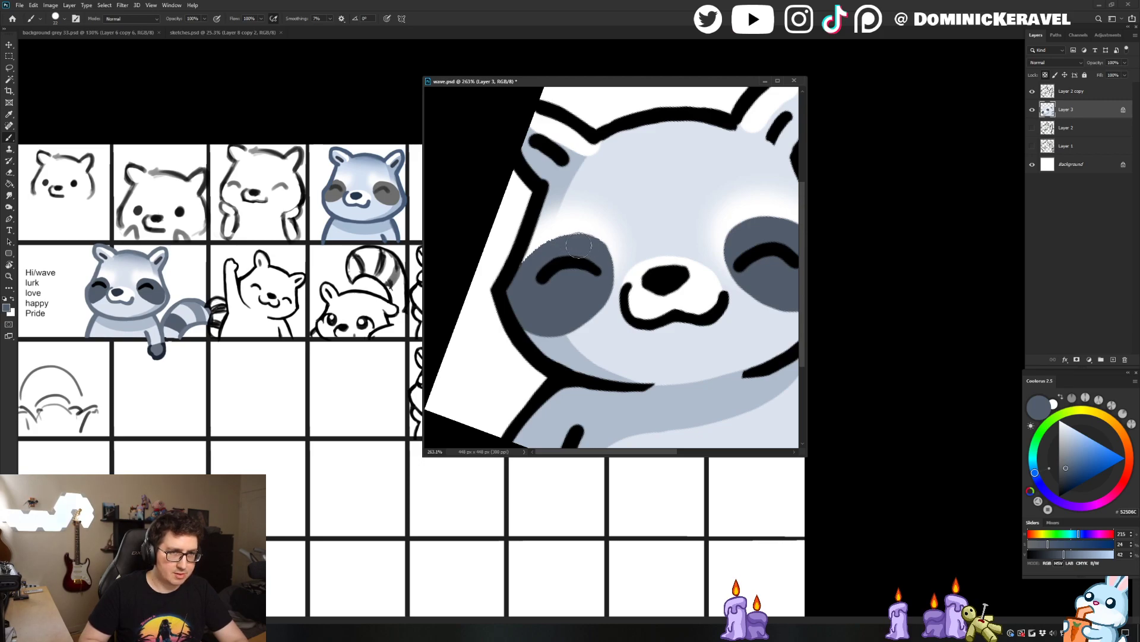
Sample the near-white FCFDFE highlight and clean up the upper edge of the eye patch farther from the raised arm
left_click(607, 235, "alt")
right_click(607, 238, "alt")
left_click(609, 249, "alt")
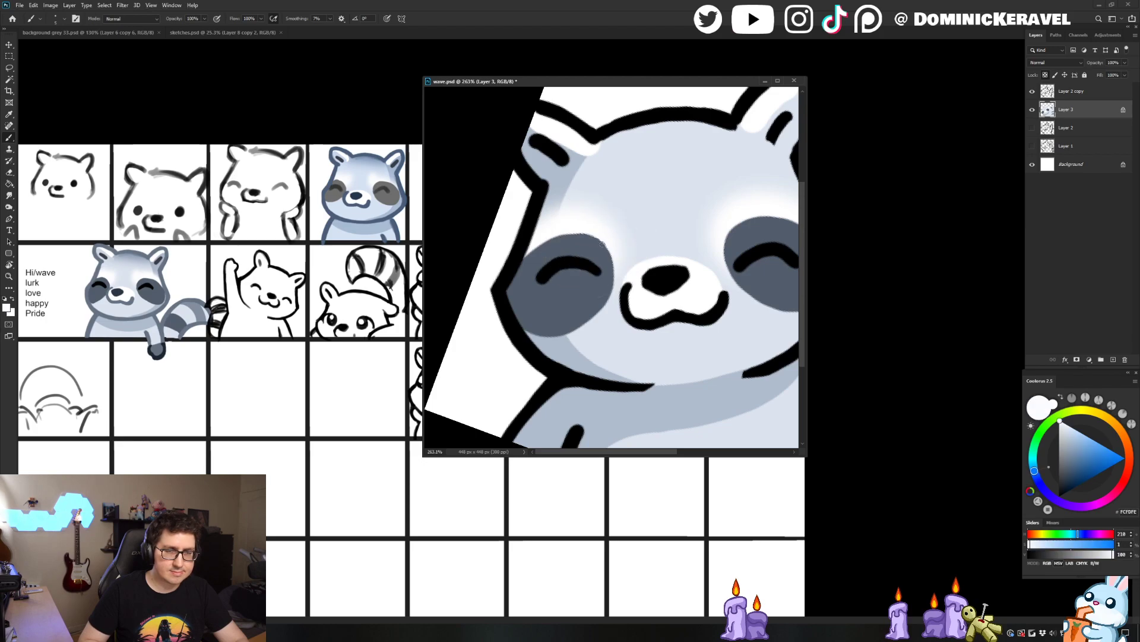
key("ctrl+0")
key("v")
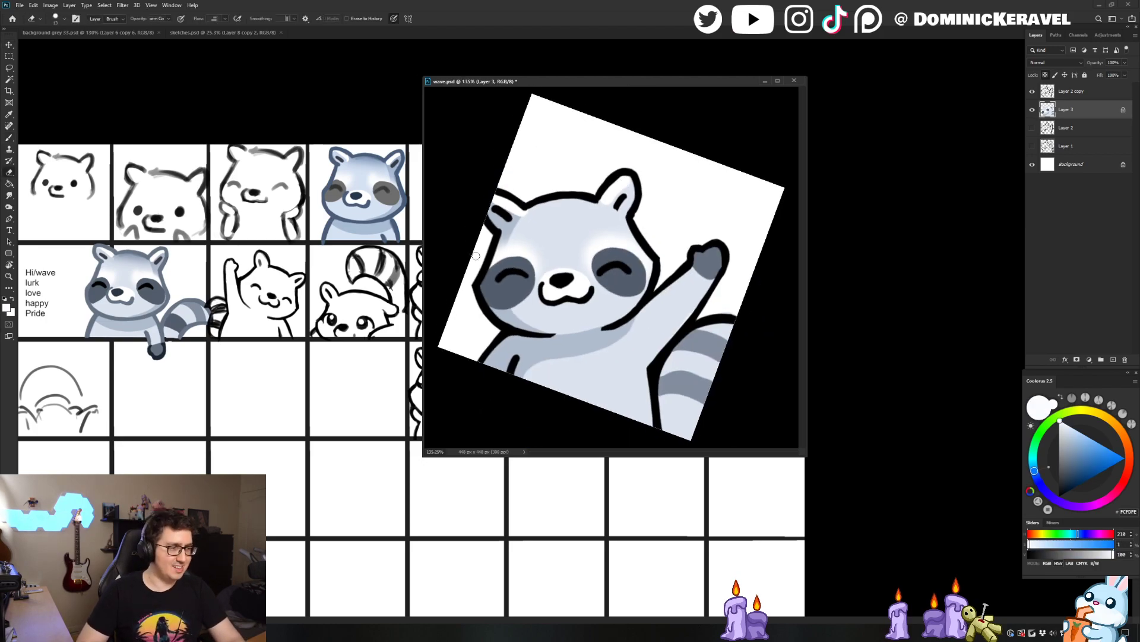
key("b")
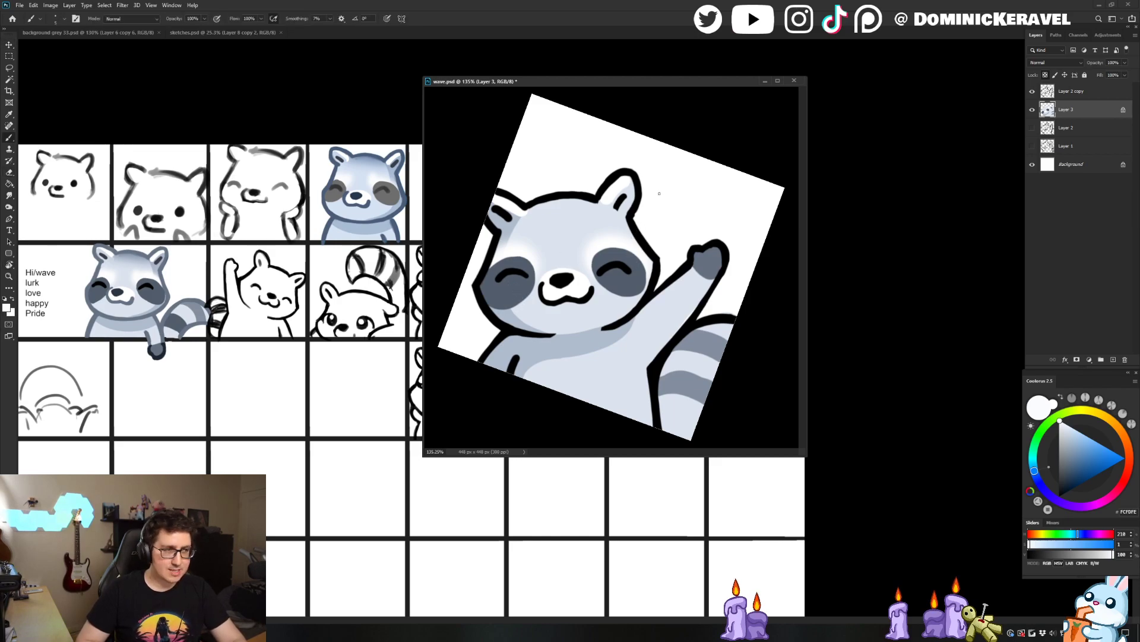
key("r")
left_click_drag(700, 186, 665, 171)
key("e")
key("r")
mouse_move(733, 162)
left_mouse_down()
mouse_move(724, 178)
mouse_move(743, 140)
left_mouse_up()
key("e")
key("v")
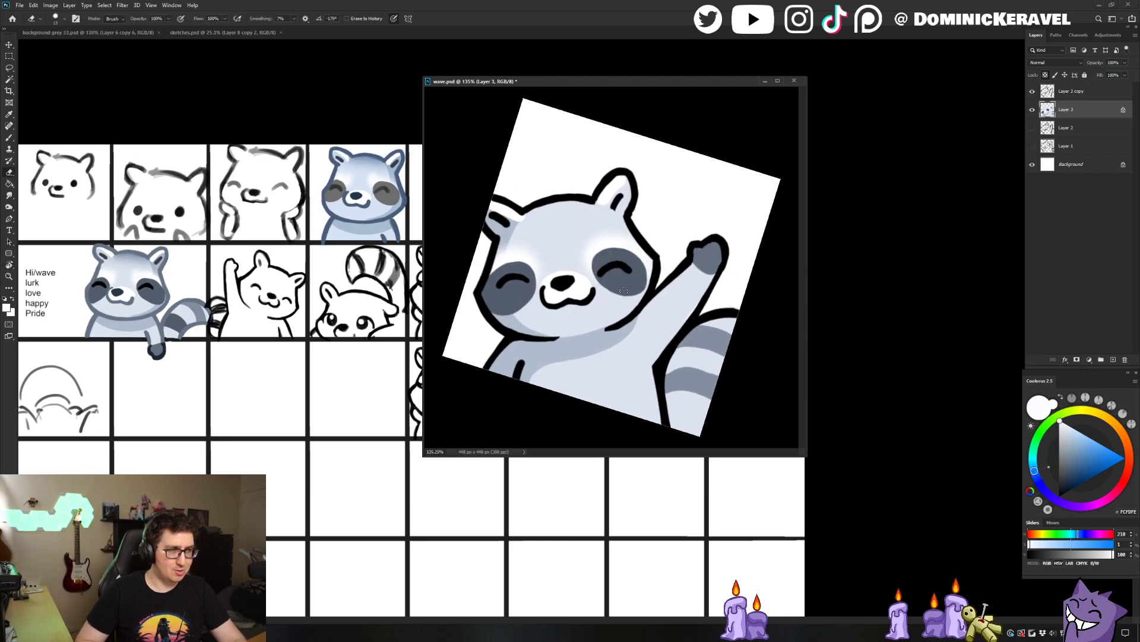
key("e")
key("v")
key("e")
key("v")
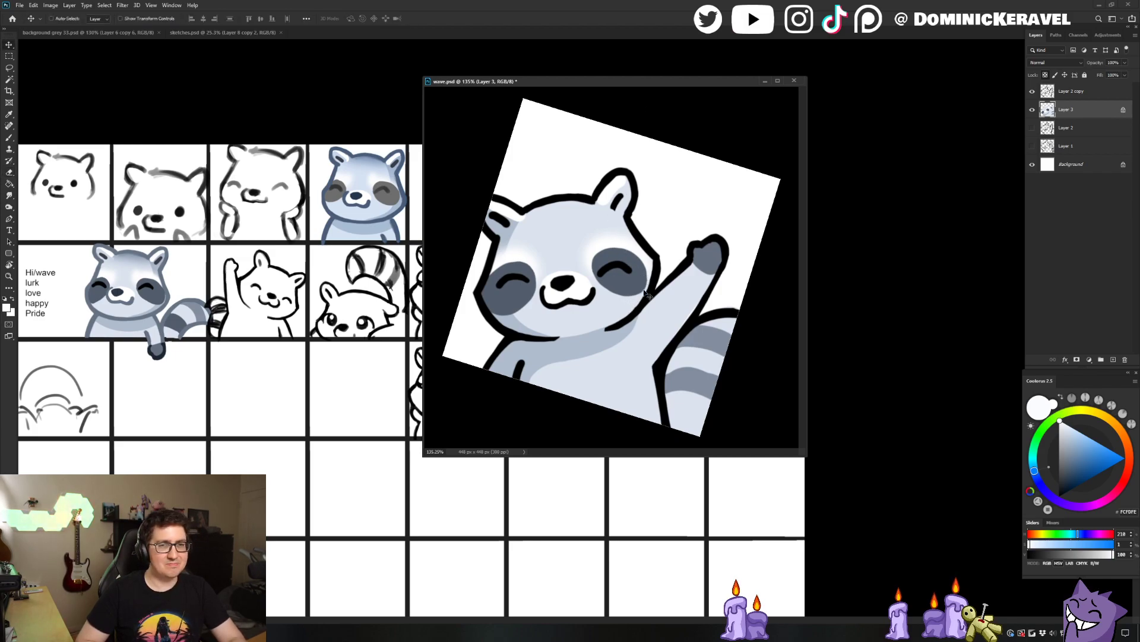
Sample the dark blue-grey 525D6C from the eye patch beside the raised arm
key("i")
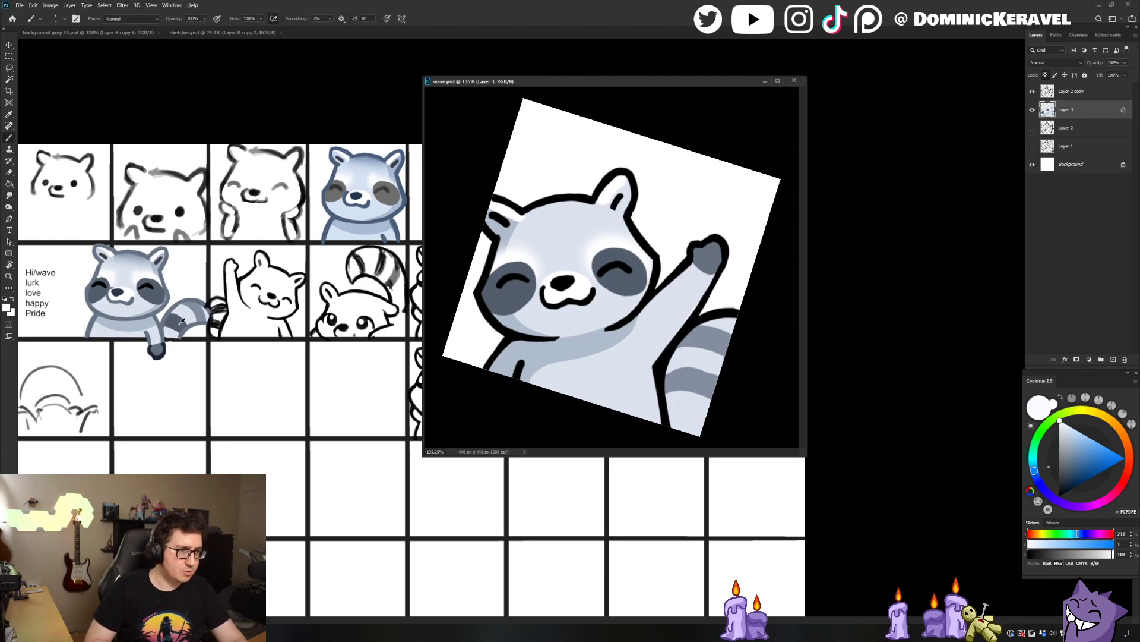
left_click(629, 279)
key("v")
key("g")
left_click(701, 385)
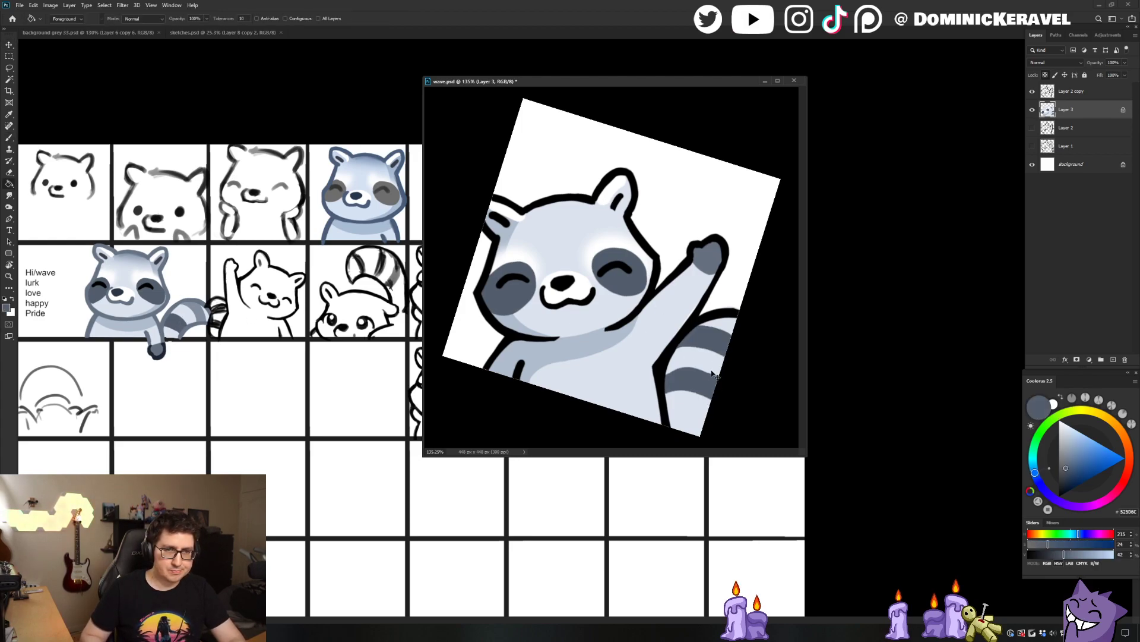
key("ctrl+z")
Paint the lower tail stripe with the dark blue-grey 525D6C using the brush
key("b")
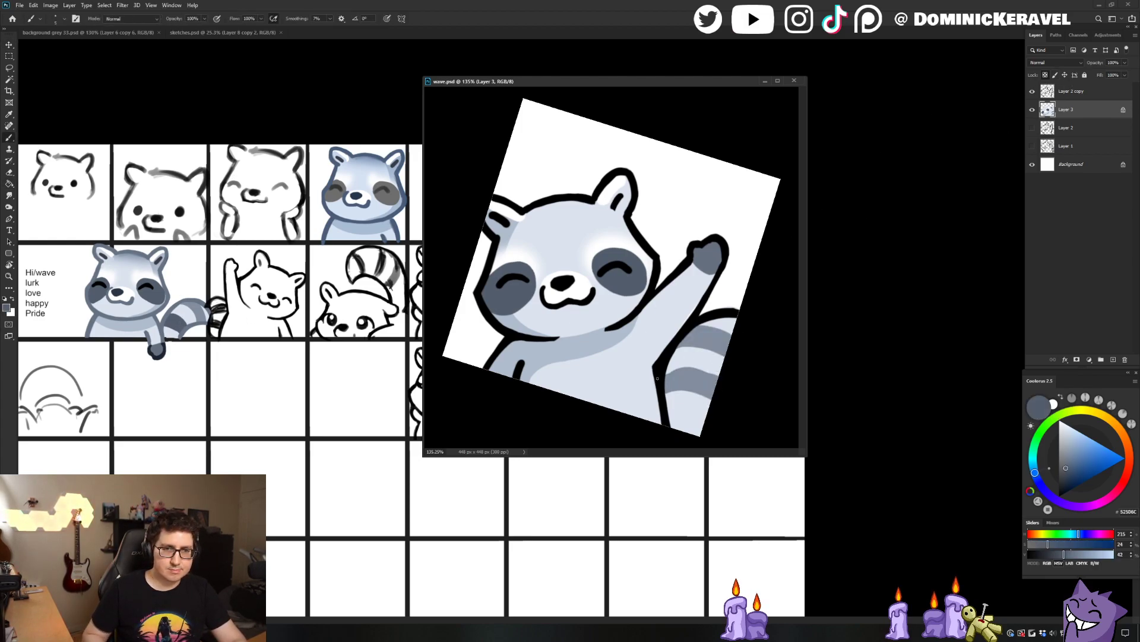
mouse_move(673, 386)
left_mouse_down()
mouse_move(713, 380)
mouse_move(671, 372)
mouse_move(719, 377)
left_mouse_up()
left_click(717, 364, "alt")
left_click(690, 378, "alt")
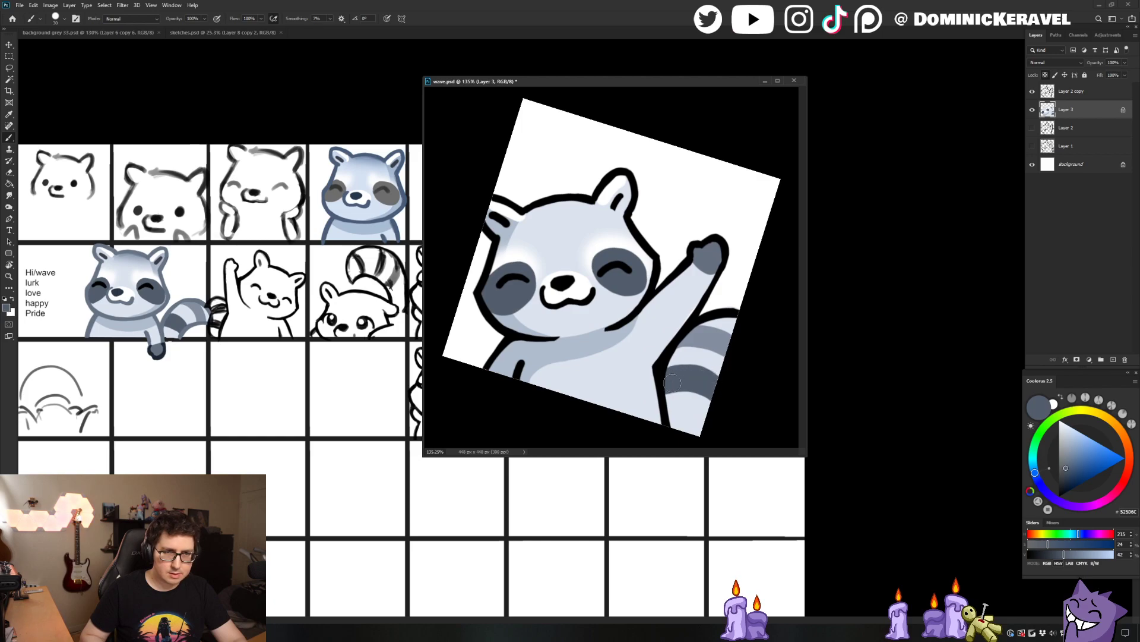
Reshape the lower tail stripe's edges by painting alternately with the sampled light base tone DBE3EE and dark 525D6C
left_click(693, 358, "alt")
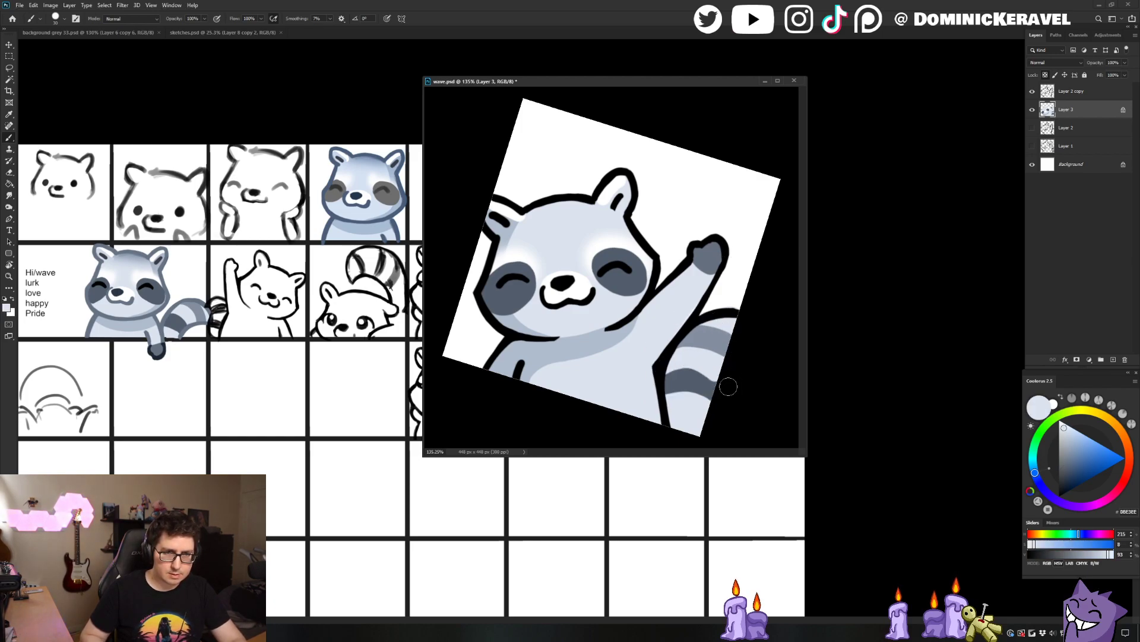
key("ctrl+z")
left_click_drag(661, 367, 722, 378)
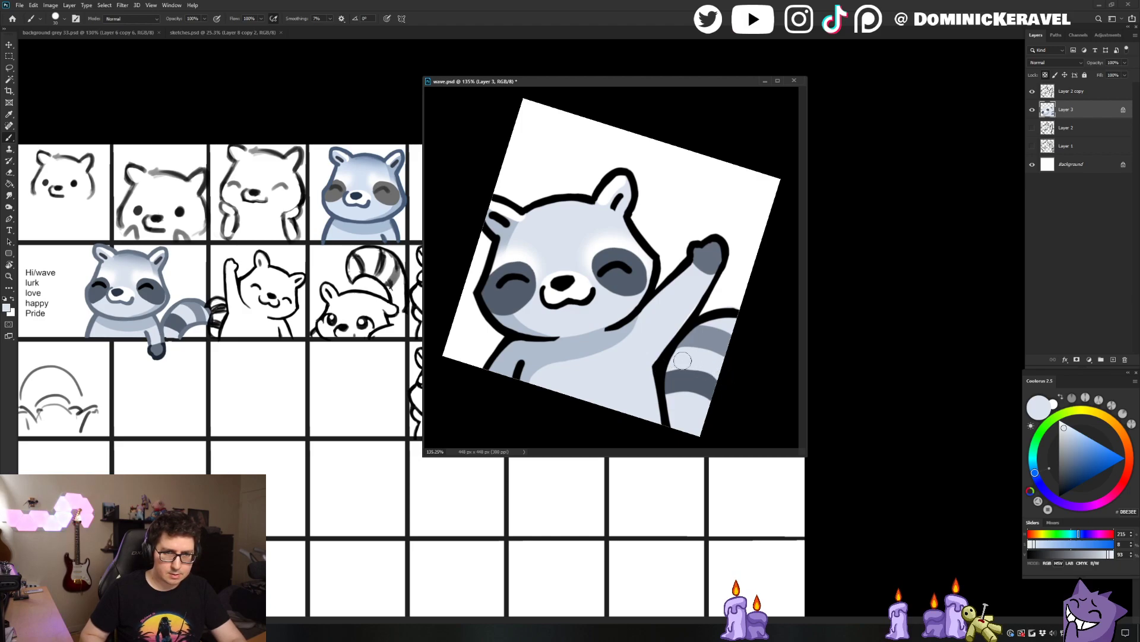
left_click(695, 380, "alt")
left_click(689, 400, "alt")
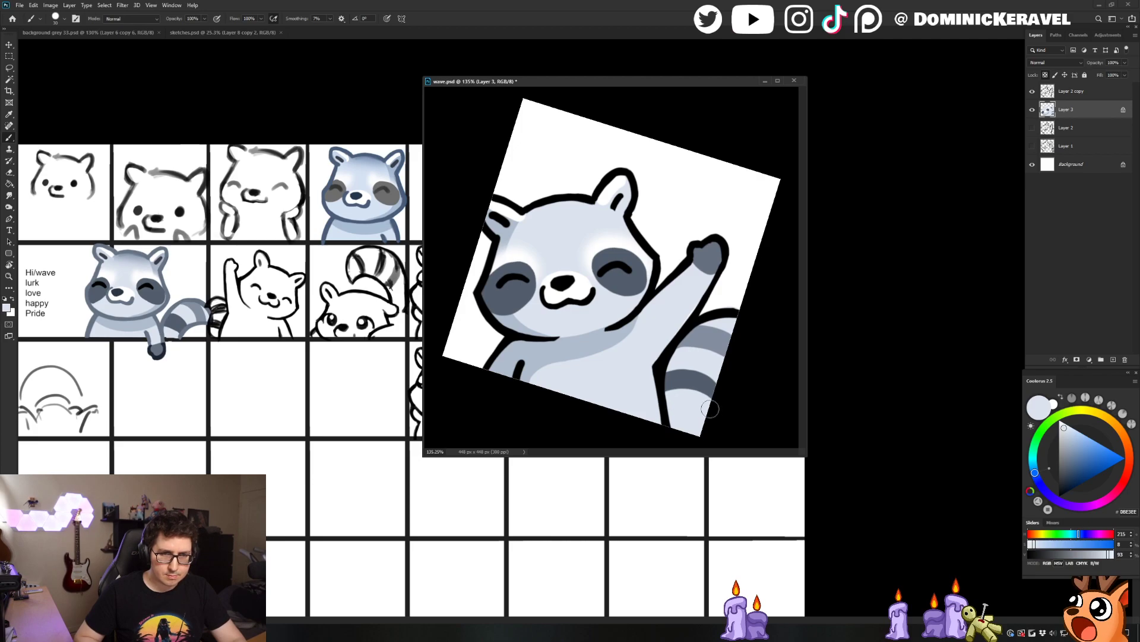
left_click(699, 380, "alt")
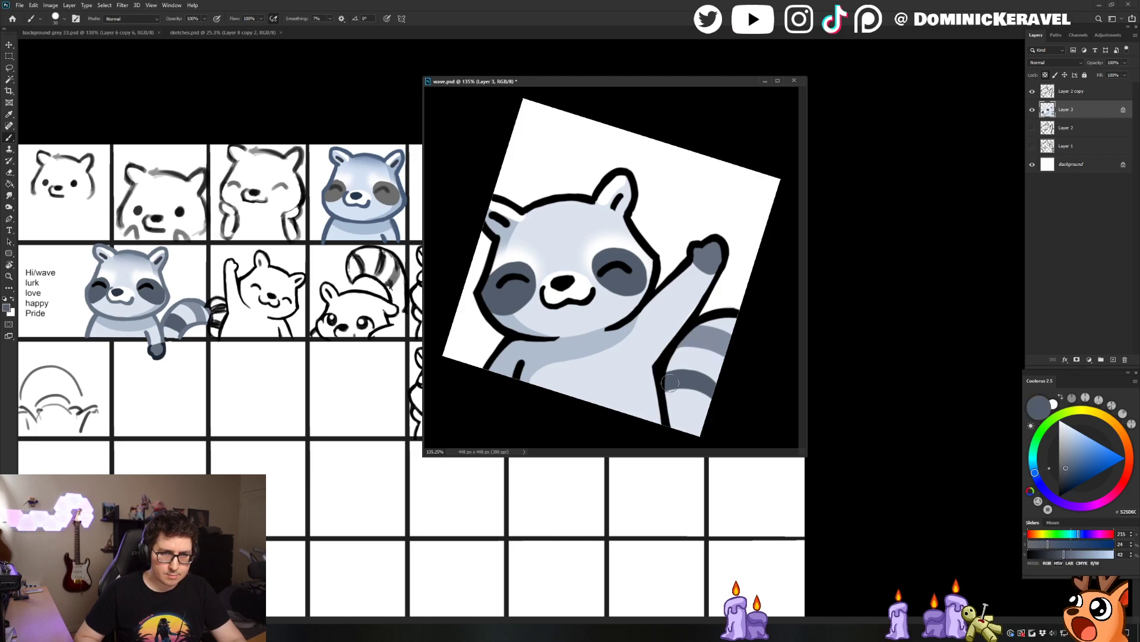
Reshape the upper tail stripe with the light base tone DBE3EE and the stripe's own grey 838F9F
left_click(686, 351, "alt")
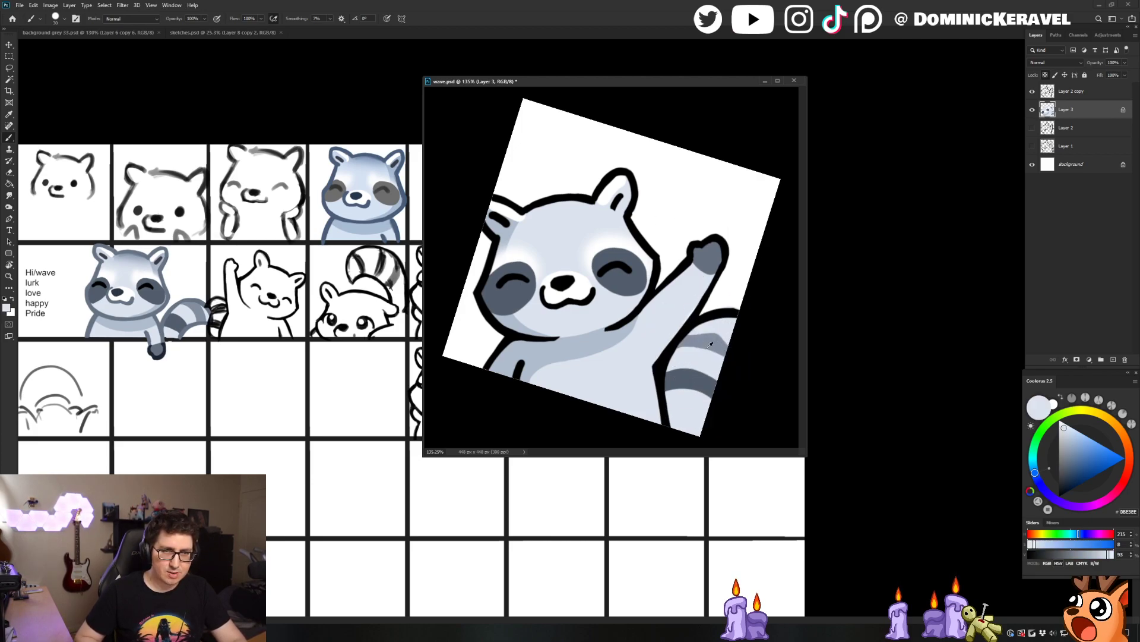
left_click(683, 354, "alt")
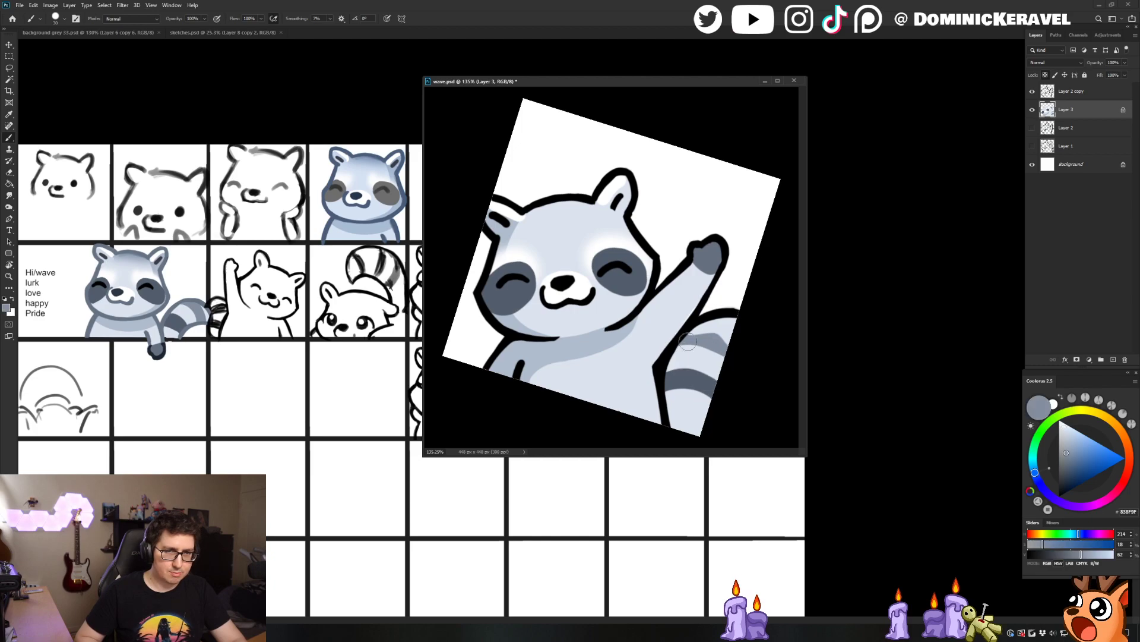
left_click(724, 331, "alt")
left_click(723, 332, "alt")
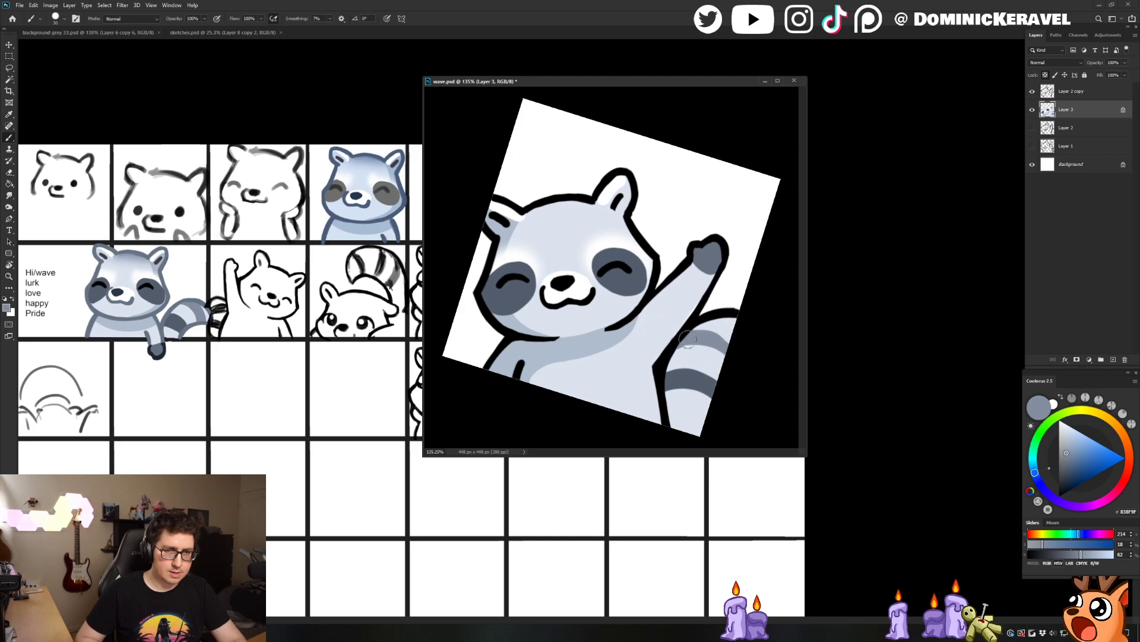
left_click_drag(720, 340, 682, 338)
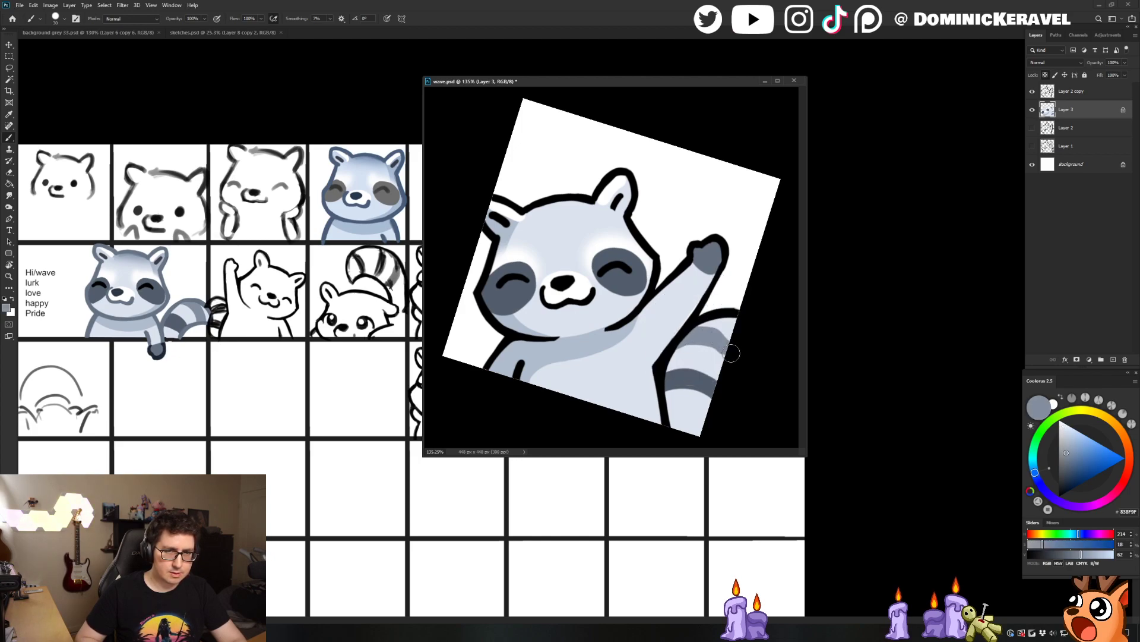
Trim the upper tail stripe with the sampled light base tone and touch up its end in grey 838F9F
left_click(711, 358, "alt")
left_click(720, 312, "alt")
left_click(707, 325, "alt")
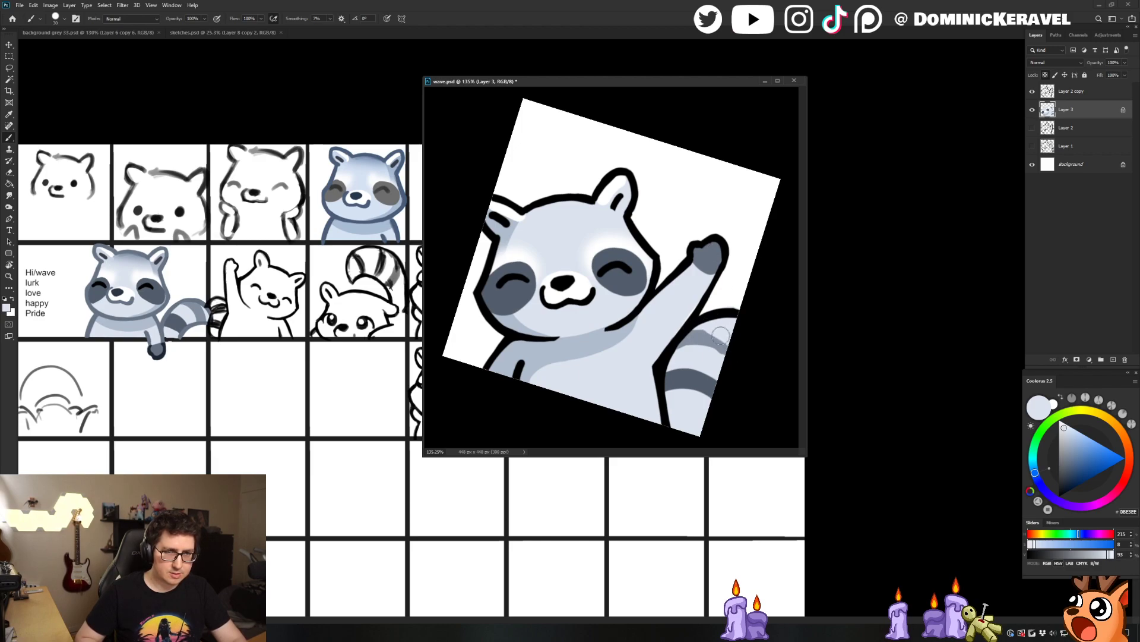
left_click(711, 340, "alt")
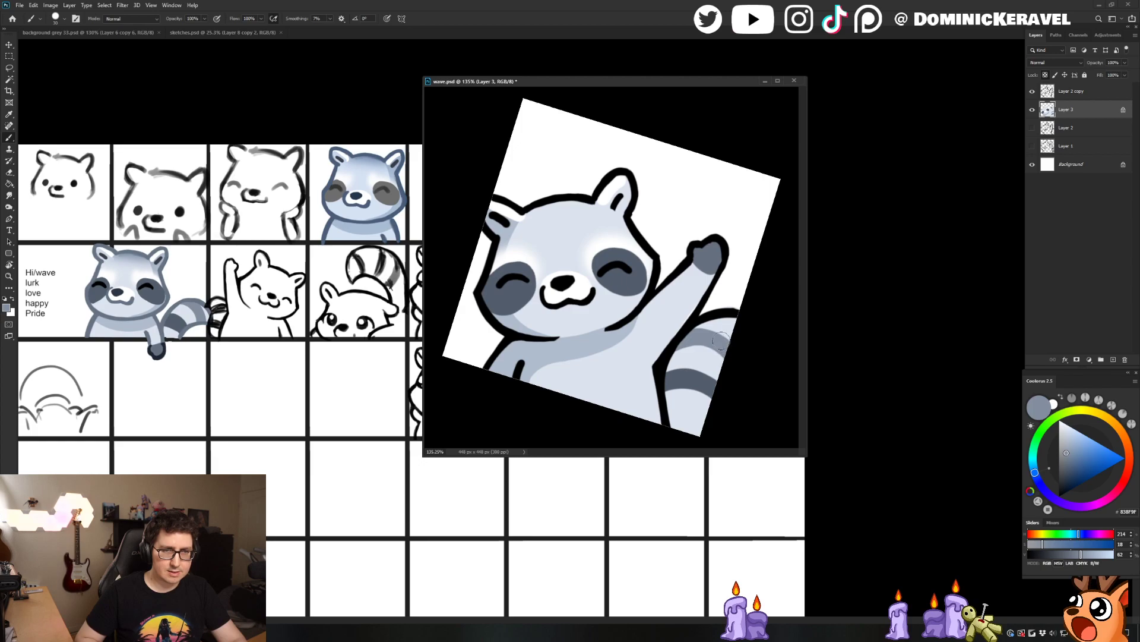
Smooth the curve of the upper tail stripe, cleaning its lower edge with the sampled light base tone DBE3EE
key("e")
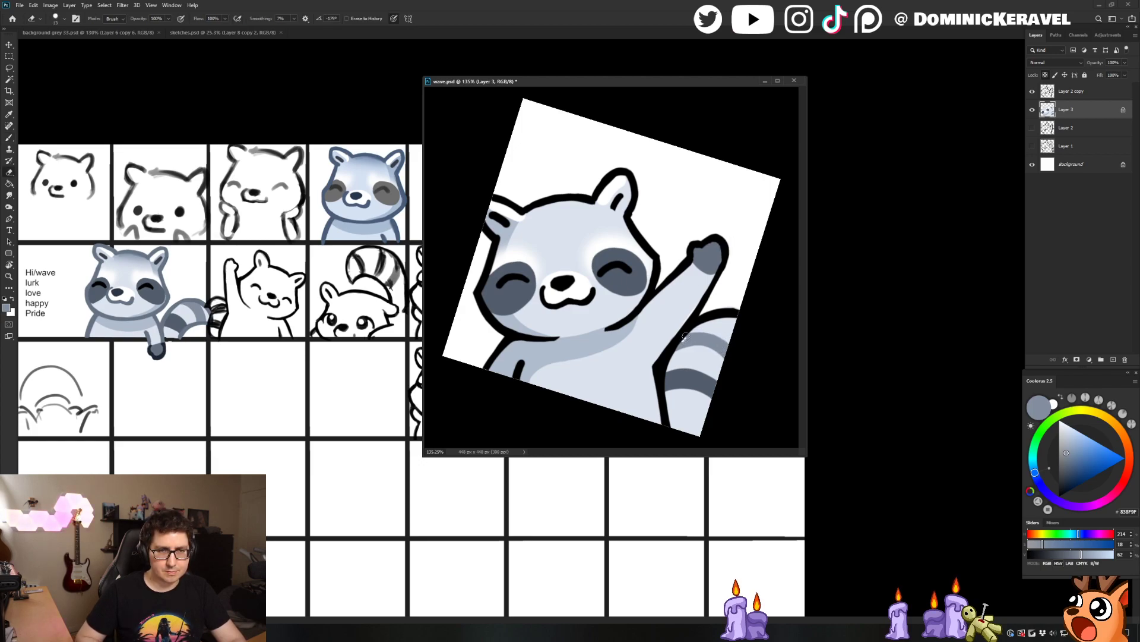
key("b")
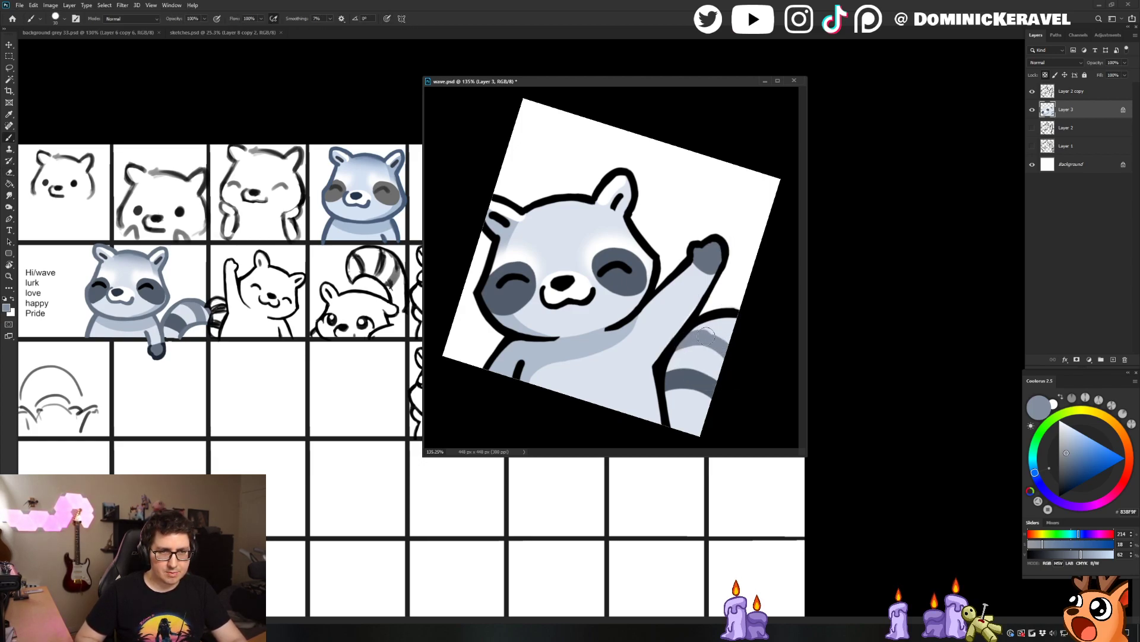
key("v")
key("b")
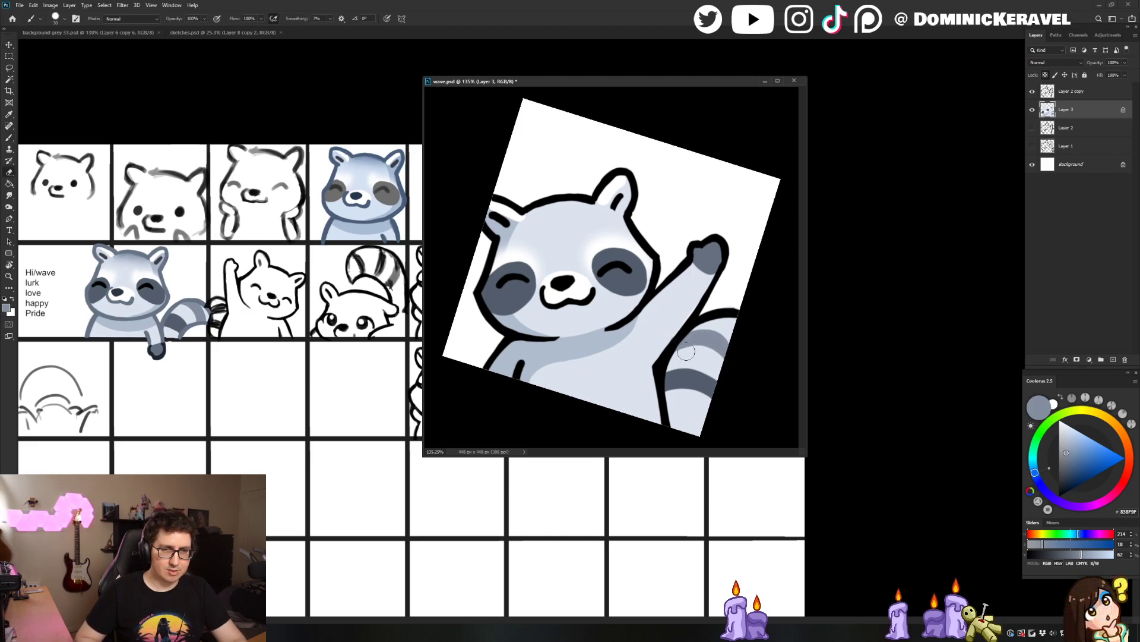
left_click(705, 351, "alt")
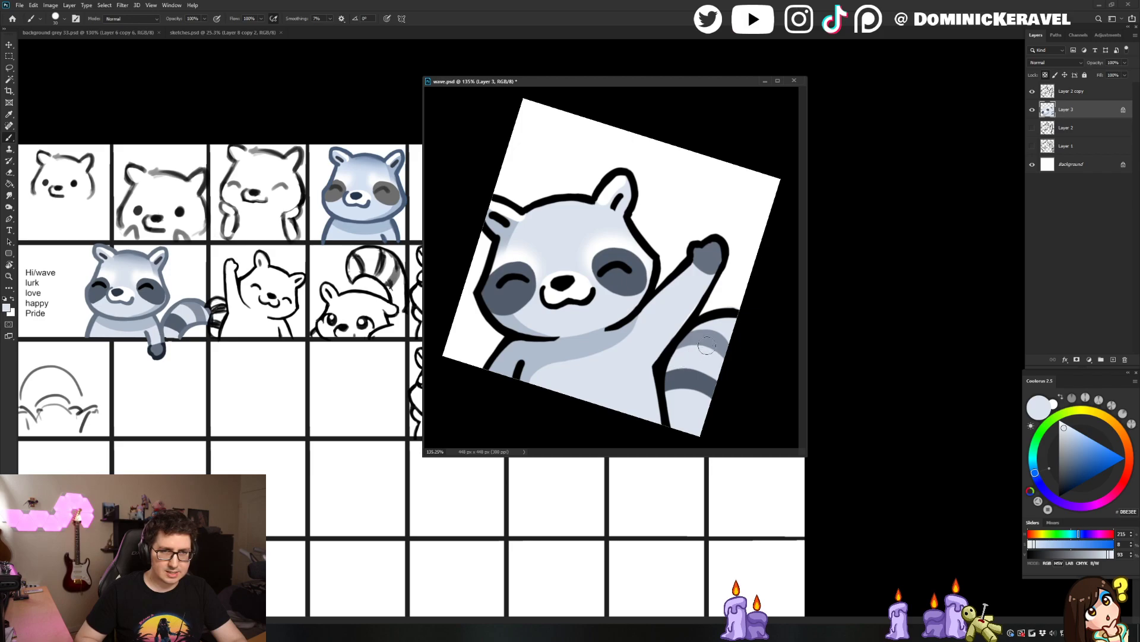
key("e")
key("v")
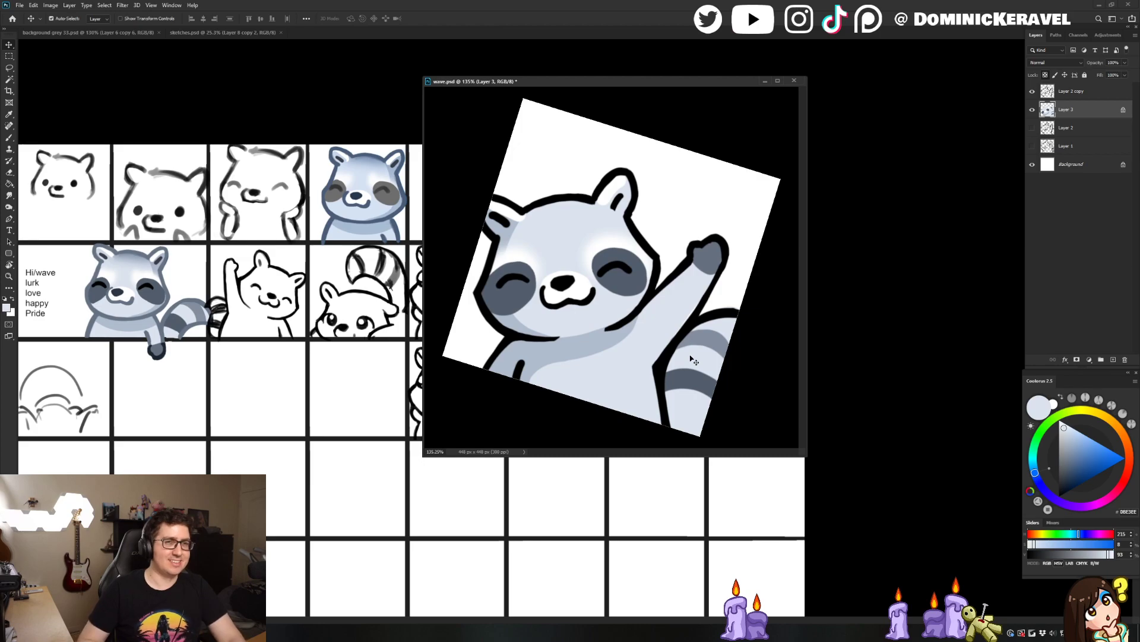
Straighten the tilted canvas view of the waving raccoon back to upright
left_click_drag(644, 88, 646, 90)
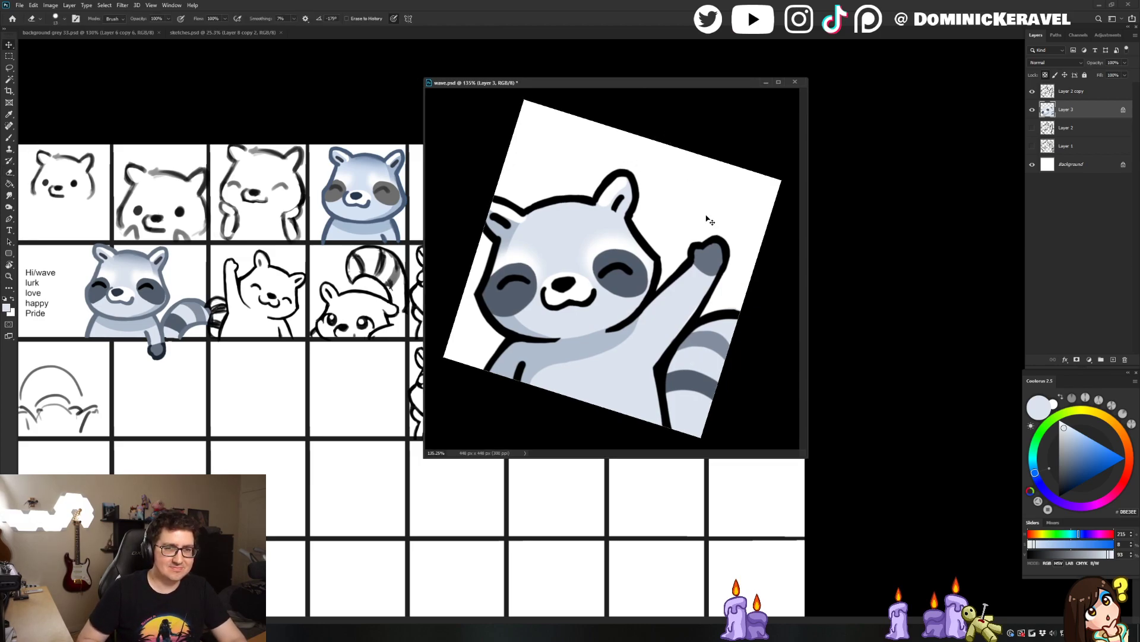
left_click(732, 267)
left_click(737, 334)
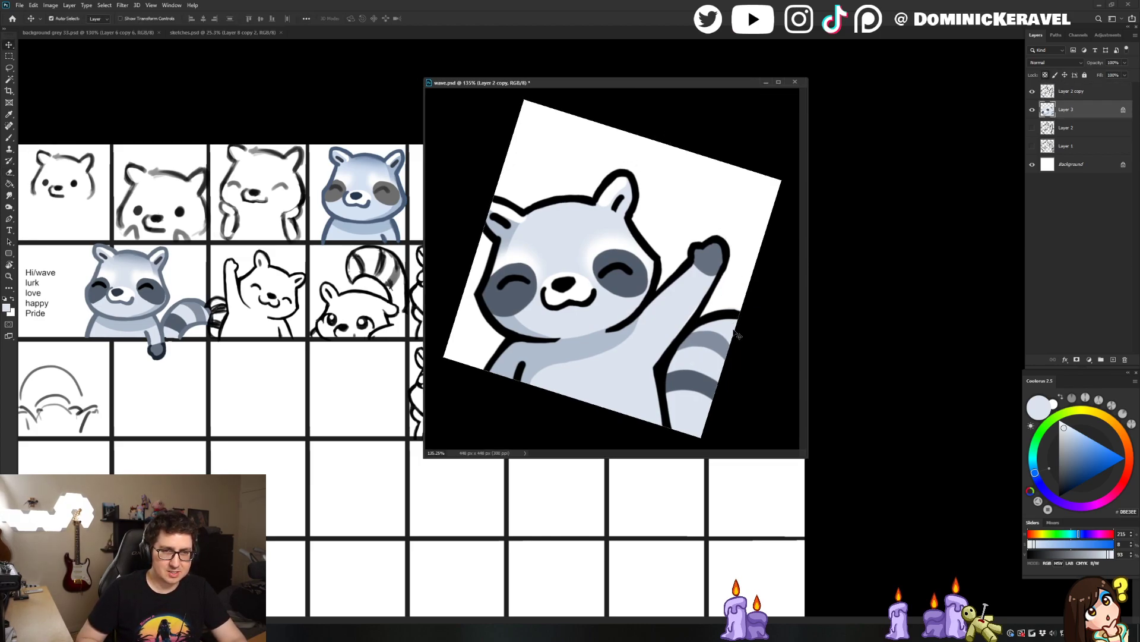
key("r")
left_click_drag(499, 66, 659, 96)
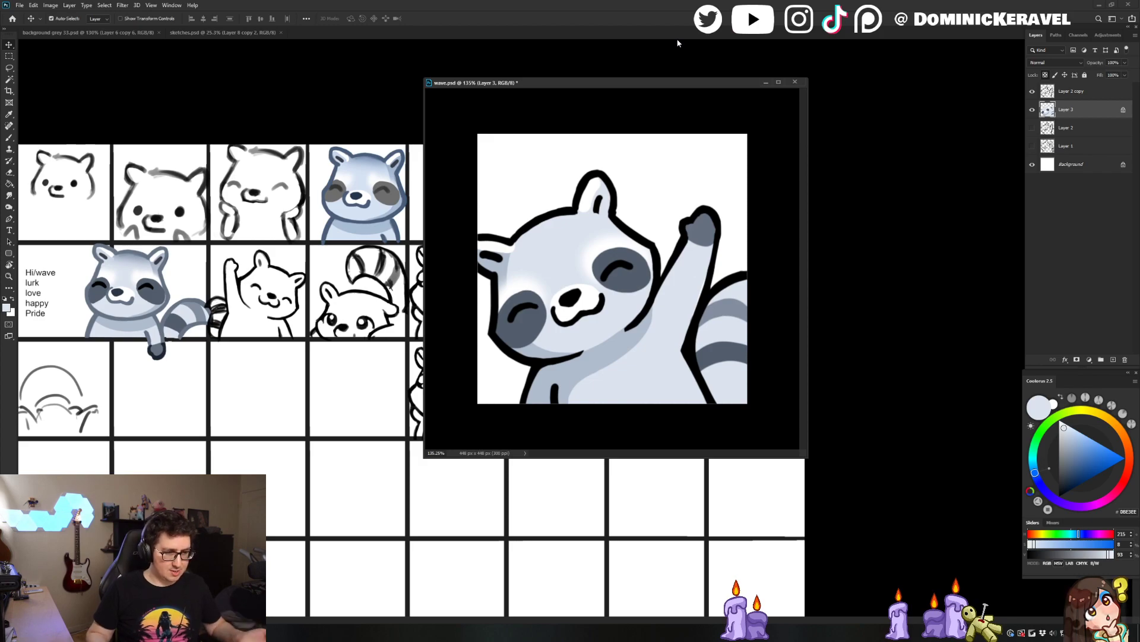
left_click_drag(562, 78, 565, 72)
key("e")
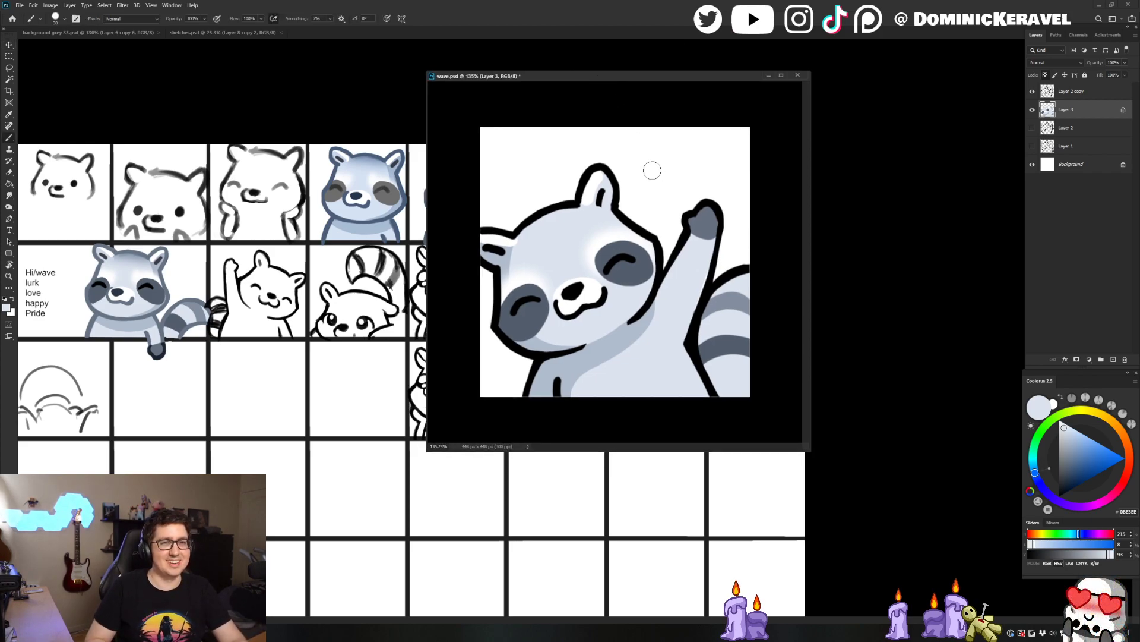
key("v")
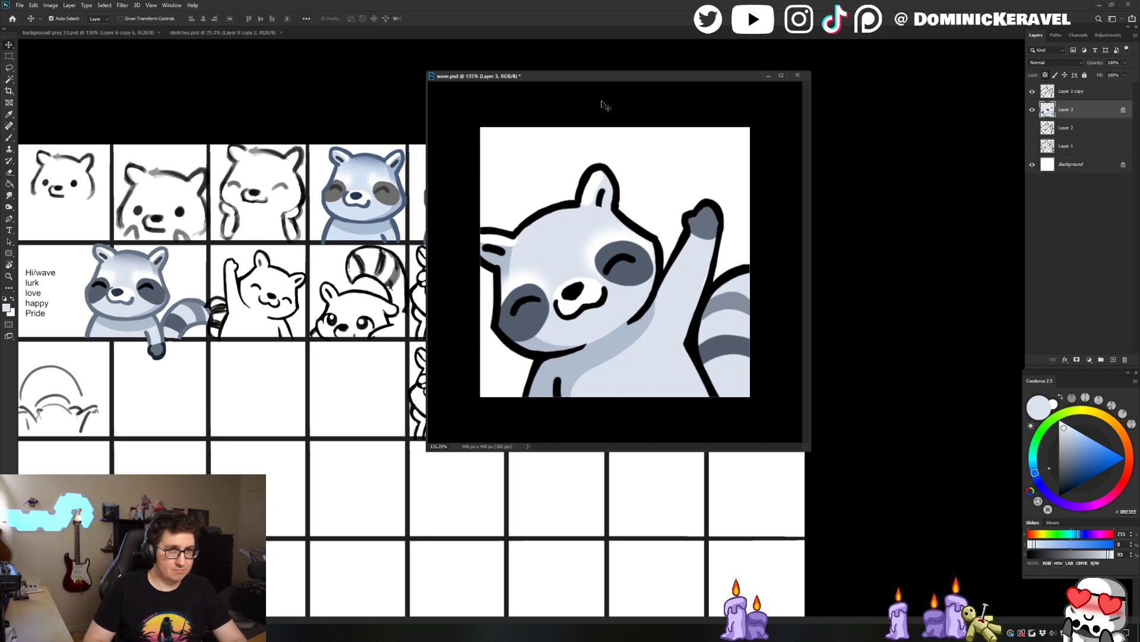
left_click_drag(613, 79, 613, 85)
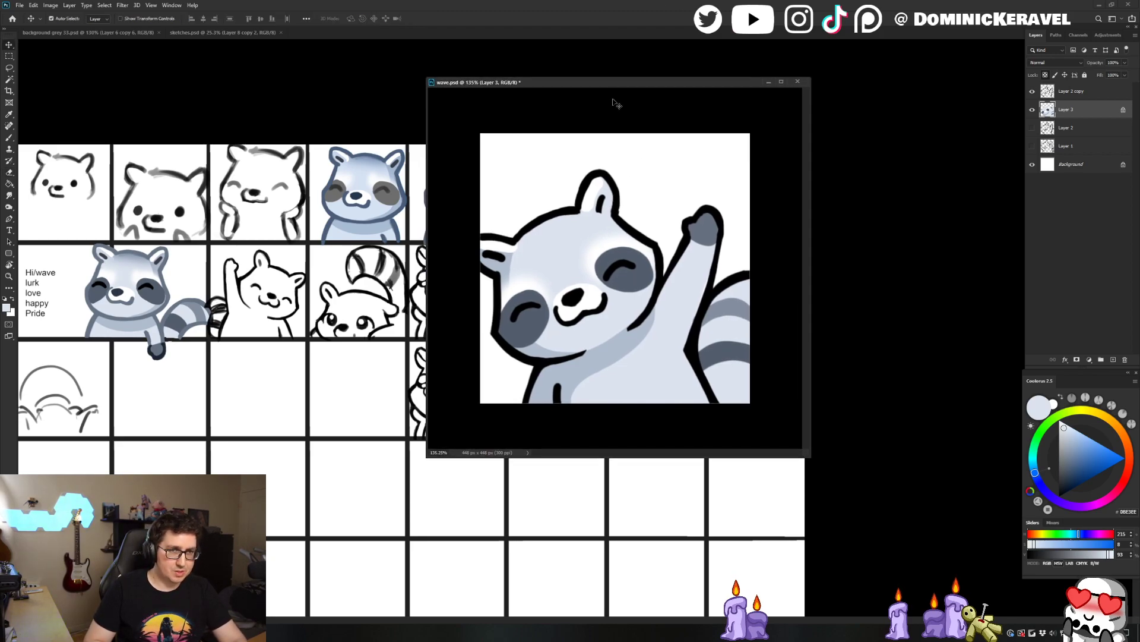
Switch to the grey background emote sheet, sample its dark grey 1E1E1E, and move the raccoon's floating window over its empty area
left_click(98, 33)
key("b")
left_click(377, 291, "alt")
left_click_drag(619, 99, 786, 149)
left_click_drag(549, 313, 300, 246)
left_click_drag(390, 346, 414, 357)
left_click_drag(414, 357, 340, 347)
left_click_drag(758, 151, 523, 143)
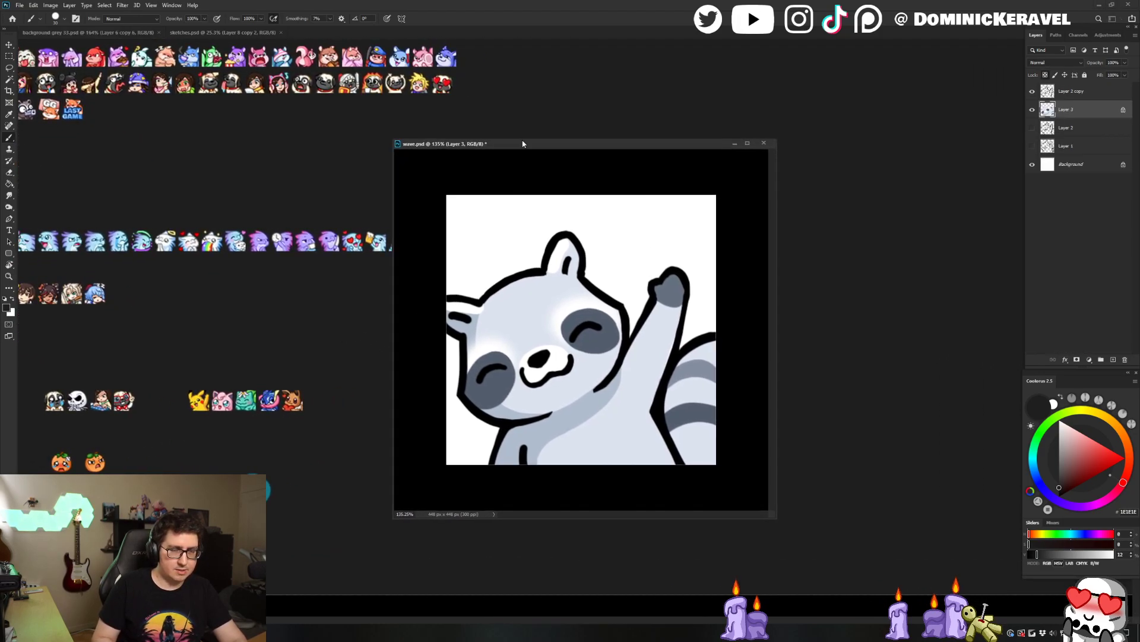
Fill the raccoon file's Background layer with the dark grey 1E1E1E
left_click(1049, 169)
key("g")
left_click(651, 228)
key("v")
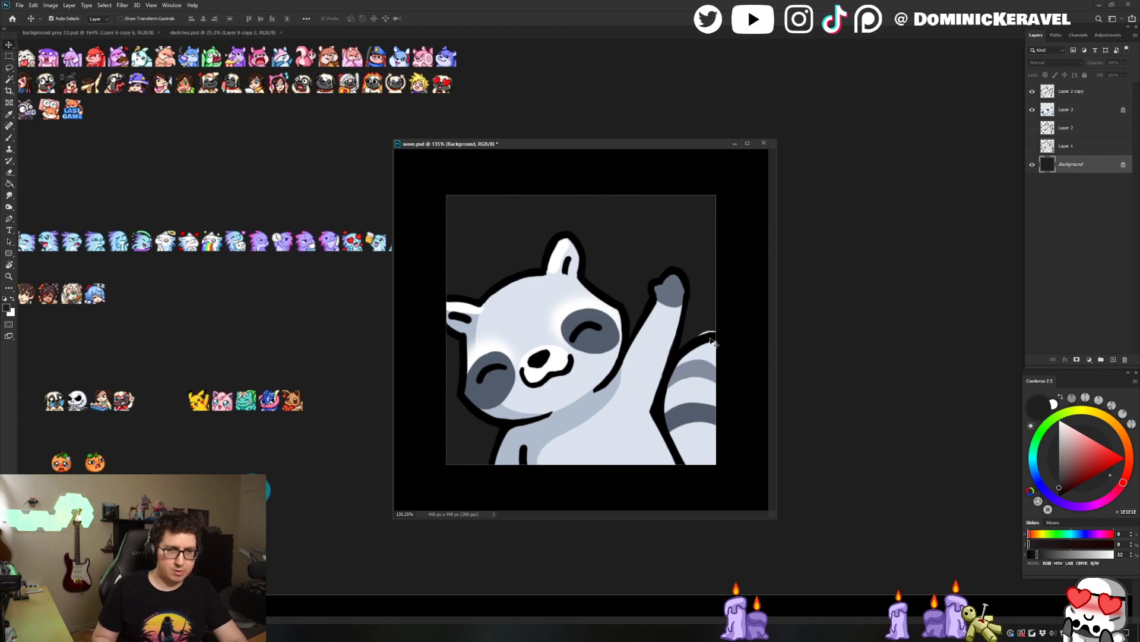
Unlock Layer 3 and erase the stray white paint spilling outside the tail's upper outline
left_click(1070, 110)
key("ctrl+z")
key("ctrl+shift+z")
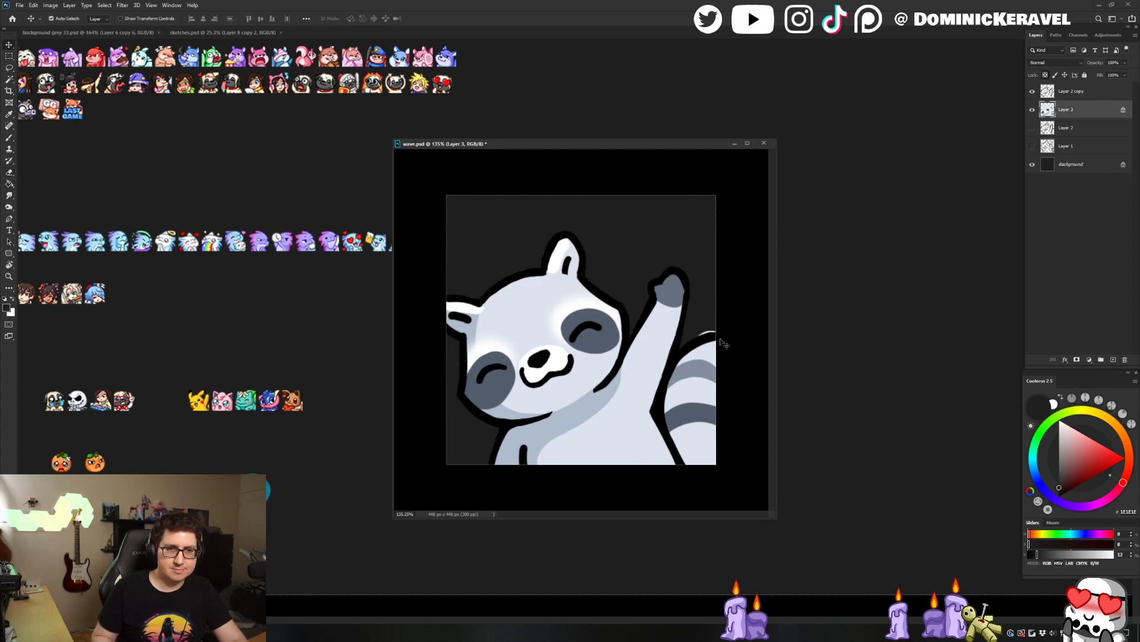
key("b")
left_click(666, 330, "alt")
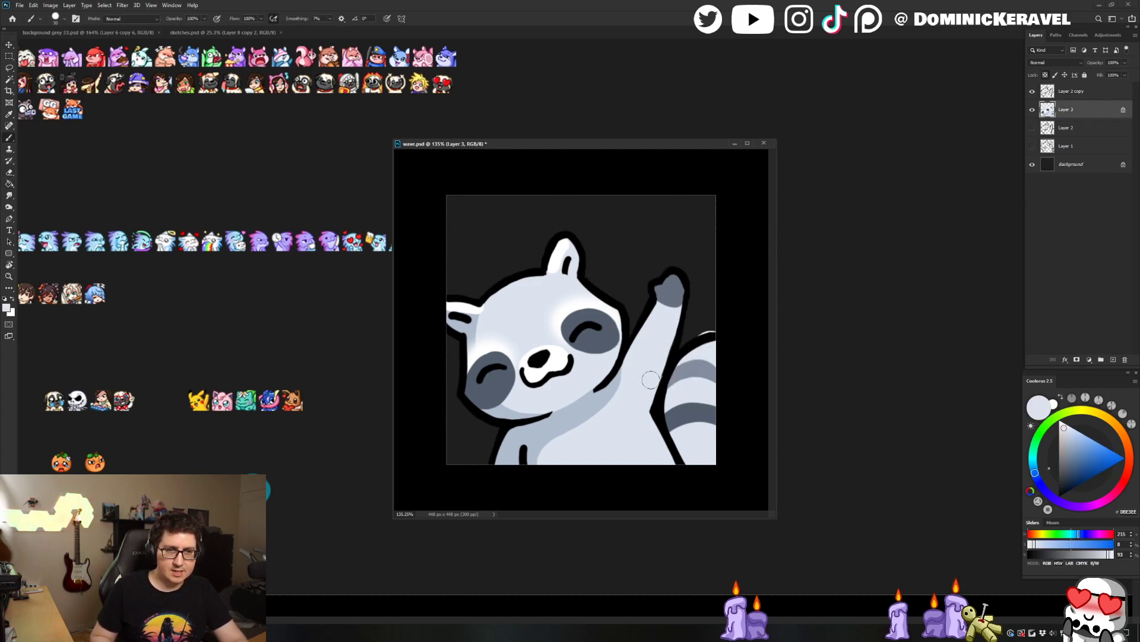
key("e")
key("v")
left_click(726, 345)
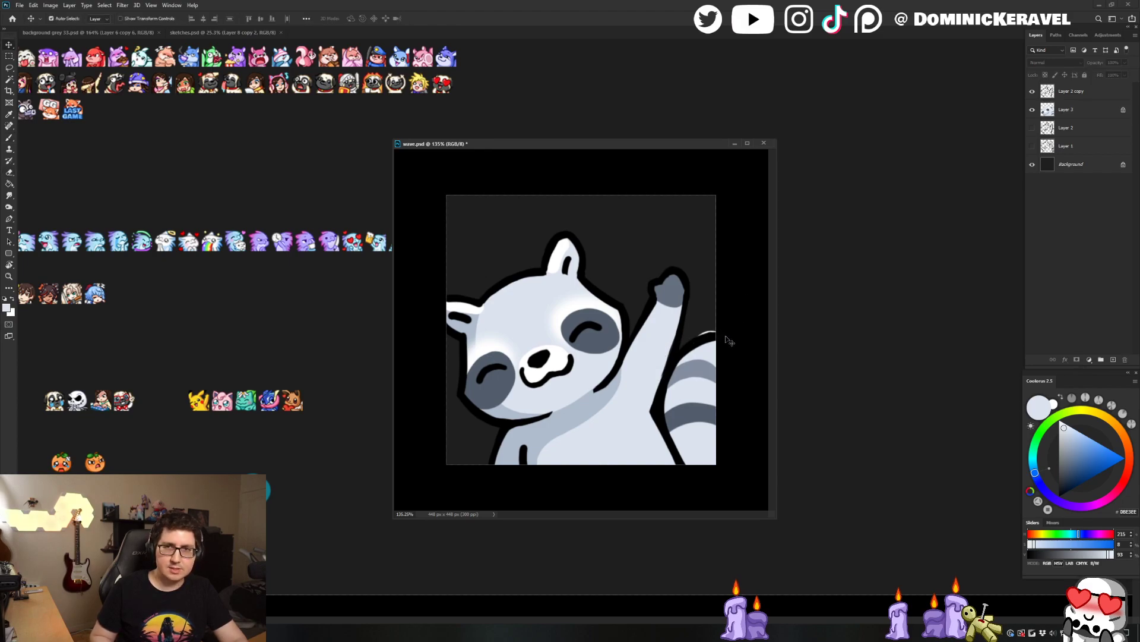
left_click(1072, 119)
key("e")
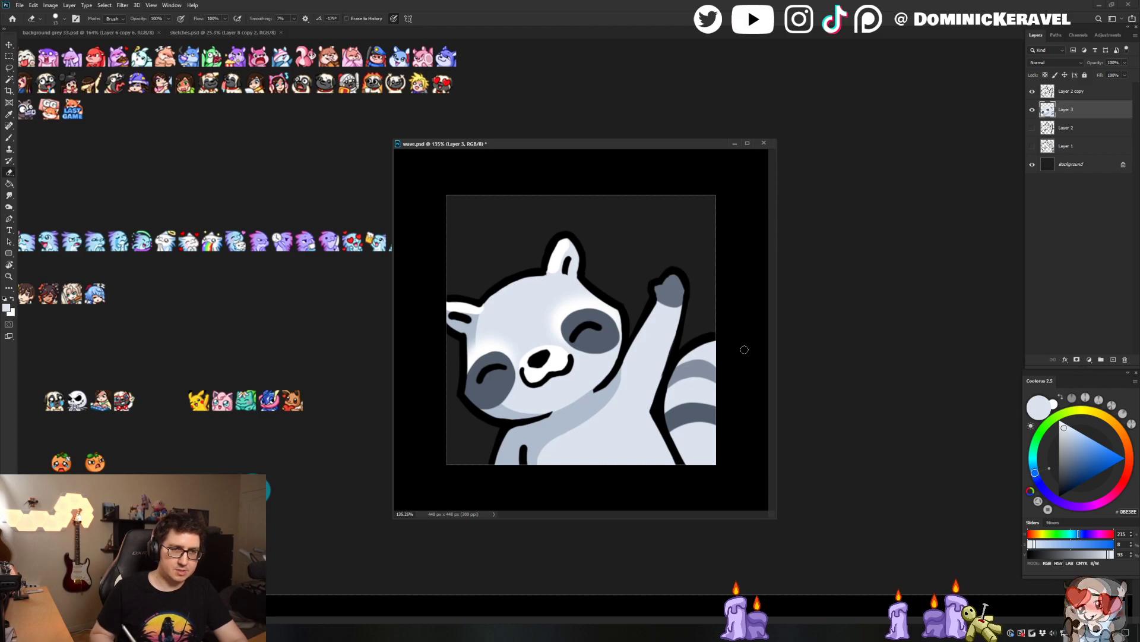
key("v")
Enlarge and reposition the raccoon's floating window, and make the line art layer, Layer 2 copy, active
scroll(740, 366, "up", 3)
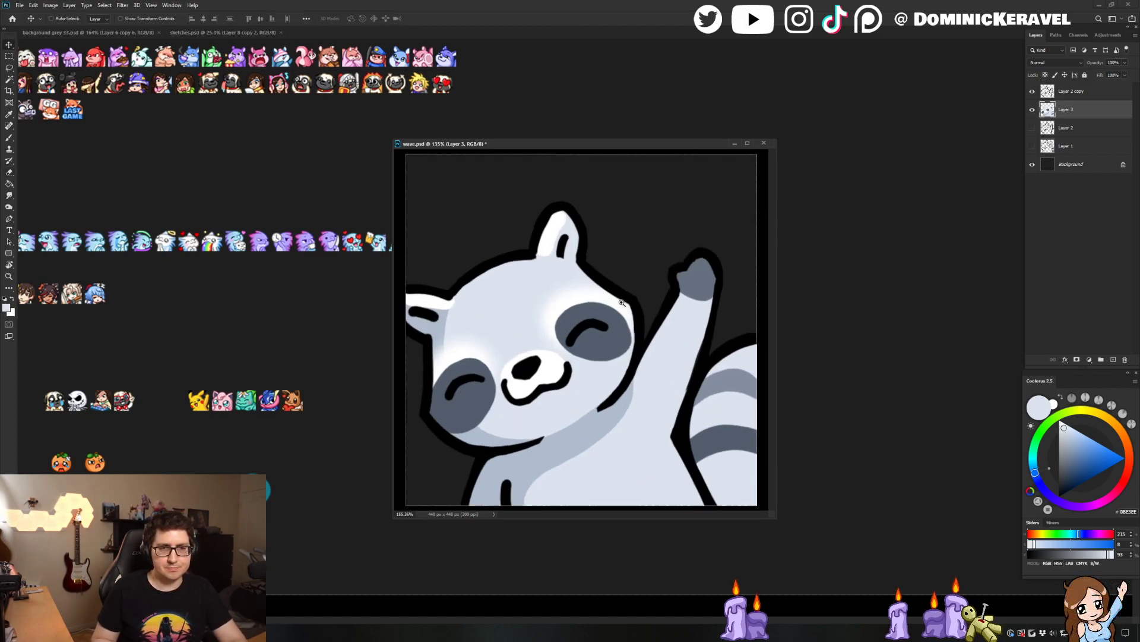
left_click_drag(776, 518, 885, 597)
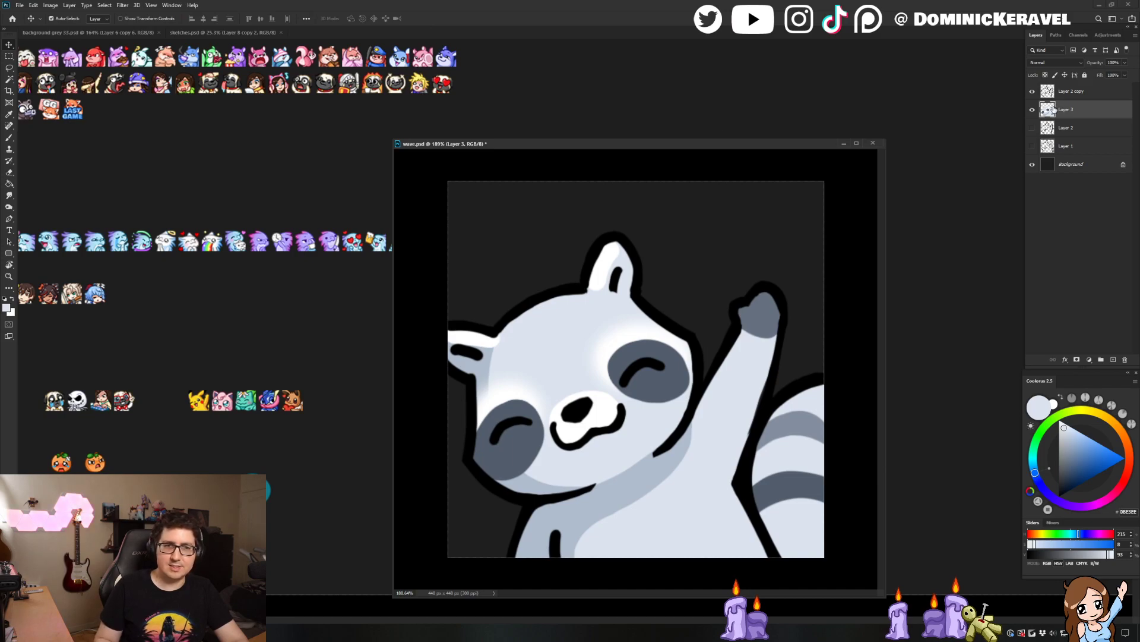
left_click(1081, 93)
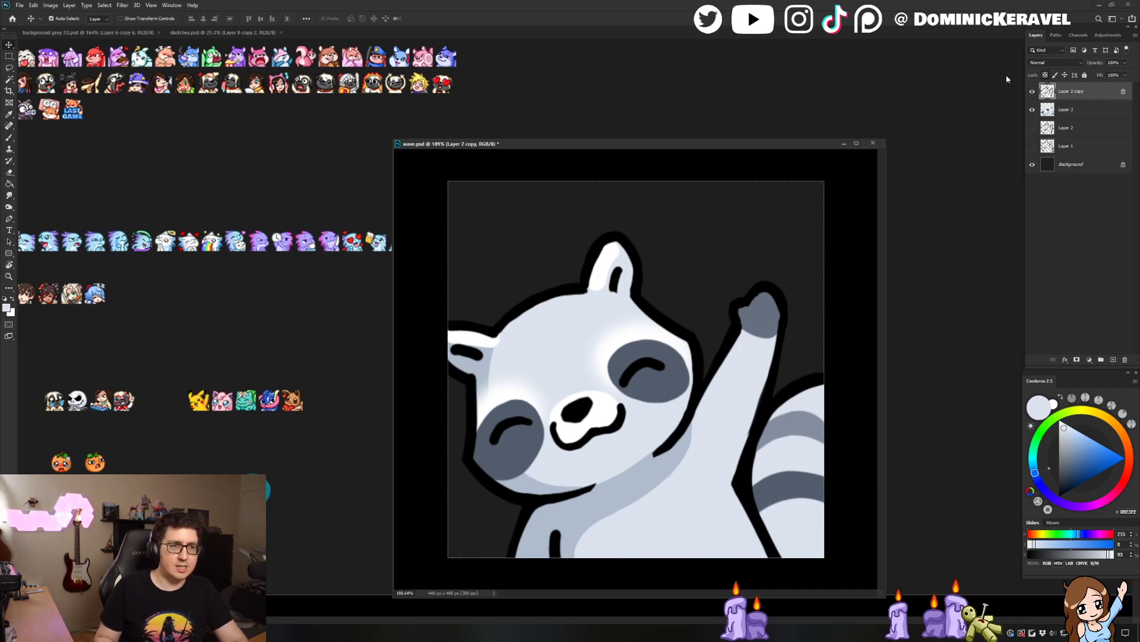
left_click_drag(620, 140, 655, 120)
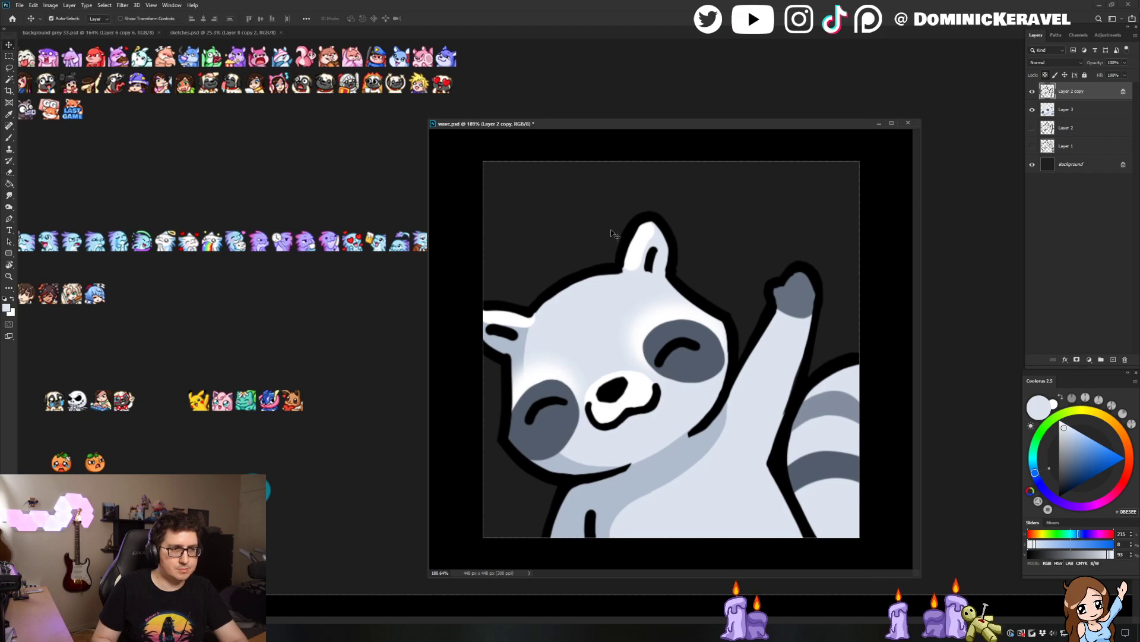
Switch to the sketches file and sample the finished reference raccoon's grey-blue outline colour 667384
left_click(133, 37)
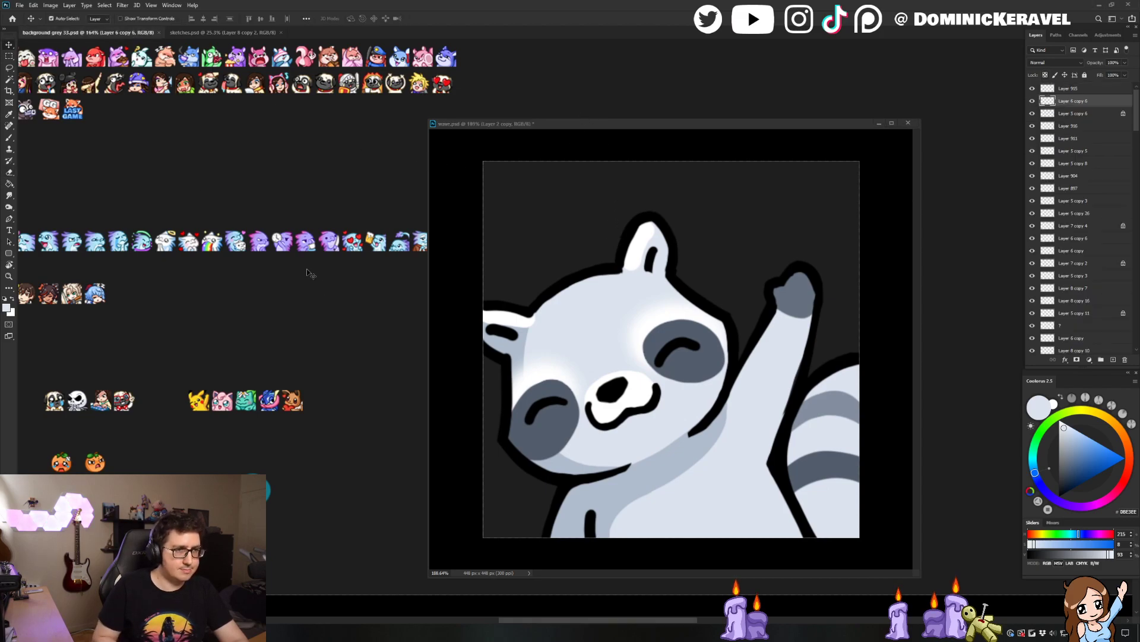
left_click(213, 34)
left_click_drag(100, 207, 148, 209)
key("b")
left_click_drag(243, 212, 196, 214)
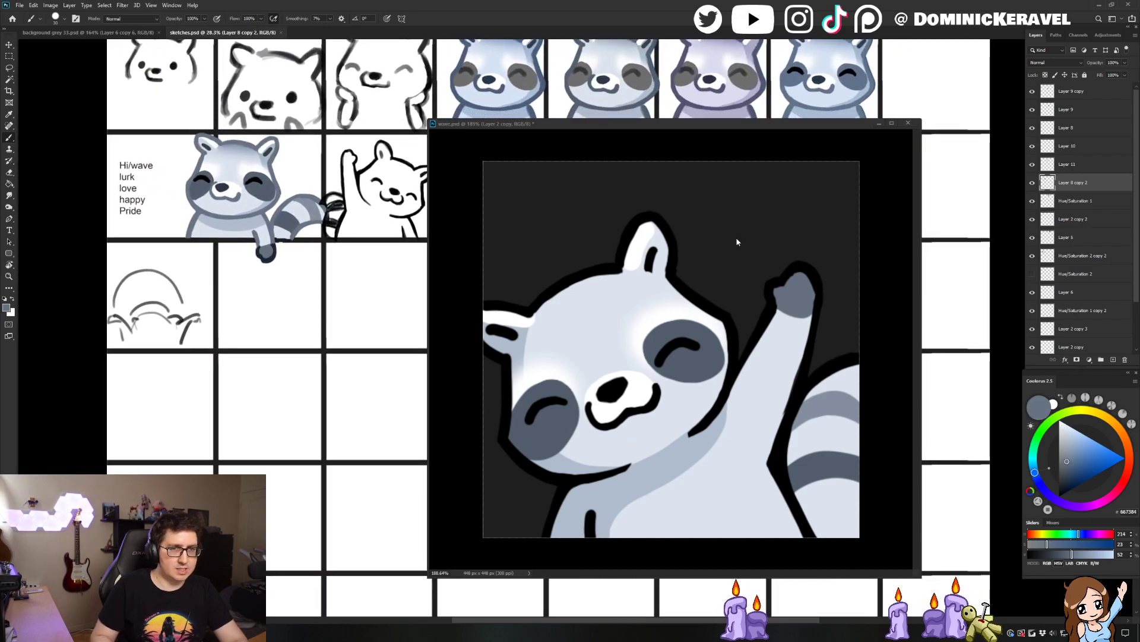
Fill the waving raccoon's black line art on Layer 2 copy with the sampled grey-blue 667384
left_click(698, 310)
key("g")
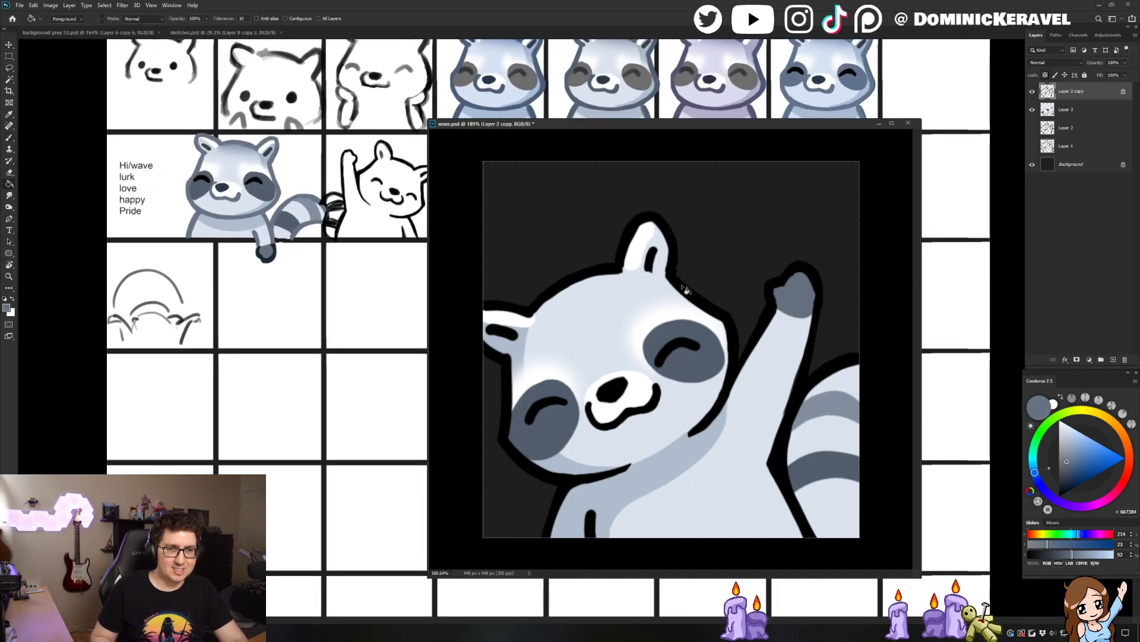
left_click(686, 290)
key("b")
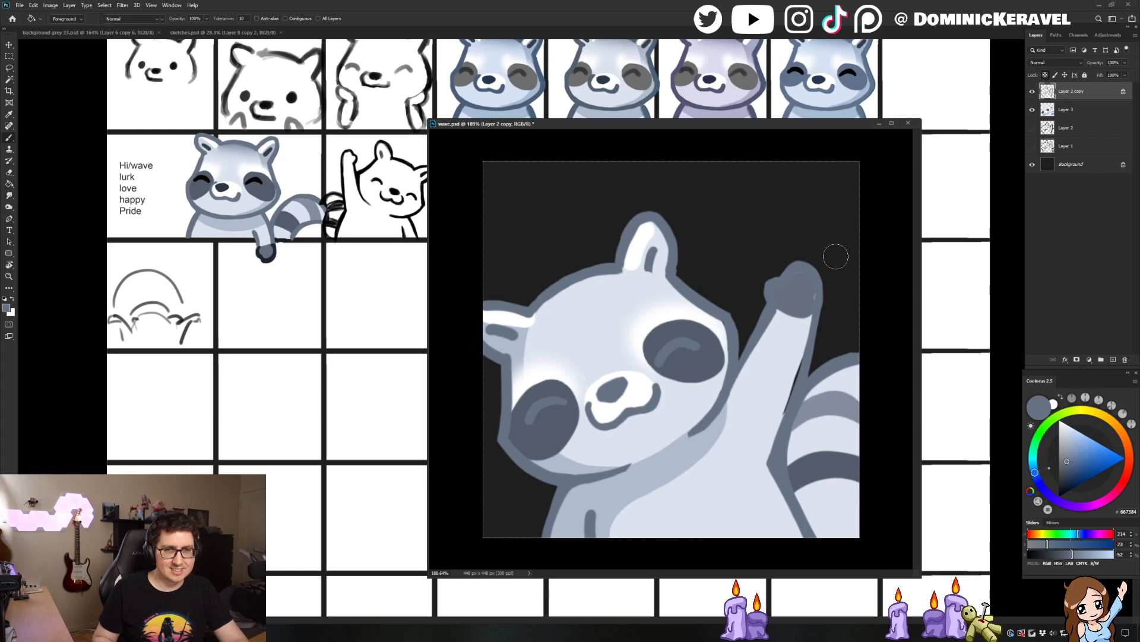
Reset the colours to default and repaint both closed eye arcs in black
key("d")
left_click_drag(695, 339, 674, 350)
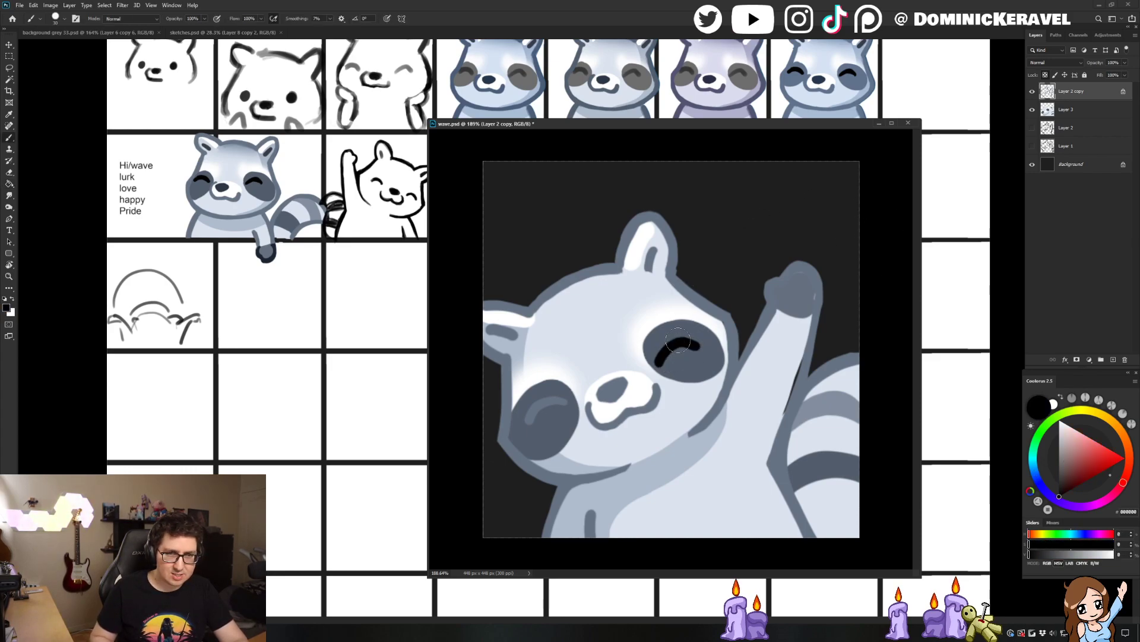
left_click_drag(527, 421, 558, 404)
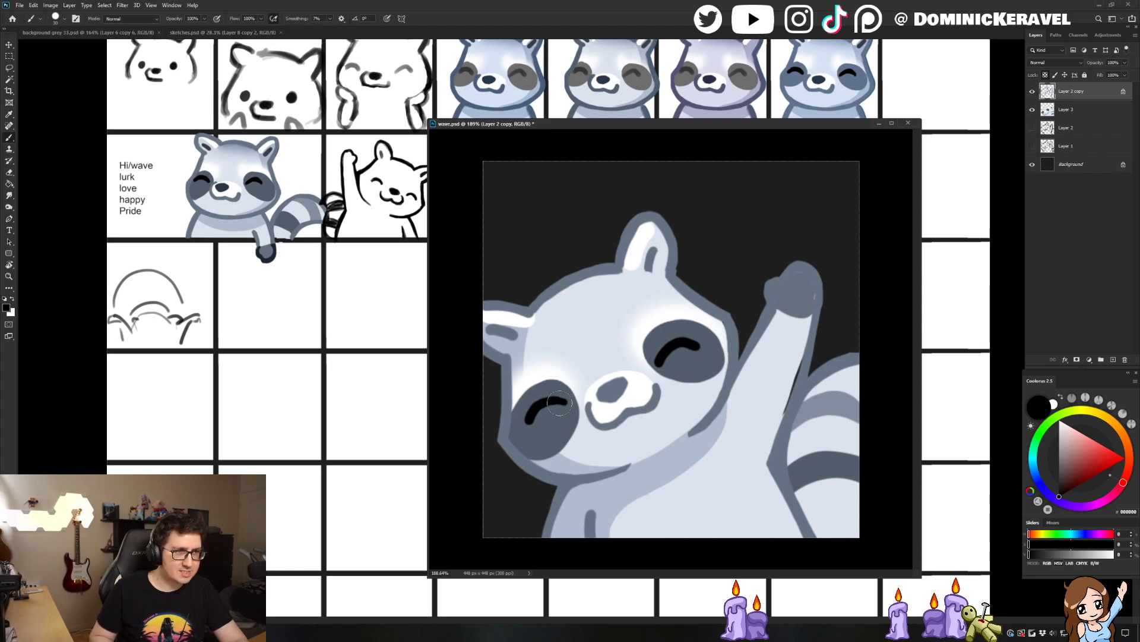
key("v")
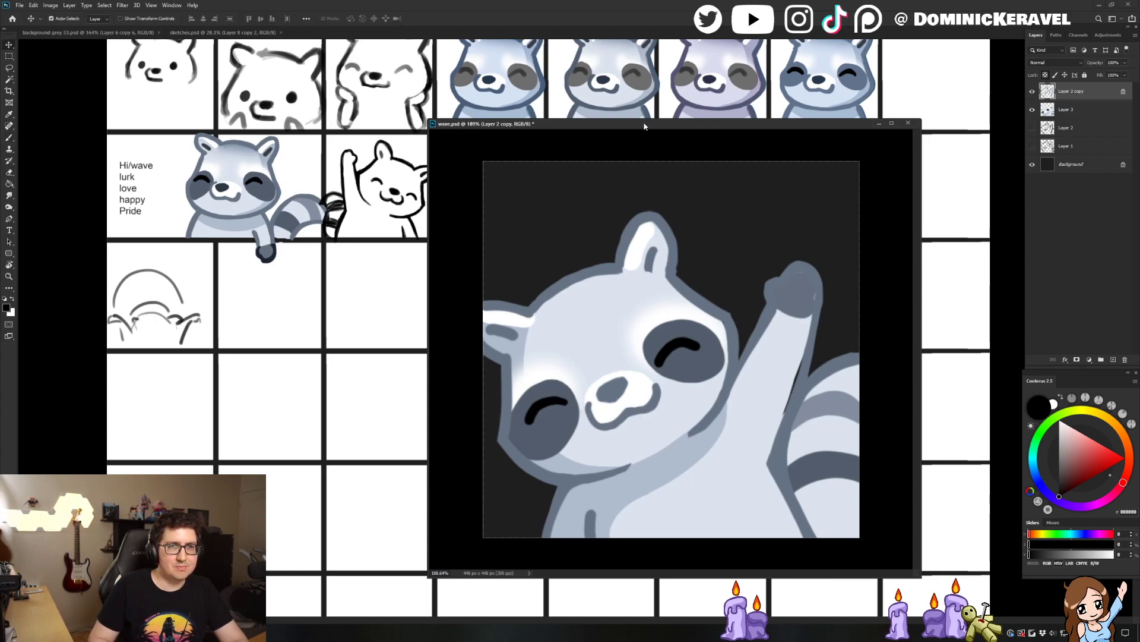
Move the raccoon's floating window clear of the sketches sheet and examine the finished reference raccoons and their layers
left_click_drag(647, 124, 692, 159)
left_click(648, 90)
mouse_move(649, 90)
left_mouse_down()
mouse_move(551, 129)
mouse_move(576, 250)
left_mouse_up()
scroll(552, 129, "down", 3)
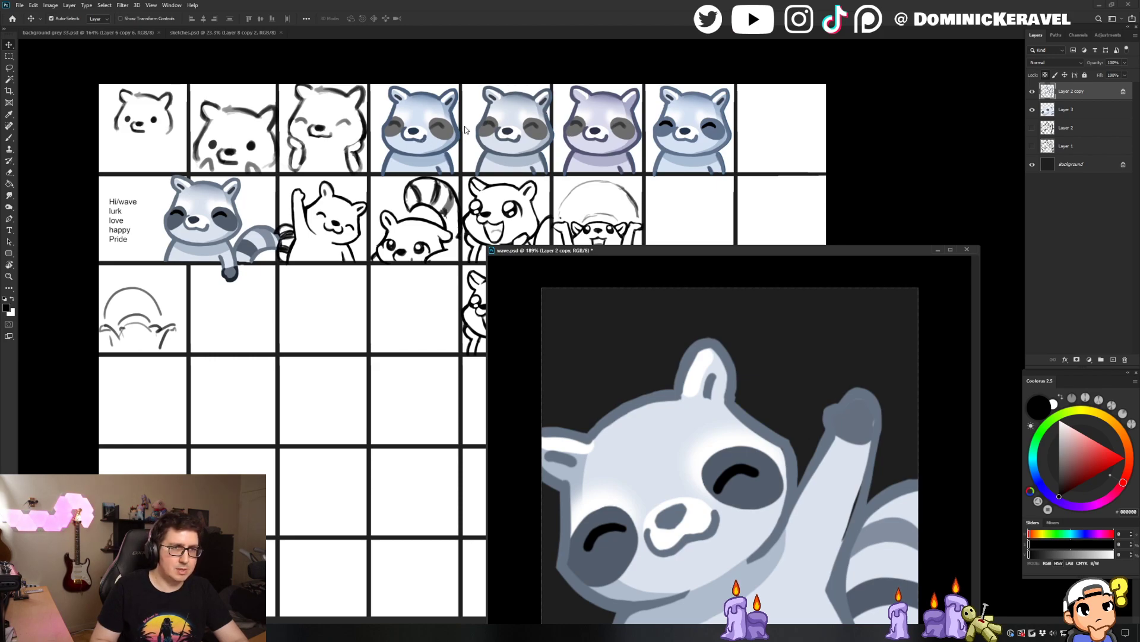
left_click(218, 202)
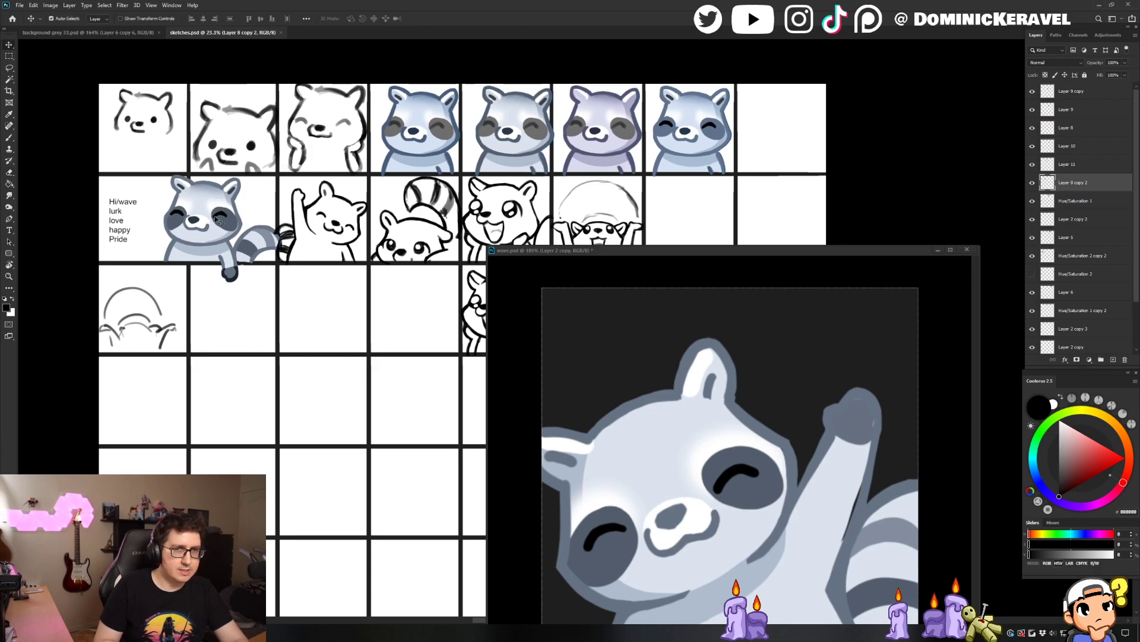
mouse_move(682, 108)
left_mouse_down()
mouse_move(702, 107)
mouse_move(689, 108)
left_mouse_up()
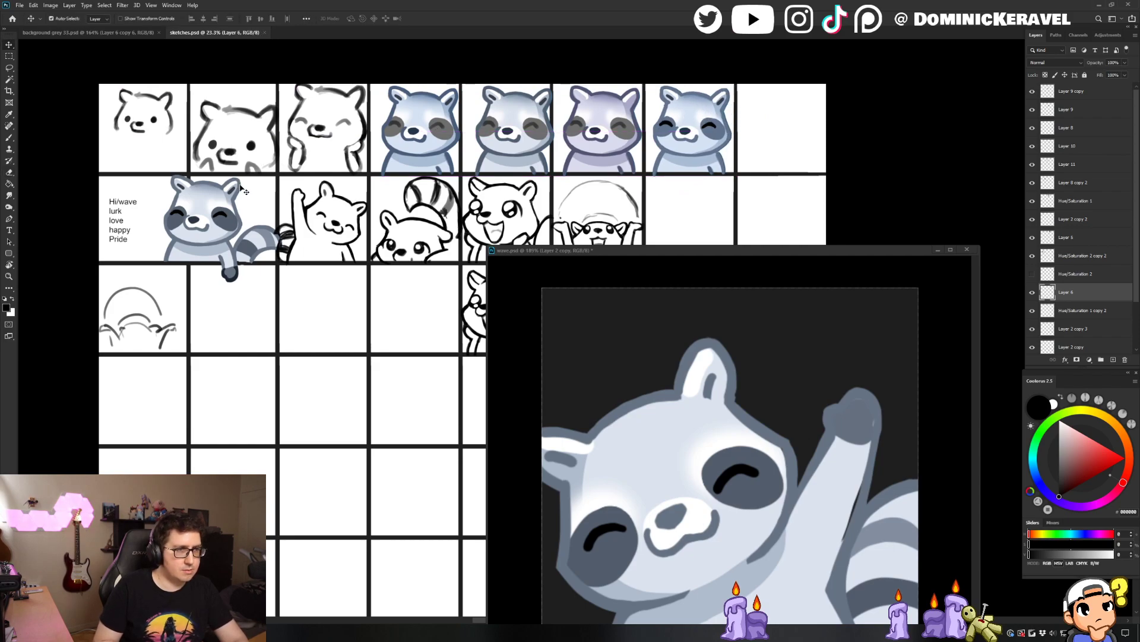
left_click(220, 199)
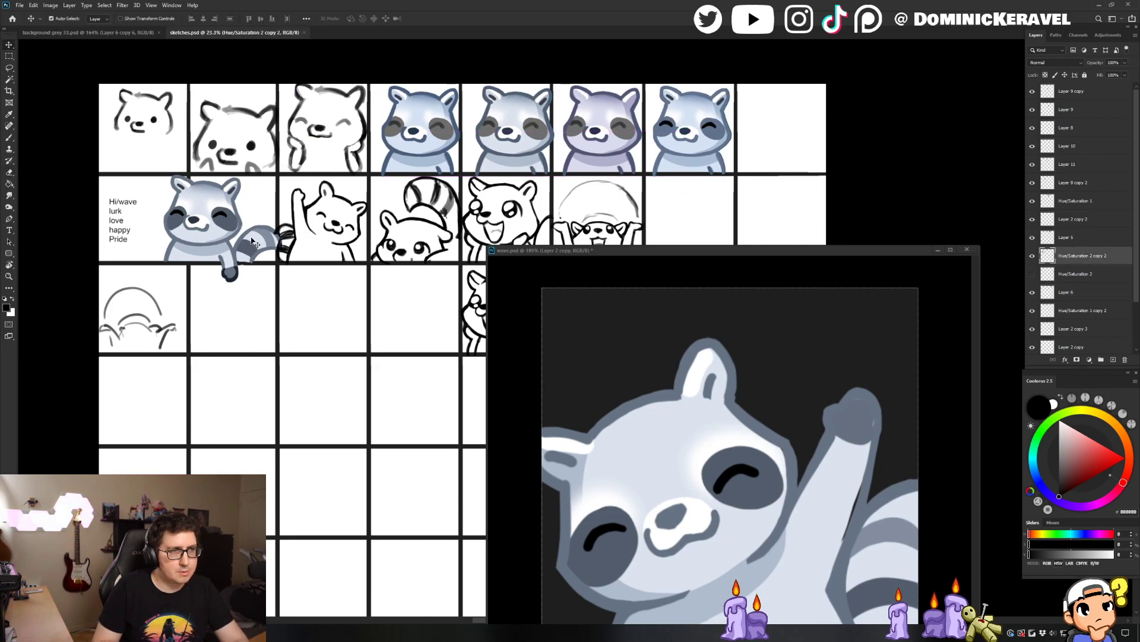
Compare the reference raccoon's eye patch and outline greys by sampling them, and move the raccoon's window back up beside it
scroll(234, 224, "up", 1)
key("b")
left_click(229, 220, "alt")
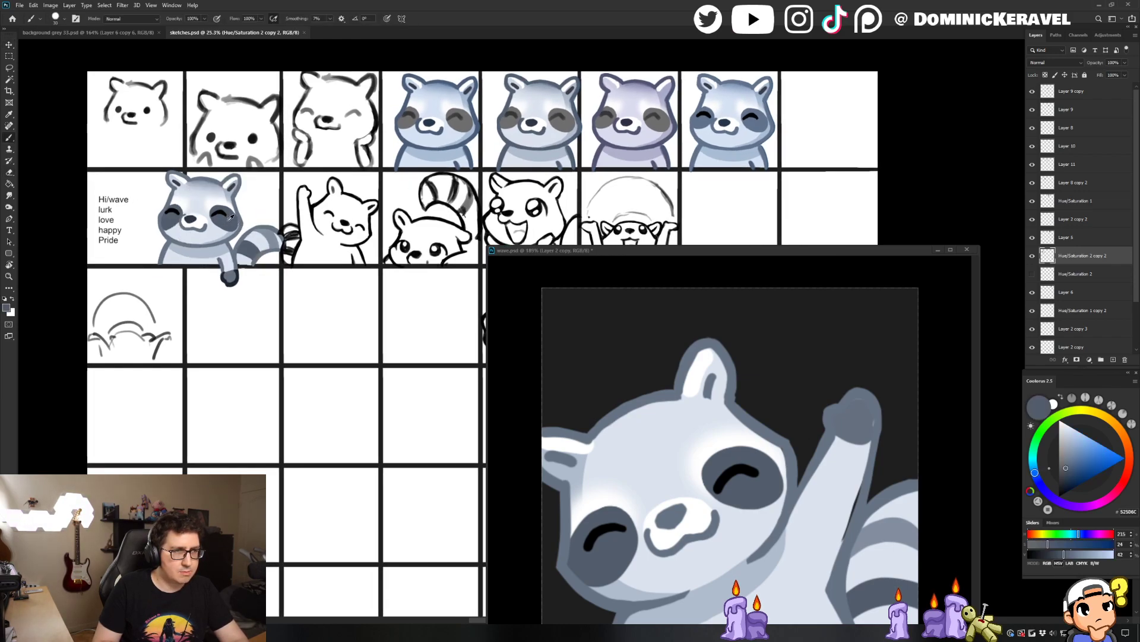
left_click(241, 218, "alt")
left_click(237, 220, "alt")
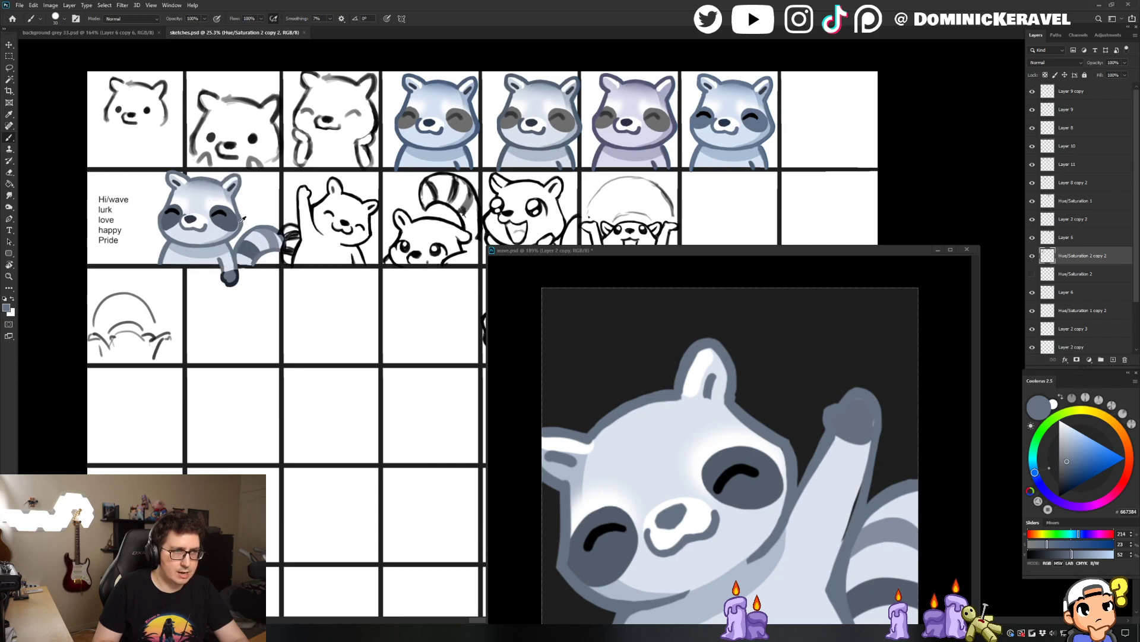
left_click(235, 218, "alt")
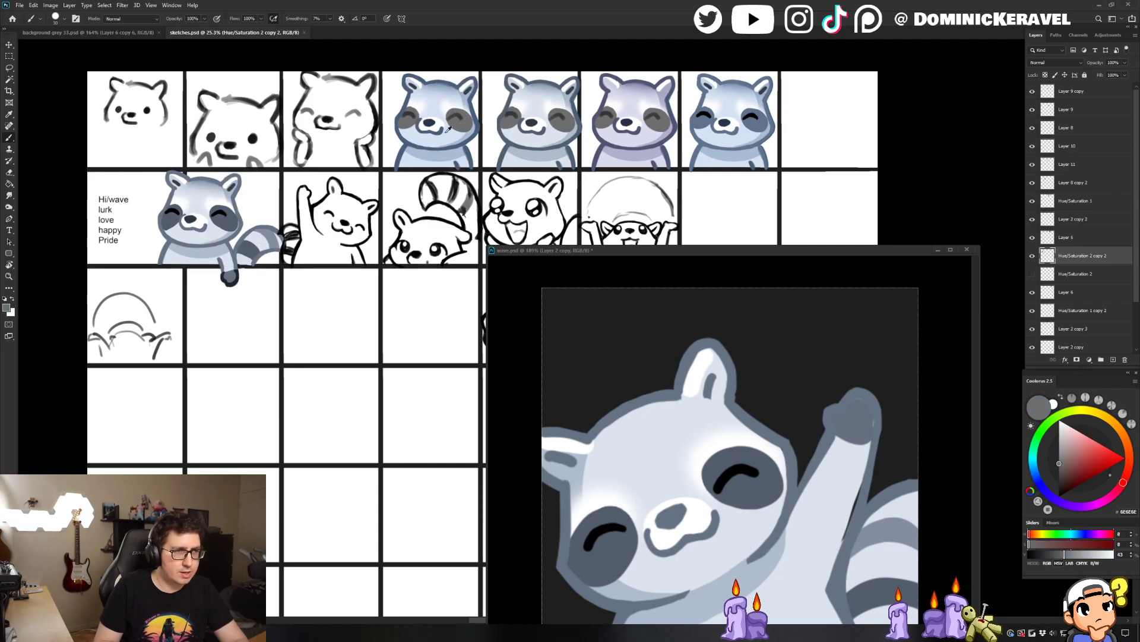
left_click(229, 220, "alt")
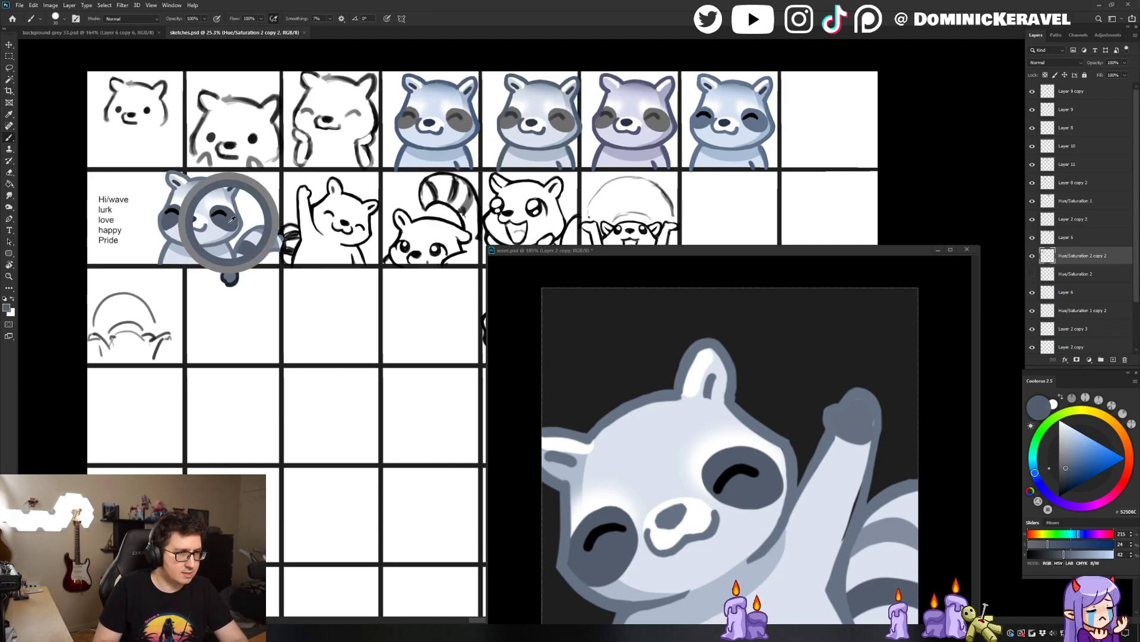
key("v")
left_click_drag(655, 247, 579, 114)
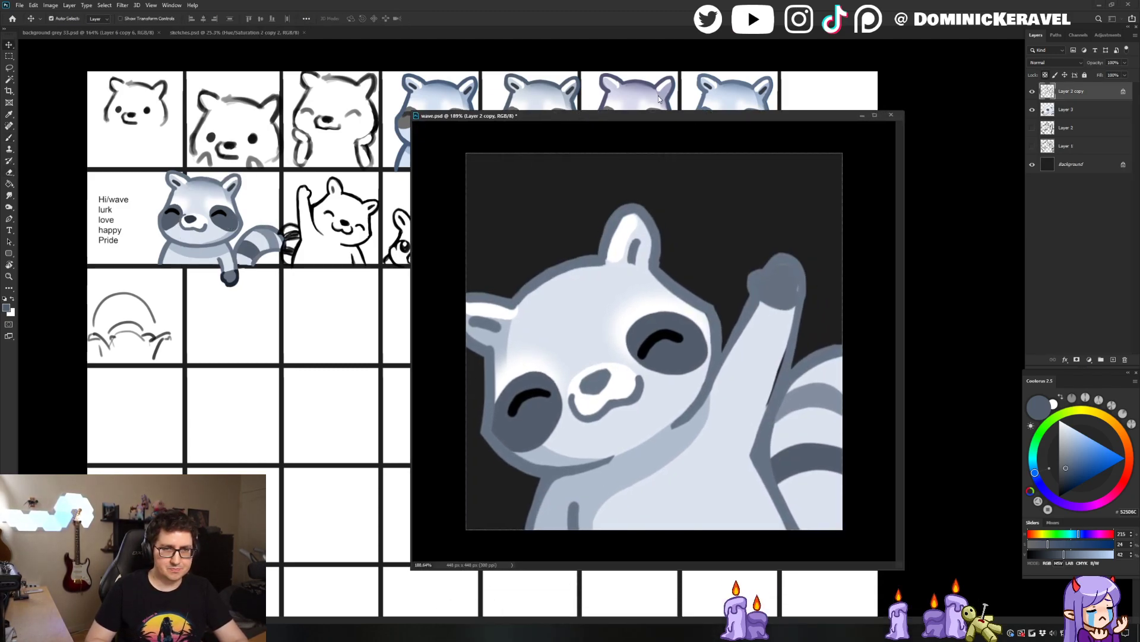
Sample the reference raccoon's dark paw outline, lighten the colour to 2E3641, and repaint the waving paw's outline with it
left_click(234, 280, "alt")
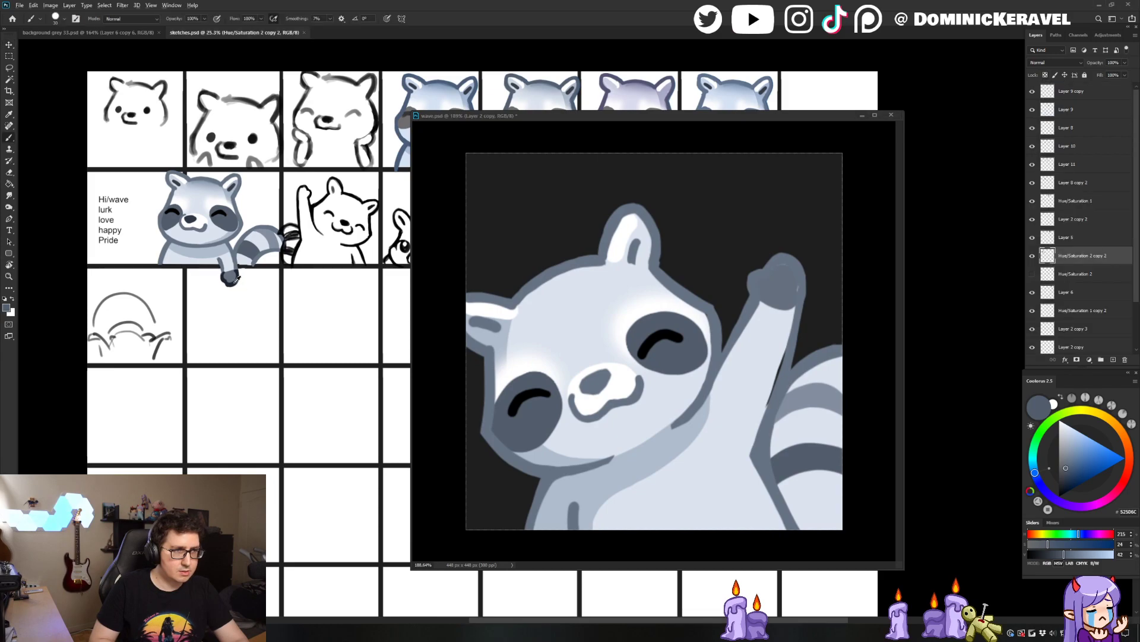
left_click(876, 186)
key("b")
mouse_move(754, 279)
left_mouse_down()
mouse_move(758, 295)
mouse_move(785, 259)
left_mouse_up()
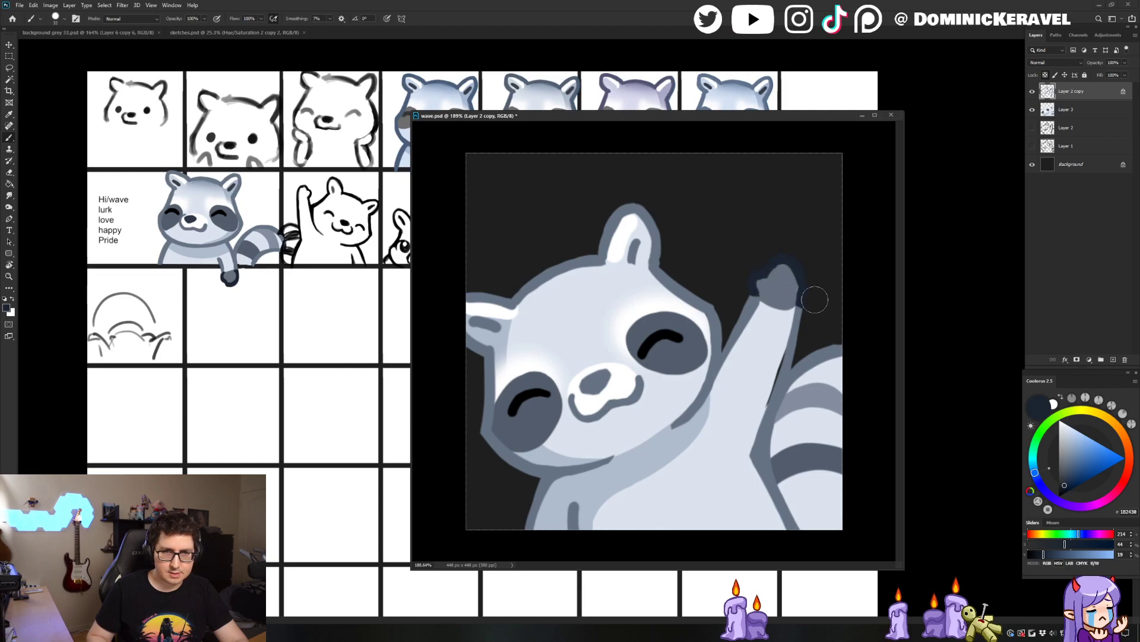
left_click(1065, 480)
left_click_drag(753, 288, 810, 306)
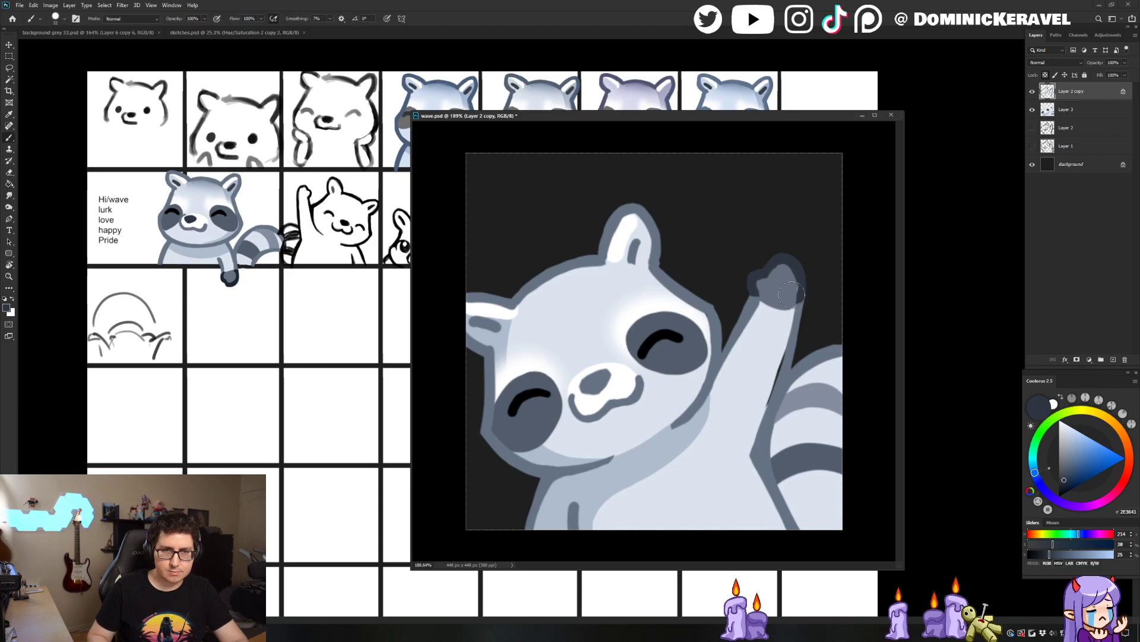
key("v")
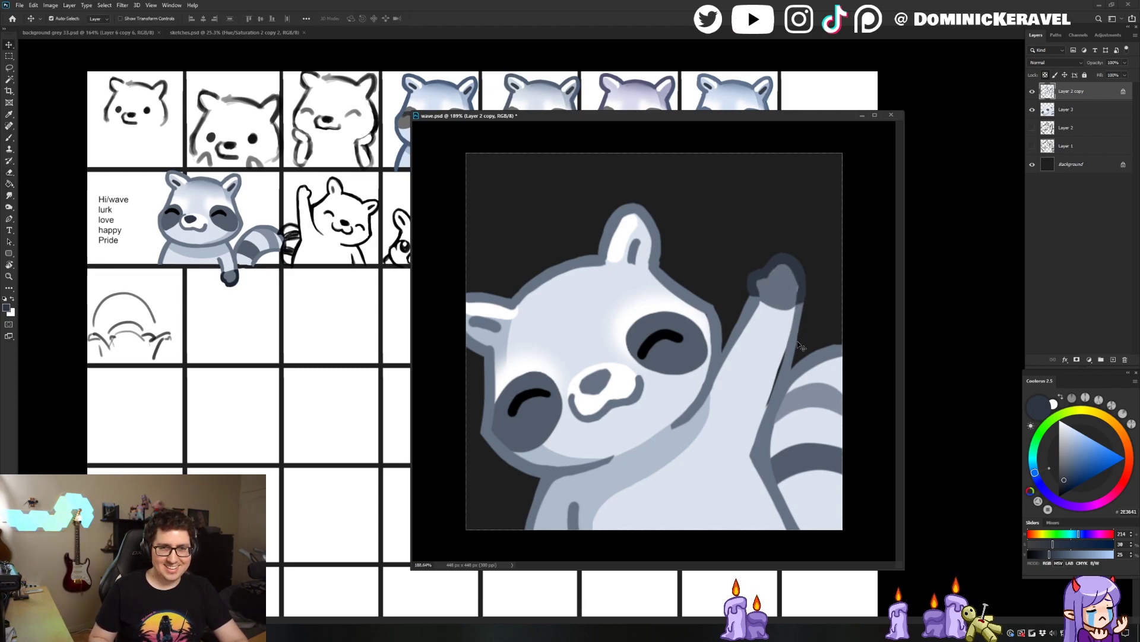
Fill the dark gap along the raised arm's edge on Layer 3 with the sampled light base tone DBE3EE, and save the file
left_click(774, 354)
key("b")
left_click(775, 348, "alt")
left_click_drag(777, 346, 766, 389)
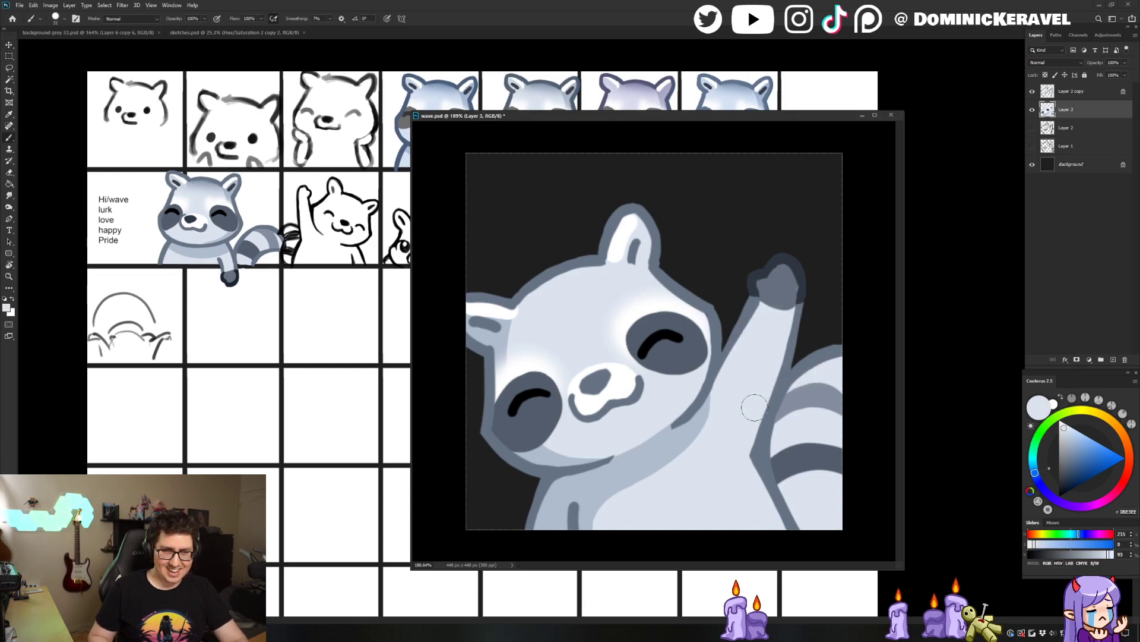
key("v")
key("ctrl+s")
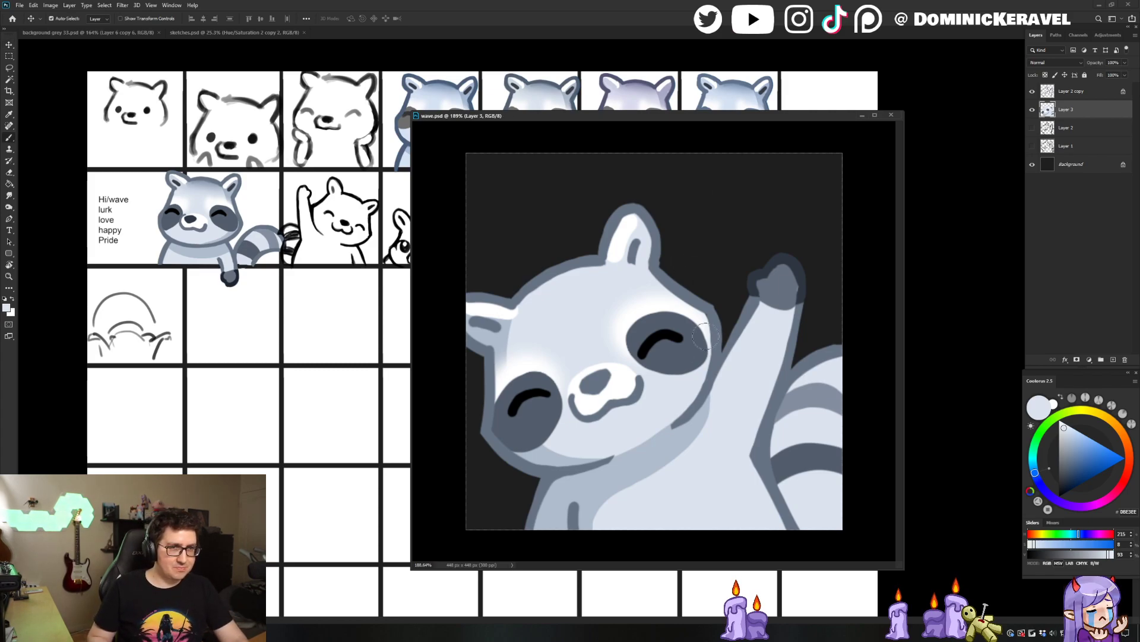
Sample the raccoon's eye patch grey 525D6C and paint the nose with it on Layer 2 copy
key("b")
left_click(683, 352, "alt")
left_click(1055, 89)
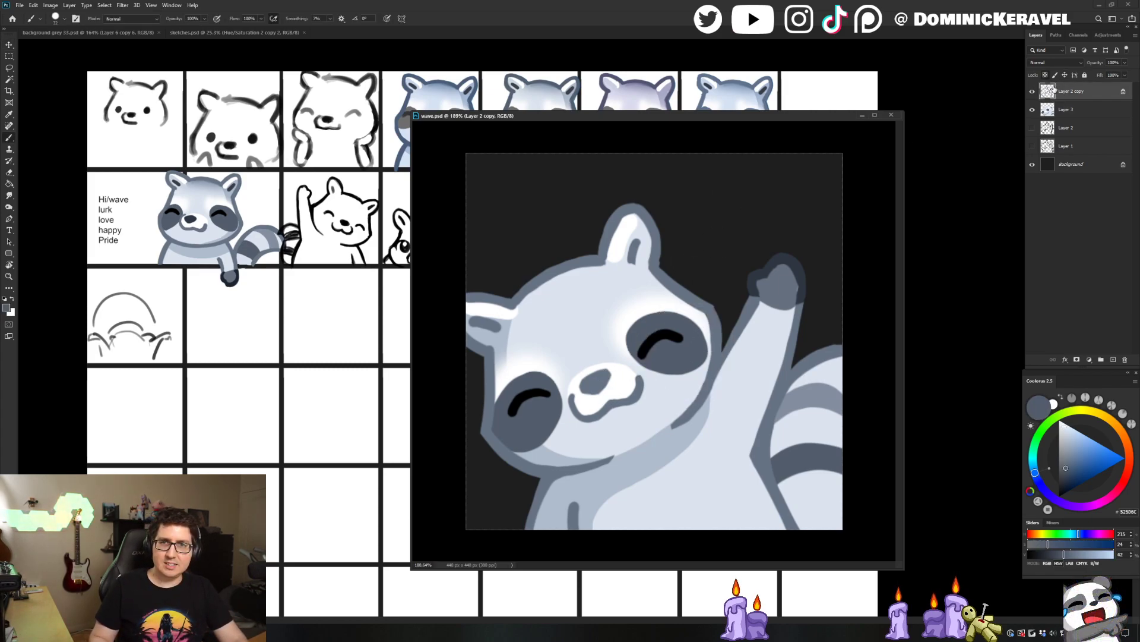
left_click_drag(599, 385, 594, 380)
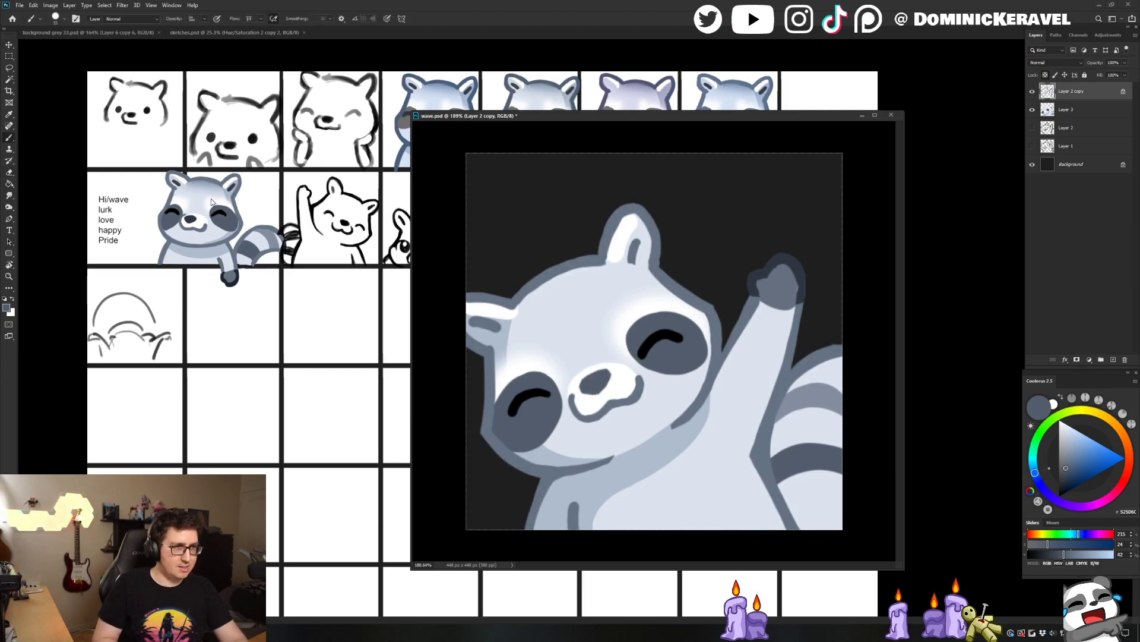
Sample the dark 2C3644 from the reference raccoon's nose, repaint the waving raccoon's nose and mouth, and check the emote at small size
key("x")
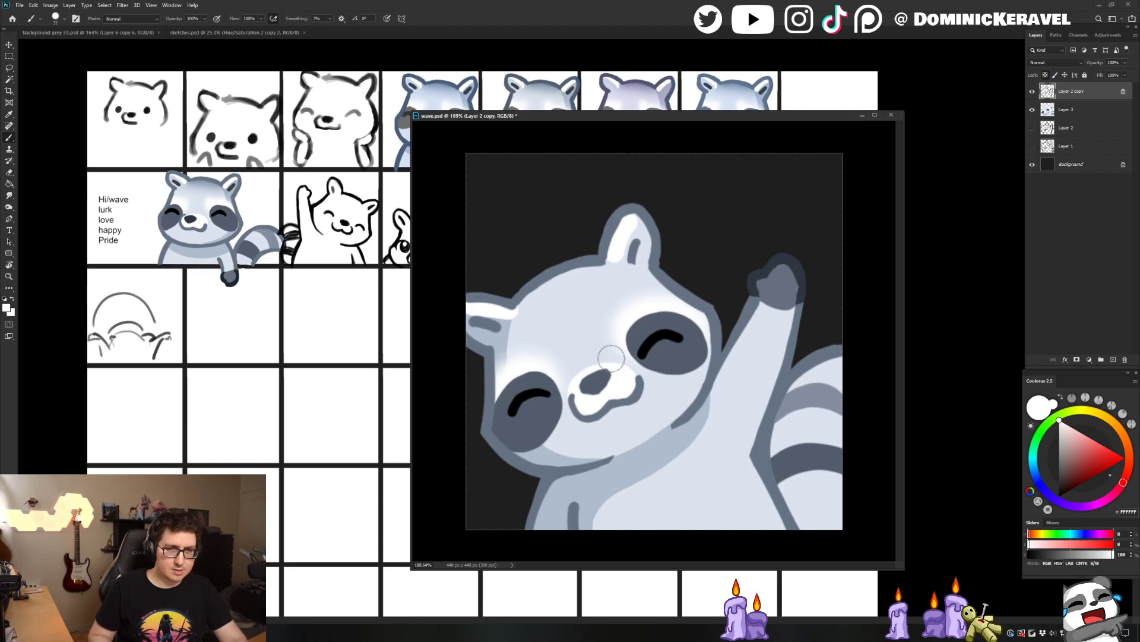
left_click(191, 218, "alt")
left_click_drag(601, 375, 601, 377)
mouse_move(650, 397)
left_mouse_down()
mouse_move(591, 414)
mouse_move(603, 421)
left_mouse_up()
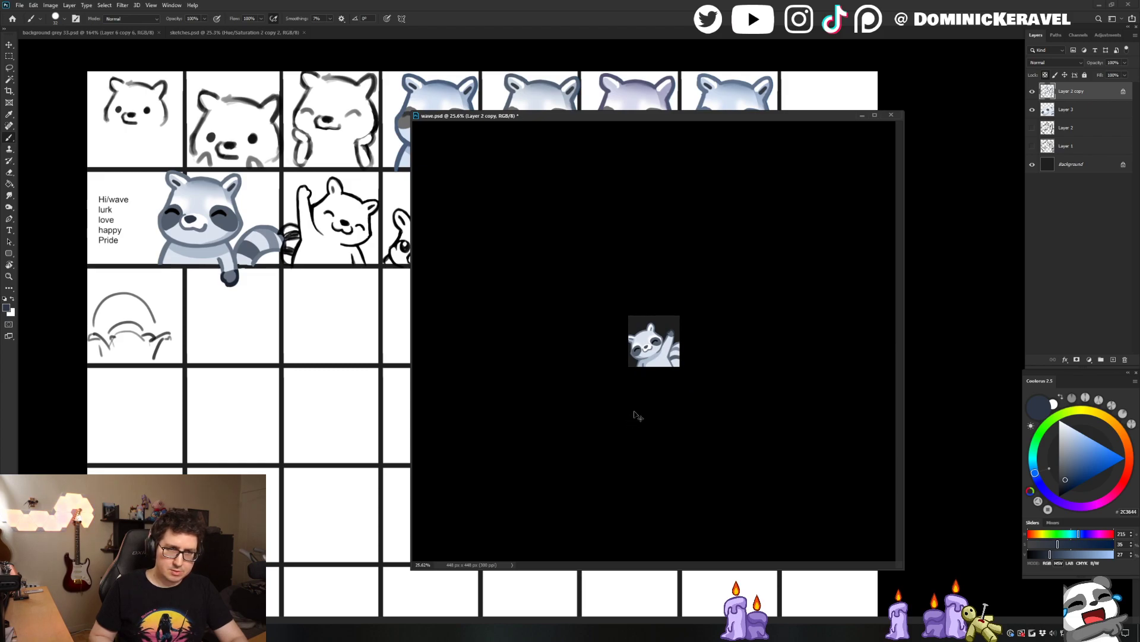
left_click_drag(617, 385, 669, 389)
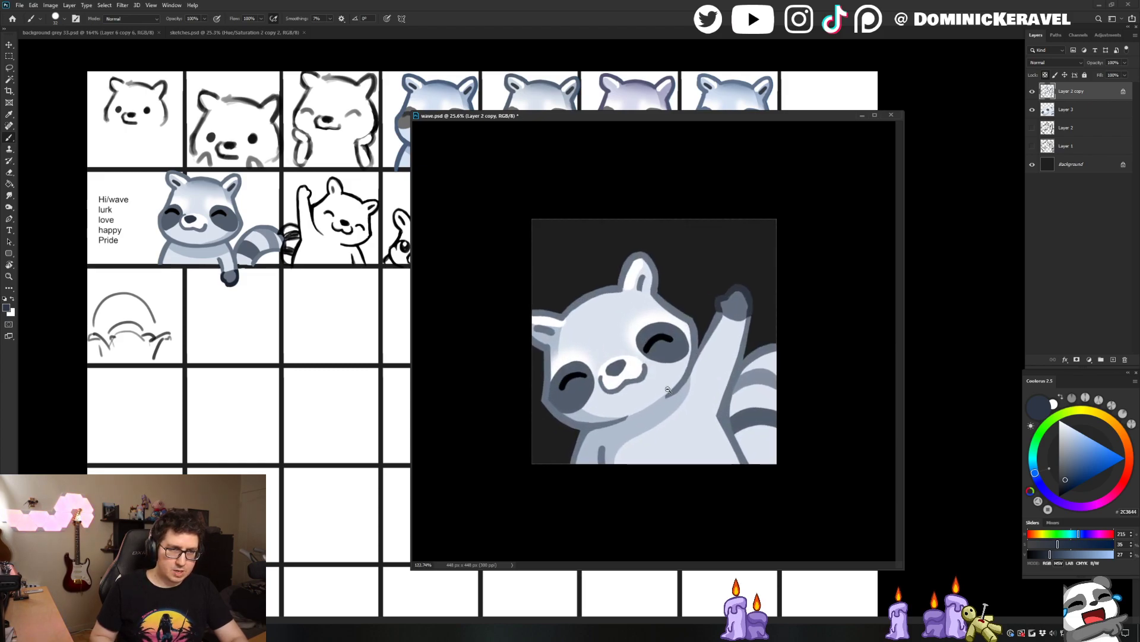
Save the recoloured waving raccoon file
key("e")
key("ctrl+shift+z")
mouse_move(762, 245)
left_mouse_down()
mouse_move(724, 262)
mouse_move(754, 317)
left_mouse_up()
key("ctrl+s")
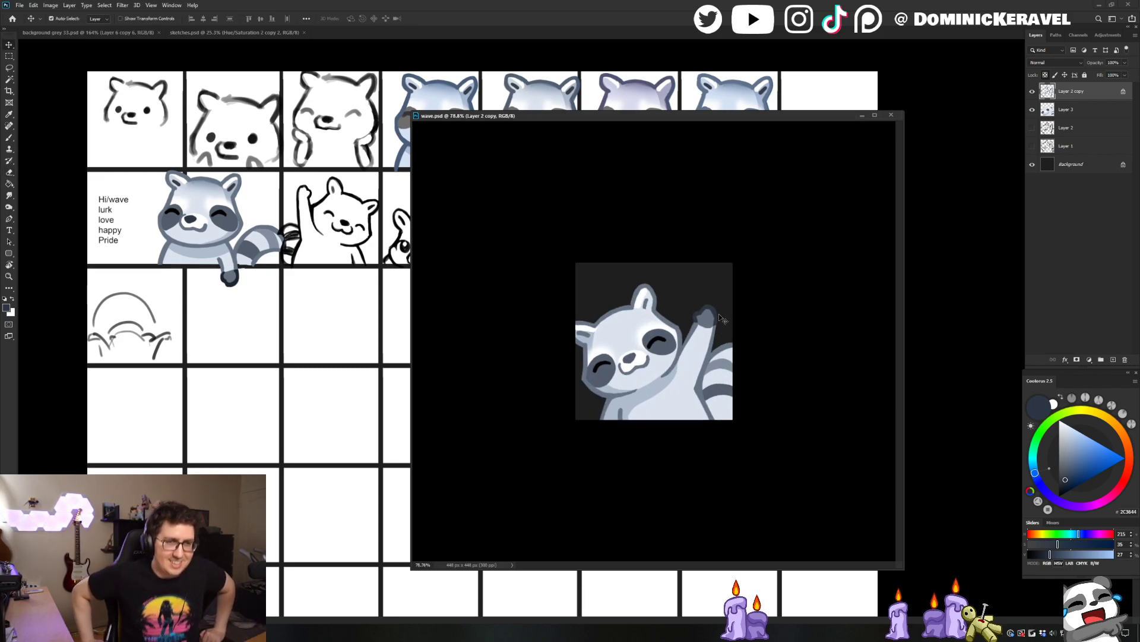
Compare the waving raccoon at small size with the finished emotes in background grey 33.psd
left_click_drag(574, 119, 556, 102)
left_click_drag(639, 101, 617, 106)
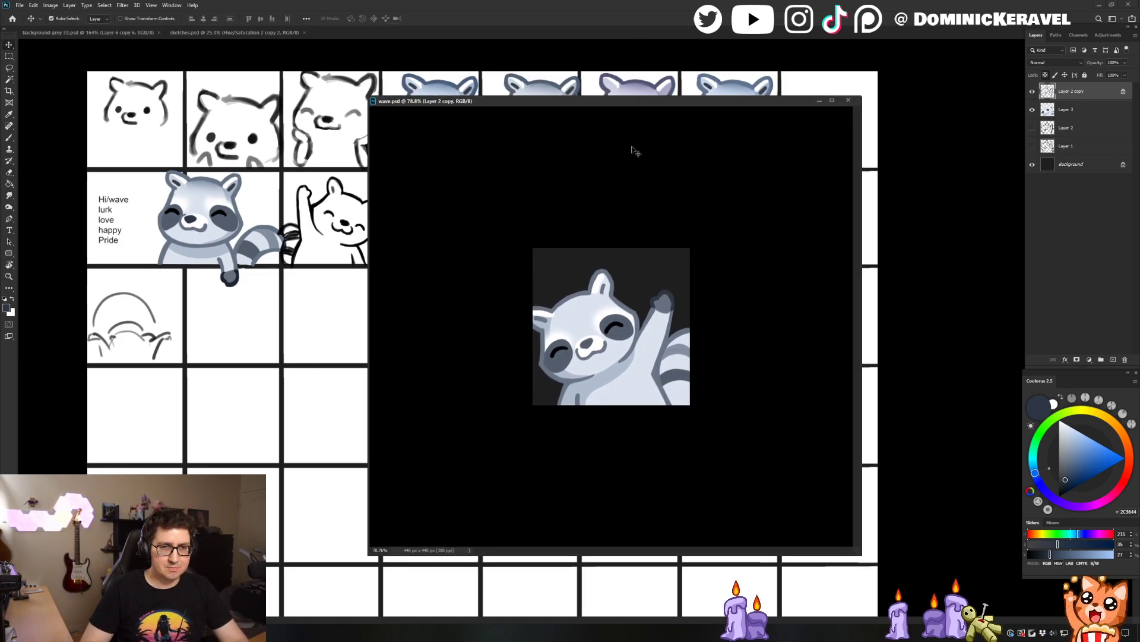
key("ctrl")
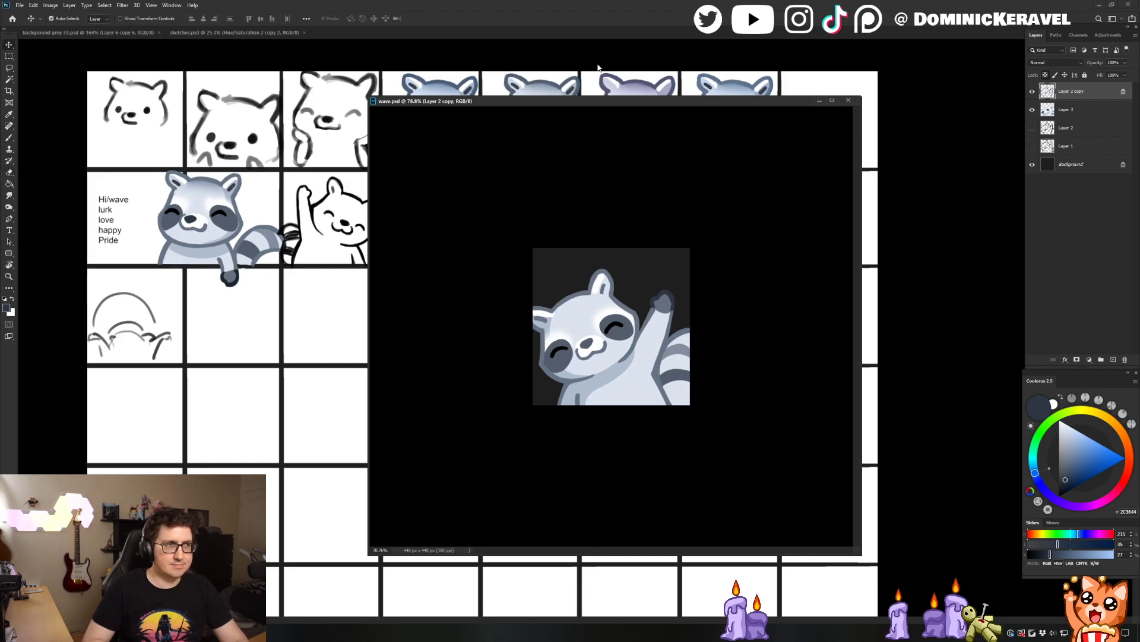
left_click(121, 42)
left_click(148, 34)
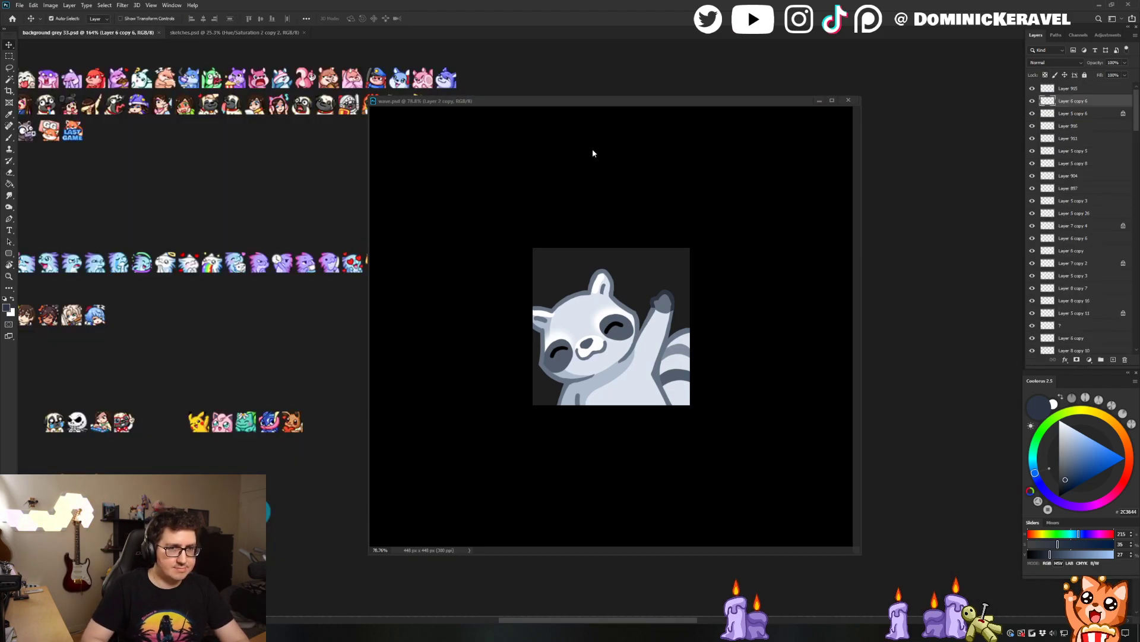
left_click_drag(566, 103, 664, 99)
left_click_drag(377, 414, 316, 366)
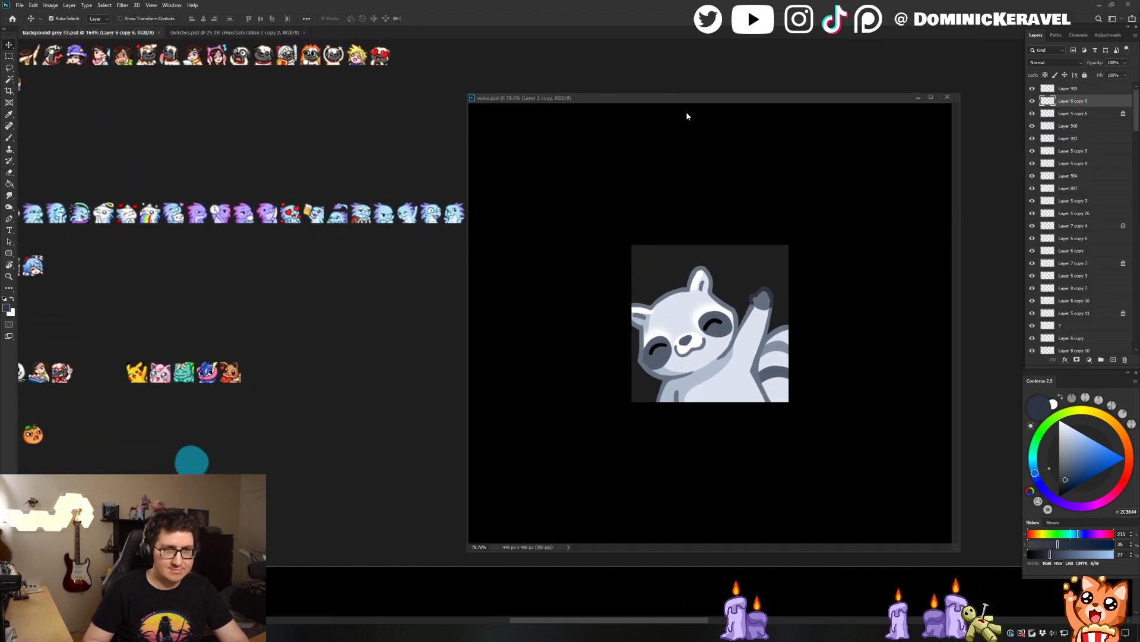
left_click(688, 106)
key("e")
mouse_move(760, 100)
left_mouse_down()
mouse_move(695, 104)
mouse_move(701, 113)
left_mouse_up()
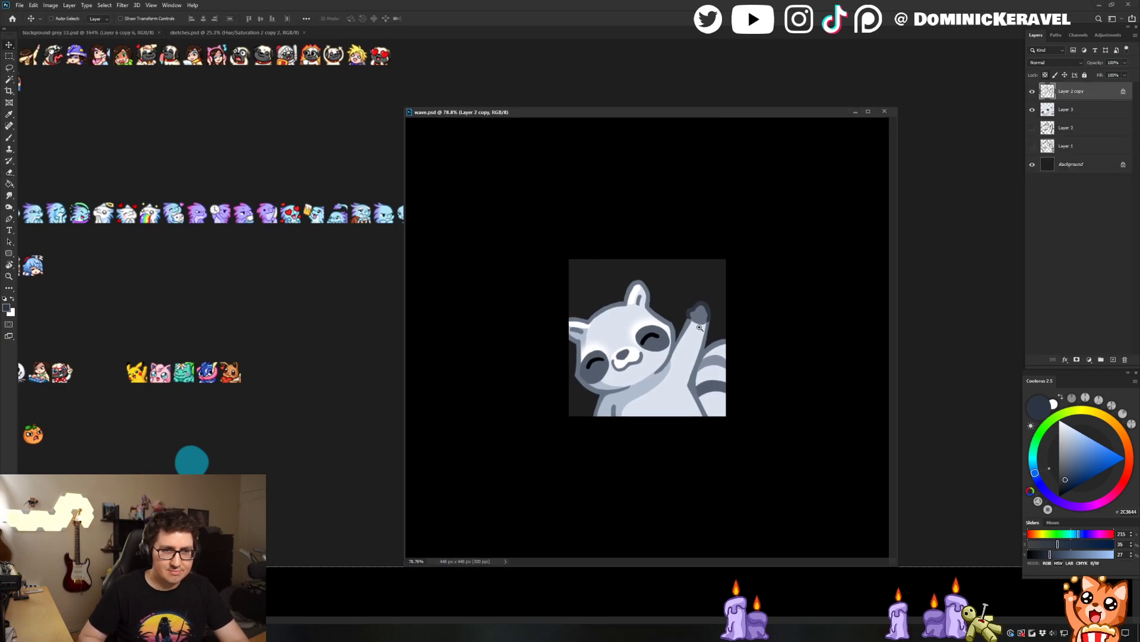
scroll(740, 239, "up", 2)
key("v")
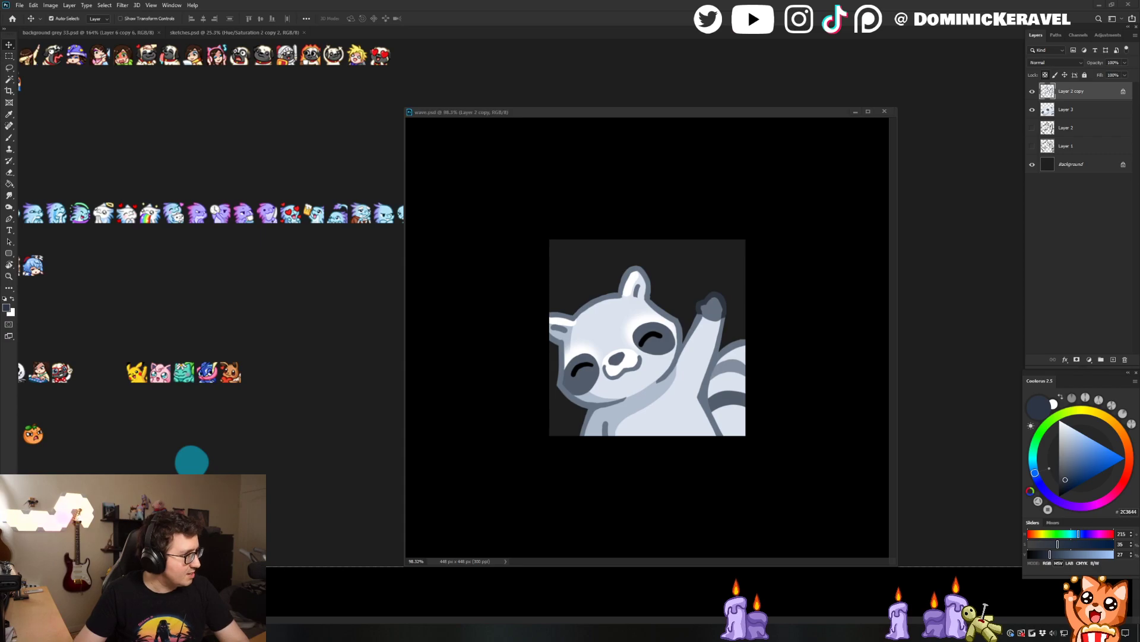
Switch to the browser and examine raccoon photos in the Google image results, including the roaring raccoon and the "White House Raccoon"
left_click_drag(0, 286, 387, 106)
scroll(291, 260, "down", 6)
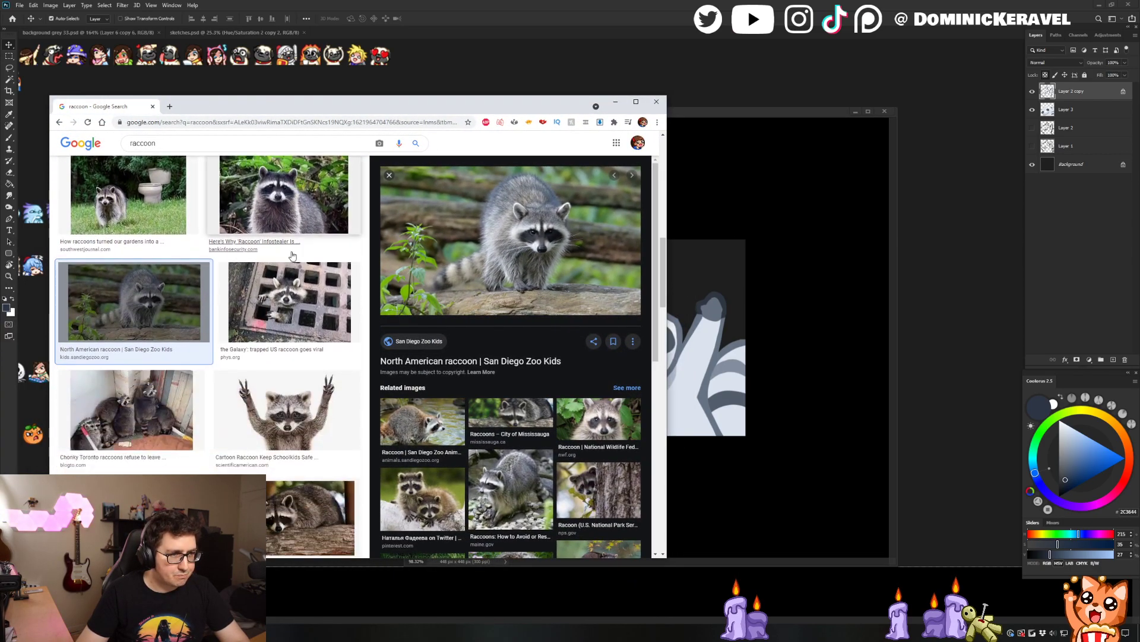
left_click(390, 175)
scroll(409, 202, "up", 5)
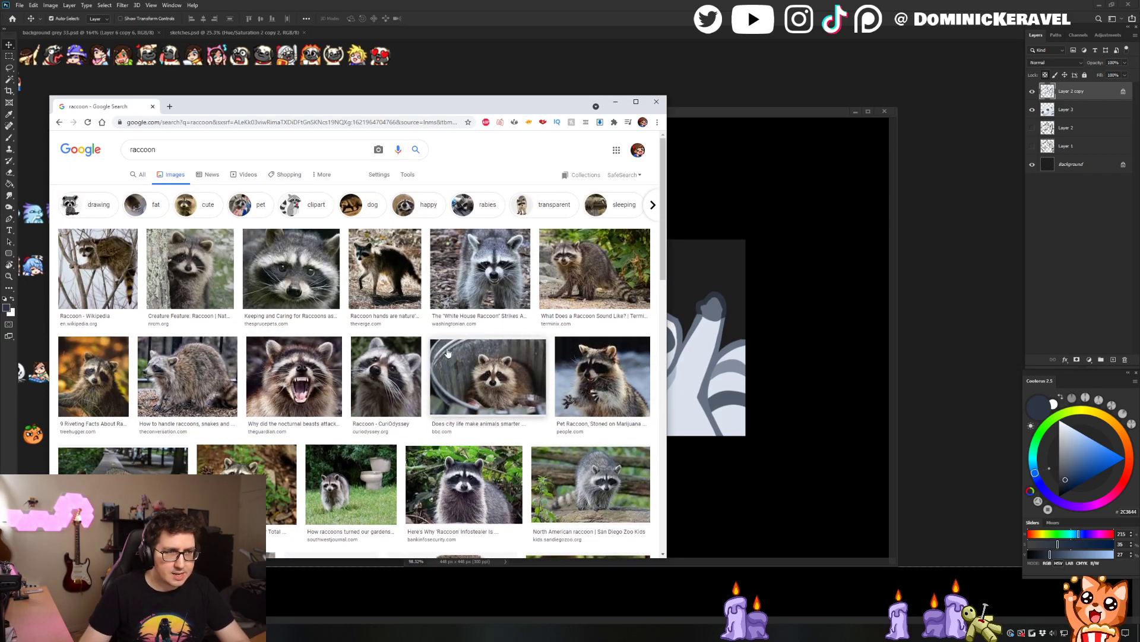
left_click(317, 387)
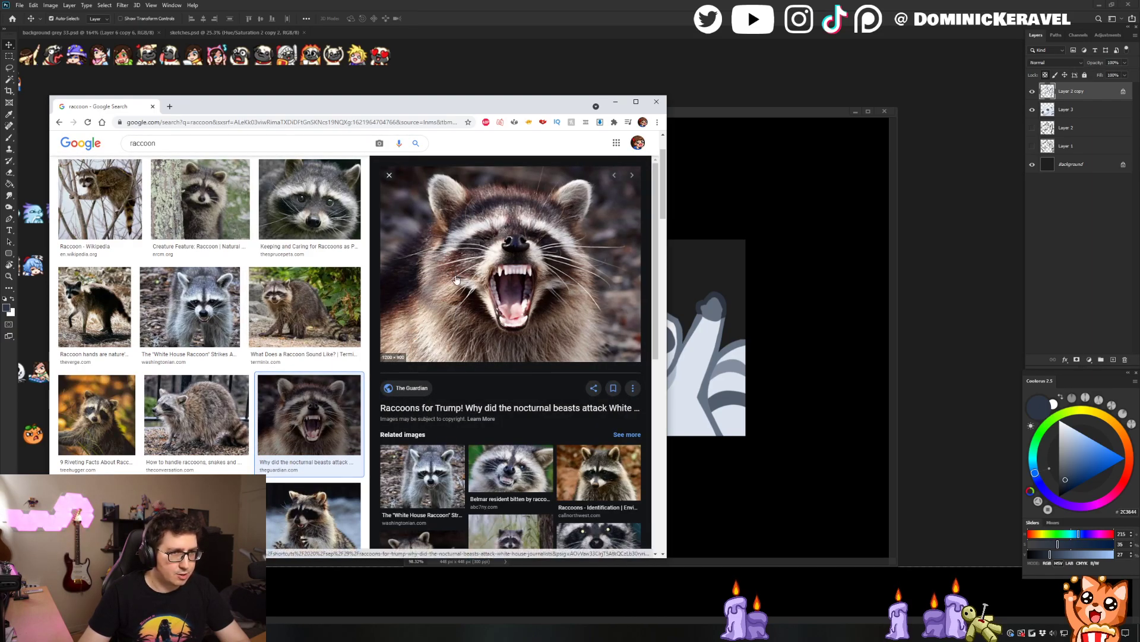
left_click(389, 177)
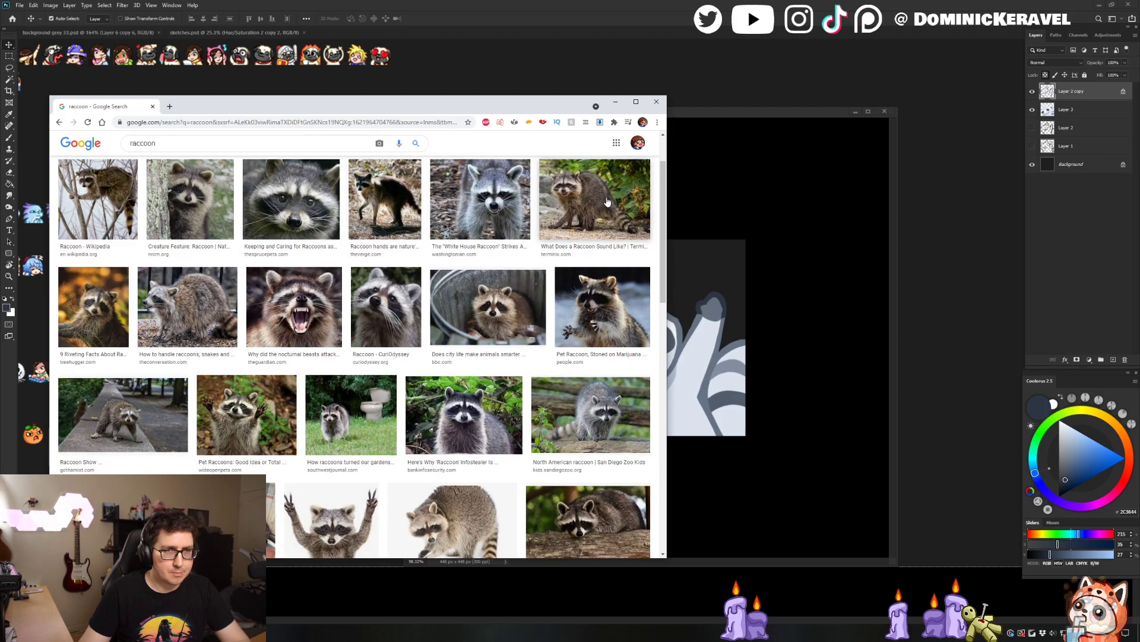
left_click(517, 207)
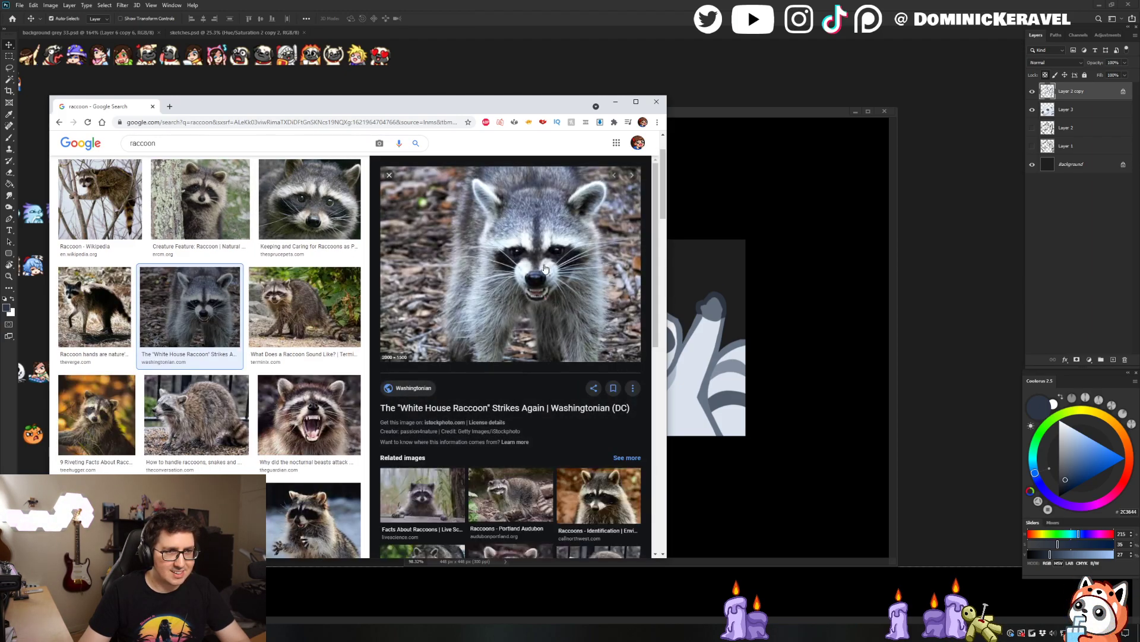
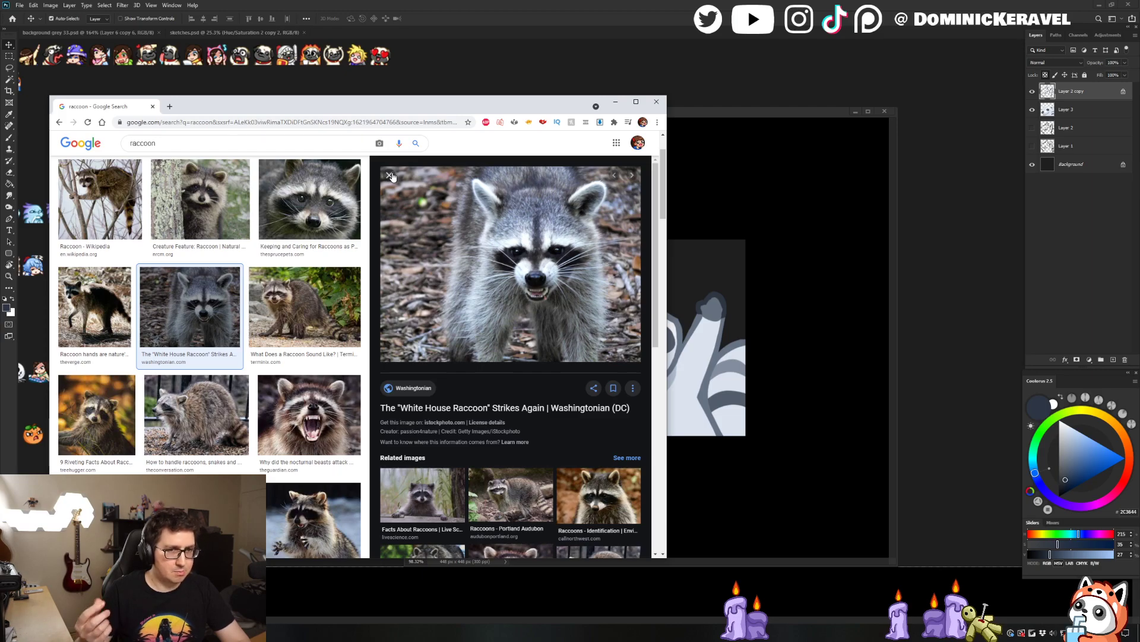
Place the raccoon image results beside the waving raccoon, browse more photos for comparison, and put the browser away
left_click_drag(721, 112, 849, 84)
left_click(196, 633)
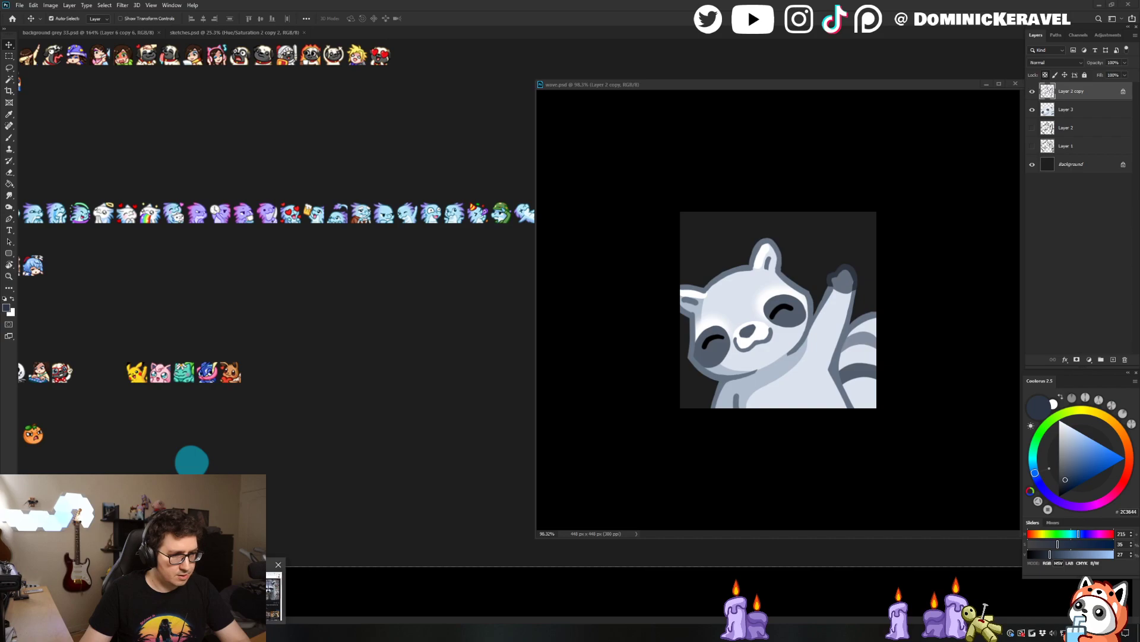
left_click(237, 594)
left_click_drag(553, 114, 495, 101)
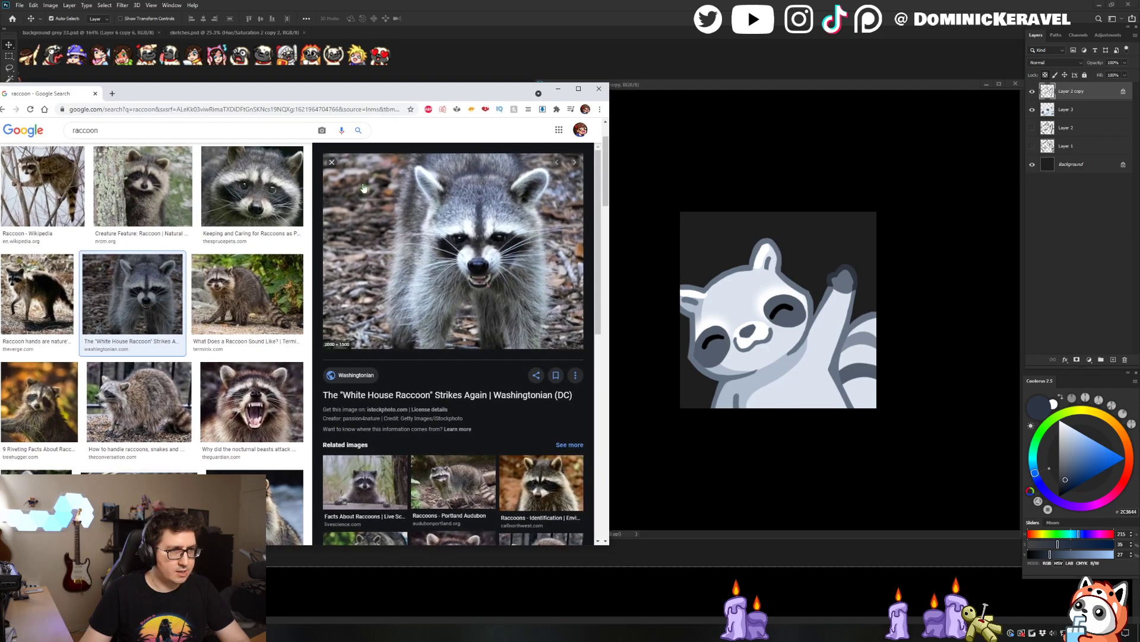
left_click(331, 163)
scroll(228, 252, "down", 5)
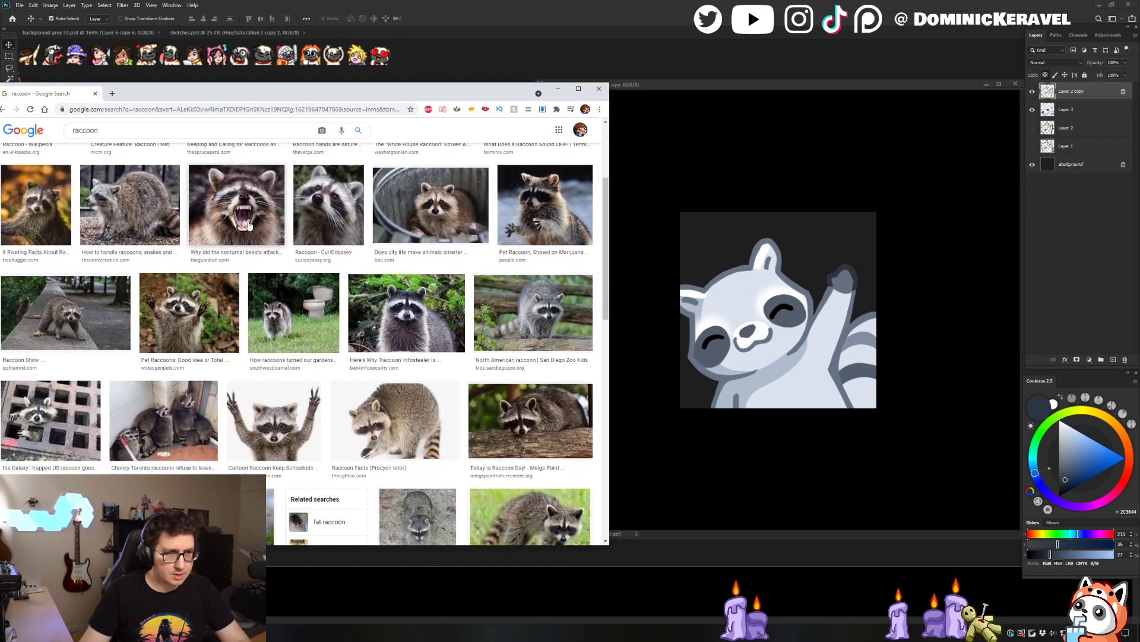
scroll(259, 237, "down", 10)
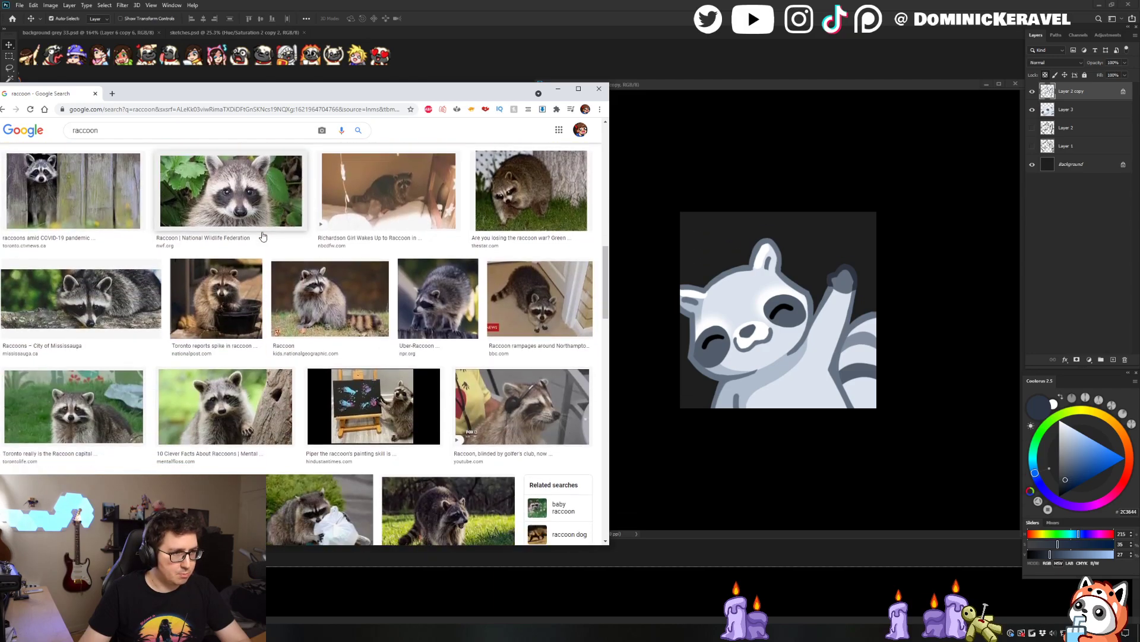
scroll(267, 240, "down", 5)
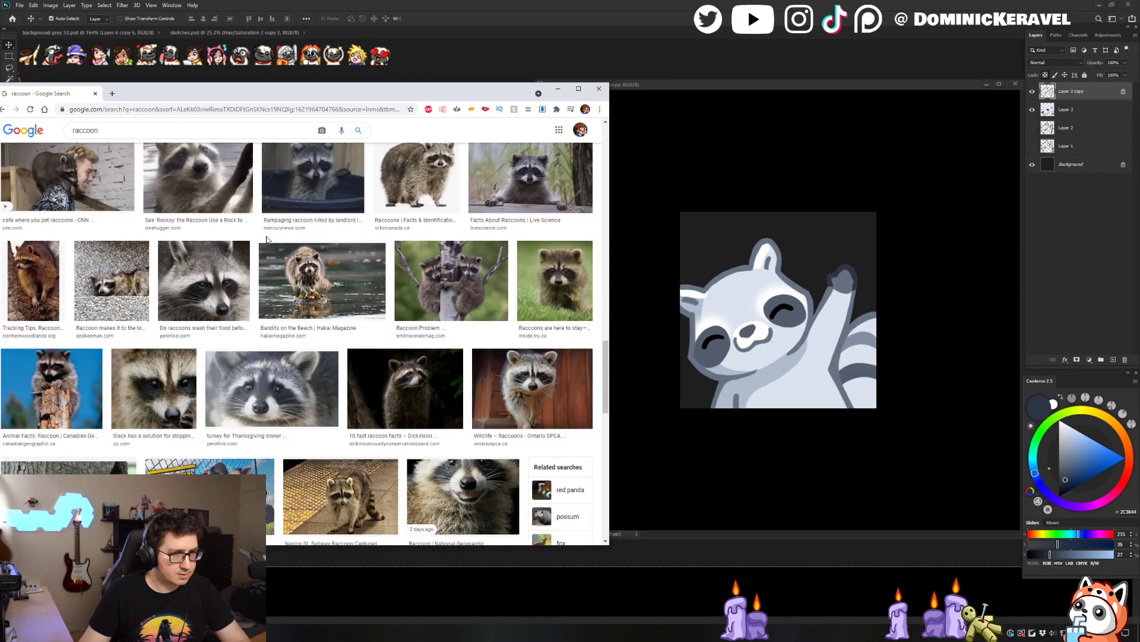
scroll(266, 238, "up", 15)
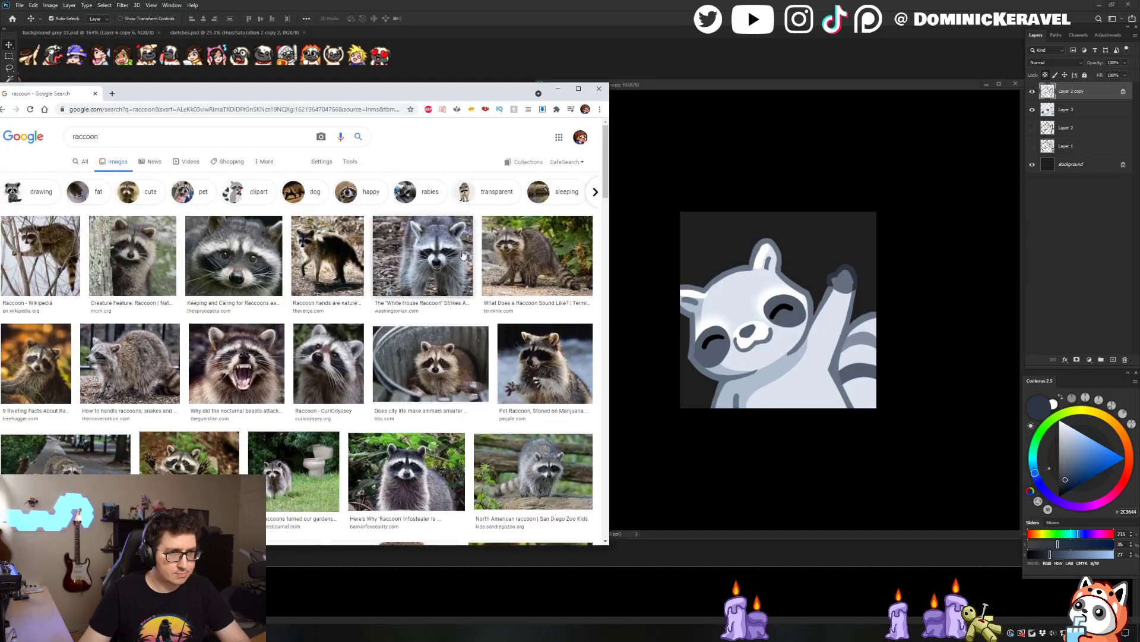
left_click(437, 265)
left_click_drag(441, 96, 0, 172)
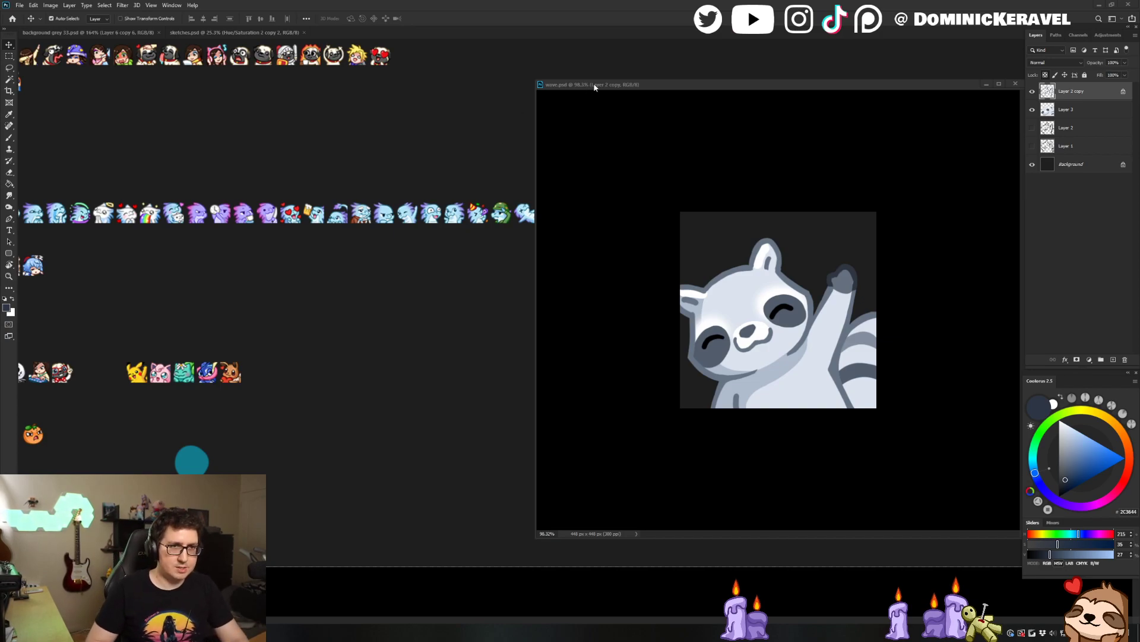
Sample the raised arm's outline grey 667384 and unlock the transparent pixels of Layer 2 copy
left_click_drag(593, 86, 407, 75)
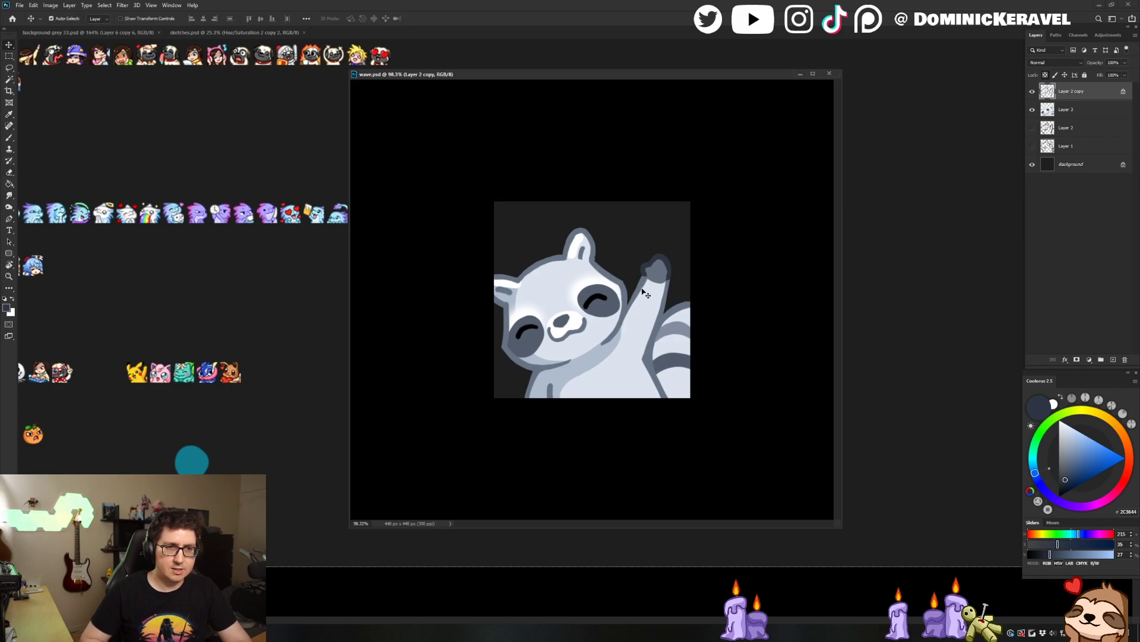
left_click(1073, 109)
left_click(1064, 96)
left_click_drag(617, 275, 666, 275)
key("b")
left_click(656, 286, "alt")
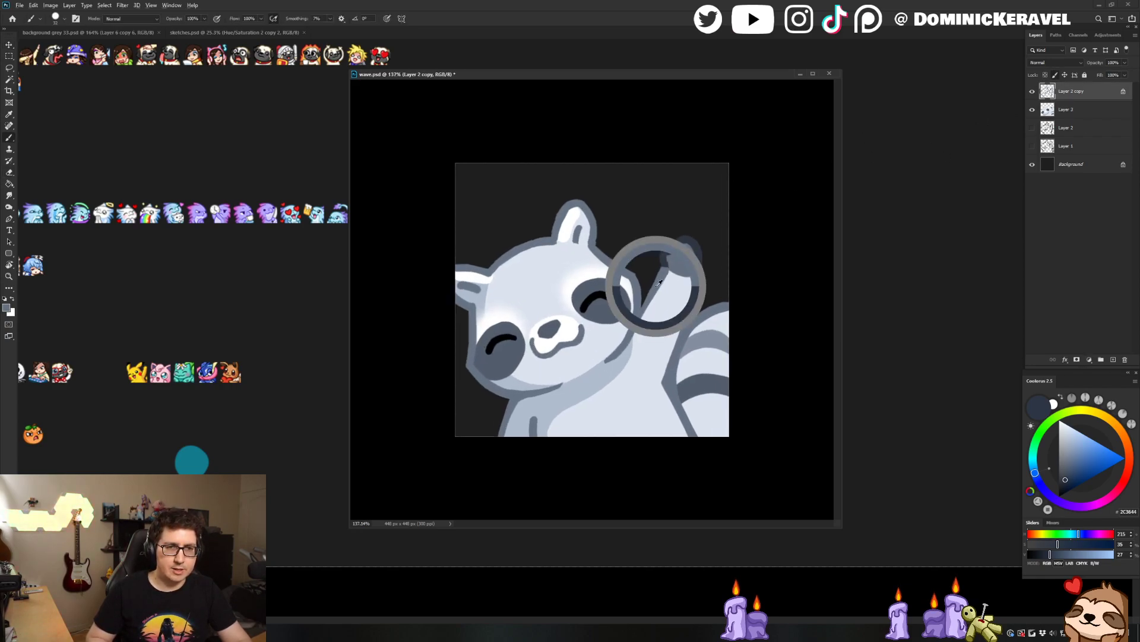
left_click(653, 291, "alt")
key("v")
left_click(1052, 117)
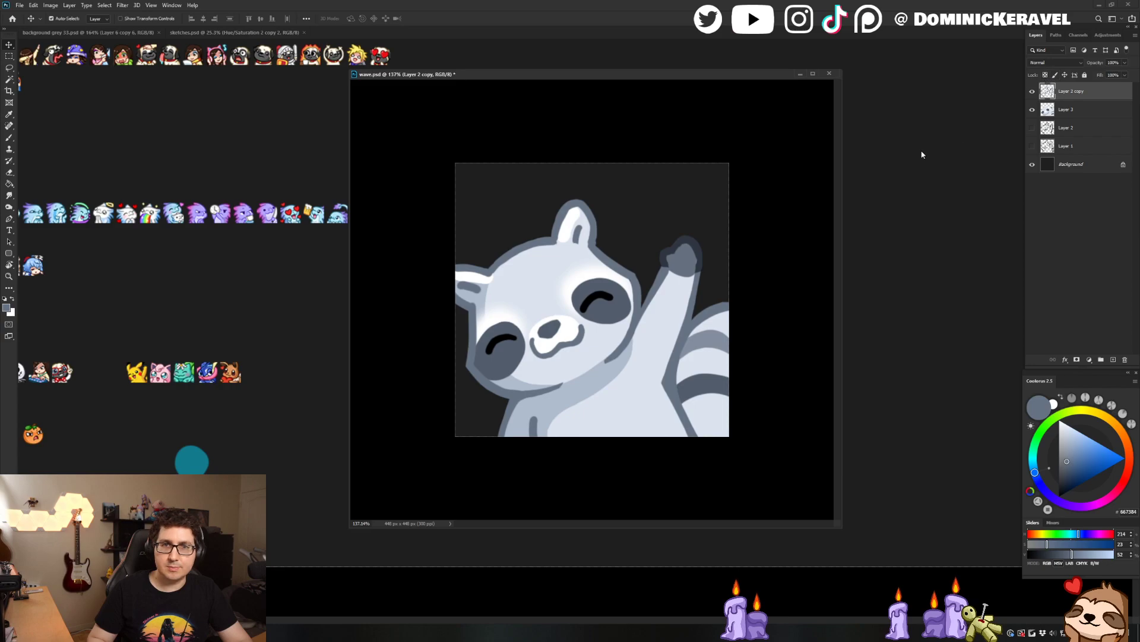
Sample the dark paw outline colour 2E3641 and clean up the waving paw's outline with the brush and eraser
key("b")
left_click(661, 275, "alt")
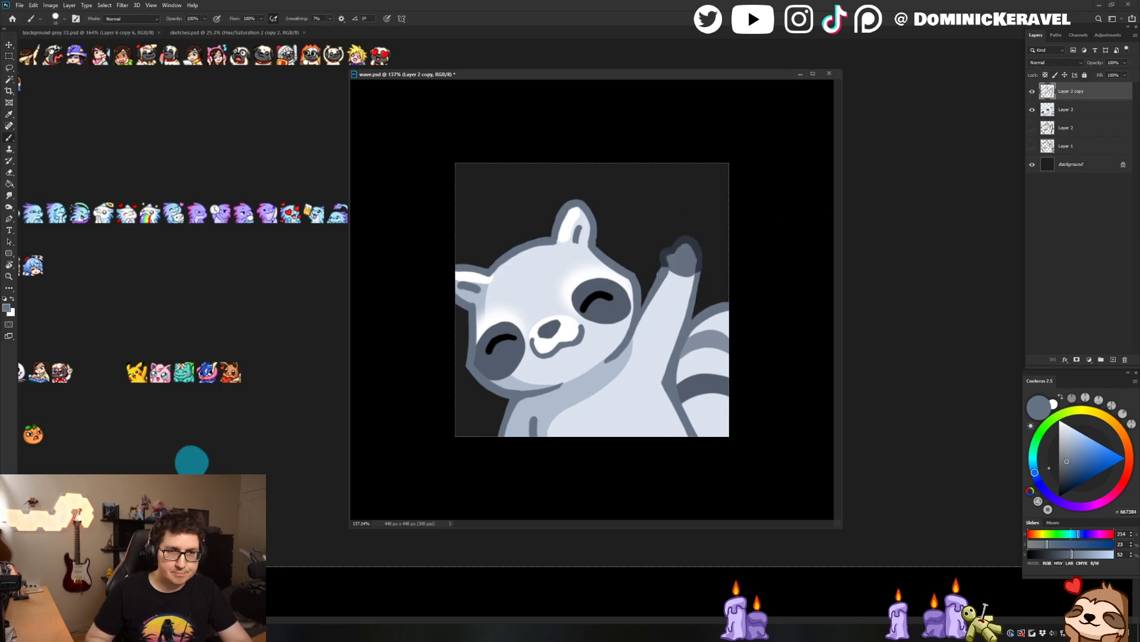
left_click_drag(673, 316, 731, 216)
left_click(740, 240, "alt")
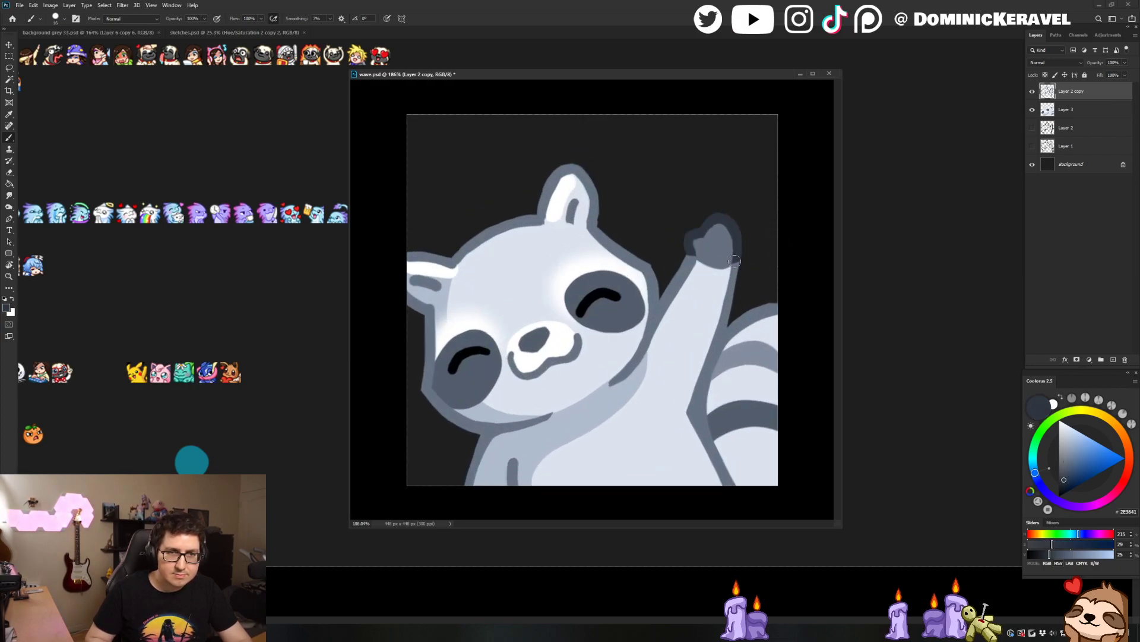
left_click_drag(718, 232, 742, 236)
key("e")
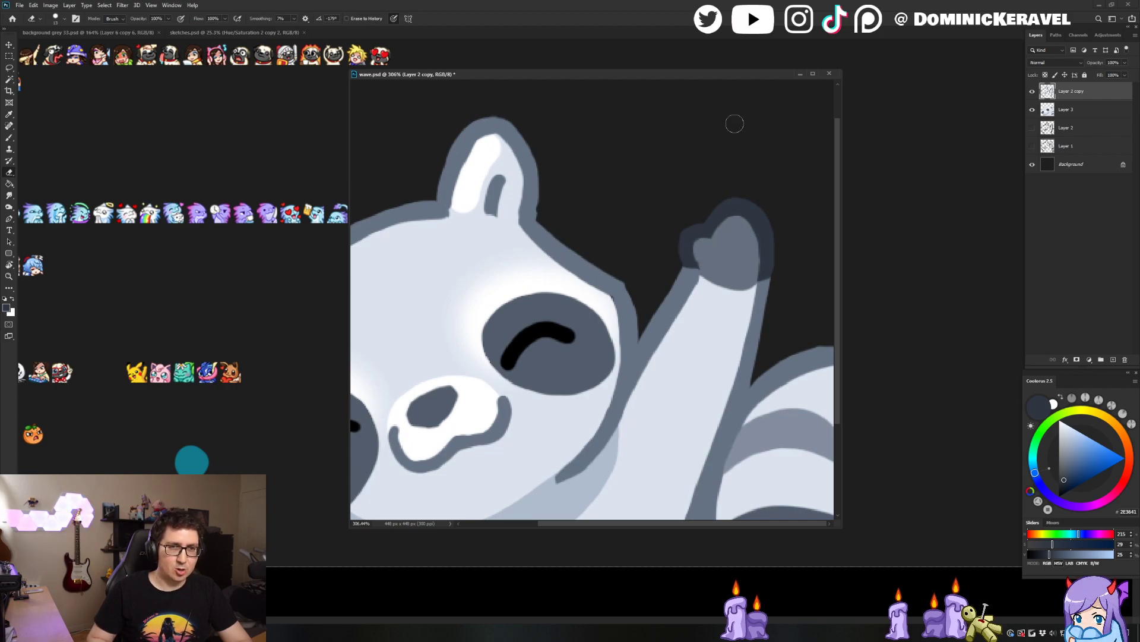
key("b")
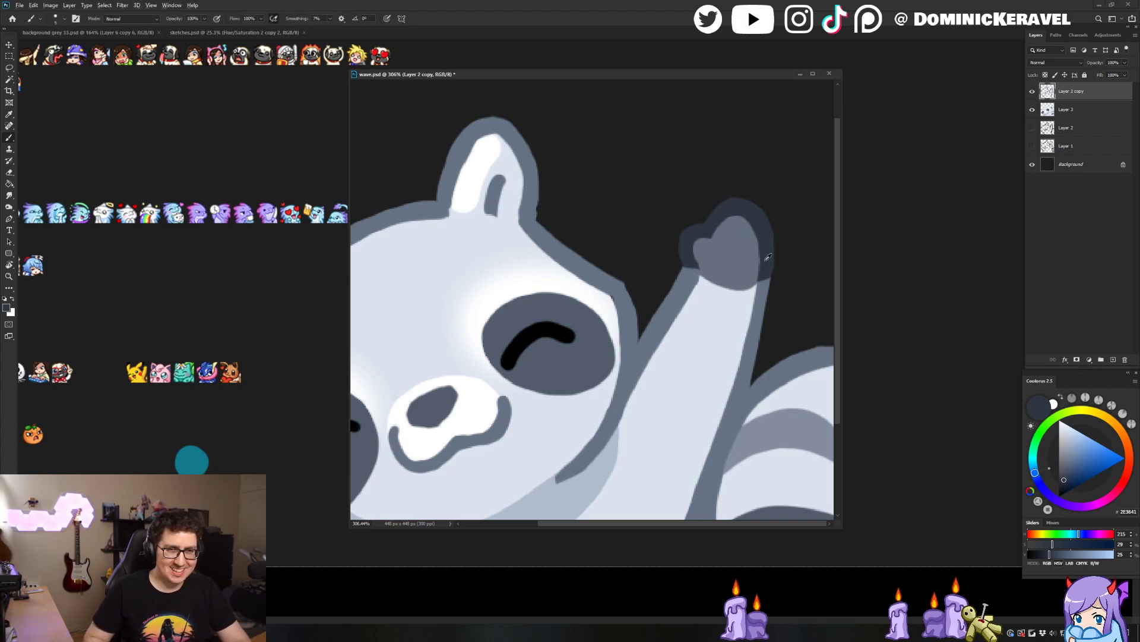
key("e")
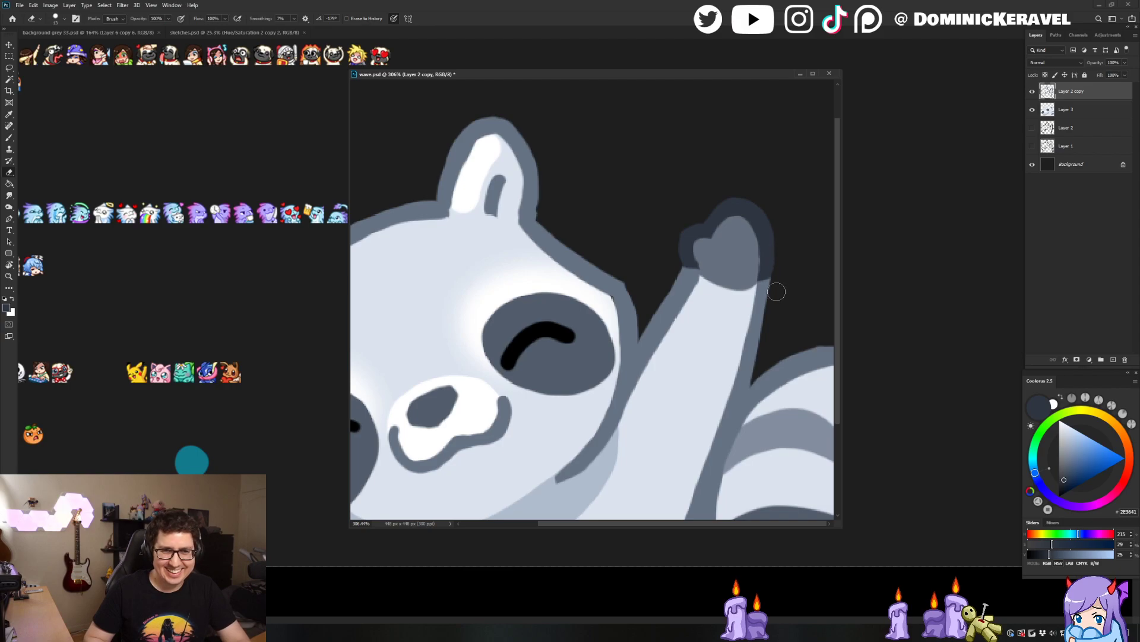
key("b")
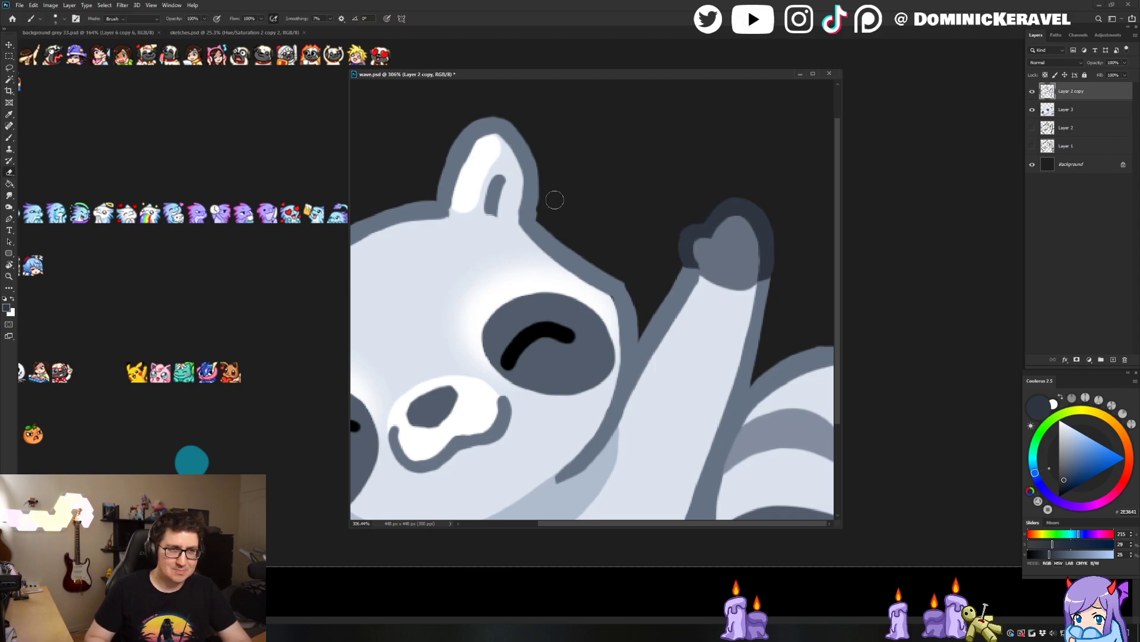
Sample the outline grey 667384 and smooth the outline around the upright ear on Layer 2 copy
left_click(535, 205, "alt")
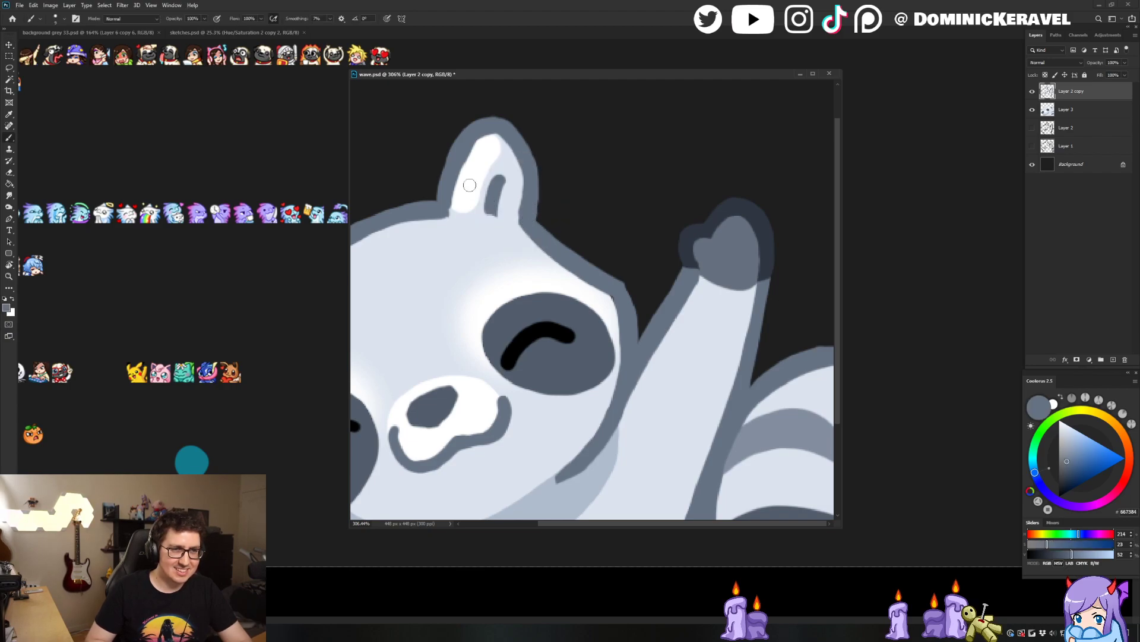
key("v")
left_click_drag(457, 113, 516, 137)
key("e")
key("b")
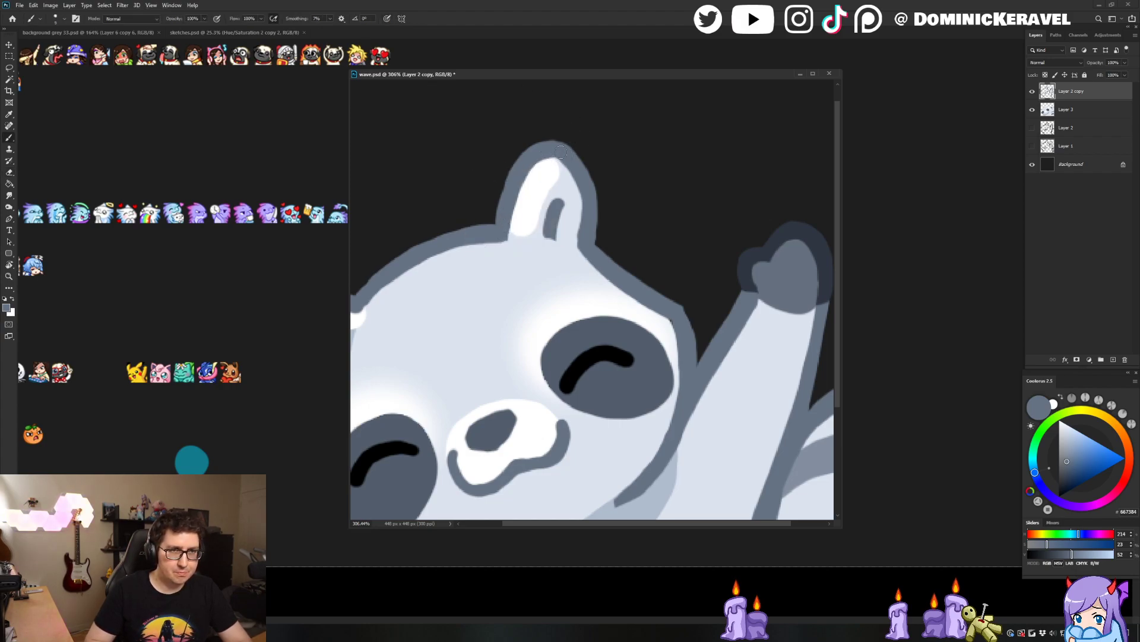
Round off the outline's corner on the cheek beside the raised arm with grey 667384, and check the emote at small size
key("v")
left_click_drag(669, 330, 637, 286)
left_click(633, 283)
key("b")
left_click(632, 280, "alt")
key("v")
left_click(649, 279)
key("b")
left_click(637, 263, "alt")
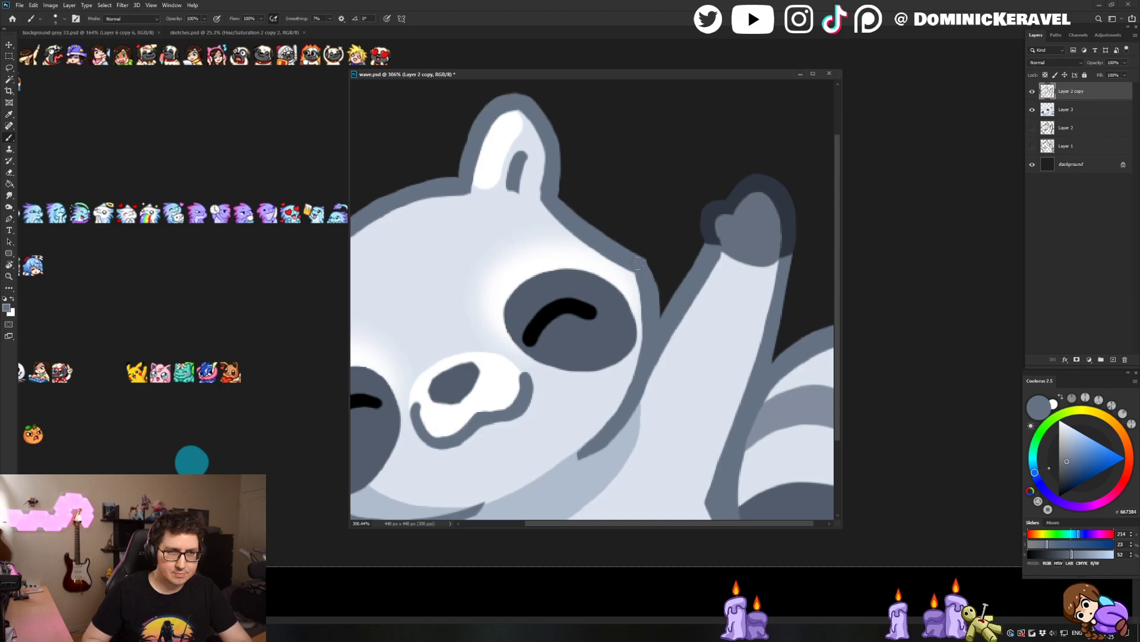
left_click_drag(649, 287, 589, 181)
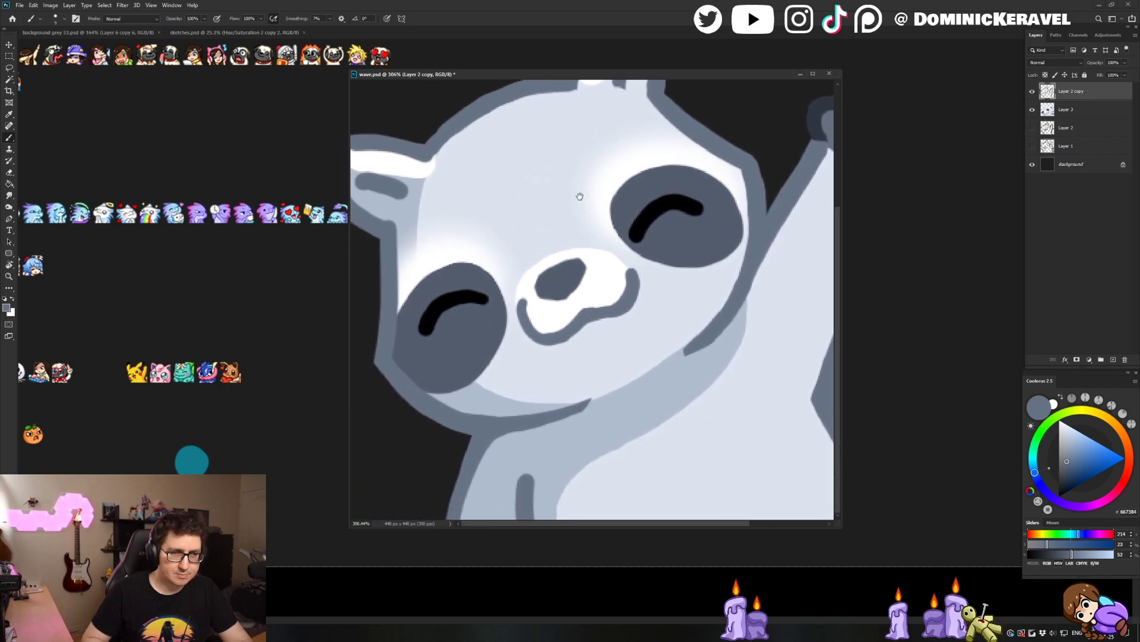
scroll(607, 255, "down", 5)
key("e")
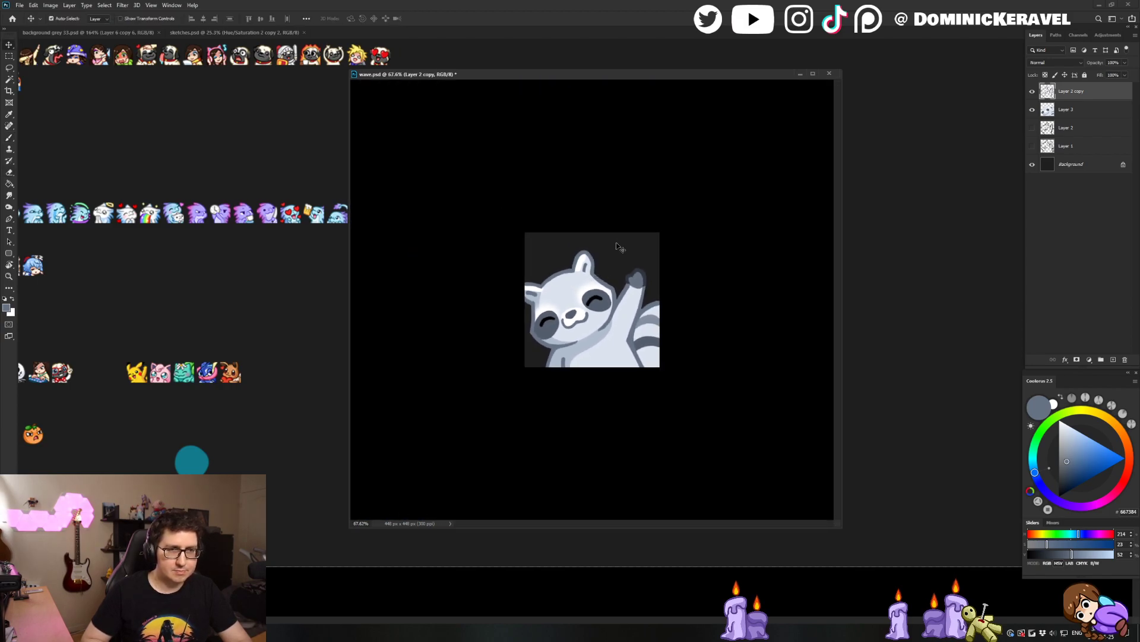
Merge the Layer 3 colours and the Layer 2 copy line art into one layer, and select the whole canvas
key("v")
left_click(1050, 112)
key("Delete")
key("ctrl+a")
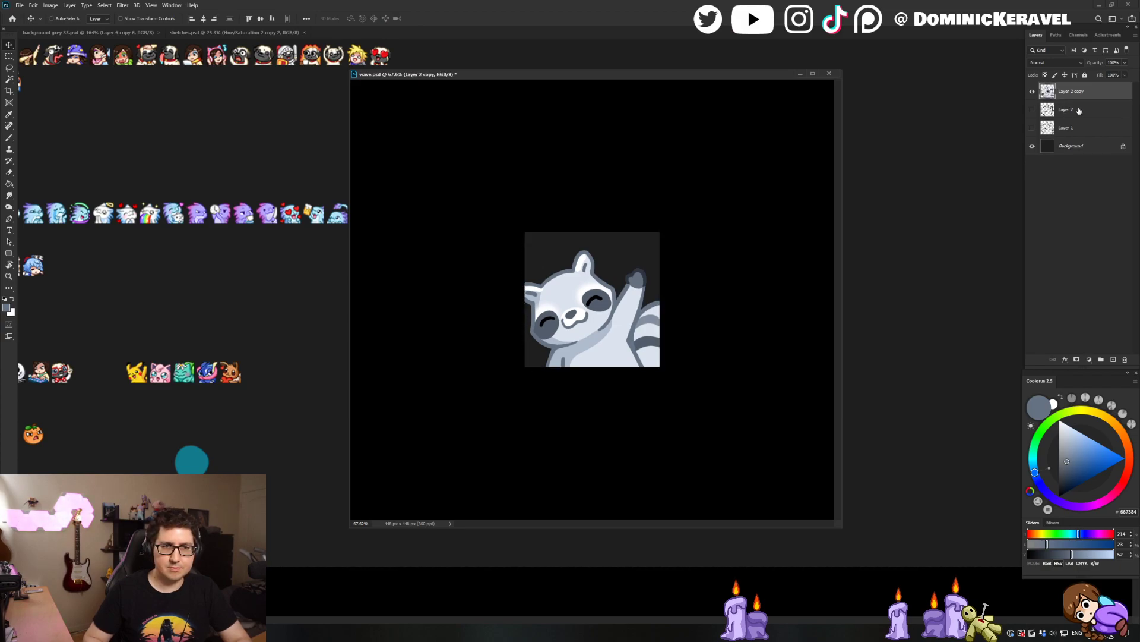
Undo the last layer merge, stamp the visible artwork onto new layers above the originals, and save the file
key("ctrl+z")
key("ctrl+z")
key("ctrl+shift+alt+e")
key("ctrl+shift+alt+e")
key("e")
scroll(624, 289, "up", 1)
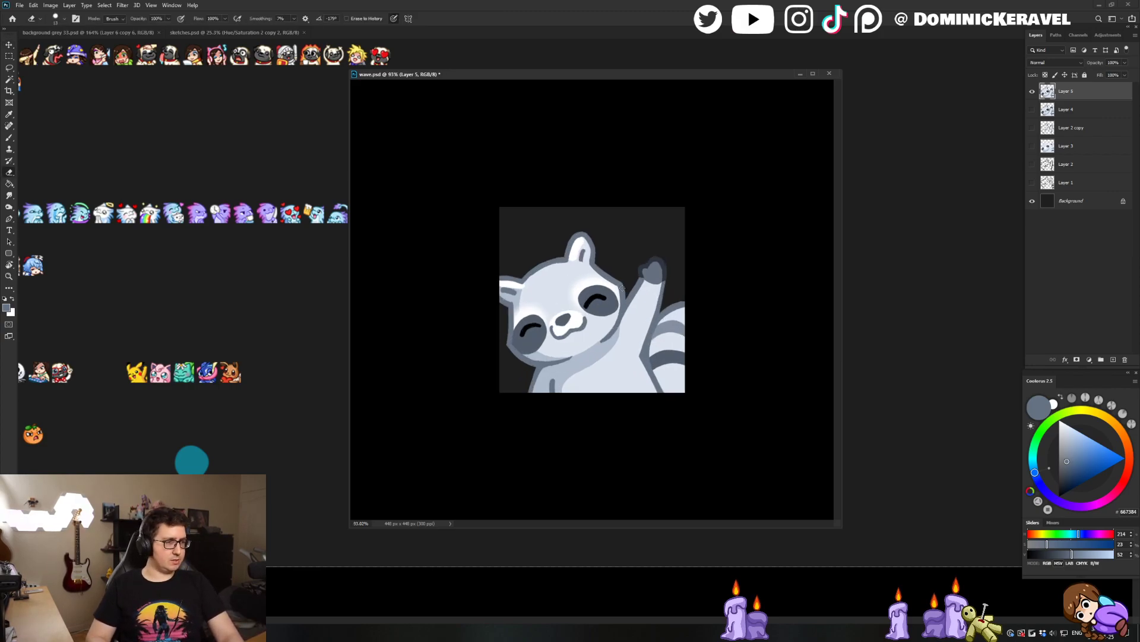
key("v")
key("ctrl+s")
Move the raccoon window aside and look through the emote rows in the background grey 33 sheet
left_click_drag(562, 76, 637, 63)
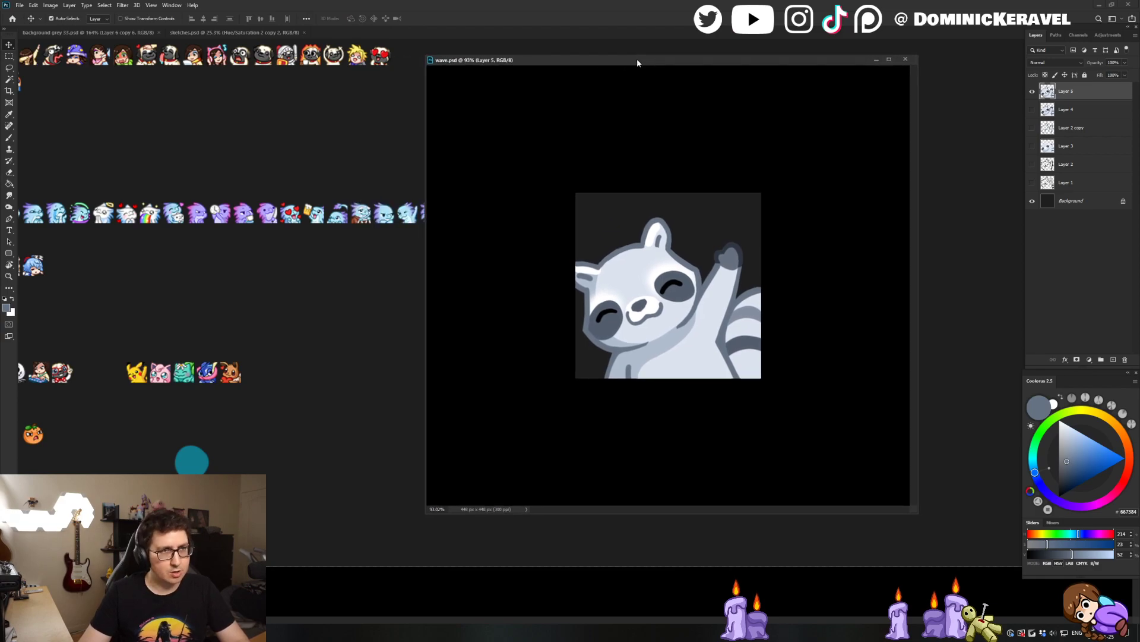
left_click_drag(98, 316, 1067, 238)
left_click(535, 236)
left_click_drag(177, 247, 115, 252)
left_click_drag(231, 222, 339, 250)
left_click_drag(237, 242, 100, 253)
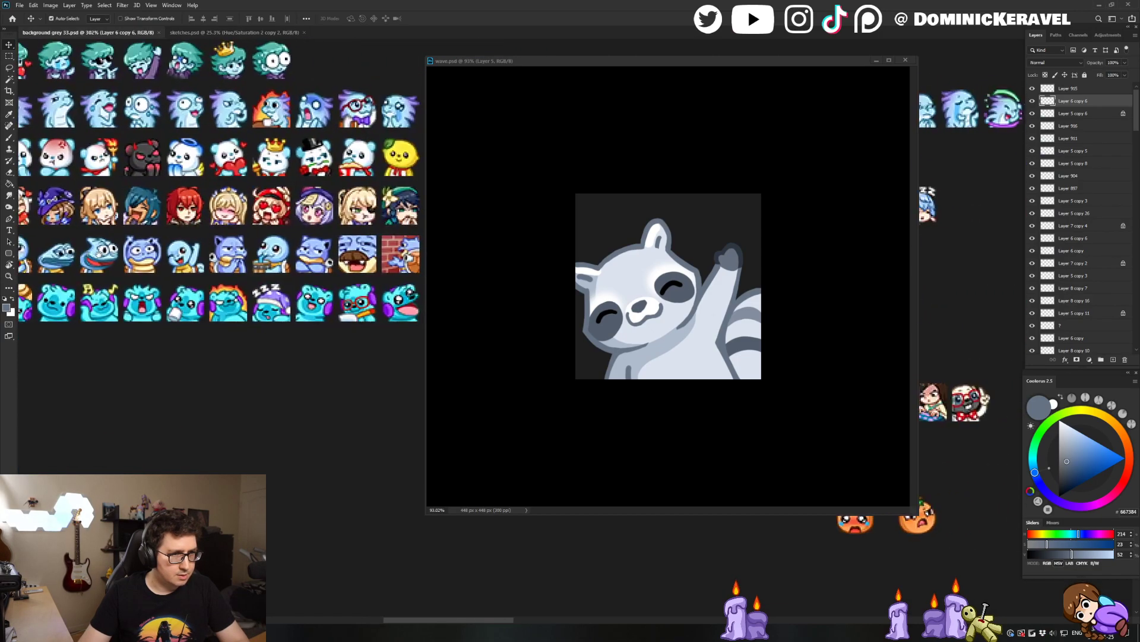
left_click_drag(271, 274, 237, 275)
left_click_drag(396, 280, 156, 280)
left_click_drag(354, 268, 59, 297)
left_click_drag(326, 316, 241, 305)
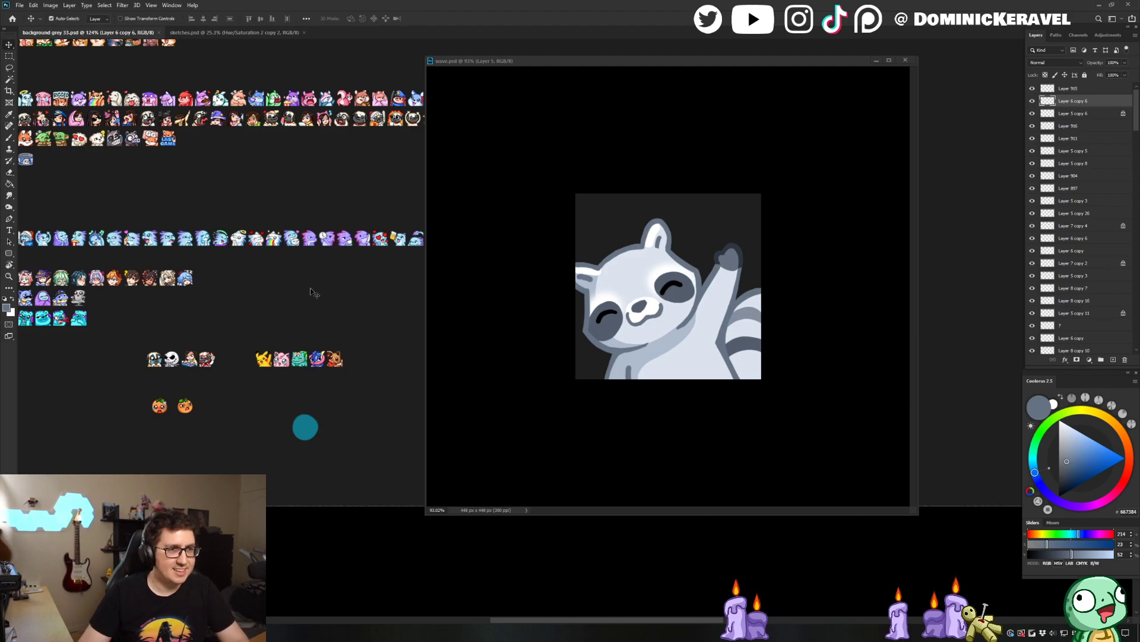
left_click_drag(596, 61, 641, 75)
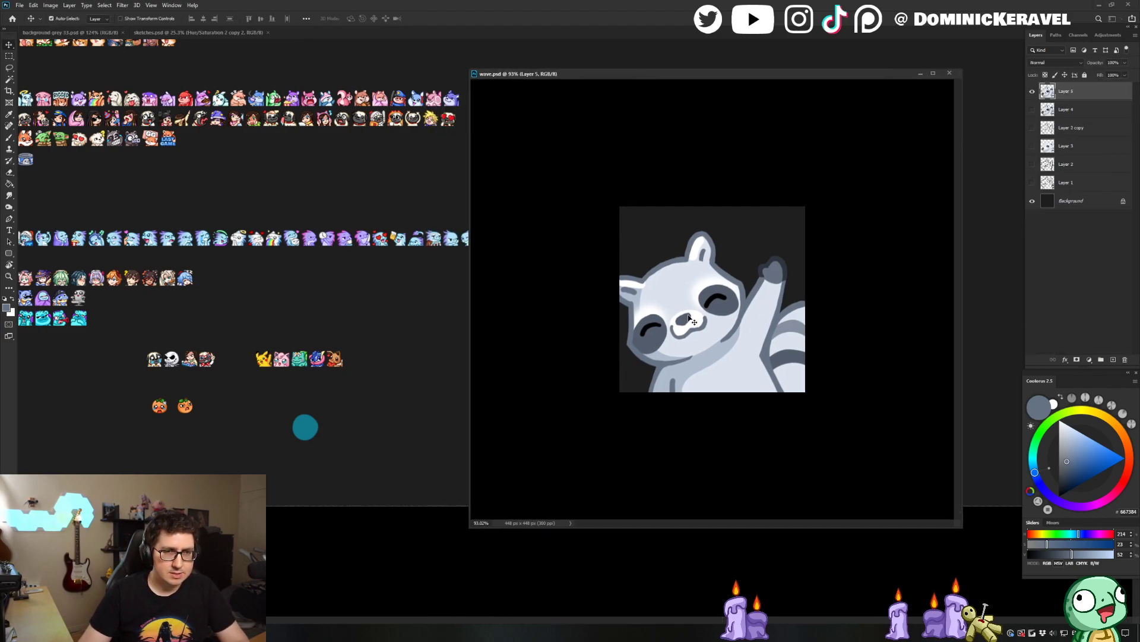
left_click(263, 290)
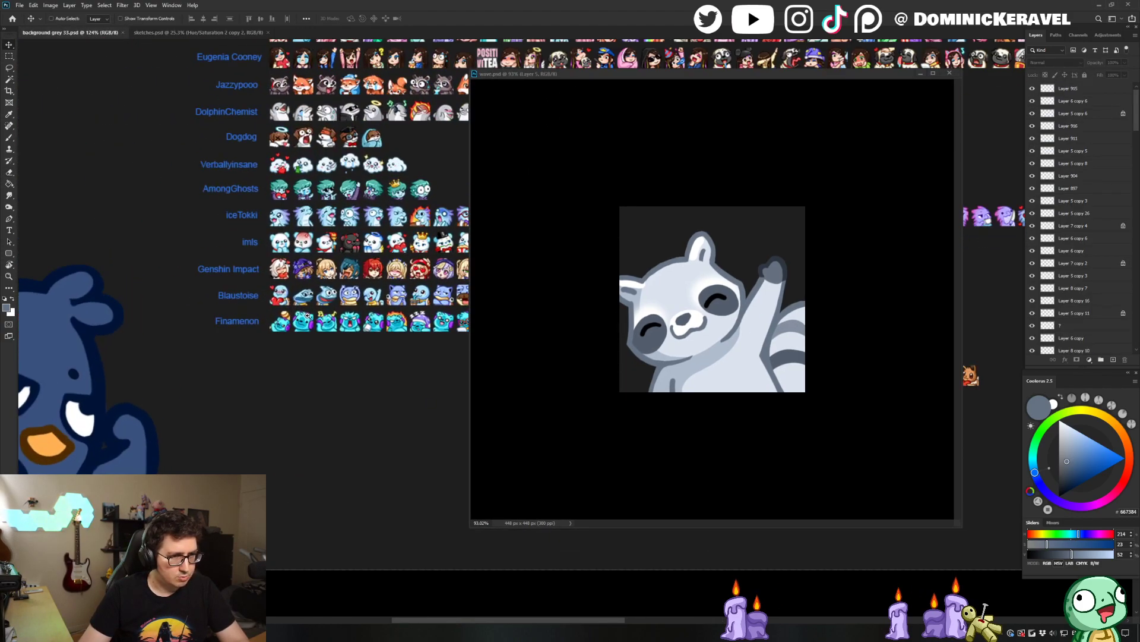
scroll(269, 305, "up", 3)
left_click_drag(350, 299, 164, 305)
left_click_drag(386, 304, 78, 292)
left_click_drag(342, 295, 206, 265)
scroll(316, 307, "down", 3)
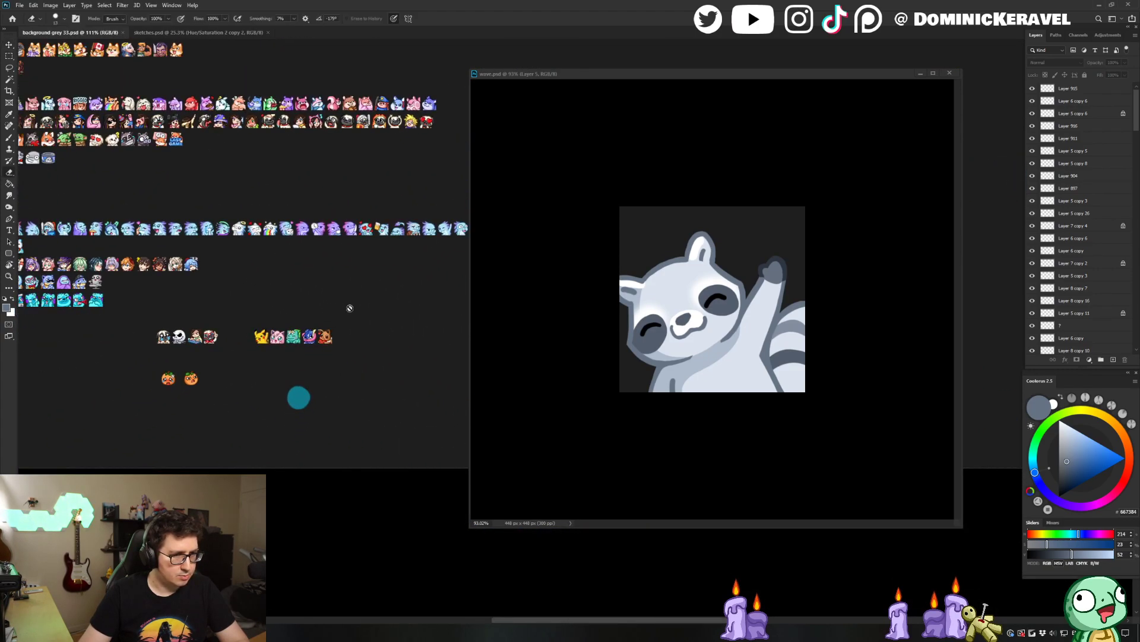
scroll(291, 298, "up", 3)
left_click_drag(272, 321, 285, 288)
key("e")
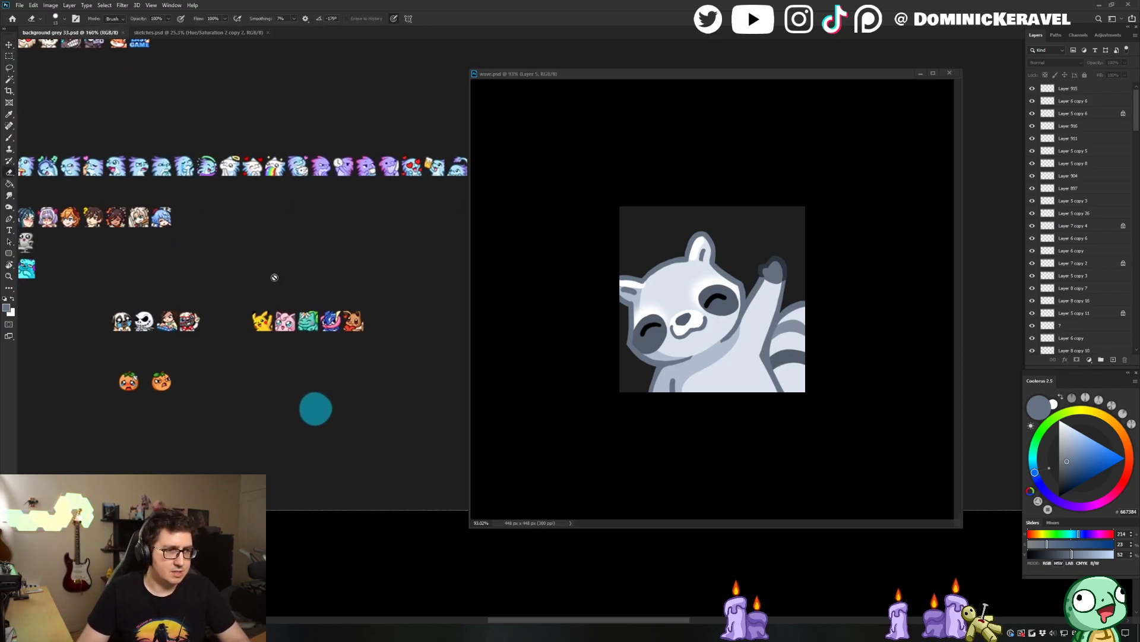
Arrange the wave.psd window and the emote sheet so the raccoon sits beside an empty area of the sheet
key("v")
left_click_drag(514, 77, 533, 87)
left_click_drag(247, 211, 281, 212)
key("e")
key("v")
mouse_move(515, 84)
left_mouse_down()
mouse_move(499, 80)
mouse_move(560, 169)
left_mouse_up()
left_click_drag(683, 172, 568, 143)
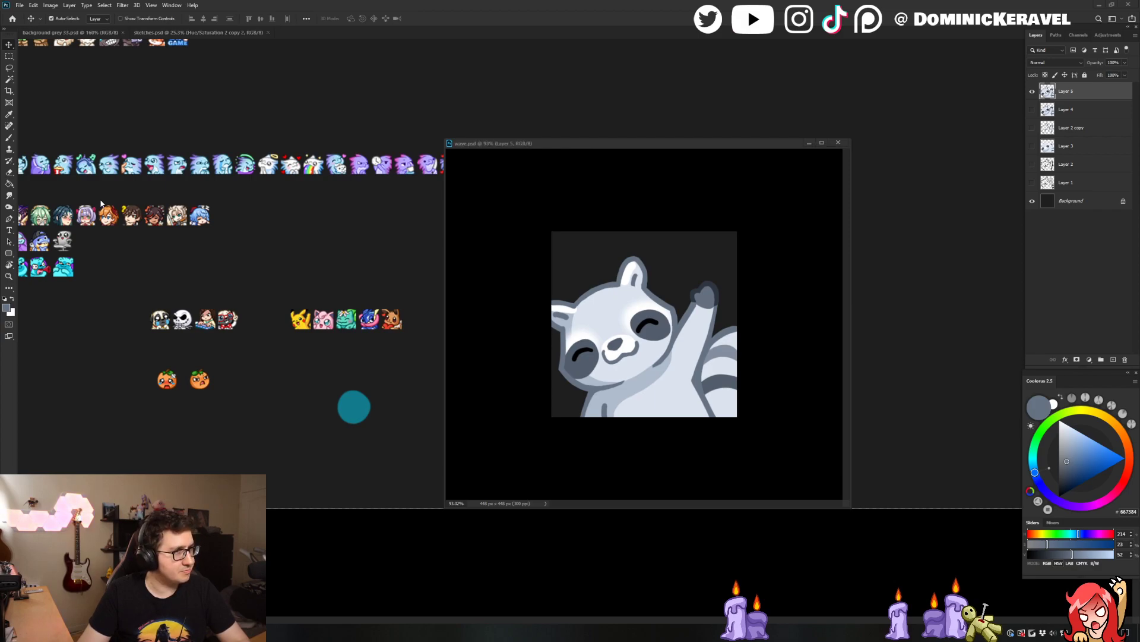
mouse_move(589, 146)
left_mouse_down()
mouse_move(665, 123)
mouse_move(588, 123)
left_mouse_up()
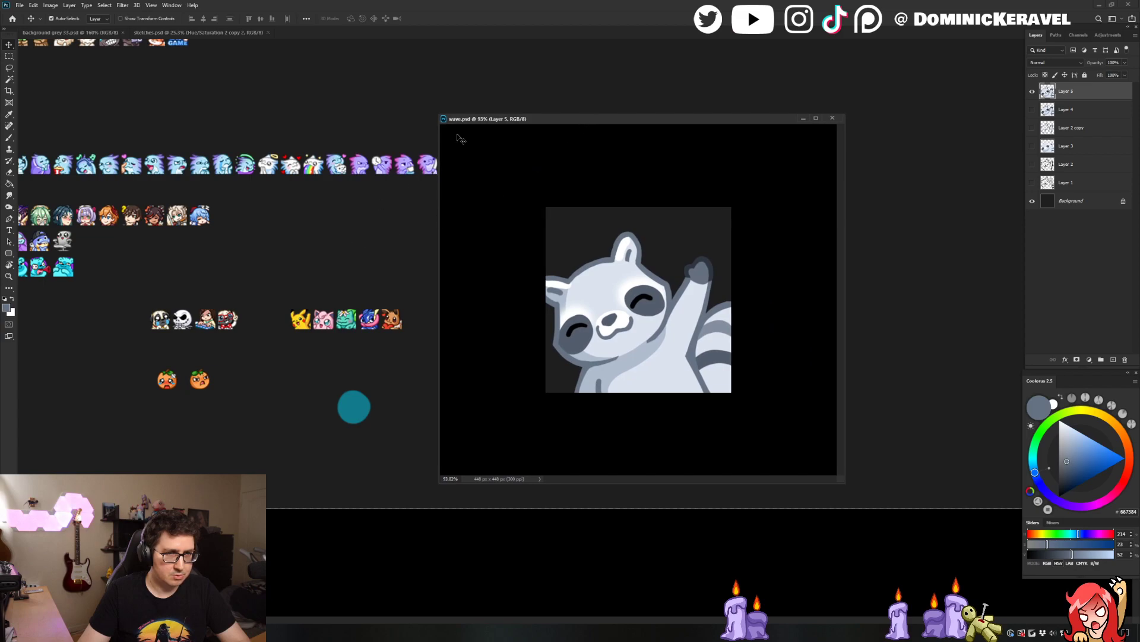
left_click_drag(508, 120, 555, 118)
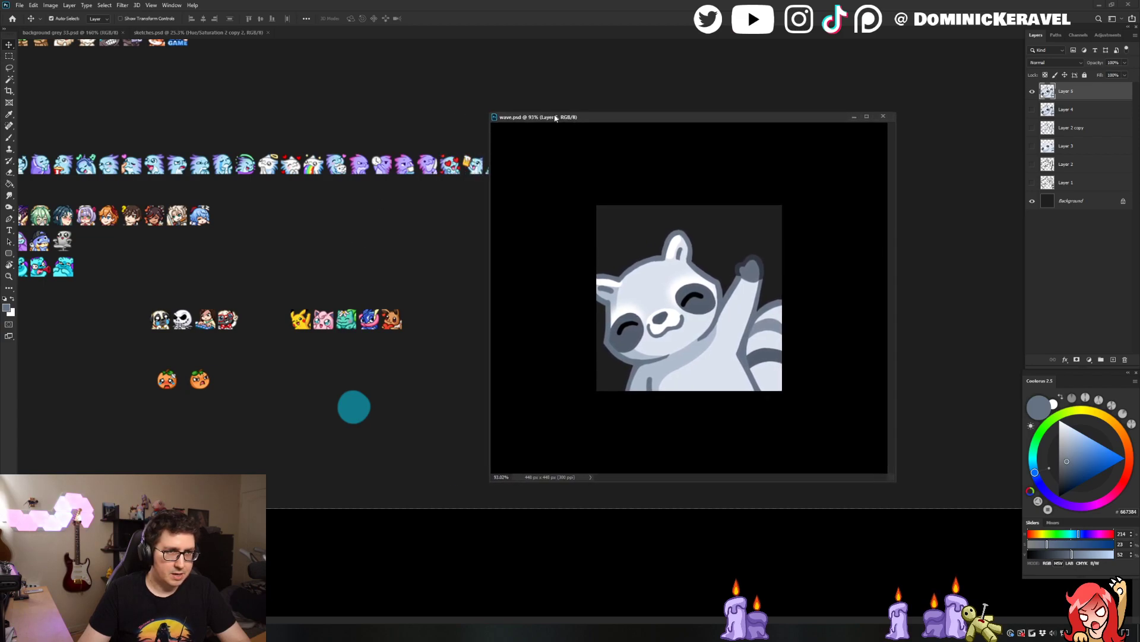
left_click(410, 229)
scroll(369, 240, "left", 2)
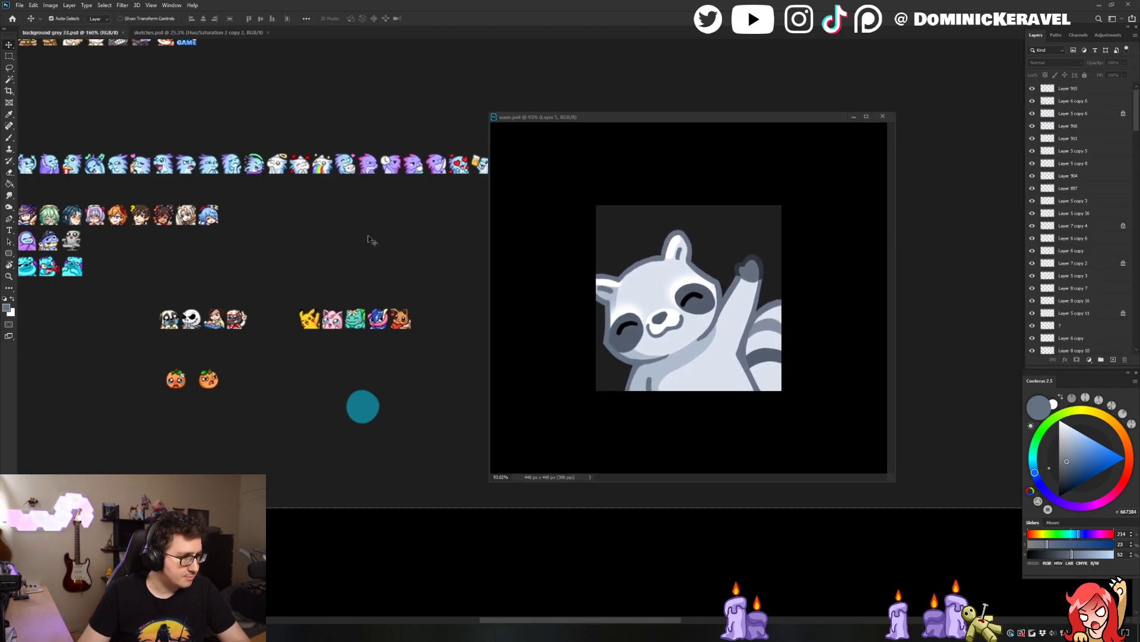
scroll(364, 246, "right", 3)
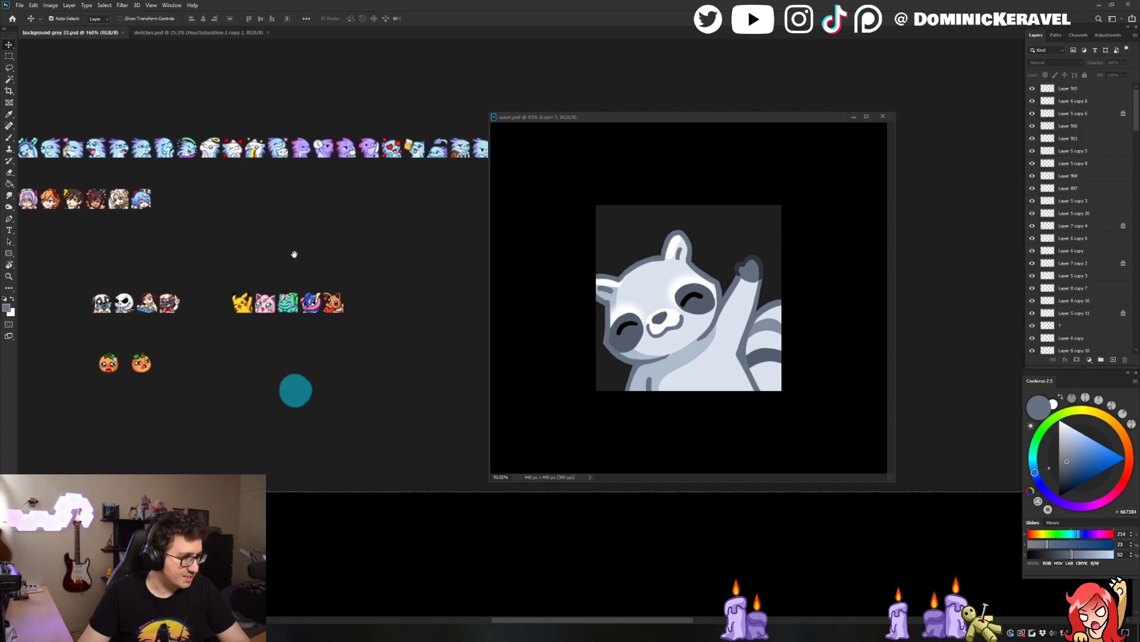
key("e")
key("v")
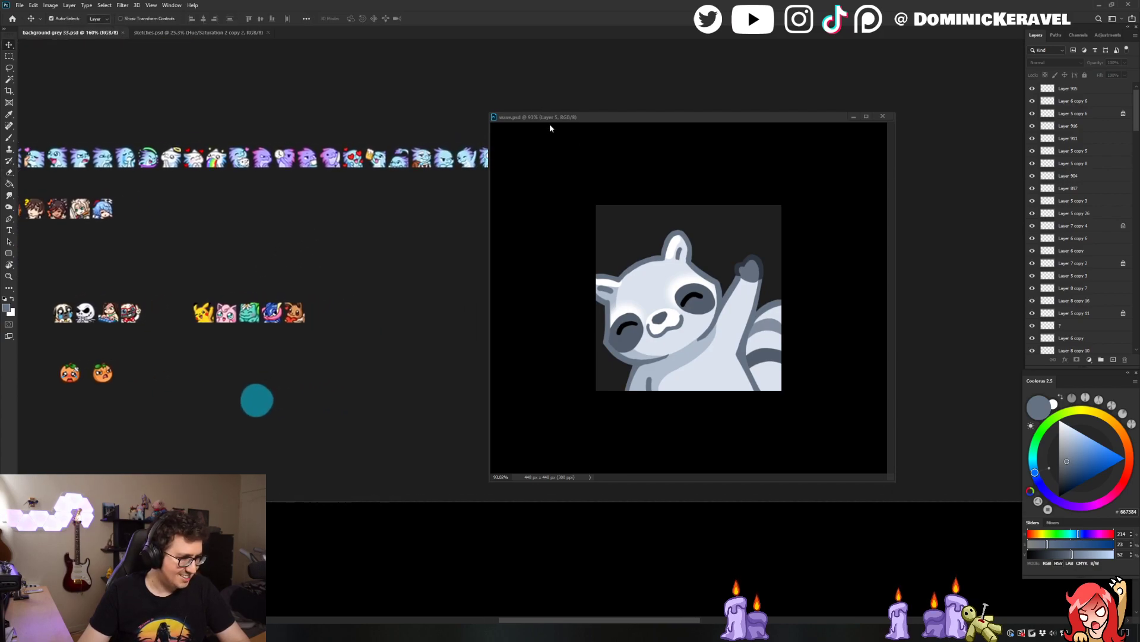
Resize the raccoon image to 28 px, place a copy in the emote sheet, and undo the resize
left_click(606, 122)
key("ctrl+alt+i")
type("28")
key("Return")
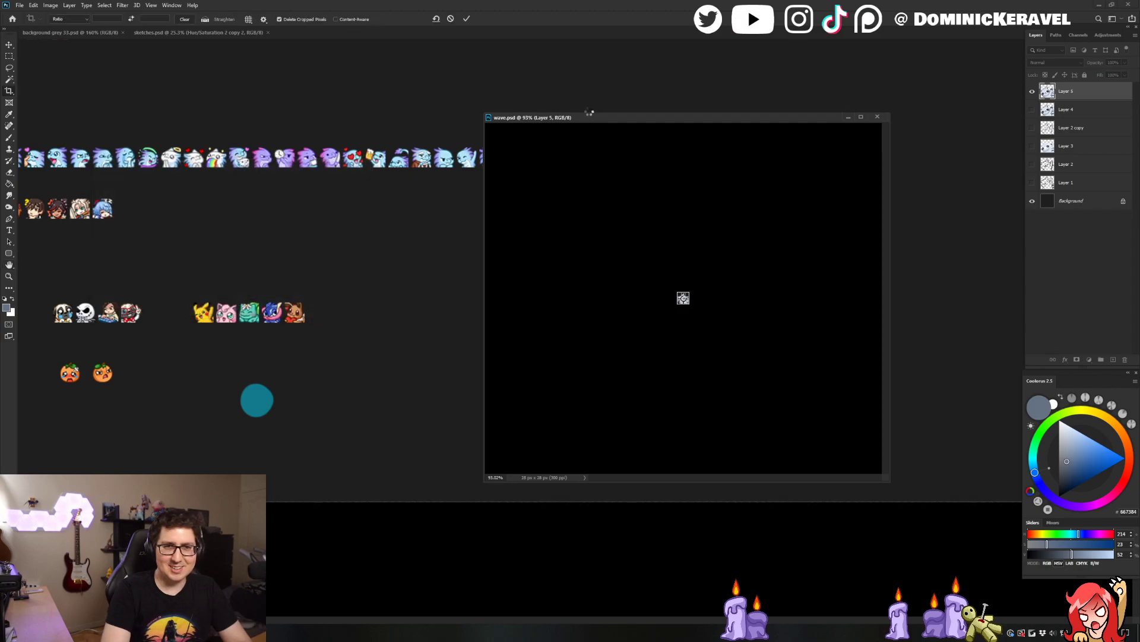
left_click_drag(683, 299, 407, 302)
left_click(563, 252)
key("ctrl+z")
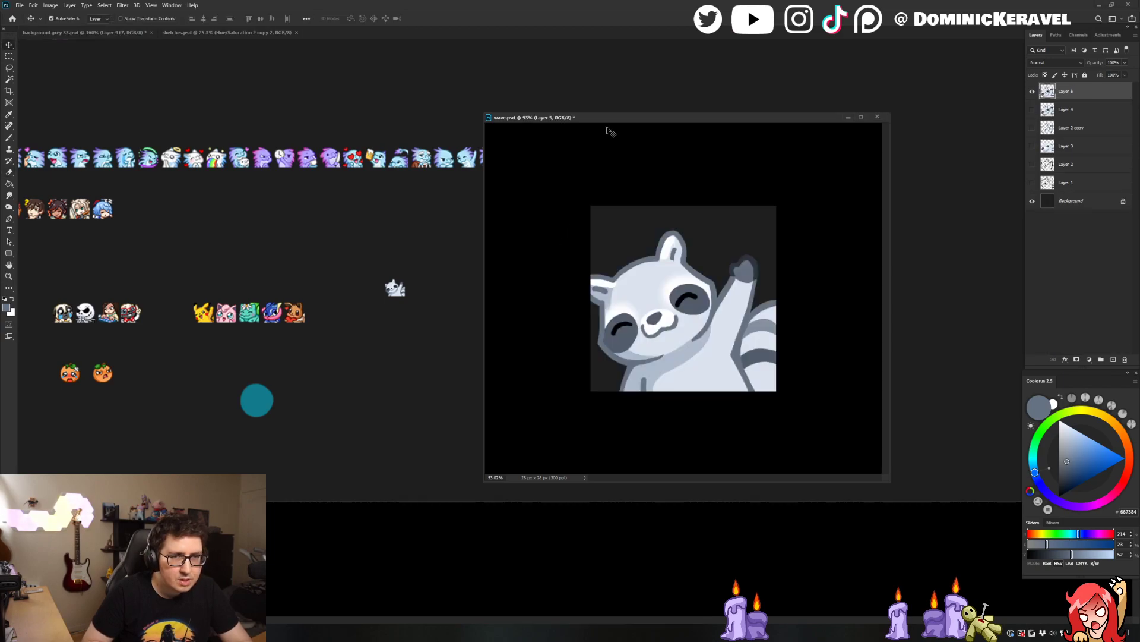
key("b")
left_click_drag(599, 233, 784, 241)
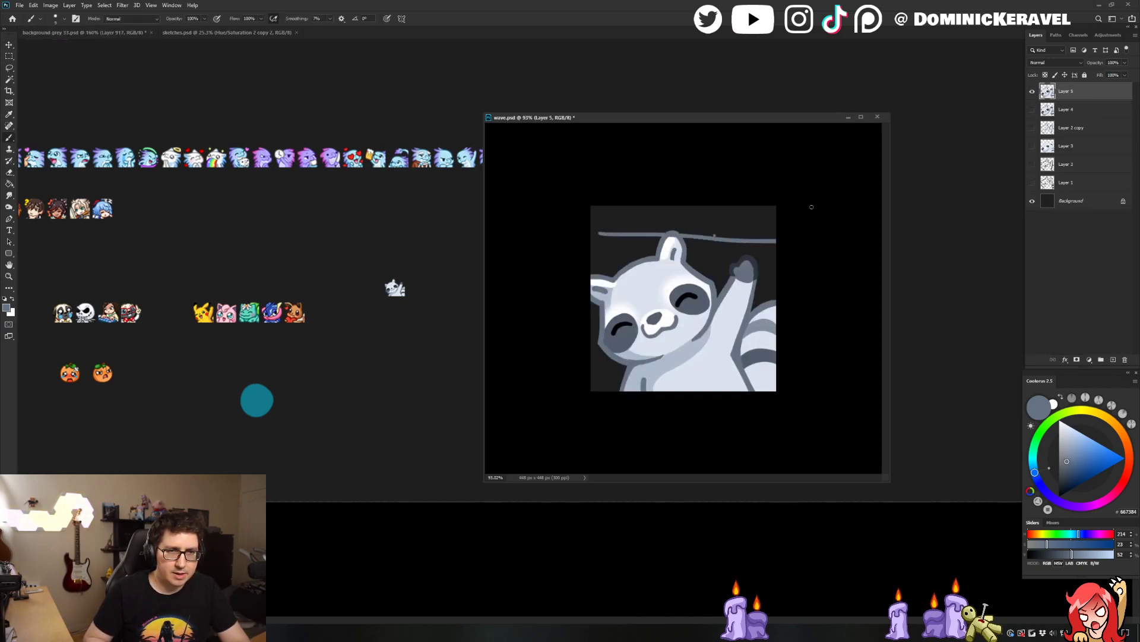
key("ctrl+z")
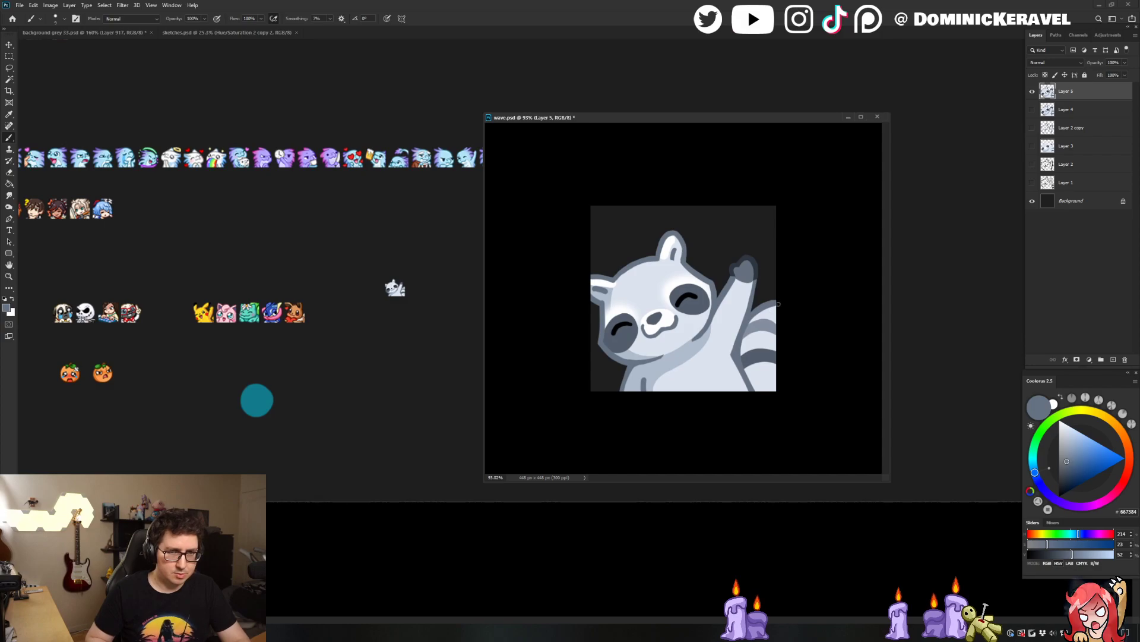
key("ctrl+z")
Duplicate Layer 5 and scale the copy up so the raccoon fills more of the canvas
key("ctrl+j")
key("e")
key("v")
key("ctrl+t")
left_click_drag(772, 224, 797, 202)
key("Return")
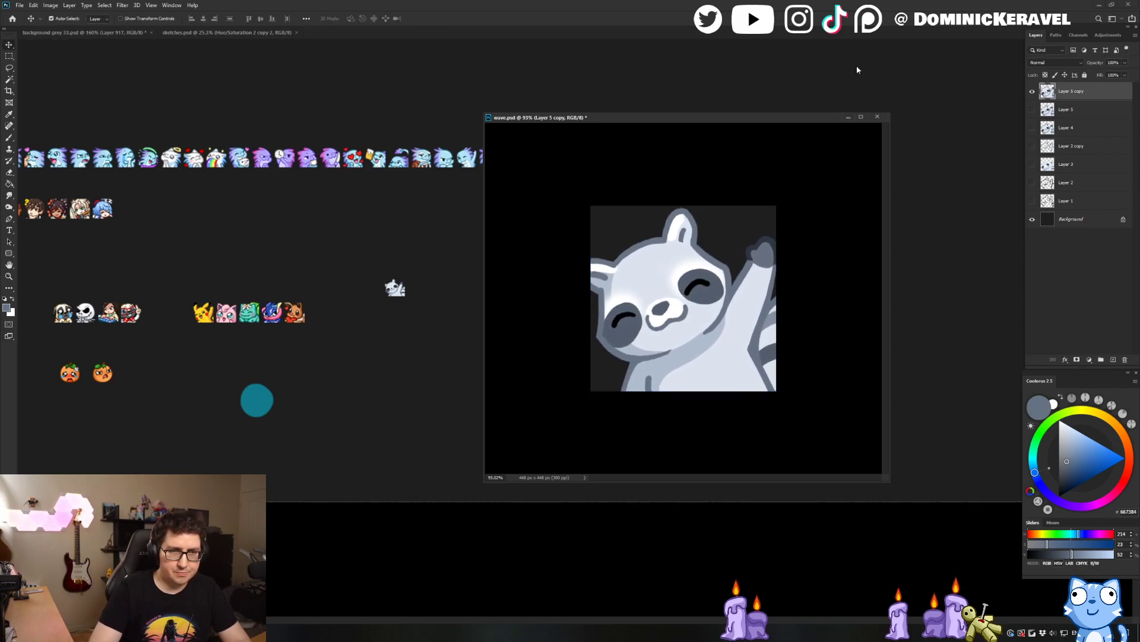
Replace the sheet's small raccoon with a 28 px copy of the enlarged version, and undo the image resize
key("ctrl+alt+i")
type("28")
key("Return")
left_click_drag(686, 300, 433, 351)
left_click_drag(372, 291, 396, 316)
key("Delete")
left_click(585, 265)
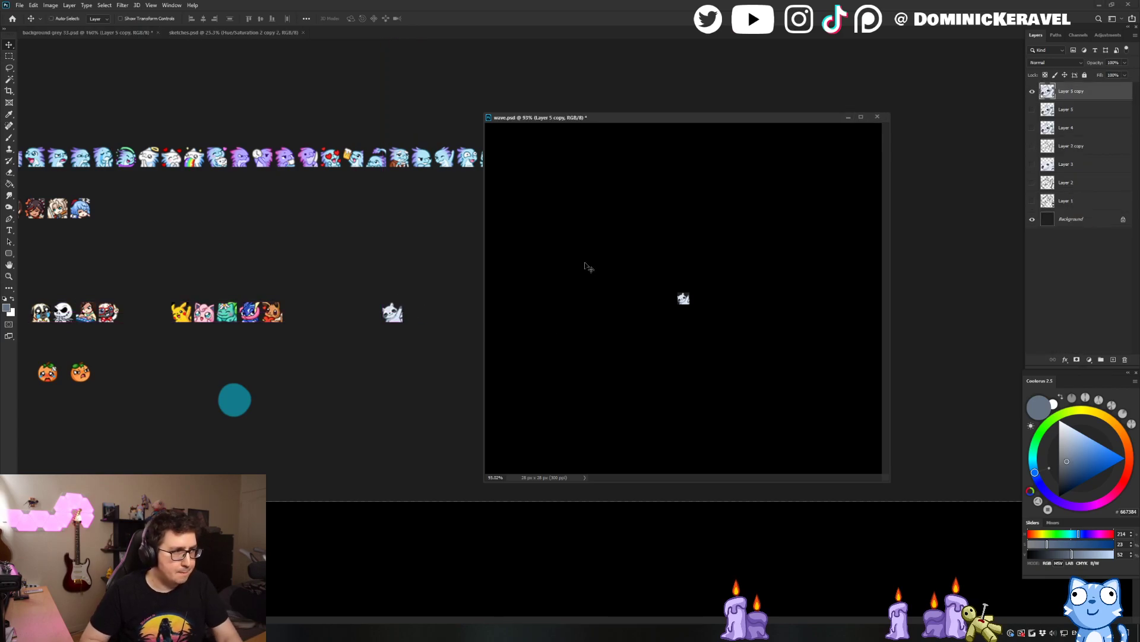
key("ctrl+z")
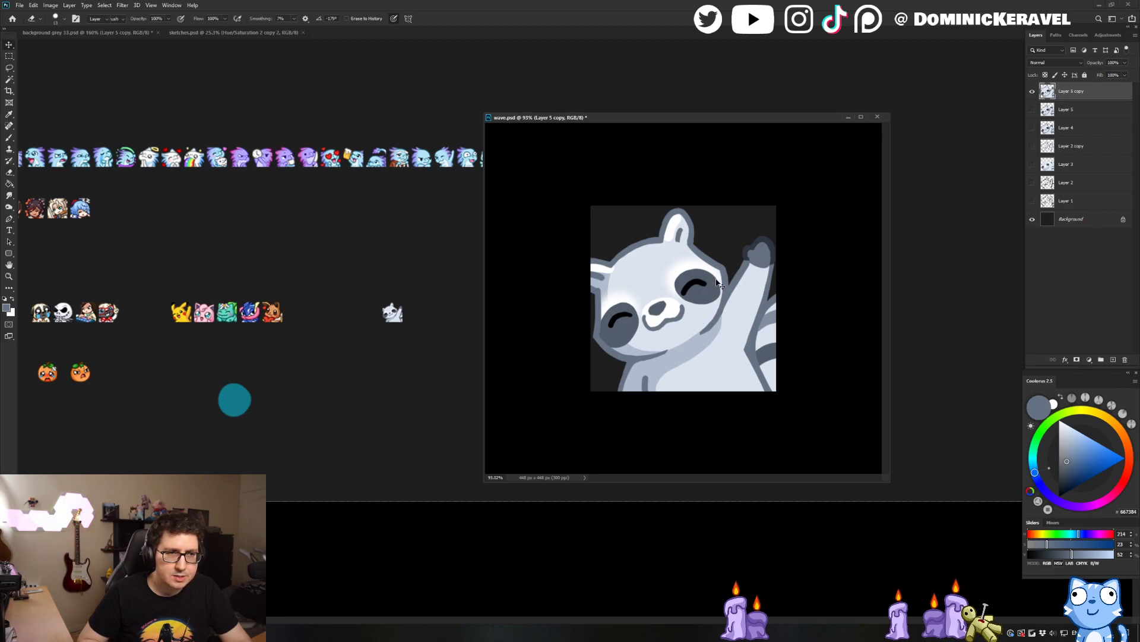
Duplicate Layer 5 copy and fill the raccoon's body shading with a darker tone of the sampled AFBCCC
key("ctrl+j")
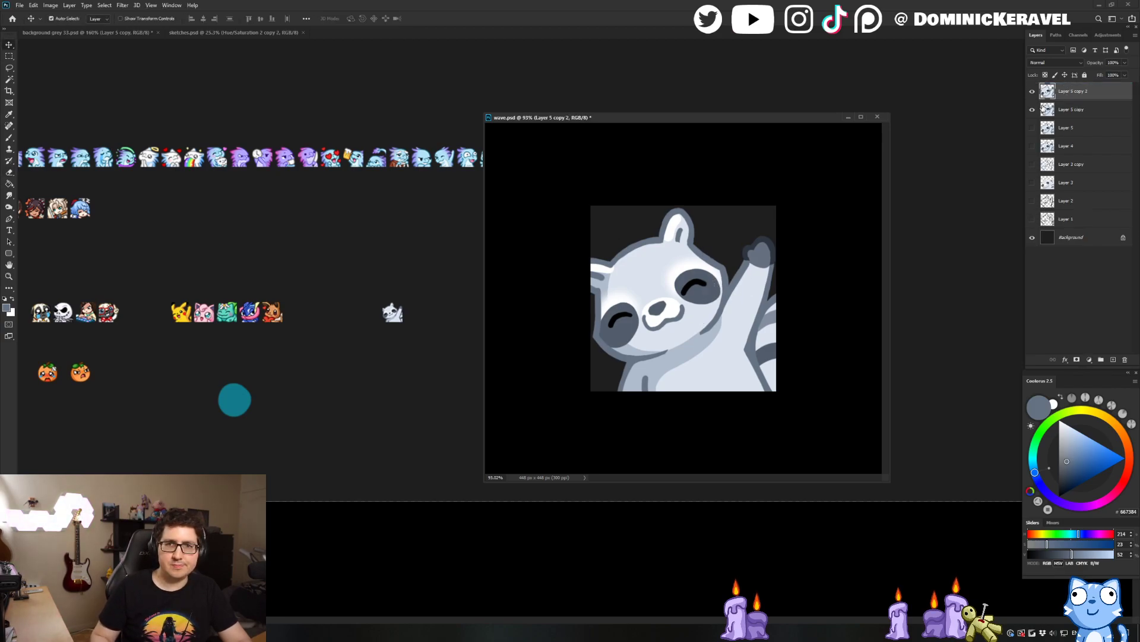
key("b")
left_click(714, 345, "alt")
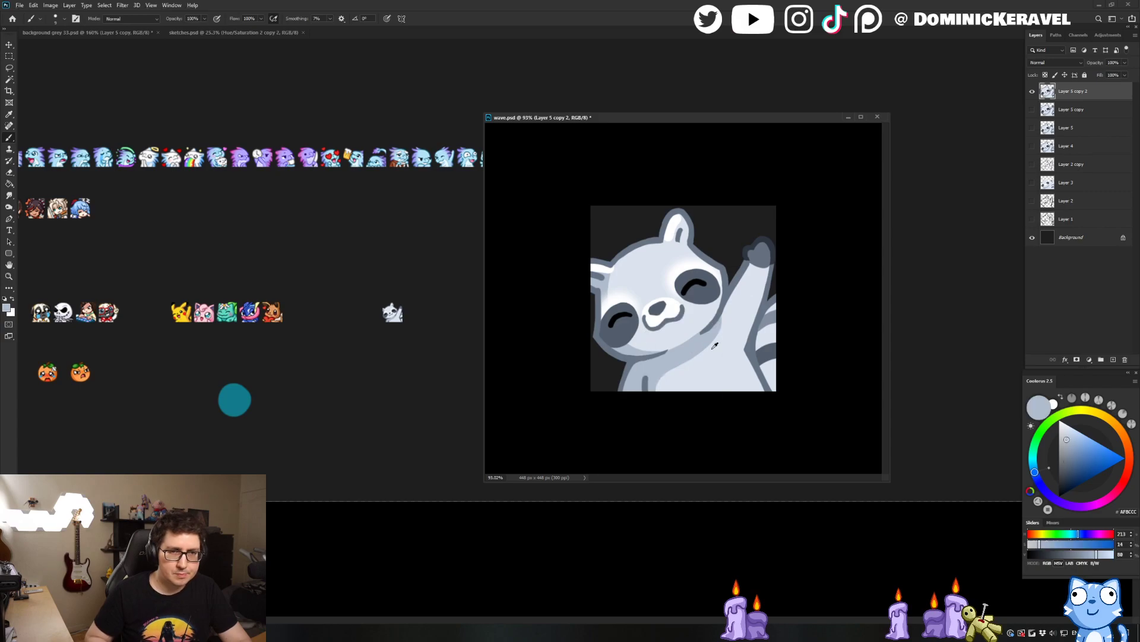
left_click(1068, 445)
key("g")
left_click(653, 334)
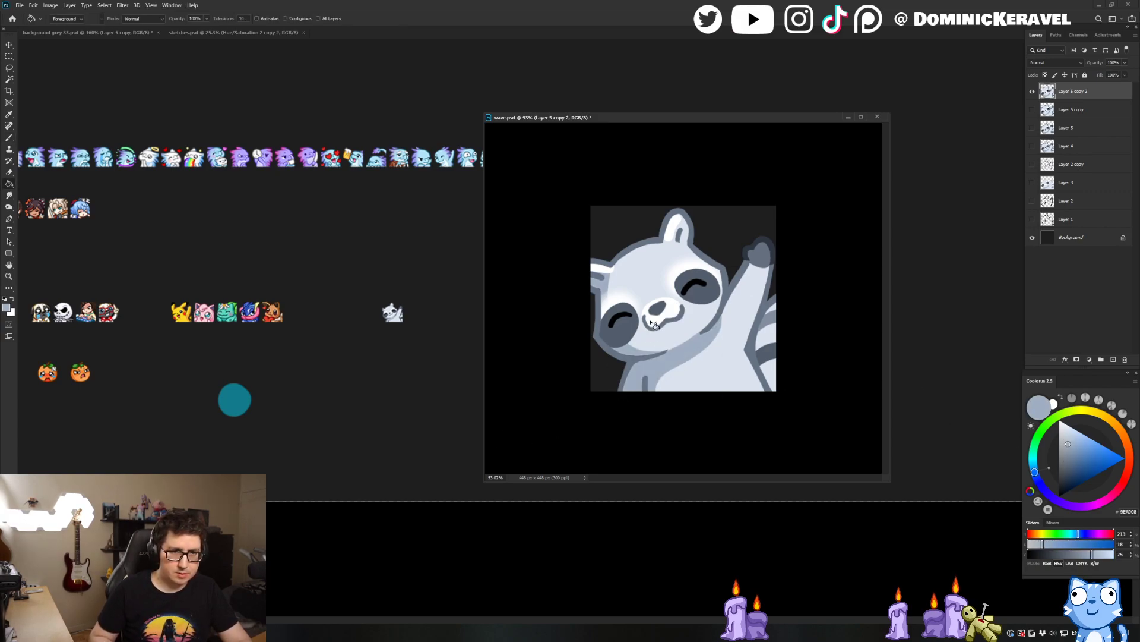
Place a 28 px copy of the darker-shaded raccoon beside the first one in the sheet, and undo the resize
key("ctrl+alt+i")
type("28")
key("Return")
key("v")
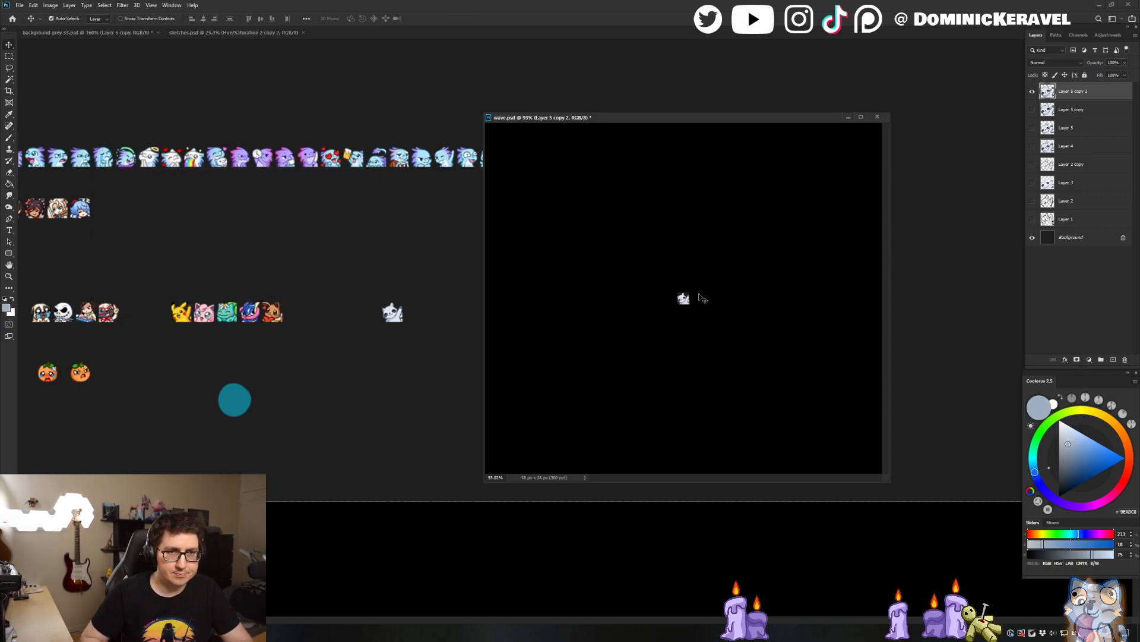
left_click_drag(455, 282, 421, 265)
left_click_drag(452, 305, 421, 306)
left_click_drag(391, 265, 427, 316)
left_click(537, 300)
key("ctrl+z")
key("e")
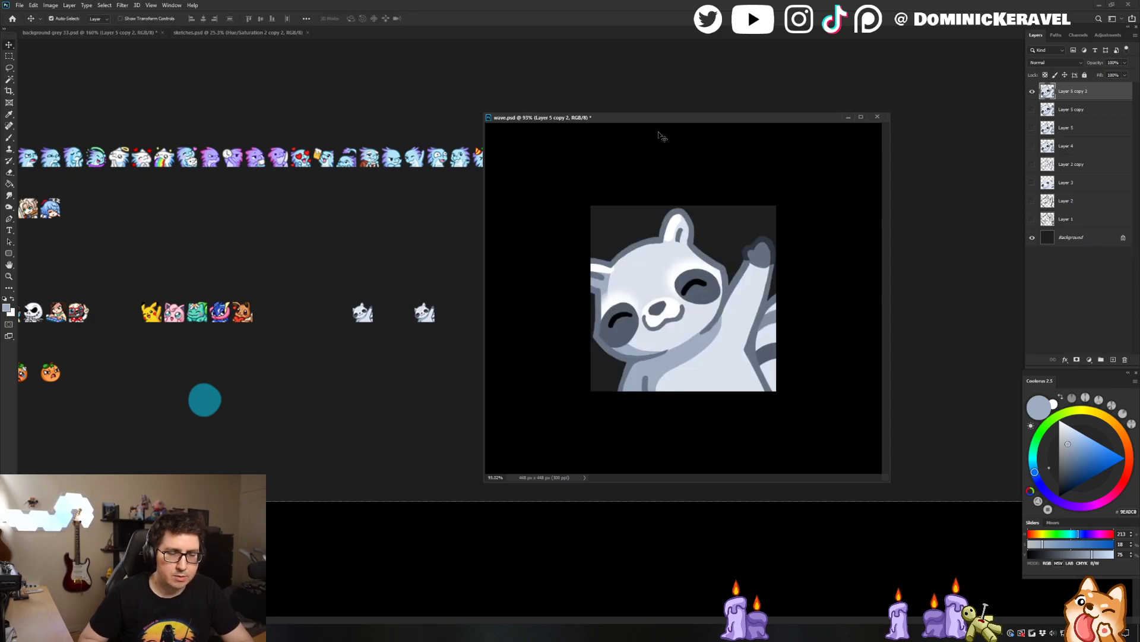
key("v")
key("b")
key("d")
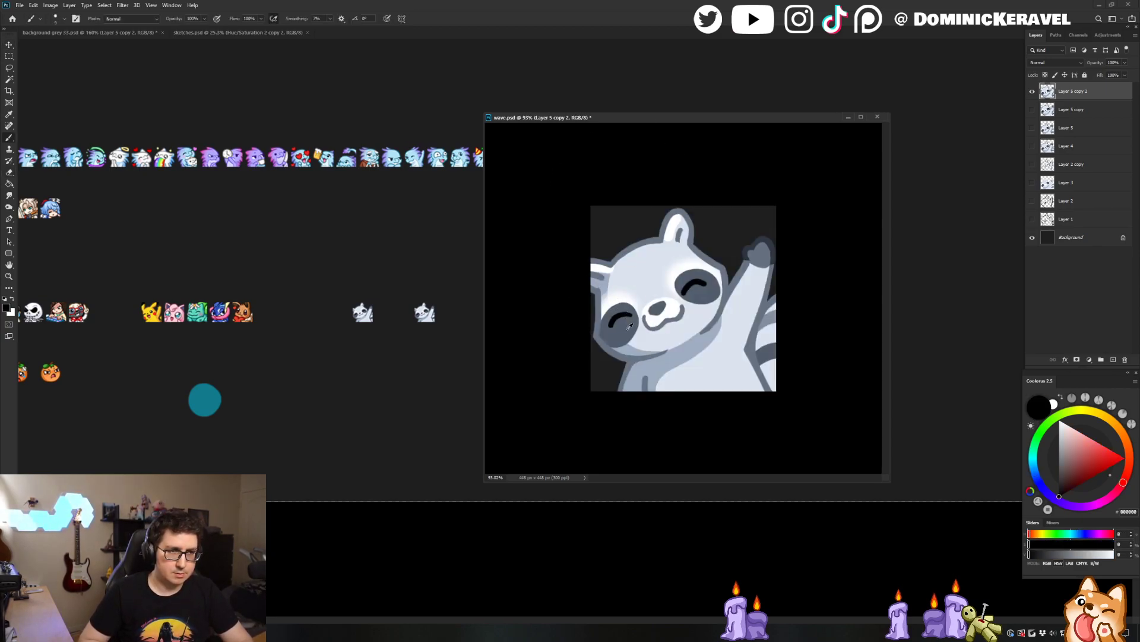
left_click(625, 323, "alt")
key("d")
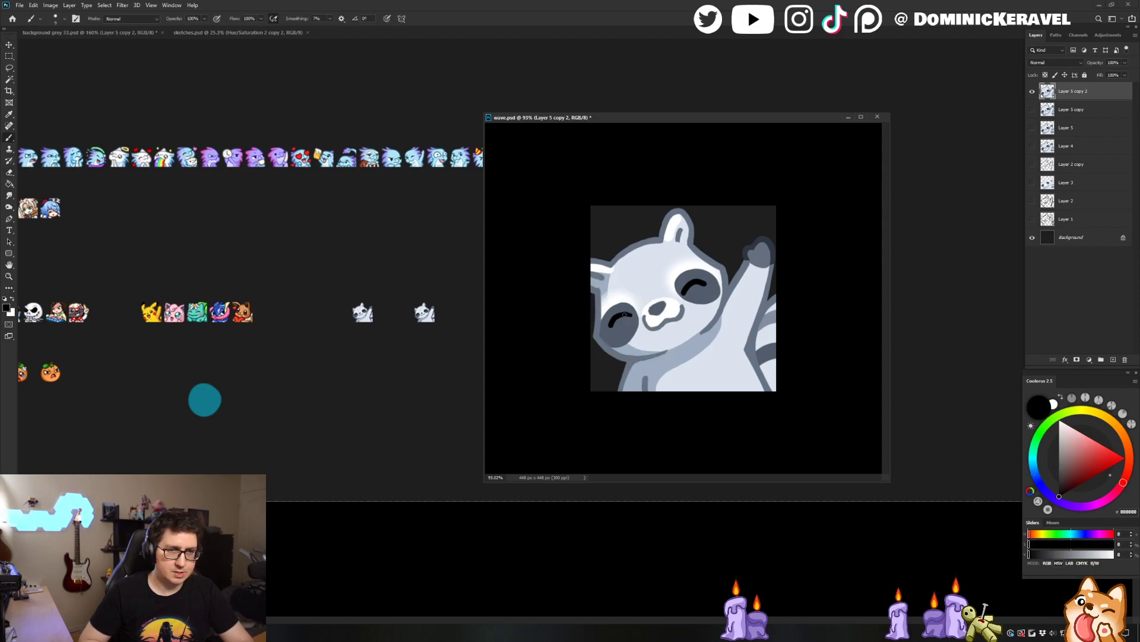
key("v")
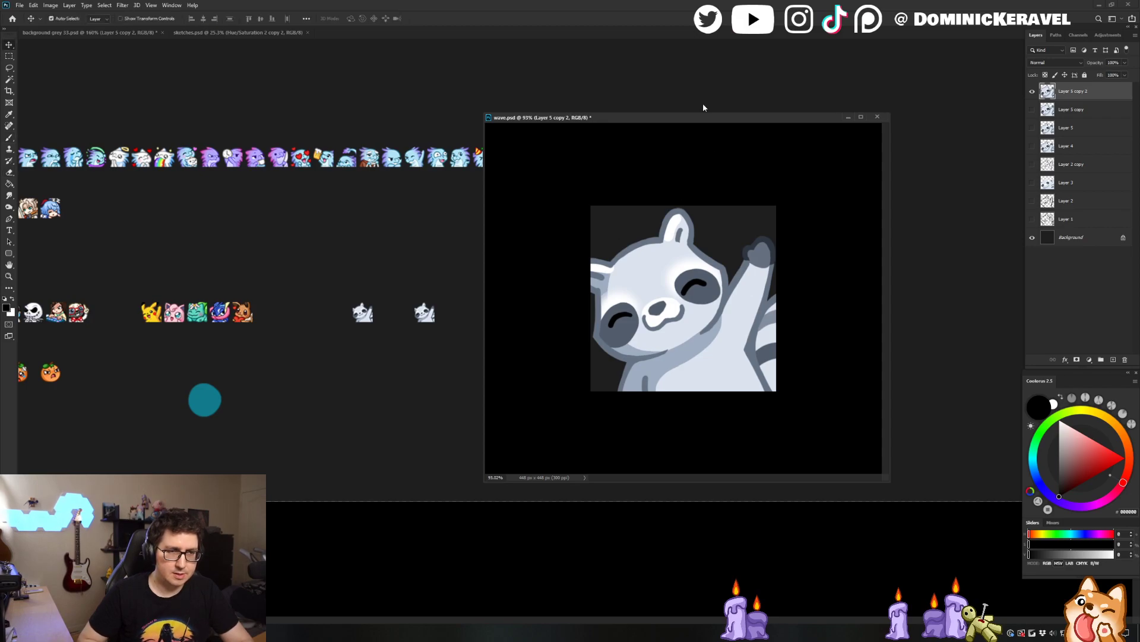
scroll(704, 316, "up", 1)
Duplicate Layer 5 copy 2, hide the original, and fill the eye patches with the lighter grey 5E6978
key("b")
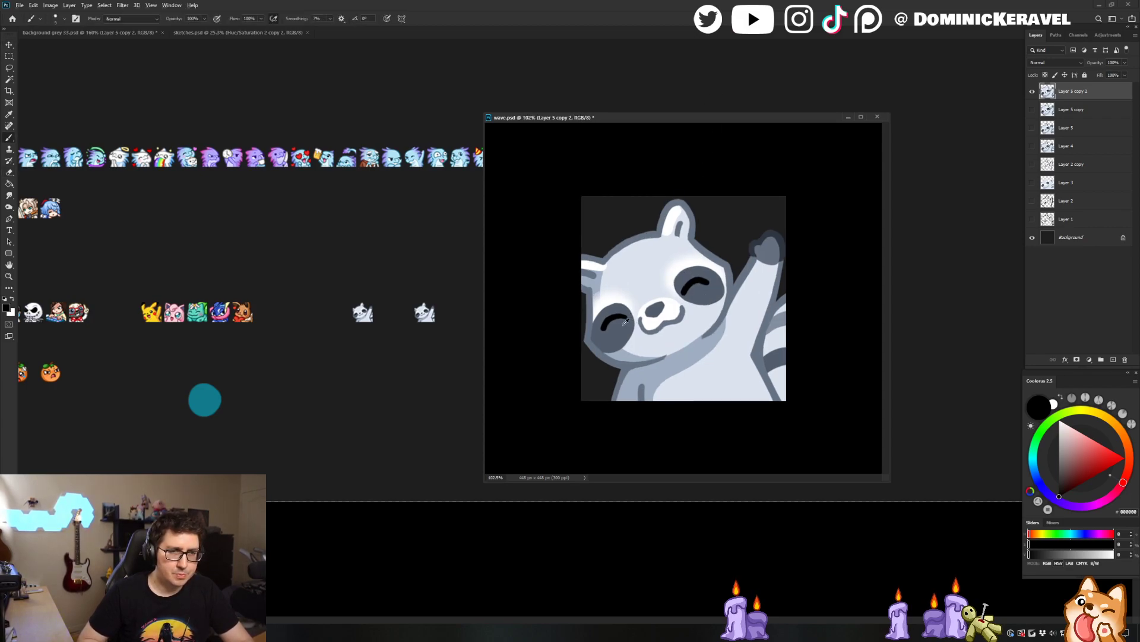
key("x")
key("ctrl+j")
left_click(1033, 110)
left_click(1066, 464)
key("g")
left_click(705, 301)
Place a 28 px copy of the raccoon with lighter eye patches in the sheet as a third version, and undo the resize
key("ctrl+alt+i")
type("28")
key("Return")
key("v")
left_click_drag(683, 300, 391, 317)
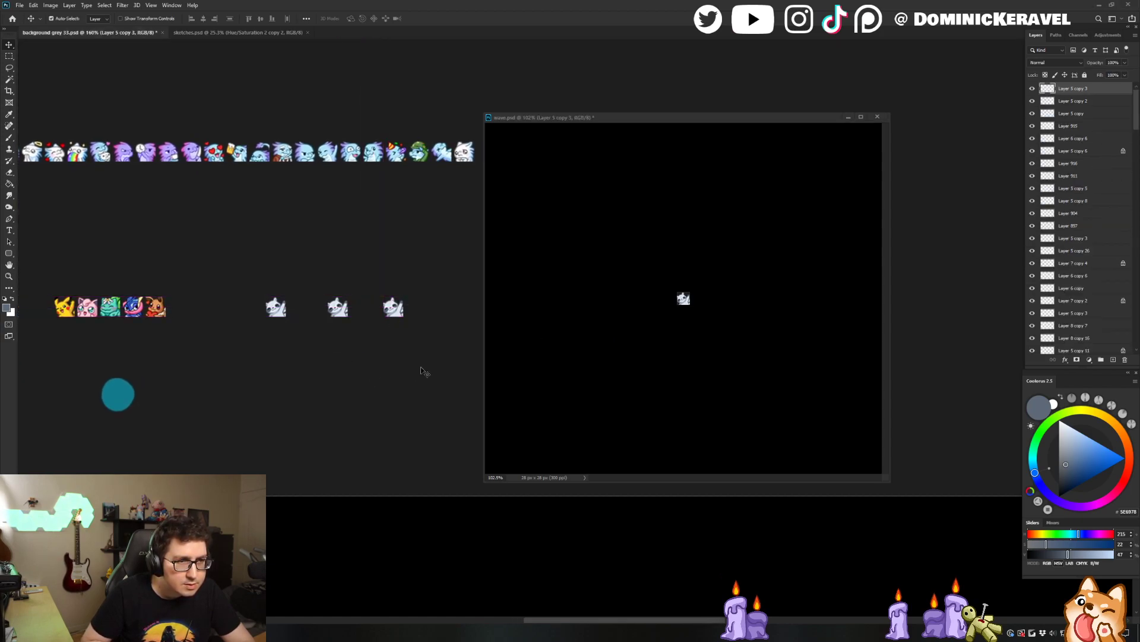
left_click(580, 326)
key("ctrl+z")
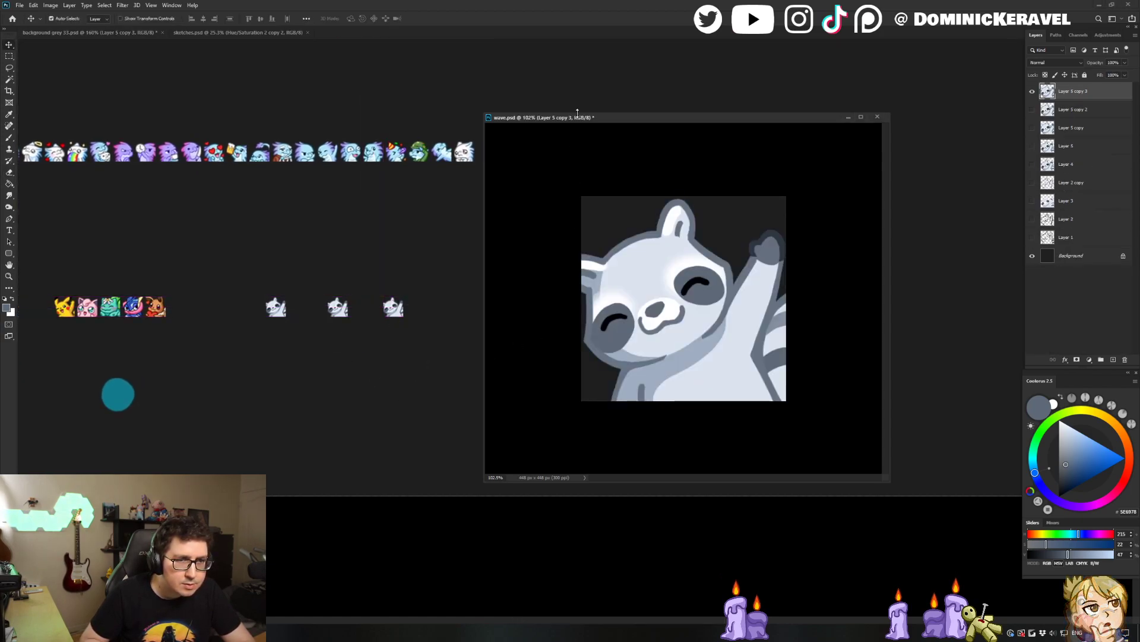
key("ctrl+z")
mouse_move(704, 246)
left_mouse_down()
mouse_move(730, 242)
mouse_move(788, 282)
left_mouse_up()
key("b")
key("e")
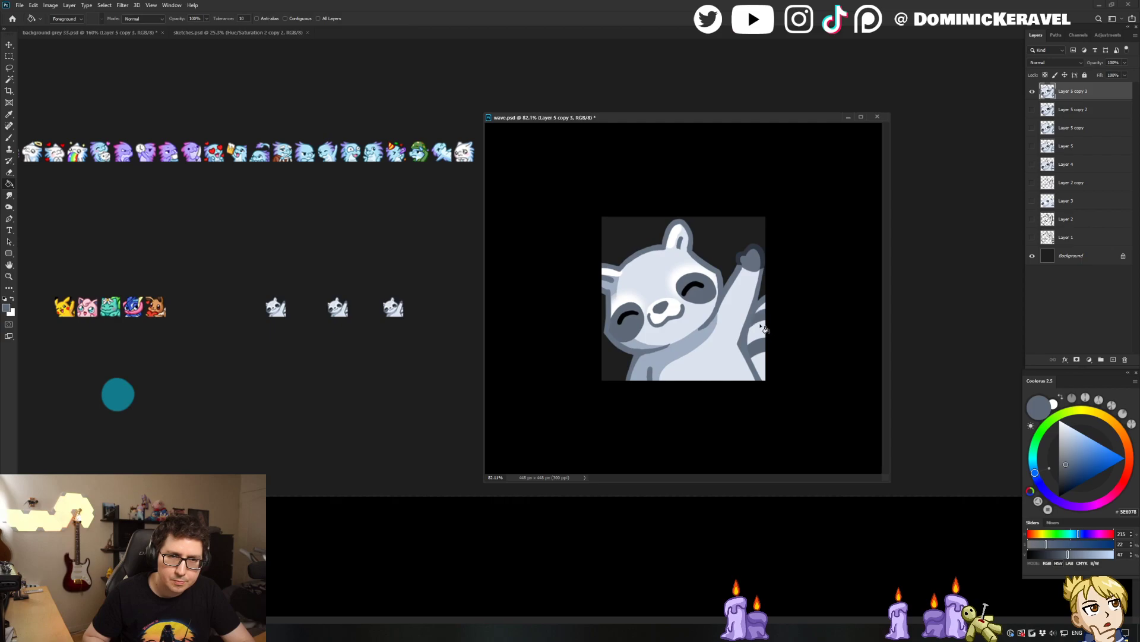
key("v")
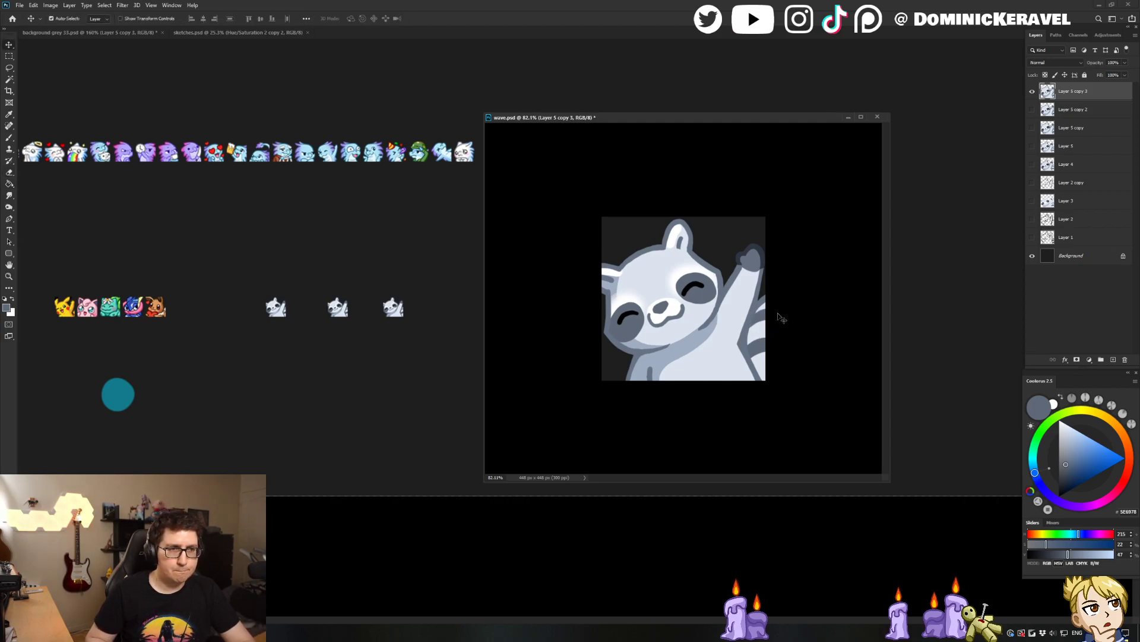
key("g")
key("v")
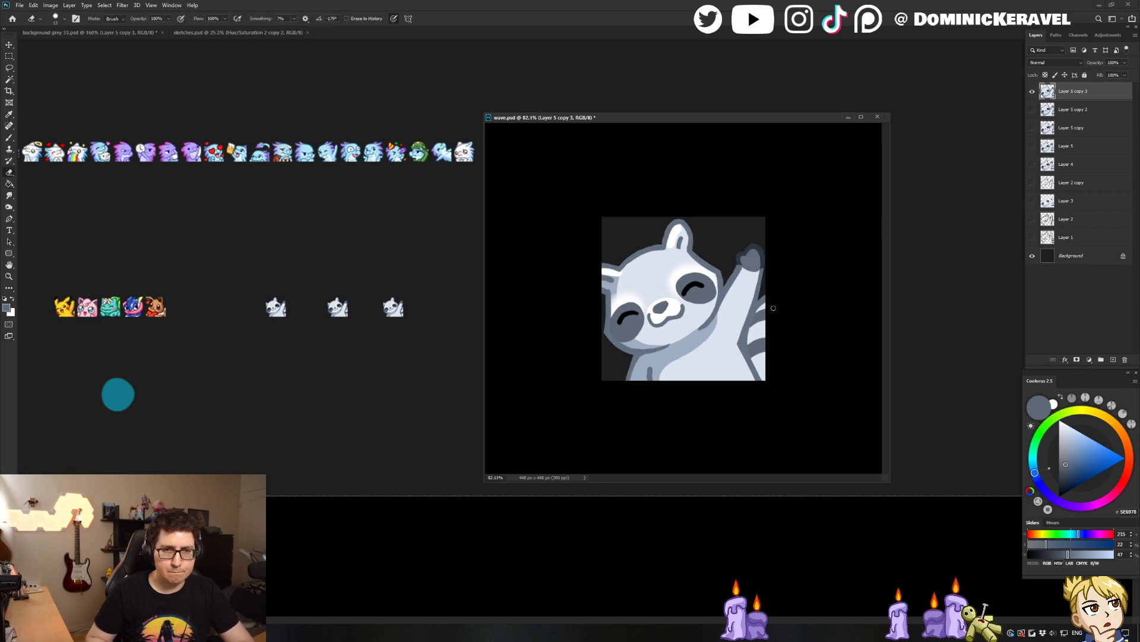
Lock the transparent pixels of Layer 5 copy 3 and sample the grey 667080 from the raccoon's raised paw
key("g")
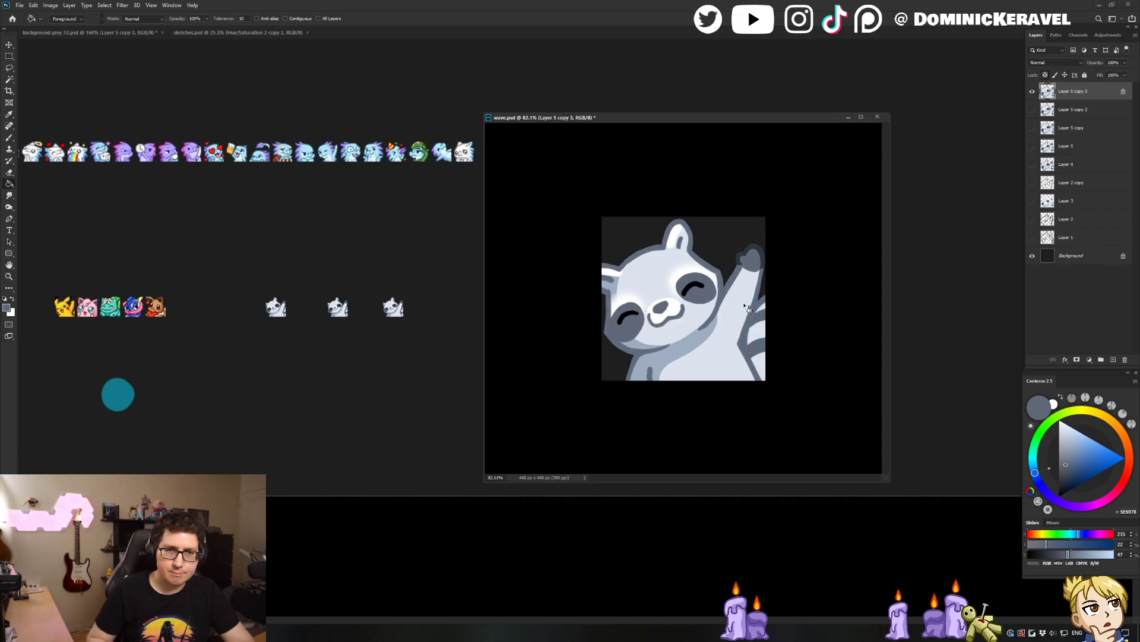
key("v")
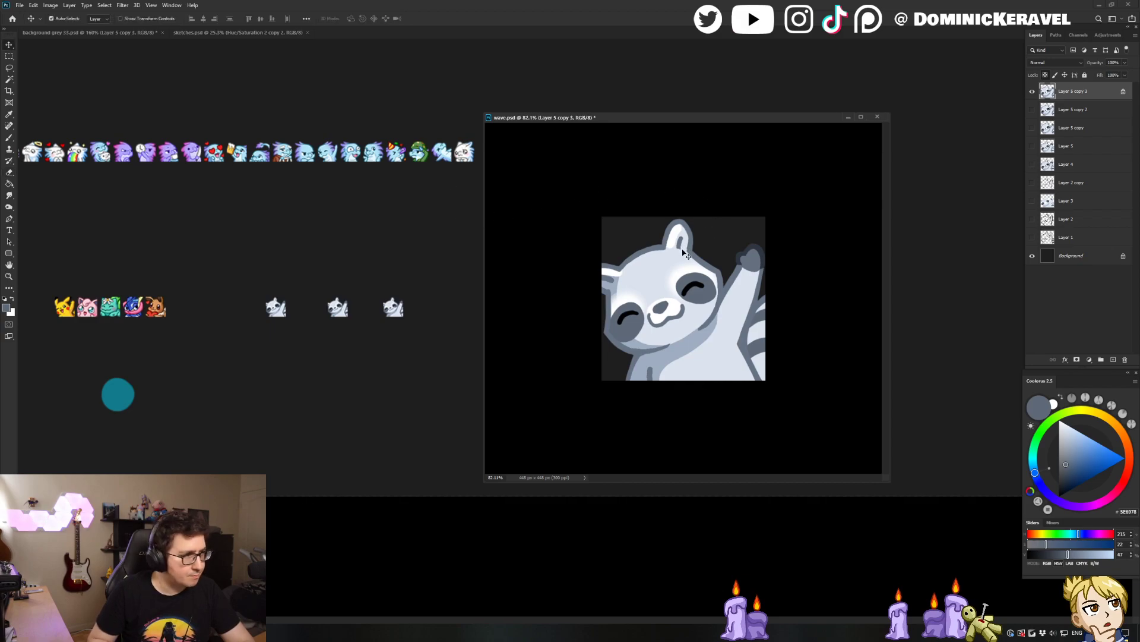
key("b")
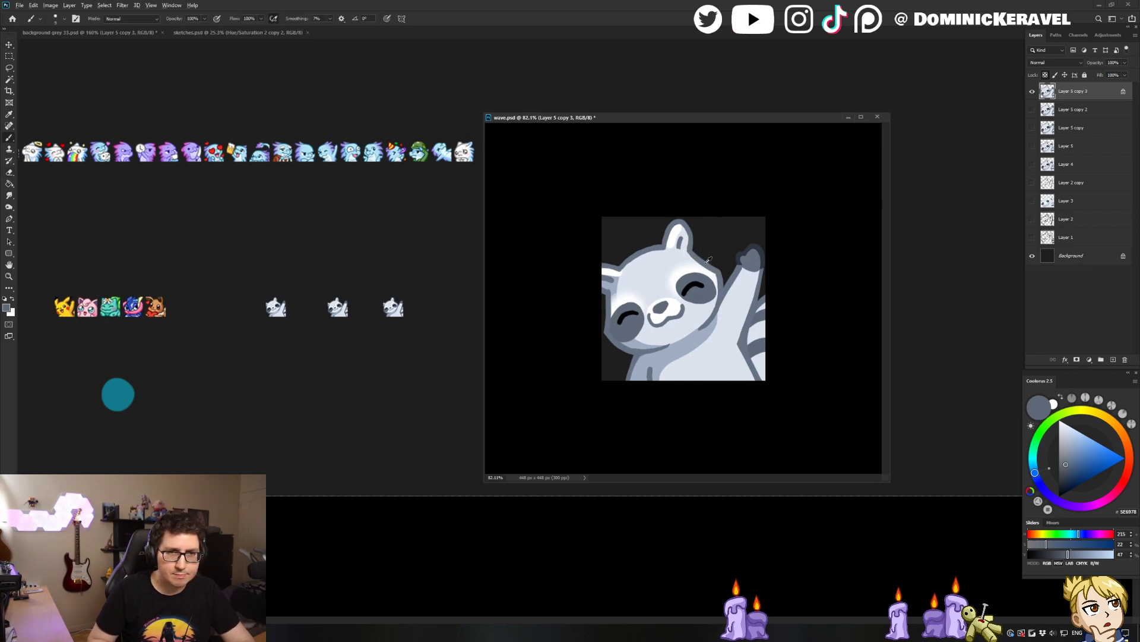
mouse_move(726, 307)
left_mouse_down()
mouse_move(771, 312)
mouse_move(749, 311)
left_mouse_up()
left_click(820, 148, "alt")
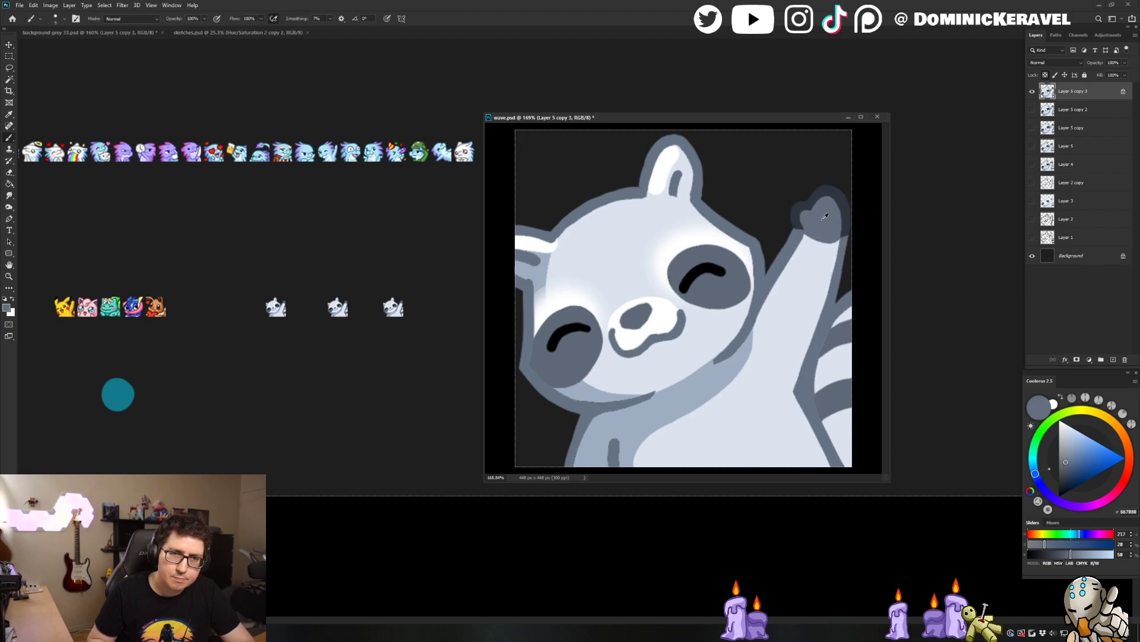
key("g")
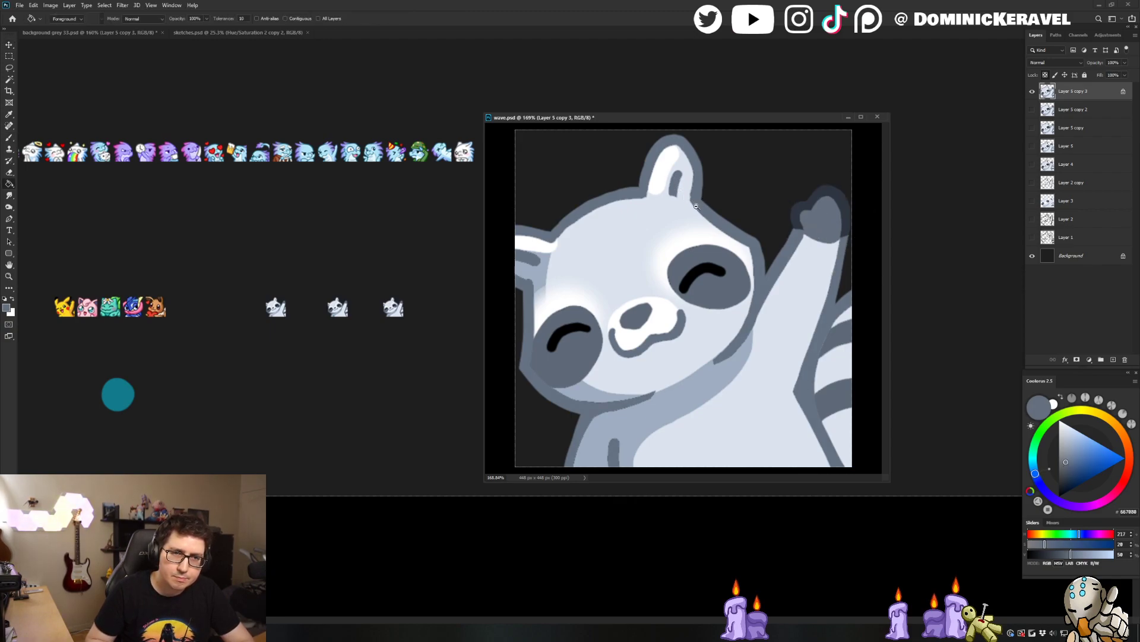
scroll(701, 205, "down", 1)
key("e")
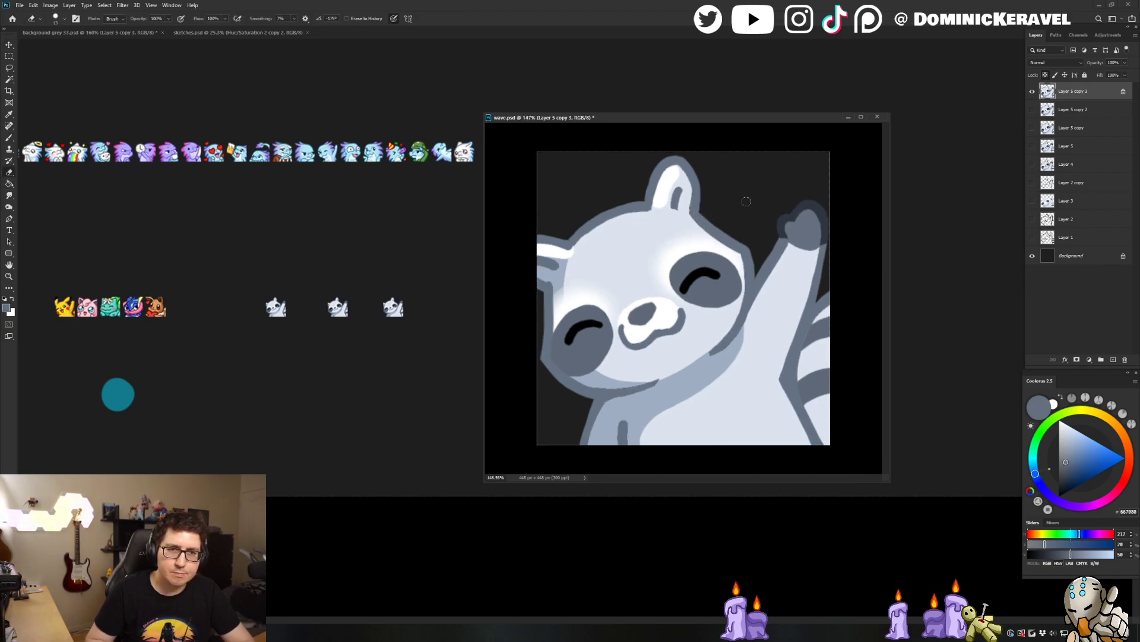
scroll(736, 202, "down", 1)
key("v")
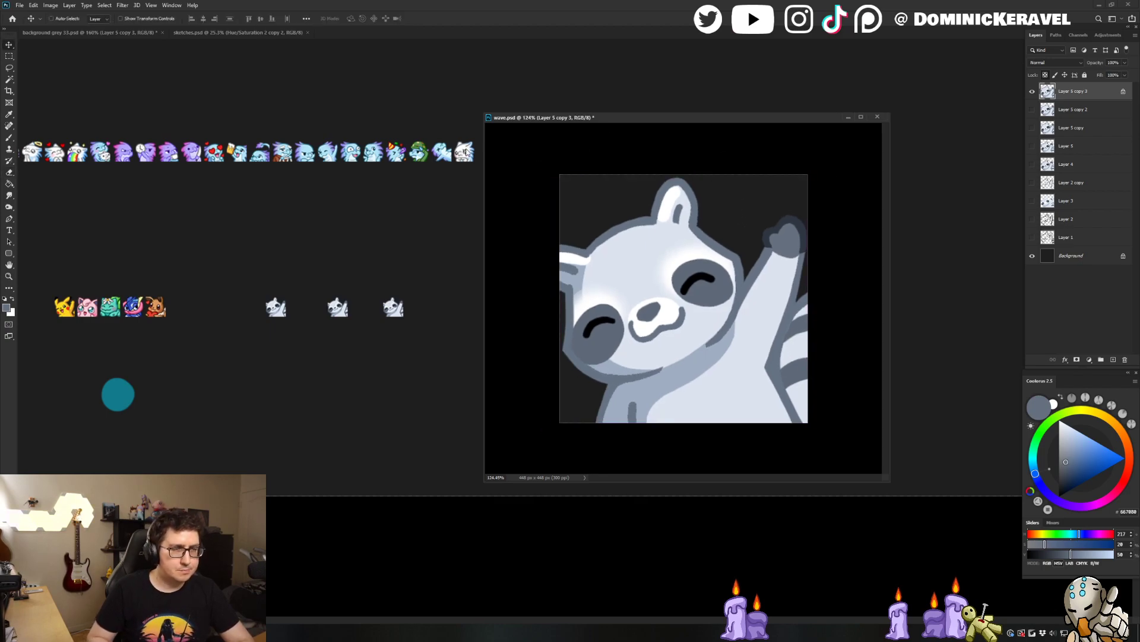
Bring up sketches.psd behind the emote for comparison and sample the grey 667384 from the waving raccoon
left_click(380, 104)
left_click(214, 32)
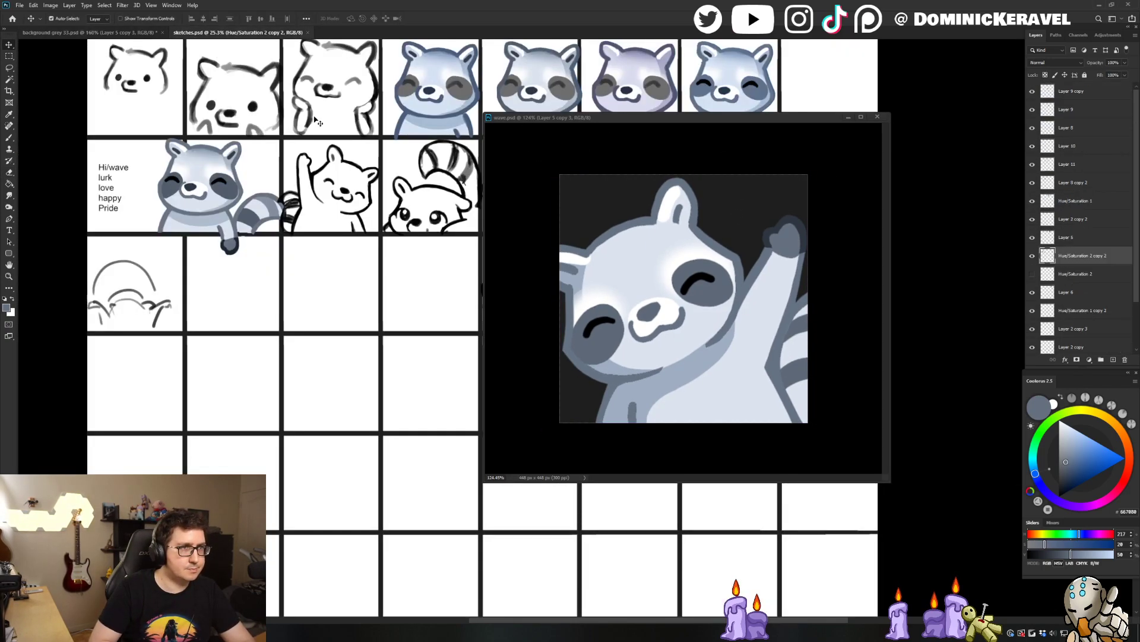
key("b")
key("v")
left_click(736, 260)
key("g")
left_click(741, 269)
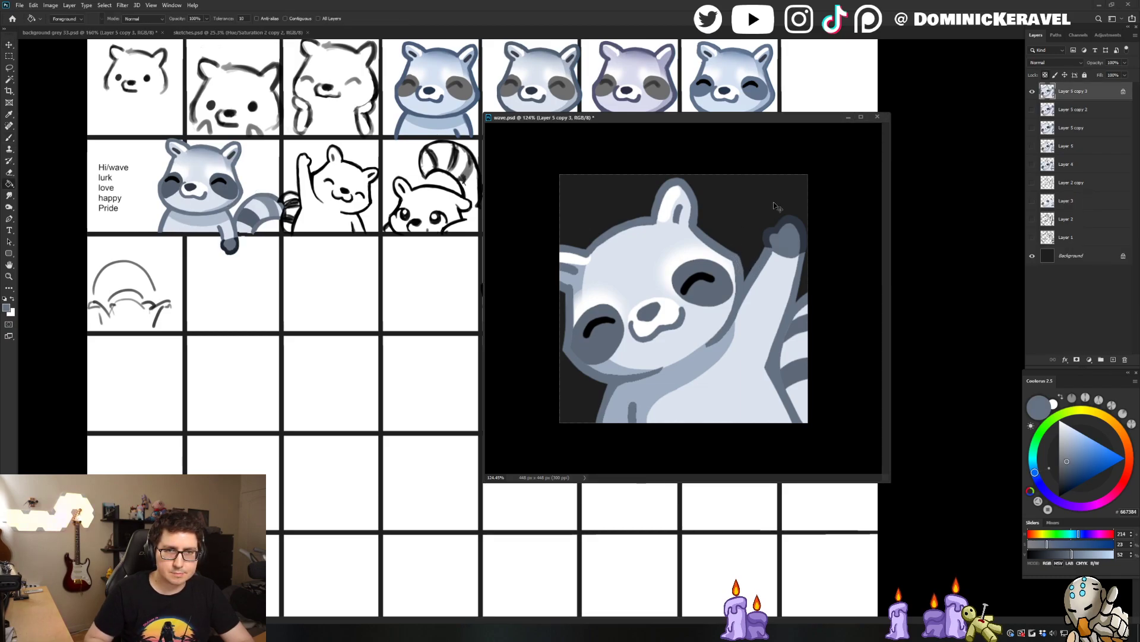
Sample the grey 667080 again for the waving raccoon's paw and save wave.psd
mouse_move(732, 232)
left_mouse_down()
mouse_move(799, 247)
mouse_move(742, 250)
left_mouse_up()
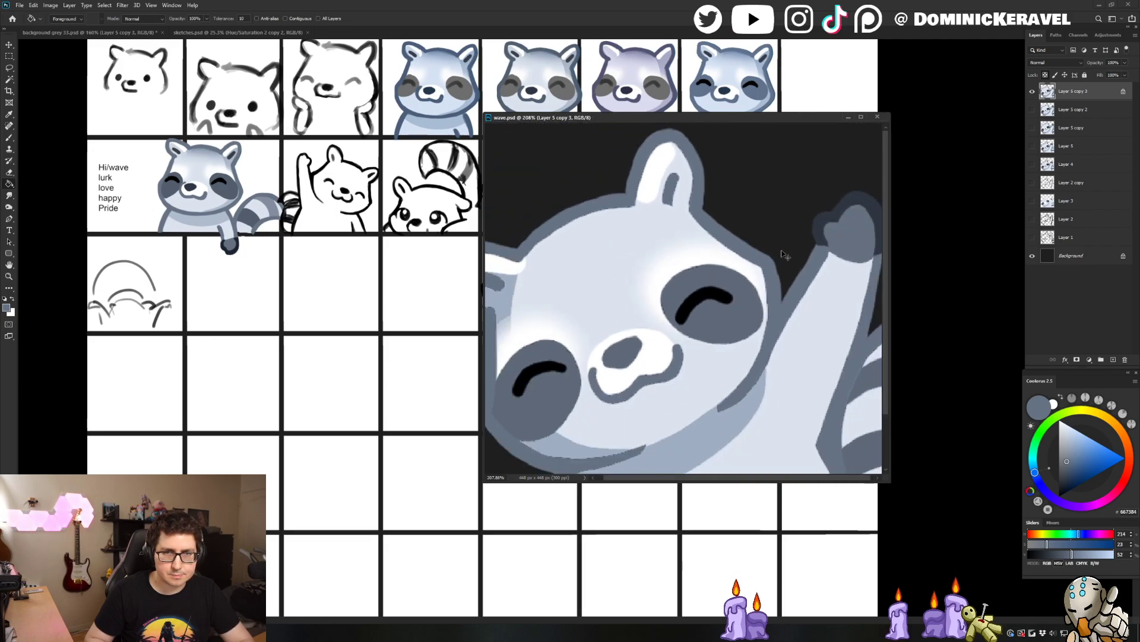
key("b")
left_click(233, 243, "alt")
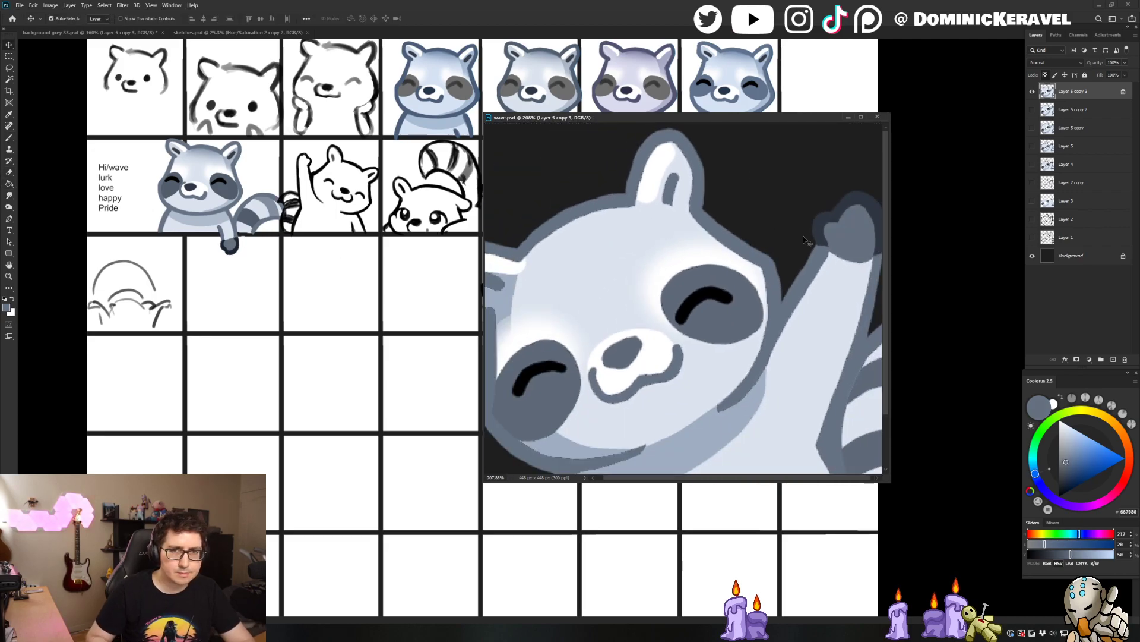
left_click_drag(840, 247, 822, 247)
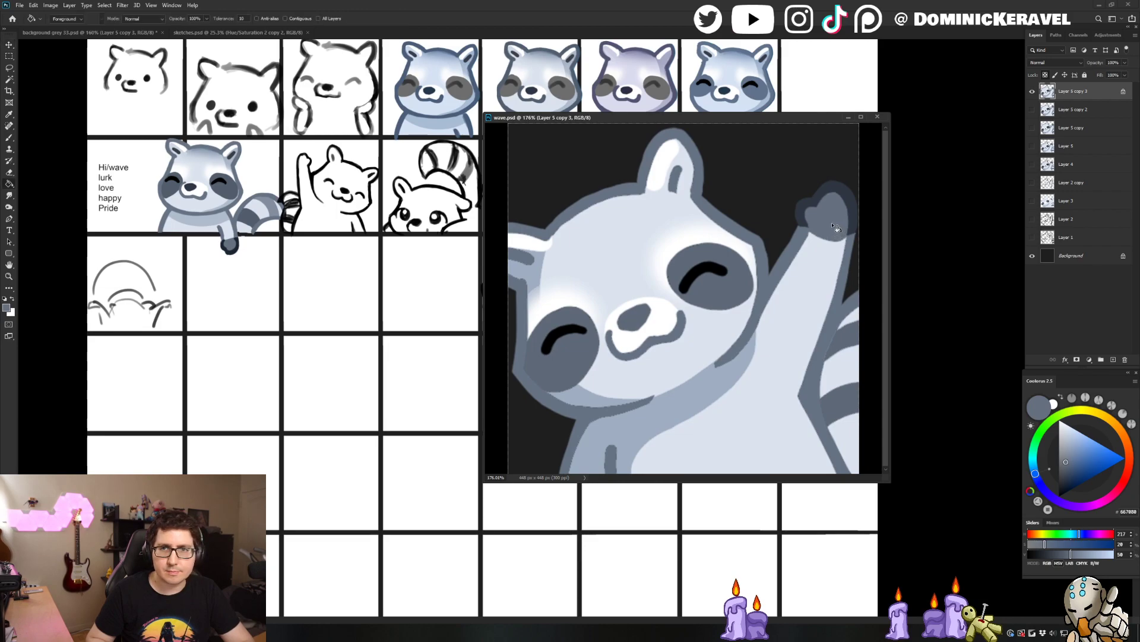
key("ctrl+s")
left_click_drag(837, 224, 813, 224)
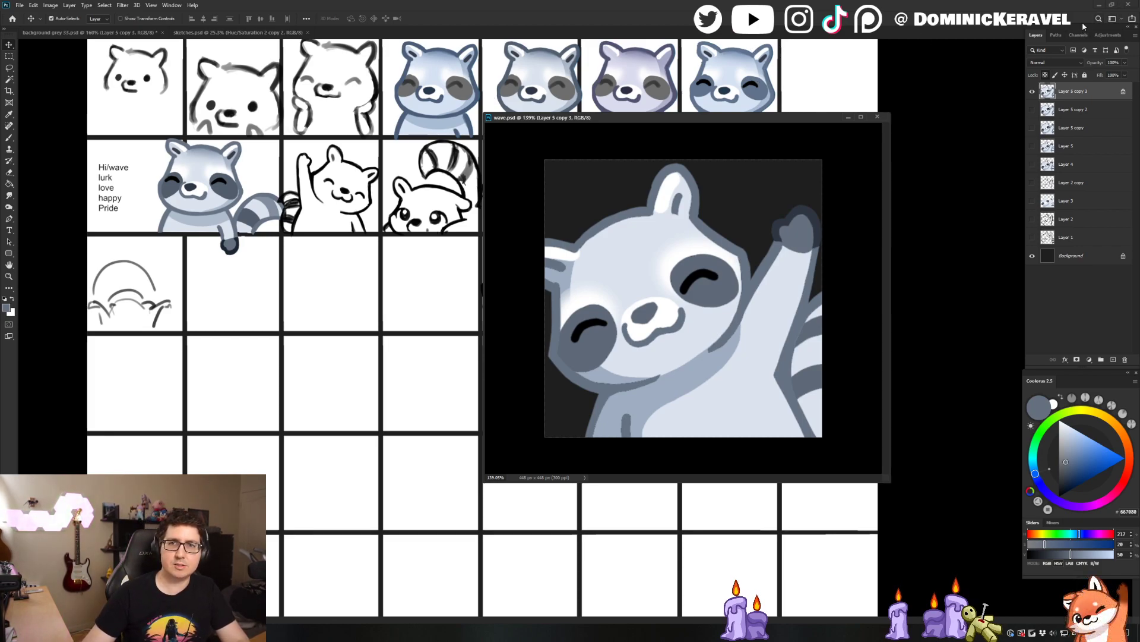
Move the floating Layers panel slightly lower in the workspace
left_click_drag(1084, 27, 1086, 36)
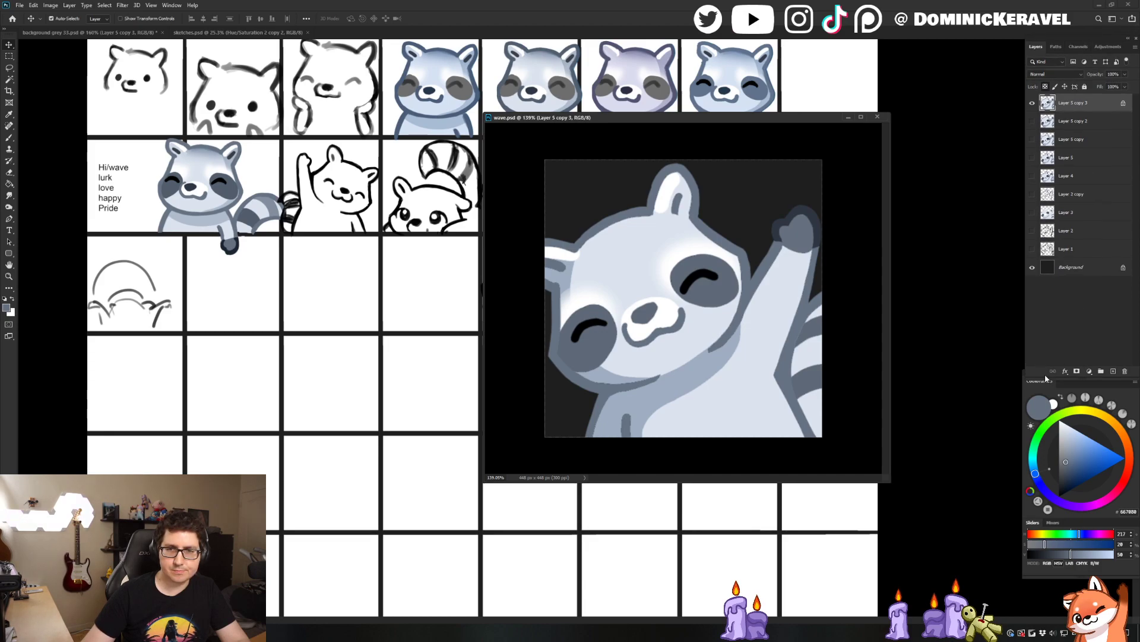
Reposition the wave.psd window over the sketch sheet and try the Paint Bucket with All Layers enabled
left_click_drag(1034, 377, 1035, 367)
left_click_drag(713, 120, 623, 124)
key("g")
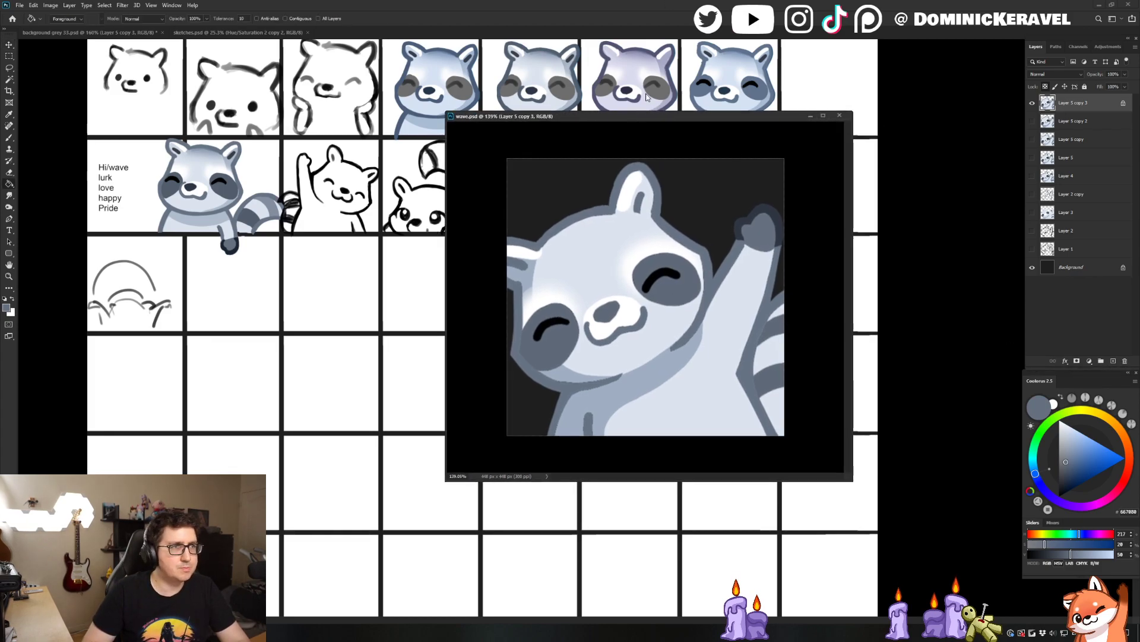
left_click(162, 19)
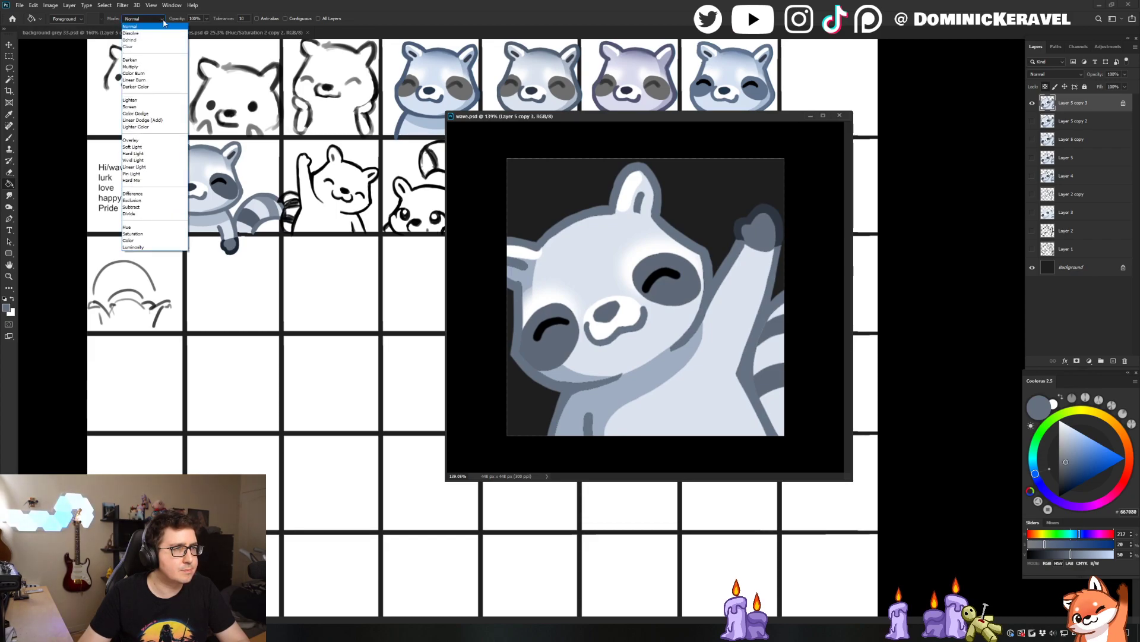
left_click(325, 6)
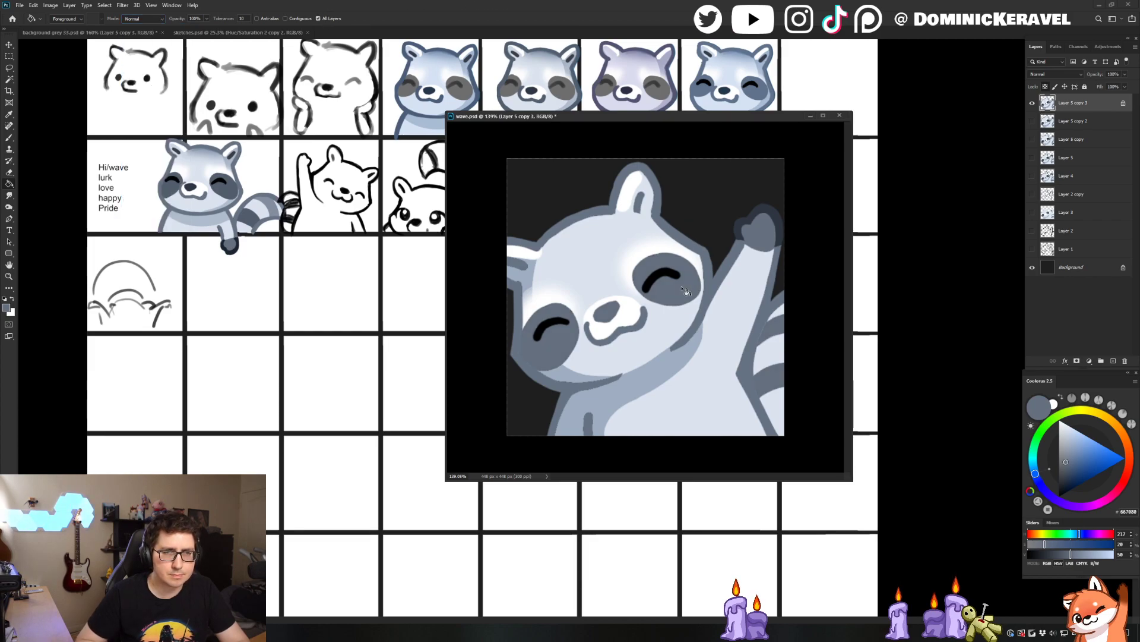
key("ctrl+s")
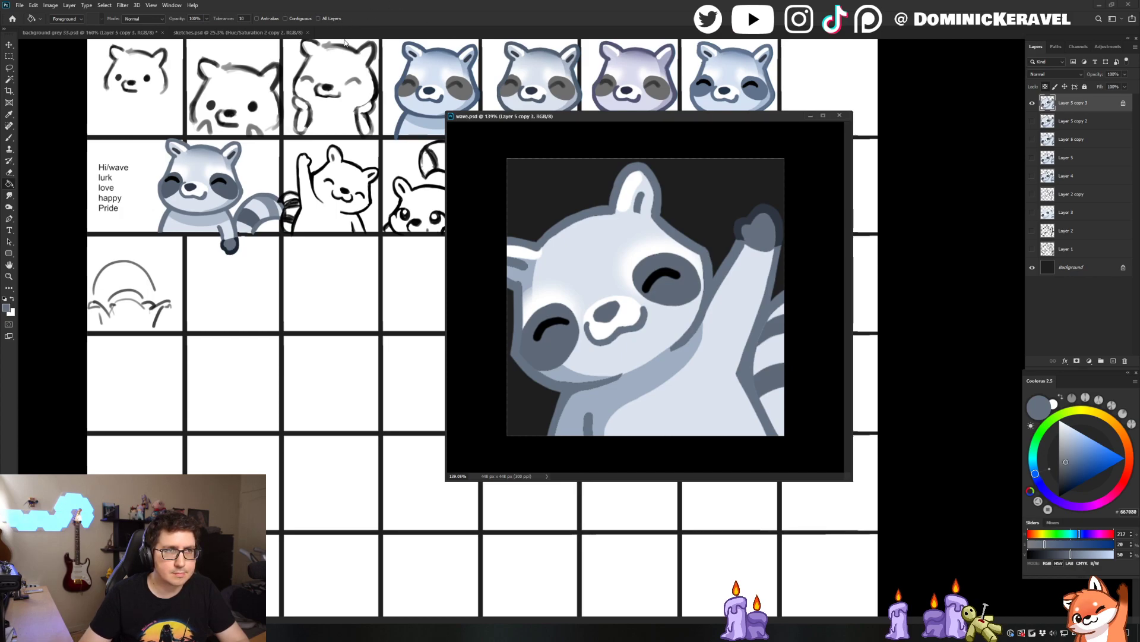
key("v")
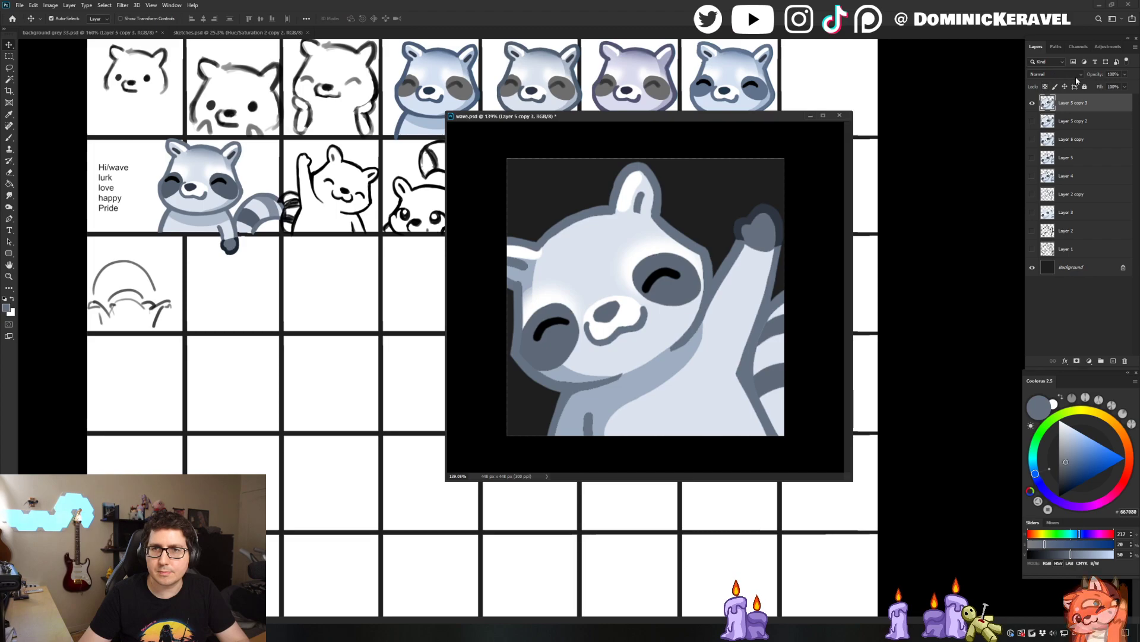
left_click(1061, 62)
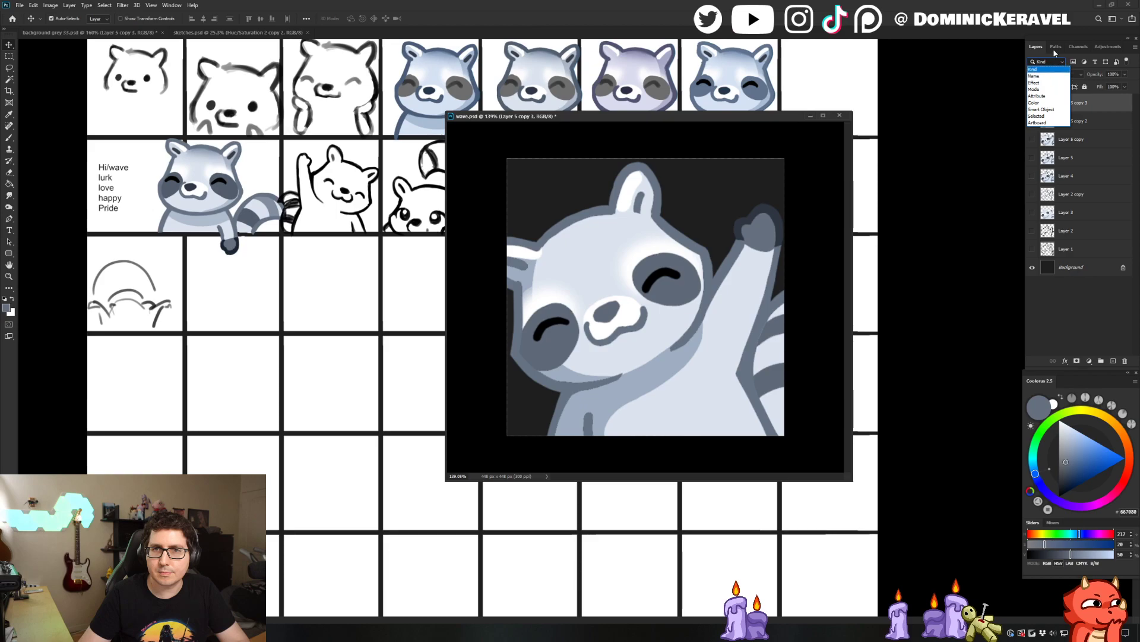
left_click(1039, 50)
left_click(1055, 75)
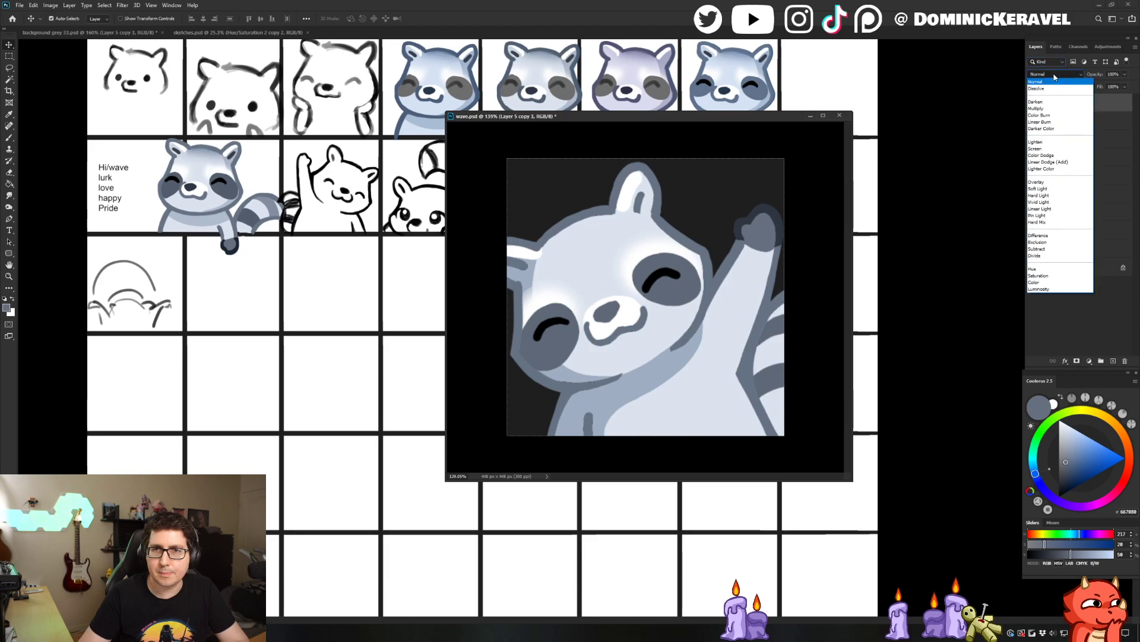
left_click(1055, 76)
left_click(1066, 336)
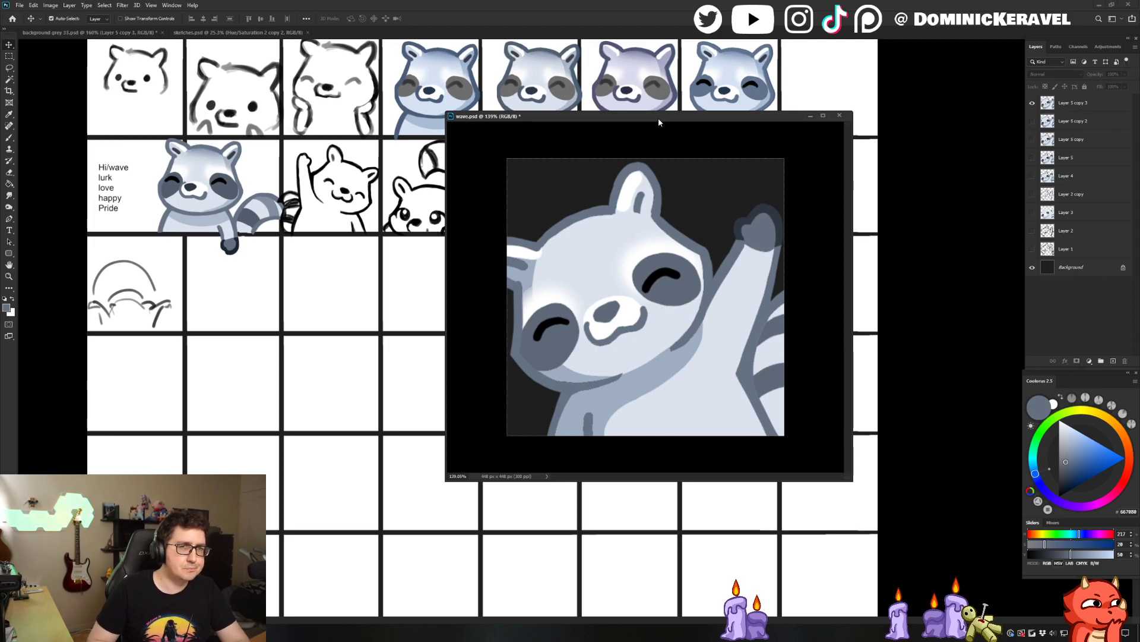
Select the waving raccoon's layer, sample the head outline's colour and darken it to #5C697A
left_click_drag(658, 121, 646, 117)
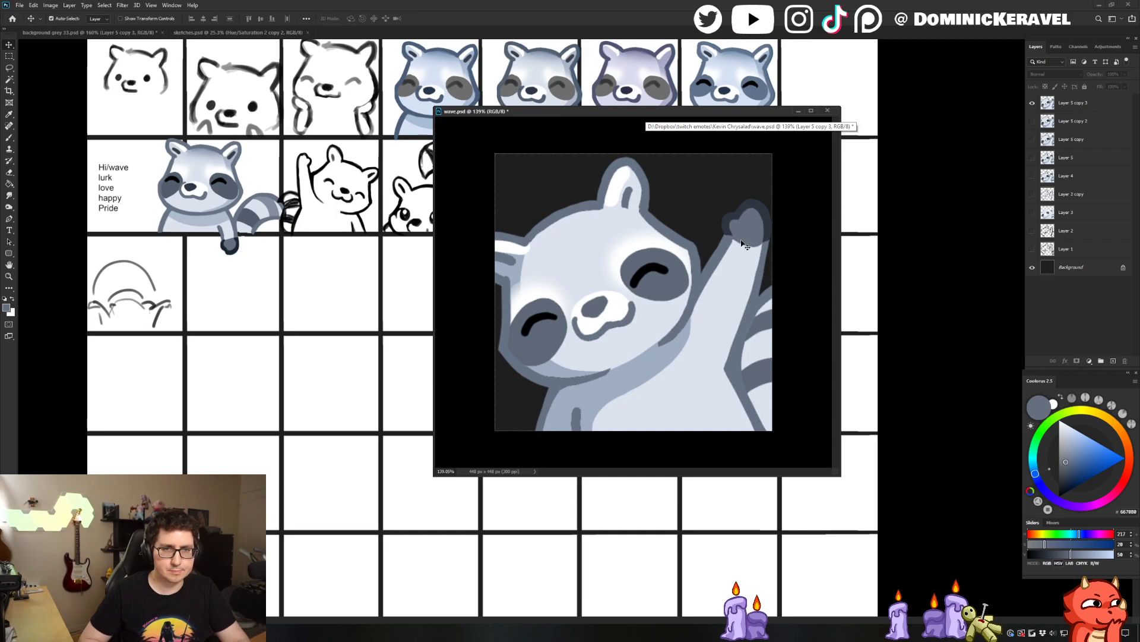
left_click(723, 230)
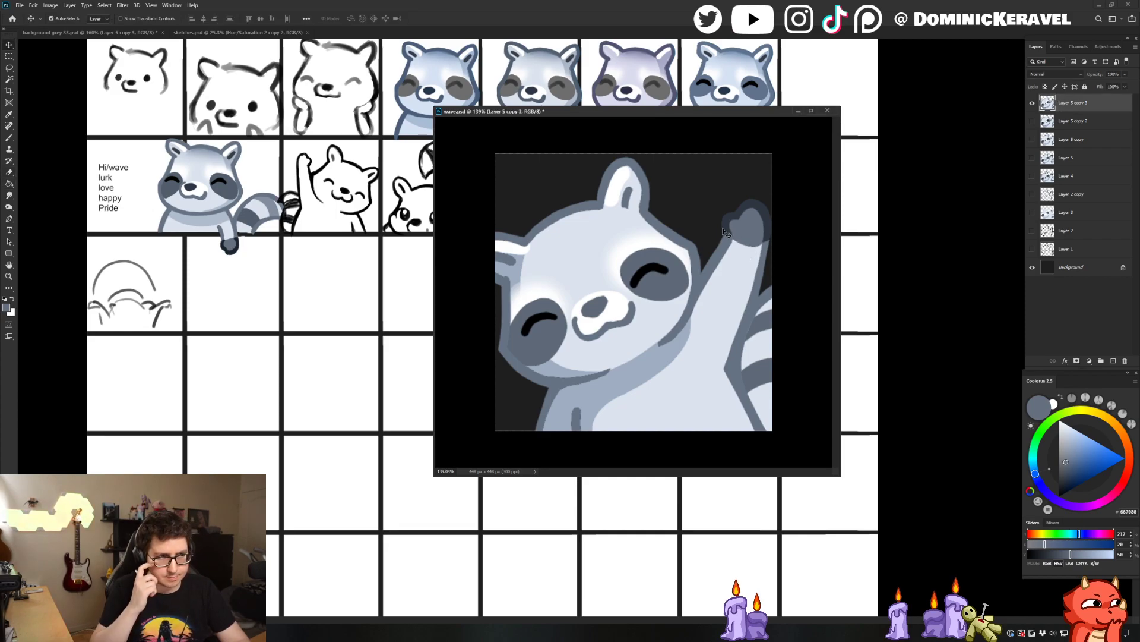
key("b")
left_click(562, 204, "alt")
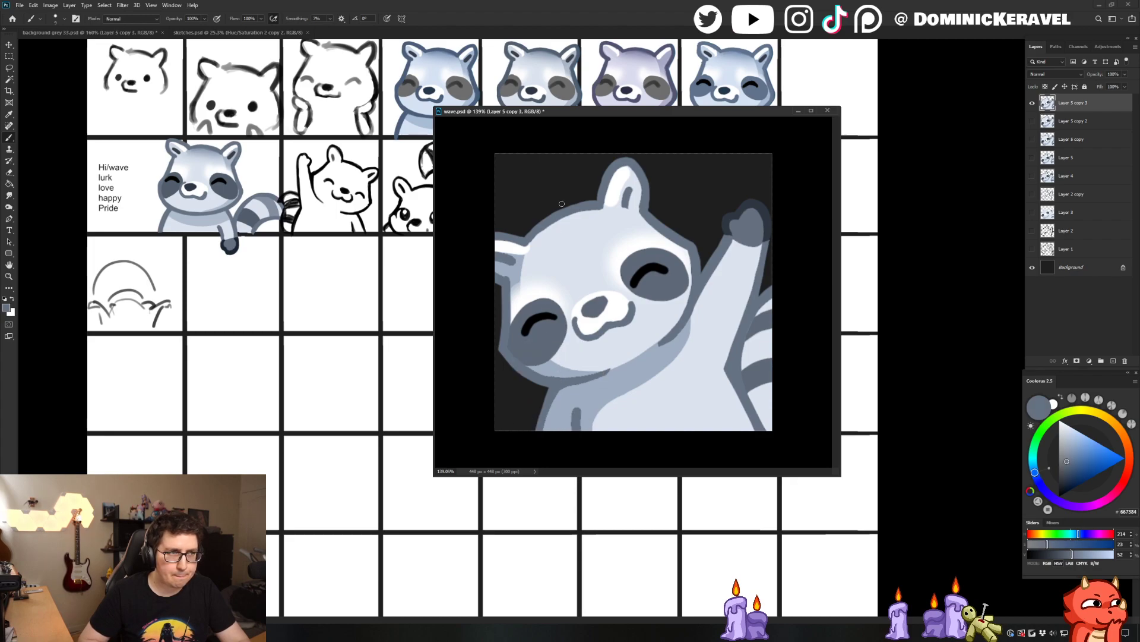
left_click(1067, 464)
Lock the raccoon layer's transparent pixels and fill the head outline with the darkened blue-grey
left_click(1045, 87)
key("g")
left_click(696, 255)
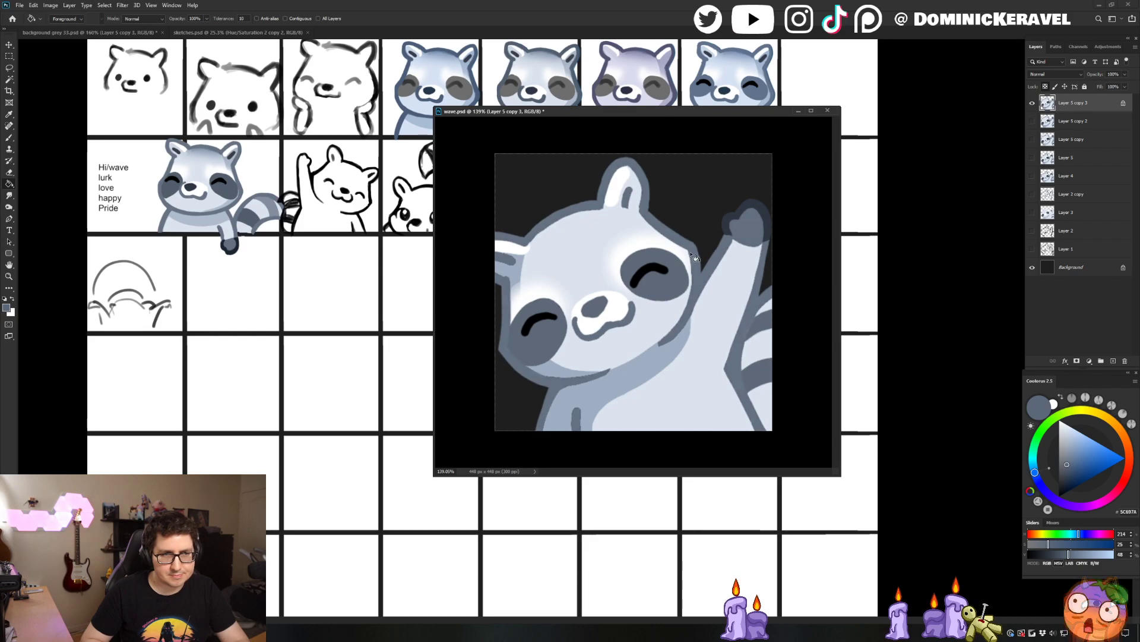
key("b")
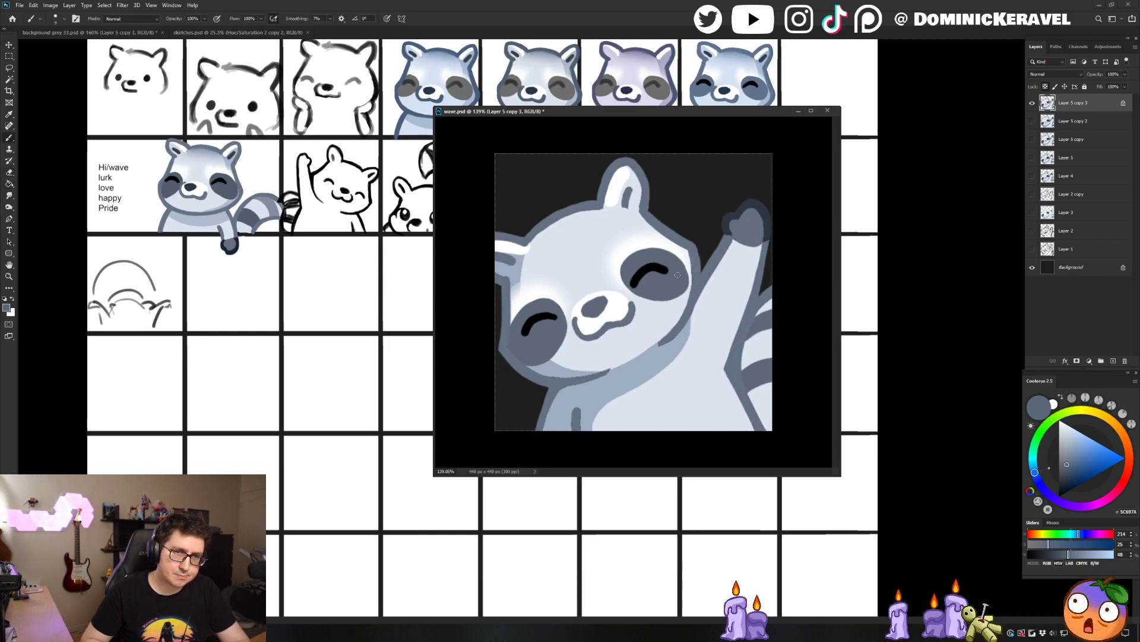
key("v")
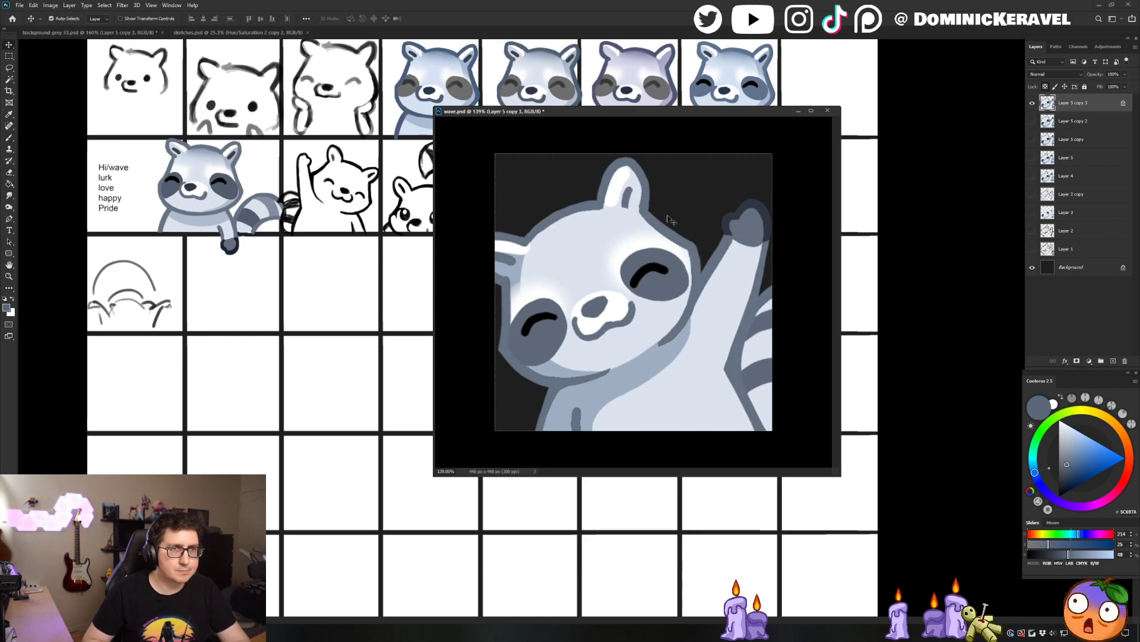
Check the waving raccoon at reduced size with the canvas view mirrored horizontally, and restore the normal orientation
scroll(632, 241, "down", 3)
key("ctrl+shift+h")
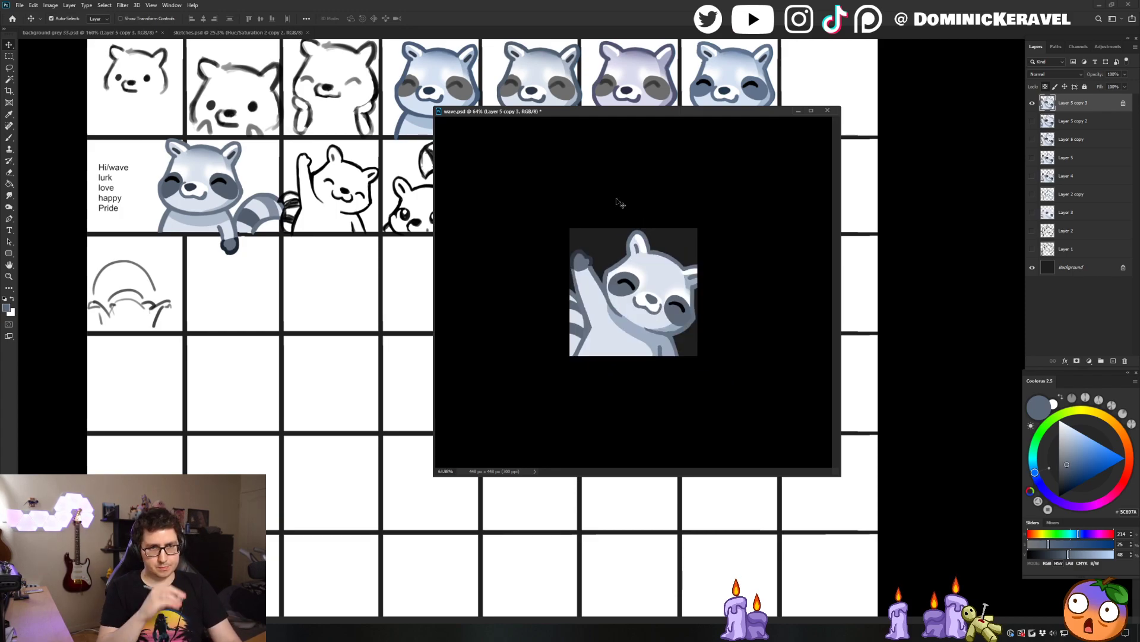
key("ctrl+shift+h")
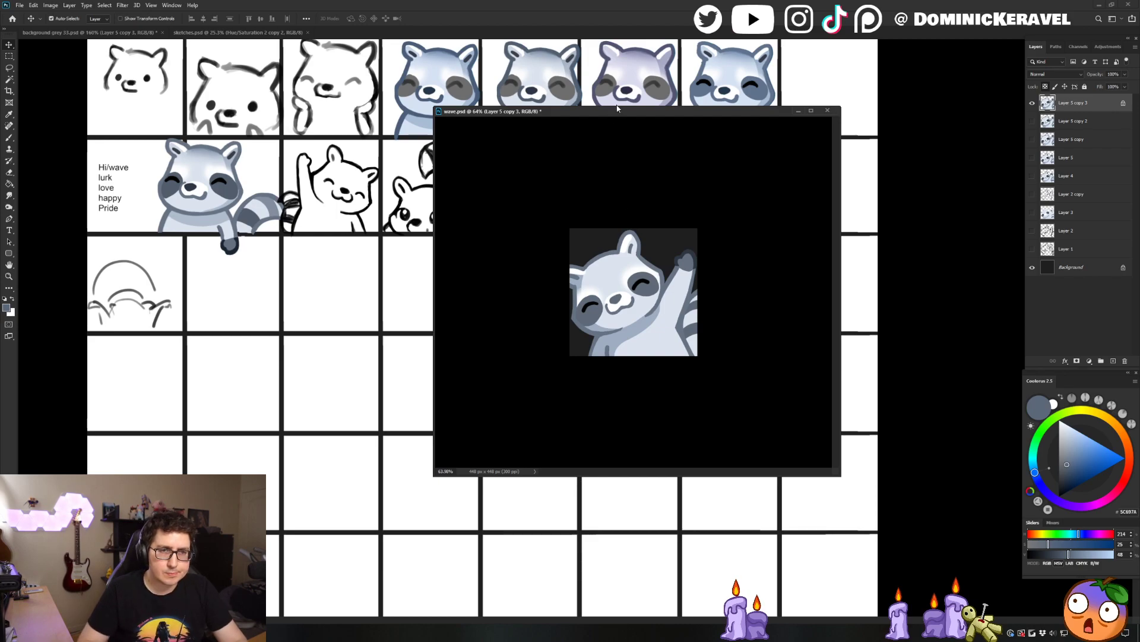
left_click_drag(669, 318, 738, 348)
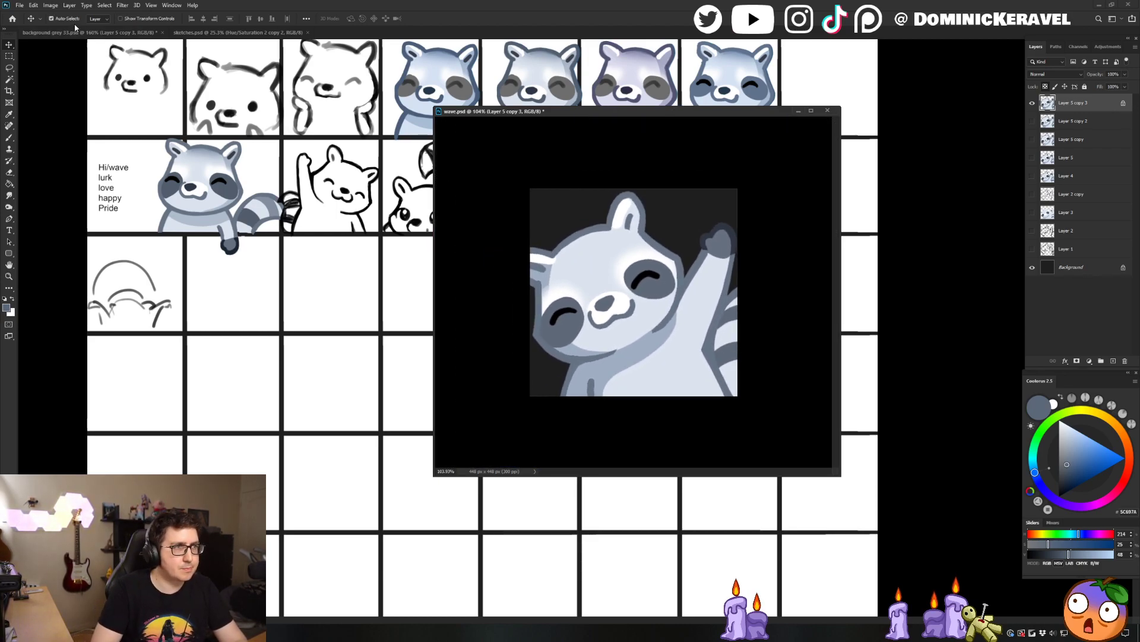
Switch to the background sheet of emote previews for comparison and return to the waving raccoon drawing
key("ctrl+Tab")
left_click(359, 359)
left_click_drag(360, 359, 328, 349)
key("e")
key("v")
left_click(709, 356)
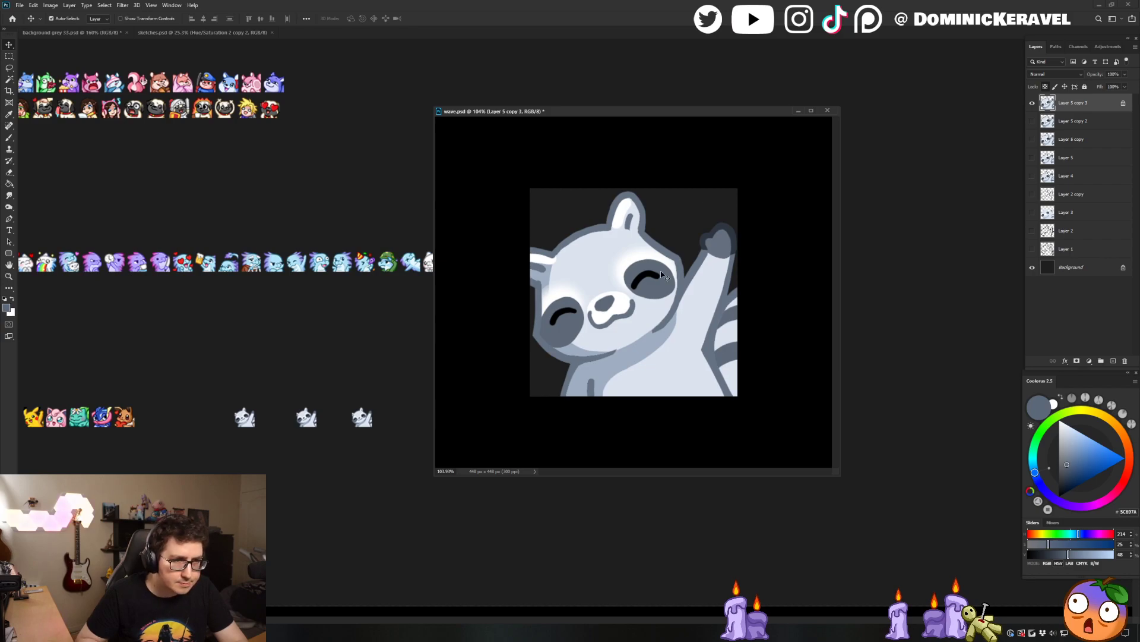
Sample the dark grey near the raccoon's mouth and review the Paint Bucket's fill source and blending mode options
key("i")
left_click(637, 316)
key("g")
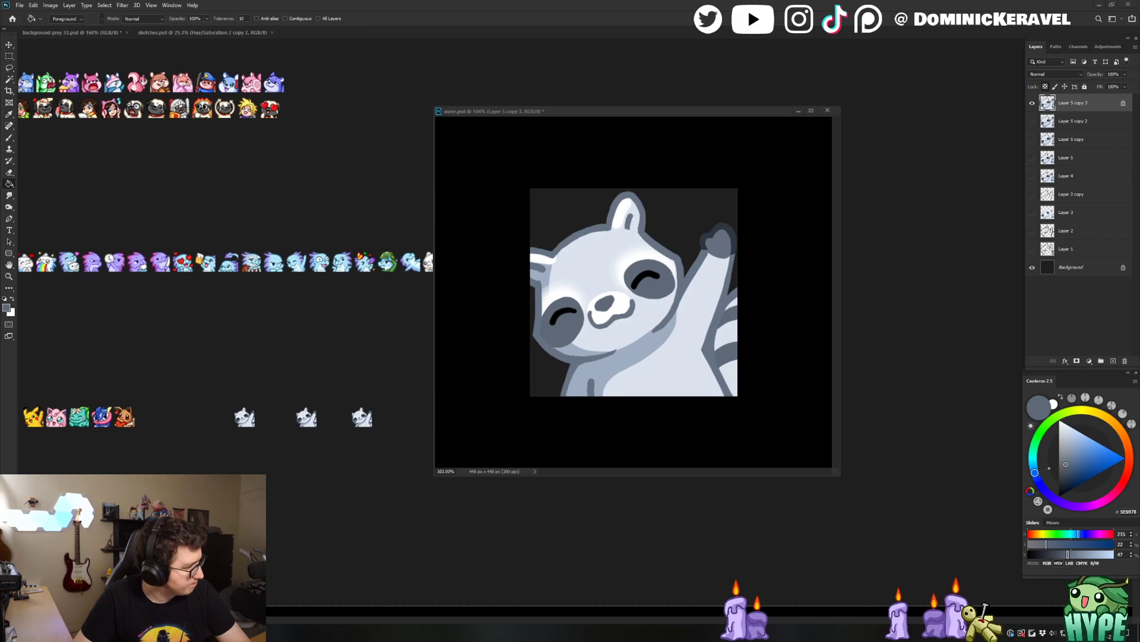
left_click(487, 159)
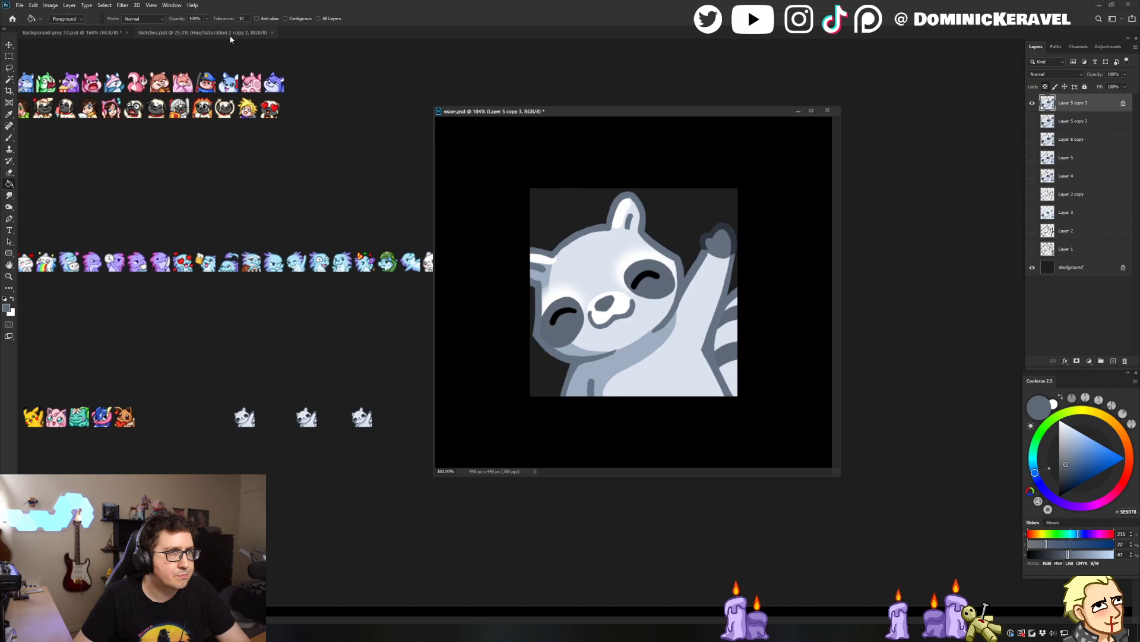
left_click(79, 19)
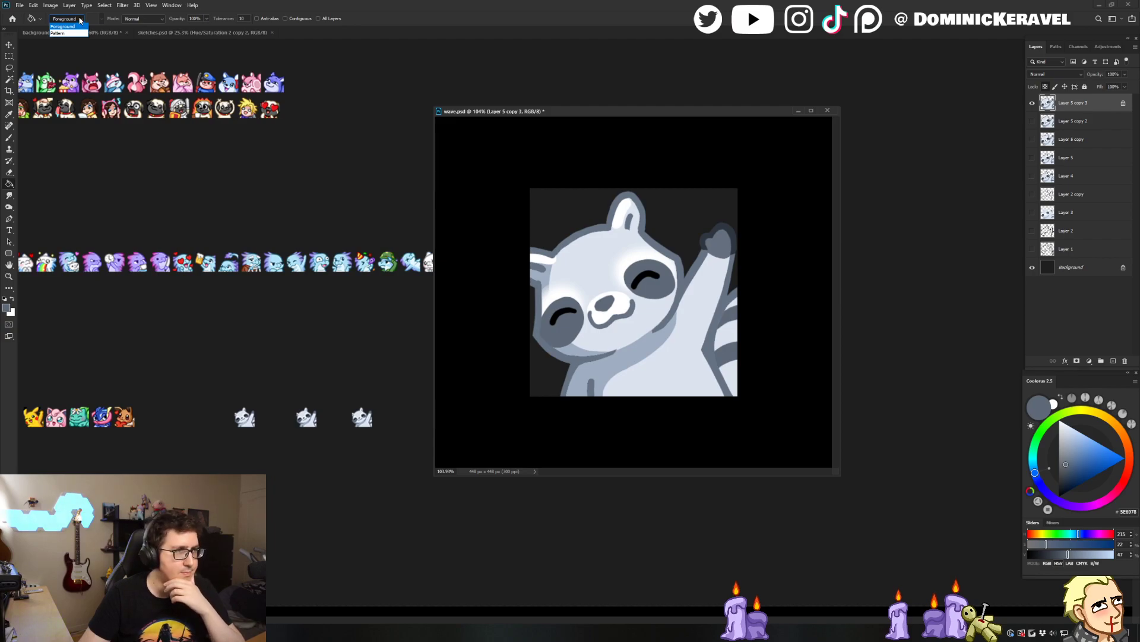
left_click(276, 4)
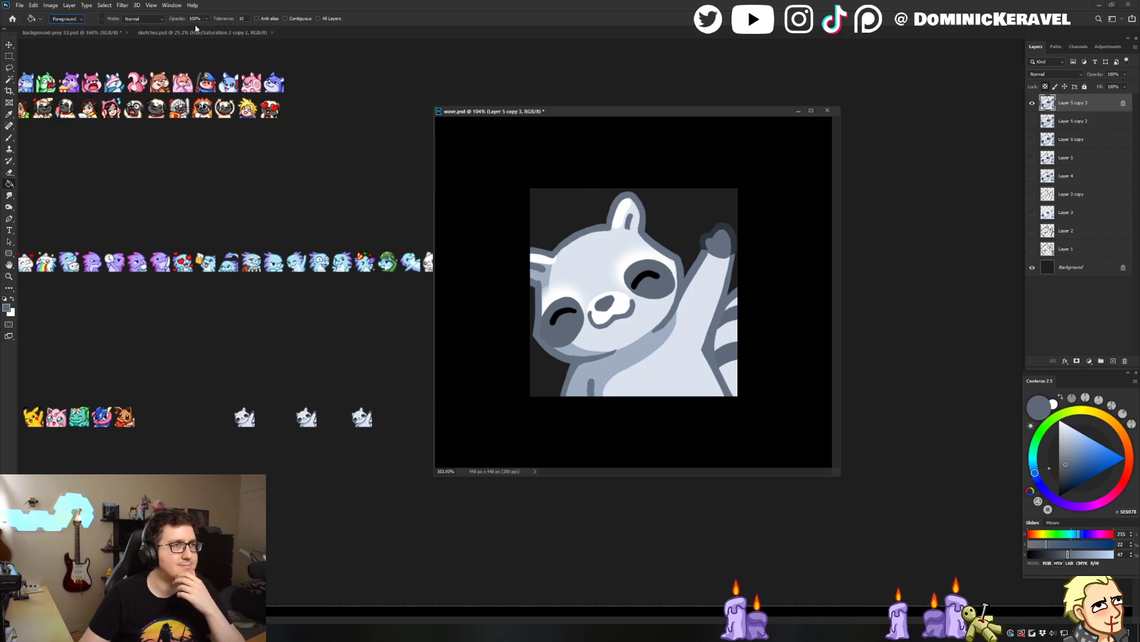
left_click(159, 19)
left_click(159, 19)
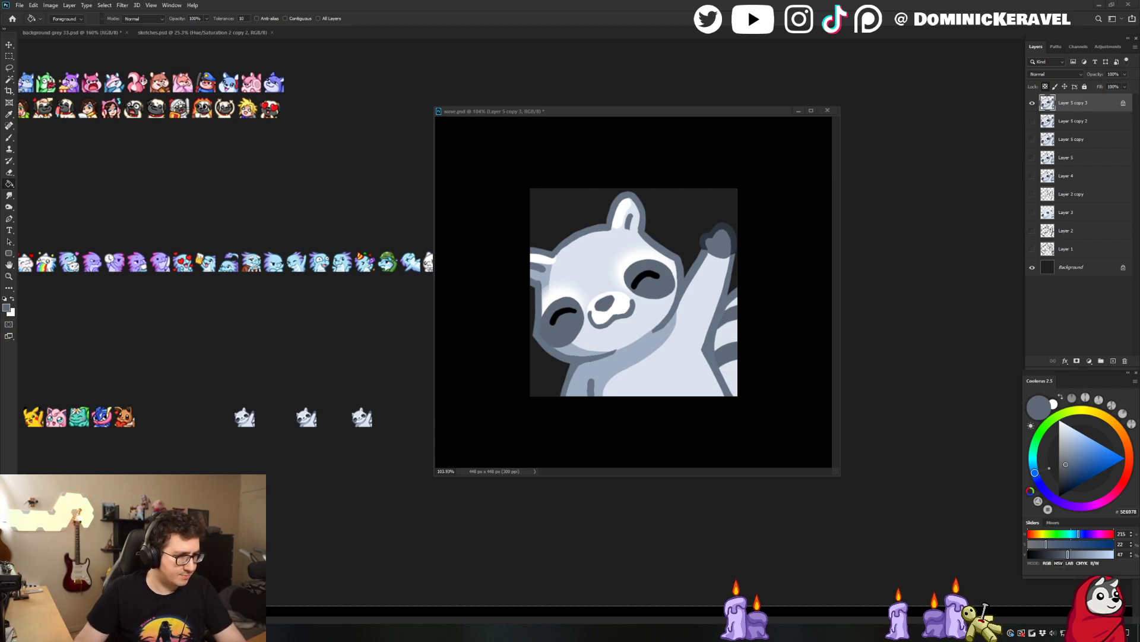
Reposition the wave.psd window beside the rows of emote previews on the background sheet
mouse_move(619, 114)
left_mouse_down()
mouse_move(605, 106)
mouse_move(657, 76)
mouse_move(661, 93)
mouse_move(653, 82)
left_mouse_up()
key("v")
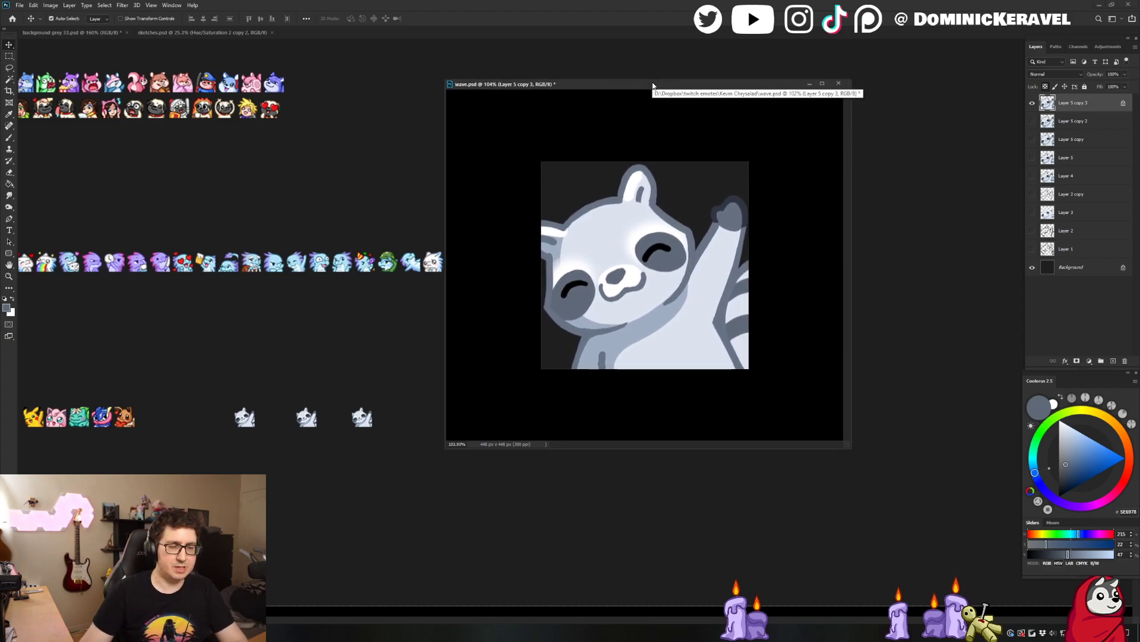
left_click_drag(633, 79, 633, 80)
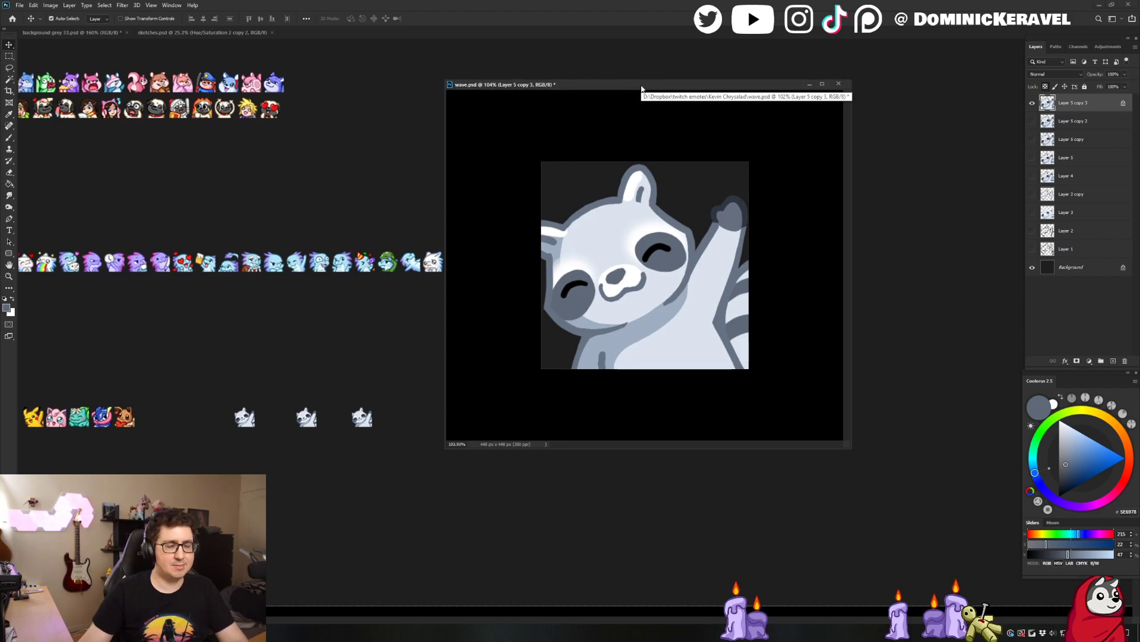
left_click_drag(644, 91, 667, 87)
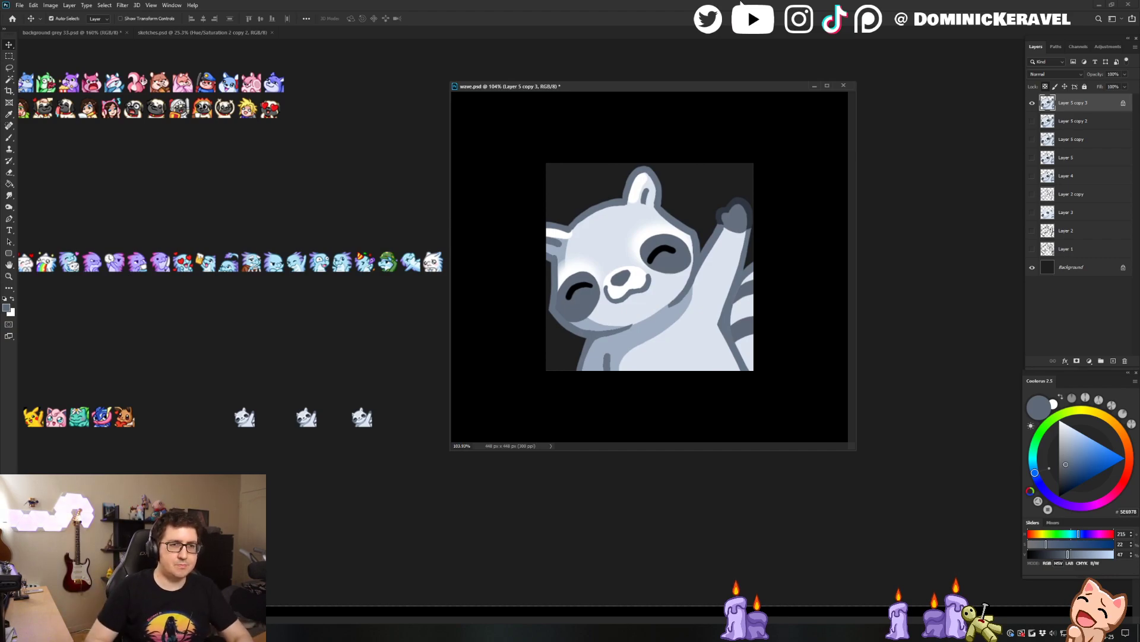
mouse_move(642, 91)
left_mouse_down()
mouse_move(672, 78)
mouse_move(646, 74)
mouse_move(655, 85)
left_mouse_up()
key("e")
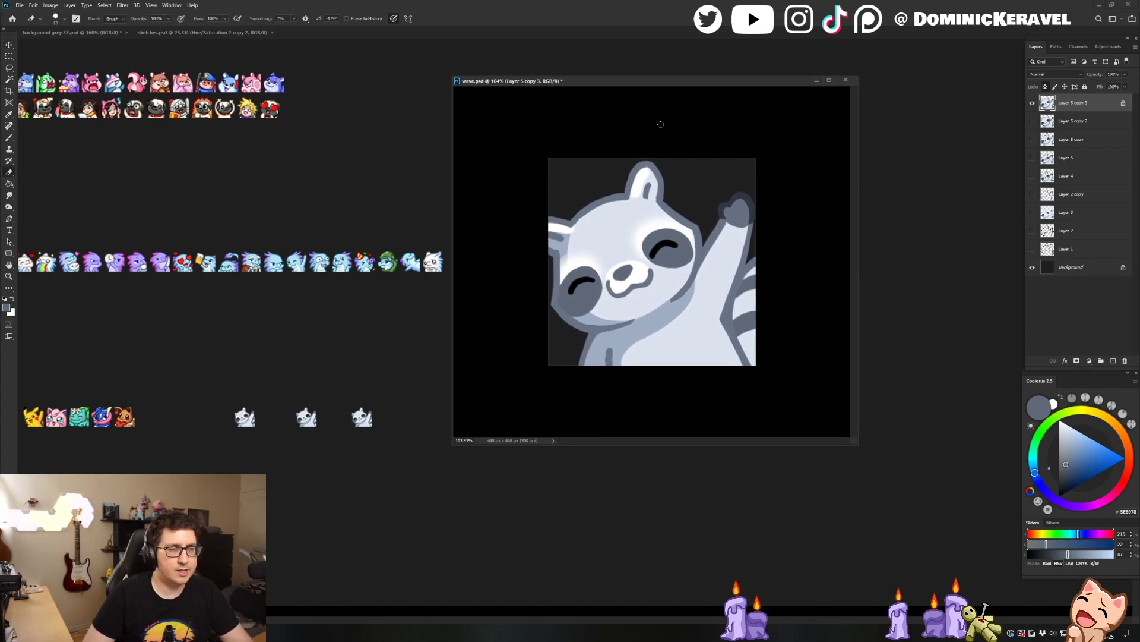
key("g")
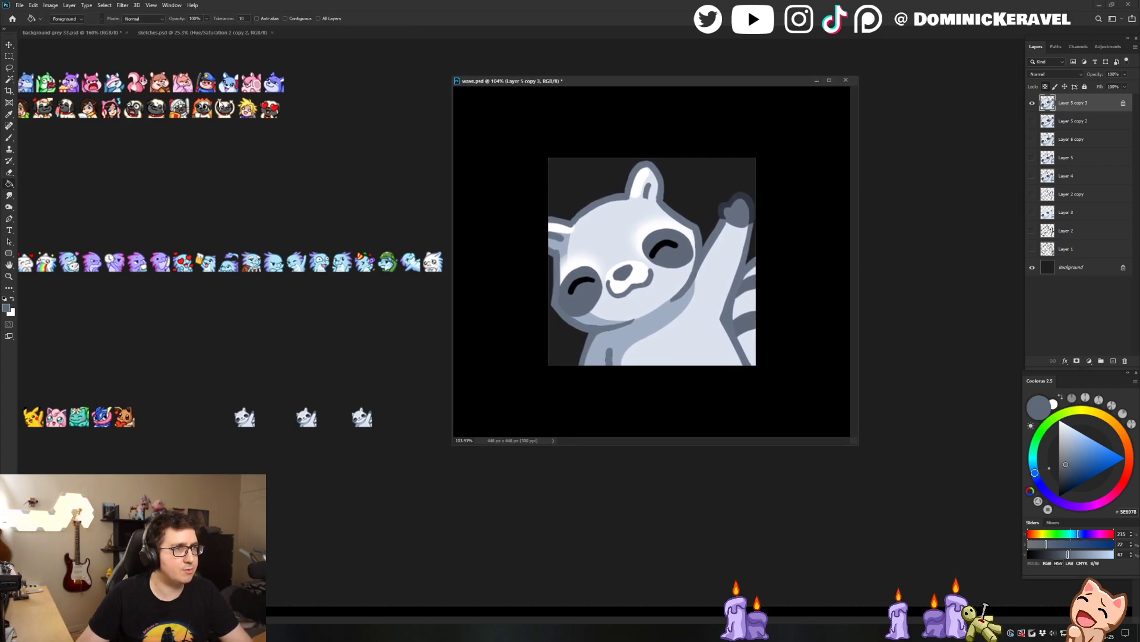
key("v")
Pick a bright blue and try filling the raccoon's eye patch with it several times, undoing each fill
left_click(1092, 448)
key("g")
left_click(677, 266)
key("ctrl+z")
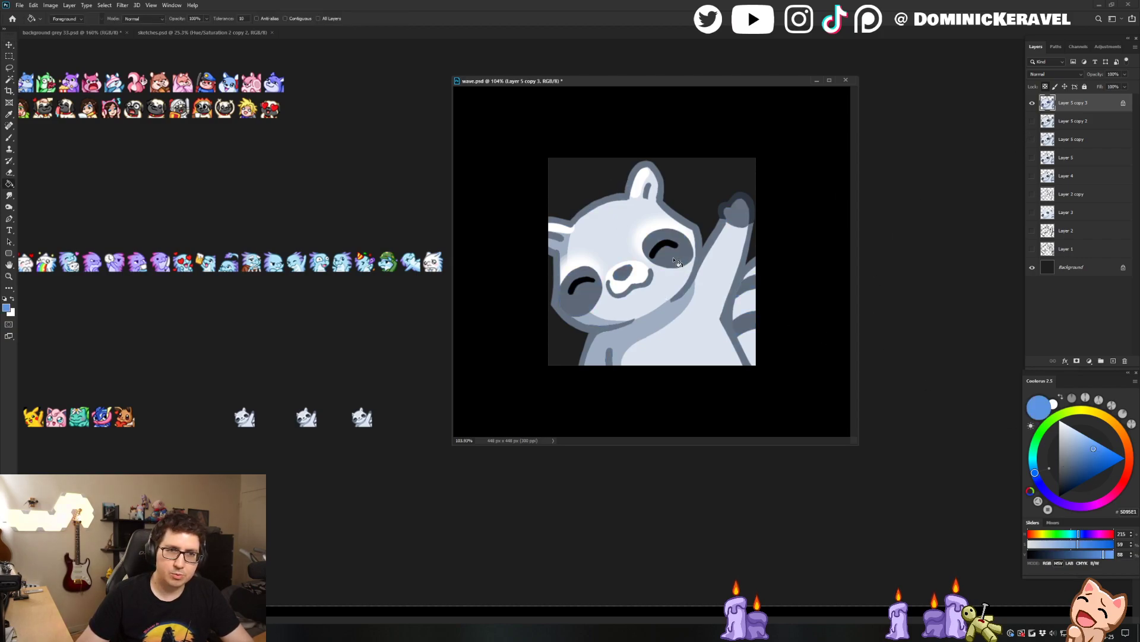
left_click(676, 262)
key("ctrl+z")
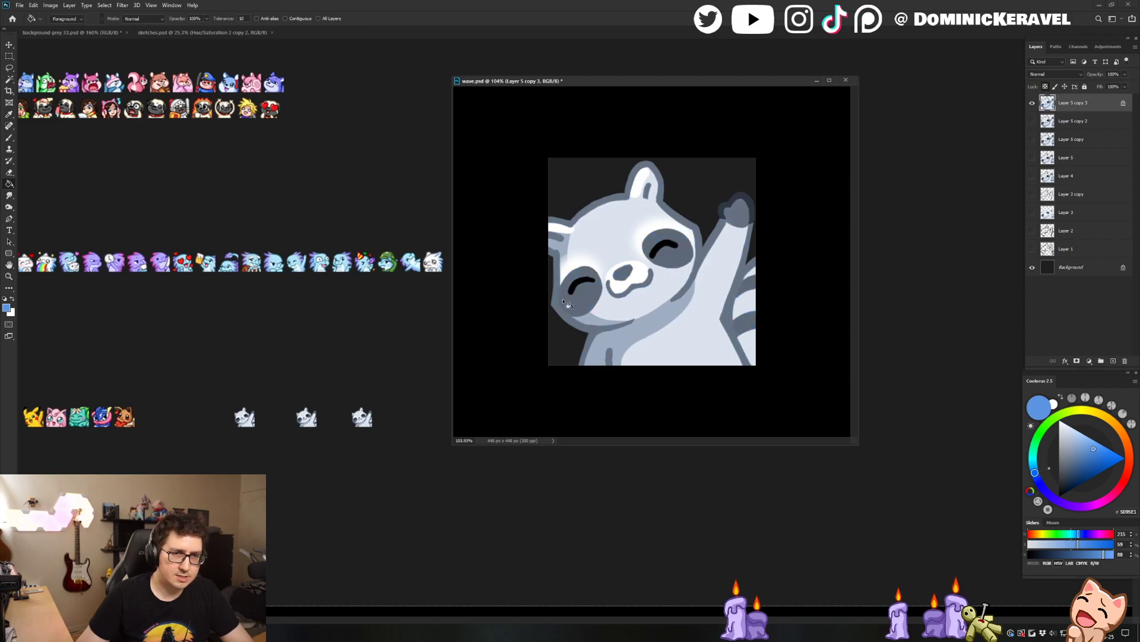
left_click(680, 261)
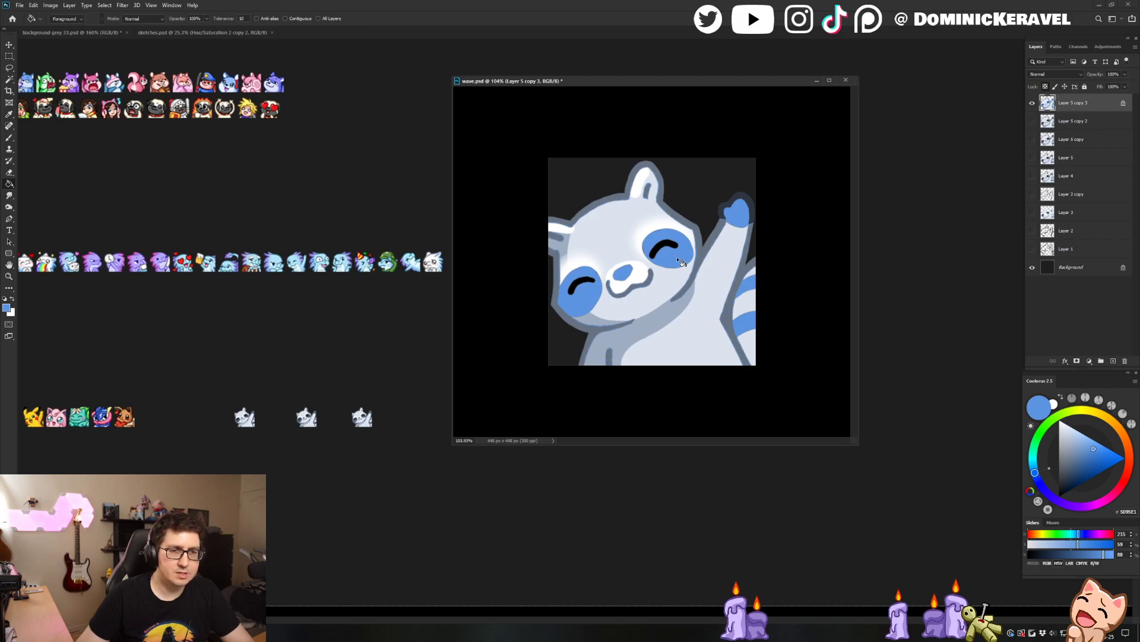
key("ctrl+z")
left_click(680, 262)
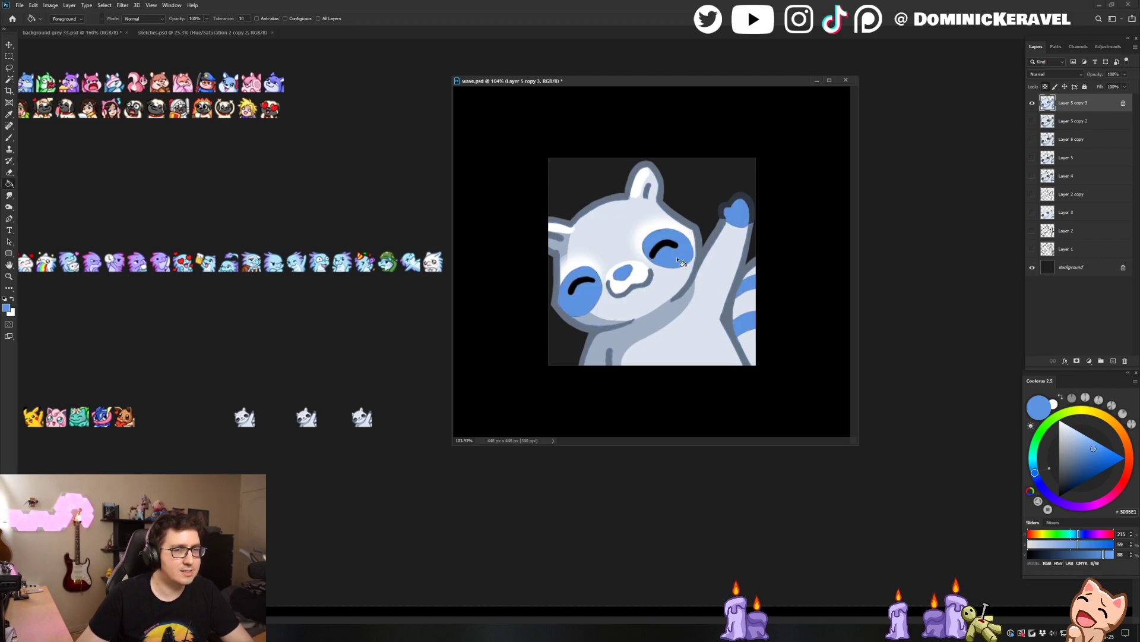
key("ctrl+z")
Try filling the eye patch with the Pattern source, undo it and set the fill source back to Foreground
left_click(82, 20)
left_click(78, 34)
left_click(665, 264)
key("ctrl+z")
left_click(78, 20)
left_click(79, 28)
Enable Contiguous for the Paint Bucket and test a blue fill on the raccoon's eye patch, undoing the fill
left_click(150, 22)
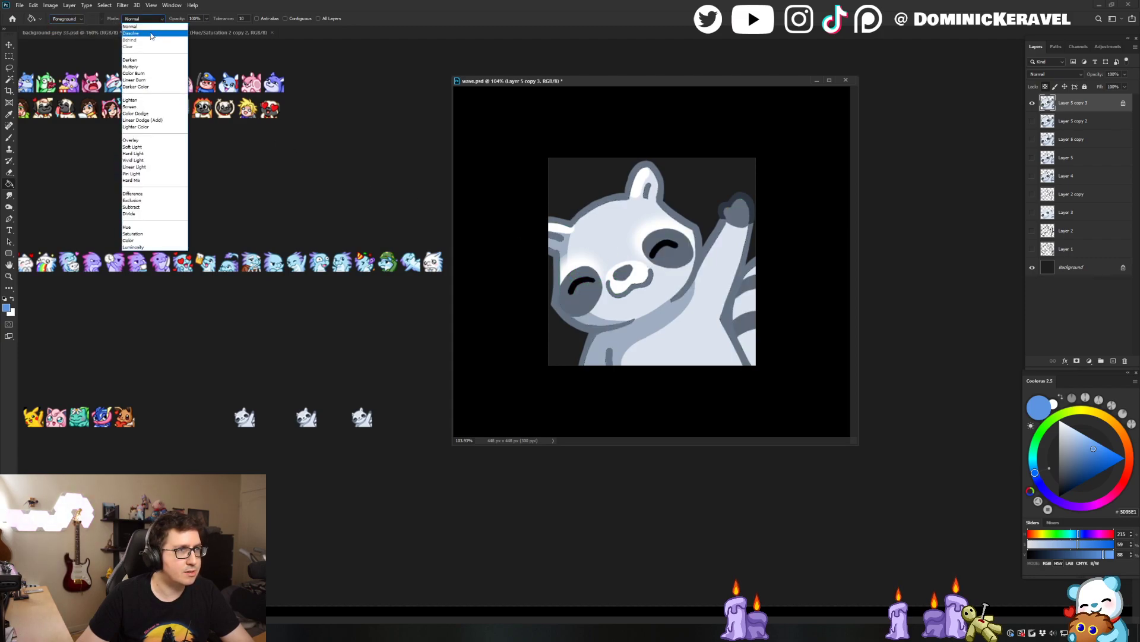
left_click(150, 22)
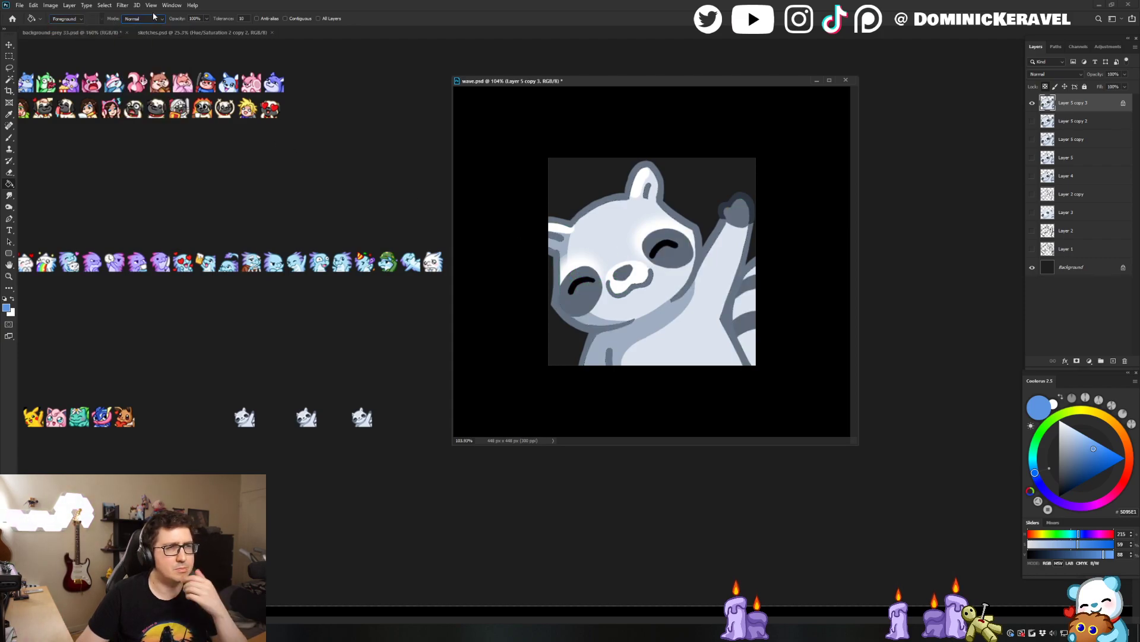
left_click(286, 18)
left_click(679, 262)
key("ctrl+z")
key("ctrl+shift+z")
key("ctrl+z")
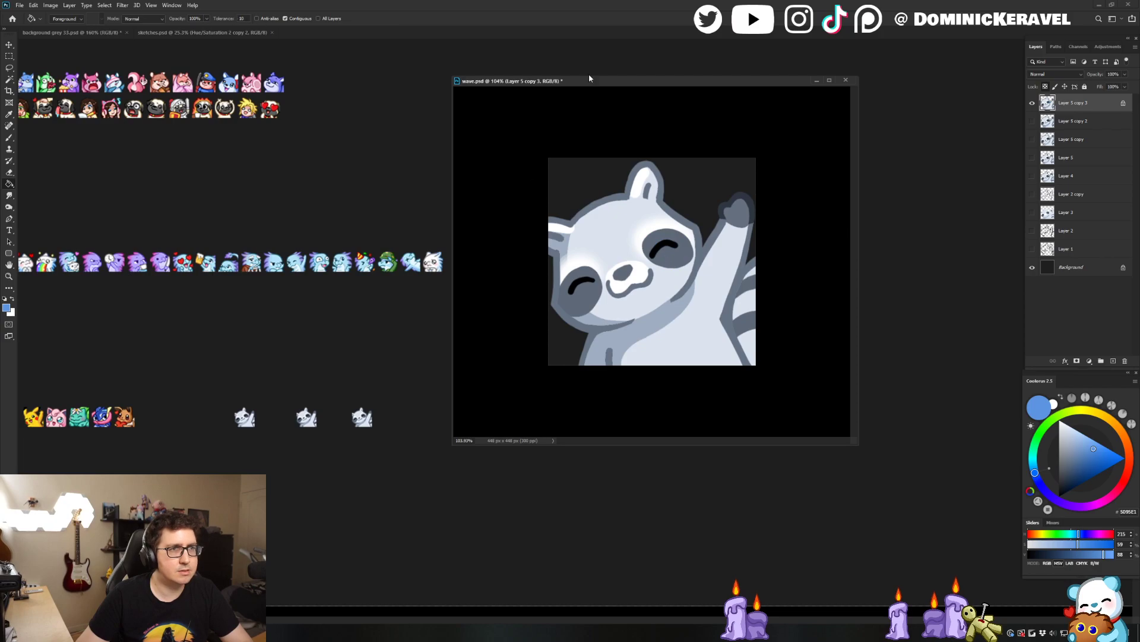
Reapply and undo the last blue fill, and test blue fills on both of the raccoon's eye patches, undoing each
key("ctrl+shift+z")
key("ctrl+z")
key("ctrl+shift+z")
key("ctrl+z")
left_click(581, 305)
key("ctrl+z")
left_click(681, 256)
key("ctrl+z")
Try filling the raccoon's raised paw with blue and undo the fill
left_click(743, 221)
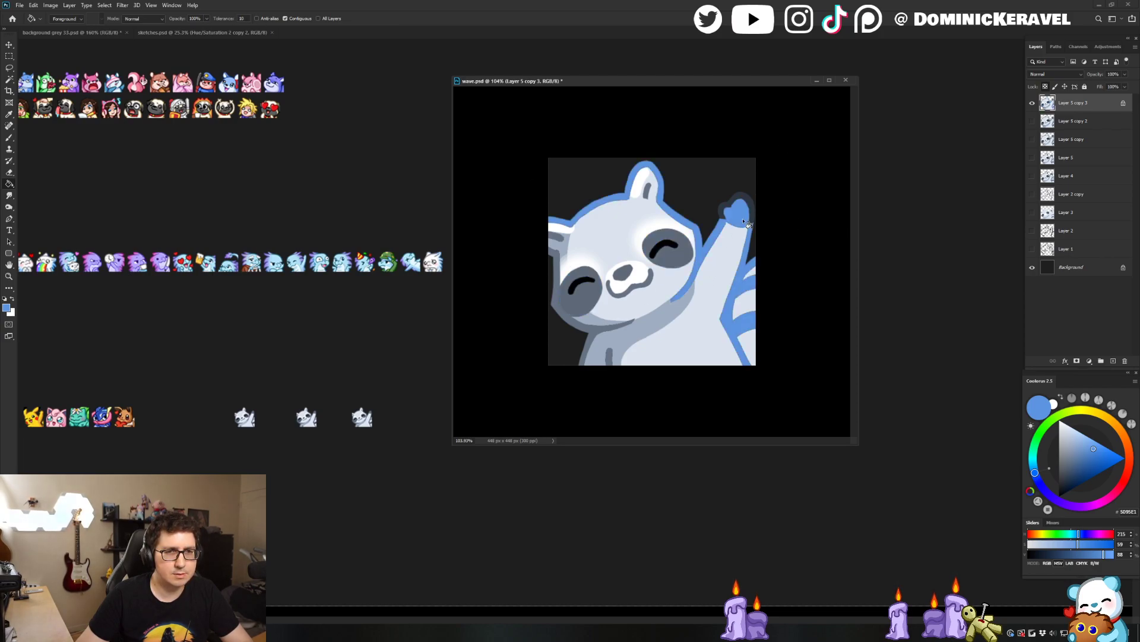
key("ctrl+z")
key("ctrl+shift+z")
key("ctrl+z")
key("ctrl+z")
key("ctrl+shift+z")
key("v")
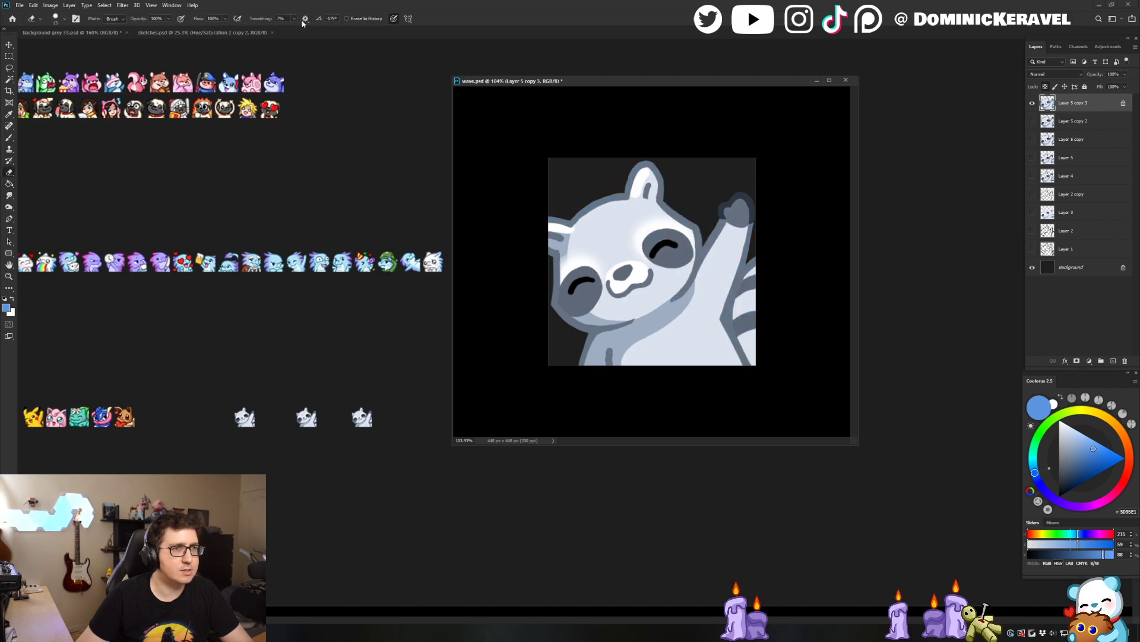
key("g")
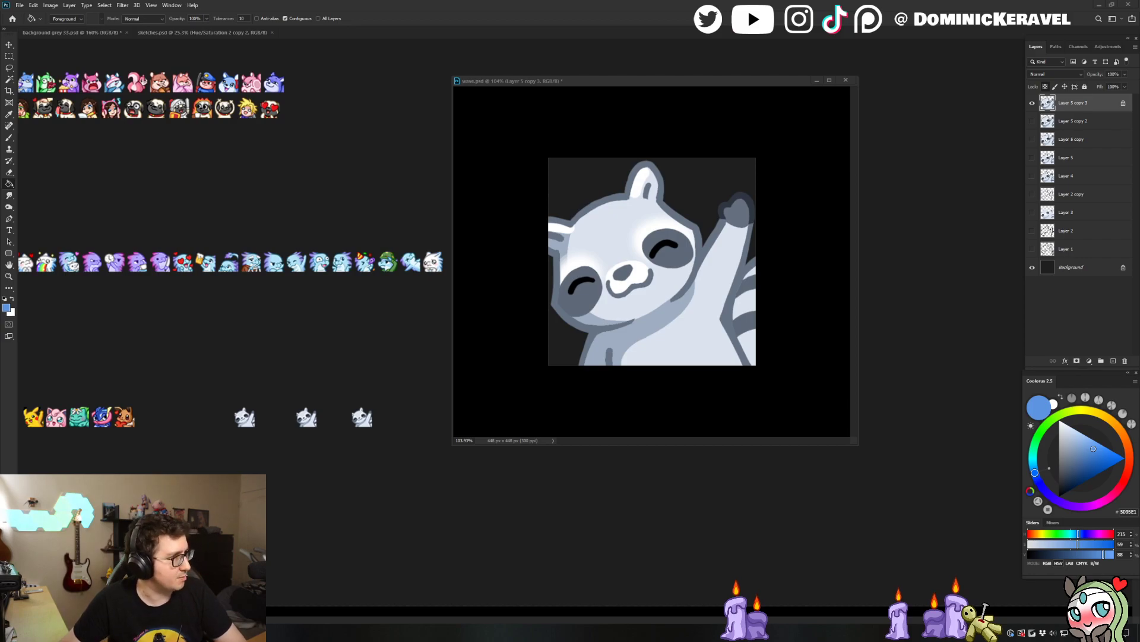
Test more blue fills on the raised paw and the outline beside it, undoing each one
left_click(742, 229)
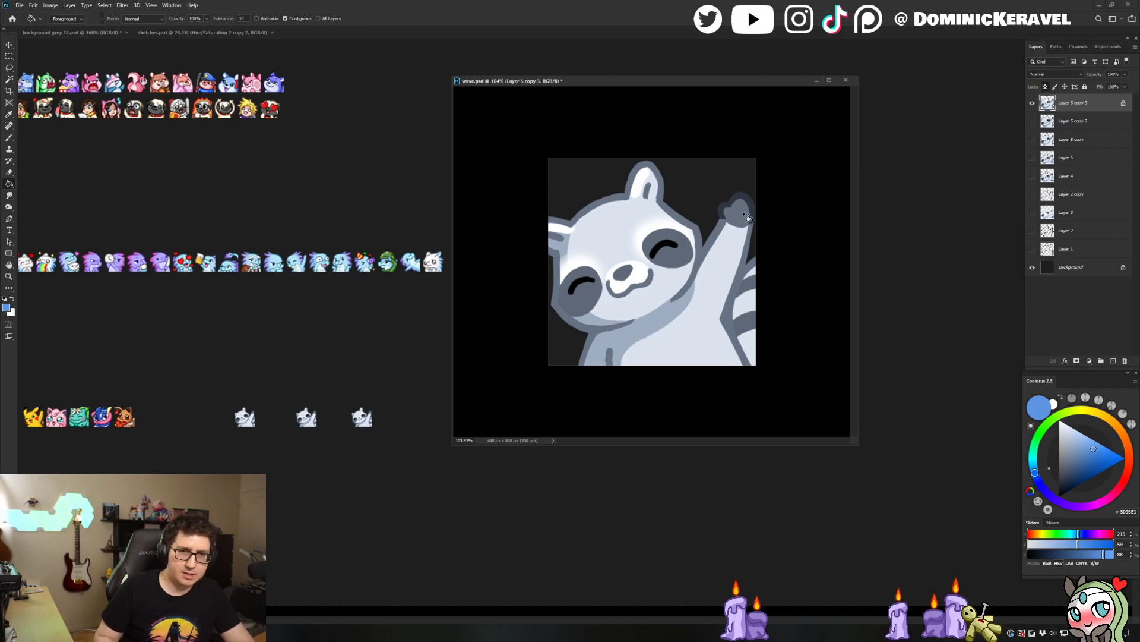
left_click(742, 215)
scroll(743, 214, "up", 5)
key("ctrl+z")
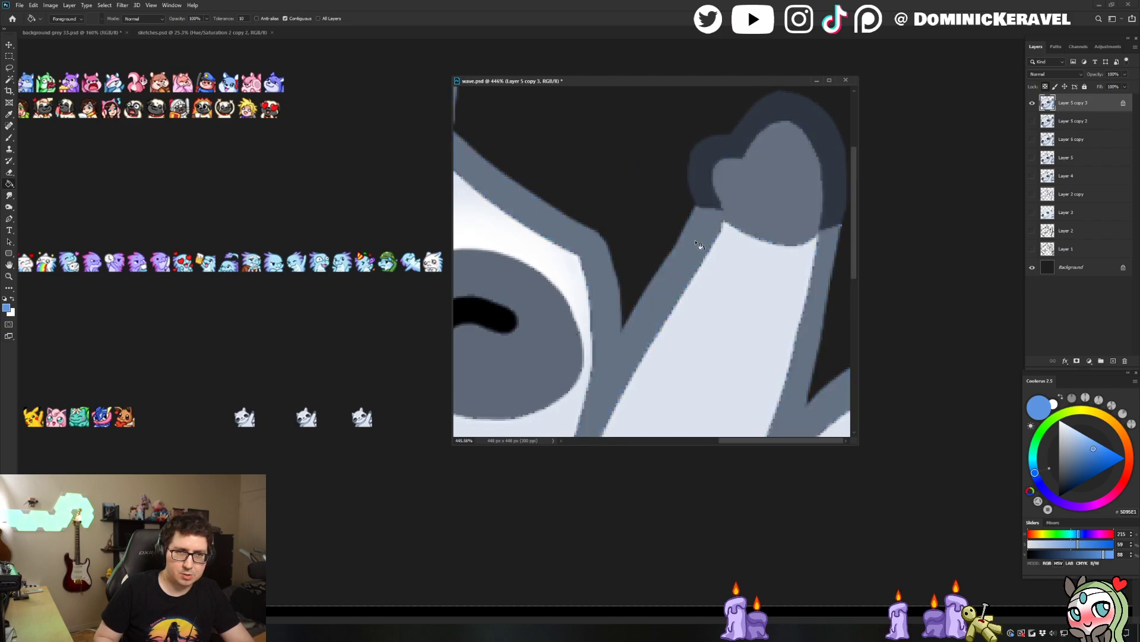
scroll(759, 192, "down", 3)
left_click(831, 191)
scroll(815, 199, "down", 4)
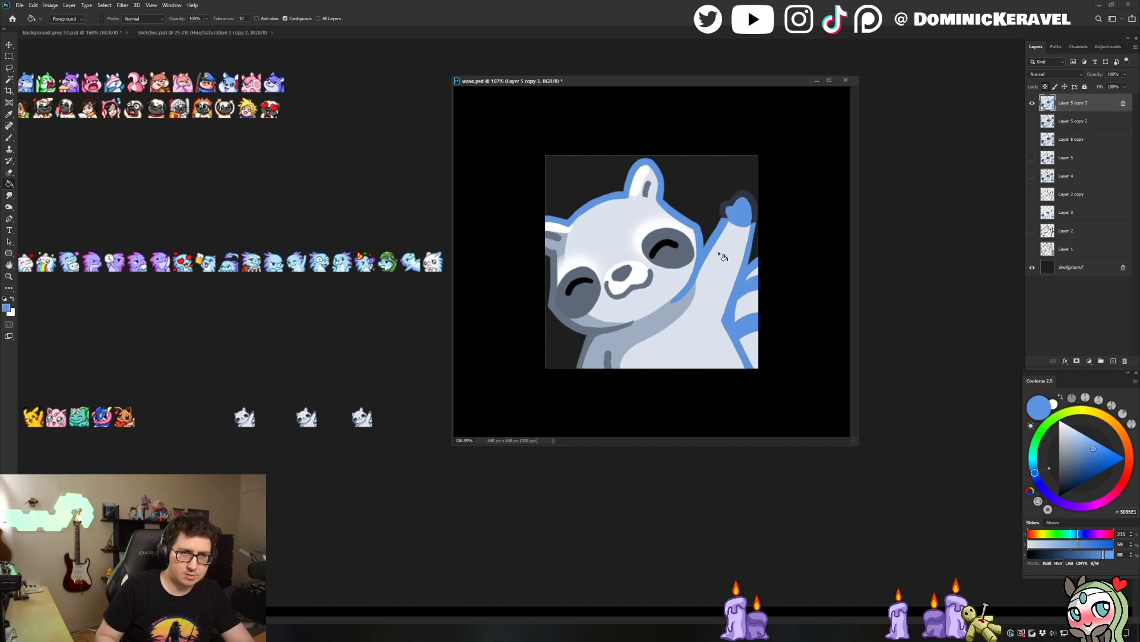
key("ctrl+z")
Try blue fills around the eye patch nearest the raised arm and undo them
left_click(682, 255)
scroll(681, 255, "up", 3)
left_click(689, 230)
key("ctrl+z")
key("ctrl+z")
key("ctrl+shift+z")
key("ctrl+z")
scroll(778, 215, "down", 2)
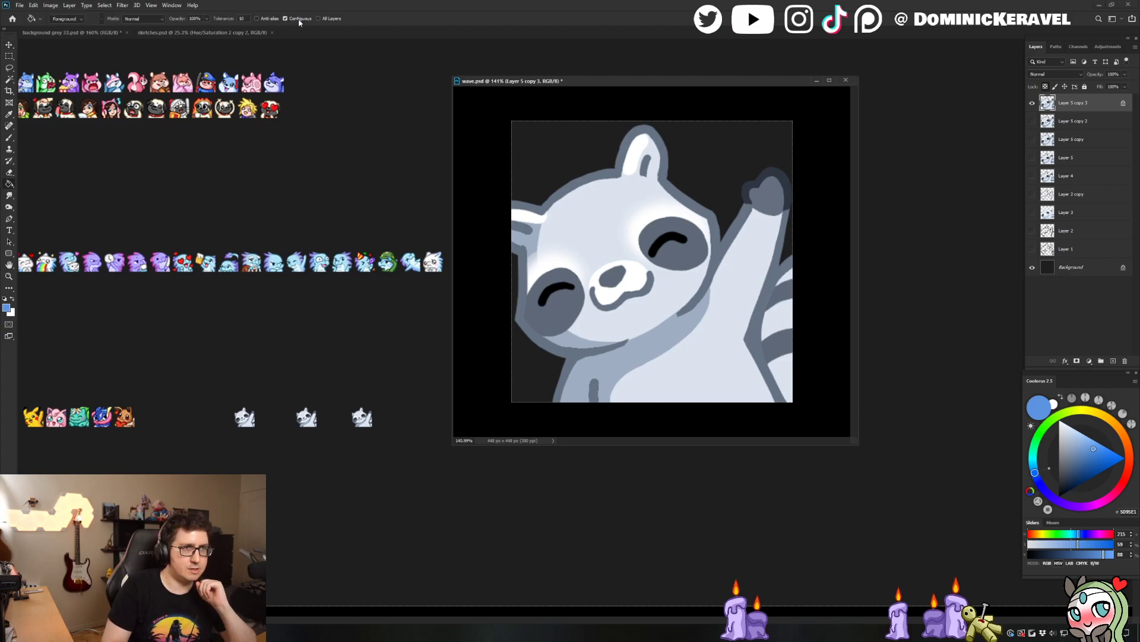
Test the contiguous blue fill on each eye patch separately, undoing every fill
left_click(568, 316)
key("ctrl+z")
left_click(700, 258)
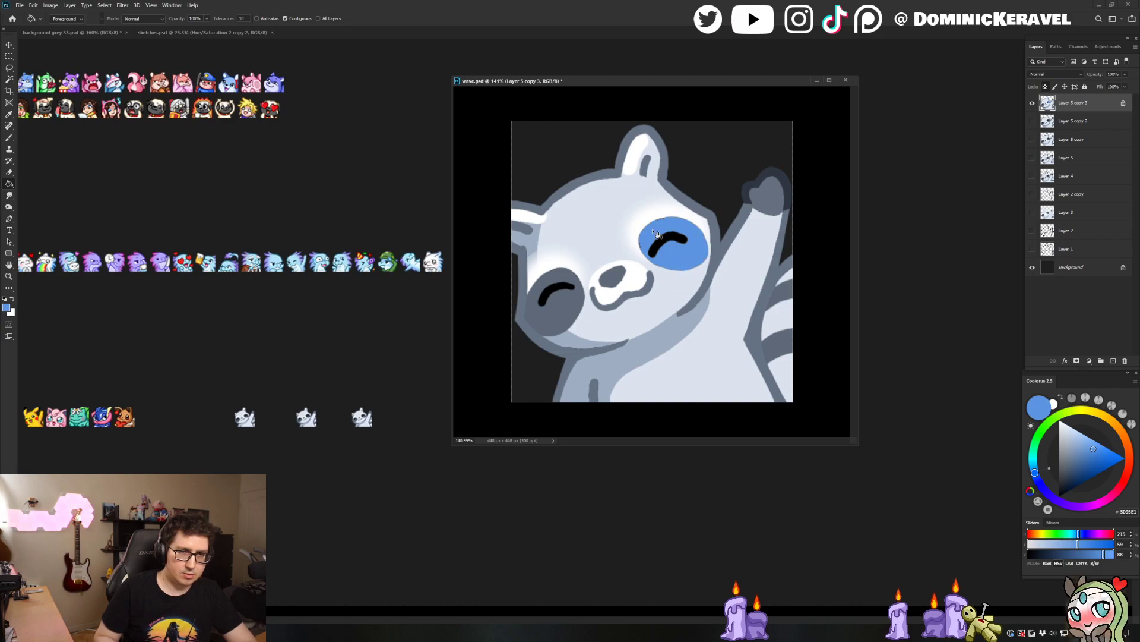
key("ctrl+z")
scroll(682, 265, "up", 3)
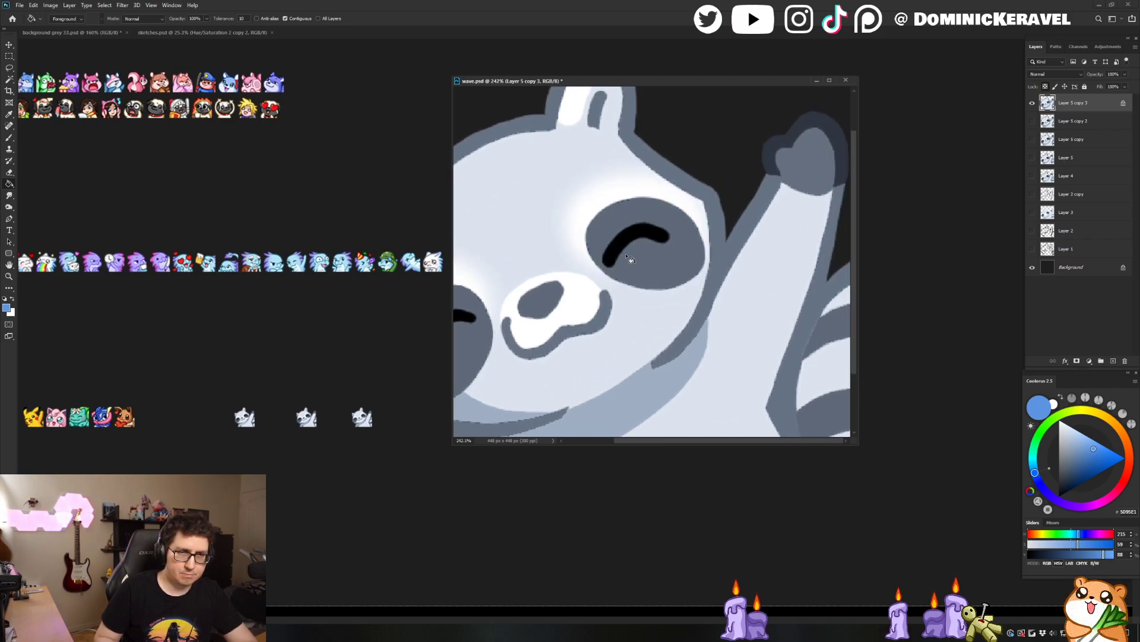
left_click(683, 268)
key("ctrl+z")
key("v")
scroll(732, 266, "down", 2)
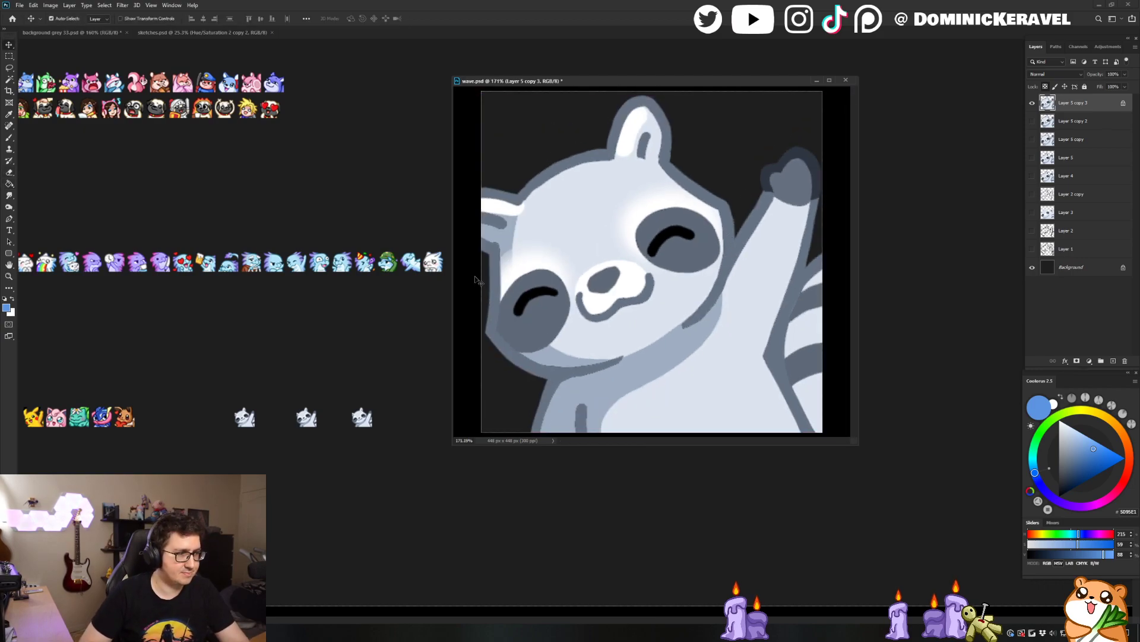
key("g")
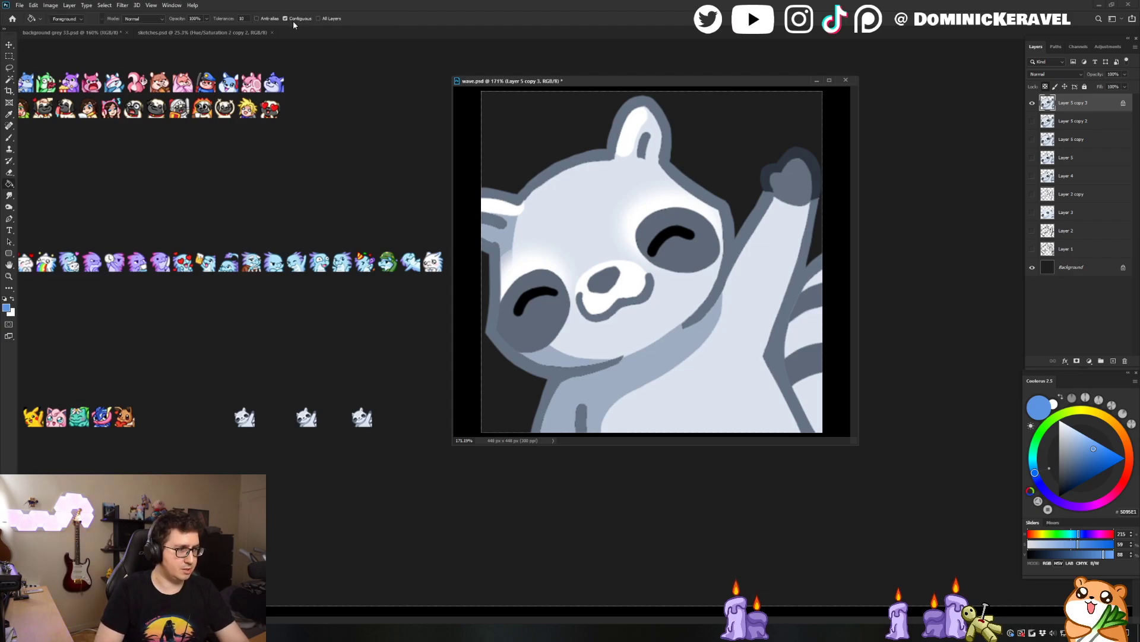
key("v")
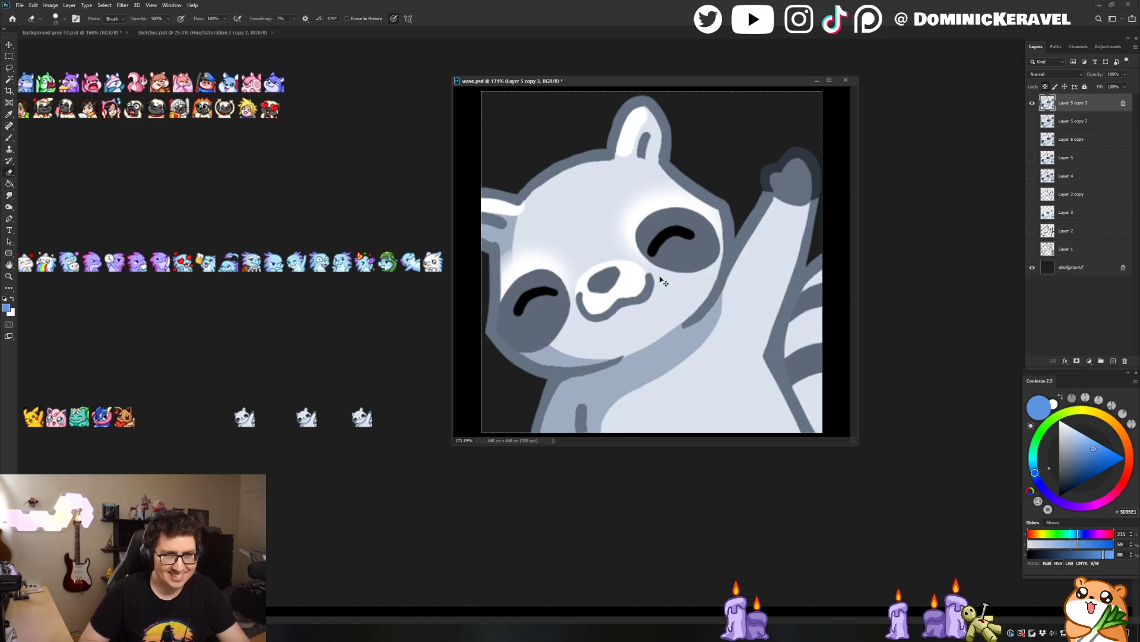
key("e")
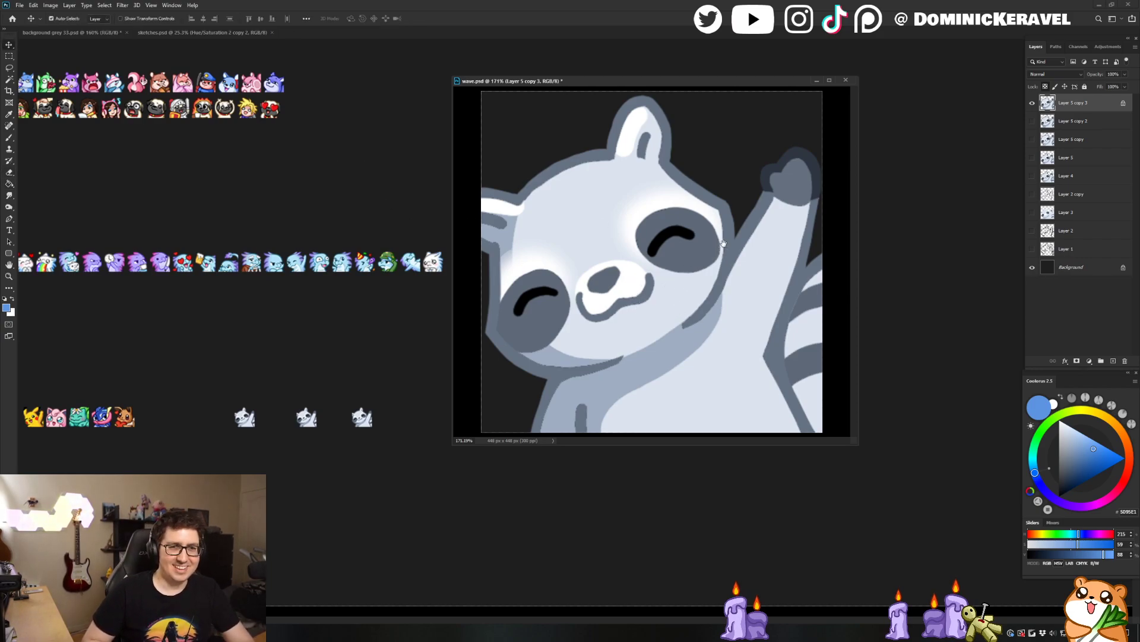
scroll(713, 255, "down", 5)
key("v")
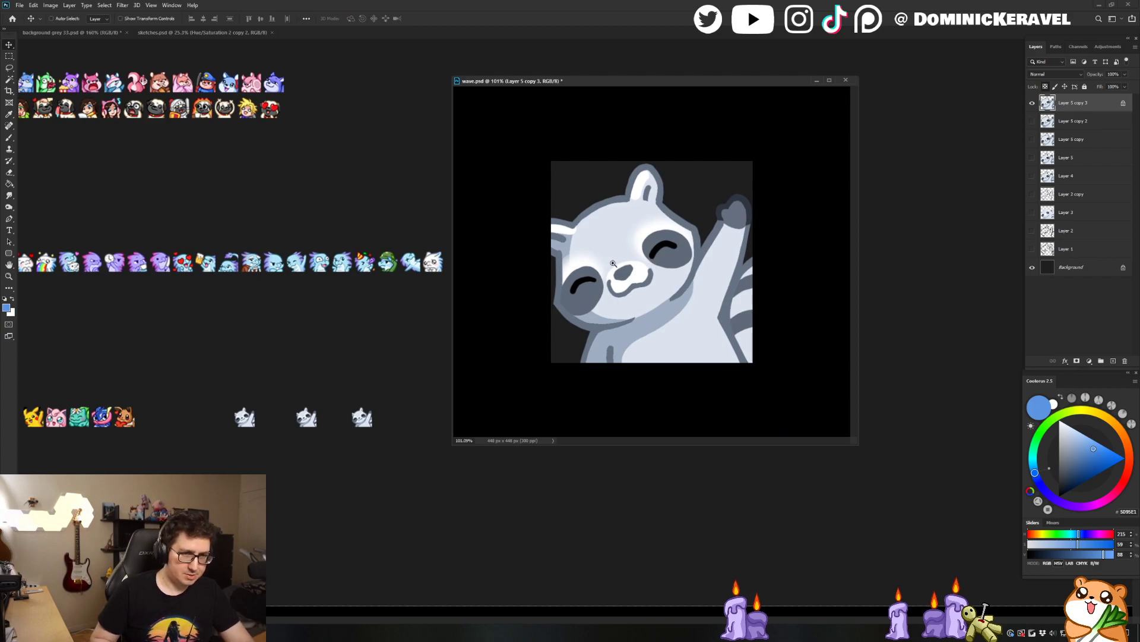
Duplicate the top raccoon layer, hide the original and unlock the copy's transparent pixels
left_click_drag(609, 262, 630, 266)
key("ctrl+j")
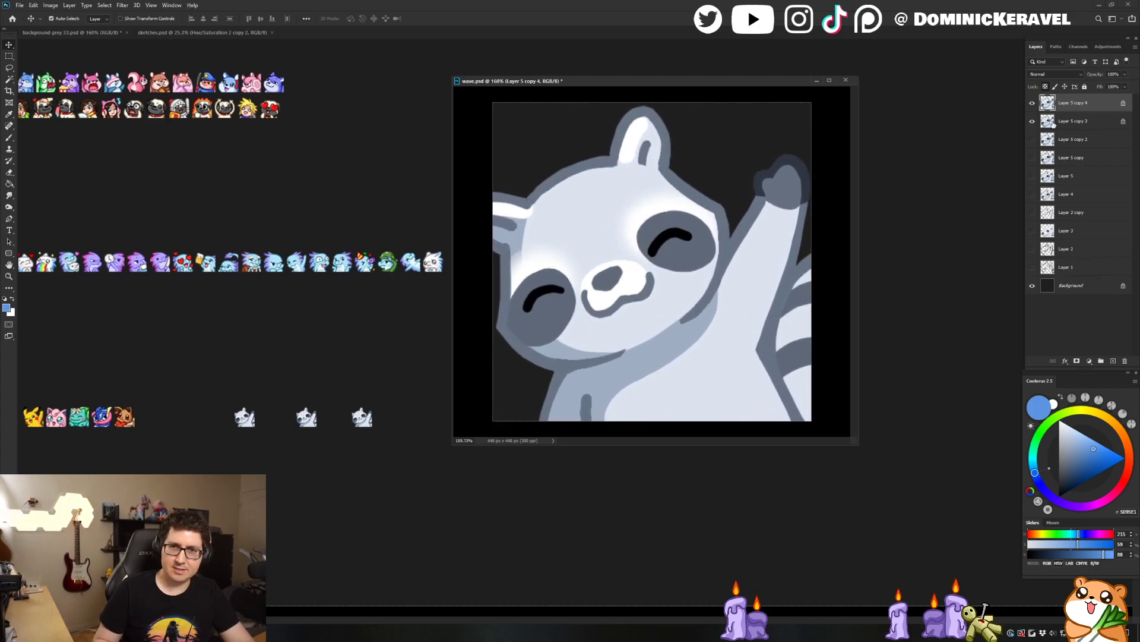
left_click(1044, 87)
key("g")
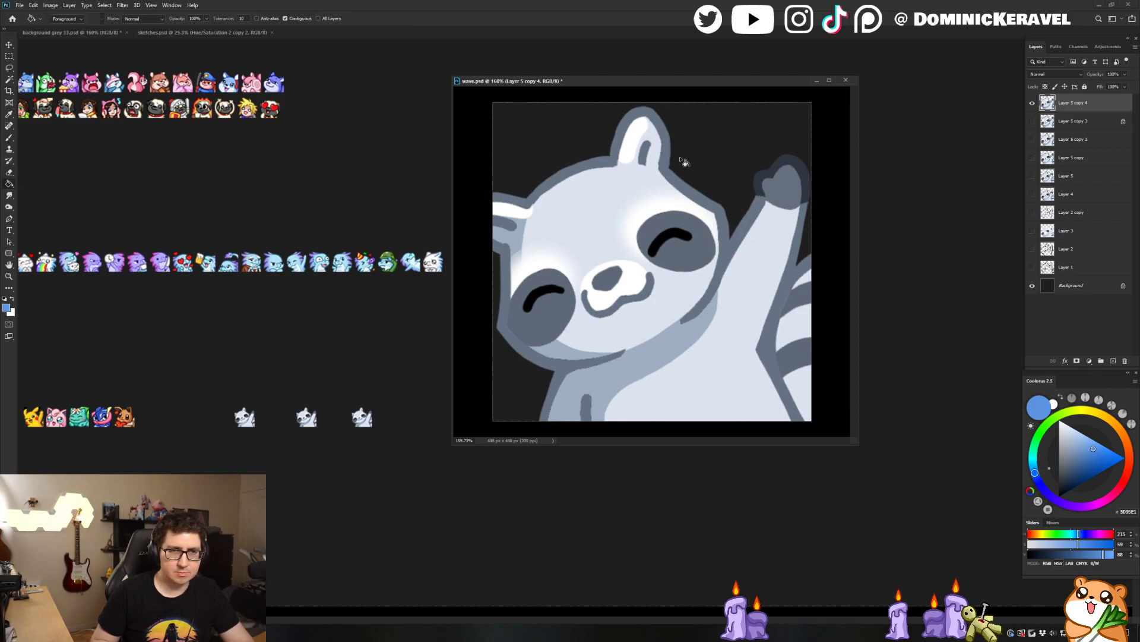
key("b")
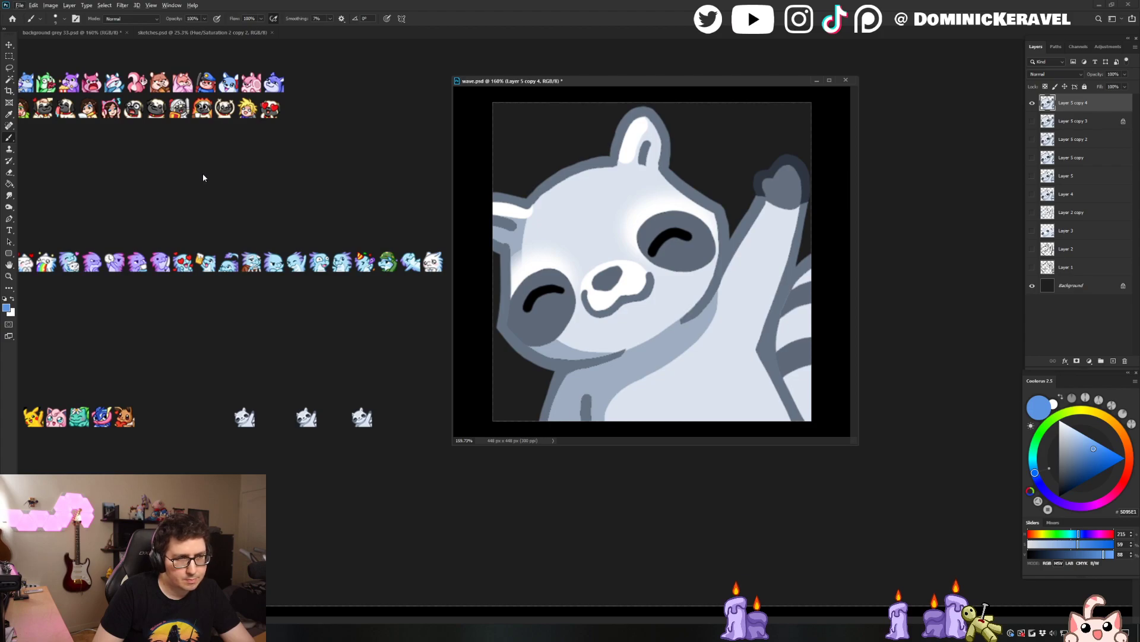
key("e")
key("v")
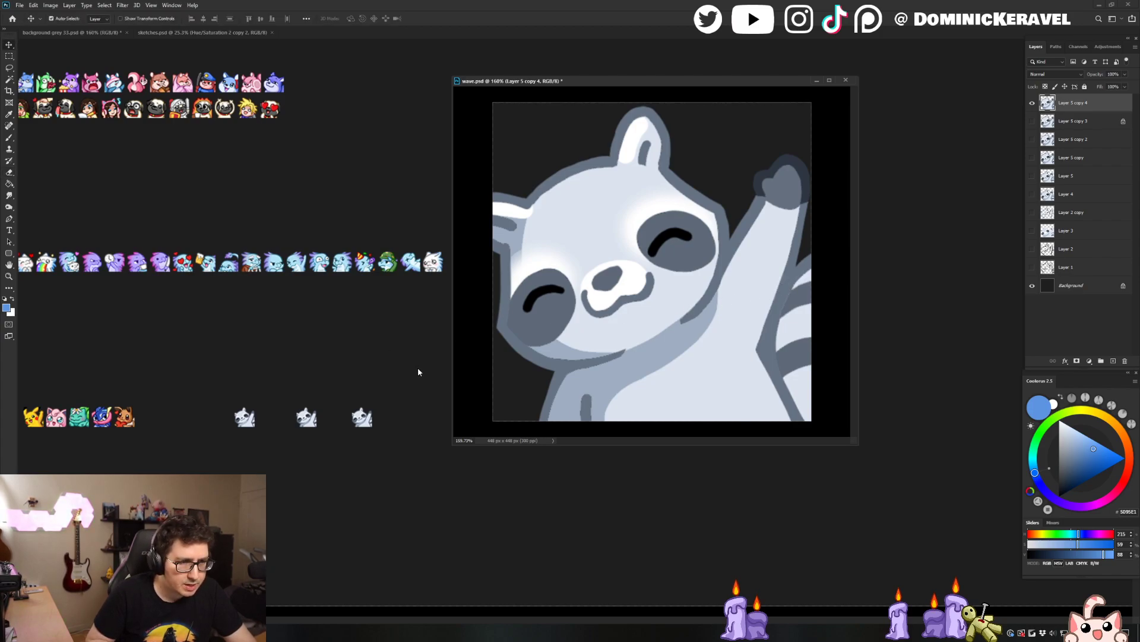
left_click_drag(413, 374, 377, 368)
key("b")
key("v")
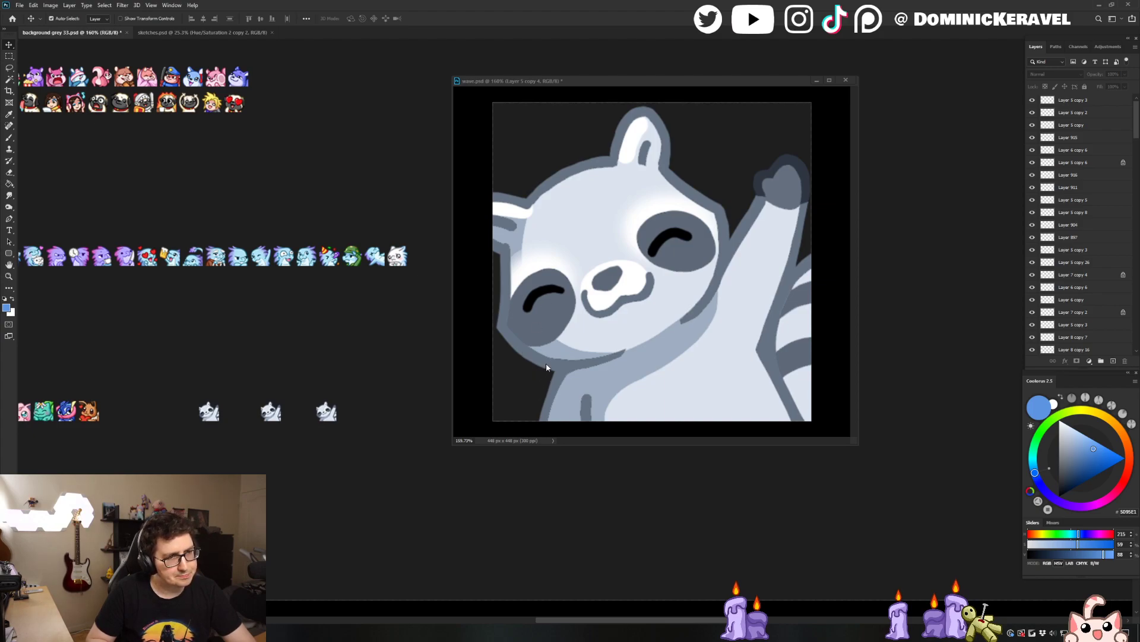
Duplicate the unlocked raccoon layer in wave.psd and hide the lower copy
left_click(739, 292)
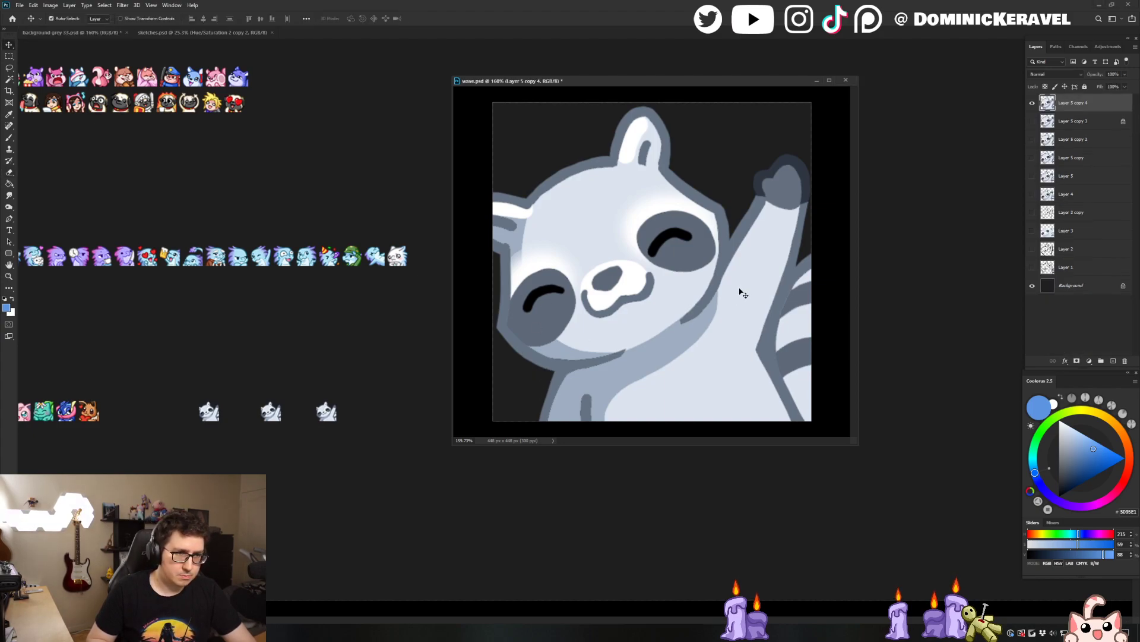
key("ctrl+j")
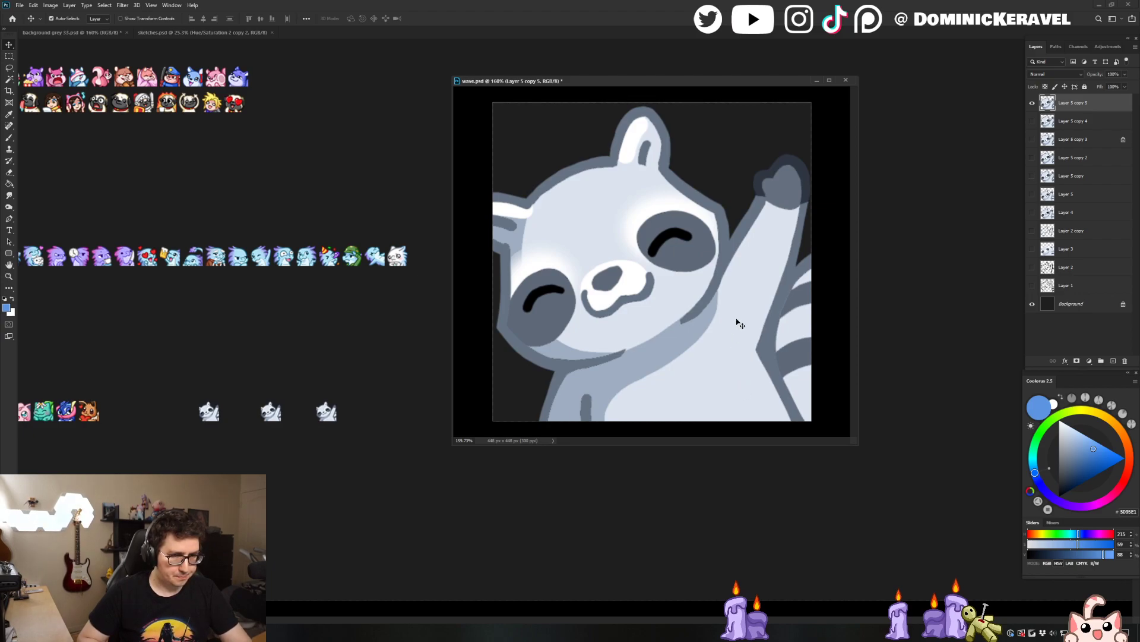
Lock the new layer's transparent pixels and fill the raccoon's outlines with a grey-blue based on the sampled outline colour
key("b")
left_click(780, 346, "alt")
left_click(1068, 464)
key("g")
left_click(768, 347)
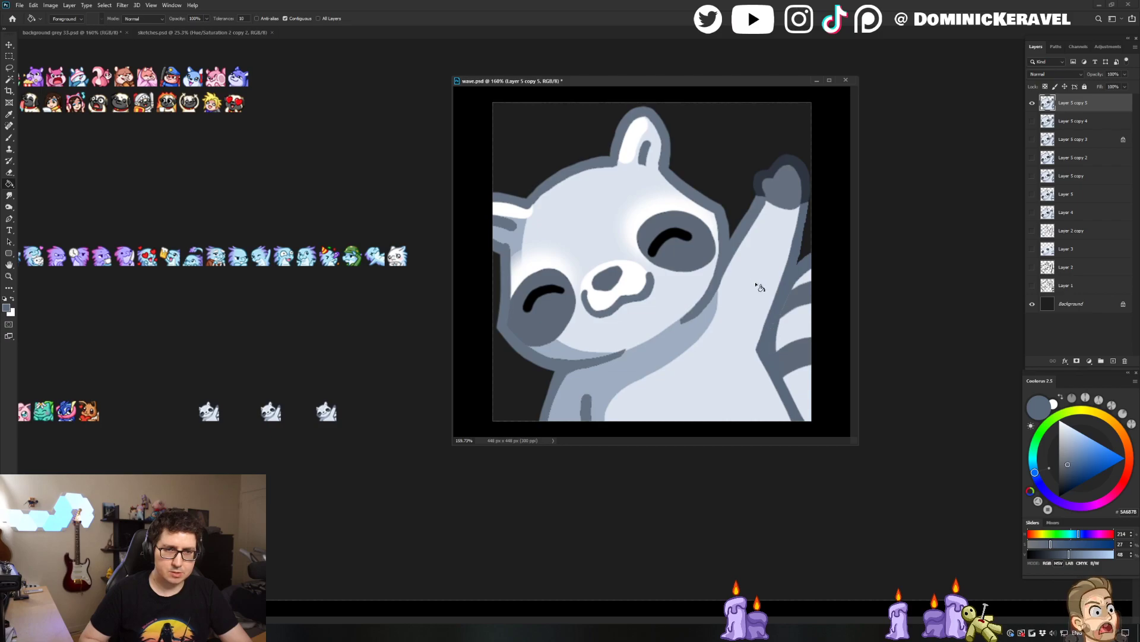
left_click(1045, 86)
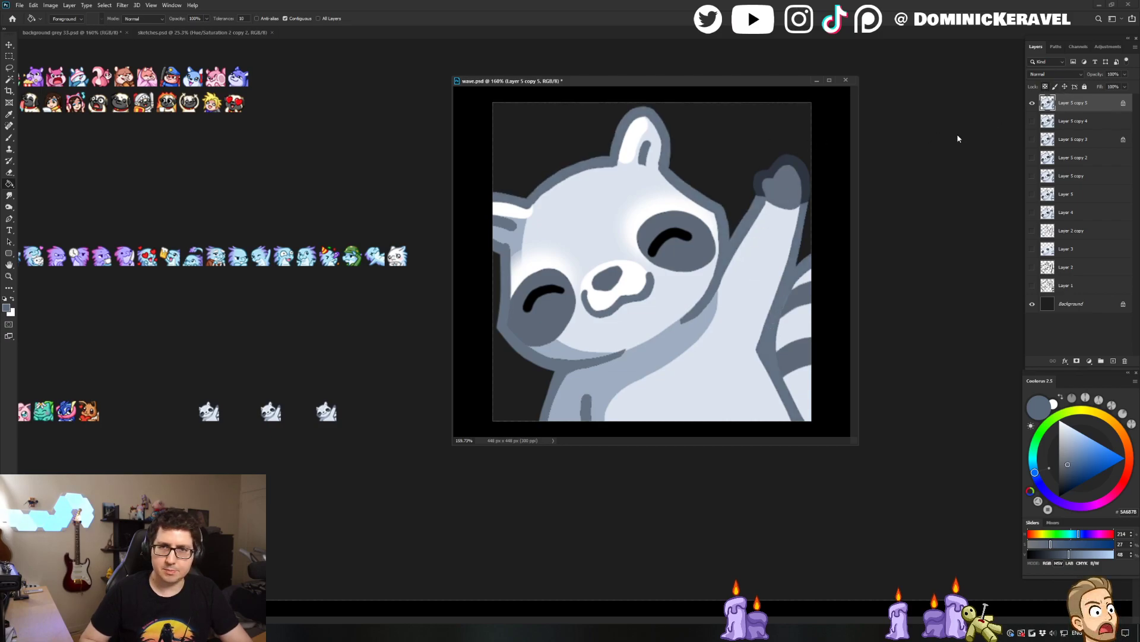
left_click(790, 291)
left_click(701, 206)
left_click(589, 362)
Darken the fill colour to #4D5969 and apply it to the dark areas around the raccoon's tail
key("b")
left_click(1067, 469)
key("g")
left_click(803, 337)
left_click_drag(809, 356, 767, 372)
left_click_drag(639, 351, 647, 378)
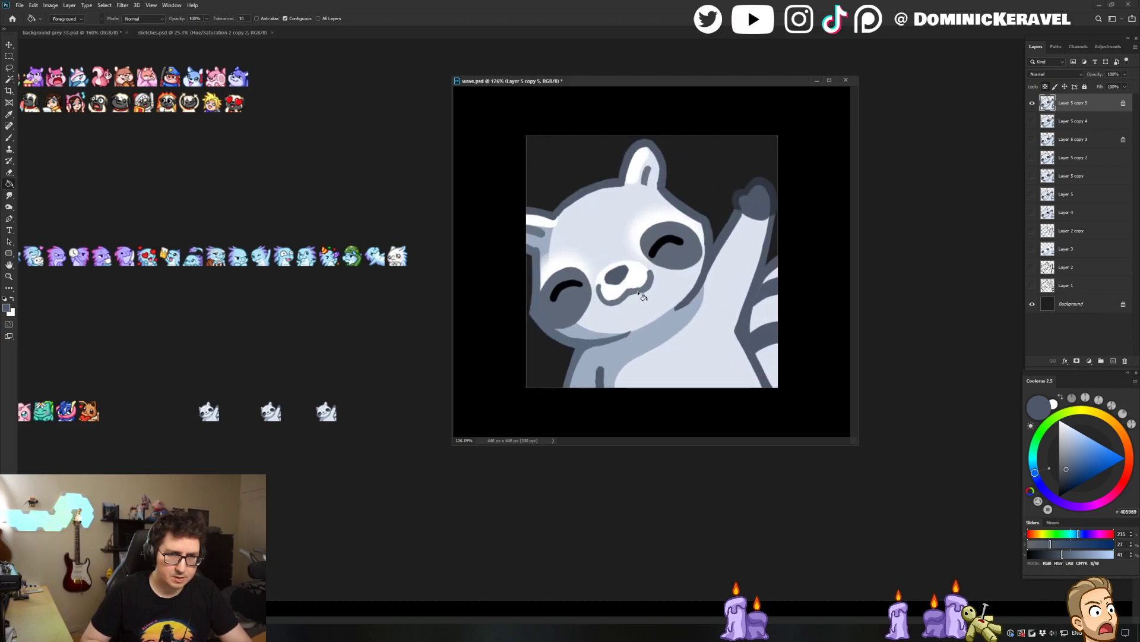
Place a 28 × 28 px copy of the raccoon above the raccoon previews on the background sheet, undoing the resize in wave.psd
key("ctrl+alt+i")
key("Return")
key("v")
left_click_drag(656, 266, 385, 362)
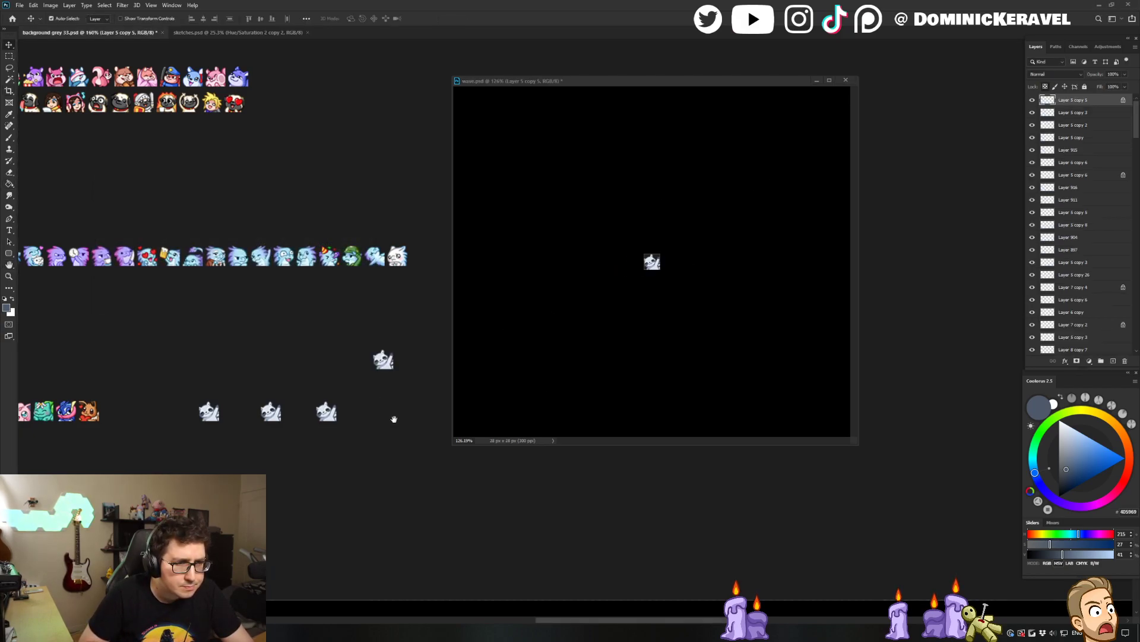
left_click_drag(393, 419, 380, 392)
left_click(535, 354)
key("ctrl+z")
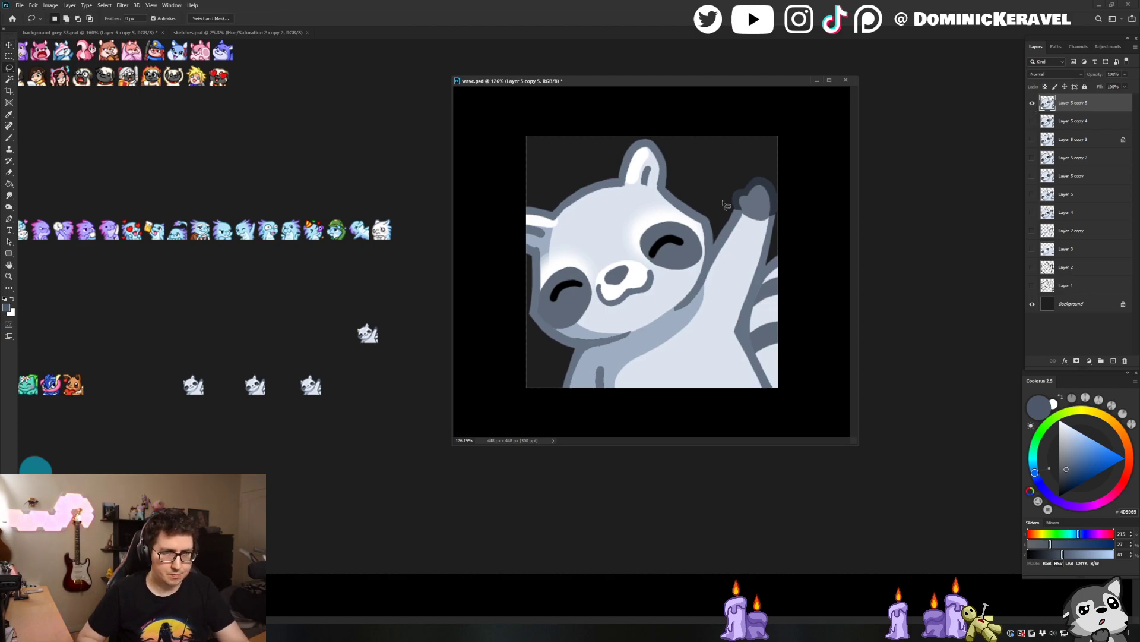
Shift the raccoon left on its canvas, then lasso its body, raised arm and tail and scale them to about 92%
left_click_drag(702, 264, 671, 257)
key("l")
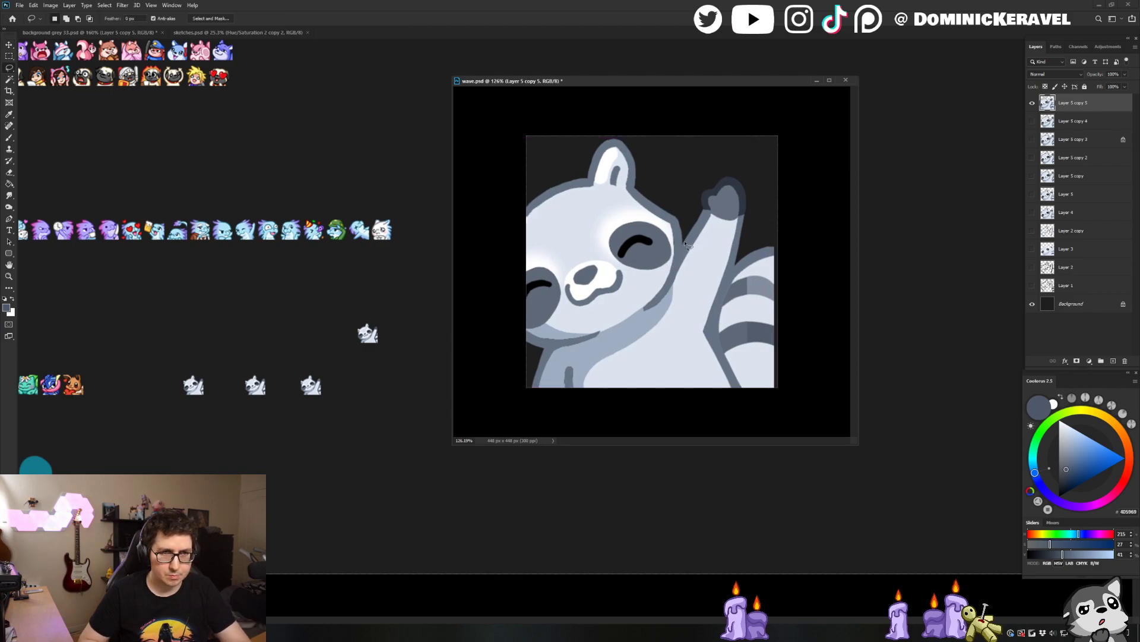
mouse_move(621, 332)
left_mouse_down()
mouse_move(540, 351)
mouse_move(557, 462)
mouse_move(772, 151)
mouse_move(698, 164)
mouse_move(683, 232)
left_mouse_up()
key("ctrl+t")
left_click_drag(778, 147, 770, 155)
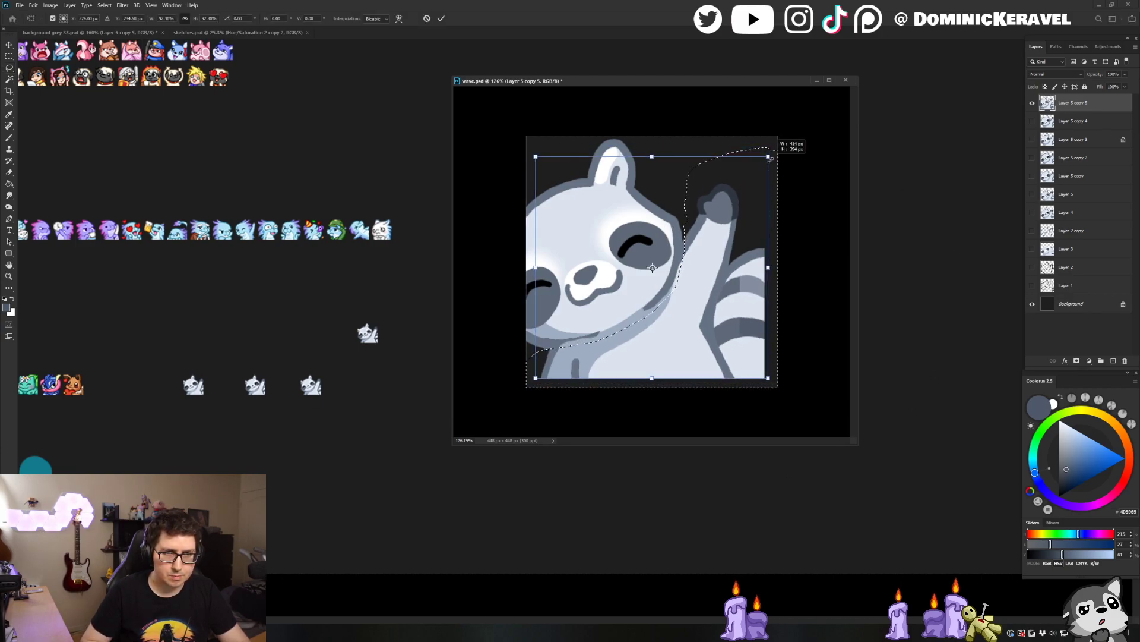
left_click_drag(698, 235, 635, 219)
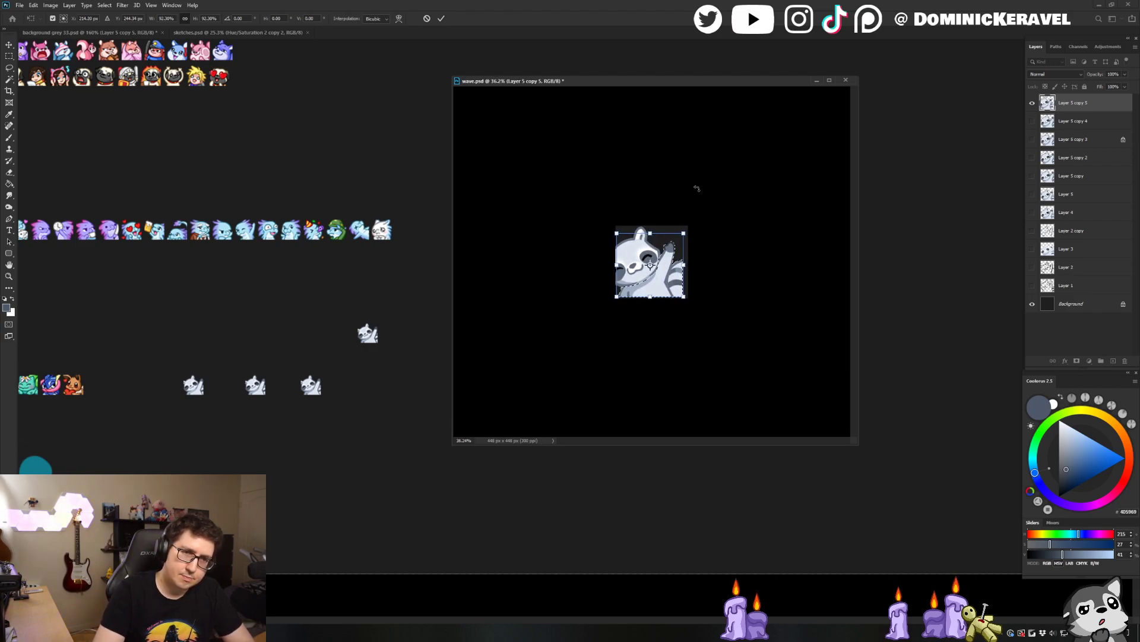
left_click_drag(790, 284, 843, 287)
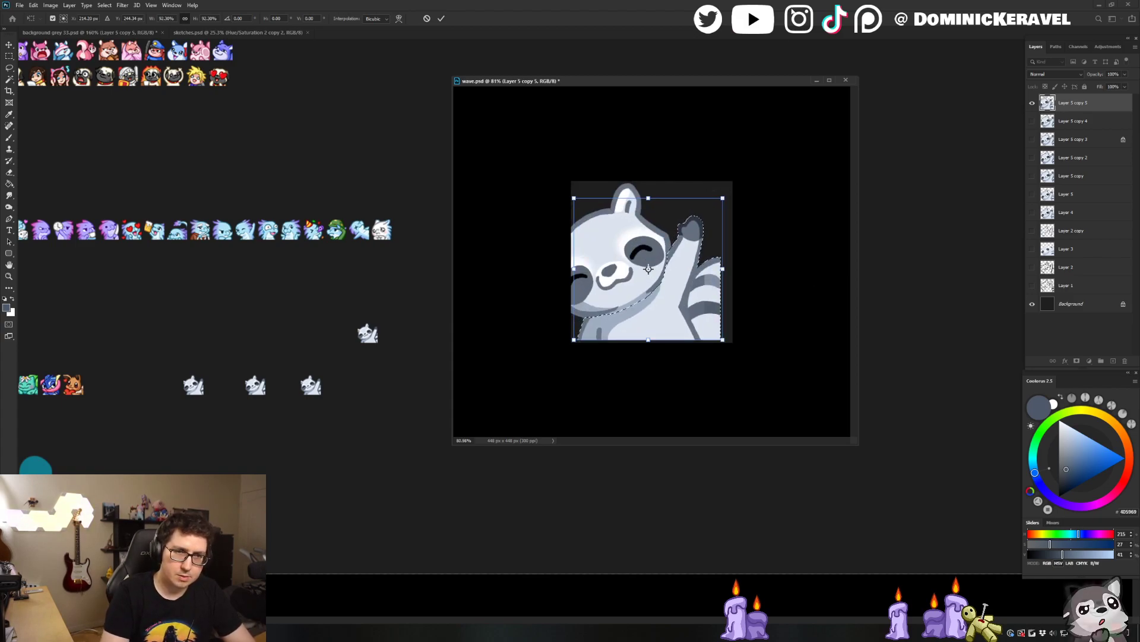
key("Return")
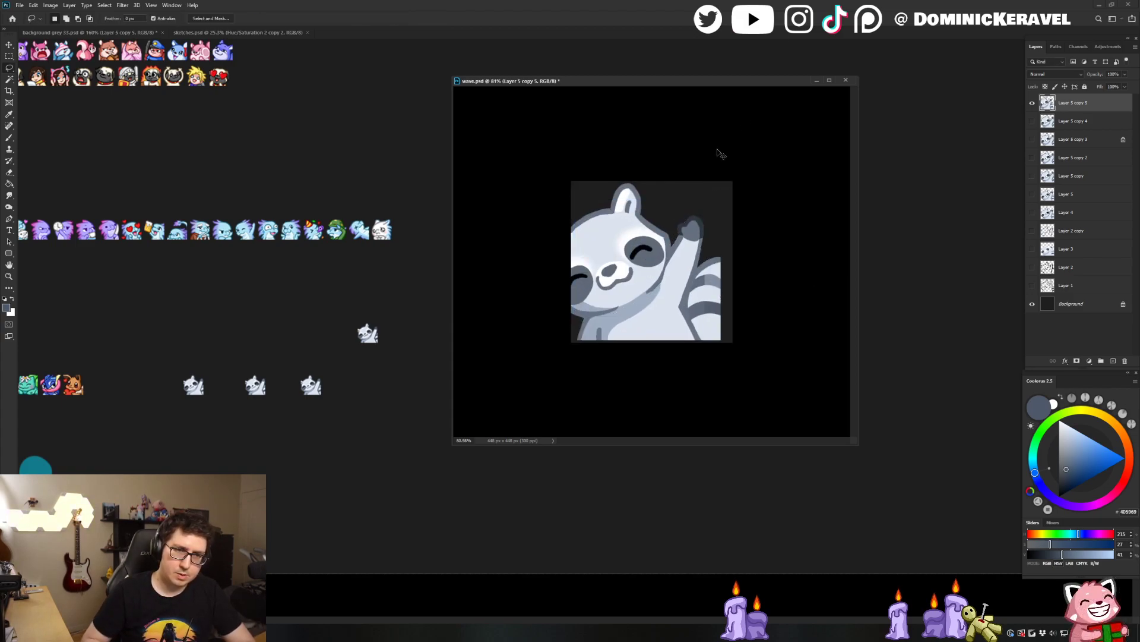
Move the whole raccoon back right and enlarge it to about 105% to fill the canvas
left_click_drag(684, 255, 701, 258)
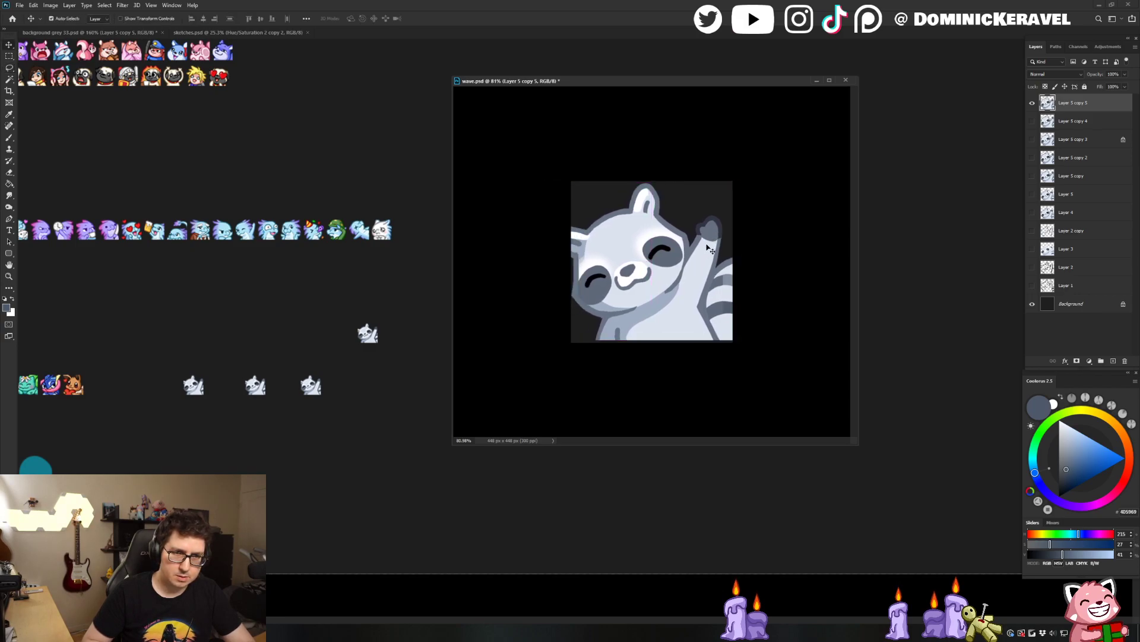
key("ctrl+t")
left_click_drag(740, 179, 749, 174)
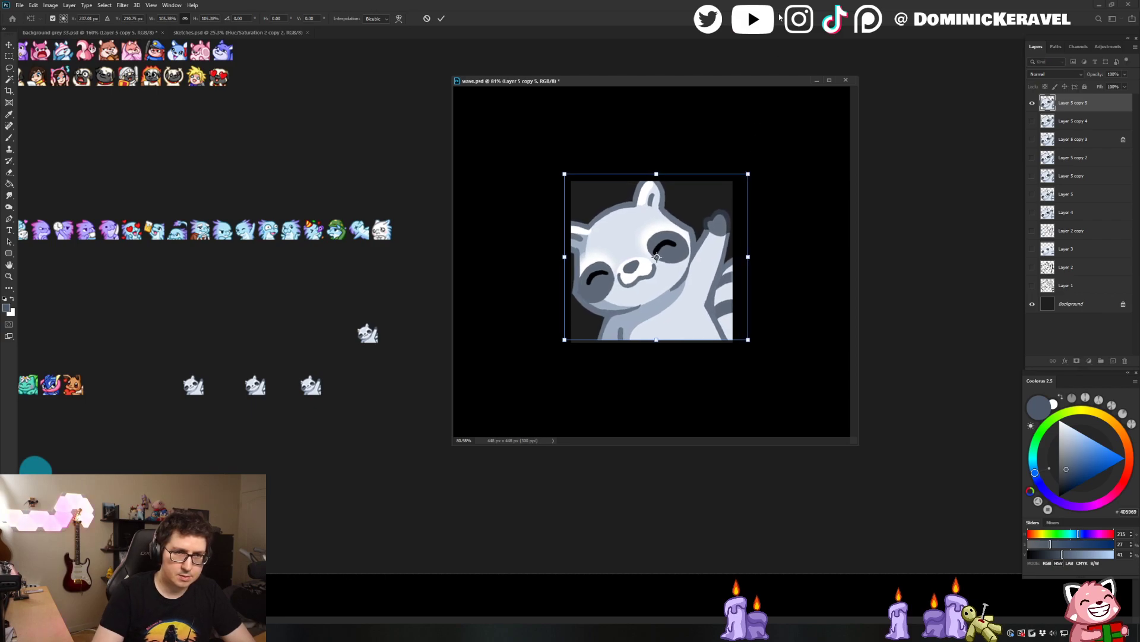
key("Return")
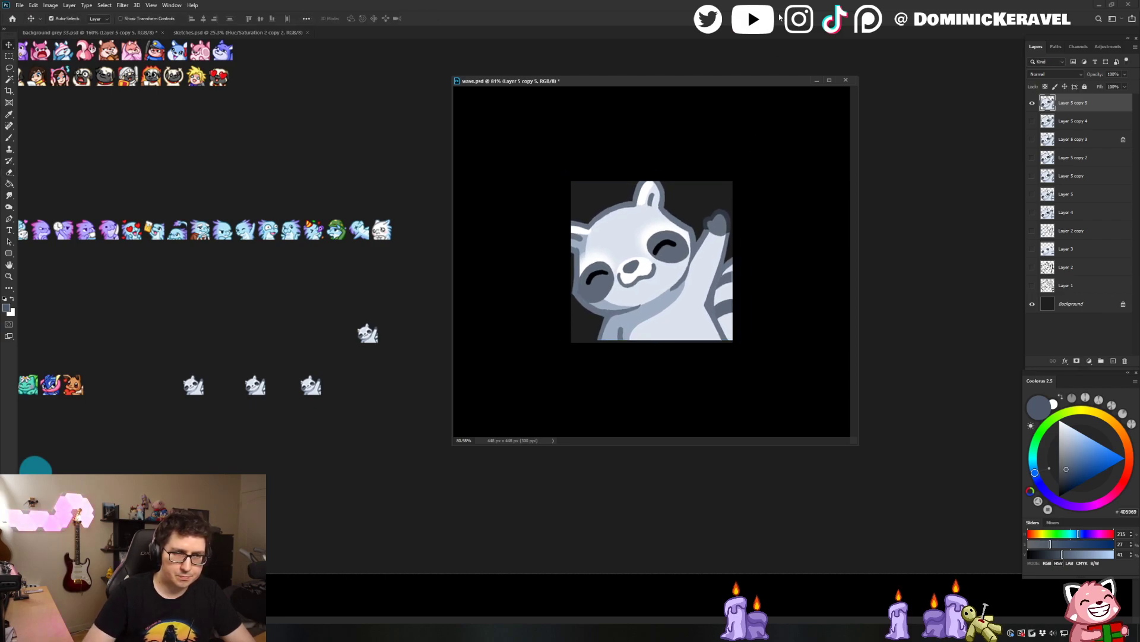
key("shift+Down")
key("shift+Up")
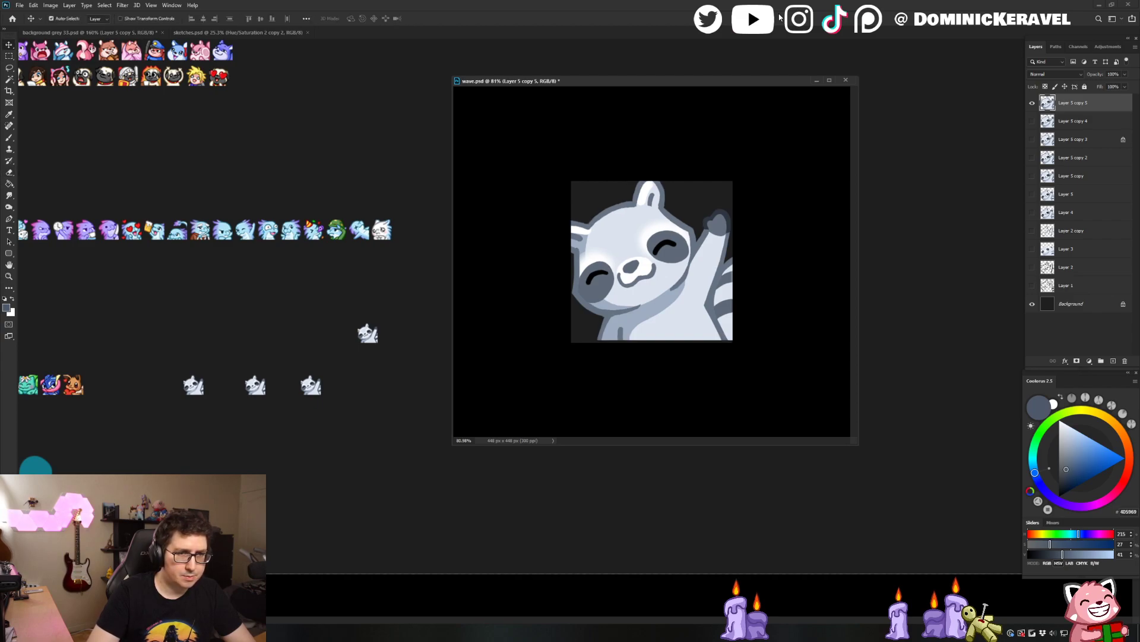
Nudge the raccoon slightly right on its canvas and scale it down a little so the upright ear clears the canvas edge
key("shift+Right")
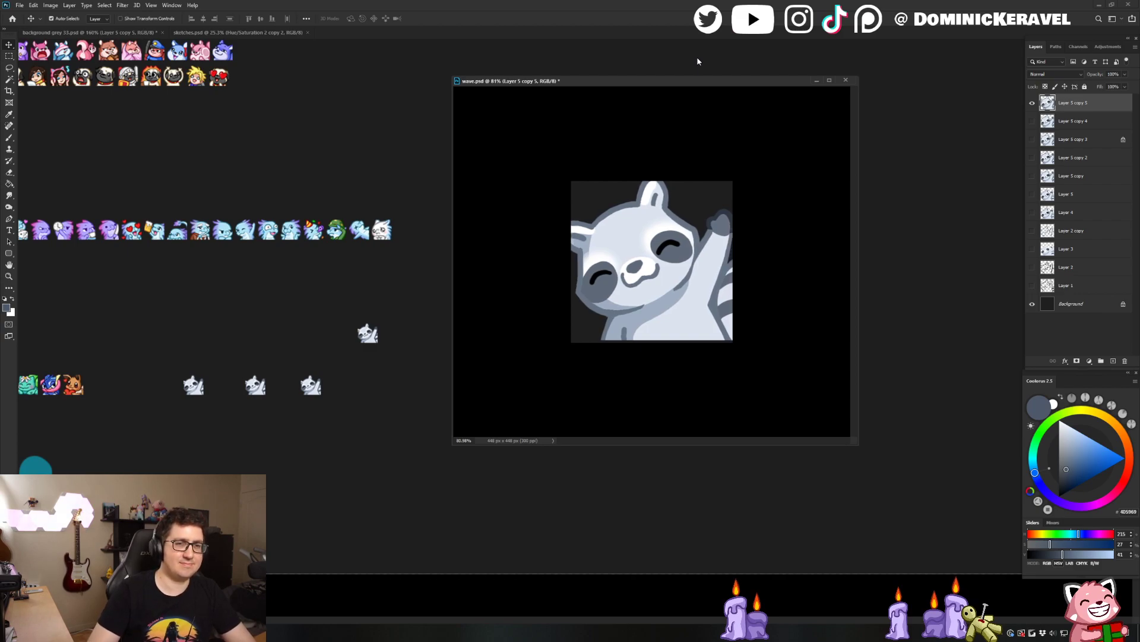
key("ctrl+t")
left_click_drag(755, 174, 749, 178)
key("Return")
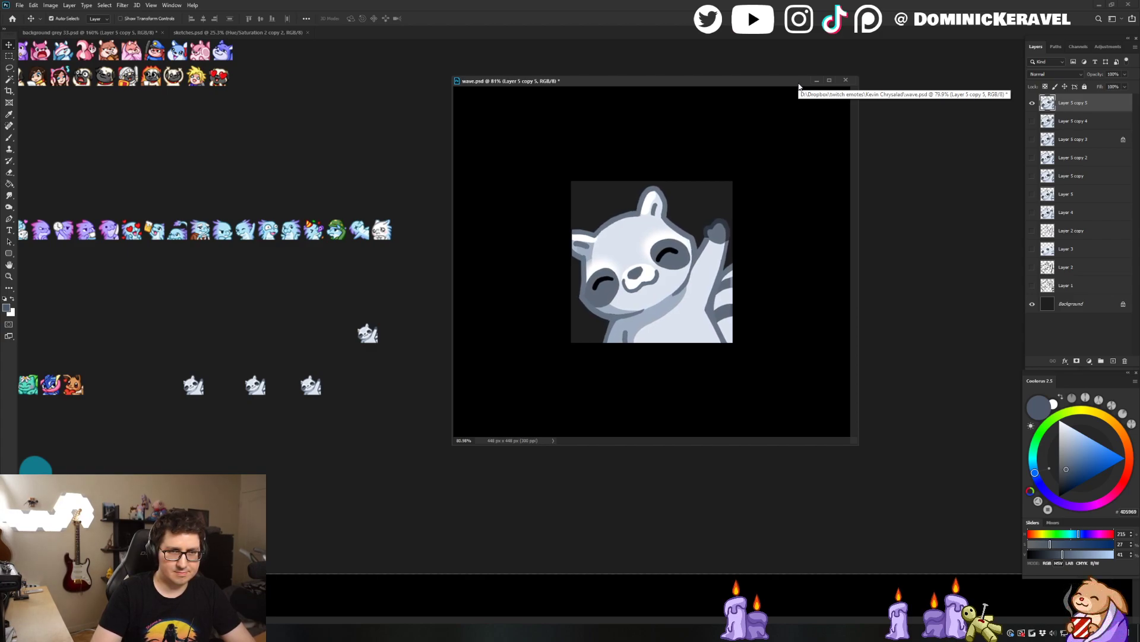
Brush the outline and white highlight of the raccoon's side ear out to the canvas edge, using colours sampled from the ear
scroll(521, 247, "up", 3)
key("b")
left_click(460, 226, "alt")
scroll(460, 230, "up", 2)
scroll(460, 232, "down", 1)
left_click(449, 234)
left_click(488, 263, "alt")
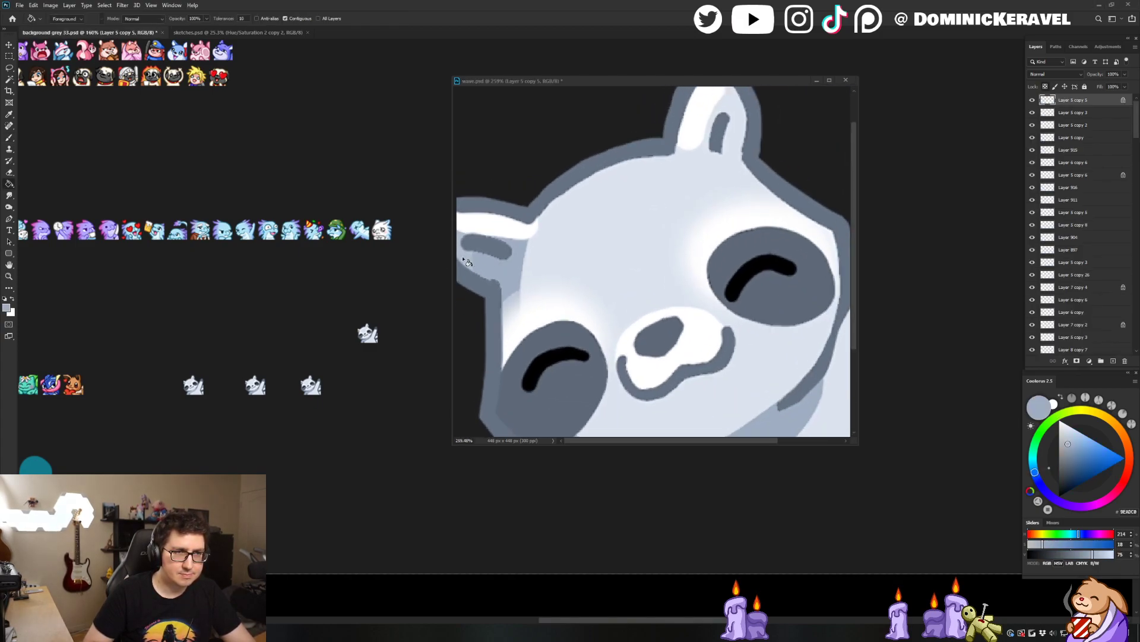
scroll(455, 239, "down", 1)
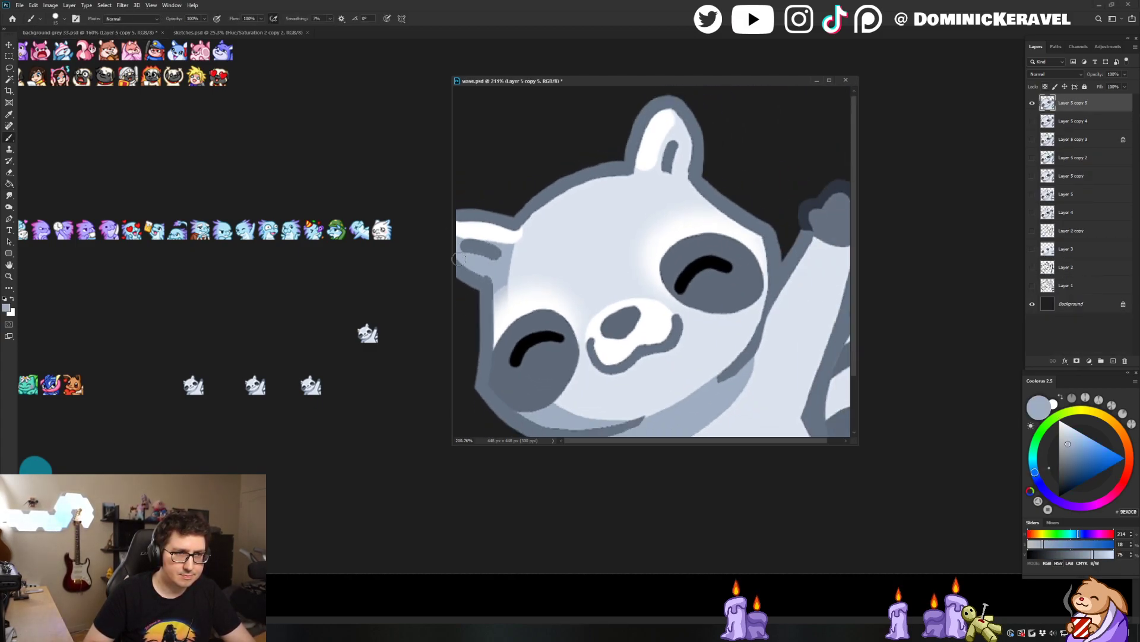
left_click(457, 236, "alt")
left_click(456, 217, "alt")
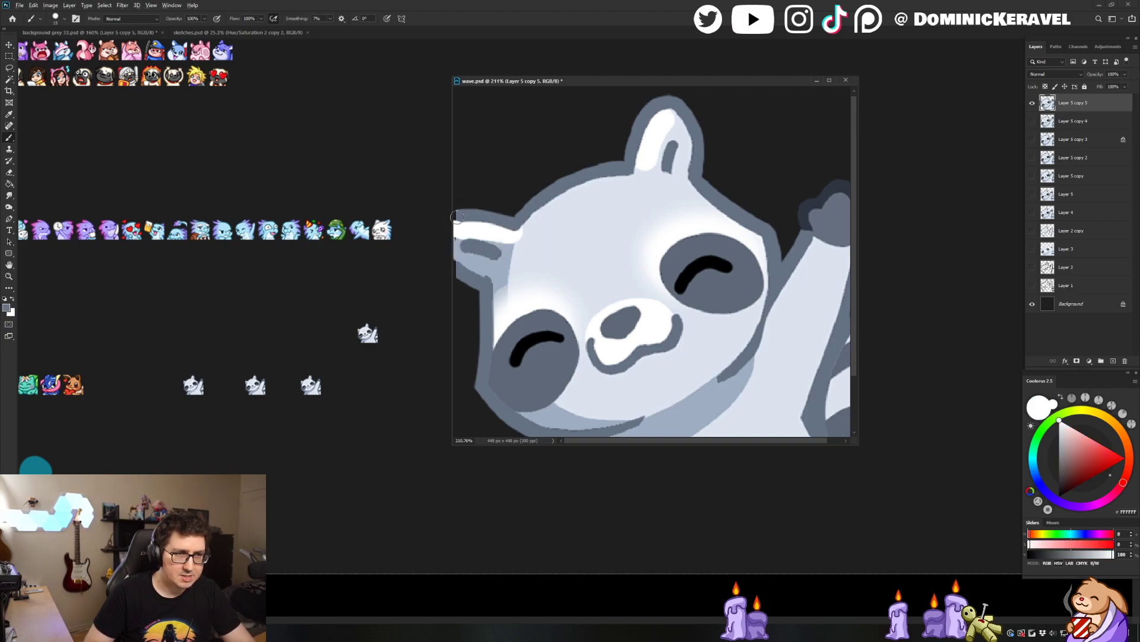
Extend the side ear's shading and dark lower outline to the canvas edge and touch up its inner ear mark
left_click(461, 237, "alt")
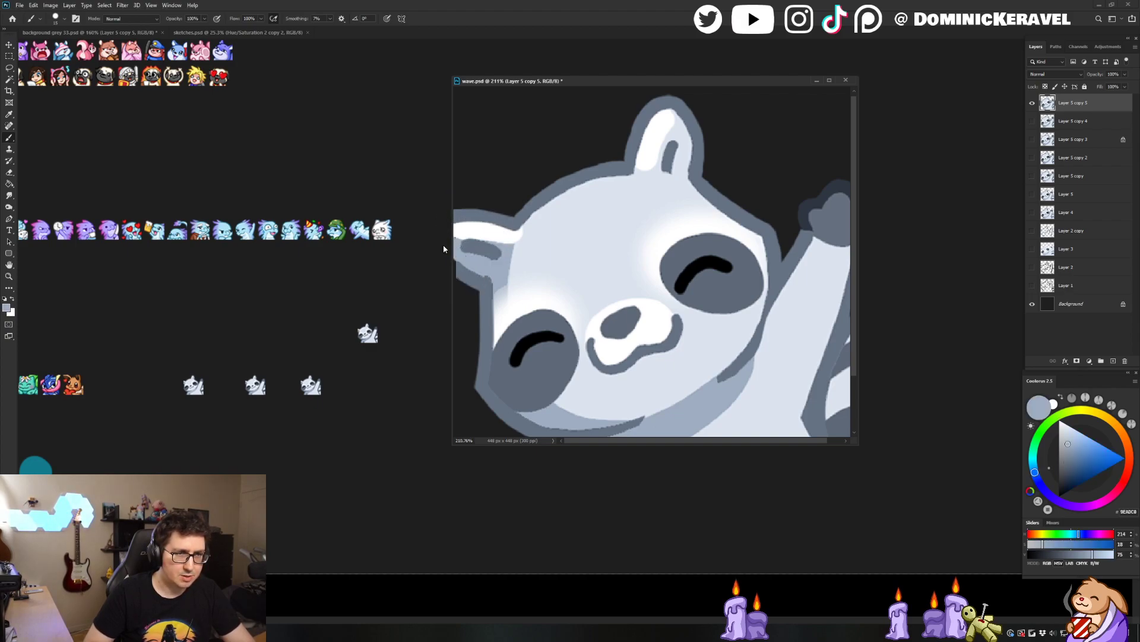
left_click(455, 267, "alt")
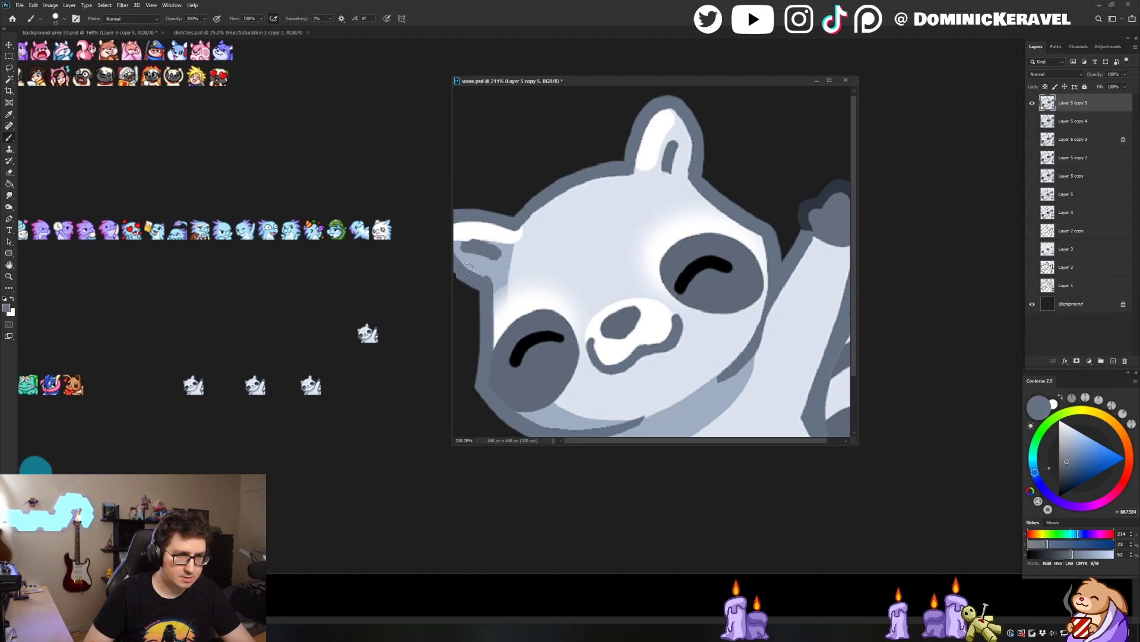
left_click(485, 269, "alt")
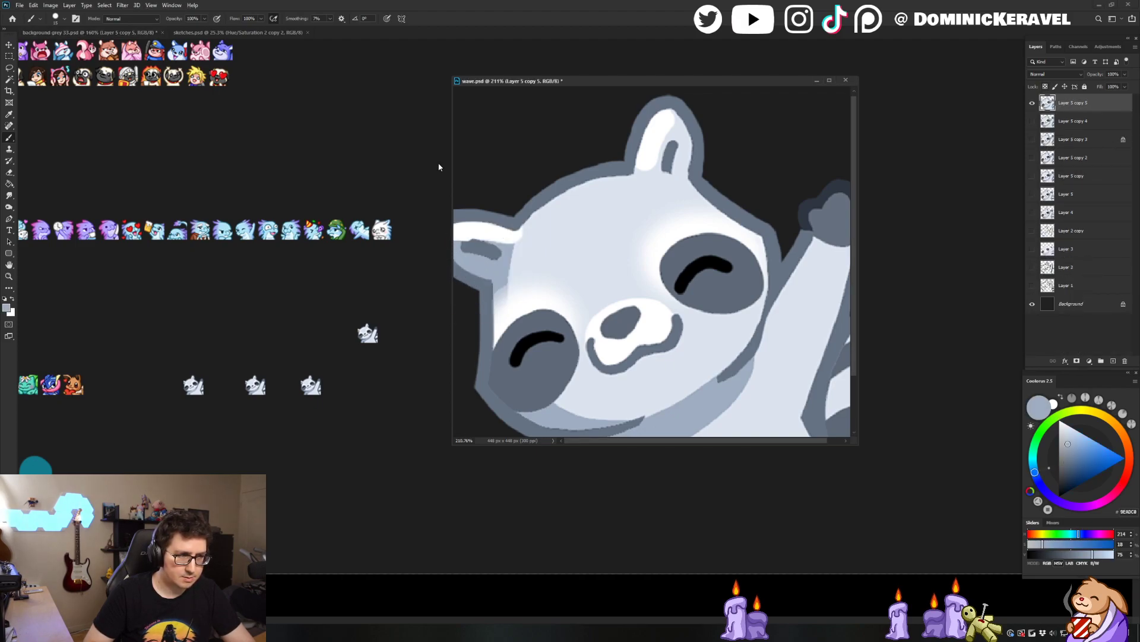
left_click(498, 254, "alt")
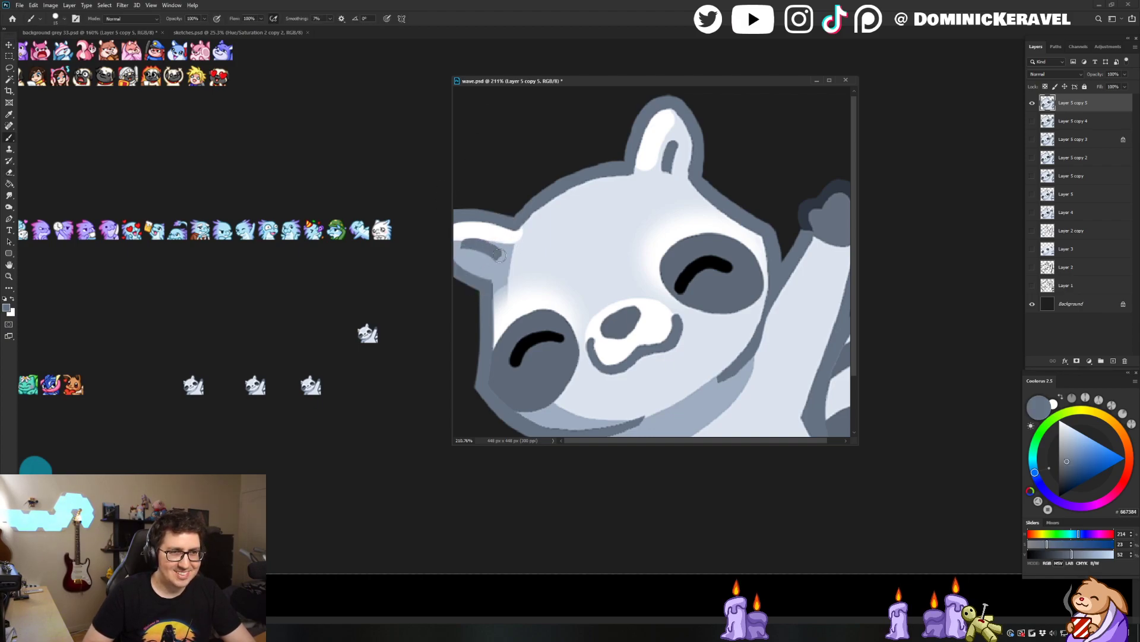
left_click(494, 291, "alt")
key("e")
key("v")
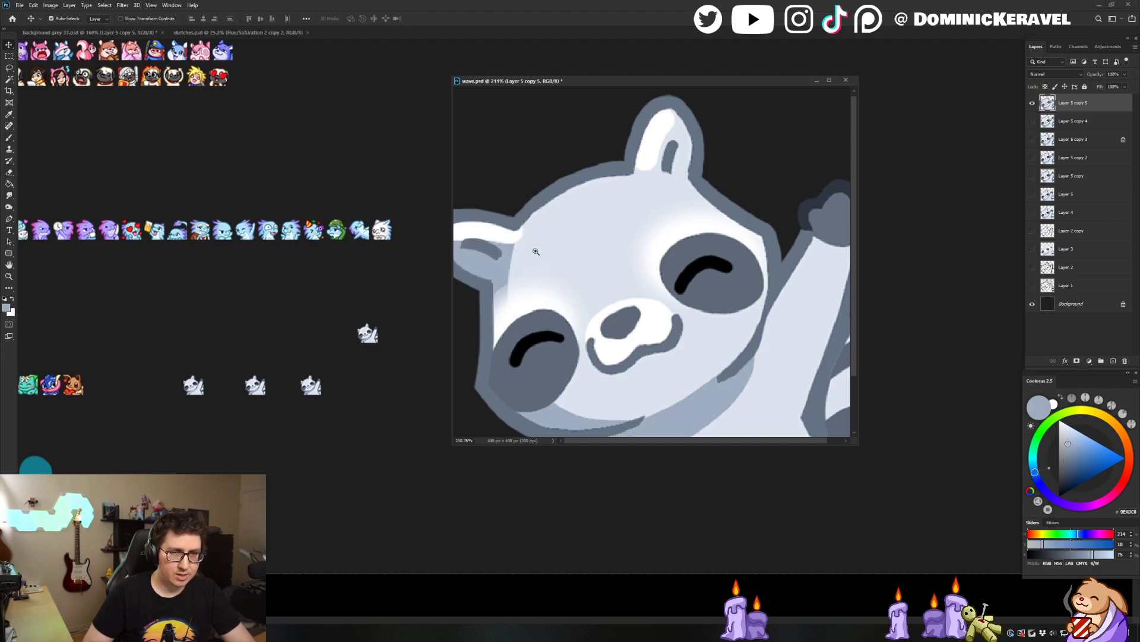
Place a 28 × 28 px copy of the raccoon beside the upper preview on the background sheet, undoing the resize in wave.psd
scroll(559, 152, "down", 3)
key("c")
key("ctrl+alt+i")
type("28")
key("Return")
key("v")
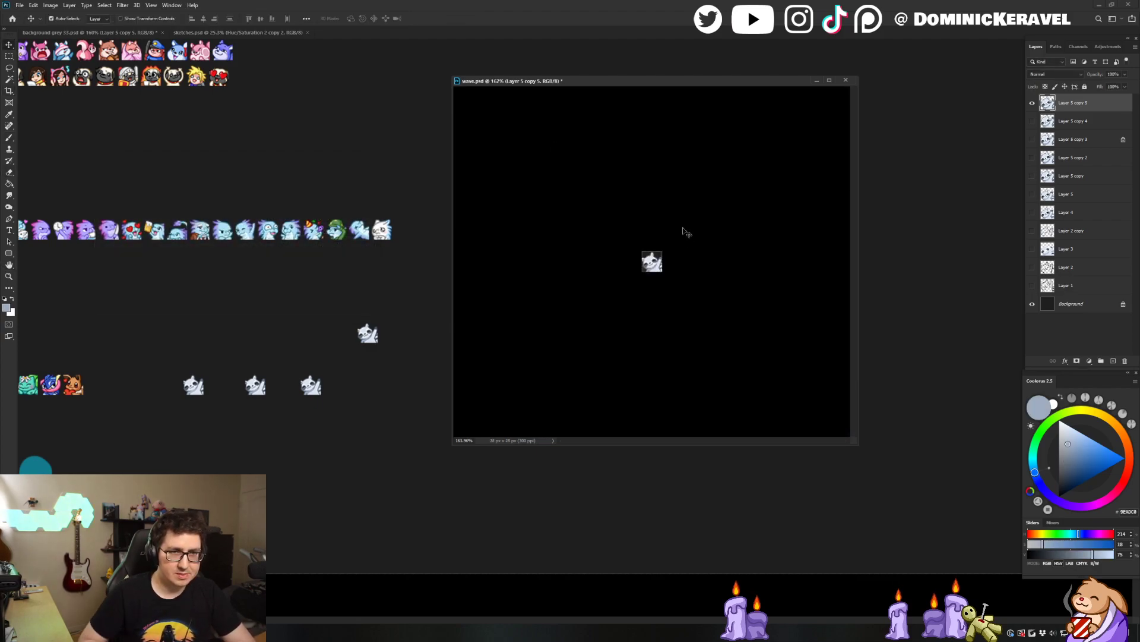
left_click_drag(667, 244, 389, 335)
left_click(575, 300)
key("ctrl+z")
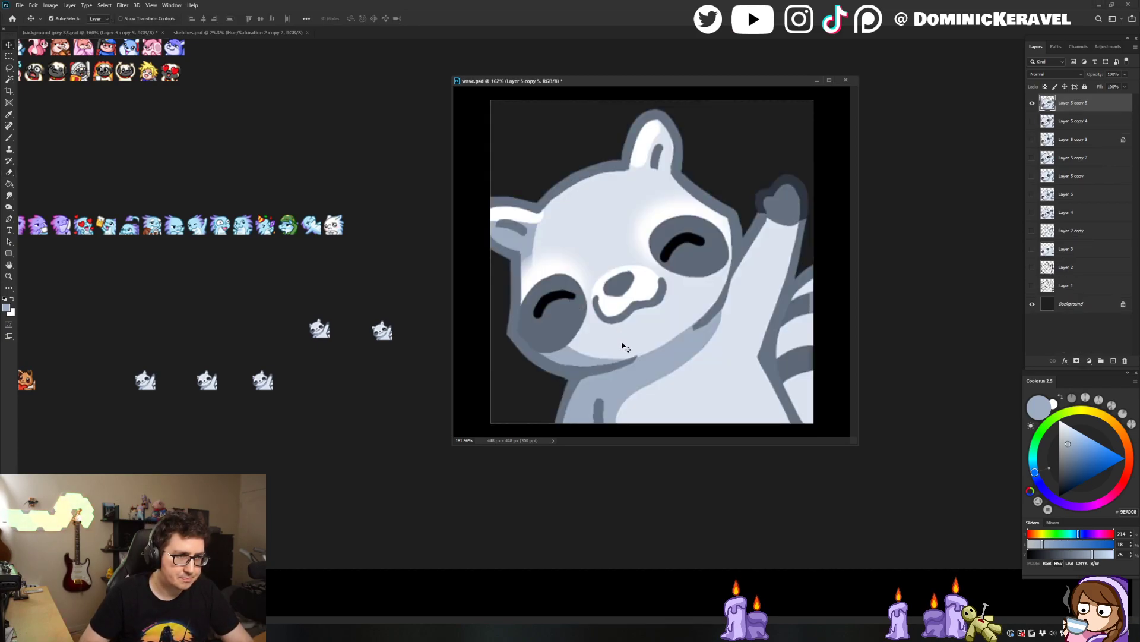
Duplicate the raccoon layer, hide the original, and fill the copy's light face and body fur with a slightly darker blue-grey
key("b")
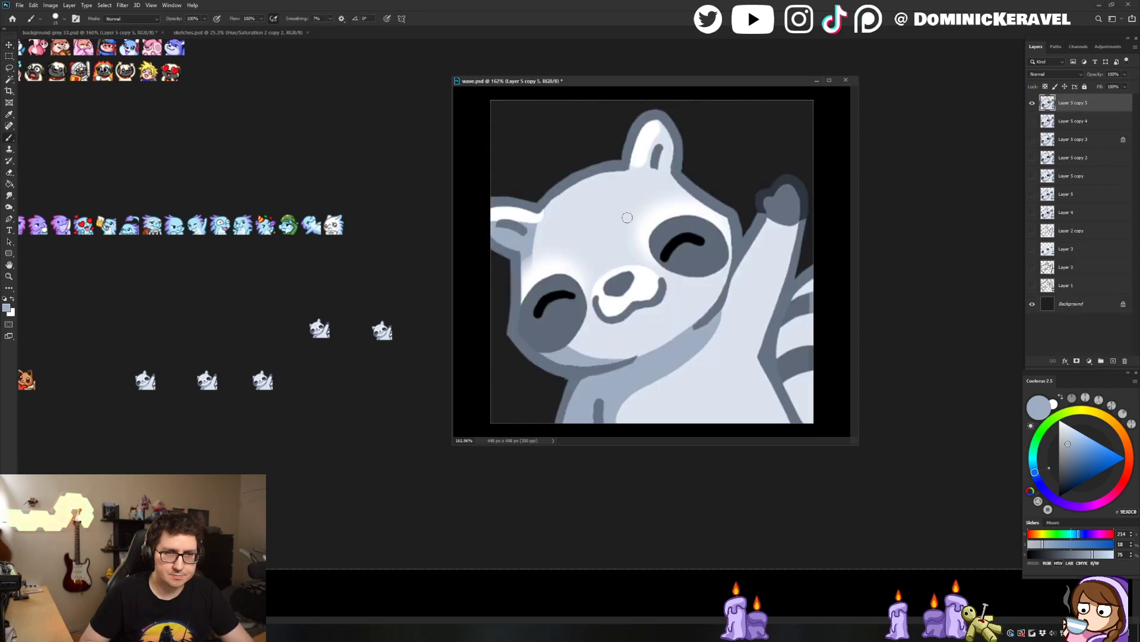
left_click(777, 252, "alt")
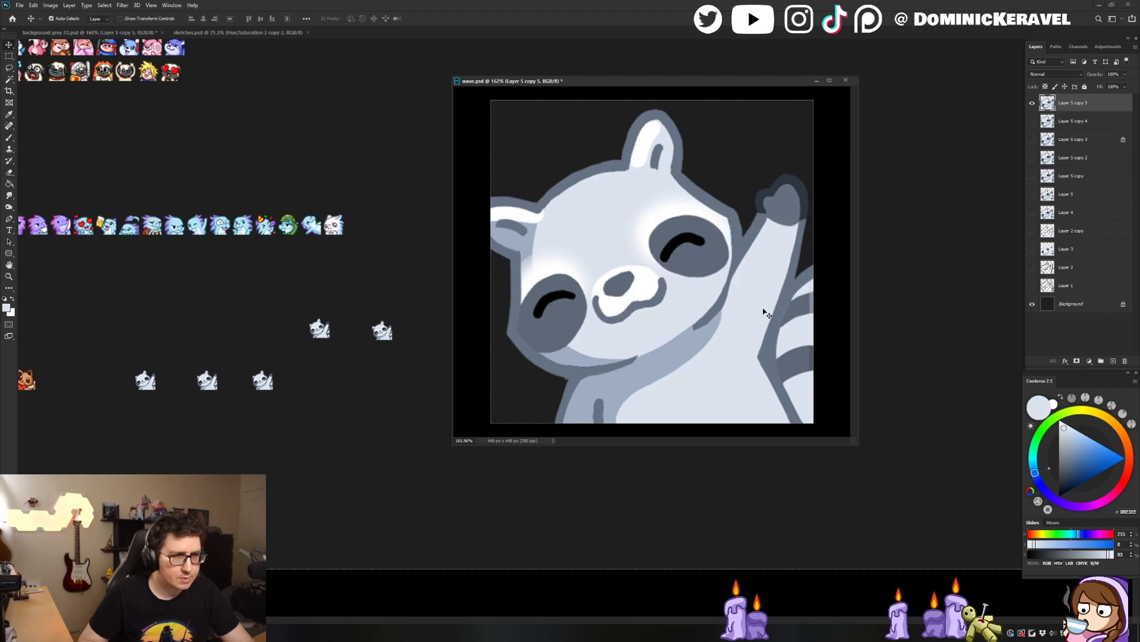
left_click(813, 308, "alt")
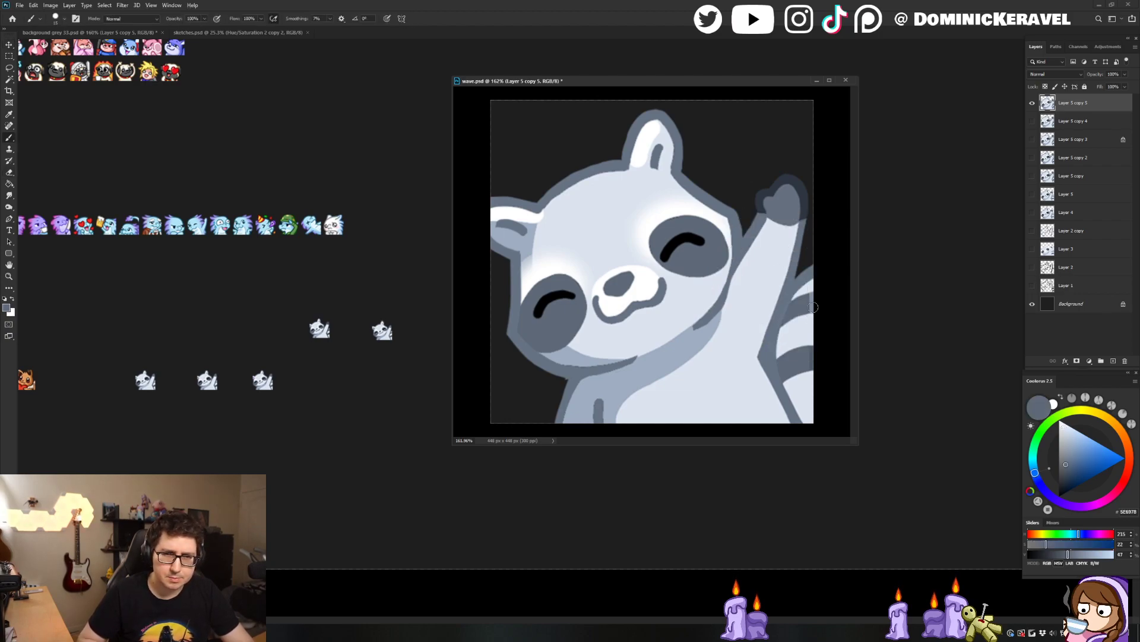
key("ctrl+j")
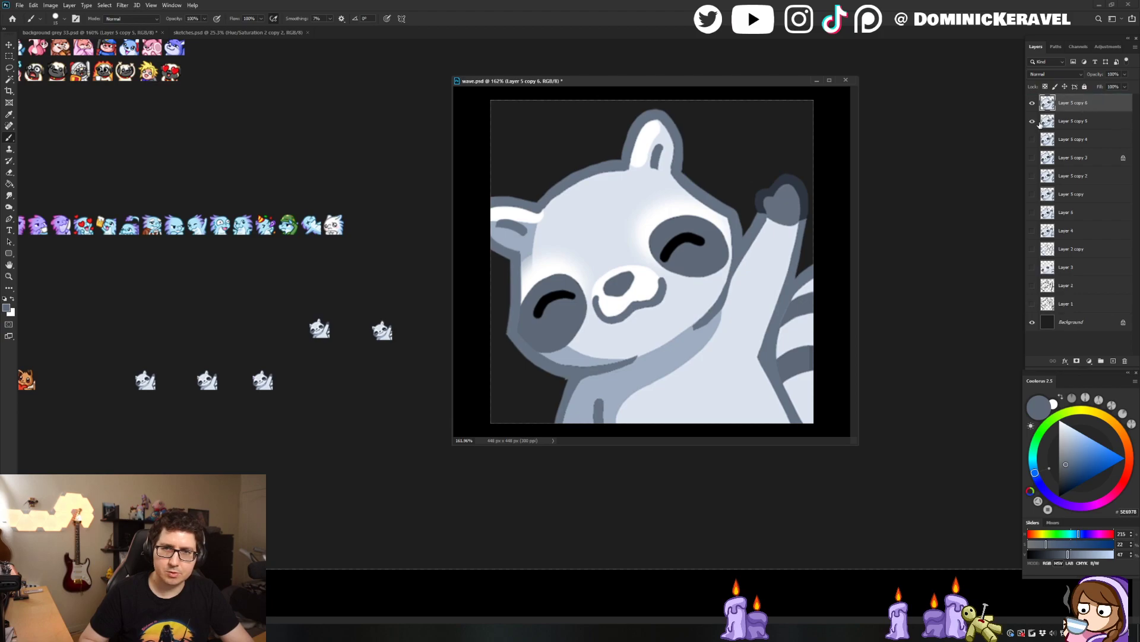
left_click(763, 260, "alt")
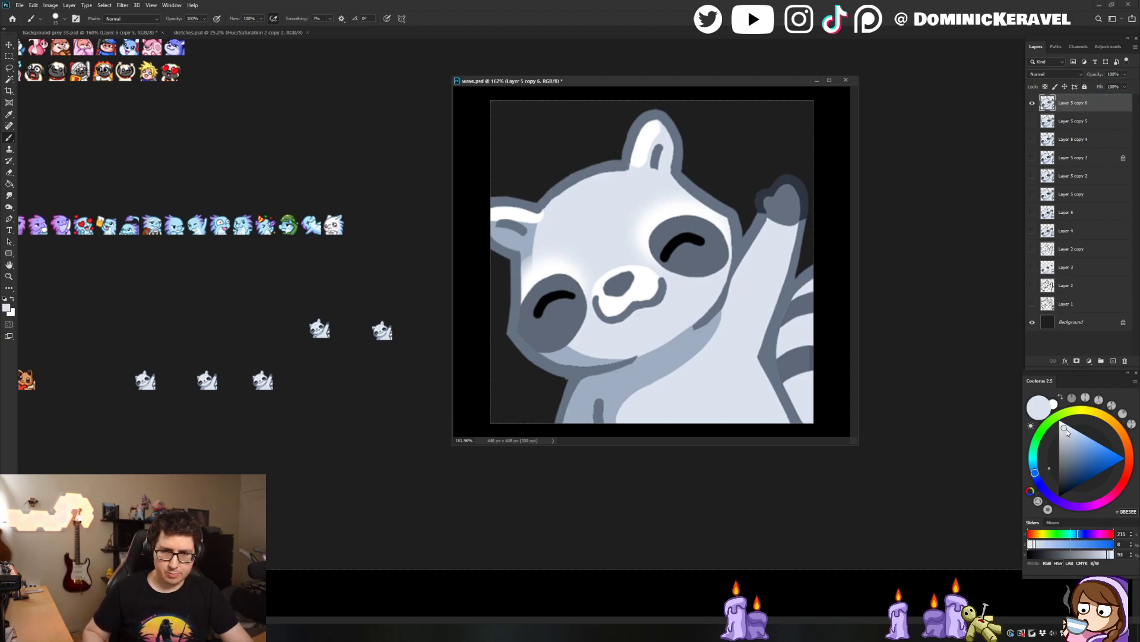
left_click(1068, 430)
key("g")
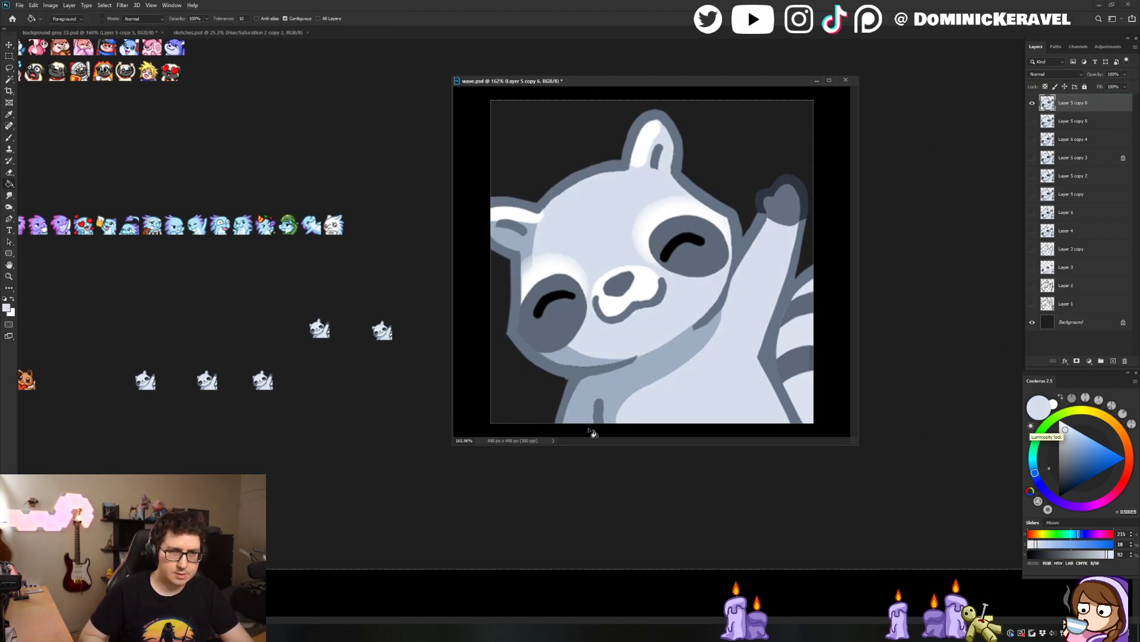
Place a 28 × 28 px copy of the darker-furred raccoon near the previews on the background sheet, undoing the resize in wave.psd
key("v")
key("ctrl+alt+i")
key("Return")
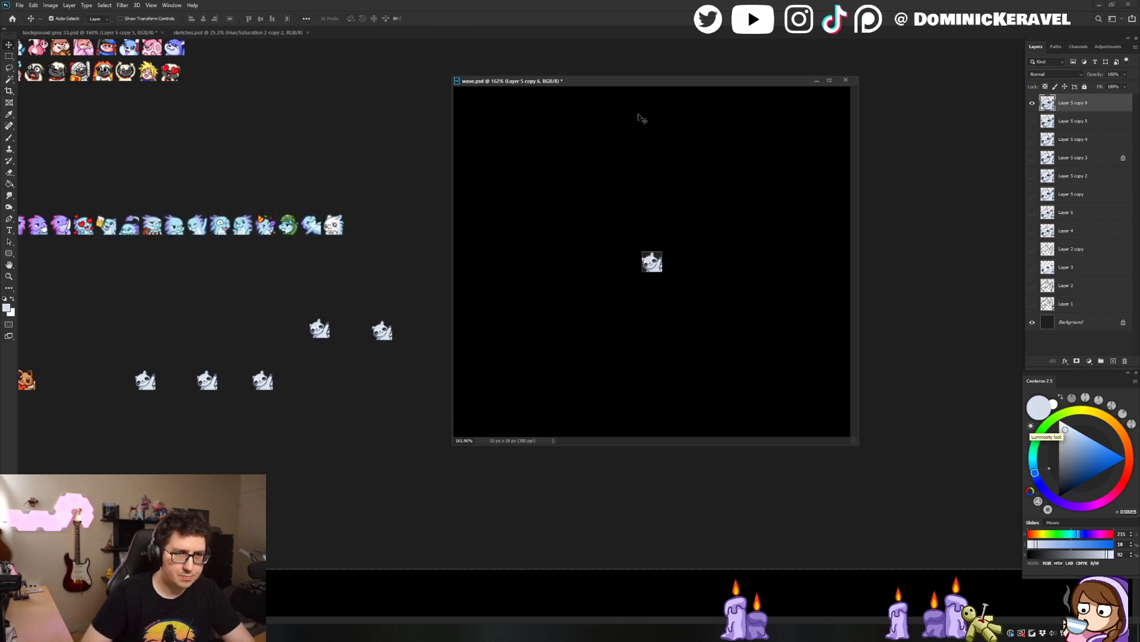
left_click_drag(646, 272, 373, 436)
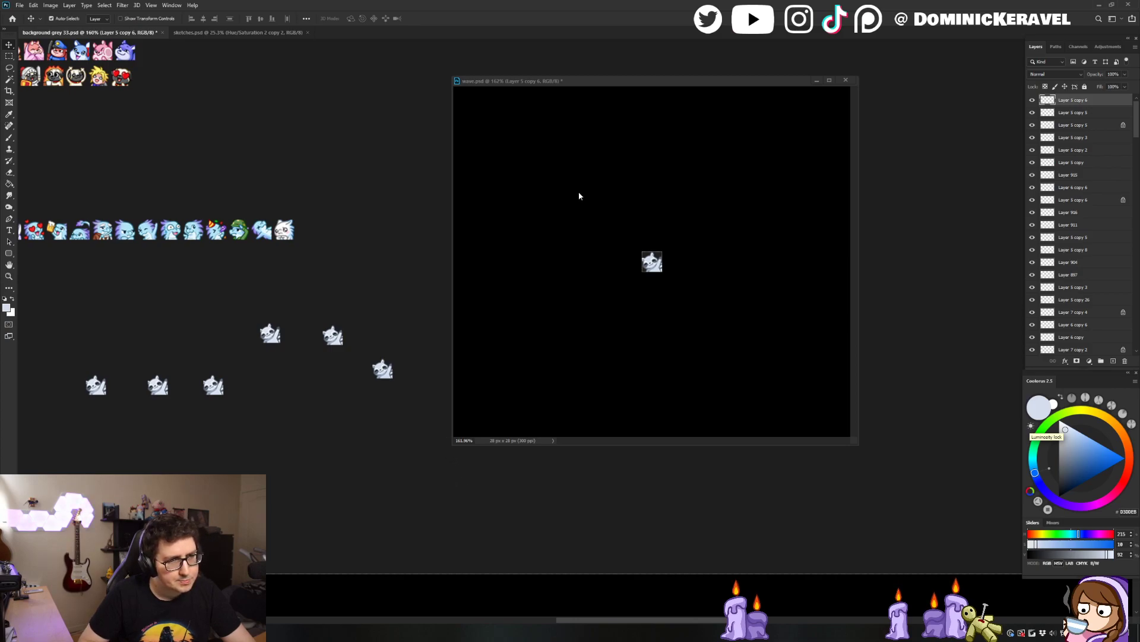
key("ctrl+z")
Compare the raccoon's two fur shades at reduced zoom by switching the visibility of Layer 5 copy 5 and Layer 5 copy 6
scroll(626, 316, "down", 5)
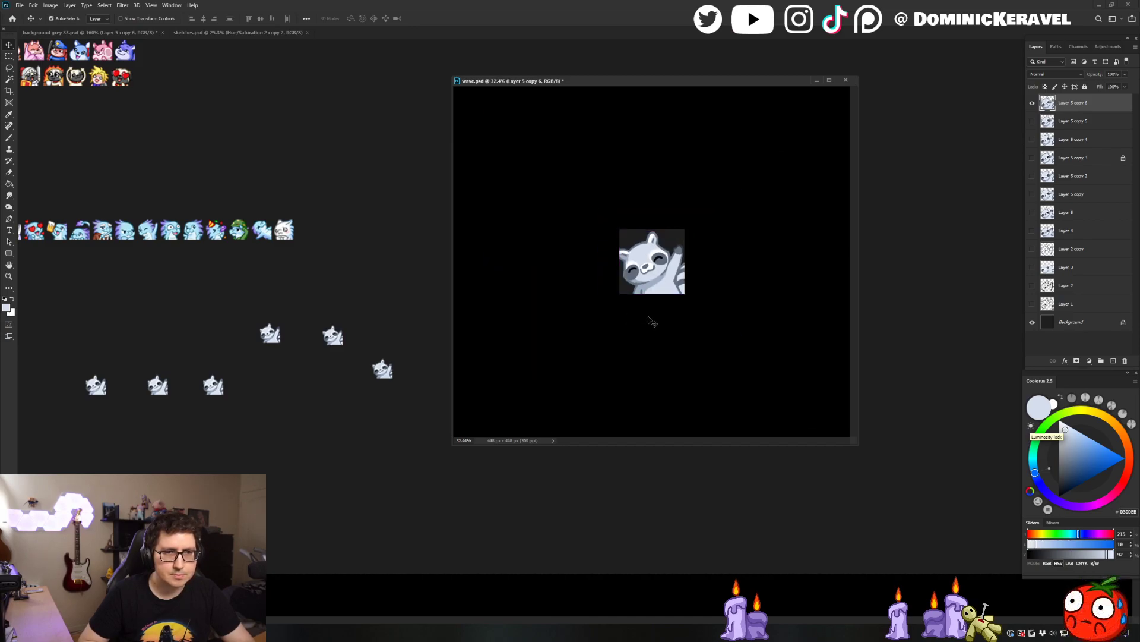
scroll(648, 320, "up", 2)
scroll(647, 320, "down", 1)
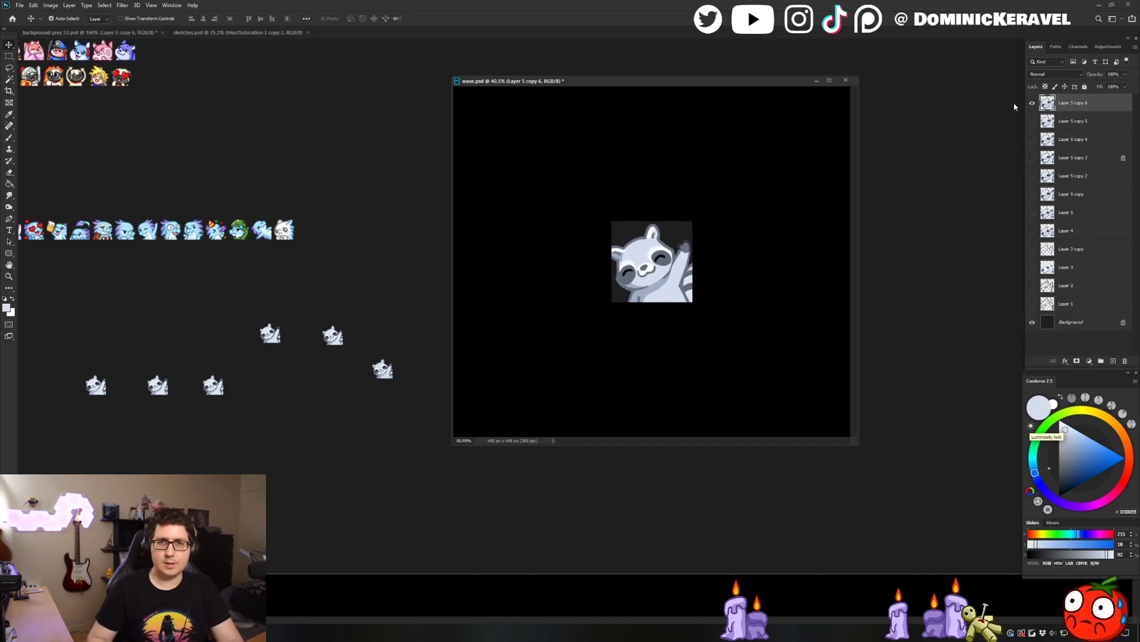
left_click(1033, 120)
left_click(1031, 105)
left_click(1032, 105)
left_click(1033, 105)
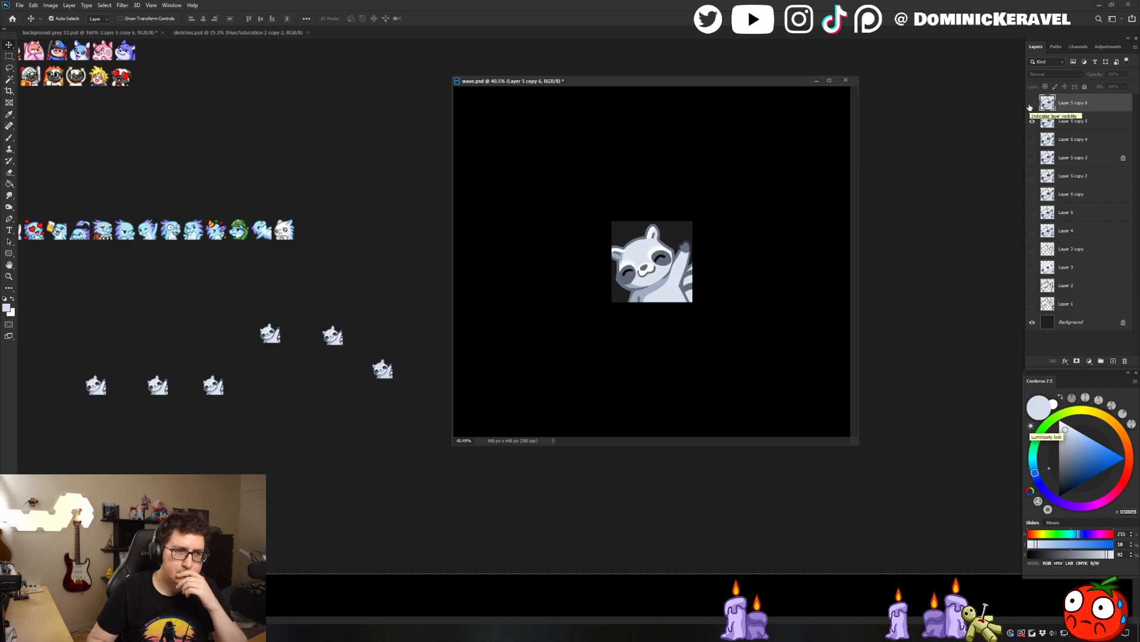
left_click(1031, 106)
left_click(1032, 123)
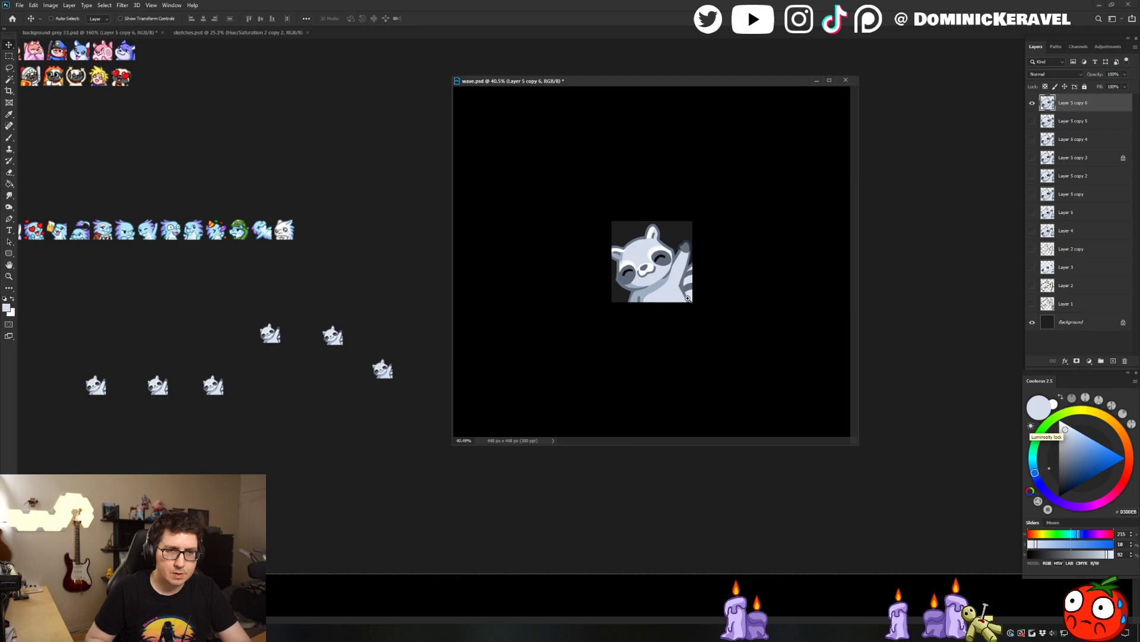
Compare and sample both fur shades with the canvas fitted to the window, and review the darker version at small size
key("ctrl+0")
left_click(1031, 121)
left_click(1031, 105)
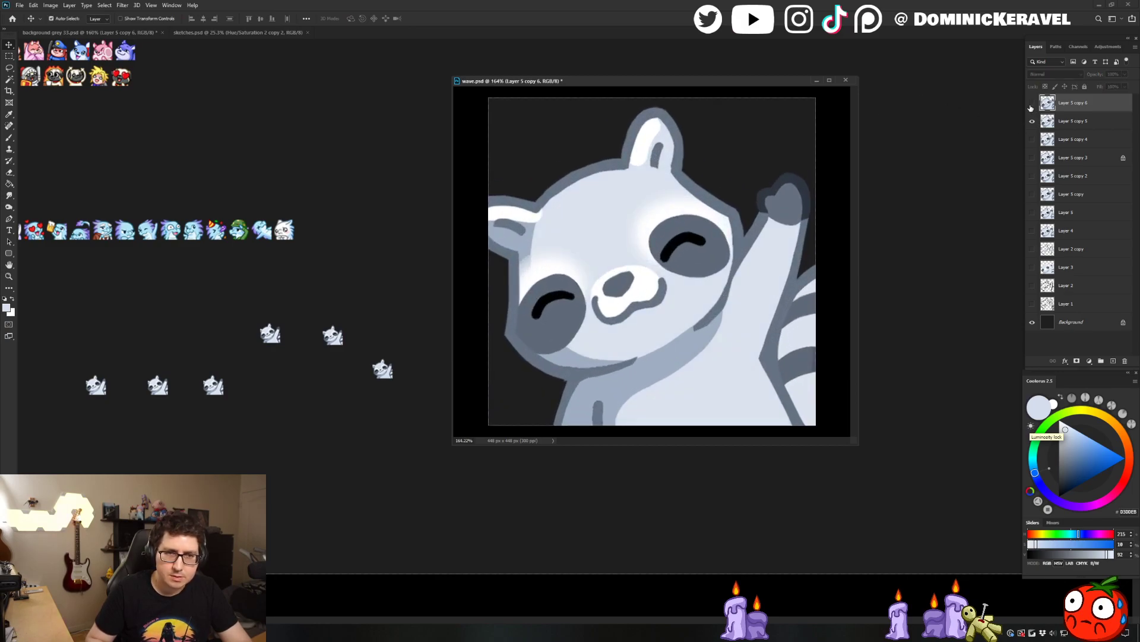
left_click(1030, 108)
left_click(1029, 108)
key("b")
left_click(607, 199, "alt")
left_click(1032, 106)
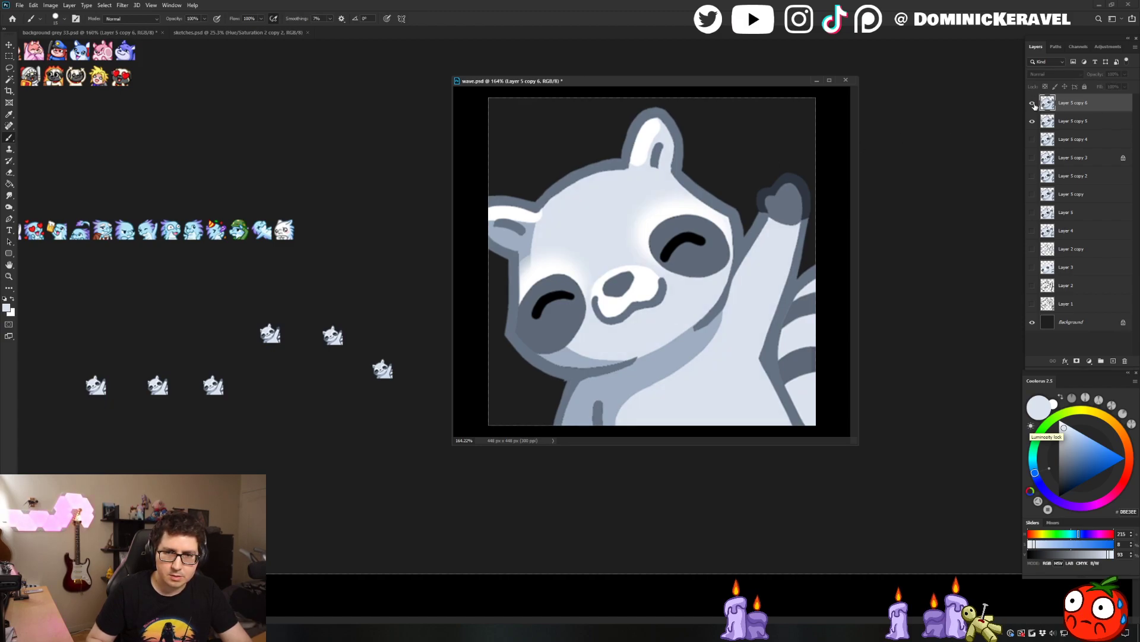
left_click(609, 204, "alt")
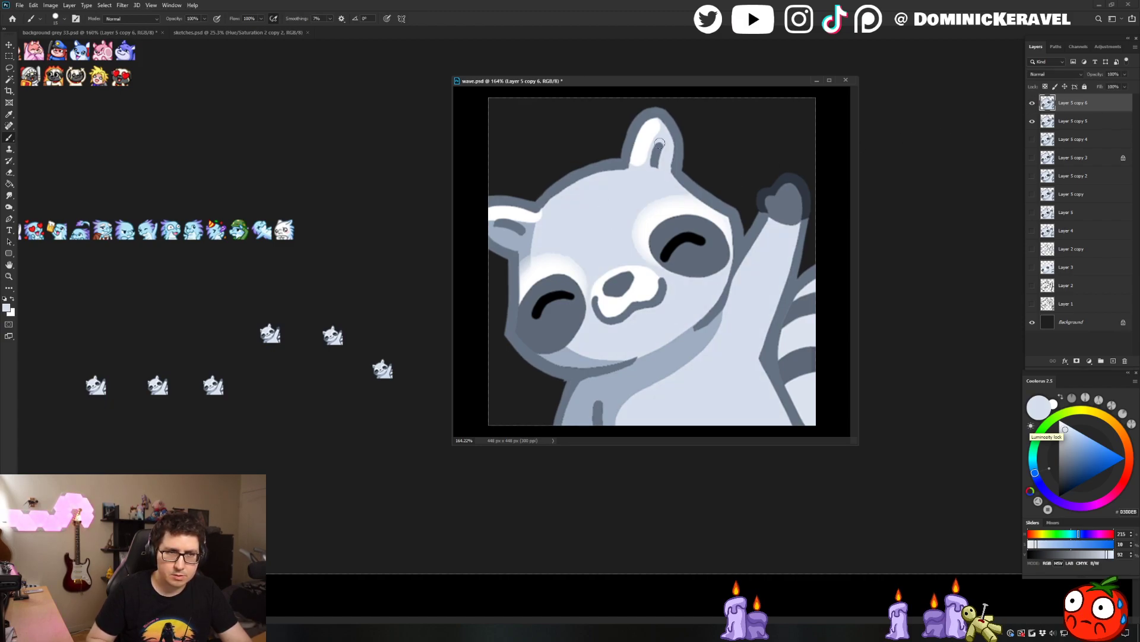
left_click(1033, 121)
scroll(804, 183, "down", 5)
key("h")
key("h")
key("v")
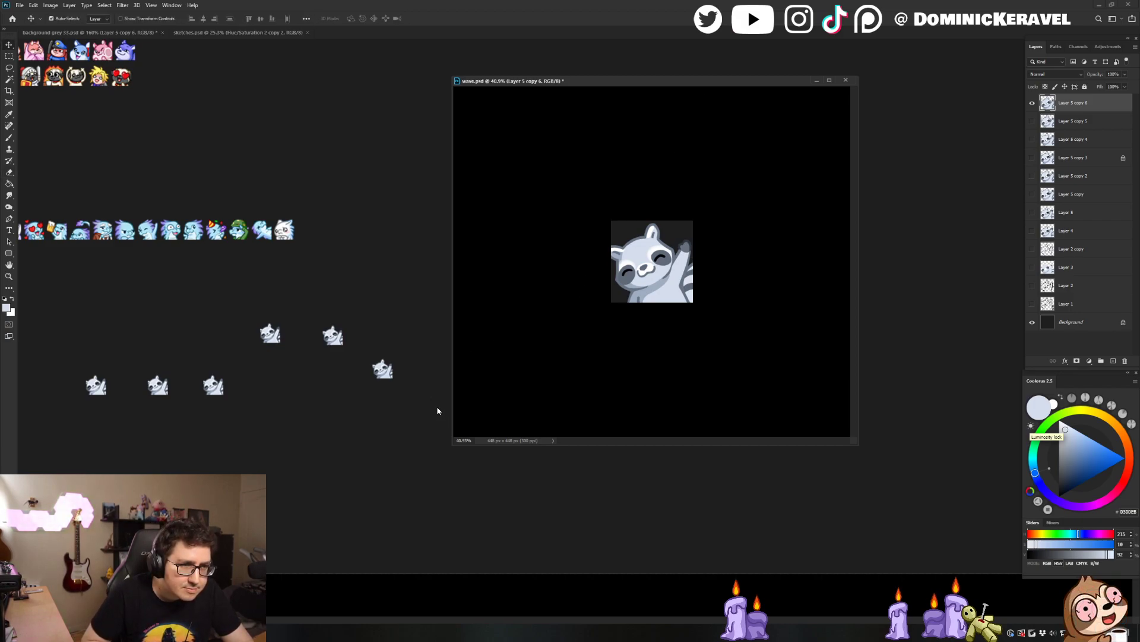
Try an even darker blue-grey fill on the raccoon's light fur
scroll(671, 248, "up", 3)
key("b")
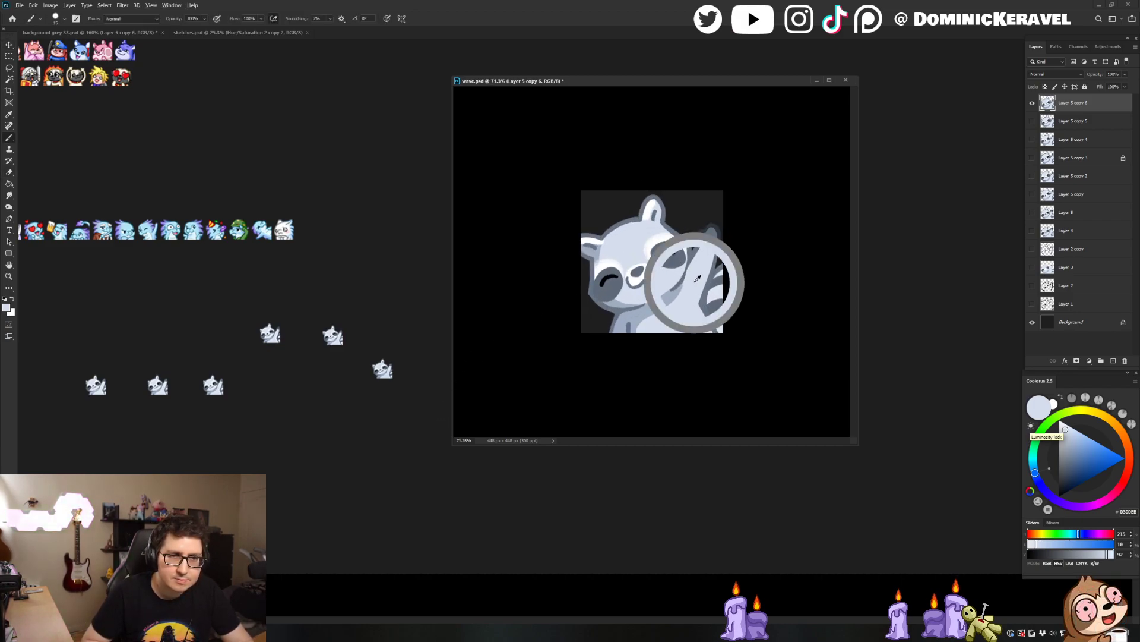
left_click(1066, 436)
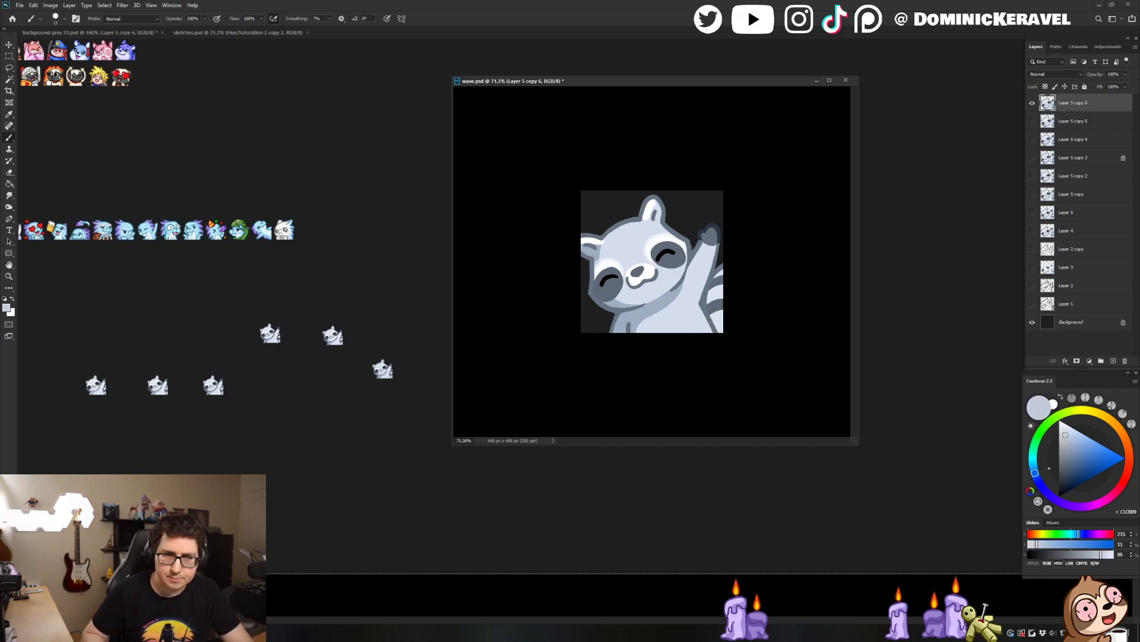
key("g")
key("shift+BackSpace")
key("Escape")
key("v")
left_click(766, 200)
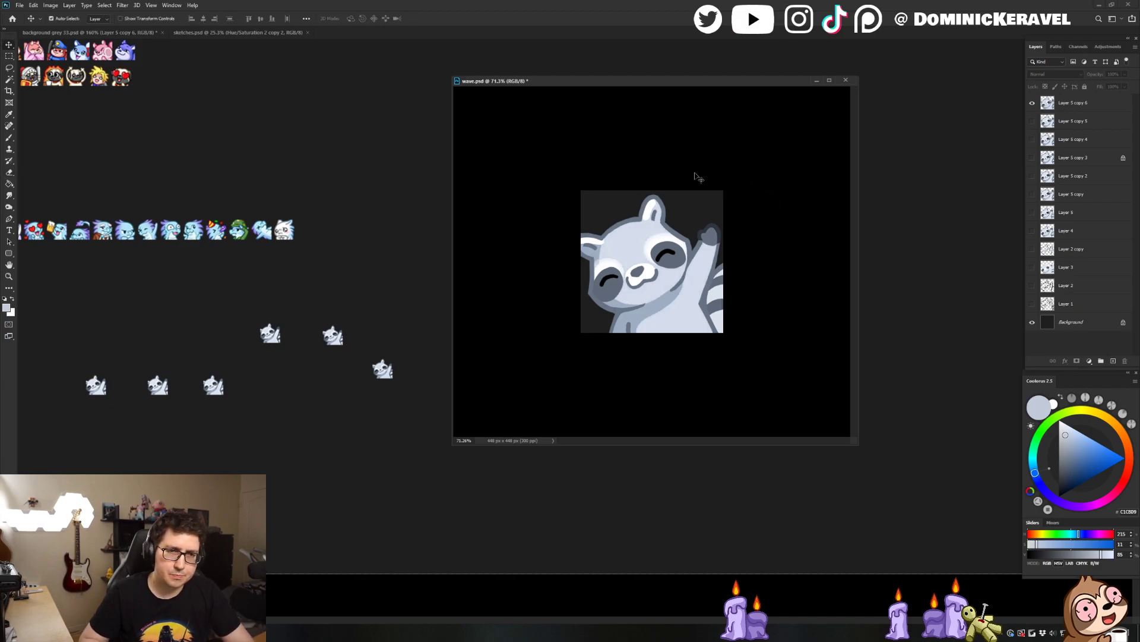
Select the face's light fur with the Magic Wand and brush the fur colour over the soft white glow around both eye patches
scroll(675, 236, "up", 3)
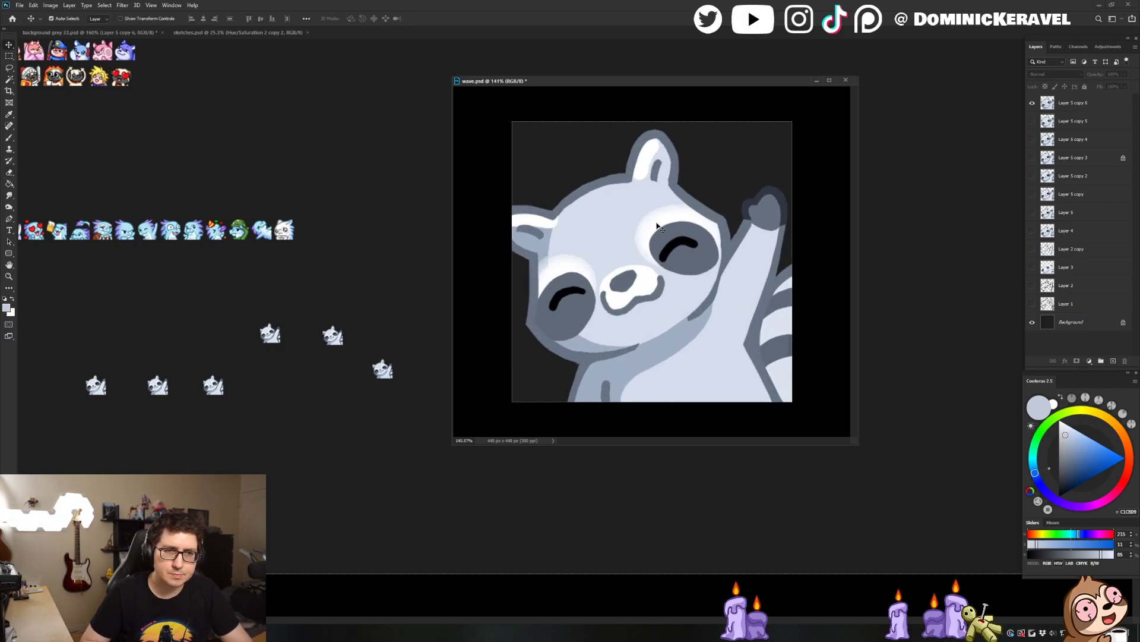
left_click(657, 225)
key("w")
left_click(644, 217)
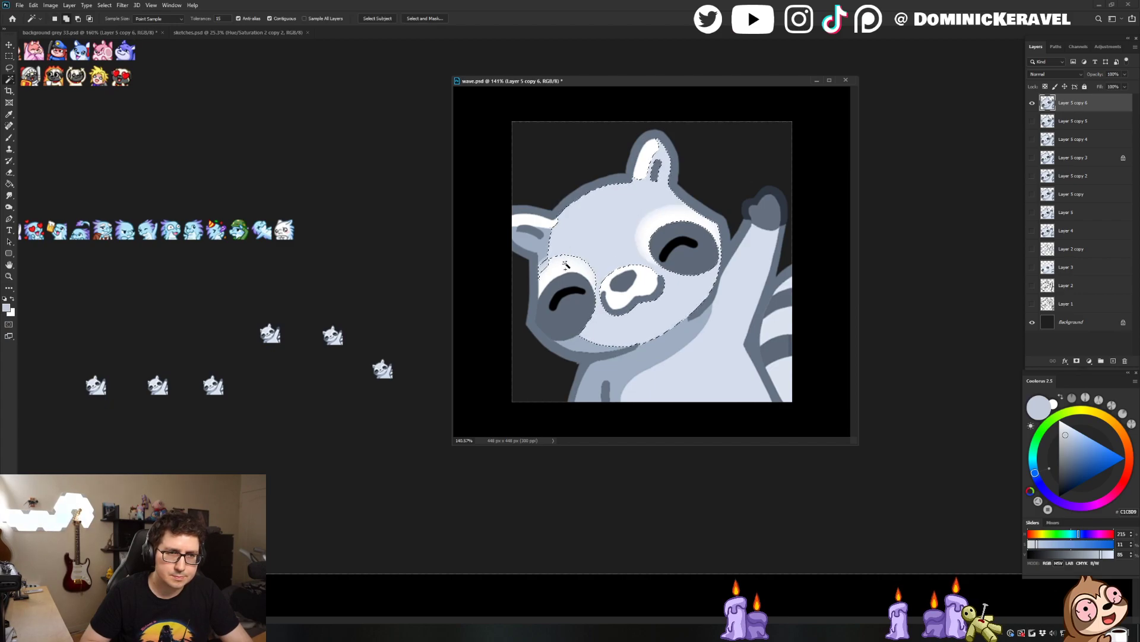
key("b")
left_click(641, 211, "alt")
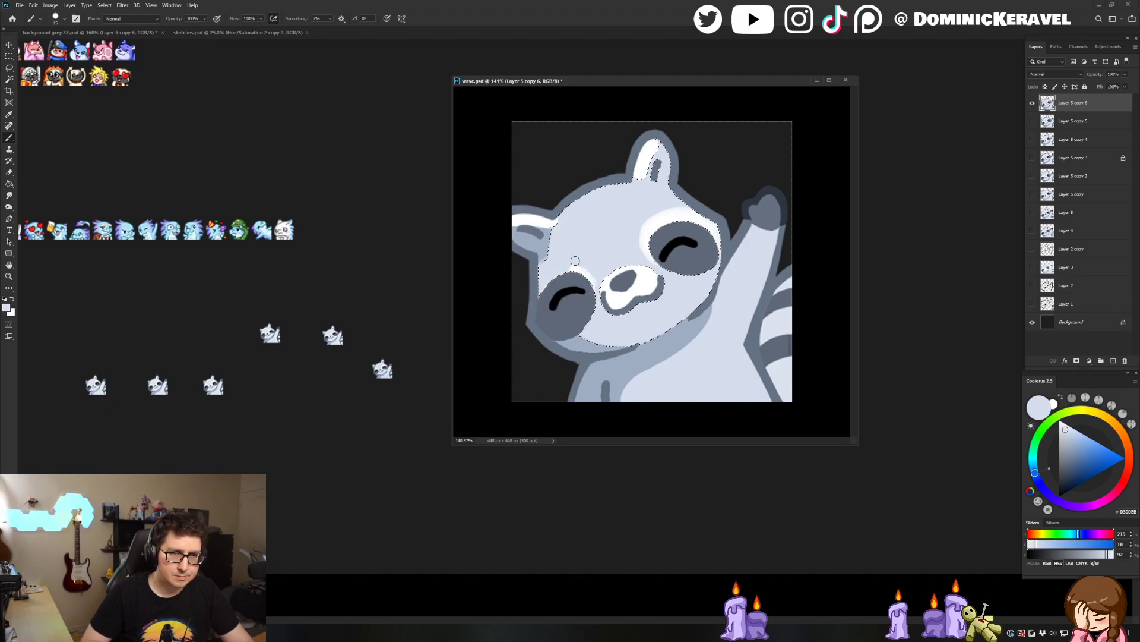
Add the shaded area beneath the side ear to the selection and paint the shadow colour down the adjacent face edge
left_click(545, 254, "alt")
key("w")
key("b")
key("w")
left_click(542, 249, "shift")
key("b")
left_click_drag(545, 252, 544, 284)
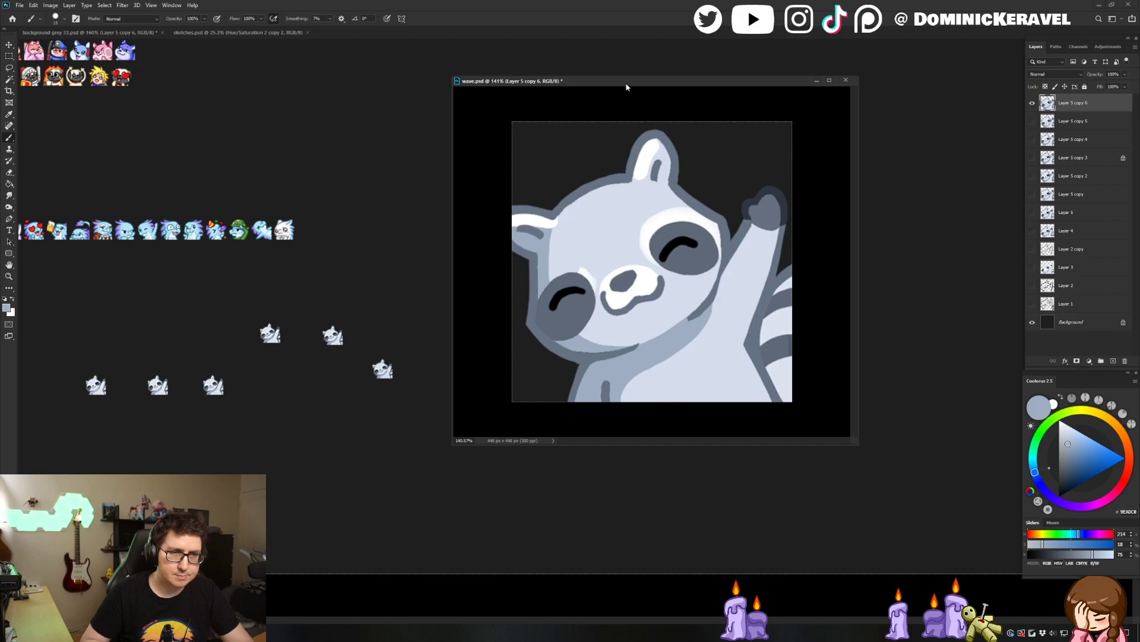
Select the face's light fur together with the white highlight around the eye patch using the Magic Wand
left_click(680, 222, "alt")
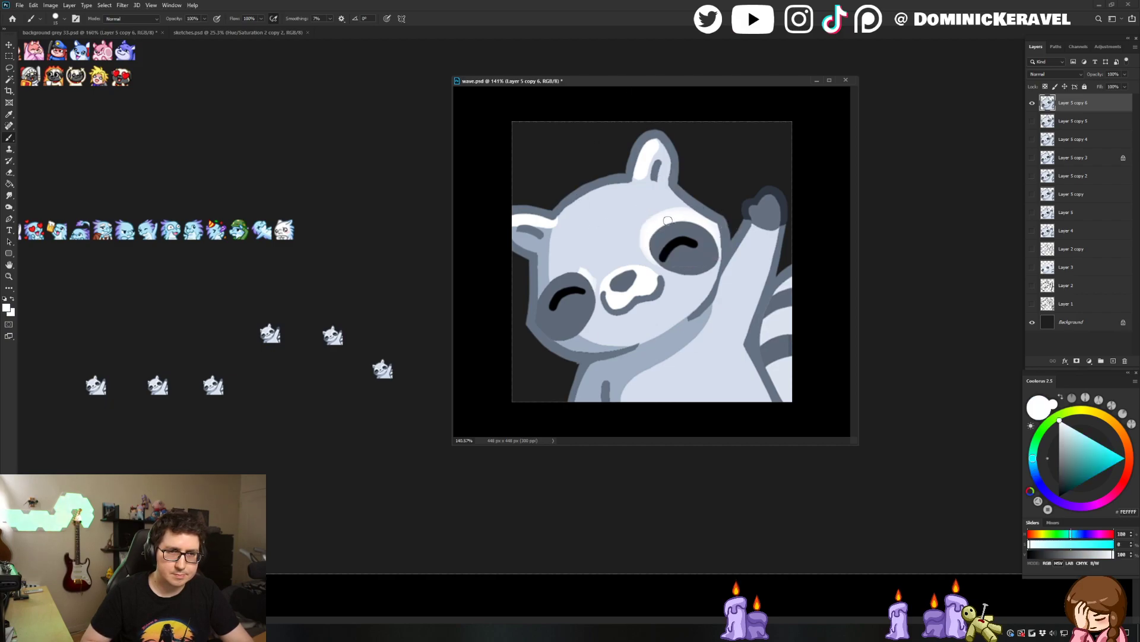
left_click(654, 201, "alt")
key("w")
left_click(666, 215)
left_click(660, 203, "shift")
key("b")
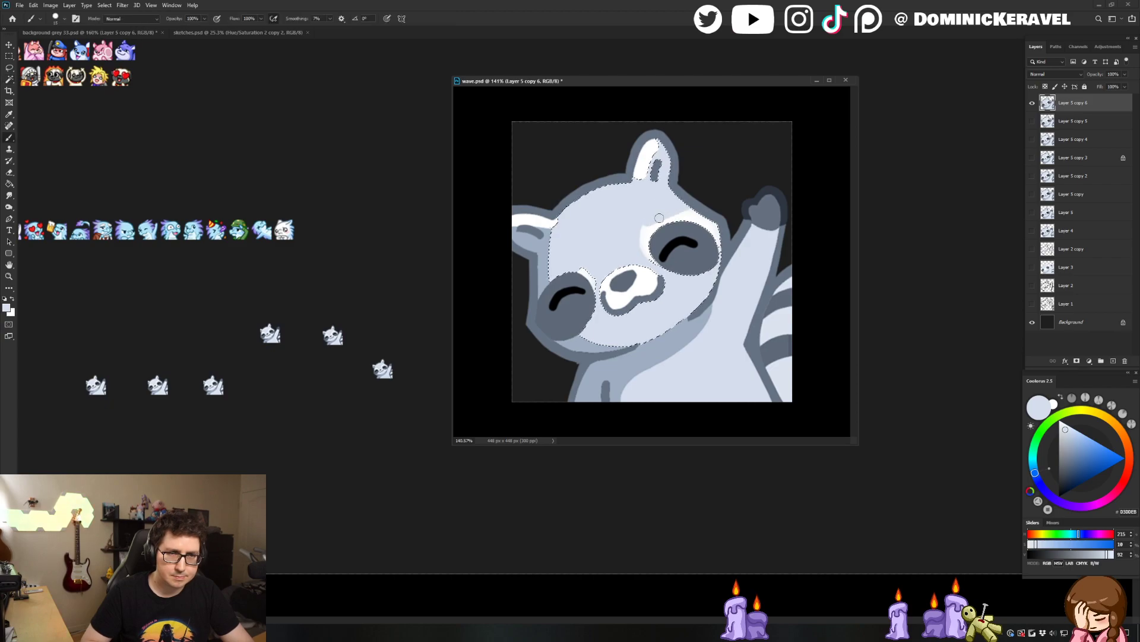
Sample the muzzle's white, choose the Air Brush preset and paint a soft white glow above the lower eye patch
left_click(646, 281, "alt")
right_click(645, 280)
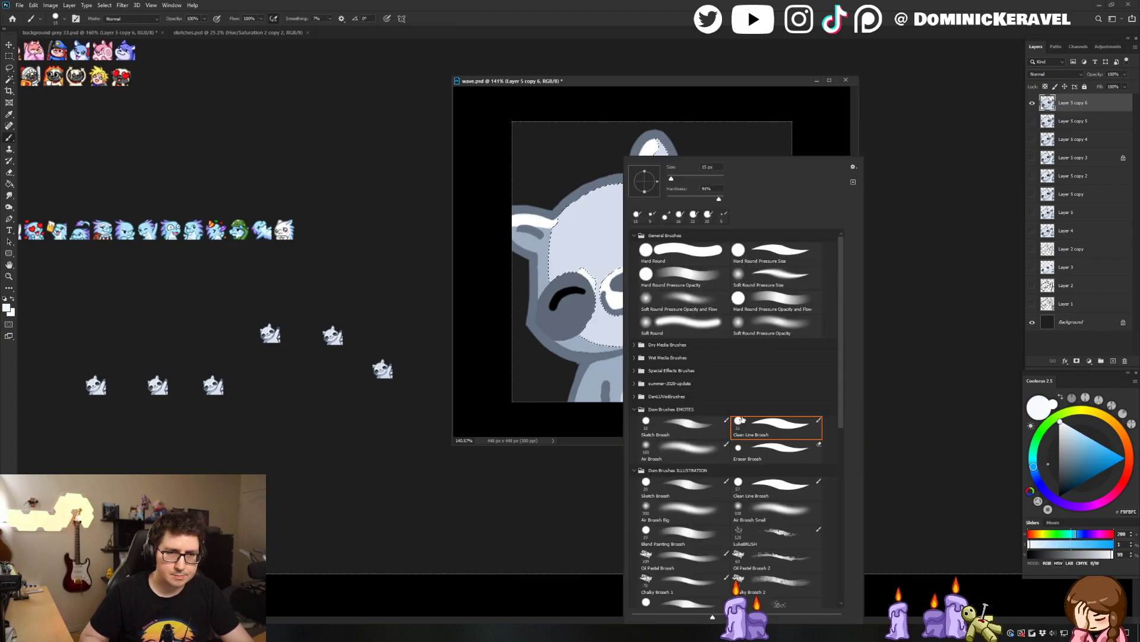
double_click(692, 450)
left_click_drag(568, 295, 533, 295)
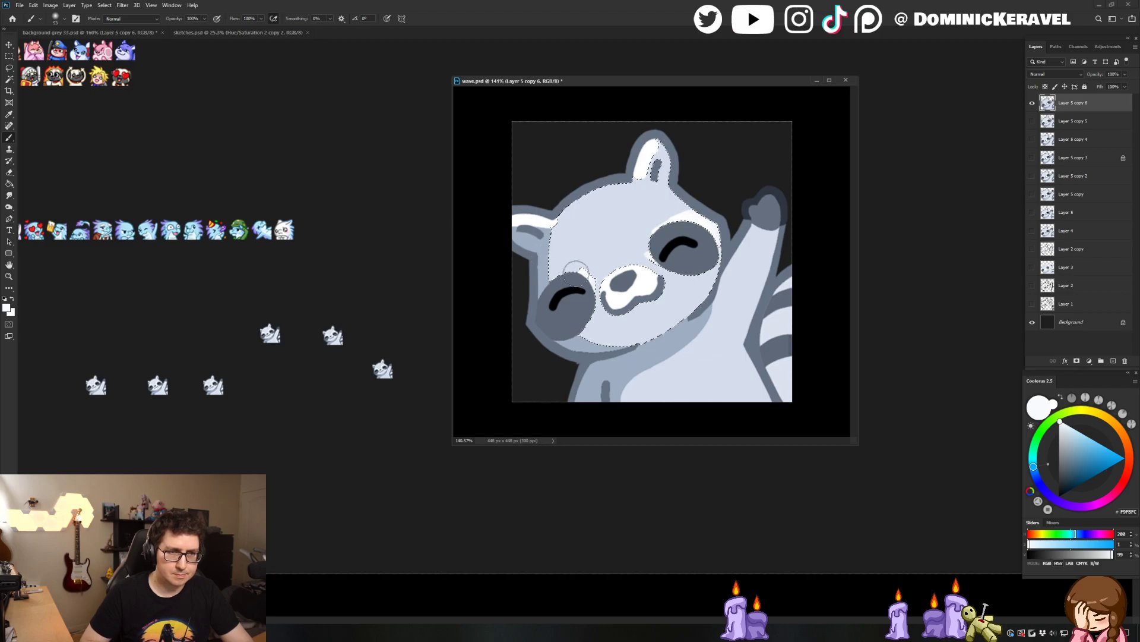
key("w")
key("b")
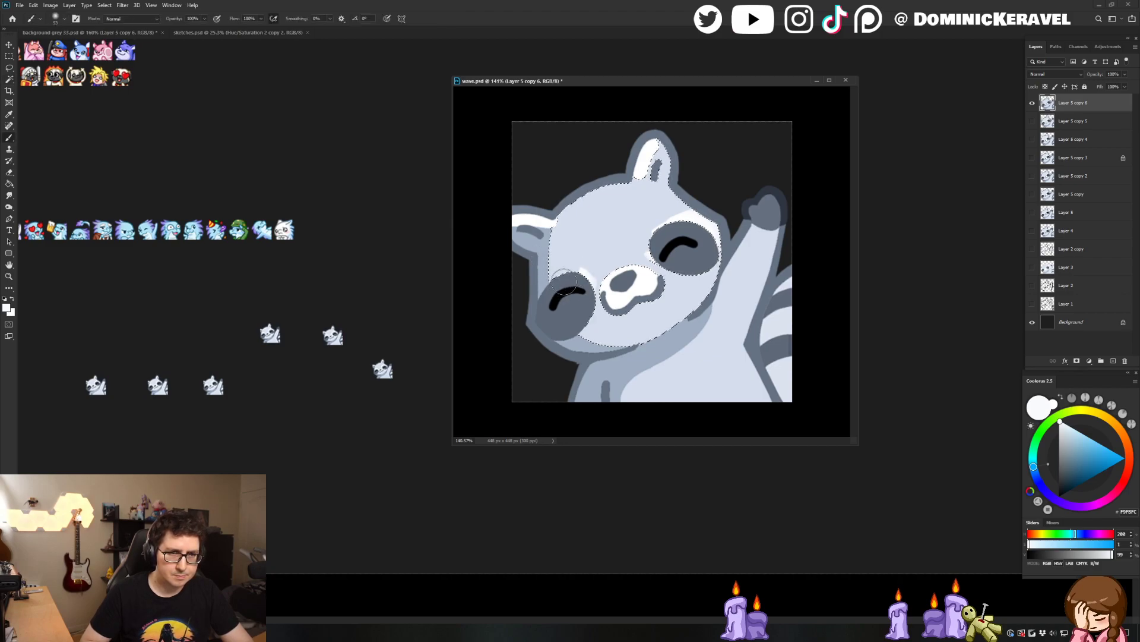
mouse_move(572, 282)
left_mouse_down()
mouse_move(547, 291)
mouse_move(580, 280)
left_mouse_up()
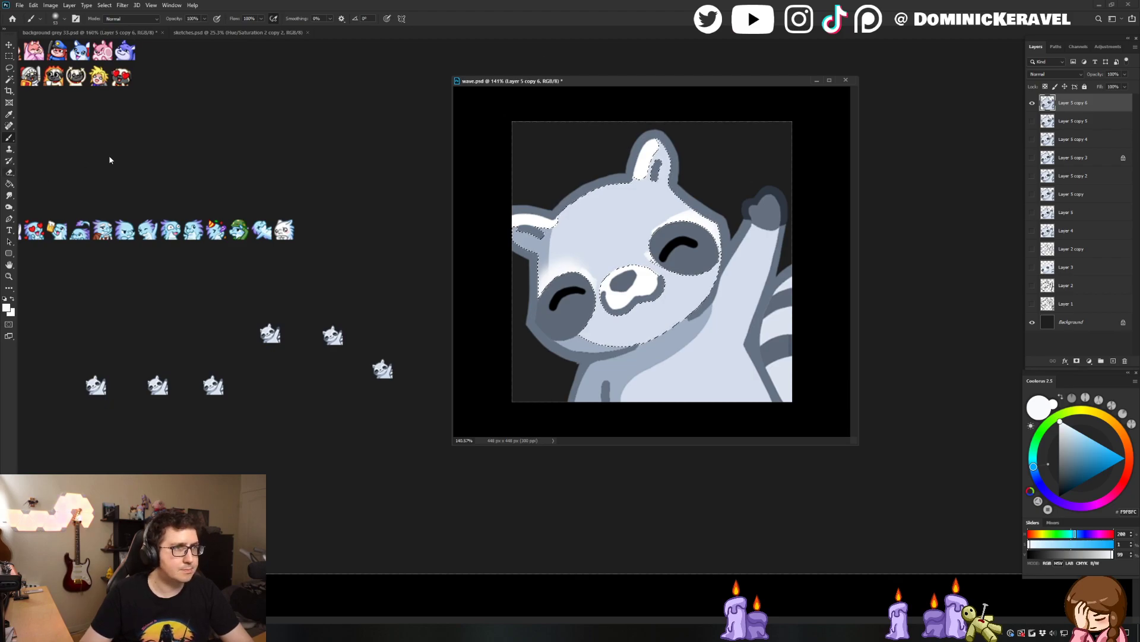
Bring up sketches.psd as a colour reference and airbrush a soft white glow above the eye patch nearer the raised arm
left_click(105, 33)
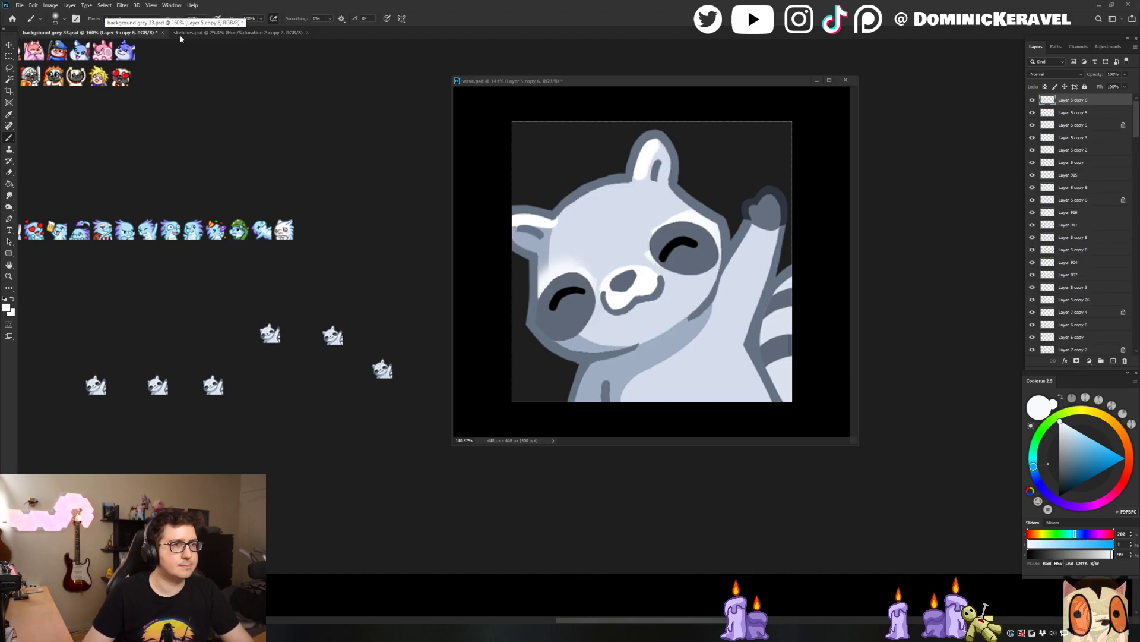
left_click(238, 33)
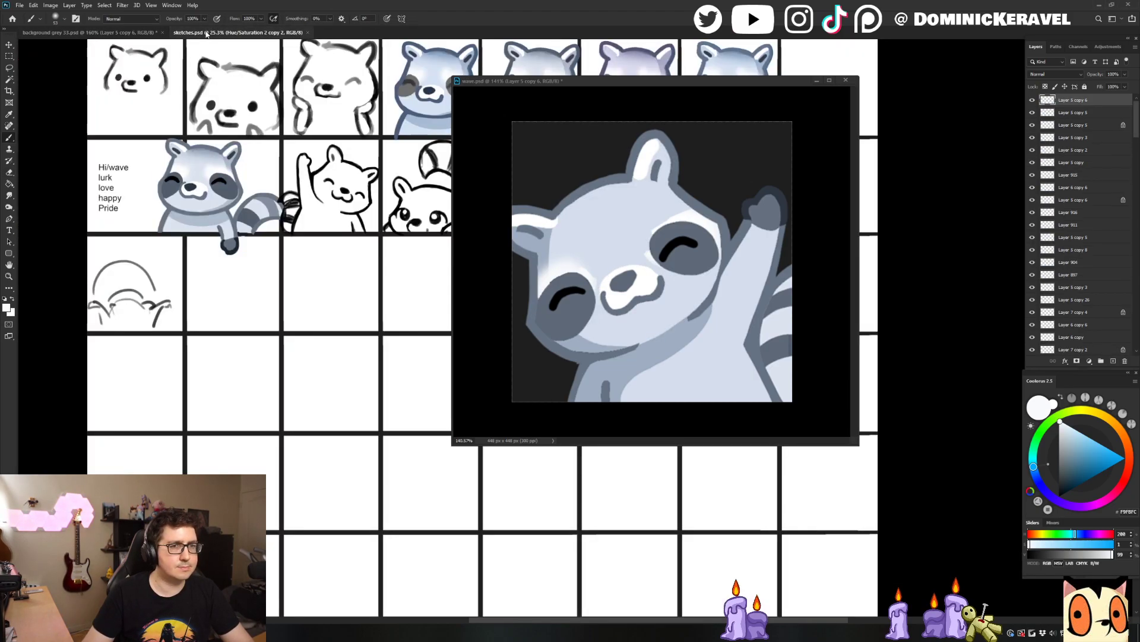
left_click(571, 278)
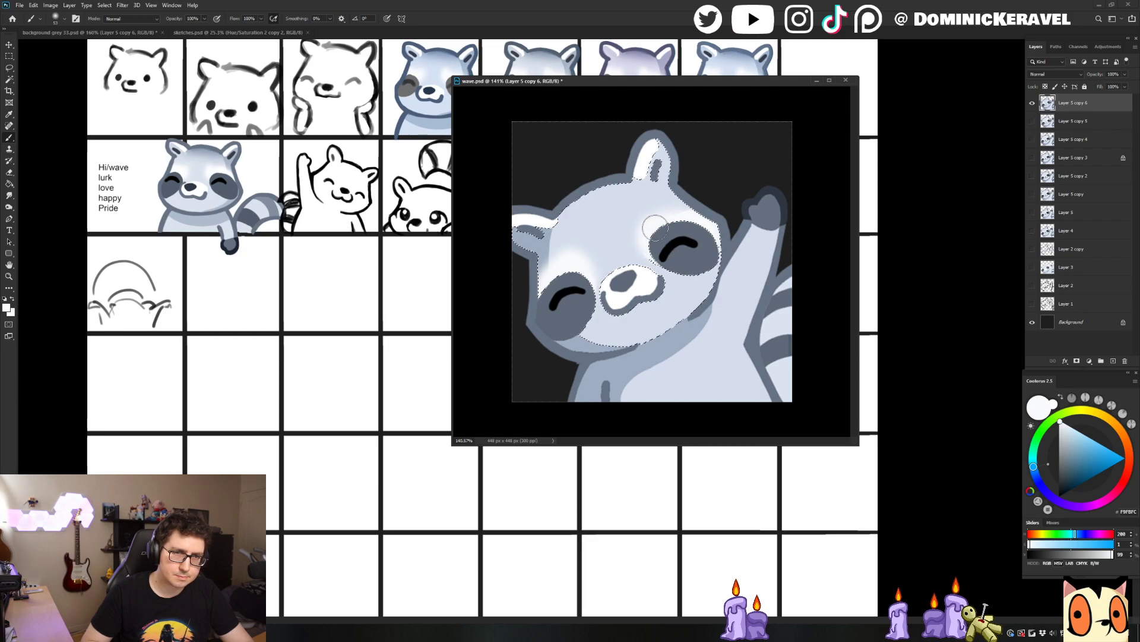
left_click(652, 206, "alt")
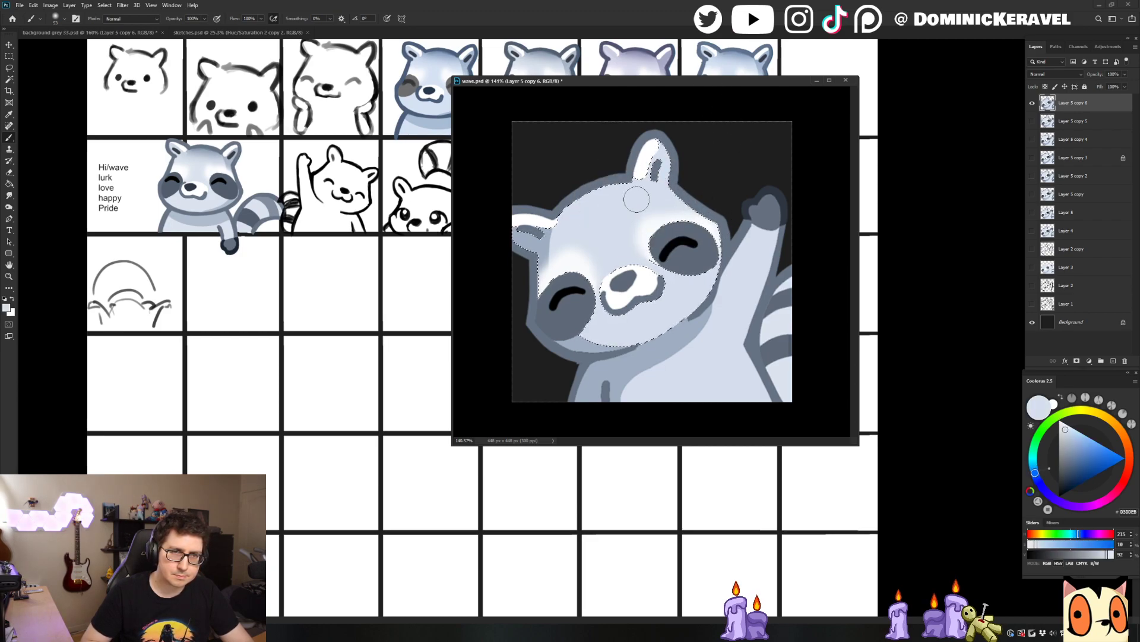
key("x")
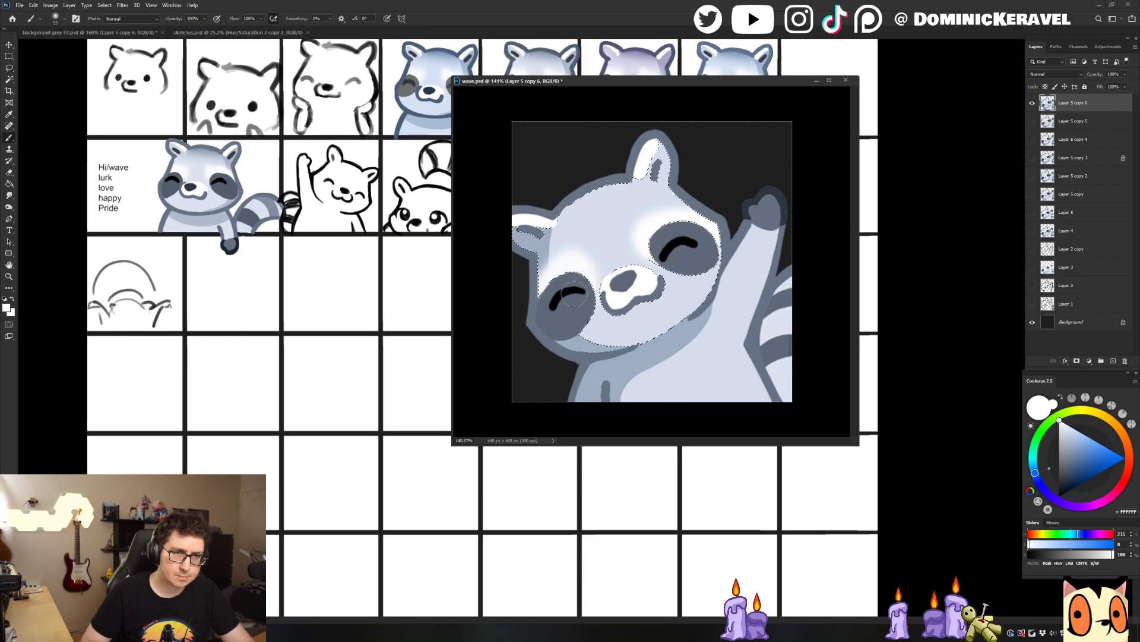
Review the waving raccoon with its new eye glows at small zoom beside the coloured sketch
scroll(673, 141, "down", 5)
key("e")
key("v")
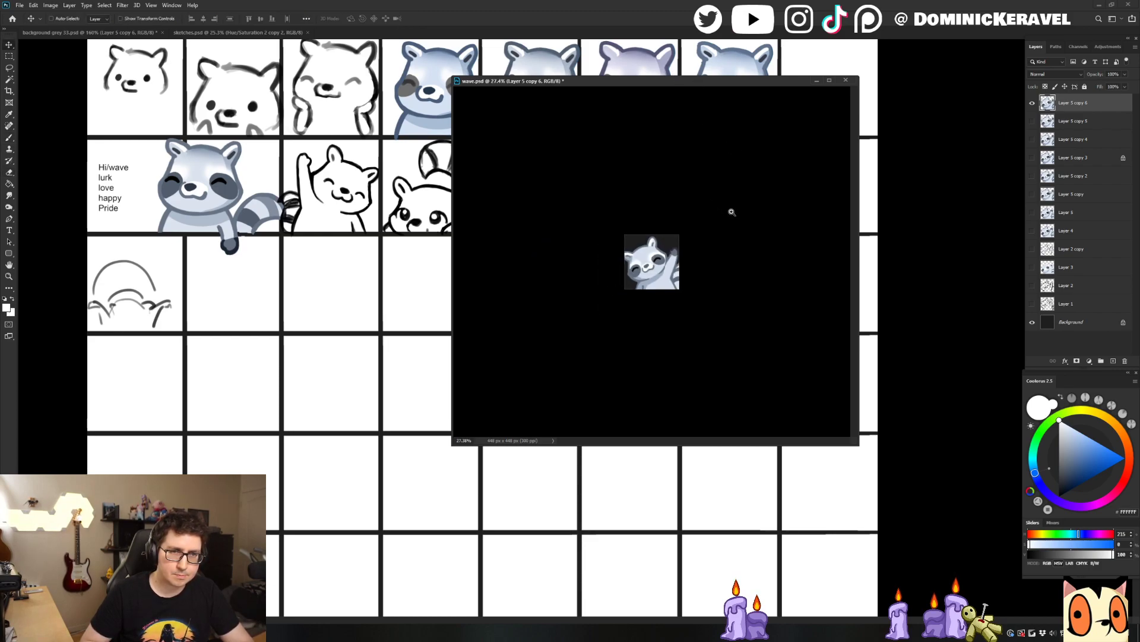
scroll(734, 212, "up", 2)
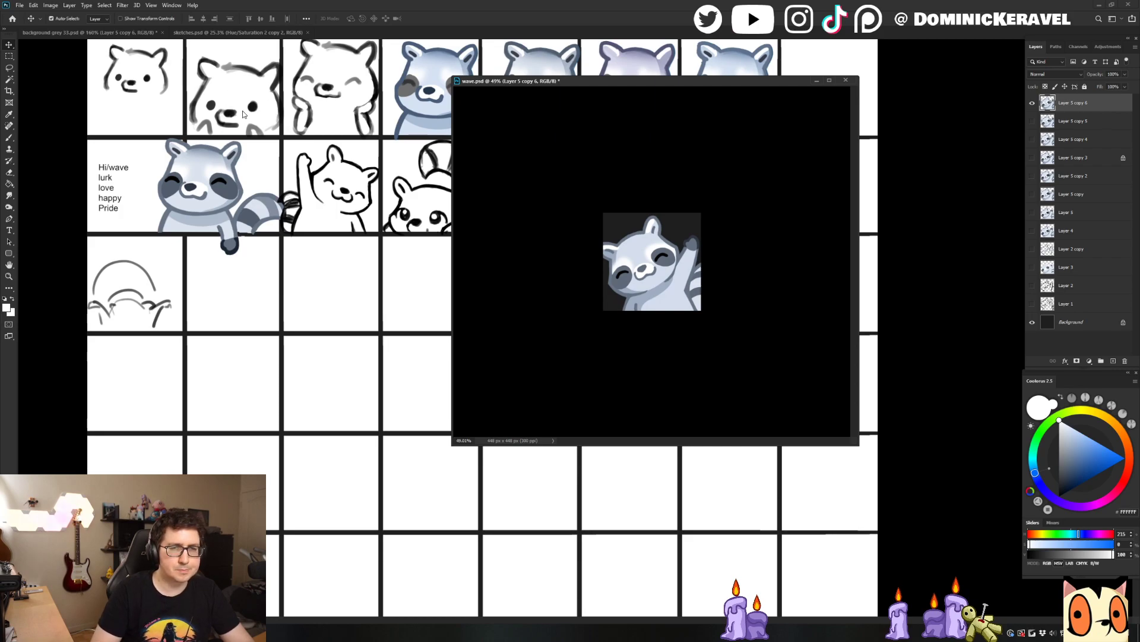
Show the grey background sheet, resize wave.psd to 28 px and place a copy of the raccoon on the sheet
left_click(113, 32)
left_click_drag(550, 79, 594, 84)
key("e")
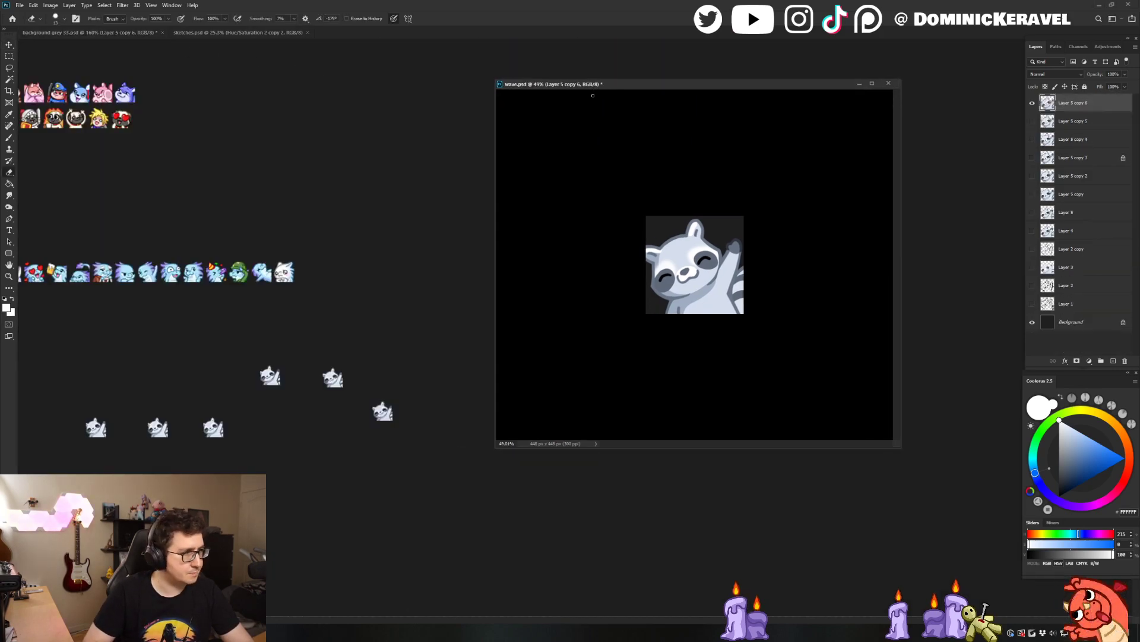
key("ctrl+alt+i")
key("Return")
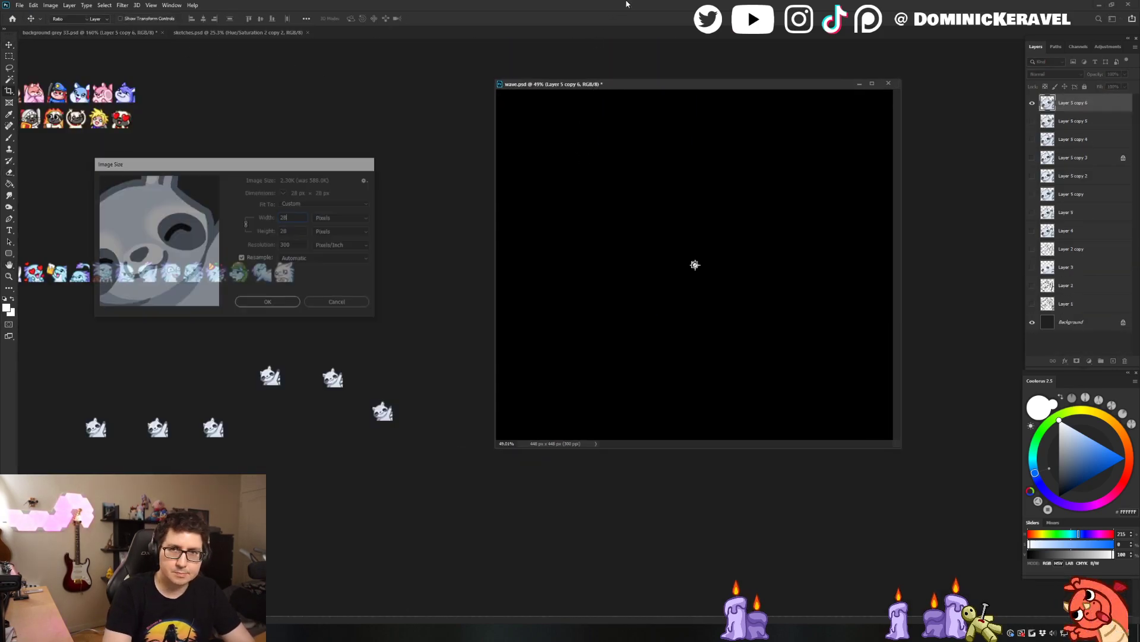
left_click_drag(701, 267, 432, 398)
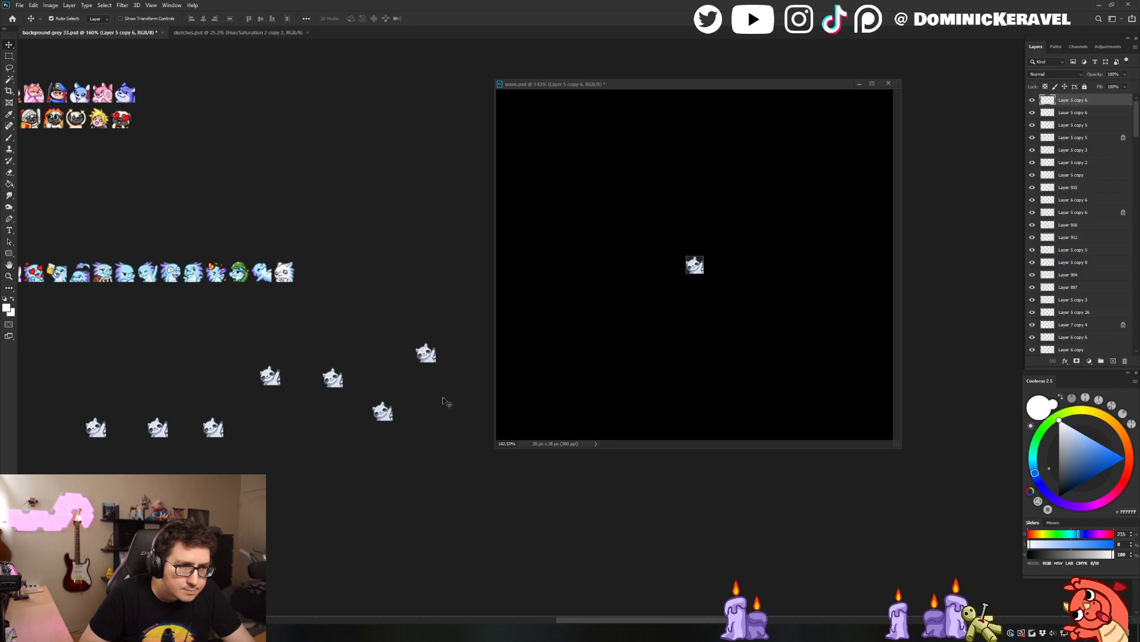
Delete the older raccoon previews from the background sheet and undo the reduction of wave.psd
left_click_drag(390, 349, 74, 453)
key("Delete")
left_click(580, 344)
key("ctrl+z")
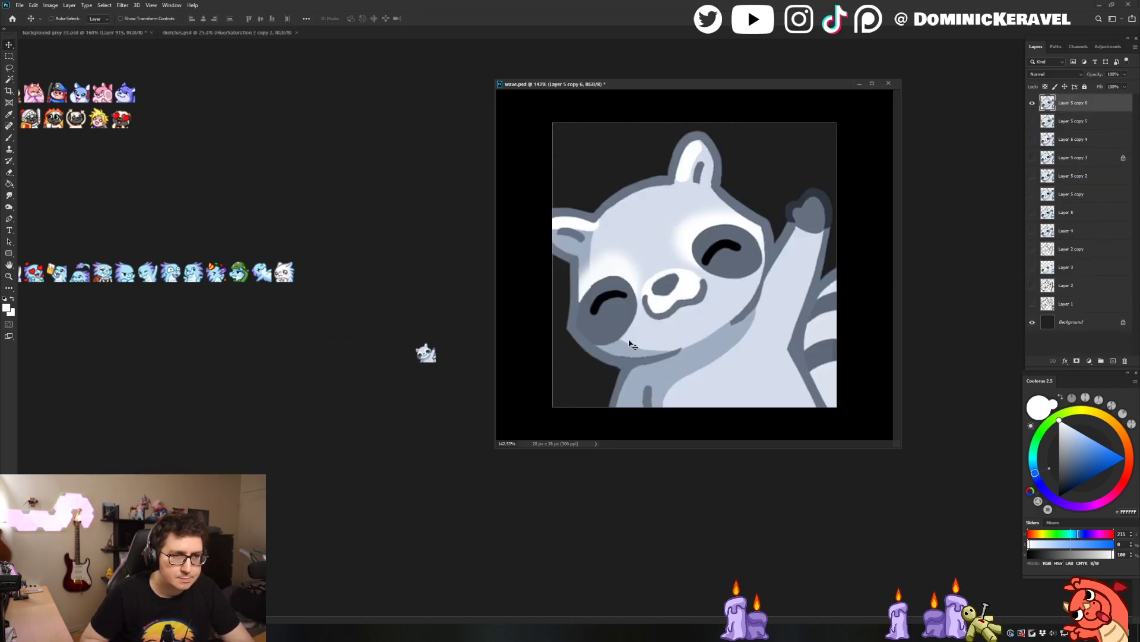
Sample the blue-grey of the raccoon's facial markings for use with the Paint Bucket on the eye patches
mouse_move(816, 272)
left_mouse_down()
mouse_move(785, 281)
mouse_move(798, 281)
left_mouse_up()
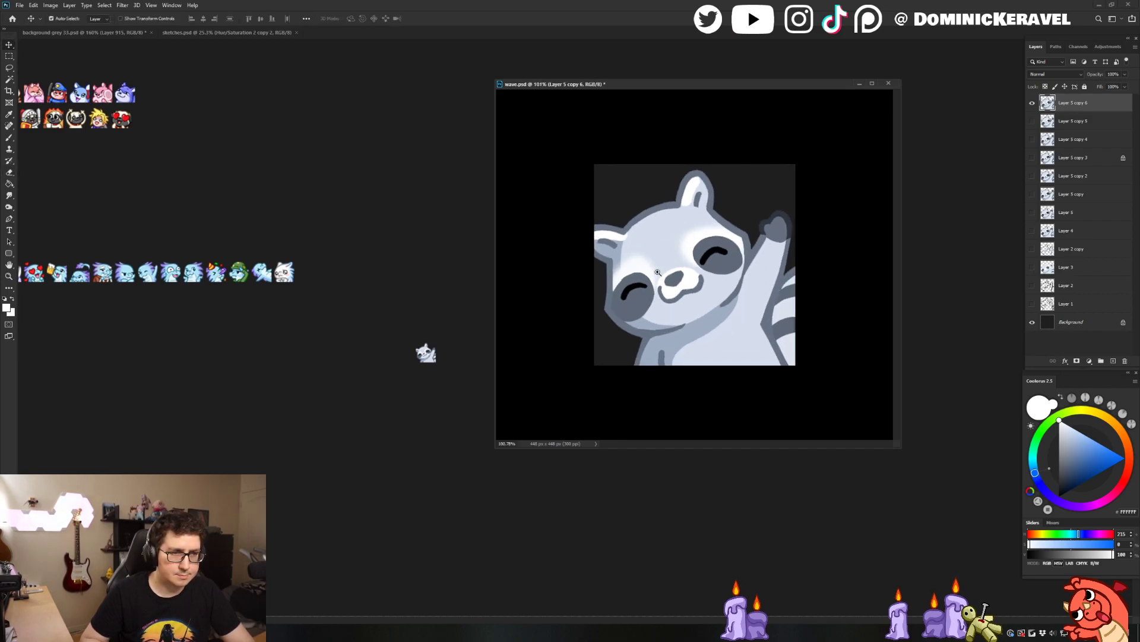
left_click_drag(668, 270, 696, 270)
key("b")
left_click(705, 303, "alt")
key("g")
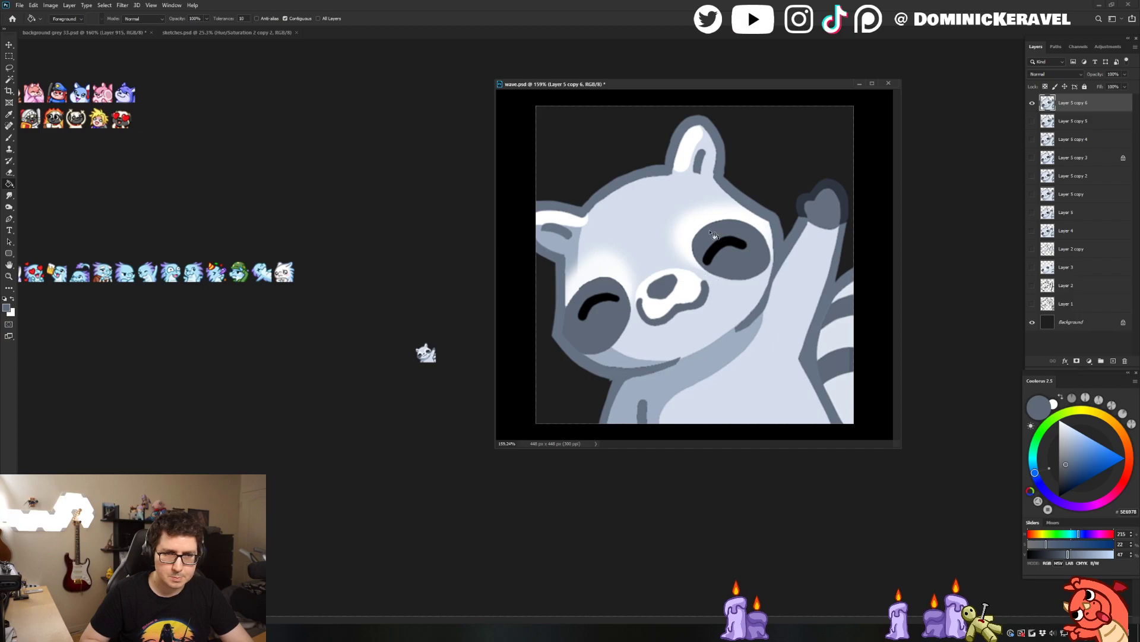
Resize wave.psd to 28 px, place a second preview on the background sheet and undo the resize
key("ctrl+alt+i")
type("28")
key("Return")
key("v")
left_click_drag(694, 268, 459, 410)
key("ctrl+z")
Pick a darker blue-grey and place another 28 px preview of the raccoon beside the others for comparison
key("b")
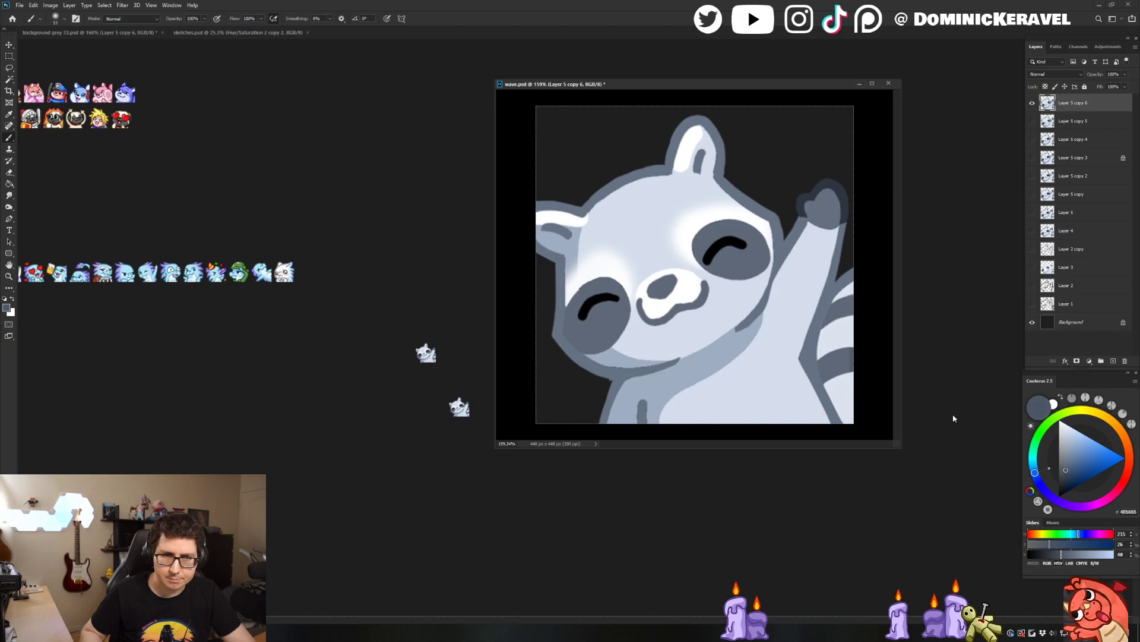
key("ctrl+alt+i")
key("Return")
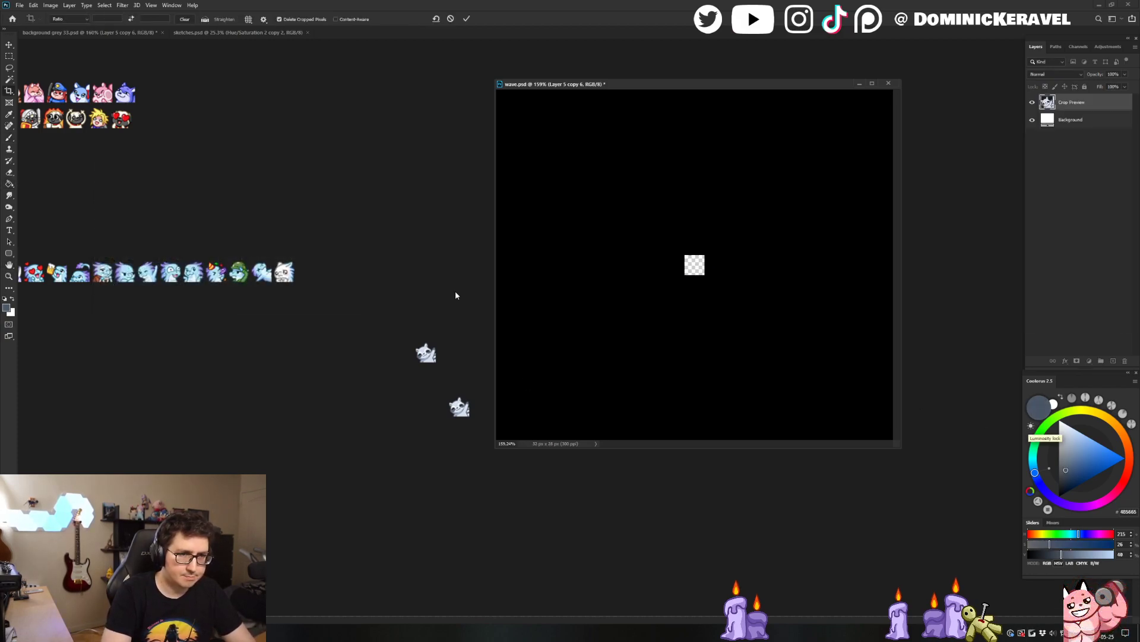
left_click_drag(492, 463, 446, 418)
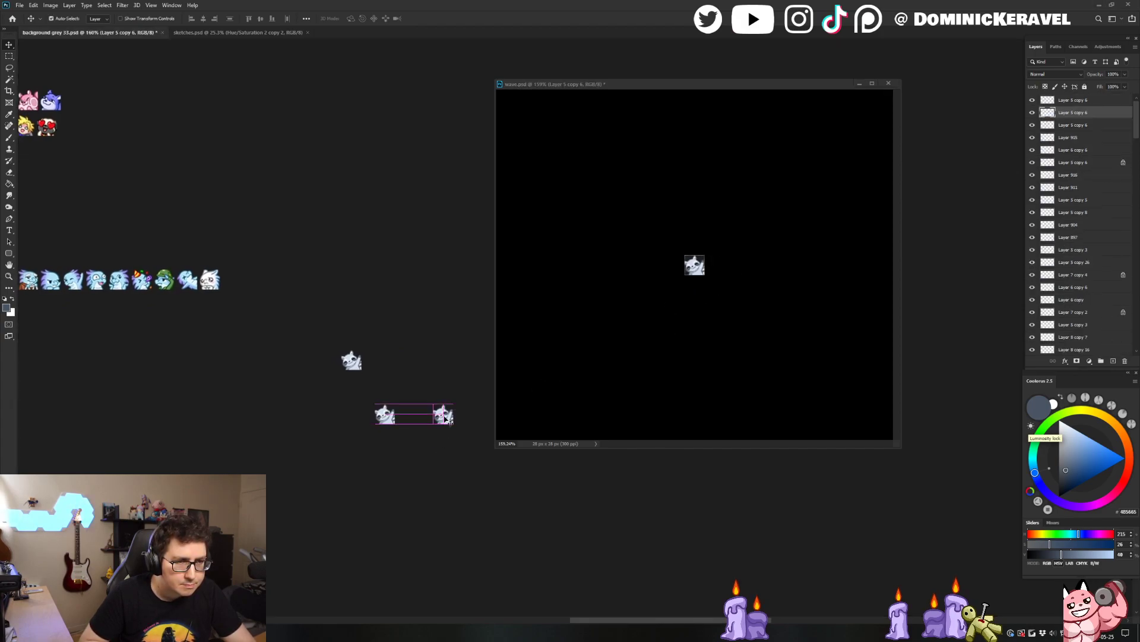
left_click_drag(458, 465, 415, 463)
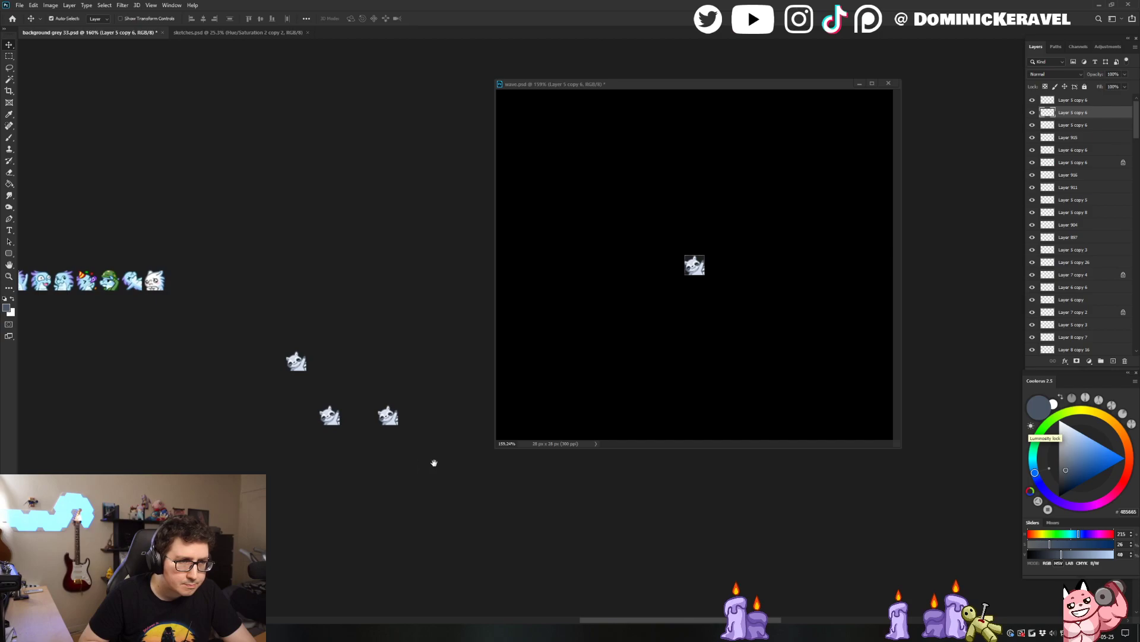
Undo the 28 px resize of wave.psd and inspect the raccoon reduced and enlarged
left_click(626, 340)
key("ctrl+z")
mouse_move(648, 330)
left_mouse_down()
mouse_move(627, 330)
mouse_move(638, 314)
left_mouse_up()
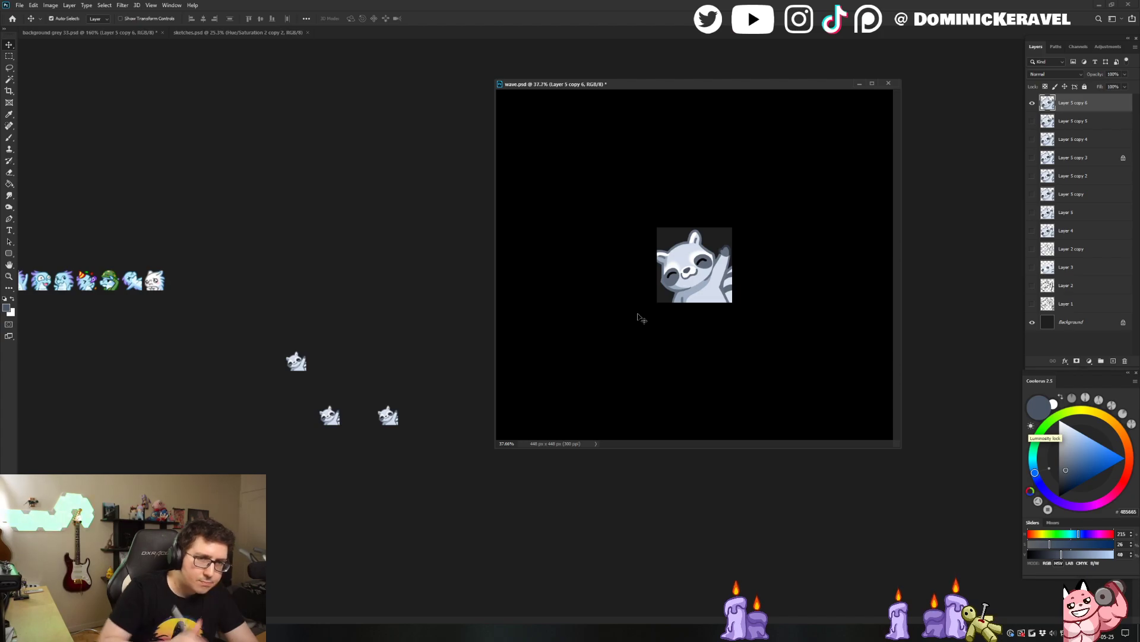
left_click(763, 273)
left_click_drag(763, 273, 785, 286)
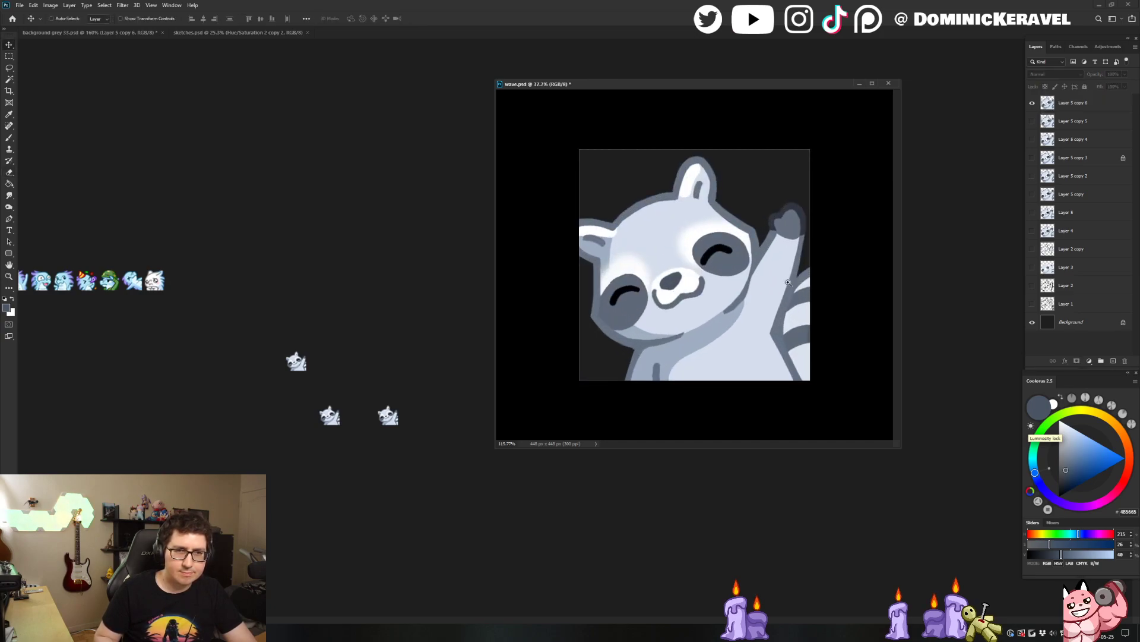
Delete the two older raccoon previews and place the remaining one nearer the other emotes on the background sheet
left_click_drag(259, 322, 349, 456)
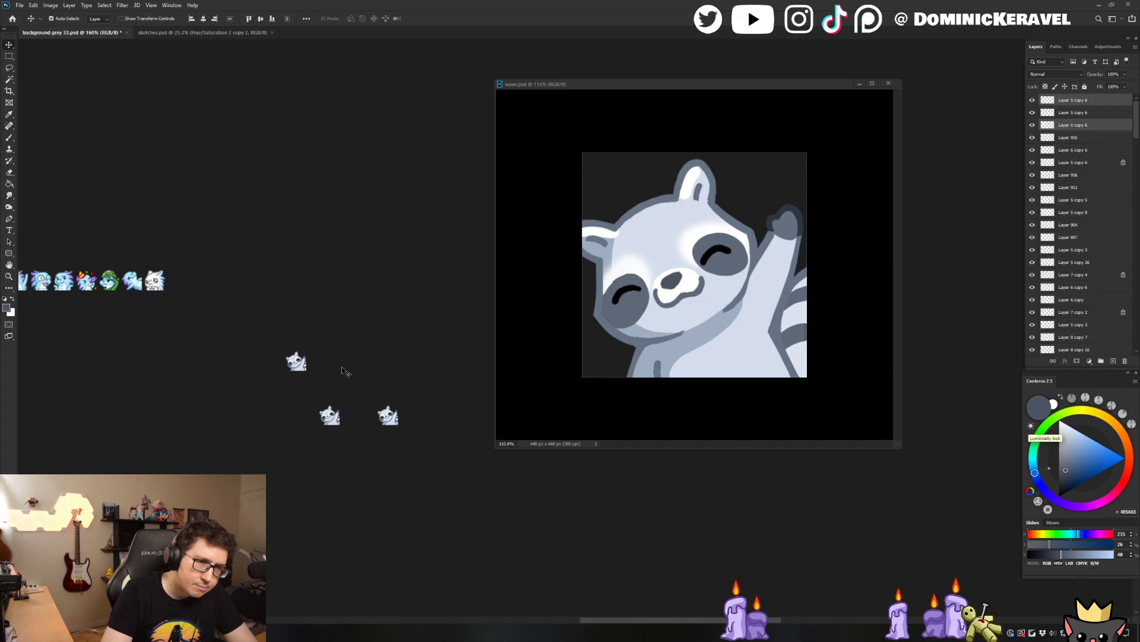
key("Delete")
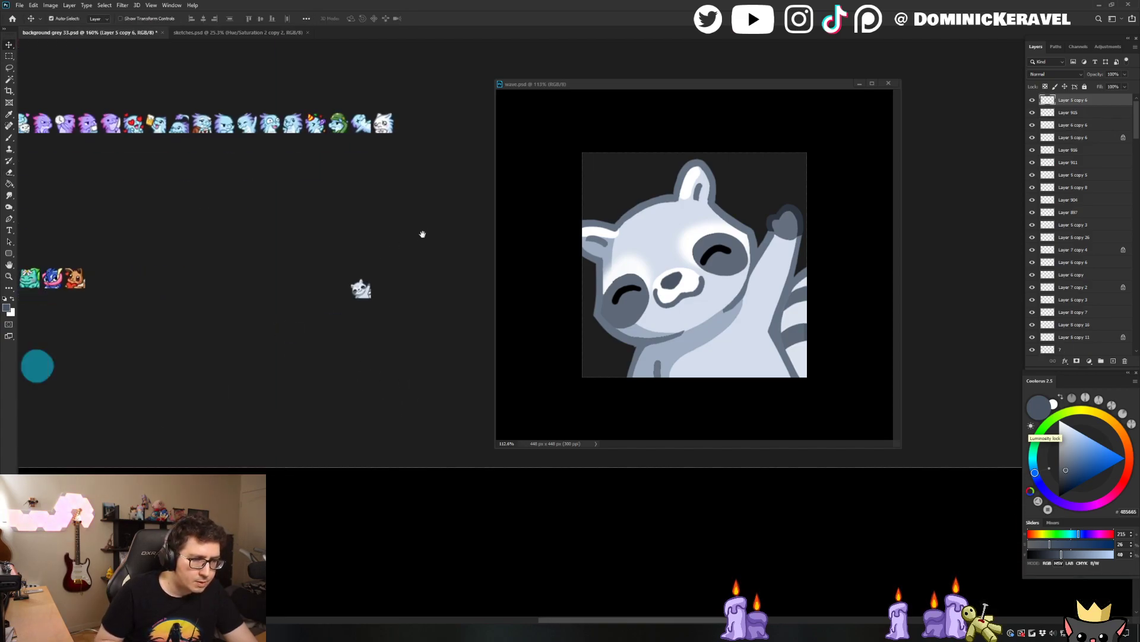
key("e")
key("v")
left_click(724, 259)
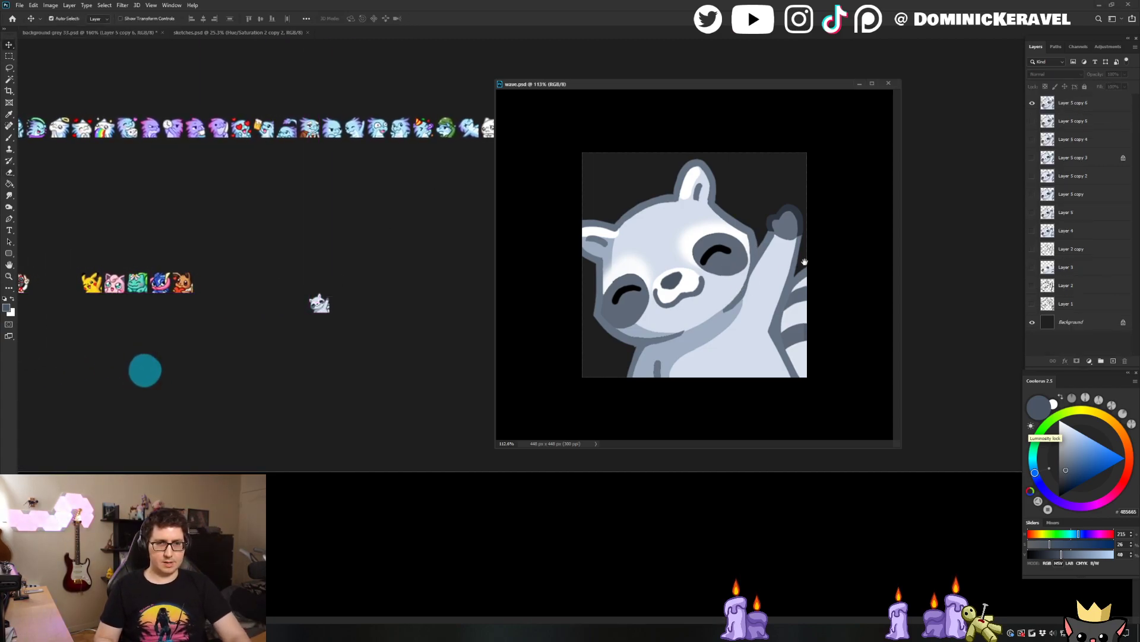
Shrink and enlarge the floating wave.psd window while examining the raccoon at several zoom levels
scroll(792, 274, "down", 1)
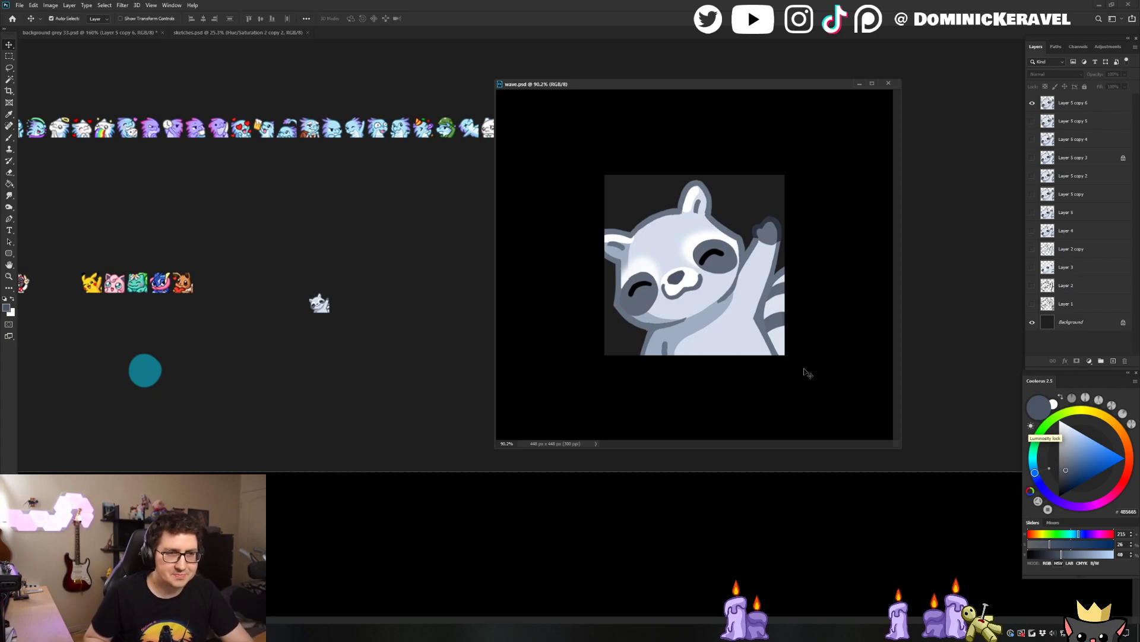
scroll(700, 258, "down", 3)
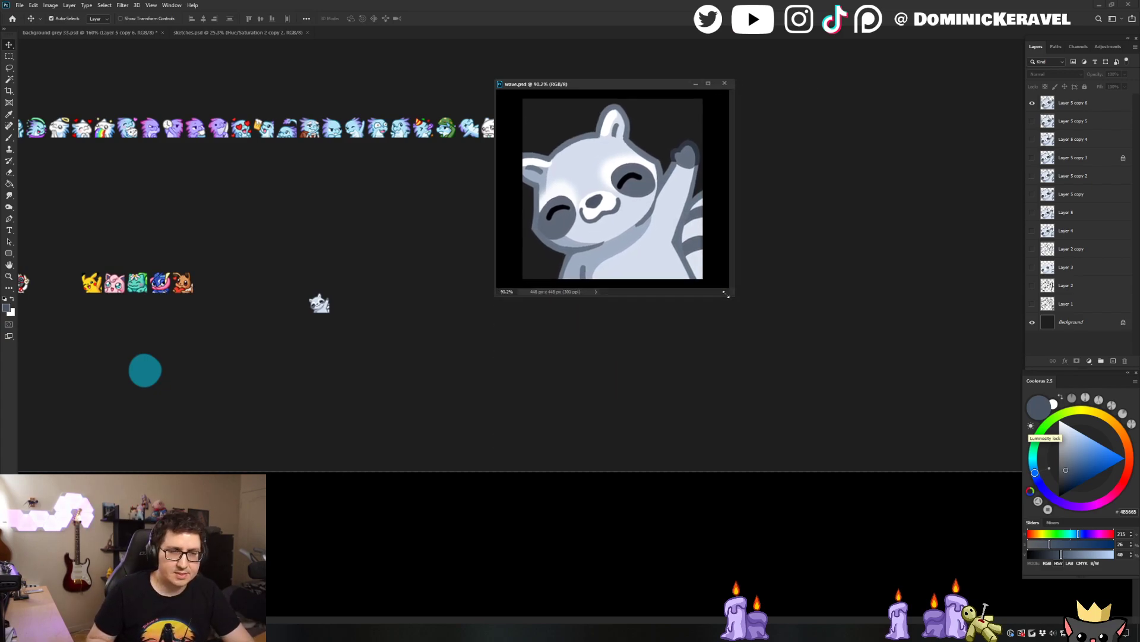
scroll(700, 258, "up", 2)
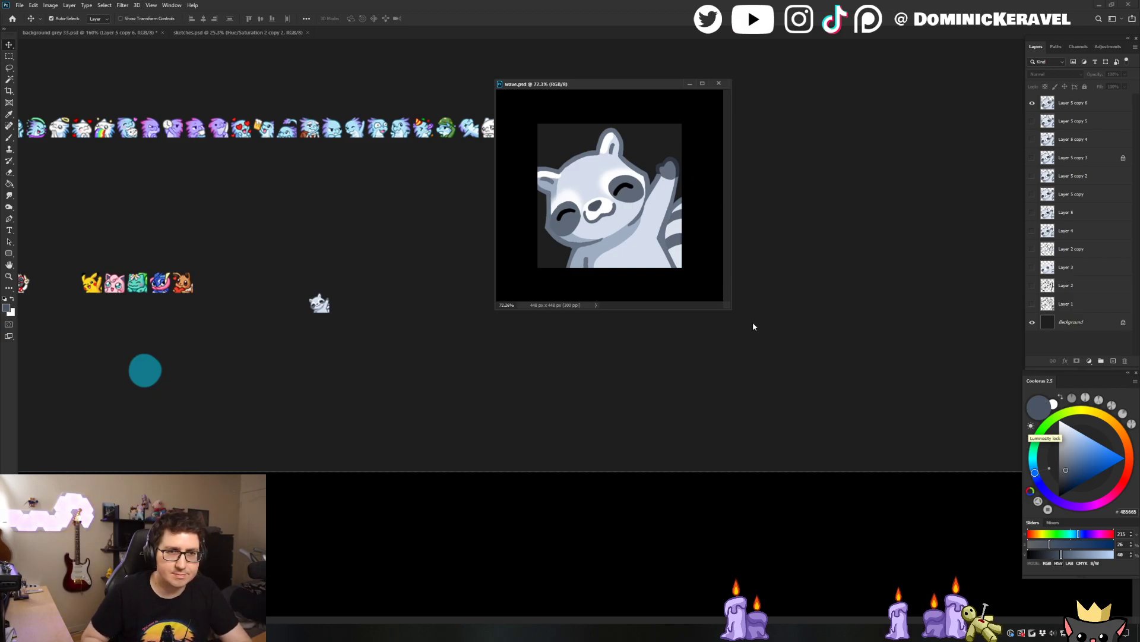
scroll(815, 389, "up", 3)
Sample the raised paw's dark outline colour, lighten it slightly and fill the paw's outline with the Paint Bucket
key("b")
left_click(791, 182, "alt")
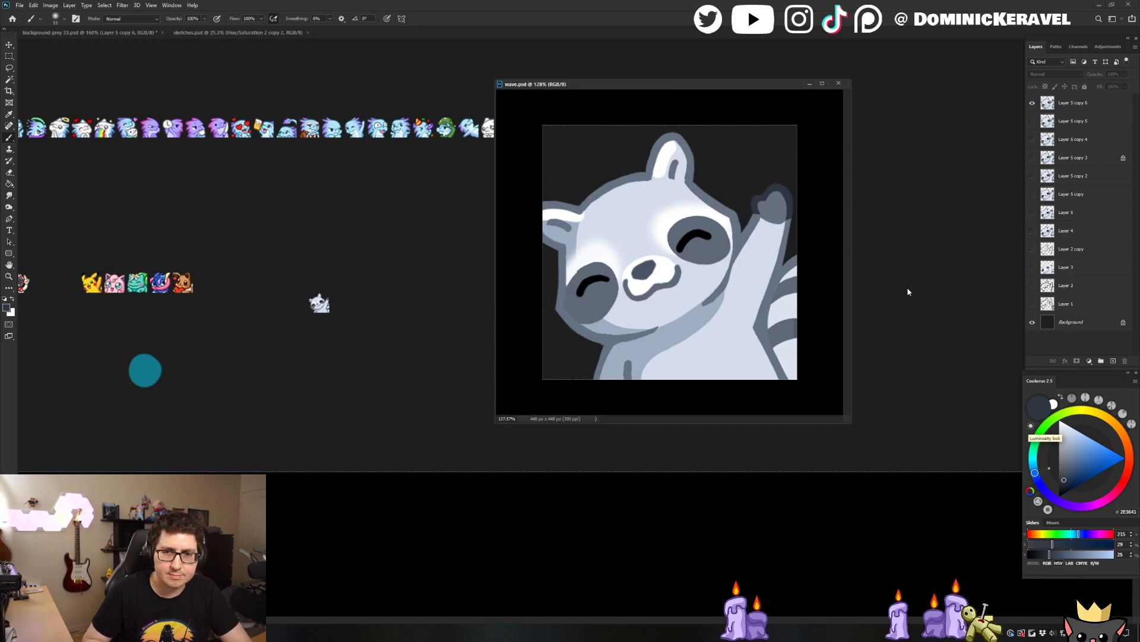
left_click_drag(1066, 479, 1066, 477)
key("g")
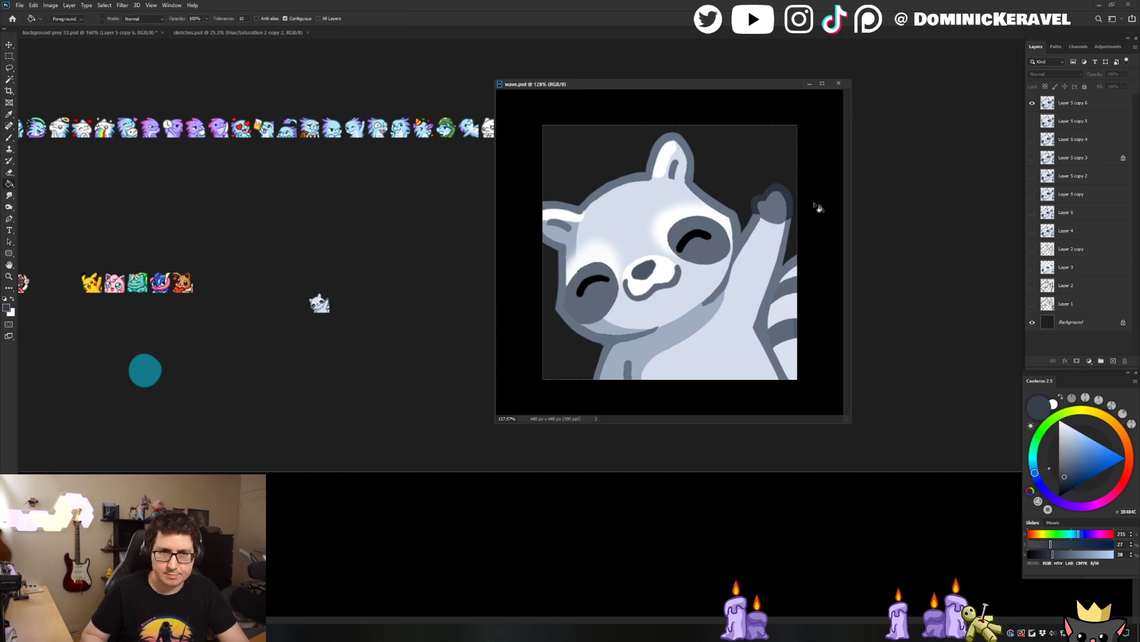
left_click(785, 201)
key("Return")
key("v")
left_click(785, 205)
key("g")
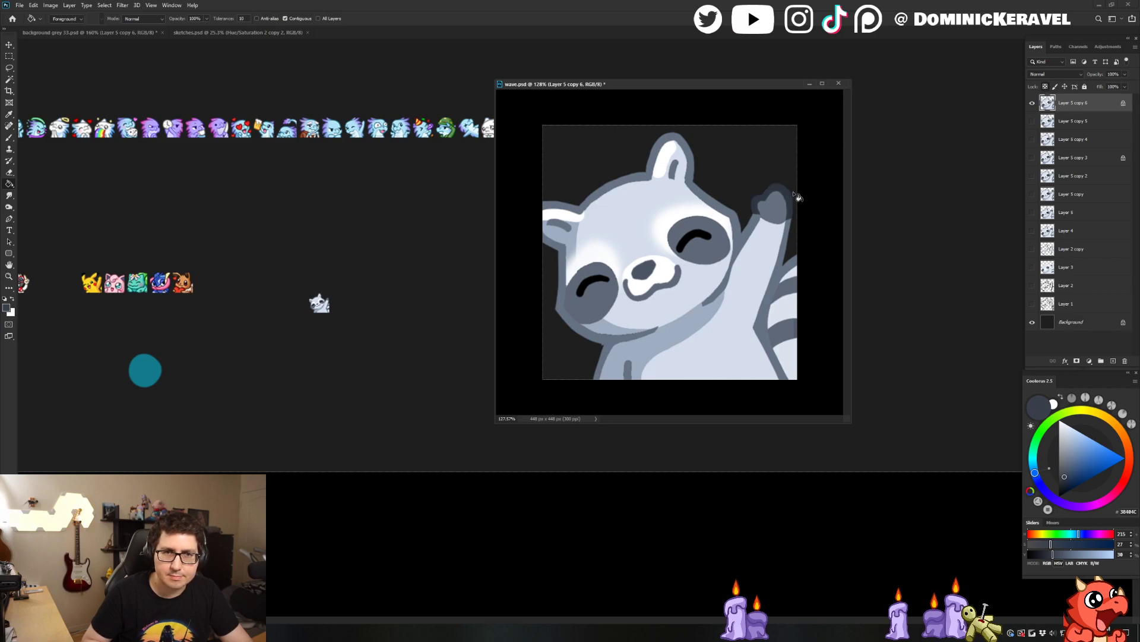
key("e")
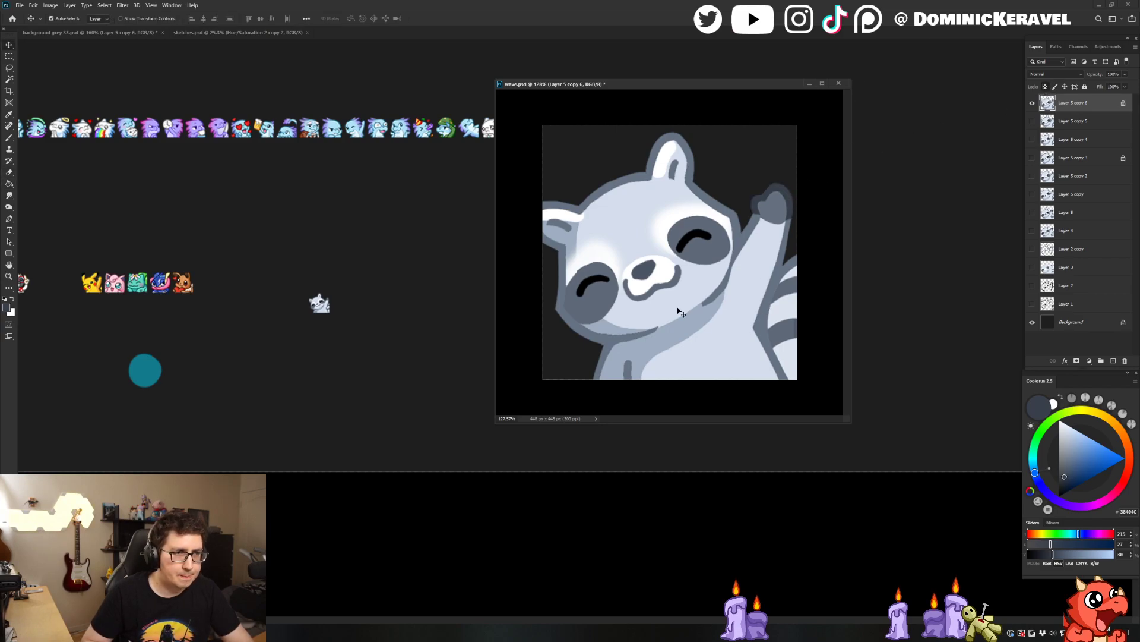
Save wave.psd with the recoloured paw outline
key("ctrl+s")
key("v")
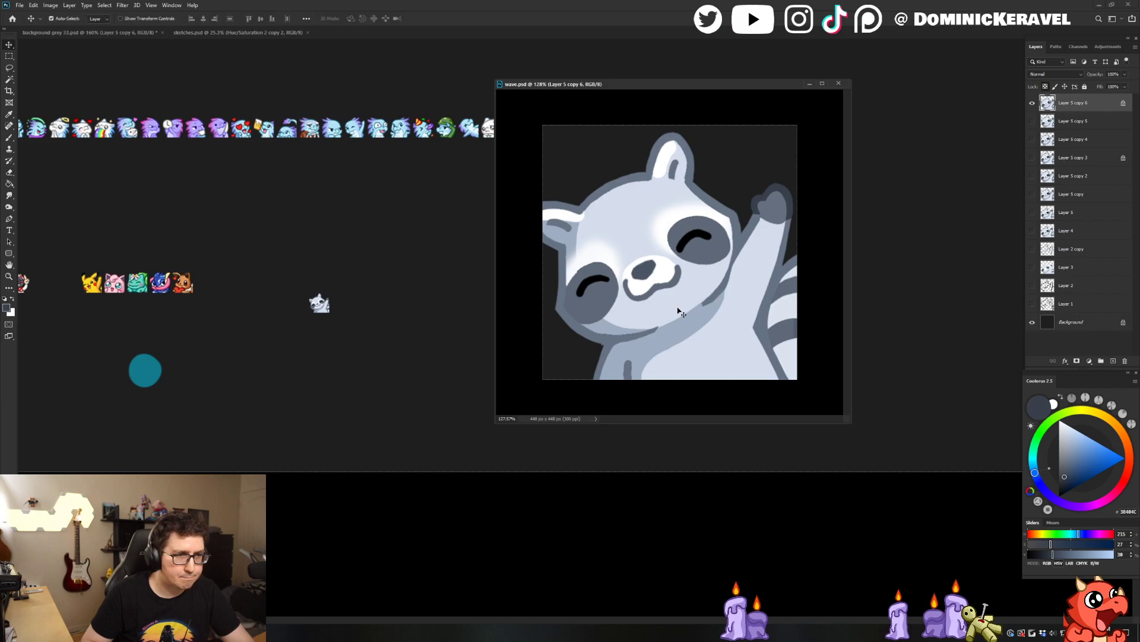
key("e")
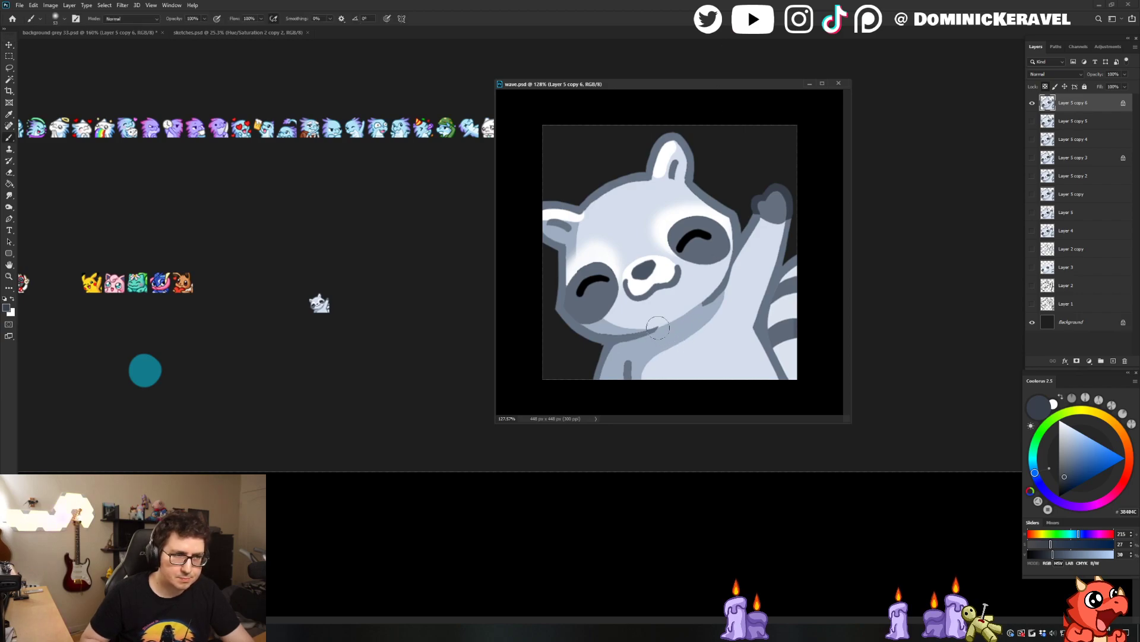
key("v")
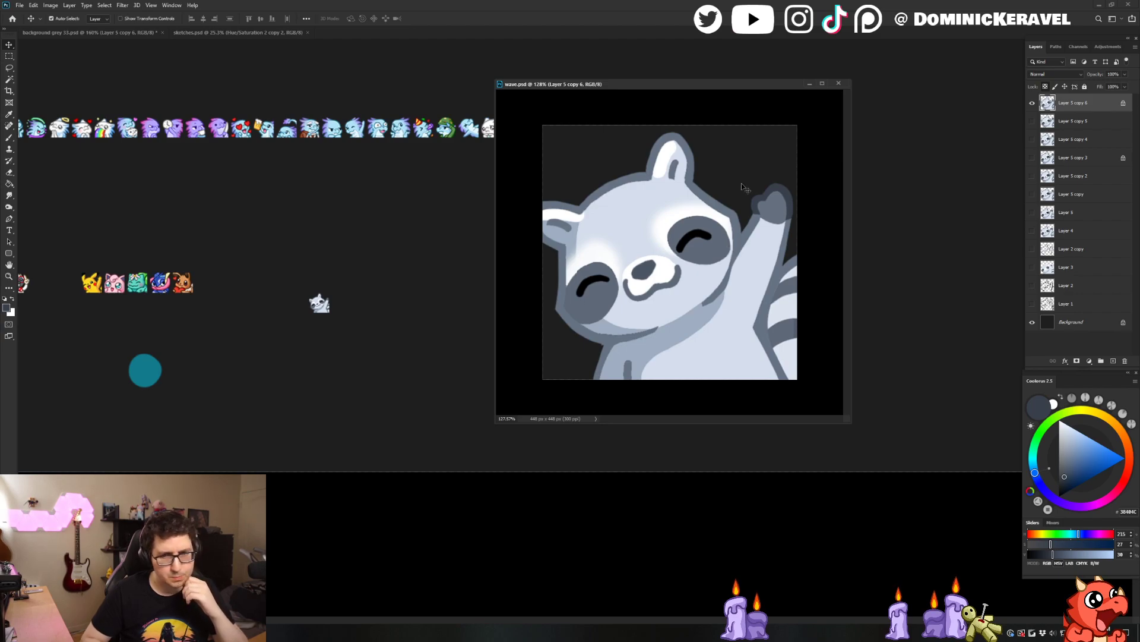
Choose a bright crimson foreground colour, hide the raccoon layer and add a new empty layer above it
left_click(1122, 486)
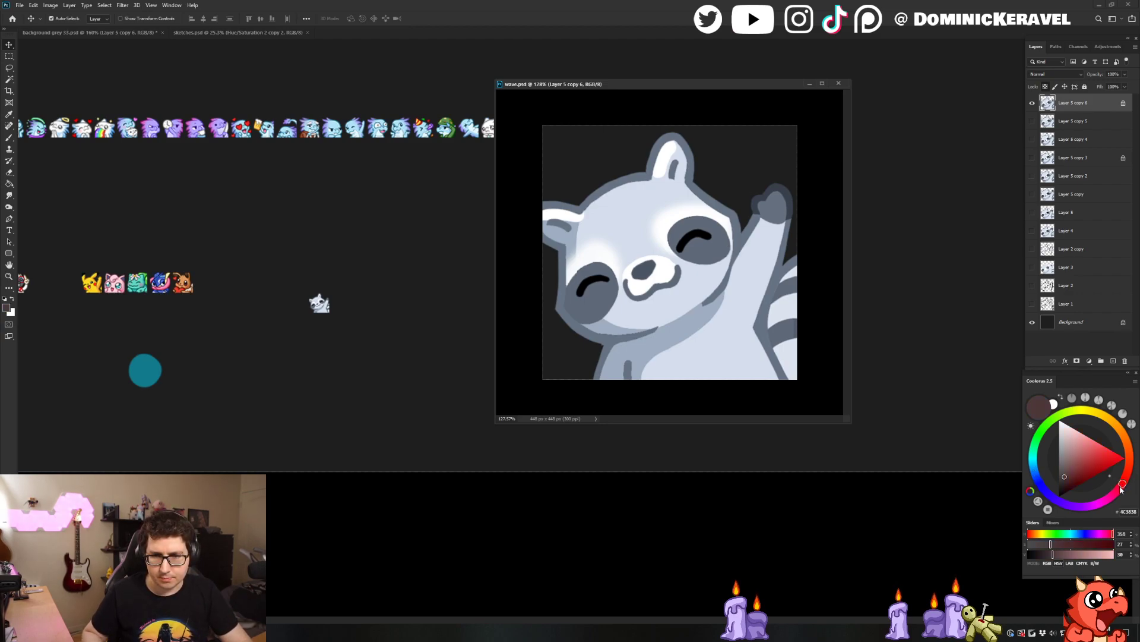
left_click_drag(1103, 463, 1121, 457)
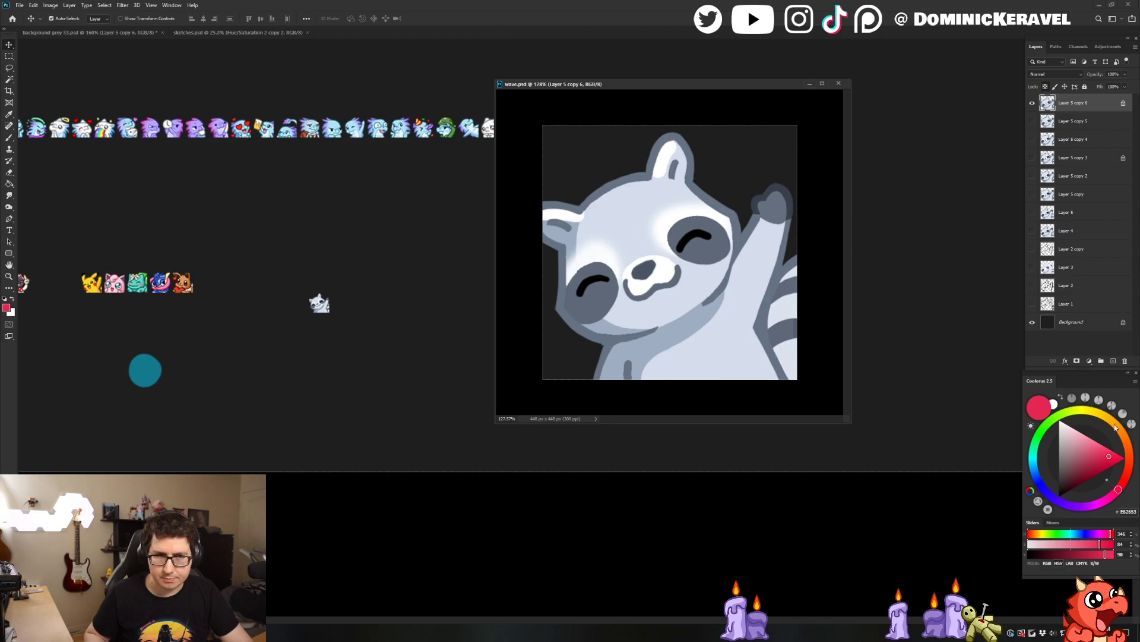
key("b")
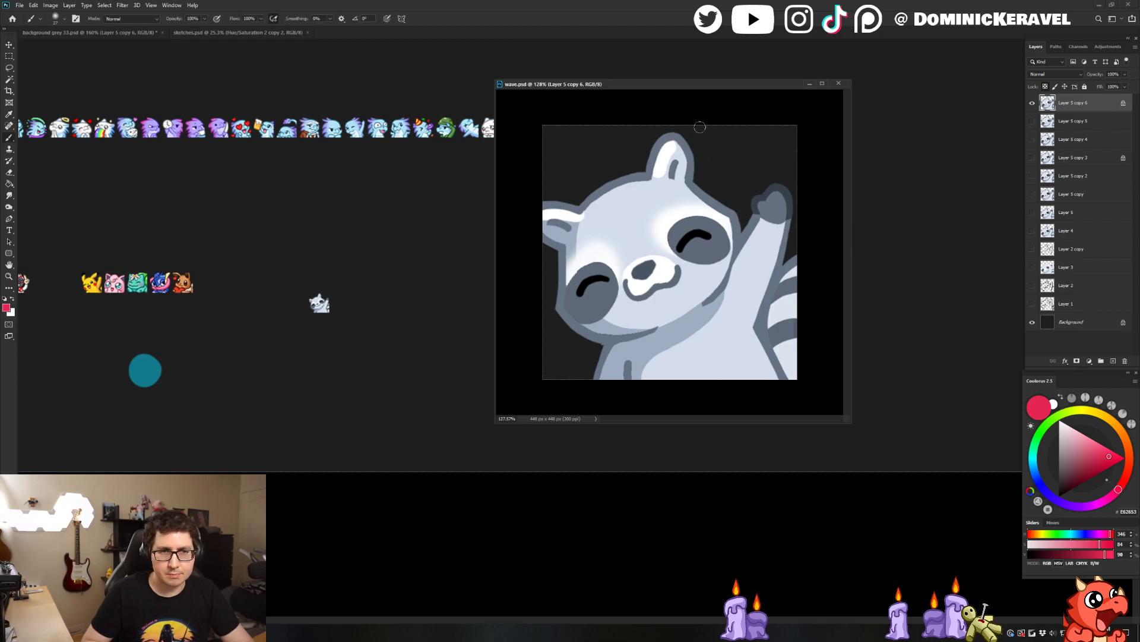
left_click(1032, 103)
key("ctrl+shift+n")
key("Return")
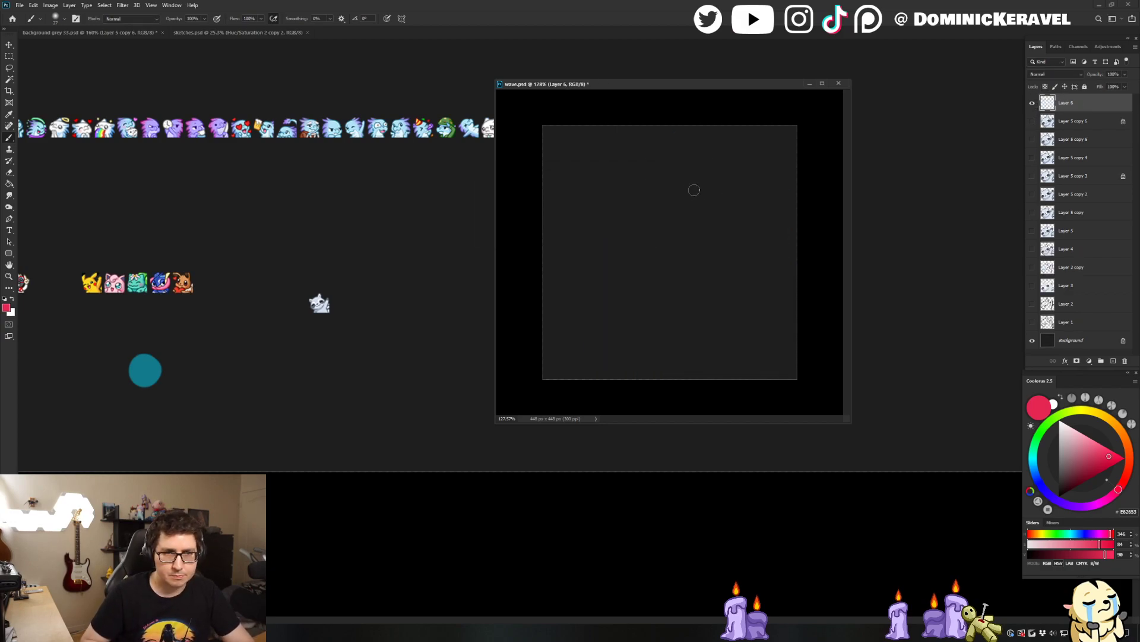
Draw a solid crimson heart with the Clean Line Brush and tidy its lower edge with the Eraser
left_click_drag(697, 203, 677, 166)
key("ctrl+z")
right_click(709, 191)
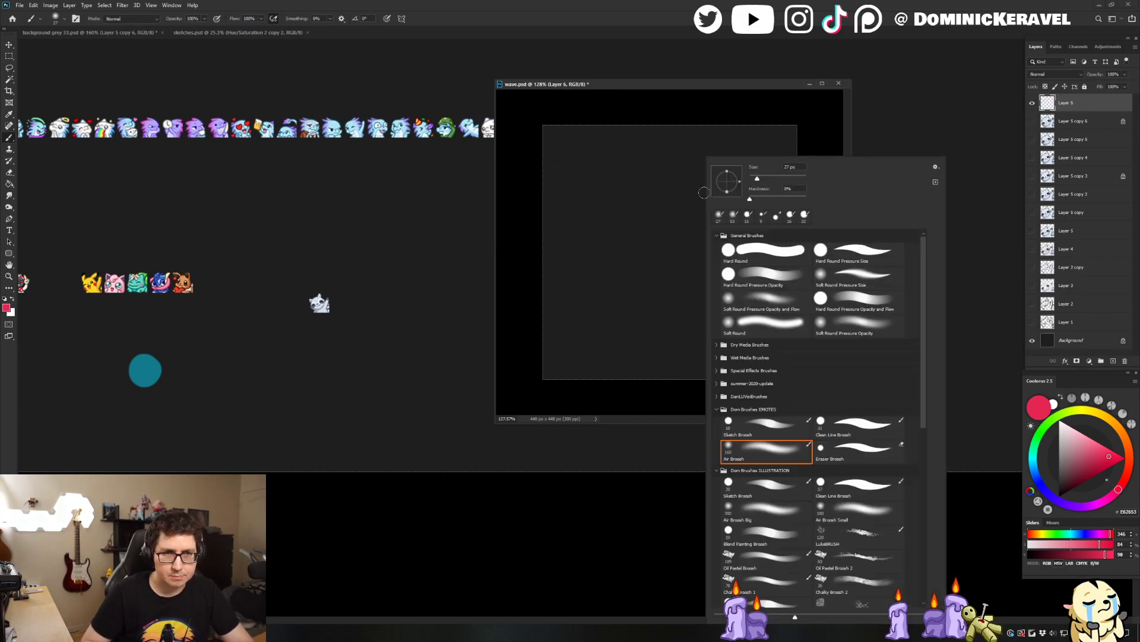
double_click(859, 419)
mouse_move(699, 220)
left_mouse_down()
mouse_move(671, 183)
mouse_move(689, 202)
mouse_move(722, 187)
mouse_move(709, 200)
left_mouse_up()
key("e")
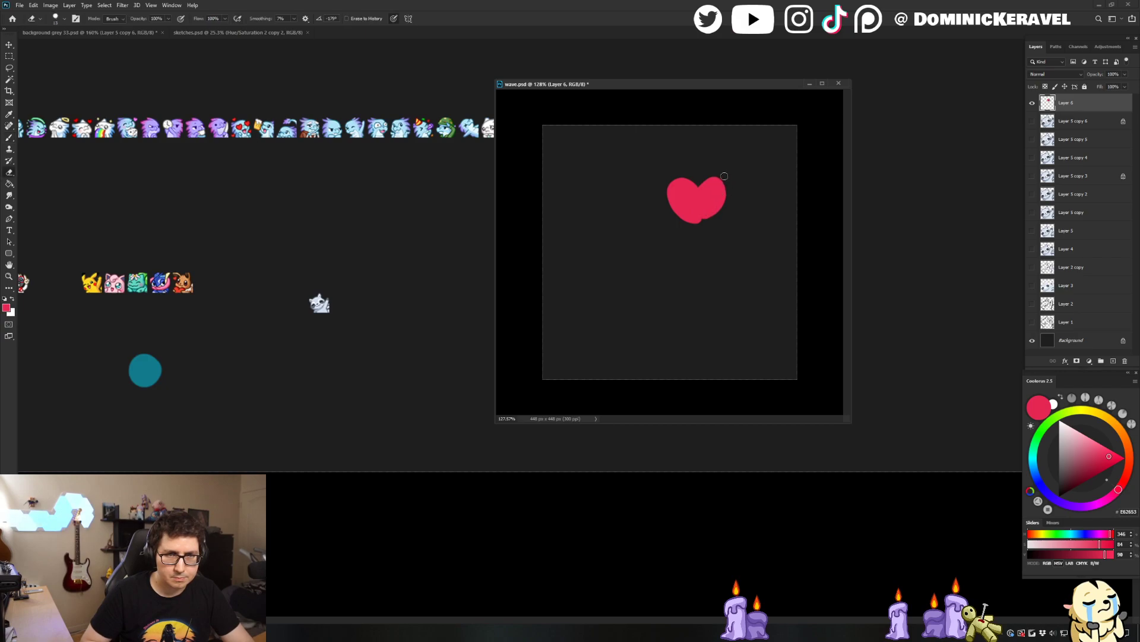
mouse_move(676, 219)
left_mouse_down()
mouse_move(708, 234)
mouse_move(708, 102)
mouse_move(730, 180)
mouse_move(695, 240)
mouse_move(733, 191)
mouse_move(711, 221)
left_mouse_up()
key("ctrl+z")
key("b")
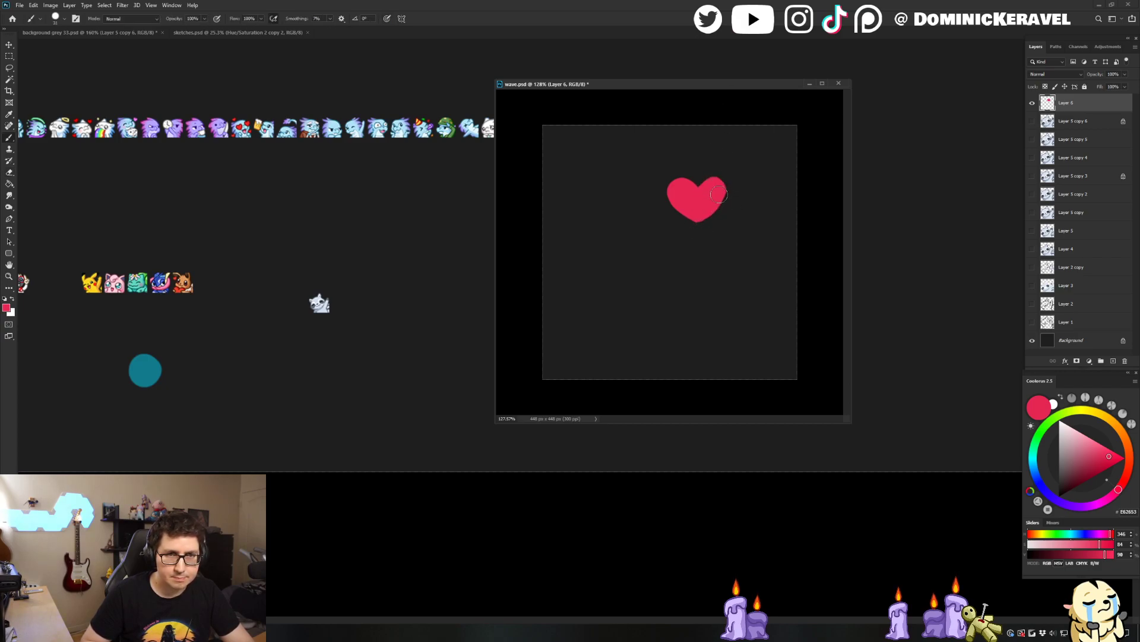
Set the colour to dark red 6C001A and paint a thick outline around the crimson heart
left_click_drag(1096, 463, 1087, 480)
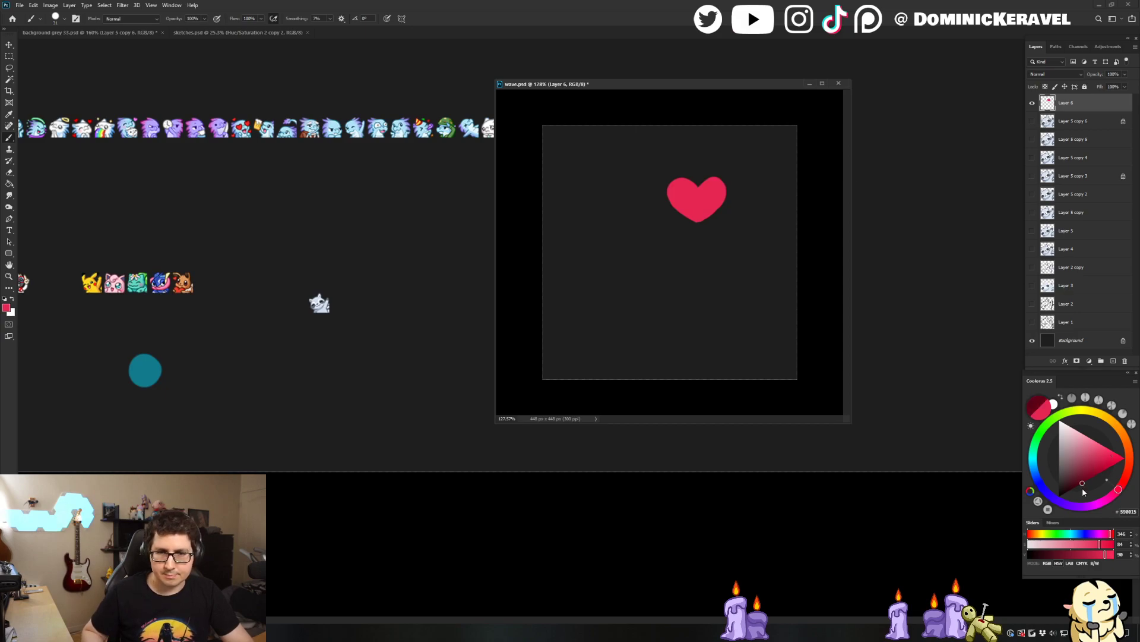
right_click(716, 222, "alt")
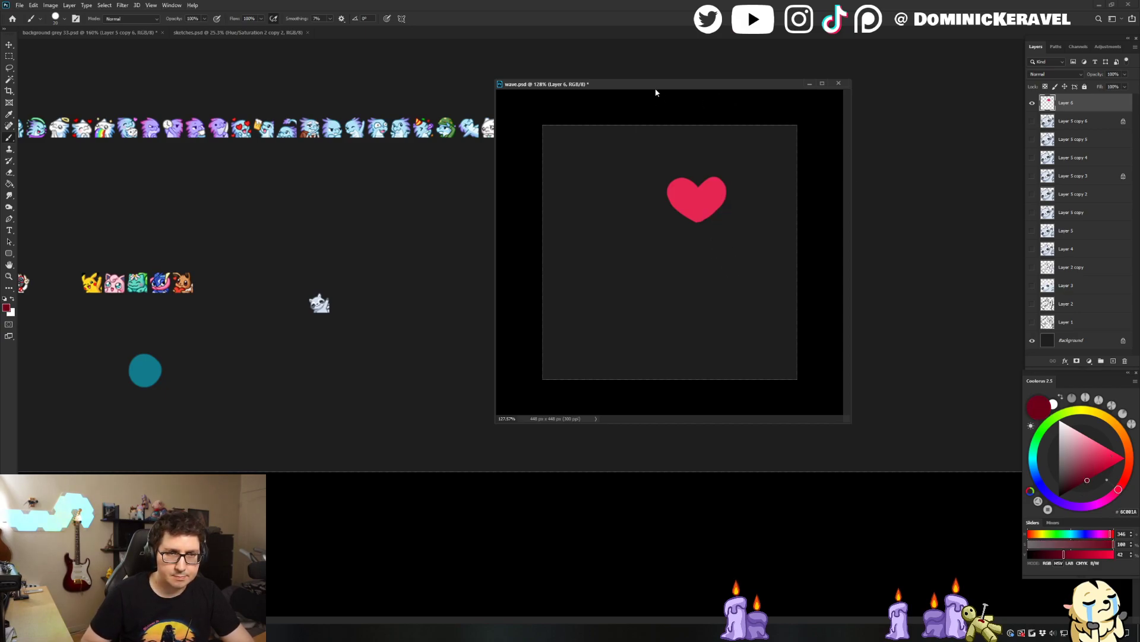
mouse_move(699, 188)
left_mouse_down()
mouse_move(725, 196)
mouse_move(696, 222)
left_mouse_up()
mouse_move(699, 182)
left_mouse_down()
mouse_move(668, 184)
mouse_move(673, 205)
left_mouse_up()
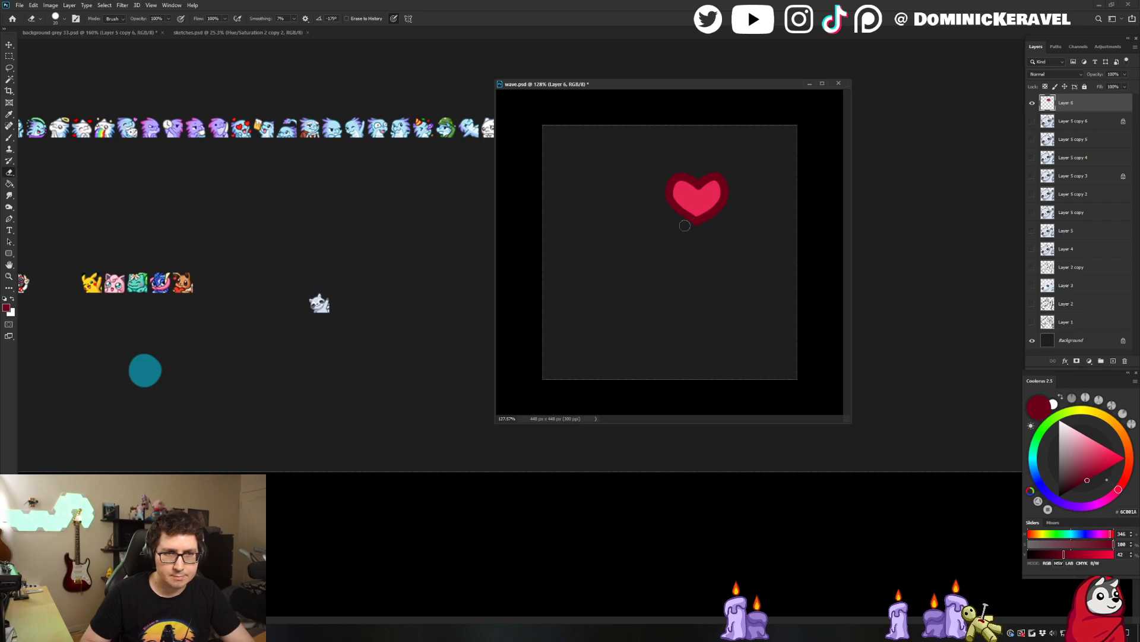
key("v")
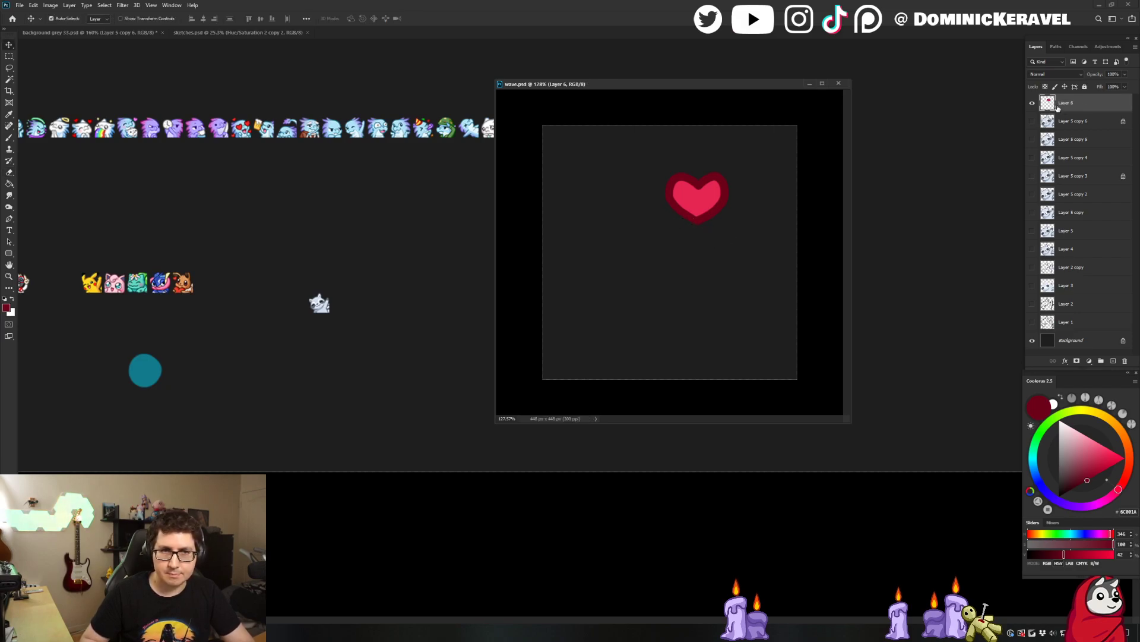
Show the raccoon layer, move the heart above the raised paw, and scale and rotate a duplicate to about 89% and 22°
left_click(1032, 122)
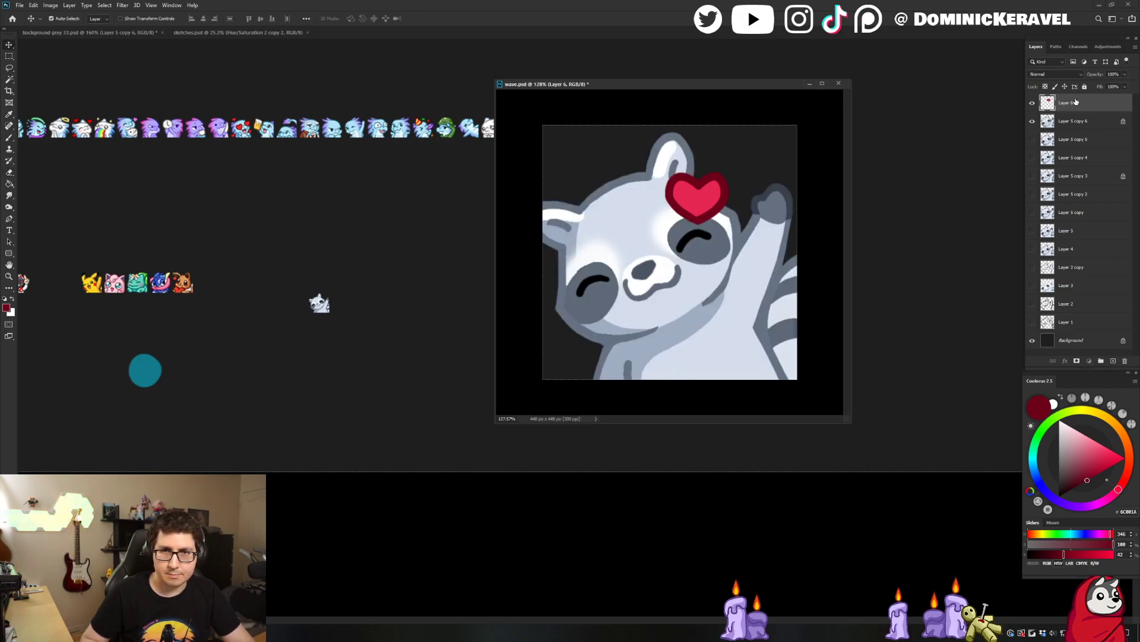
left_click_drag(730, 199, 790, 158)
key("ctrl+j")
key("ctrl+t")
left_click_drag(823, 101, 797, 140)
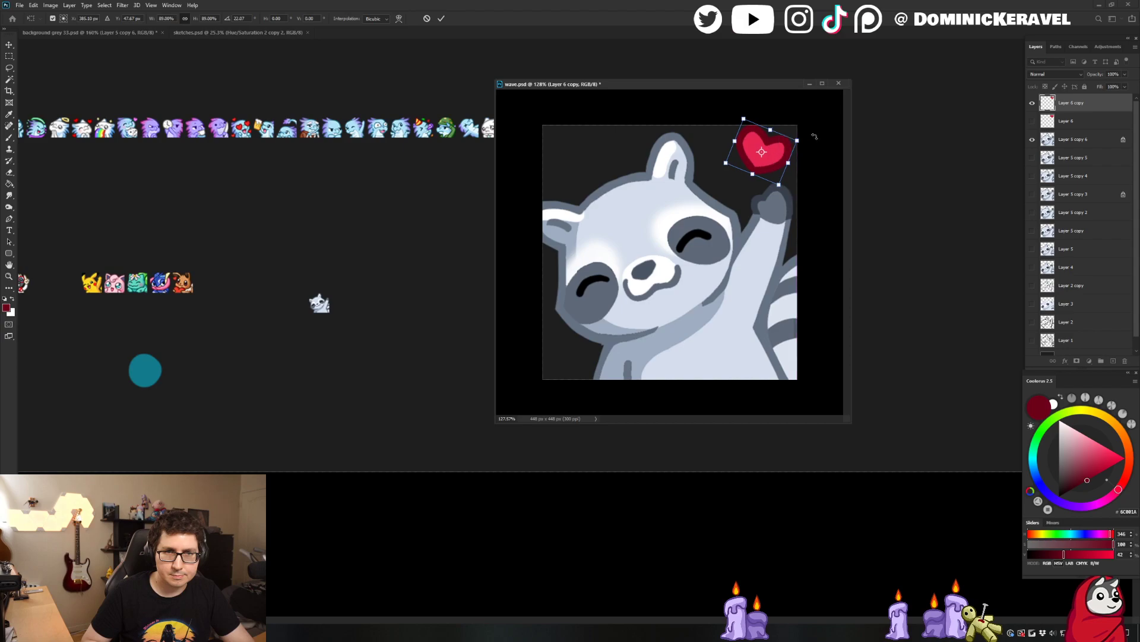
key("Return")
Merge the heart with the raccoon, resize the image to 28 px and place a copy beside the preview on the background sheet
left_click(1075, 141, "shift")
key("ctrl+e")
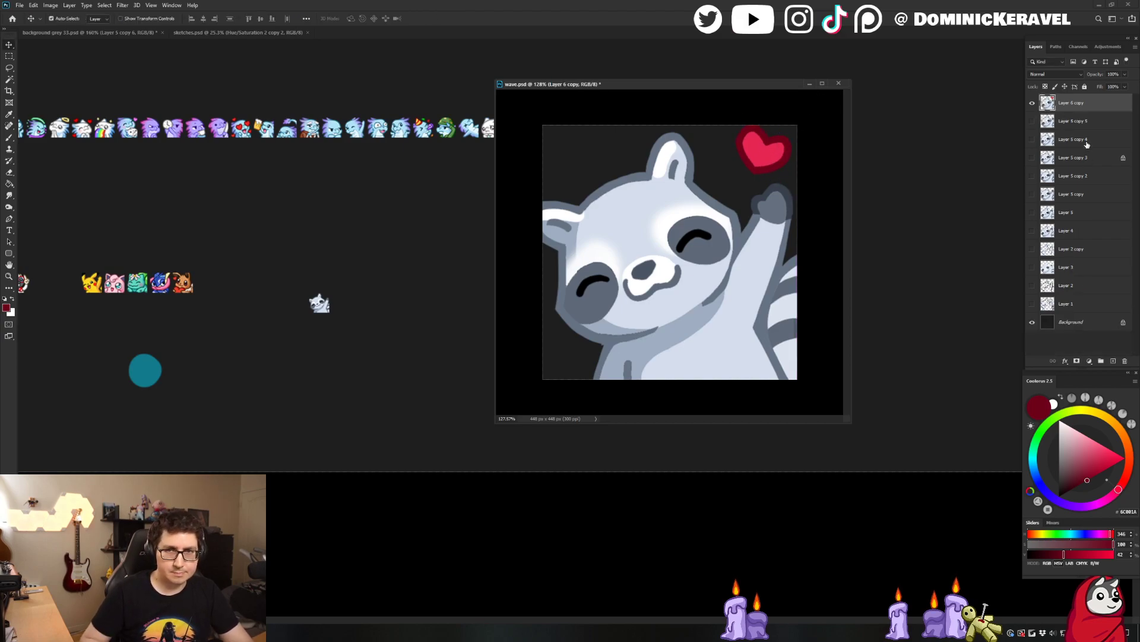
key("ctrl+alt+i")
type("28")
key("Return")
left_click_drag(674, 256, 373, 307)
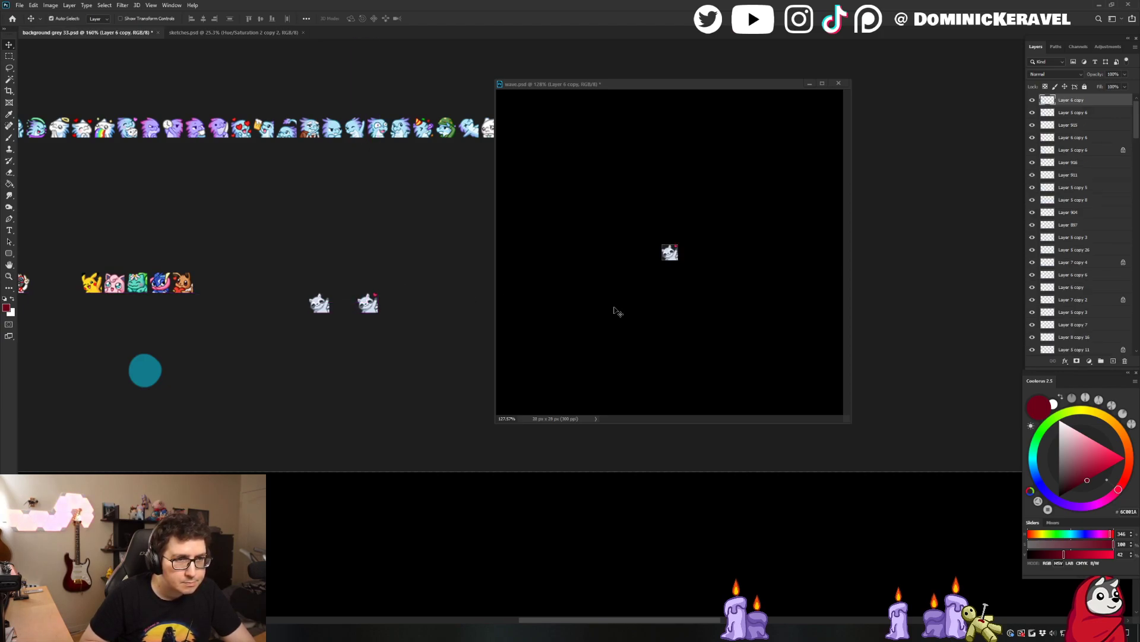
Undo the 28 px resize and the merge, and enlarge the heart above the paw to about 104%
left_click(618, 311)
key("ctrl+z")
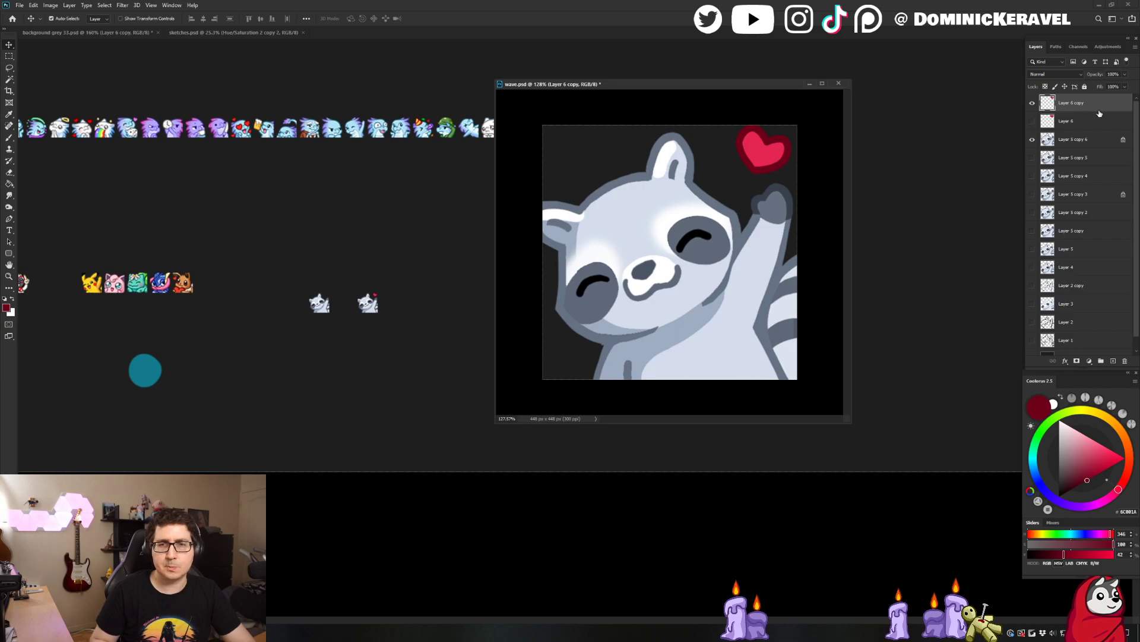
key("ctrl+t")
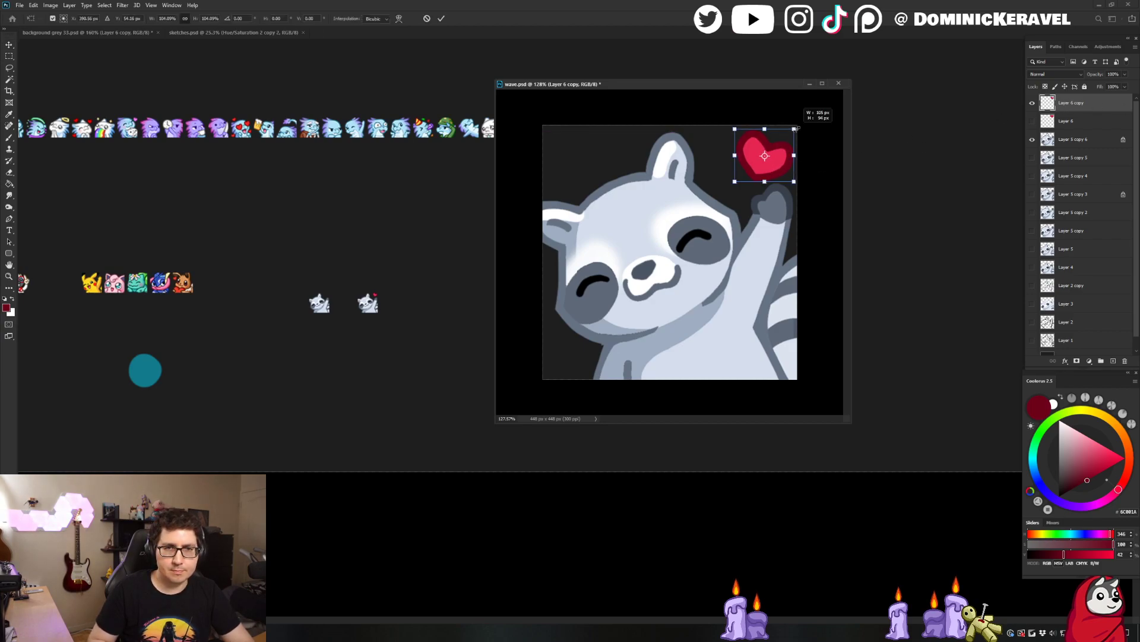
key("Return")
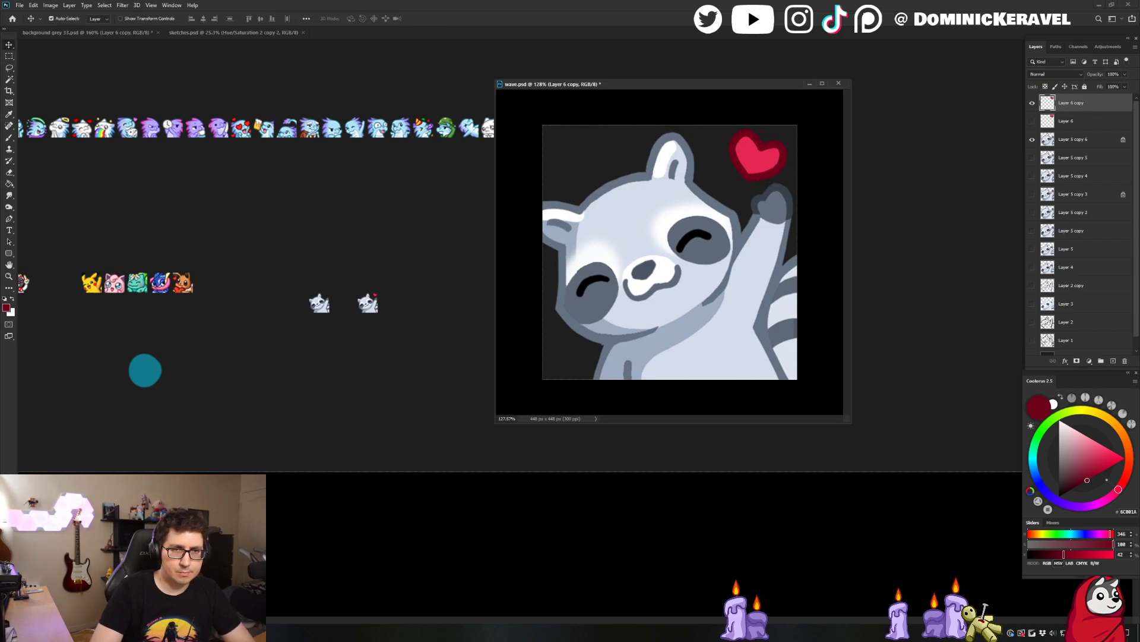
Merge the enlarged heart with the raccoon, resize to 28 px and add another preview to the background sheet
left_click(1074, 139, "shift")
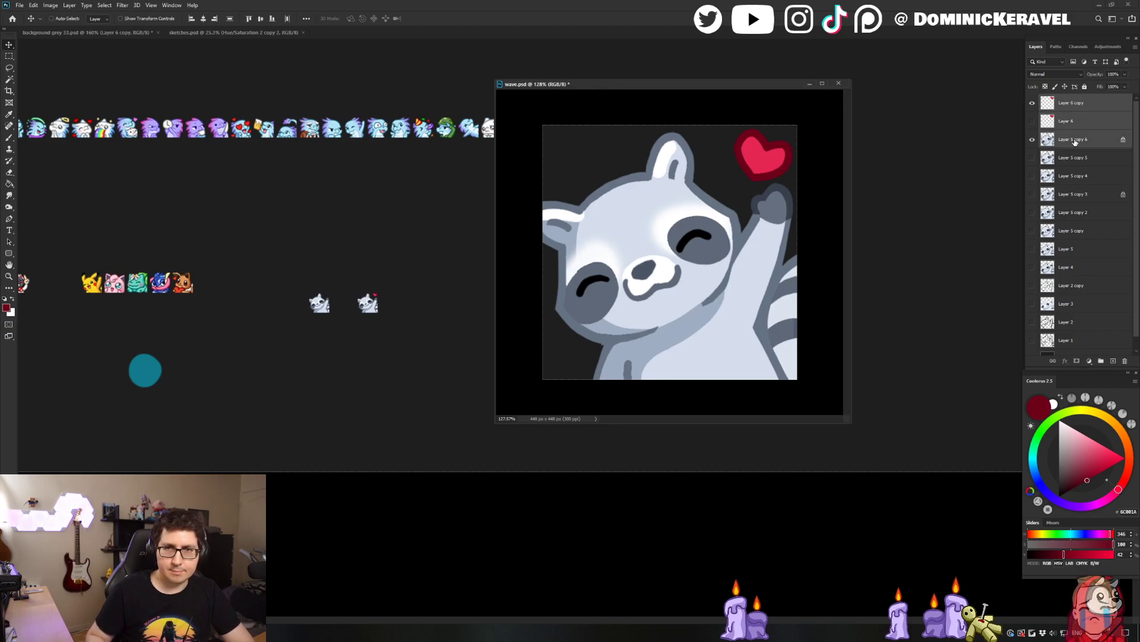
key("ctrl+e")
key("ctrl+alt+i")
type("28")
key("Return")
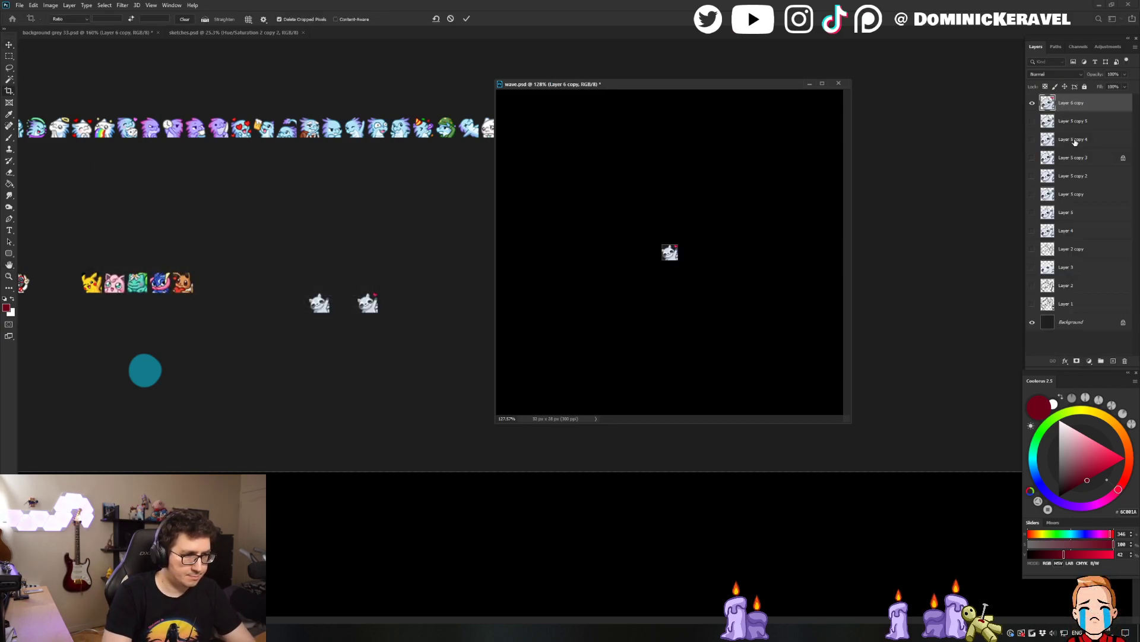
left_click_drag(700, 261, 415, 333)
Undo the resize and merge in wave.psd, and rotate the heart about 7° counter-clockwise
left_click(588, 311)
key("ctrl+z")
key("ctrl+z")
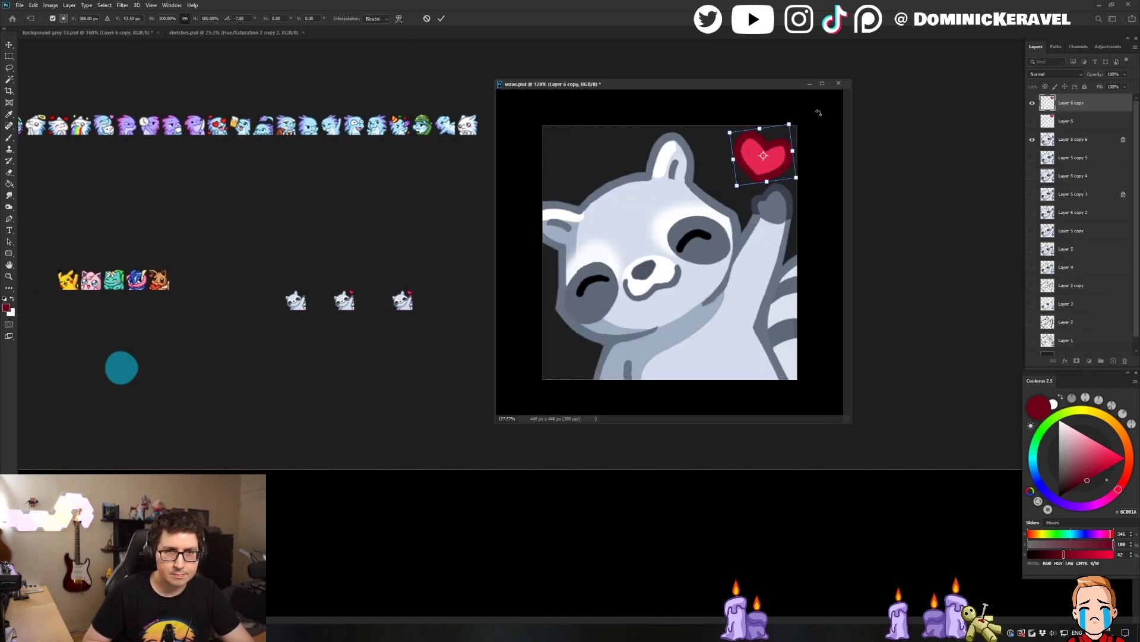
Merge the rotated heart with the raccoon, resize to 28 px and drop a new preview onto the background sheet
left_click(1082, 137, "shift")
key("ctrl+e")
key("ctrl+alt+i")
type("28")
key("Return")
key("ctrl+a")
key("c")
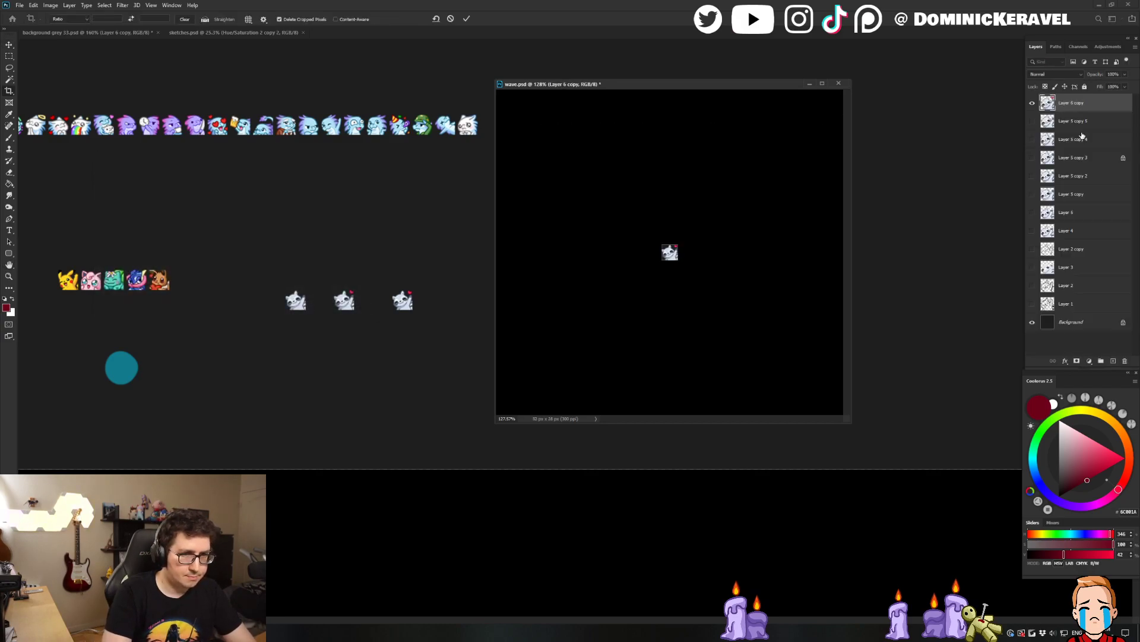
key("Return")
key("v")
left_click_drag(682, 248, 421, 287)
Delete the two older heart previews and move the newest one level with the heartless raccoon preview
left_click_drag(434, 248, 256, 307)
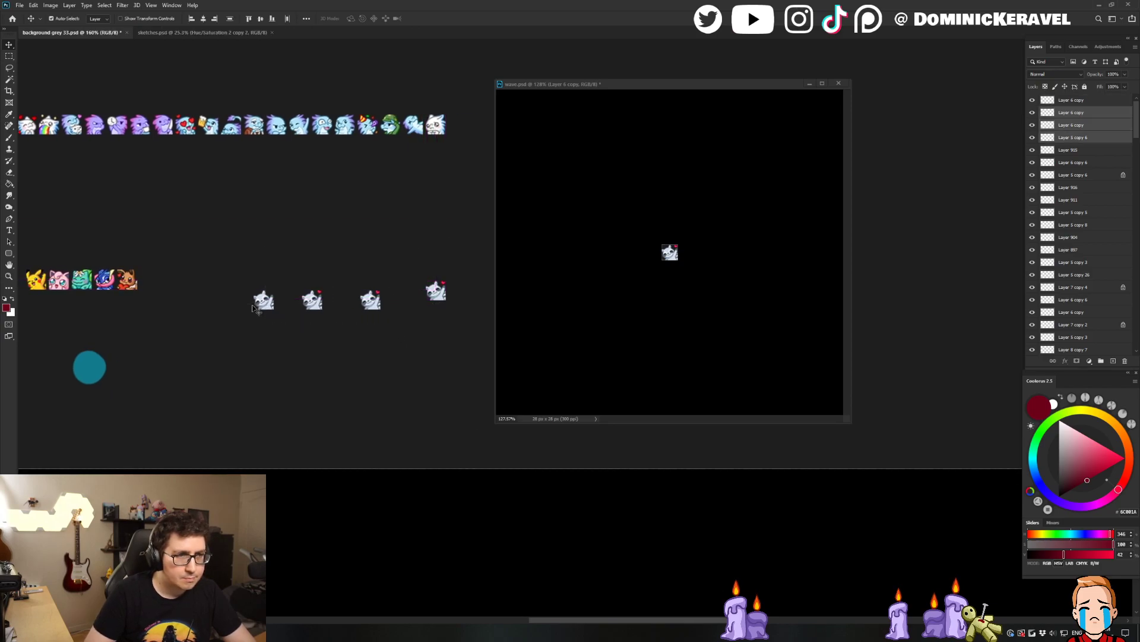
left_click_drag(381, 265, 343, 312)
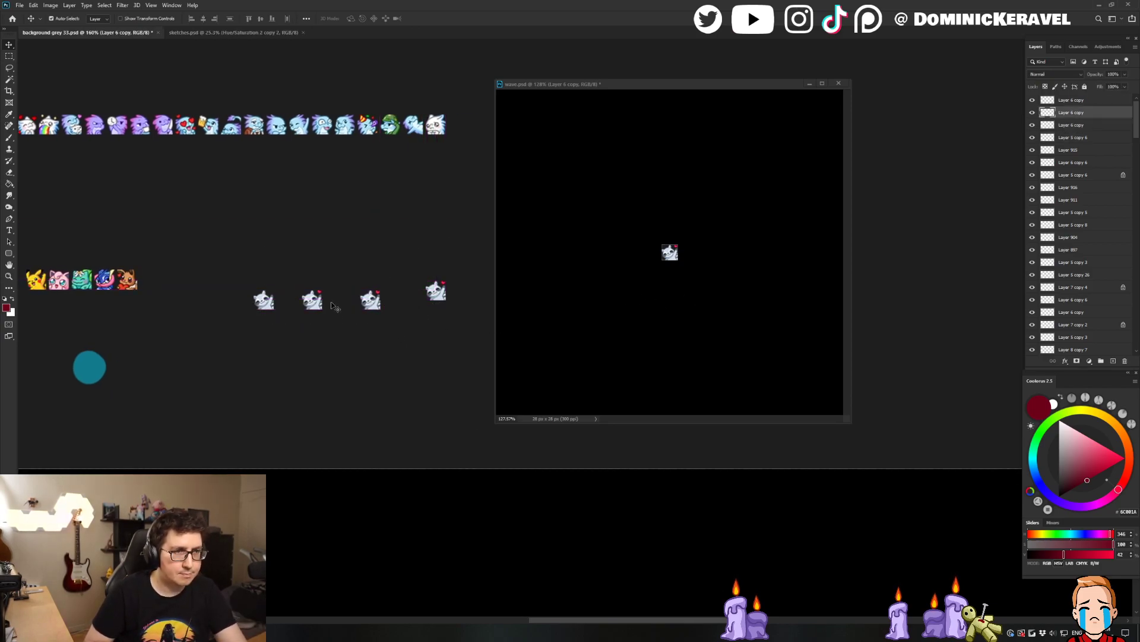
key("Delete")
key("Delete")
left_click_drag(442, 291, 406, 303)
Undo the 28 px resize and merge in wave.psd, keeping the heart on its own layer, and save the file
left_click(568, 309)
key("ctrl+z")
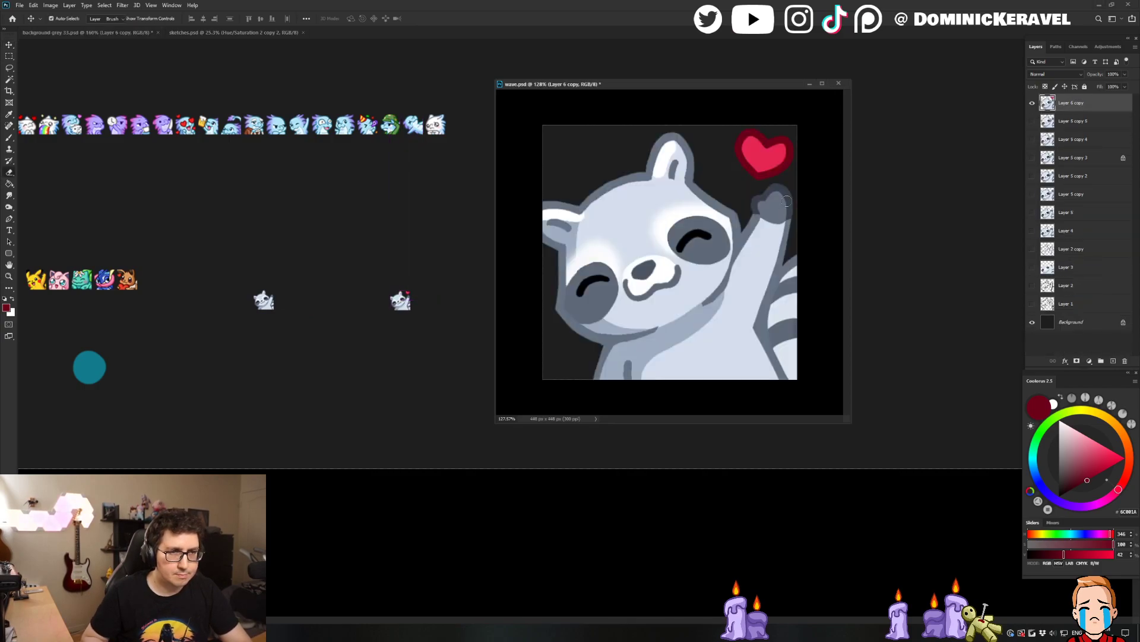
key("ctrl")
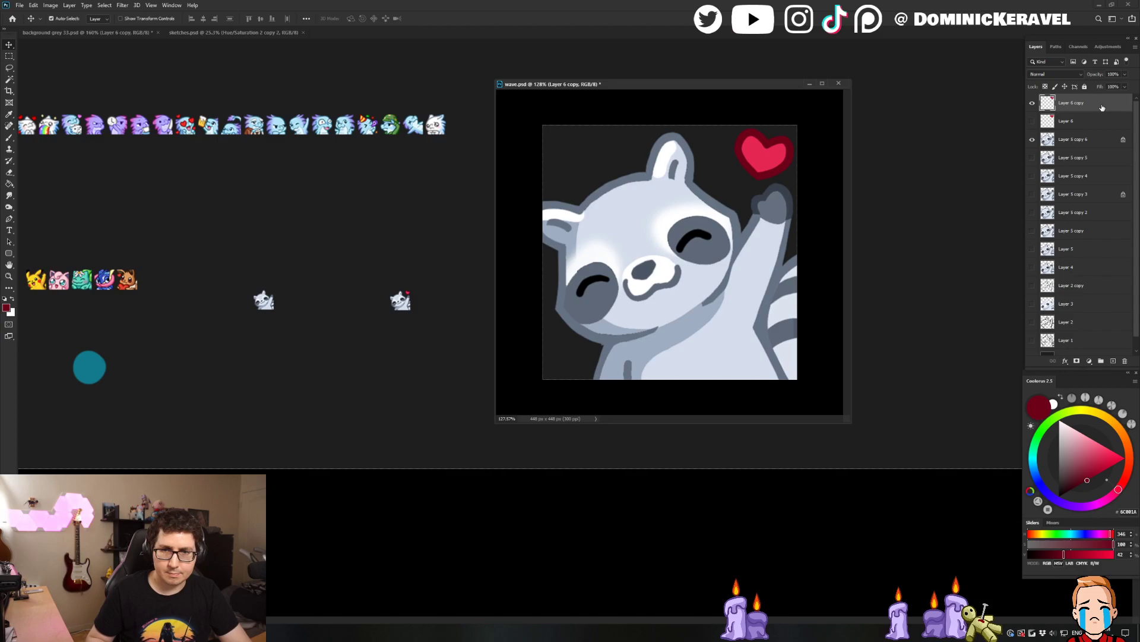
key("ctrl+s")
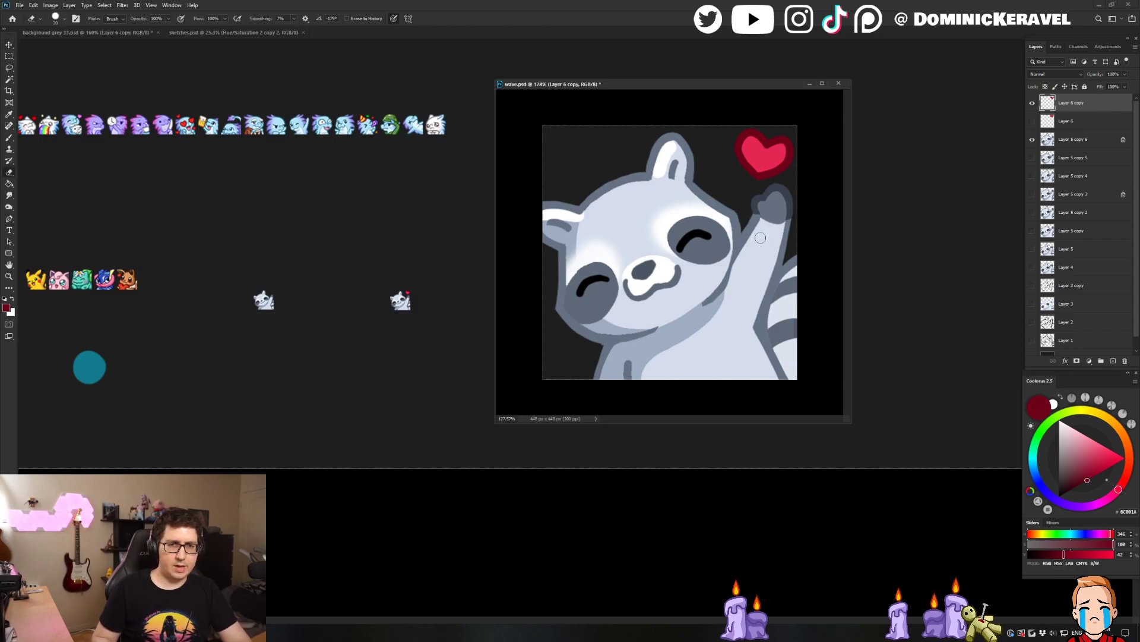
left_click(1090, 361)
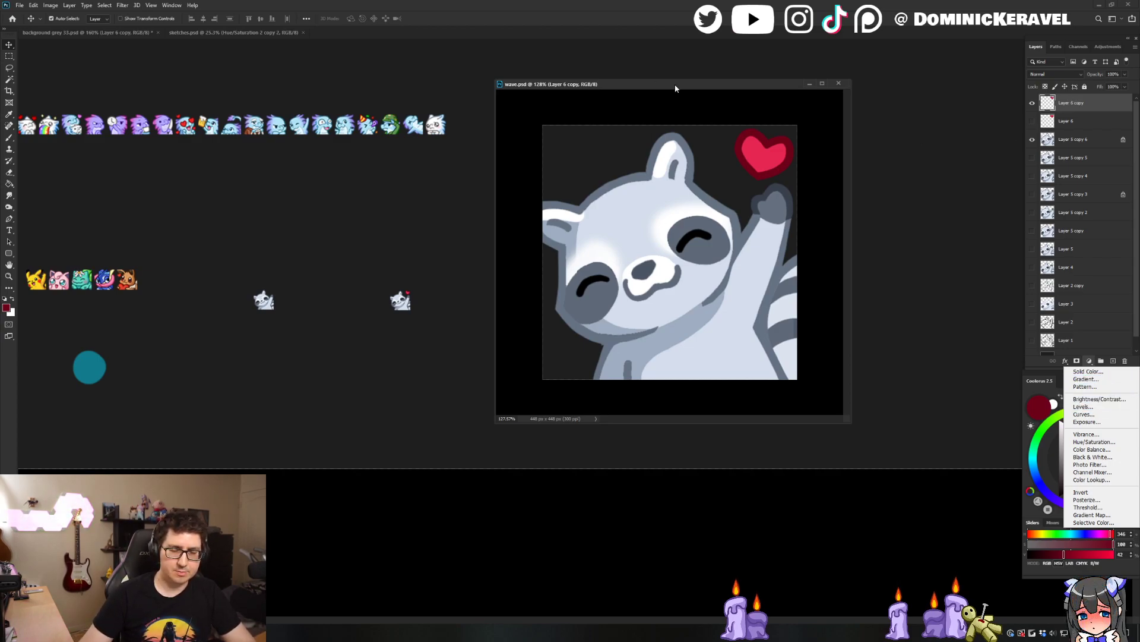
left_click(660, 88)
mouse_move(655, 87)
left_mouse_down()
mouse_move(636, 82)
mouse_move(652, 89)
left_mouse_up()
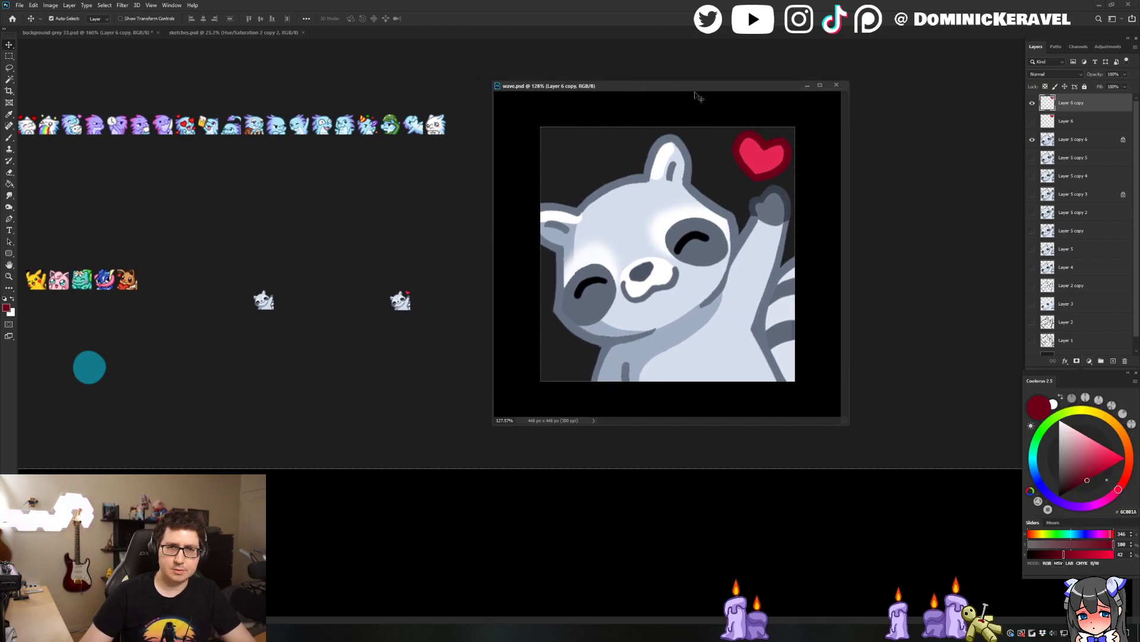
Add a Hue/Saturation adjustment layer above the heart copy and clip it to the heart
left_click(1091, 362)
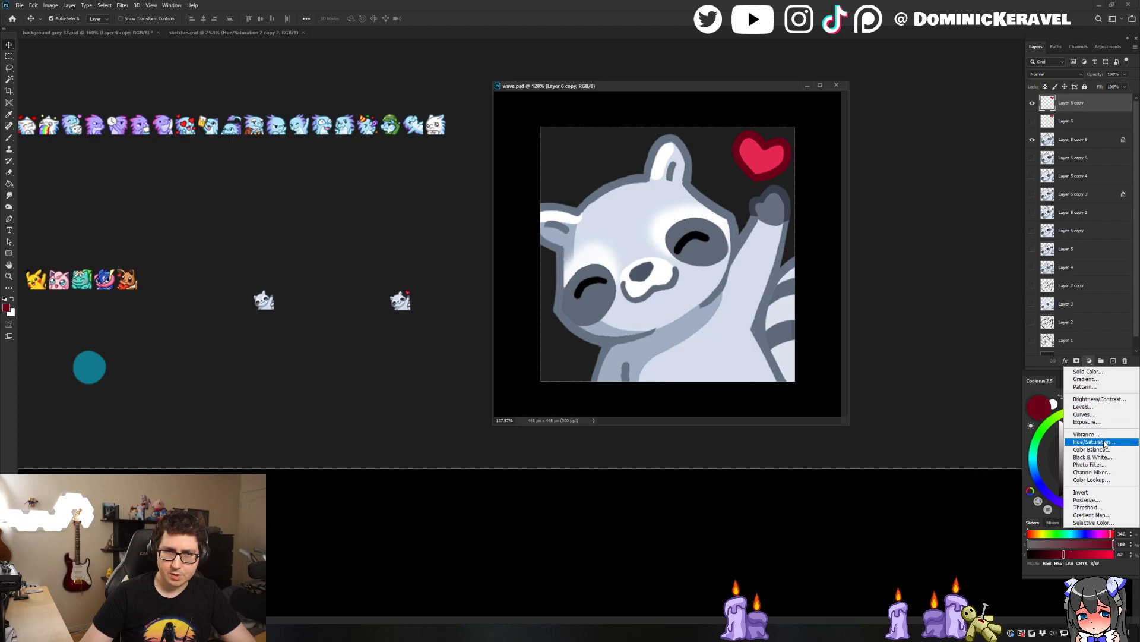
left_click(1091, 442)
left_click_drag(881, 183, 902, 186)
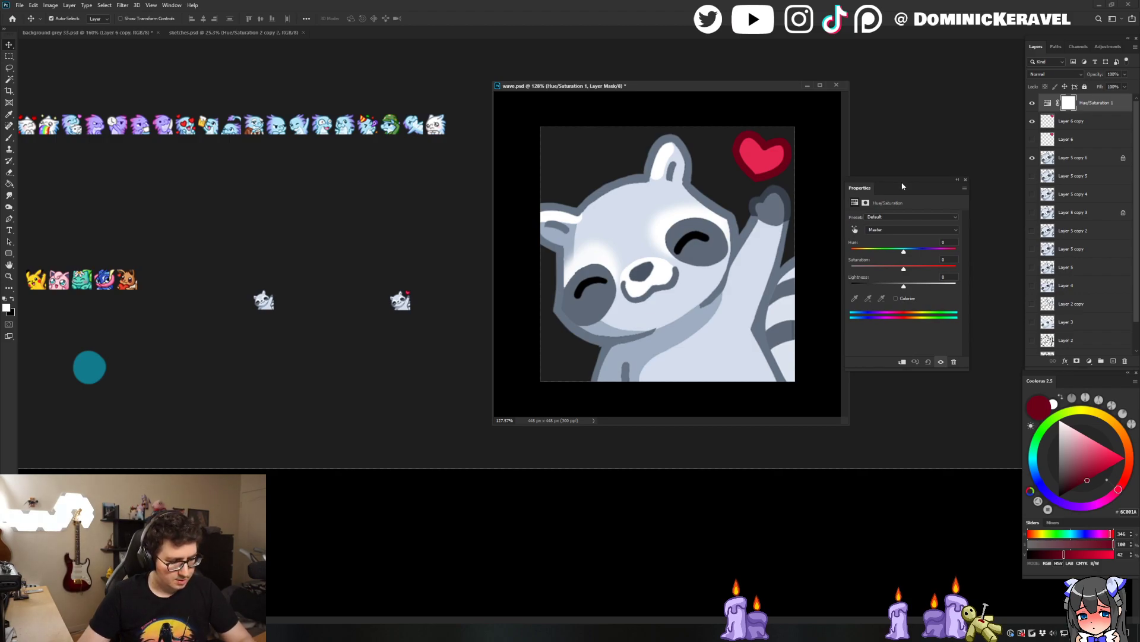
key("ctrl+alt+g")
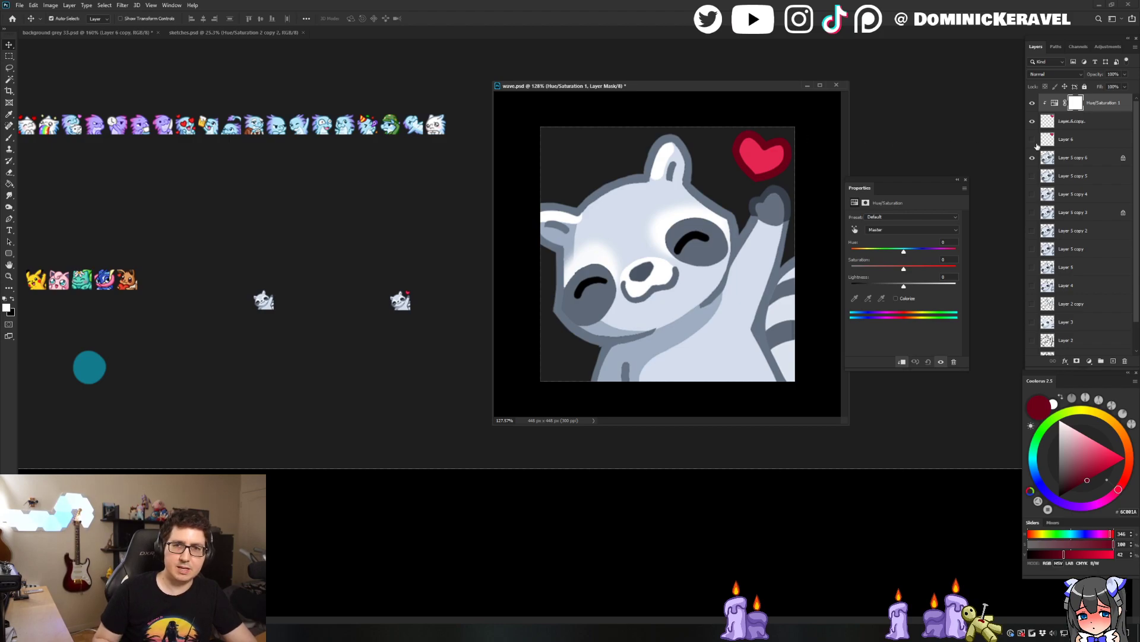
Set the heart's Hue/Saturation adjustment to lightness +14 and hue -4
left_click_drag(903, 251, 914, 287)
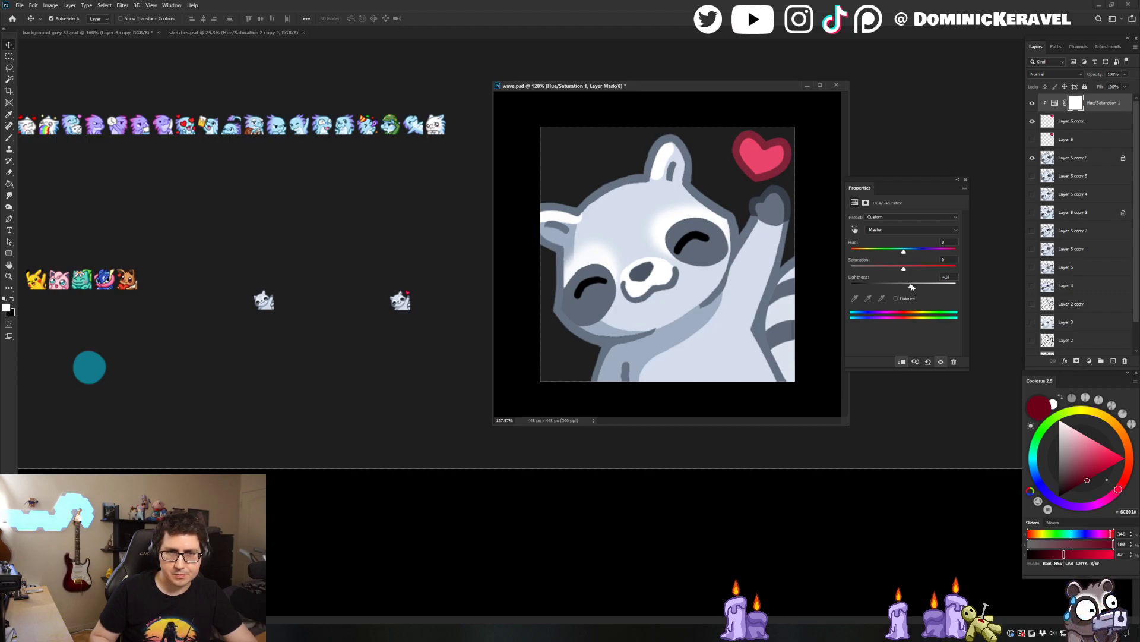
key("ctrl+plus")
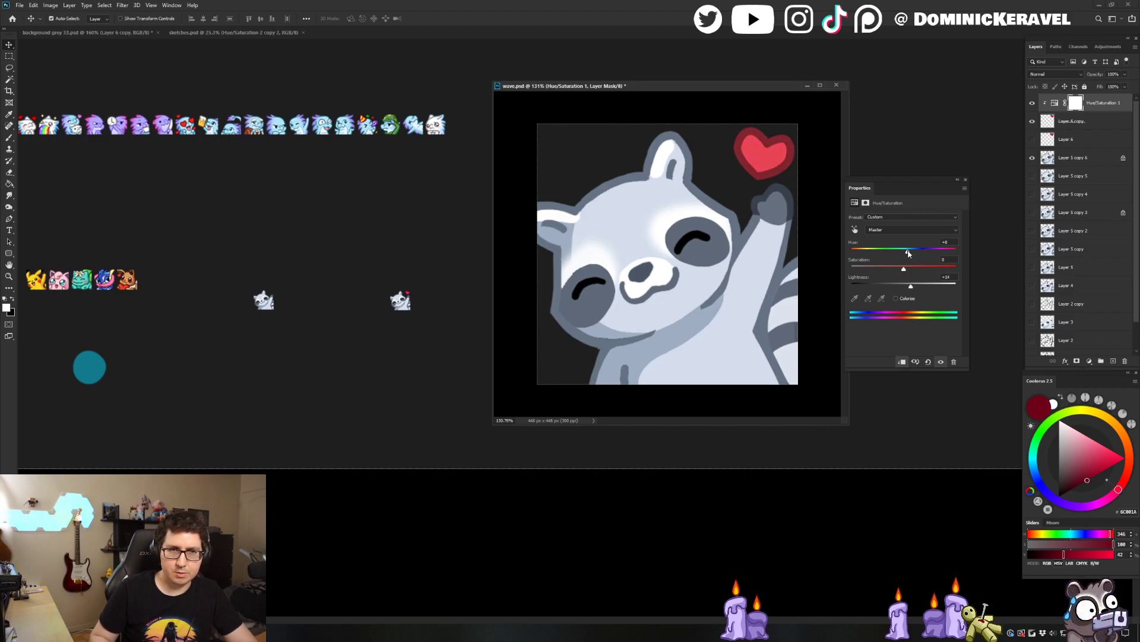
Merge the adjusted heart with the raccoon, resize the image to 28 px and place the preview on the background sheet
left_click(1076, 161, "shift")
key("ctrl+e")
key("ctrl+alt+i")
type("28")
key("Return")
key("c")
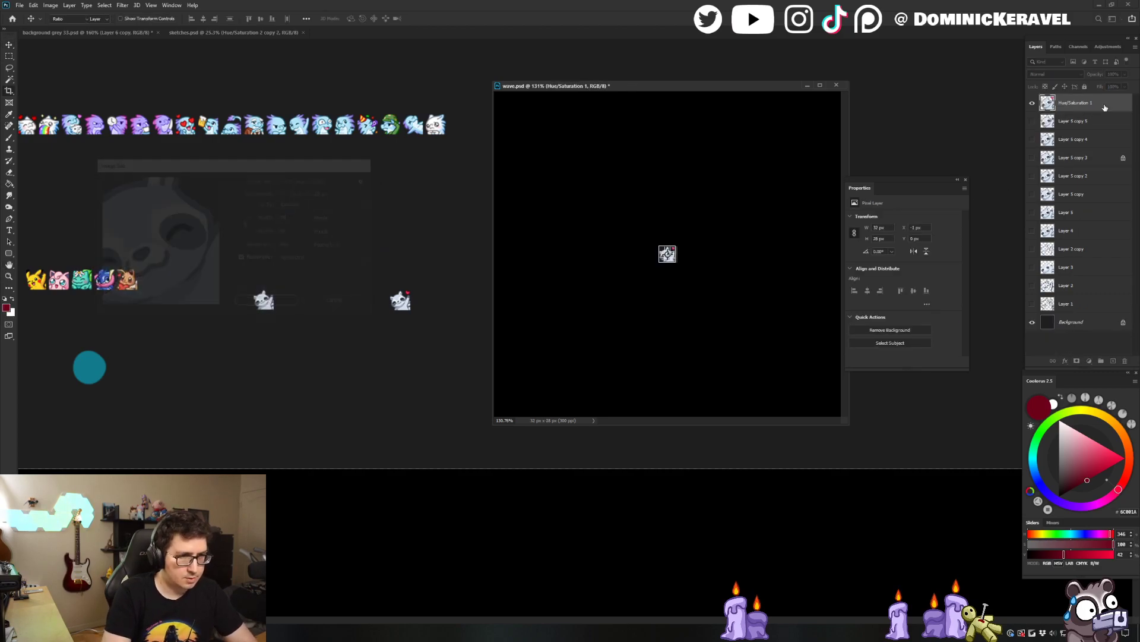
mouse_move(667, 254)
left_mouse_down()
mouse_move(433, 307)
mouse_move(449, 293)
mouse_move(433, 293)
left_mouse_up()
left_click(559, 271)
Undo the 28 px resize and the merge in wave.psd, restoring the separate heart, adjustment and raccoon layers
key("ctrl+z")
key("e")
key("v")
left_click(823, 156)
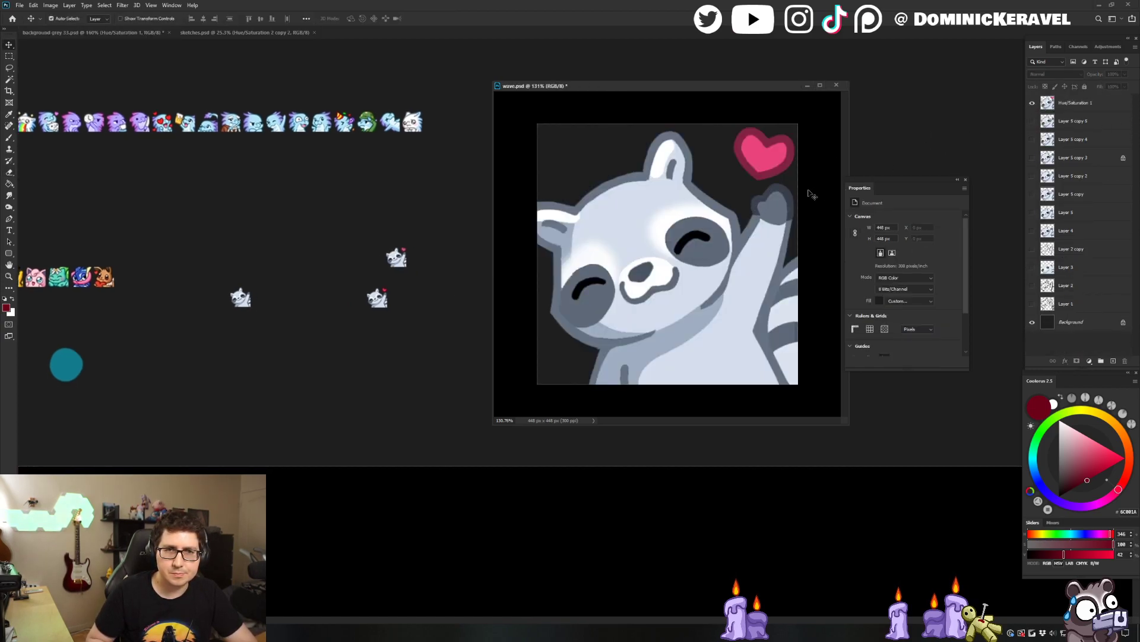
key("l")
mouse_move(794, 176)
left_mouse_down()
mouse_move(750, 186)
mouse_move(724, 119)
mouse_move(830, 153)
left_mouse_up()
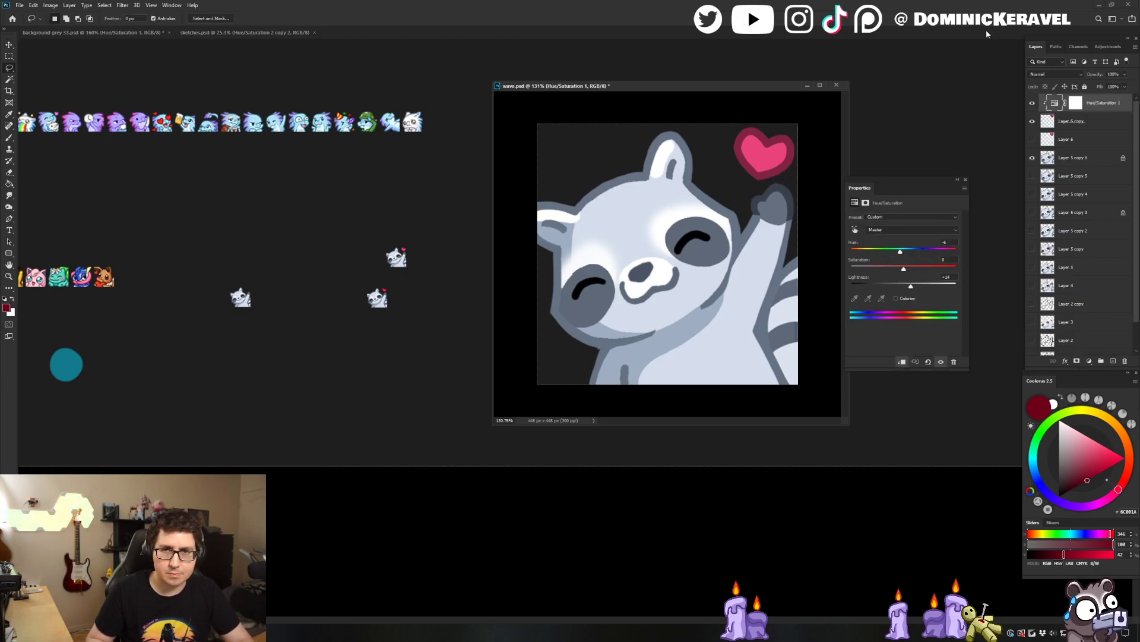
Keep a hidden copy of the pink-adjusted heart on its own layer above the Hue/Saturation adjustment layer
left_click(1032, 103)
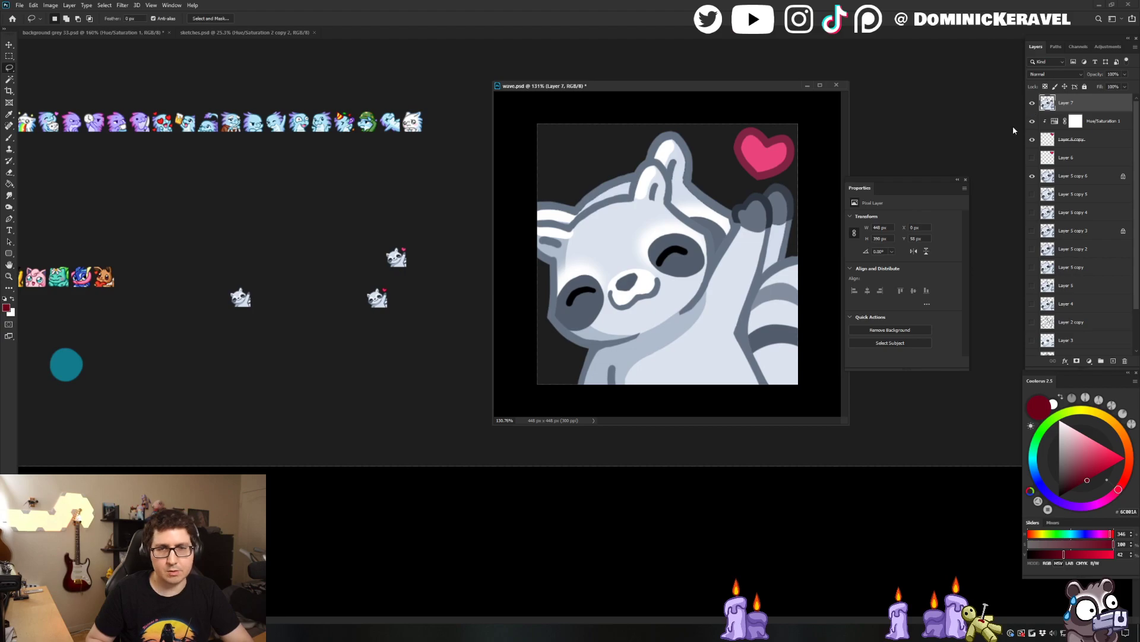
key("Delete")
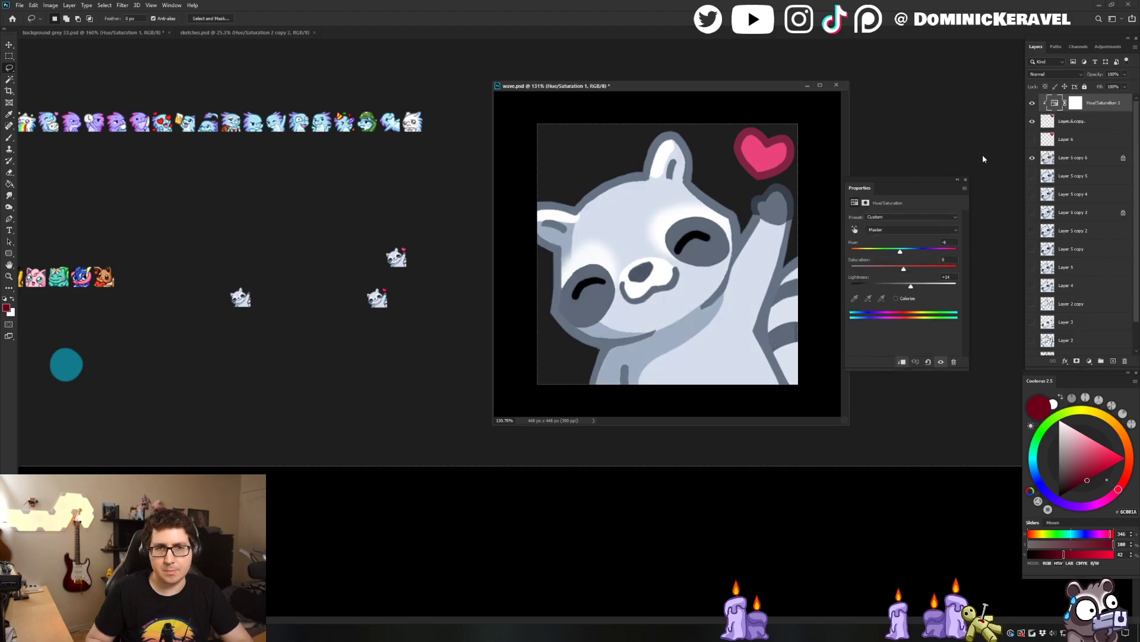
left_click(1067, 122)
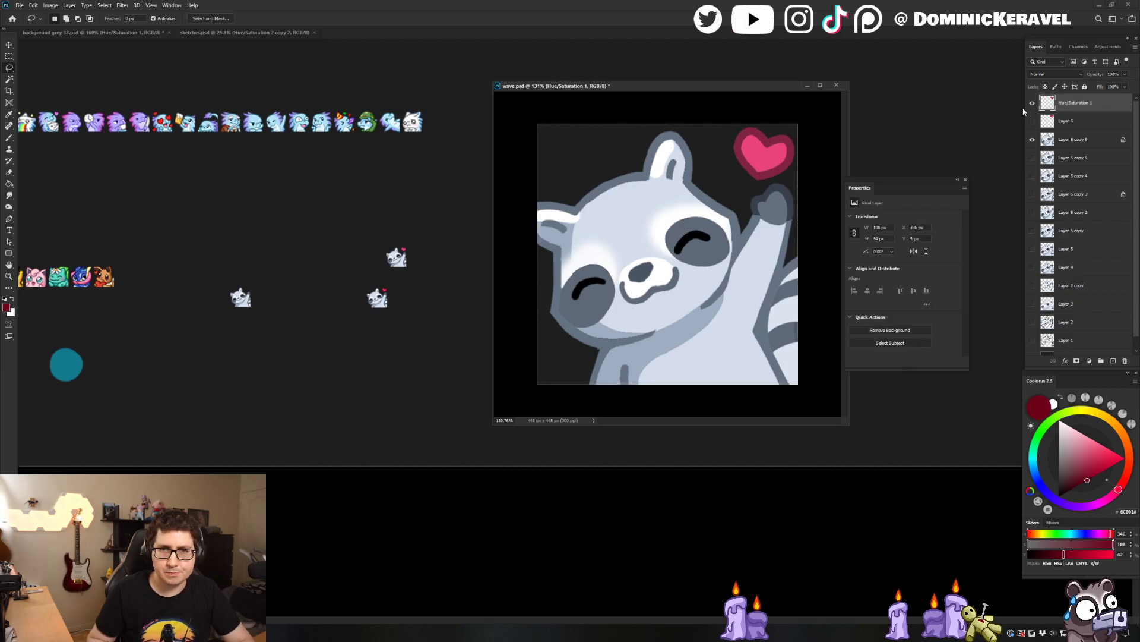
key("ctrl+z")
key("v")
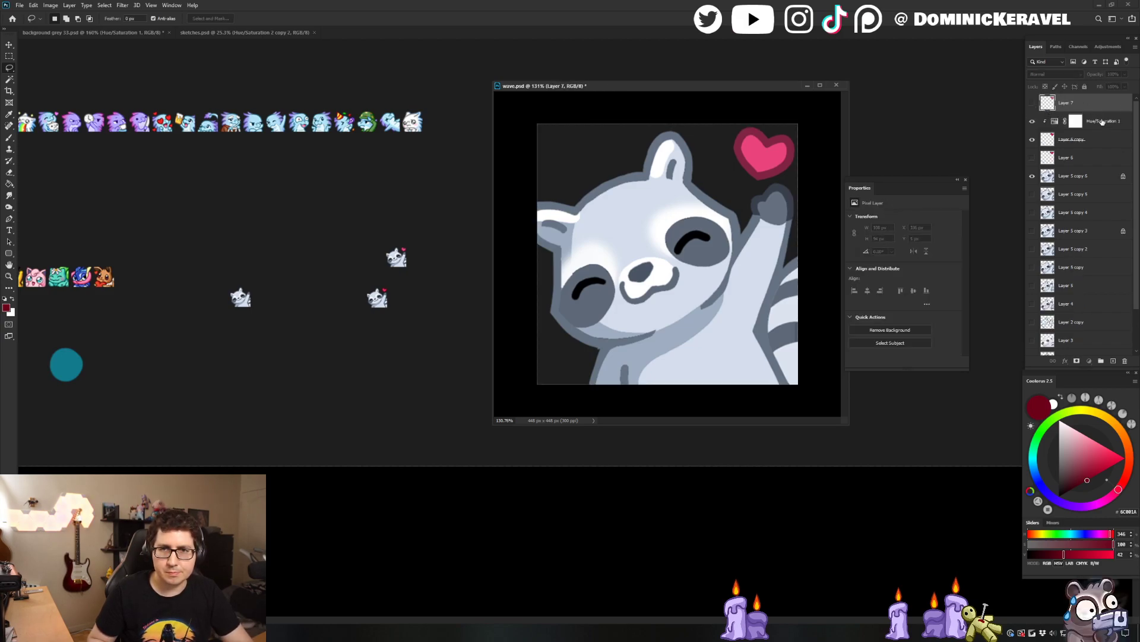
Set the heart's Hue/Saturation adjustment to hue +7 and saturation +2, and put a merged copy of the adjusted heart on a new layer
left_click(1075, 121)
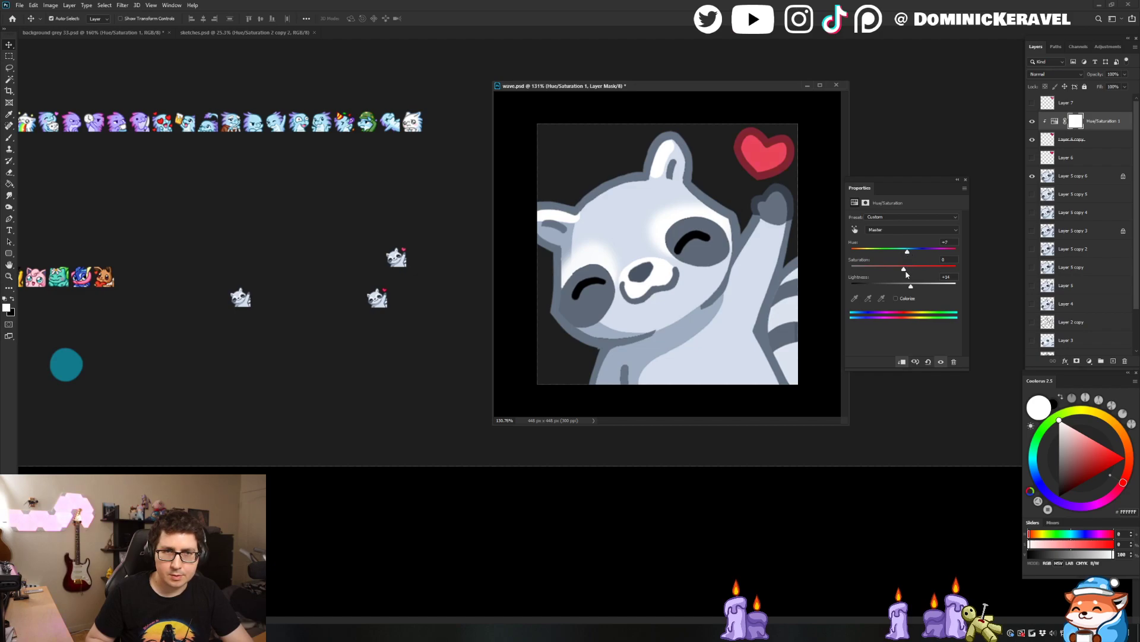
left_click_drag(904, 271, 905, 271)
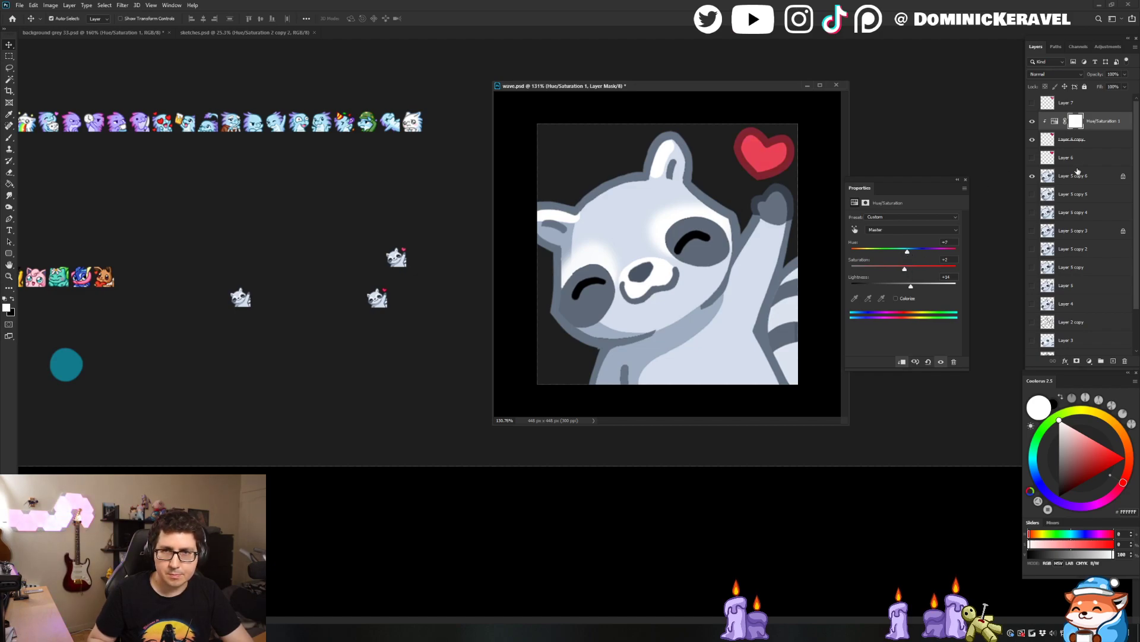
left_click(1080, 178, "shift")
left_click(1080, 140)
left_click(1099, 125, "shift")
key("ctrl+e")
key("ctrl+z")
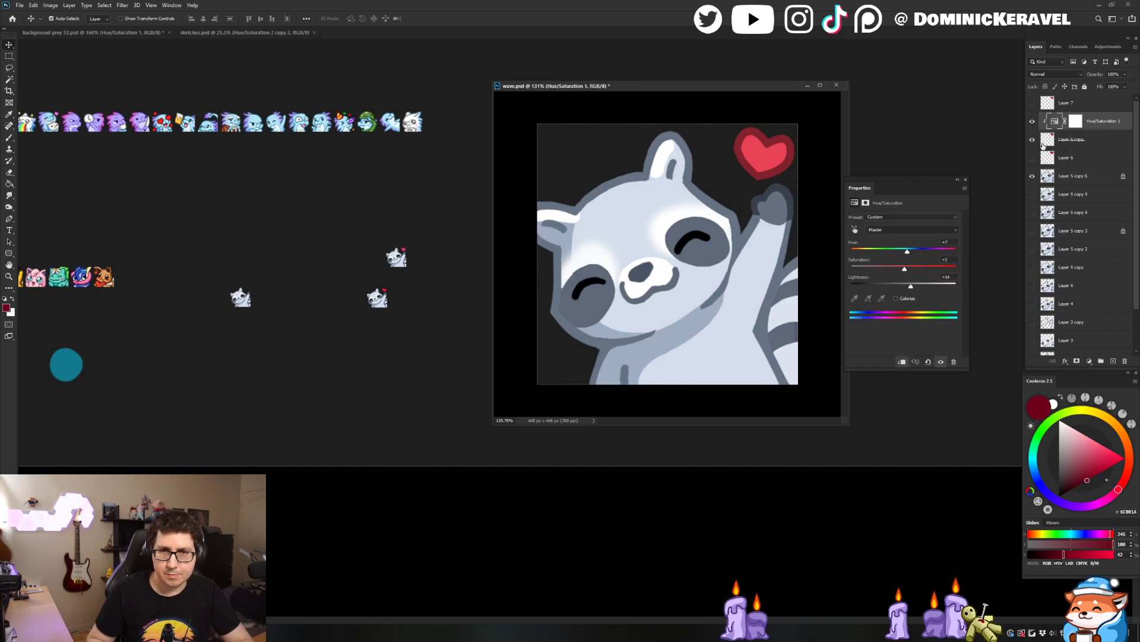
key("ctrl+alt+shift+e")
Merge the redder heart with the raccoon, resize the image to 28 px and drop the preview onto the background sheet
left_click(1069, 198, "shift")
key("ctrl+e")
key("ctrl+alt+i")
type("28")
key("Return")
key("c")
key("v")
left_click_drag(675, 257, 435, 330)
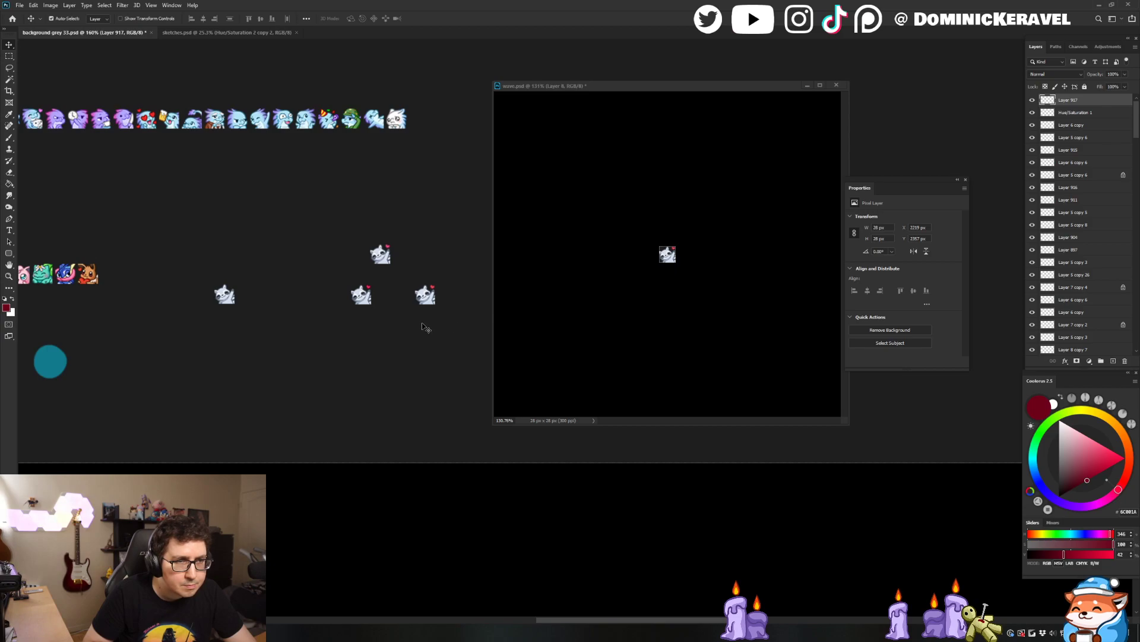
Arrange the three heart previews and the heartless raccoon preview in one evenly spaced row
scroll(423, 327, "right", 2)
left_click_drag(336, 308, 435, 307)
left_click_drag(356, 261, 368, 302)
left_click(432, 304)
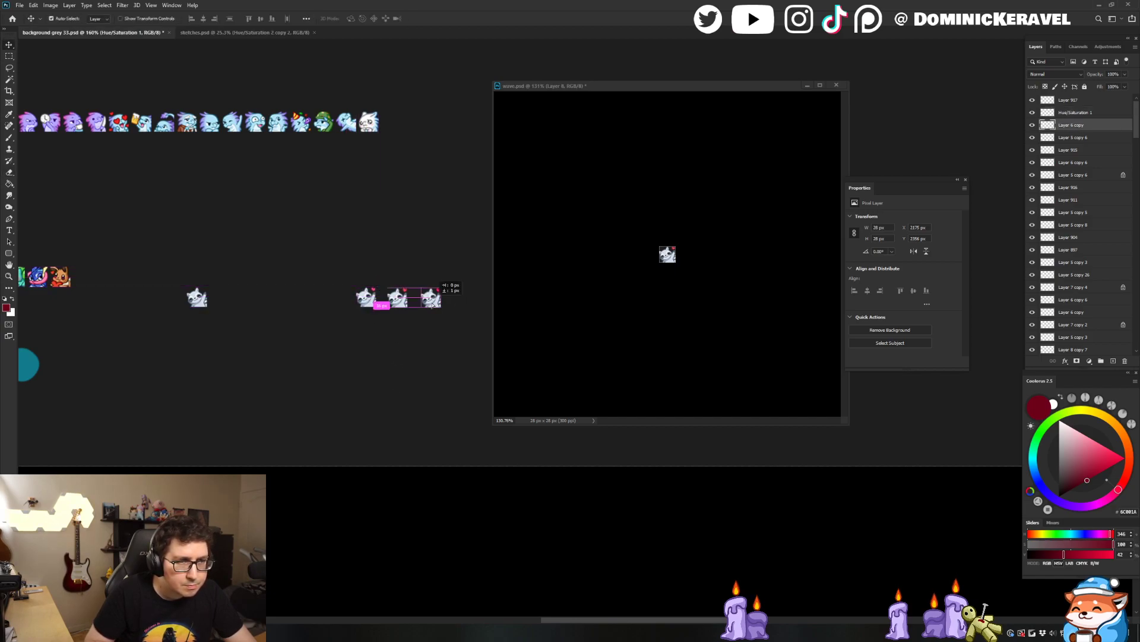
mouse_move(205, 304)
left_mouse_down()
mouse_move(341, 304)
mouse_move(365, 334)
mouse_move(328, 326)
mouse_move(283, 257)
left_mouse_up()
Brush the numbers 1 to 4 beneath the four raccoon previews in a light colour sampled from the raccoon
key("b")
left_click(296, 298, "alt")
mouse_move(314, 315)
left_mouse_down()
mouse_move(293, 327)
mouse_move(423, 326)
left_mouse_up()
key("ctrl+z")
left_click_drag(420, 315, 419, 334)
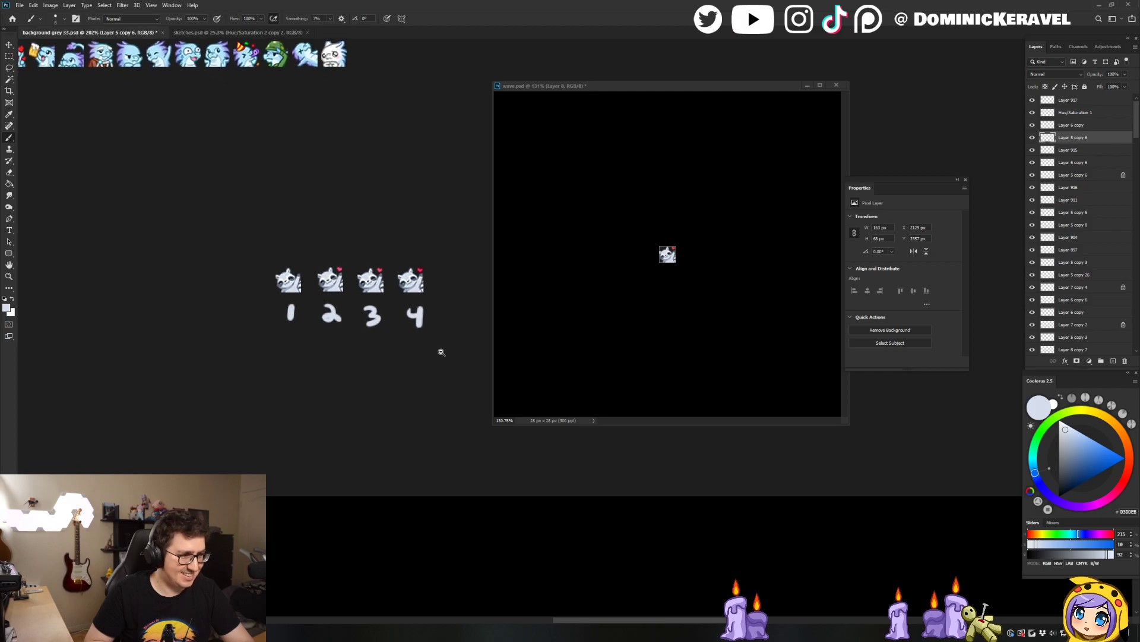
Undo the 28 px resize and the merge in wave.psd, and hide the adjusted heart copy and the Hue/Saturation layer
scroll(440, 349, "up", 1)
key("v")
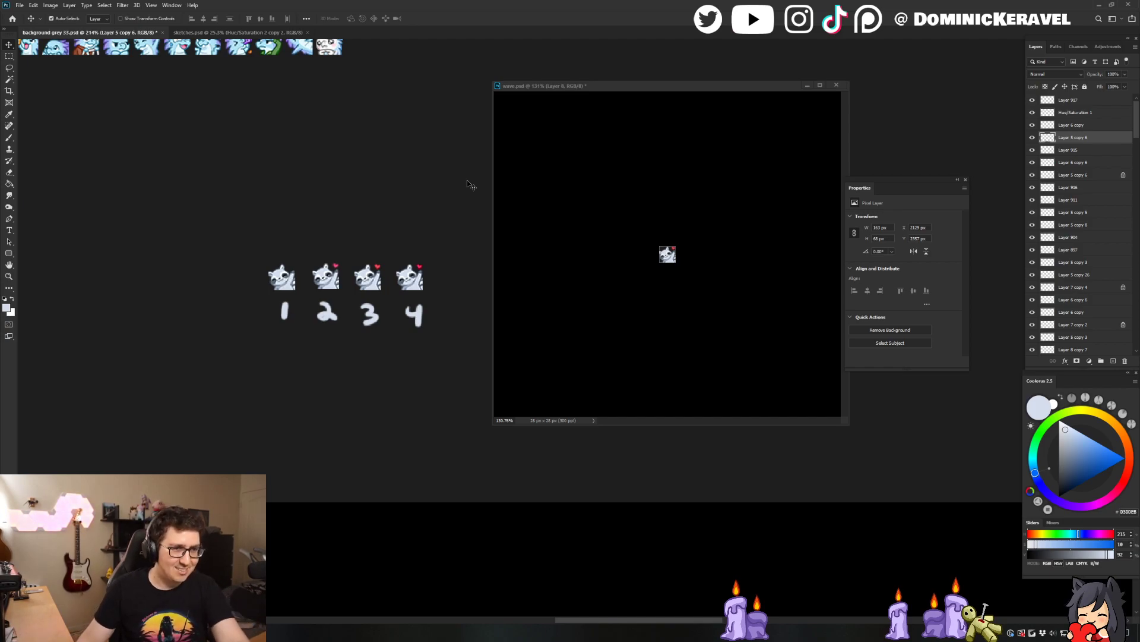
left_click(397, 203)
mouse_move(398, 202)
left_mouse_down()
mouse_move(380, 202)
mouse_move(384, 211)
left_mouse_up()
key("e")
left_click(746, 176)
key("ctrl+z")
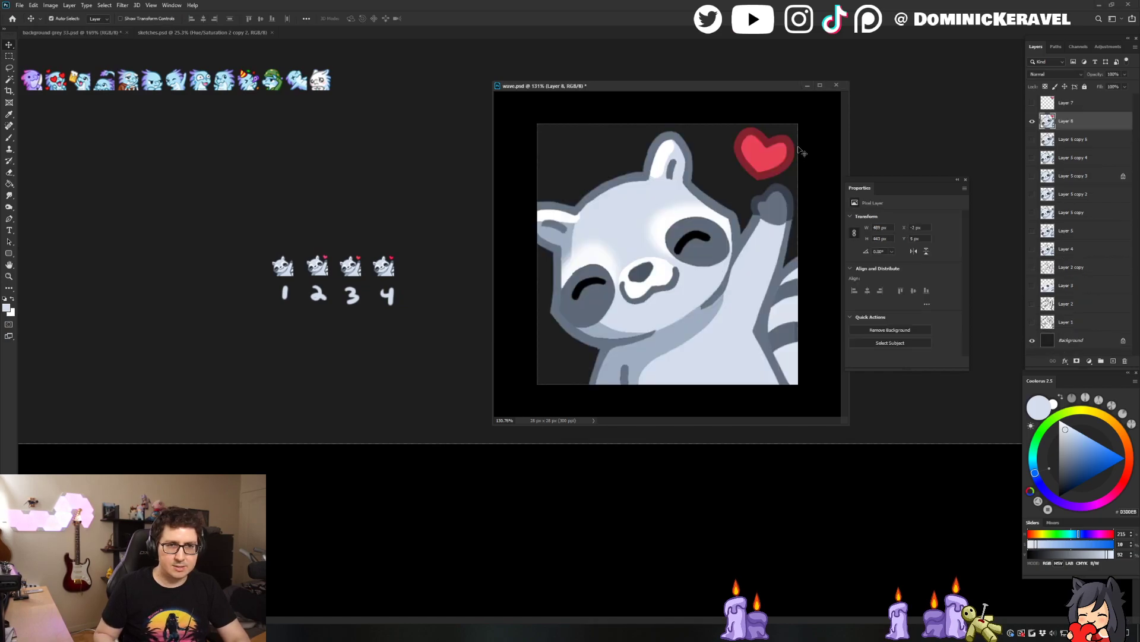
left_click(1033, 123)
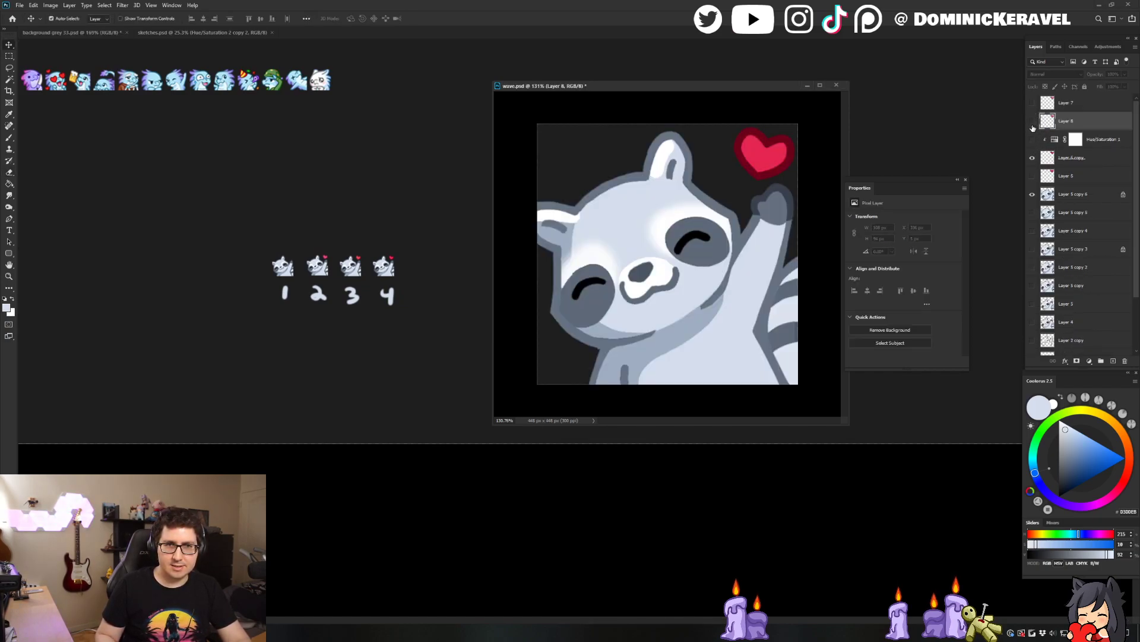
Compare the original larger heart with the rotated heart by switching their layer visibility
left_click(1033, 176)
left_click(1033, 157)
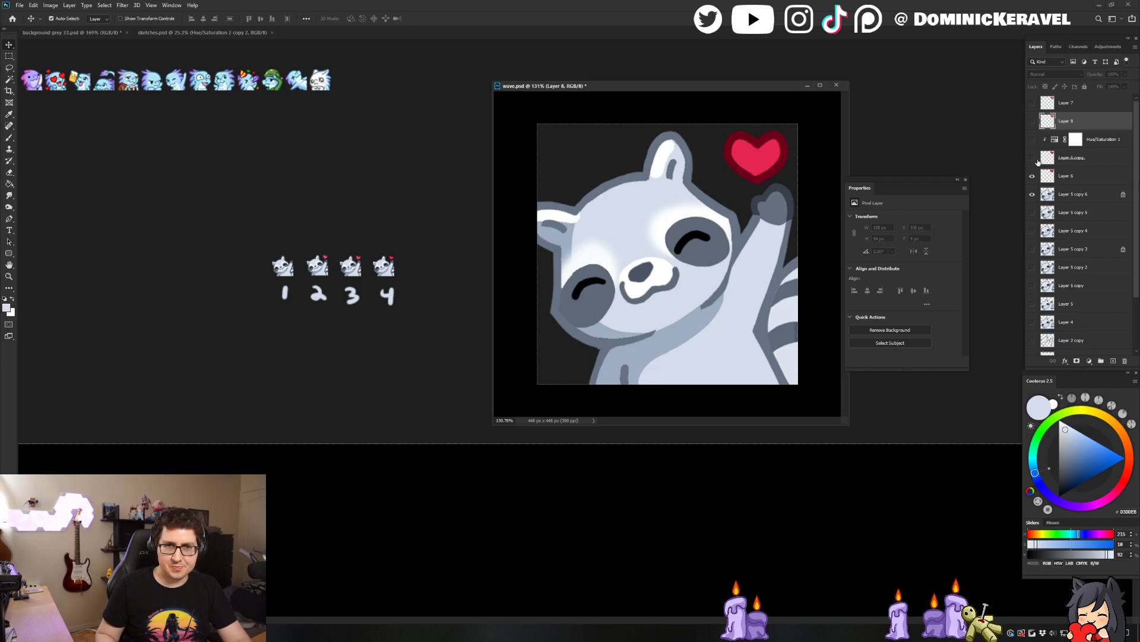
left_click(1033, 158)
left_click(1032, 176)
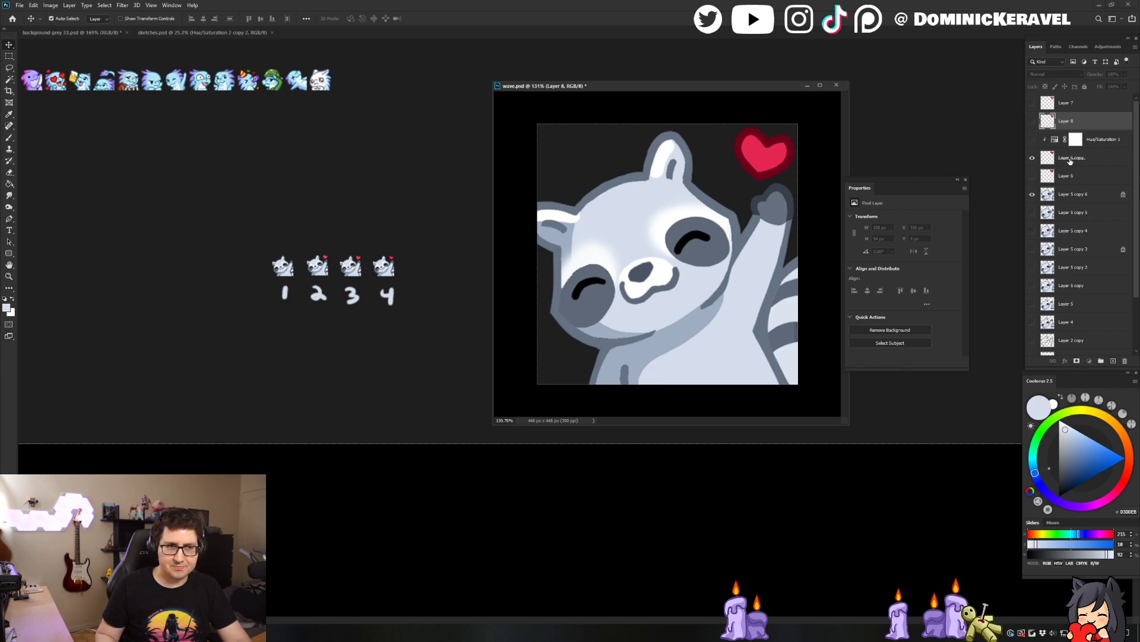
Duplicate the rotated heart layer, hide its original and delete the Hue/Saturation adjustment layer
left_click(1072, 158)
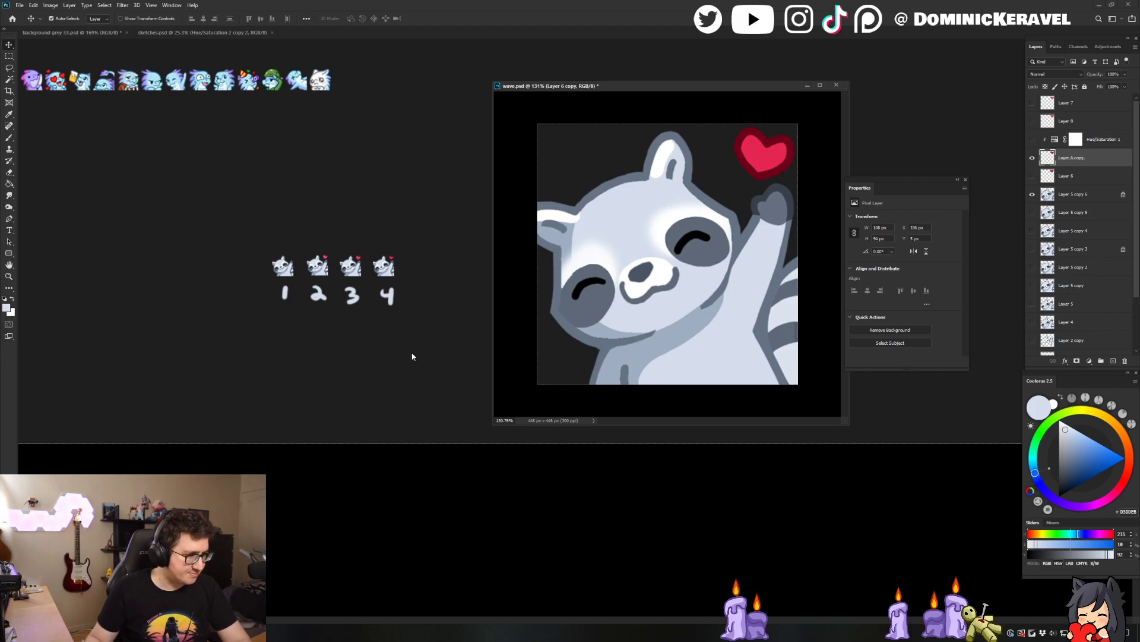
key("ctrl+j")
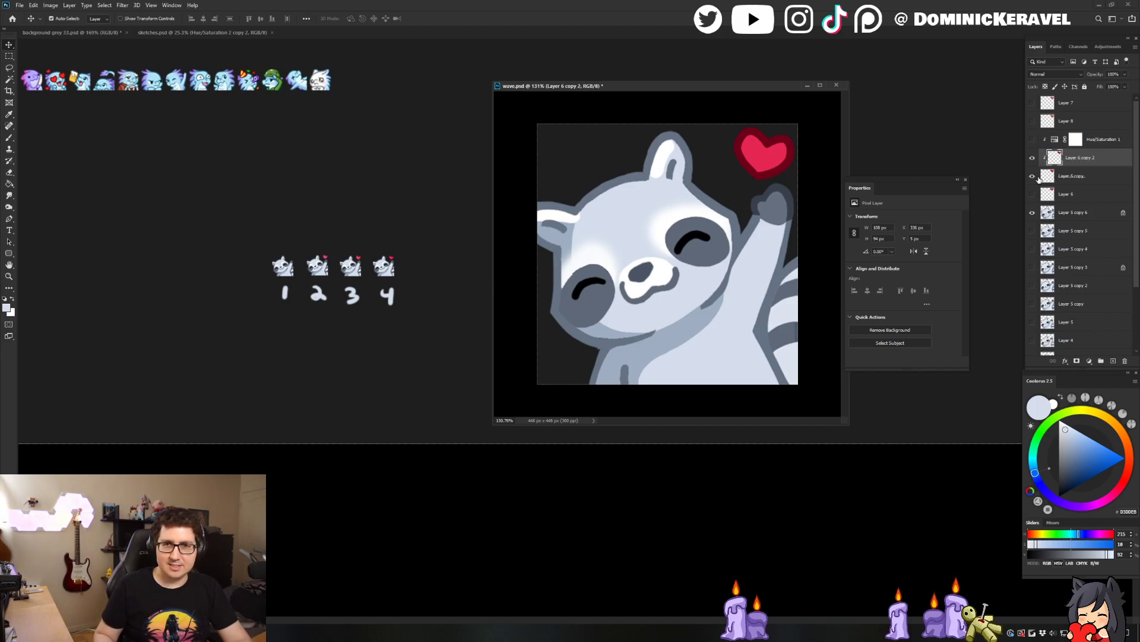
key("ctrl+alt+g")
key("b")
key("ctrl+z")
key("v")
left_click(1103, 142)
key("Delete")
key("ctrl+j")
Fill the centre of the duplicated heart with a slightly brighter pinkish red based on its sampled colour
key("b")
left_click(765, 152, "alt")
left_click(1106, 448)
key("g")
left_click(766, 156)
left_click(1110, 449)
left_click(770, 156)
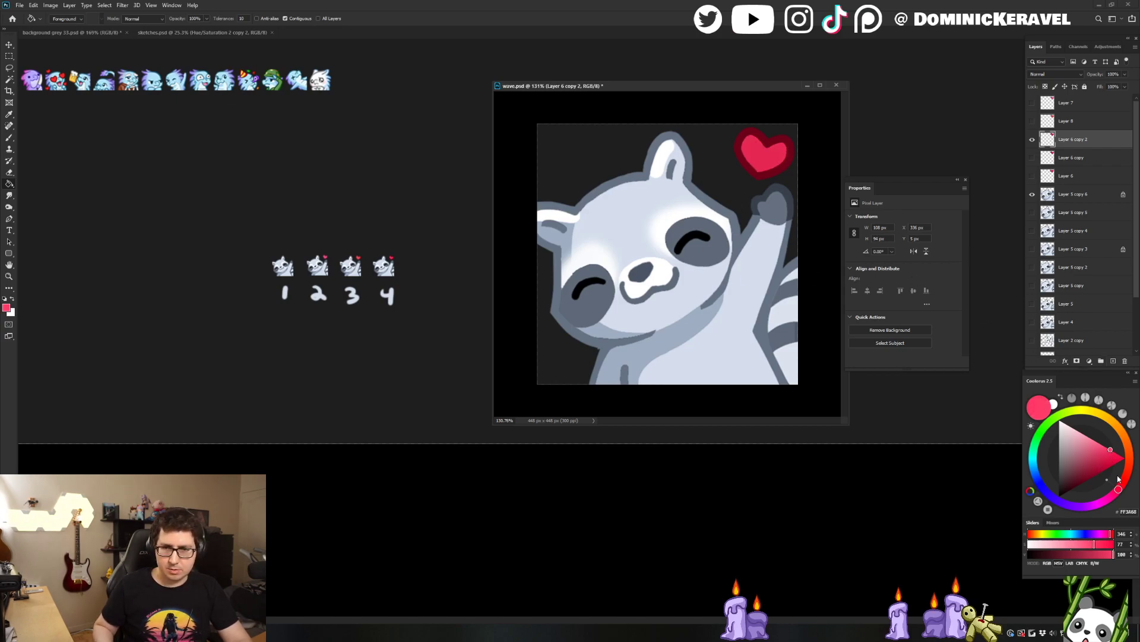
key("b")
left_click(762, 164, "alt")
left_click(1110, 454)
key("g")
left_click(757, 161)
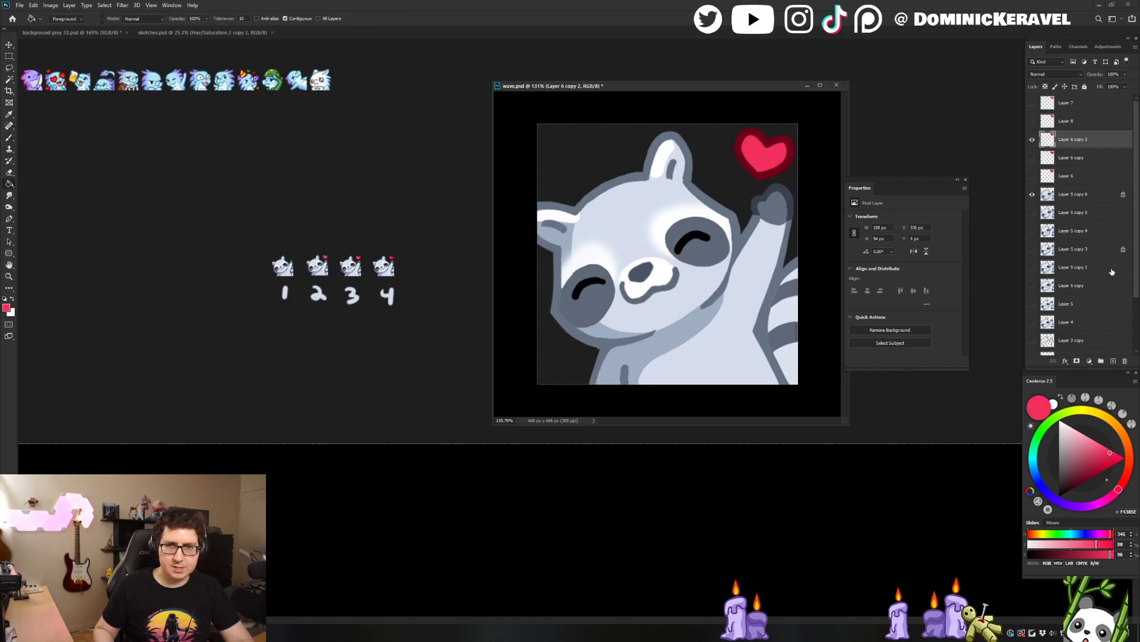
Merge the recoloured heart with the raccoon, resize to 28 px and place the preview level with the numbered ones on the background sheet
left_click(1096, 193, "shift")
key("ctrl+e")
key("ctrl+alt+i")
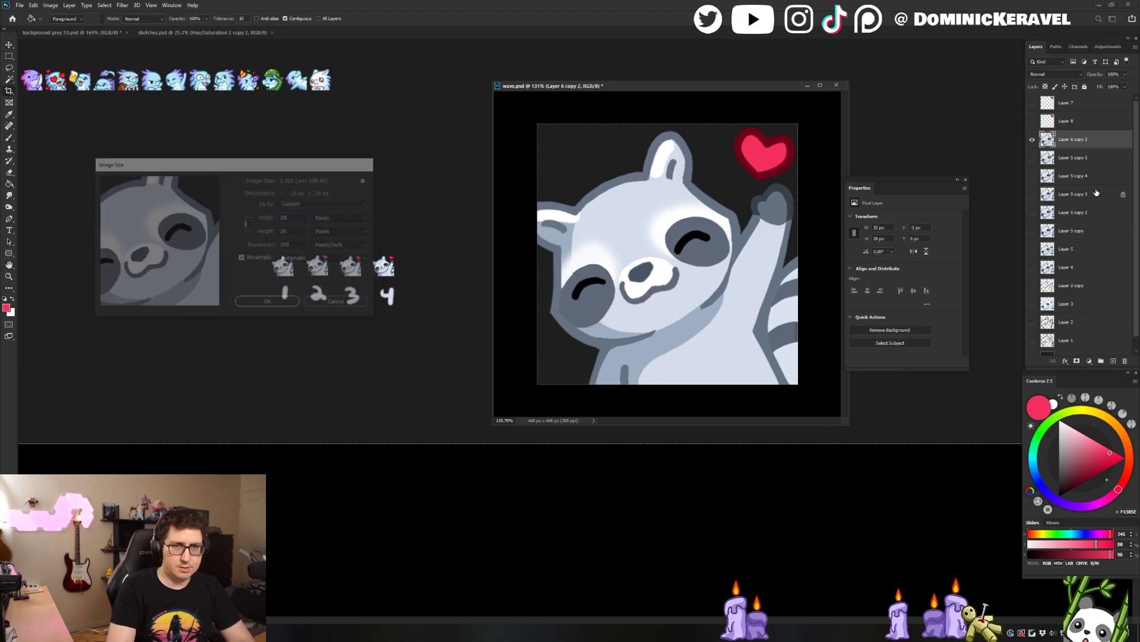
key("v")
left_click_drag(668, 256, 387, 271)
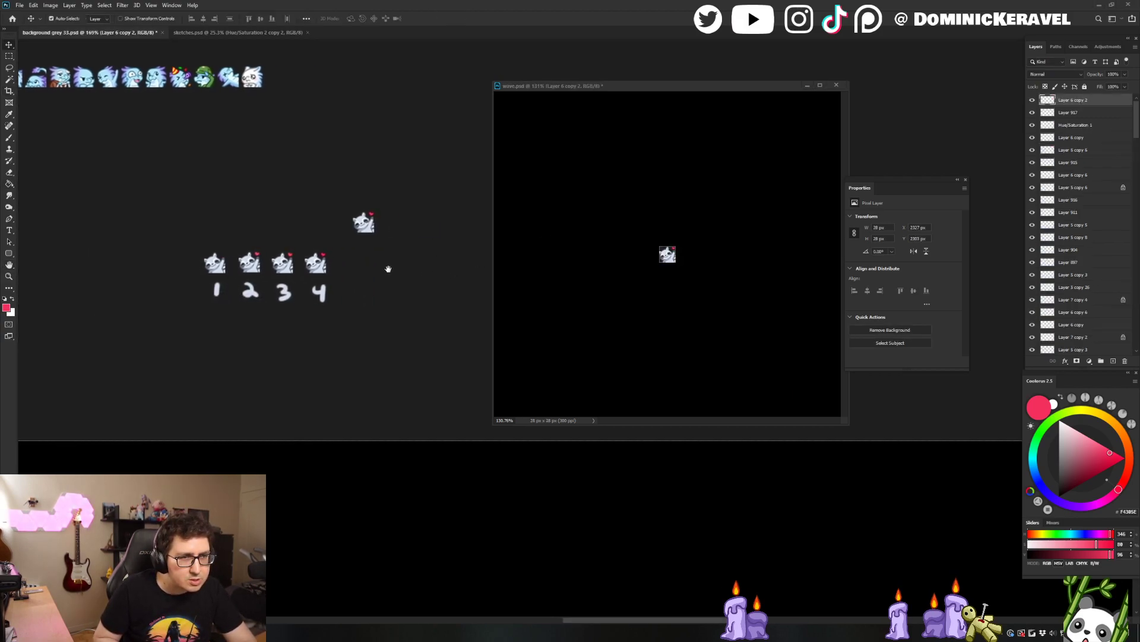
left_click_drag(370, 226, 400, 269)
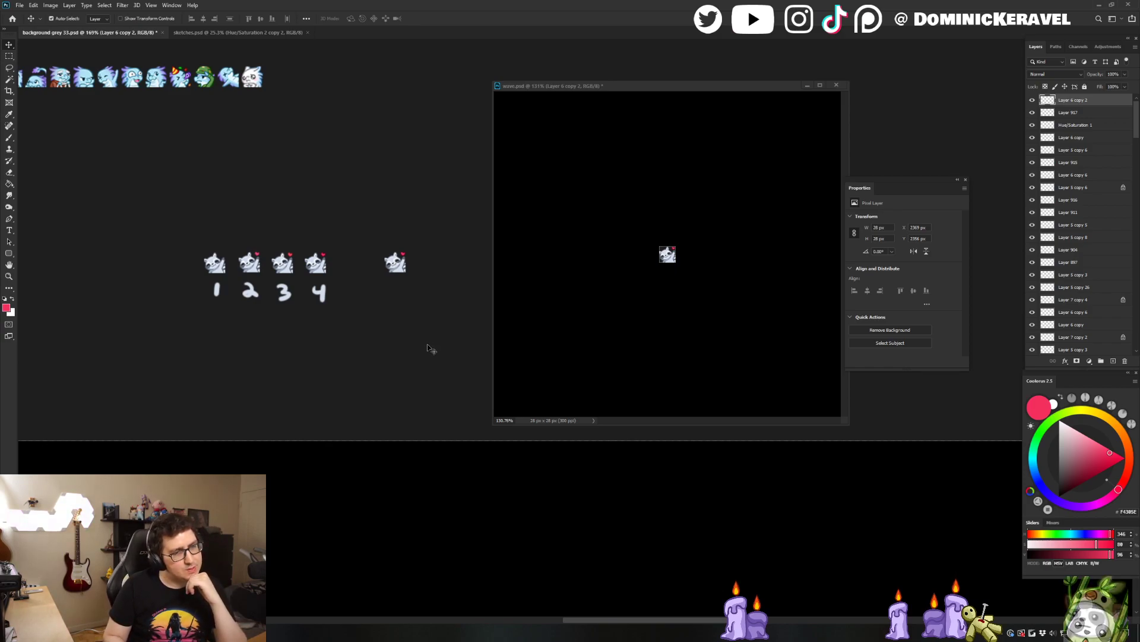
key("ctrl")
scroll(427, 300, "up", 1)
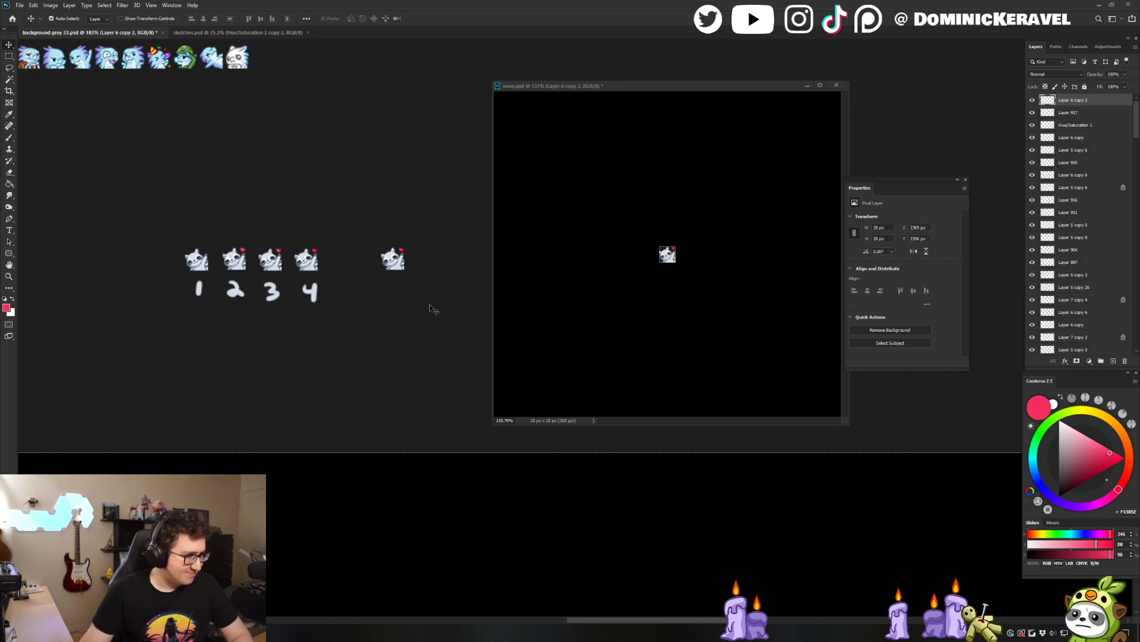
Undo the 28 px resize and merge in wave.psd, and move the recoloured heart and raccoon layers to the top of the stack
left_click(431, 211)
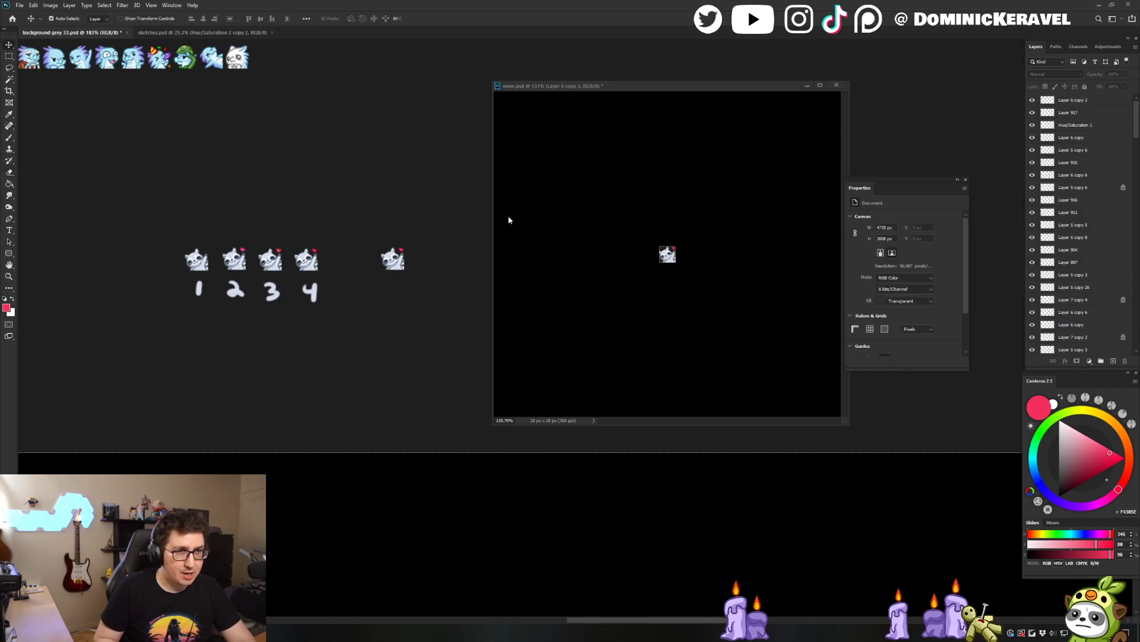
left_click(645, 155)
key("ctrl+z")
scroll(741, 235, "down", 2)
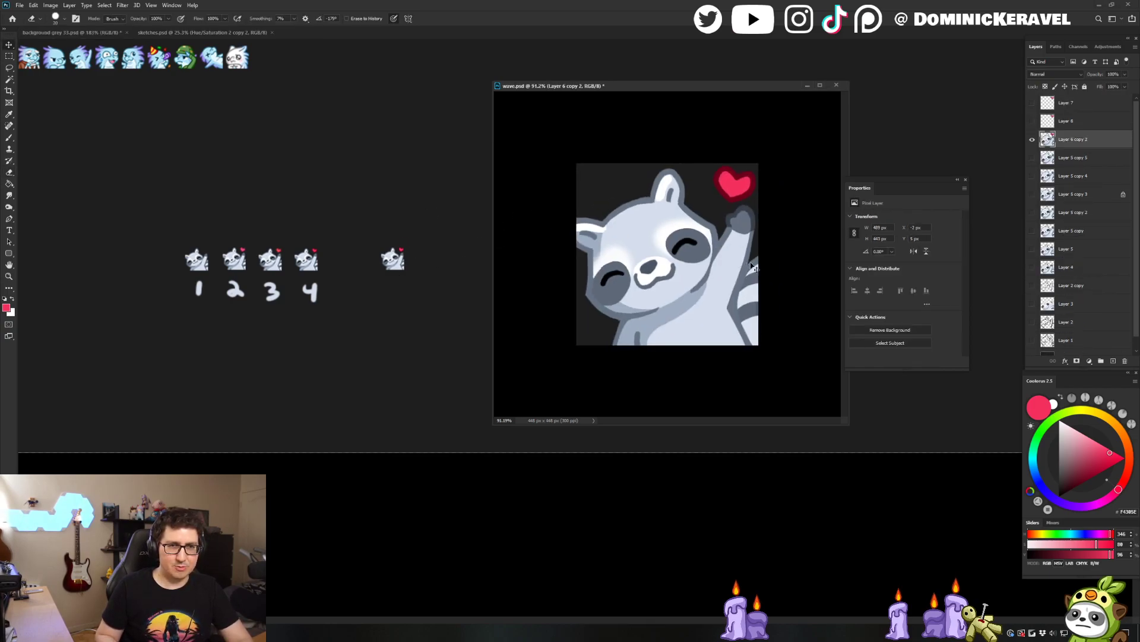
key("v")
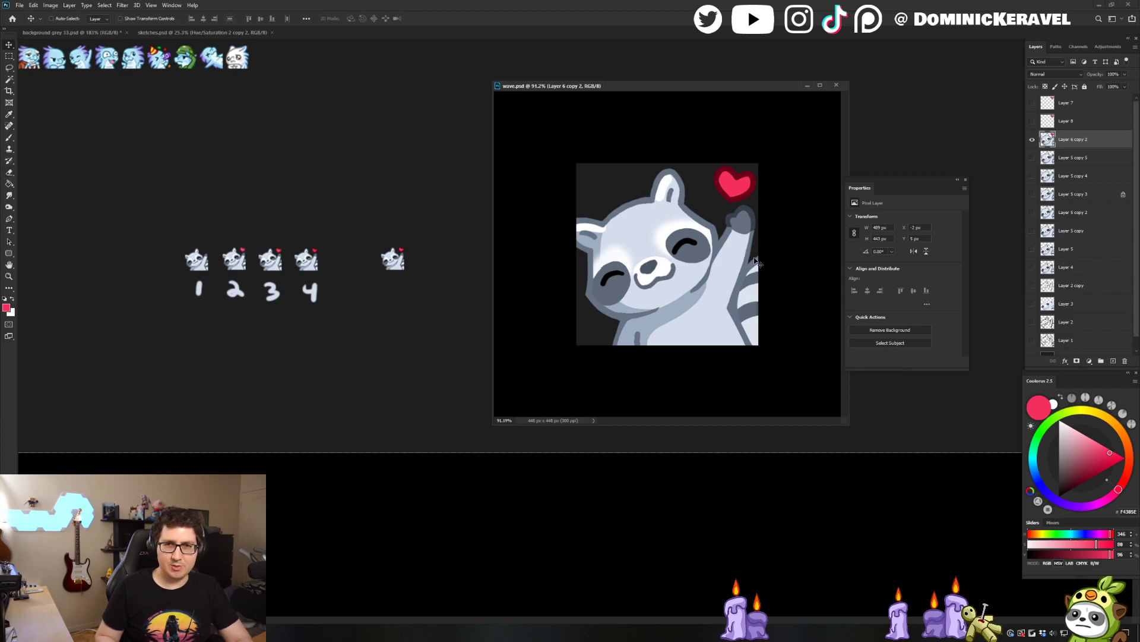
key("ctrl+z")
left_click_drag(1079, 142, 1072, 98)
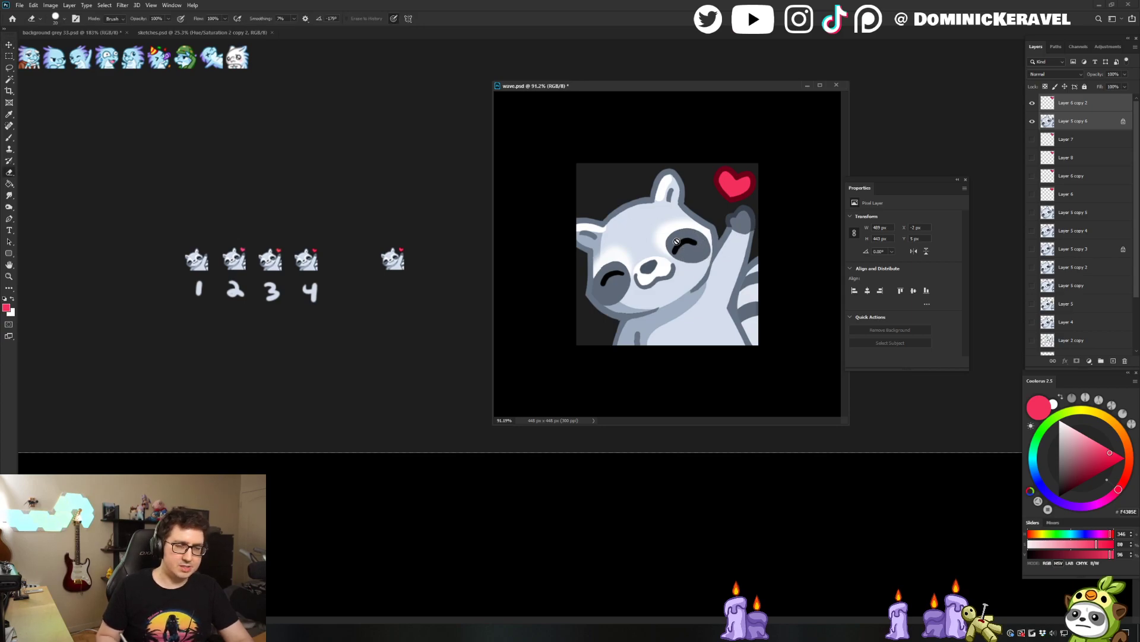
left_click(1093, 121)
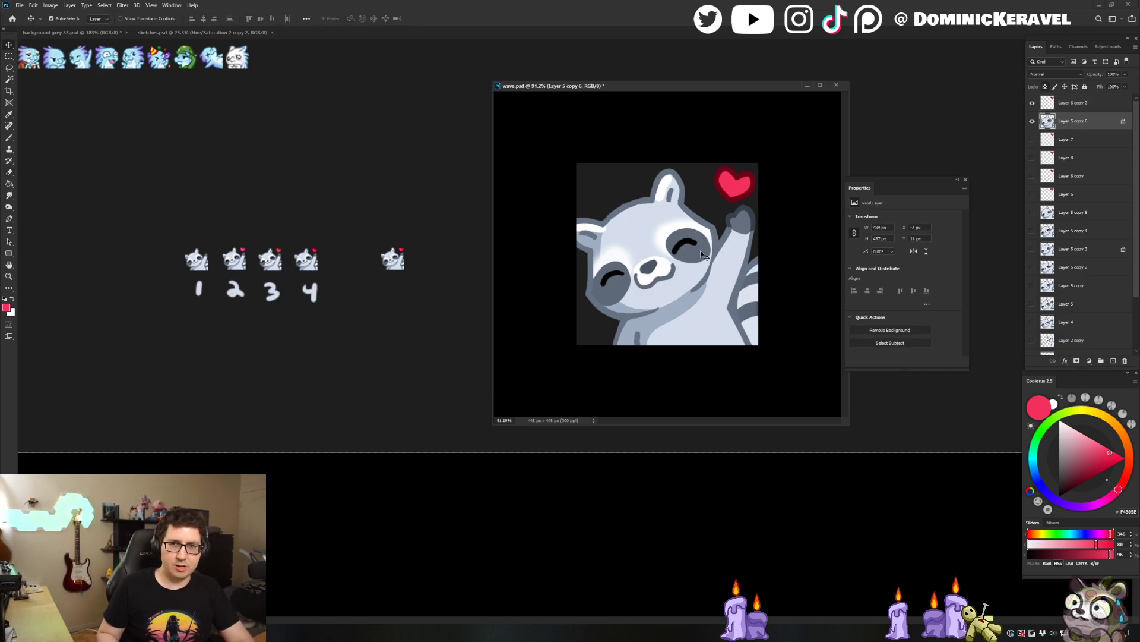
Close the floating layer properties, shrink the wave.psd window around the raccoon and park it beside the layer list
scroll(728, 281, "down", 2)
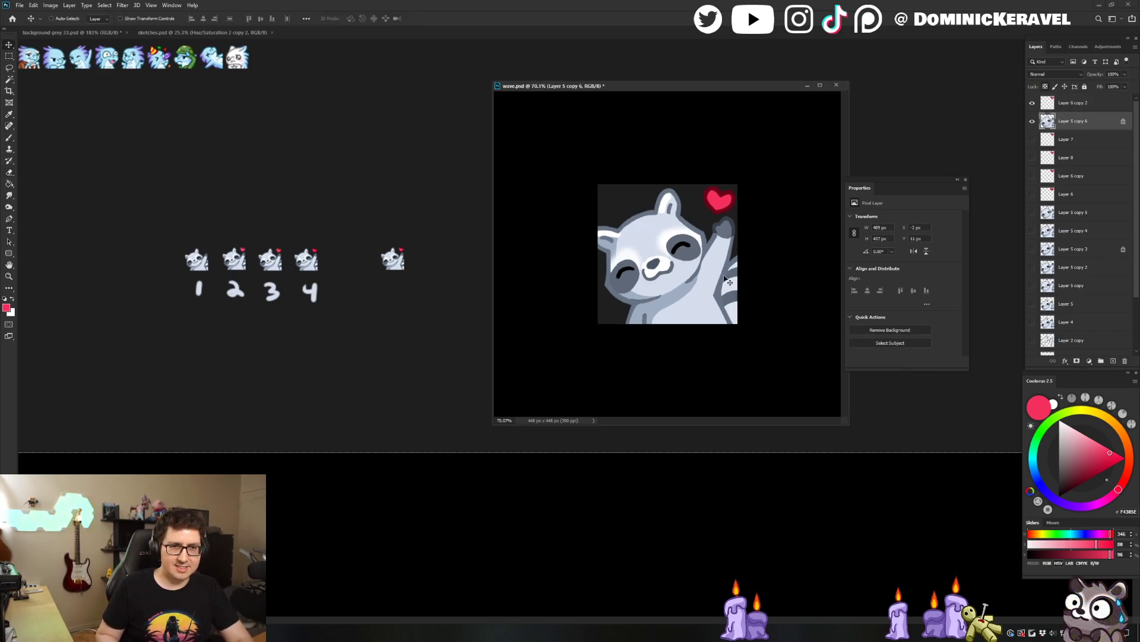
left_click(963, 179)
key("e")
key("v")
mouse_move(848, 423)
left_mouse_down()
mouse_move(758, 351)
mouse_move(701, 275)
left_mouse_up()
left_click_drag(630, 88, 948, 55)
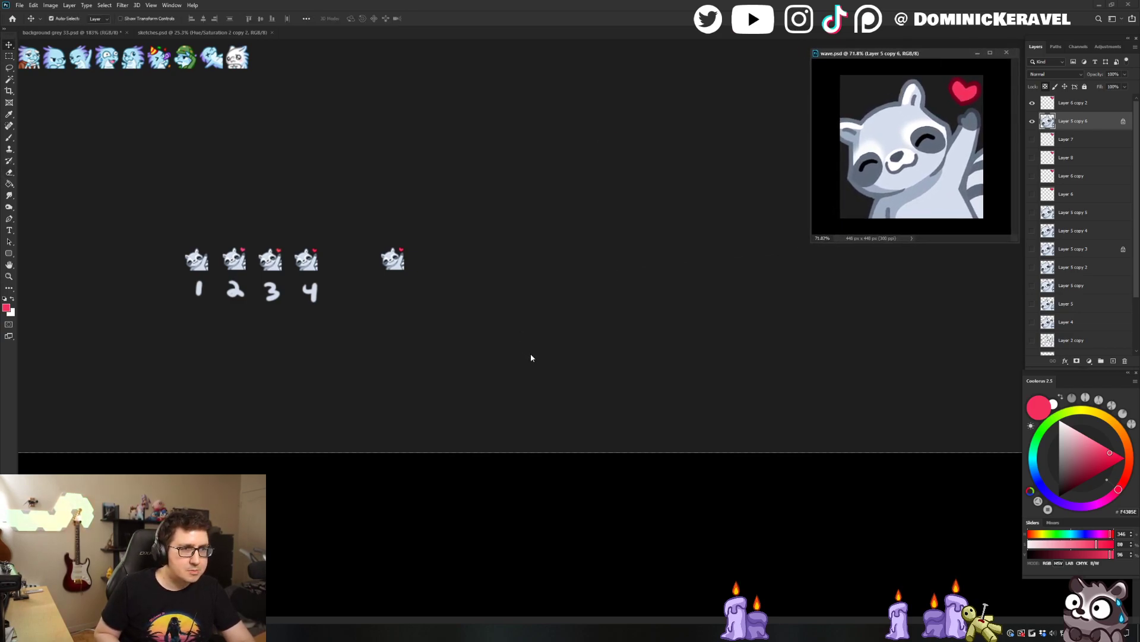
Move the newest raccoon preview apart and delete previews 1 to 4 with their handwritten numbers from the background sheet
left_click(468, 261)
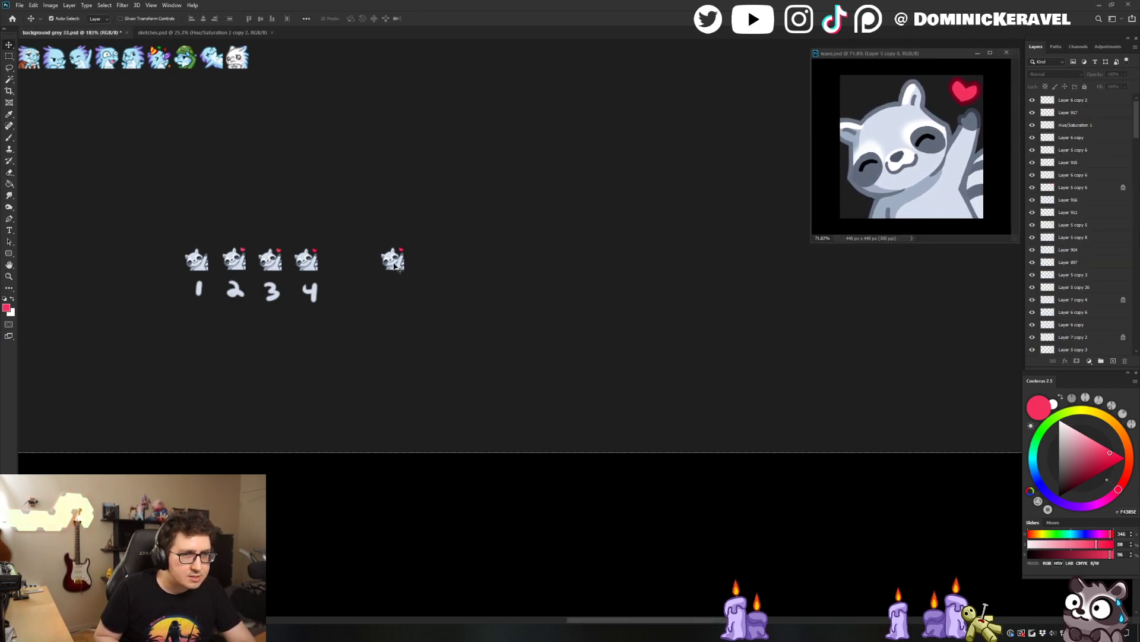
left_click_drag(396, 266, 466, 266)
left_click_drag(358, 209, 162, 326)
key("Delete")
scroll(465, 248, "left", 10)
left_click_drag(465, 253, 459, 234)
left_click_drag(501, 285, 459, 289)
Zoom out wave.psd, shrink its floating window around the raccoon and park it beside the layer list
left_click(916, 63)
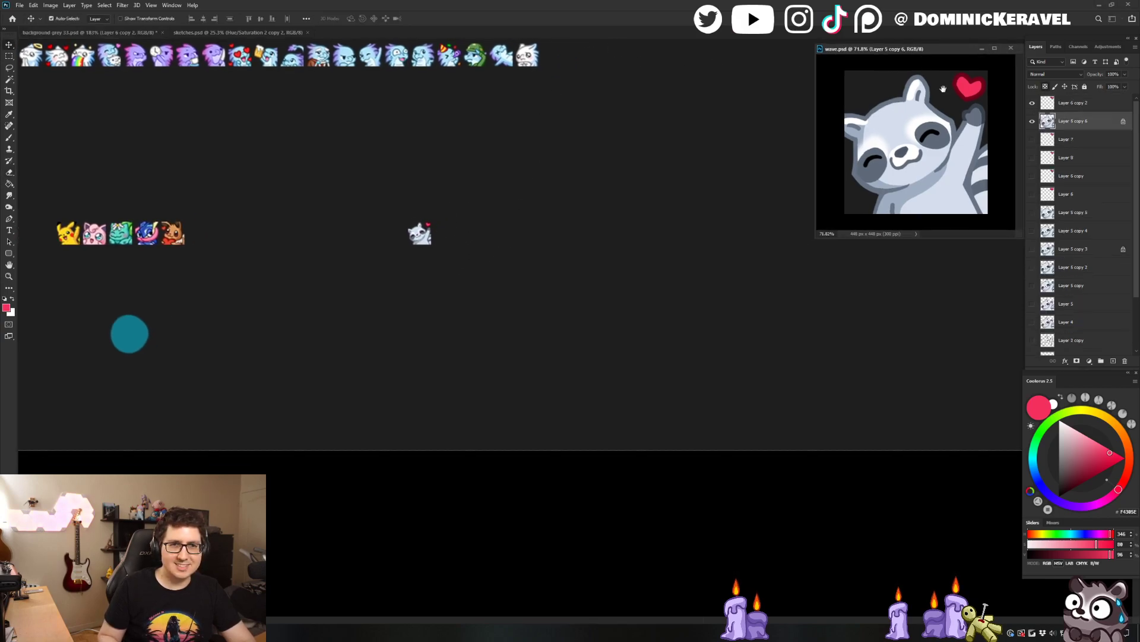
scroll(914, 142, "down", 2)
left_click_drag(814, 236, 858, 206)
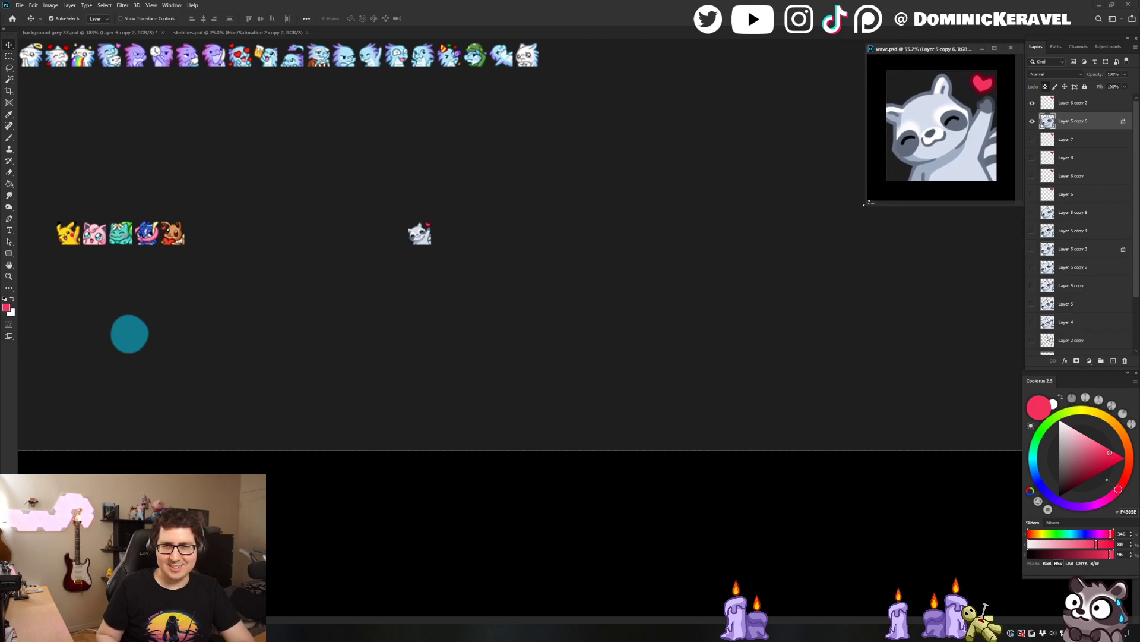
key("e")
scroll(890, 194, "up", 1)
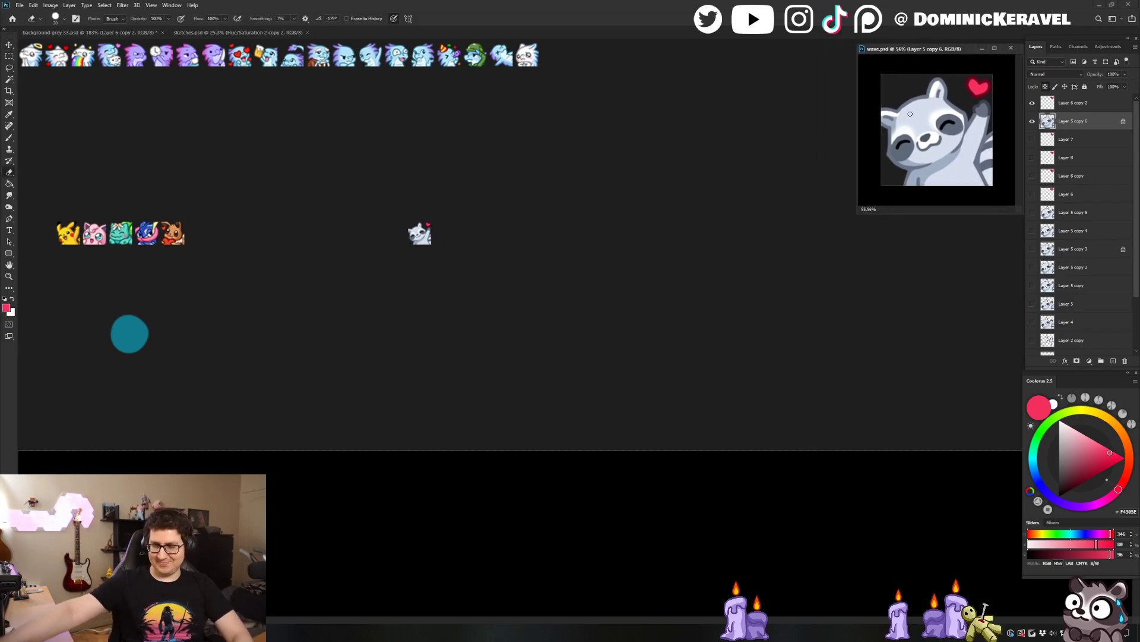
left_click_drag(932, 51, 928, 53)
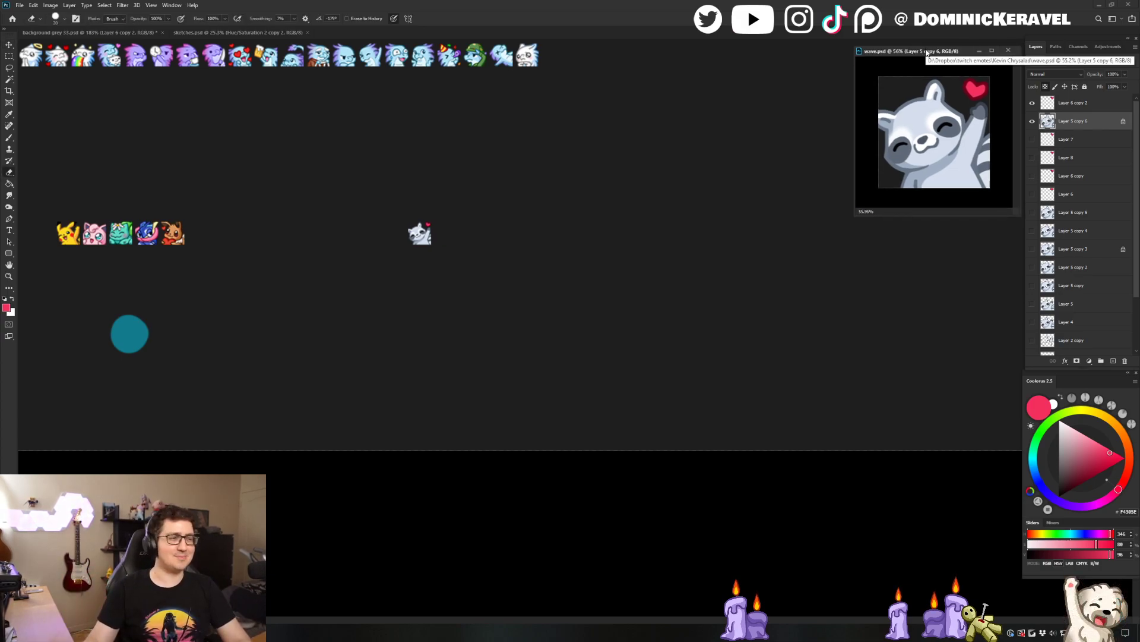
key("v")
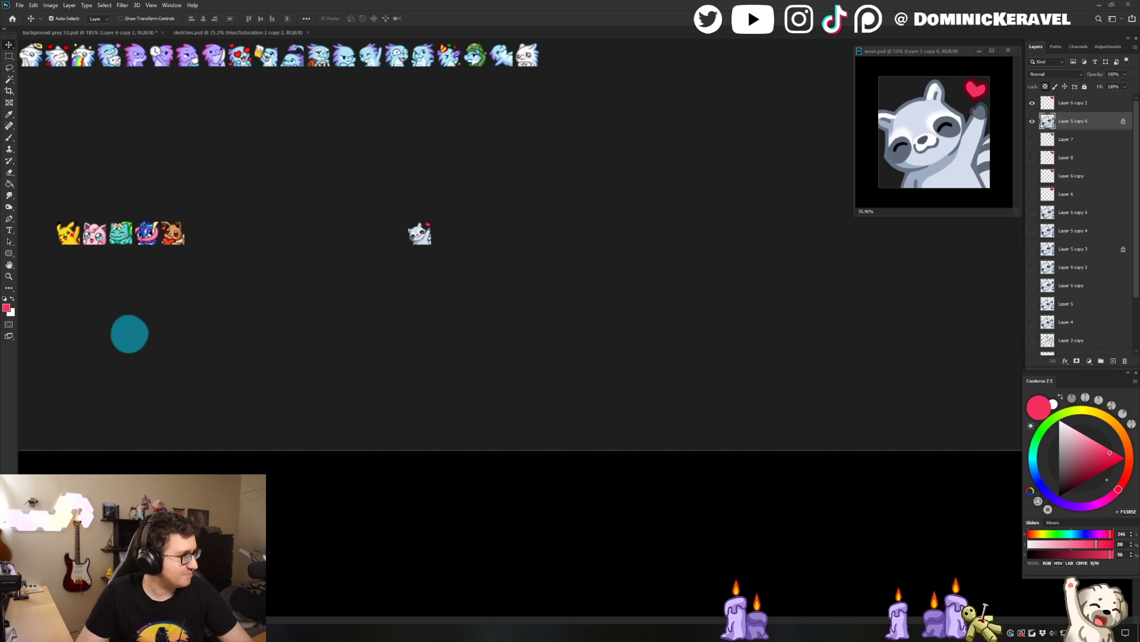
Save background grey 33.psd, switch to sketches.psd and clear its layer selection
left_click(400, 161)
left_click_drag(345, 137, 459, 145)
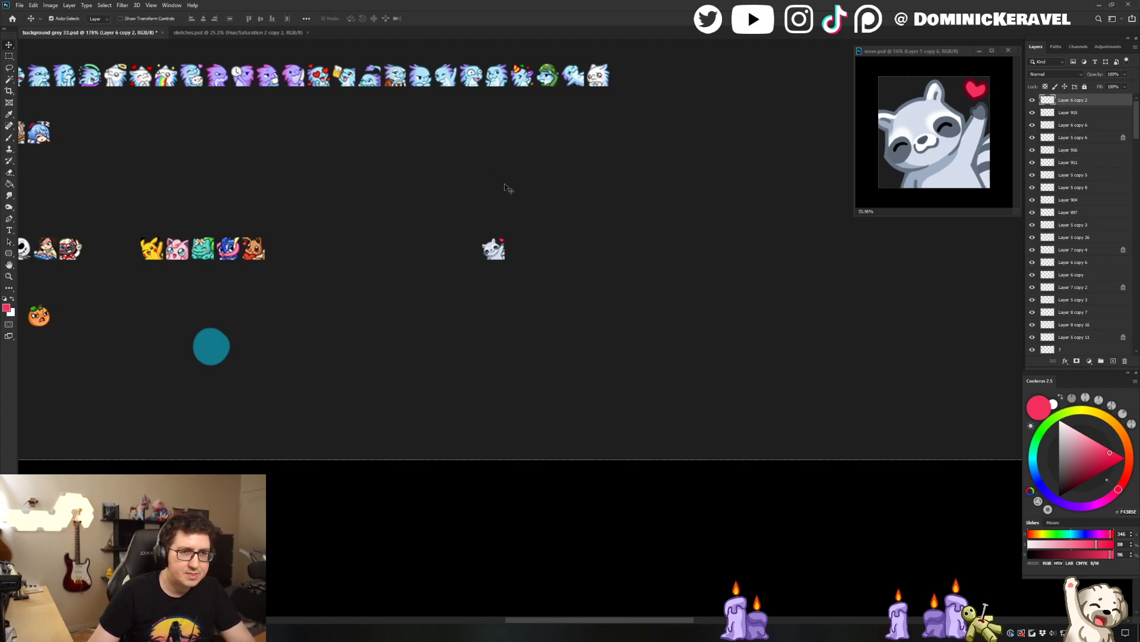
scroll(574, 178, "down", 1)
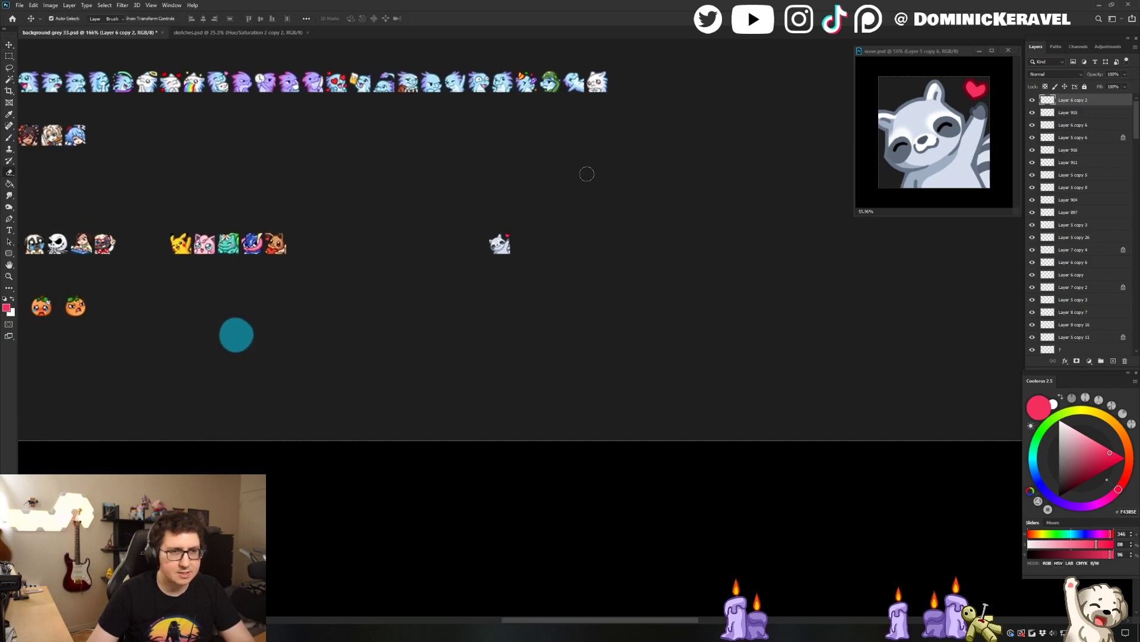
key("ctrl+s")
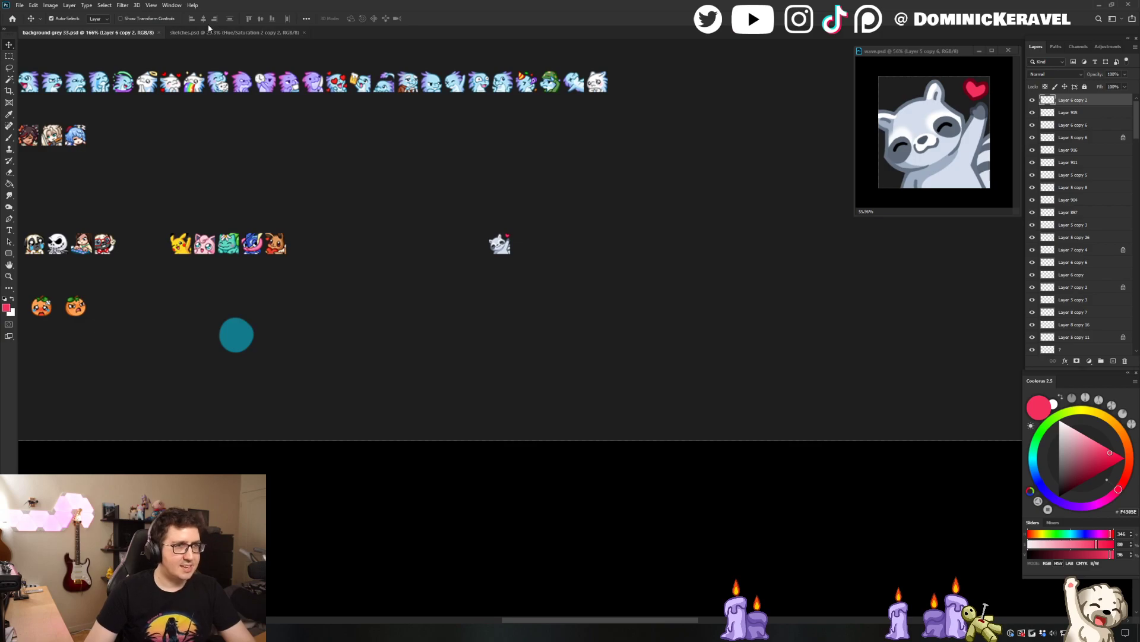
left_click(221, 33)
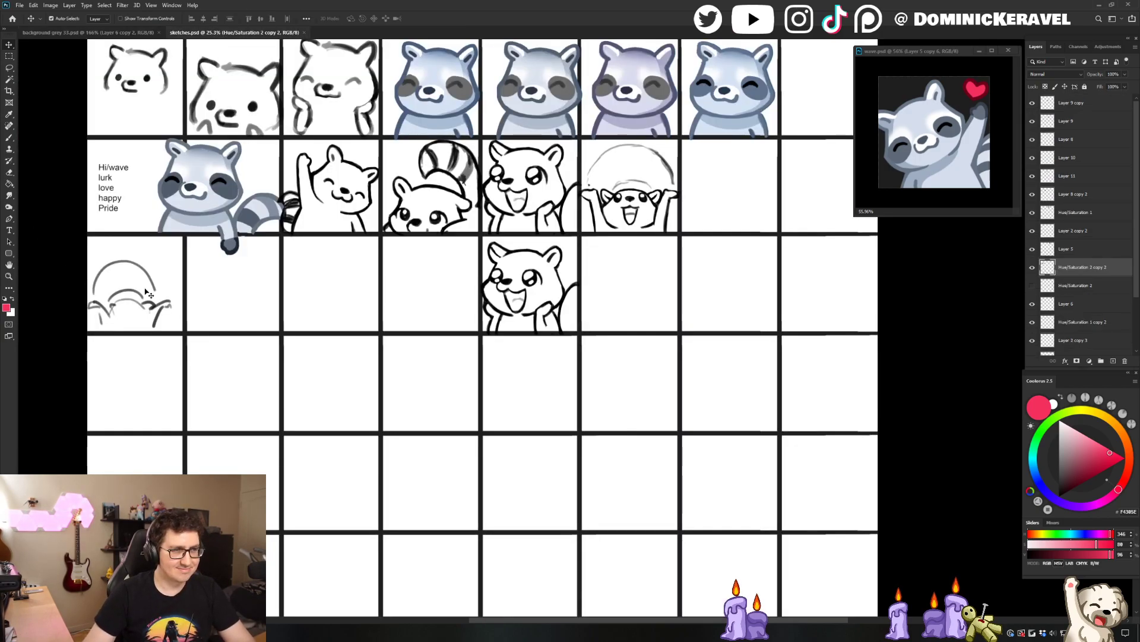
left_click(78, 287)
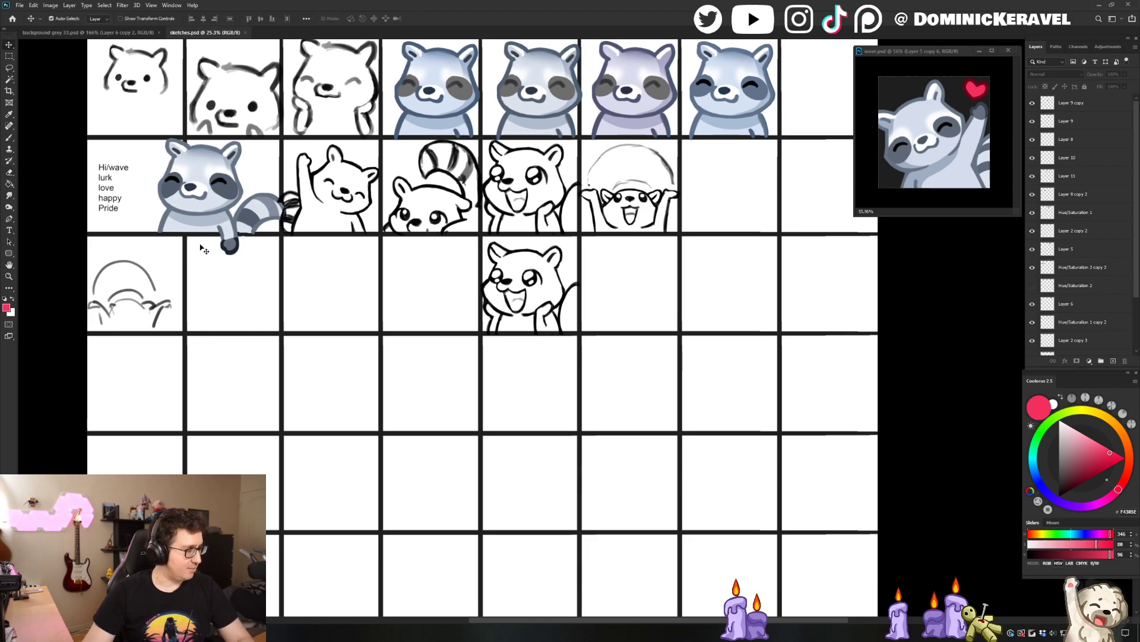
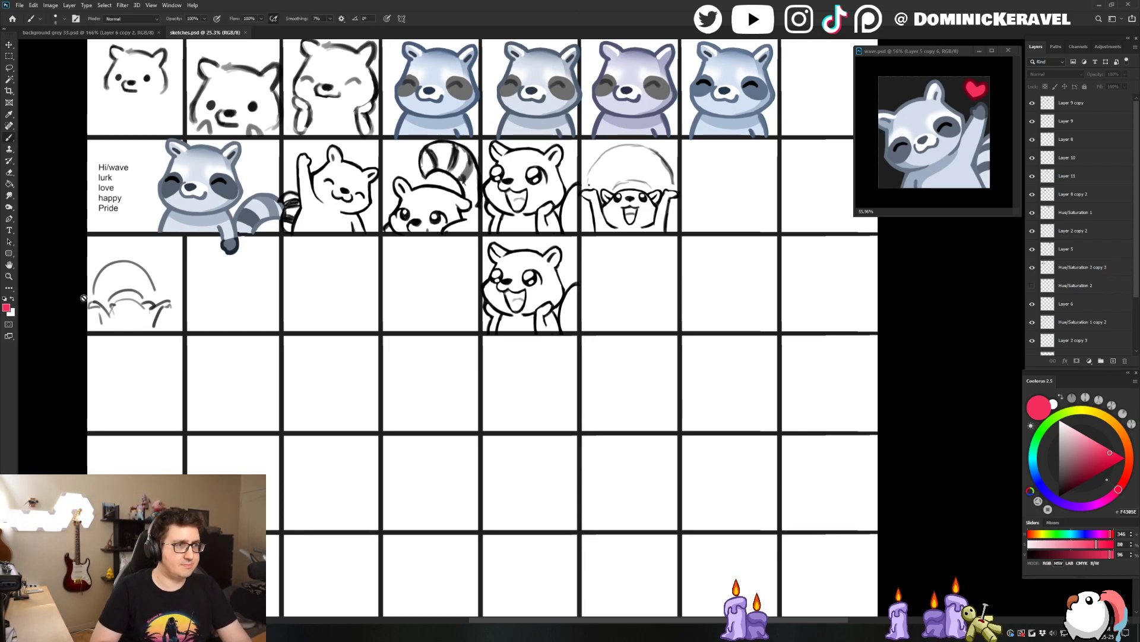
Select the coloured raccoon's layer in the sketch grid and sample a slate blue-grey (#667384) from it
key("d")
left_click(242, 196)
key("b")
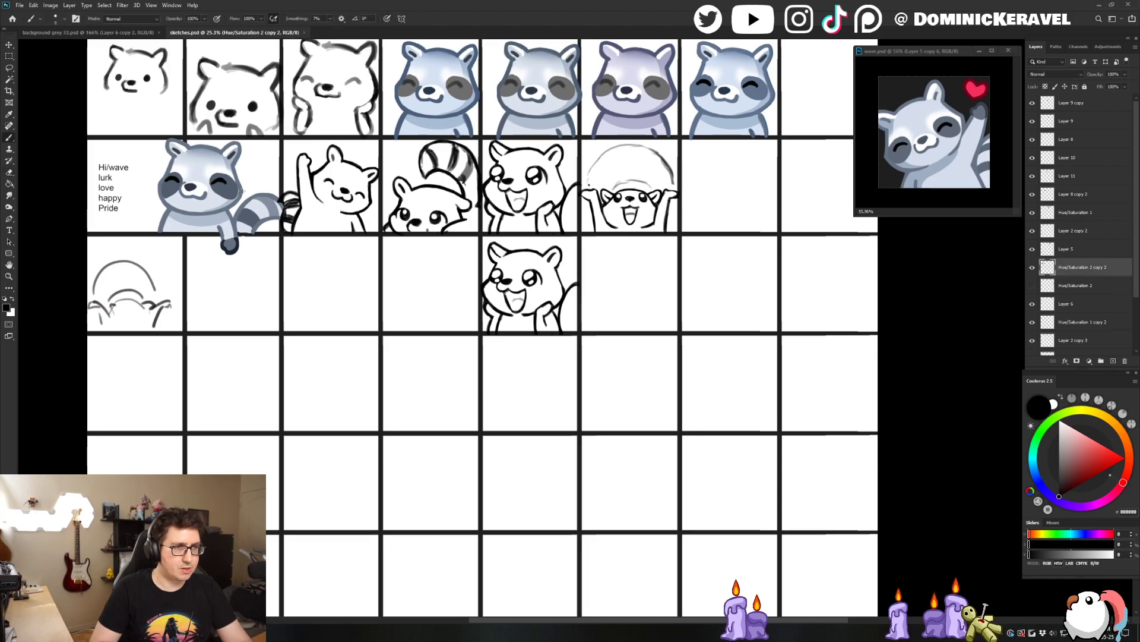
left_click(242, 193, "alt")
left_click(243, 186, "alt")
left_click(242, 184, "alt")
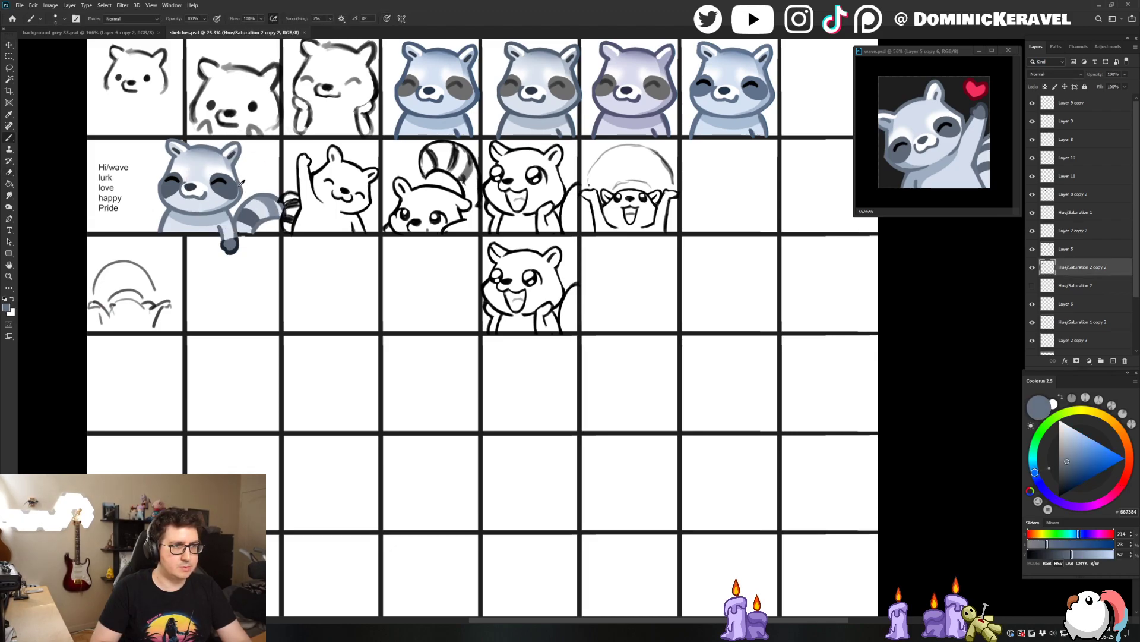
left_click(240, 174, "alt")
left_click(243, 189, "alt")
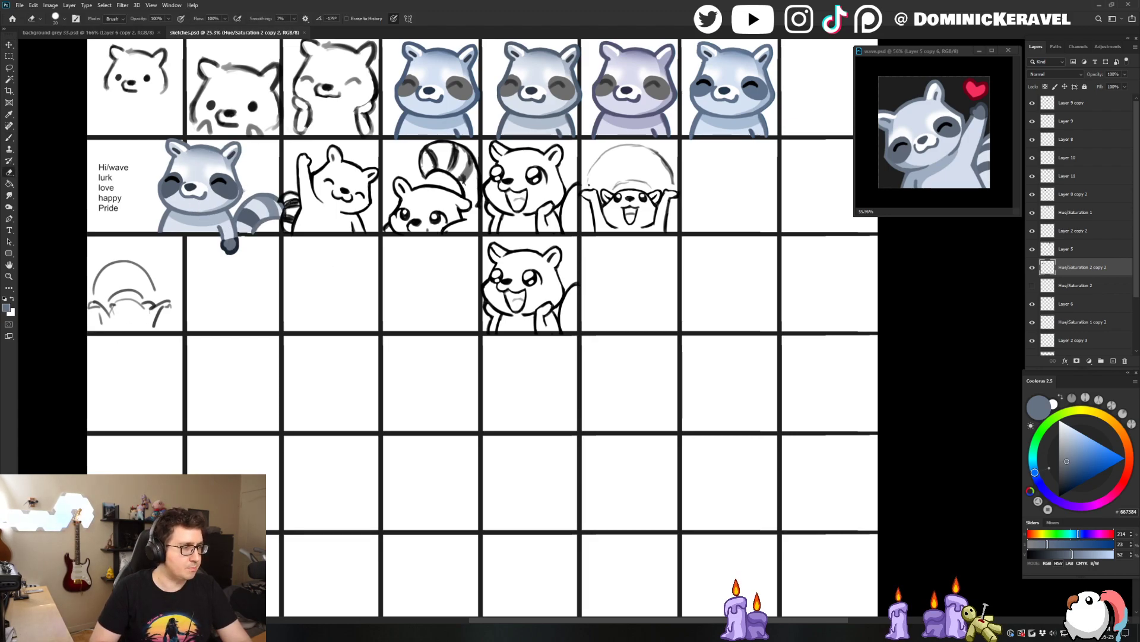
scroll(352, 247, "up", 2)
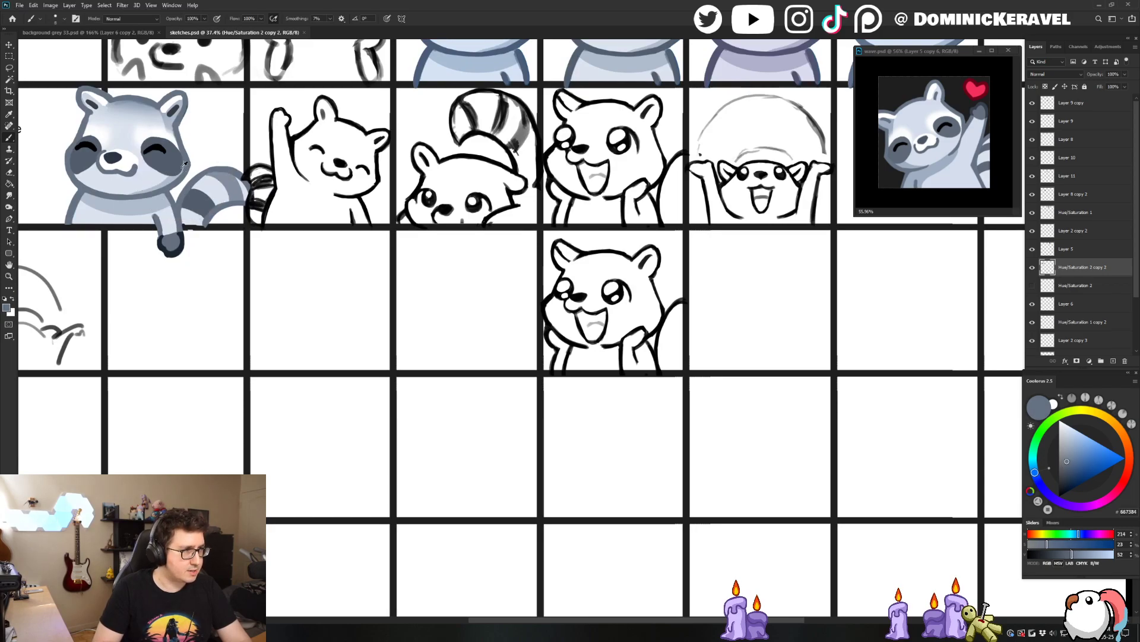
key("v")
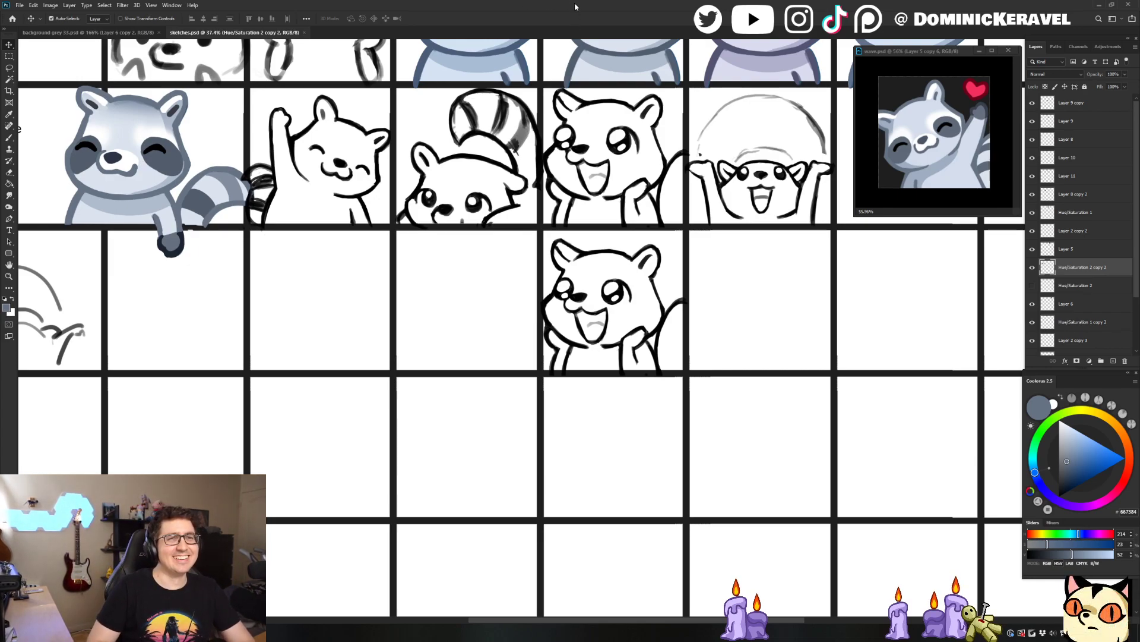
scroll(605, 274, "down", 5)
scroll(605, 273, "up", 4)
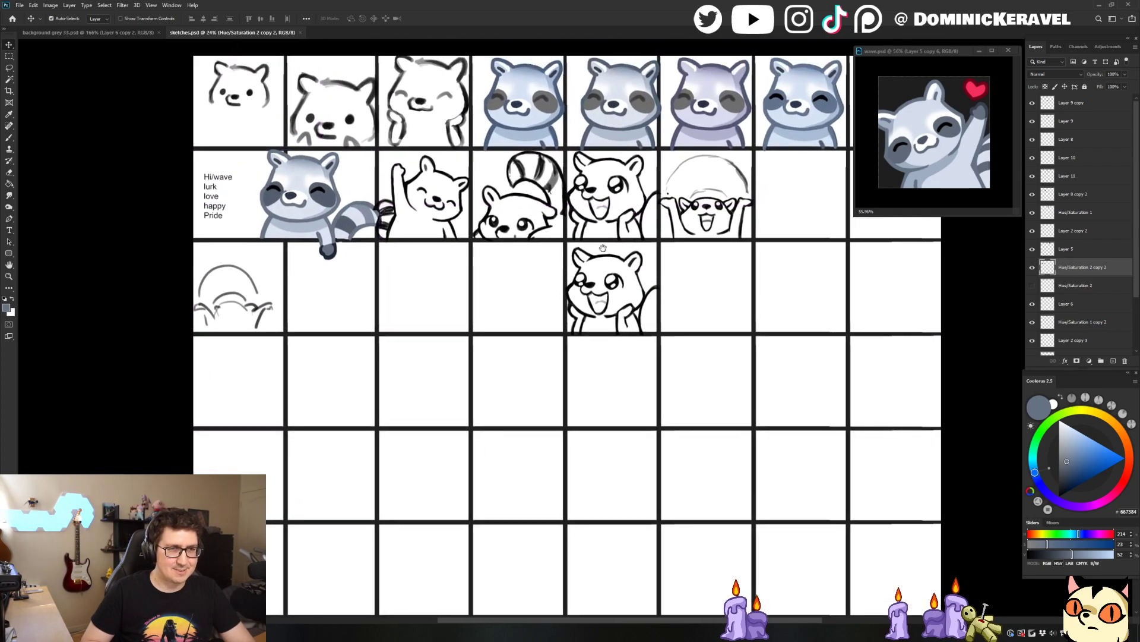
key("e")
key("v")
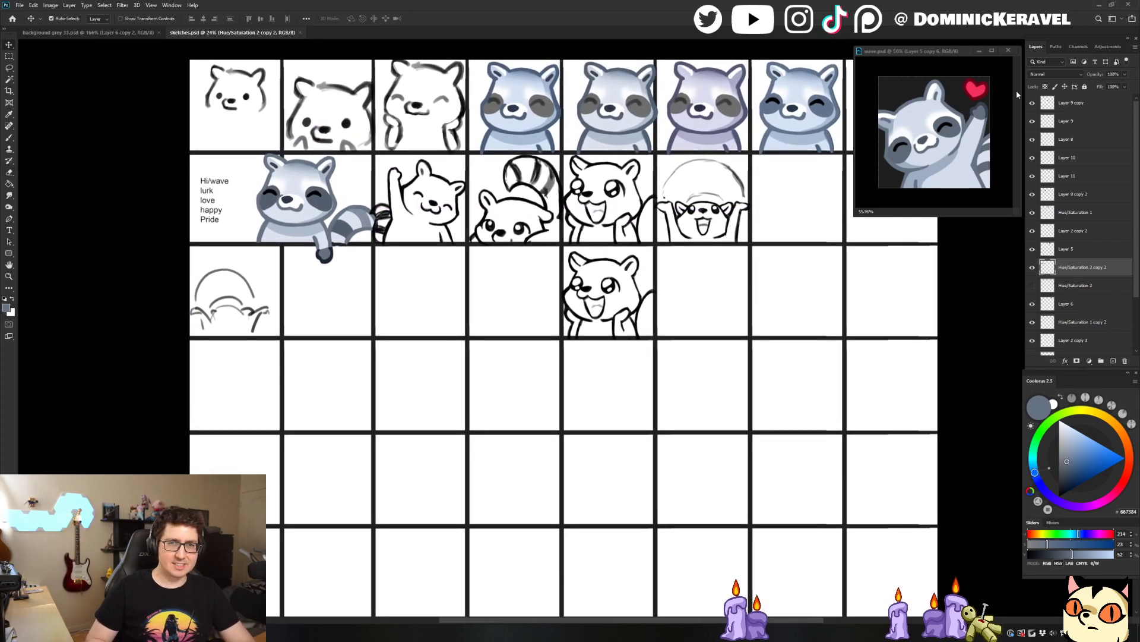
Tuck the wave.psd window tighter against the layer list and deselect all layers in sketches.psd
left_click(928, 57)
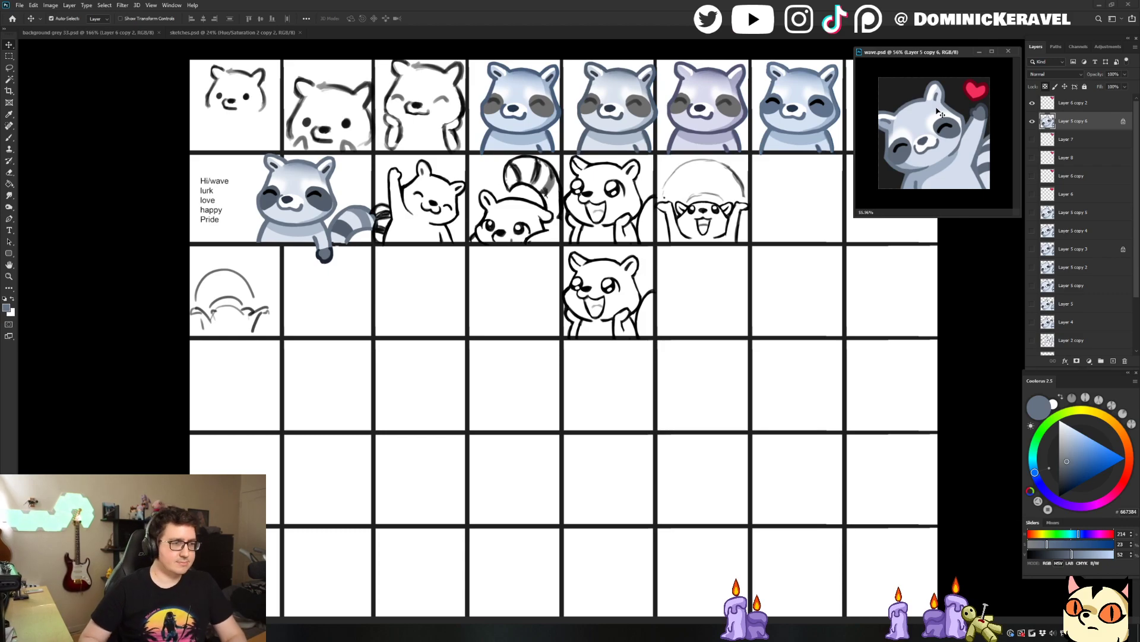
mouse_move(904, 54)
left_mouse_down()
mouse_move(866, 52)
mouse_move(902, 43)
left_mouse_up()
key("e")
key("v")
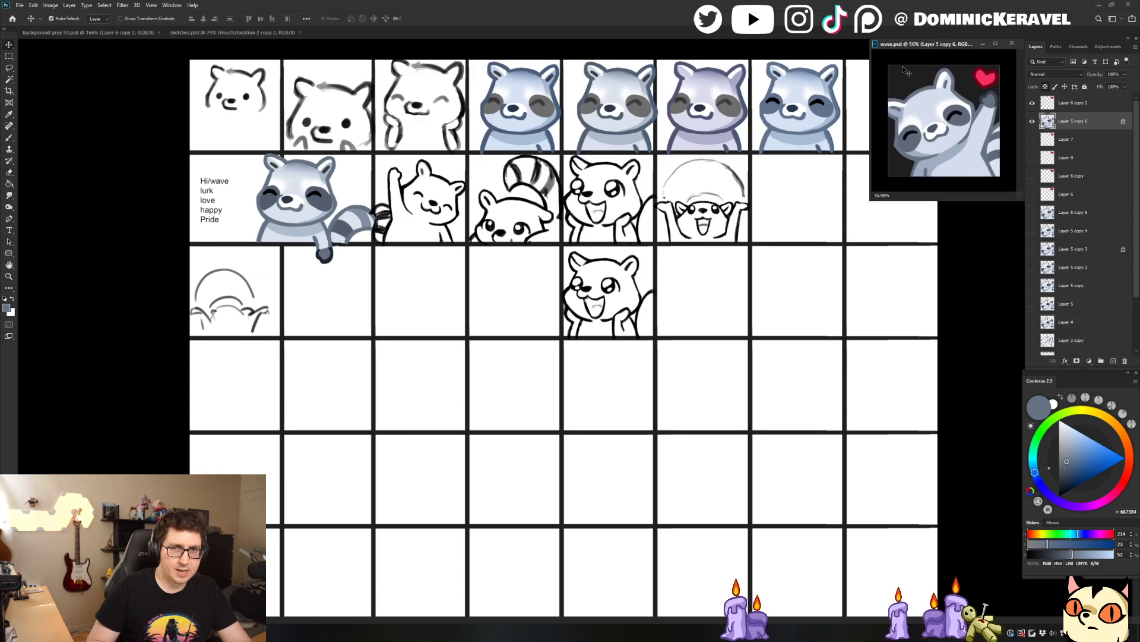
left_click(862, 40)
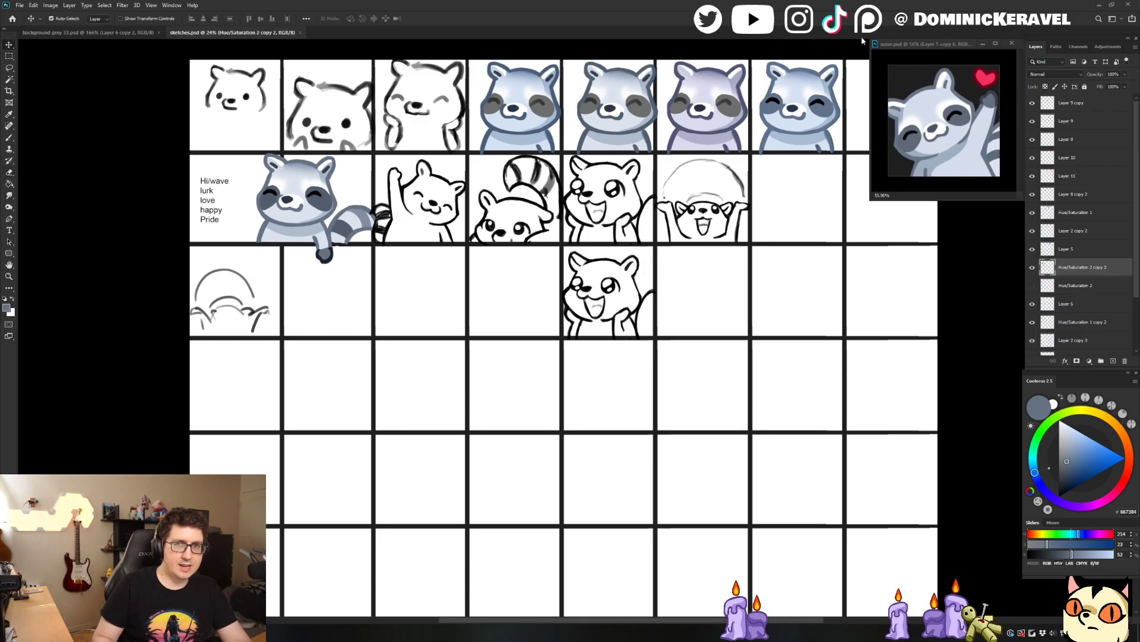
left_click(174, 168)
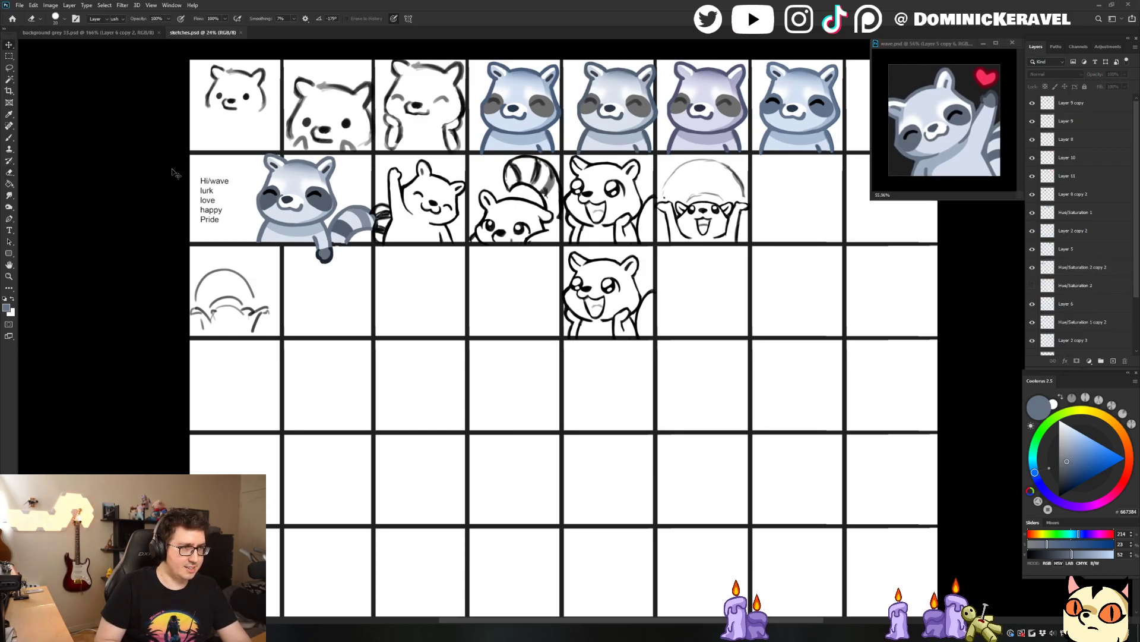
left_click(927, 118)
key("e")
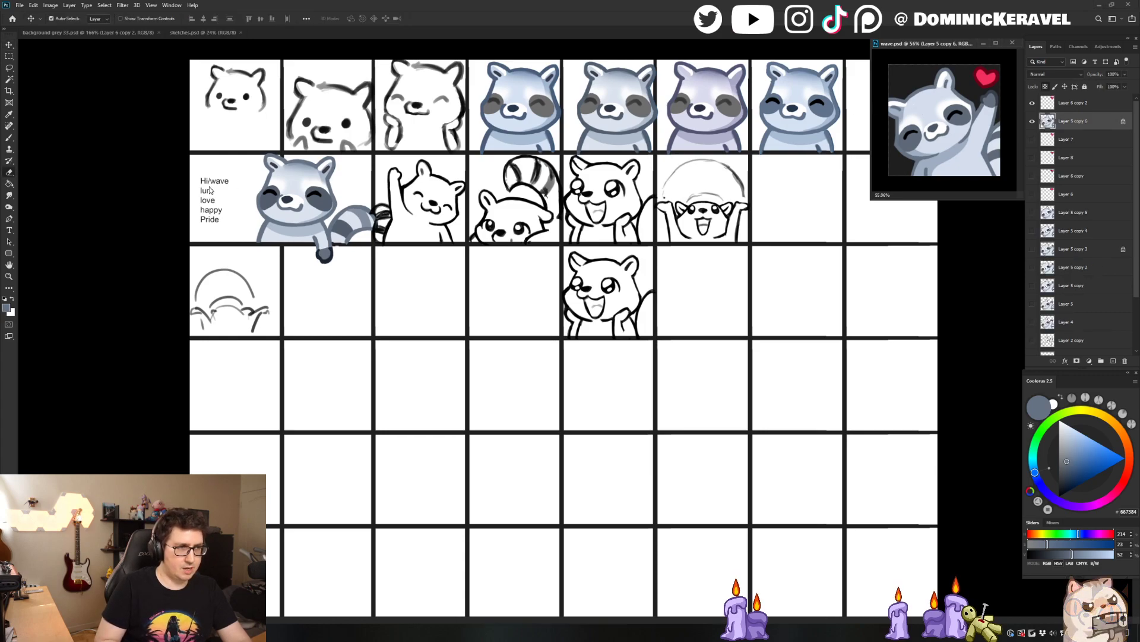
key("v")
left_click(143, 179)
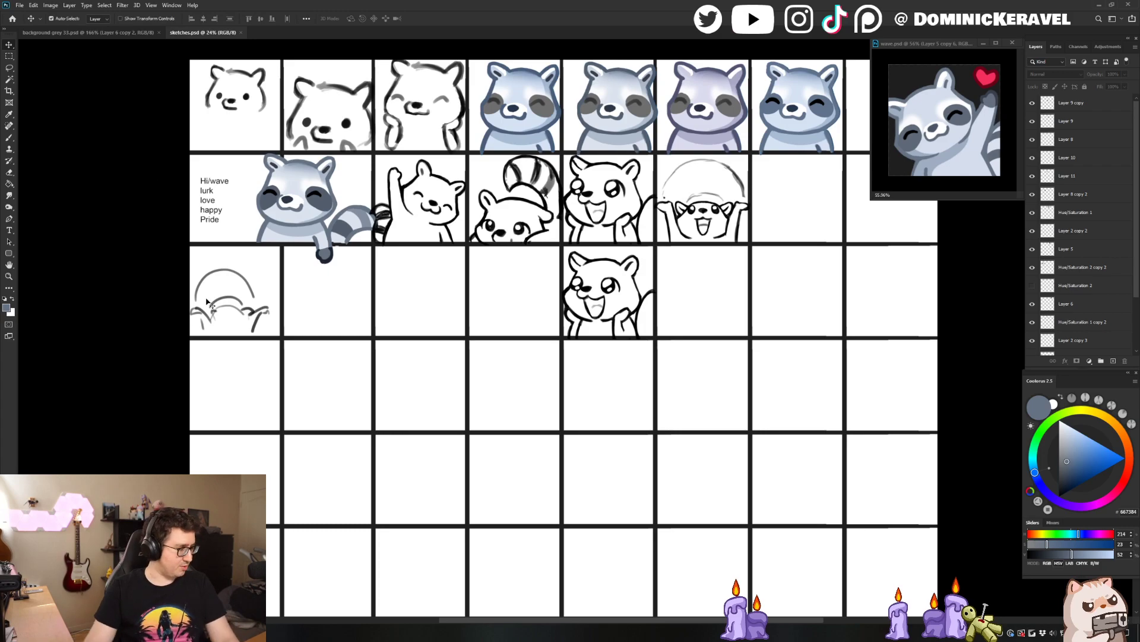
Move the raccoon preview on the background sheet closer to the row of Pokémon emotes and save the sheet
key("ctrl")
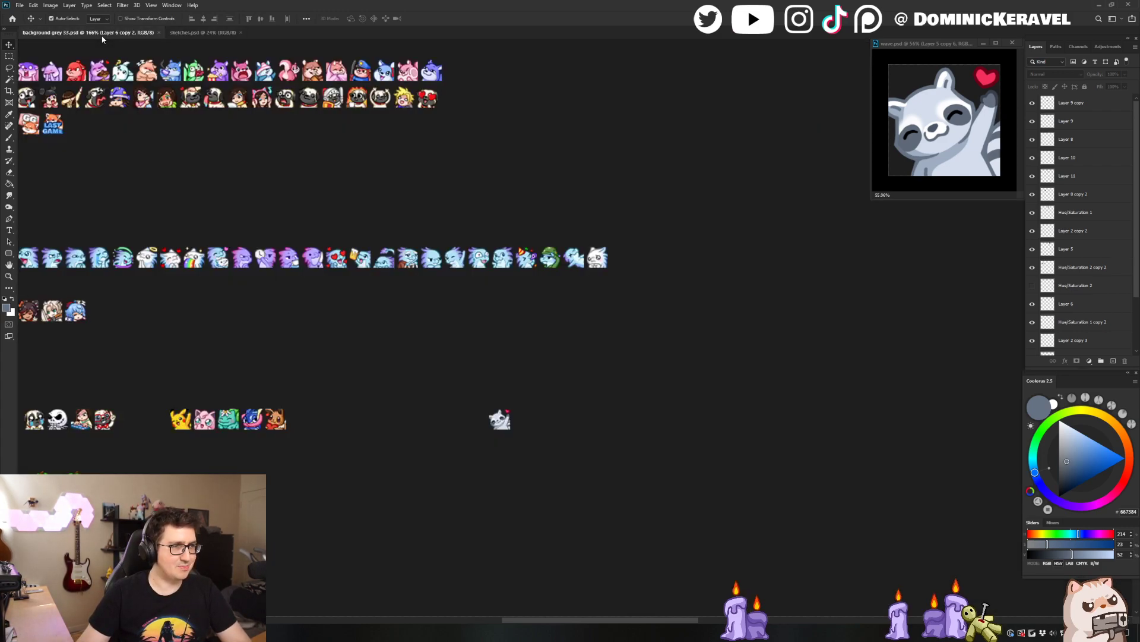
left_click(103, 33)
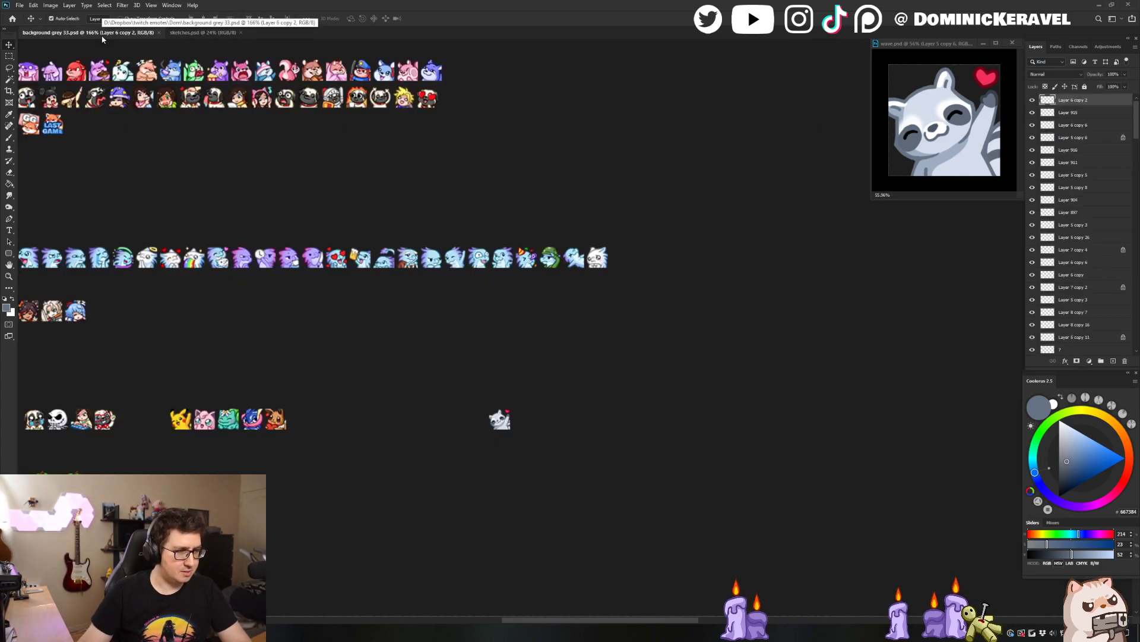
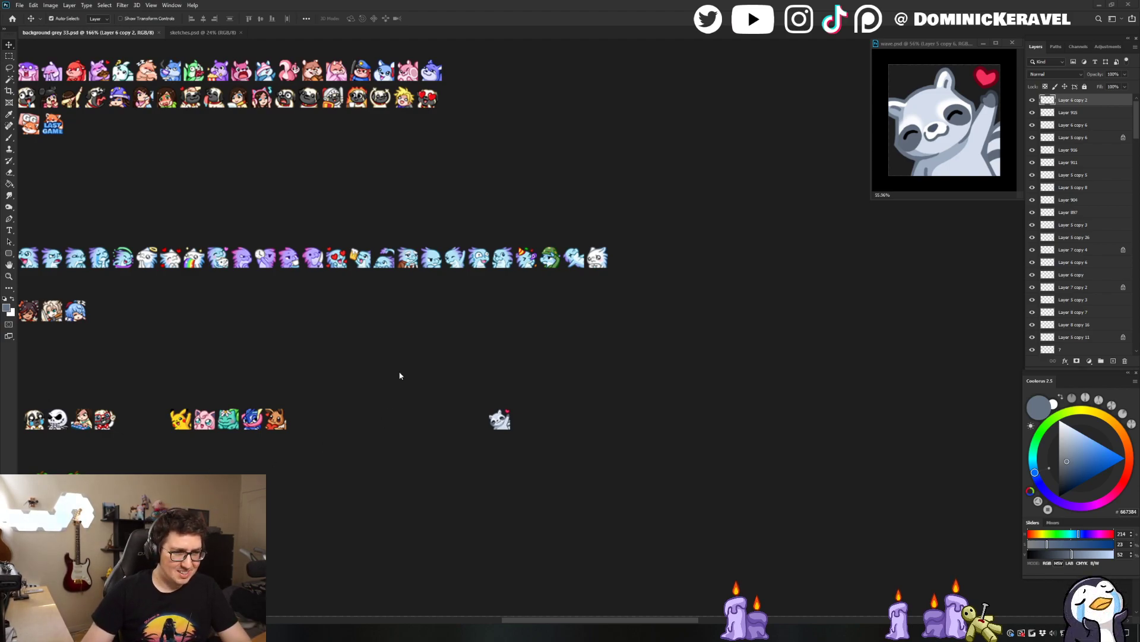
scroll(392, 283, "down", 3)
scroll(392, 283, "left", 2)
left_click_drag(534, 354, 406, 354)
left_click_drag(400, 274, 439, 259)
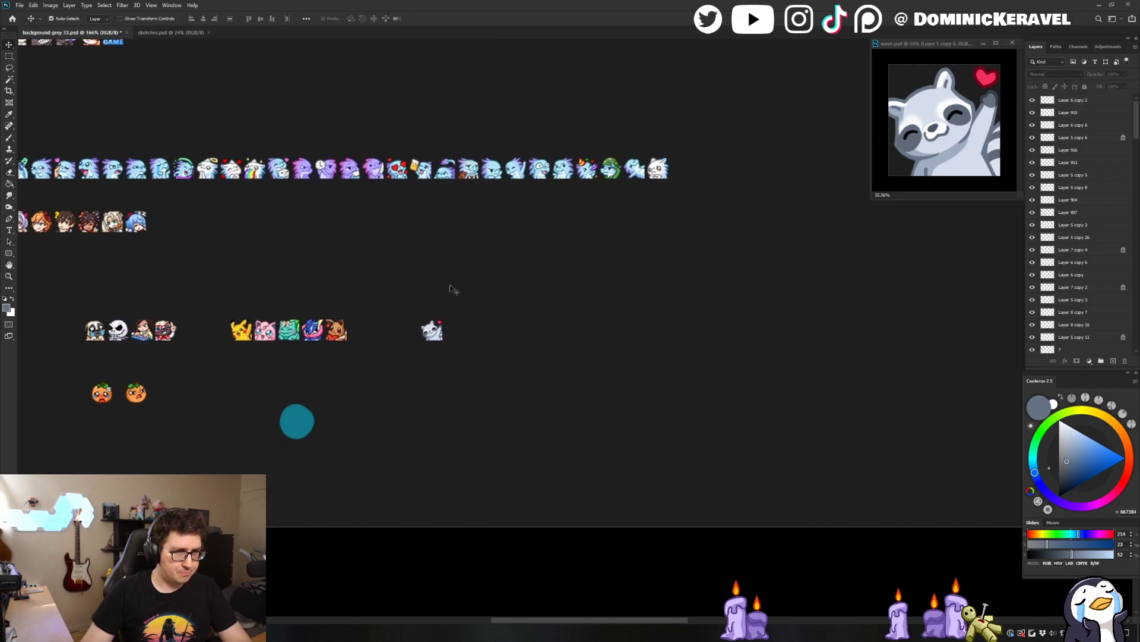
left_click(433, 331)
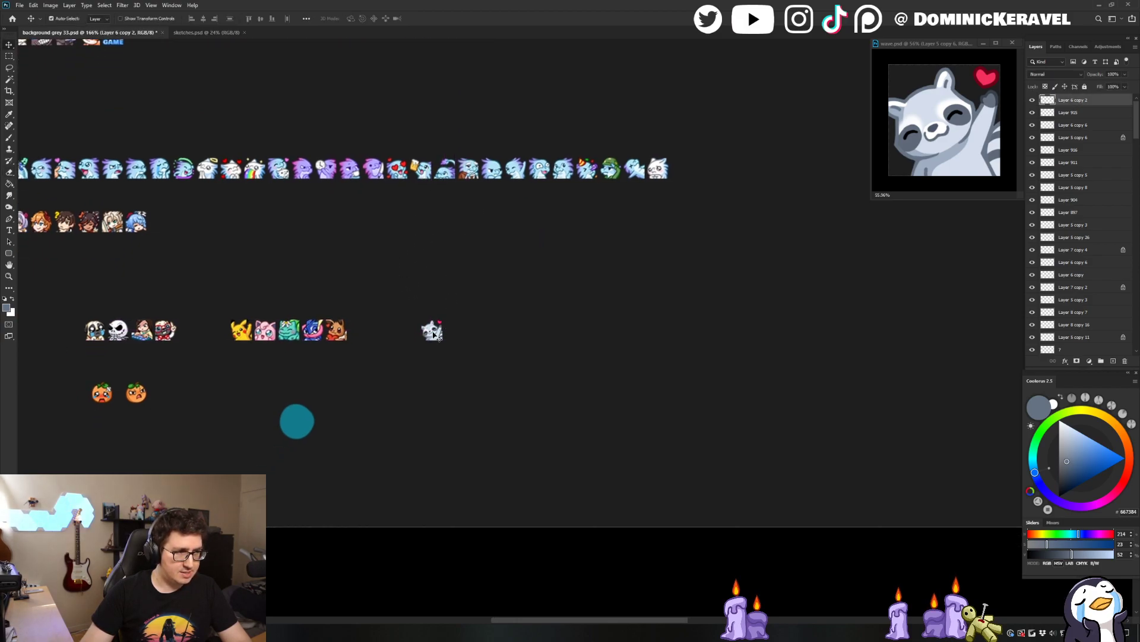
key("e")
key("ctrl+s")
key("v")
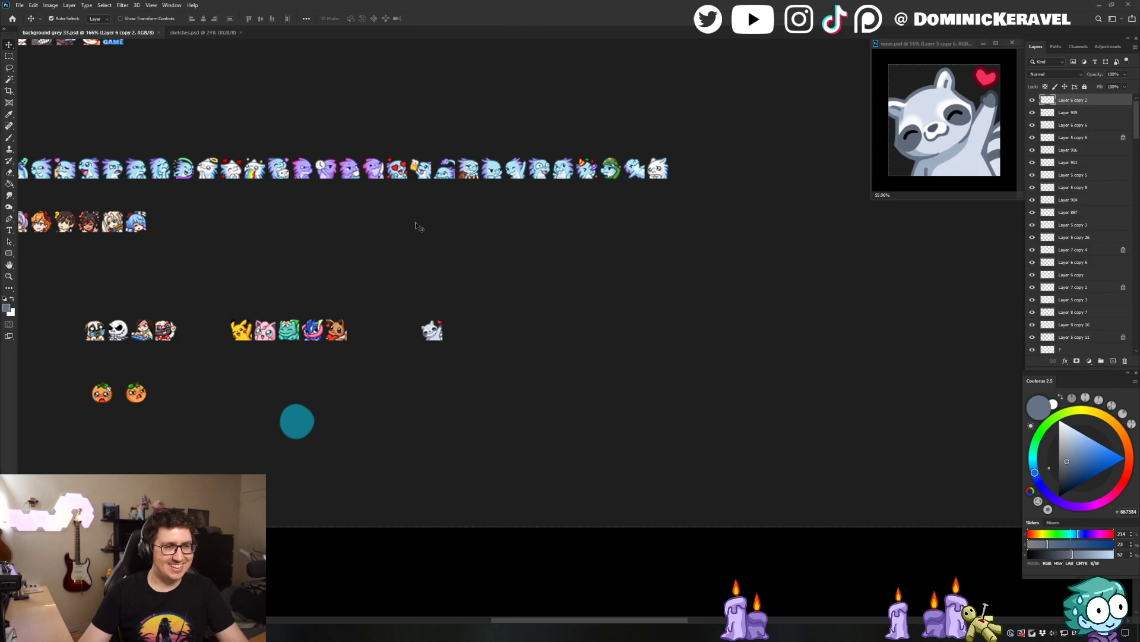
Nudge the raccoon preview slightly away from the Pokémon emotes, save the background sheet and return to sketches.psd
left_click_drag(432, 339, 443, 338)
key("e")
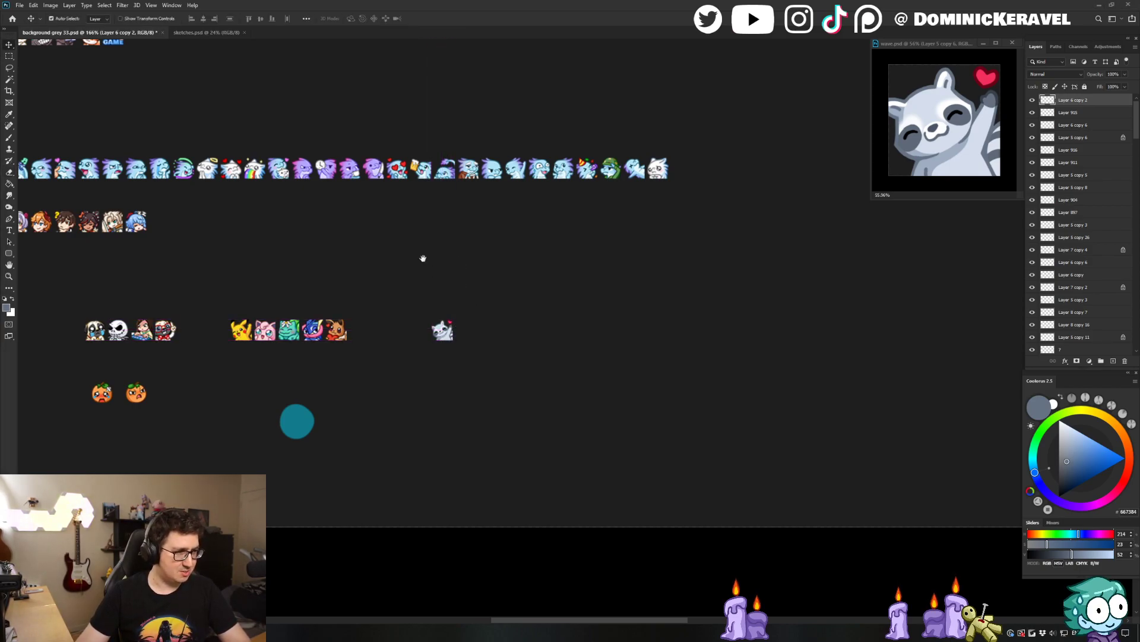
left_click_drag(422, 257, 457, 271)
key("v")
key("ctrl+s")
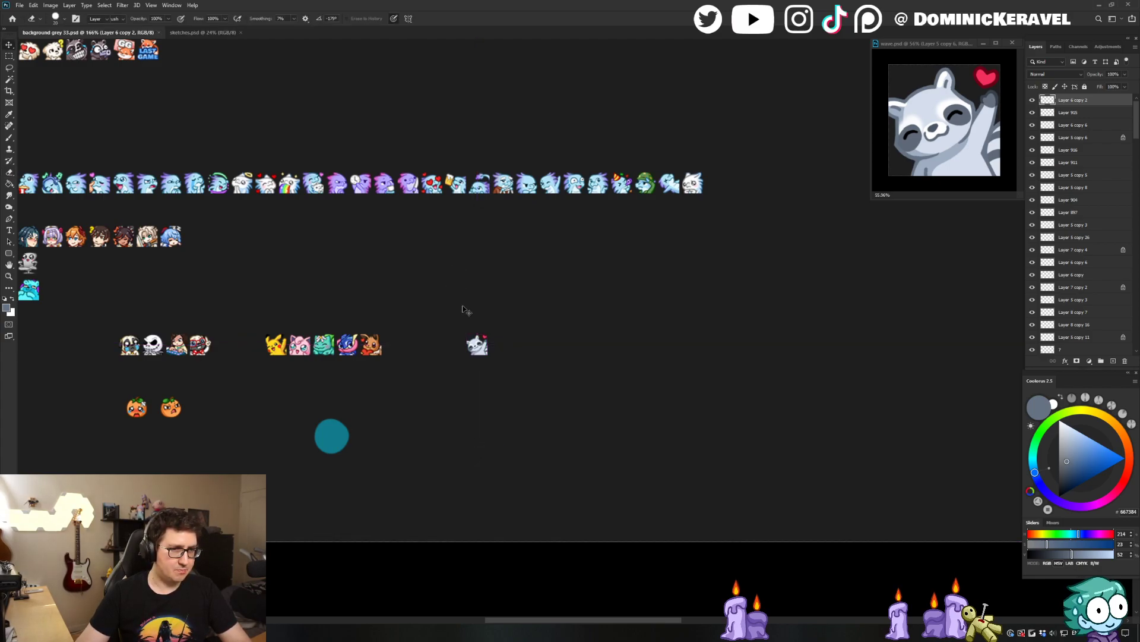
left_click_drag(476, 348, 480, 348)
key("e")
key("v")
key("ctrl+s")
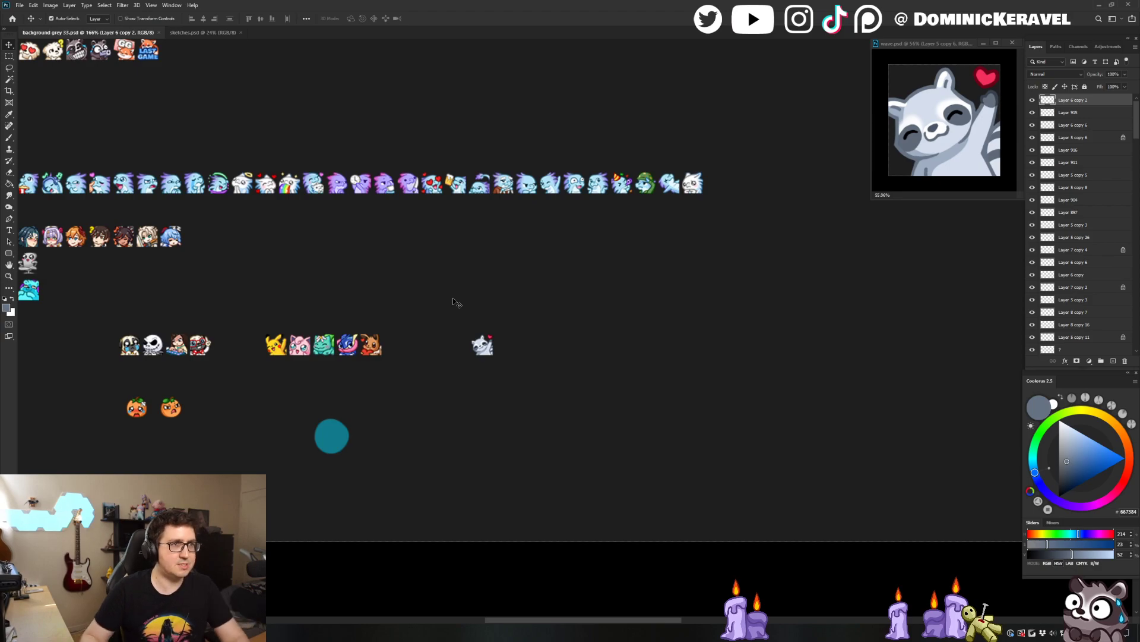
left_click(205, 32)
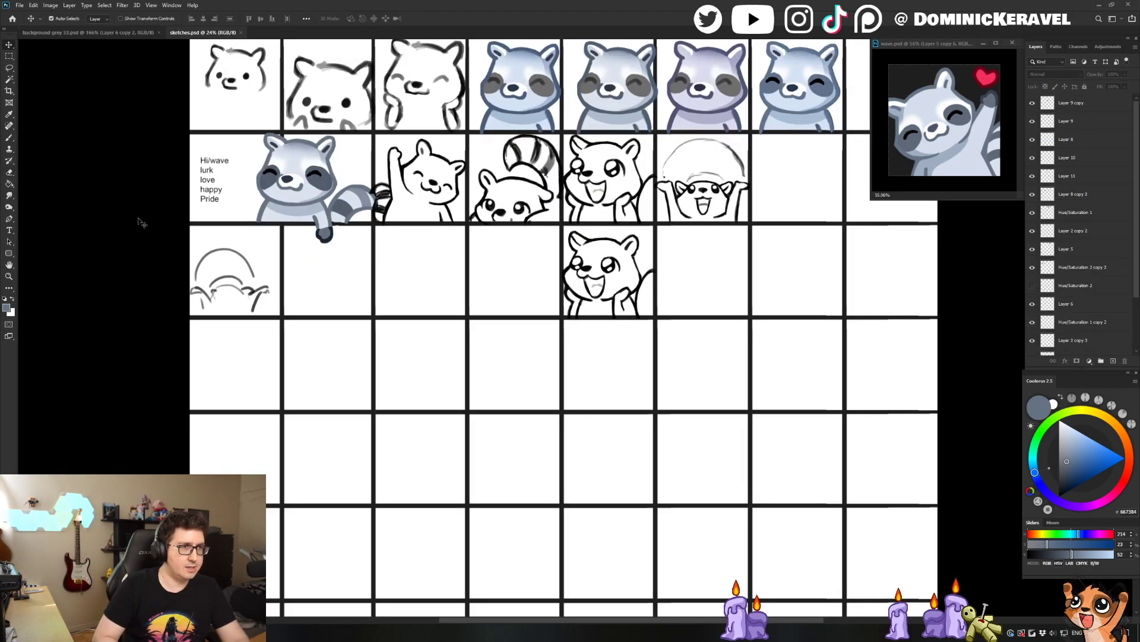
Reset the foreground and background colours to black and white and select the coloured raccoon's layer in the sketch grid
key("d")
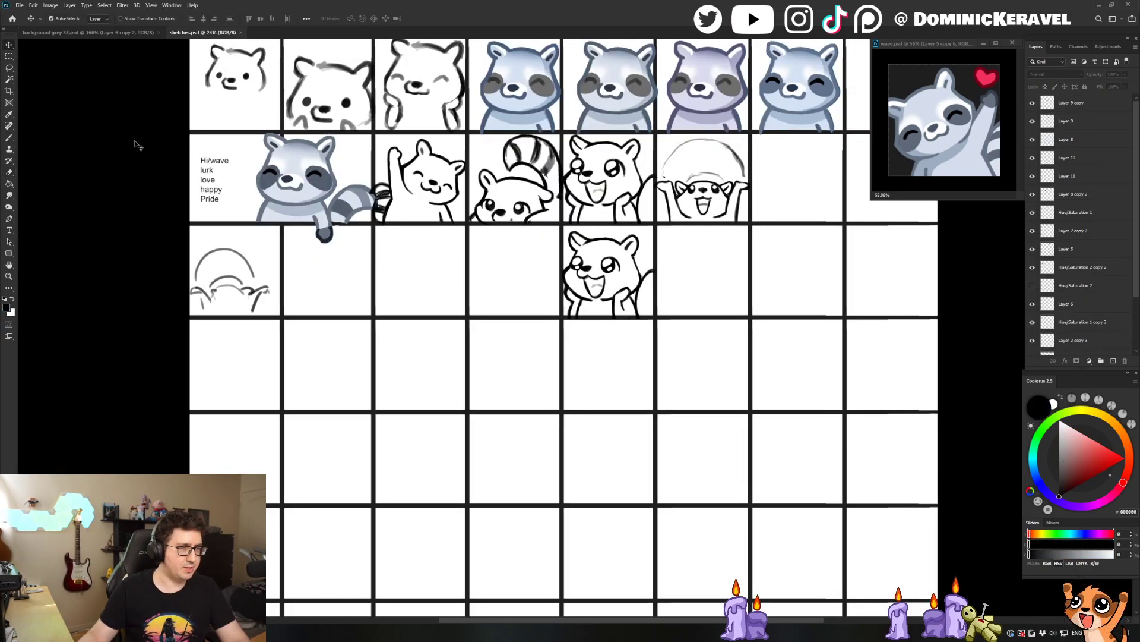
key("b")
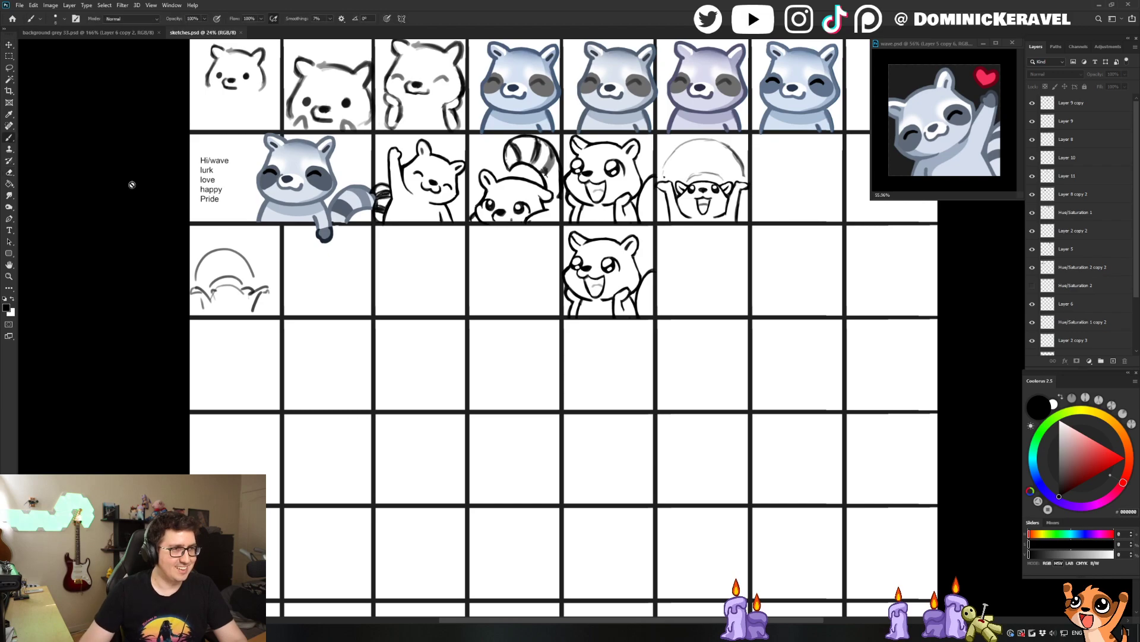
key("v")
left_click(300, 187)
left_click_drag(169, 199, 93, 262)
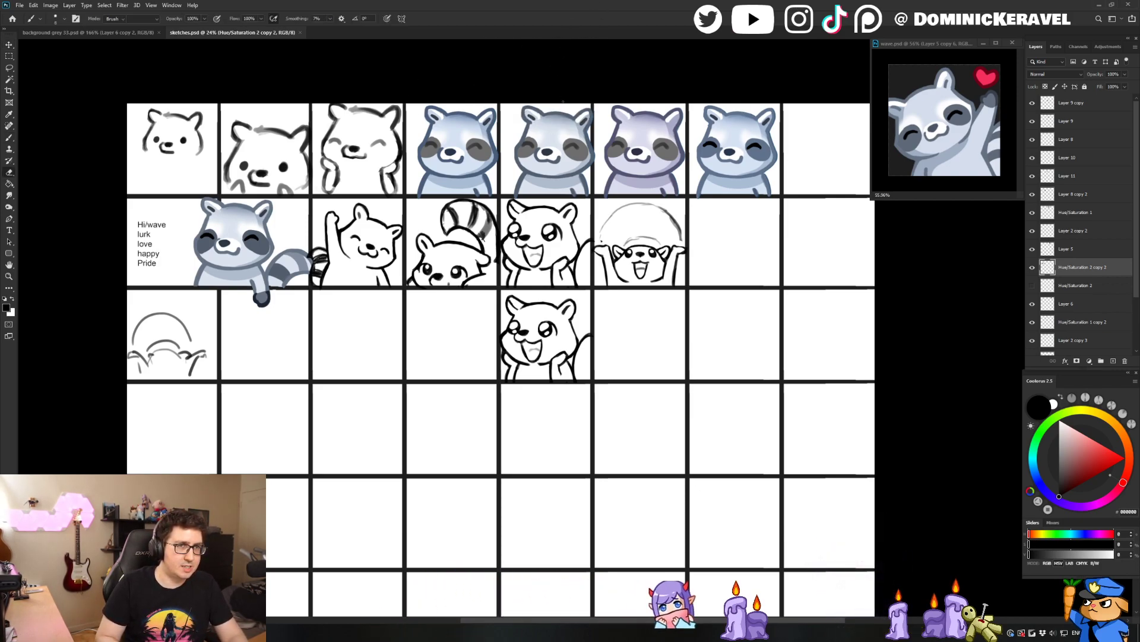
left_click_drag(560, 104, 546, 93)
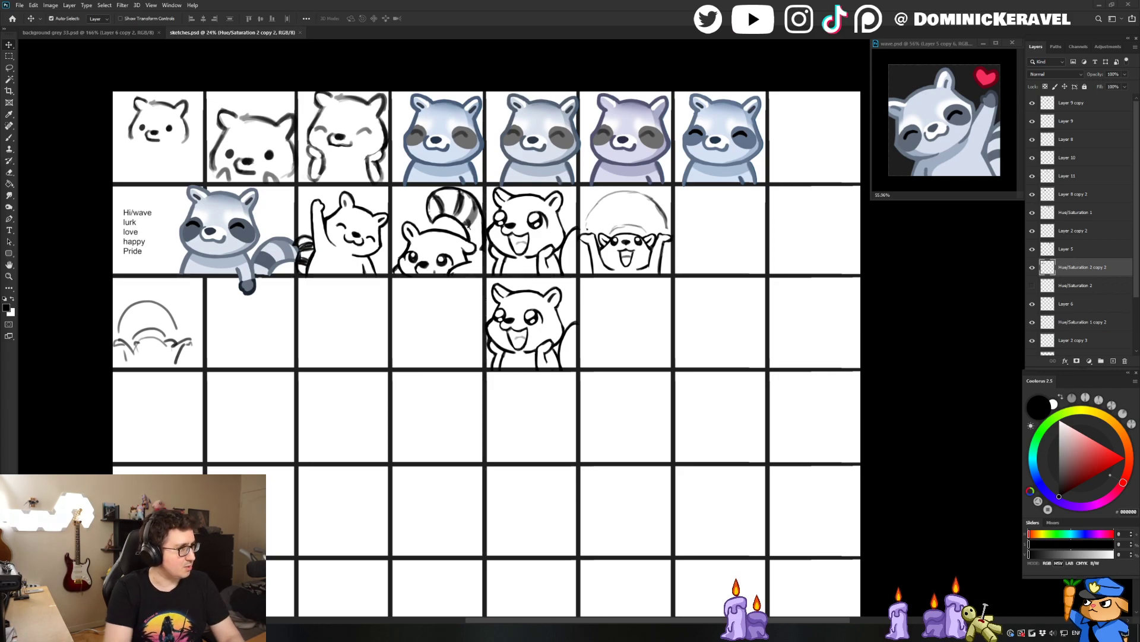
Switch to the Chrome browser, open the DualShockers article about the Elden Ring release date announcement and skim it
left_click_drag(0, 36, 387, 1)
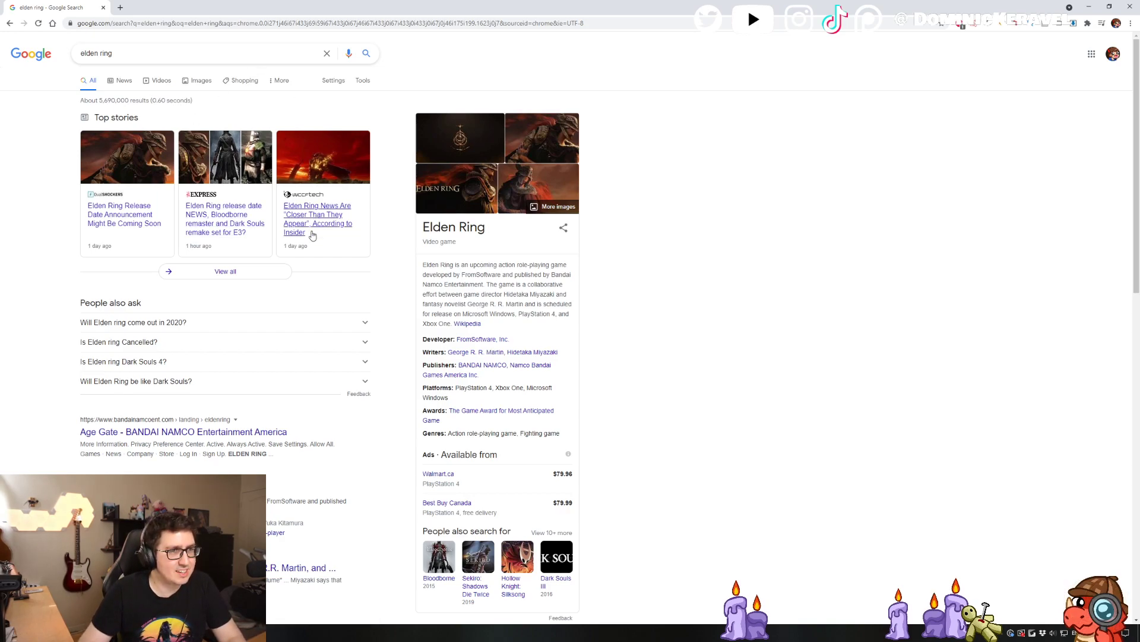
left_click(147, 150)
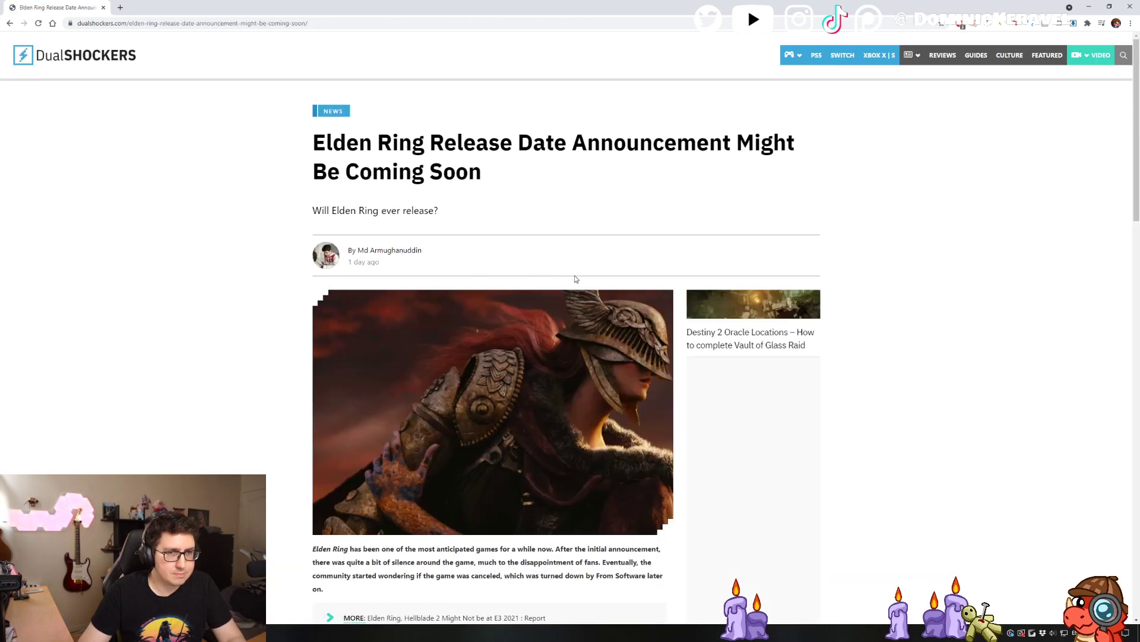
scroll(564, 270, "down", 2)
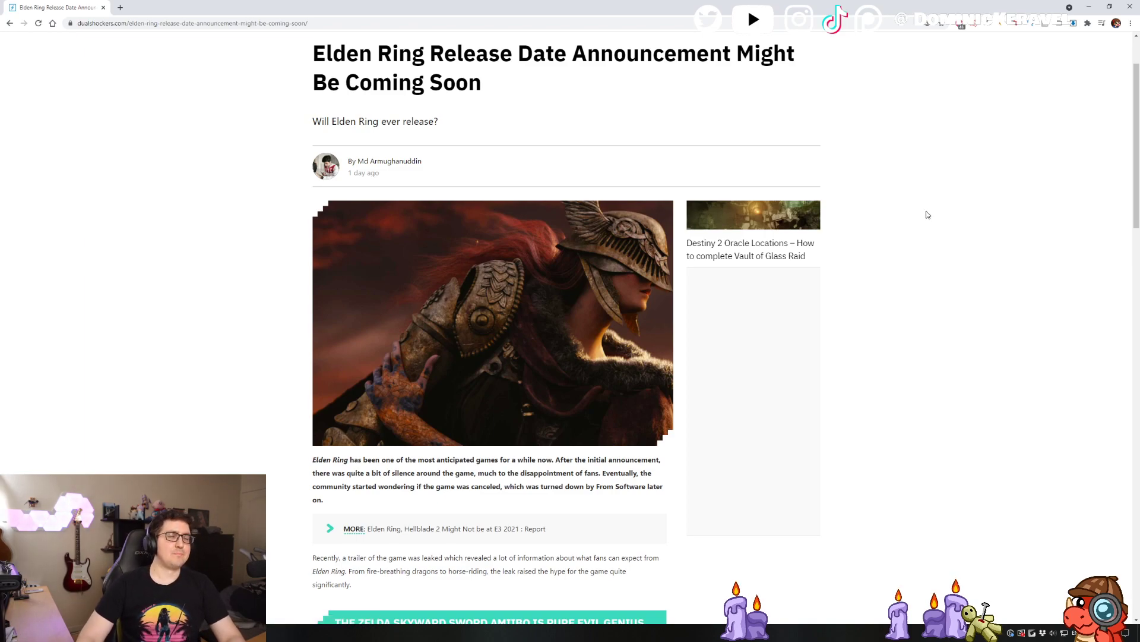
scroll(925, 211, "down", 3)
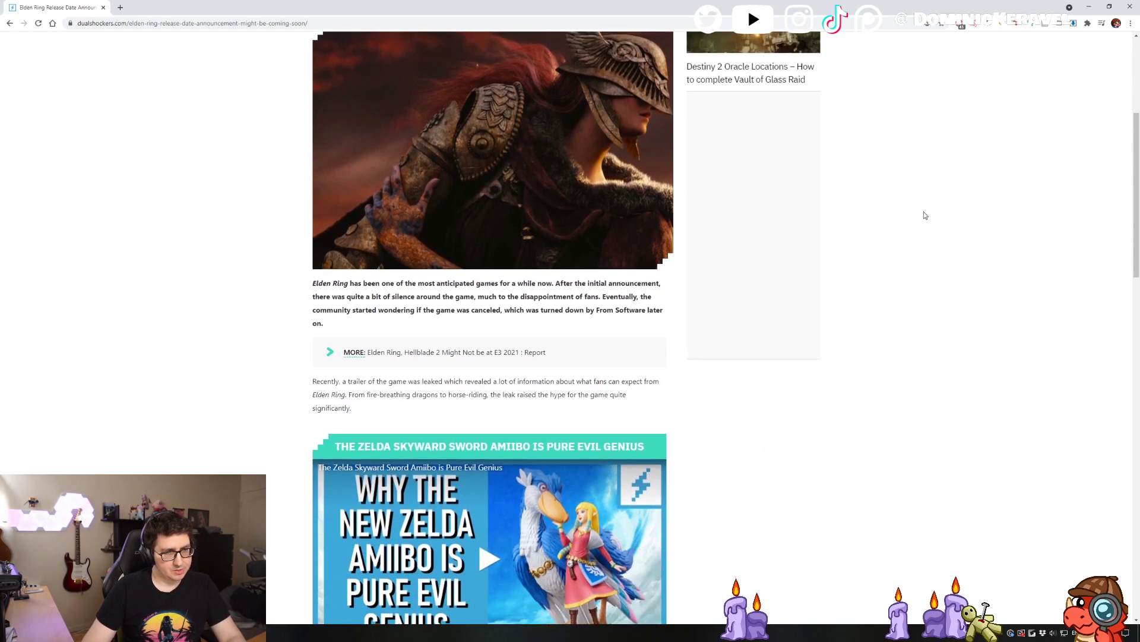
scroll(924, 212, "up", 4)
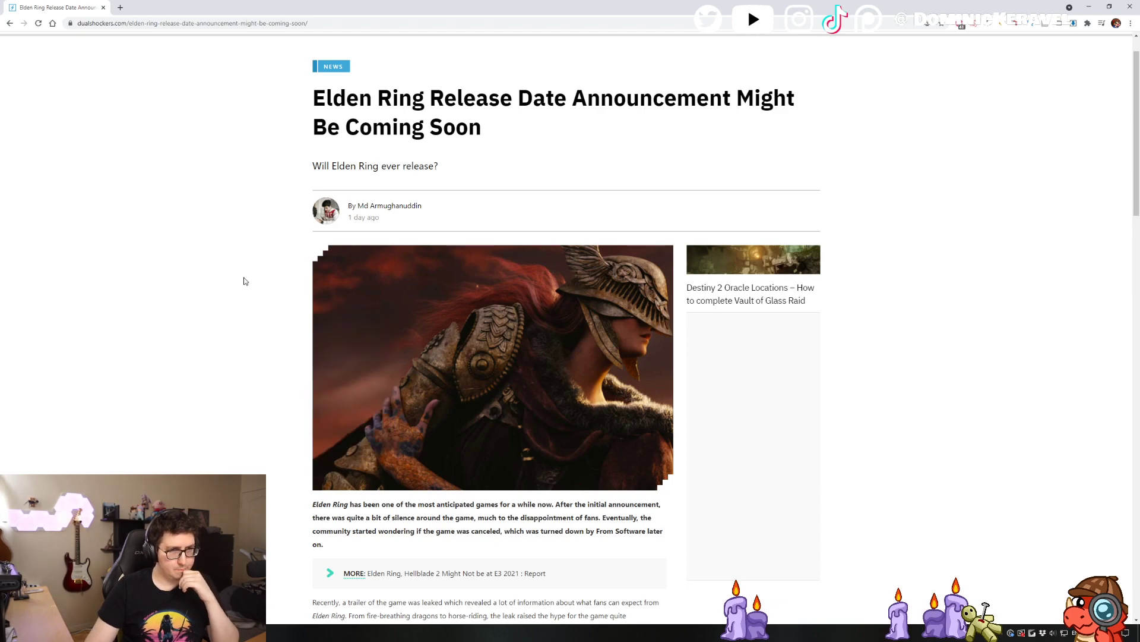
right_click(231, 155)
left_click(225, 137)
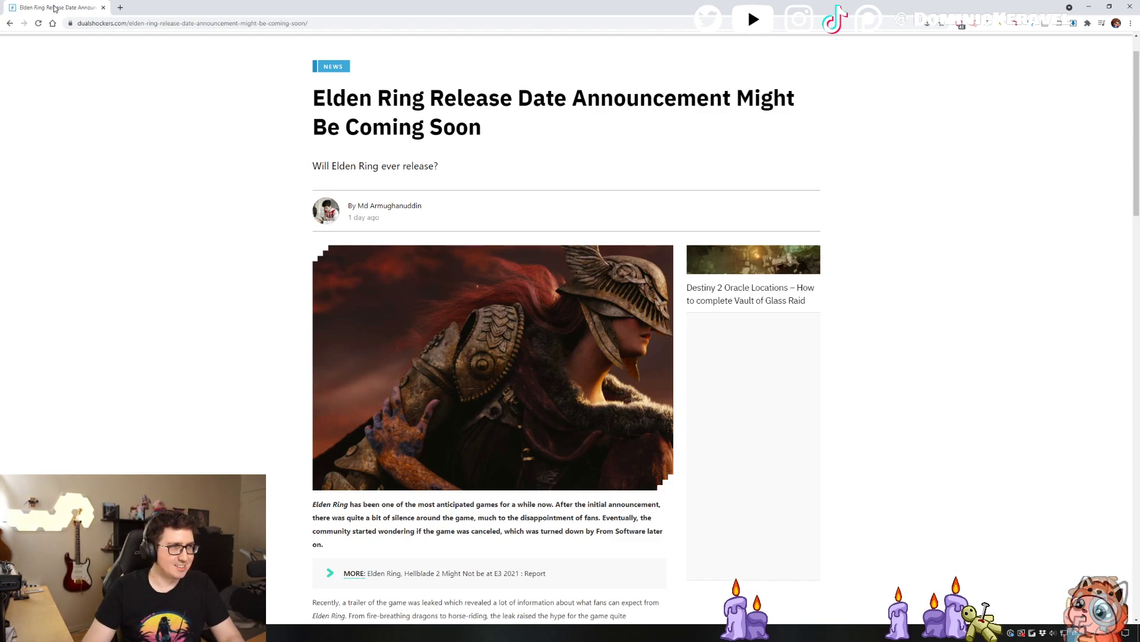
left_click_drag(54, 9, 0, 152)
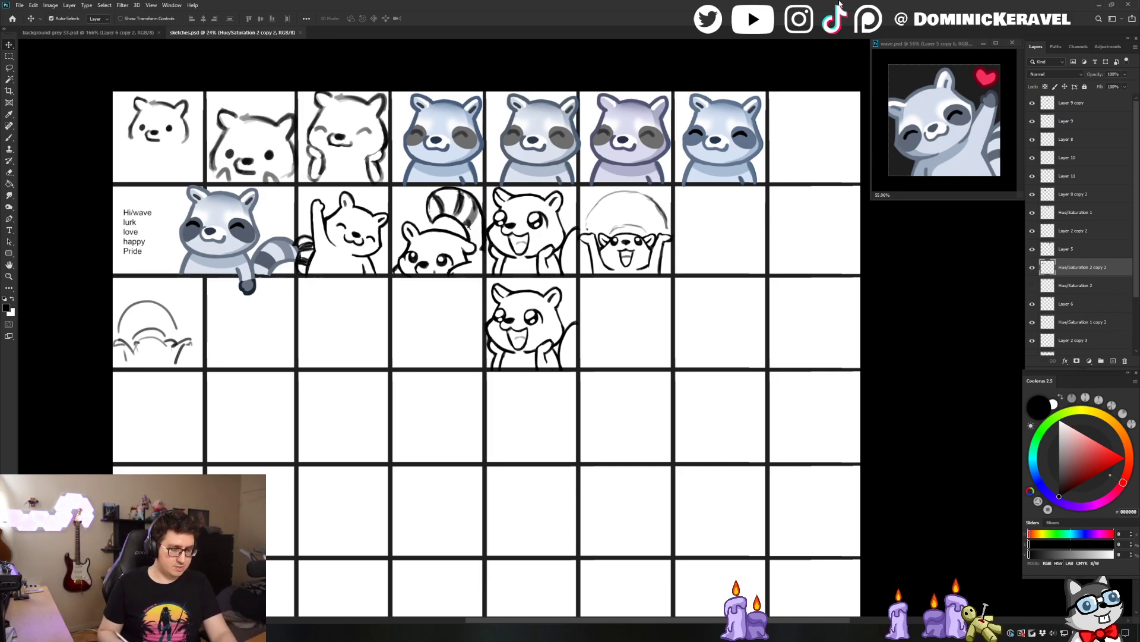
left_click(469, 59)
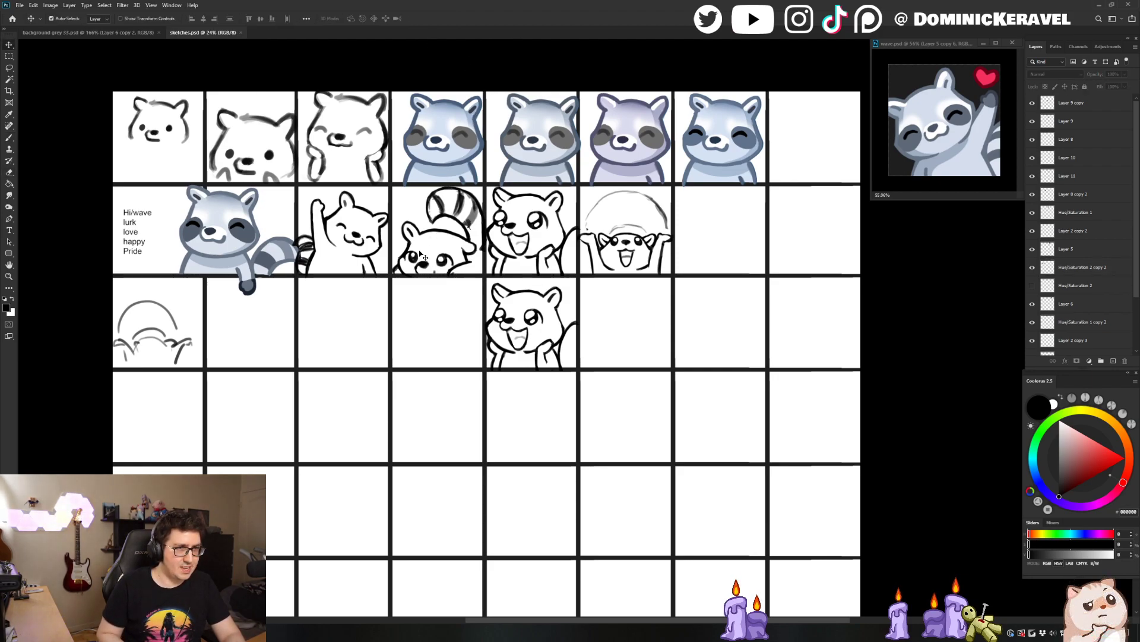
left_click(418, 263)
key("e")
scroll(420, 253, "up", 1)
key("v")
key("l")
mouse_move(419, 179)
left_mouse_down()
mouse_move(338, 265)
mouse_move(449, 130)
mouse_move(462, 182)
left_mouse_up()
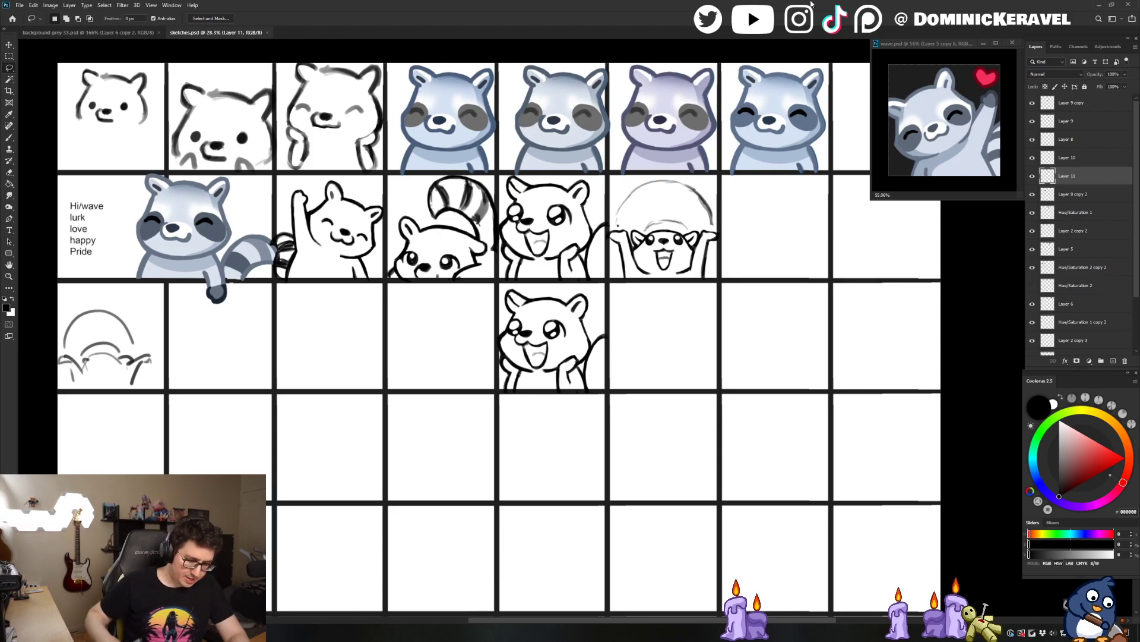
key("v")
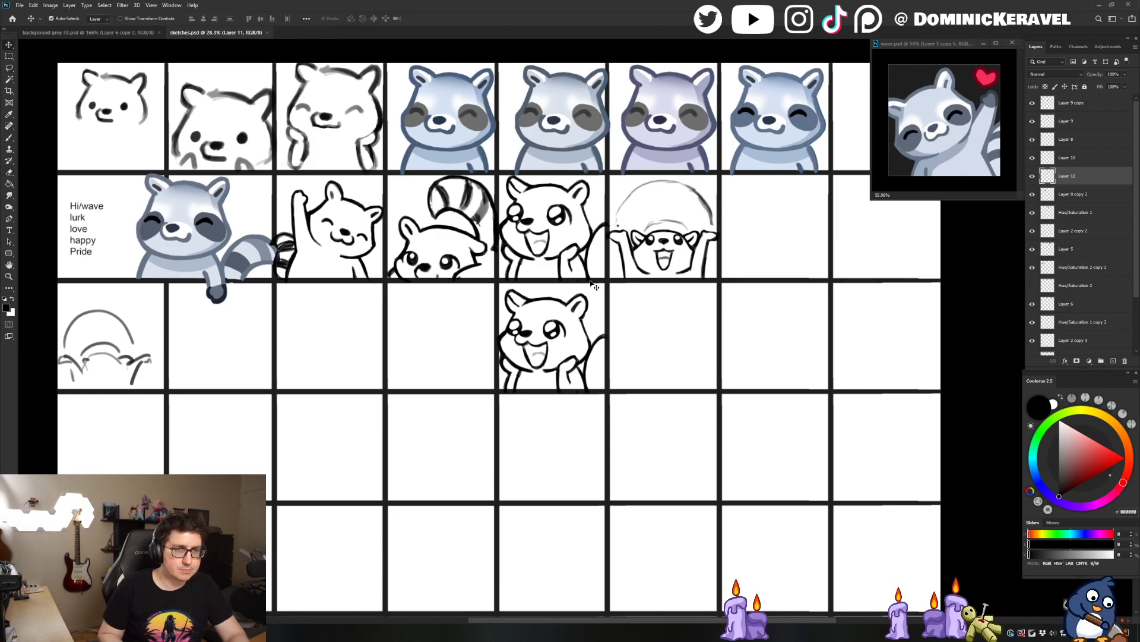
left_click_drag(612, 275, 539, 278)
left_click(507, 326)
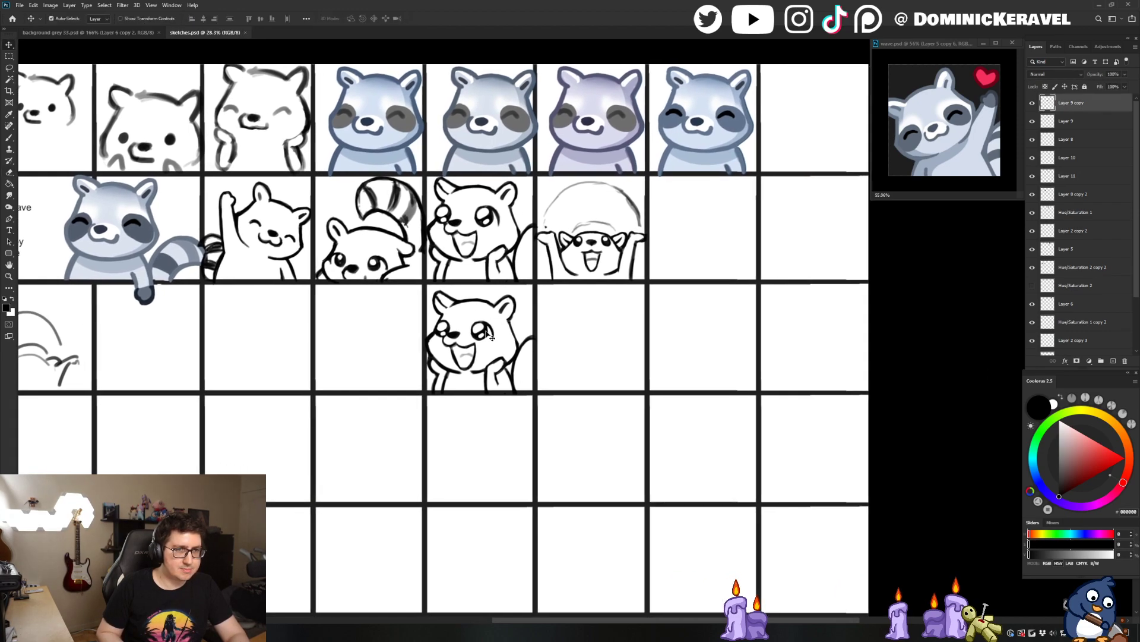
left_click_drag(507, 327, 465, 368)
Select the layer of the peeking raccoon with the striped tail, lasso around the sketch and copy it
left_click(342, 309)
key("l")
mouse_move(325, 247)
left_mouse_down()
mouse_move(404, 166)
mouse_move(303, 172)
mouse_move(321, 237)
left_mouse_up()
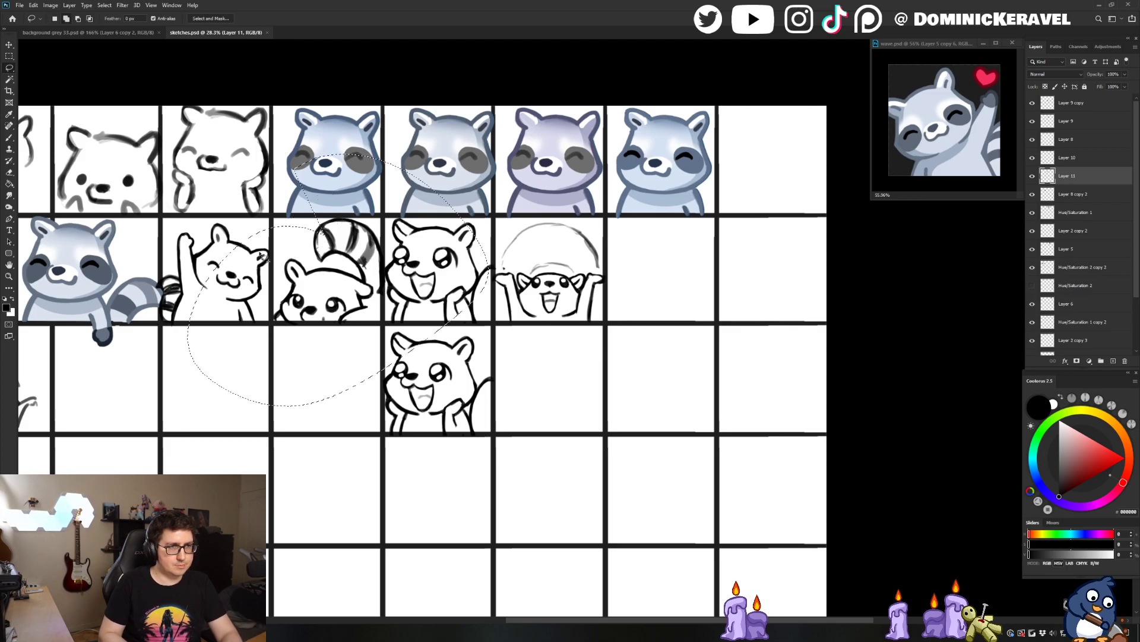
key("ctrl+c")
Create a new 448 x 448 px document at 300 ppi, paste the peeking raccoon sketch and enlarge the document window
key("v")
key("ctrl+n")
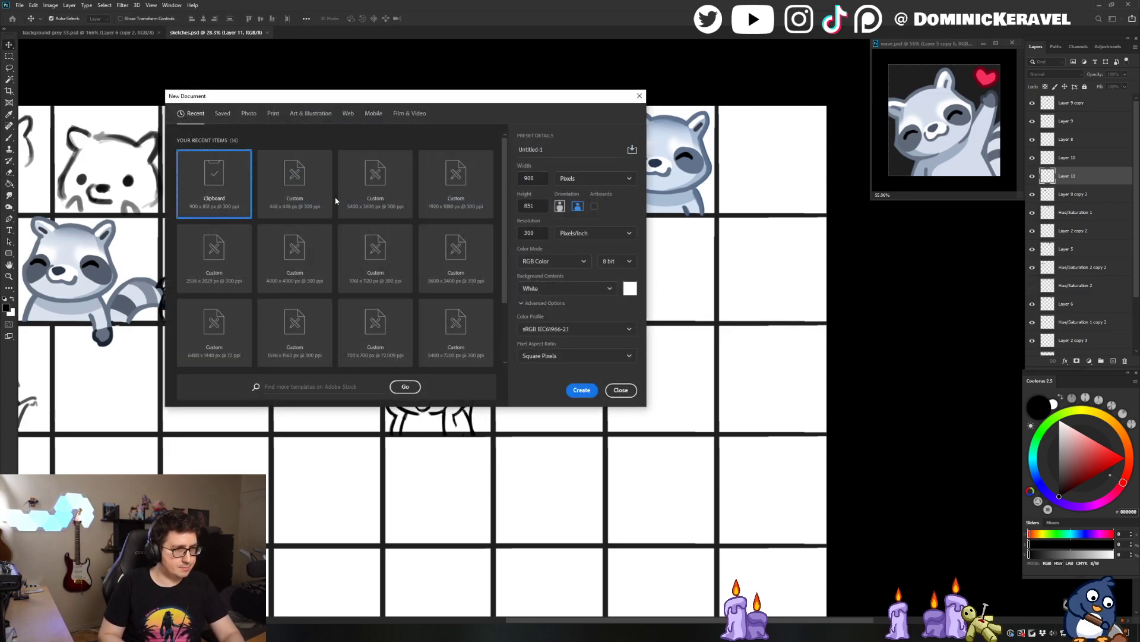
double_click(303, 190)
key("ctrl+v")
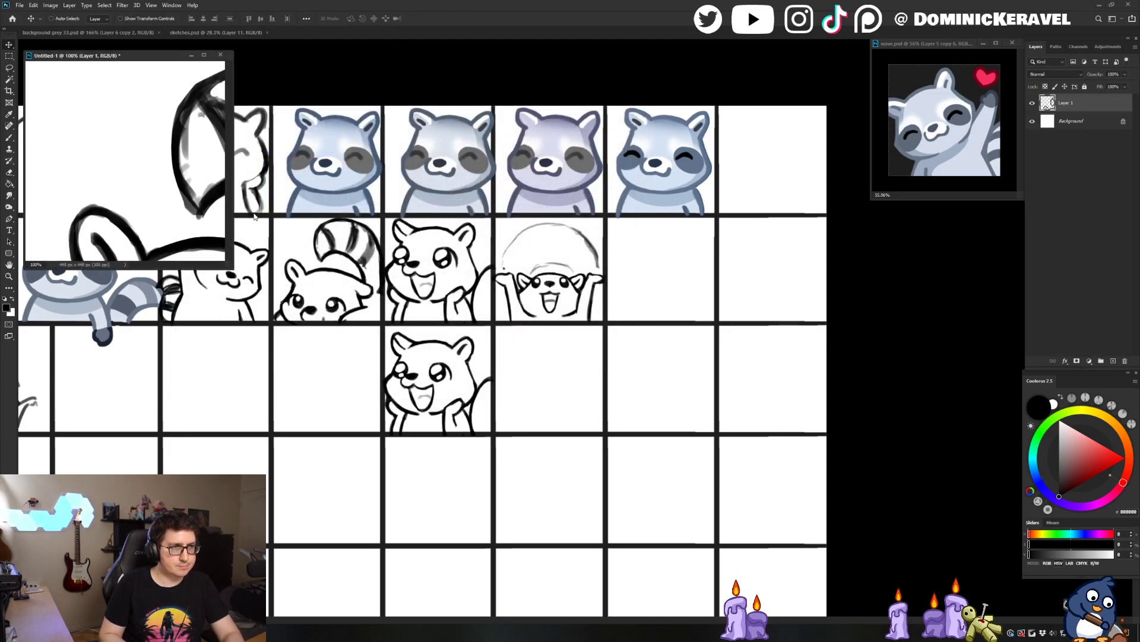
left_click_drag(231, 268, 658, 567)
Scale the pasted raccoon sketch down to about 56% and position it so head and tail fill the square canvas
key("ctrl+t")
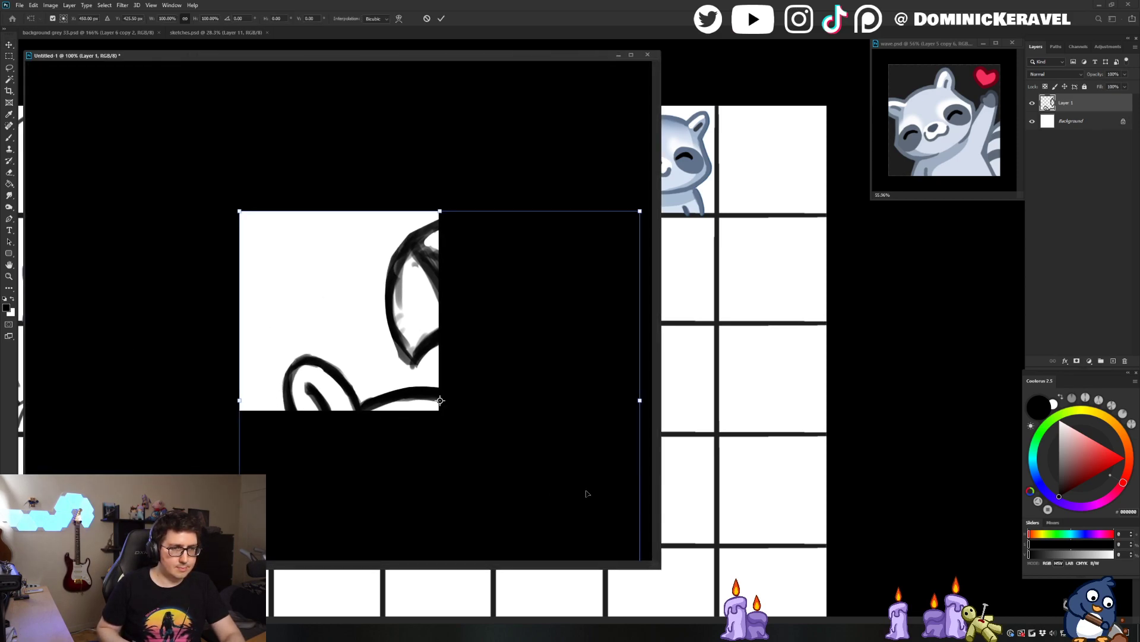
scroll(569, 493, "down", 2)
mouse_move(494, 454)
left_mouse_down()
mouse_move(389, 369)
mouse_move(398, 364)
left_mouse_up()
scroll(381, 387, "up", 1)
left_click_drag(262, 233, 255, 228)
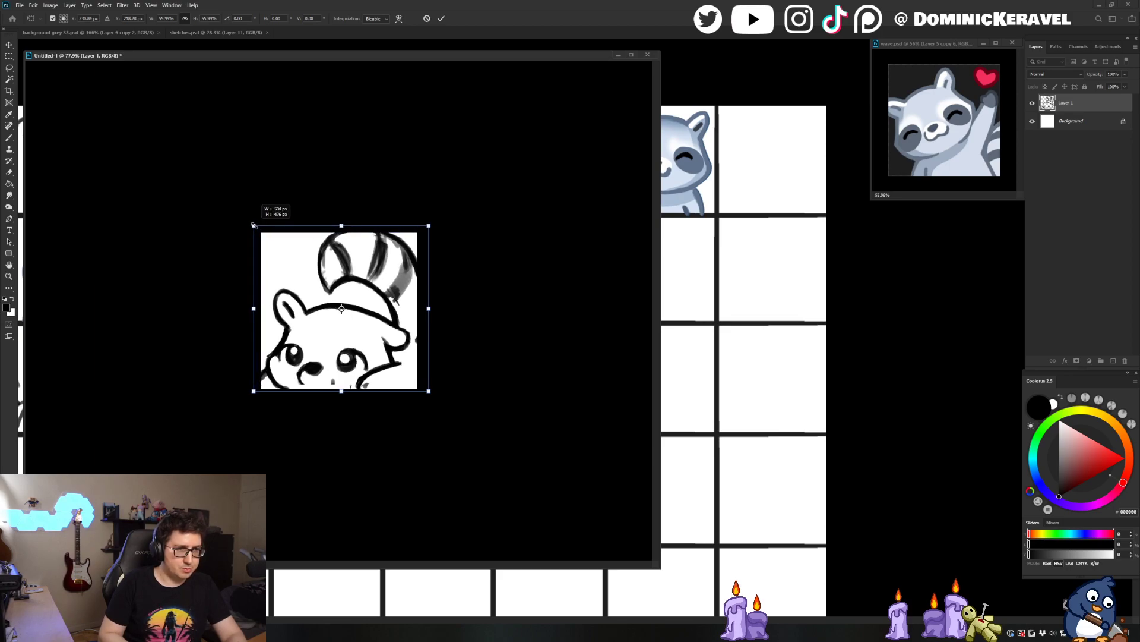
left_click_drag(356, 359, 358, 360)
key("Return")
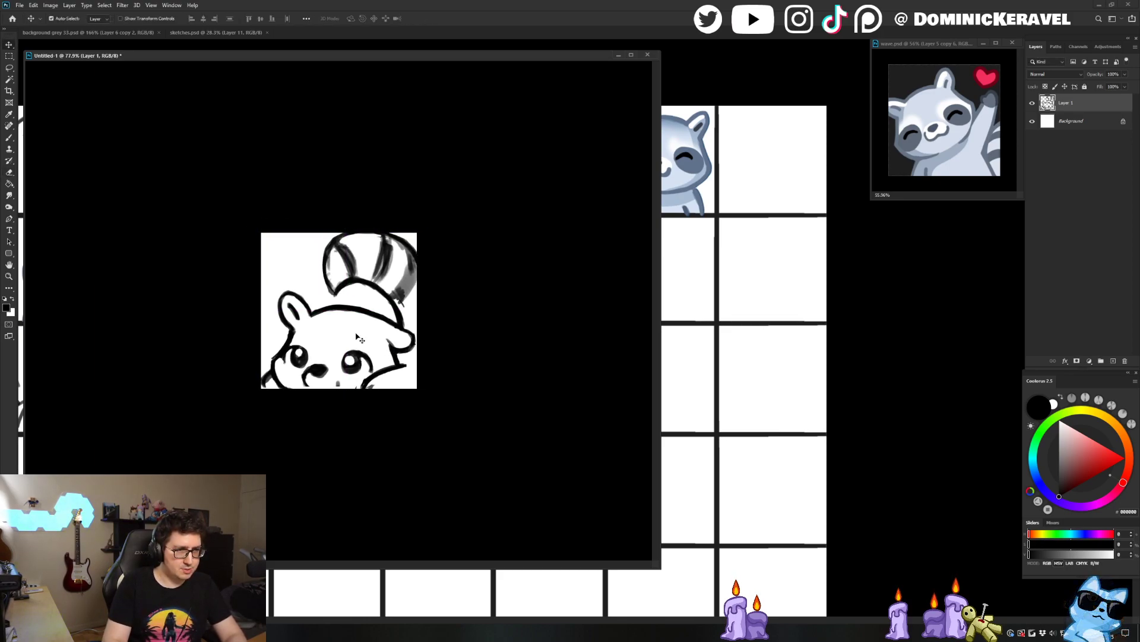
Nudge the raccoon sketch in small steps to fine-tune its placement, ending slightly lower on the canvas
key("Right")
key("Right")
key("Right")
key("Down")
key("Down")
key("Left")
key("Left")
key("Down")
key("Down")
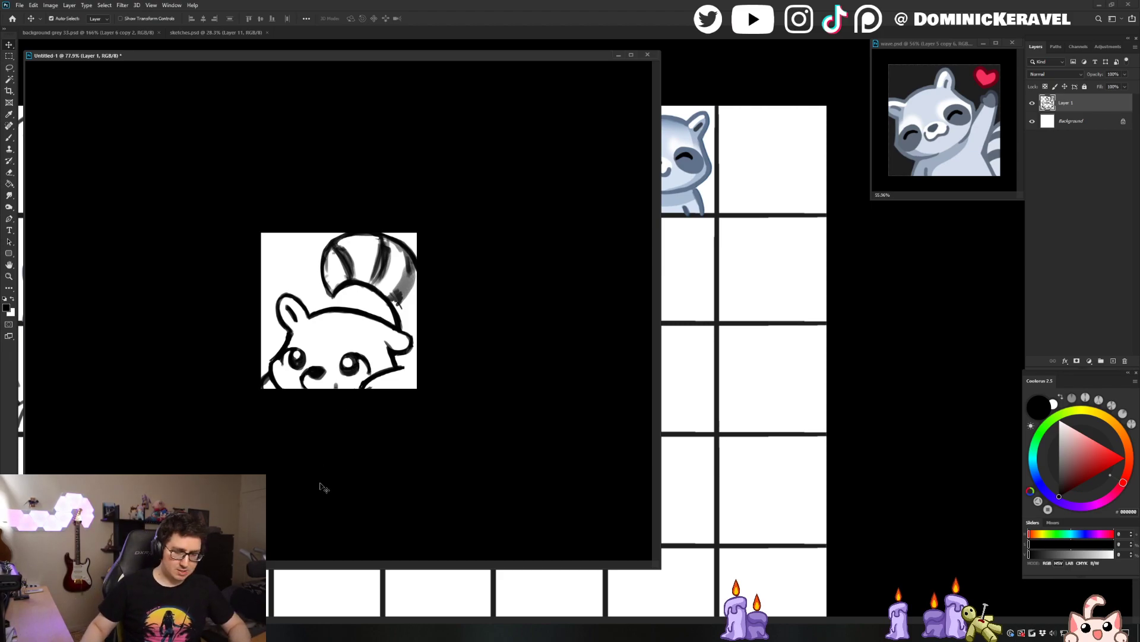
Move the new document window towards the middle of the workspace and thin the outline between the raccoon's upright ear and cheek with the Eraser
left_click_drag(410, 58, 497, 51)
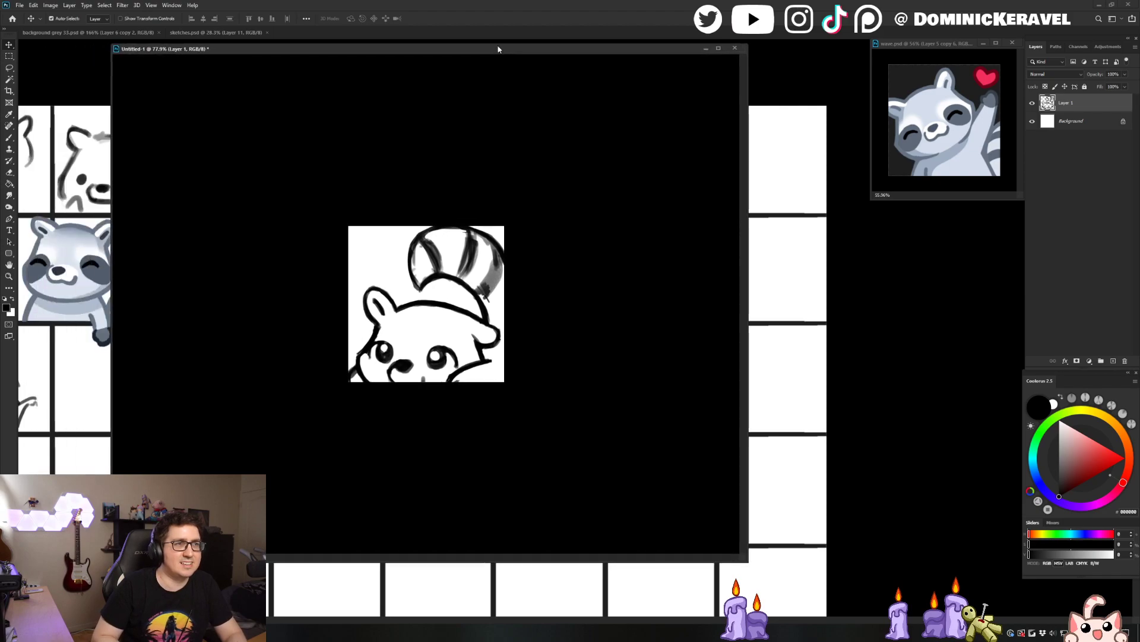
left_click(486, 231, "ctrl")
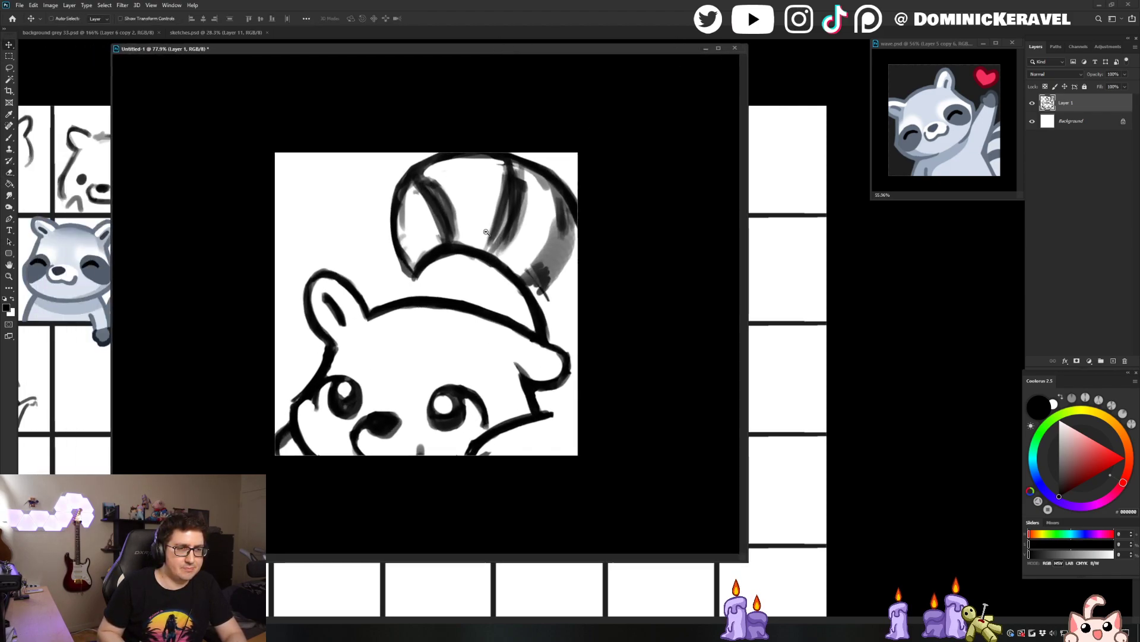
left_click(486, 232, "ctrl")
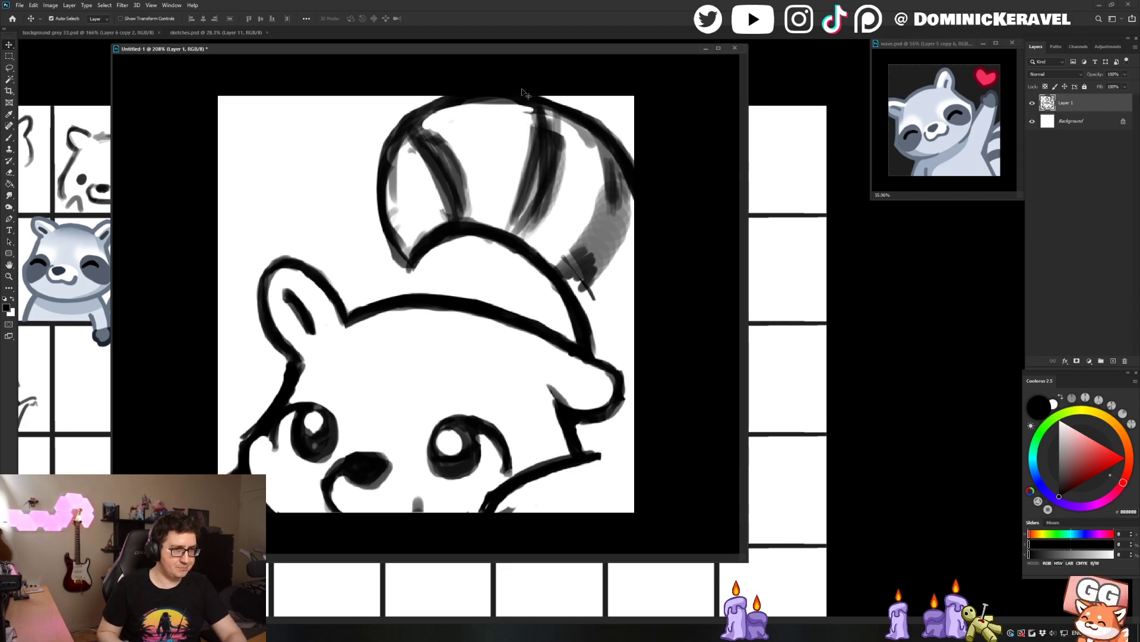
key("b")
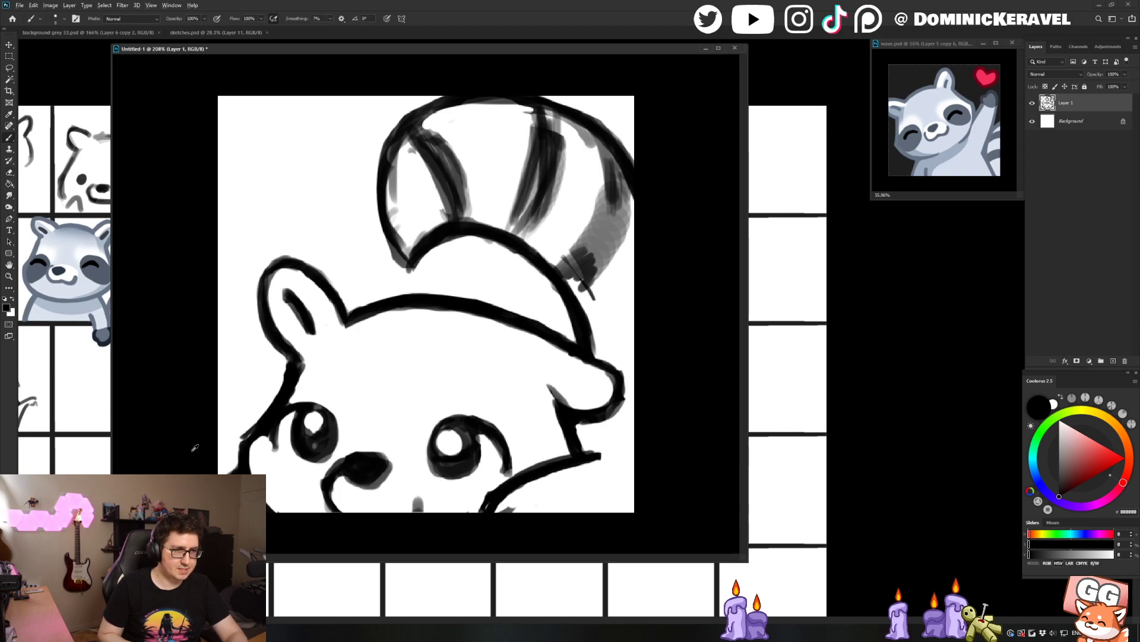
key("e")
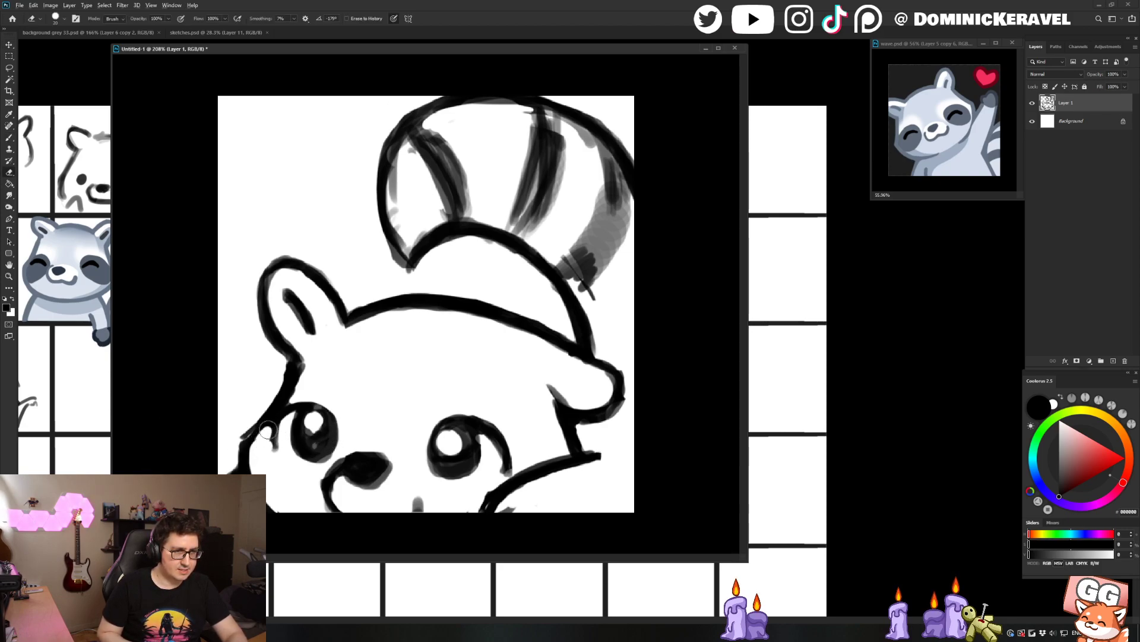
key("b")
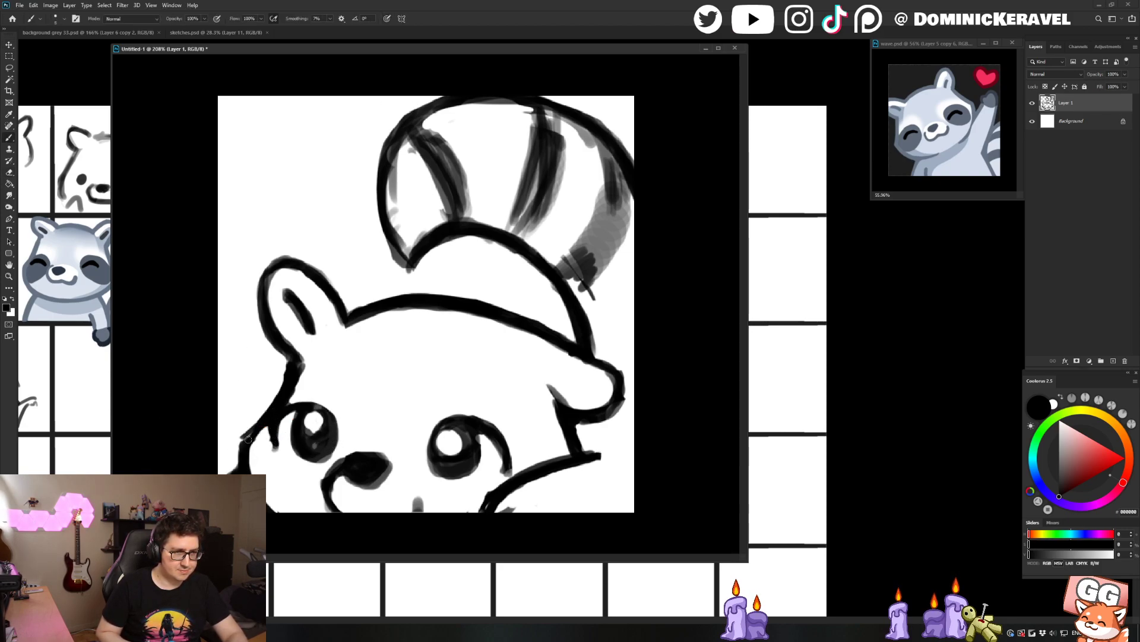
key("e")
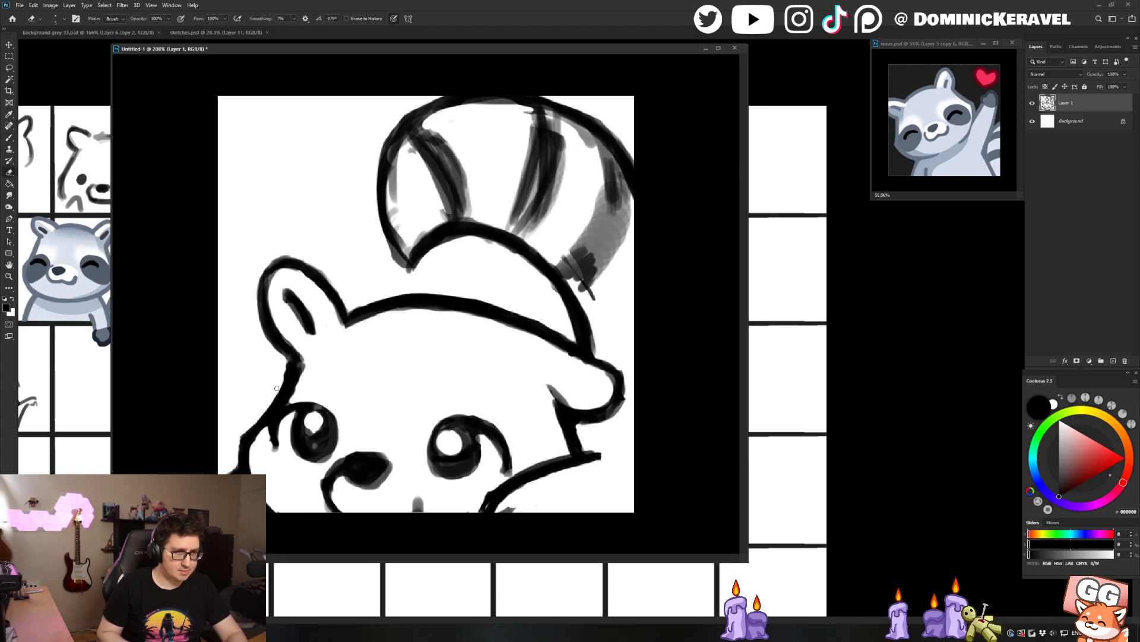
mouse_move(286, 368)
left_mouse_down()
mouse_move(293, 389)
mouse_move(300, 359)
left_mouse_up()
Strengthen the short black stroke at the inner base of the raccoon's drooping ear with the Brush
key("b")
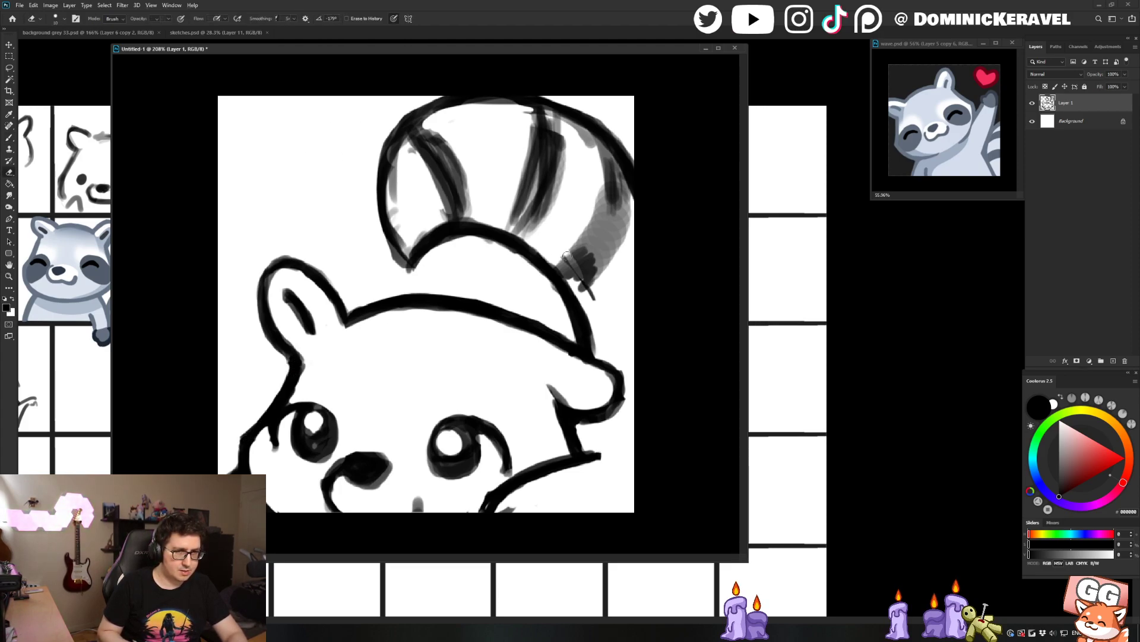
left_click_drag(548, 387, 575, 410)
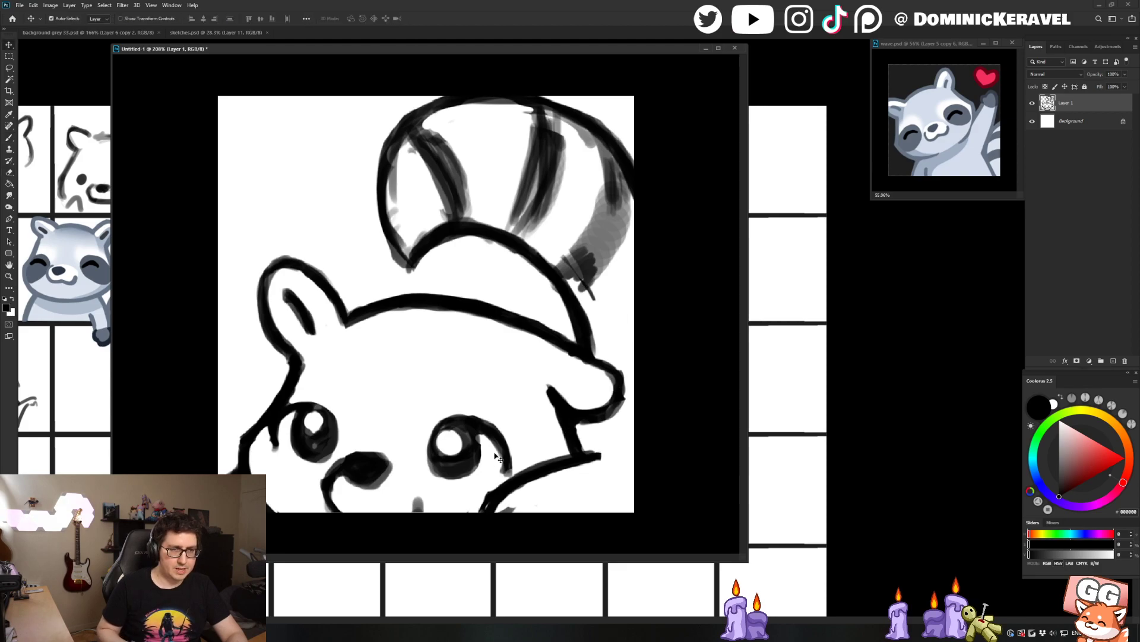
key("e")
key("v")
Save the peeking raccoon document as a Photoshop file named lurk in the folder that holds sketches and wave
scroll(613, 334, "down", 3)
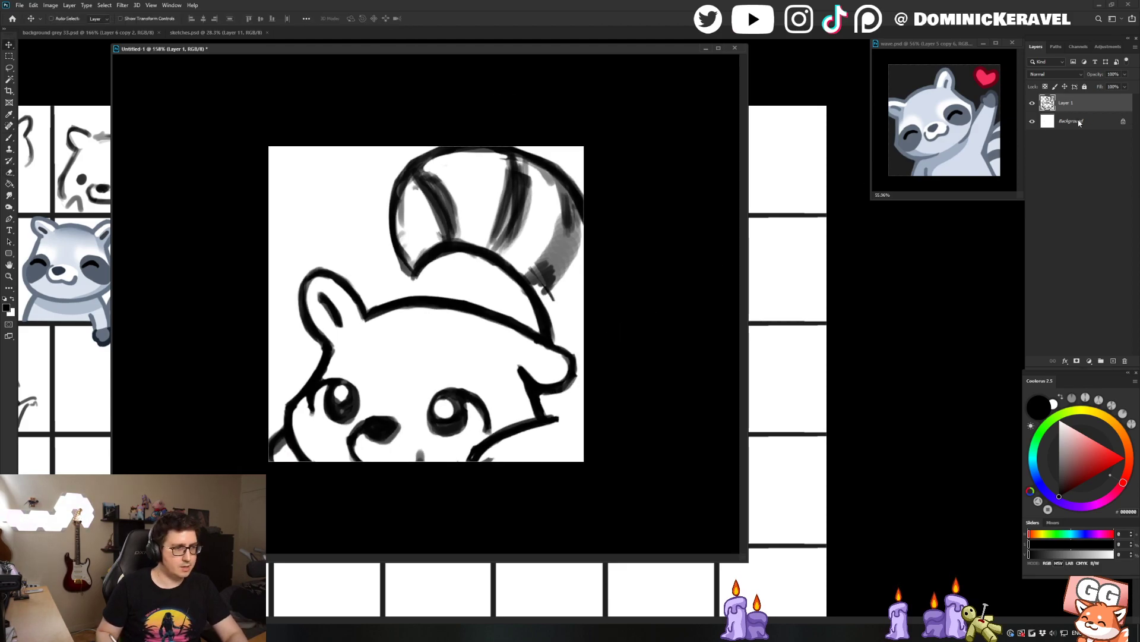
key("ctrl+s")
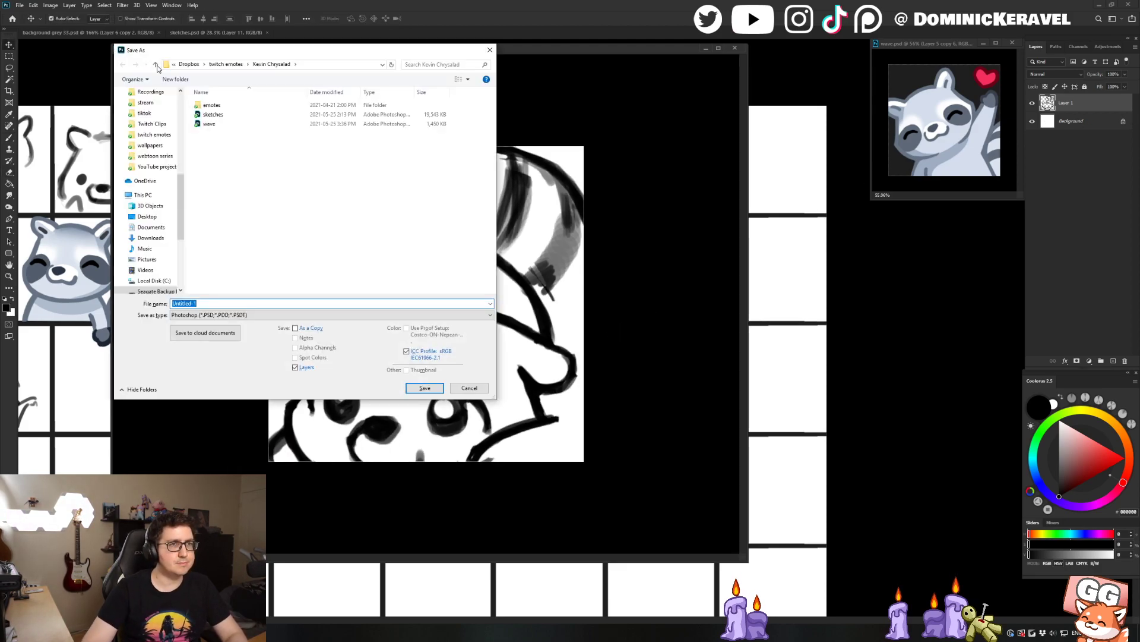
type("lurk")
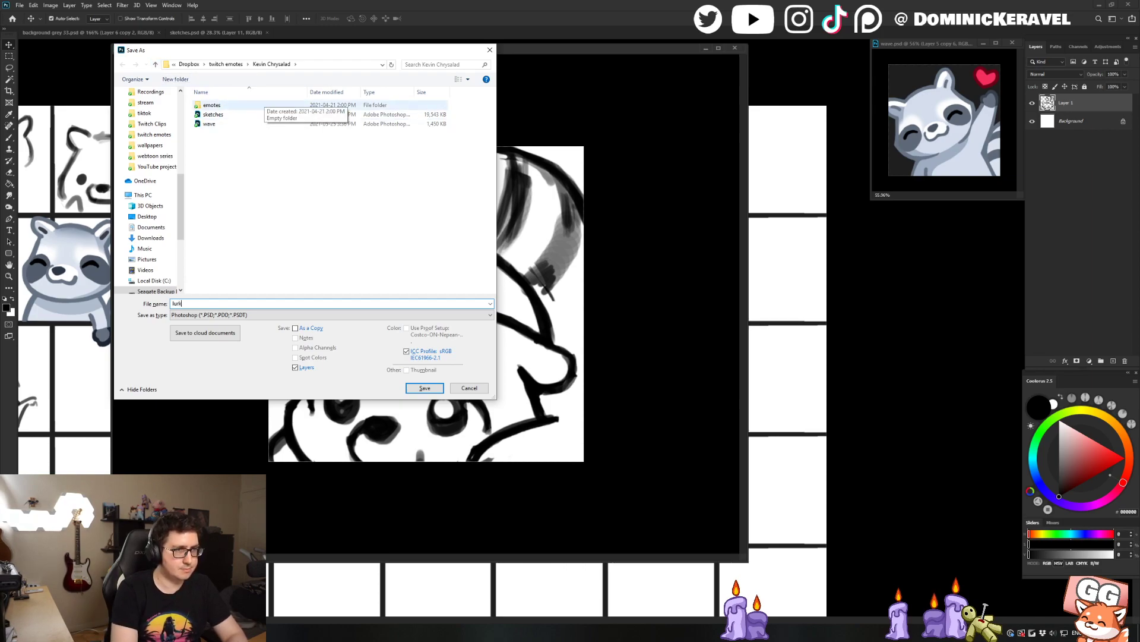
key("Return")
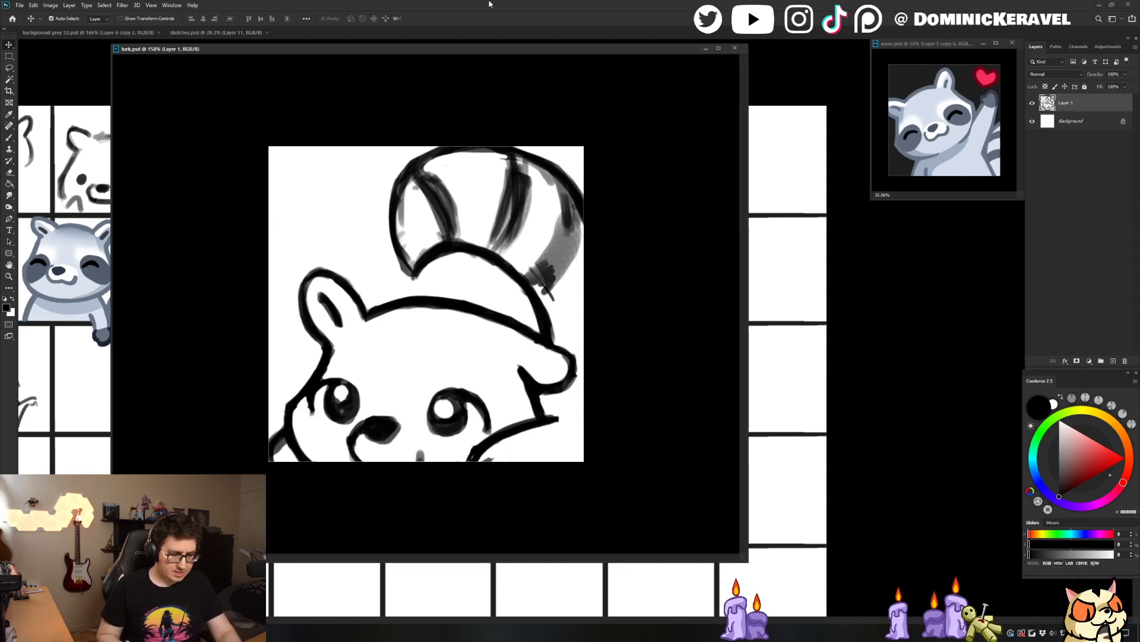
left_click_drag(441, 50, 470, 83)
key("b")
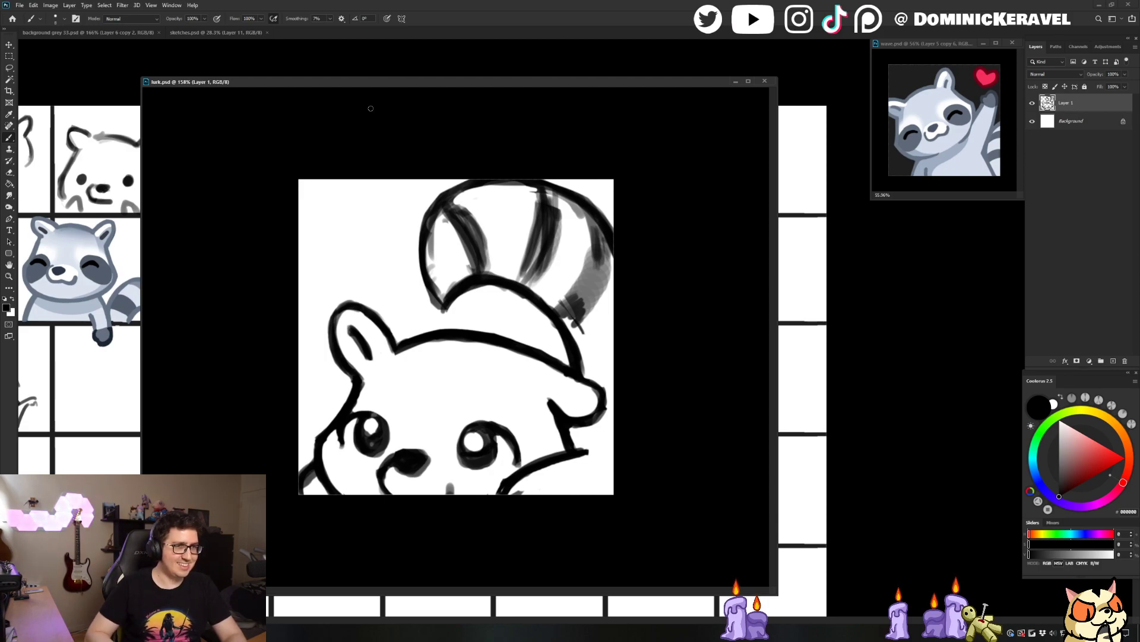
left_click_drag(371, 82, 363, 70)
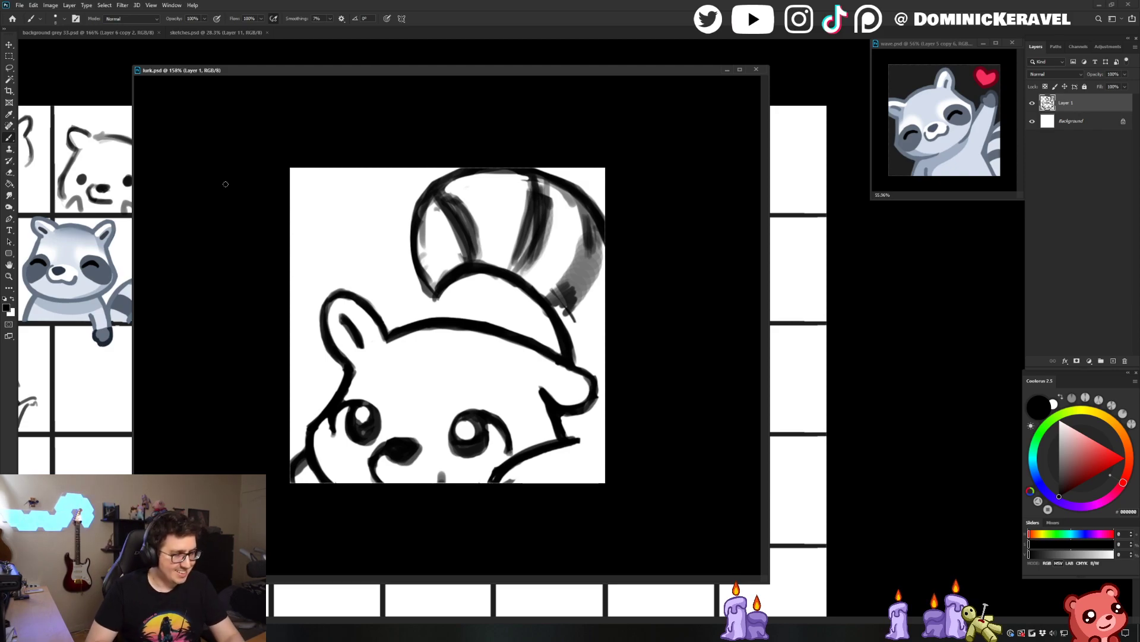
Clean up the raccoon's eyes, rounding the white highlight in the larger eye with alternating Eraser and Brush touches
key("e")
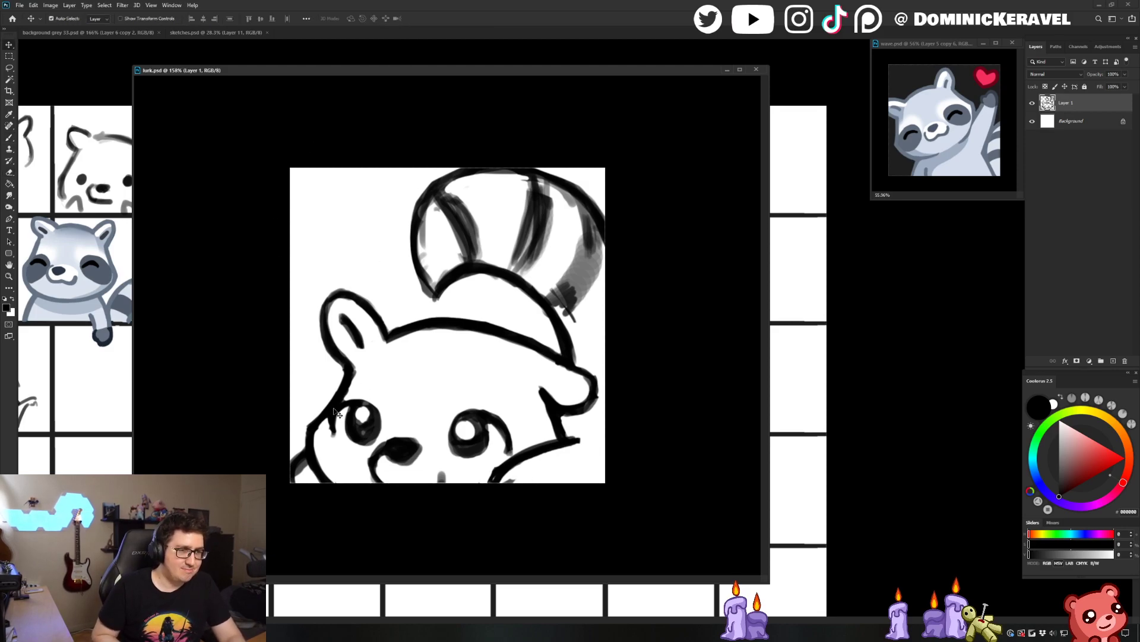
key("b")
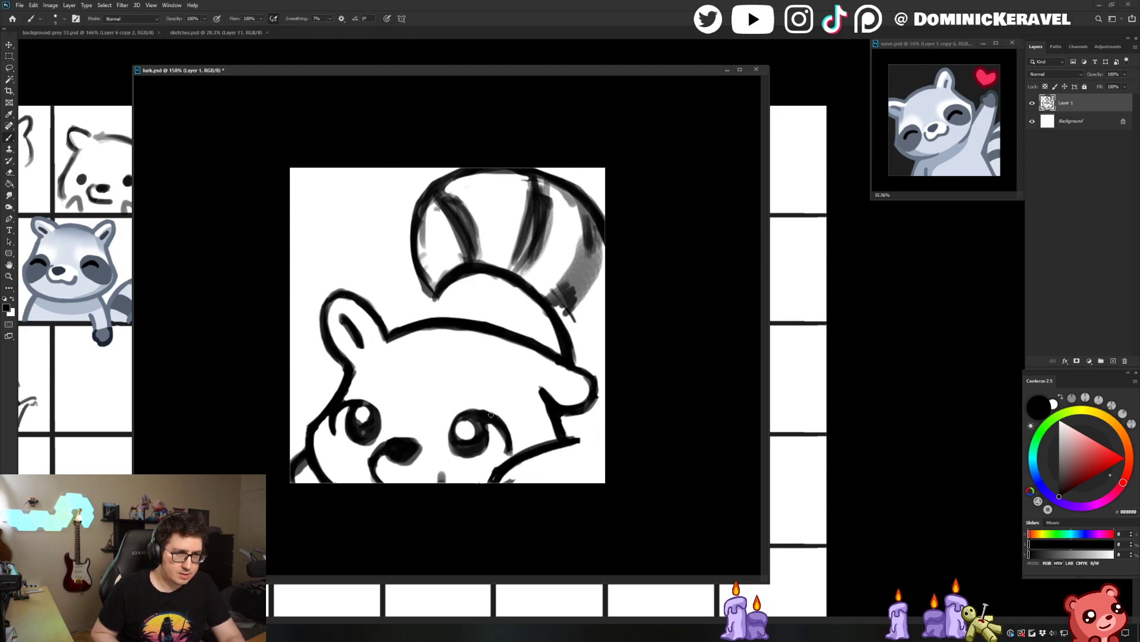
key("e")
left_click_drag(467, 426, 469, 442)
key("b")
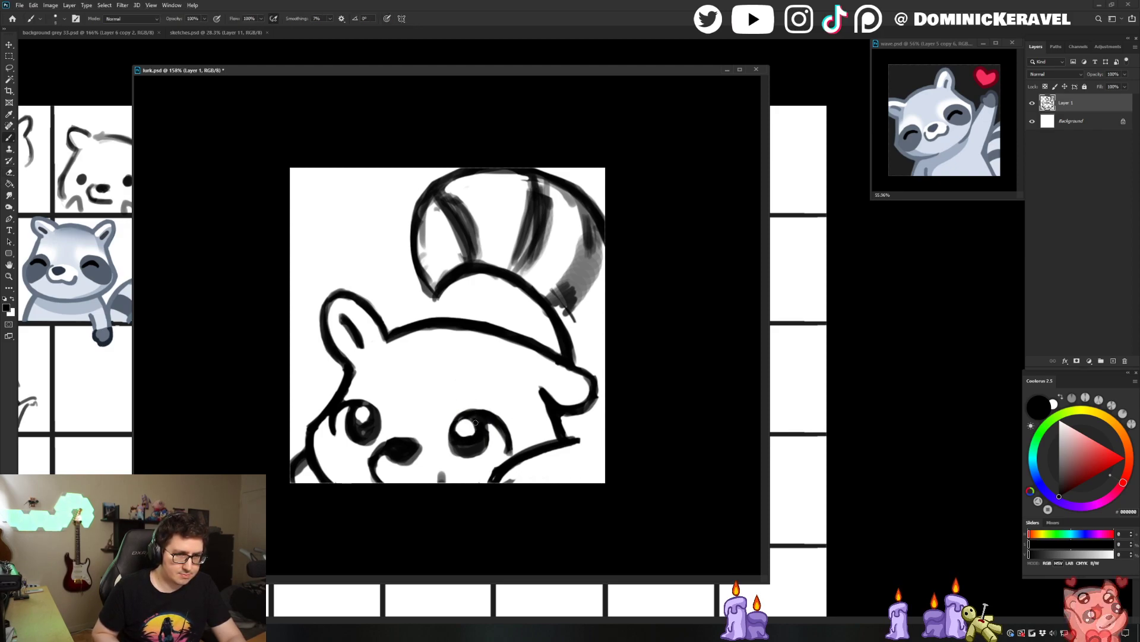
key("e")
mouse_move(464, 424)
left_mouse_down()
mouse_move(475, 425)
mouse_move(457, 434)
mouse_move(472, 434)
mouse_move(460, 437)
mouse_move(470, 423)
left_mouse_up()
key("b")
key("e")
key("b")
key("e")
key("b")
Touch up the smaller eye and trim the nose and muzzle line beneath it with the Brush and Eraser
mouse_move(360, 400)
left_mouse_down()
mouse_move(383, 451)
mouse_move(386, 442)
mouse_move(367, 472)
mouse_move(383, 464)
mouse_move(374, 482)
mouse_move(382, 461)
left_mouse_up()
key("e")
key("b")
key("e")
key("b")
key("ctrl+z")
key("e")
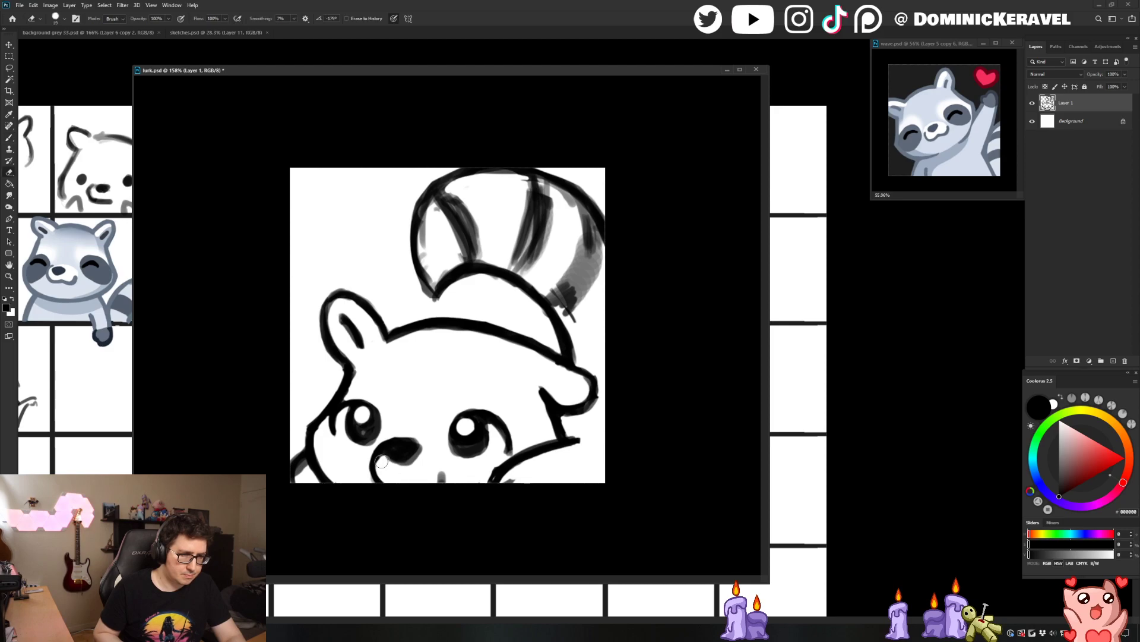
key("v")
key("e")
left_click_drag(379, 468, 420, 462)
key("v")
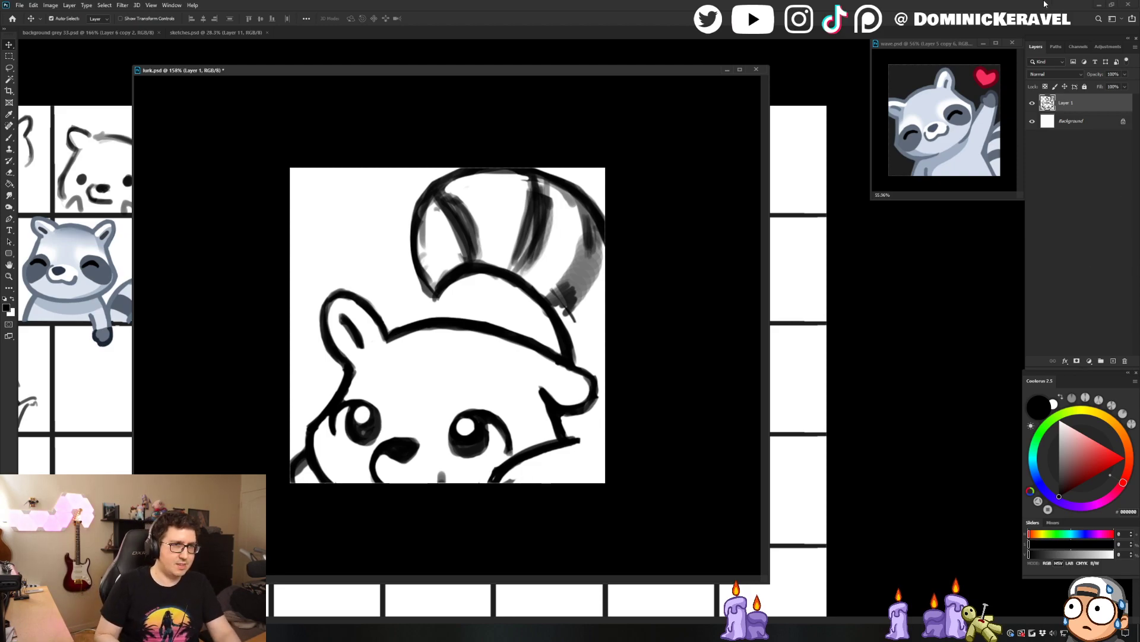
Smooth and thin the outline along the top of the raccoon's head using the Brush and Eraser
left_click_drag(489, 72, 504, 74)
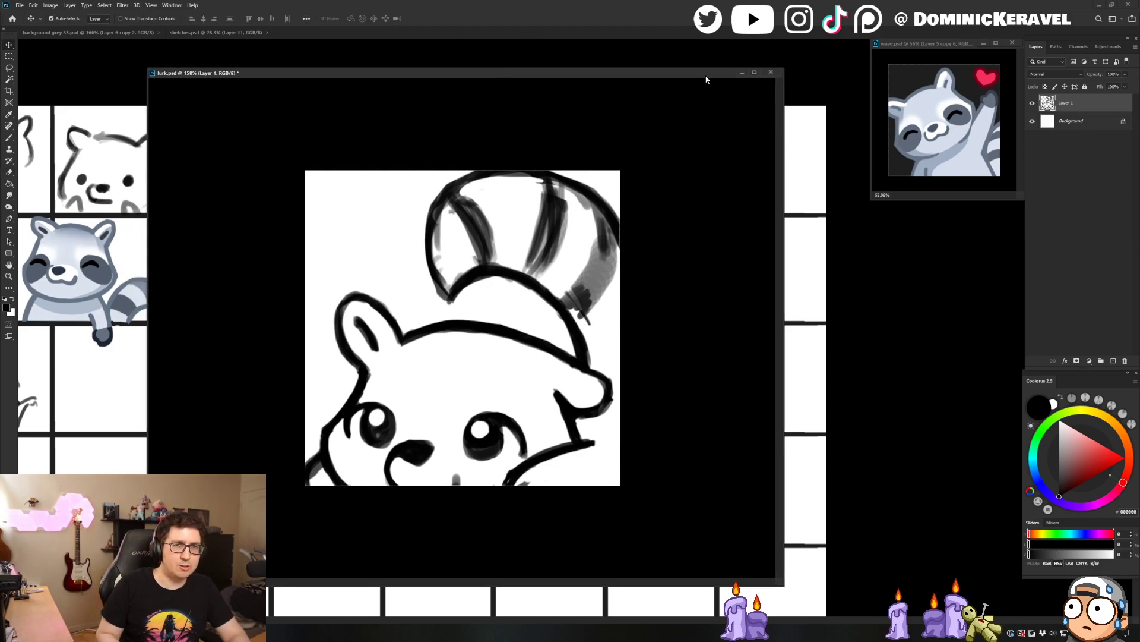
left_click_drag(784, 74, 776, 77)
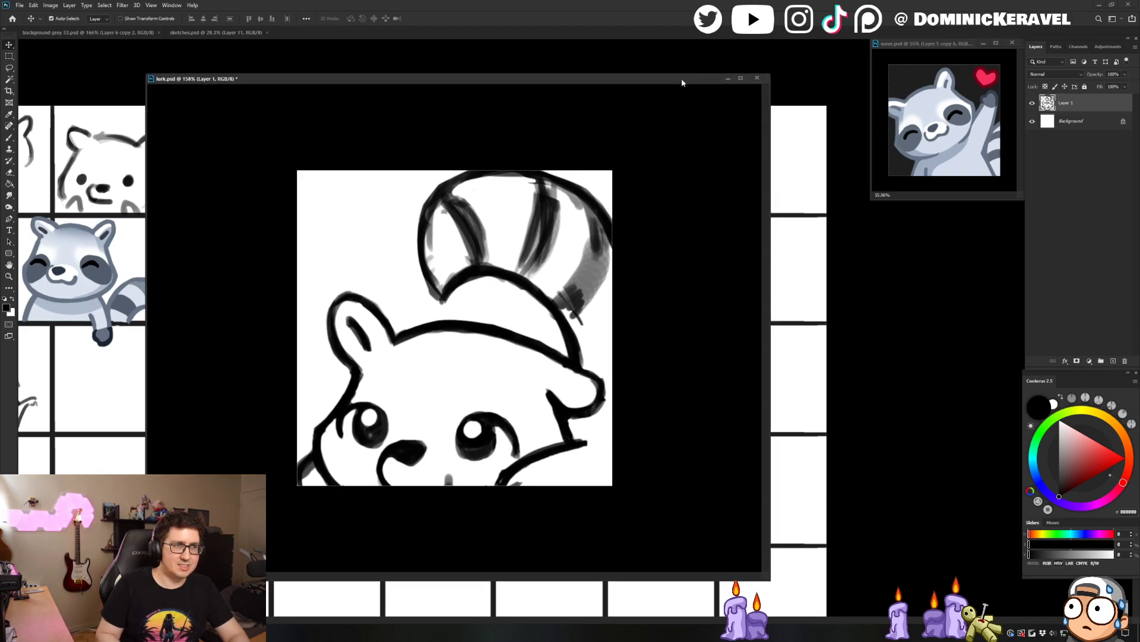
key("e")
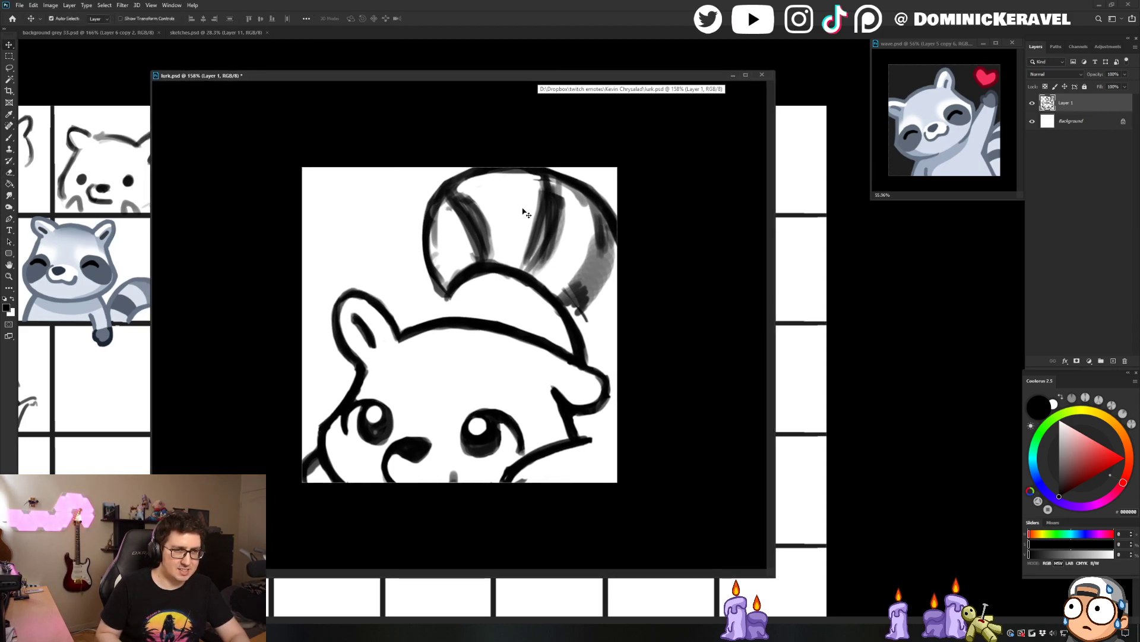
key("b")
mouse_move(397, 338)
left_mouse_down()
mouse_move(511, 331)
mouse_move(447, 319)
mouse_move(528, 334)
left_mouse_up()
key("e")
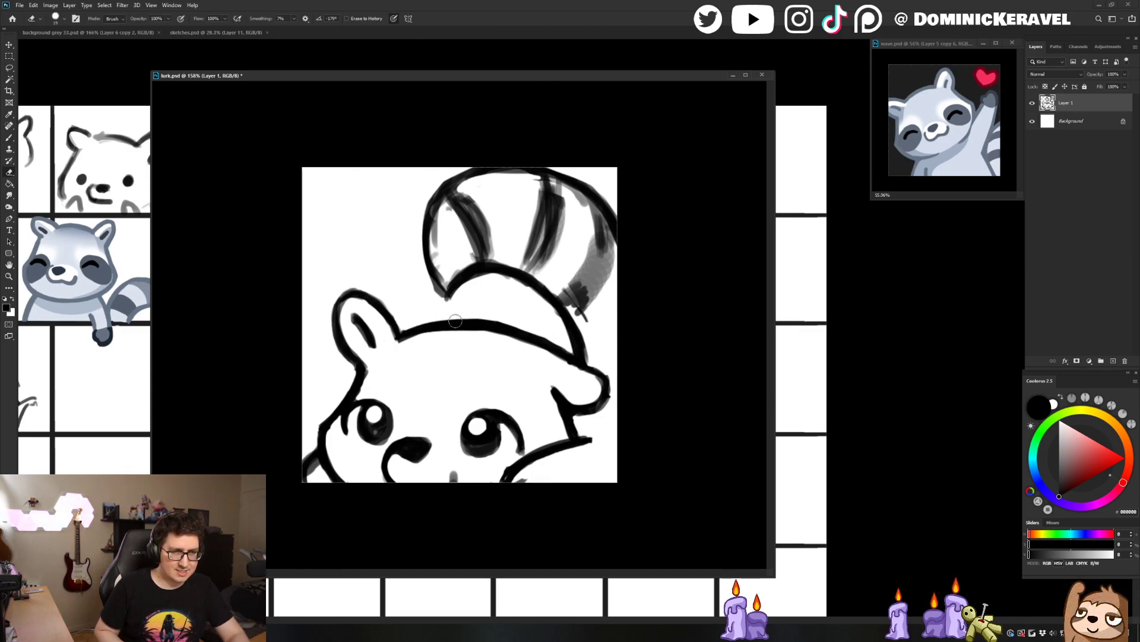
key("b")
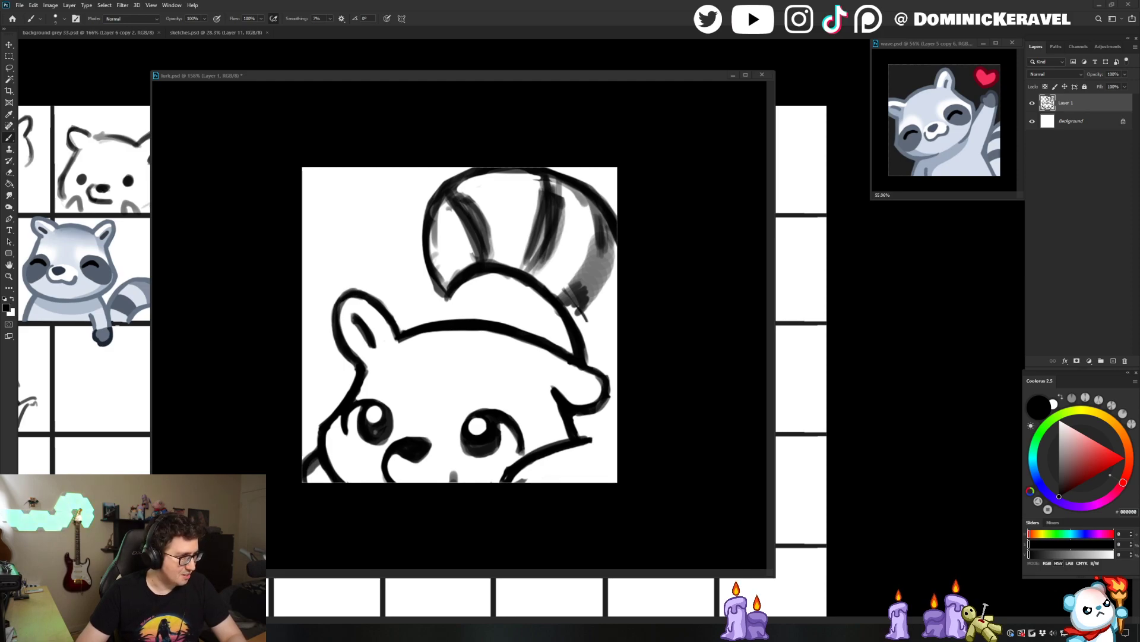
left_click_drag(465, 78, 458, 81)
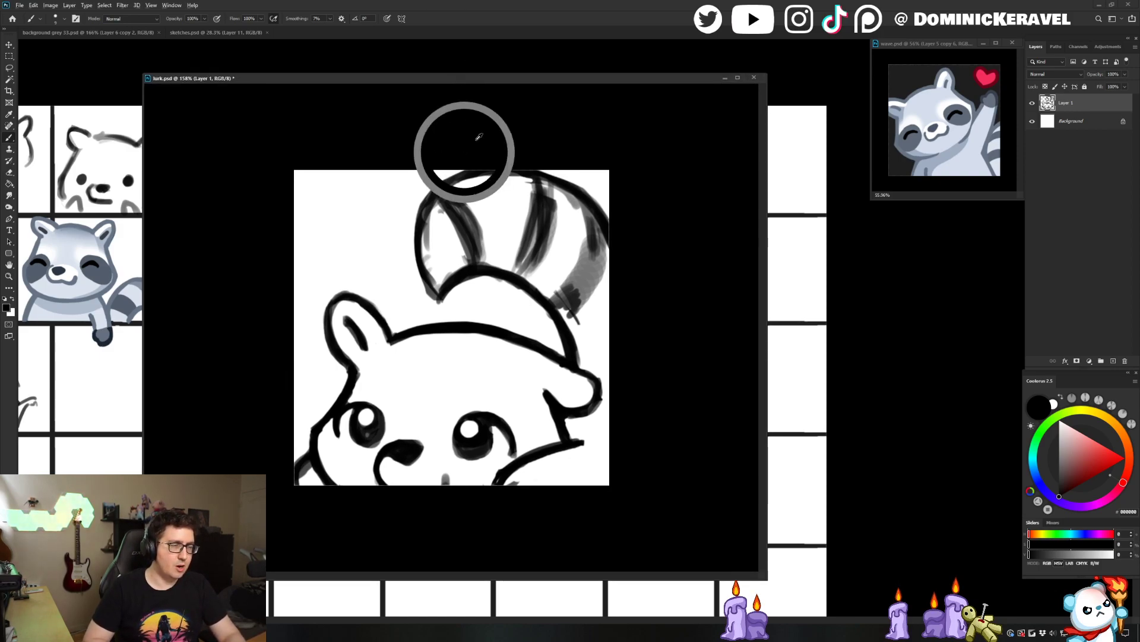
key("v")
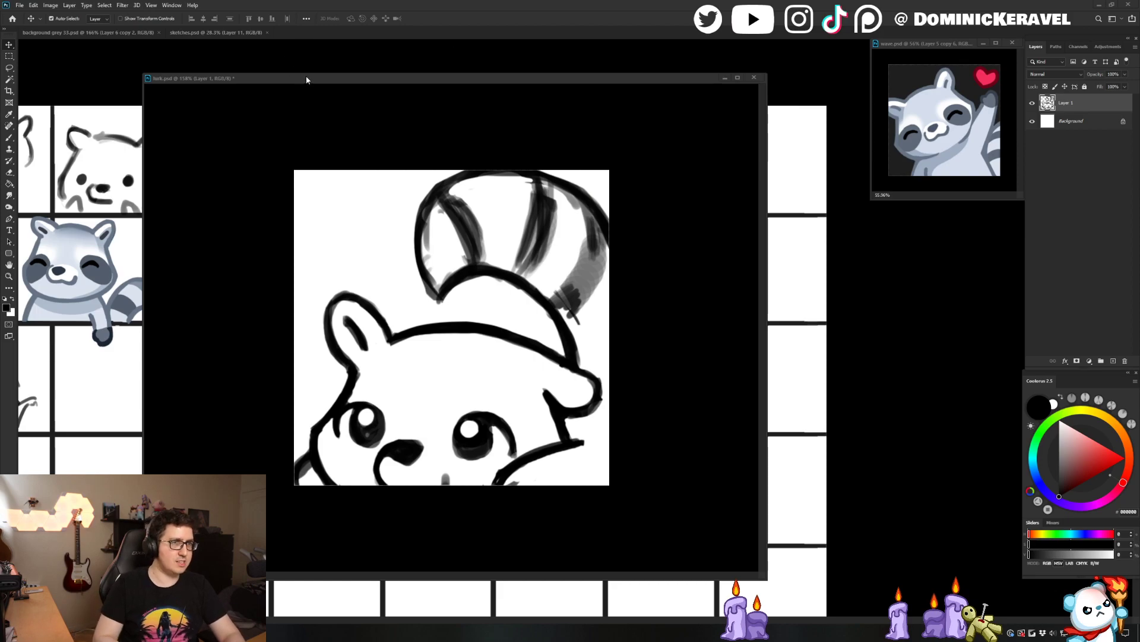
left_click_drag(306, 77, 329, 77)
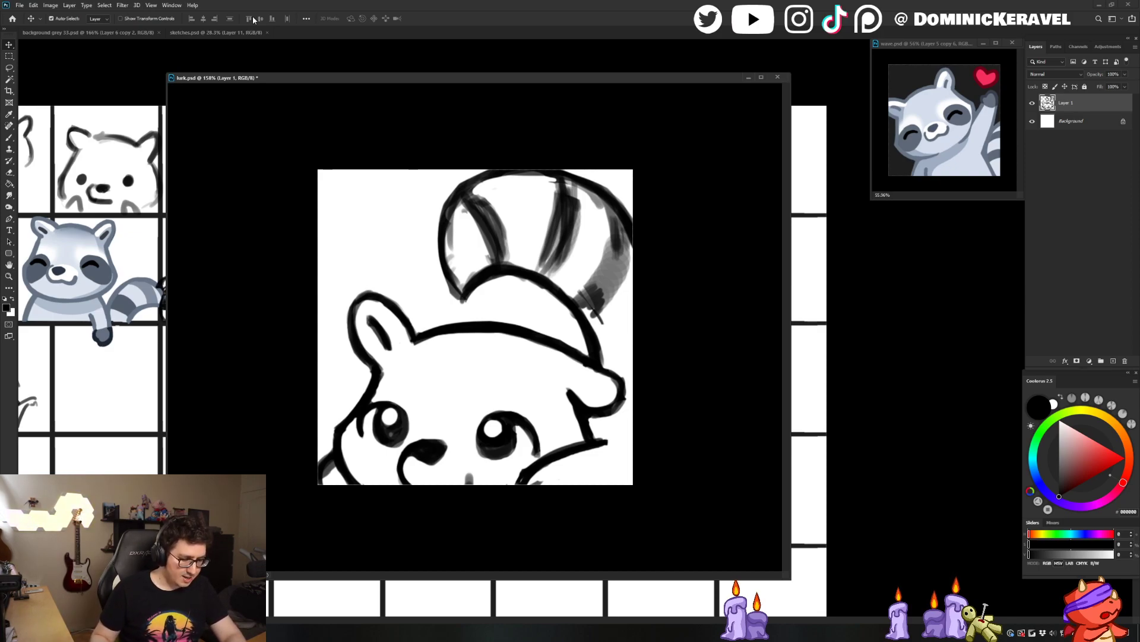
key("j")
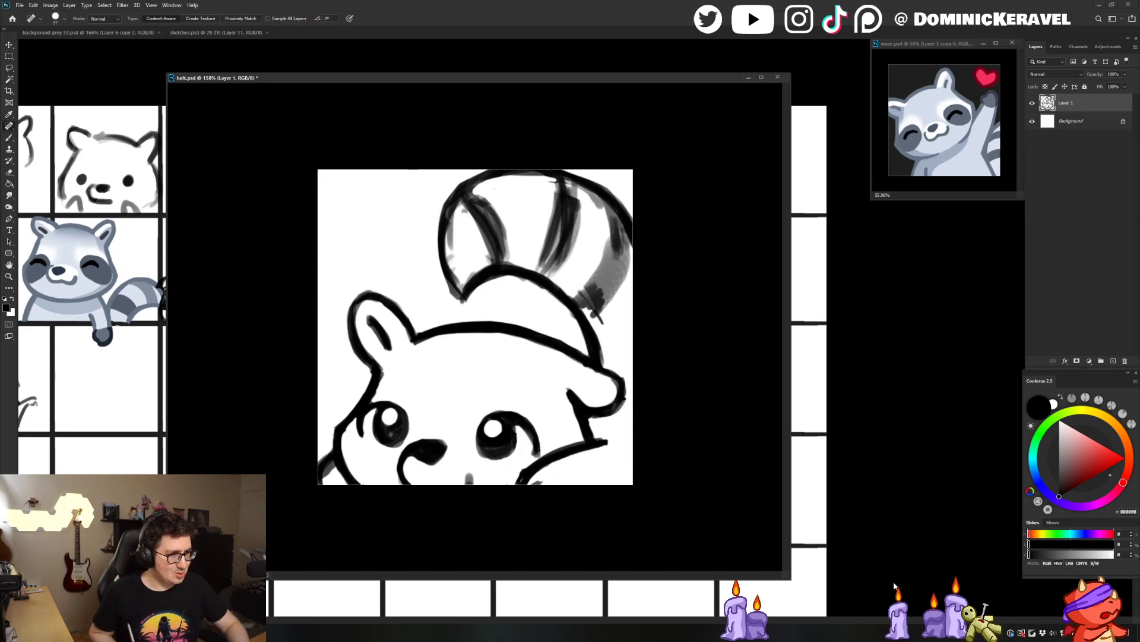
left_click_drag(511, 76, 518, 80)
key("e")
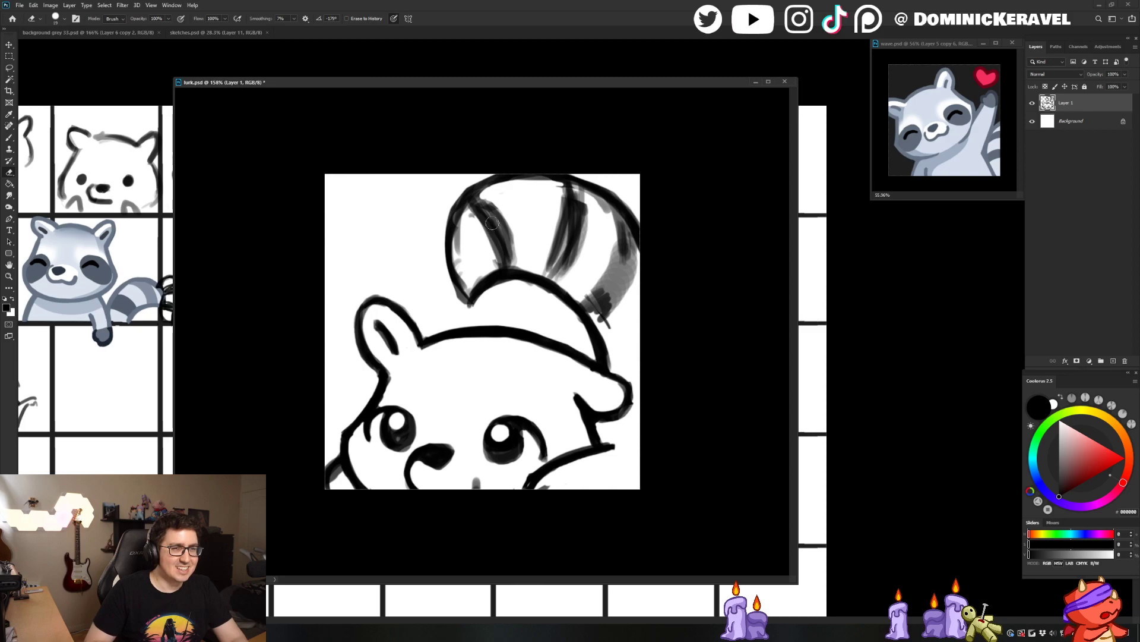
key("b")
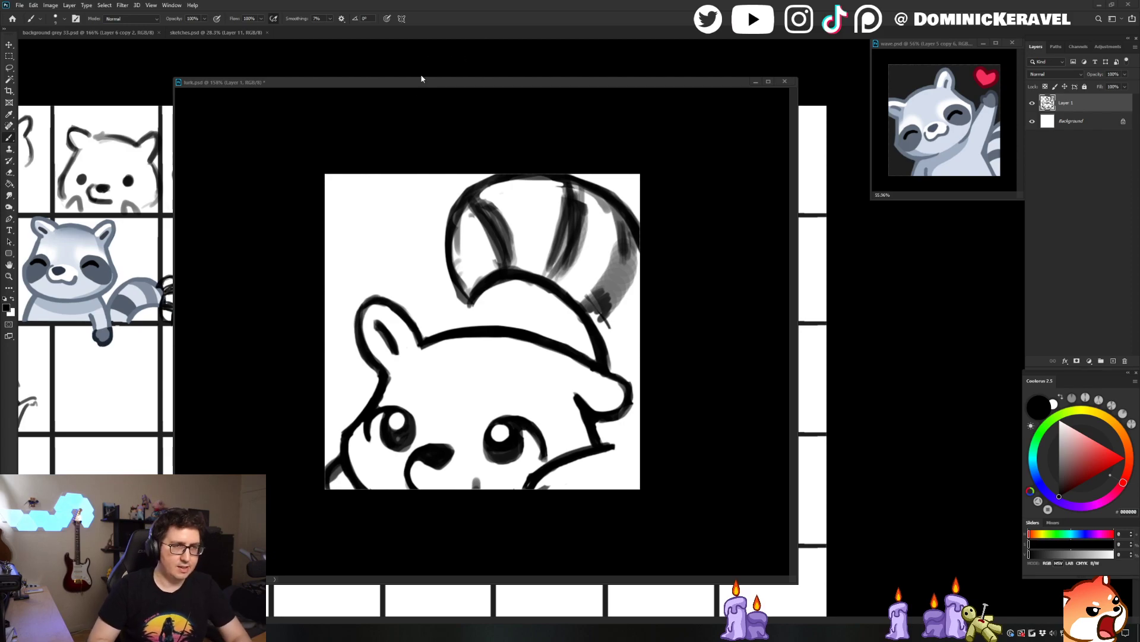
Try a Brush stroke along the edge of the upright ear that faces the top of the head
left_click_drag(416, 84, 427, 83)
key("e")
key("v")
key("b")
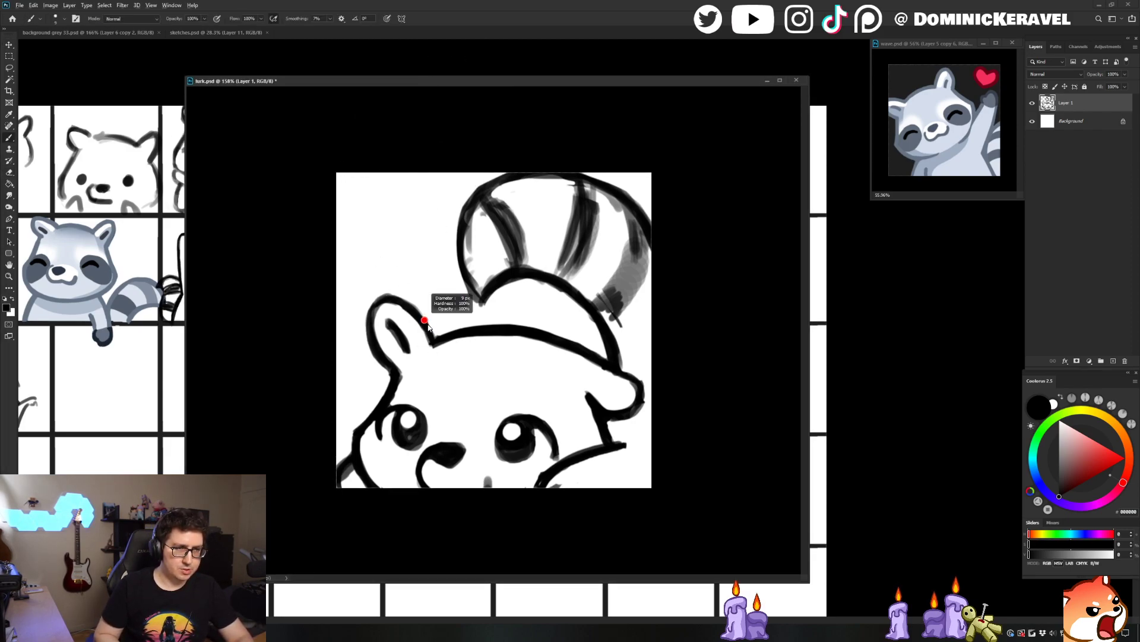
mouse_move(391, 301)
left_mouse_down()
mouse_move(431, 324)
mouse_move(398, 302)
mouse_move(430, 341)
left_mouse_up()
key("ctrl+z")
key("v")
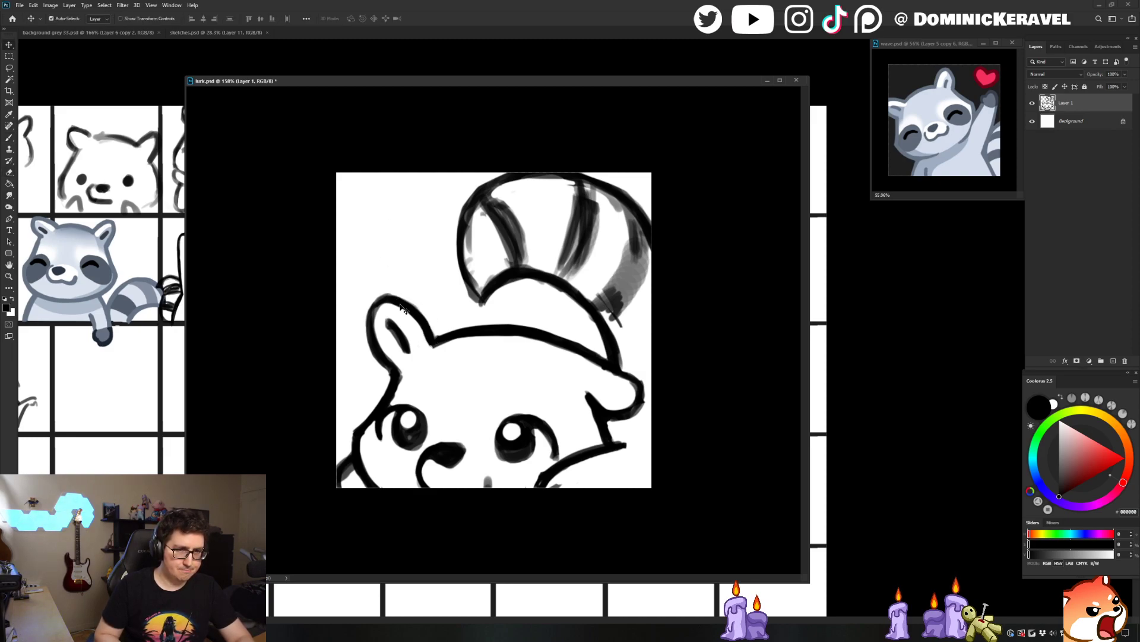
key("b")
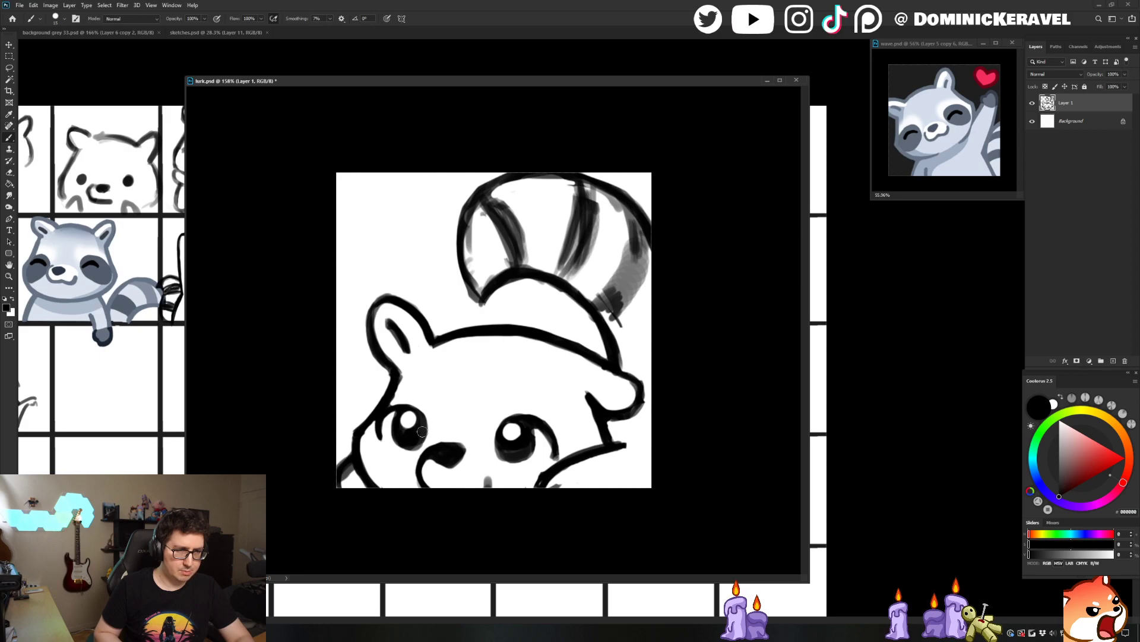
Lower the sketch layer's opacity to about half and add a new empty layer above it with the default settings
key("e")
key("v")
scroll(422, 431, "down", 2)
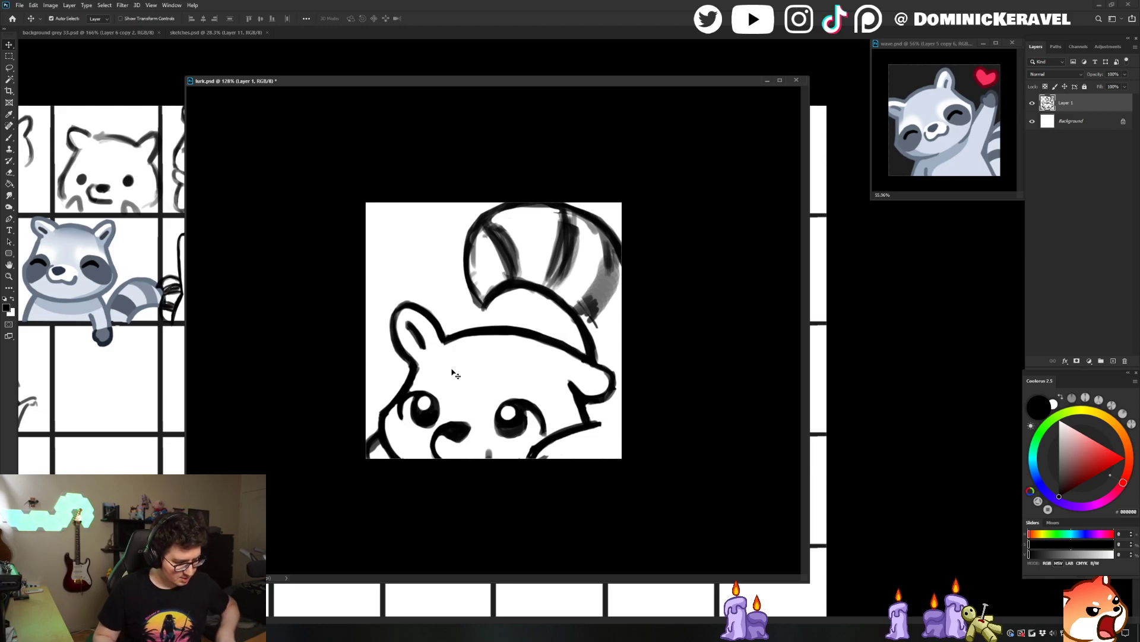
key("e")
mouse_move(495, 81)
left_mouse_down()
mouse_move(524, 77)
mouse_move(480, 78)
left_mouse_up()
key("v")
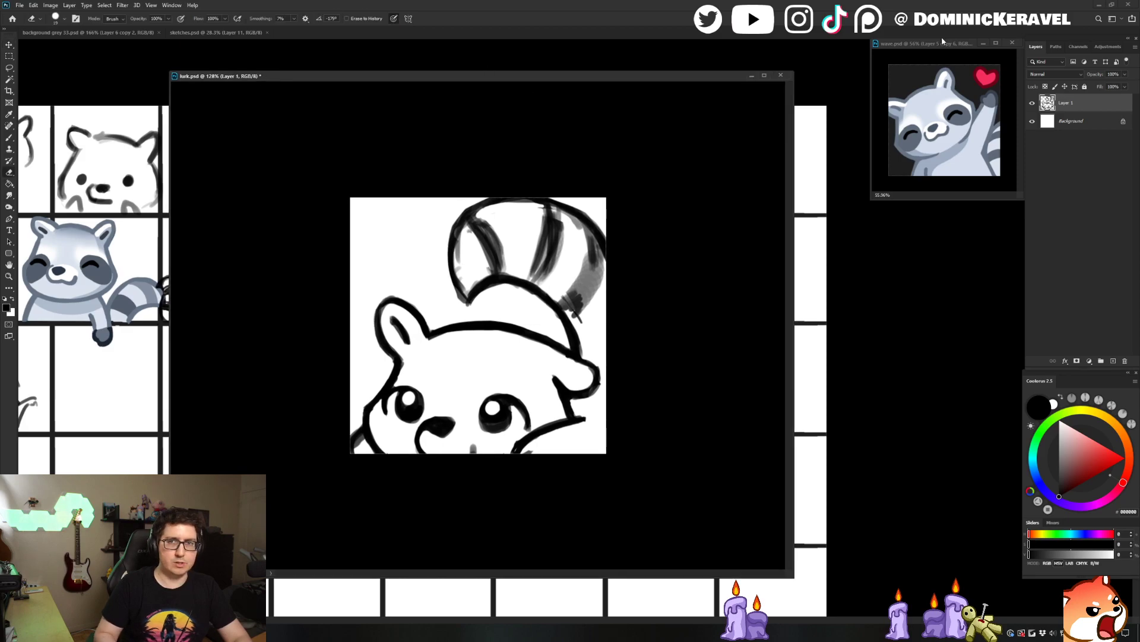
key("ctrl+shift+n")
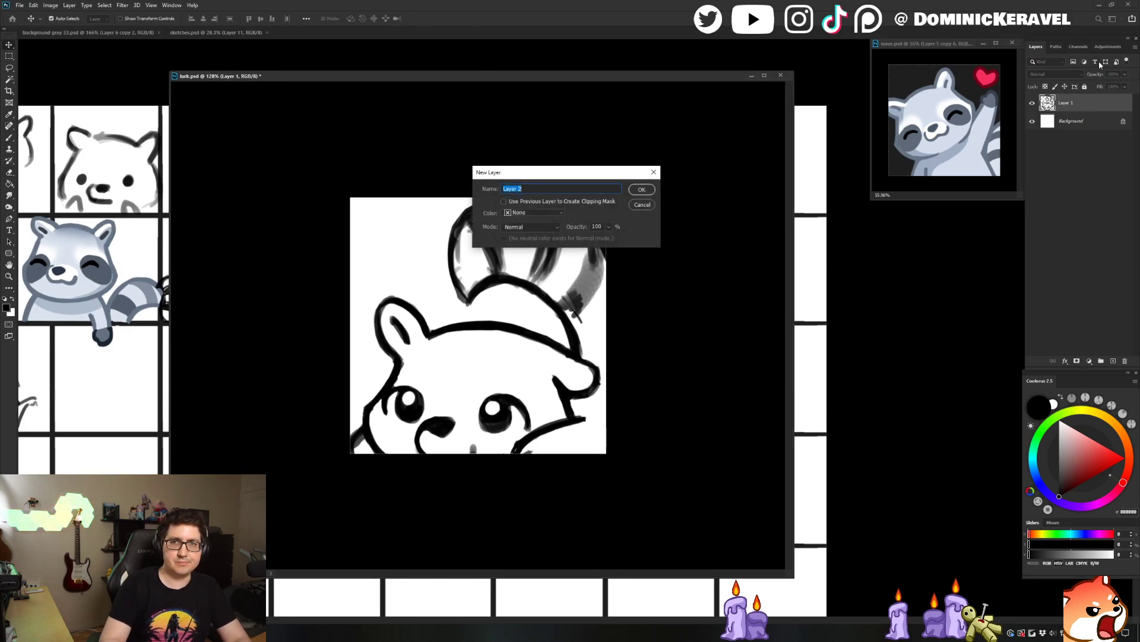
key("Return")
left_click(1125, 75)
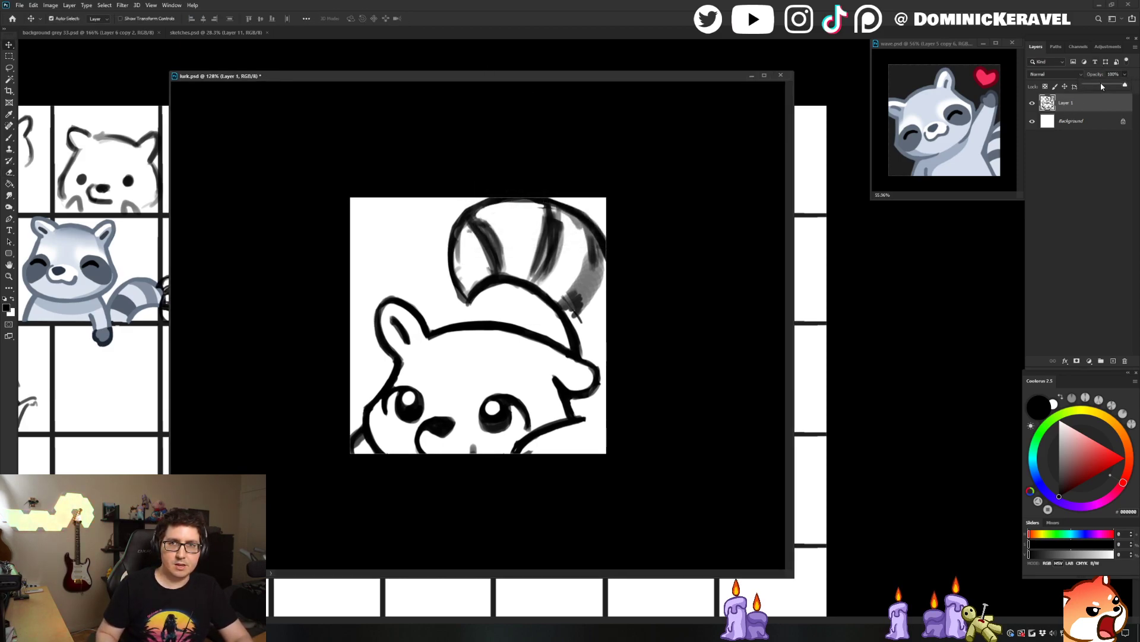
left_click(1106, 86)
key("ctrl+shift+n")
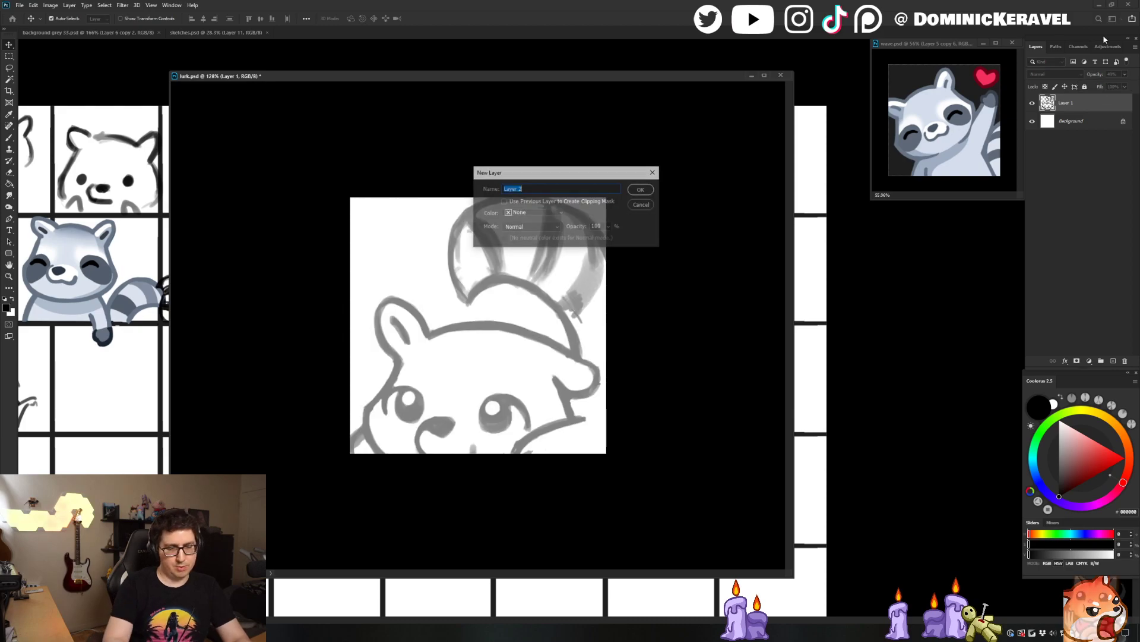
key("Return")
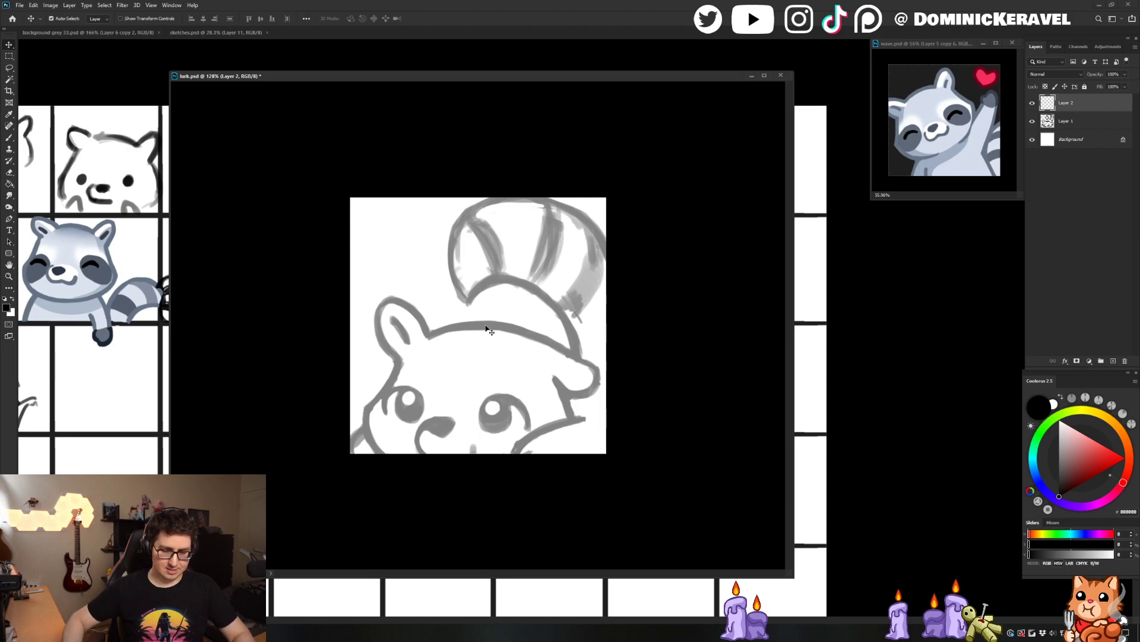
Ink the face outline from the upright ear down past the cheek and the short line beneath the drooping ear in black
key("b")
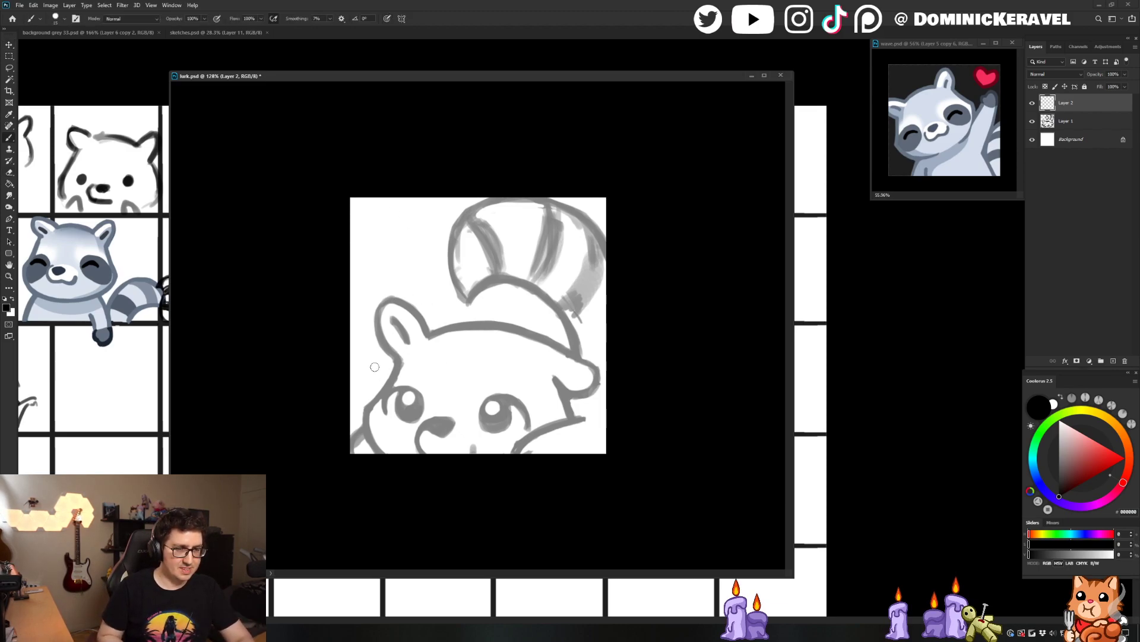
key("v")
key("b")
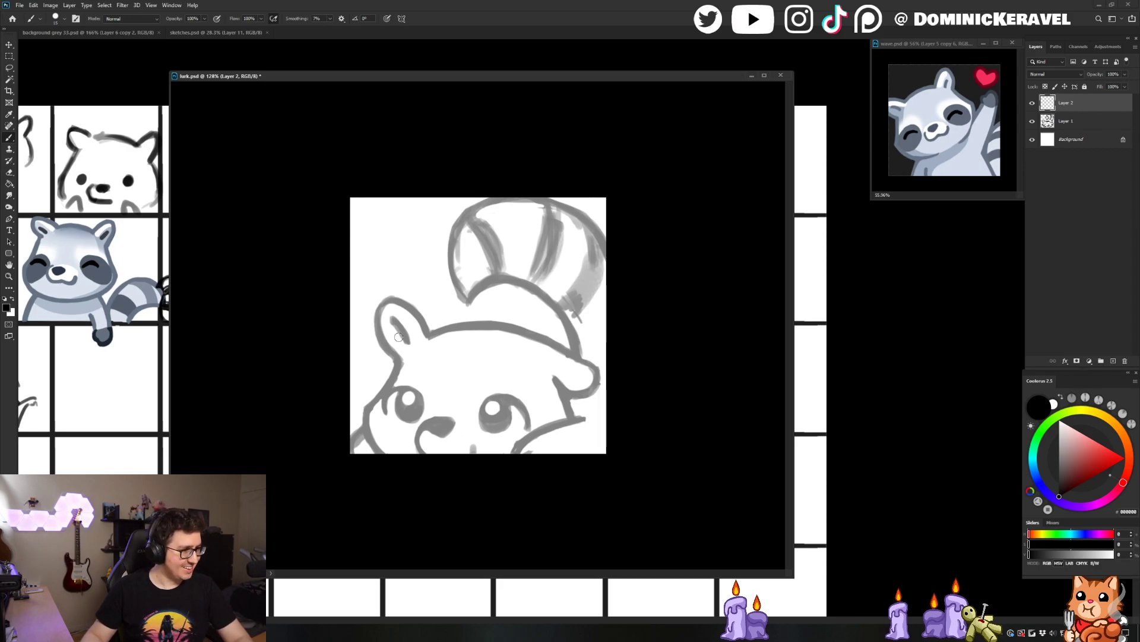
left_click_drag(476, 77, 484, 76)
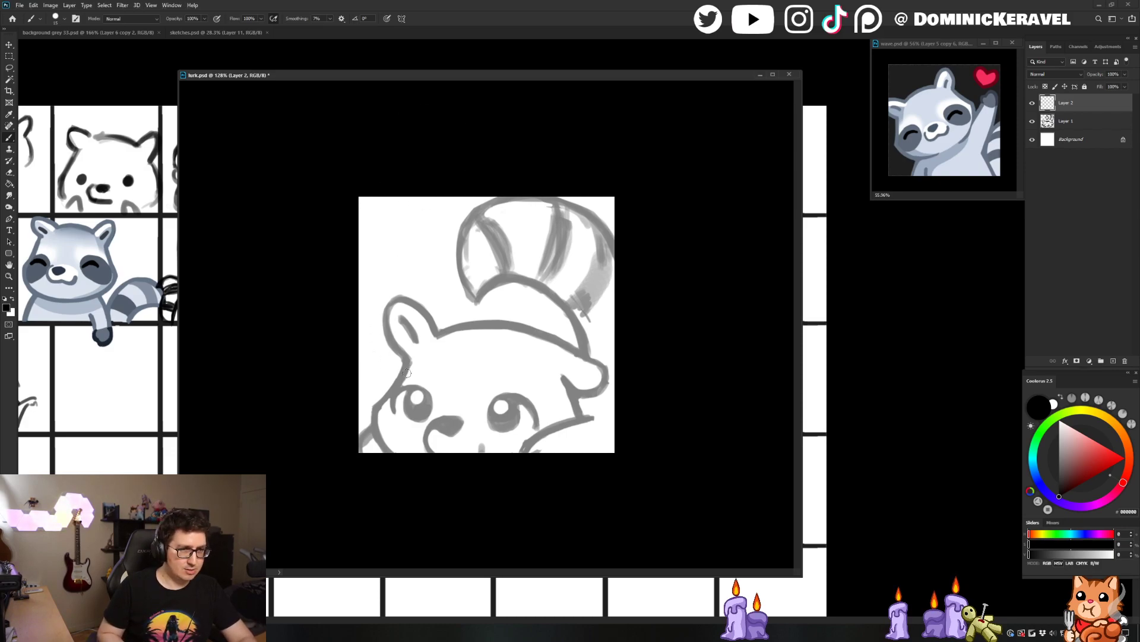
mouse_move(406, 363)
left_mouse_down()
mouse_move(376, 409)
mouse_move(383, 450)
left_mouse_up()
key("ctrl+z")
key("ctrl+z")
left_click_drag(375, 410, 393, 451)
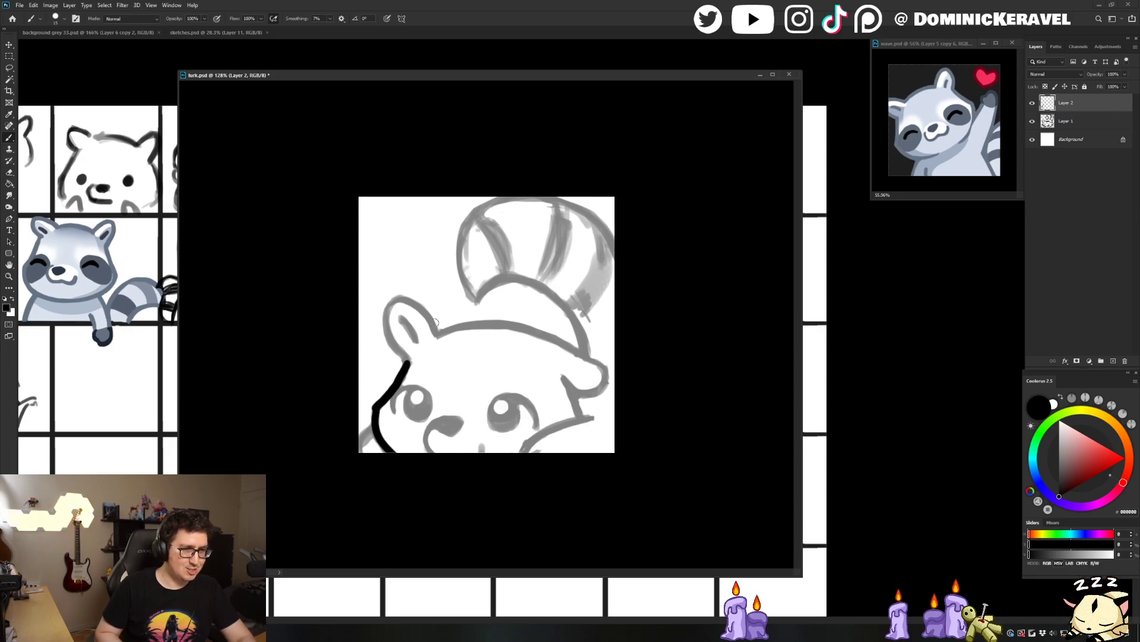
left_click_drag(564, 376, 584, 418)
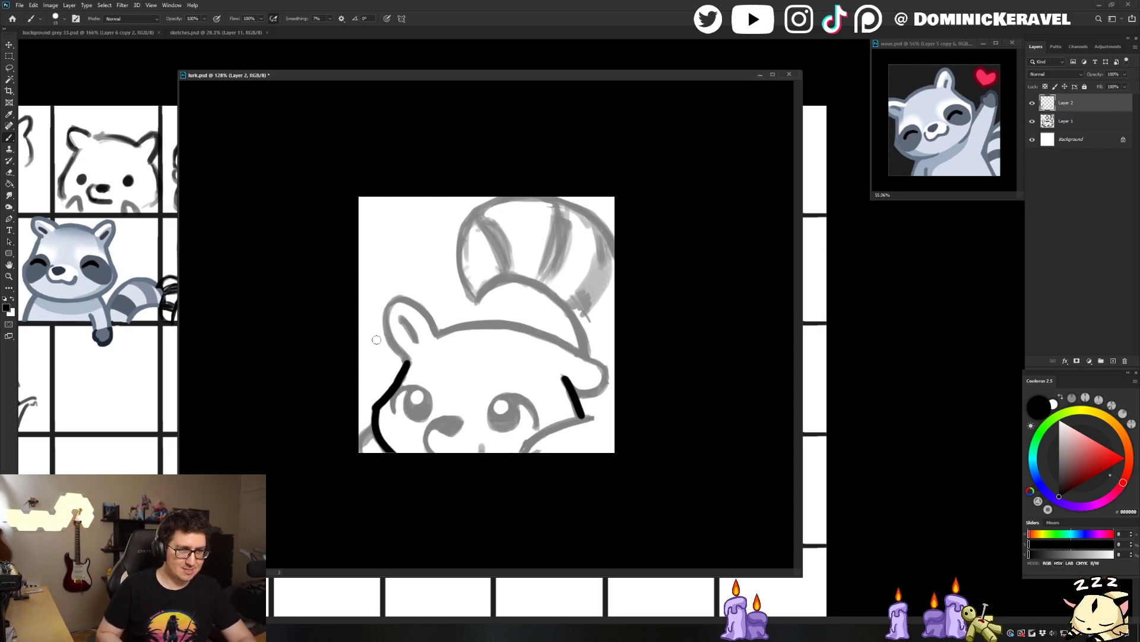
mouse_move(438, 331)
left_mouse_down()
mouse_move(393, 305)
mouse_move(403, 349)
mouse_move(420, 311)
mouse_move(386, 304)
left_mouse_up()
key("ctrl+z")
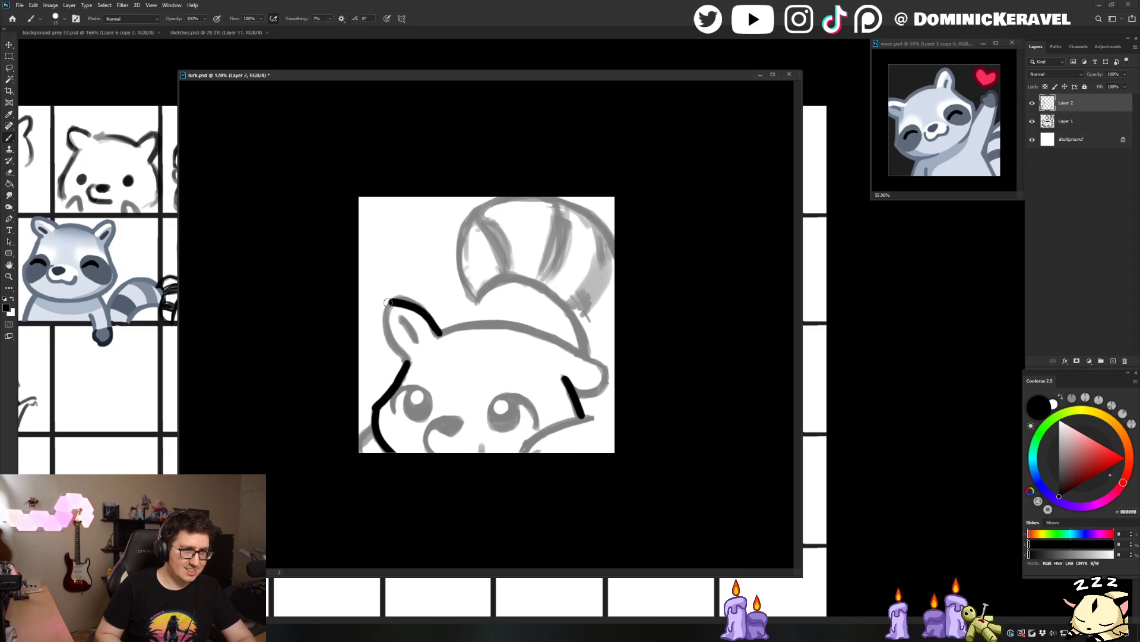
key("ctrl+z")
mouse_move(440, 336)
left_mouse_down()
mouse_move(410, 304)
mouse_move(388, 302)
left_mouse_up()
key("ctrl+z")
left_click_drag(385, 301, 410, 359)
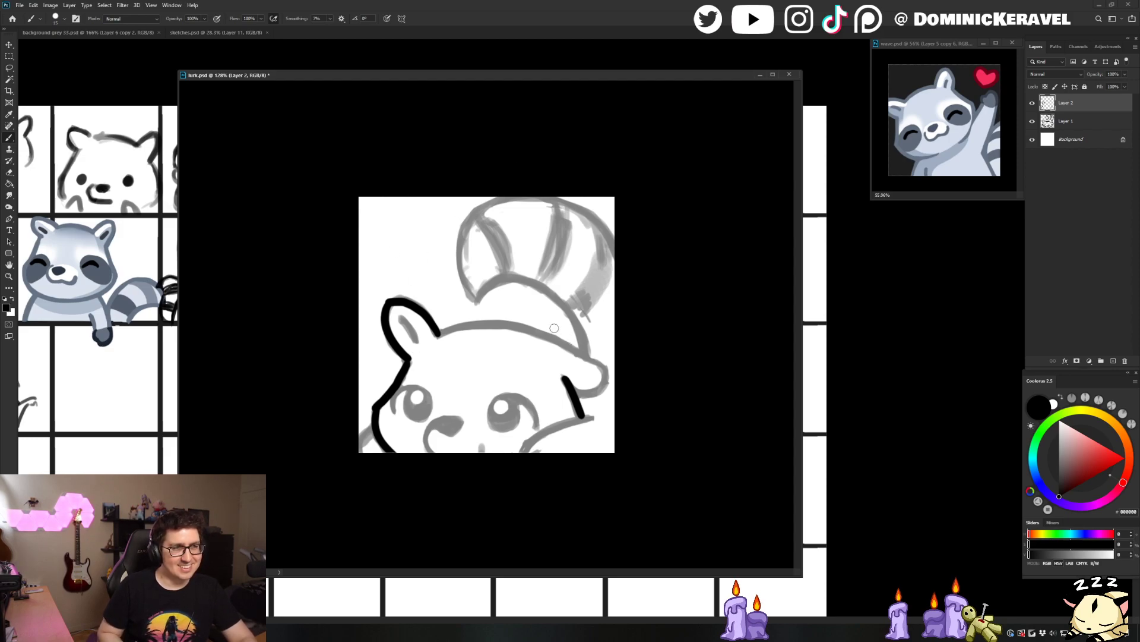
key("ctrl+z")
key("ctrl+z")
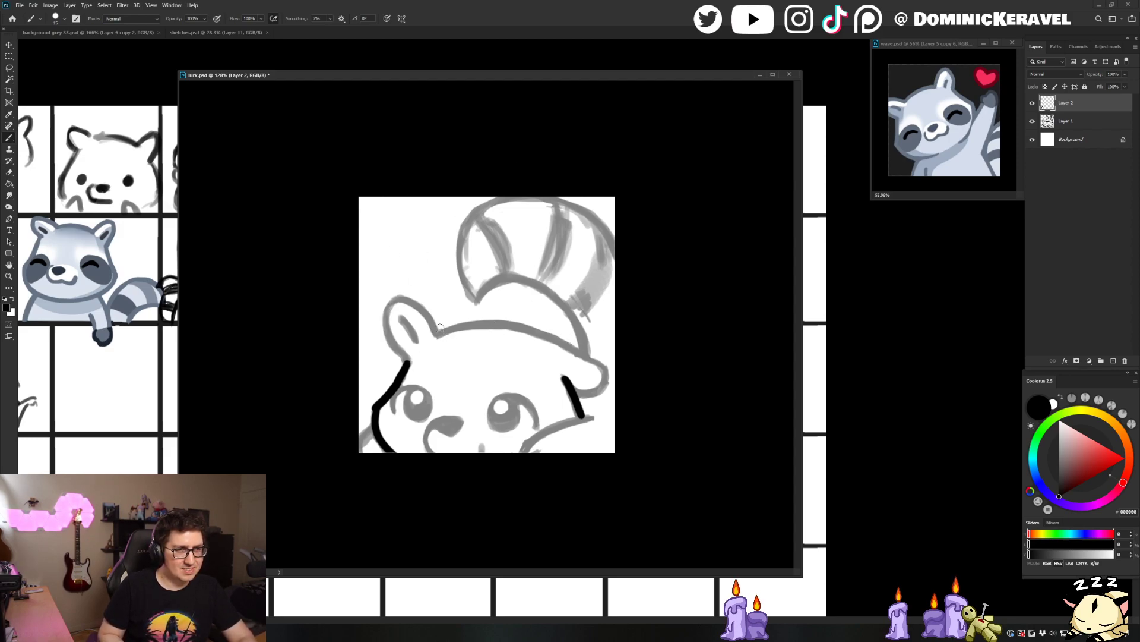
Ink the upright ear's outline slightly lower than the sketched ear and round its tip with the Eraser and Brush
mouse_move(437, 334)
left_mouse_down()
mouse_move(397, 311)
mouse_move(386, 317)
mouse_move(411, 365)
left_mouse_up()
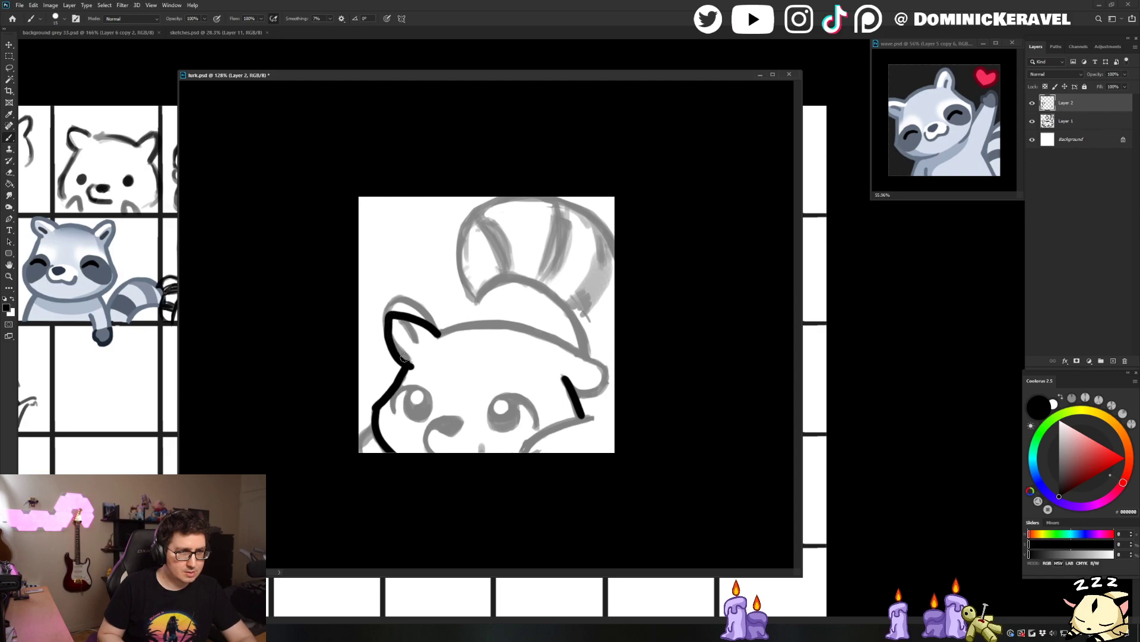
key("e")
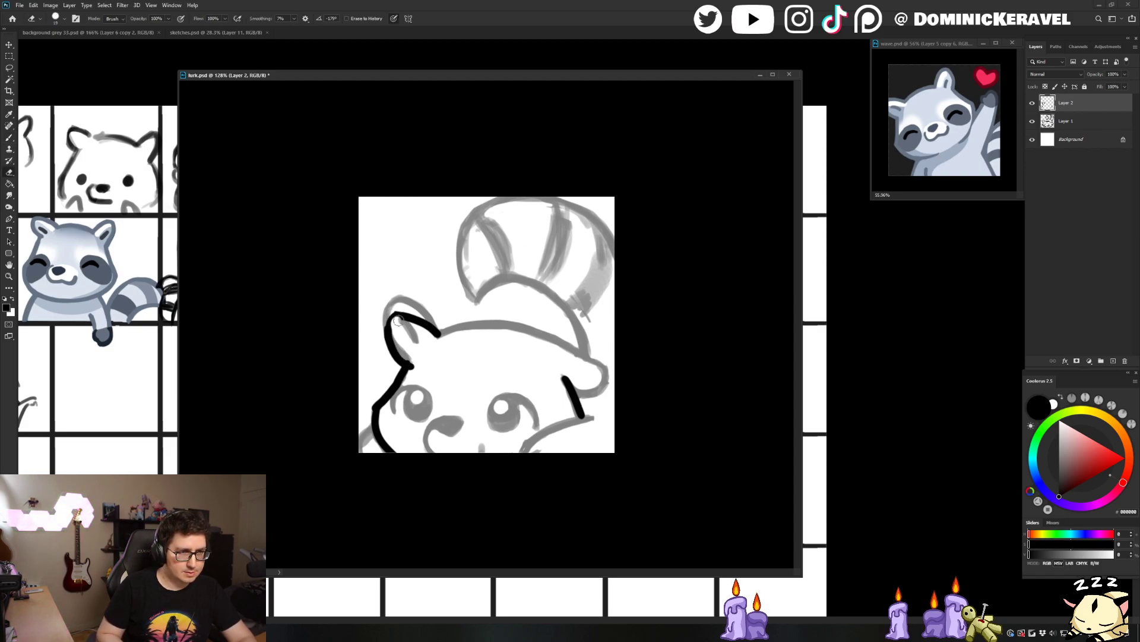
key("b")
mouse_move(390, 341)
left_mouse_down()
mouse_move(388, 316)
mouse_move(423, 315)
mouse_move(439, 335)
left_mouse_up()
key("e")
key("b")
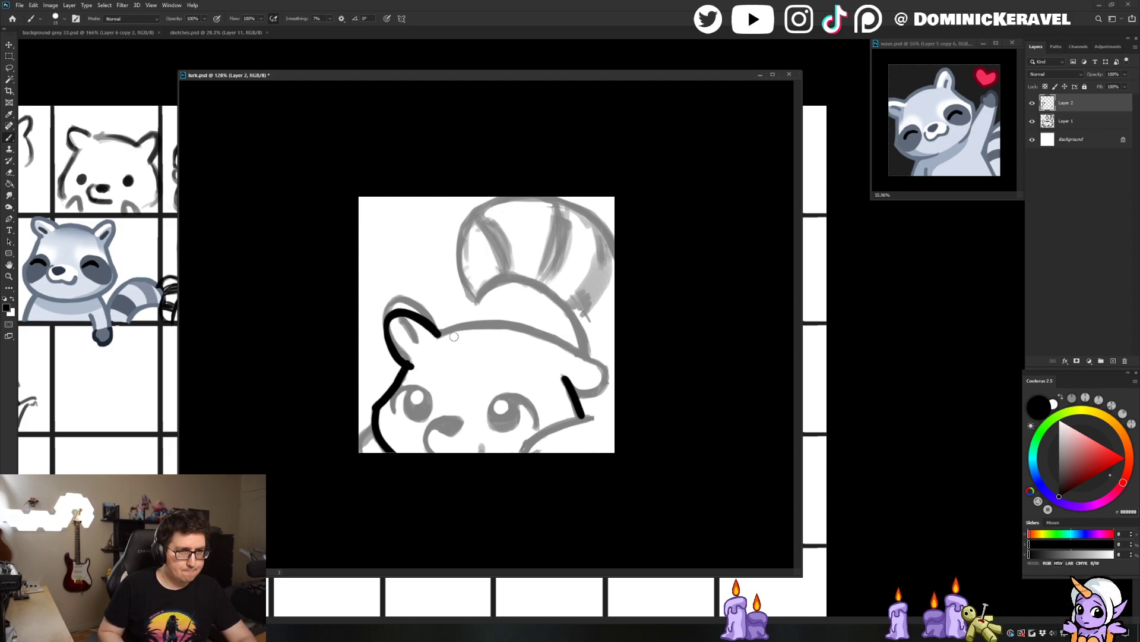
Ink the top of the head from the upright ear across to the drooping ear and around its tip
mouse_move(441, 334)
left_mouse_down()
mouse_move(478, 324)
mouse_move(540, 331)
mouse_move(601, 370)
left_mouse_up()
key("ctrl+z")
key("ctrl+z")
key("v")
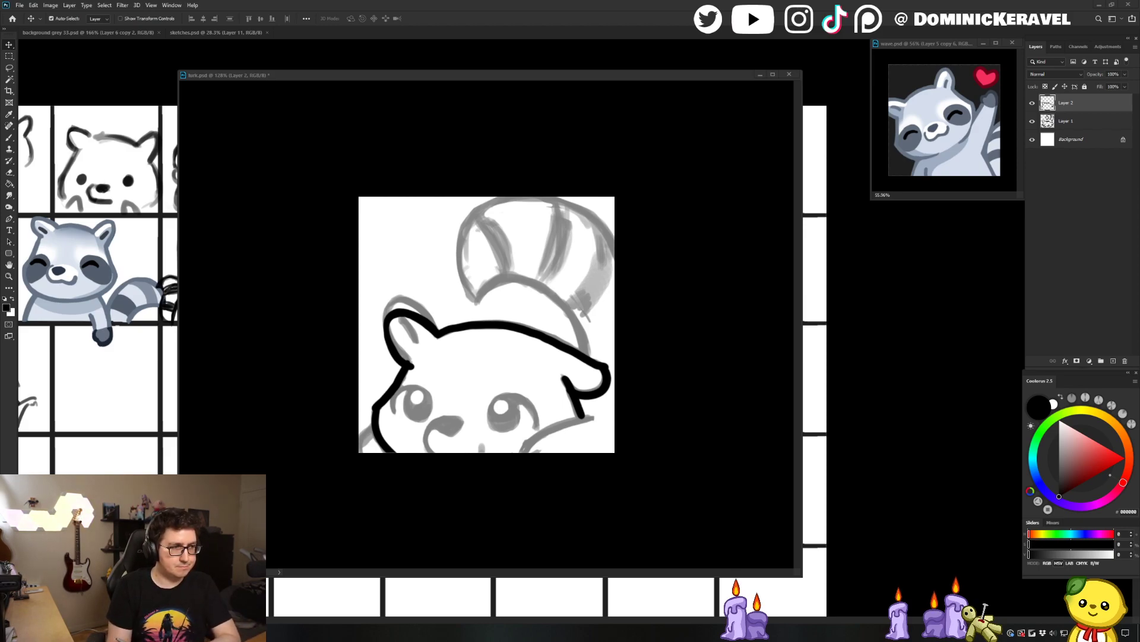
left_click(372, 441)
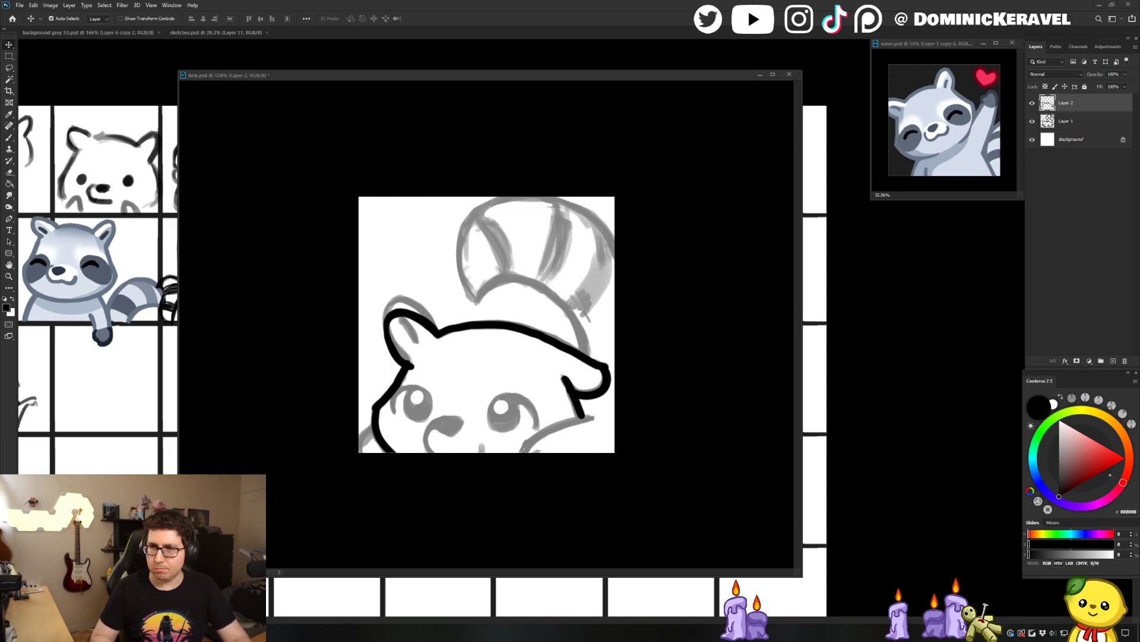
left_click(462, 335)
Ink the short body line beside the cheek and the curved line from below the drooping ear to the canvas's lower edge
key("b")
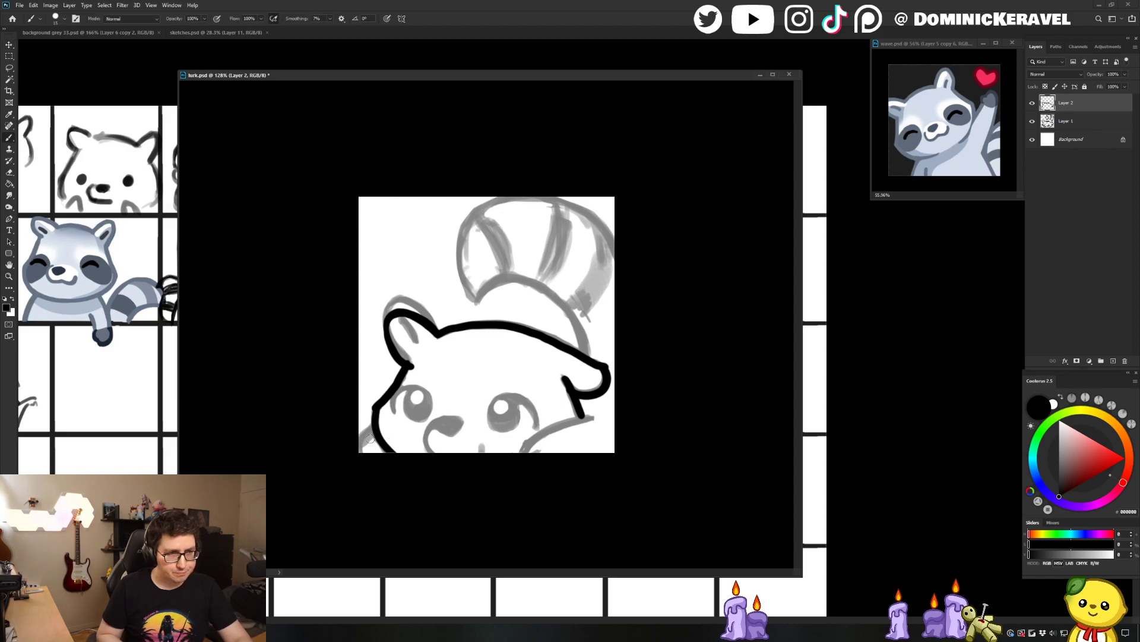
left_click_drag(372, 429, 357, 449)
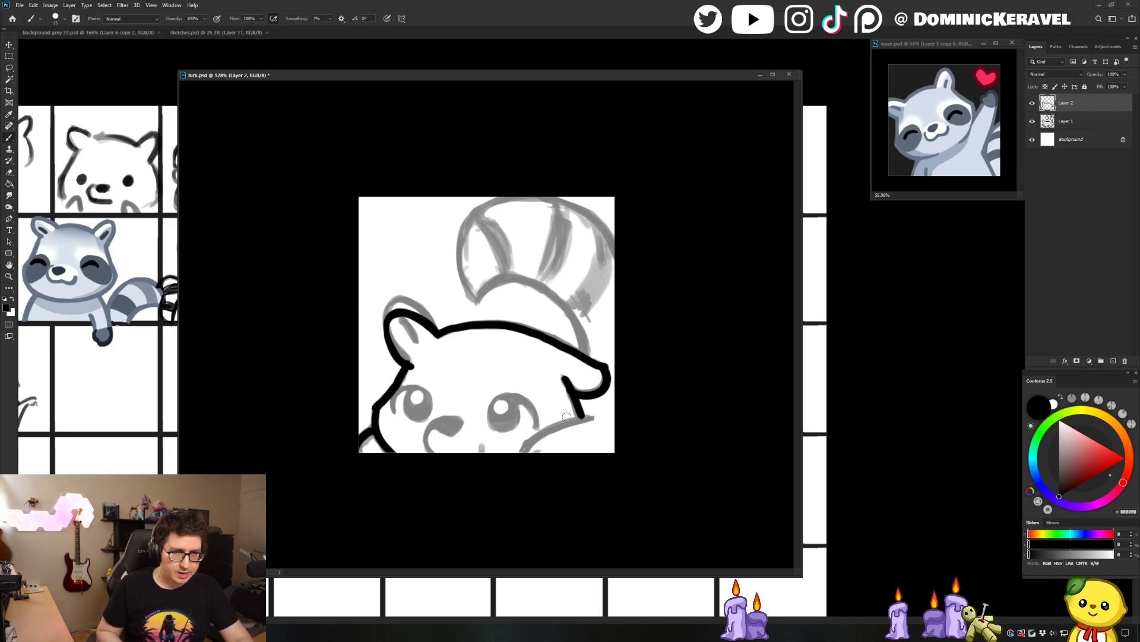
left_click_drag(591, 417, 520, 466)
key("ctrl+z")
left_click_drag(592, 417, 531, 463)
key("ctrl+z")
left_click_drag(590, 417, 523, 469)
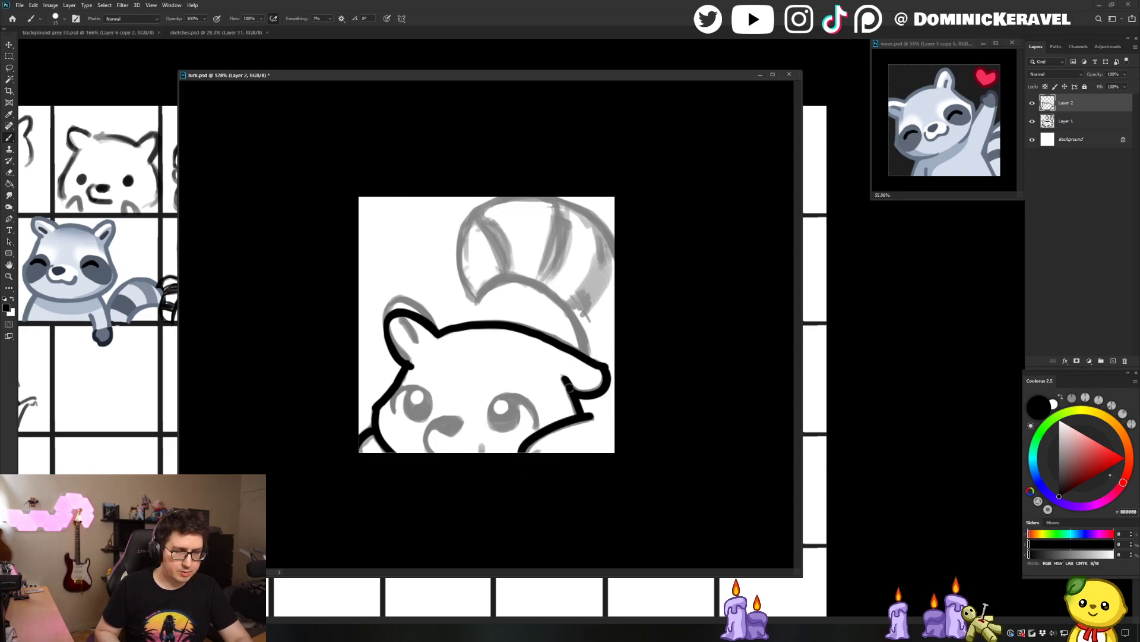
Flip the image horizontally and ink the tail's inner curve from its tip down to the head
key("v")
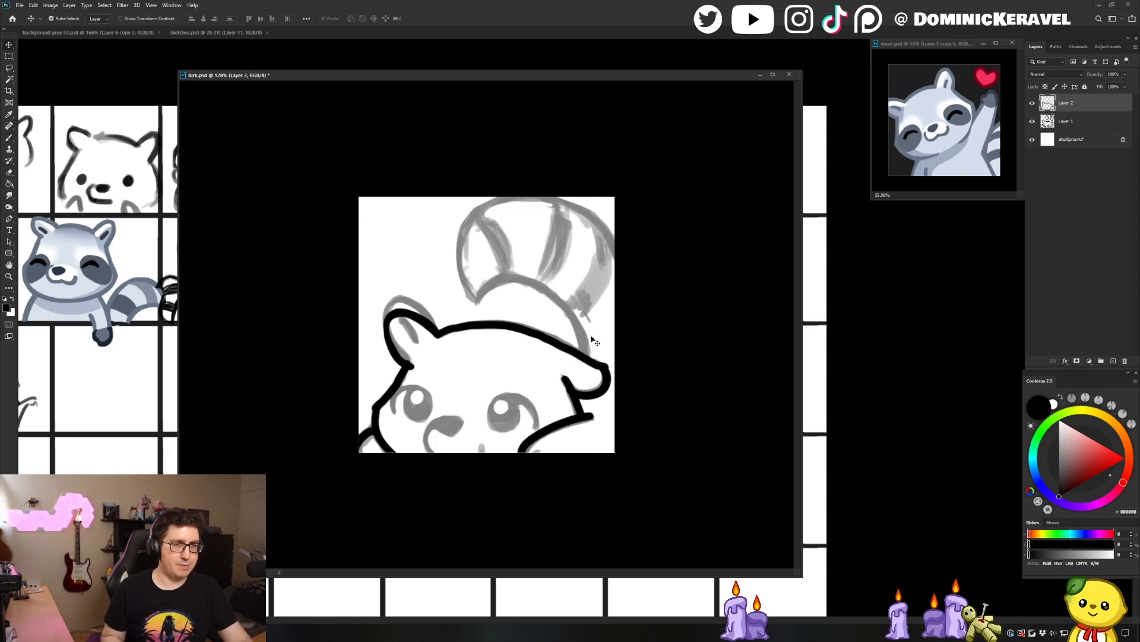
key("ctrl+shift+h")
key("b")
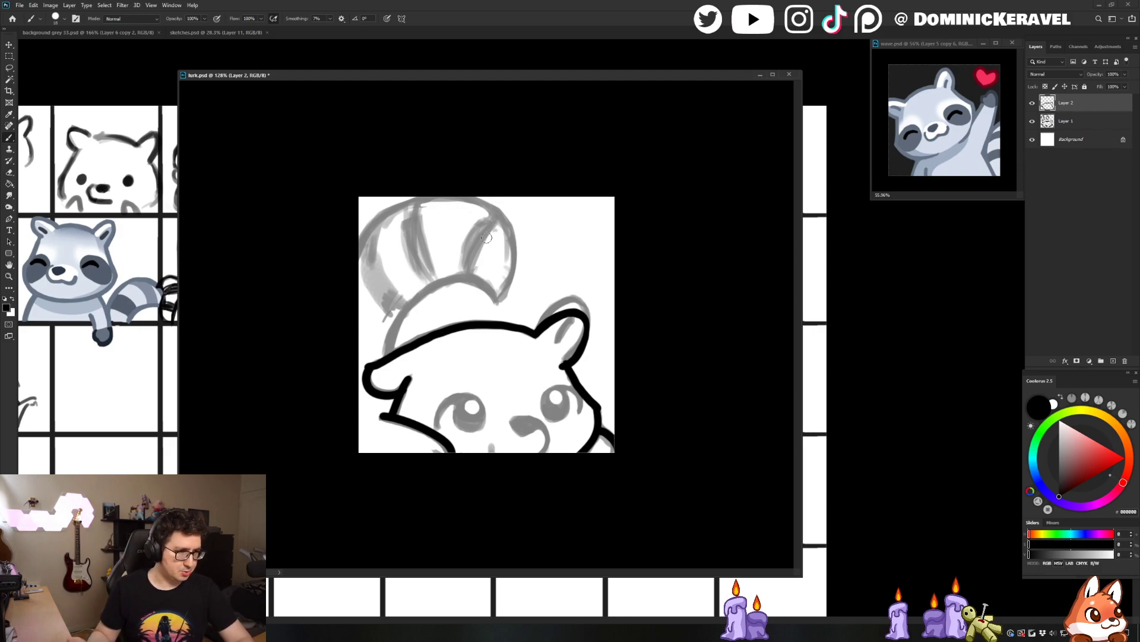
mouse_move(498, 301)
left_mouse_down()
mouse_move(474, 278)
mouse_move(418, 283)
mouse_move(393, 343)
left_mouse_up()
key("ctrl+z")
mouse_move(498, 301)
left_mouse_down()
mouse_move(466, 280)
mouse_move(416, 296)
mouse_move(383, 363)
left_mouse_up()
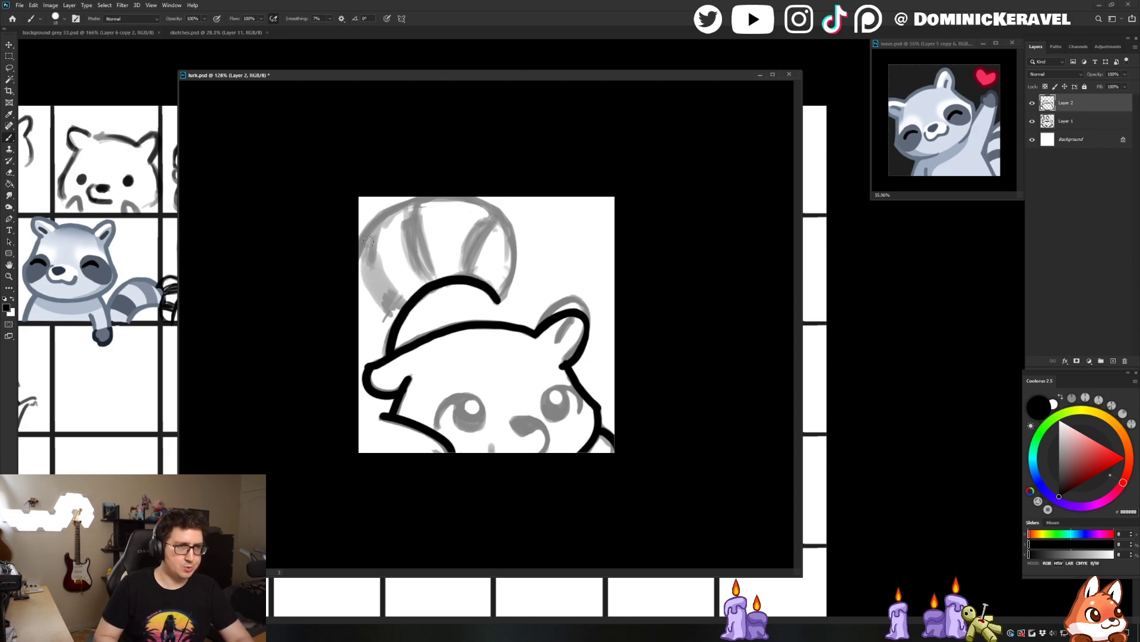
Ink the tail's outer curve from the canvas edge over the top and down to the tail tip
left_click_drag(354, 256, 388, 213)
key("ctrl+z")
mouse_move(355, 254)
left_mouse_down()
mouse_move(392, 208)
mouse_move(452, 200)
mouse_move(494, 262)
left_mouse_up()
key("ctrl+z")
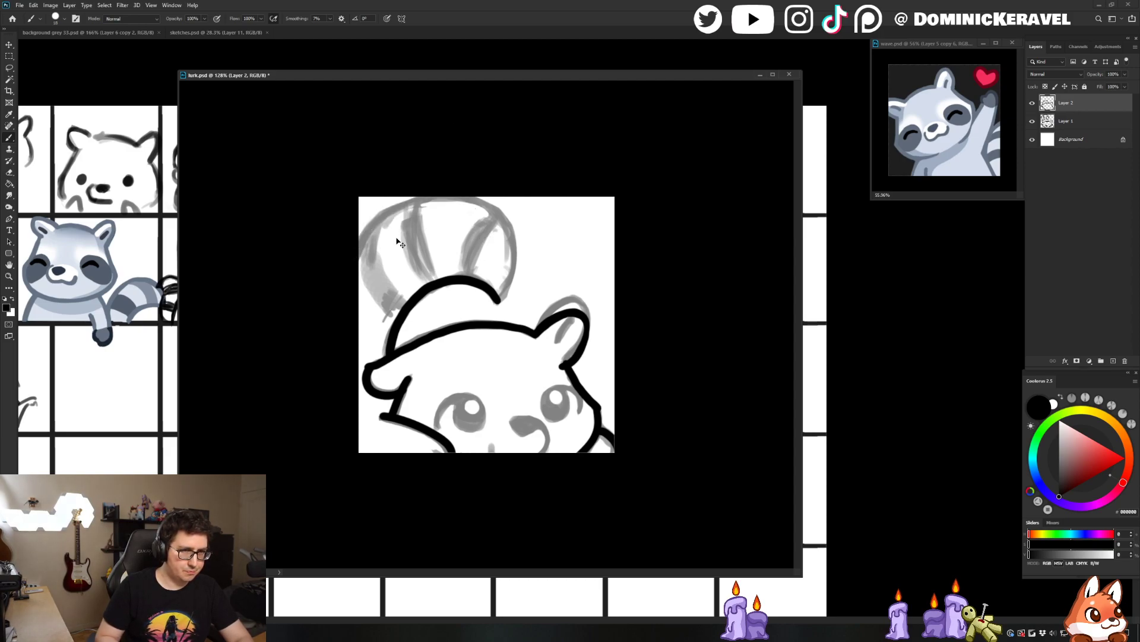
mouse_move(351, 265)
left_mouse_down()
mouse_move(360, 240)
mouse_move(398, 205)
mouse_move(463, 199)
mouse_move(503, 240)
mouse_move(499, 300)
left_mouse_up()
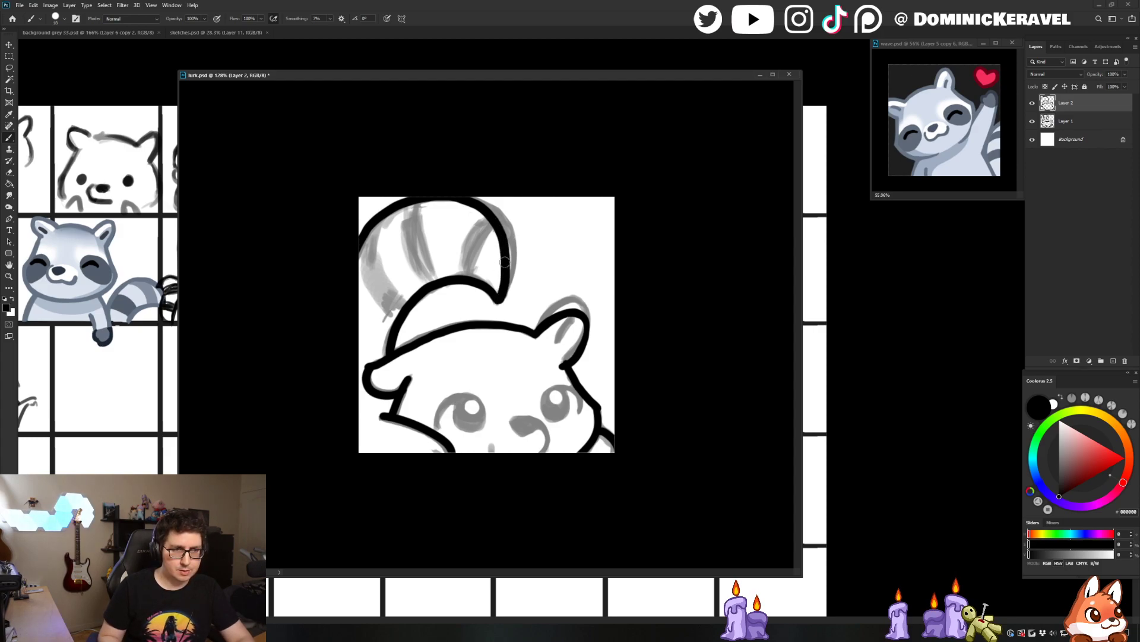
Ink the short inner line of the upright ear, the filled nose and the mouth curve
left_click_drag(570, 335, 552, 349)
key("ctrl+z")
key("ctrl+z")
key("ctrl+z")
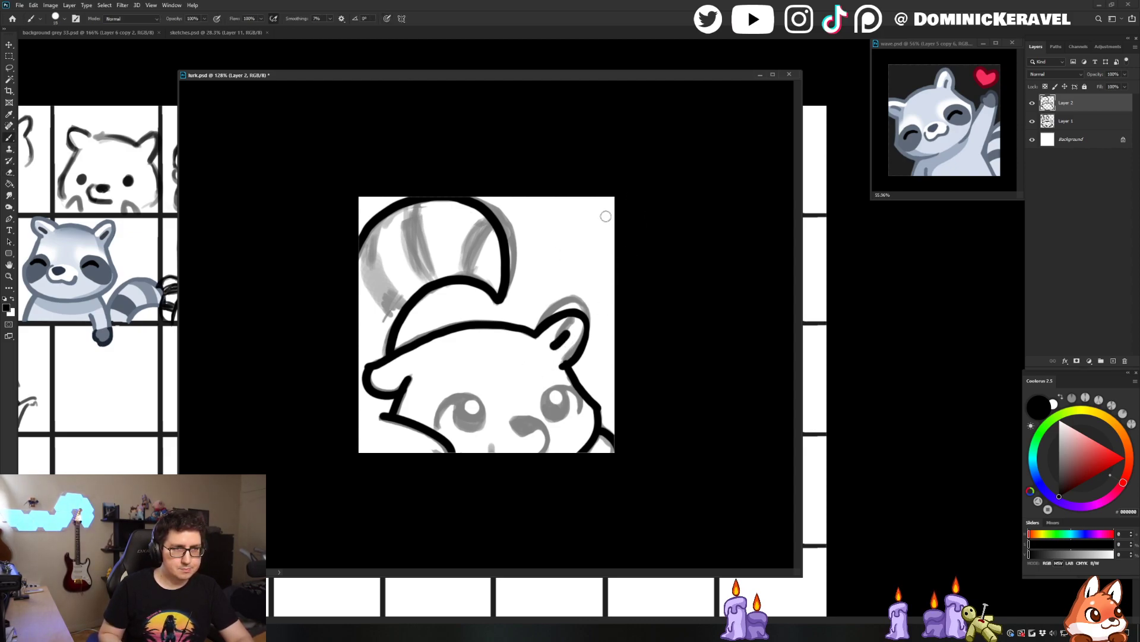
mouse_move(526, 419)
left_mouse_down()
mouse_move(519, 424)
mouse_move(550, 436)
mouse_move(546, 449)
mouse_move(495, 443)
left_mouse_up()
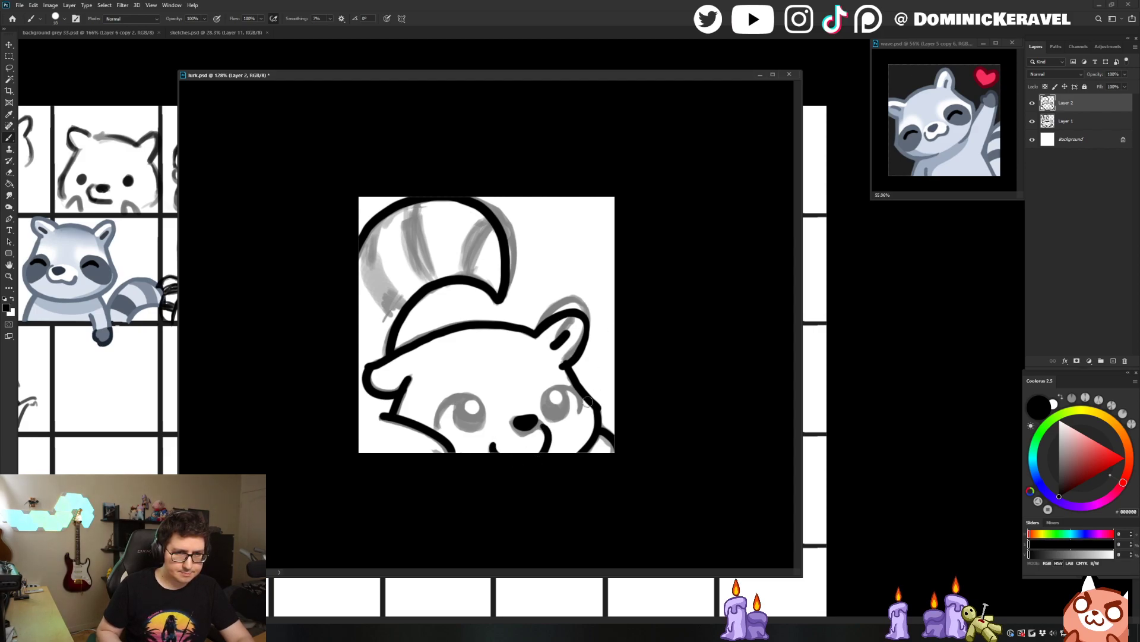
Fill in both pupils as solid black circles over the sketched eyes
left_click_drag(480, 405, 490, 406)
left_click(479, 412)
key("ctrl+z")
left_click(476, 414)
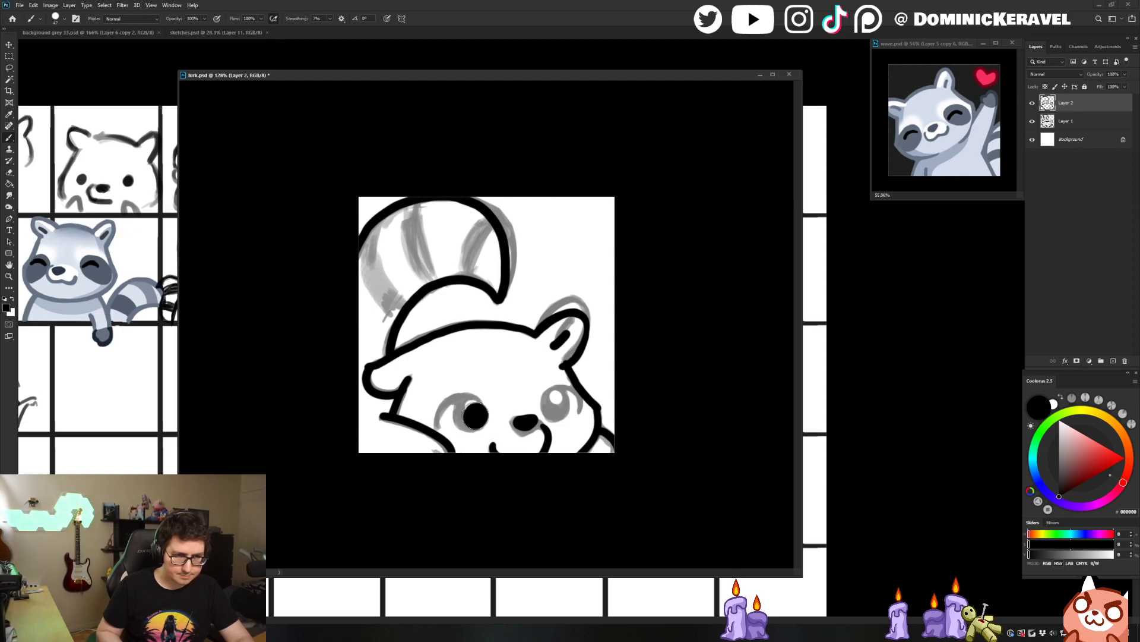
left_click(559, 405)
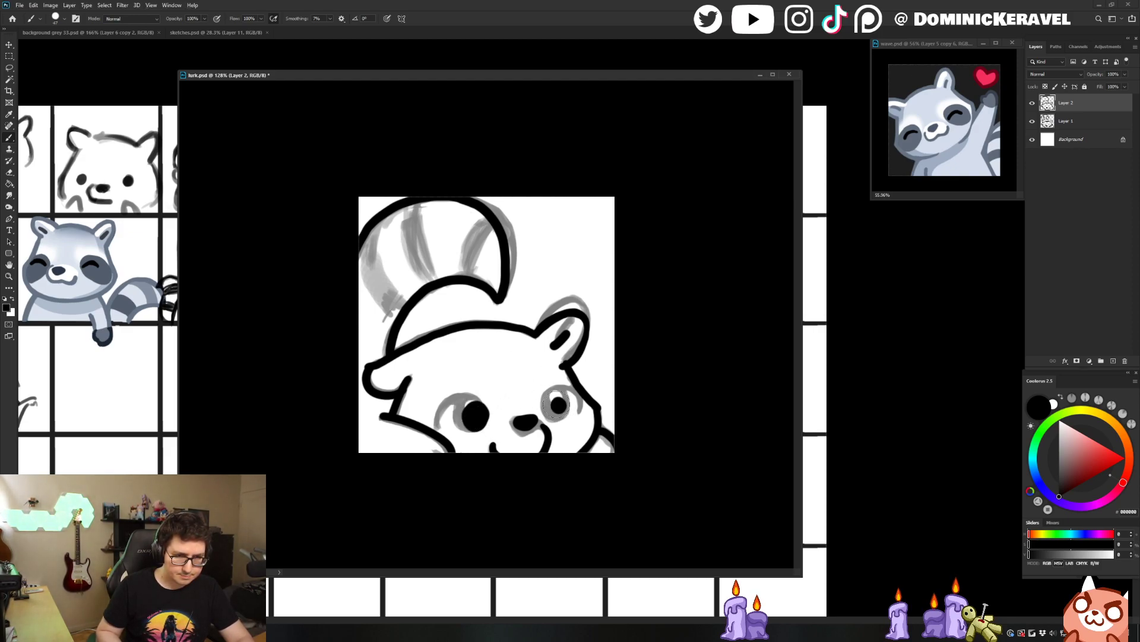
key("ctrl+z")
left_click(561, 408)
Erase a small highlight in the upper part of each pupil
key("e")
left_click(560, 400)
left_click(479, 409)
mouse_move(479, 409)
left_mouse_down()
mouse_move(435, 412)
mouse_move(479, 399)
left_mouse_up()
Ink the curved lid line around the larger eye beside the drooping ear
key("b")
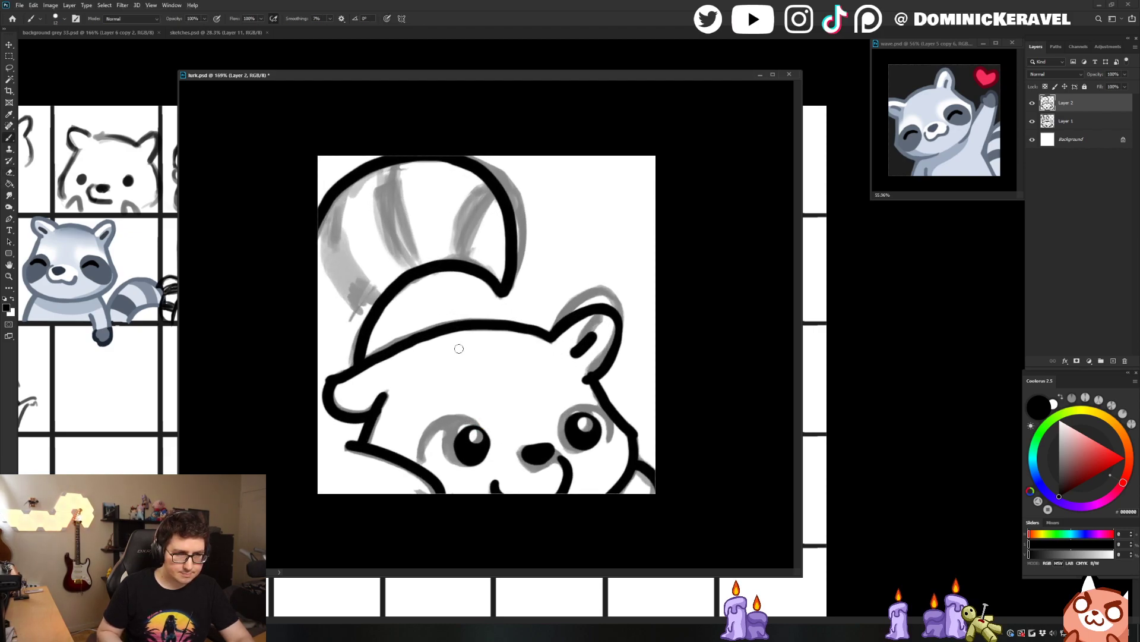
mouse_move(425, 459)
left_mouse_down()
mouse_move(454, 421)
mouse_move(475, 419)
mouse_move(427, 454)
mouse_move(441, 424)
left_mouse_up()
key("ctrl+z")
mouse_move(622, 329)
left_mouse_down()
mouse_move(540, 447)
mouse_move(582, 312)
left_mouse_up()
mouse_move(472, 404)
left_mouse_down()
mouse_move(461, 418)
mouse_move(473, 429)
left_mouse_up()
View the browser's image search results for "patches dark souls" and return to Photoshop
key("v")
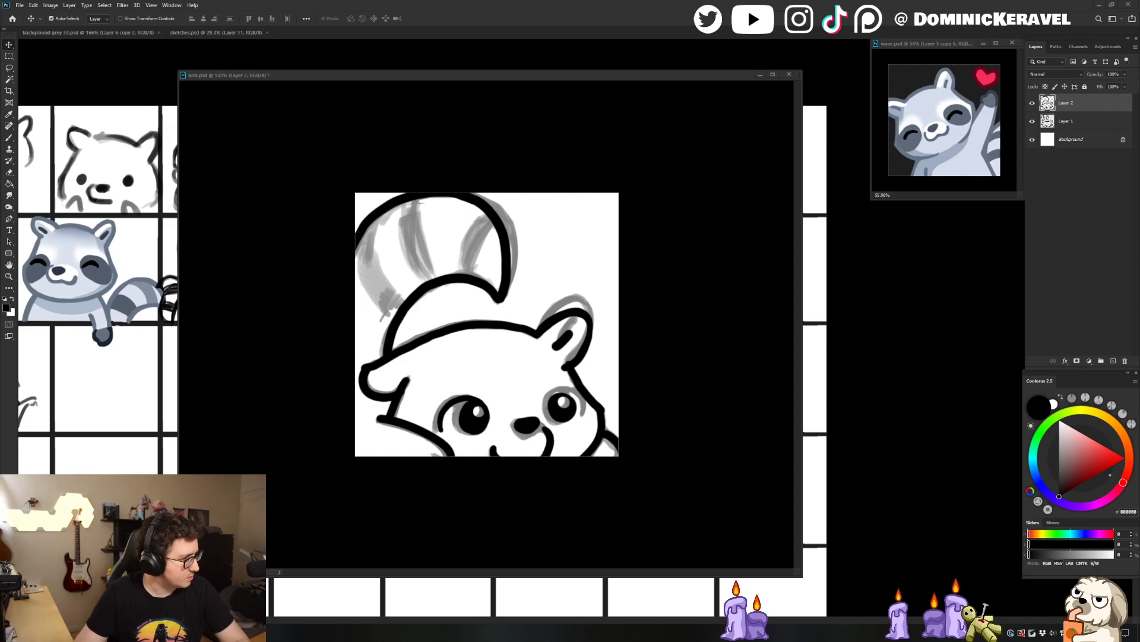
left_click_drag(0, 65, 552, 0)
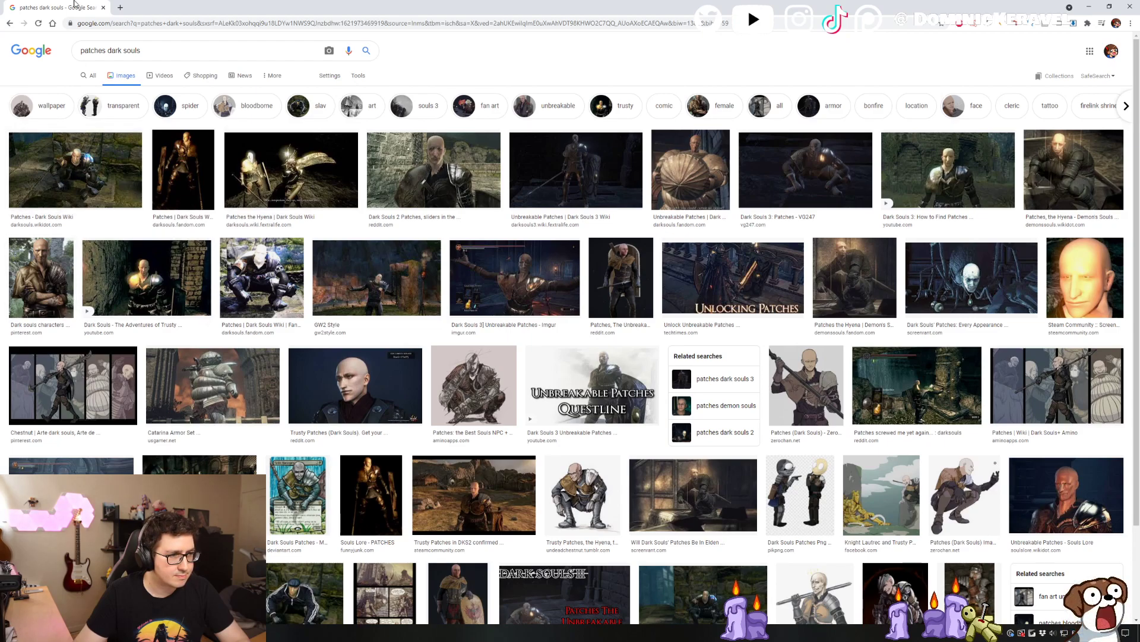
key("alt+Tab")
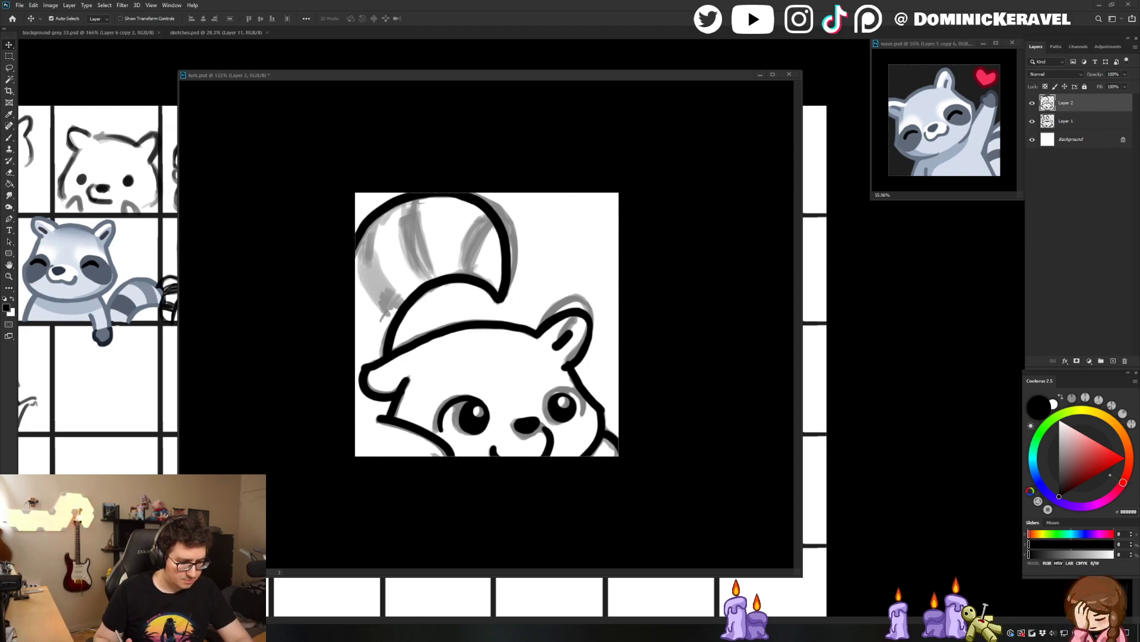
Reposition the floating lurk.psd window and ink the lid line around the smaller eye, tidying it with the Eraser
left_click_drag(437, 78, 454, 77)
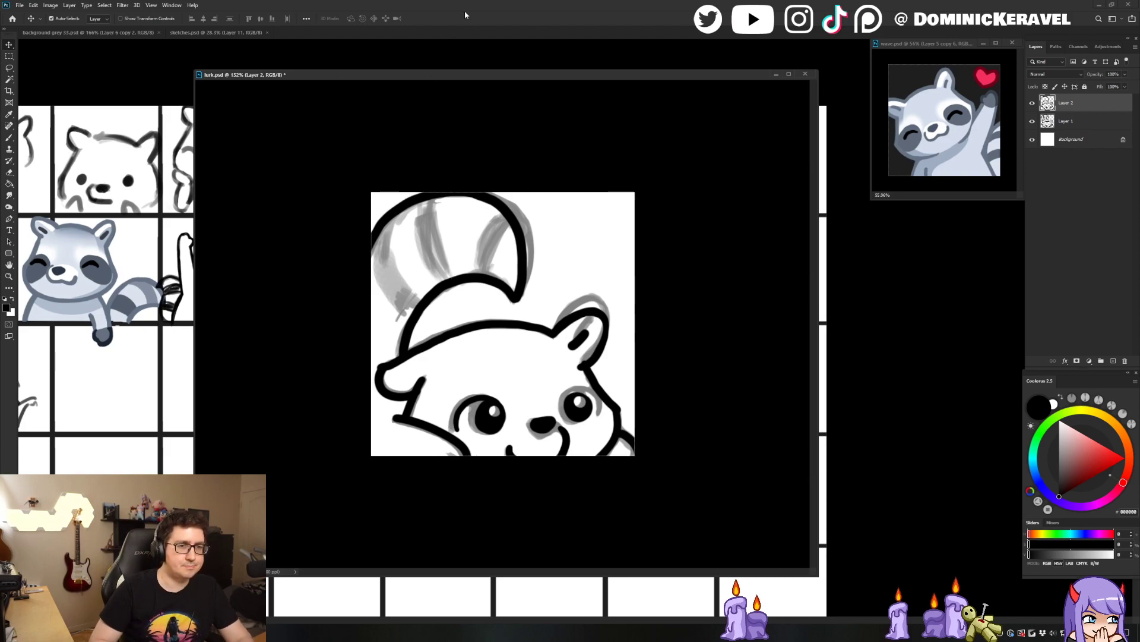
left_click_drag(519, 77, 529, 67)
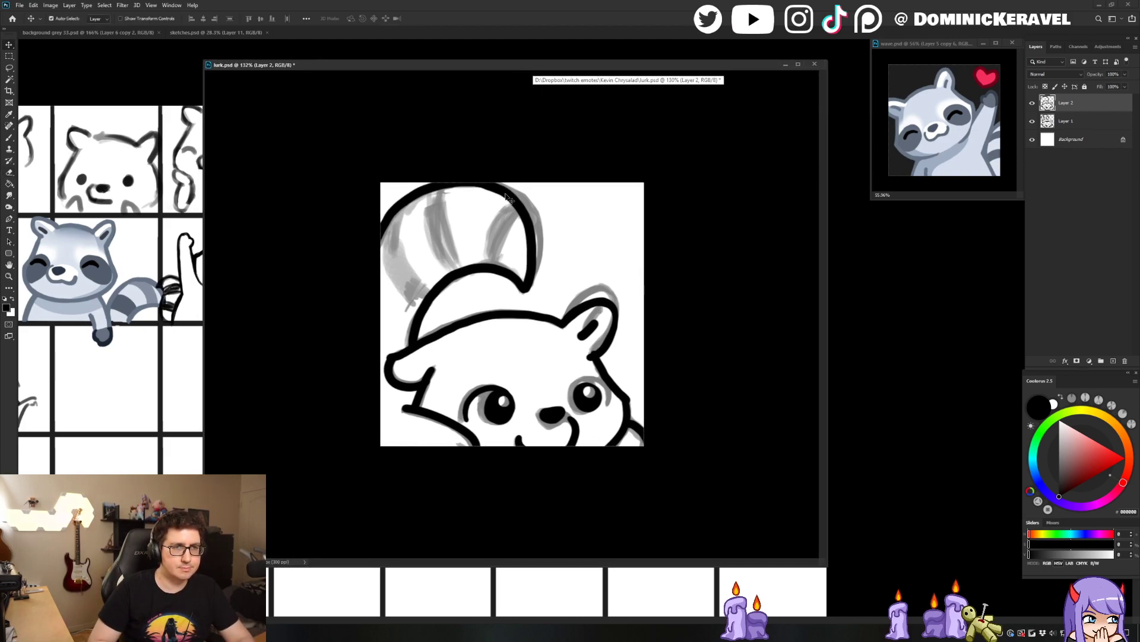
key("b")
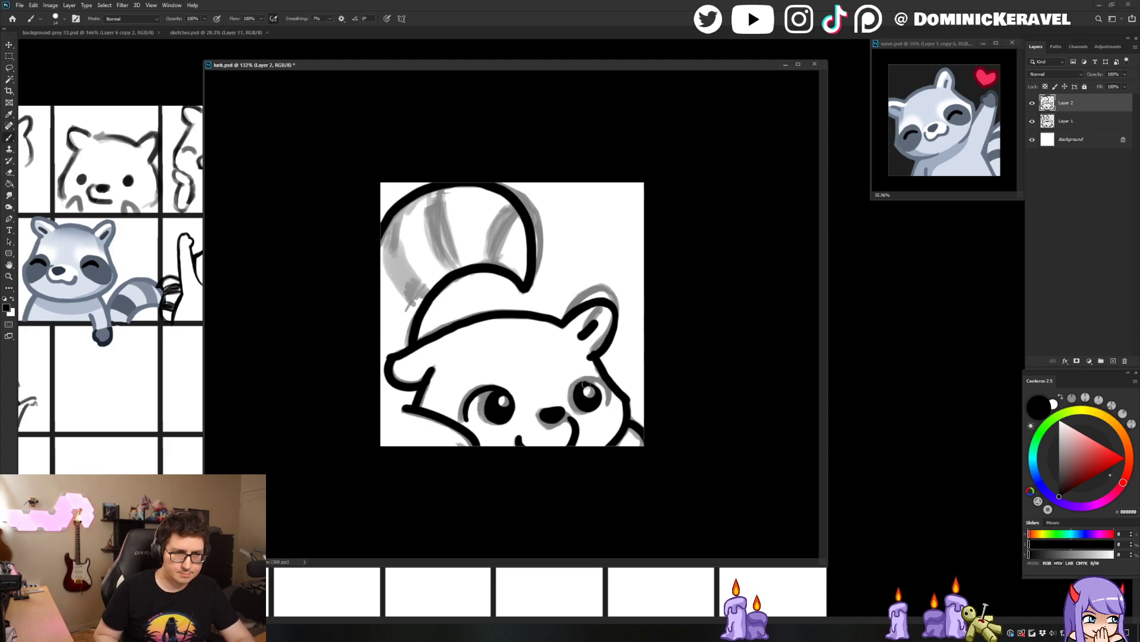
key("e")
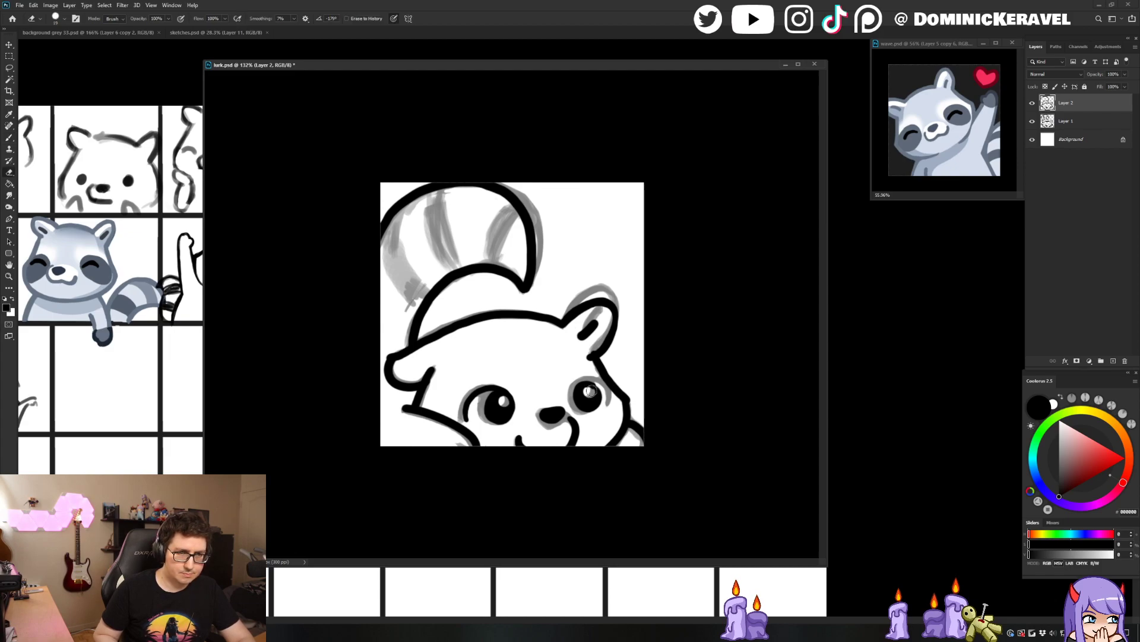
key("b")
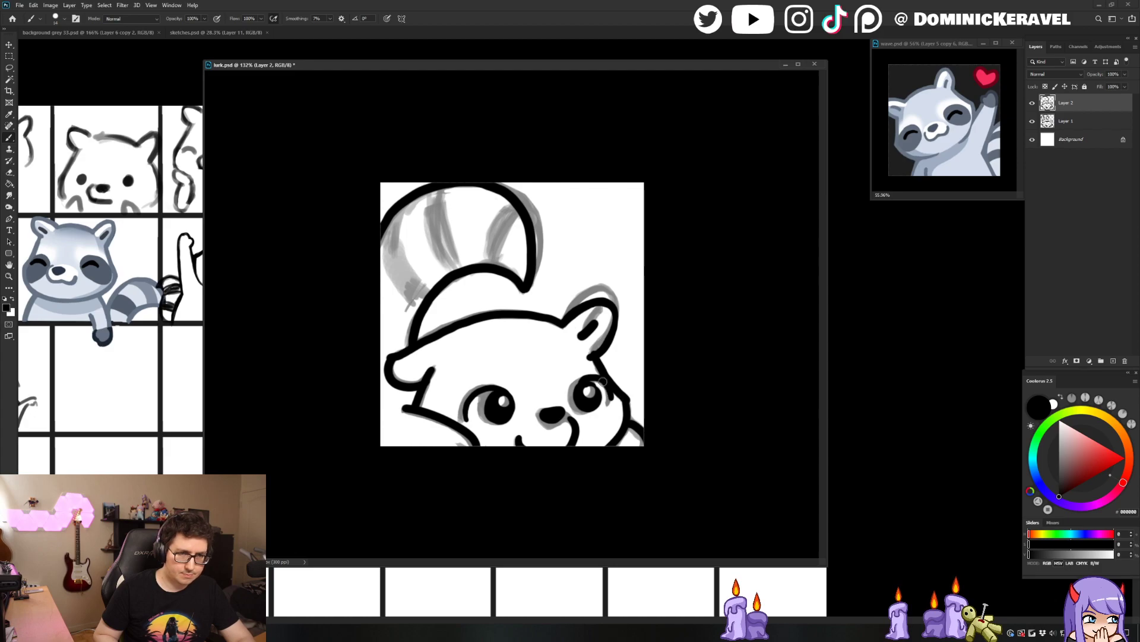
key("e")
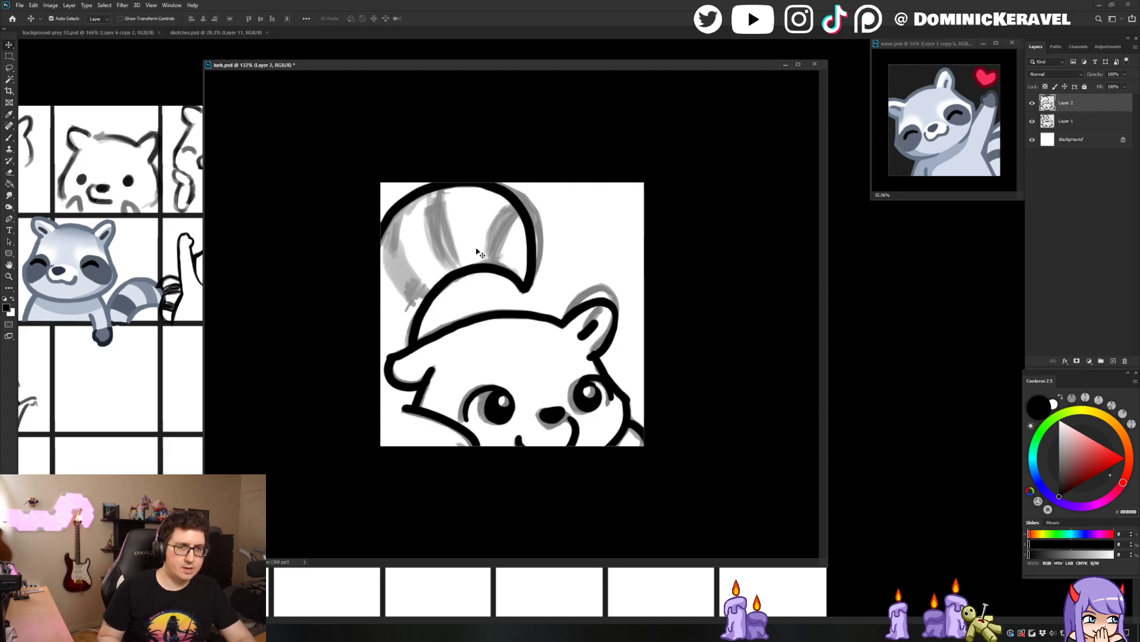
key("v")
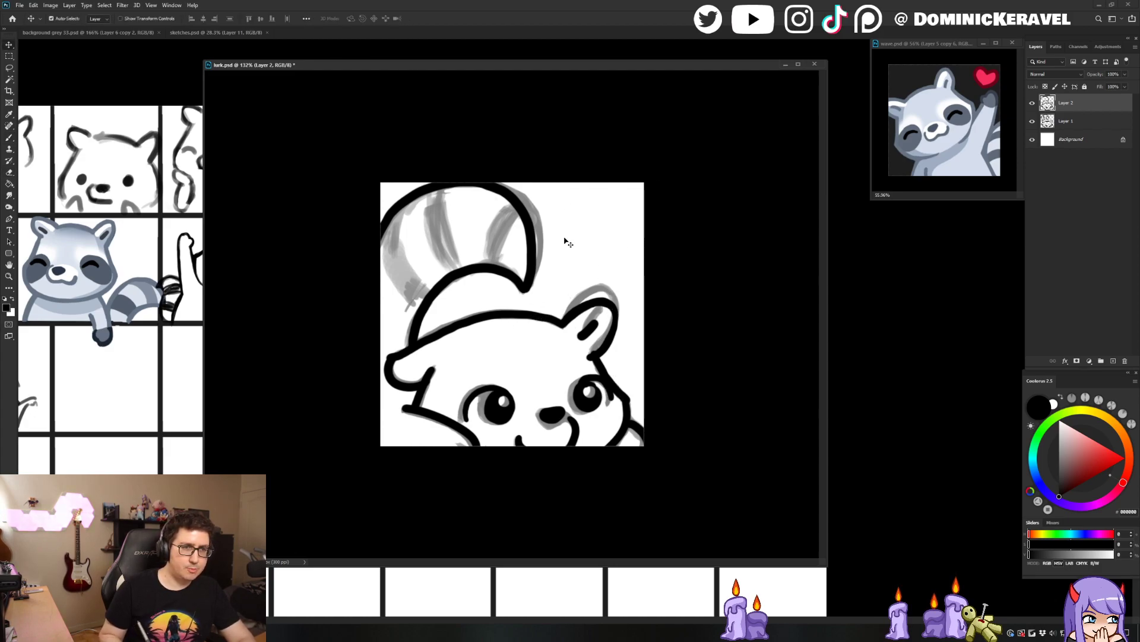
Hide the Layer 1 sketch and tidy the ink outline around both ears and the top of the head, alternating Eraser and Brush
left_click(1032, 121)
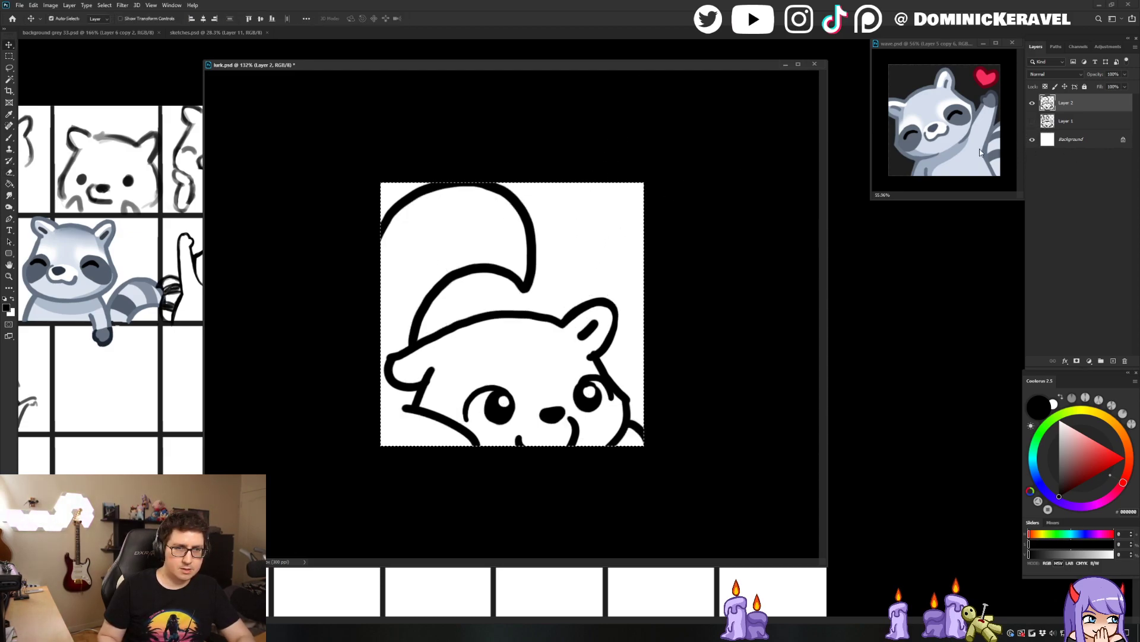
key("e")
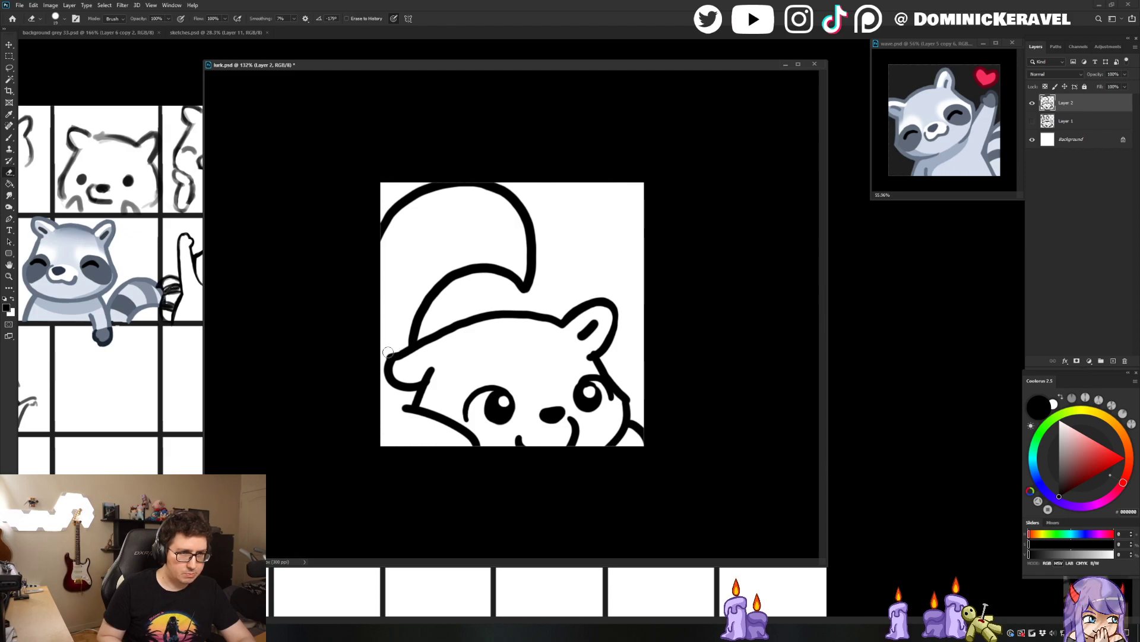
key("b")
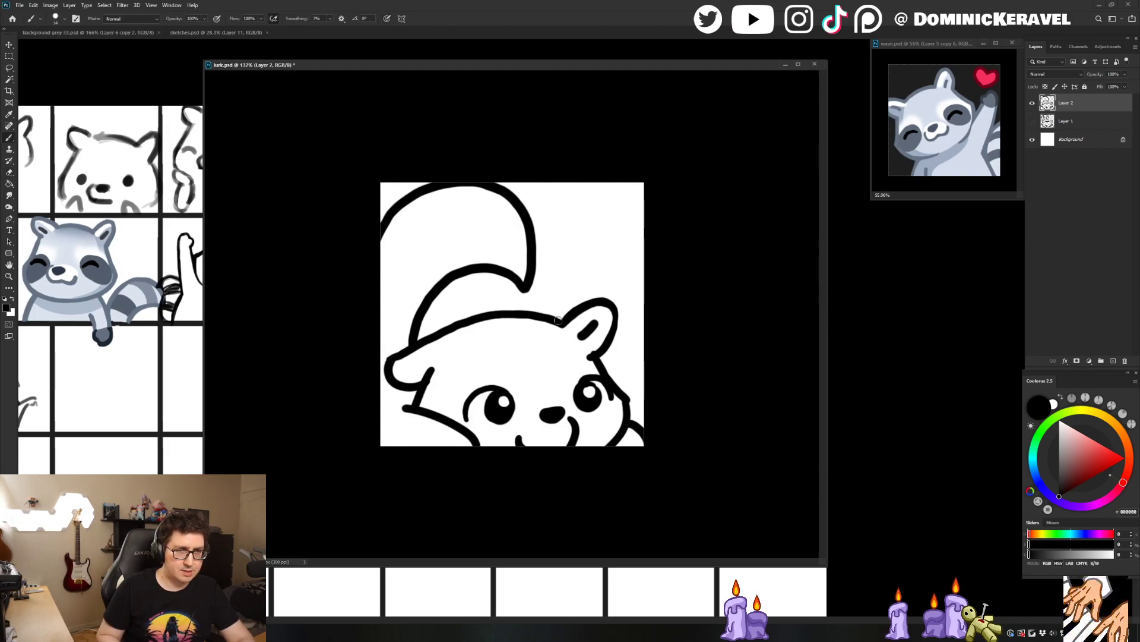
key("e")
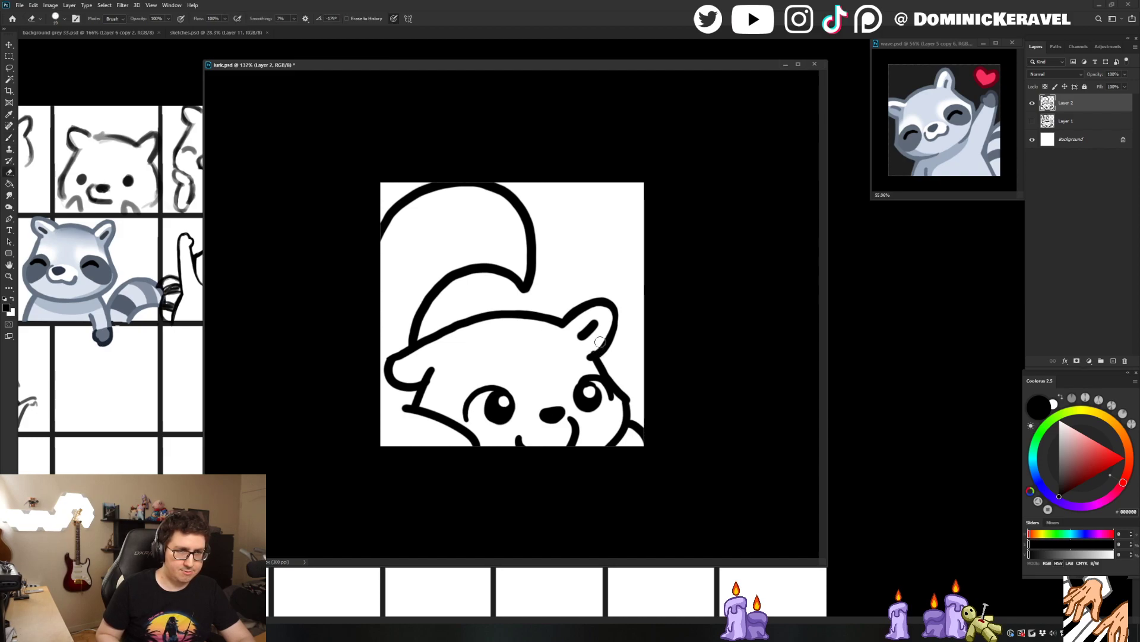
key("b")
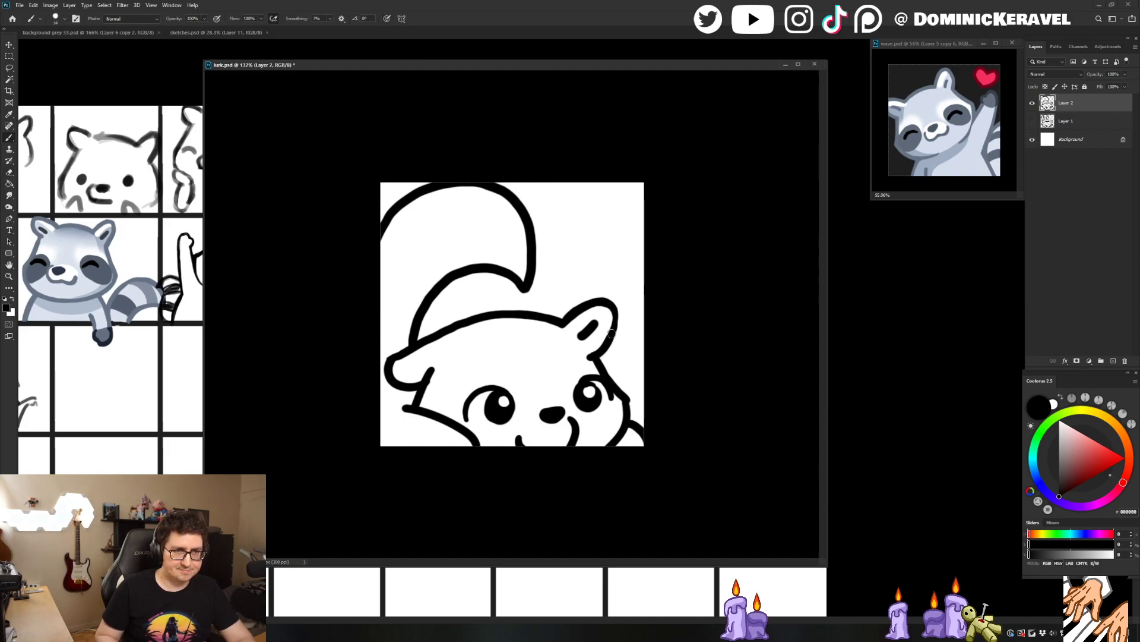
key("e")
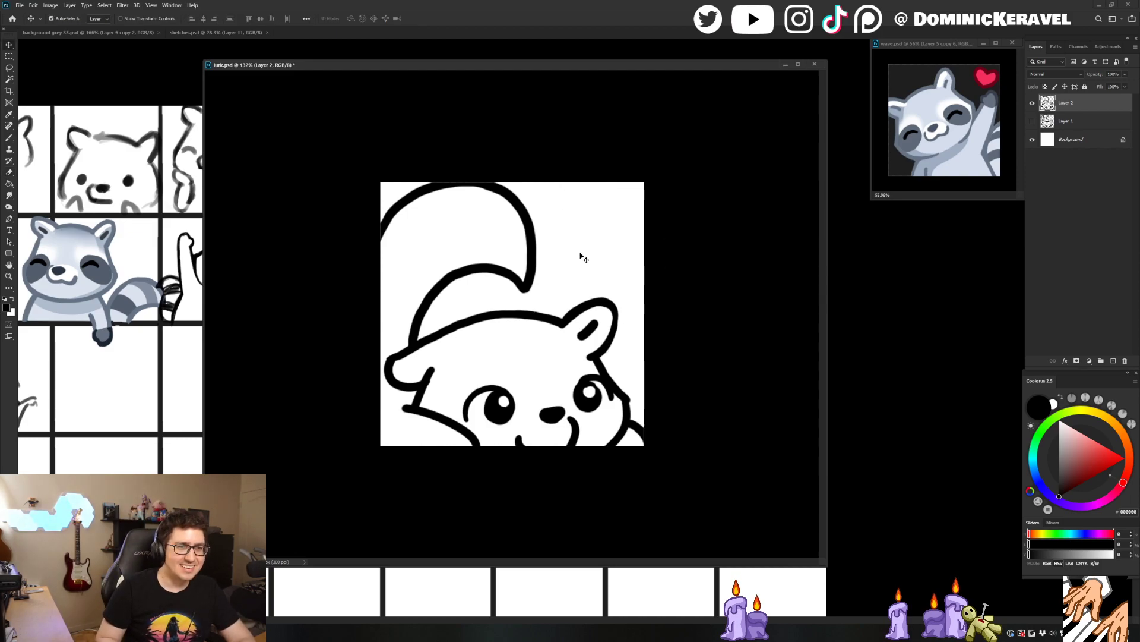
key("b")
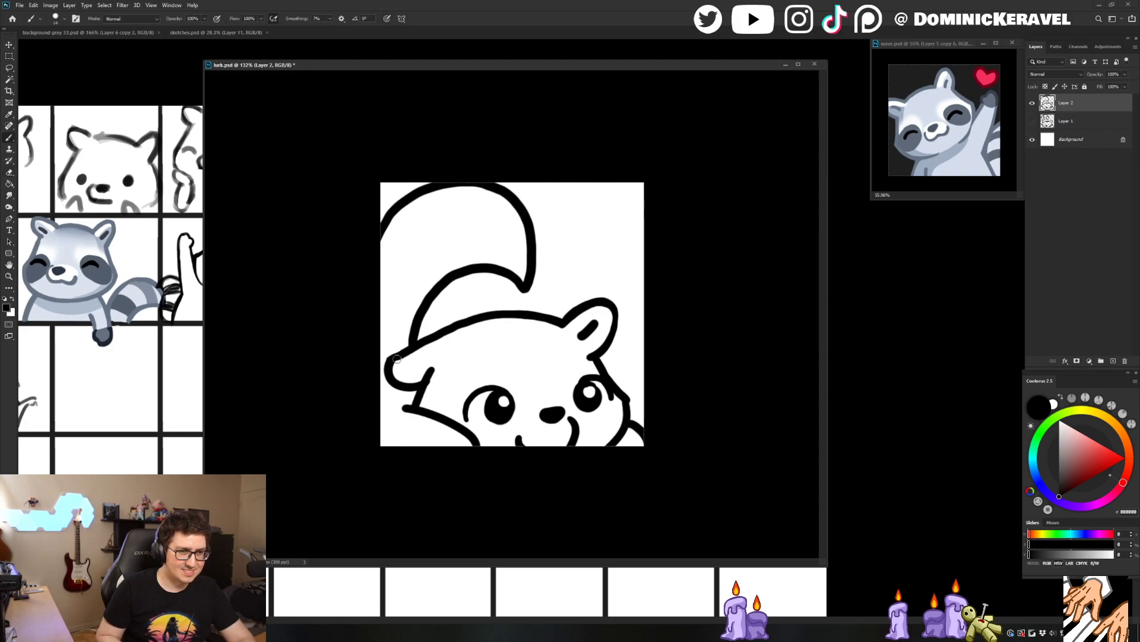
Lasso and shift the mouth line beside the nose, and ink the lower mouth curve along the canvas's bottom edge
key("v")
scroll(671, 273, "down", 5)
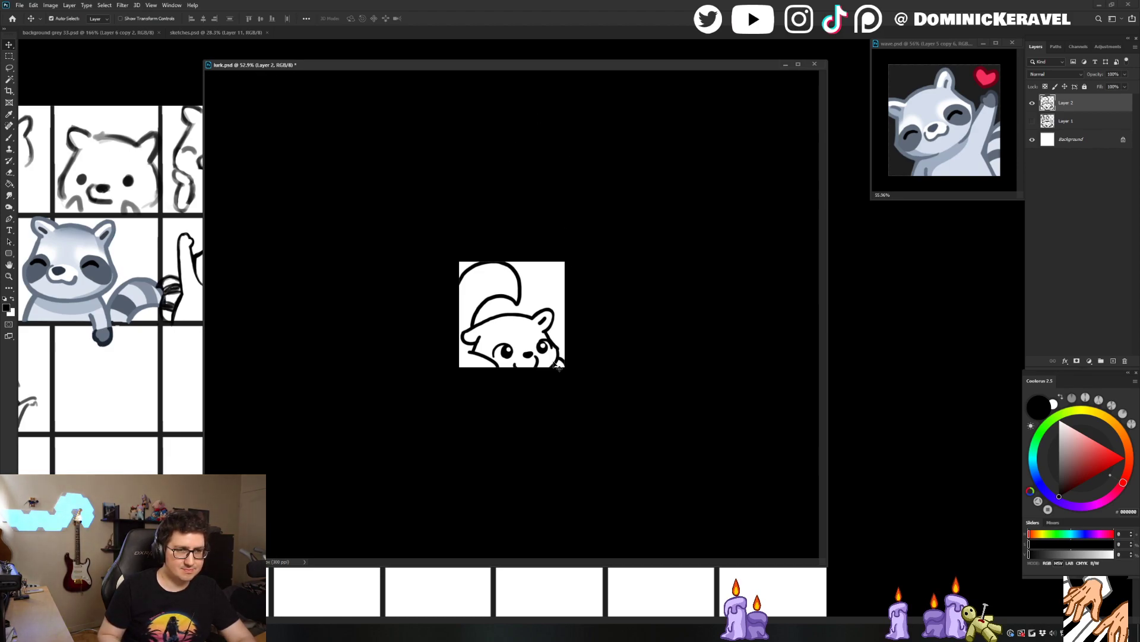
key("l")
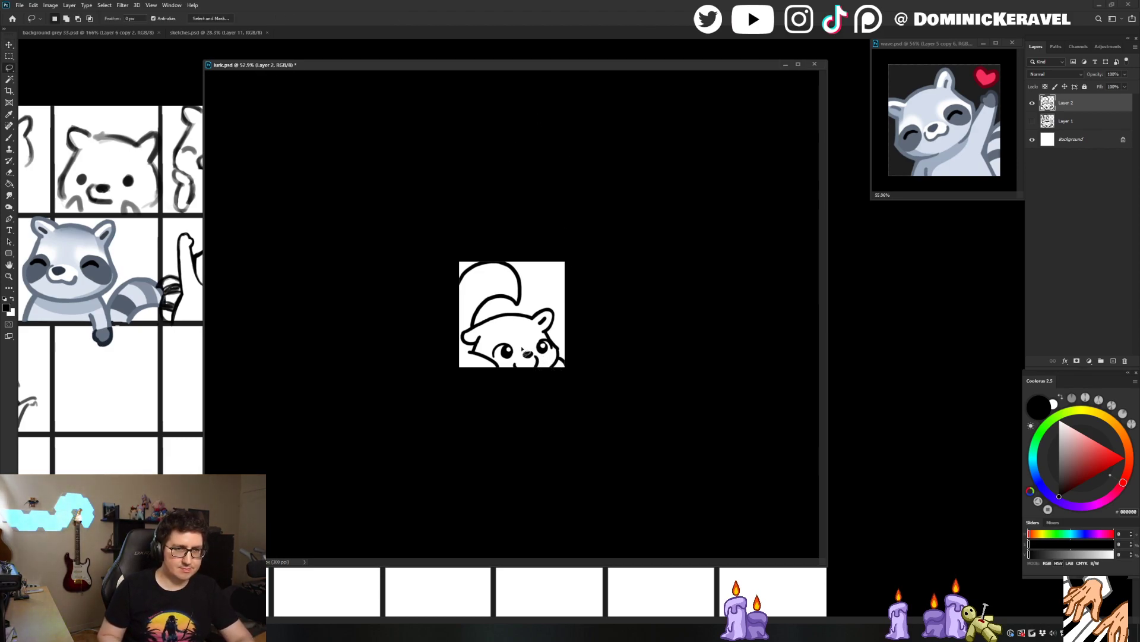
mouse_move(537, 354)
left_mouse_down()
mouse_move(527, 361)
mouse_move(541, 369)
mouse_move(537, 355)
left_mouse_up()
left_click_drag(538, 364, 537, 361)
key("ctrl+d")
key("b")
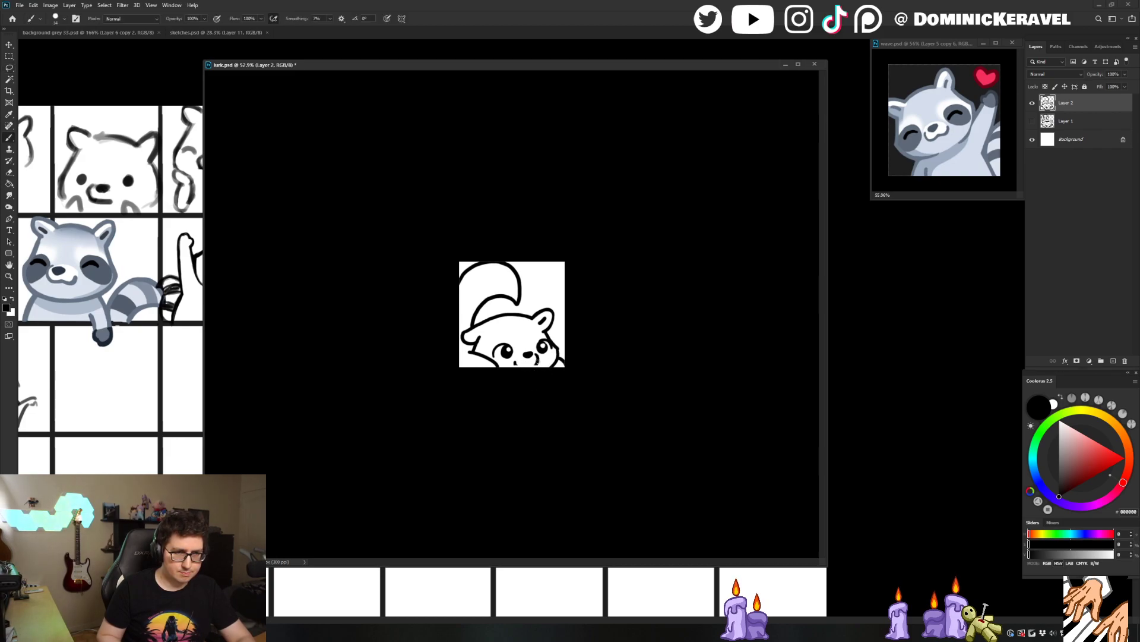
left_click_drag(528, 364, 514, 364)
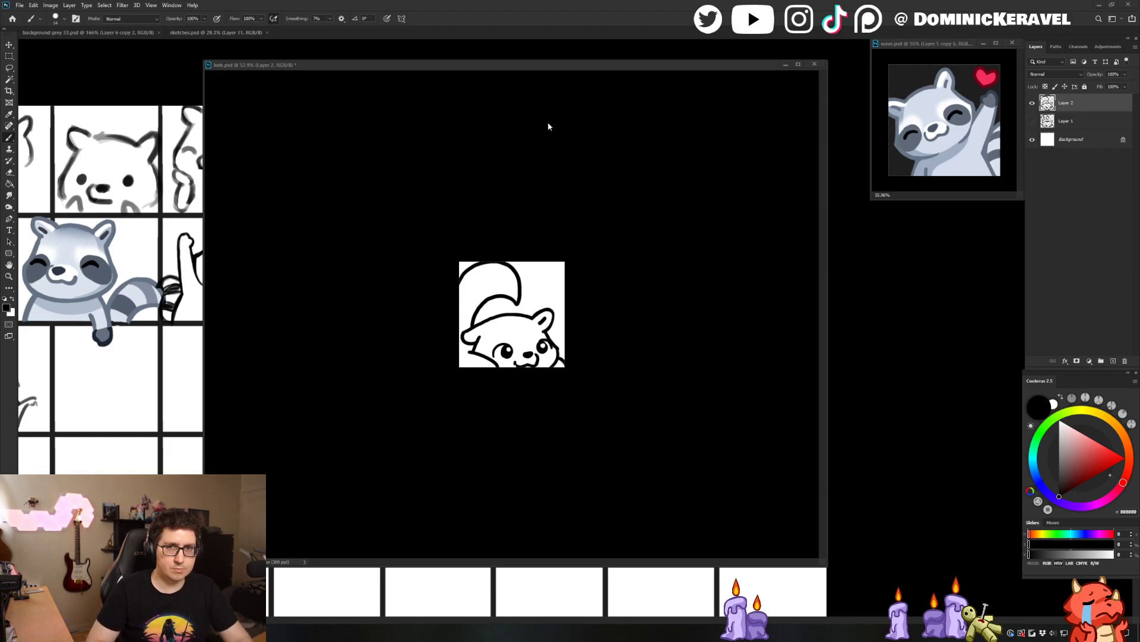
Nudge the Layer 2 line art down and enlarge it slightly with Free Transform, extending it toward the upper-left corner of the canvas
key("v")
key("Down")
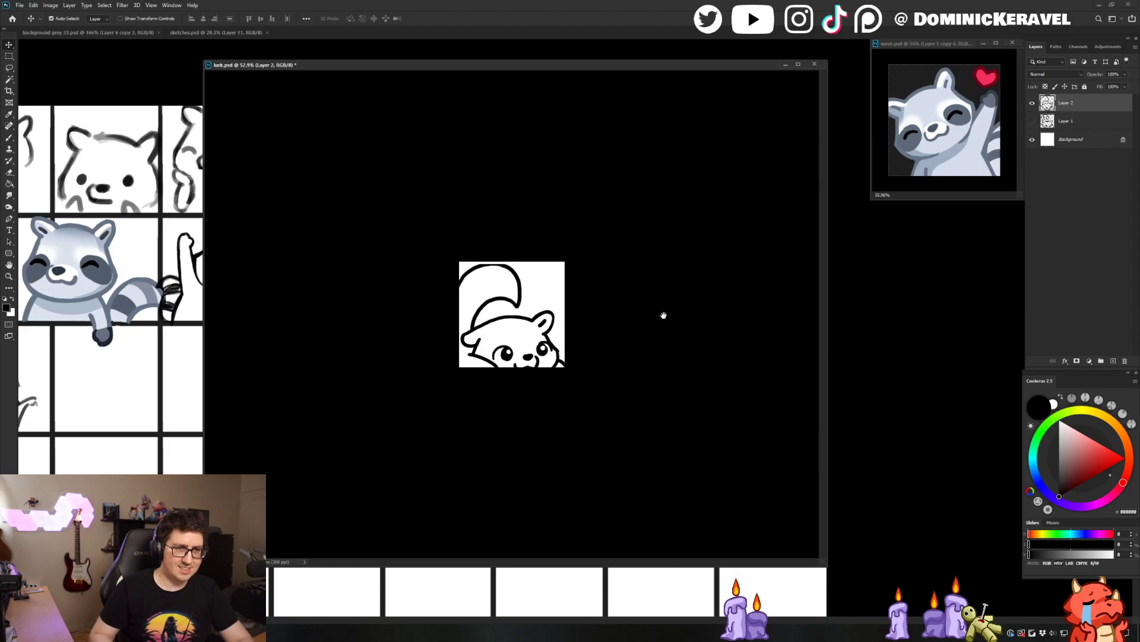
scroll(657, 309, "down", 3)
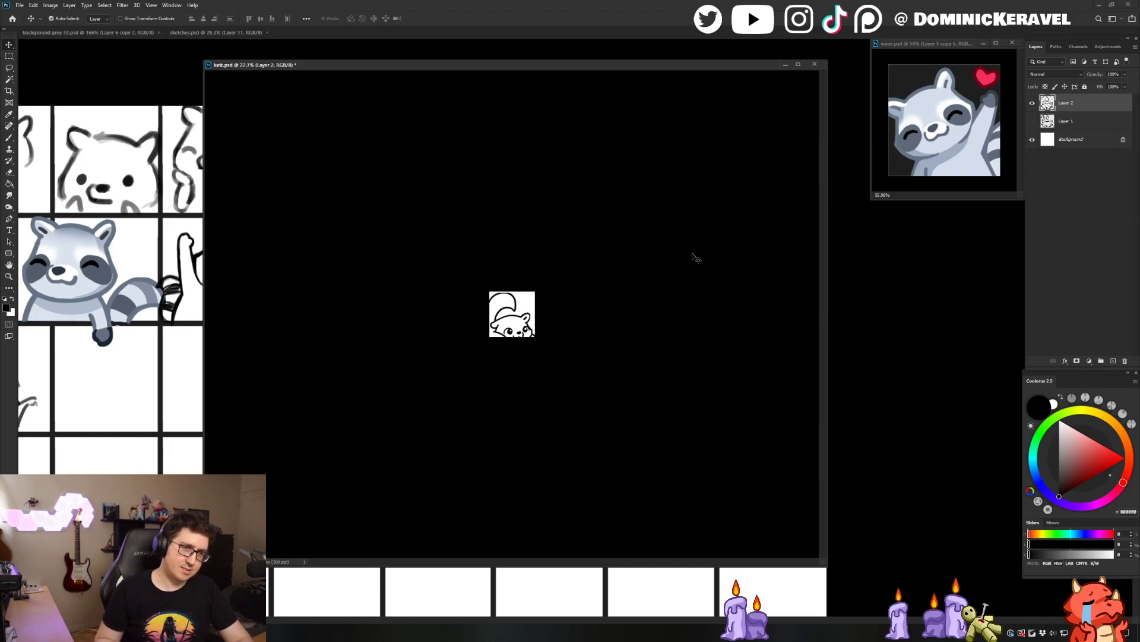
scroll(561, 308, "up", 3)
key("ctrl+t")
left_click_drag(460, 262, 456, 259)
key("Return")
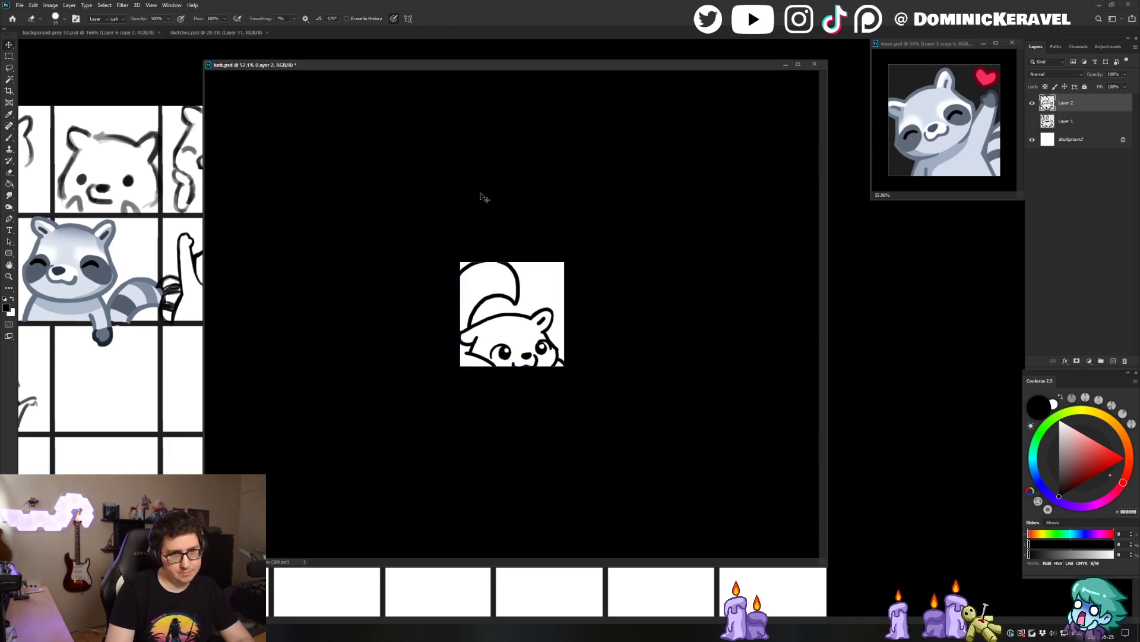
scroll(484, 208, "down", 4)
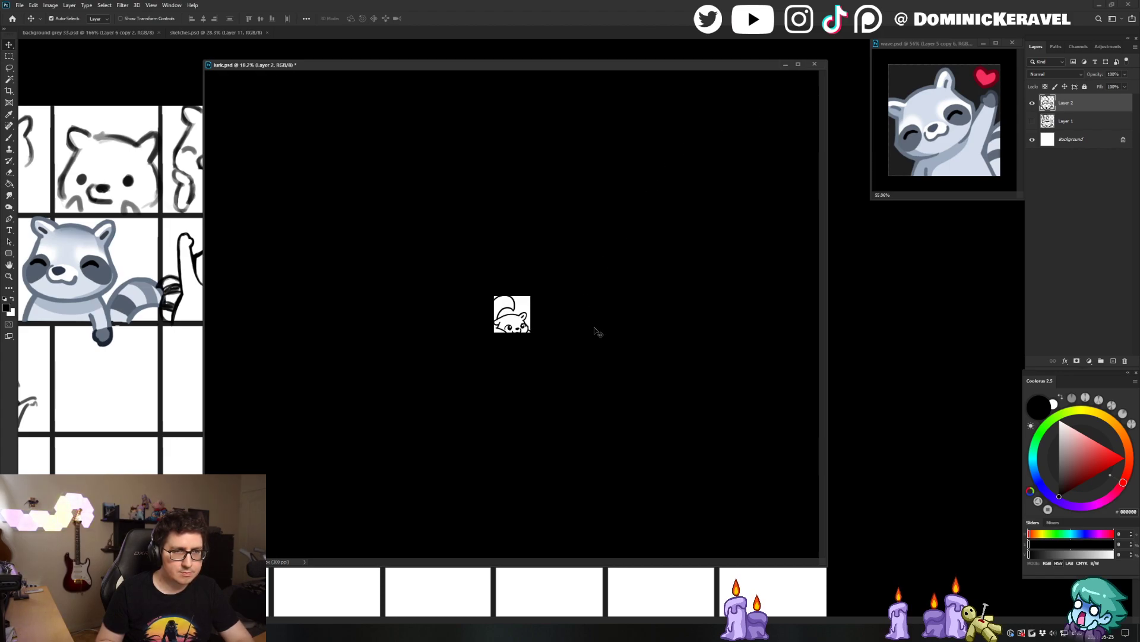
left_click_drag(535, 306, 618, 255)
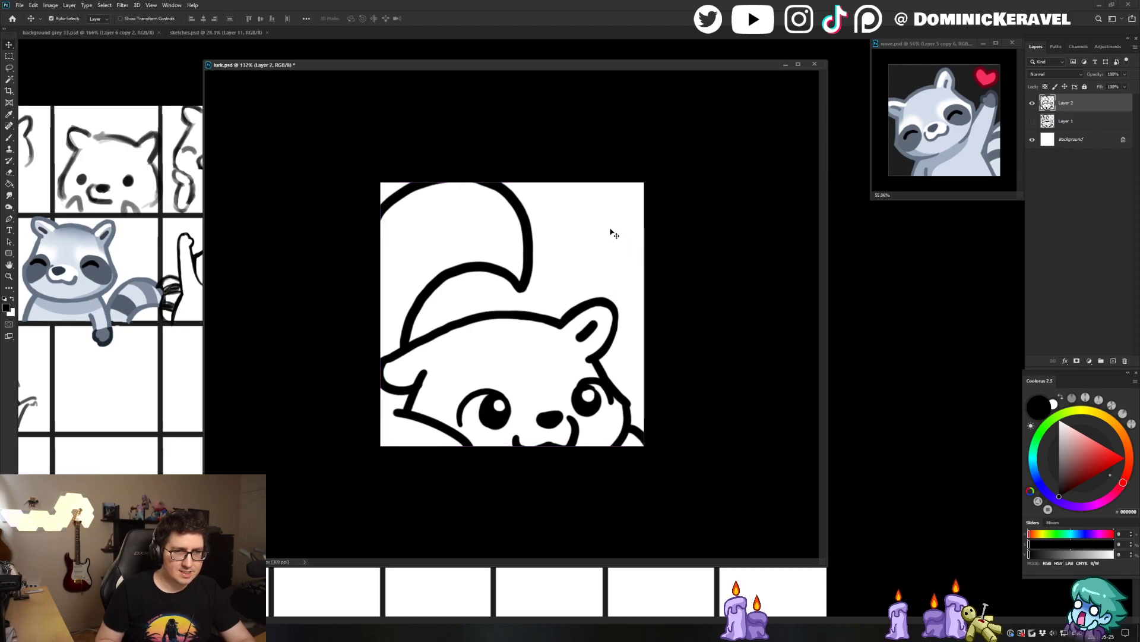
key("l")
mouse_move(554, 264)
left_mouse_down()
mouse_move(326, 301)
mouse_move(570, 247)
left_mouse_up()
key("ctrl+d")
Duplicate Layer 2 and move the duplicated line art slightly down
key("v")
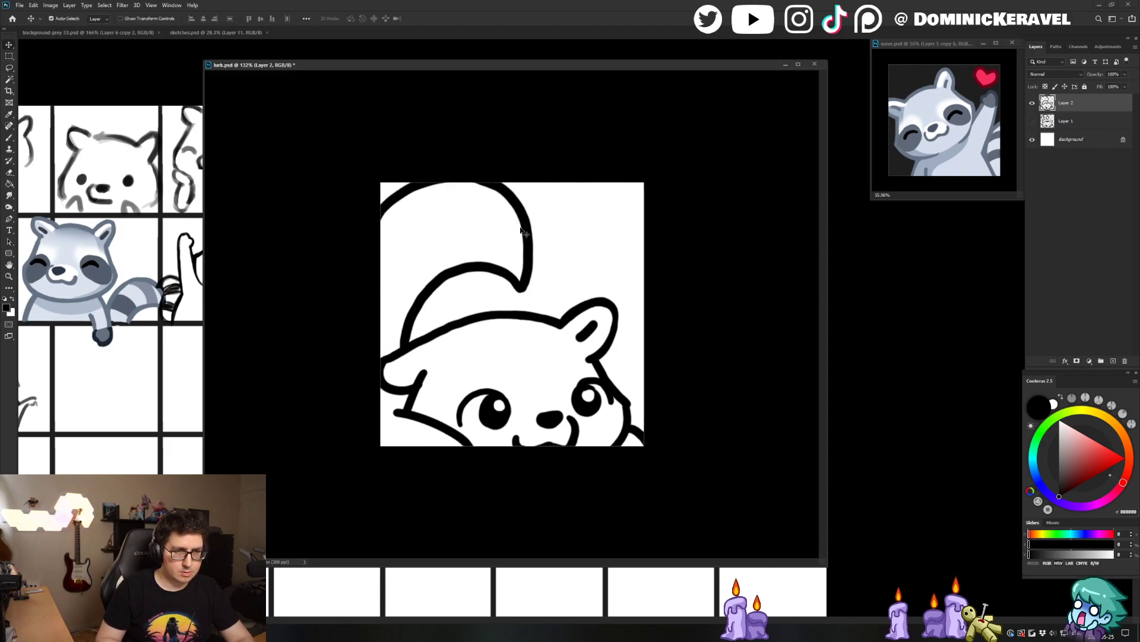
key("ctrl+j")
left_click_drag(529, 249, 529, 255)
Lasso the tail on the duplicate, hide that layer, and paste the tail in place on a new layer above Layer 2
key("l")
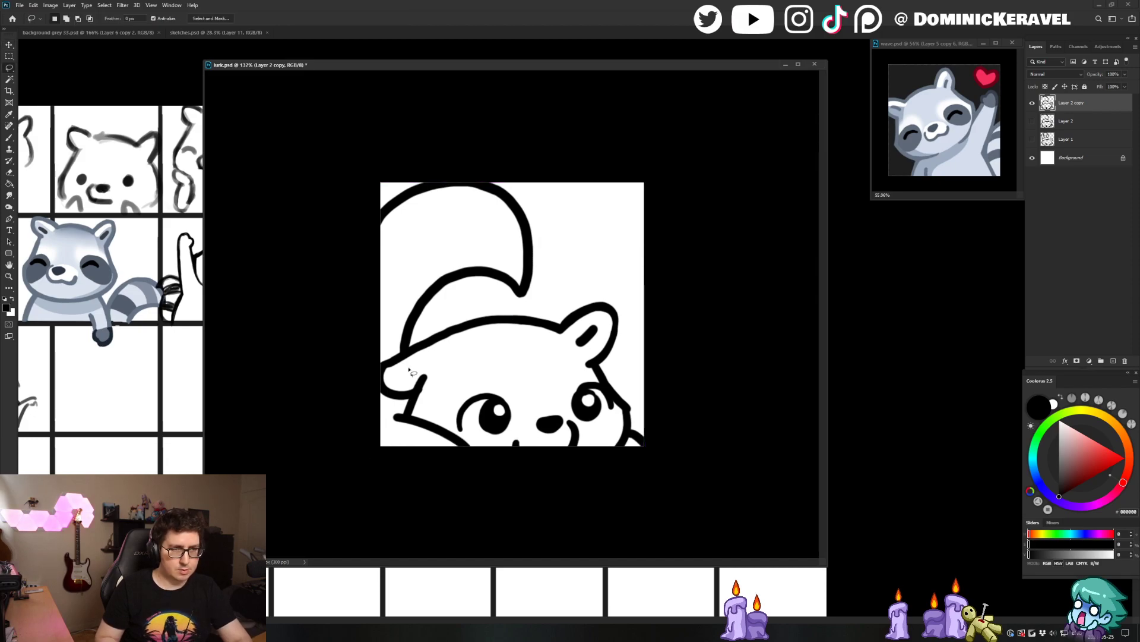
mouse_move(426, 345)
left_mouse_down()
mouse_move(342, 146)
mouse_move(653, 196)
mouse_move(574, 293)
mouse_move(463, 328)
left_mouse_up()
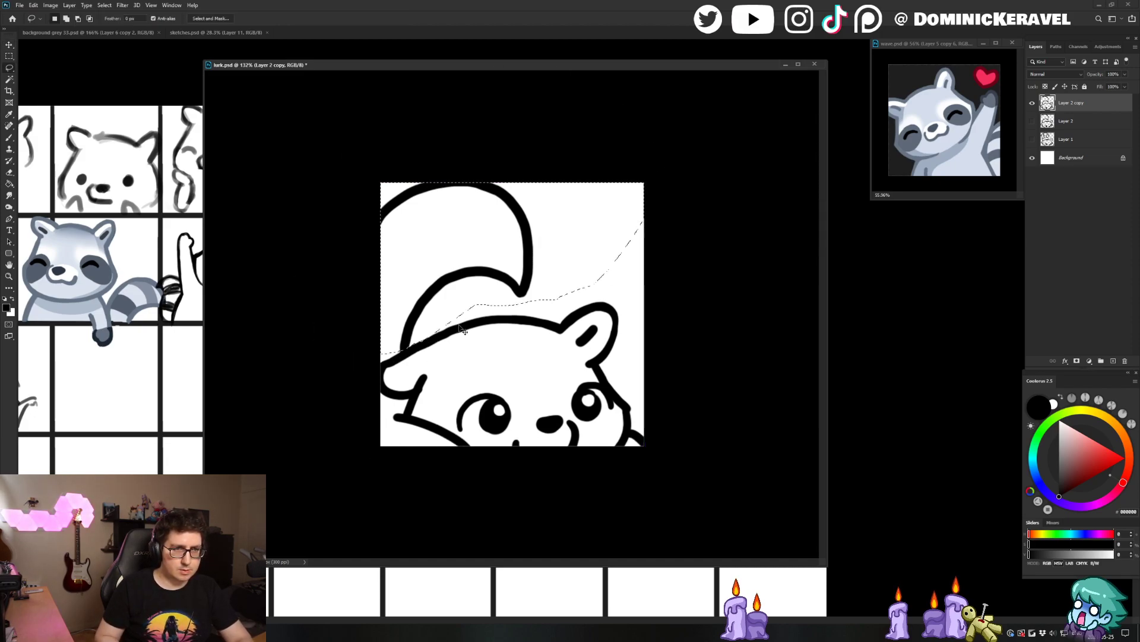
left_click(1033, 121)
left_click(1033, 102)
left_click(1052, 122)
key("ctrl+shift+v")
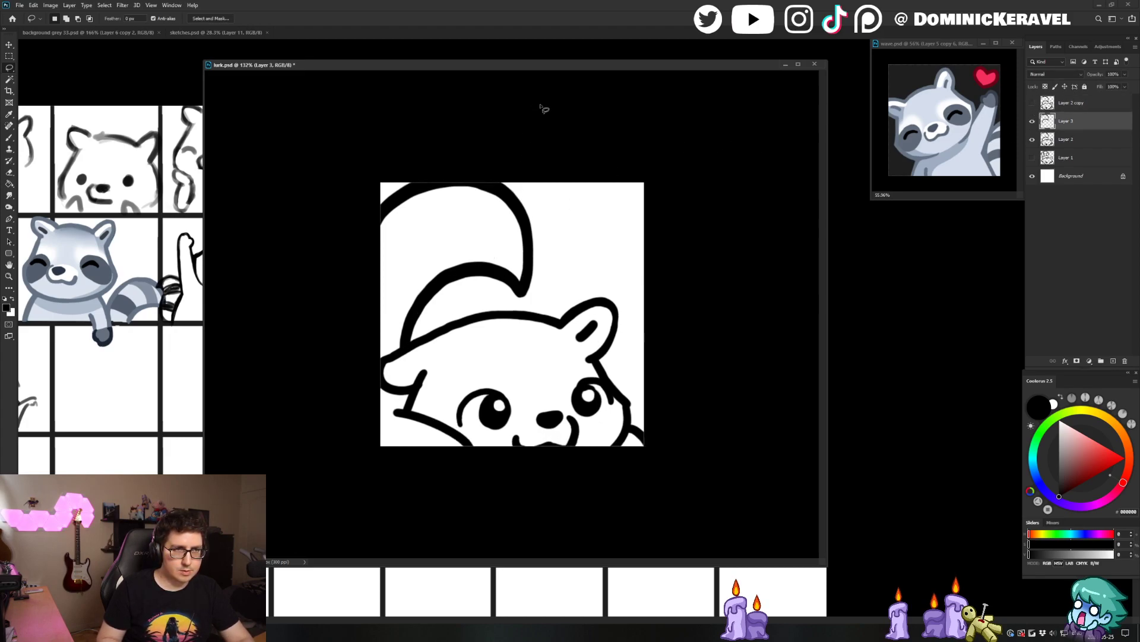
Erase the original tail outline from Layer 2 with a smaller Eraser, leaving the head lines intact
key("e")
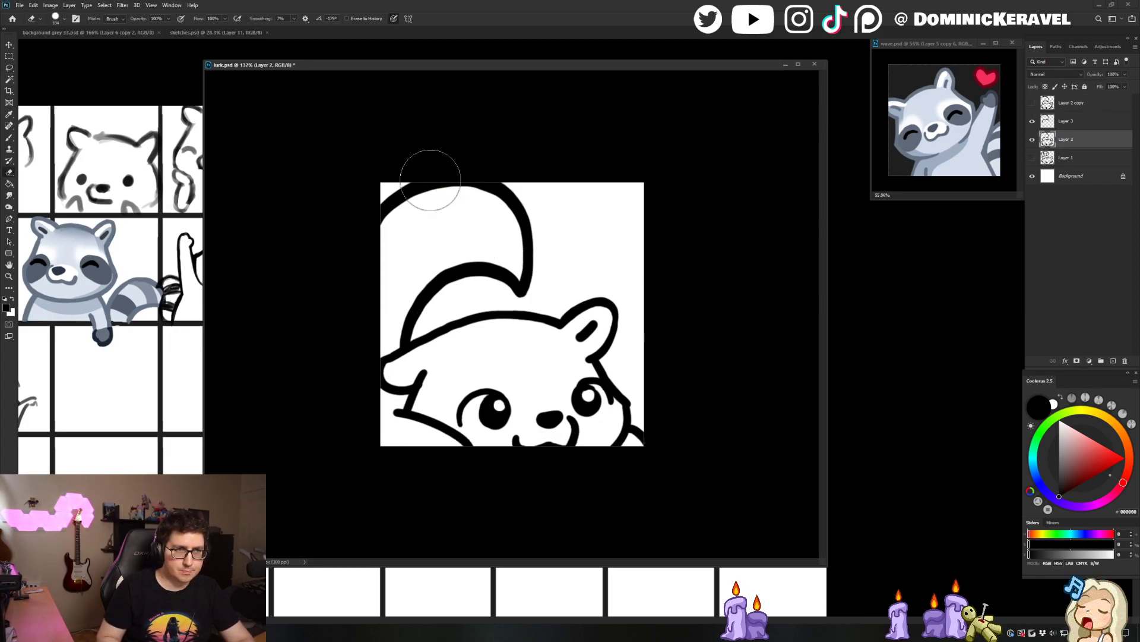
key("bracketleft")
key("bracketleft")
key("bracketleft")
key("bracketleft")
key("bracketleft")
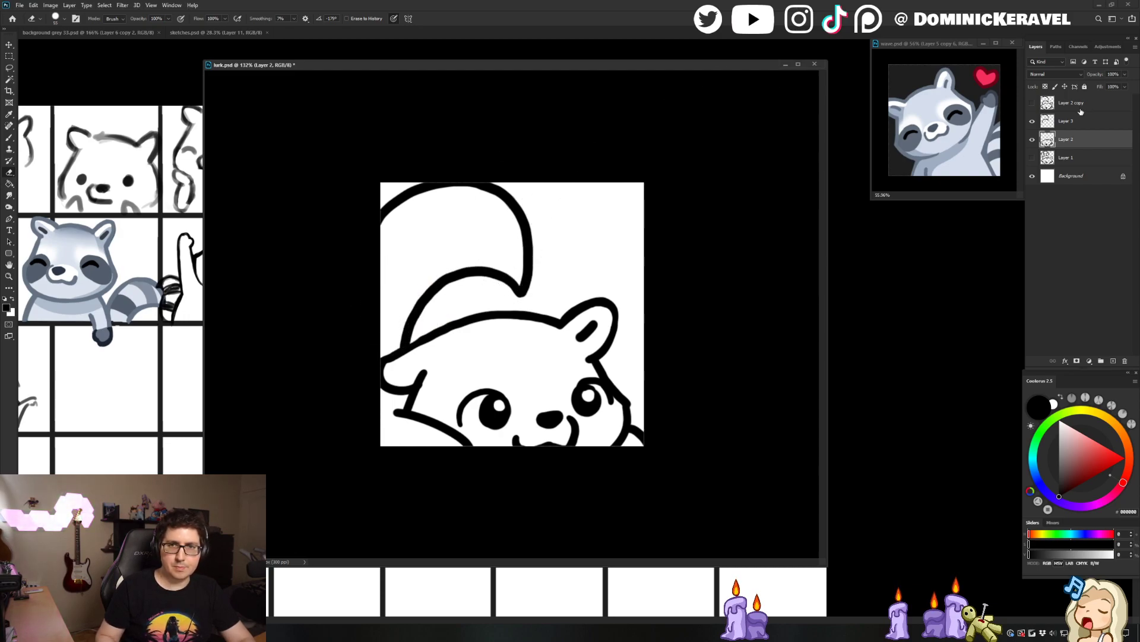
Move the tail on Layer 3 slightly lower and clean up its lines where they overlap the head outline
key("alt+bracketright")
key("v")
key("l")
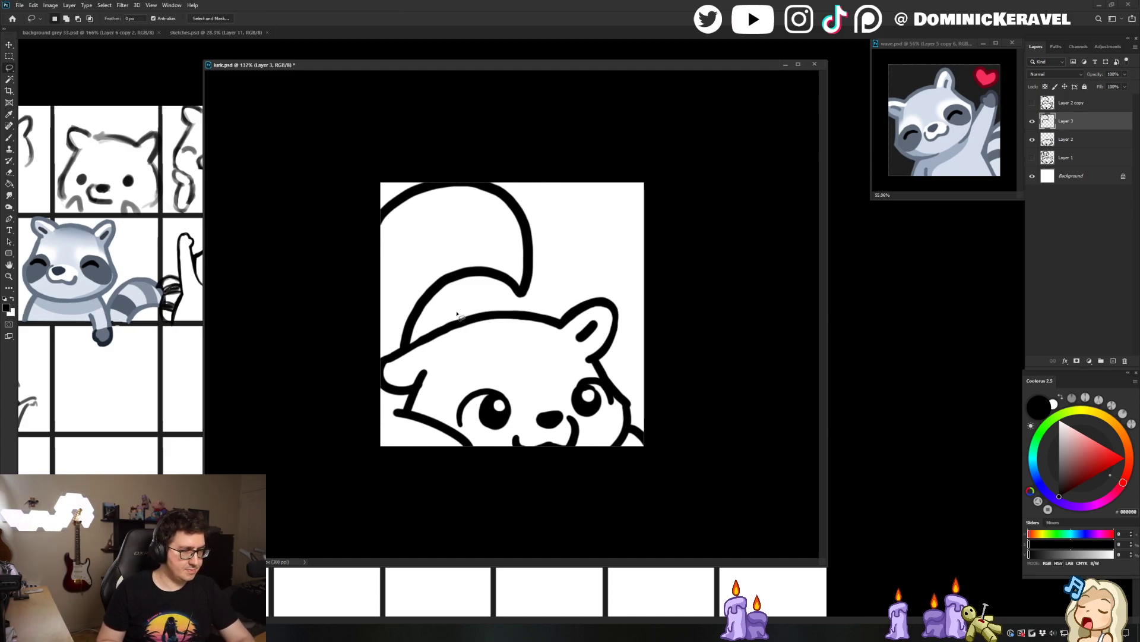
left_click(1033, 122)
left_click(1032, 122)
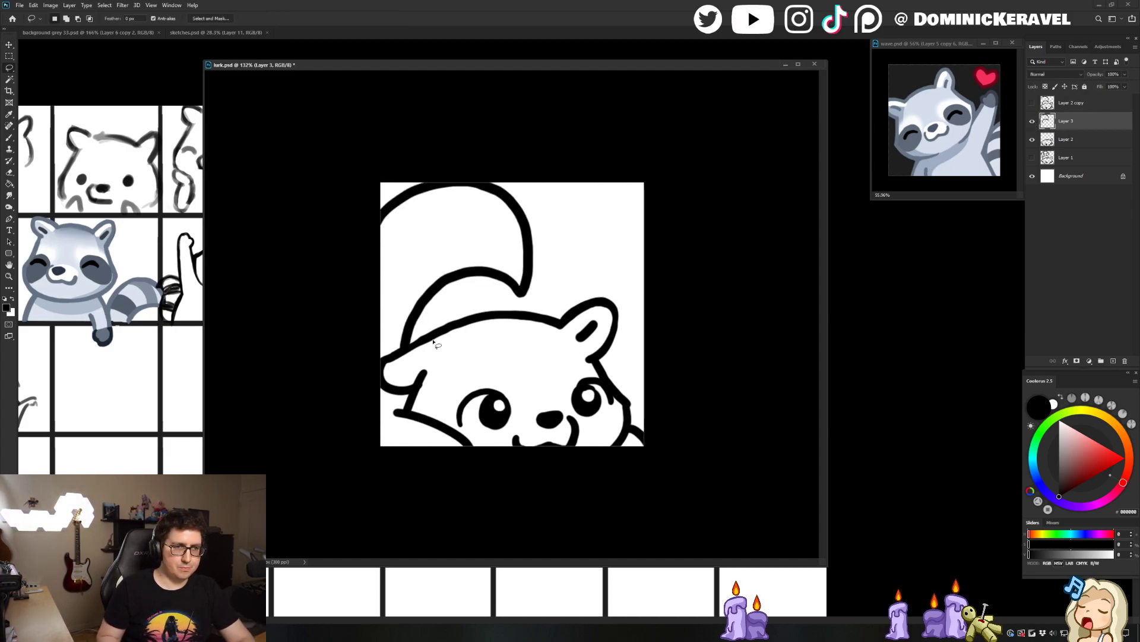
mouse_move(445, 345)
left_mouse_down()
mouse_move(591, 204)
mouse_move(445, 332)
left_mouse_up()
mouse_move(455, 152)
left_mouse_down()
mouse_move(377, 190)
mouse_move(330, 388)
mouse_move(602, 279)
mouse_move(442, 137)
left_mouse_up()
key("v")
left_click_drag(526, 227, 526, 231)
key("b")
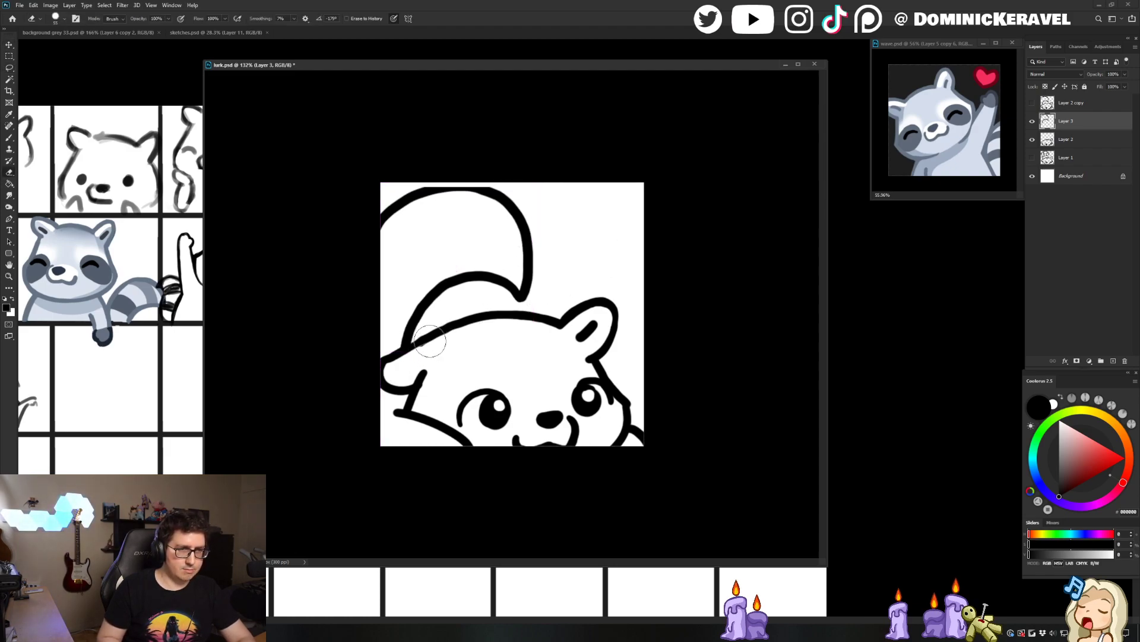
Scale the tail on Layer 3 down slightly from its upper-right corner with Free Transform
key("v")
key("ctrl+t")
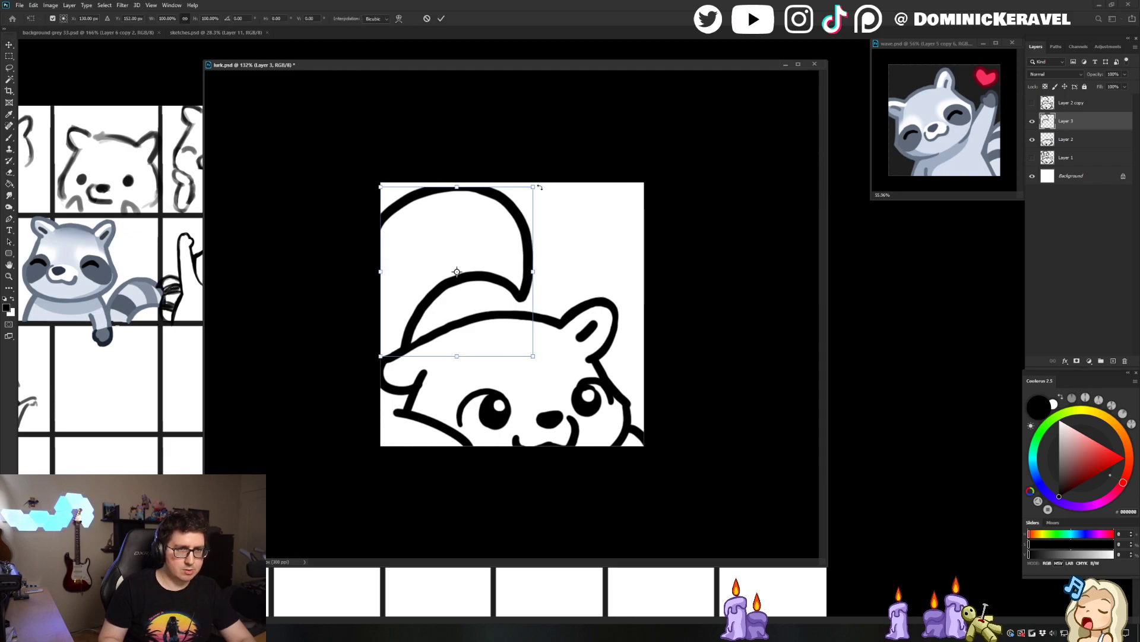
left_click_drag(533, 186, 527, 193)
key("Return")
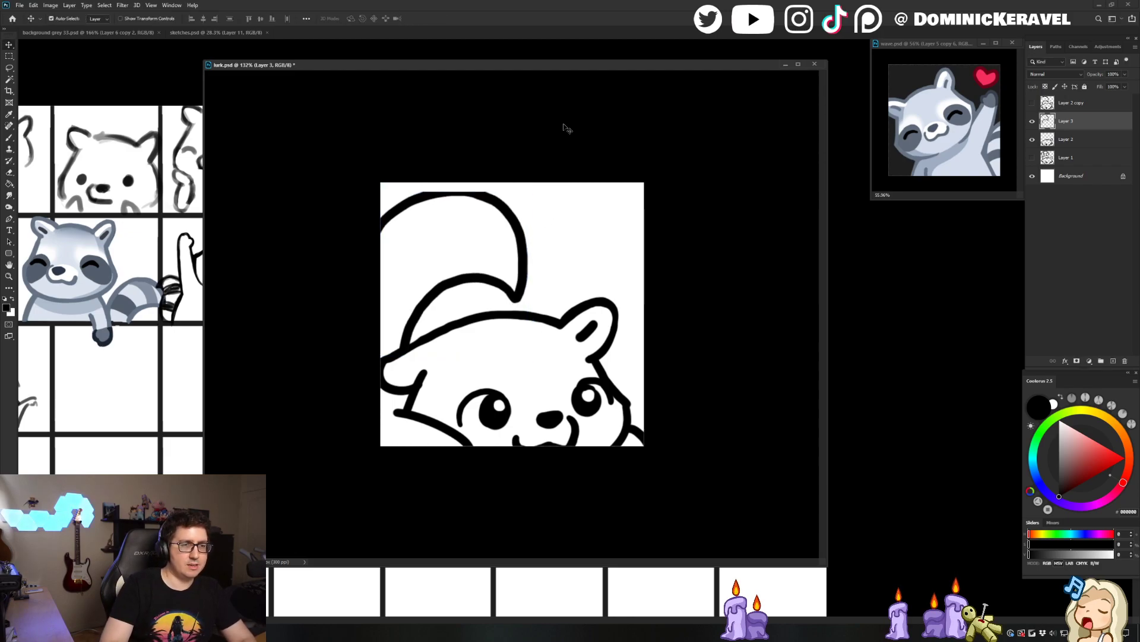
Ink a rounded outline over the flat, cut-off top of the tail on Layer 3
key("b")
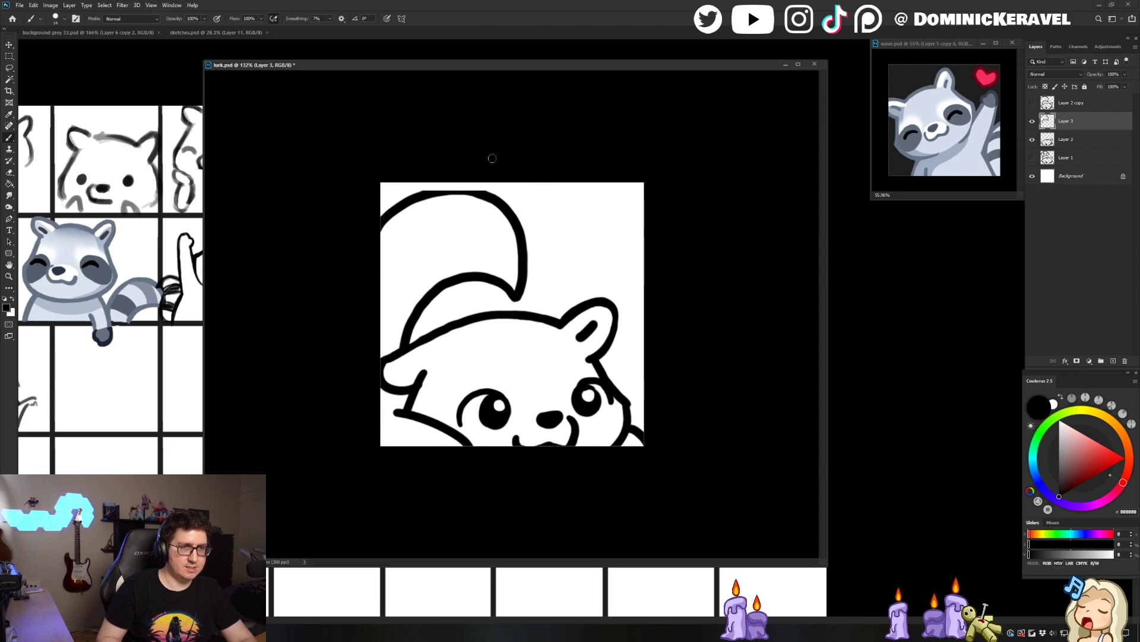
mouse_move(428, 192)
left_mouse_down()
mouse_move(488, 190)
mouse_move(426, 192)
mouse_move(411, 208)
left_mouse_up()
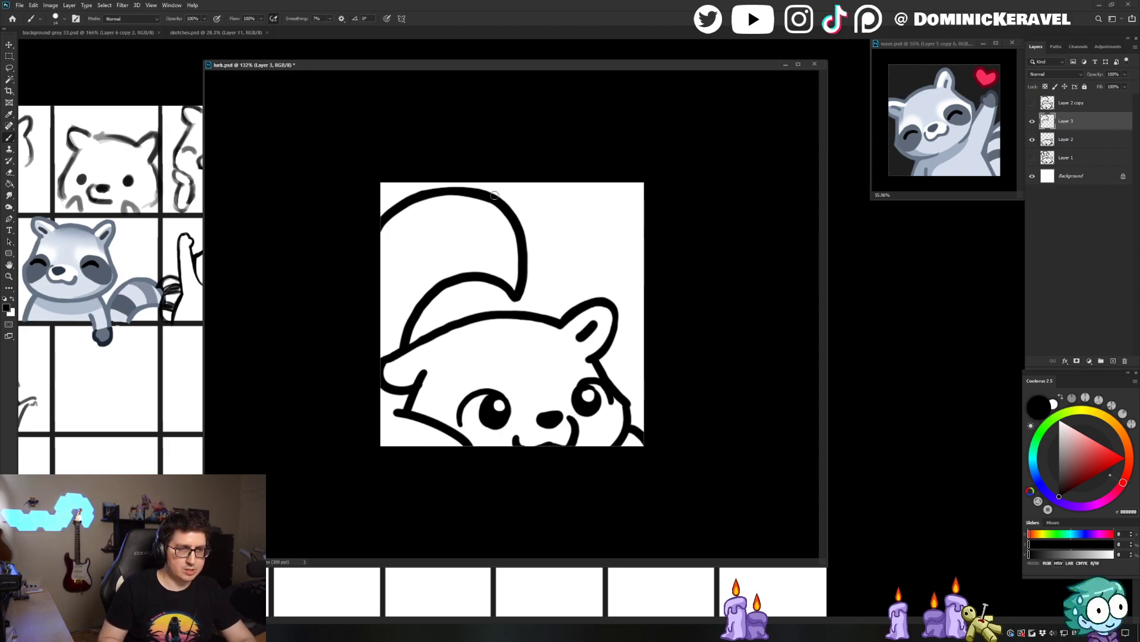
key("v")
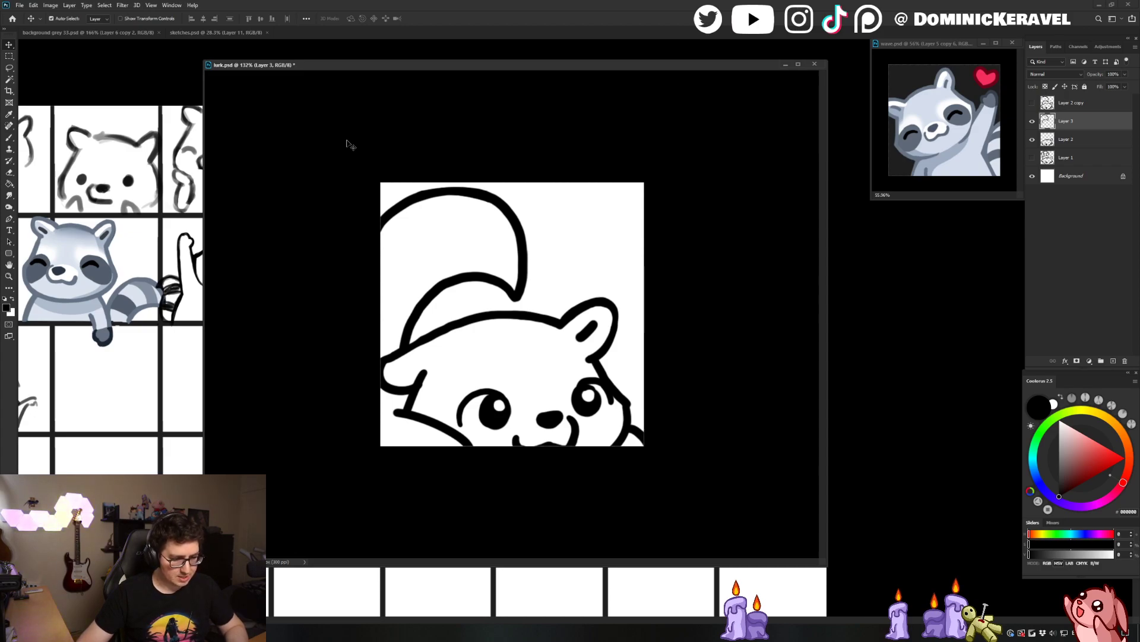
Shrink the floating lurk.psd window and reposition it over the sketch sheet
left_click_drag(426, 67, 459, 63)
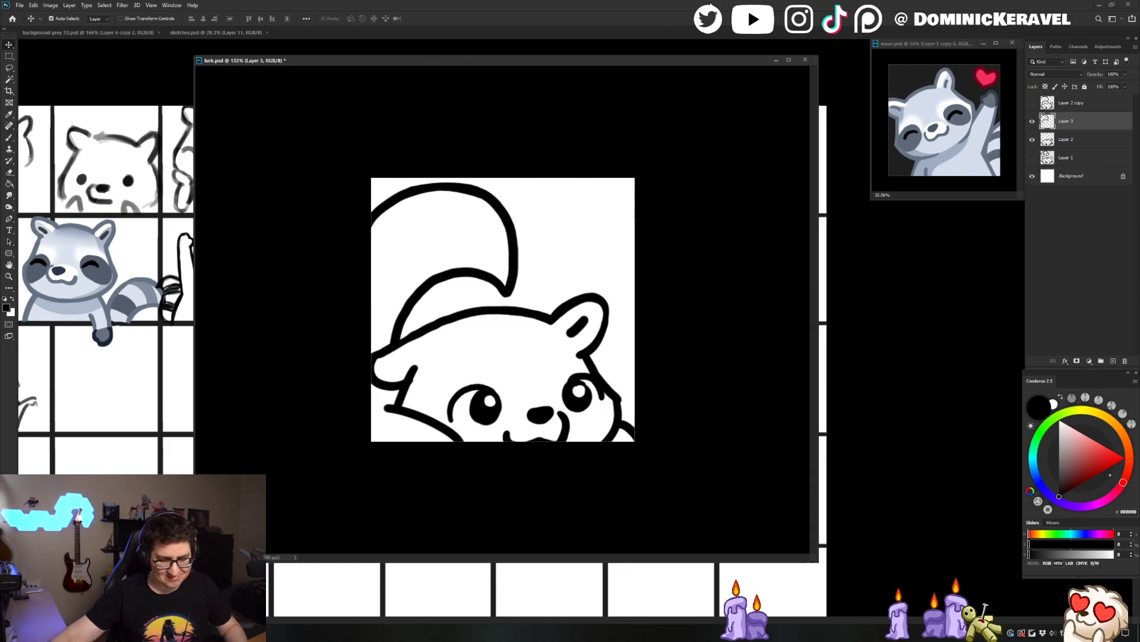
mouse_move(523, 62)
left_mouse_down()
mouse_move(534, 95)
mouse_move(534, 64)
left_mouse_up()
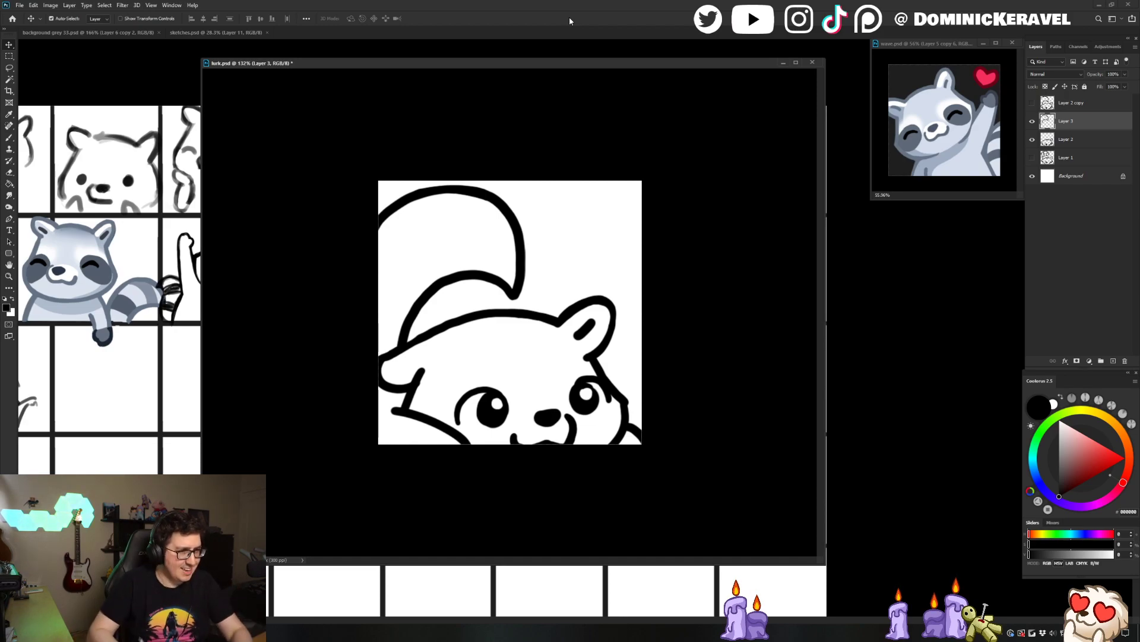
left_click_drag(525, 64, 527, 67)
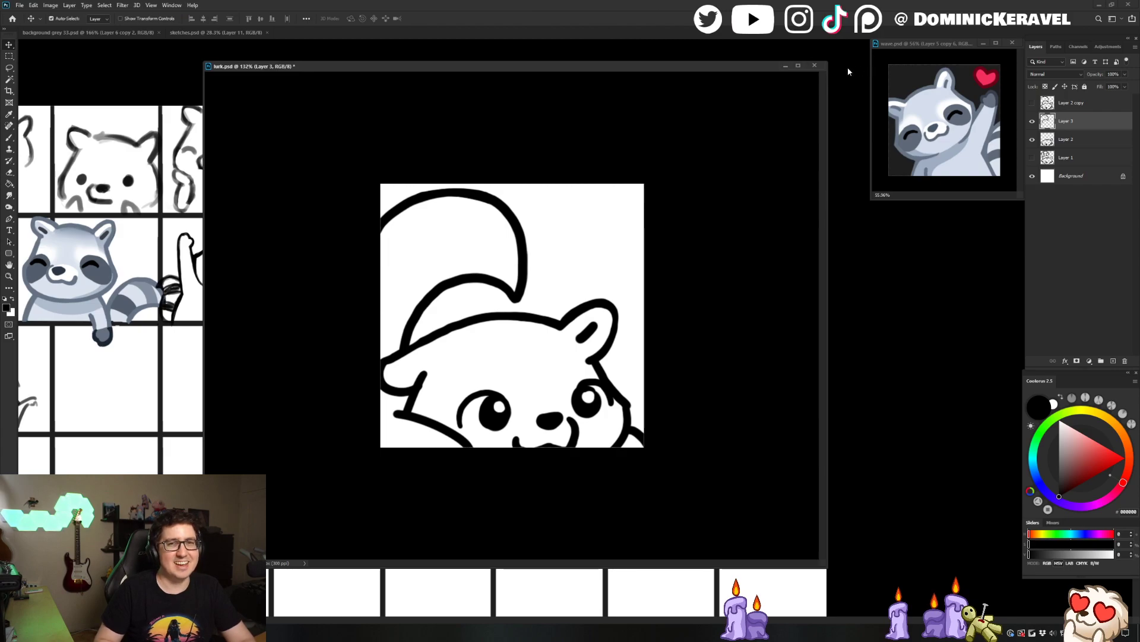
mouse_move(826, 63)
left_mouse_down()
mouse_move(711, 141)
mouse_move(636, 132)
left_mouse_up()
left_click_drag(540, 140, 557, 134)
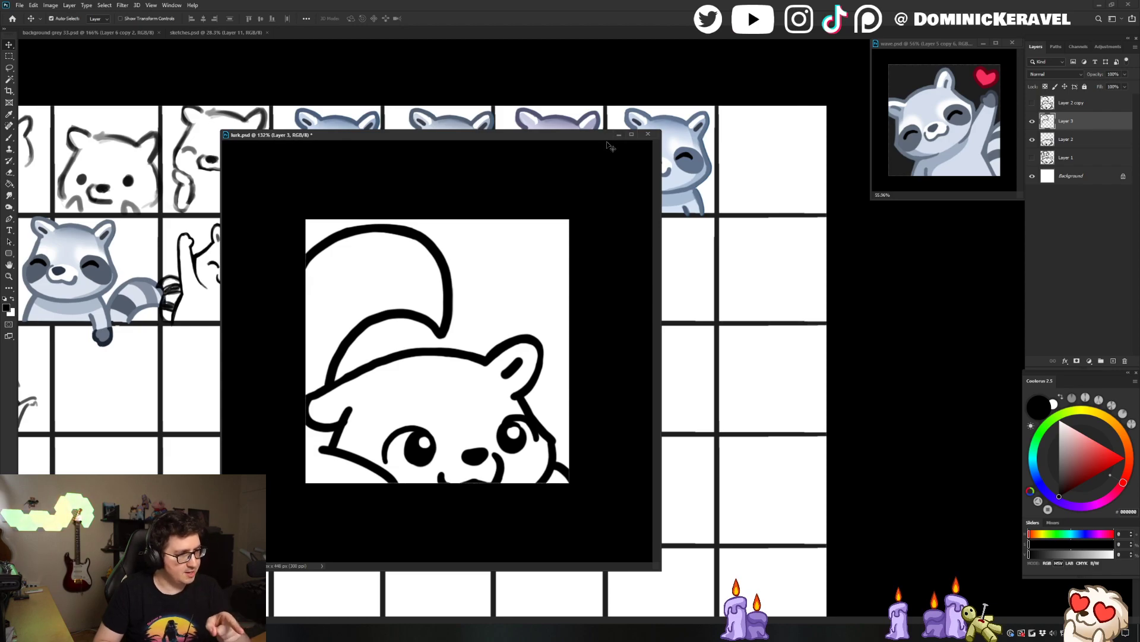
left_click_drag(531, 140, 557, 133)
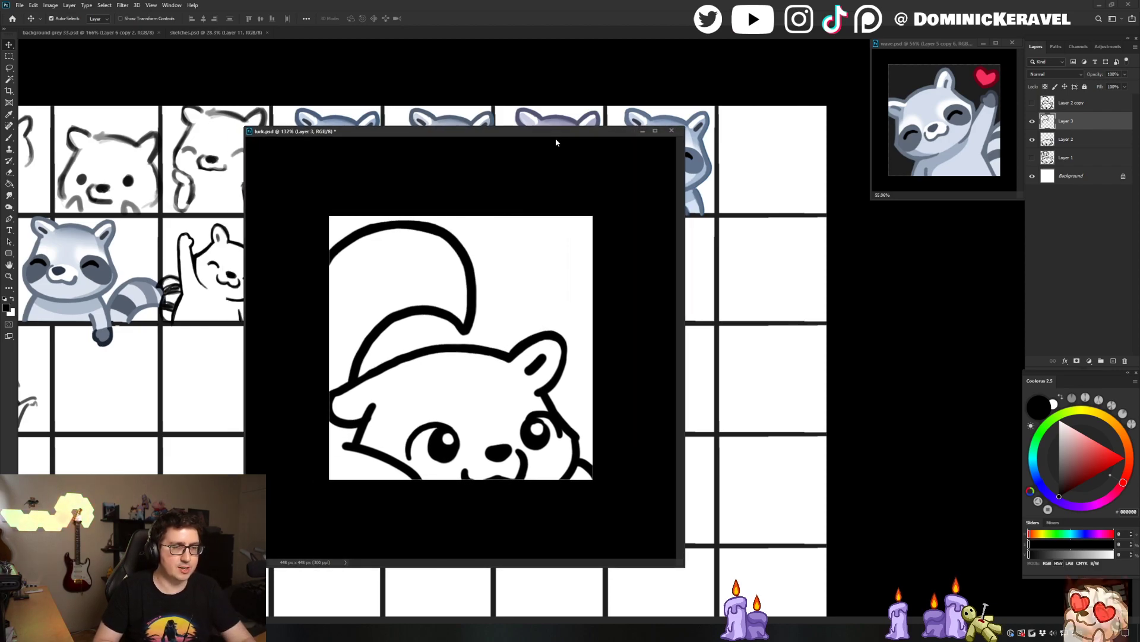
Enlarge the floating lurk.psd window and reposition it higher over the sketch sheet, clear of the wave.psd reference
left_click_drag(685, 568, 720, 603)
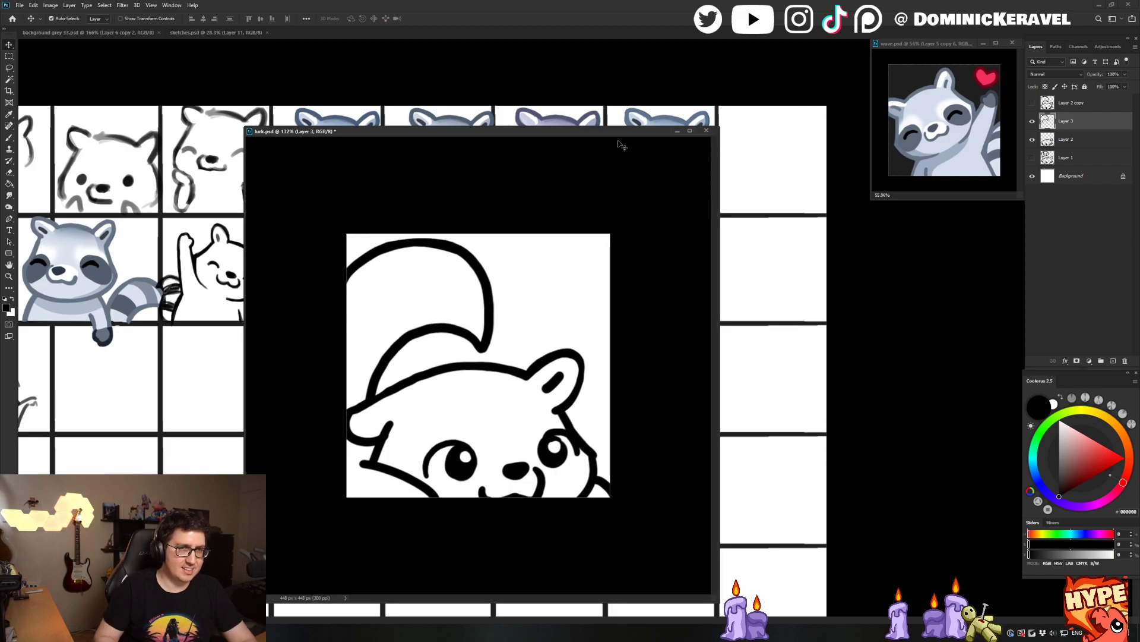
left_click_drag(617, 135, 636, 111)
left_click_drag(738, 106, 735, 94)
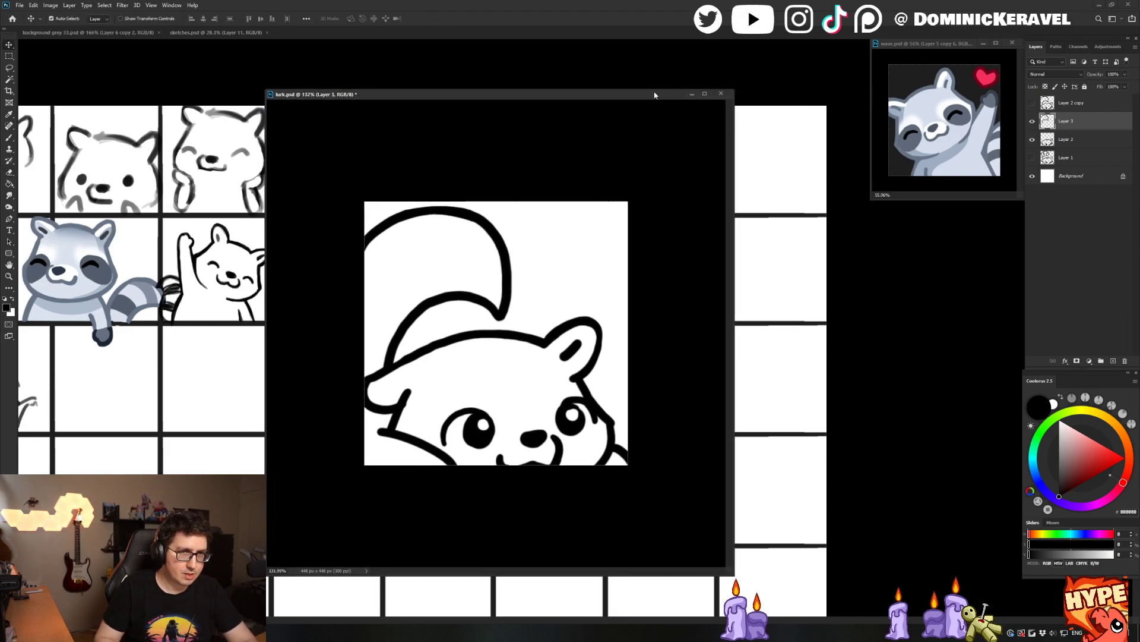
left_click_drag(655, 94, 684, 87)
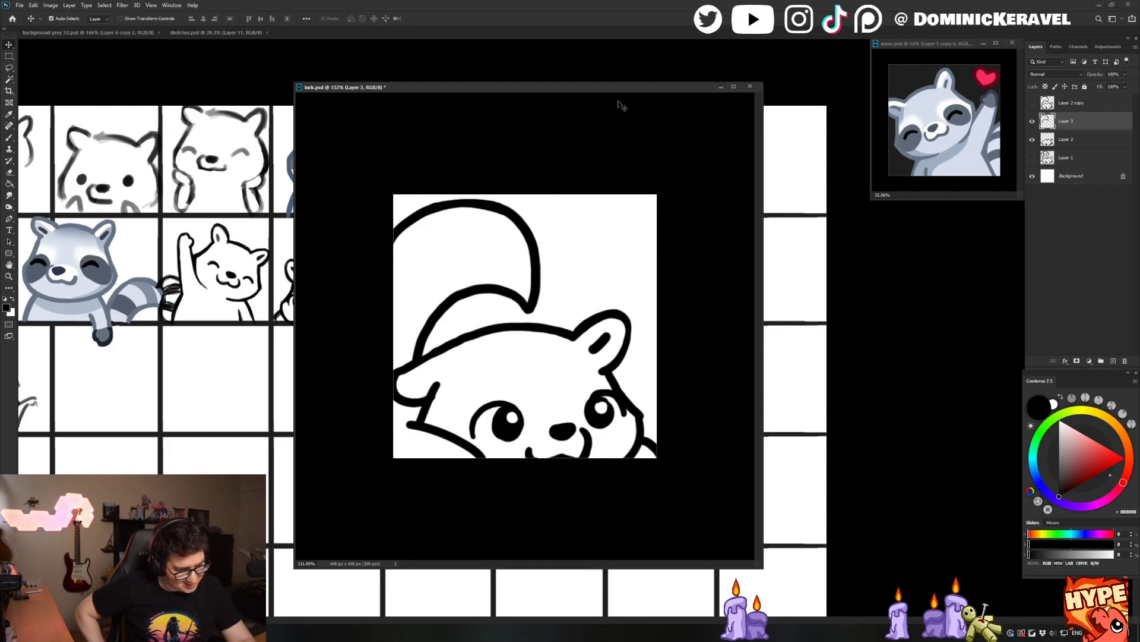
Save the cleaned-up line art in lurk.psd
key("e")
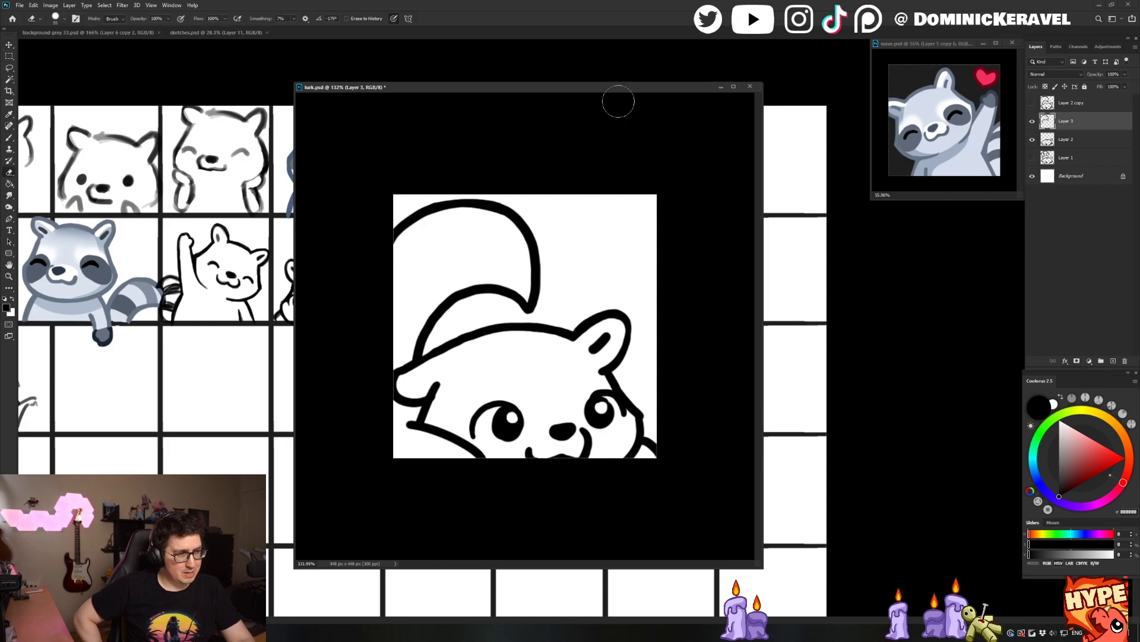
key("ctrl+s")
key("v")
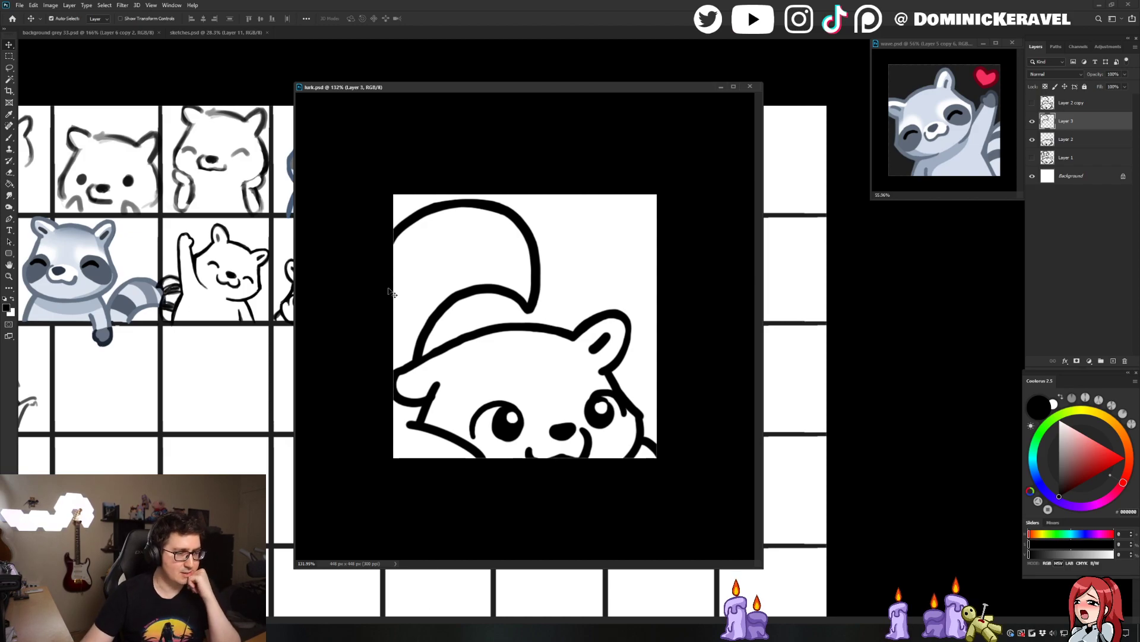
Shrink the floating lurk.psd window slightly and settle it over the middle of the sketch sheet beside the finished raccoons
left_click_drag(482, 91, 462, 66)
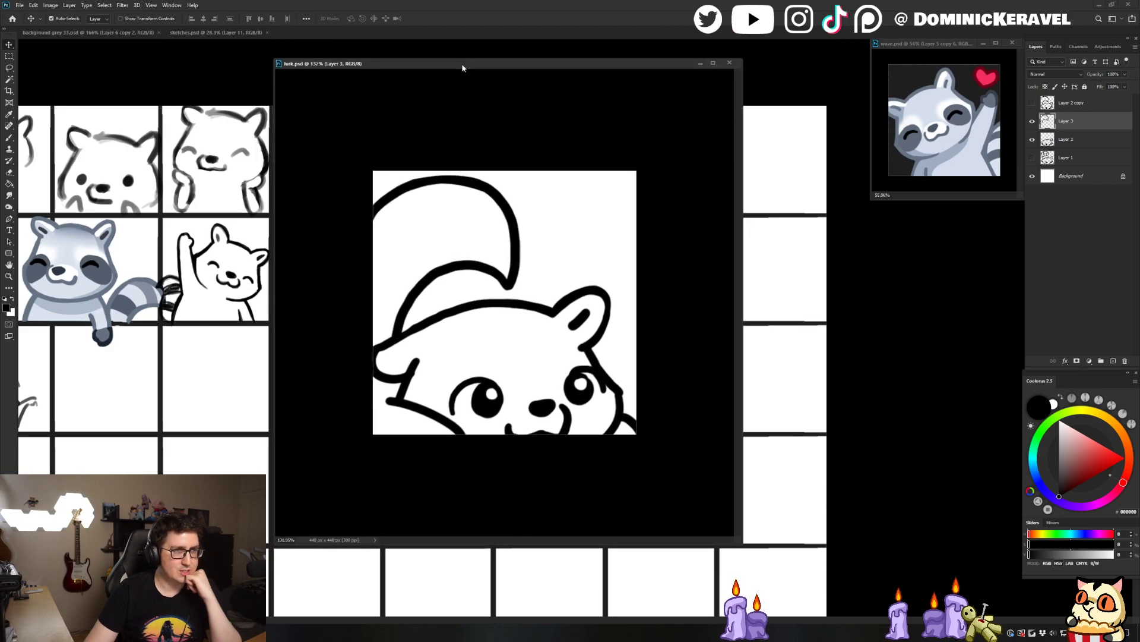
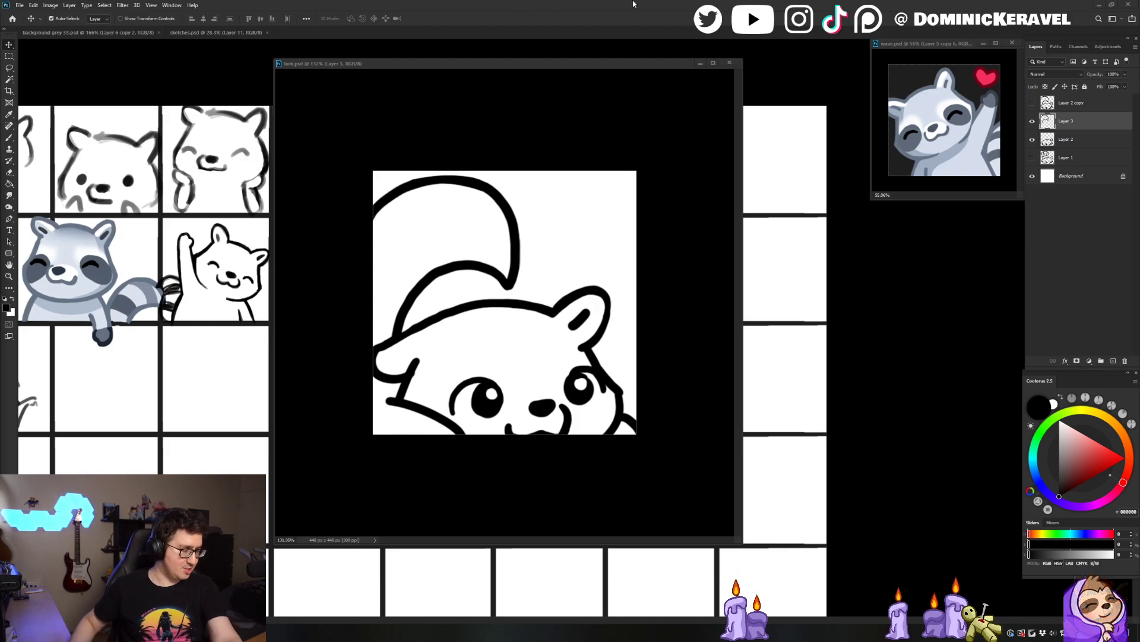
left_click_drag(464, 63, 461, 72)
mouse_move(271, 67)
left_mouse_down()
mouse_move(264, 93)
mouse_move(291, 106)
mouse_move(259, 91)
mouse_move(300, 82)
mouse_move(290, 81)
mouse_move(304, 91)
left_mouse_up()
key("e")
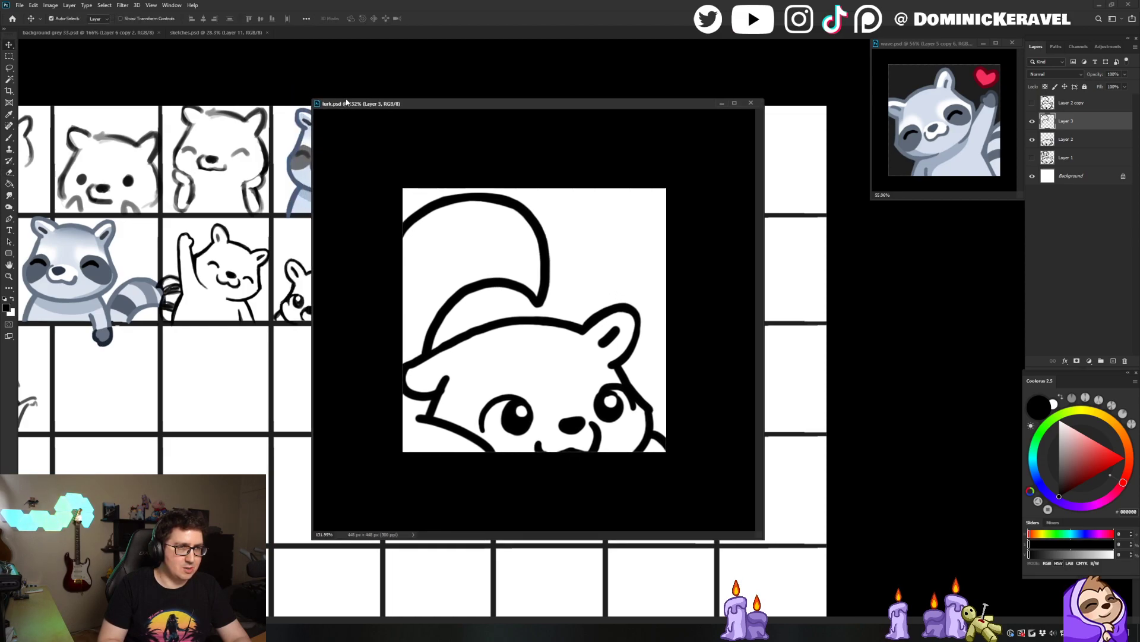
key("v")
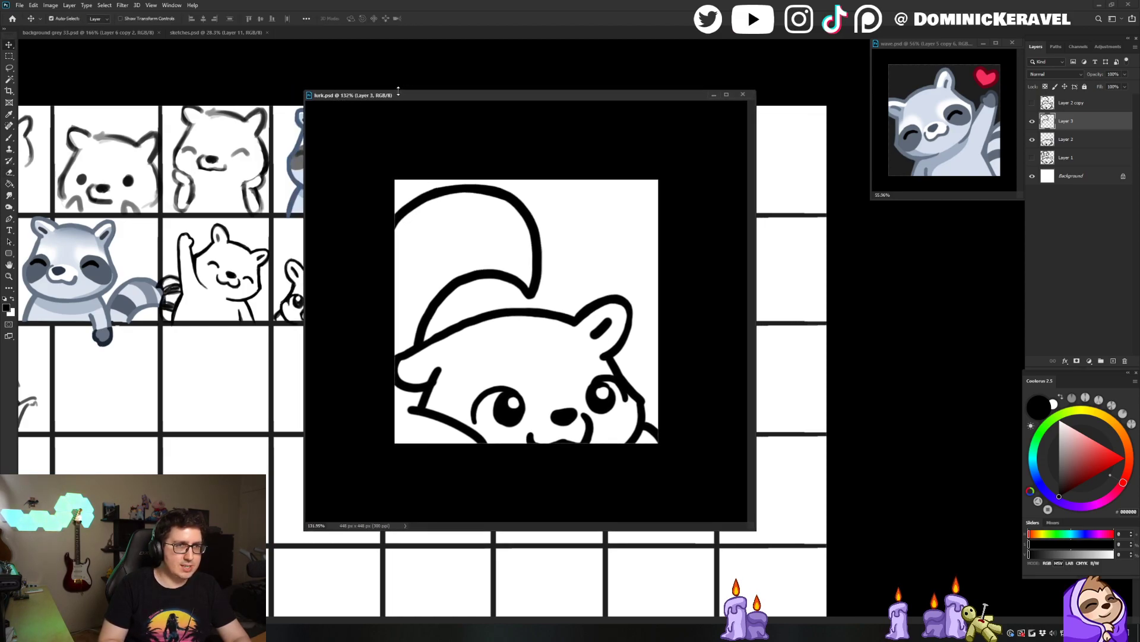
left_click_drag(400, 95, 369, 91)
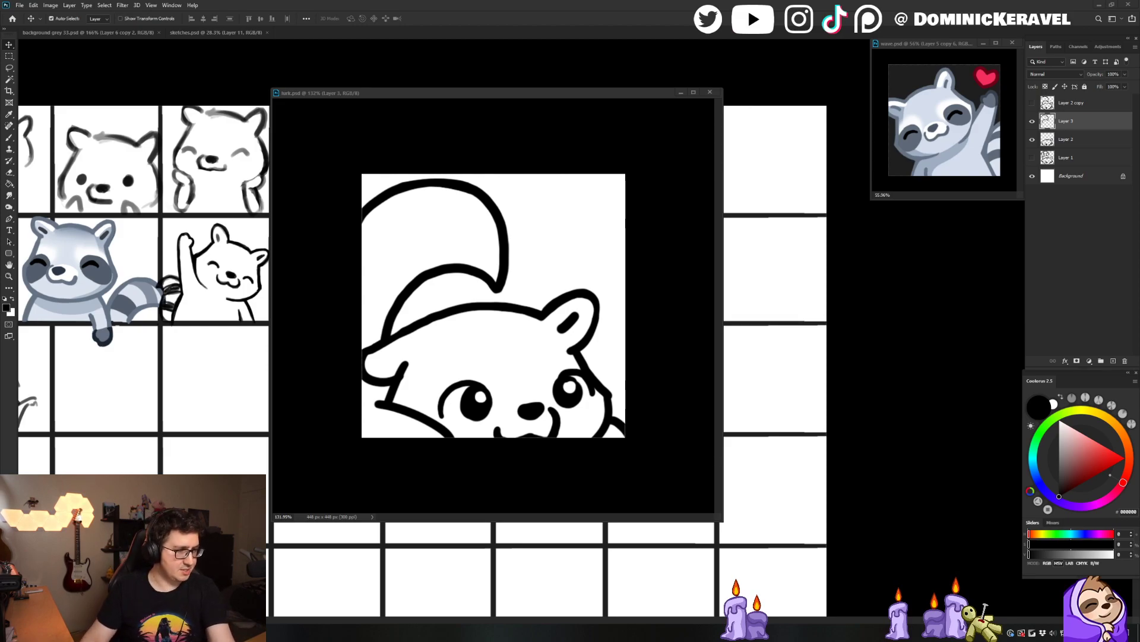
left_click_drag(401, 95, 417, 92)
Sample the light blue-grey fur colour from the waving raccoon in wave.psd and add a new layer directly above Layer 1 in lurk.psd
key("i")
left_click(955, 118)
key("e")
key("v")
left_click(1064, 157)
key("ctrl+shift+n")
key("Return")
Paint the raccoon's tail, head, ear and body light blue-grey beneath the line art, and erase the spill between tail and head
key("b")
mouse_move(403, 218)
left_mouse_down()
mouse_move(457, 195)
mouse_move(485, 201)
mouse_move(511, 267)
mouse_move(462, 251)
mouse_move(412, 268)
mouse_move(443, 258)
mouse_move(389, 318)
mouse_move(395, 333)
mouse_move(388, 307)
mouse_move(416, 245)
mouse_move(472, 220)
mouse_move(483, 241)
mouse_move(478, 212)
mouse_move(397, 263)
mouse_move(398, 231)
mouse_move(356, 376)
mouse_move(394, 415)
mouse_move(373, 390)
mouse_move(435, 341)
mouse_move(373, 421)
mouse_move(543, 361)
mouse_move(441, 433)
mouse_move(477, 401)
mouse_move(502, 329)
mouse_move(444, 338)
mouse_move(496, 319)
mouse_move(543, 333)
mouse_move(499, 347)
mouse_move(525, 331)
mouse_move(498, 323)
mouse_move(561, 325)
mouse_move(598, 302)
mouse_move(600, 317)
mouse_move(572, 340)
mouse_move(582, 329)
mouse_move(500, 360)
mouse_move(555, 362)
mouse_move(581, 343)
mouse_move(611, 428)
mouse_move(625, 428)
mouse_move(542, 369)
mouse_move(525, 448)
mouse_move(526, 410)
mouse_move(523, 431)
mouse_move(614, 424)
left_mouse_up()
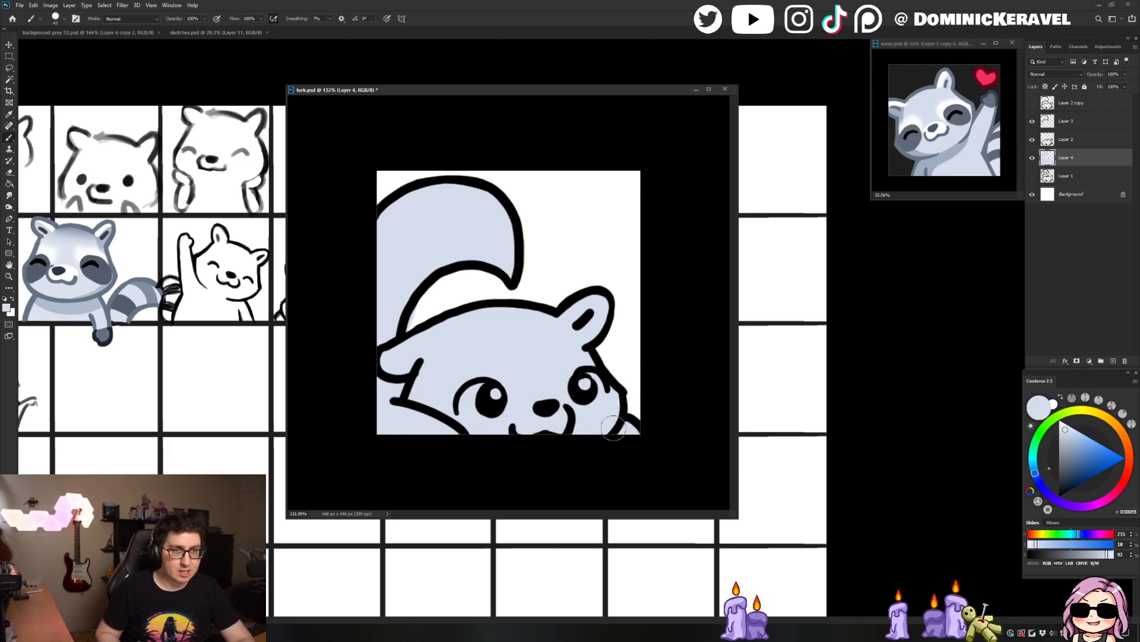
key("v")
key("e")
left_click_drag(440, 305, 424, 306)
key("v")
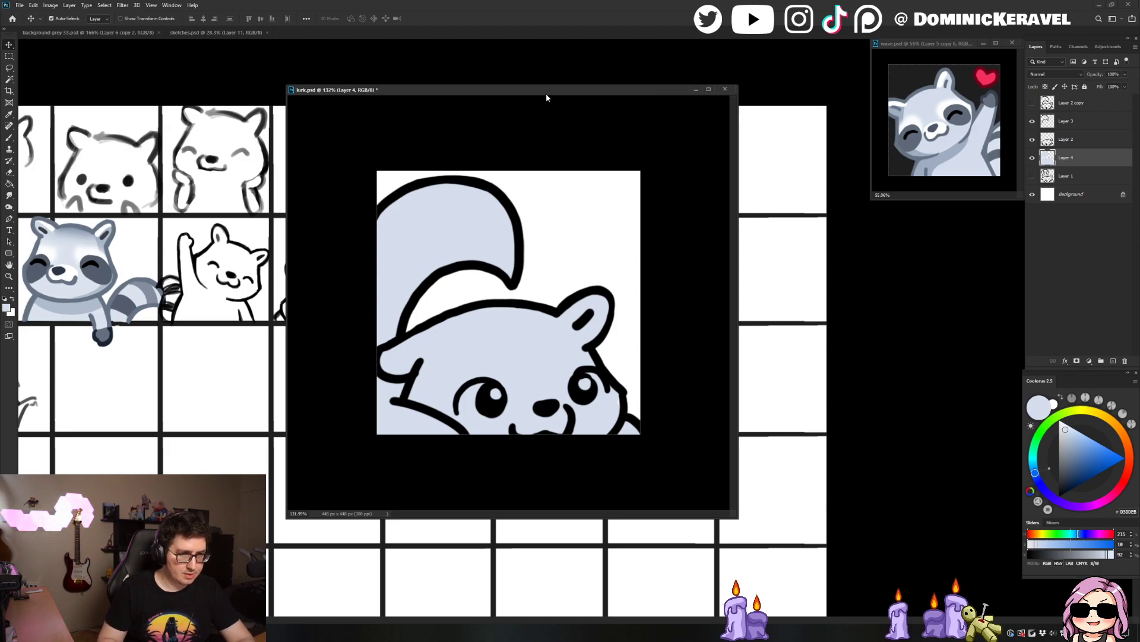
key("e")
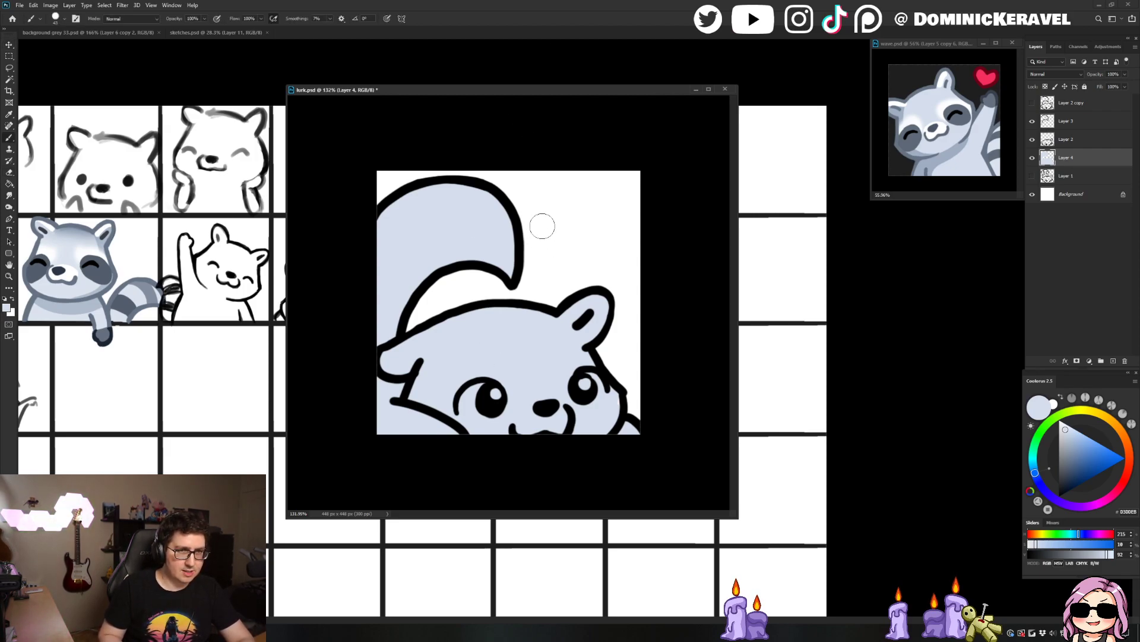
mouse_move(534, 192)
left_mouse_down()
mouse_move(533, 234)
mouse_move(571, 231)
mouse_move(559, 225)
mouse_move(581, 205)
mouse_move(608, 216)
mouse_move(629, 205)
left_mouse_up()
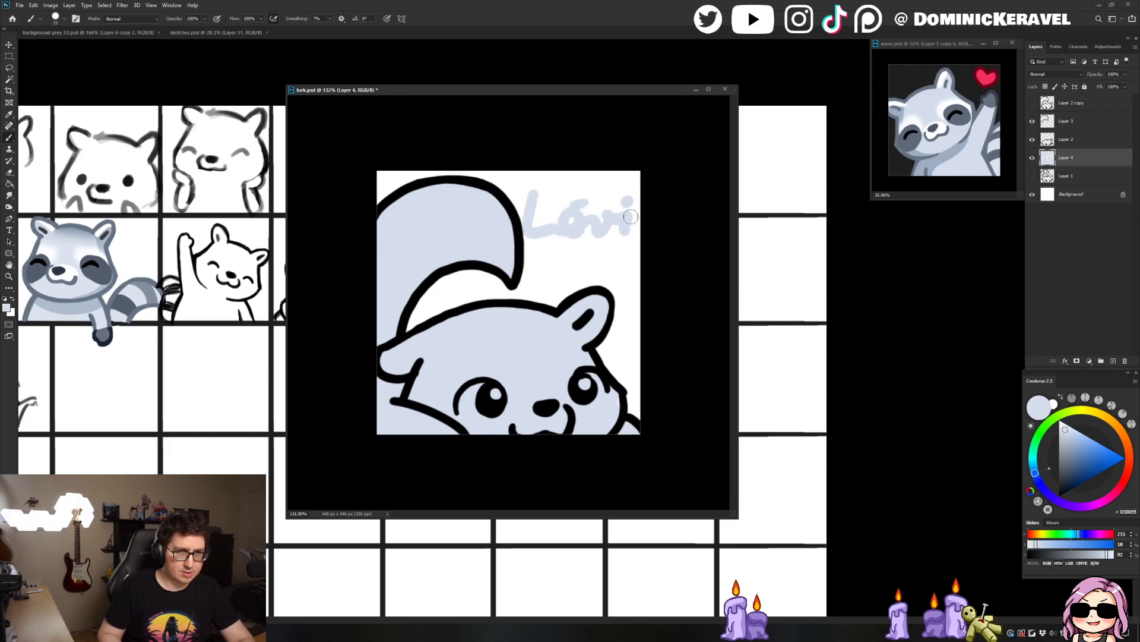
key("ctrl+z")
key("ctrl+z")
key("ctrl+z")
key("ctrl+z")
key("ctrl+z")
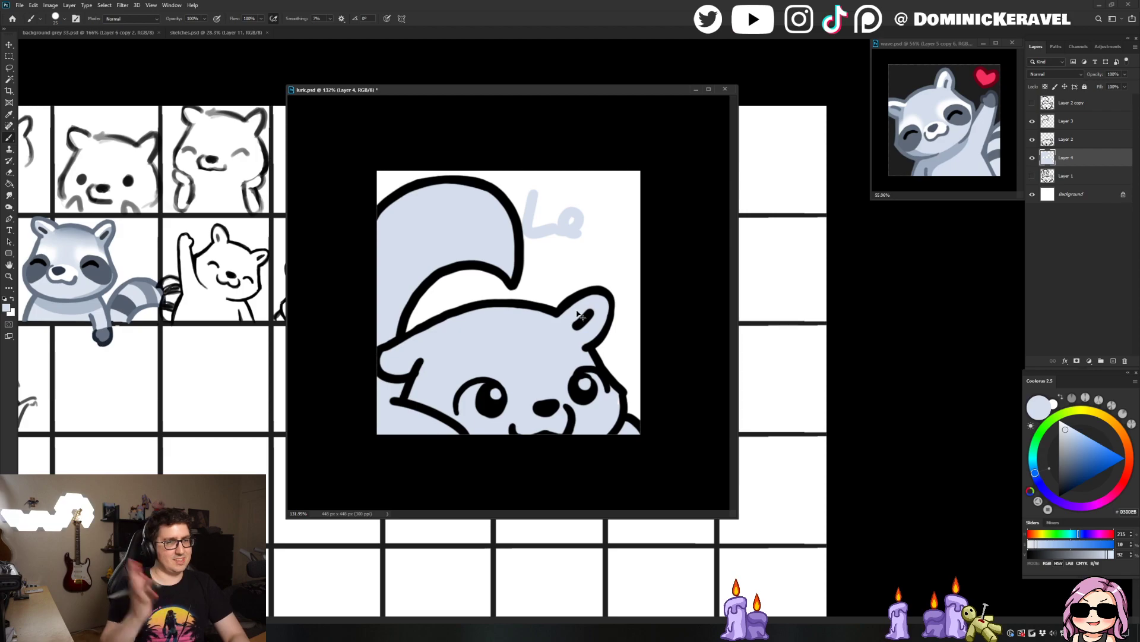
Clear the scribbled letters from the white background beside the tail and save the document
key("v")
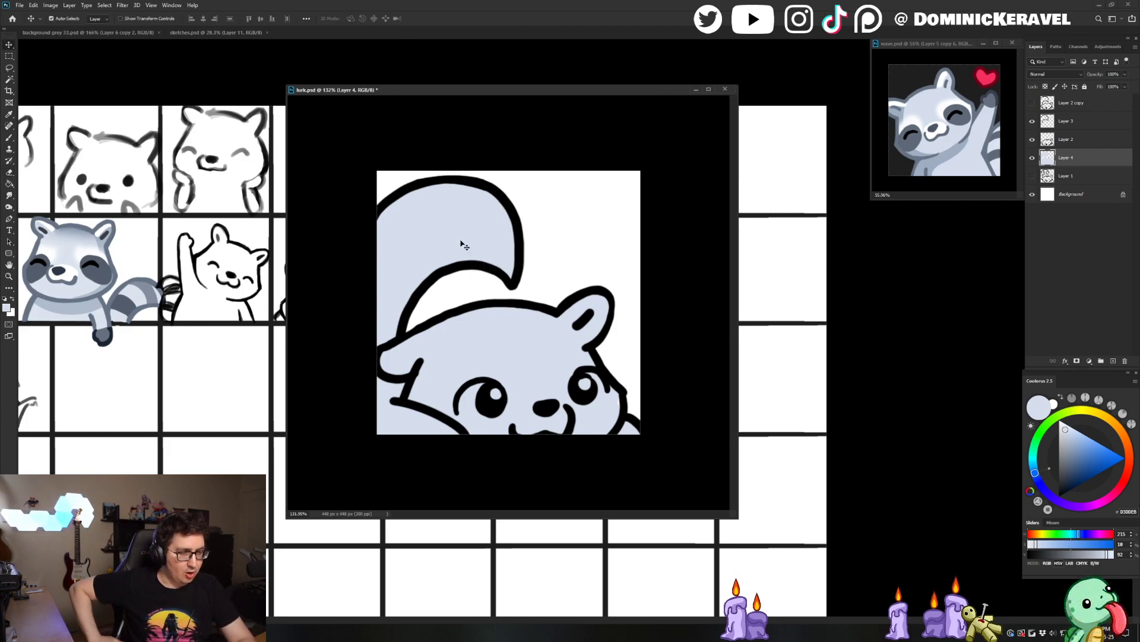
key("e")
key("ctrl+s")
key("v")
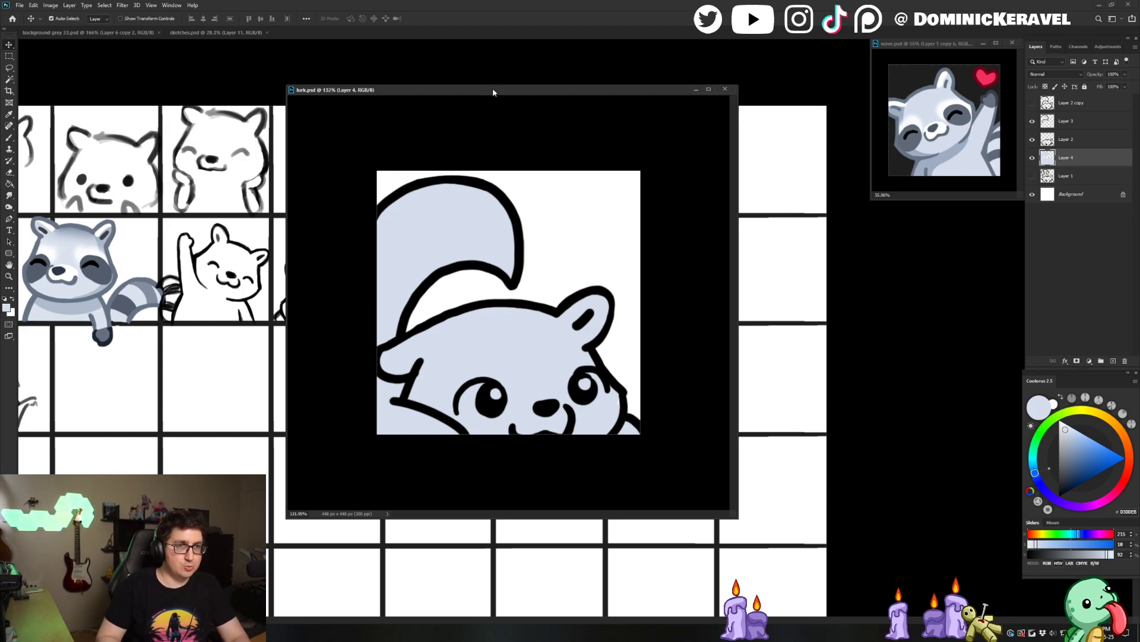
Paint the whites of both raccoon eyes in pure white on Layer 4 and save the document
left_click_drag(493, 90, 486, 91)
key("b")
left_click(553, 234, "alt")
mouse_move(474, 390)
left_mouse_down()
mouse_move(460, 400)
mouse_move(473, 416)
left_mouse_up()
left_click_drag(570, 388, 599, 393)
left_click(605, 414, "alt")
key("v")
key("ctrl+s")
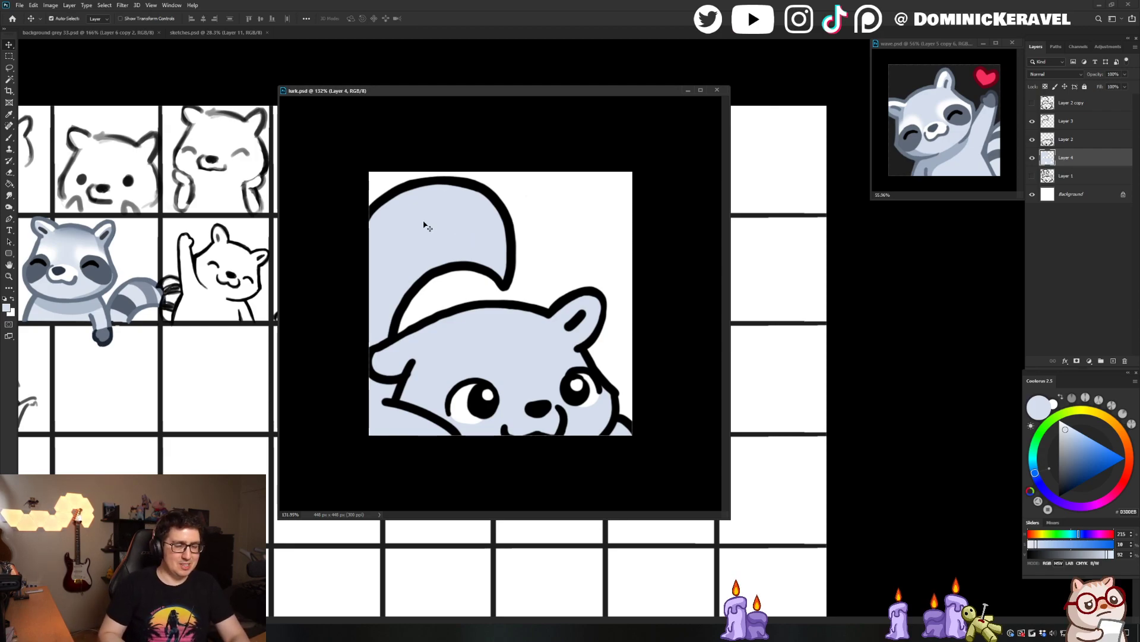
Select the light fur fill and paint a curved stripe across the upper tail in the grey-blue sampled from the coloured reference raccoon
key("b")
left_click(153, 292, "alt")
key("v")
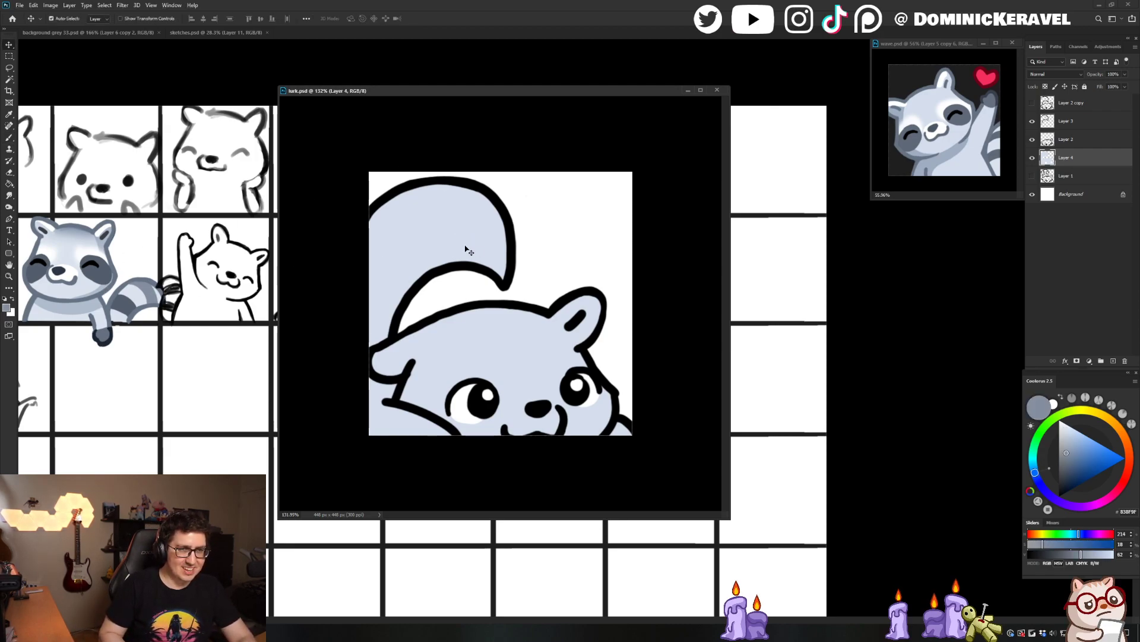
key("w")
left_click(478, 236)
key("b")
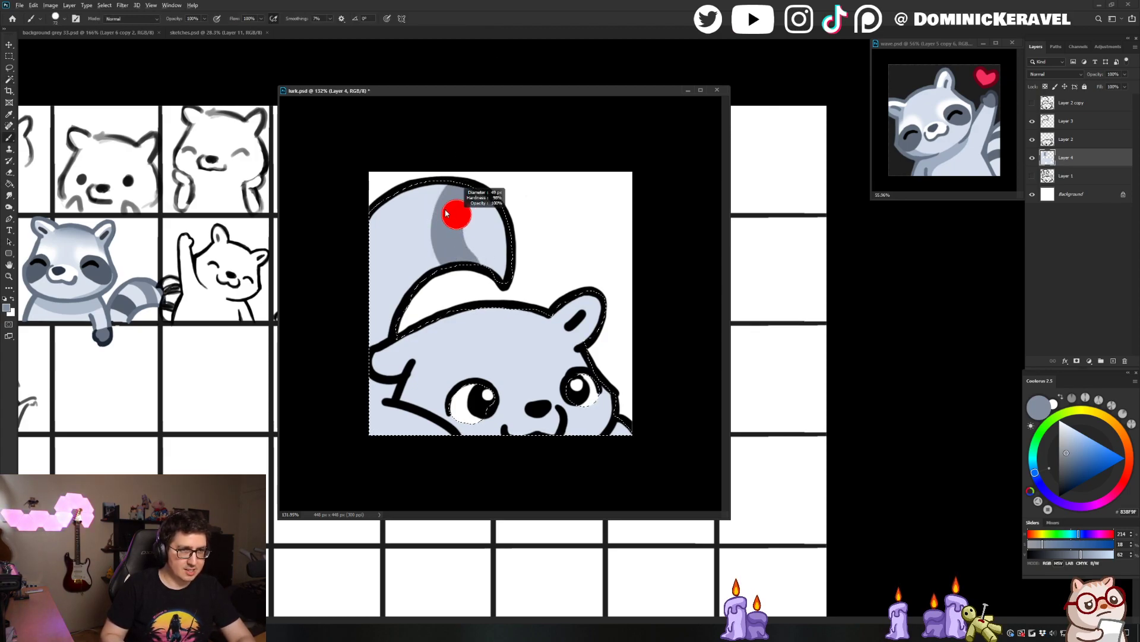
mouse_move(468, 188)
left_mouse_down()
mouse_move(448, 219)
mouse_move(472, 262)
left_mouse_up()
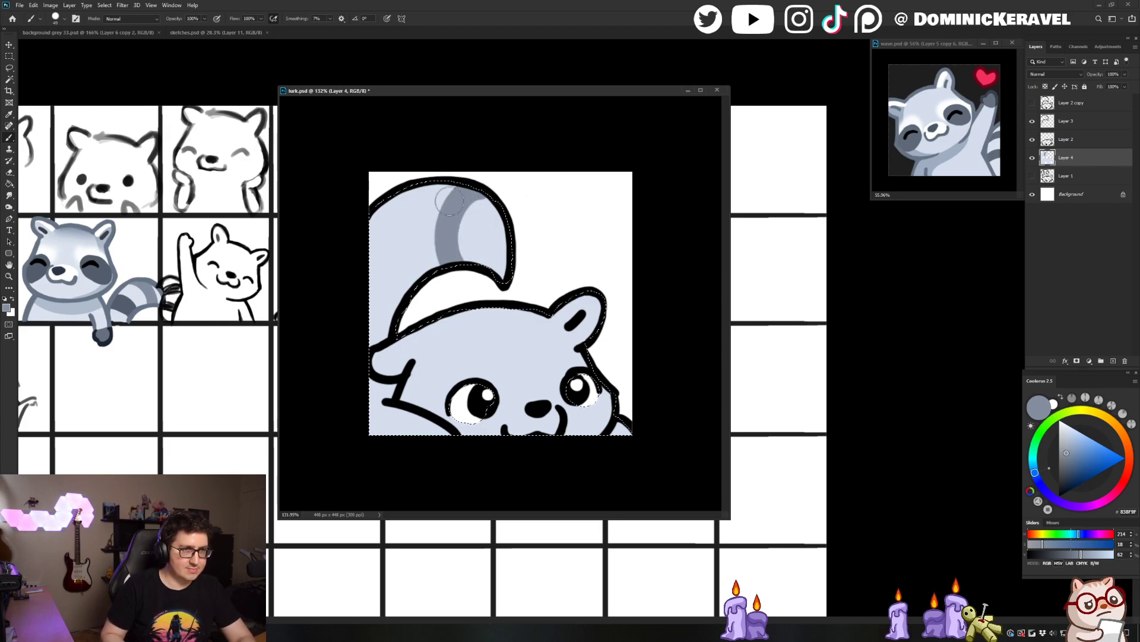
Trim the upper tail stripe with the light fur colour and paint a second grey-blue stripe across the tail at the canvas edge
left_click(137, 298, "alt")
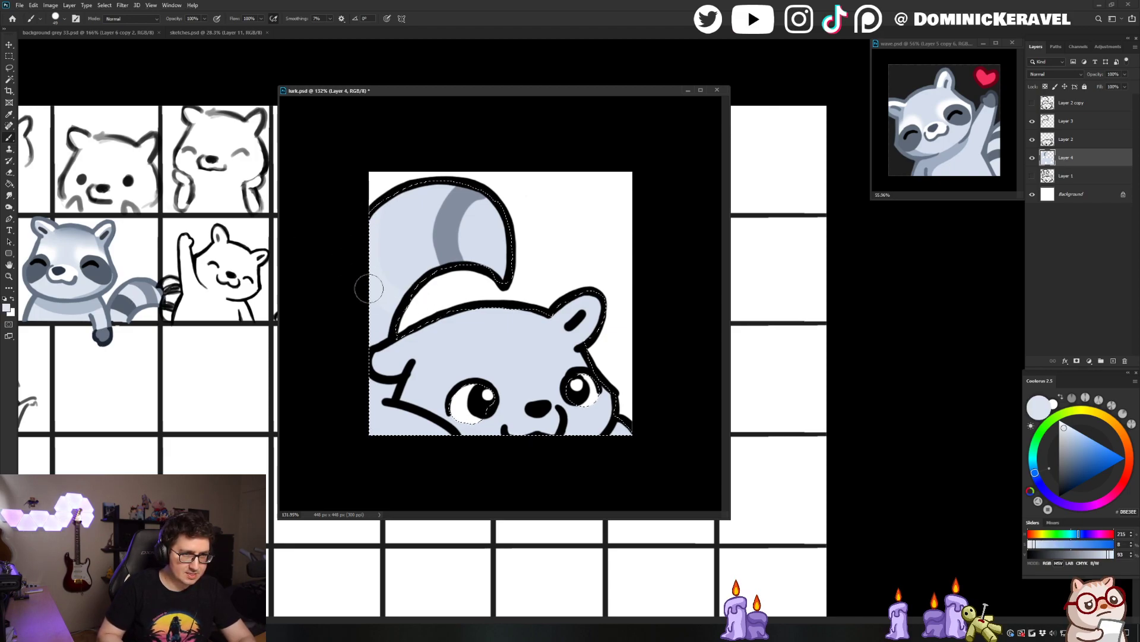
left_click(128, 297, "alt")
mouse_move(361, 263)
left_mouse_down()
mouse_move(396, 303)
mouse_move(368, 244)
mouse_move(421, 313)
mouse_move(370, 295)
mouse_move(409, 319)
mouse_move(388, 311)
mouse_move(376, 232)
mouse_move(419, 290)
mouse_move(363, 273)
mouse_move(408, 310)
mouse_move(398, 309)
mouse_move(419, 297)
mouse_move(374, 195)
mouse_move(384, 293)
mouse_move(369, 281)
mouse_move(406, 301)
mouse_move(370, 274)
mouse_move(401, 200)
mouse_move(410, 239)
left_mouse_up()
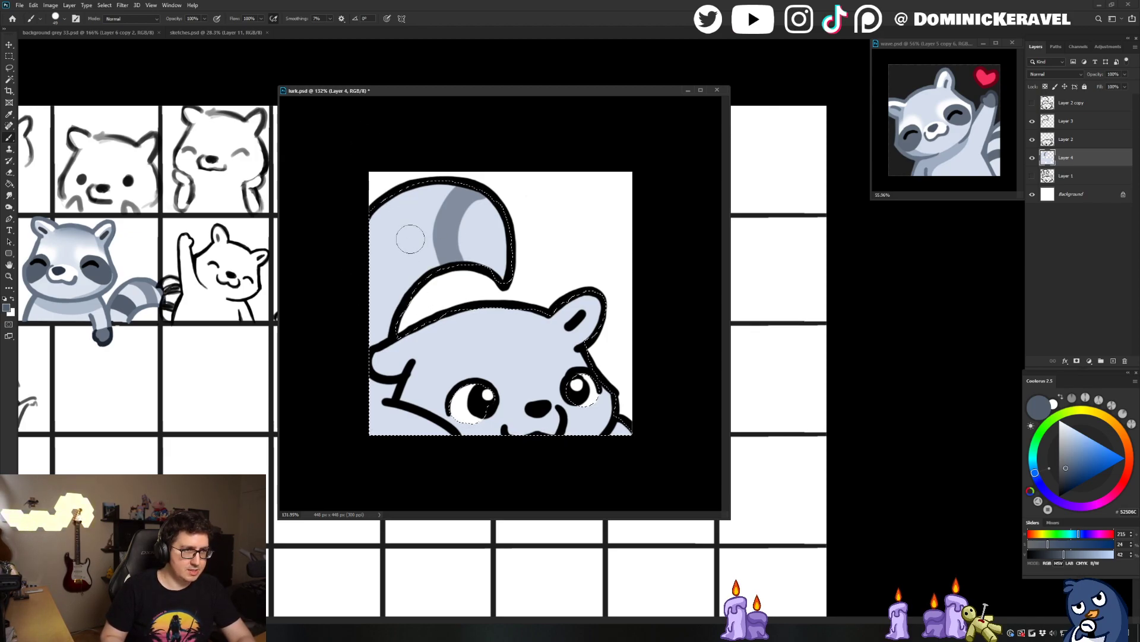
left_click(446, 199, "alt")
mouse_move(447, 200)
left_mouse_down()
mouse_move(434, 262)
mouse_move(380, 274)
mouse_move(369, 234)
mouse_move(424, 293)
left_mouse_up()
key("ctrl+z")
left_click_drag(366, 227, 389, 305)
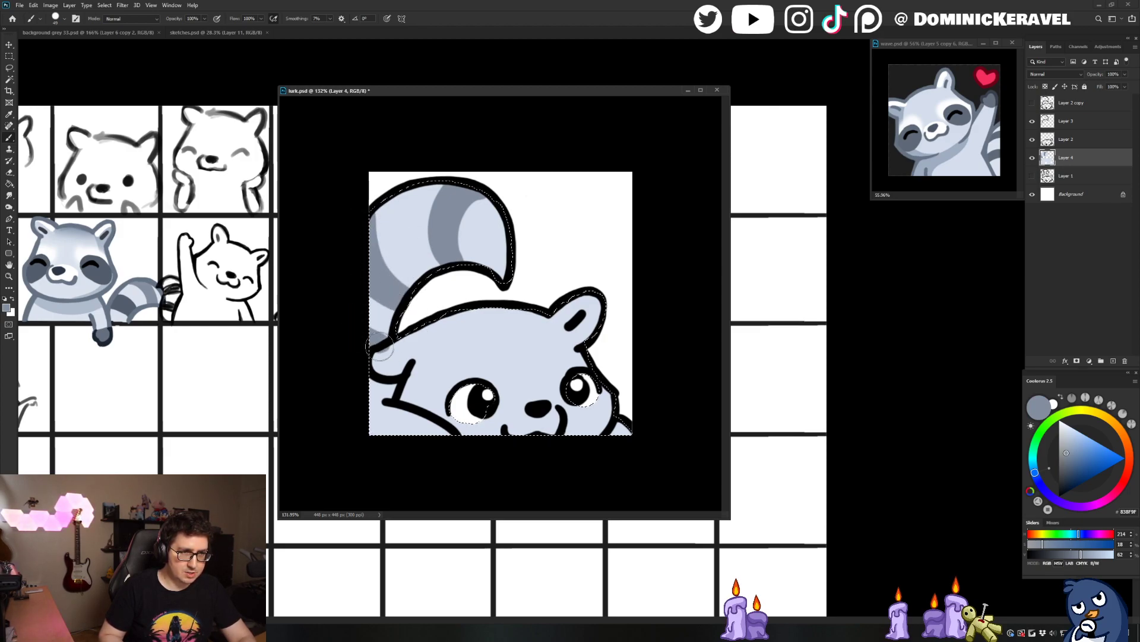
Refine the edges of the second tail stripe, alternating between the sampled light fur and grey-blue stripe colours
left_click(395, 196, "alt")
left_click_drag(371, 260, 387, 277)
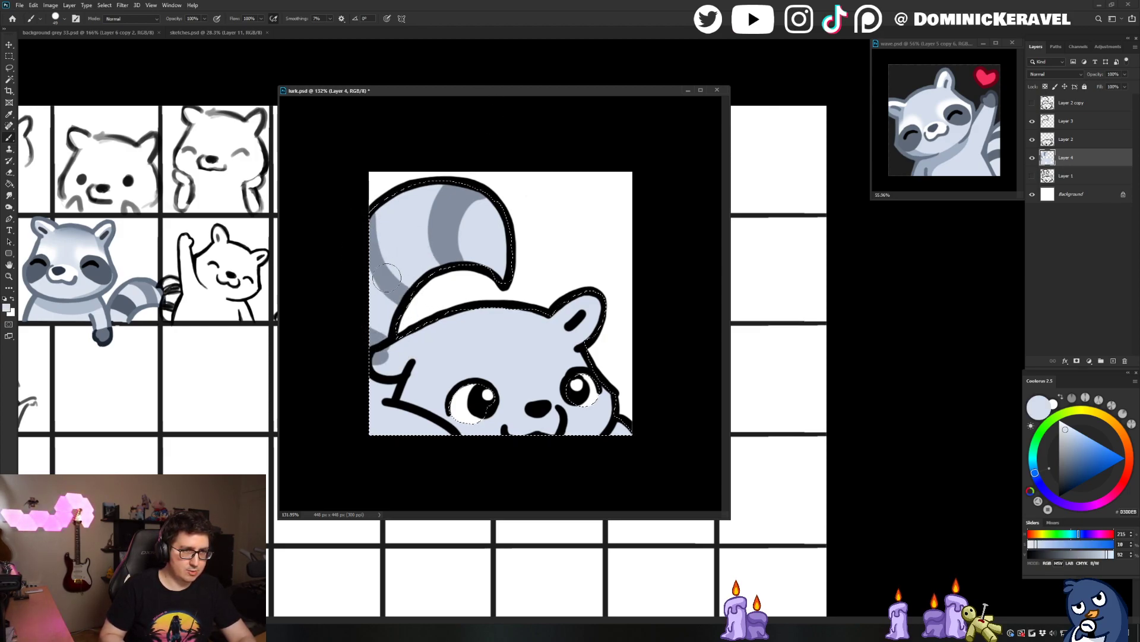
left_click(389, 275, "alt")
left_click_drag(368, 225, 404, 287)
left_click_drag(366, 233, 392, 288)
left_click(389, 356, "alt")
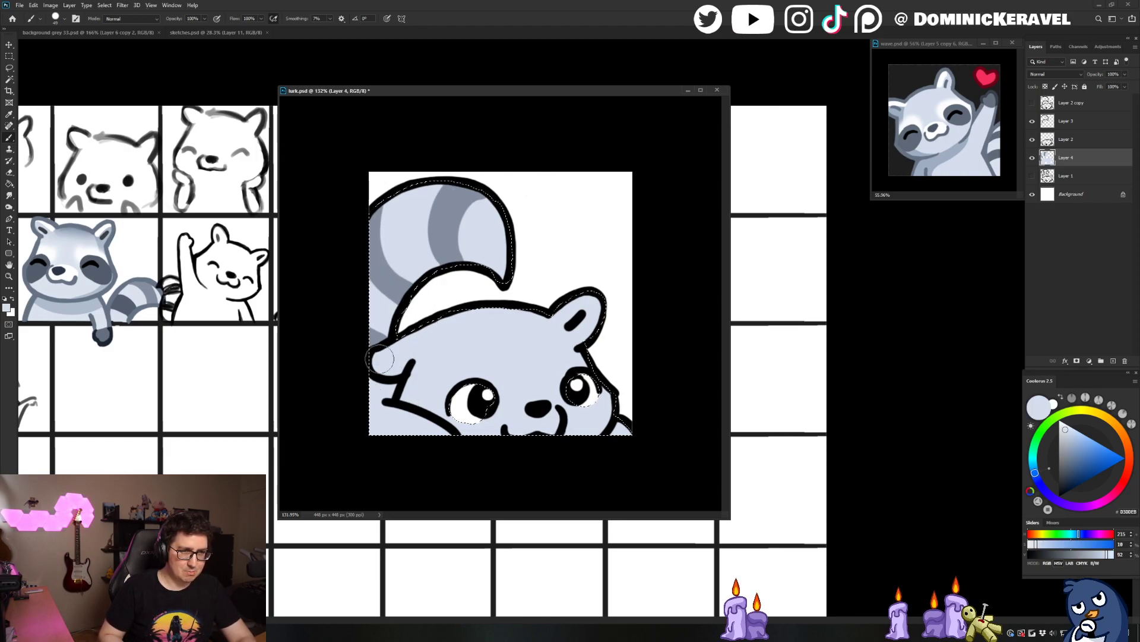
left_click(375, 291, "alt")
key("e")
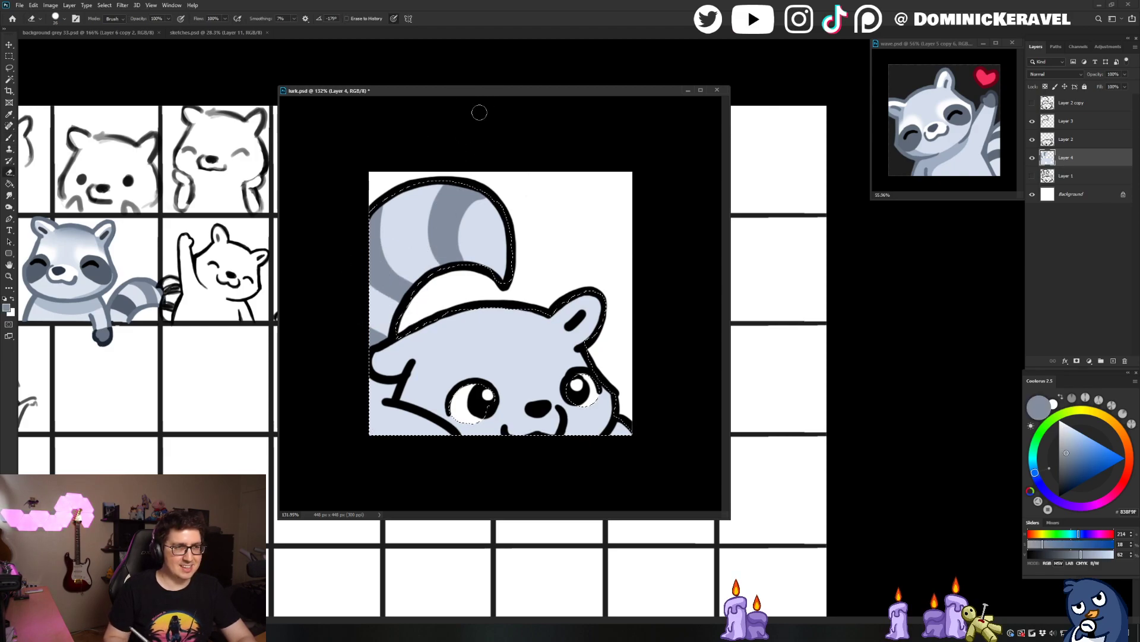
Paint the tail base in the darkest grey sampled from the reference tail, then touch up the stripes with their sampled colours
key("b")
left_click(131, 302, "alt")
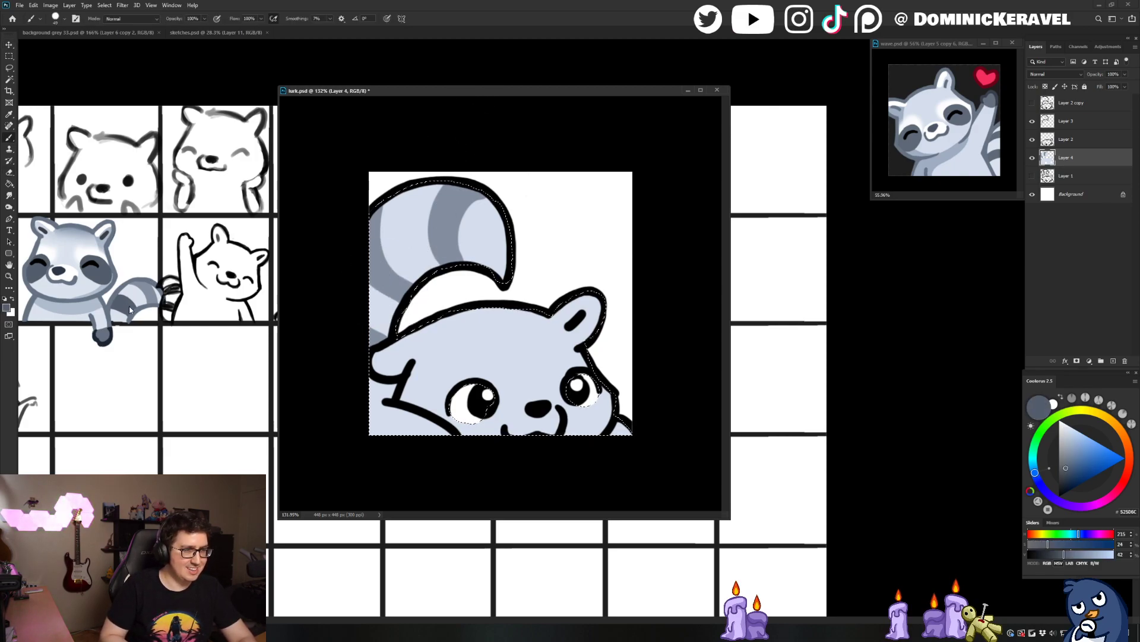
key("v")
left_click_drag(482, 96, 487, 95)
key("ctrl+d")
key("e")
key("g")
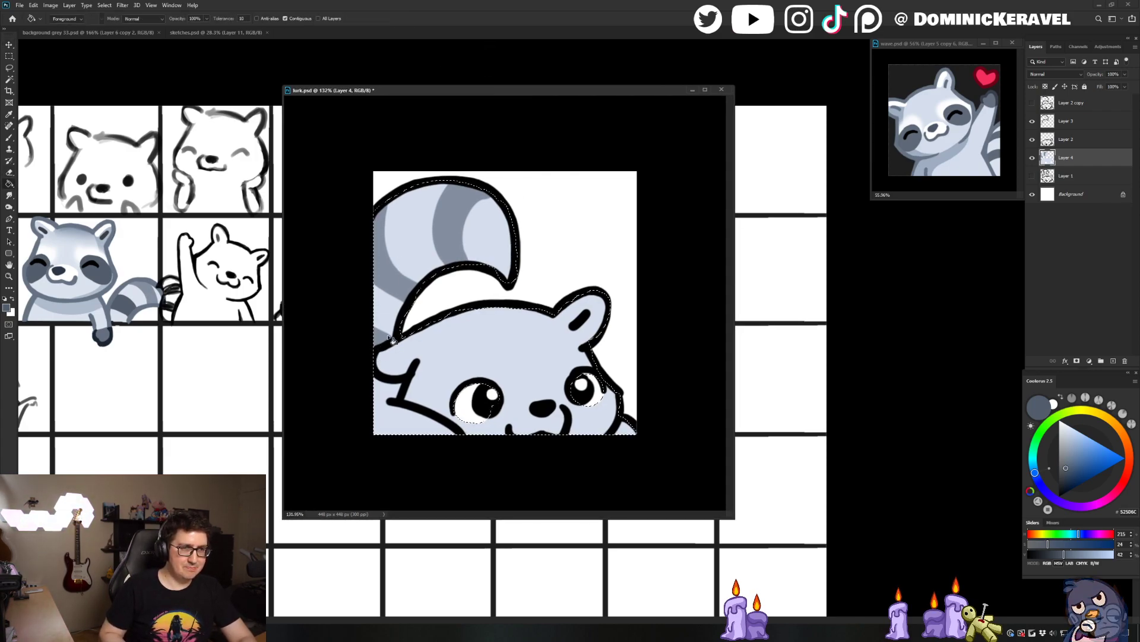
key("b")
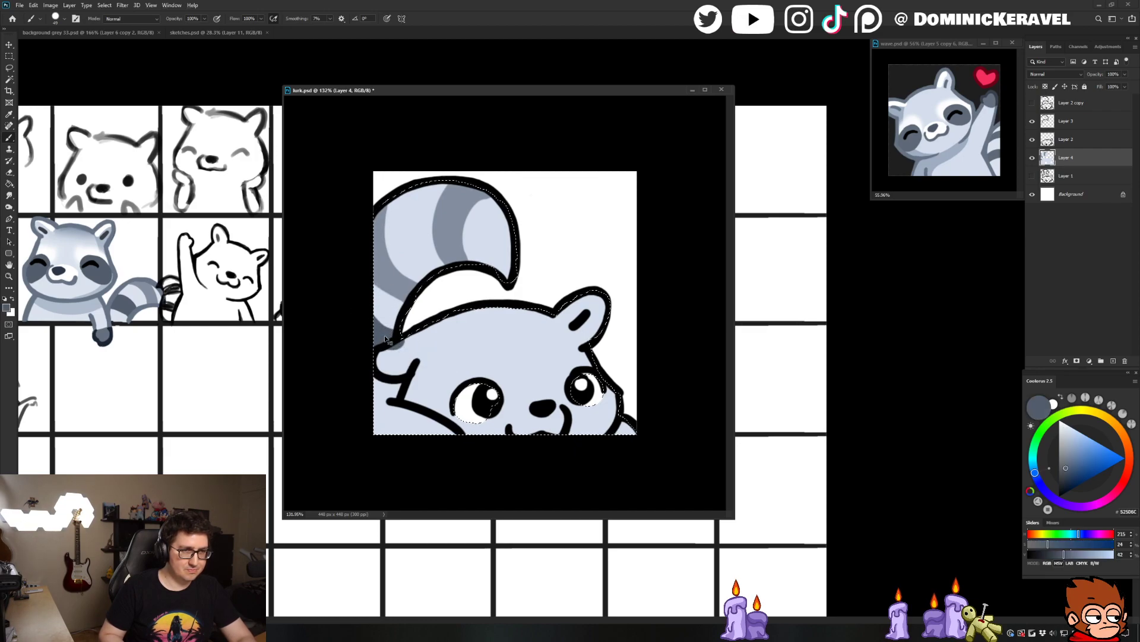
left_click(428, 344, "alt")
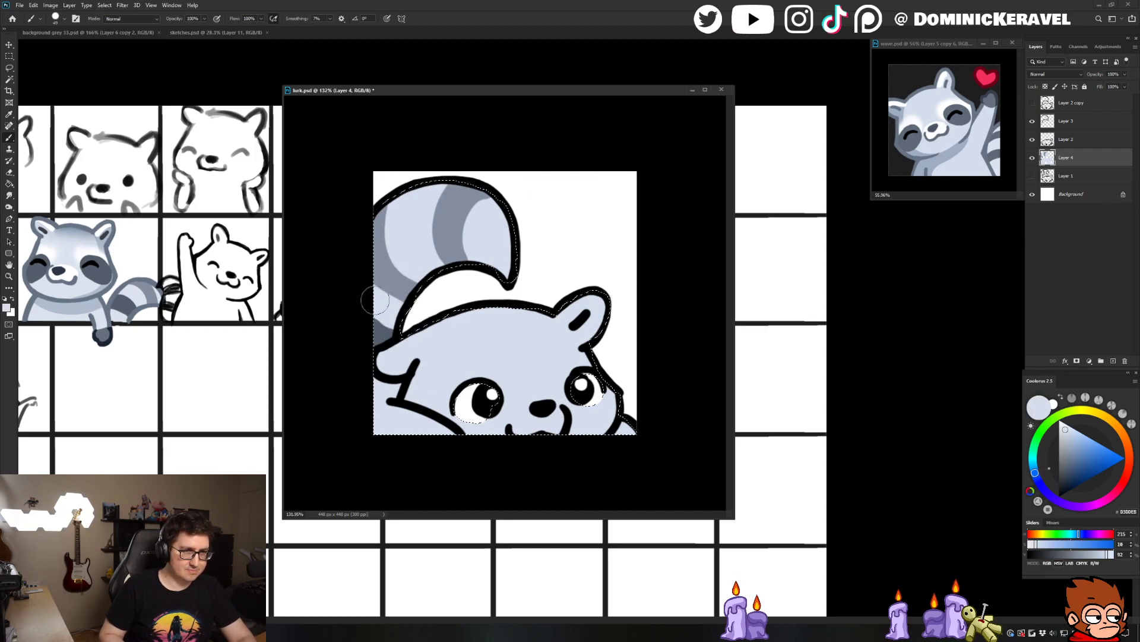
left_click(398, 276, "alt")
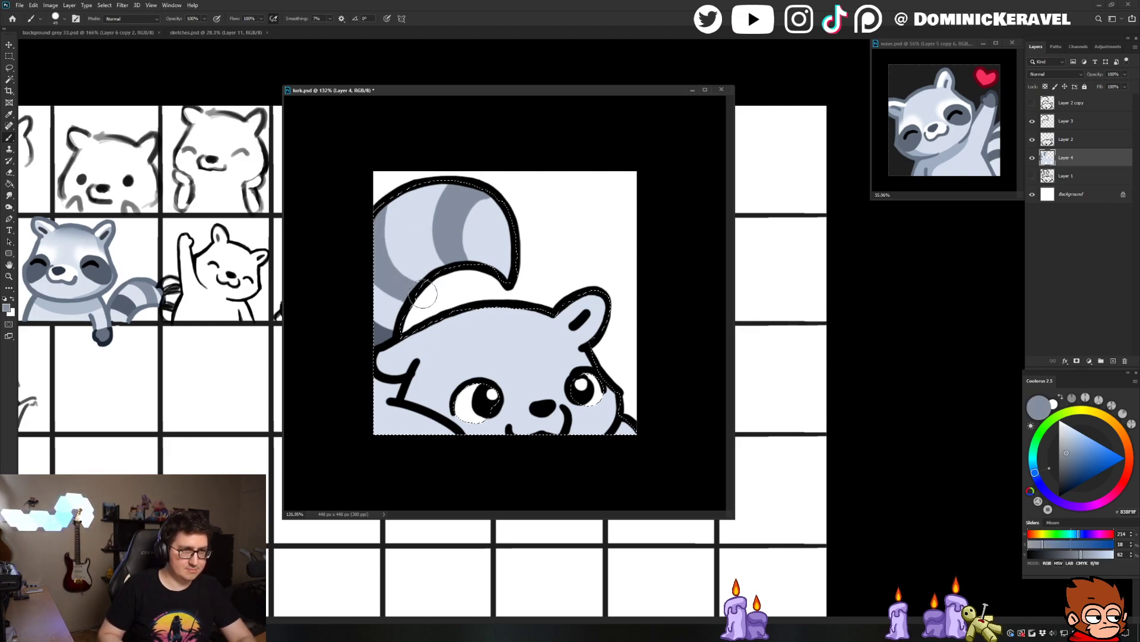
left_click(505, 214, "alt")
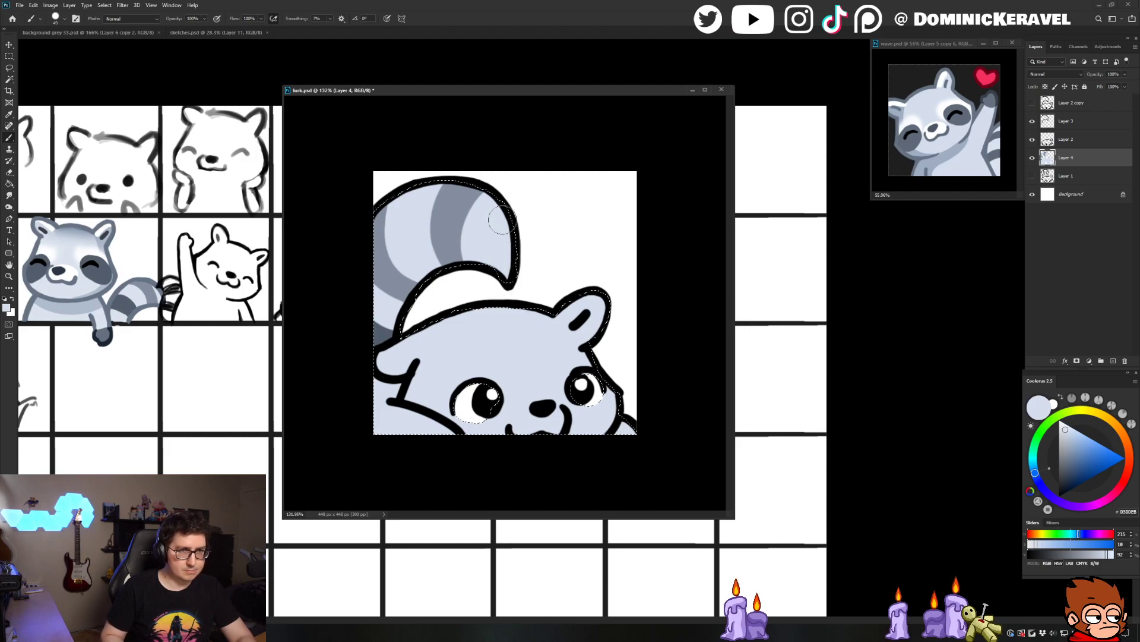
Deselect the fur area and paint the drooping ear's inner area with the white sampled from the reference sheet
scroll(487, 238, "down", 5)
scroll(471, 234, "up", 2)
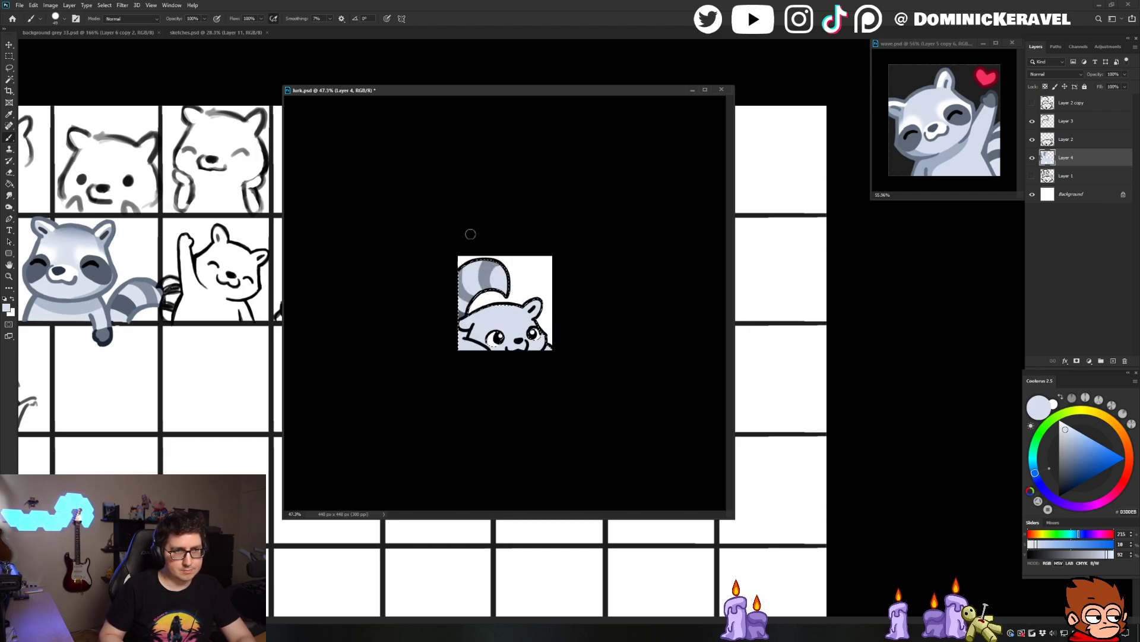
scroll(588, 244, "up", 1)
scroll(588, 243, "up", 2)
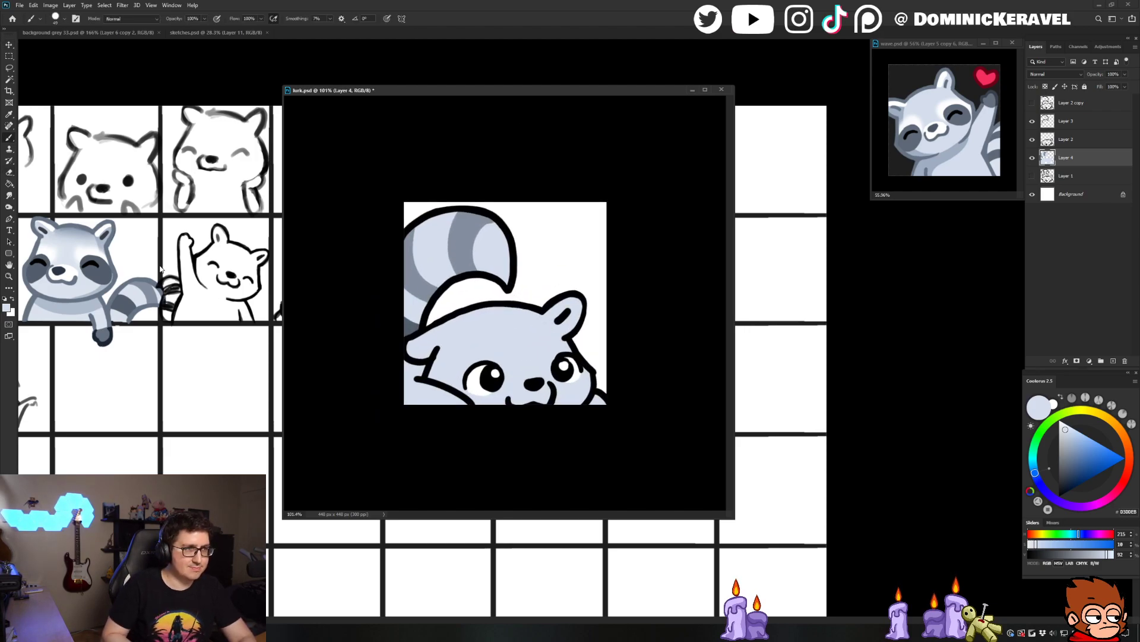
left_click(109, 232, "alt")
key("v")
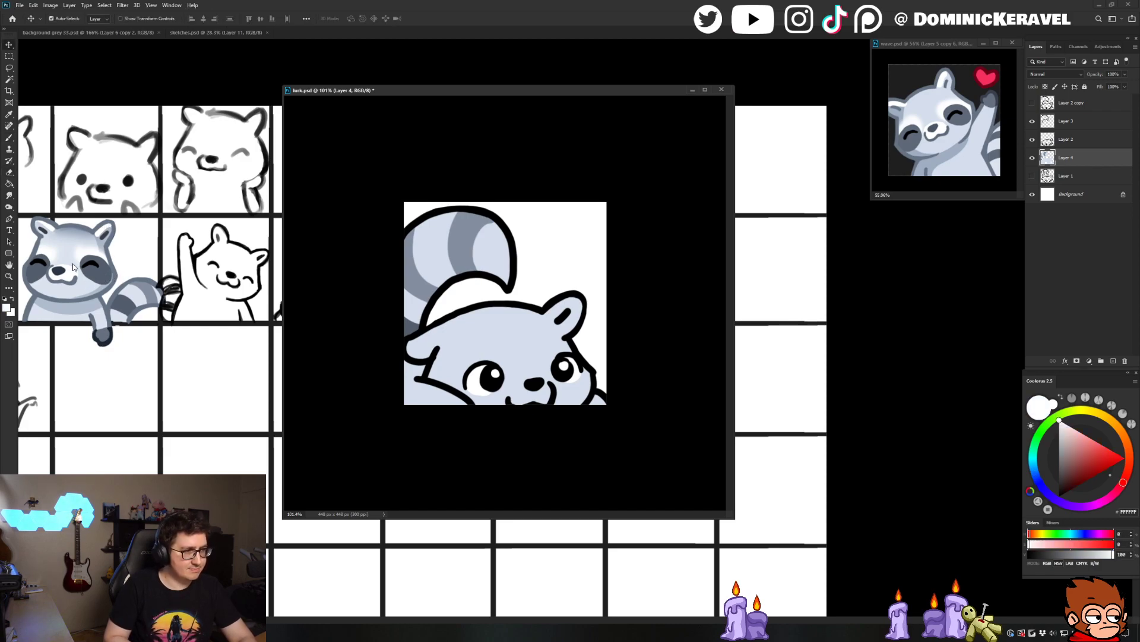
key("b")
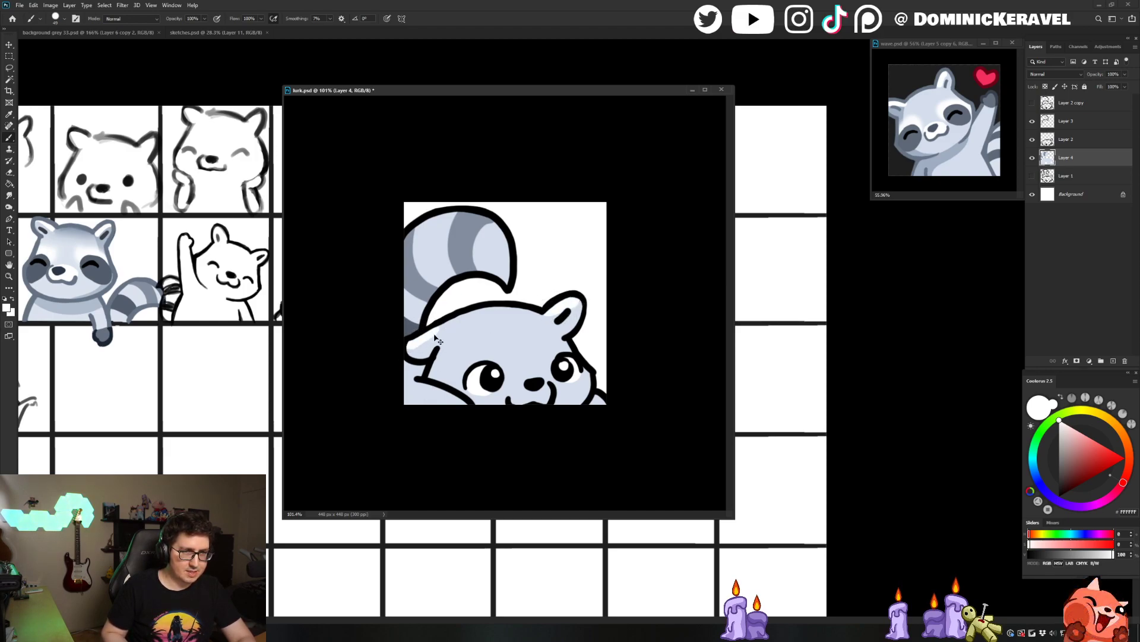
left_click_drag(410, 347, 437, 330)
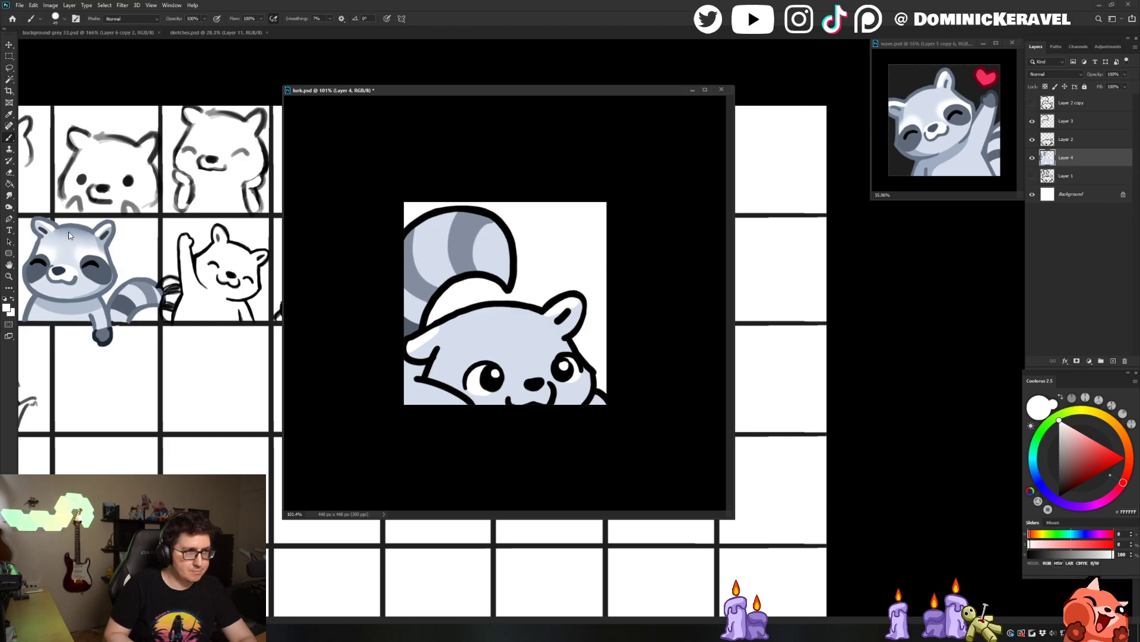
Select the head fur and paint AFBCCC shading over the side of the face and below the eyes, softening its shape with the light fur colour
left_click(98, 306, "alt")
key("w")
left_click(456, 339)
key("b")
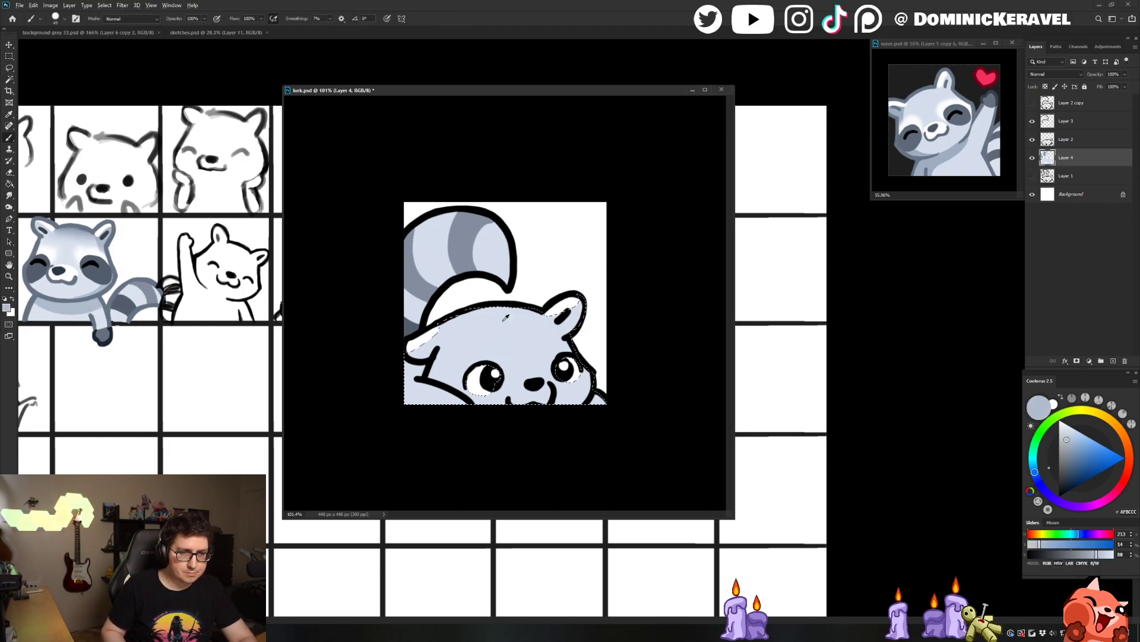
left_click(481, 335, "alt")
left_click(458, 323, "alt")
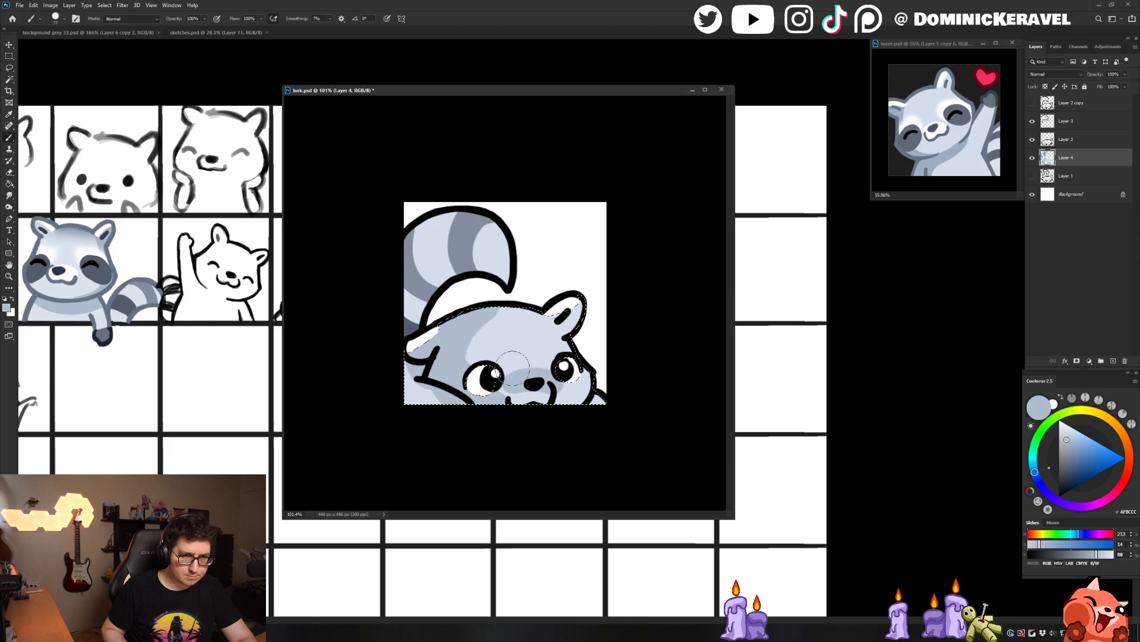
left_click(493, 340, "alt")
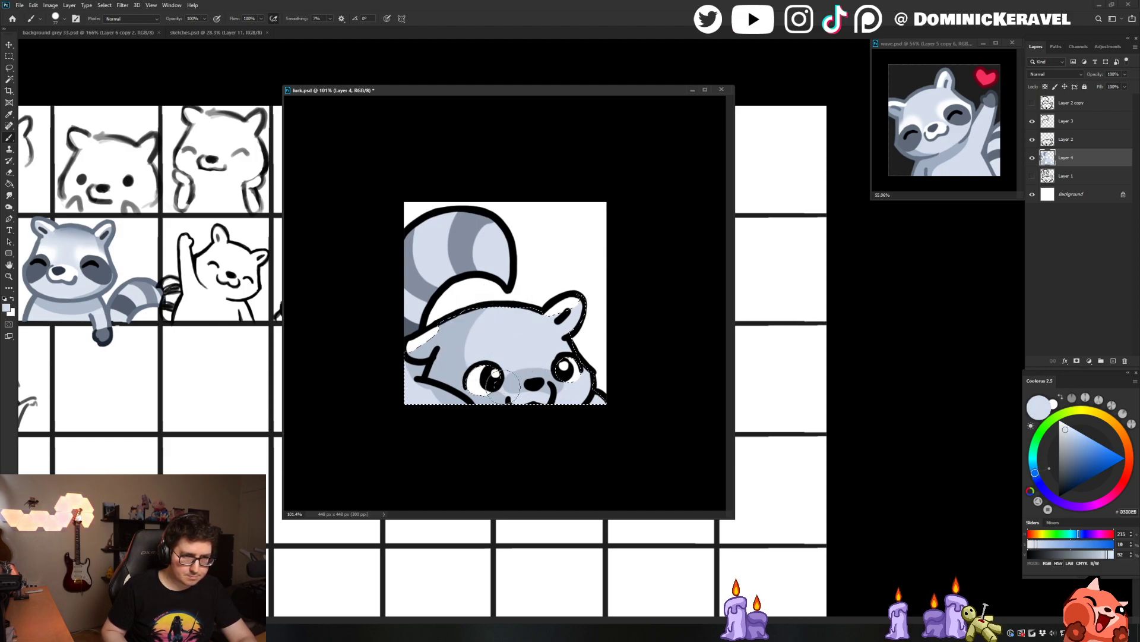
left_click(490, 330, "alt")
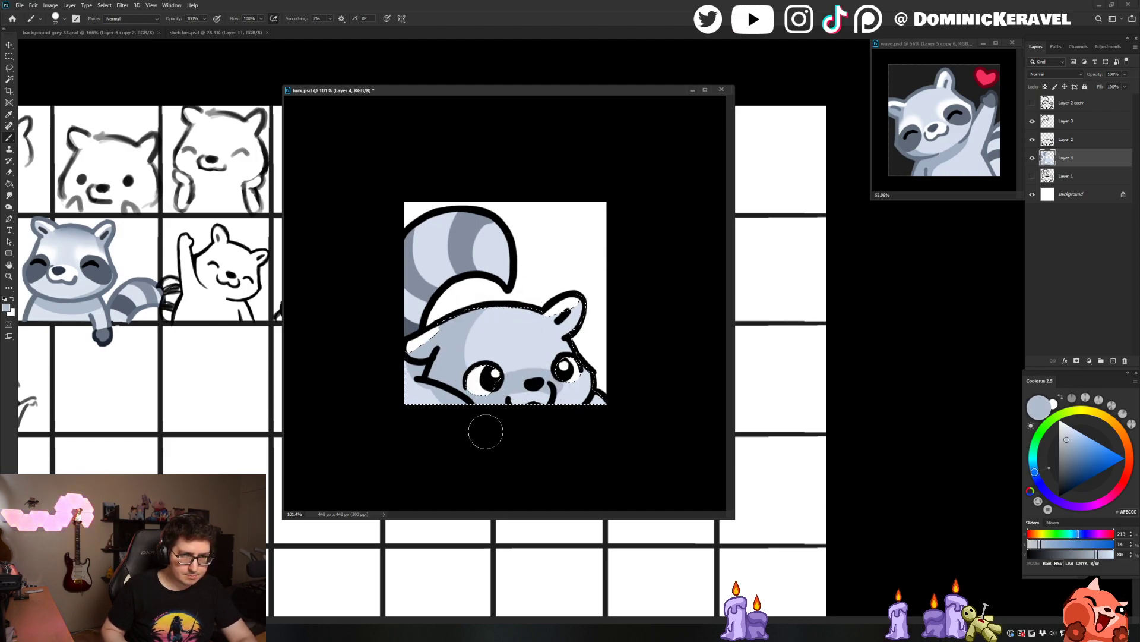
left_click(502, 373, "alt")
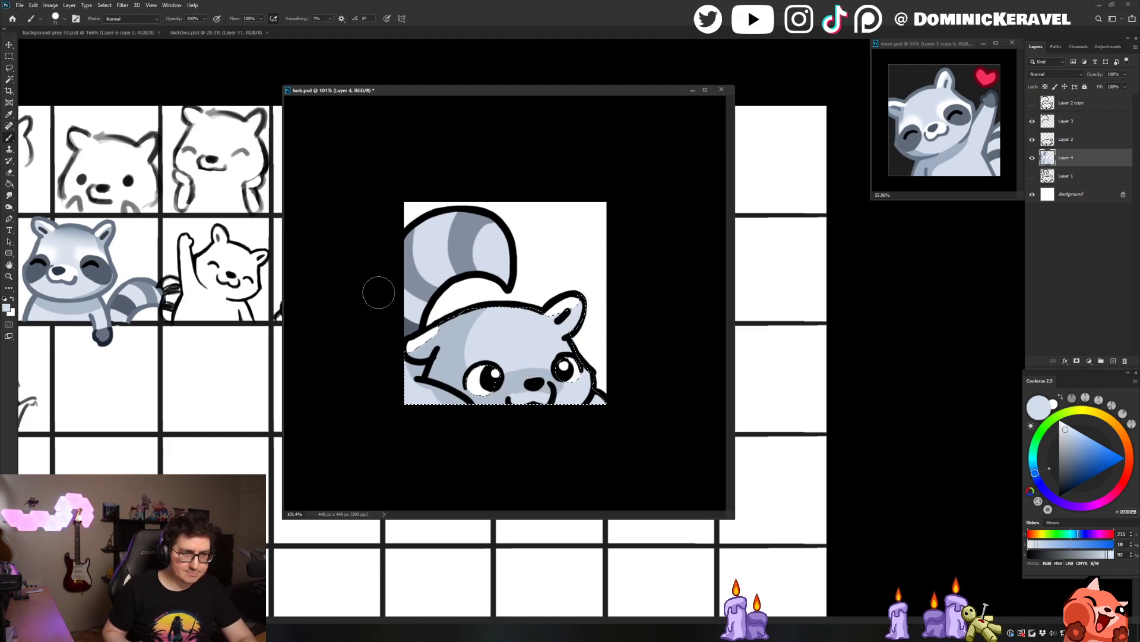
Paint the muzzle around the nose and mouth white, clear the selection, and sample colours around the eyes for touch-ups
left_click(504, 363, "alt")
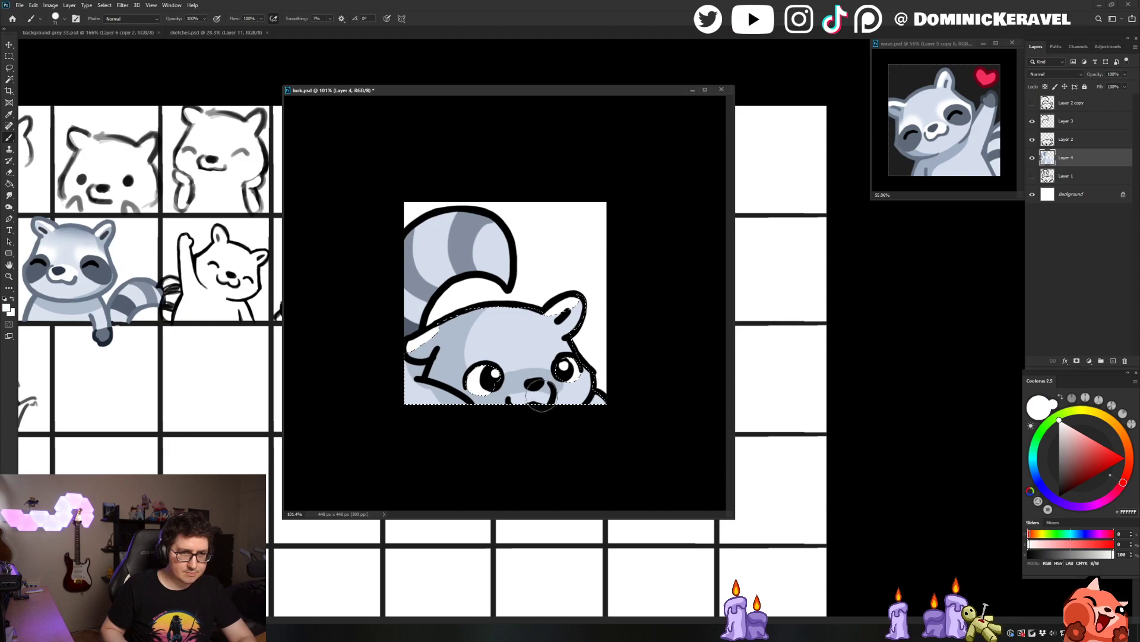
key("ctrl+d")
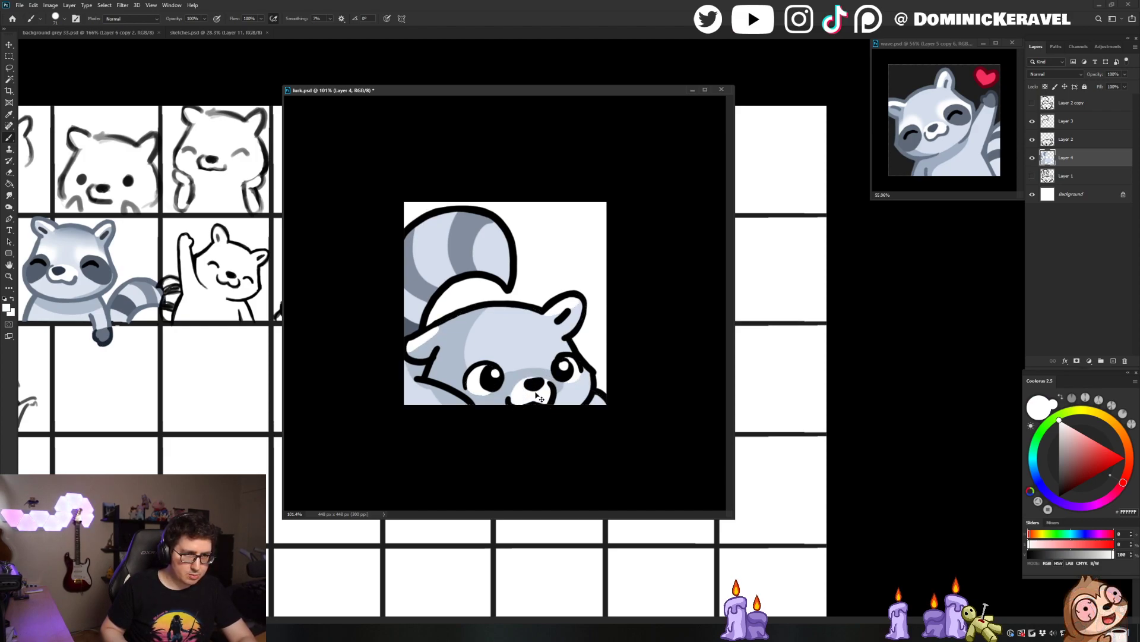
left_click(551, 376, "alt")
left_click(478, 386, "alt")
left_click(493, 375, "alt")
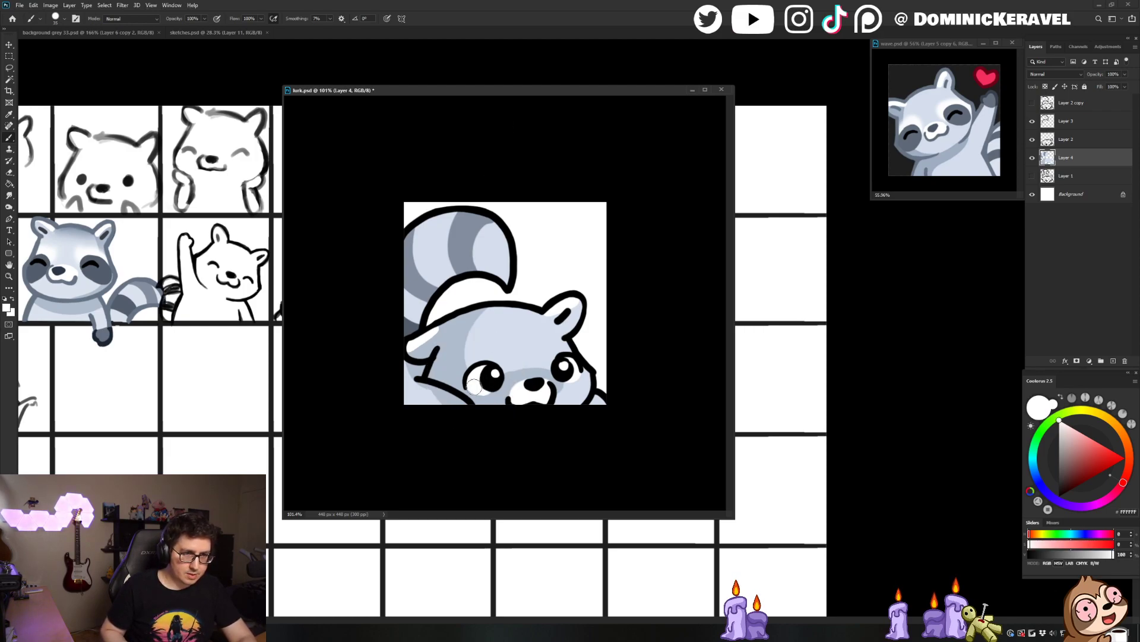
key("v")
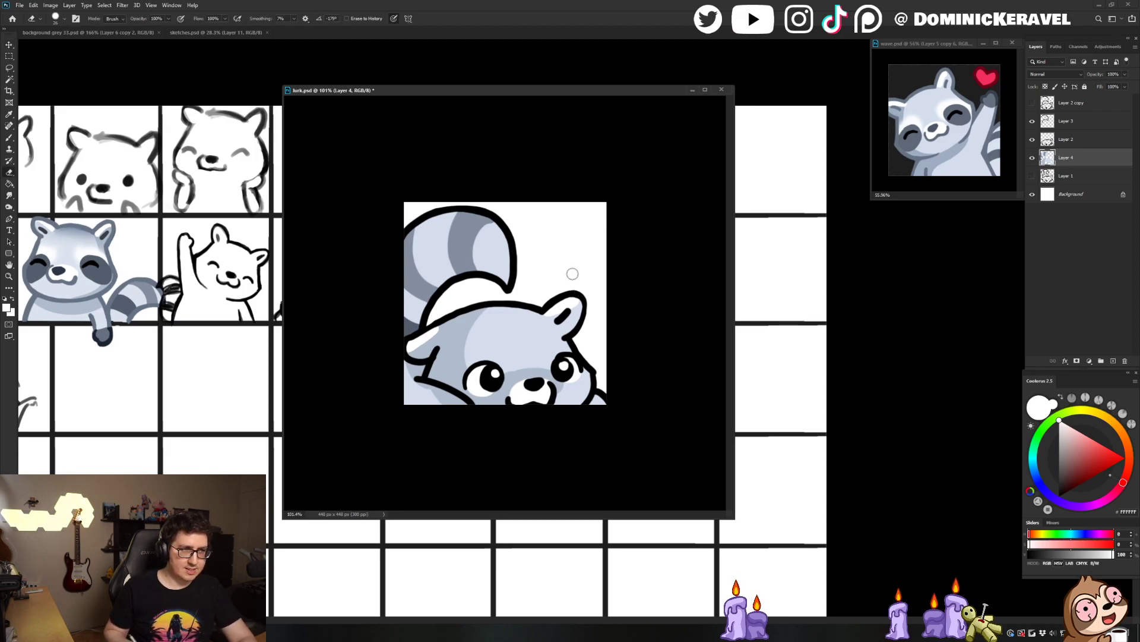
key("e")
key("v")
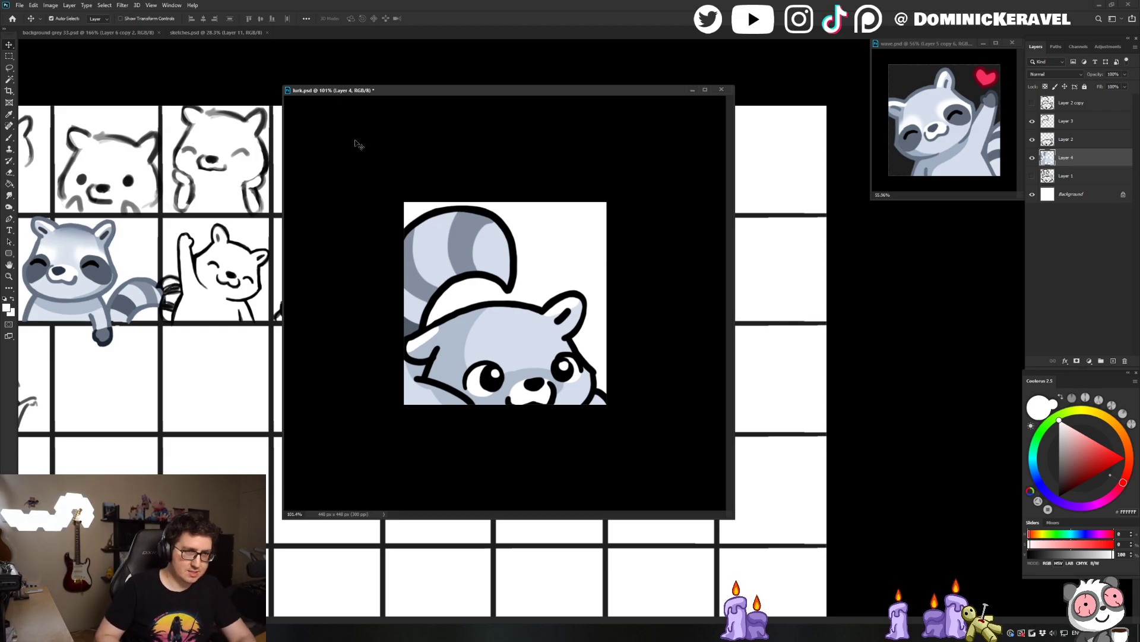
Touch up the inner areas of the drooping ear and the upright ear with white sampled from the drooping ear
left_click_drag(400, 90, 408, 93)
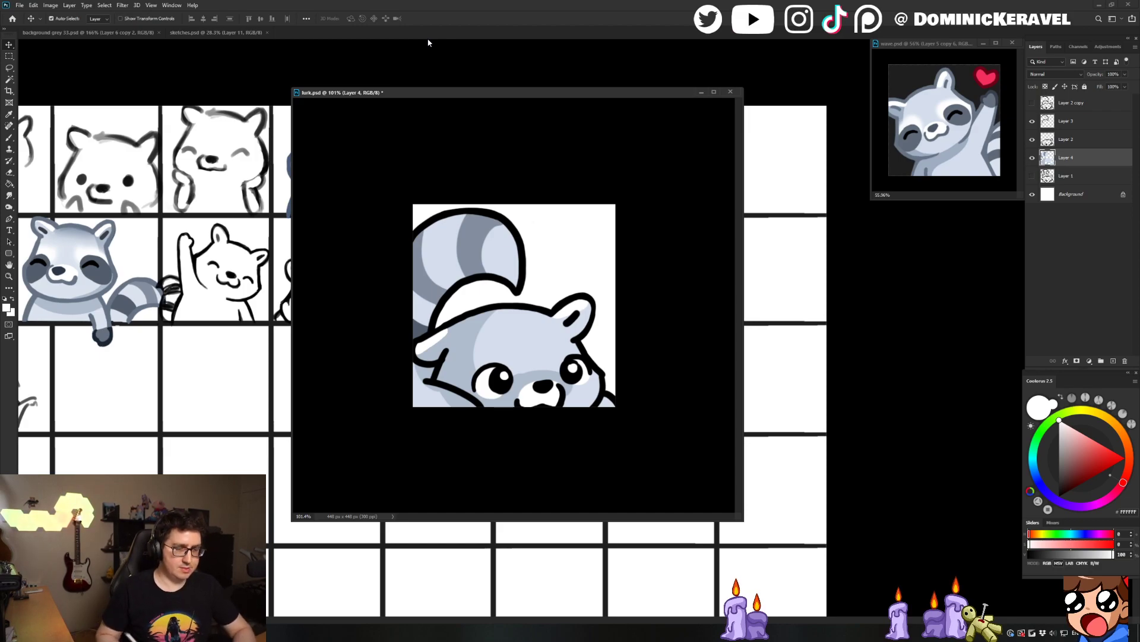
left_click_drag(296, 94, 300, 123)
key("b")
left_click(485, 352, "alt")
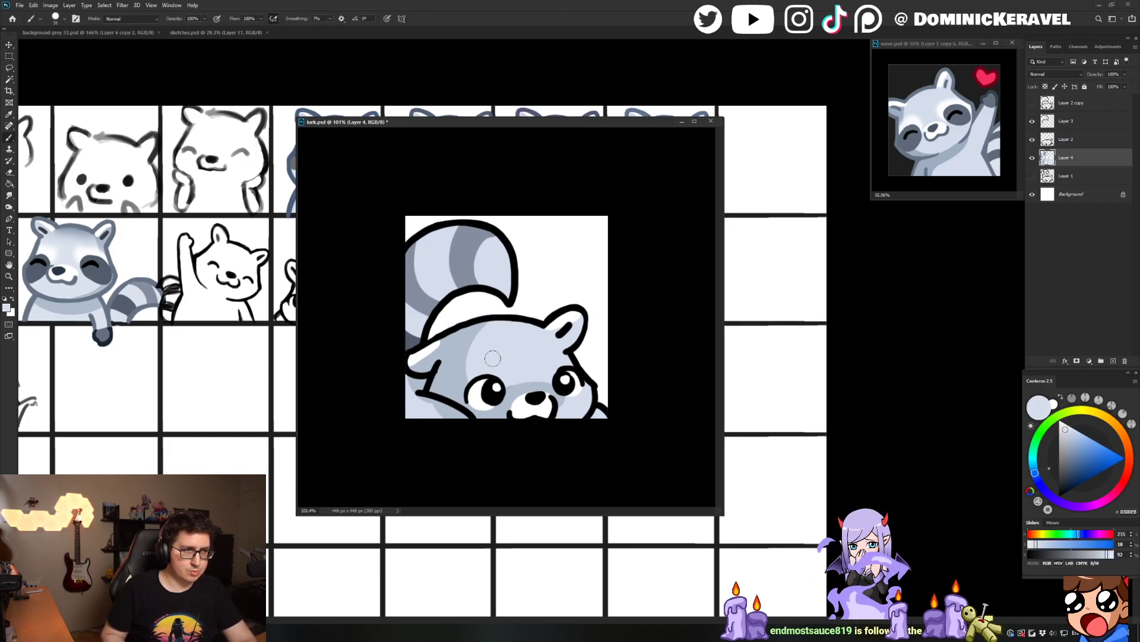
left_click(429, 350, "alt")
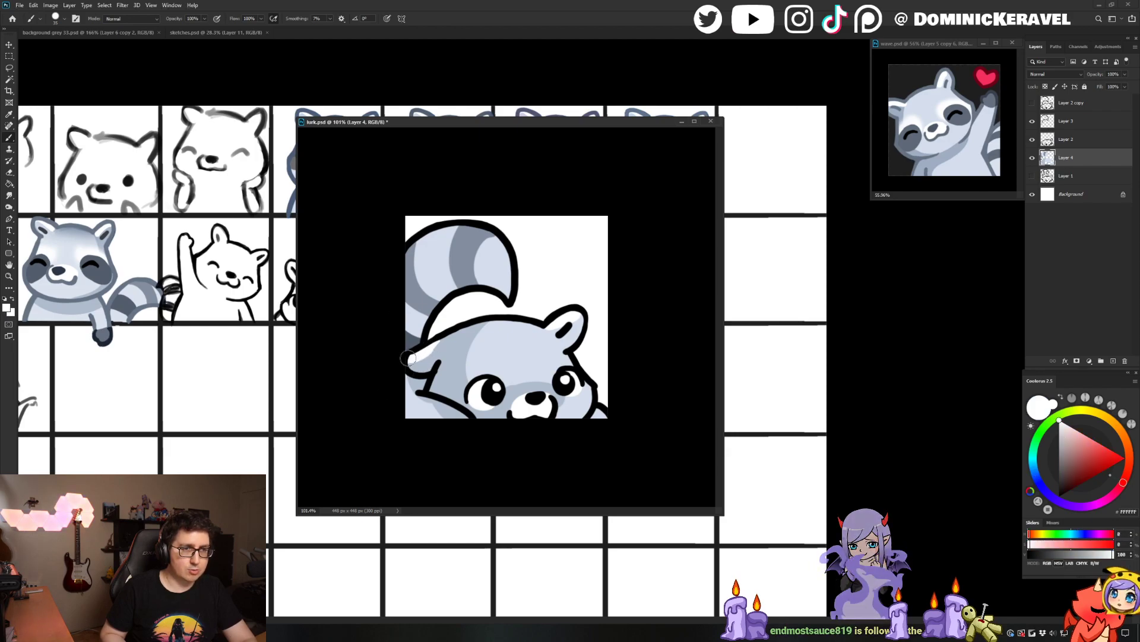
left_click(428, 347, "alt")
left_click_drag(429, 350, 413, 360)
key("e")
key("b")
left_click_drag(582, 321, 572, 333)
key("v")
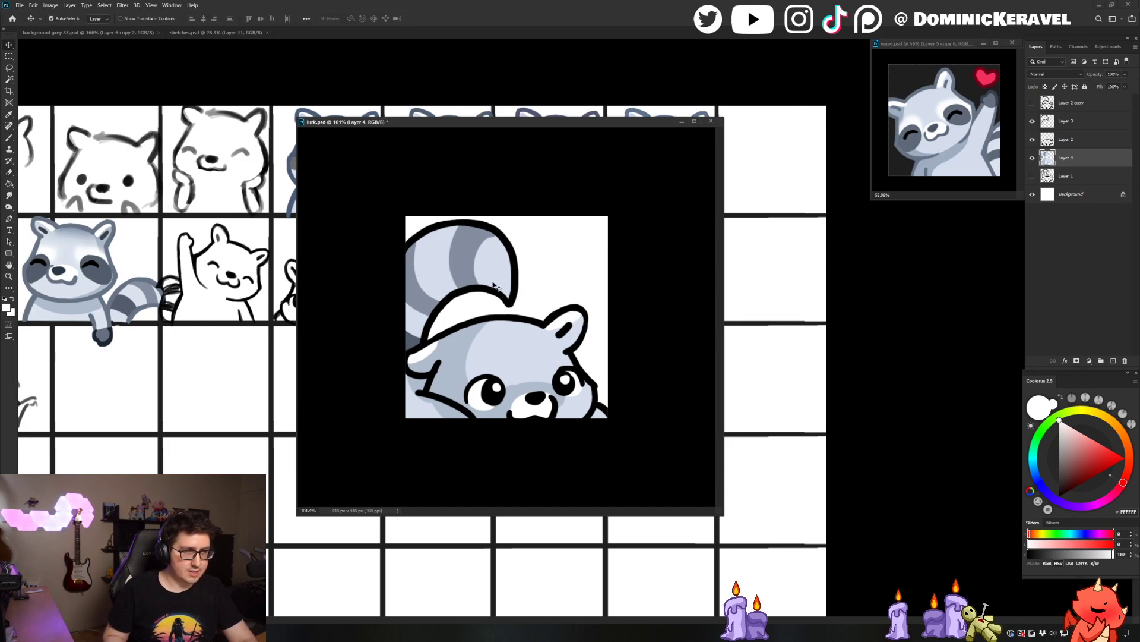
Select the head fur area, paint a soft white glow above both eyes with the Air Brush, and deselect
key("b")
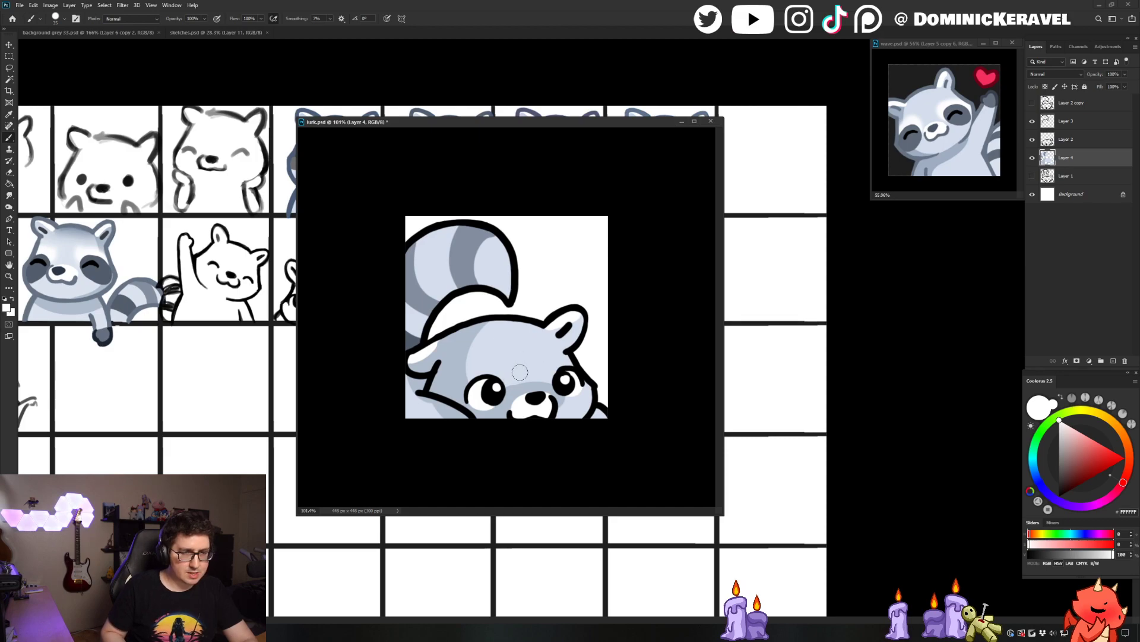
right_click(518, 375)
key("Escape")
key("w")
left_click(511, 386)
key("b")
left_click(502, 392, "alt")
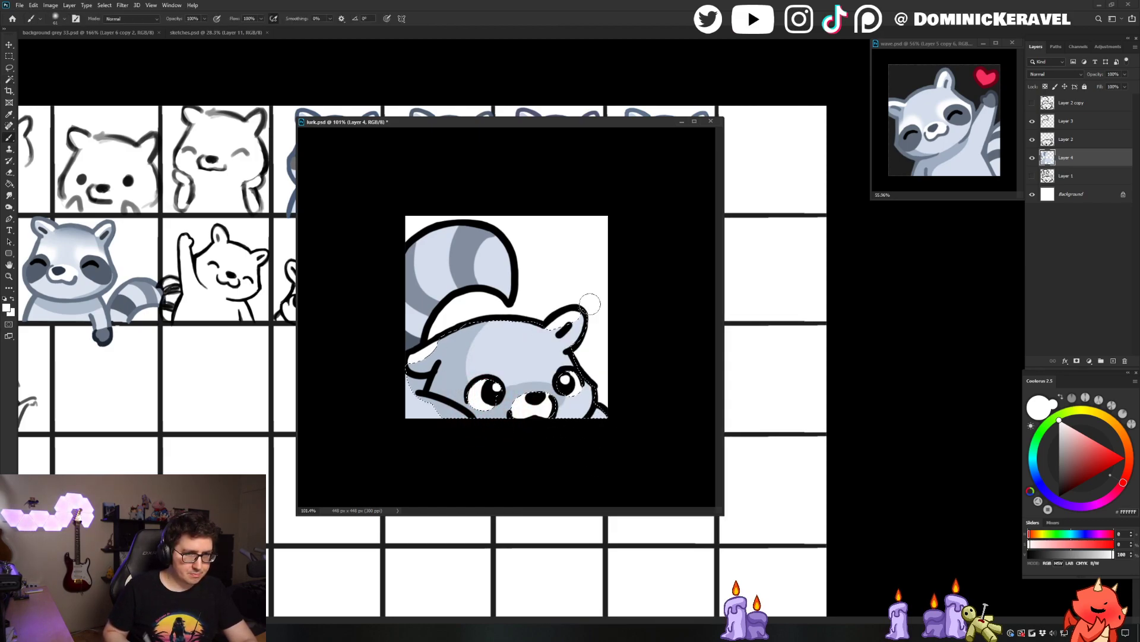
scroll(585, 297, "up", 3)
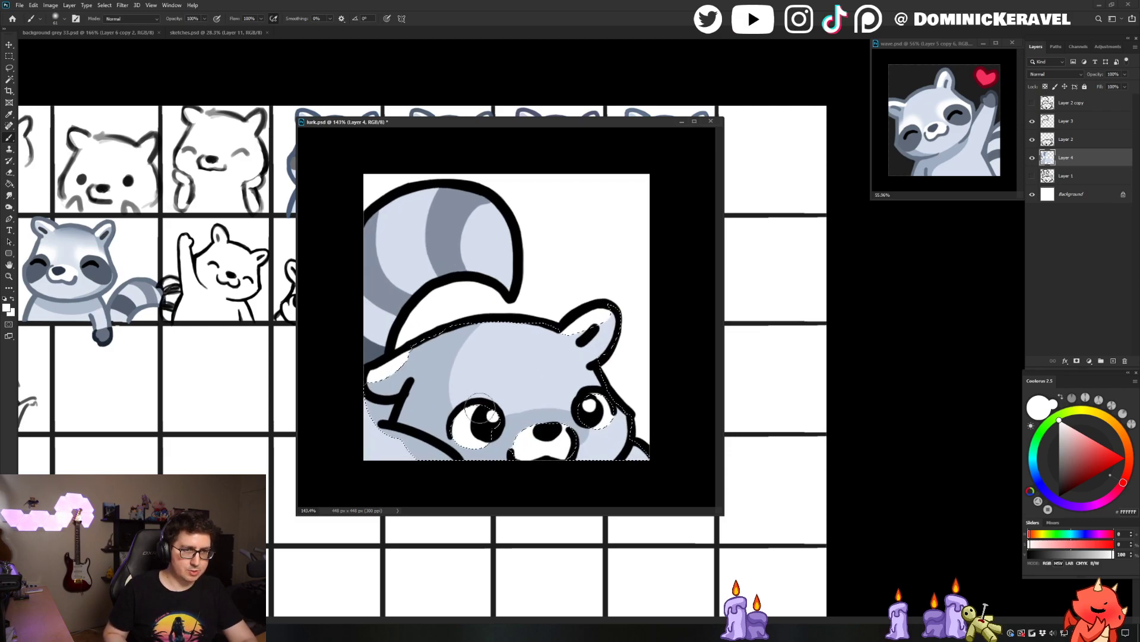
left_click_drag(475, 394, 457, 415)
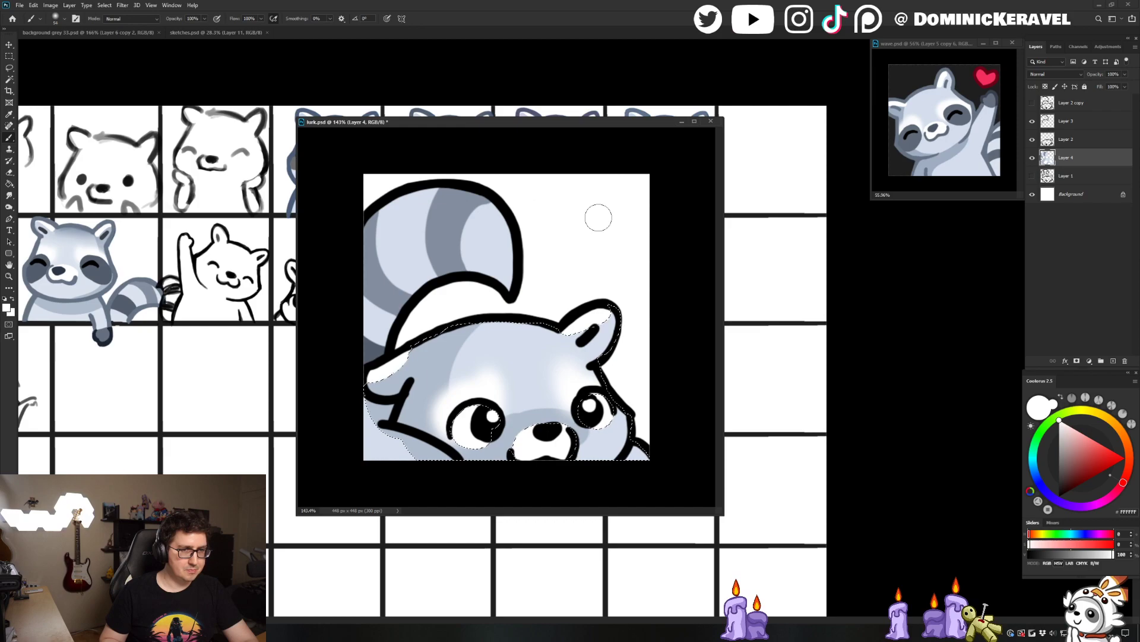
key("ctrl+d")
key("v")
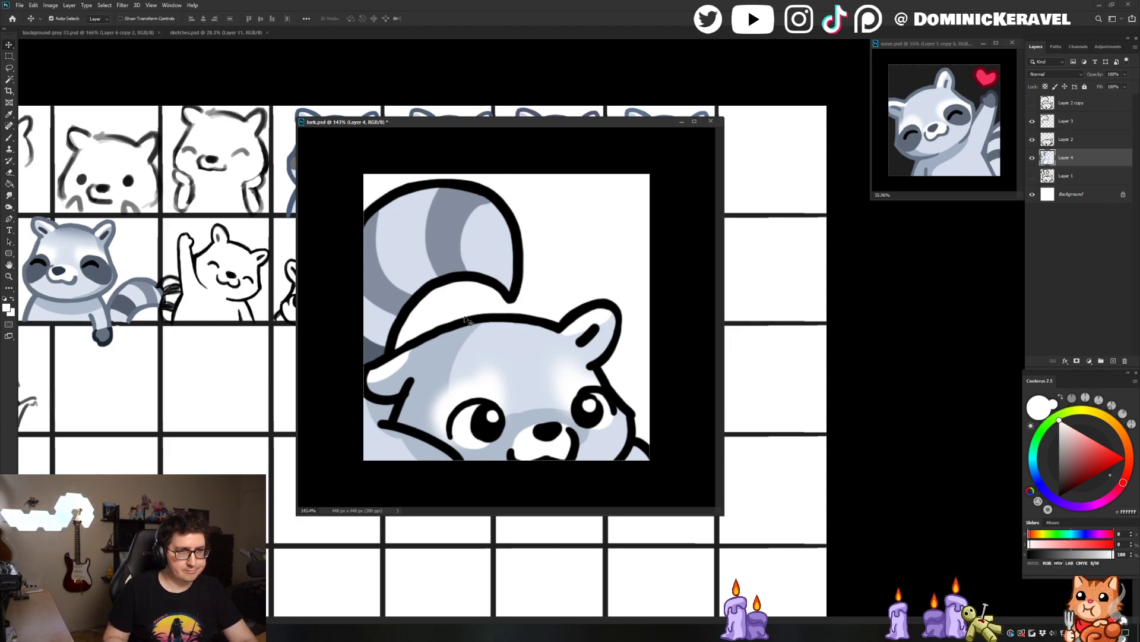
Paint AFBCCC shading on the body area below the drooping ear with the Clean Line Brush, refining it with the sampled light fur colour
key("b")
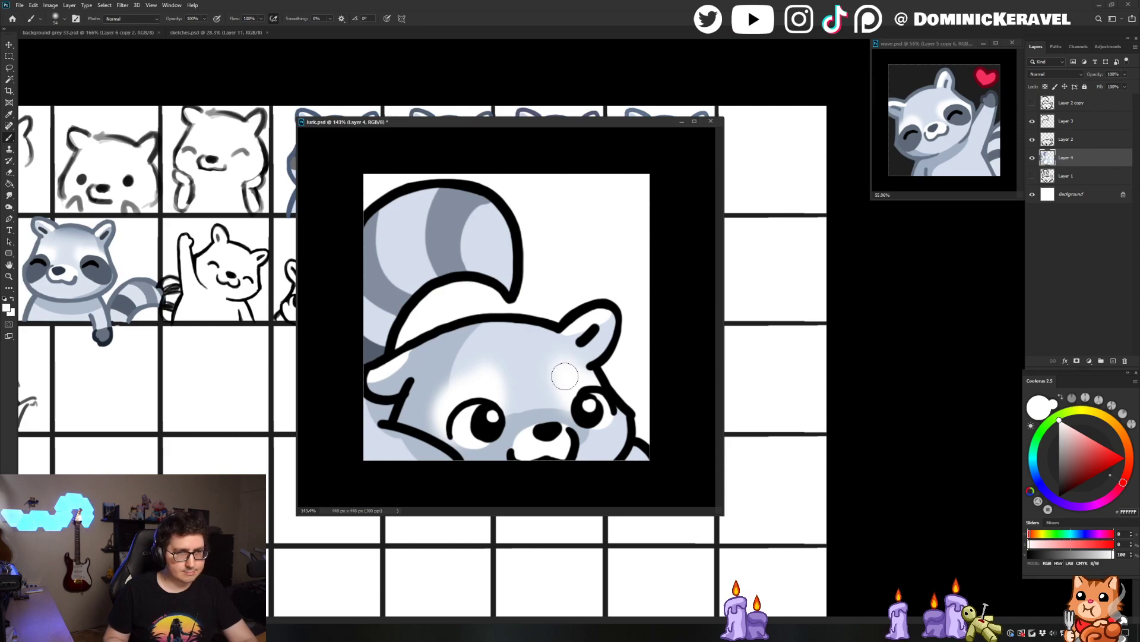
left_click(389, 457, "alt")
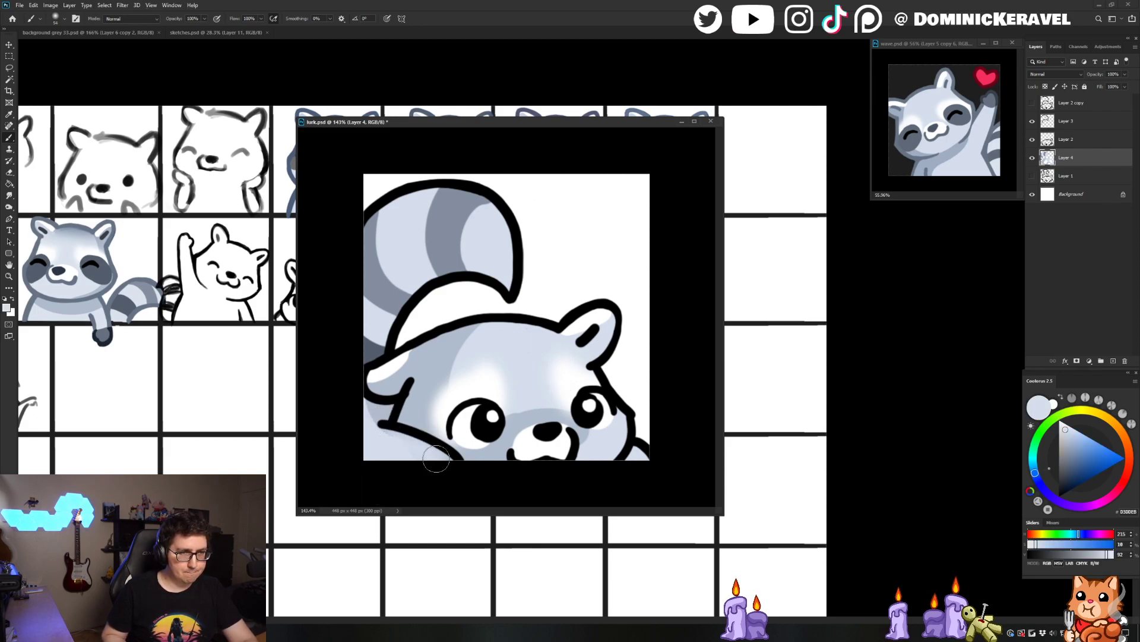
left_click(447, 343, "alt")
right_click(448, 343)
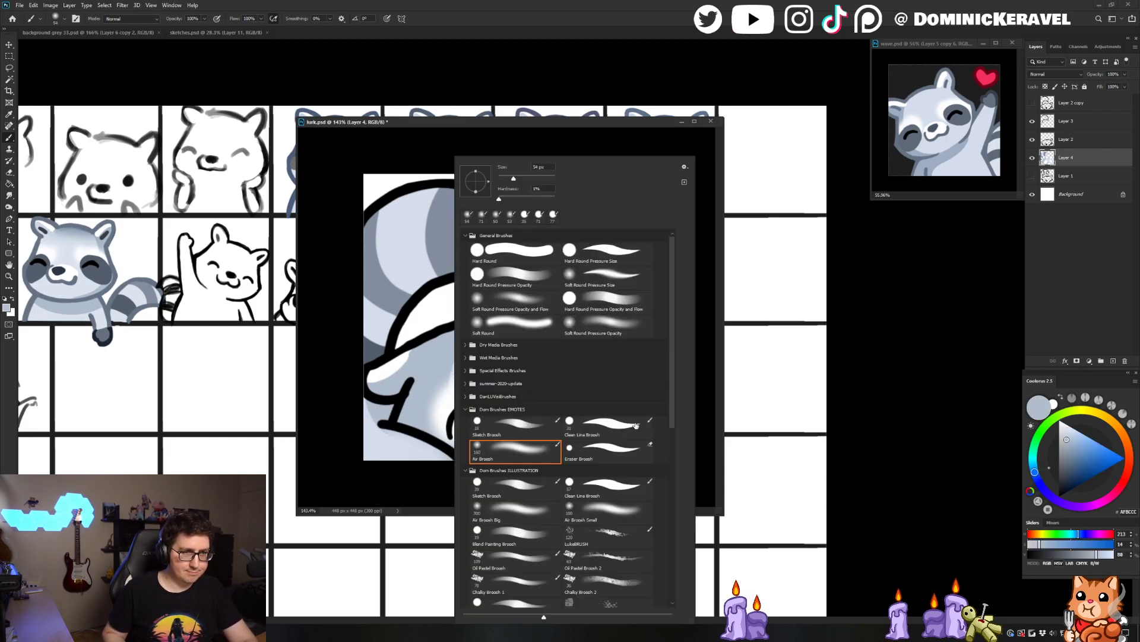
double_click(630, 426)
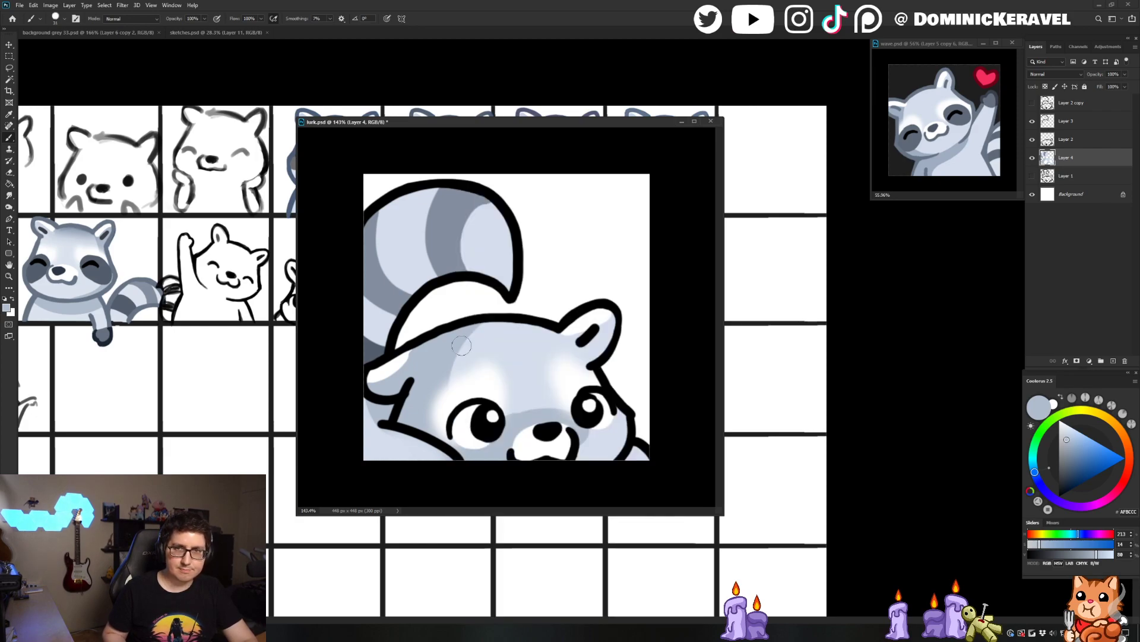
left_click(407, 436, "alt")
left_click_drag(380, 440, 419, 453)
left_click(424, 350, "alt")
mouse_move(386, 415)
left_mouse_down()
mouse_move(388, 465)
mouse_move(369, 428)
mouse_move(440, 476)
left_mouse_up()
mouse_move(365, 441)
left_mouse_down()
mouse_move(375, 465)
mouse_move(438, 460)
left_mouse_up()
left_click(430, 447, "alt")
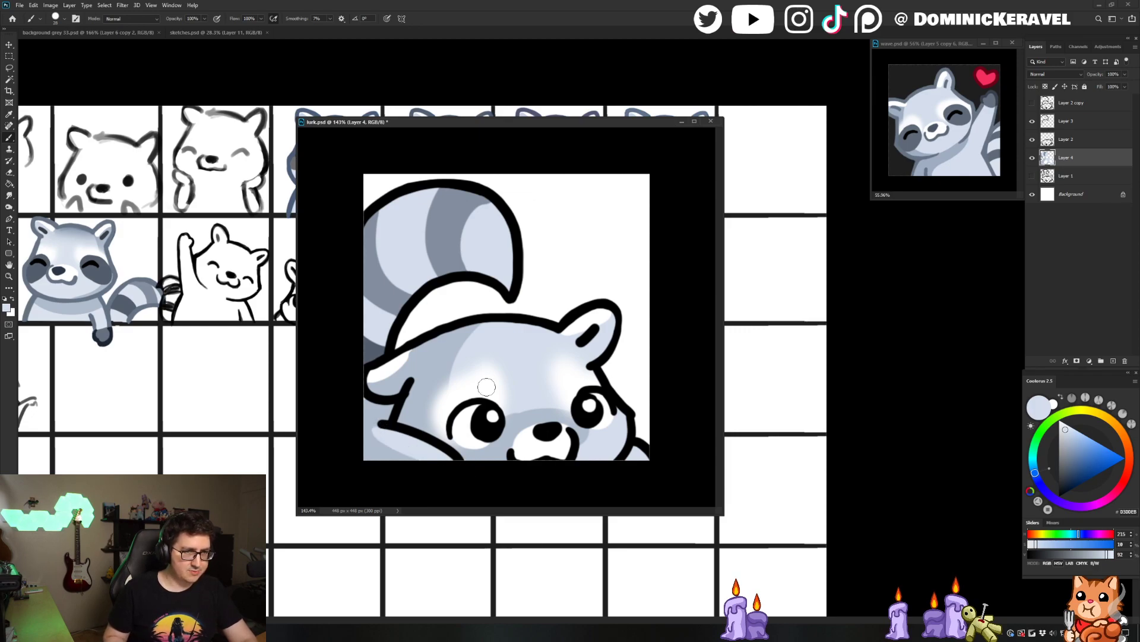
left_click(518, 429, "alt")
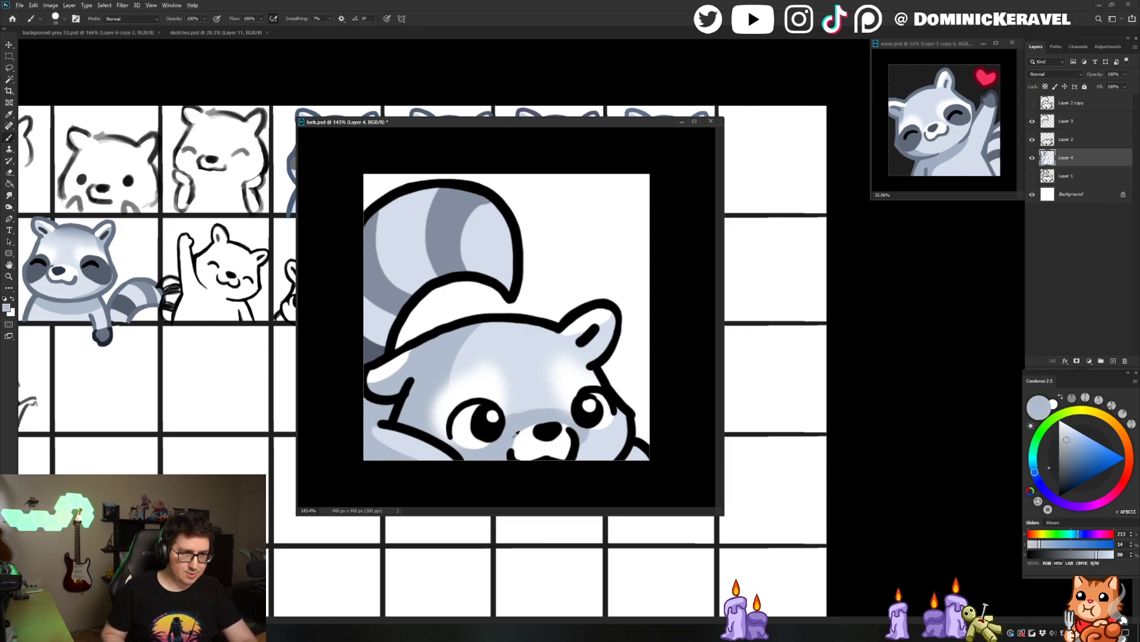
key("v")
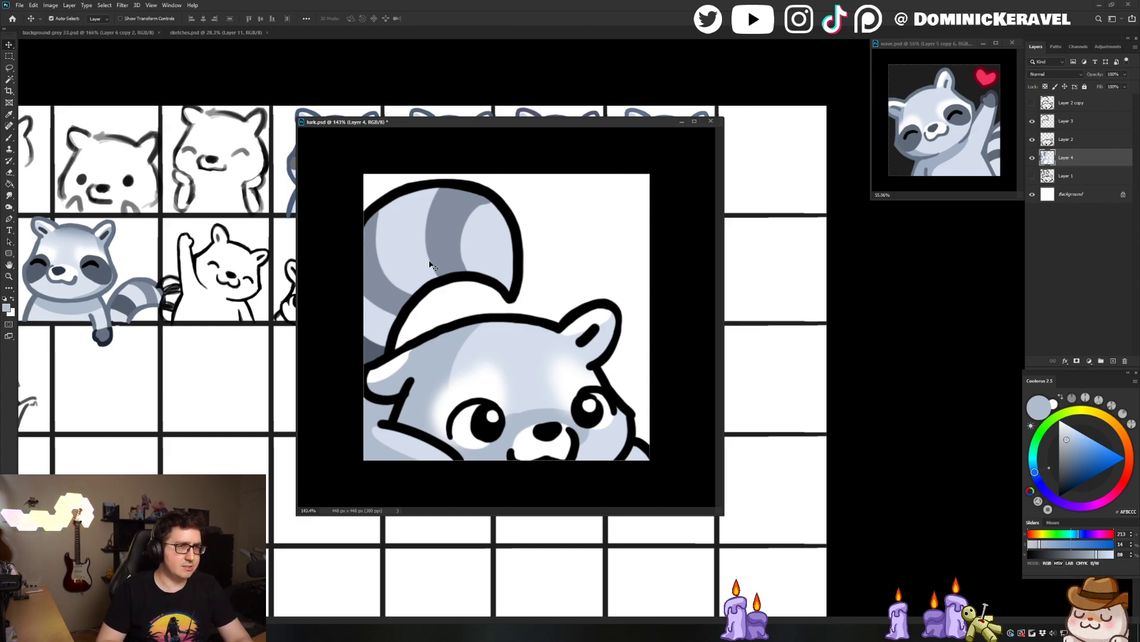
Sample grey-blue 667384 from the reference raccoon's outline, lock Layer 3's transparent pixels, and fill the tail outline with it
mouse_move(446, 120)
left_mouse_down()
mouse_move(492, 97)
mouse_move(532, 102)
left_mouse_up()
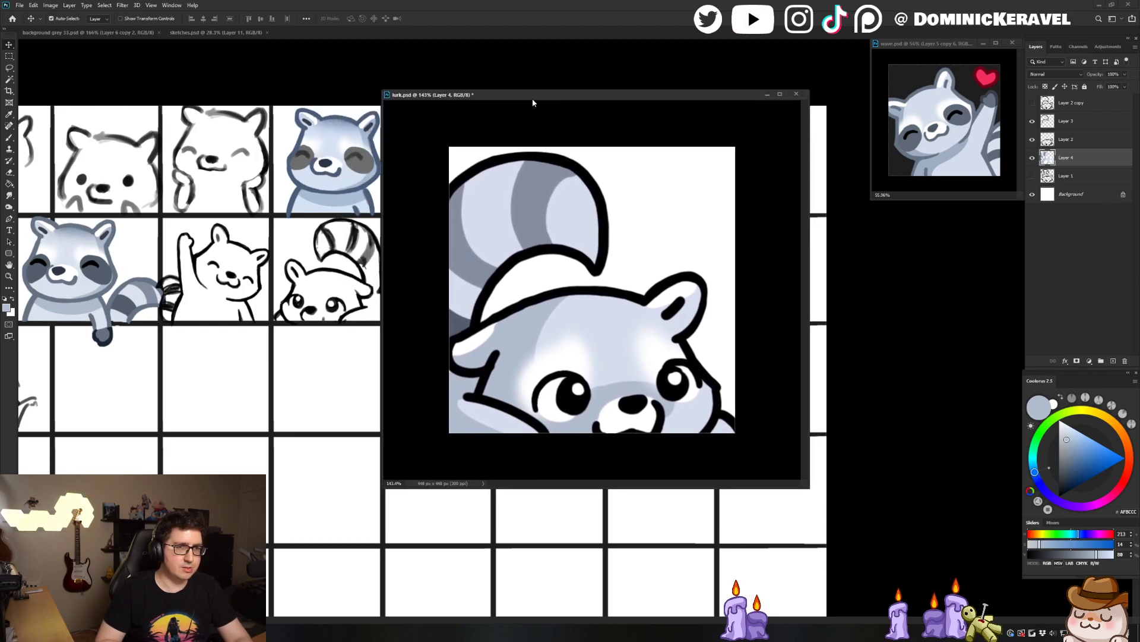
key("b")
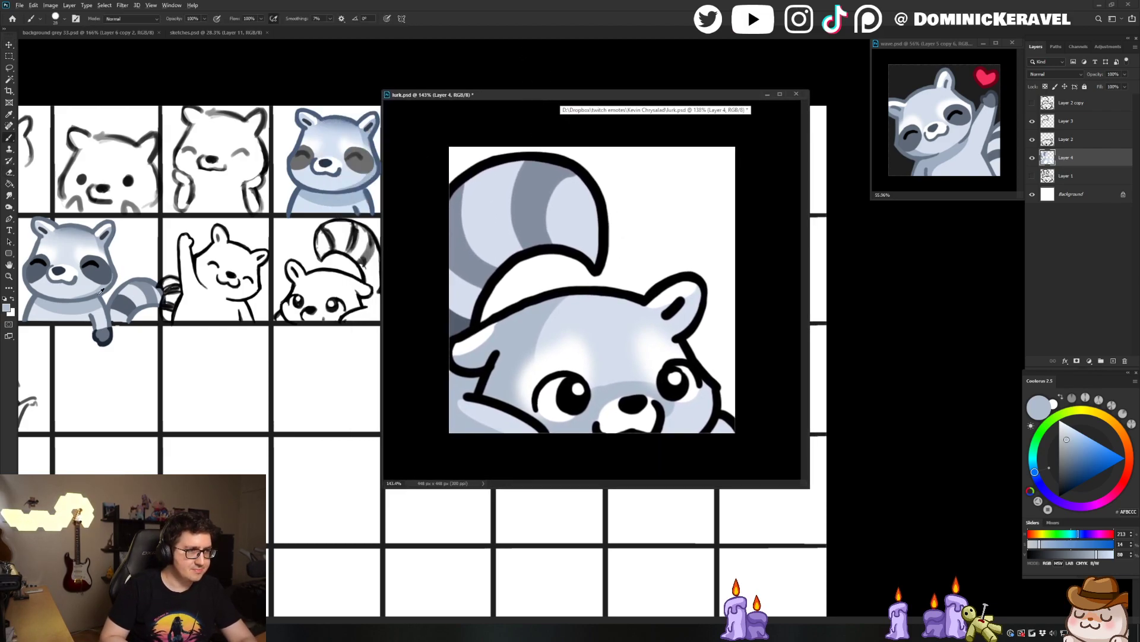
left_click(101, 291, "alt")
key("v")
left_click(1067, 139)
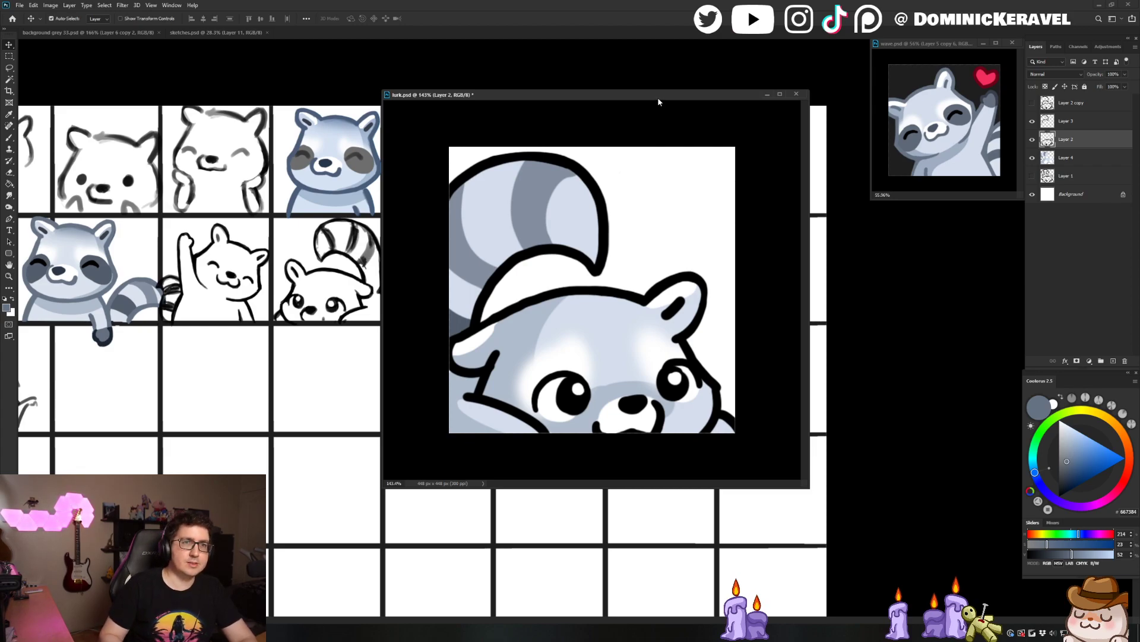
left_click_drag(657, 96, 666, 90)
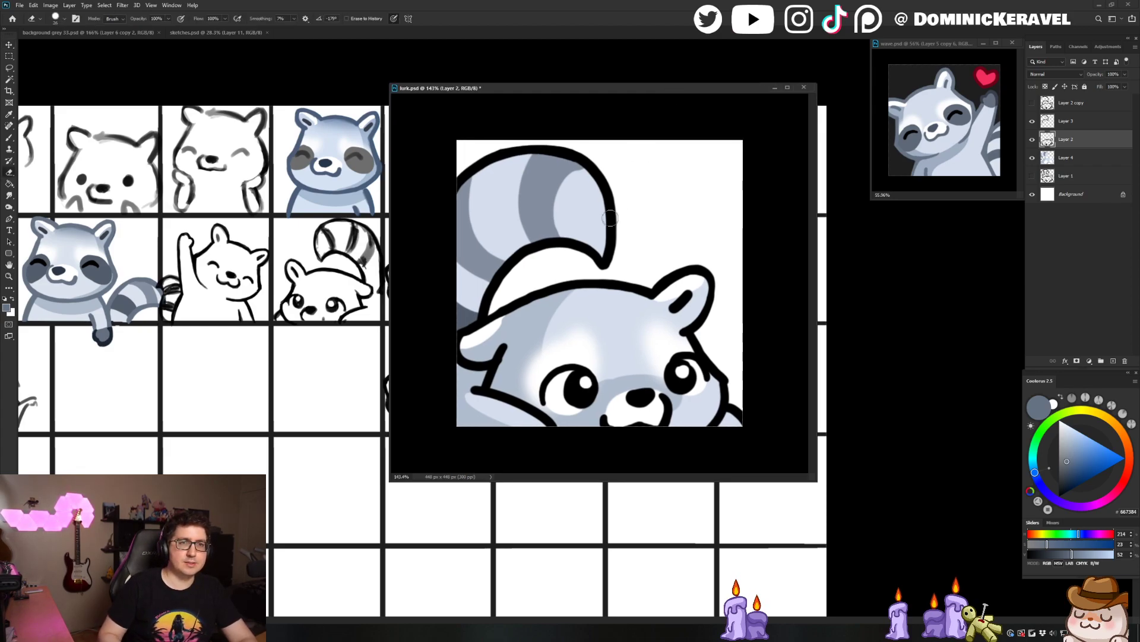
left_click(1066, 121)
left_click(1046, 87)
key("g")
left_click(538, 338)
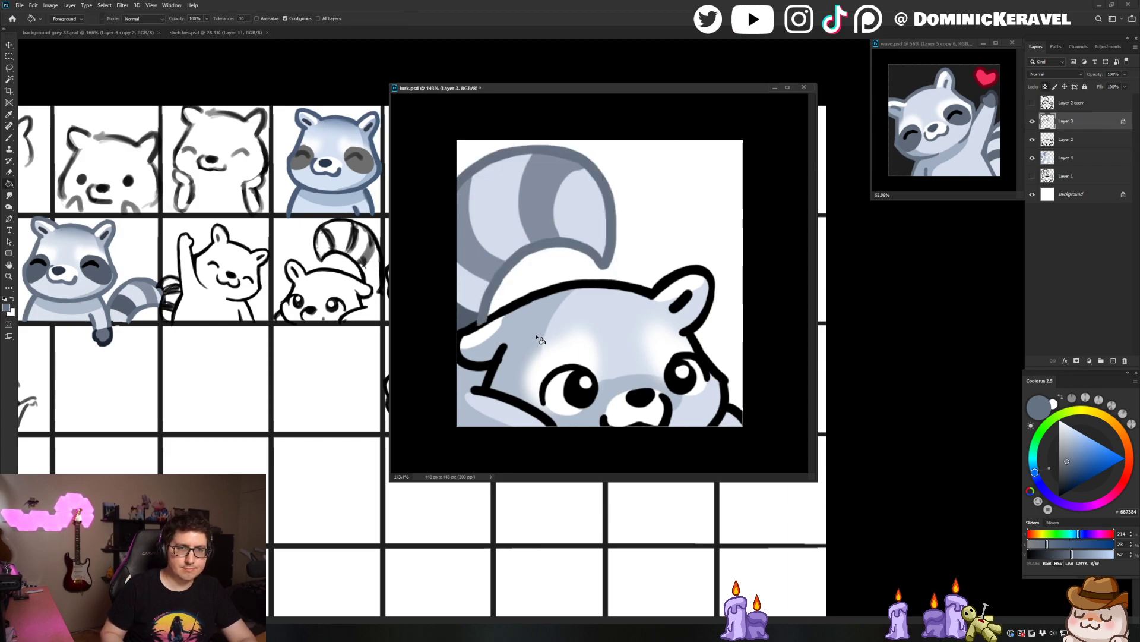
key("v")
left_click(630, 294)
key("g")
left_click(630, 288)
key("ctrl+z")
key("v")
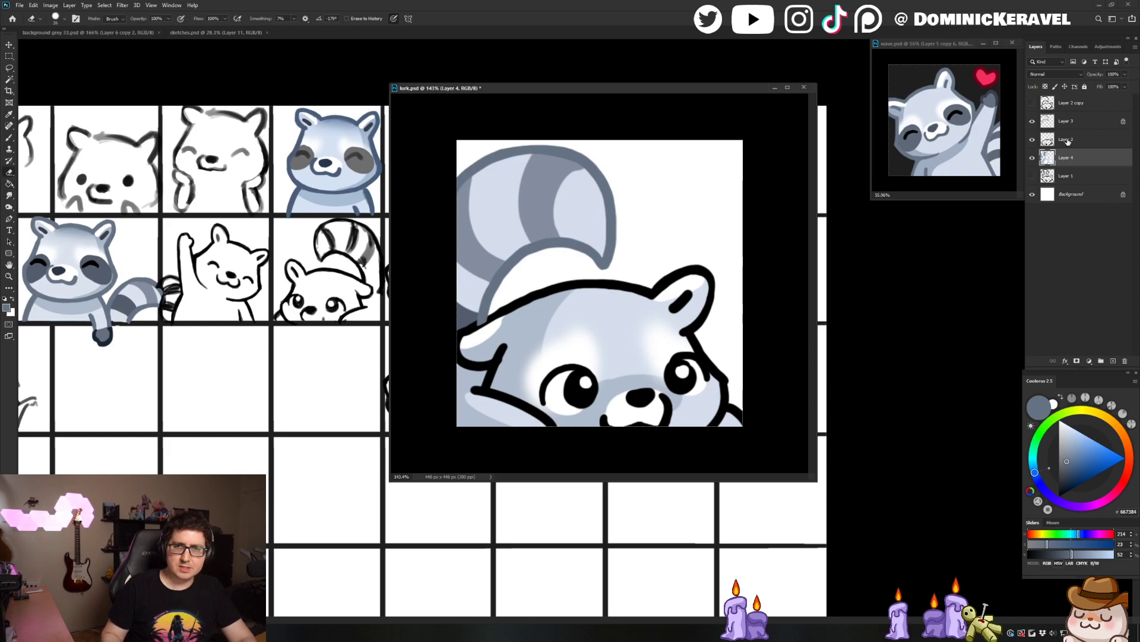
Lock Layer 2's transparent pixels and fill the head outline, inner ear mark, nose and mouth lines with grey-blue 667384
left_click(1033, 121)
left_click(1032, 121)
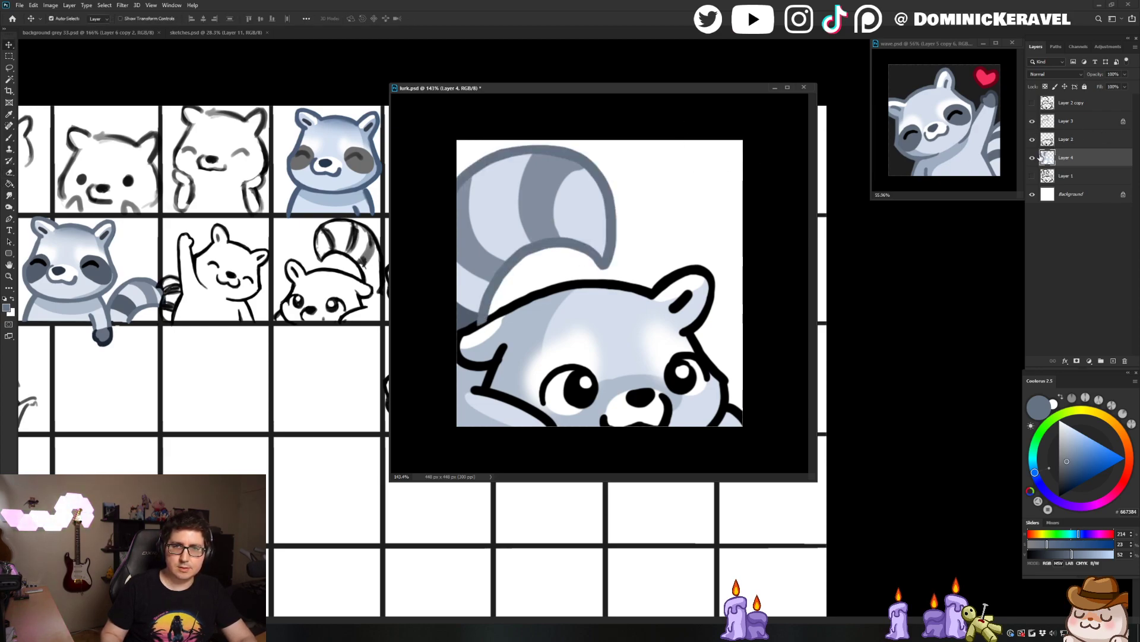
left_click(1033, 139)
left_click(1033, 139)
left_click(1053, 144)
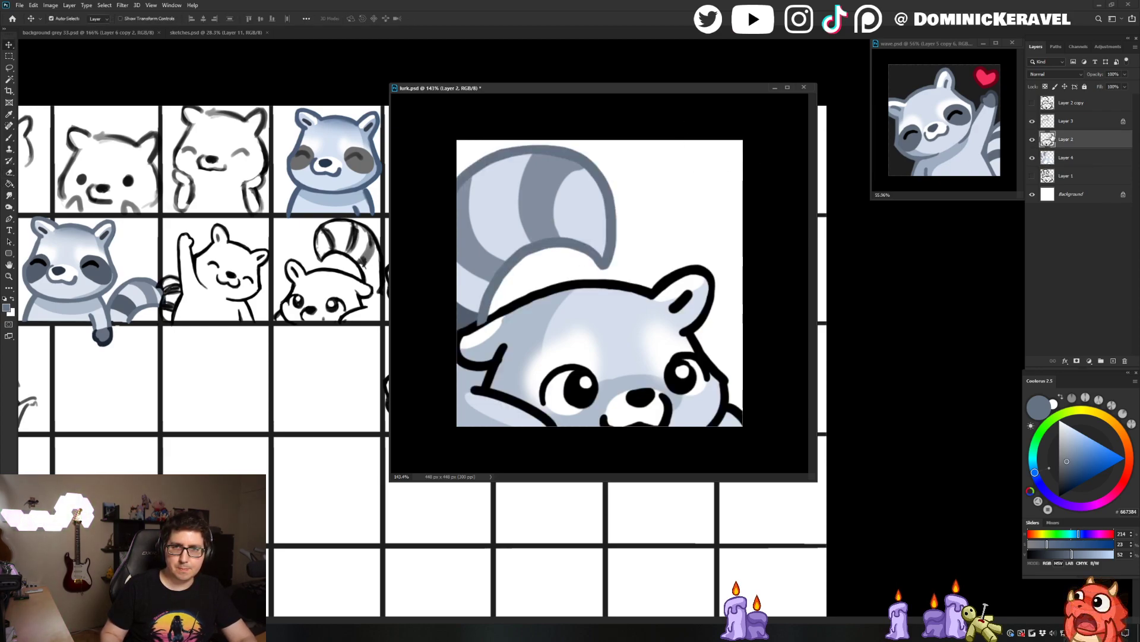
left_click(1062, 124, "shift")
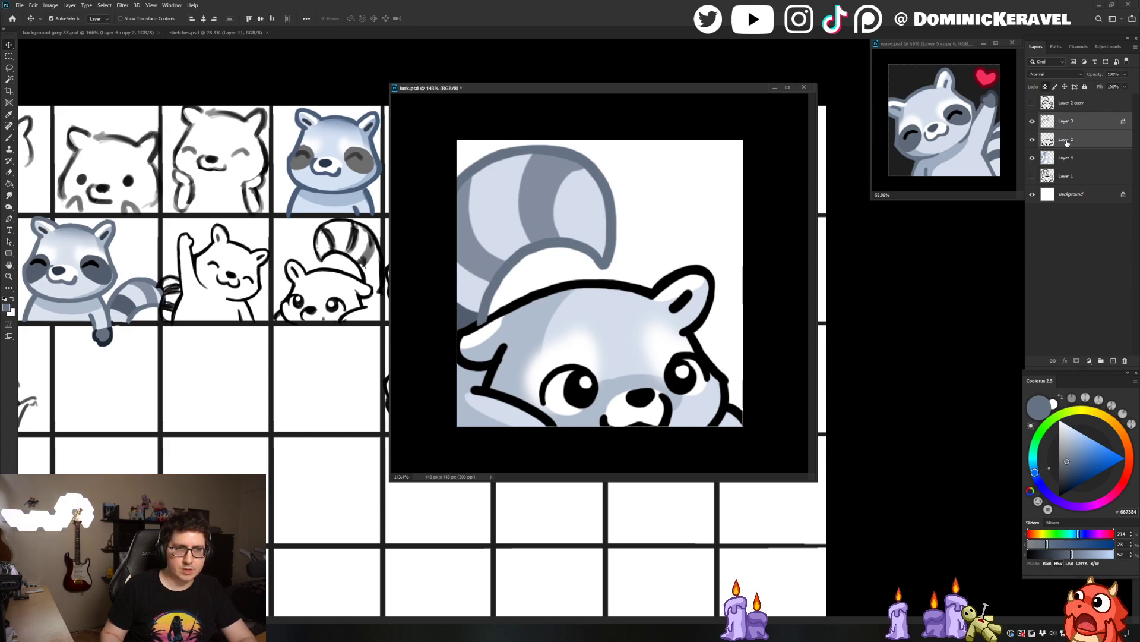
left_click(1074, 138)
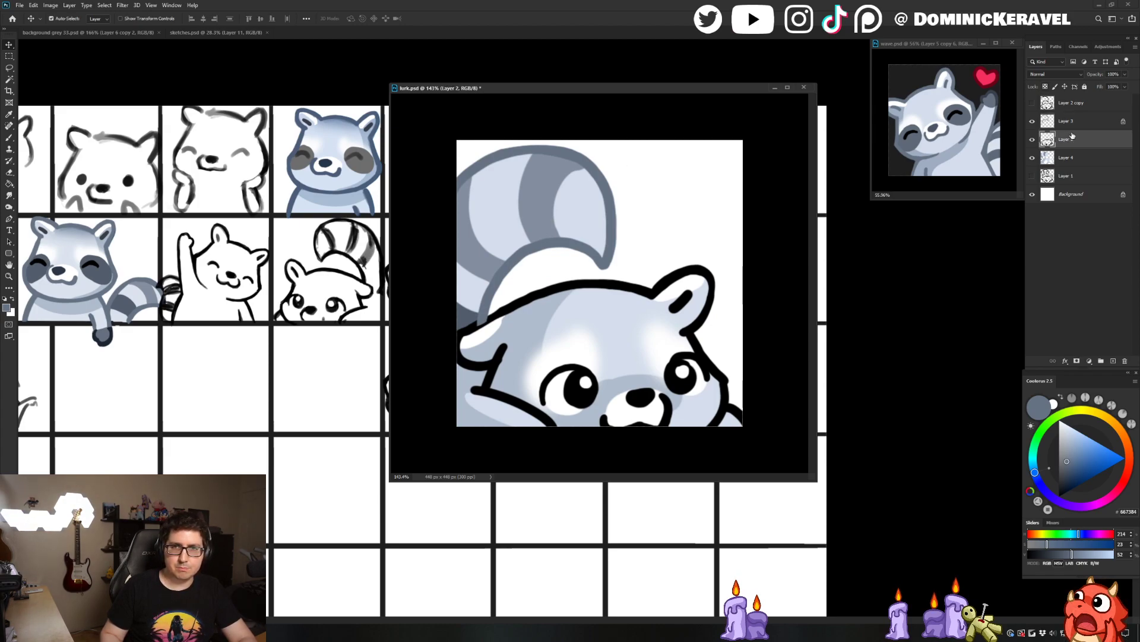
key("g")
left_click(655, 297)
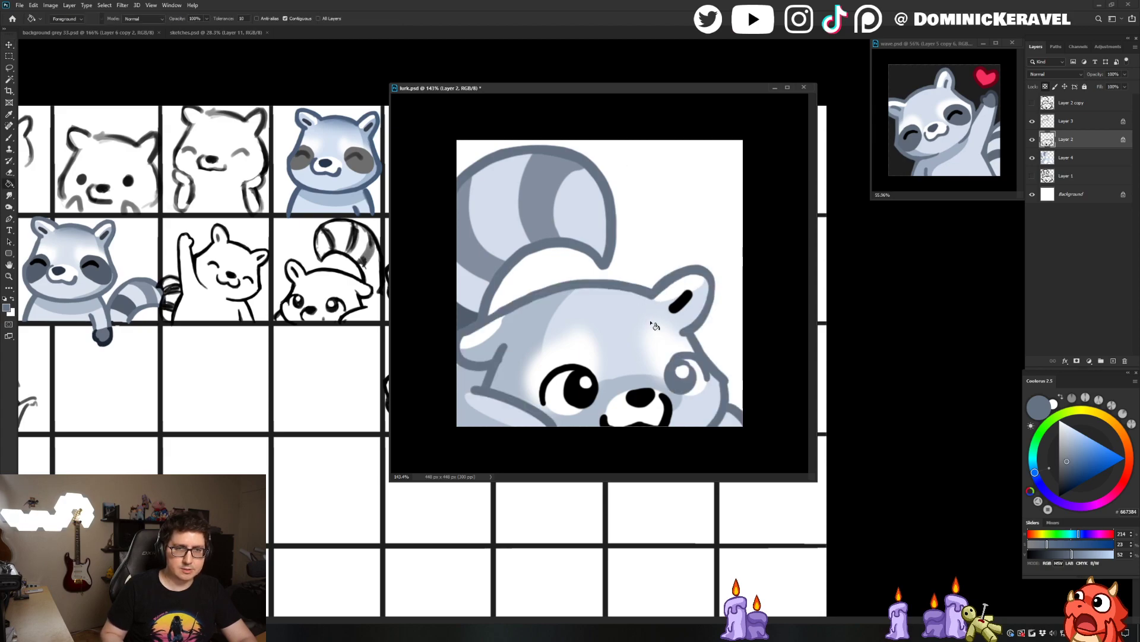
left_click(687, 308)
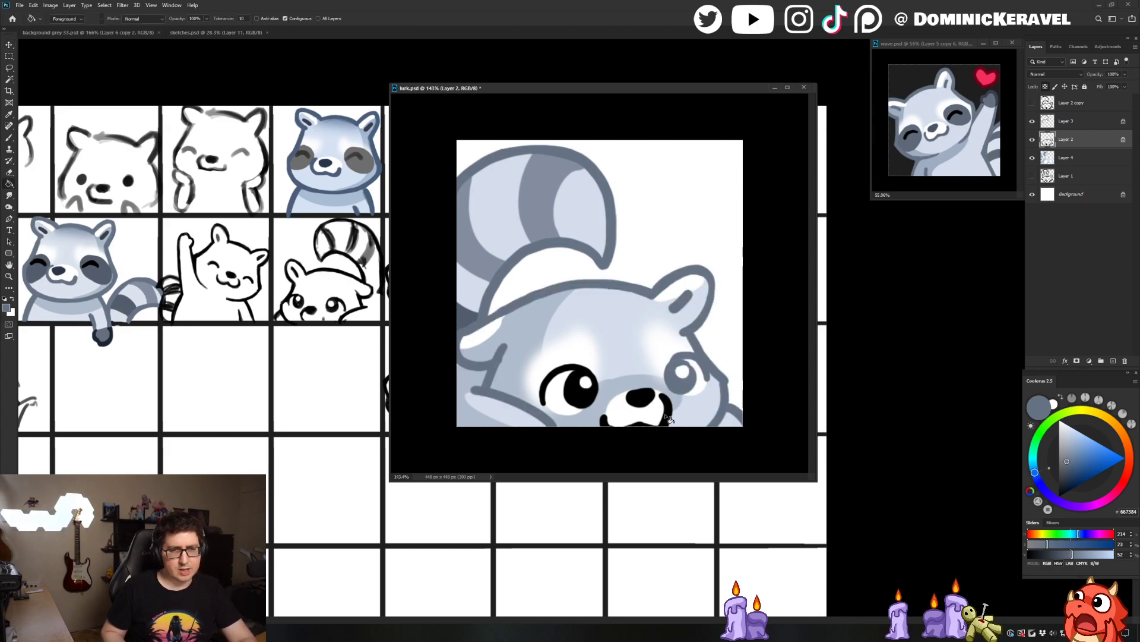
left_click(626, 395)
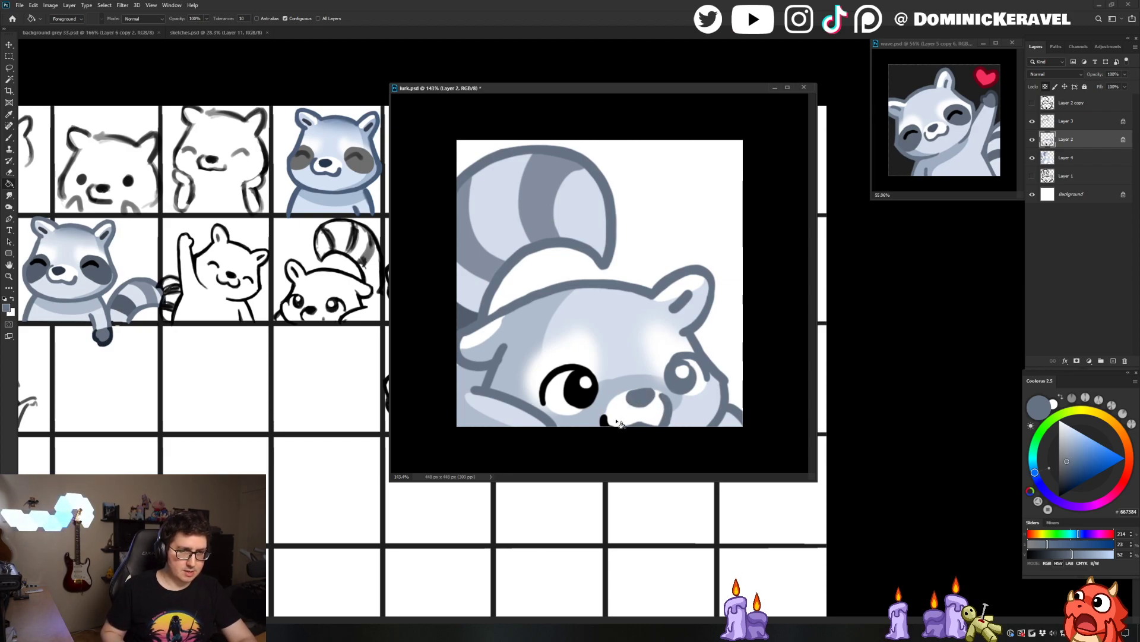
key("v")
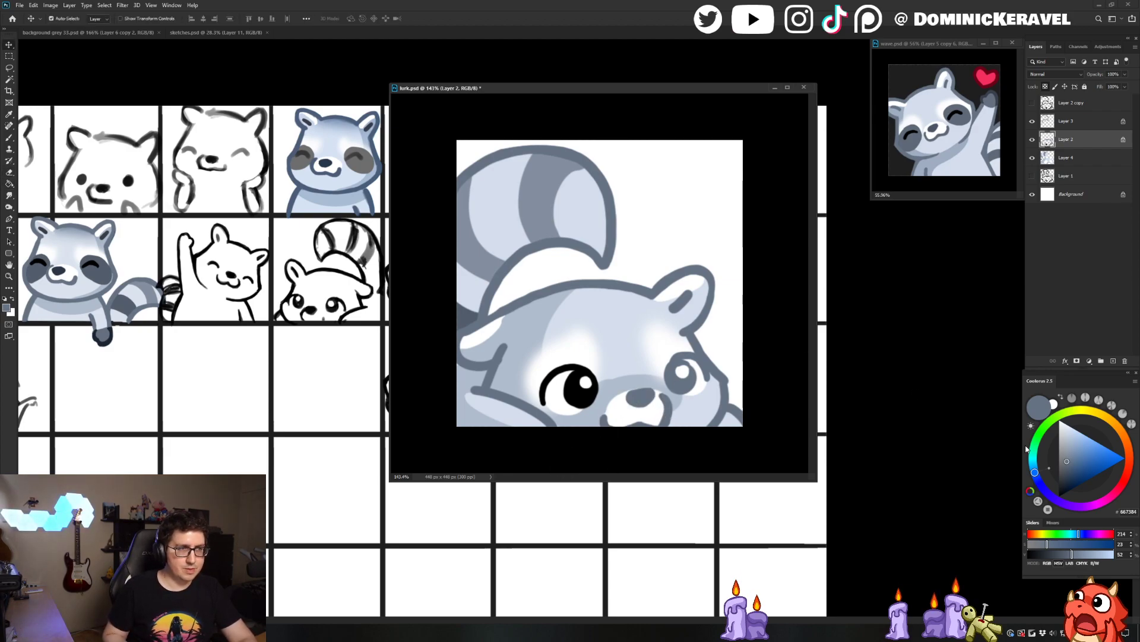
key("b")
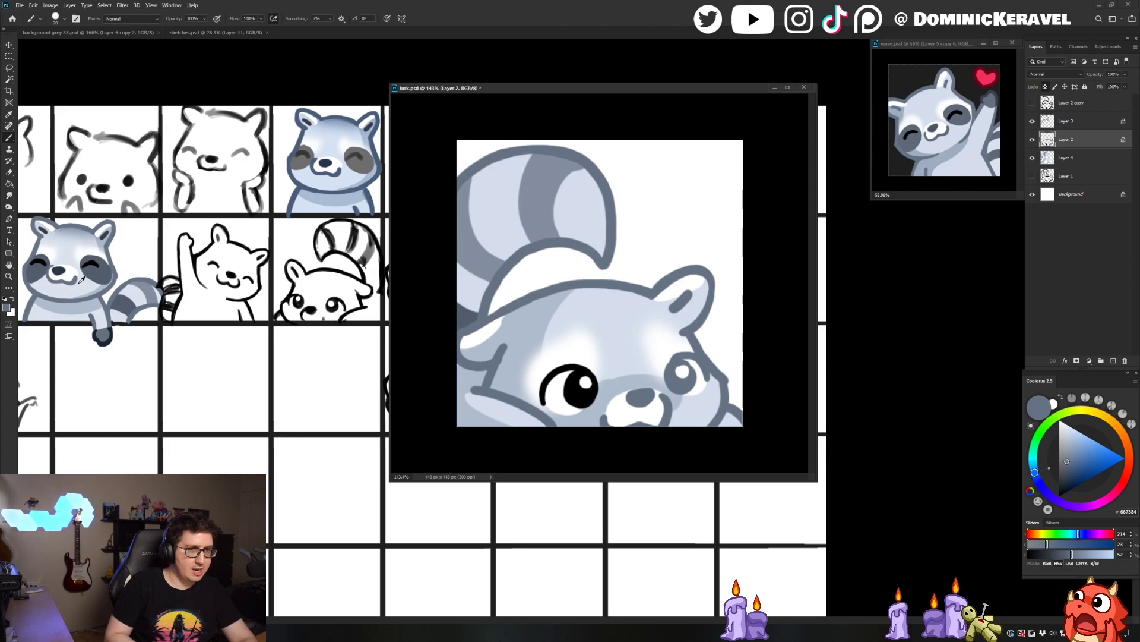
key("g")
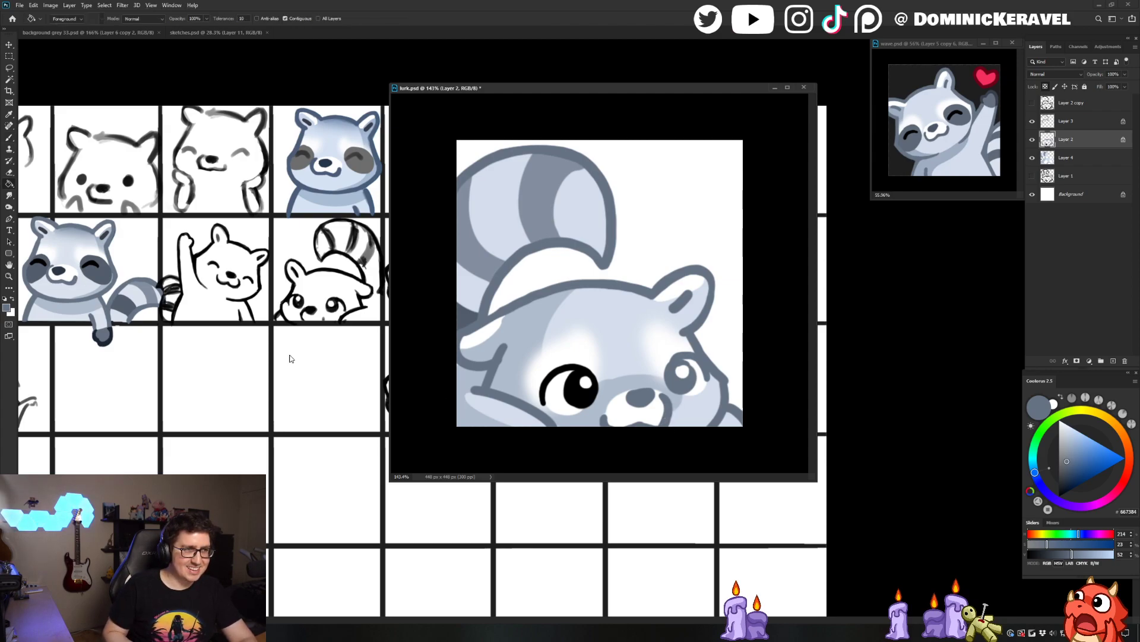
key("v")
key("b")
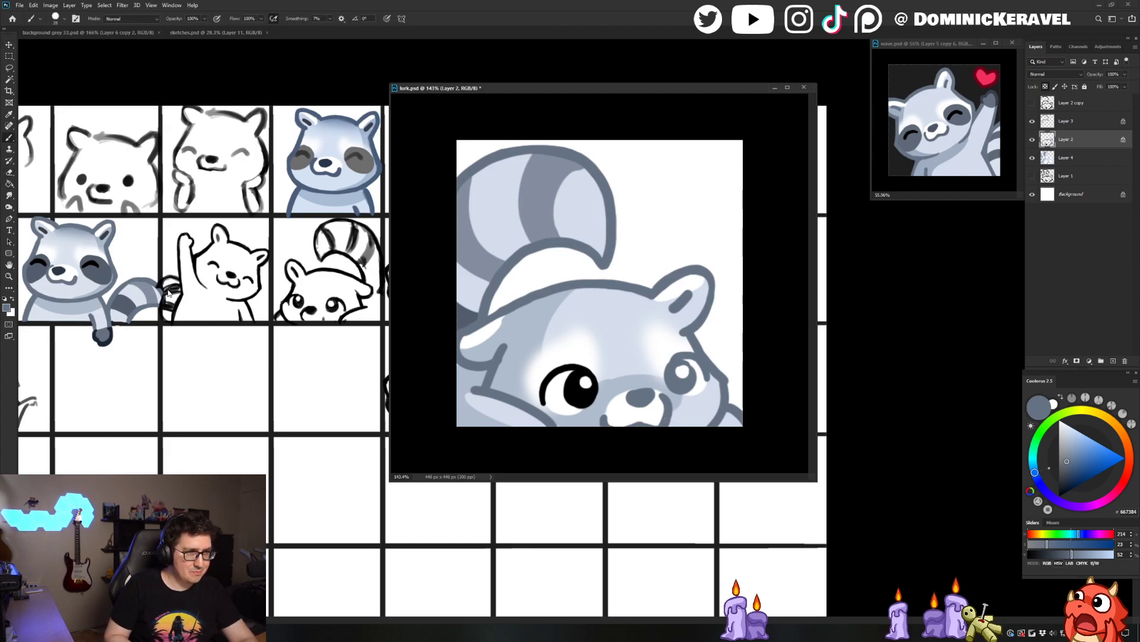
key("v")
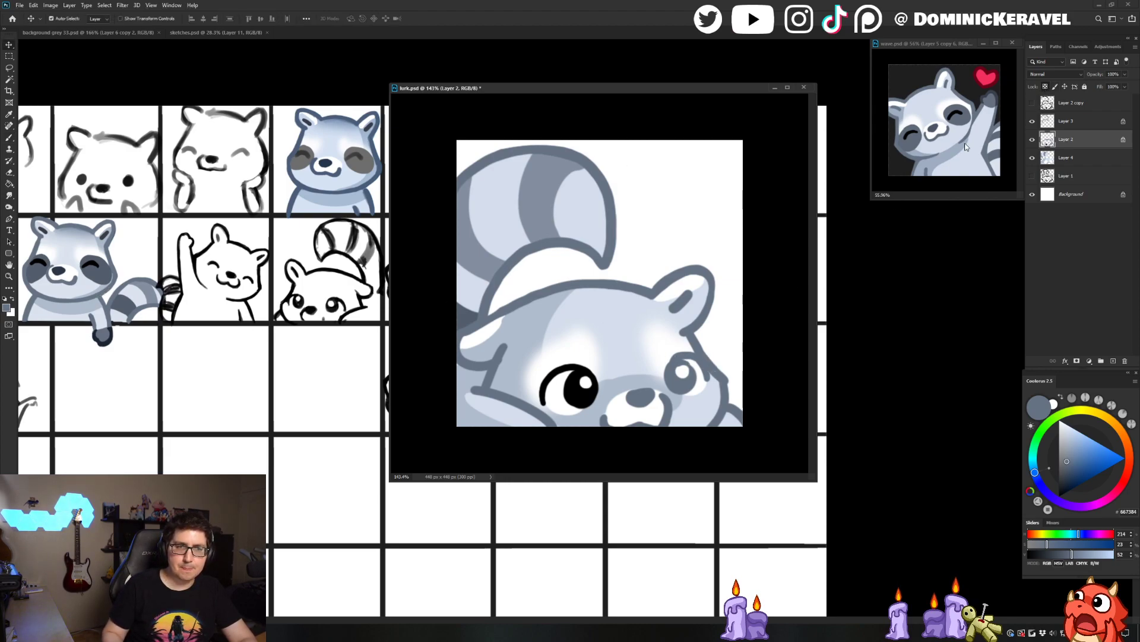
key("b")
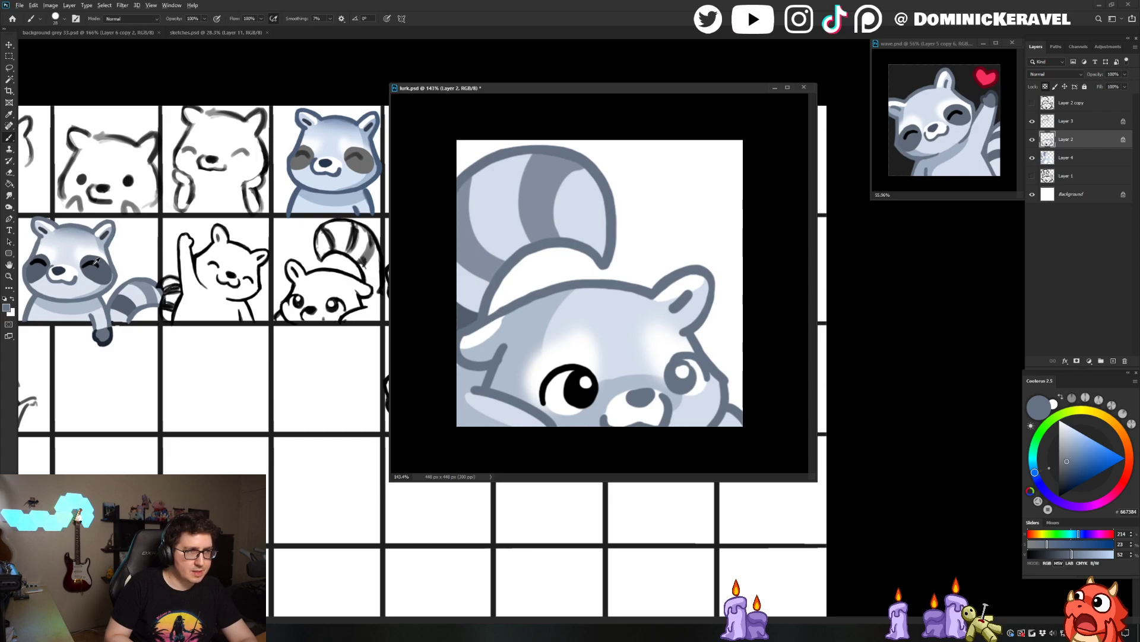
Restore the default black foreground colour and fill the right-hand eye's outline and pupil on Layer 2 with it
key("d")
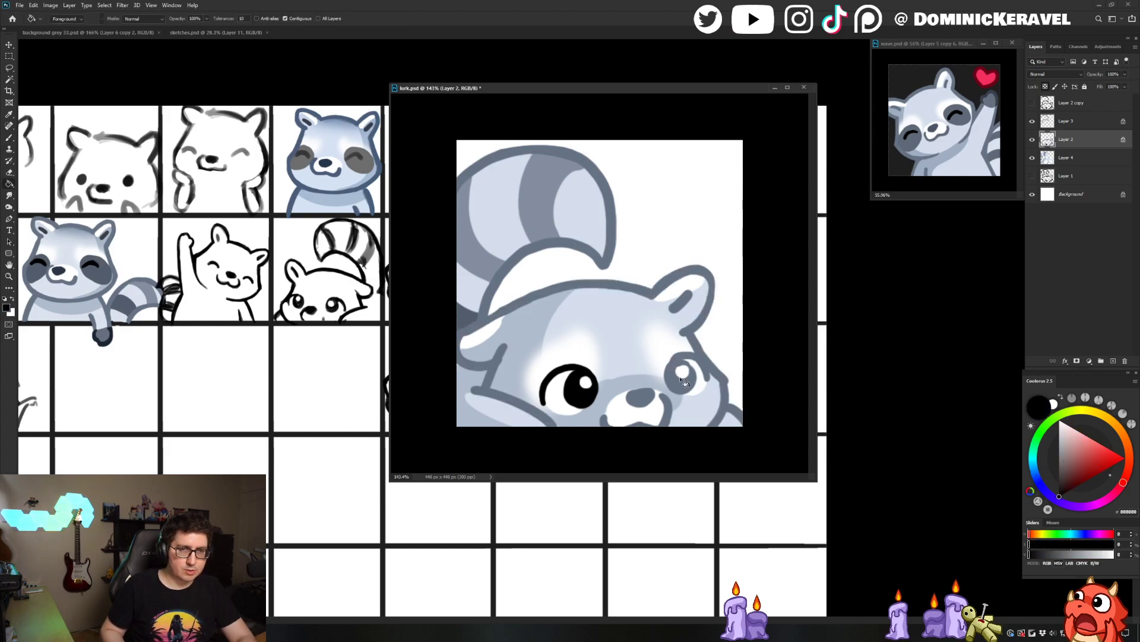
left_click_drag(668, 370, 689, 374)
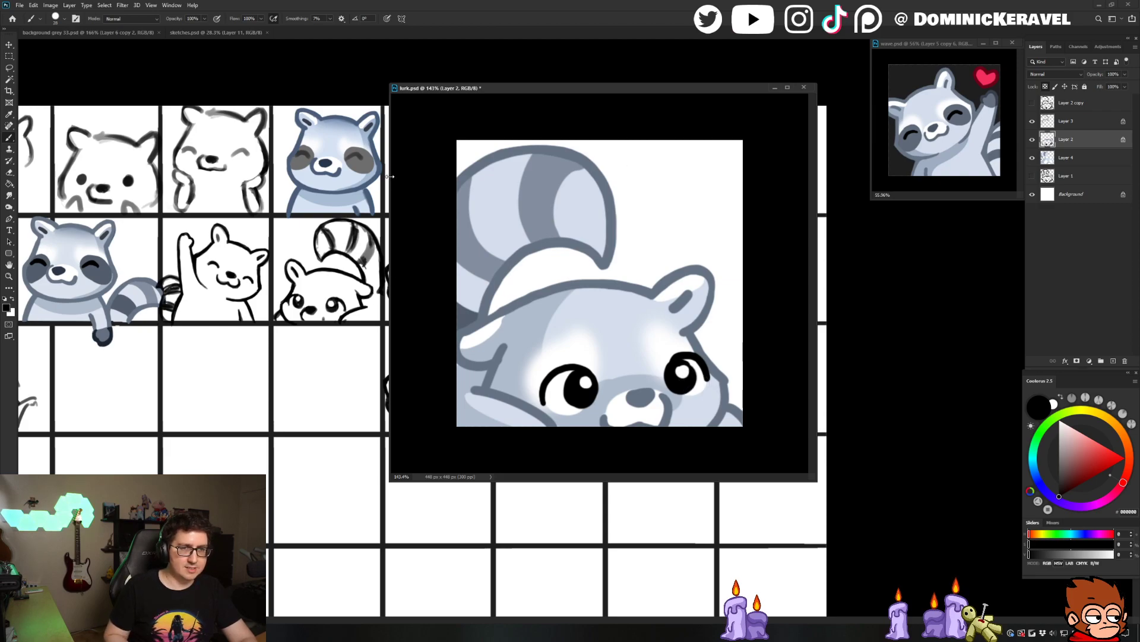
Sample grey-blue 525D6C from the reference raccoon's eye patch, and check Layers 2 and 3 by toggling their visibility
left_click(40, 277, "alt")
key("v")
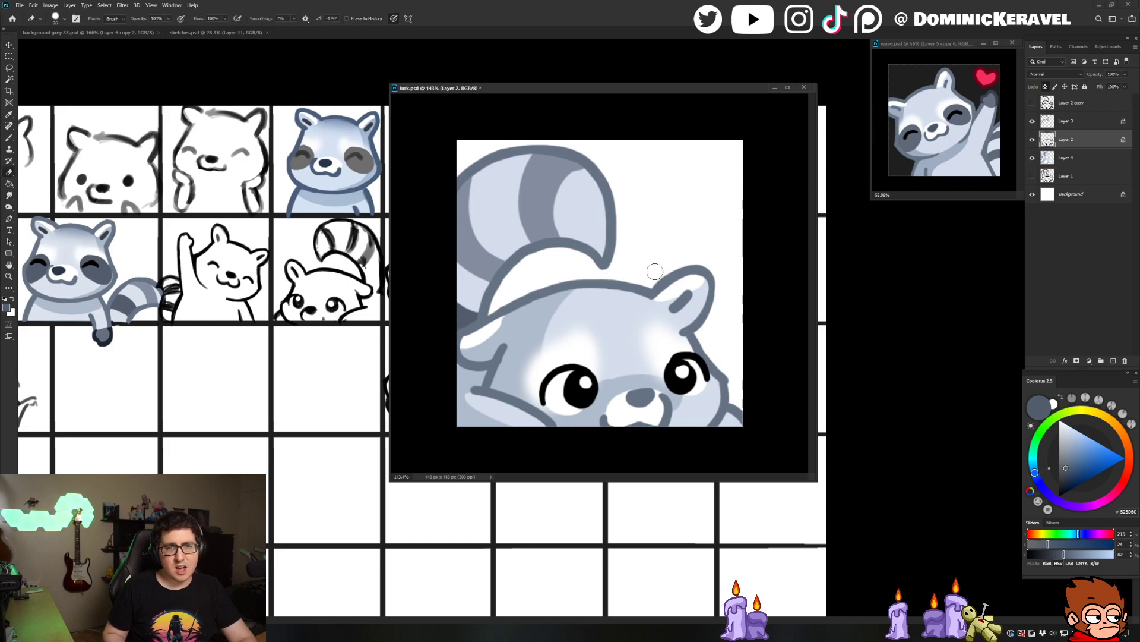
key("w")
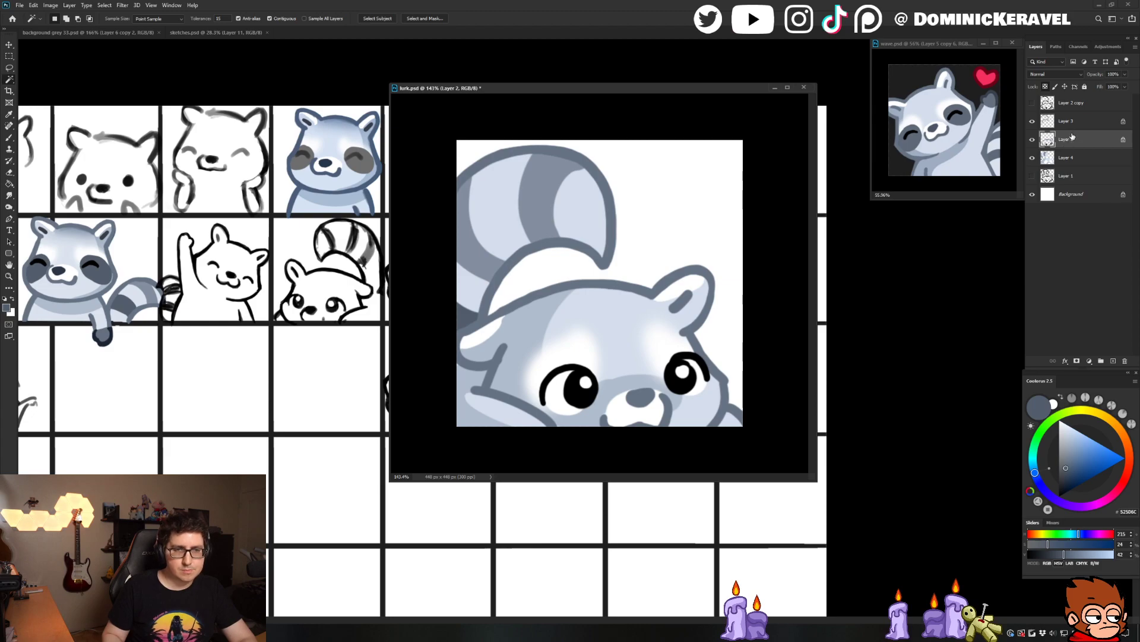
left_click(1033, 140)
left_click(1033, 142)
left_click(1033, 122)
left_click(1032, 122)
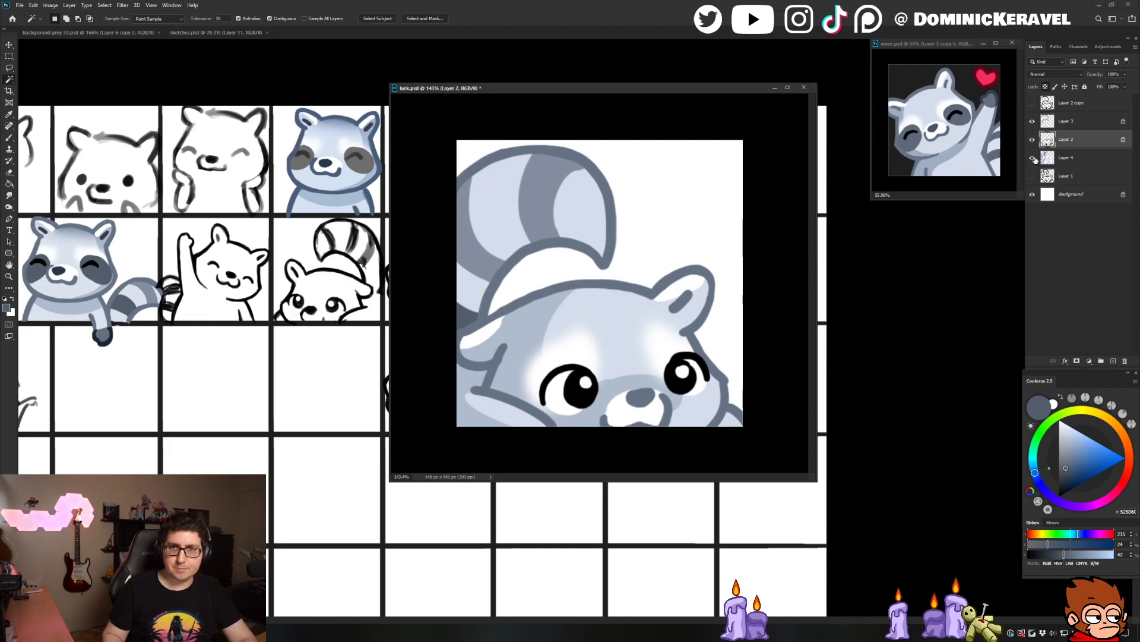
Select the light fur, white glow and shaded fur areas of the head and body on Layer 4 with the Magic Wand
left_click(1059, 159)
key("b")
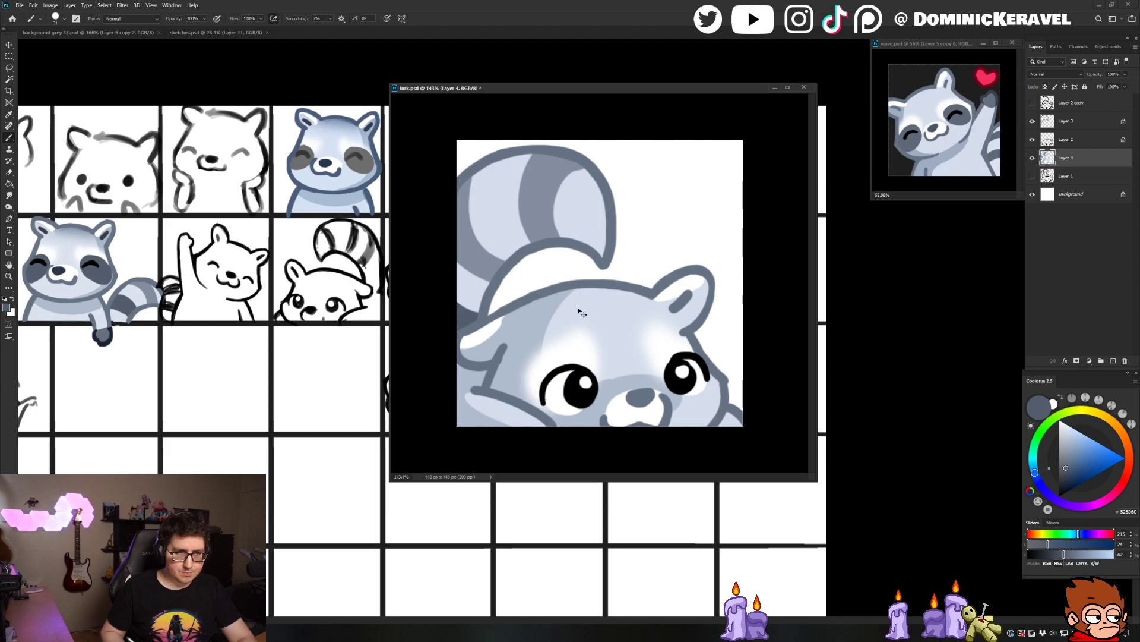
key("w")
left_click(571, 347)
left_click(639, 355, "shift")
left_click(653, 355, "shift")
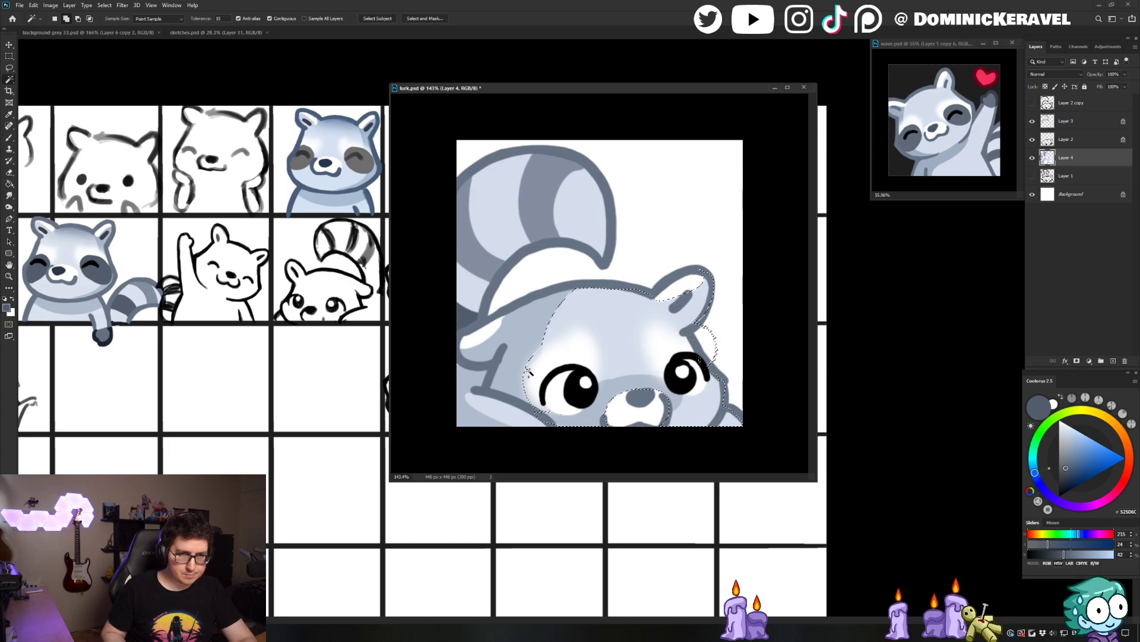
left_click(507, 379, "shift")
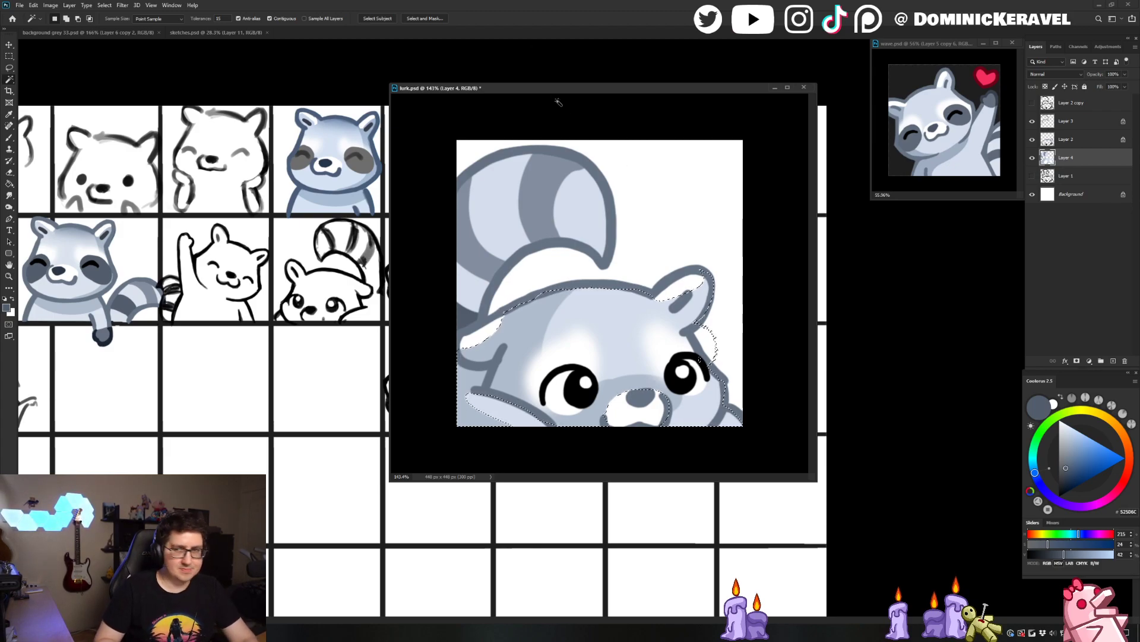
Subtract the white glow around the left-hand eye from the fur selection on Layer 4
left_click_drag(606, 90, 603, 87)
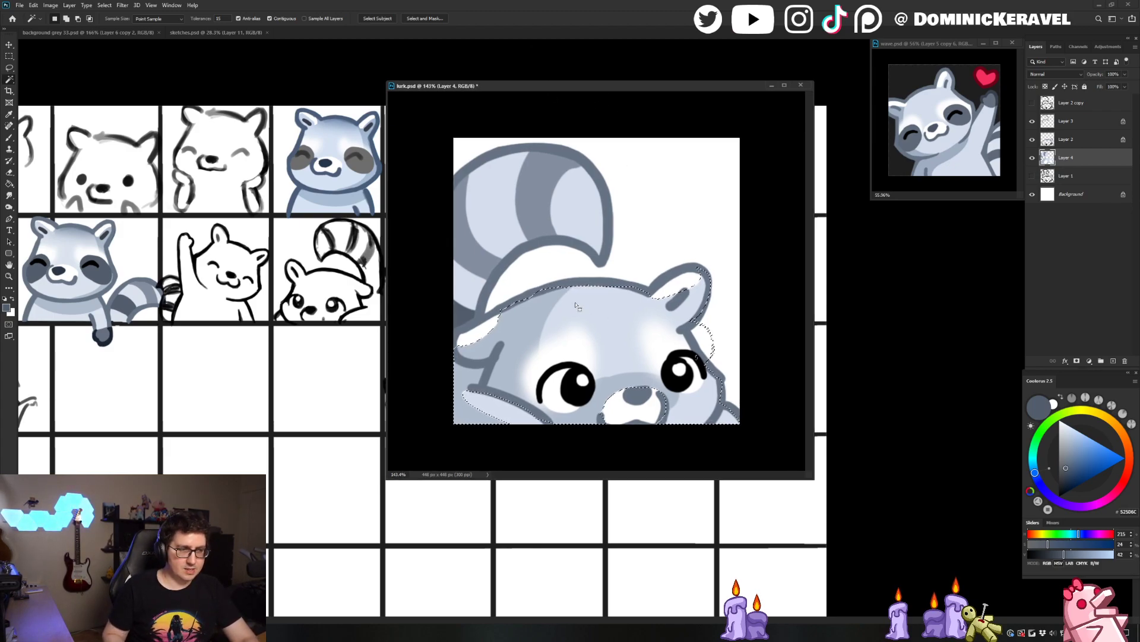
key("b")
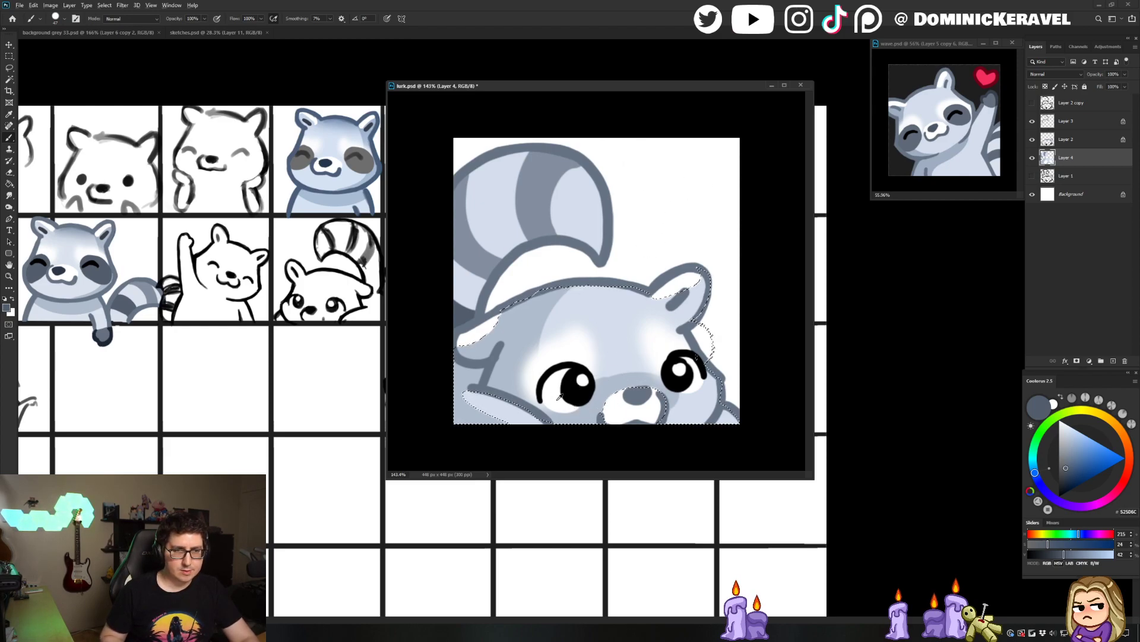
key("w")
key("alt+w")
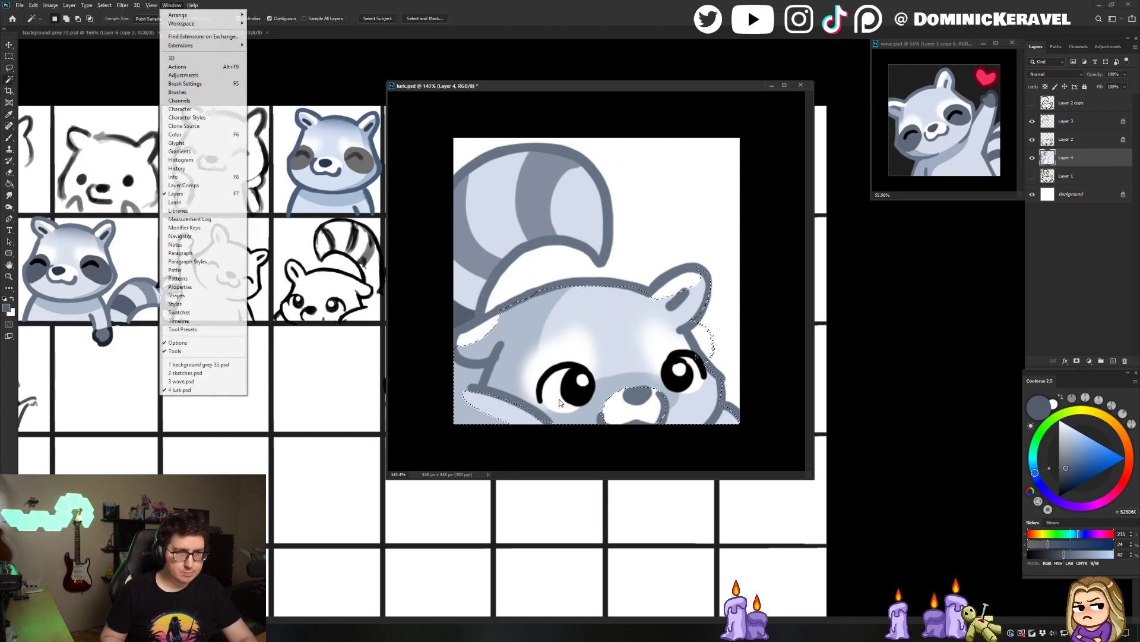
key("Escape")
key("alt+w")
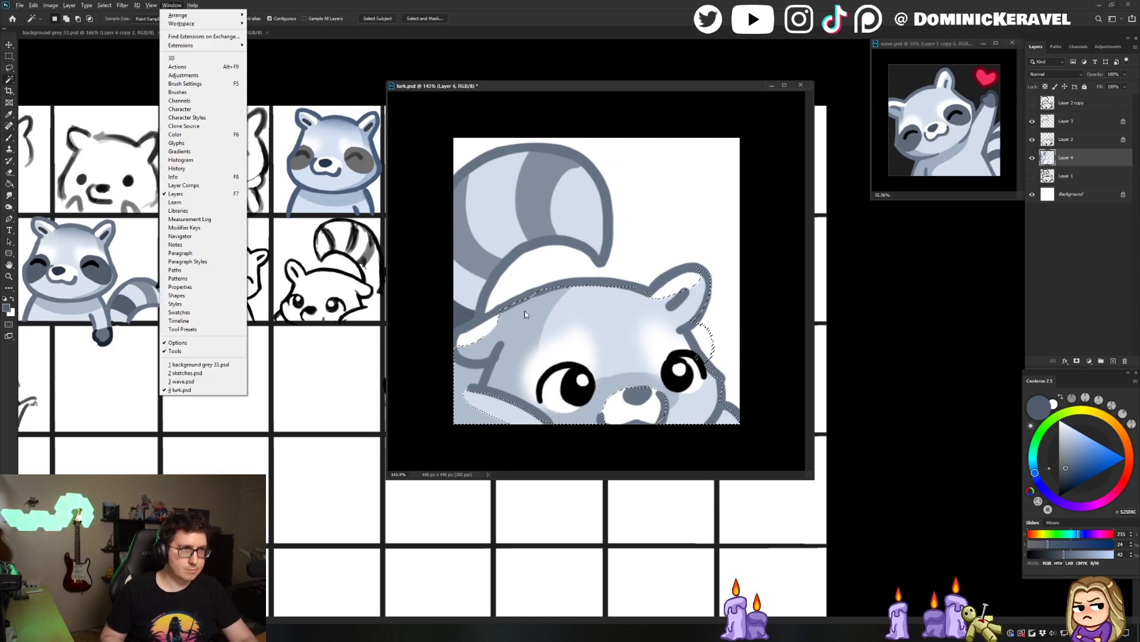
left_click(280, 141)
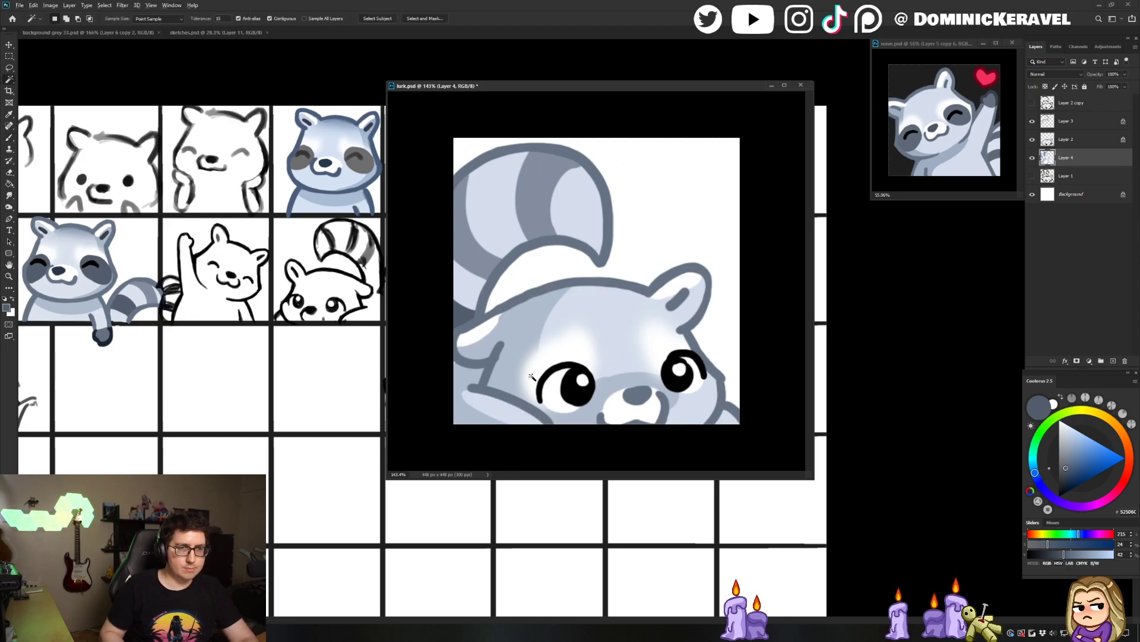
left_click(548, 387)
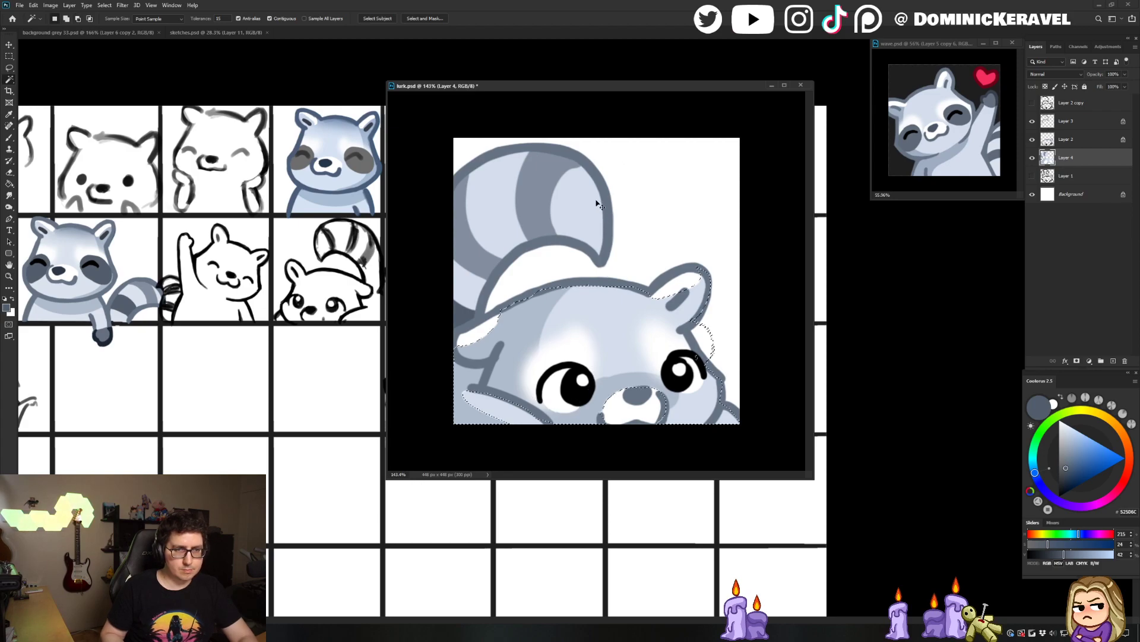
left_click(568, 405, "alt")
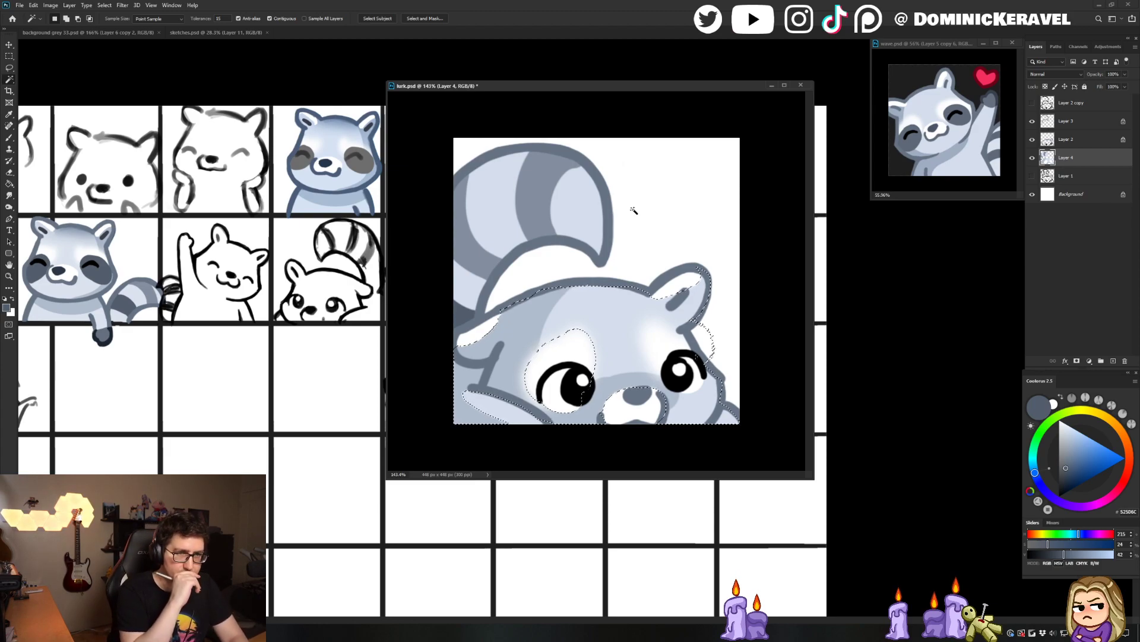
Hide the selection edges and try painting a 525D6C patch beside the left-hand eye with the Clean Line Brush
key("ctrl+h")
key("b")
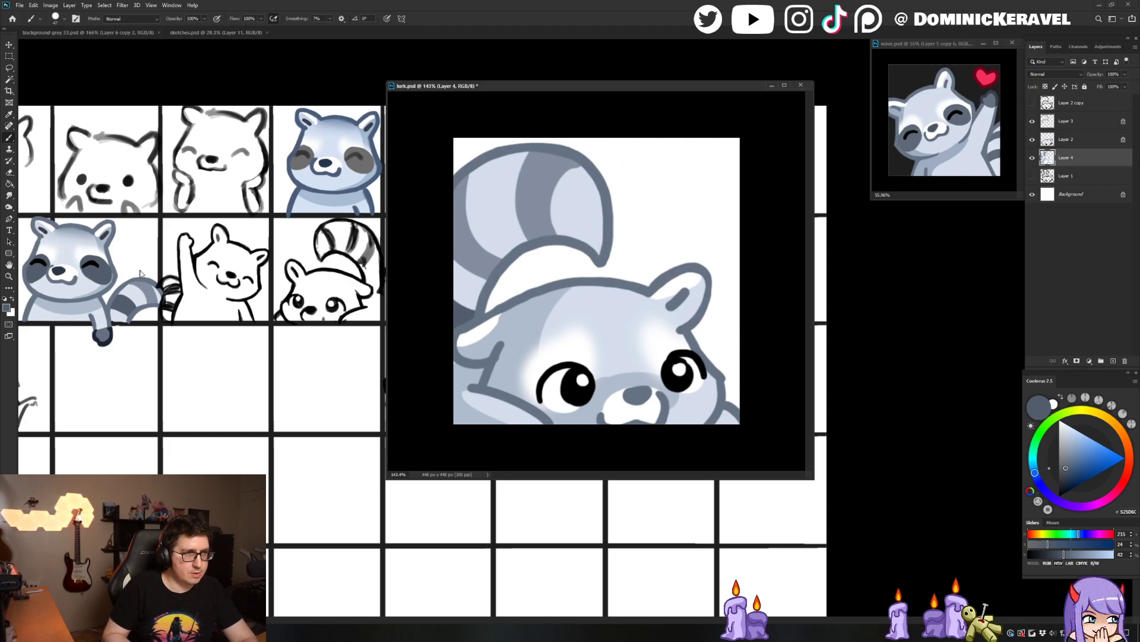
right_click(596, 157)
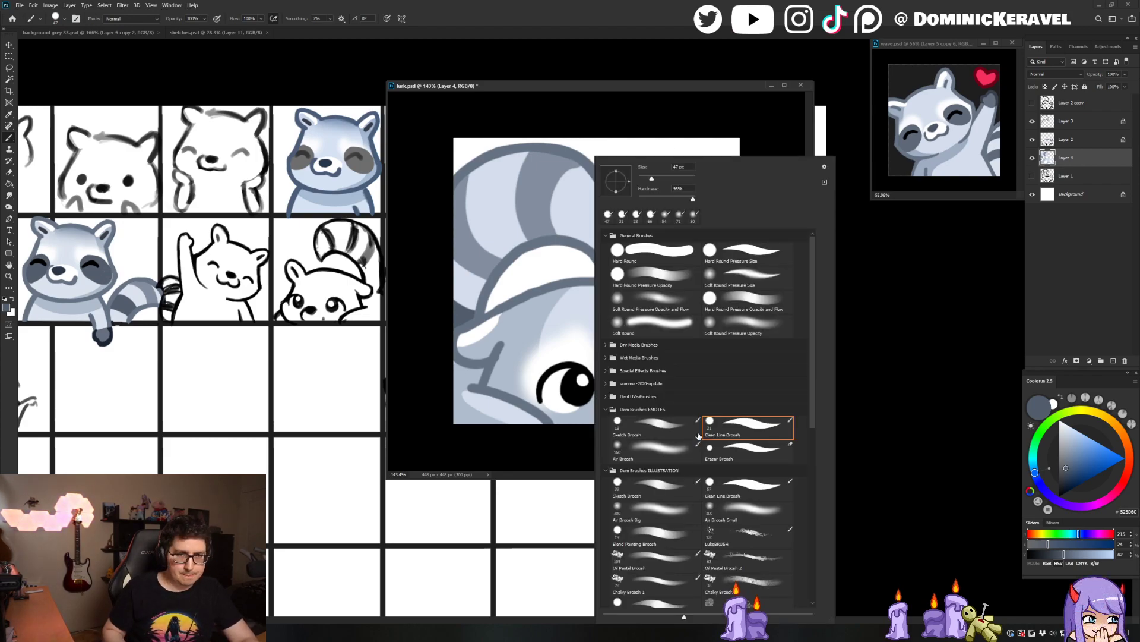
double_click(726, 424)
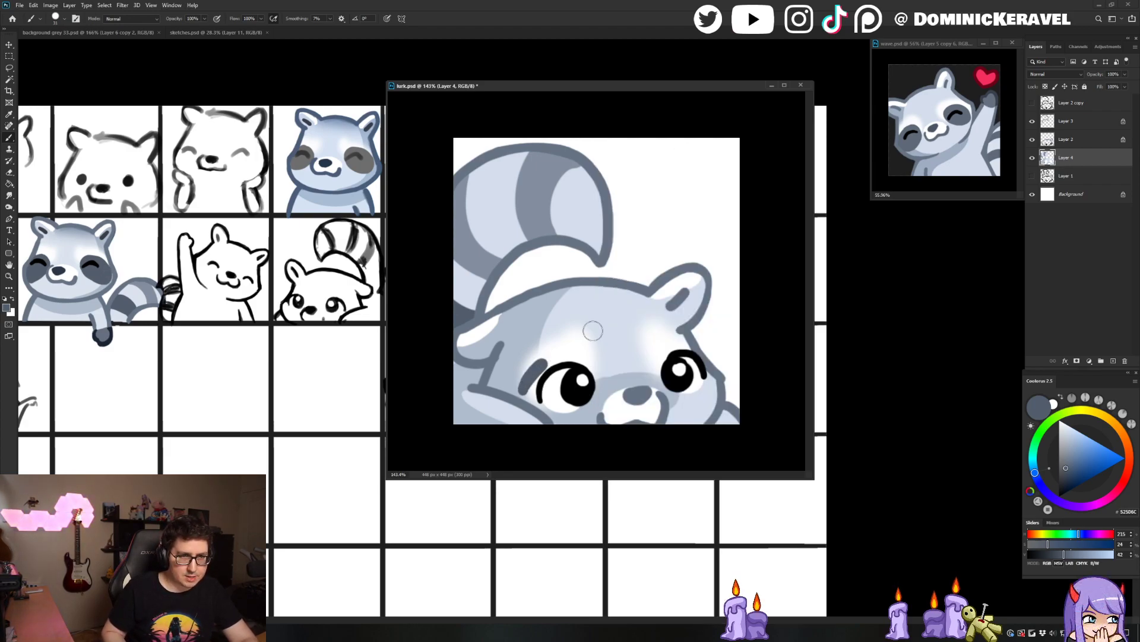
key("ctrl+z")
key("ctrl+z")
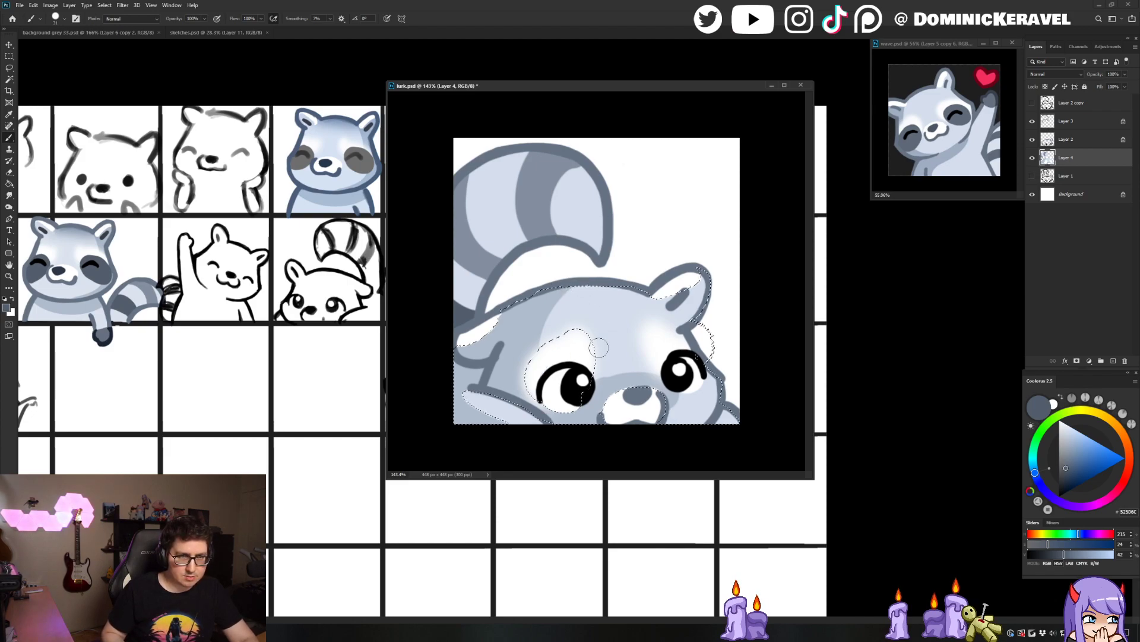
Deselect and paint over the white glow above both eyes on Layer 4 with the sampled light fur colour
left_click(600, 325, "alt")
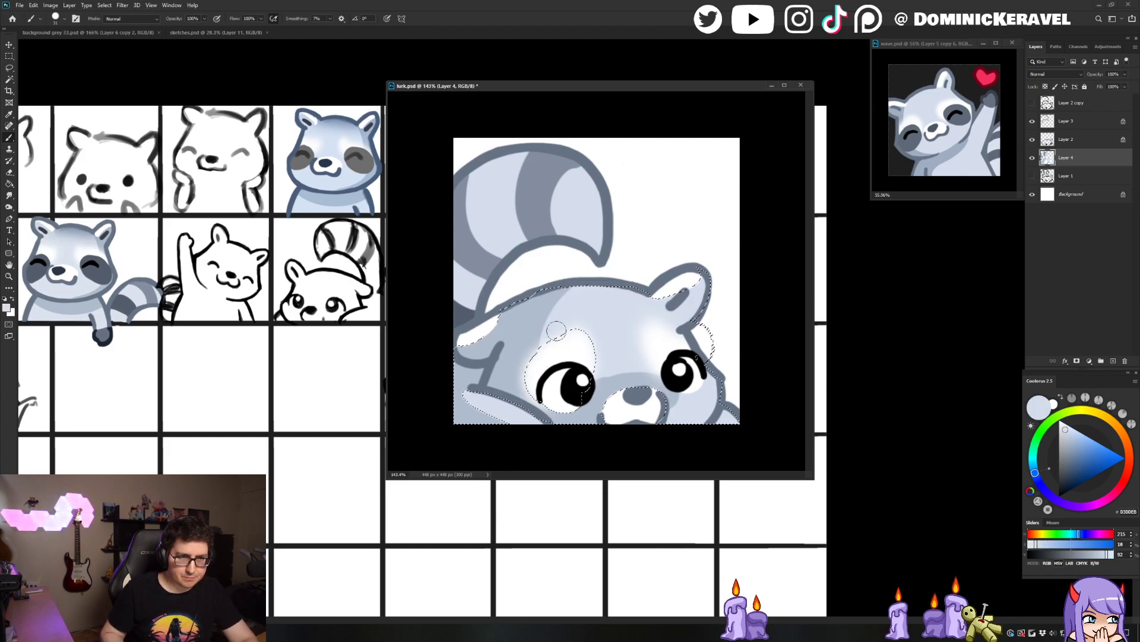
key("ctrl+d")
mouse_move(550, 346)
left_mouse_down()
mouse_move(549, 357)
mouse_move(565, 336)
mouse_move(578, 355)
left_mouse_up()
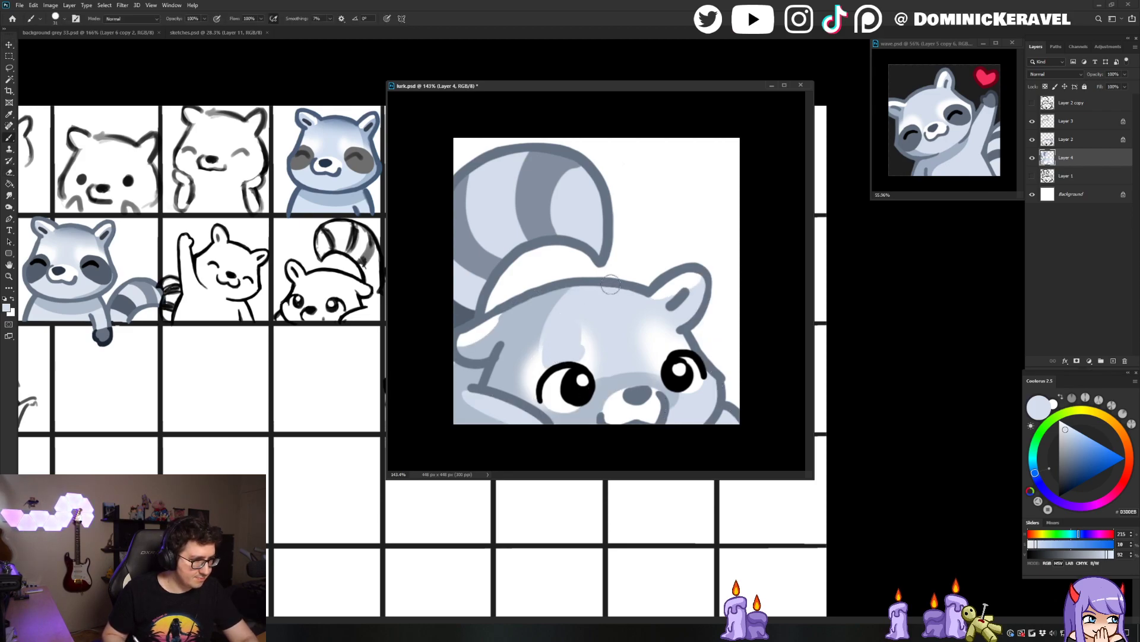
left_click_drag(581, 325, 607, 370)
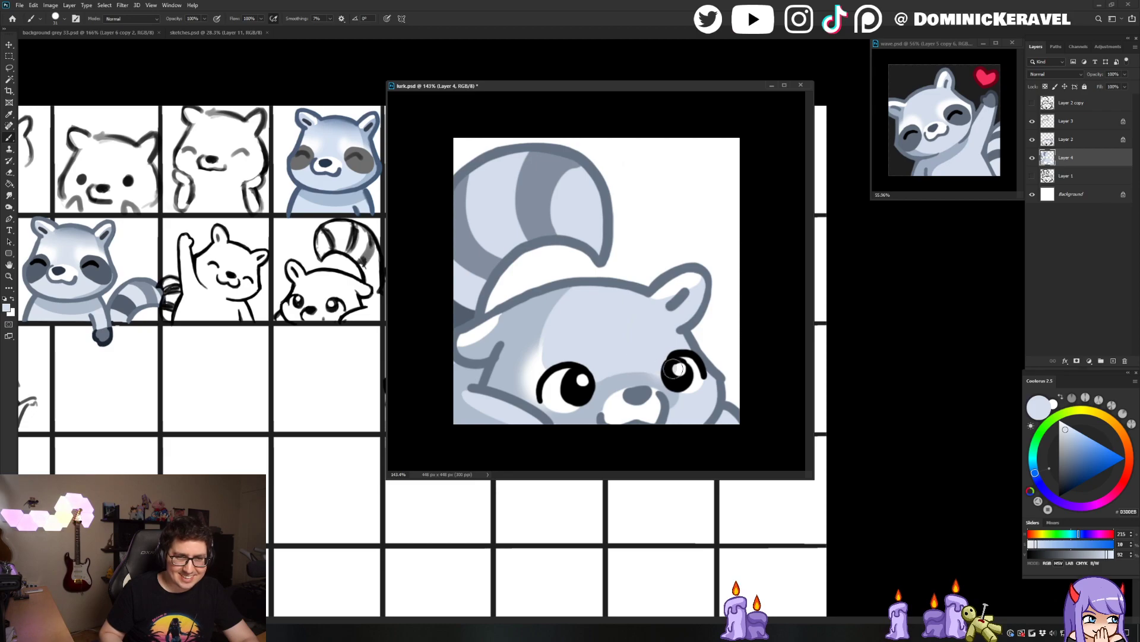
left_click(640, 383, "alt")
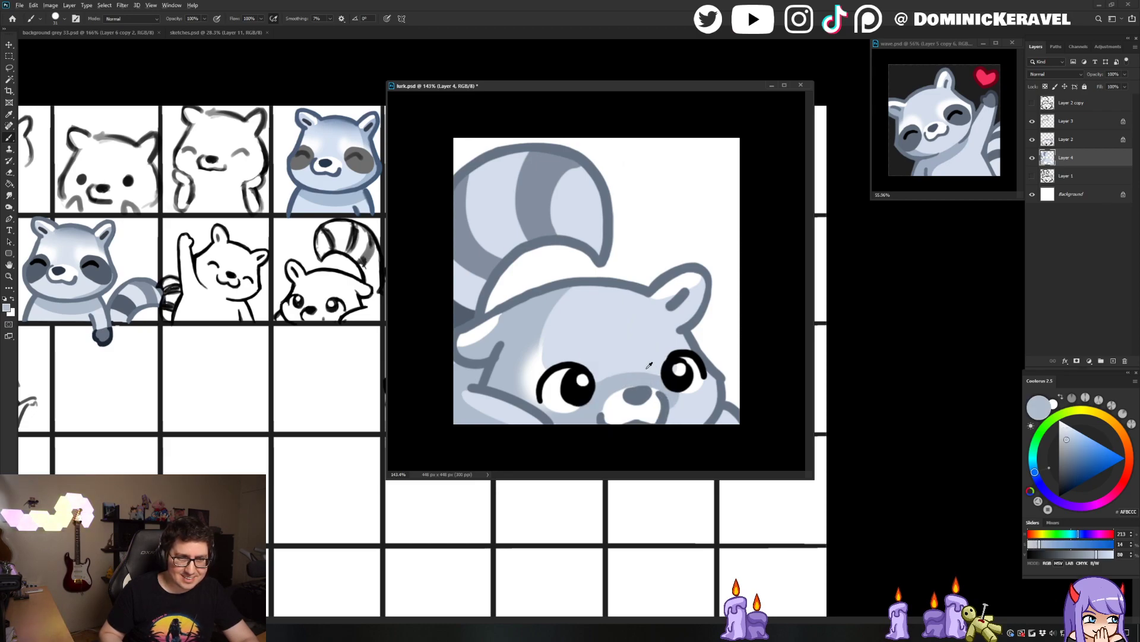
left_click(649, 370, "alt")
left_click(677, 371, "alt")
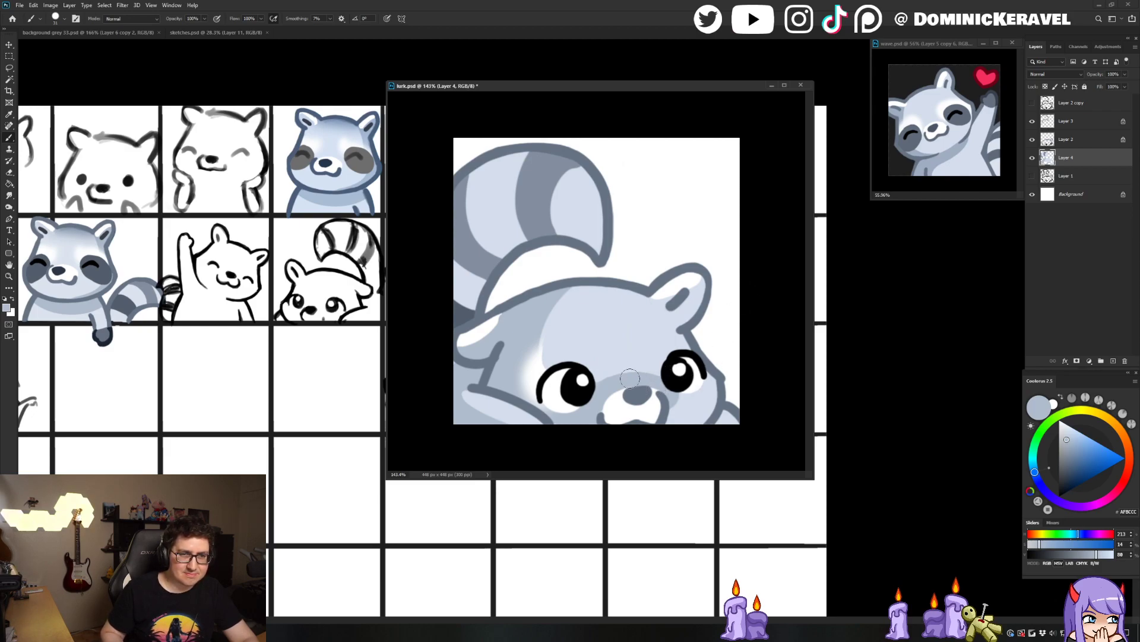
Cover the remaining white glow beside the left-hand eye with the sampled light fur colour and AFBCCC shading
left_click(542, 336, "alt")
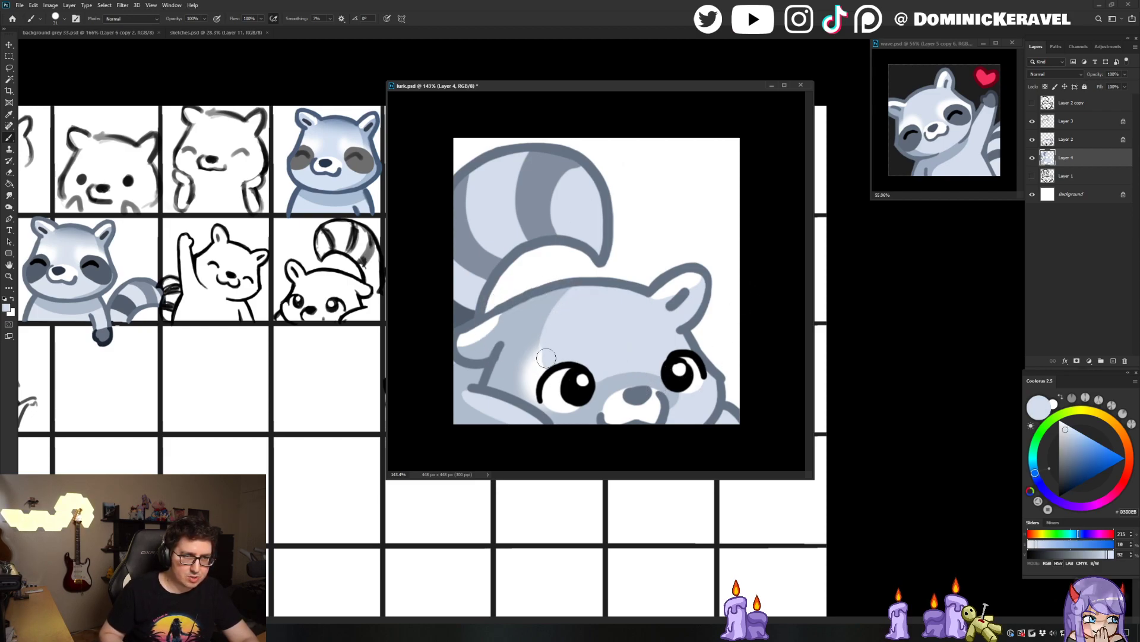
left_click(529, 328, "alt")
mouse_move(531, 332)
left_mouse_down()
mouse_move(514, 411)
mouse_move(526, 371)
mouse_move(557, 418)
mouse_move(549, 385)
left_mouse_up()
key("x")
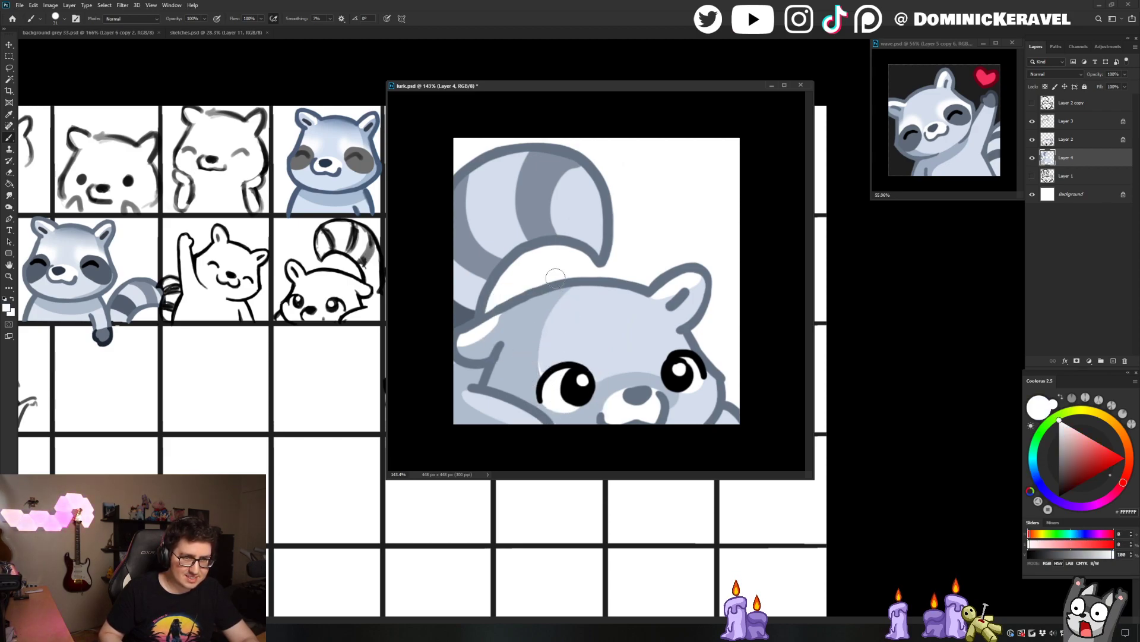
left_click(542, 363, "alt")
left_click(528, 342, "alt")
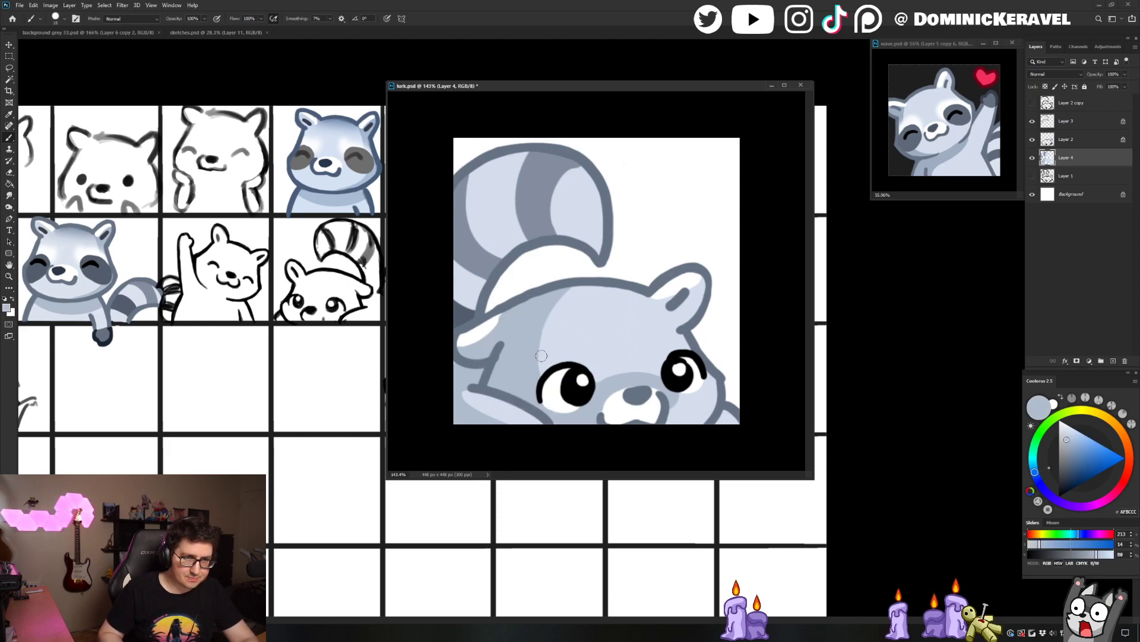
key("x")
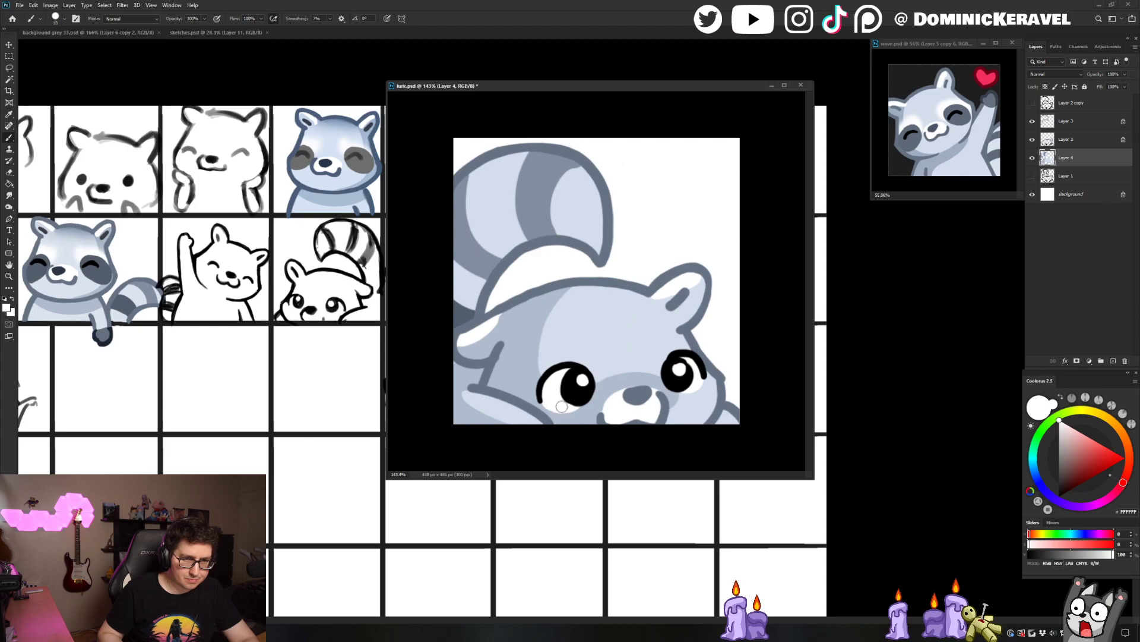
key("v")
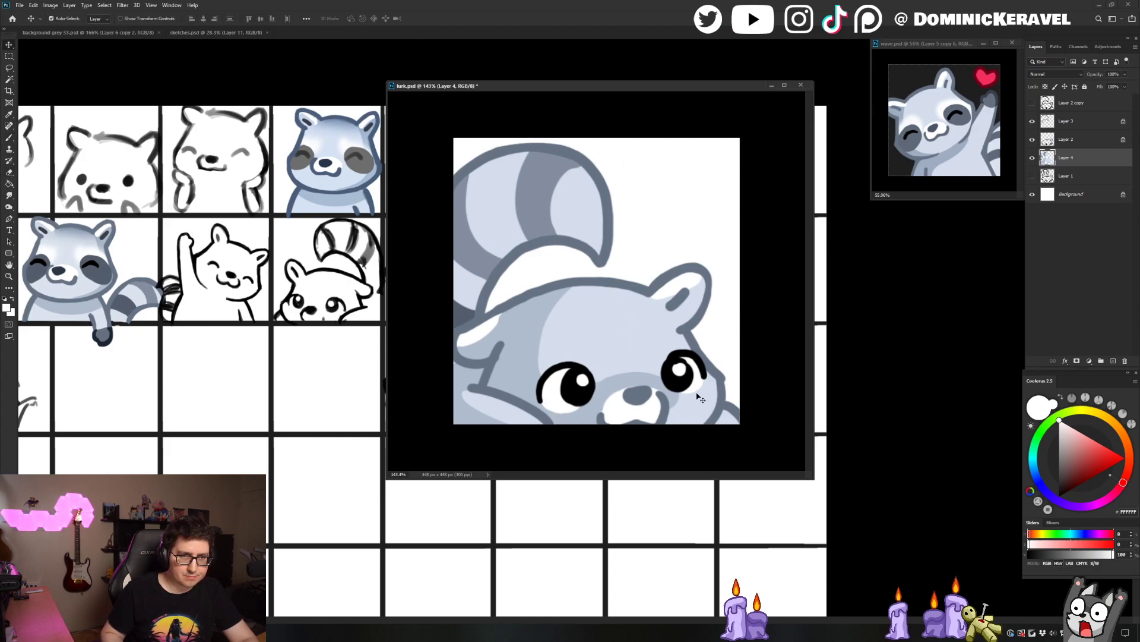
Sample dark blue-grey 2C3644 from the reference raccoon's nose and fill the lurking raccoon's nose on Layer 2 with it
key("i")
left_click(64, 268)
key("v")
left_click(642, 401)
key("g")
left_click(641, 399)
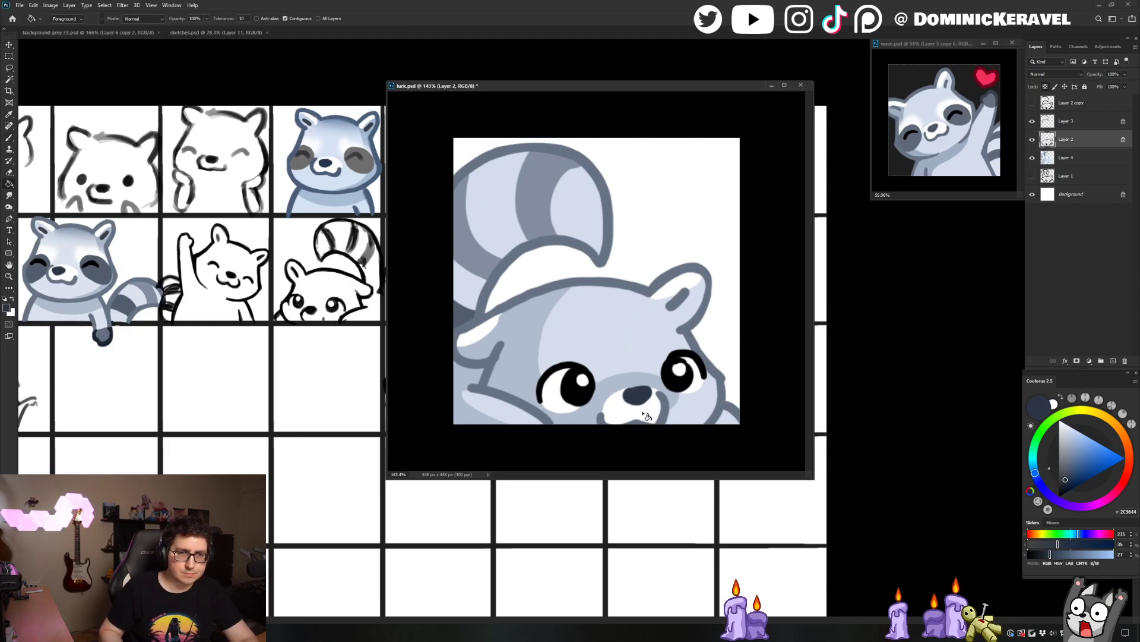
Refill the nose on Layer 2 with the grey-blue sampled from the waving reference raccoon
key("b")
left_click(937, 126, "alt")
key("g")
left_click(637, 394)
key("b")
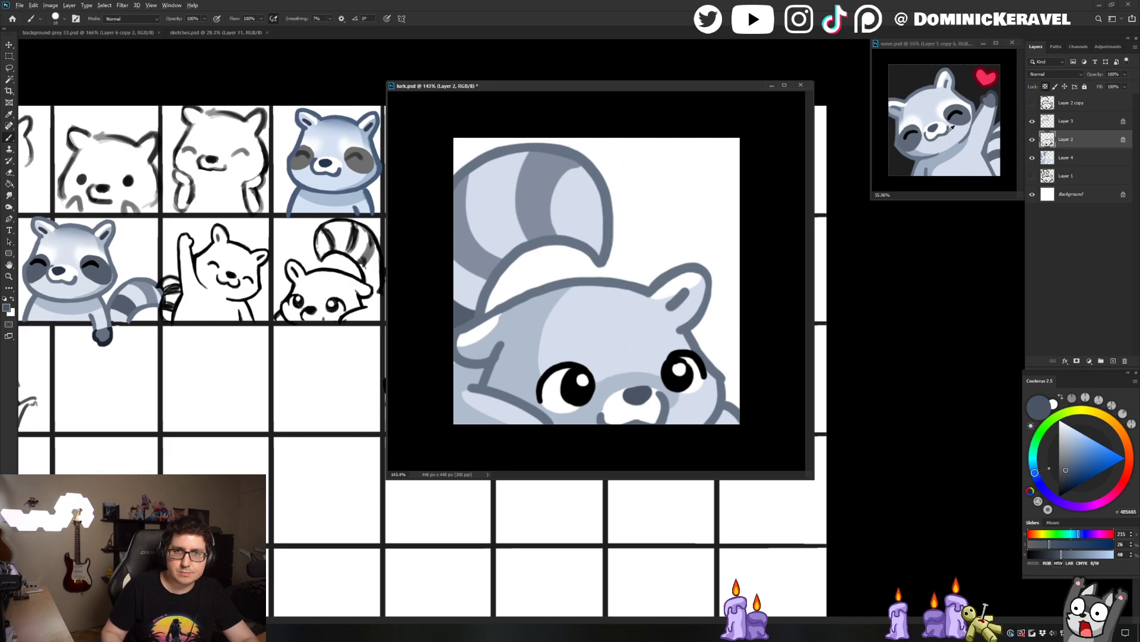
Sample grey-blue 5E6978 from the waving raccoon's face for the mouth lines on Layer 2, and save the document
left_click(950, 127, "alt")
key("g")
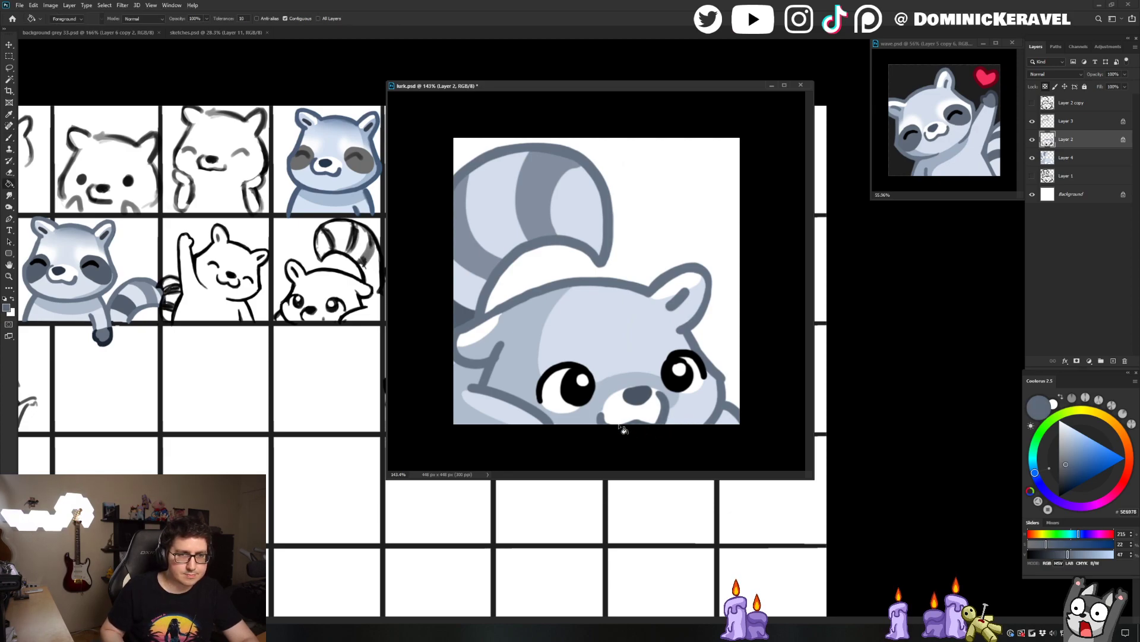
key("e")
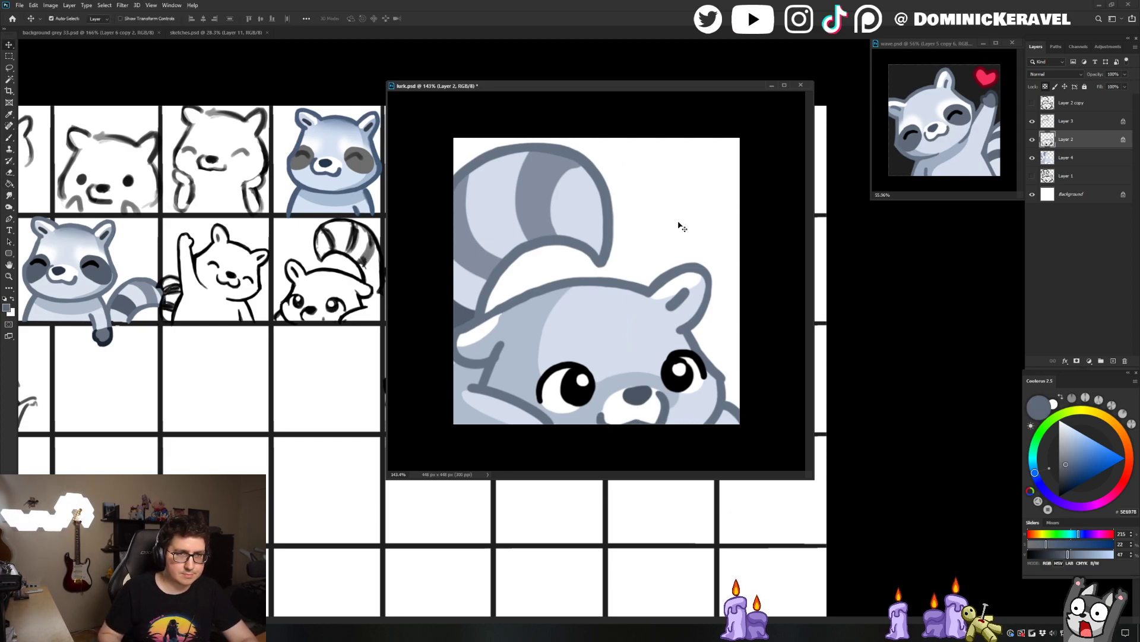
key("v")
key("ctrl+s")
Resample the grey-blue 5E6978 from the waving reference raccoon's face and save the document
key("b")
left_click(934, 90, "alt")
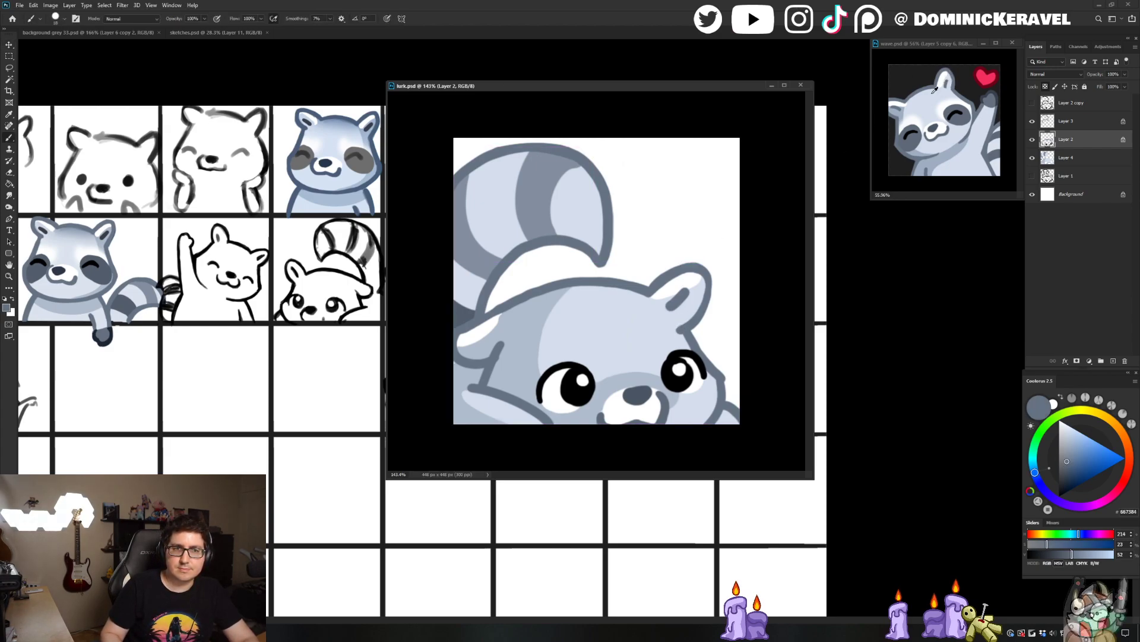
scroll(678, 313, "up", 1)
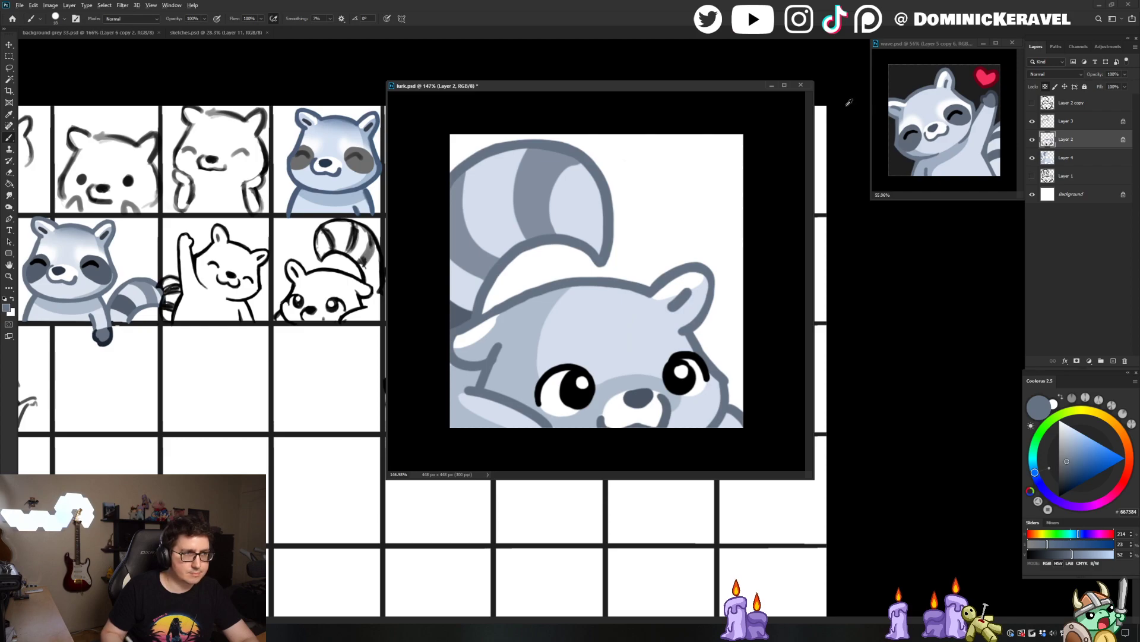
left_click(920, 139, "alt")
key("ctrl+s")
Duplicate Layer 4, hide the original, and select the raccoon's head fur on the copy
key("v")
left_click(1067, 159)
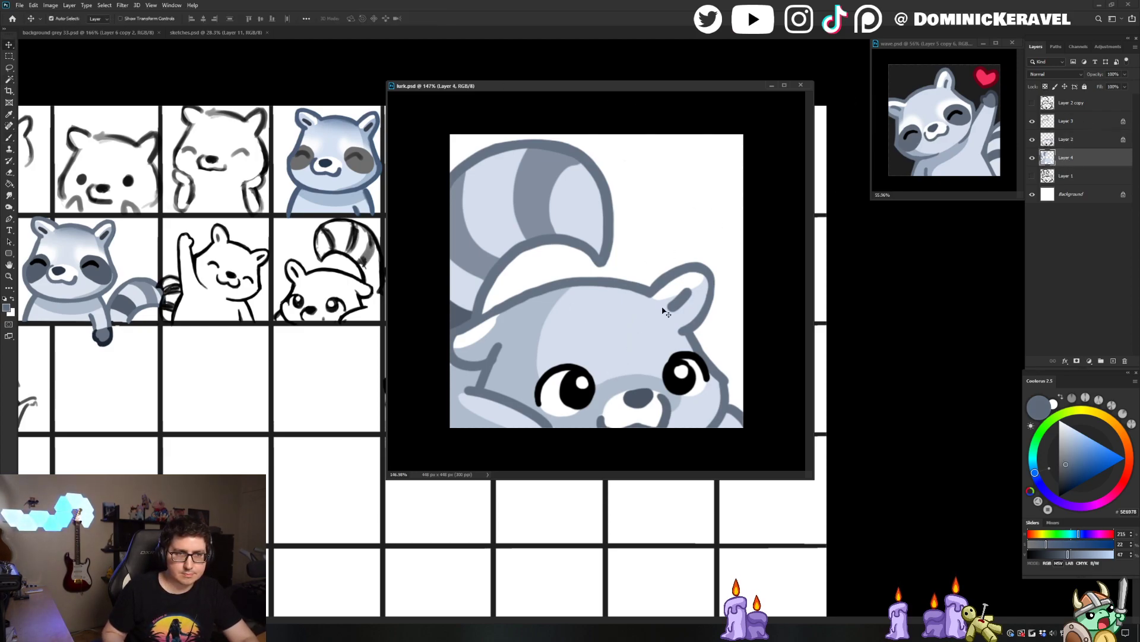
key("ctrl+j")
key("w")
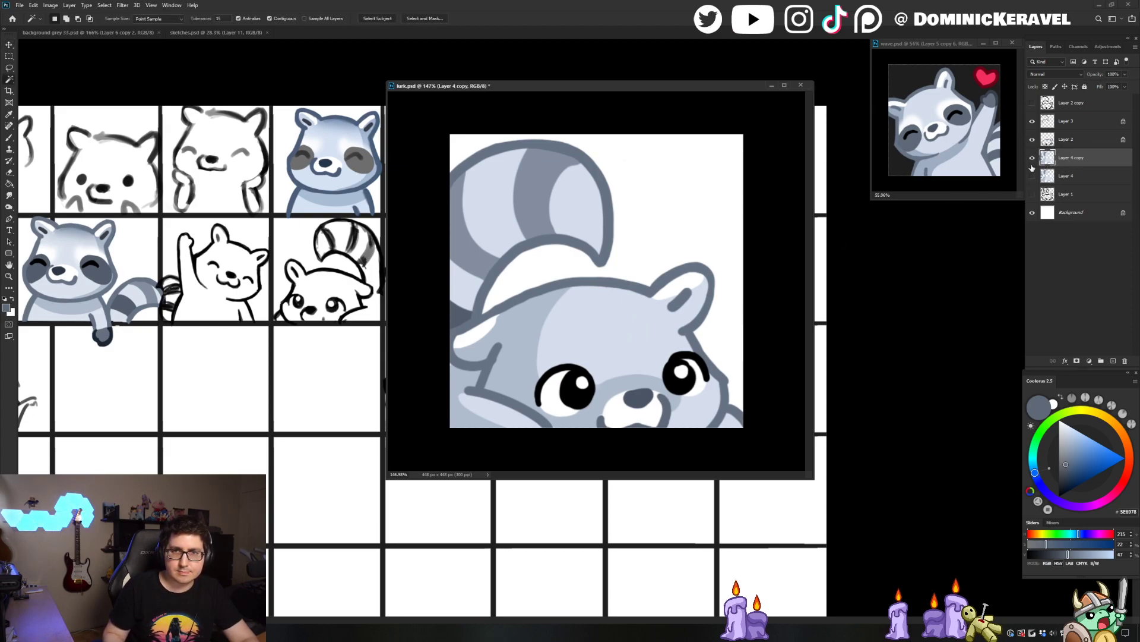
left_click(624, 370)
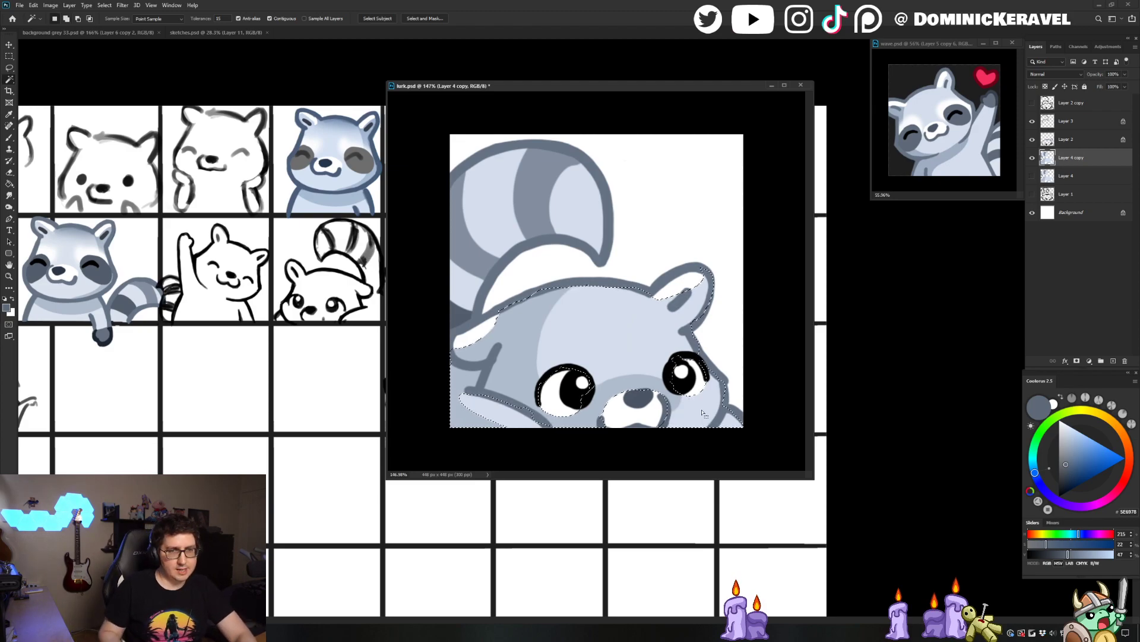
Paint grey-blue 5E6978 patches around both eyes inside the selection and check them at small size and mirrored
key("b")
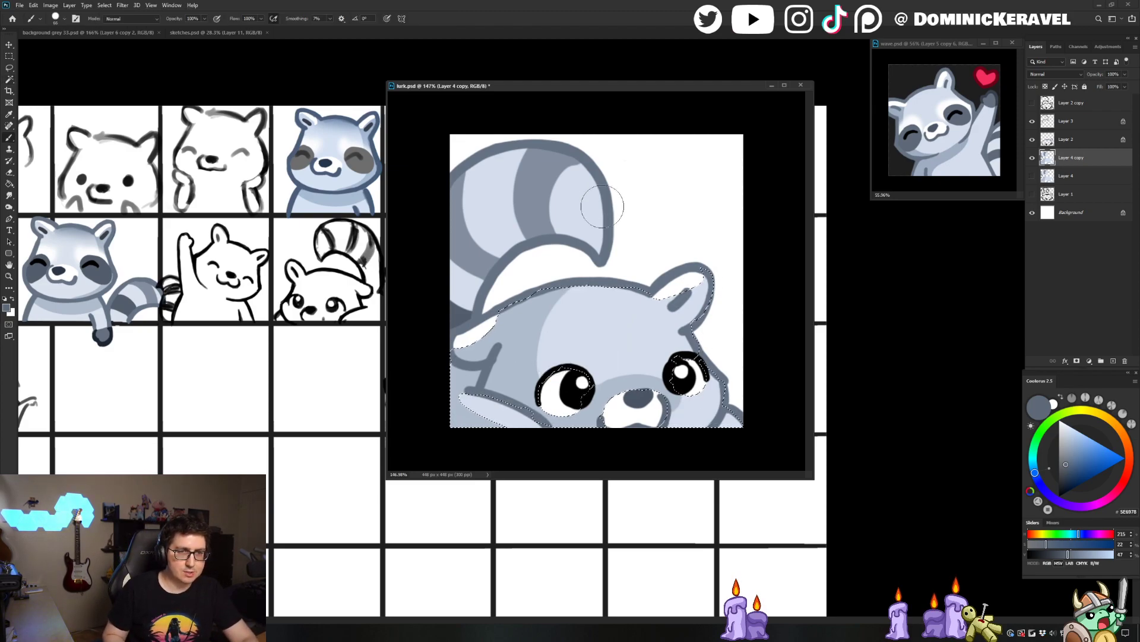
key("ctrl+minus")
key("ctrl+0")
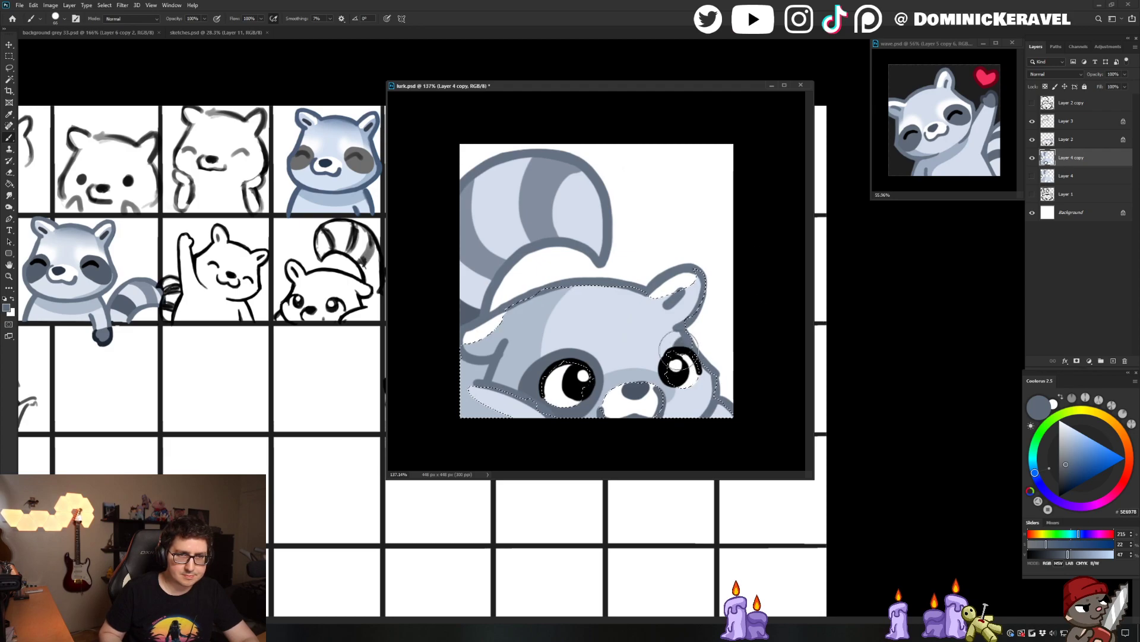
left_click_drag(734, 380, 670, 410)
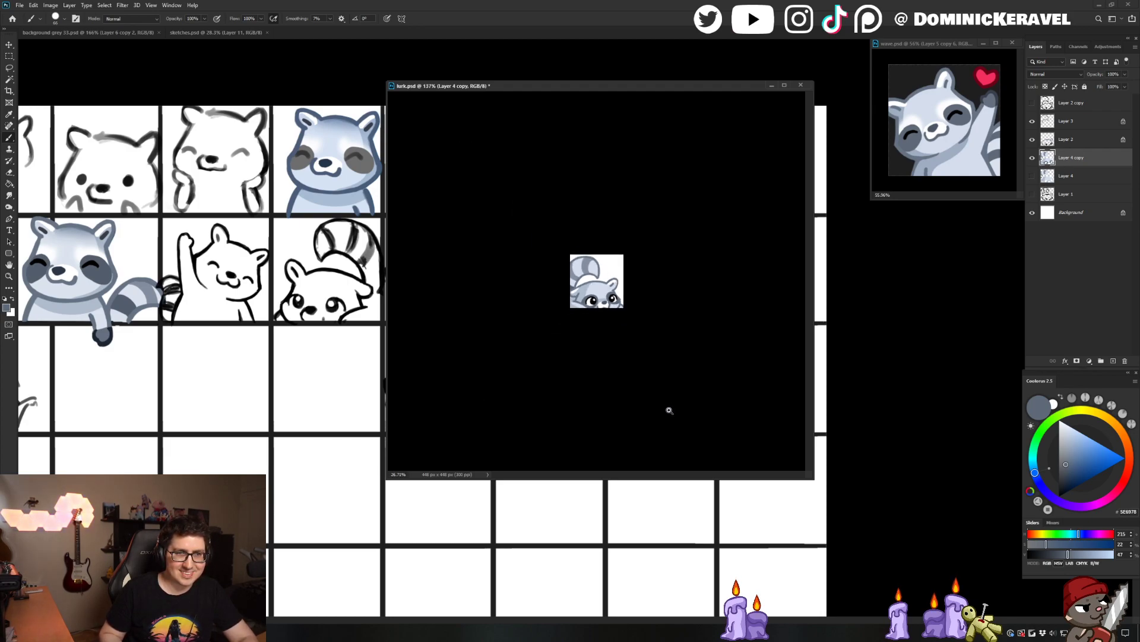
left_click_drag(669, 410, 685, 407)
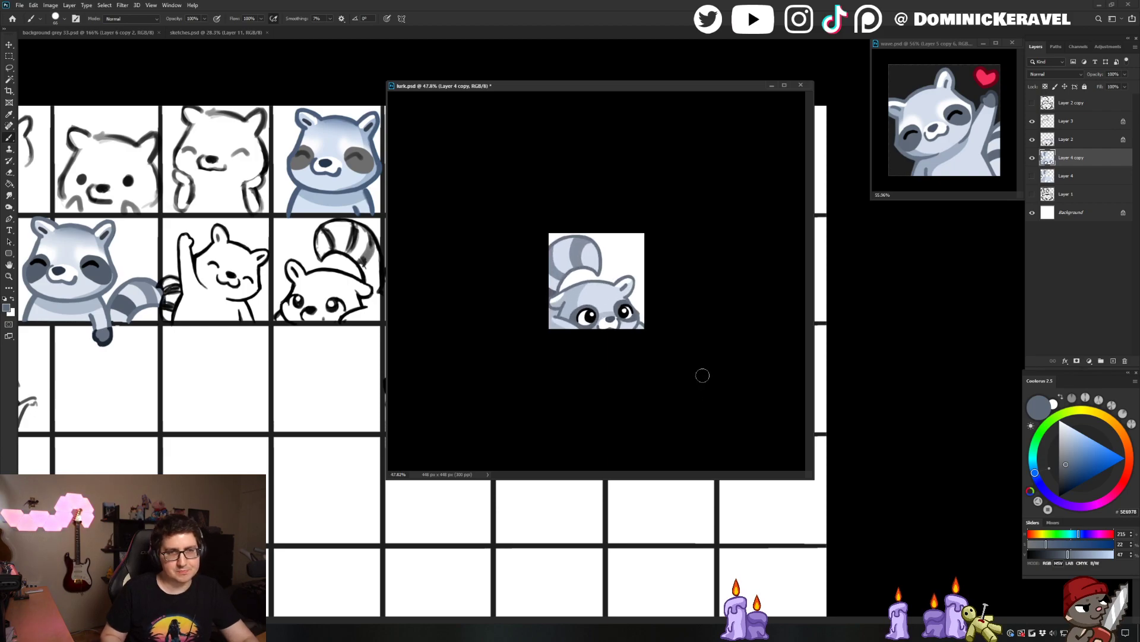
key("v")
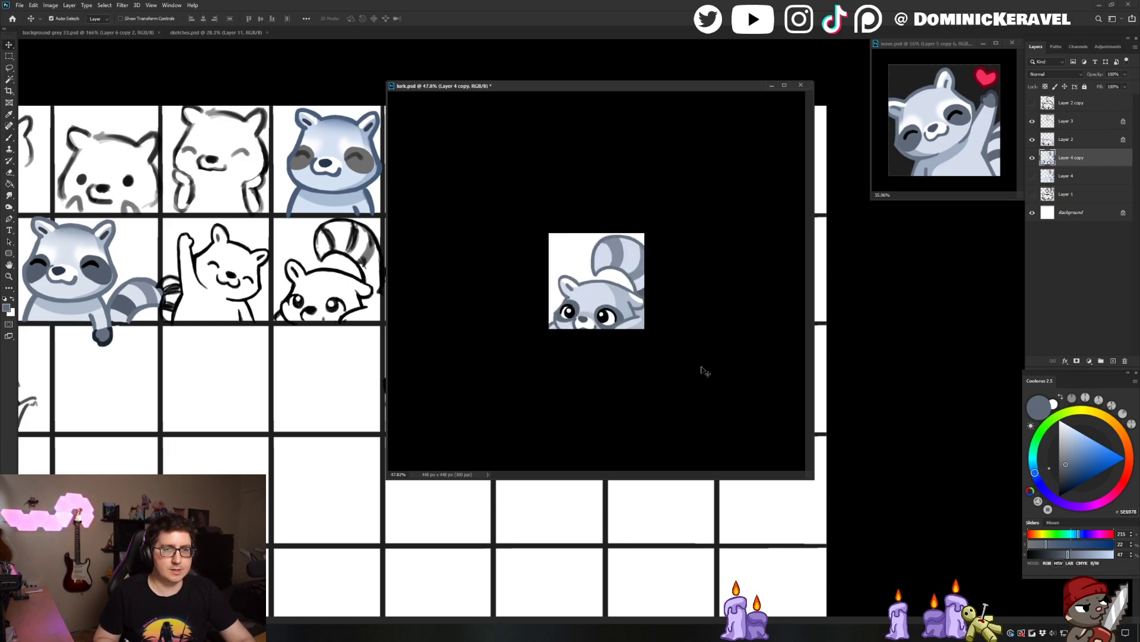
key("ctrl+shift+h")
left_click_drag(729, 343, 754, 355)
Refine the patches around both eyes on a duplicate of Layer 4 copy and clear the selection
key("b")
key("ctrl+j")
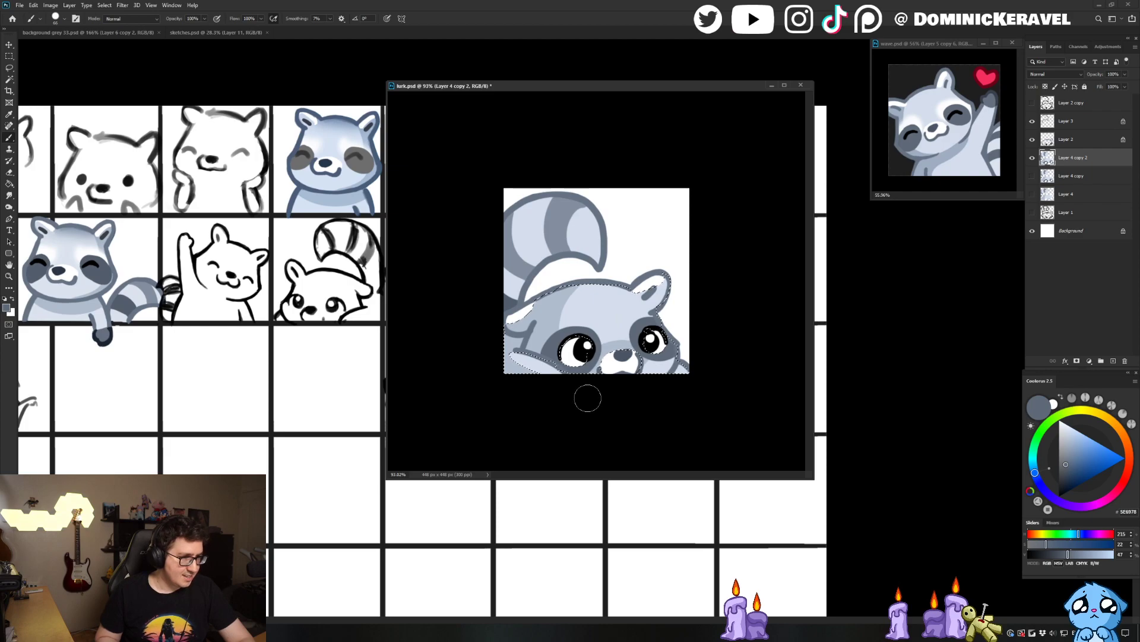
left_click_drag(540, 86, 558, 115)
key("v")
scroll(666, 269, "up", 3)
key("b")
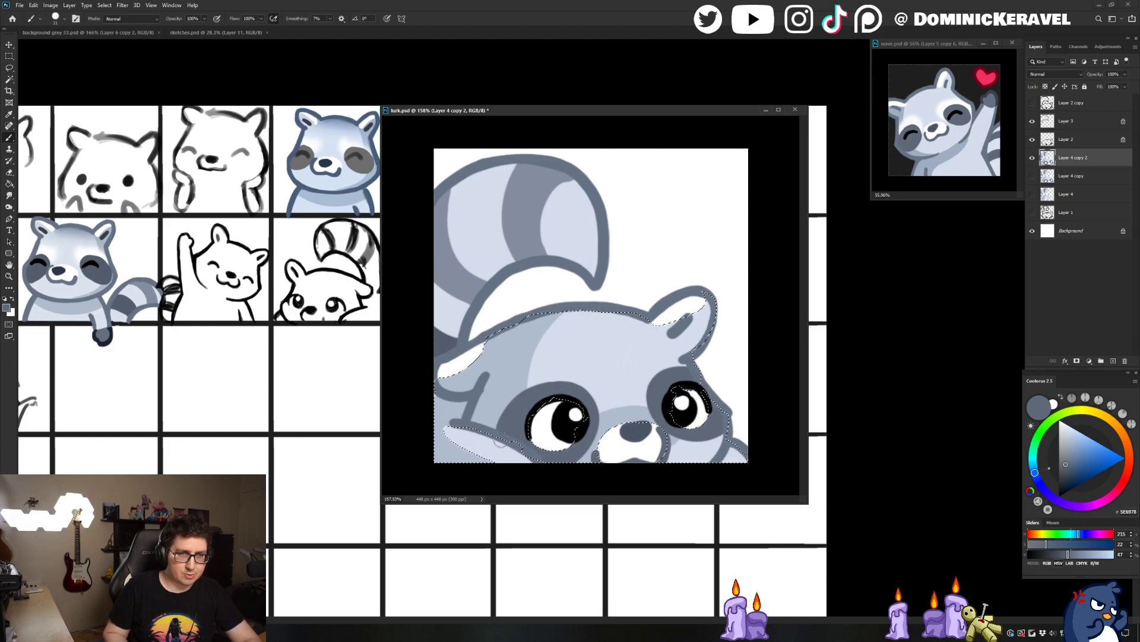
key("ctrl+d")
key("v")
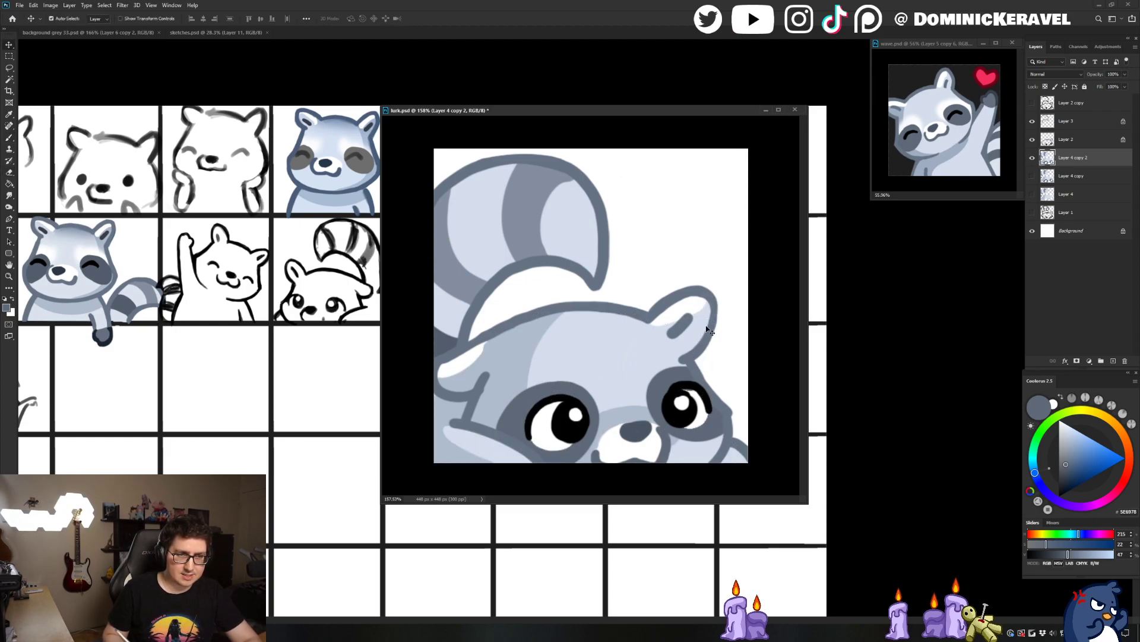
Touch up the white area of the right-hand eye on Layer 4 copy 2 with white
key("b")
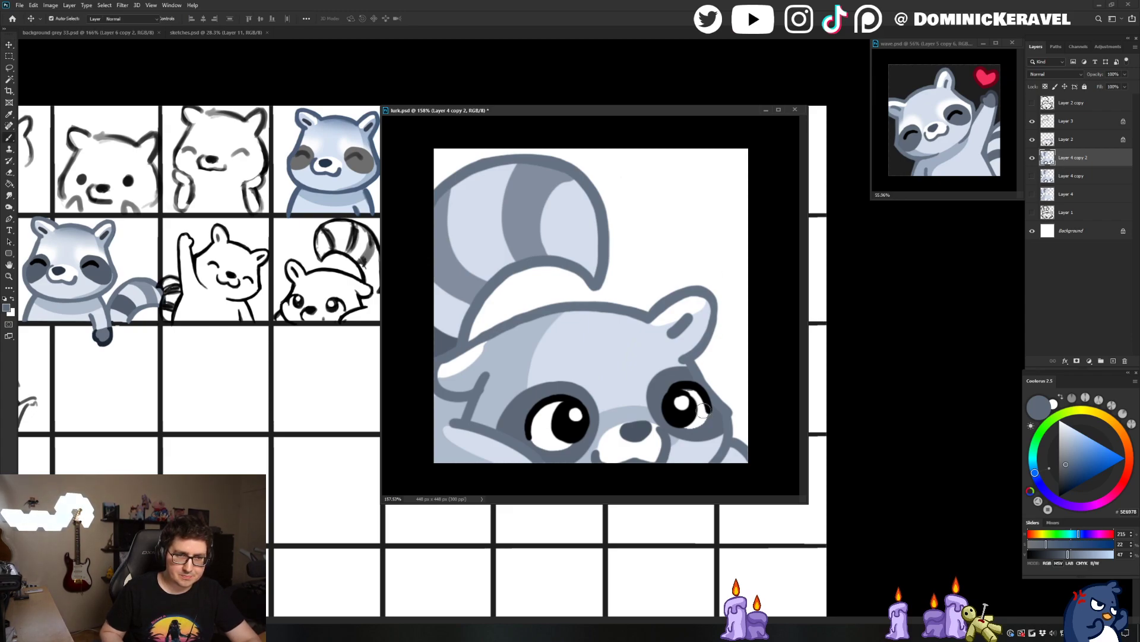
key("x")
scroll(721, 407, "up", 3)
mouse_move(720, 404)
left_mouse_down()
mouse_move(713, 426)
mouse_move(670, 419)
mouse_move(688, 419)
left_mouse_up()
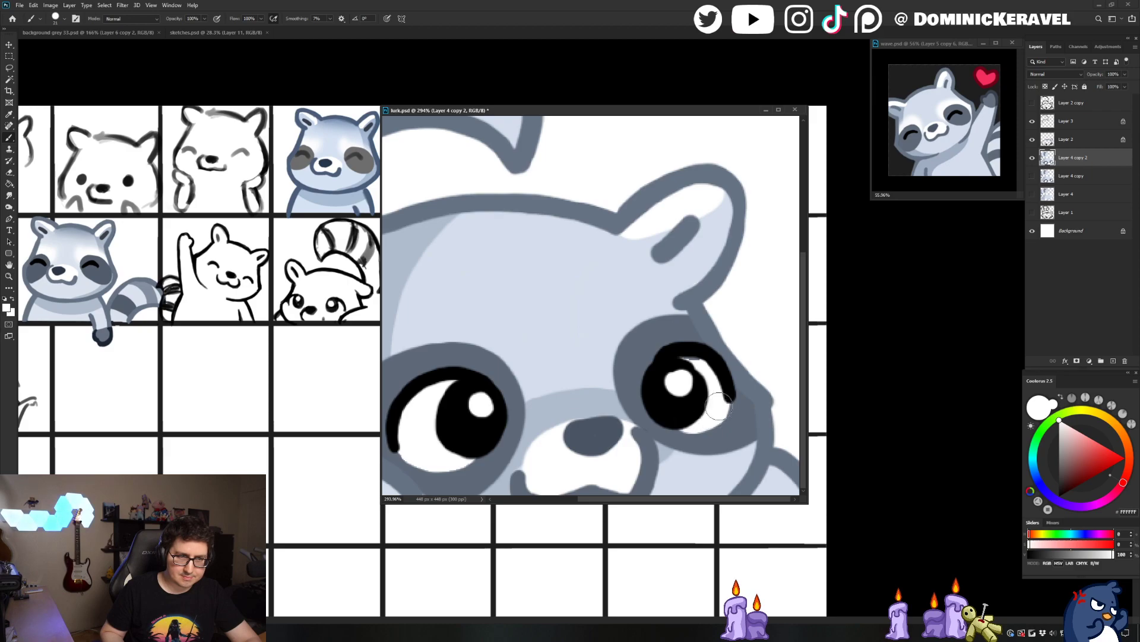
scroll(544, 458, "down", 4)
key("v")
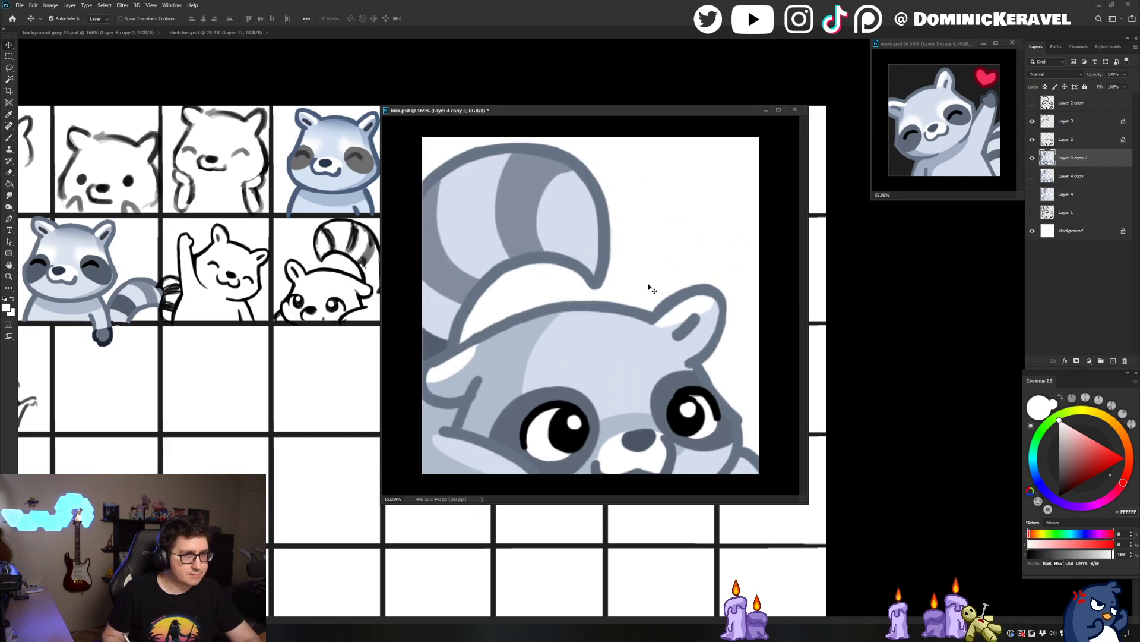
Sample the darker grey-blue 525D6C from the seated reference raccoon's eye patch and fill both eye patches with it
key("b")
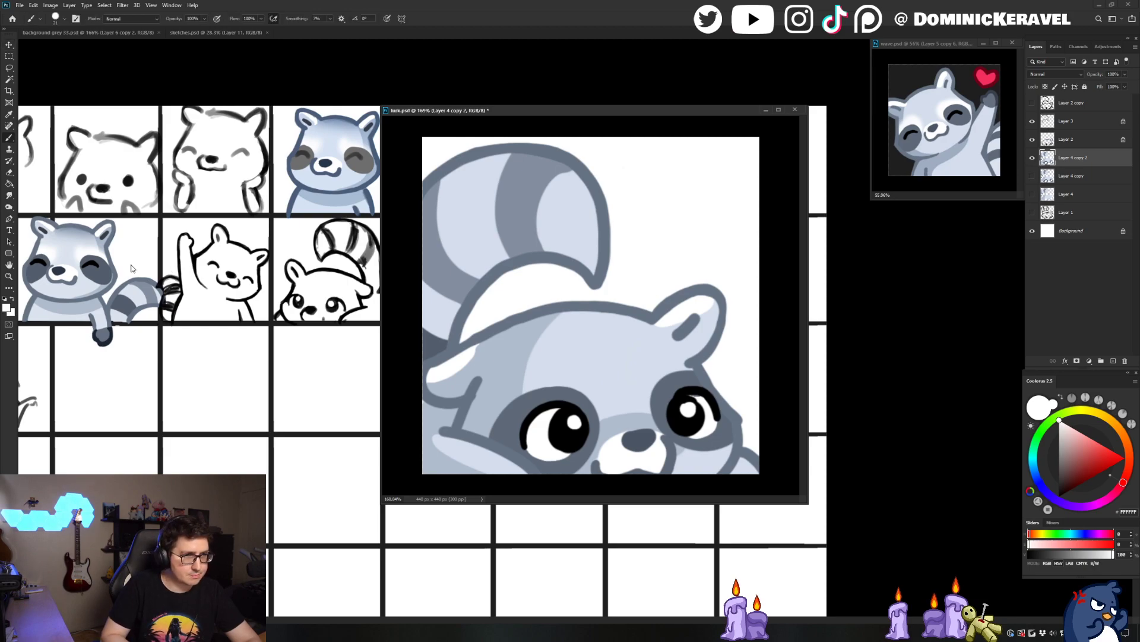
left_click(101, 287, "alt")
key("g")
left_click(596, 409)
left_click(676, 394)
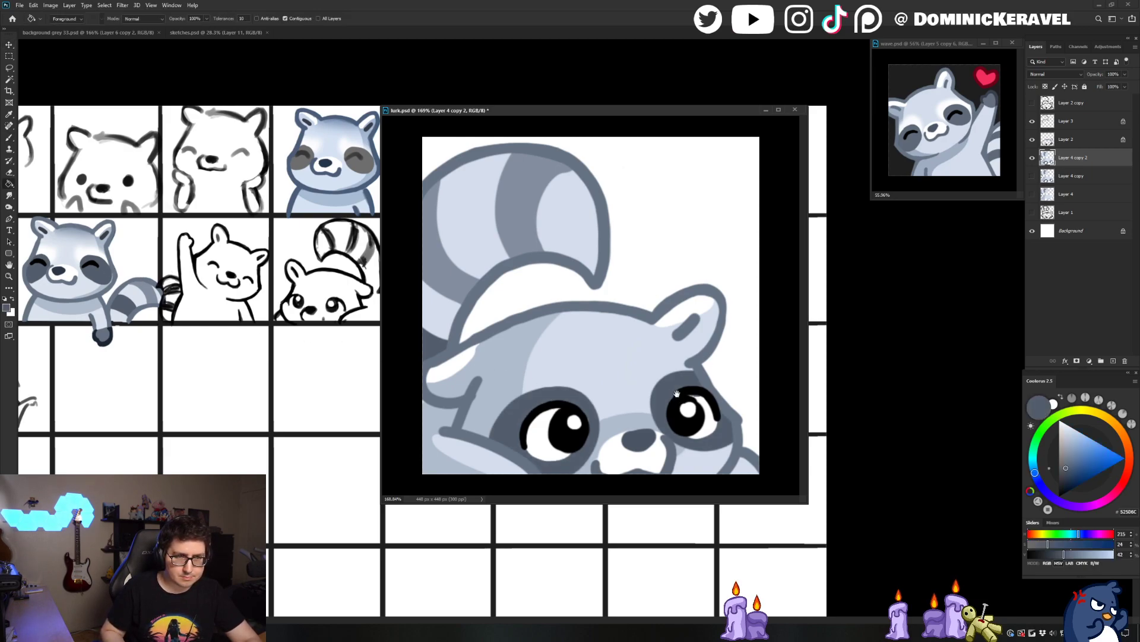
key("v")
left_click_drag(683, 392, 681, 392)
scroll(681, 392, "down", 3)
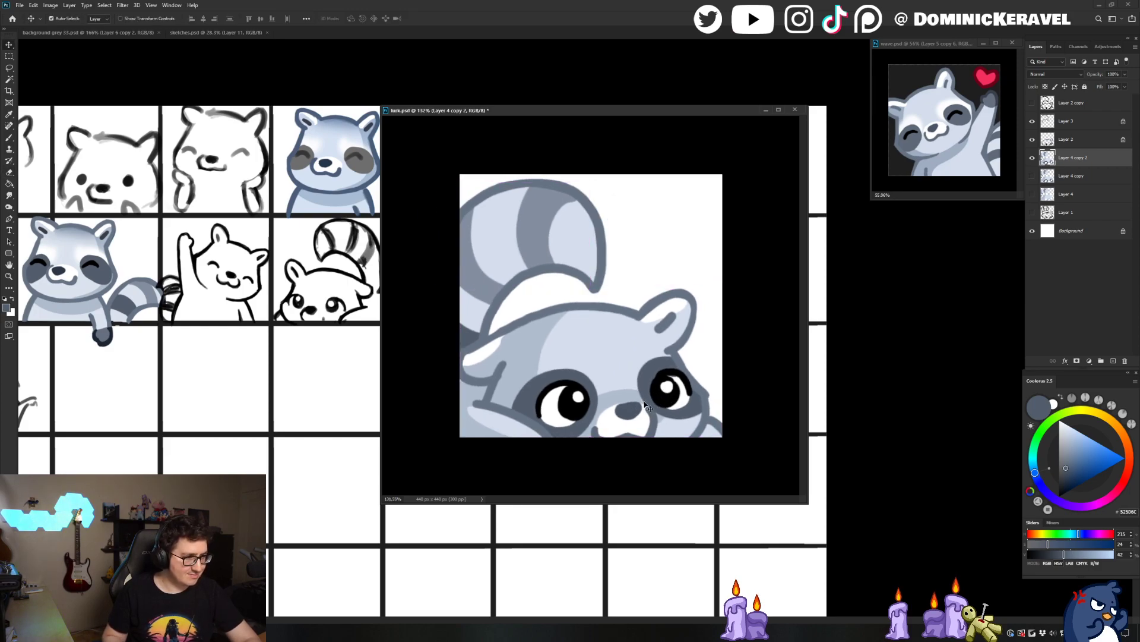
scroll(659, 383, "down", 3)
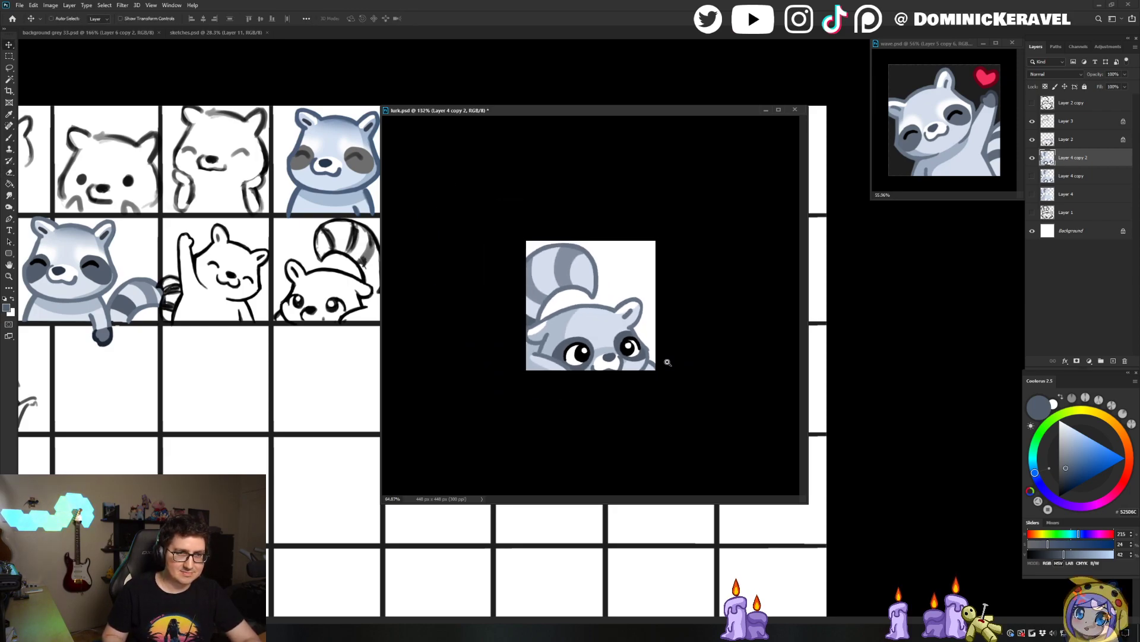
Sample white from the right-hand eye's highlight and touch up the whites of the eyes
key("e")
key("v")
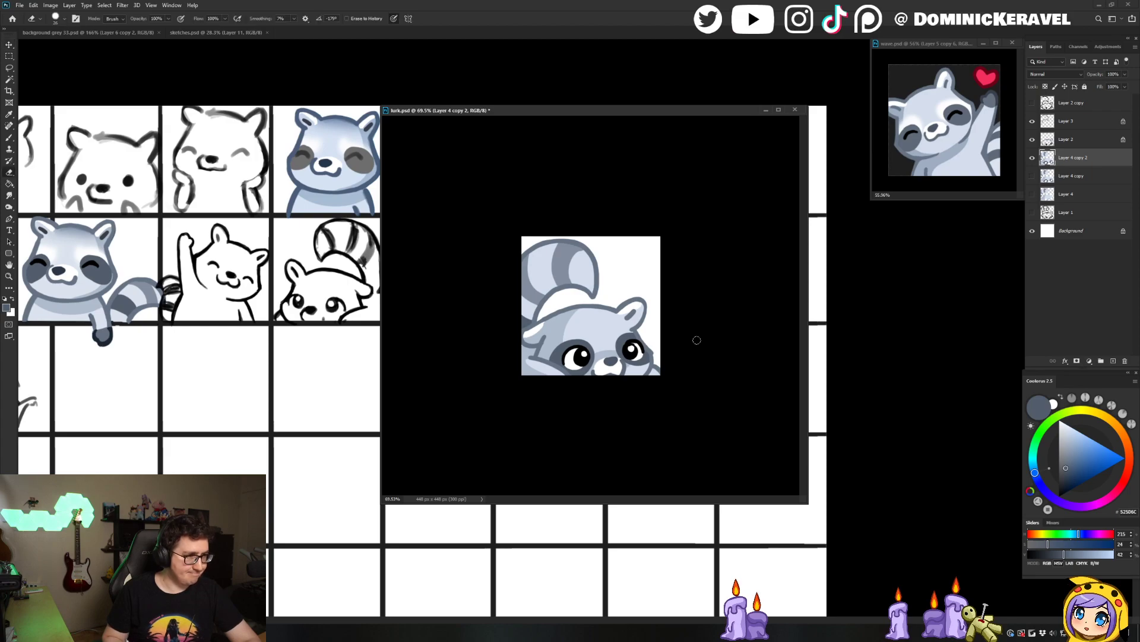
left_click_drag(679, 354, 718, 375)
key("b")
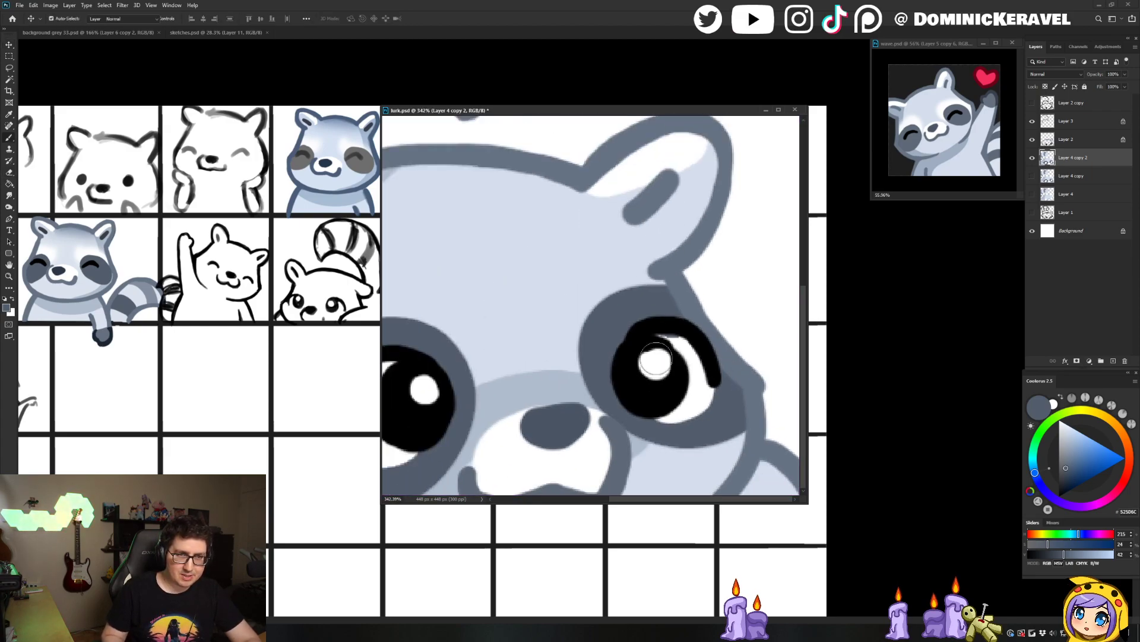
left_click(653, 360, "alt")
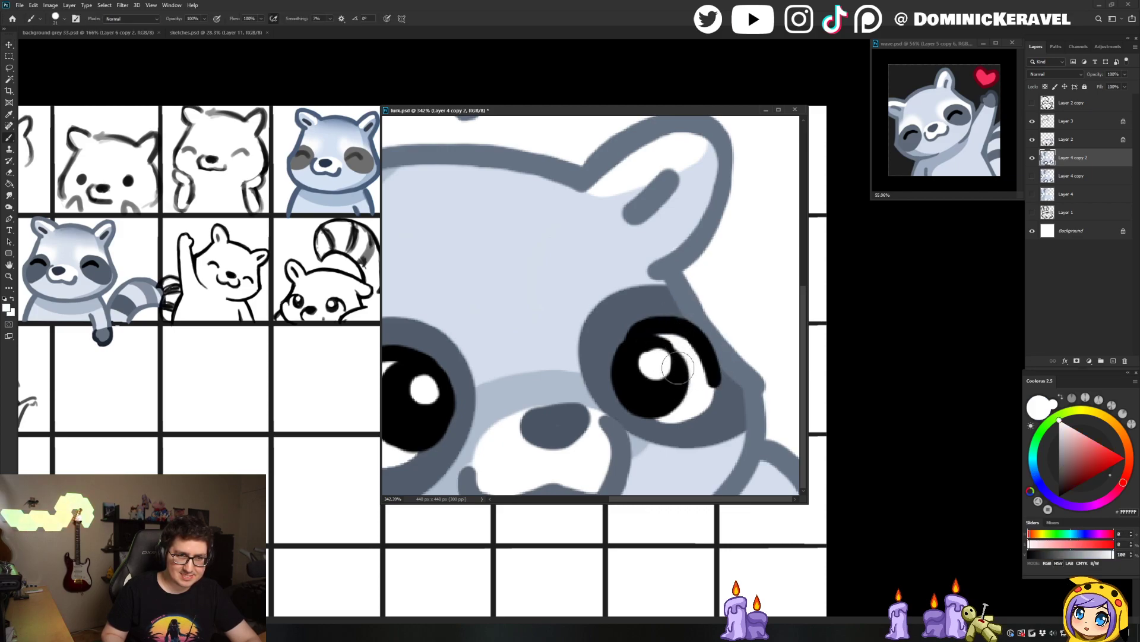
scroll(520, 356, "left", 4)
scroll(538, 407, "right", 1)
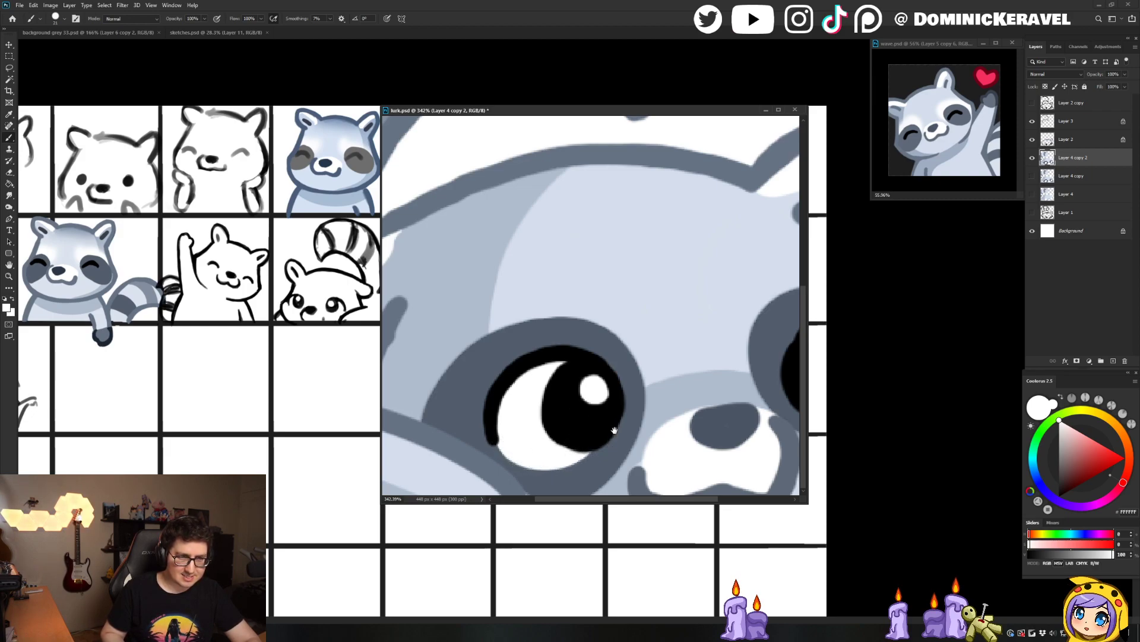
scroll(587, 434, "right", 4)
key("v")
left_click_drag(717, 386, 694, 394)
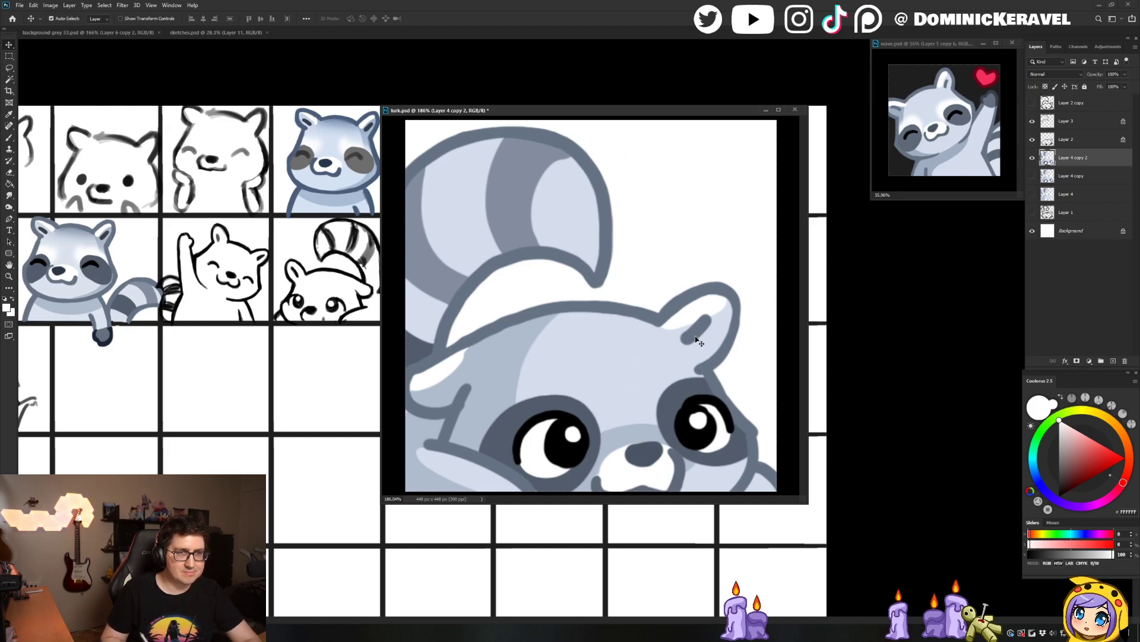
Select the head fur on Layer 4 copy 2 and brush a soft white glow onto the forehead and above both eyes
left_click_drag(713, 182, 633, 182)
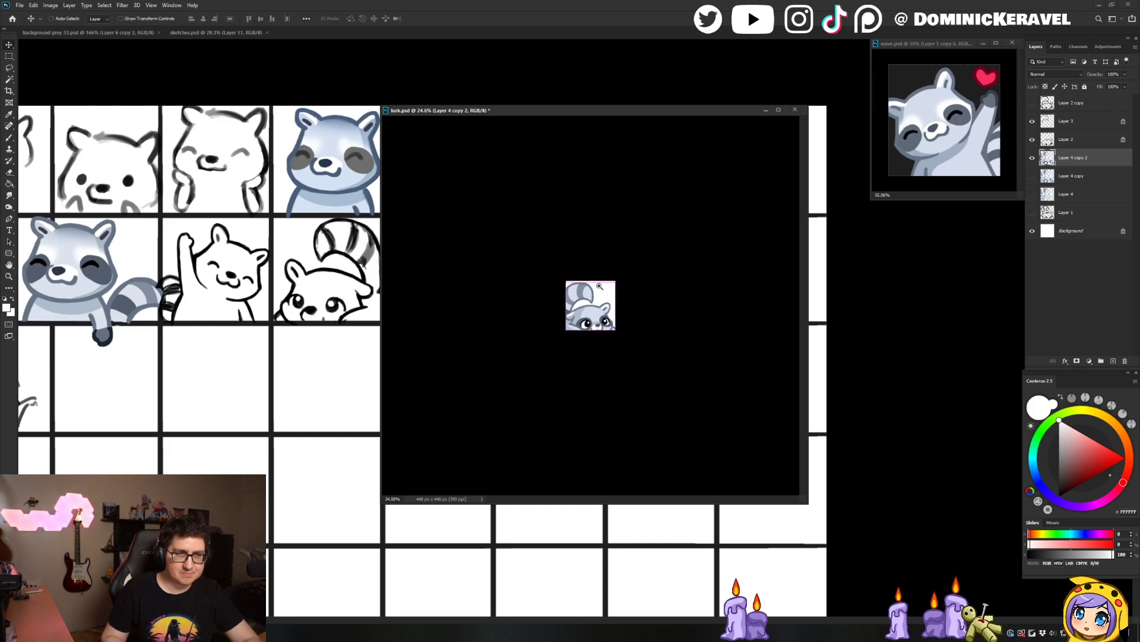
left_click_drag(656, 280, 760, 293)
key("w")
left_click(606, 364)
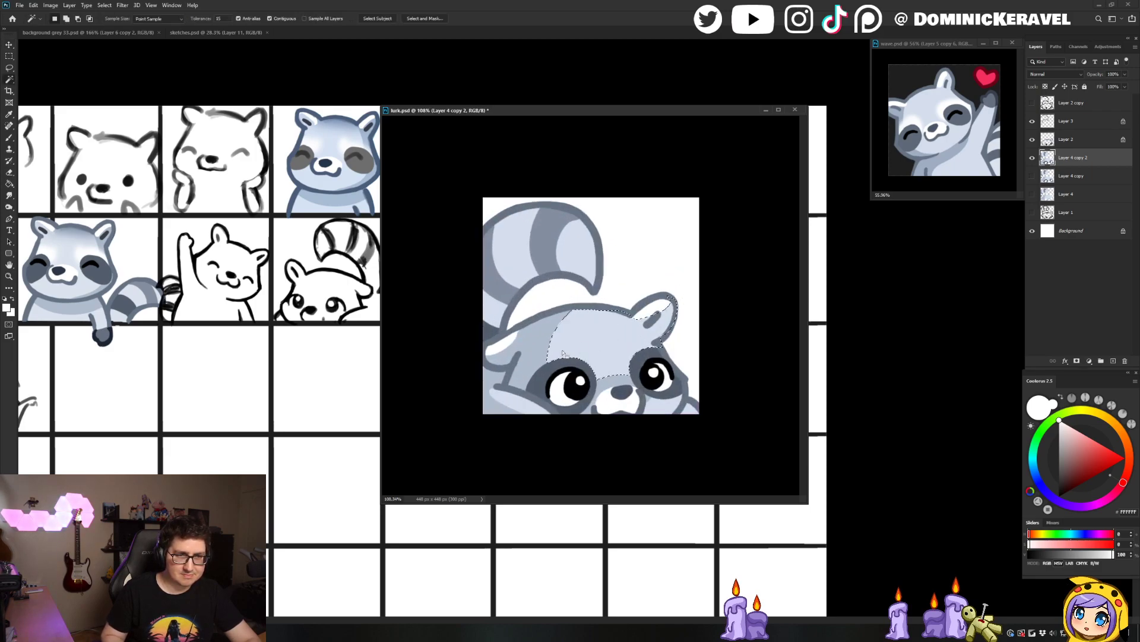
key("b")
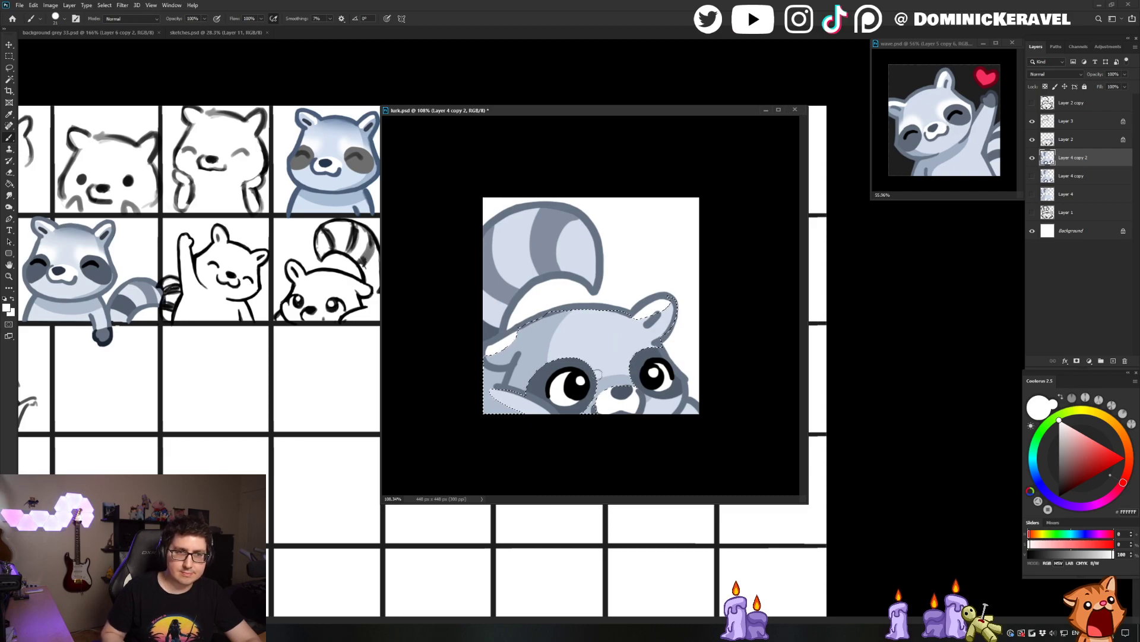
right_click(595, 157)
double_click(665, 457)
mouse_move(594, 345)
left_mouse_down()
mouse_move(564, 348)
mouse_move(580, 352)
mouse_move(571, 332)
mouse_move(581, 355)
mouse_move(648, 341)
mouse_move(643, 355)
mouse_move(635, 344)
mouse_move(576, 344)
mouse_move(542, 390)
mouse_move(684, 336)
mouse_move(555, 363)
mouse_move(525, 389)
left_mouse_up()
mouse_move(641, 355)
left_mouse_down()
mouse_move(667, 374)
mouse_move(642, 340)
left_mouse_up()
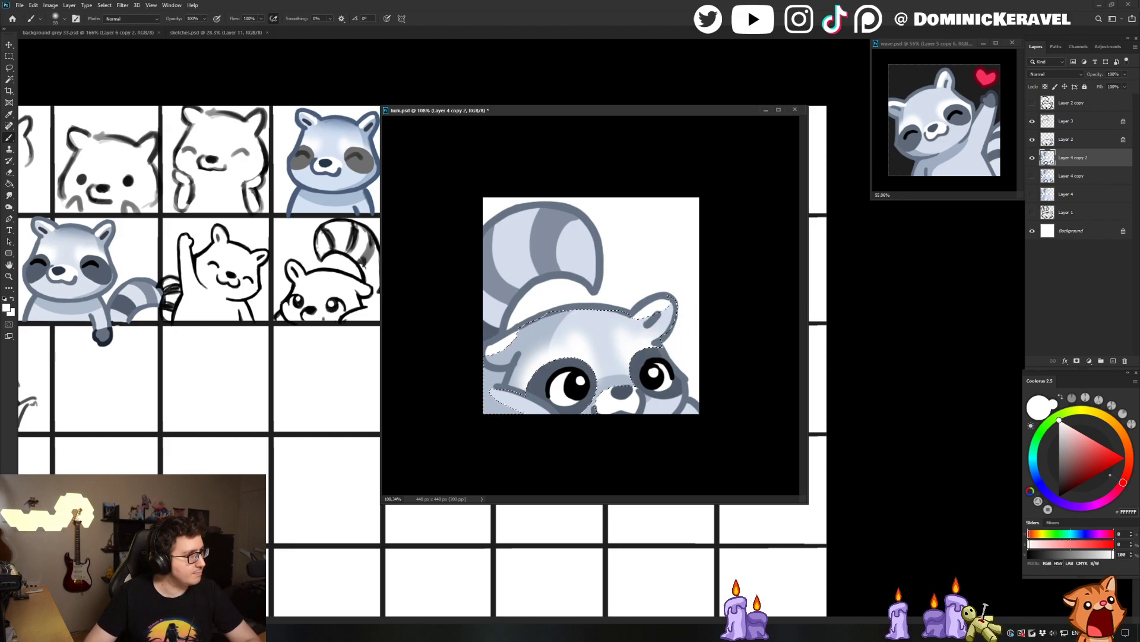
key("alt+Tab")
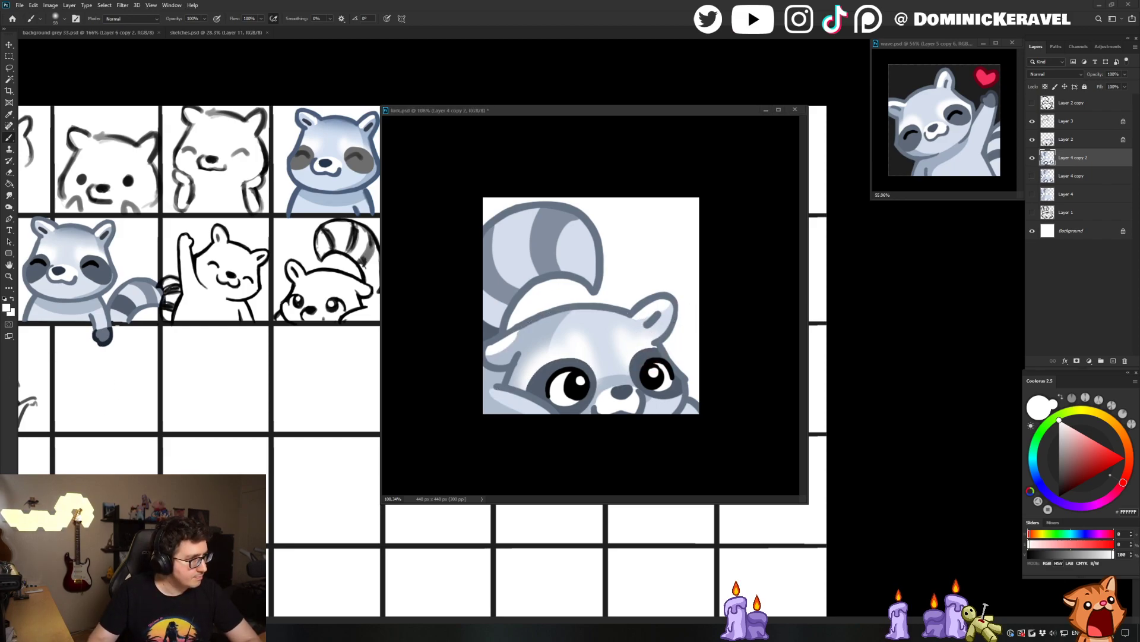
key("alt+Tab")
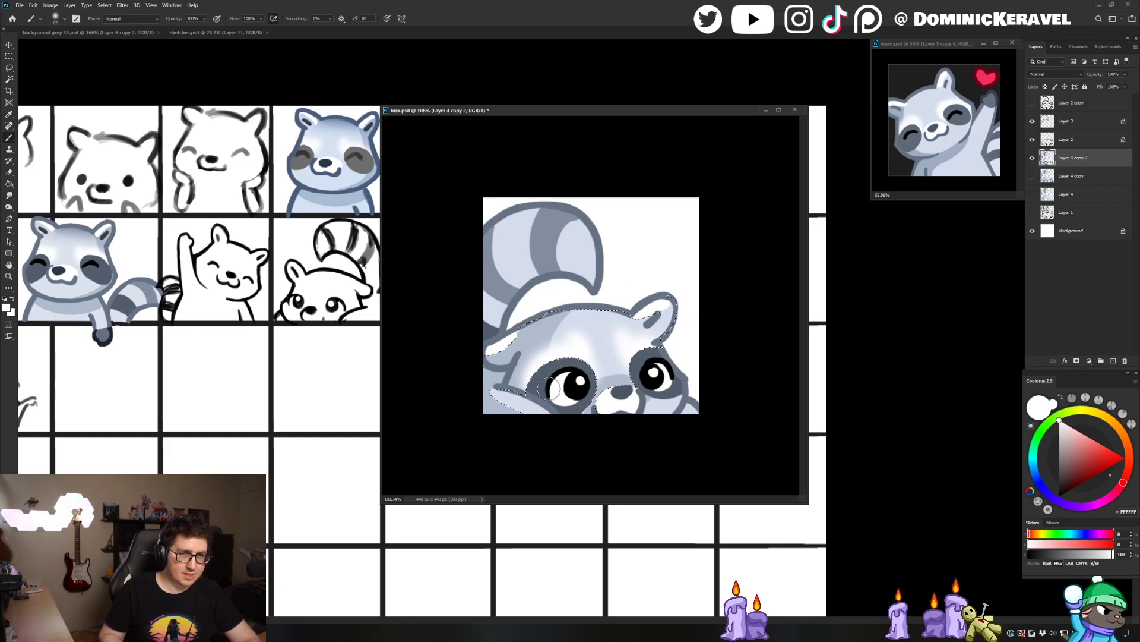
Brush more soft white onto the forehead, and blend its upper edge with light blue-grey sampled from the head fur
key("v")
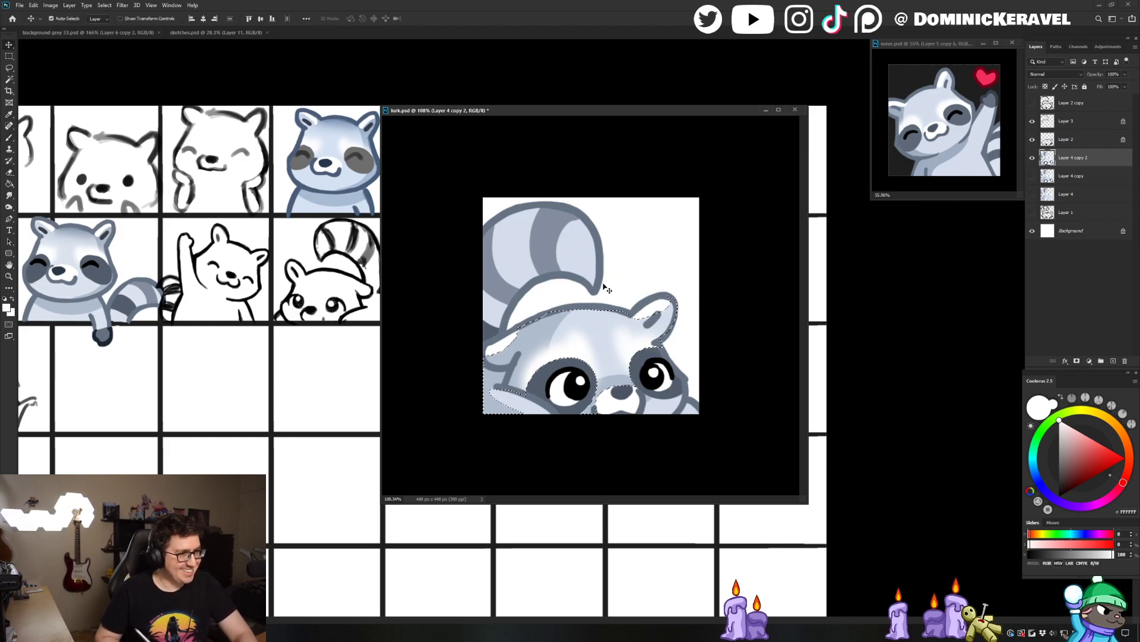
key("b")
right_click(588, 341, "alt")
key("v")
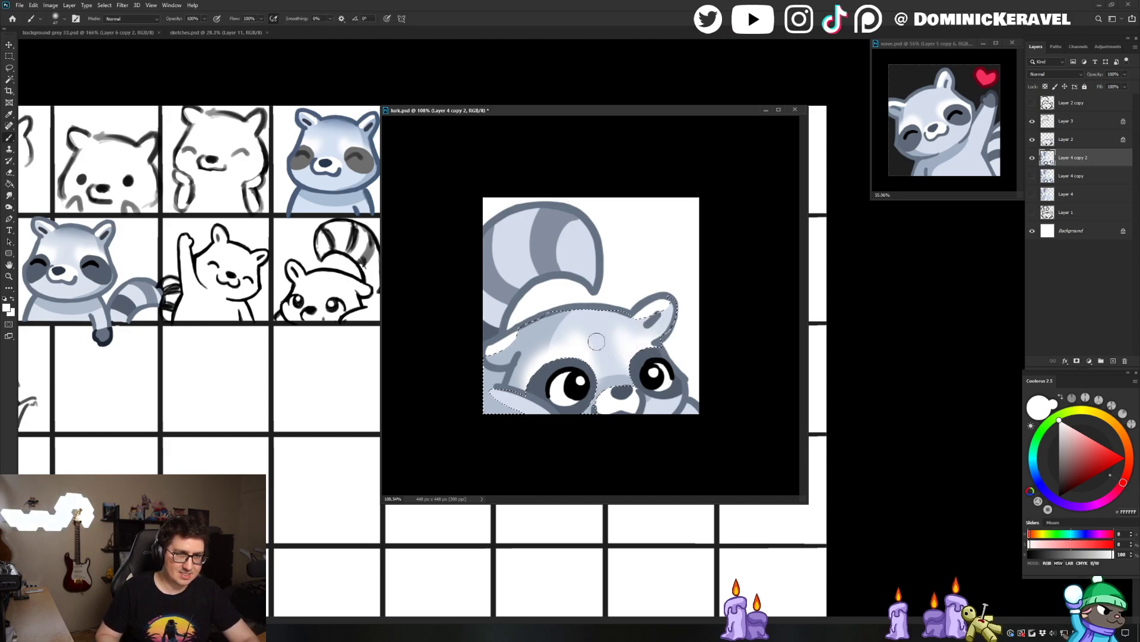
left_click_drag(617, 335, 641, 316)
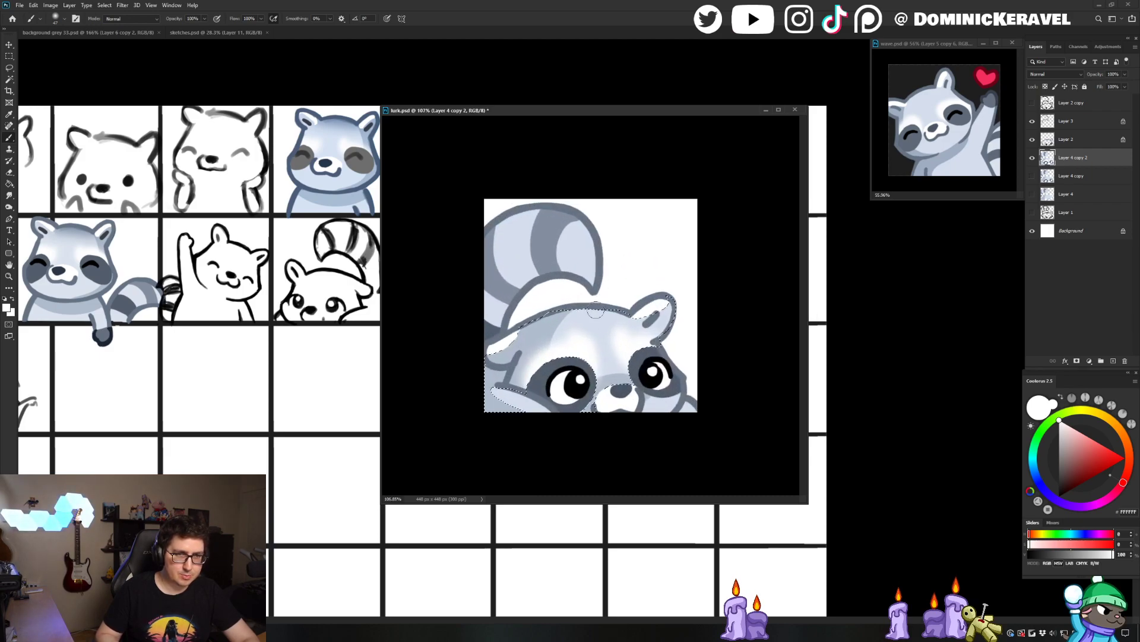
left_click(641, 316, "alt")
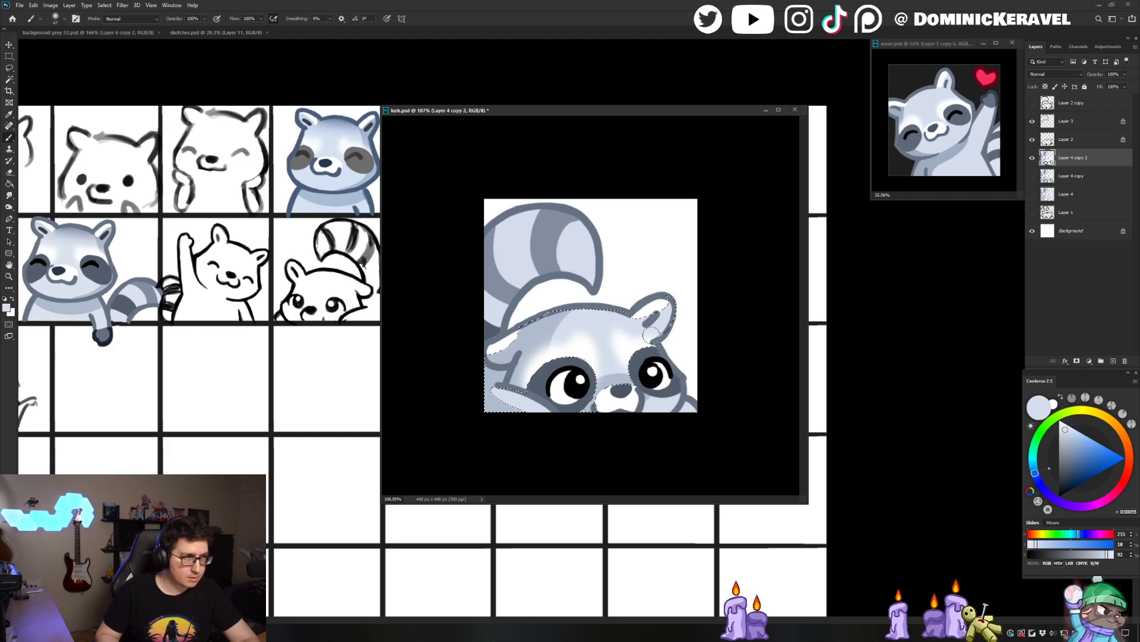
left_click_drag(606, 316, 552, 316)
key("v")
left_click_drag(670, 313, 692, 285)
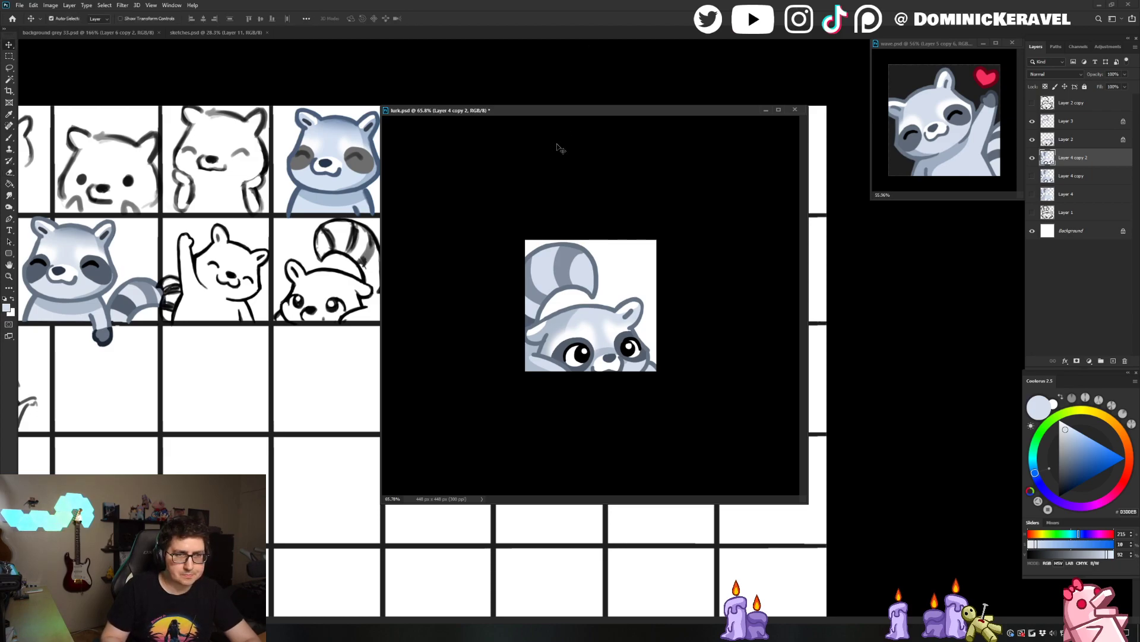
Bring up background grey 33.psd behind lurk.psd and move the lurk.psd window clear of the small emote thumbnails
left_click_drag(621, 107, 645, 102)
left_click(662, 122)
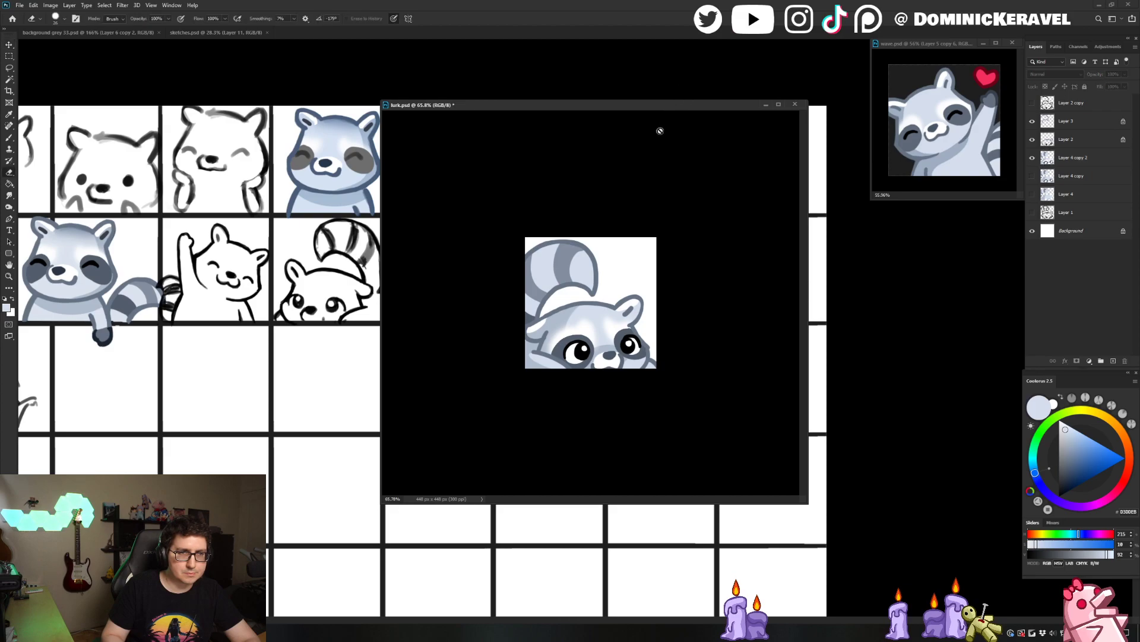
key("g")
left_click(603, 320, "ctrl")
mouse_move(599, 327)
left_mouse_down()
mouse_move(645, 355)
mouse_move(618, 339)
left_mouse_up()
key("v")
left_click(188, 33)
left_click(143, 33)
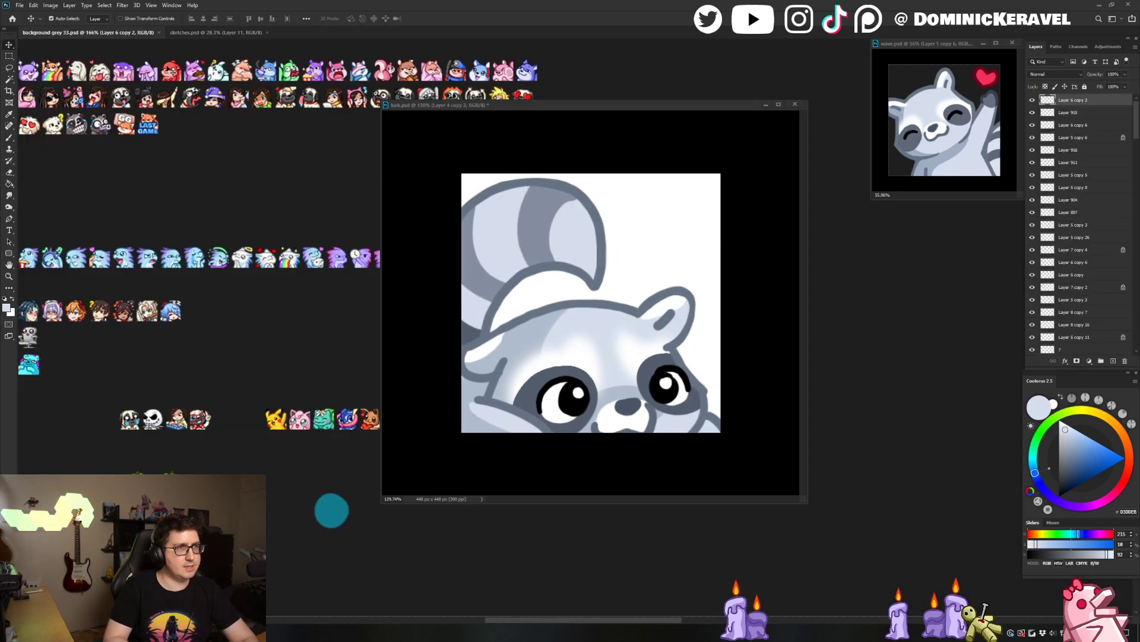
left_click_drag(576, 101, 780, 112)
left_click_drag(449, 314, 353, 243)
left_click_drag(776, 111, 725, 110)
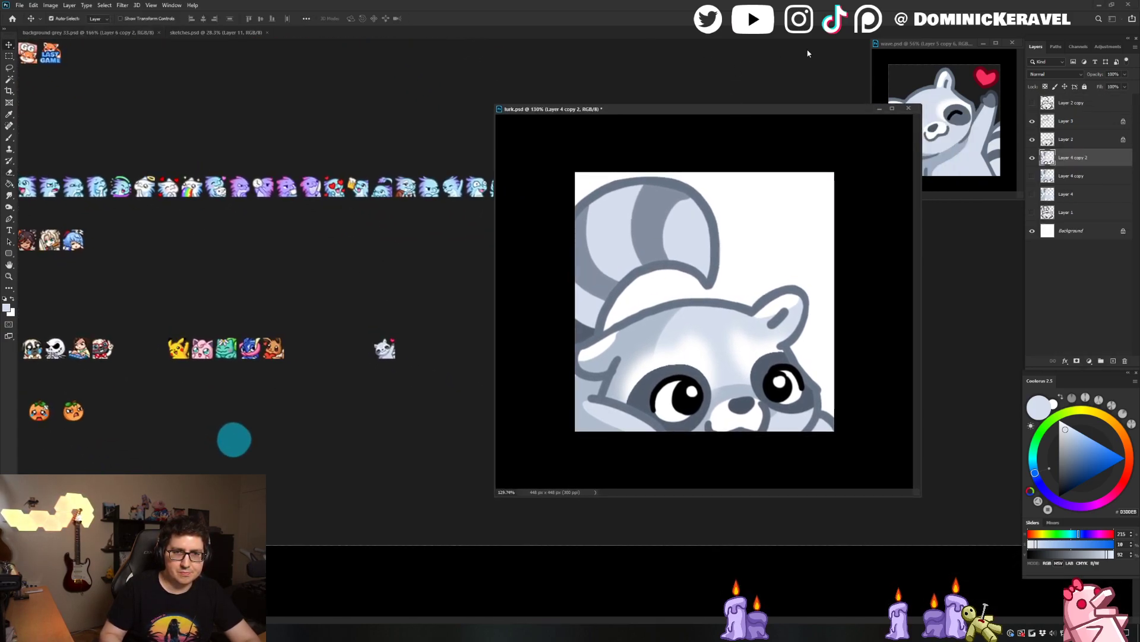
Make a merged copy of Layer 3, Layer 2 and Layer 4 copy 2 in lurk.psd and hide the original layers
left_click(1078, 127, "shift")
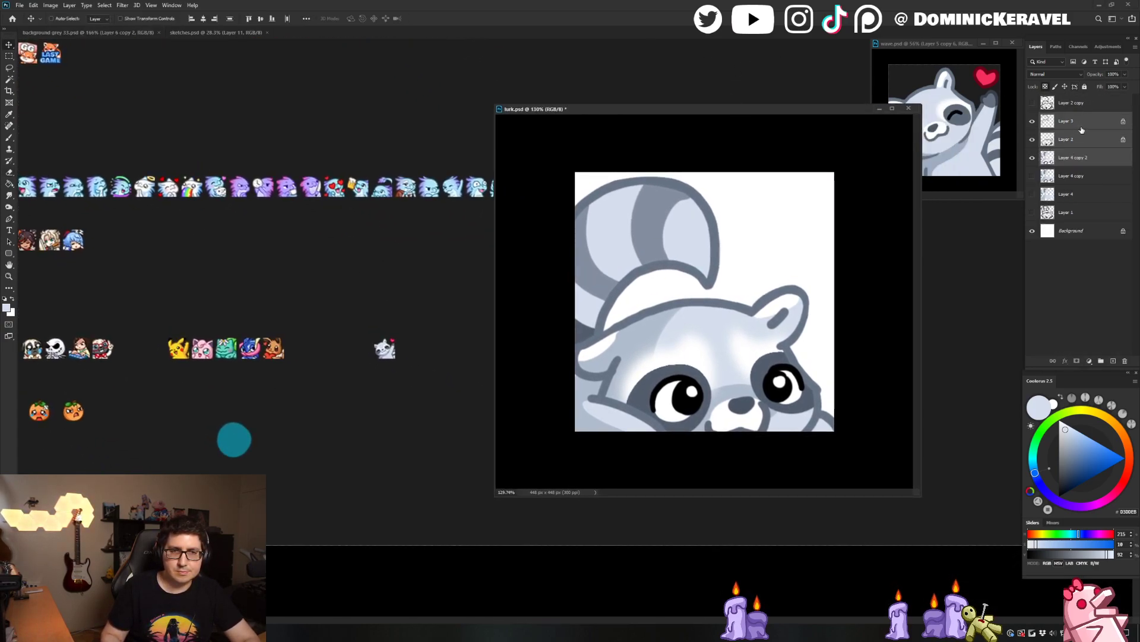
key("ctrl+e")
key("ctrl+z")
left_click_drag(1033, 158, 1033, 122)
left_click(1069, 121)
key("ctrl+v")
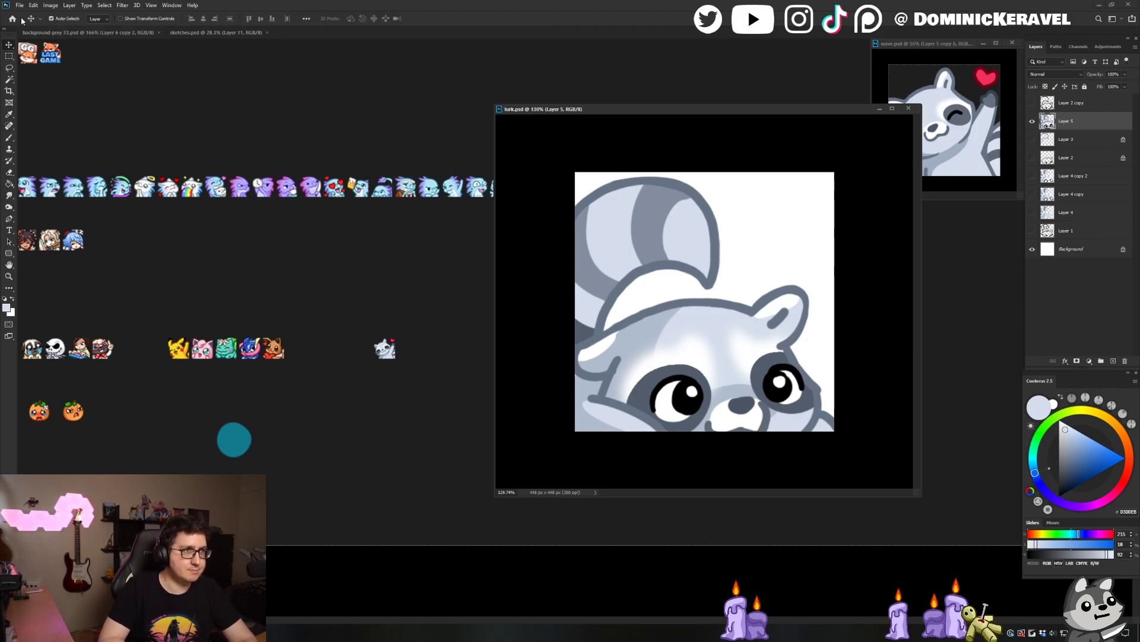
Resize lurk.psd to 28 px and copy the raccoon into background grey 33.psd beside the waving raccoon thumbnail
key("ctrl+alt+i")
type("28")
key("Return")
left_click_drag(706, 308, 462, 359)
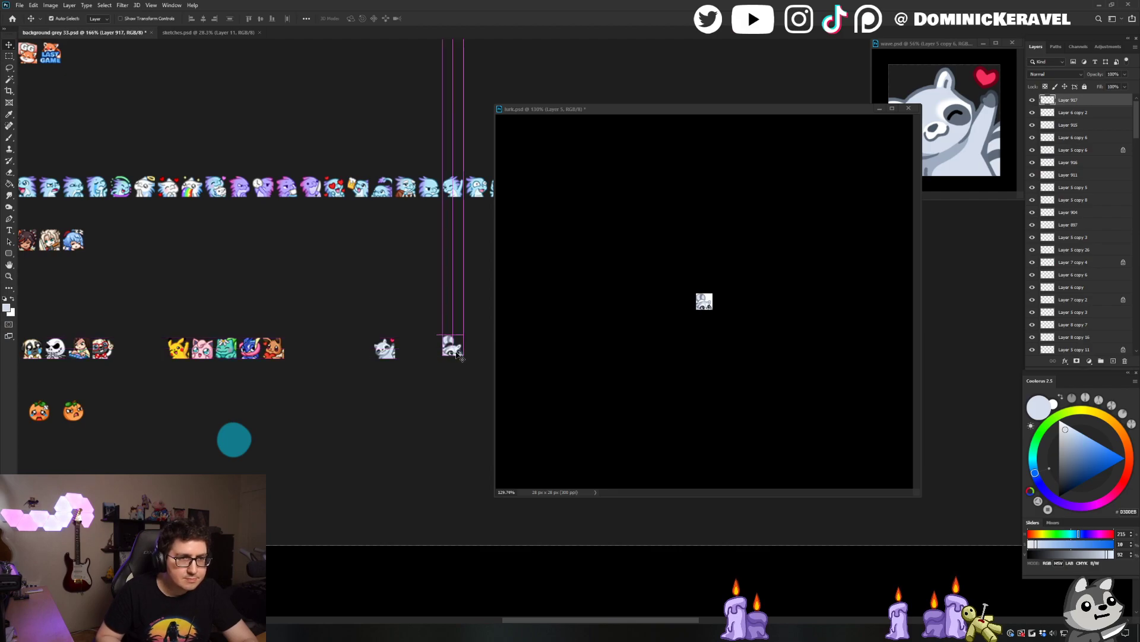
scroll(453, 395, "right", 3)
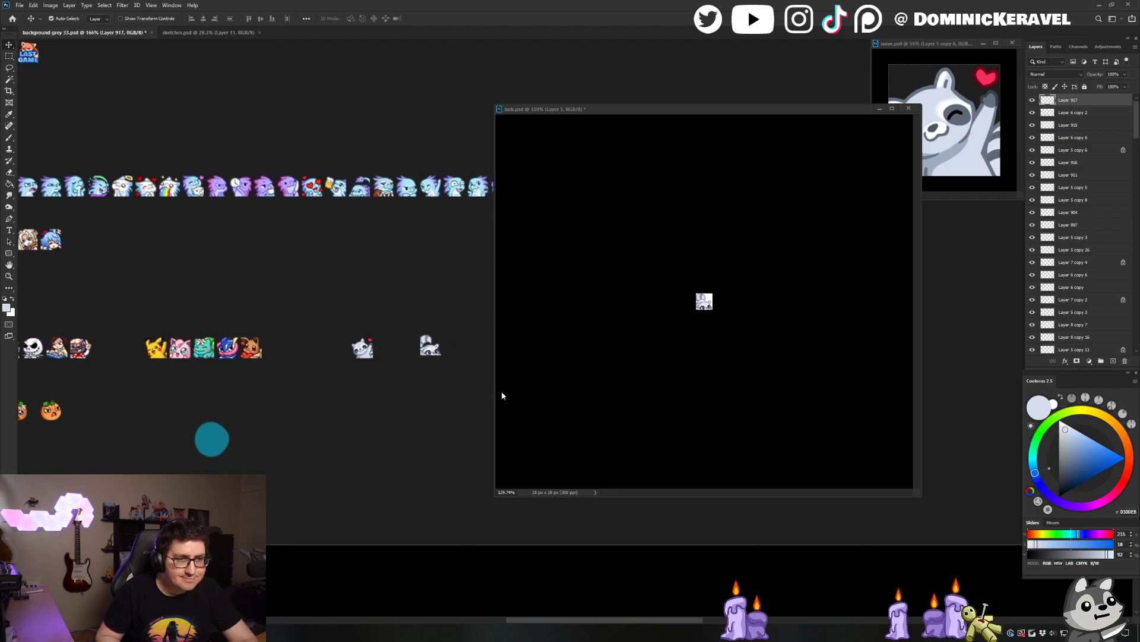
Undo the 28 px resize of lurk.psd and slightly enlarge a duplicate of the merged raccoon layer, hiding the original
left_click(547, 377)
key("ctrl+z")
key("e")
key("v")
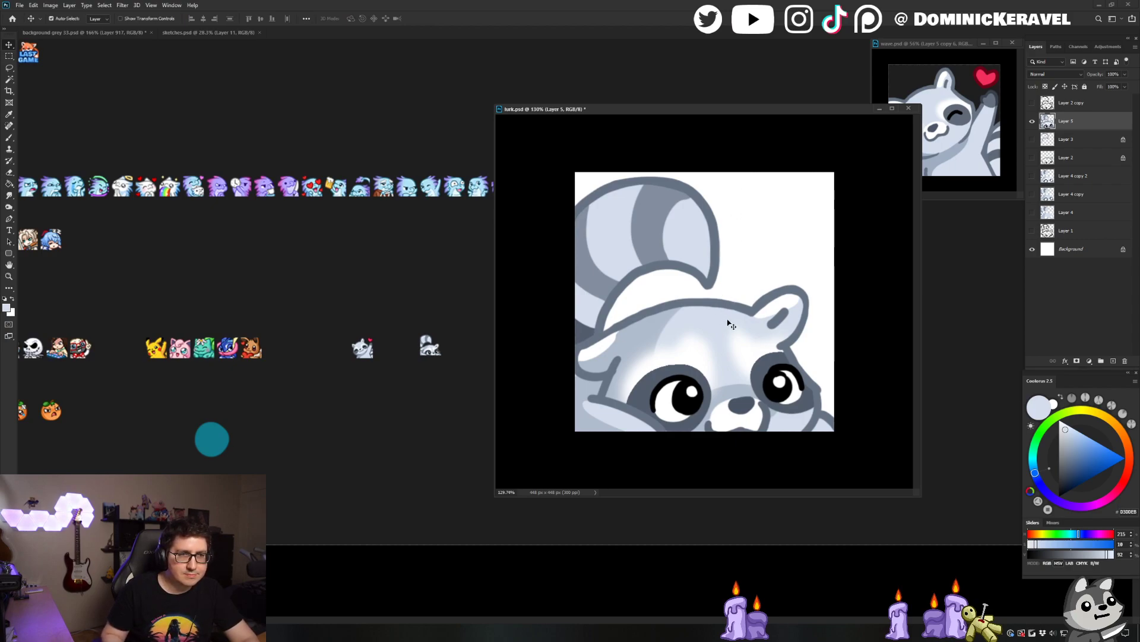
key("ctrl+j")
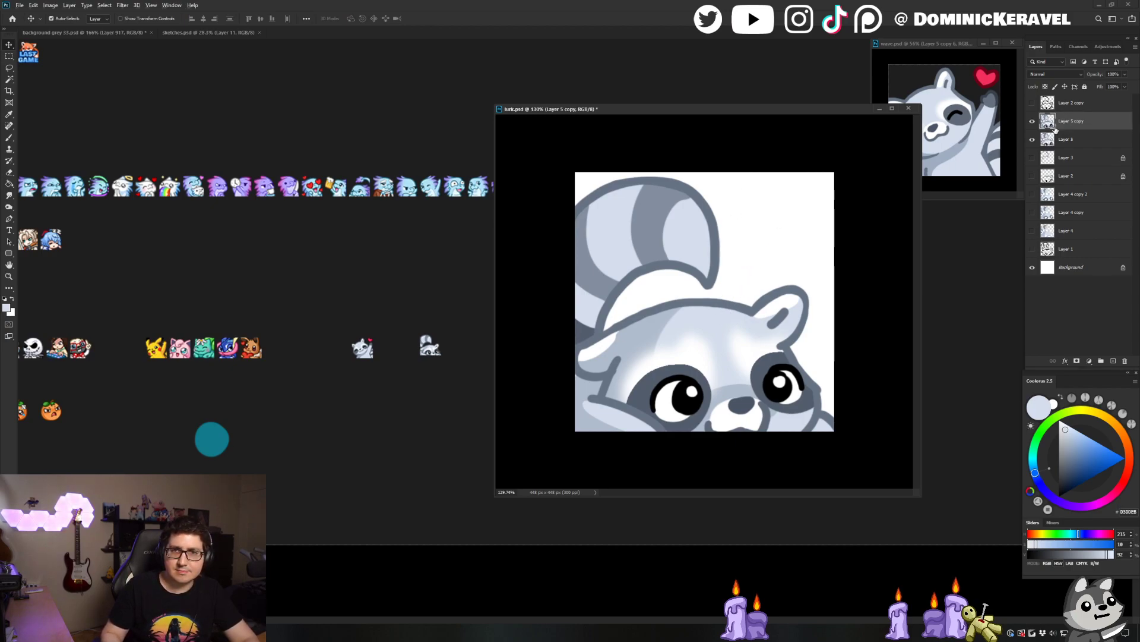
key("ctrl+t")
left_click_drag(834, 172, 842, 167)
key("Return")
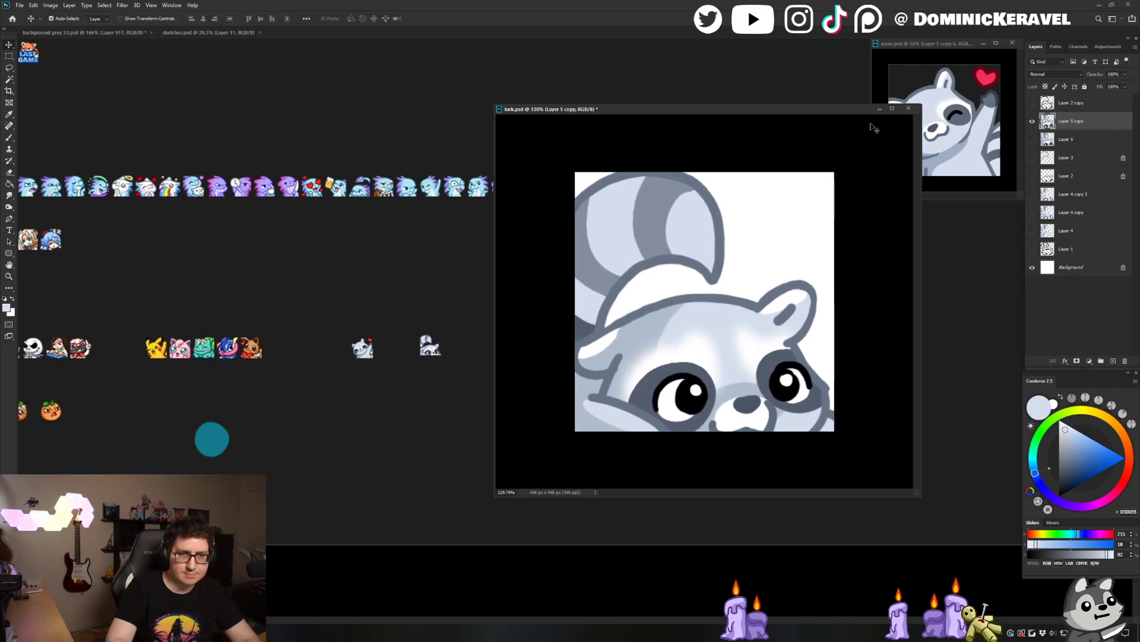
Resize the enlarged raccoon version to 28 px and place it above the first lurk thumbnail in background grey 33.psd
key("ctrl+alt+i")
type("28")
key("Return")
left_click_drag(718, 285, 464, 275)
left_click_drag(477, 332, 412, 323)
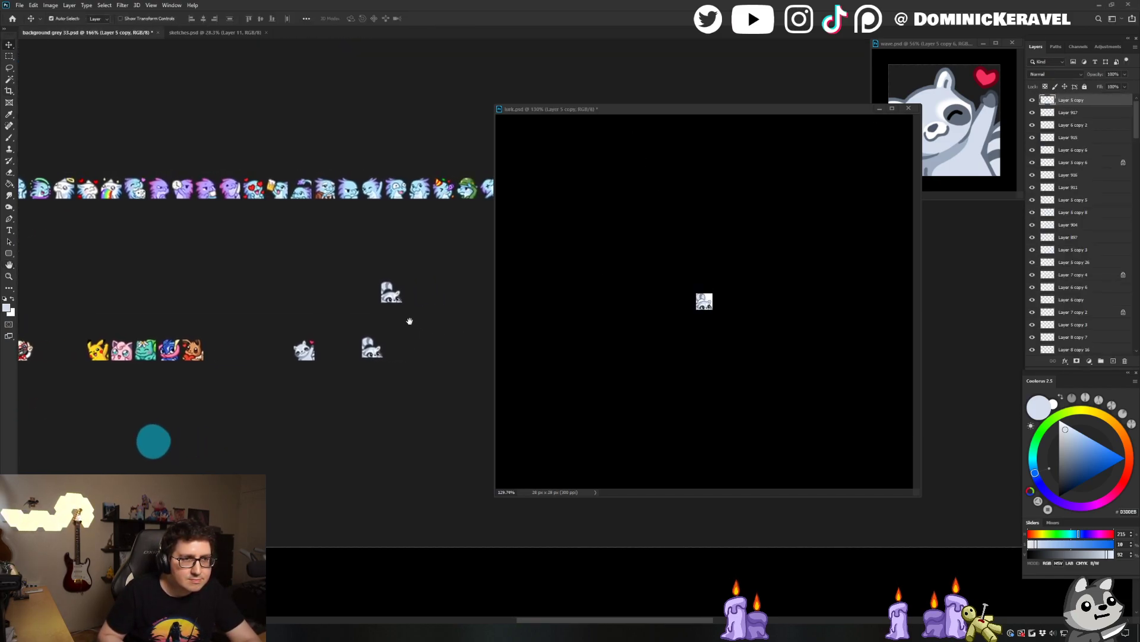
Undo the resize of lurk.psd and fill the dark tail stripe with a lighter grey-blue based on its own colour
left_click(661, 196)
key("ctrl+z")
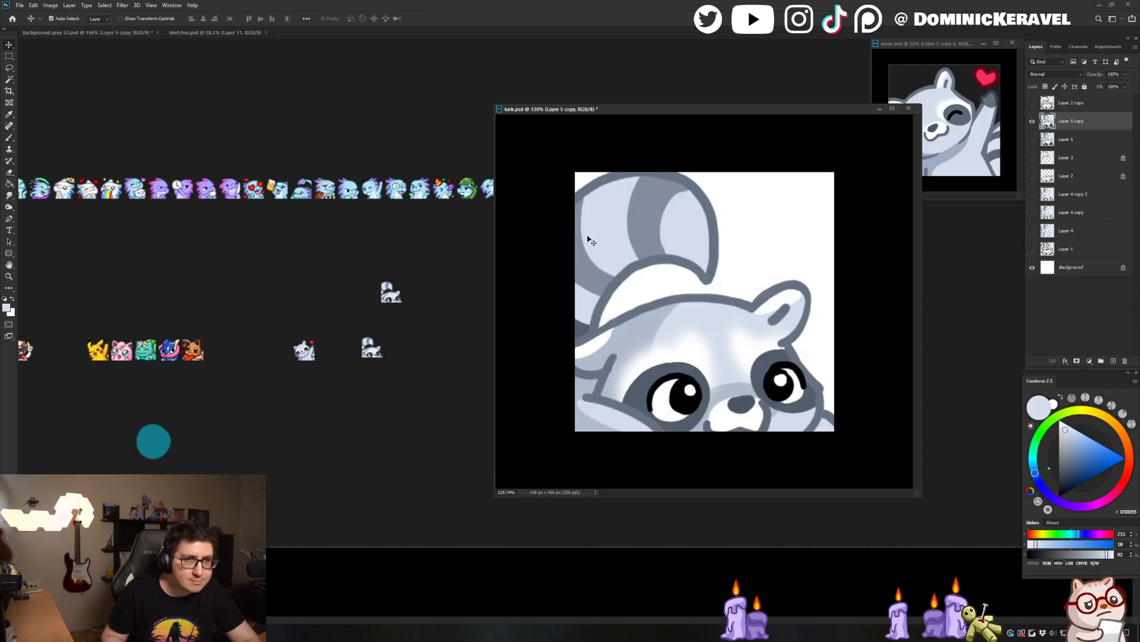
key("b")
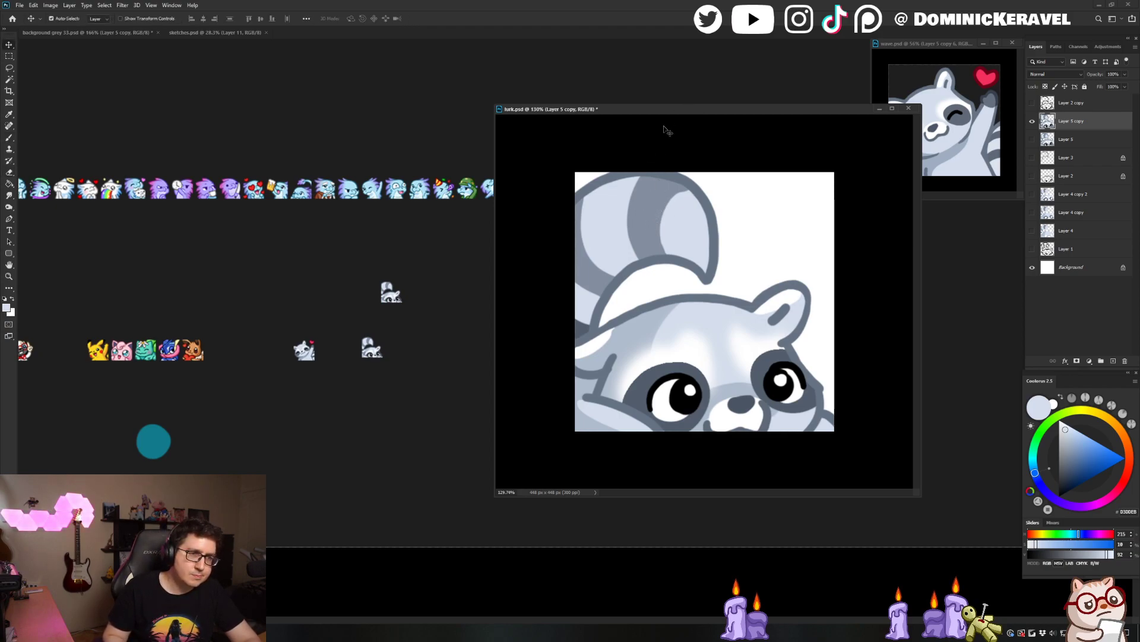
left_click(658, 210, "alt")
left_click(1069, 448)
key("g")
left_click(652, 238)
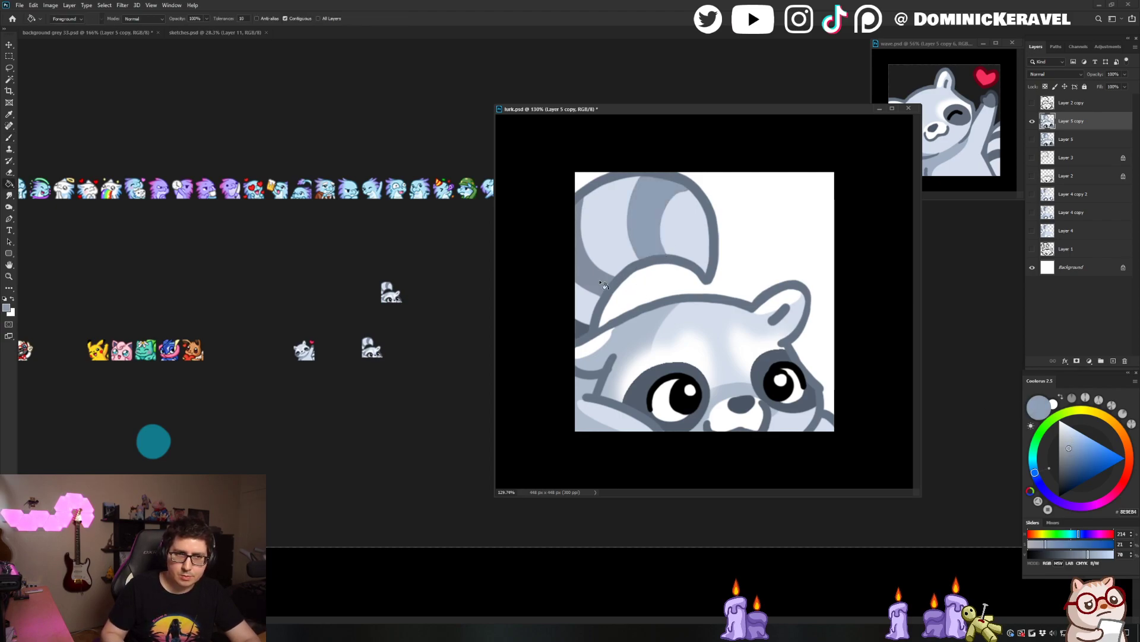
Resize the version with the lighter tail stripe to 28 px and add it to the row of raccoon thumbnails
key("ctrl+alt+i")
type("28")
key("Return")
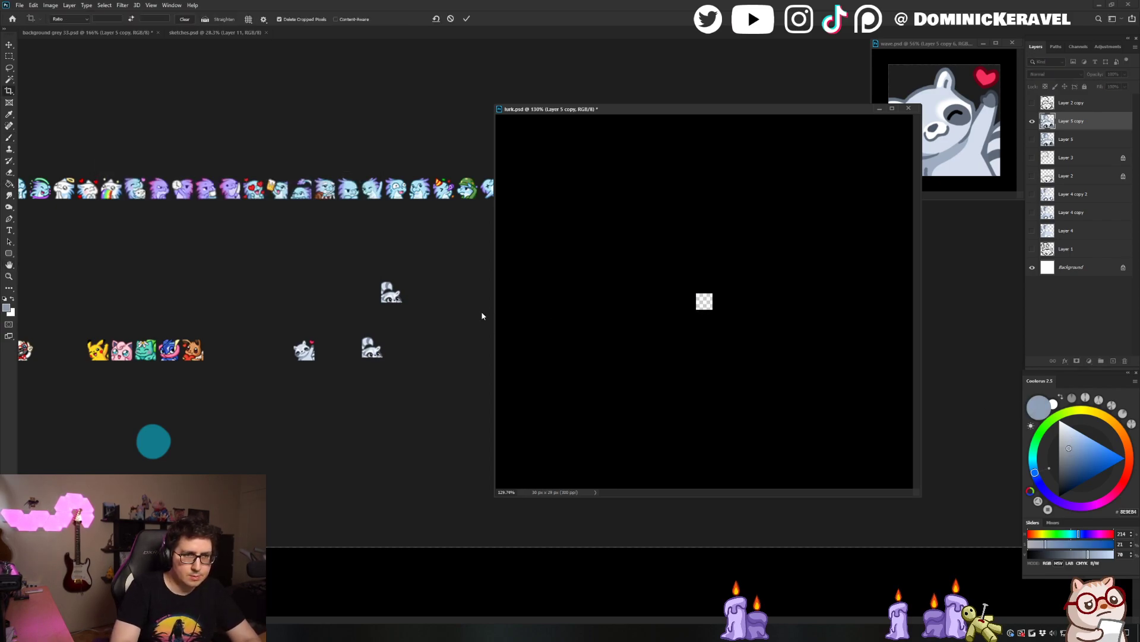
key("v")
left_click_drag(704, 303, 404, 378)
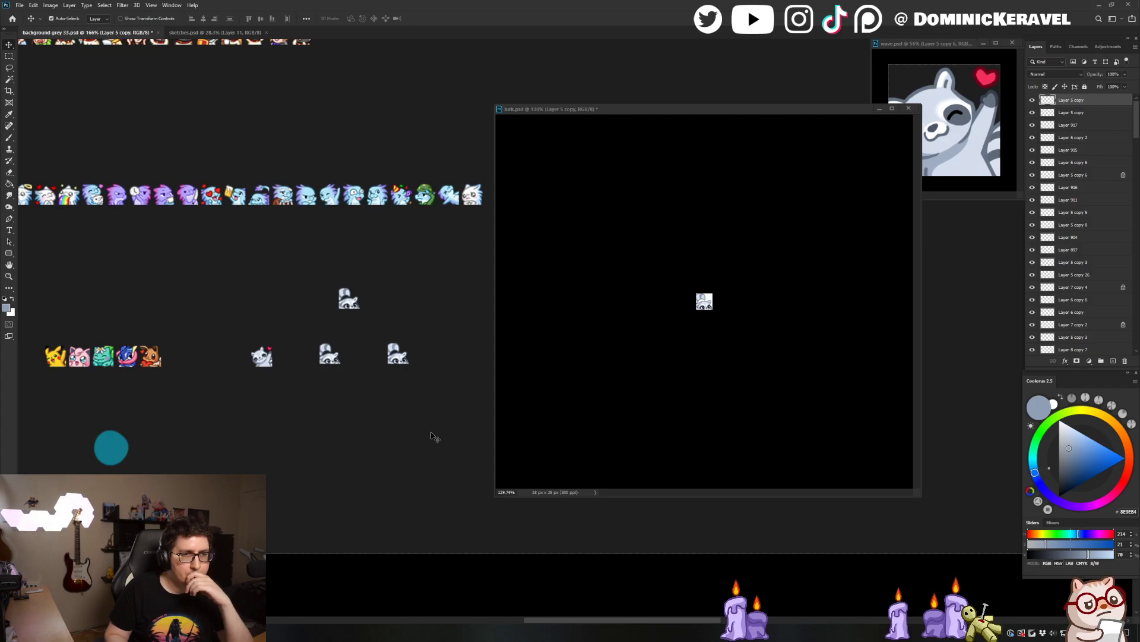
Undo the resize and fill both eye patches with a grey-blue of saturation 24 and brightness 48
left_click(615, 409)
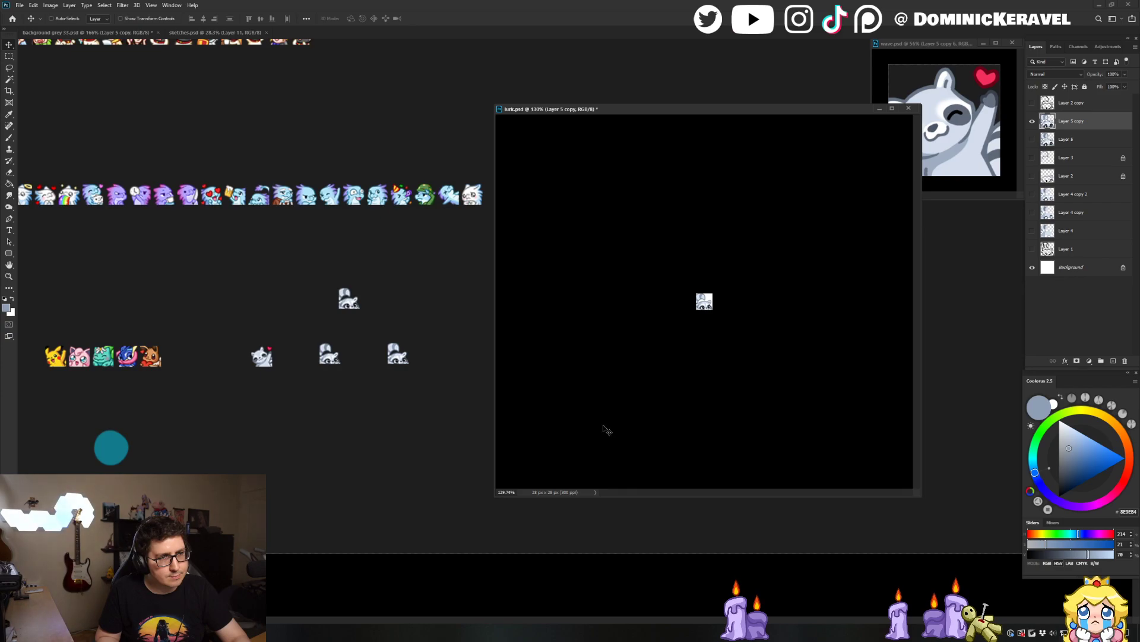
key("ctrl+z")
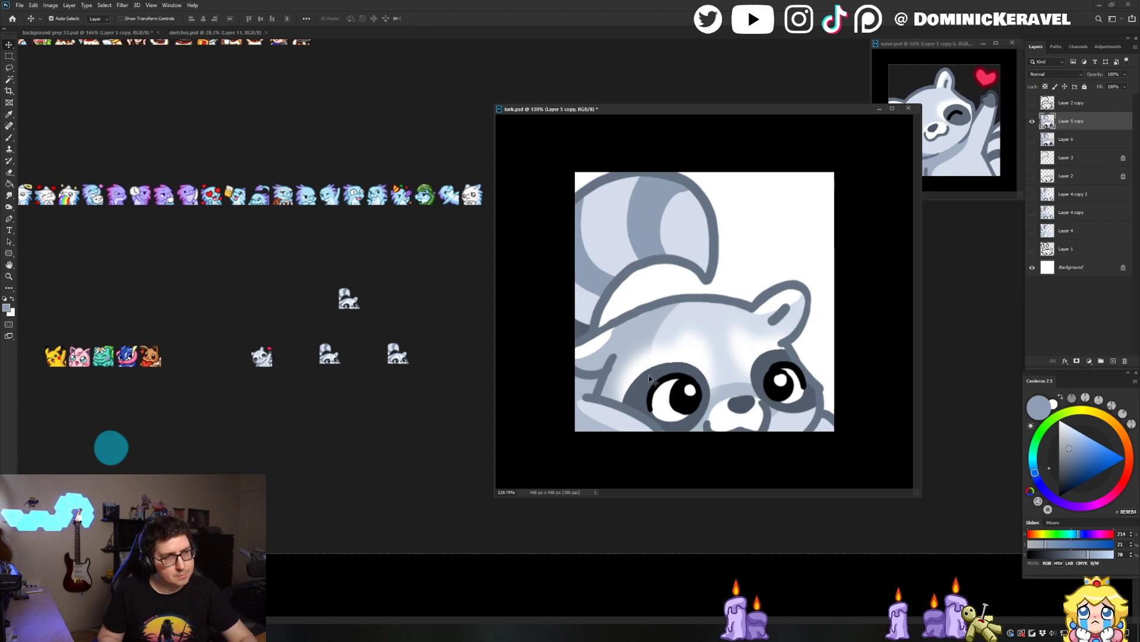
key("b")
left_click(1067, 468)
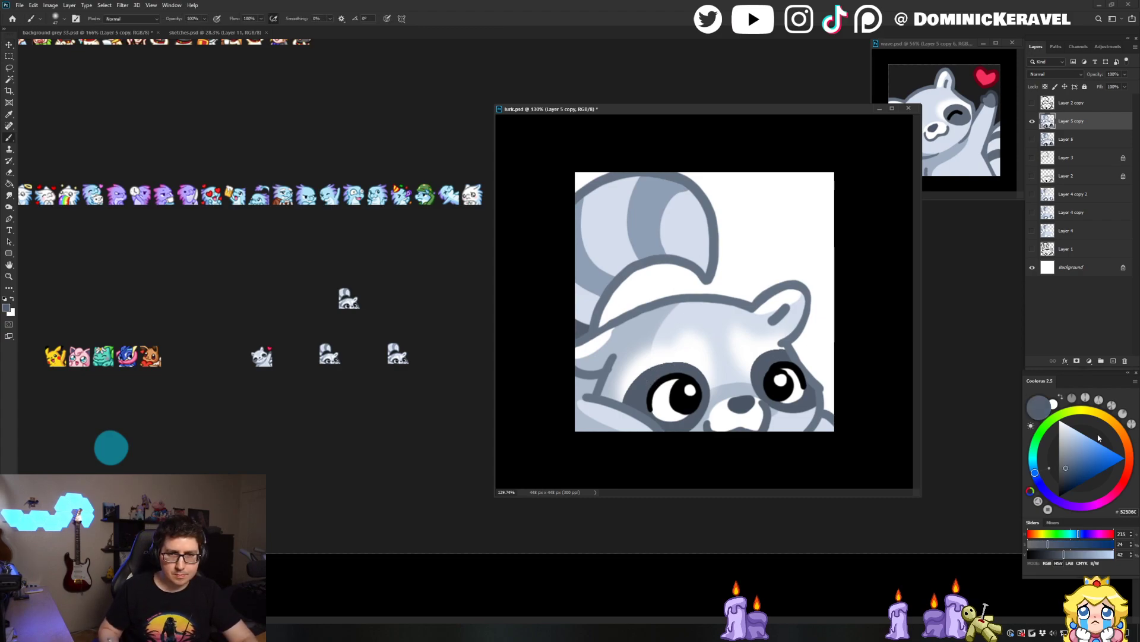
left_click(1067, 464)
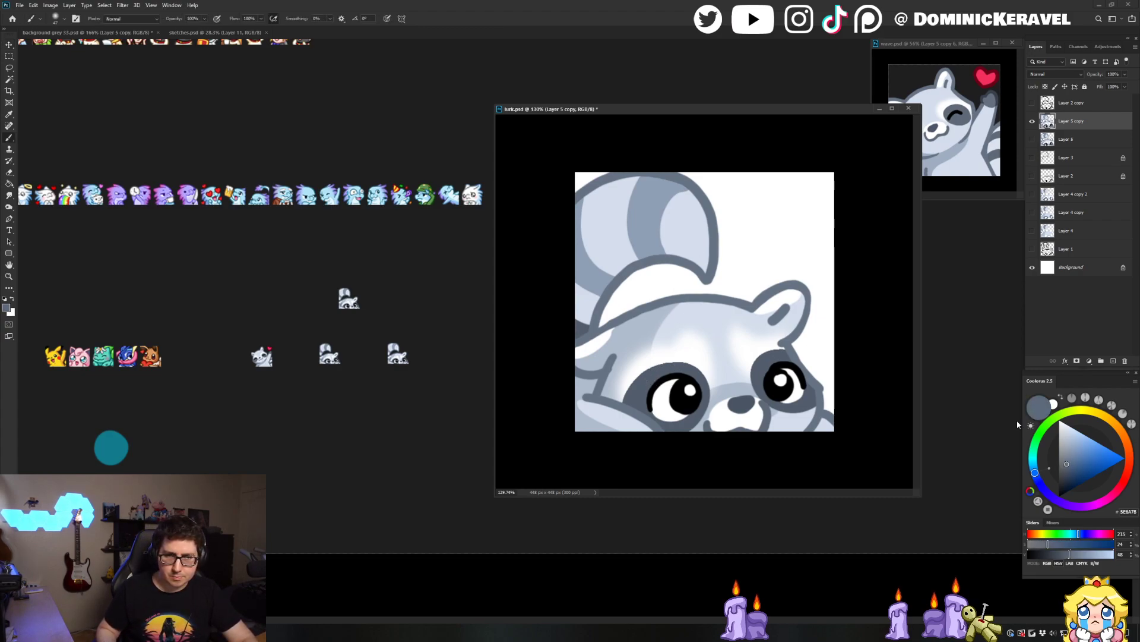
key("g")
left_click(670, 377)
left_click(758, 385)
Resize the version with the recoloured eye patches to 28 px and place it at the end of the thumbnail row
key("ctrl+alt+i")
type("28")
key("Return")
key("v")
left_click_drag(703, 301, 456, 349)
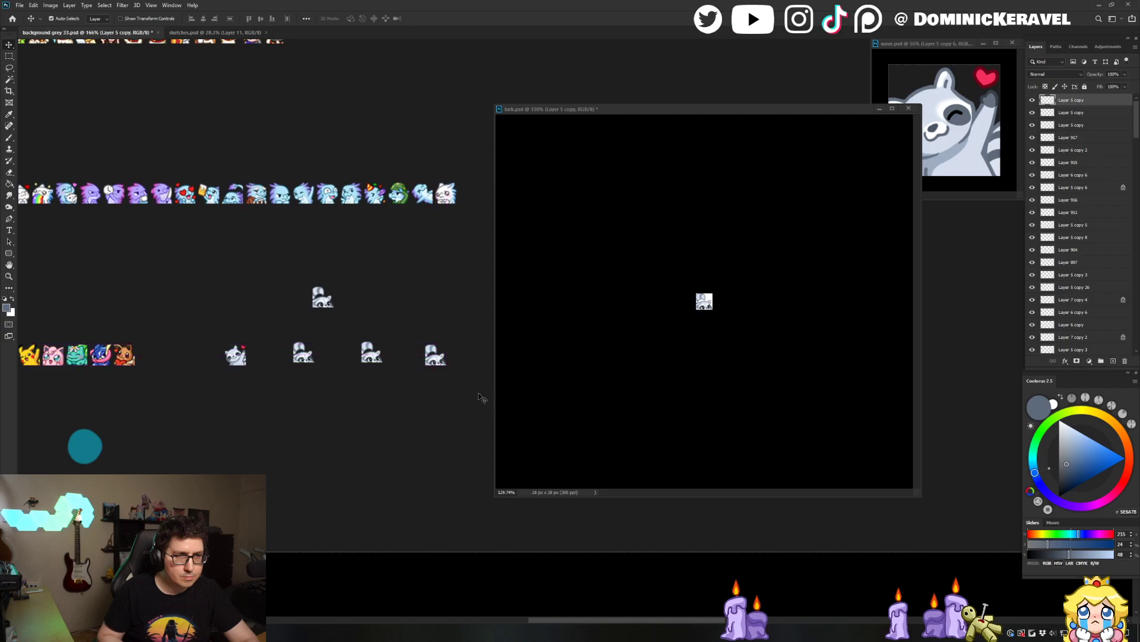
Undo the 28 px resize and keep a hidden duplicate of Layer 5 copy beneath it
left_click(612, 387)
key("ctrl+z")
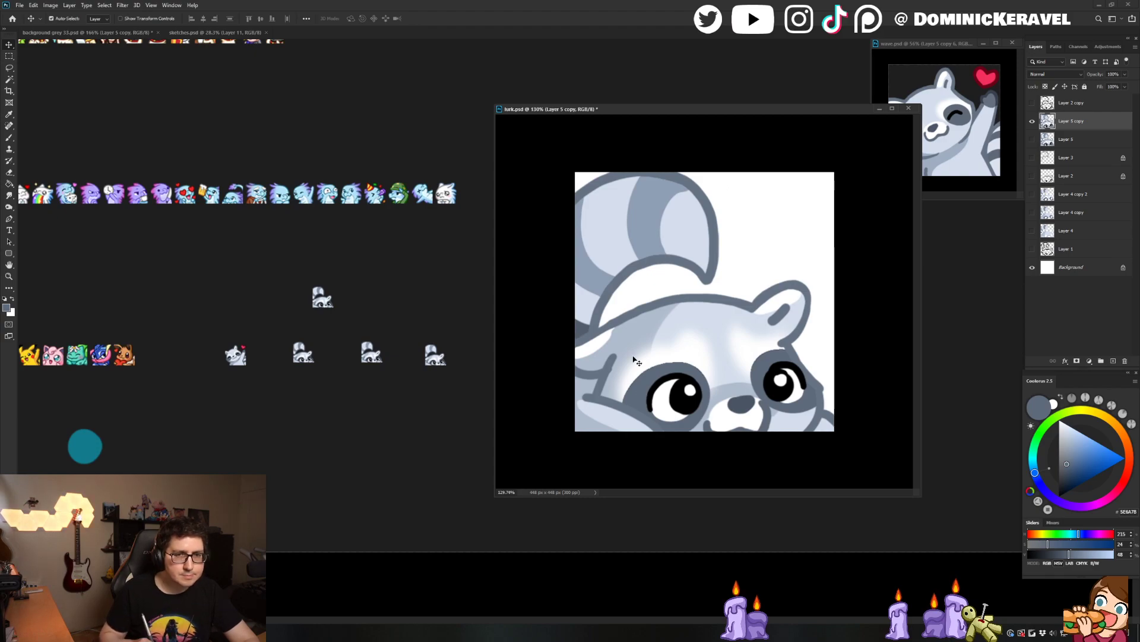
scroll(1101, 101, "up", 1)
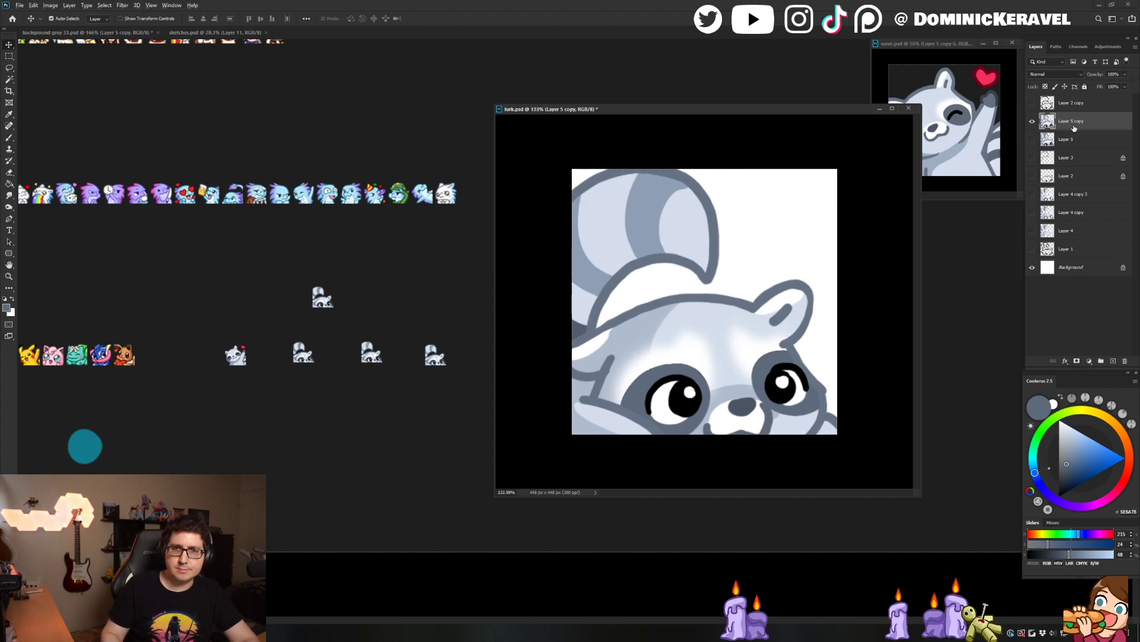
left_click_drag(1072, 124, 1069, 131)
left_click(1033, 141)
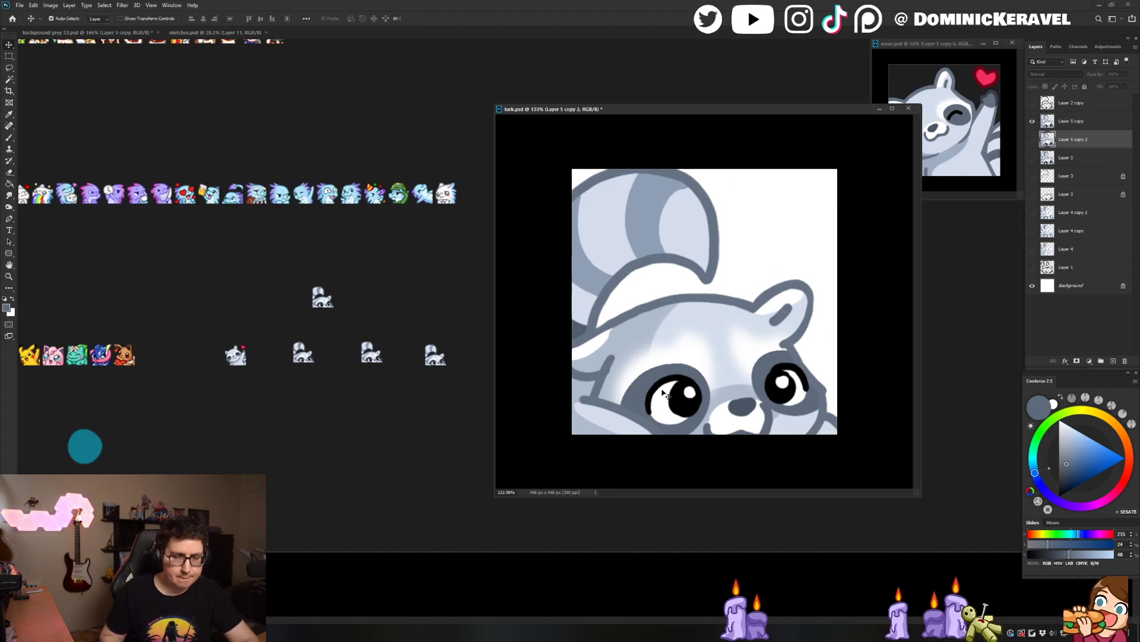
Select the markings and fur around both eyes on Layer 5 copy, and brush grey-blue along the left-hand eye patch's outer edge
key("b")
key("alt+bracketright")
key("w")
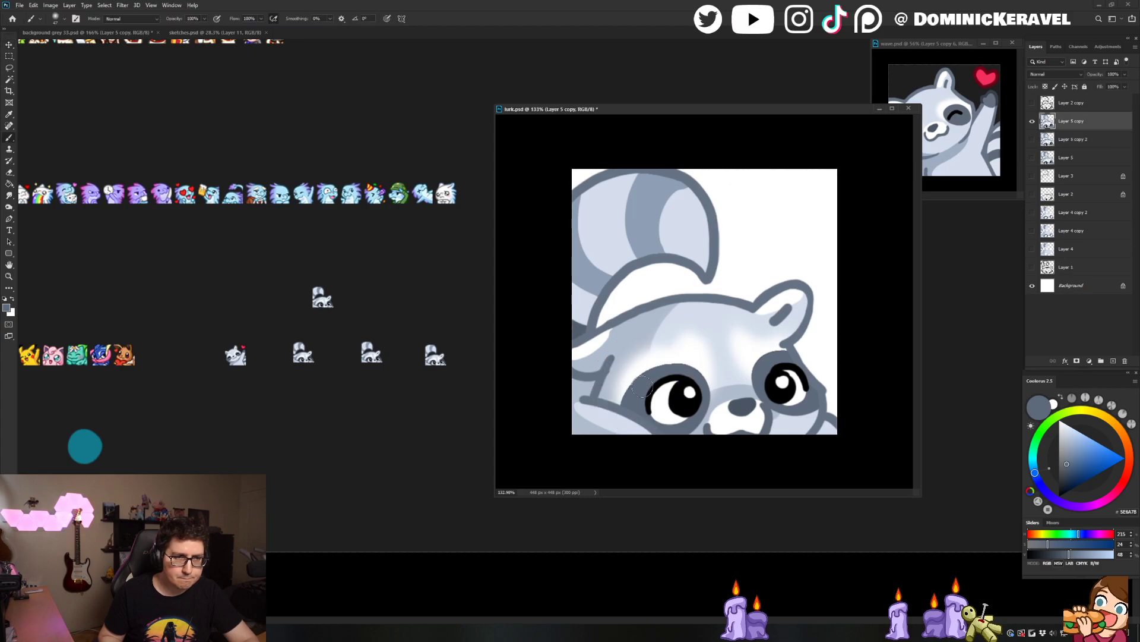
left_click(622, 386)
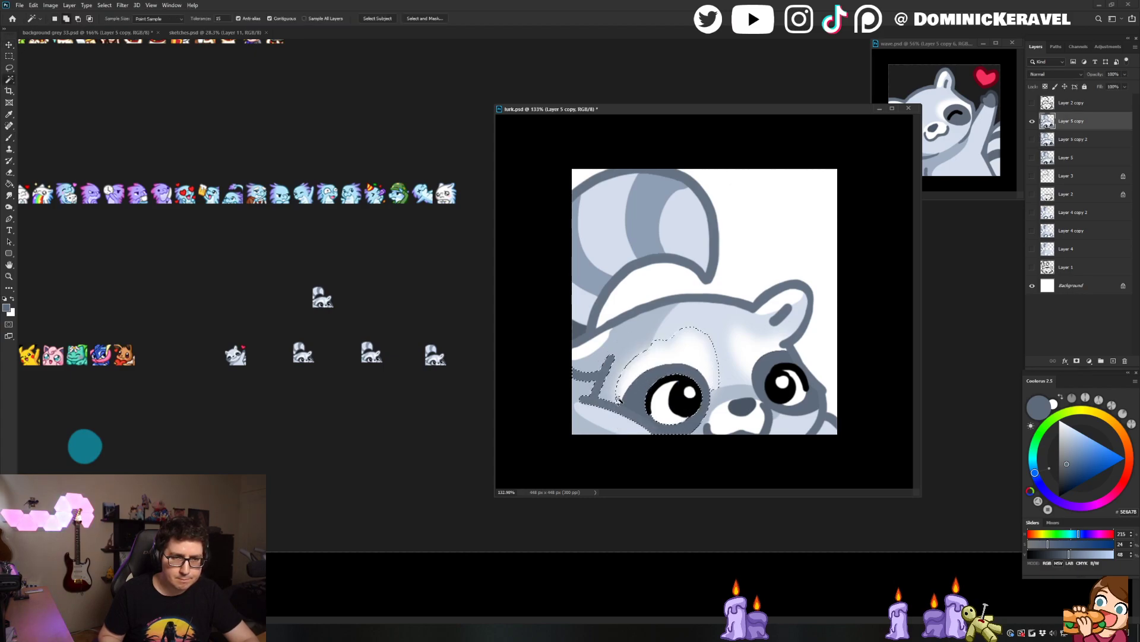
left_click(620, 384, "shift")
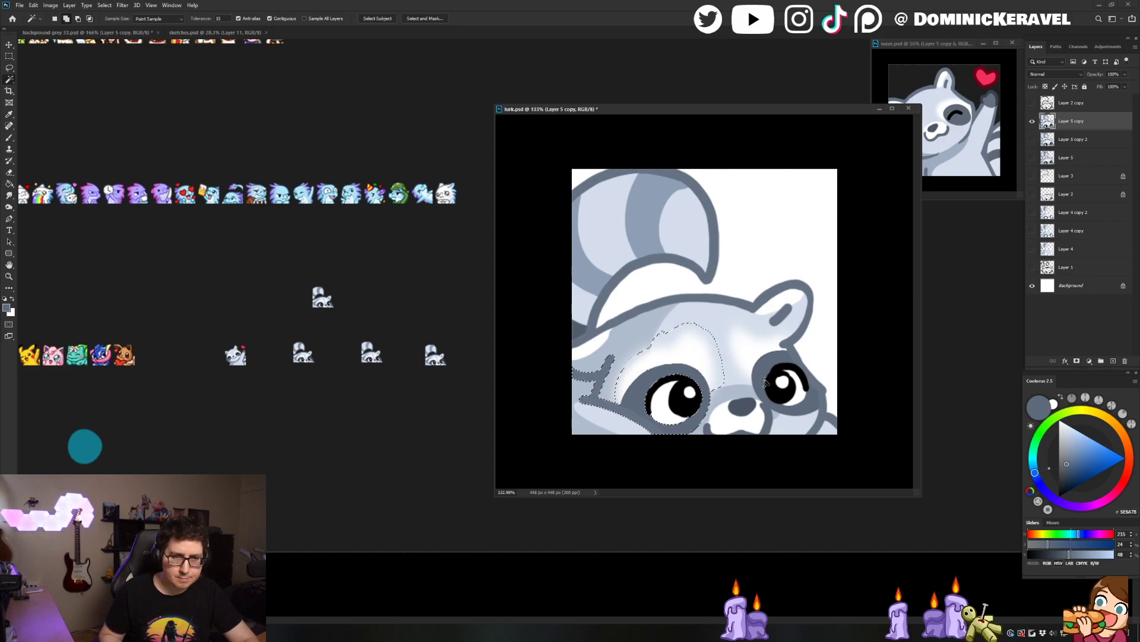
left_click(750, 361, "shift")
left_click(743, 347, "shift")
key("b")
right_click(742, 347)
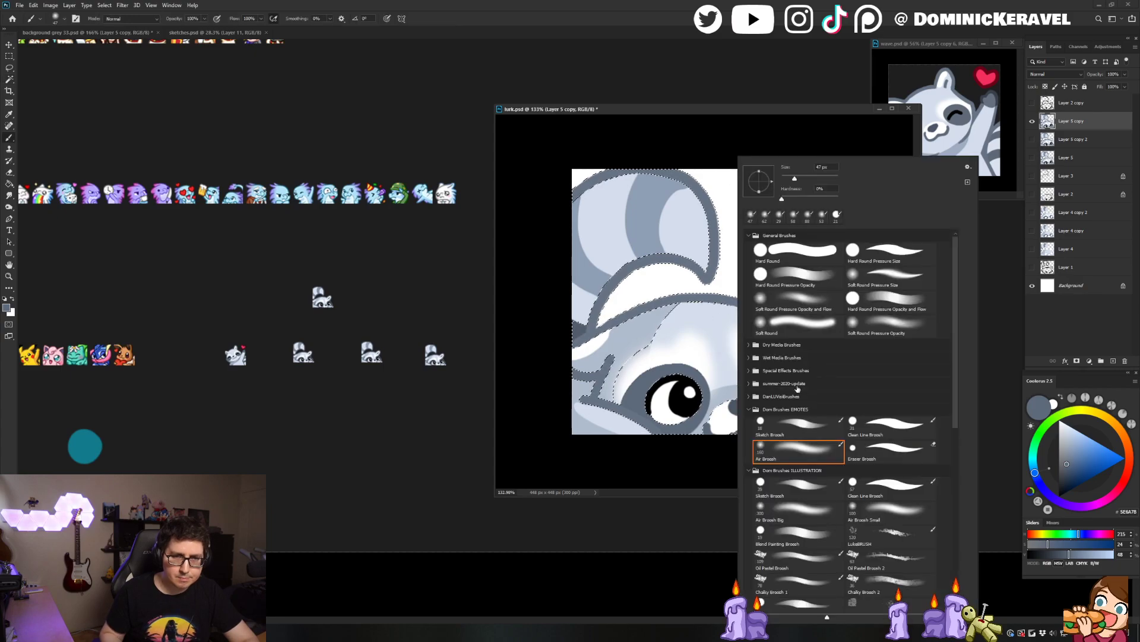
key("Escape")
left_click_drag(637, 388, 624, 396)
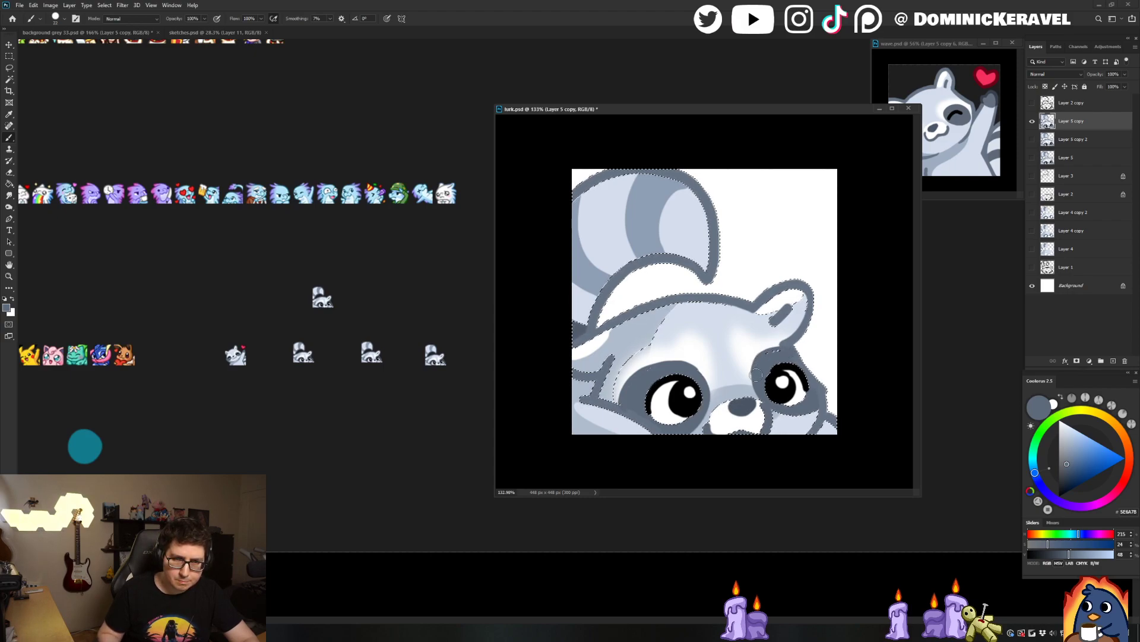
Clear the selection, resize the retouched raccoon to 28 px and place it above the other lurk thumbnails for comparison
key("ctrl+d")
key("ctrl+alt+i")
type("28")
key("Return")
key("v")
left_click_drag(709, 313, 467, 302)
left_click_drag(478, 407, 396, 404)
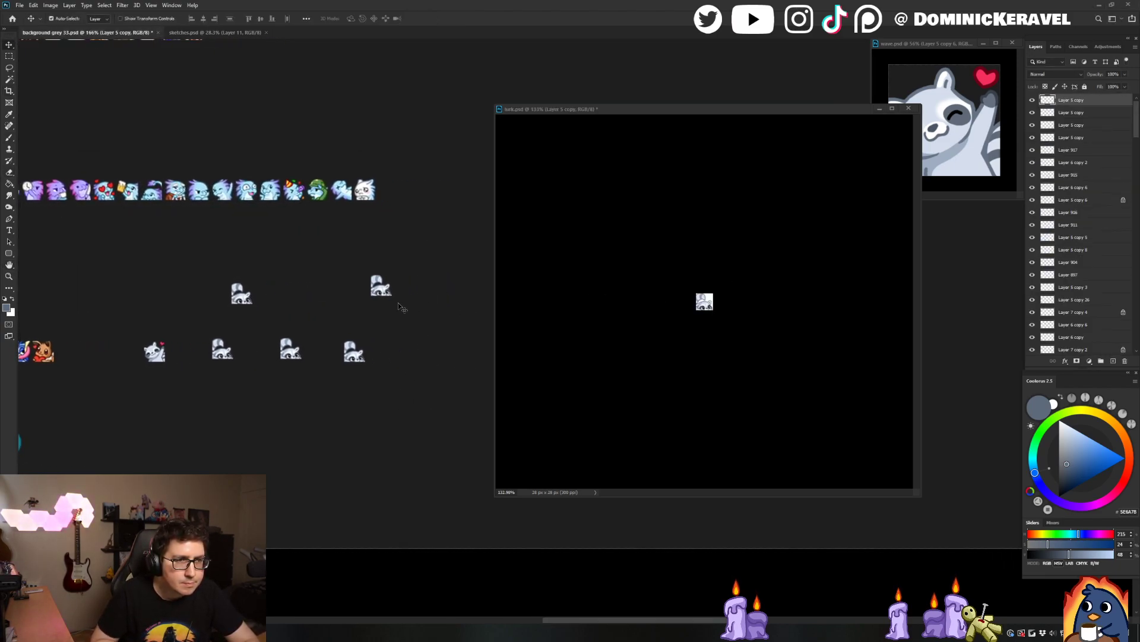
Move the latest 28 px raccoon to the end of the thumbnail row and undo the resize in the lurk file
left_click_drag(385, 291, 417, 354)
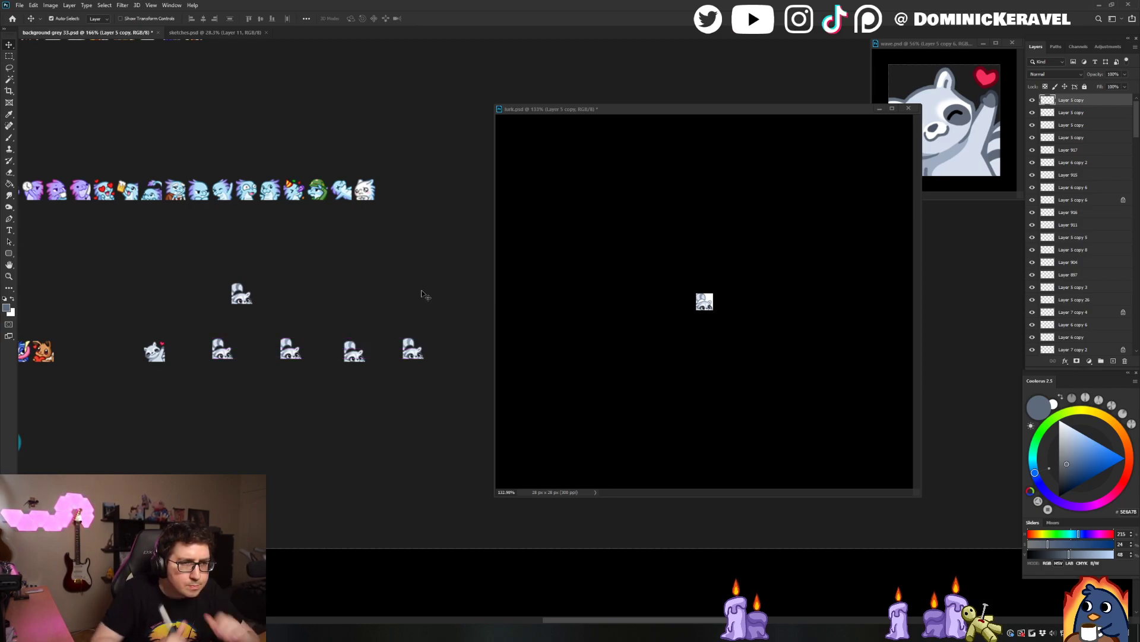
left_click(689, 340)
key("ctrl+z")
Sample black from the right-hand pupil, dab it beside the eye highlight, and undo the extra stroke along the eye's outer edge
key("e")
key("b")
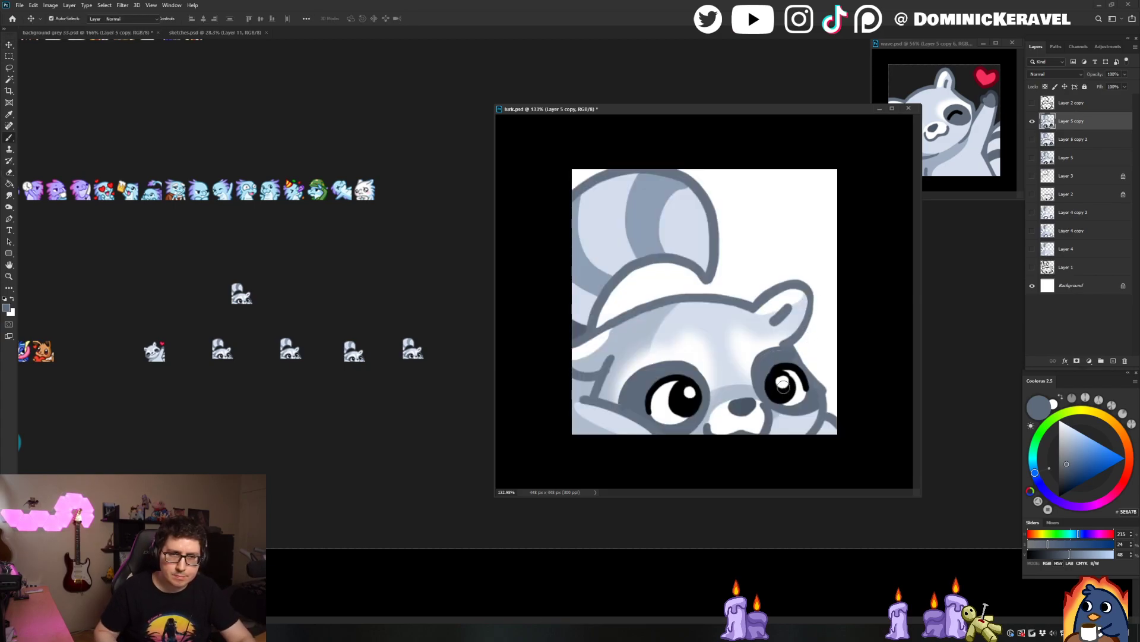
left_click(786, 379, "alt")
left_click_drag(786, 377, 784, 376)
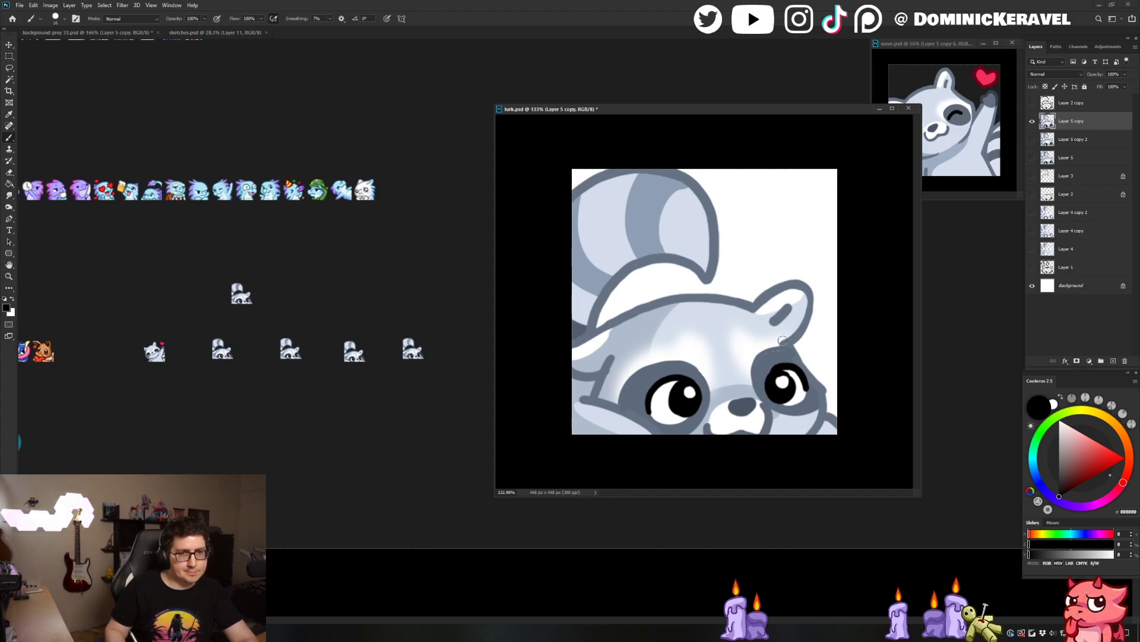
scroll(783, 340, "down", 8)
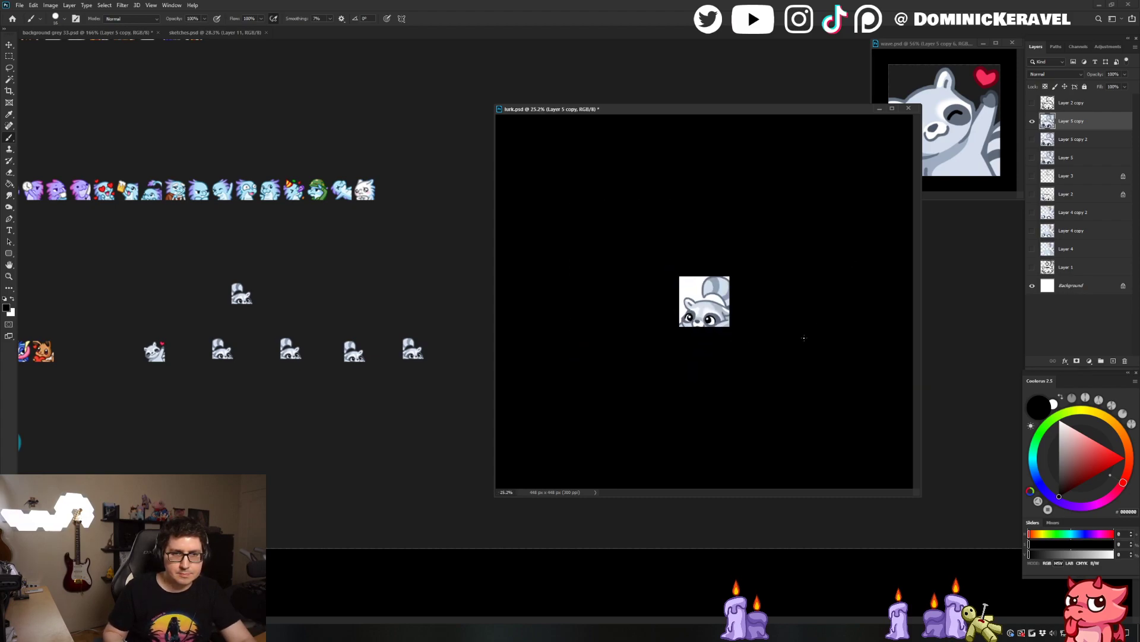
scroll(825, 345, "up", 9)
left_click_drag(806, 395, 823, 417)
key("ctrl+z")
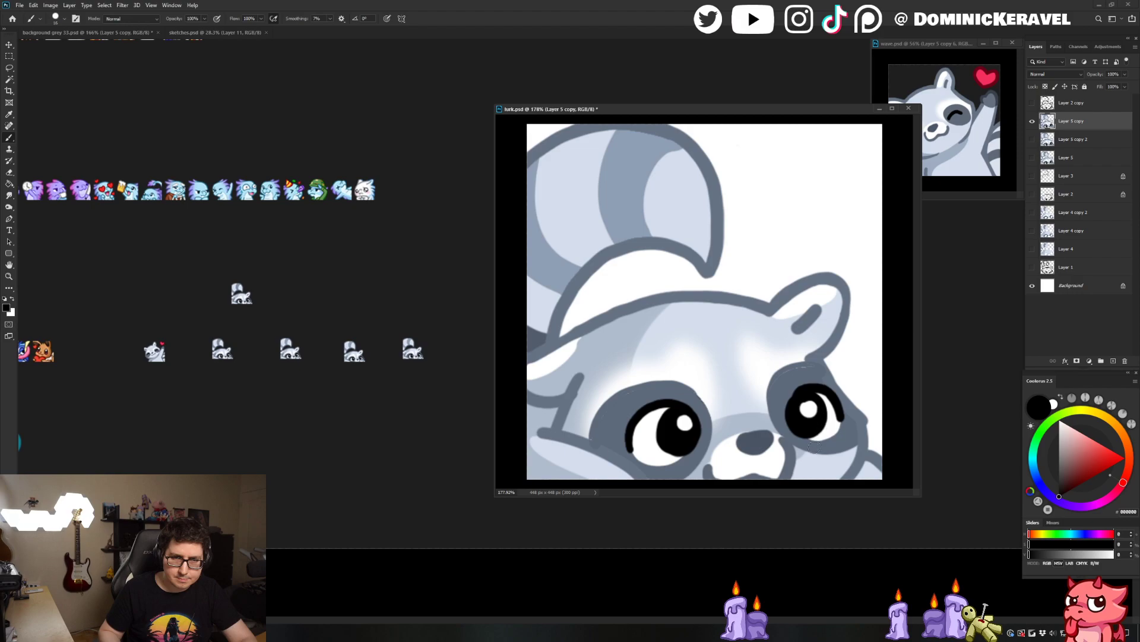
Sample the eye patch, highlight and pupil colours, and retouch the right-hand pupil around its highlight with black
left_click(813, 372, "alt")
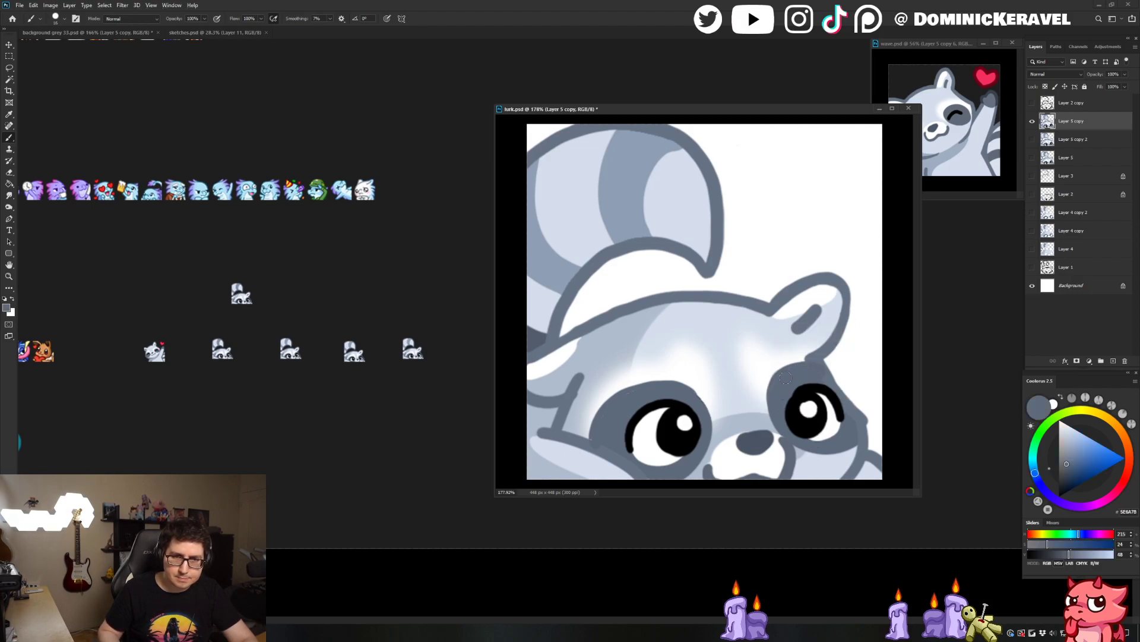
key("v")
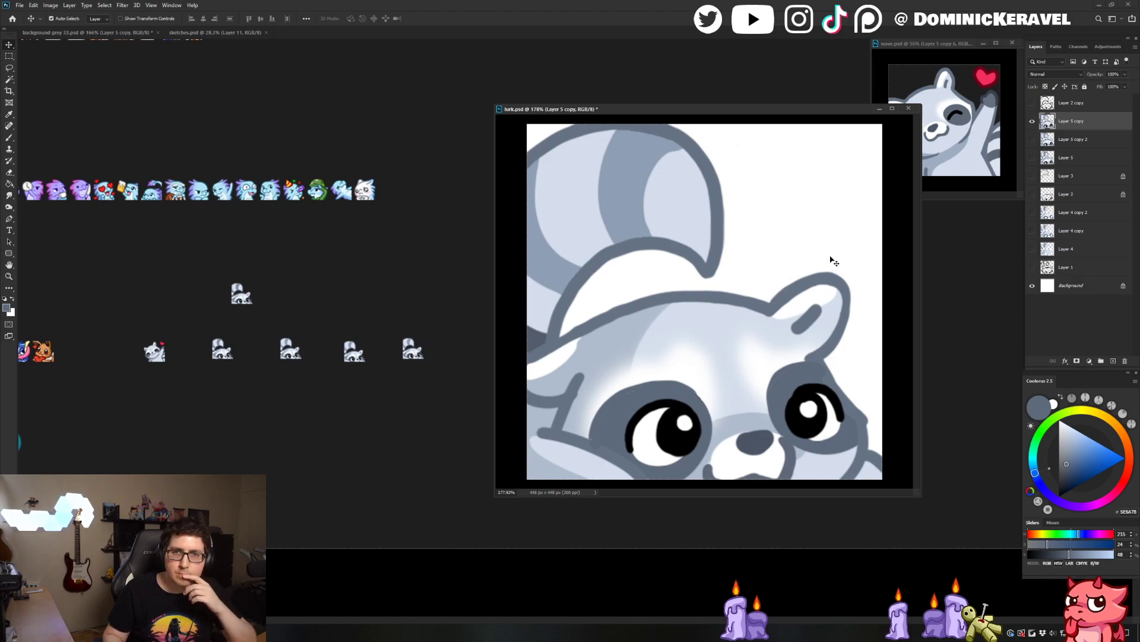
key("b")
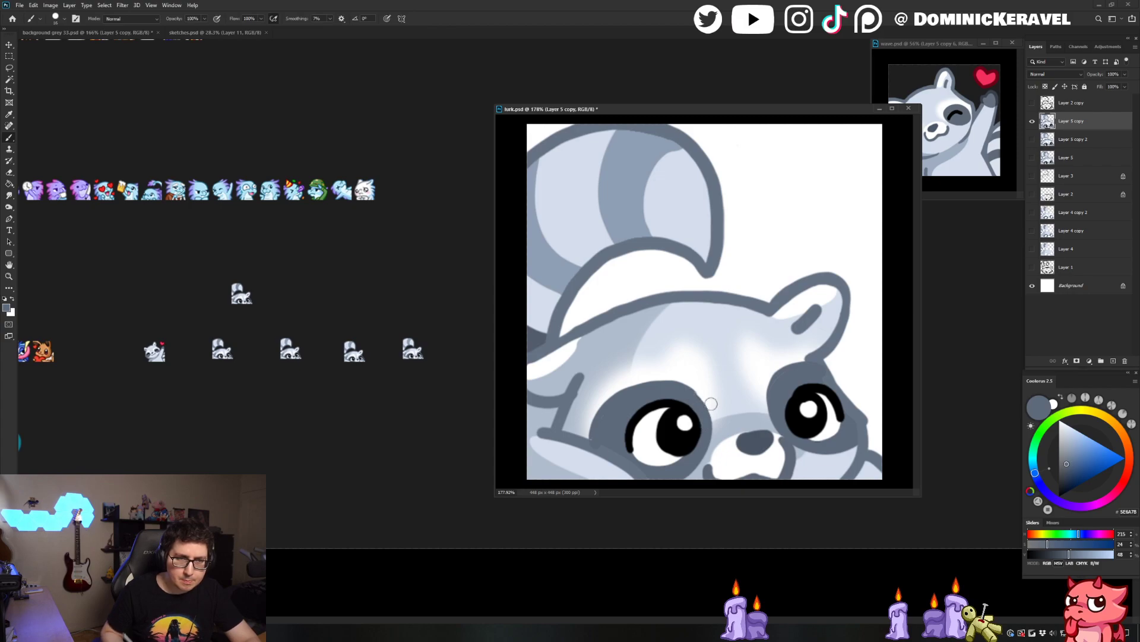
left_click(686, 421, "alt")
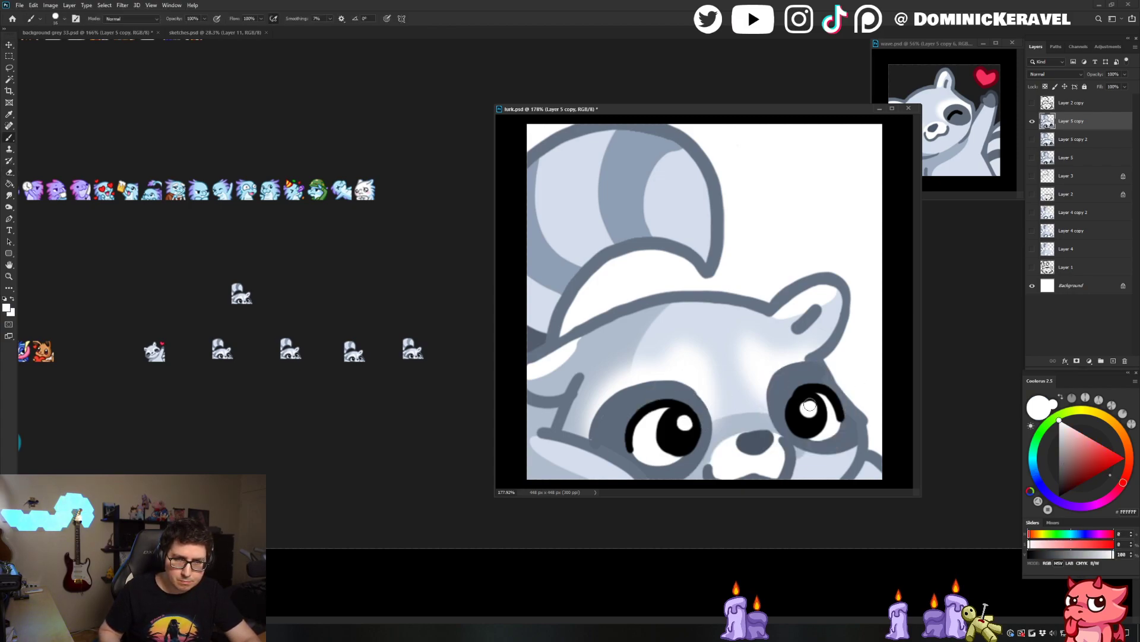
left_click(819, 406, "alt")
mouse_move(819, 407)
left_mouse_down()
mouse_move(826, 431)
mouse_move(802, 434)
mouse_move(825, 433)
mouse_move(823, 410)
mouse_move(817, 433)
mouse_move(796, 427)
mouse_move(800, 392)
mouse_move(807, 440)
mouse_move(801, 394)
mouse_move(800, 426)
mouse_move(827, 425)
mouse_move(809, 430)
left_mouse_up()
key("v")
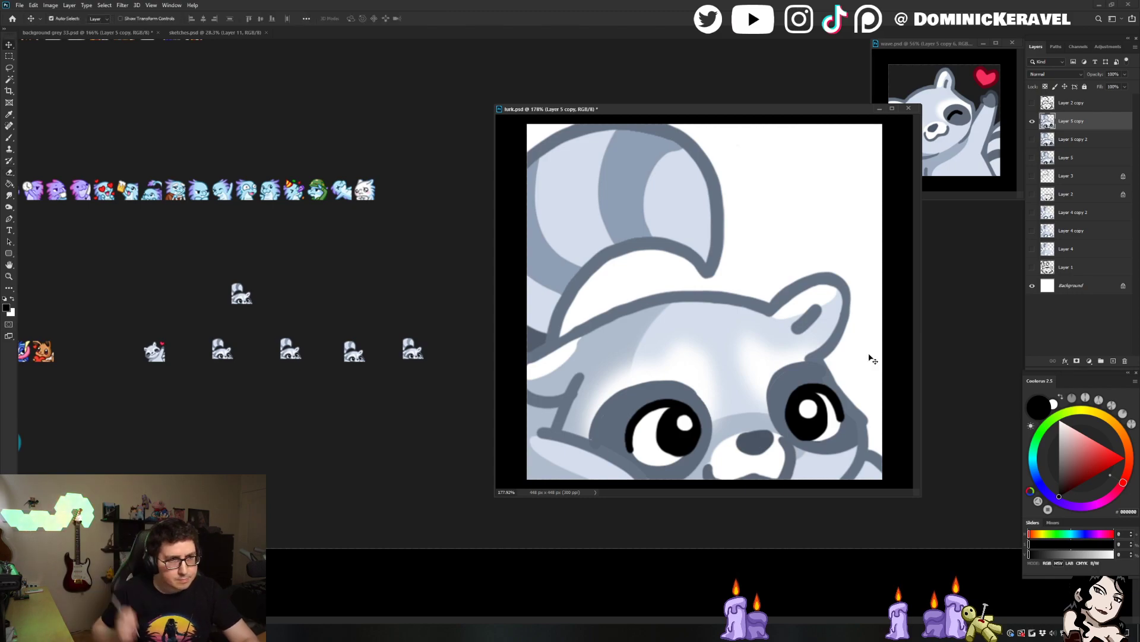
Resize the retouched raccoon to 28 px and place a copy on the grey background sheet above the row's end
key("ctrl+alt+i")
type("28")
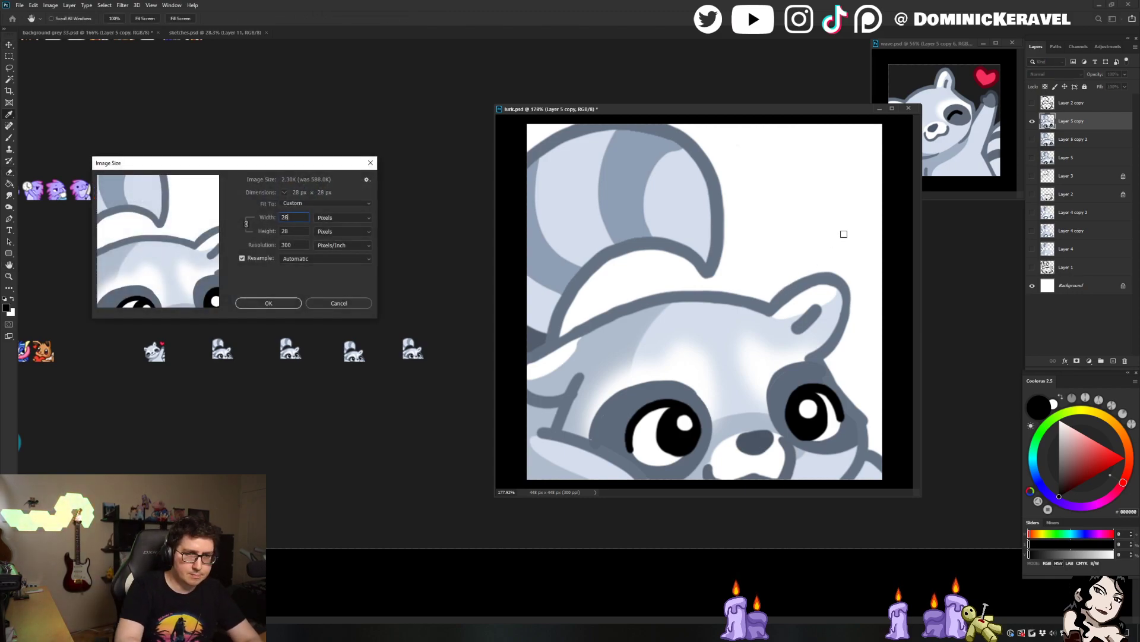
key("Return")
left_click(450, 340)
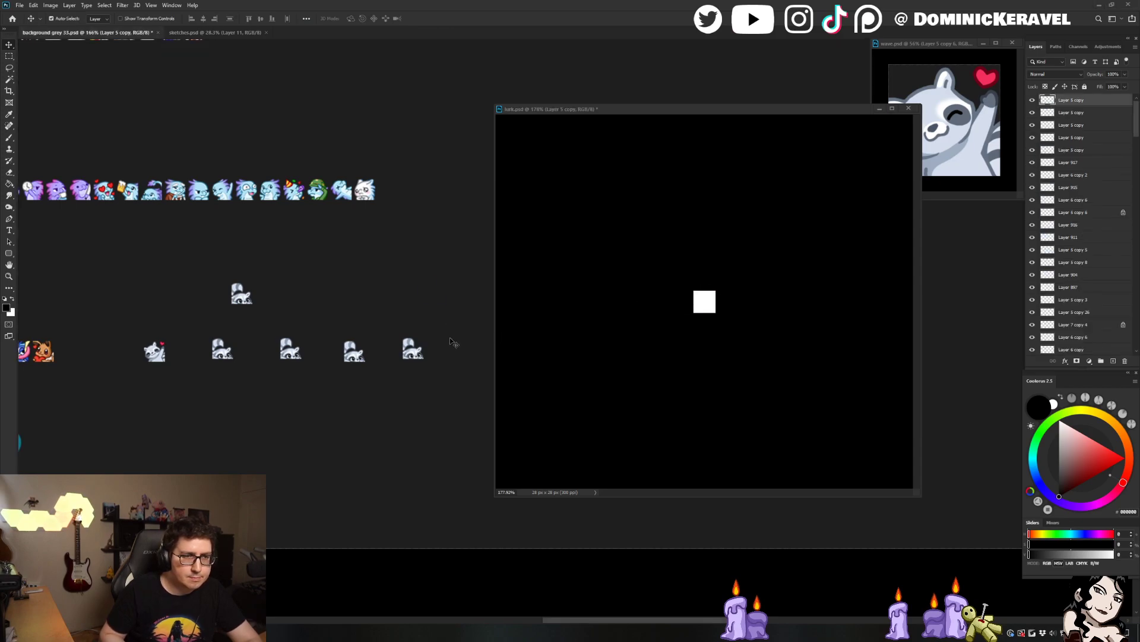
scroll(463, 344, "right", 2)
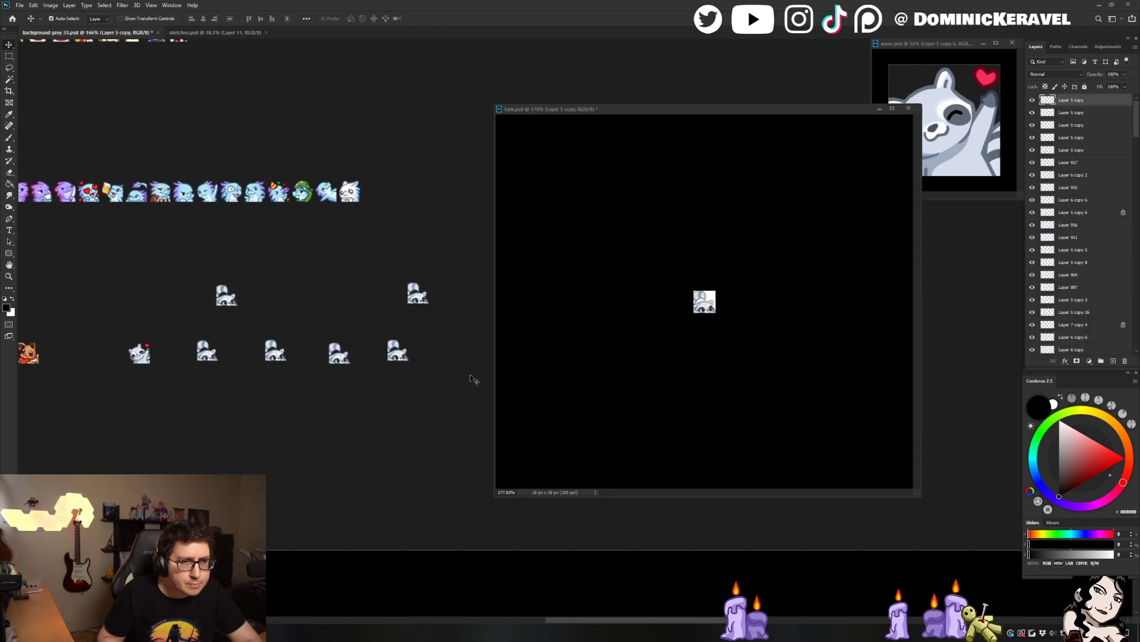
Delete the last two raccoon thumbnails in the row and put the newest version in their place
left_click_drag(445, 330, 310, 392)
key("Delete")
left_click_drag(433, 280, 372, 365)
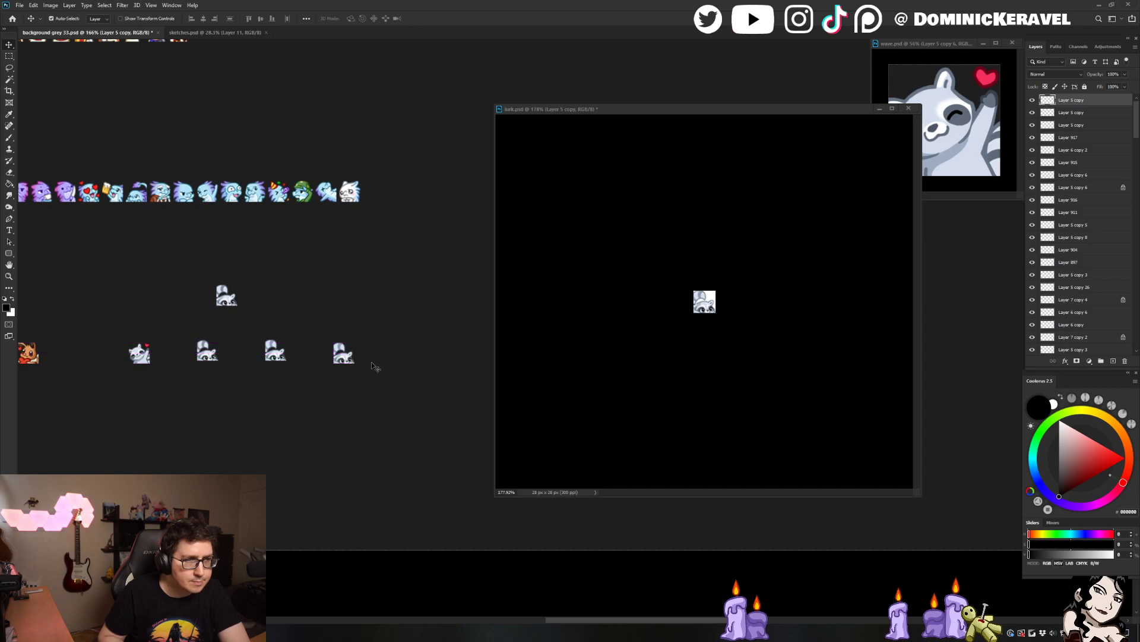
scroll(418, 389, "left", 3)
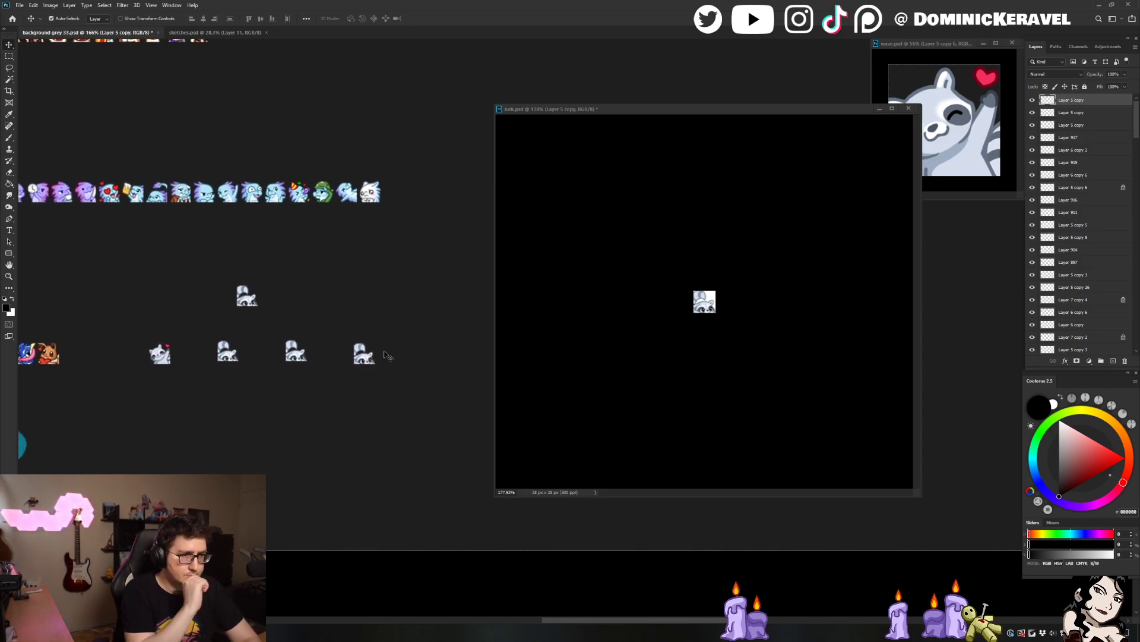
left_click_drag(370, 358, 375, 358)
Undo the 28 px resize in the lurk file and keep a hidden duplicate of Layer 5 copy beneath it
left_click(611, 351)
key("ctrl+z")
key("b")
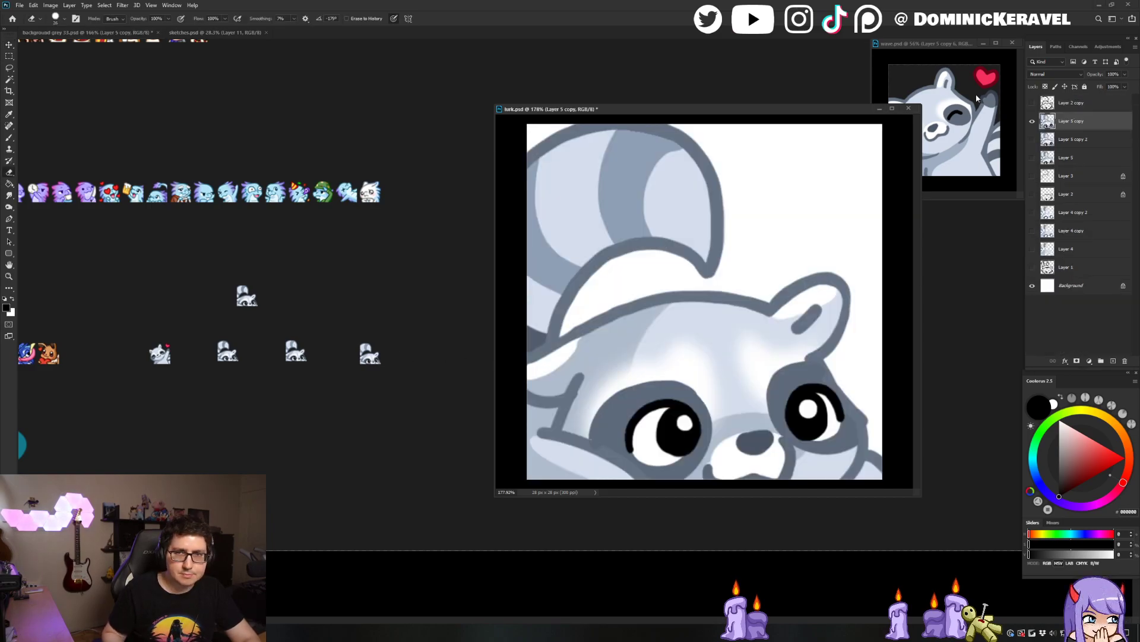
scroll(794, 257, "down", 3)
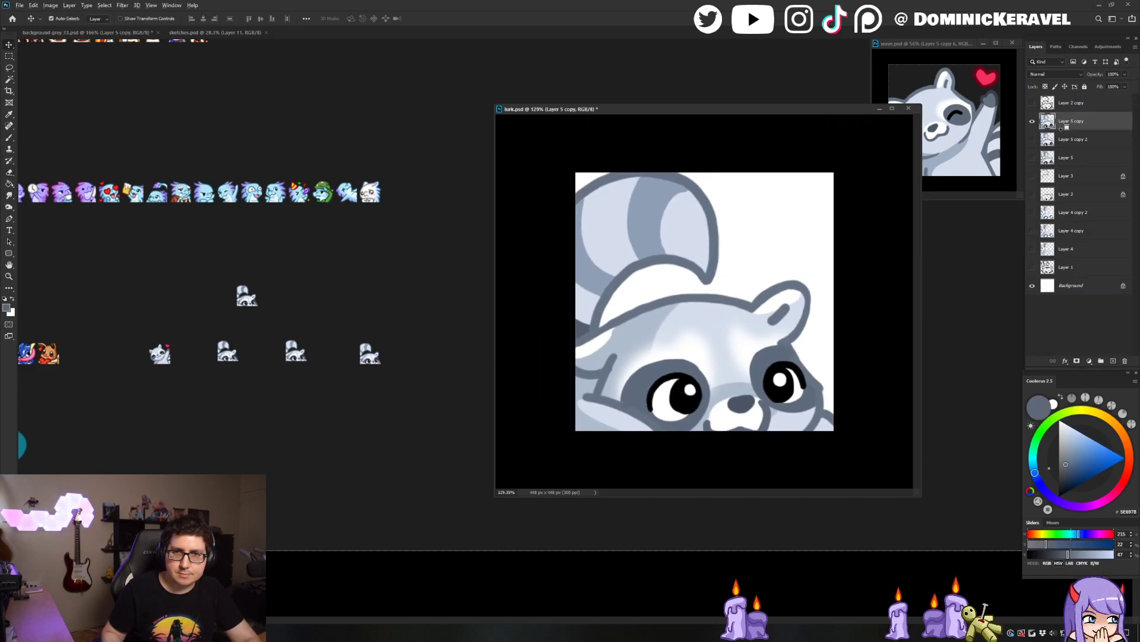
key("ctrl+j")
Fill the tail's two darker stripes on Layer 5 copy with the eye patches' dark grey-blue
key("g")
key("alt+bracketright")
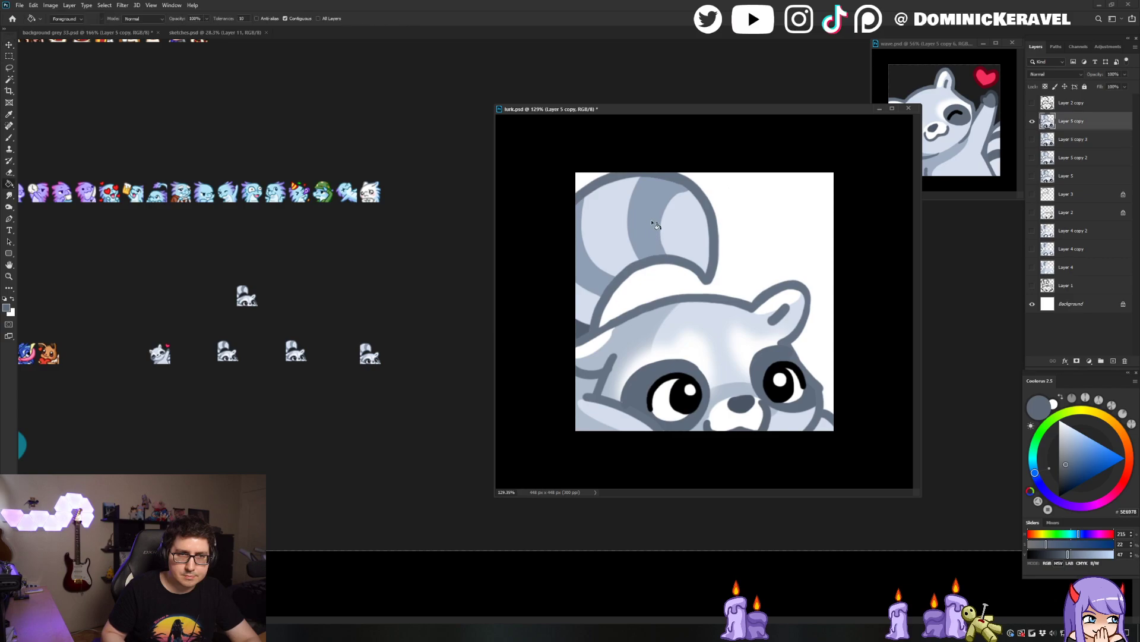
left_click(650, 229)
left_click(606, 270)
Resize the dark-striped raccoon to 28 px and place it at the end of the thumbnail row
key("c")
key("ctrl+alt+i")
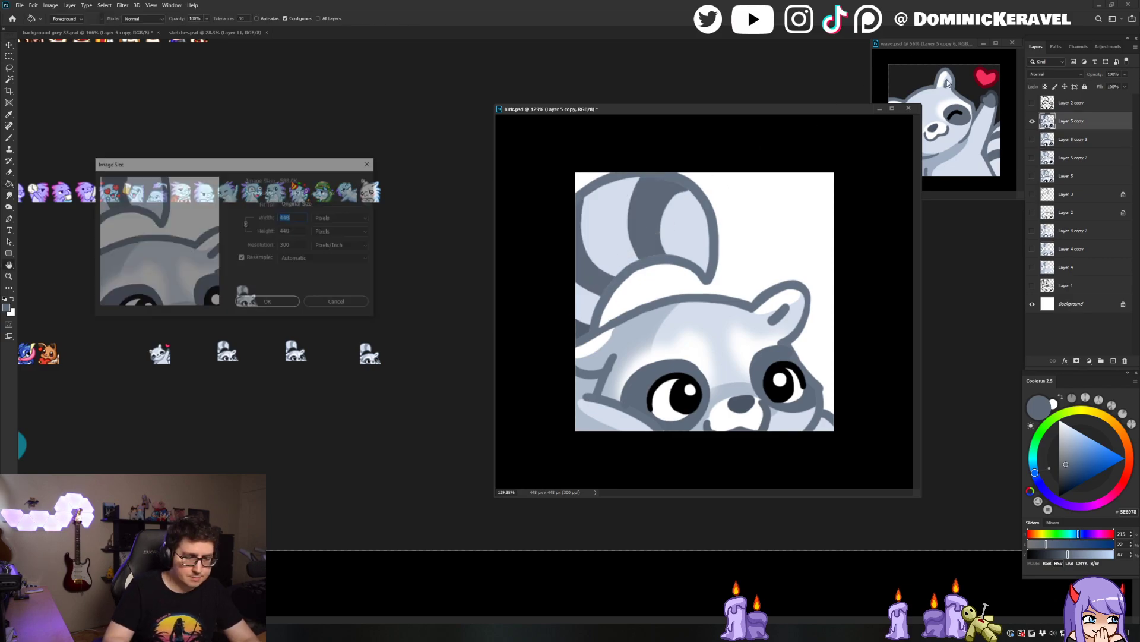
key("Return")
key("v")
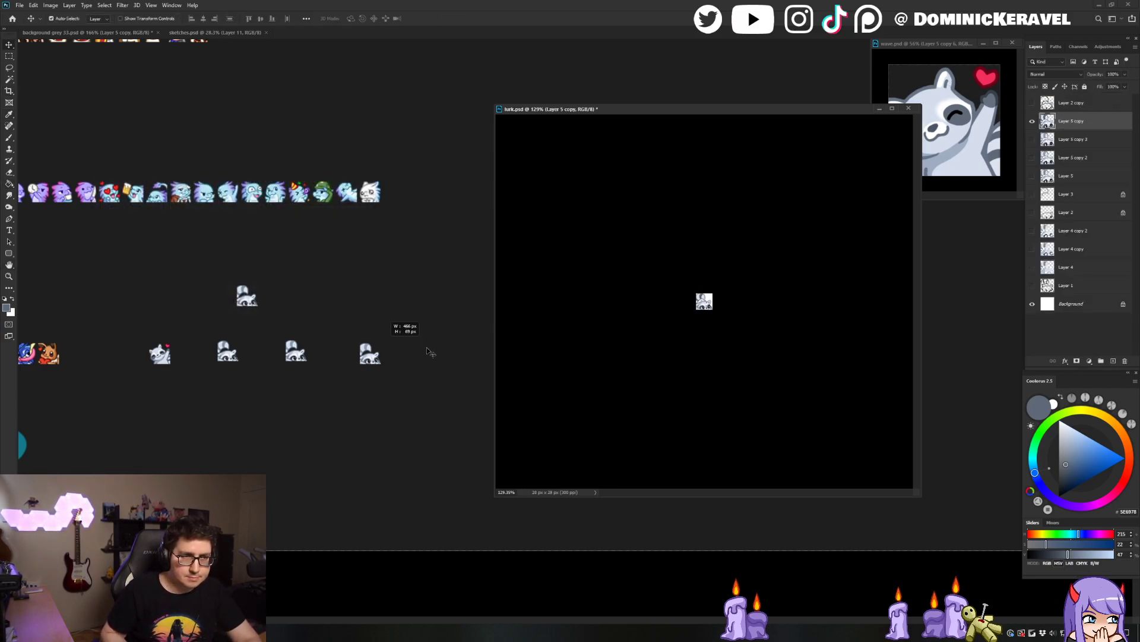
left_click_drag(704, 303, 404, 414)
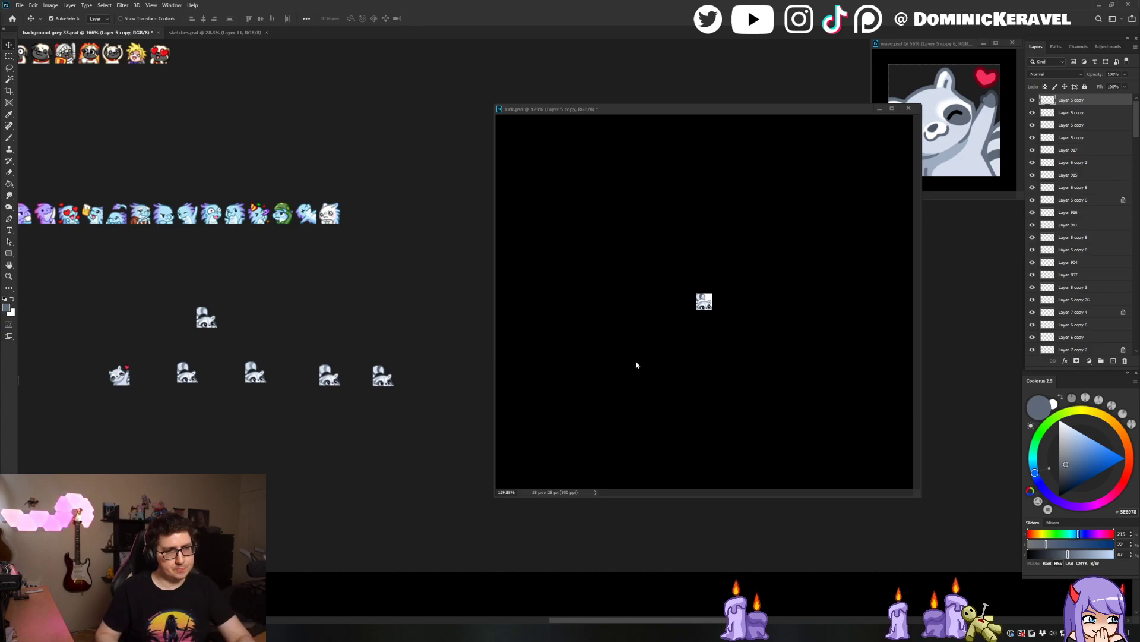
Undo the 28 px resize, sample the eye patches' grey-blue for the tail stripes, and save the lurk file
left_click(657, 295)
scroll(656, 296, "up", 5)
key("b")
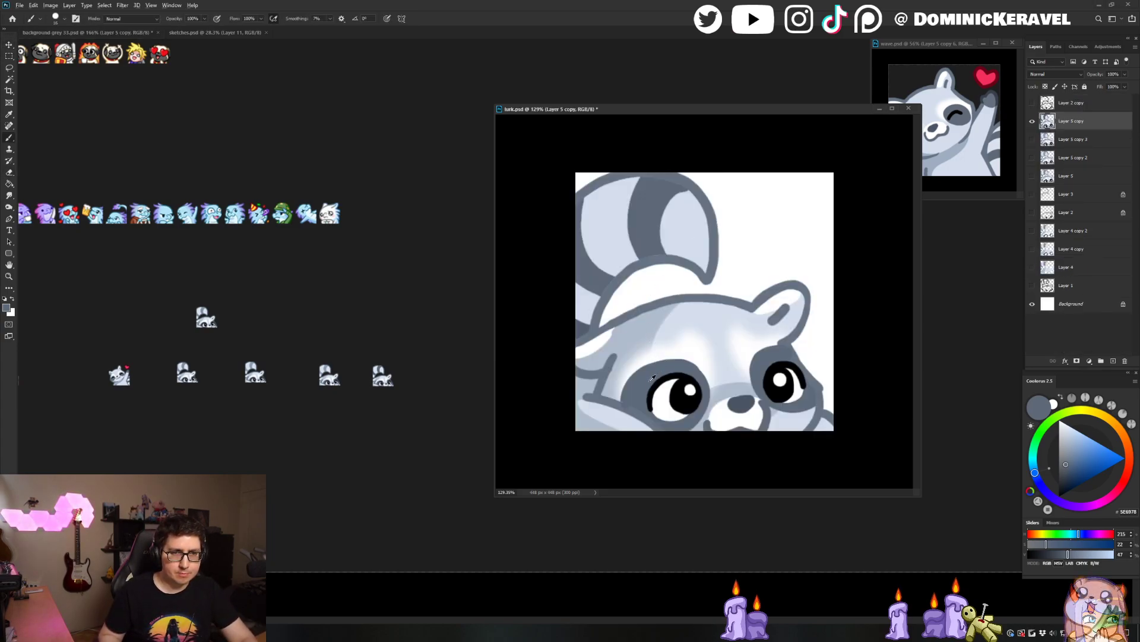
left_click(667, 230, "alt")
key("g")
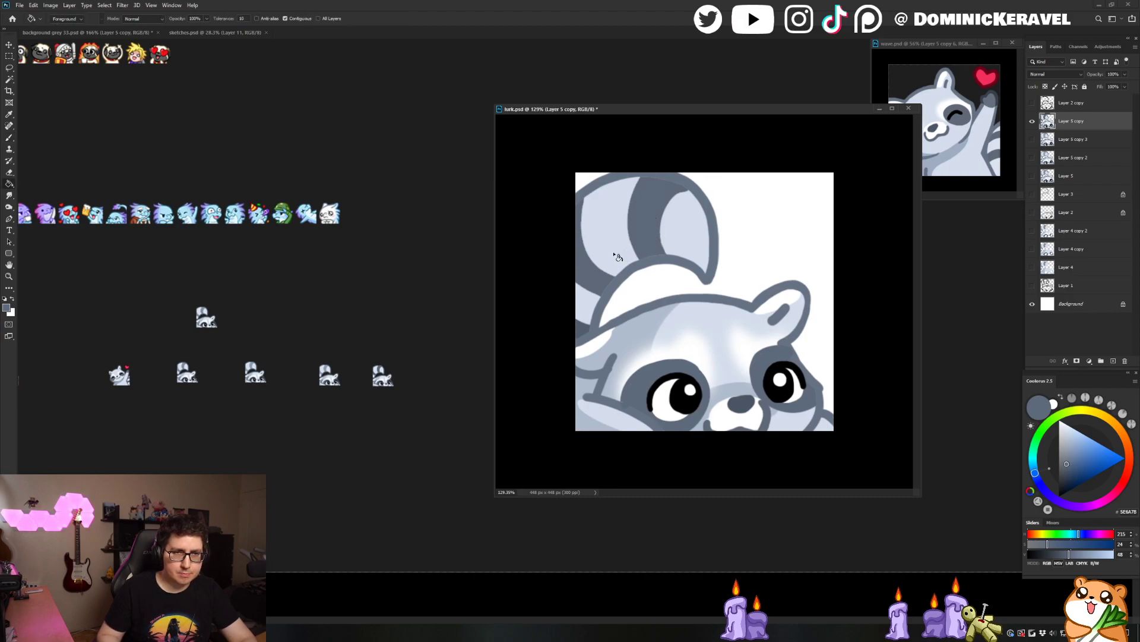
key("v")
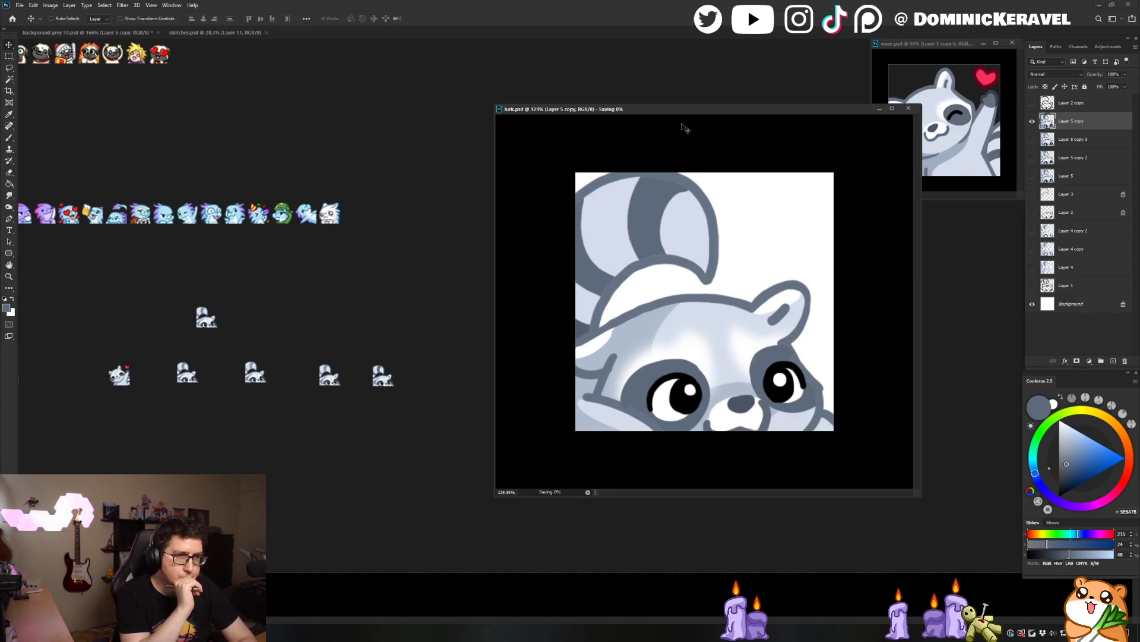
Resize the saved raccoon to 28 px and replace the row's last thumbnail with it, close beside its neighbour
key("h")
key("ctrl+alt+i")
type("28")
key("Return")
key("v")
left_click_drag(706, 304, 365, 378)
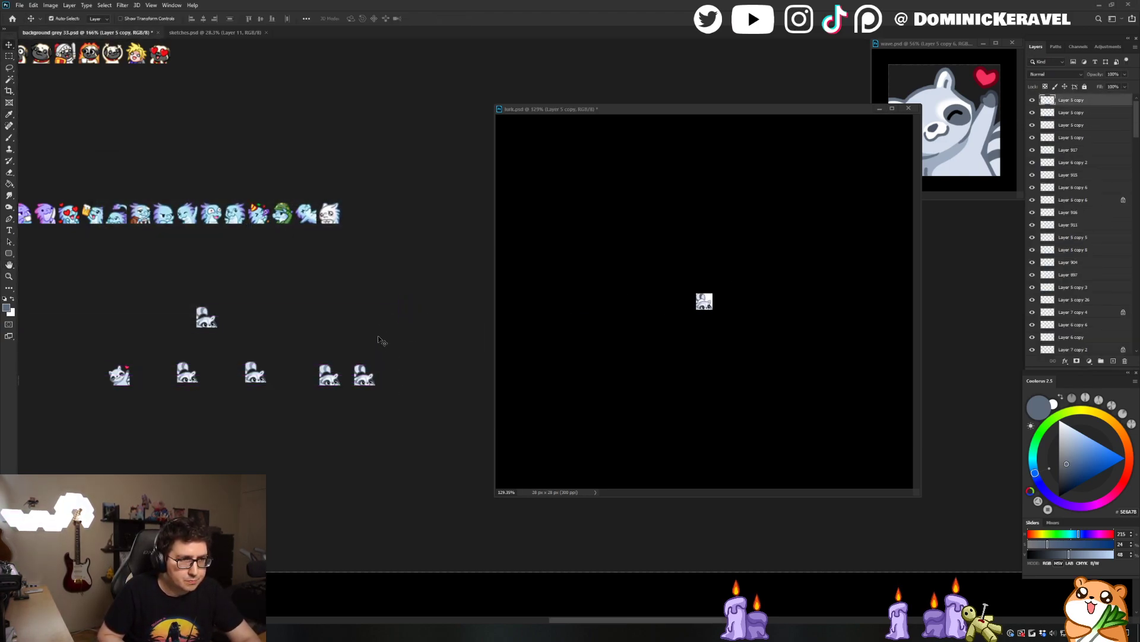
Delete the lone raccoon above the row and the second lurk thumbnail in the row
key("Delete")
key("Delete")
mouse_move(390, 409)
left_mouse_down()
mouse_move(376, 387)
mouse_move(397, 411)
left_mouse_up()
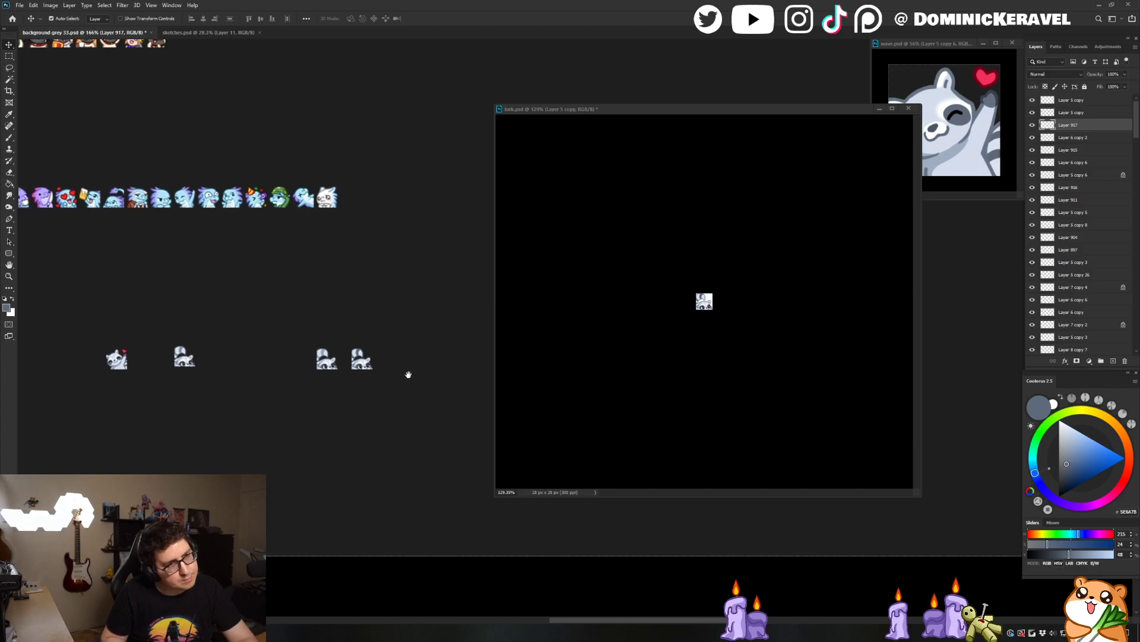
Examine the raccoon reference on the sketches sheet with the lurk window moved aside, and return to the grey background thumbnails
left_click(213, 32)
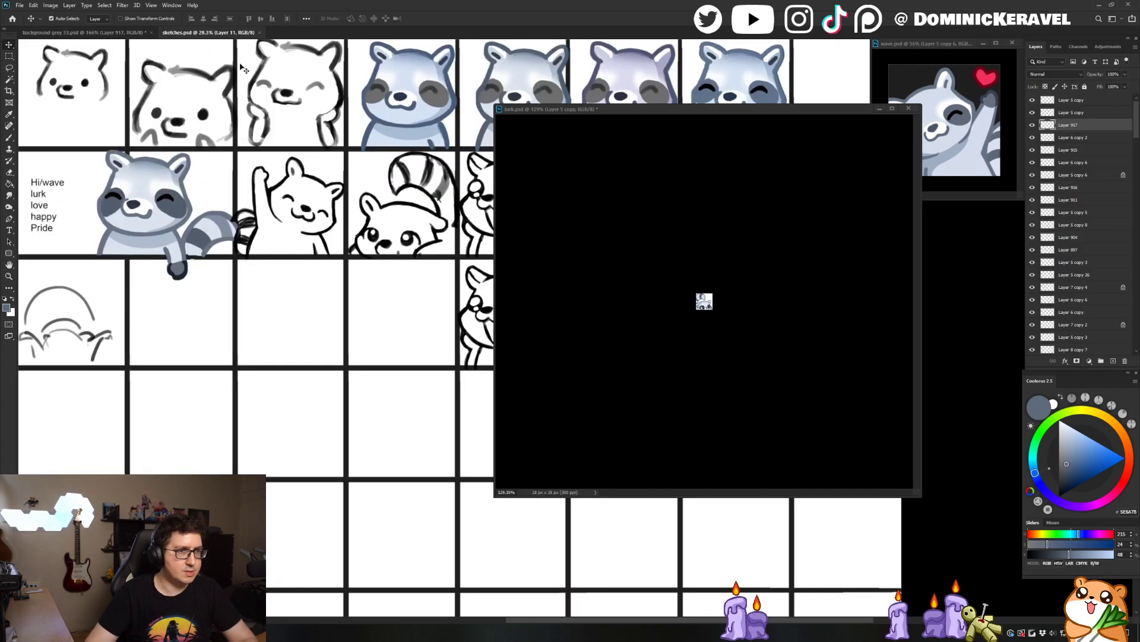
left_click_drag(550, 113, 470, 122)
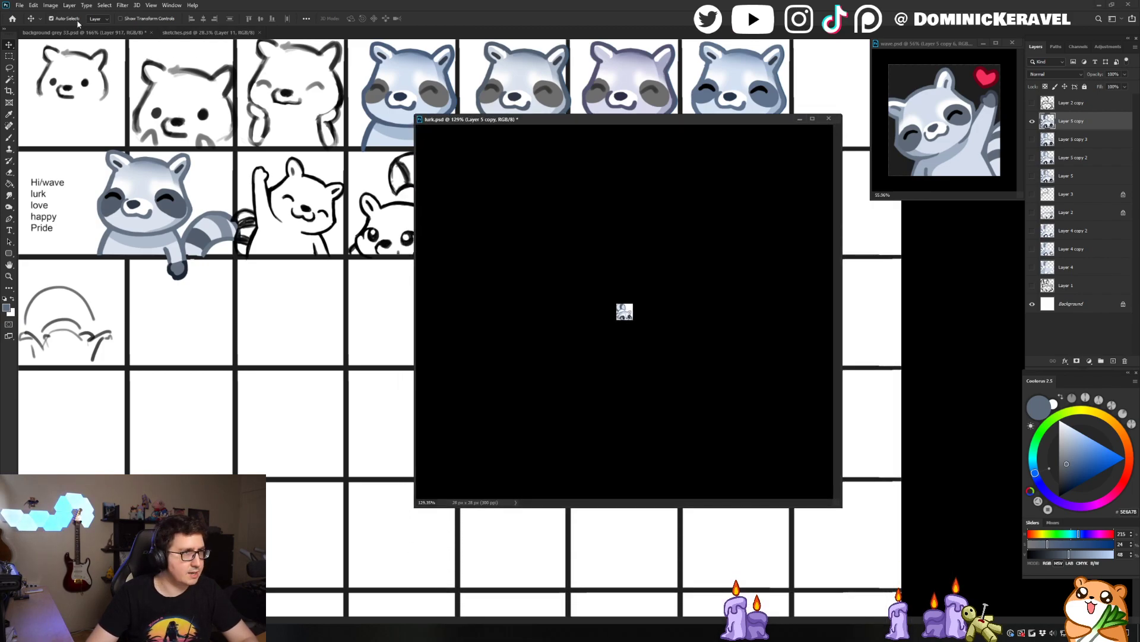
left_click(59, 32)
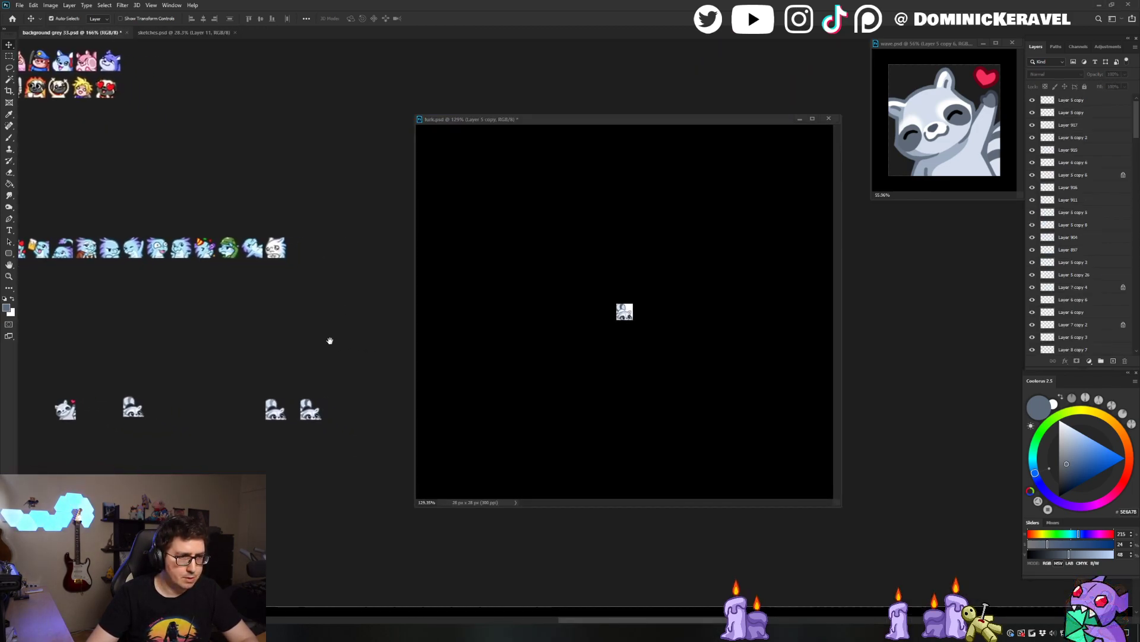
left_click_drag(331, 341, 323, 331)
Undo the 28 px resize and fill the tail's middle stripe with a slightly lighter grey-blue, #697688
left_click(571, 303)
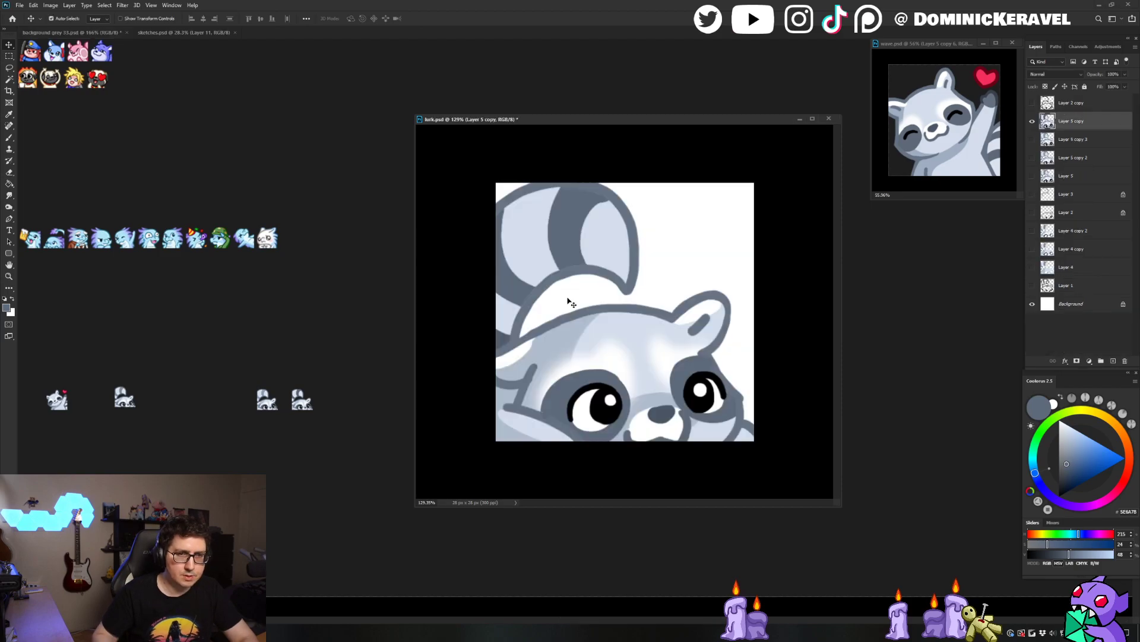
key("b")
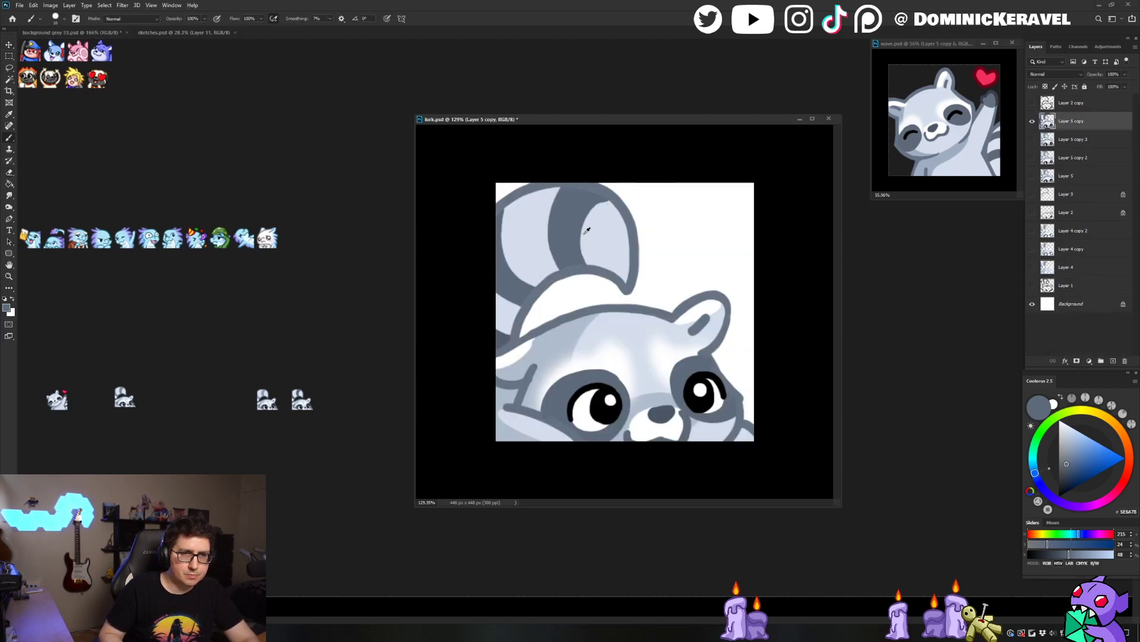
left_click(1068, 460)
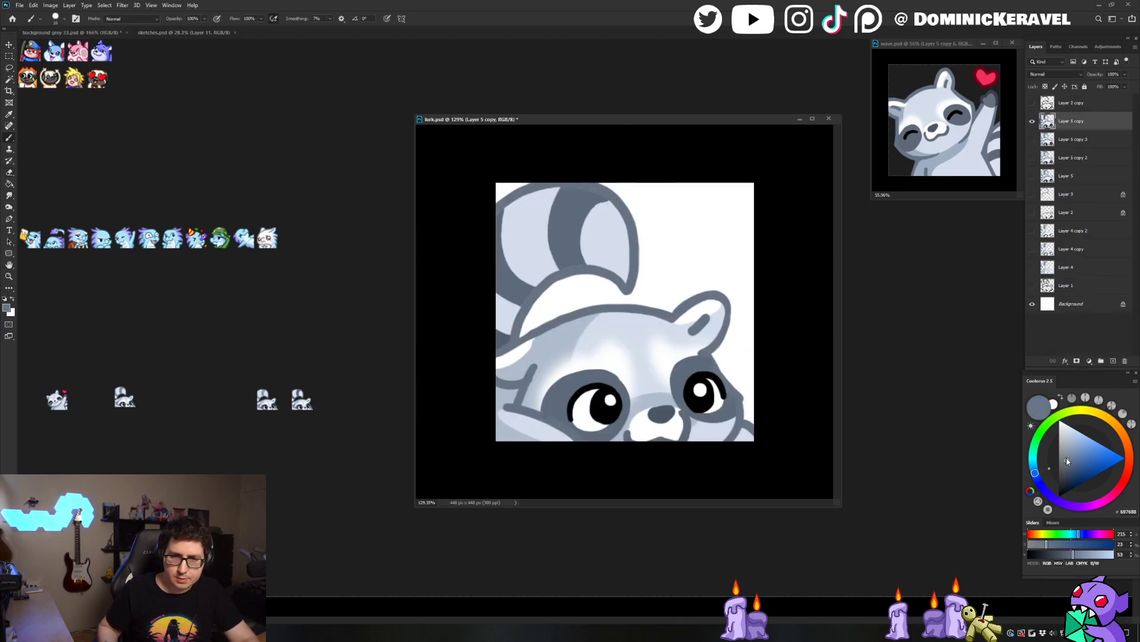
key("g")
left_click(574, 250)
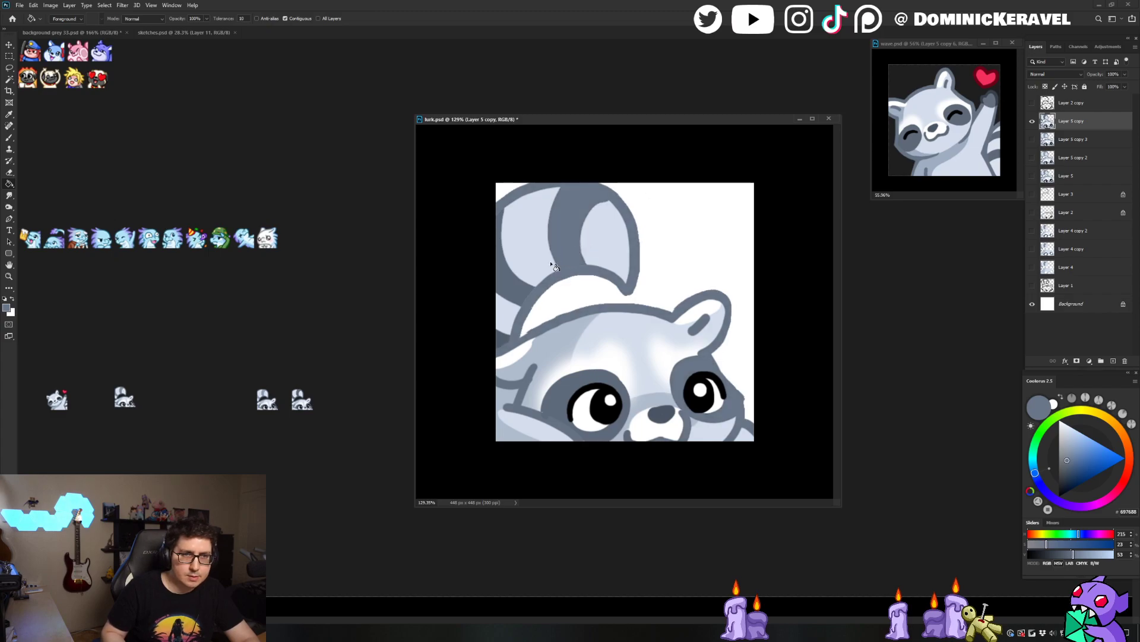
Compare the tail stripe fills and refill the tail's middle stripe with the lighter grey-blue #738092
key("ctrl+z")
left_click(574, 239)
key("ctrl+z")
key("b")
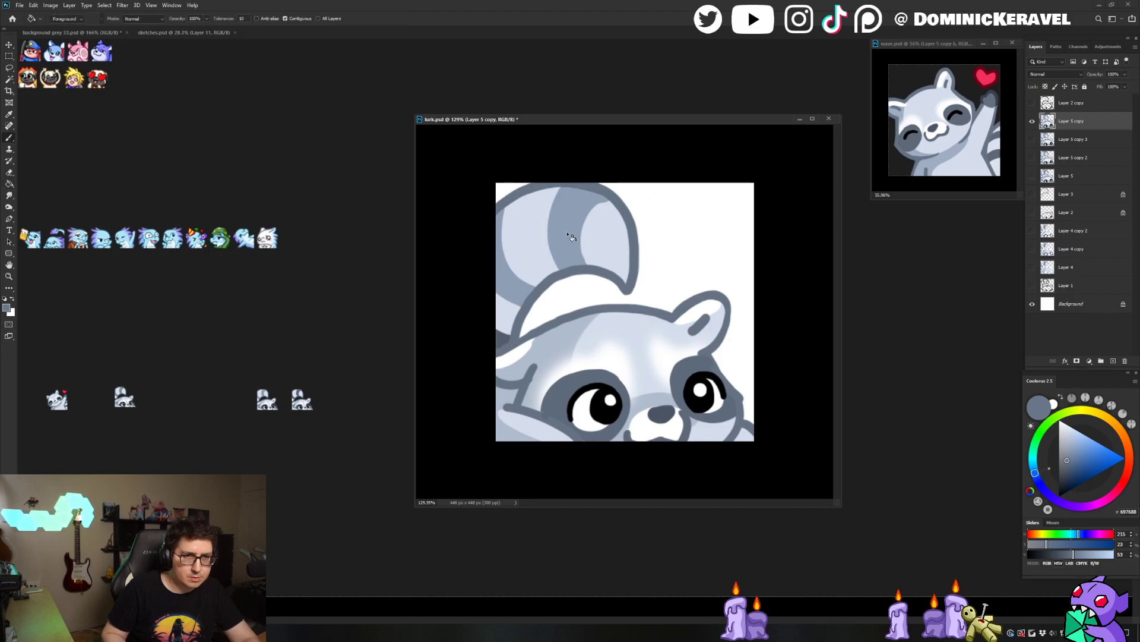
key("ctrl+shift+z")
left_click_drag(1067, 462, 1067, 456)
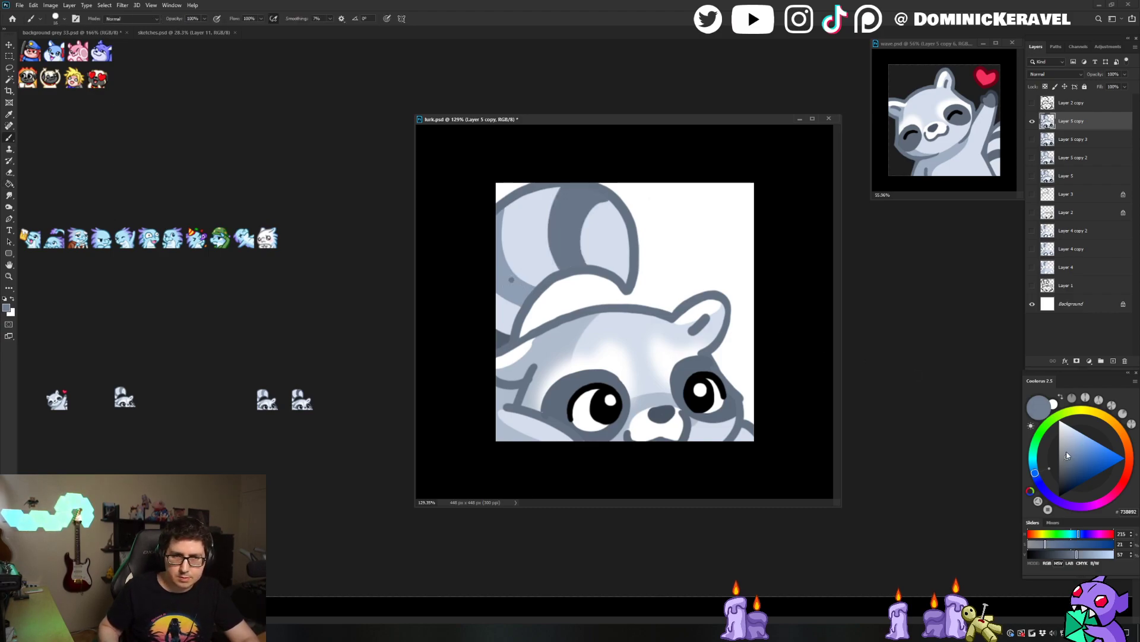
key("g")
left_click(561, 230)
key("ctrl+z")
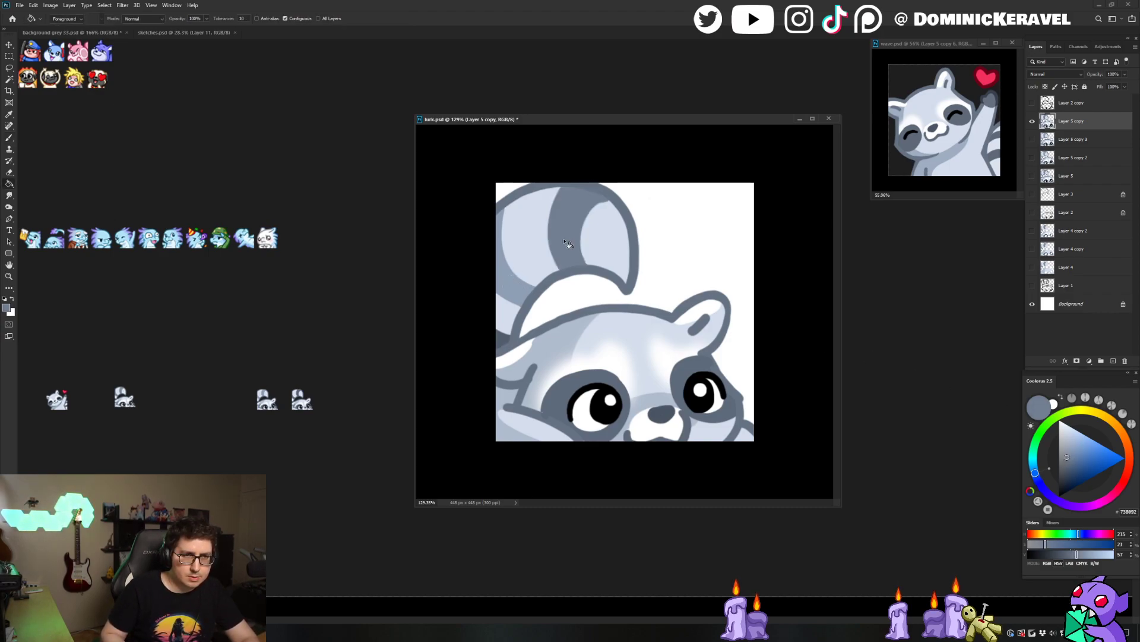
left_click(520, 290)
Resize the lurking raccoon to 28 px and place it on the grey background sheet, past the row's last thumbnail
key("ctrl+alt+i")
type("28")
key("Return")
key("v")
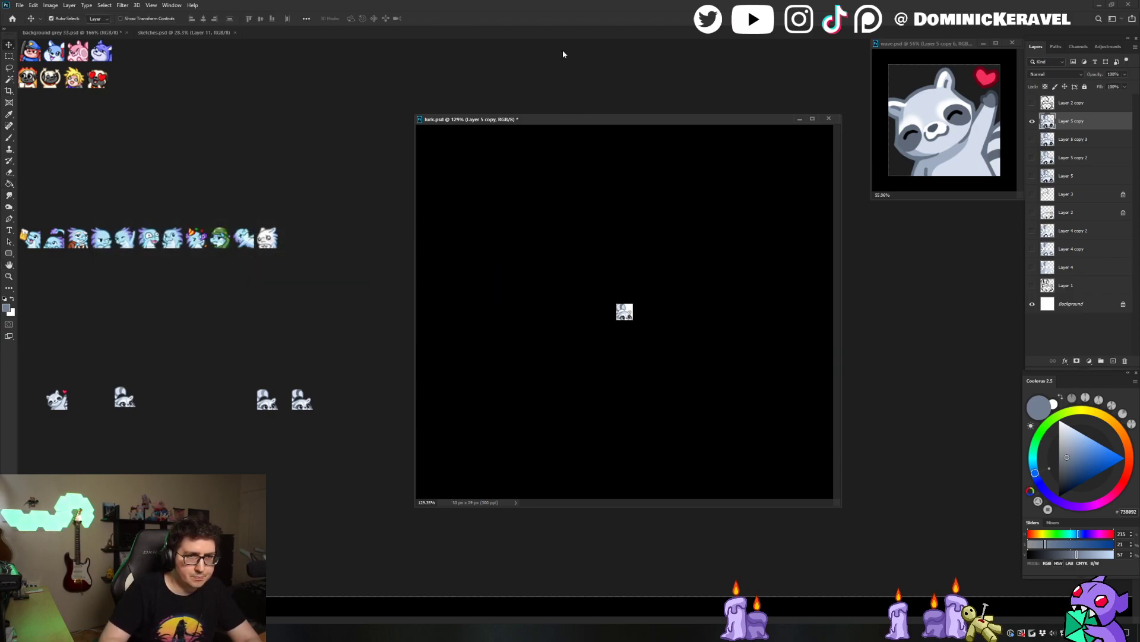
left_click_drag(624, 315, 364, 399)
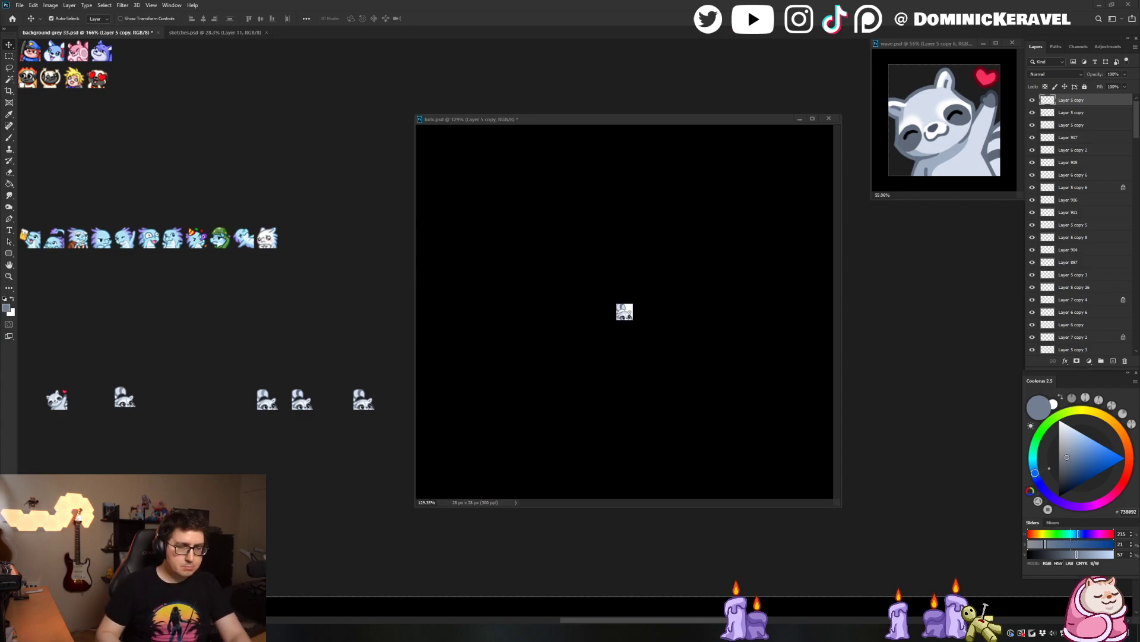
Delete the lurk thumbnail just before the new one and move the new one closer to the remaining thumbnails
left_click_drag(514, 124, 547, 119)
left_click_drag(400, 357, 372, 353)
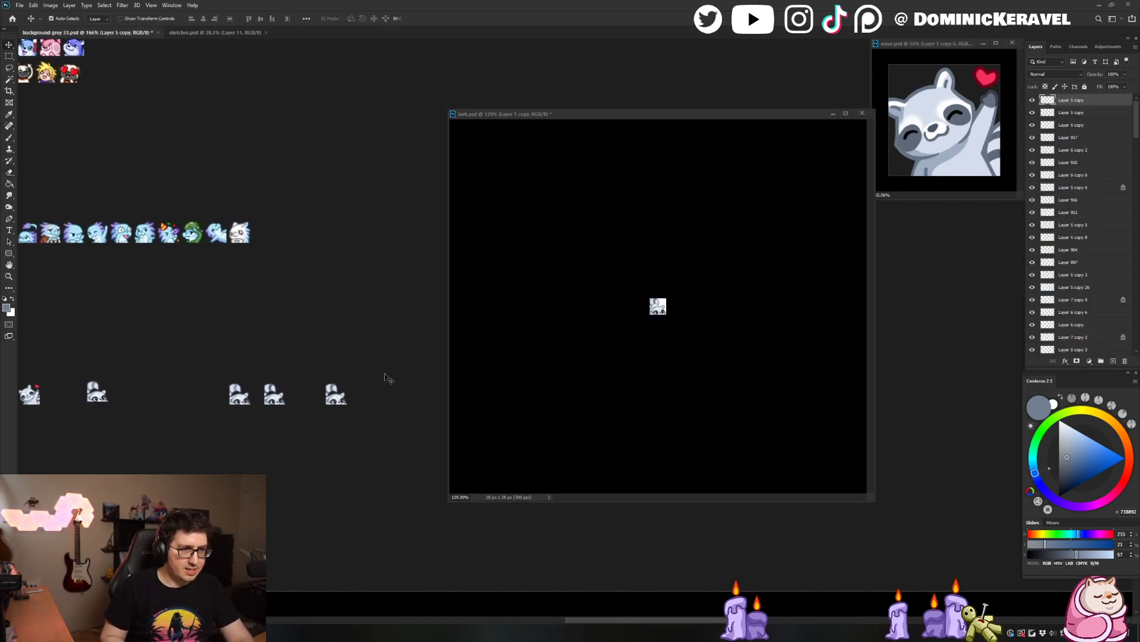
left_click(273, 404)
key("Delete")
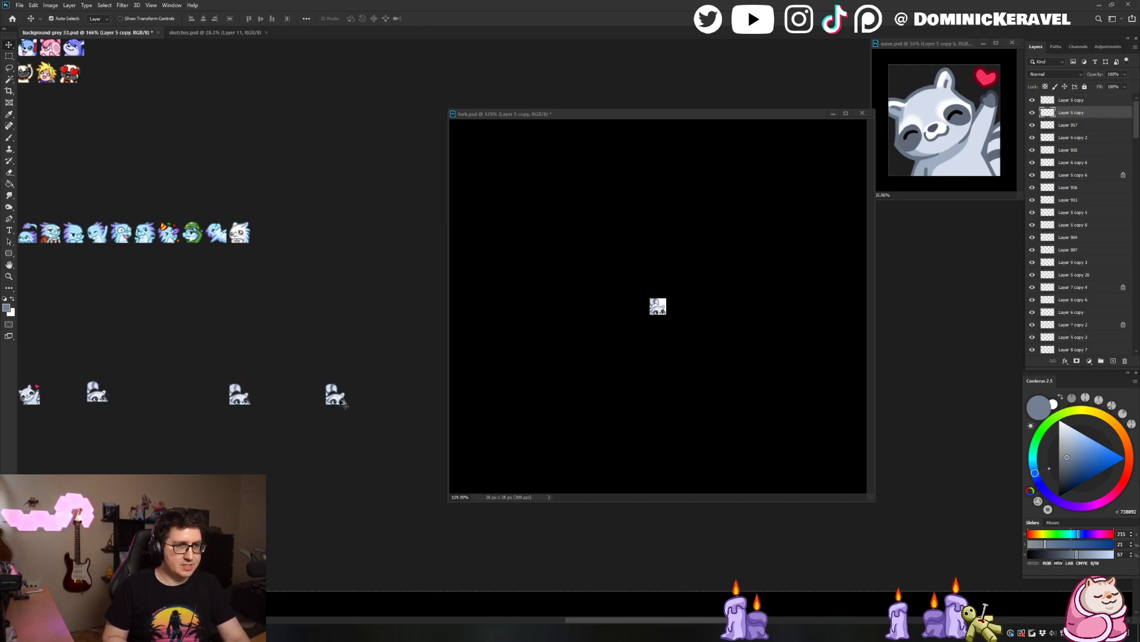
left_click_drag(337, 400, 310, 400)
Save the grey background sheet with its updated thumbnail row
key("b")
key("v")
left_click_drag(342, 330, 315, 345)
key("b")
key("ctrl+s")
key("v")
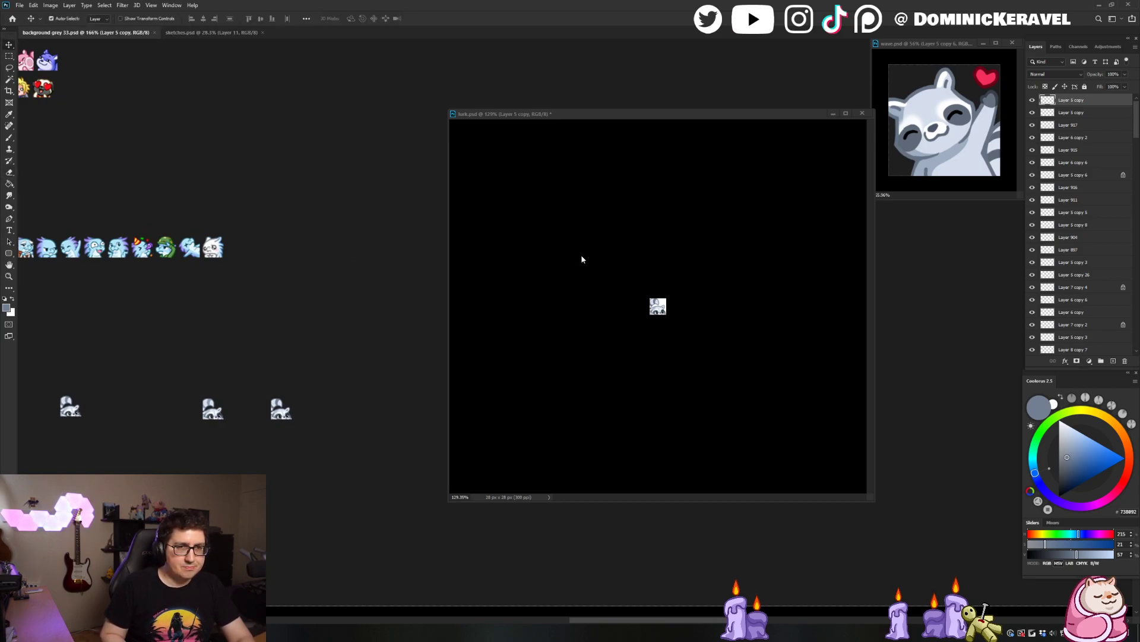
Undo the lurk emote's 28 px resize and sample its tail outline and middle stripe to compare their colours
left_click(582, 259)
key("ctrl+z")
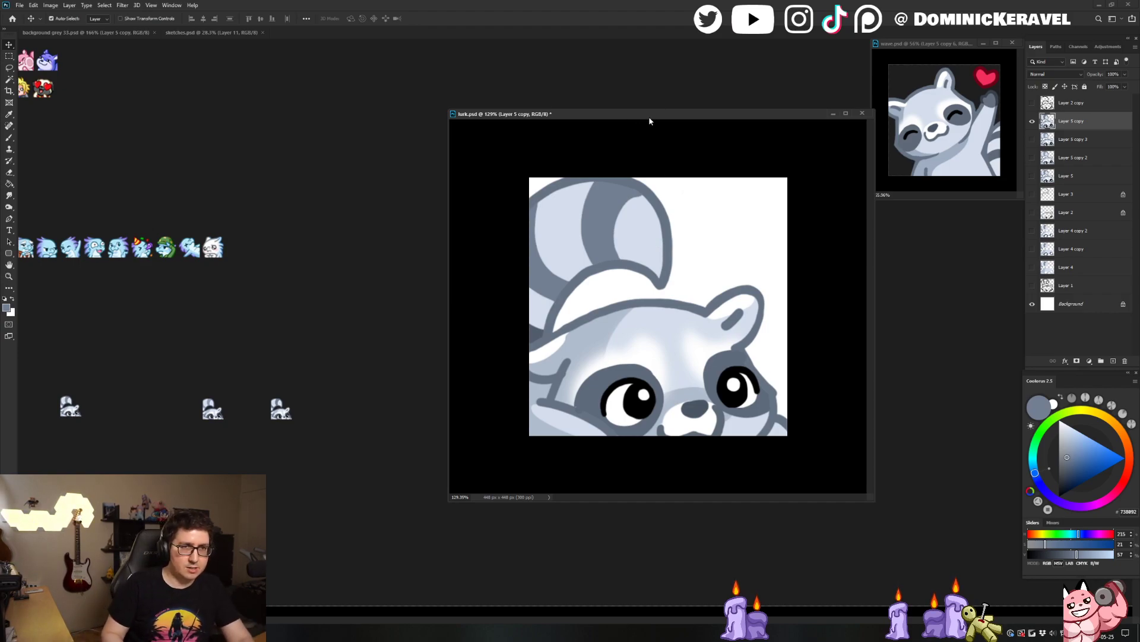
left_click_drag(648, 117, 623, 116)
key("b")
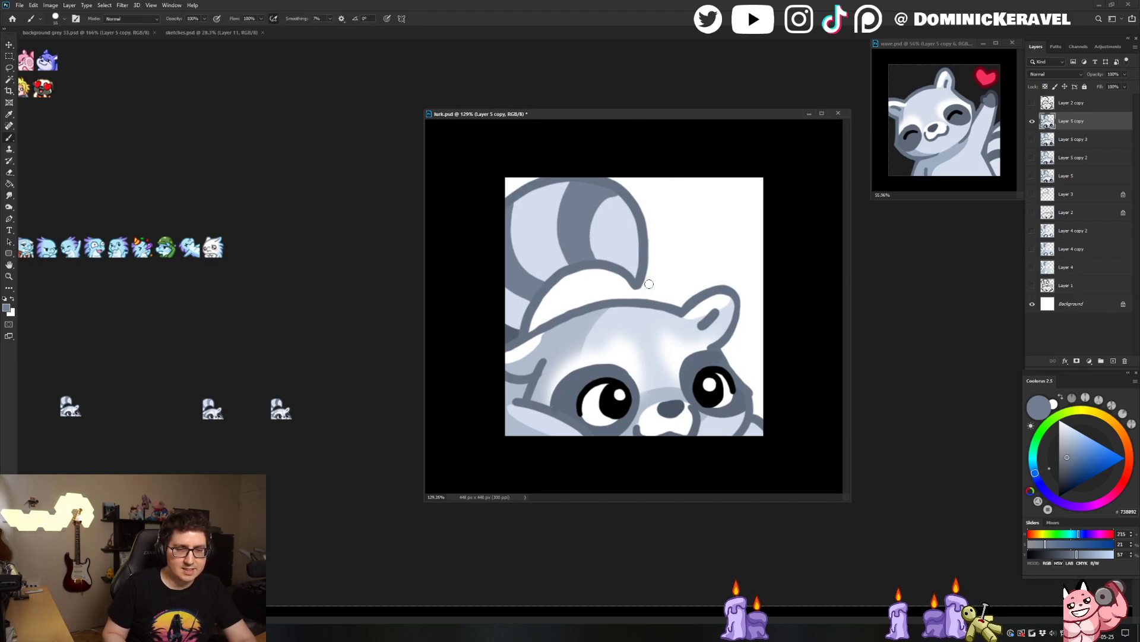
left_click(644, 279, "alt")
left_click(591, 244, "alt")
left_click(600, 263, "alt")
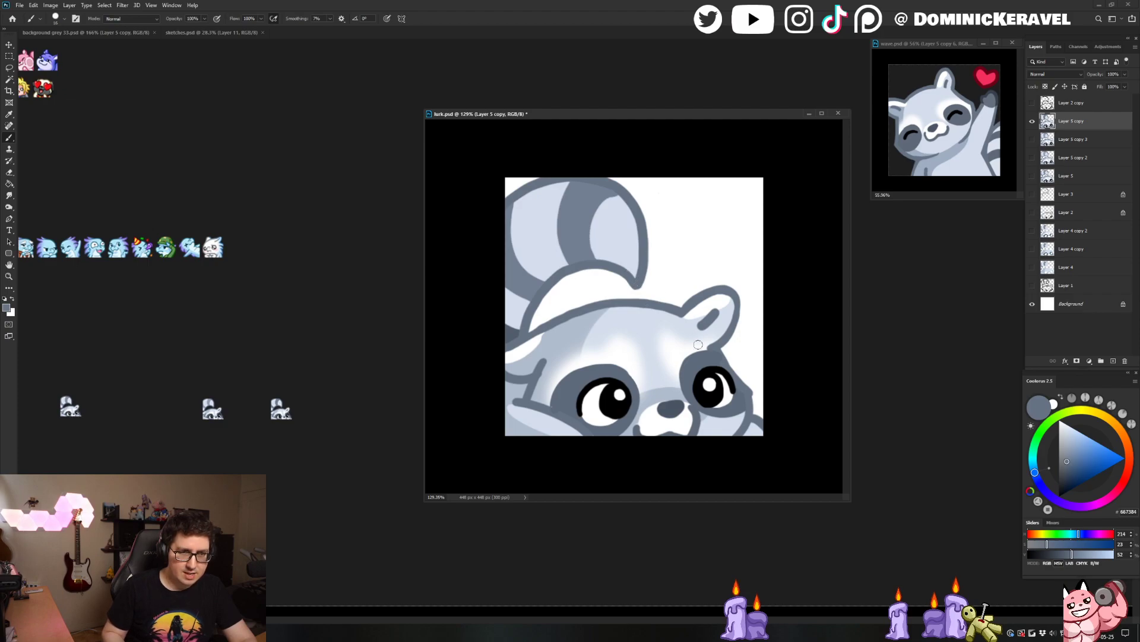
left_click(582, 213, "alt")
left_click(580, 211, "alt")
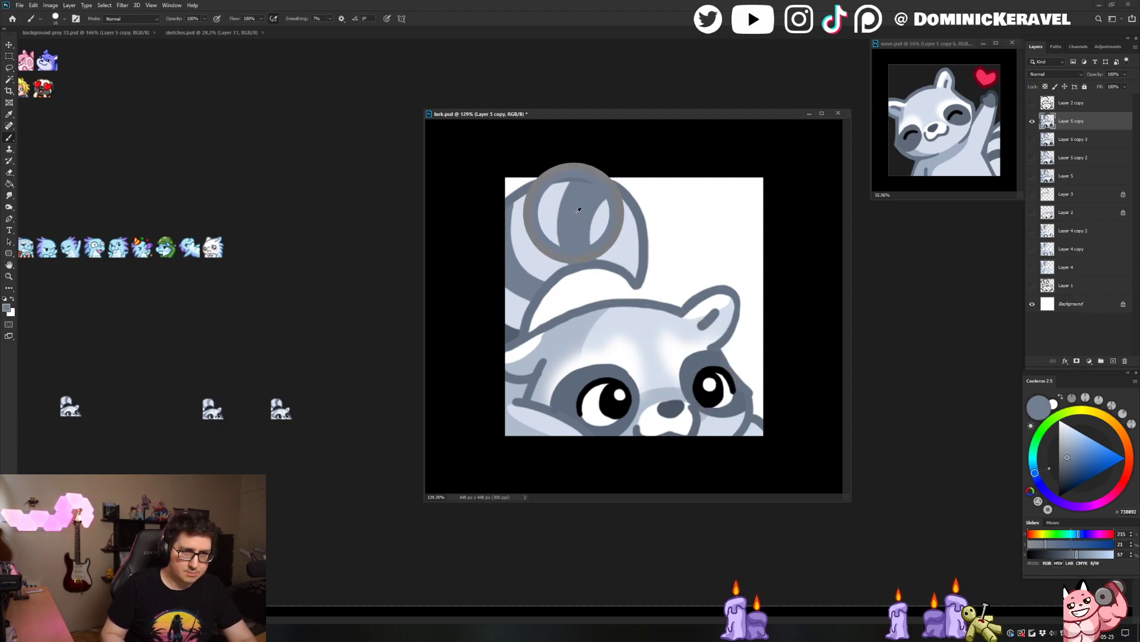
key("v")
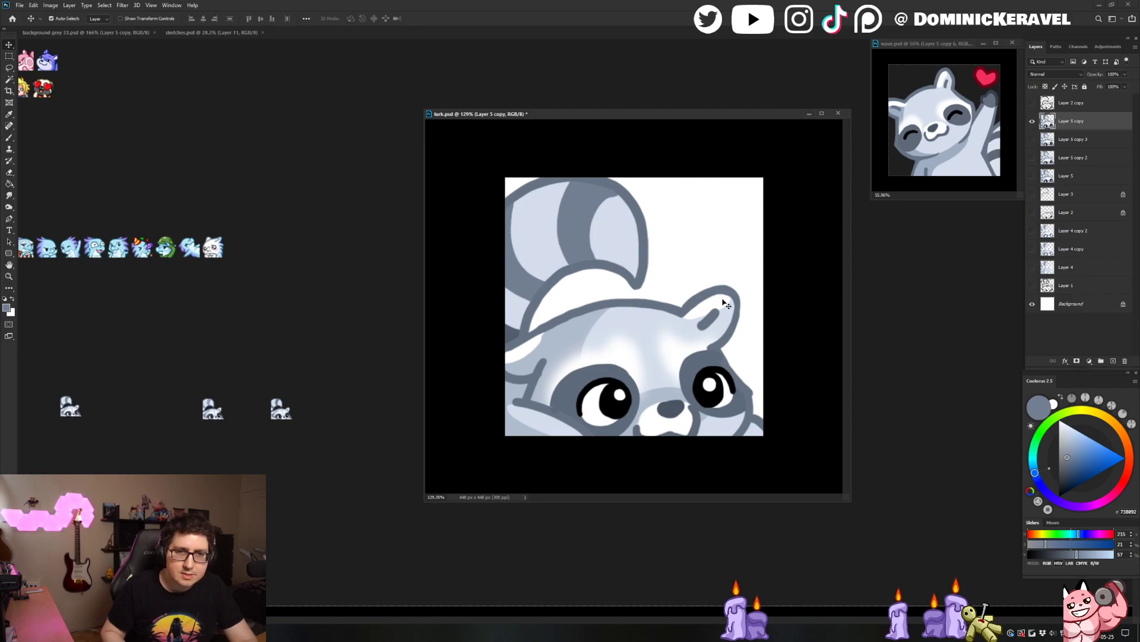
Duplicate the raccoon layer with its transparent pixels locked and fill the copy's outline with a darker grey-blue, #5A6676
key("b")
left_click(725, 290, "alt")
key("ctrl+j")
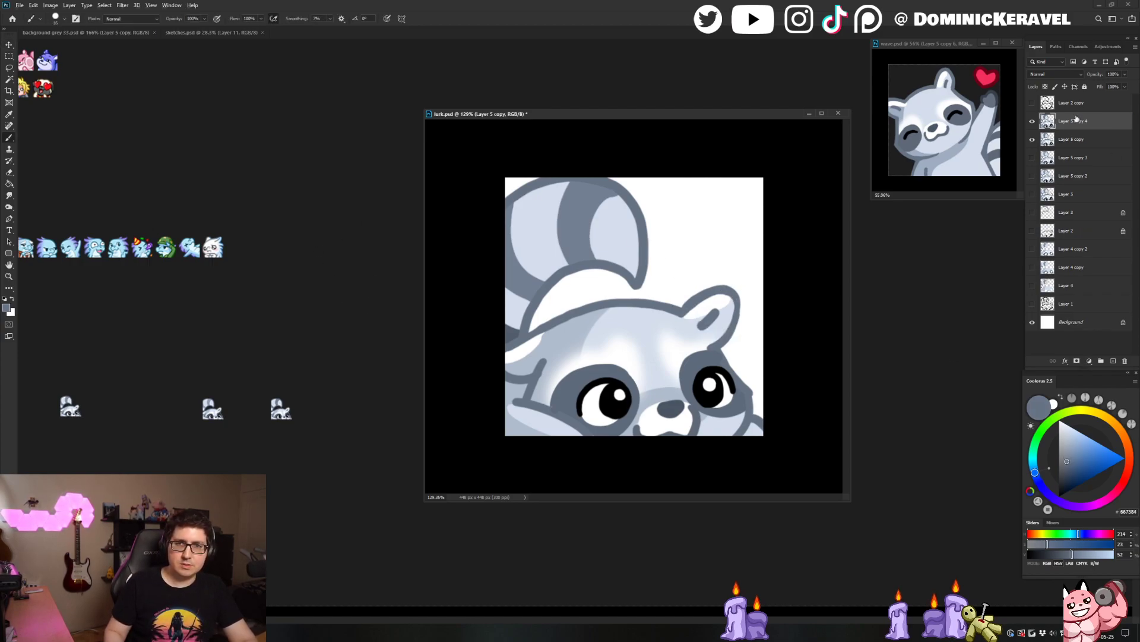
left_click_drag(1071, 473, 1067, 466)
left_click(1045, 86)
key("g")
left_click(684, 309)
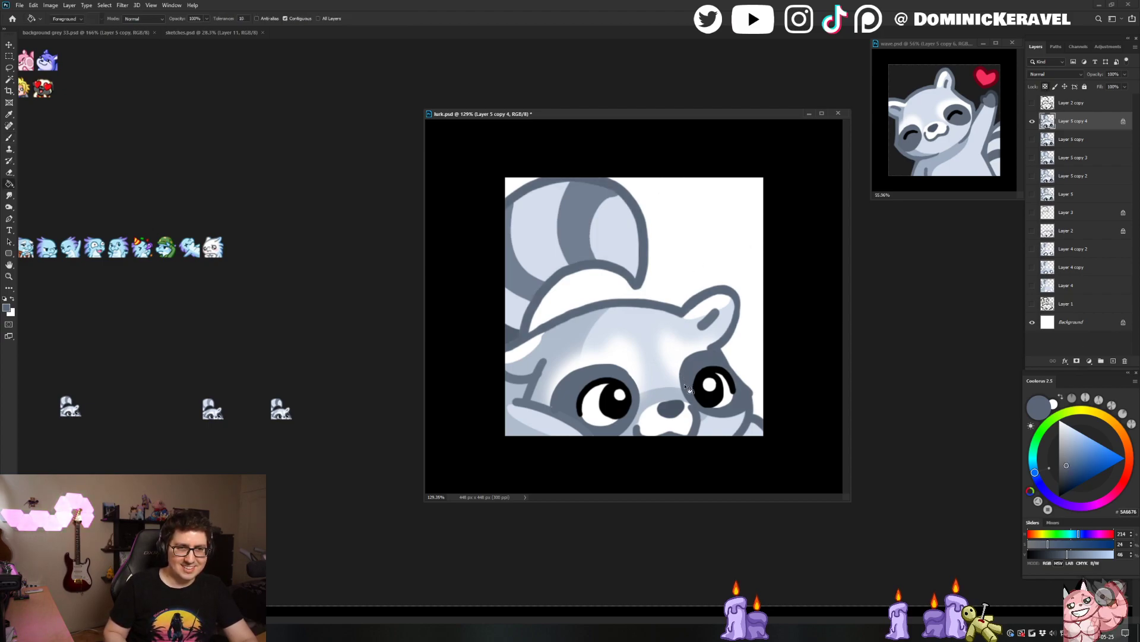
Compare the raccoon's outline with and without the darker fill, ending with the darker fill applied
key("ctrl+z")
key("ctrl+shift+z")
key("ctrl+z")
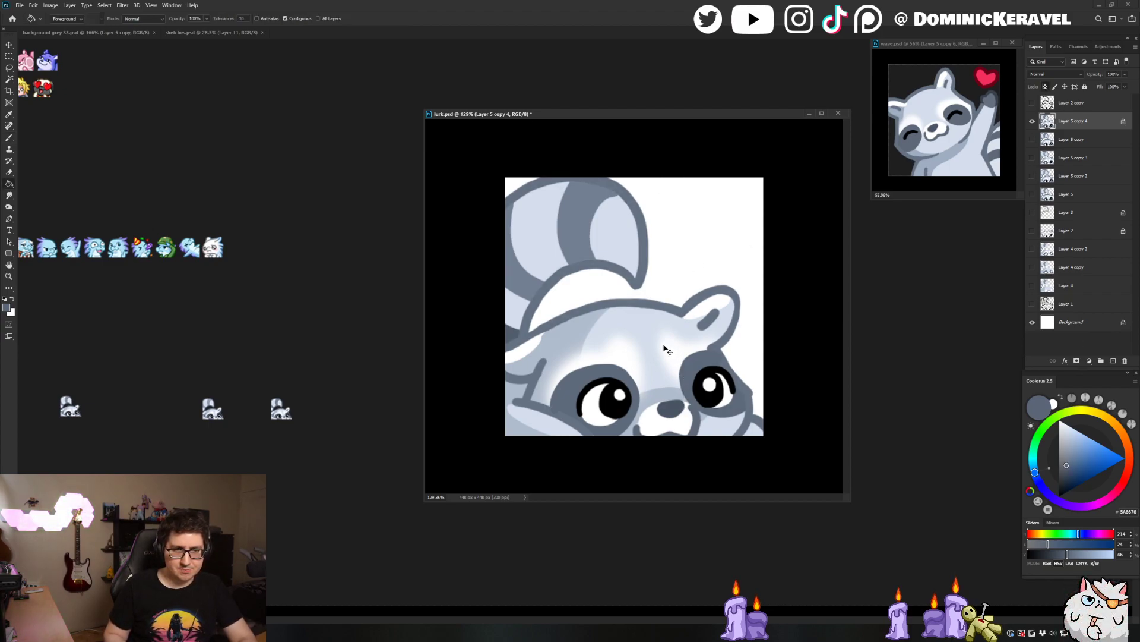
key("ctrl+shift+z")
key("ctrl+z")
key("ctrl+shift+z")
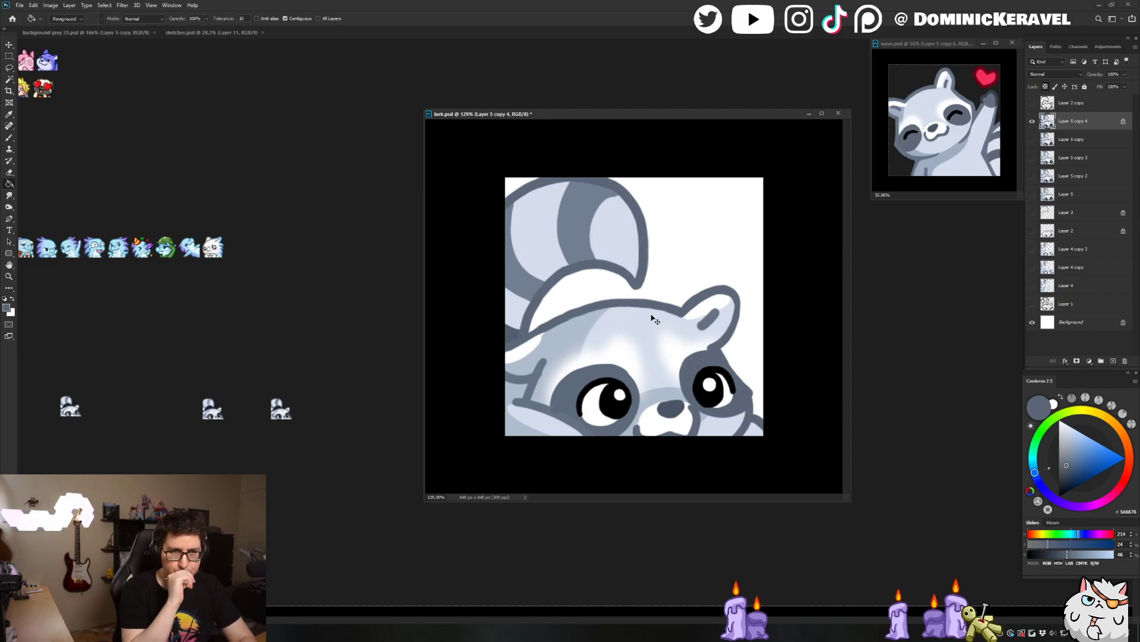
Resize the darker-outlined raccoon to 28 px and add it to the end of the lurk thumbnail row
key("ctrl+alt+i")
type("28")
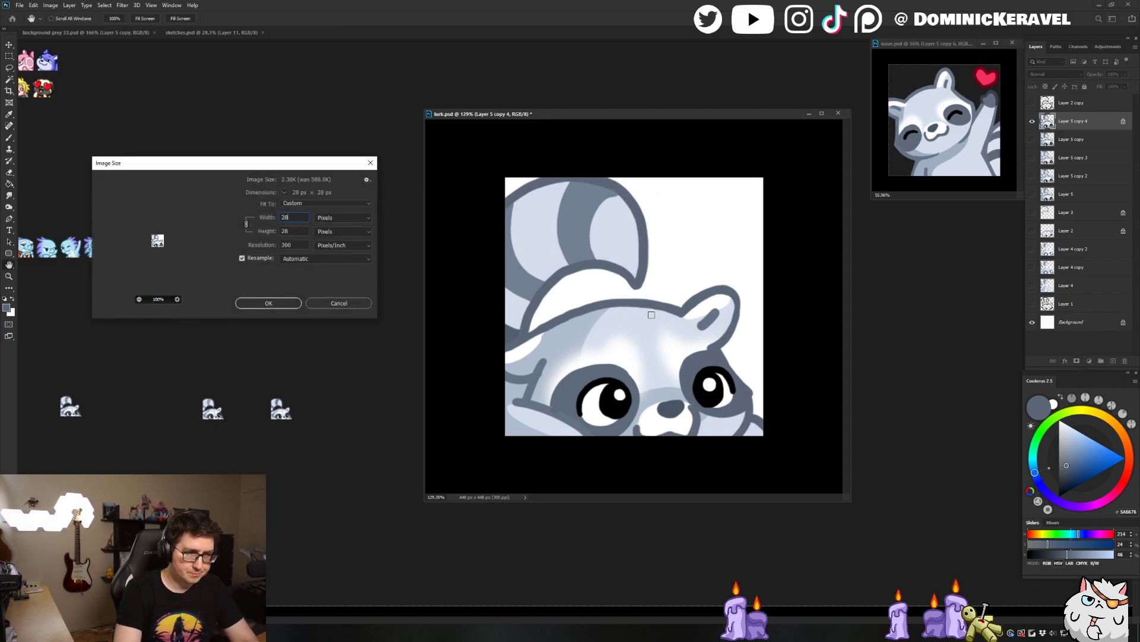
key("Return")
key("v")
left_click_drag(634, 307, 351, 410)
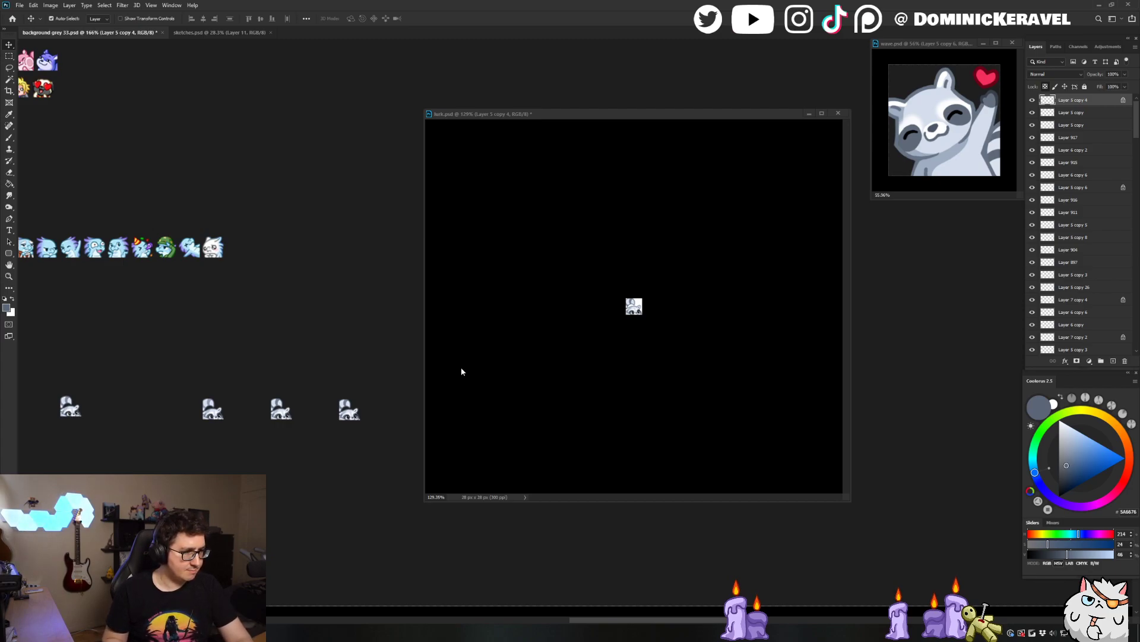
Undo the lurk emote's 28 px resize and arrange the lurk and wave windows side by side
left_click(512, 386)
key("ctrl+z")
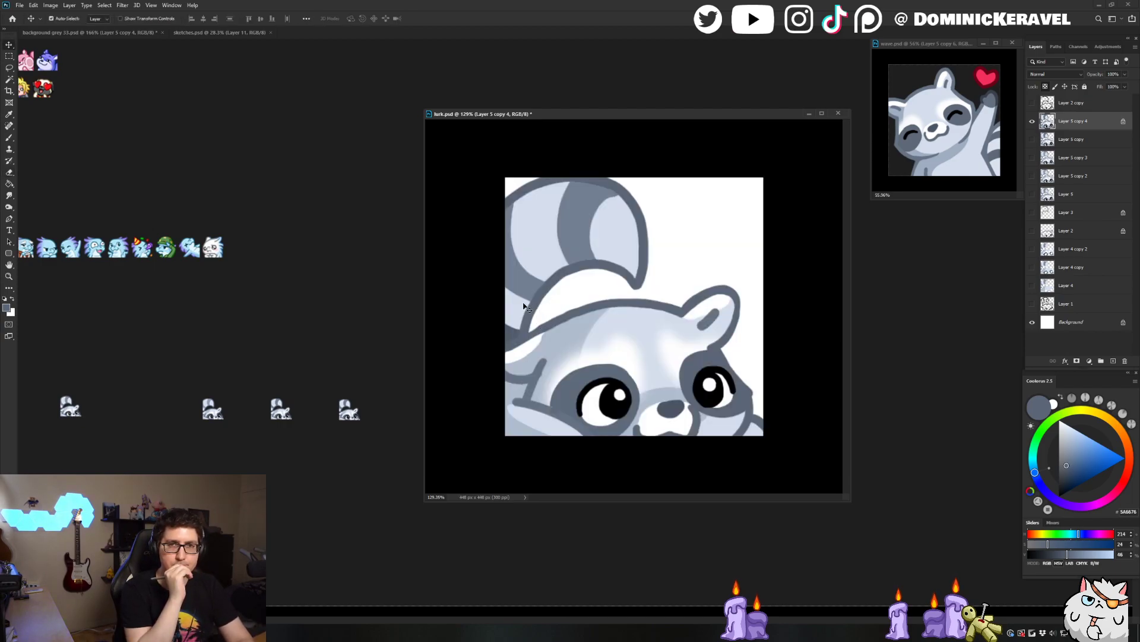
left_click_drag(658, 114, 806, 136)
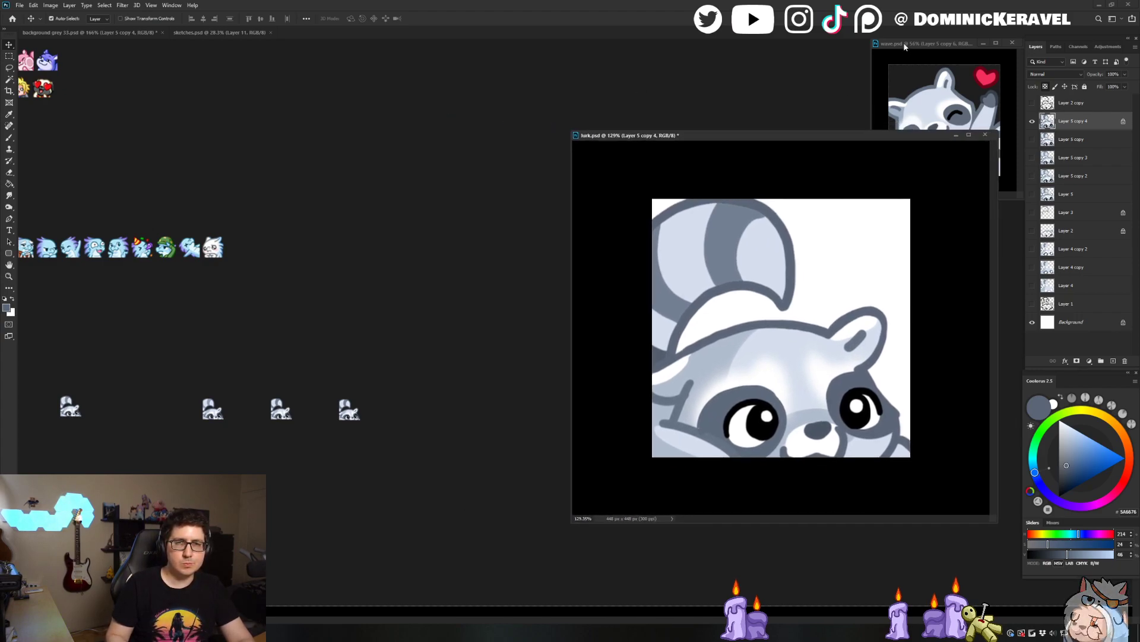
left_click(903, 45)
left_click_drag(933, 45, 459, 135)
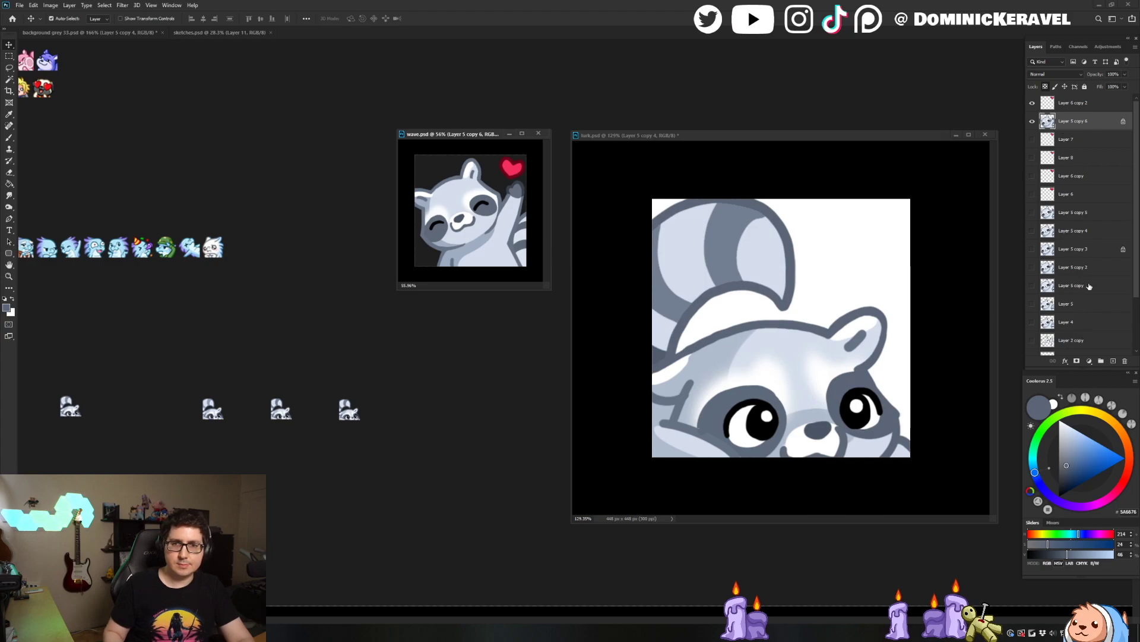
Add a Hue/Saturation adjustment clipped to the waving raccoon's layer and set its saturation to +32
left_click(1090, 360)
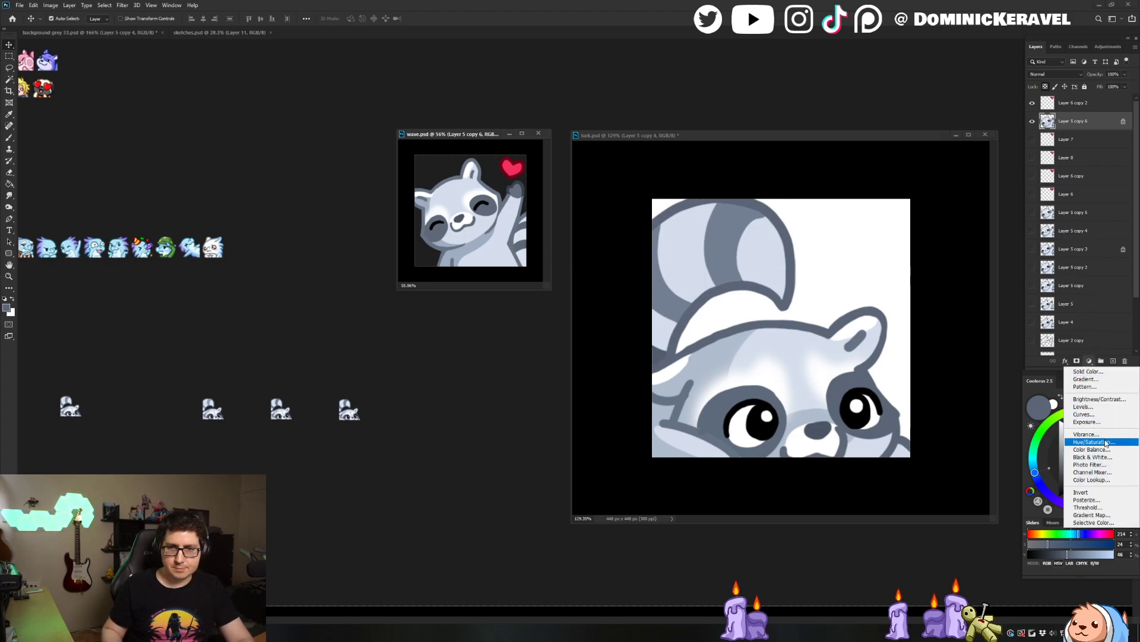
left_click(1106, 445)
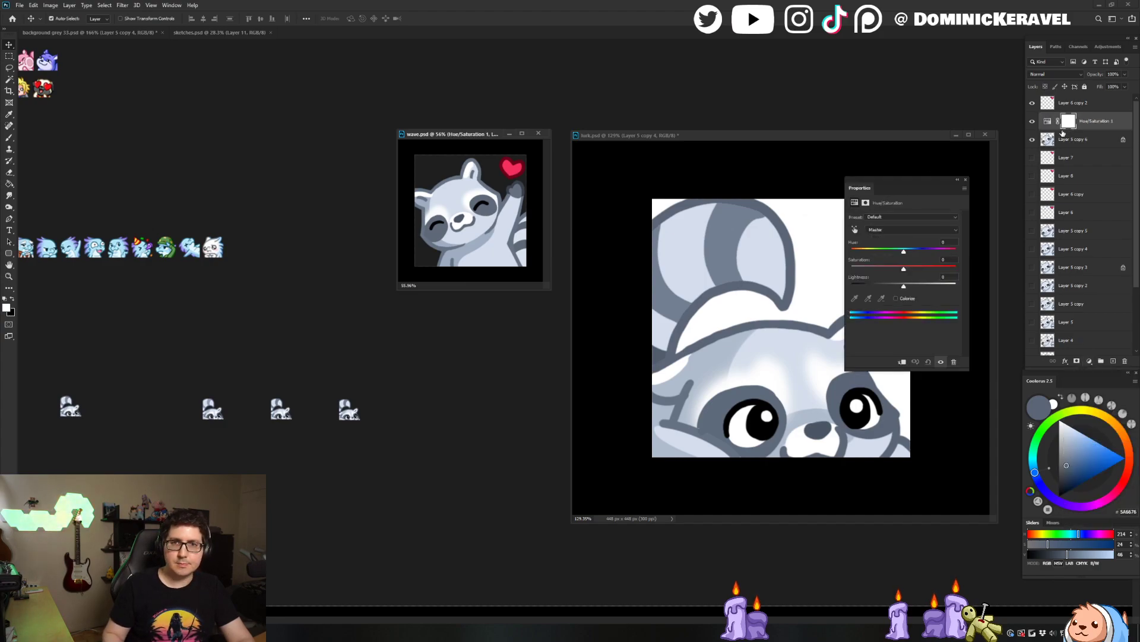
left_click(902, 361)
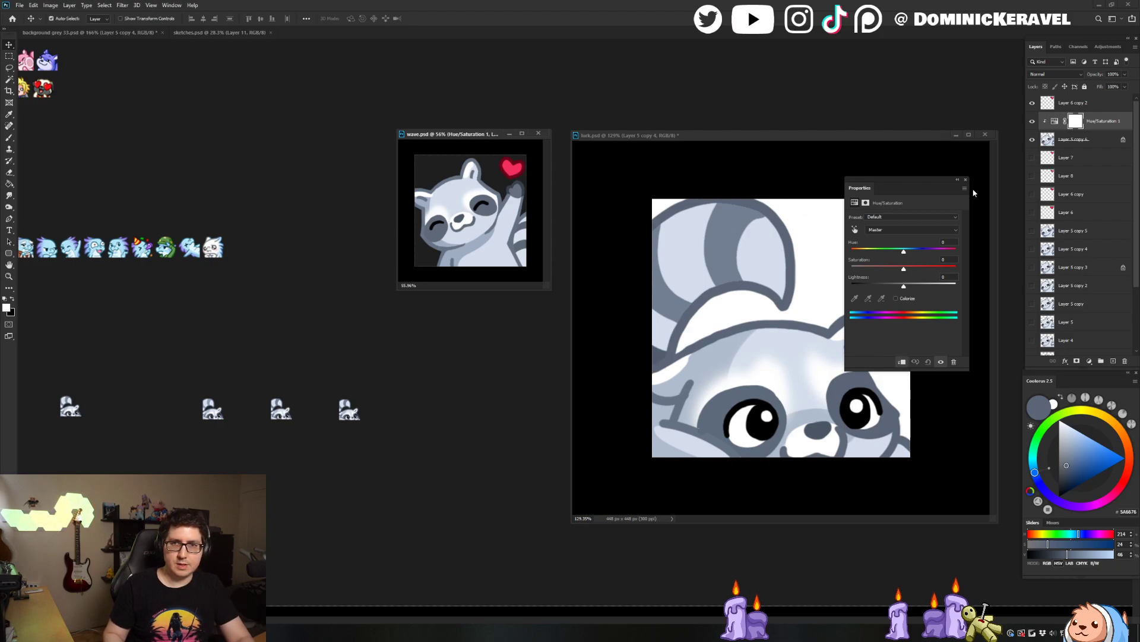
left_click_drag(904, 271, 919, 270)
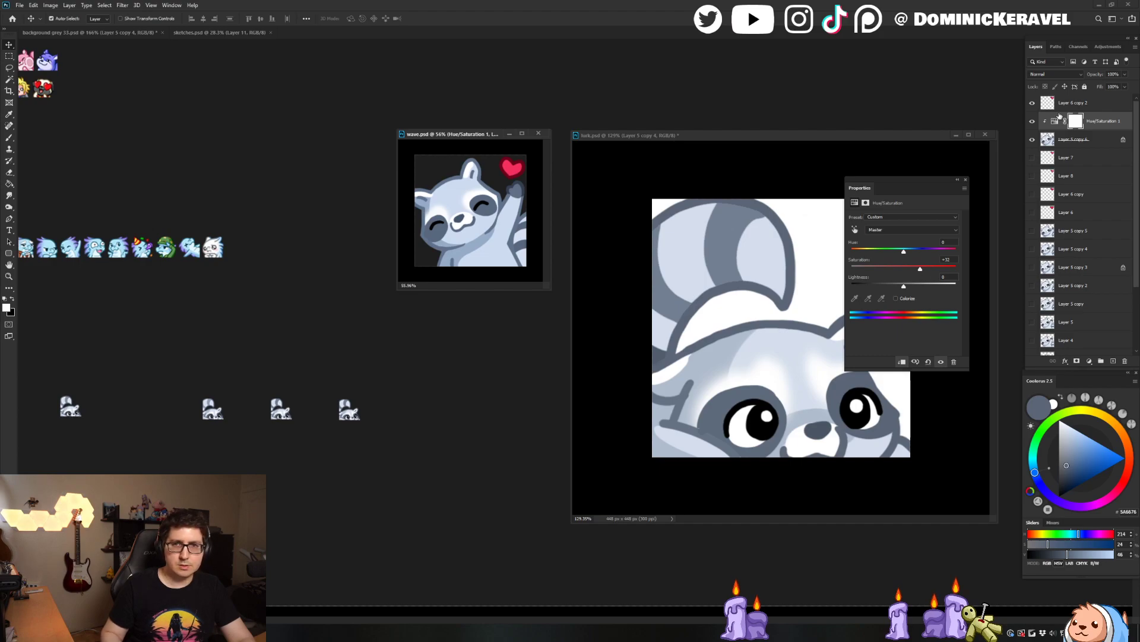
Merge the waving raccoon layer and its Hue/Saturation adjustment into a new layer, keeping the originals
left_click(1085, 140)
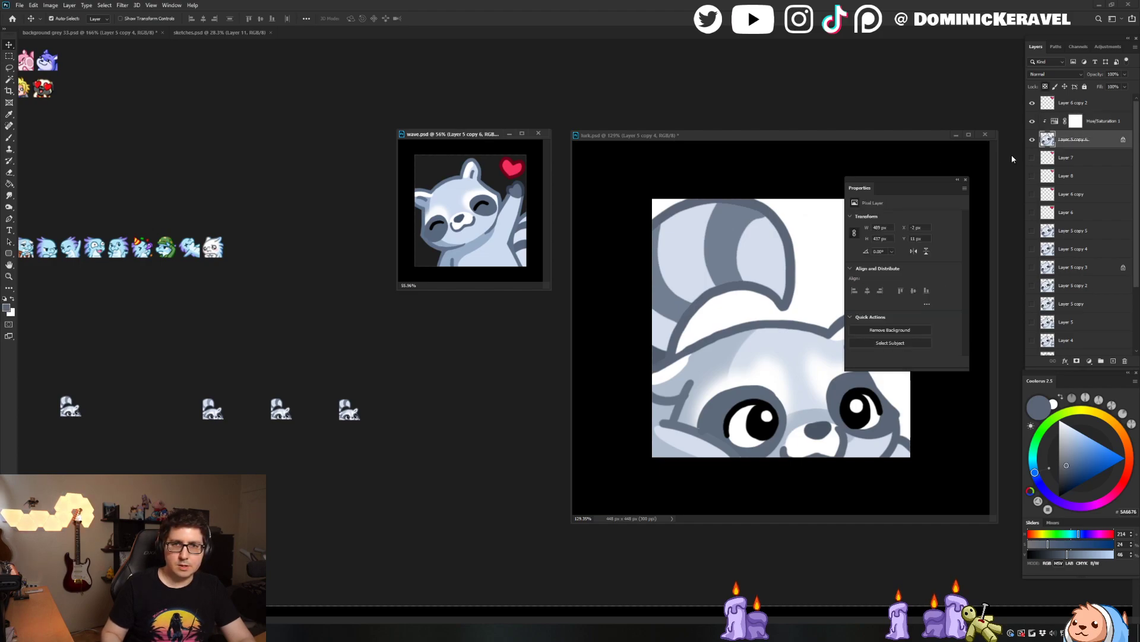
left_click(1102, 123, "shift")
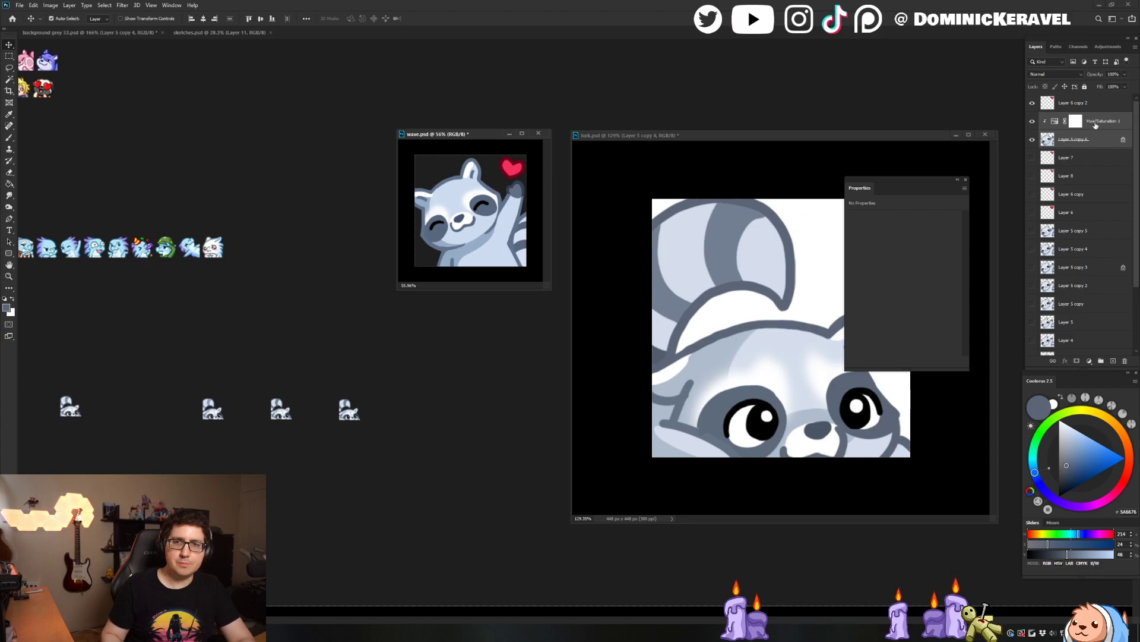
left_click(1090, 128)
left_click(1055, 123)
key("ctrl+shift+alt+e")
Resize the wave emote to 28 px and place the more saturated raccoon above the lurk row on the background sheet
key("ctrl+alt+i")
type("28")
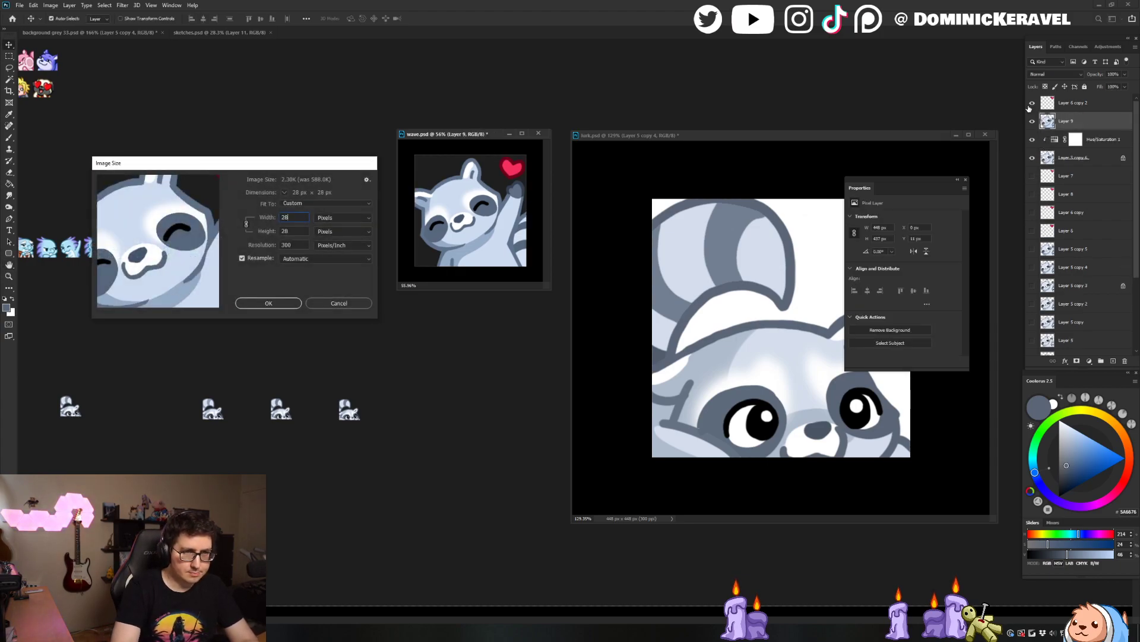
key("Return")
scroll(499, 241, "up", 3)
left_click_drag(499, 241, 333, 369)
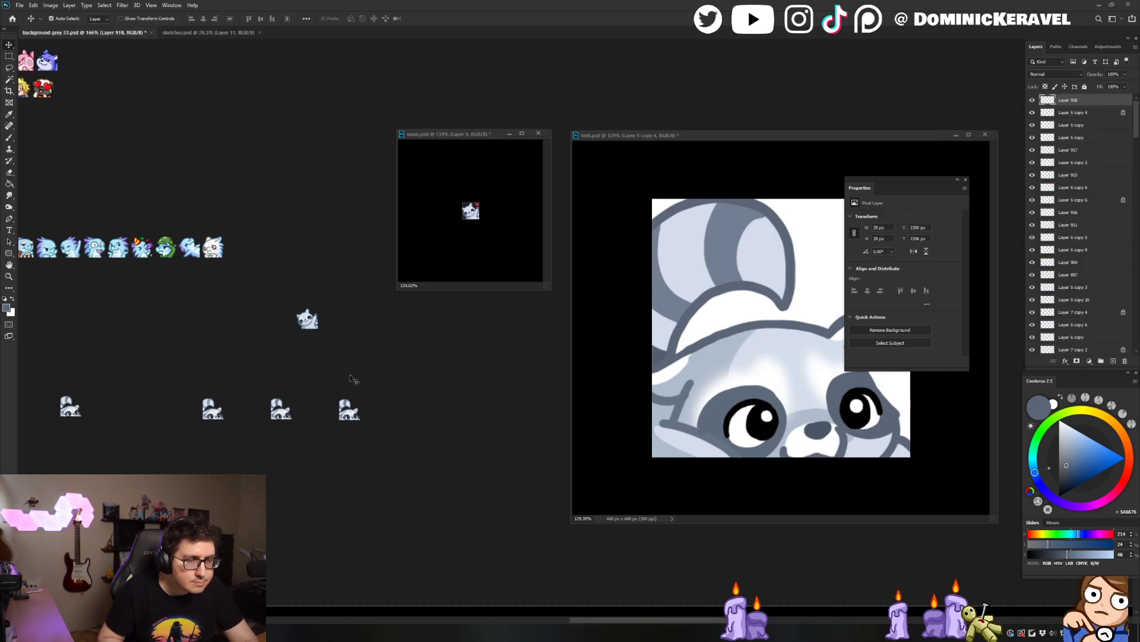
Move the original wave thumbnail beside the saturated one and replace the saturated one with a version that includes the heart
left_click_drag(211, 386, 370, 380)
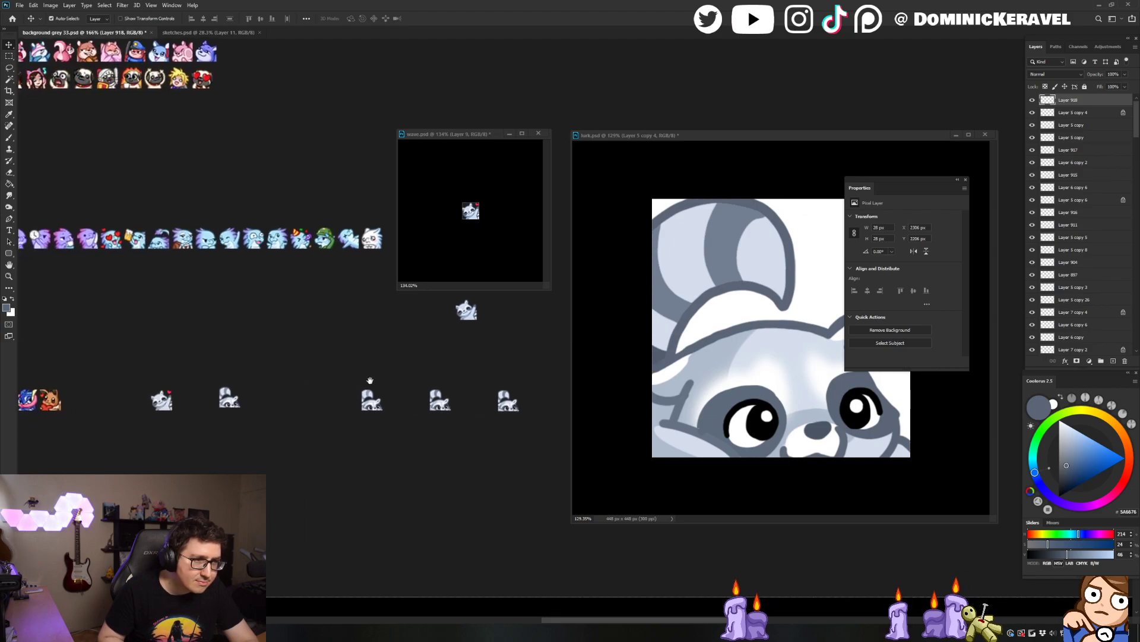
left_click_drag(162, 399, 512, 231)
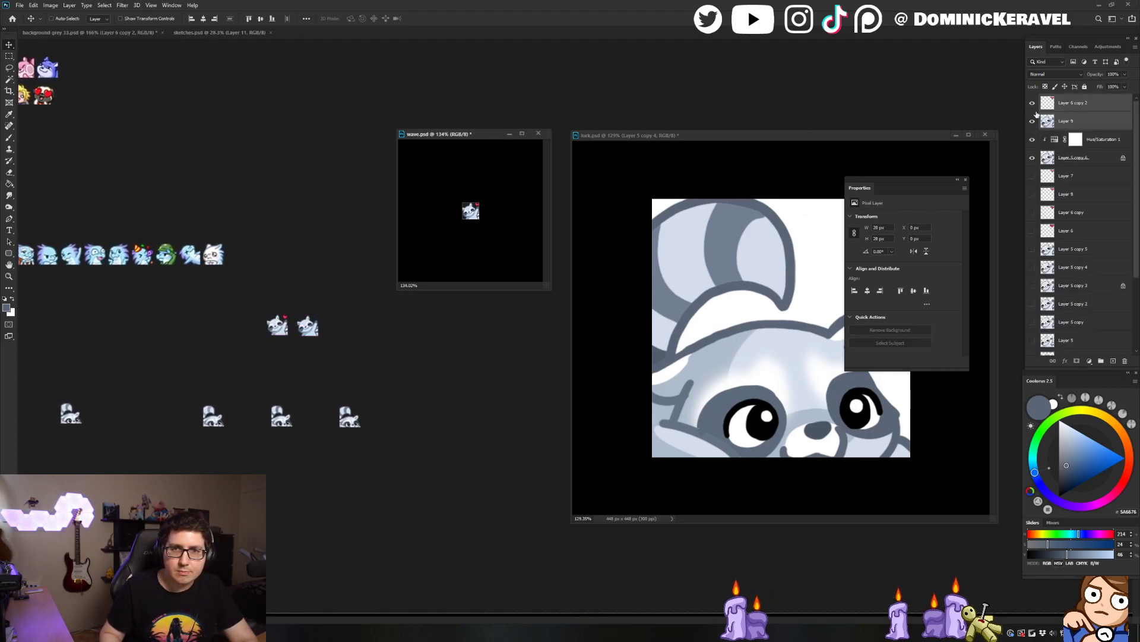
left_click_drag(470, 211, 317, 326)
key("Delete")
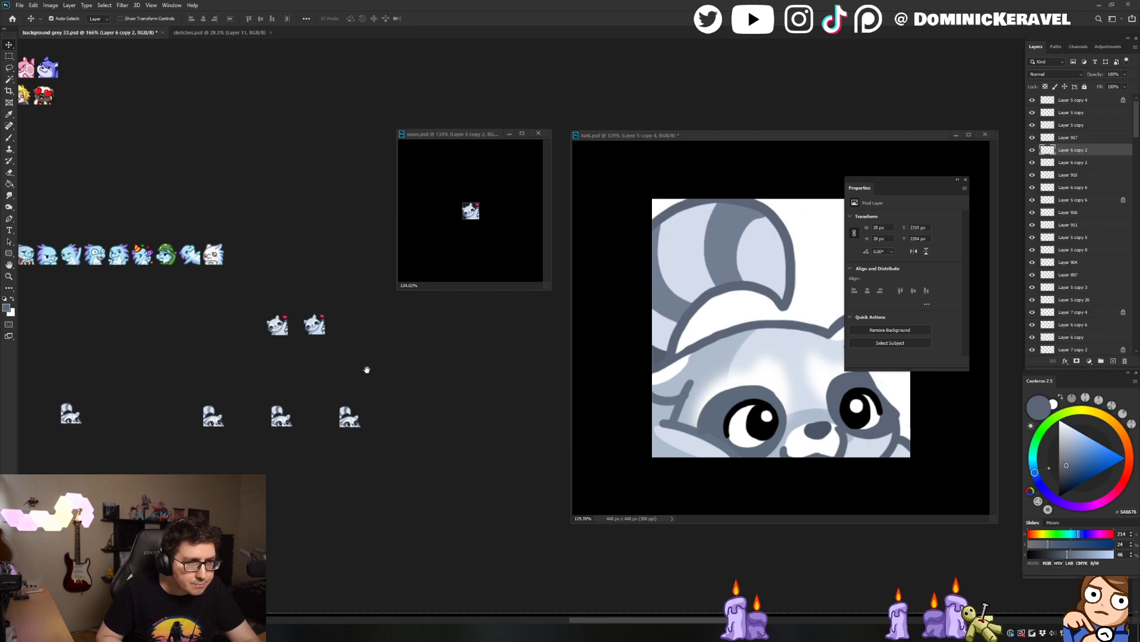
Undo the wave emote's 28 px resize and enlarge its window to inspect the more saturated raccoon
left_click_drag(359, 375, 388, 384)
left_click(458, 272)
left_click_drag(560, 238, 476, 258)
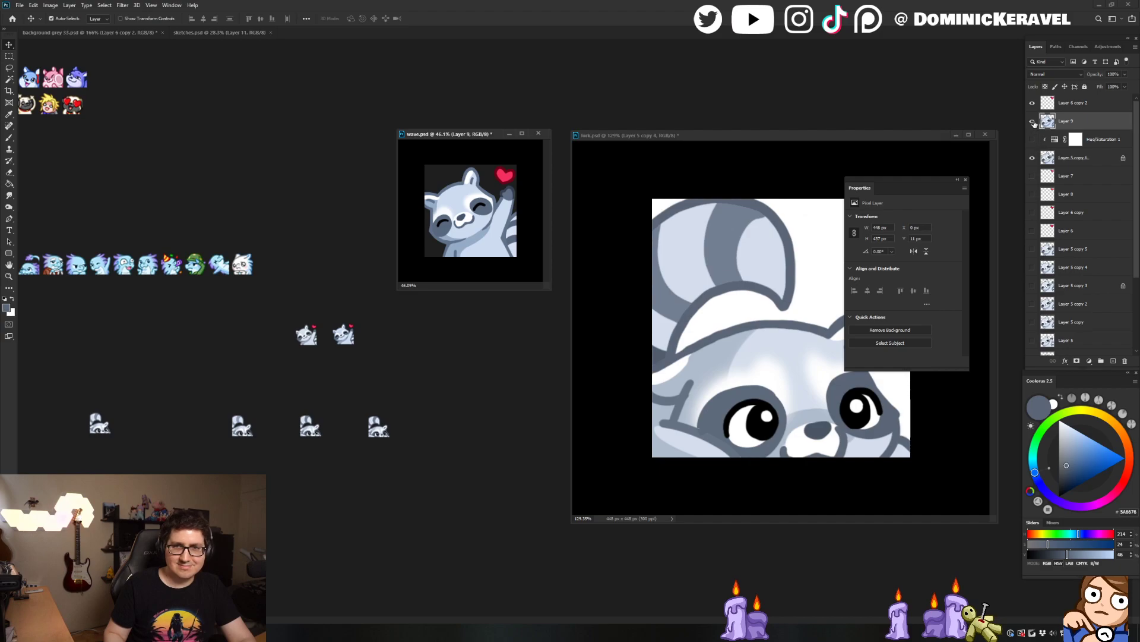
left_click_drag(550, 282, 616, 334)
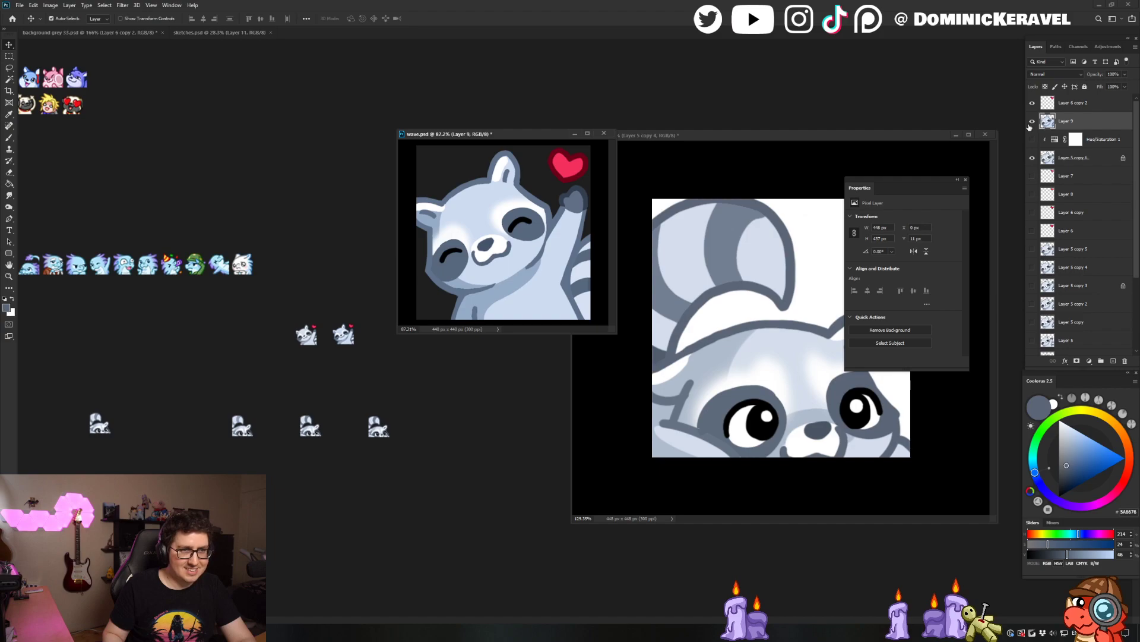
Arrange the wave and lurk emote windows side by side beside the thumbnails and close the Properties panel
left_click_drag(518, 134, 451, 98)
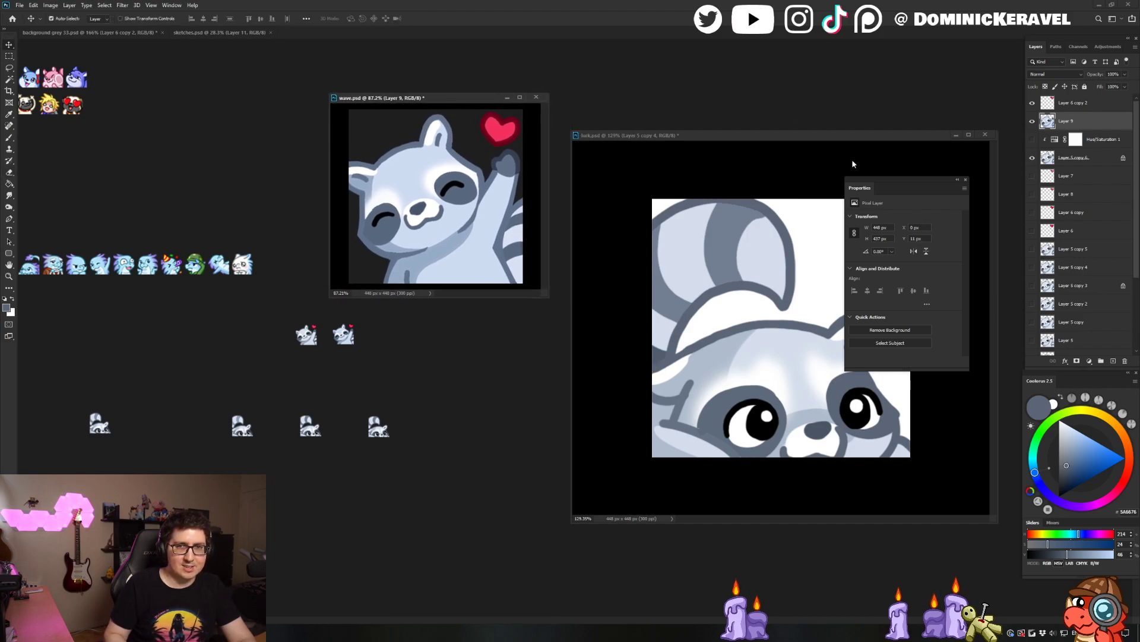
left_click(966, 178)
mouse_move(688, 135)
left_mouse_down()
mouse_move(682, 126)
mouse_move(705, 134)
left_mouse_up()
left_click_drag(479, 97, 455, 70)
left_click_drag(632, 127, 612, 96)
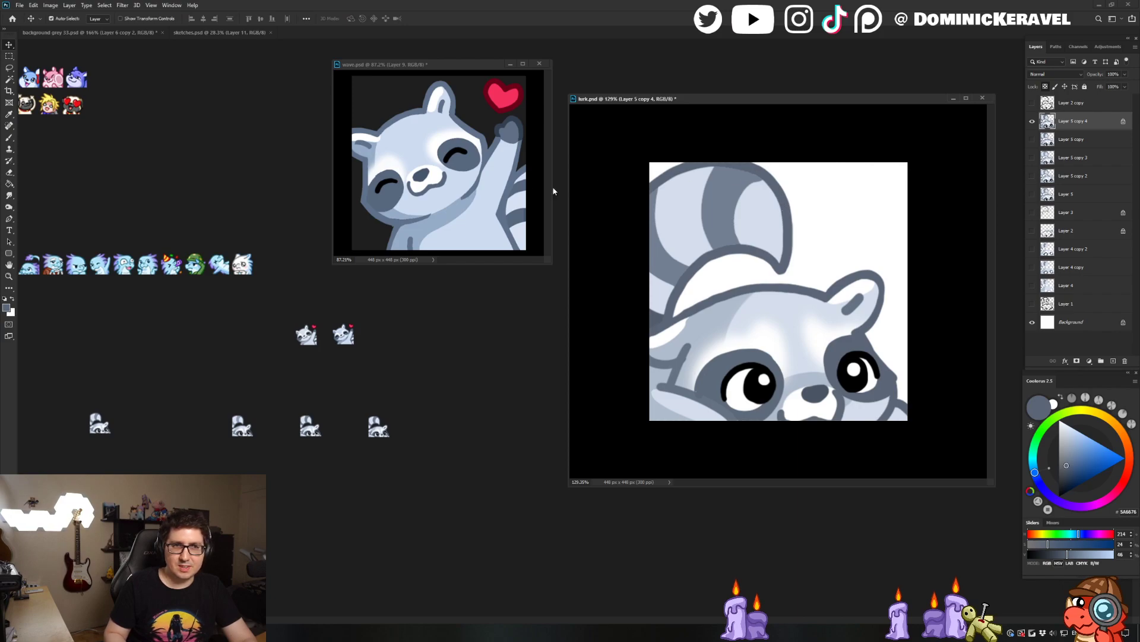
Hide the merged Layer 9 in wave.psd, show its Hue/Saturation adjustment, and copy that adjustment into lurk.psd above the raccoon layer
left_click(524, 183)
left_click_drag(1032, 122, 1033, 139)
left_click(1075, 142)
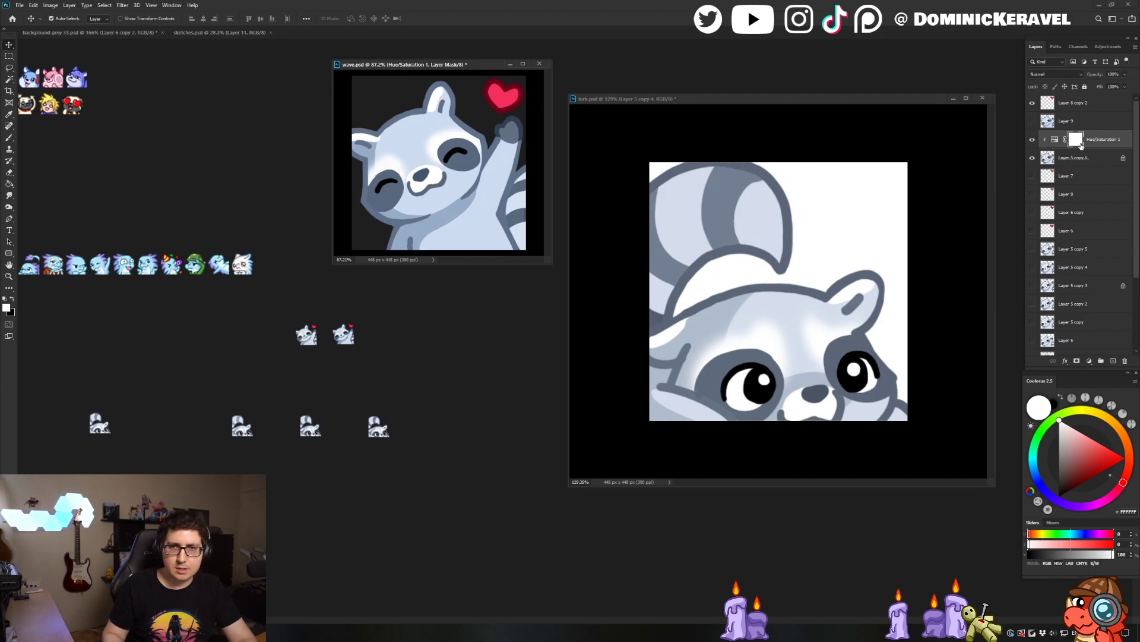
left_click(1106, 145)
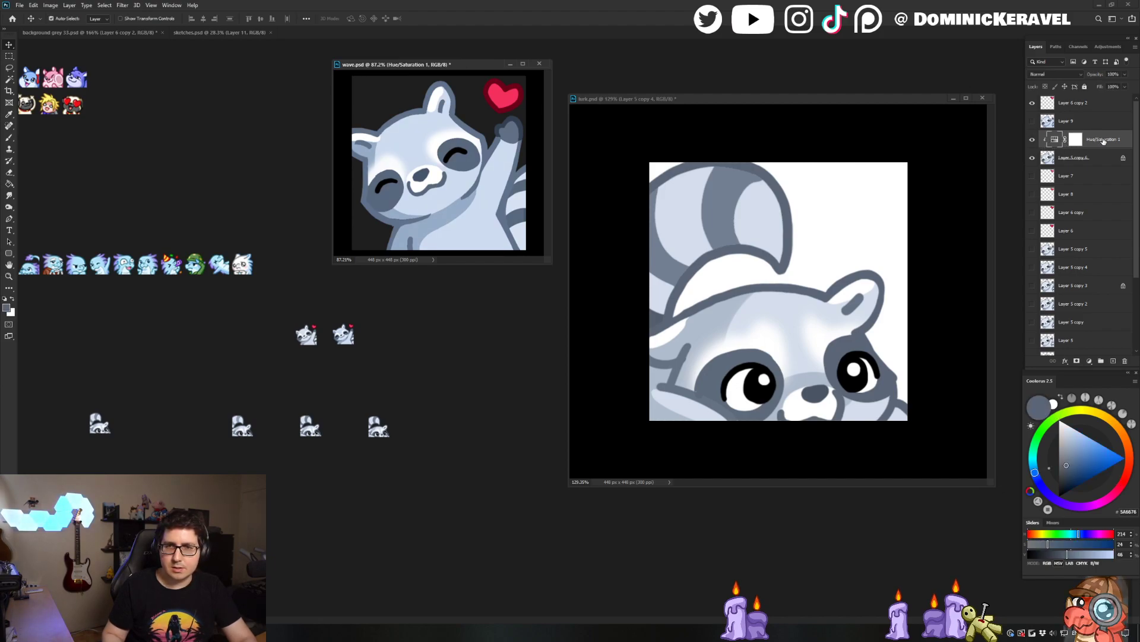
right_click(1107, 144)
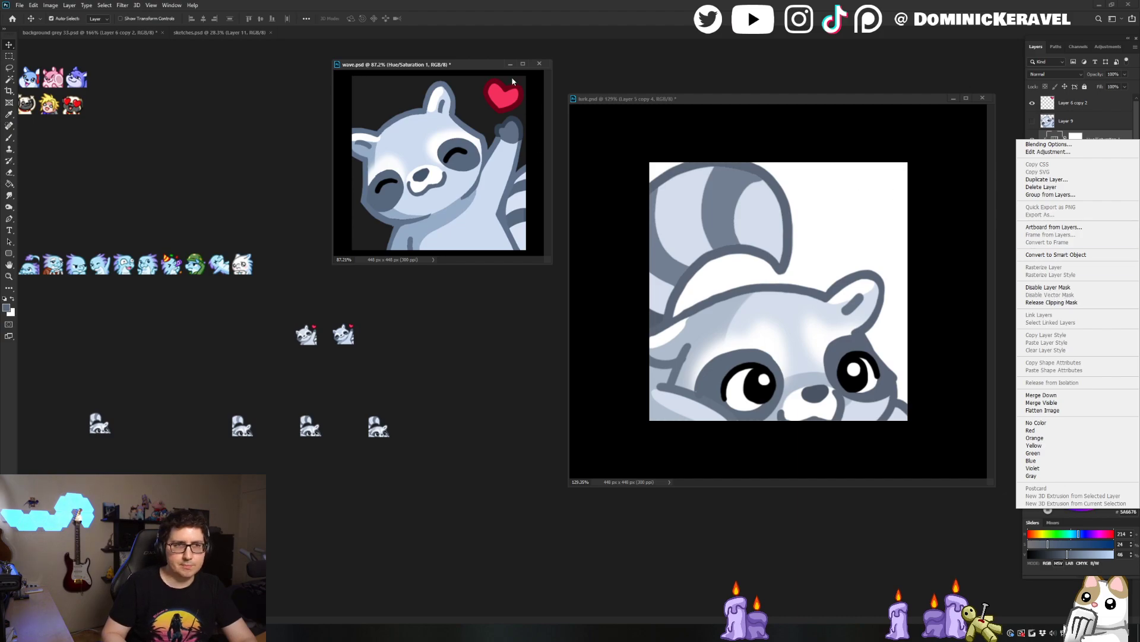
key("Escape")
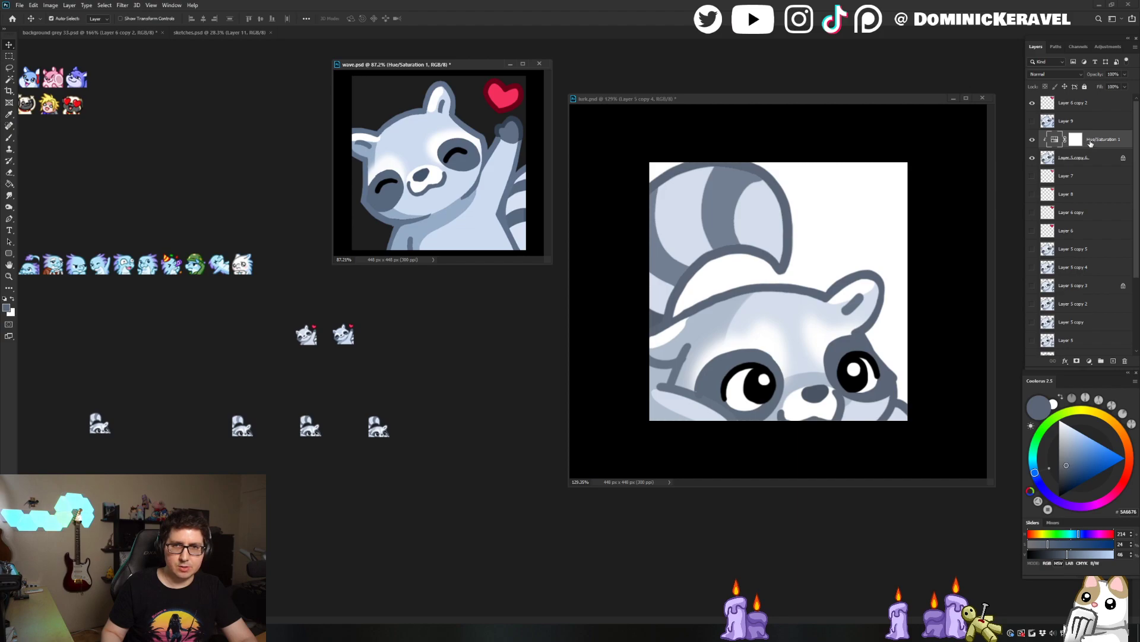
left_click(894, 214)
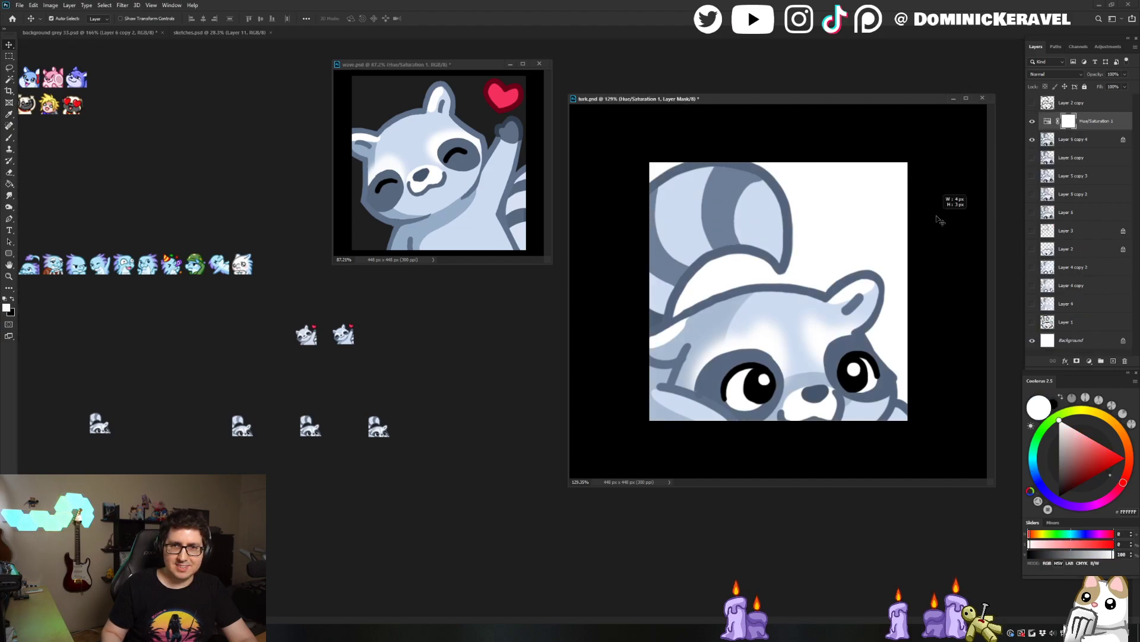
left_click(953, 205)
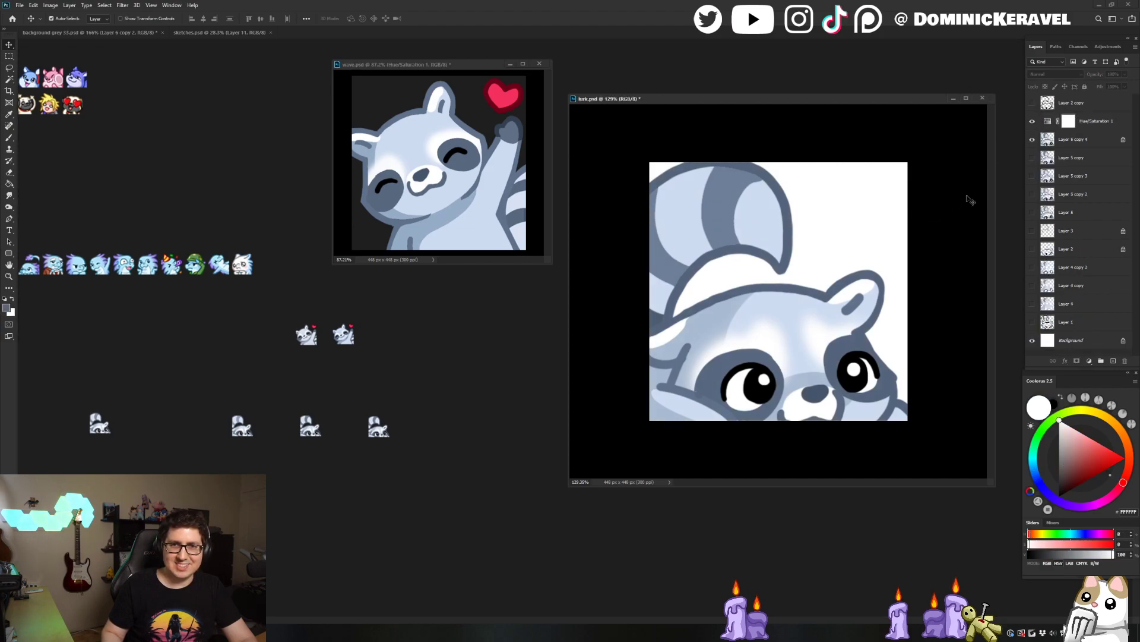
left_click(501, 67)
left_click(771, 147)
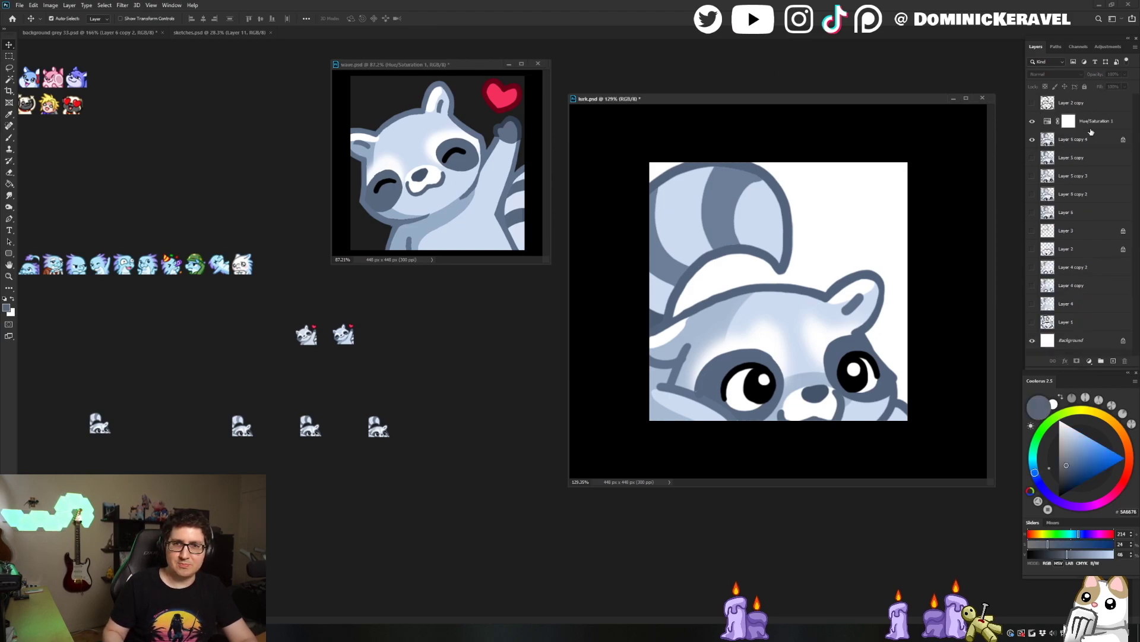
Merge lurk.psd's raccoon layer with its Hue/Saturation adjustment, resize it to 28 px, and place it at the end of the sheet's lurk row
left_click(1032, 121)
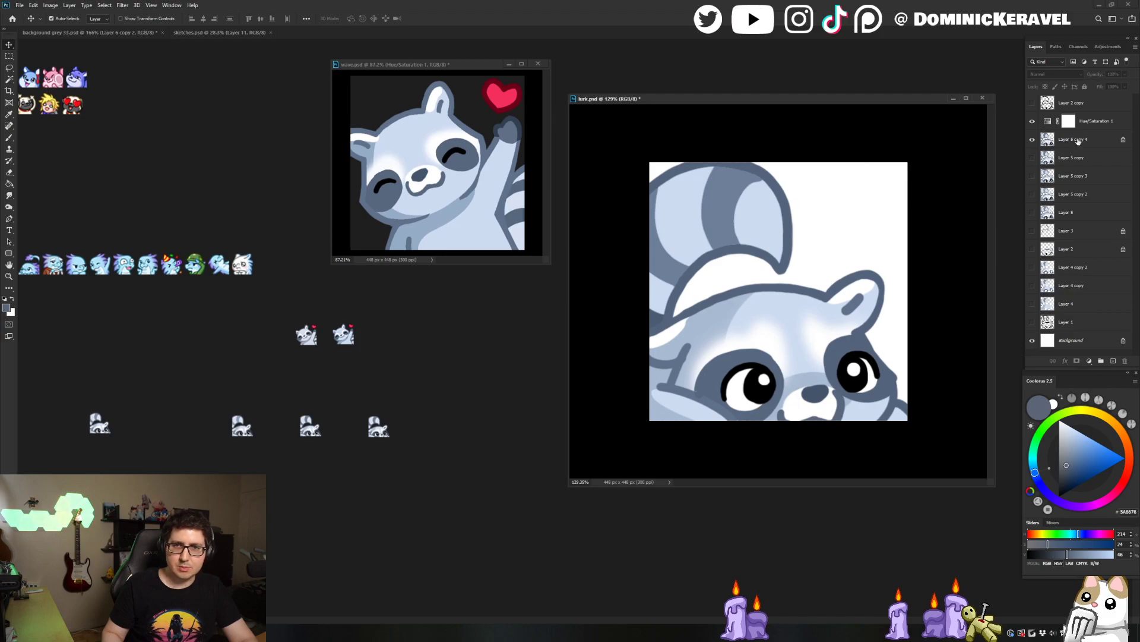
key("ctrl+plus")
left_click(1087, 121)
key("ctrl+e")
key("ctrl+alt+i")
key("Return")
left_click_drag(778, 291, 435, 430)
left_click_drag(442, 485, 421, 481)
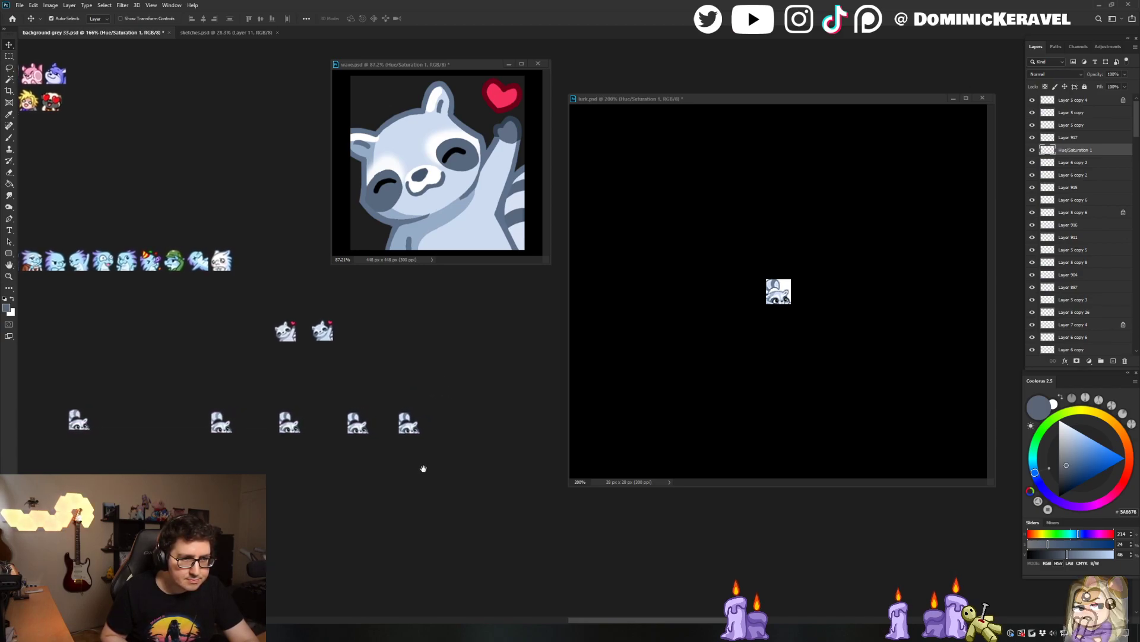
Line up the two wave thumbnails above the last two lurk thumbnails and save the grey background sheet
left_click_drag(247, 321, 336, 343)
mouse_move(332, 314)
left_mouse_down()
mouse_move(382, 334)
mouse_move(407, 366)
mouse_move(429, 363)
left_mouse_up()
key("e")
key("v")
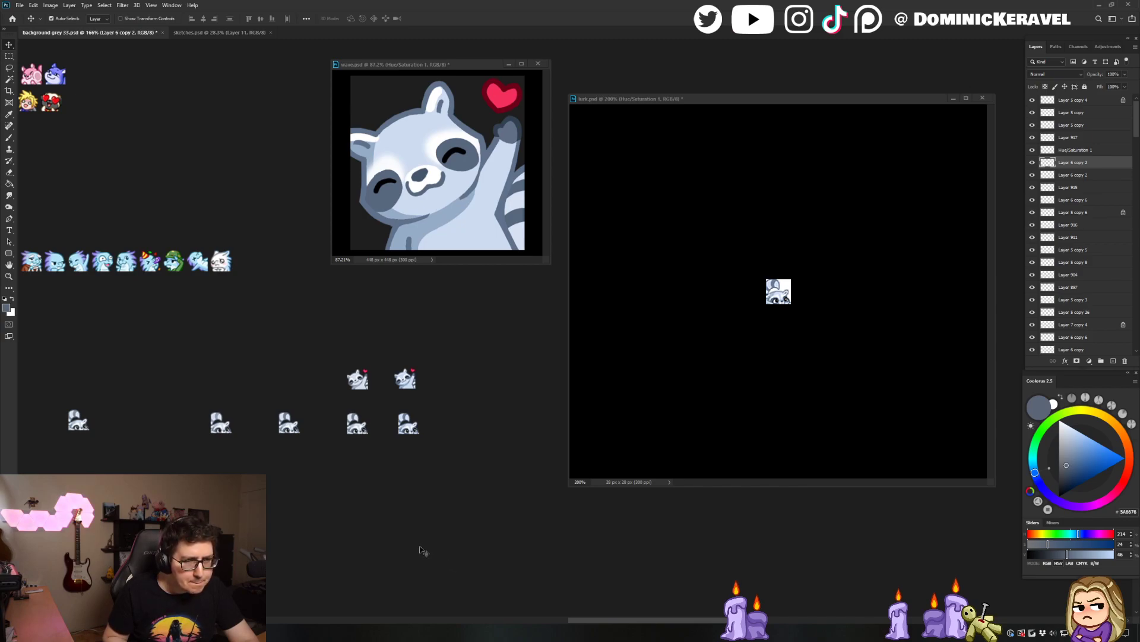
left_click_drag(328, 430, 353, 387)
left_click_drag(374, 443, 415, 438)
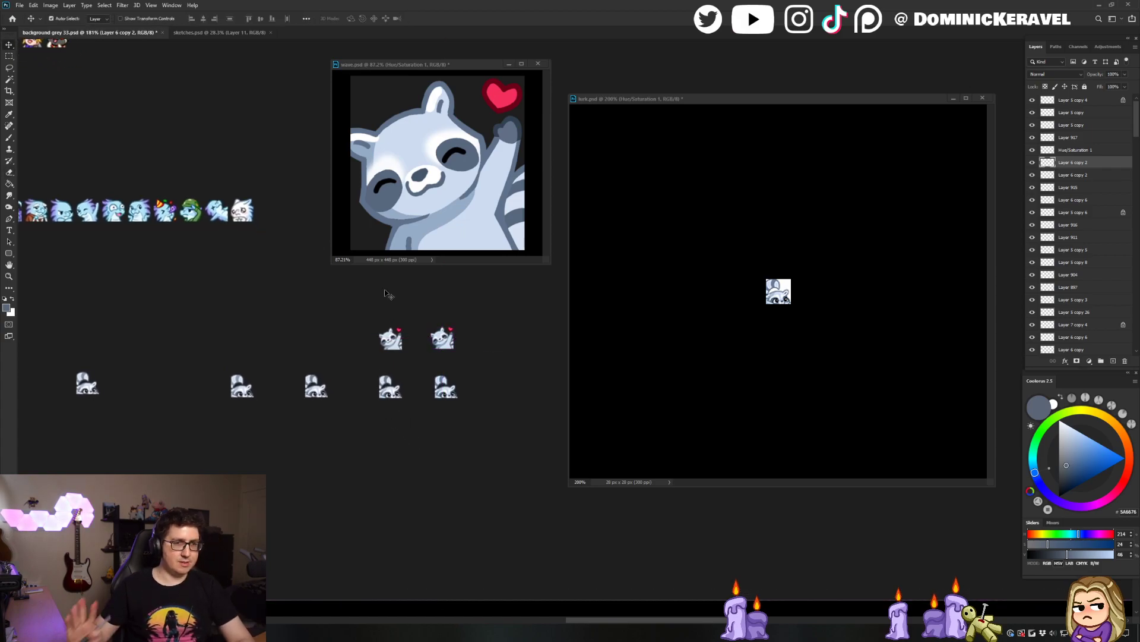
key("ctrl+s")
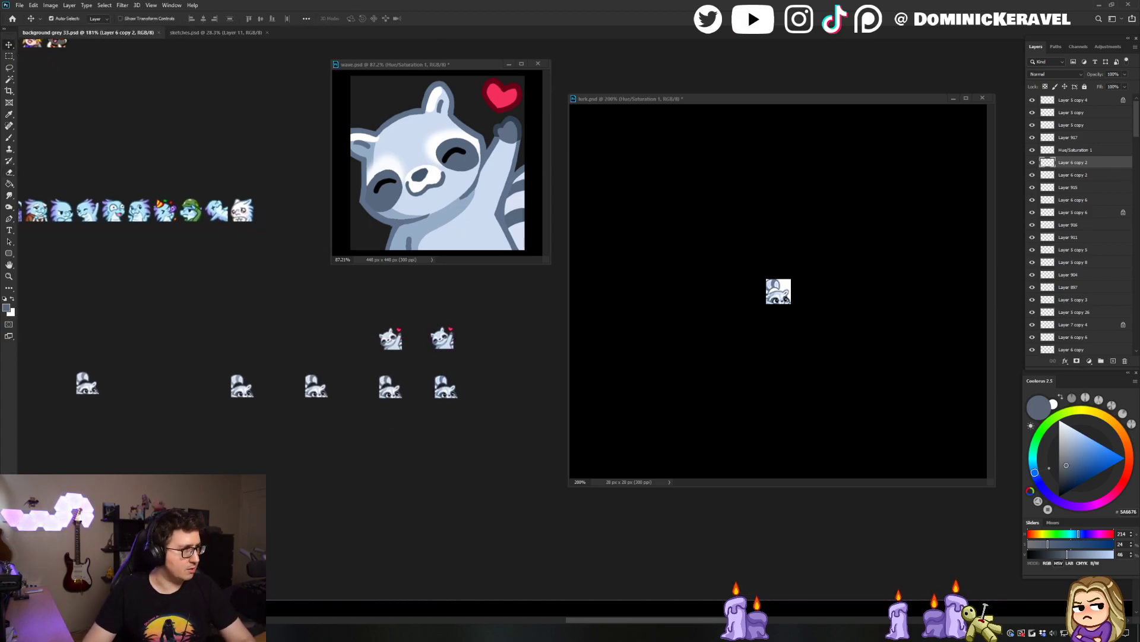
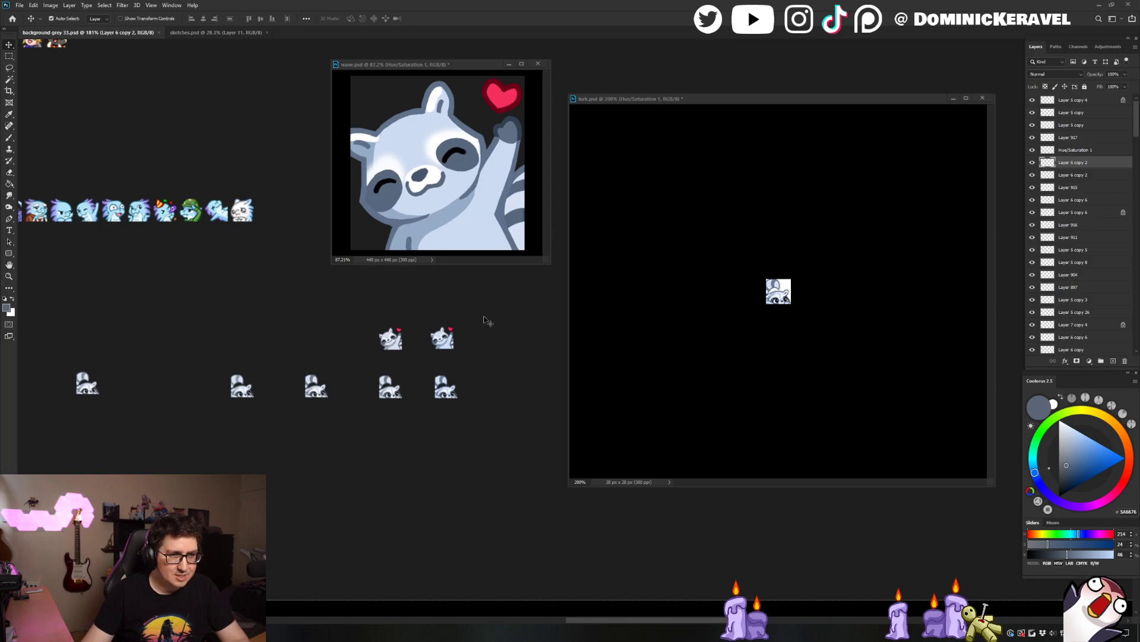
Handwrite the numbers 1 and 2 under the two thumbnail columns in a light blue sampled from the wave thumbnail
key("b")
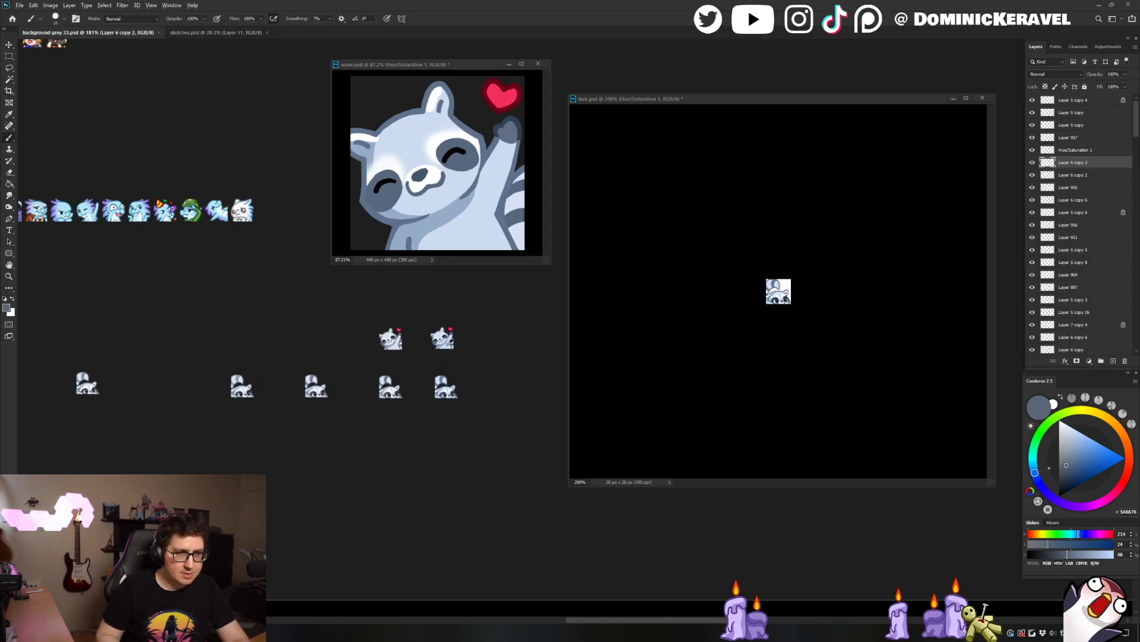
left_click(444, 338, "alt")
left_click_drag(451, 419, 390, 437)
Try drawing a bracket beside the numbered columns, undo its strokes, and return to the Move tool
mouse_move(362, 314)
left_mouse_down()
mouse_move(350, 422)
mouse_move(406, 313)
mouse_move(344, 439)
mouse_move(370, 440)
left_mouse_up()
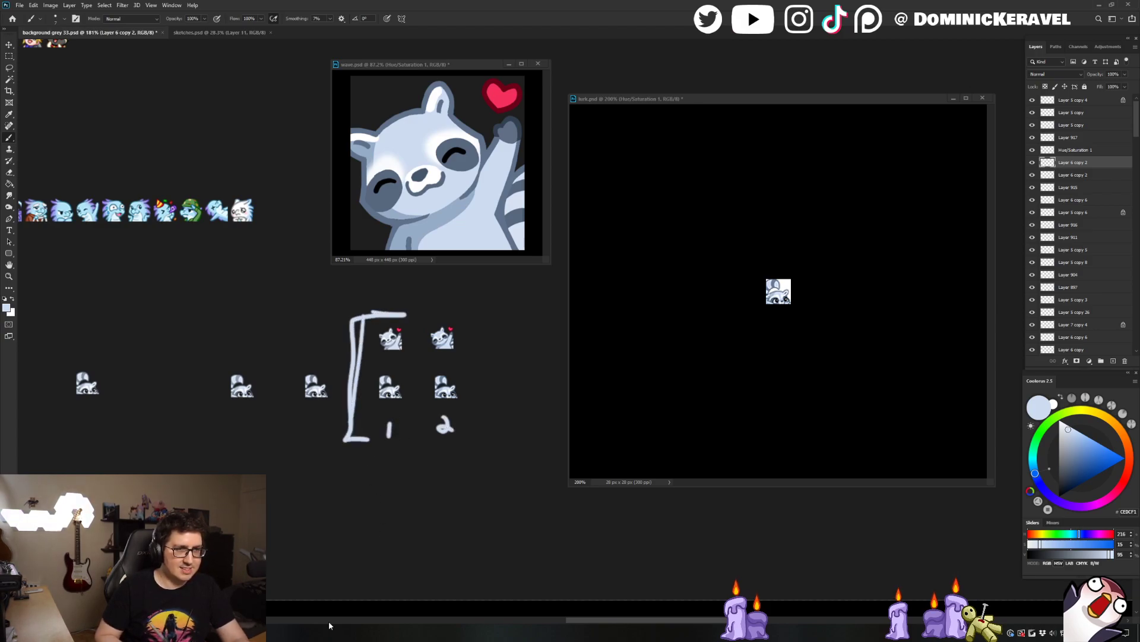
key("ctrl+z")
key("ctrl+z")
left_click_drag(489, 387, 493, 387)
key("v")
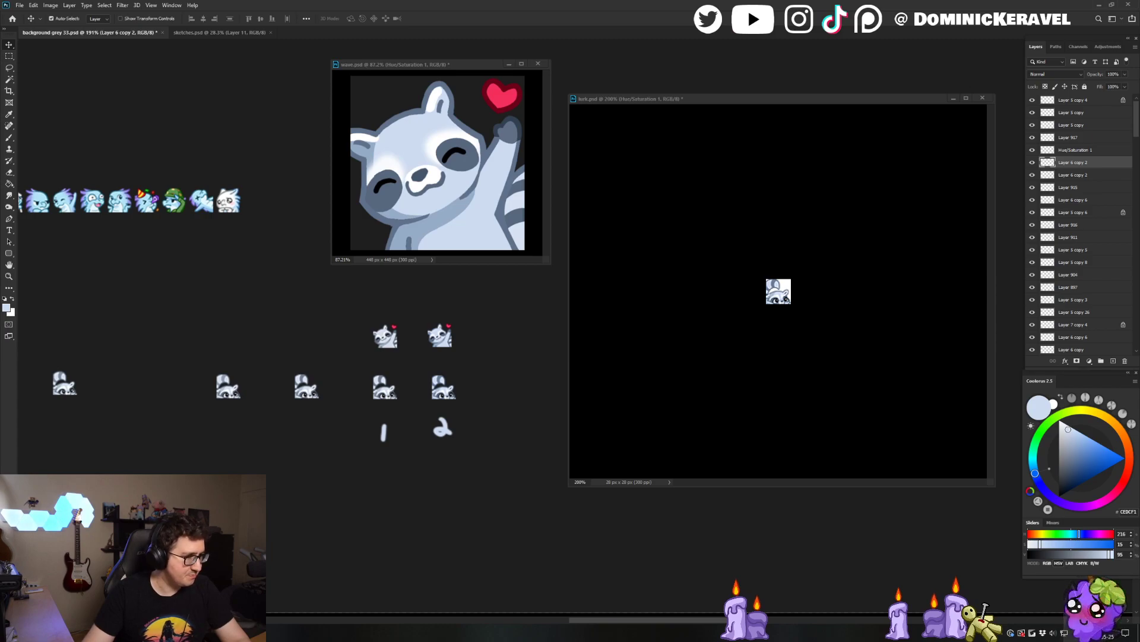
Compare the waving raccoon in wave.psd with and without its Hue/Saturation adjustment
left_click_drag(439, 64, 467, 61)
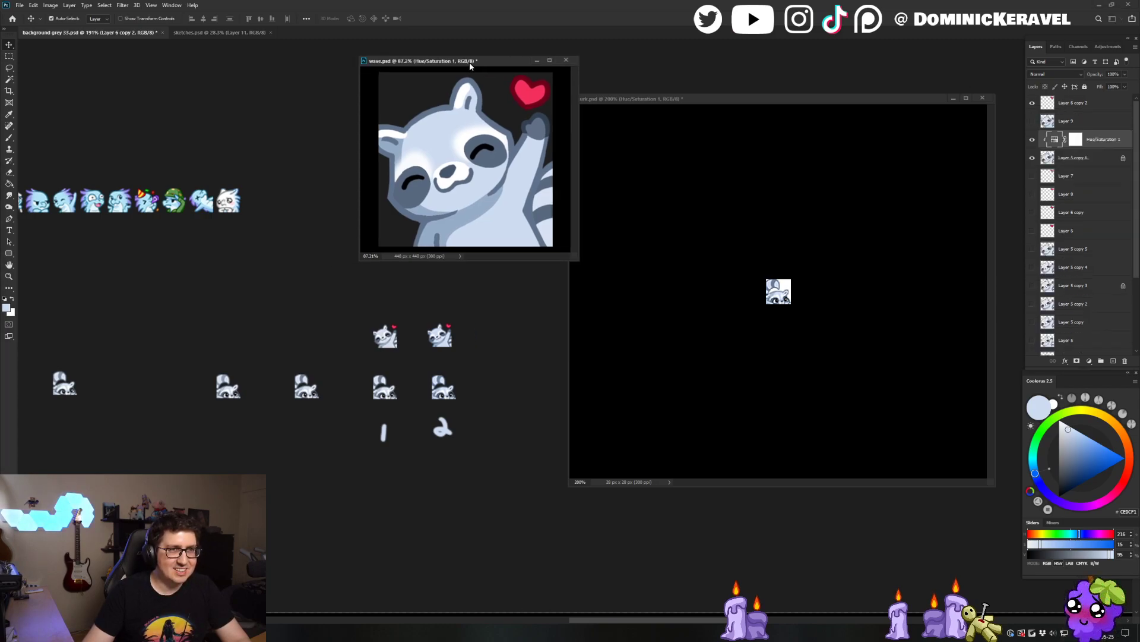
left_click(1032, 140)
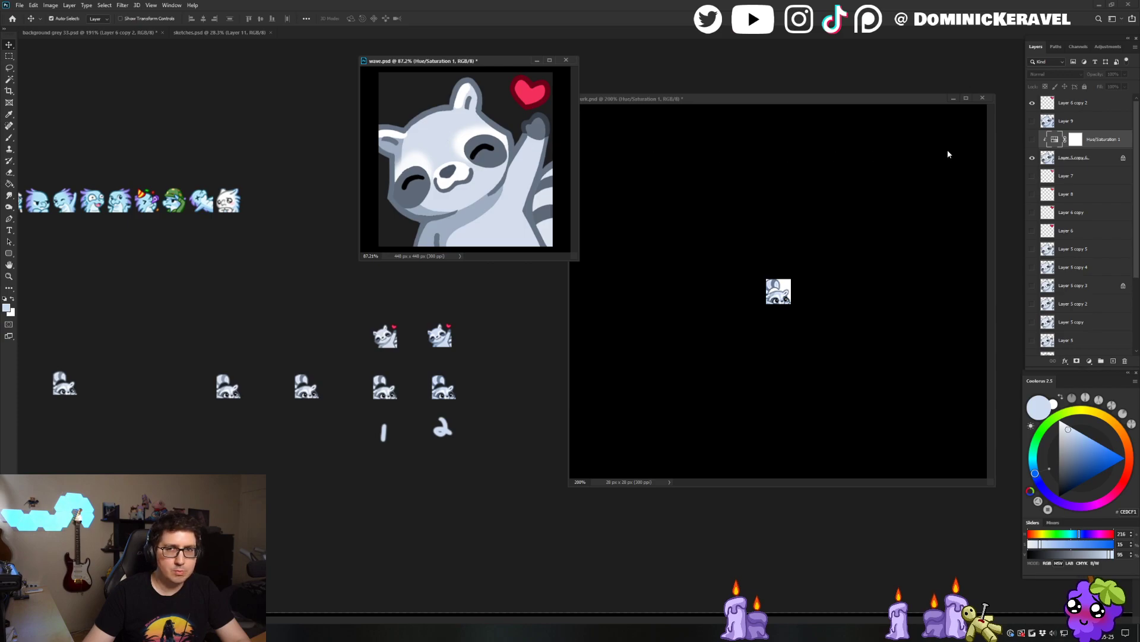
left_click(1032, 140)
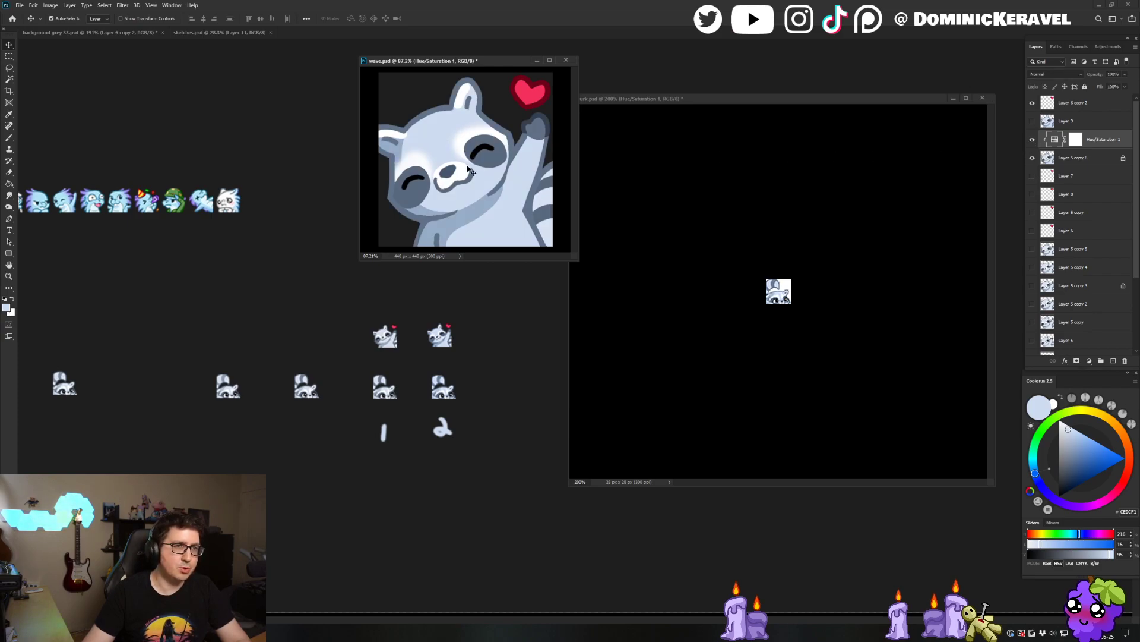
left_click(1032, 140)
left_click(1032, 140)
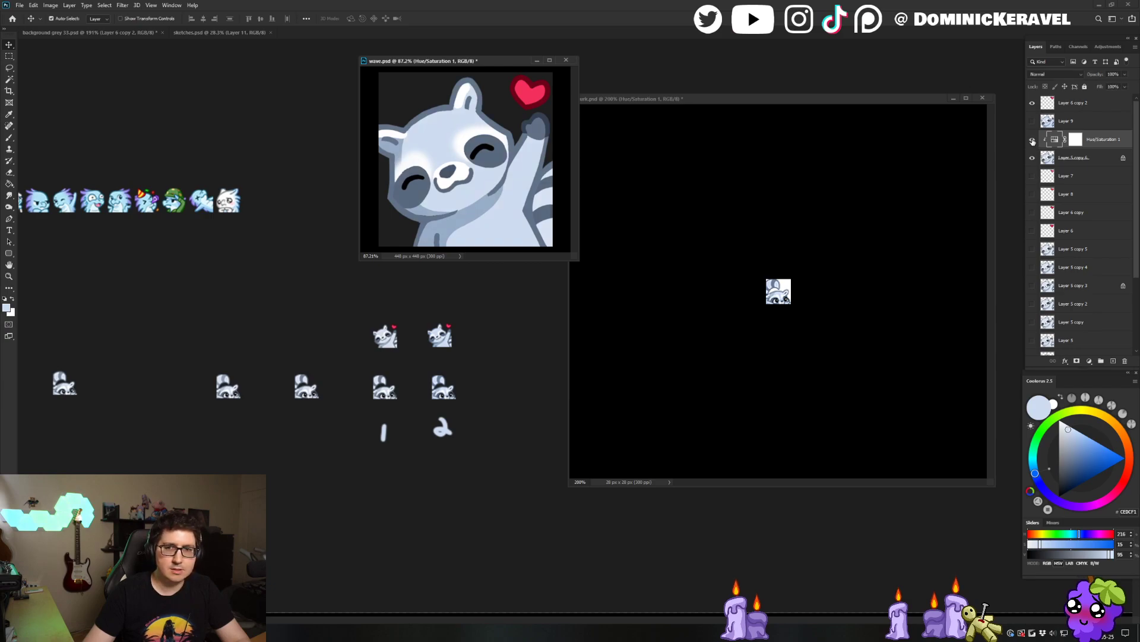
left_click(1032, 140)
left_click(1032, 140)
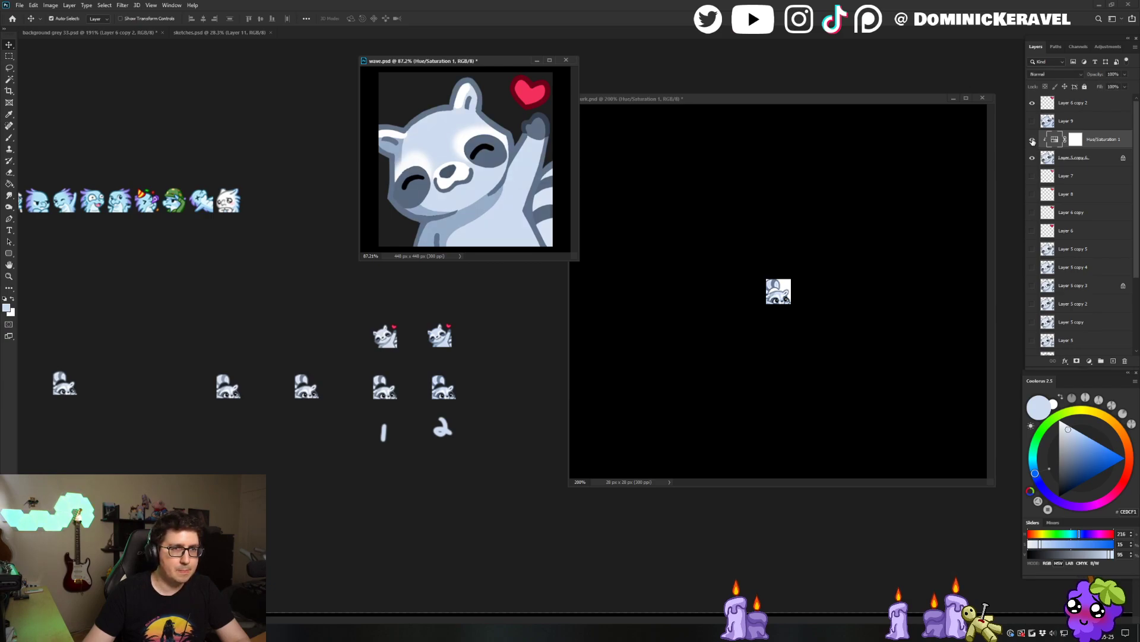
left_click_drag(477, 59, 489, 52)
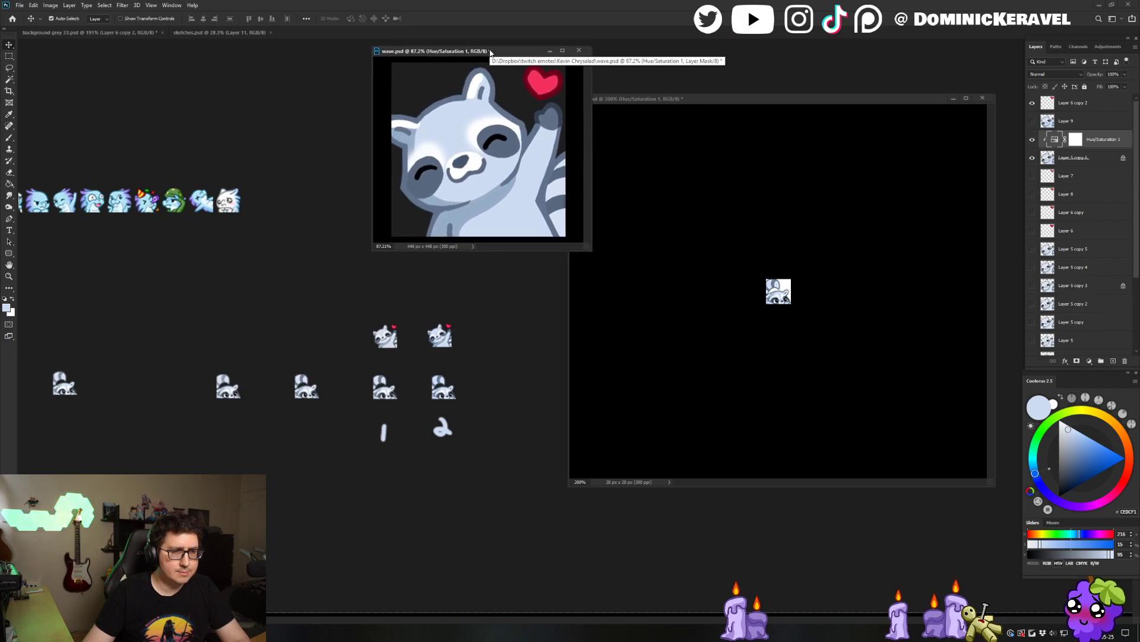
Examine the thumbnail columns 1 and 2 on the grey background sheet at different zoom levels
left_click(483, 288)
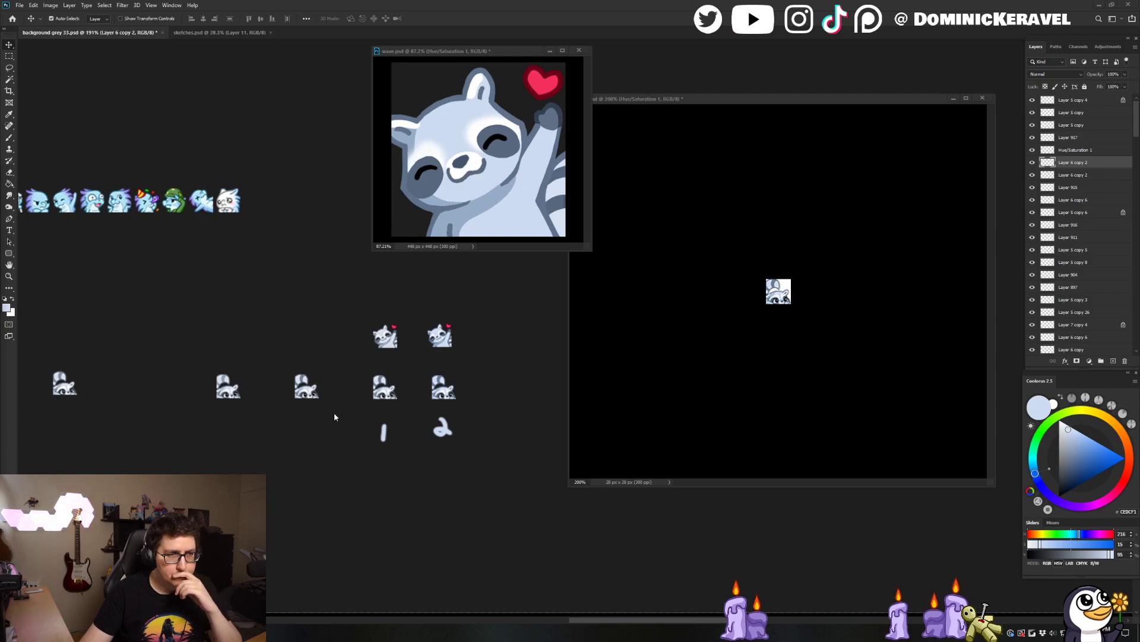
scroll(485, 361, "down", 3)
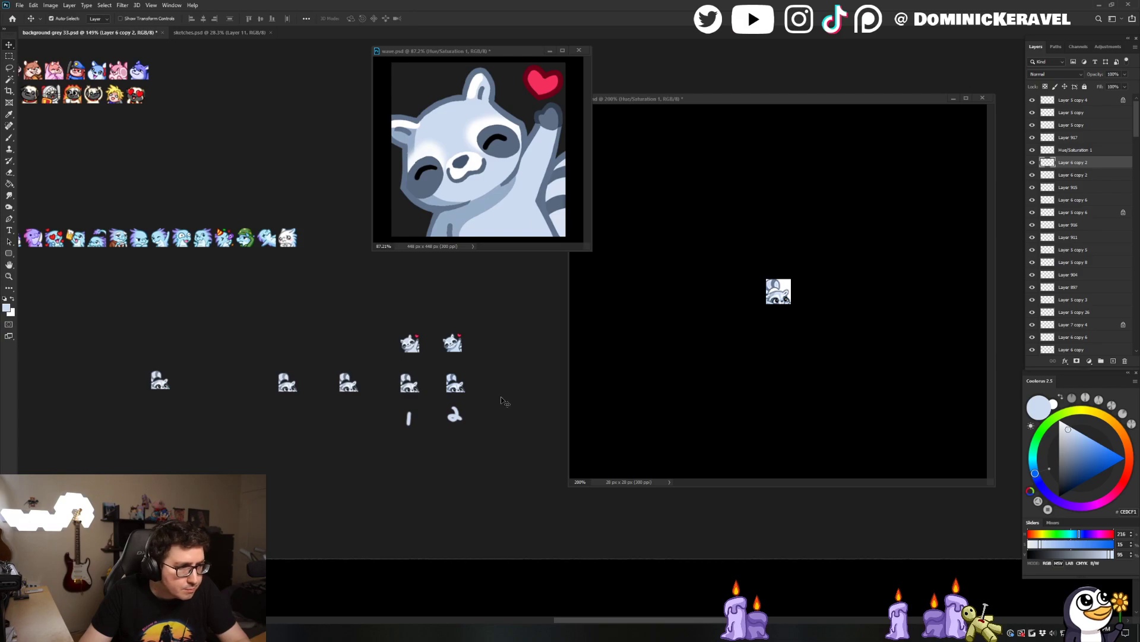
scroll(491, 362, "up", 1)
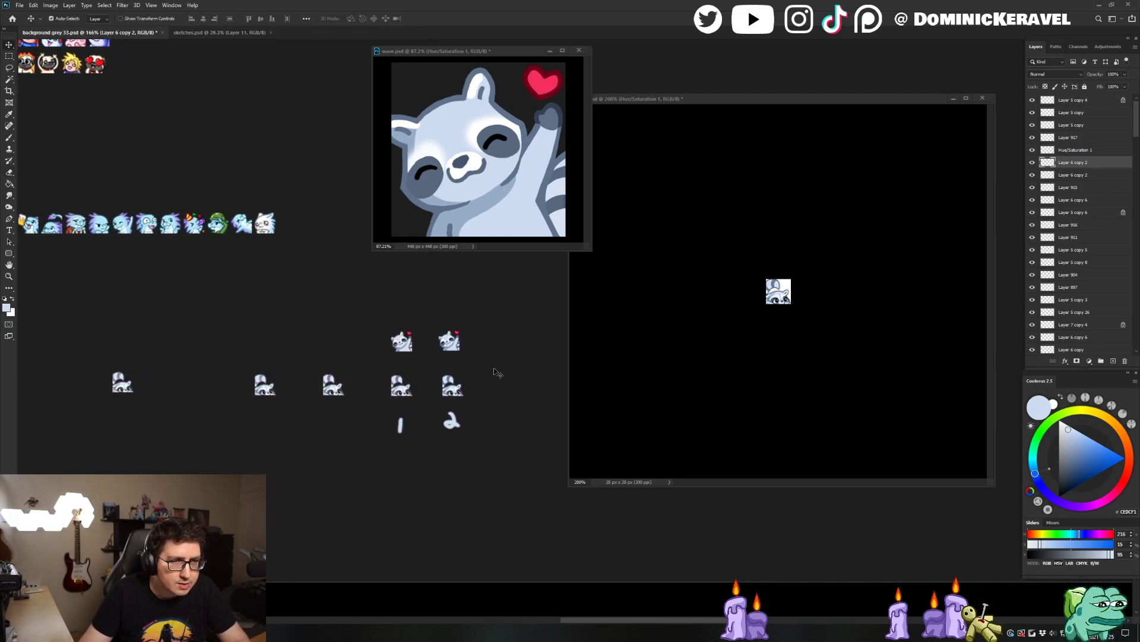
left_click_drag(499, 370, 466, 359)
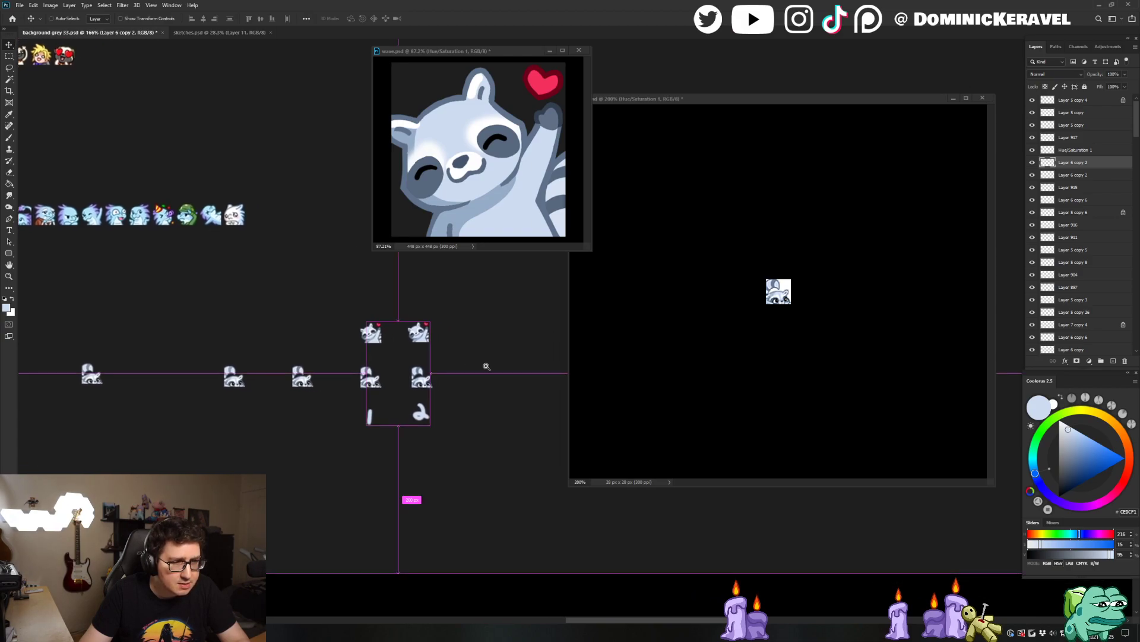
scroll(487, 366, "down", 1)
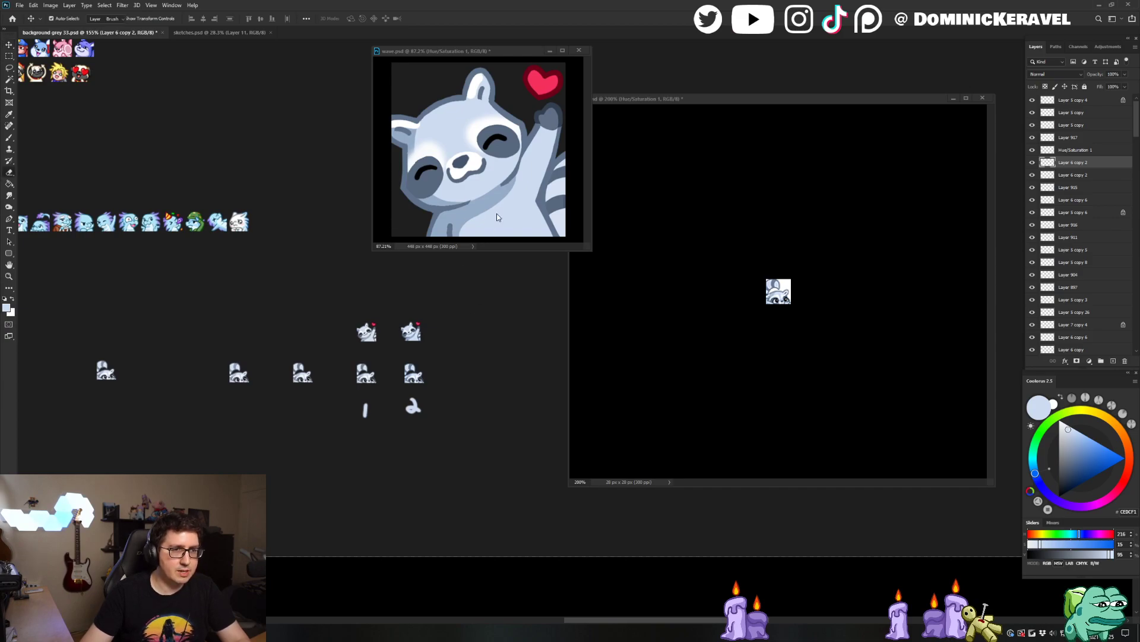
left_click_drag(495, 52, 472, 49)
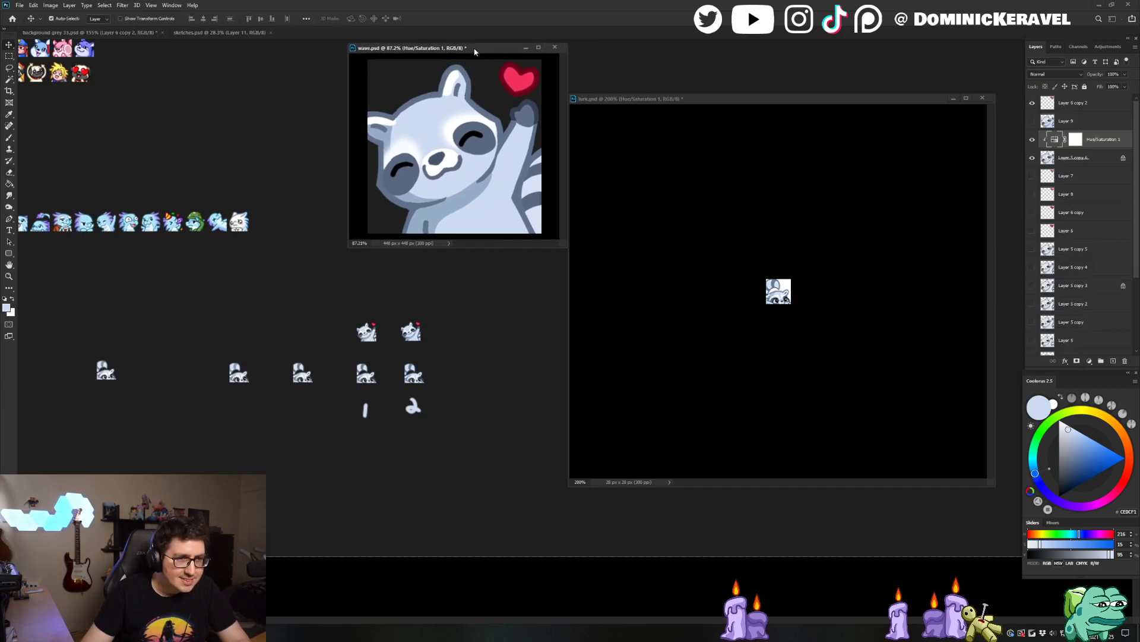
left_click(465, 367)
left_click_drag(509, 362, 471, 354)
Undo lurk.psd's 28 px resize and the merge of its Hue/Saturation adjustment with the raccoon layer
left_click(781, 231)
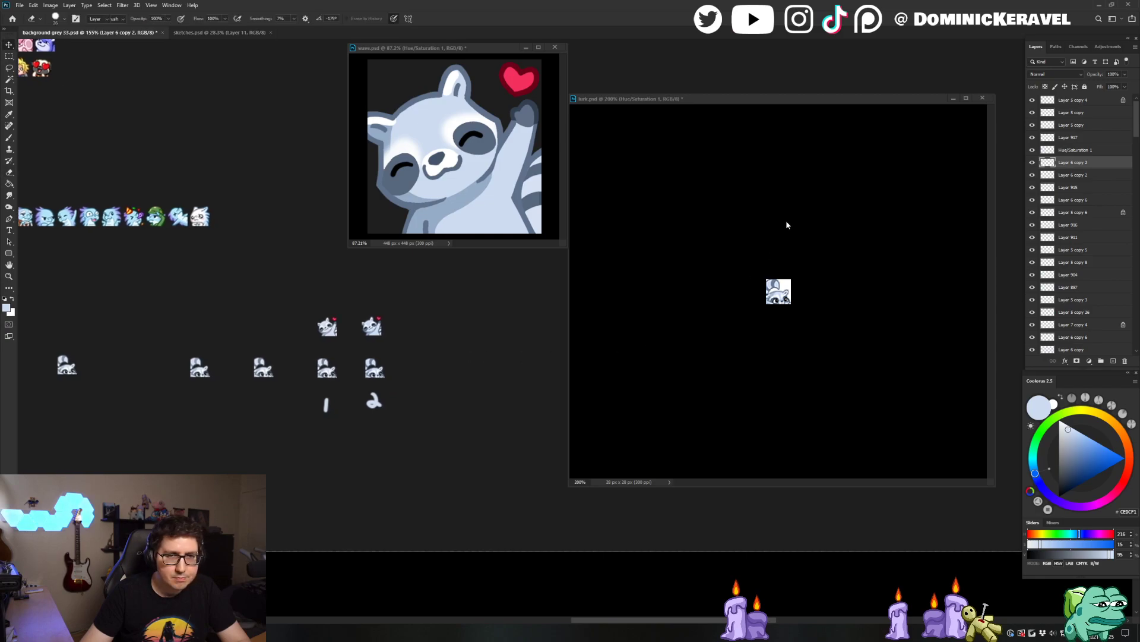
key("ctrl+z")
key("ctrl+z")
key("ctrl+0")
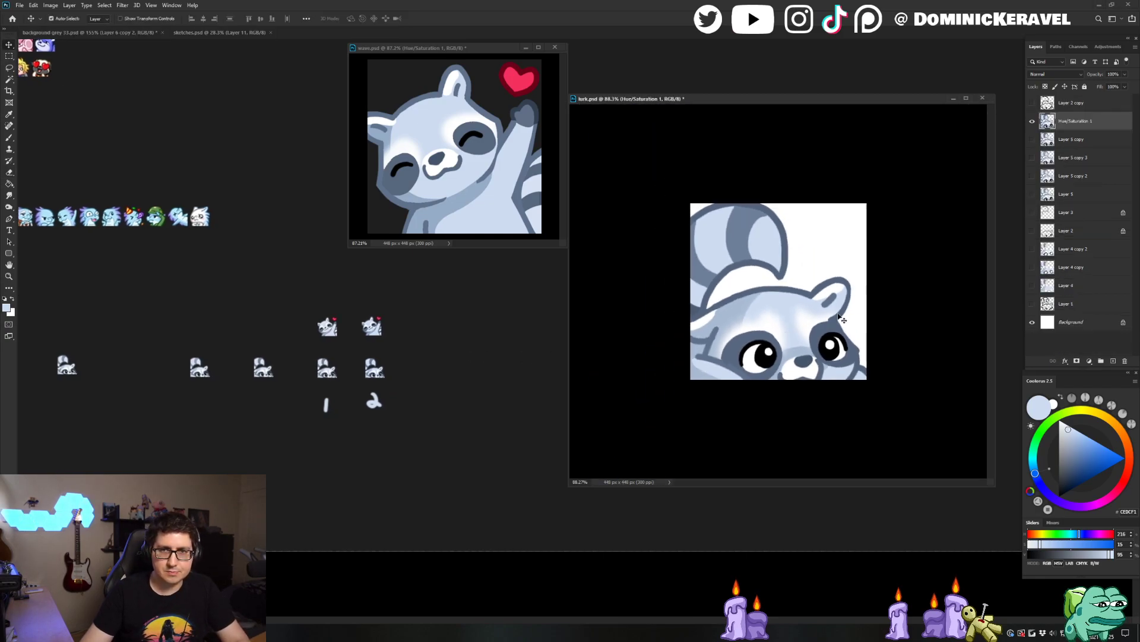
key("ctrl+e")
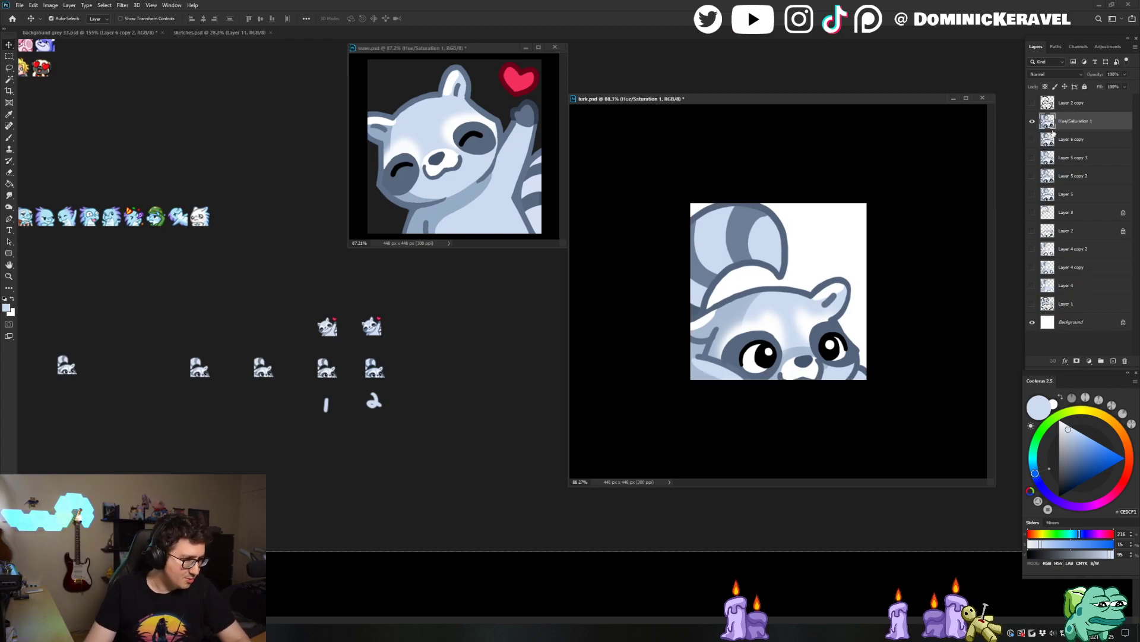
key("ctrl+z")
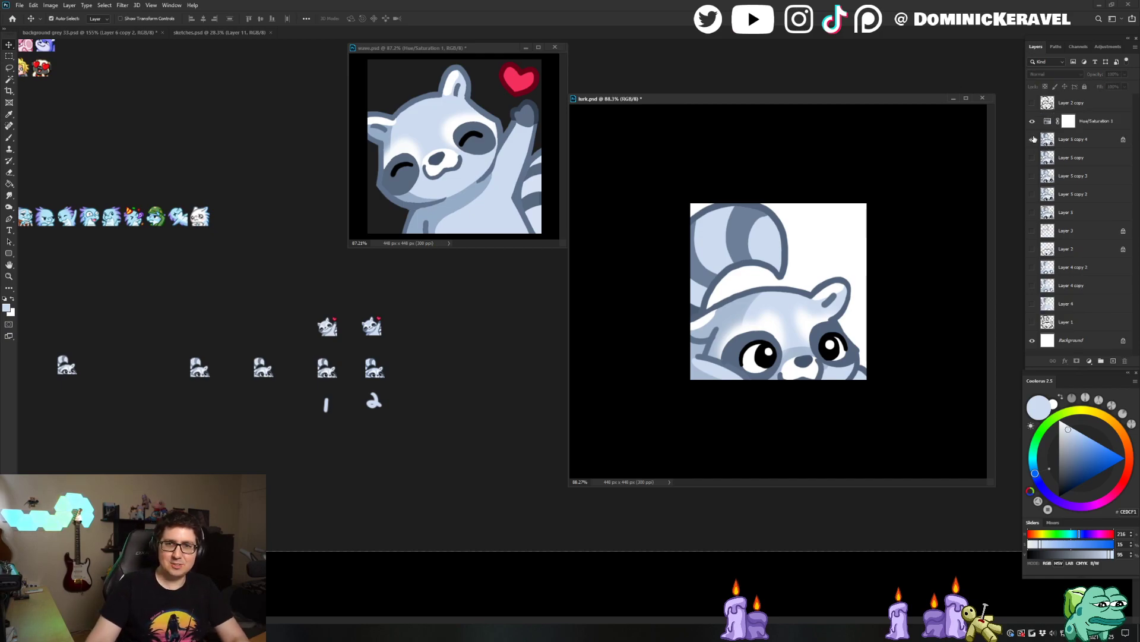
Merge the Hue/Saturation 1 adjustment with Layer 5 copy 4 in lurk.psd to get a flattened raccoon for copying
left_click(1032, 140)
left_click(1068, 121)
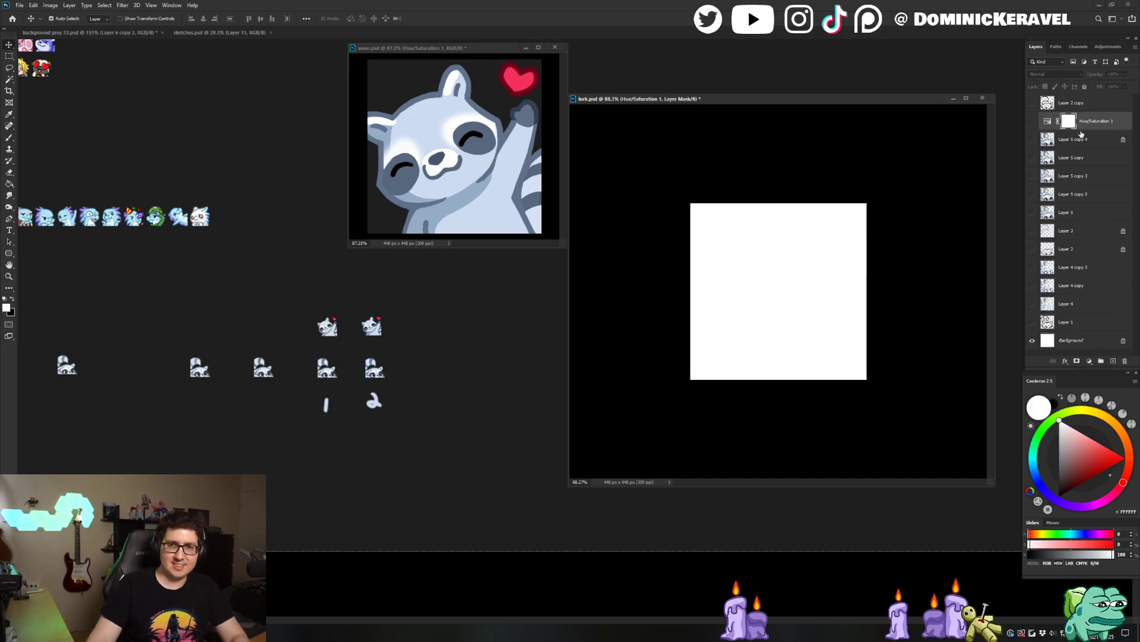
left_click(1032, 139)
left_click(1032, 121)
left_click(1096, 130, "shift")
left_click(1095, 127)
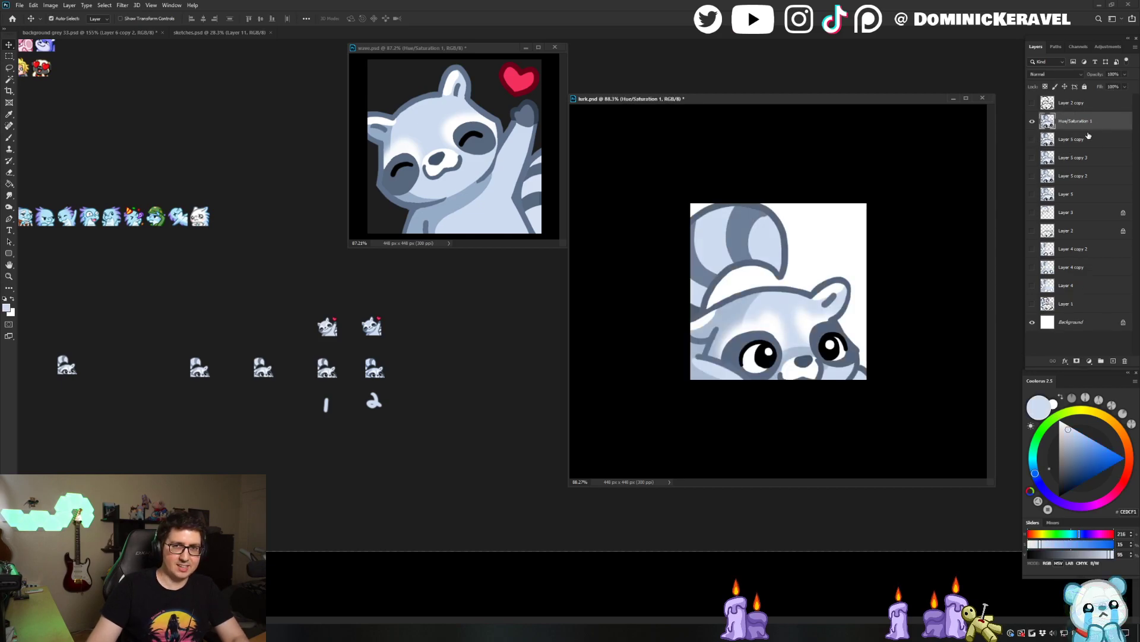
Paste the flattened raccoon as a new layer, keep the separate adjustment and Layer 5 copy 4 hidden, and save lurk.psd
left_click(1033, 139)
left_click(1033, 121)
key("ctrl+v")
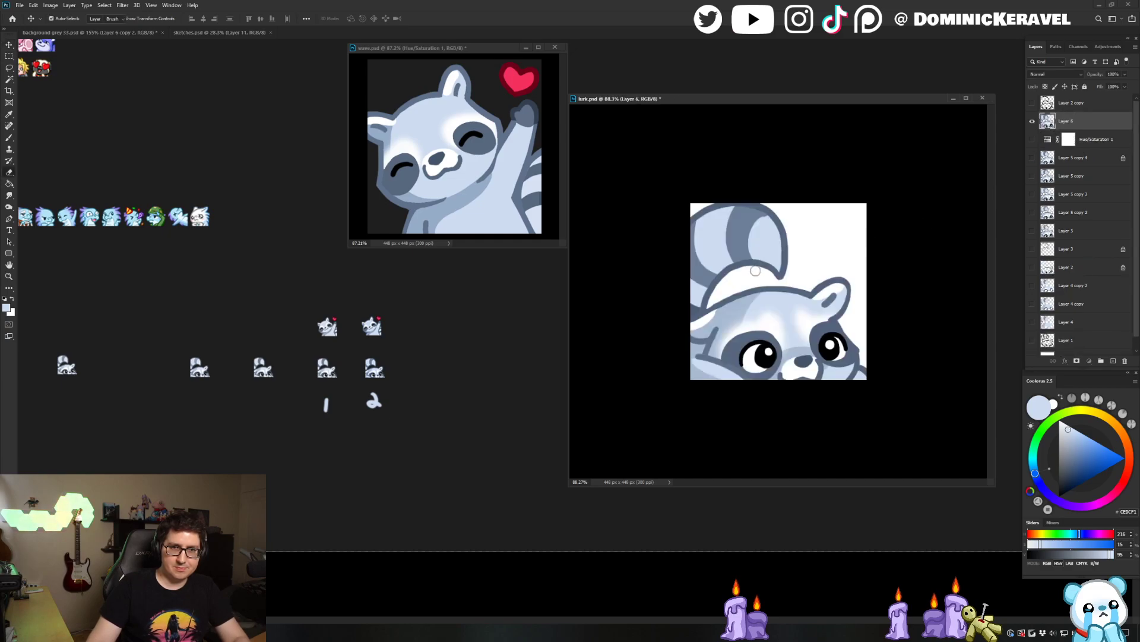
key("e")
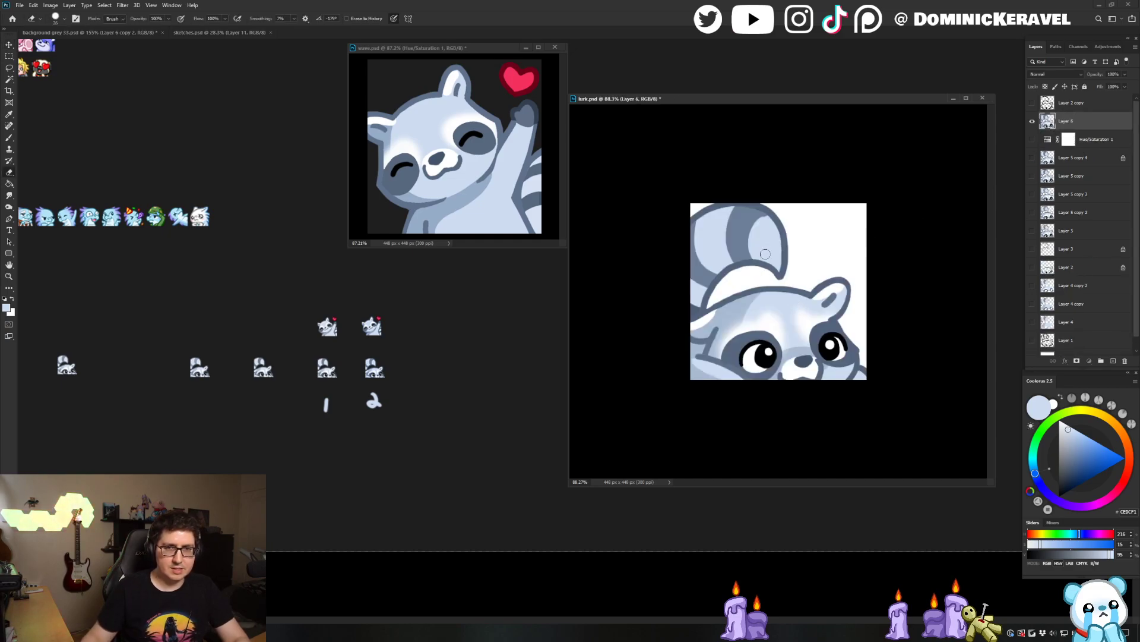
key("v")
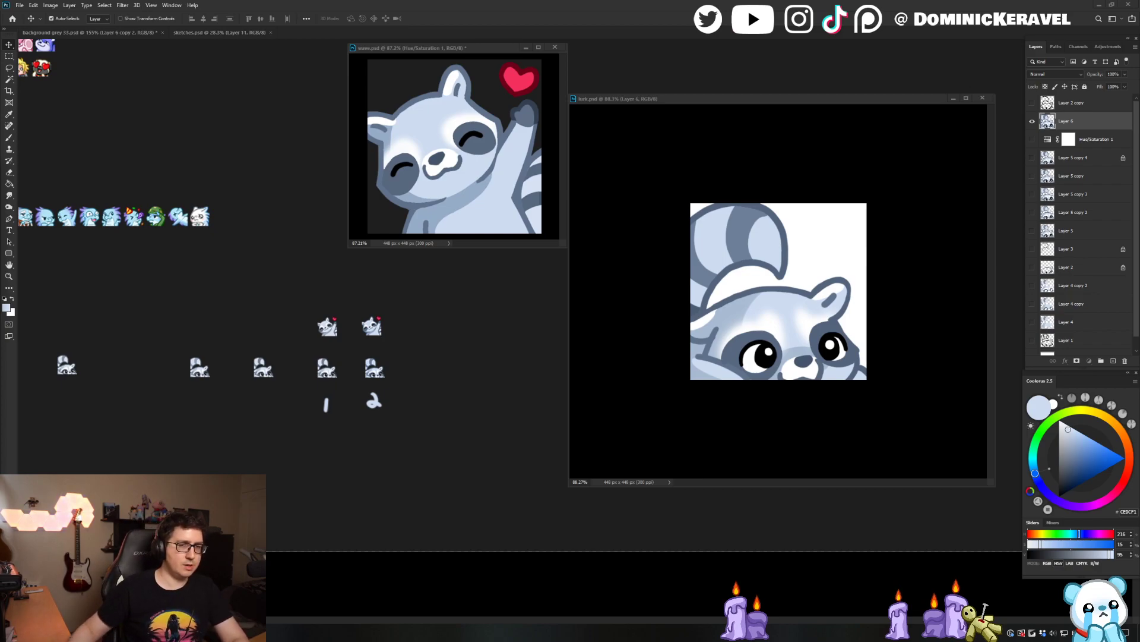
Rearrange the lurk.psd and wave.psd windows so the thumbnails on the grey sheet stay uncovered between them
left_click_drag(579, 98, 576, 58)
left_click_drag(458, 51, 132, 55)
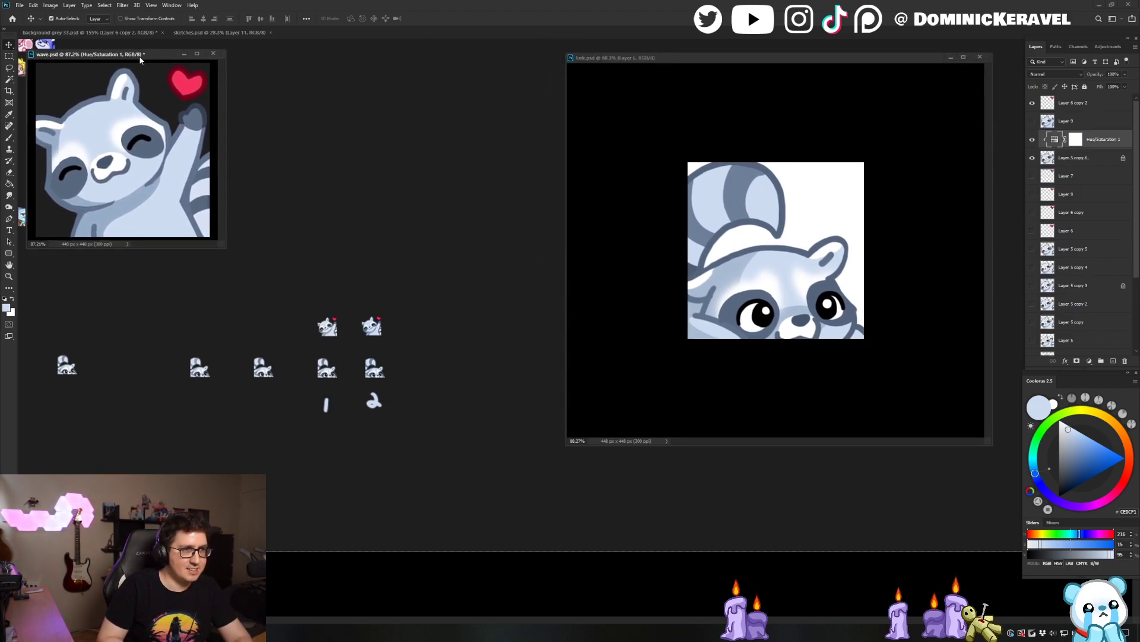
left_click(437, 309)
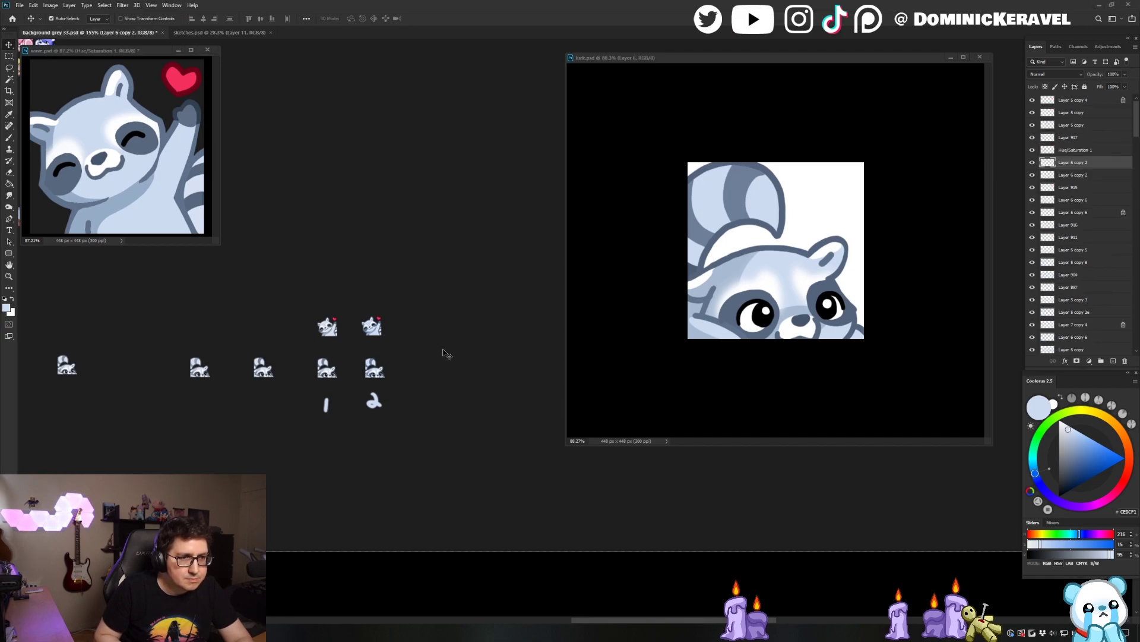
left_click_drag(789, 61, 681, 87)
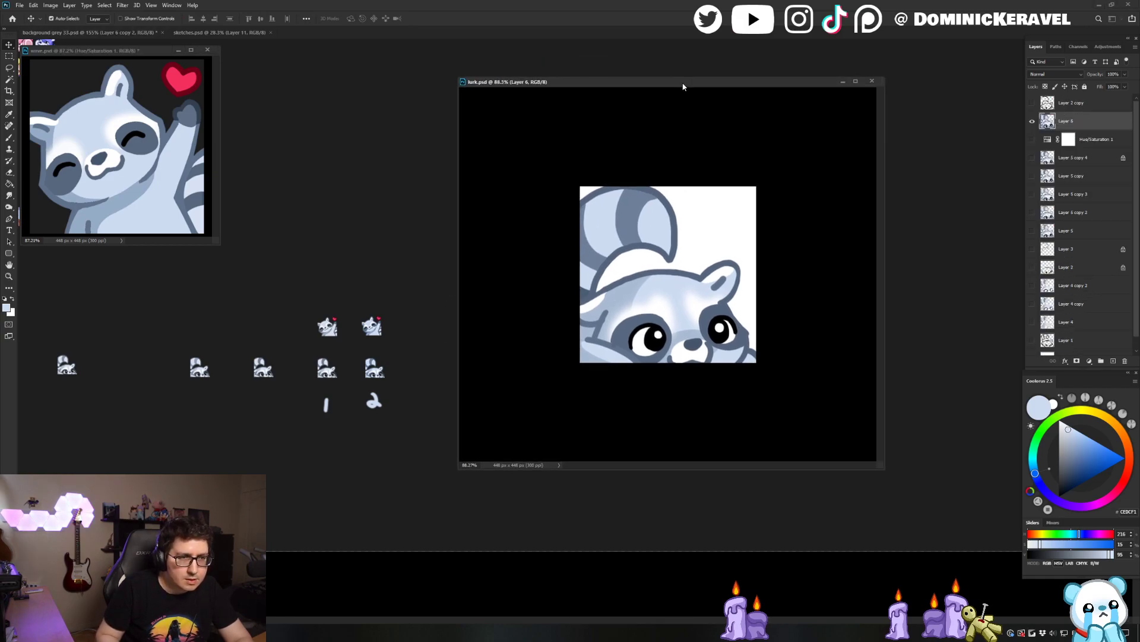
Duplicate Layer 6 to the top of lurk.psd's layer stack and hide the original
key("e")
key("ctrl+1")
key("v")
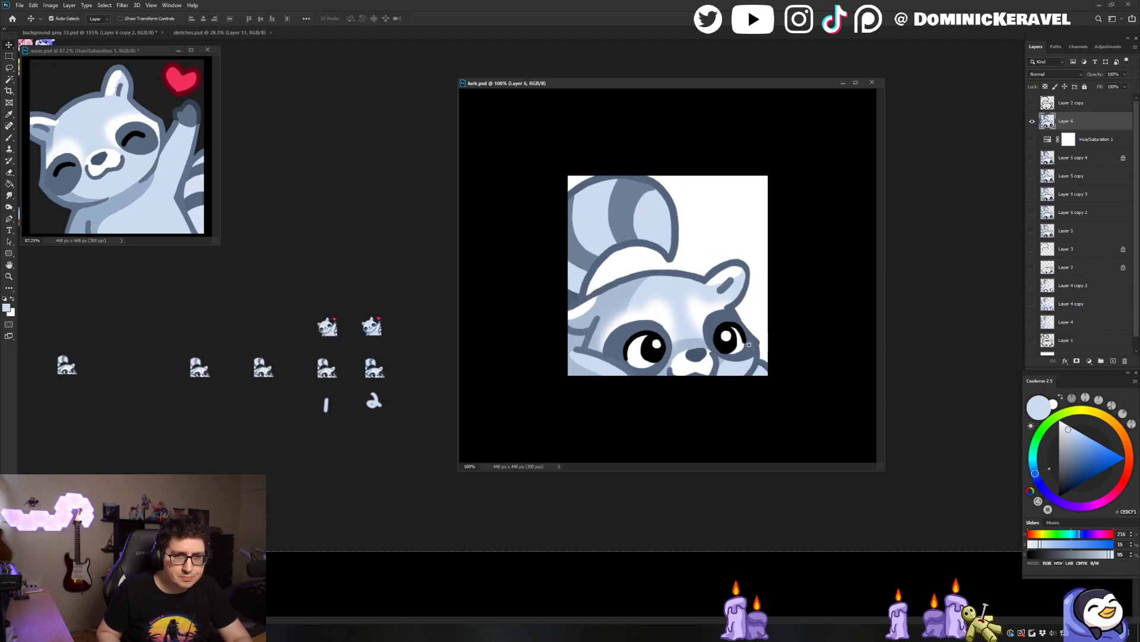
scroll(760, 294, "up", 1)
left_click_drag(1071, 123, 1071, 105)
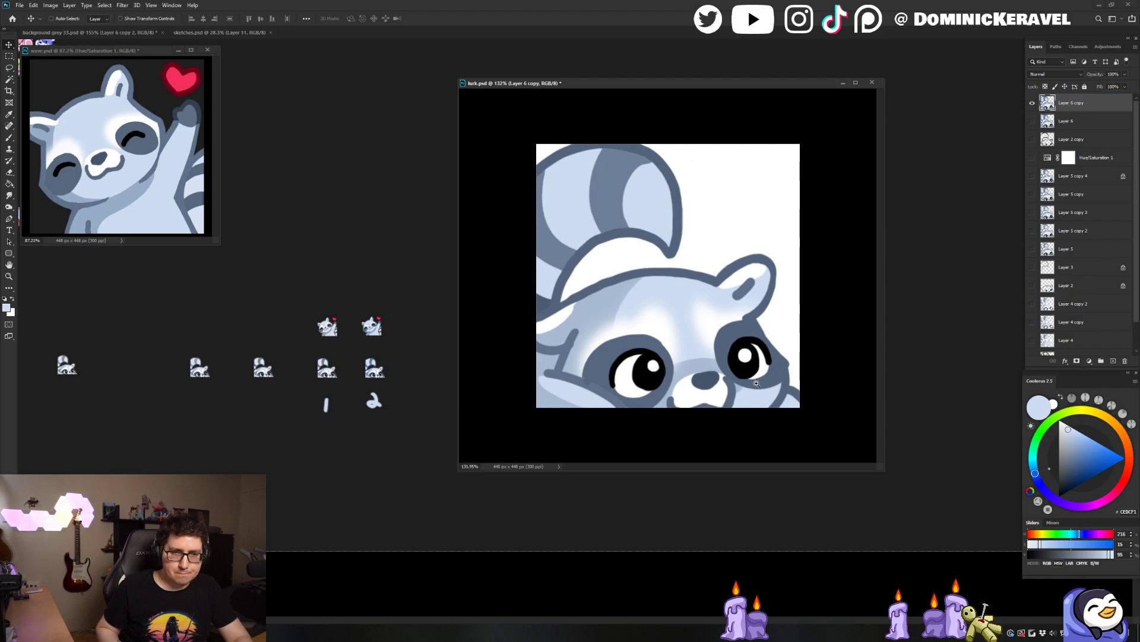
Touch up the lurking raccoon's cheek and shoulder near the lower-right canvas corner with brush colours sampled from the drawing
scroll(753, 380, "up", 2)
key("b")
scroll(867, 444, "down", 4)
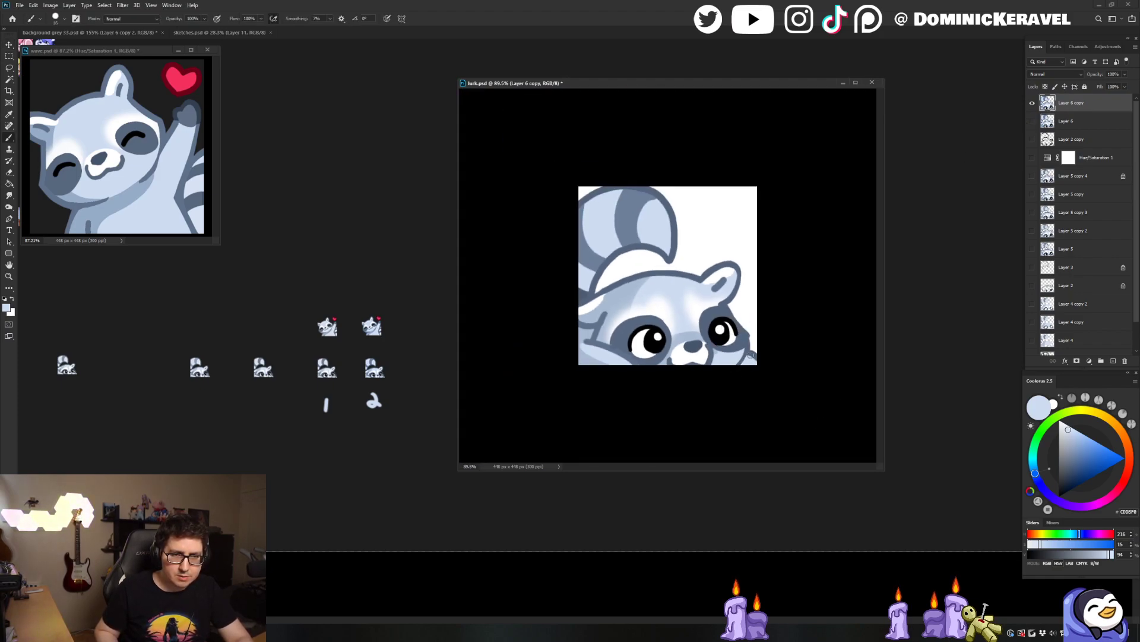
left_click(747, 352, "alt")
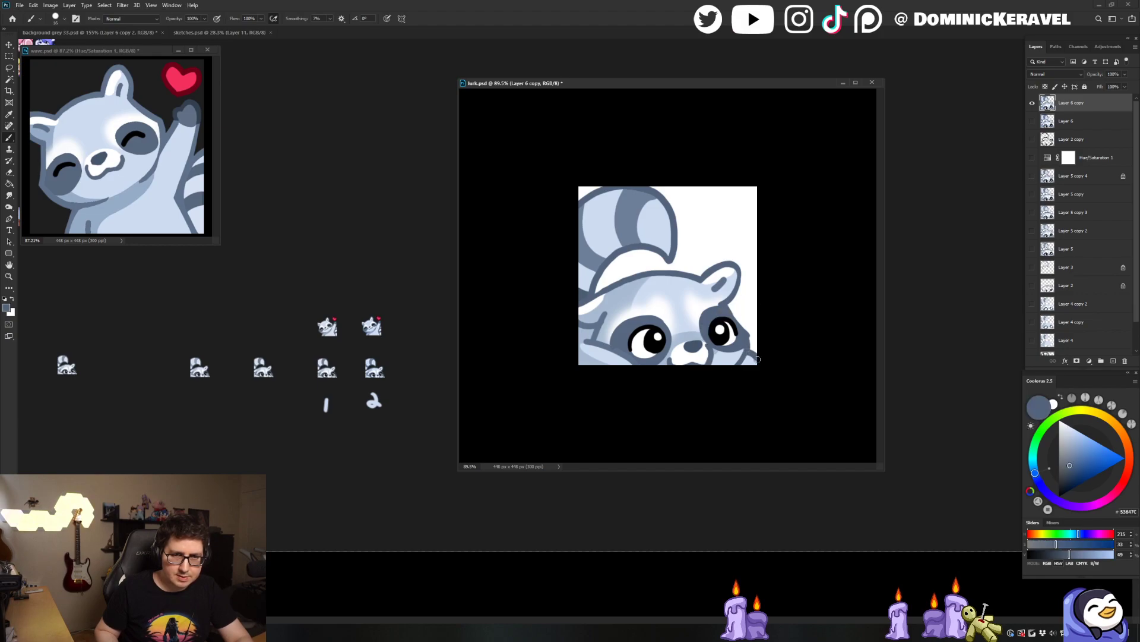
left_click(751, 360, "alt")
left_click_drag(750, 358, 756, 363)
left_click(752, 354, "alt")
right_click(750, 350)
left_click(750, 350)
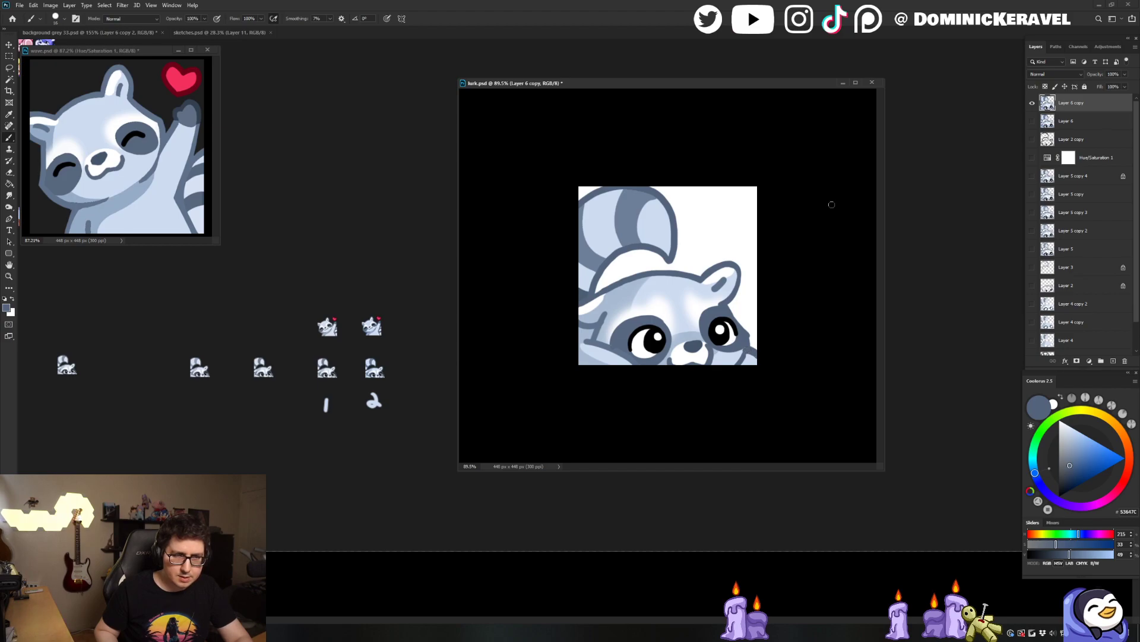
Resize lurk.psd to 28 px and place the small raccoon on the grey sheet in the lurking row, beyond column 2
key("e")
key("ctrl+alt+i")
type("28")
key("Return")
key("v")
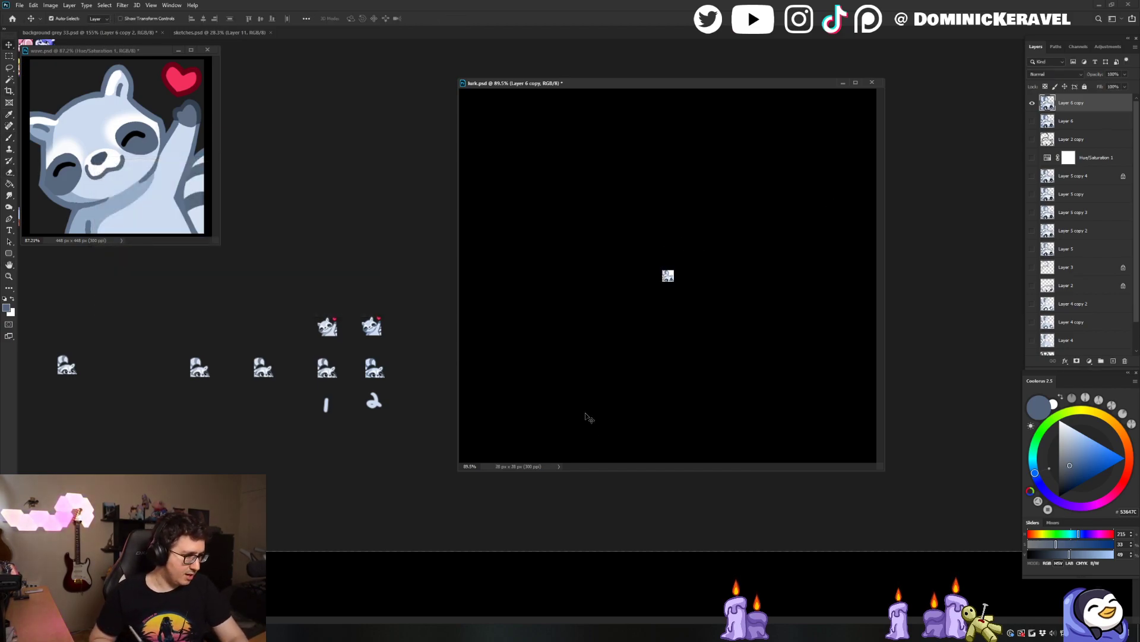
left_click_drag(670, 283, 381, 233)
left_click_drag(374, 324, 304, 321)
key("e")
key("v")
left_click_drag(323, 222, 385, 371)
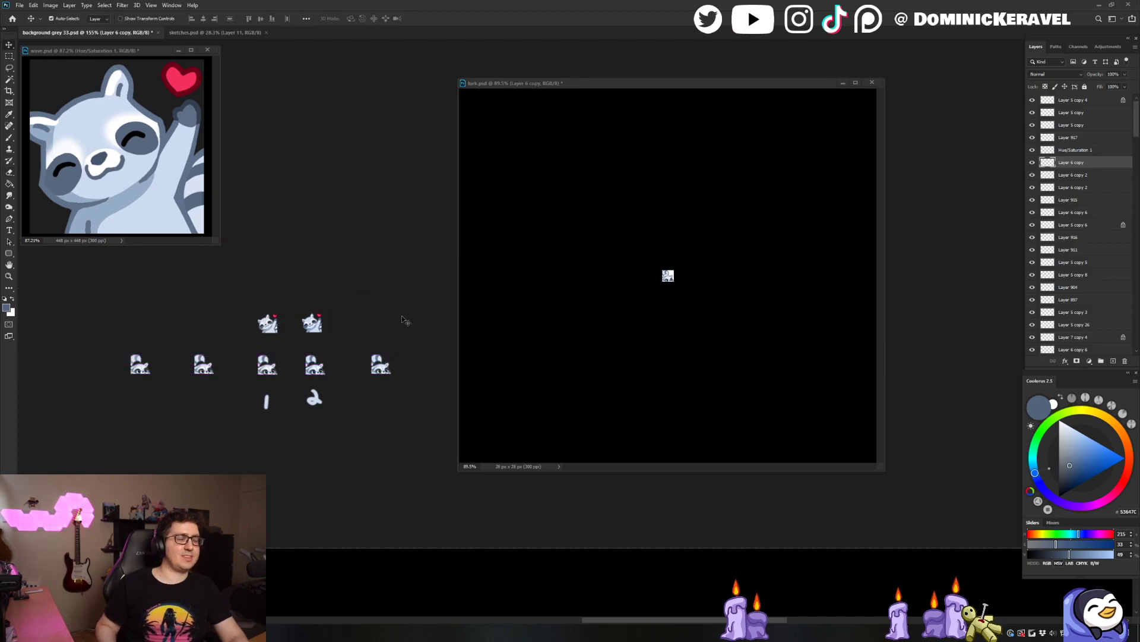
Undo lurk.psd's 28 px resize and compare the new thumbnail with the numbered ones on the grey sheet
left_click(606, 341)
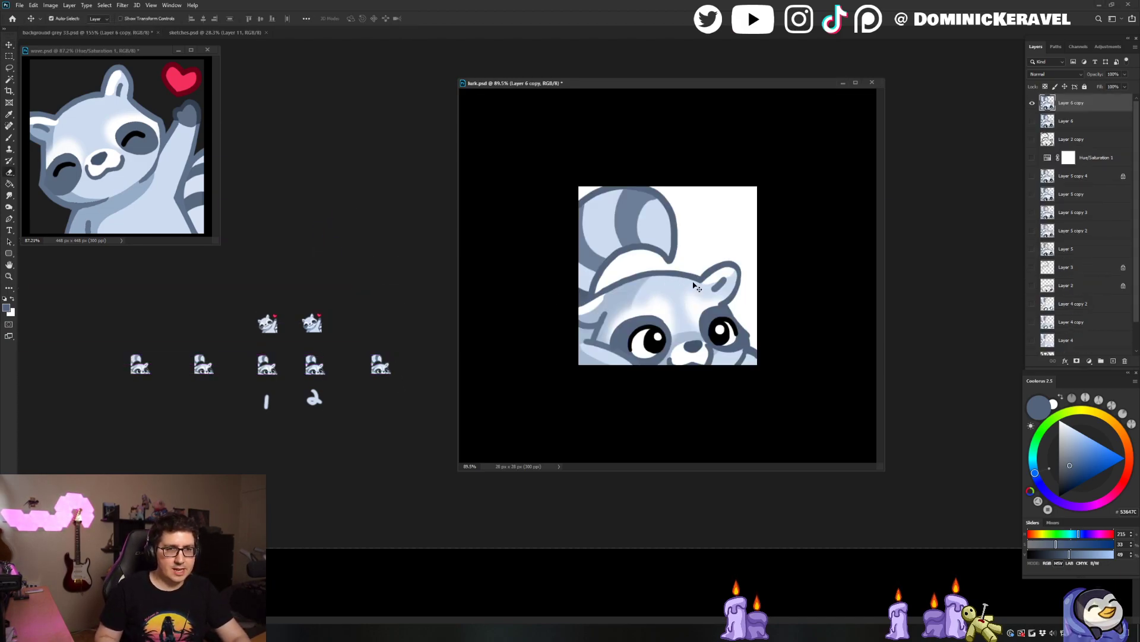
left_click(401, 353)
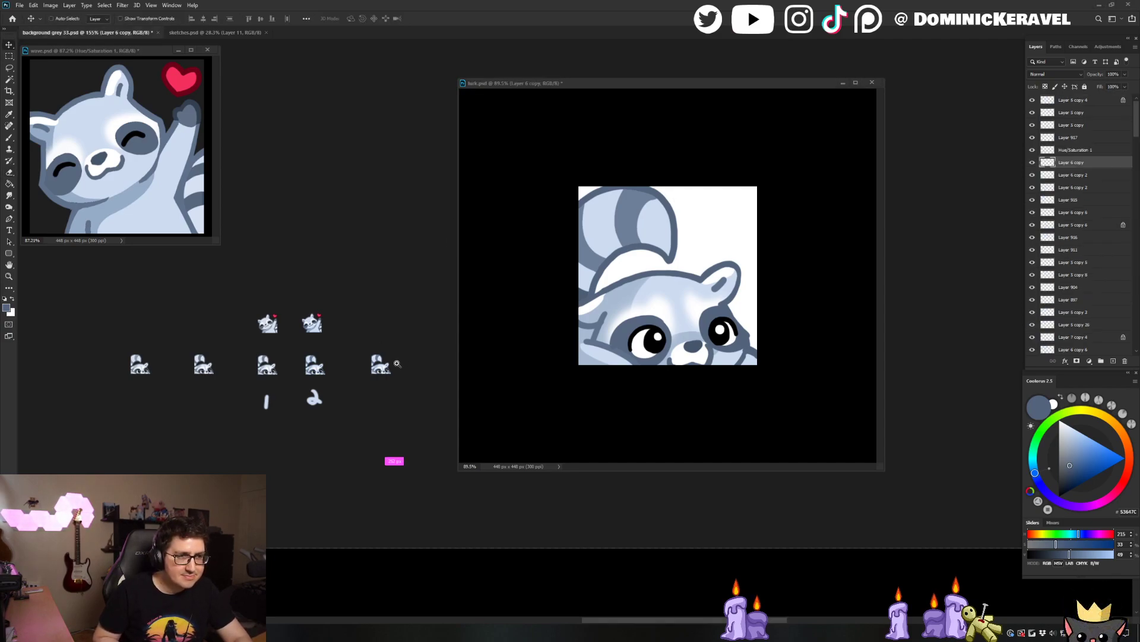
scroll(407, 362, "up", 1)
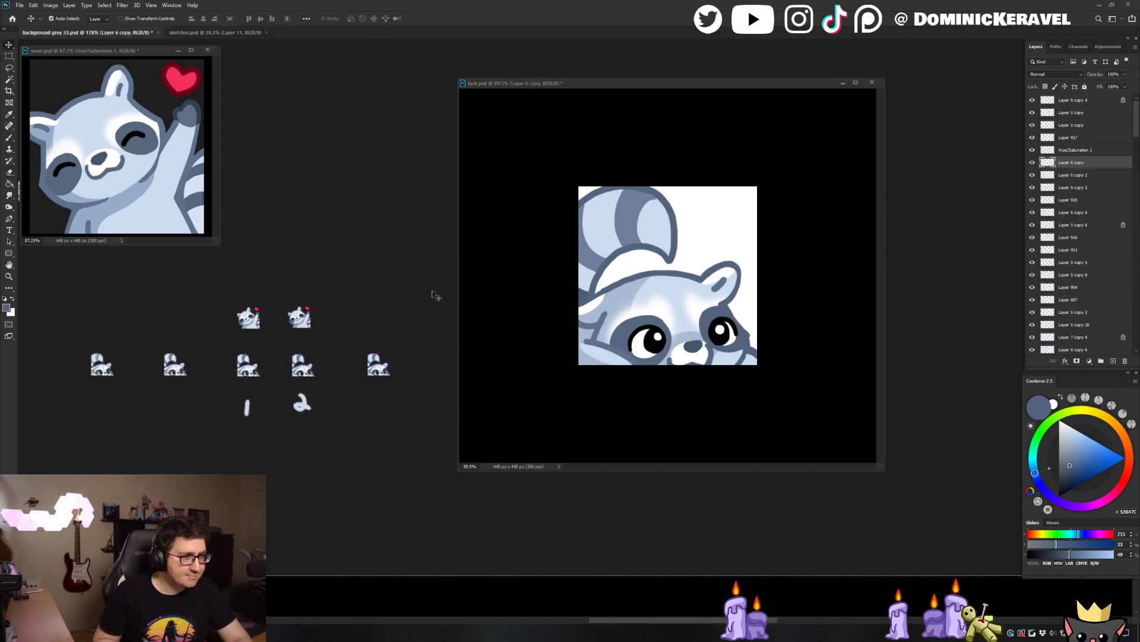
Touch up the lurking raccoon's lower face around the mouth and cheek outlines with the Brush tool
key("b")
left_click(711, 373)
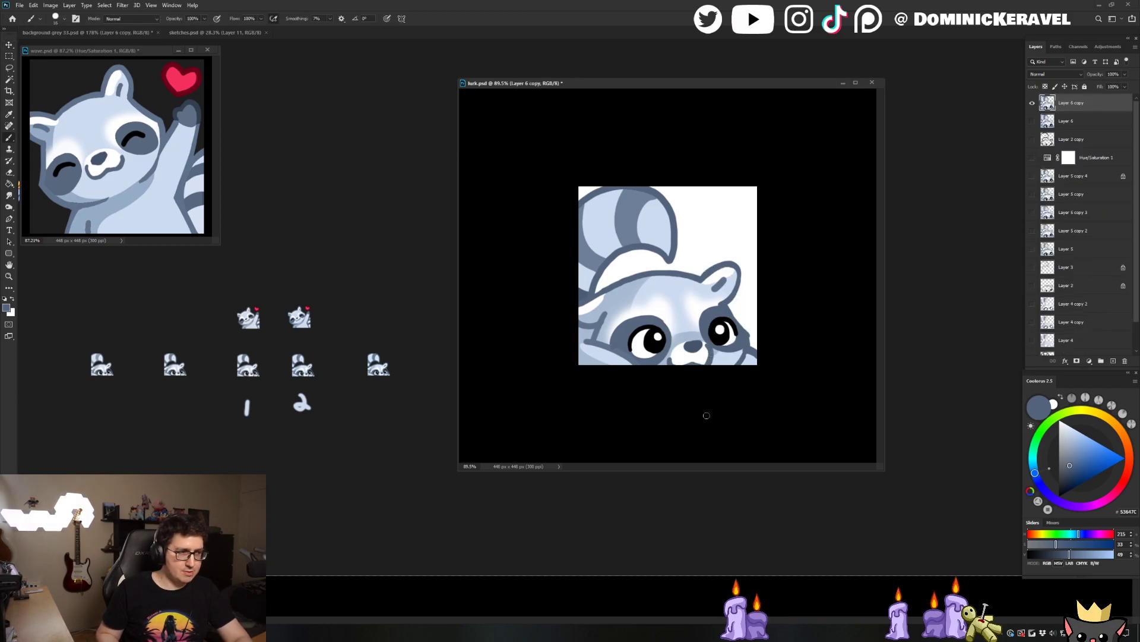
scroll(722, 369, "up", 2)
key("v")
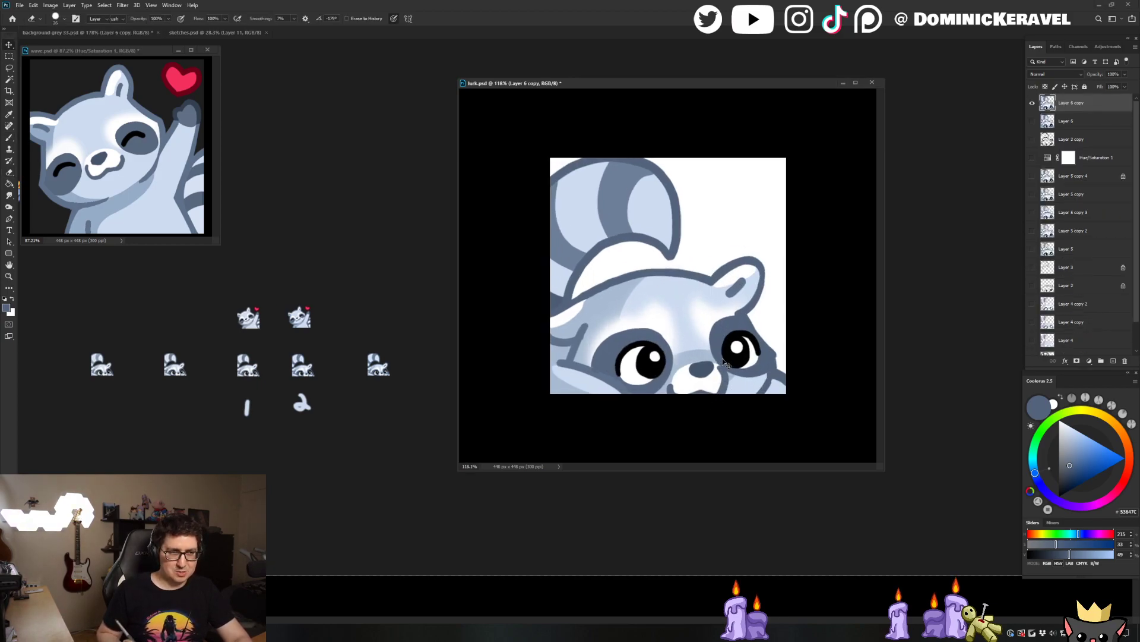
scroll(726, 363, "up", 1)
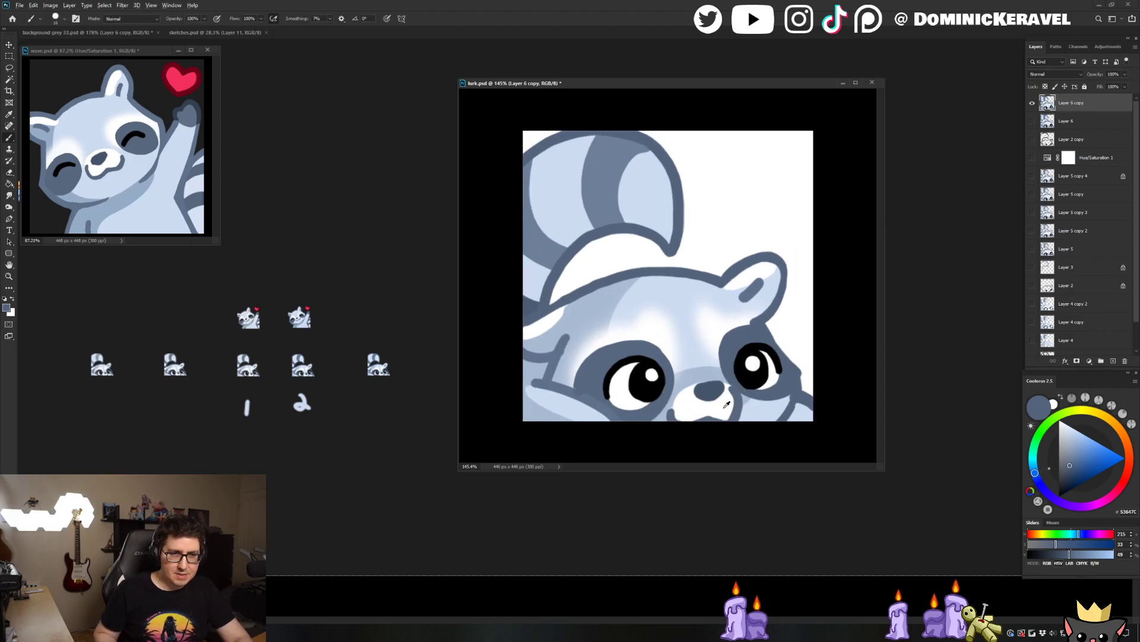
key("x")
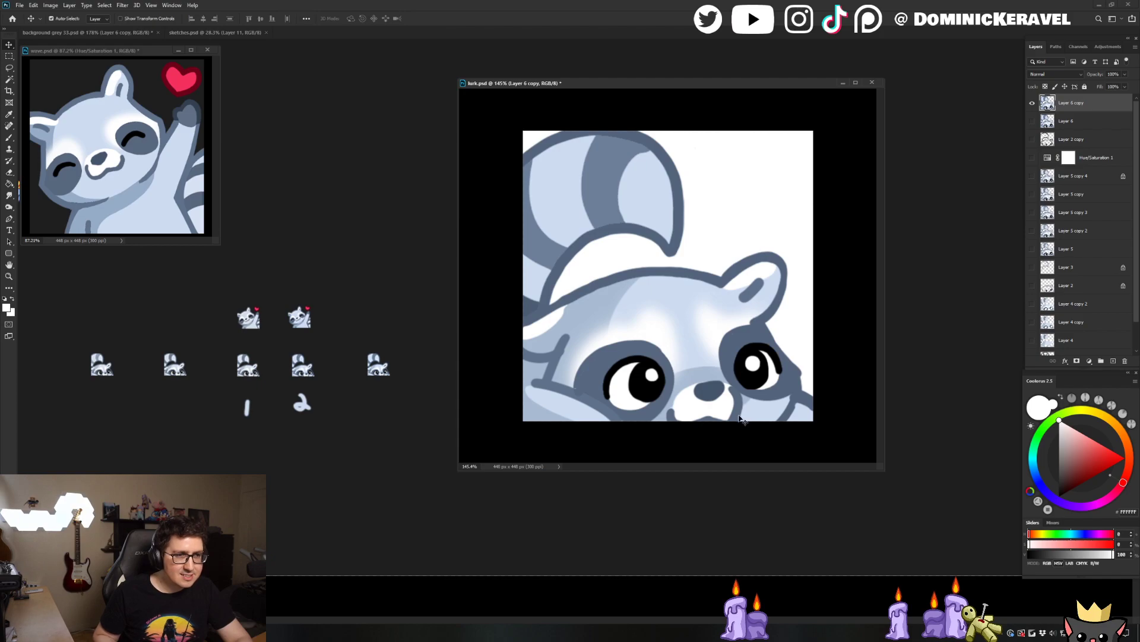
key("b")
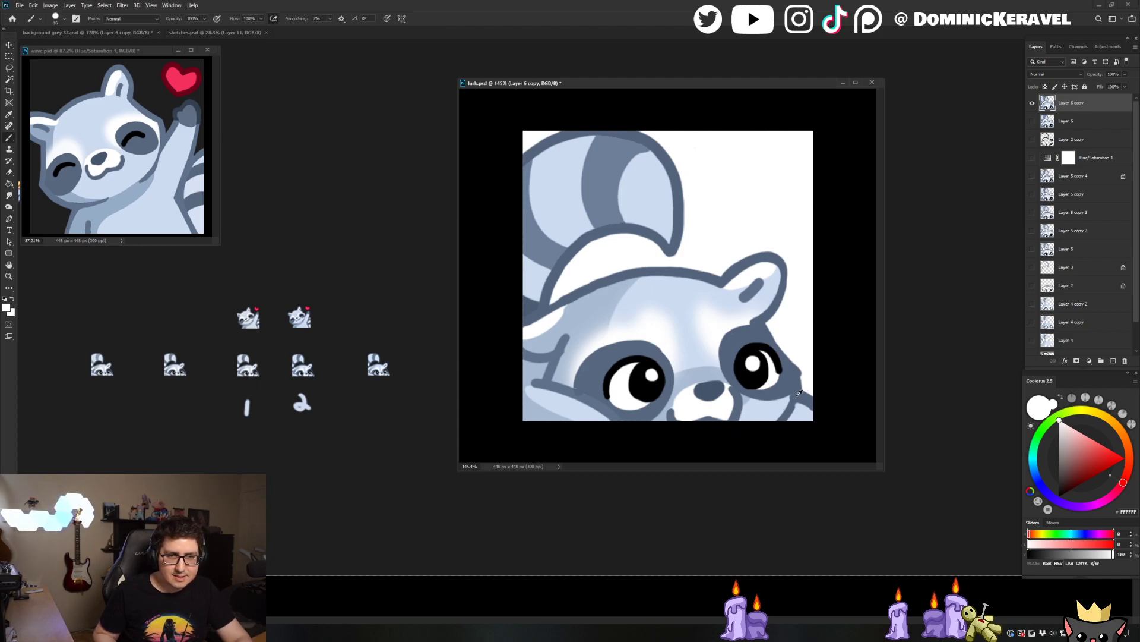
key("x")
key("c")
Resize the retouched lurk.psd to 28 px and copy the raccoon onto the grey sheet near the previous thumbnail
key("ctrl+alt+i")
type("28")
key("Return")
key("v")
left_click_drag(670, 279, 424, 297)
left_click_drag(436, 347, 412, 351)
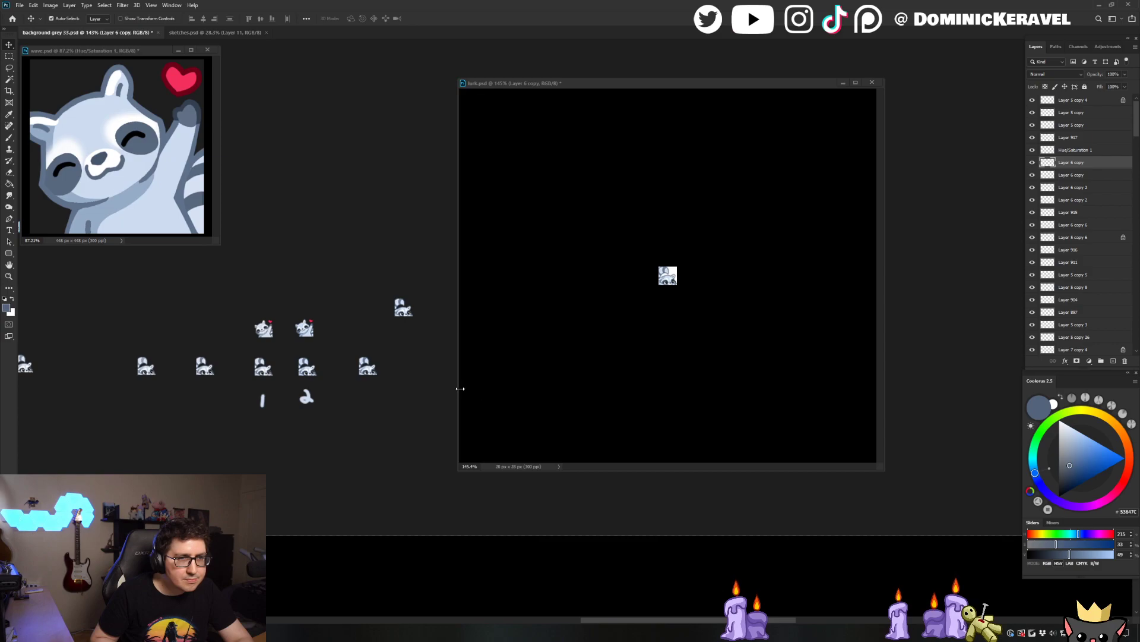
Restore lurk.psd to its full size and keep a single new thumbnail in the lurking row beyond column 2
left_click(496, 390)
key("ctrl+z")
left_click(411, 236)
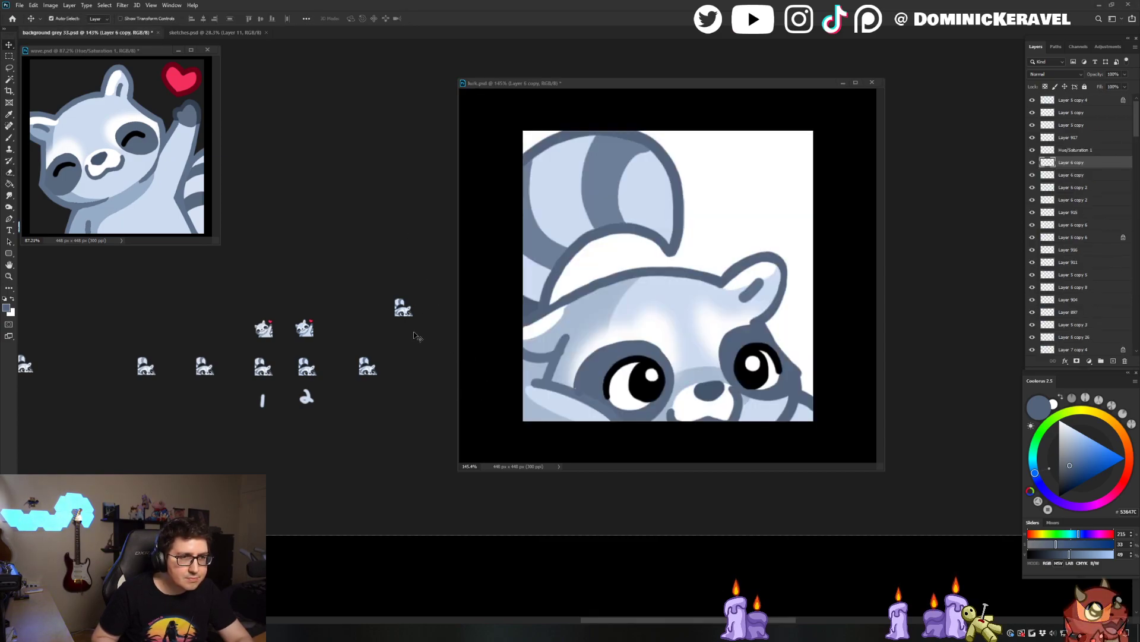
mouse_move(374, 373)
left_mouse_down()
mouse_move(348, 385)
mouse_move(368, 364)
left_mouse_up()
scroll(452, 211, "up", 1)
Sample the raccoon's tail colours in lurk.psd with the Brush tool, ending on the dark stripe
left_click(644, 291)
key("b")
left_click(605, 169, "alt")
left_click(573, 208, "alt")
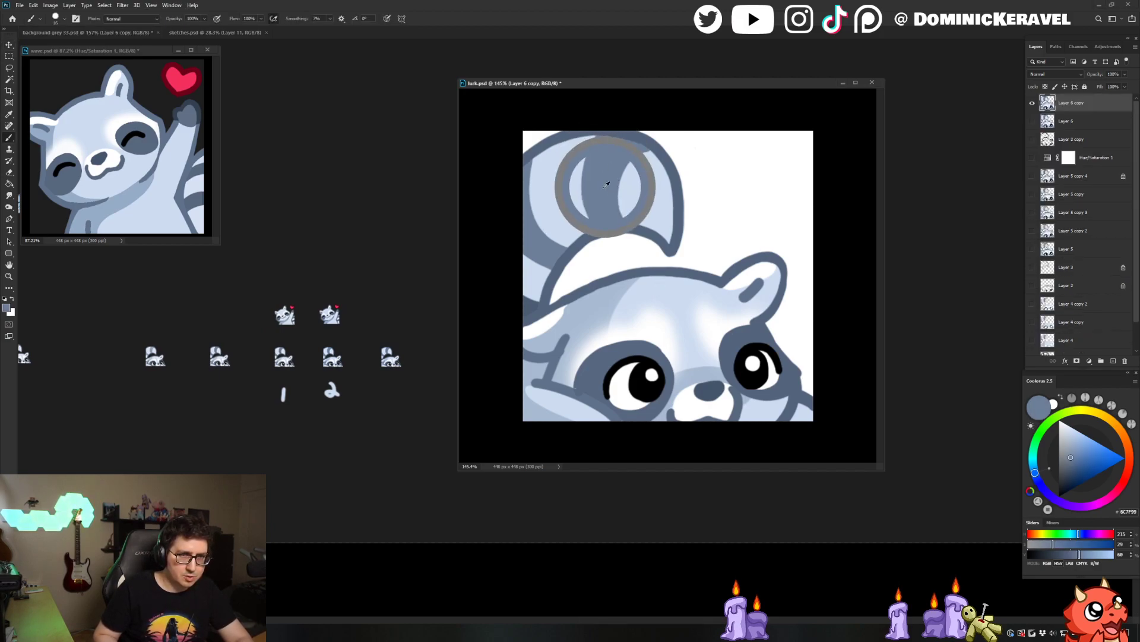
key("v")
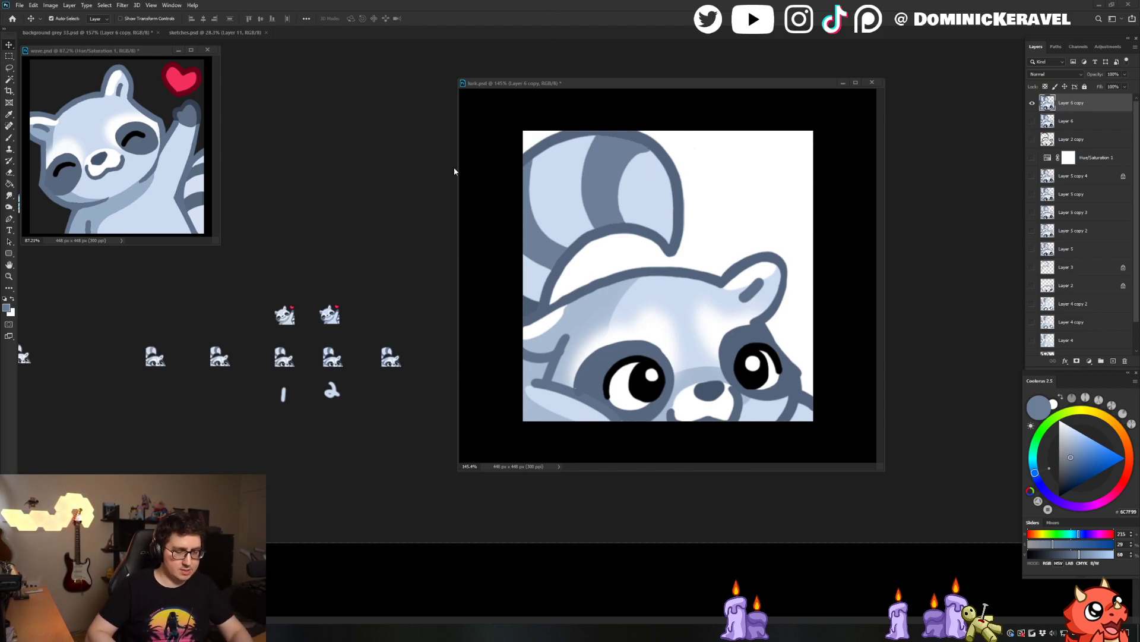
Shift and narrow the lurk.psd window to leave more of the grey sheet free beside it
left_click_drag(527, 84, 556, 80)
left_click_drag(466, 76, 492, 79)
left_click_drag(679, 78, 674, 83)
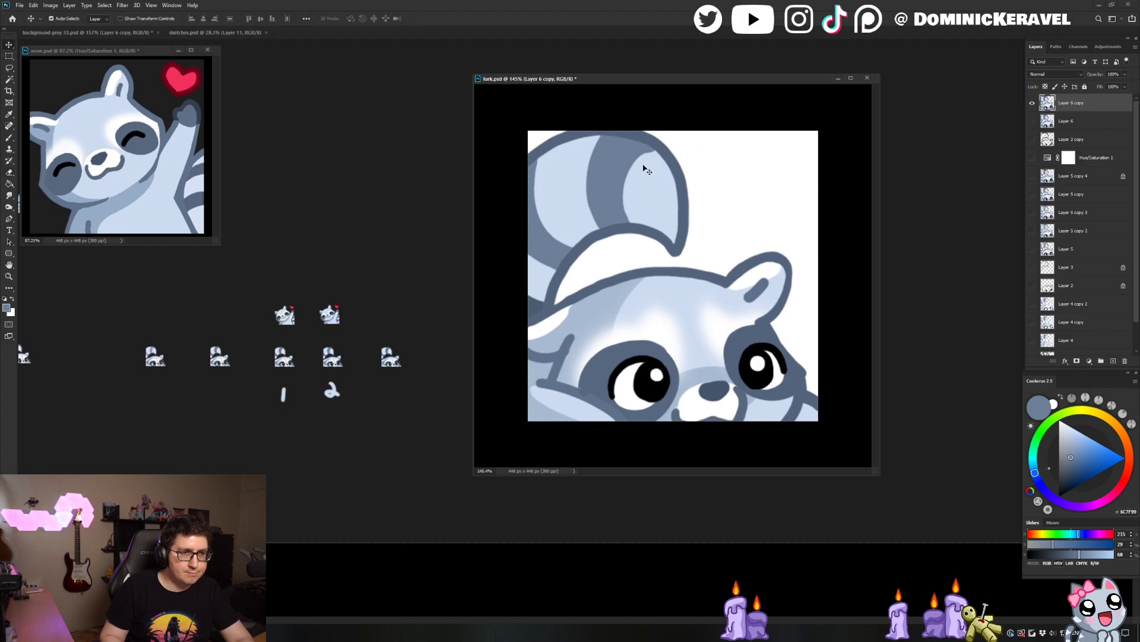
left_click_drag(656, 81, 670, 75)
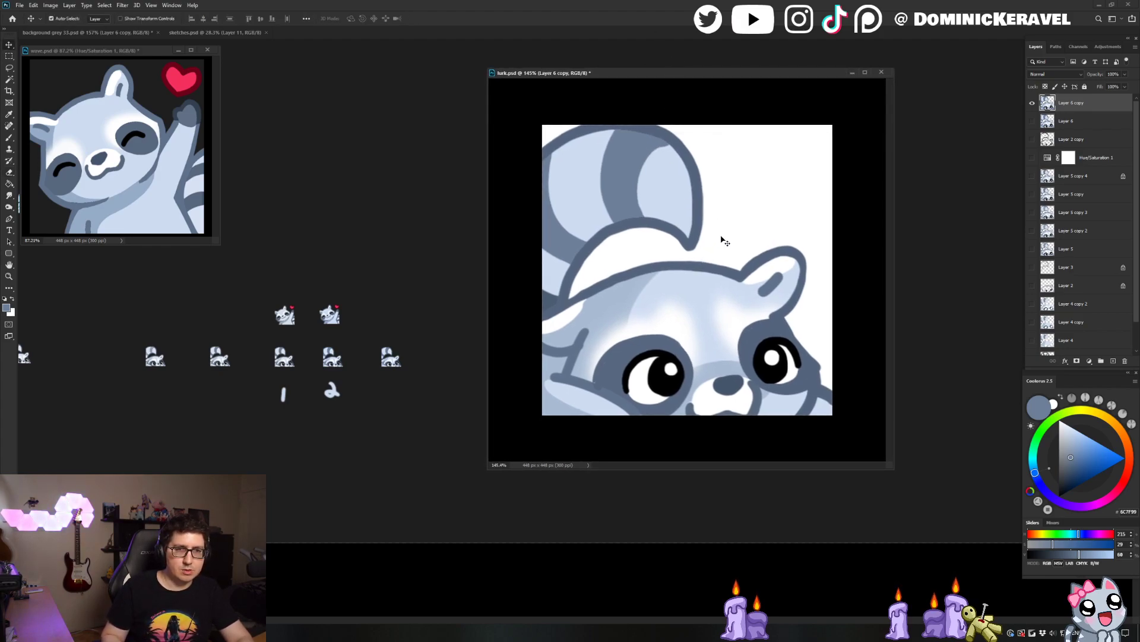
Try trimming the head's upper outline beside the tail with a smaller eraser, and undo the stroke
key("e")
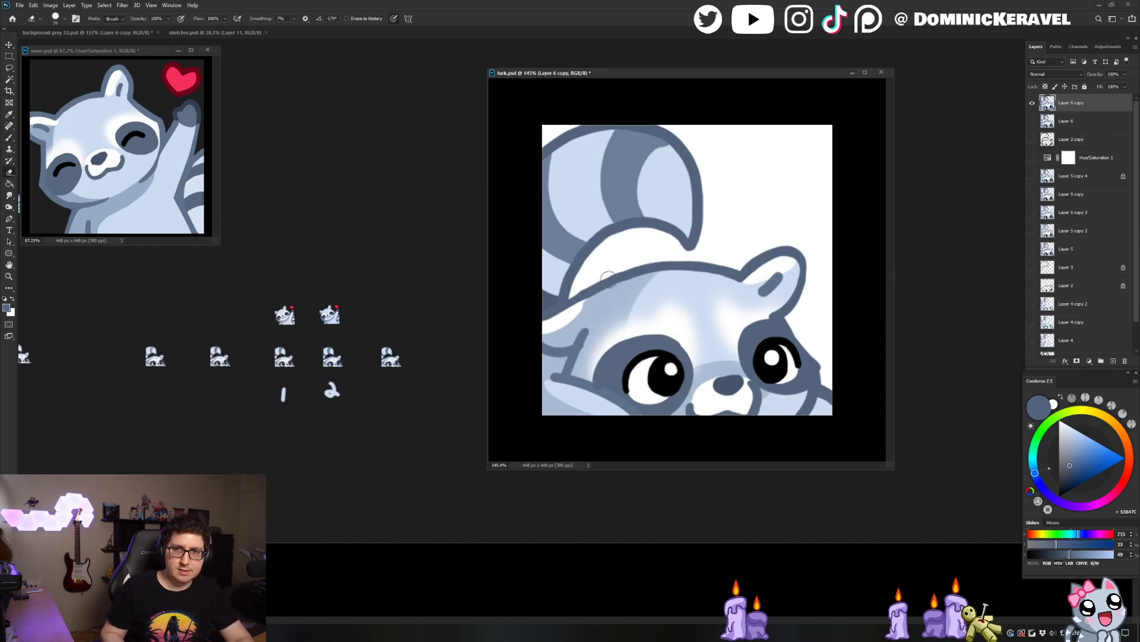
scroll(606, 279, "up", 2)
key("bracketleft")
key("bracketleft")
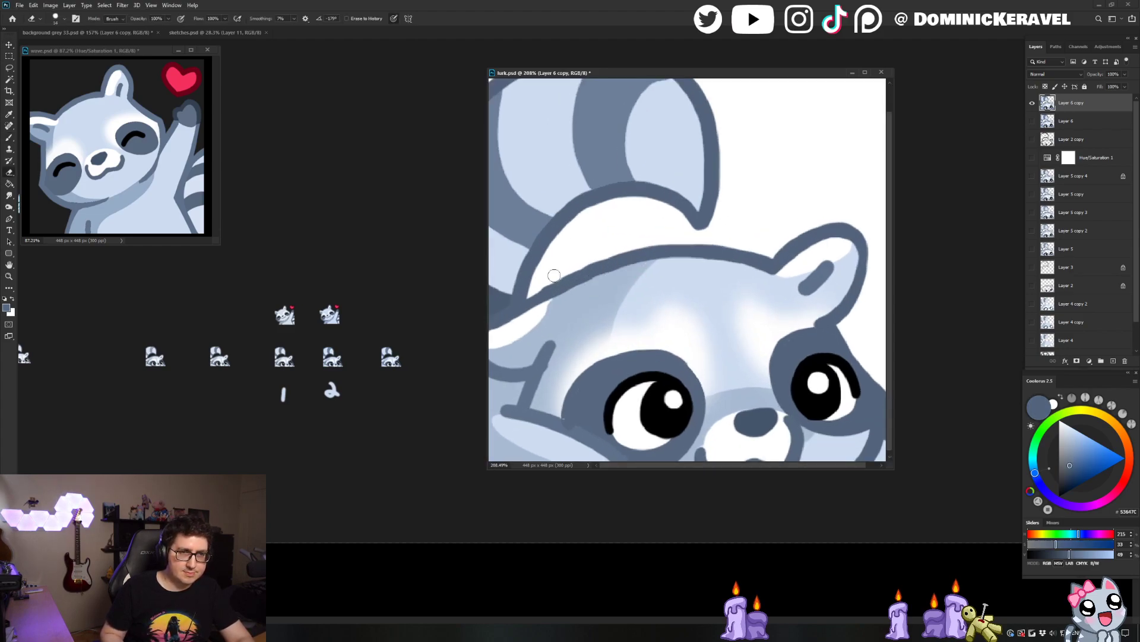
left_click_drag(534, 290, 605, 251)
key("ctrl+z")
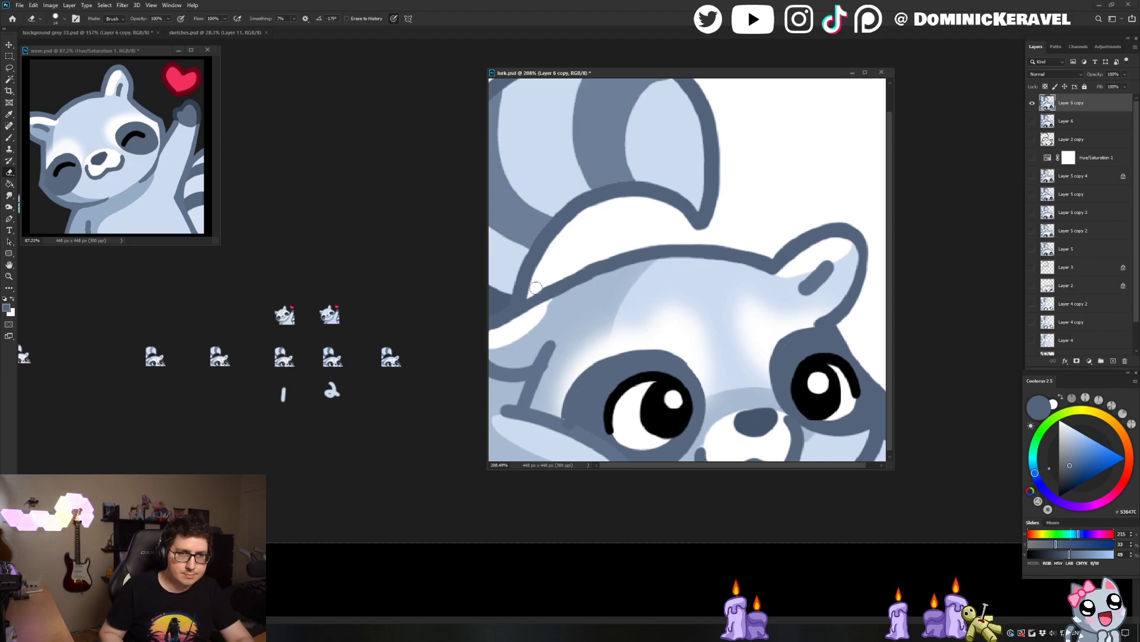
Smooth the inner edge of the head's upper outline near the tail with the brush and save lurk.psd
key("b")
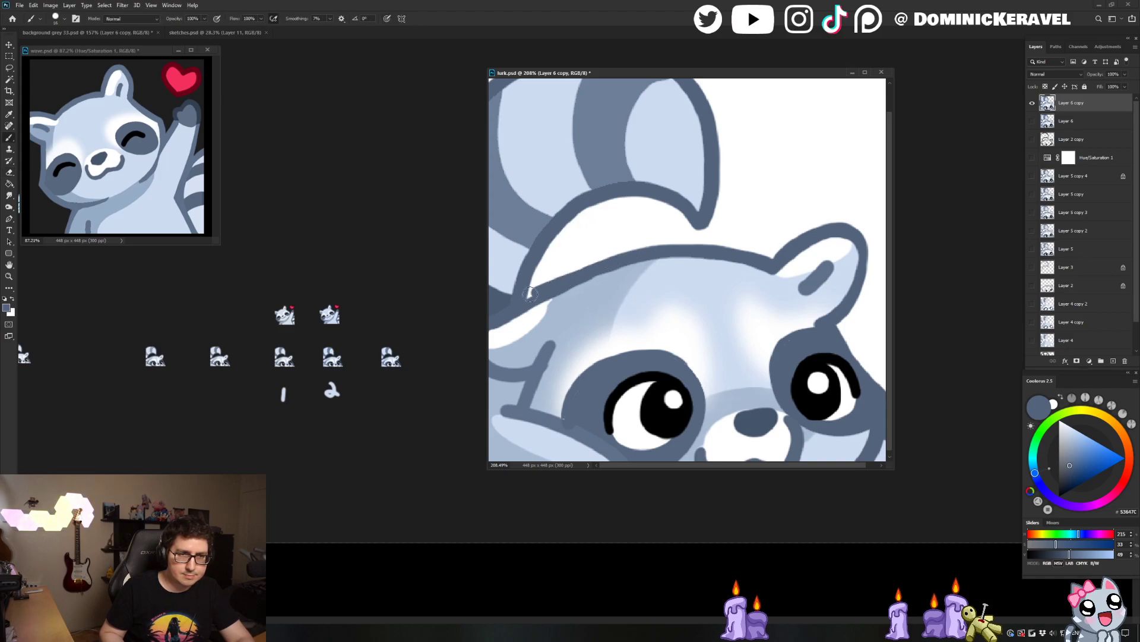
left_click_drag(553, 288, 612, 272)
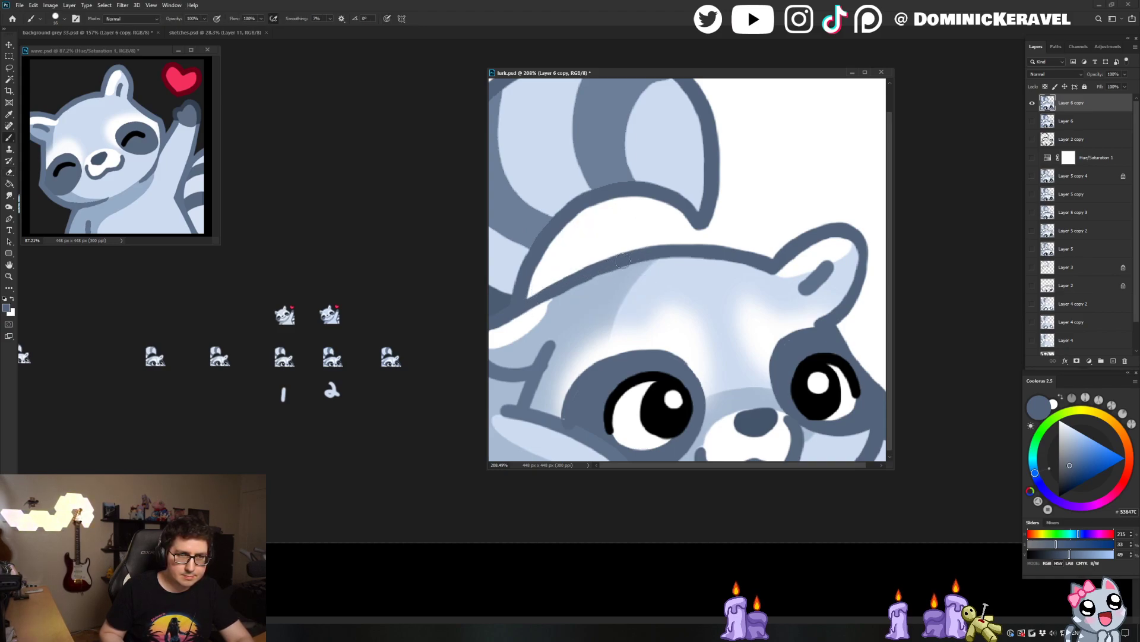
key("ctrl+s")
key("v")
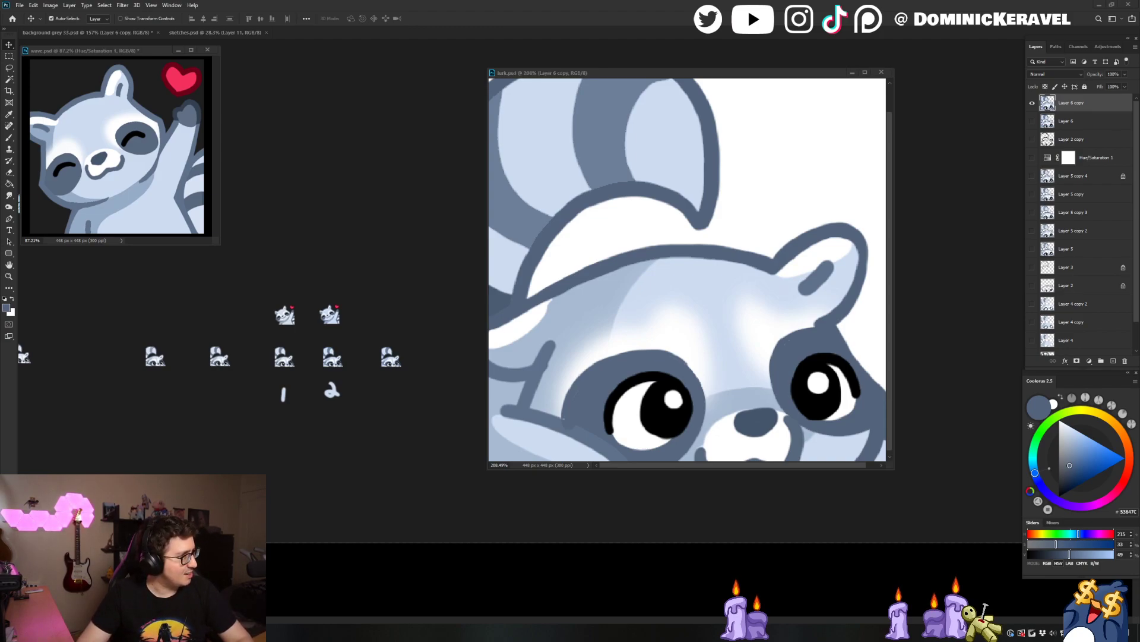
Switch to the YouTube candy review in the browser and rewind it to the ketchup chips section
key("alt+Tab")
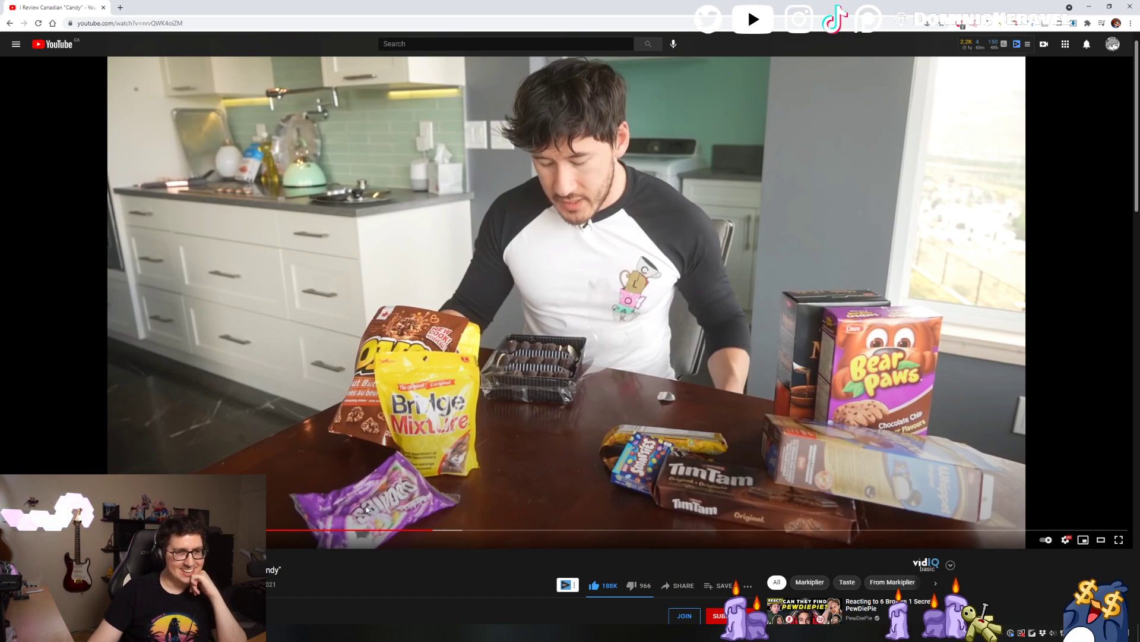
left_click(334, 532)
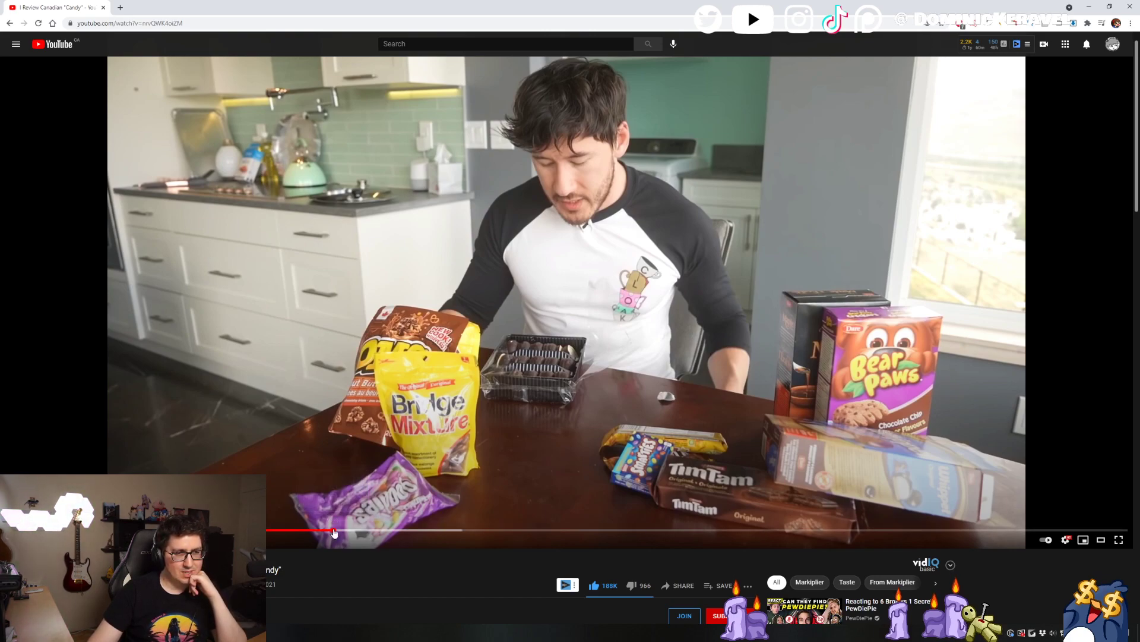
left_click(293, 532)
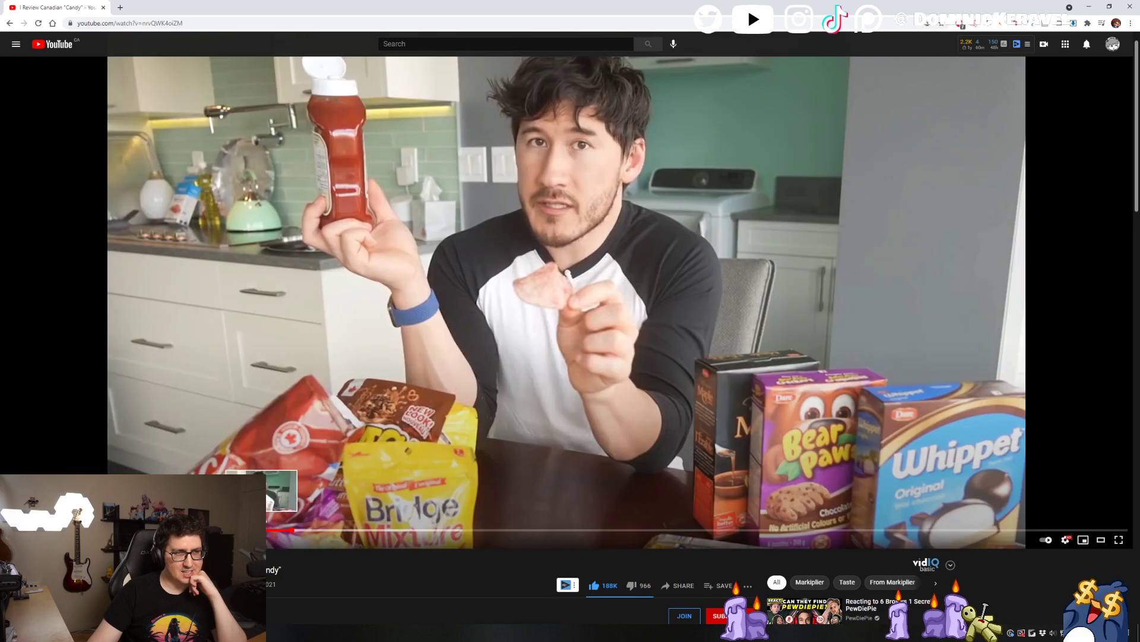
left_click(263, 531)
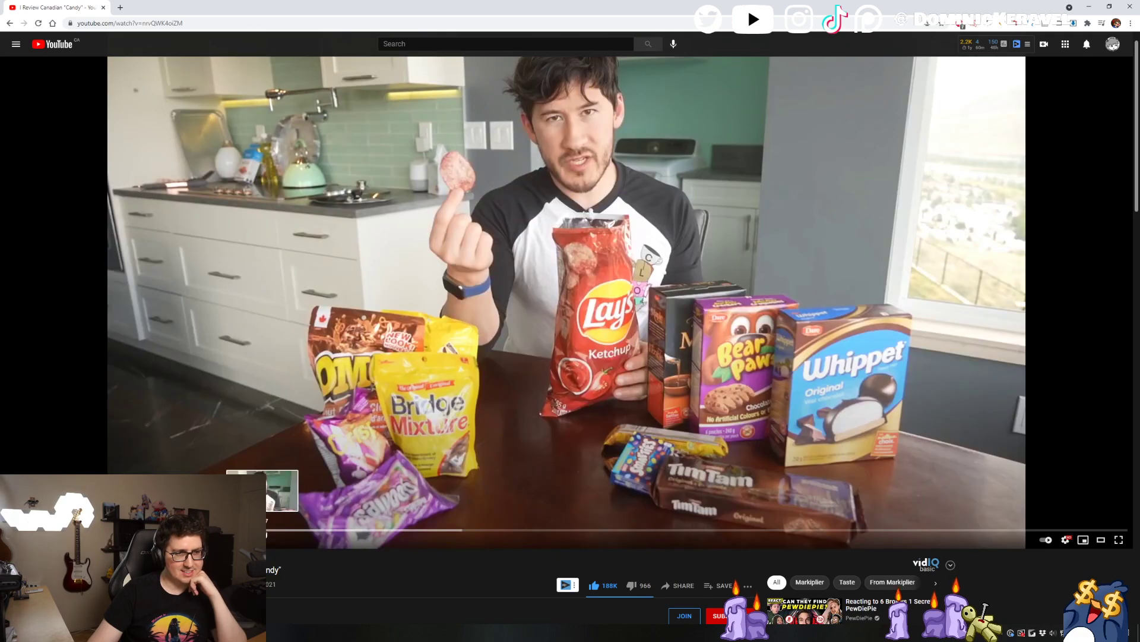
left_click(257, 531)
left_click(237, 531)
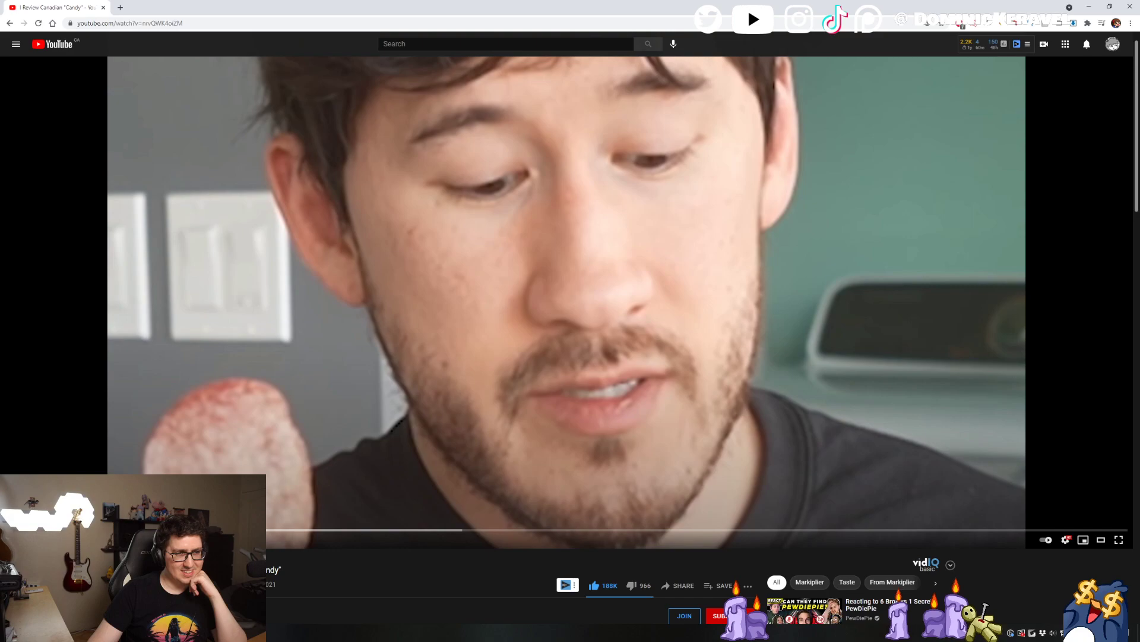
left_click(256, 531)
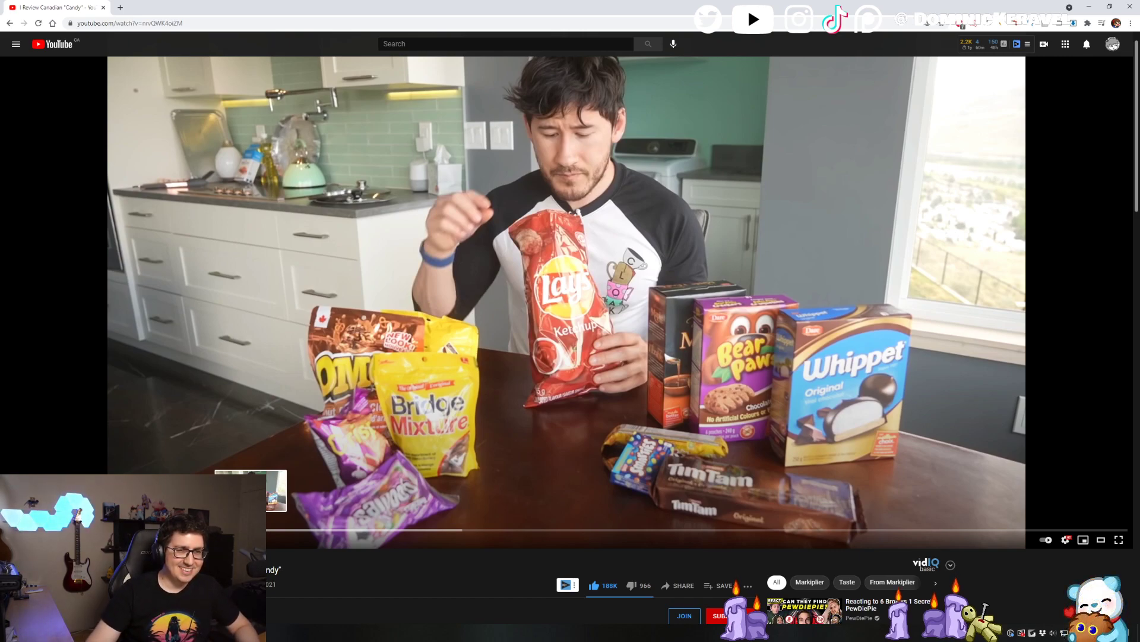
right_click(360, 568)
right_click(355, 567)
key("Escape")
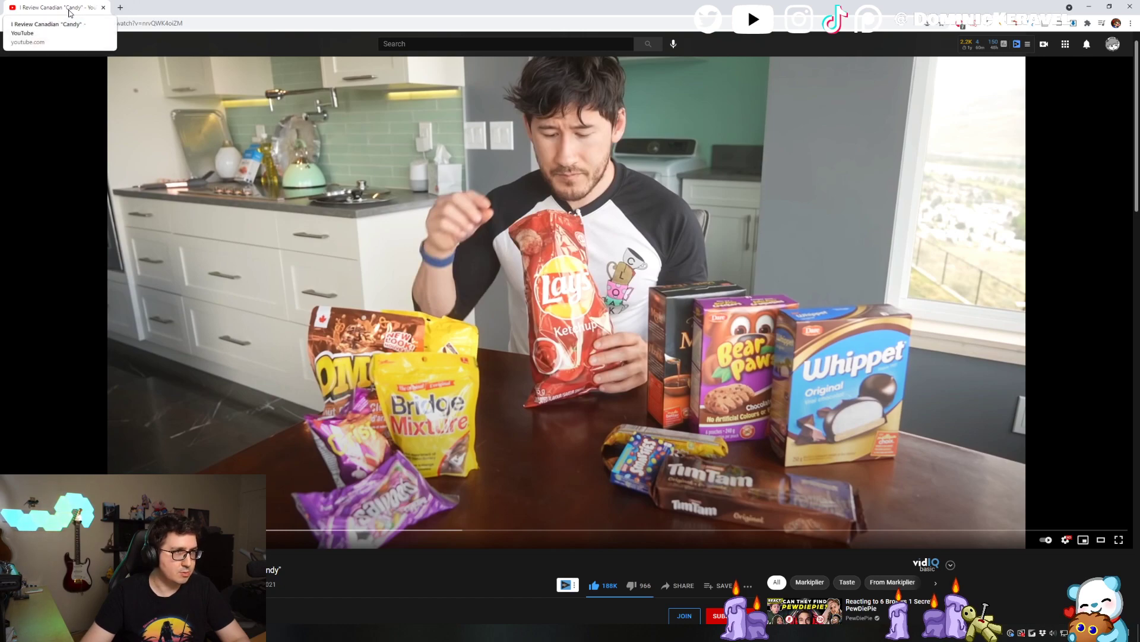
right_click(242, 8)
right_click(240, 8)
right_click(230, 9)
right_click(225, 8)
left_click(223, 9)
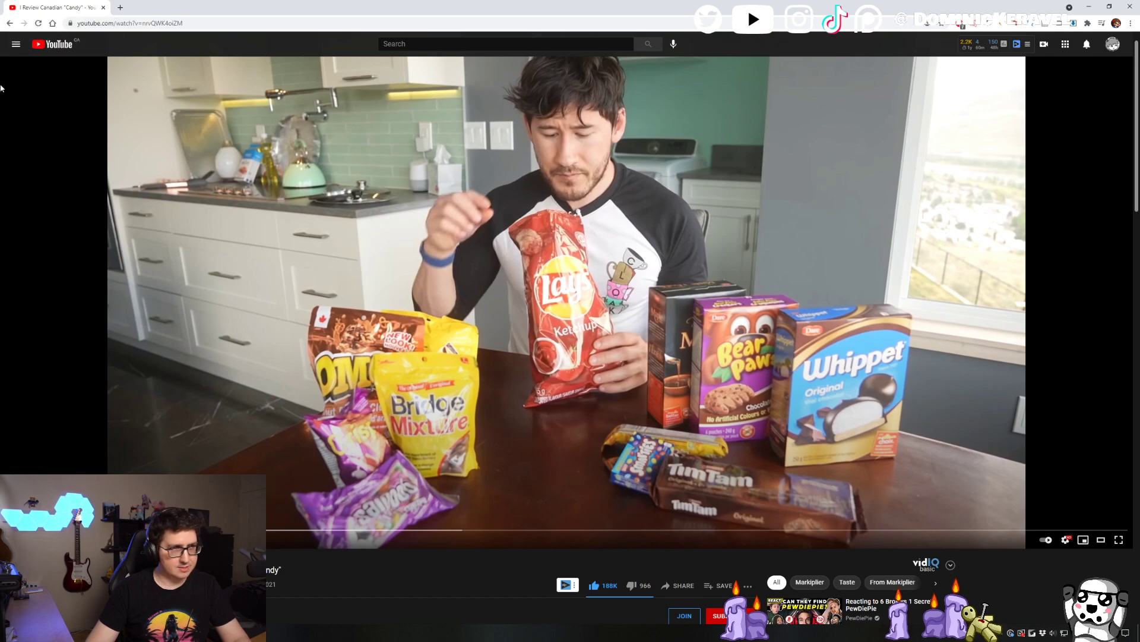
Switch back to Photoshop and delete the lurking-raccoon thumbnail above the handwritten 1 on the grey sheet
key("alt+Tab")
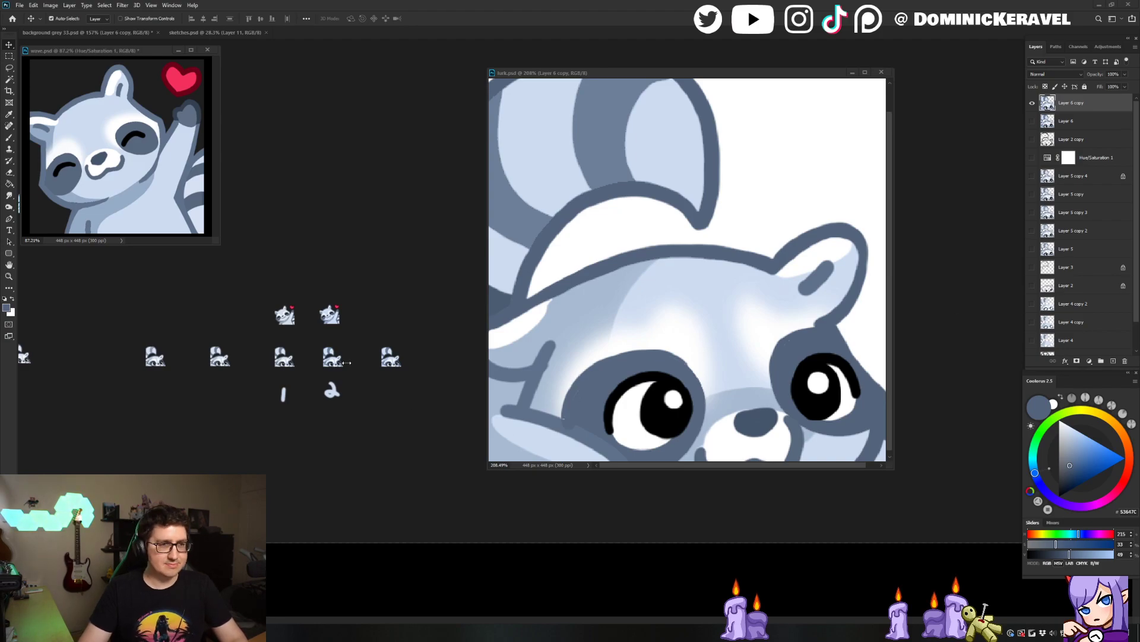
left_click(457, 326)
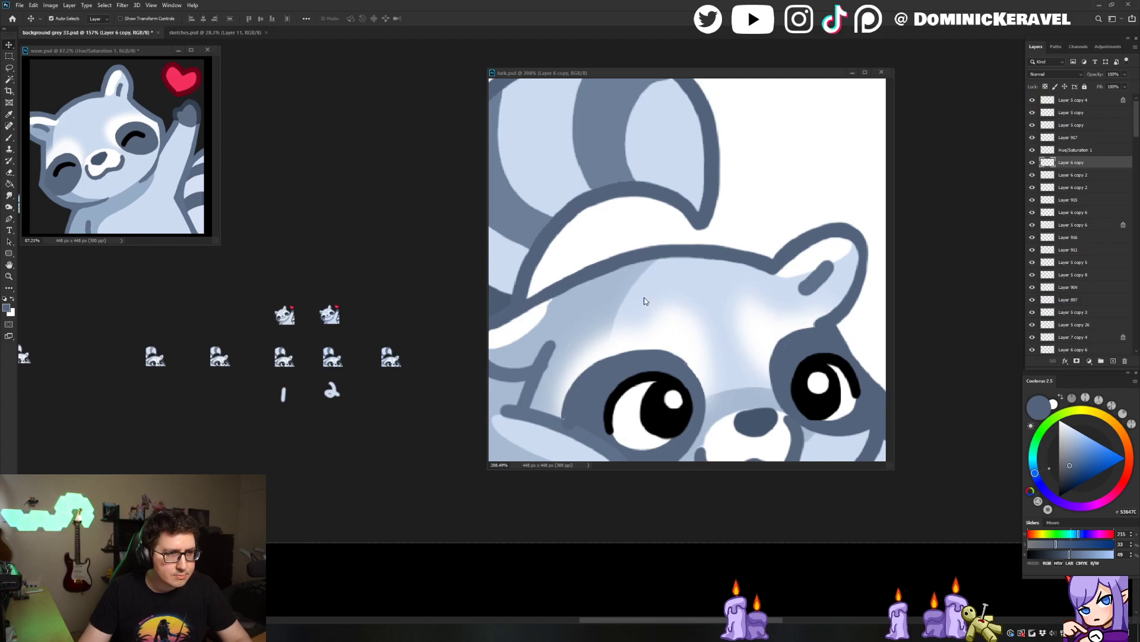
left_click(658, 314)
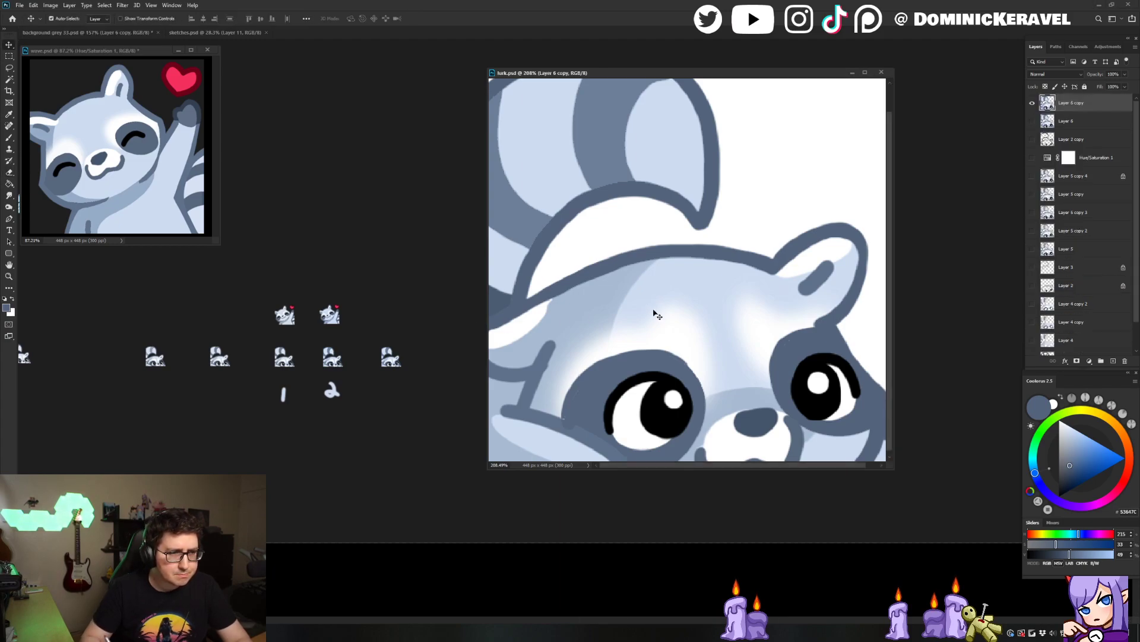
left_click(446, 309)
left_click_drag(446, 308, 423, 318)
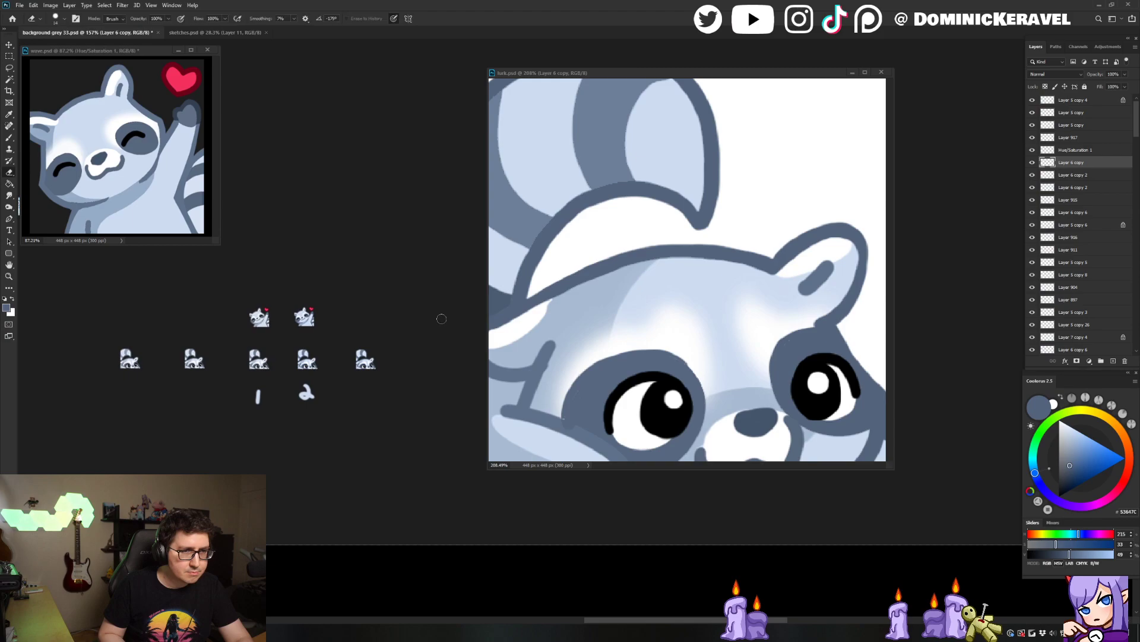
left_click(574, 289)
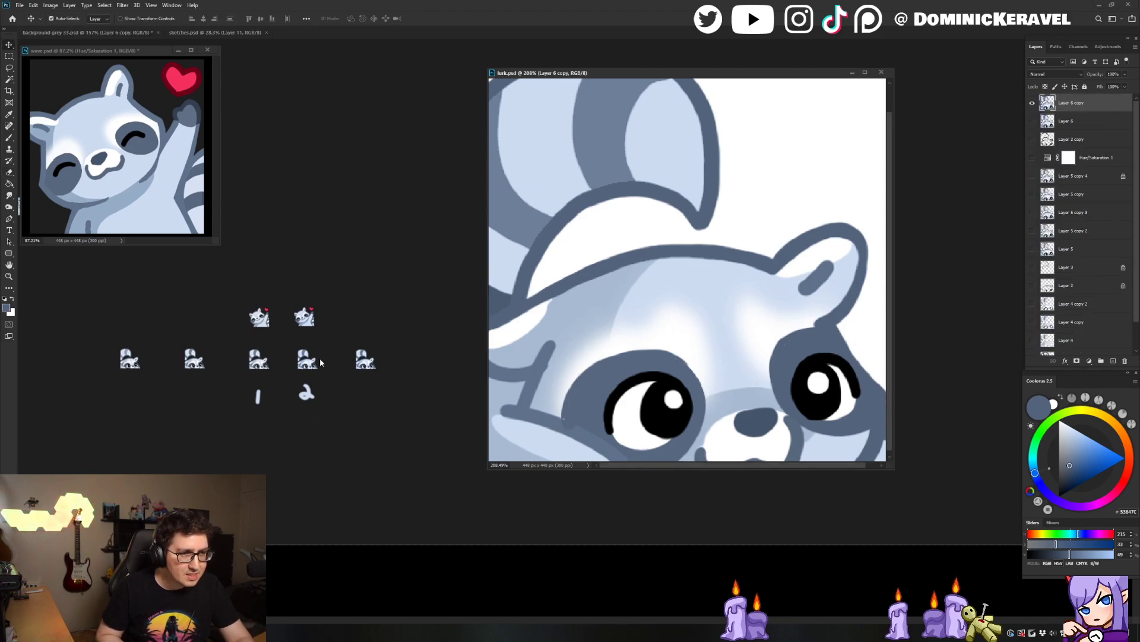
left_click(260, 366)
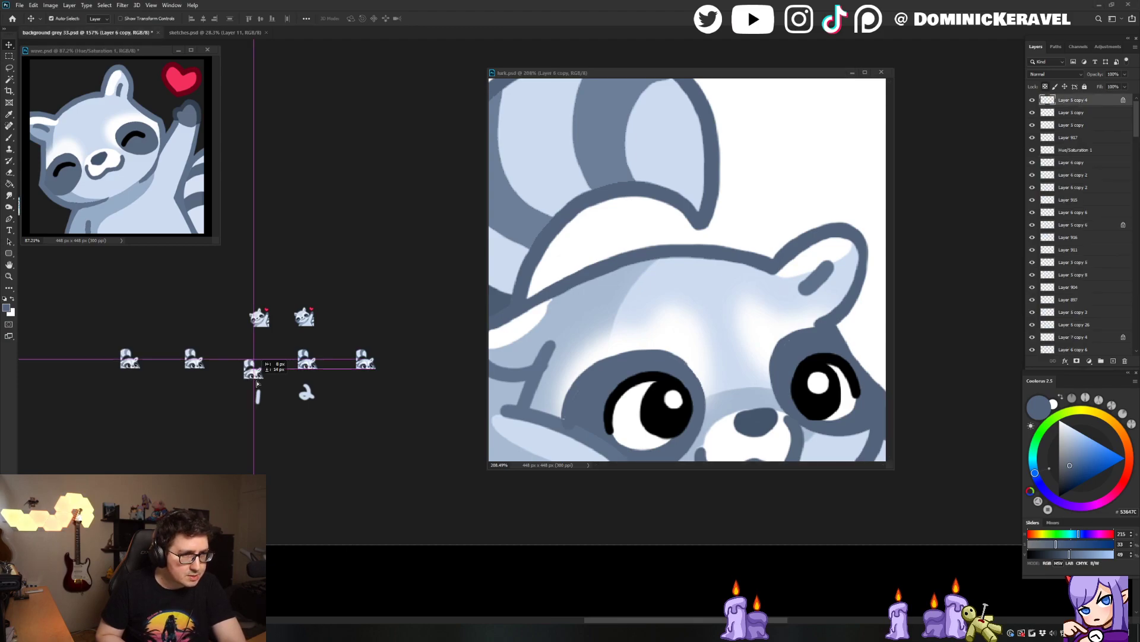
scroll(276, 363, "up", 3)
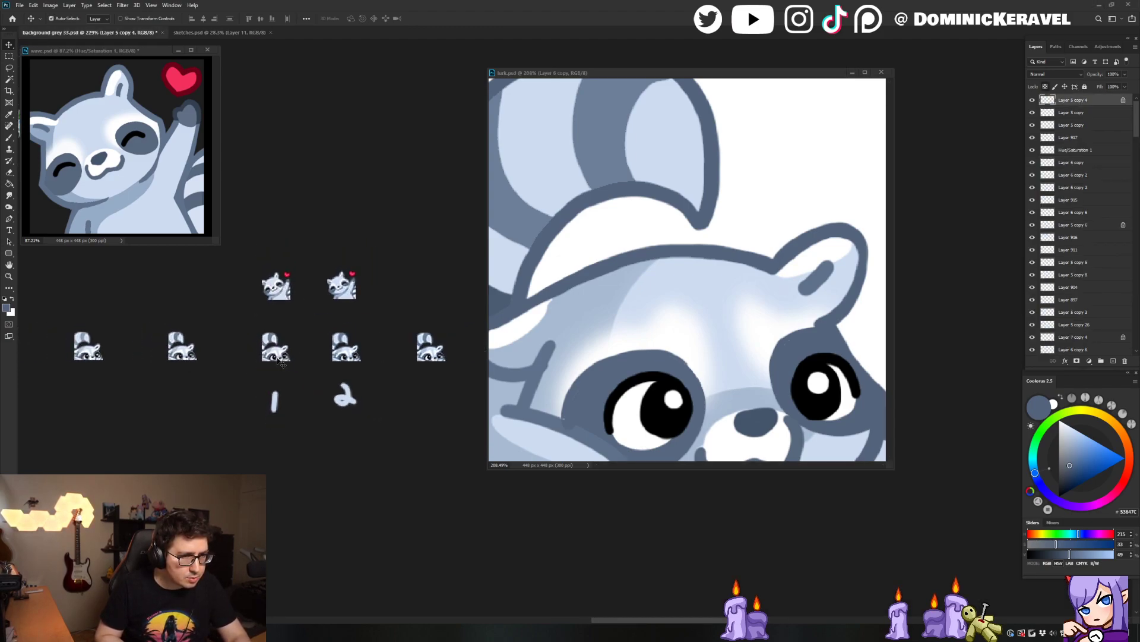
key("Delete")
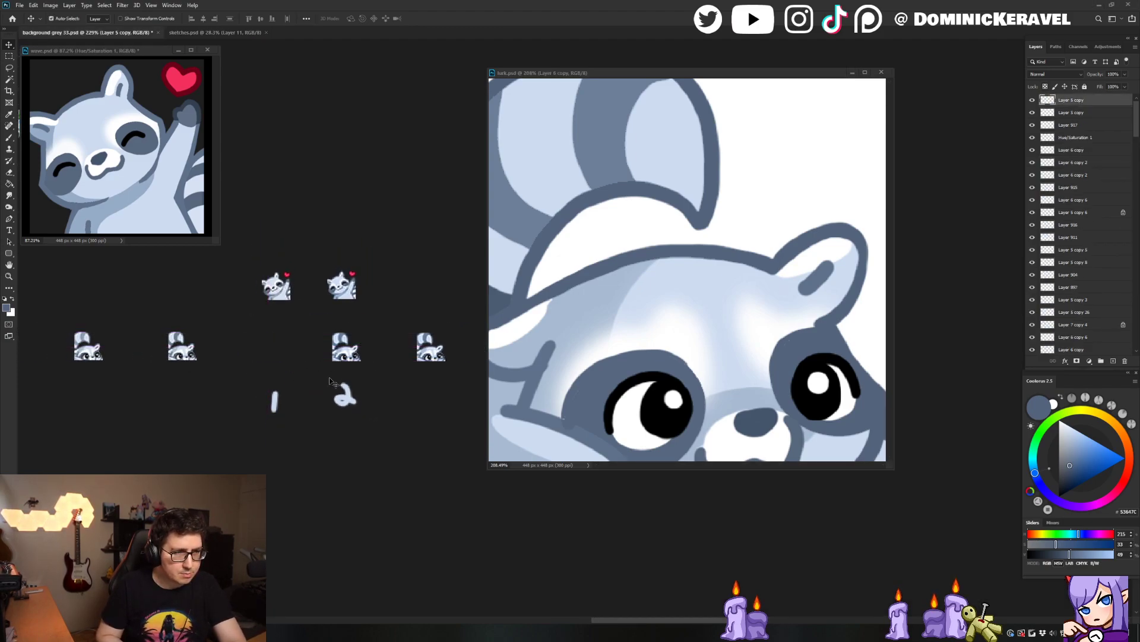
scroll(330, 380, "down", 3)
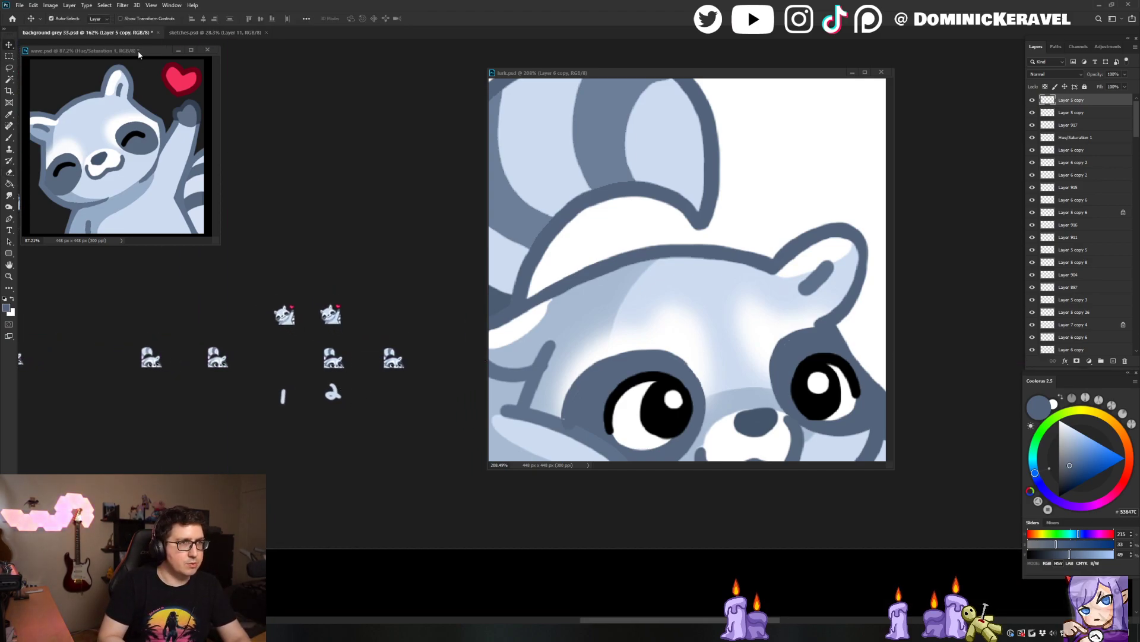
Move the wave.psd window aside and toggle its Hue/Saturation 1 adjustment off and on to compare the colours
left_click_drag(143, 55, 187, 55)
left_click(1031, 144)
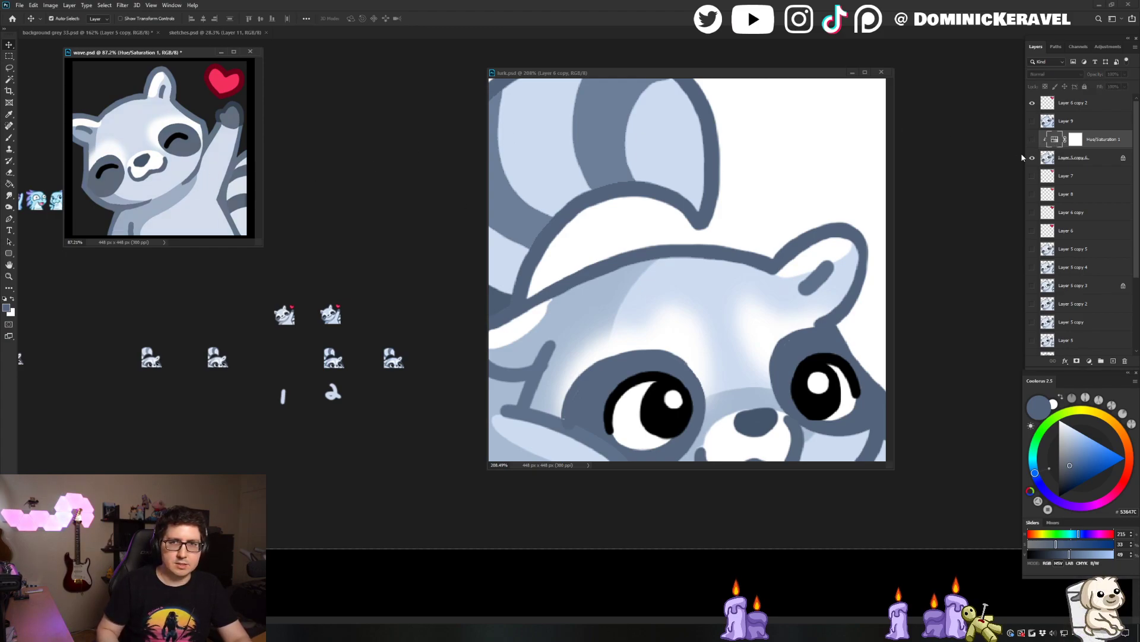
left_click(1033, 142)
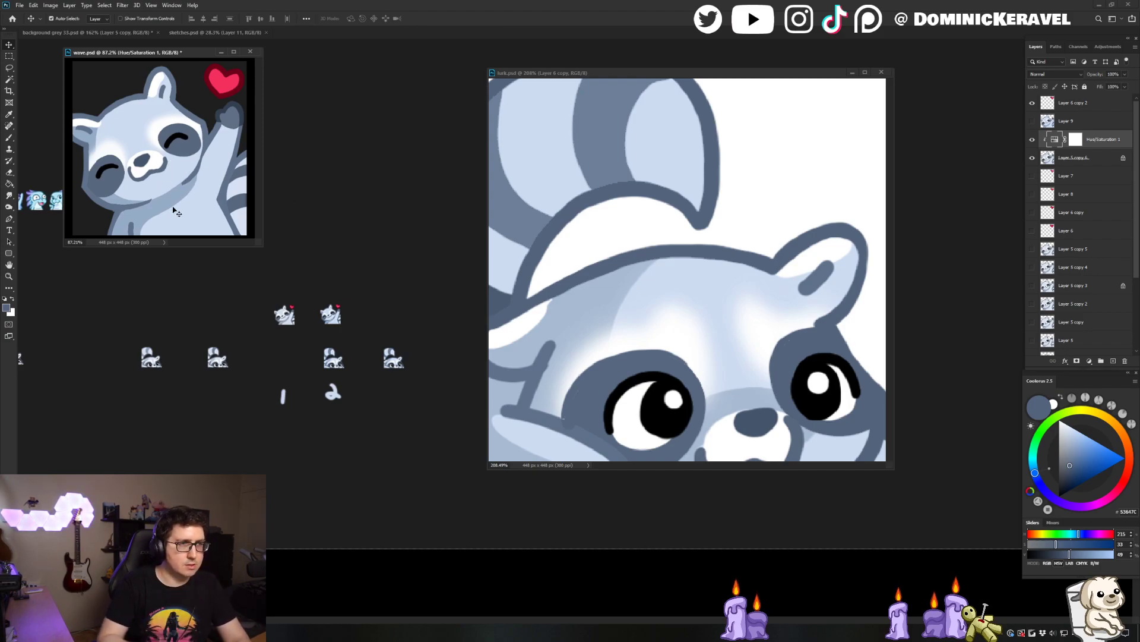
Zoom wave.psd out to 60%, place its resized window above the thumbnails and select the raccoon's layer
left_click_drag(167, 54, 212, 54)
scroll(293, 230, "down", 4)
left_click_drag(305, 245, 283, 223)
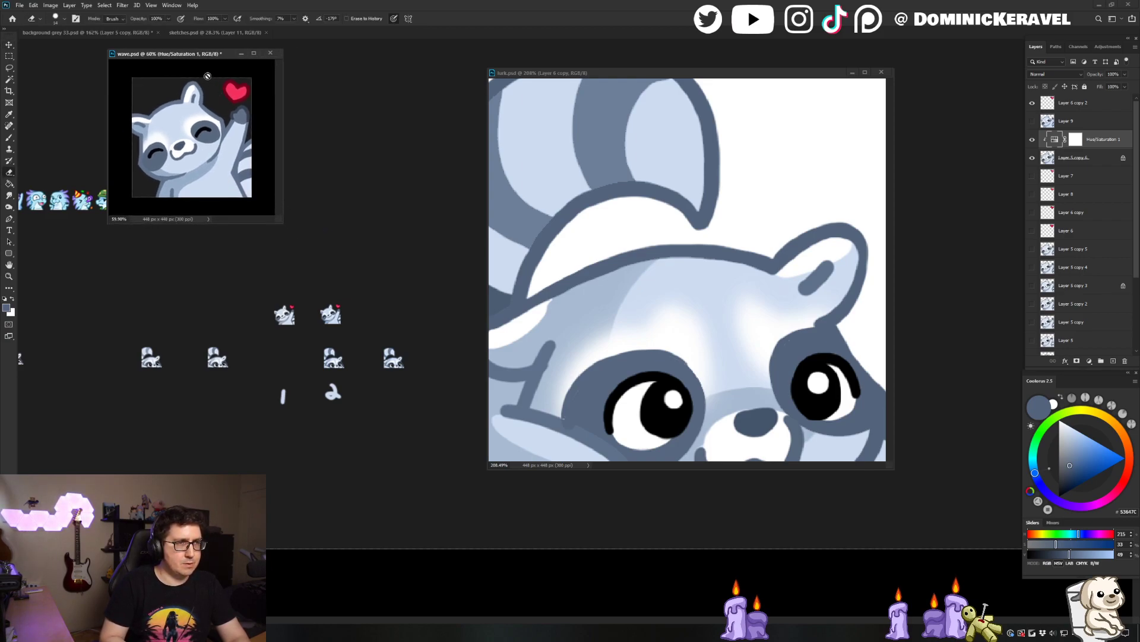
left_click_drag(206, 53, 281, 71)
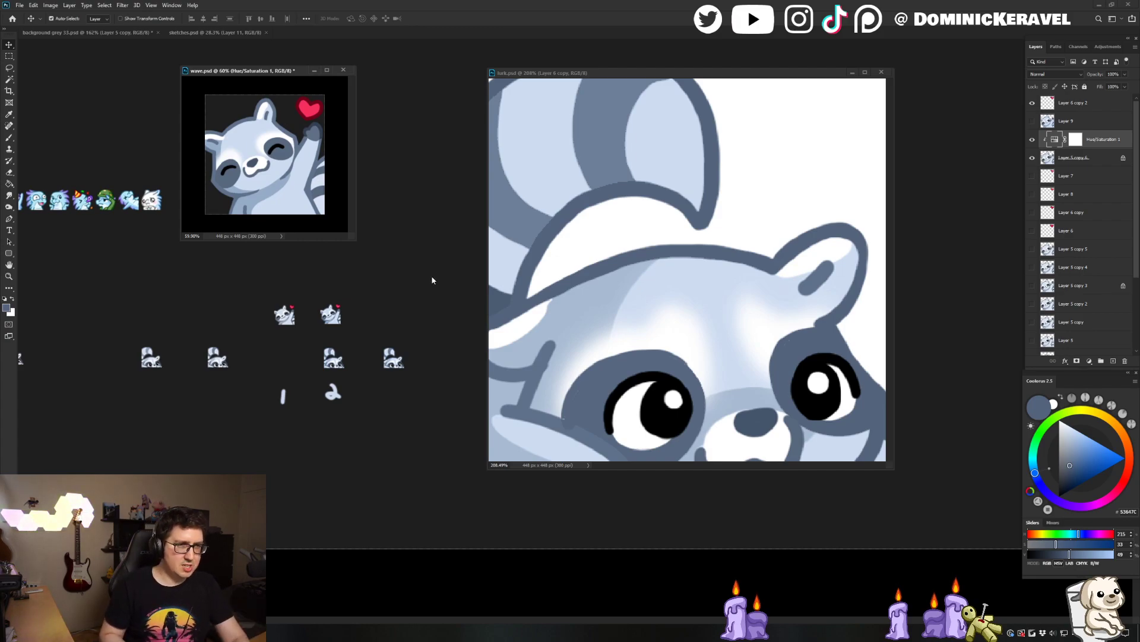
left_click_drag(355, 242, 377, 247)
left_click_drag(261, 70, 309, 54)
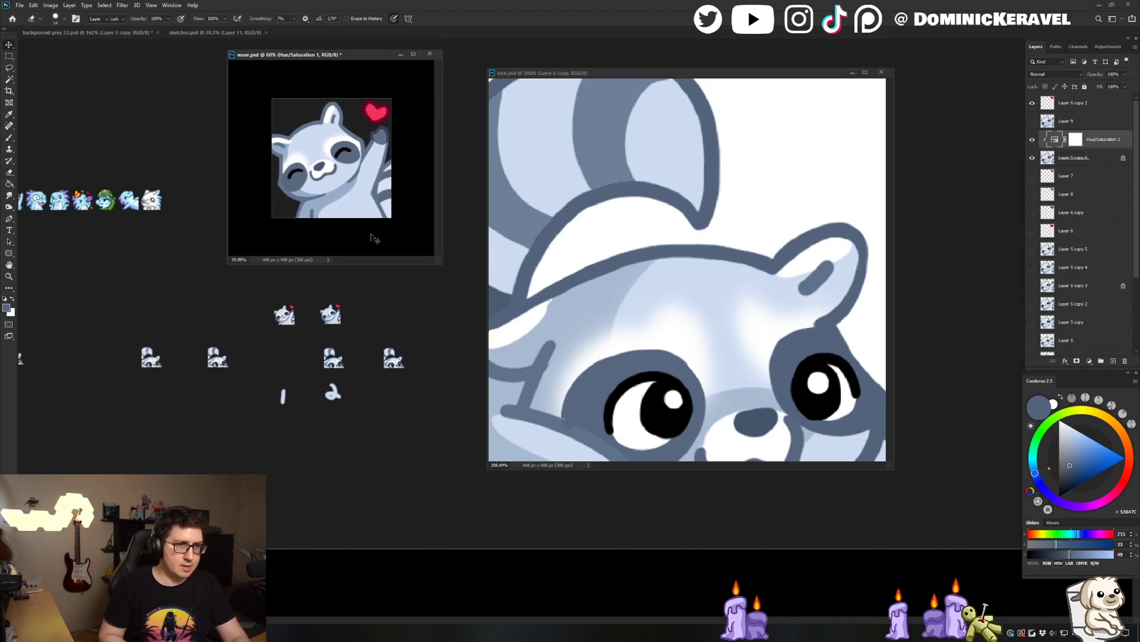
left_click(369, 206)
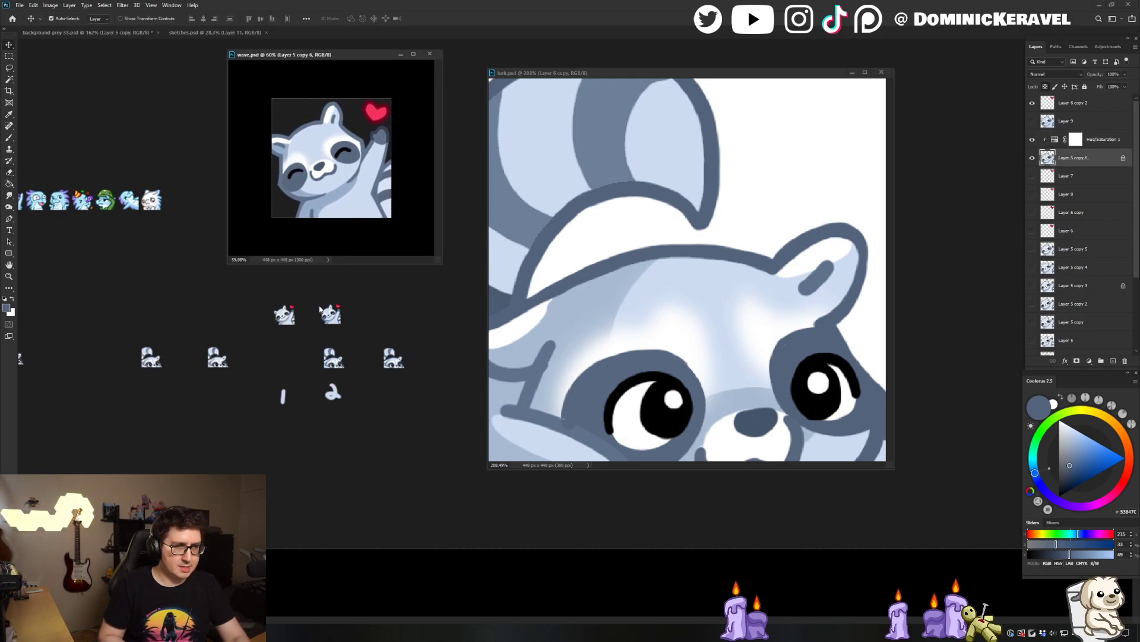
Delete the first waving-raccoon thumbnail and the handwritten 1 and 2 labels from the grey sheet
left_click_drag(326, 292, 268, 303)
left_click(225, 324)
key("Delete")
key("e")
key("v")
mouse_move(280, 408)
left_mouse_down()
mouse_move(221, 424)
mouse_move(284, 408)
left_mouse_up()
key("ctrl+z")
key("e")
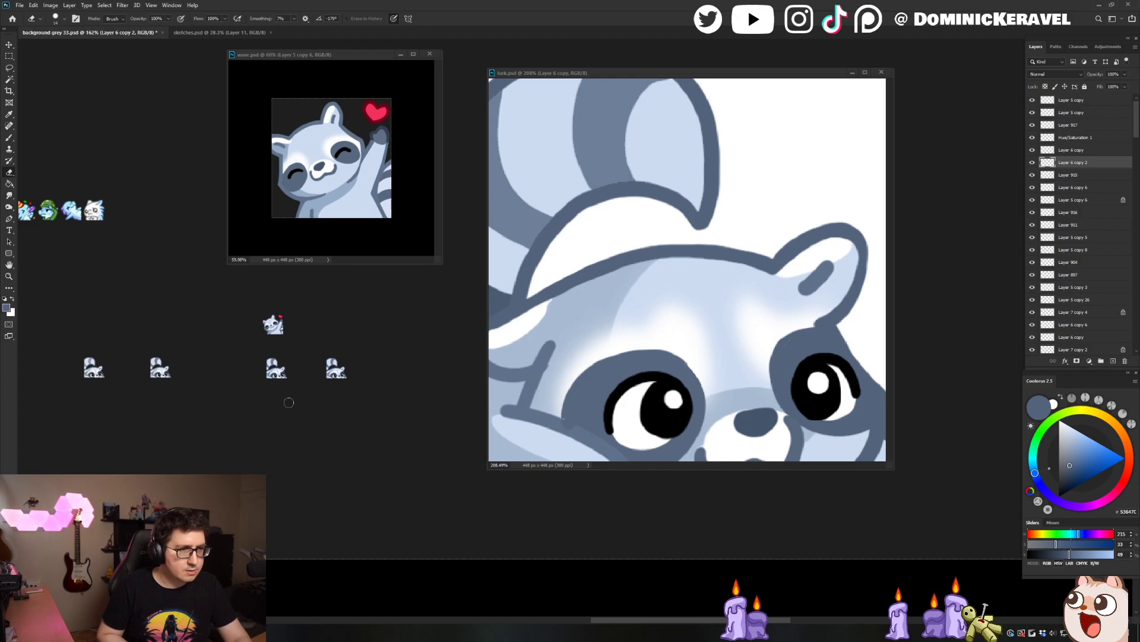
Move the last lurking-raccoon thumbnail closer to its neighbour and save the grey background sheet
key("v")
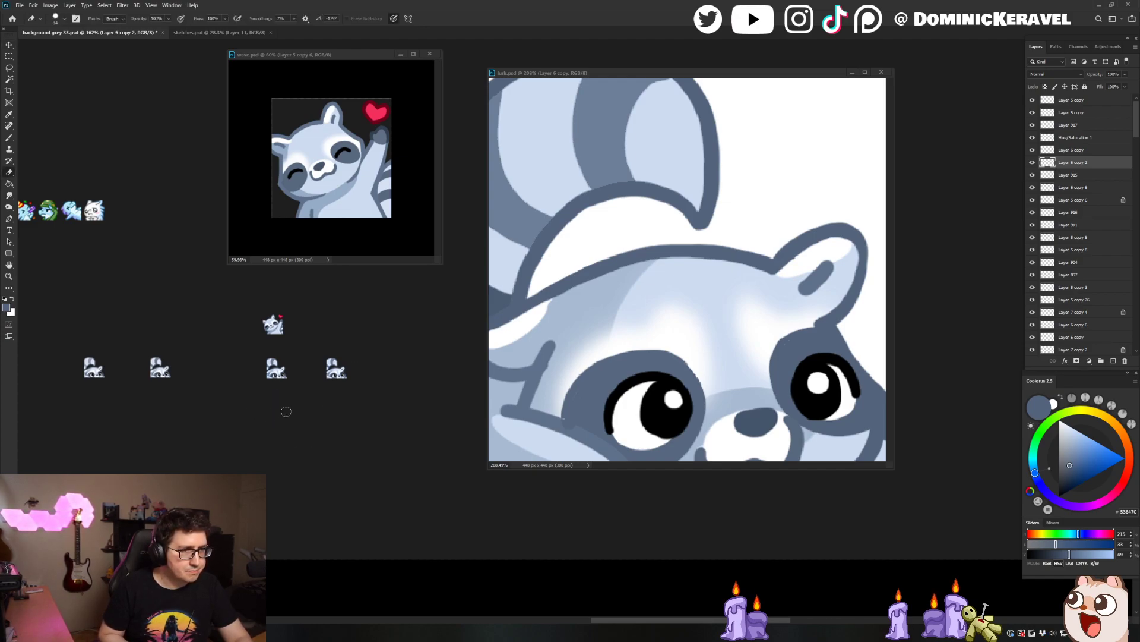
left_click_drag(218, 375, 191, 390)
left_click_drag(305, 390, 291, 389)
key("ctrl+s")
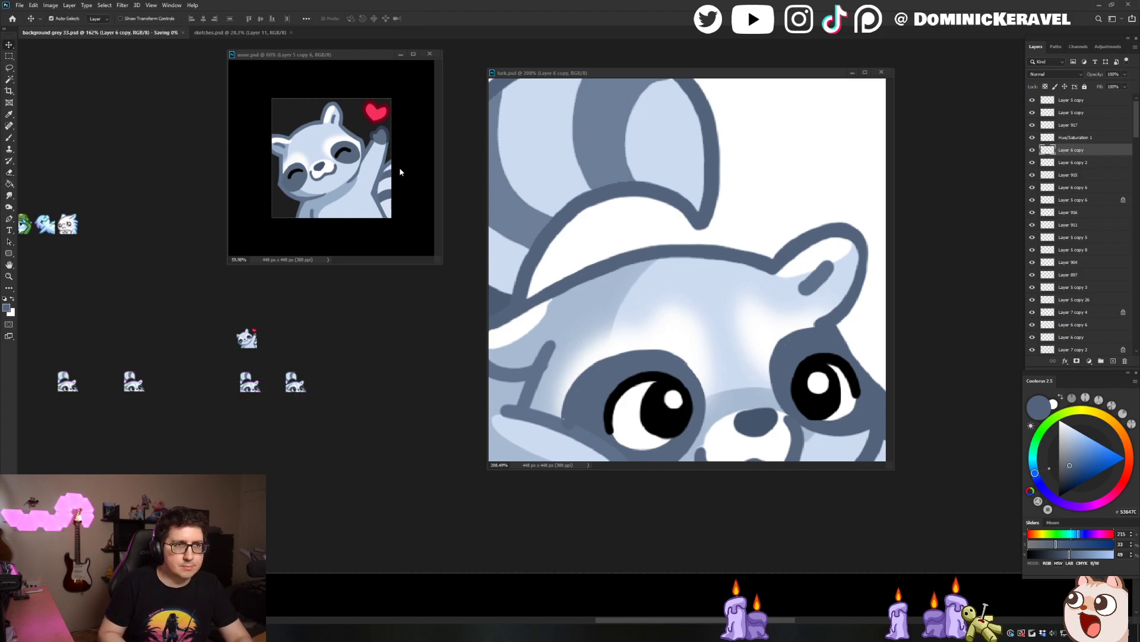
Zoom wave.psd out to about 44.8%, shrink its window around the image and park it beside the lurk.psd window
left_click(367, 178)
scroll(367, 178, "down", 3)
left_click_drag(442, 263, 355, 188)
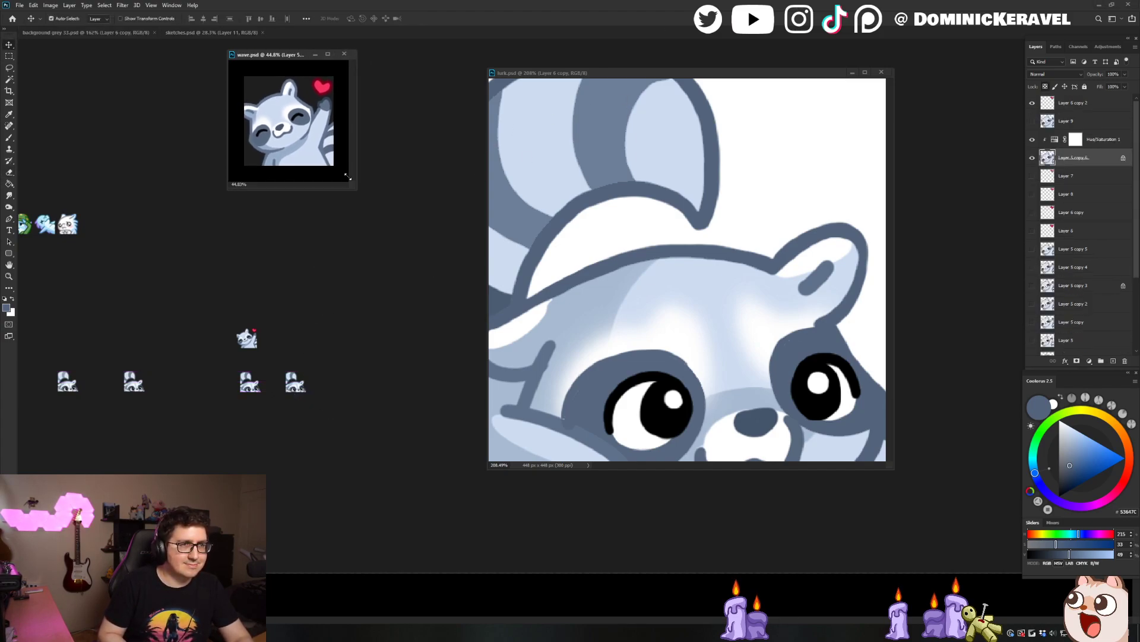
mouse_move(276, 55)
left_mouse_down()
mouse_move(908, 72)
mouse_move(939, 55)
left_mouse_up()
key("e")
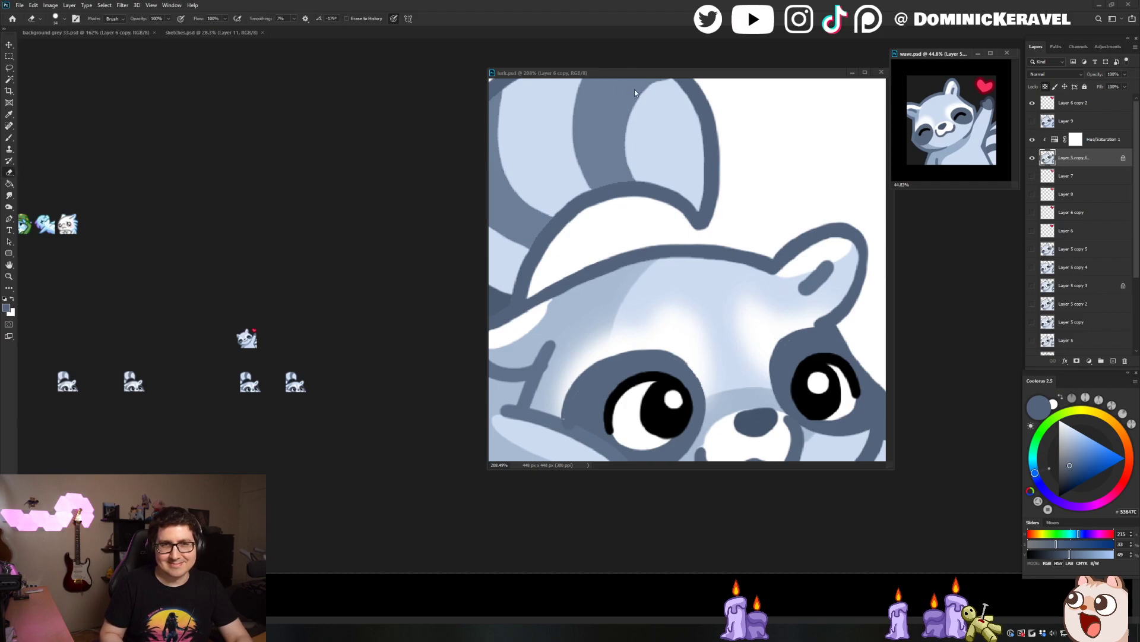
key("v")
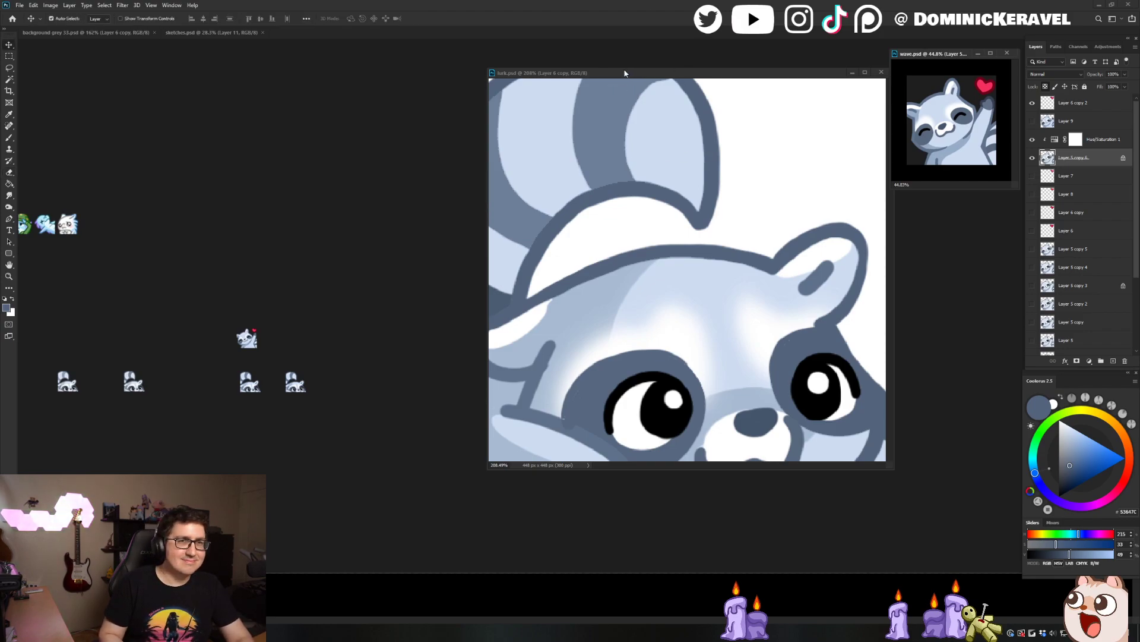
Shift the lurk.psd window away from wave.psd, towards the thumbnails, and ready the Brush tool in lurk.psd
left_click_drag(624, 72, 557, 69)
left_click_drag(331, 344, 339, 321)
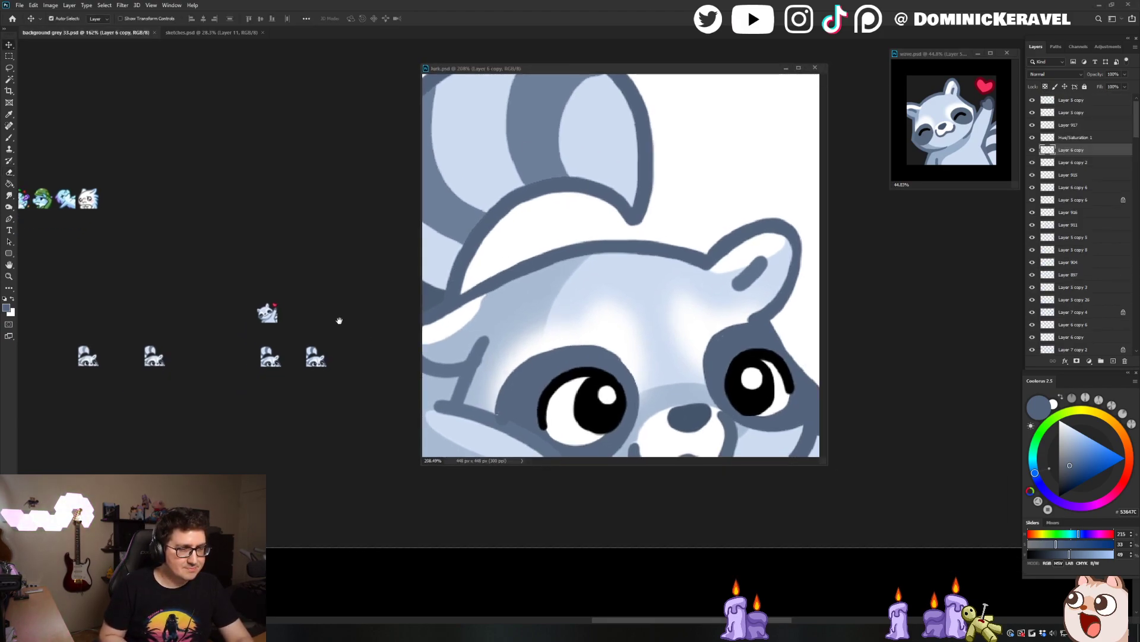
left_click(602, 287)
key("b")
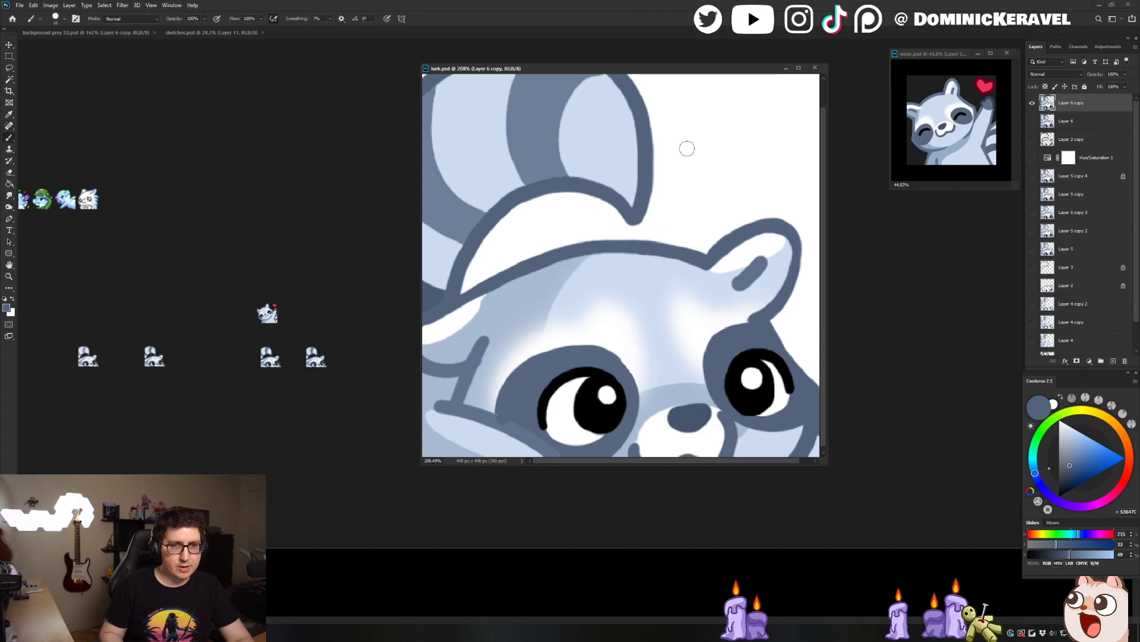
key("v")
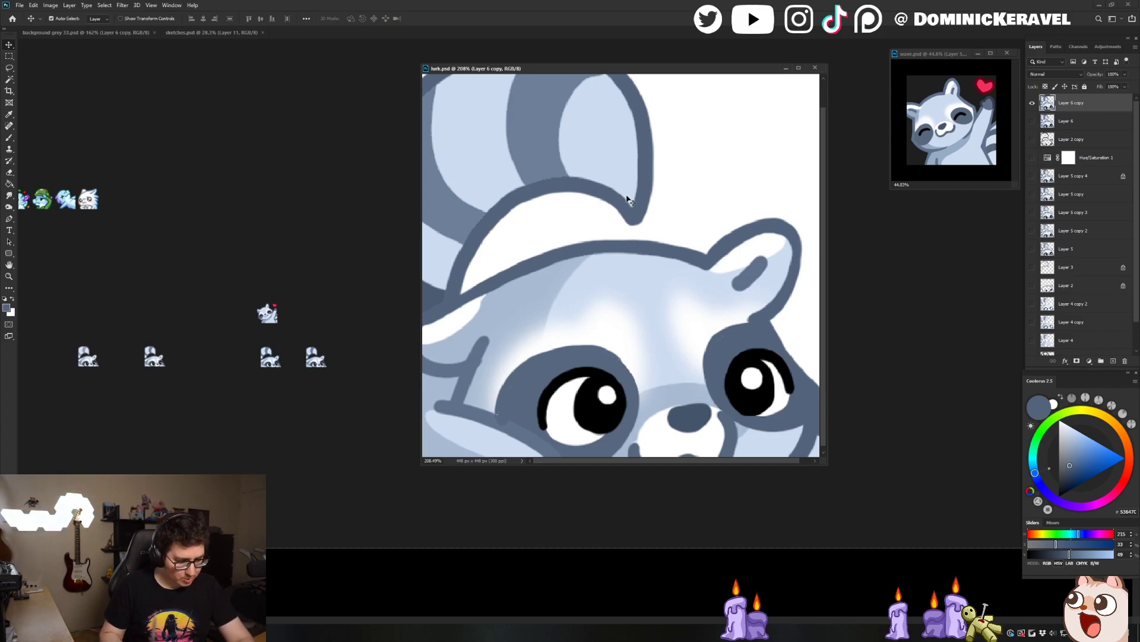
left_click_drag(542, 72, 539, 73)
key("b")
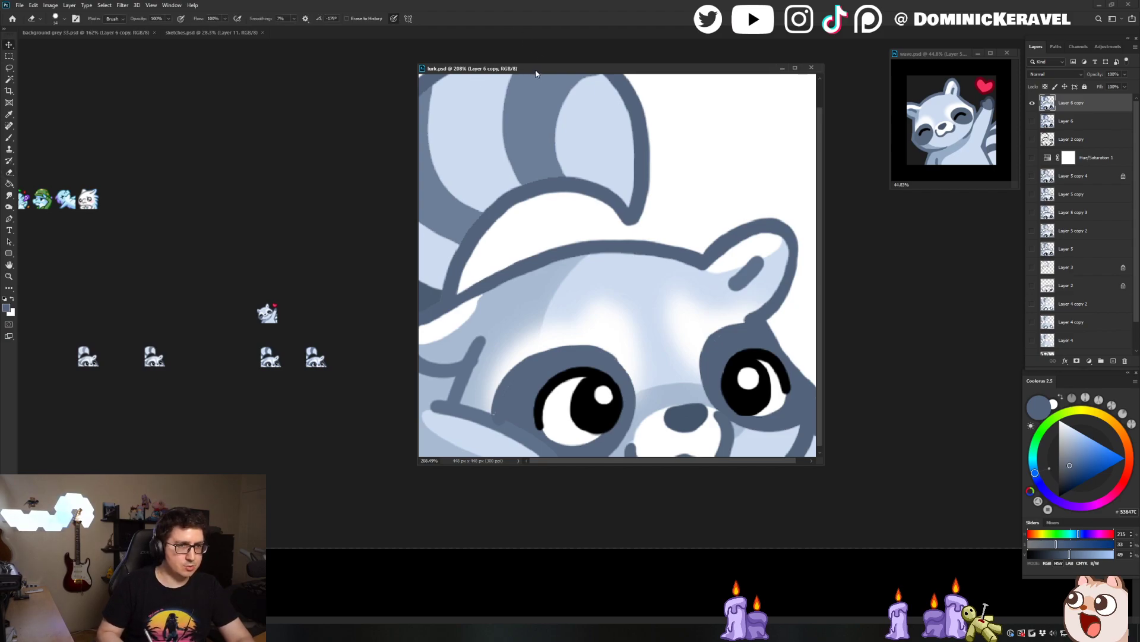
key("v")
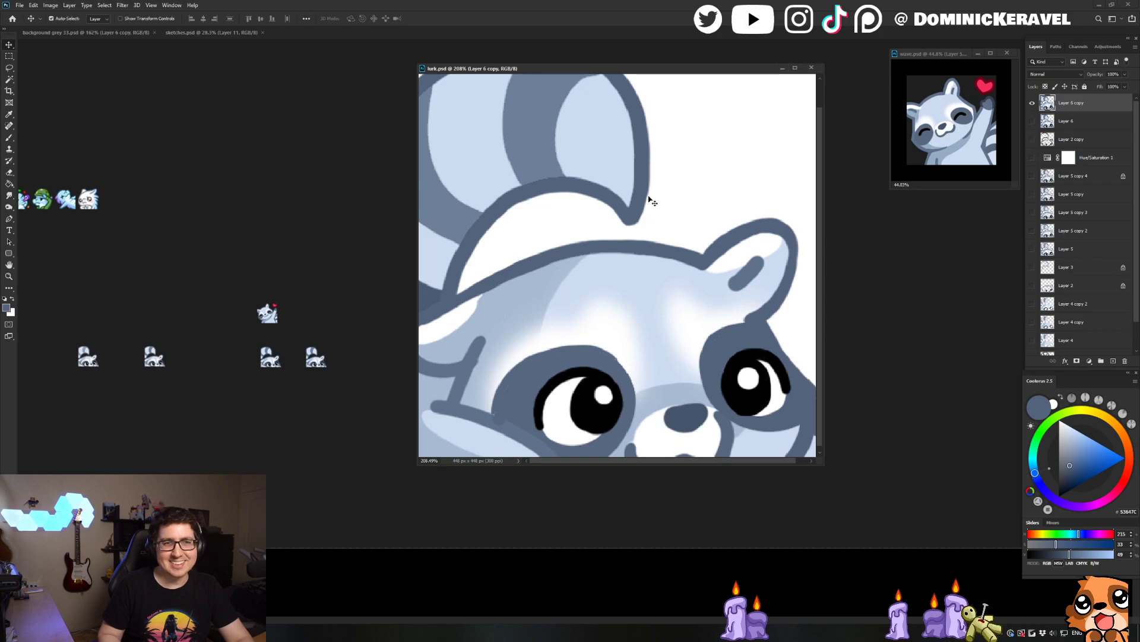
key("b")
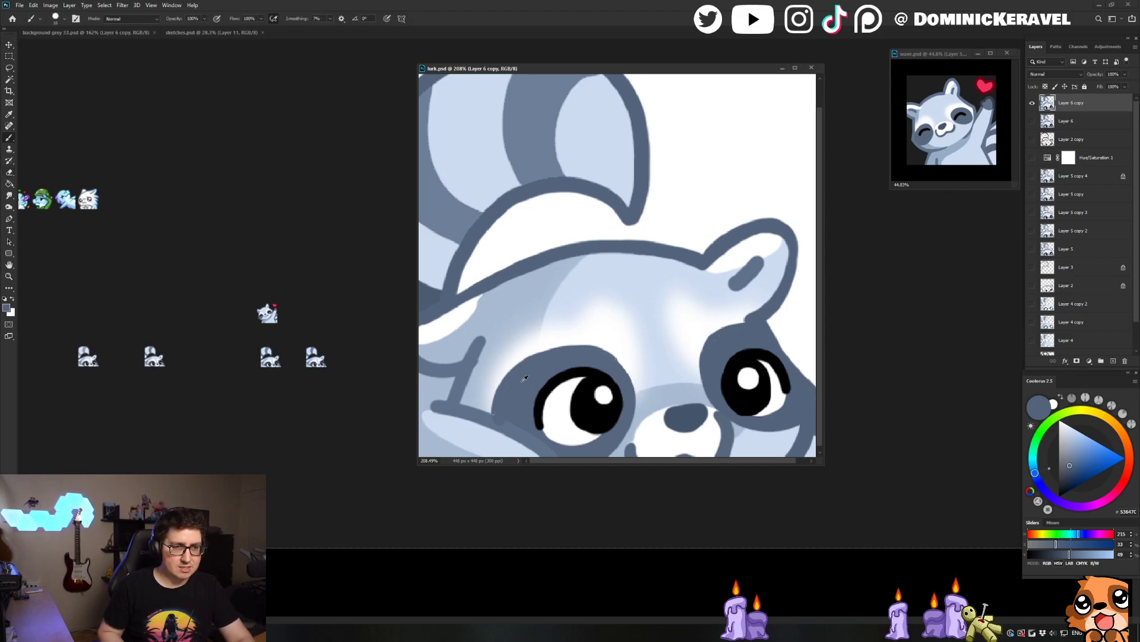
Sample the mask colours around the raccoon's larger eye, touch up Layer 6 copy in lurk.psd and save the file
left_click(482, 419, "alt")
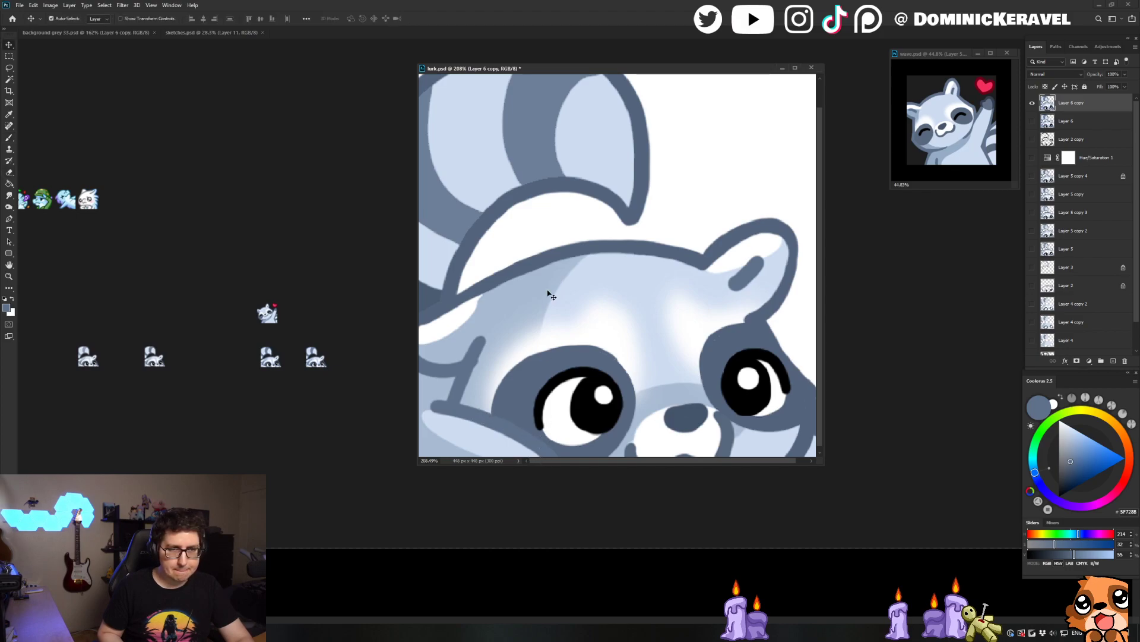
left_click(625, 379, "alt")
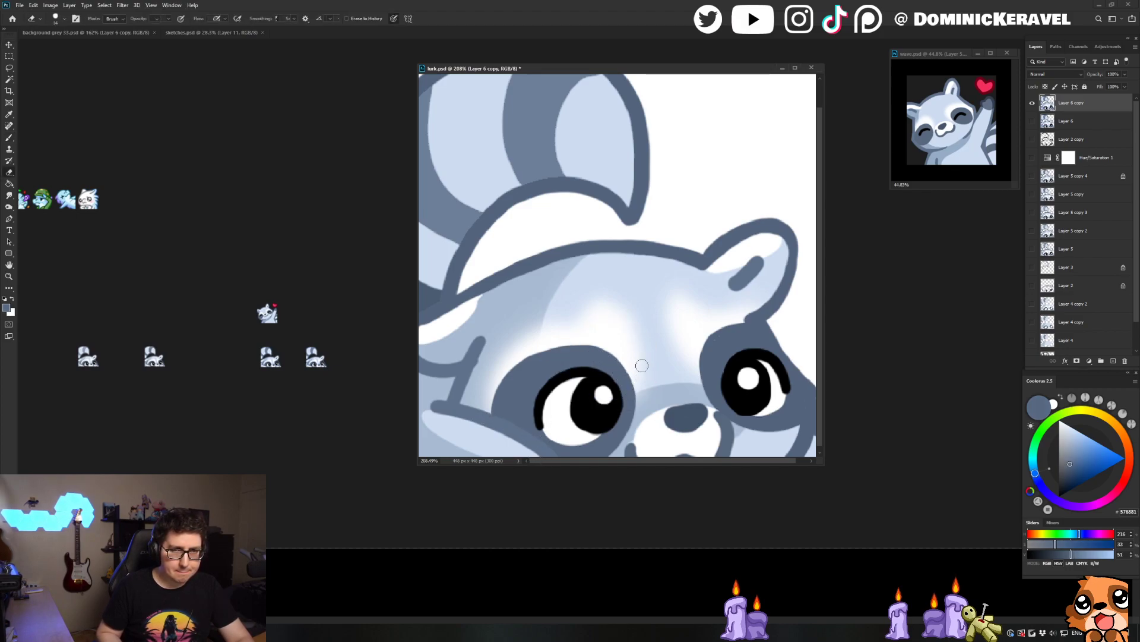
scroll(712, 358, "down", 3)
key("v")
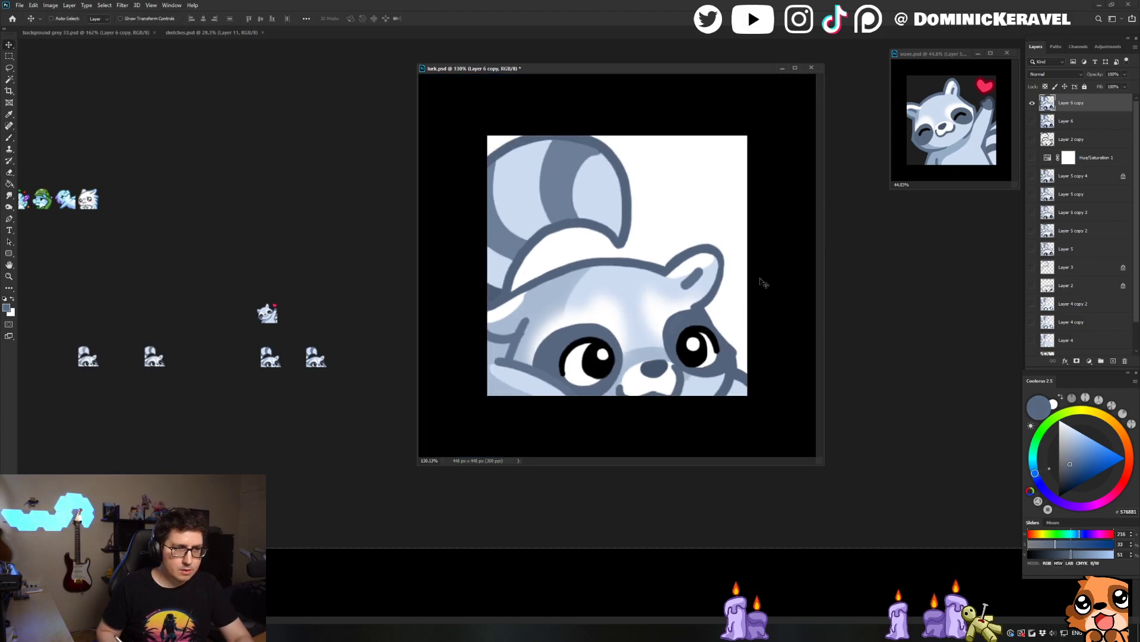
key("b")
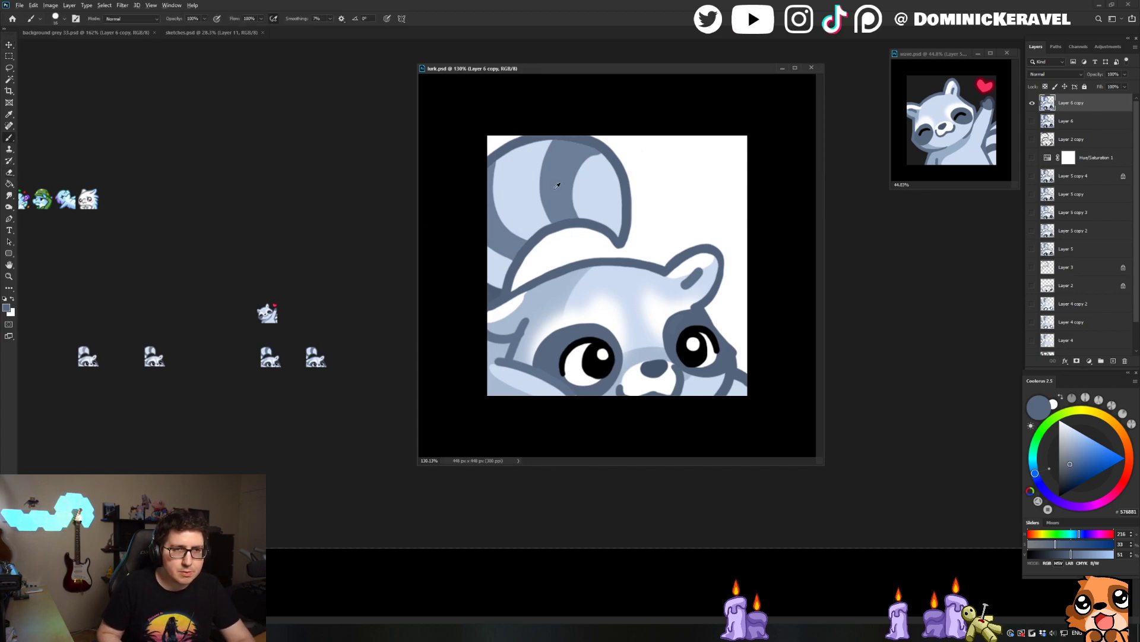
Duplicate Layer 6 copy in lurk.psd, hide the original and fill the lower tail stripe with a lighter blue-grey
left_click(577, 196, "alt")
key("ctrl+j")
left_click(1032, 122)
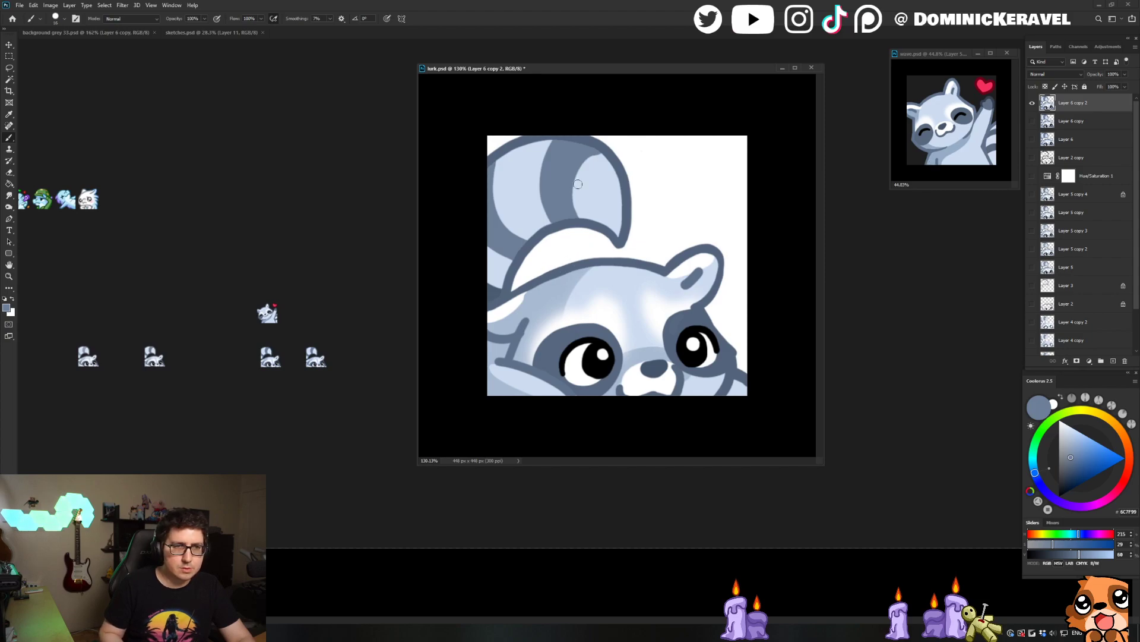
left_click(1069, 452)
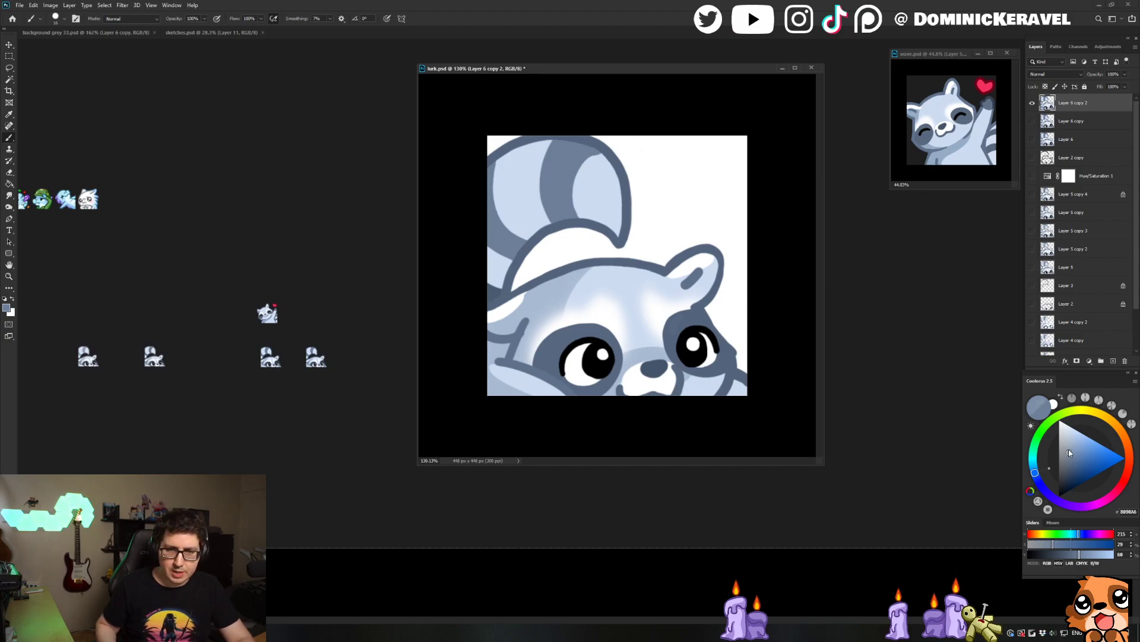
key("g")
left_click(523, 236)
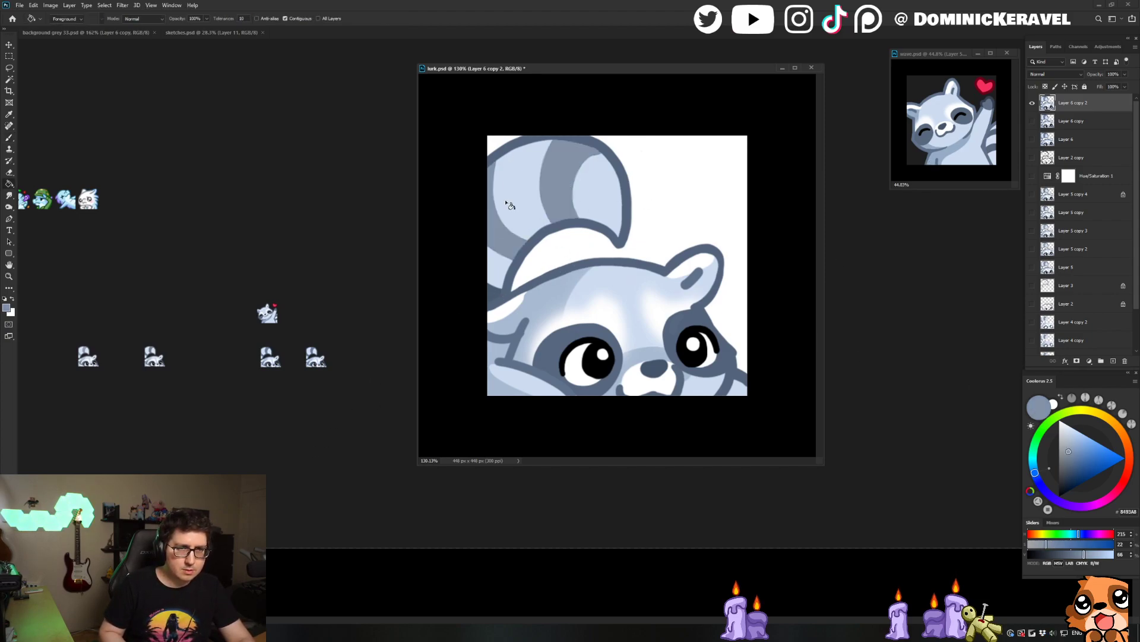
Try other lighter grey-blue fills on the two tail stripes of Layer 6 copy 2, undoing the last fill
left_click(1078, 453)
left_click(550, 196)
left_click(1069, 446)
left_click(567, 206)
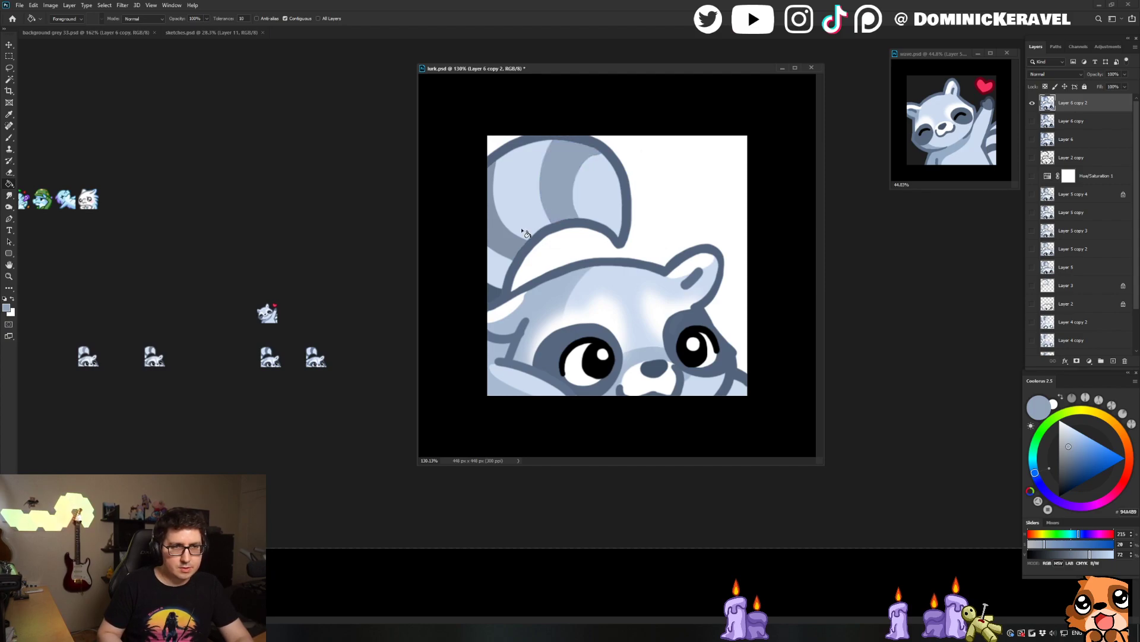
key("ctrl+z")
left_click(1070, 447)
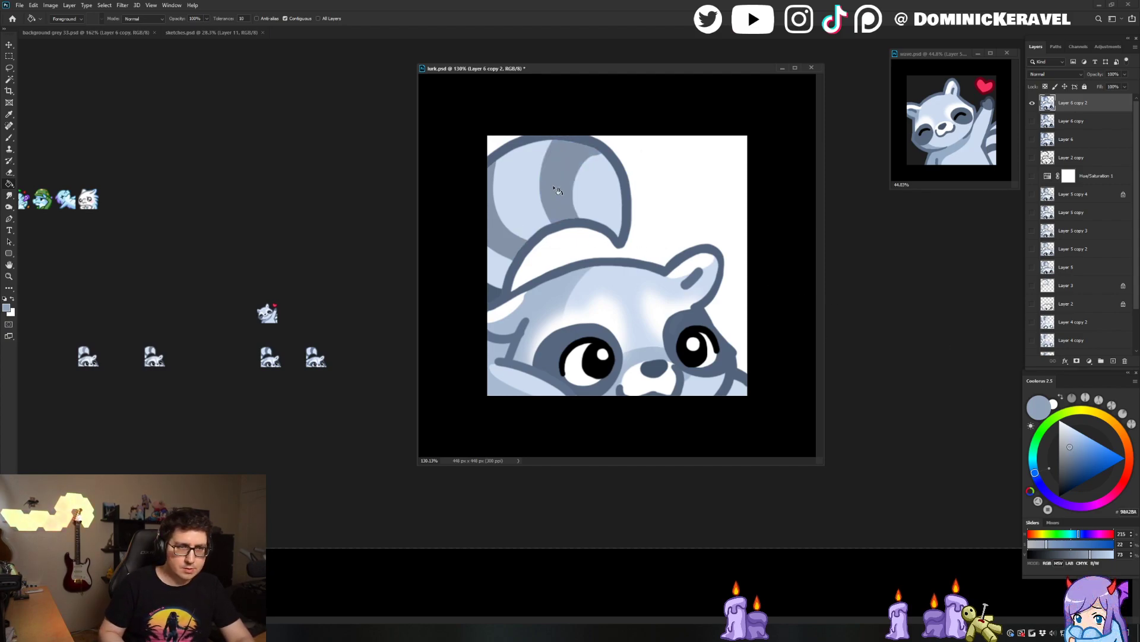
Resize lurk.psd to 28 px, try its thumbnail on the grey sheet and undo the trial
key("ctrl+alt+i")
type("28")
key("Return")
key("v")
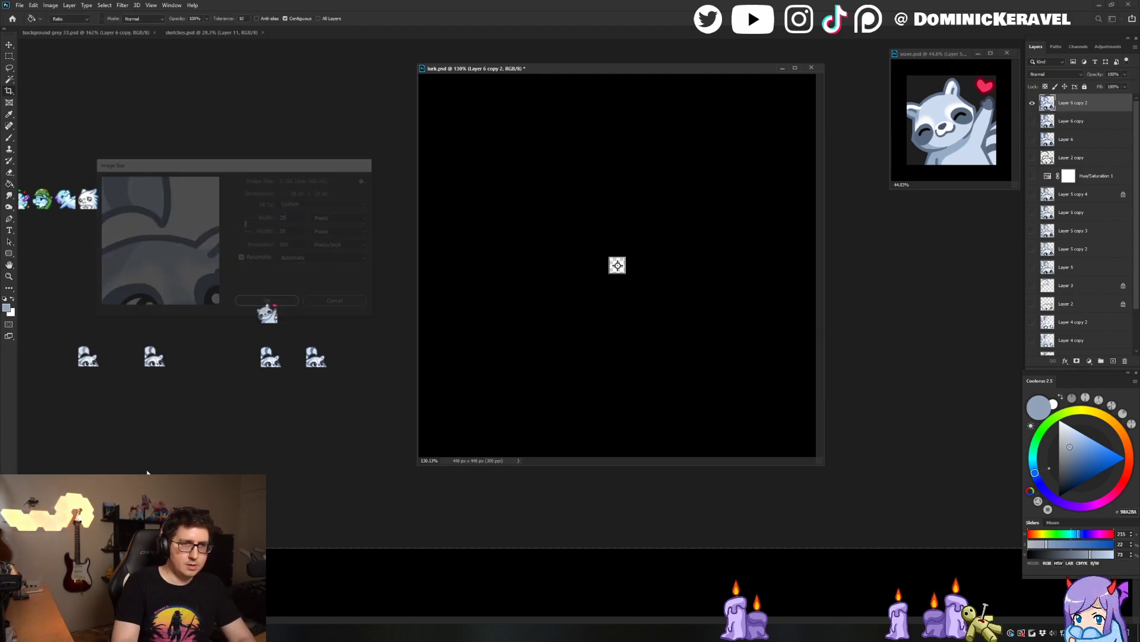
left_click_drag(618, 266, 340, 280)
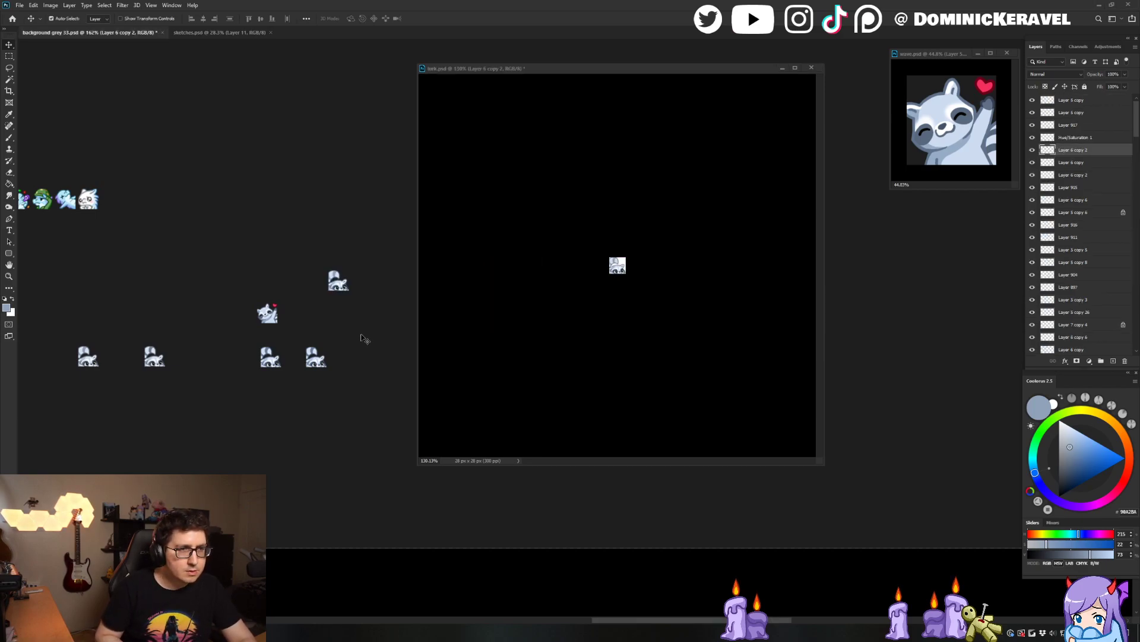
left_click(570, 285)
key("ctrl+z")
Pick a slightly darker blue-grey and fill both tail stripes of Layer 6 copy 2 with it
left_click_drag(1070, 446, 1070, 450)
key("g")
left_click(544, 190)
left_click(515, 243)
Resize lurk.psd to 28 px, copy the recoloured raccoon onto the grey sheet and arrange it beside the previous version
key("ctrl+alt+i")
key("Return")
key("v")
left_click_drag(612, 256, 360, 342)
left_click_drag(372, 256, 338, 248)
left_click_drag(325, 331, 375, 334)
left_click_drag(375, 380, 344, 378)
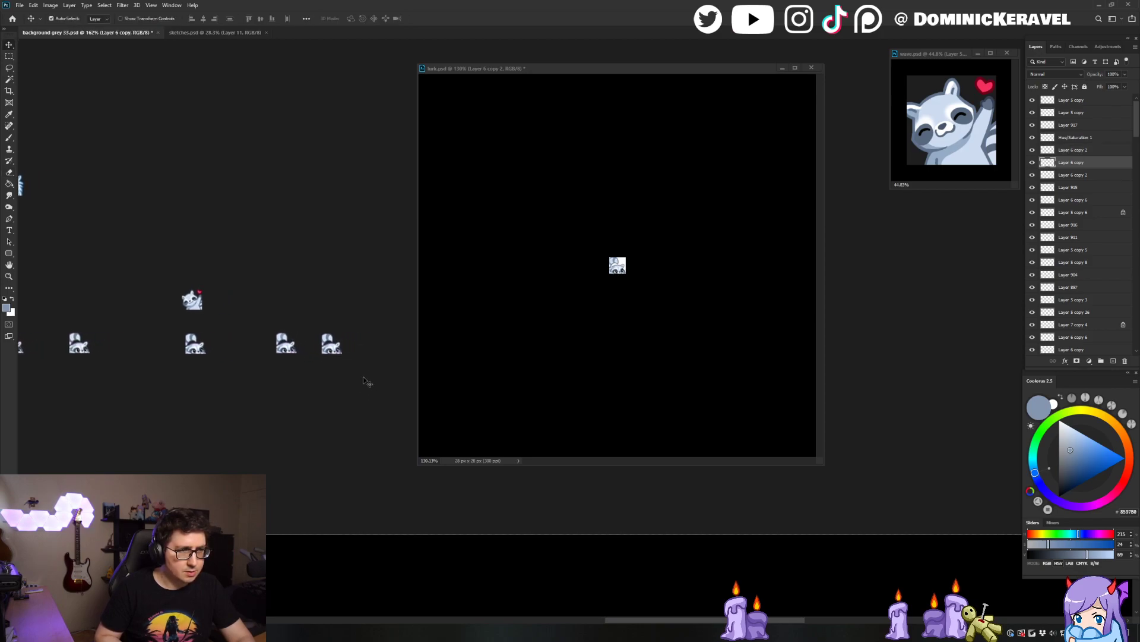
Delete the lurking-raccoon thumbnail directly beneath the waving raccoon on the grey sheet
left_click_drag(194, 345, 191, 344)
key("Delete")
scroll(341, 380, "up", 1)
left_click_drag(341, 380, 351, 364)
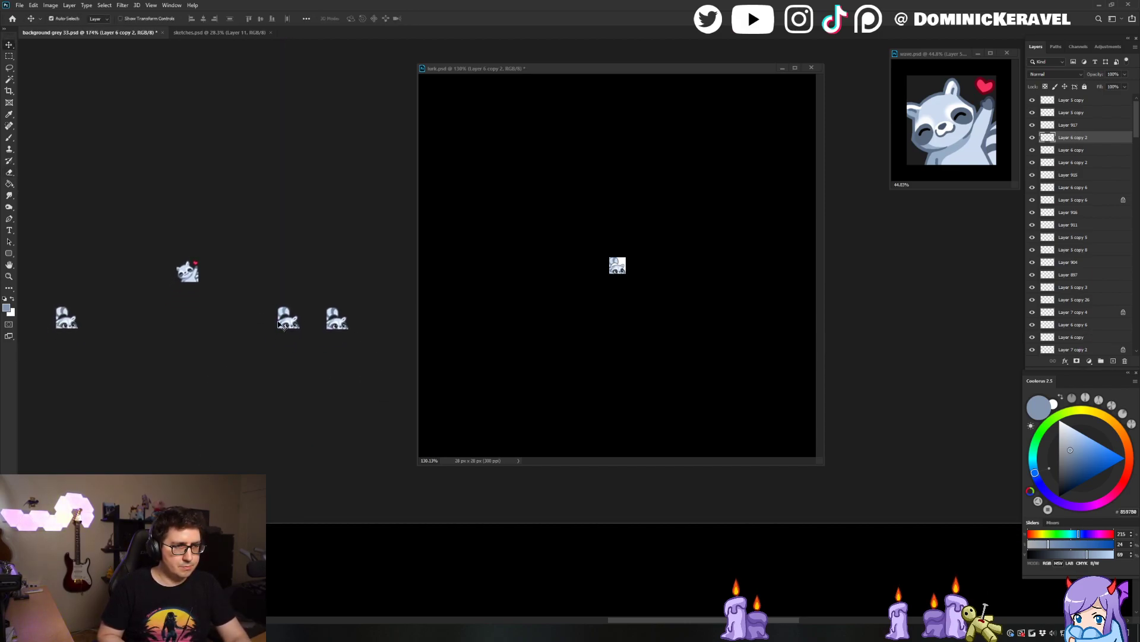
Align the last lurking-raccoon thumbnail with its row and undo the 28 px resize in lurk.psd
left_click(346, 292)
left_click(340, 326)
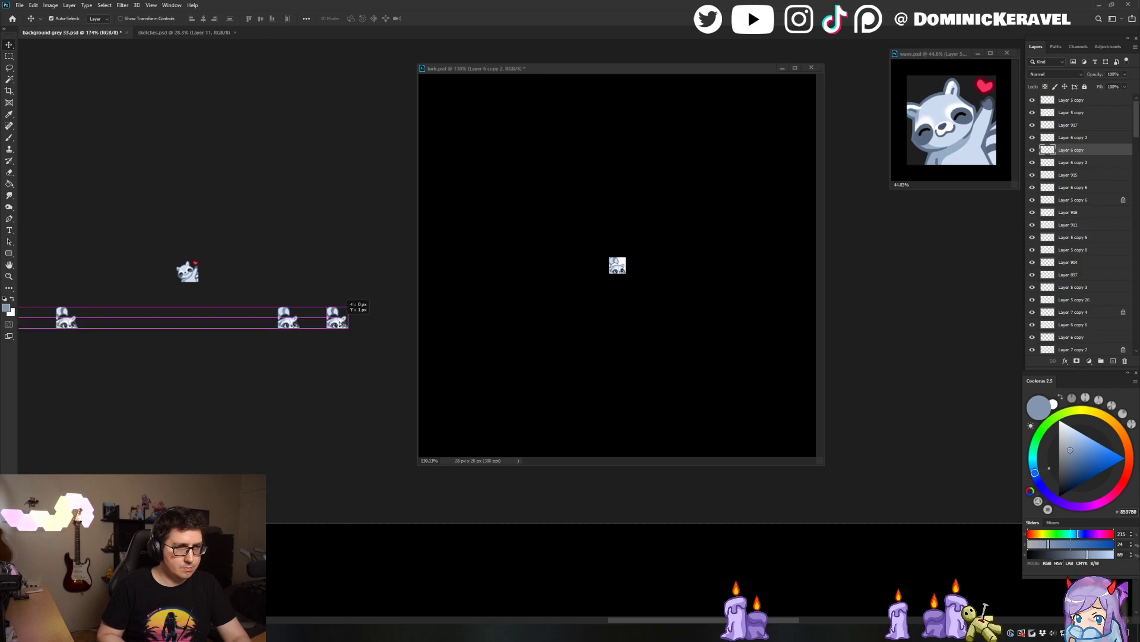
key("ctrl+z")
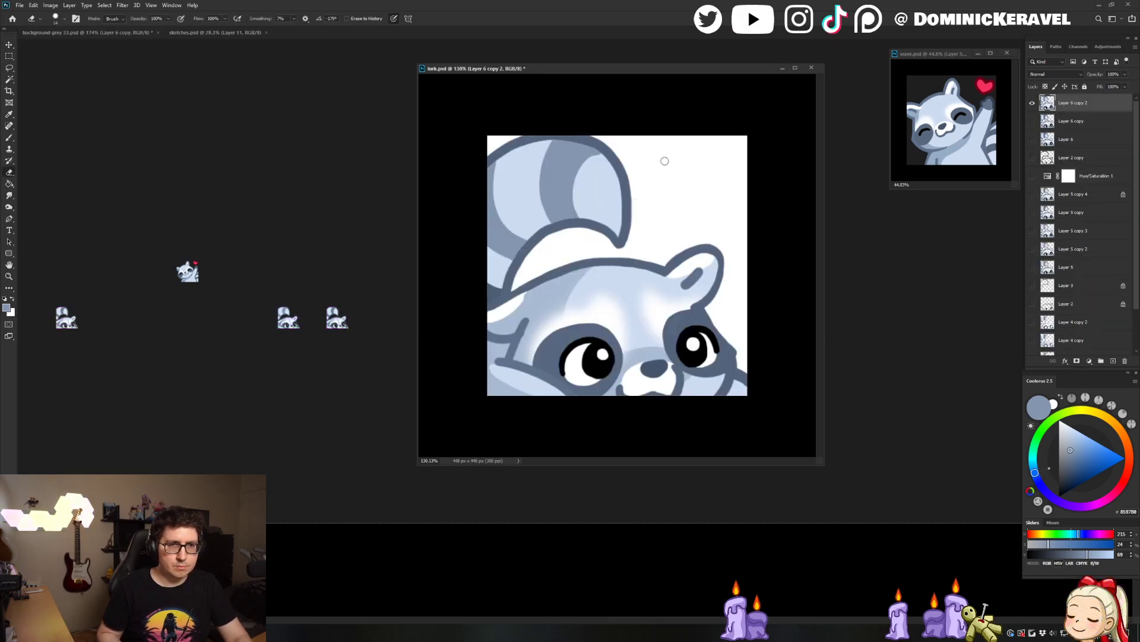
Show Layer 6 copy and toggle Layer 6 copy 2 above it to compare the two tail-stripe shades
scroll(618, 214, "down", 1)
left_click(1033, 121)
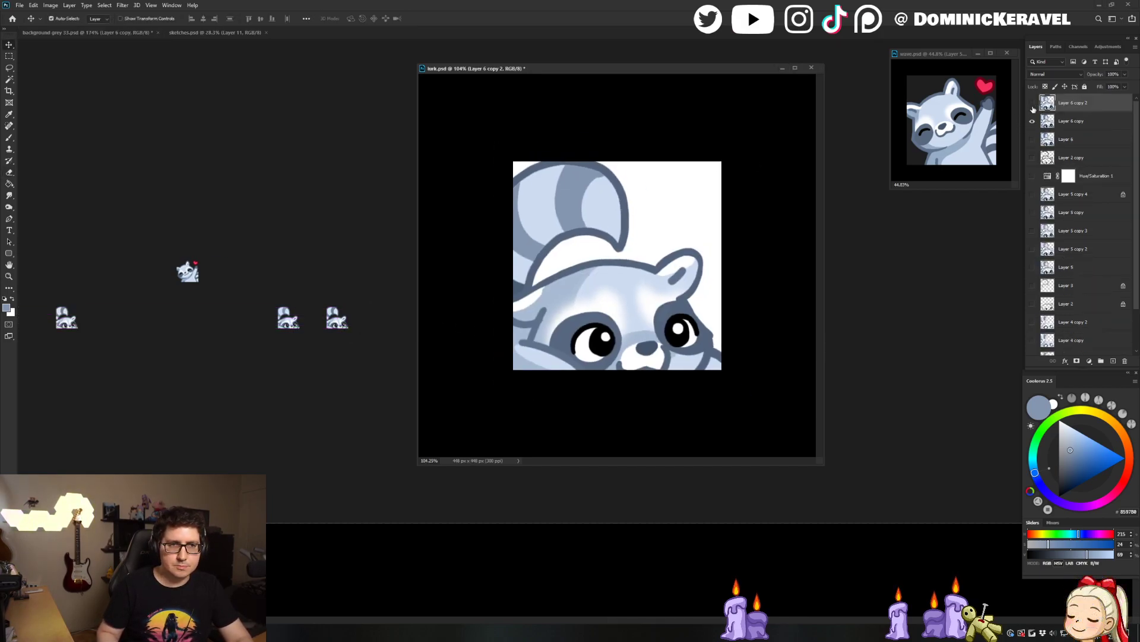
left_click(1032, 103)
left_click(1032, 103)
left_click(1032, 103)
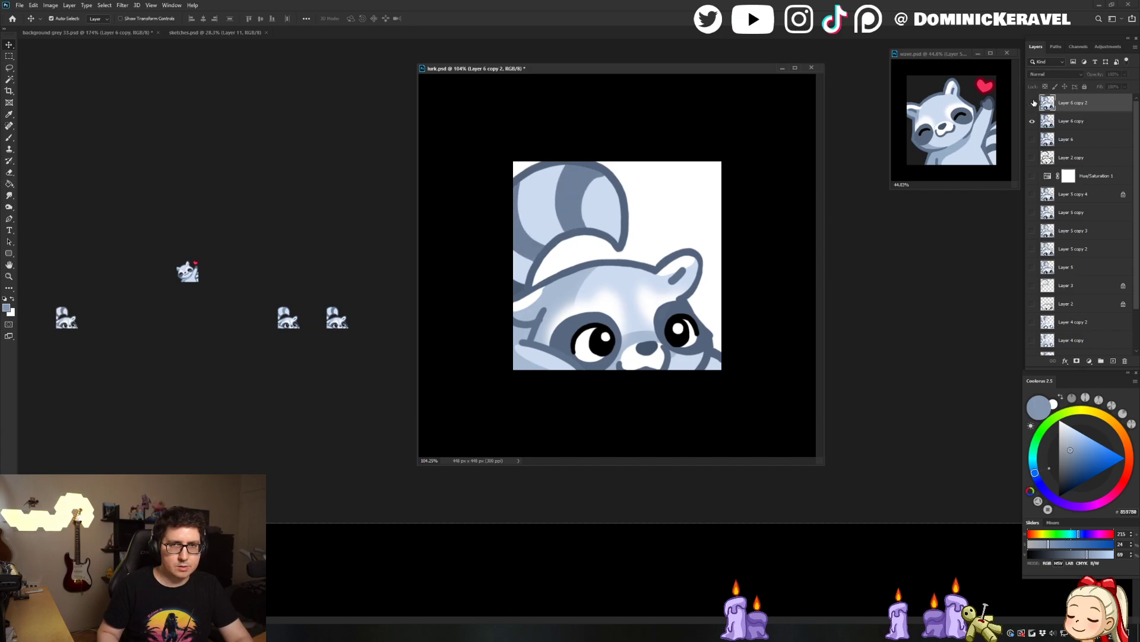
scroll(700, 254, "down", 2)
scroll(701, 254, "down", 3)
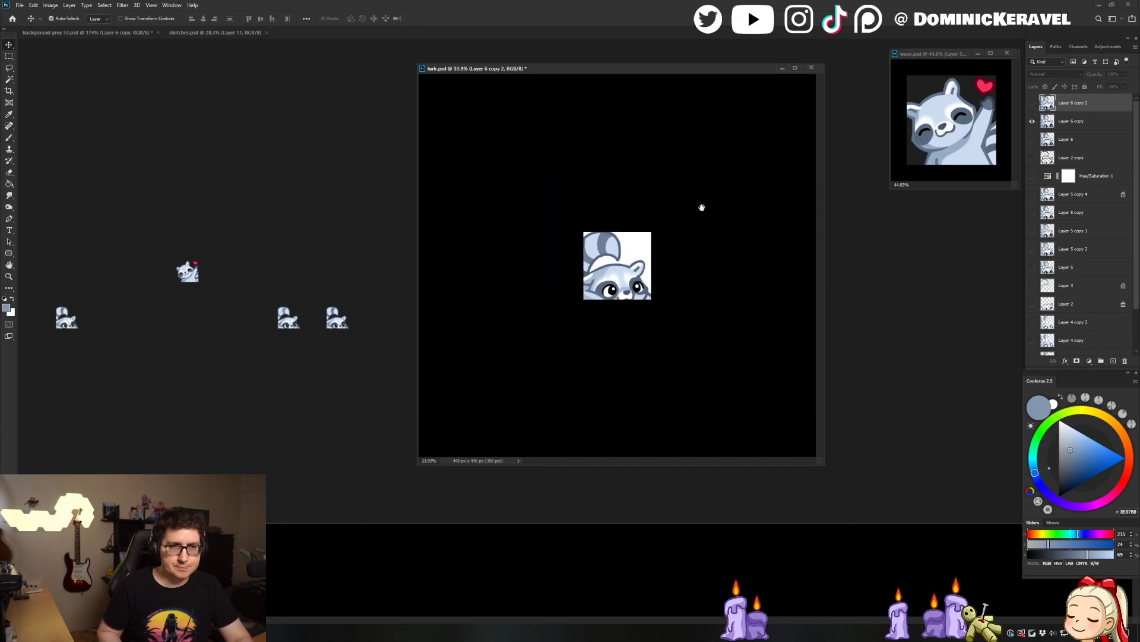
Compare both tail shades at about 33.9% zoom, leave Layer 6 copy 2 hidden and select Layer 6 copy
left_click(1032, 103)
left_click(1032, 104)
left_click(1033, 105)
left_click(1033, 105)
left_click(1033, 109)
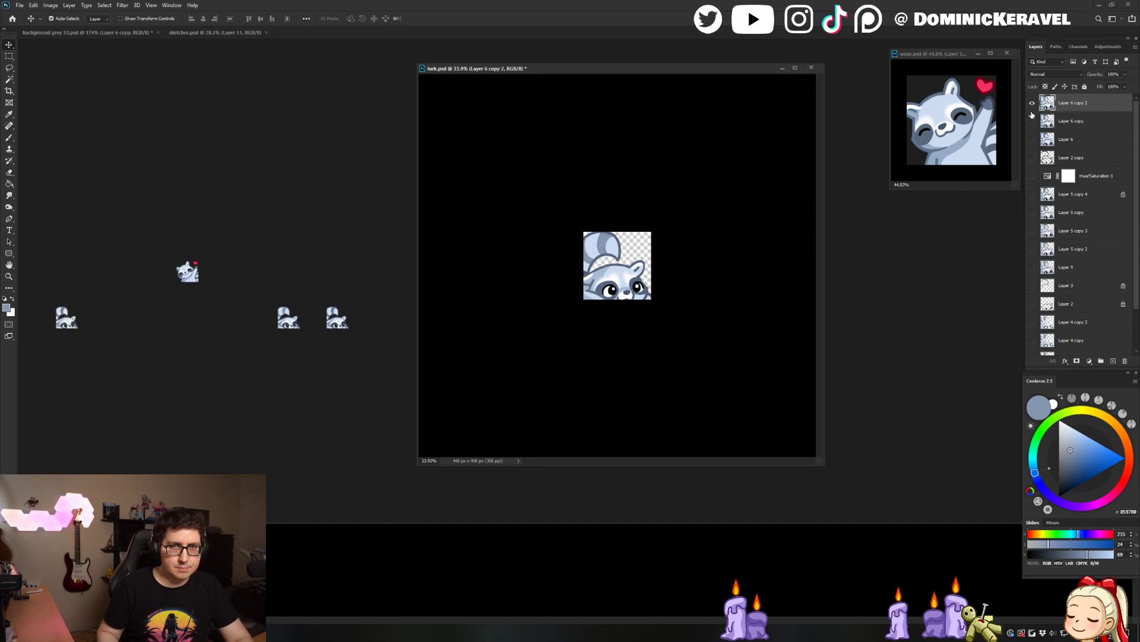
left_click(1032, 111)
left_click(1032, 107)
left_click(1032, 109)
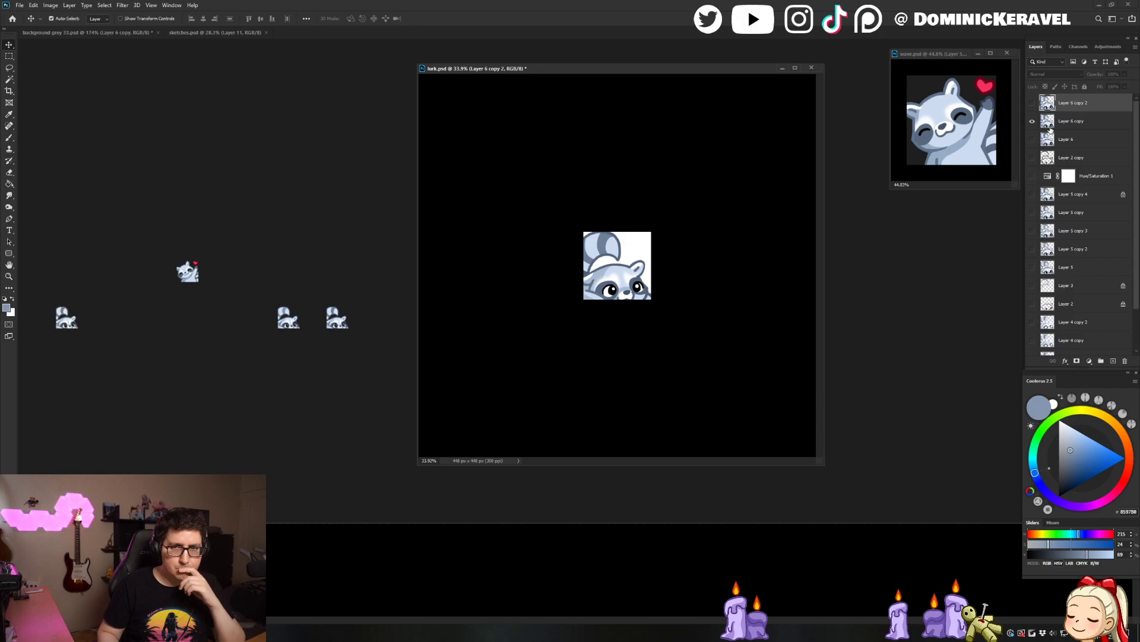
left_click(1037, 121)
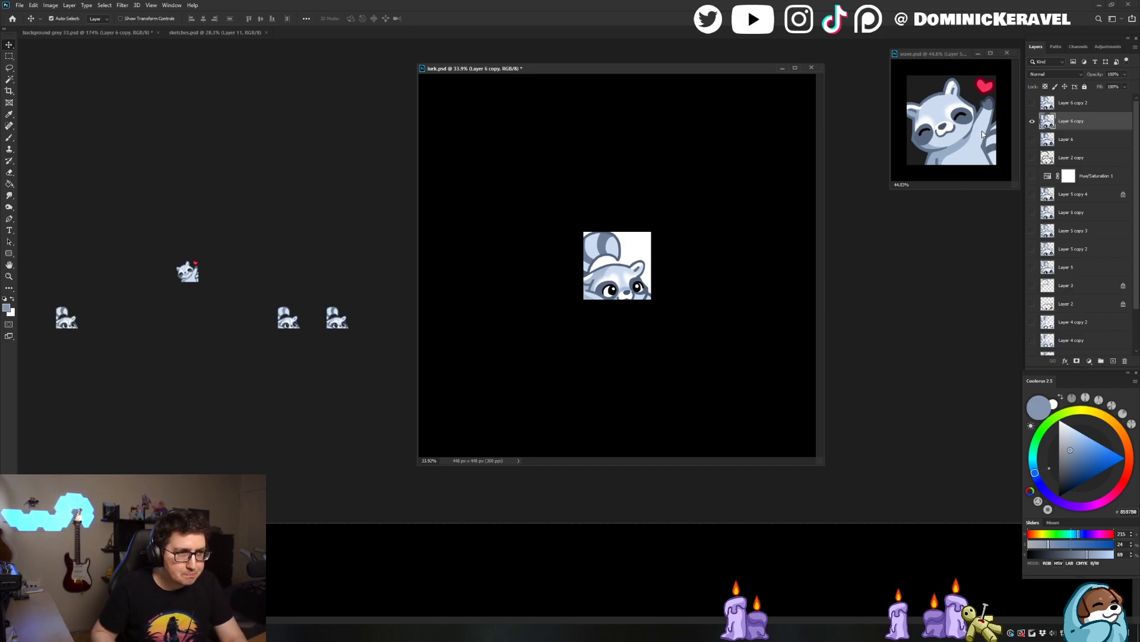
Zoom lurk.psd to about 90.8%, shrink its window around the image and place it beside the wave.psd window
left_click(319, 239, "ctrl")
left_click_drag(313, 237, 334, 229)
left_click_drag(491, 72, 620, 66)
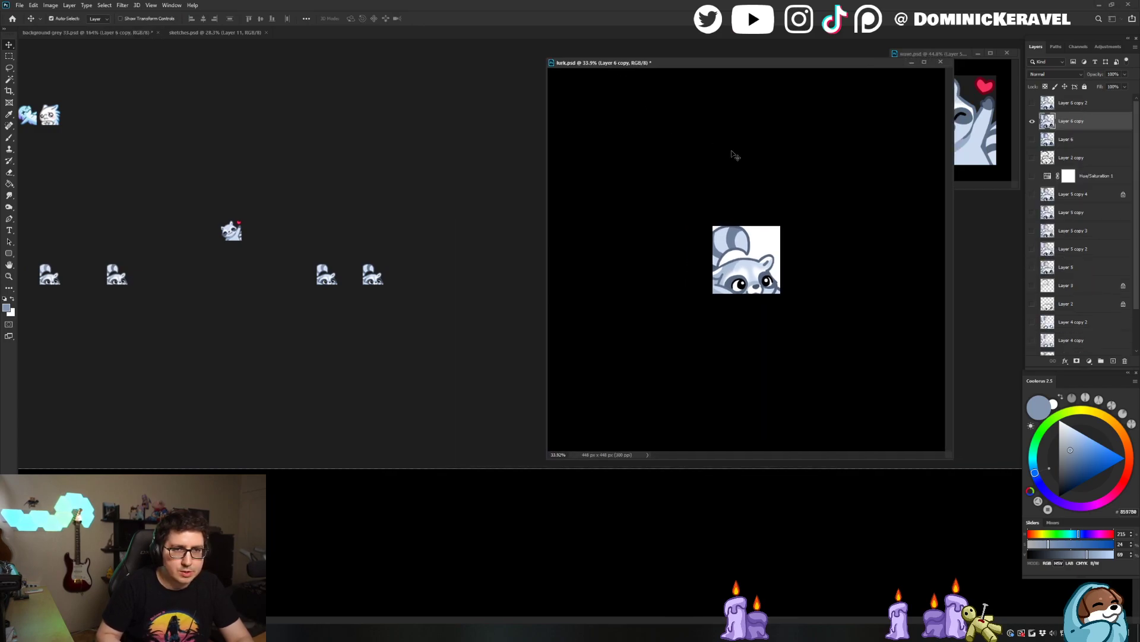
left_click_drag(790, 356, 816, 359)
left_click_drag(810, 361, 793, 361)
left_click_drag(952, 458, 761, 307)
left_click_drag(641, 71, 738, 71)
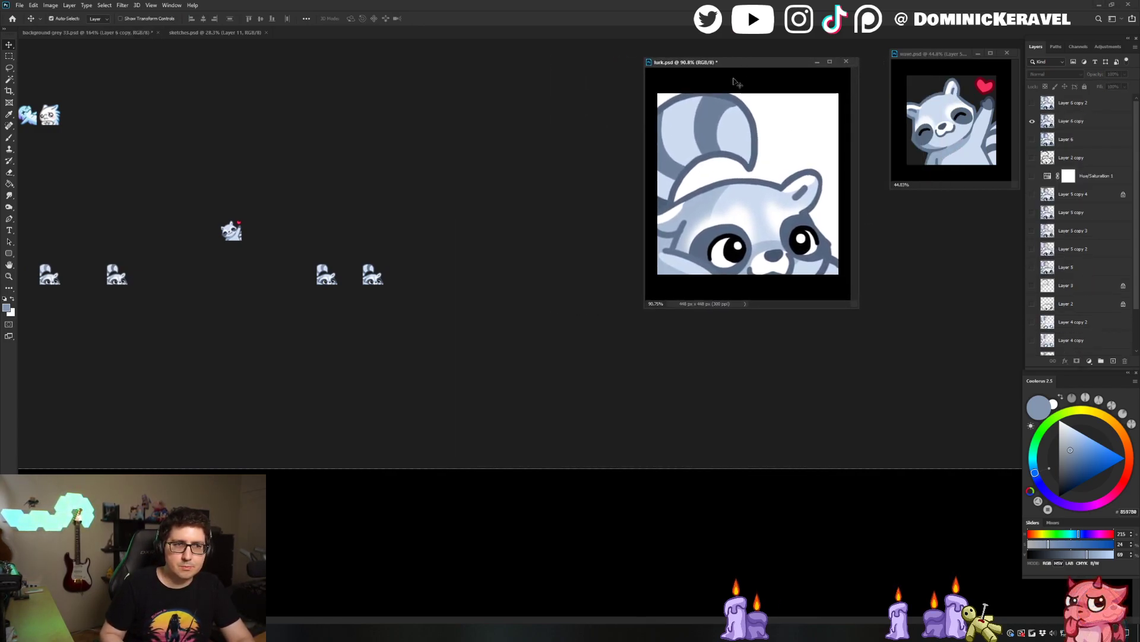
Return to the grey background sheet and delete its two topmost layers
left_click(913, 136)
key("e")
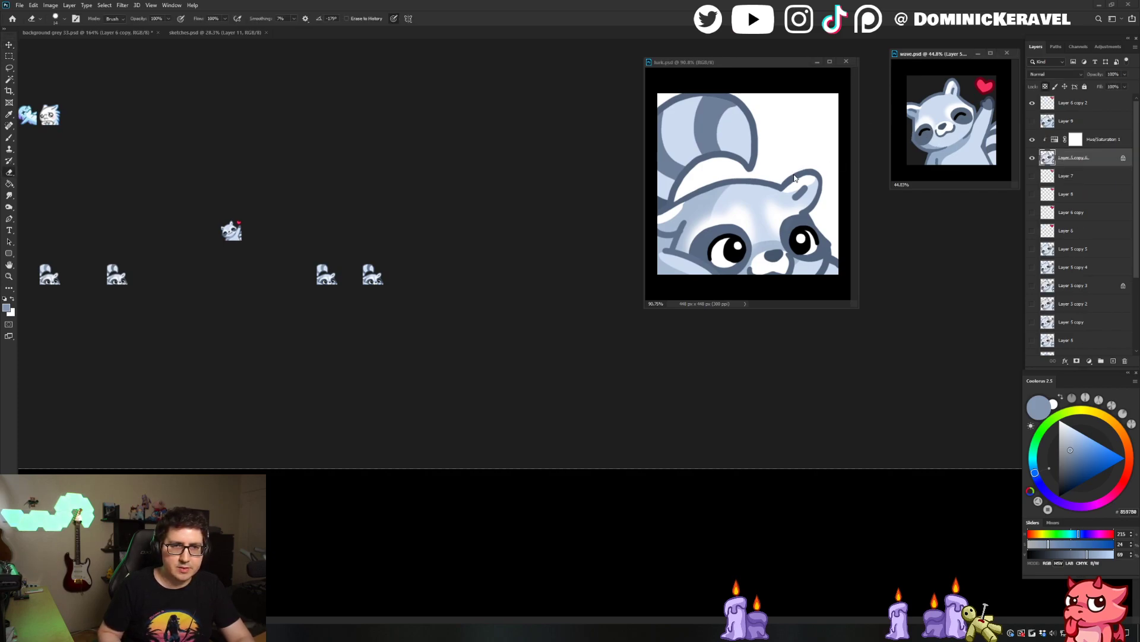
key("v")
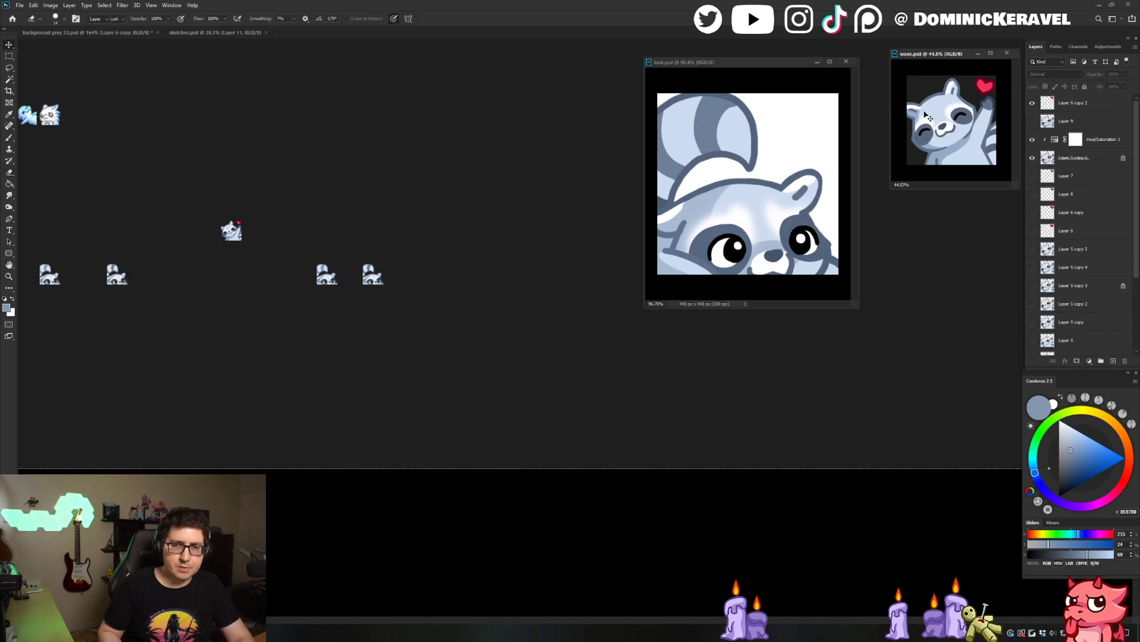
left_click(709, 158)
left_click(484, 297)
left_click(229, 310)
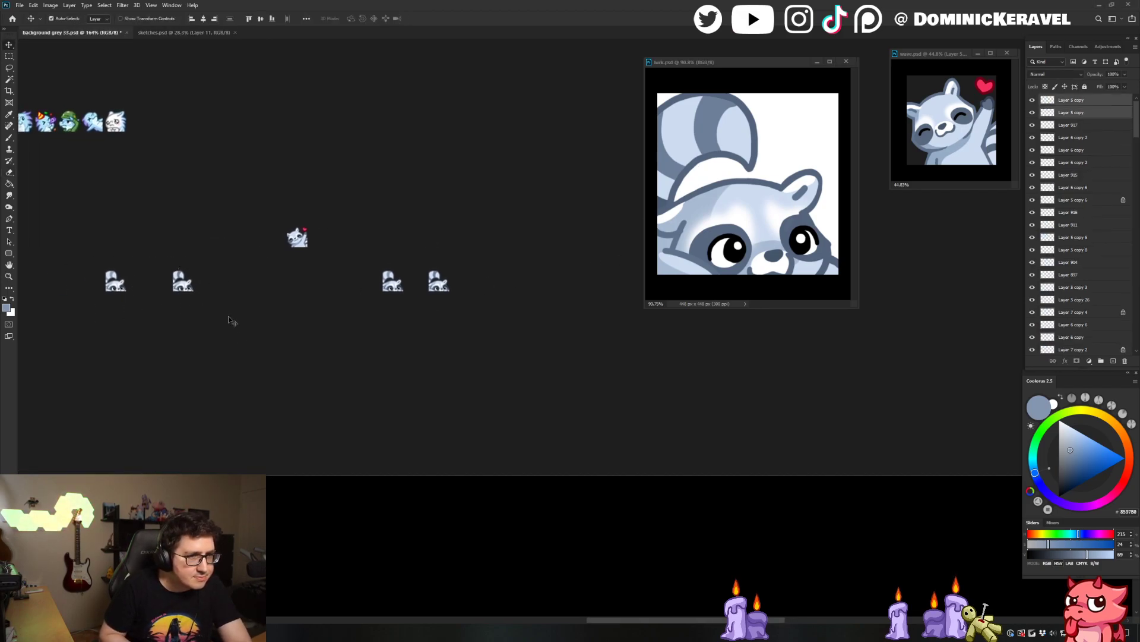
key("Delete")
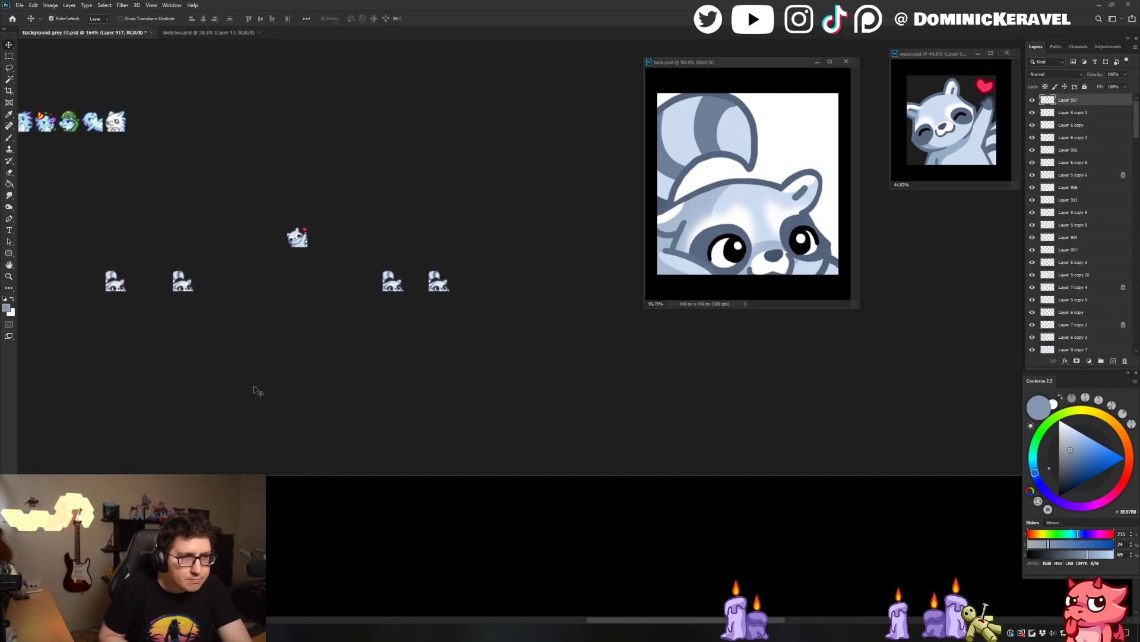
Move one lurking-raccoon thumbnail beside the waving raccoon, place its alternate version directly beneath, and save the grey sheet
key("e")
left_click(438, 288, "ctrl")
key("v")
left_click_drag(438, 288, 326, 239)
left_click_drag(391, 284, 323, 298)
scroll(279, 267, "up", 1)
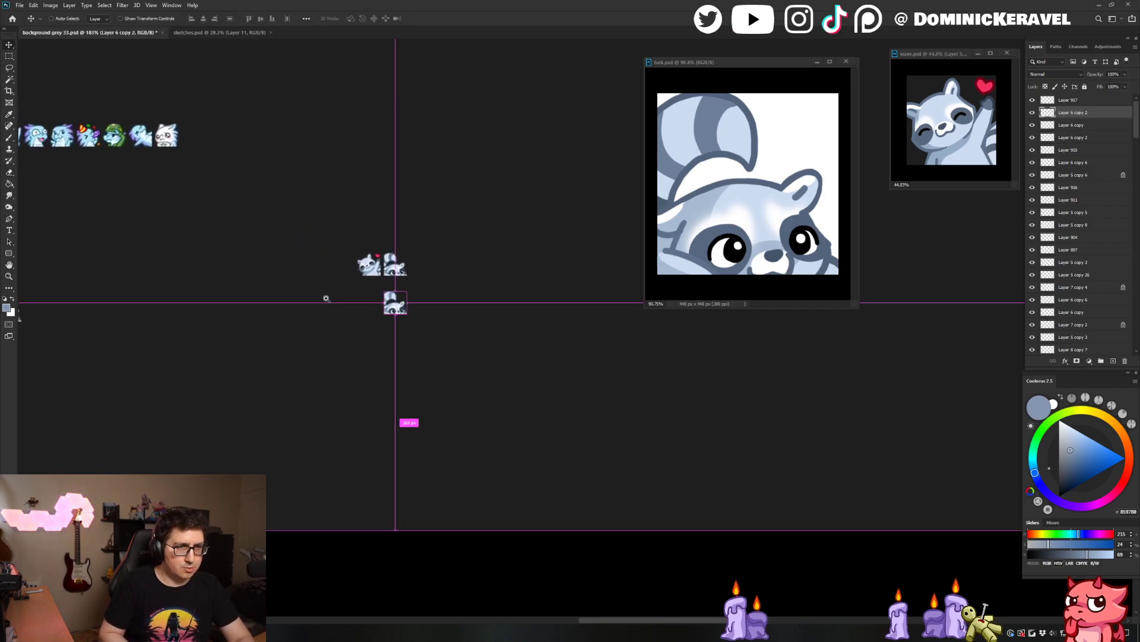
scroll(332, 295, "down", 1)
key("ctrl+s")
Sample the sheet's dark grey and fill the Background layer of lurk.psd with it
key("b")
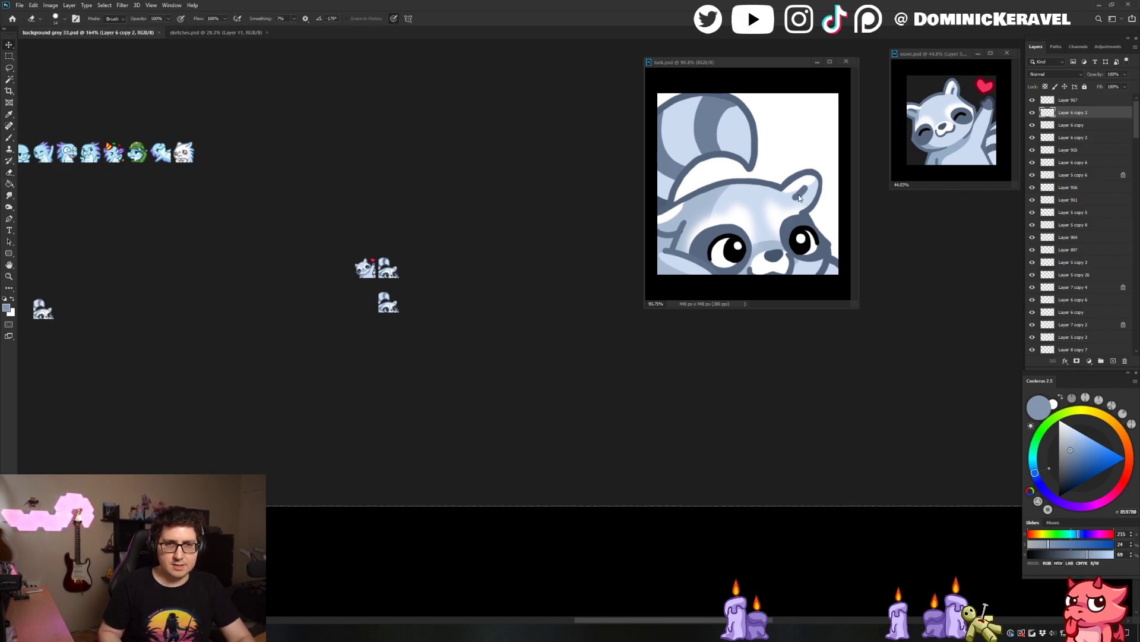
key("v")
left_click(767, 228)
key("b")
left_click(601, 386, "alt")
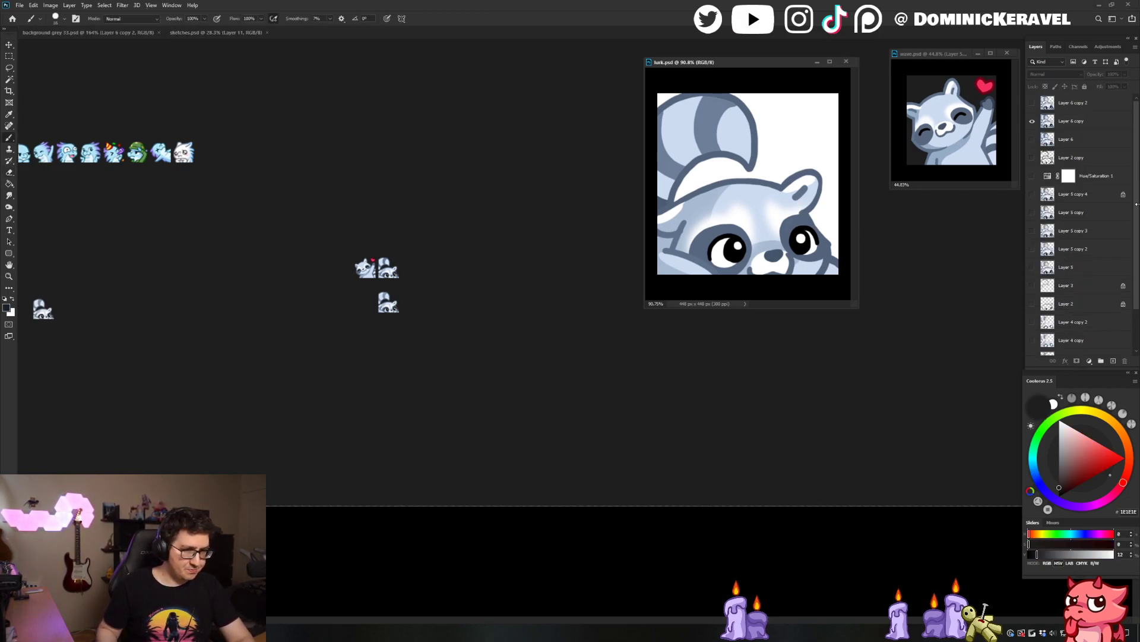
left_click_drag(1133, 250, 1134, 285)
left_click(1069, 346)
key("e")
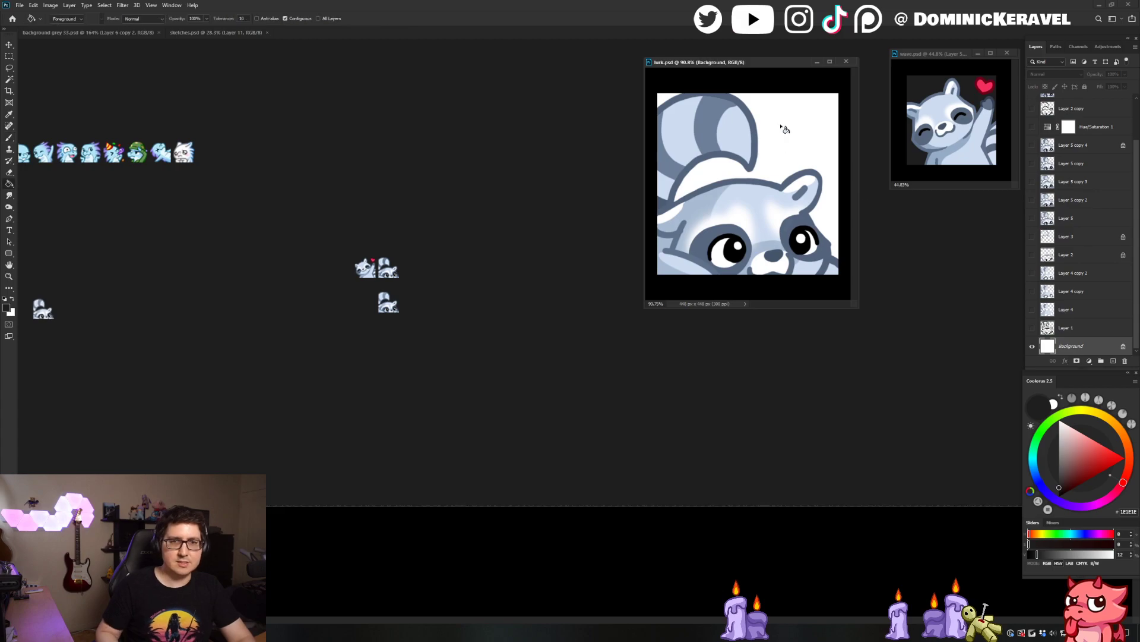
key("alt+BackSpace")
Activate Layer 6 copy in lurk.psd and use the Magic Wand on the small area between the ear and cheek
key("v")
left_click(772, 192)
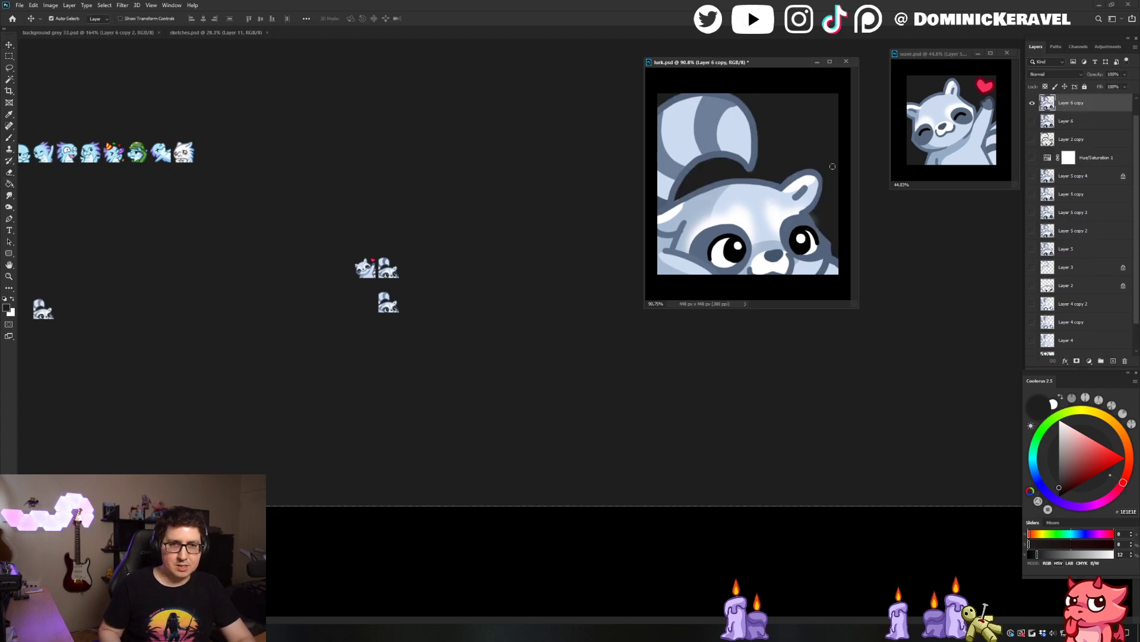
left_click_drag(757, 239, 833, 280)
key("w")
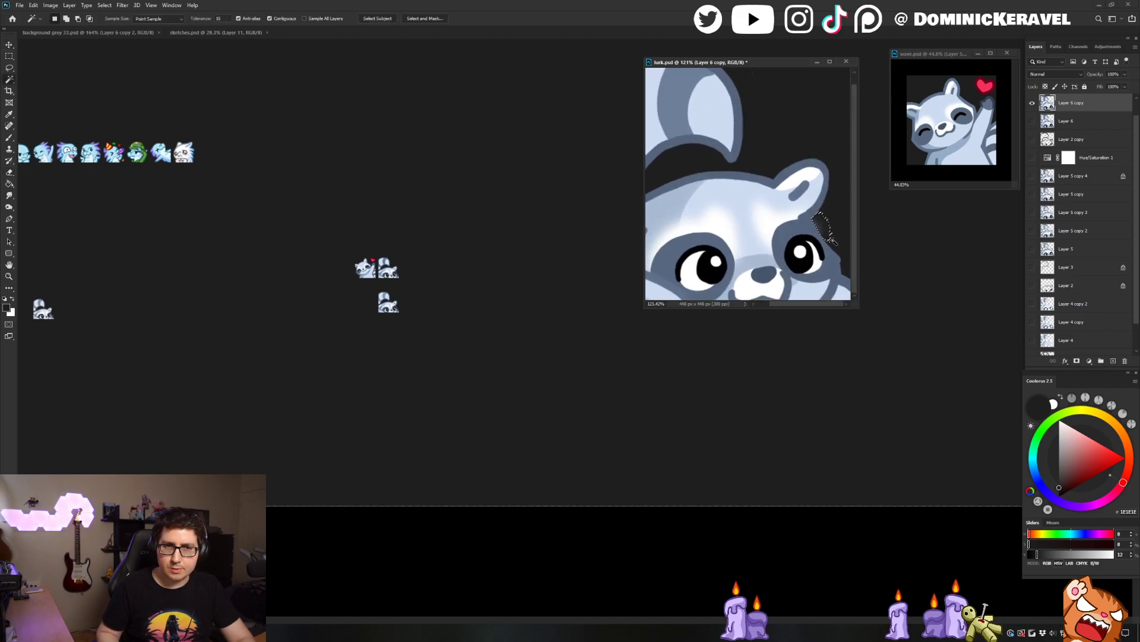
key("v")
Zoom lurk.psd out to about 44.1%, shrink its window around the image and park it beneath the wave.psd window
scroll(814, 250, "down", 3)
left_click_drag(859, 309, 769, 183)
left_click_drag(686, 62, 935, 198)
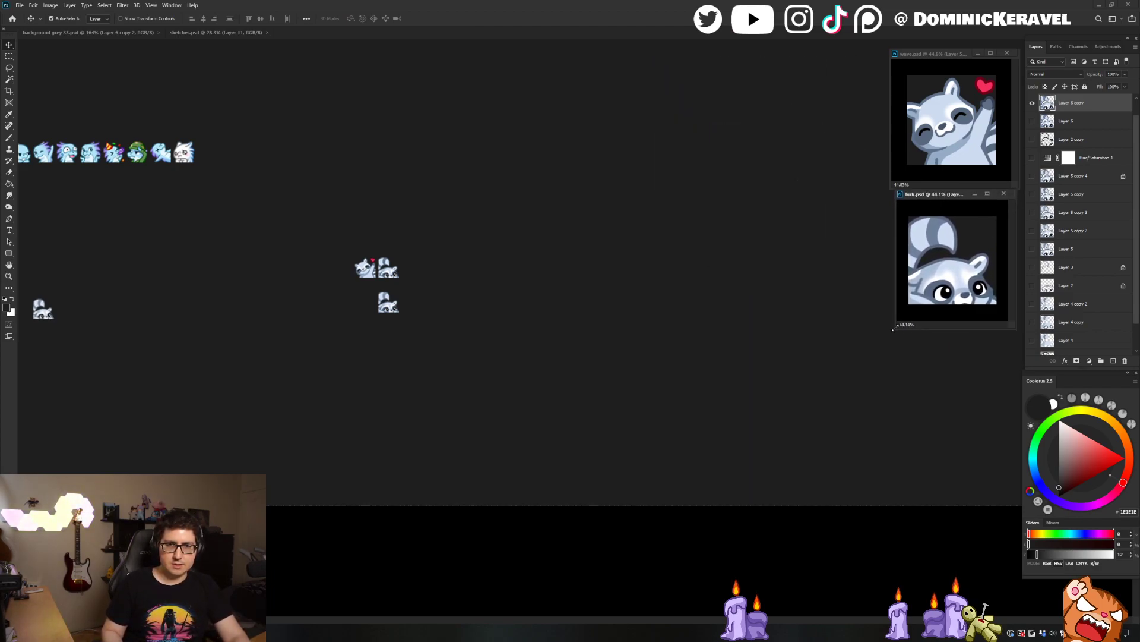
left_click_drag(892, 329, 890, 334)
key("e")
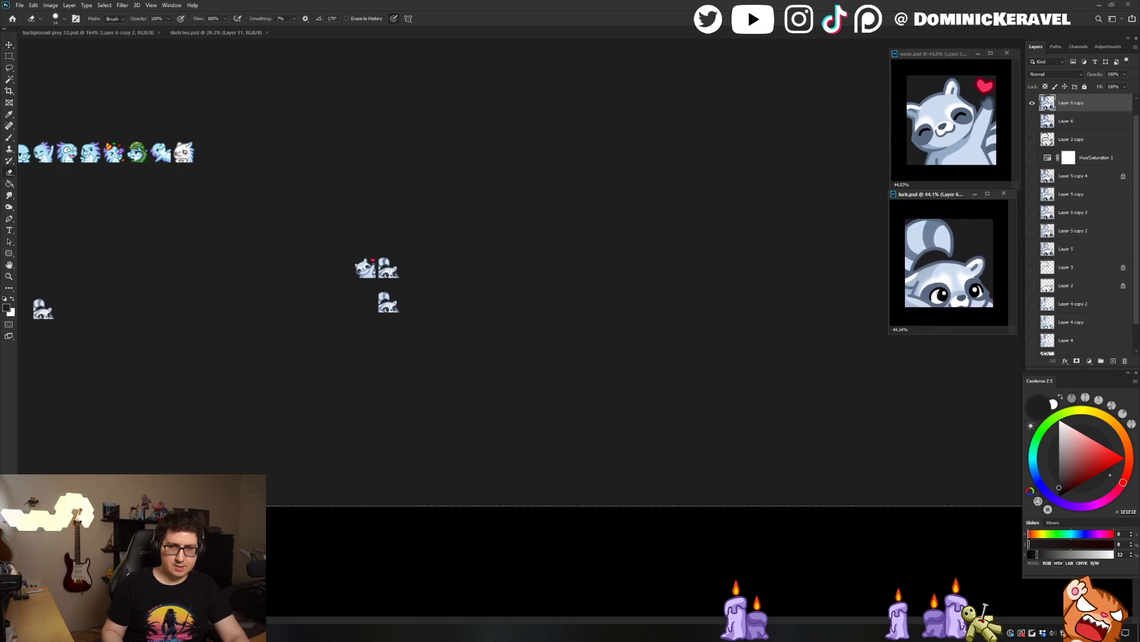
Enlarge the views in the floating wave.psd and lurk.psd windows to about 50.8% and 46.7%, centring each emote
left_click_drag(938, 293, 944, 292)
left_click_drag(942, 134, 956, 133)
left_click_drag(532, 276, 622, 254)
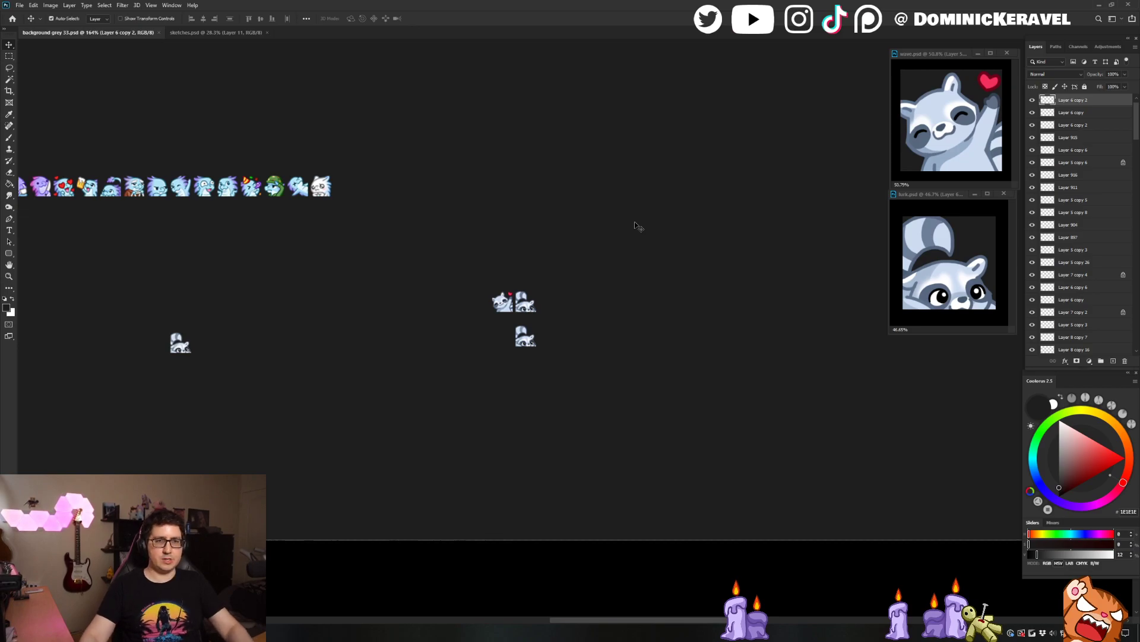
left_click(542, 254)
key("e")
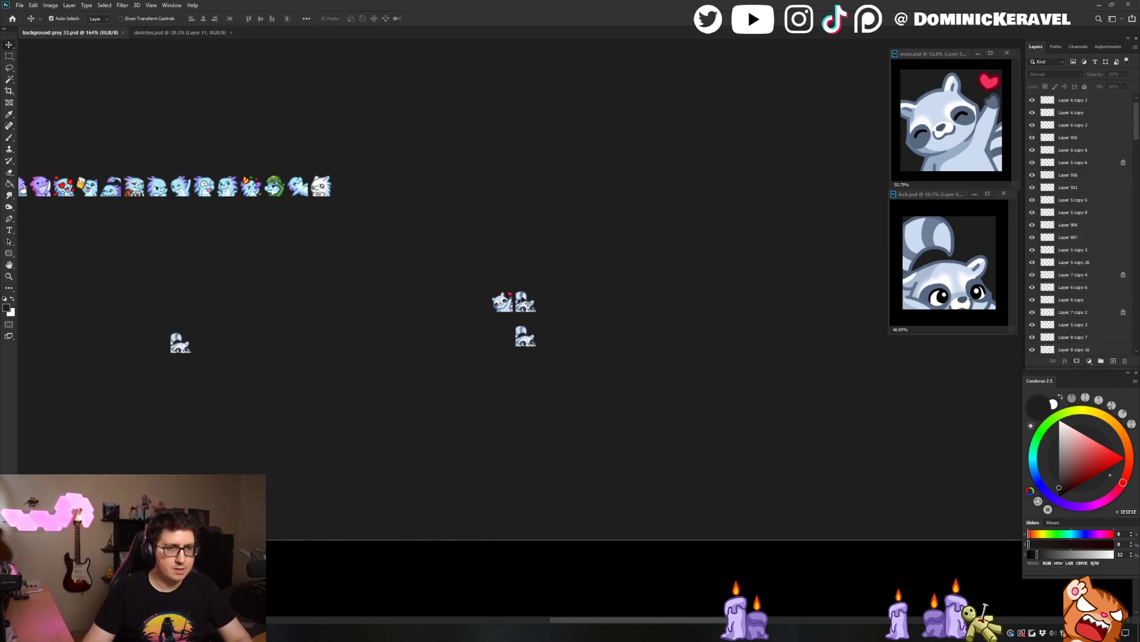
key("v")
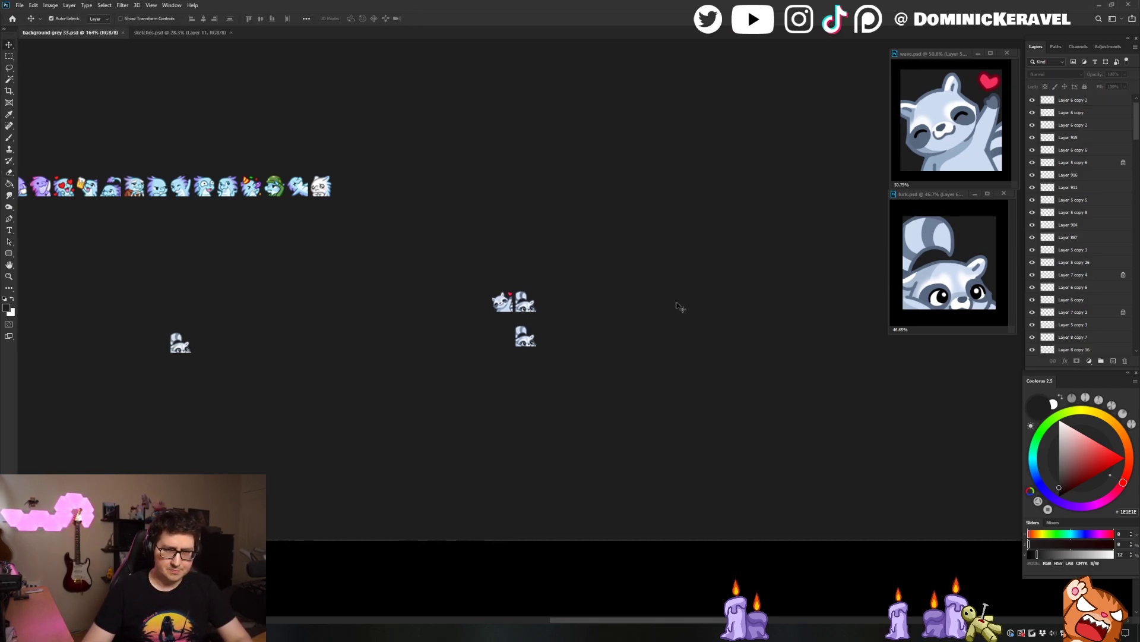
left_click(530, 304)
key("e")
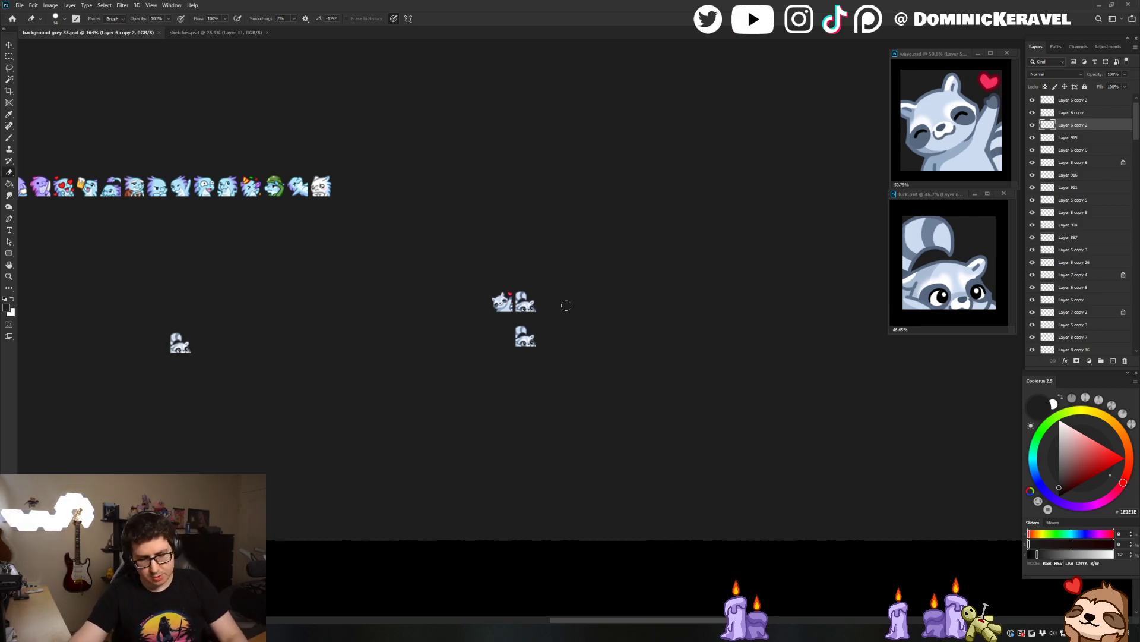
key("v")
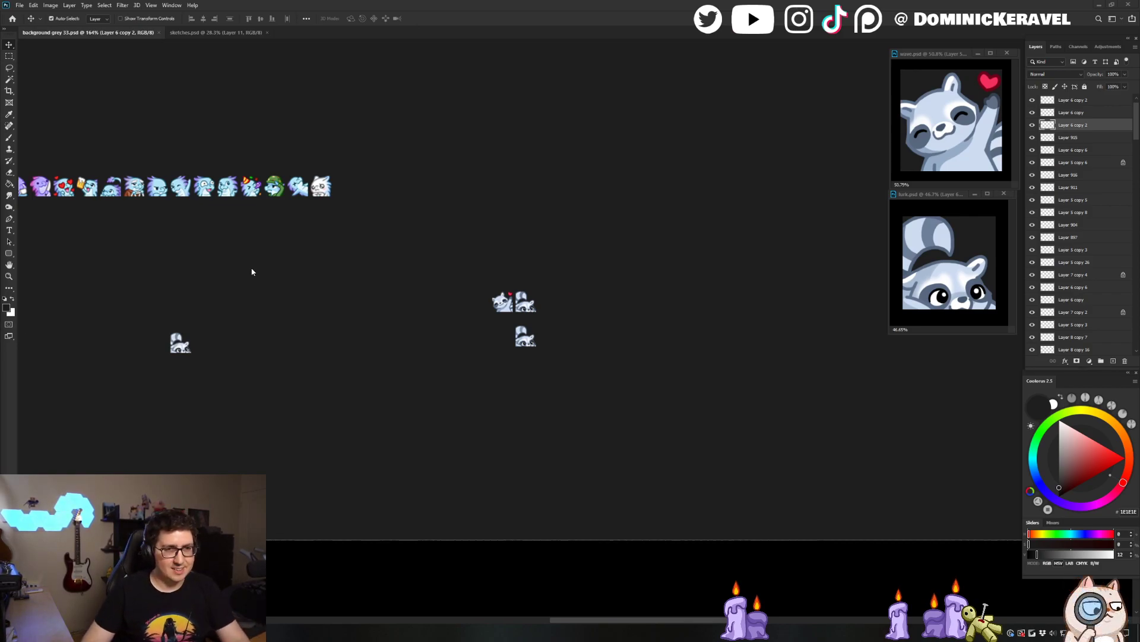
Delete the stray lurking-raccoon thumbnail that sits apart from the raccoon group on the grey sheet
left_click(545, 201, "ctrl")
left_click(547, 202, "ctrl")
key("e")
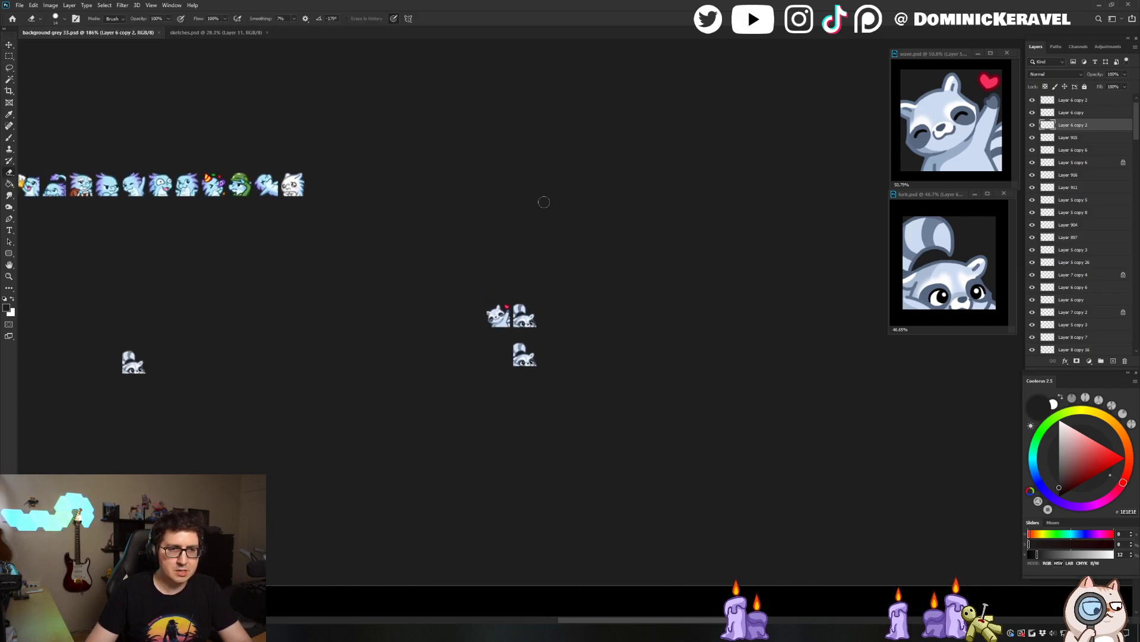
key("v")
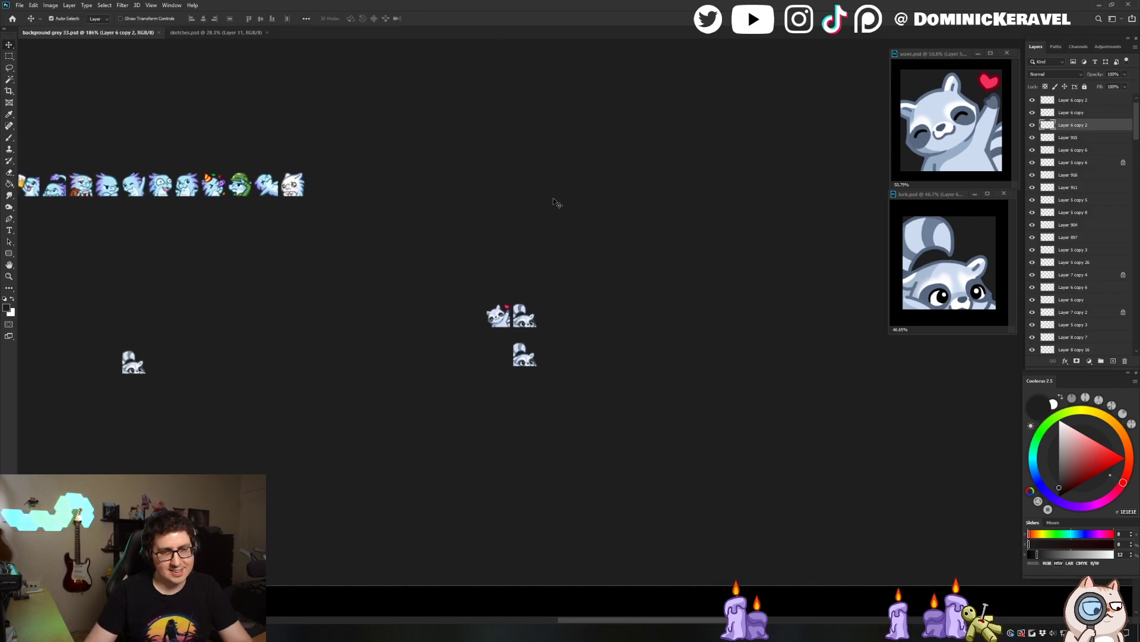
left_click_drag(219, 255, 307, 306)
left_click_drag(174, 368, 259, 419)
key("Delete")
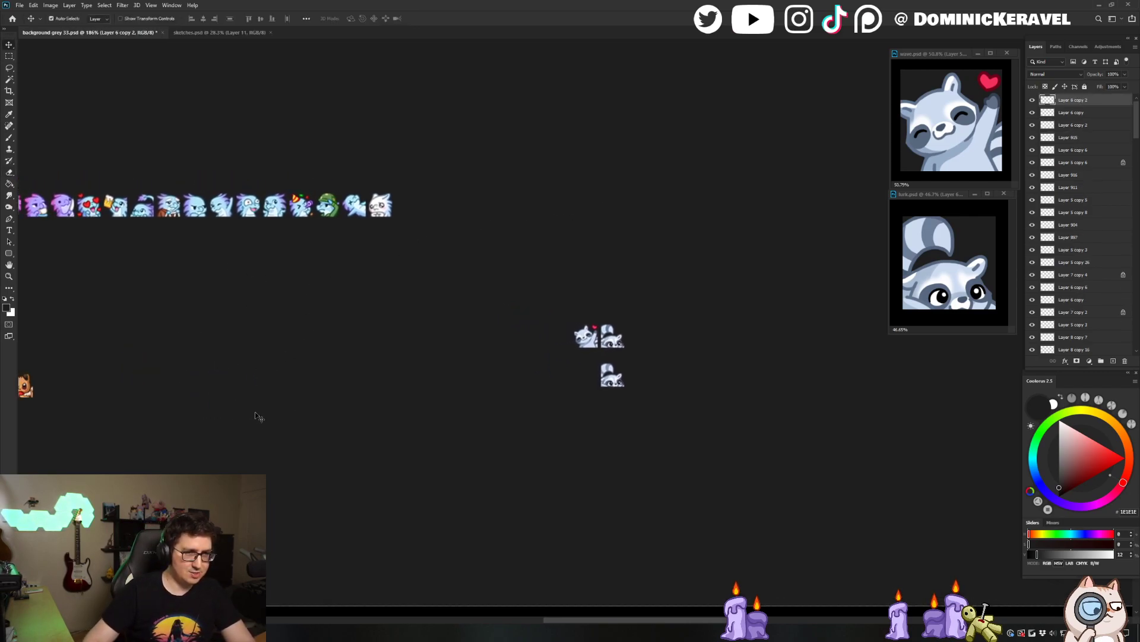
Select the three remaining raccoon thumbnails together, move them nearer the Pokémon thumbnails on the grey sheet, and save the file
left_click_drag(537, 284, 643, 406)
left_click_drag(608, 343, 247, 397)
left_click_drag(247, 397, 604, 324)
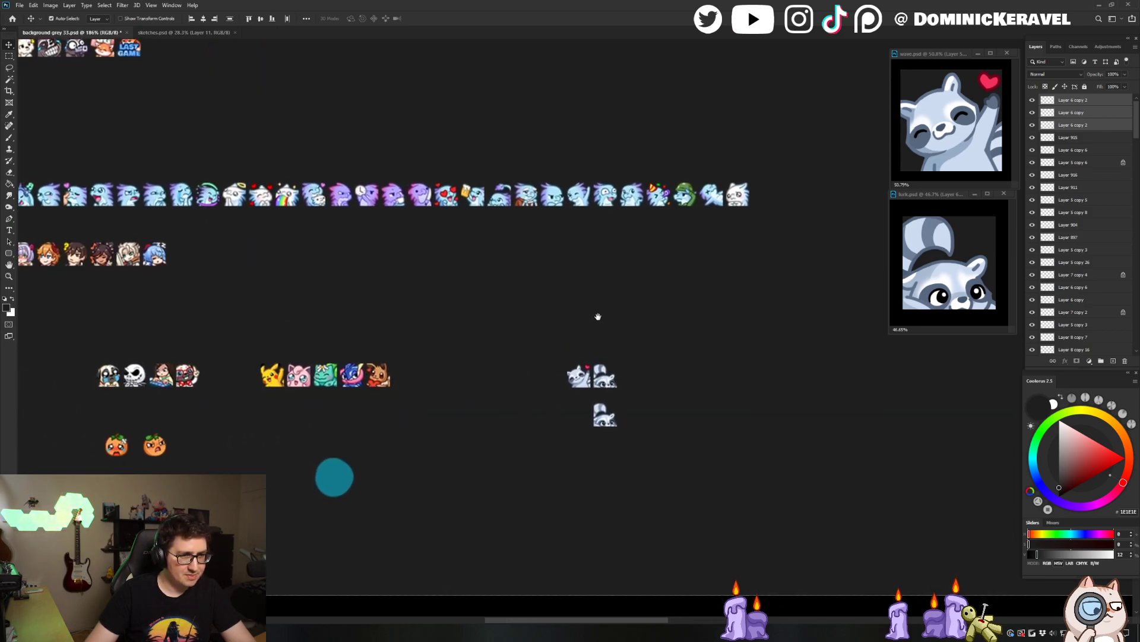
key("e")
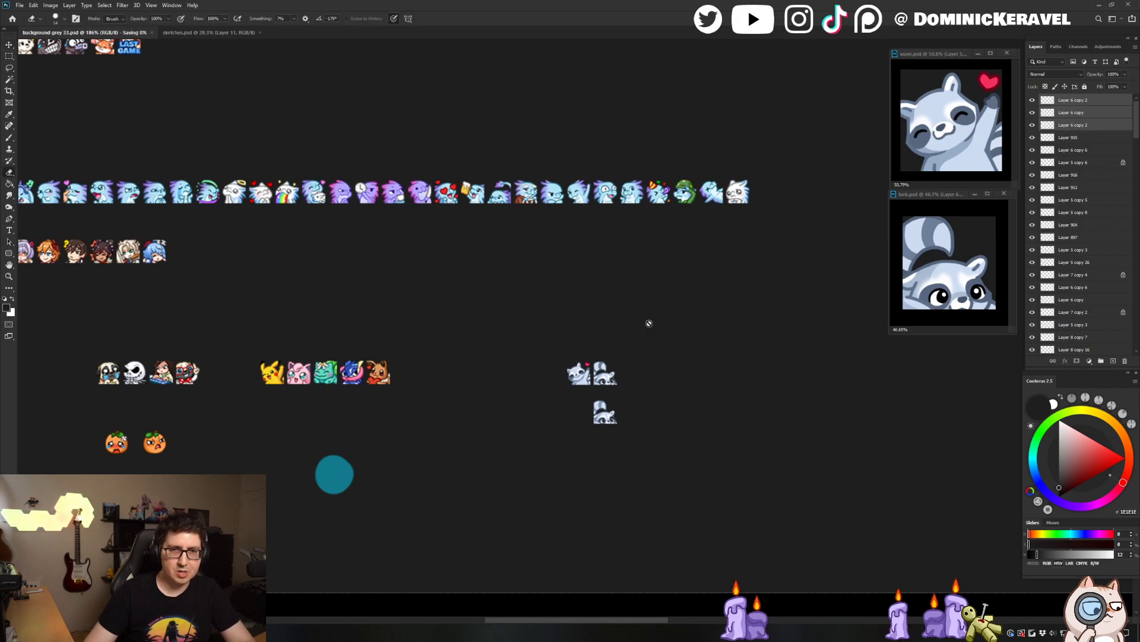
scroll(676, 323, "down", 1)
scroll(675, 324, "up", 1)
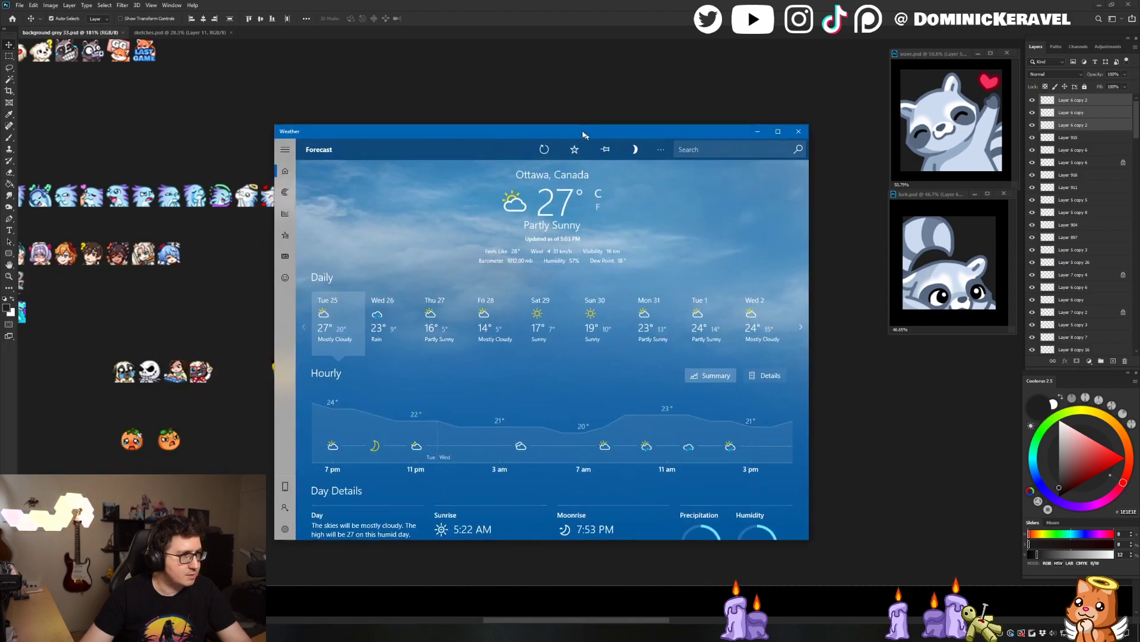
Check the Ottawa forecast in the Weather window, shift the window slightly, and close it
left_click_drag(583, 133, 540, 123)
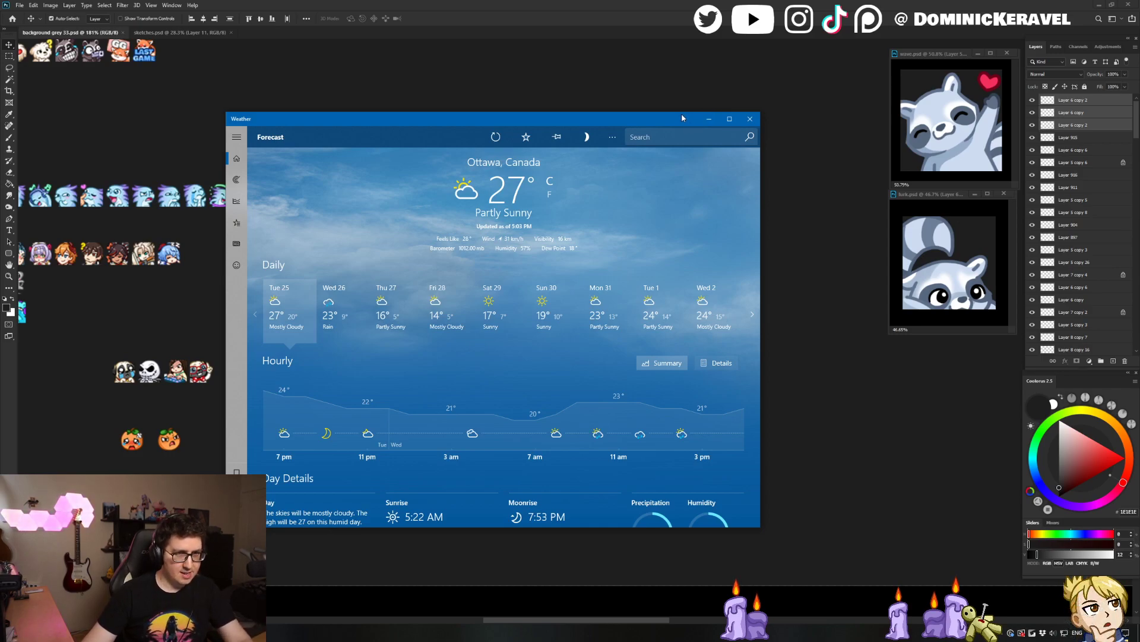
left_click_drag(681, 116, 690, 114)
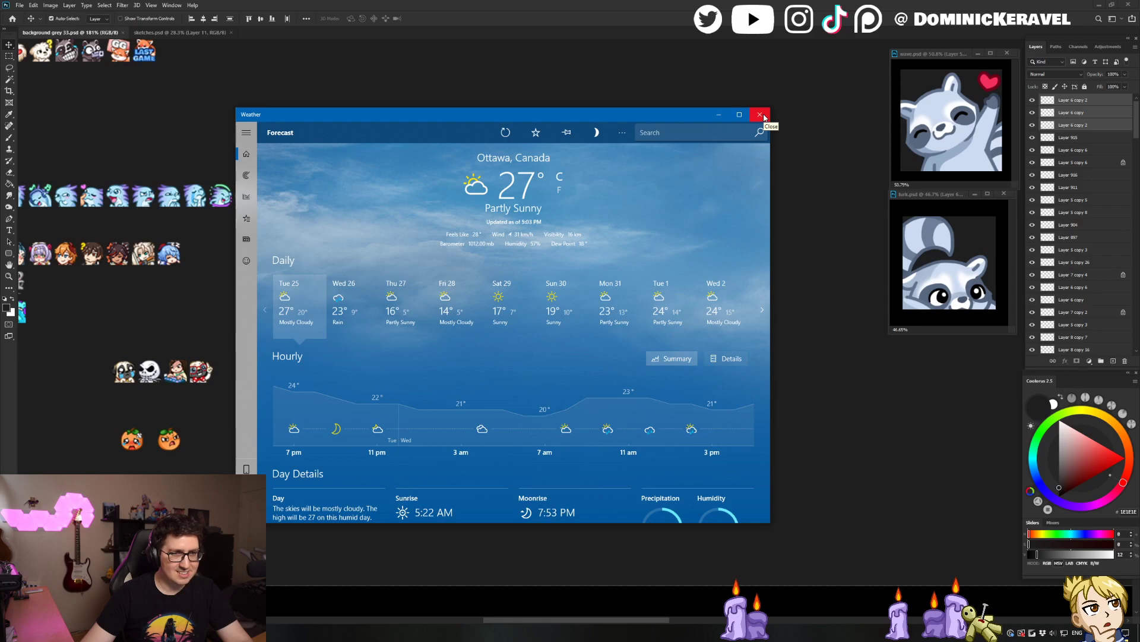
left_click(760, 114)
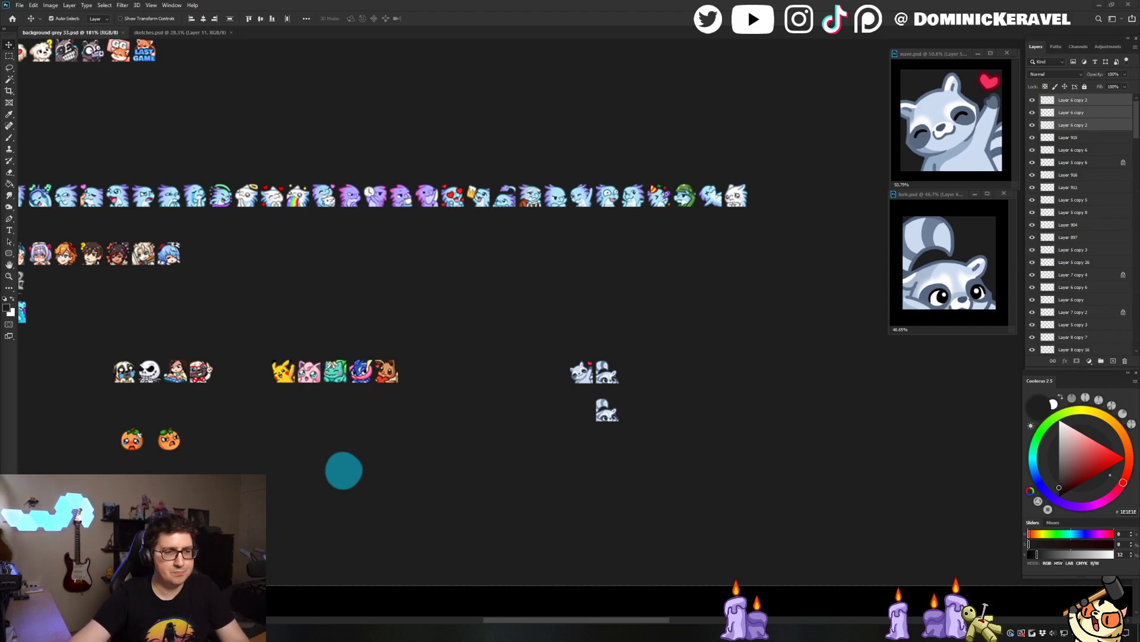
Compare the emote sketches and the written emote list in sketches.psd with the raccoon thumbnails on the grey sheet
left_click_drag(400, 310, 565, 279)
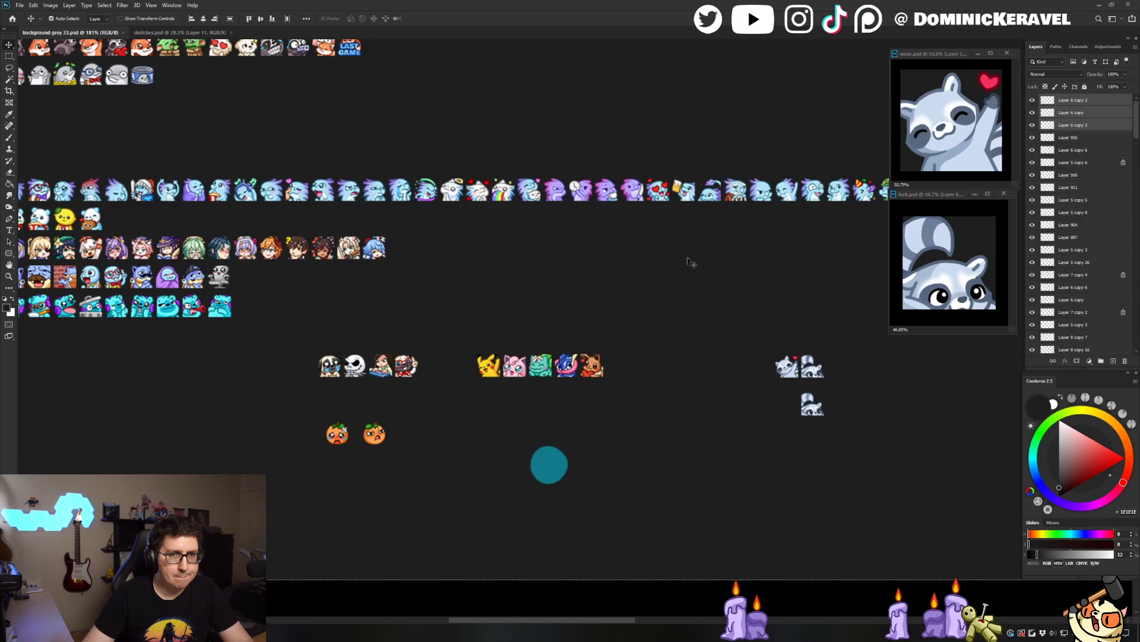
left_click(153, 33)
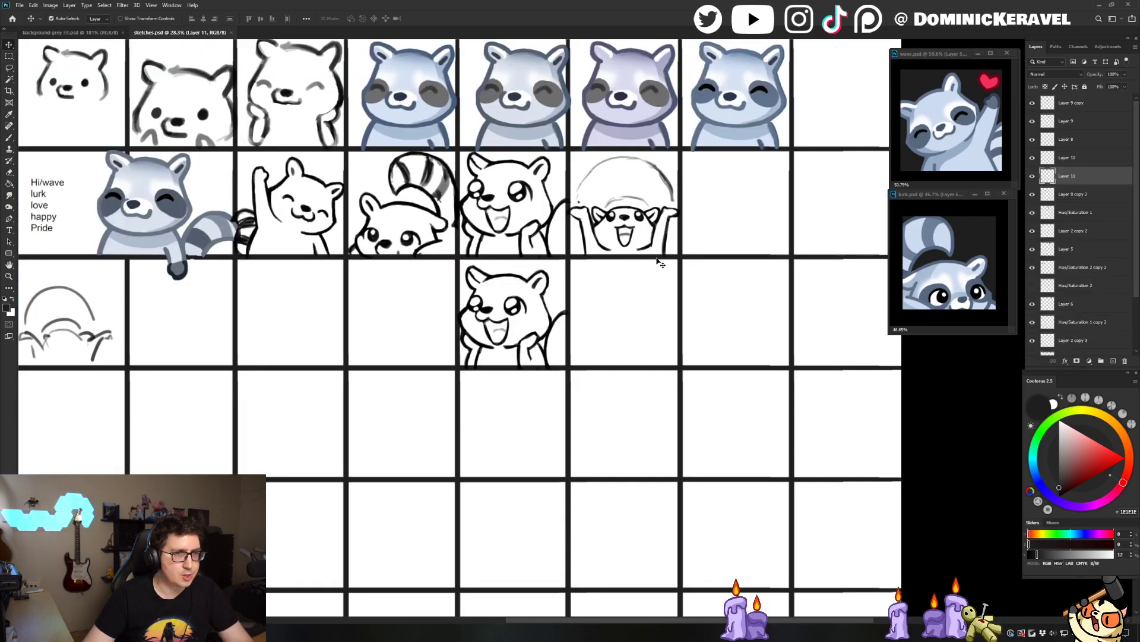
mouse_move(402, 197)
left_mouse_down()
mouse_move(465, 290)
mouse_move(483, 295)
left_mouse_up()
scroll(483, 295, "down", 1)
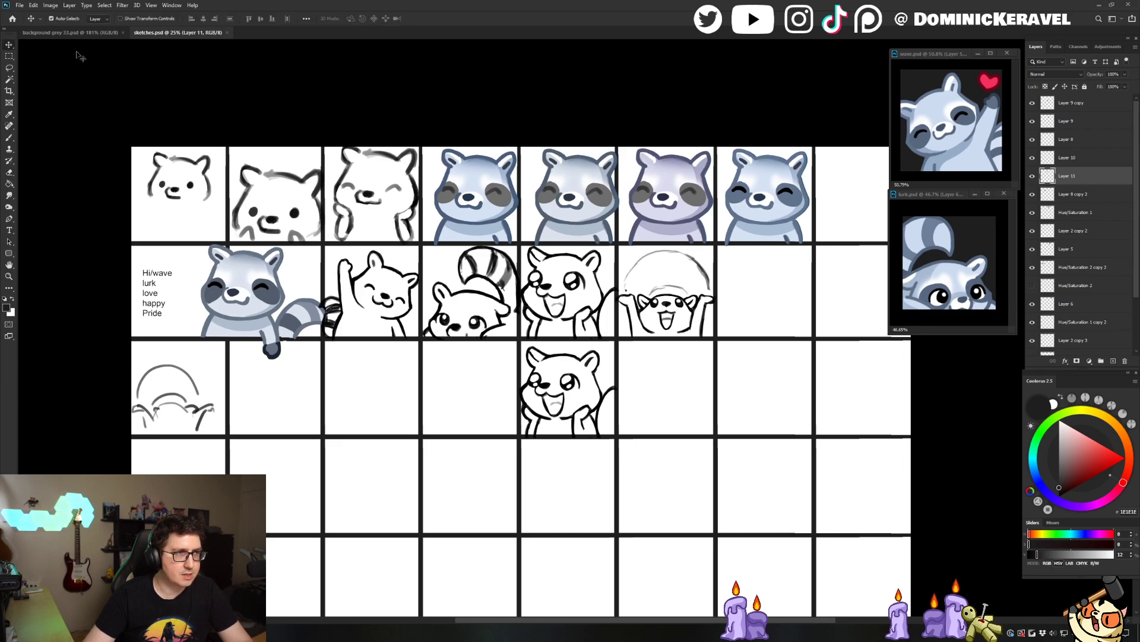
left_click(85, 34)
left_click_drag(678, 288, 549, 268)
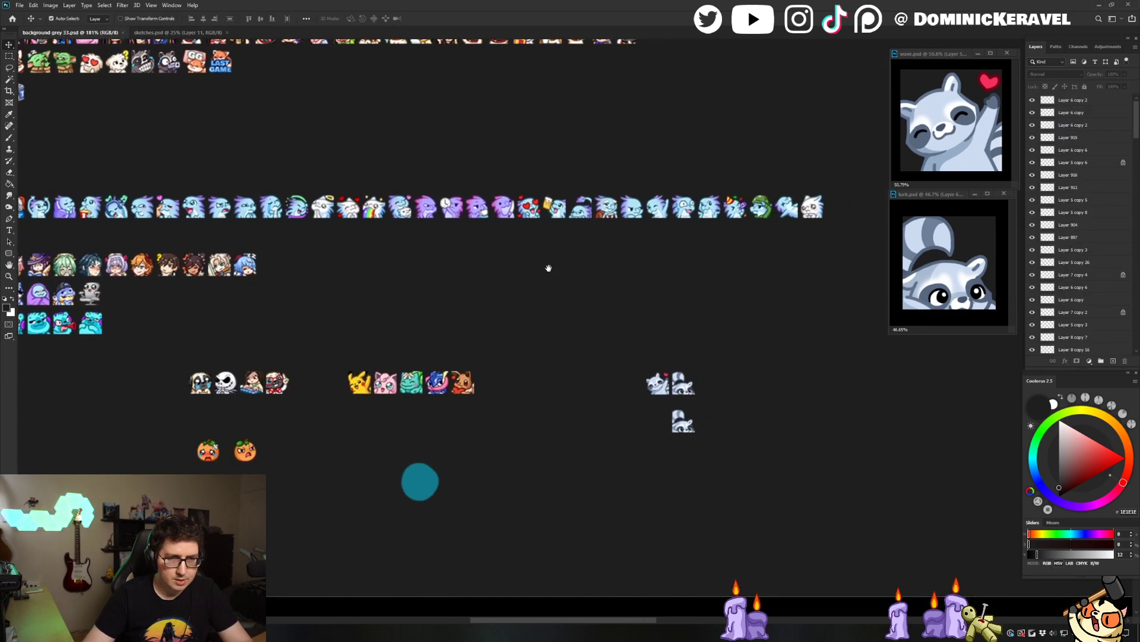
key("e")
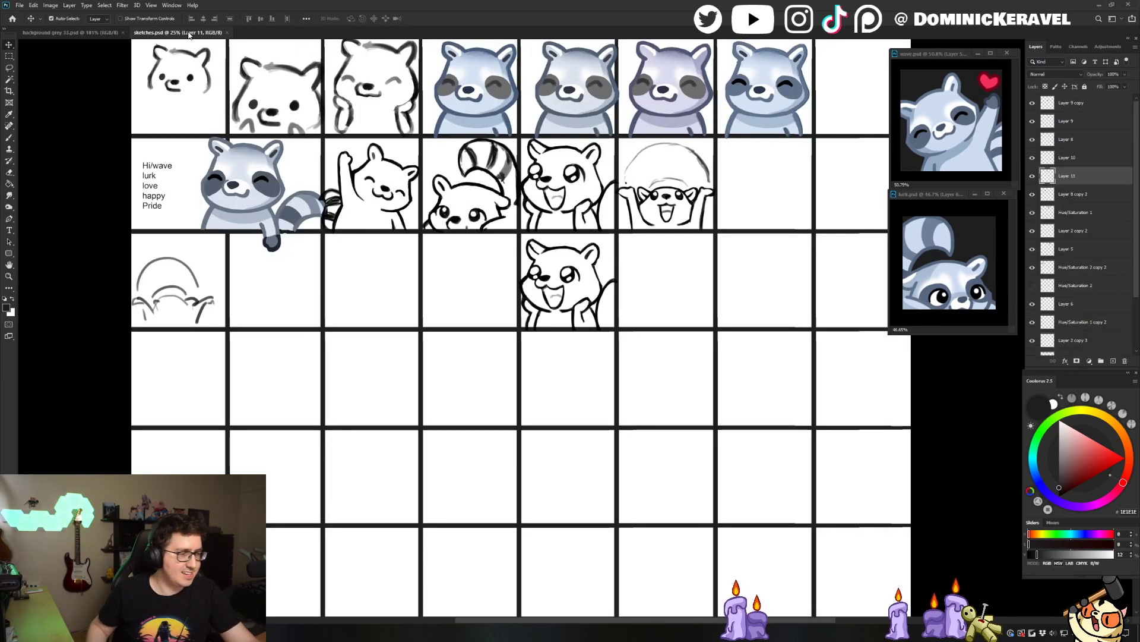